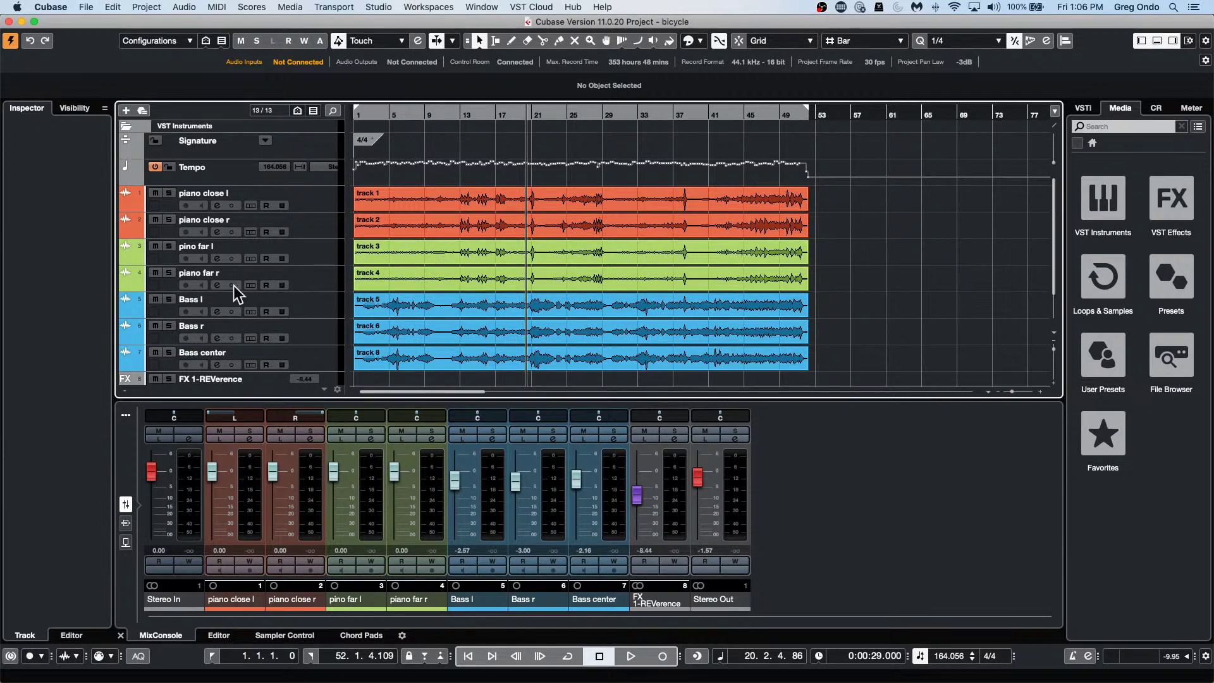
Select Bass l, Bass r and Bass center and add a VCA fader, VCA Link 1, controlling them.
left_click(303, 302)
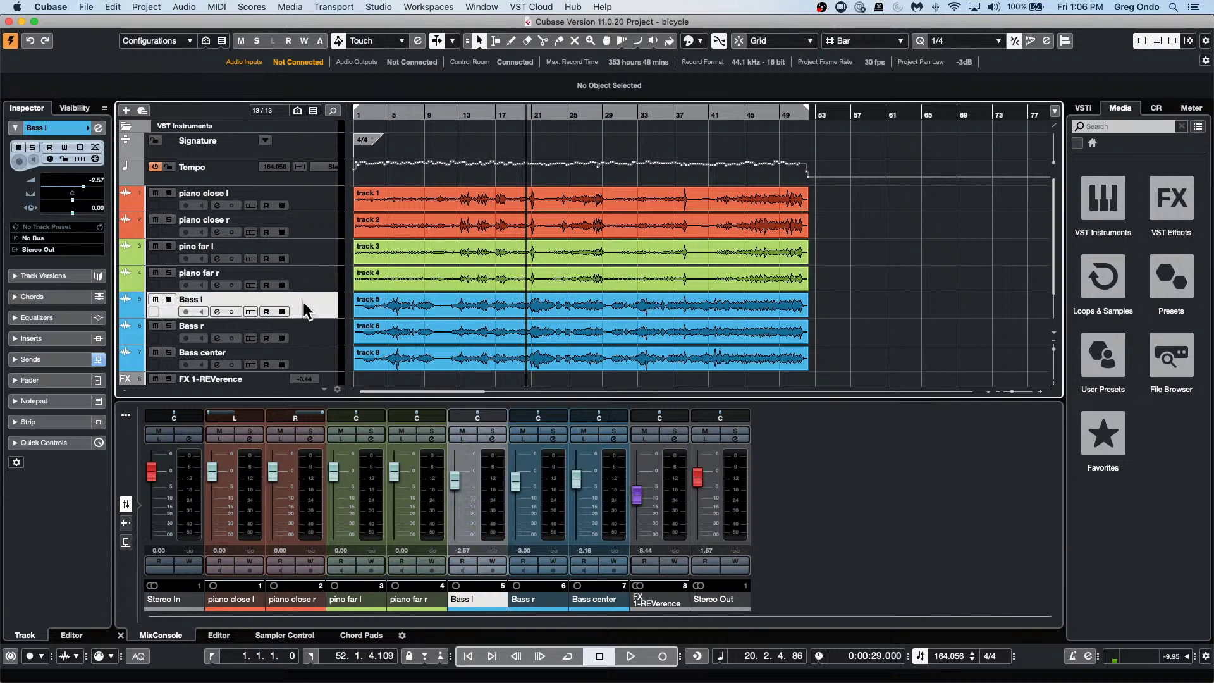
left_click(320, 362, "shift")
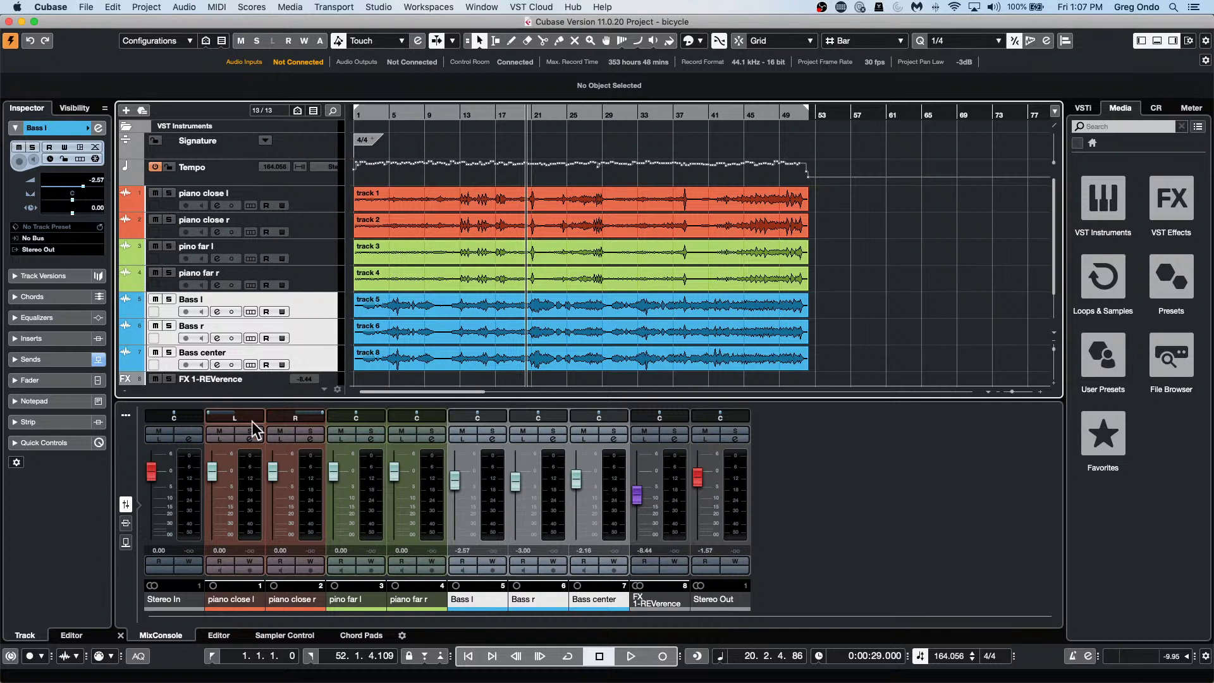
right_click(547, 461)
mouse_move(602, 681)
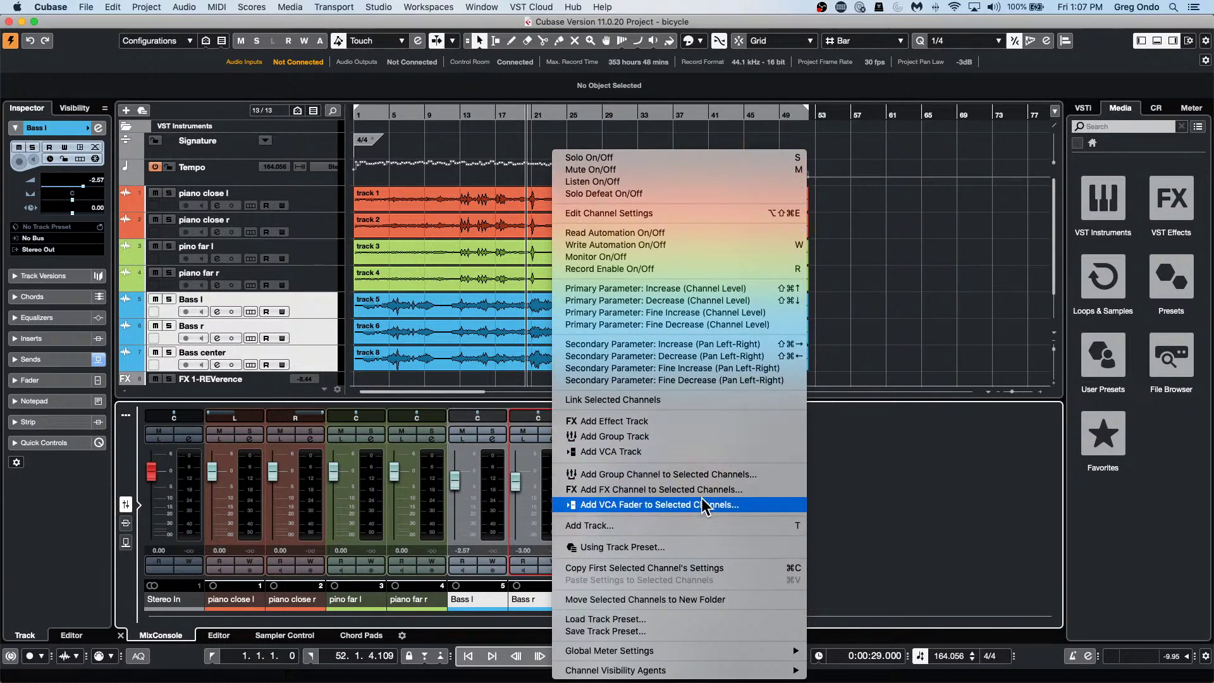
left_click(701, 504)
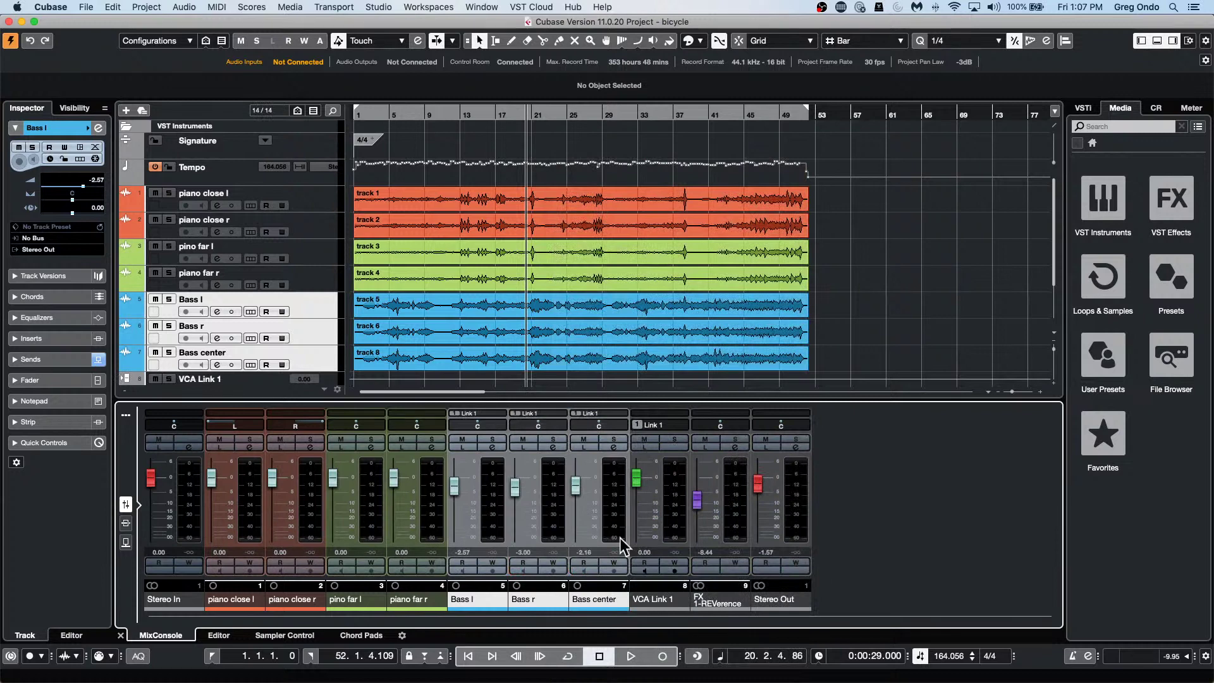
During playback, pull VCA Link 1 down to -3.50 dB, then select only Bass l.
key("space")
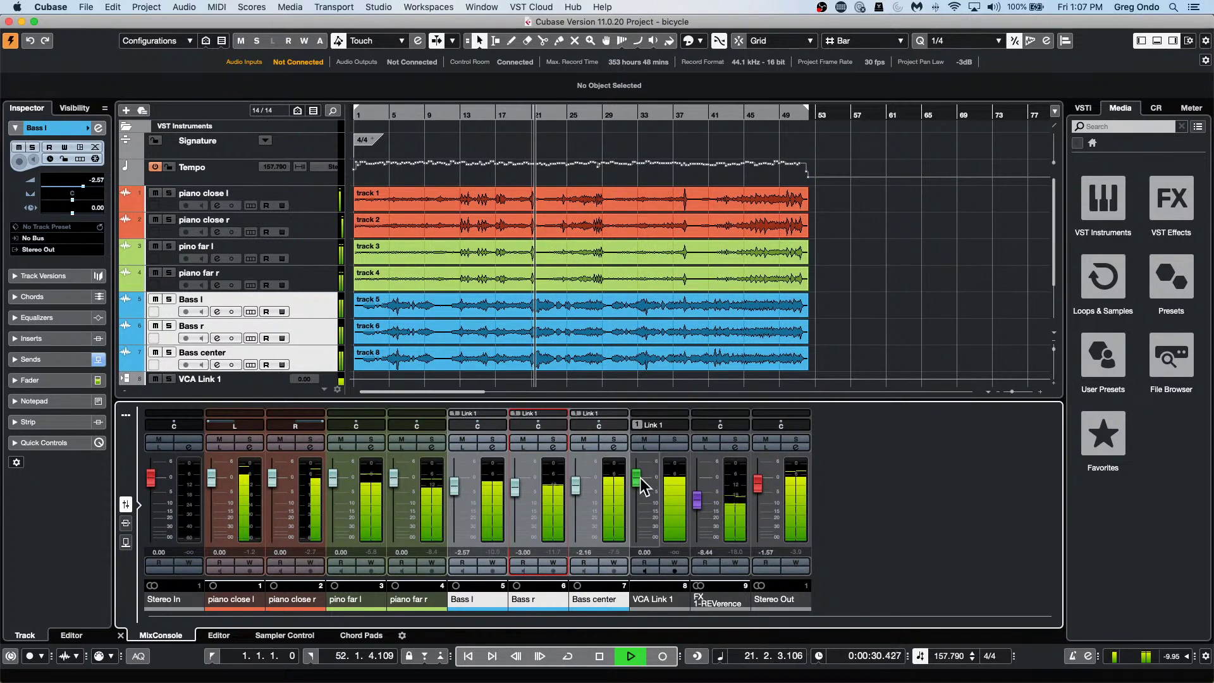
mouse_move(639, 477)
left_mouse_down()
mouse_move(636, 543)
mouse_move(640, 468)
left_mouse_up()
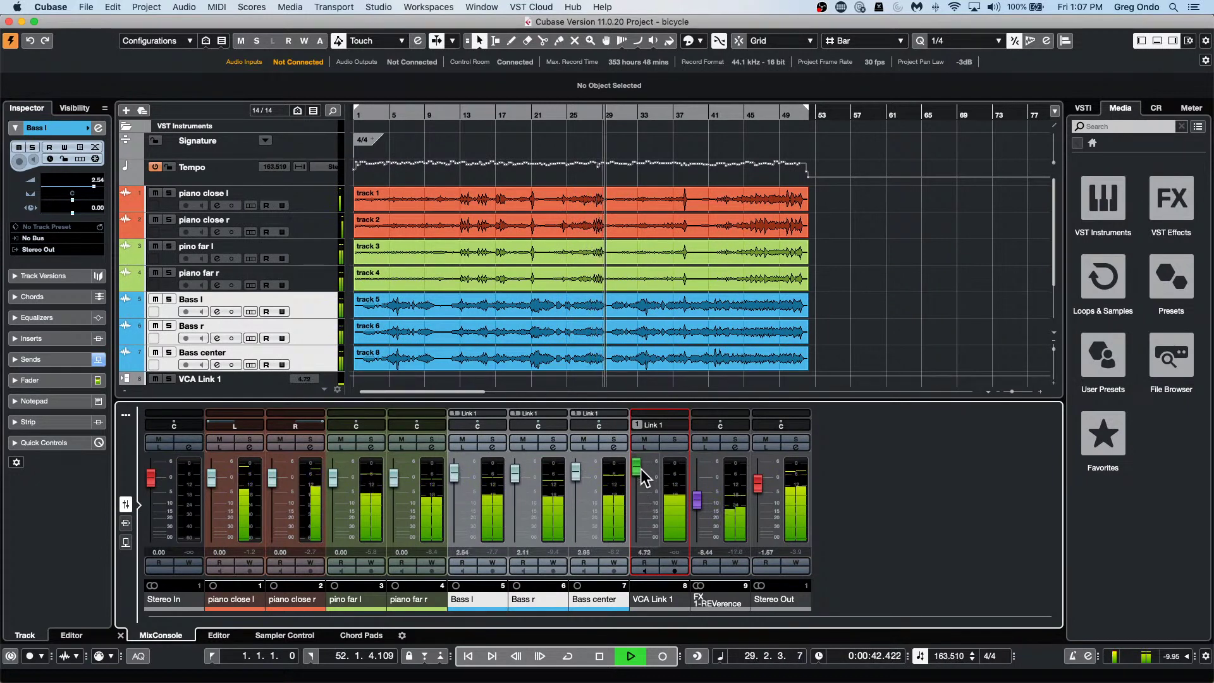
key("space")
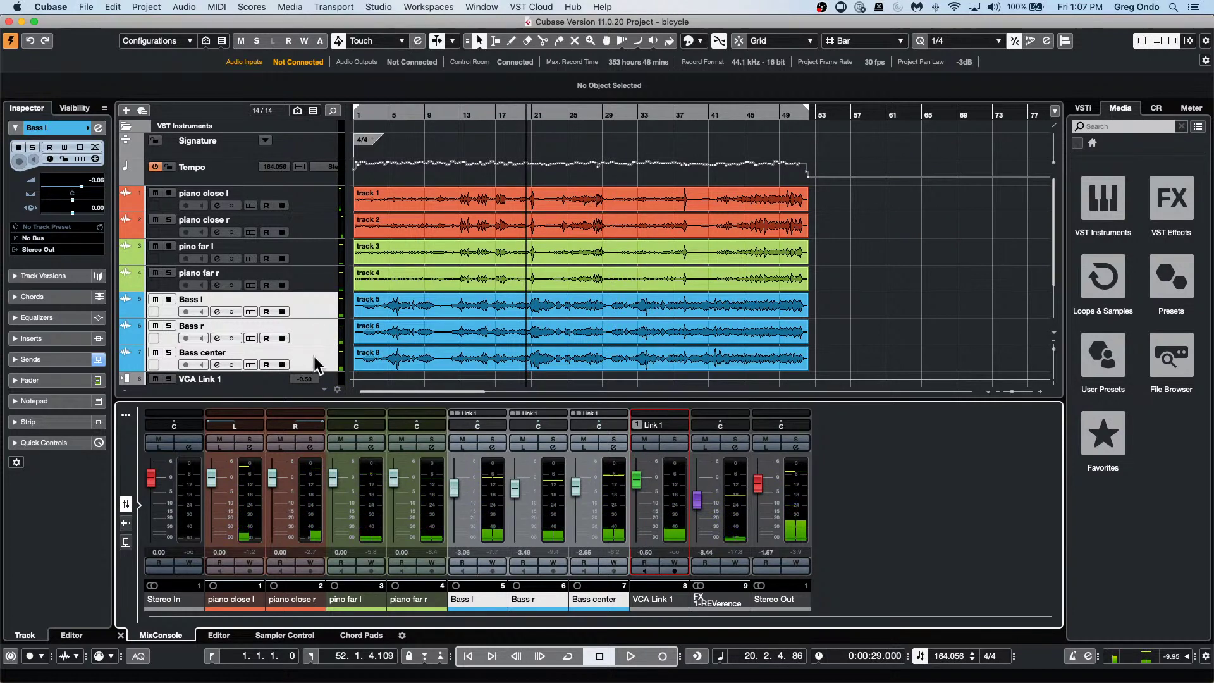
left_click(318, 306)
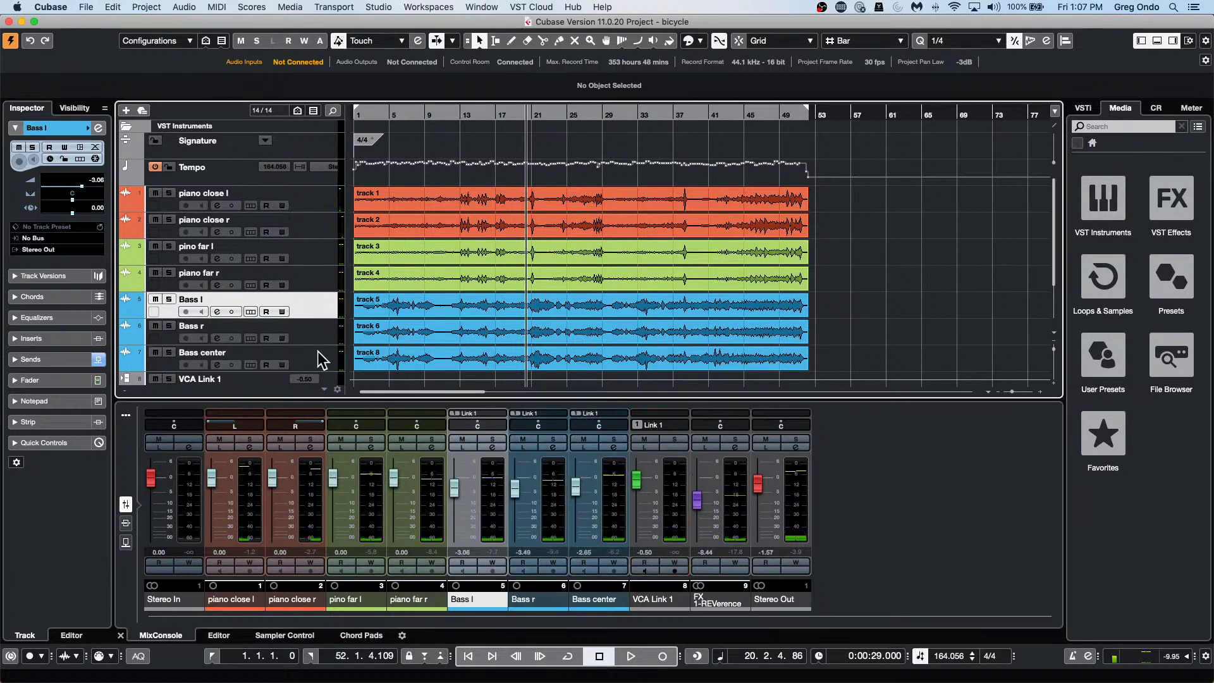
right_click(318, 359)
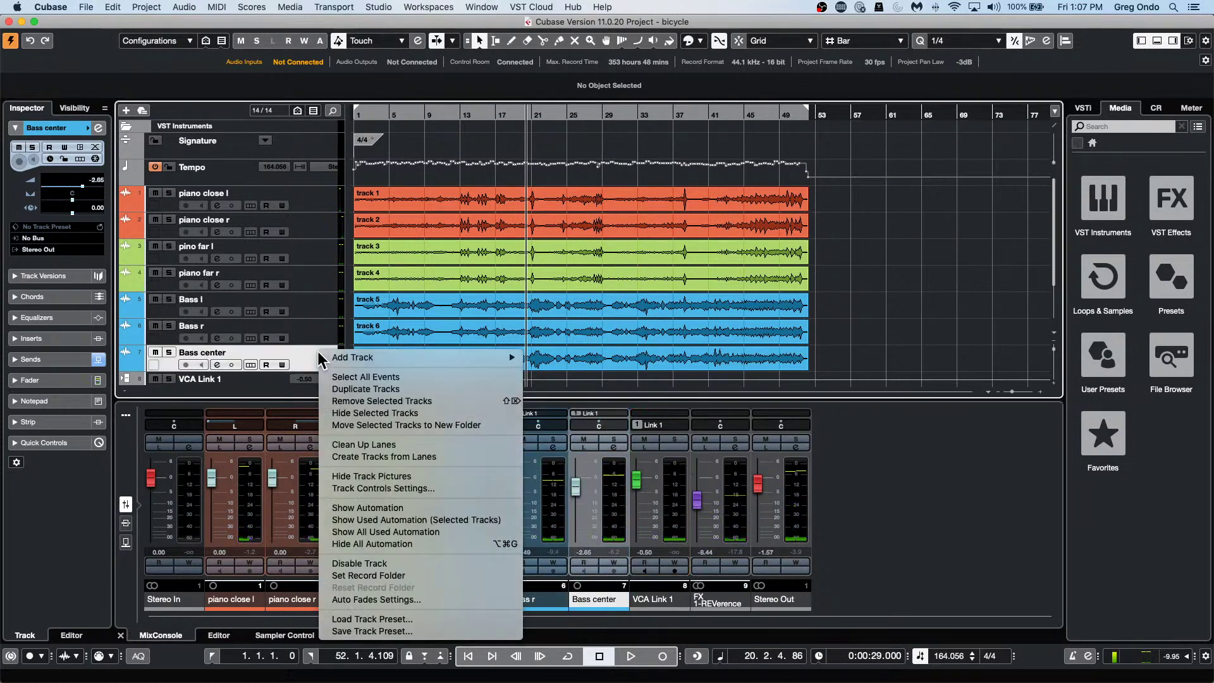
left_click(317, 308)
left_click(317, 308, "shift")
right_click(317, 309)
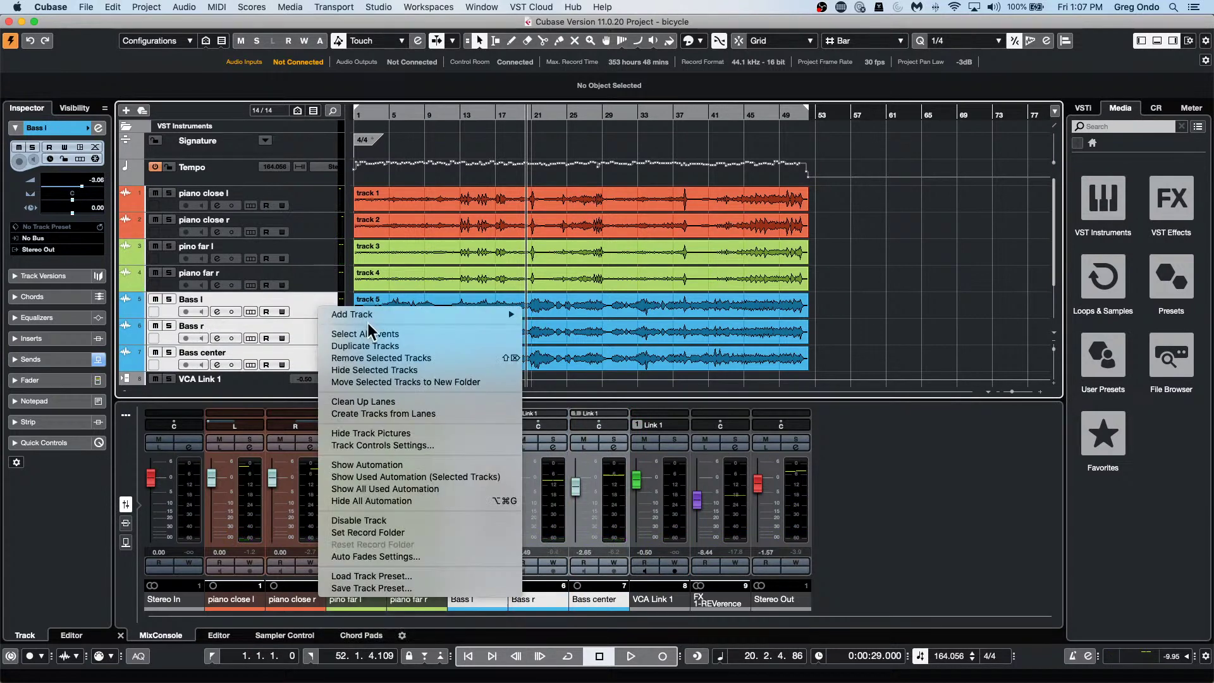
mouse_move(408, 315)
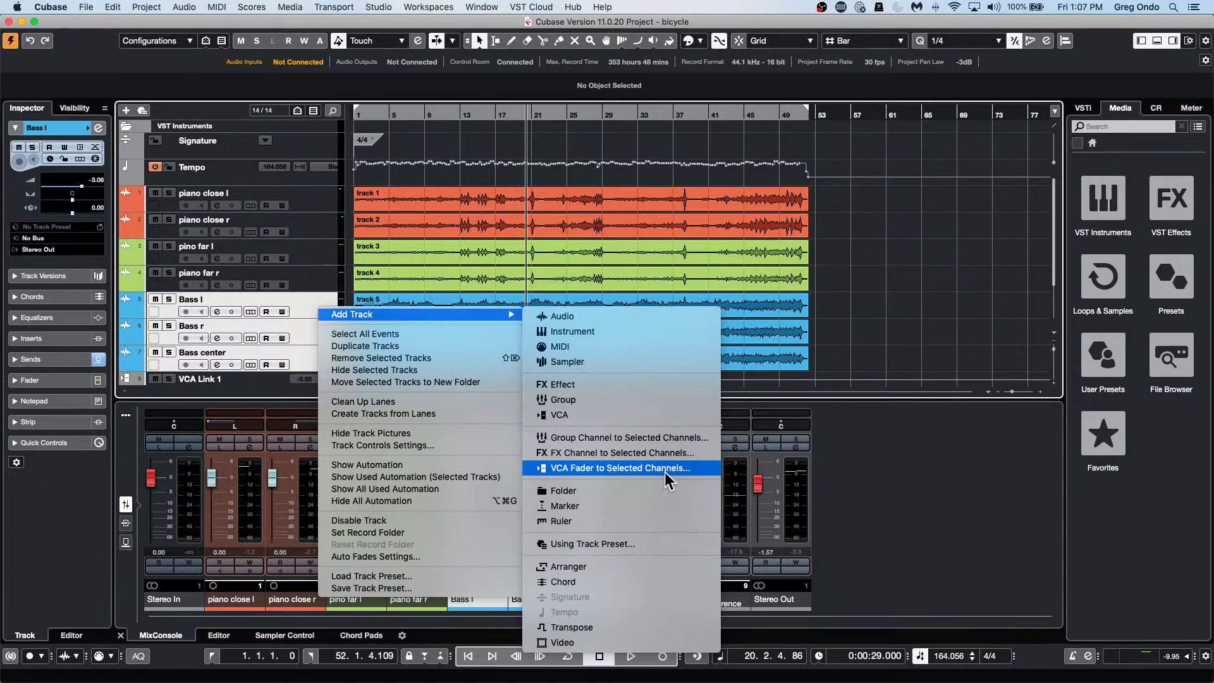
left_click(621, 468)
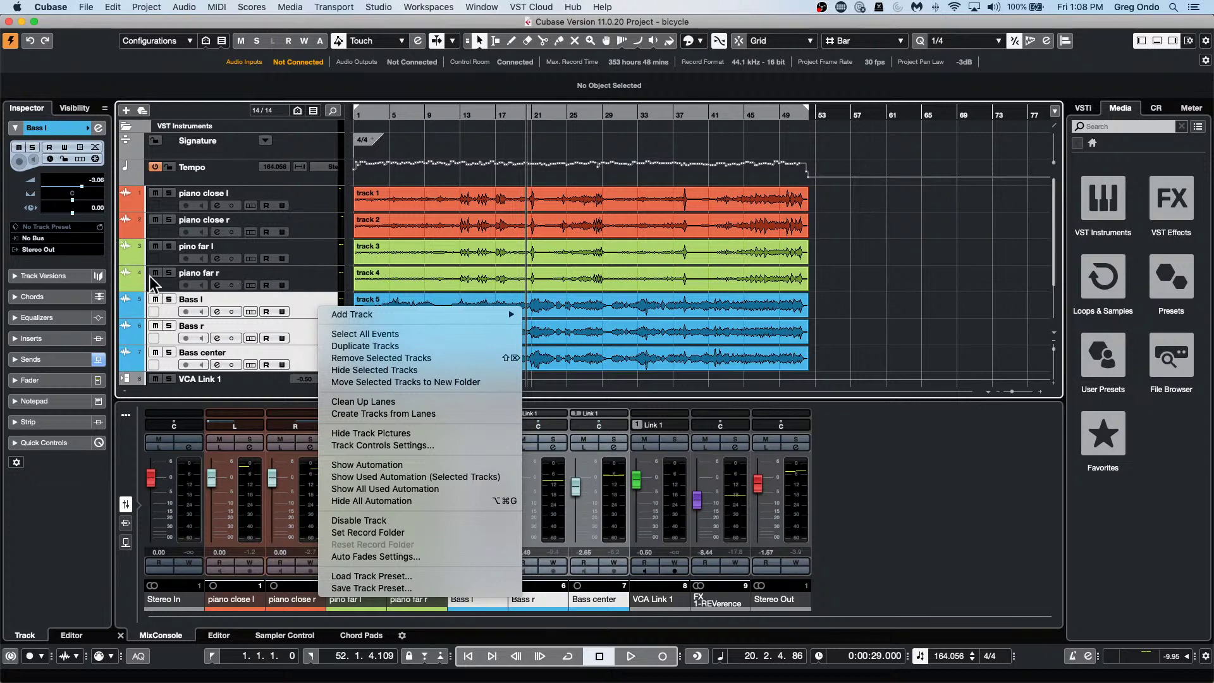
left_click(128, 206)
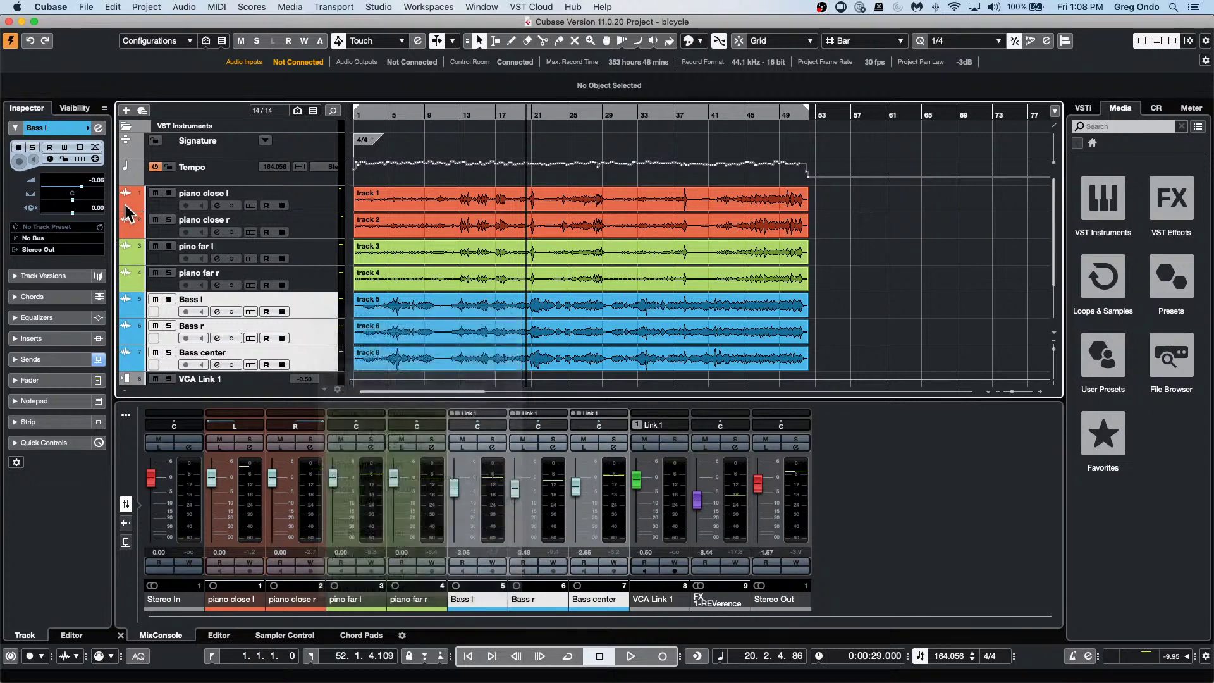
Enlarge piano close l's Volume automation lane, show the Inspector fader, and open the Automation Panel.
left_click(128, 208)
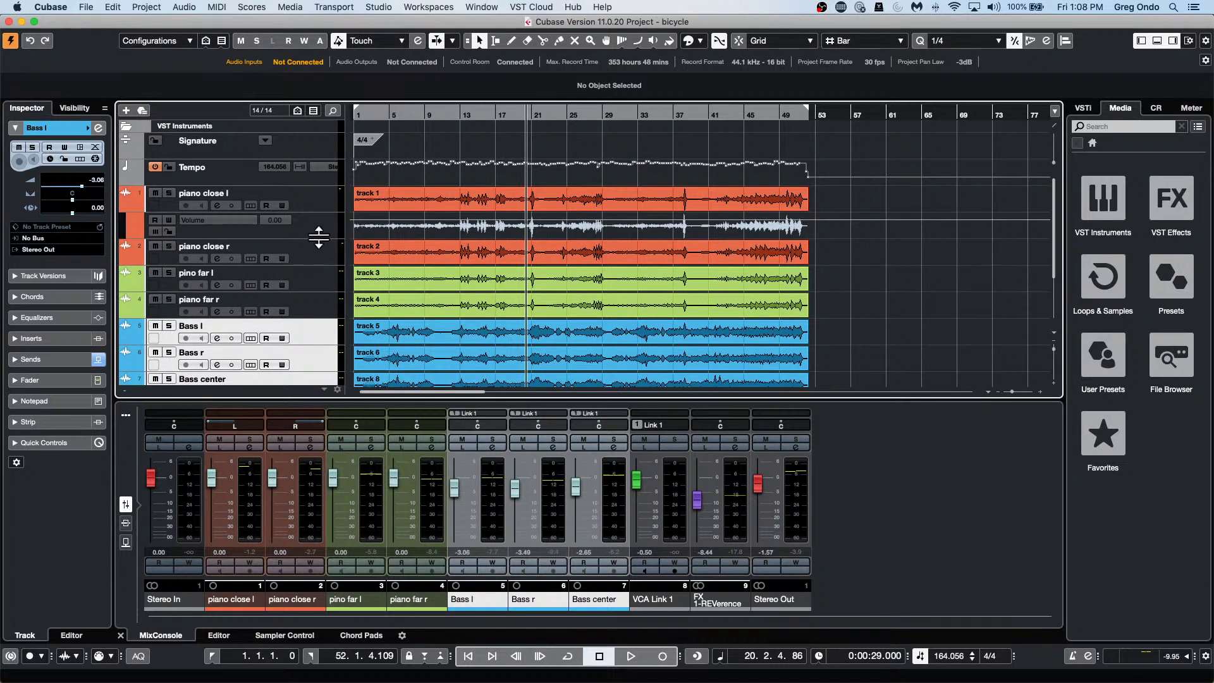
left_click_drag(318, 239, 315, 292)
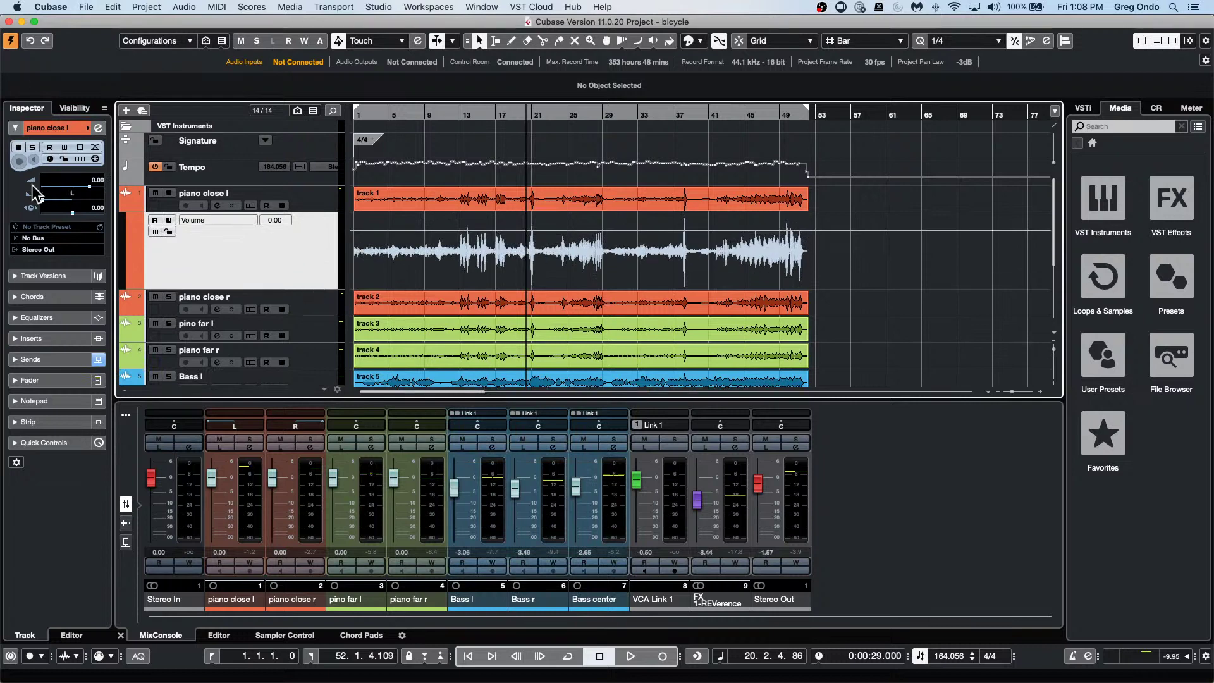
left_click(38, 380)
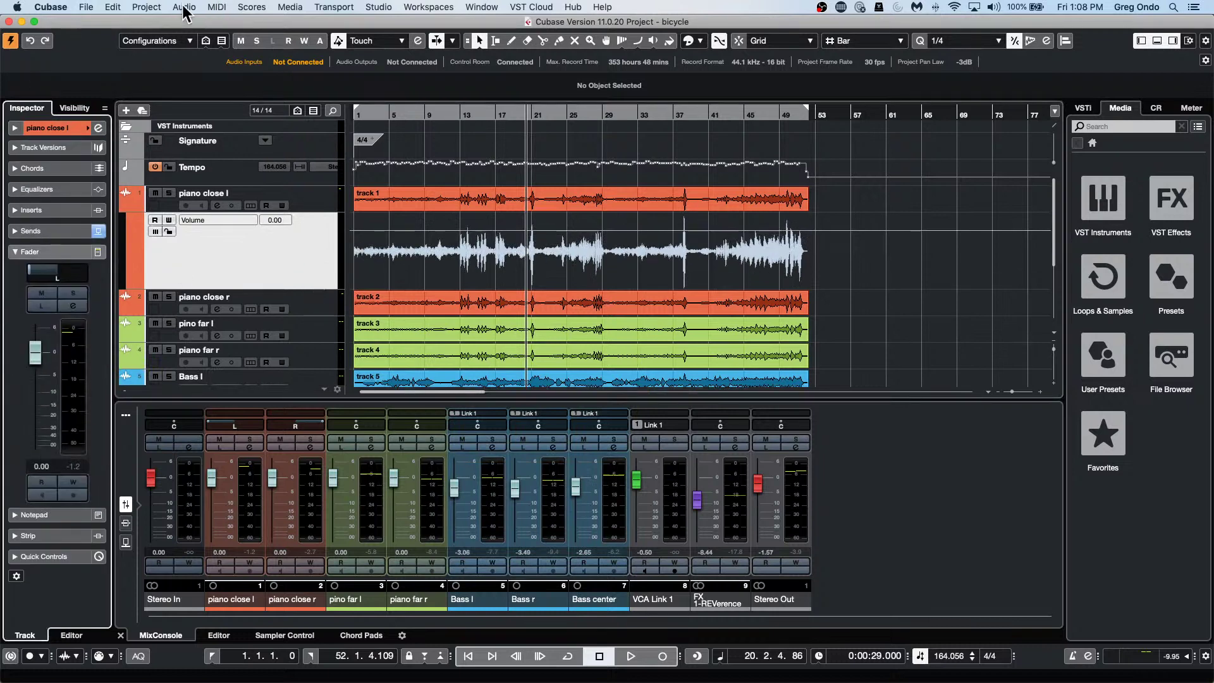
left_click(184, 7)
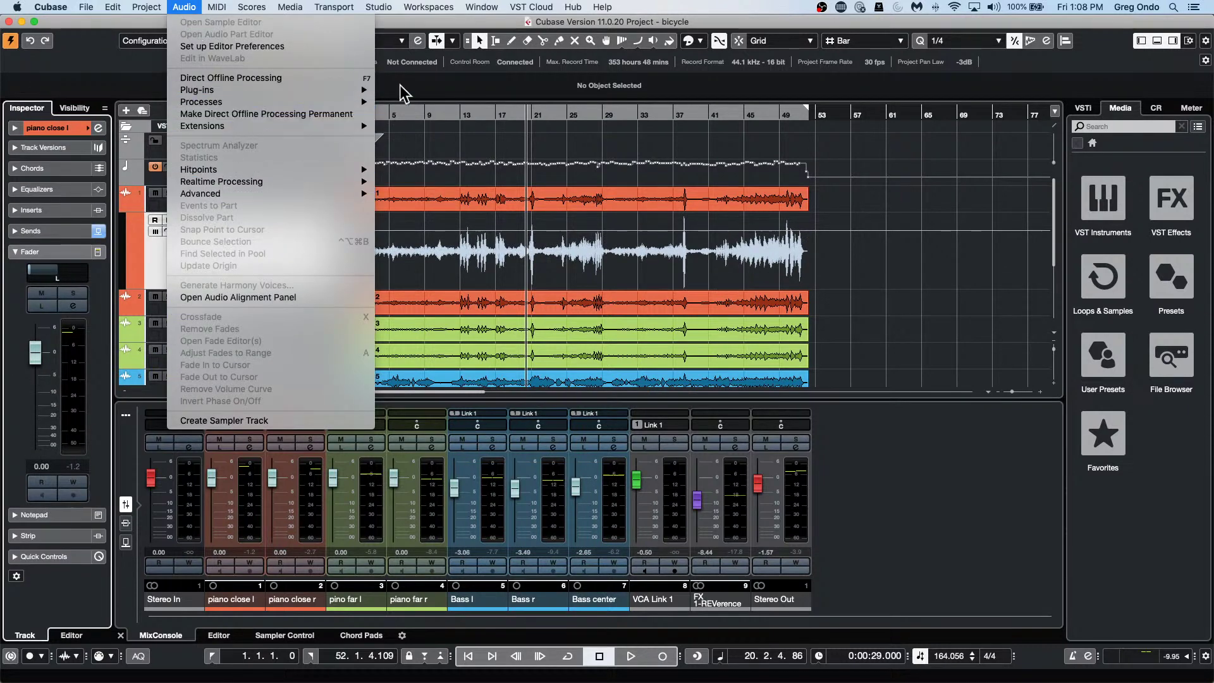
left_click(450, 85)
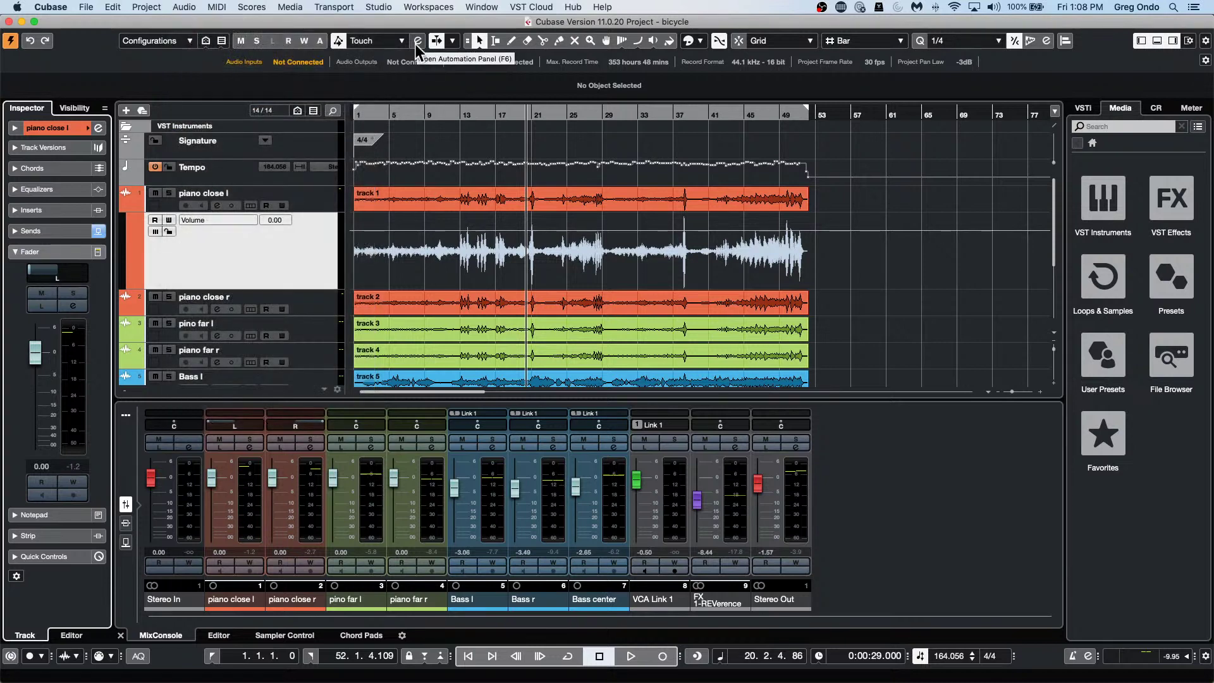
left_click(418, 42)
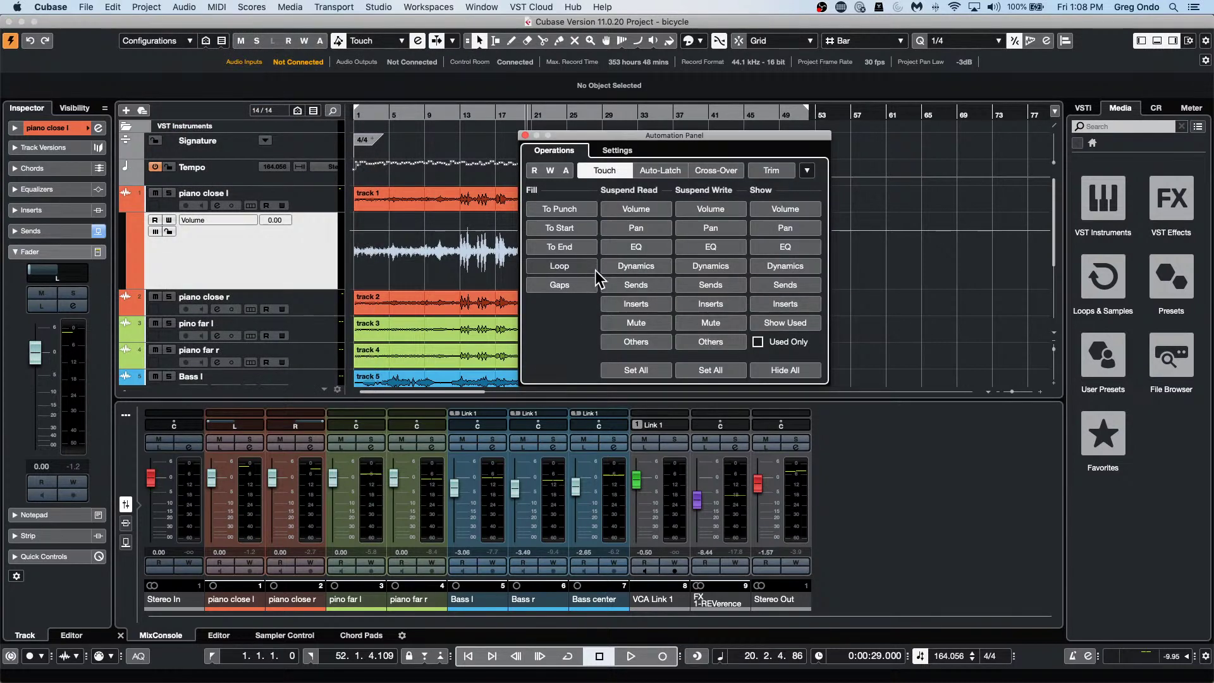
Turn on Trim automation mode alongside Touch and place the playhead at bar 8.
left_click(769, 172)
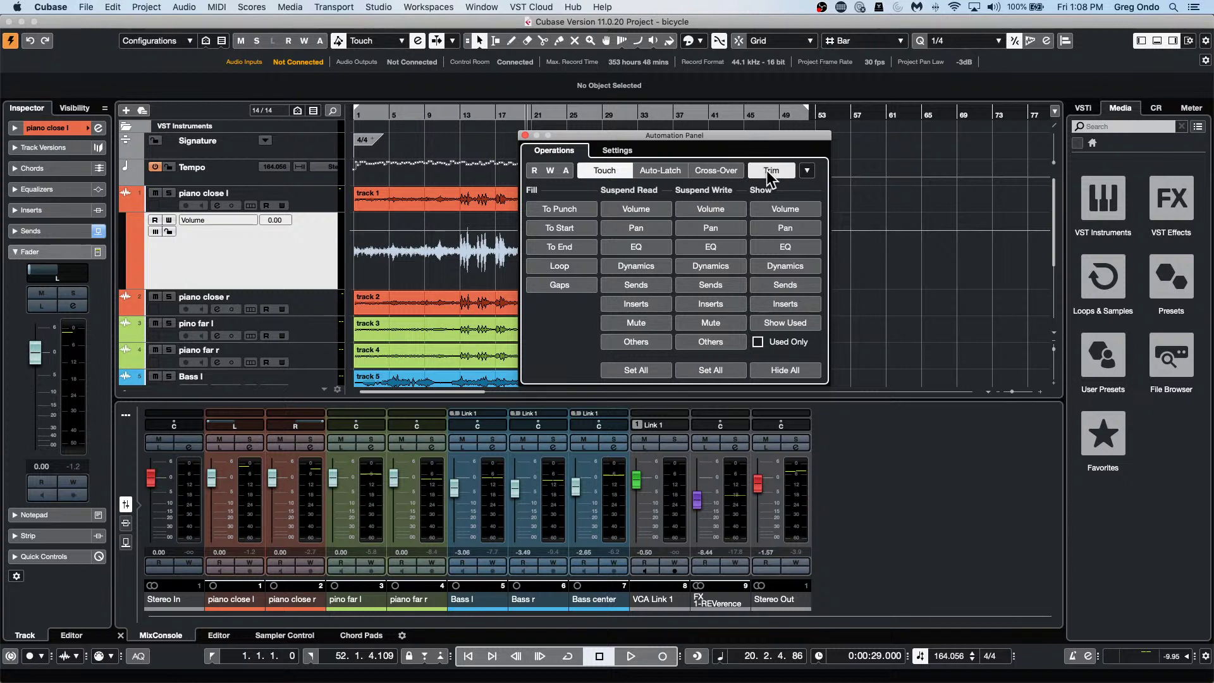
left_click(807, 170)
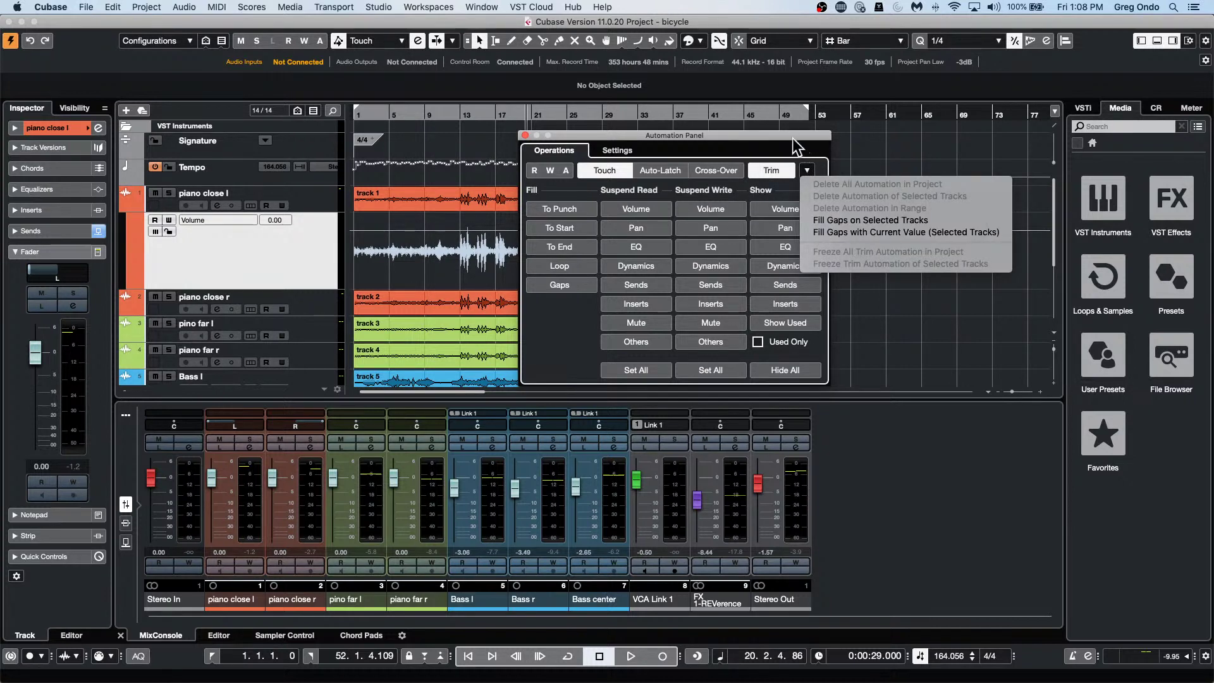
left_click(790, 137)
left_click_drag(789, 136, 927, 156)
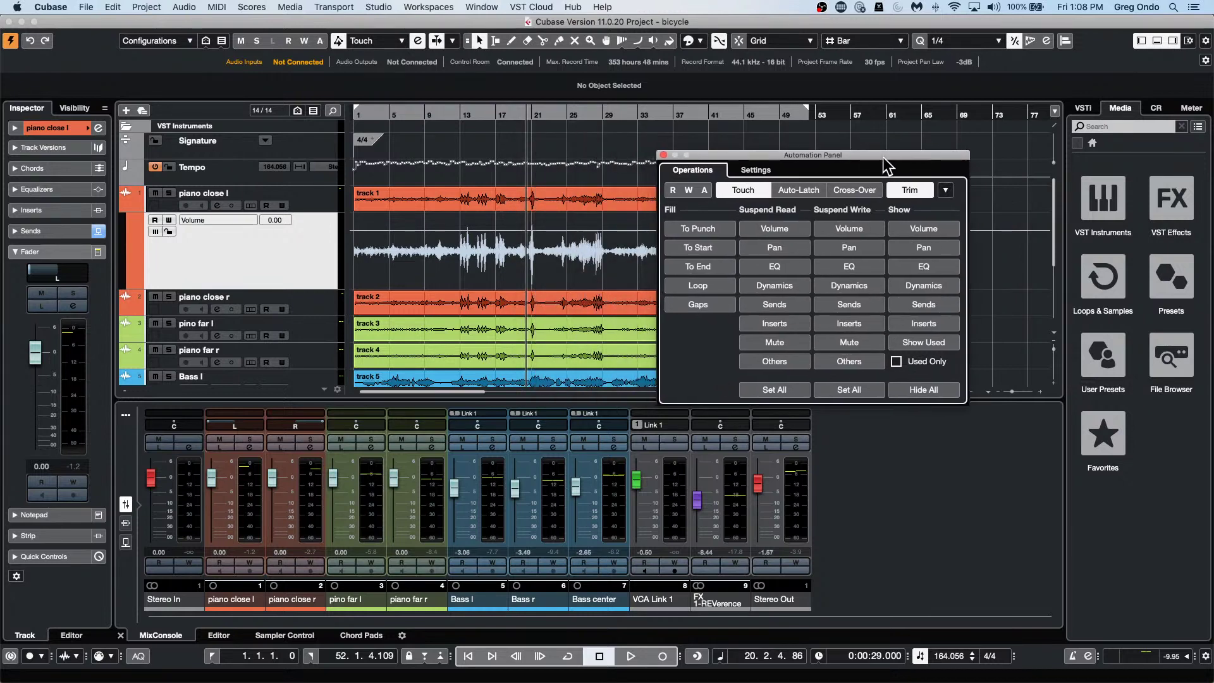
left_click(755, 172)
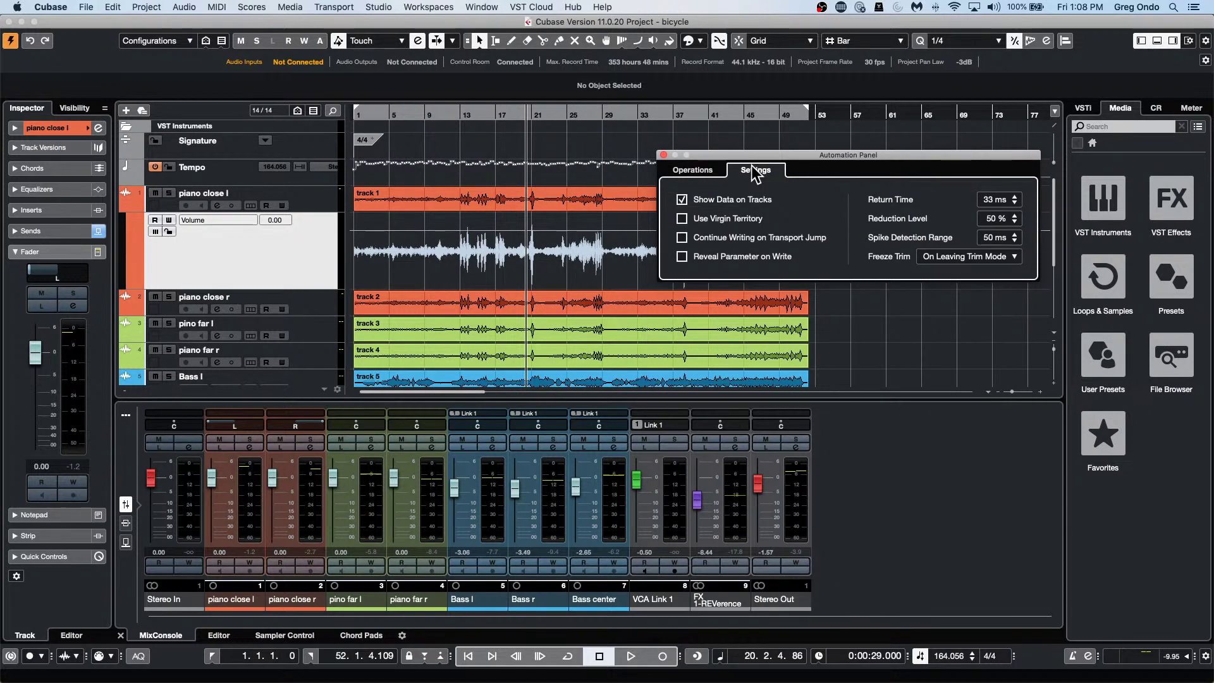
left_click(694, 171)
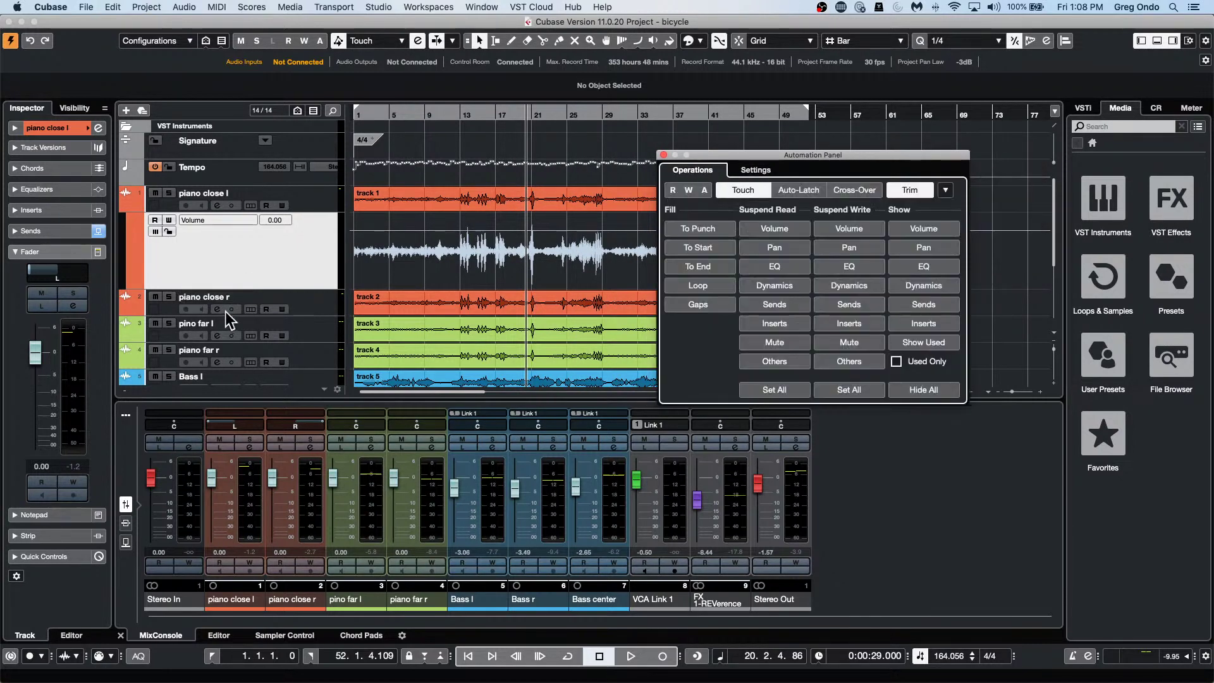
left_click(423, 114)
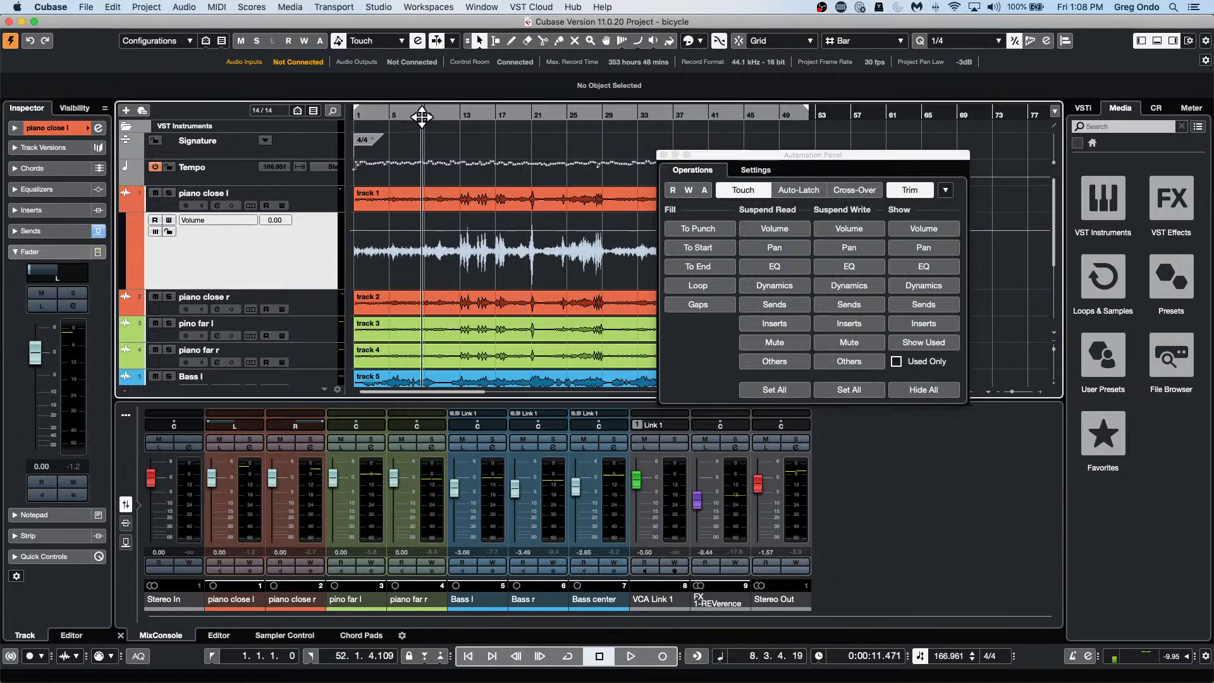
Solo piano close l, play from bar 8, pan it to L9, set volume 1.81, and enable Write.
left_click(369, 329)
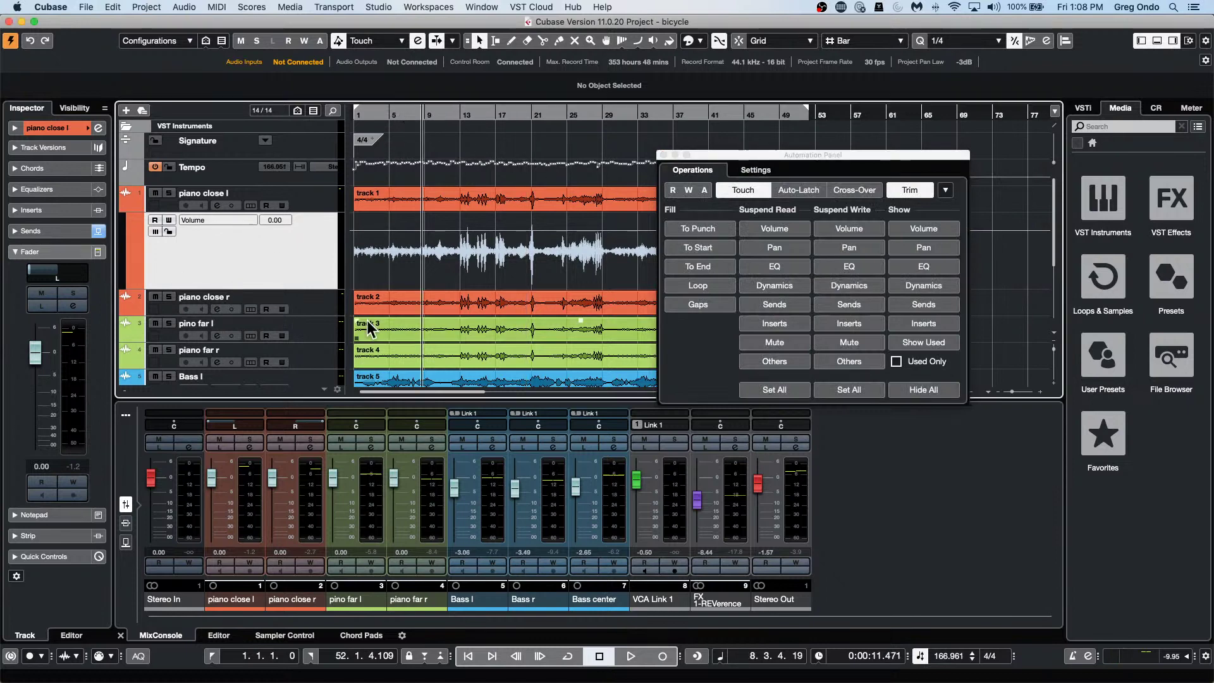
left_click(171, 193)
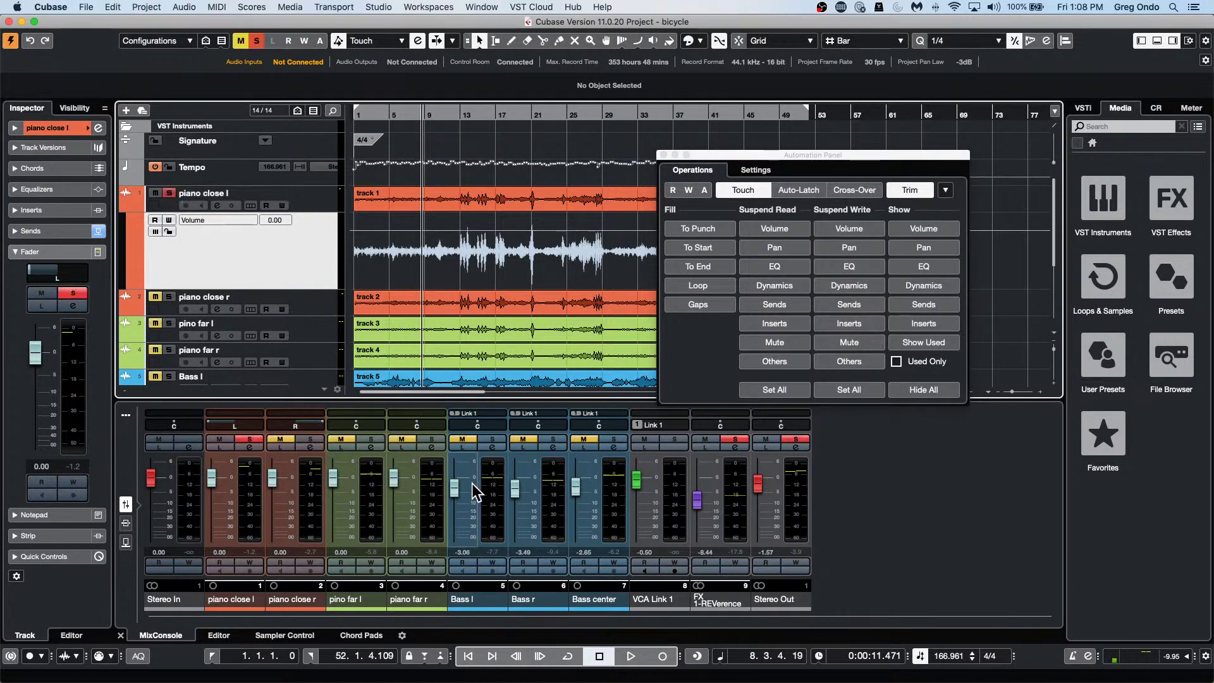
left_click(631, 656)
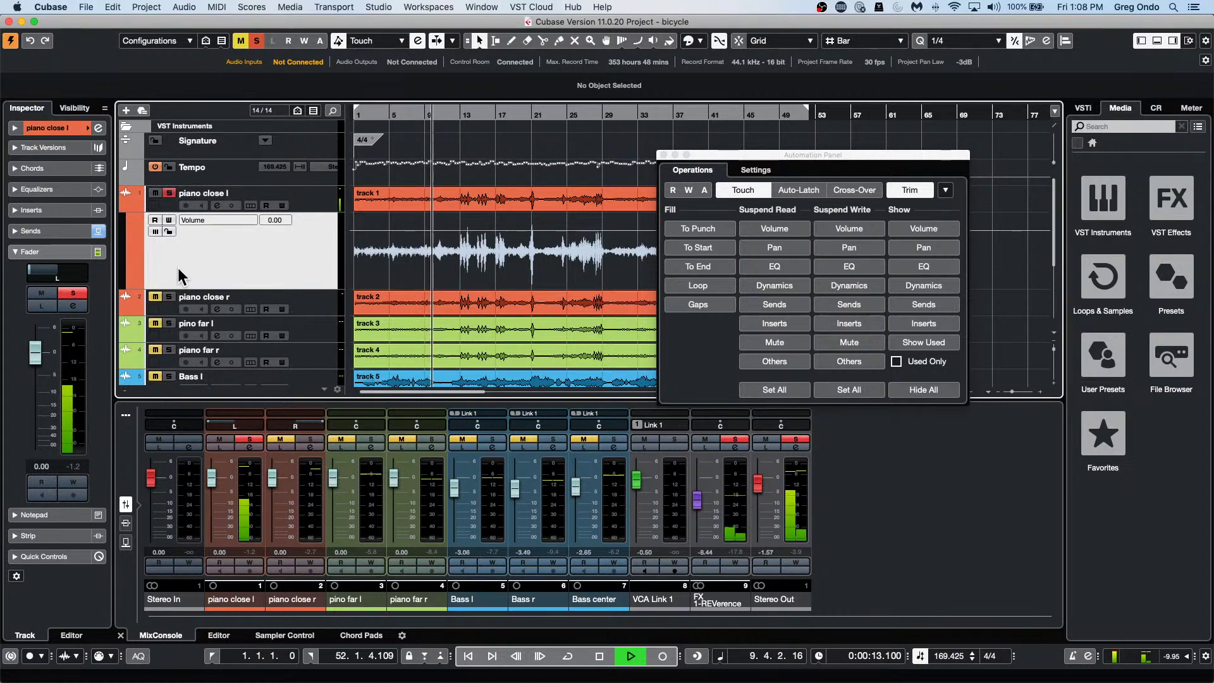
left_click_drag(39, 271, 38, 351)
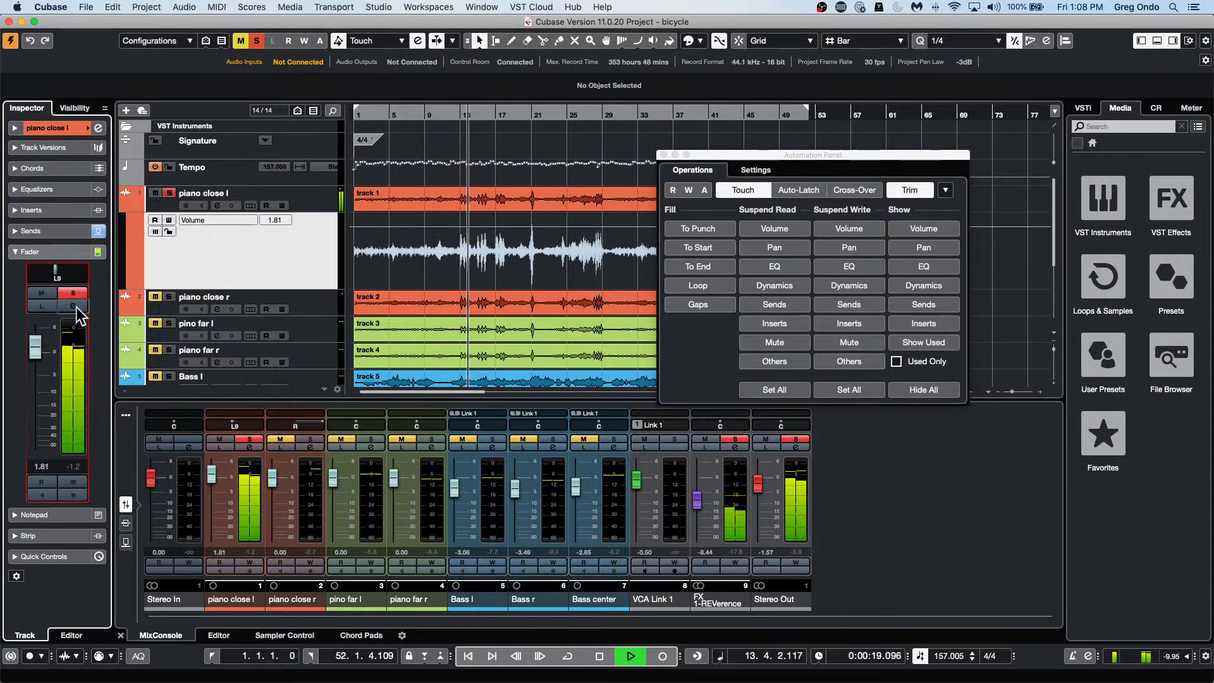
left_click(73, 306)
left_click(73, 306)
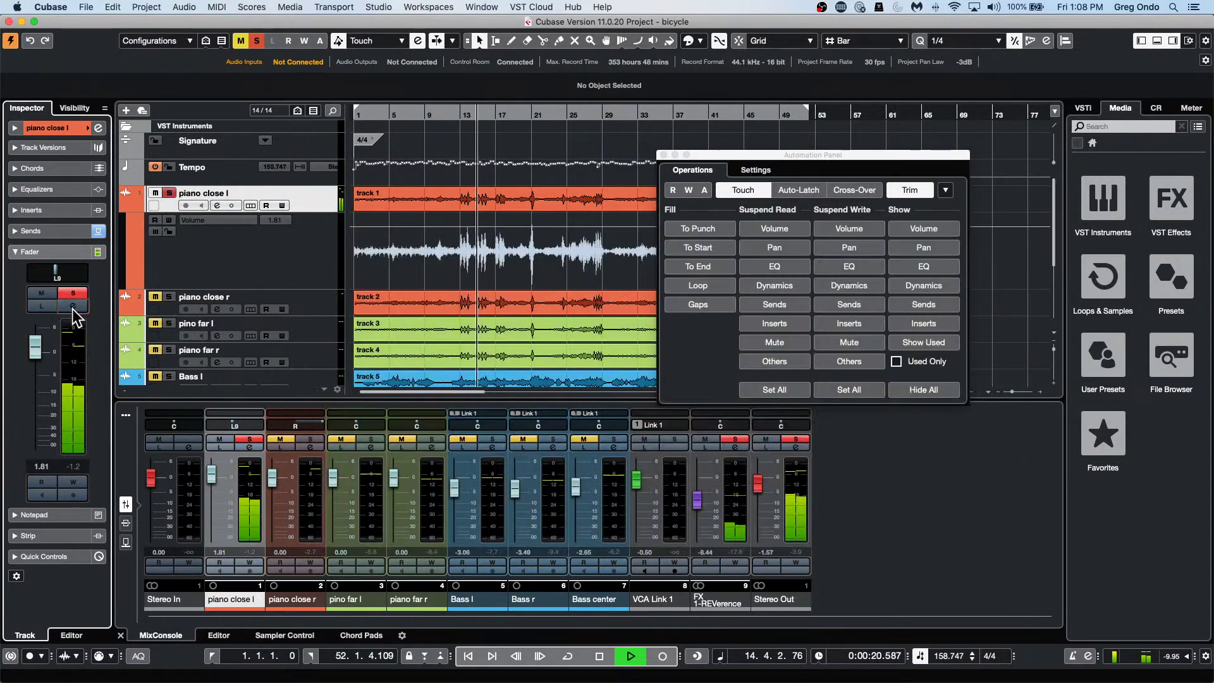
left_click(73, 482)
Ride the piano close l volume down during playback to write automation, then stop.
mouse_move(35, 348)
left_mouse_down()
mouse_move(36, 383)
mouse_move(63, 347)
mouse_move(66, 369)
left_mouse_up()
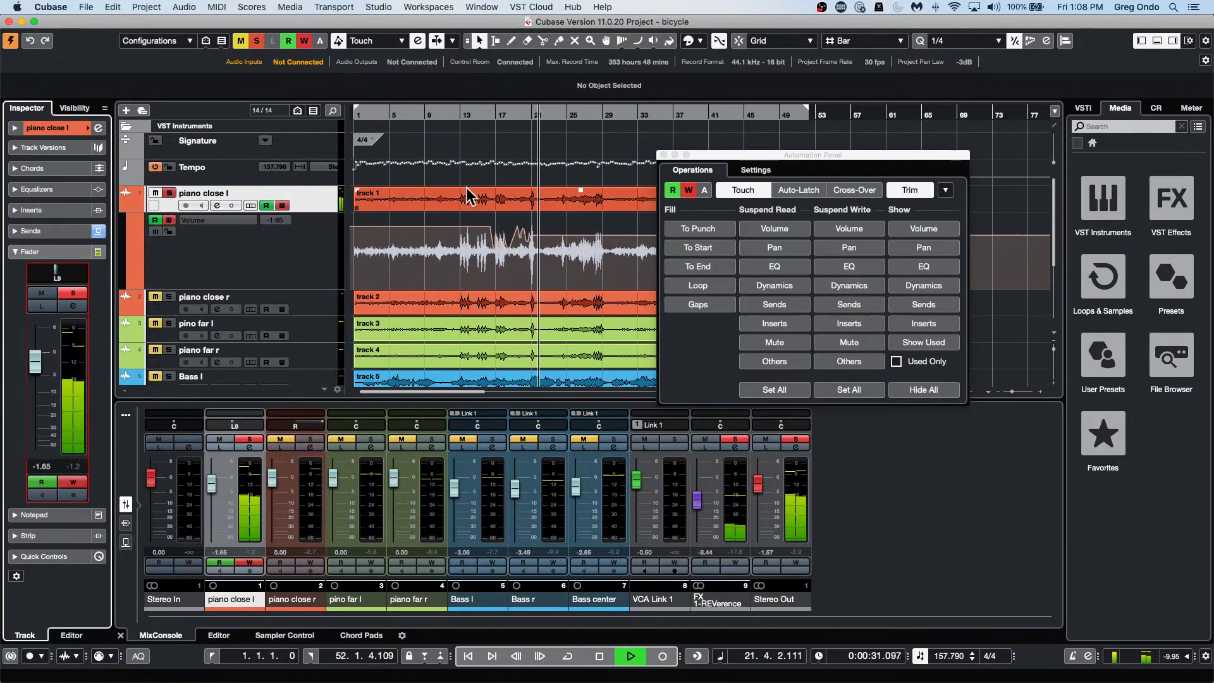
left_click_drag(543, 116, 478, 146)
left_click_drag(727, 154, 802, 180)
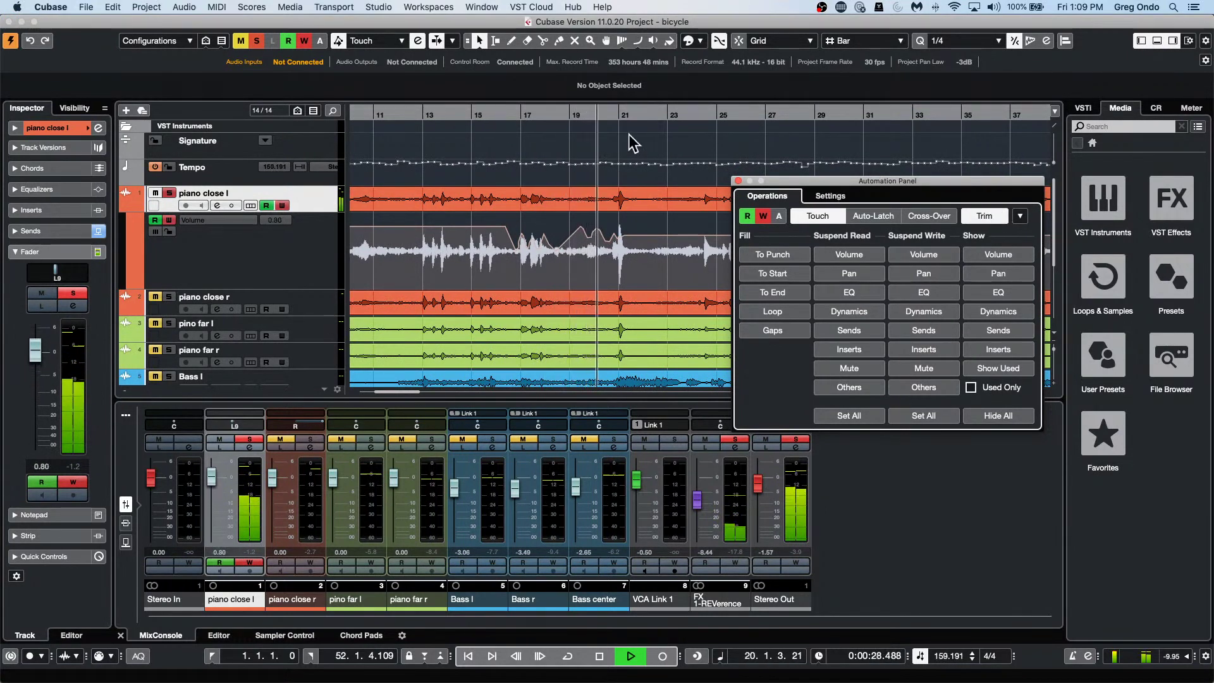
left_click(449, 112)
mouse_move(33, 353)
left_mouse_down()
mouse_move(33, 394)
mouse_move(44, 392)
left_mouse_up()
key("space")
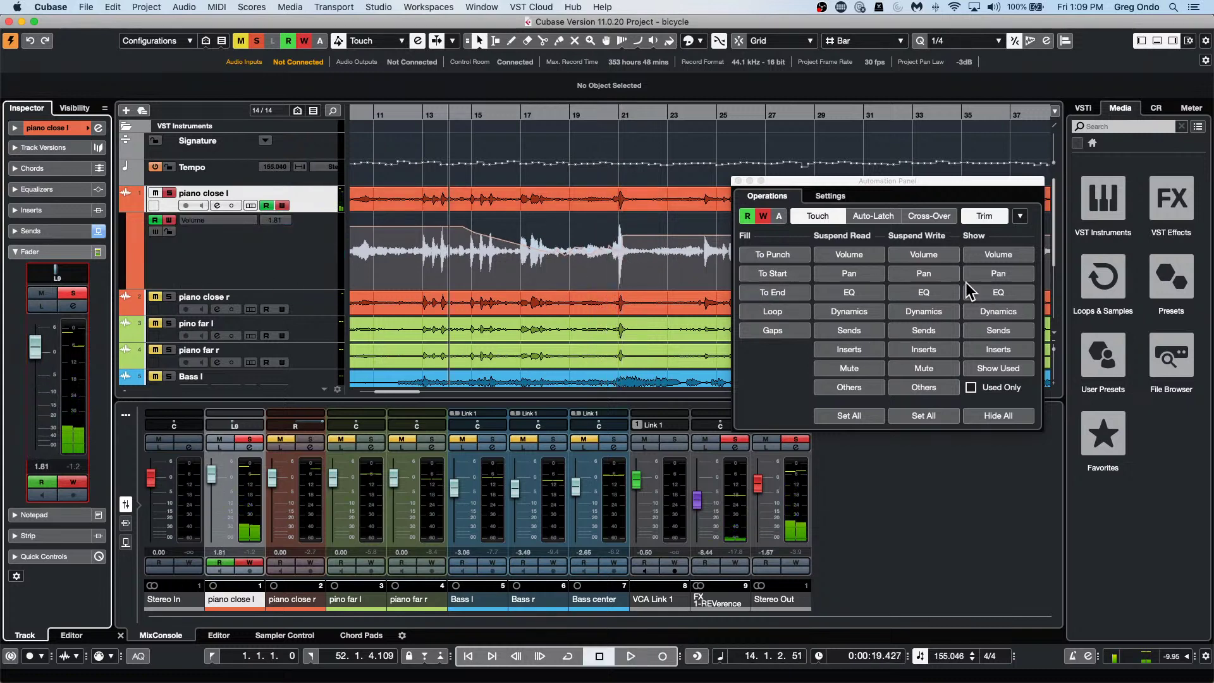
left_click(566, 234)
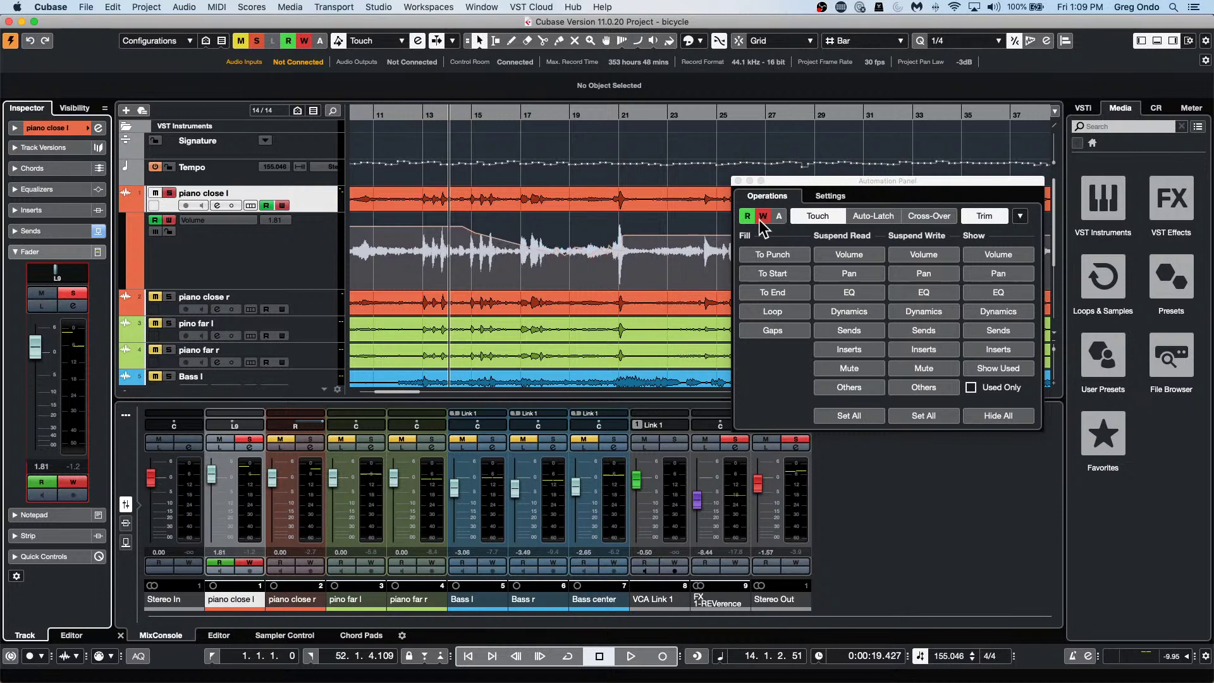
left_click(855, 202)
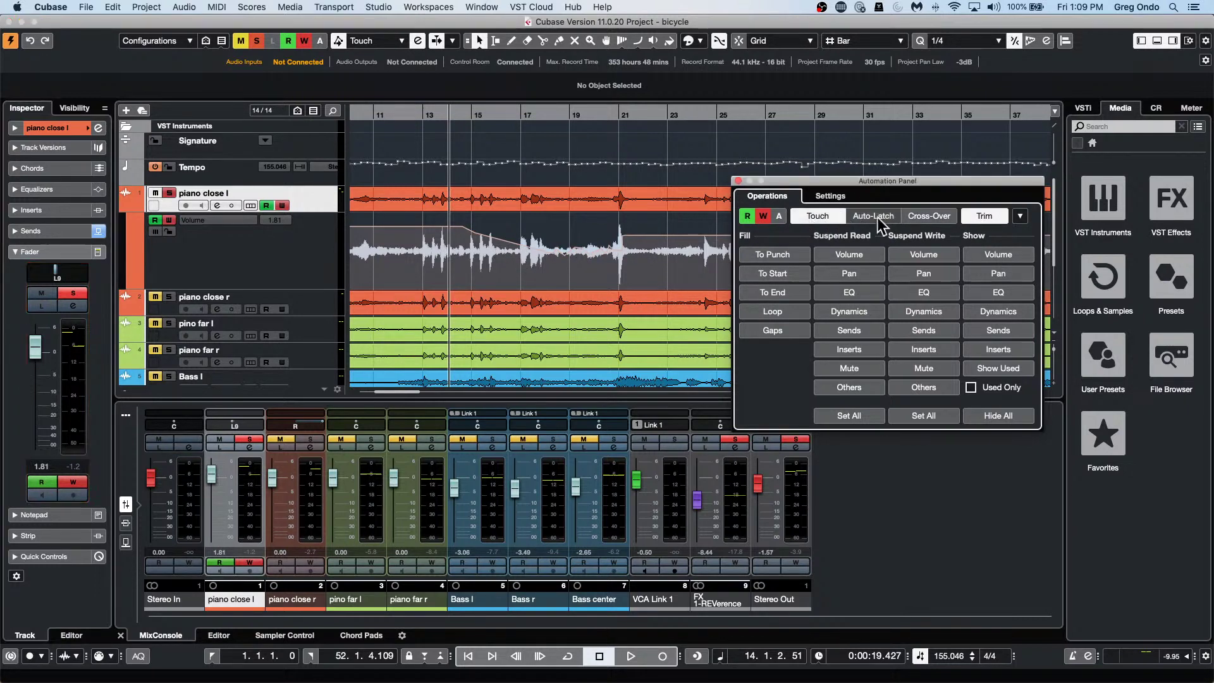
left_click(1020, 216)
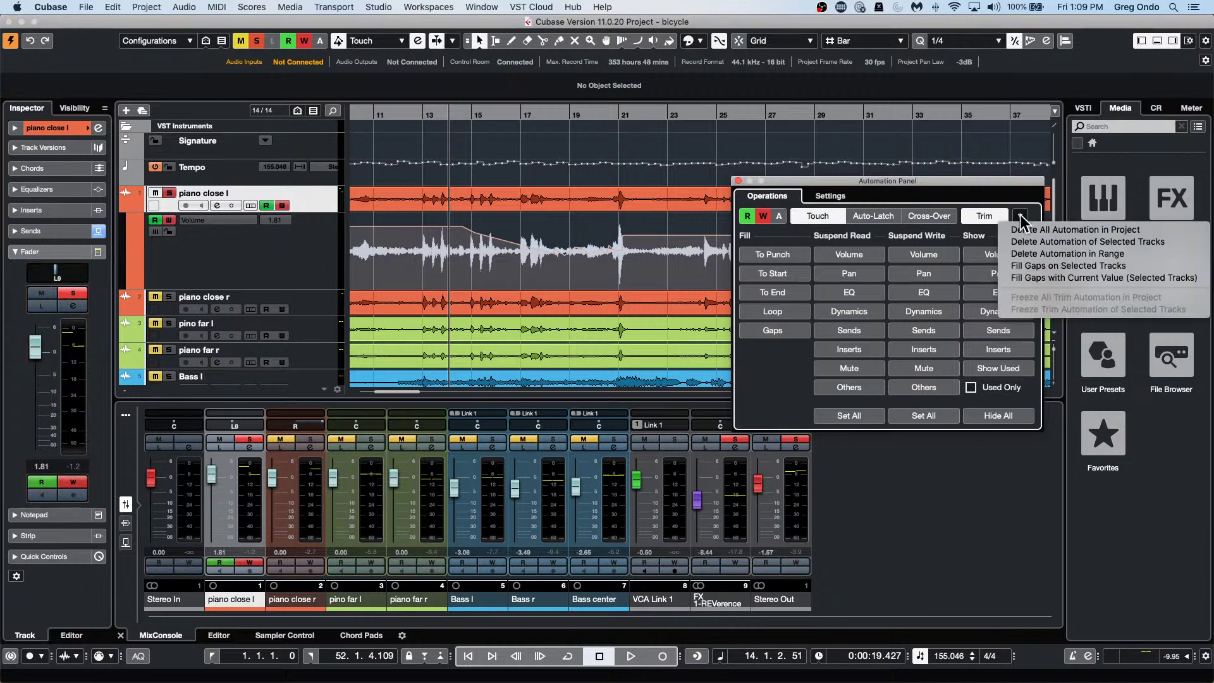
left_click(1015, 189)
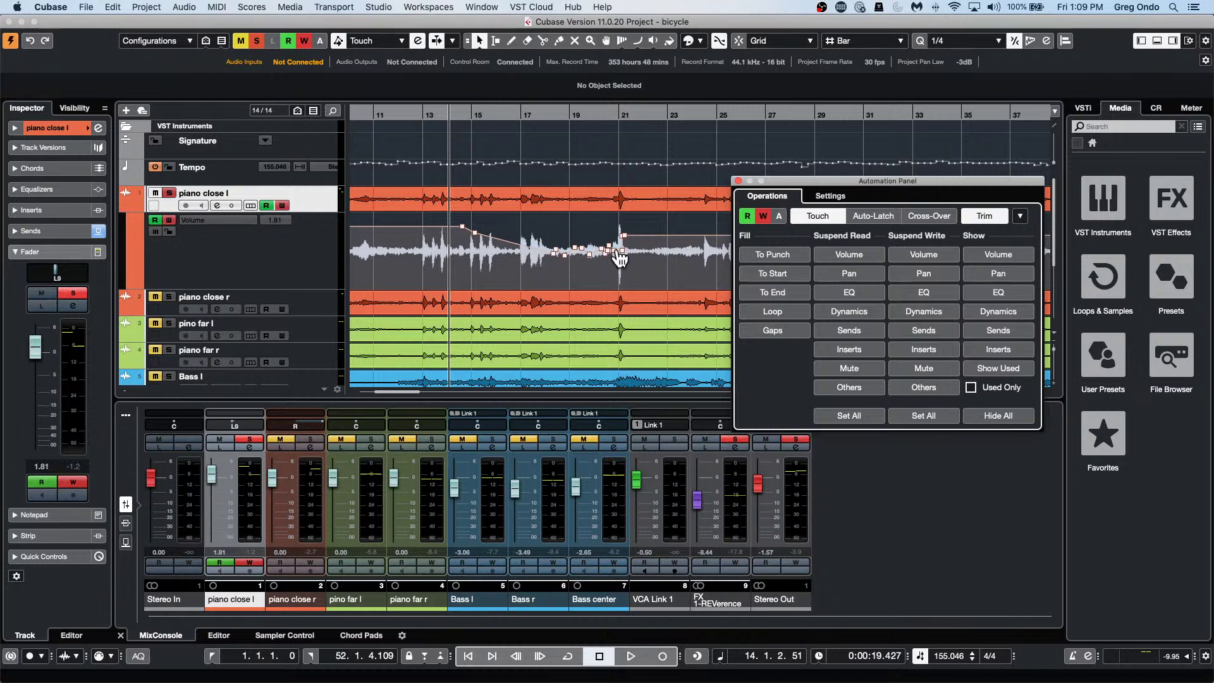
Set Freeze Trim to Manually and record a trim pass lowering piano close l's volume.
mouse_move(607, 259)
left_click(840, 197)
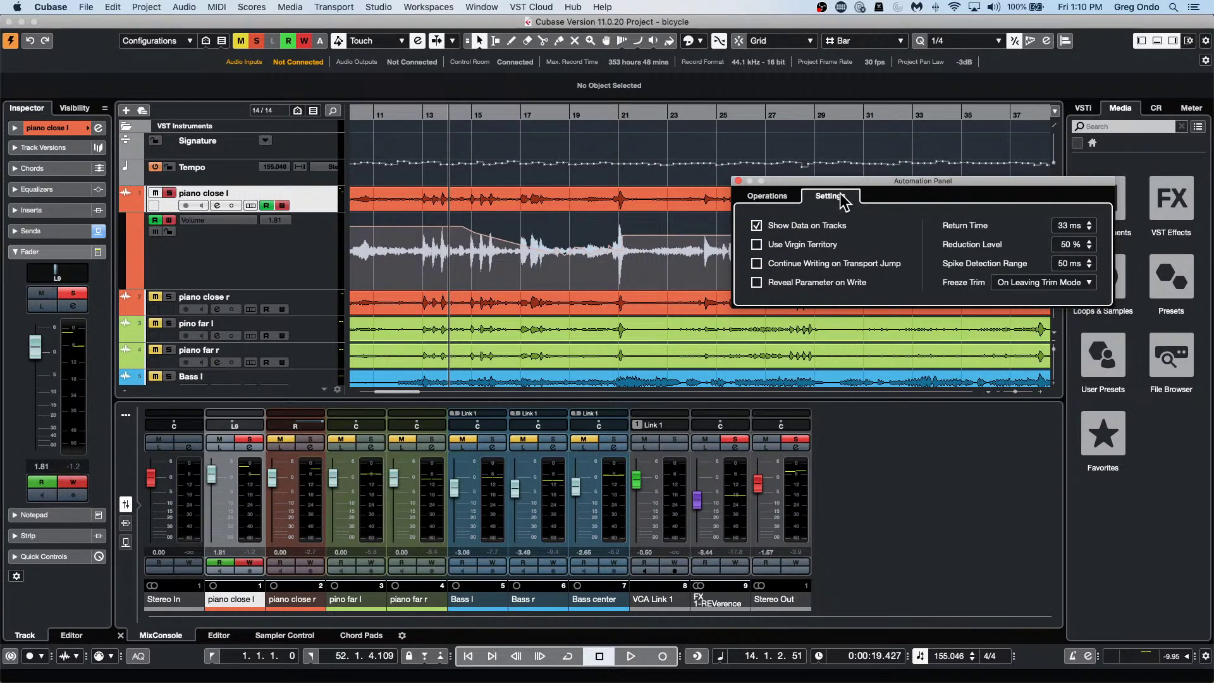
left_click(1068, 283)
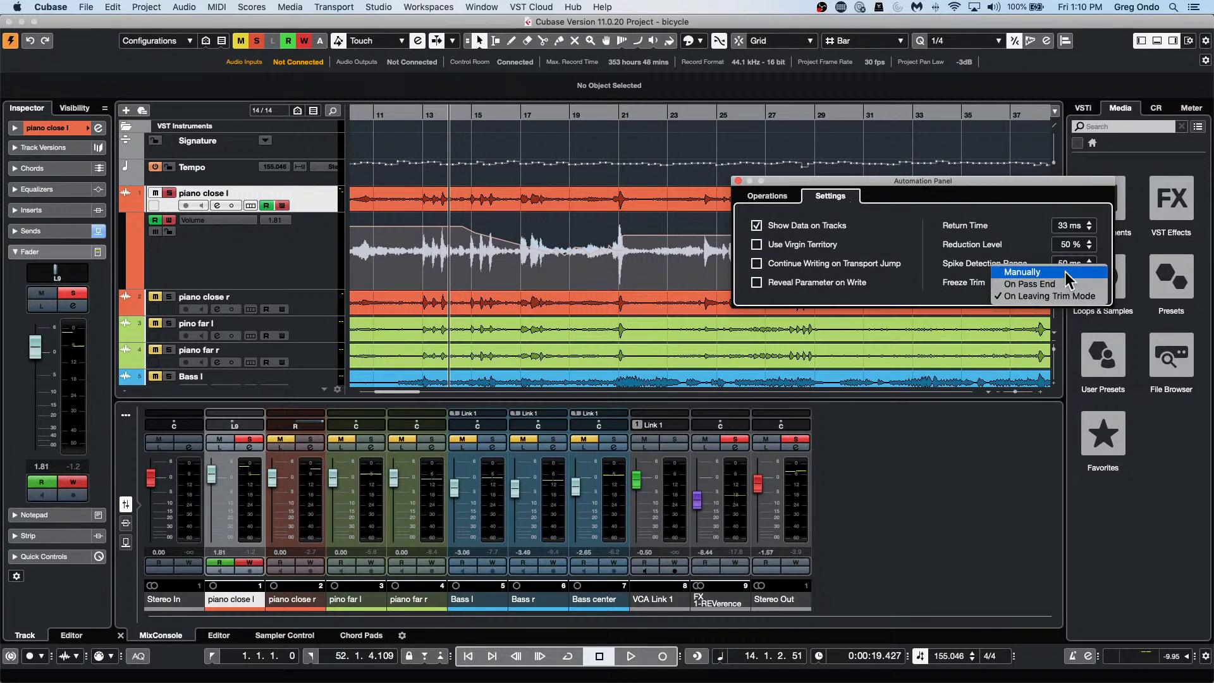
left_click(1065, 271)
key("space")
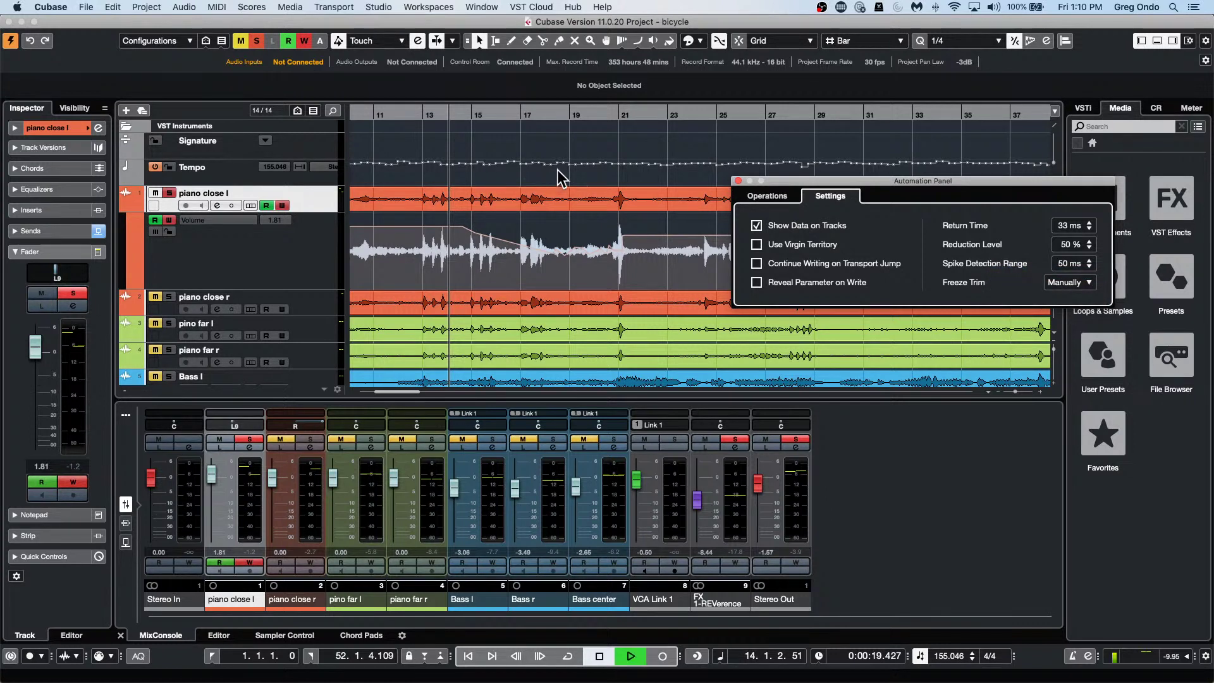
mouse_move(28, 356)
left_mouse_down()
mouse_move(38, 370)
mouse_move(56, 345)
mouse_move(57, 359)
left_mouse_up()
key("space")
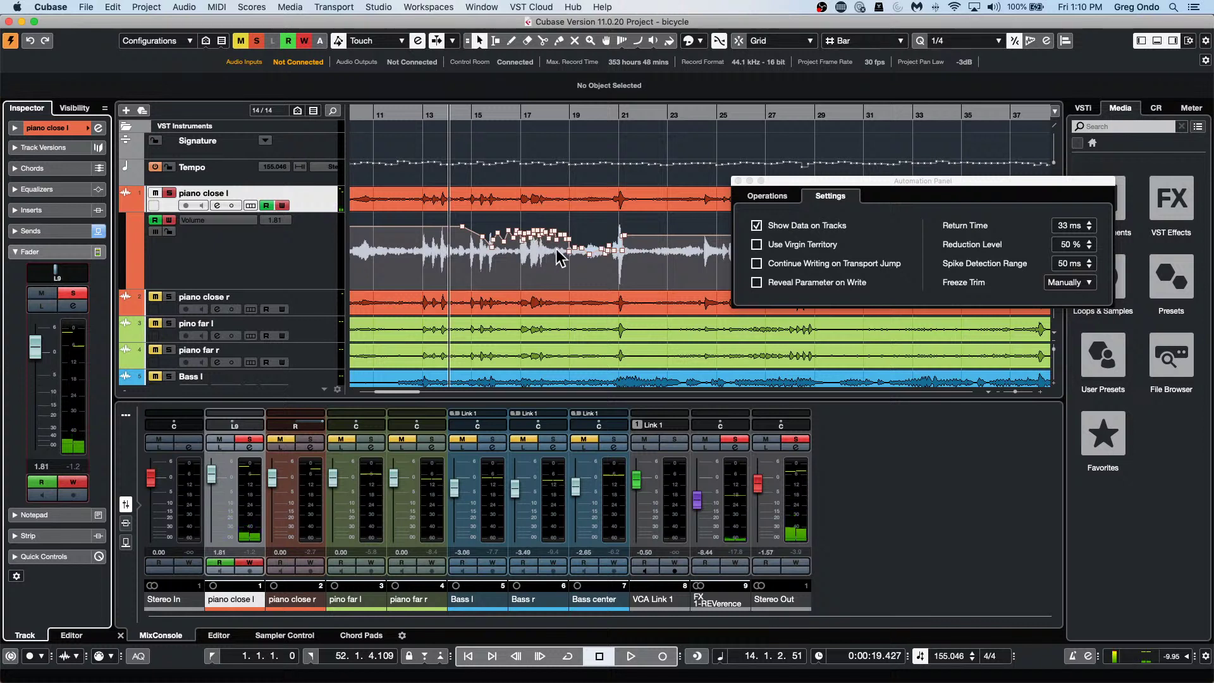
Set Freeze Trim back to On Leaving Trim Mode and return to Operations.
left_click(1078, 283)
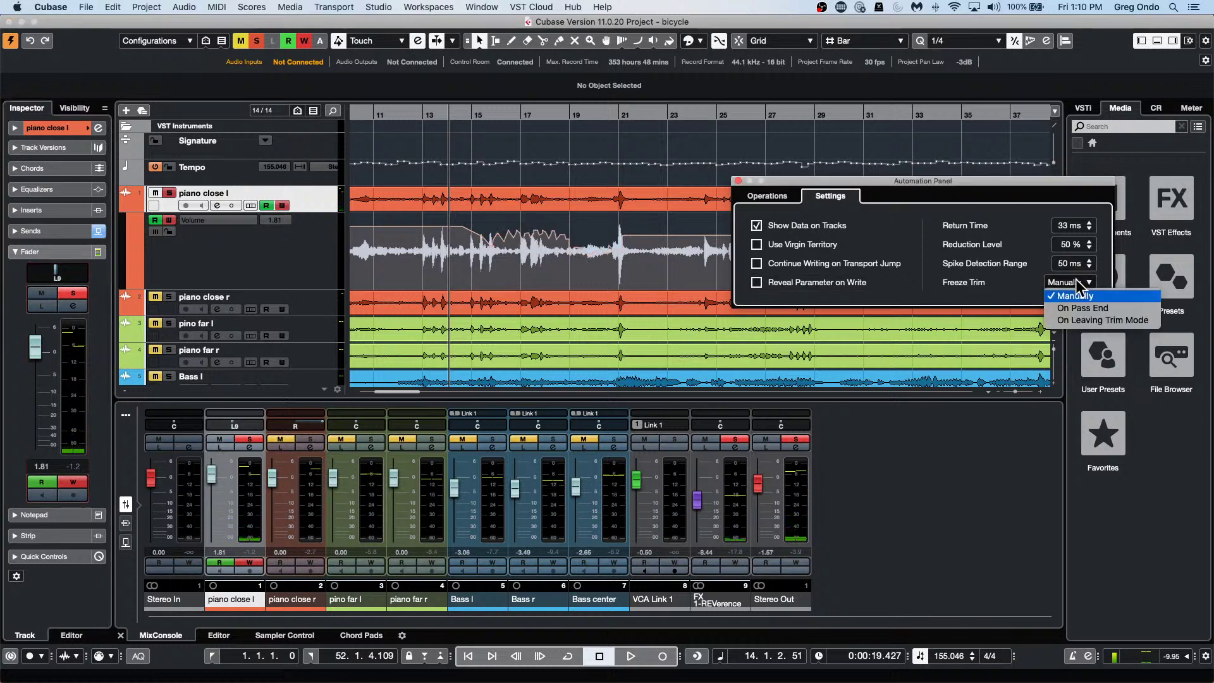
left_click(1087, 318)
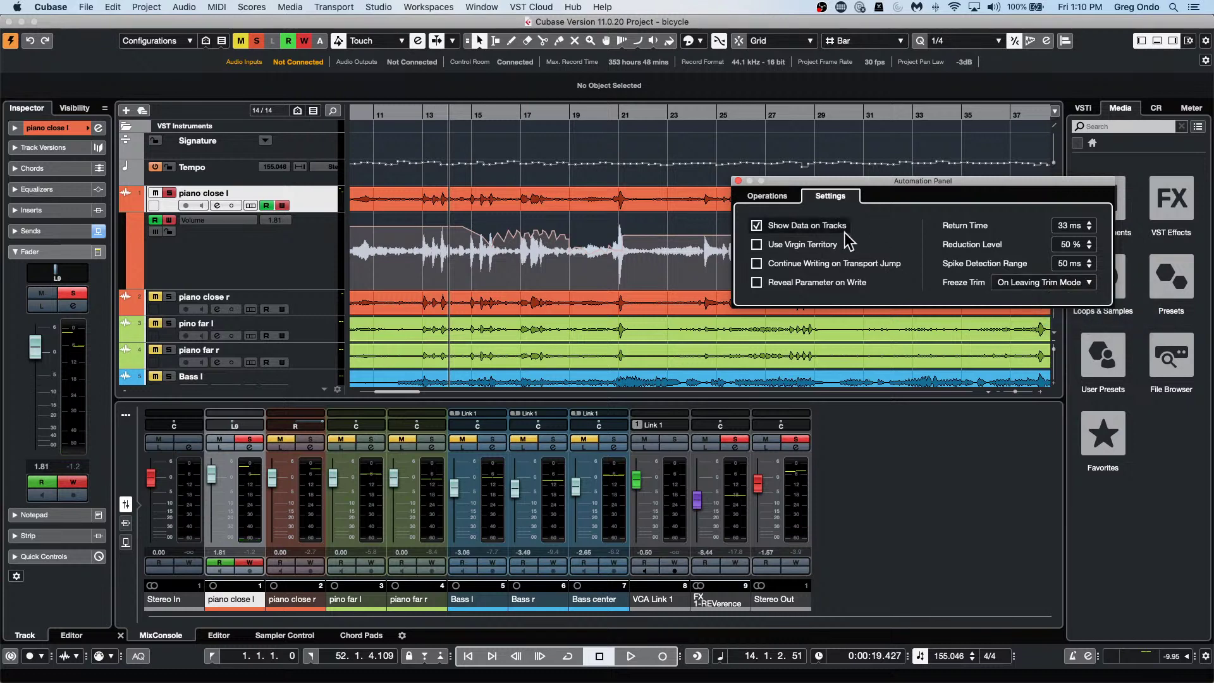
left_click(769, 196)
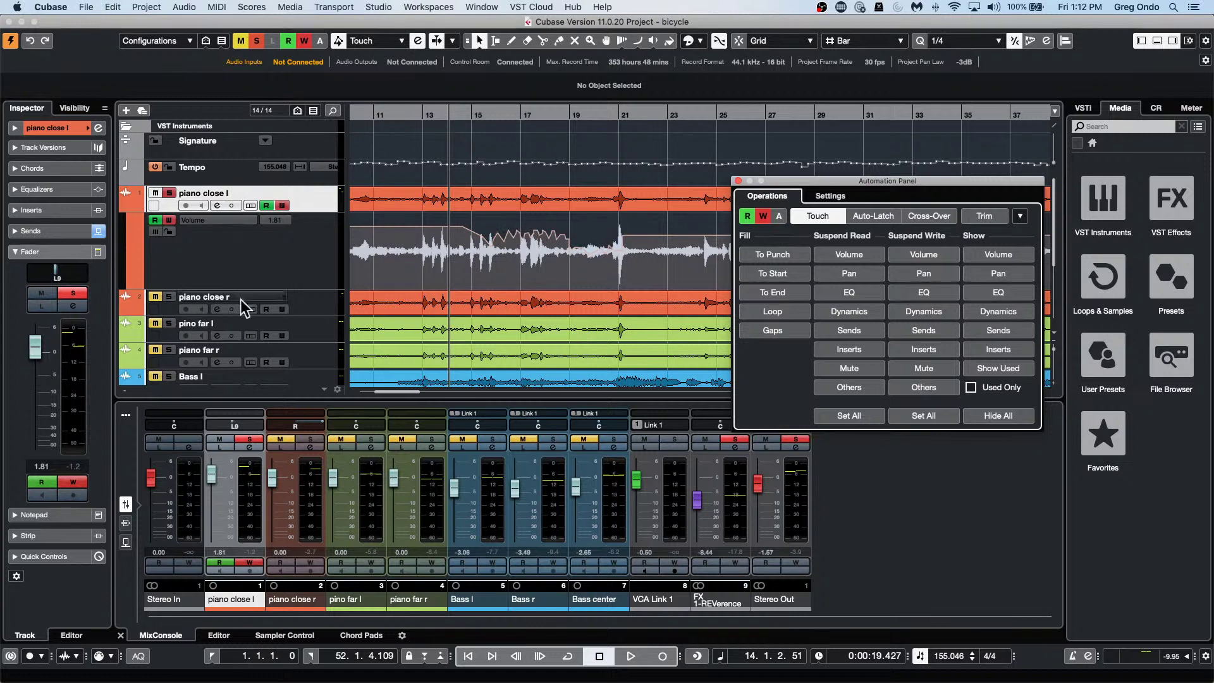
Pull piano far r down to -16.1 and Bass l to -6.51, then focus Bass r.
left_click_drag(393, 477, 393, 514)
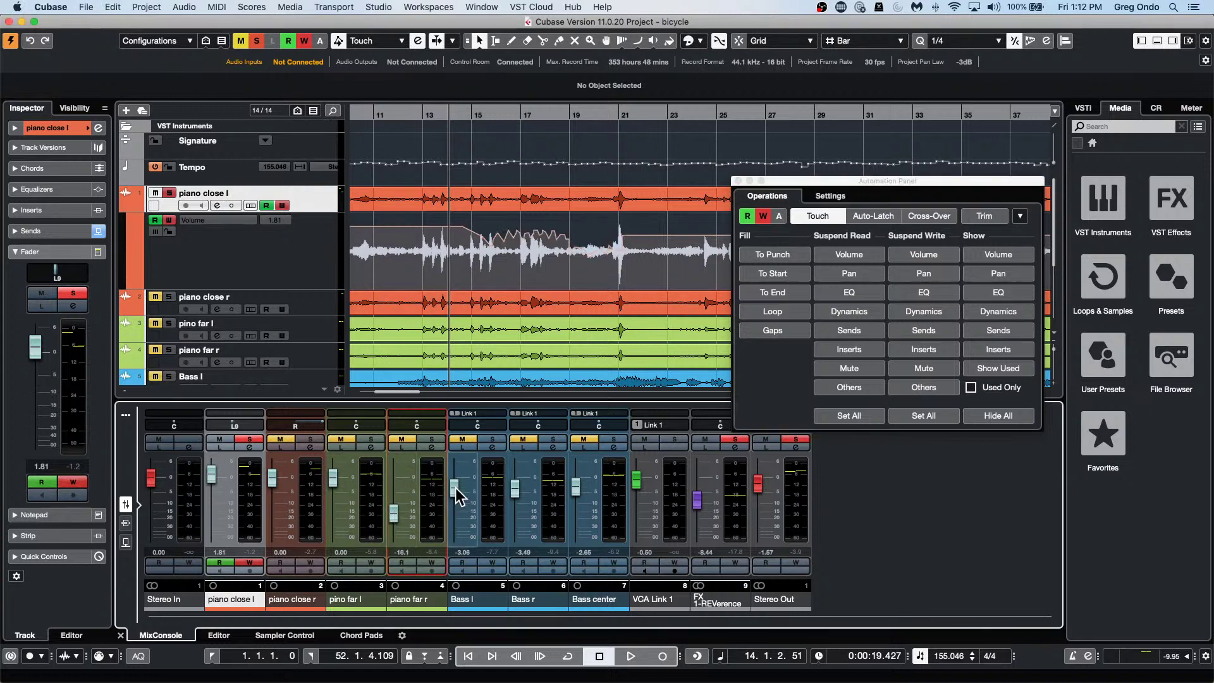
left_click_drag(454, 489, 577, 506)
left_click(515, 487)
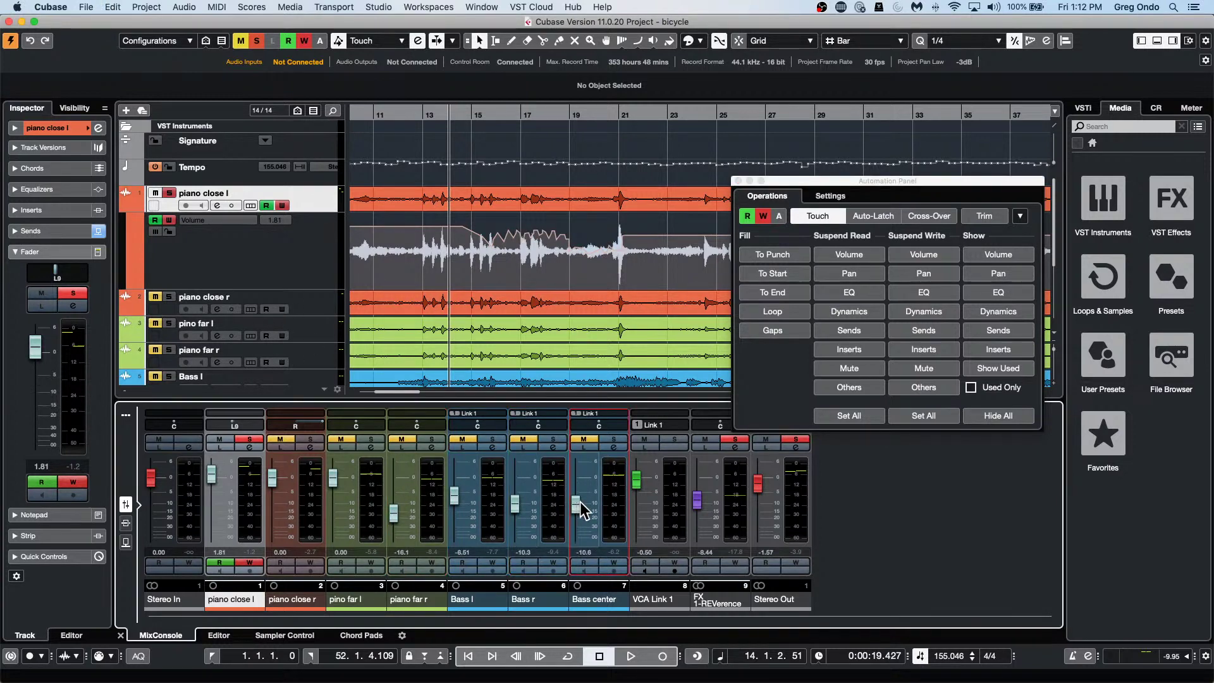
Lower the bass and VCA Link 1 levels, then pick bicycle.cpr via Import Tracks from Project.
left_click_drag(636, 481, 695, 485)
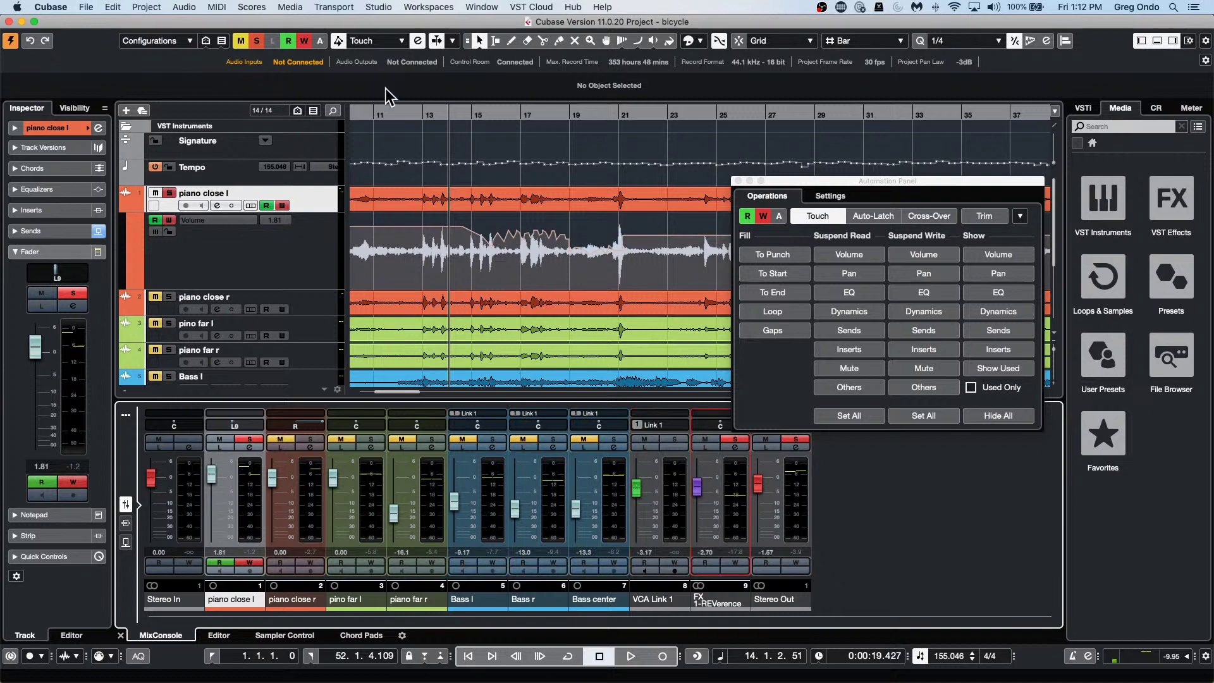
left_click(87, 7)
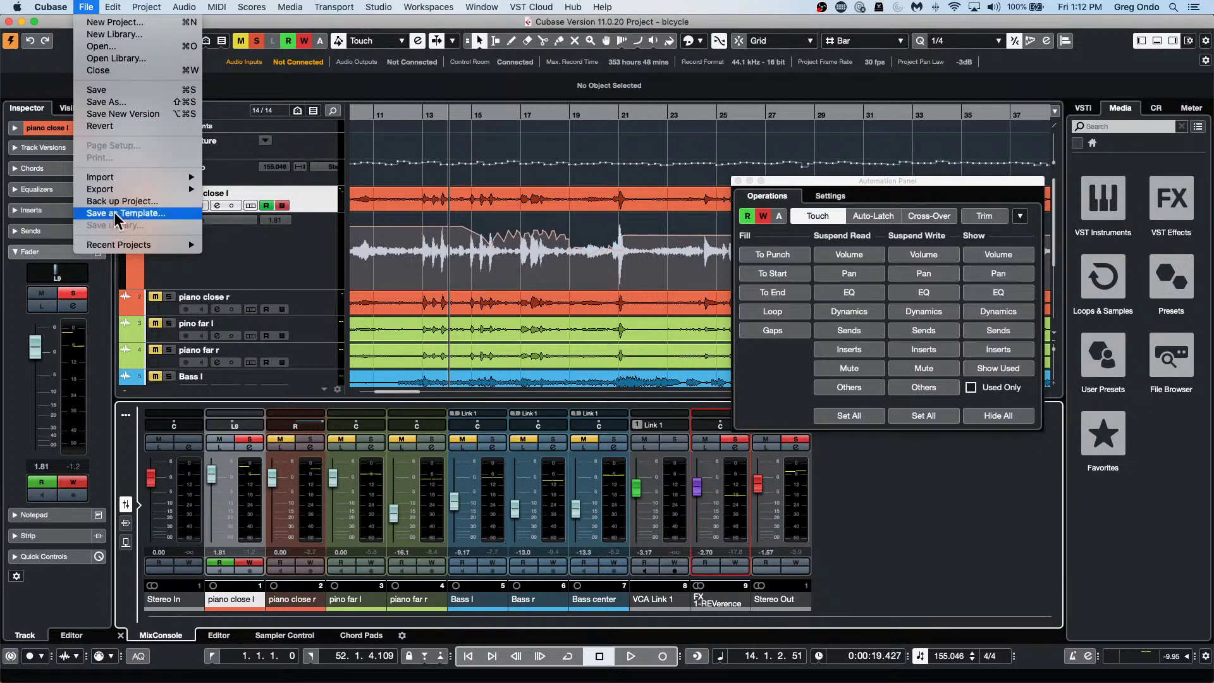
mouse_move(135, 184)
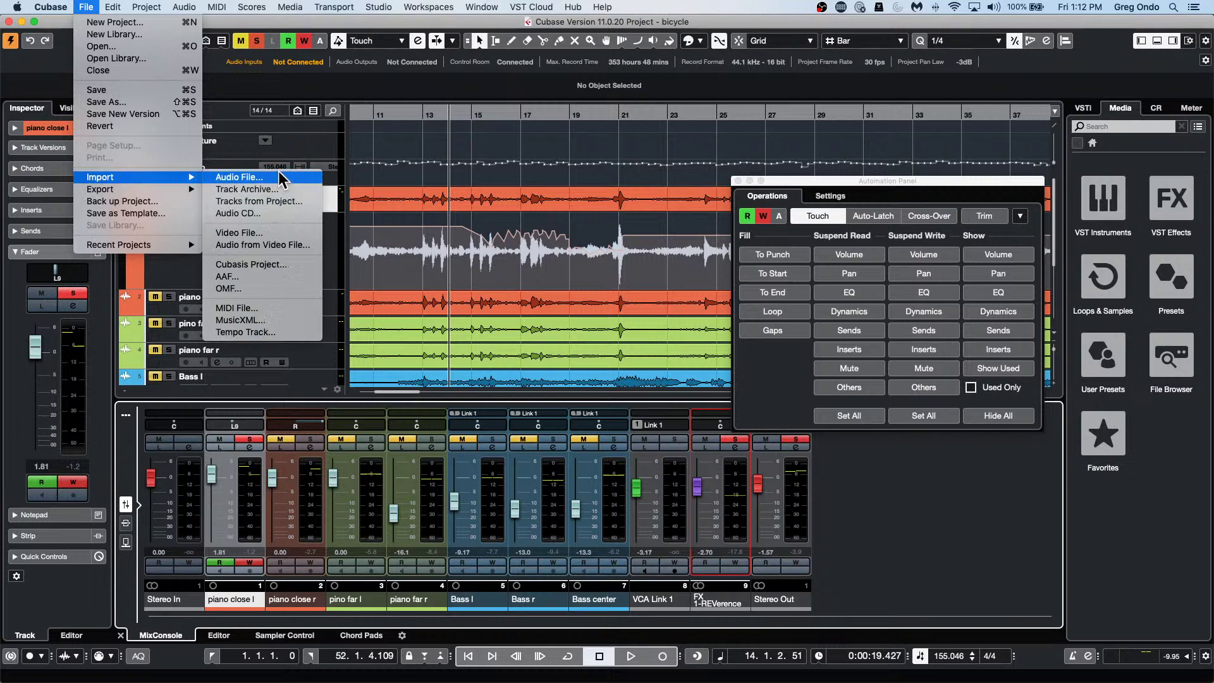
left_click(269, 200)
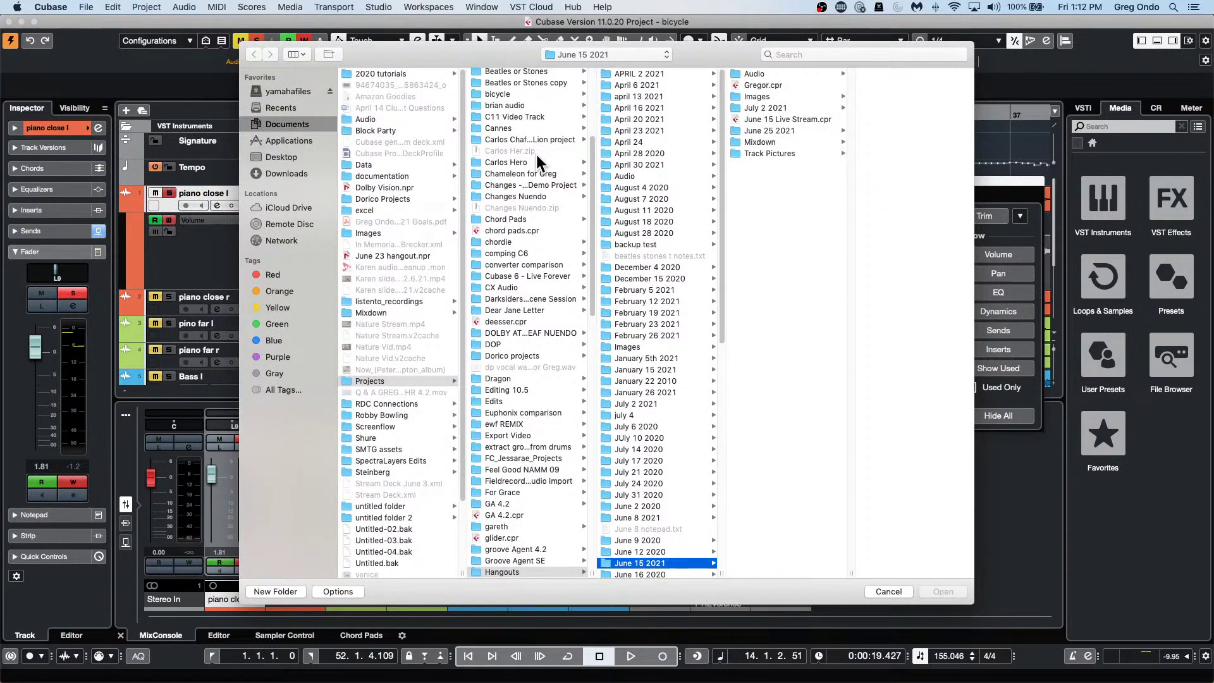
scroll(520, 186, "up", 3)
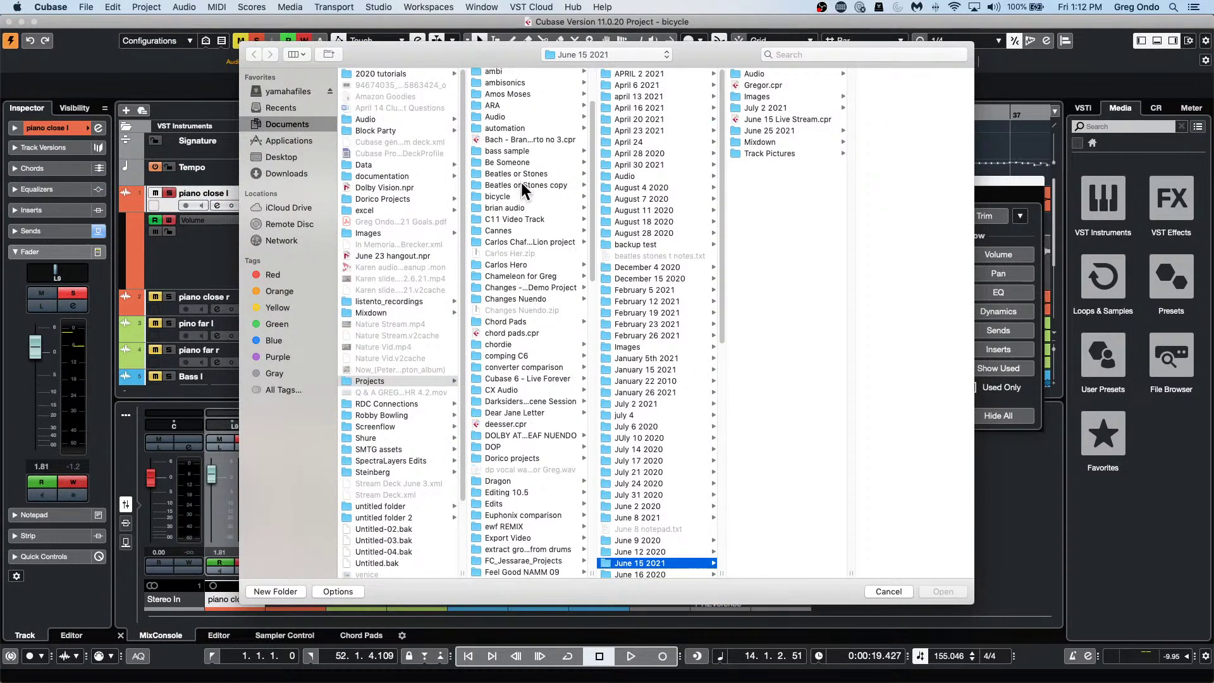
left_click(517, 196)
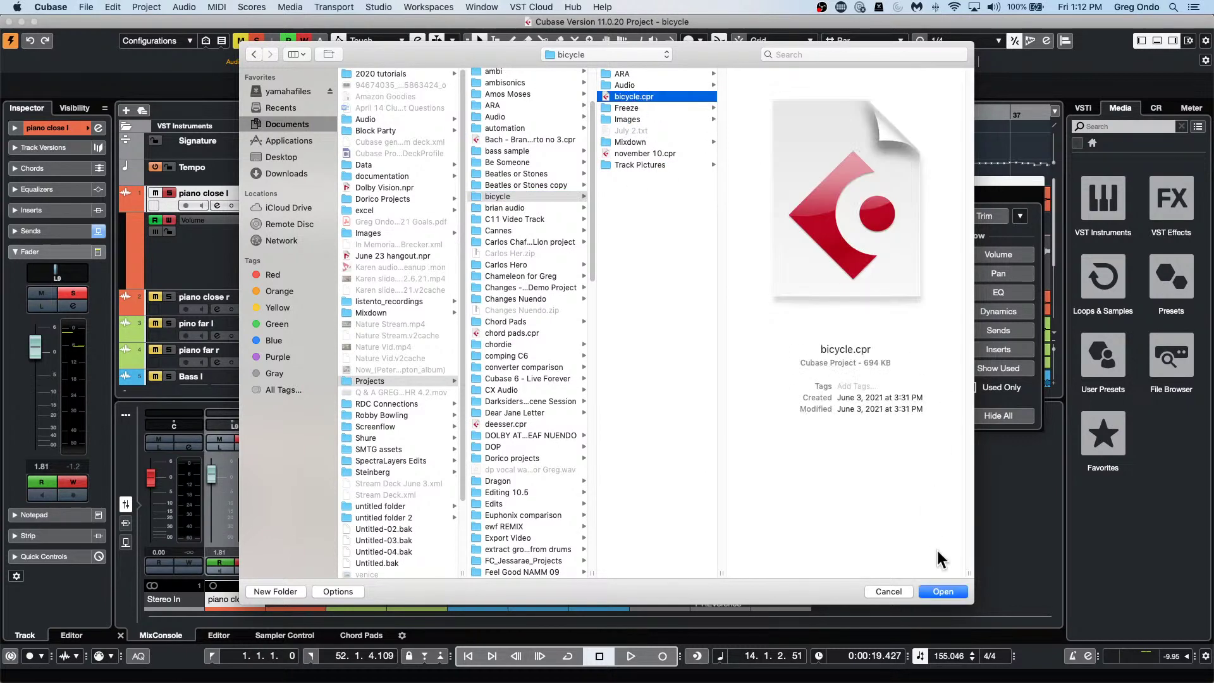
left_click(943, 591)
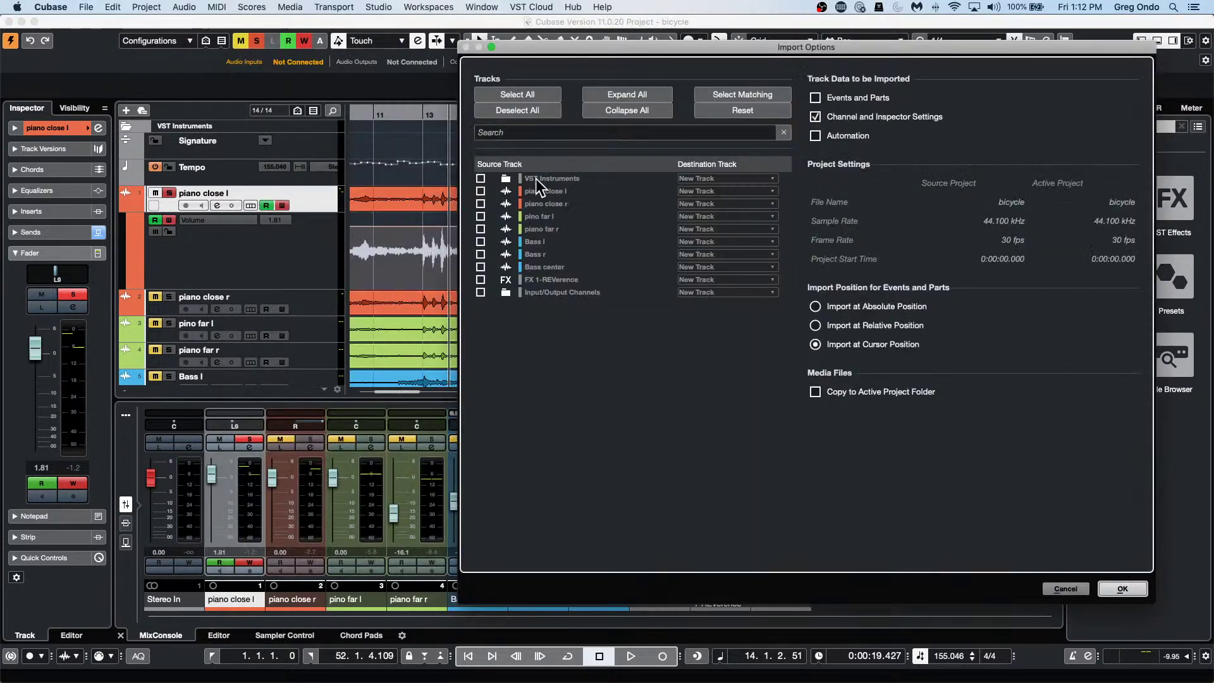
Select all bicycle.cpr tracks, keep Events and Parts excluded, and import them.
left_click(512, 95)
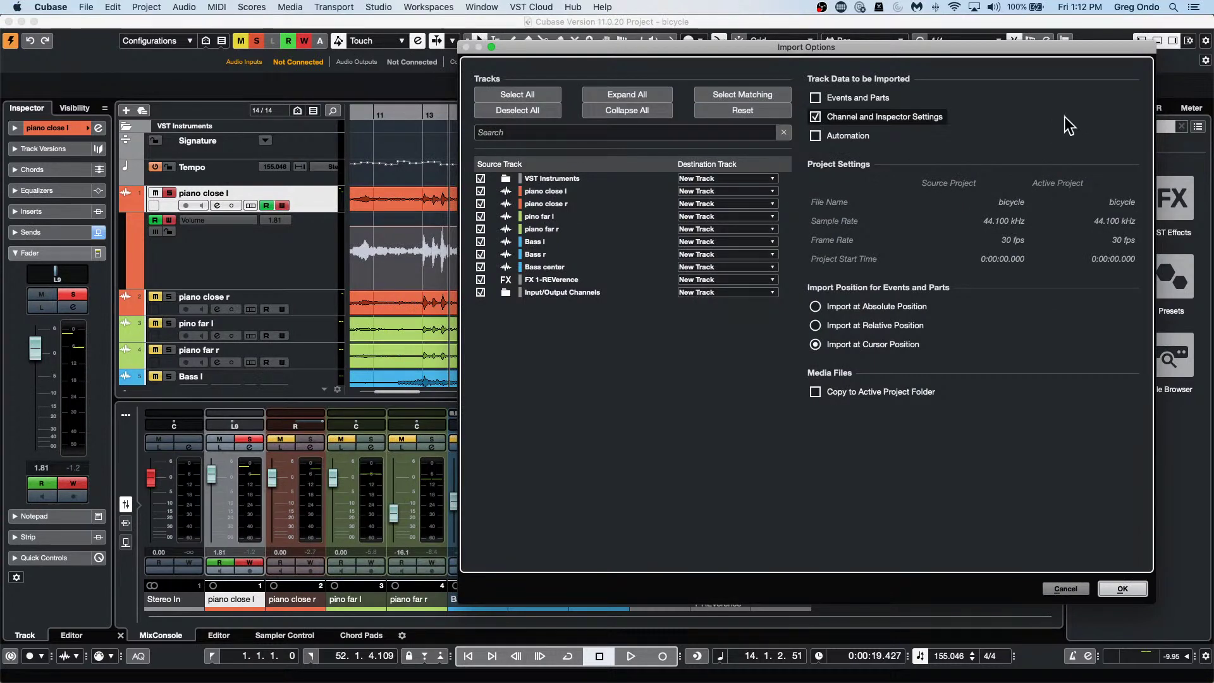
left_click(813, 99)
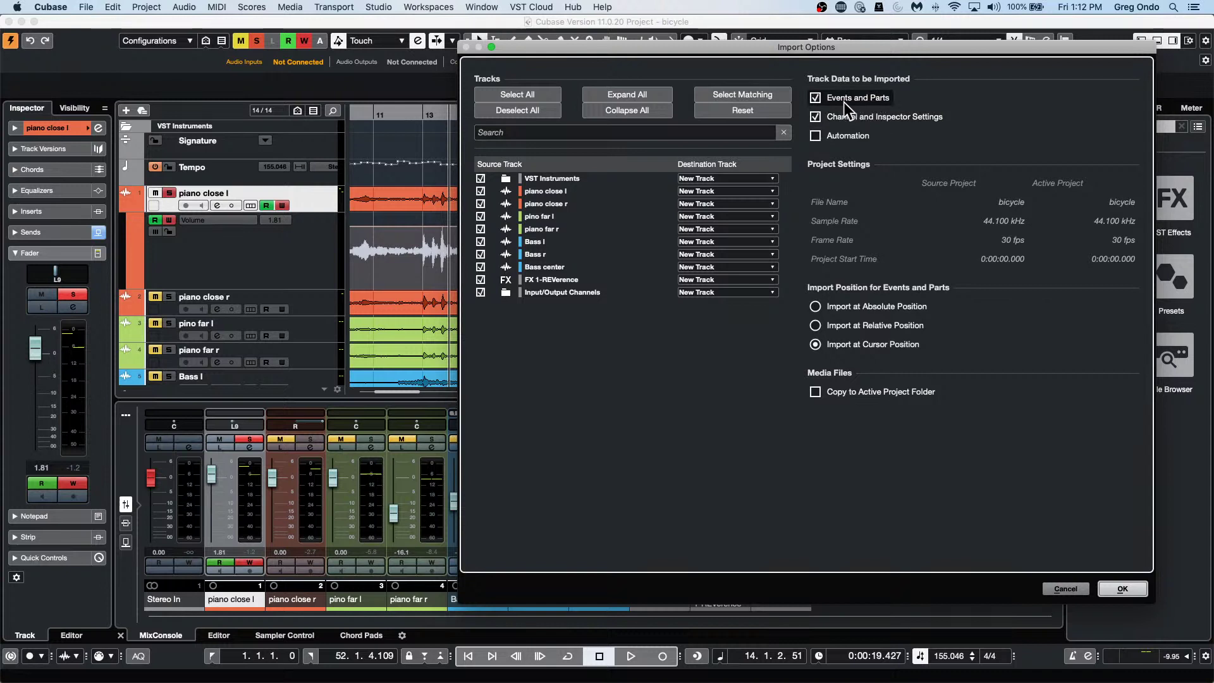
left_click(816, 98)
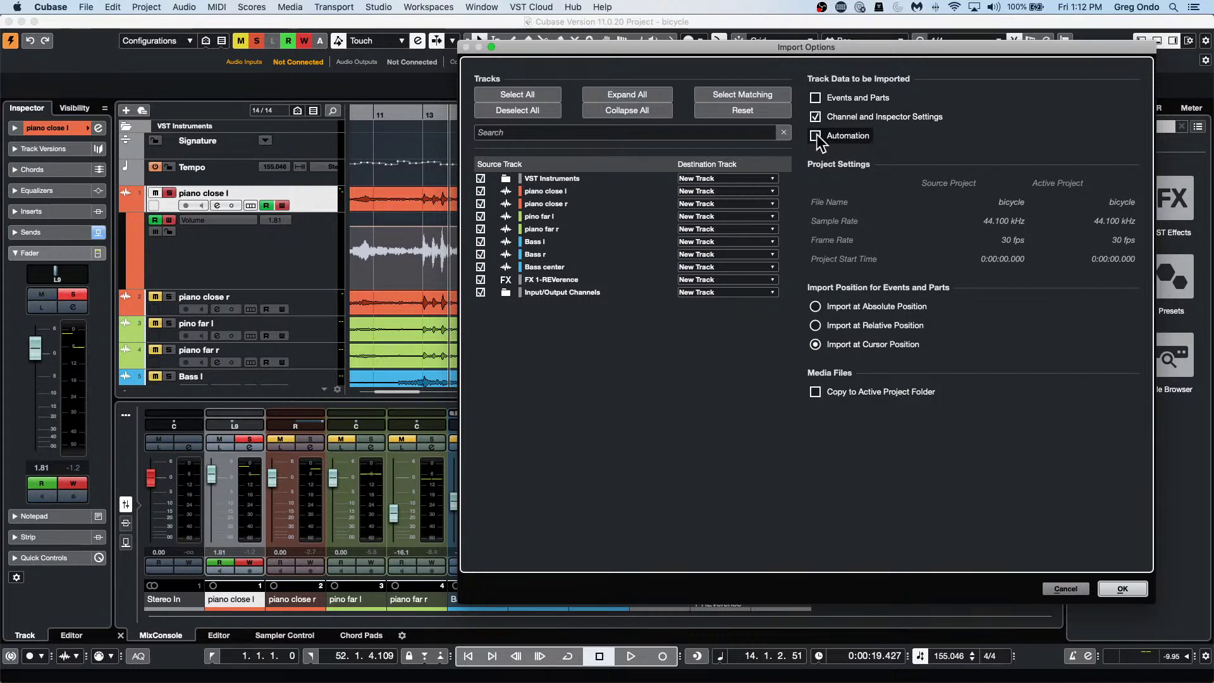
left_click(1123, 591)
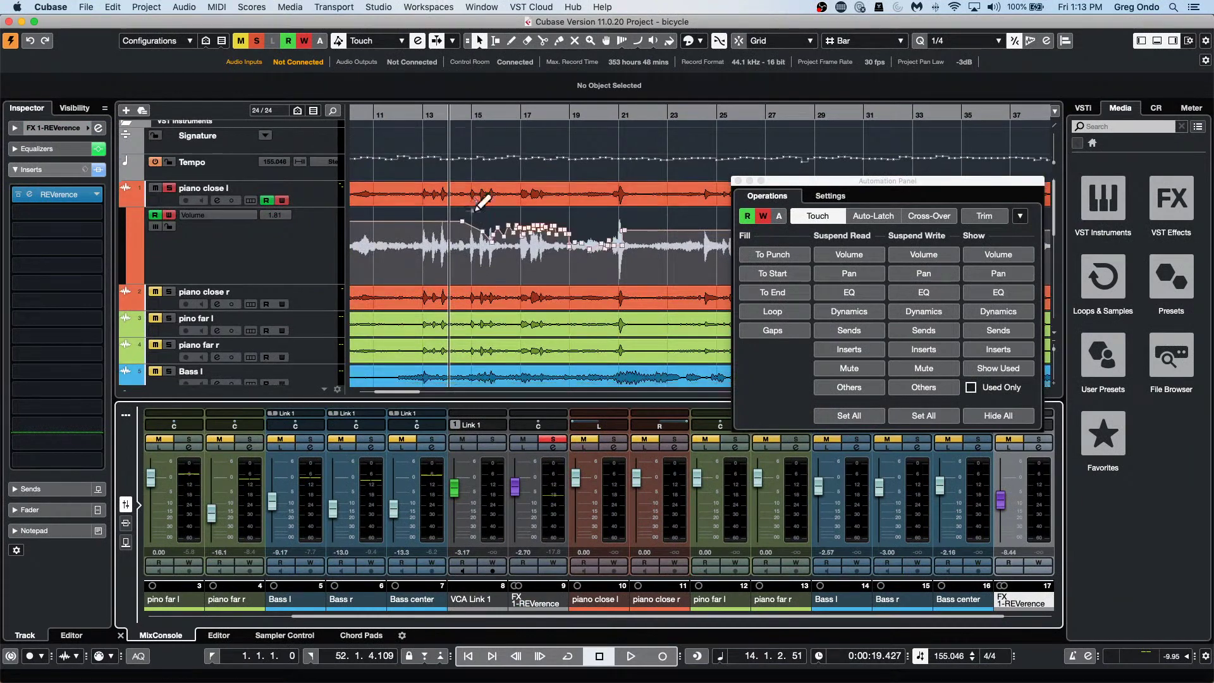
Close the Automation Panel, select pino far l through Bass center, and open the MixConsole window.
scroll(478, 212, "down", 10)
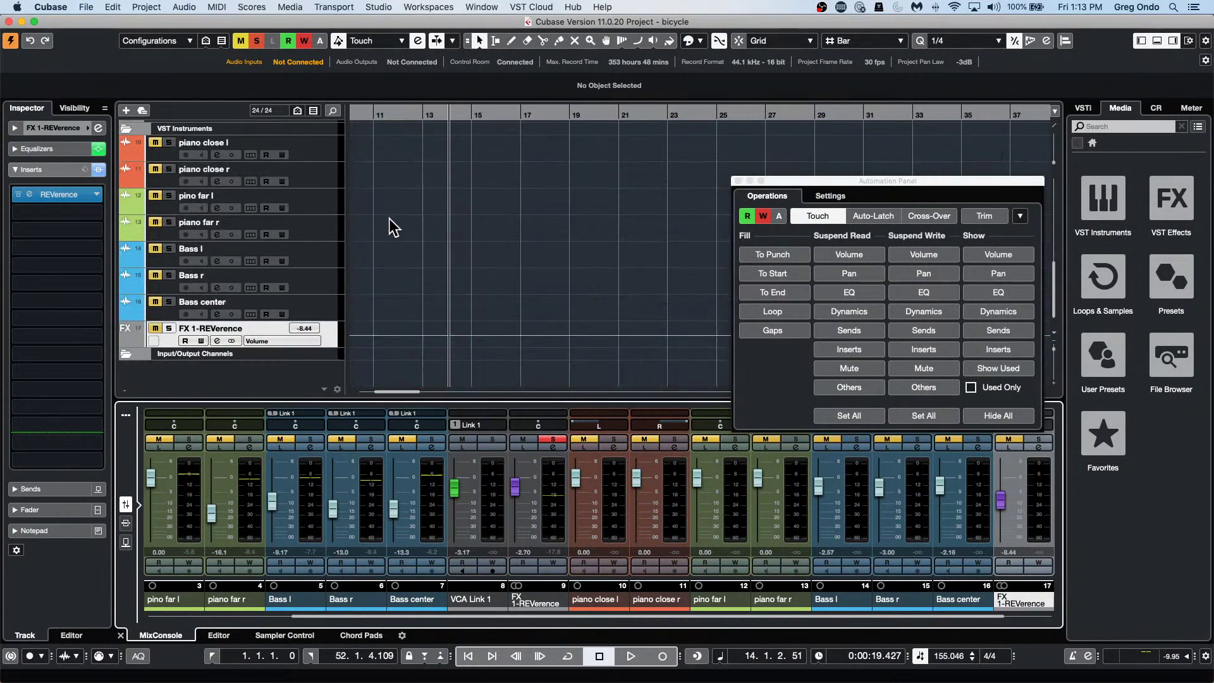
scroll(307, 228, "up", 2)
scroll(309, 233, "down", 2)
left_click(738, 181)
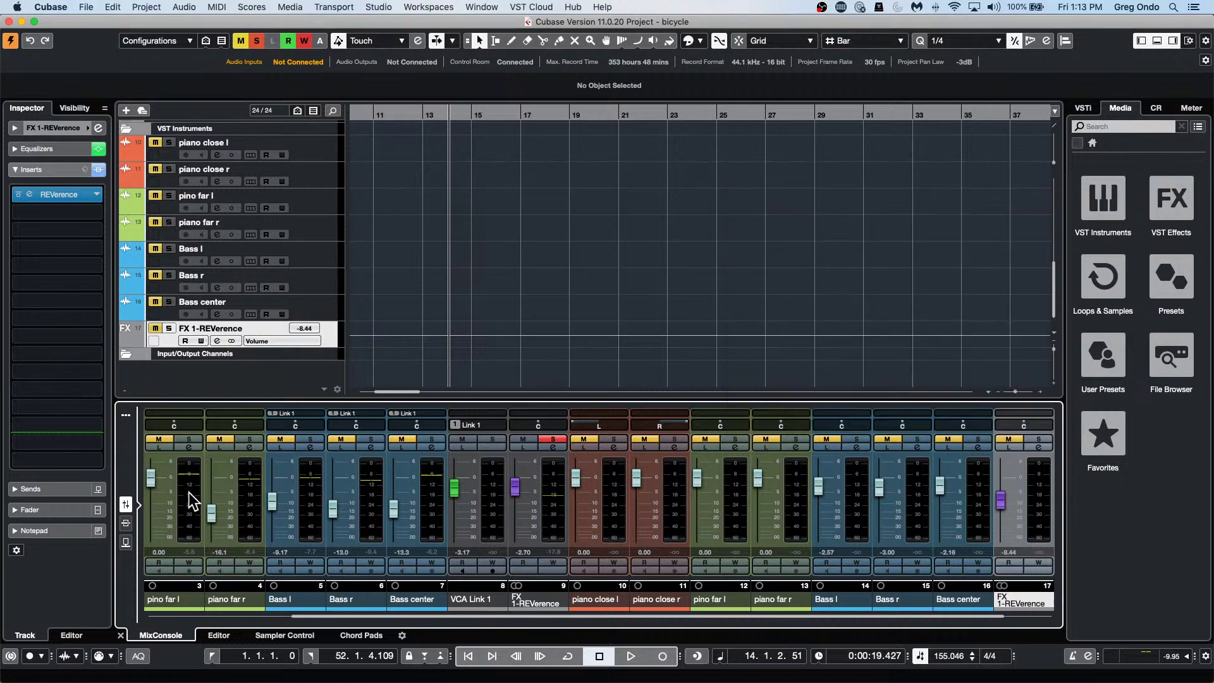
left_click(192, 501)
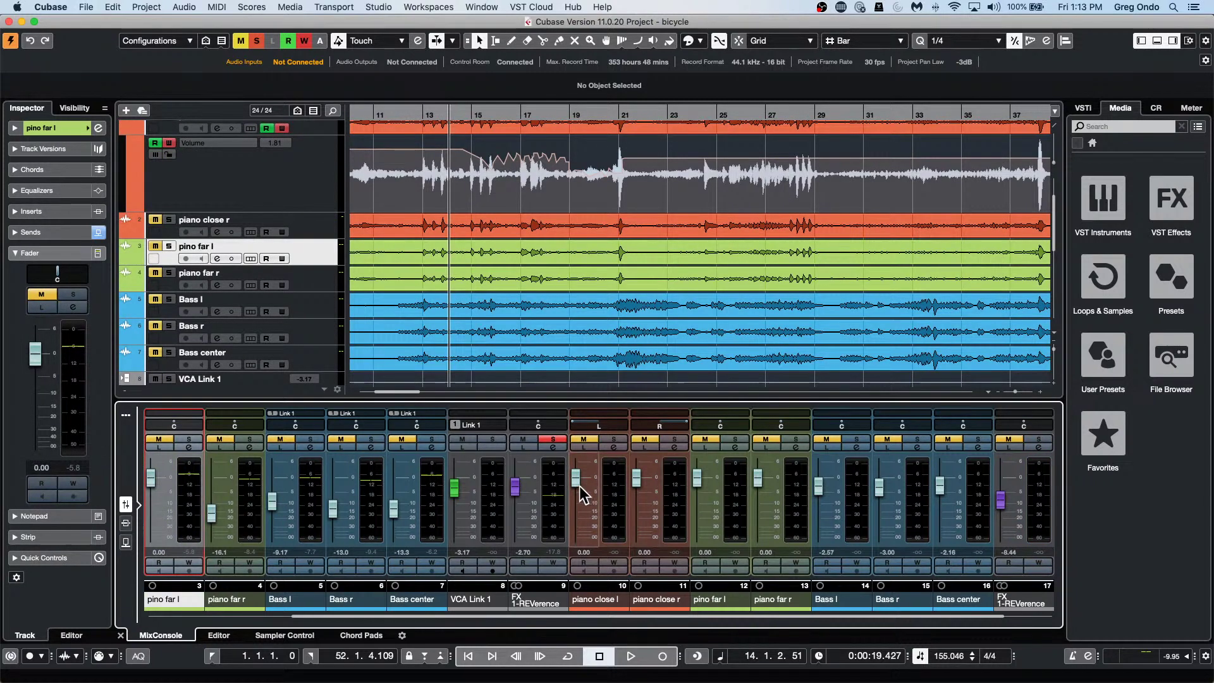
left_click(436, 490, "shift")
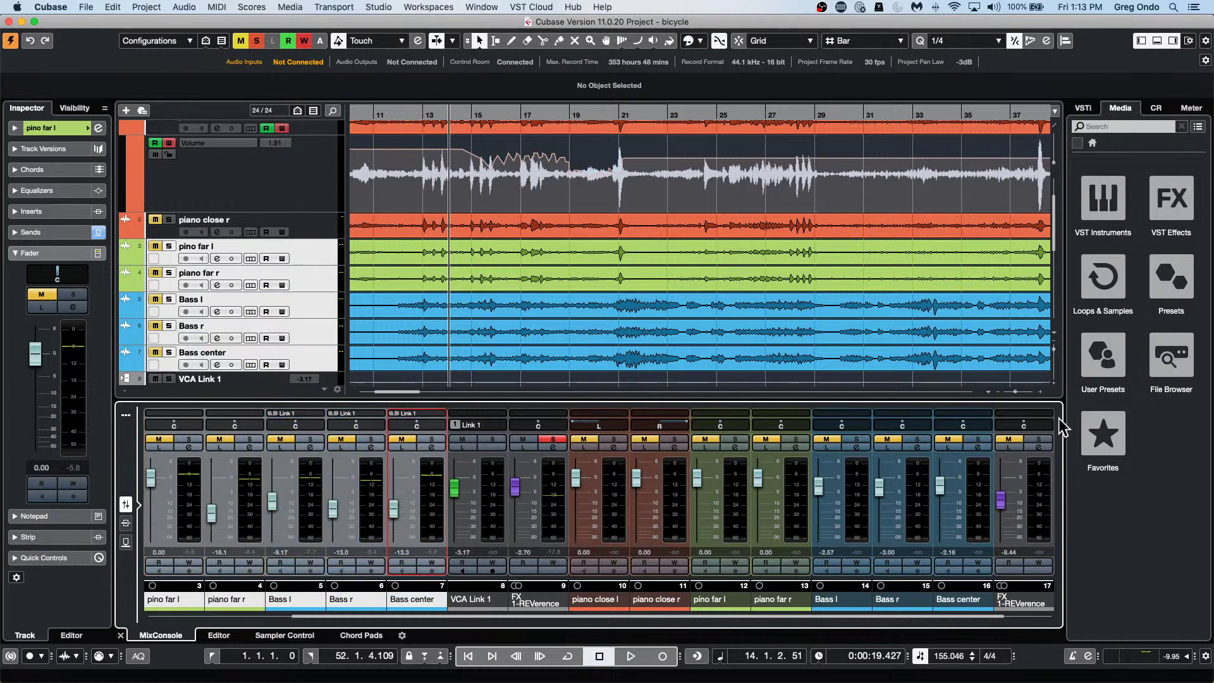
left_click(125, 415)
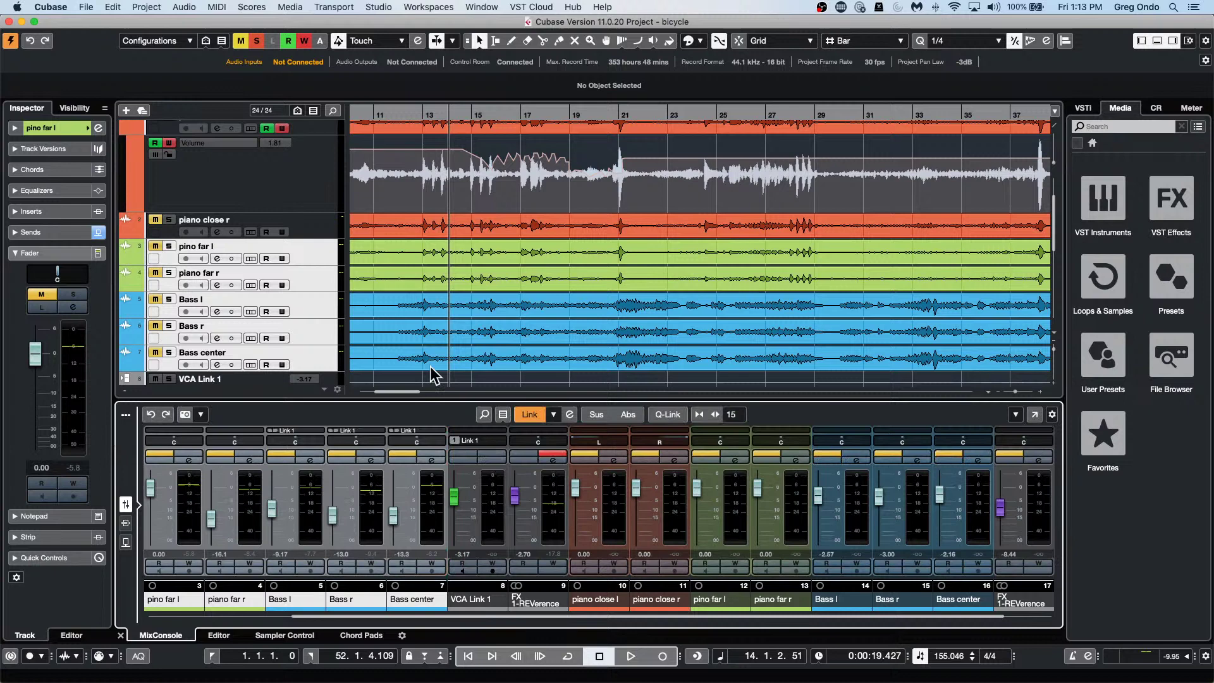
left_click(1034, 414)
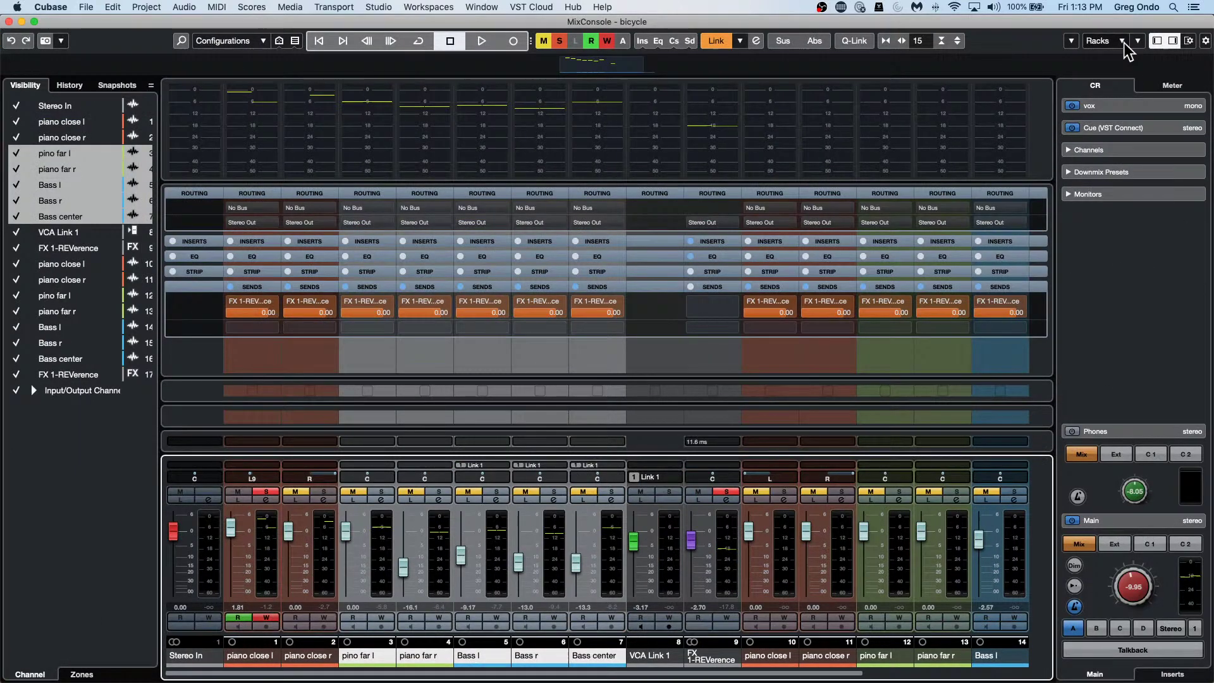
Save the selected MixConsole channels' settings to a file named bike.vmx.
left_click(1072, 41)
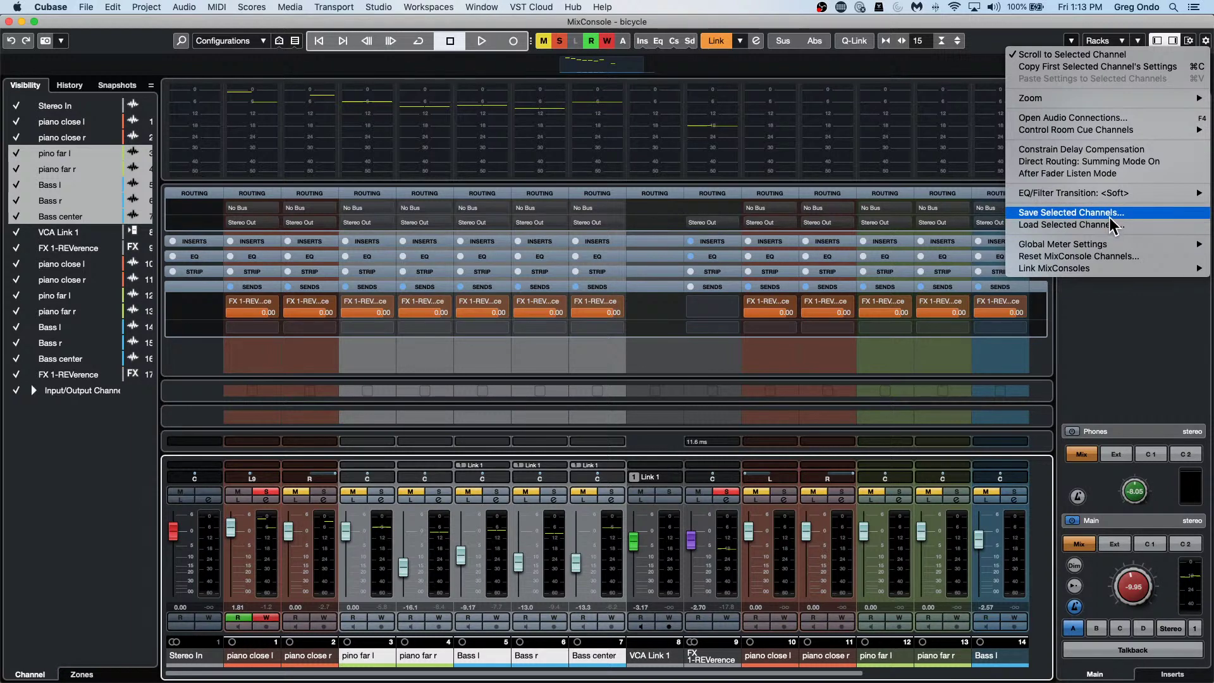
left_click(1110, 213)
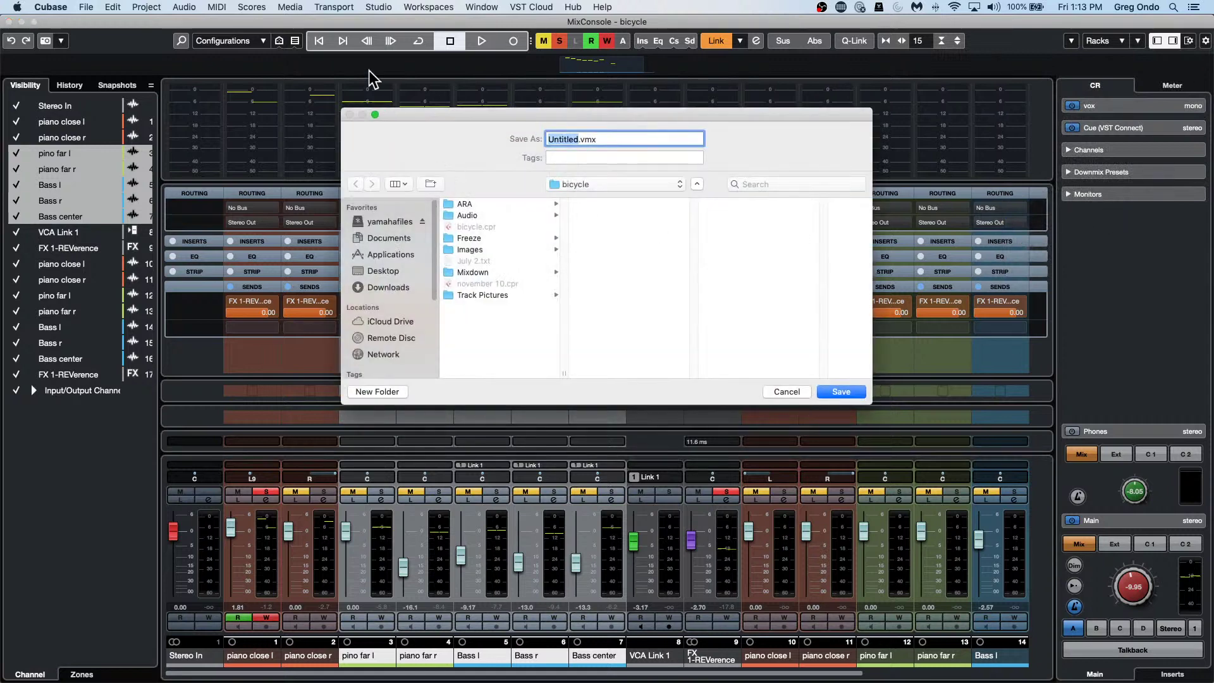
type("bike")
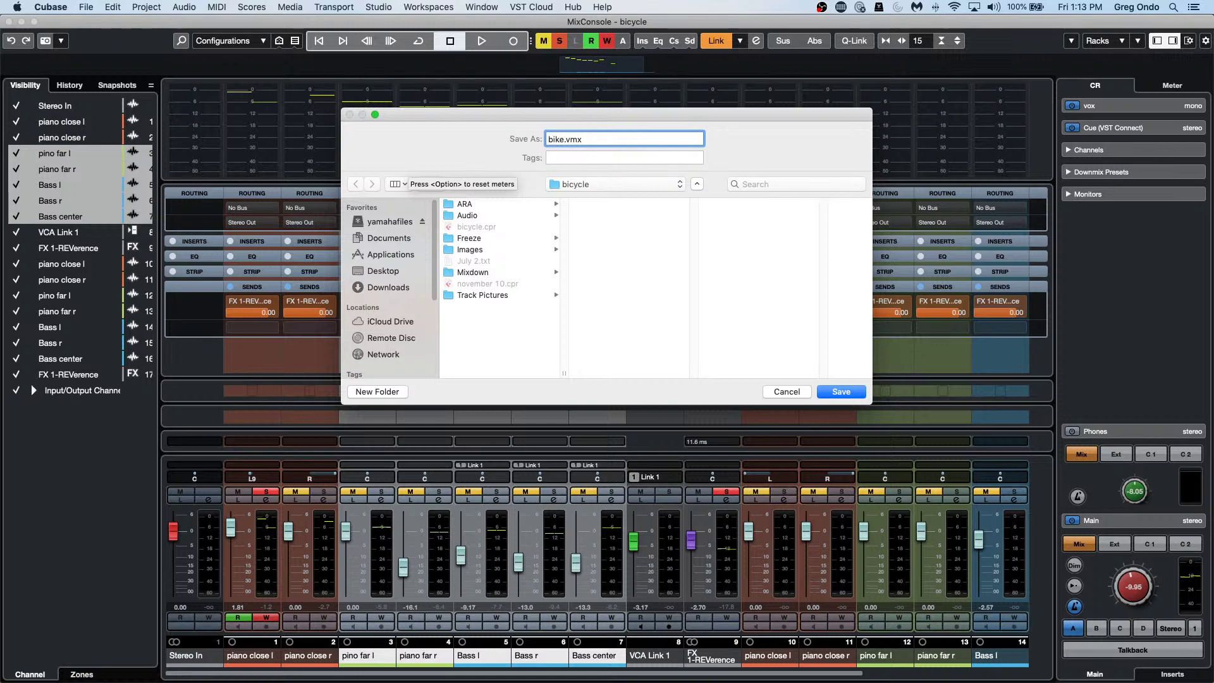
key("Return")
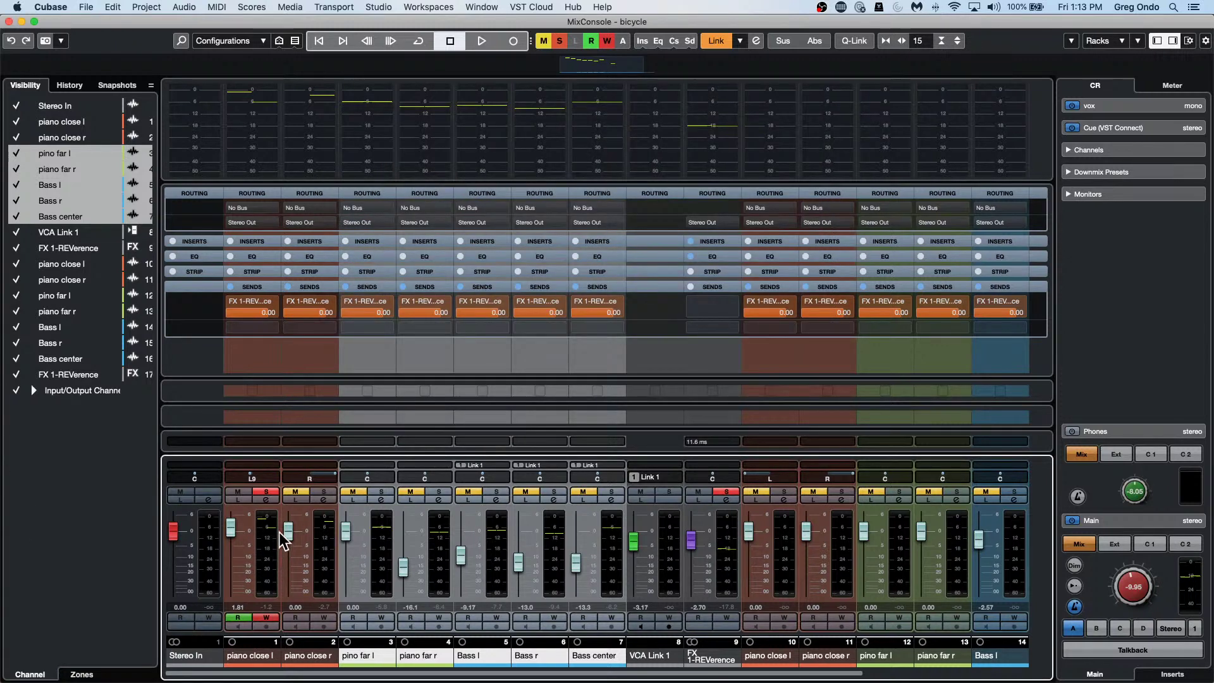
Lower the pino far l fader to about -5.8 and raise the piano far r and bass faders.
left_click_drag(346, 531, 399, 538)
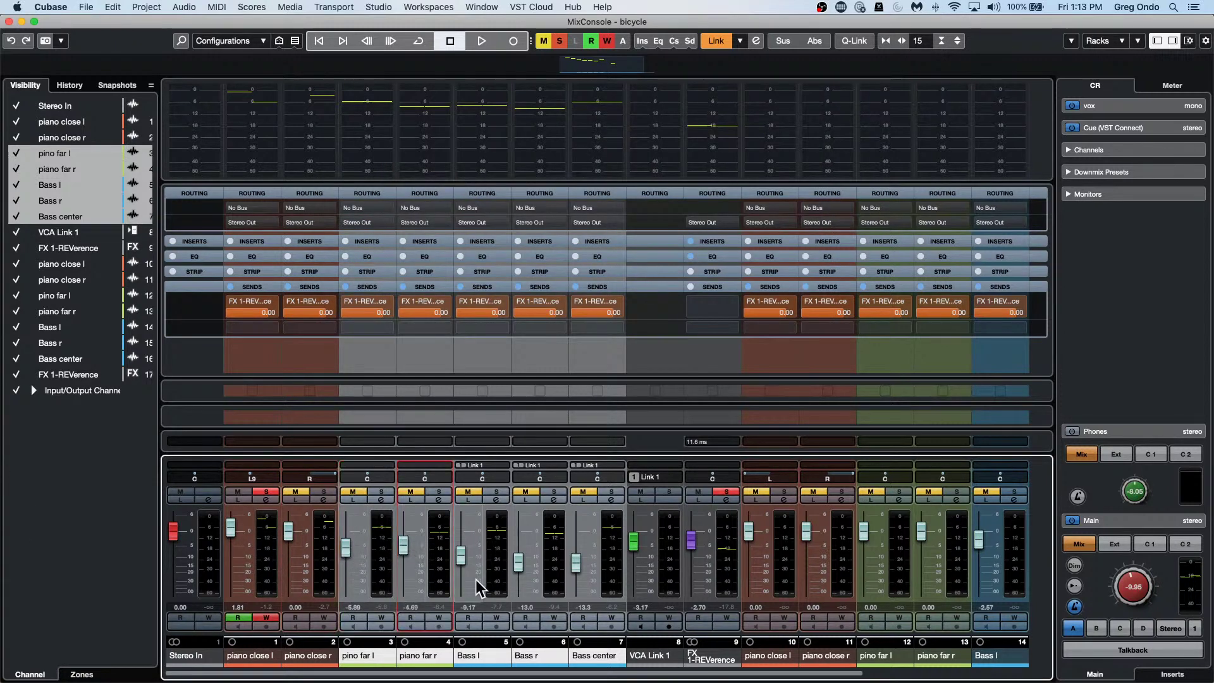
left_click_drag(463, 561, 461, 515)
left_click_drag(518, 561, 519, 519)
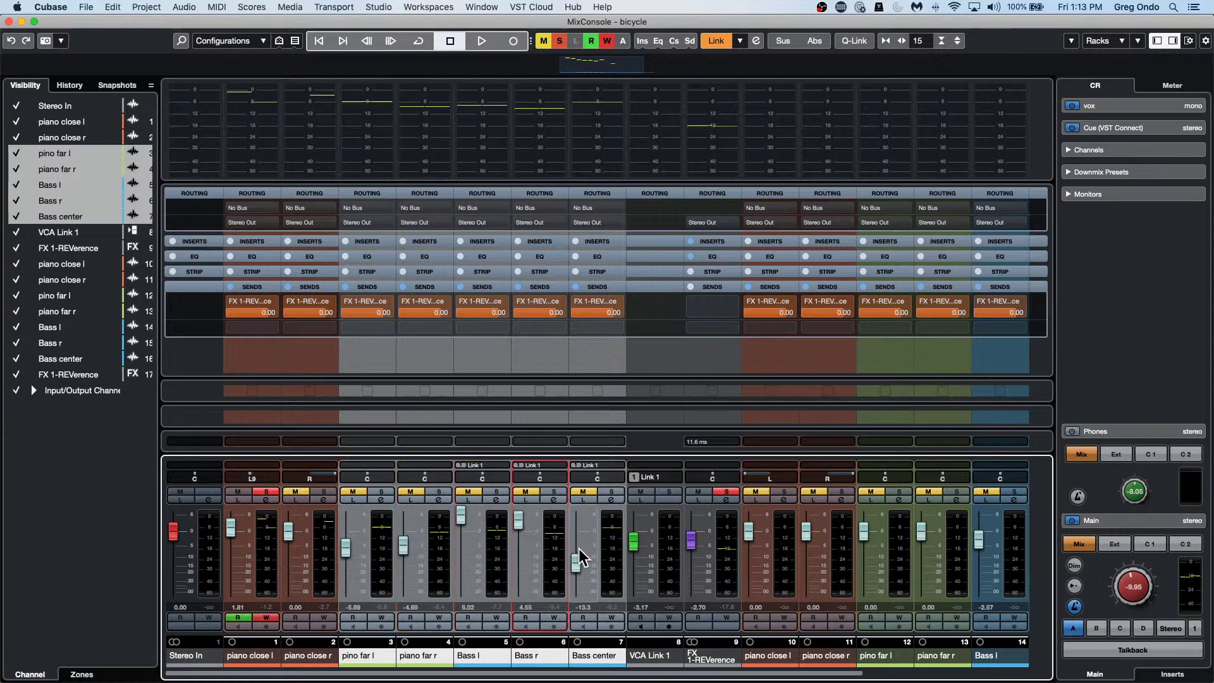
left_click_drag(576, 561, 576, 517)
Turn down the FX 1-REVerence reverb sends on Bass r and Bass l.
left_click(529, 310)
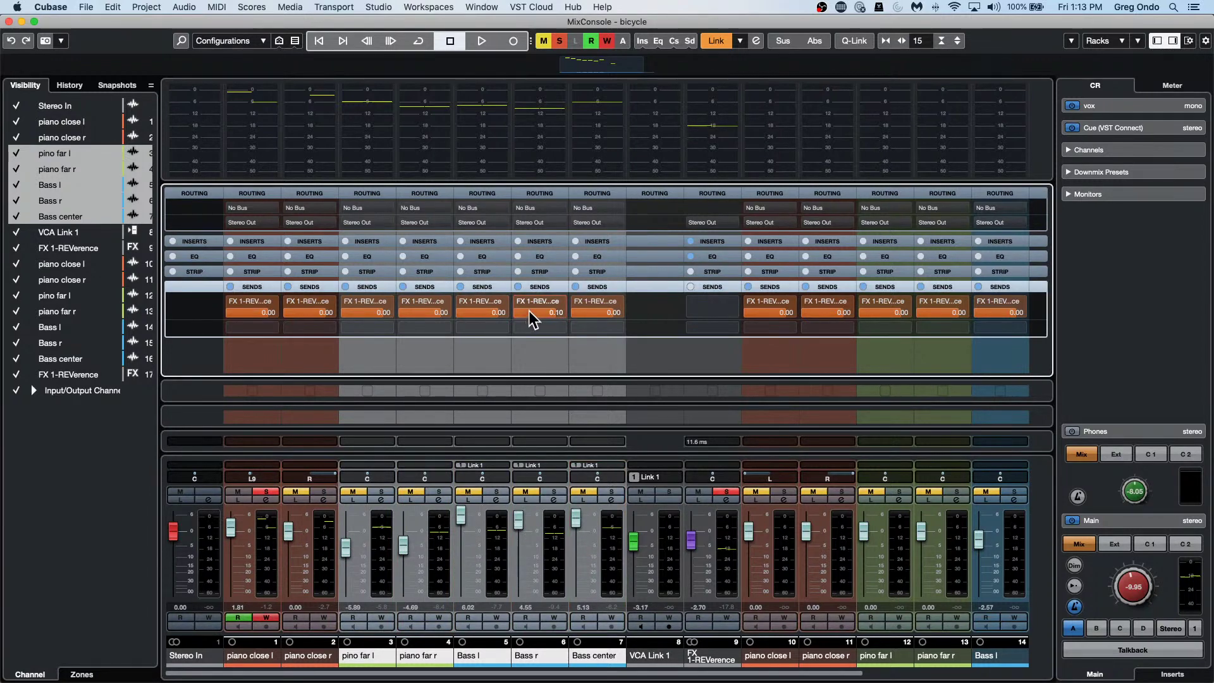
left_click_drag(484, 309, 439, 311)
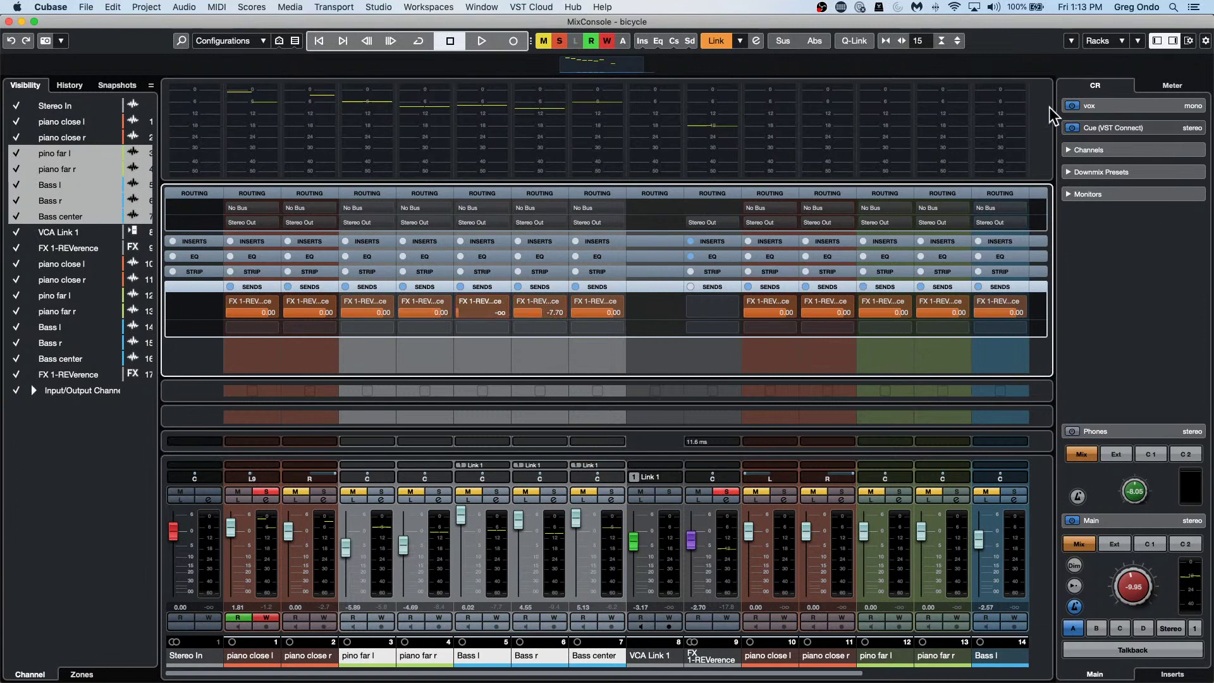
left_click(1071, 41)
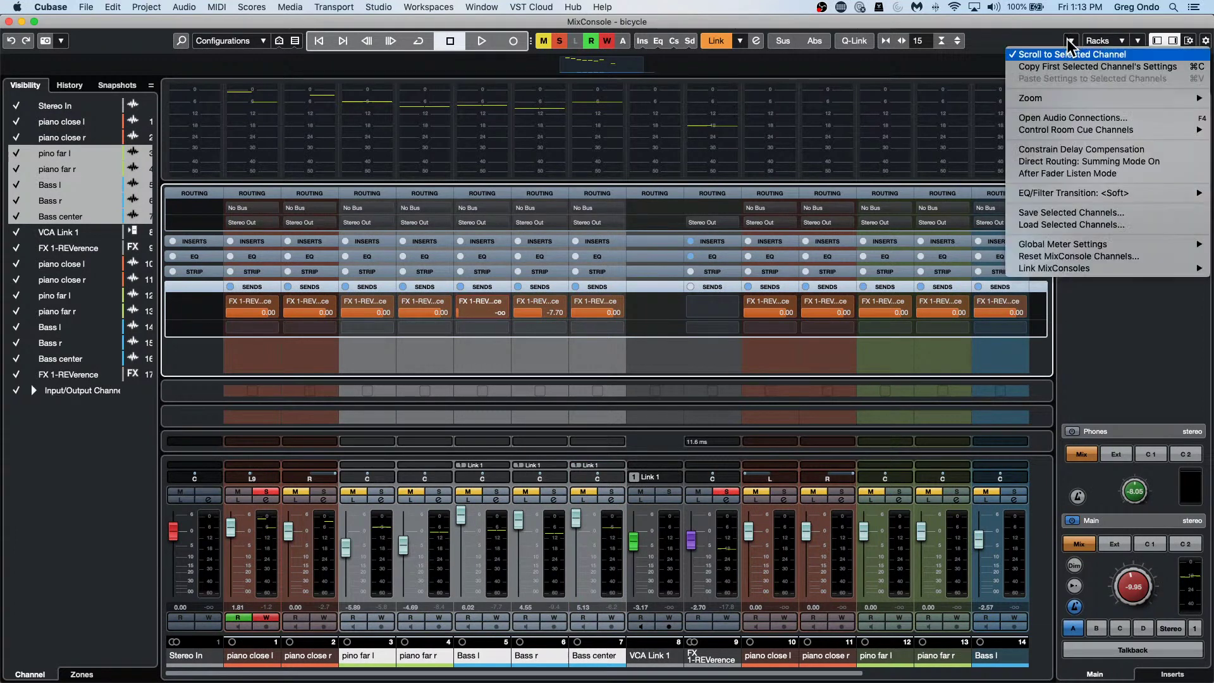
Load bike.vmx onto the selected channels, restoring reverb sends and pino far l fader to 0.00.
left_click(1093, 227)
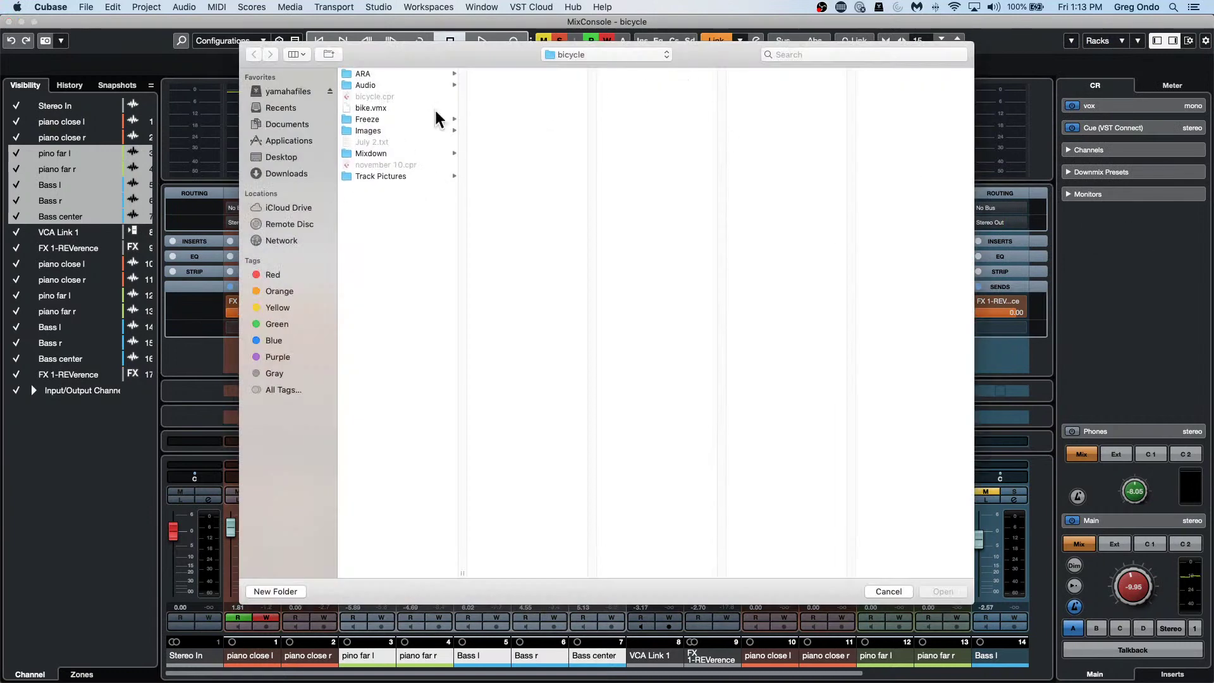
double_click(371, 108)
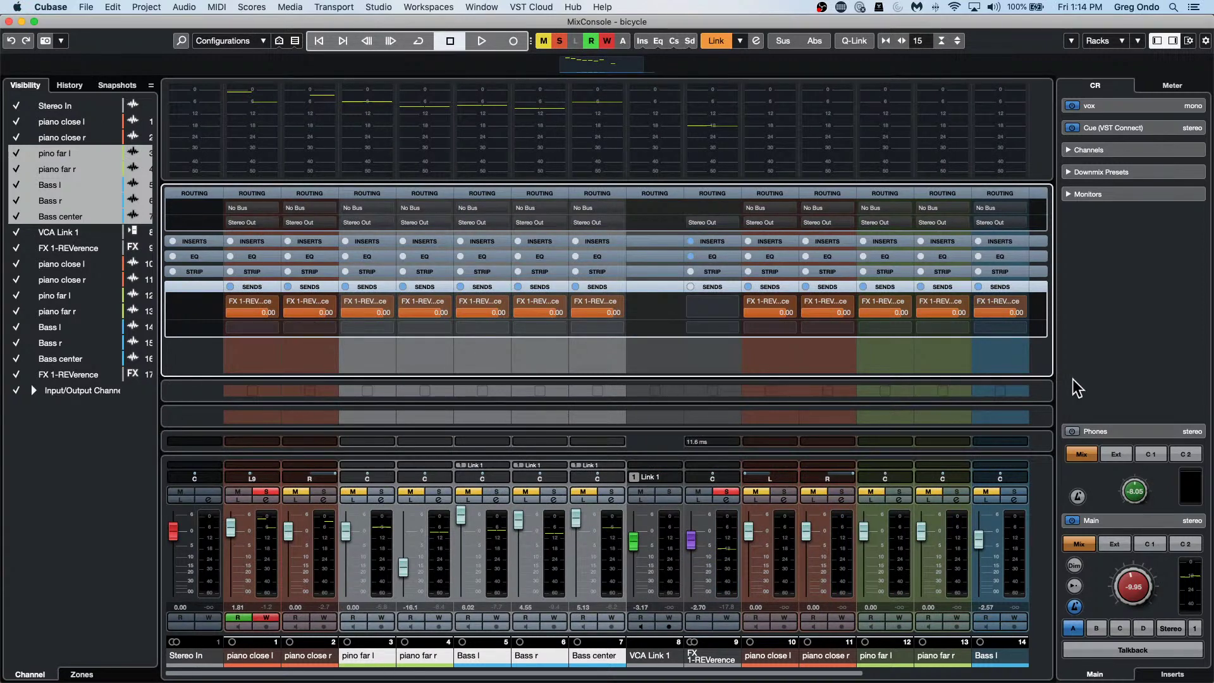
left_click(1071, 42)
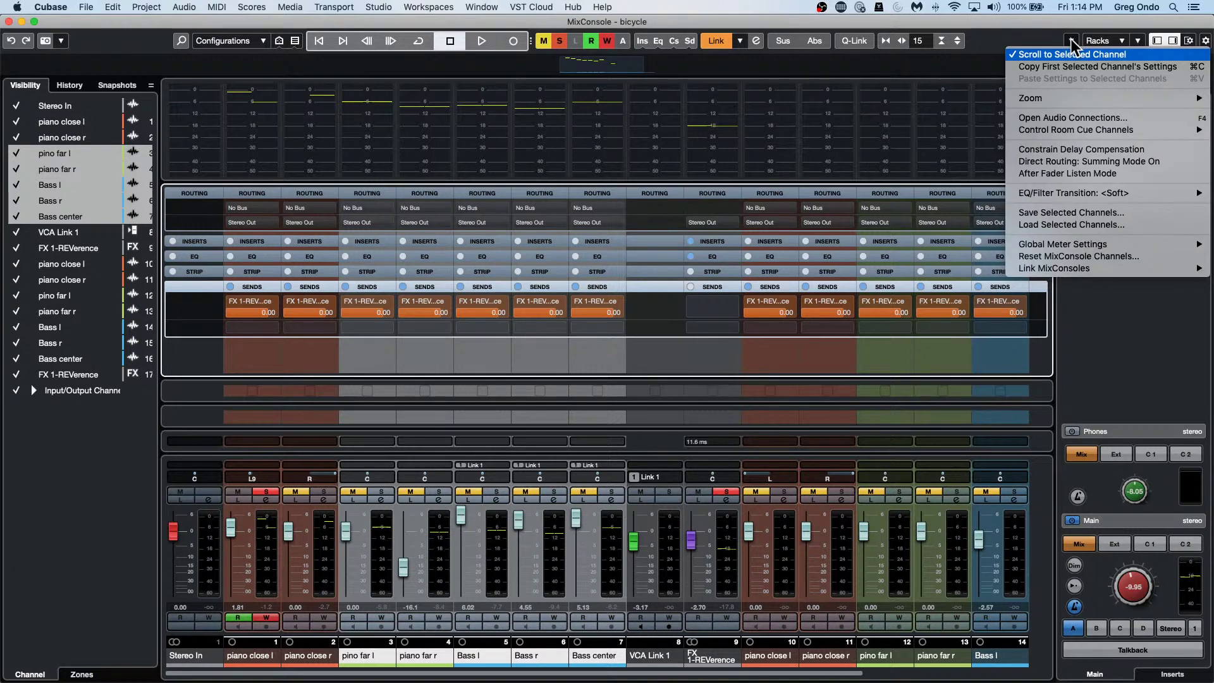
left_click(9, 24)
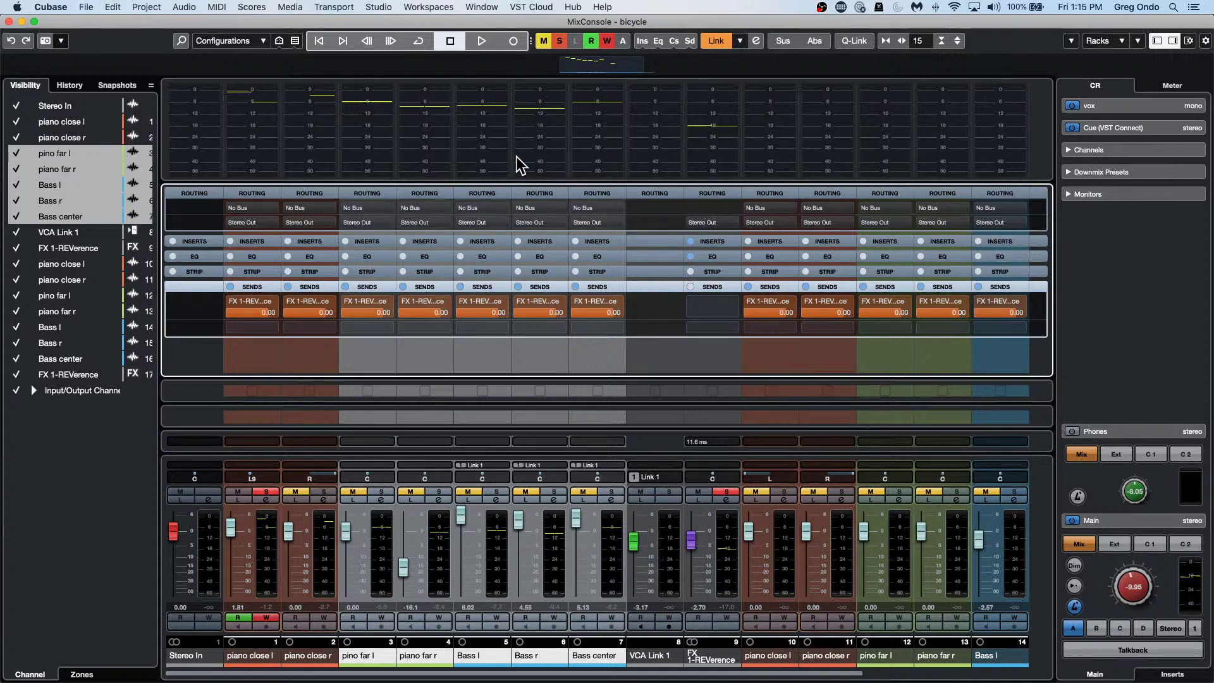
Close the MixConsole window, cancel closing the bicycle project, and bring up Studio > Audio Connections.
left_click(9, 20)
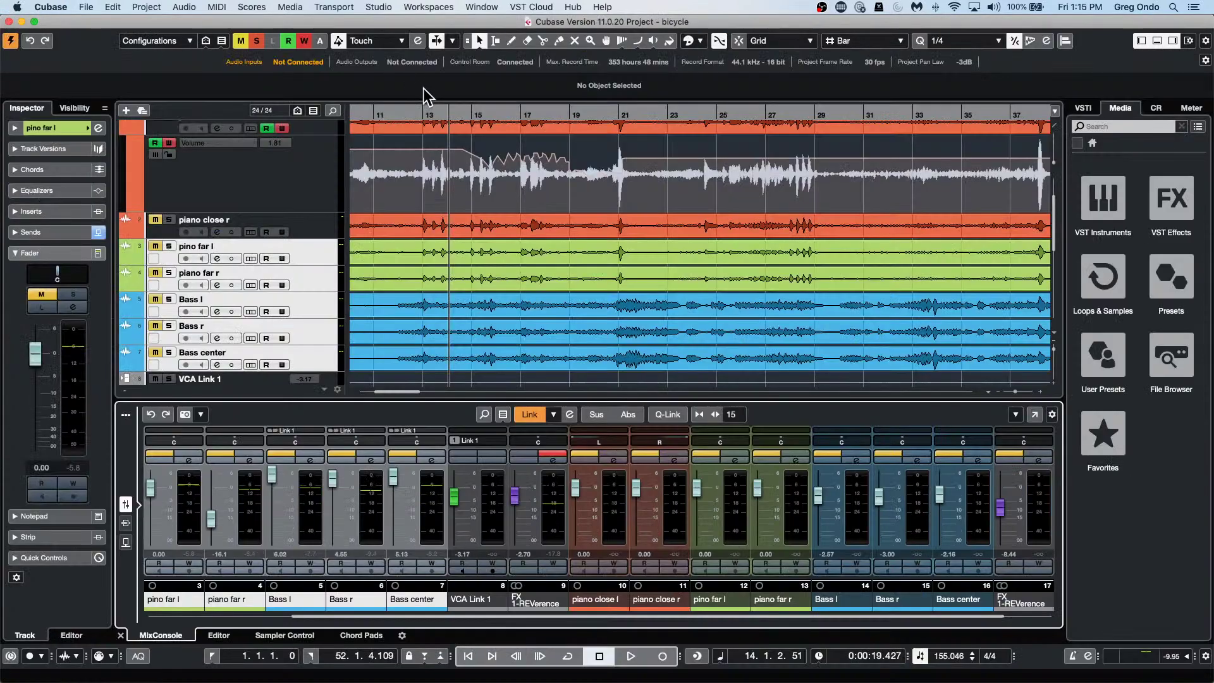
left_click(9, 21)
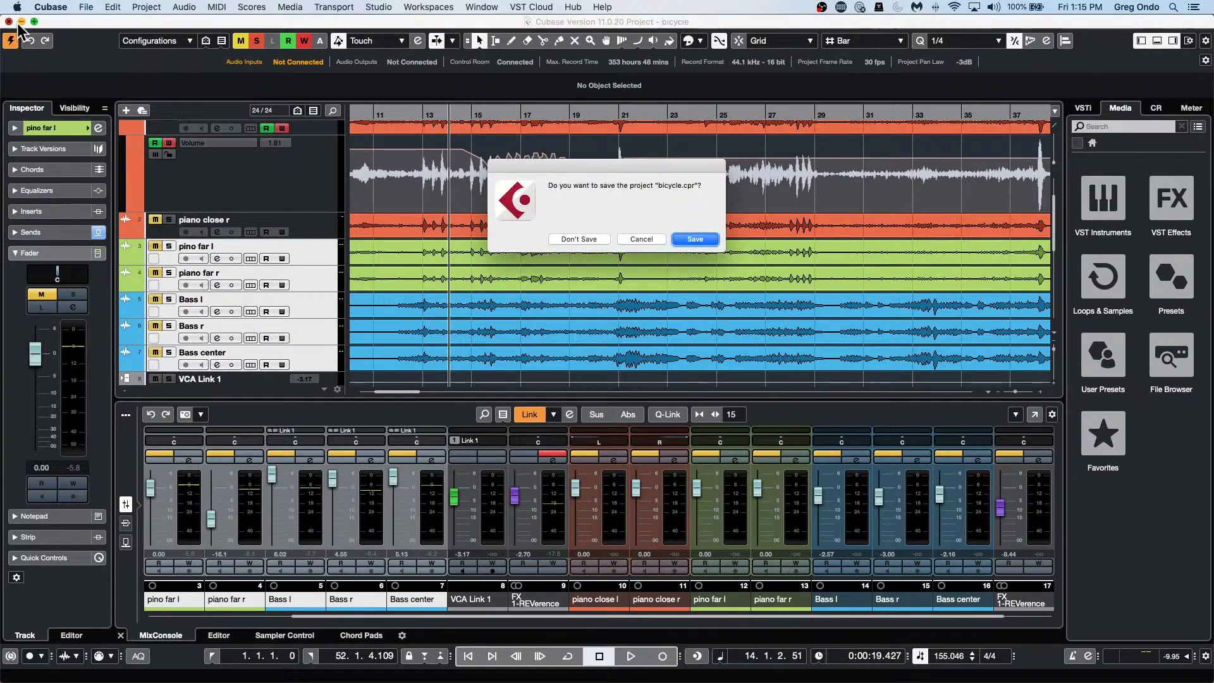
left_click(657, 242)
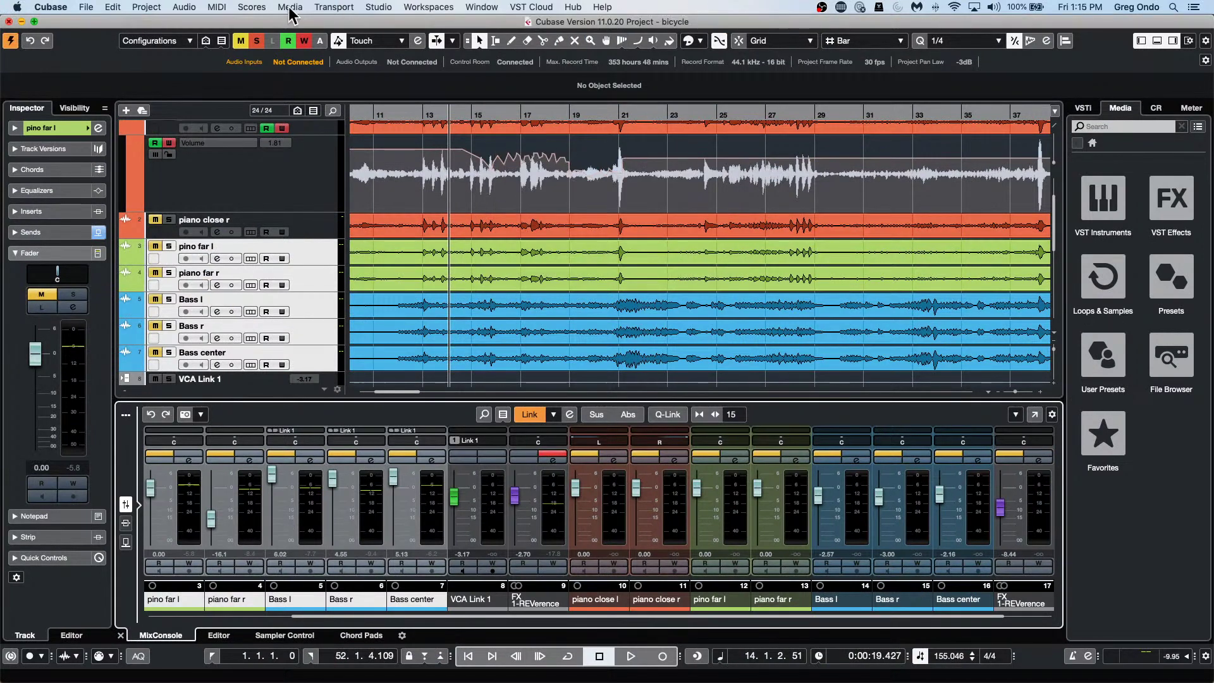
left_click(370, 8)
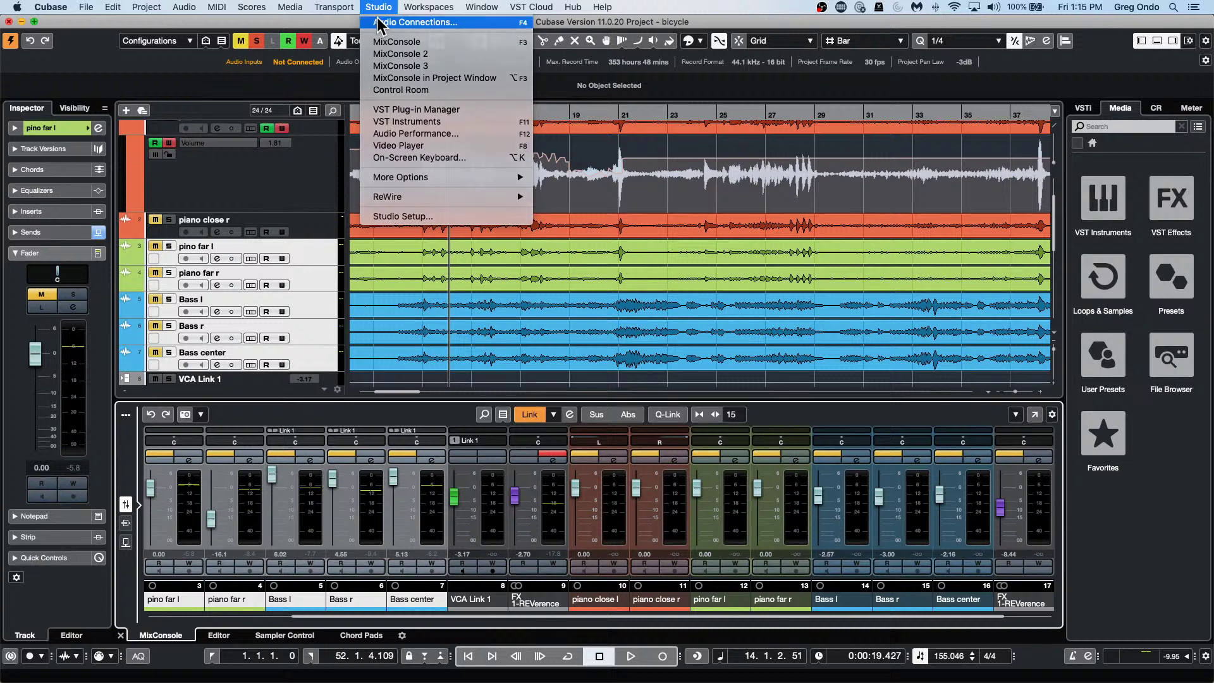
left_click(380, 23)
Add a 5.1 Out output bus and set its audio device to Not Connected.
left_click(372, 246)
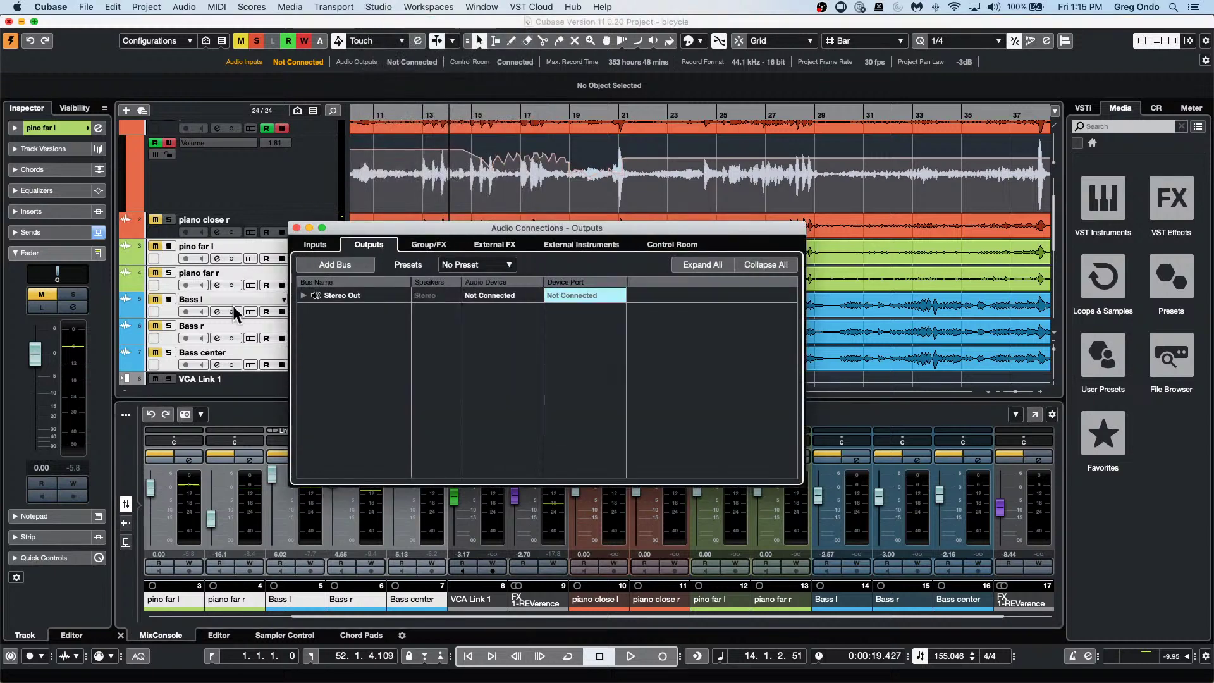
right_click(318, 327)
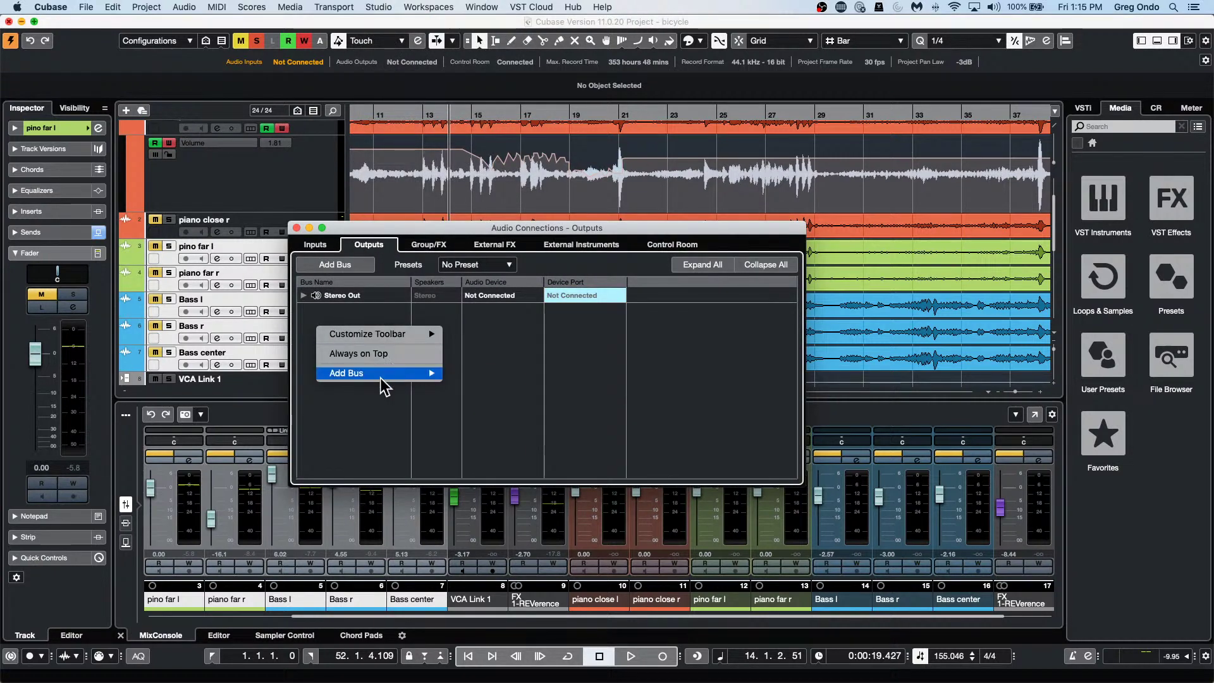
mouse_move(381, 378)
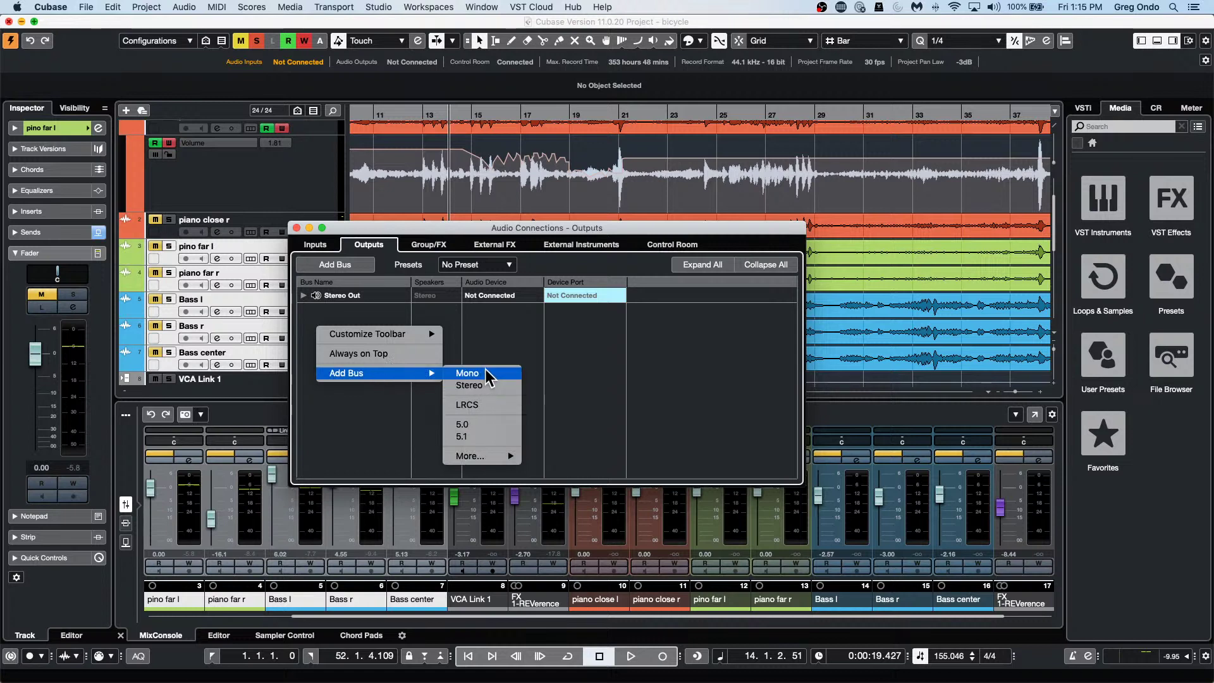
left_click(479, 438)
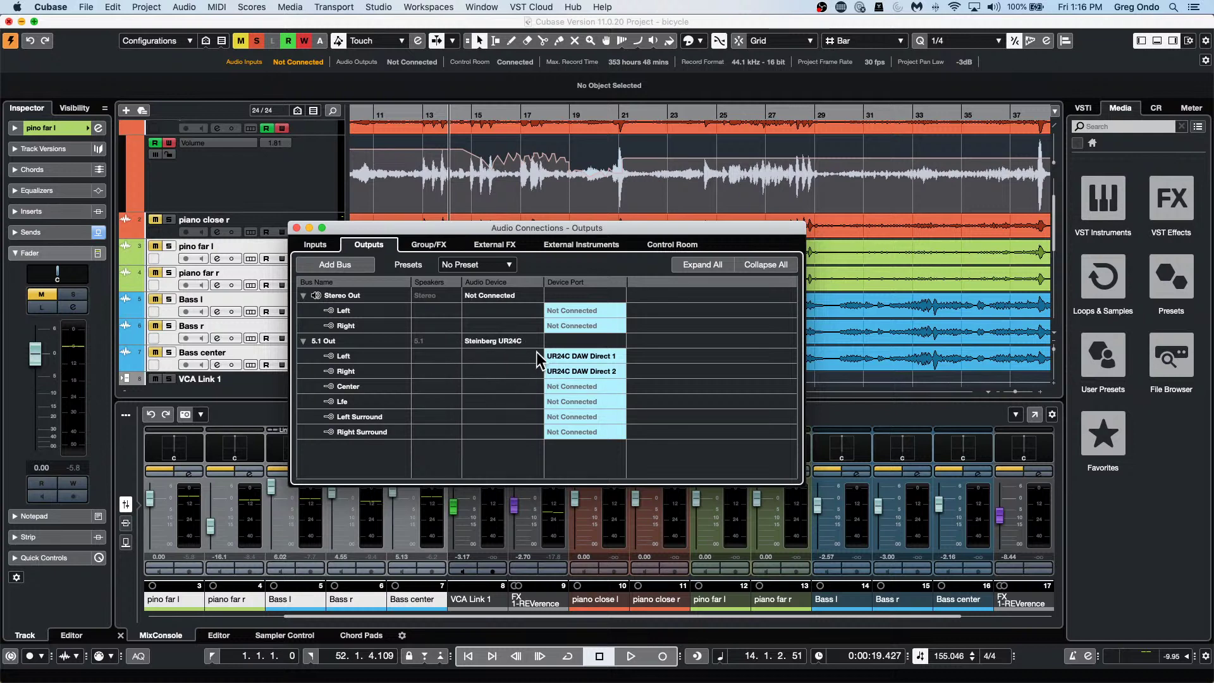
left_click(504, 348)
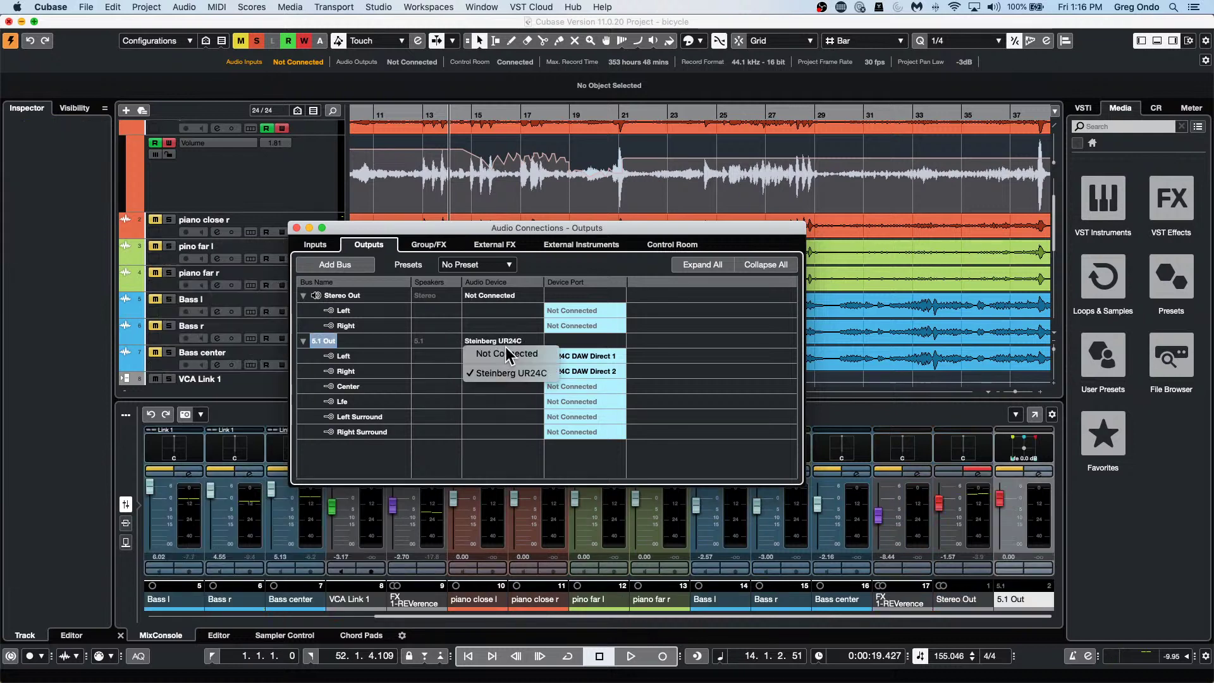
left_click(516, 354)
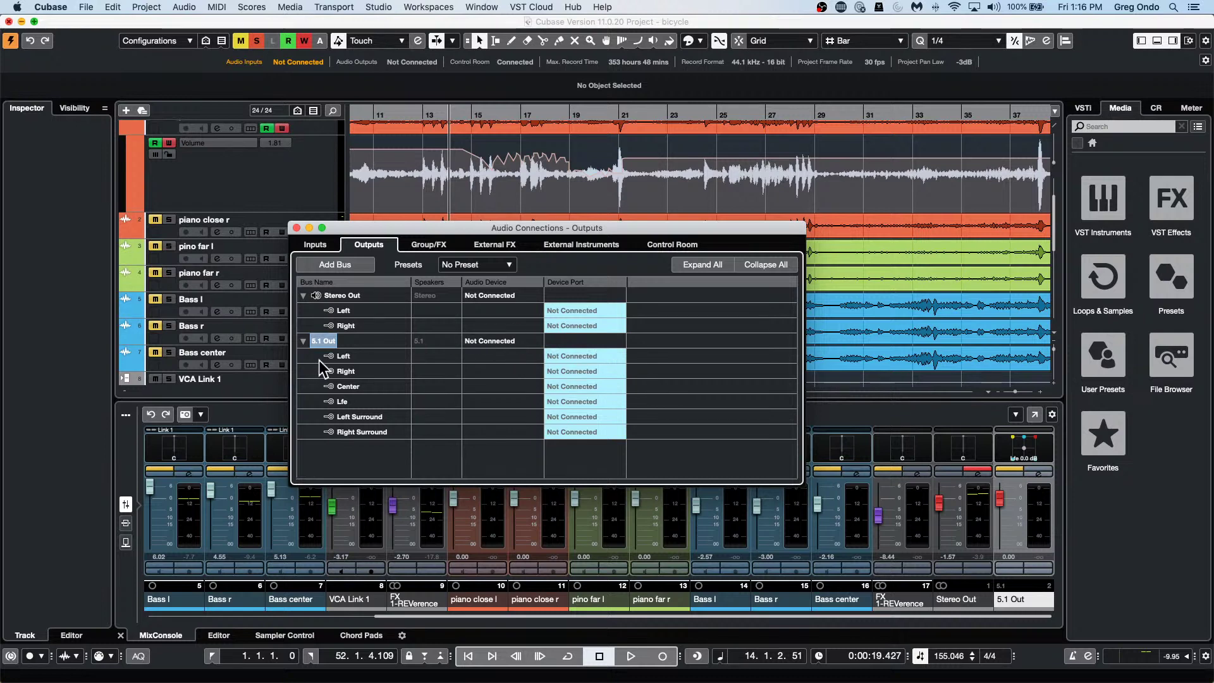
left_click(253, 245)
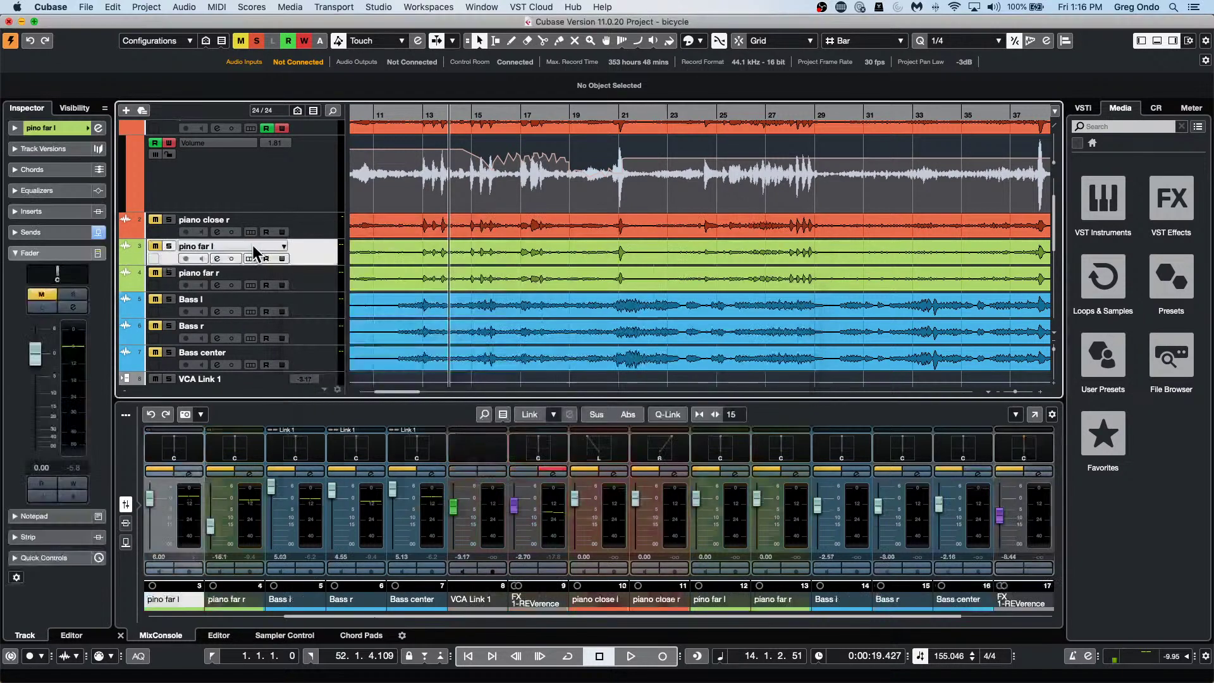
Check pino far l's Output Routing in the Inspector, leaving it on Stereo Out.
left_click(44, 124)
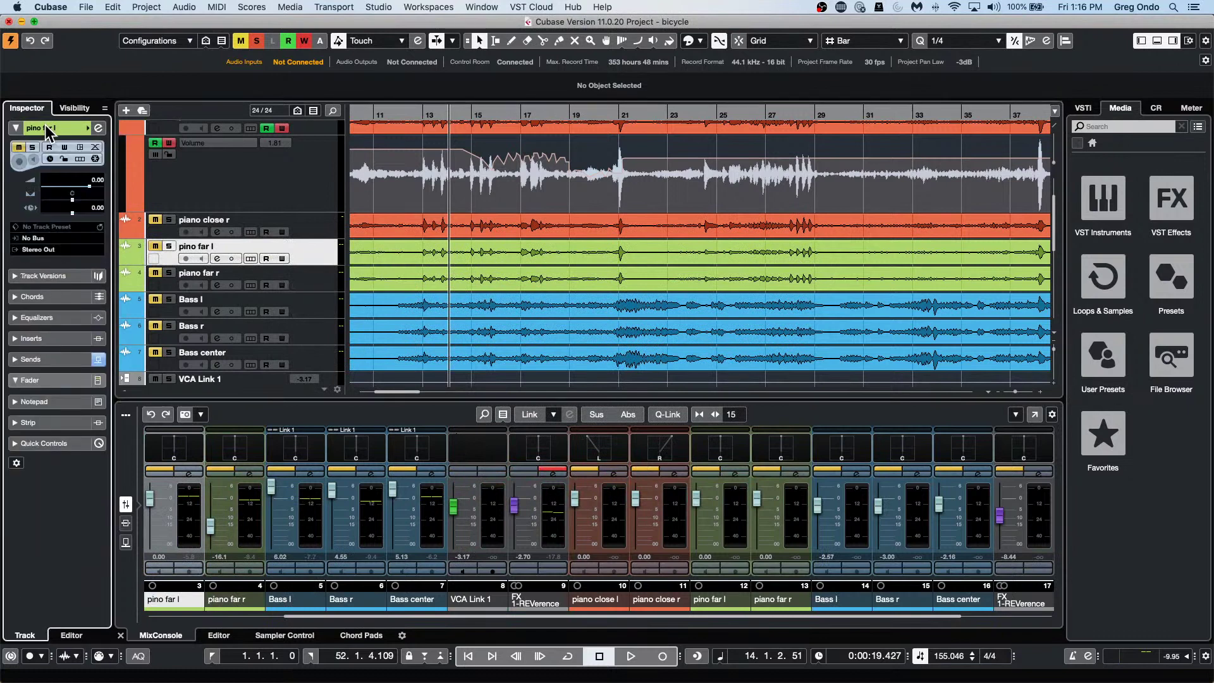
left_click(44, 250)
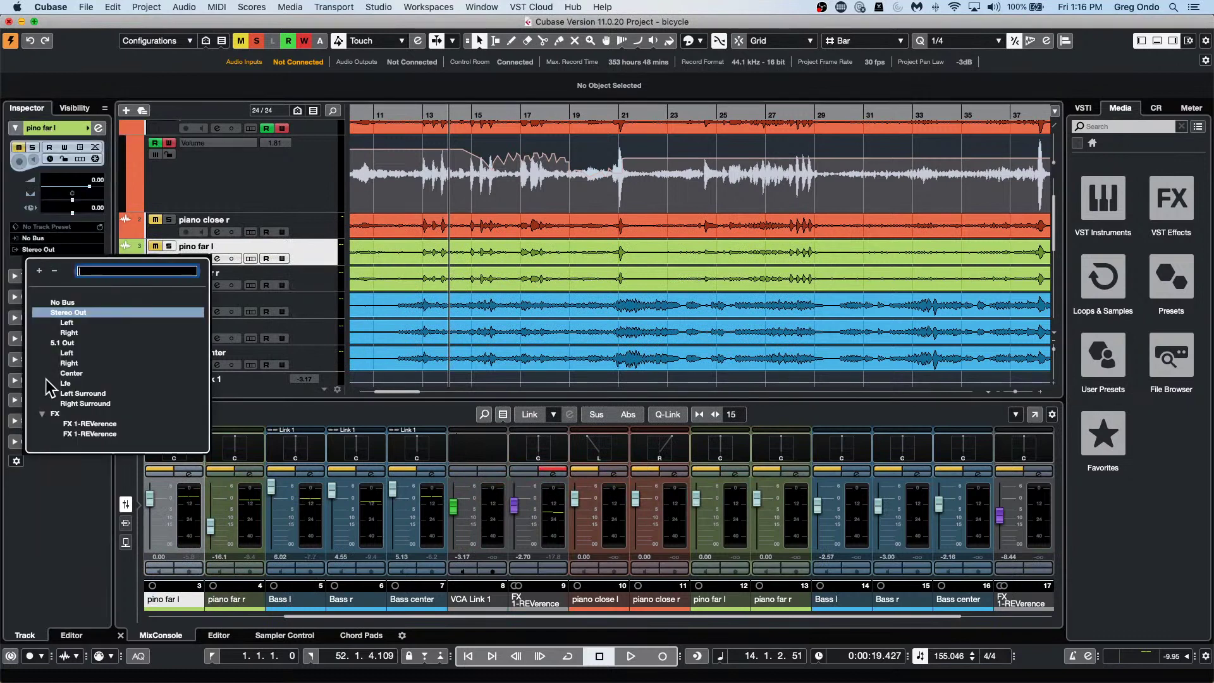
left_click(507, 200)
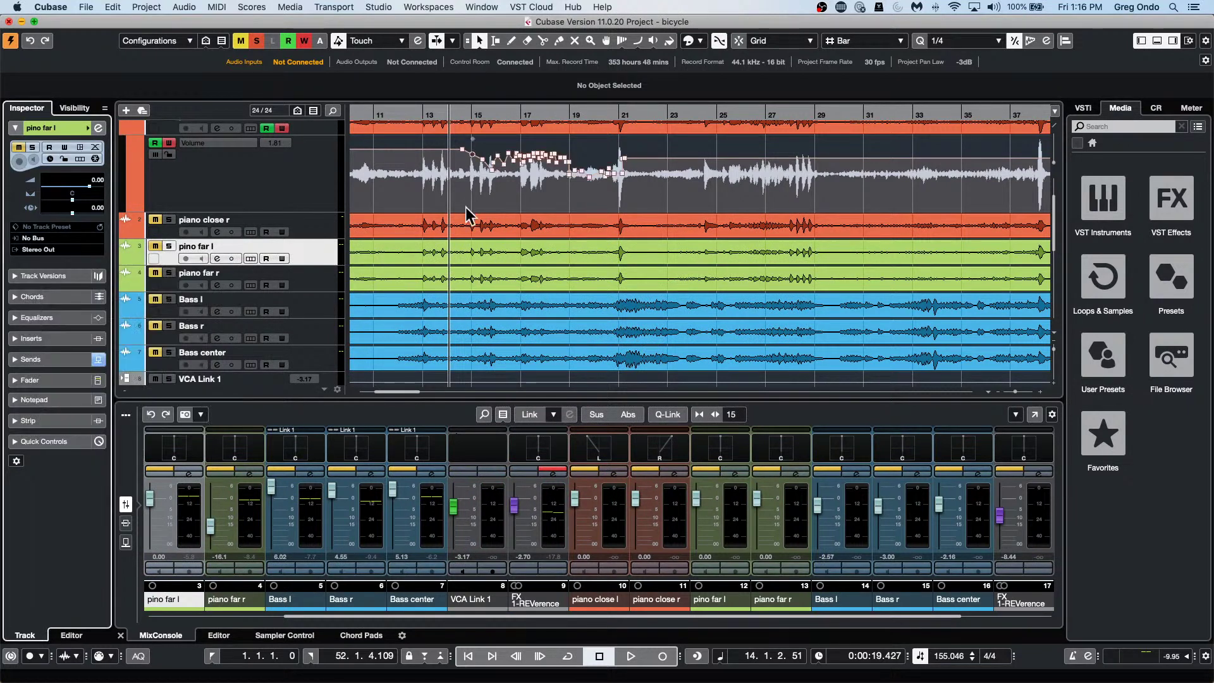
left_click(425, 7)
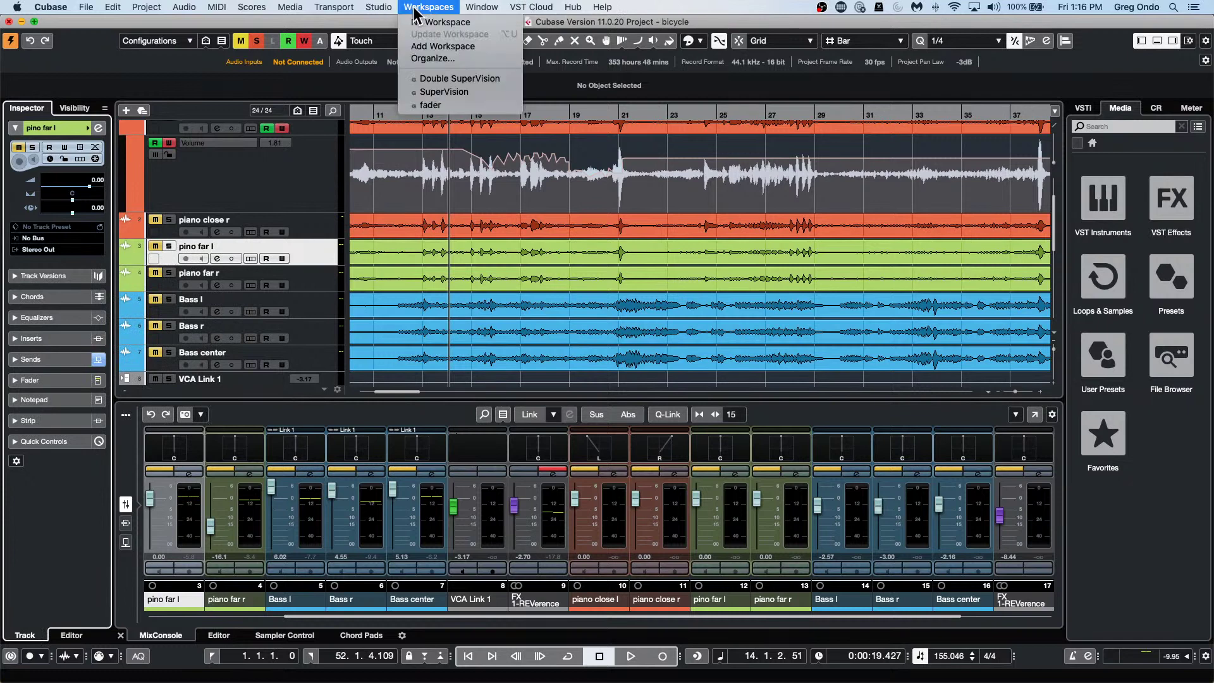
mouse_move(399, 10)
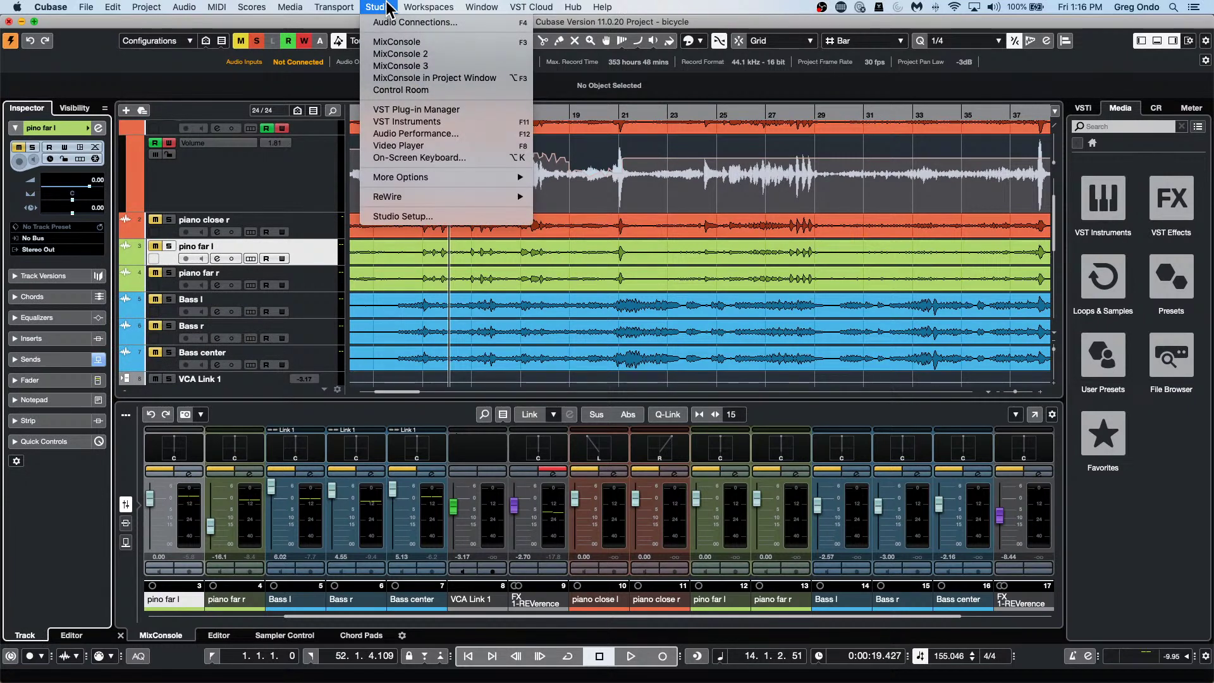
Remove the Monitor 4 bus from the Control Room tab of Audio Connections.
left_click(405, 23)
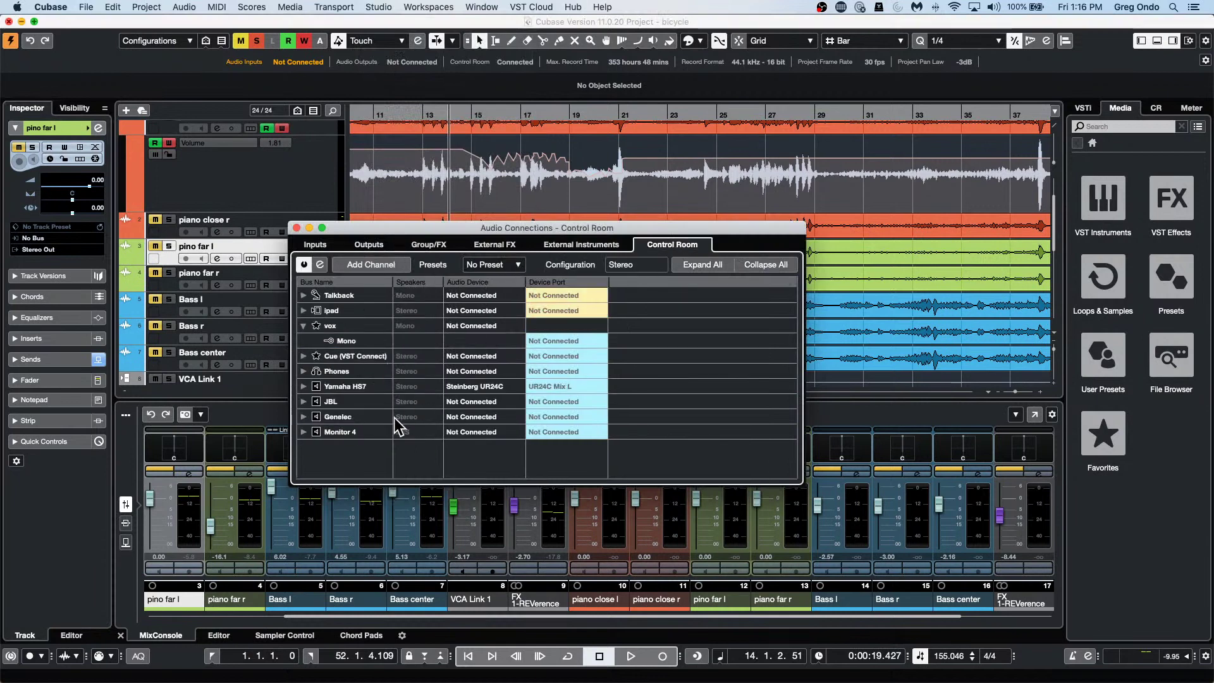
left_click(340, 433)
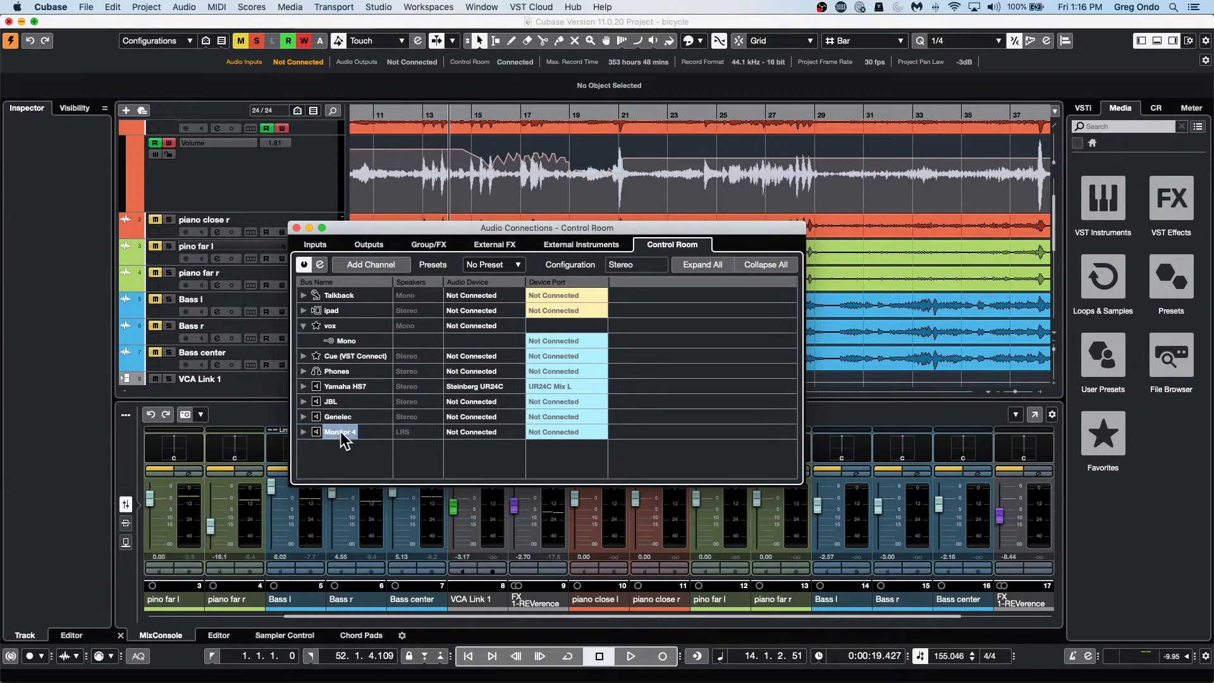
right_click(341, 432)
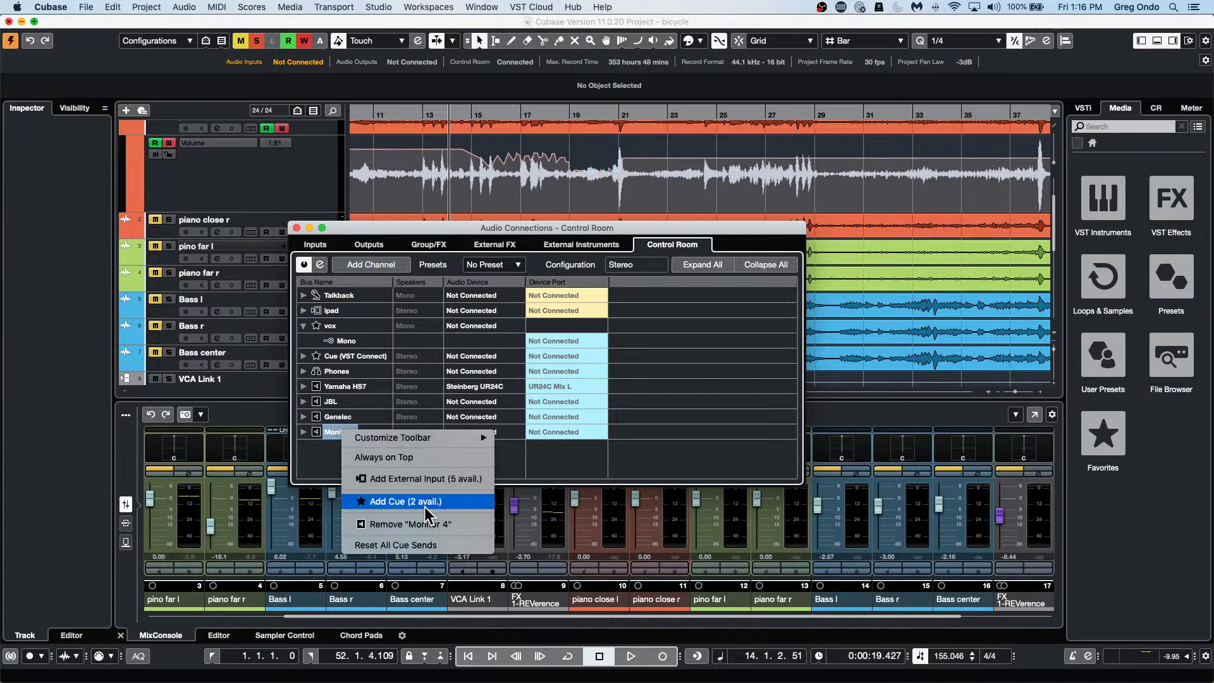
mouse_move(435, 438)
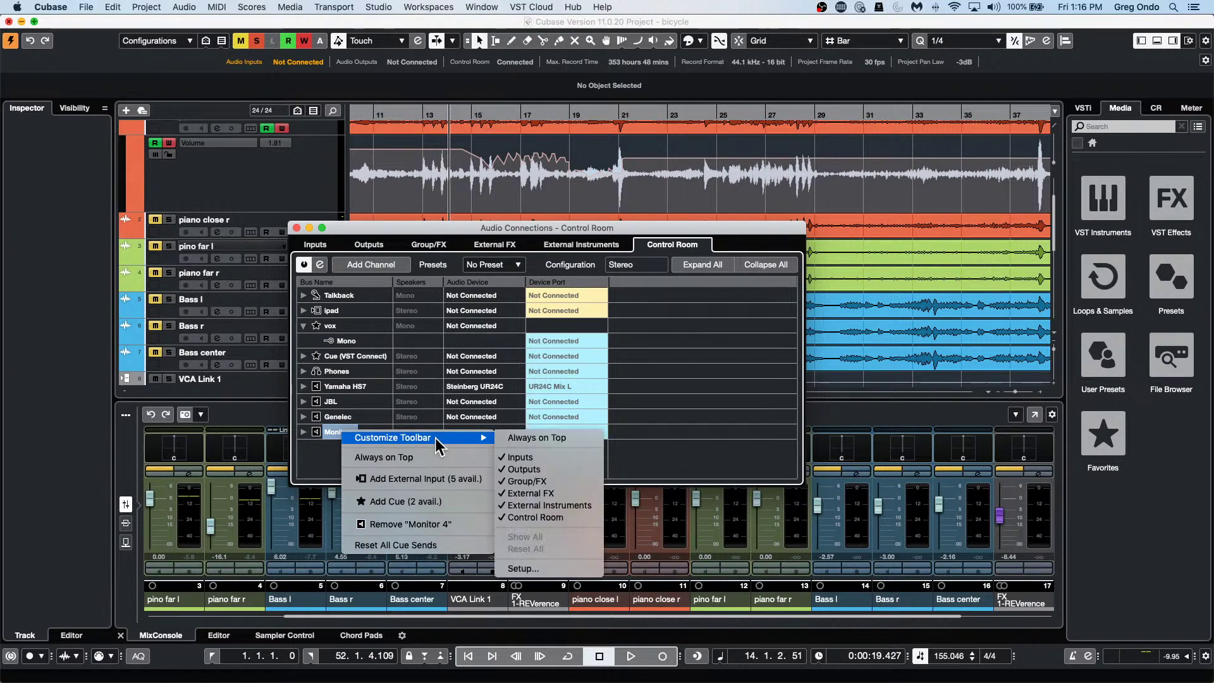
left_click(408, 525)
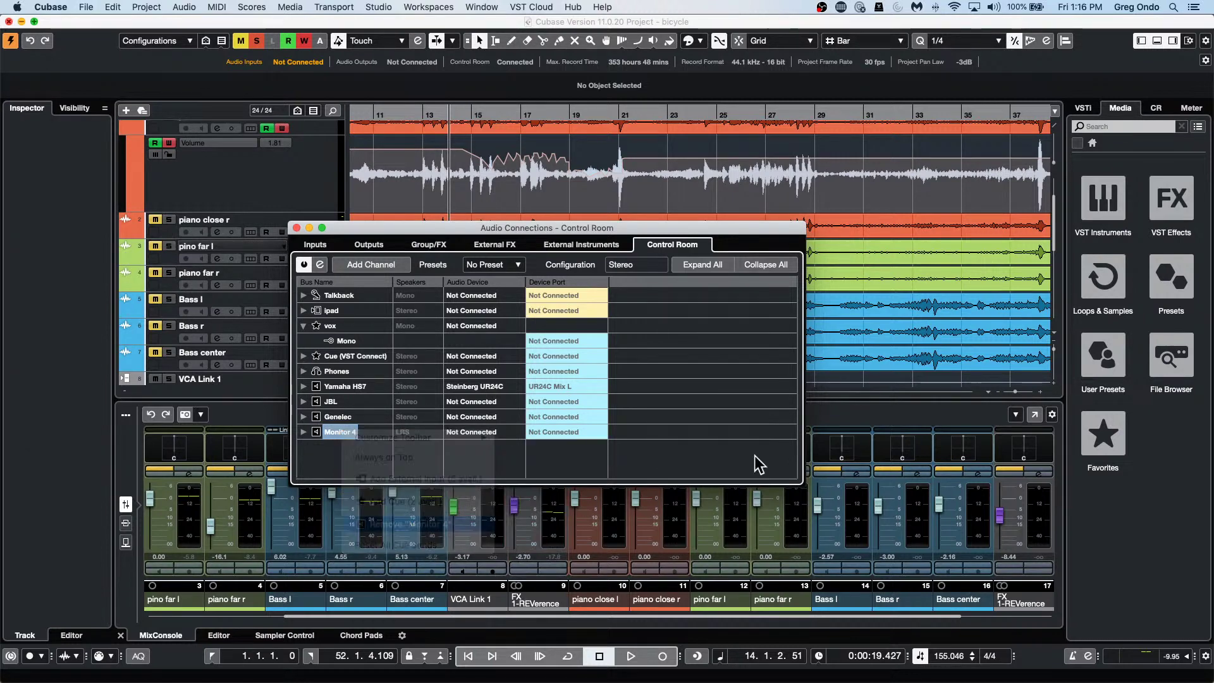
left_click(677, 238)
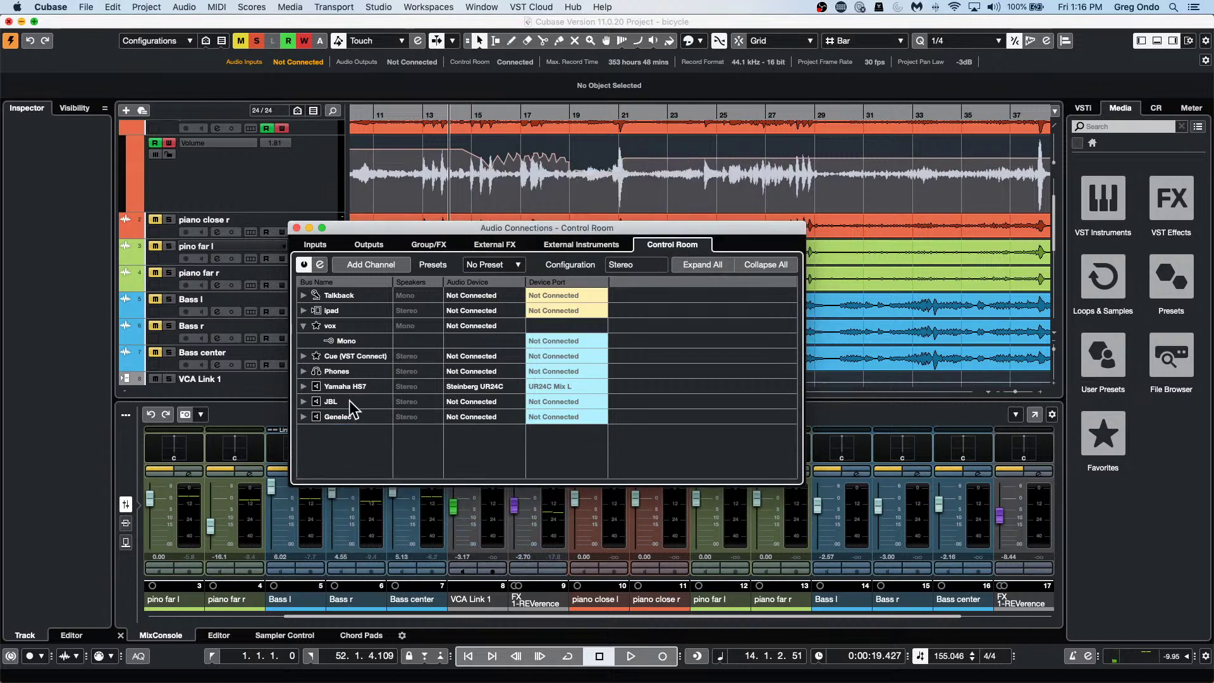
Add a new 5.1 Control Room monitor, Monitor 4, then close Audio Connections.
right_click(348, 417)
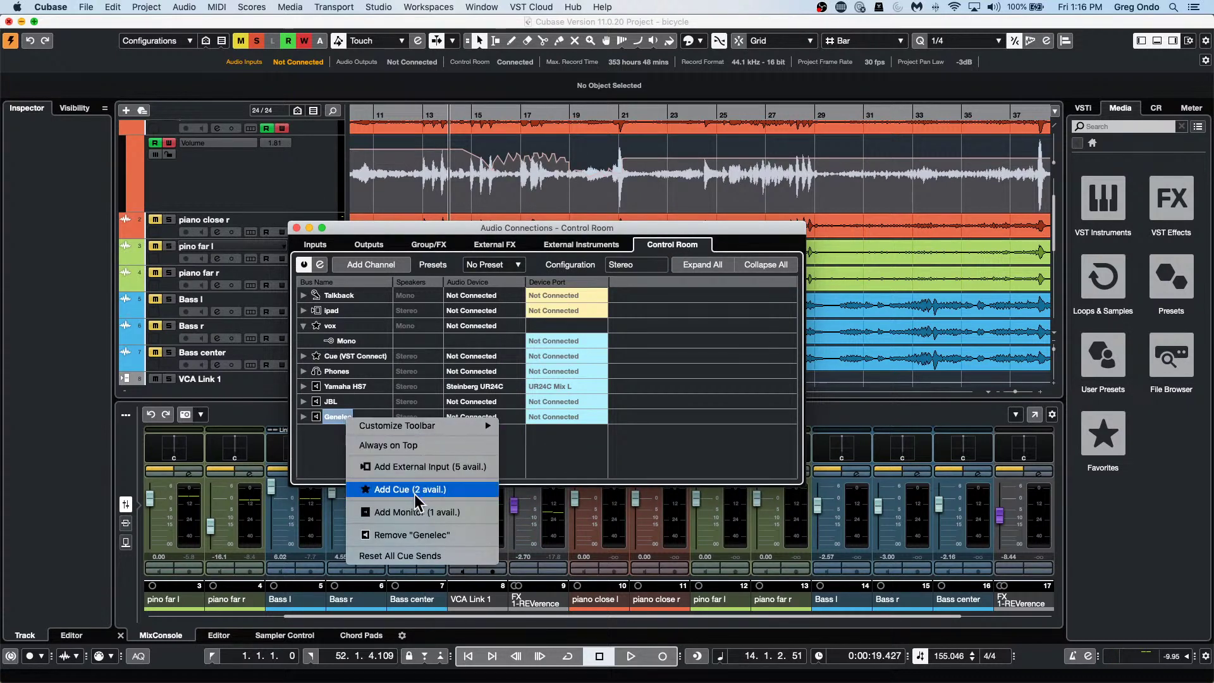
left_click(418, 512)
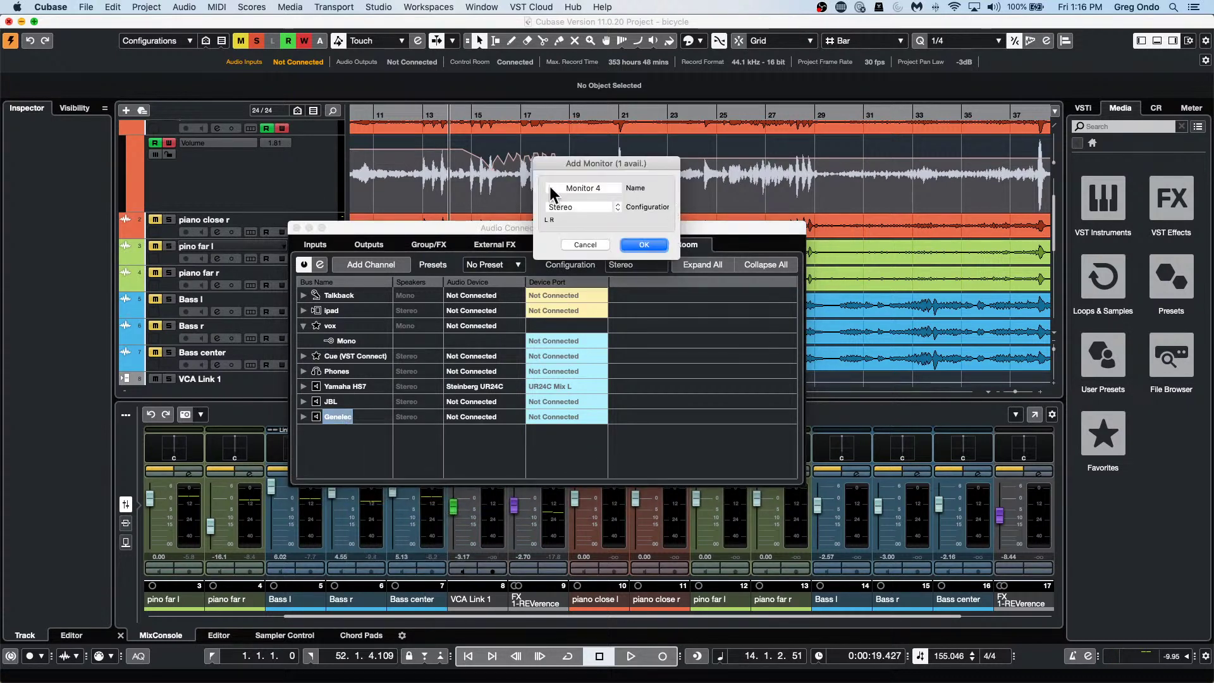
left_click(590, 206)
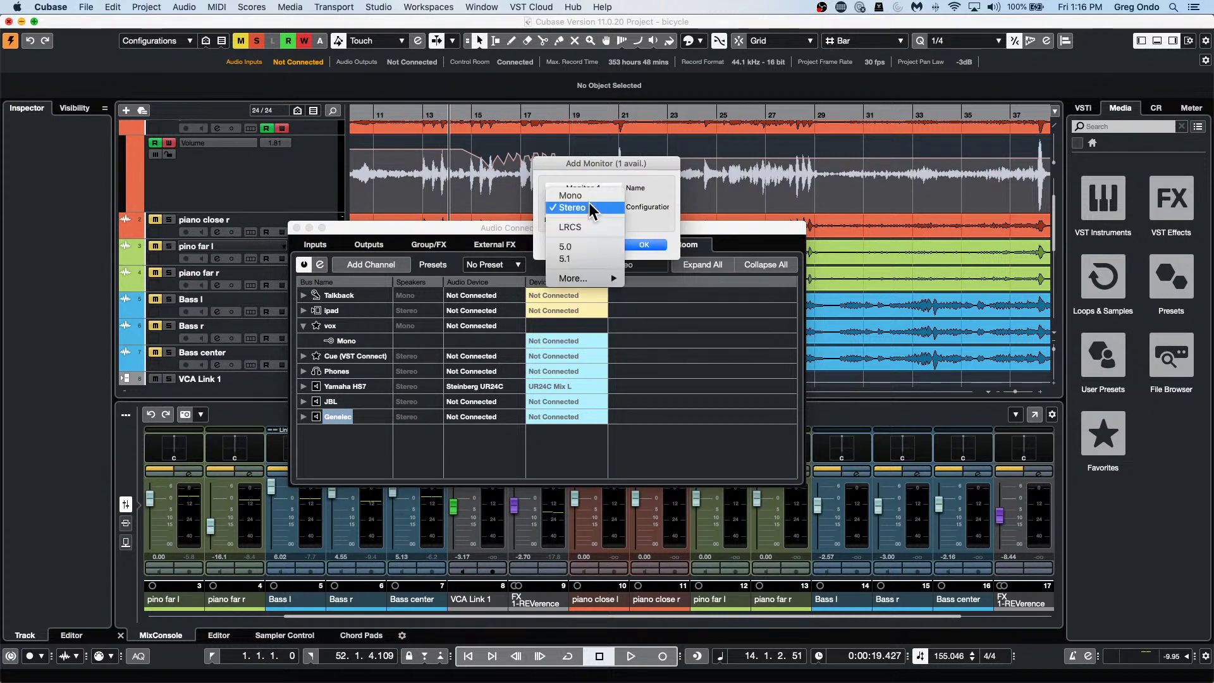
left_click(582, 259)
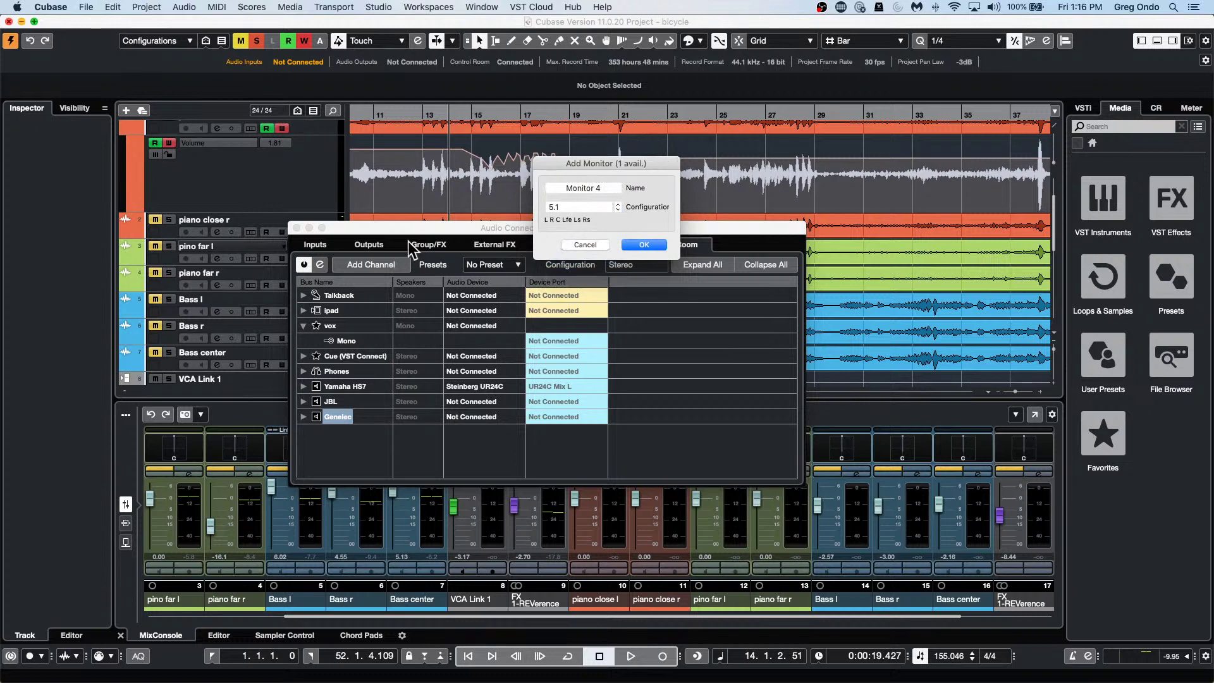
left_click(645, 244)
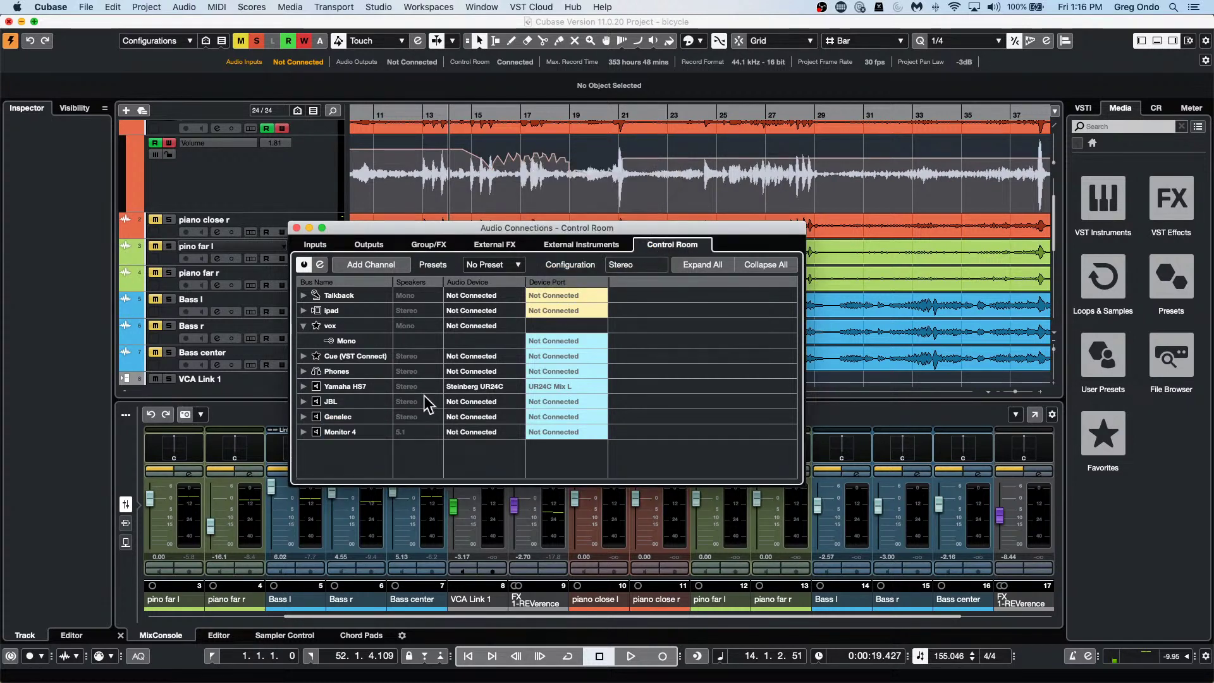
left_click(303, 432)
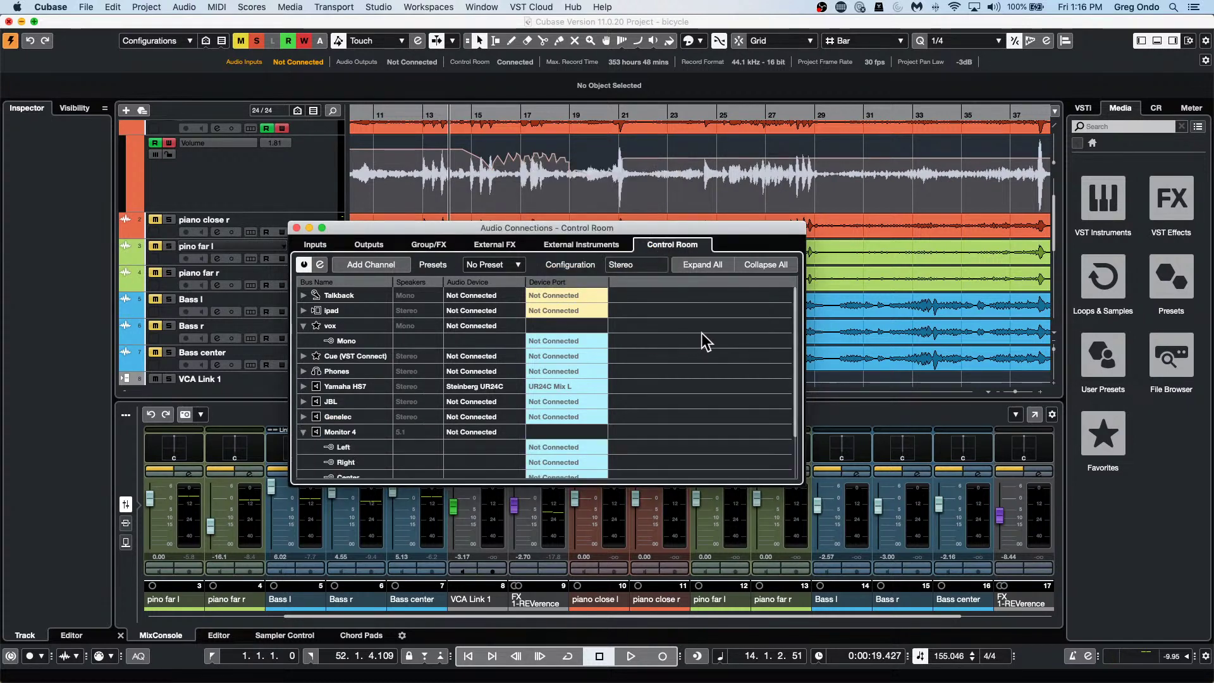
scroll(705, 332, "down", 3)
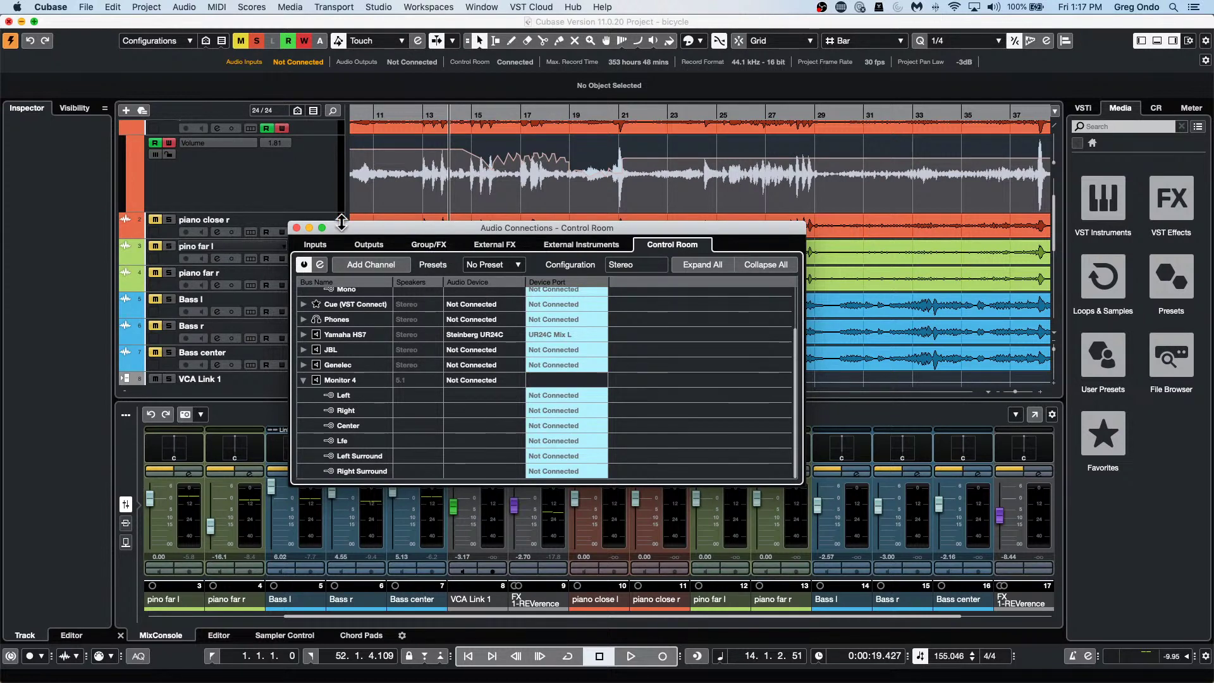
left_click(295, 227)
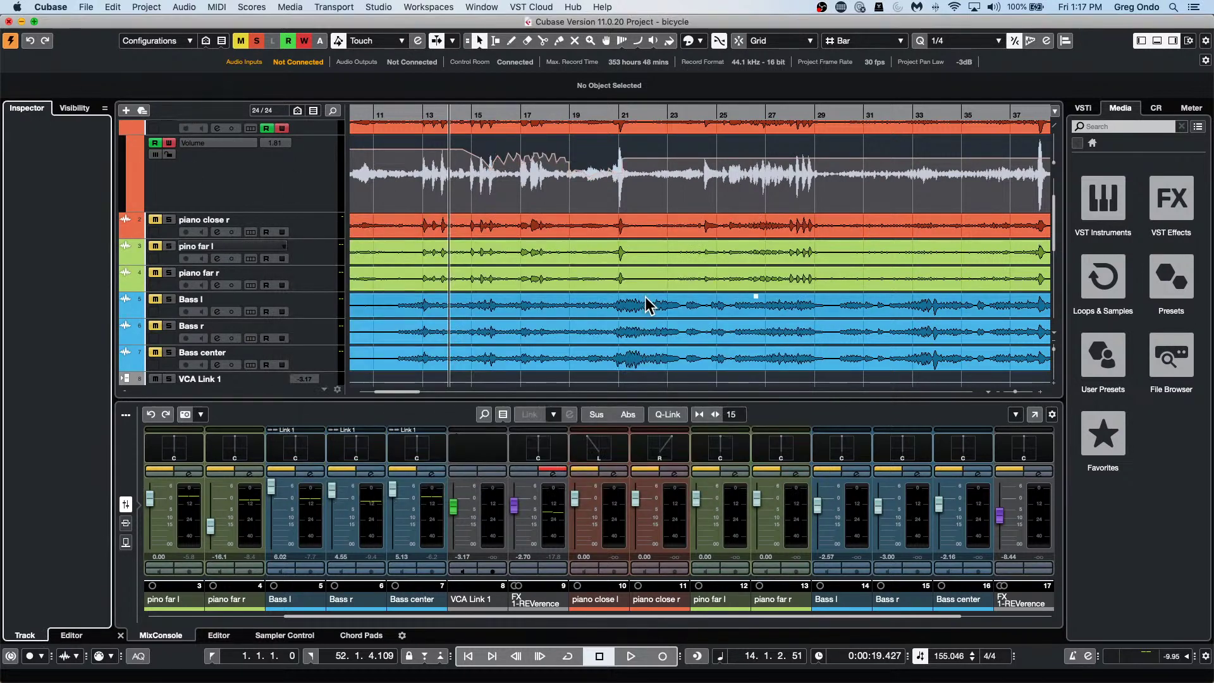
Lower the Transport bar output level from -9.95 to about -12.3.
scroll(645, 298, "up", 3)
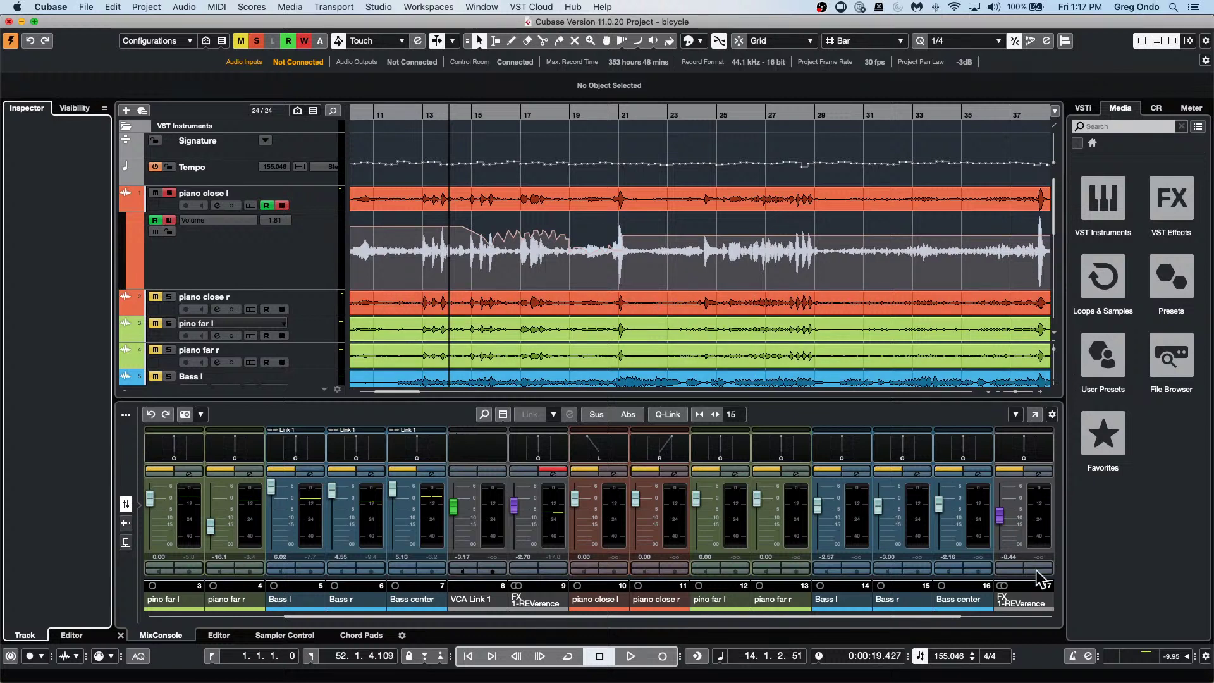
left_click(1192, 656)
mouse_move(1204, 632)
left_mouse_down()
mouse_move(1204, 646)
mouse_move(1203, 635)
left_mouse_up()
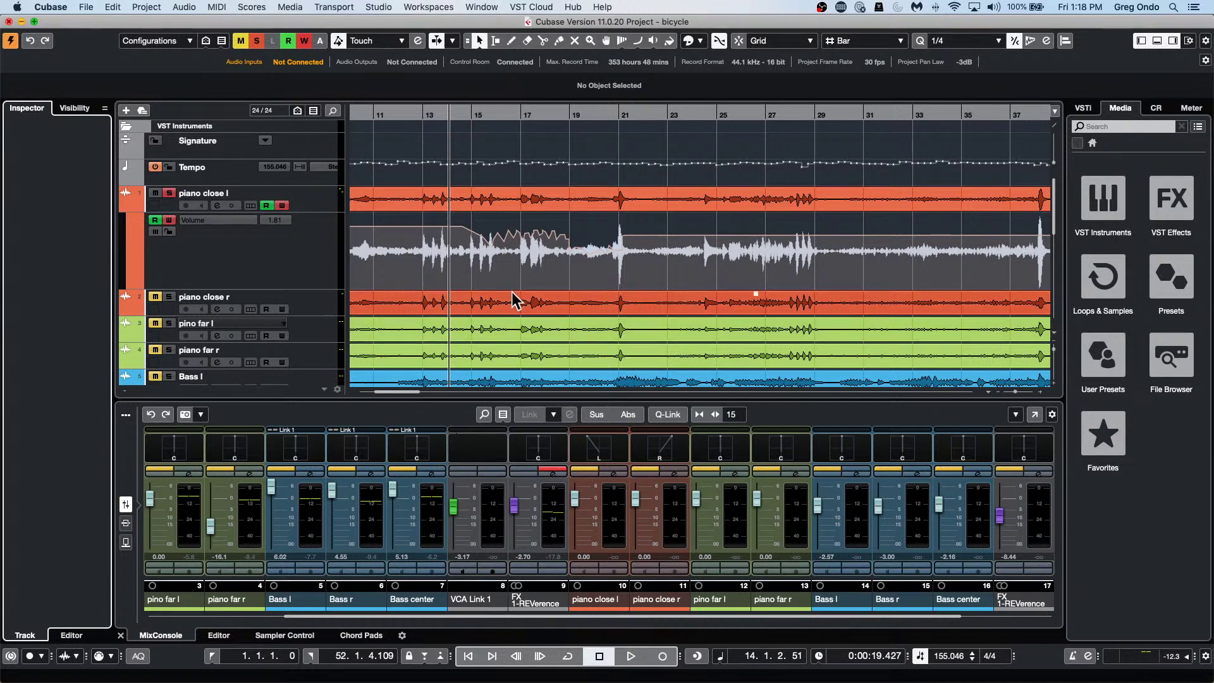
scroll(397, 325, "down", 2)
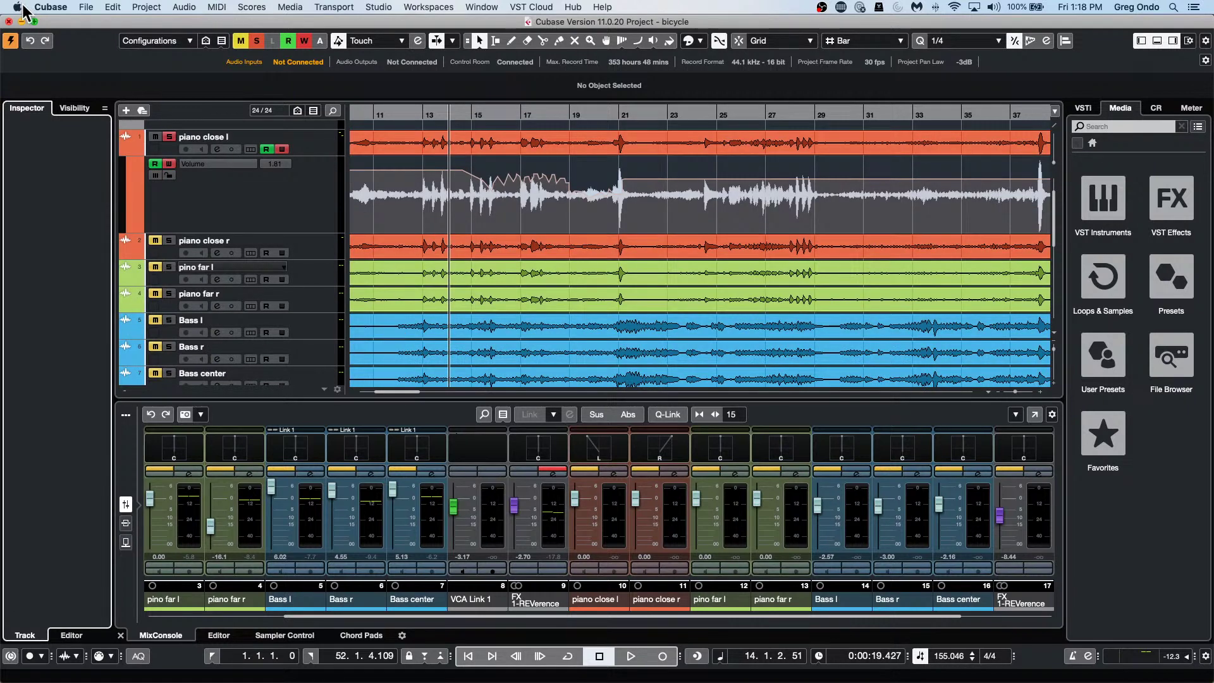
Open Amos Moses - GO.cpr from Recent Projects and activate it.
left_click(87, 8)
mouse_move(127, 244)
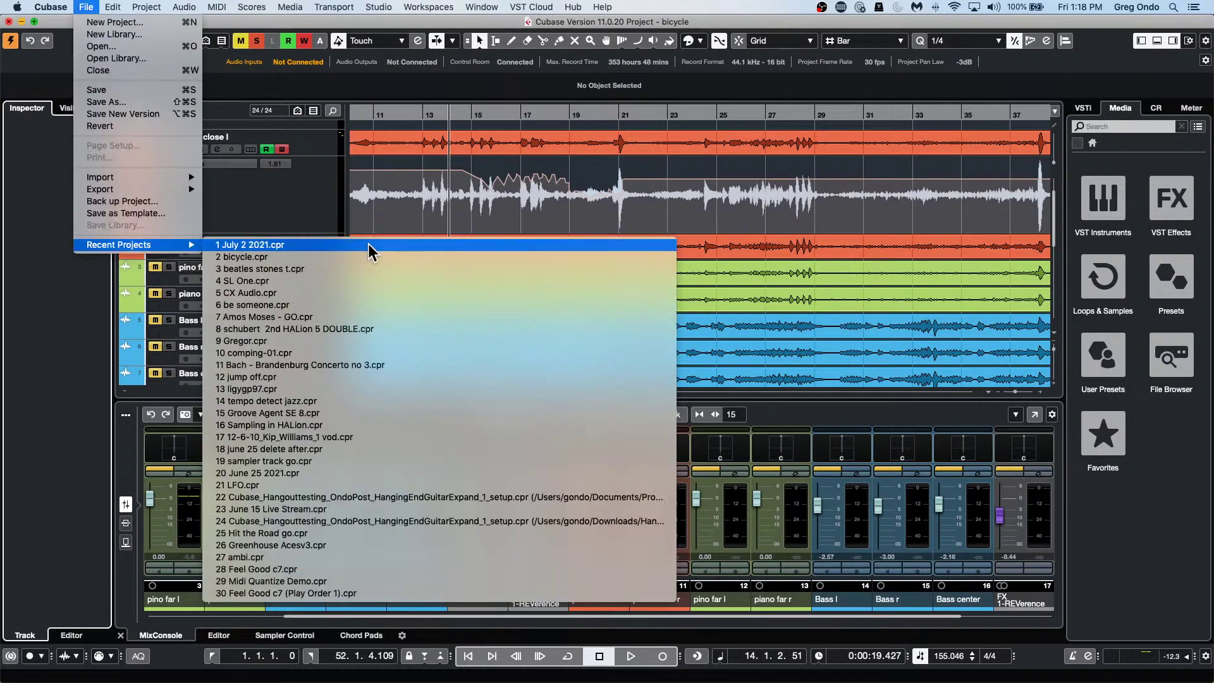
left_click(365, 316)
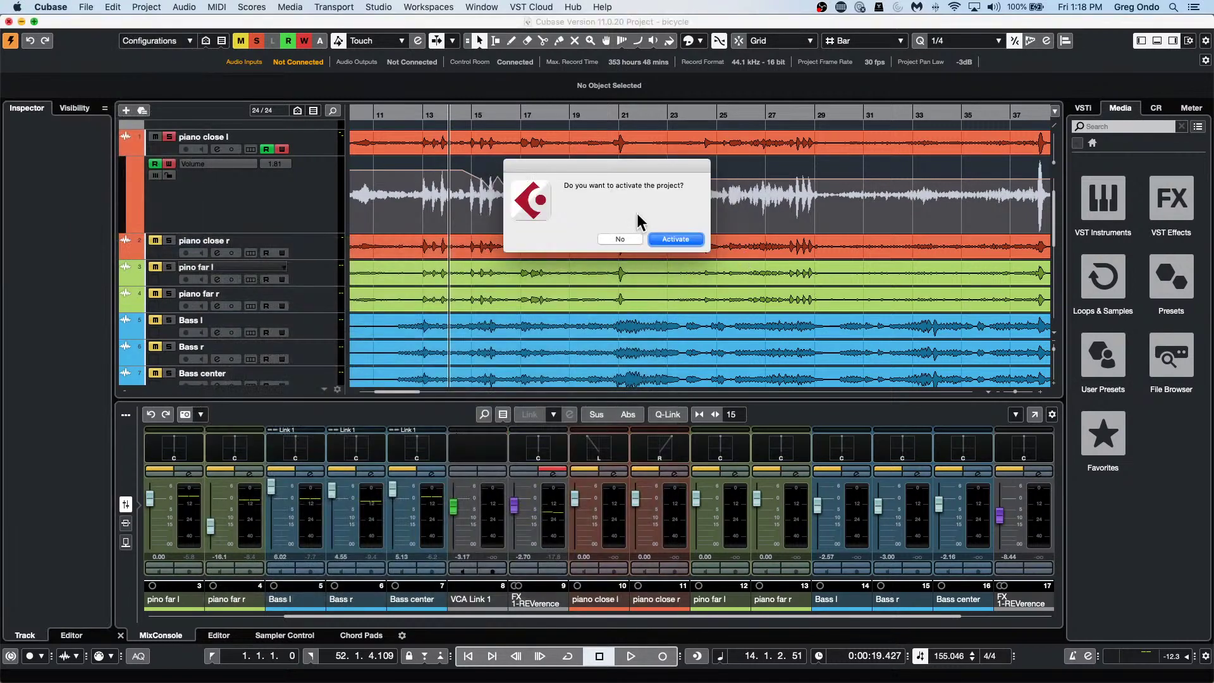
left_click(677, 239)
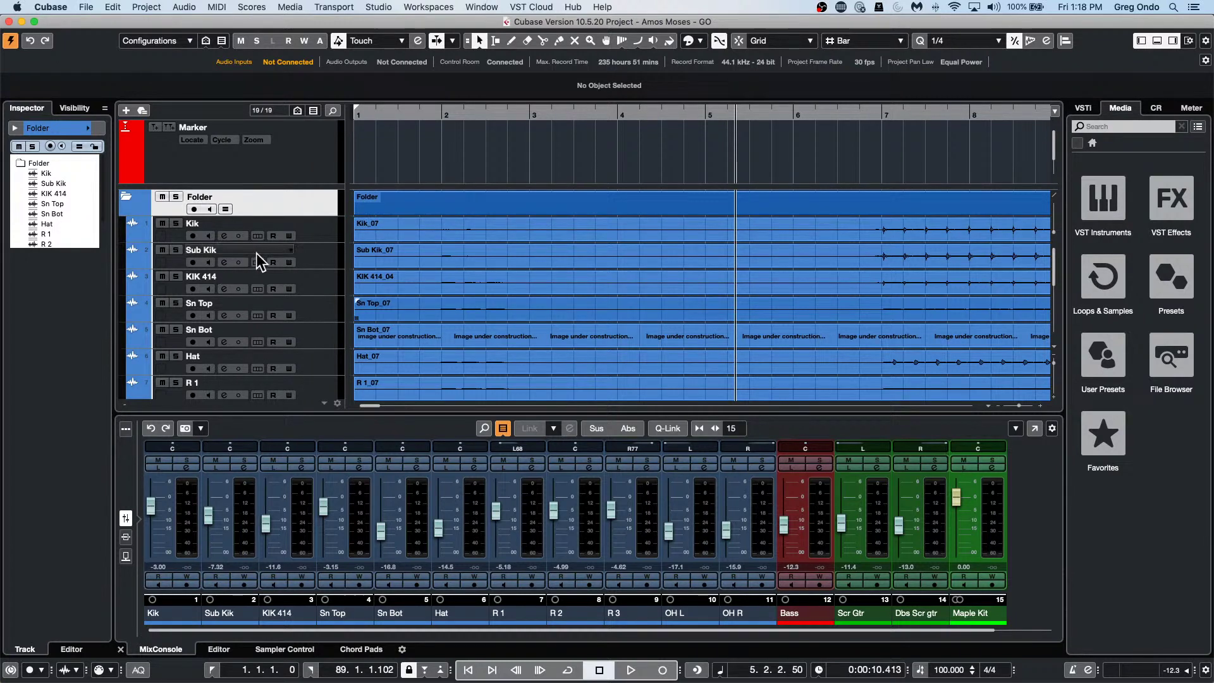
Start playback partway into the song and solo the Sn Top track.
left_click(319, 310)
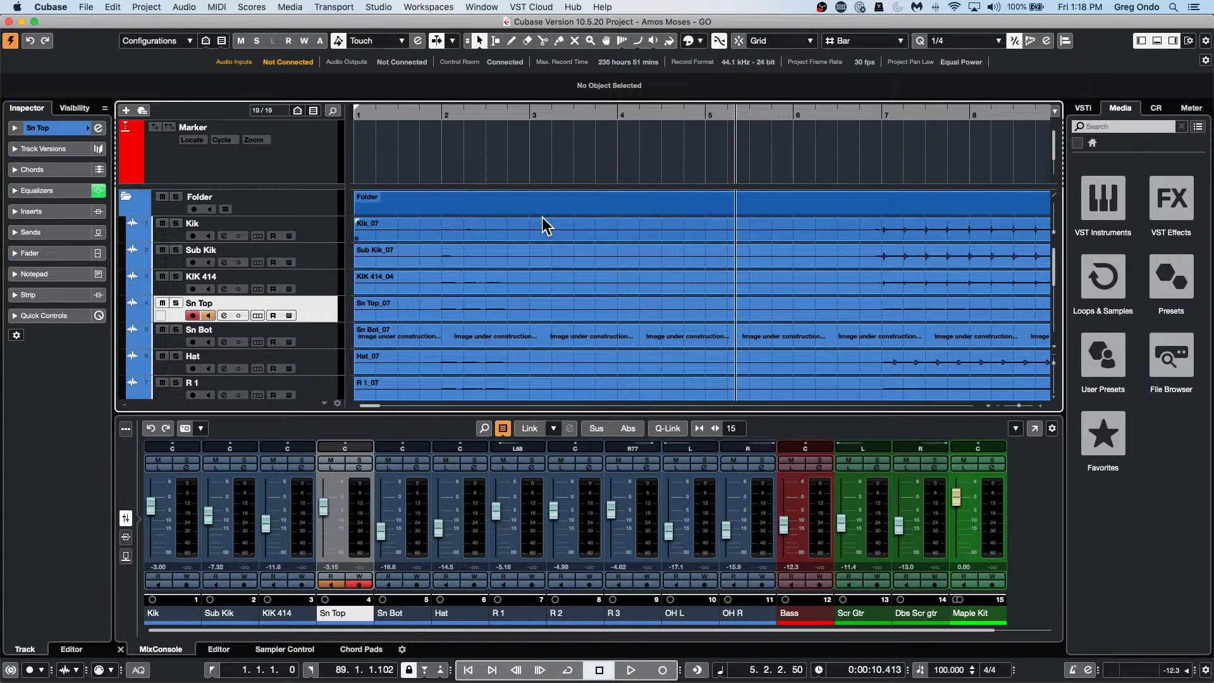
scroll(493, 261, "down", 1)
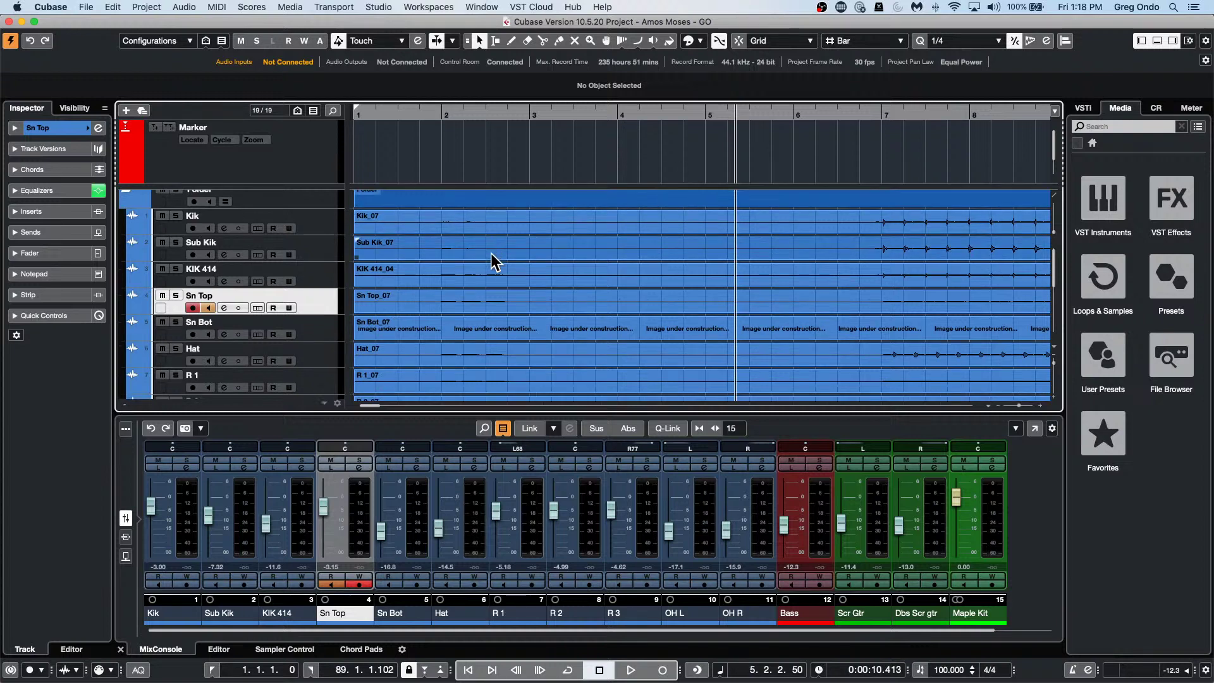
scroll(493, 261, "down", 10)
scroll(493, 261, "up", 8)
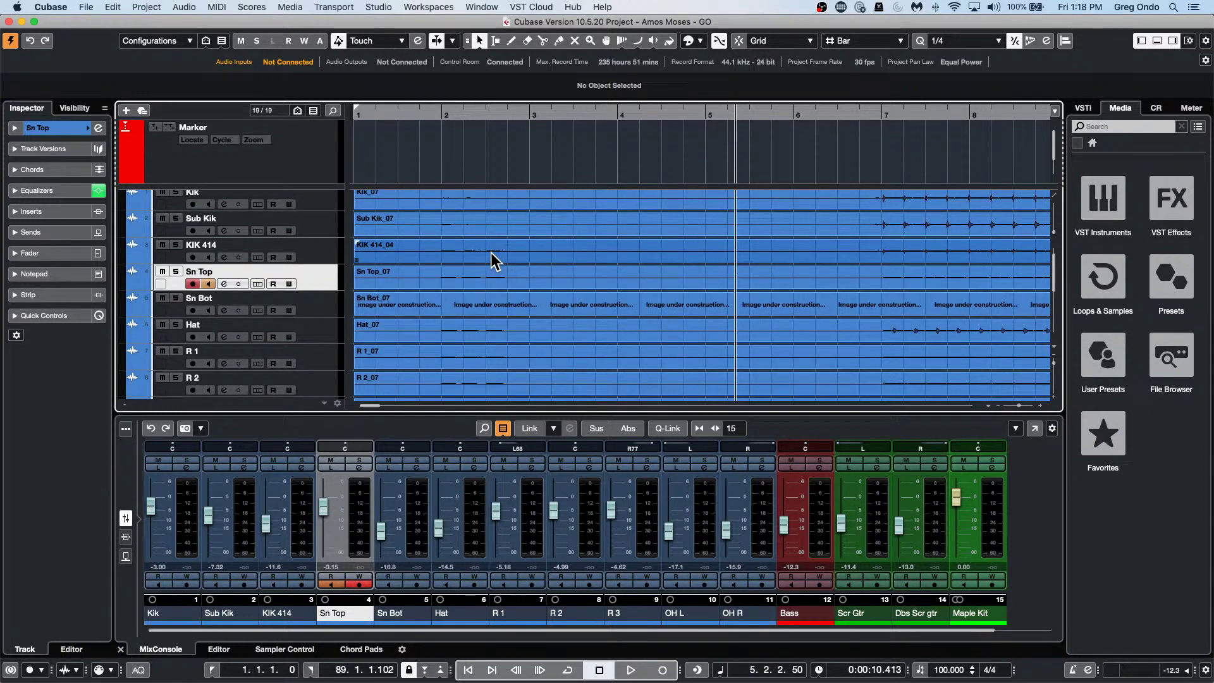
left_click_drag(591, 115, 593, 82)
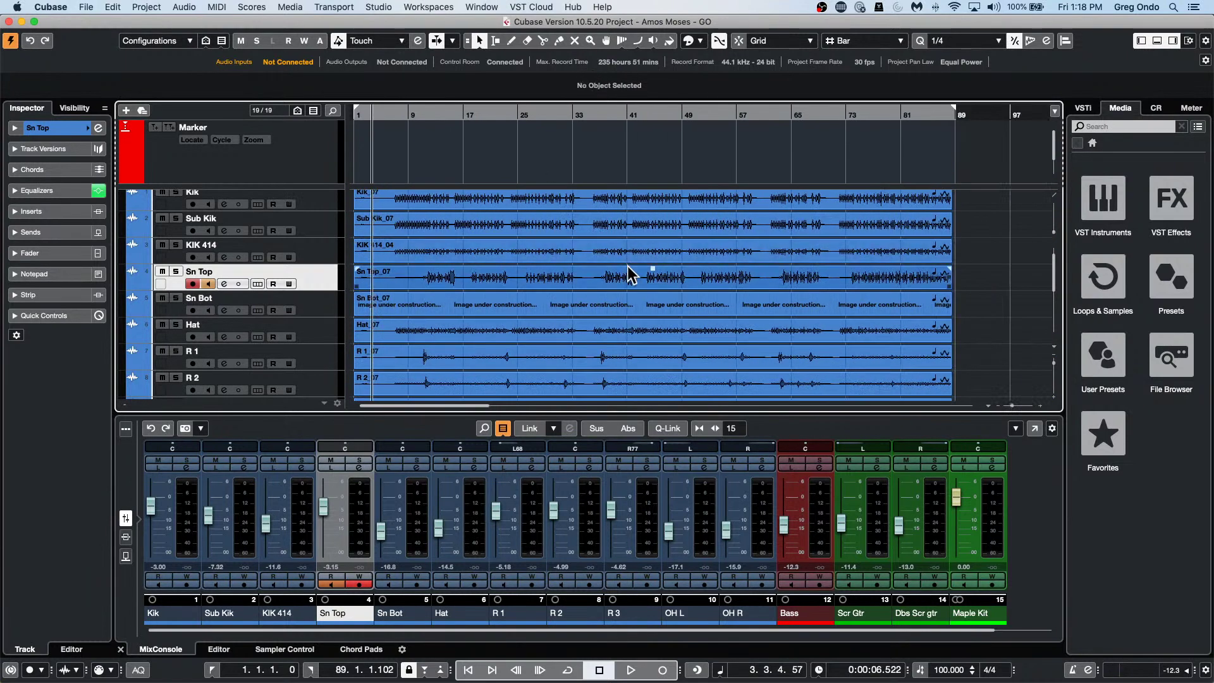
key("space")
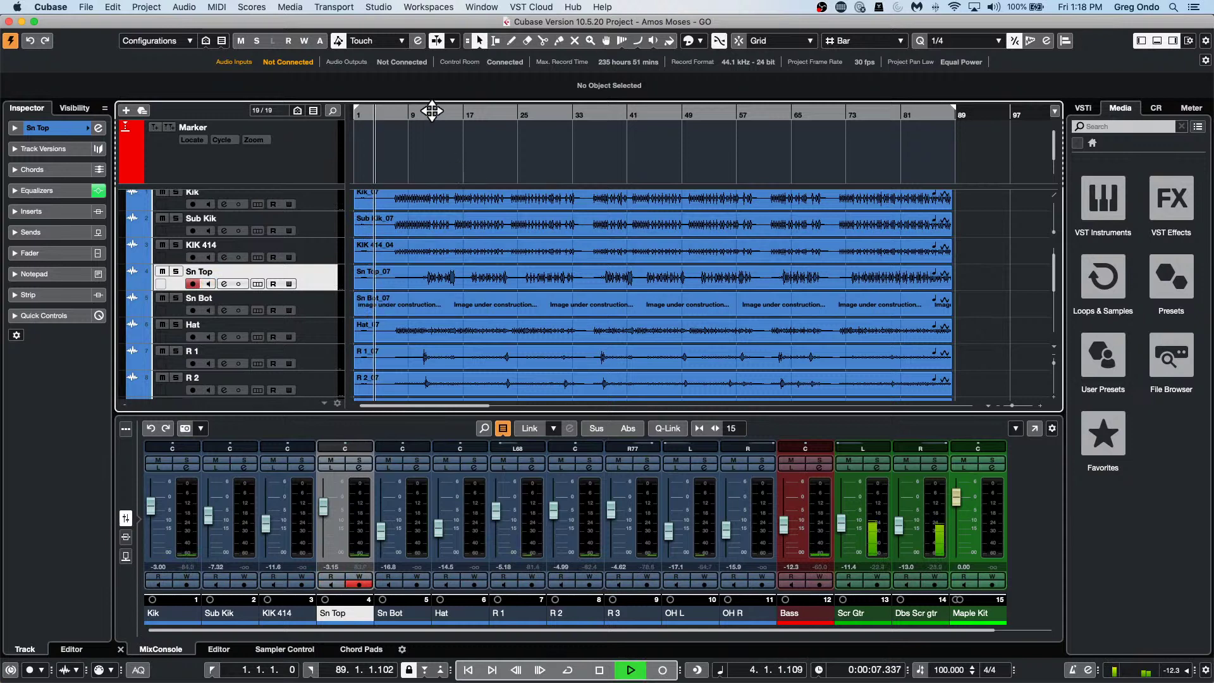
left_click(433, 112)
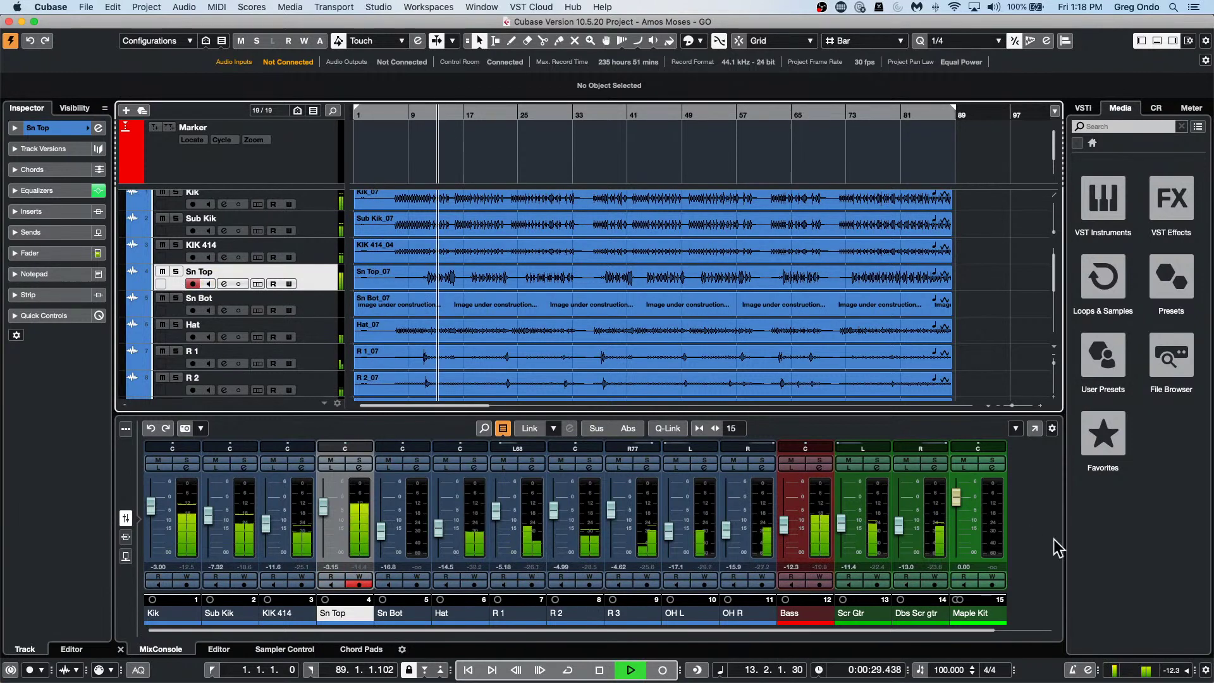
left_click(176, 271)
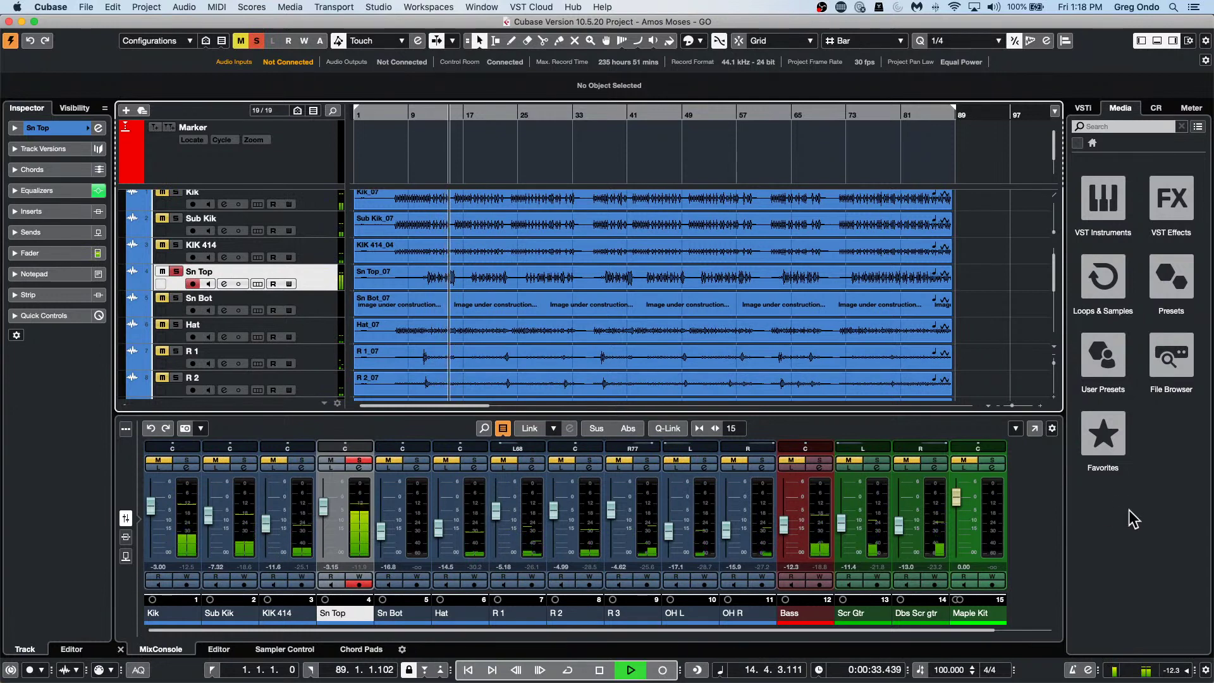
Cycle playback over the Sn Top range from bar 17 to bar 23, and raise the Control Room main level.
left_click(1155, 110)
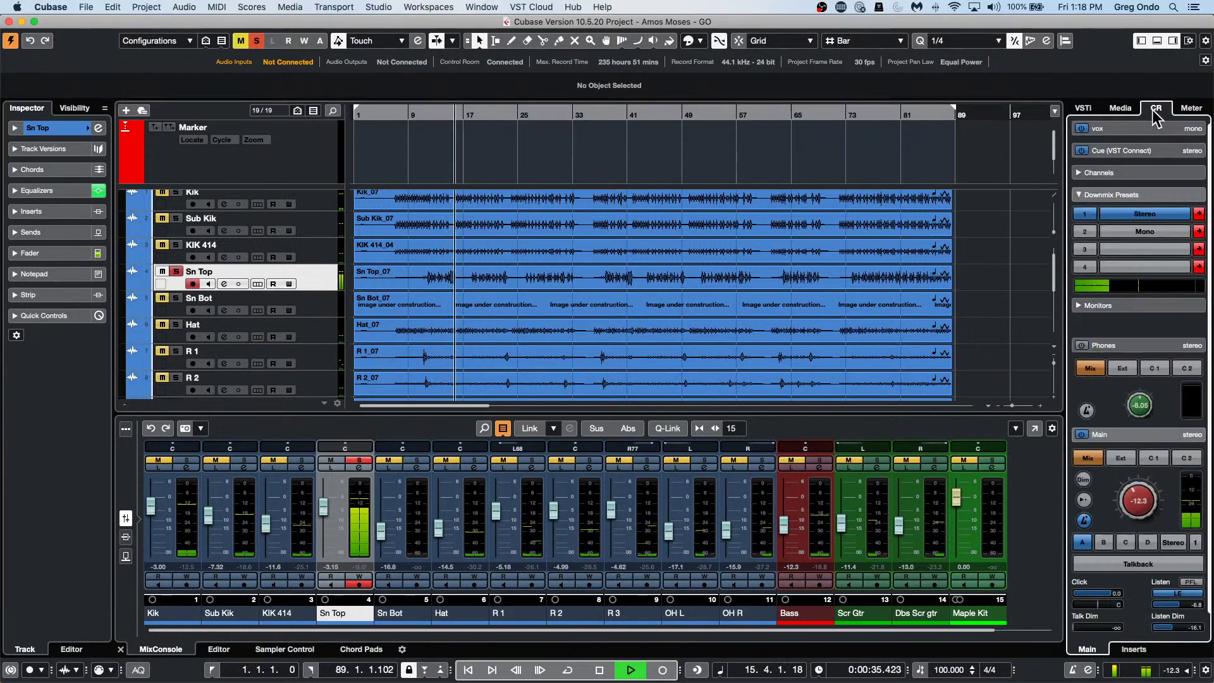
right_click(468, 277)
left_click(490, 276)
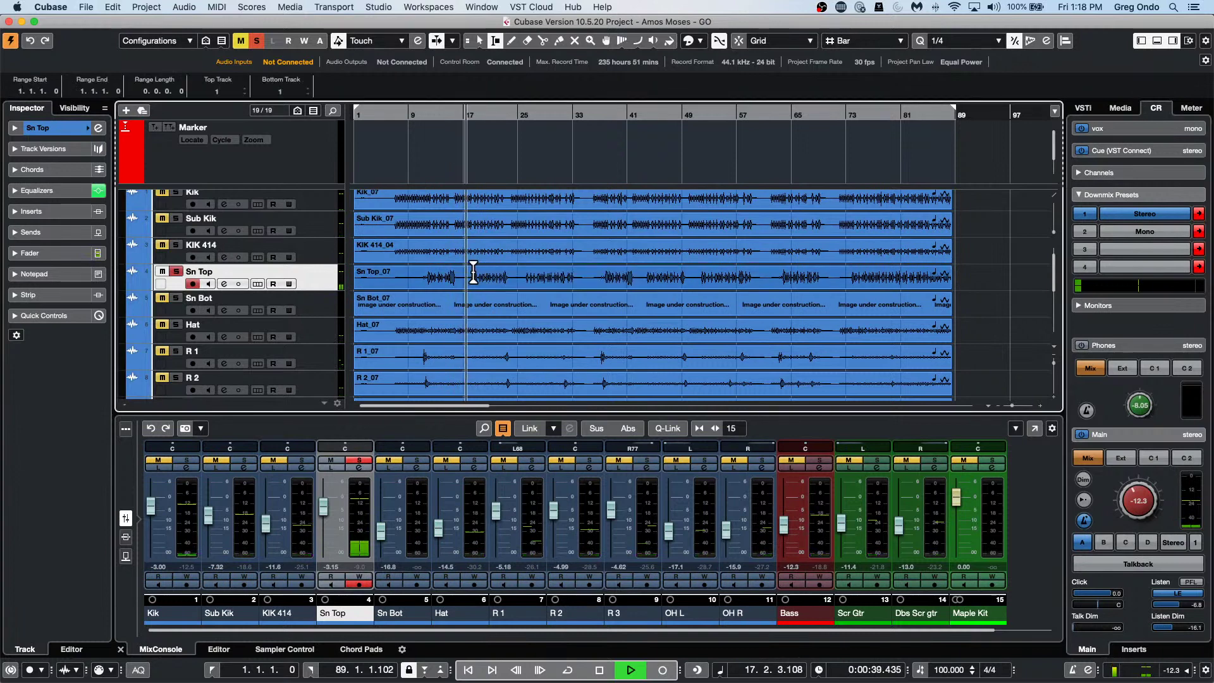
left_click_drag(472, 276, 509, 270)
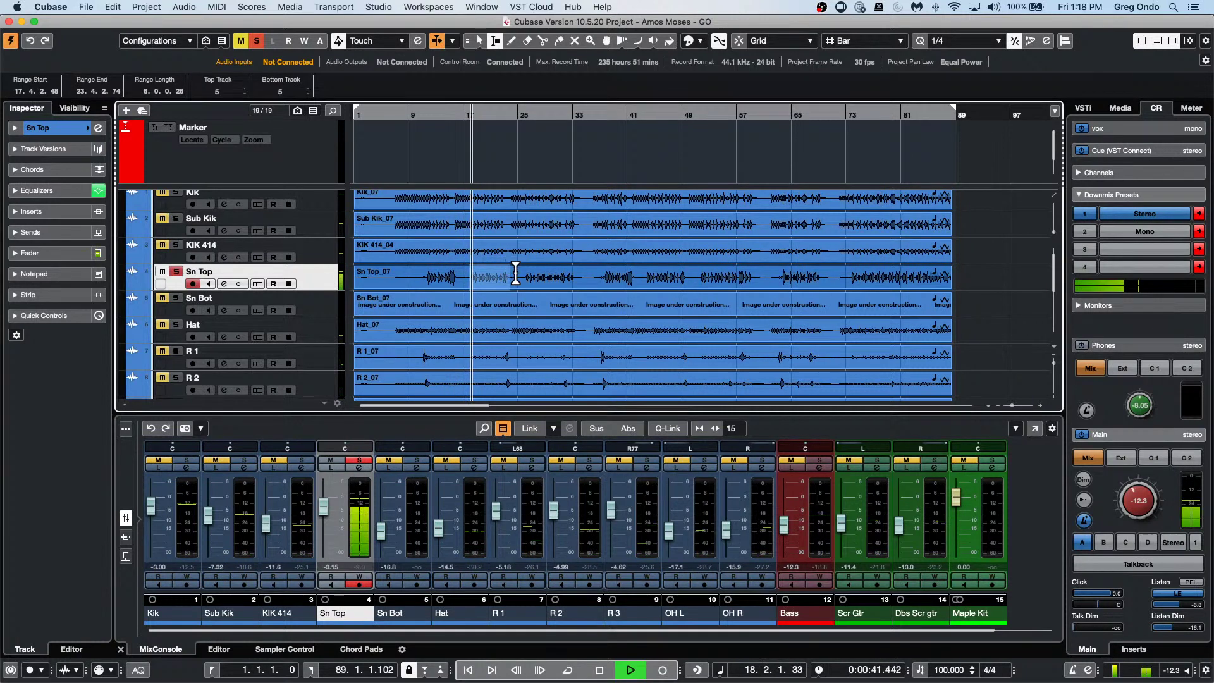
key("p")
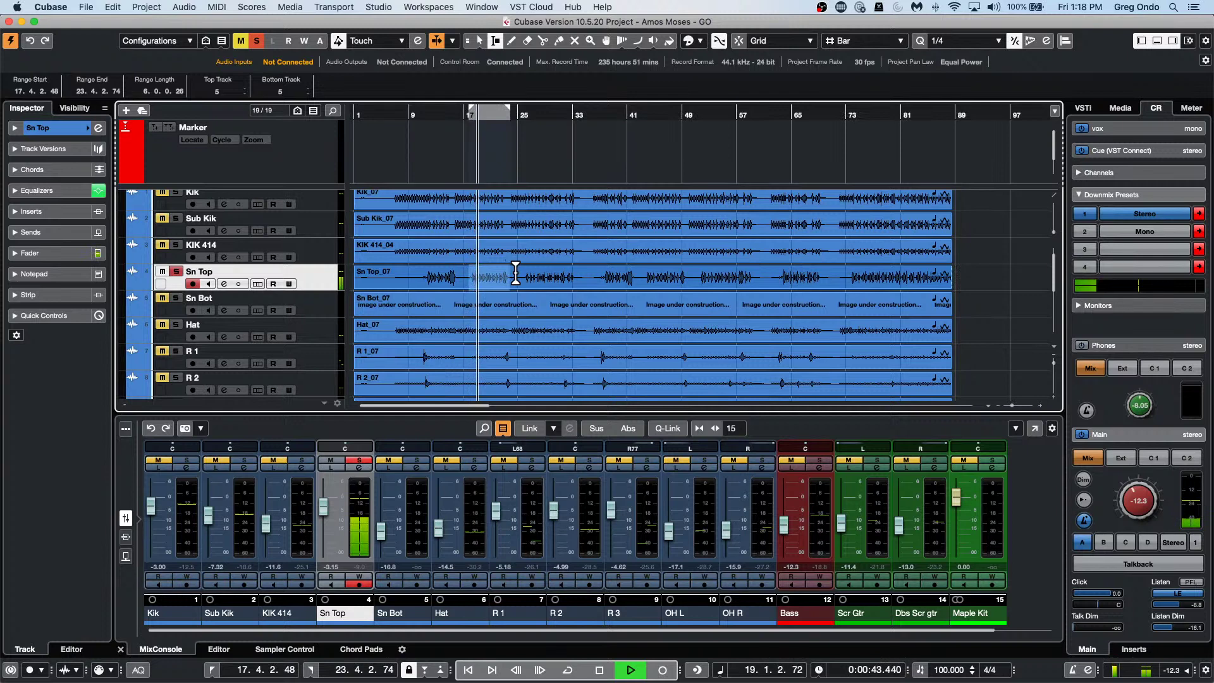
key("slash")
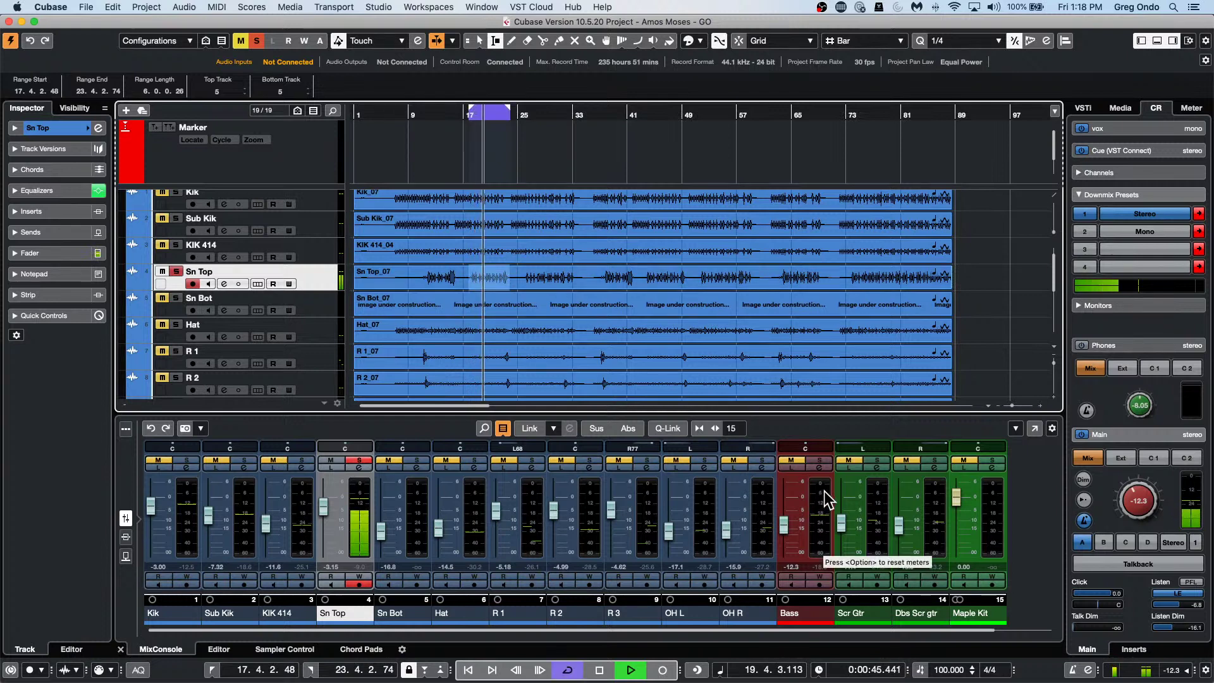
left_click_drag(1148, 496, 1160, 457)
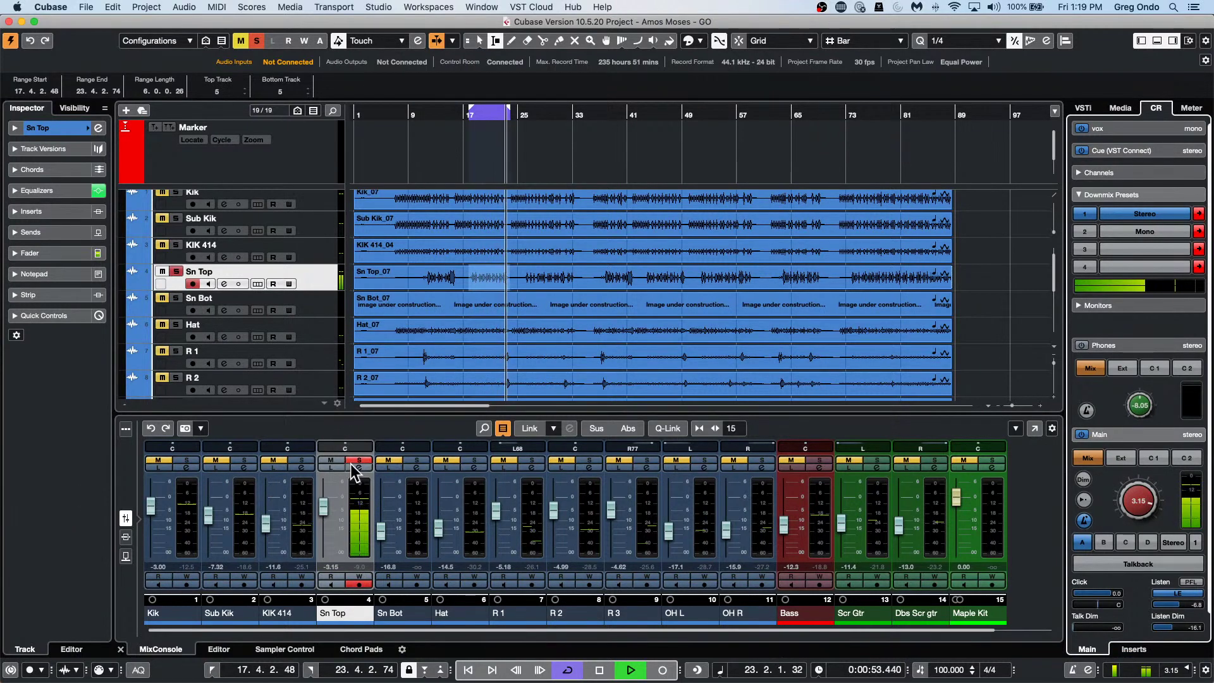
Create an FX 1-REVelation reverb channel for the selected Sn Top track.
right_click(306, 268)
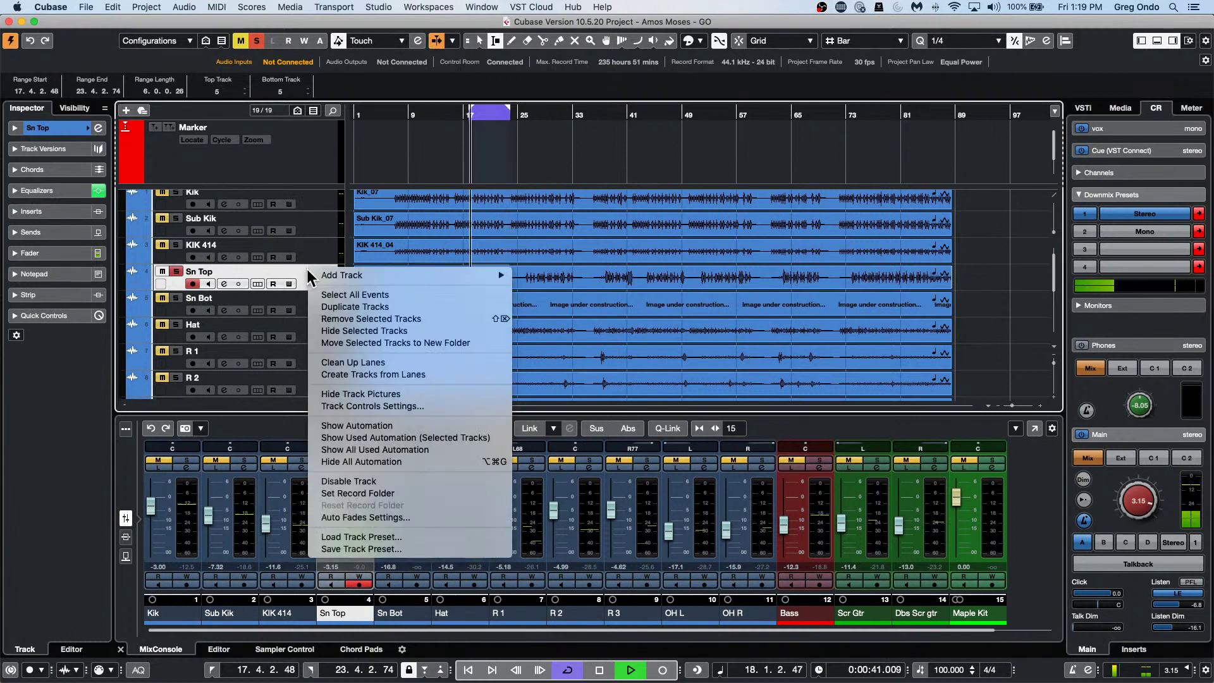
mouse_move(345, 275)
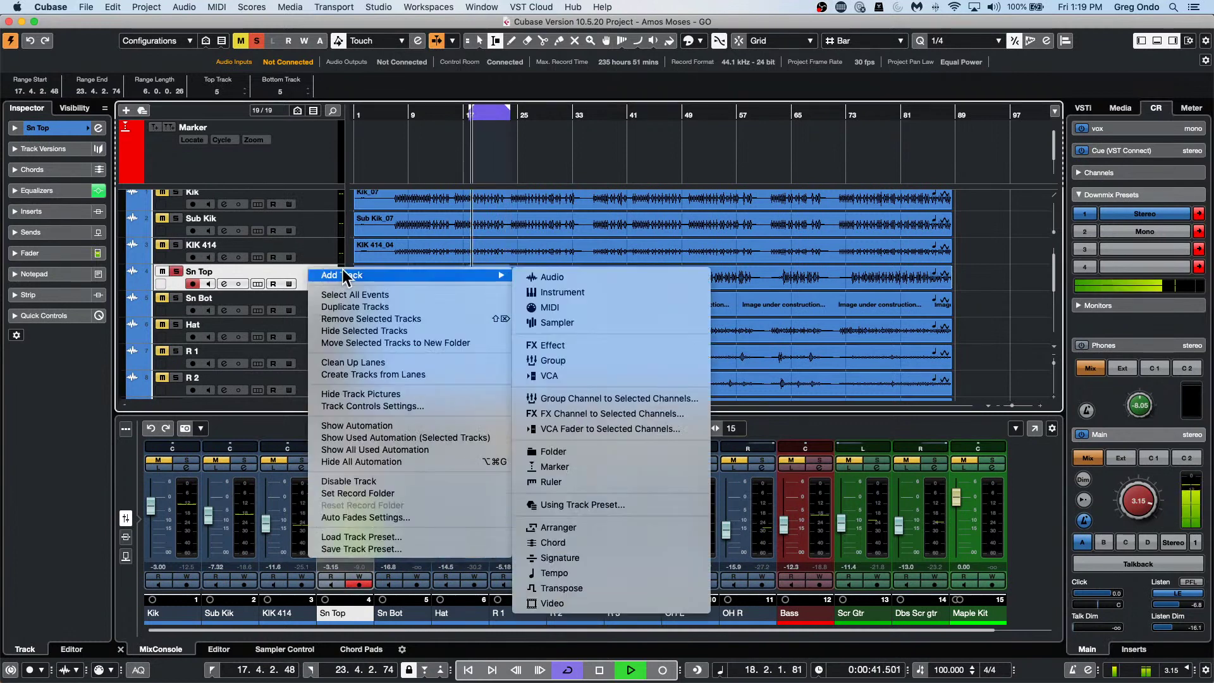
left_click(595, 415)
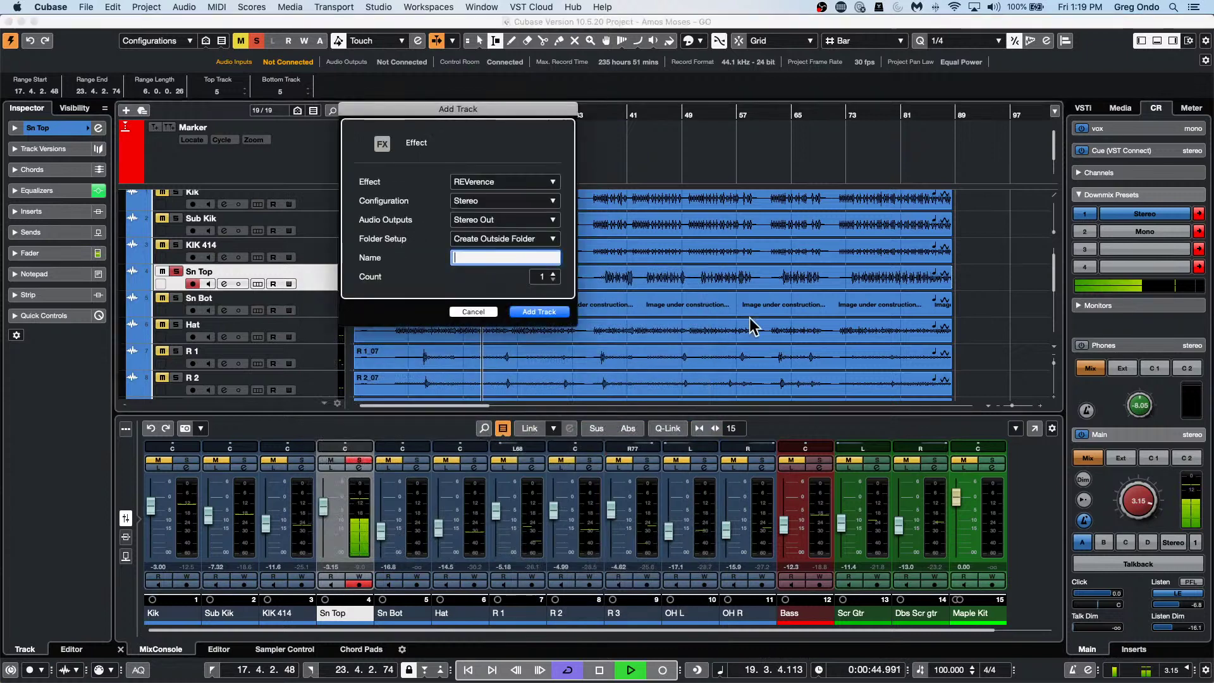
left_click(531, 185)
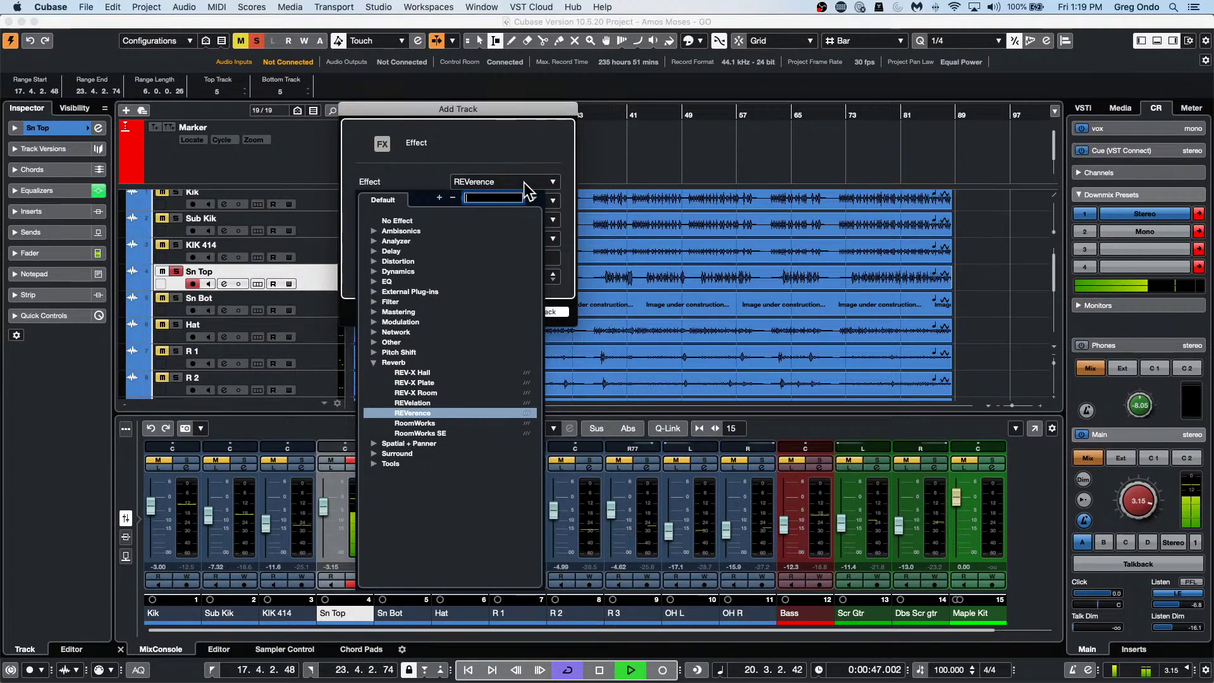
left_click(426, 404)
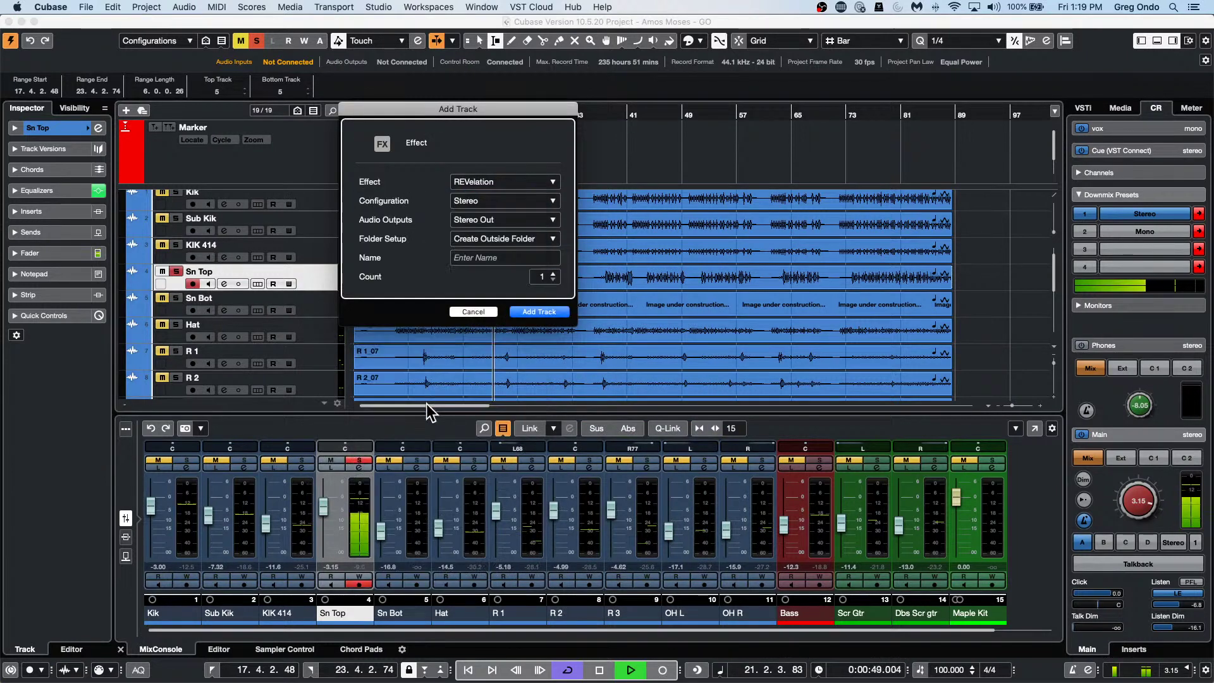
left_click(537, 309)
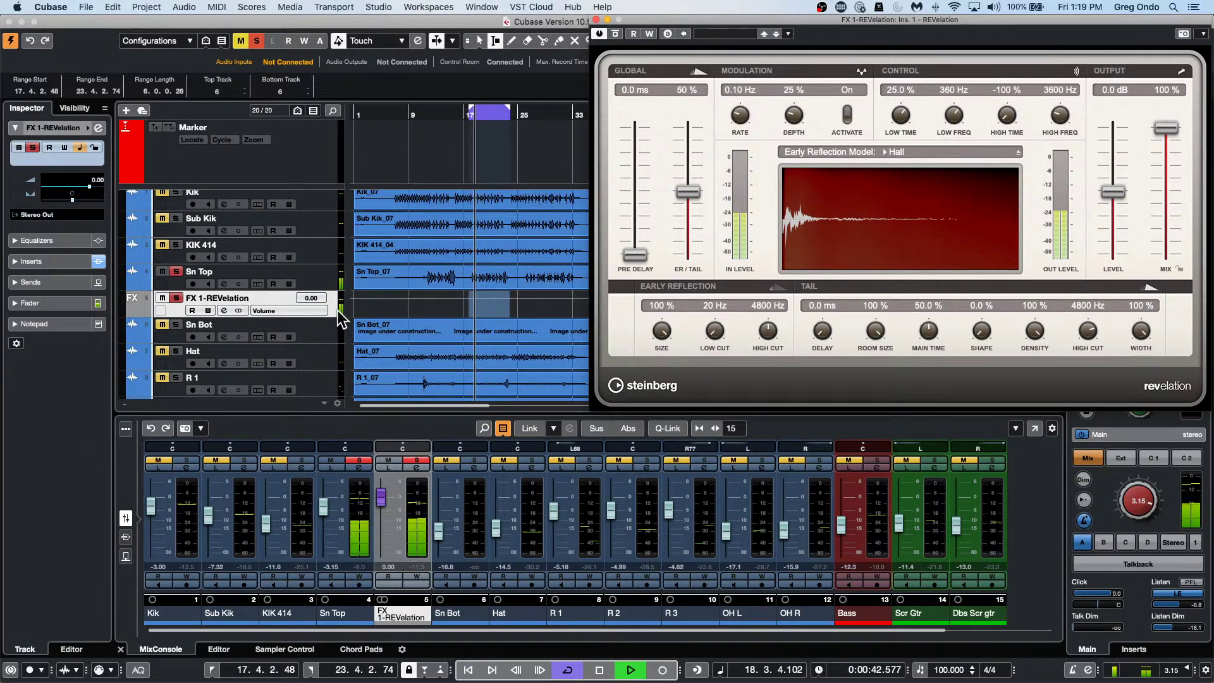
Add an FX 2-MonoDelay channel for Sn Top, set its delay time to 1/16, and stop playback.
right_click(337, 307)
mouse_move(460, 316)
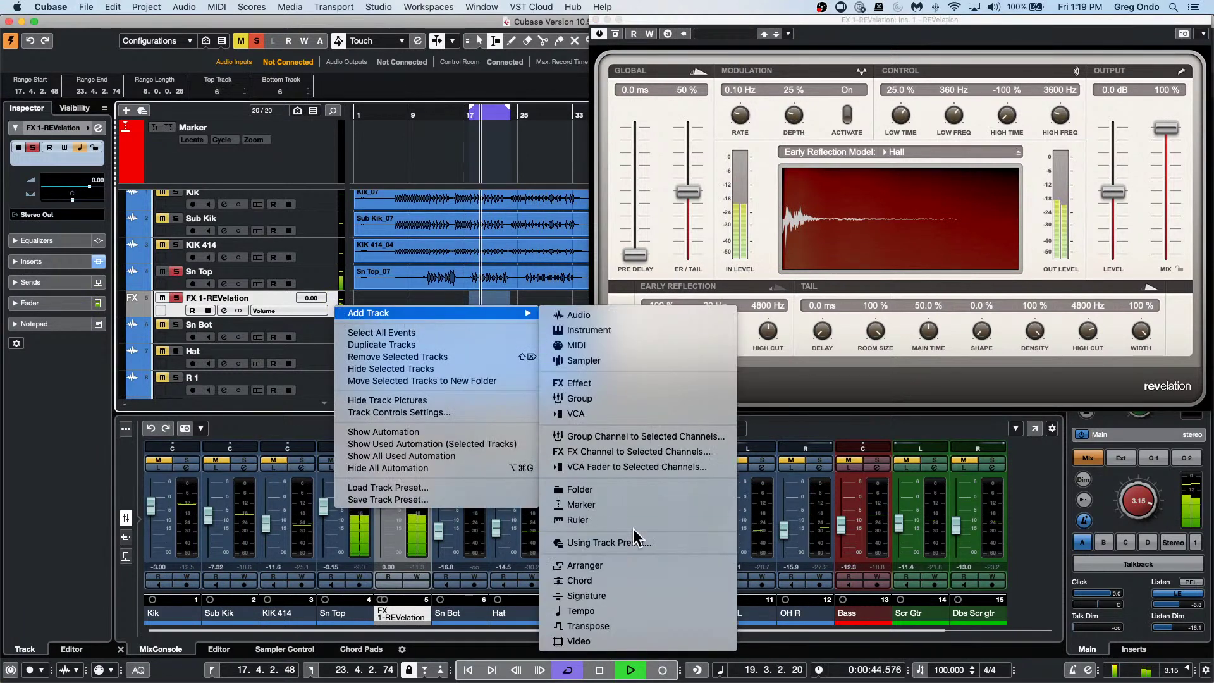
left_click(666, 468)
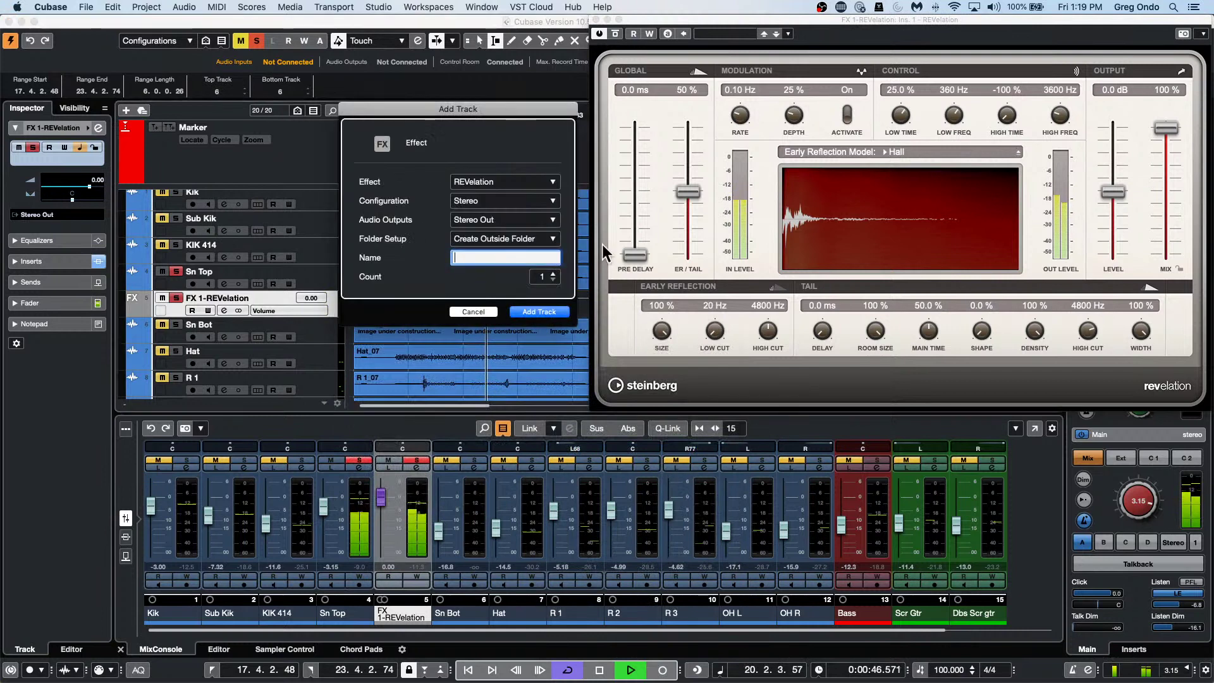
left_click(506, 181)
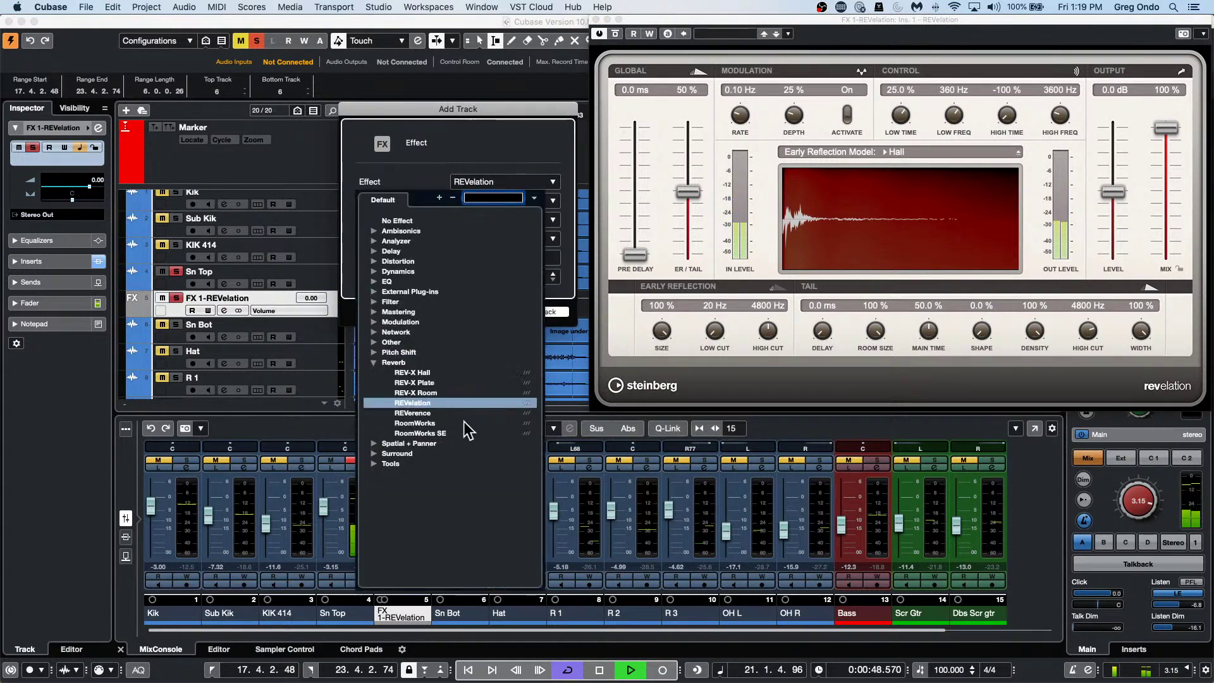
left_click(392, 252)
left_click(432, 272)
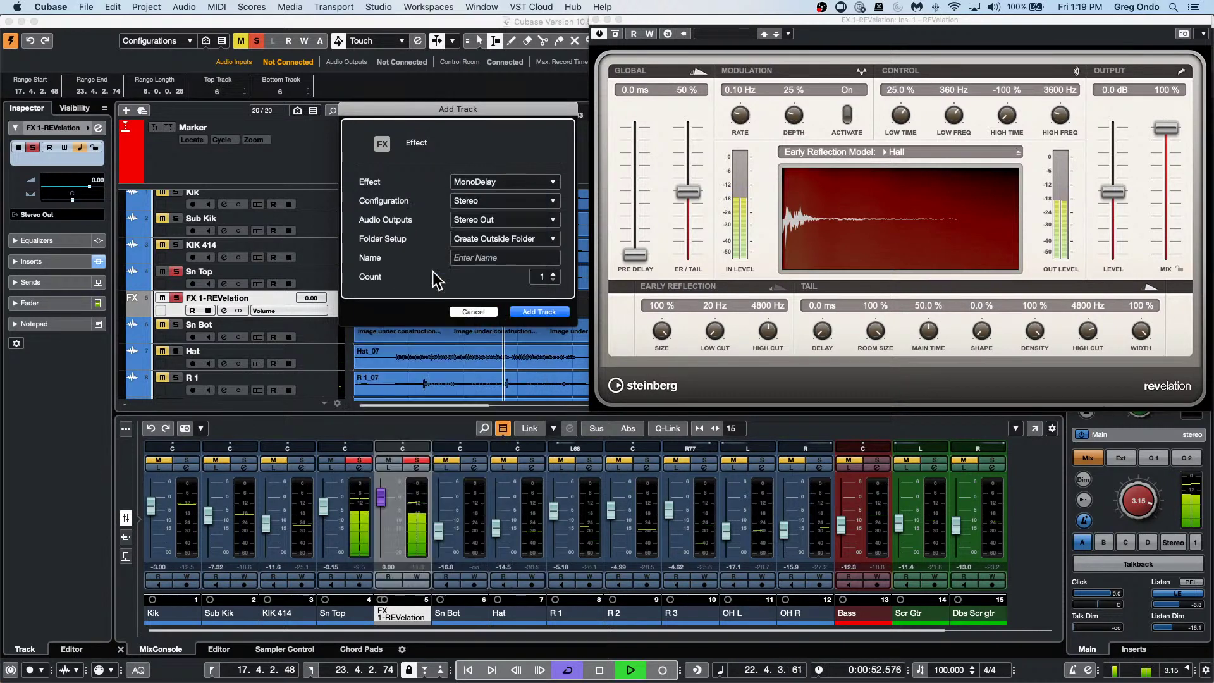
left_click(542, 310)
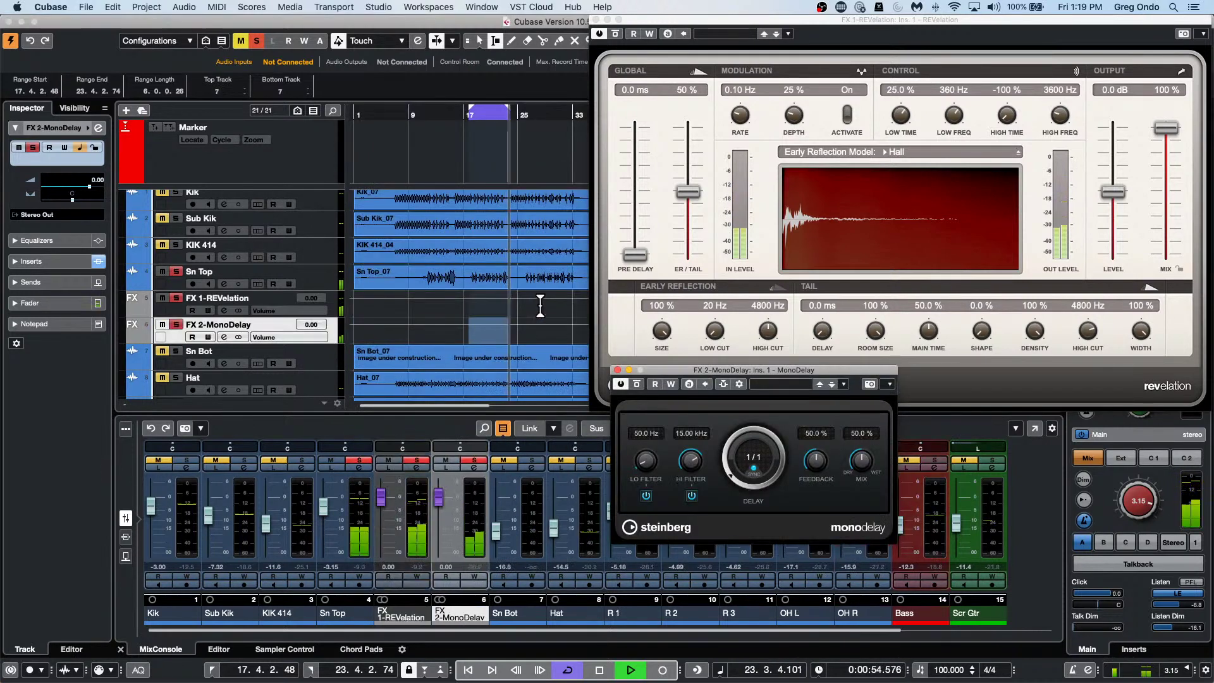
mouse_move(733, 481)
left_mouse_down()
mouse_move(721, 438)
mouse_move(717, 471)
left_mouse_up()
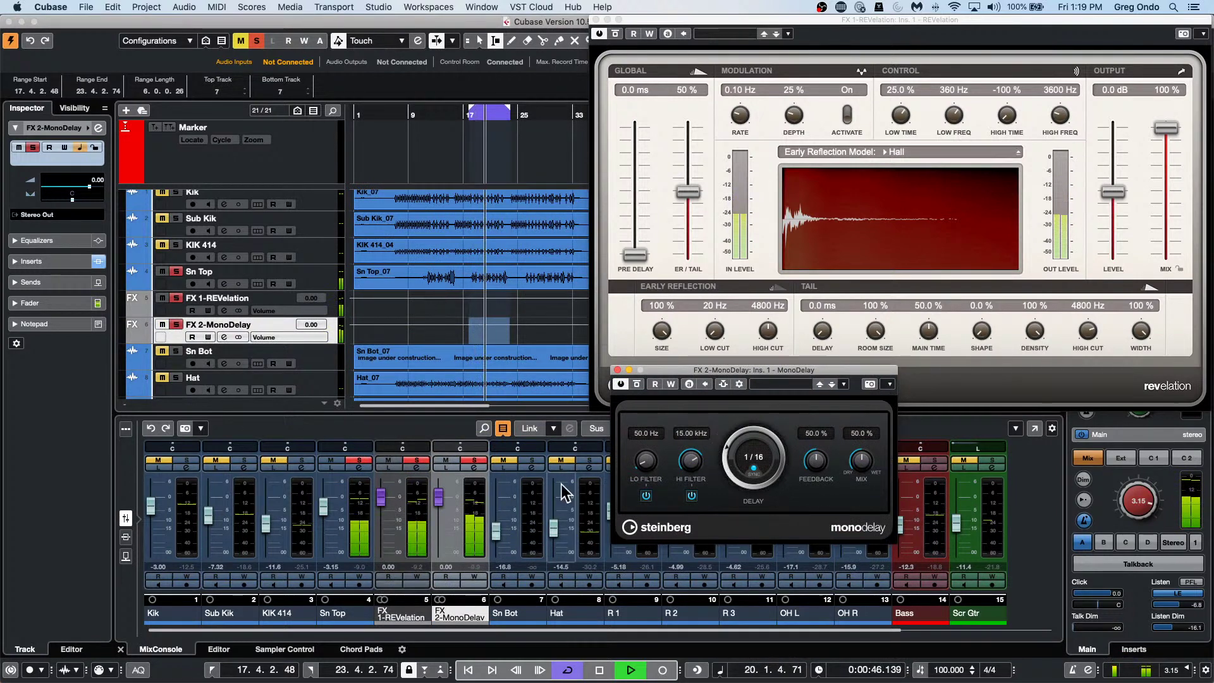
key("space")
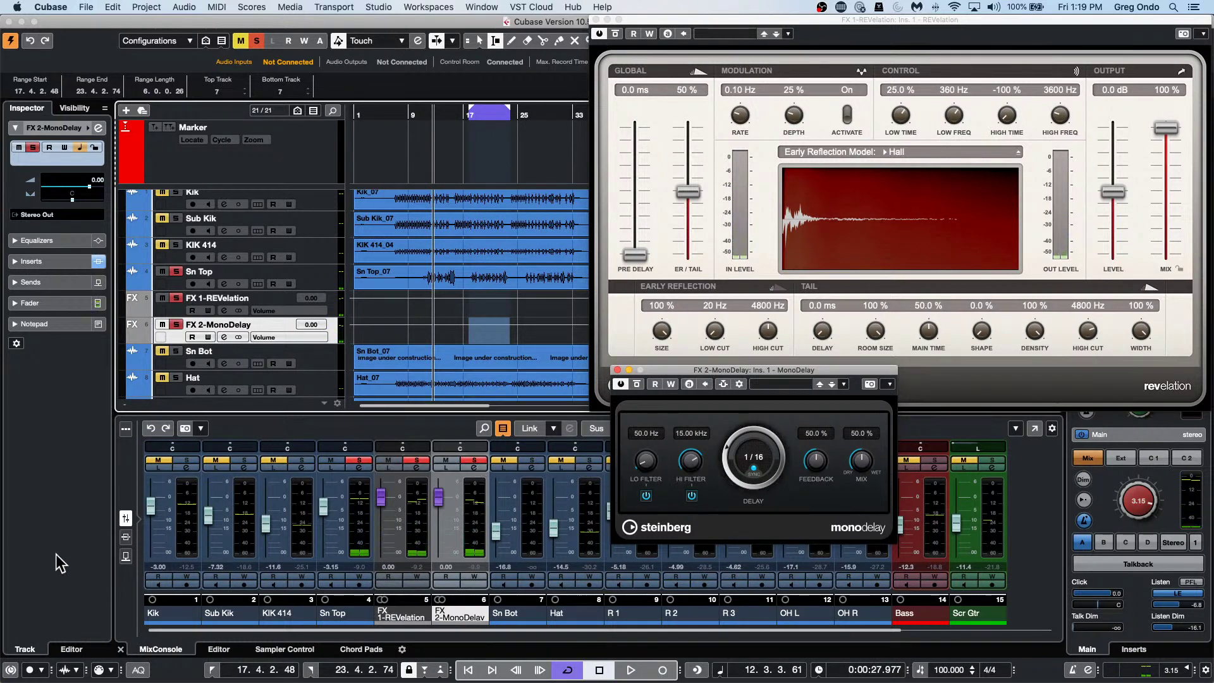
Show the mixer sends, audition the effects, then close MonoDelay and delete the FX 2-MonoDelay track.
left_click(126, 556)
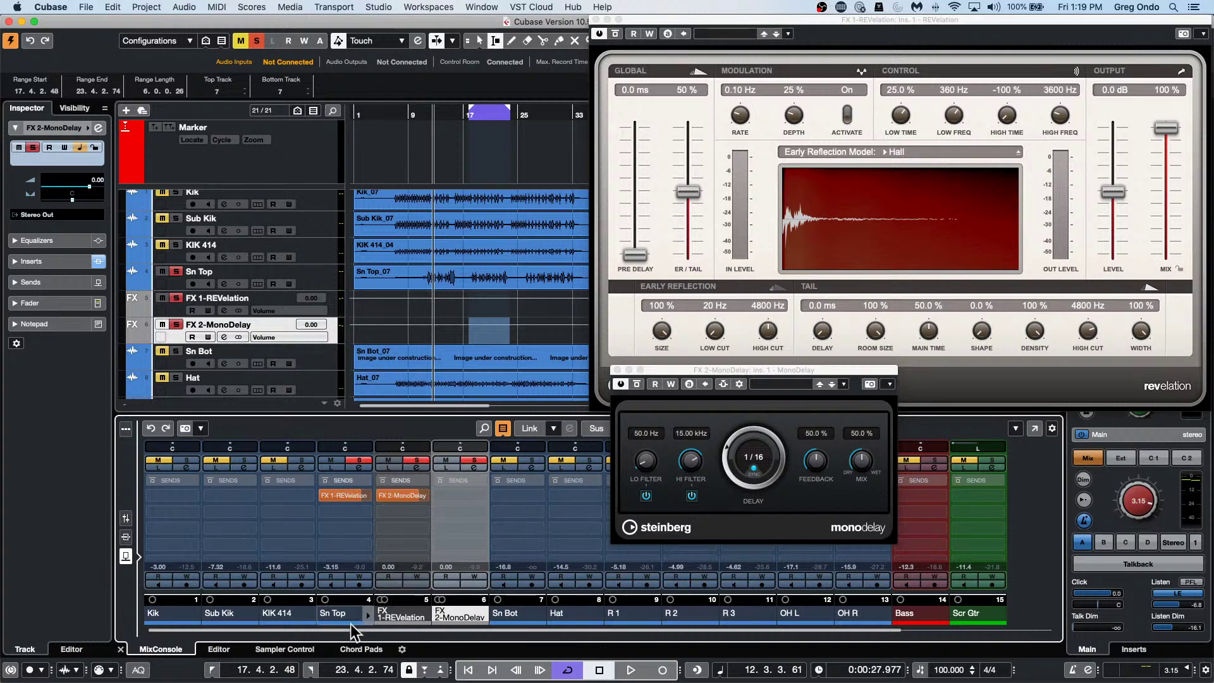
key("space")
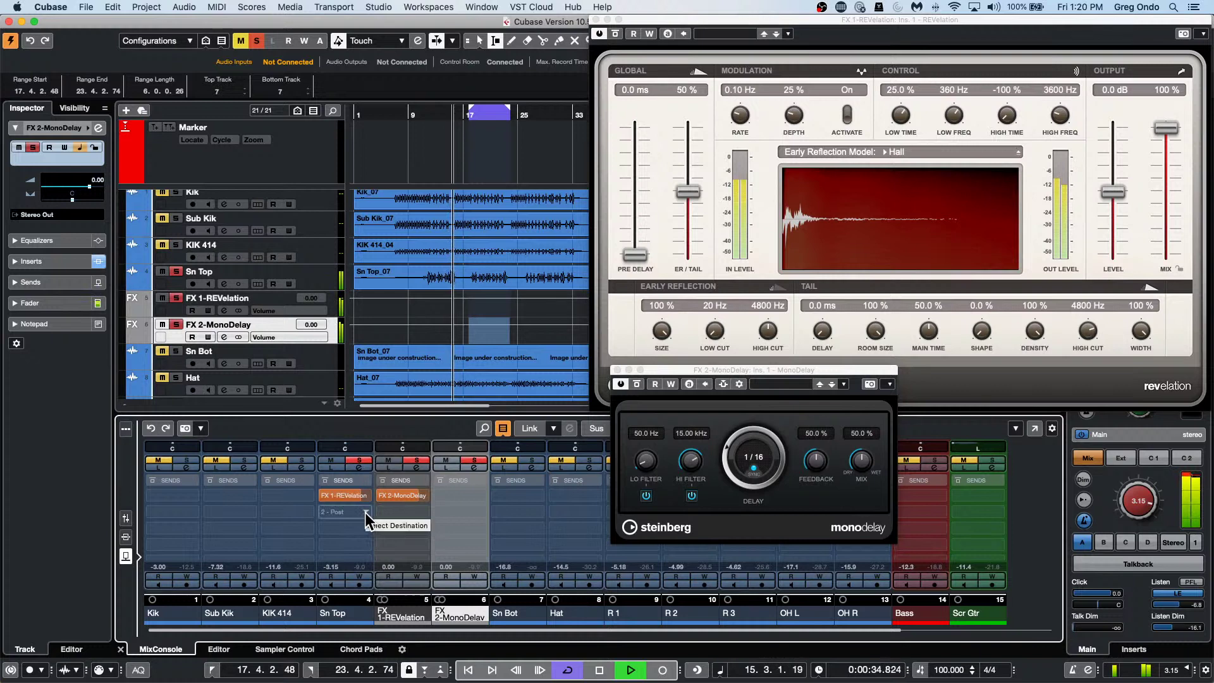
key("space")
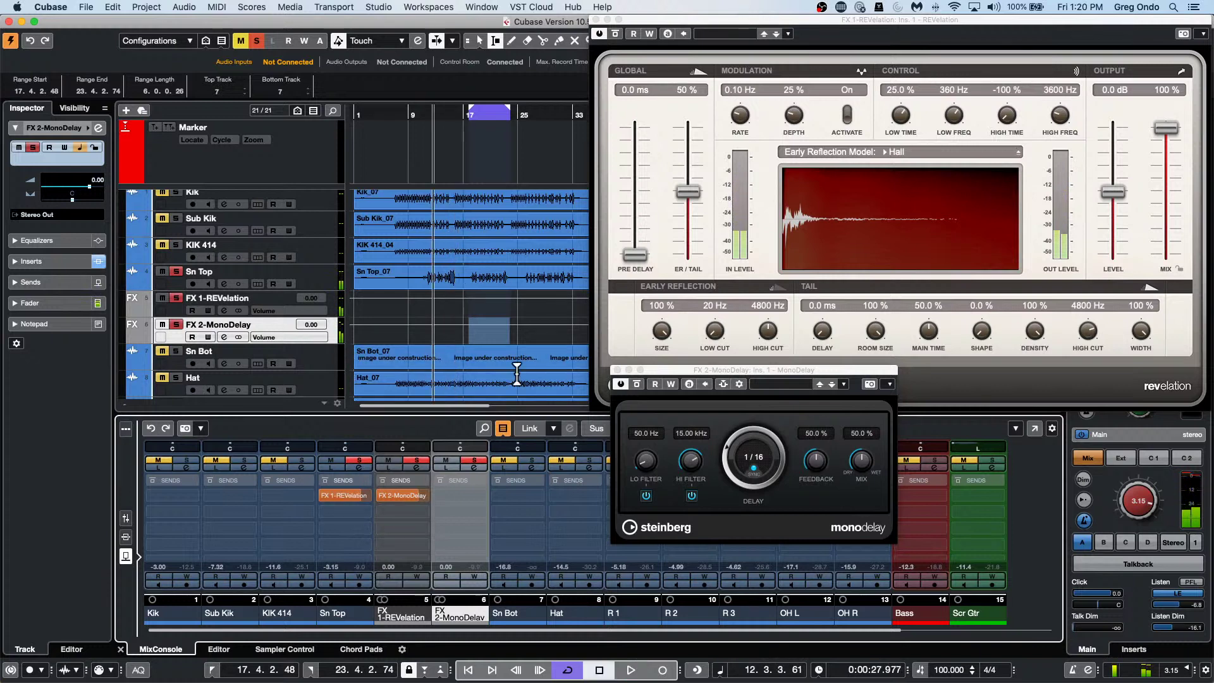
key("super+w")
key("Delete")
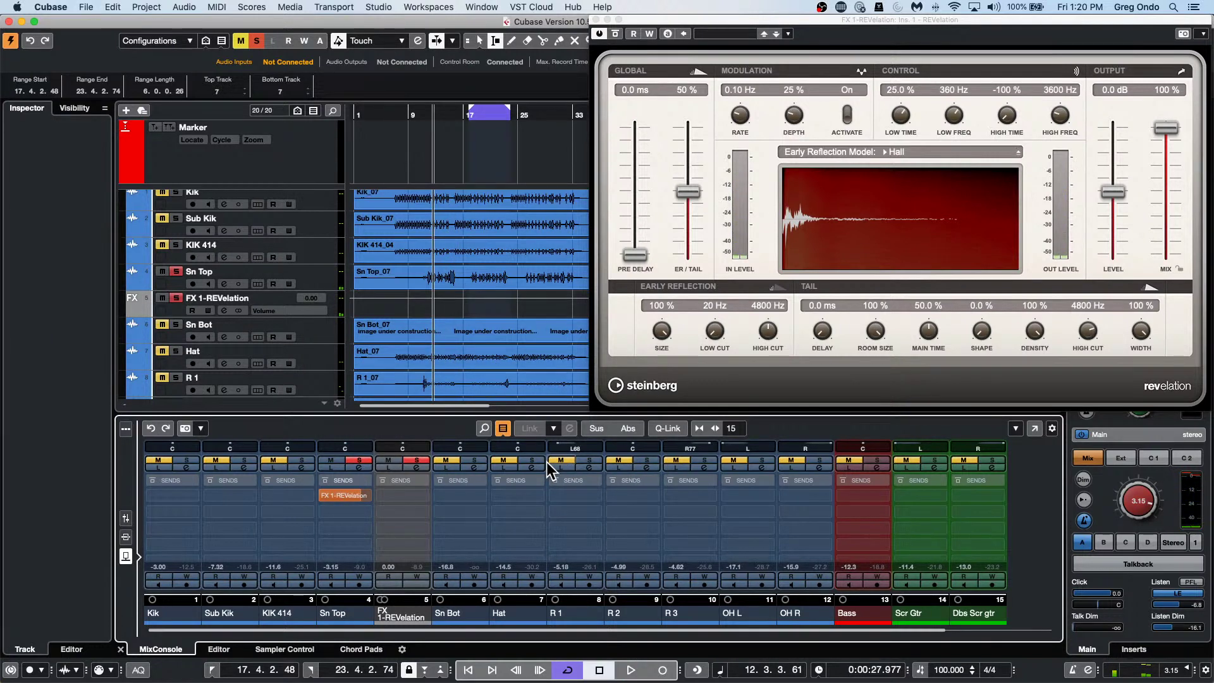
Recreate the MonoDelay FX channel for the selected Sn Top track.
left_click(313, 278)
right_click(313, 278)
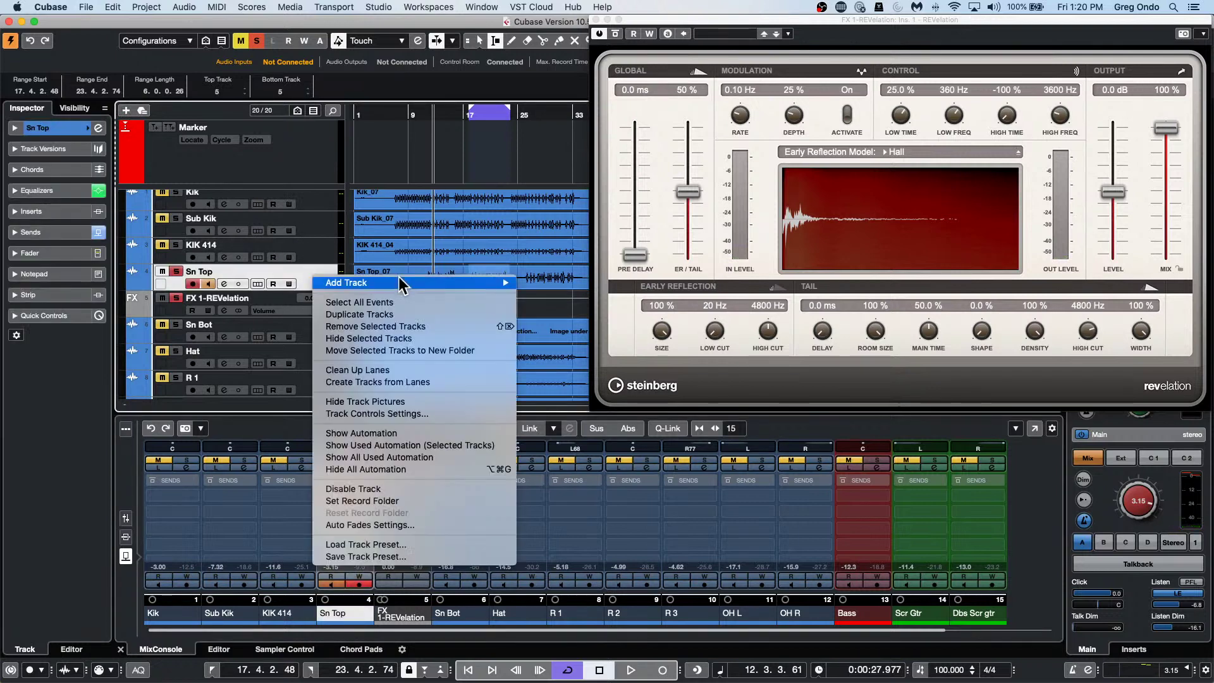
mouse_move(442, 282)
left_click(626, 421)
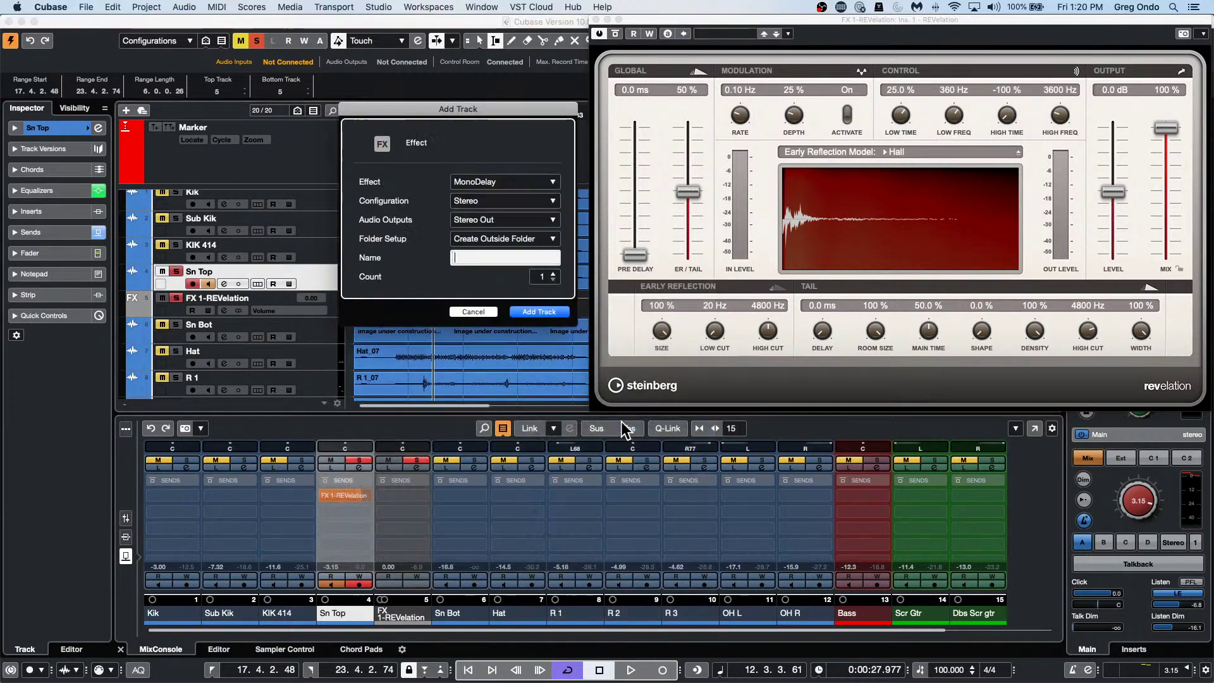
left_click(538, 312)
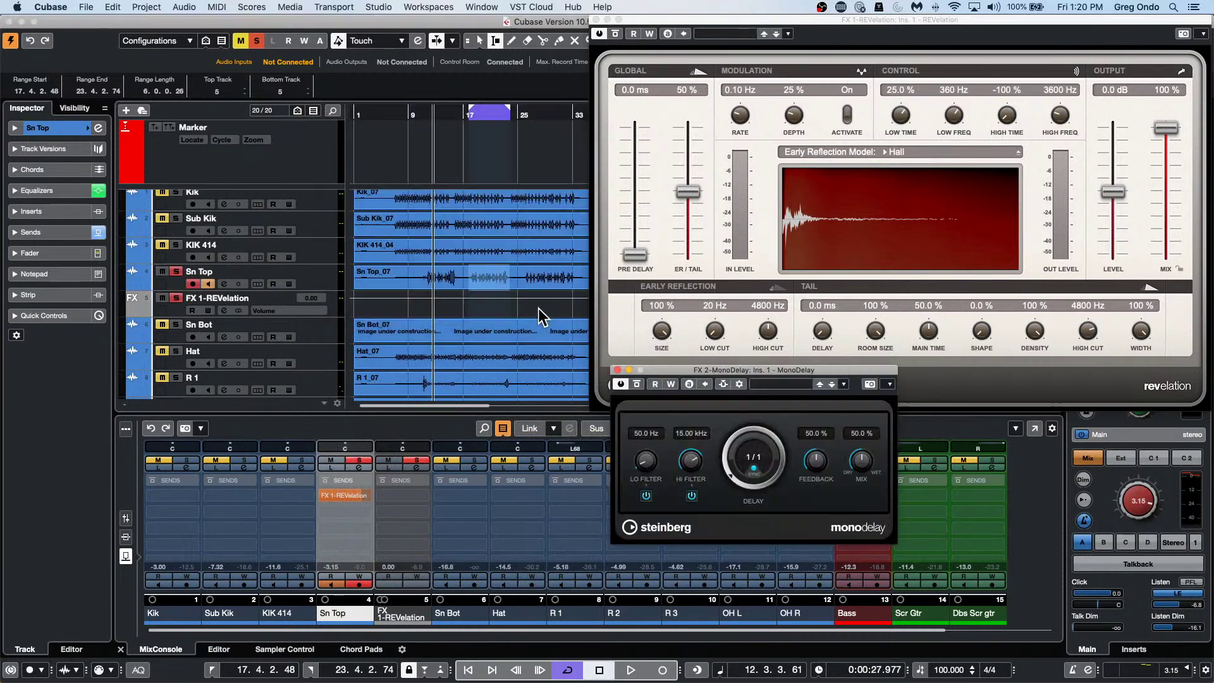
During playback, set the delay time to 1/16 and Sn Top's delay send level to 6.02.
key("space")
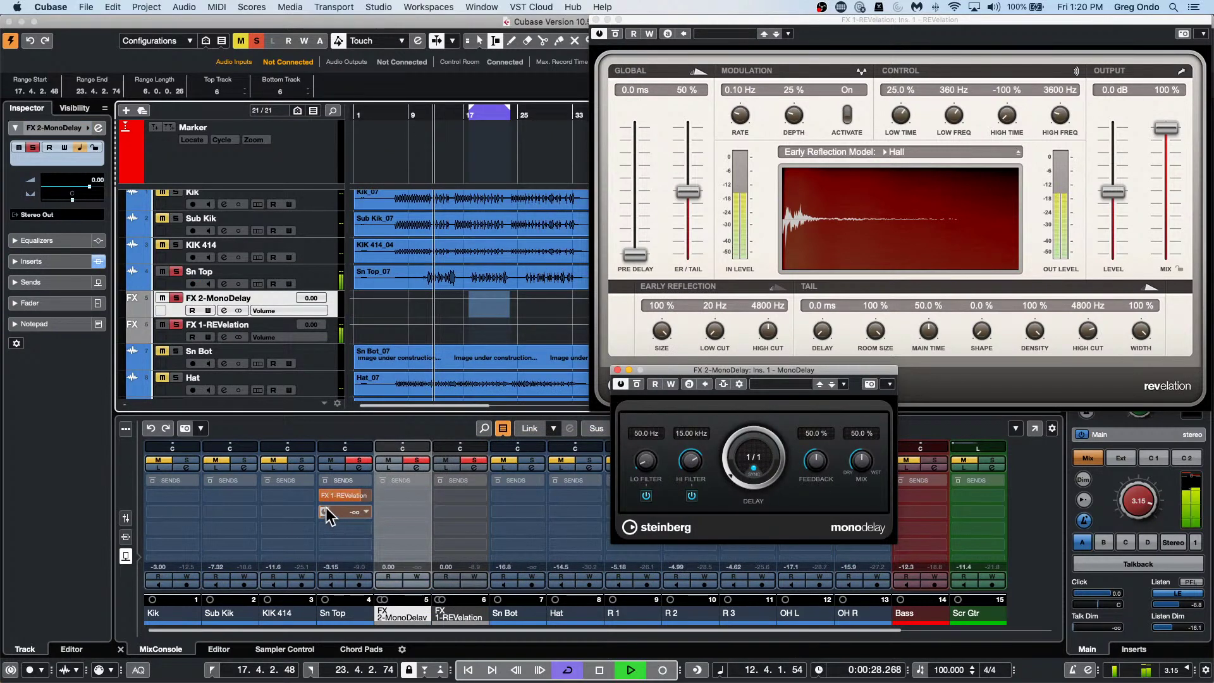
mouse_move(373, 517)
left_click_drag(369, 510, 454, 497)
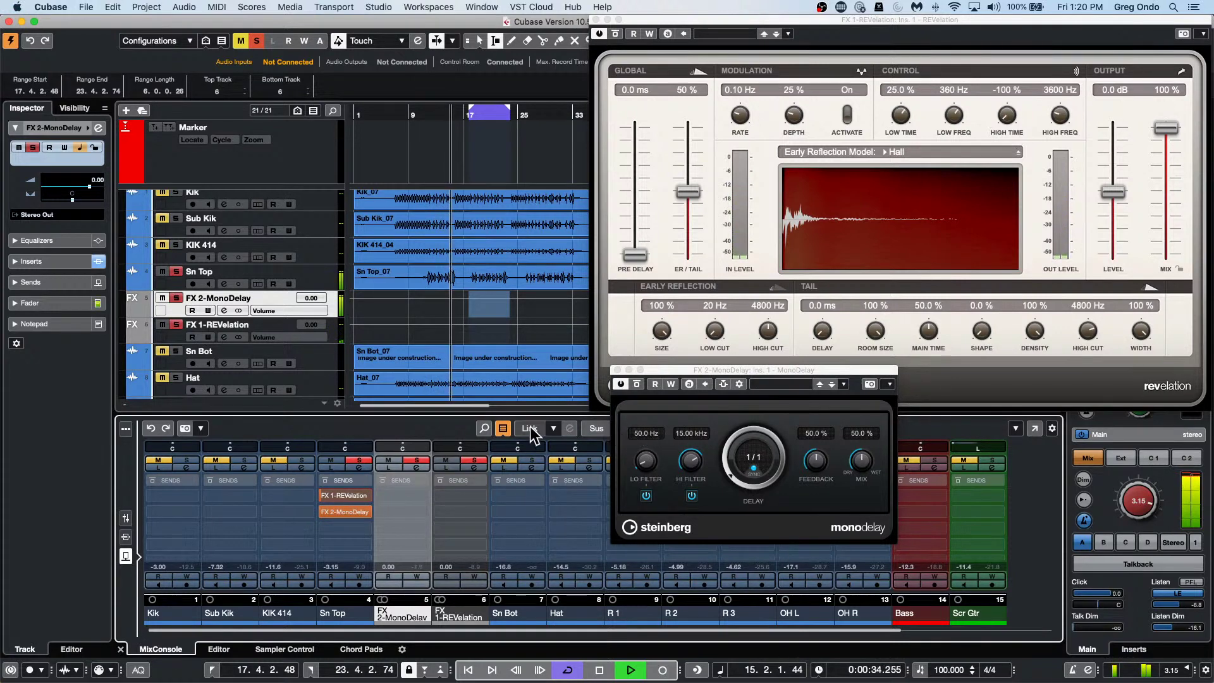
left_click(176, 298)
left_click(176, 299)
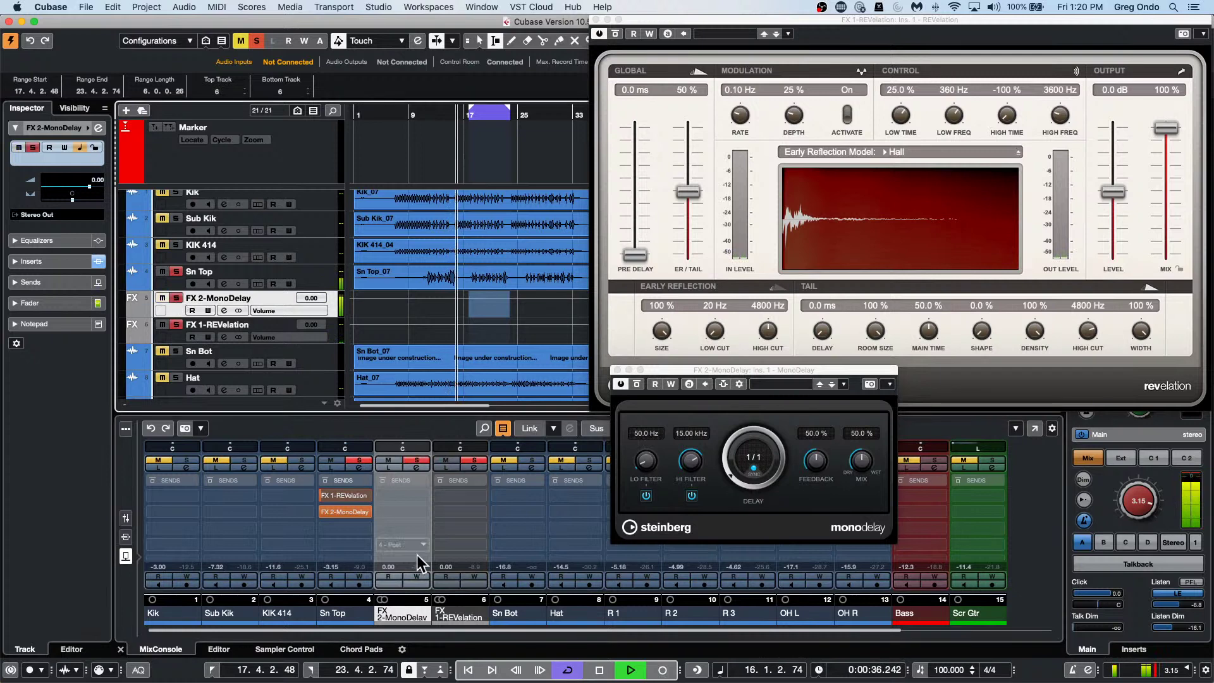
left_click_drag(727, 466, 726, 440)
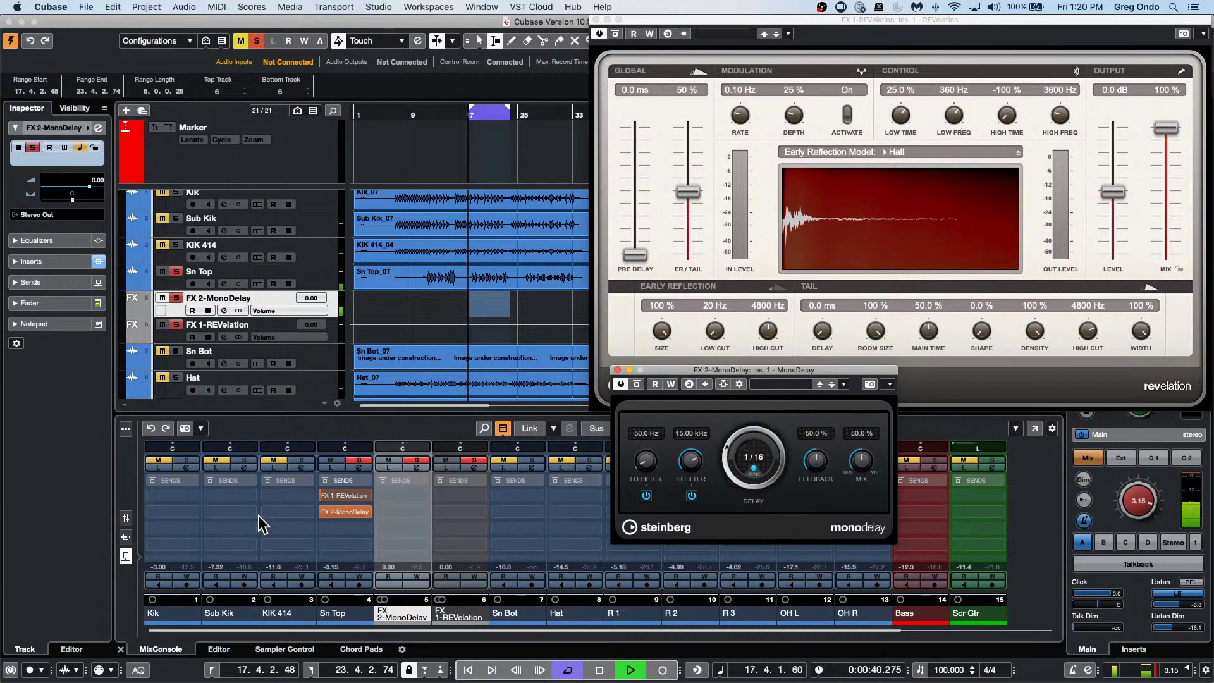
left_click_drag(359, 514, 343, 515)
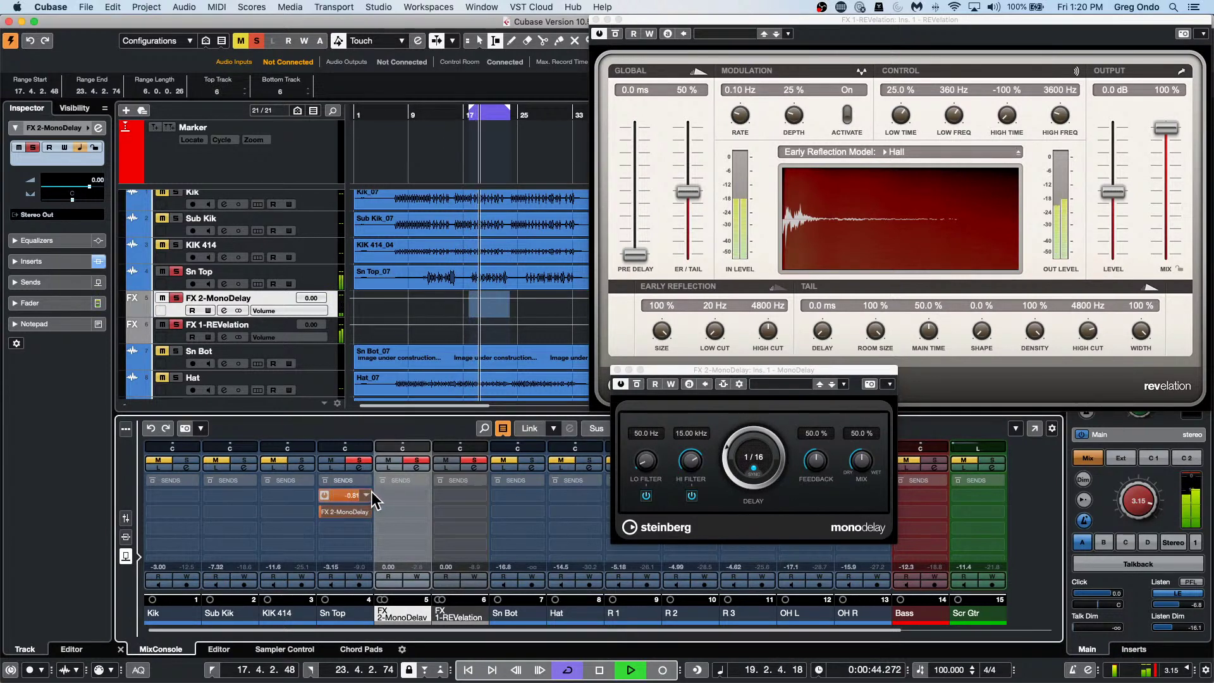
left_click_drag(355, 501, 398, 506)
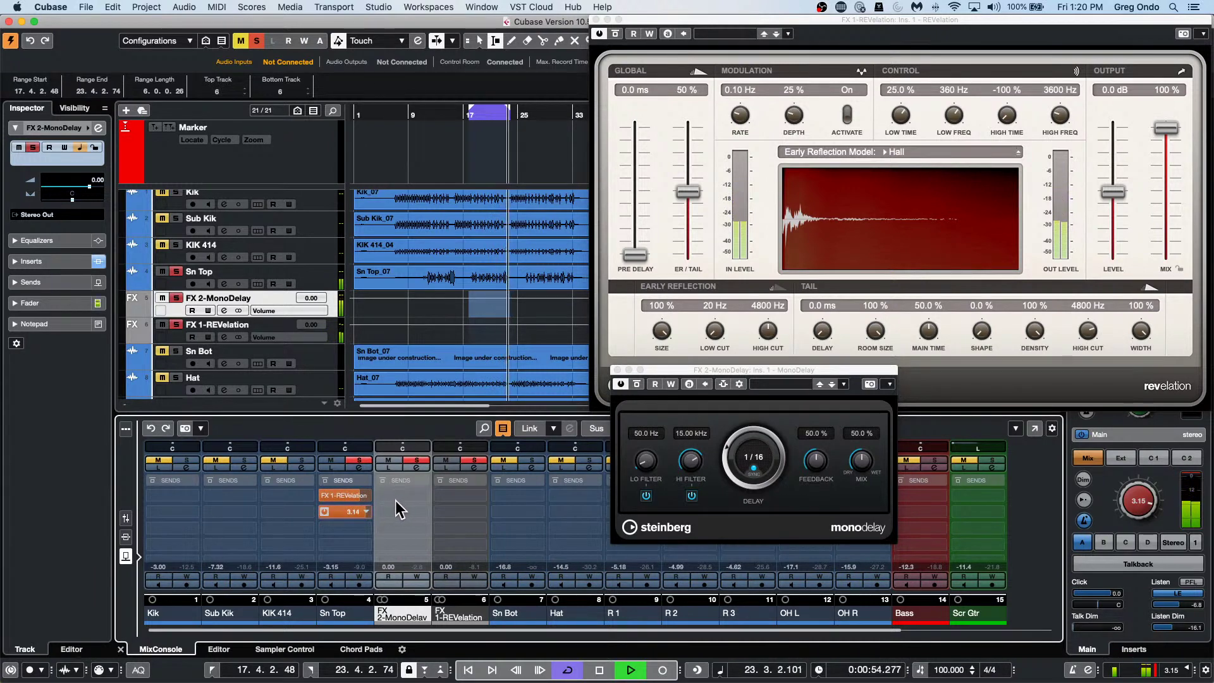
key("space")
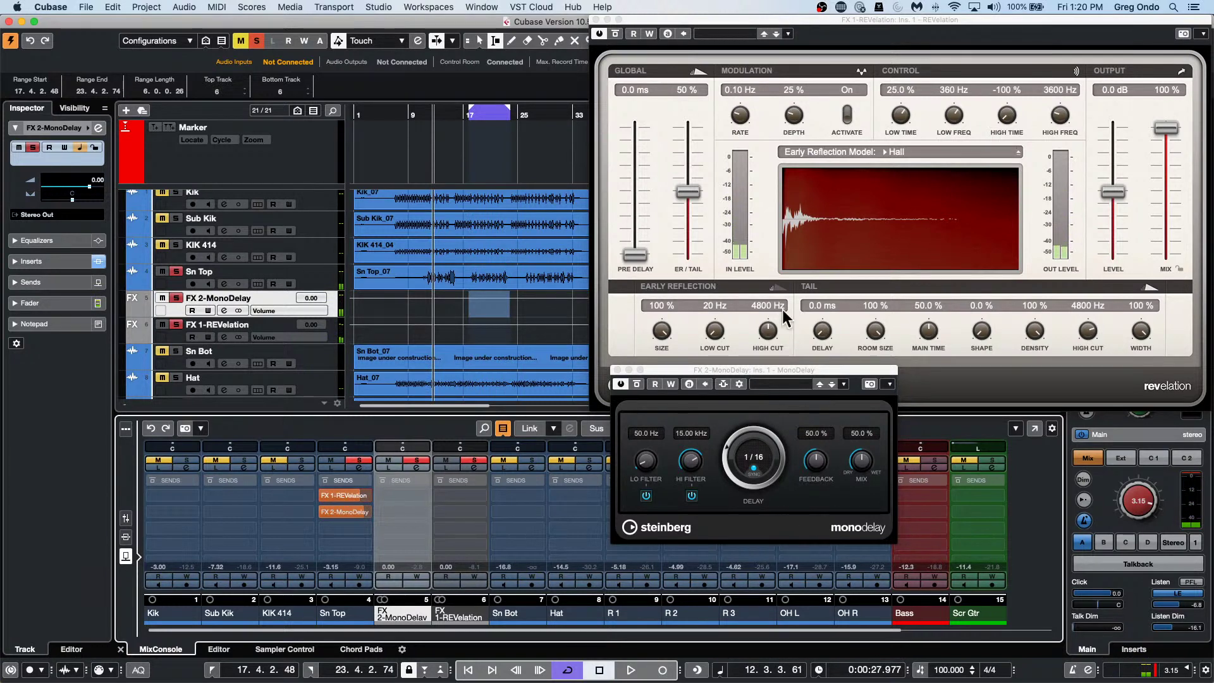
Set the destination of Sub Kik's first send slot to FX 1-REVelation in the MixConsole.
left_click(475, 496)
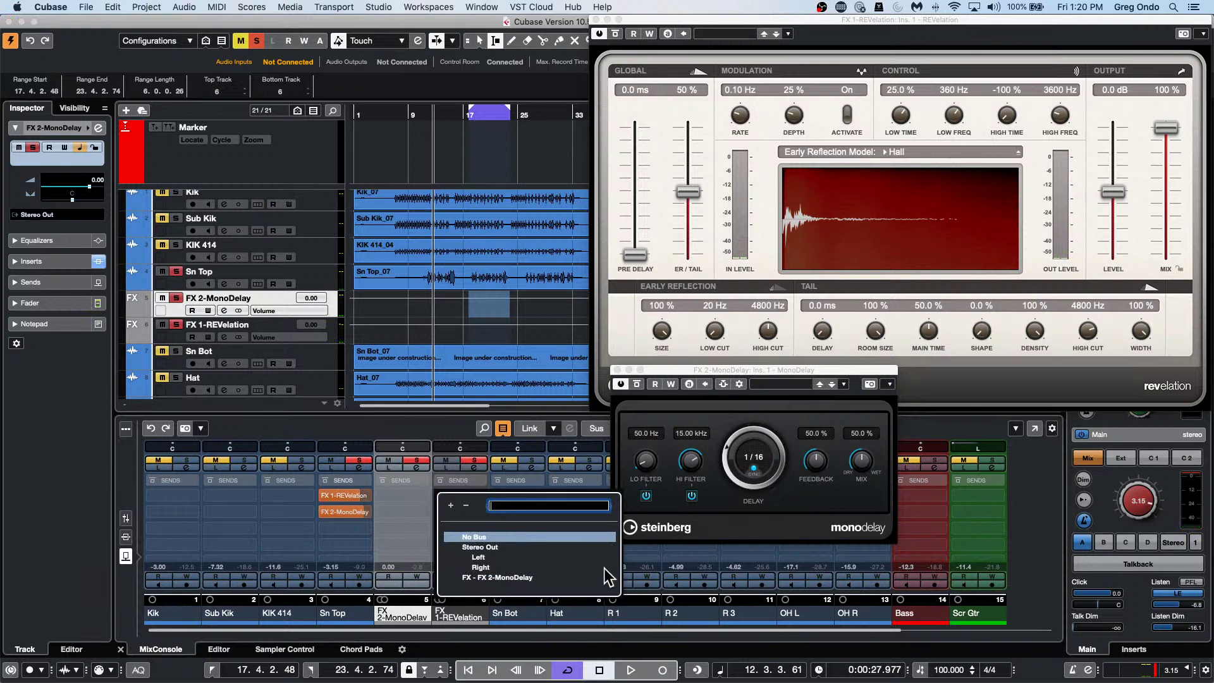
left_click(278, 541)
left_click(249, 496)
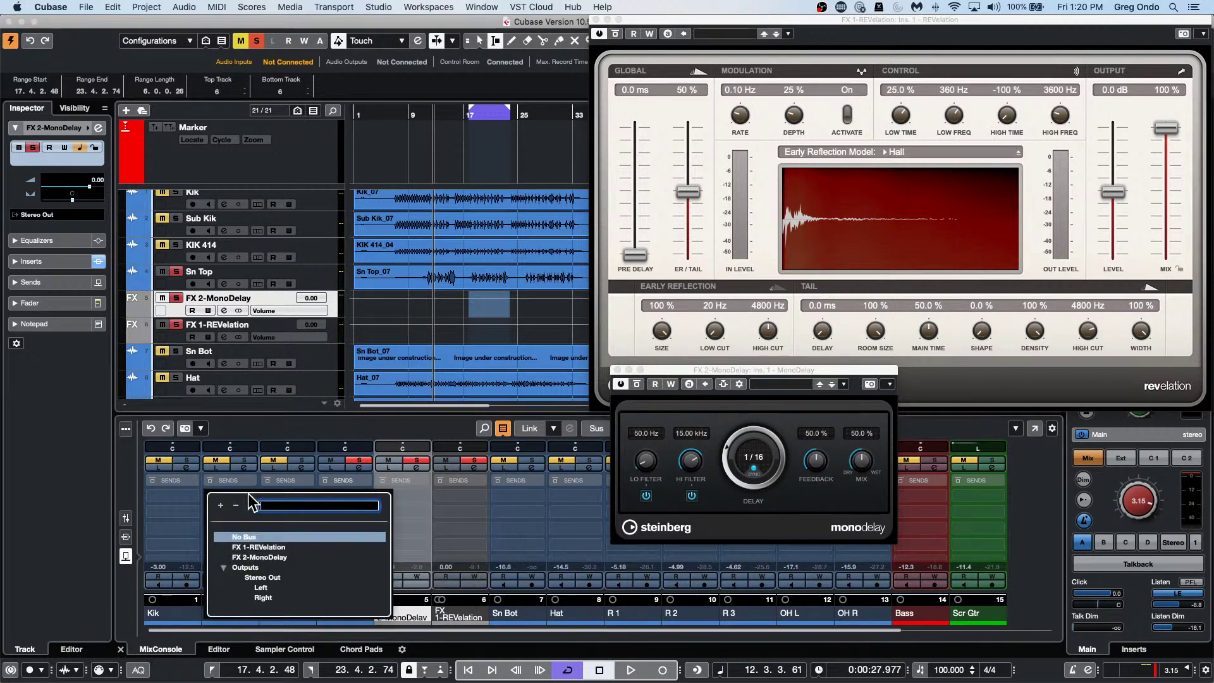
left_click(262, 547)
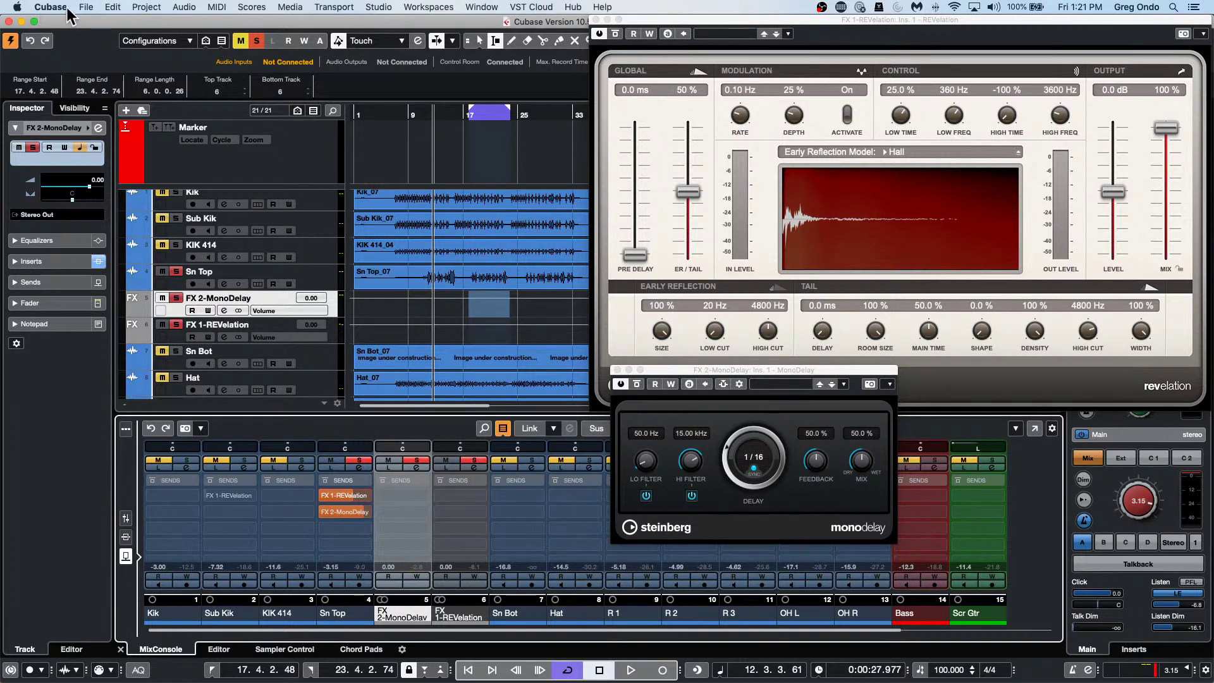
Open Studio > Audio Connections and close the REVelation and MonoDelay plug-in windows.
left_click(86, 7)
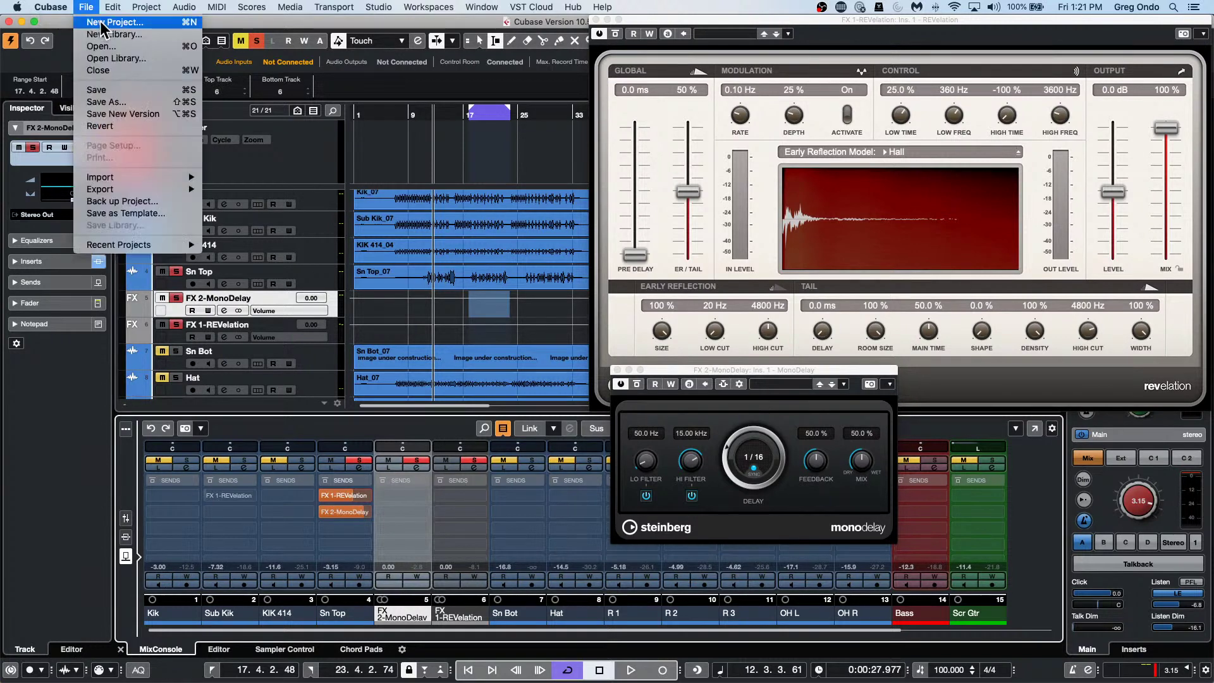
mouse_move(382, 9)
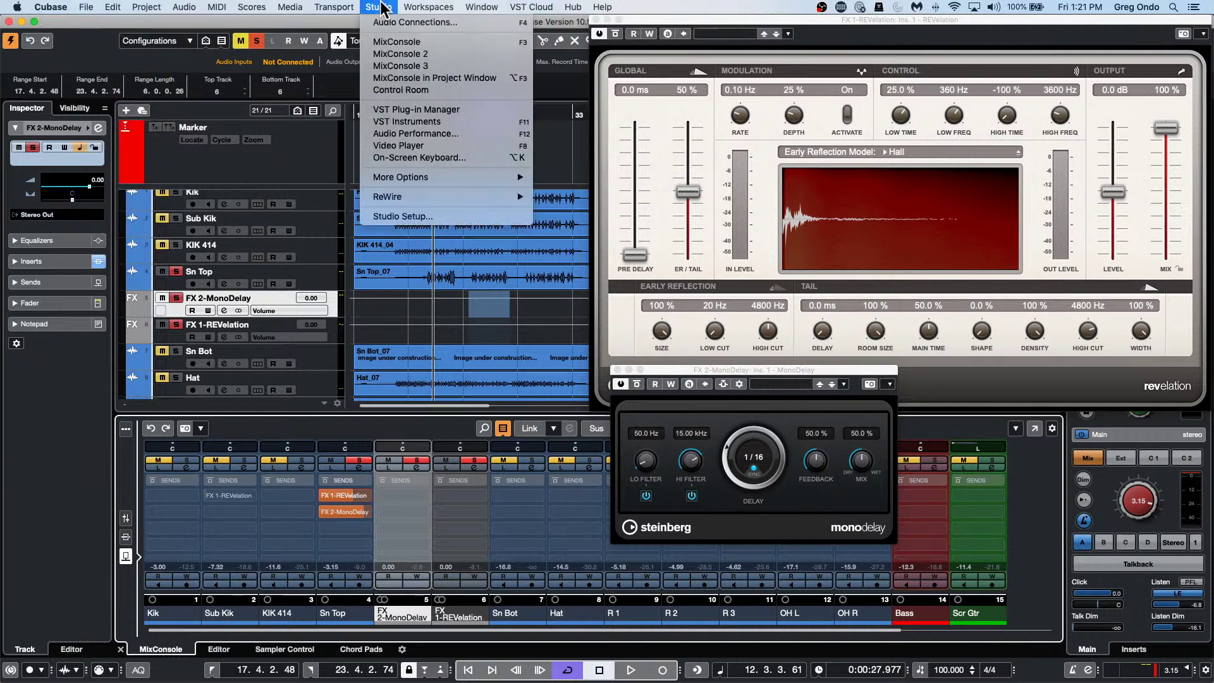
left_click(400, 23)
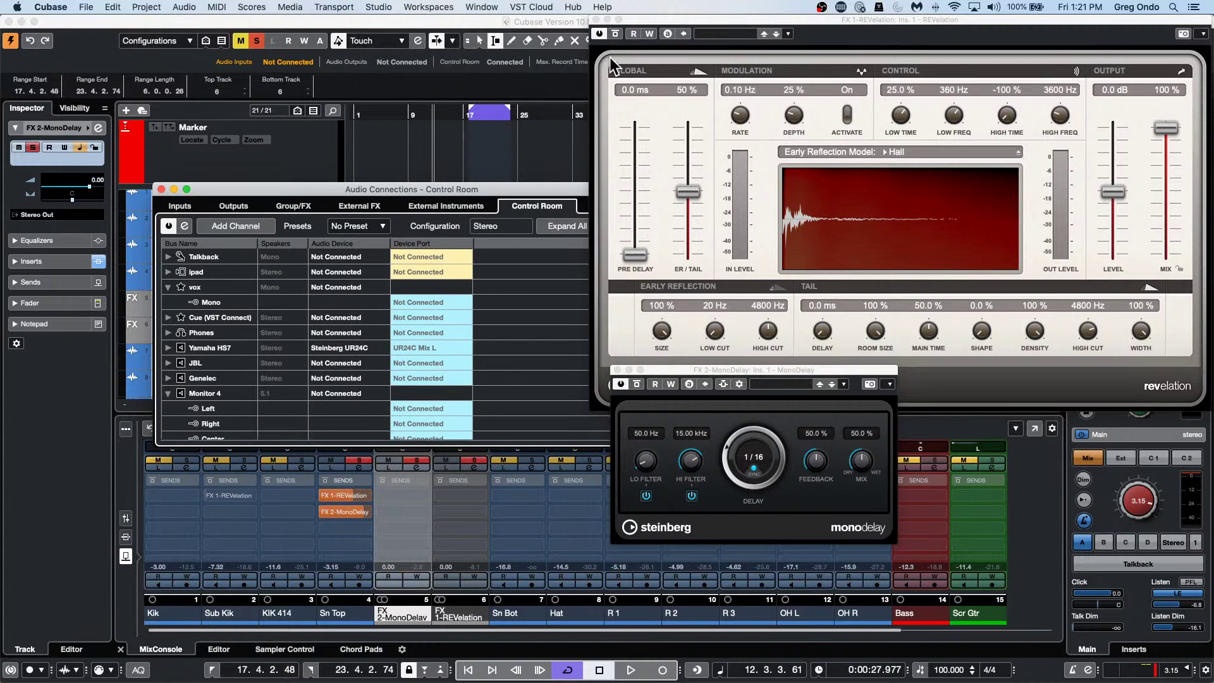
left_click(596, 20)
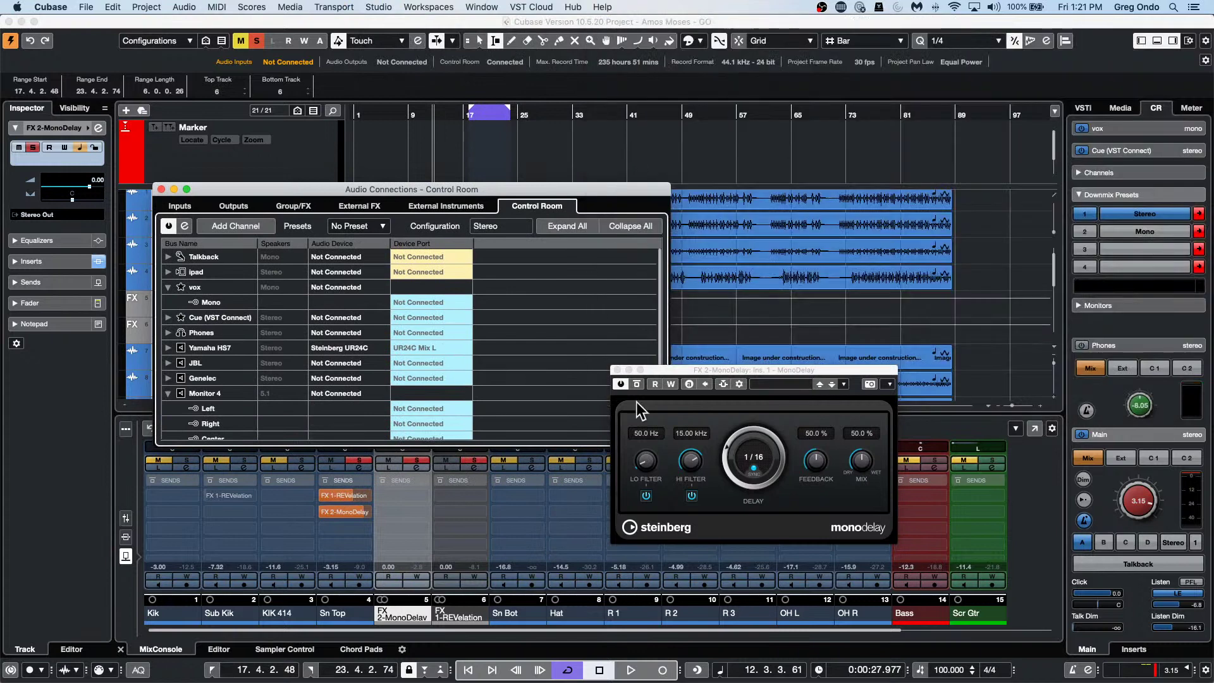
left_click(617, 370)
Review the 16 mono input buses on the Inputs tab, then close Audio Connections.
left_click(184, 207)
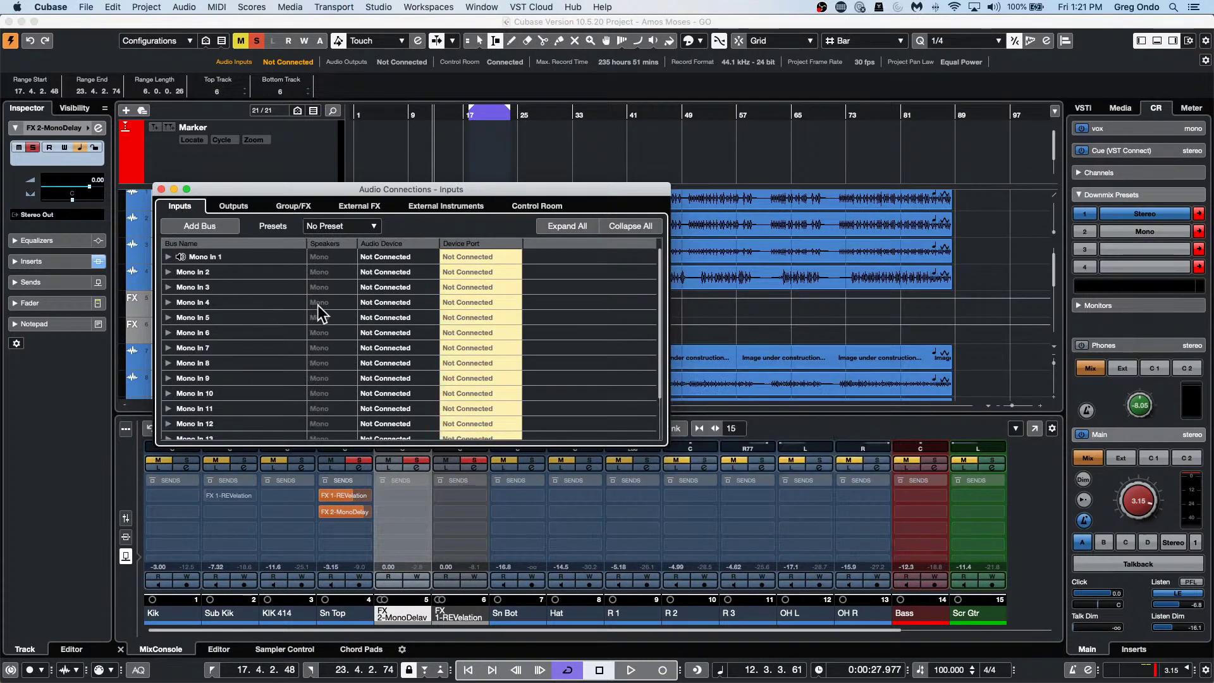
scroll(206, 339, "down", 3)
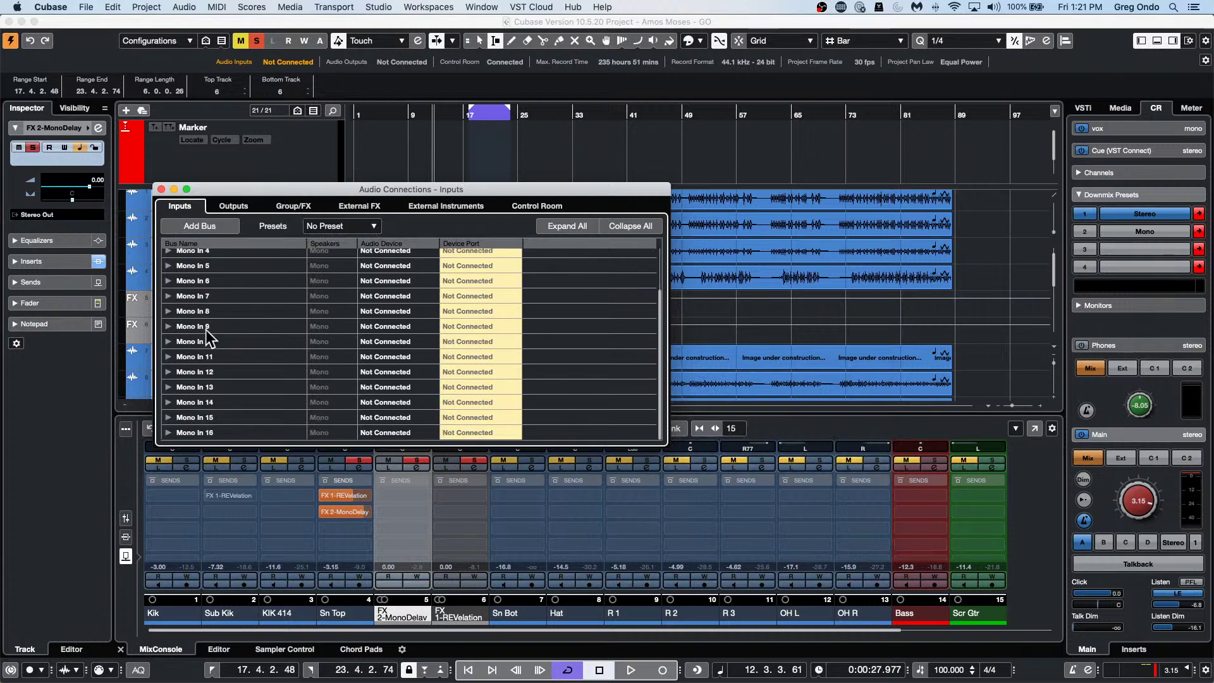
scroll(209, 339, "up", 3)
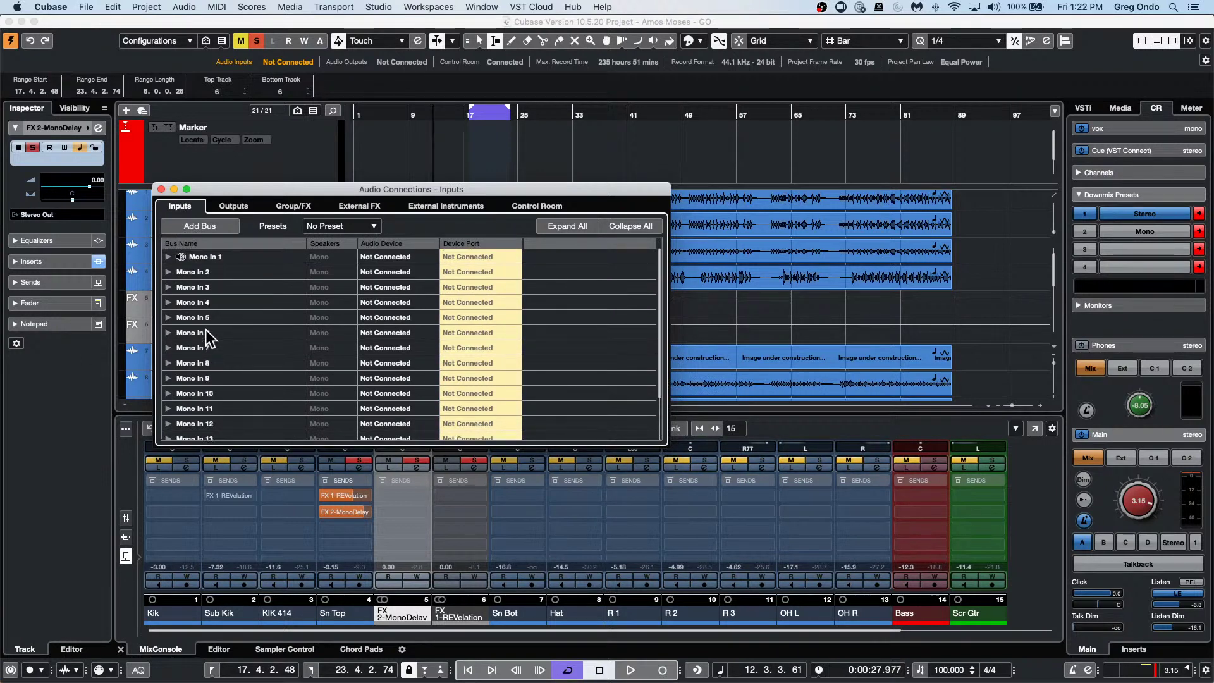
scroll(208, 340, "down", 3)
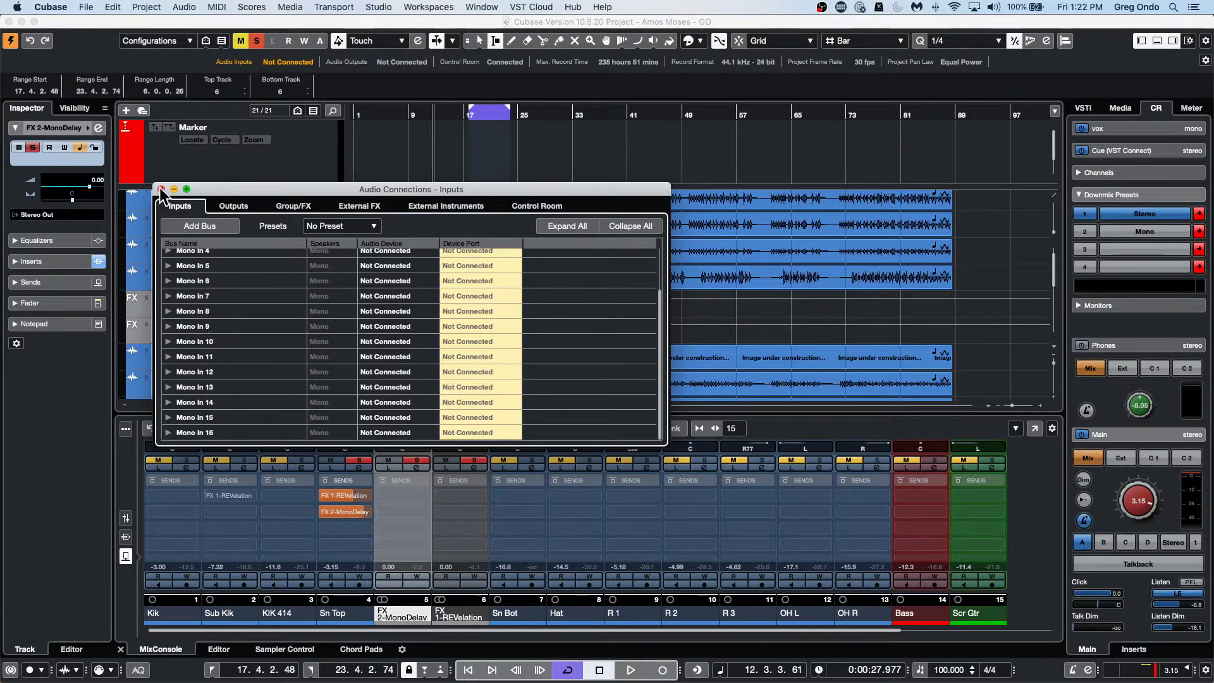
left_click(162, 189)
left_click(86, 7)
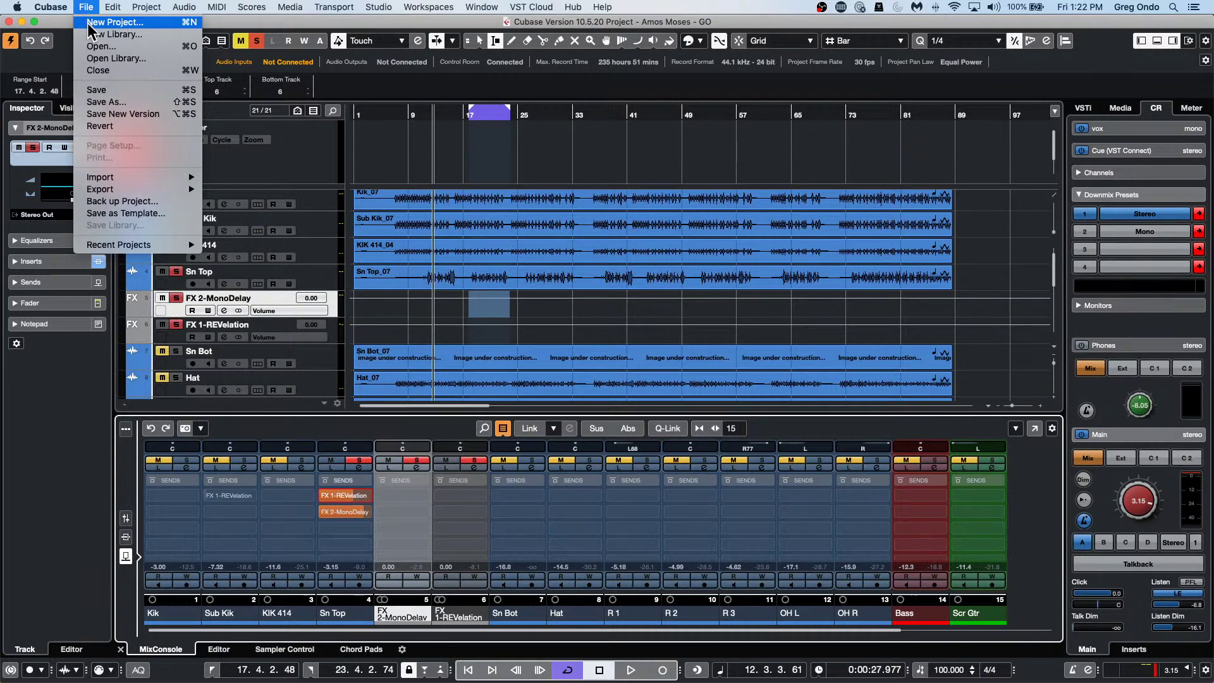
Create a new empty project from the Steinberg Hub in the default folder.
left_click(107, 23)
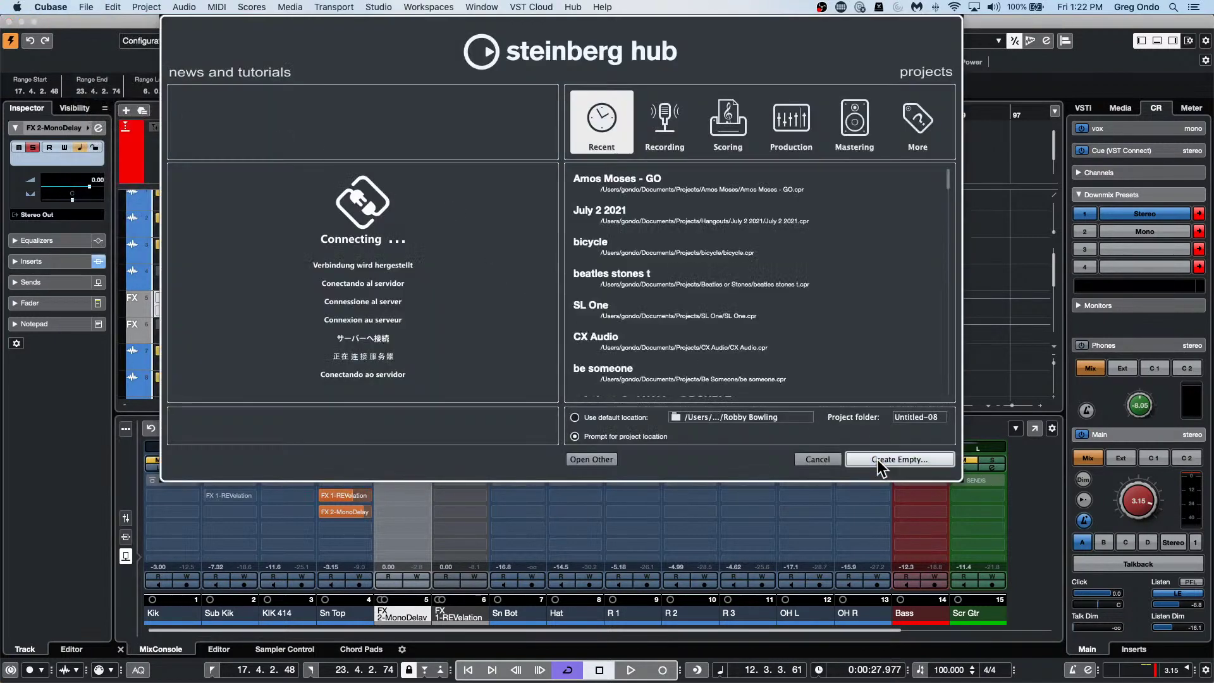
left_click(878, 459)
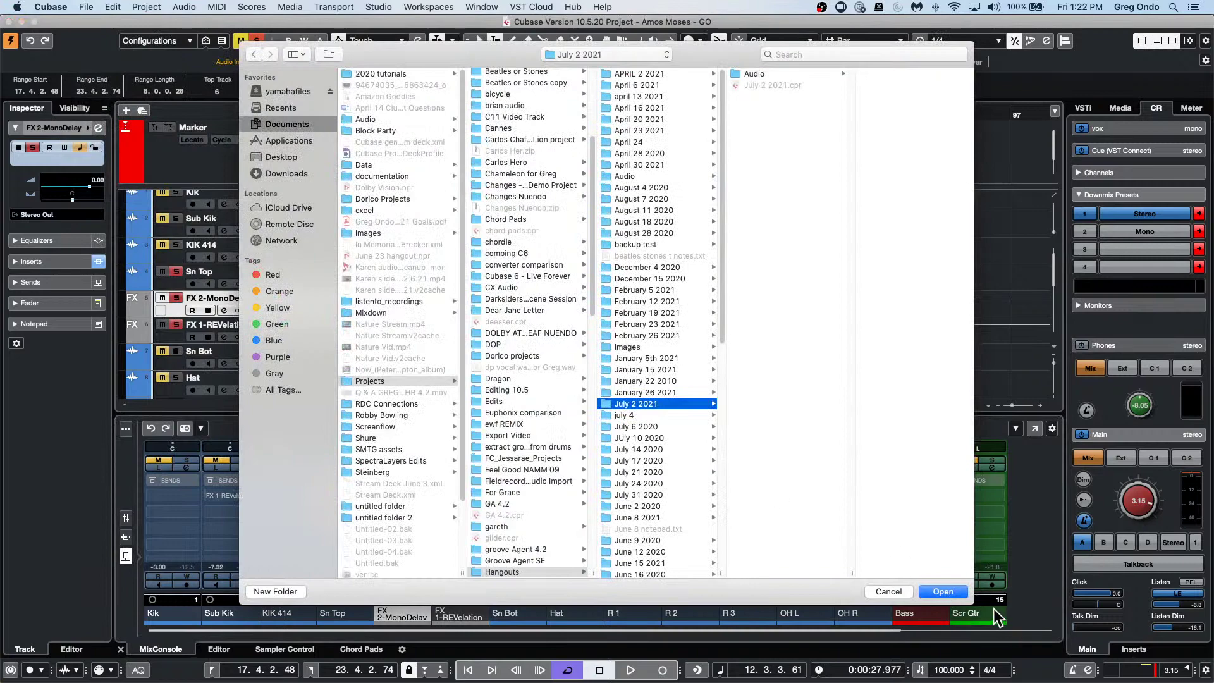
left_click(944, 592)
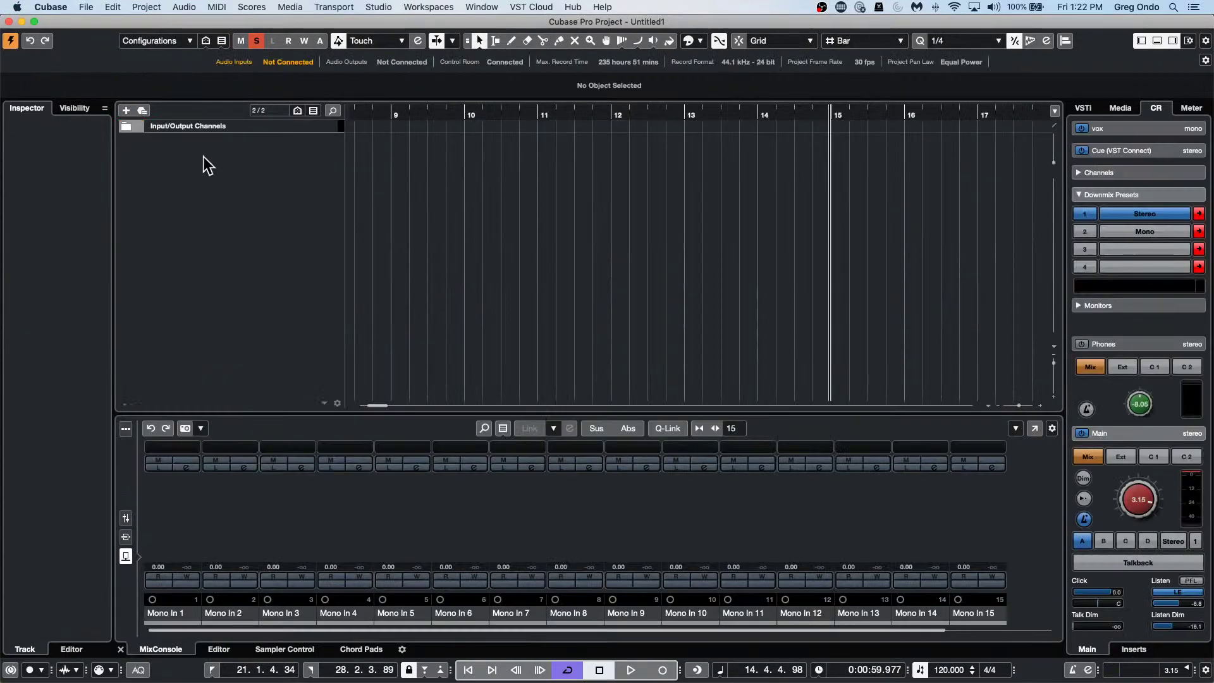
Add 16 mono audio tracks, Audio 01 through Audio 16, and show the mixer faders and meters.
right_click(203, 156)
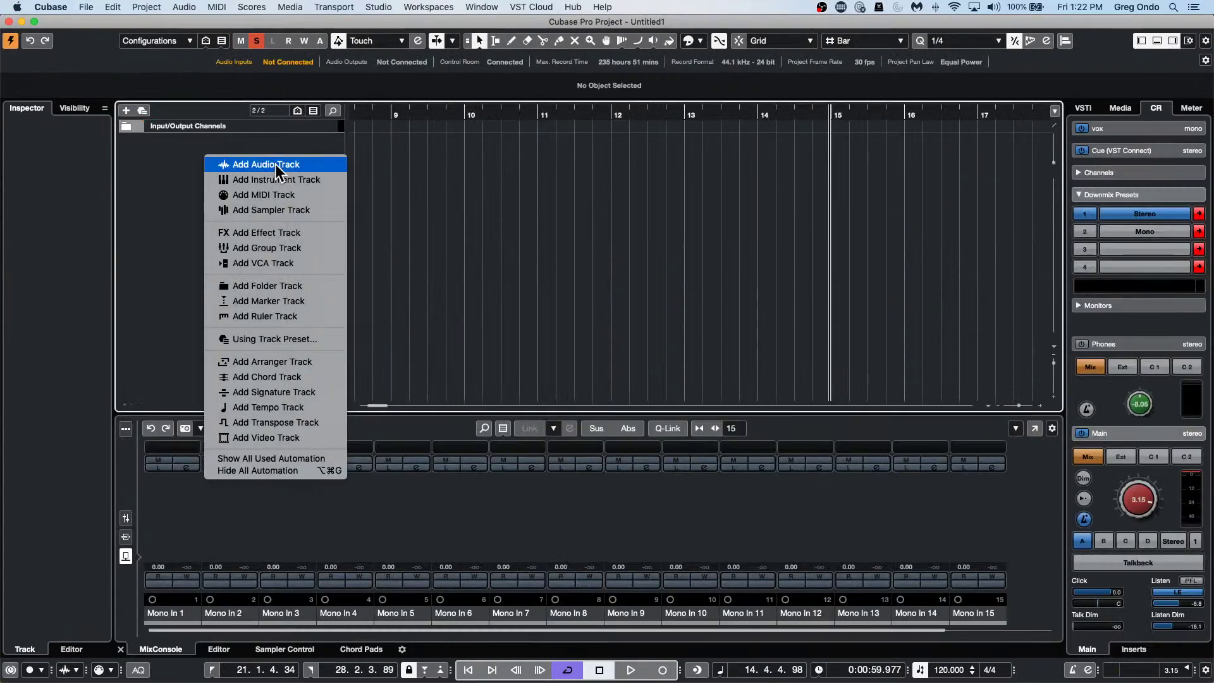
left_click(275, 165)
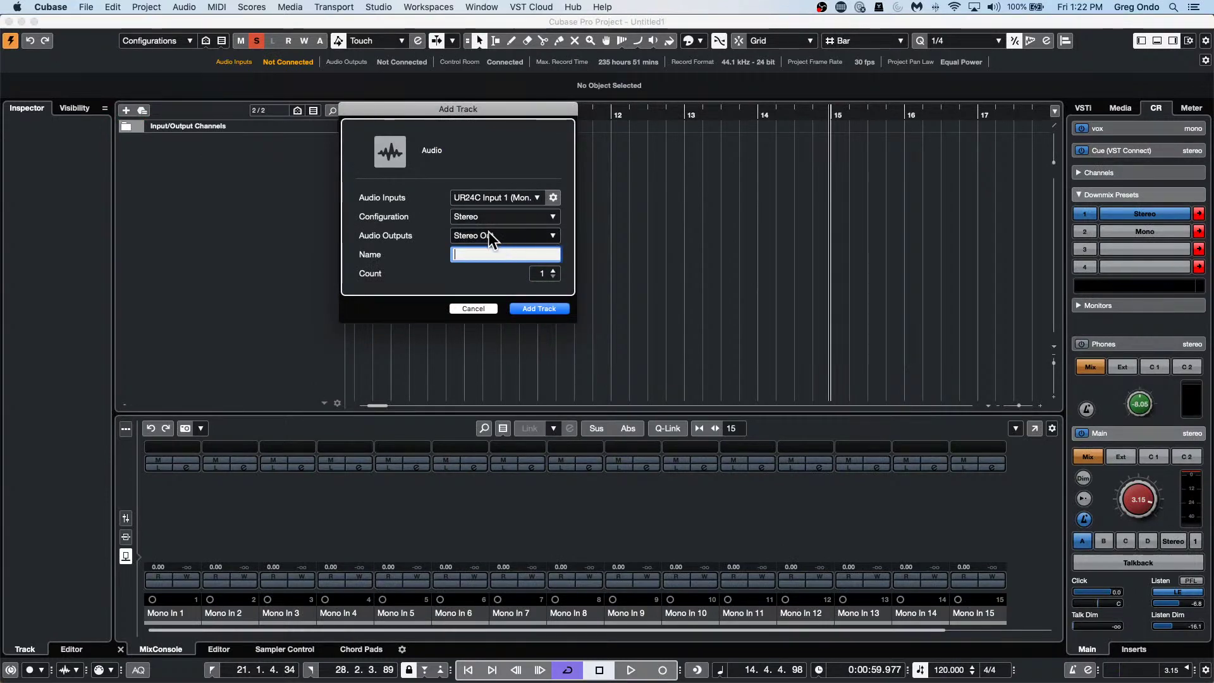
left_click(499, 216)
left_click(499, 217)
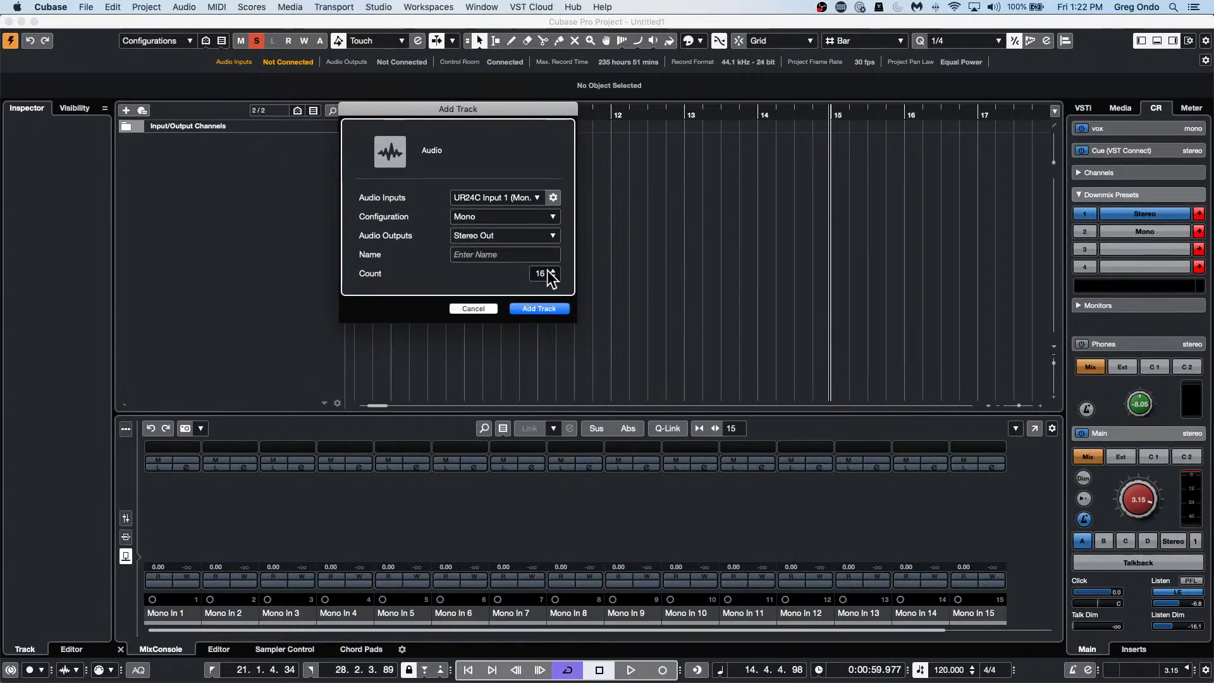
left_click(548, 310)
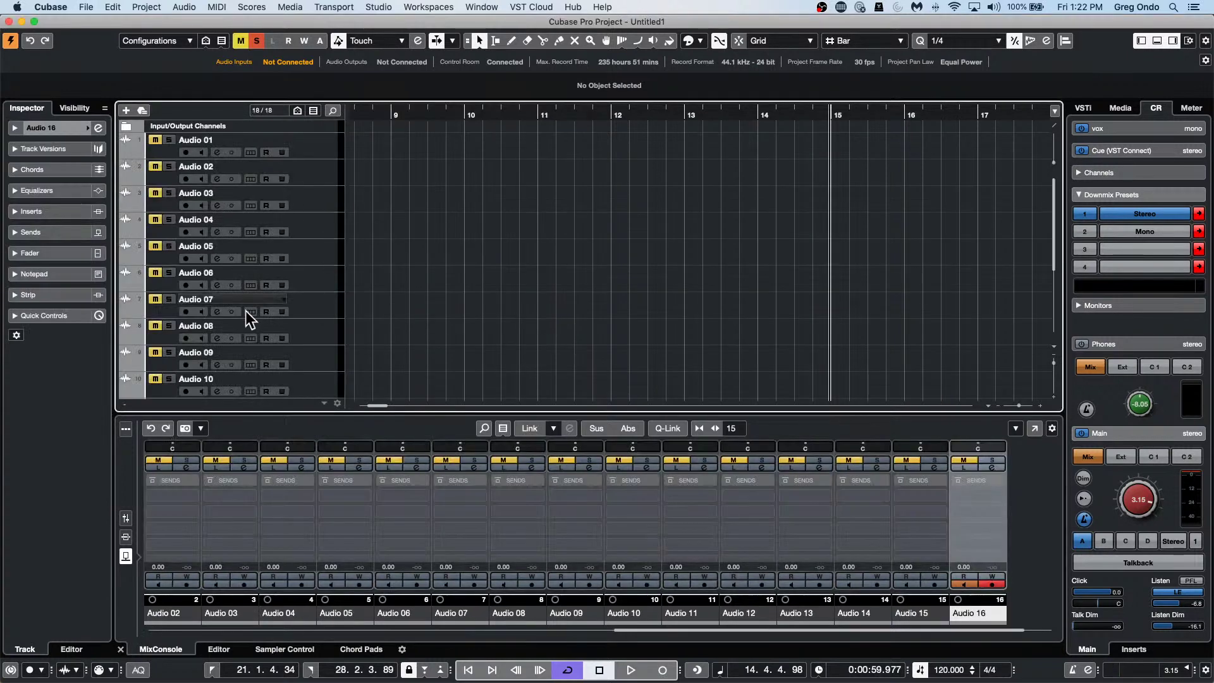
left_click(123, 518)
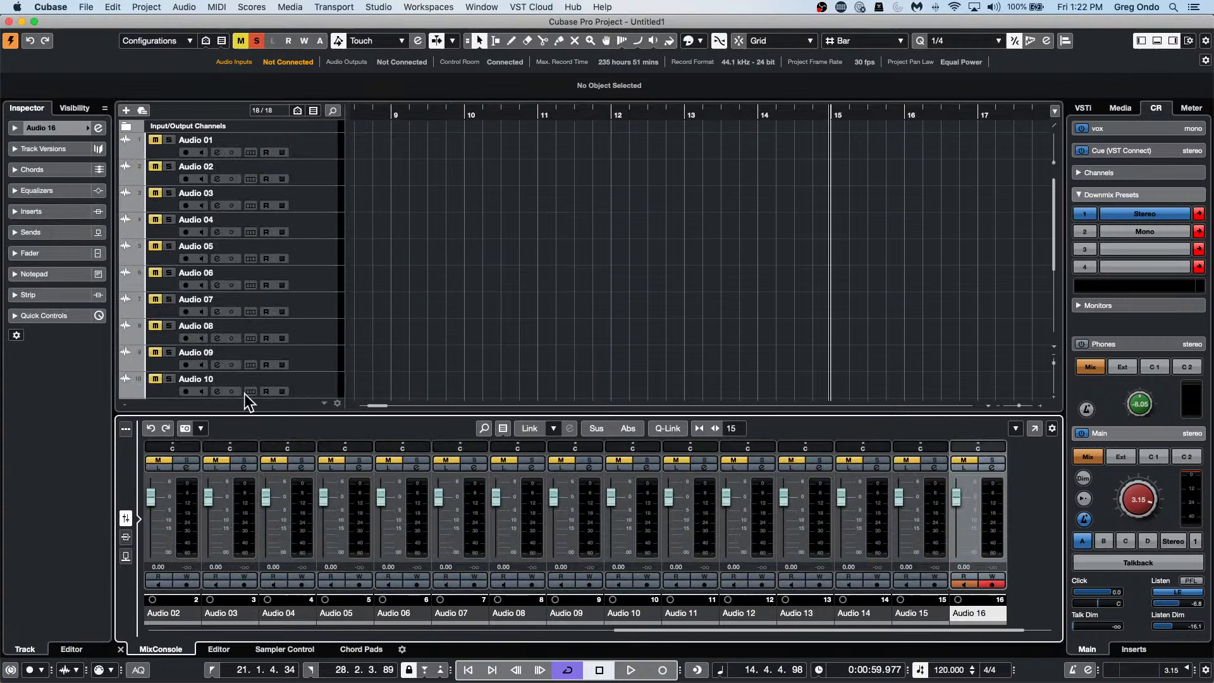
Close the Audio Connections window and open the Inspector to browse tracks Audio 01–16.
left_click(312, 144)
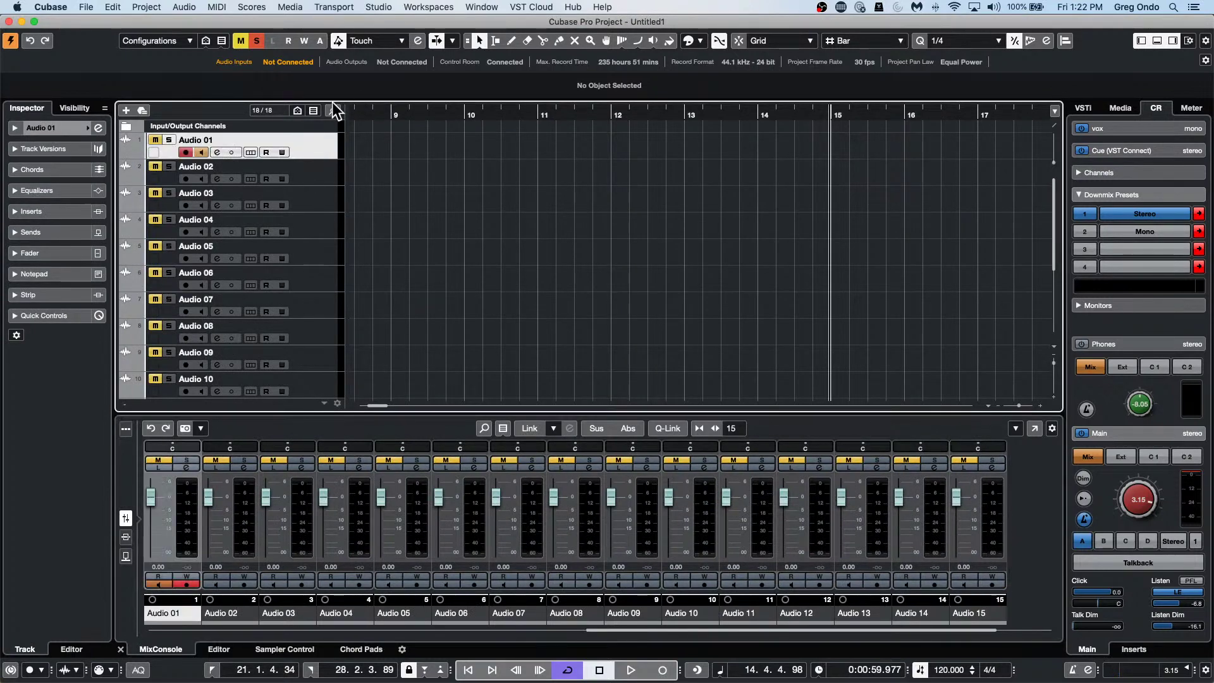
key("F4")
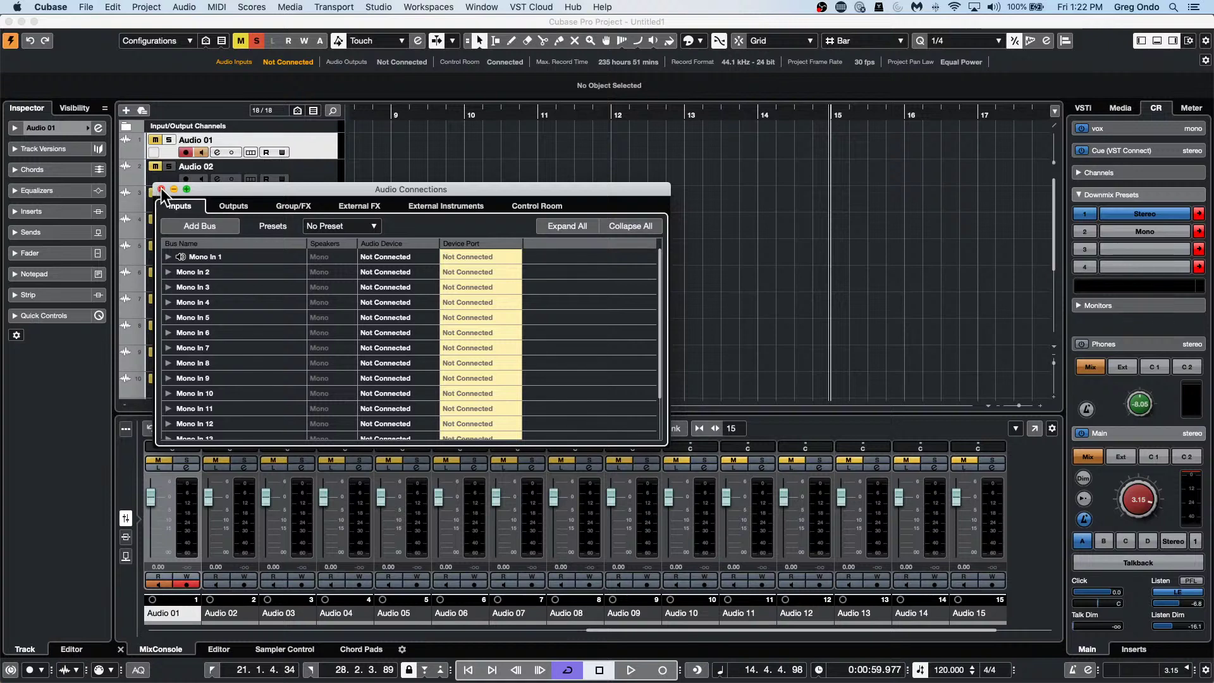
left_click(162, 189)
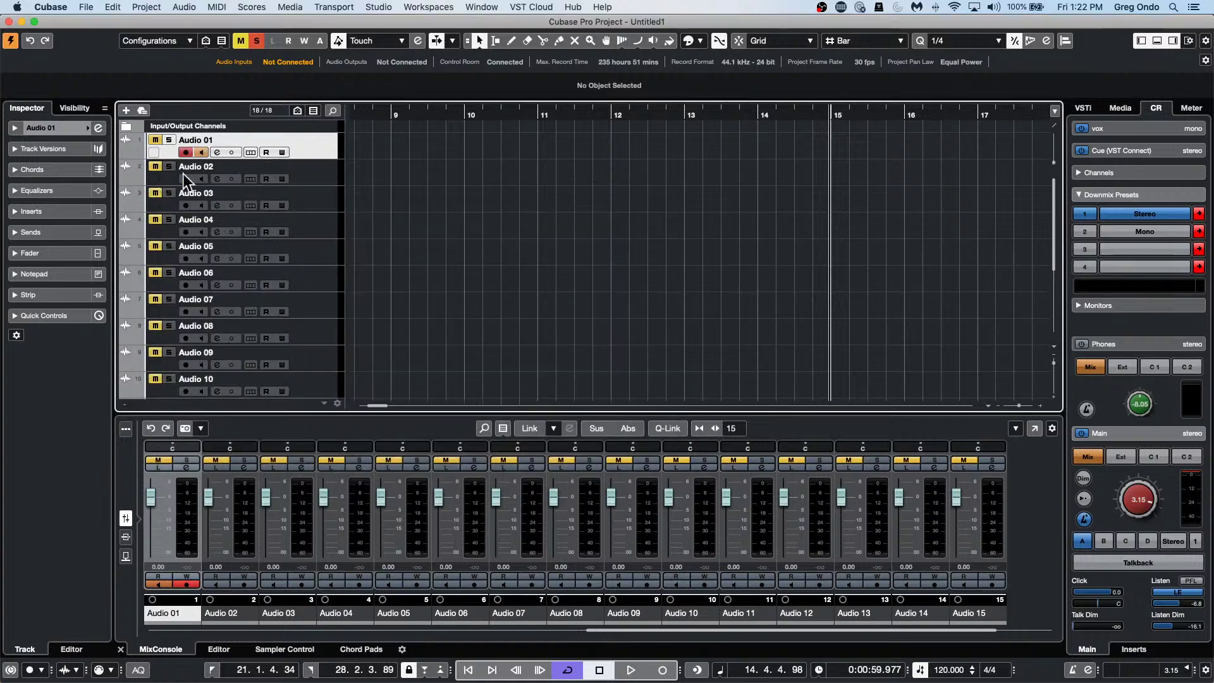
left_click(72, 128)
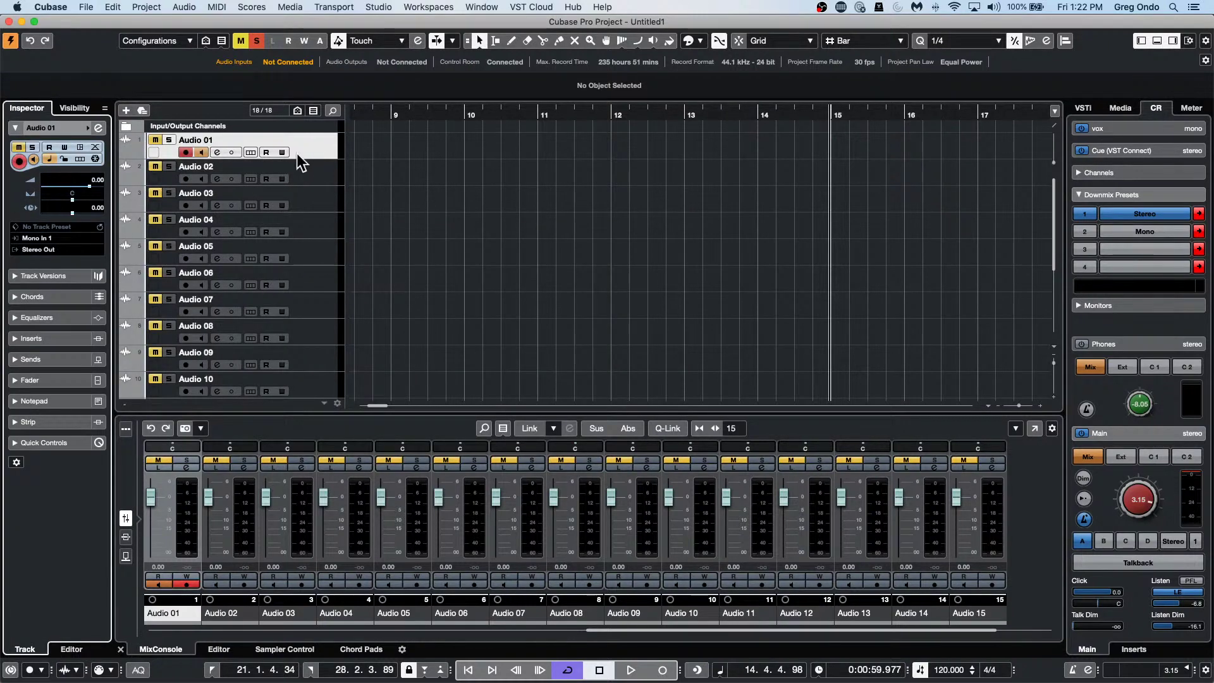
left_click(309, 172)
left_click(316, 203)
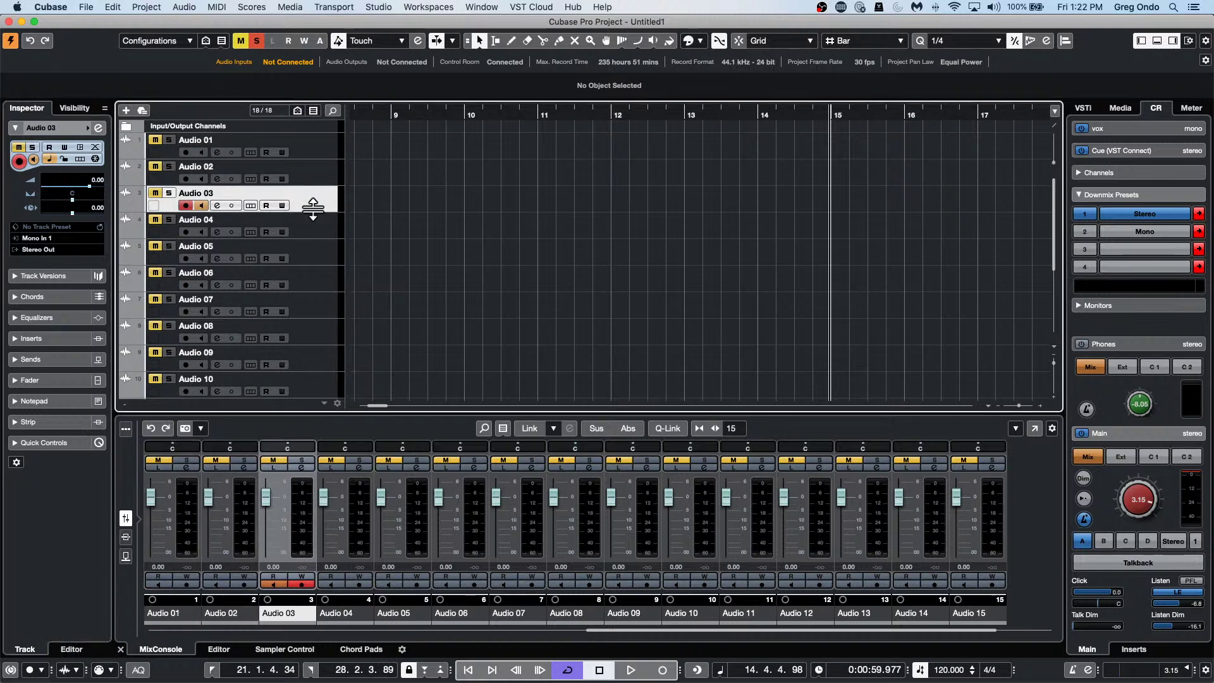
key("Down")
key("Down")
key("Down")
key("Down")
key("Down")
key("Down")
key("Down")
key("Down")
key("Down")
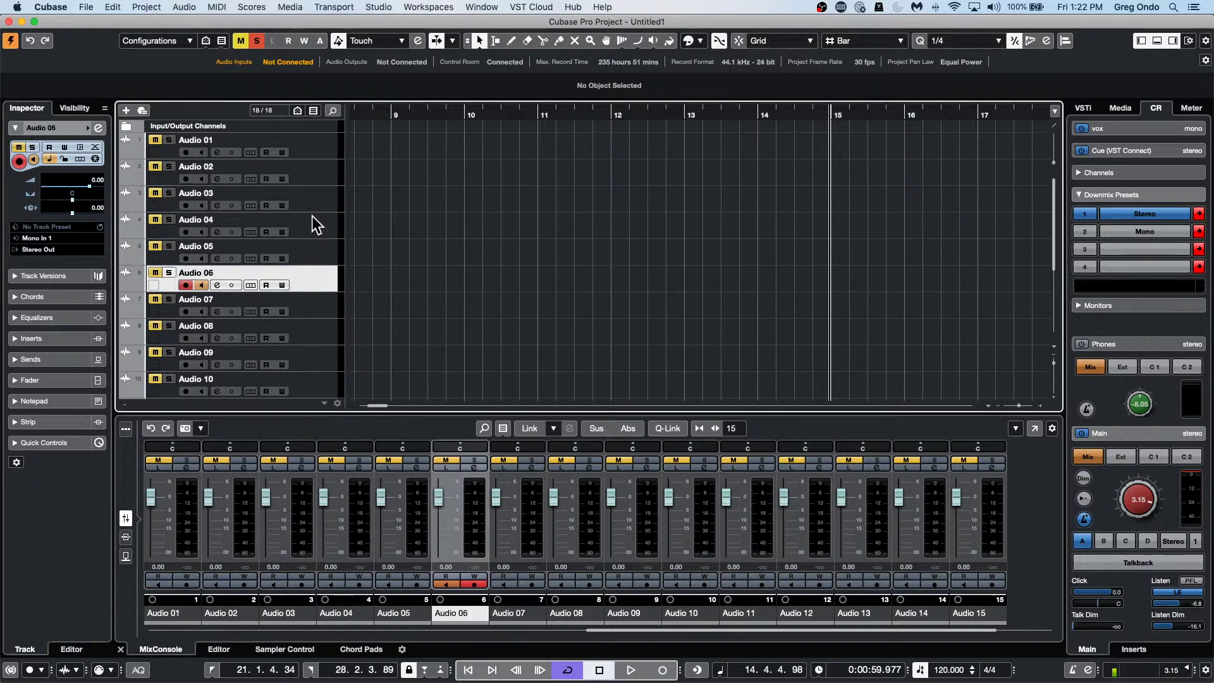
key("Up")
key("Up")
key("Up")
key("Up")
key("Up")
key("Up")
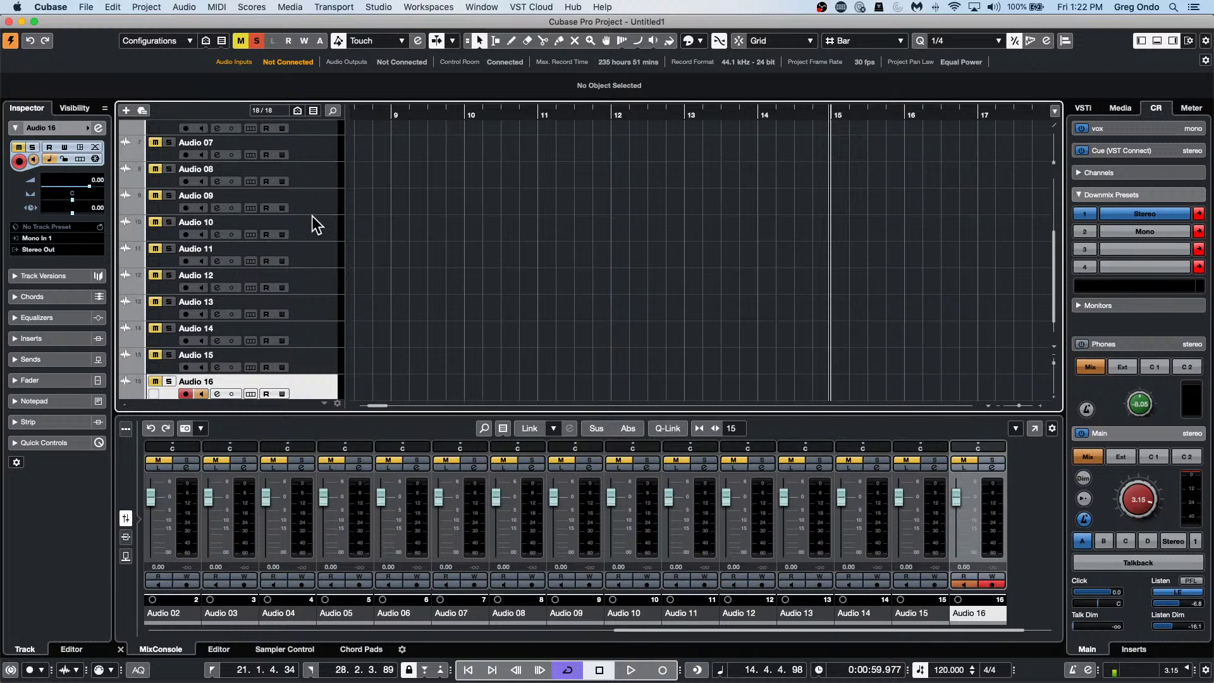
key("Down")
key("Down")
key("Down")
key("Down")
key("Down")
key("Down")
key("Down")
key("Down")
scroll(321, 349, "up", 5)
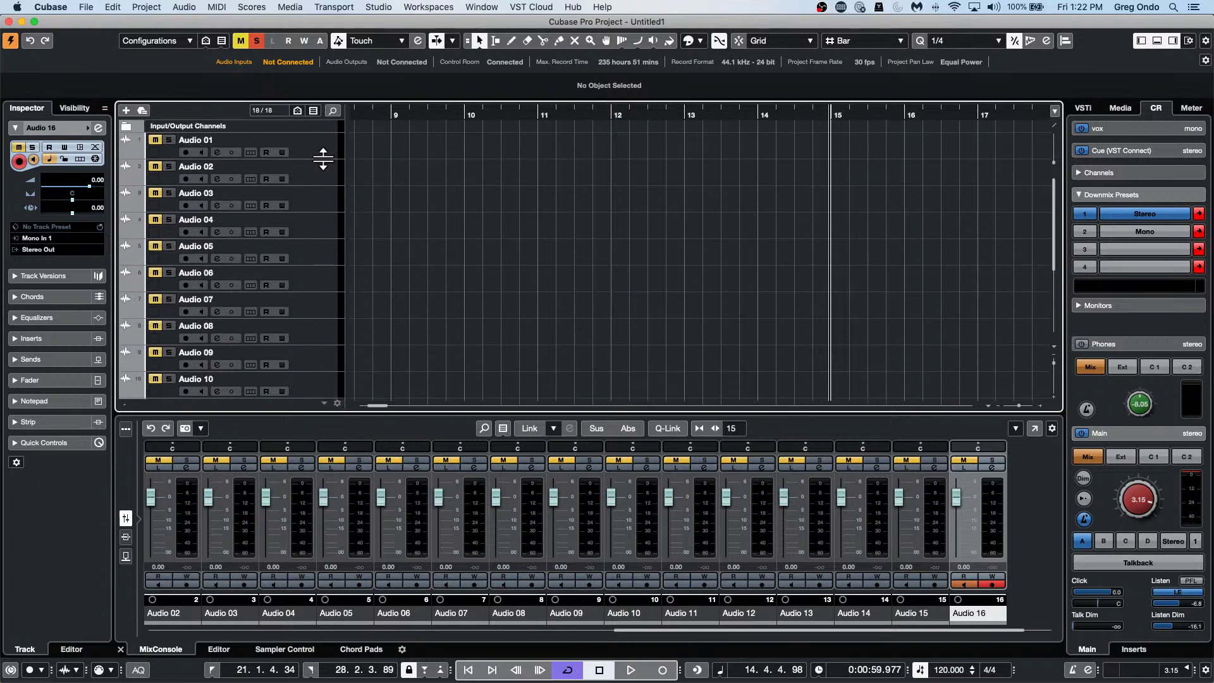
Keep Mono In 1 on Audio 01 and verify each track's matching mono input, e.g. Audio 13 on Mono In 13.
left_click(324, 155, "shift")
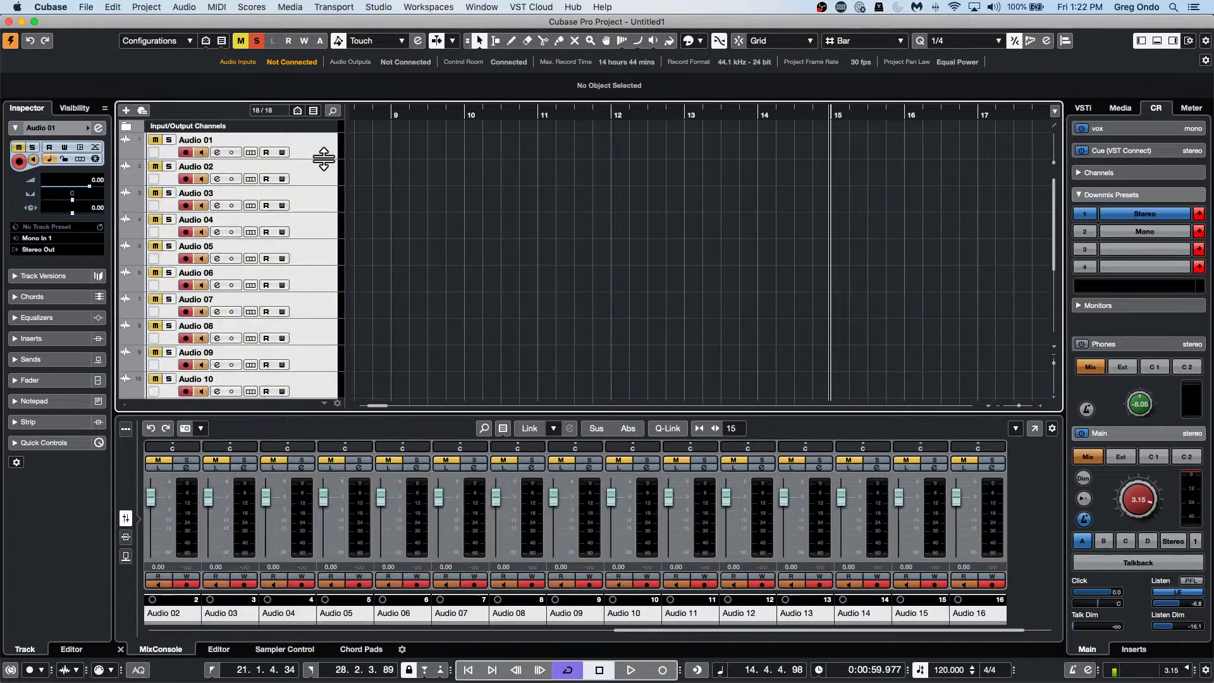
left_click(60, 236)
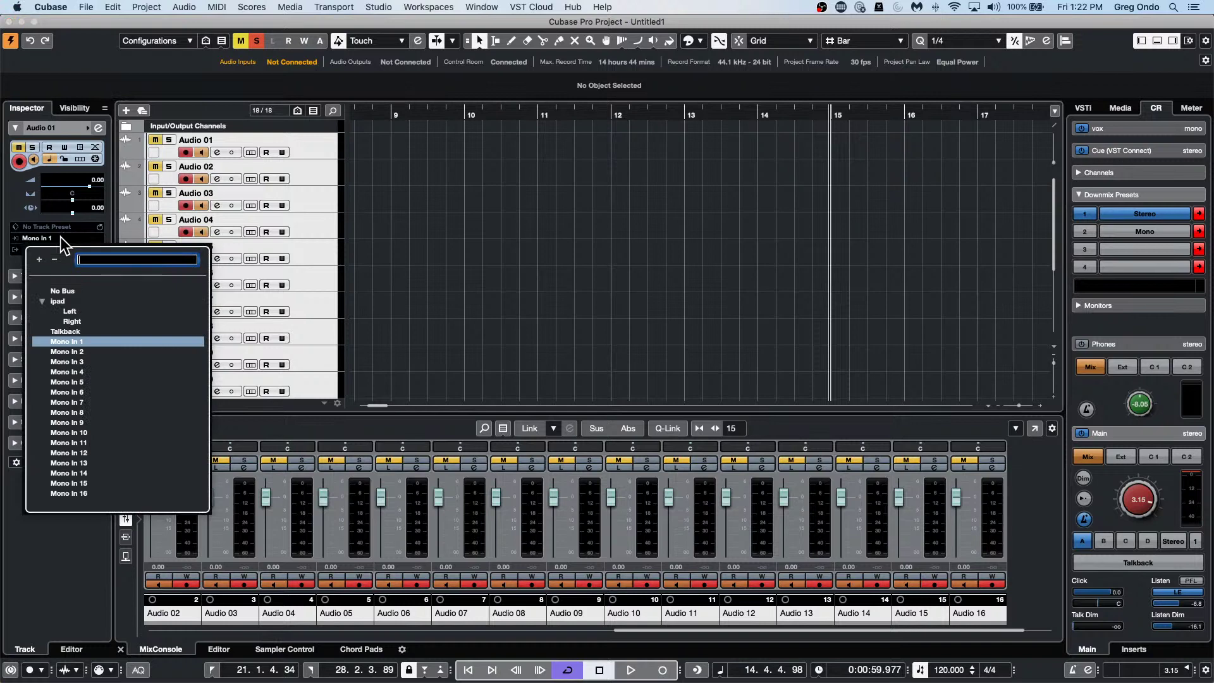
left_click(88, 340)
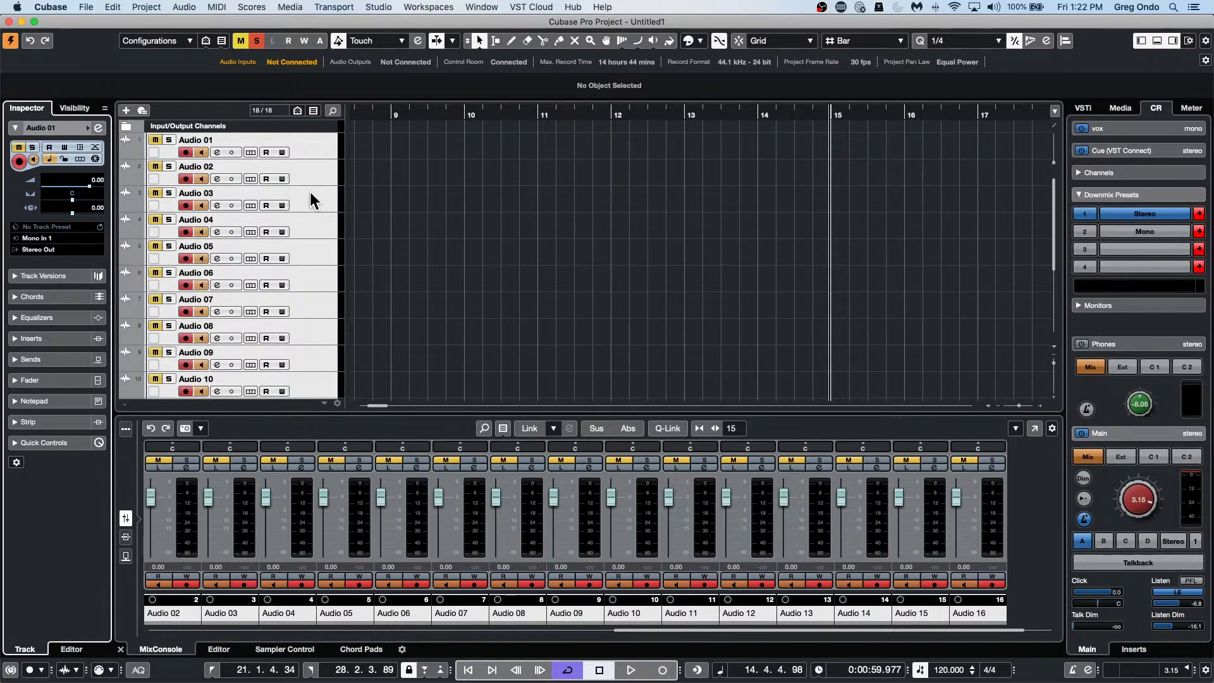
left_click(320, 173)
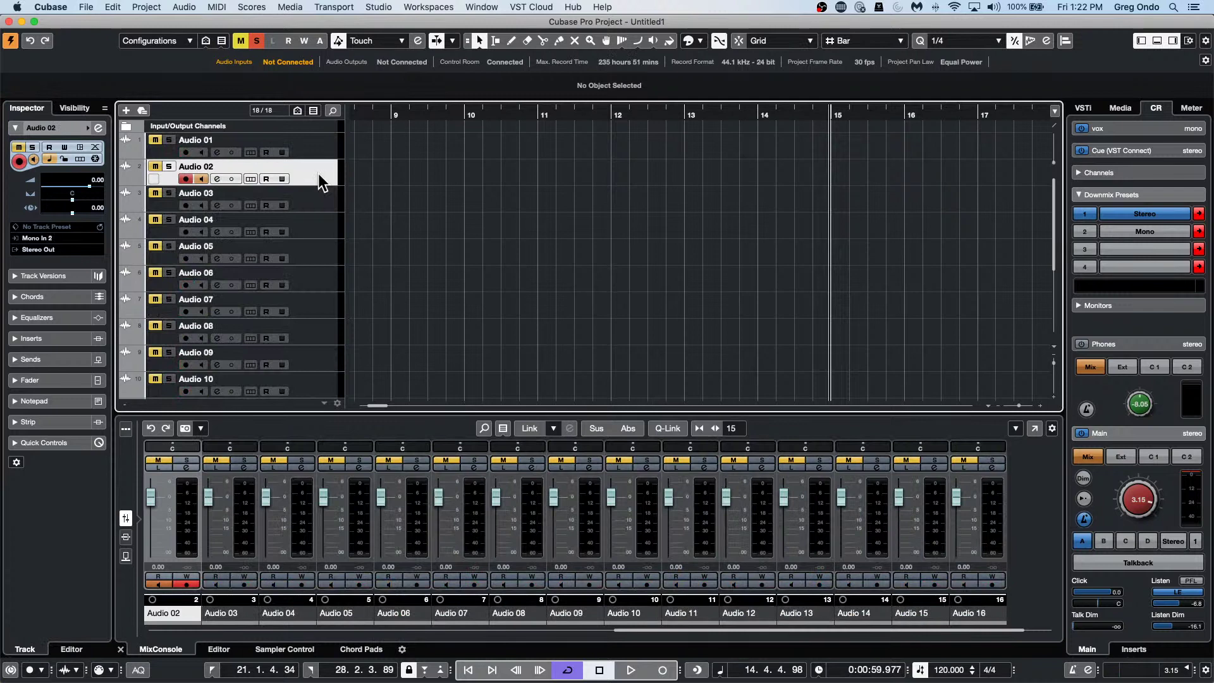
left_click(321, 151)
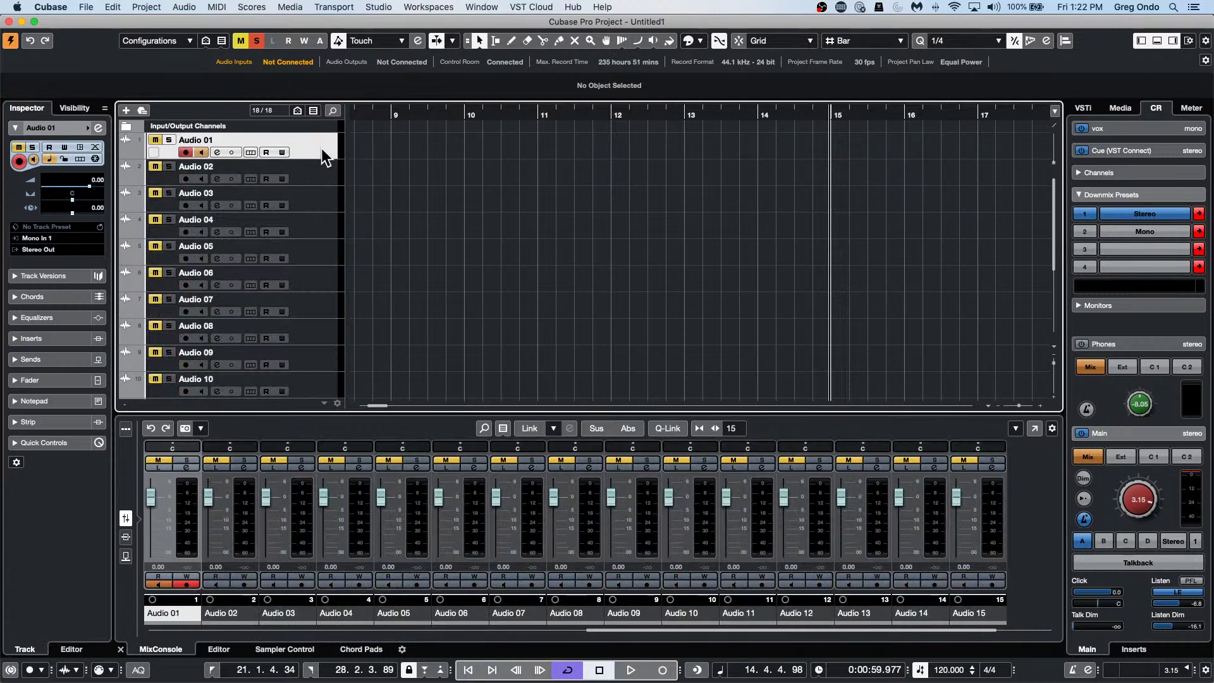
key("Down")
key("Down")
key("Down")
key("Down")
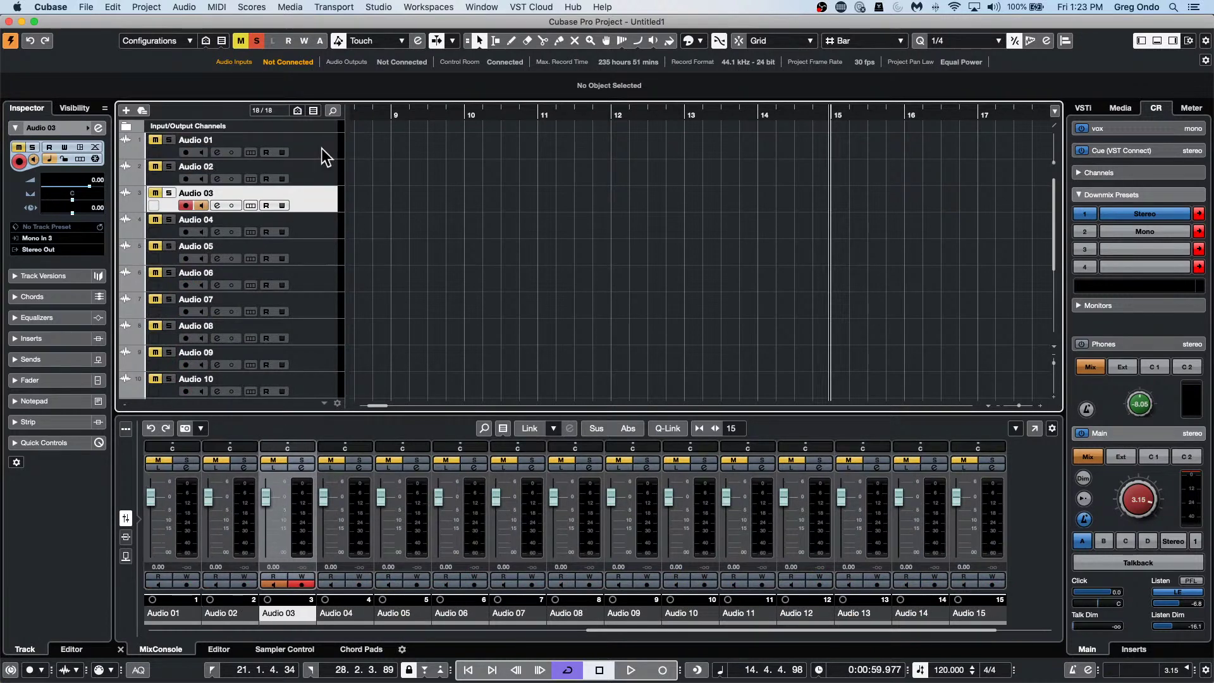
key("Down")
key("Down")
key("Down")
key("Down")
key("Down")
key("Down")
key("Down")
key("Down")
key("Down")
key("Down")
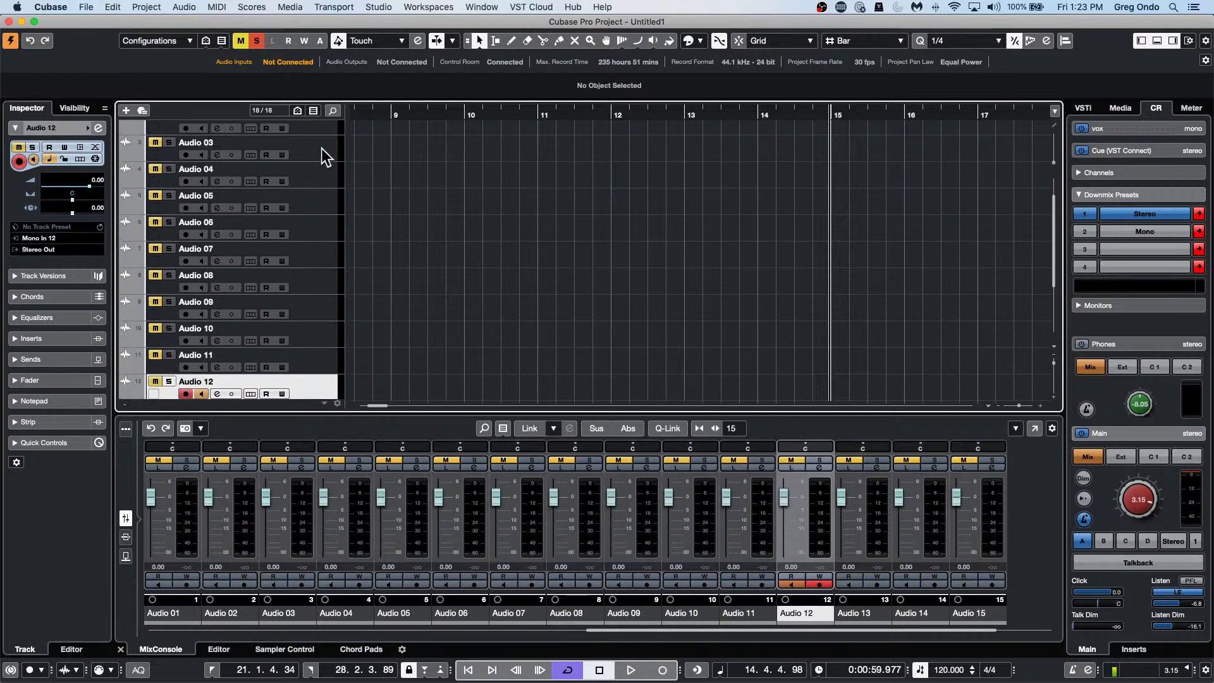
key("Up")
key("Up")
key("Up")
key("Up")
key("Up")
key("Up")
key("Up")
key("Up")
key("Up")
key("Up")
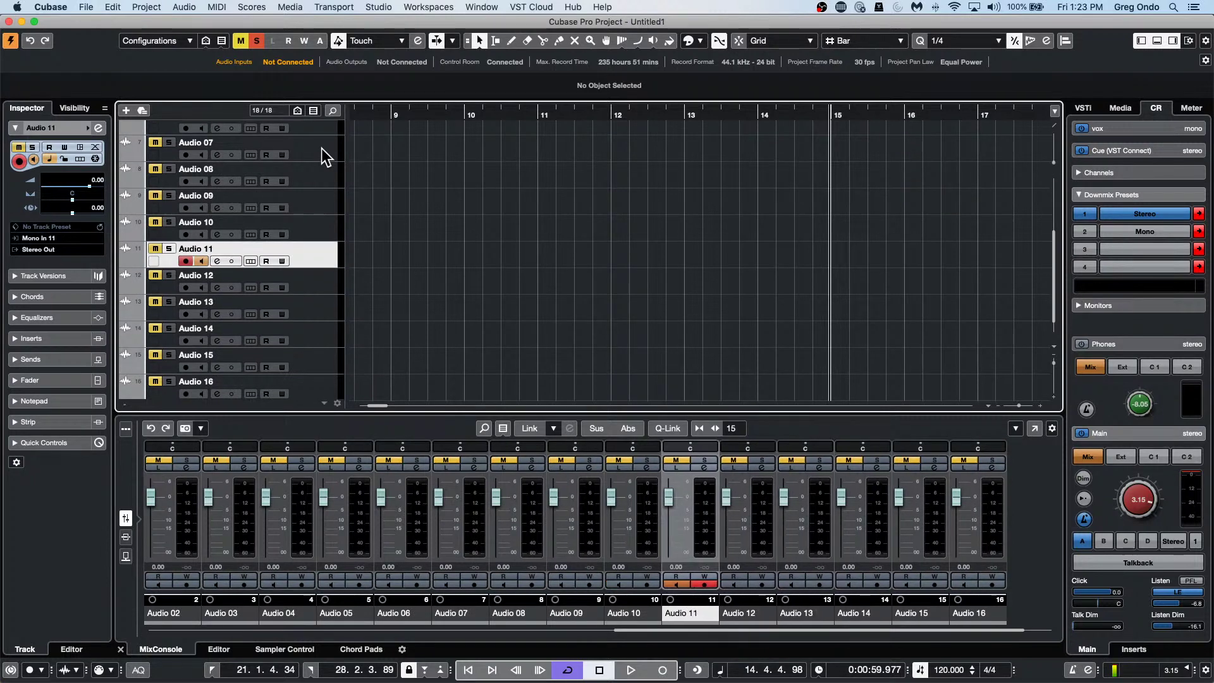
key("Up")
key("Up")
key("Up")
key("Up")
key("Up")
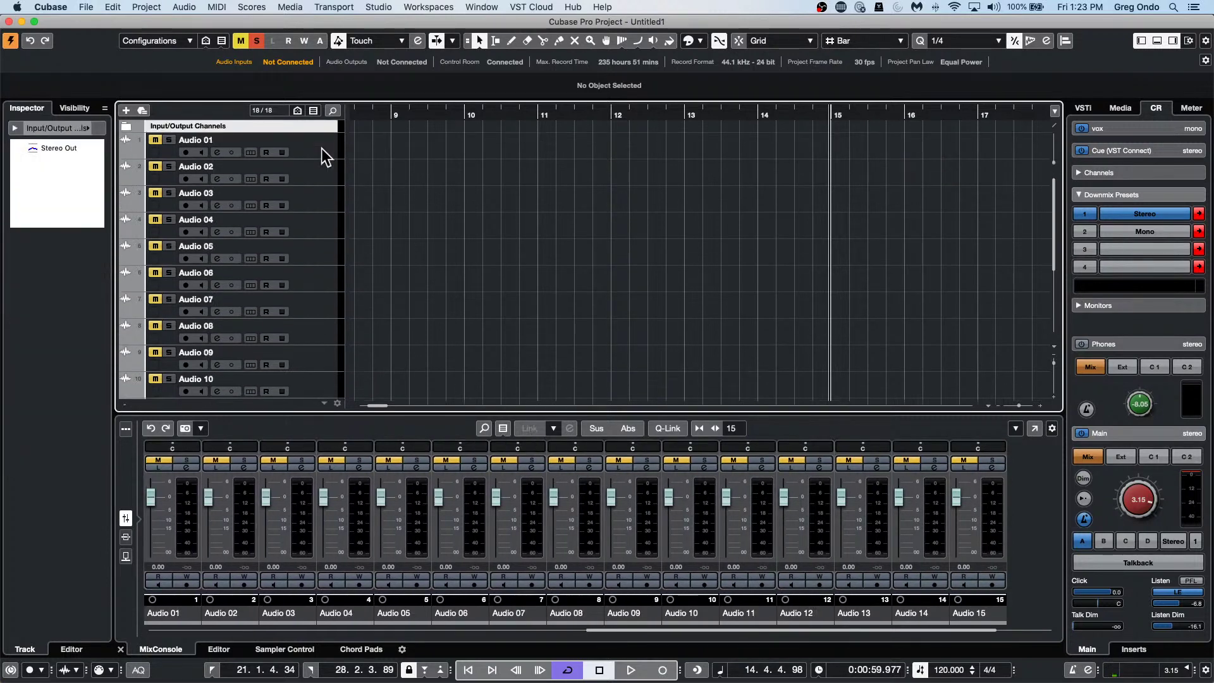
key("Down")
key("Down")
key("Down")
key("Down")
key("Down")
key("Down")
key("Down")
key("Down")
key("Down")
key("Down")
key("Down")
key("Down")
key("Down")
key("Down")
key("Down")
key("Down")
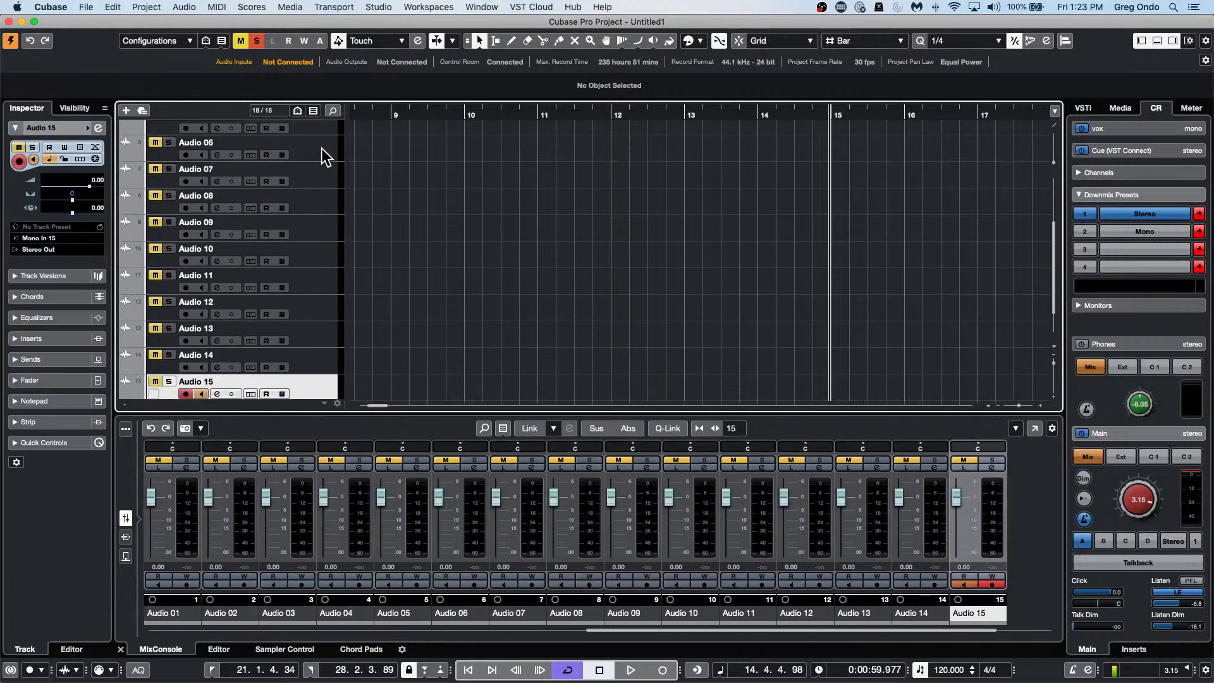
key("Up")
key("Up")
key("Up")
key("Up")
key("Up")
key("Up")
key("Up")
key("Up")
key("Up")
key("Up")
key("Up")
key("Up")
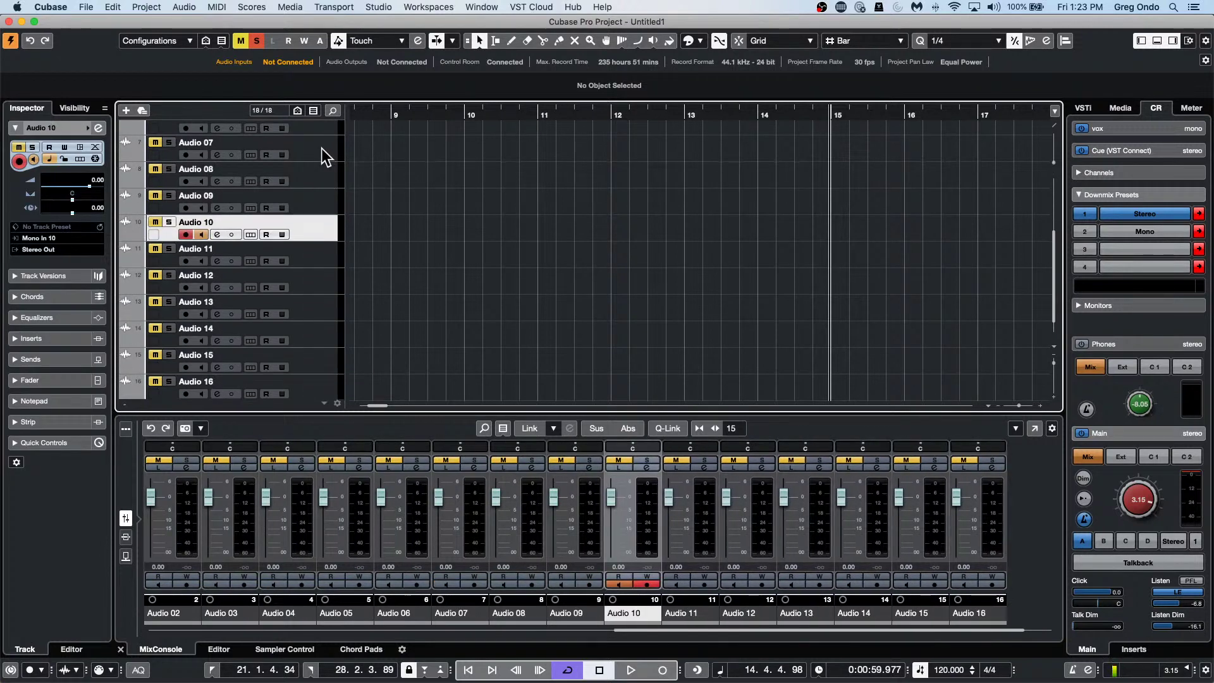
key("Up")
key("Up")
key("Up")
key("Up")
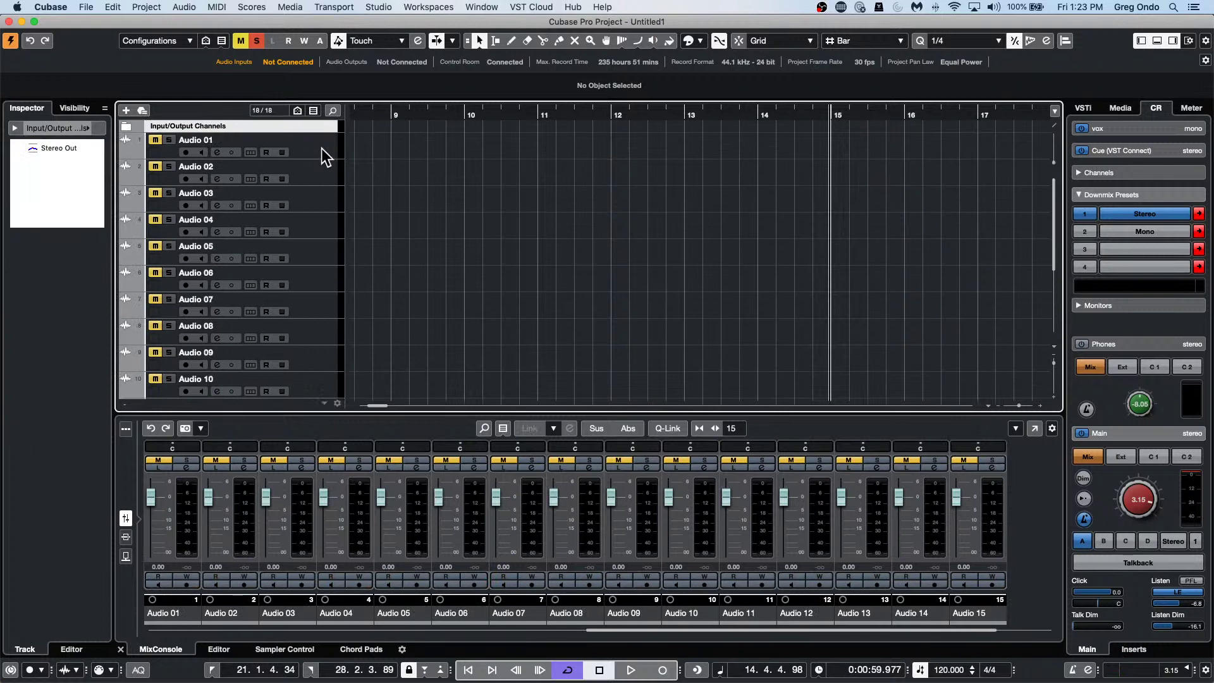
key("Down")
key("Down")
key("Down")
key("Down")
key("Down")
key("Down")
key("Down")
key("Down")
key("Down")
key("Down")
key("Down")
key("Down")
key("Down")
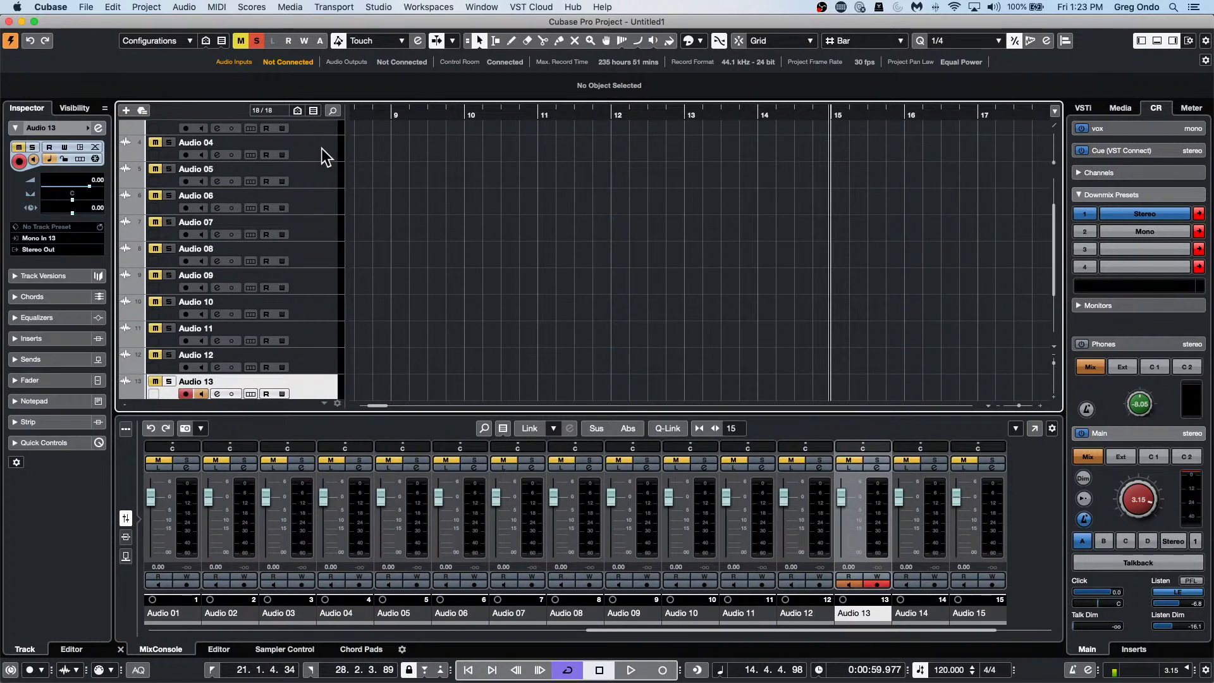
key("Up")
key("Up")
key("Up")
key("Up")
key("Up")
key("Up")
key("Up")
key("Up")
key("Up")
key("Up")
key("Up")
key("Up")
key("Up")
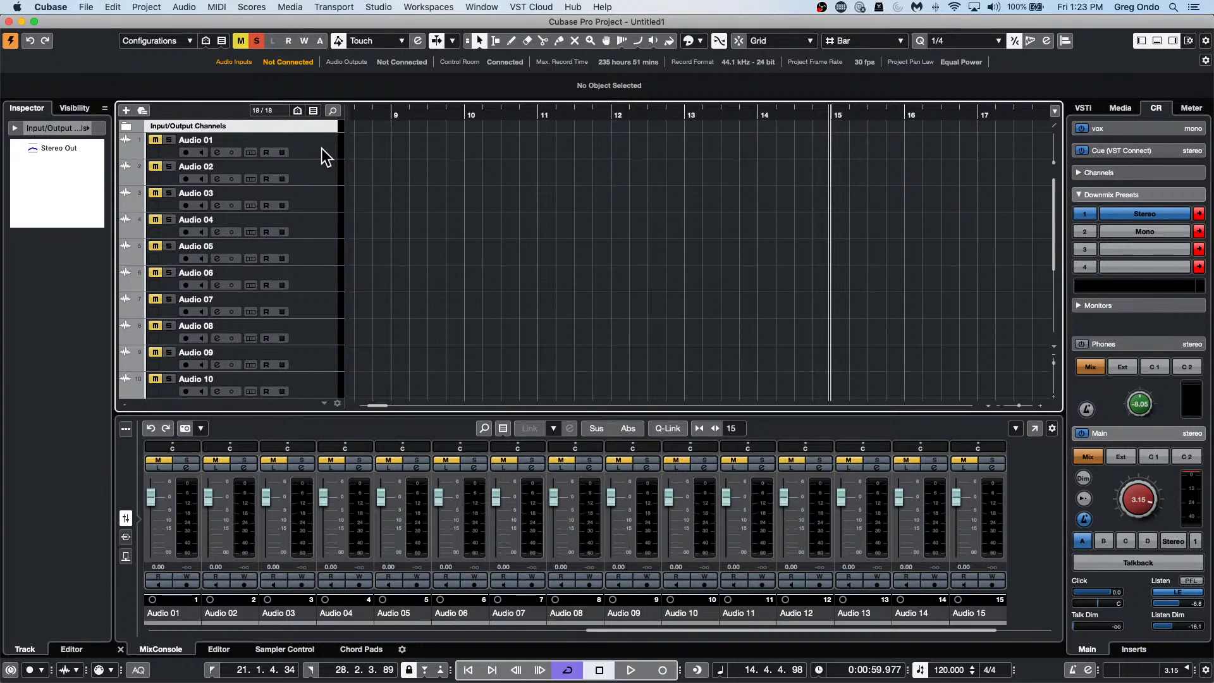
Rename tracks 1–4 with placeholder names such as 'utfi ytf iyt' and 'iutfiutf'.
double_click(223, 141)
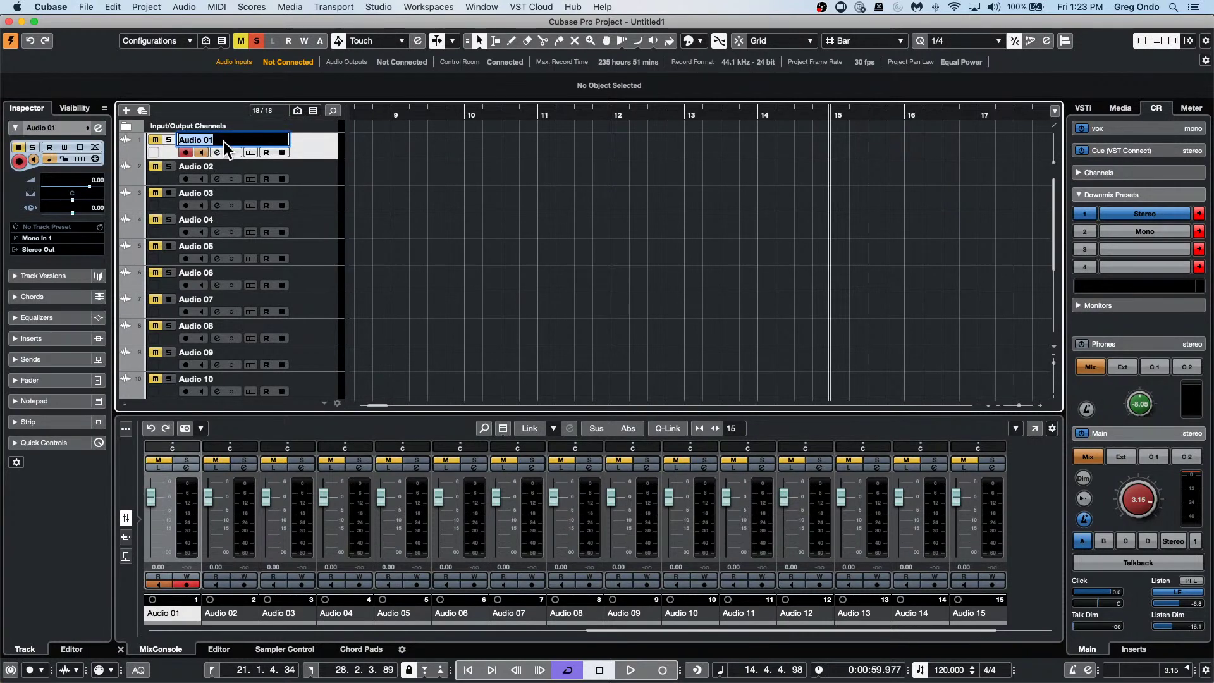
type("utfi ytf iyt")
key("Tab")
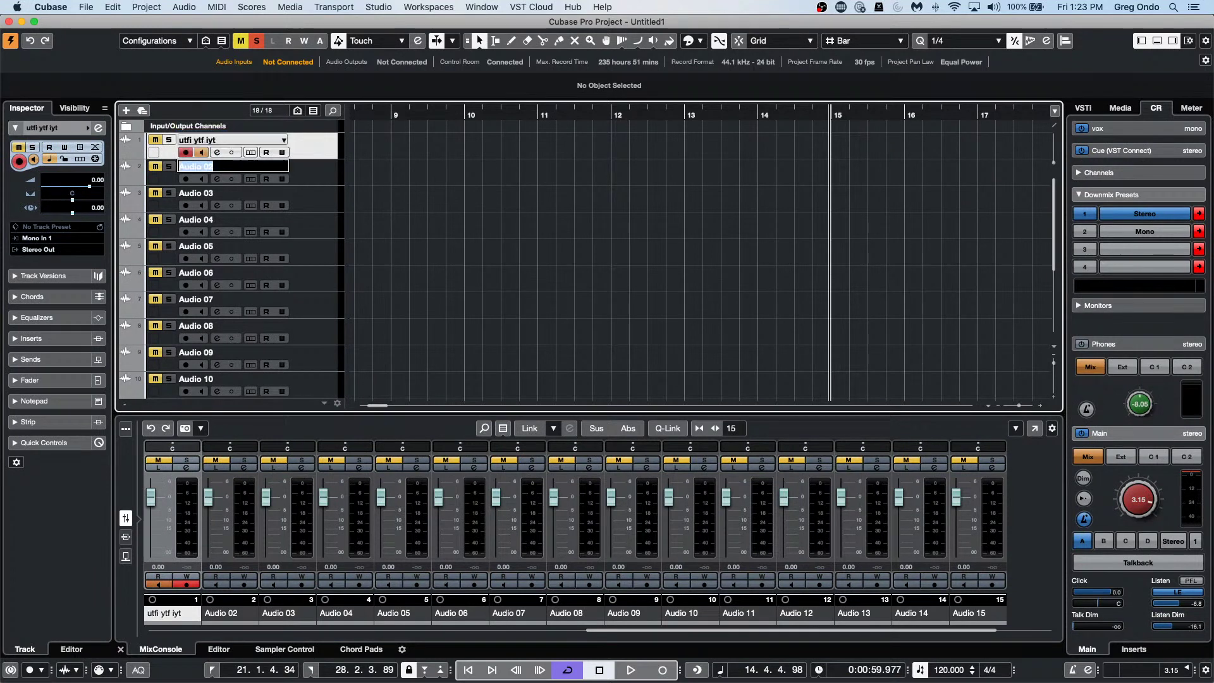
key("BackSpace")
type("ityfiutif iut")
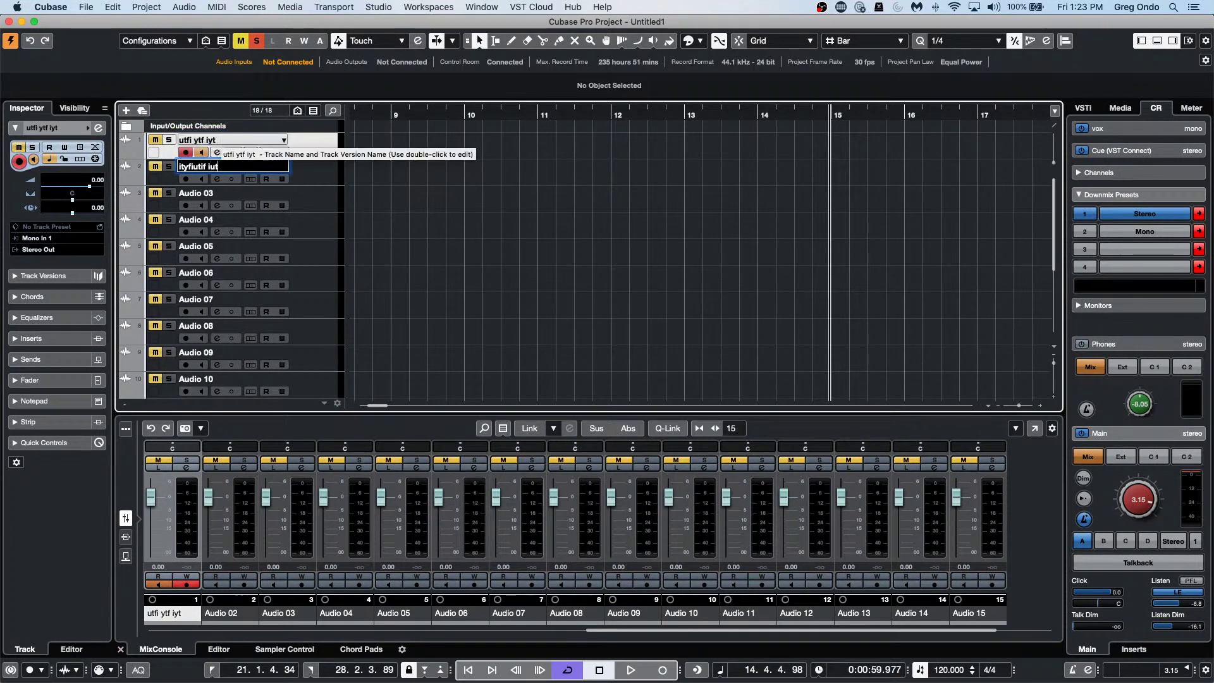
key("Tab")
type("iutfiutf")
key("Tab")
type("iutfiutf. iuyf iutf")
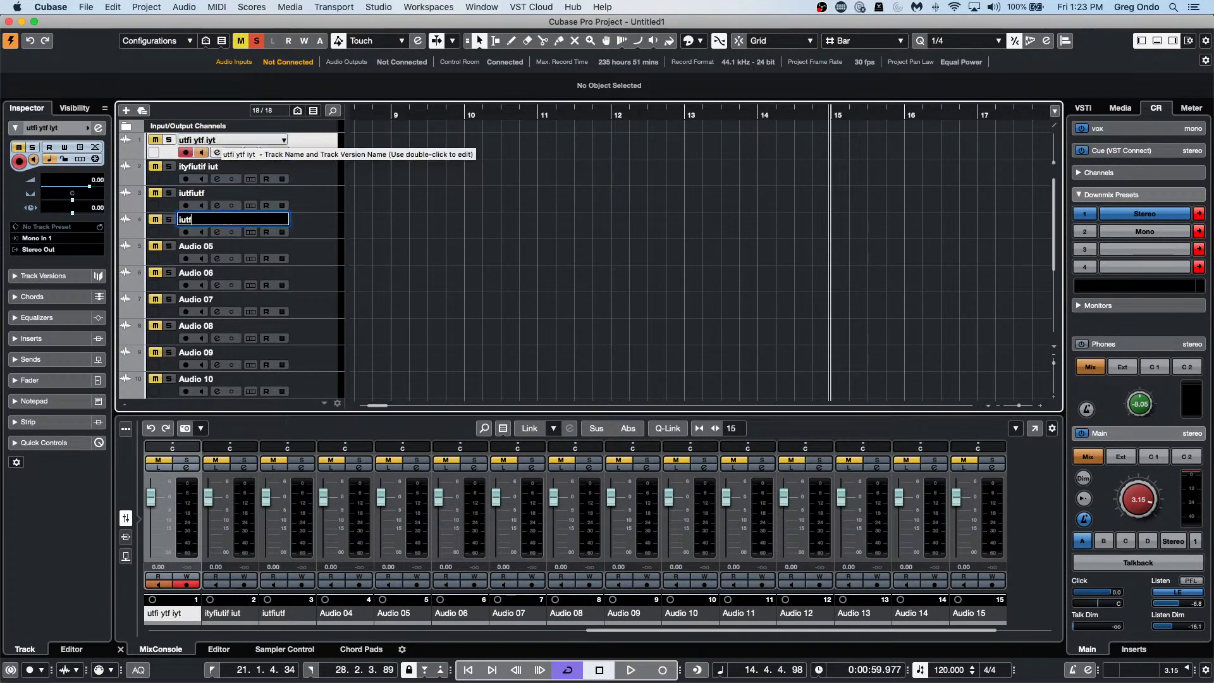
key("Tab")
Rename tracks 5–10 with placeholder names such as 'iutf iut iuft' and 'fuy iuf'.
type("iutf iut iuft")
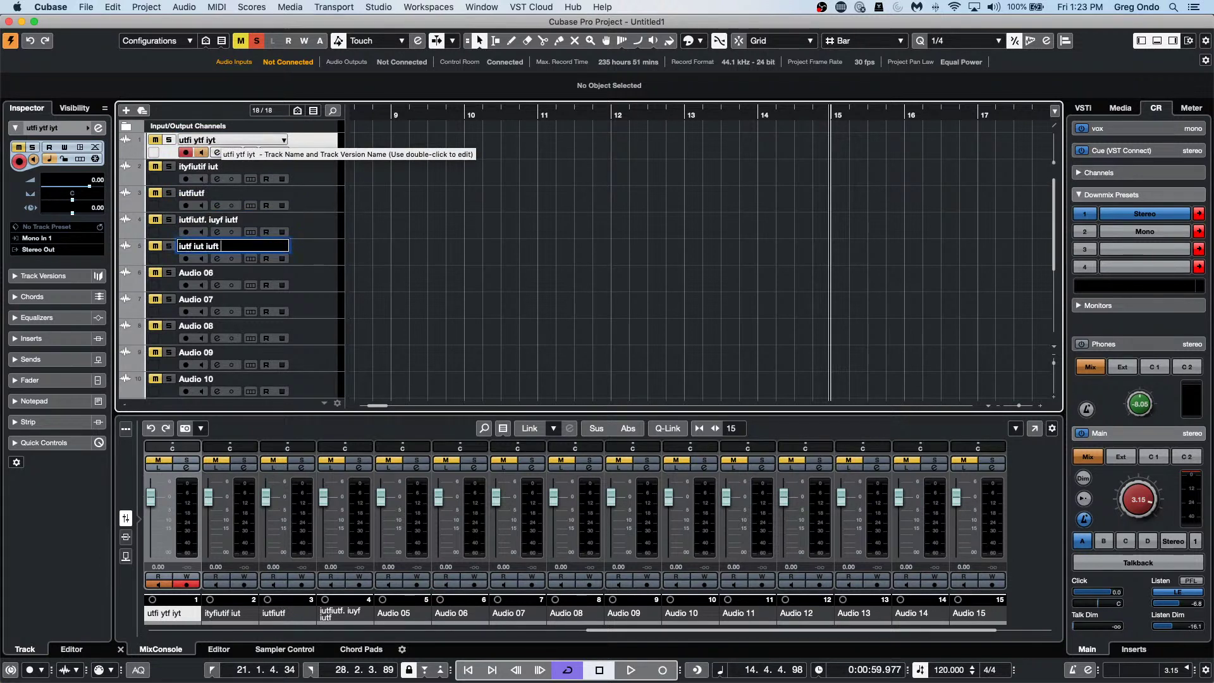
key("Tab")
type("iufiutyfiu.  iu")
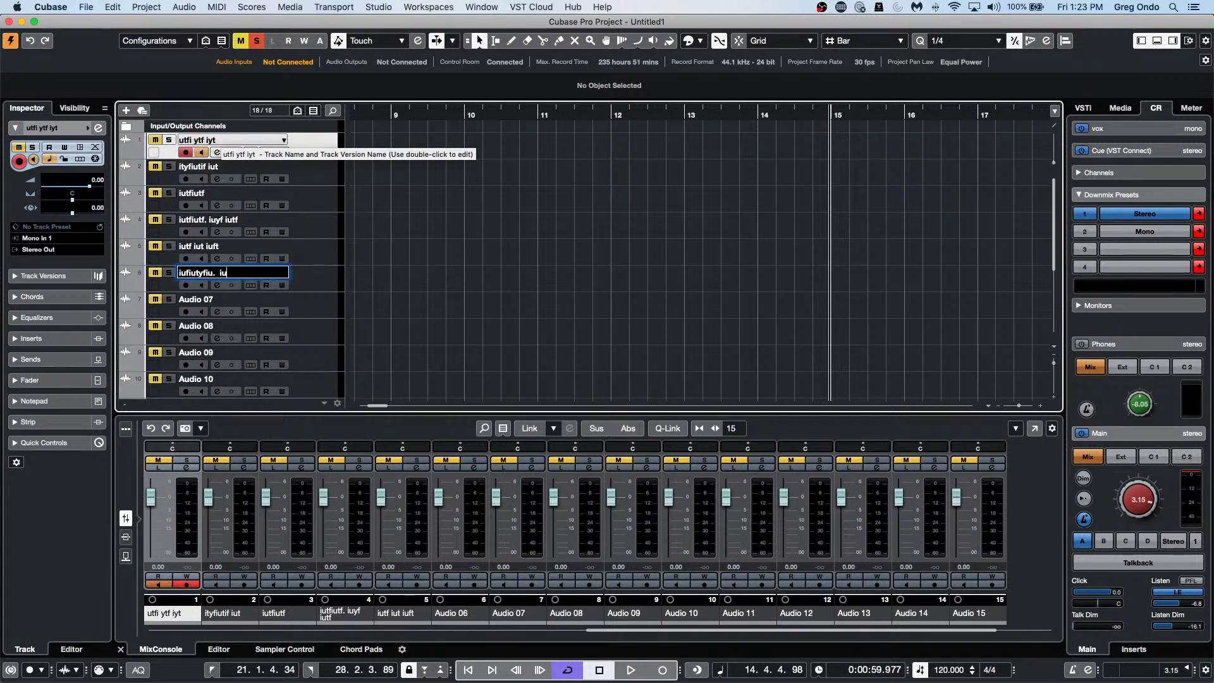
type("yfi7yf if")
key("Tab")
type("utf iuyf")
key("Tab")
type("iutf iu")
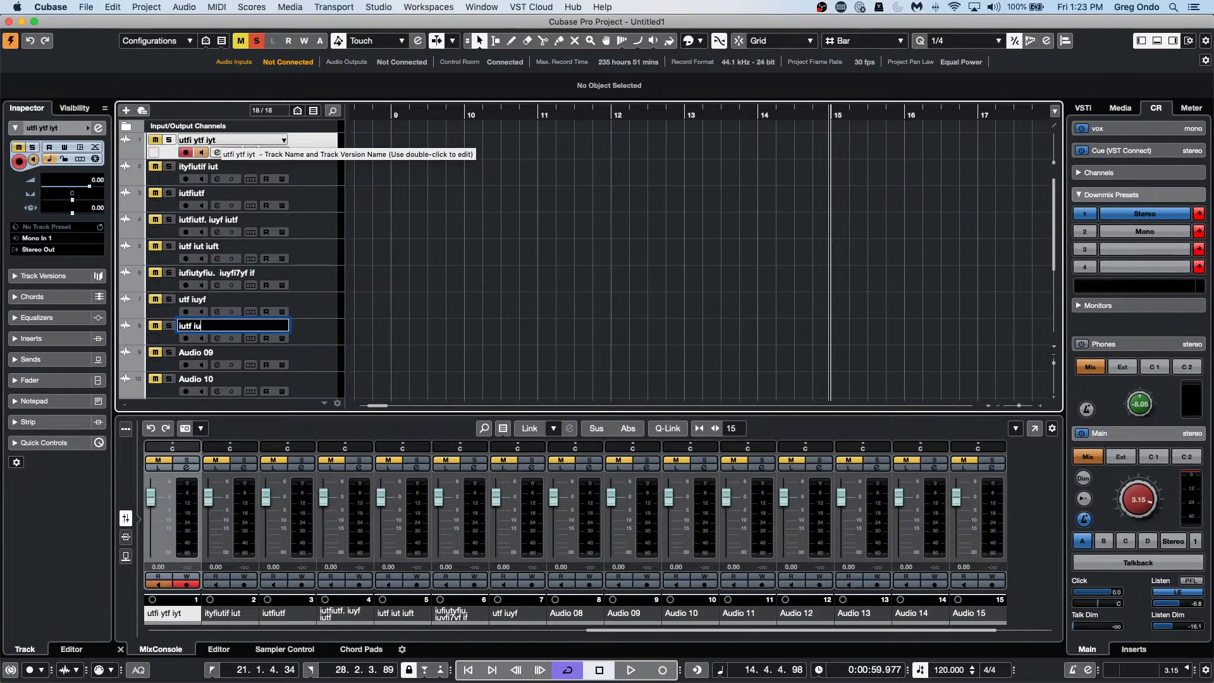
type("yf iutfi")
key("Tab")
type("ituf iutf iuyf")
key("Tab")
type("fuy")
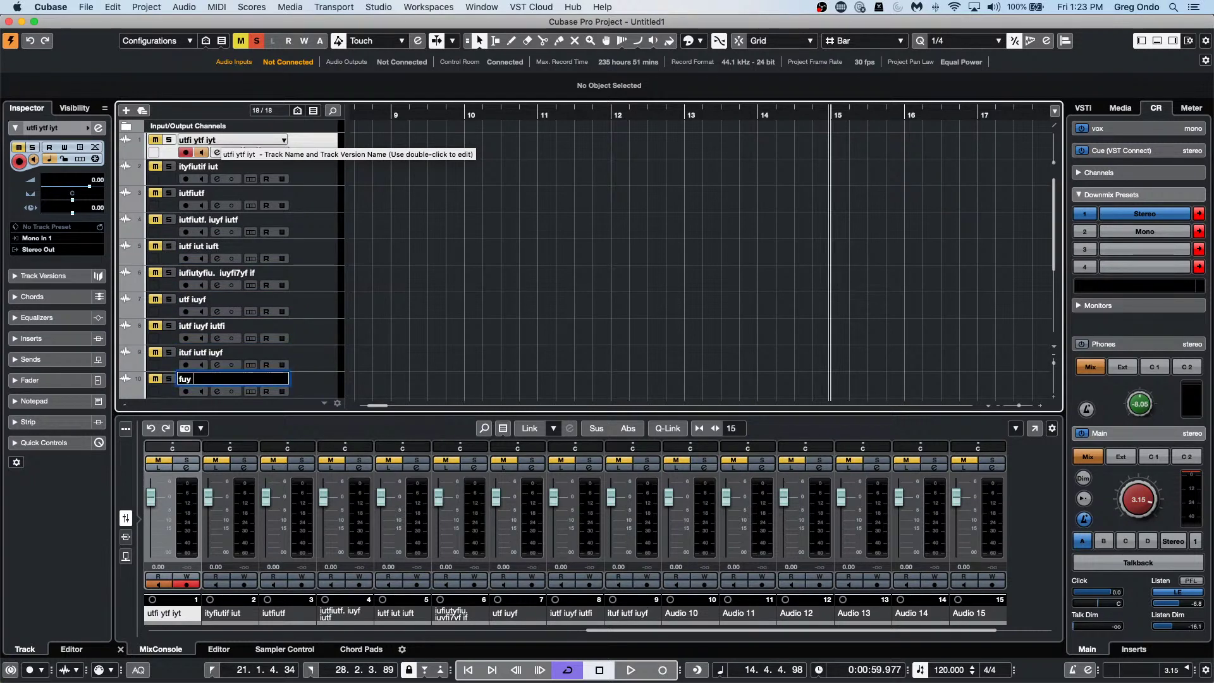
type(" iuf")
key("Tab")
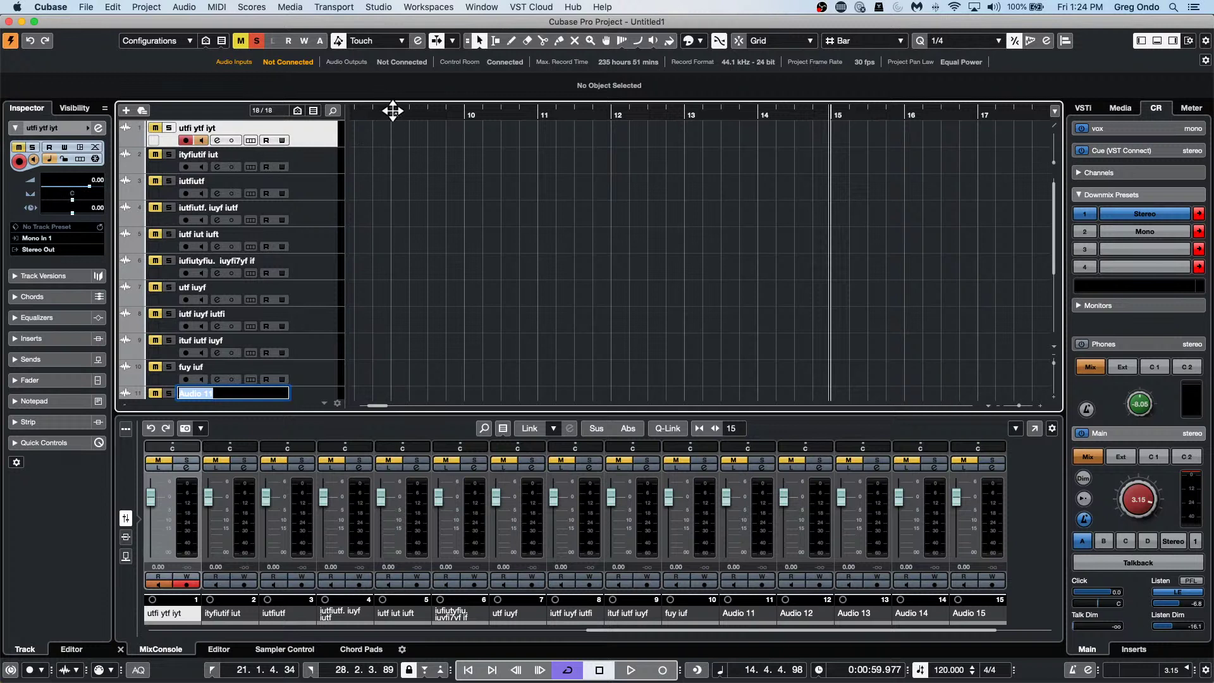
Drag the cycle locators in the ruler to roughly bar 1 and just before bar 5.
left_click_drag(393, 111, 21, 85)
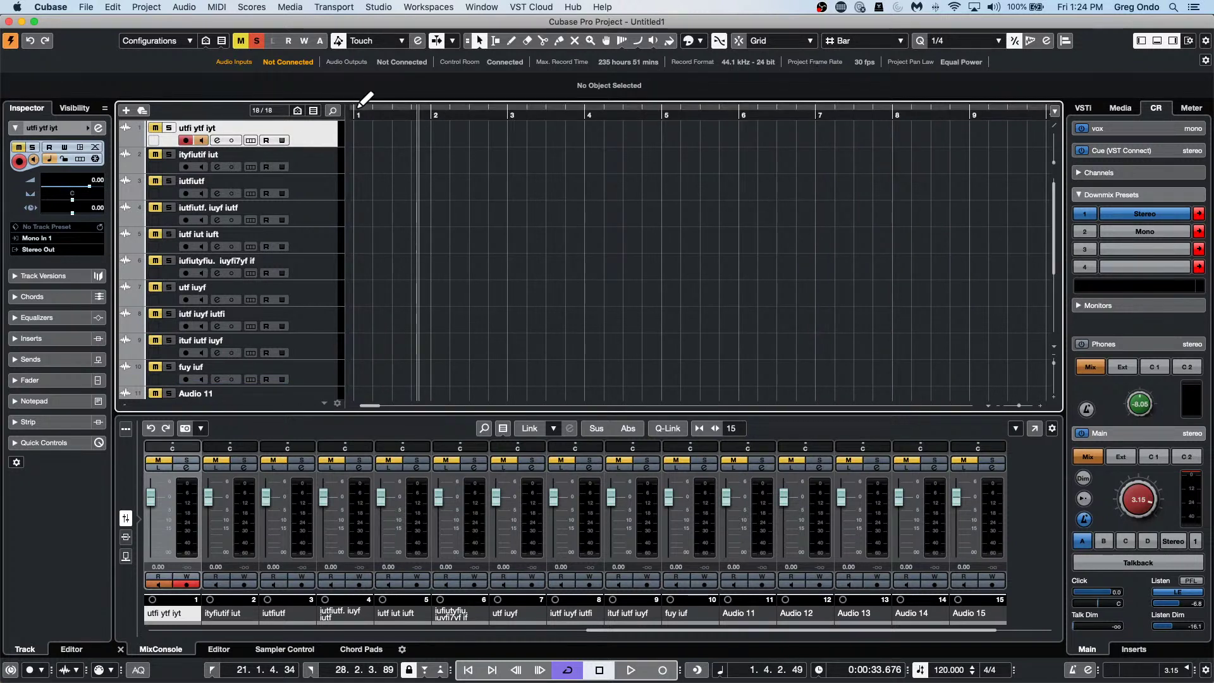
left_click_drag(361, 112, 156, 93)
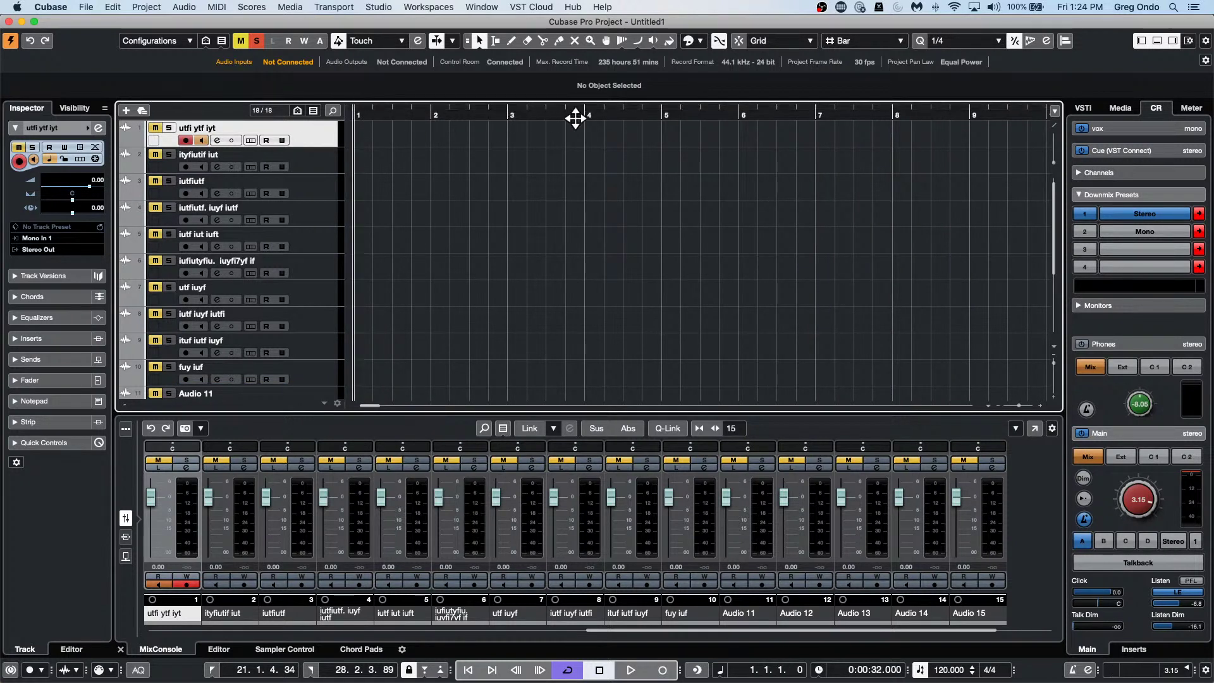
left_click(658, 112, "alt")
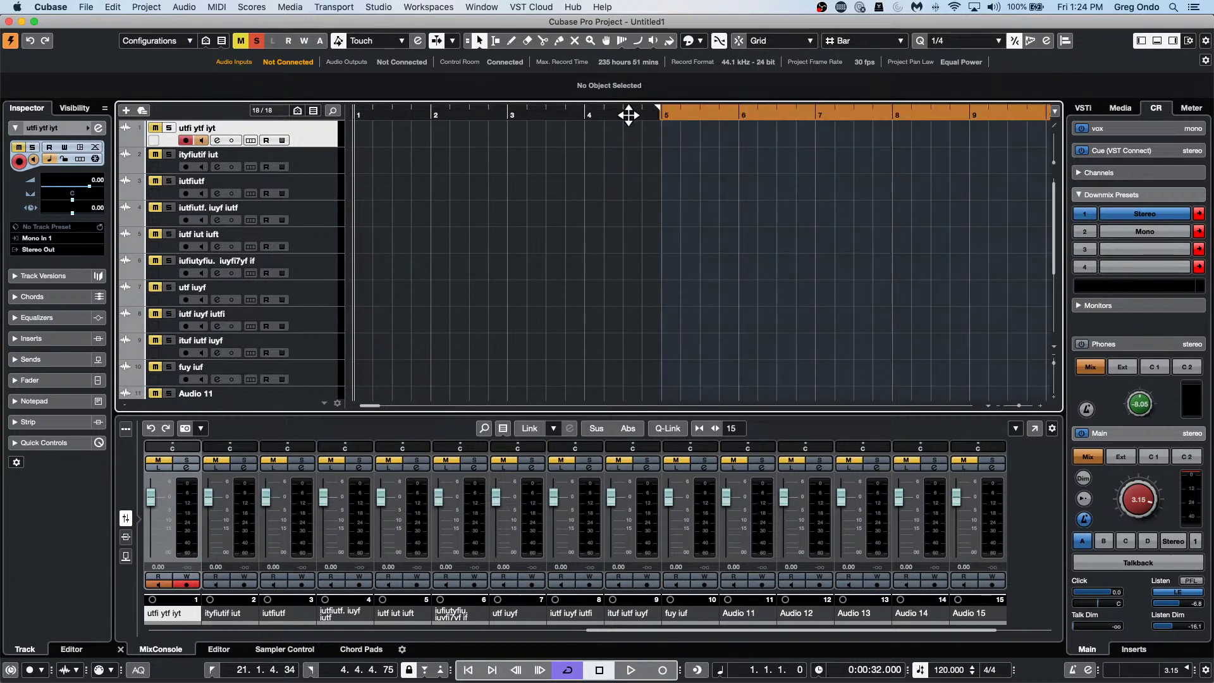
left_click(362, 116, "super")
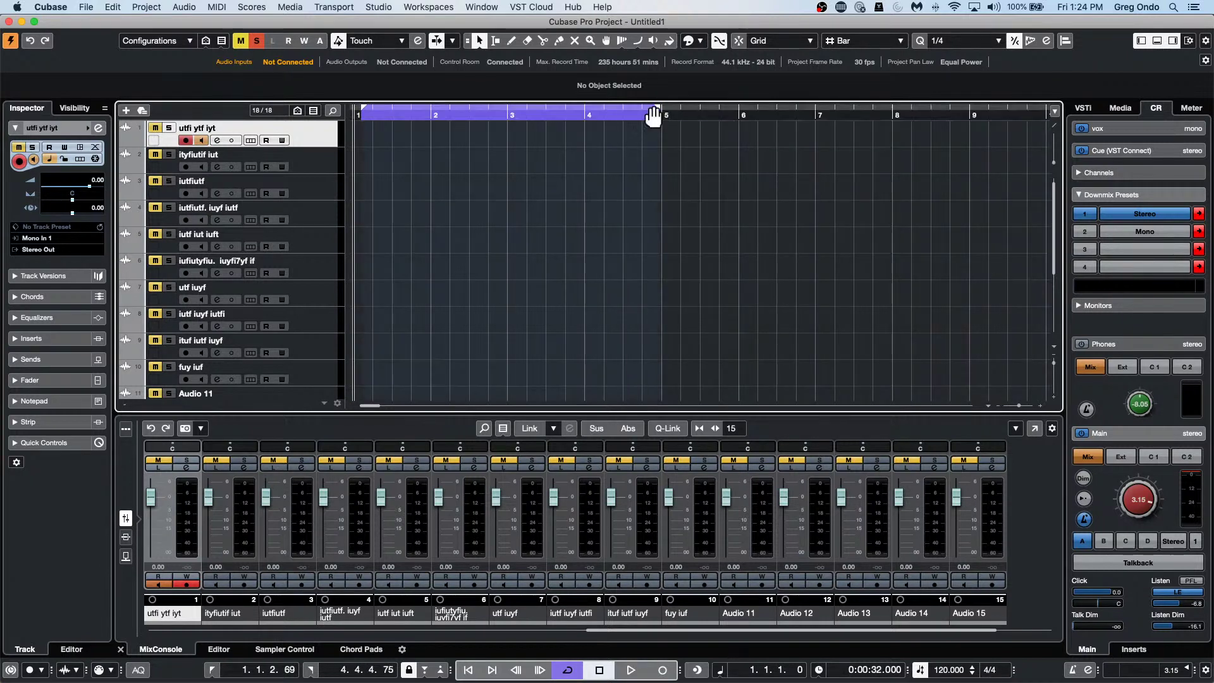
left_click(357, 115, "super")
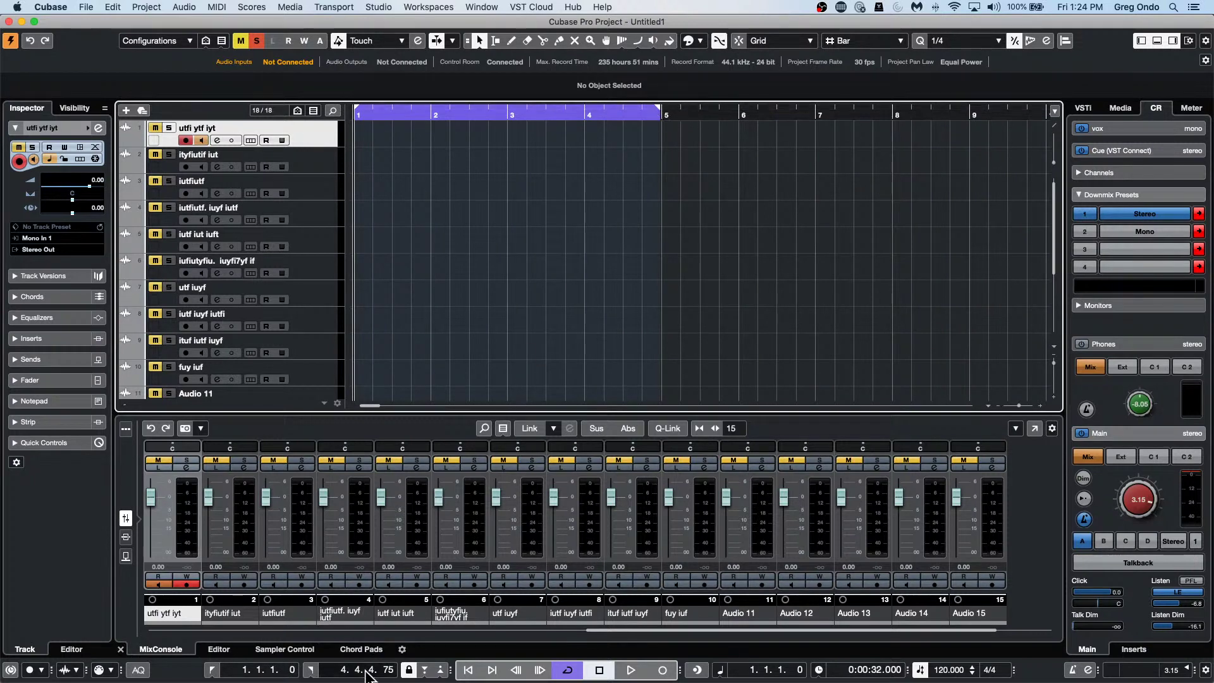
Enter 5.1.1.0 as the exact right locator position.
double_click(343, 670)
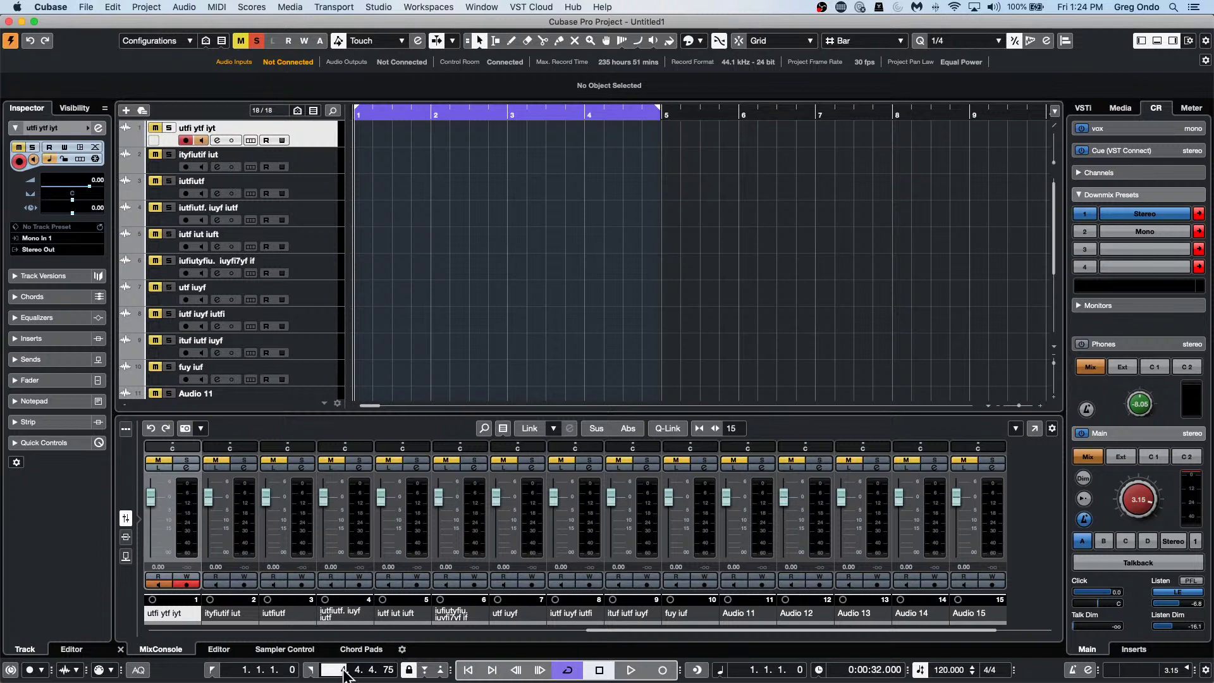
type("5")
key("Tab")
type("1")
key("Tab")
key("Tab")
type("11")
left_click(370, 671)
type("1")
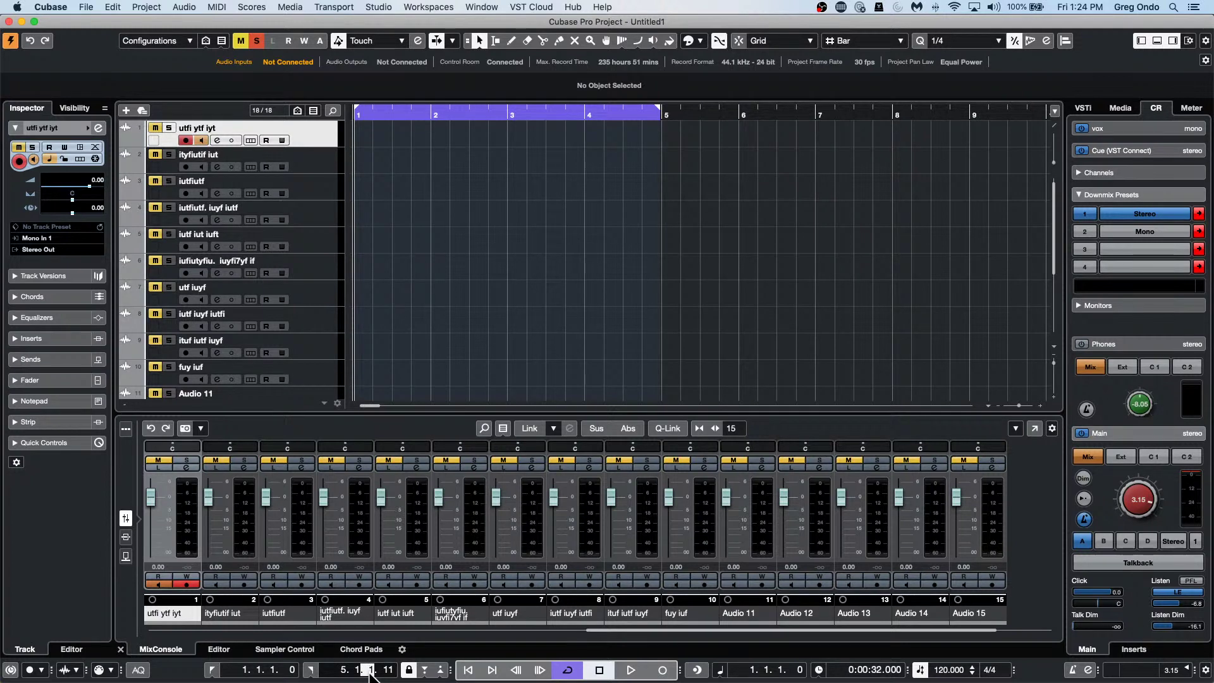
key("Tab")
type("0")
key("Return")
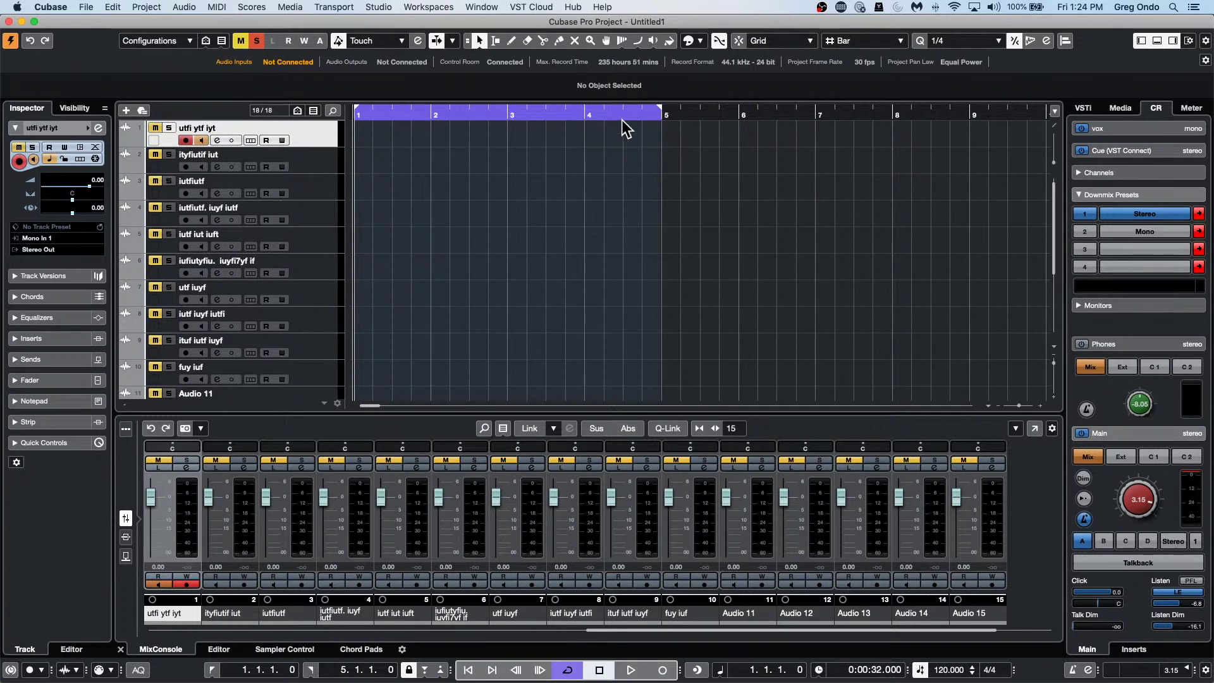
Save the project as a template named 'cvtogste'.
left_click(86, 7)
mouse_move(145, 190)
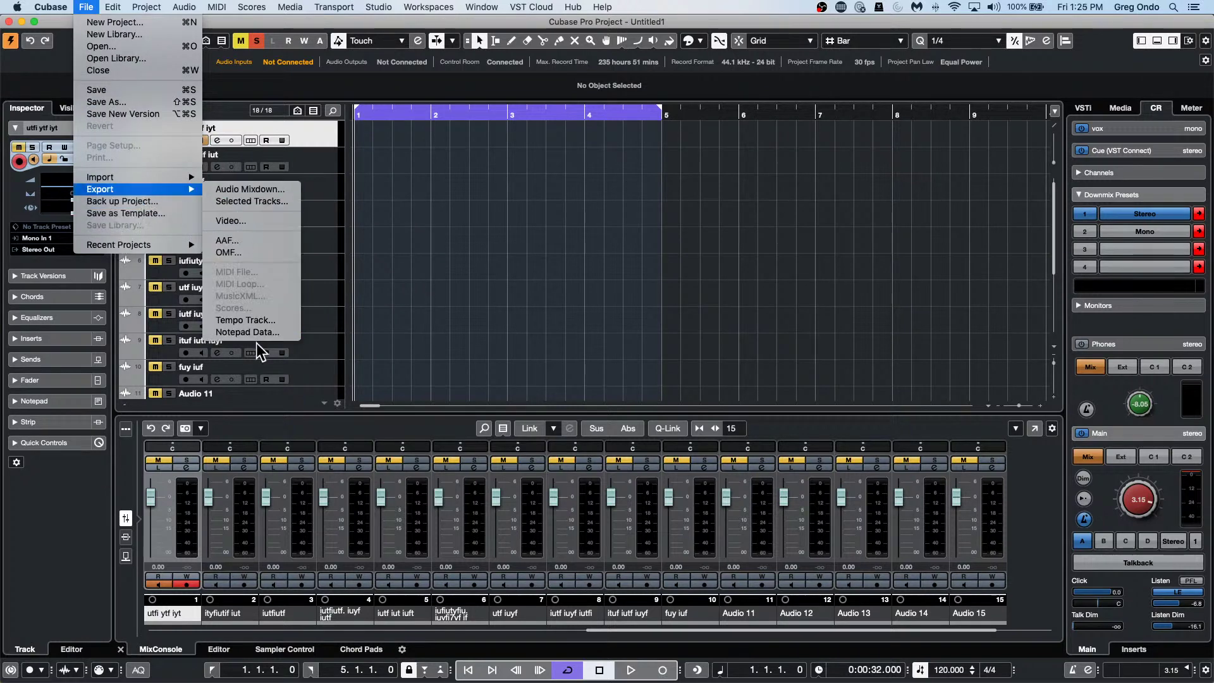
mouse_move(148, 250)
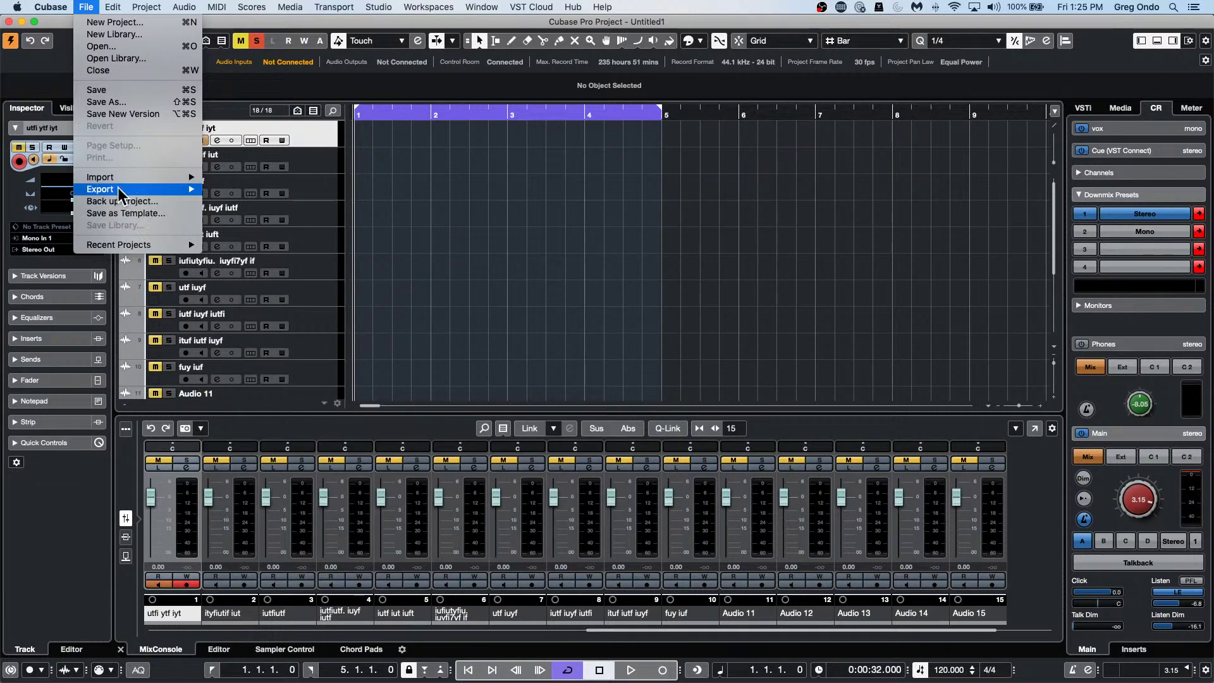
left_click(129, 215)
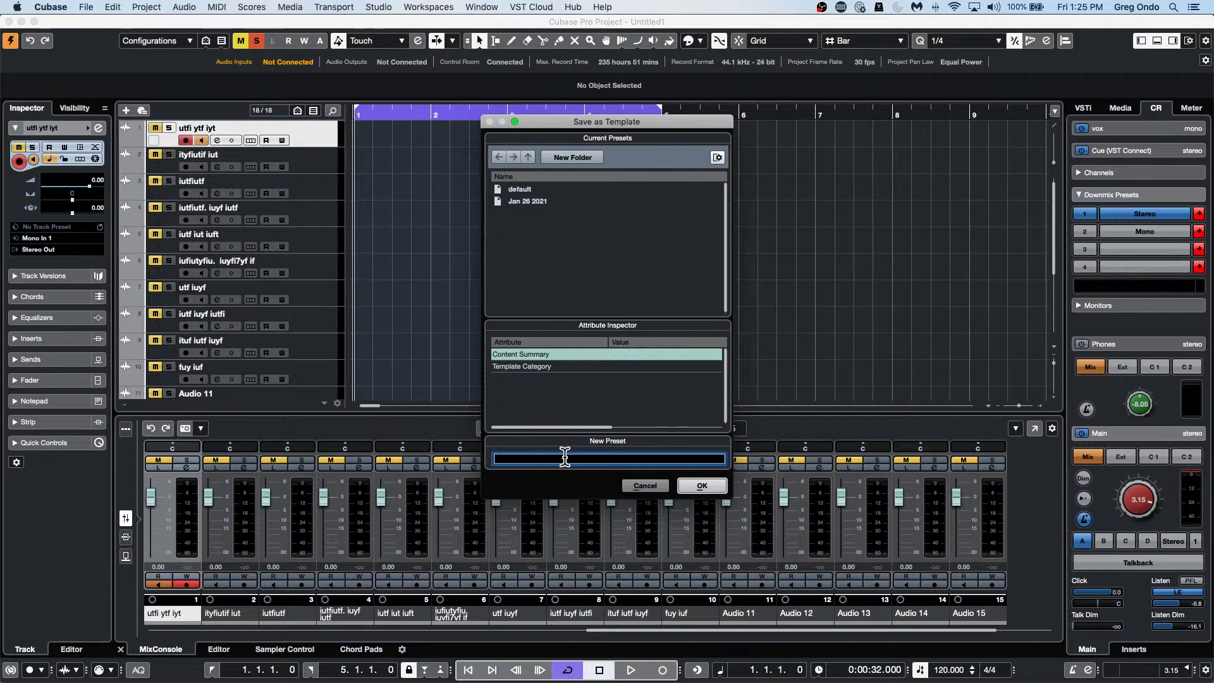
type("cvtogste")
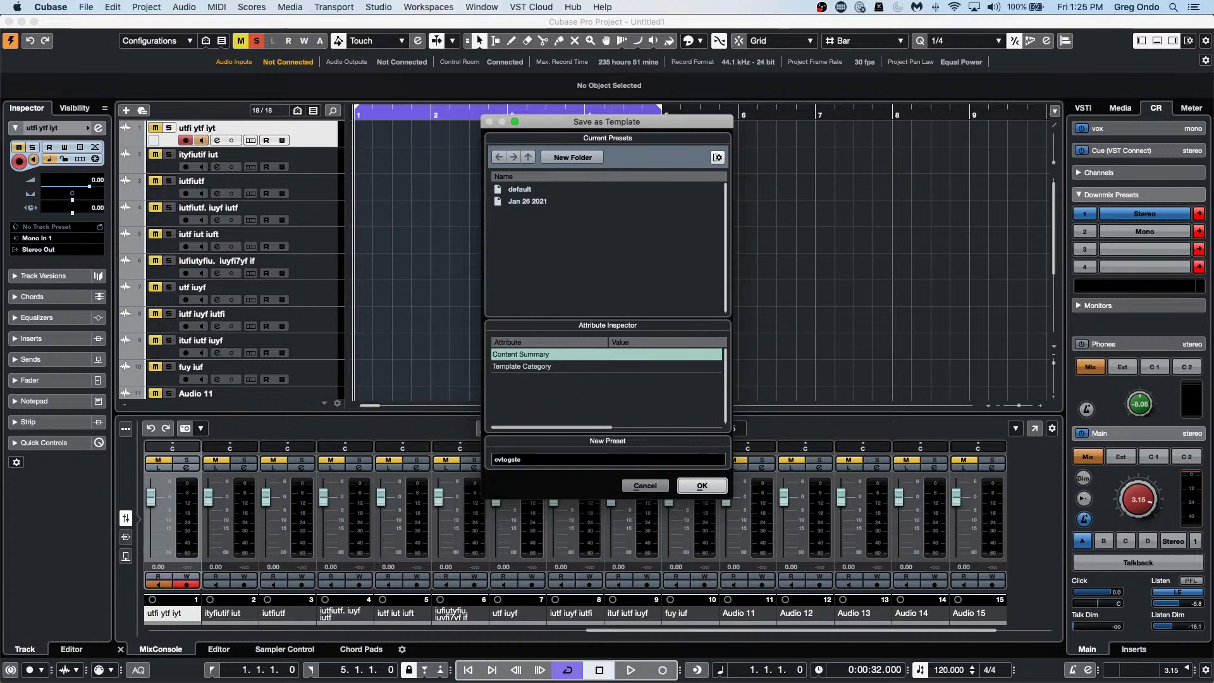
left_click(719, 483)
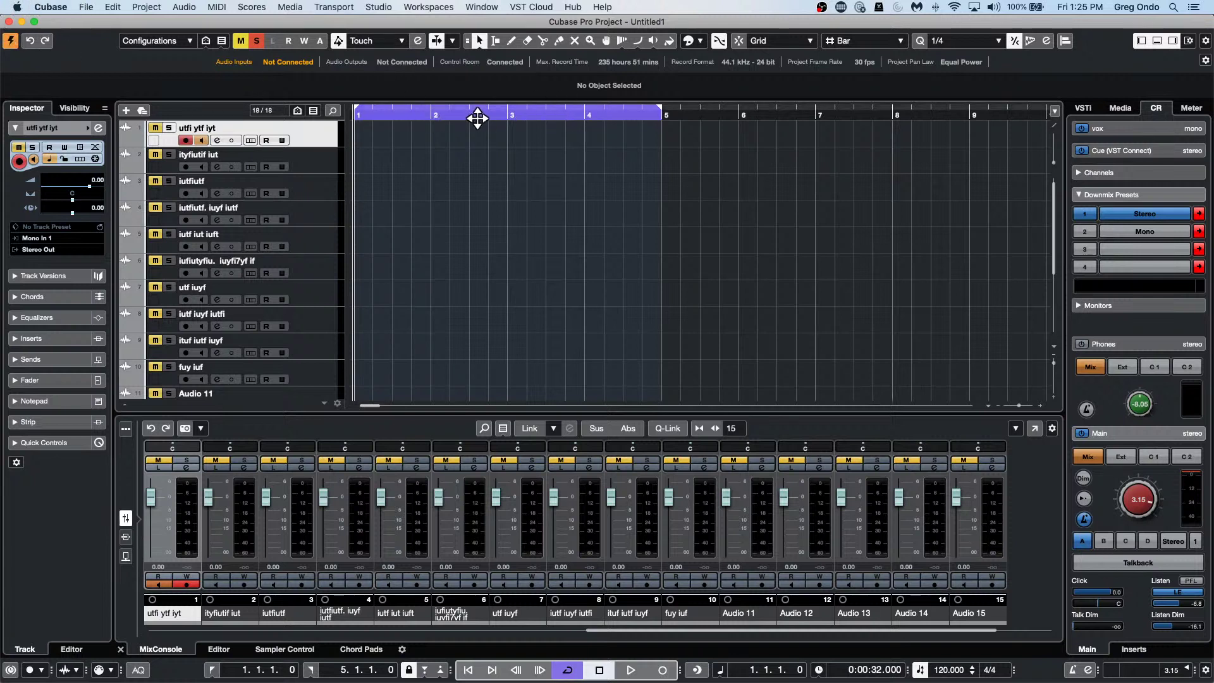
Shift the cycle to about bars 6–10, then create and activate a new project from the saved template.
left_click_drag(475, 112, 921, 130)
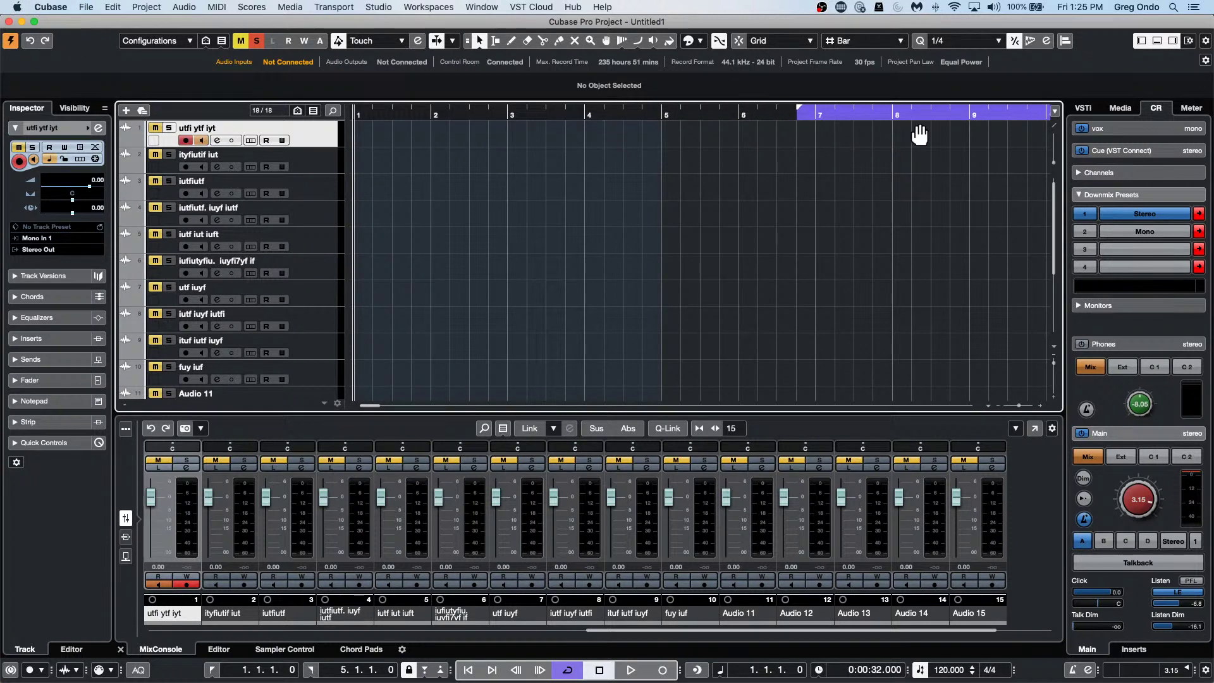
left_click(86, 7)
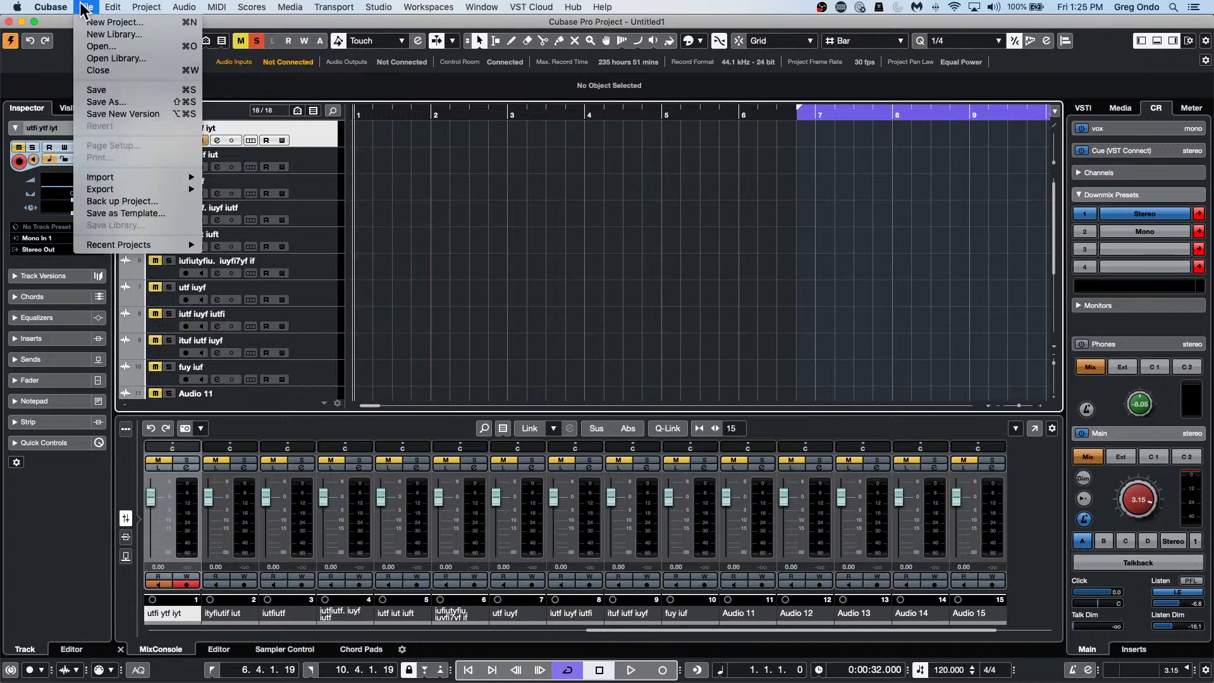
left_click(123, 25)
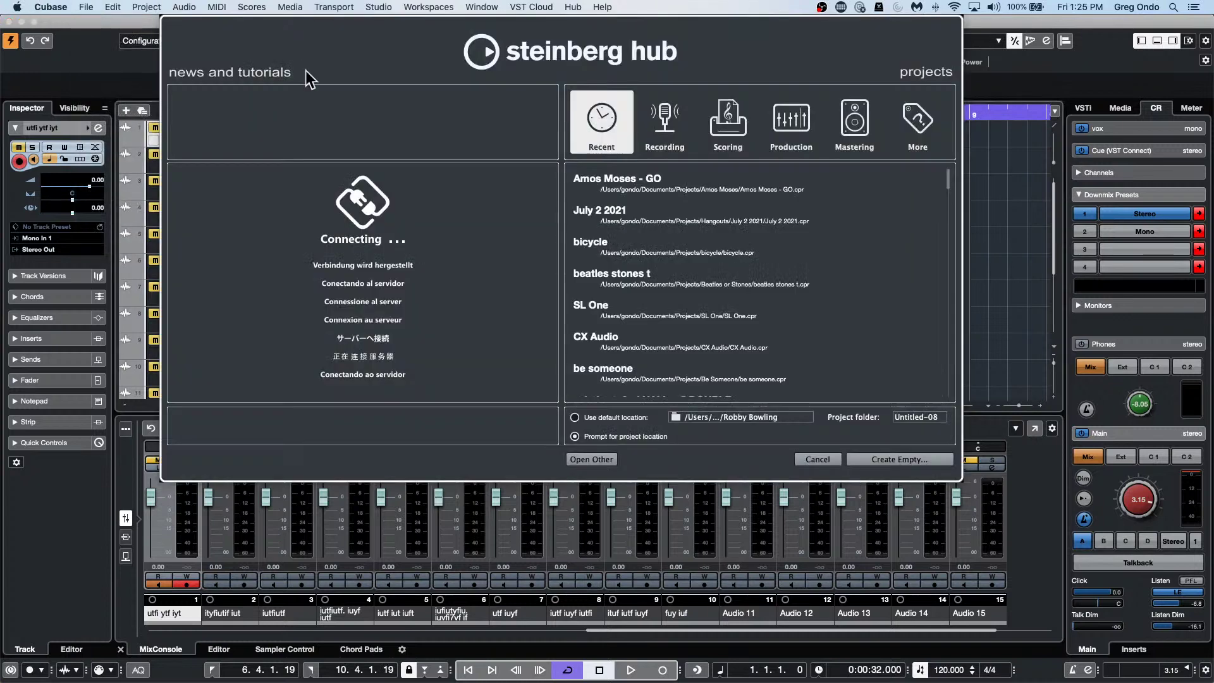
left_click(918, 120)
double_click(597, 209)
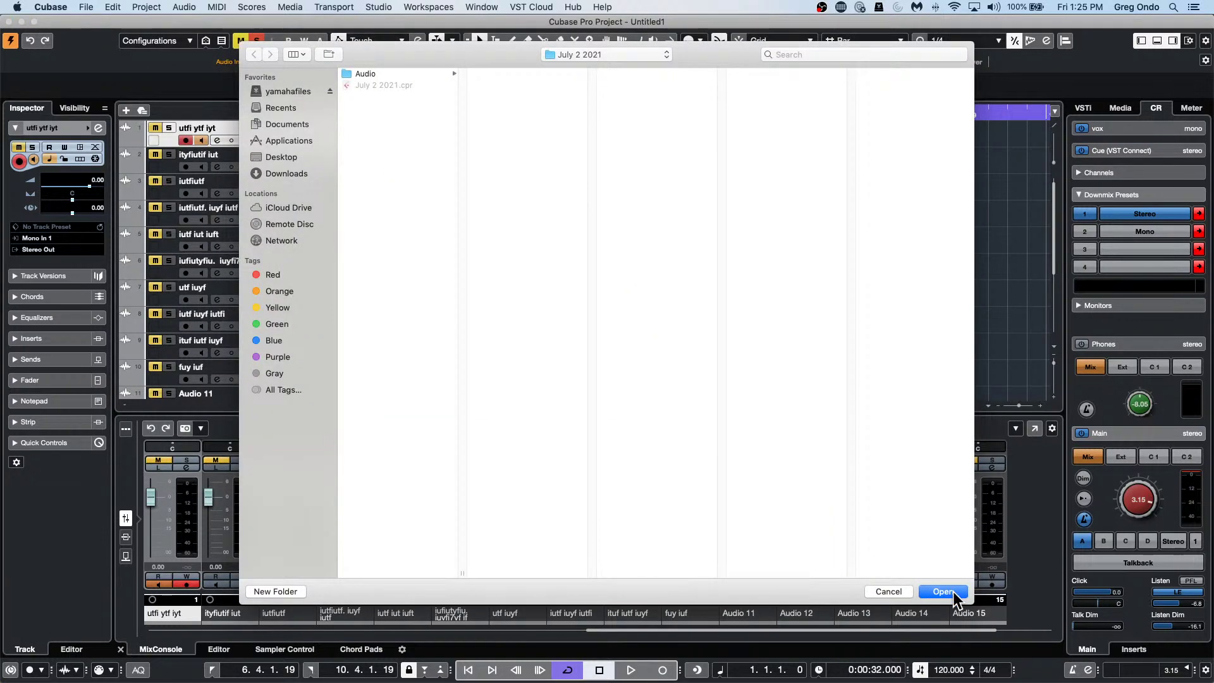
left_click(954, 591)
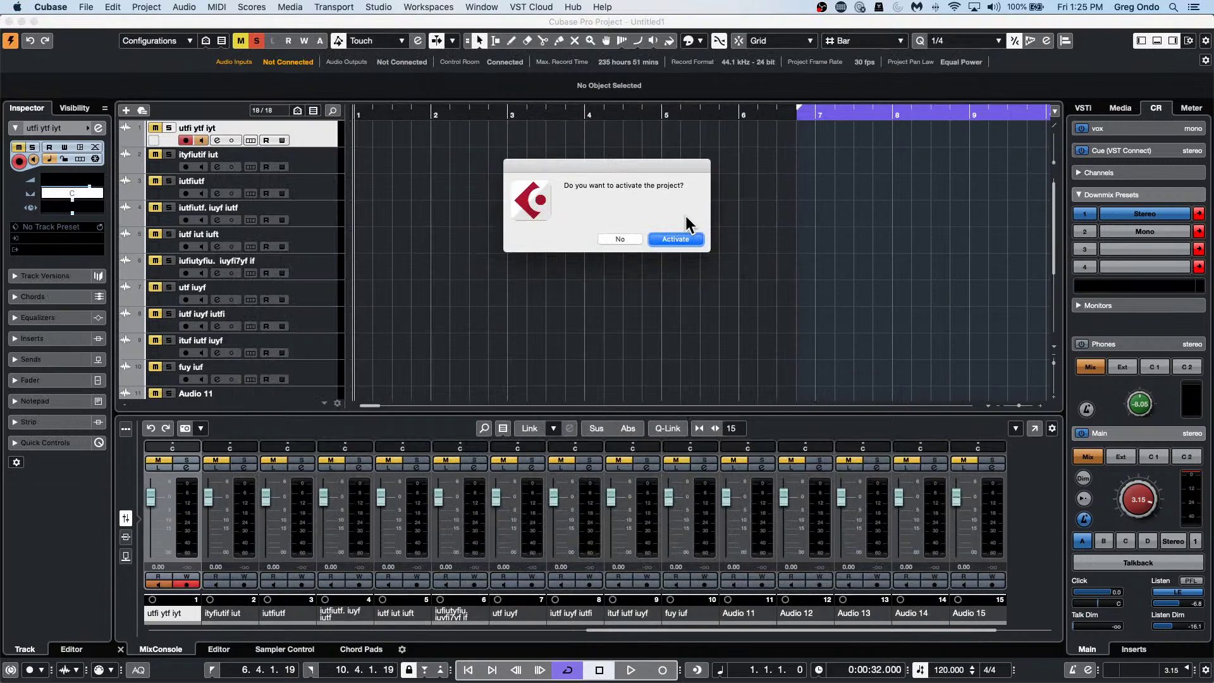
left_click(682, 243)
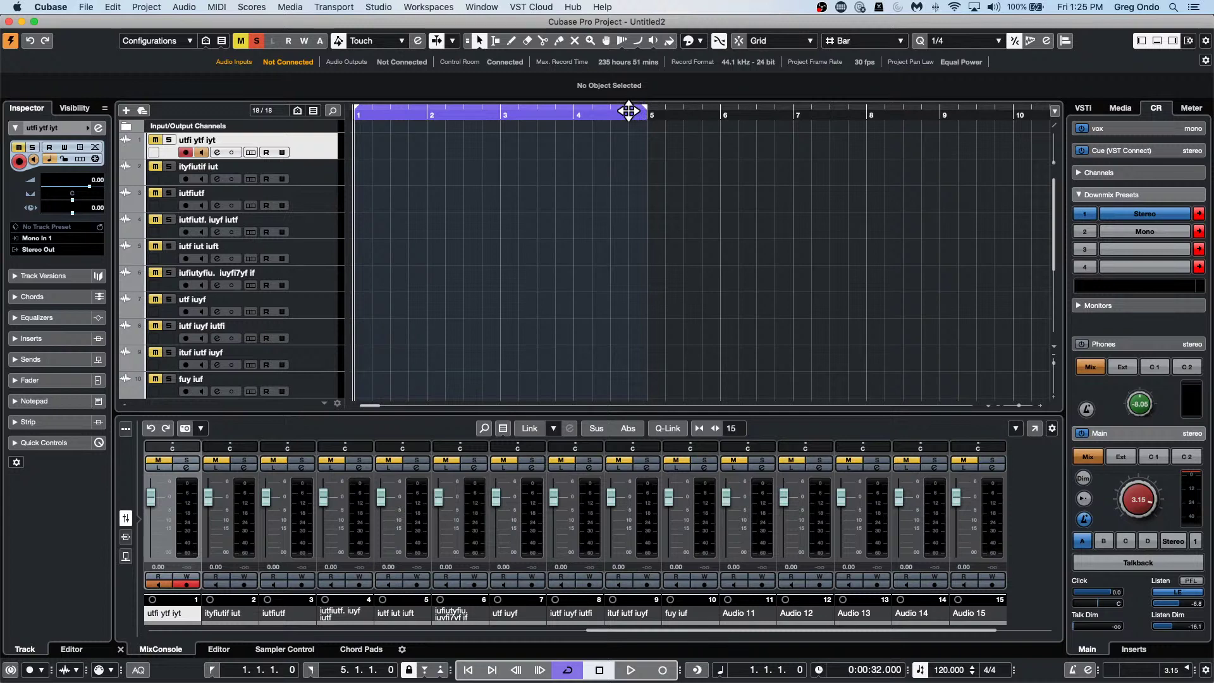
right_click(629, 111)
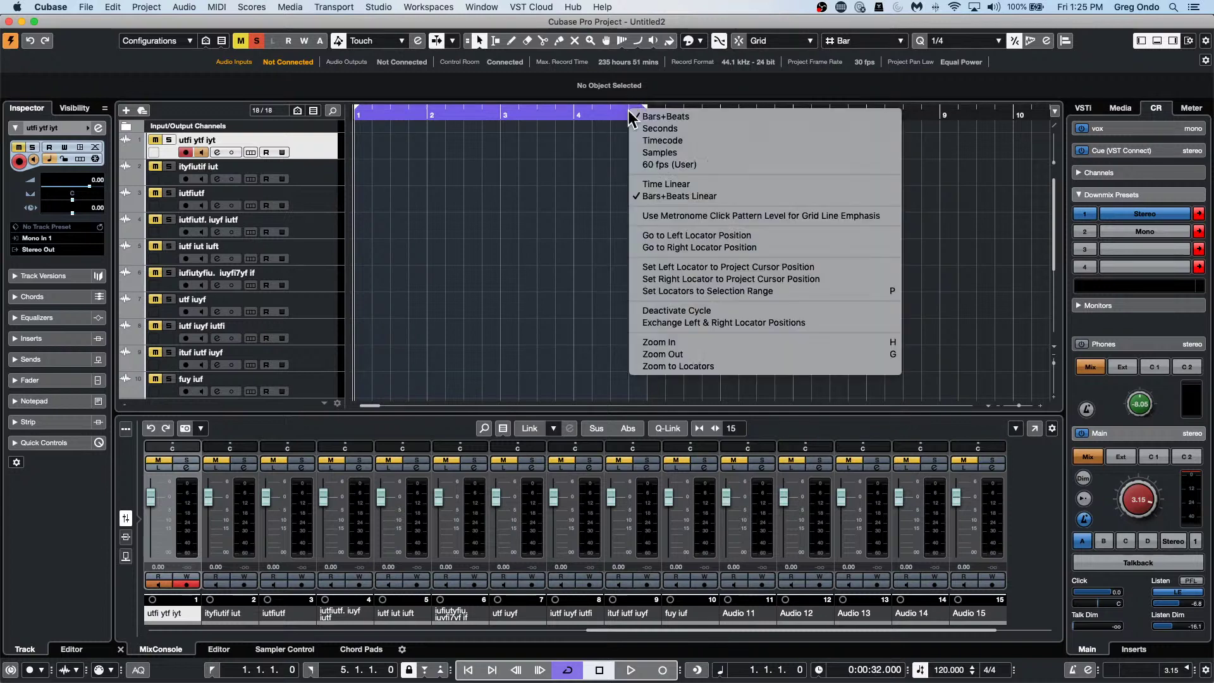
left_click(675, 128)
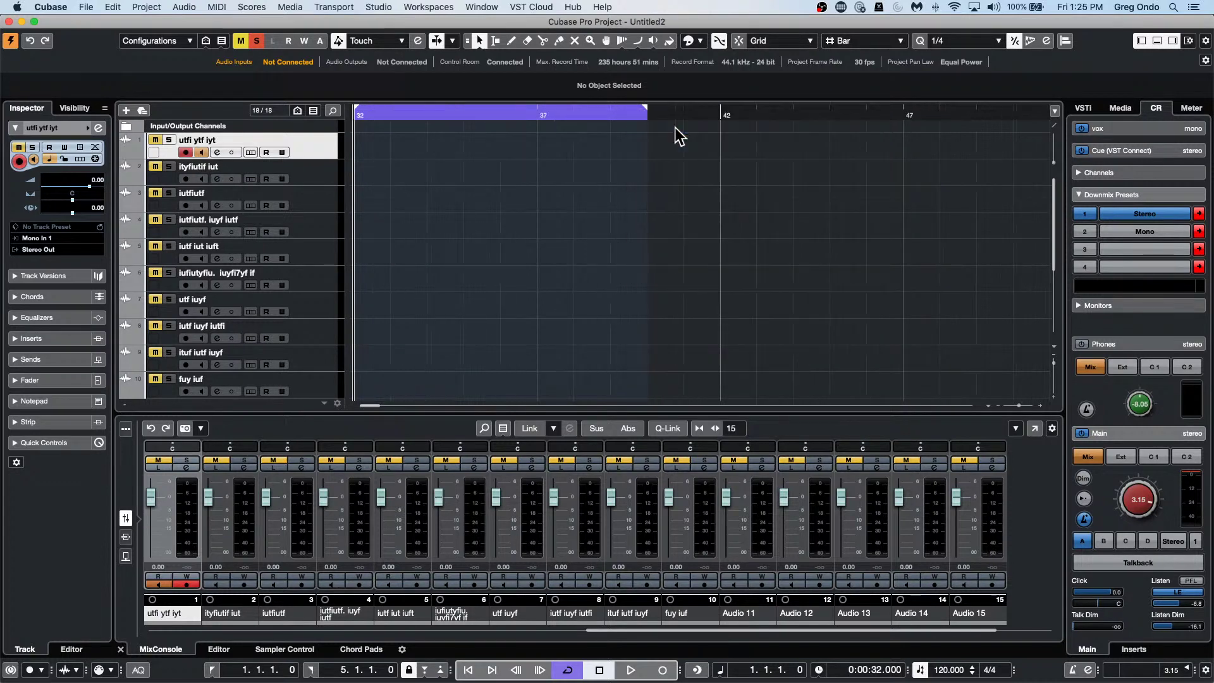
right_click(620, 115)
left_click(639, 134)
right_click(637, 114)
left_click(654, 118)
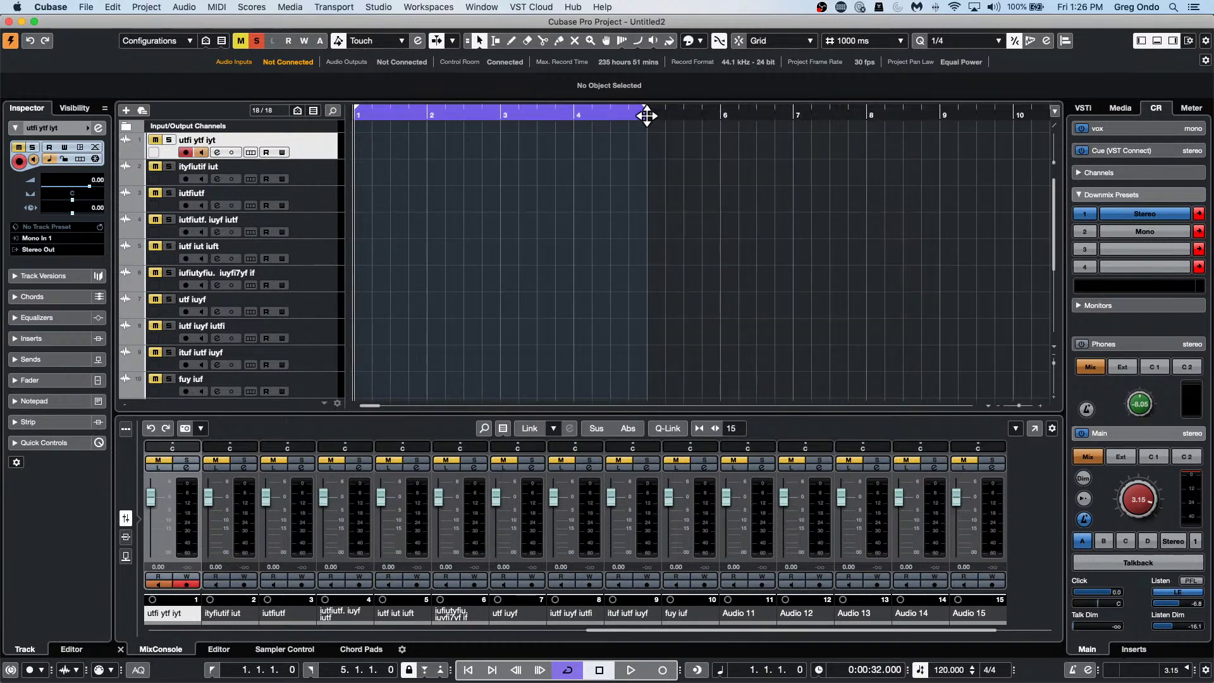
right_click(644, 113)
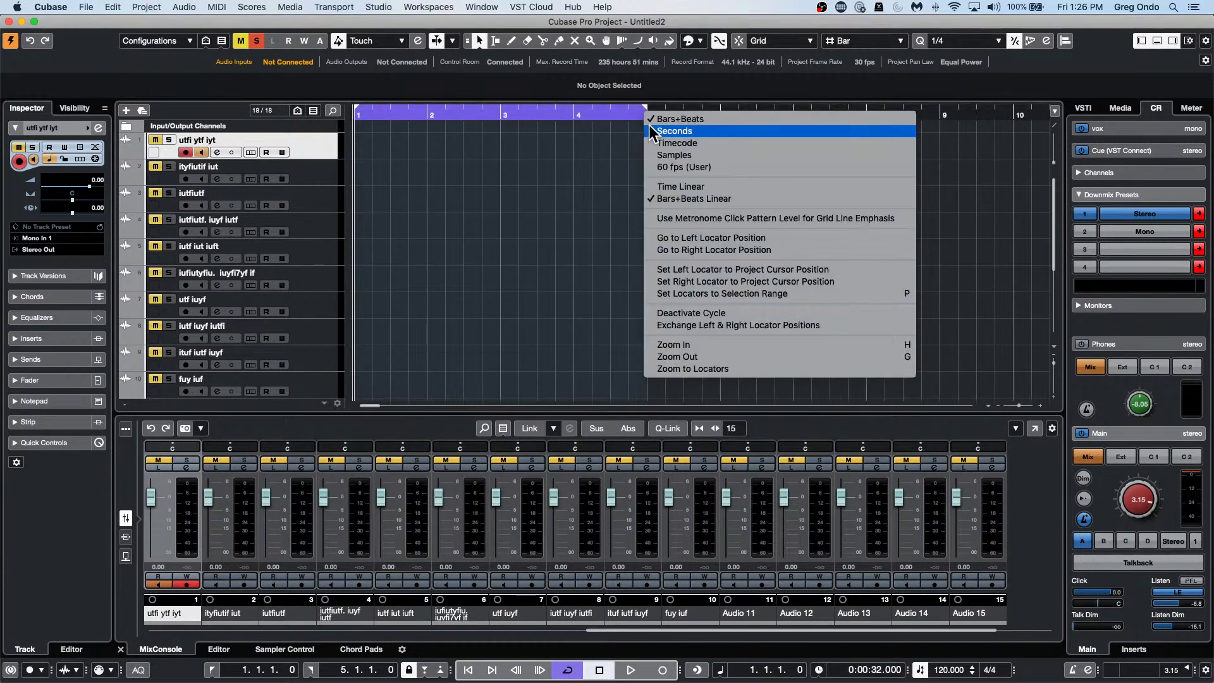
left_click(651, 130)
right_click(647, 113)
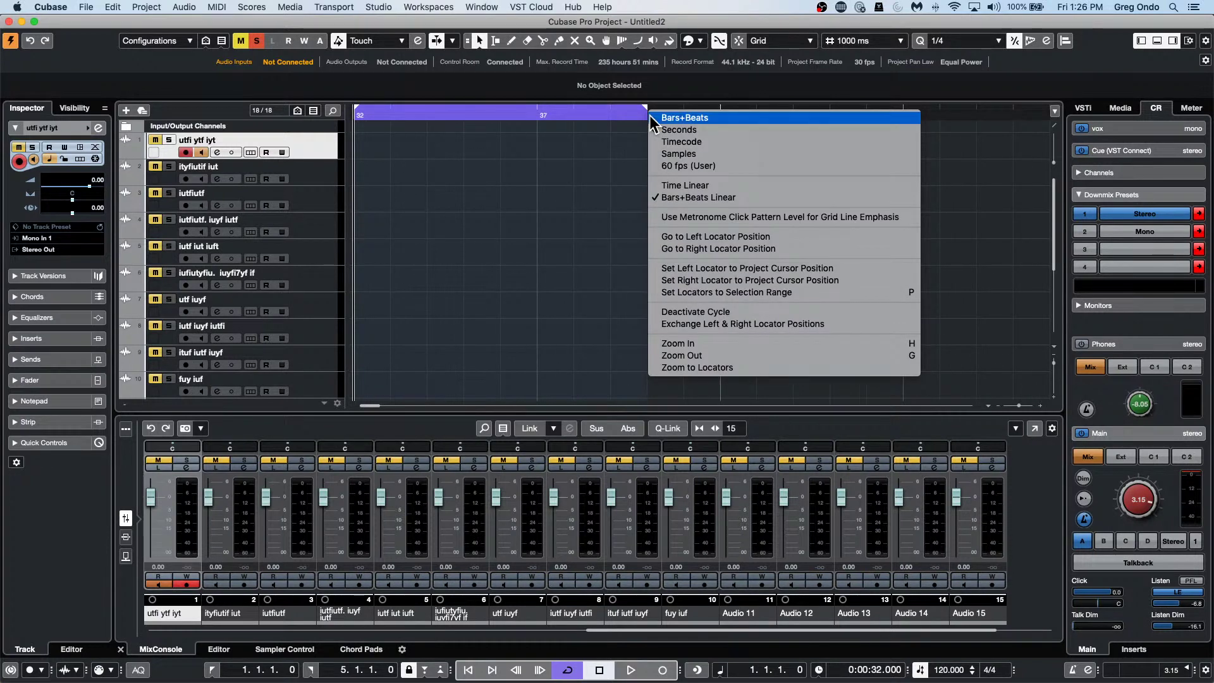
left_click(653, 118)
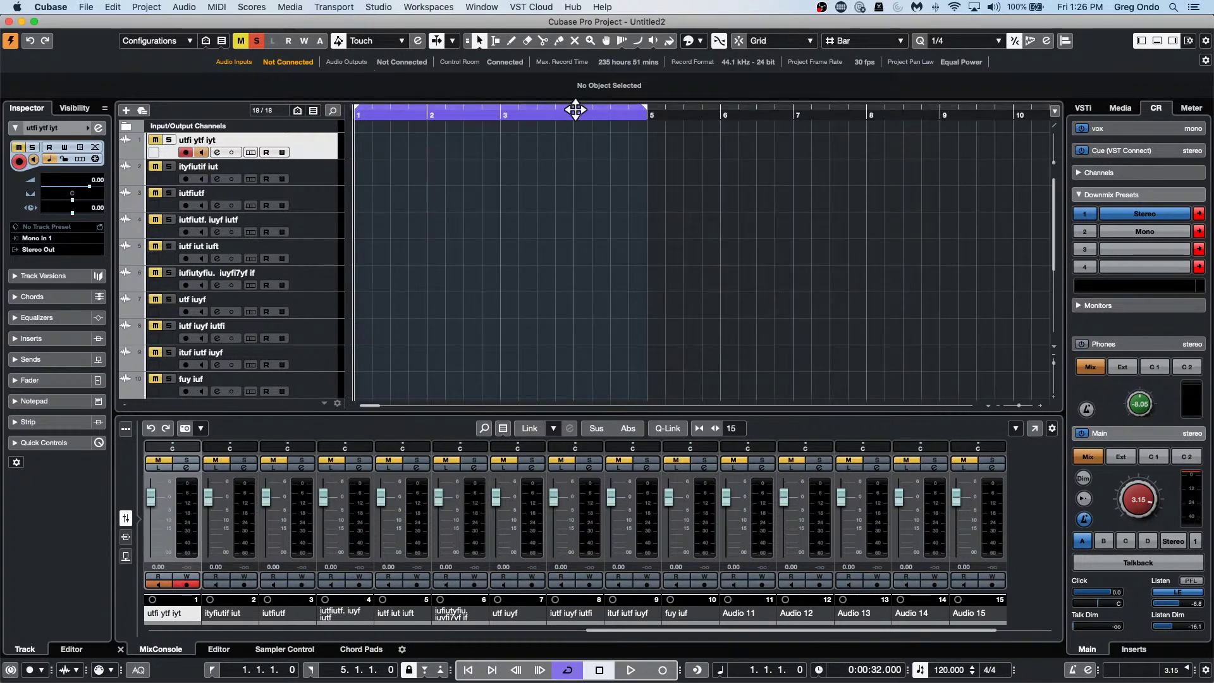
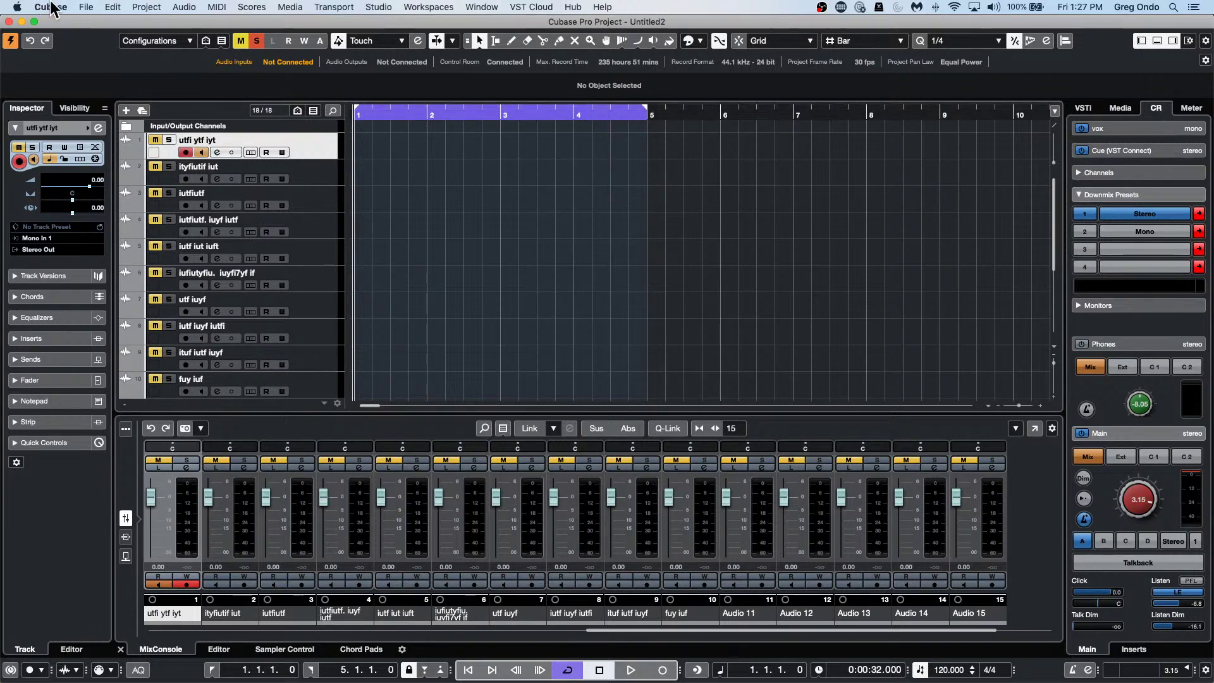
Reopen the recent project 'tempo detect jazz.cpr' and activate it.
left_click(86, 7)
mouse_move(163, 247)
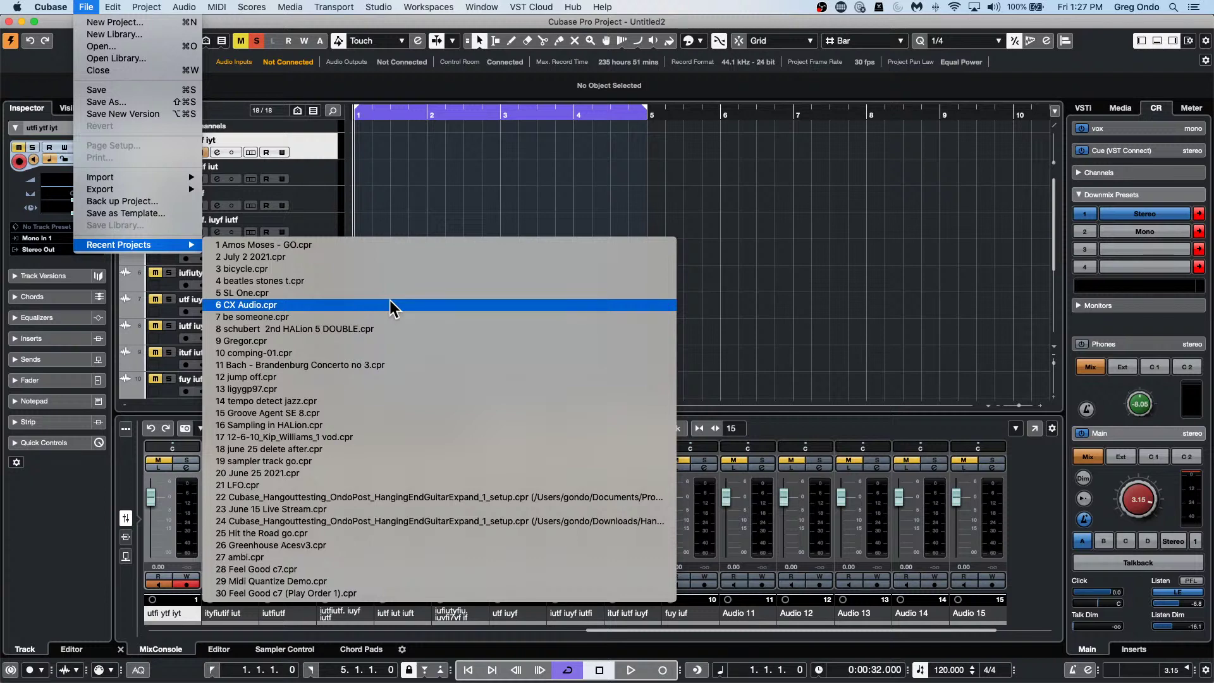
left_click(348, 401)
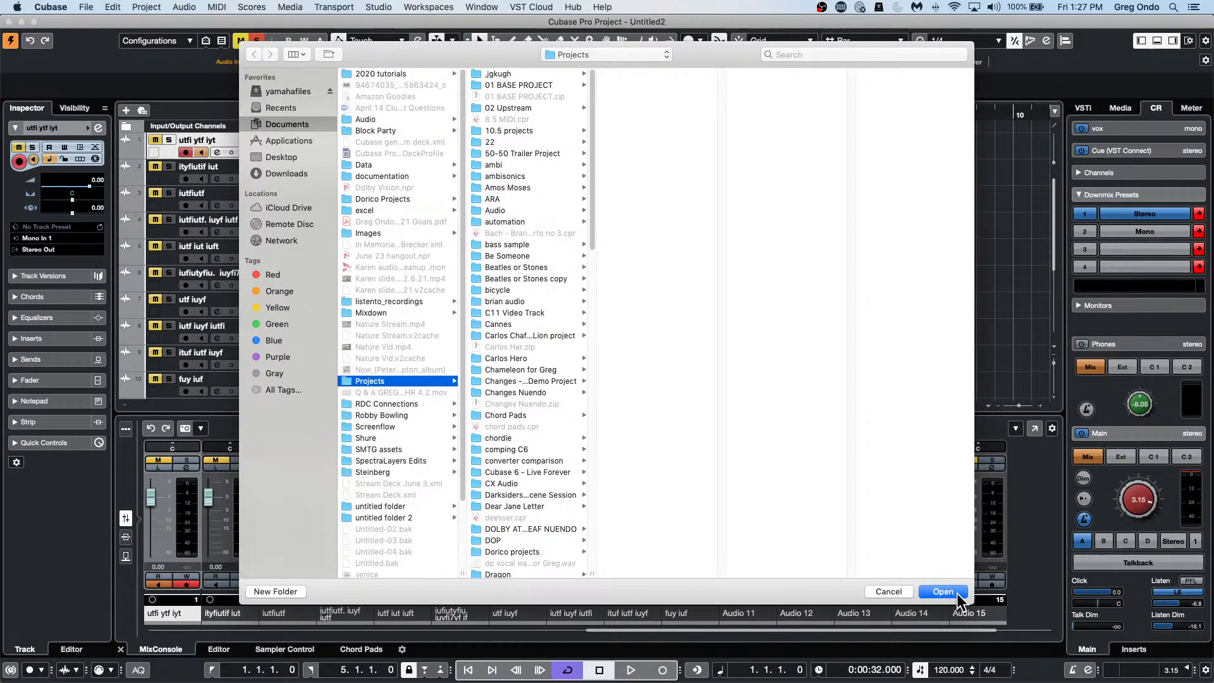
left_click(935, 592)
left_click(690, 238)
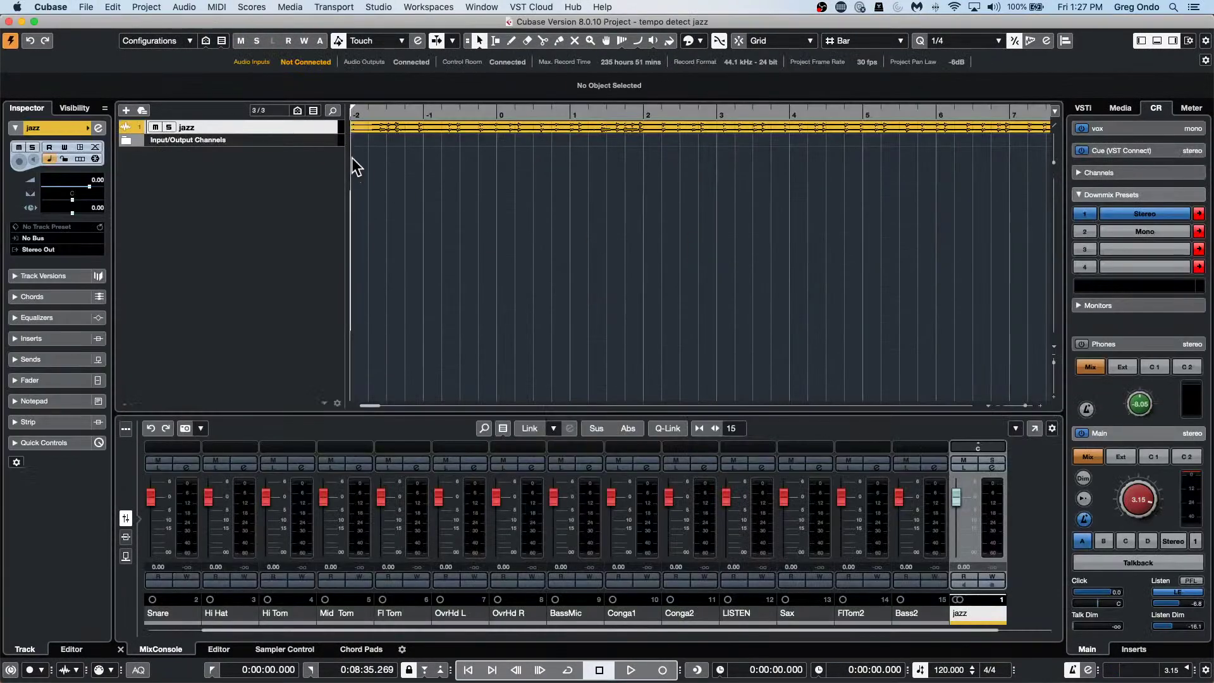
Enlarge the jazz track and load the Frequency EQ into its first insert slot.
left_click_drag(329, 133, 327, 178)
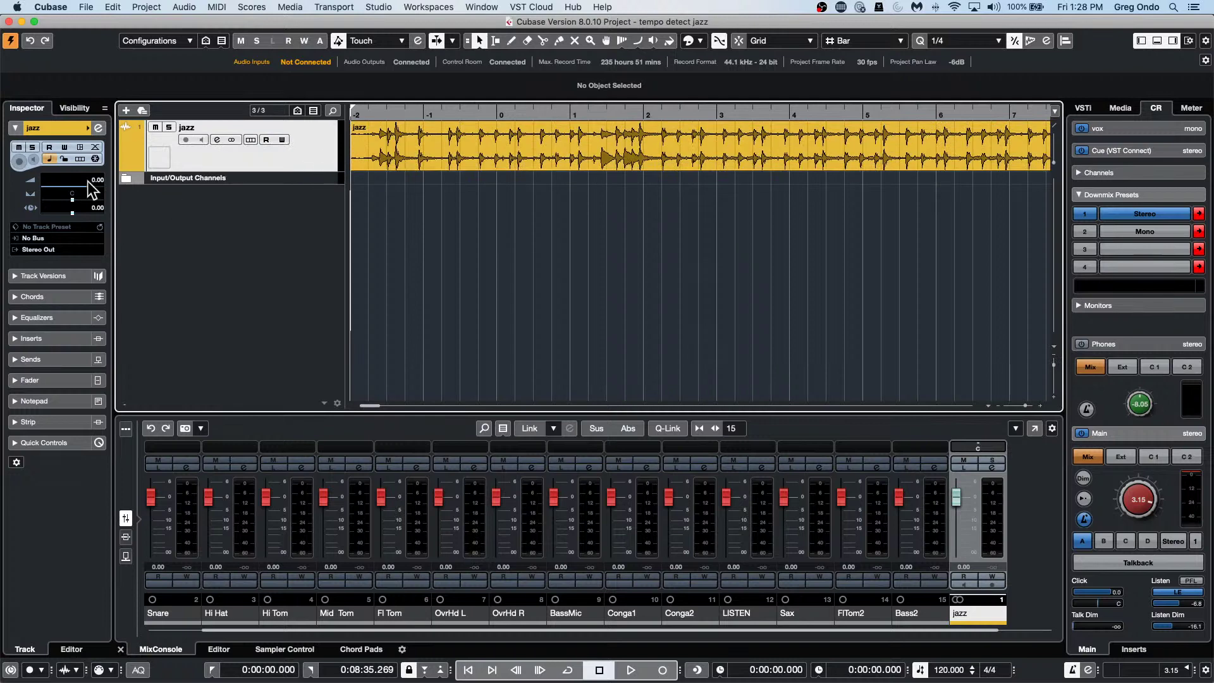
left_click(31, 339)
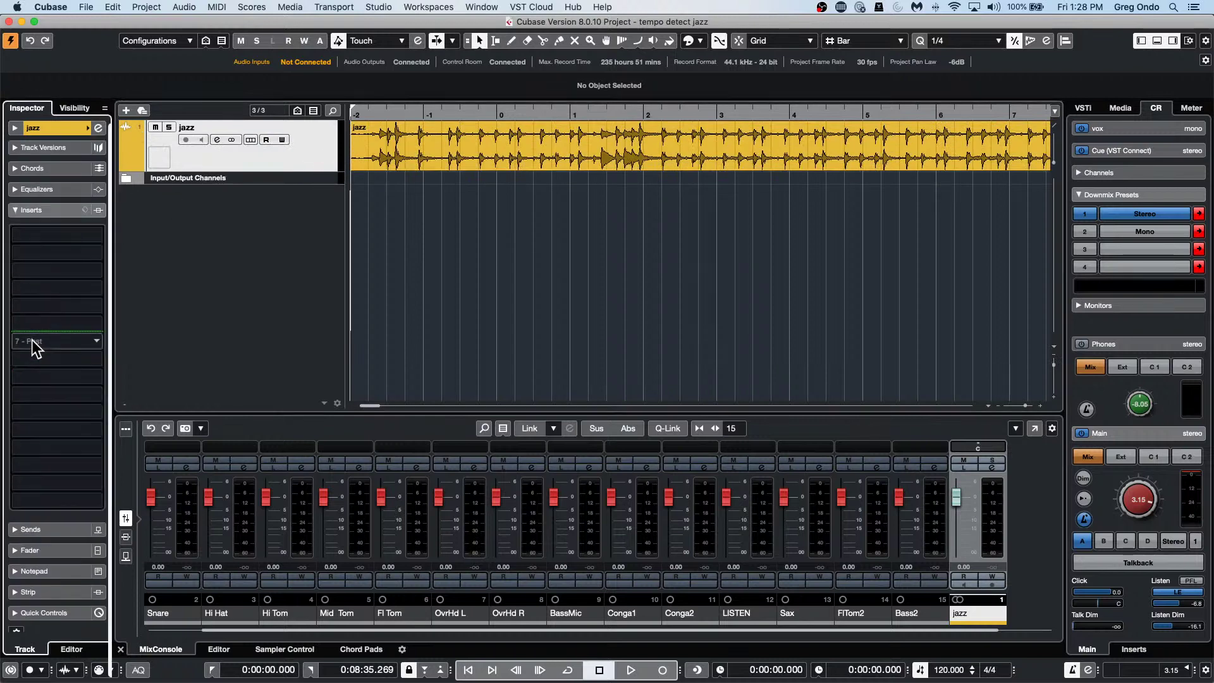
left_click(87, 234)
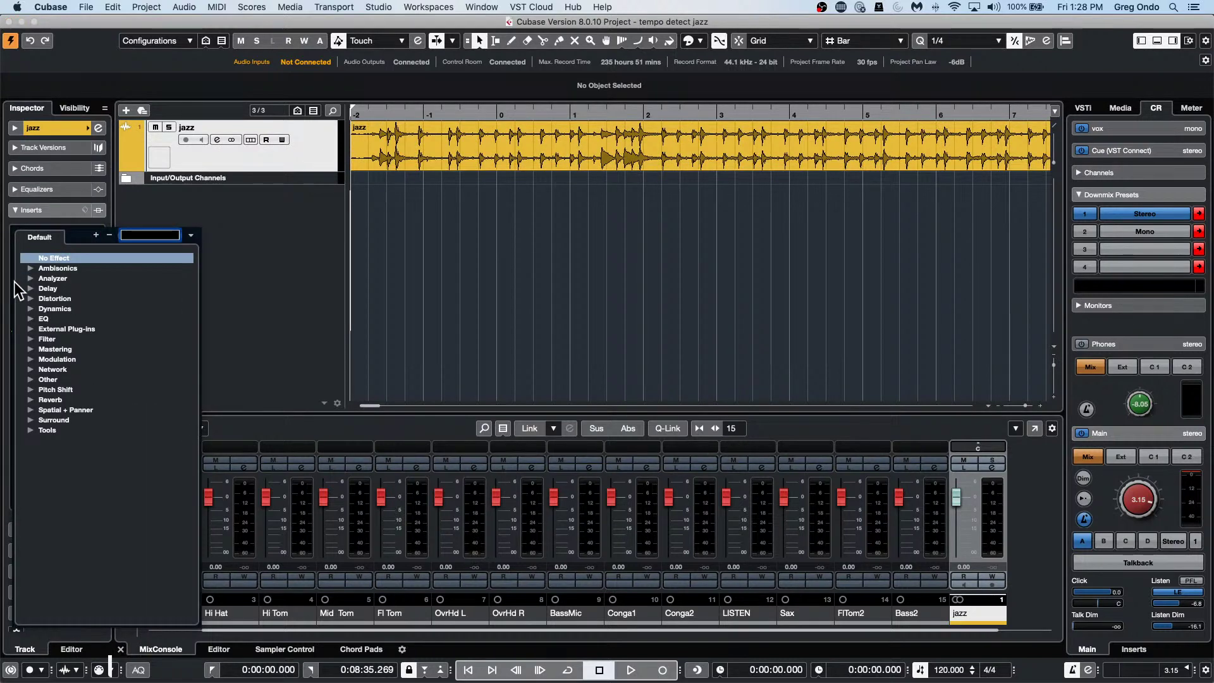
left_click(29, 317)
left_click(69, 359)
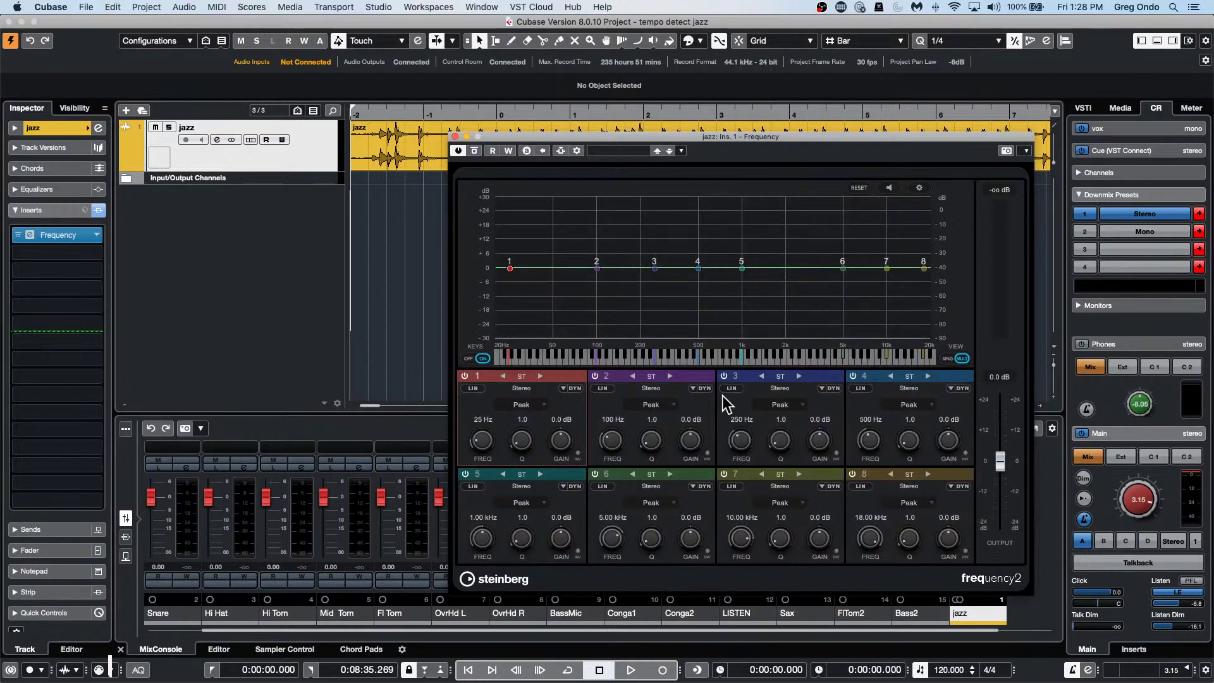
Play the project at low monitor volume and, with Listen on, cut band 2 to about 107 Hz, -9.8 dB.
key("space")
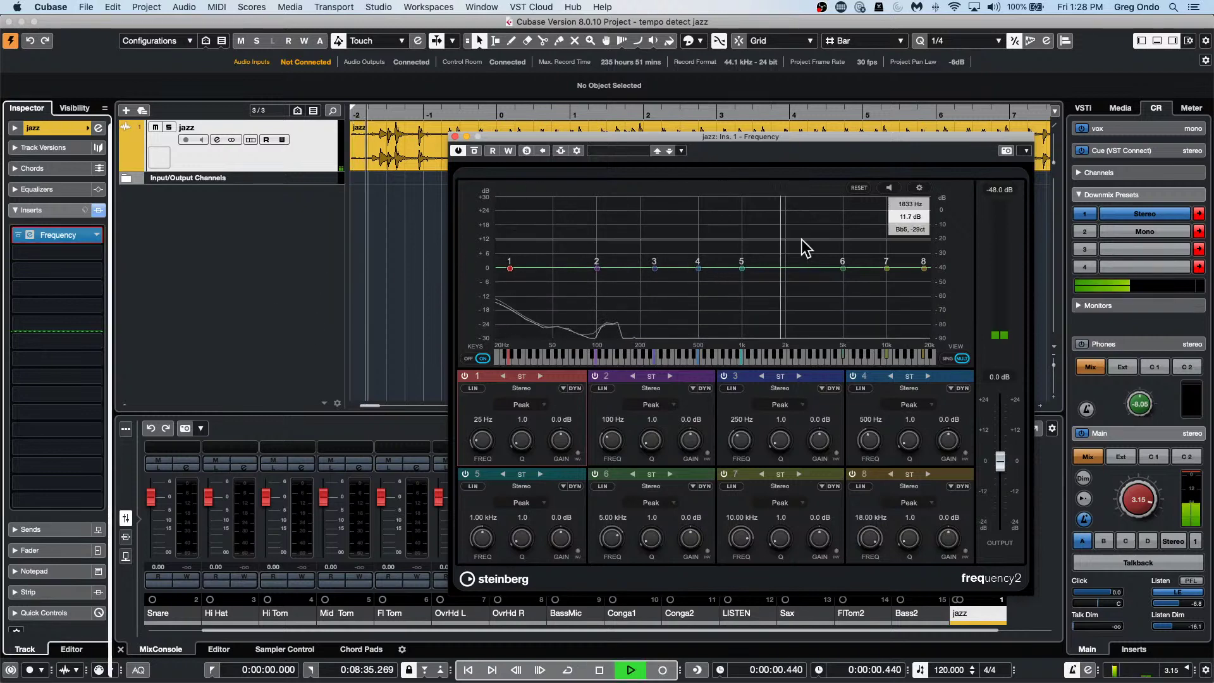
left_click_drag(1144, 522, 1144, 557)
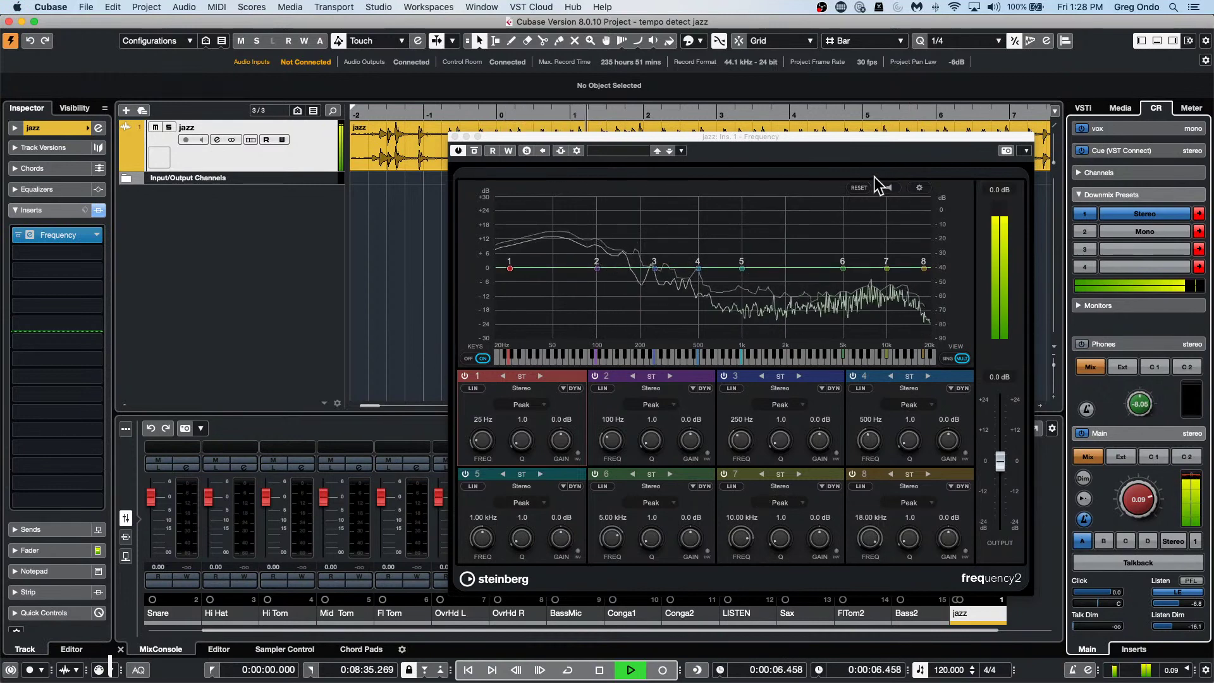
left_click(888, 188)
left_click_drag(597, 268, 602, 293)
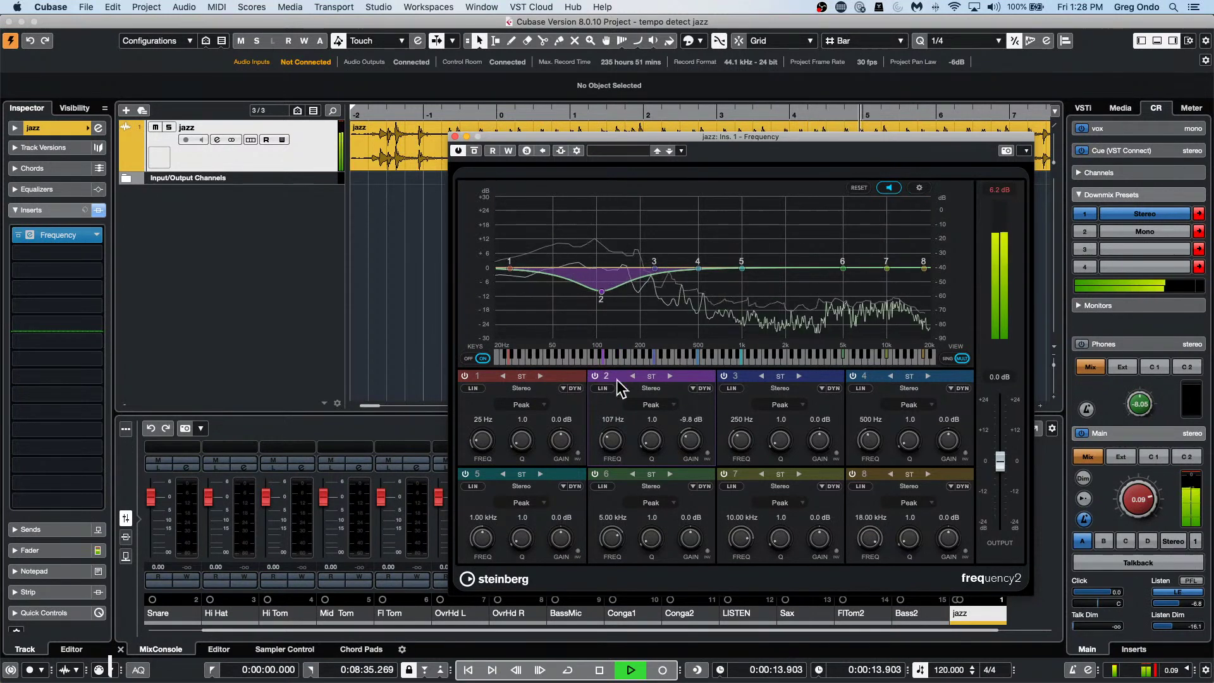
Make band 2 a dynamic band, lengthening its attack and raising its ratio, centred near 103 Hz.
left_click(696, 389)
left_click(692, 389)
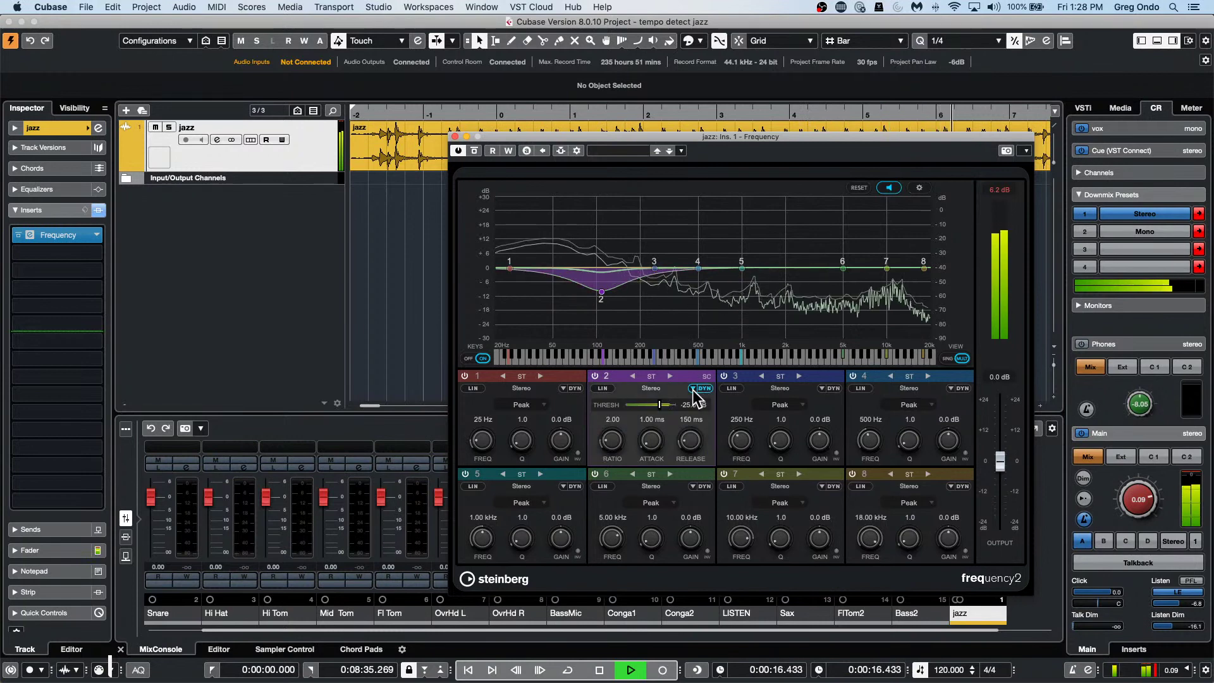
left_click_drag(653, 447, 638, 398)
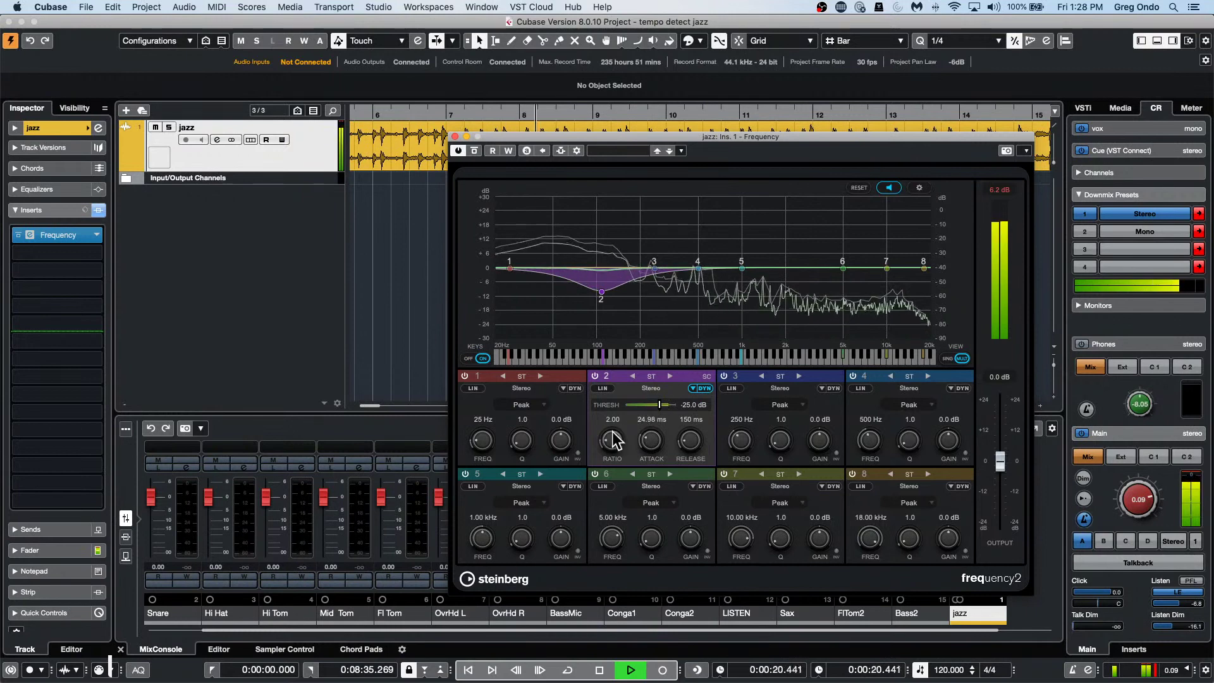
left_click_drag(611, 441, 616, 411)
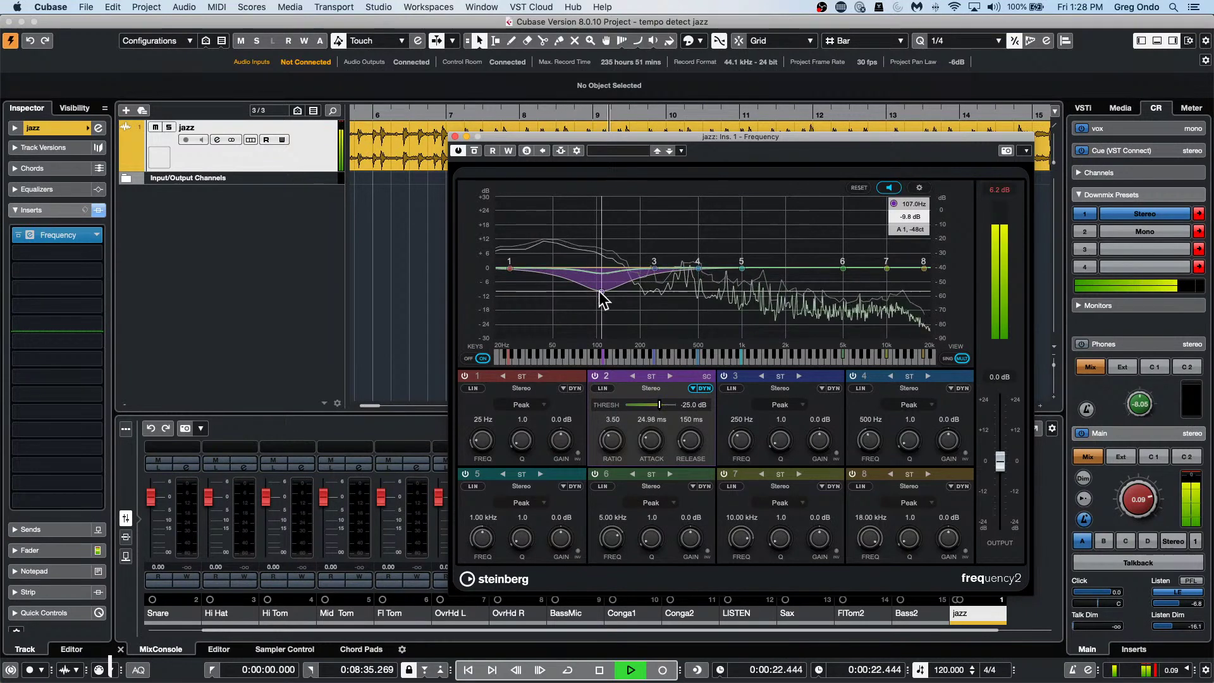
left_click_drag(601, 295, 599, 292)
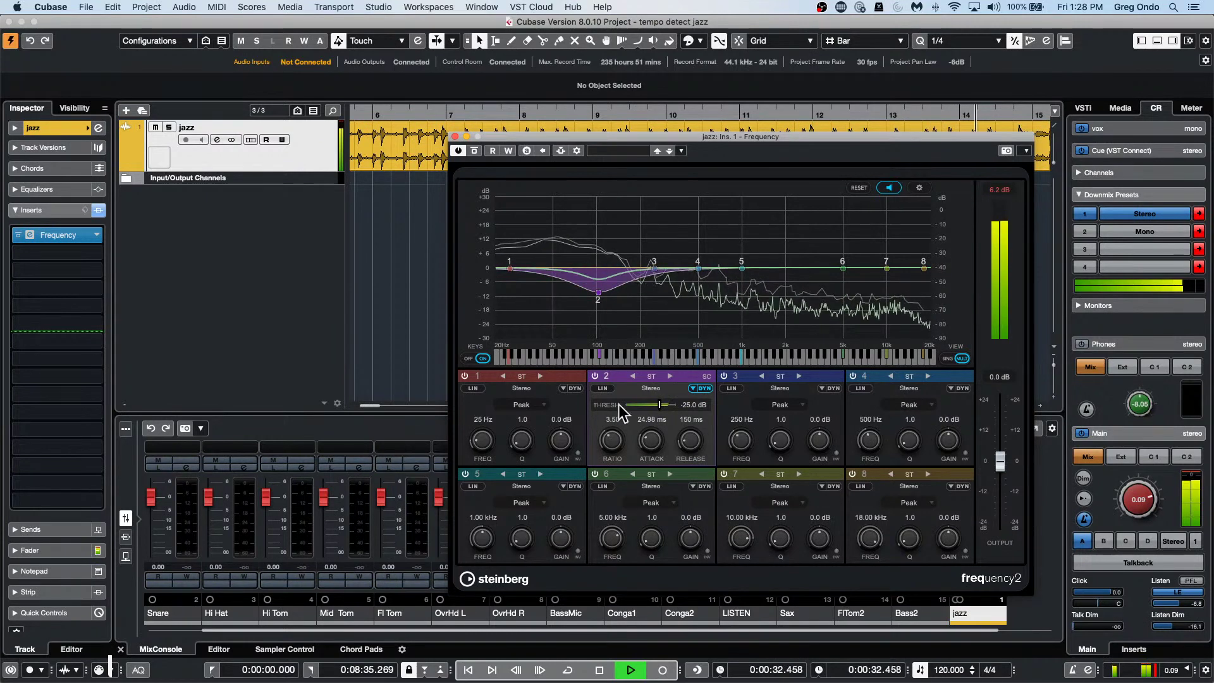
left_click_drag(650, 426, 647, 419)
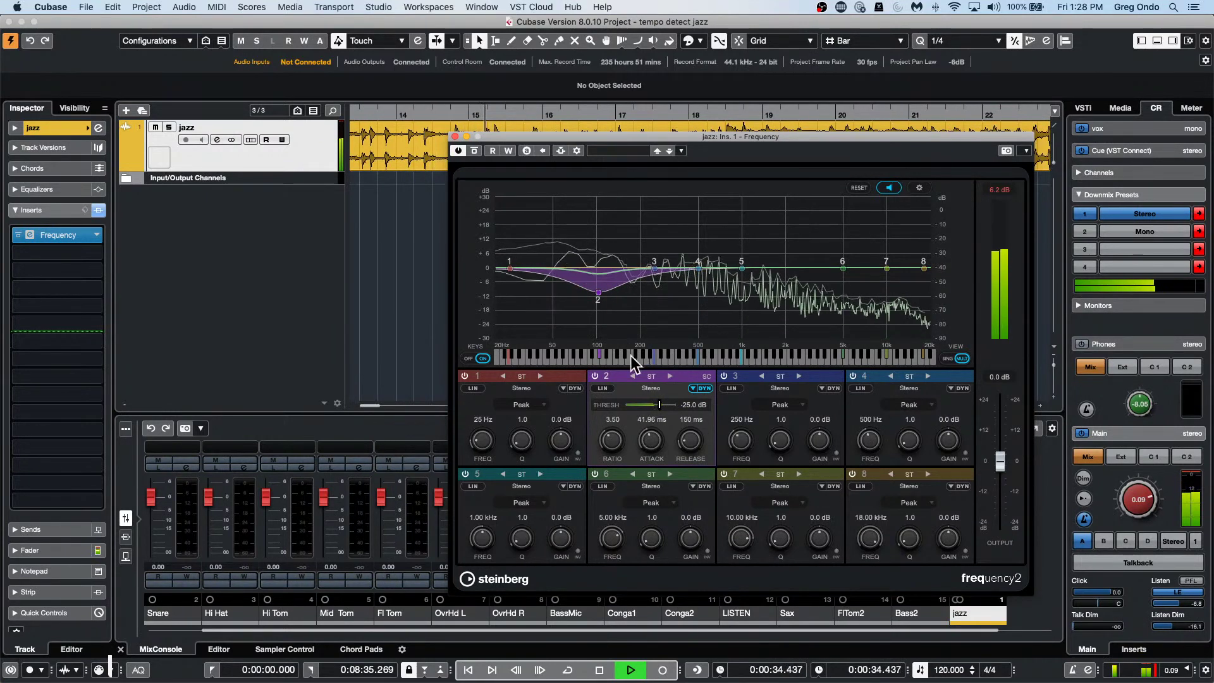
Narrow band 2 into a Q 7.7, -13.8 dB notch, lower output to -4.9 dB, and set ratio 5.57.
left_click(691, 389)
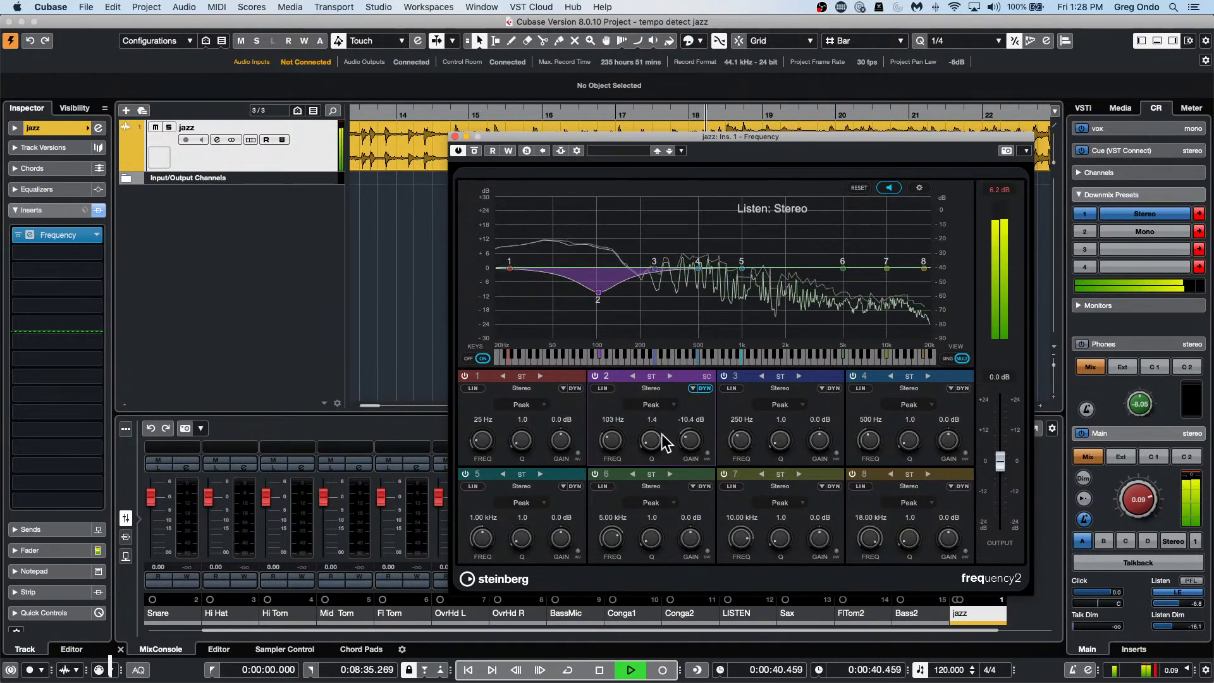
left_click_drag(664, 434, 650, 352)
left_click_drag(602, 293, 602, 300)
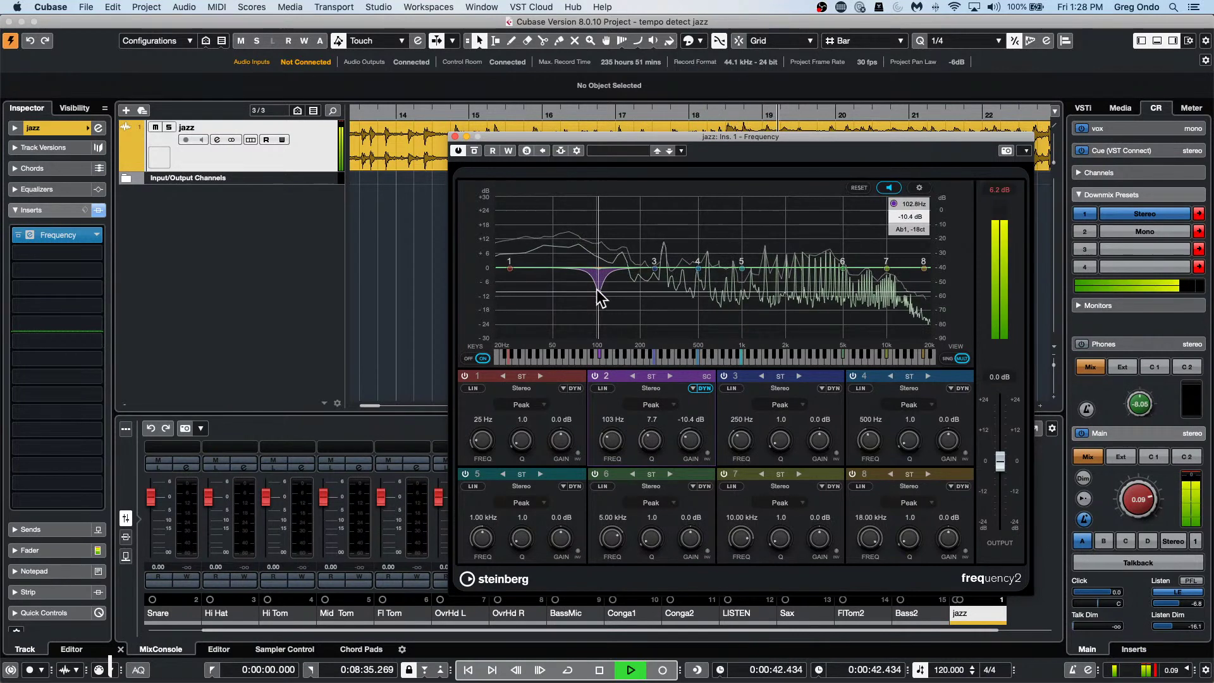
left_click_drag(1007, 478, 1003, 484)
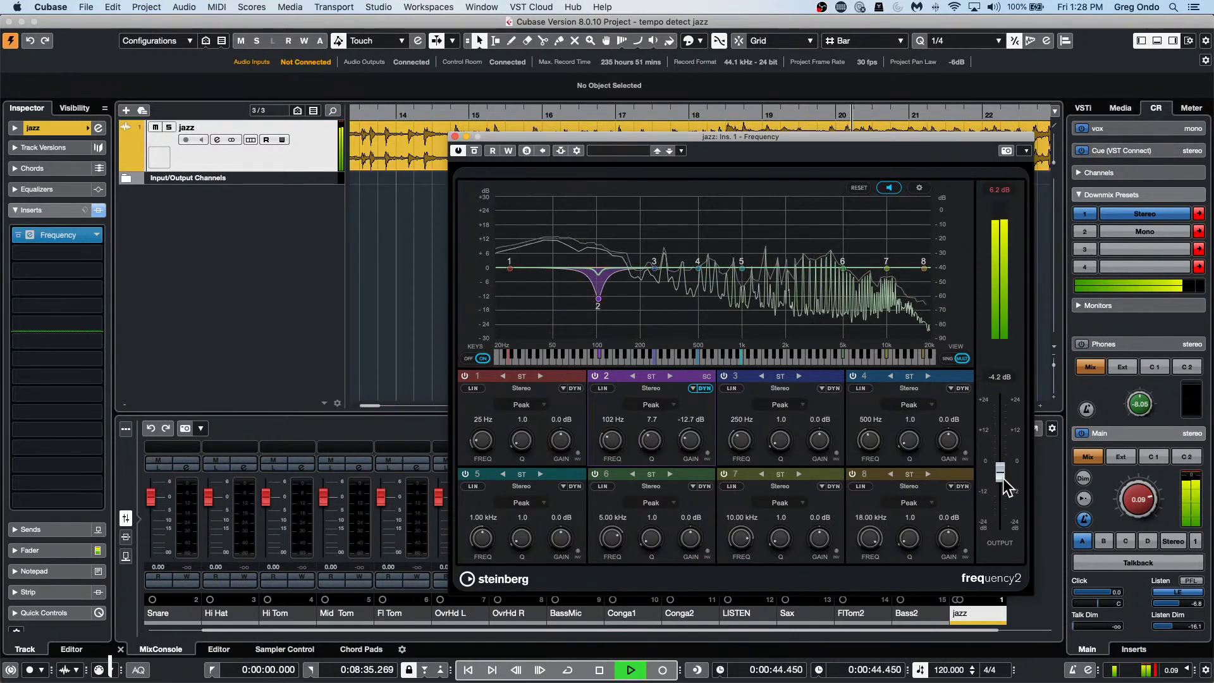
mouse_move(598, 298)
left_click_drag(597, 297, 596, 304)
left_click_drag(613, 452, 660, 404)
left_click(694, 388)
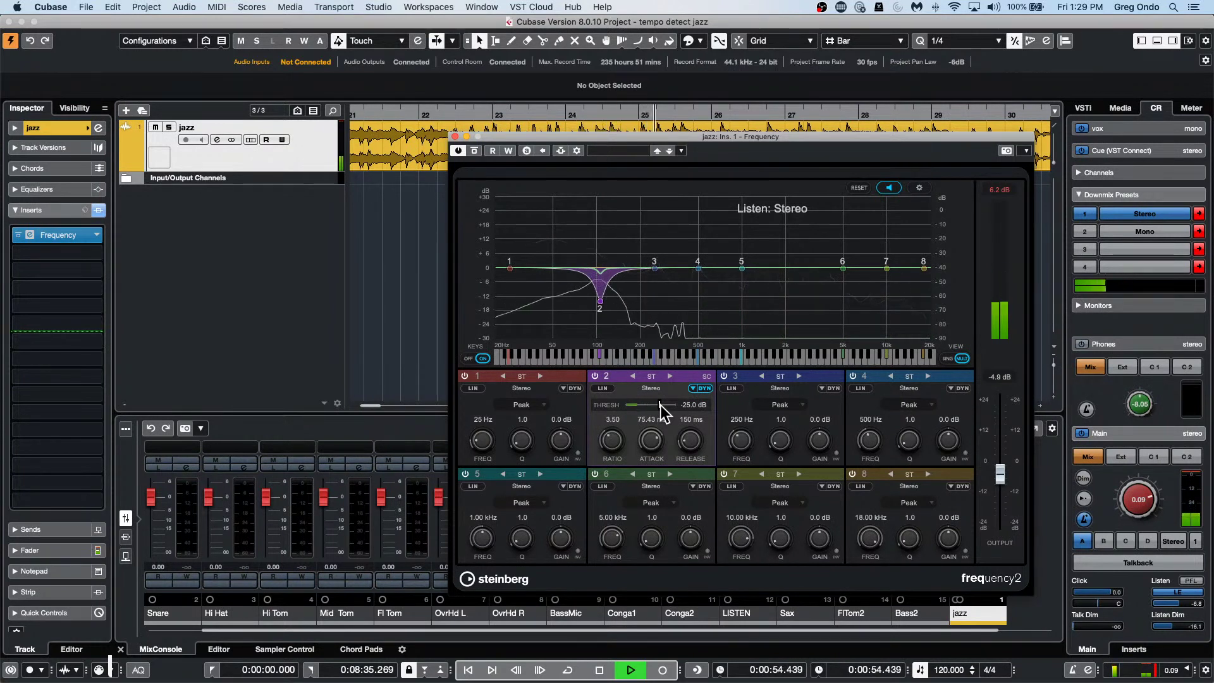
left_click_drag(618, 434, 618, 415)
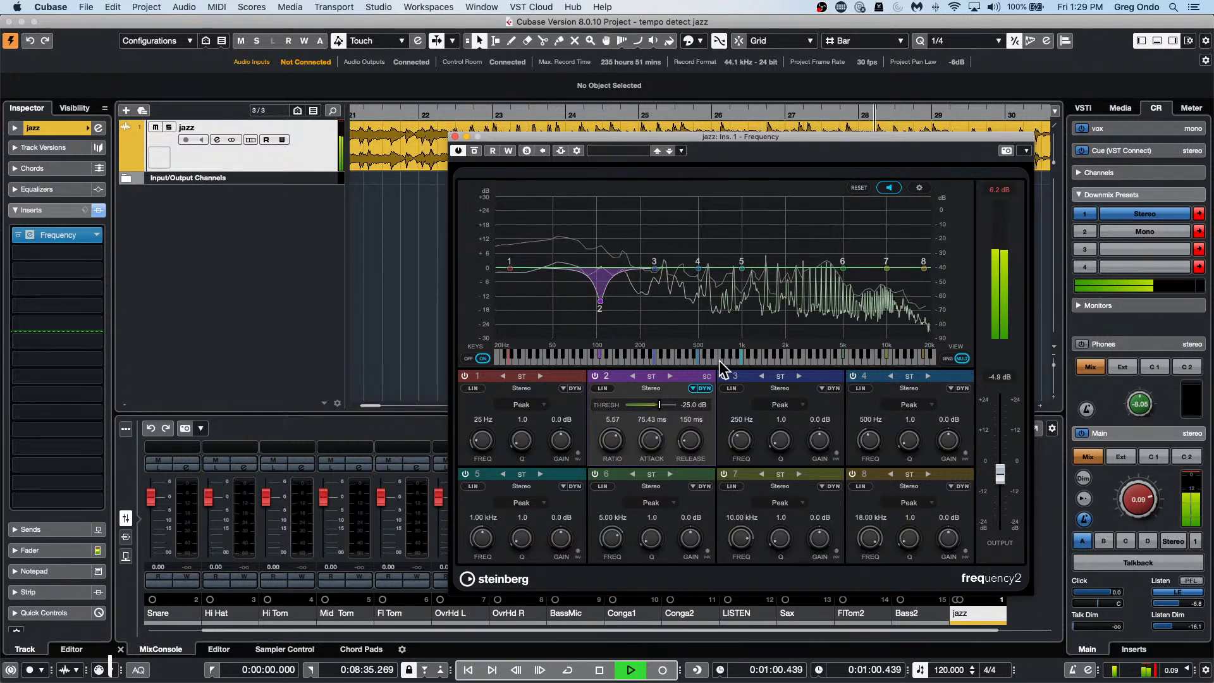
Switch band 2 to Mid/Side and boost the side signal around 6 kHz.
left_click(670, 377)
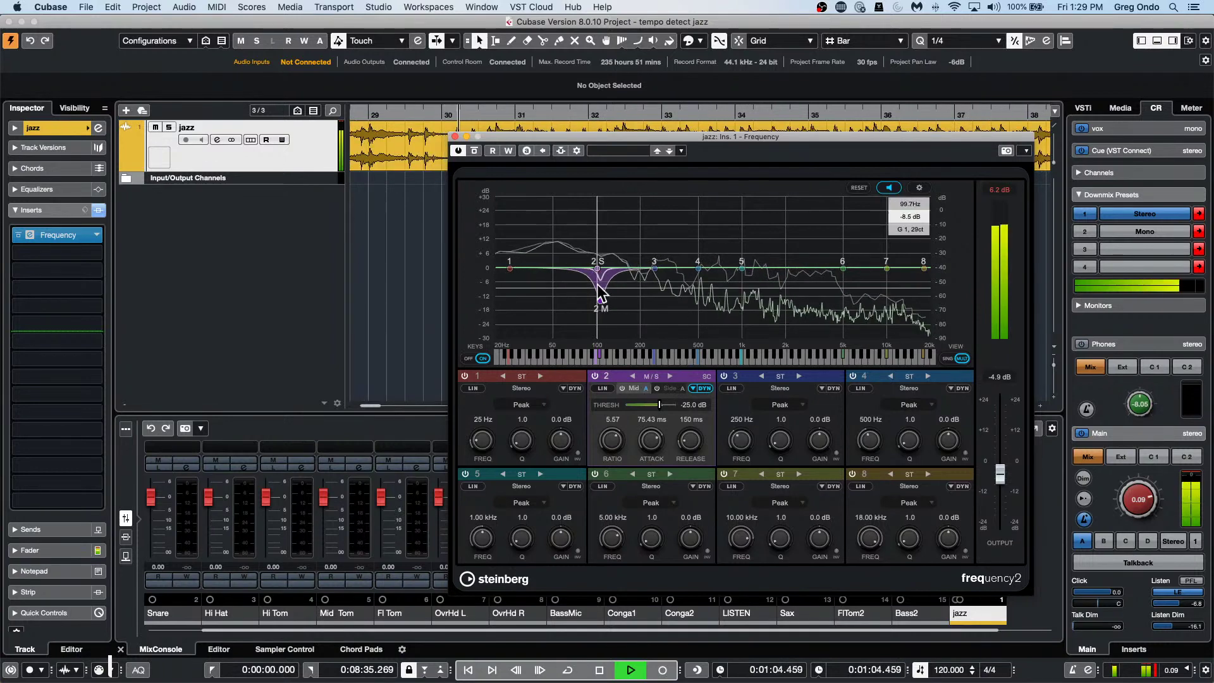
left_click_drag(601, 302, 587, 307)
left_click_drag(622, 264, 869, 254)
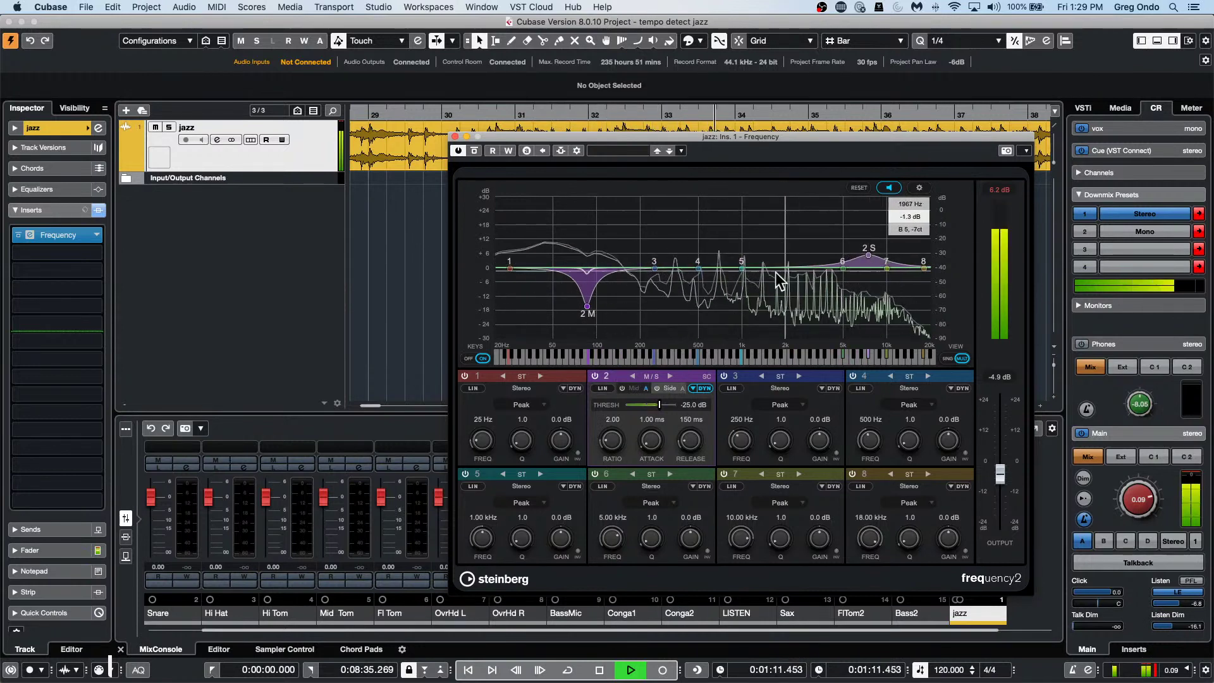
Set the mid cut to 78 Hz, -7.5 dB, stop playback, and show band 2 in single-band view.
left_click(583, 307)
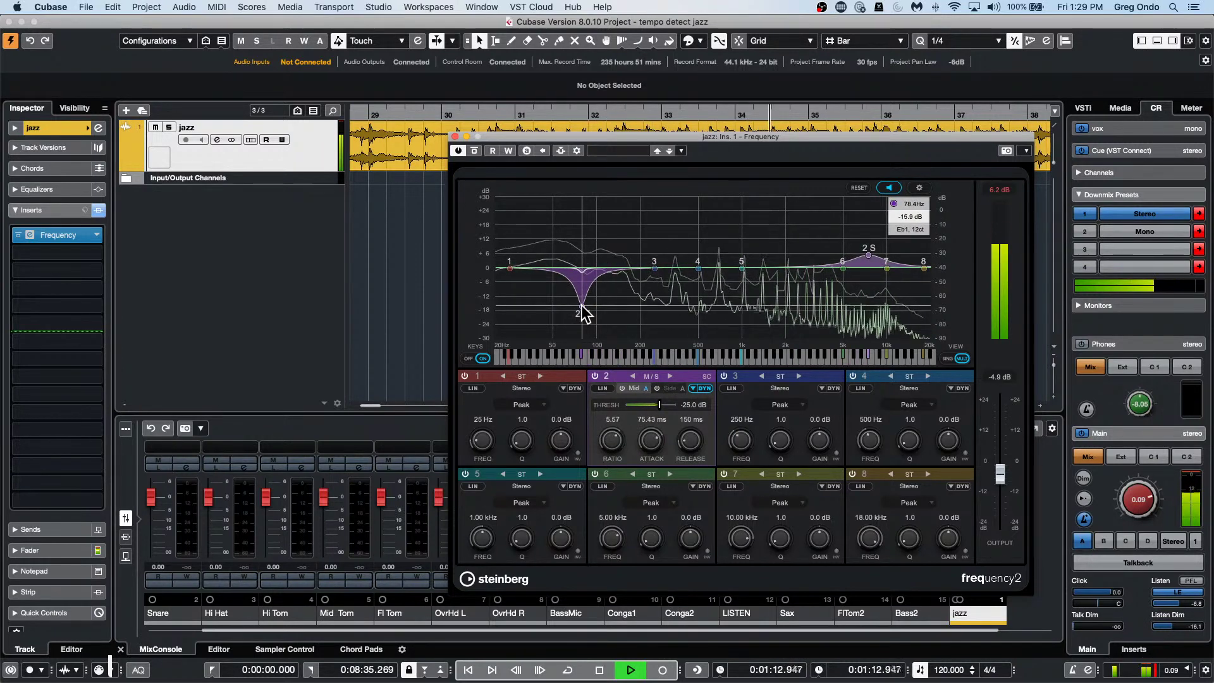
left_click(693, 388)
scroll(693, 435, "up", 8)
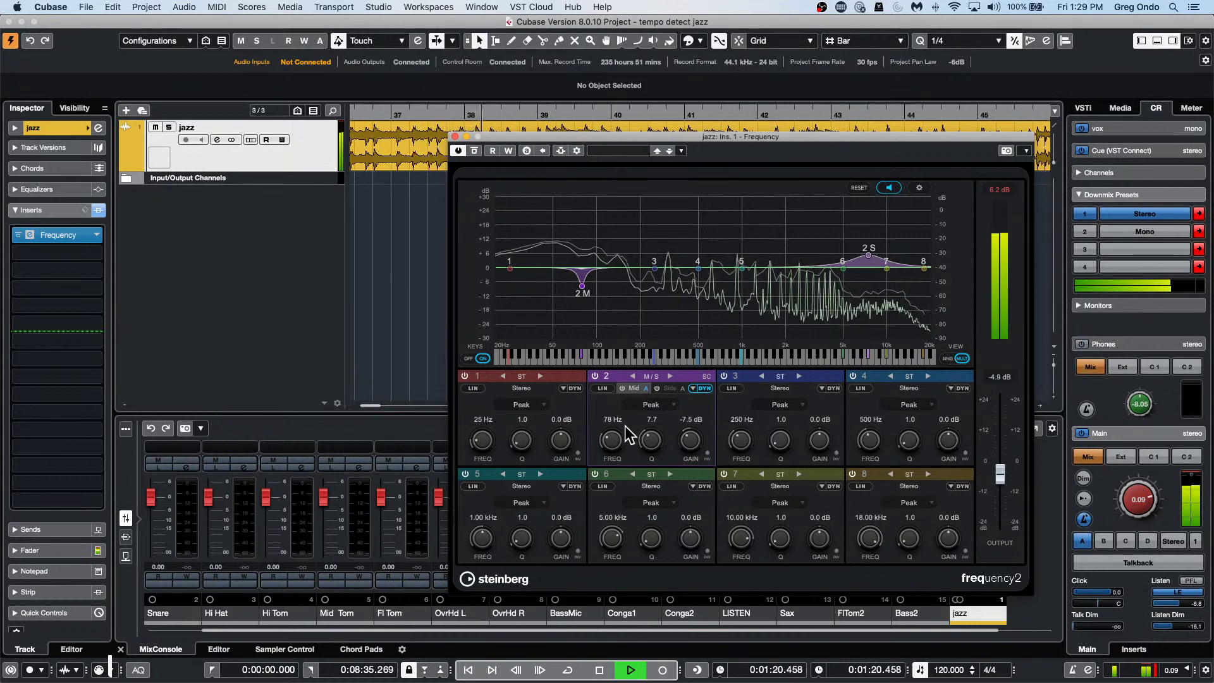
key("space")
left_click(949, 360)
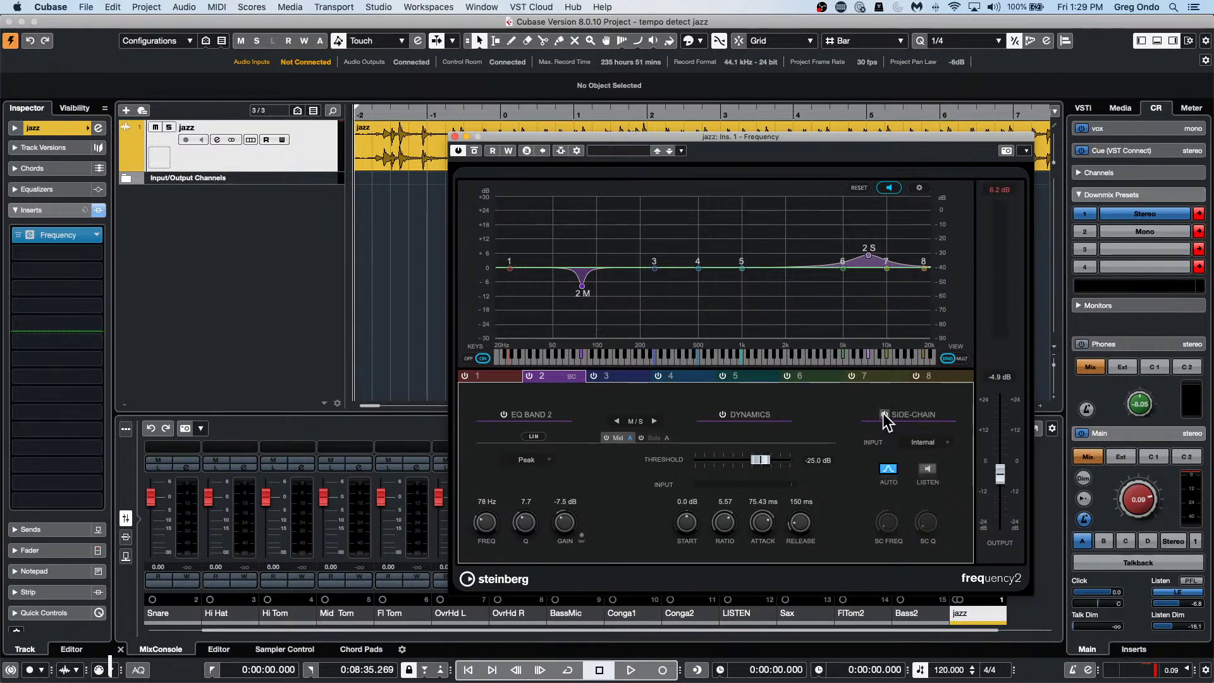
Open band 2's Side-Chain Input menu listing Internal and Side-Chain 1–8.
left_click(925, 443)
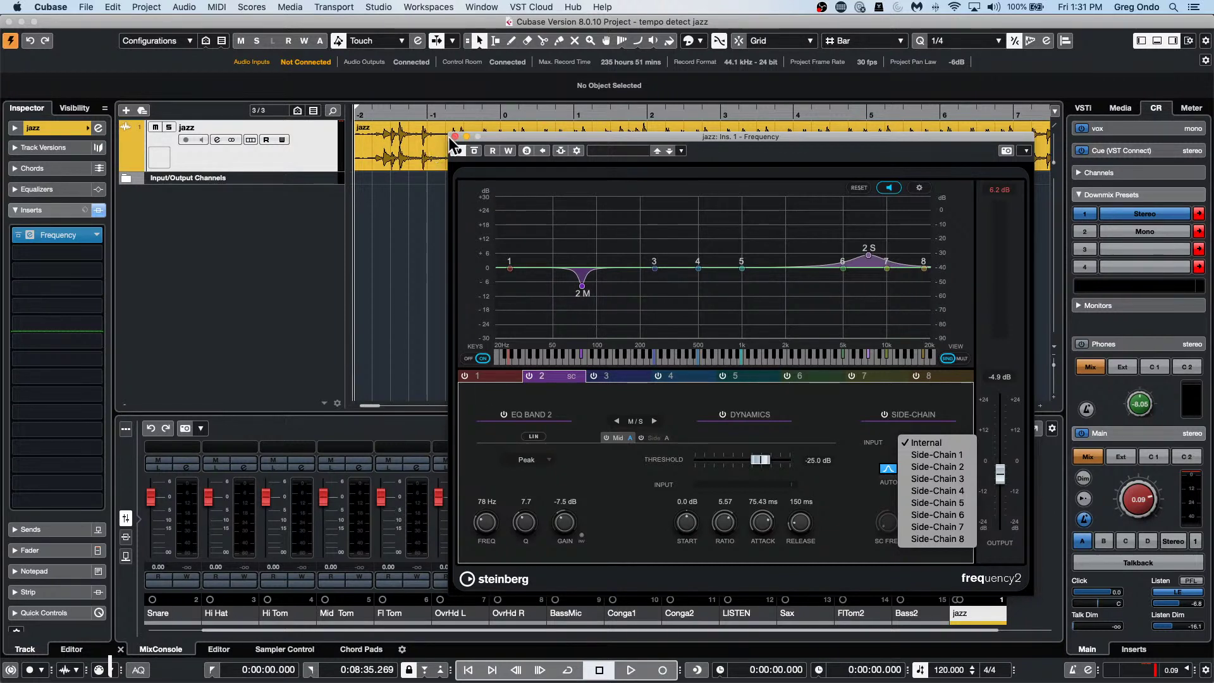
Close the Frequency window and add a Brickwall Limiter to the Control Room monitor inserts.
left_click(455, 135)
left_click(454, 136)
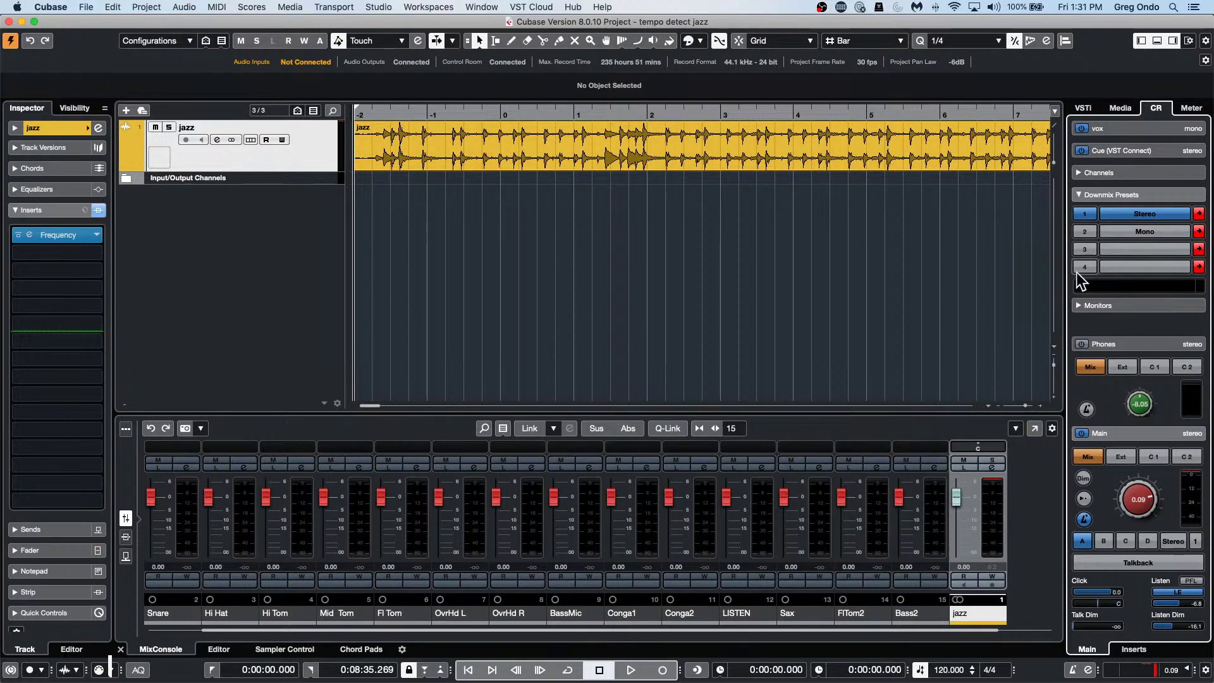
left_click(1138, 649)
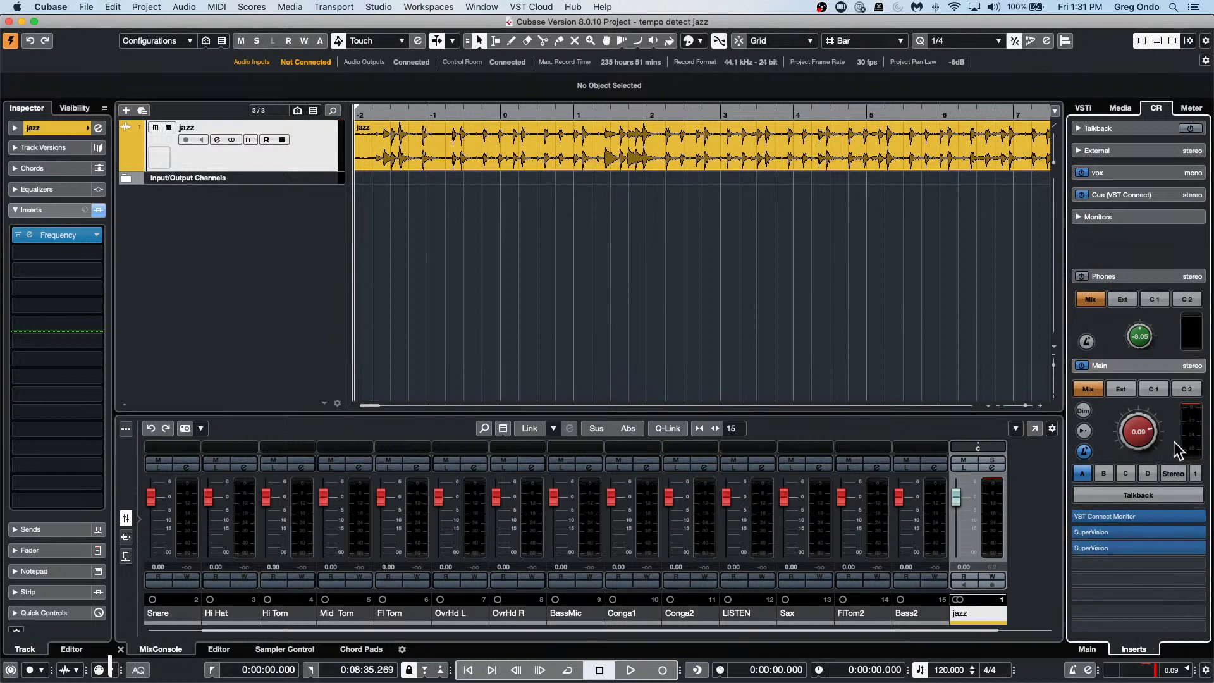
left_click(1121, 216)
left_click(1138, 143)
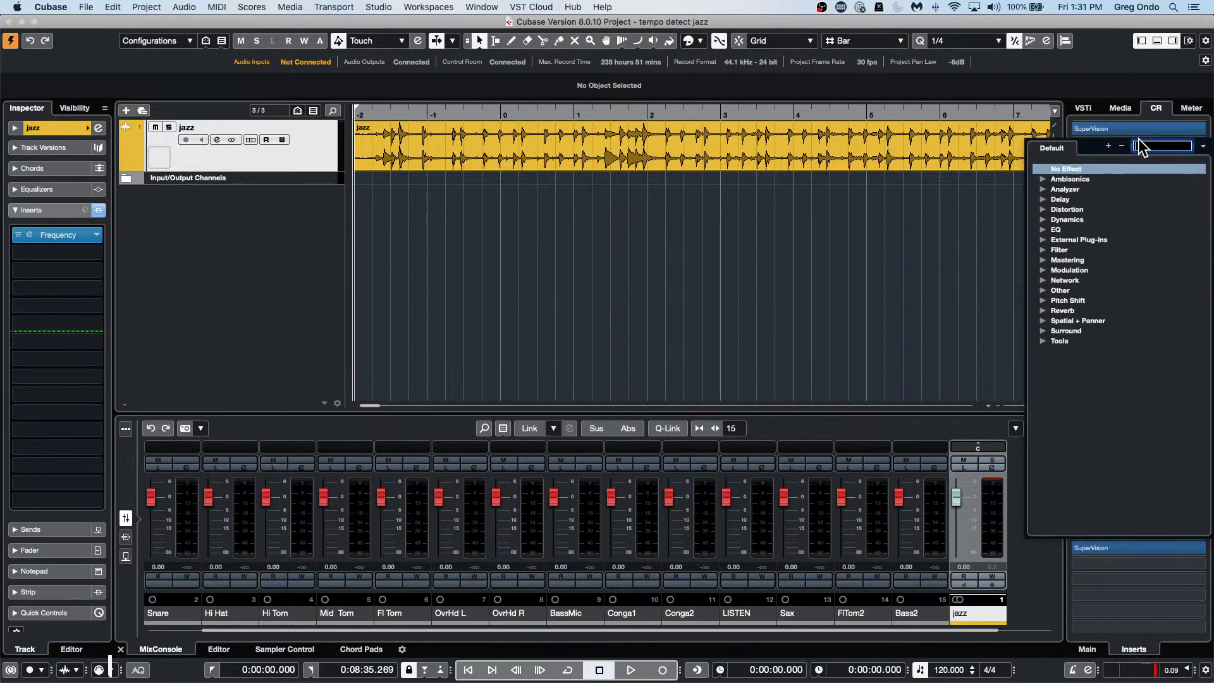
left_click(1044, 219)
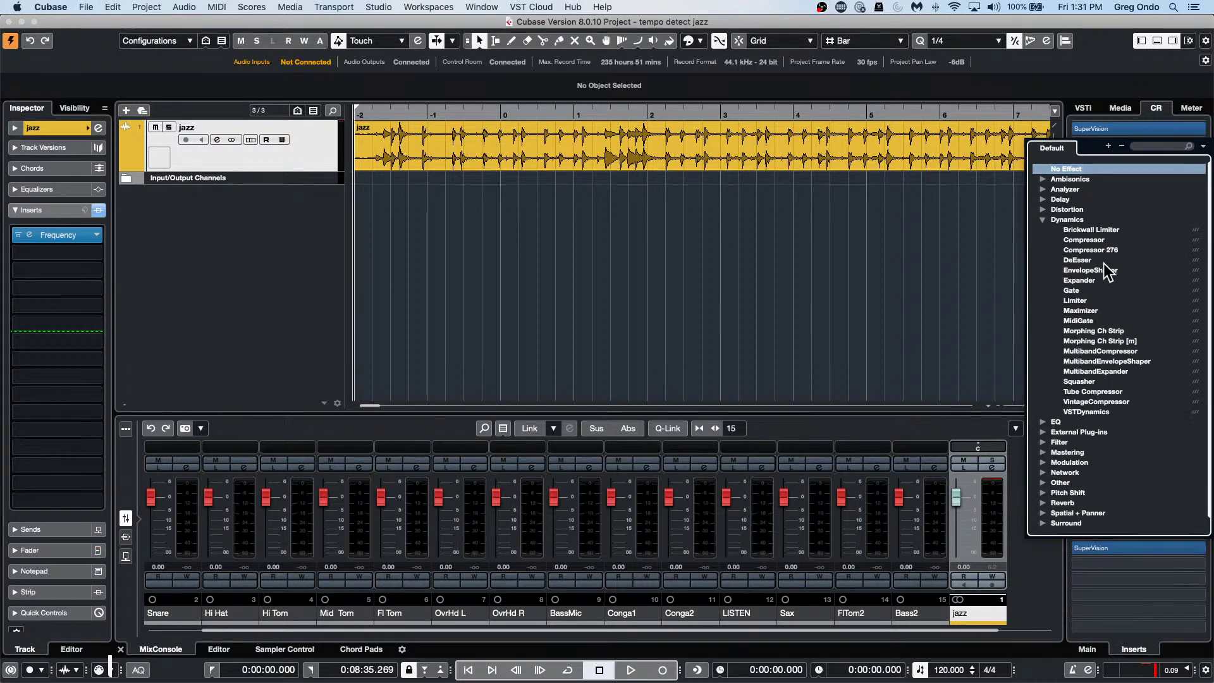
left_click(1104, 228)
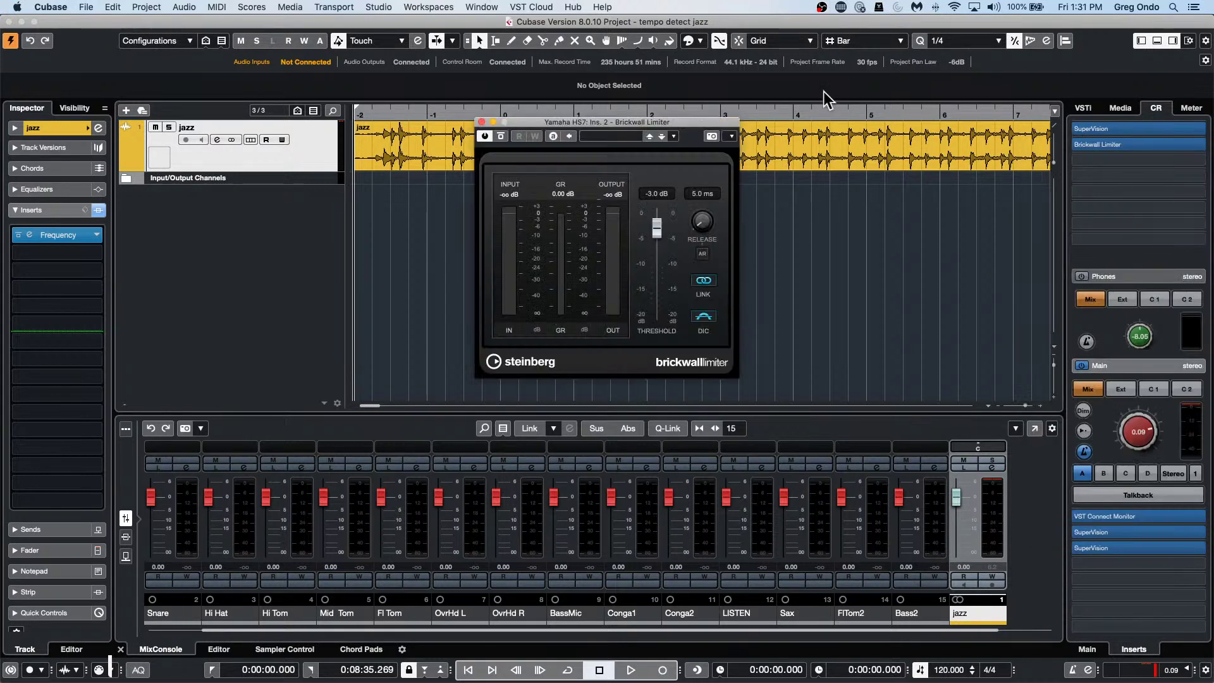
Set the Brickwall Limiter threshold to about -5.1 dB.
left_click_drag(655, 237, 655, 239)
right_click(655, 232)
left_click(445, 8)
In Studio Setup's Generic Remote, set MIDI input and output to PANORAMA P4.
mouse_move(379, 8)
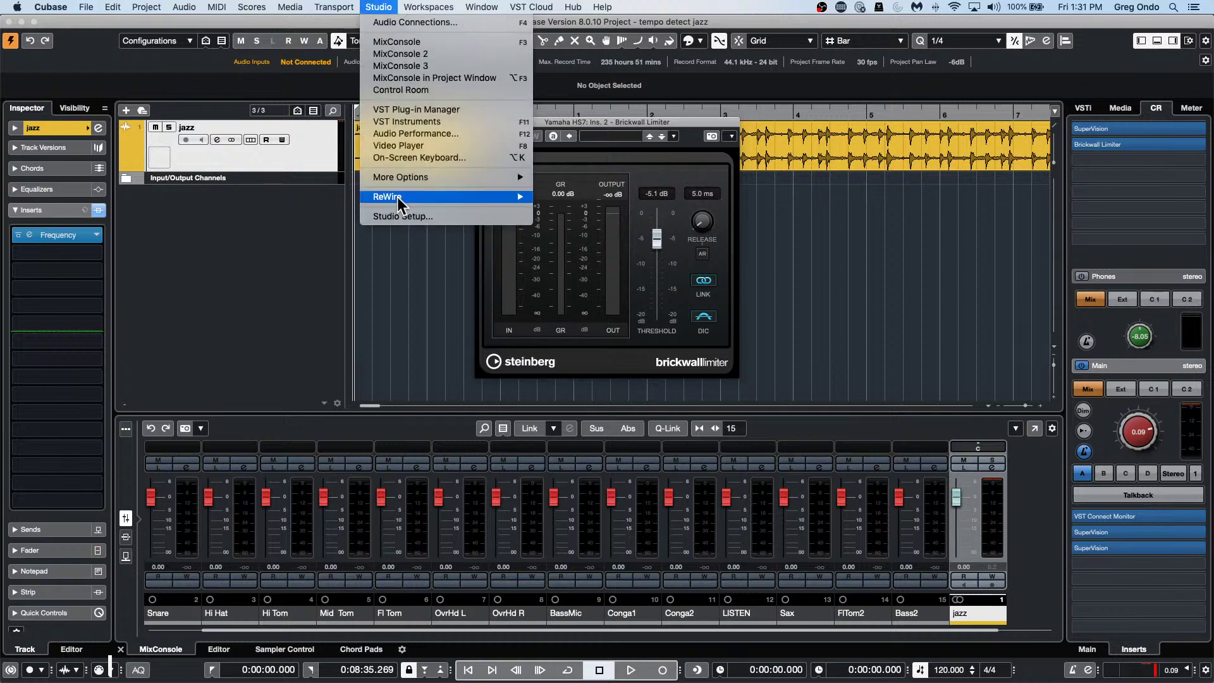
left_click(397, 216)
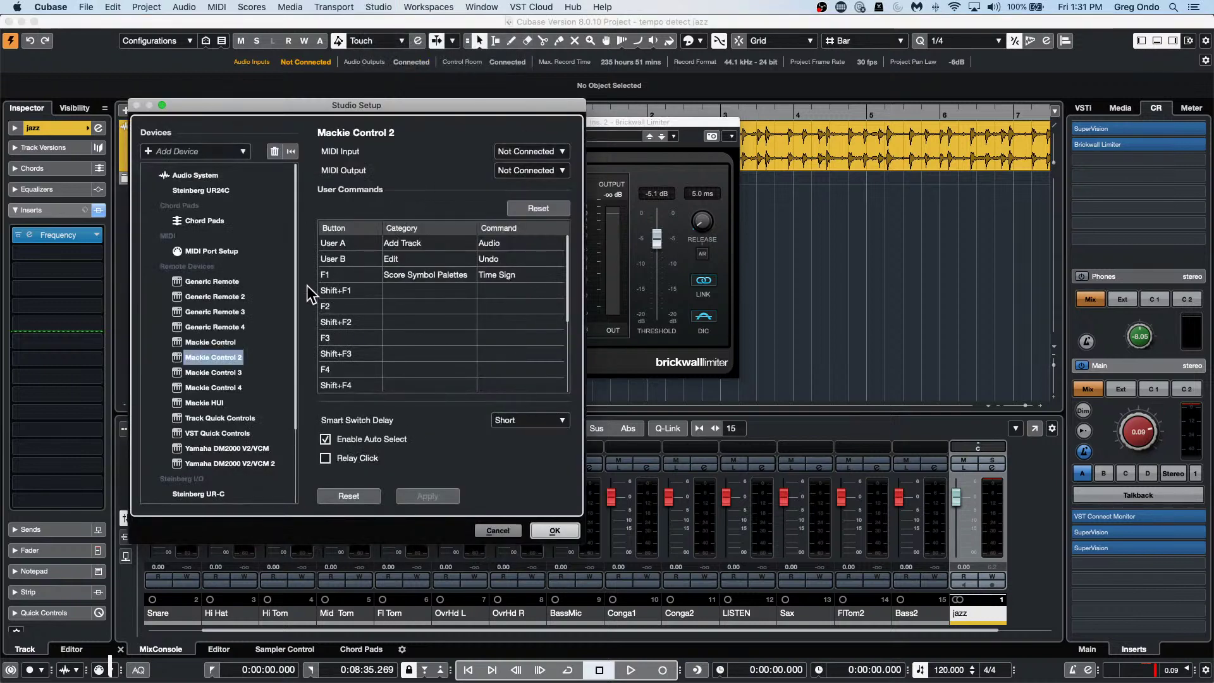
left_click(226, 284)
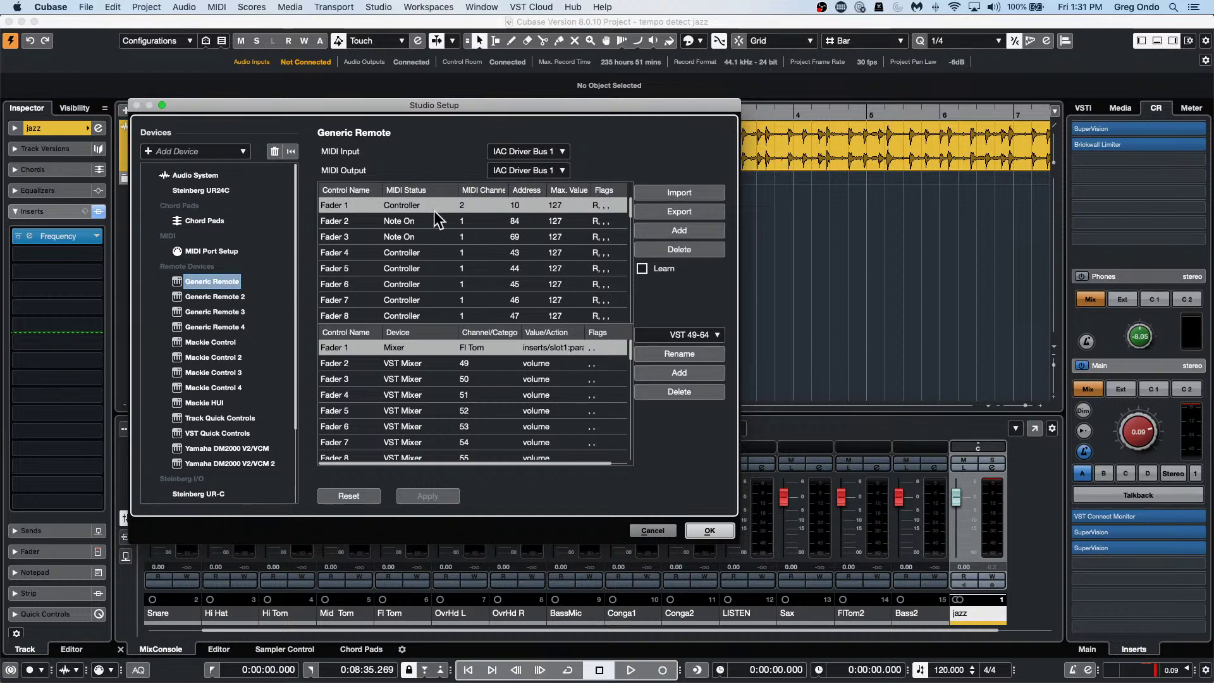
left_click(457, 200)
left_click(543, 153)
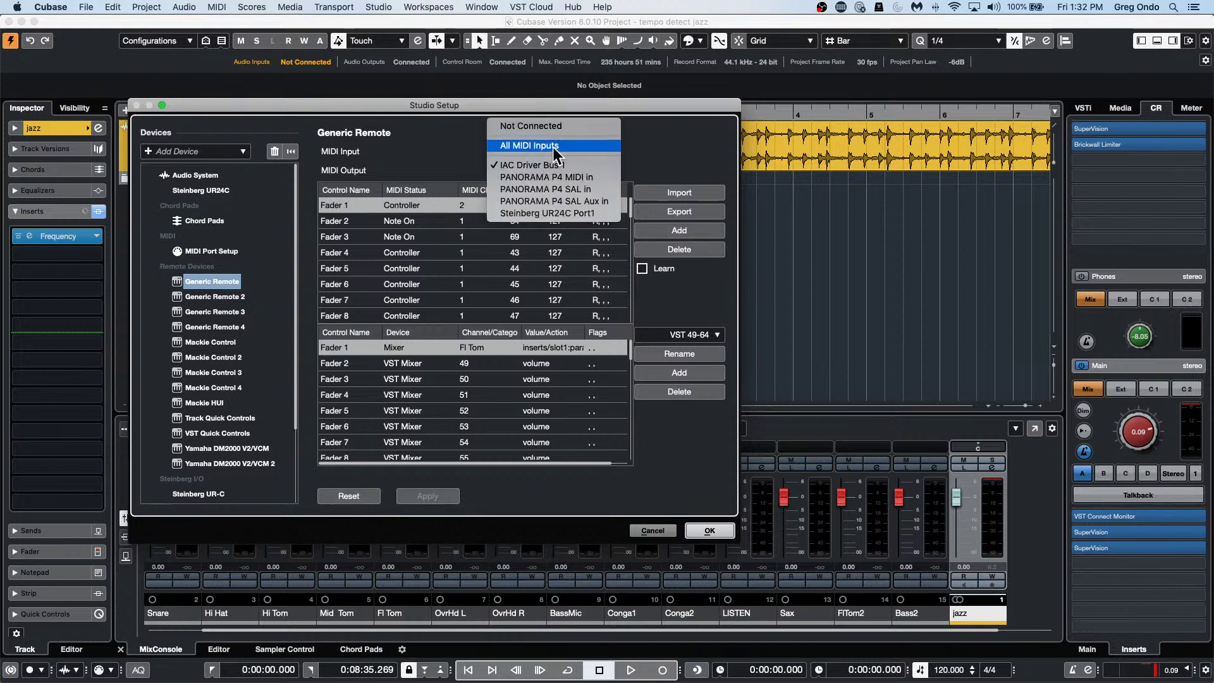
left_click(561, 175)
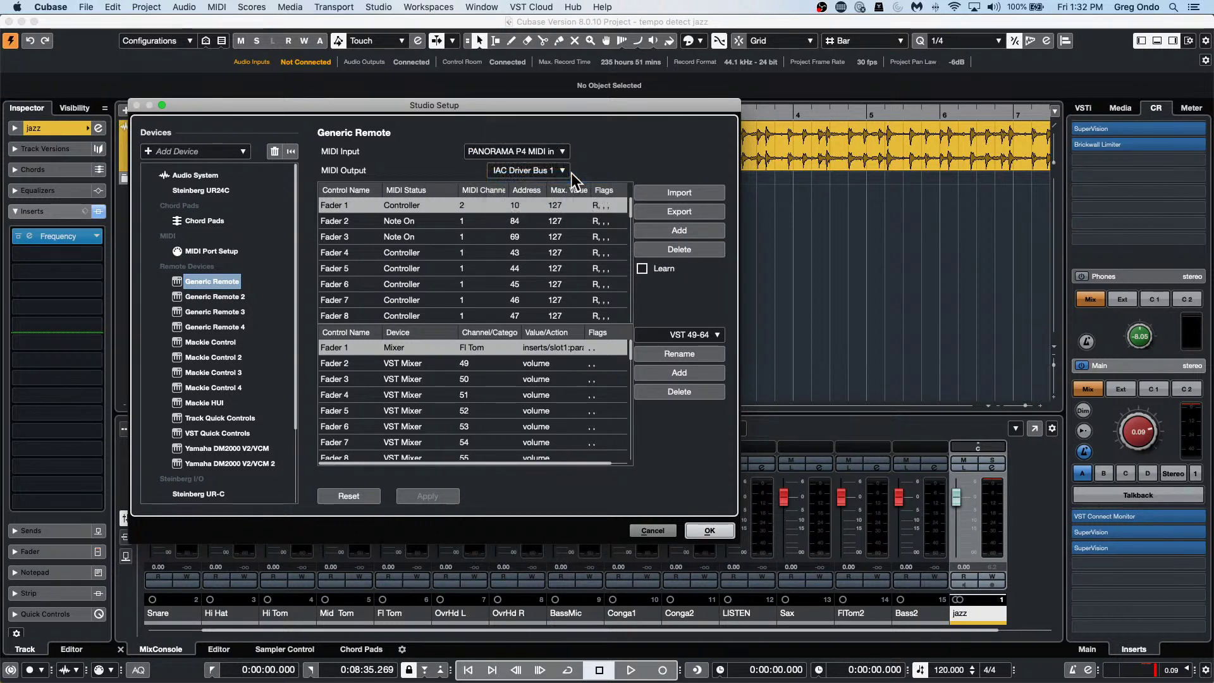
left_click(562, 170)
left_click(604, 196)
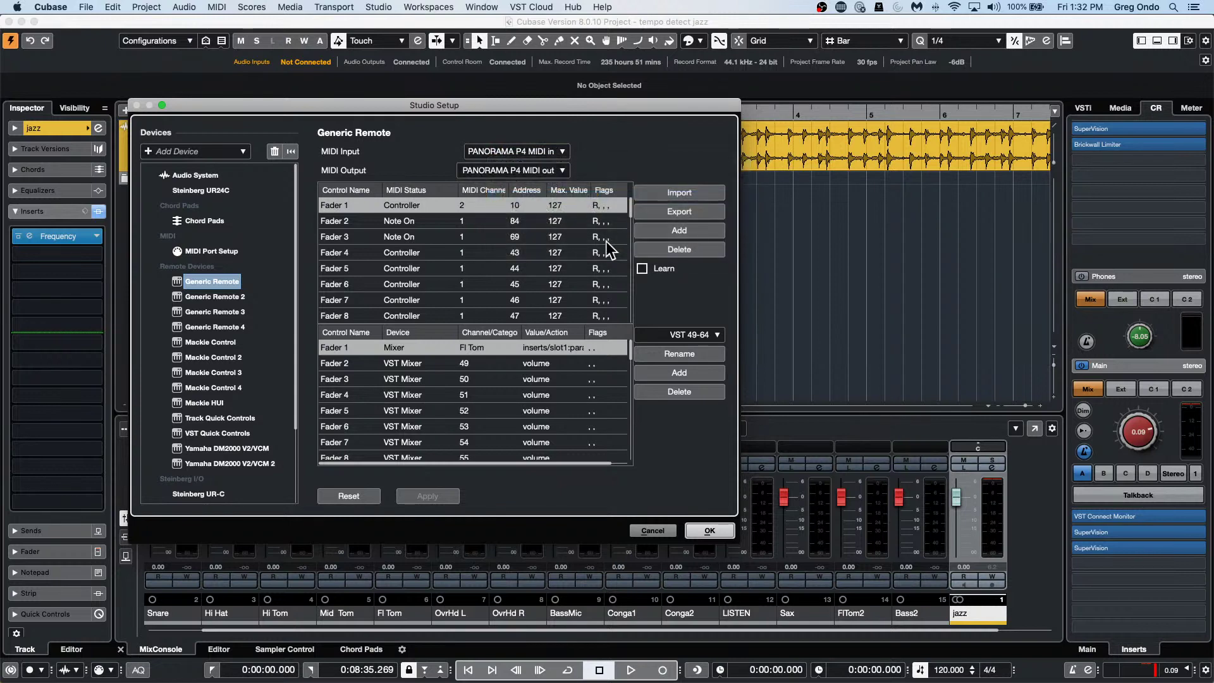
Enable Learn and assign Fader 1 to VST Control Room on the Control Room channel.
left_click(642, 269)
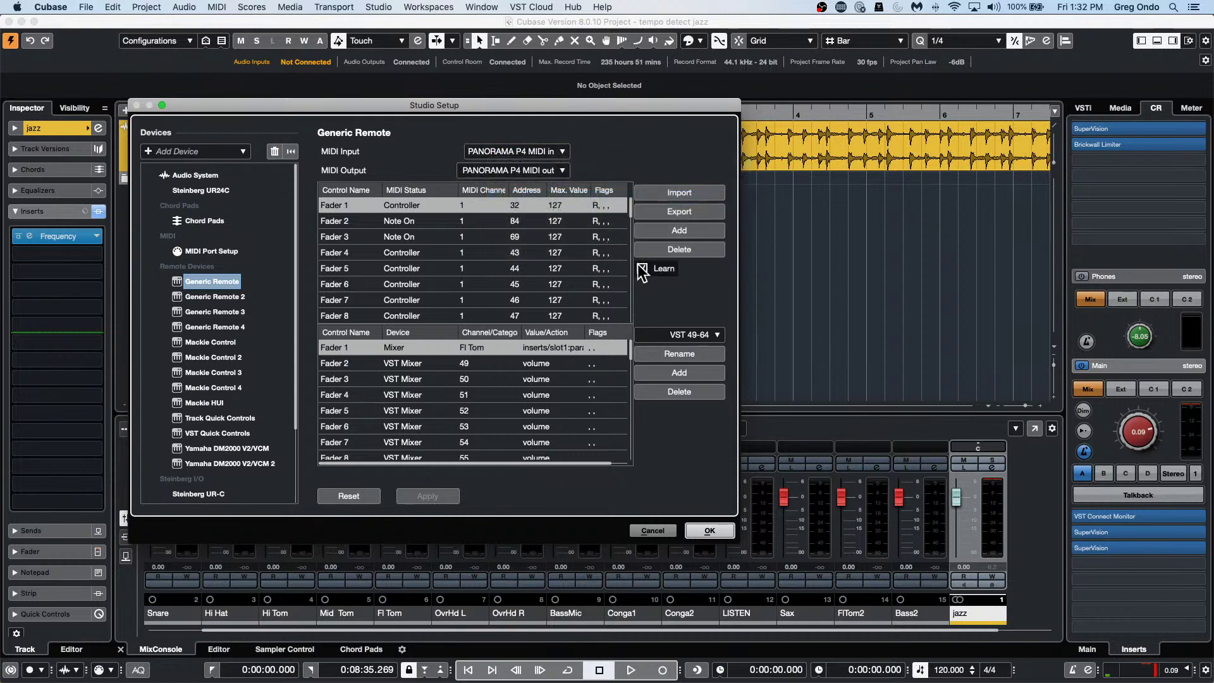
left_click(409, 349)
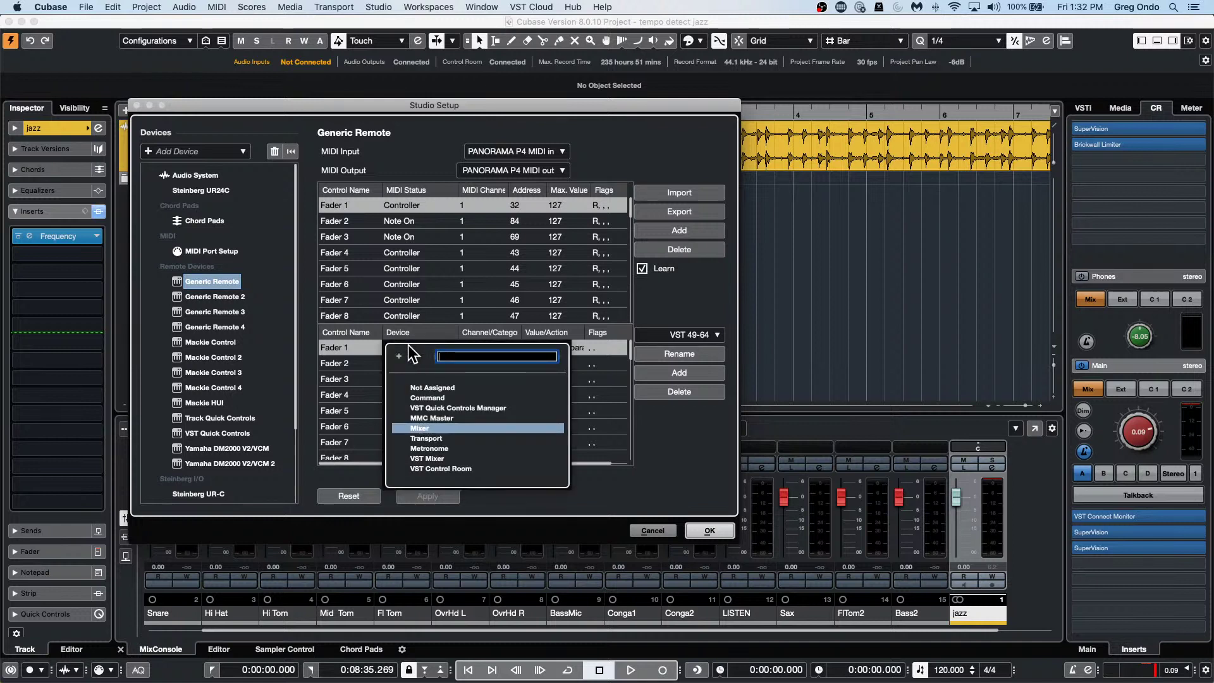
left_click(453, 468)
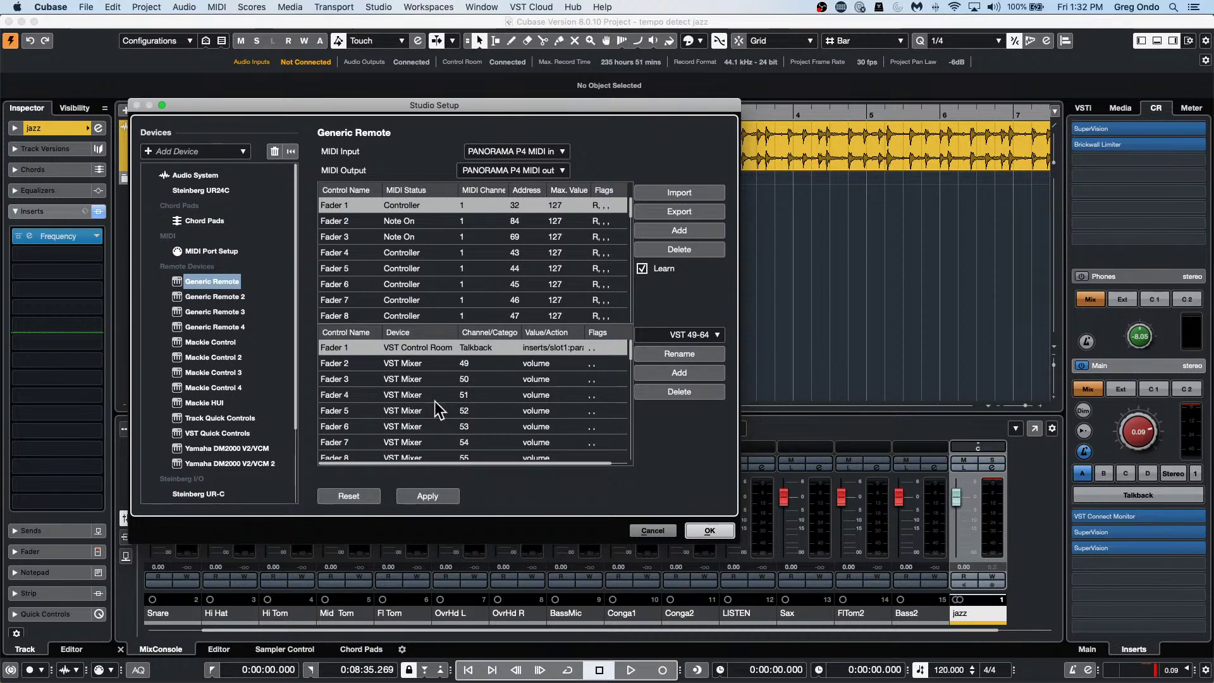
left_click(463, 347)
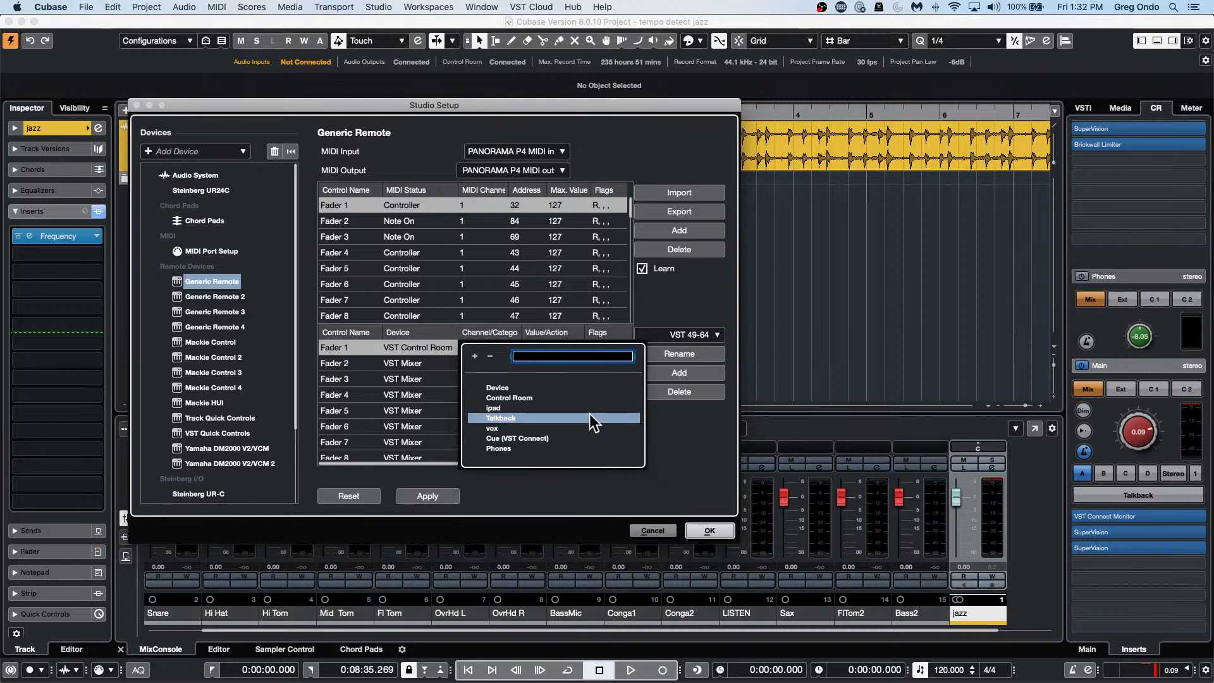
left_click(521, 397)
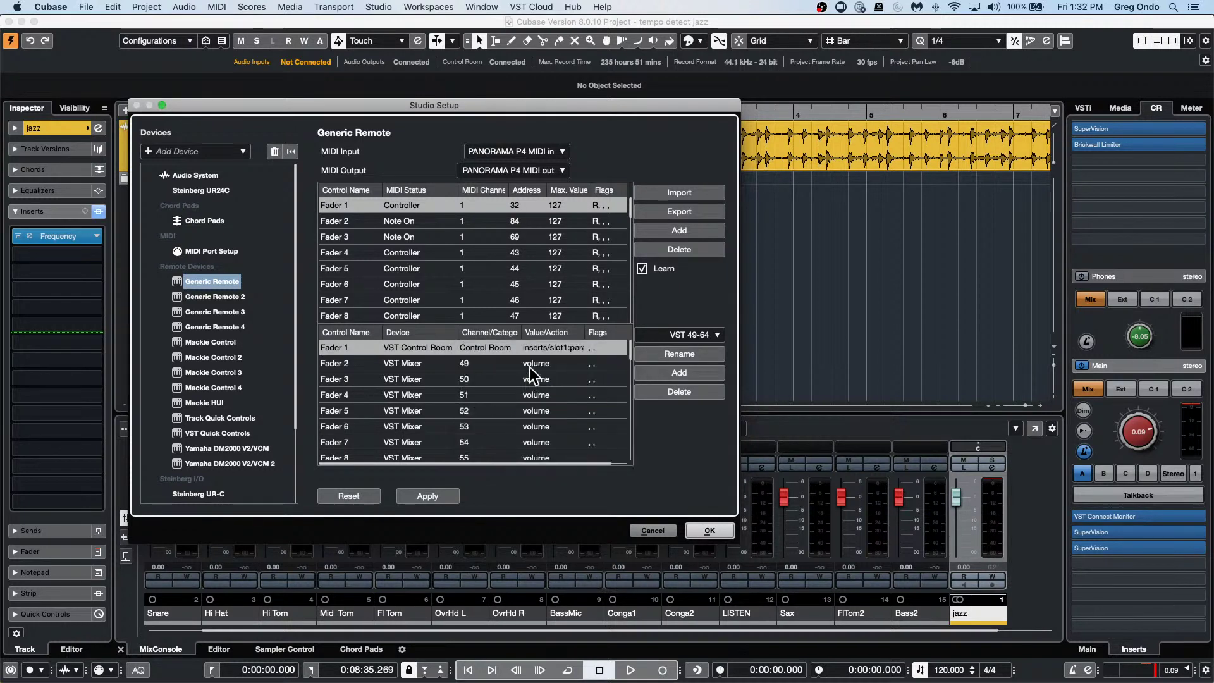
Browse Fader 1's parameter list, including Ins. 1 VST Connect Monitor, without choosing one.
left_click(529, 347)
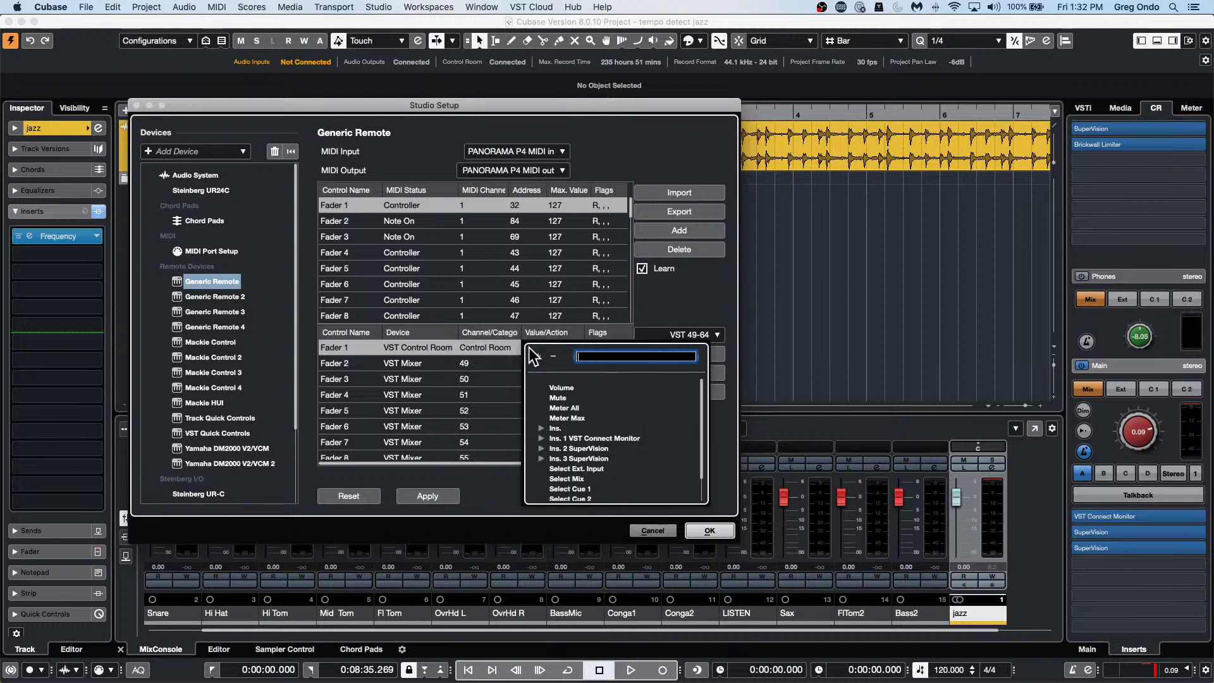
left_click(540, 437)
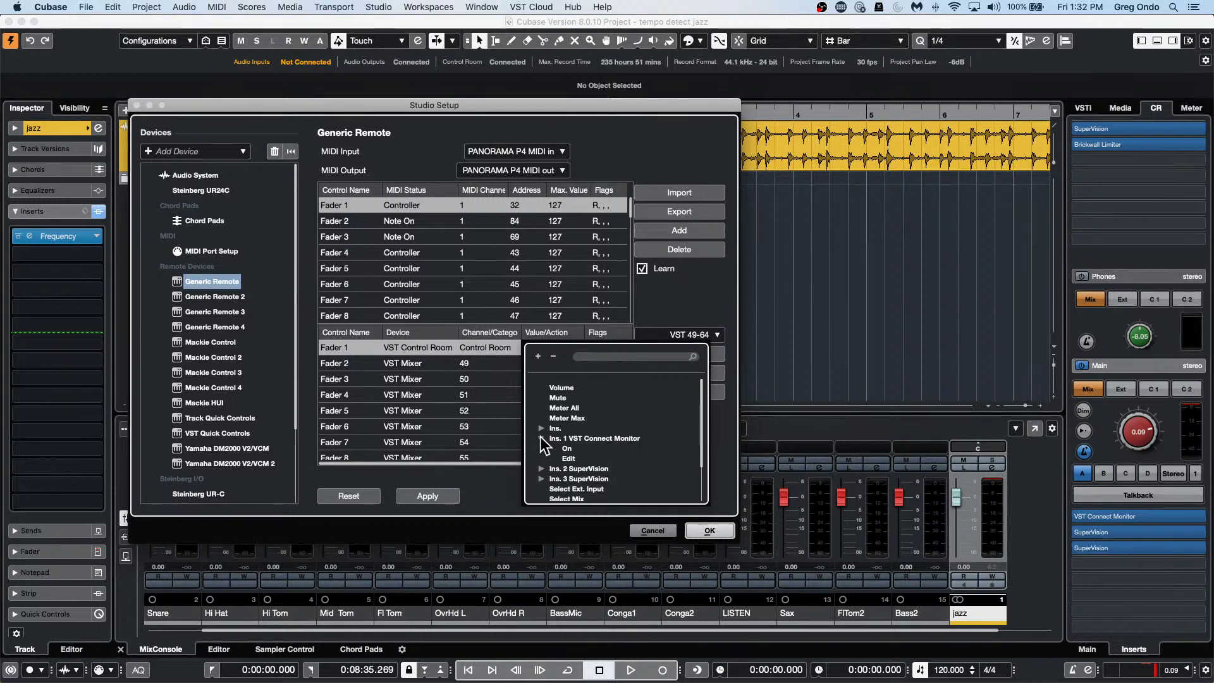
left_click(541, 437)
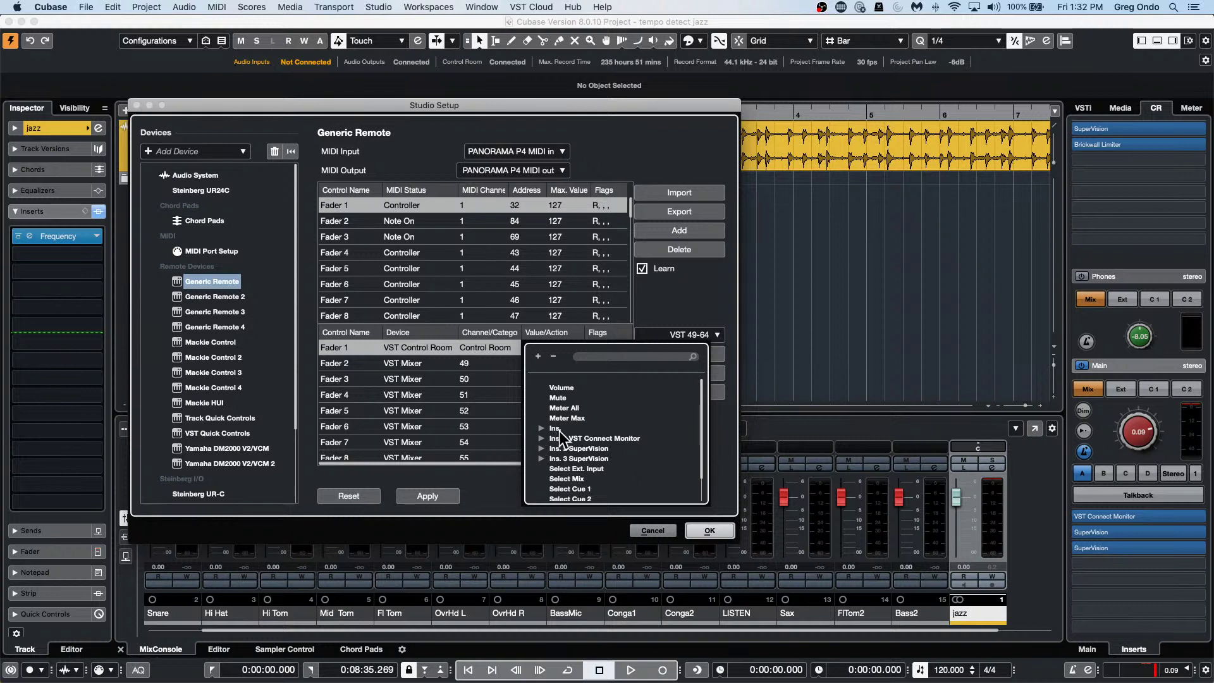
scroll(587, 419, "down", 3)
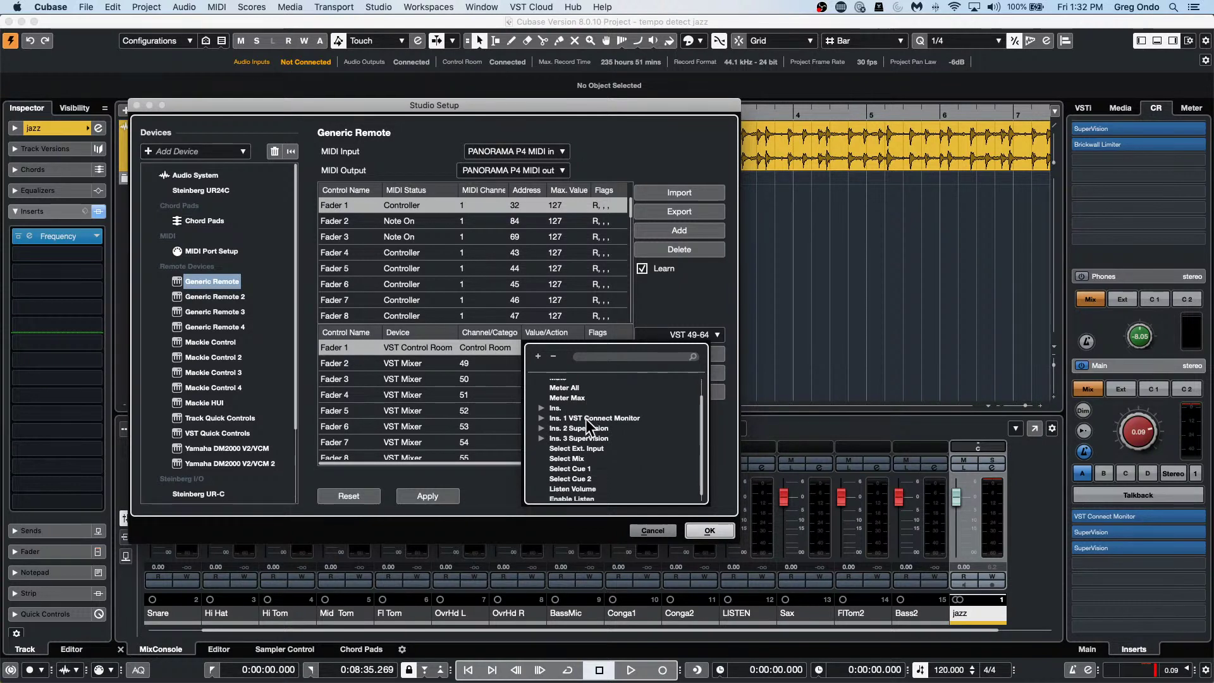
scroll(586, 419, "up", 3)
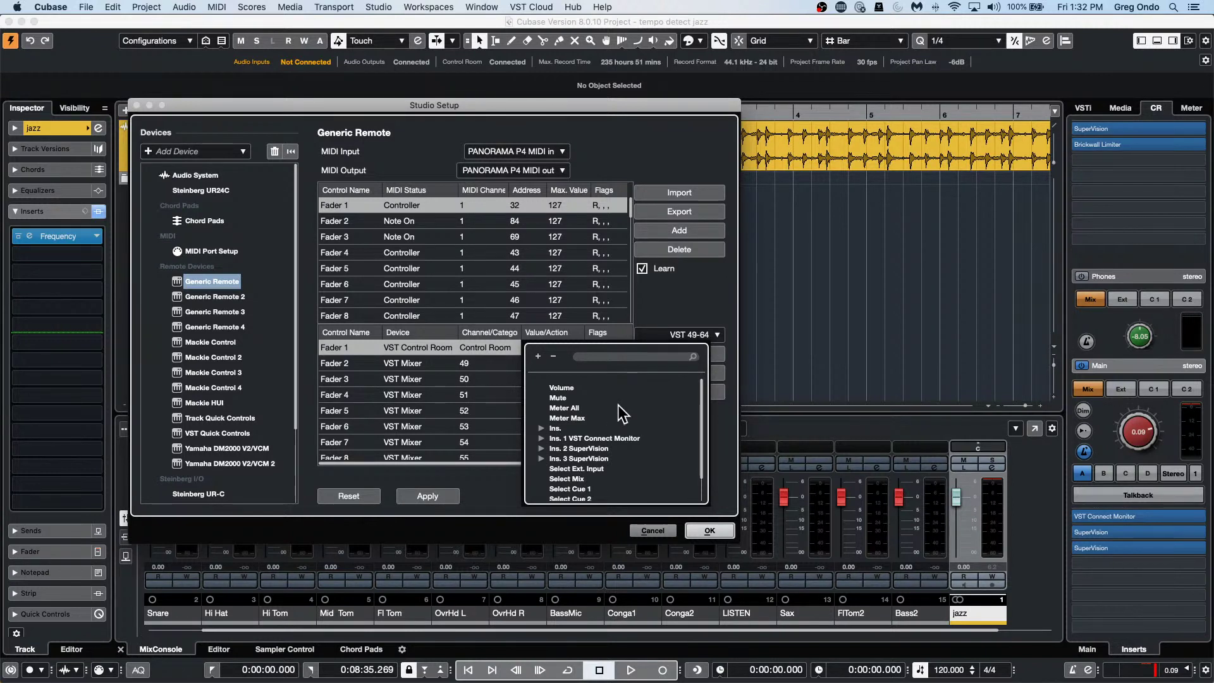
scroll(623, 414, "down", 3)
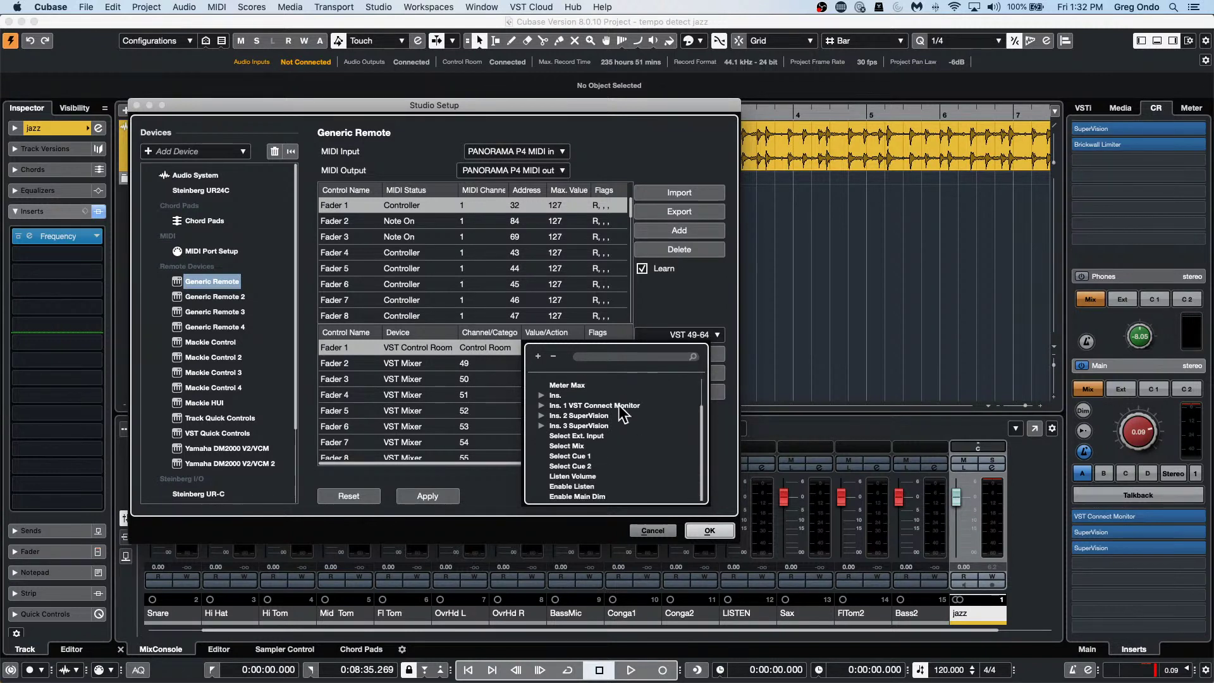
scroll(644, 448, "up", 3)
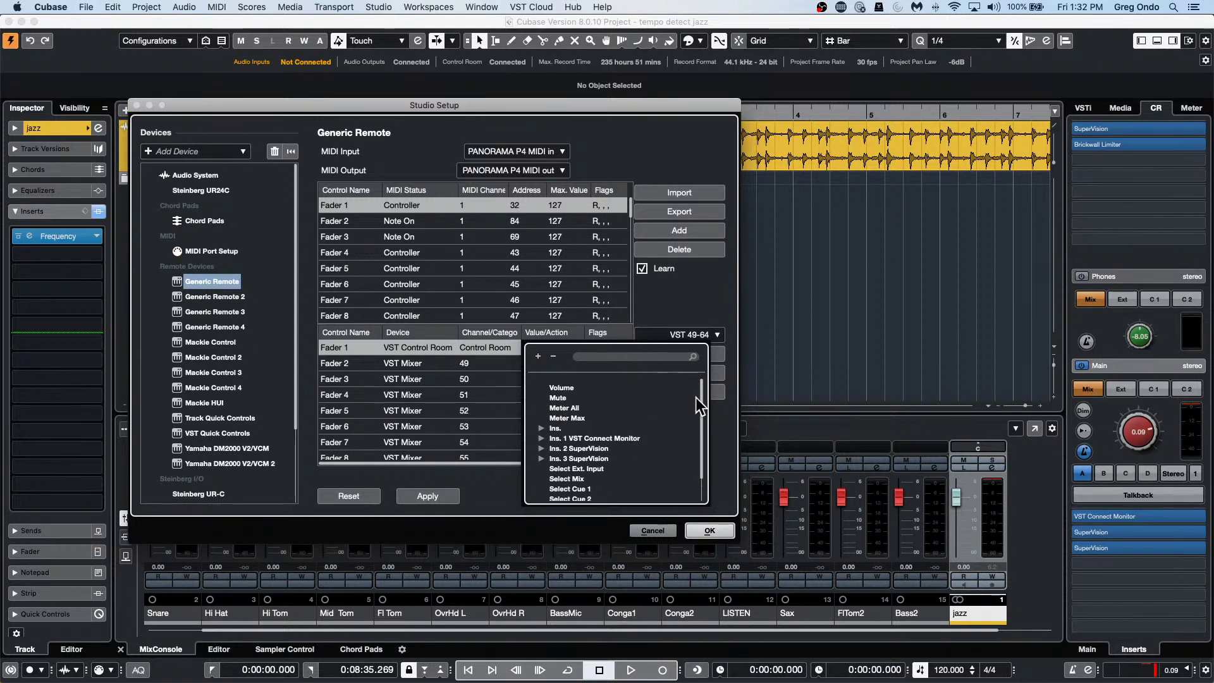
scroll(700, 400, "down", 3)
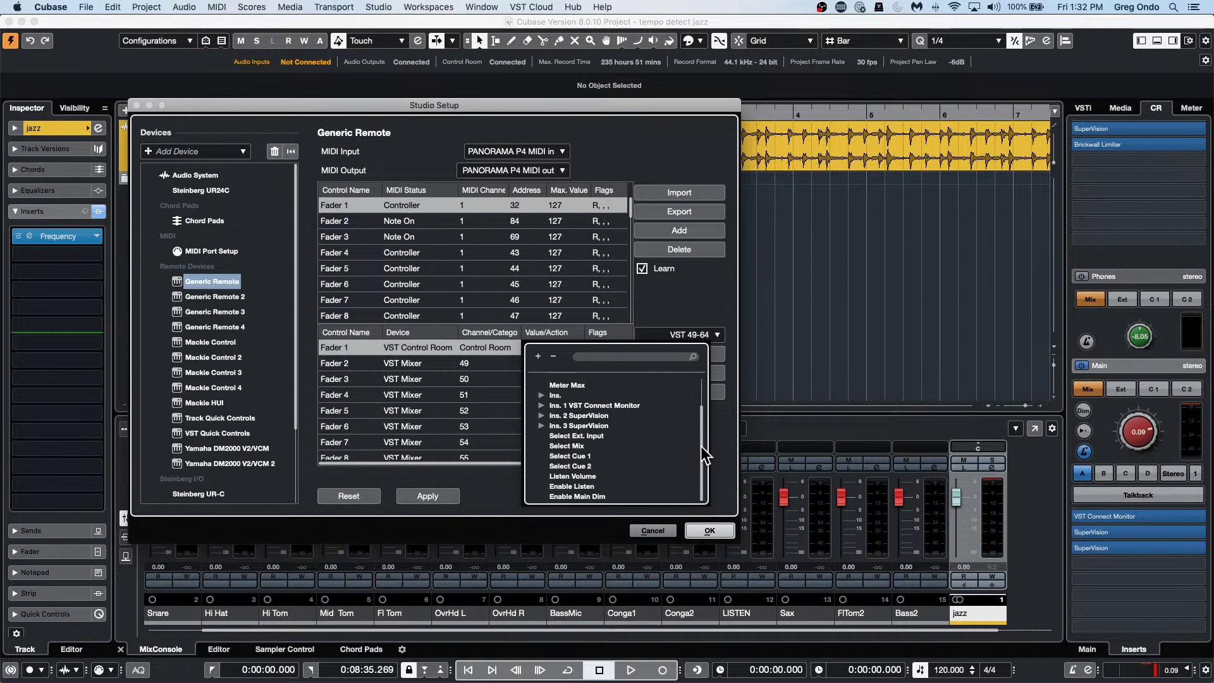
left_click(407, 347)
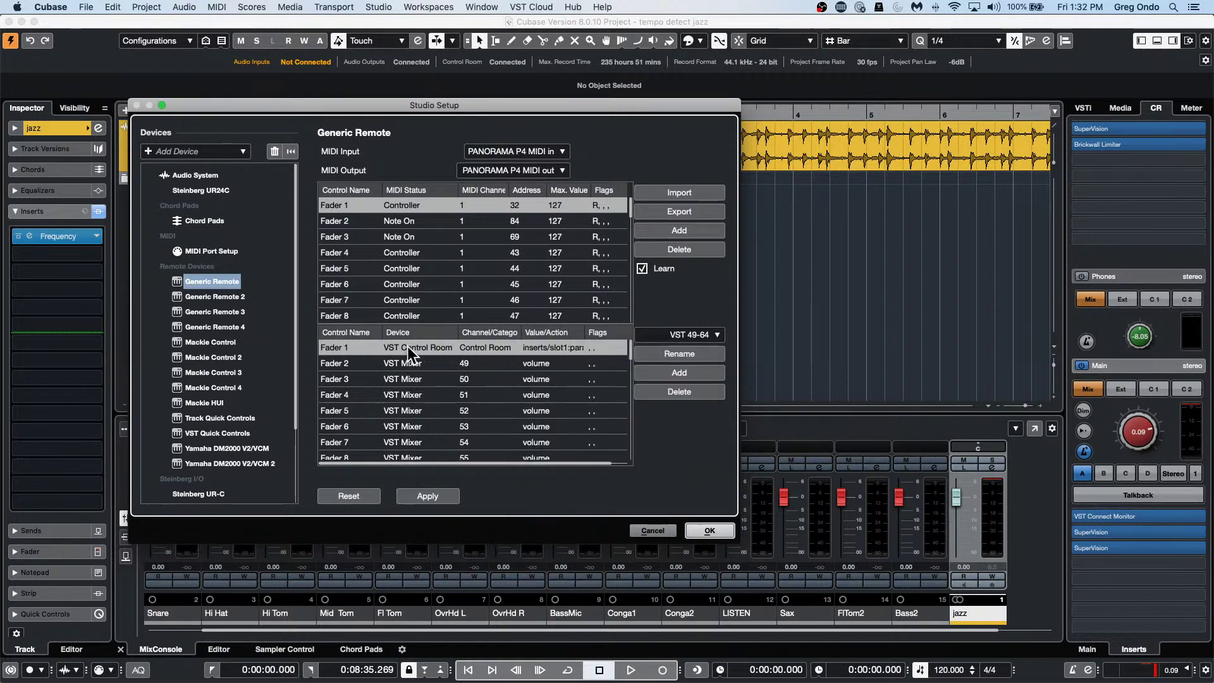
Try Fader 1 on VST Mixer's Stereo Out, then switch it back to VST Control Room.
left_click(407, 346)
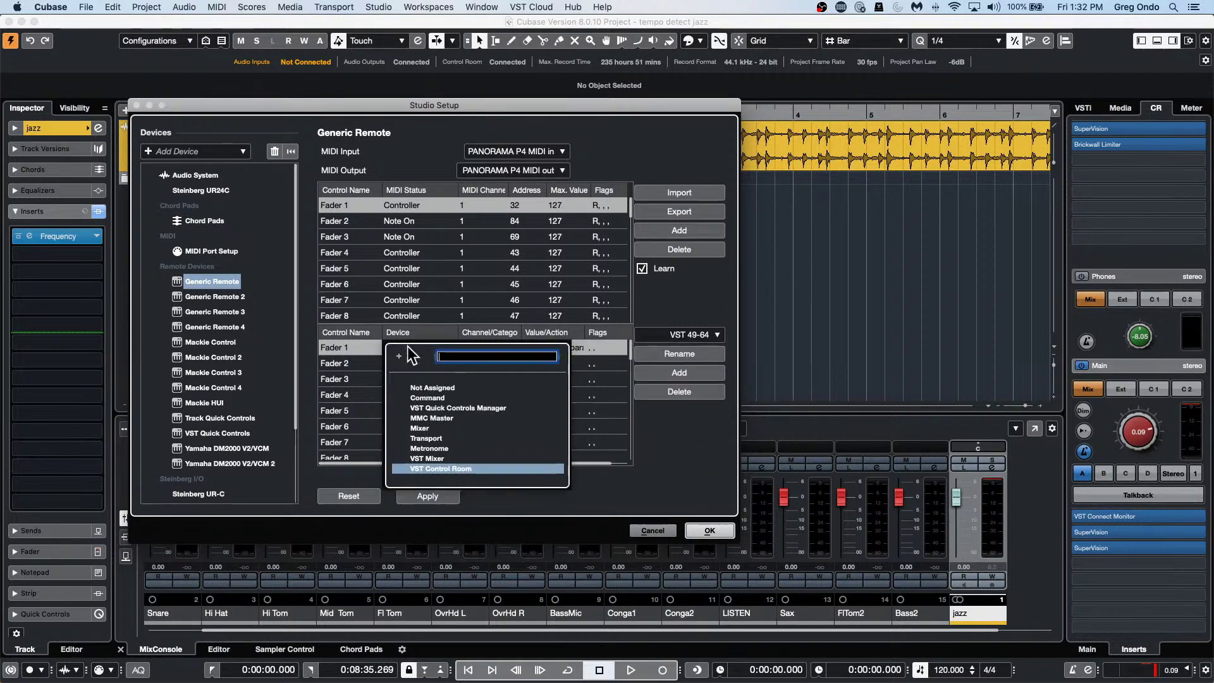
left_click(438, 458)
left_click(487, 347)
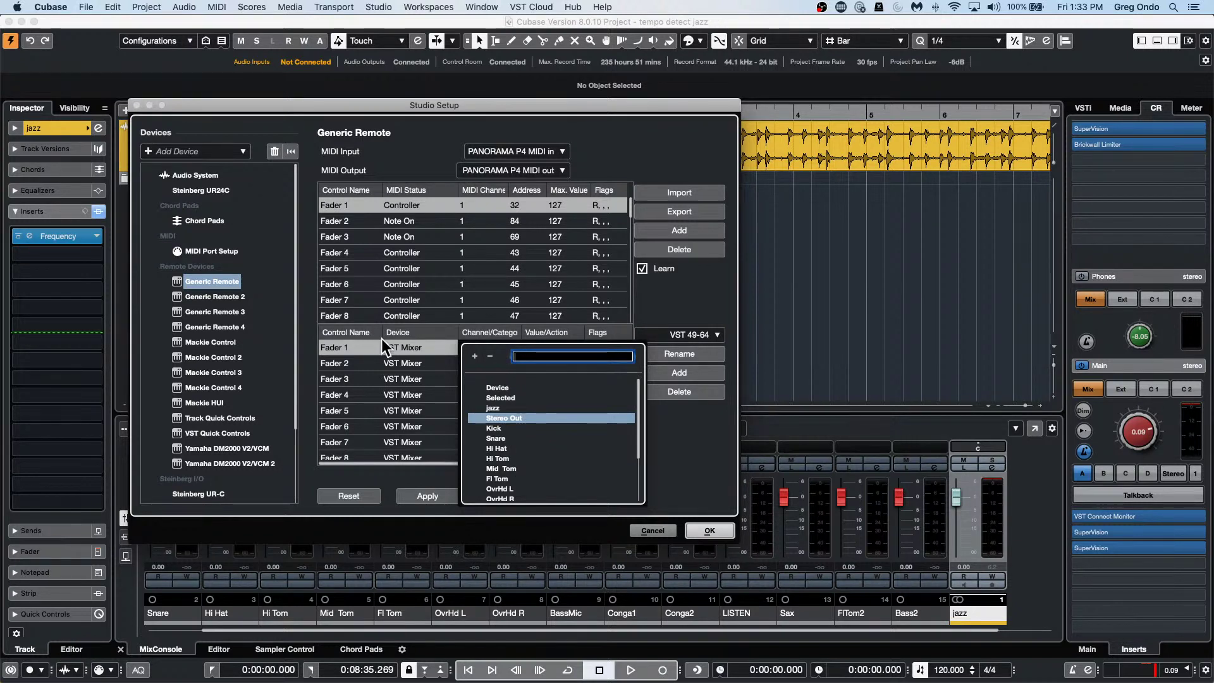
left_click(413, 349)
left_click(414, 349)
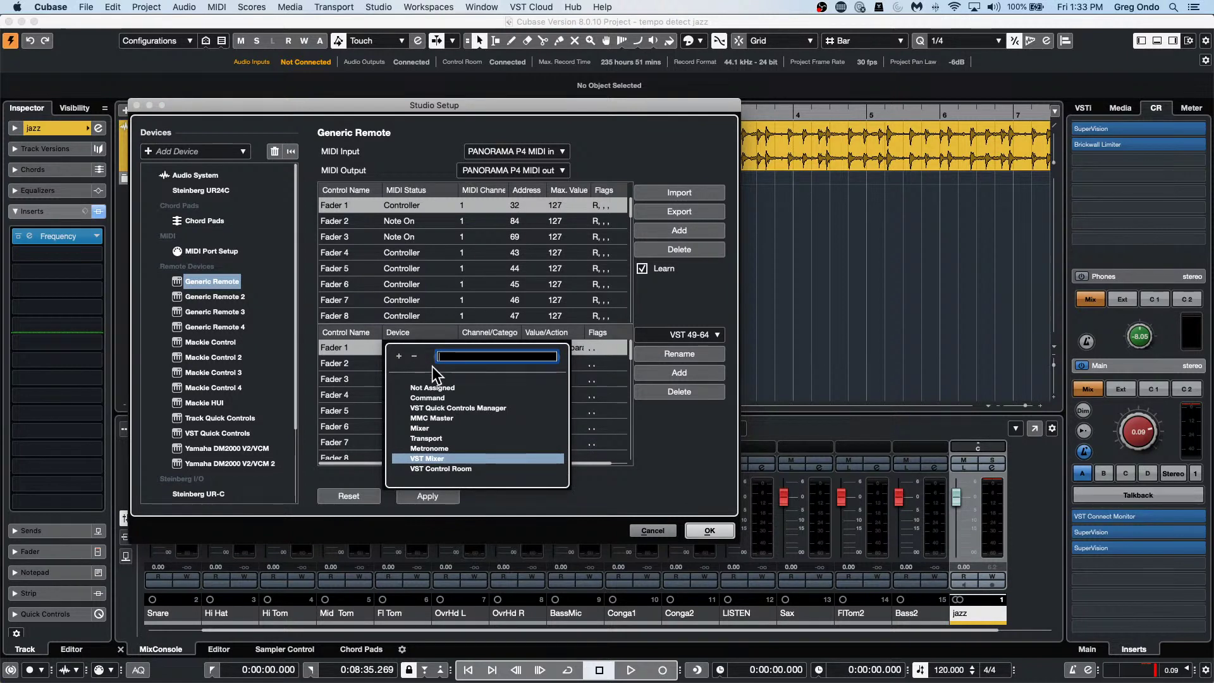
left_click(453, 468)
left_click(483, 348)
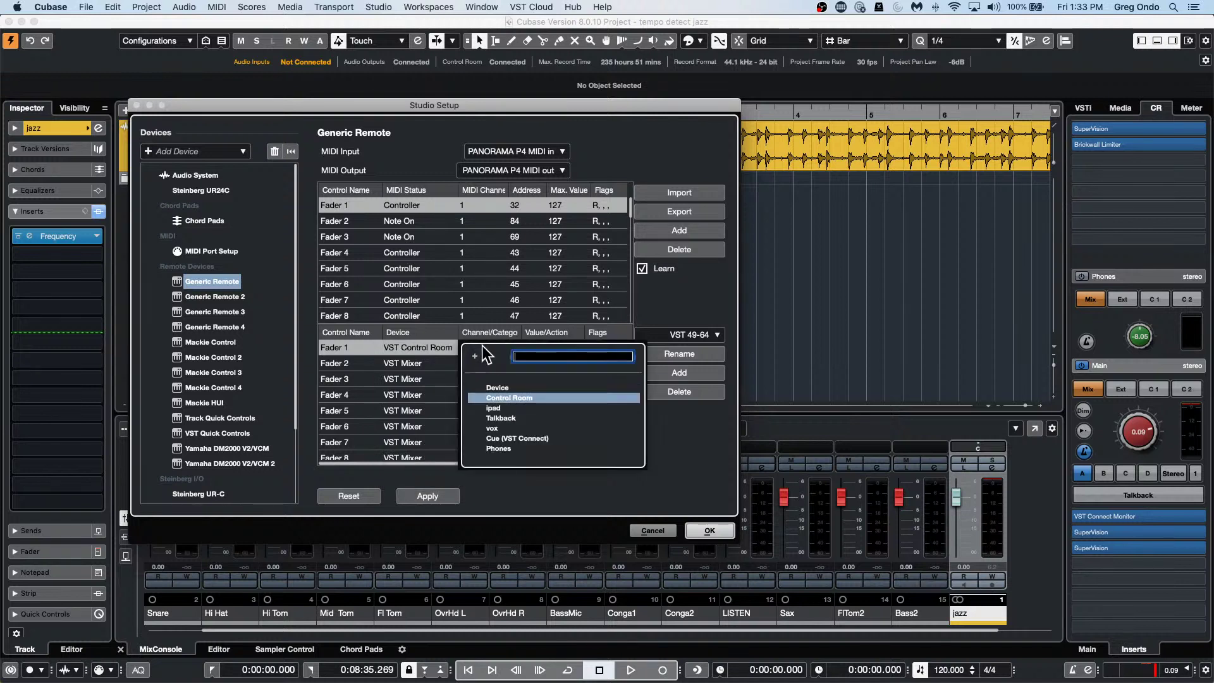
left_click(521, 388)
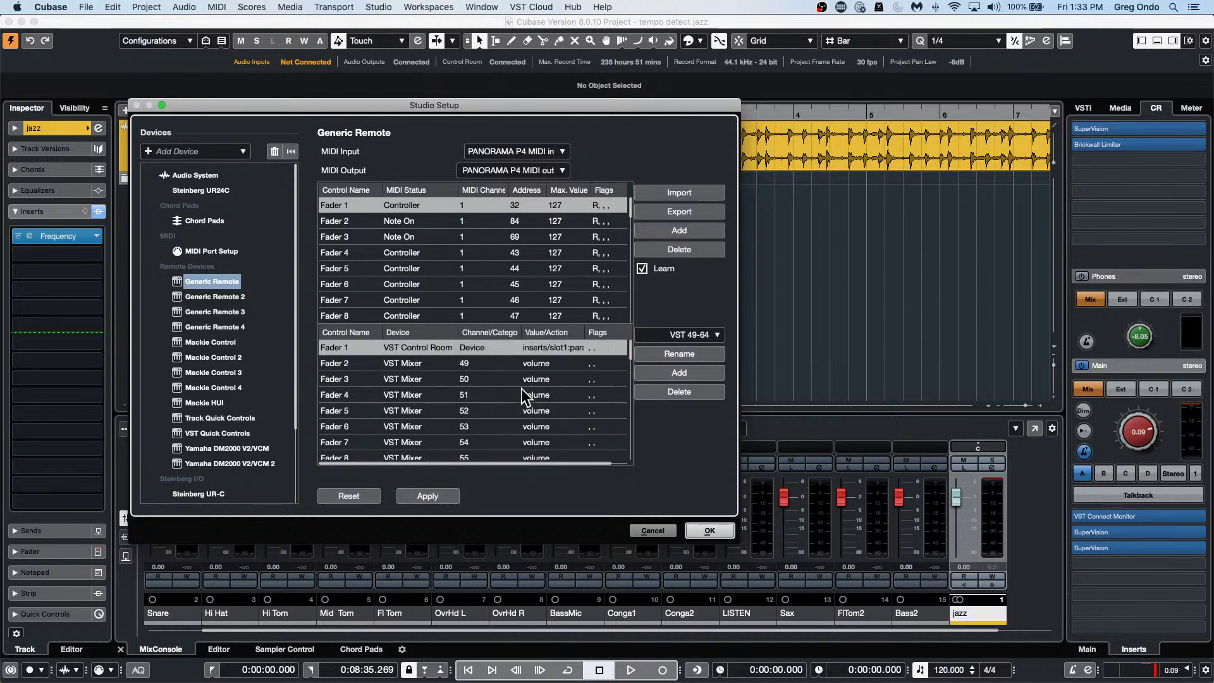
Browse the Control Room actions and set Fader 1's channel category to Control Room.
left_click(548, 348)
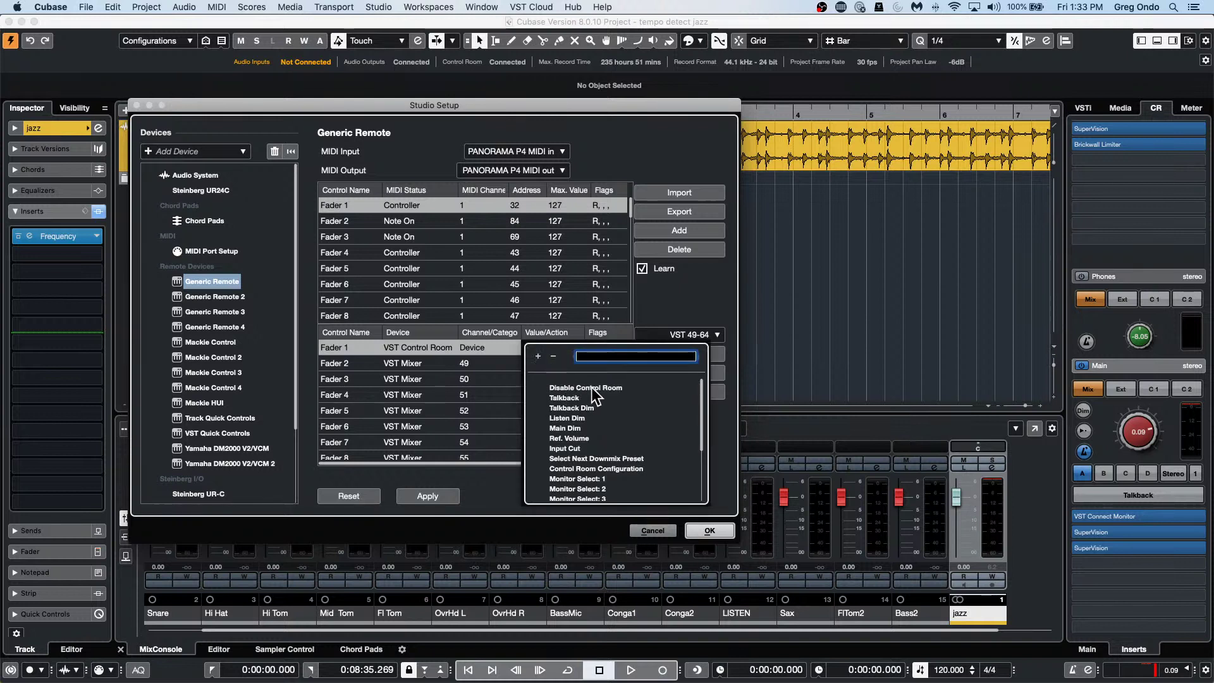
scroll(593, 386, "down", 3)
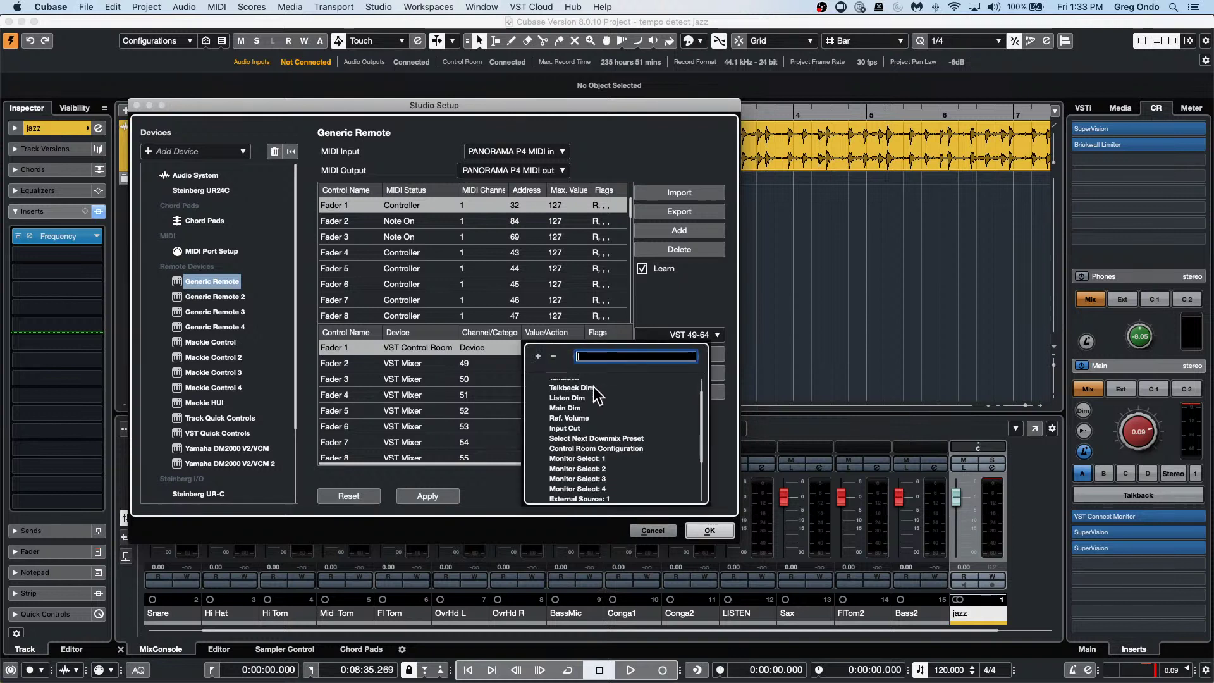
scroll(595, 389, "down", 3)
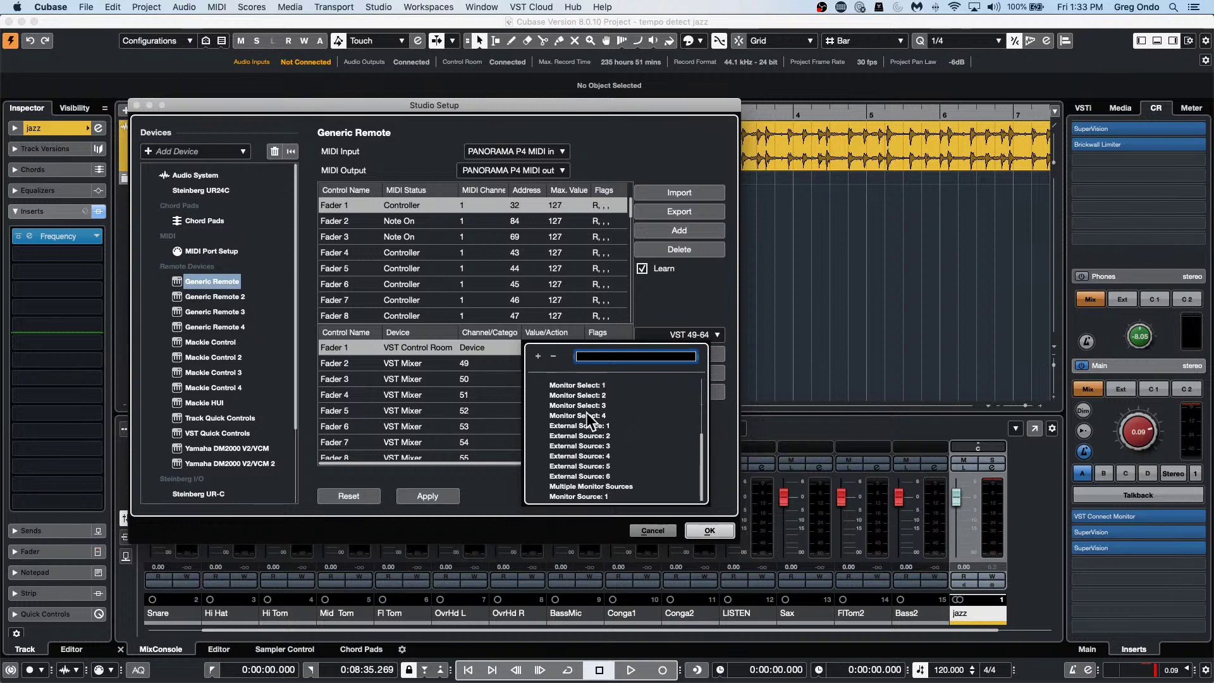
scroll(586, 412, "up", 5)
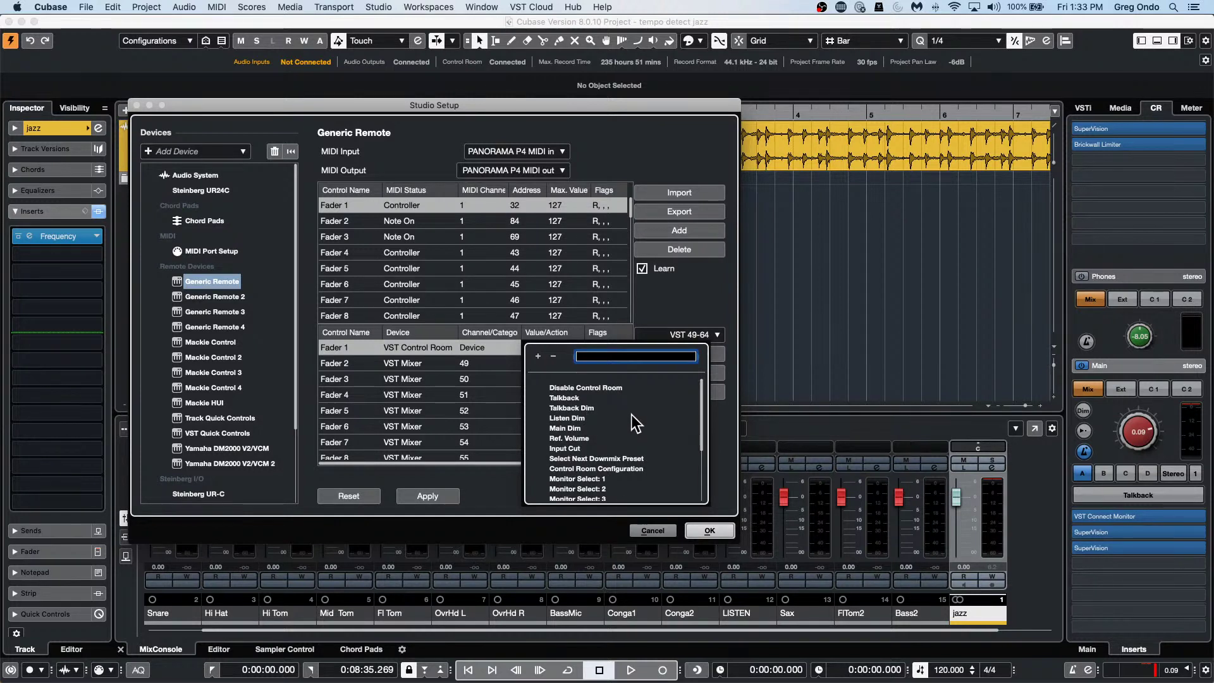
left_click_drag(698, 425, 700, 444)
left_click(489, 350)
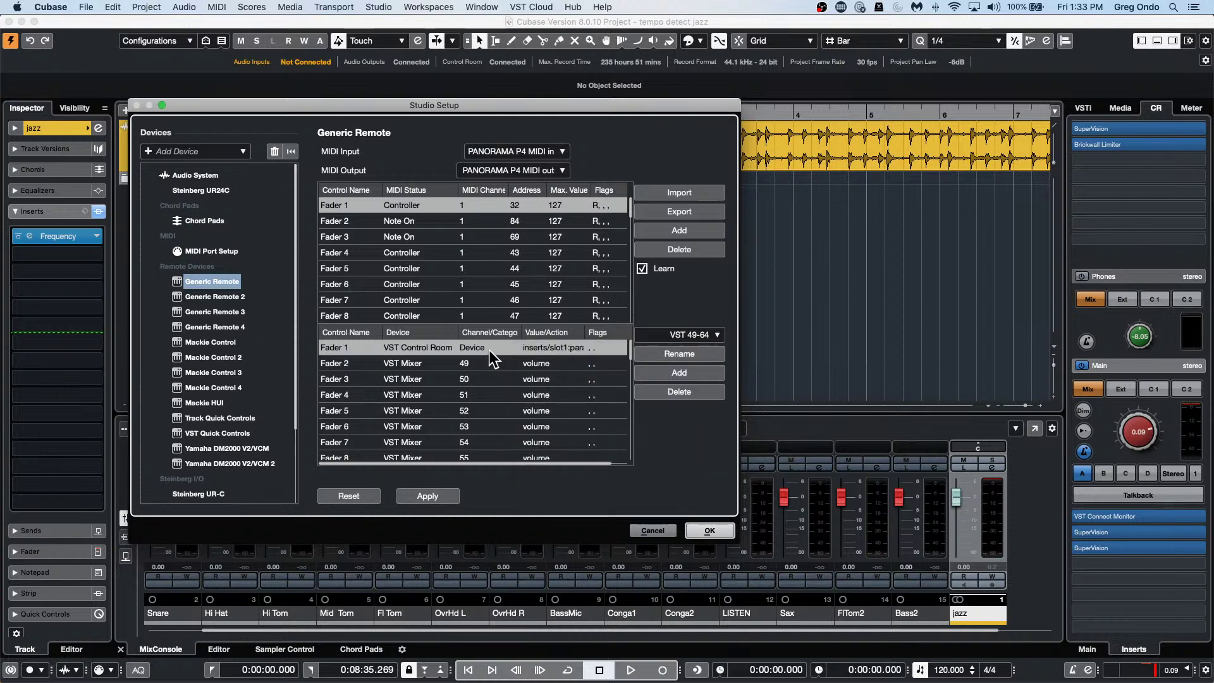
left_click(488, 351)
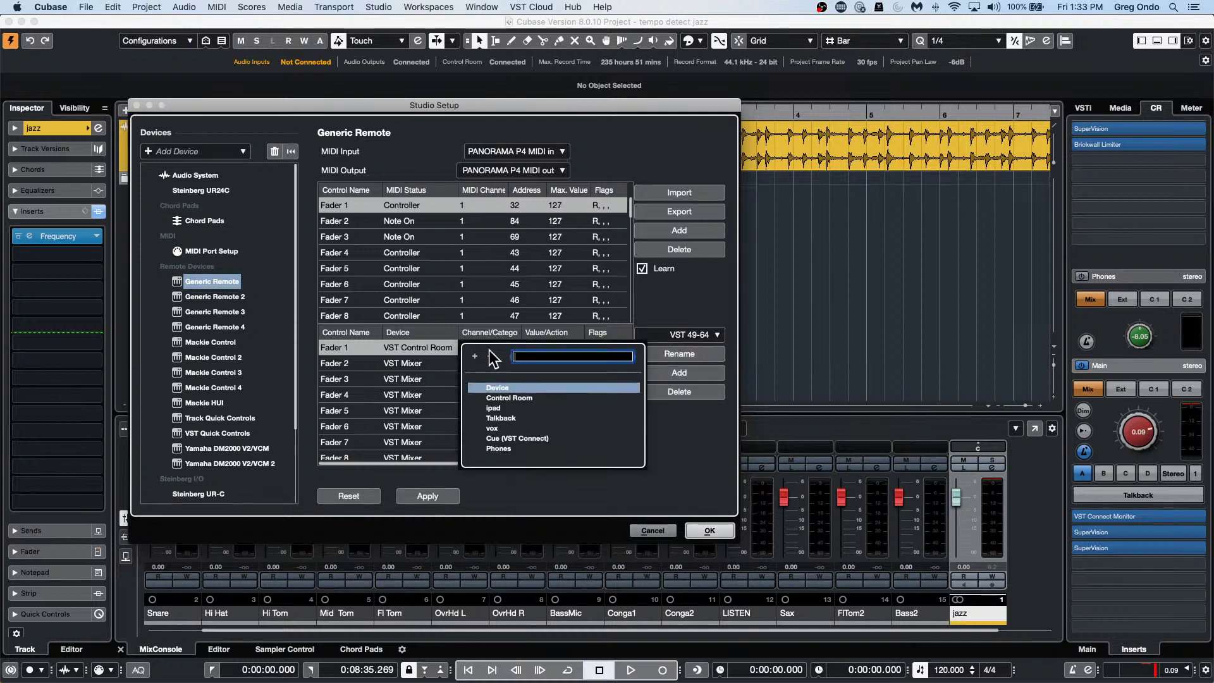
left_click(522, 397)
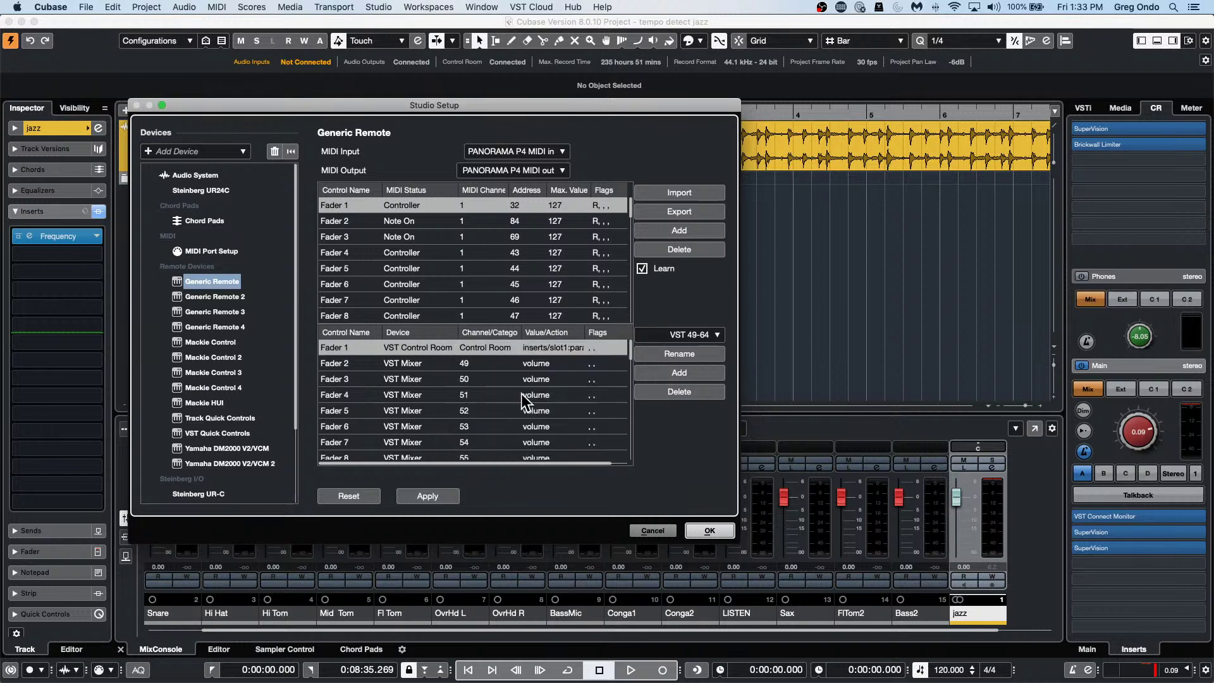
Inspect the Ins. 1 and Ins. 2 parameters, keeping the inserts/slot 1 parameter as Fader 1's action.
left_click(544, 350)
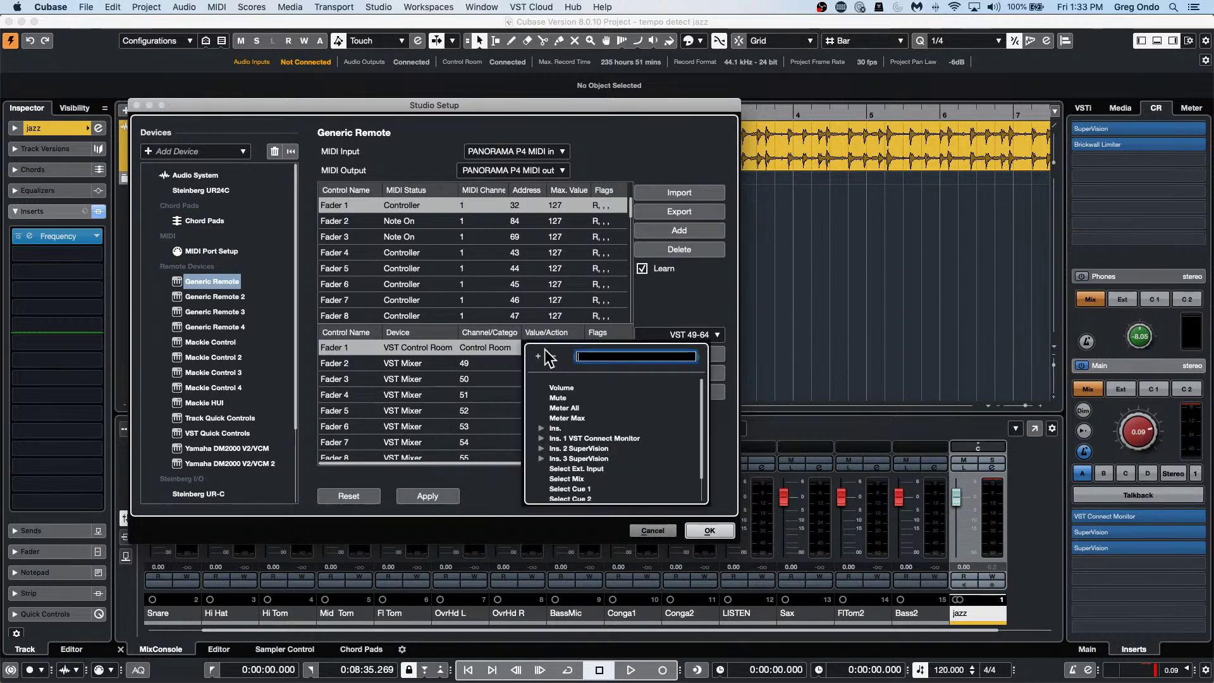
left_click(533, 437)
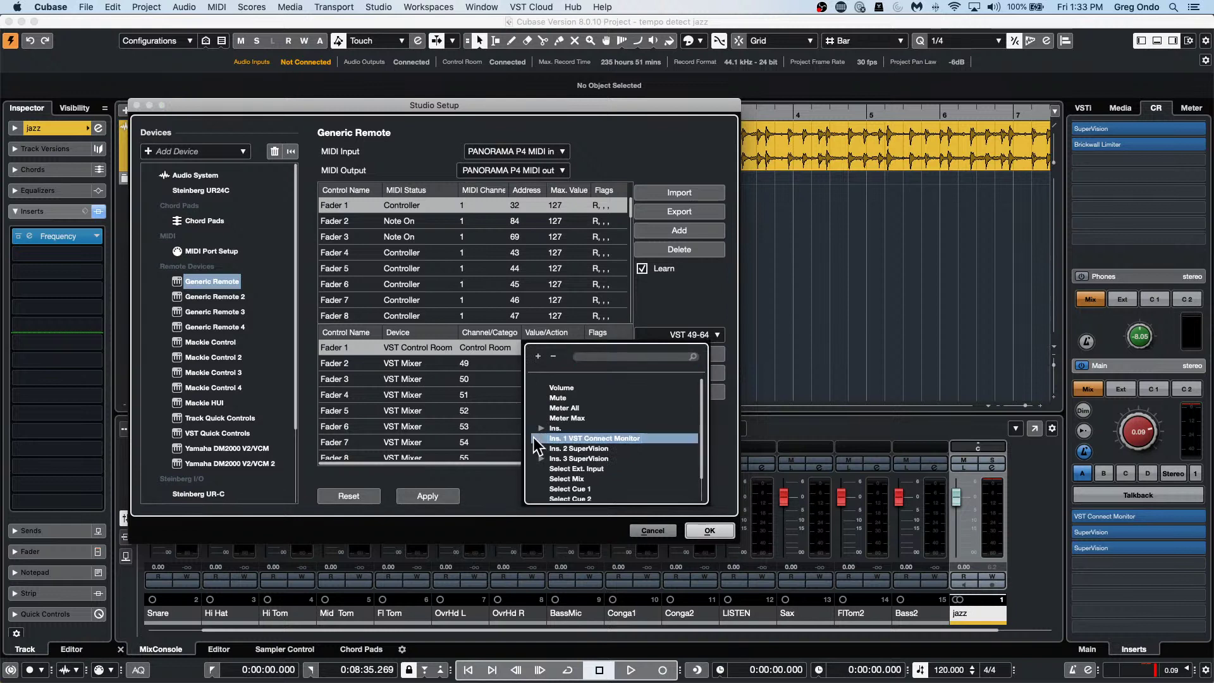
left_click(537, 437)
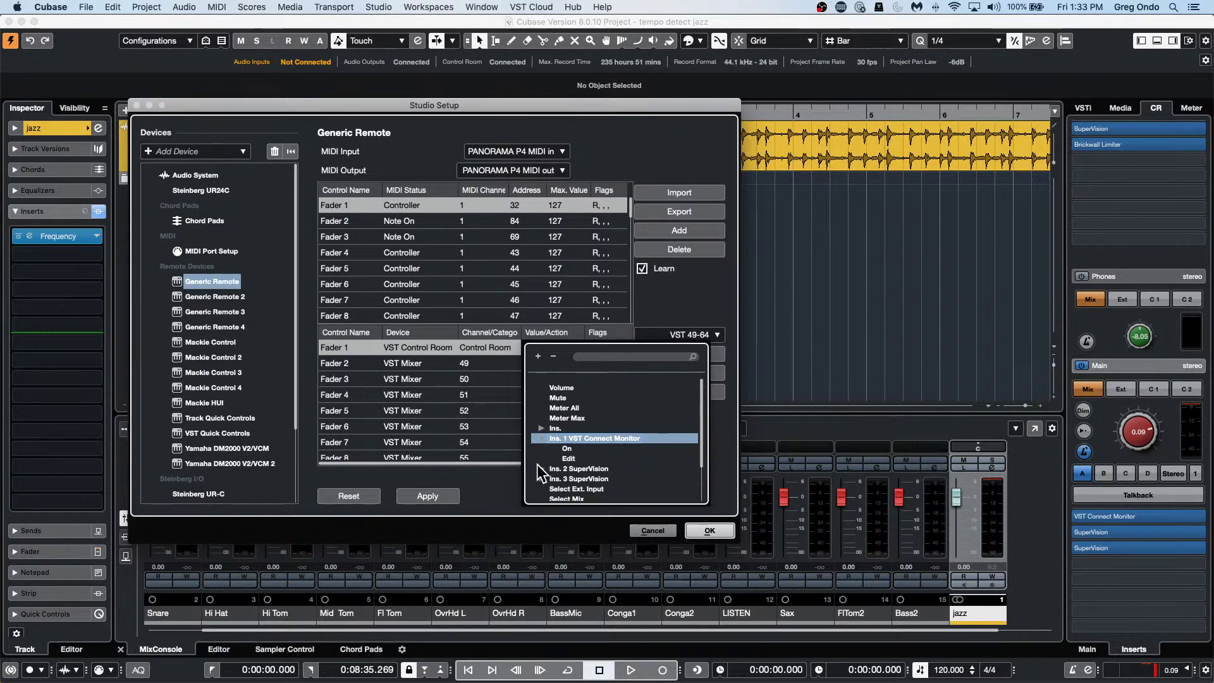
left_click(537, 465)
scroll(562, 451, "down", 3)
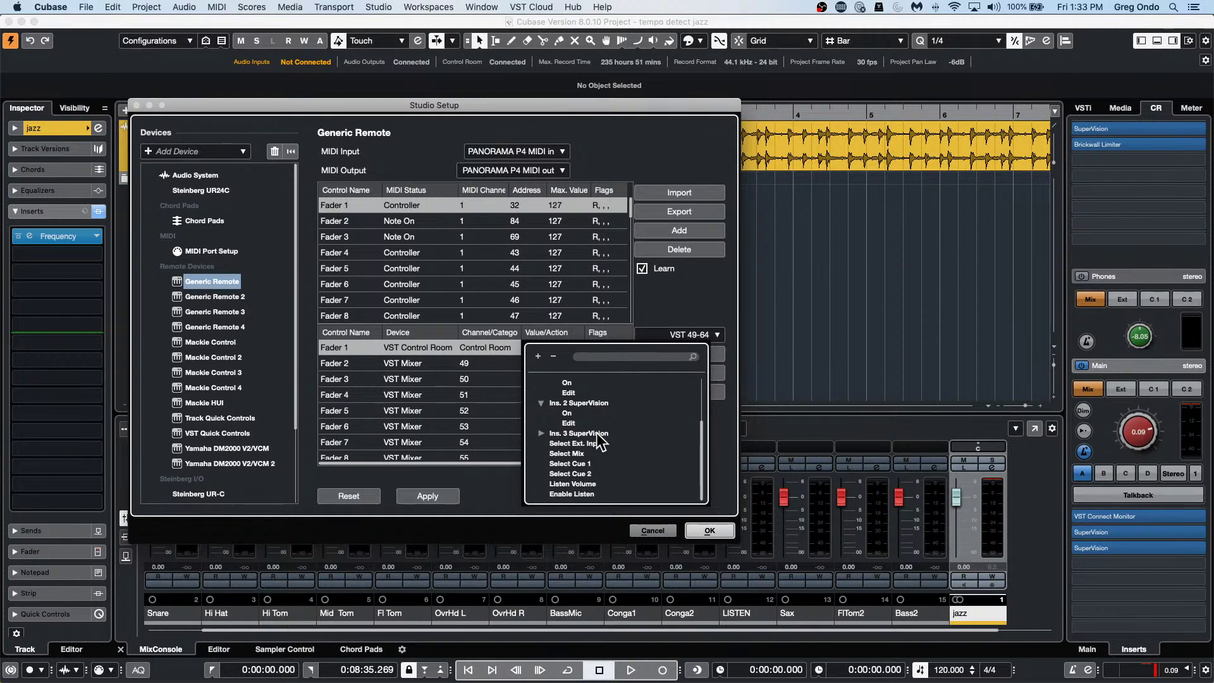
scroll(597, 432, "down", 1)
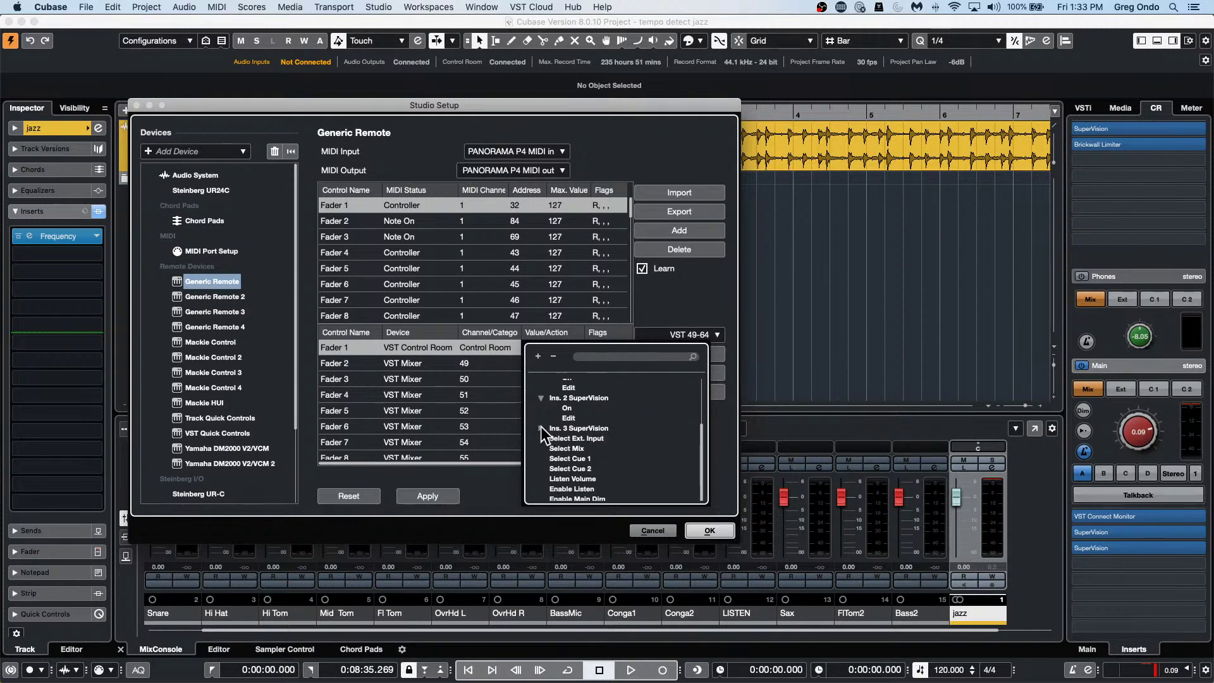
left_click(541, 397)
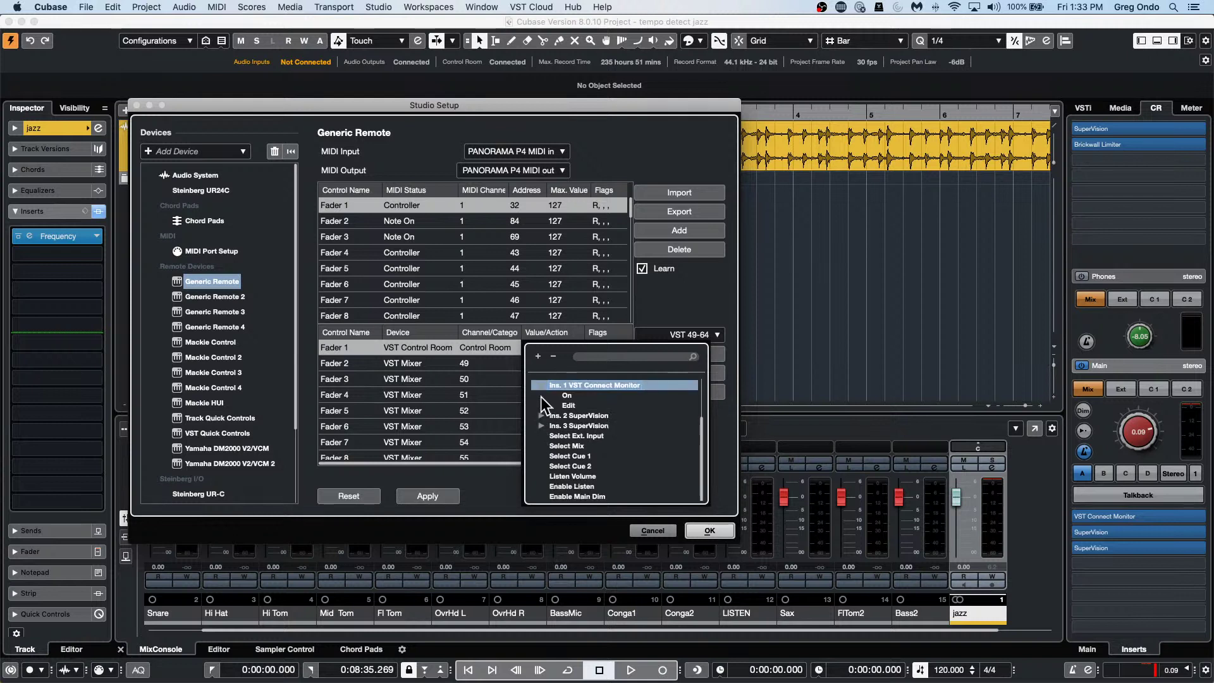
scroll(544, 411, "up", 5)
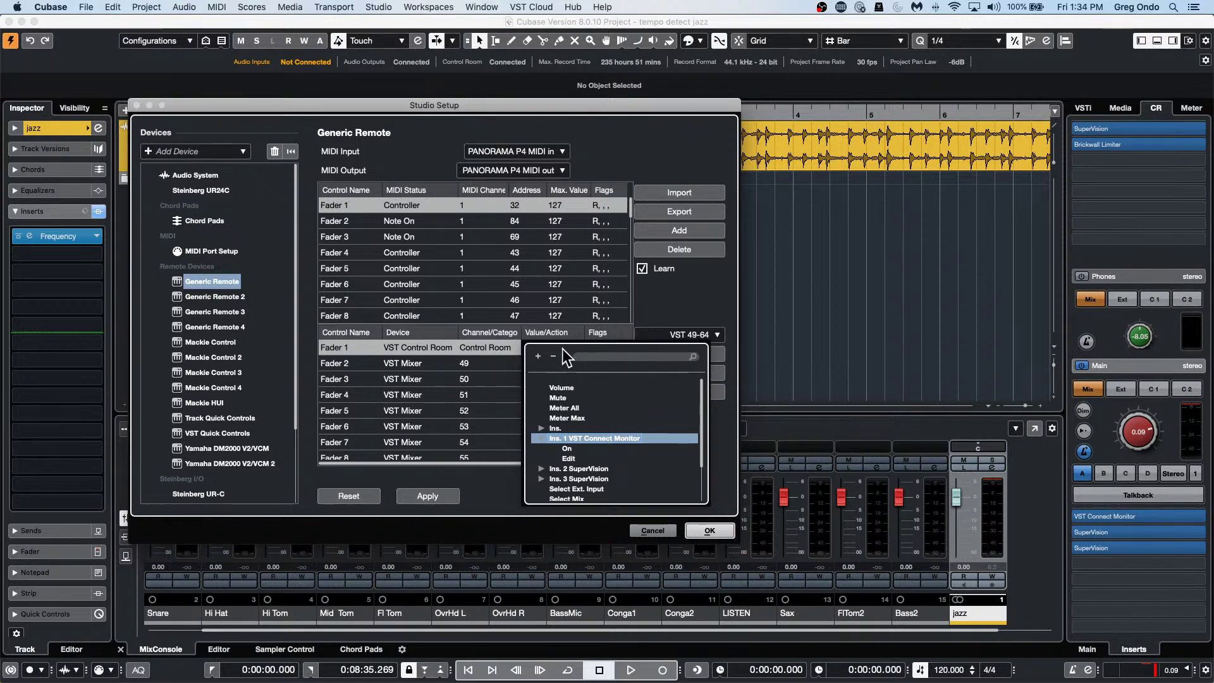
left_click(480, 344)
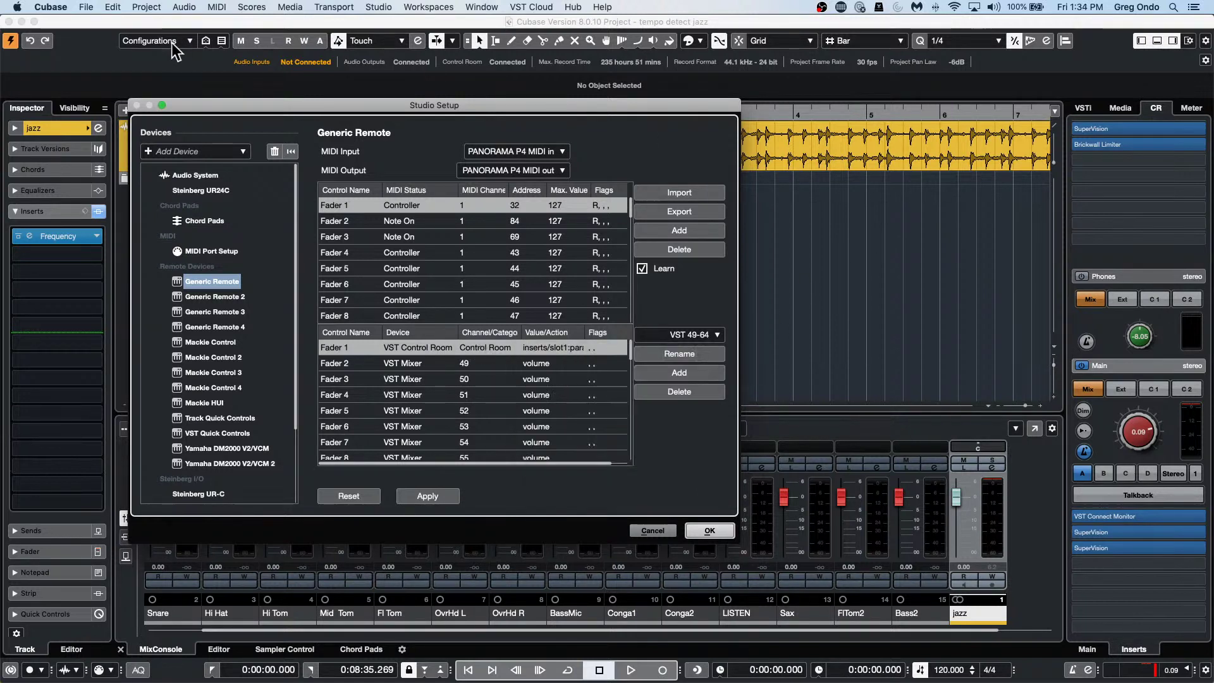
Close Studio Setup, show the track Quick Controls, and lower the limiter threshold to -16.1 dB.
left_click(709, 531)
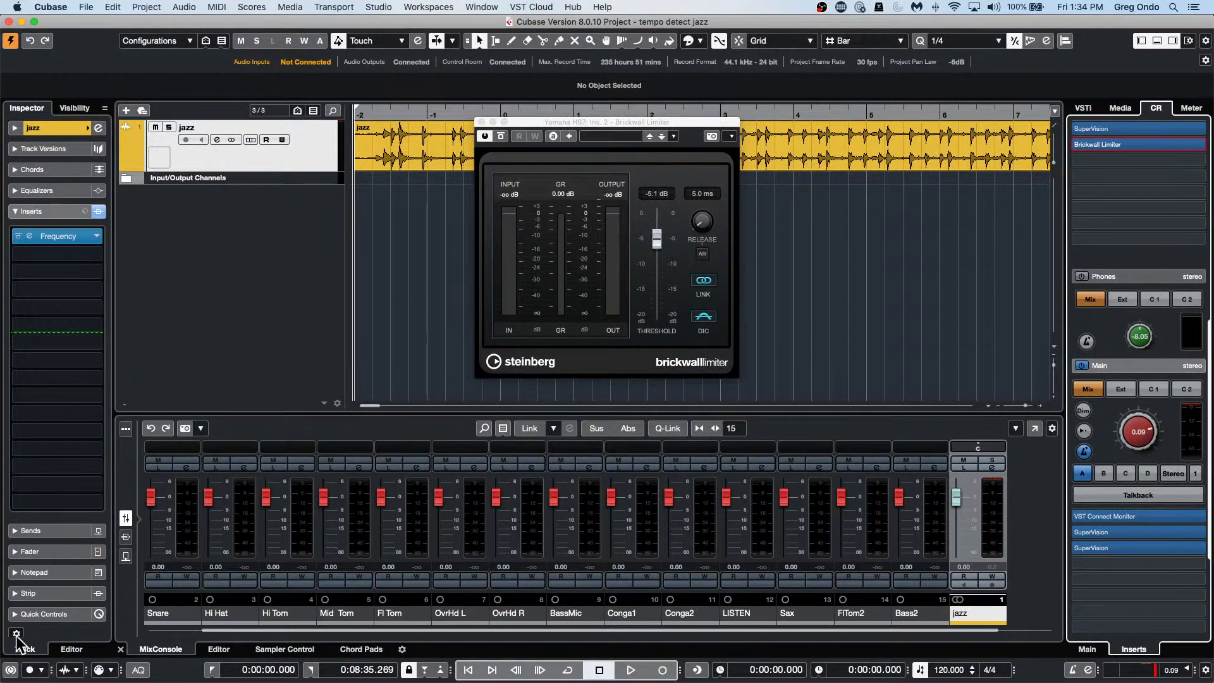
left_click(43, 614)
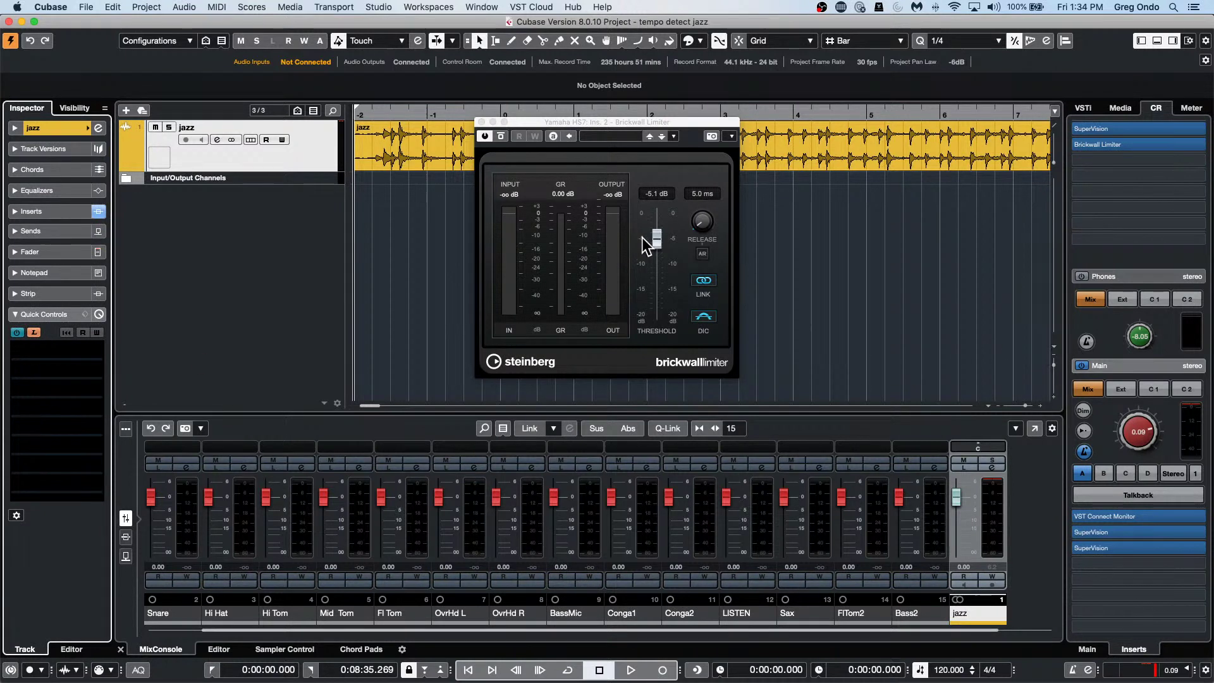
mouse_move(657, 239)
left_mouse_down()
mouse_move(664, 301)
mouse_move(659, 234)
mouse_move(658, 260)
left_mouse_up()
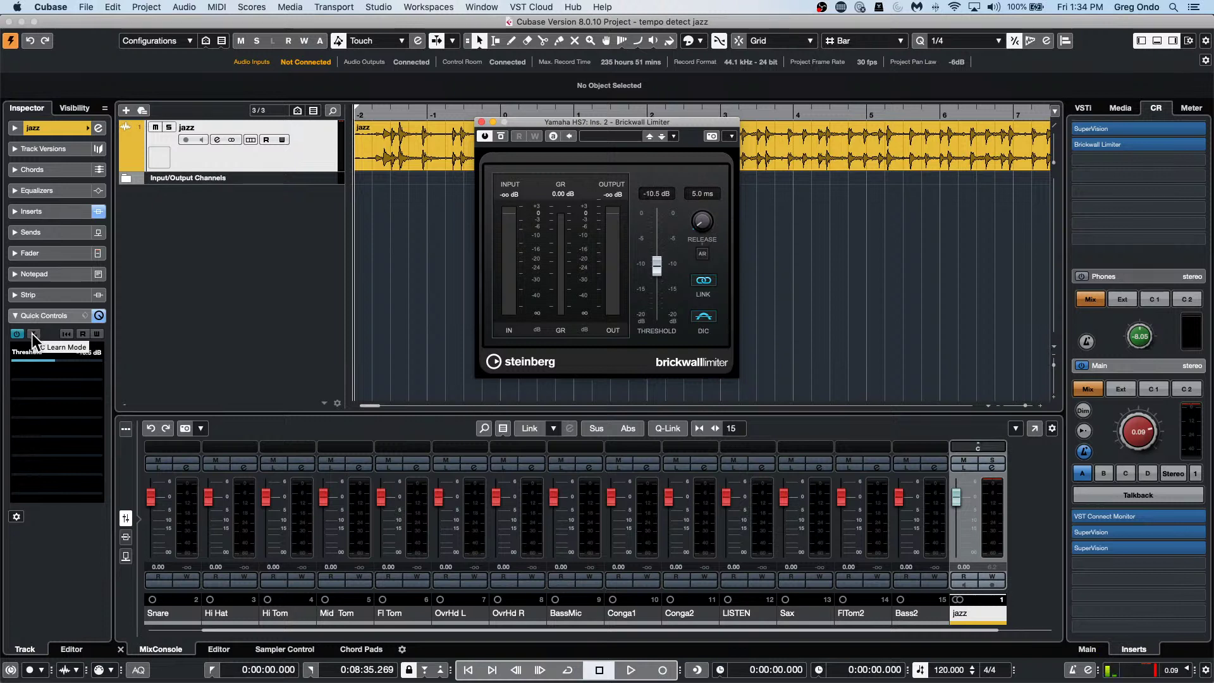
scroll(651, 282, "up", 4)
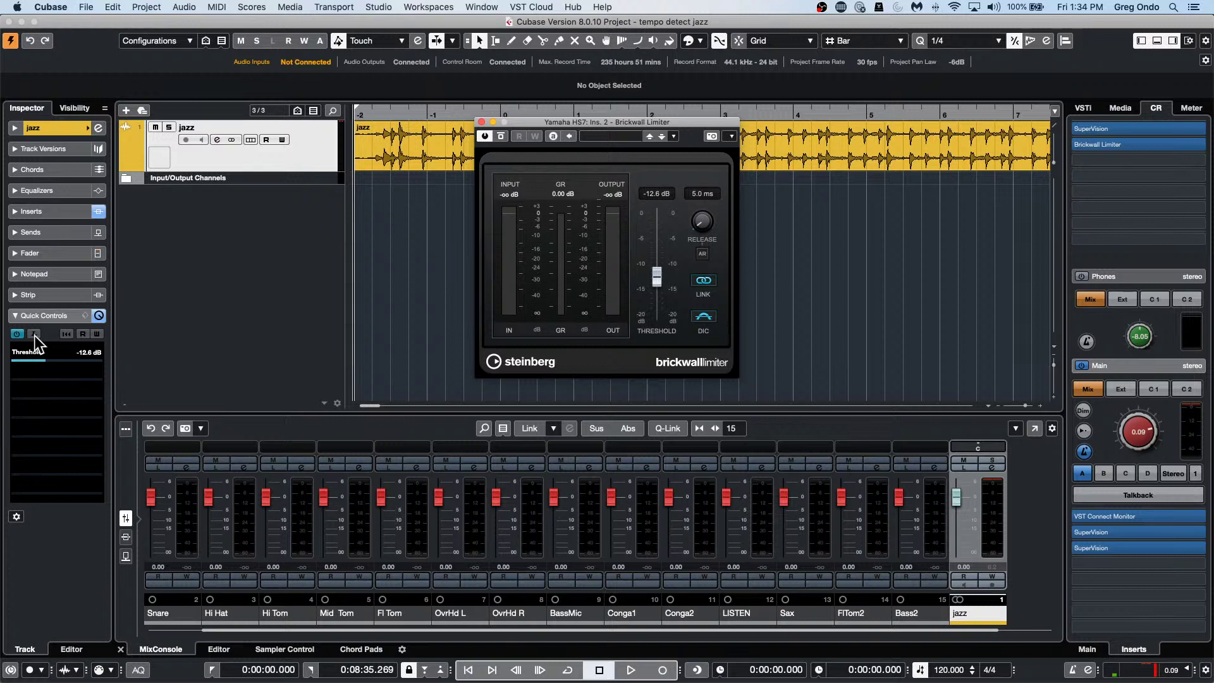
scroll(664, 259, "up", 5)
Launch Nuendo 11 on the Steinberg UR24C (High Precision) driver and create empty project Untitled1 in Documents.
mouse_move(417, 668)
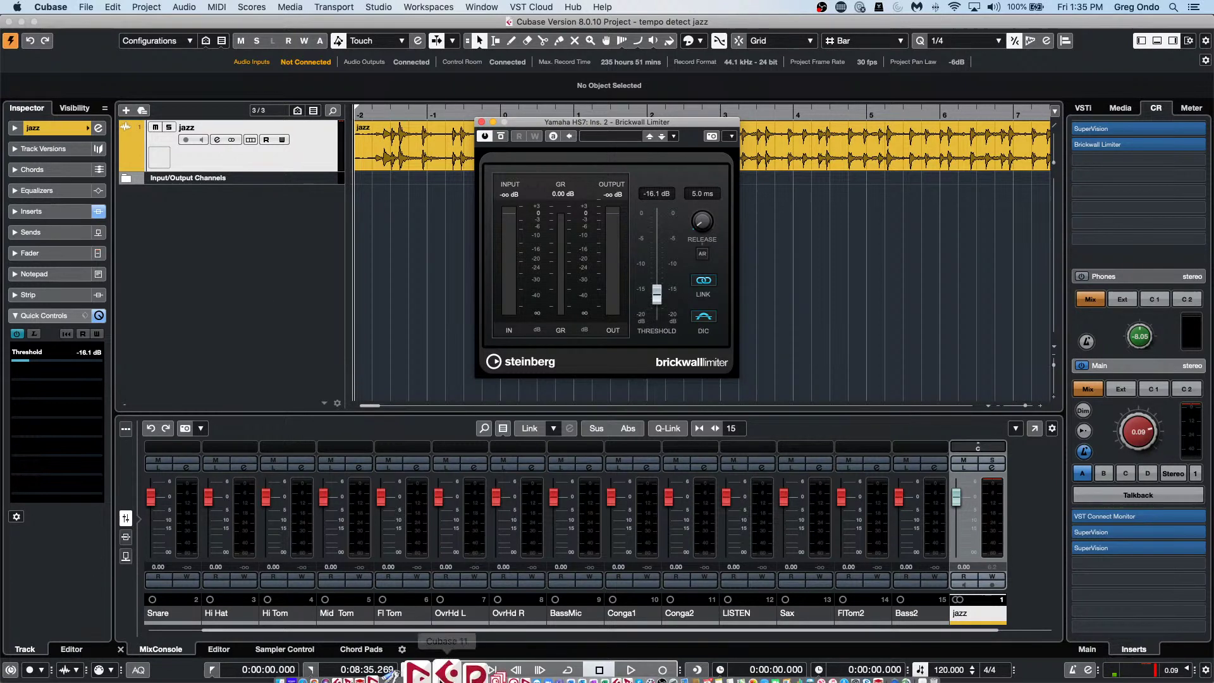
left_click(431, 658)
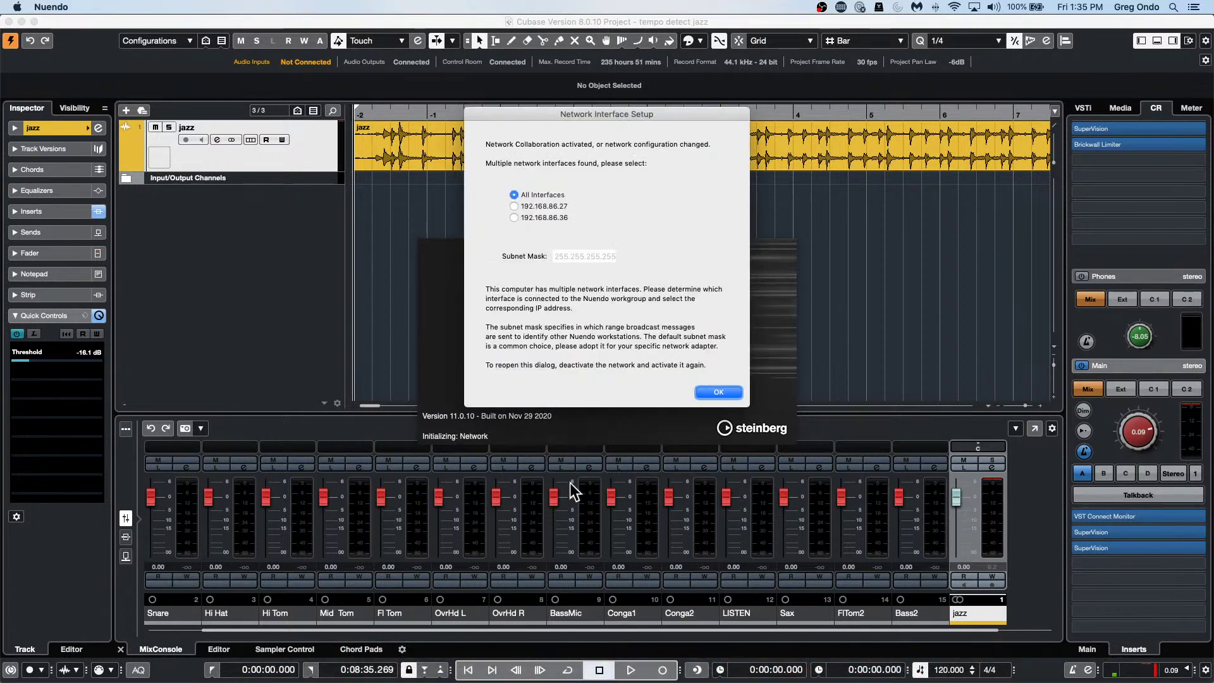
left_click(714, 392)
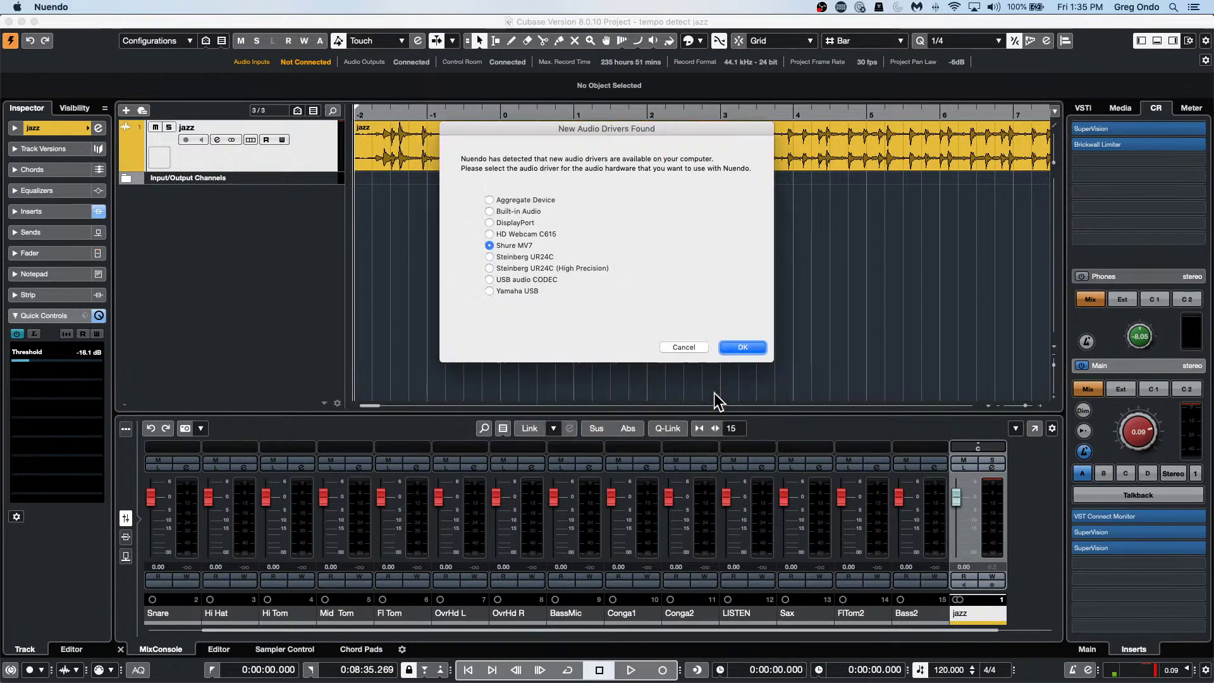
left_click(490, 267)
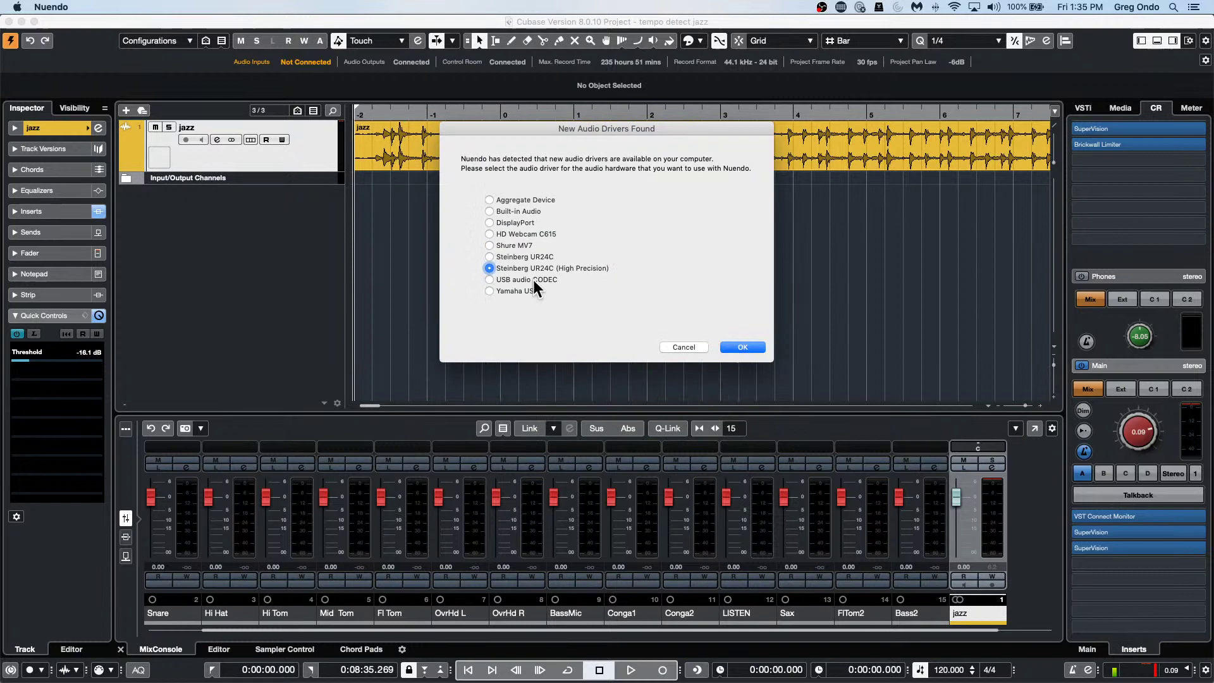
left_click(734, 347)
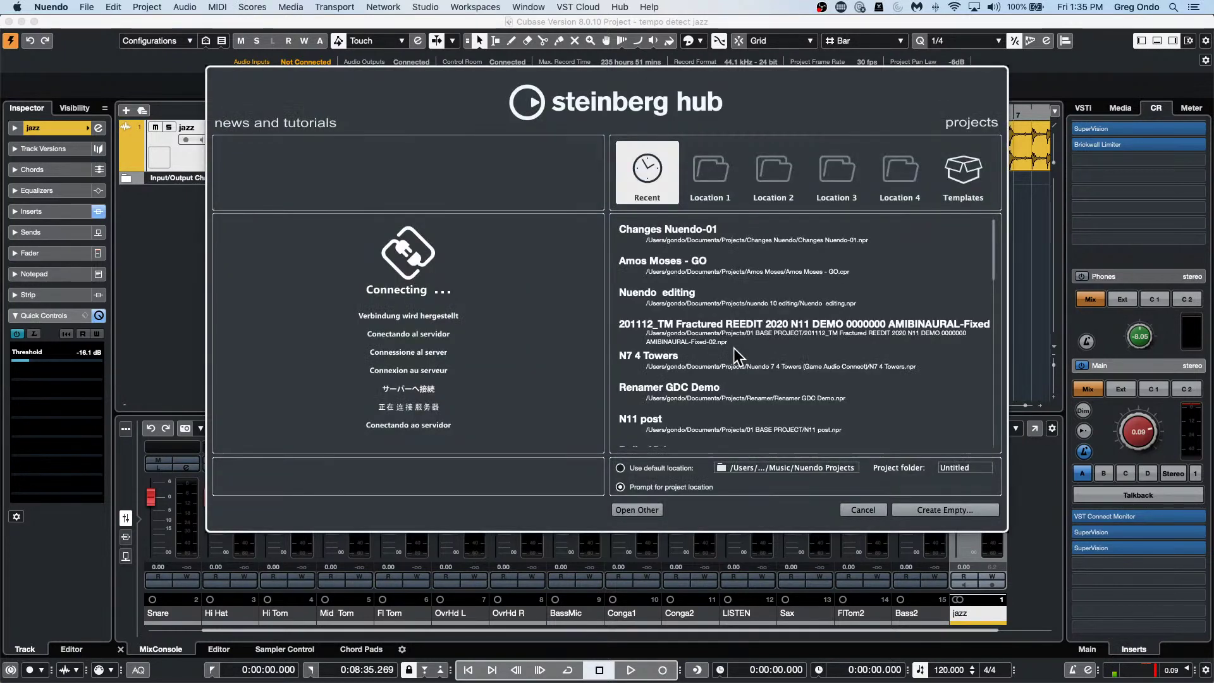
left_click(922, 510)
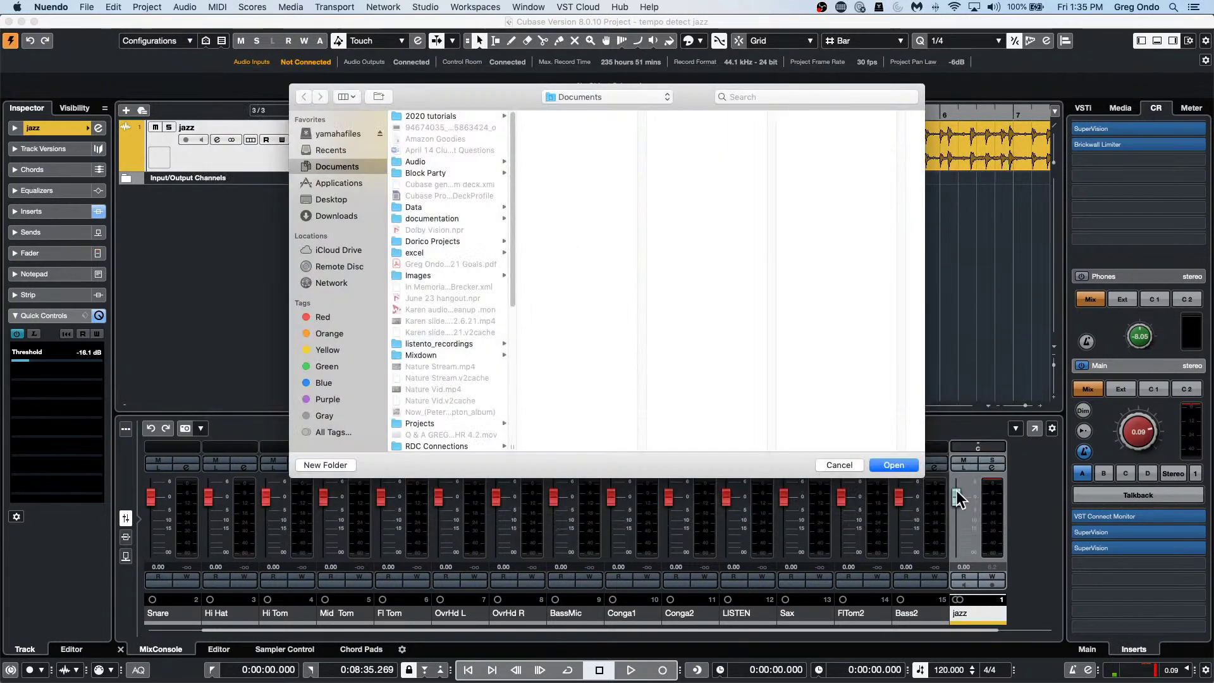
left_click(894, 465)
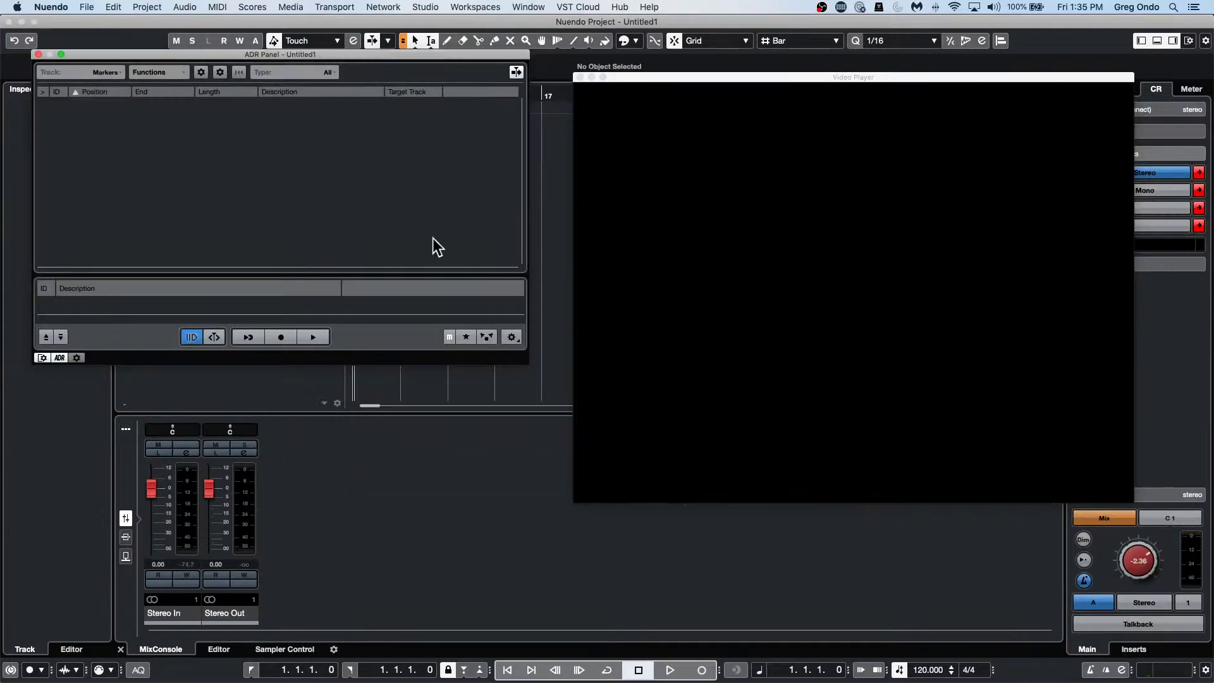
Close the ADR panel and video player, then bring up the Audio Connections window.
left_click(39, 54)
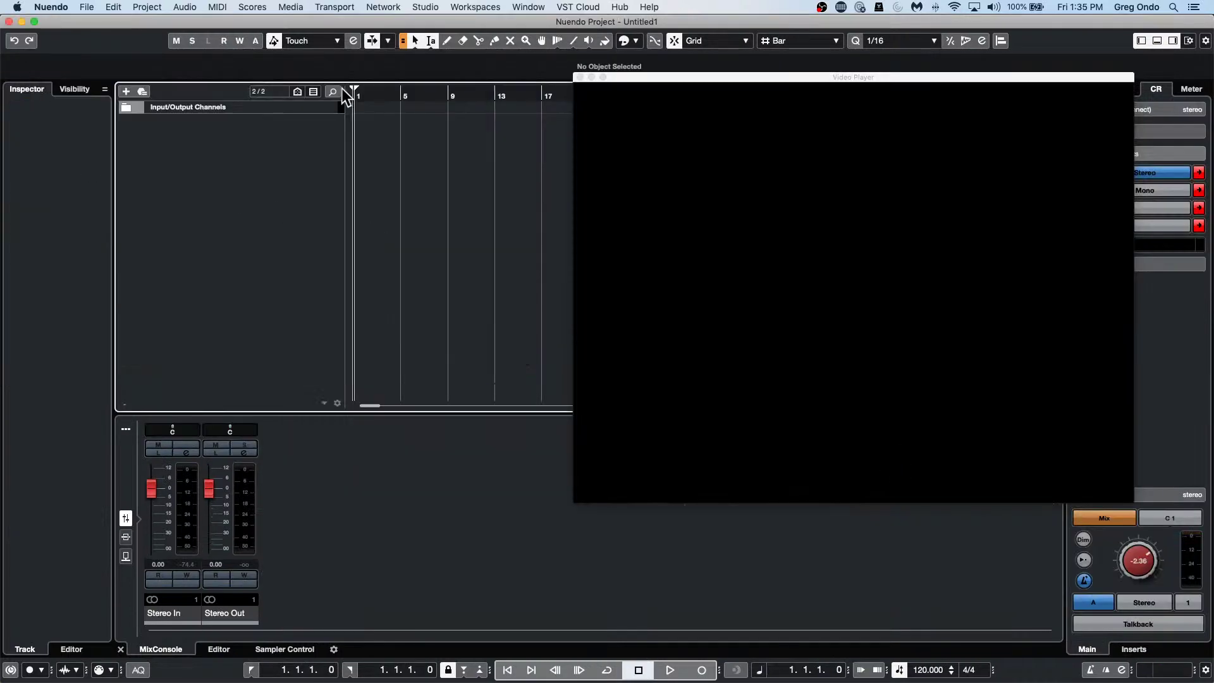
left_click(580, 77)
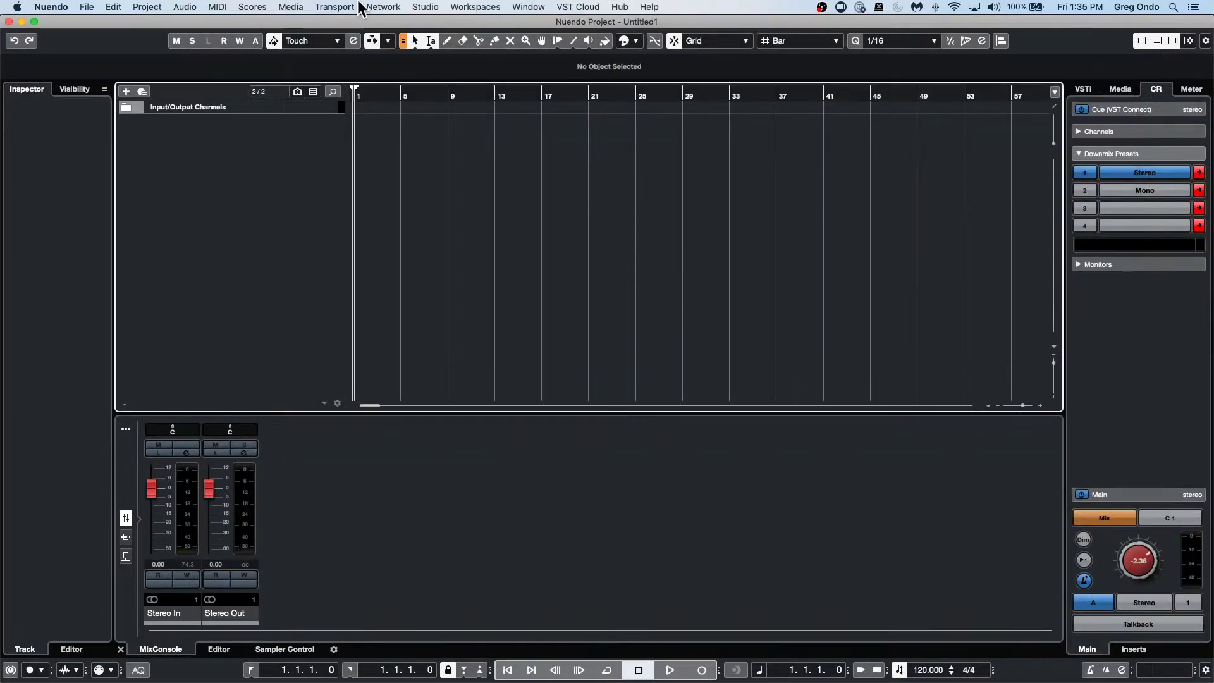
left_click(380, 7)
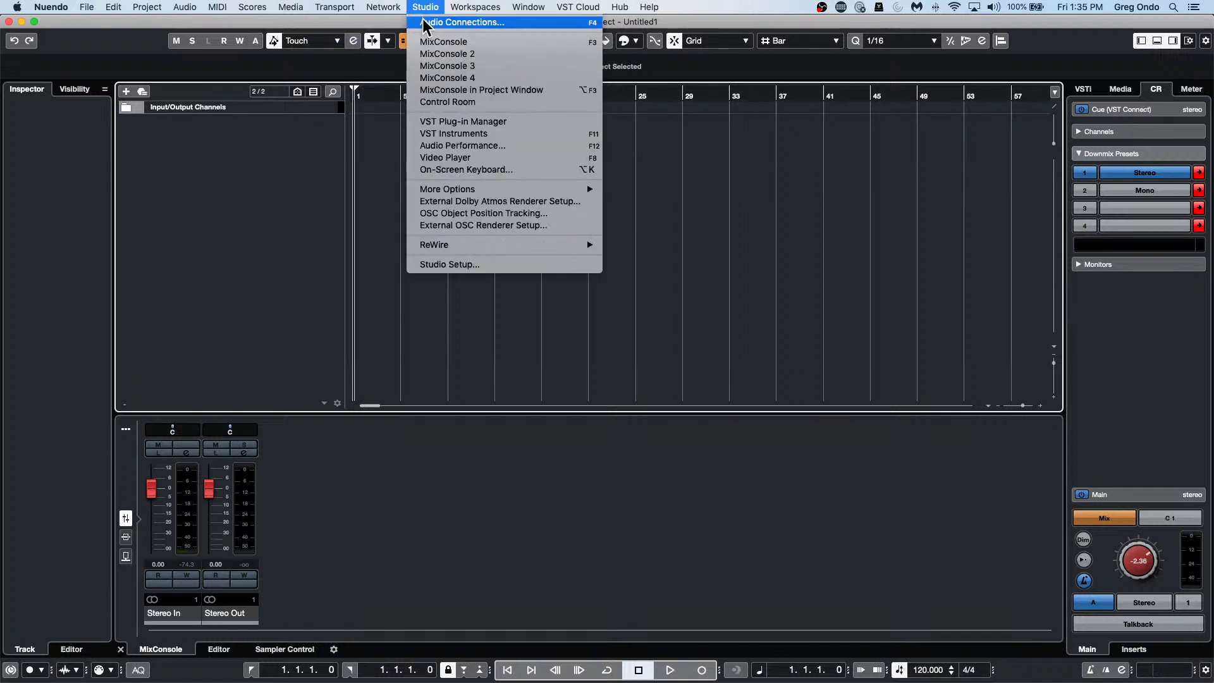
left_click(424, 22)
Page through the Outputs, Group/FX, External FX, External Instruments, Control Room and Inputs connection tabs.
left_click(266, 115)
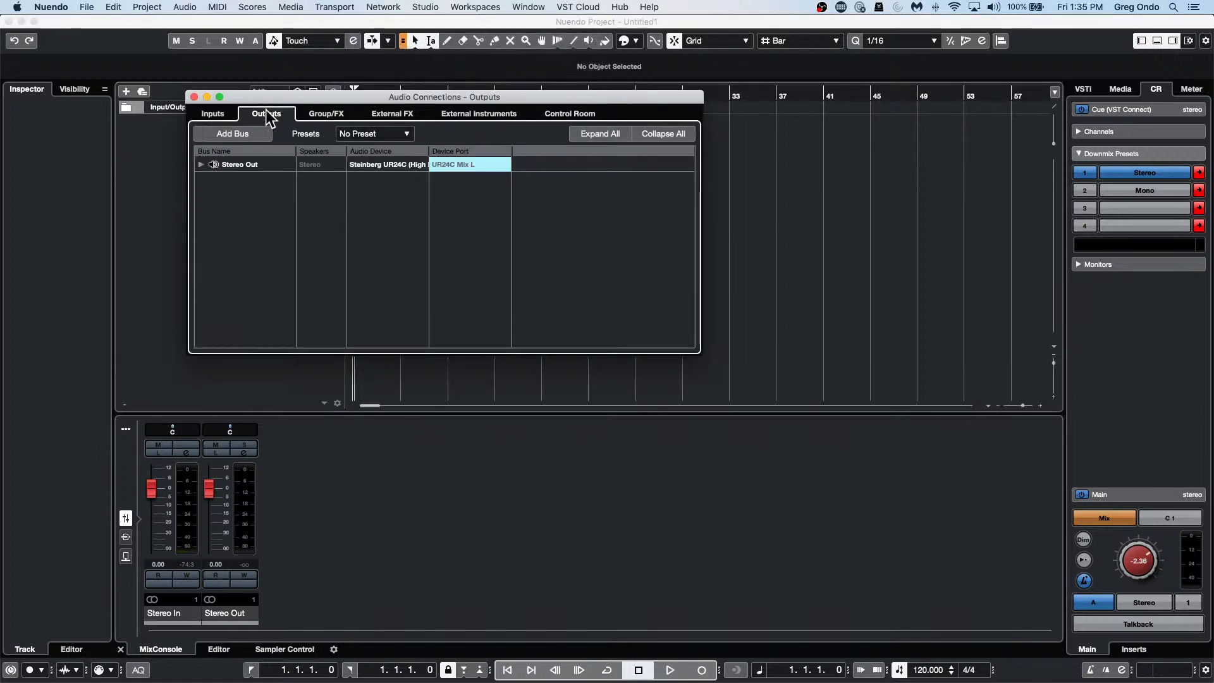
left_click(332, 116)
left_click(385, 114)
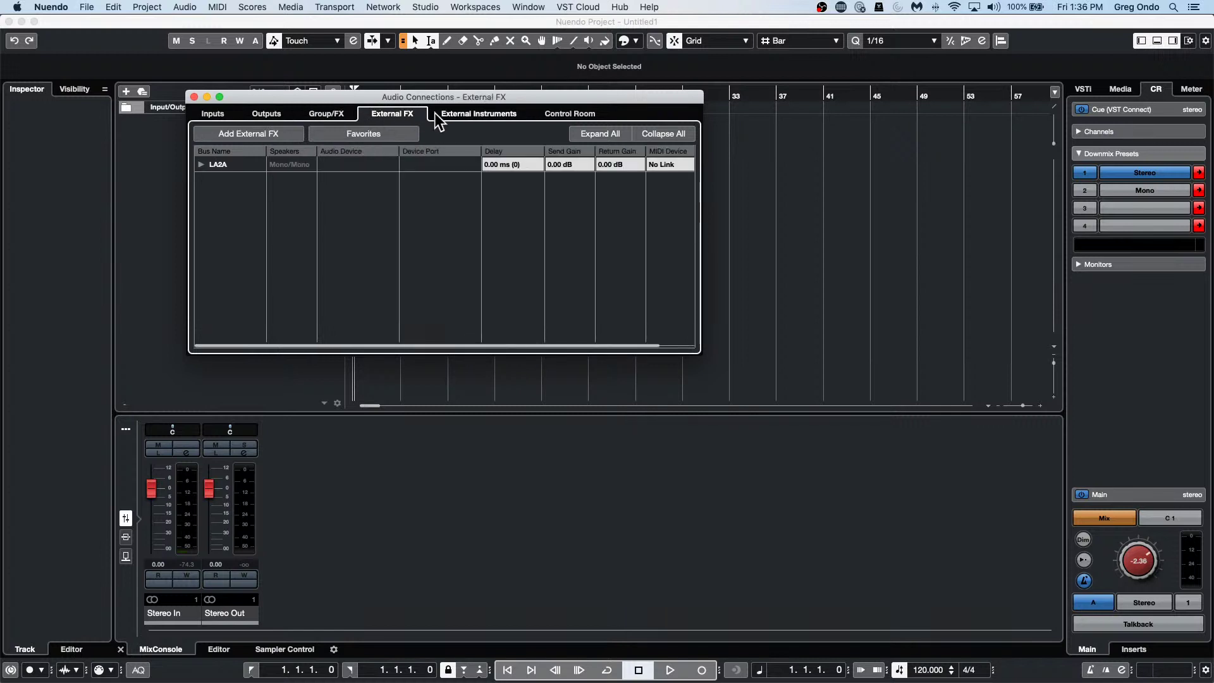
left_click(494, 114)
left_click(577, 114)
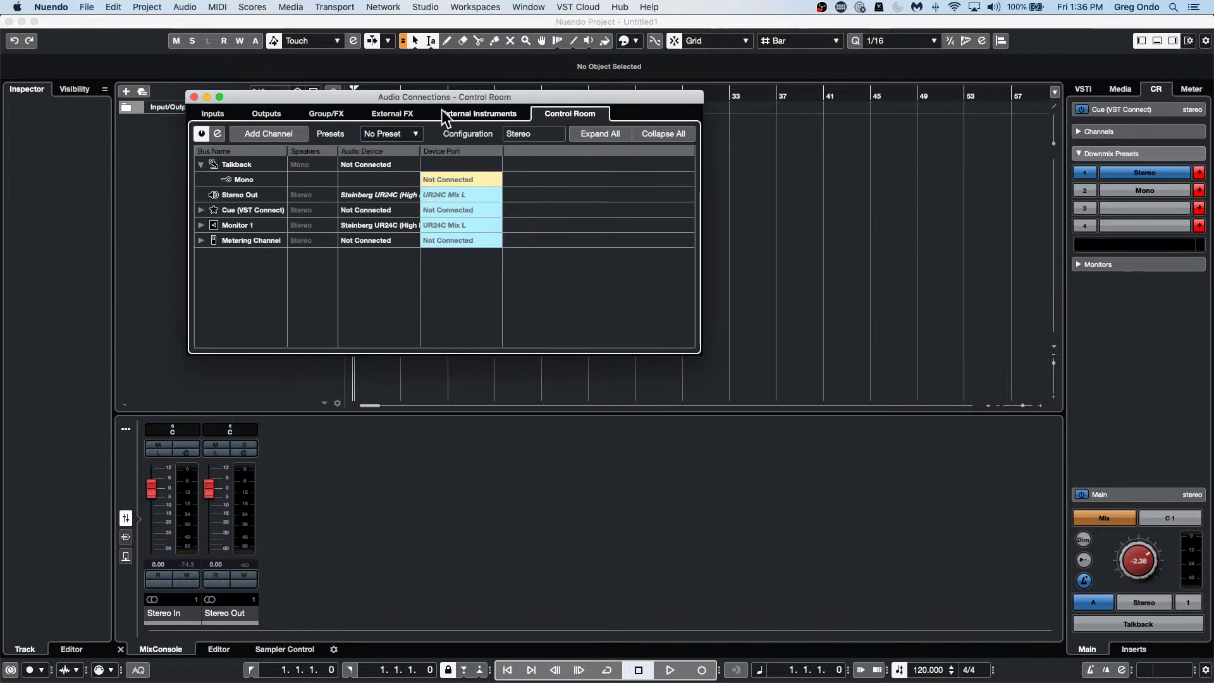
left_click(393, 113)
left_click(321, 114)
left_click(267, 113)
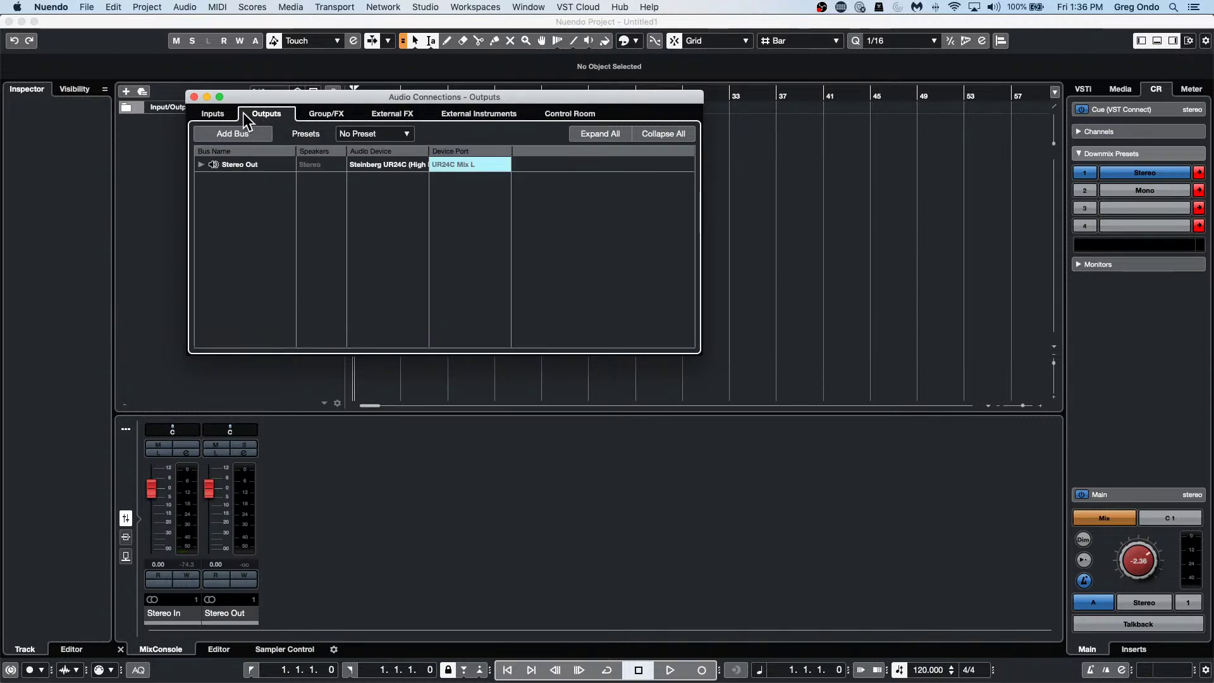
left_click(215, 114)
left_click(267, 113)
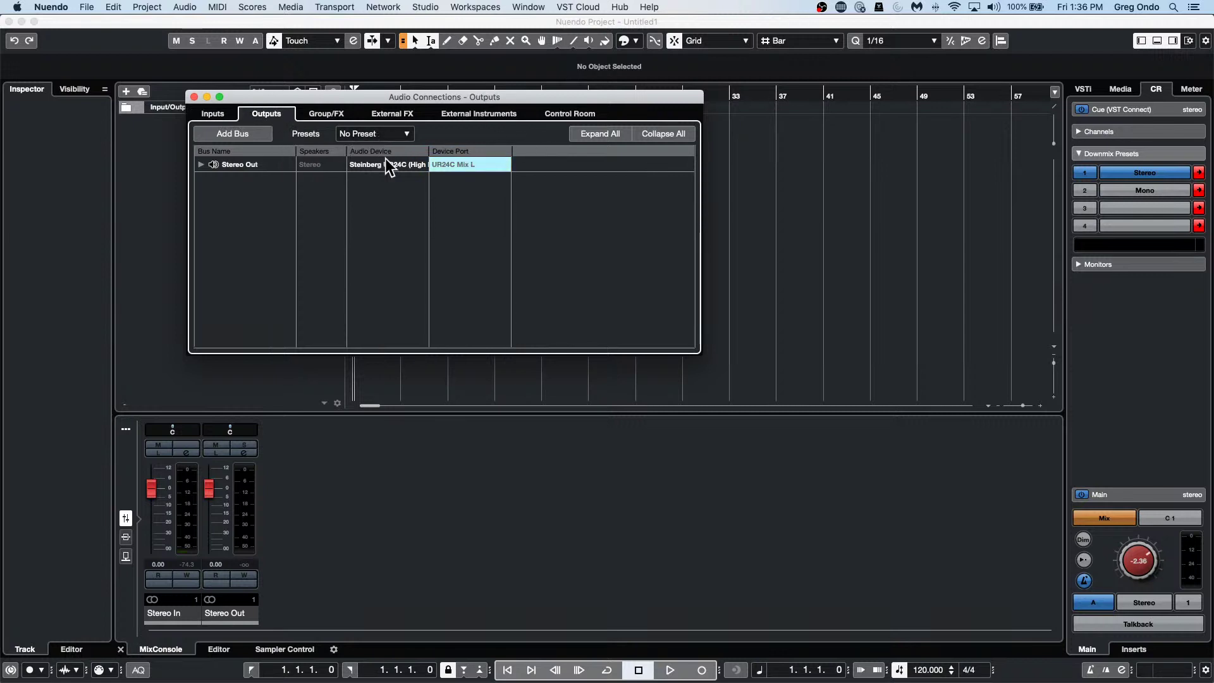
Revisit the Group/FX, External FX (LA2A), External Instruments and Control Room routing pages.
left_click(329, 117)
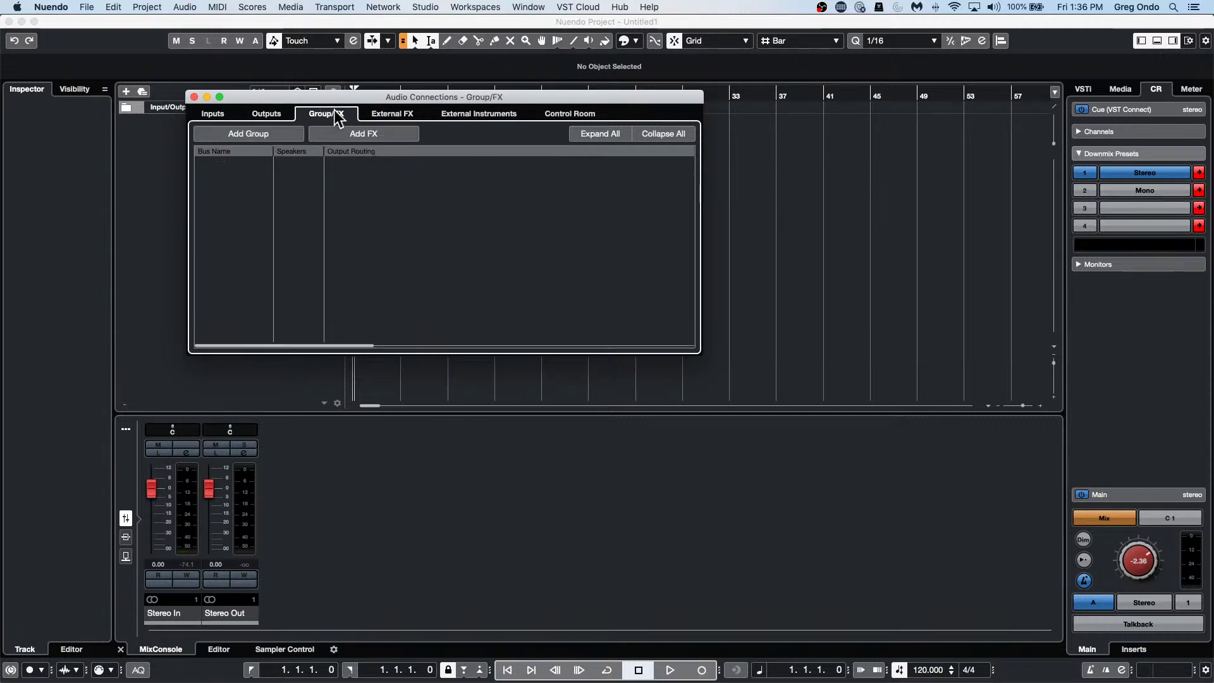
left_click(389, 117)
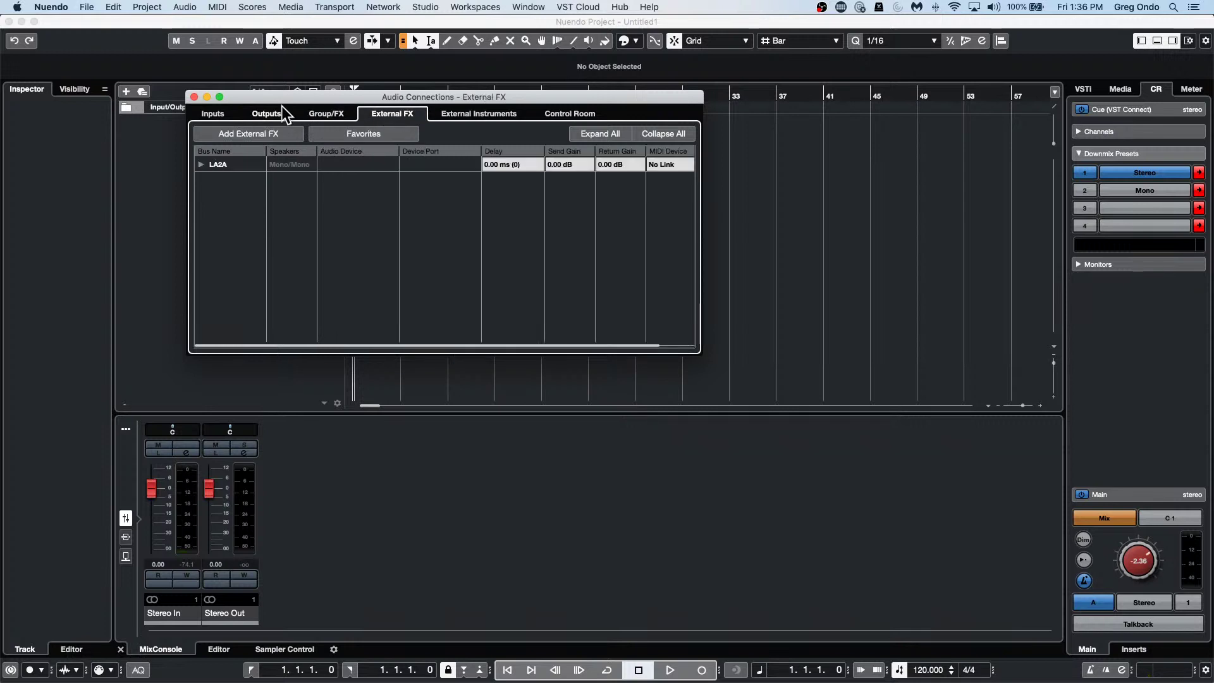
left_click(326, 114)
left_click(408, 111)
left_click(499, 108)
left_click(552, 109)
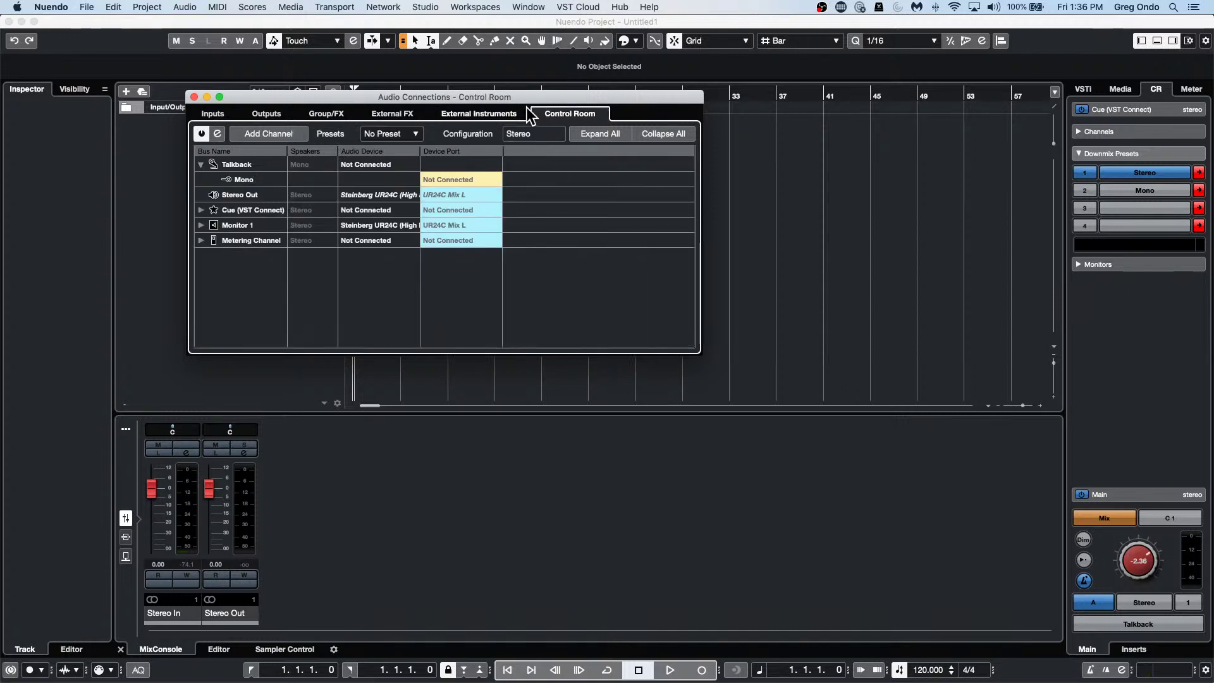
left_click(381, 107)
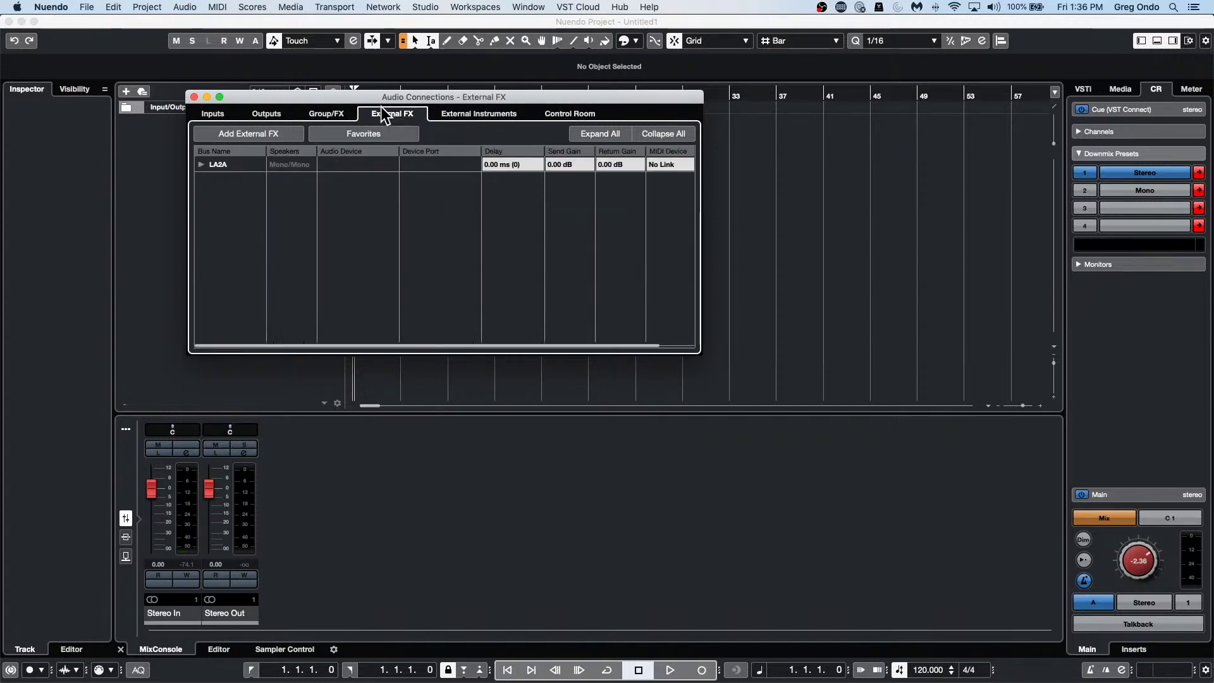
left_click(324, 110)
Step once more from Outputs and Inputs through to the Control Room channel routing.
left_click(262, 112)
left_click(218, 114)
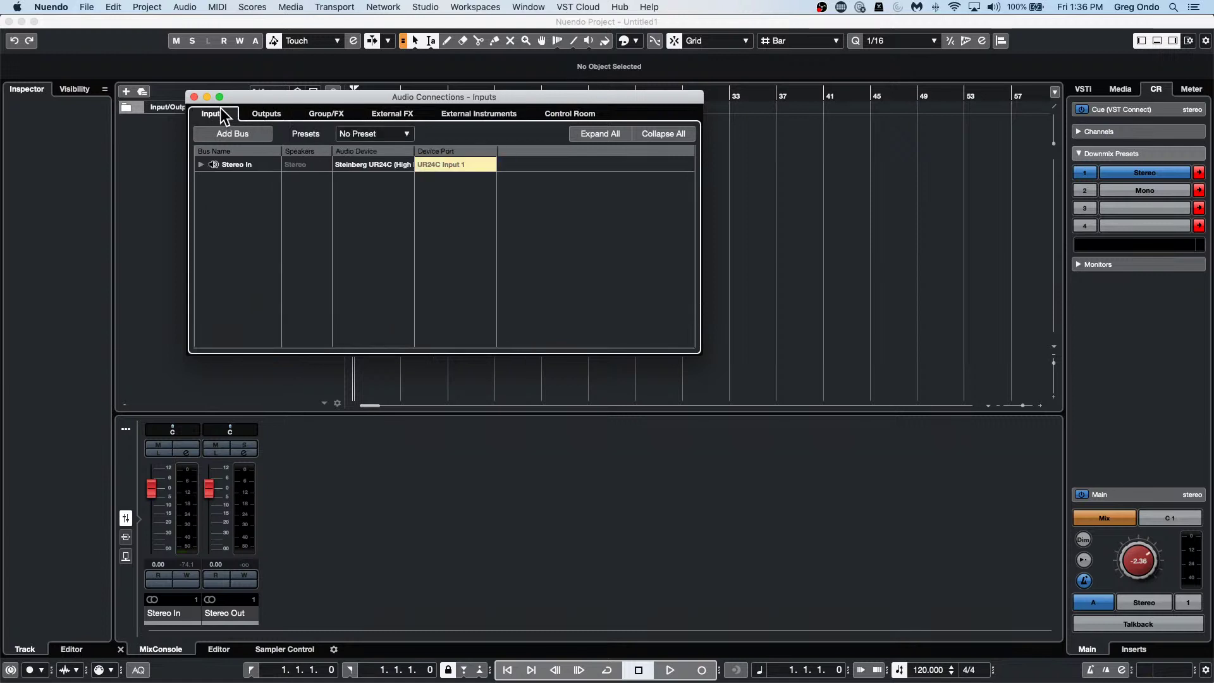
left_click(269, 114)
left_click(356, 115)
left_click(381, 115)
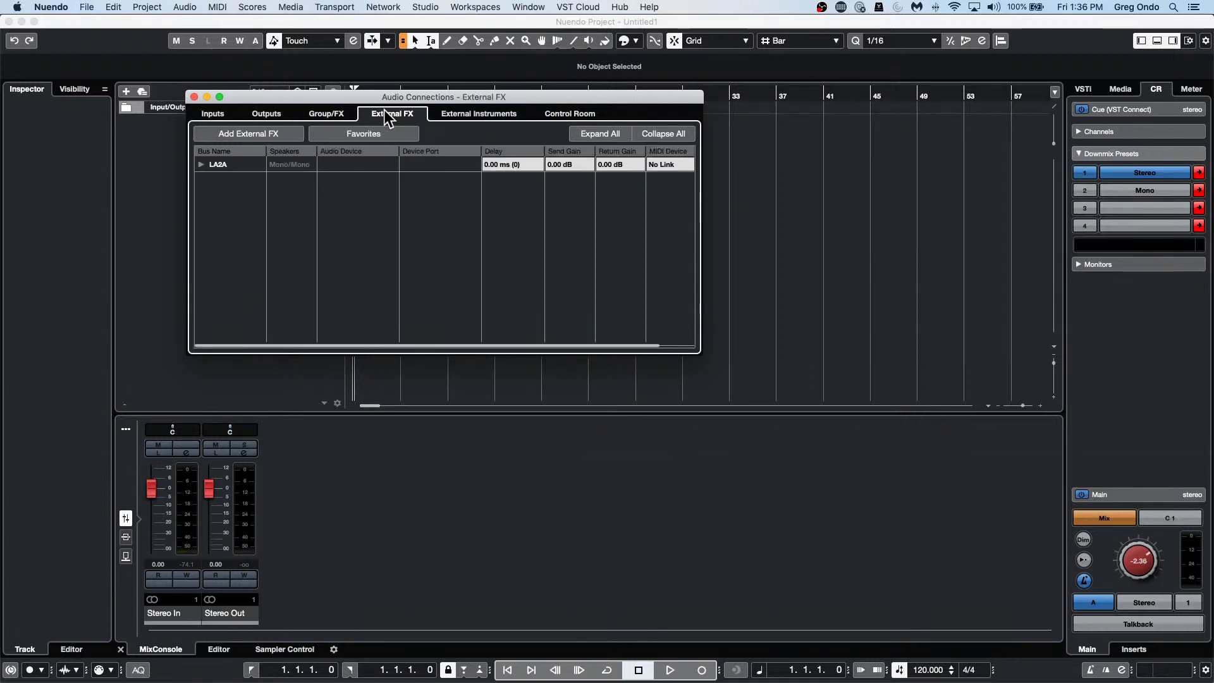
left_click(465, 114)
left_click(578, 115)
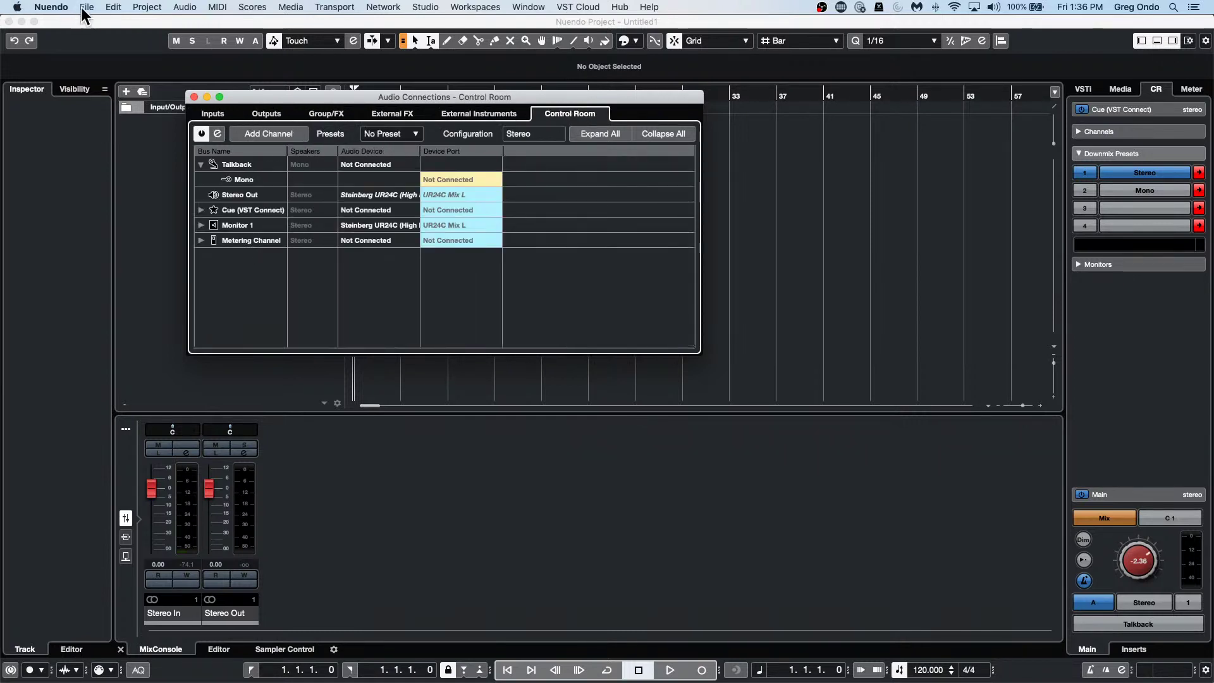
left_click(50, 7)
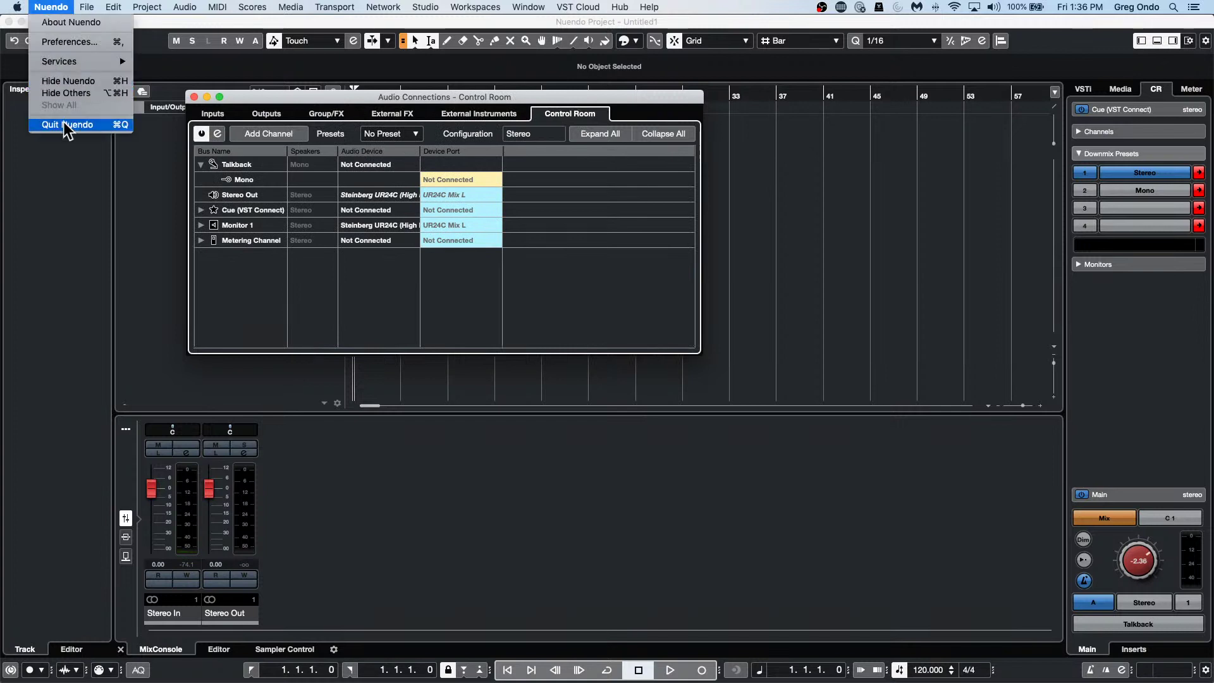
Quit Nuendo, choosing Don't Save for the untitled project.
left_click(67, 125)
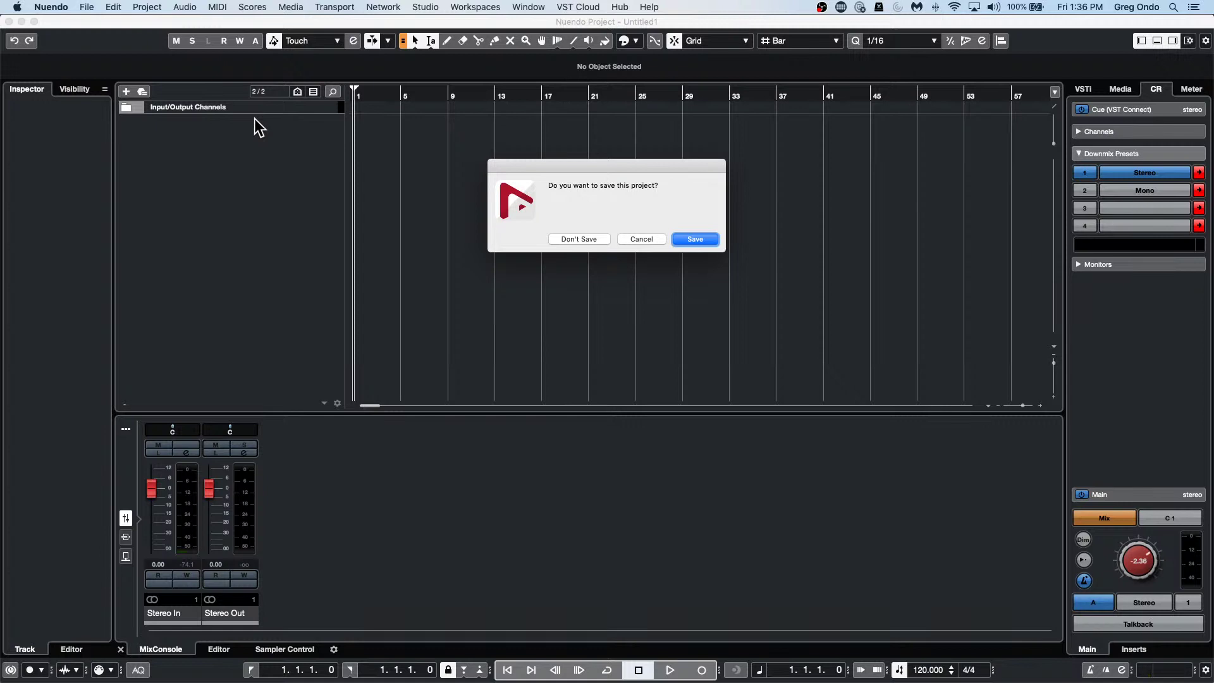
left_click(588, 240)
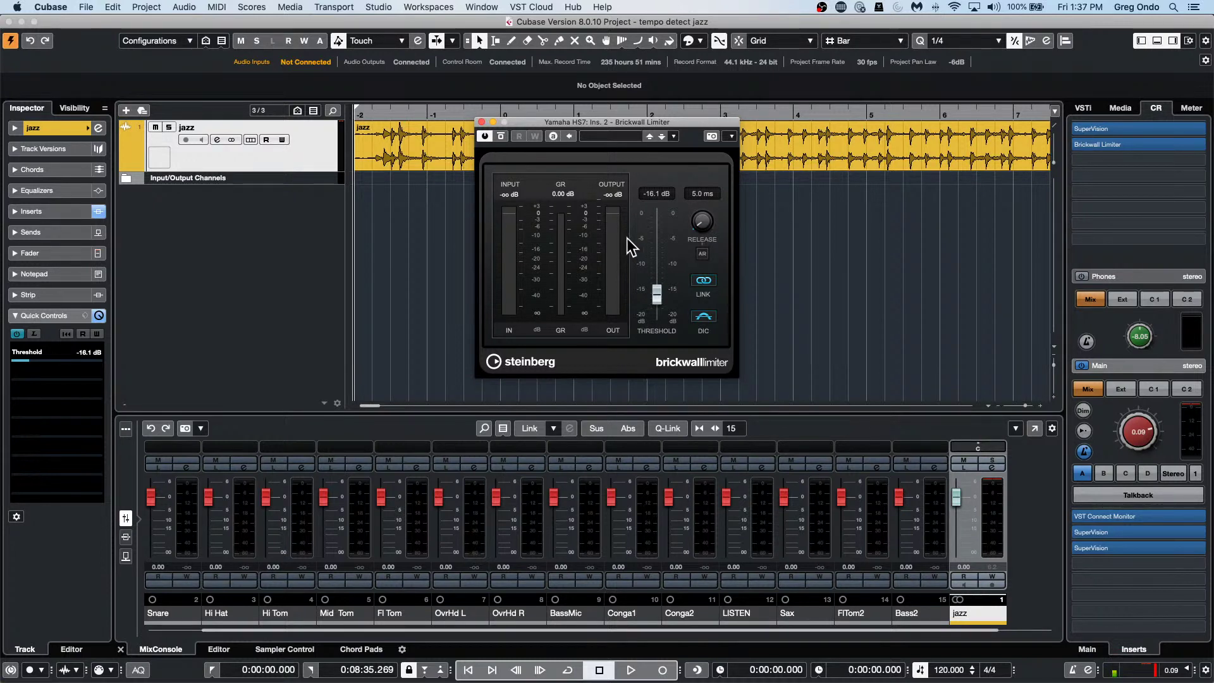
Close the Brickwall Limiter window and open the Audio System page of Studio Setup.
left_click(481, 121)
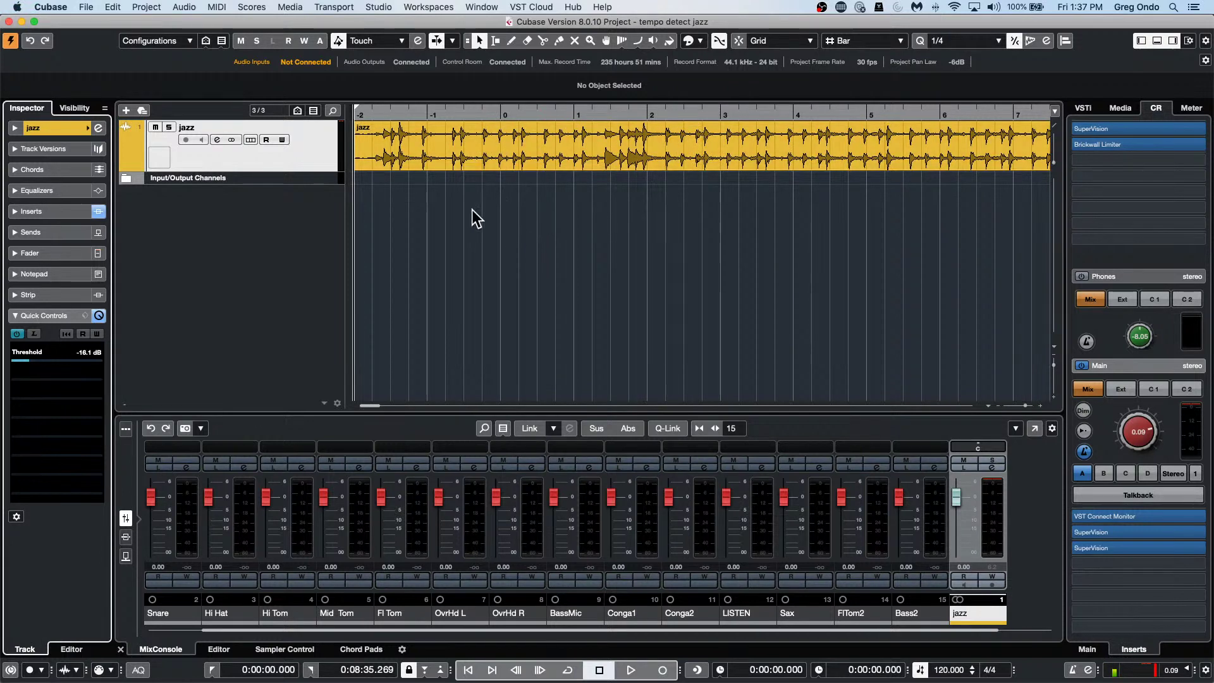
left_click(380, 7)
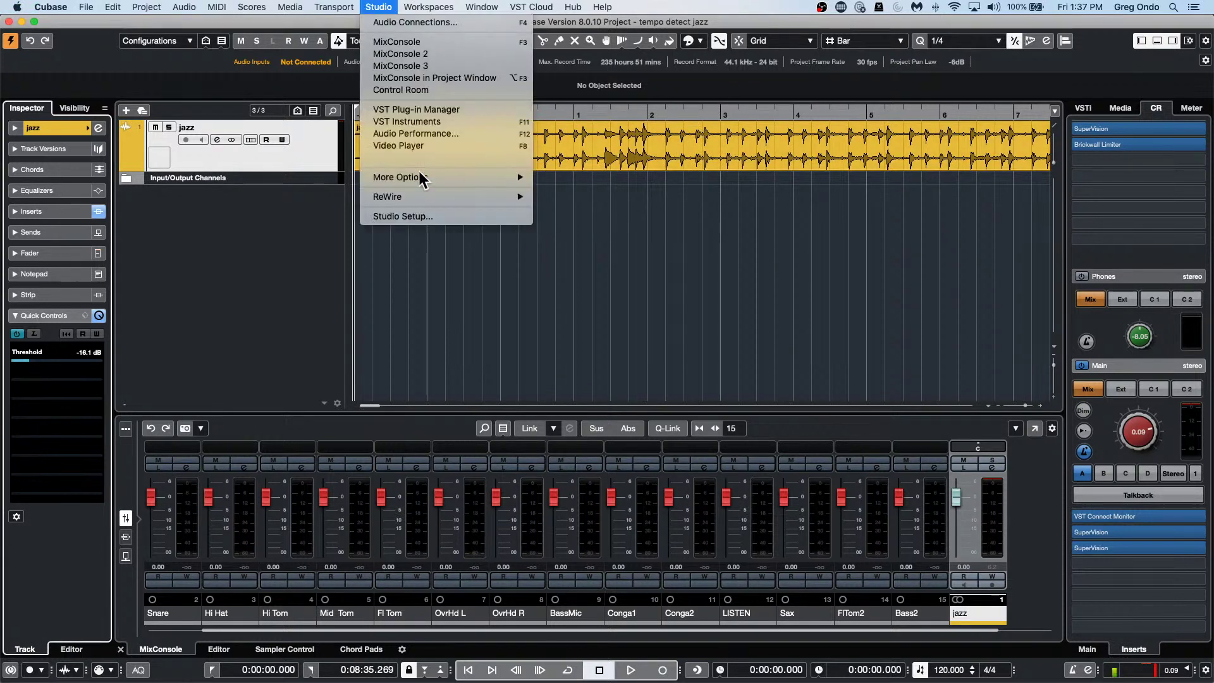
left_click(423, 218)
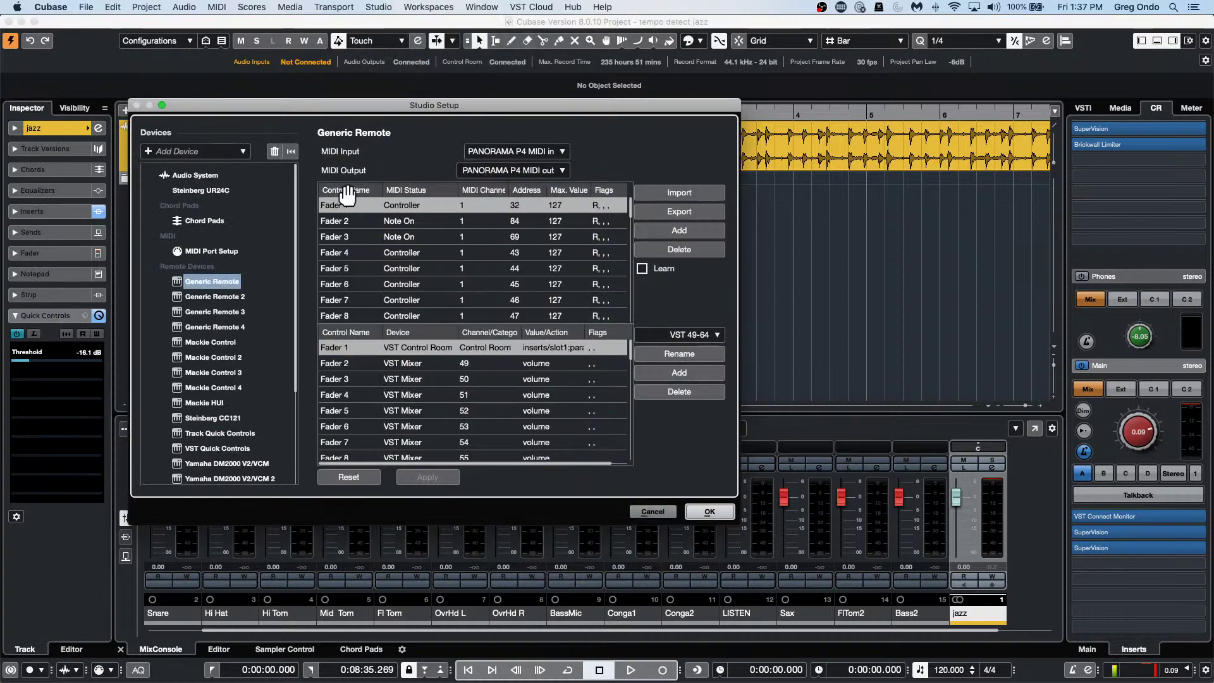
left_click(209, 177)
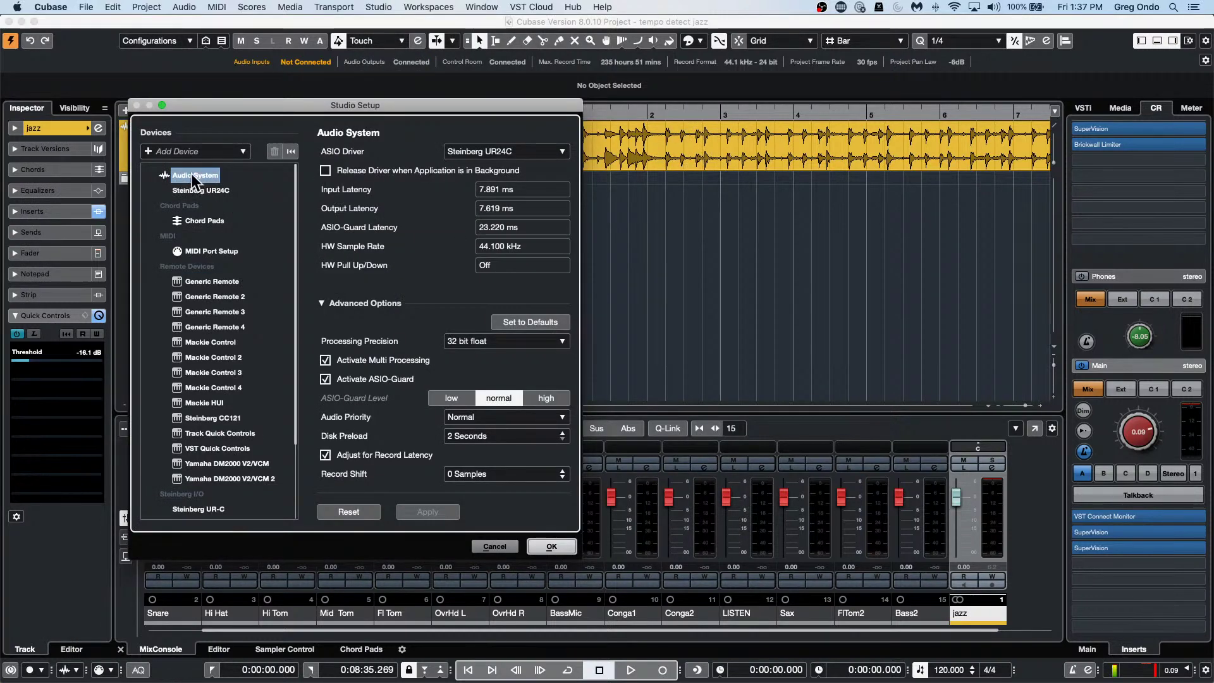
Switch the ASIO driver to Built-in Audio and view its port settings.
left_click(506, 151)
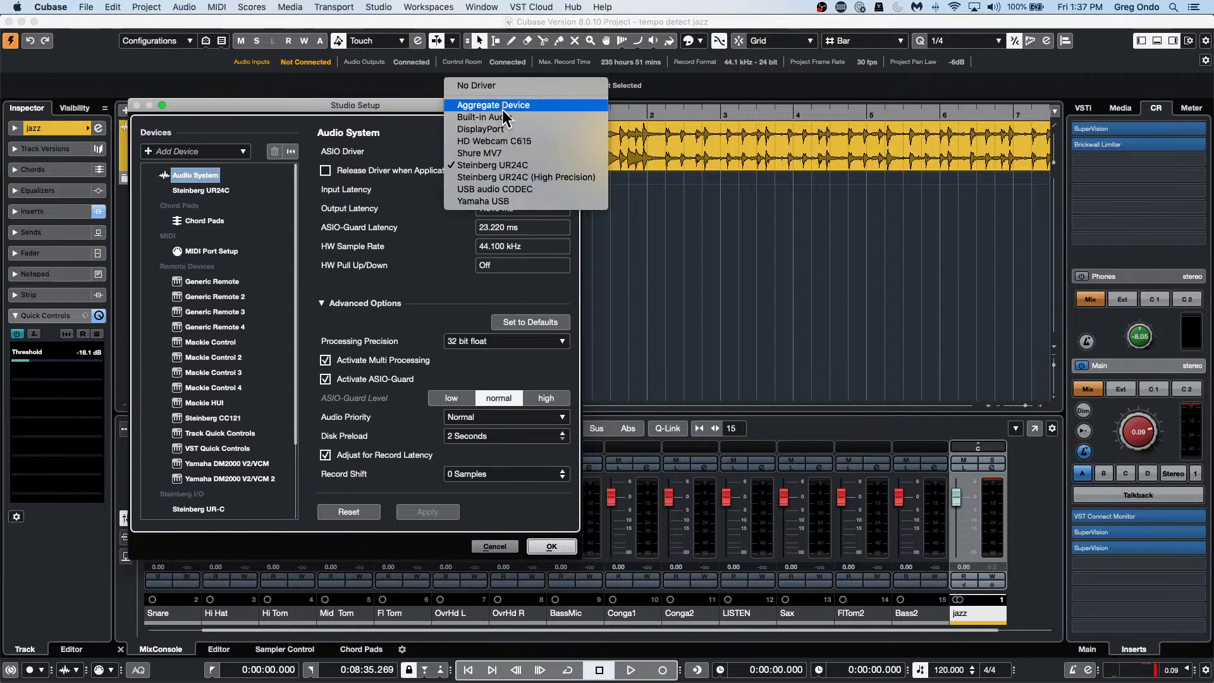
left_click(511, 118)
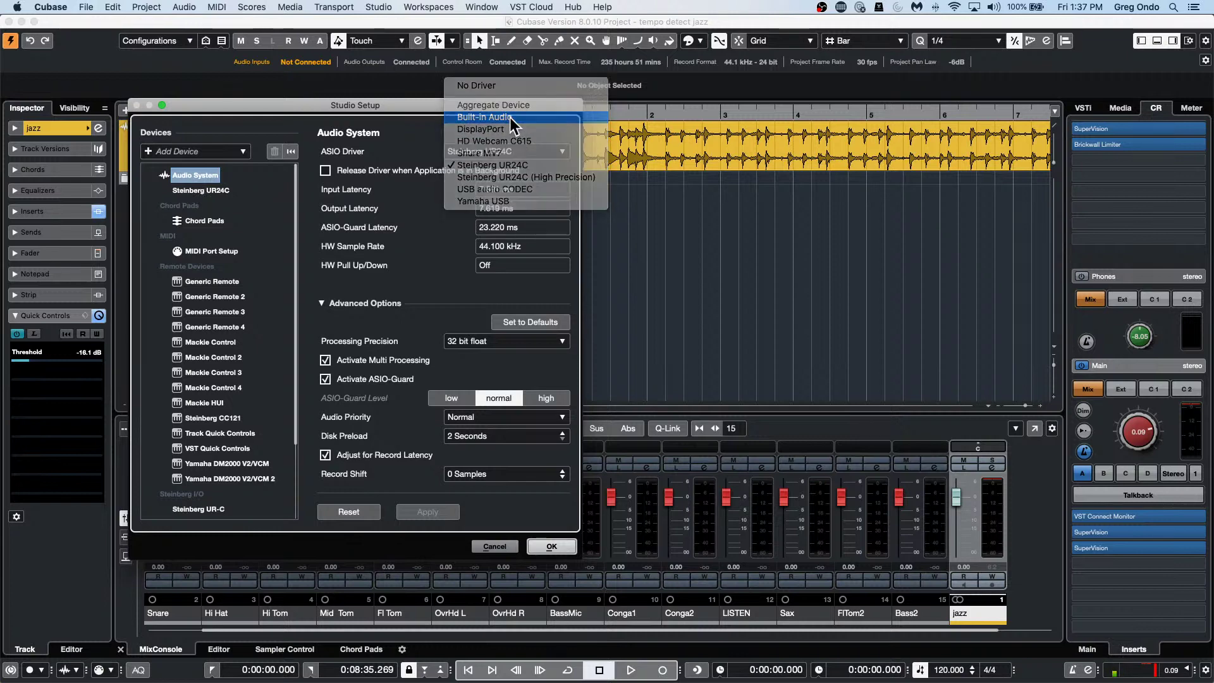
left_click(683, 239)
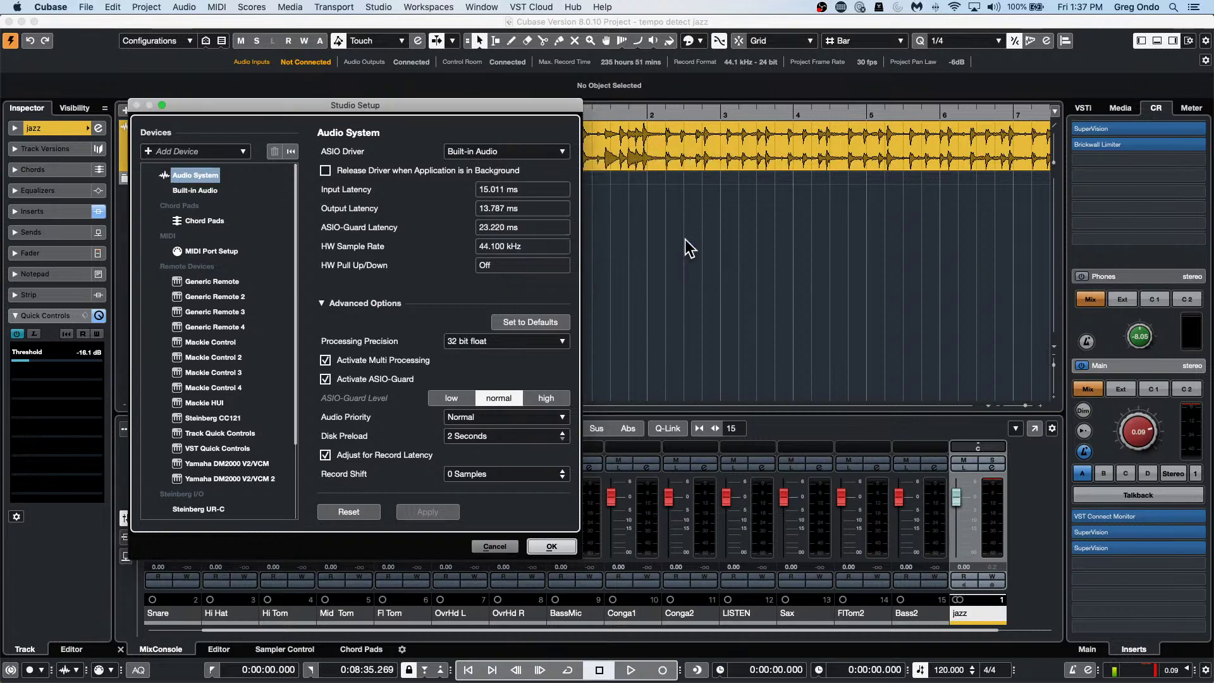
left_click(196, 191)
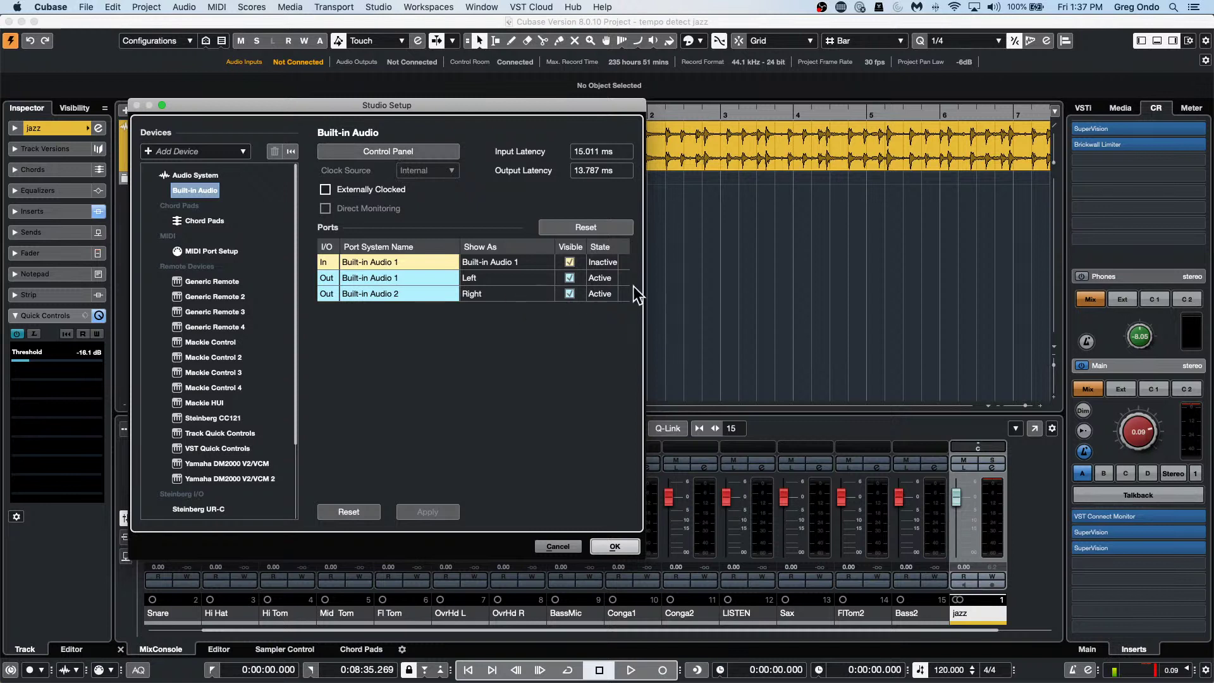
Open and close the Built-in Audio device control panel, returning to Audio System.
left_click(411, 153)
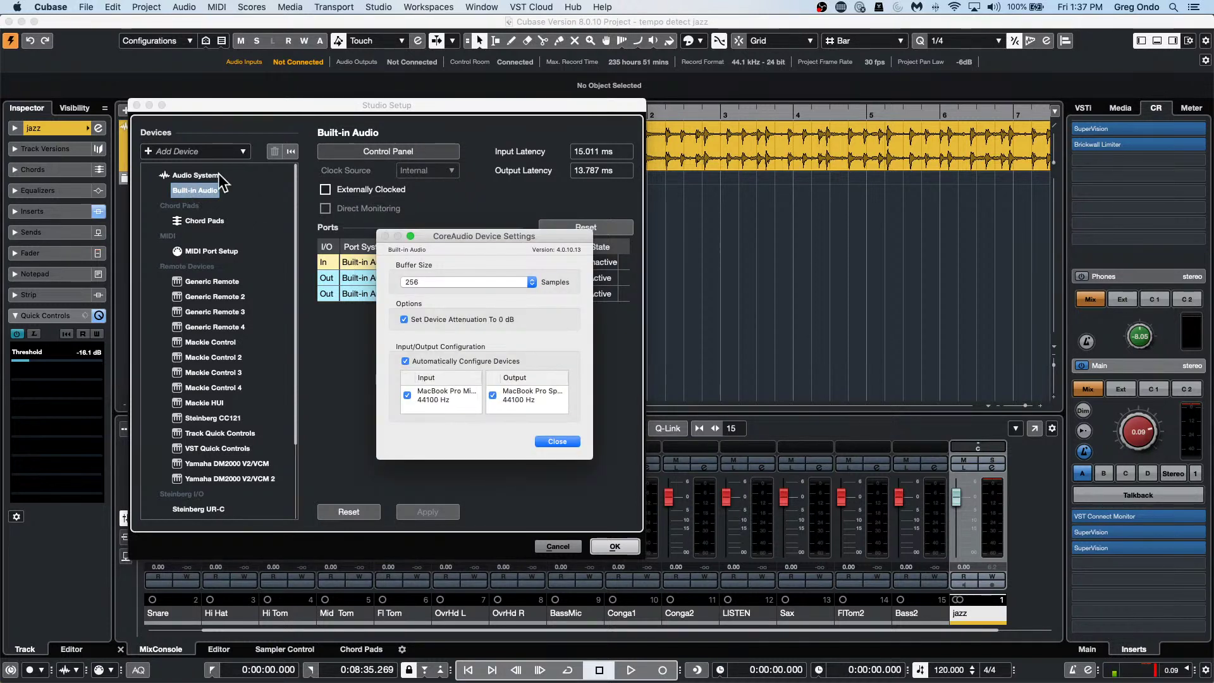
left_click(561, 444)
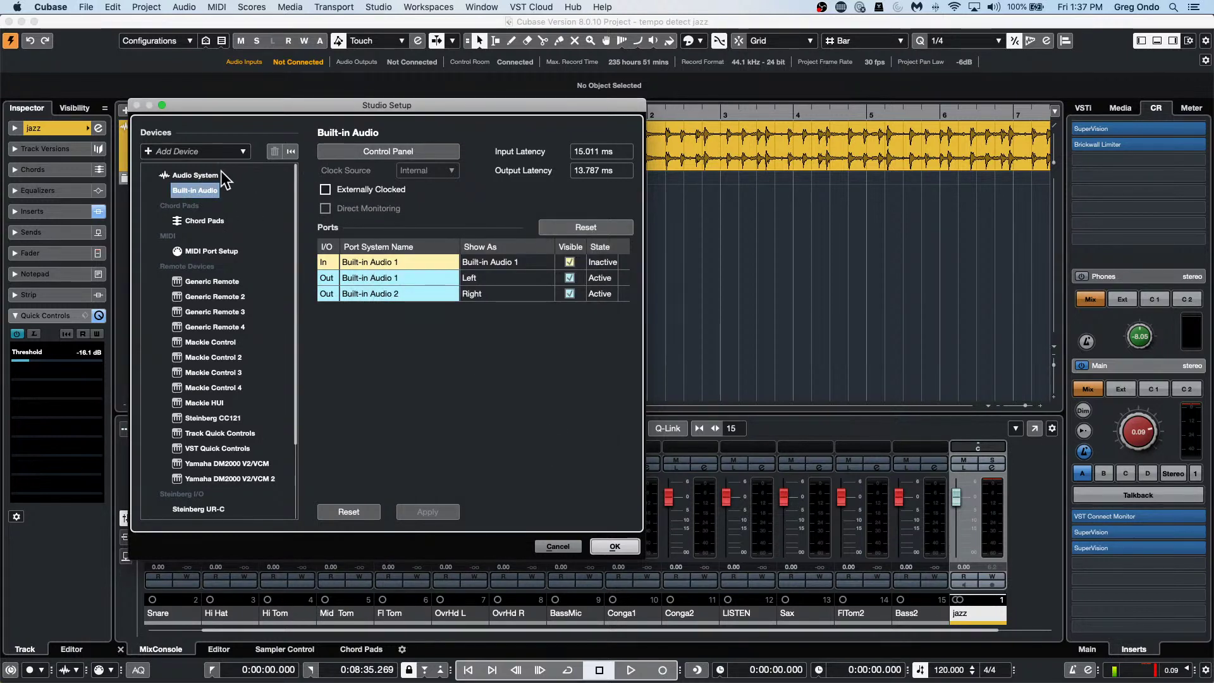
left_click(201, 175)
Switch the ASIO driver to Steinberg UR24C and close Studio Setup with OK.
left_click(501, 151)
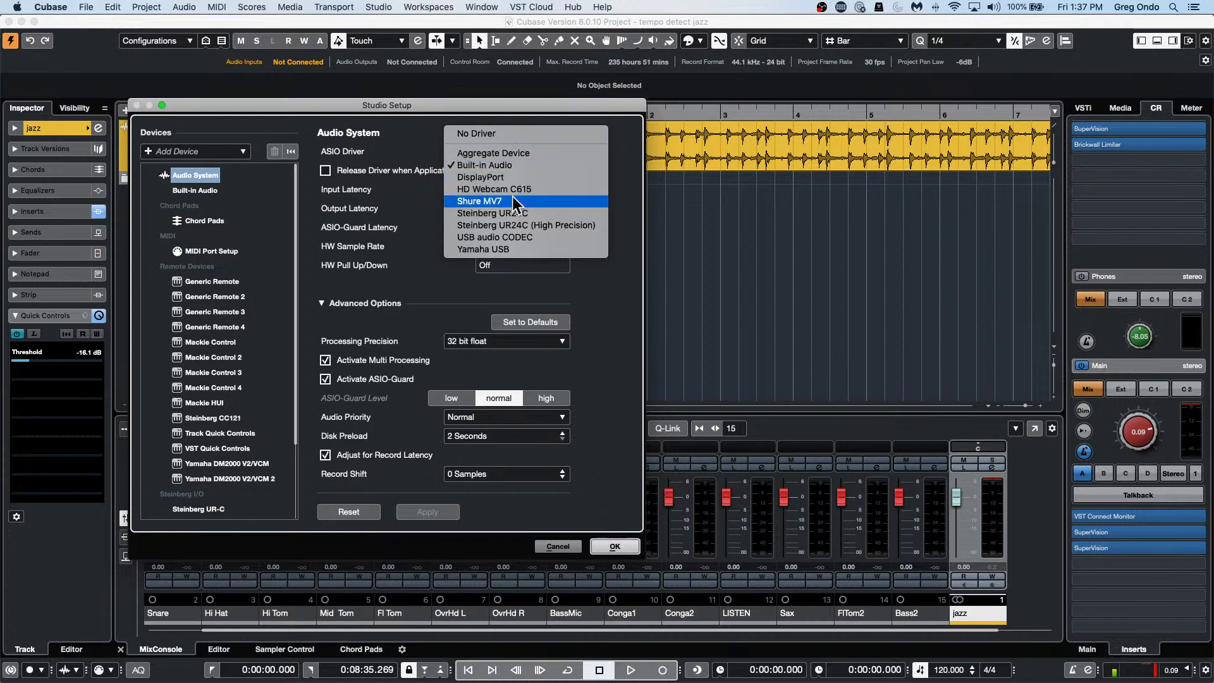
left_click(567, 215)
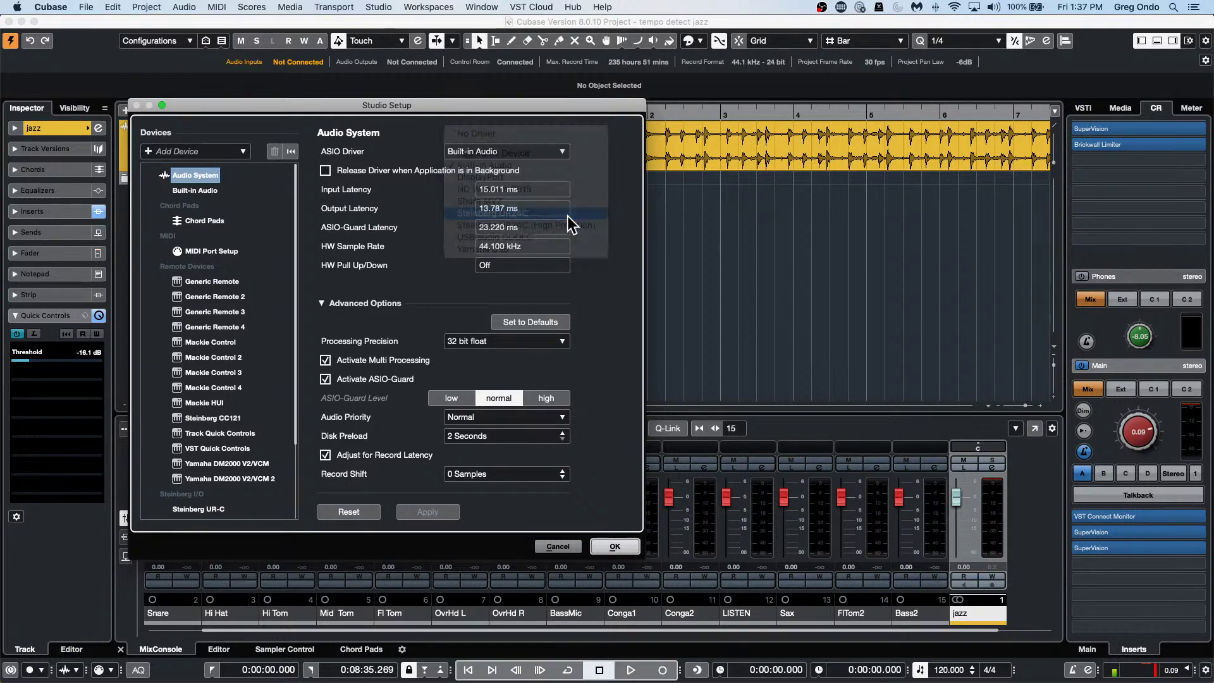
left_click(675, 235)
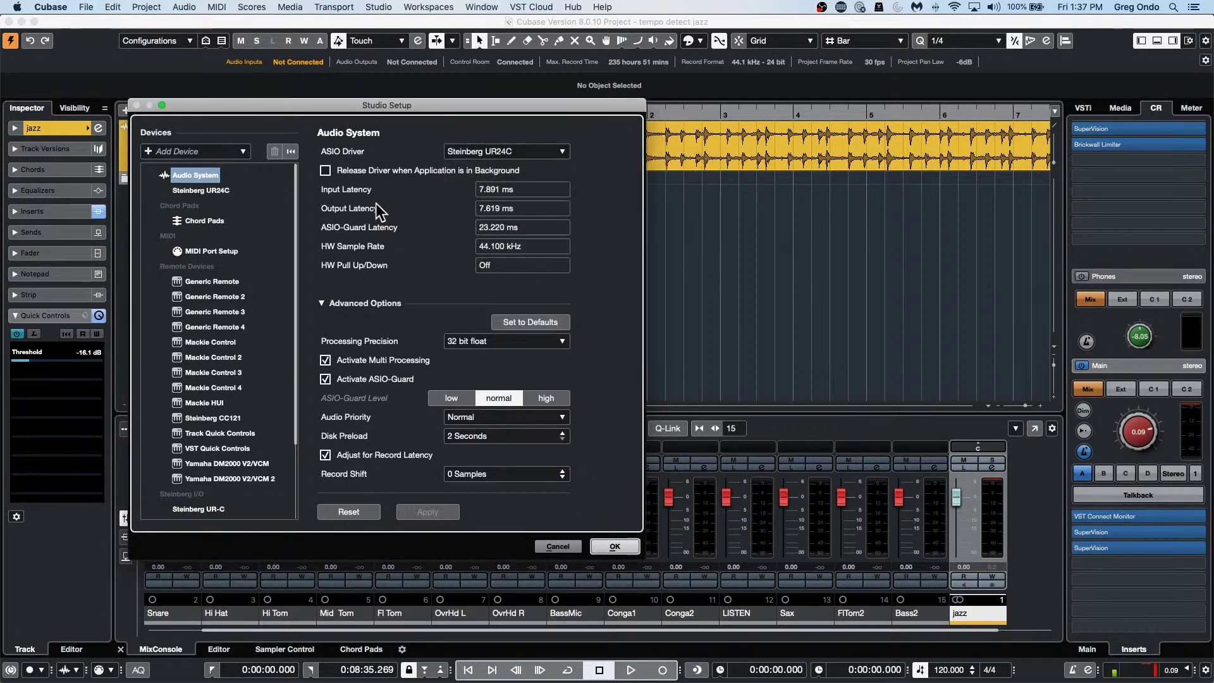
left_click(615, 547)
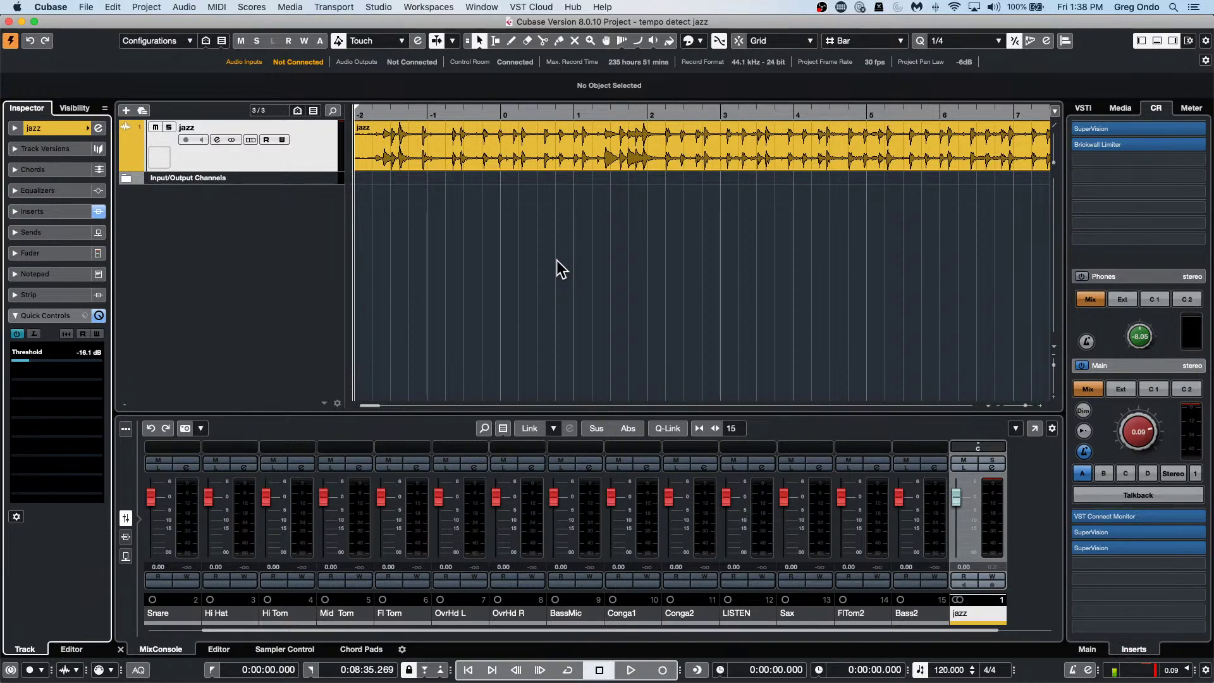
Launch Steinberg Download Assistant, enter the account password, cancel the warning and expand Cubase.
mouse_move(515, 680)
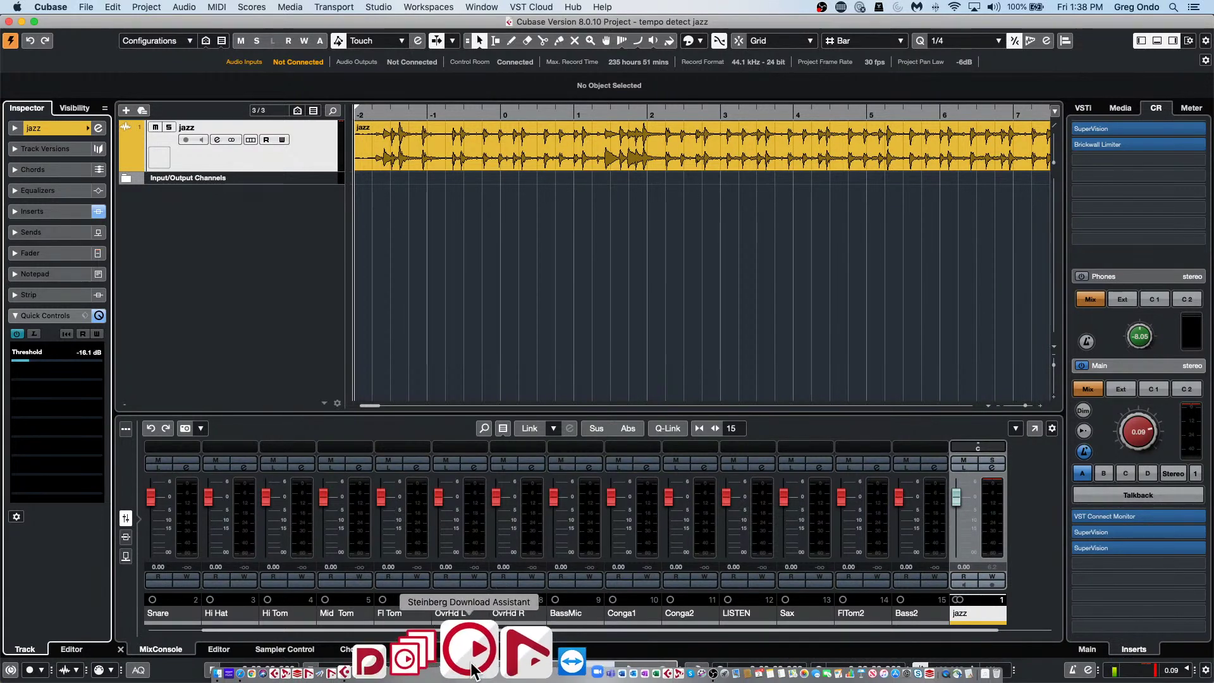
left_click(471, 672)
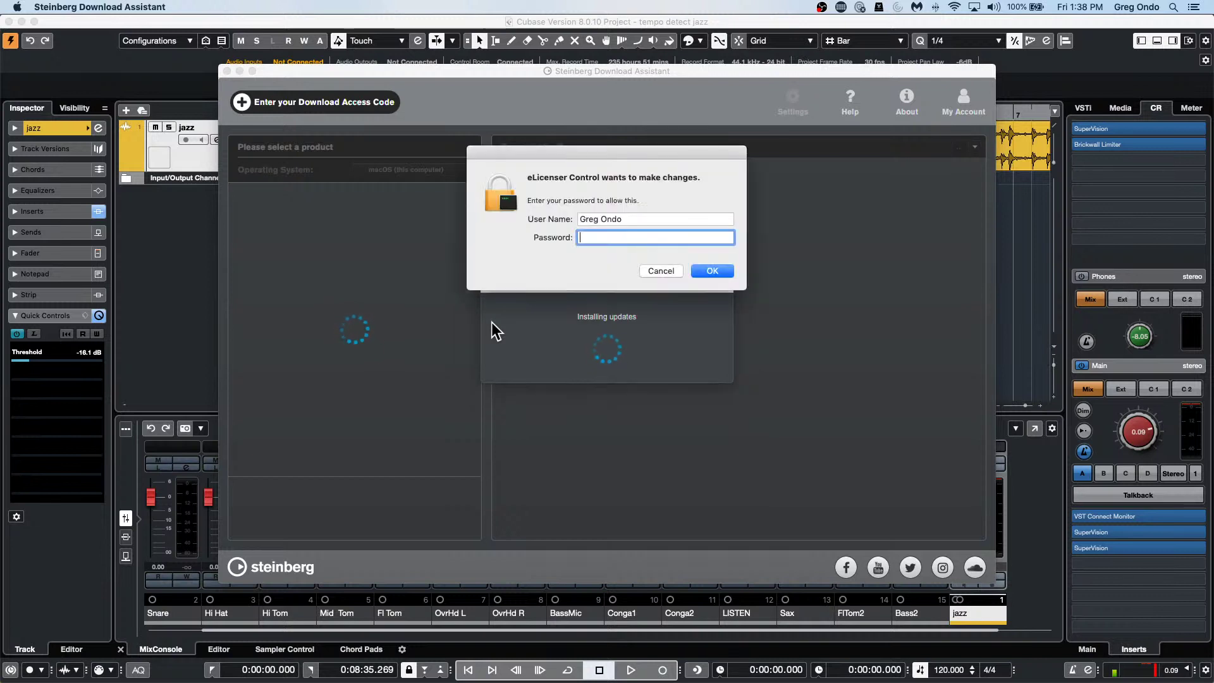
type("••••")
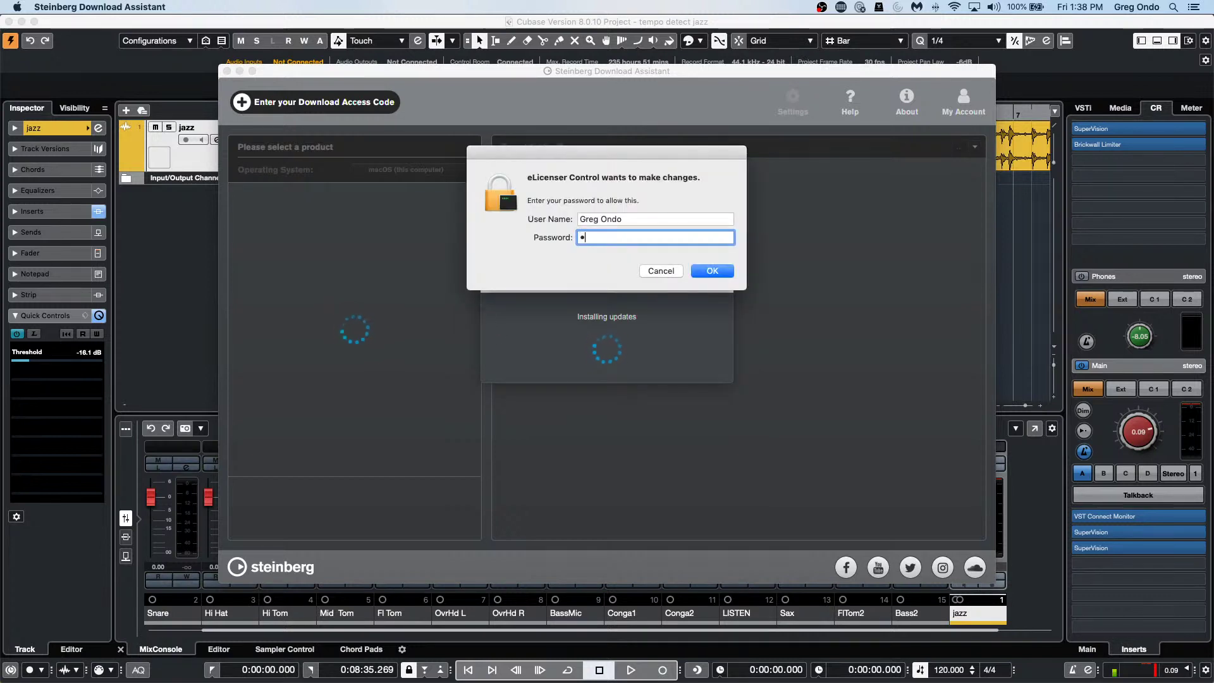
type("••••")
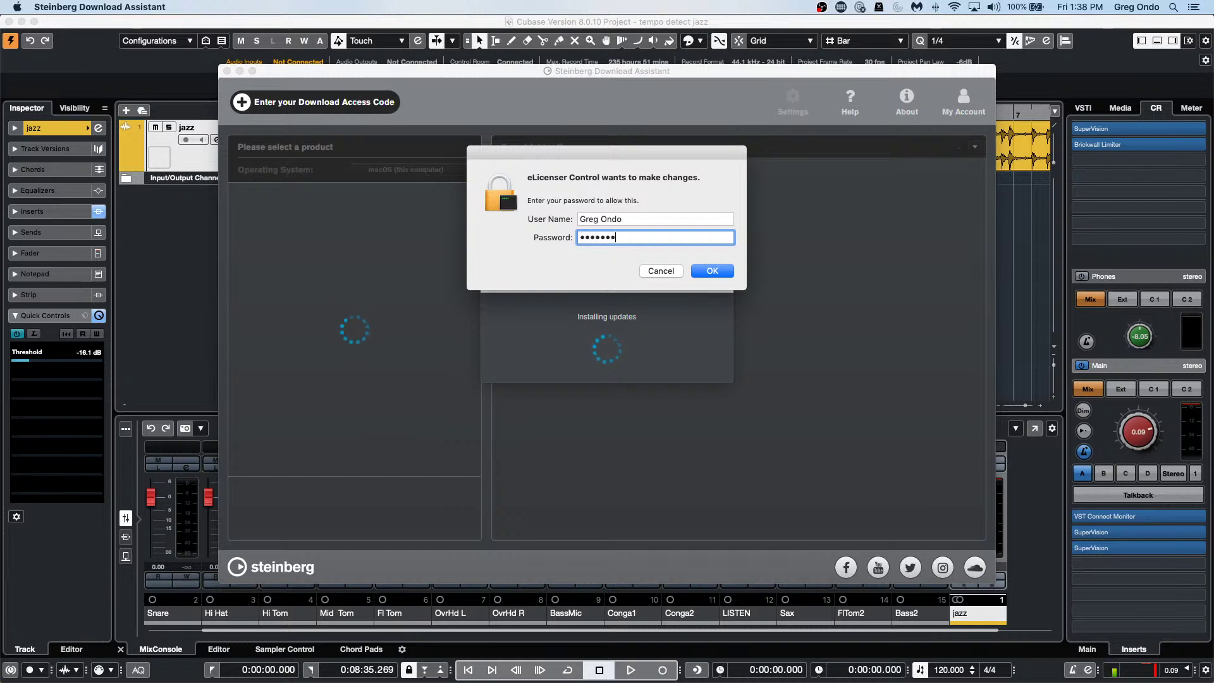
key("Return")
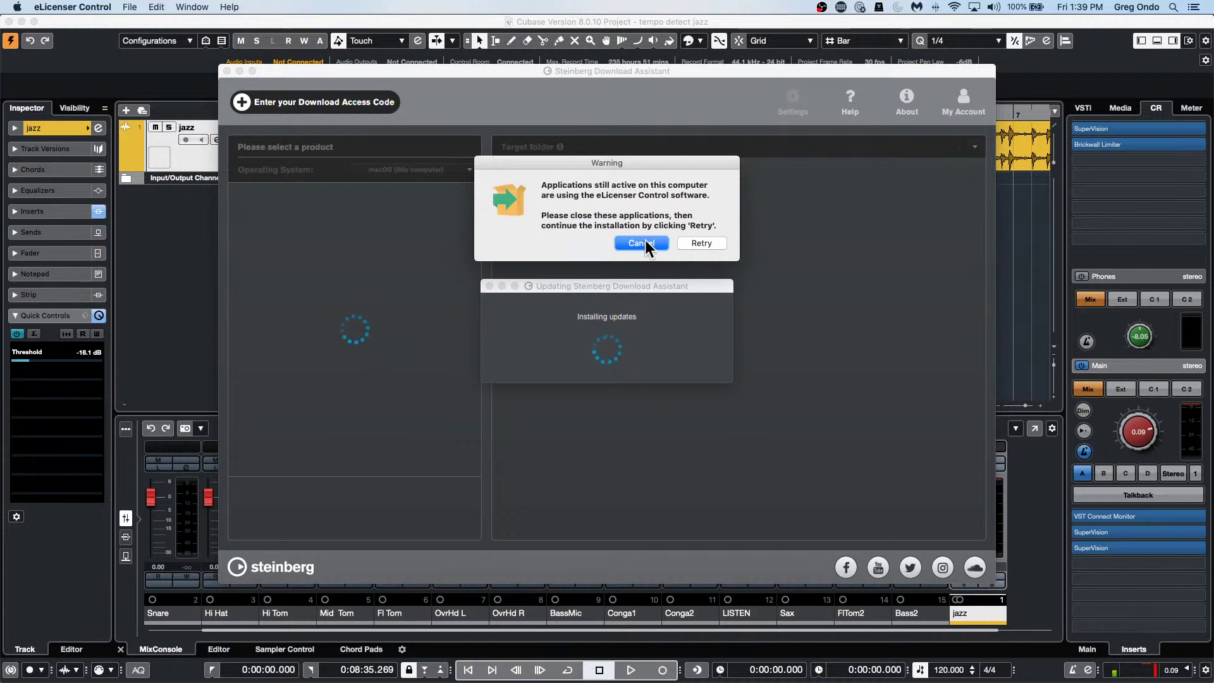
left_click(644, 243)
left_click(253, 206)
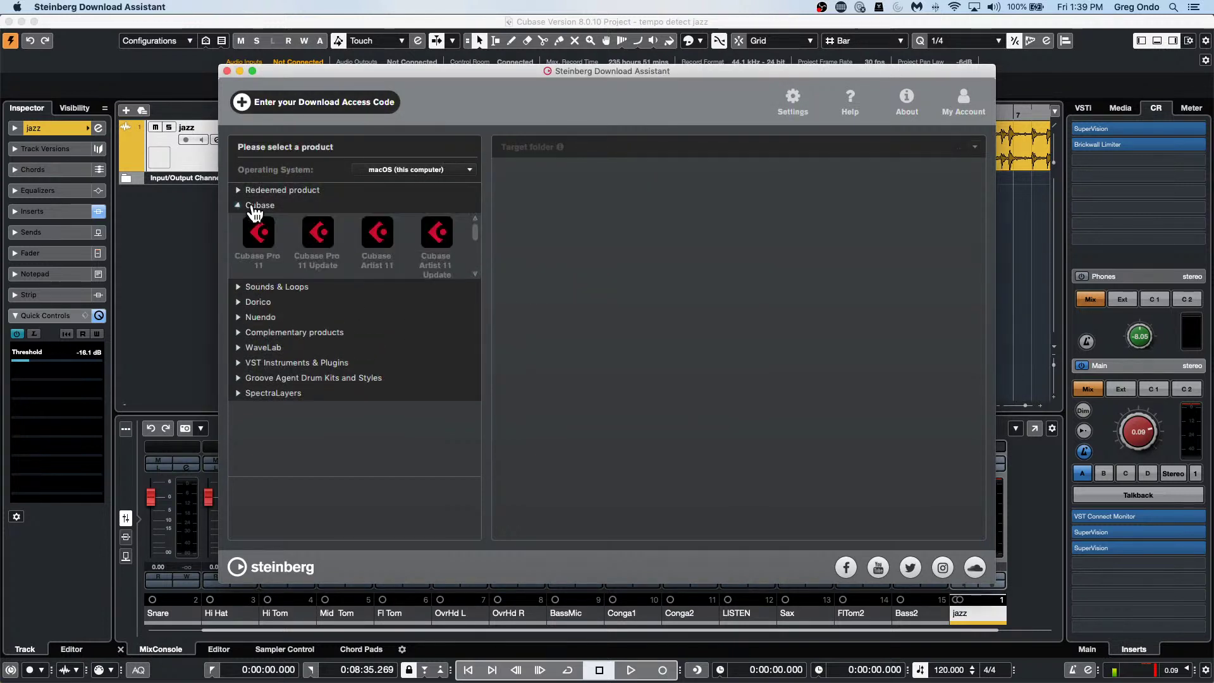
View the Cubase Pro 11 downloads, then close the Download Assistant.
left_click(258, 235)
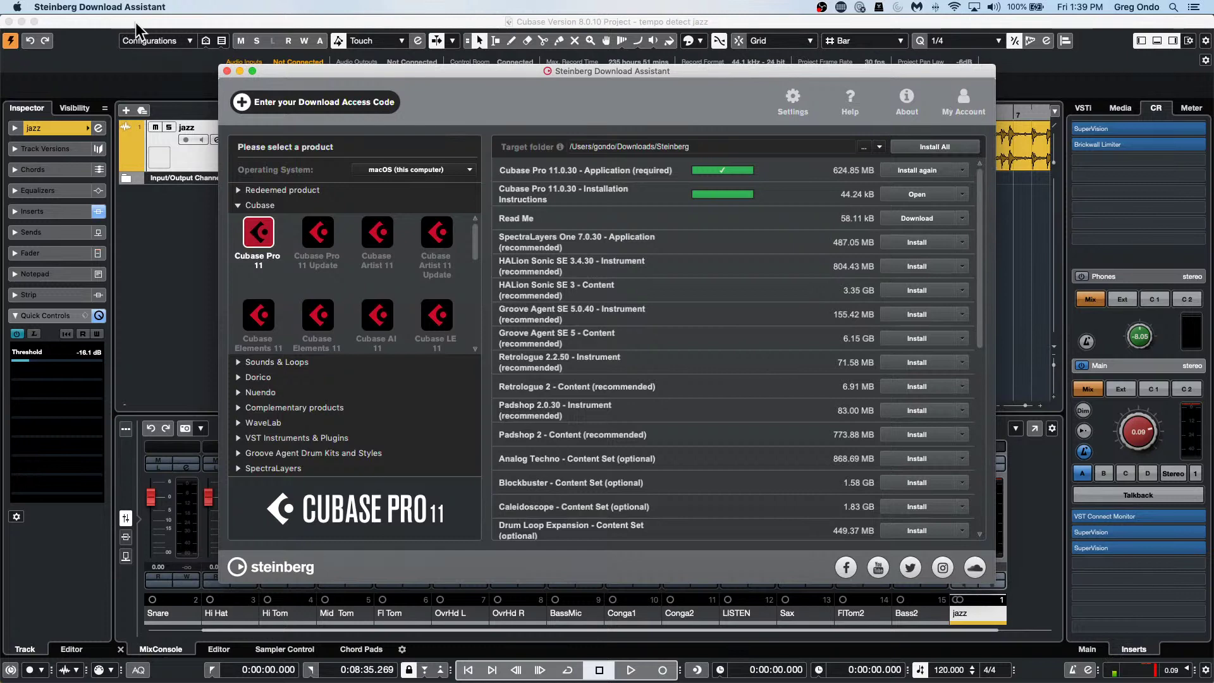
left_click(226, 70)
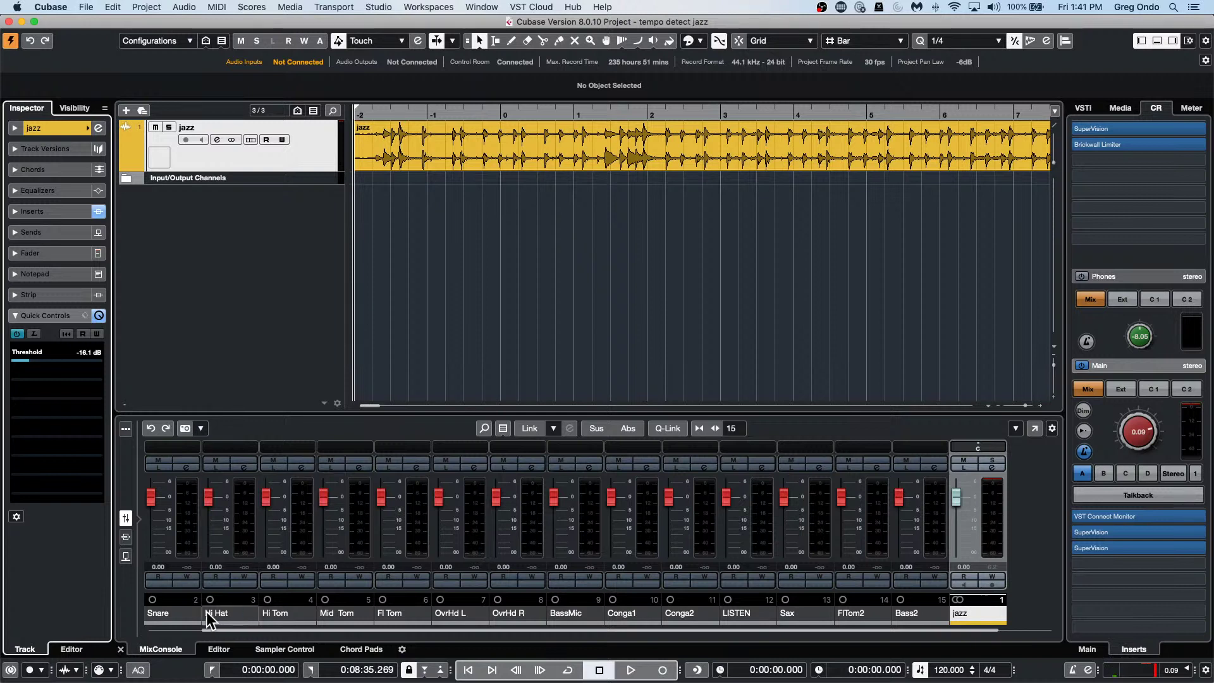
Rename the Snare mixer channel to kuy.
double_click(152, 612)
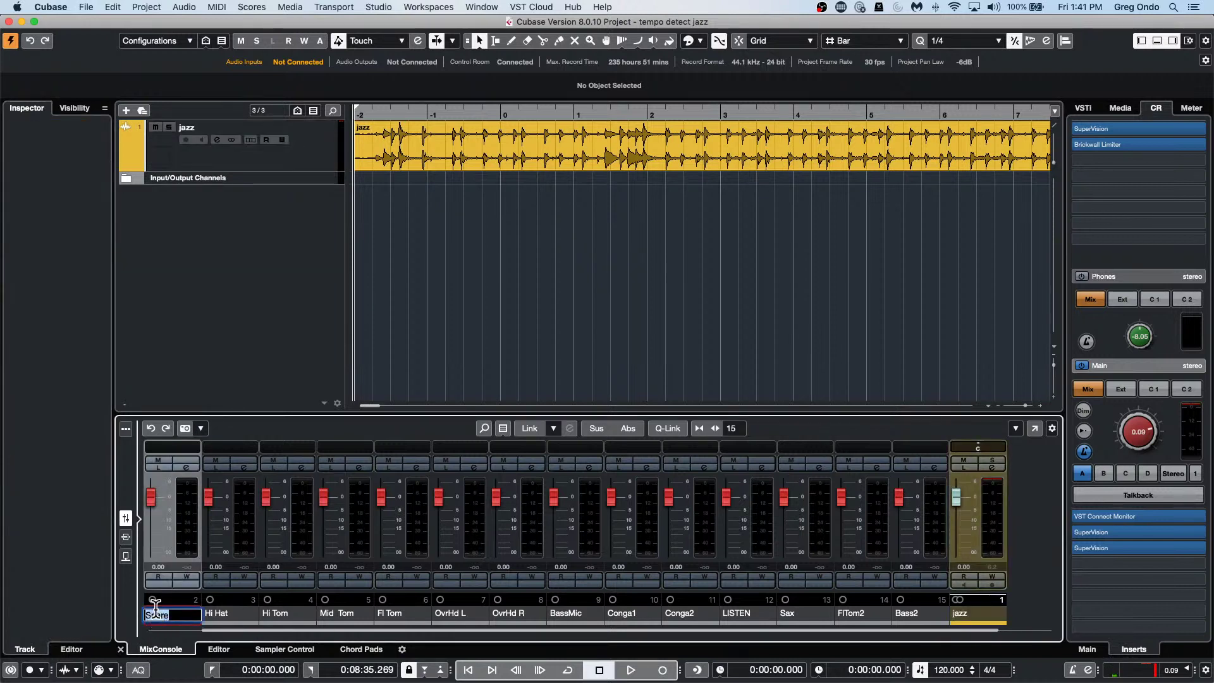
type("kuy")
key("Return")
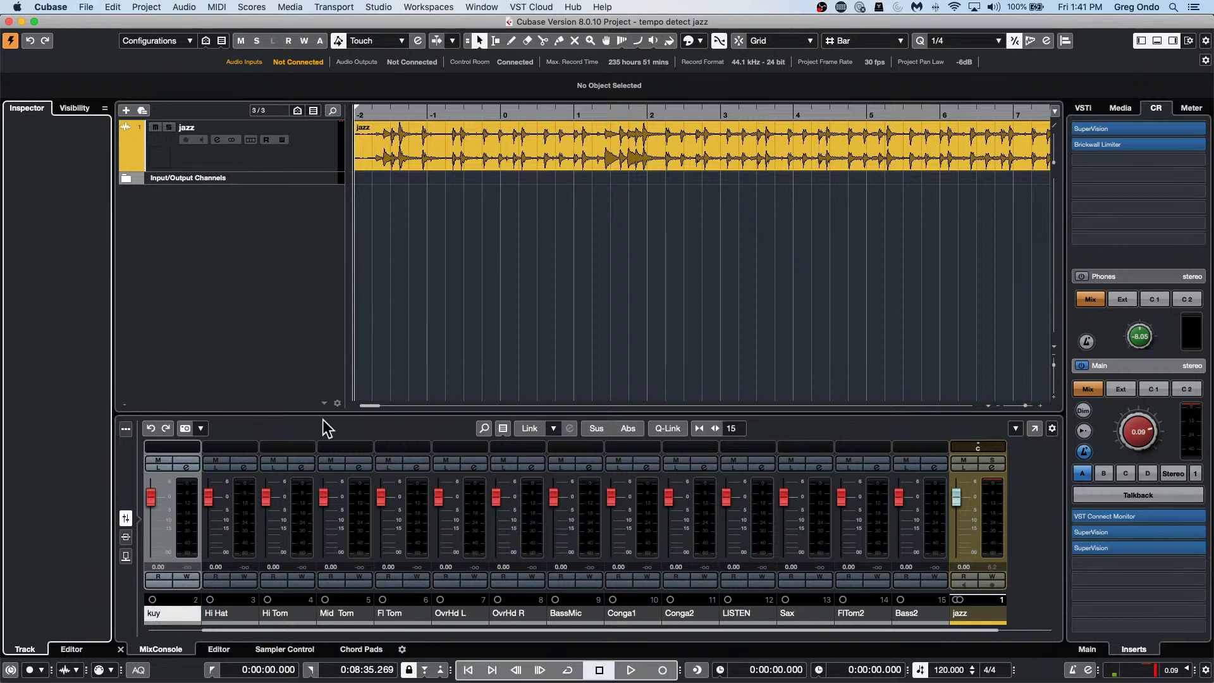
Add 24 mono audio tracks from the track list's context menu and select Audio 01.
right_click(221, 219)
left_click(284, 227)
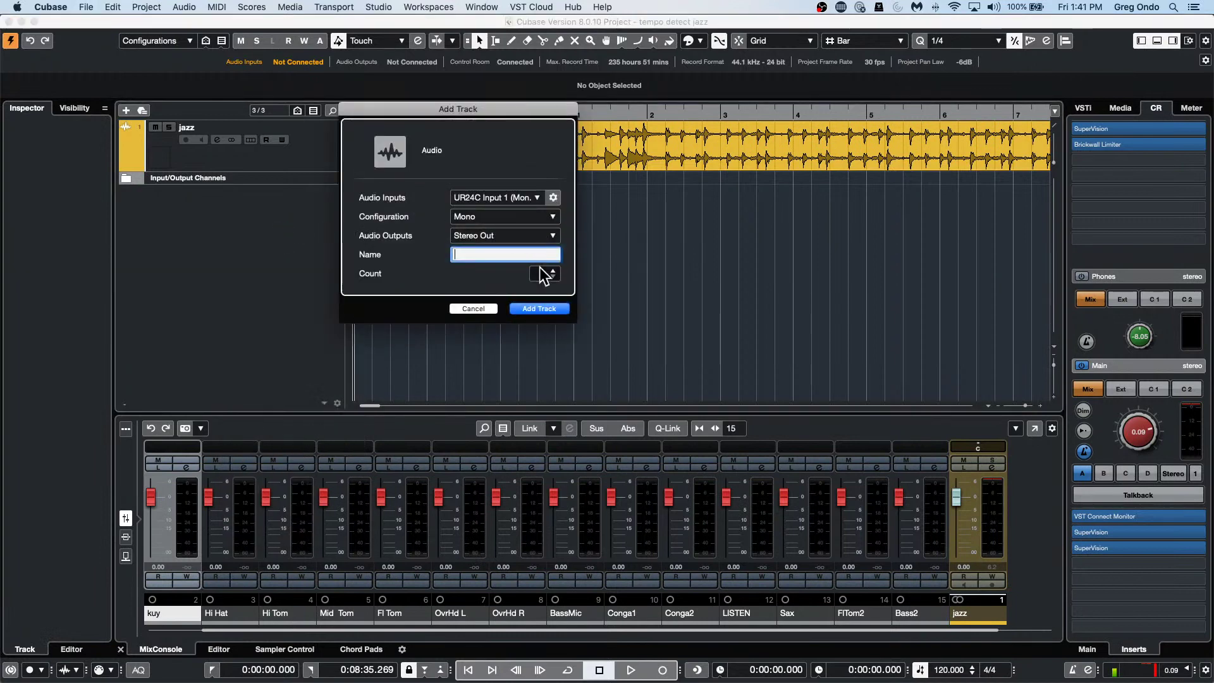
scroll(542, 276, "up", 20)
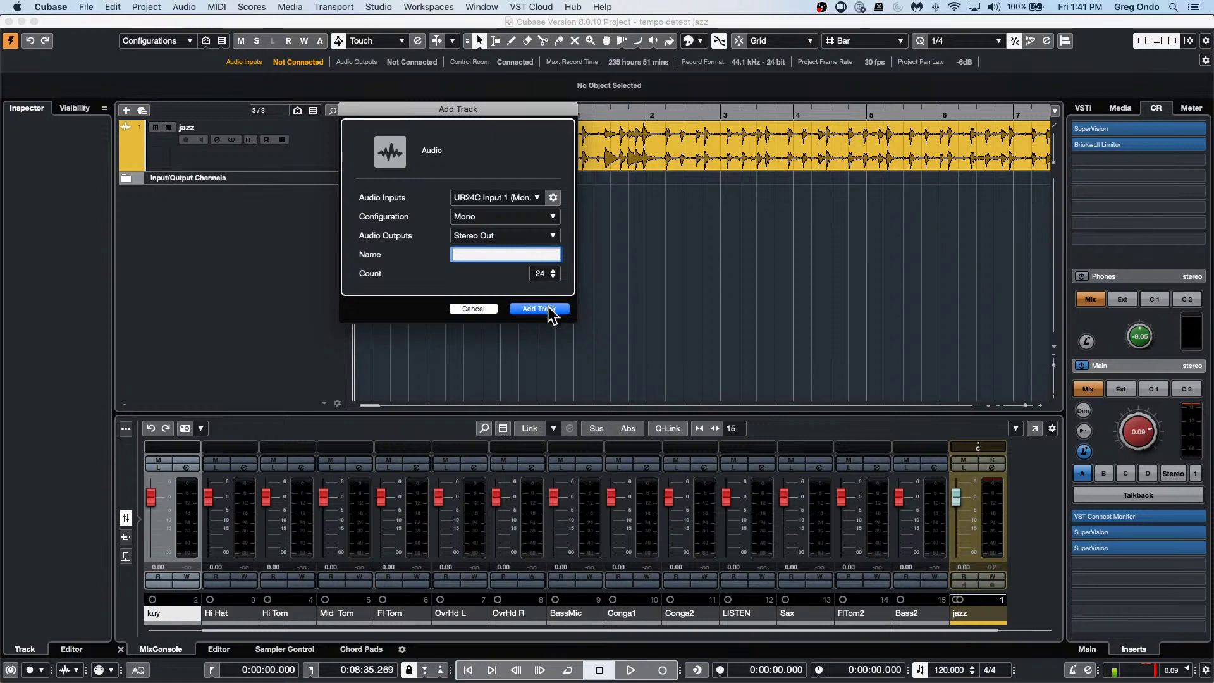
left_click(550, 310)
left_click(316, 229)
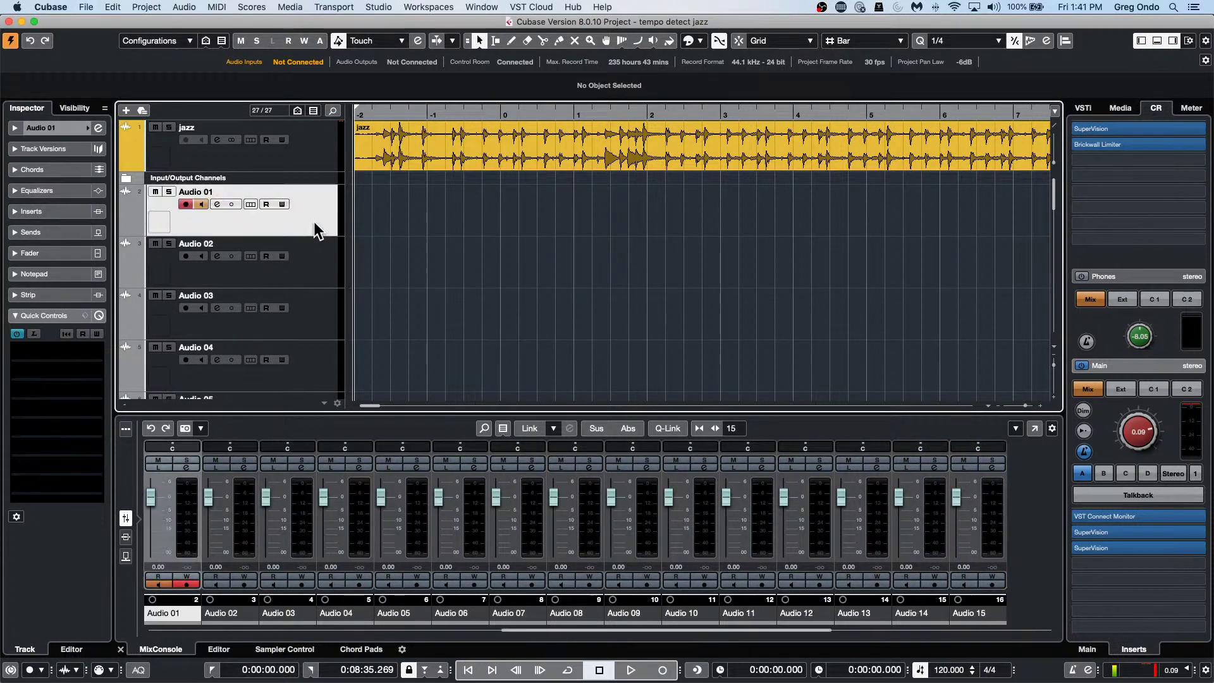
Rename Audio 01 to 6o86t, dismiss the Add Track dialog, and select Audio 02.
double_click(166, 612)
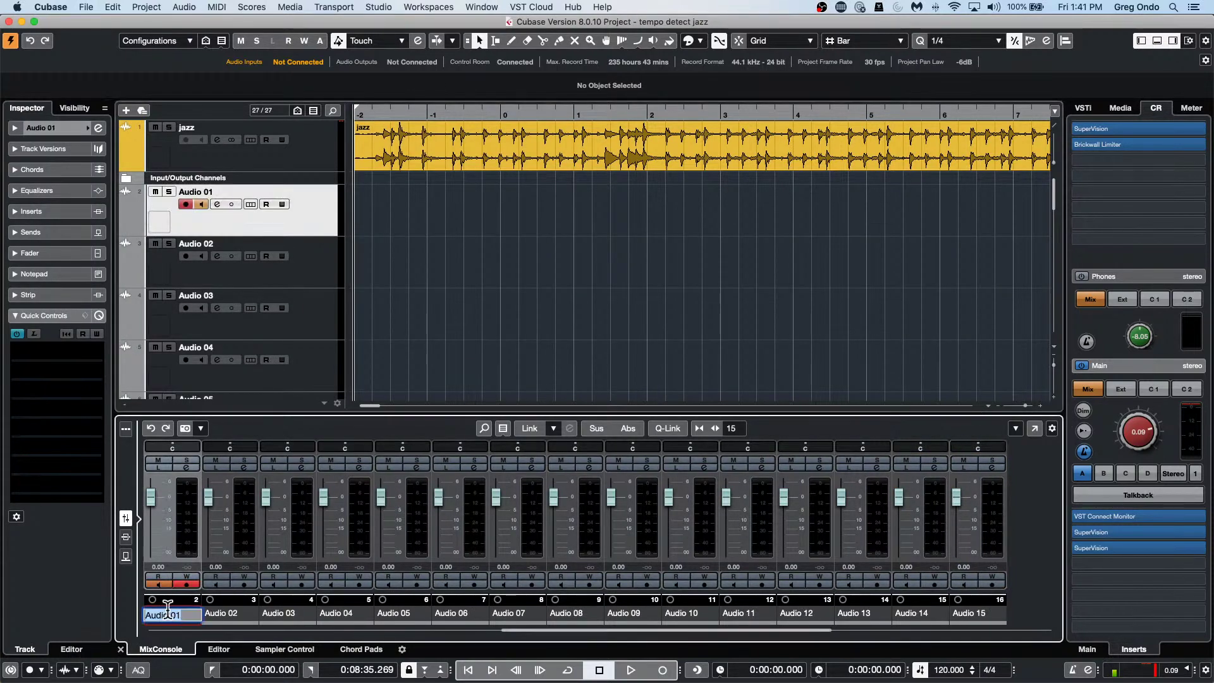
type("6o86t")
key("Return")
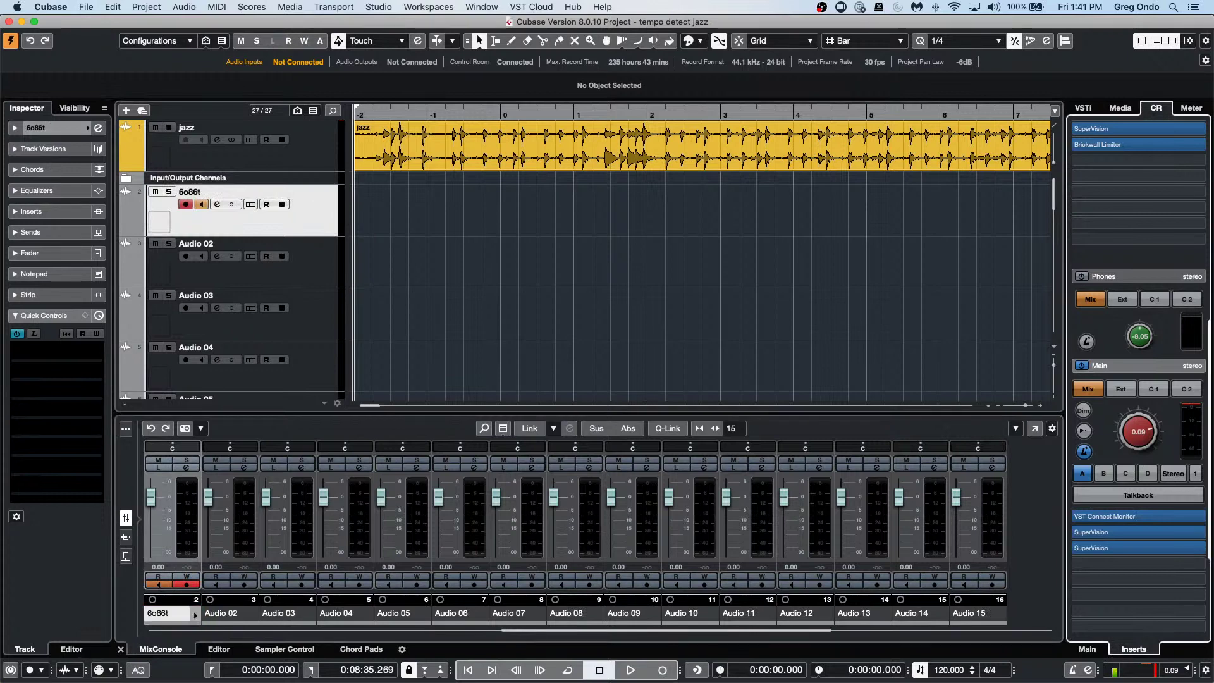
key("super+t")
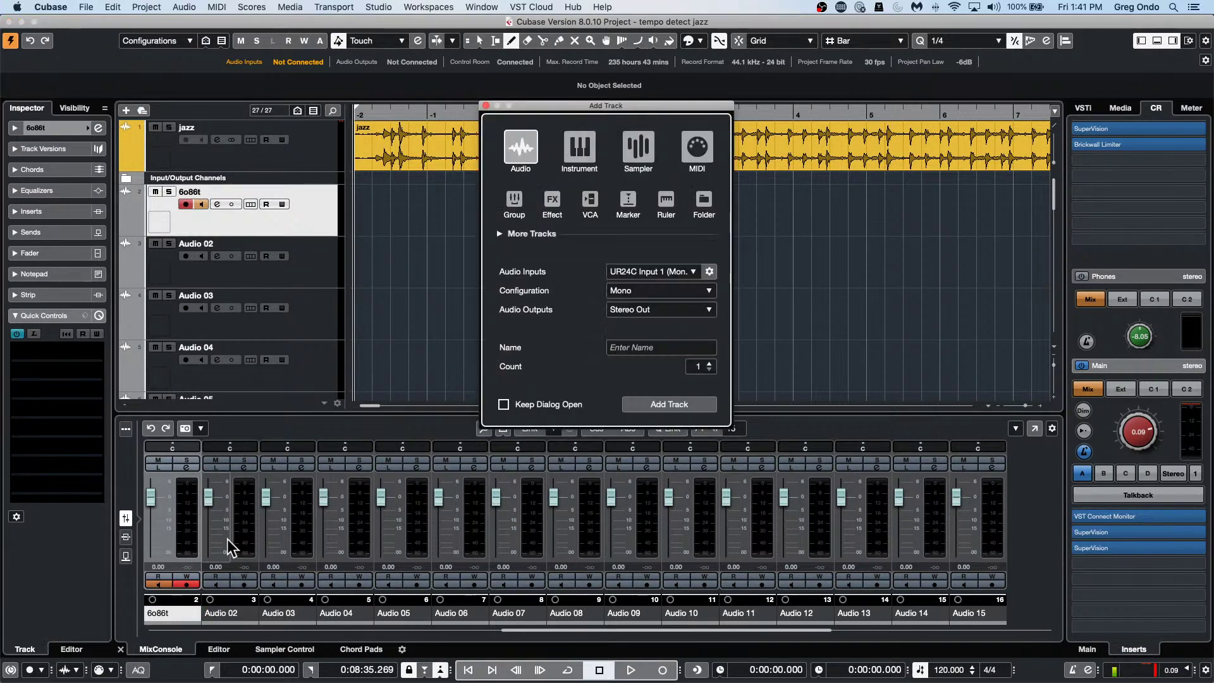
left_click(486, 106)
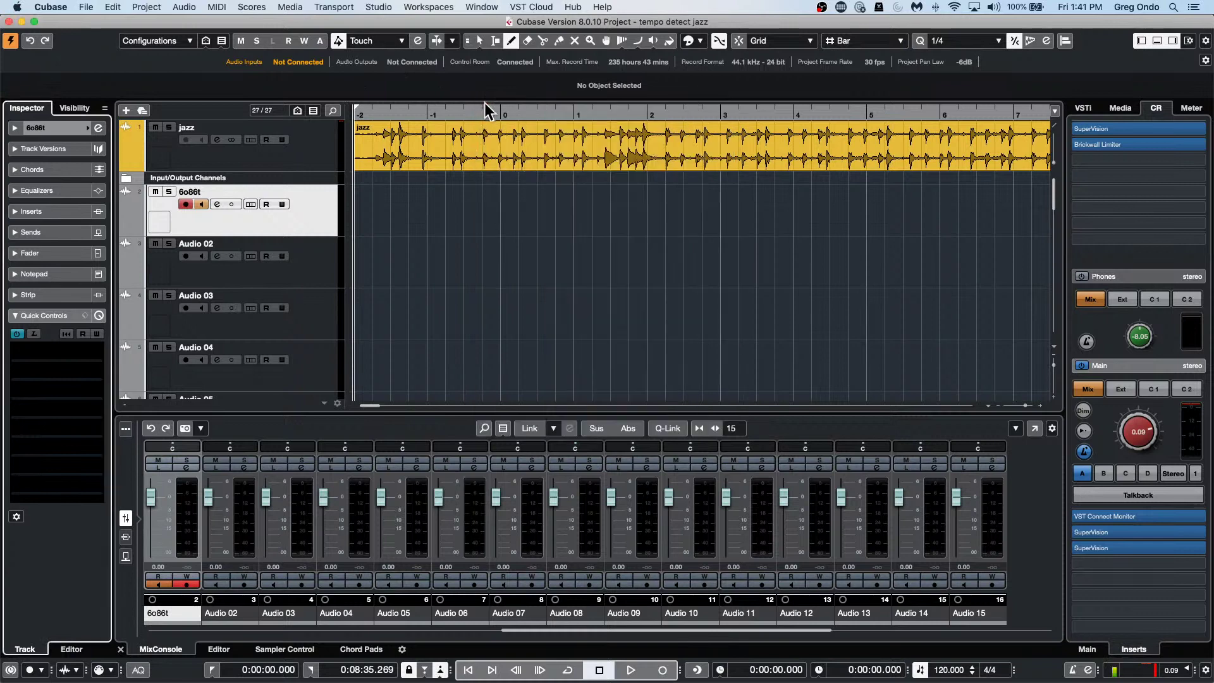
left_click(314, 273)
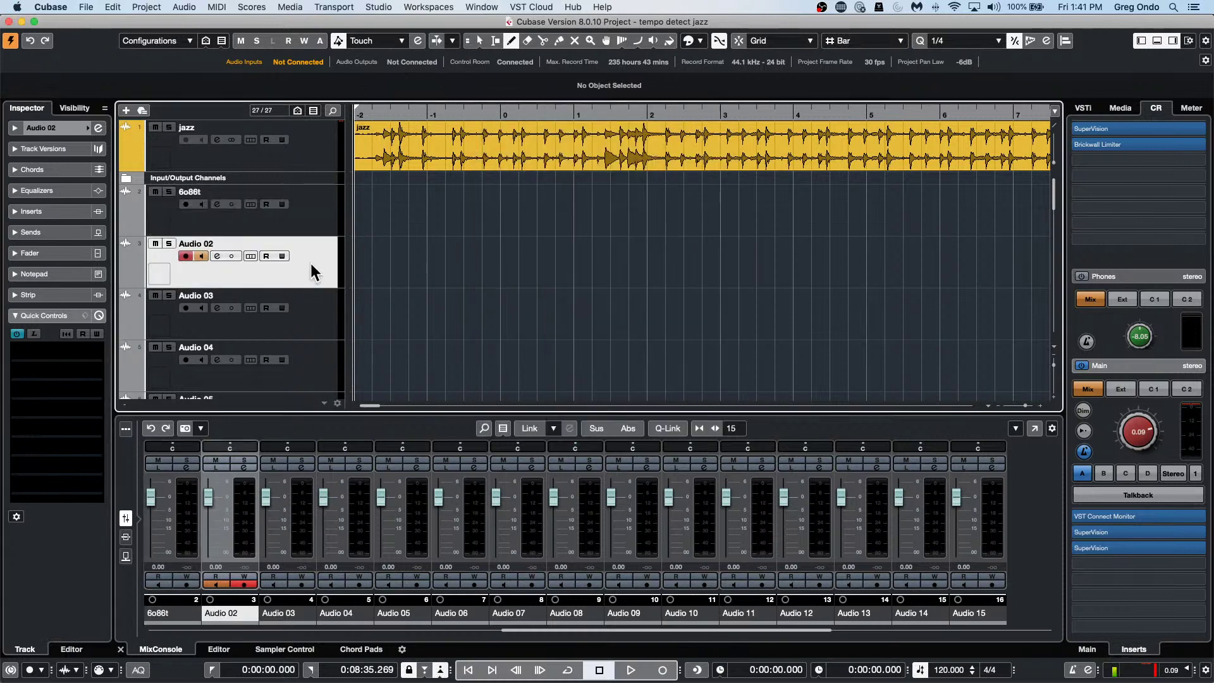
Tab through the following tracks naming them 76, i76, 7676r, 76r and 76.
double_click(228, 240)
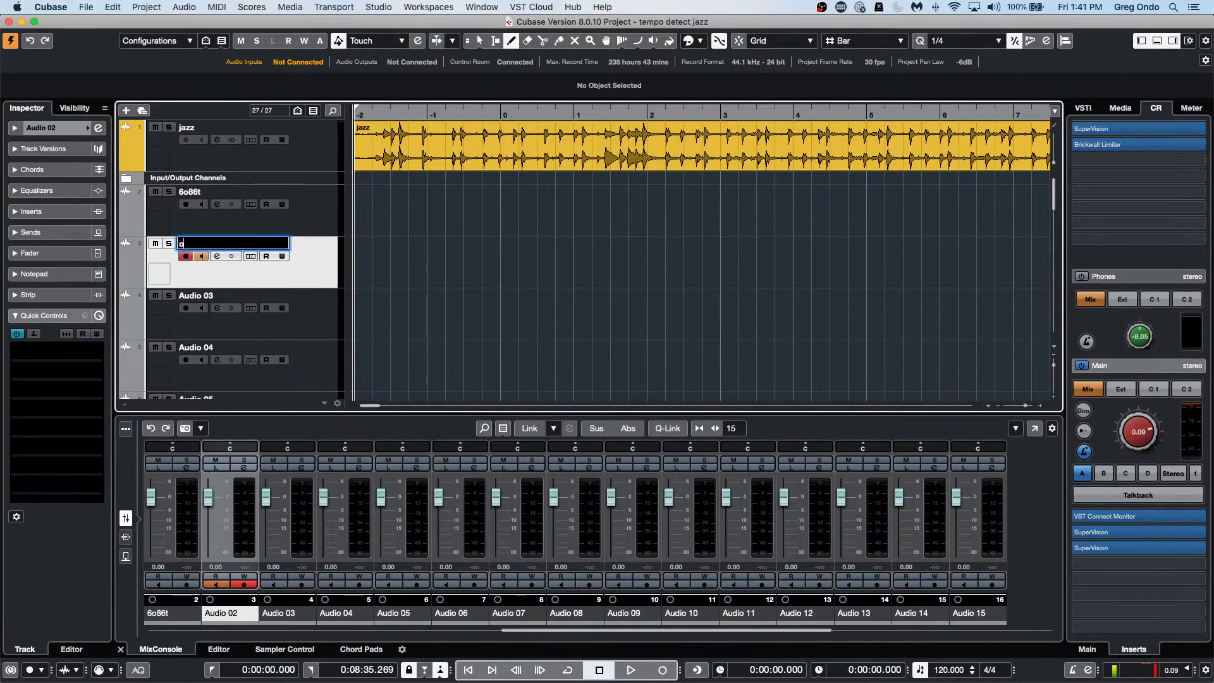
key("Tab")
type("76")
key("Tab")
type("i76")
key("Tab")
type("7676r")
key("Tab")
type("76r")
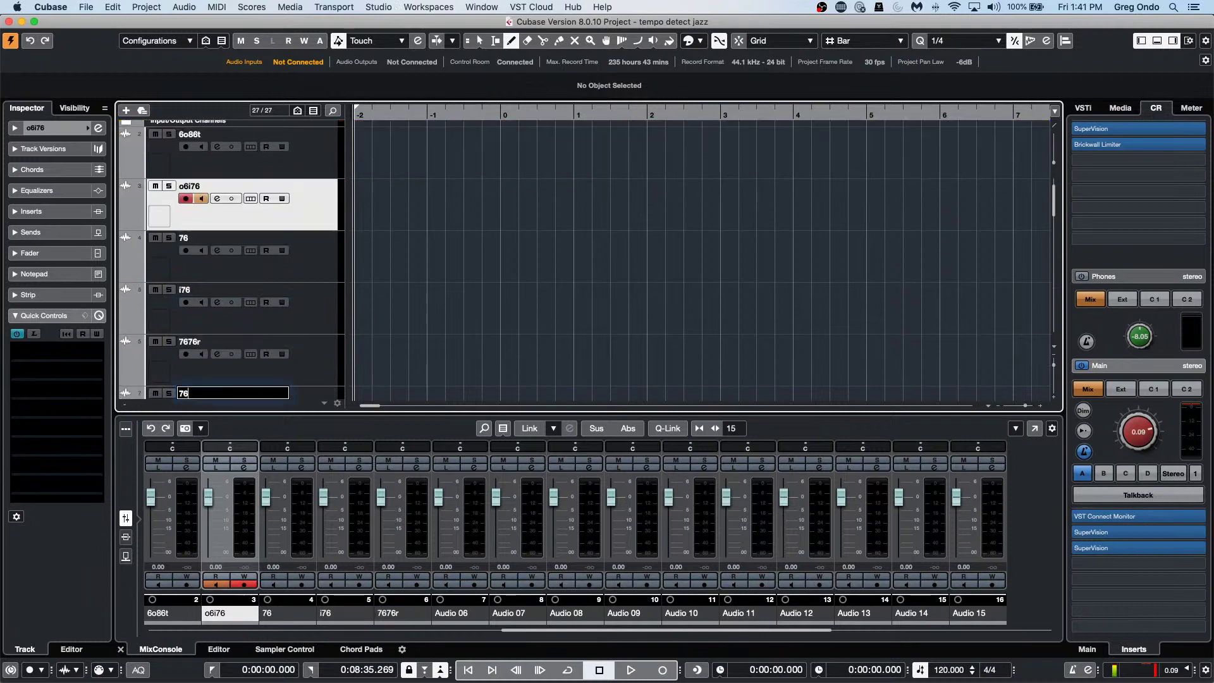
key("Tab")
type("76")
key("Return")
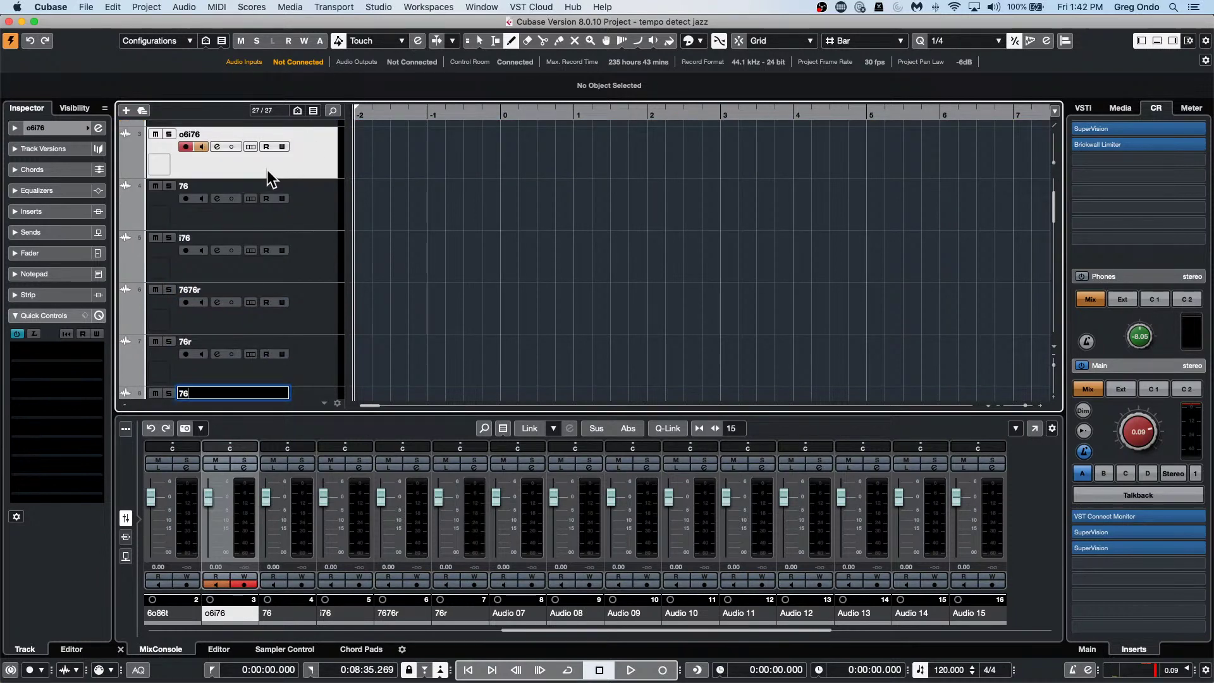
scroll(265, 172, "up", 3)
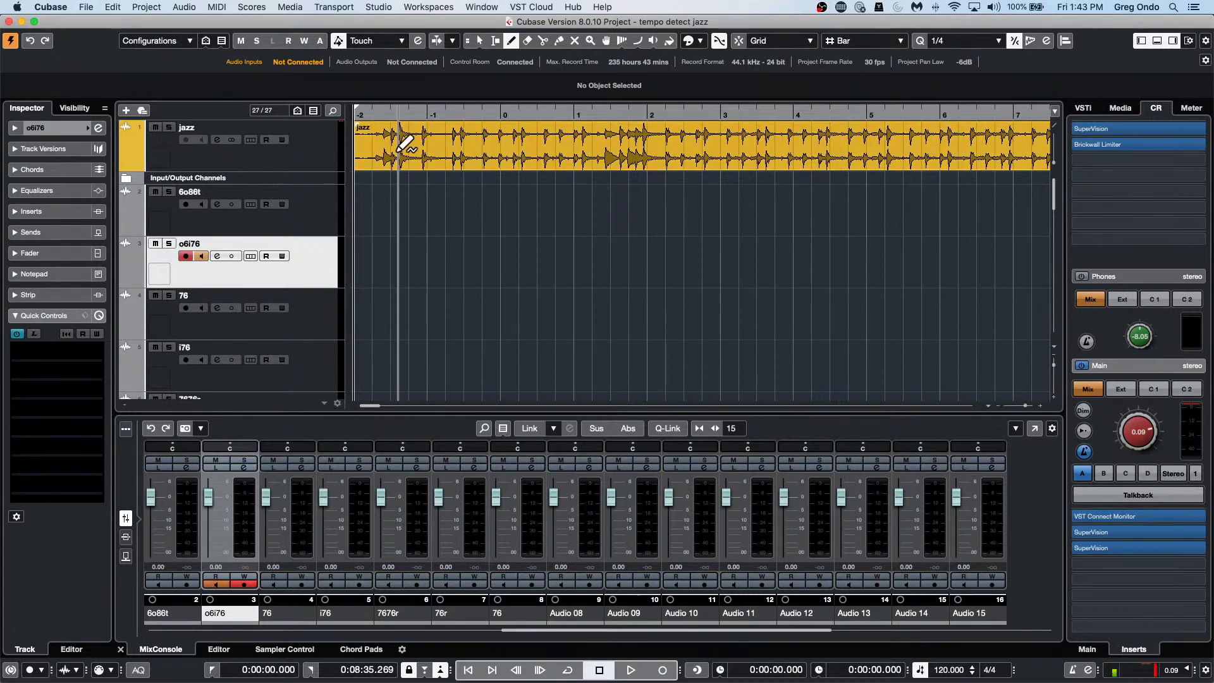
Open the jazz event in the Sample Editor and set VariAudio Smart Controls to Show All.
left_click(478, 38)
double_click(417, 151)
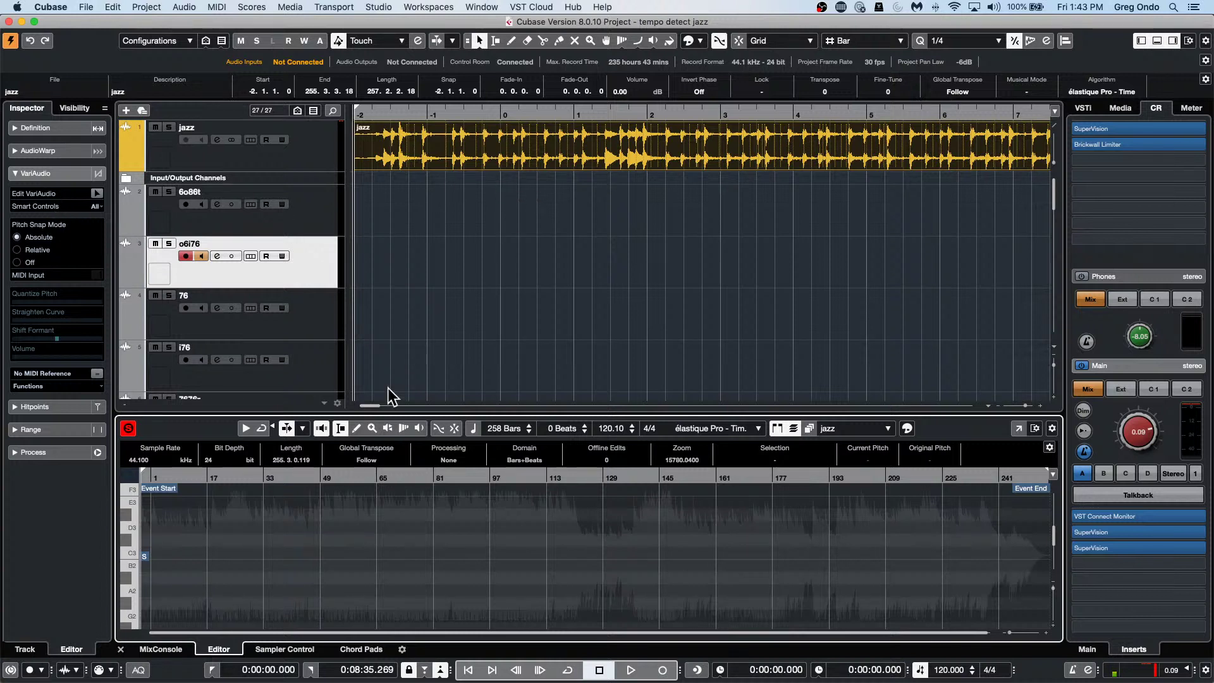
left_click(97, 207)
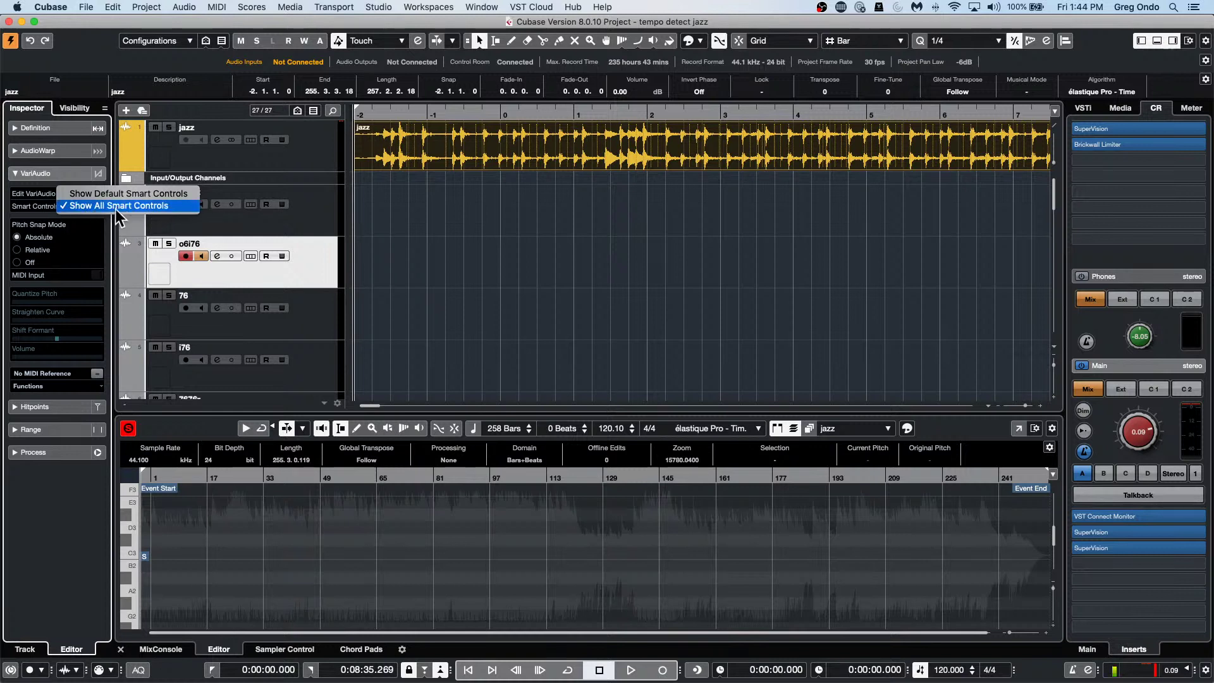
left_click(153, 206)
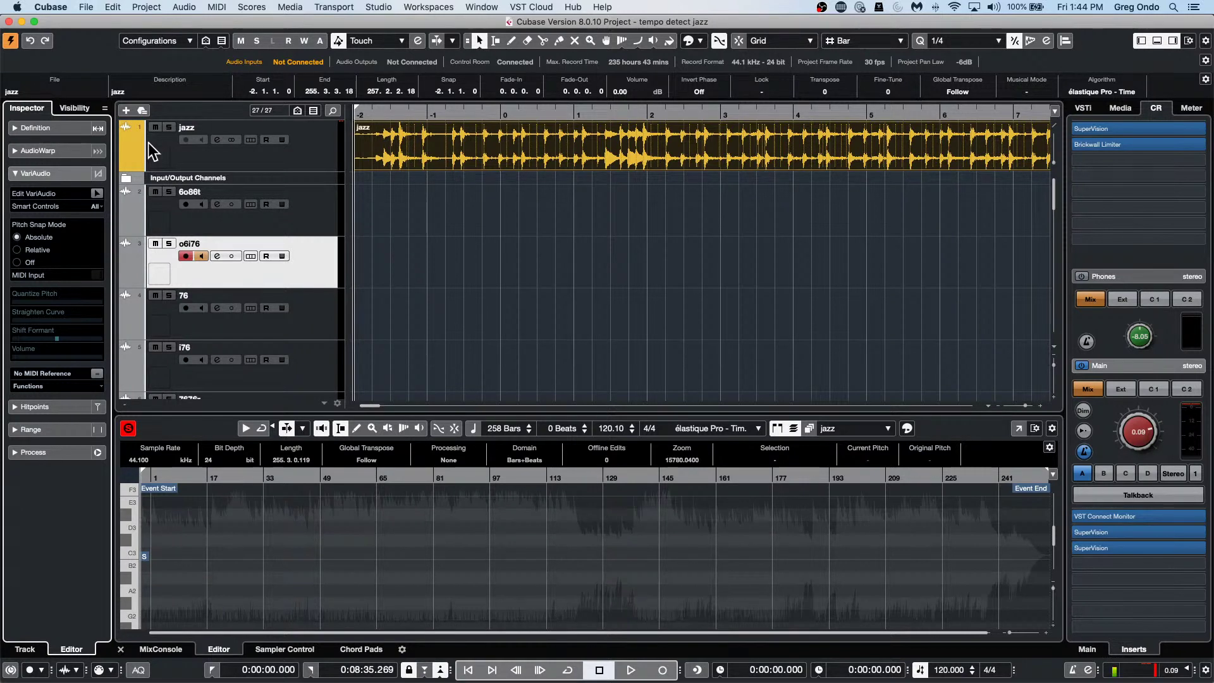
Open schubert 2nd HALion 5 DOUBLE.cpr from Recent Projects and activate it.
left_click(91, 8)
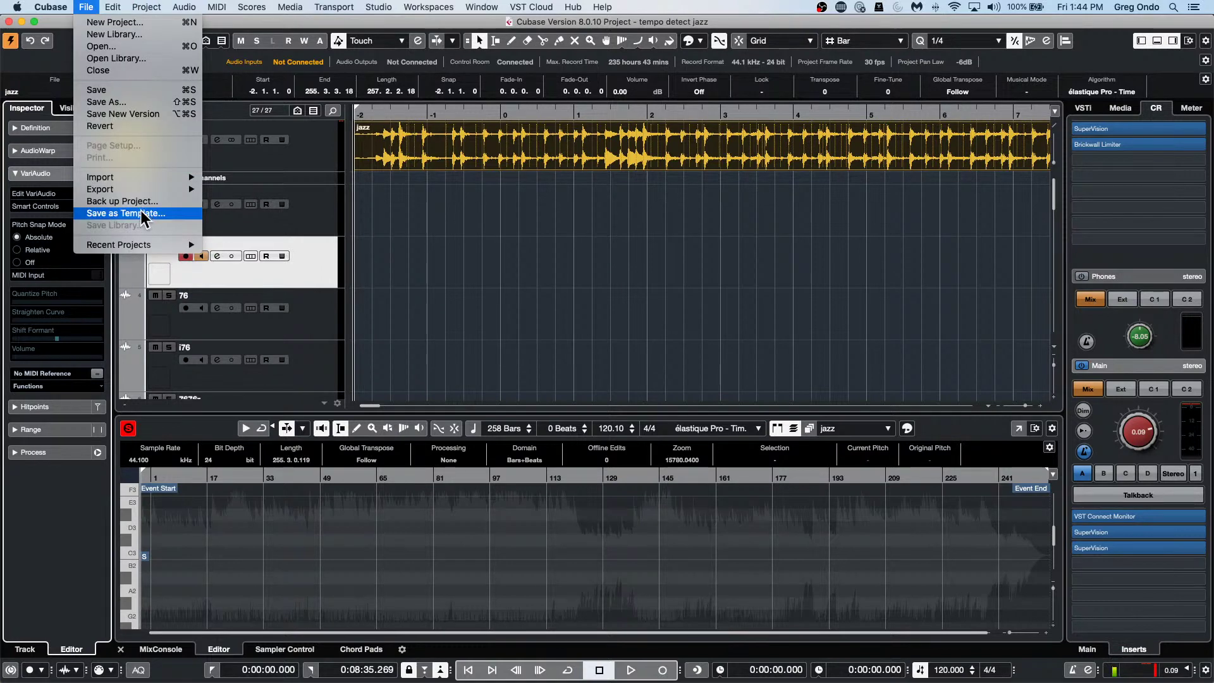
mouse_move(144, 245)
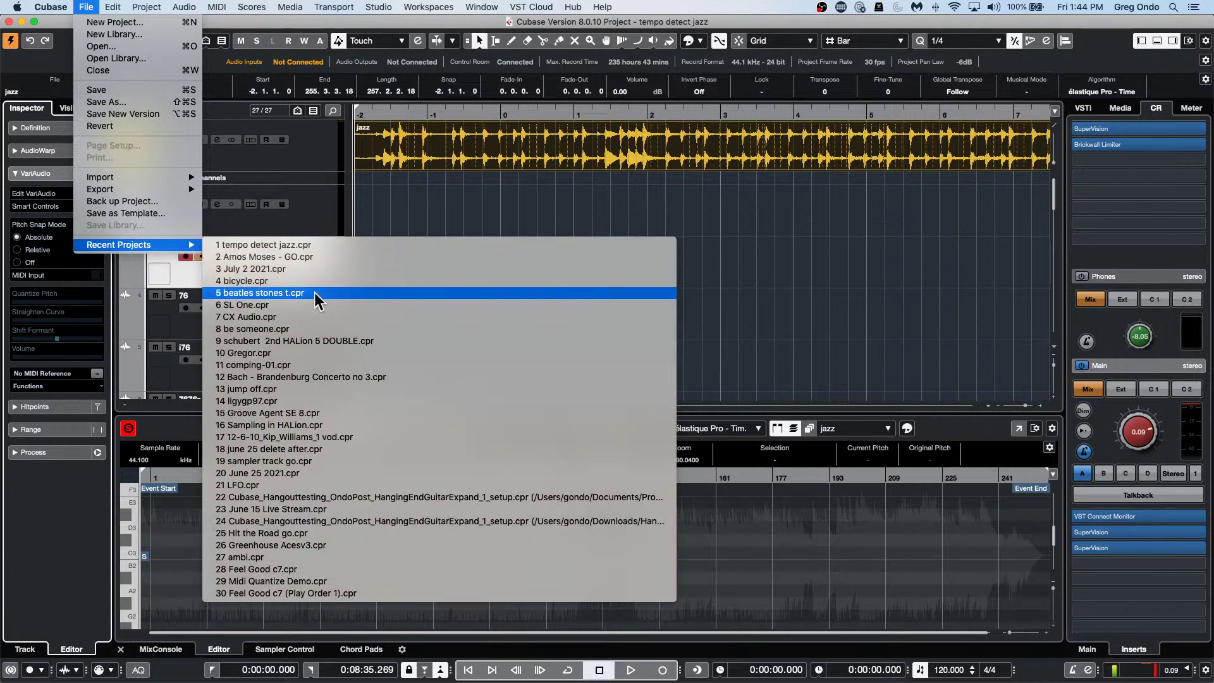
left_click(347, 345)
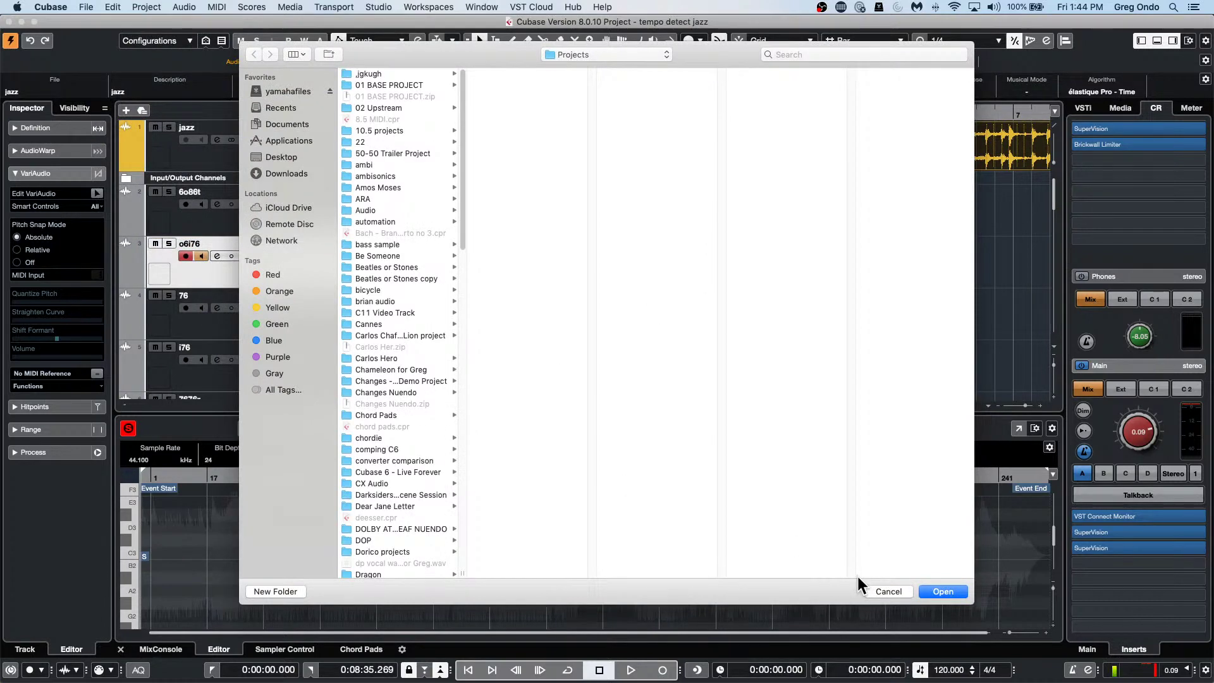
key("Escape")
key("Return")
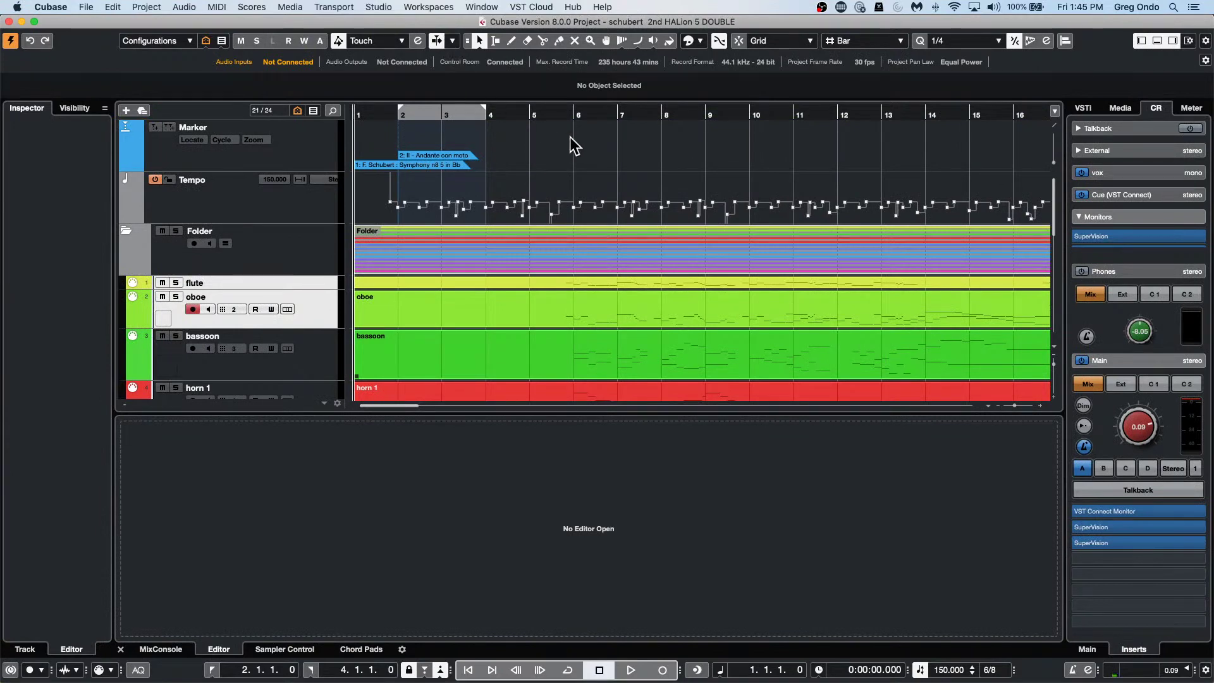
left_click_drag(529, 108, 524, 19)
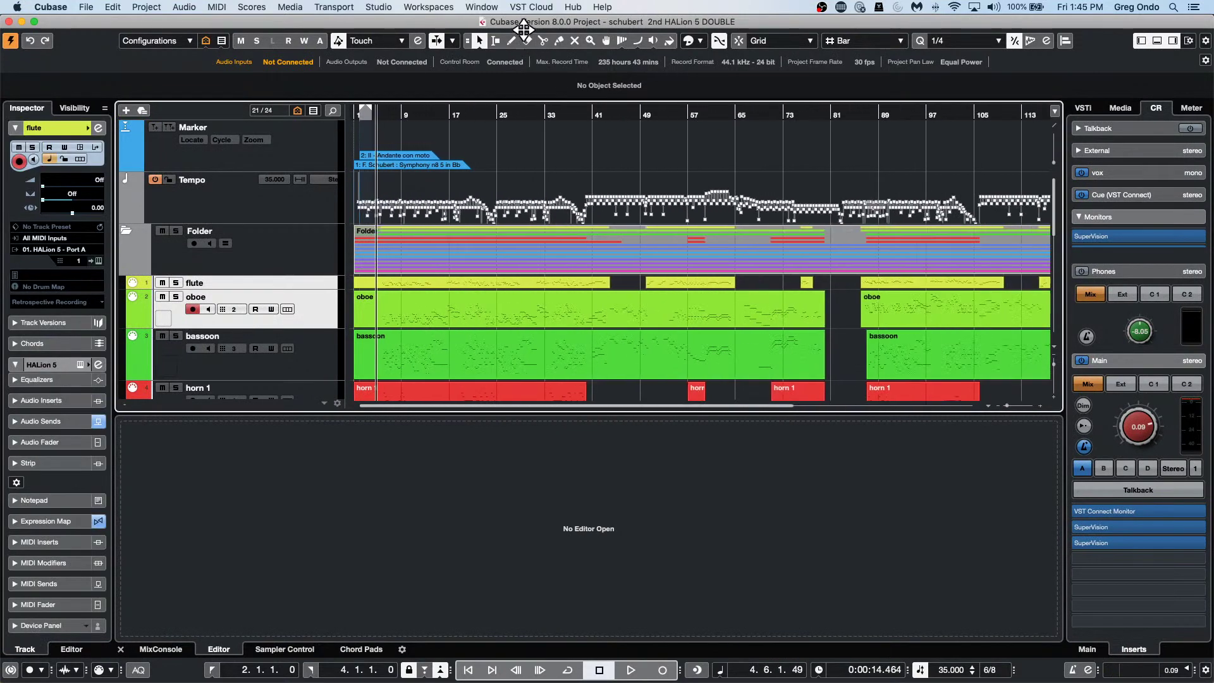
left_click(457, 317)
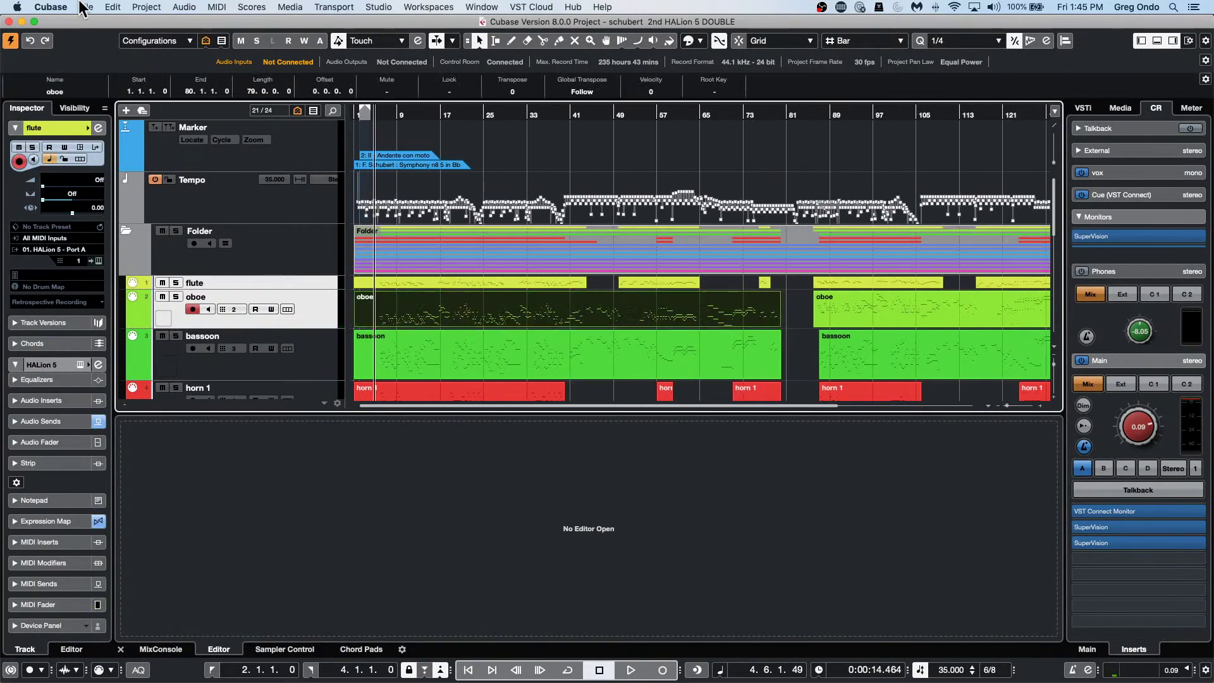
left_click(51, 7)
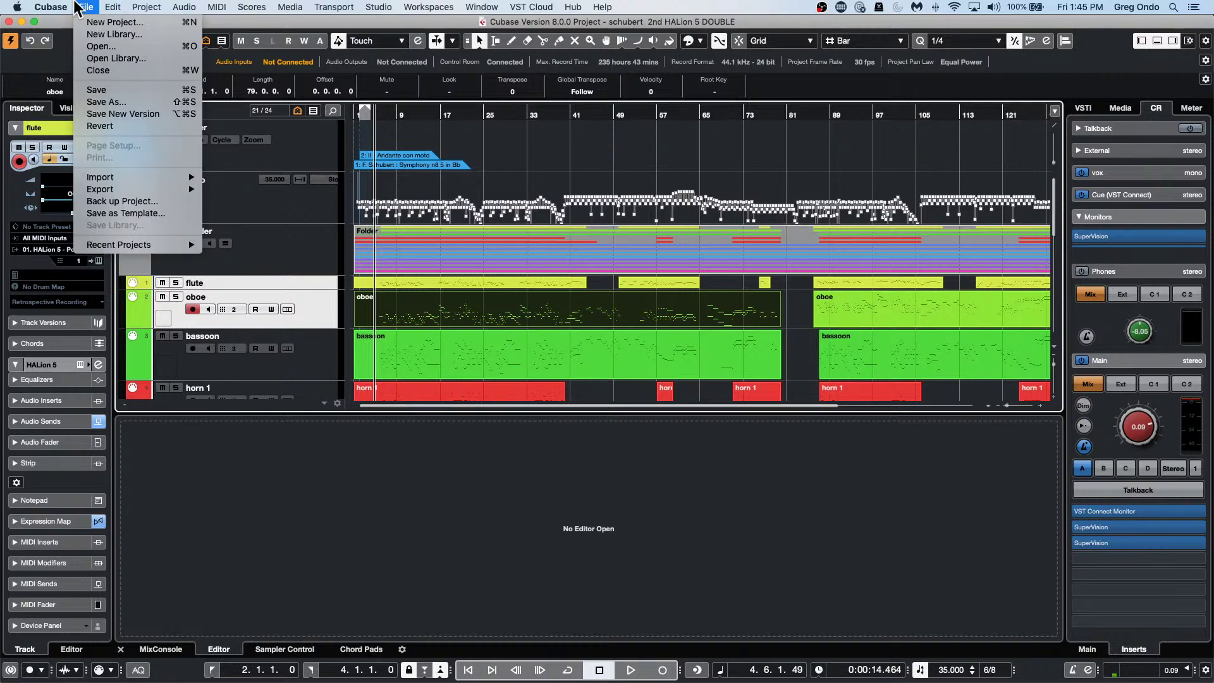
mouse_move(120, 176)
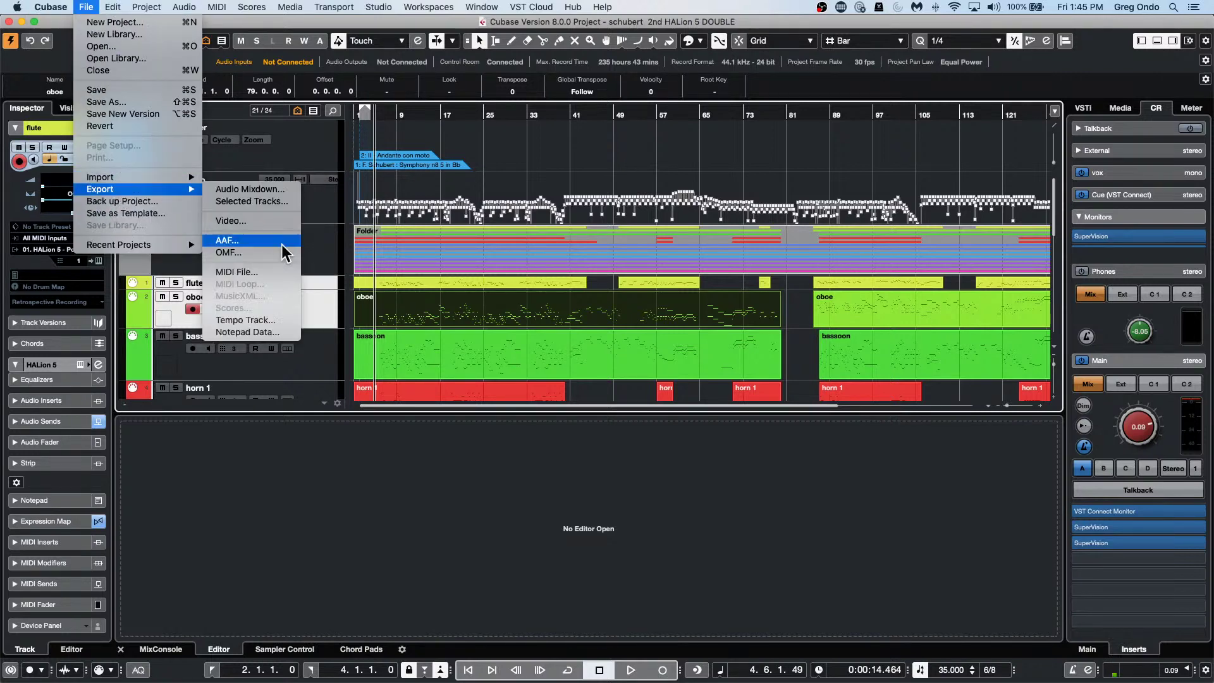
left_click(260, 273)
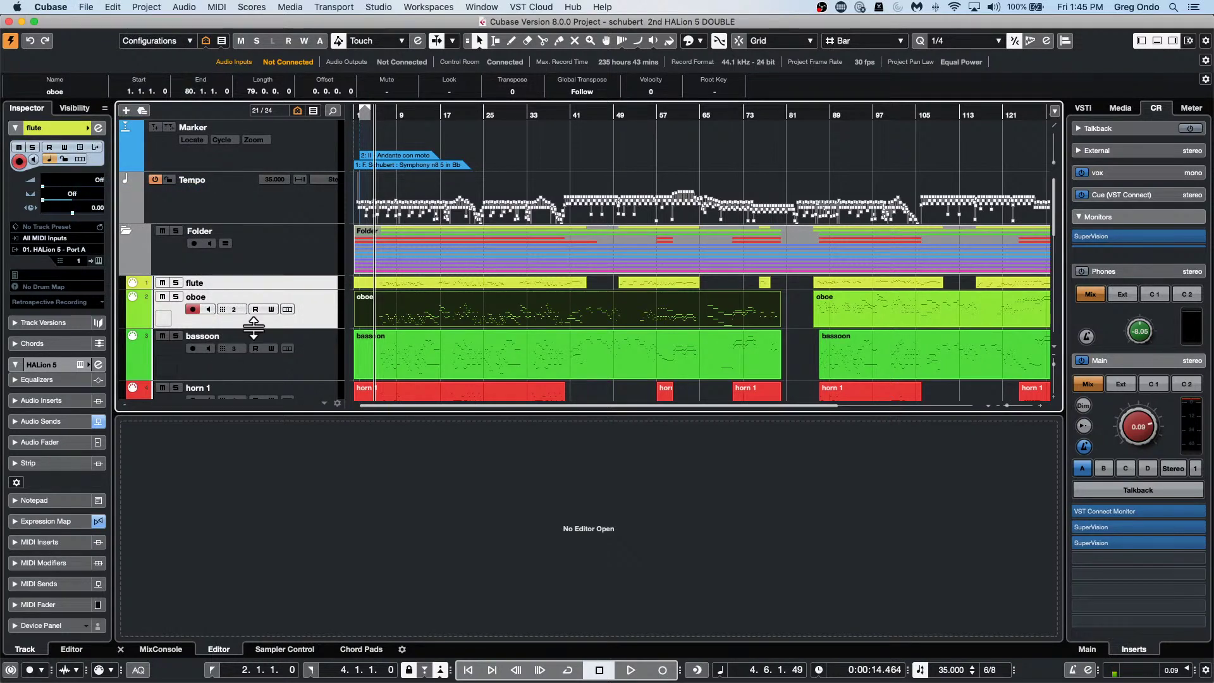
key("super+t")
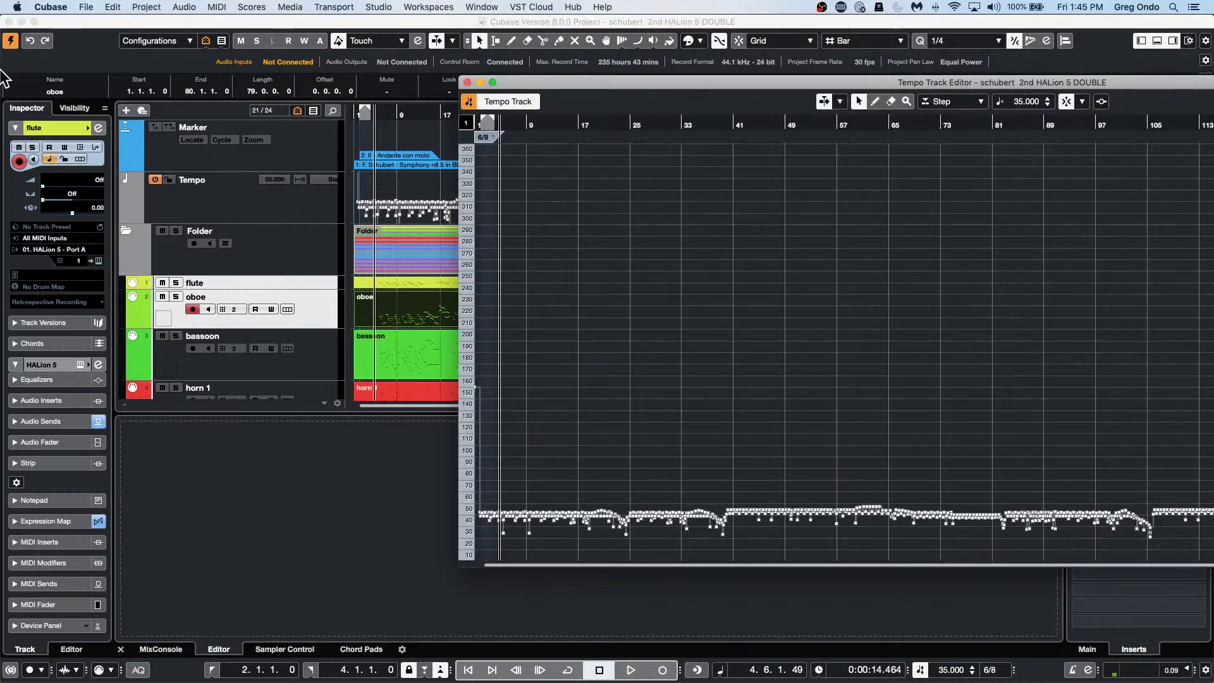
key("super+w")
key("super+r")
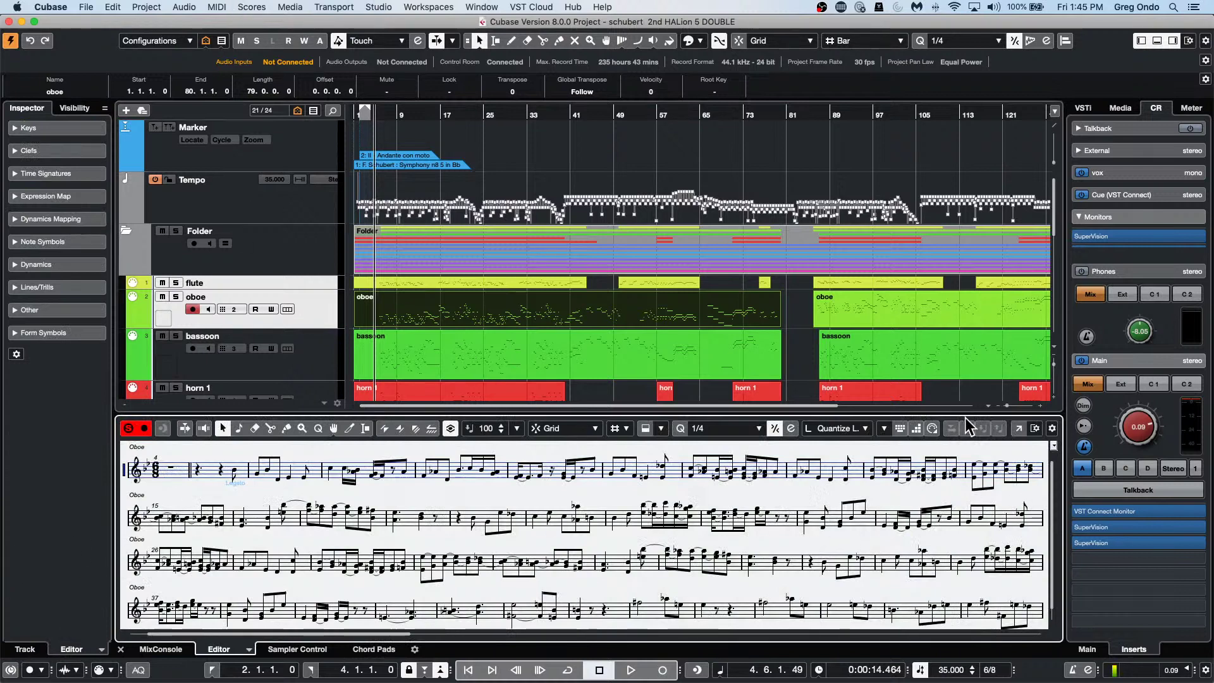
left_click(1018, 428)
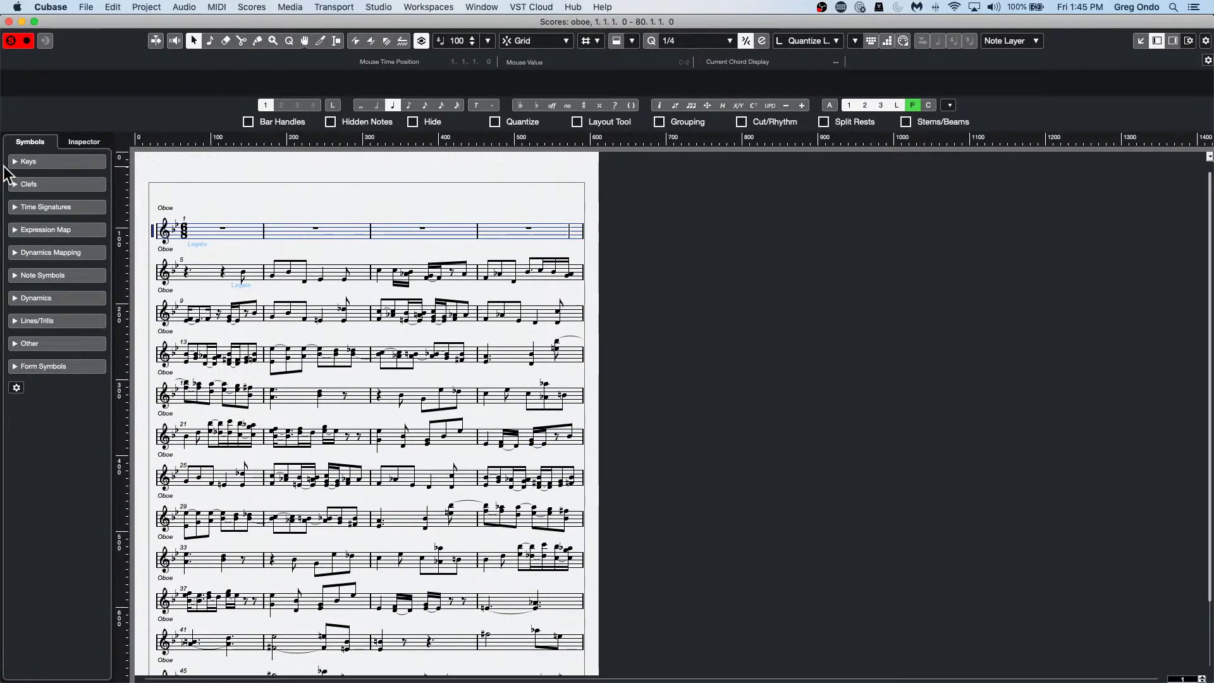
left_click(113, 7)
left_click(86, 7)
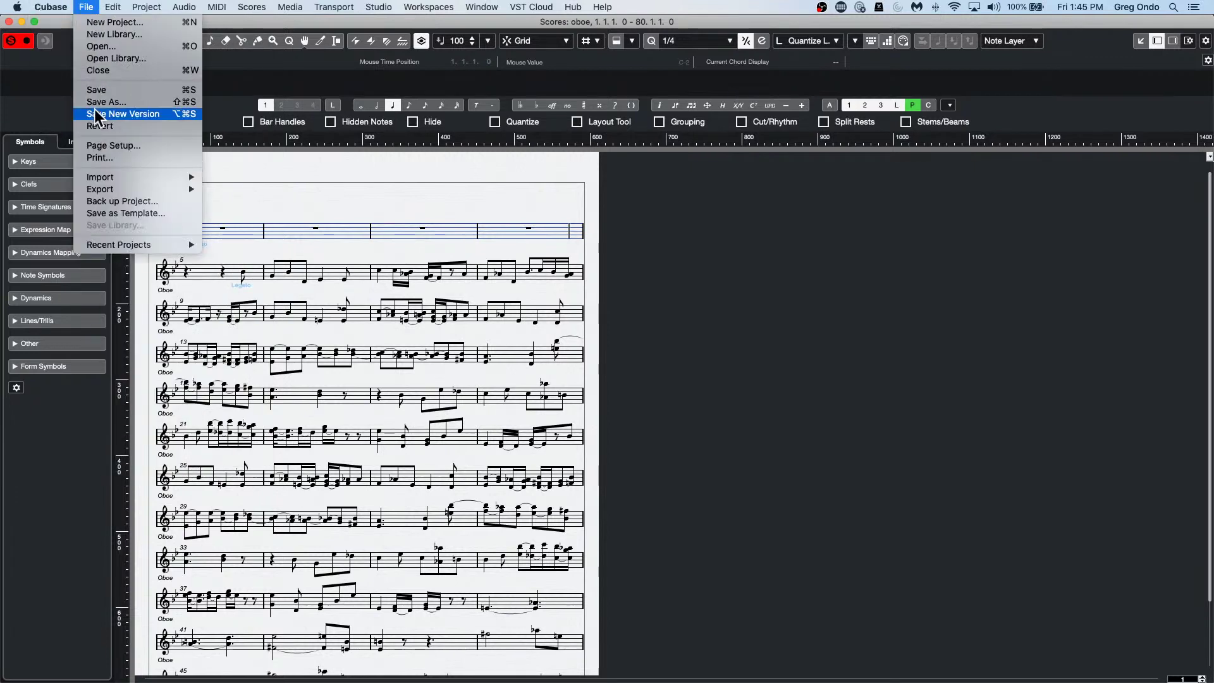
mouse_move(102, 189)
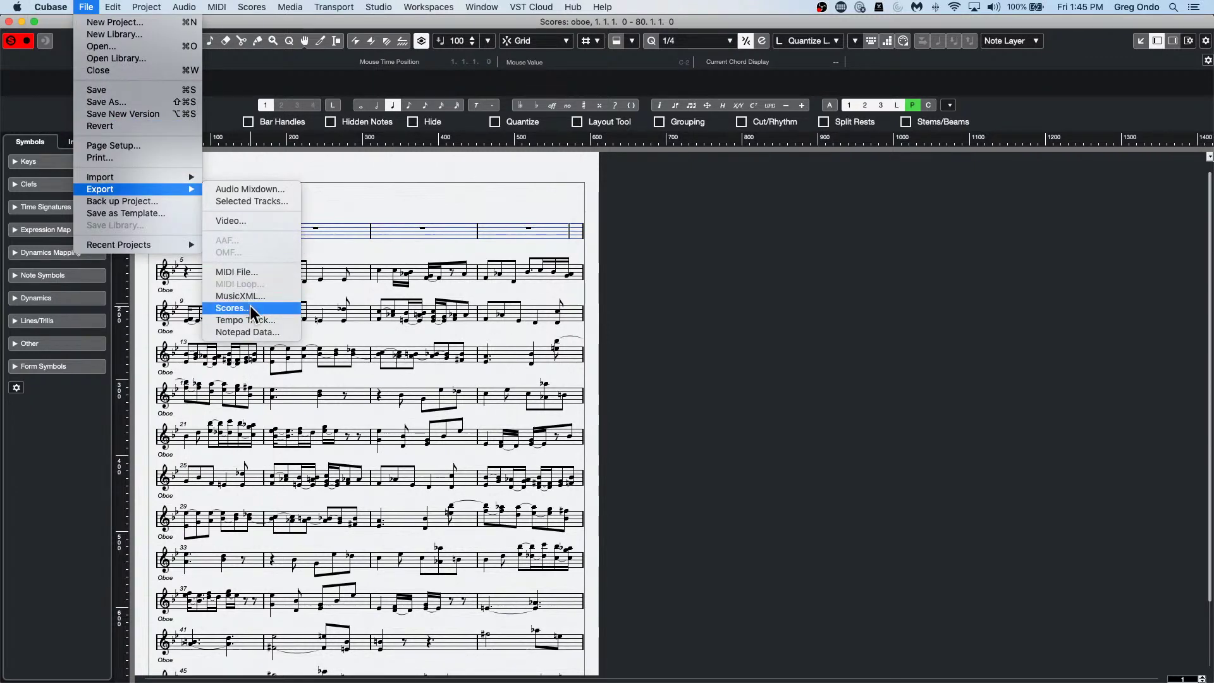
left_click(475, 324)
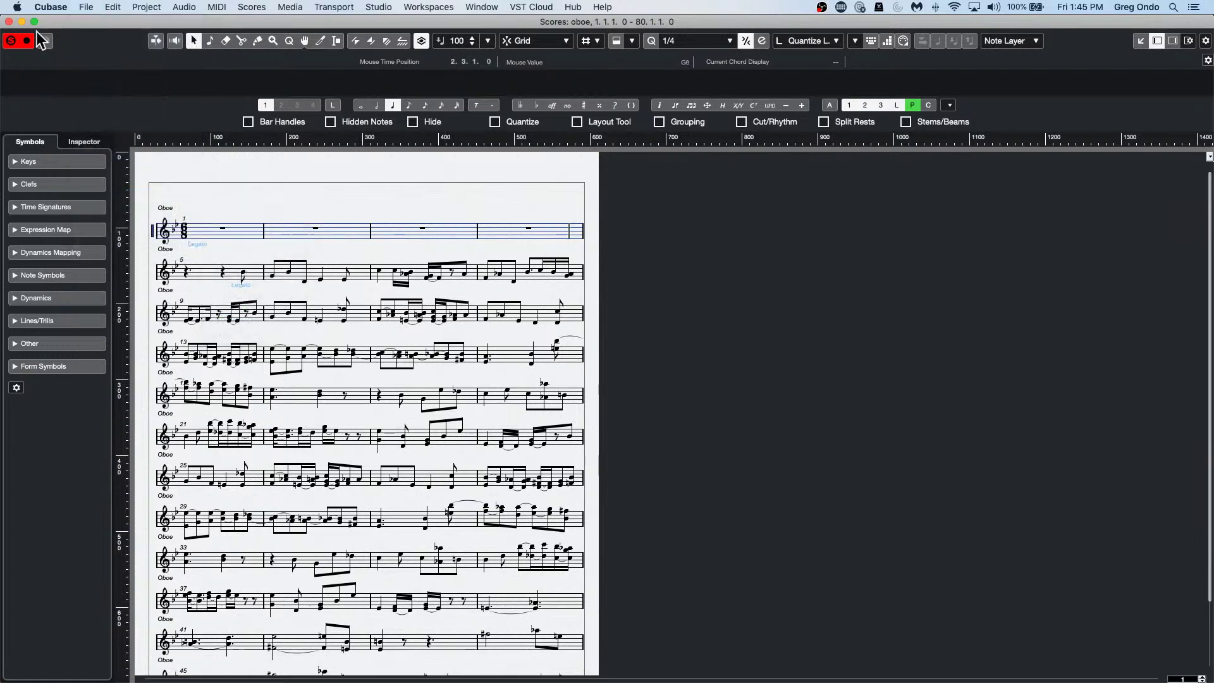
left_click(9, 22)
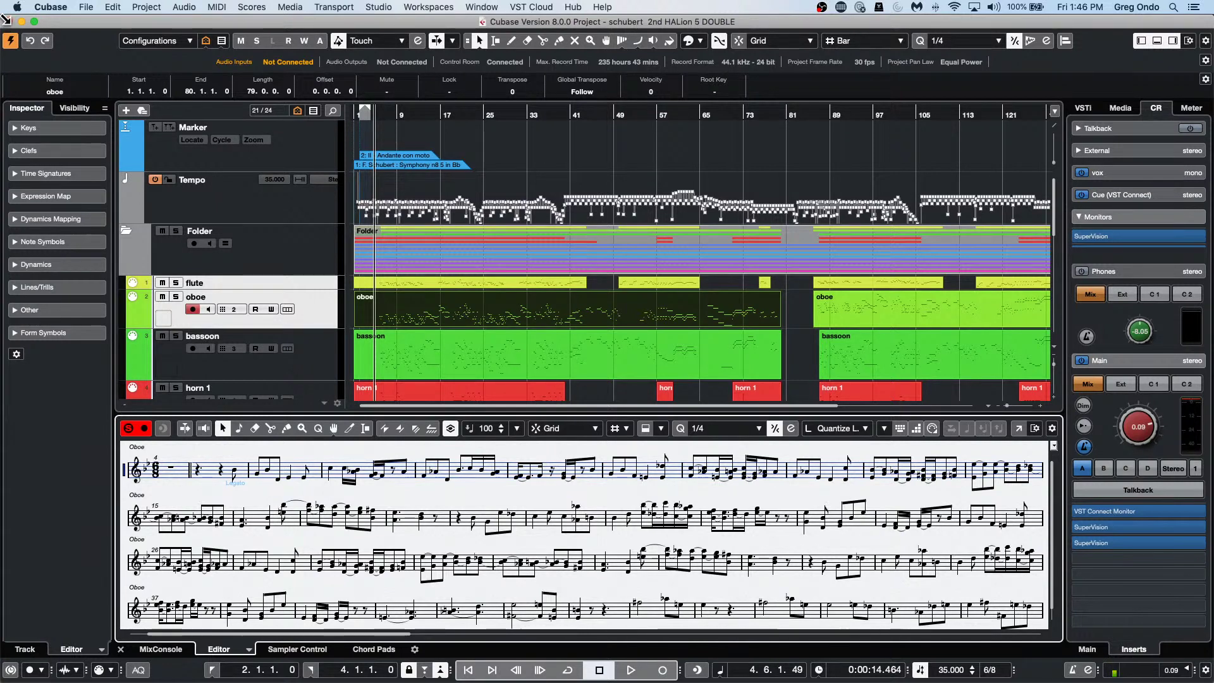
Open 'be someone' from File > Recent Projects and activate it.
left_click(86, 7)
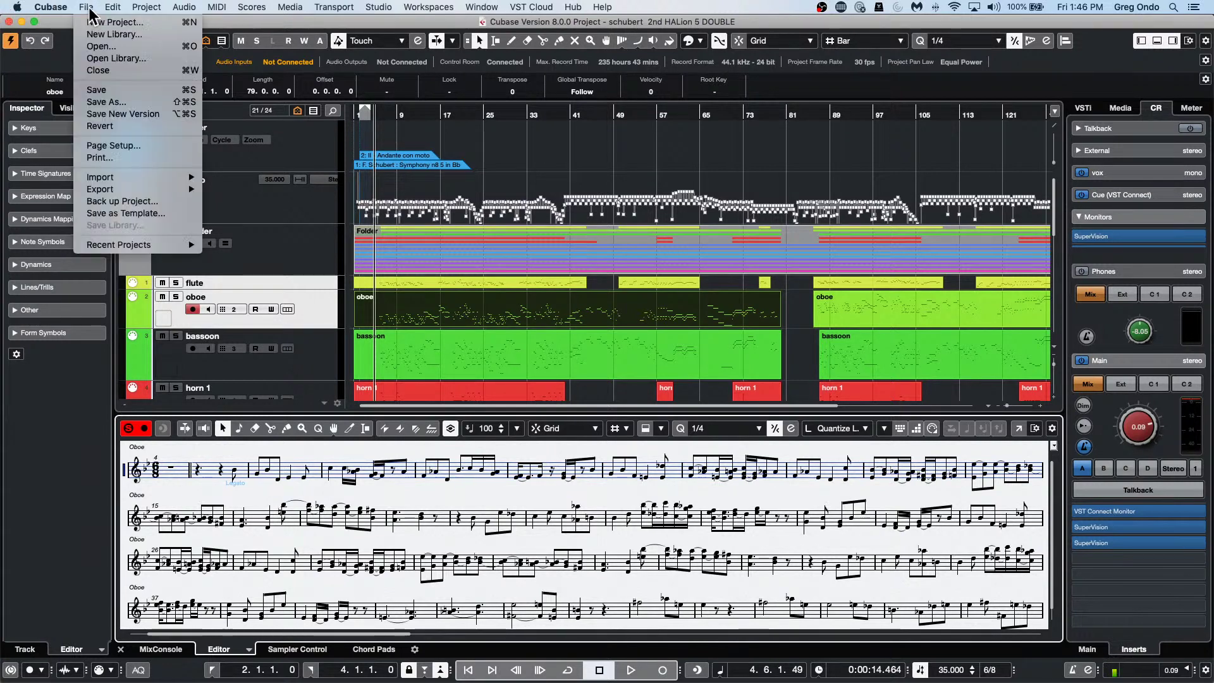
mouse_move(126, 244)
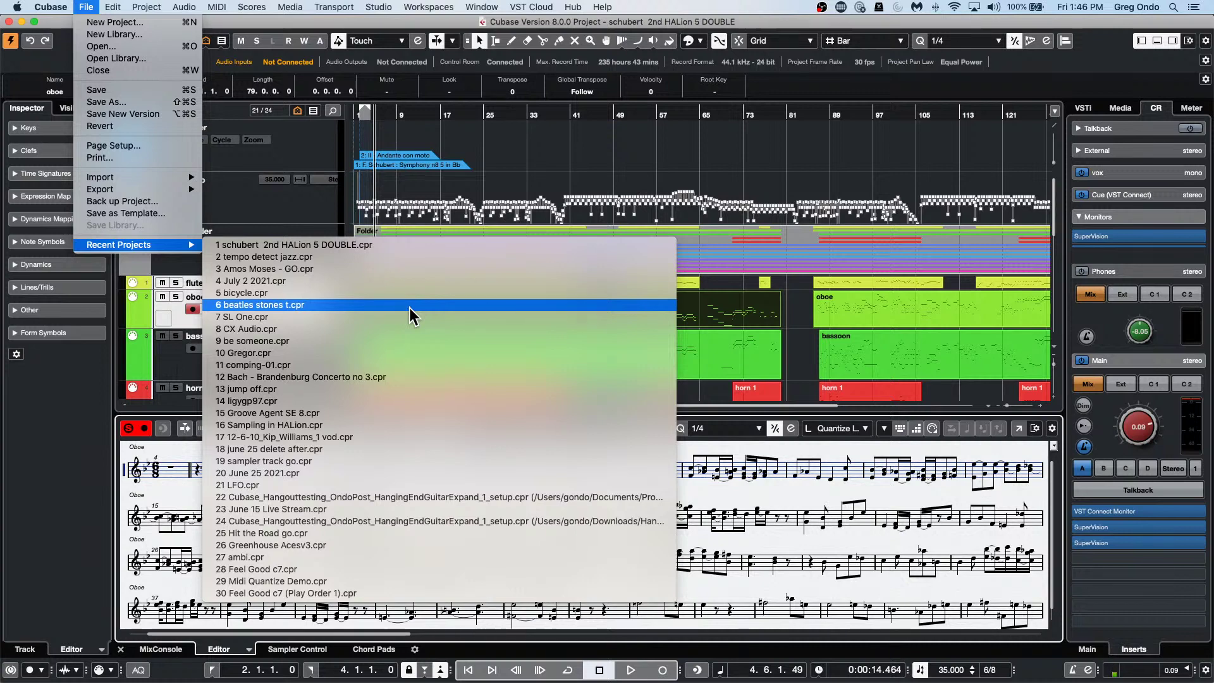
left_click(400, 341)
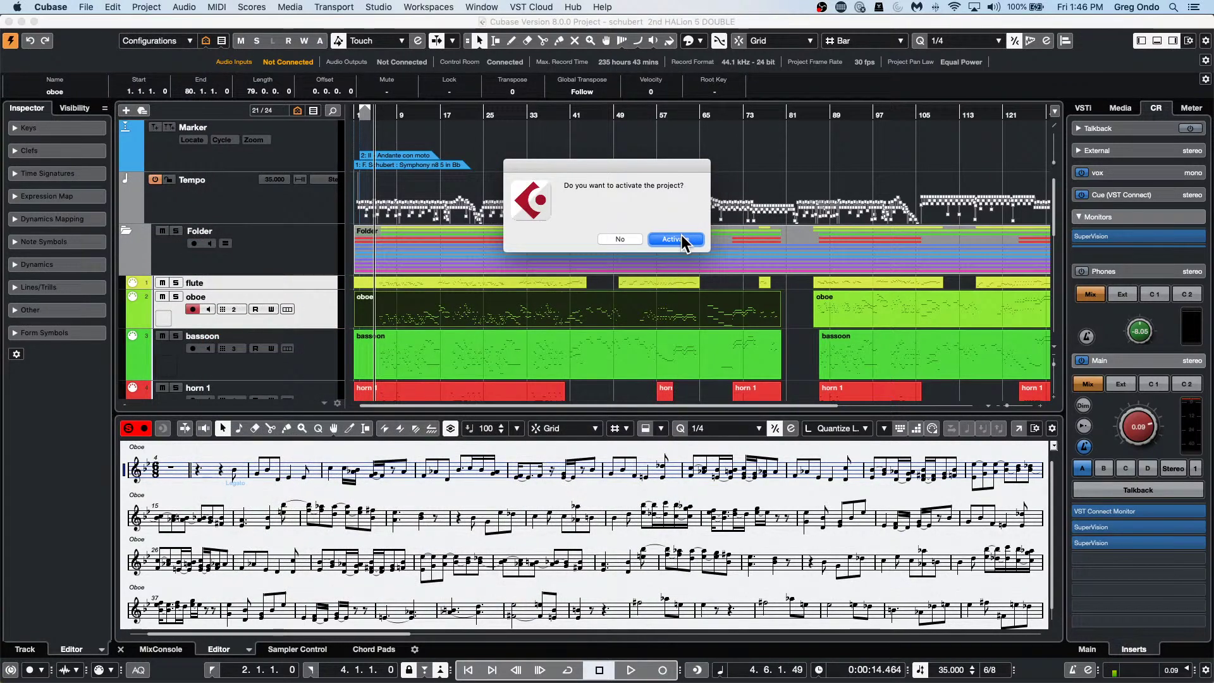
left_click(674, 239)
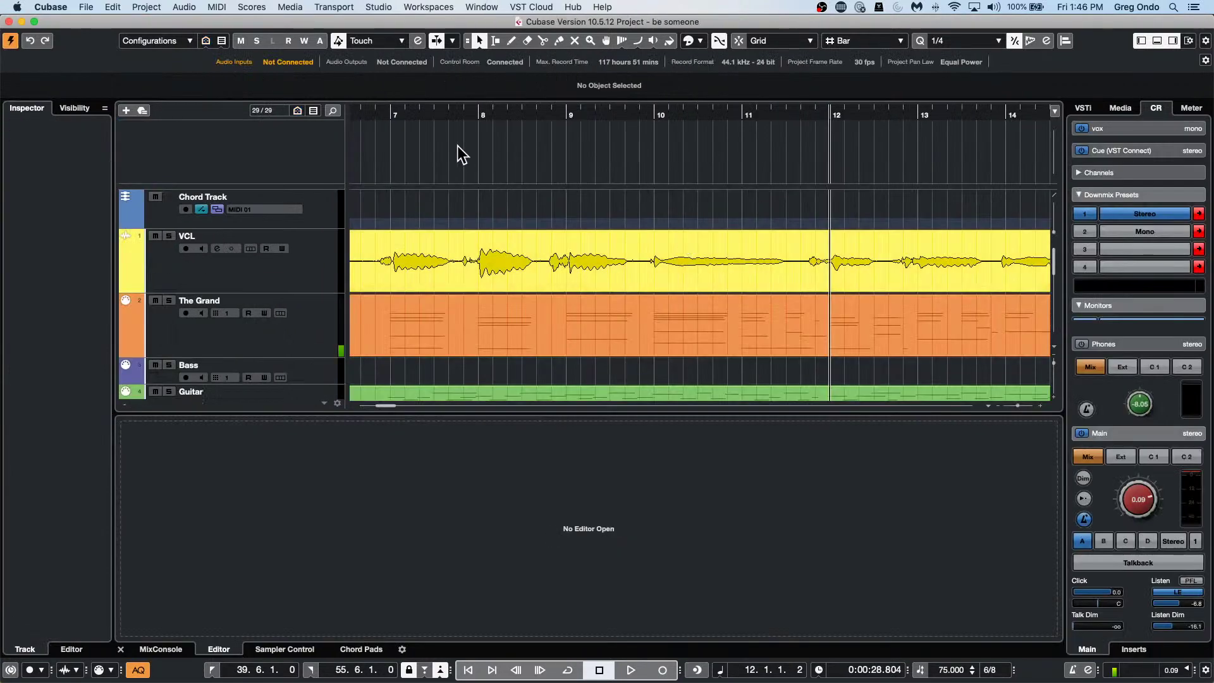
Play from bar 7 with the lower-zone mixer shown, solo VCL, and open its channel settings.
left_click(393, 114)
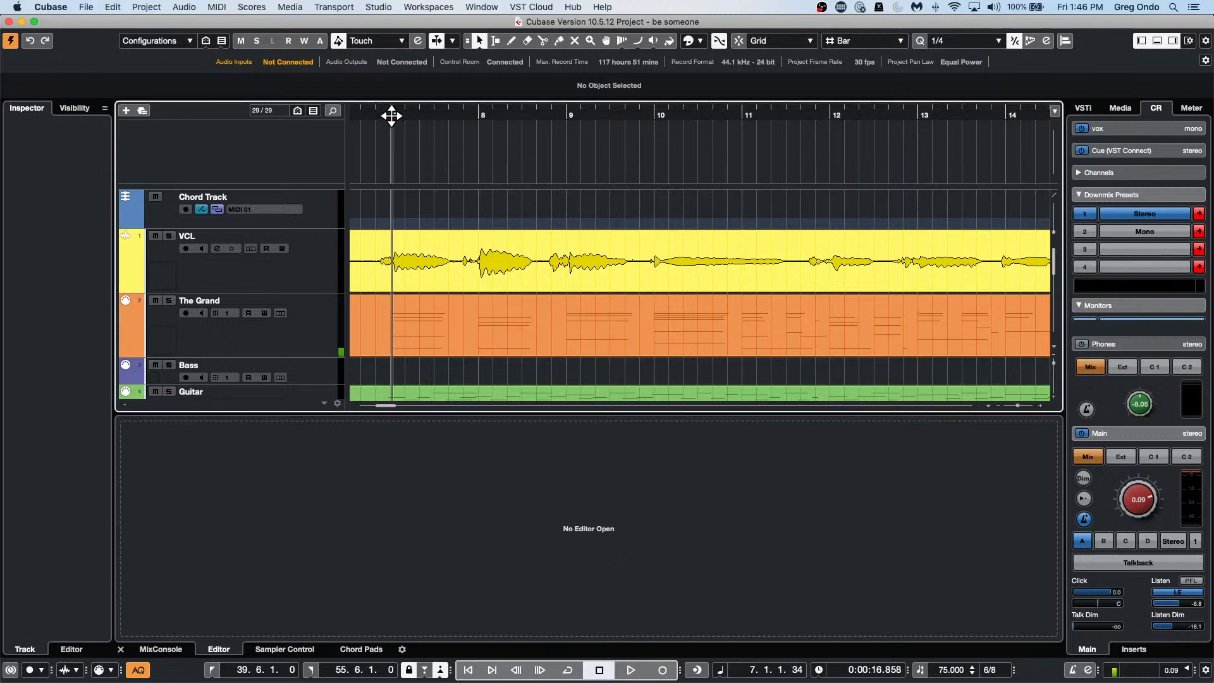
left_click(165, 646)
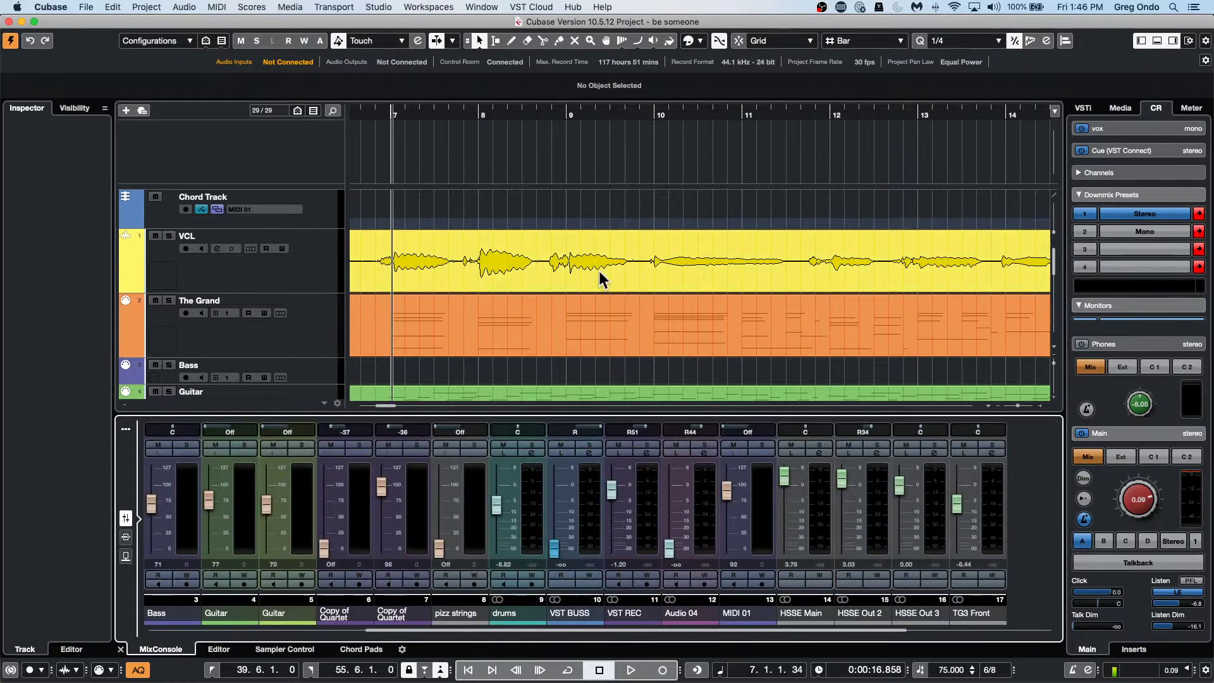
key("space")
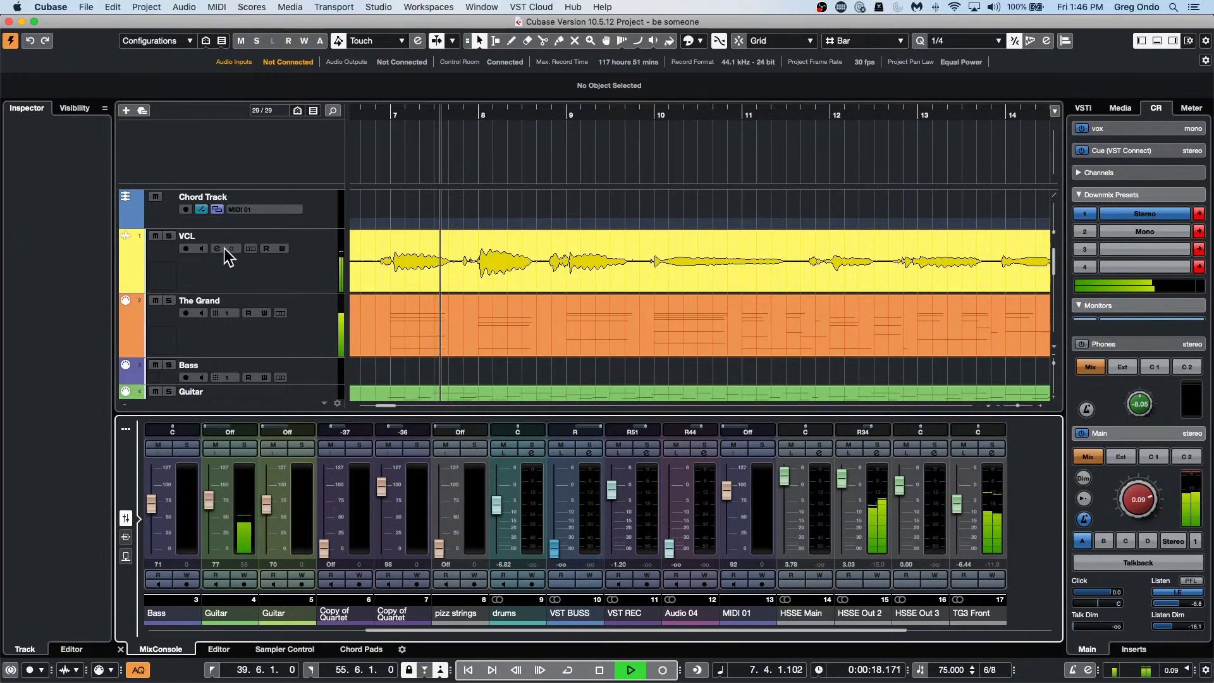
left_click(169, 236)
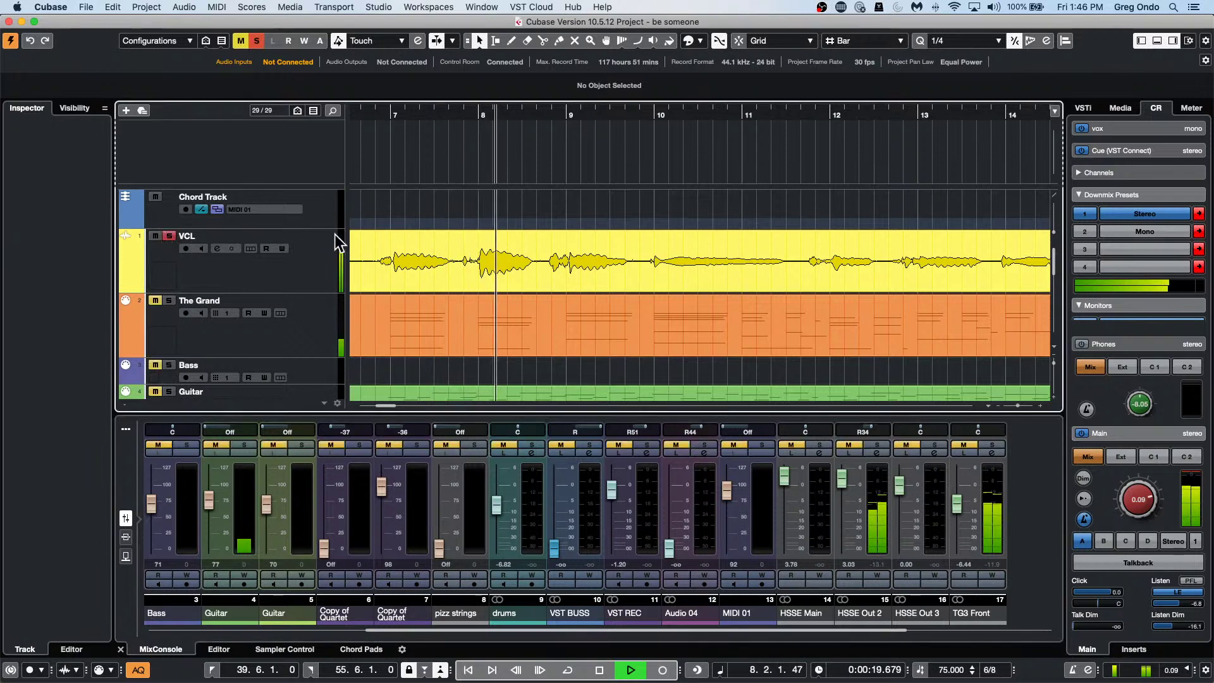
left_click(275, 271)
left_click(94, 126)
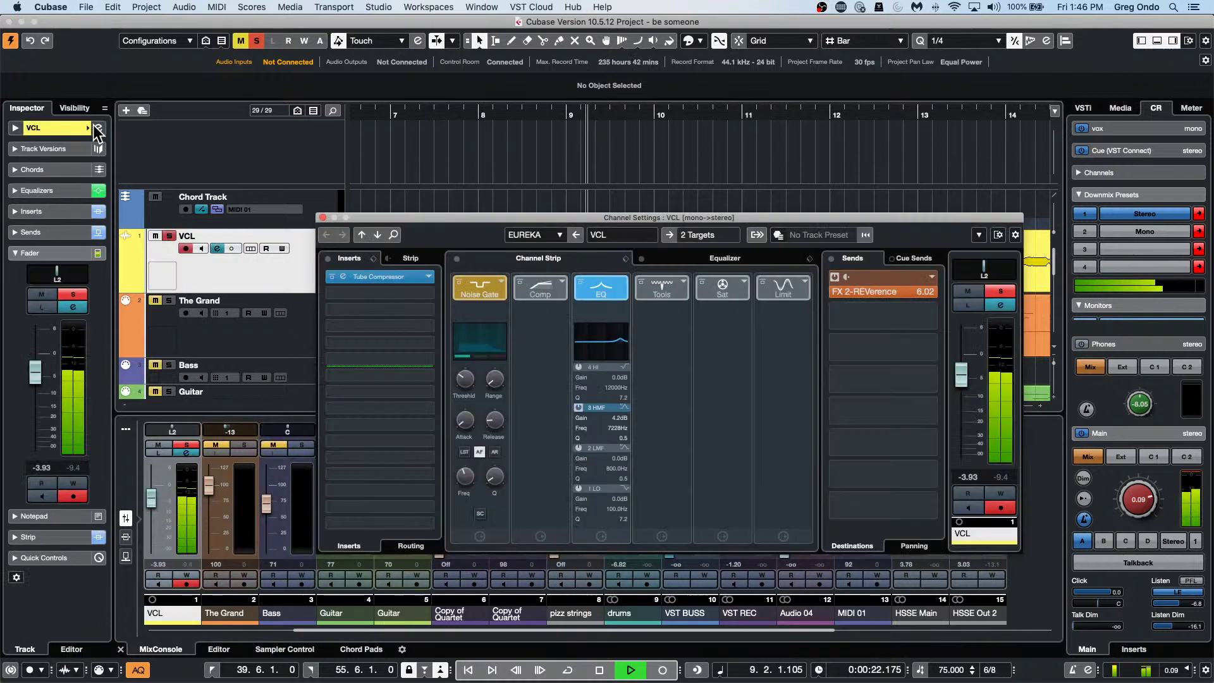
Expand the VCL EQ curve and browse its presets, then stop playback back at bar 7.
left_click(716, 256)
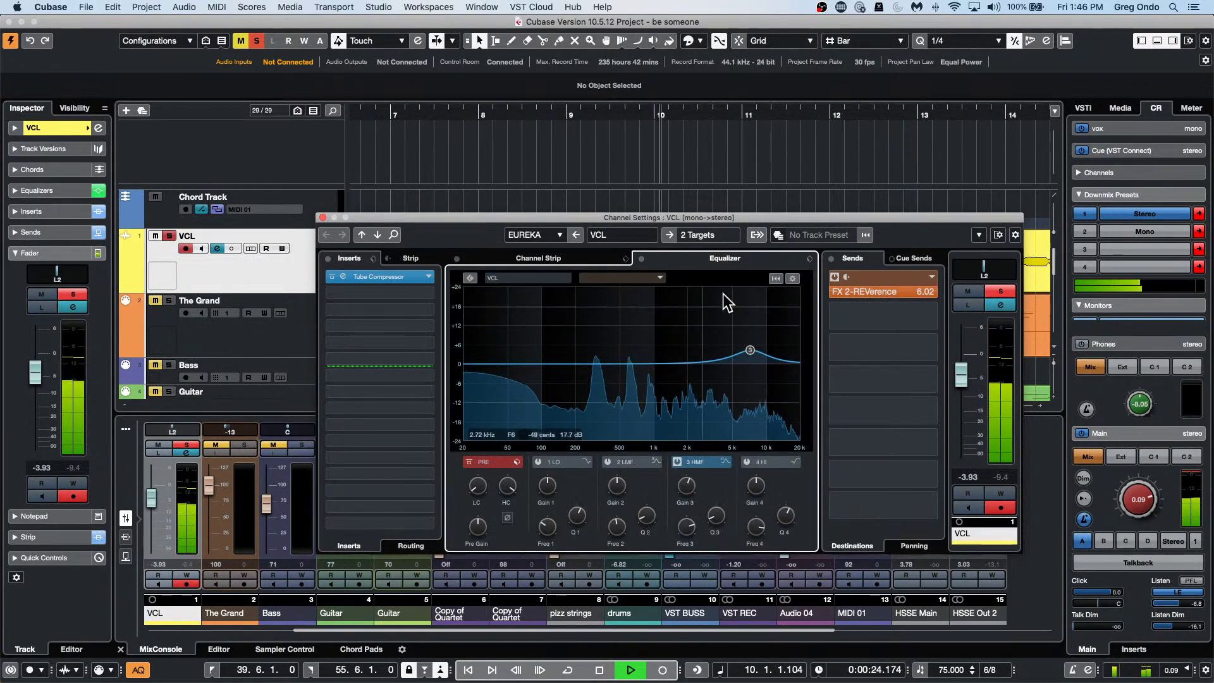
left_click(810, 259)
left_click(817, 273)
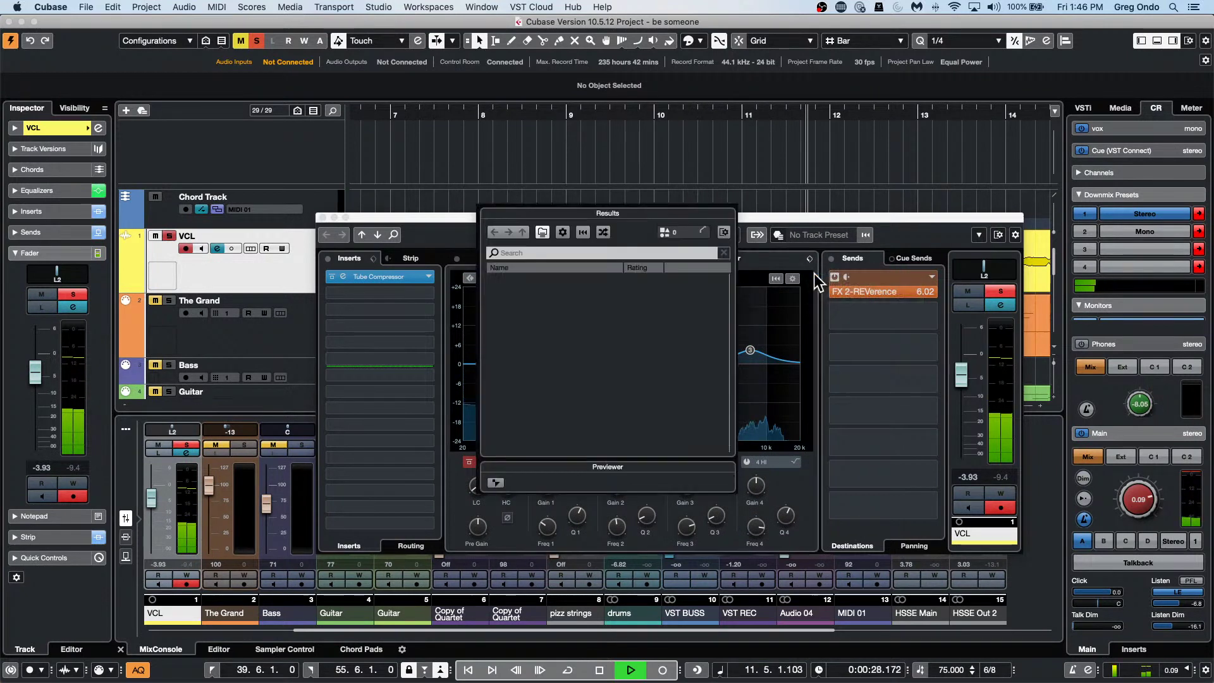
scroll(617, 341, "down", 15)
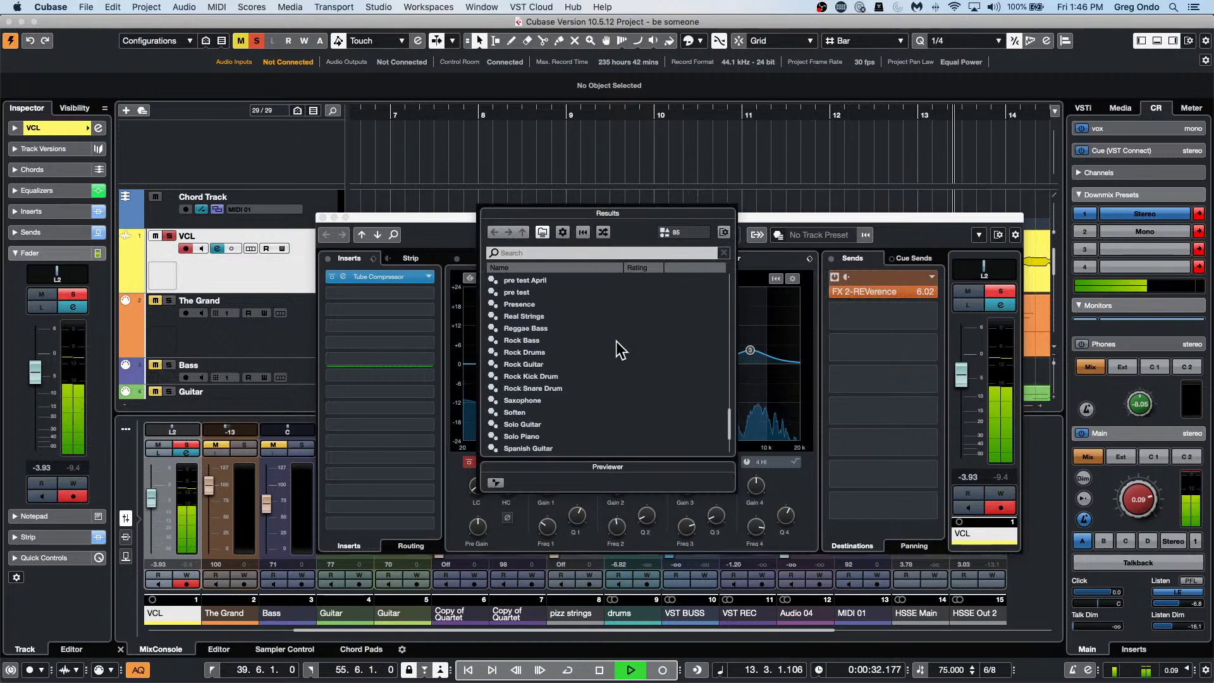
scroll(616, 340, "down", 2)
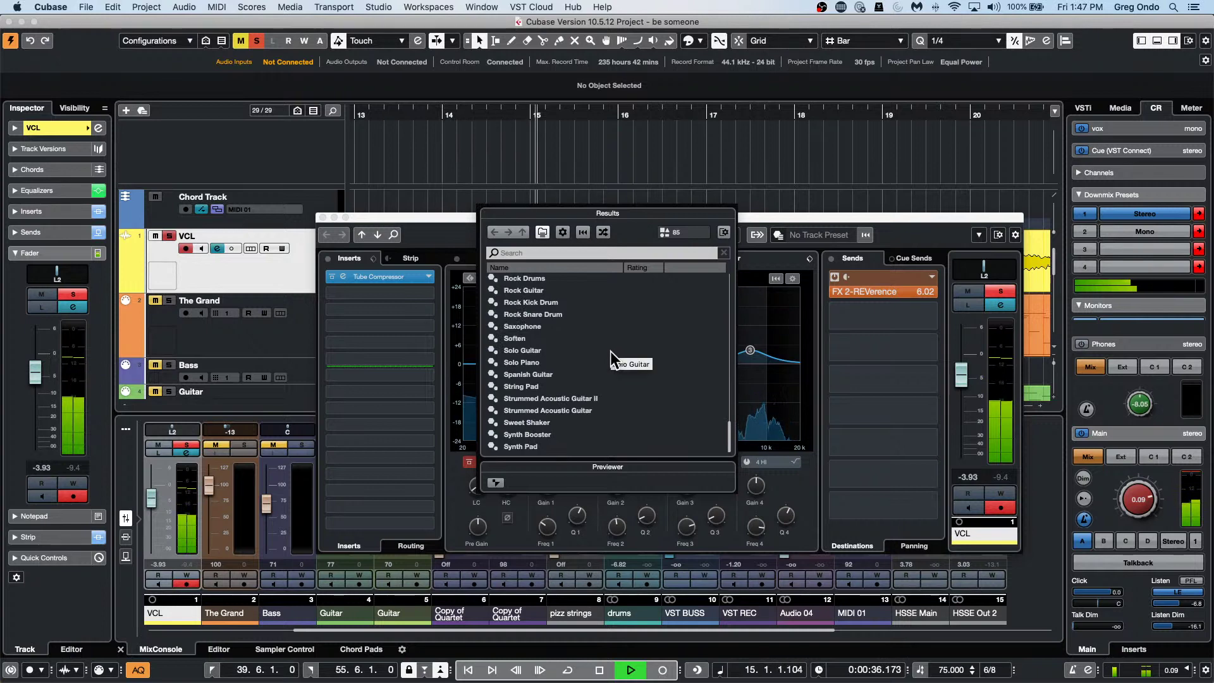
scroll(610, 351, "up", 11)
scroll(611, 351, "up", 10)
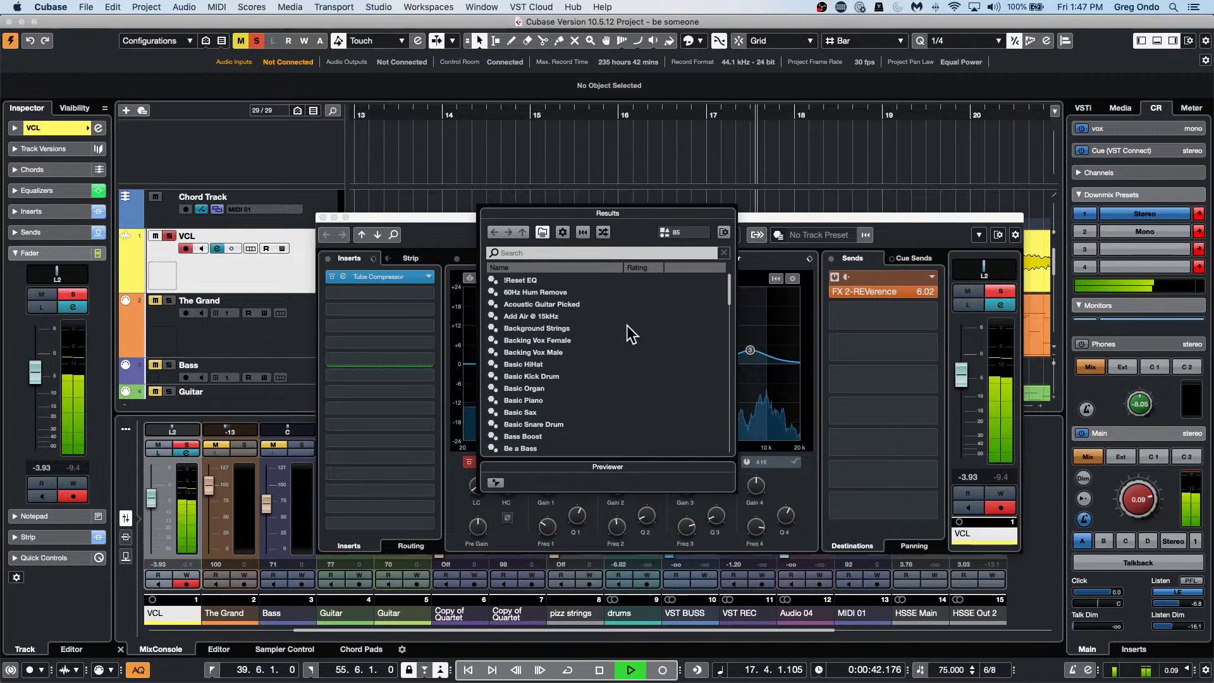
left_click(599, 671)
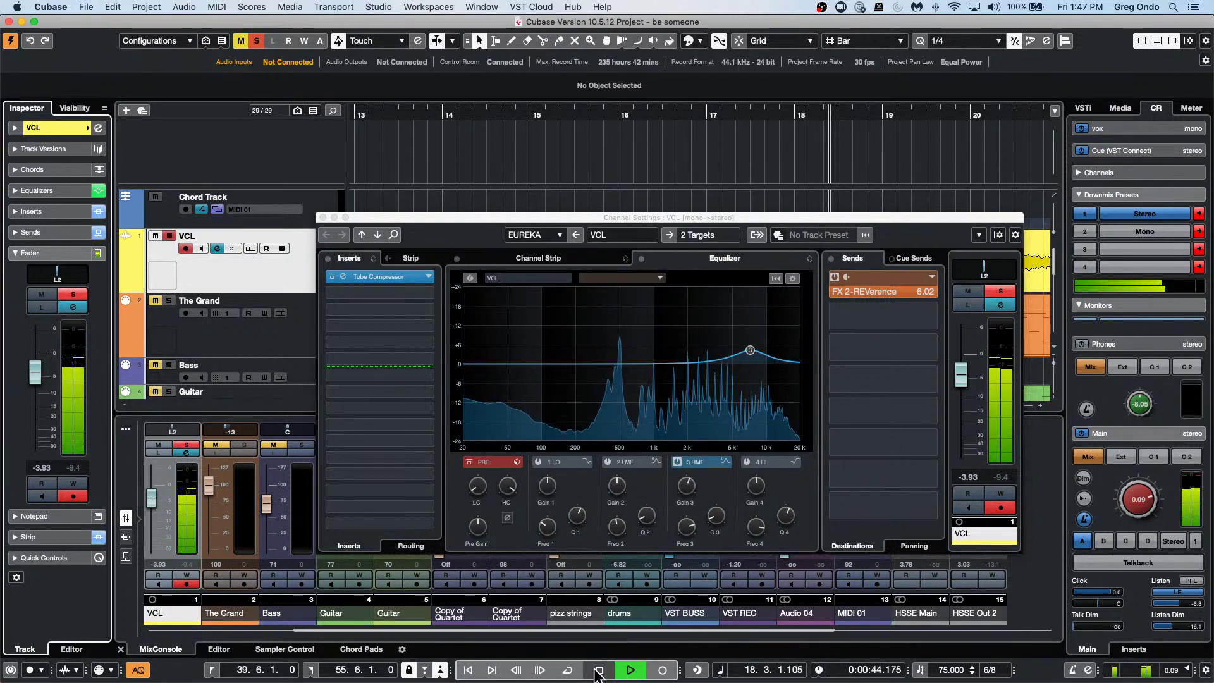
left_click(598, 670)
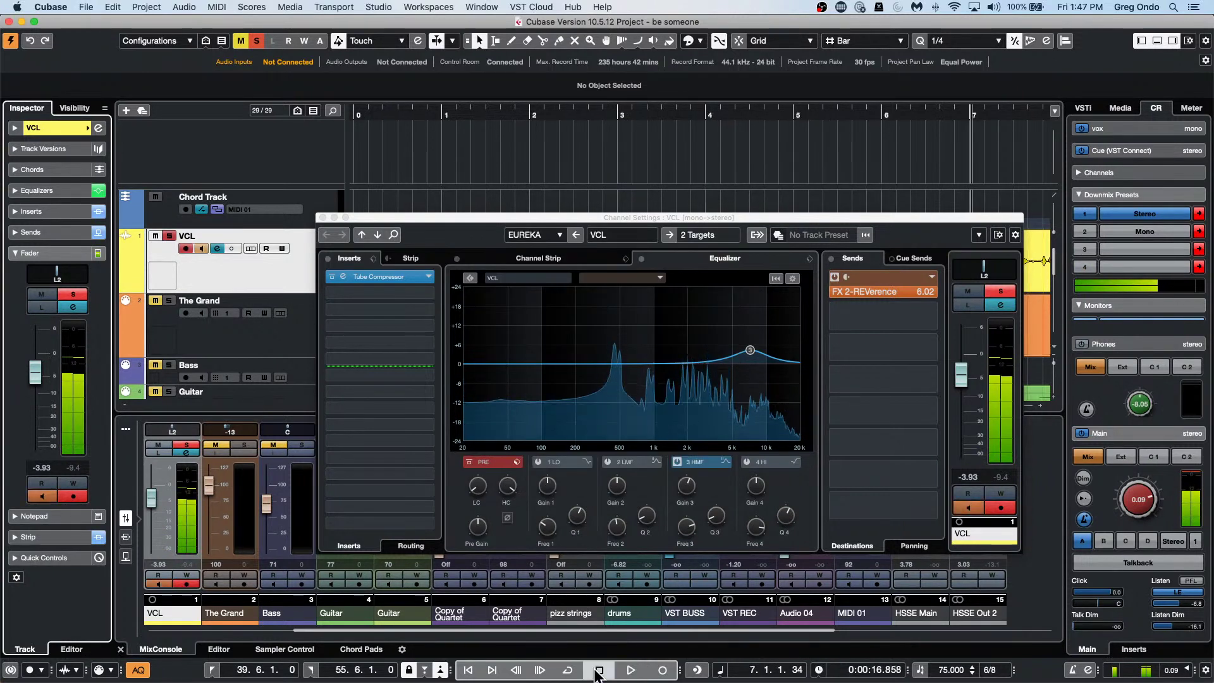
Reopen the EQ preset browser, locate Phoneline and load it onto the vocal EQ.
left_click(810, 259)
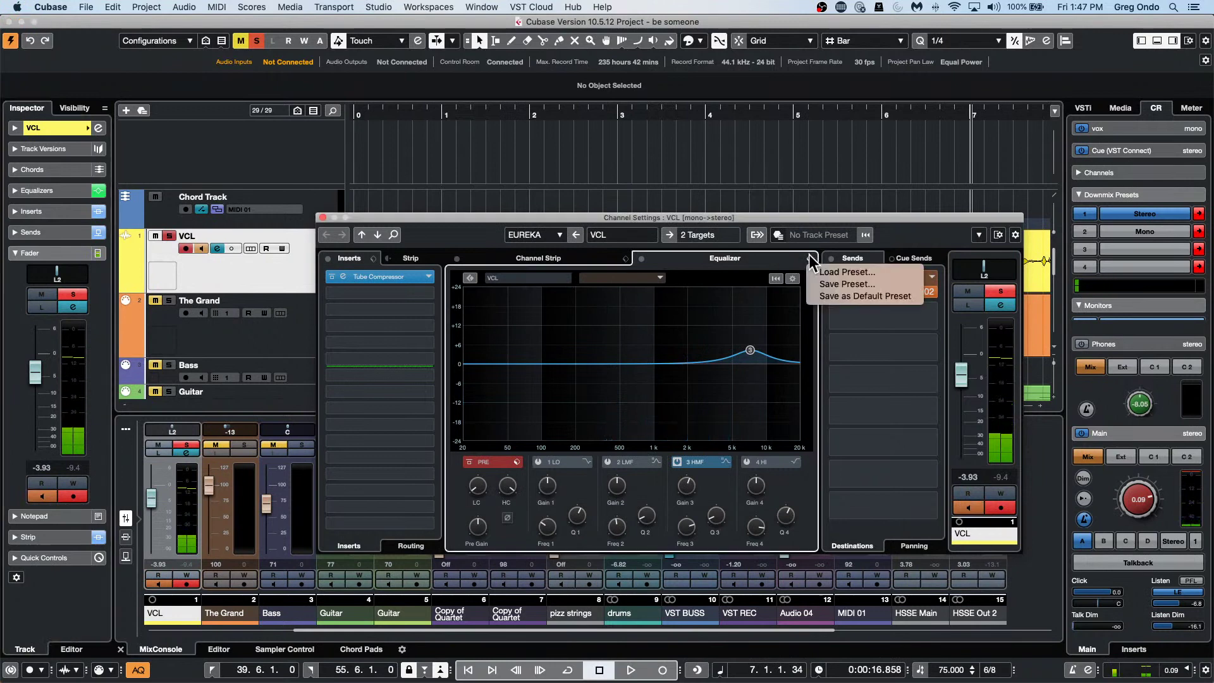
left_click(844, 272)
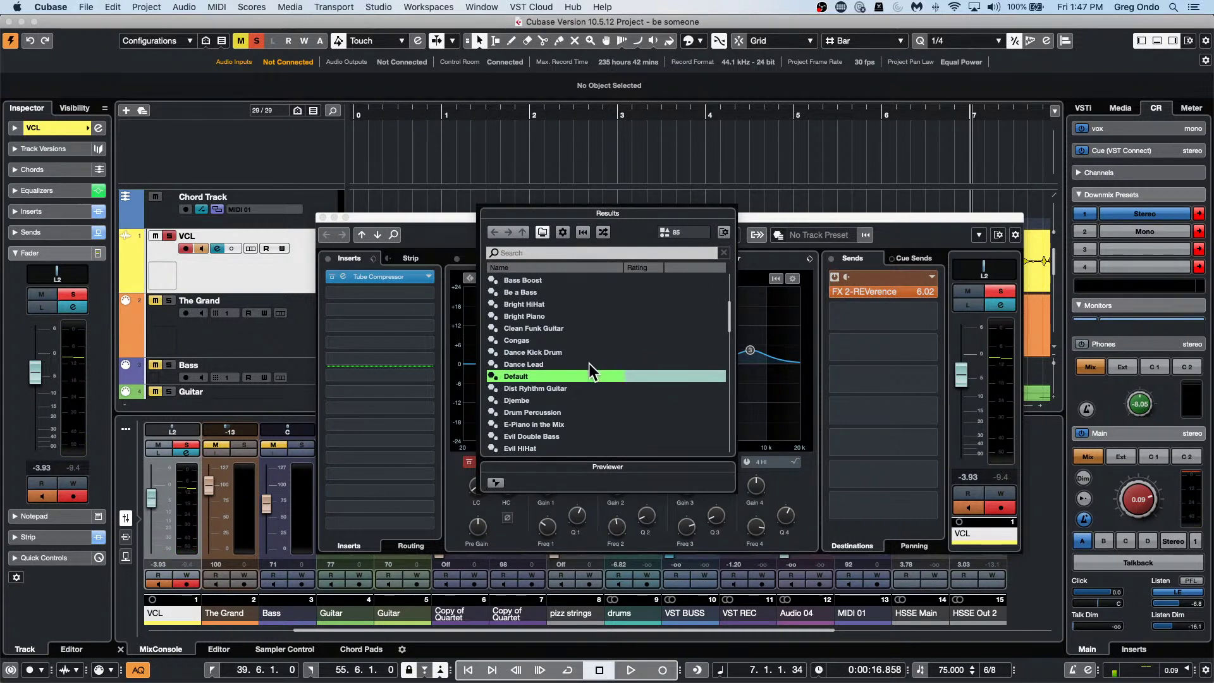
scroll(589, 363, "up", 3)
scroll(589, 363, "up", 1)
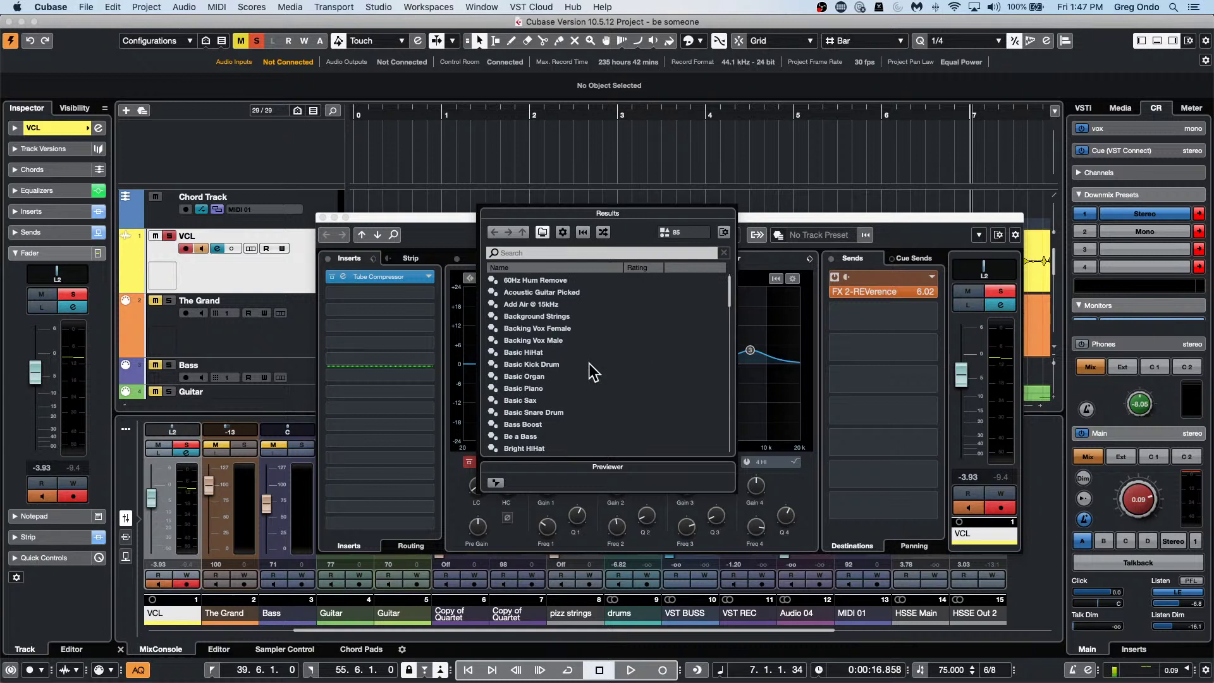
scroll(589, 363, "down", 2)
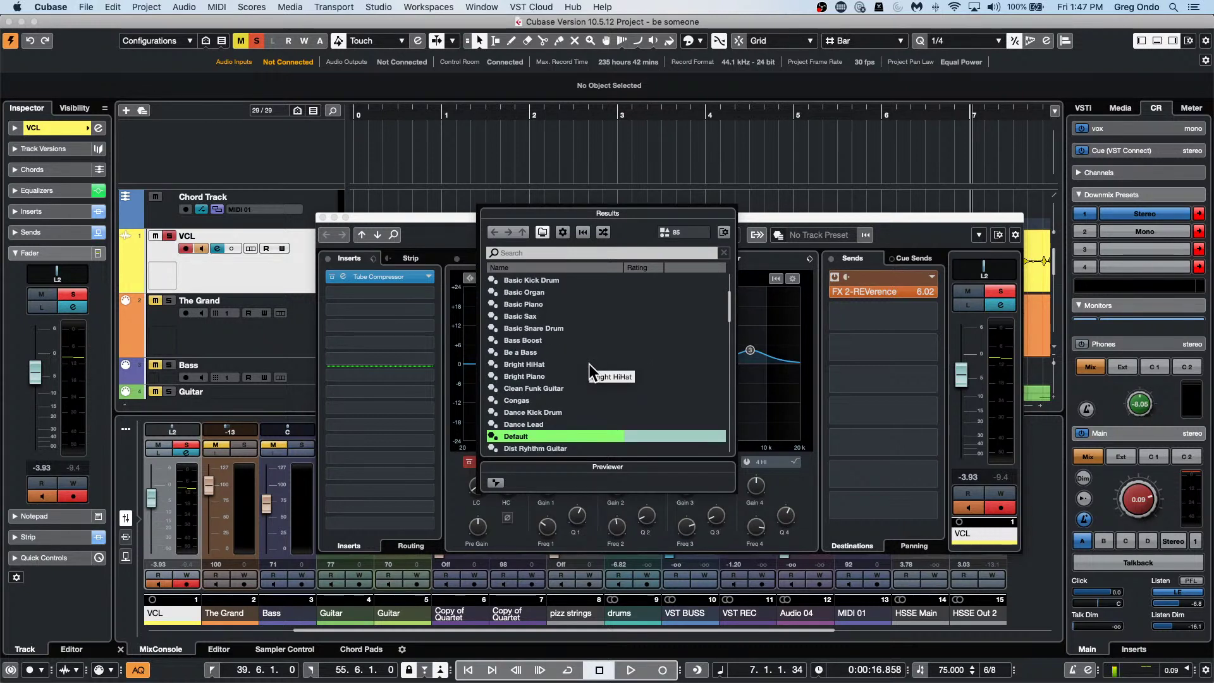
scroll(589, 363, "down", 2)
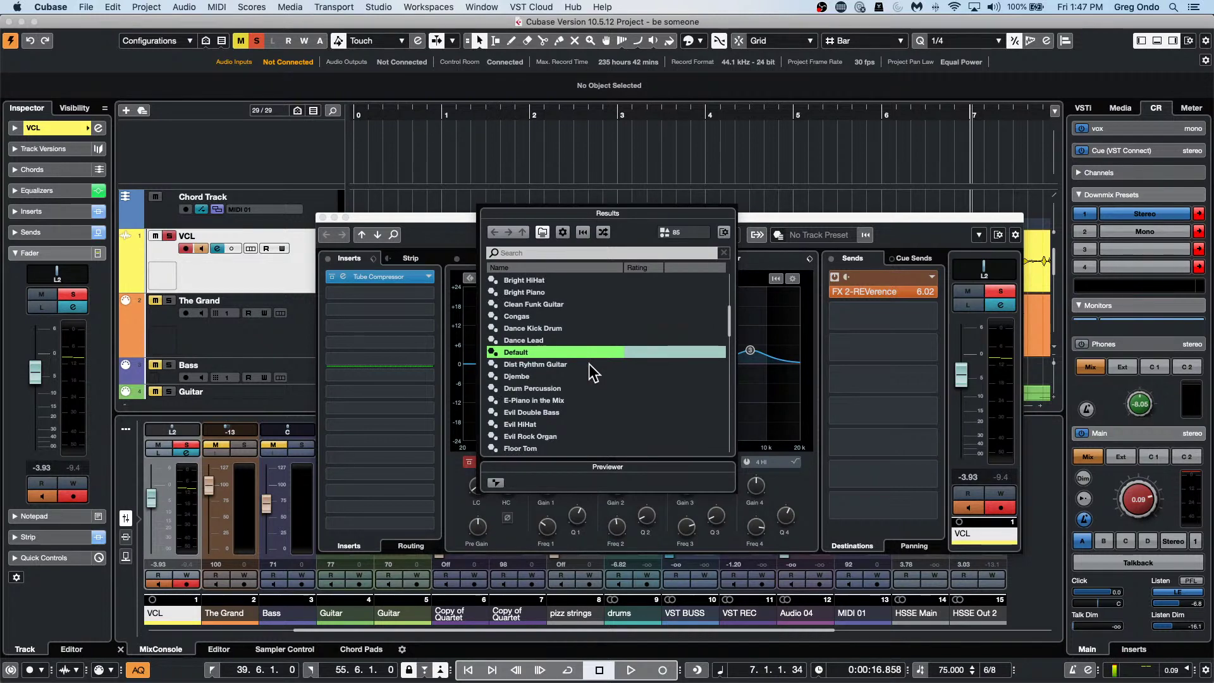
scroll(589, 363, "down", 3)
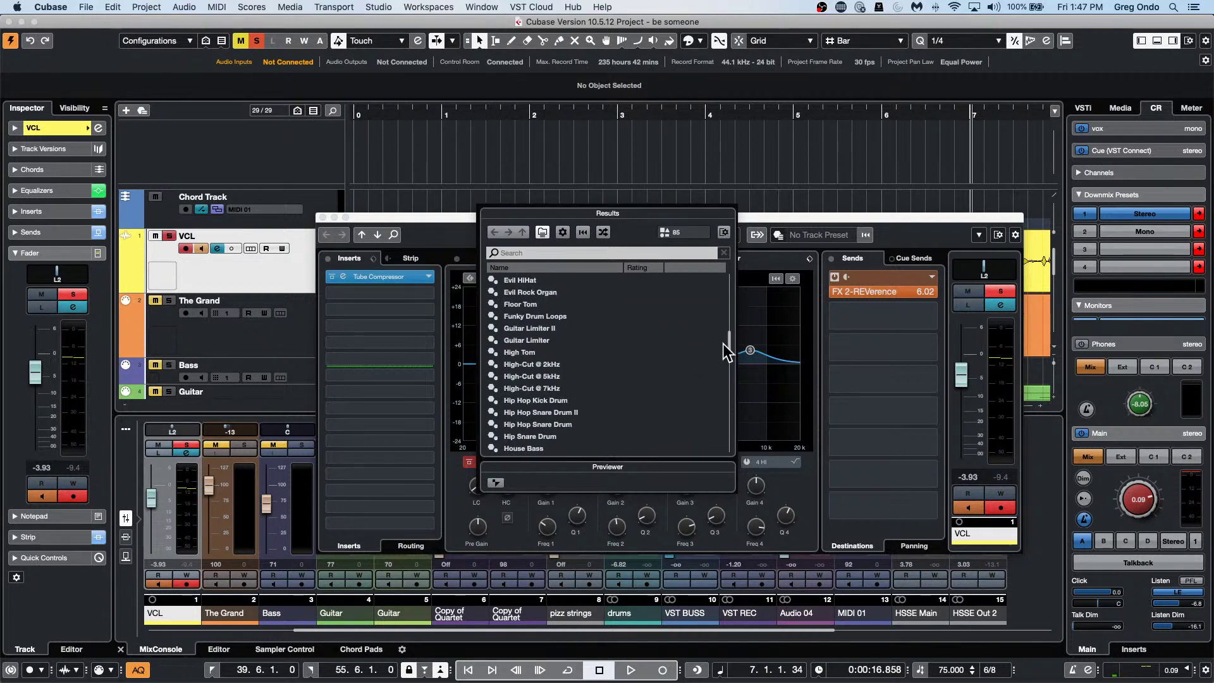
scroll(731, 359, "down", 1)
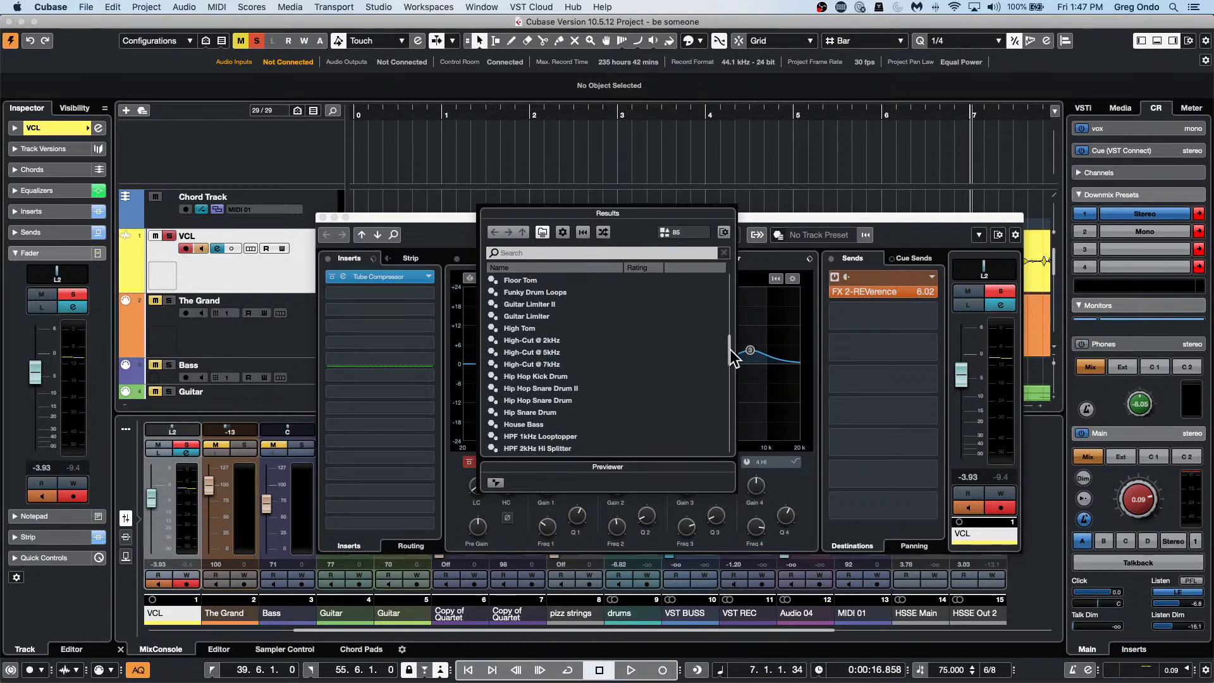
scroll(732, 359, "down", 3)
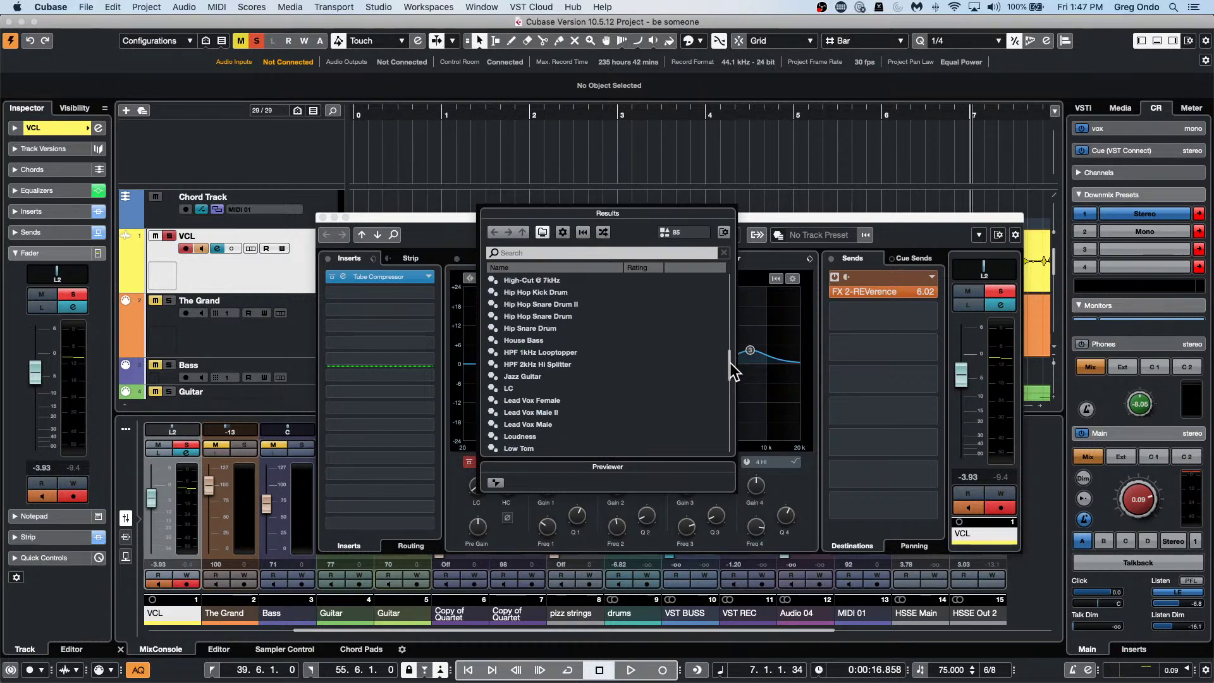
left_click_drag(730, 367, 723, 461)
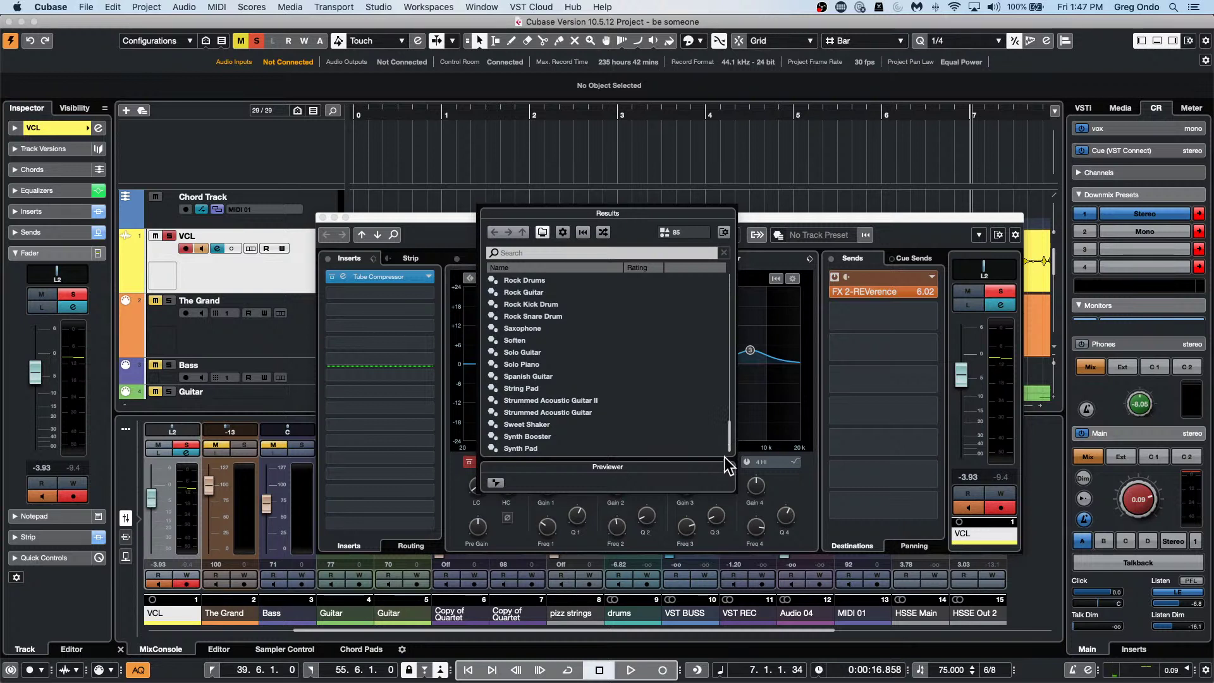
left_click_drag(728, 438, 731, 412)
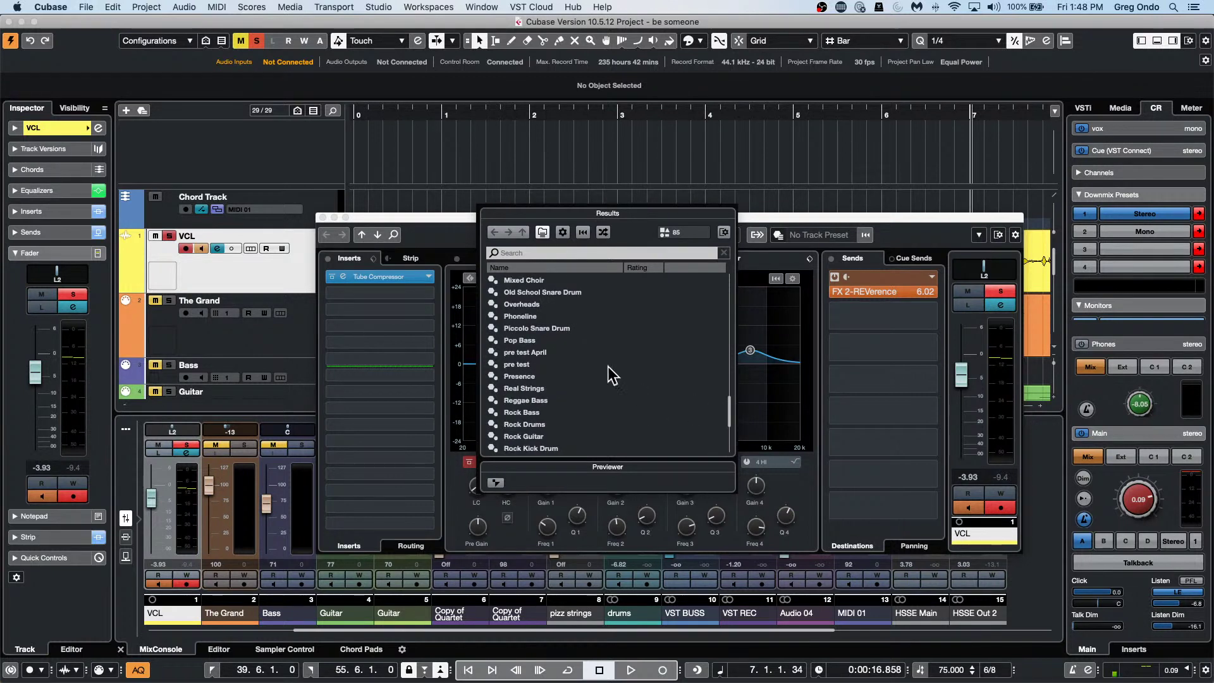
left_click(528, 315)
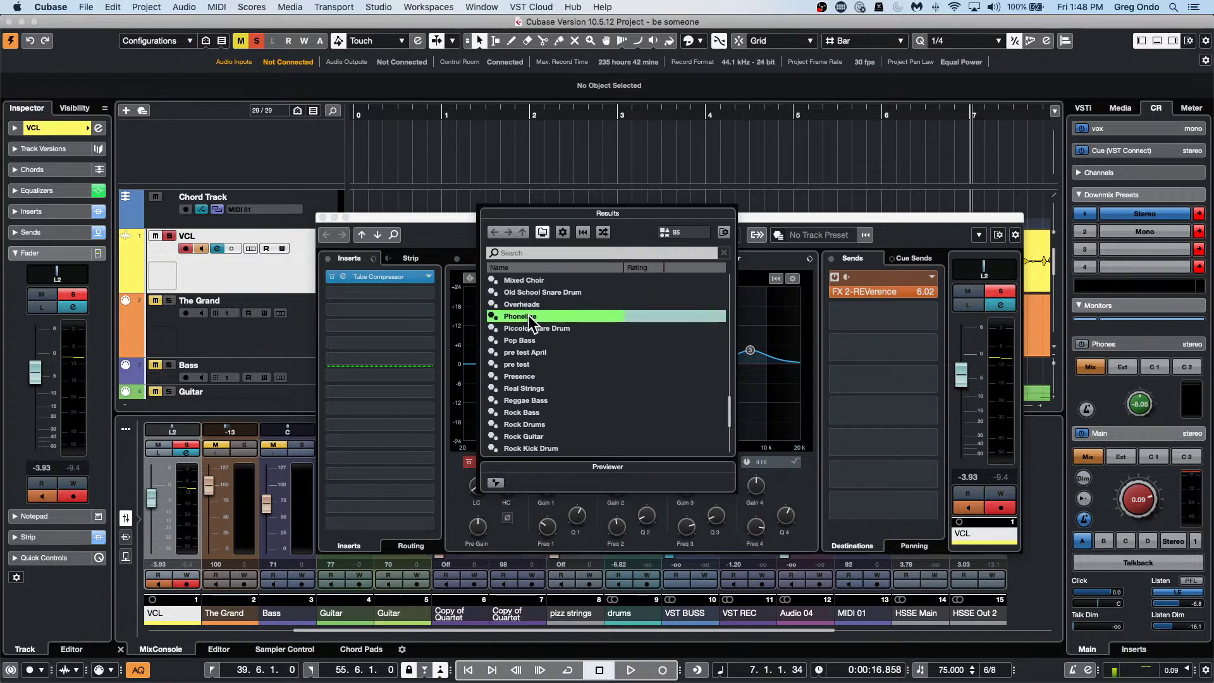
double_click(528, 315)
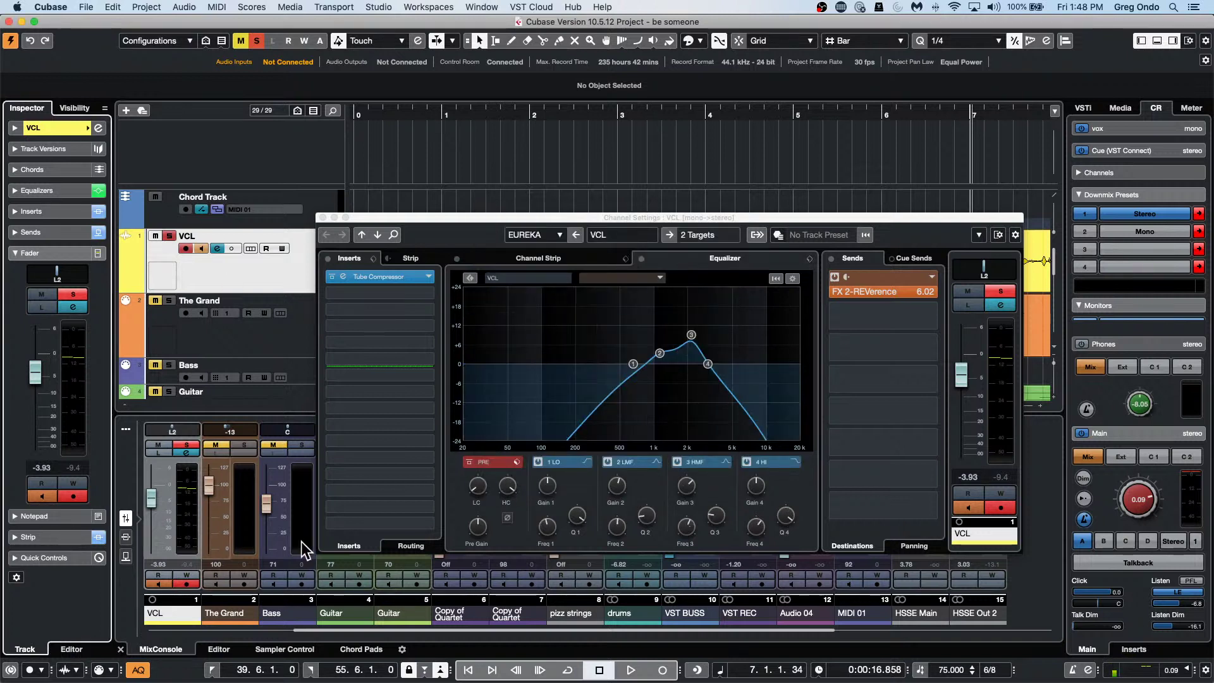
Play the project and toggle the EQ bypass to compare the Phoneline vocal, then stop.
left_click(630, 670)
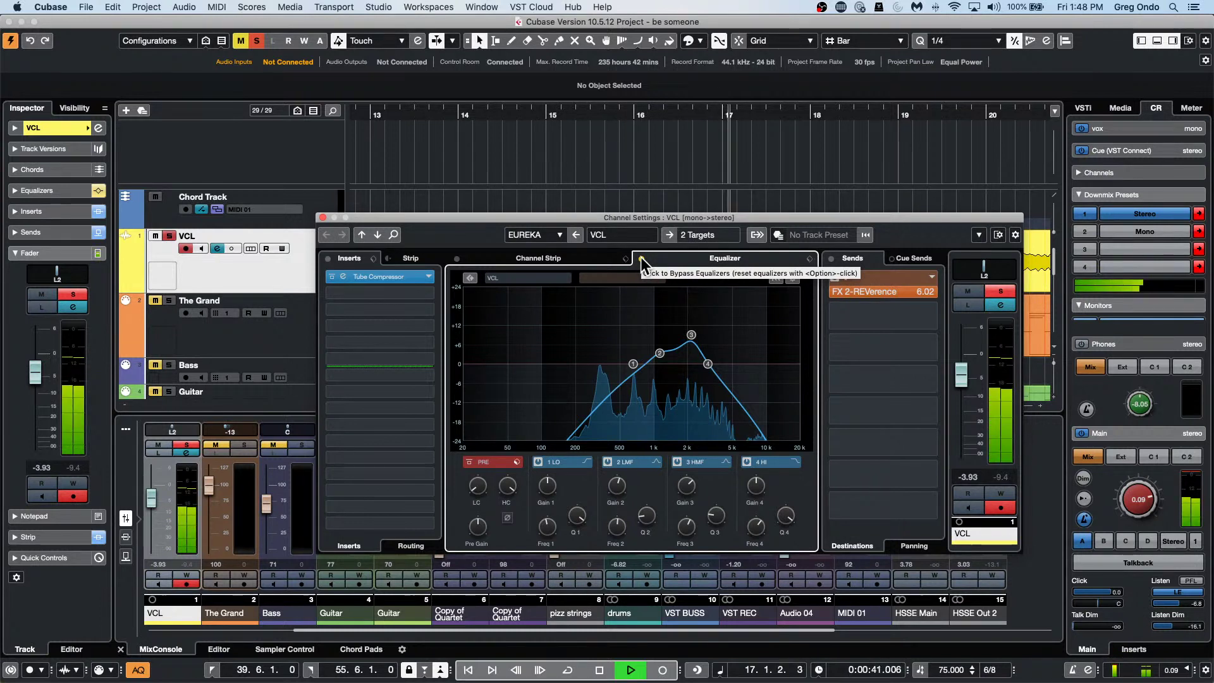
left_click(640, 256)
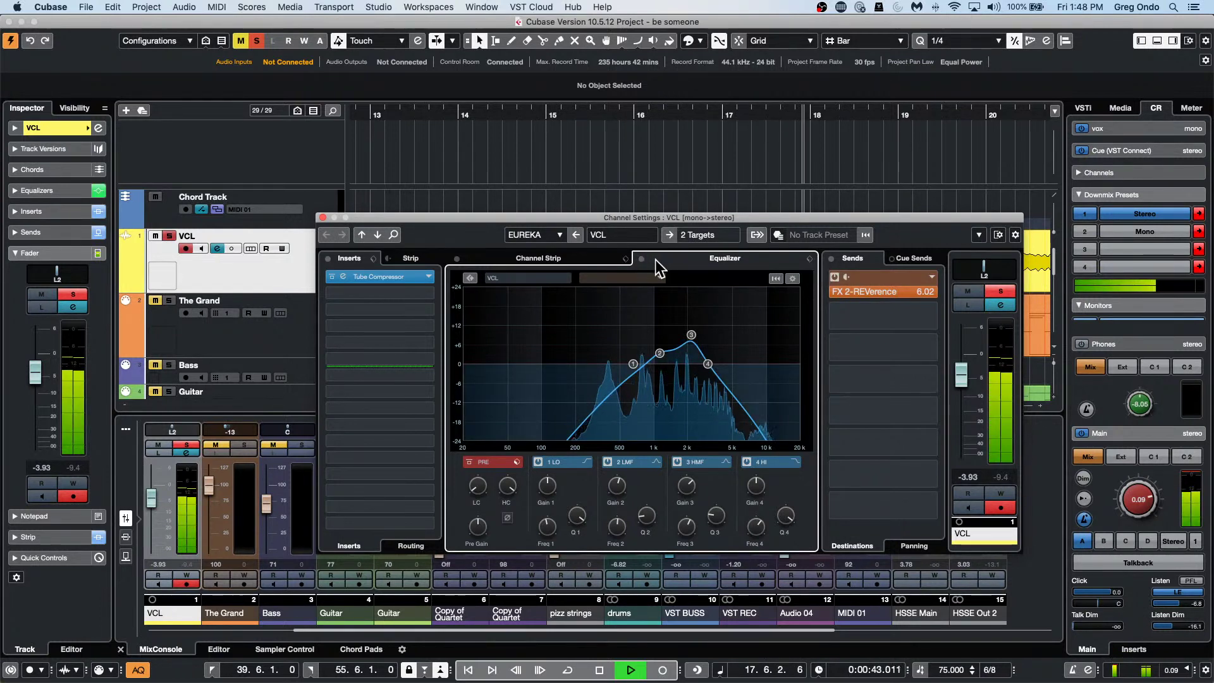
key("space")
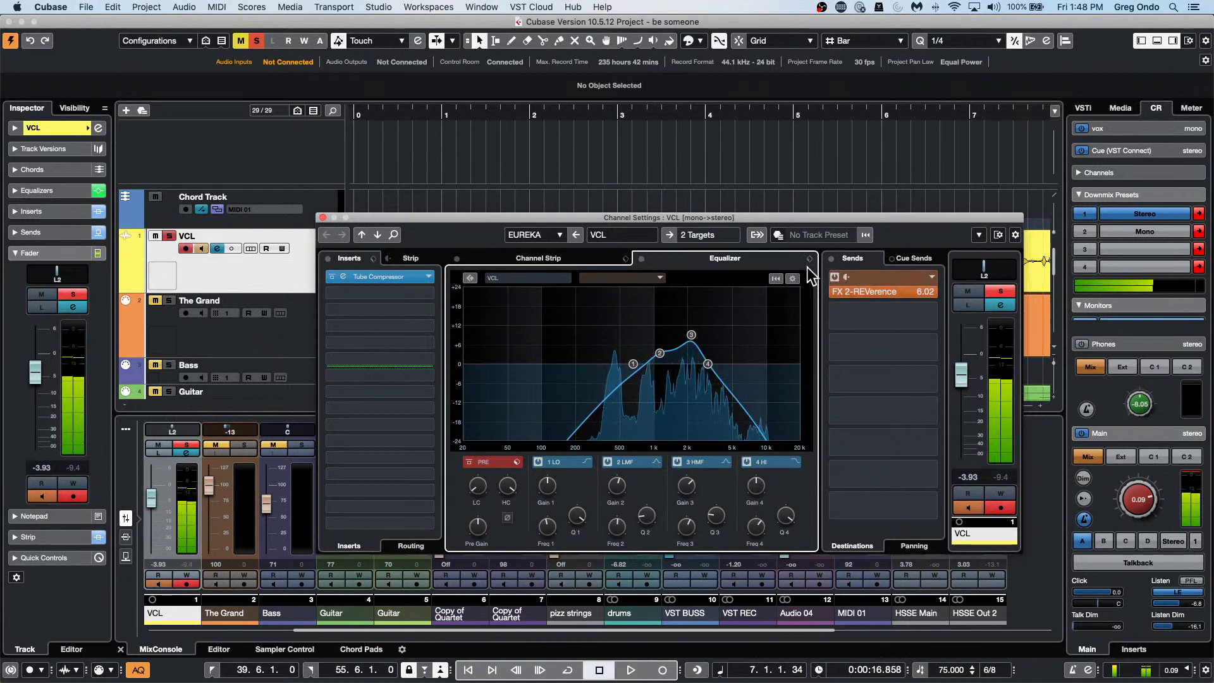
Open and dismiss the EQ preset list unchanged, then close the VCL channel settings.
left_click(810, 262)
left_click(811, 271)
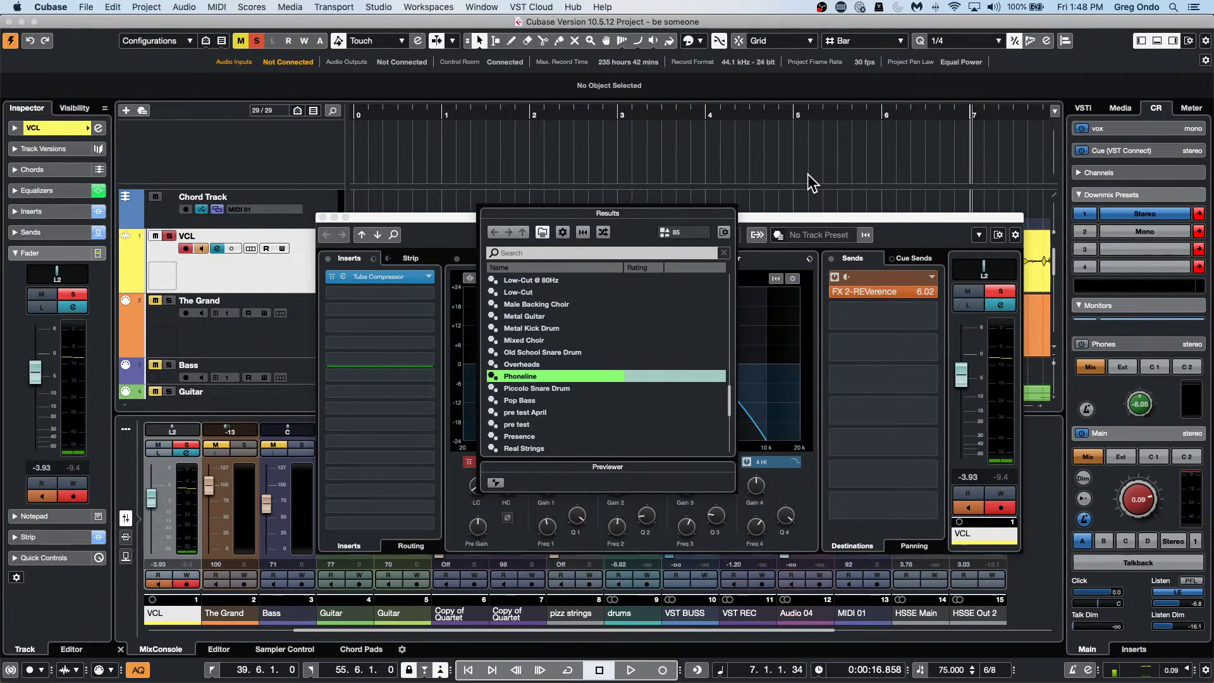
left_click(786, 217)
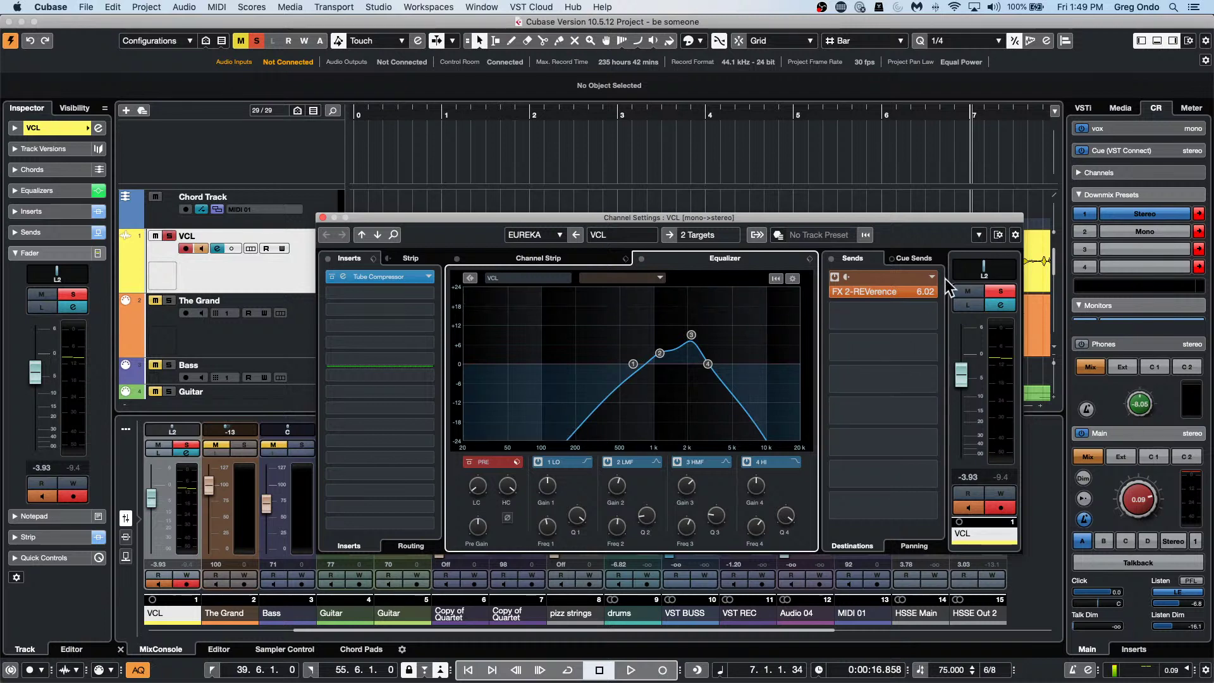
left_click(322, 218)
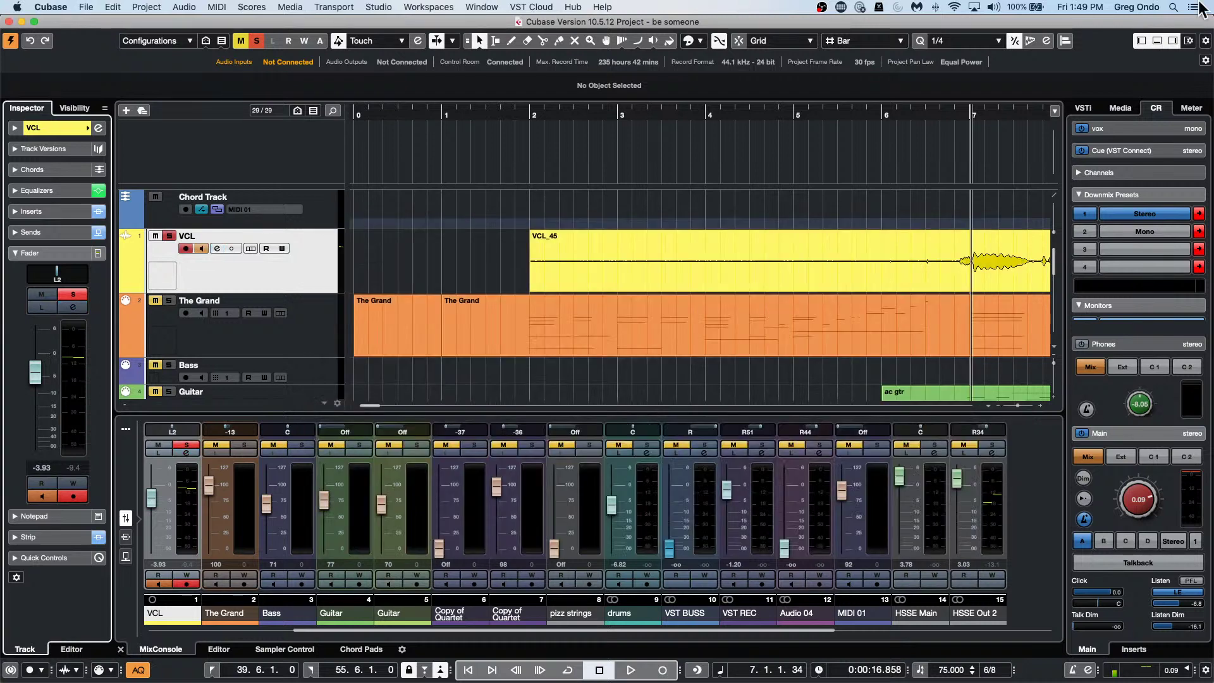
Open Media > Loops & Samples > Drum Loops and preview loops from 01 90bpm dry to 02 90bpm dry.
left_click(1135, 107)
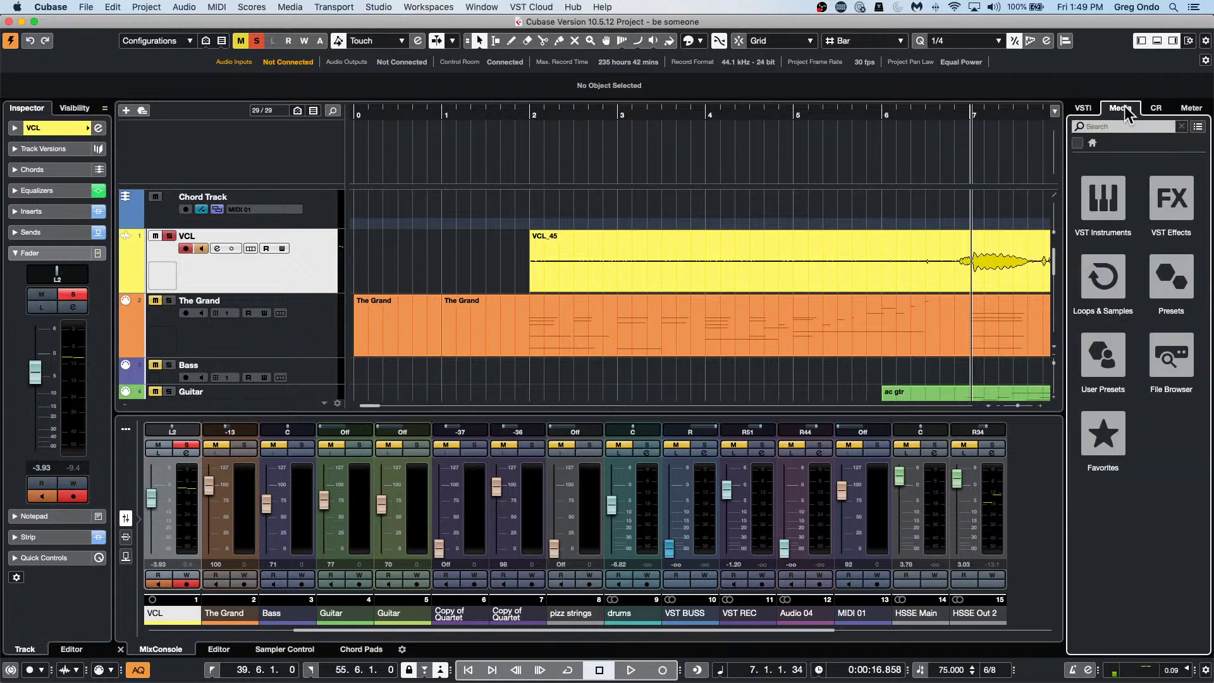
left_click(1120, 258)
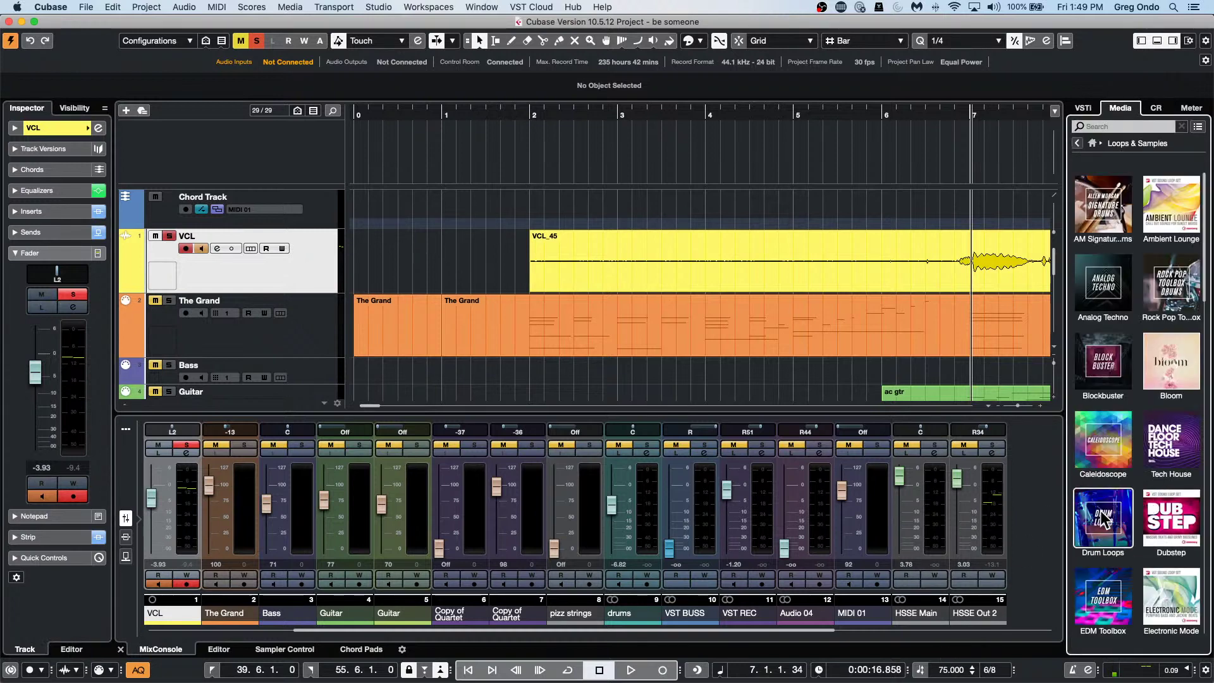
left_click(1104, 519)
left_click(1110, 348)
left_click(1111, 419)
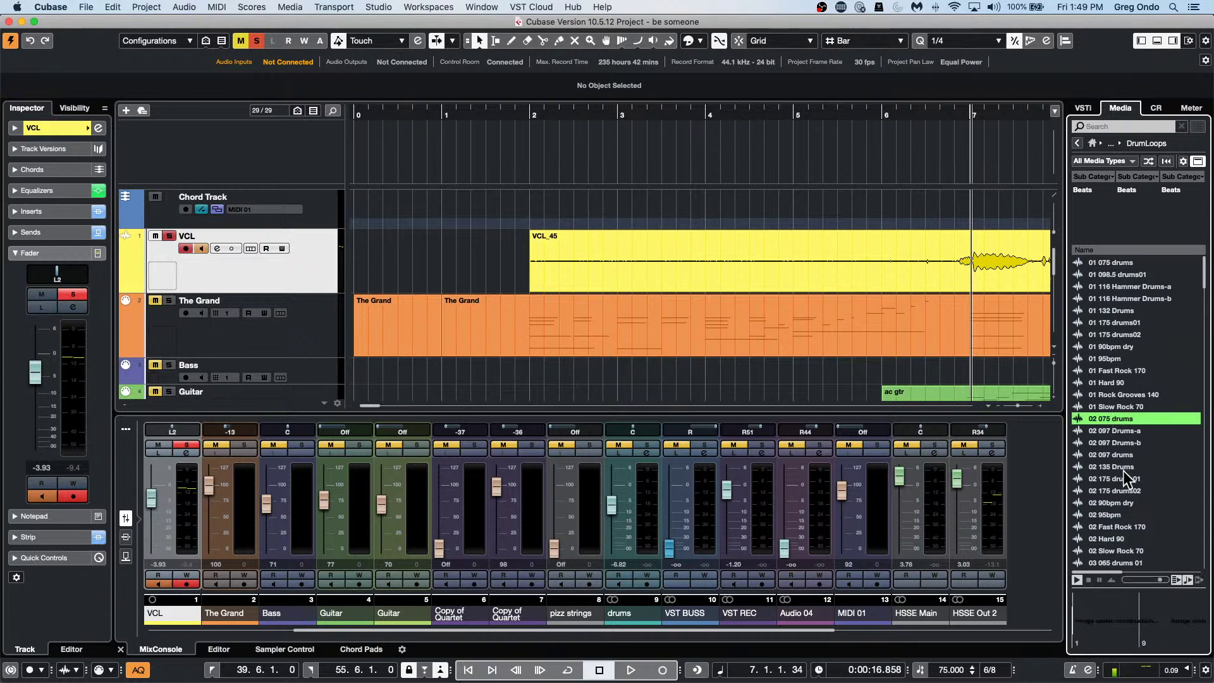
left_click(1122, 475)
left_click(1114, 503)
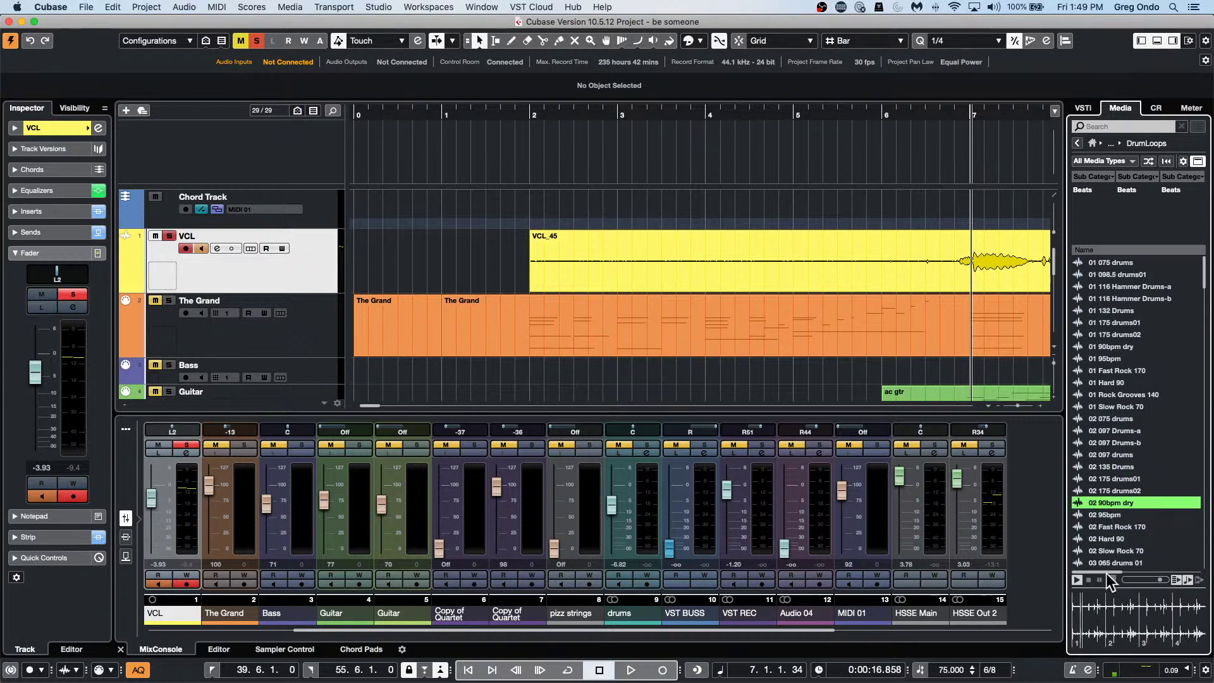
left_click(1088, 580)
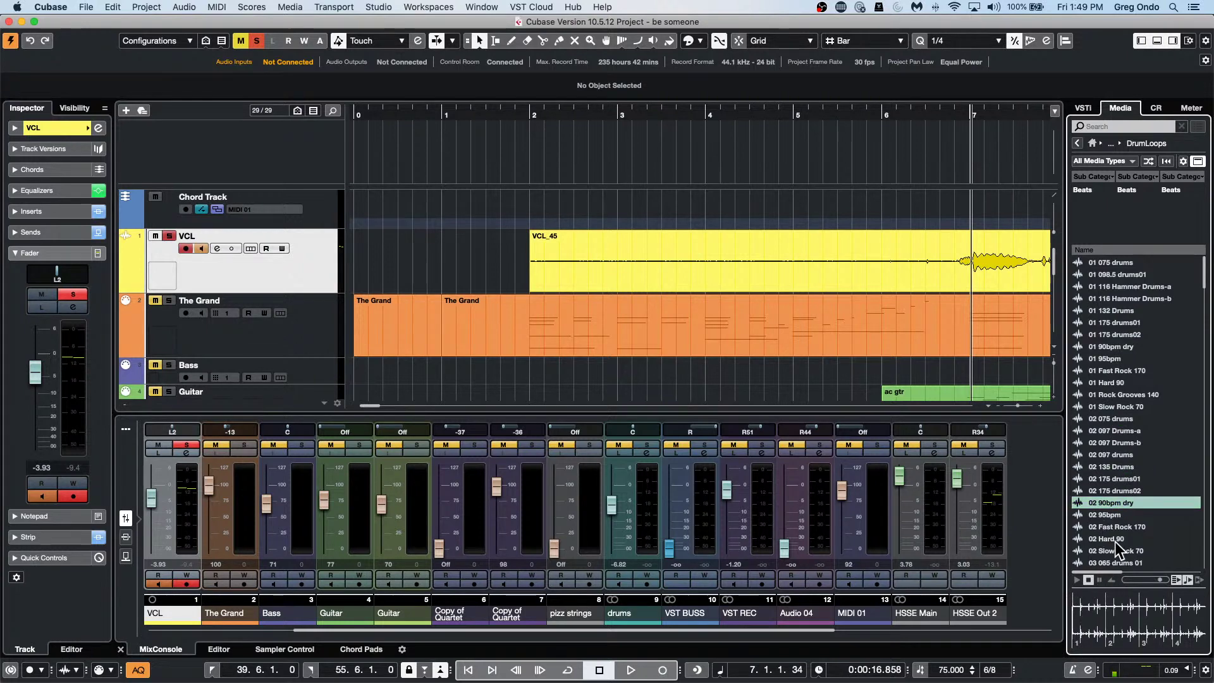
Enable Auto Play and step through loops like 02 Hard 90 and 02 95bpm, ending on 03 95bpm.
left_click(1113, 539)
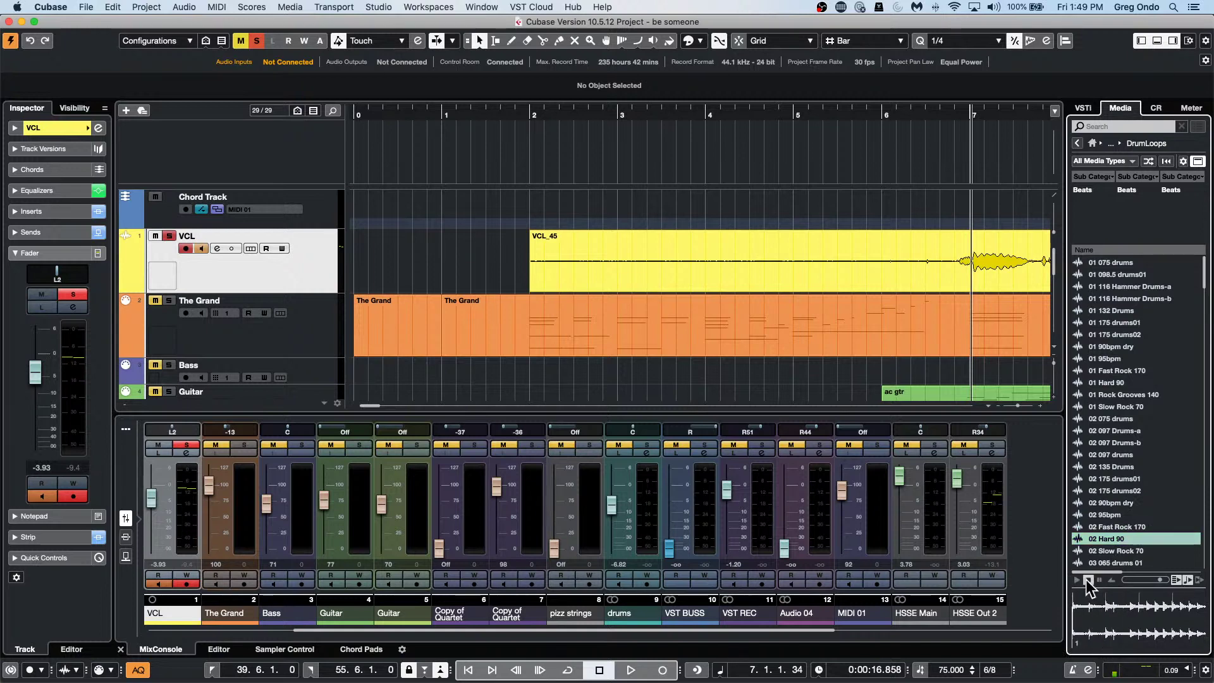
left_click(1174, 578)
left_click(1105, 511)
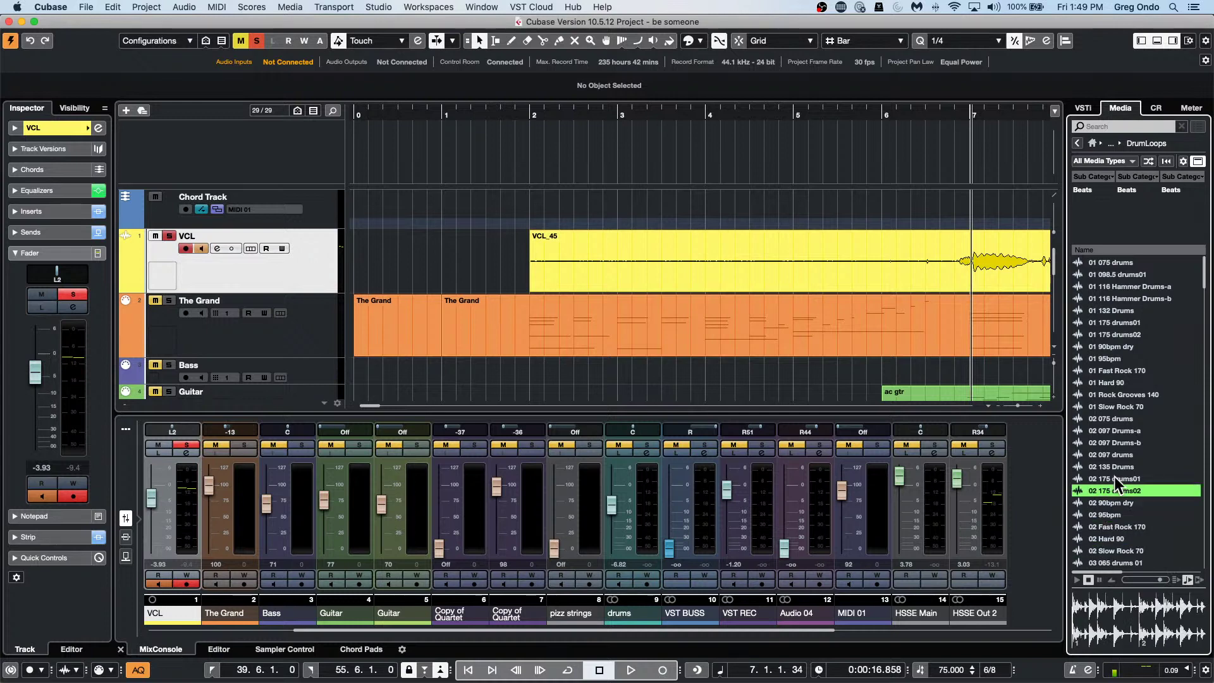
left_click(1115, 478)
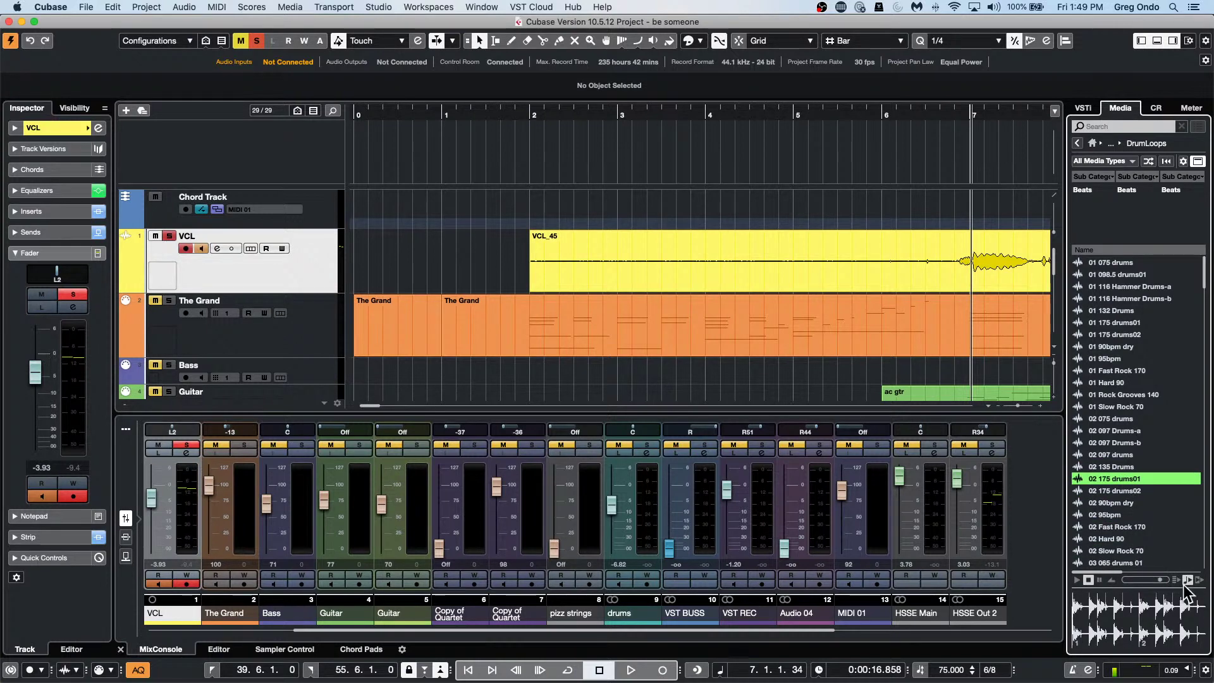
left_click(1121, 538)
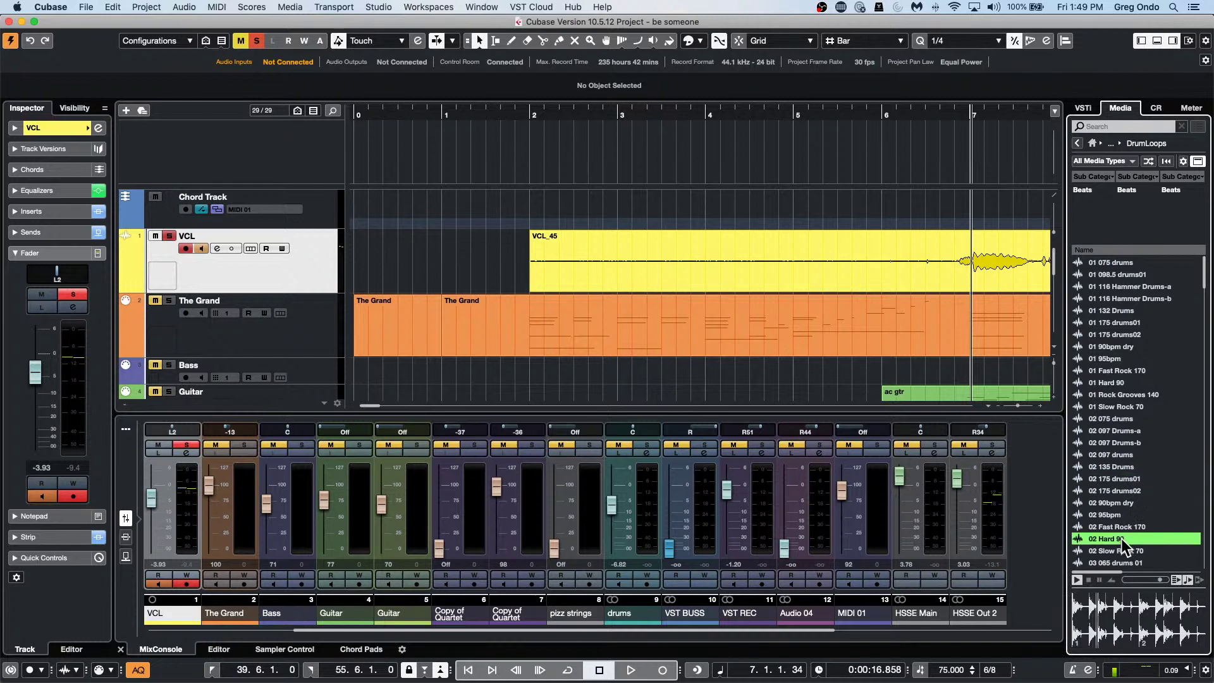
key("Down")
key("Down")
key("Down")
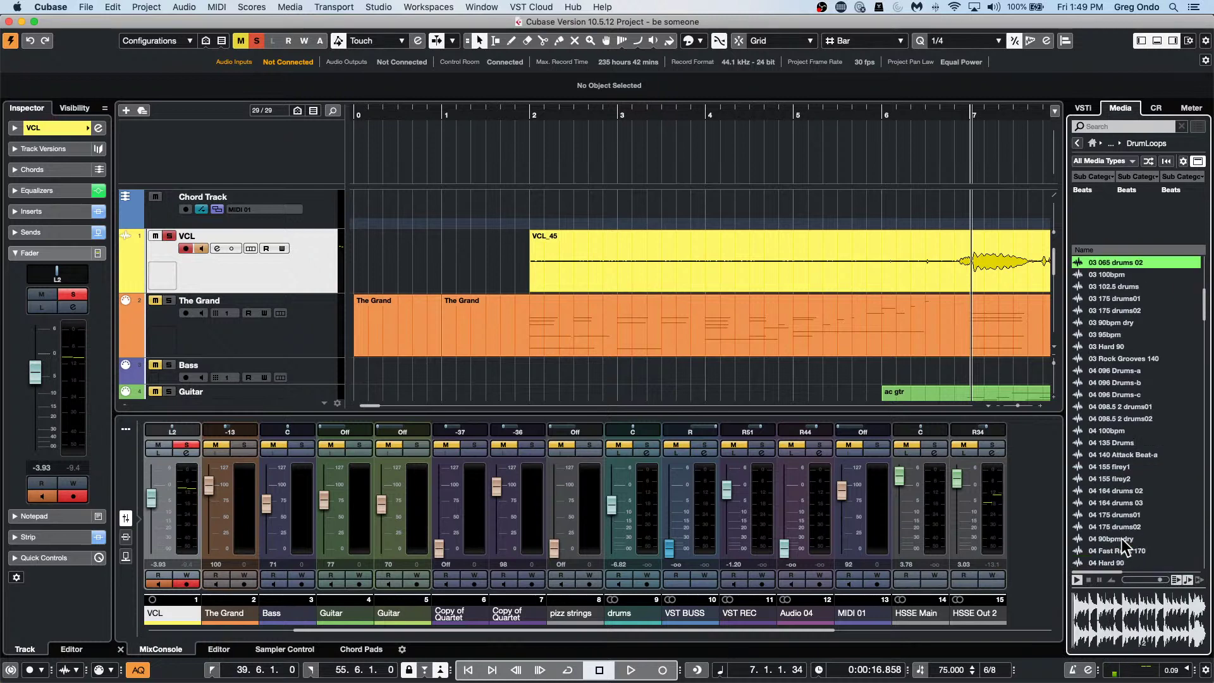
key("Down")
key("Down")
key("Down")
key("Down")
key("Down")
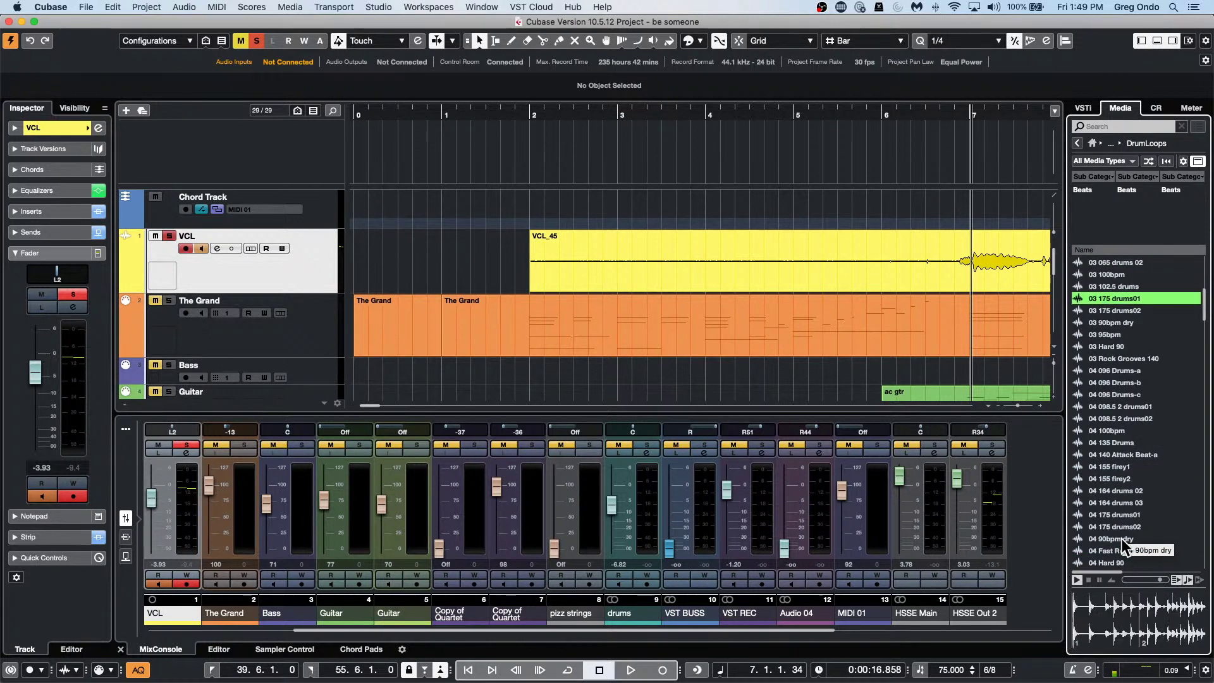
key("Down")
key("Down")
key("Down")
key("Down")
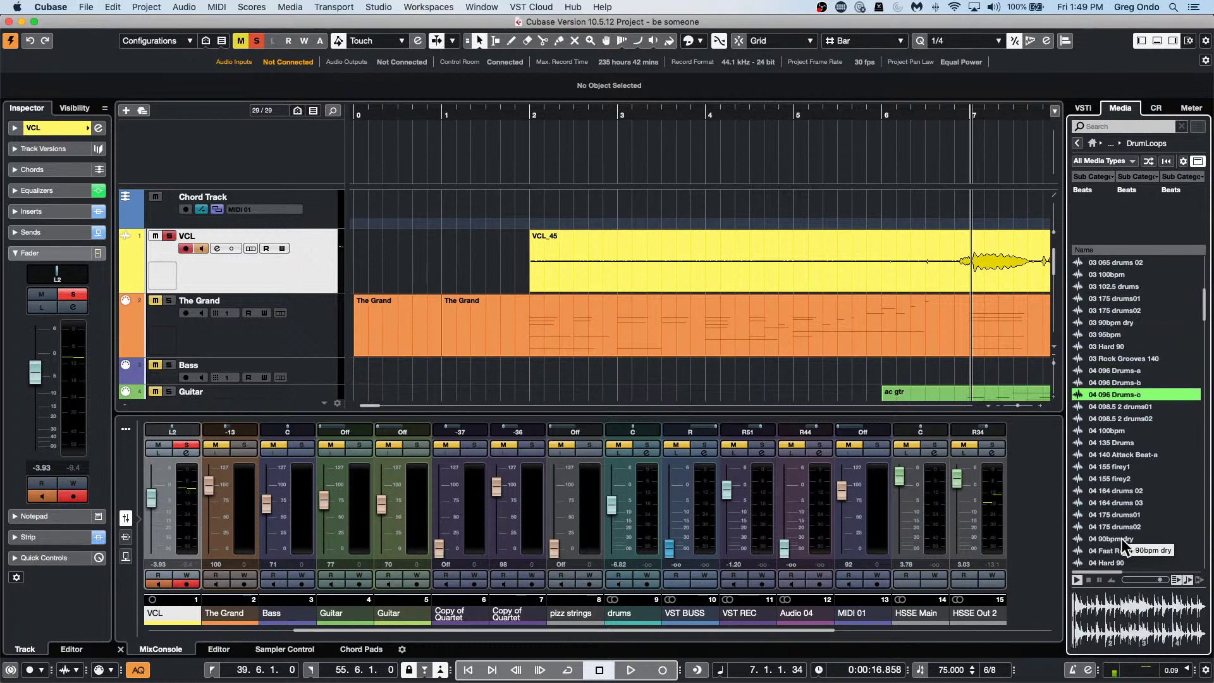
key("Up")
key("Up")
key("Up")
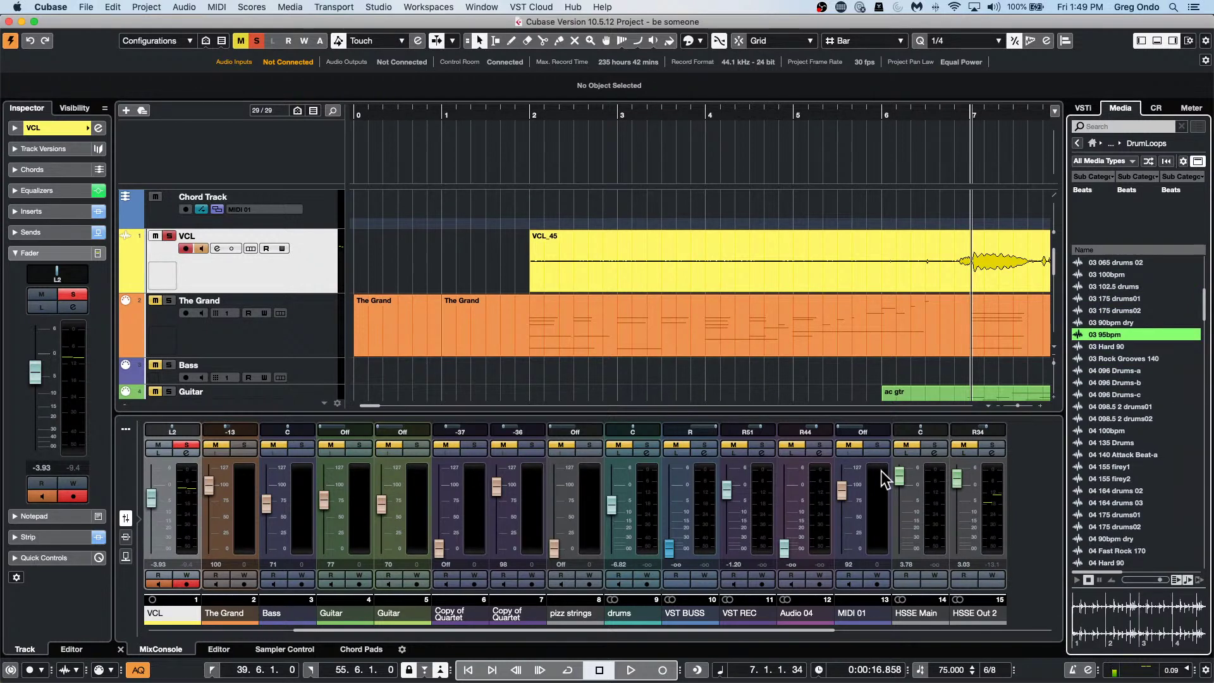
left_click(17, 7)
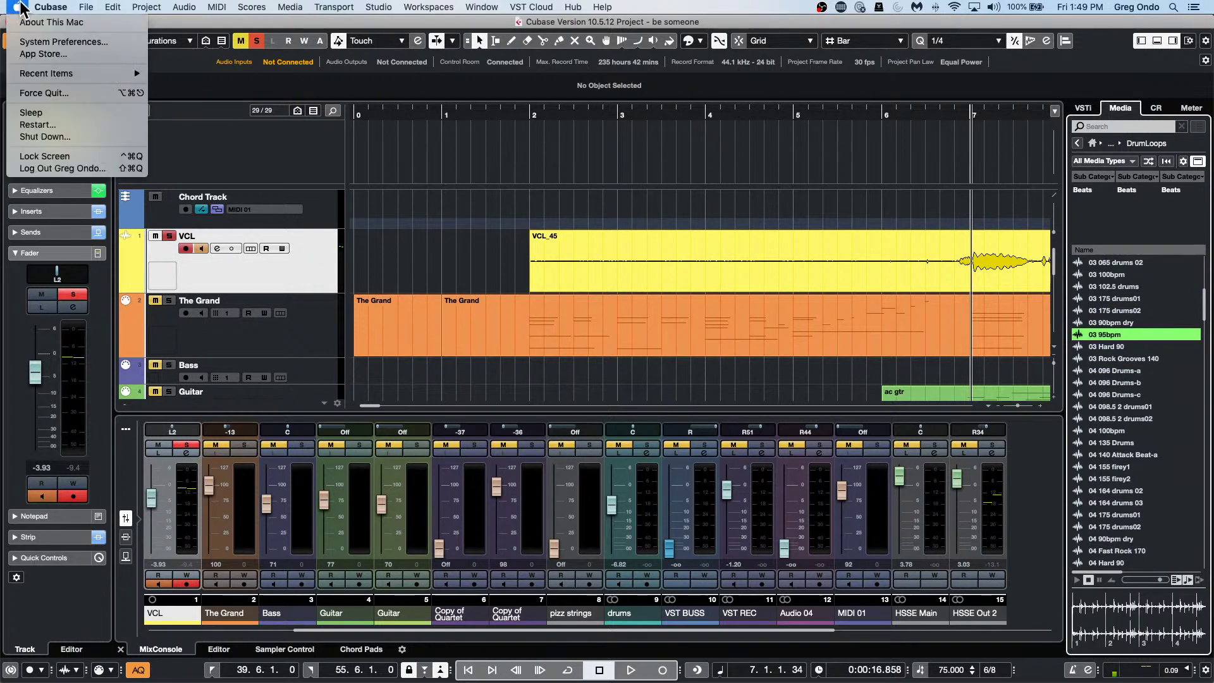
left_click(28, 42)
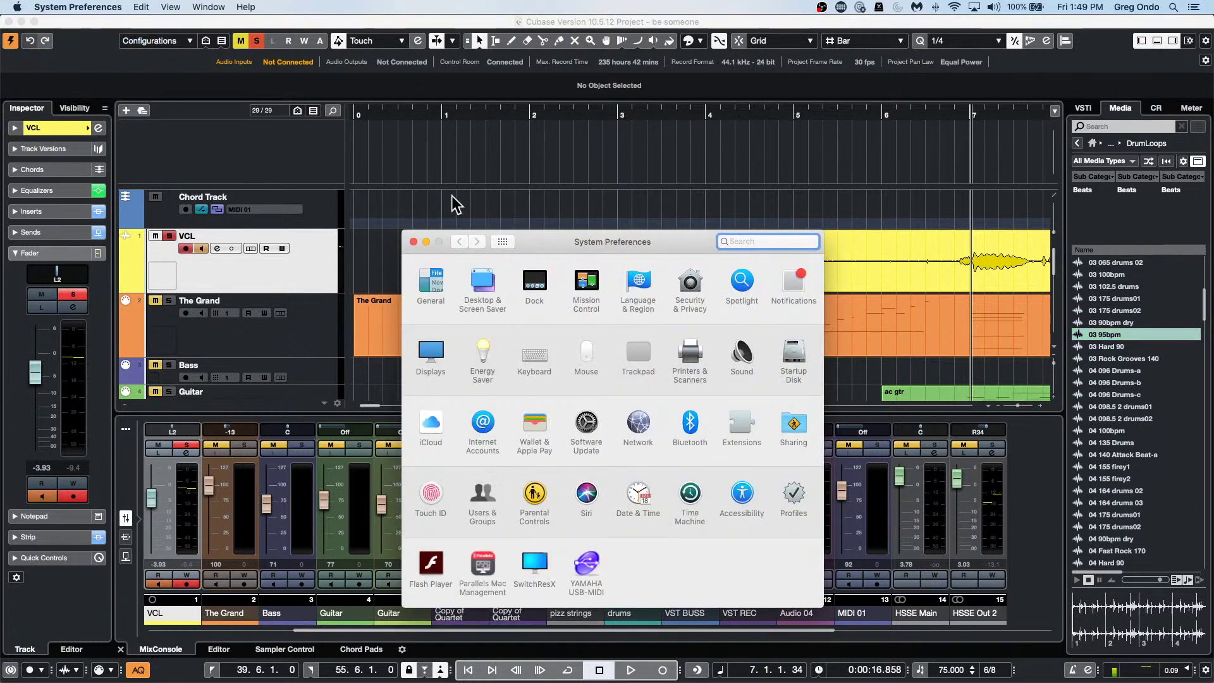
left_click(413, 242)
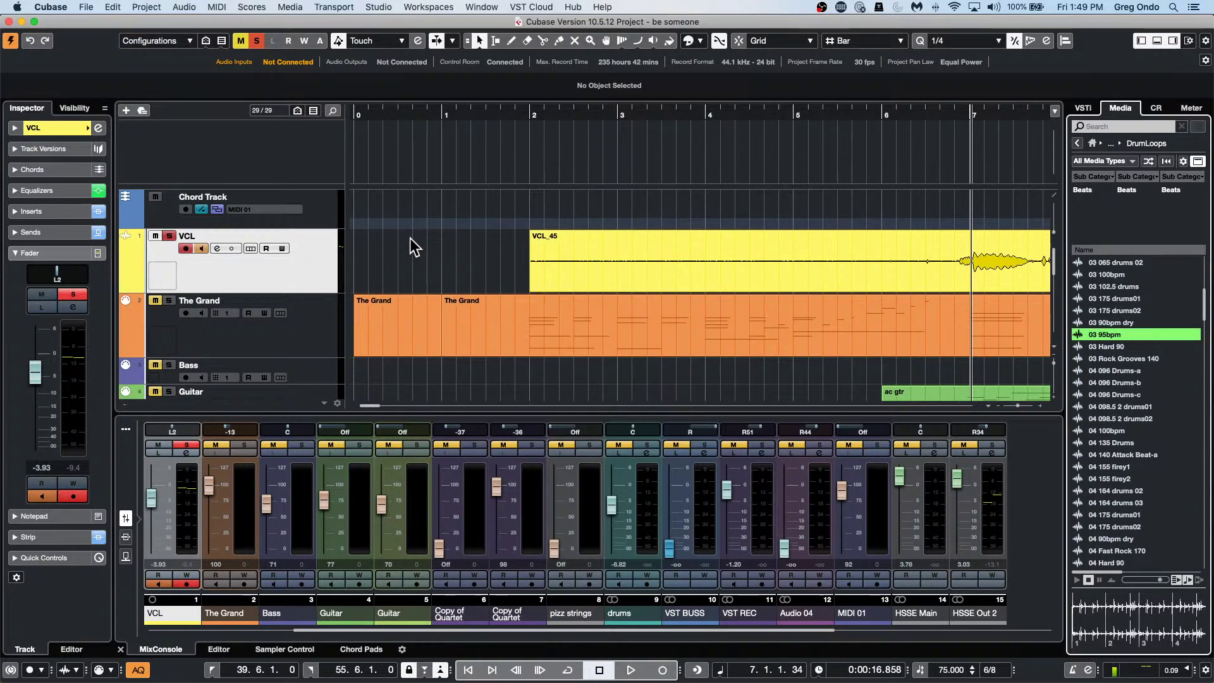
left_click(366, 143)
left_click(60, 7)
left_click(89, 49)
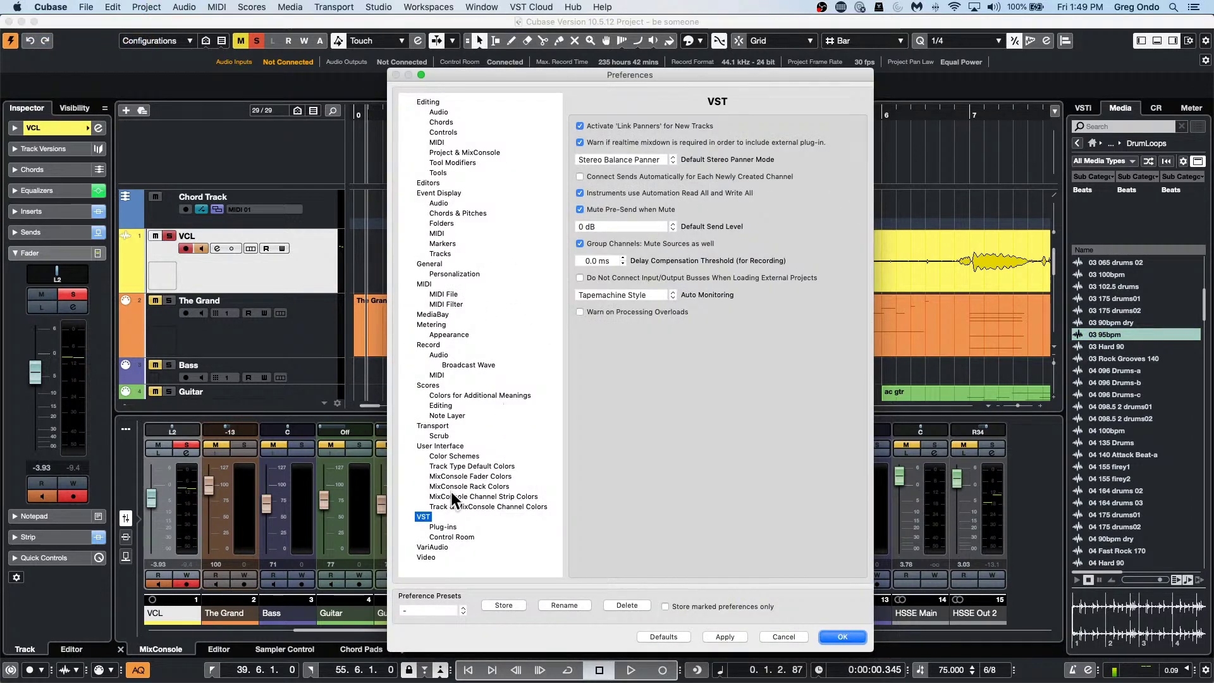
left_click(448, 535)
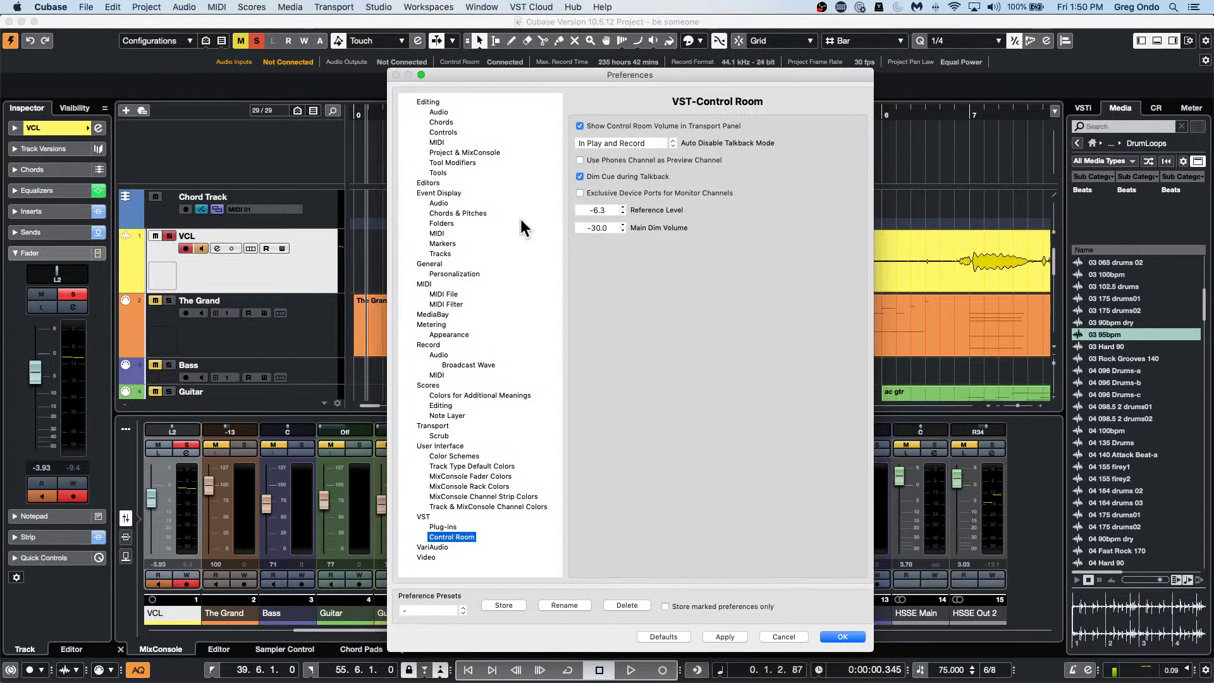
left_click(858, 637)
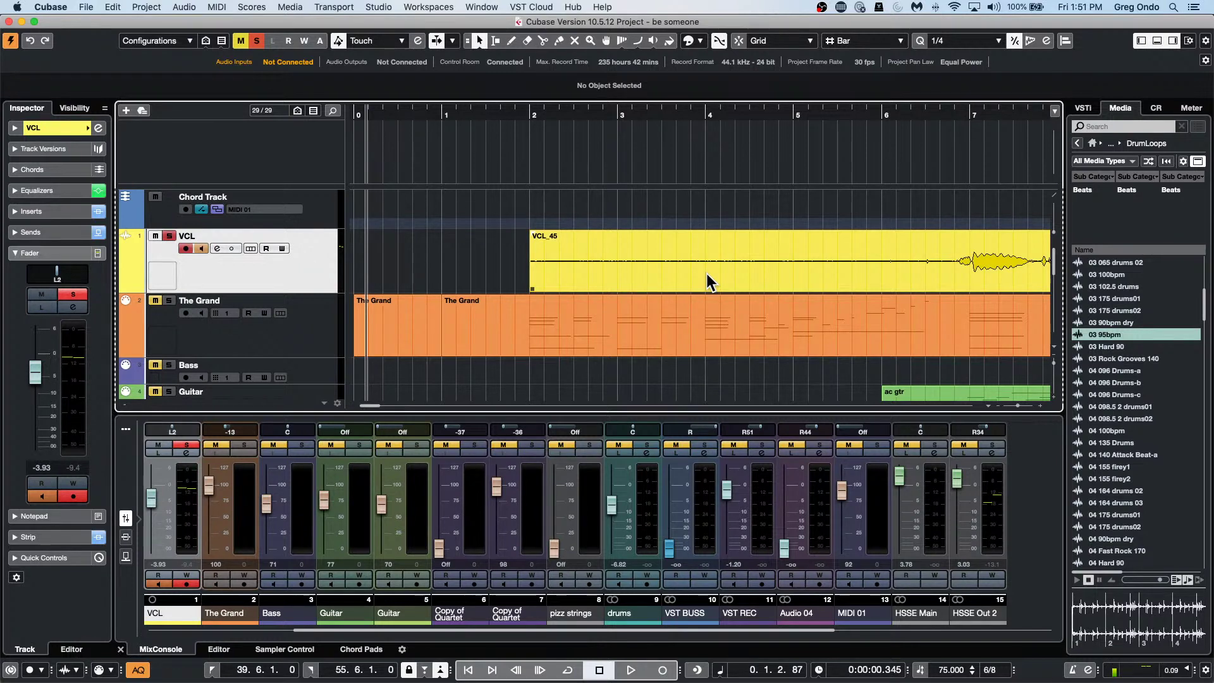
Zoom out the song and open VCL_45 in the Sample Editor, zoomed to the whole event.
left_click(523, 113)
left_click_drag(523, 113, 512, 47)
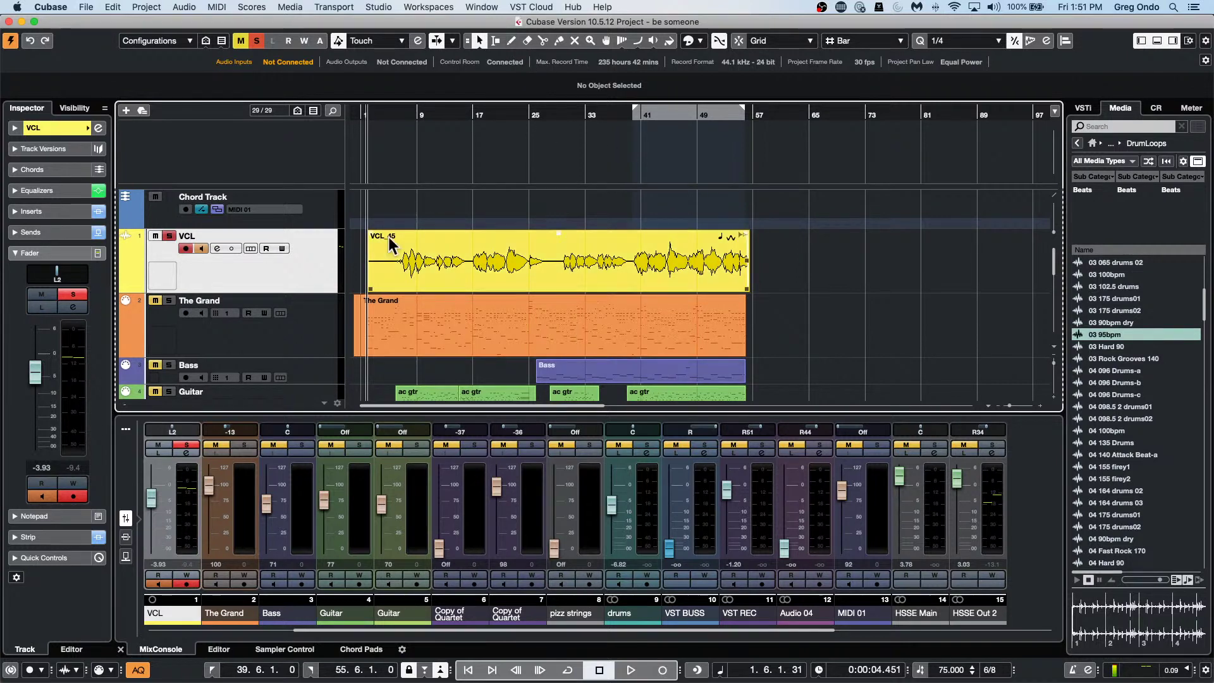
double_click(483, 265)
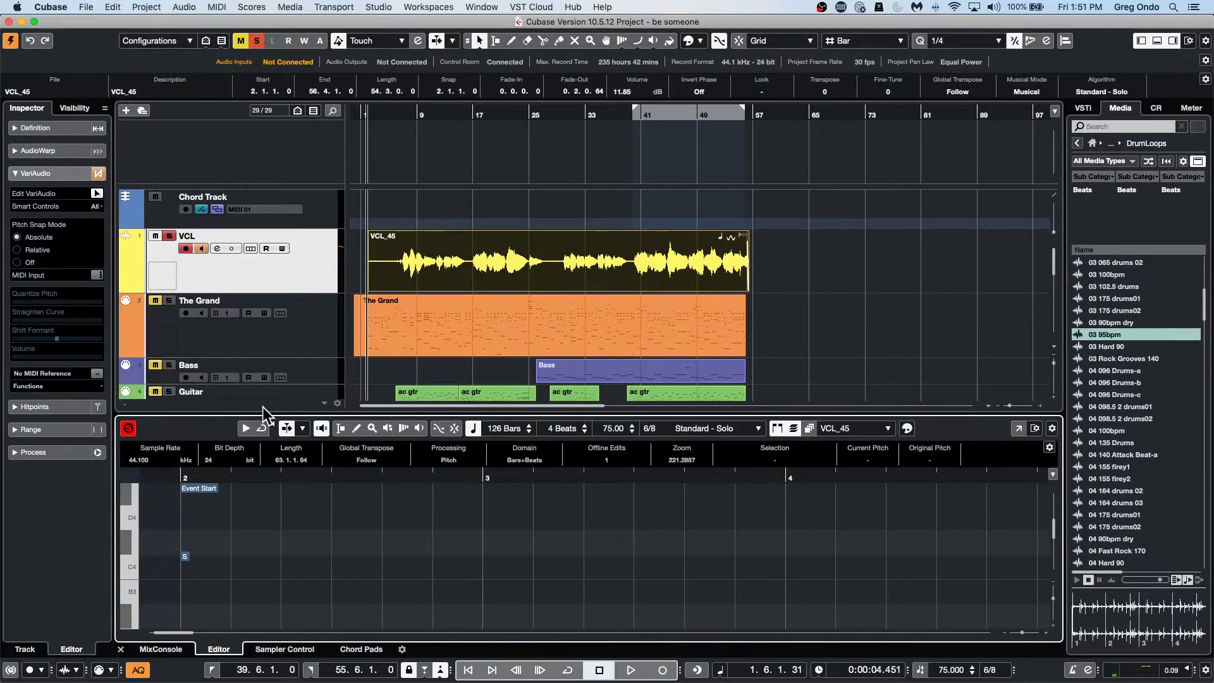
left_click_drag(303, 479, 301, 437)
Scroll the track list down to the FX Channels folder.
scroll(529, 578, "up", 1)
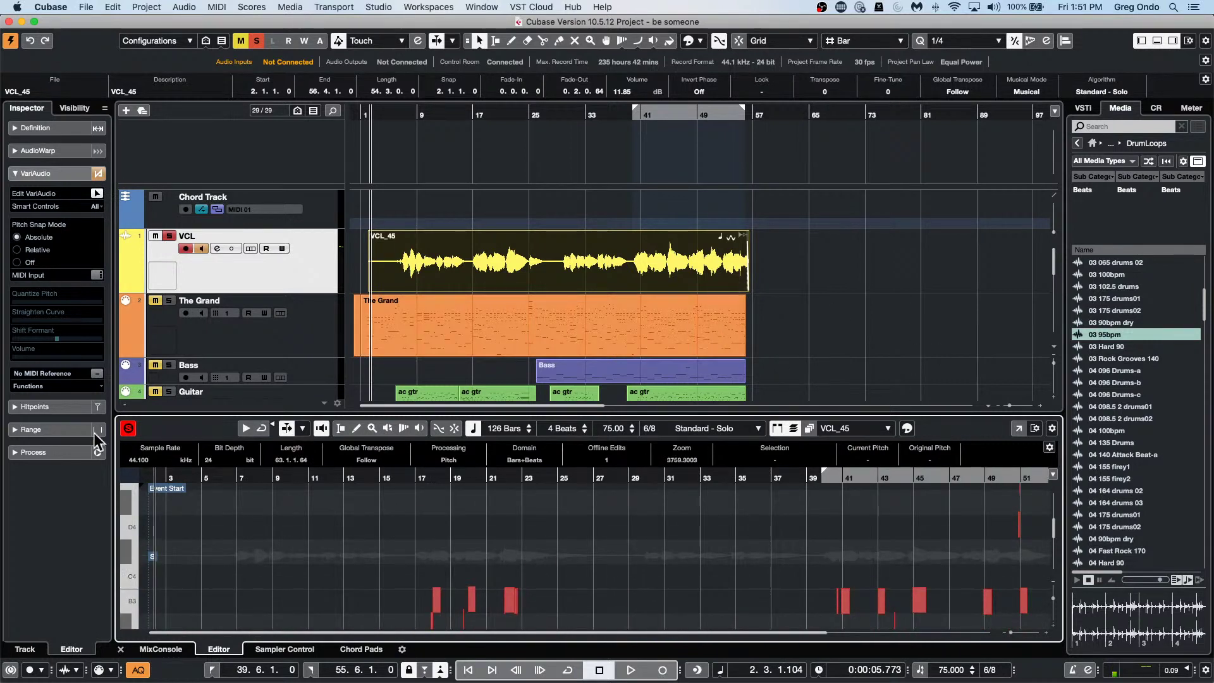
scroll(275, 272, "down", 10)
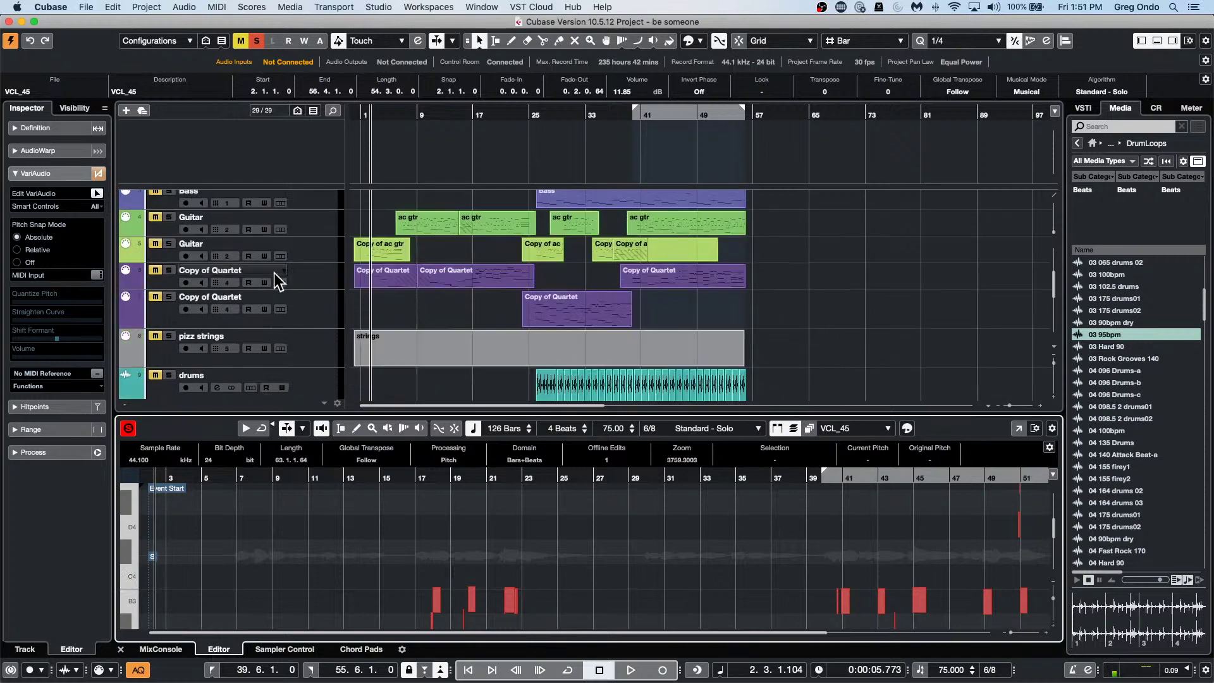
scroll(274, 272, "up", 8)
scroll(274, 271, "up", 2)
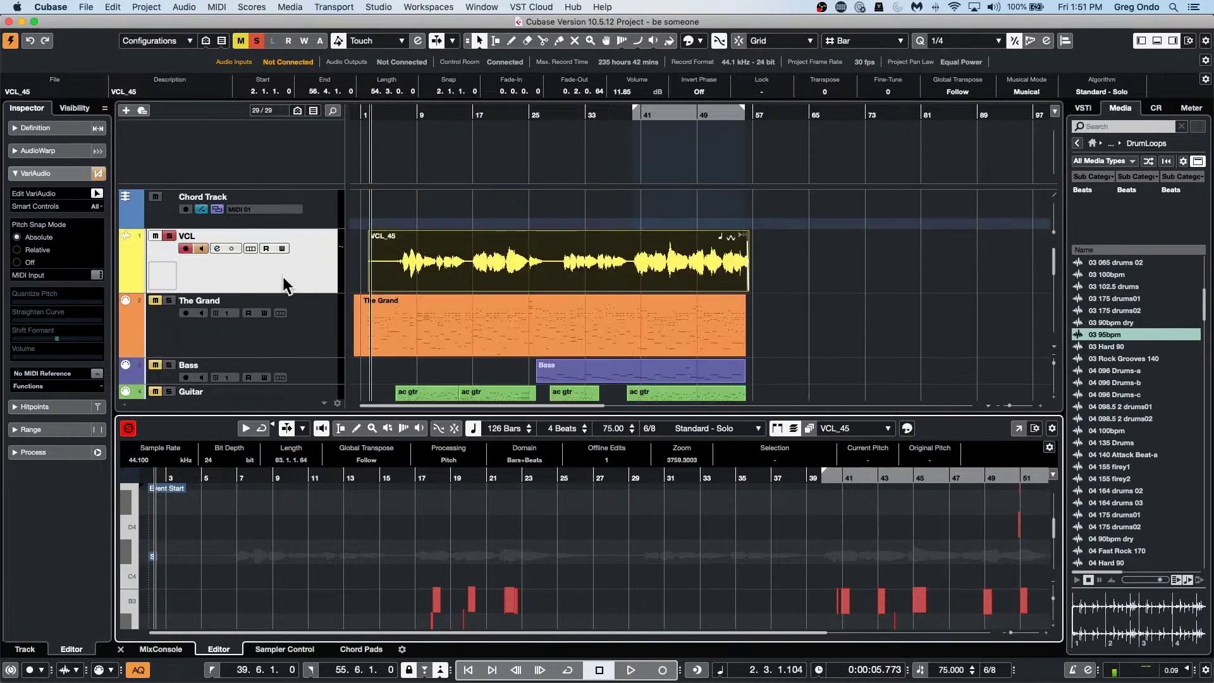
scroll(282, 275, "down", 5)
scroll(281, 279, "down", 5)
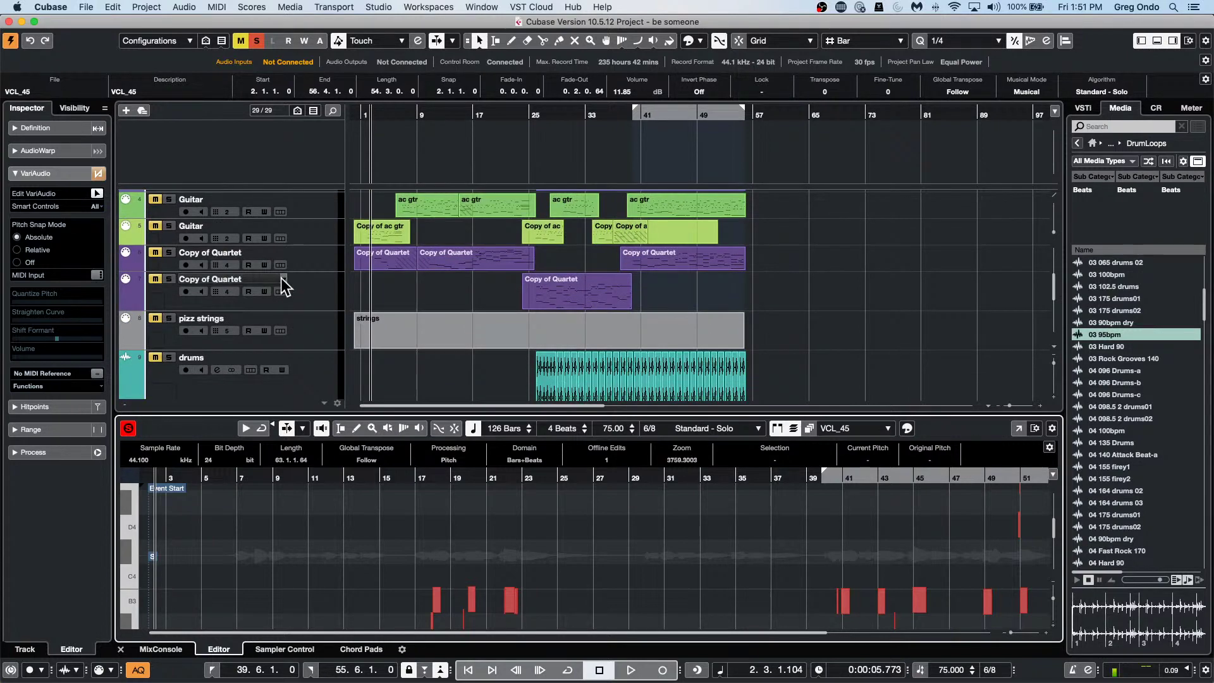
scroll(282, 279, "down", 2)
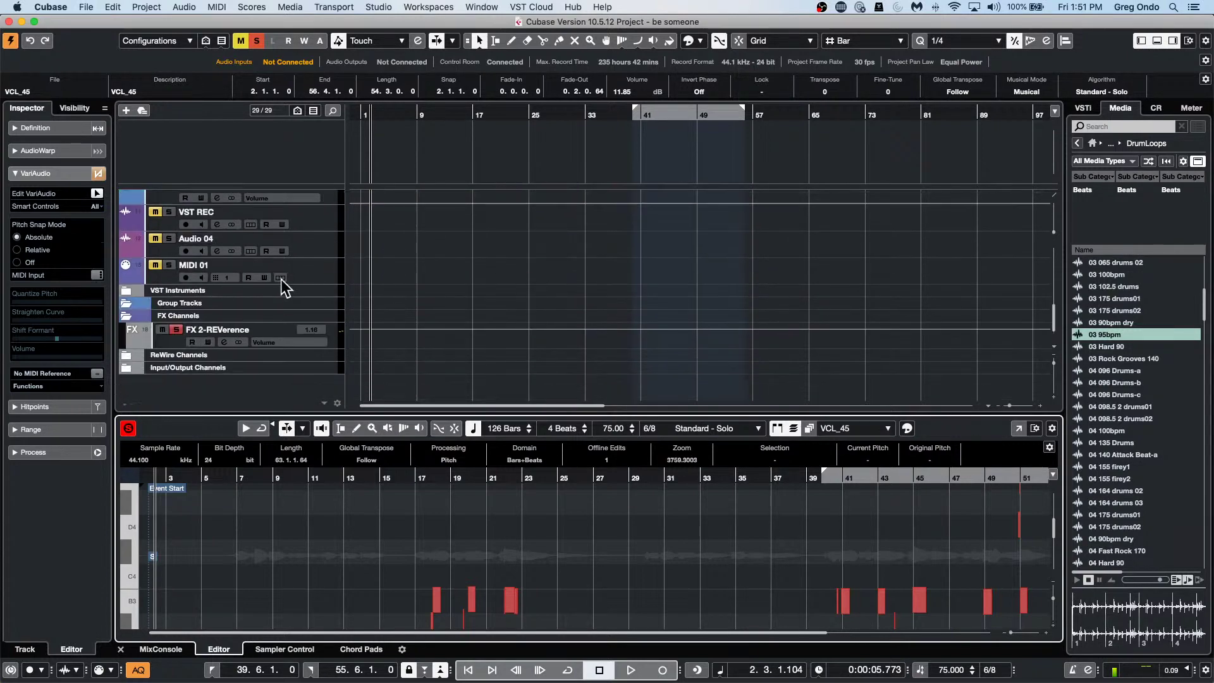
Open the REVerence insert on FX 2-REVerence and move its window to the top right.
left_click(163, 343)
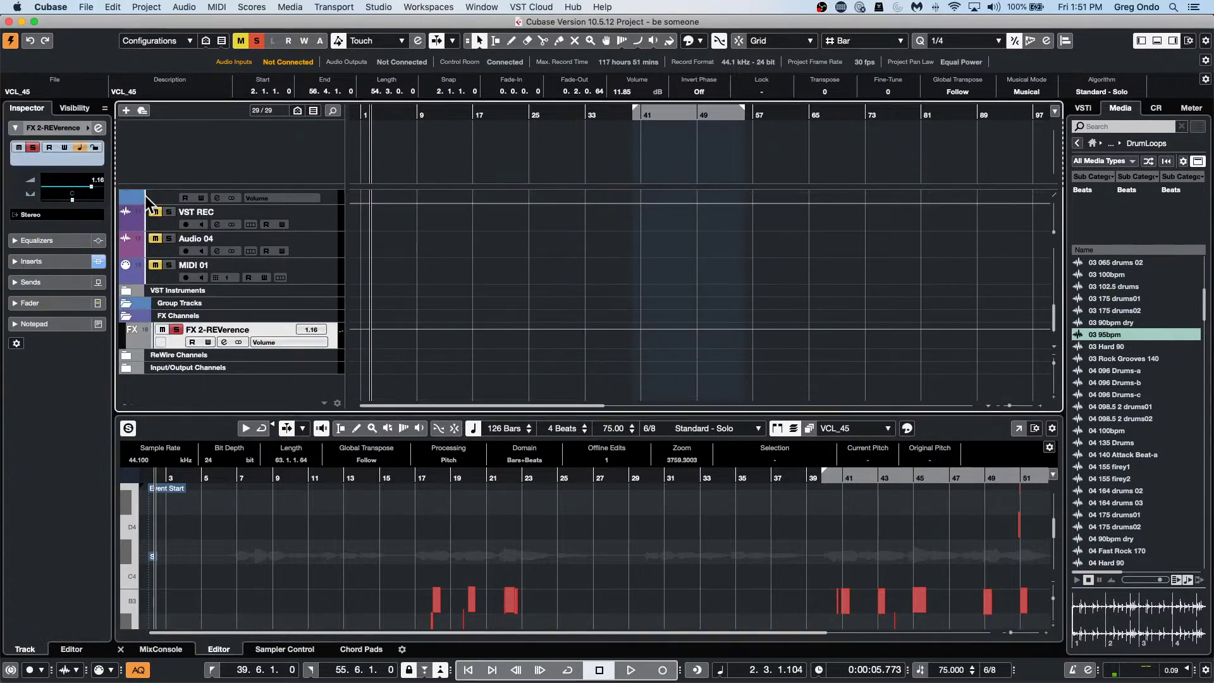
left_click(52, 261)
left_click(62, 193)
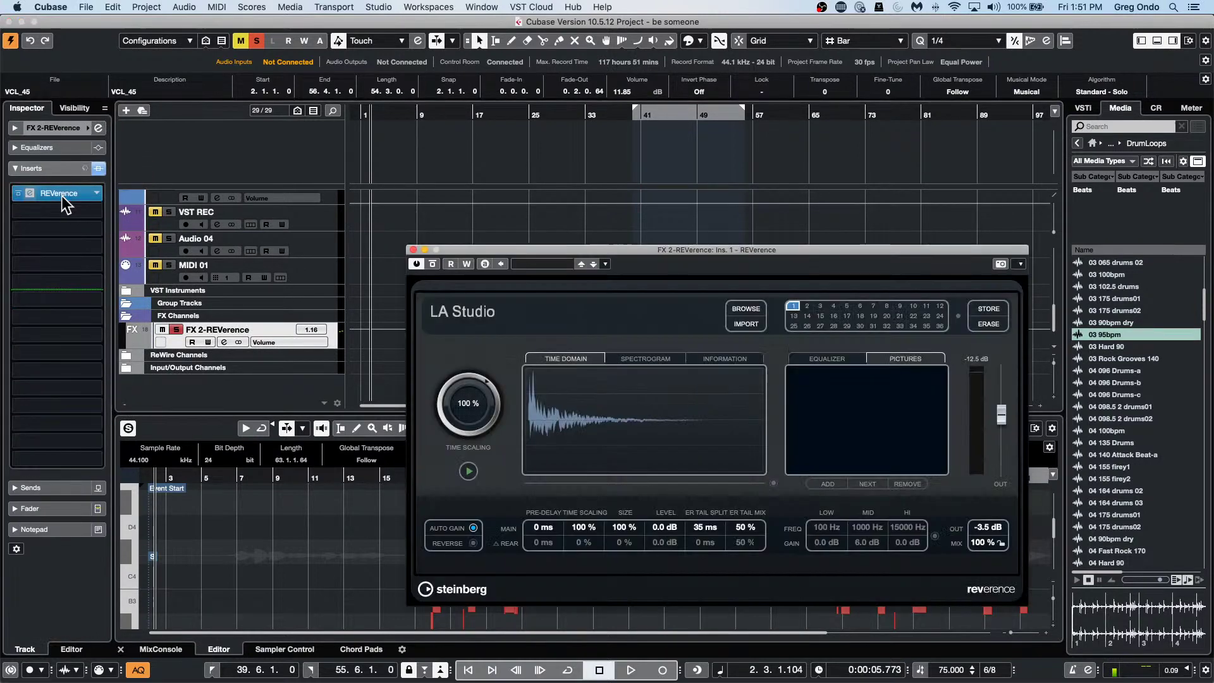
left_click_drag(791, 243, 976, 50)
Expand the Inspector's Fader section and reselect the VCL vocal track.
scroll(476, 544, "down", 3)
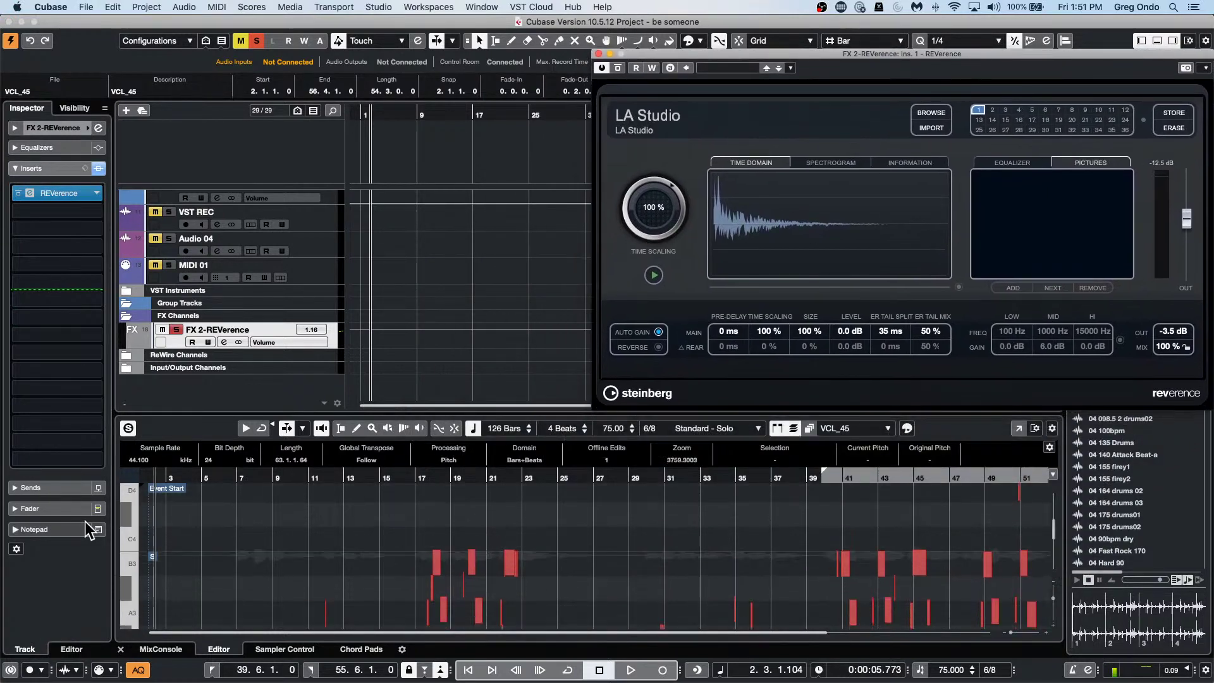
left_click(52, 504)
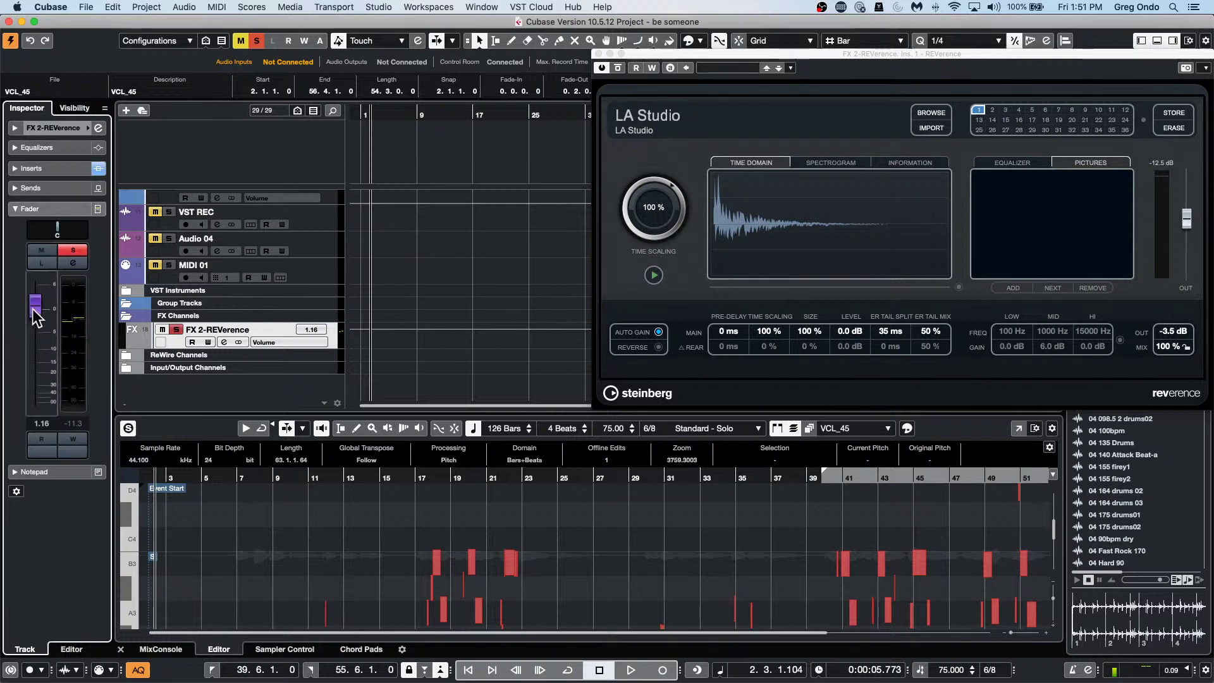
scroll(253, 278, "up", 10)
left_click(267, 260)
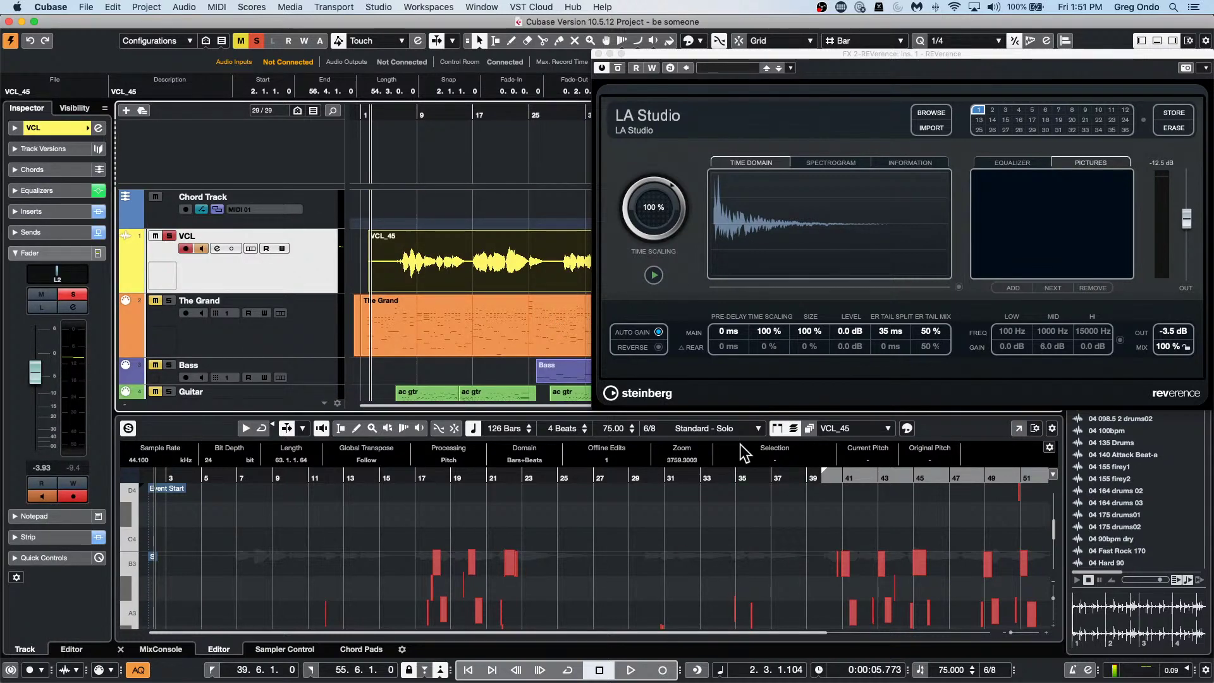
left_click(429, 7)
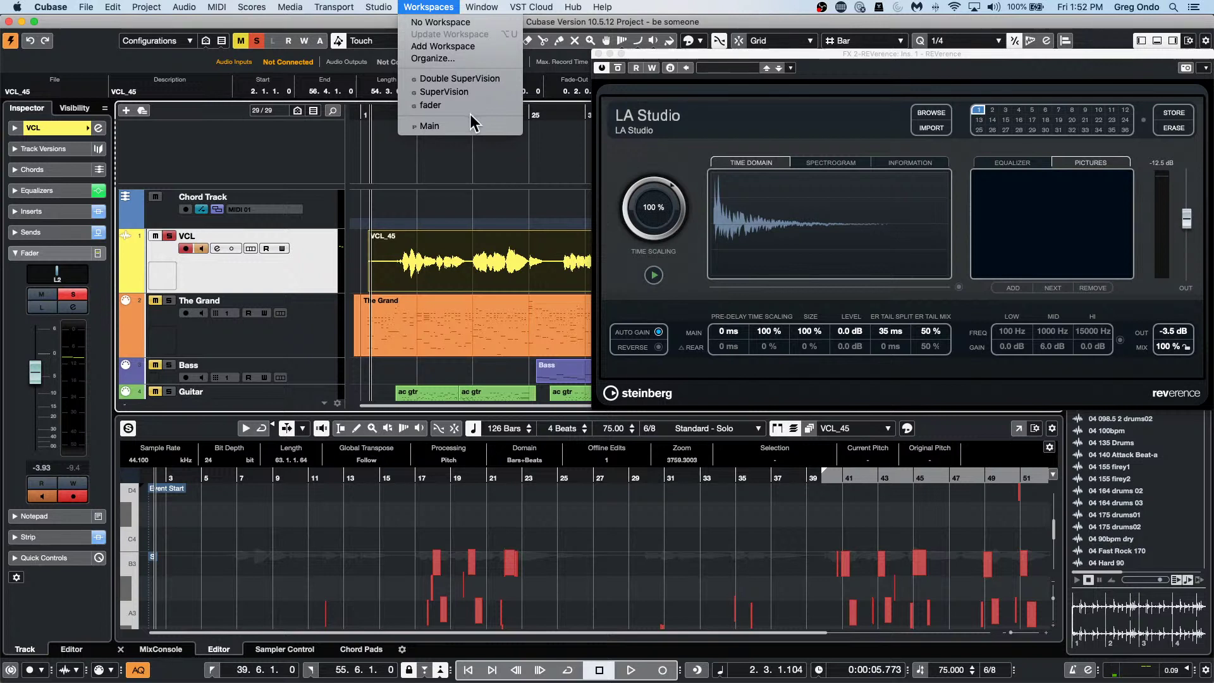
Add a Project Workspace named 'ron', then close the REVerence plug-in window.
left_click(438, 46)
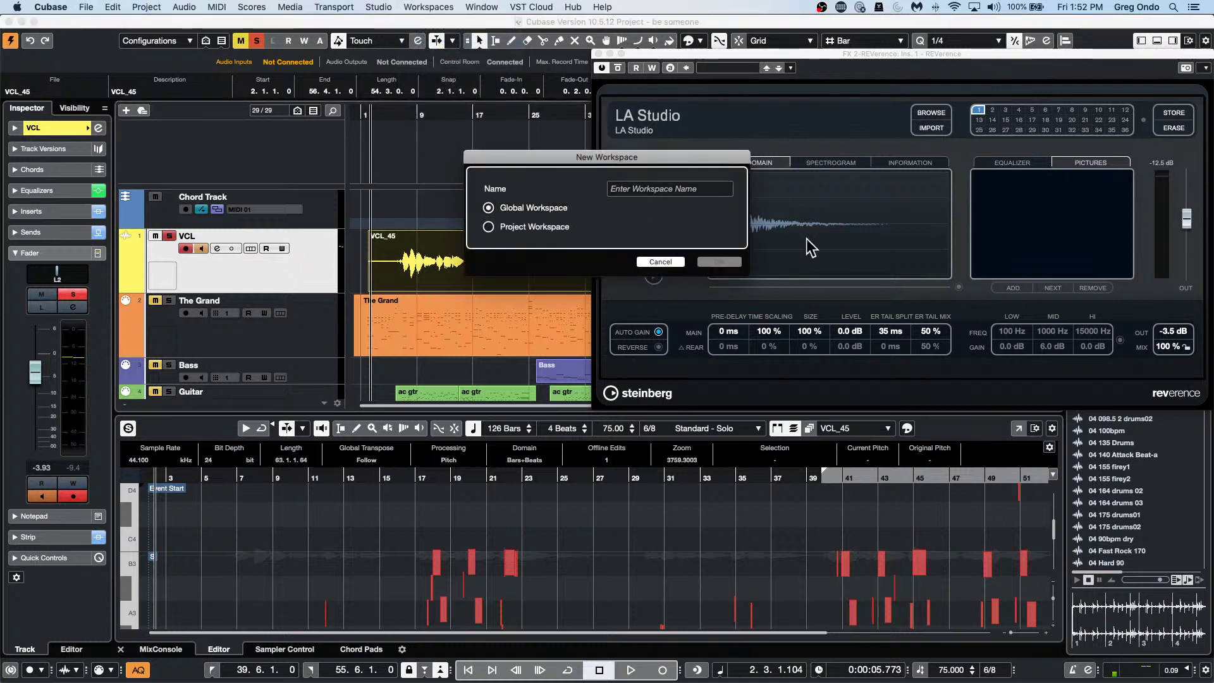
left_click(489, 226)
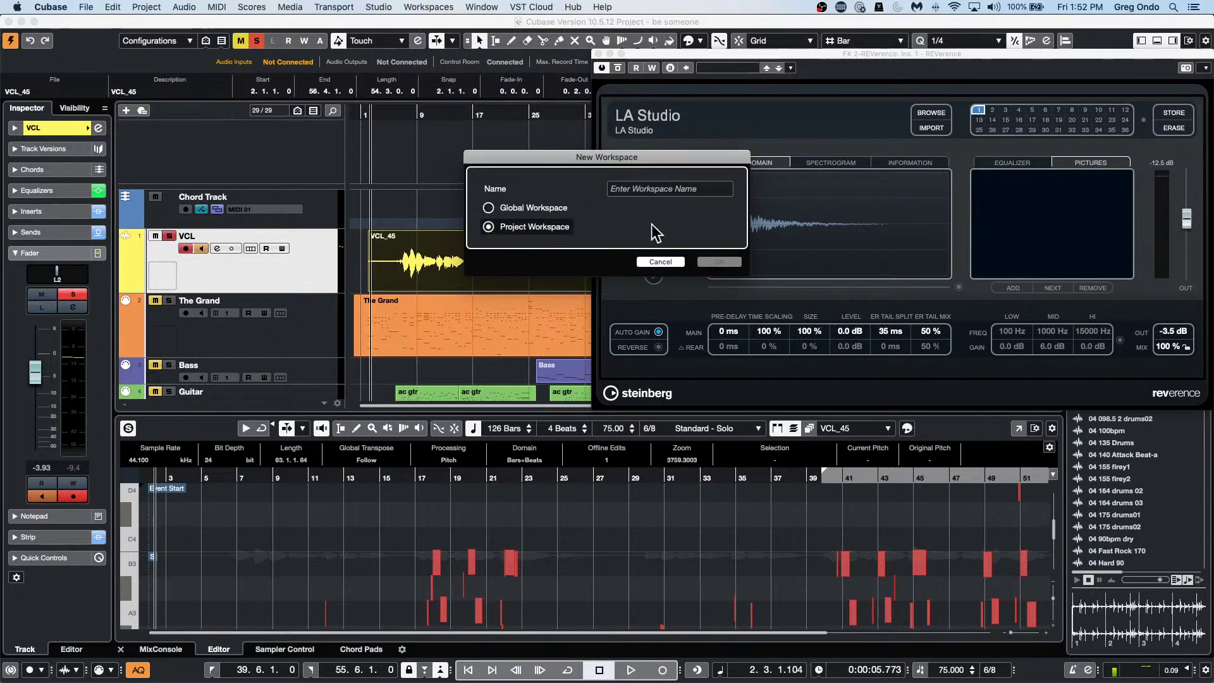
left_click(669, 189)
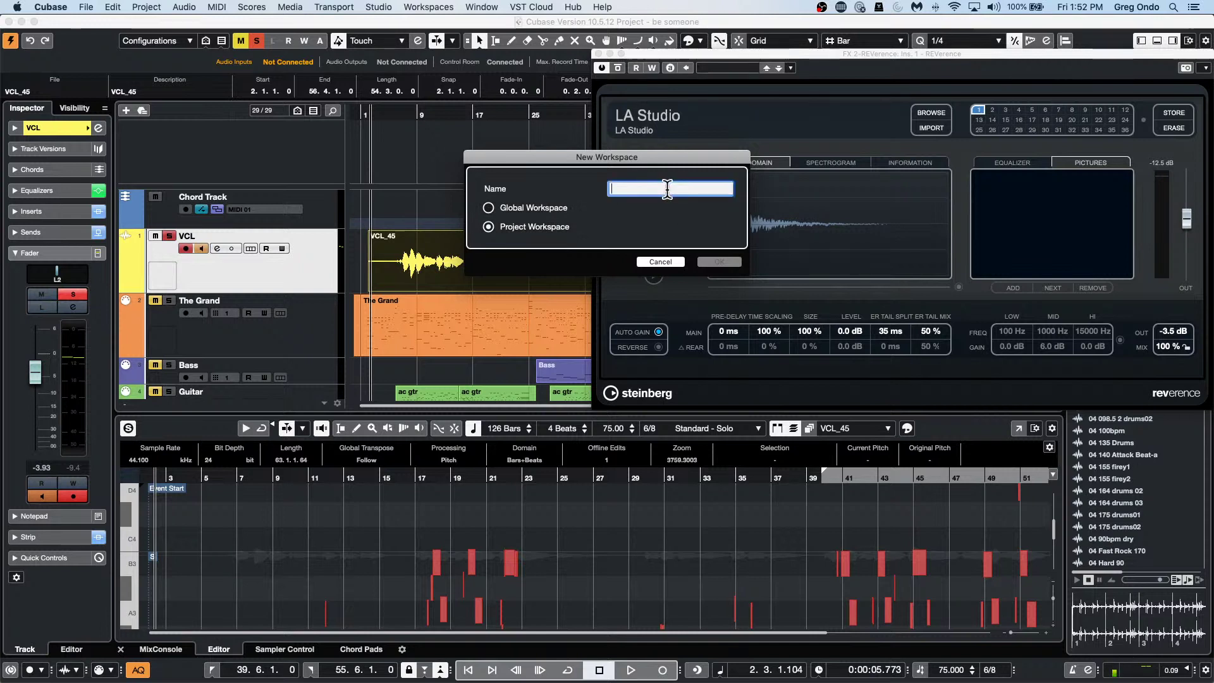
type("ron")
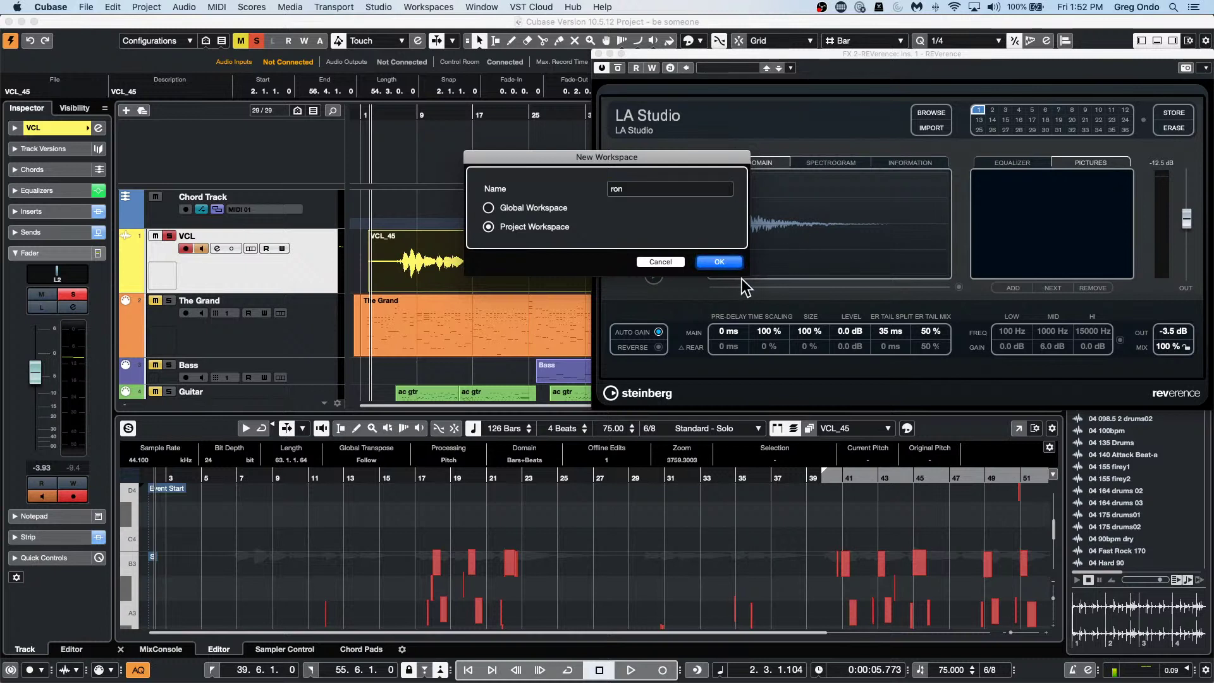
left_click(721, 261)
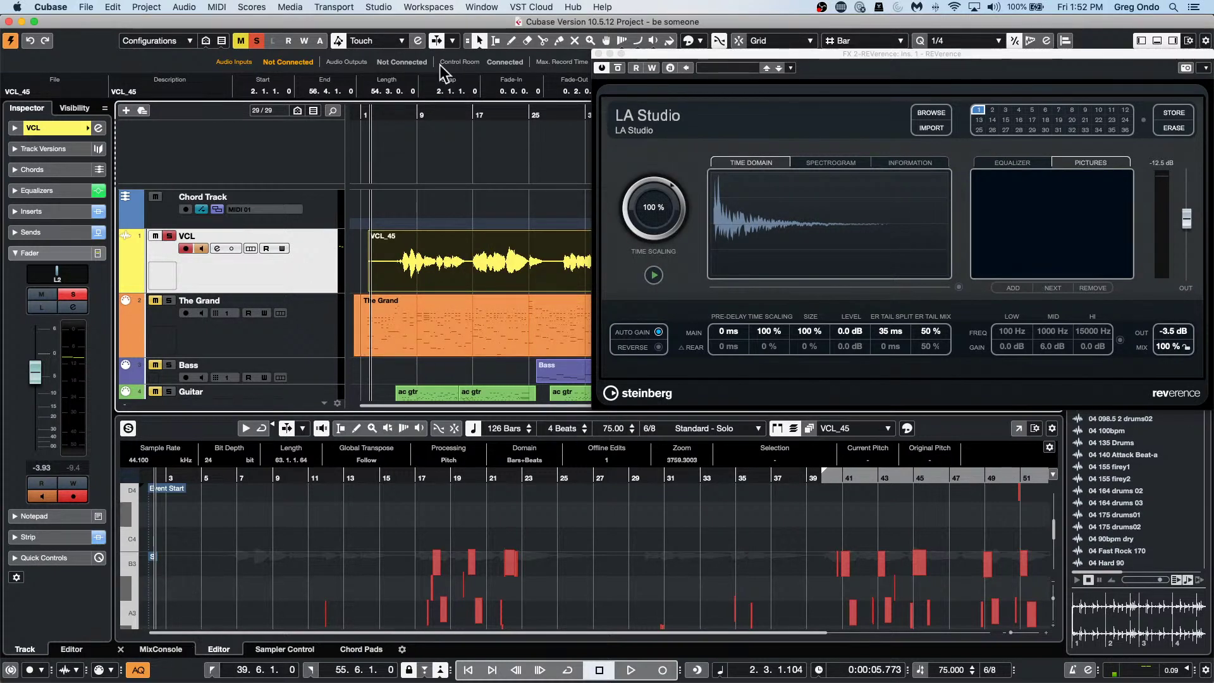
left_click(599, 55)
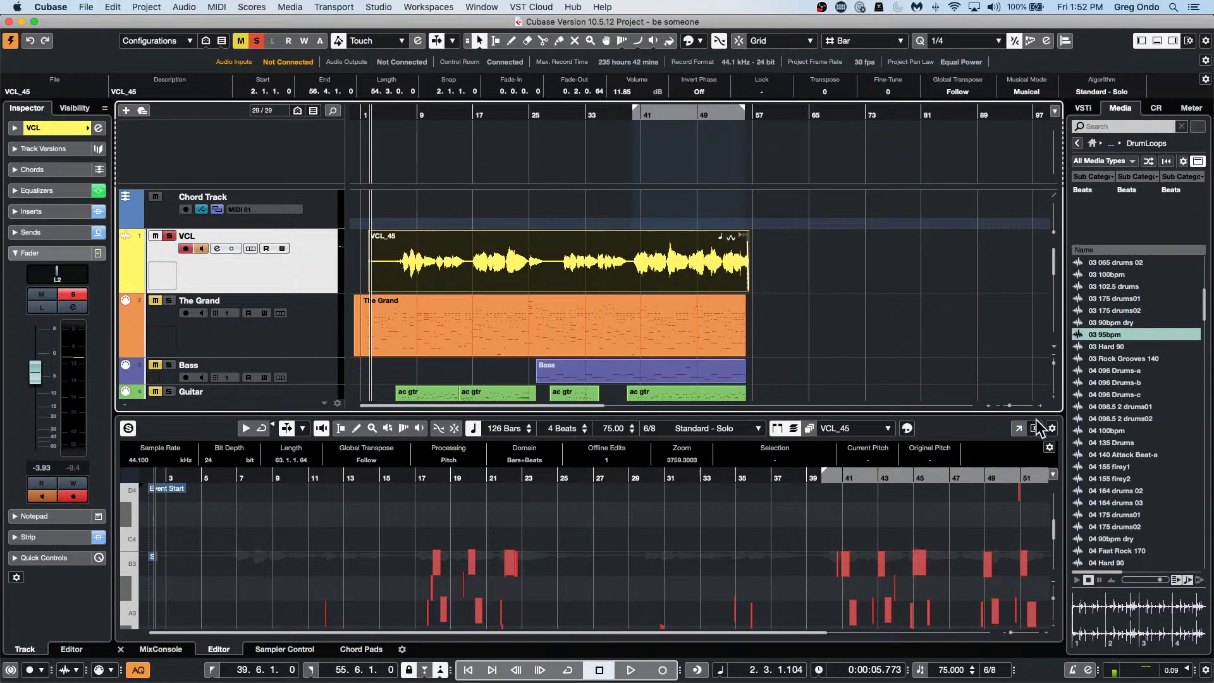
Show the lower-zone MixConsole and open it as a full mixer window.
left_click(161, 649)
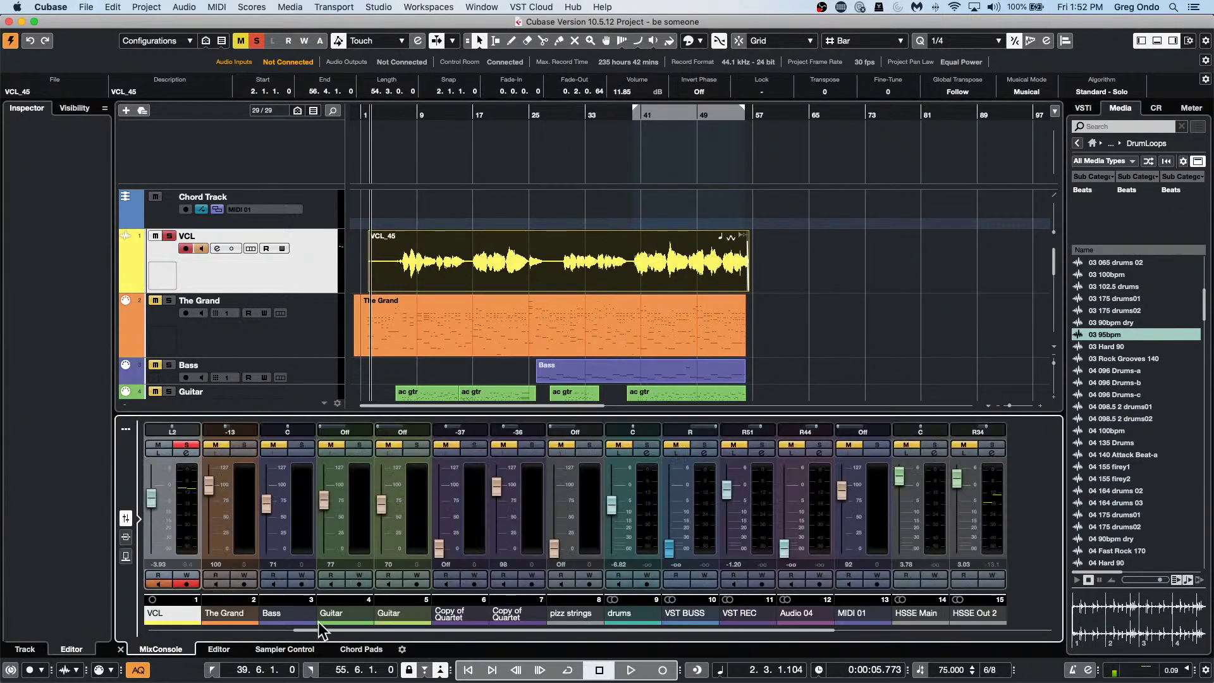
left_click(126, 429)
left_click(1035, 428)
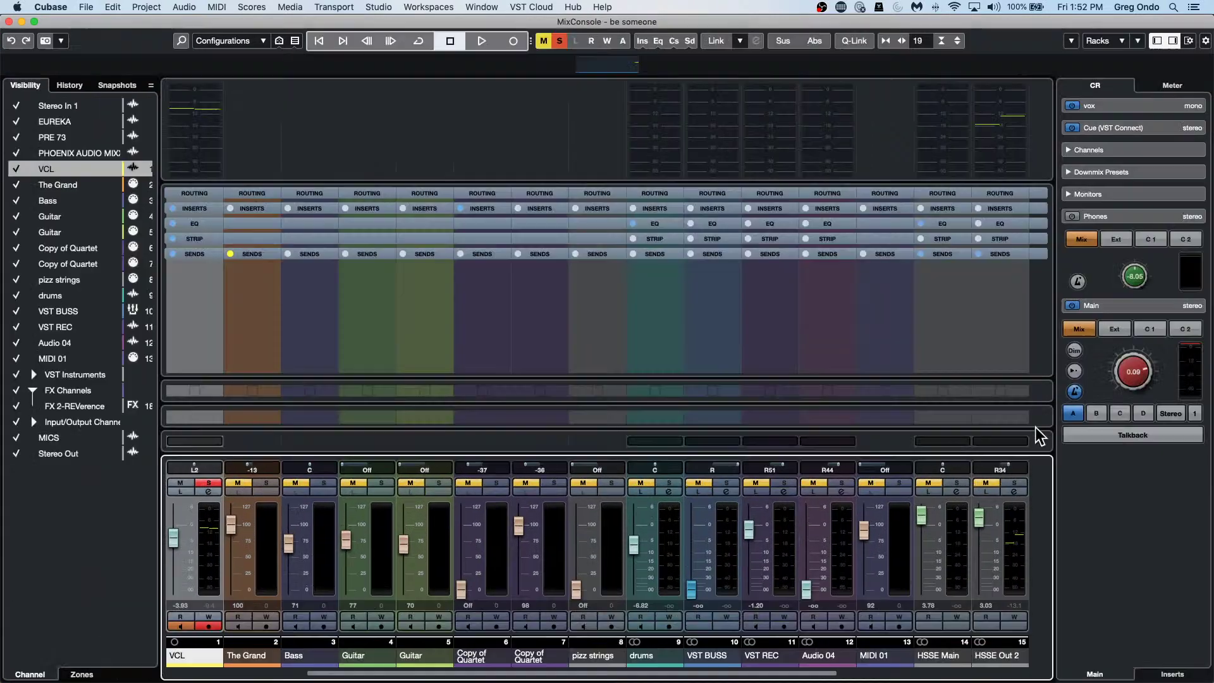
Save this layout as a Project Workspace named 'MixConsole'.
left_click(404, 8)
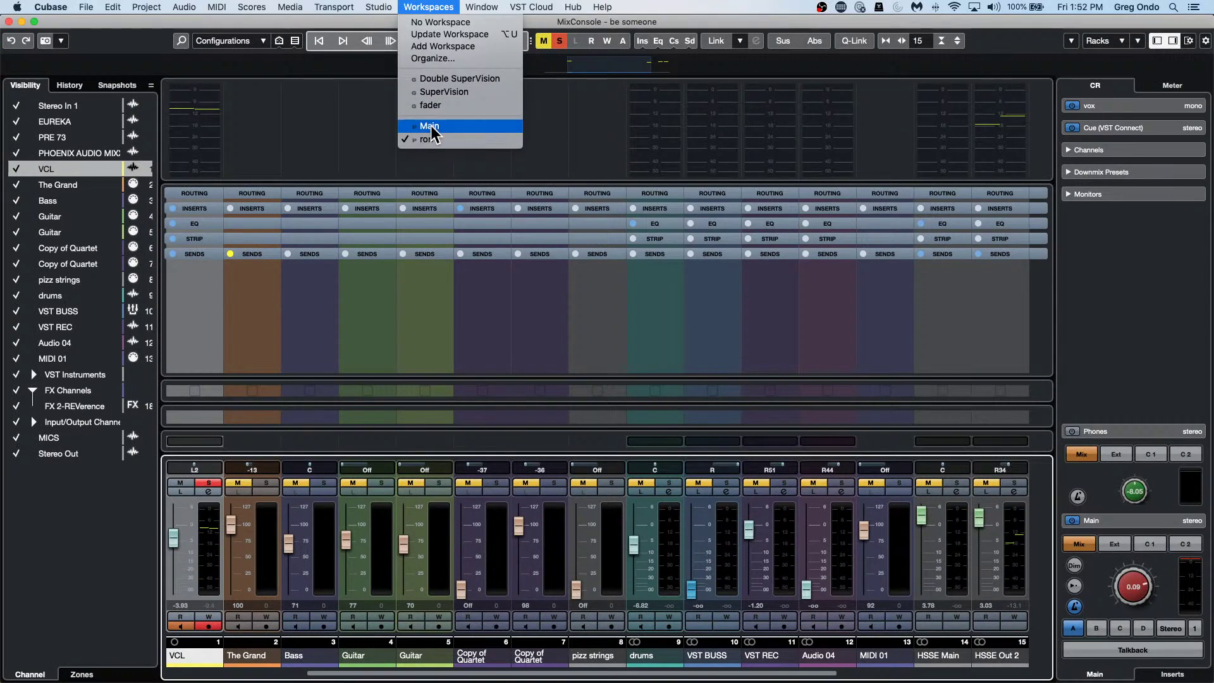
left_click(440, 48)
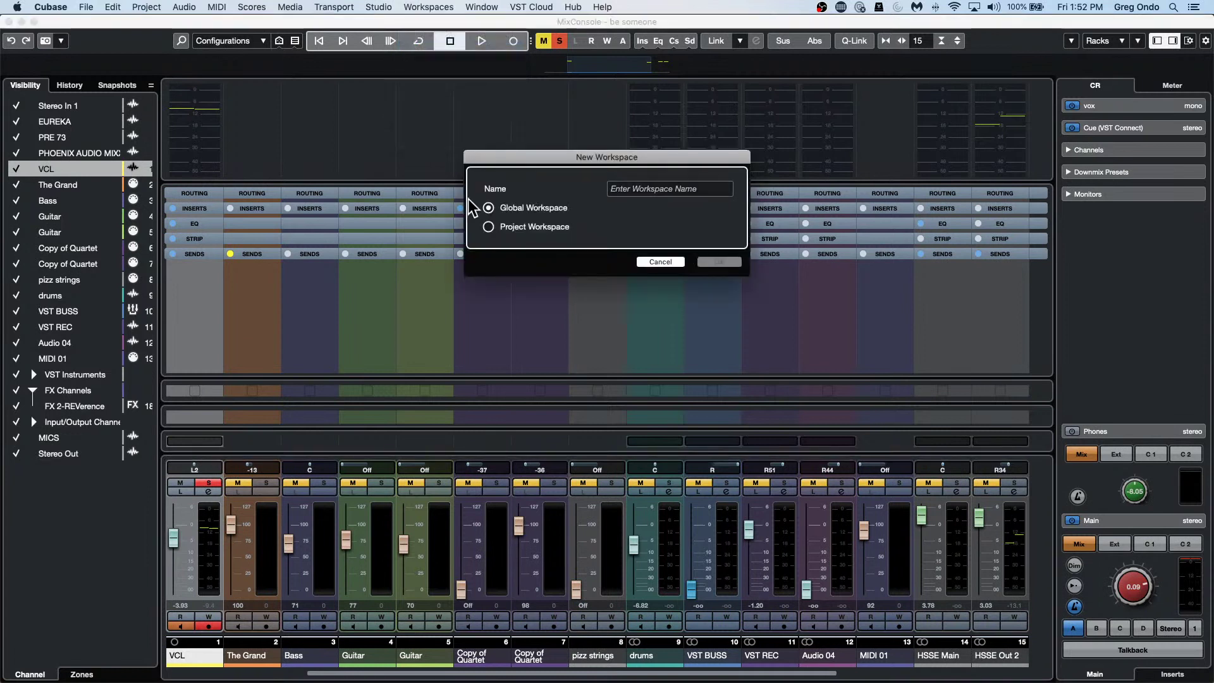
left_click(489, 227)
left_click(674, 189)
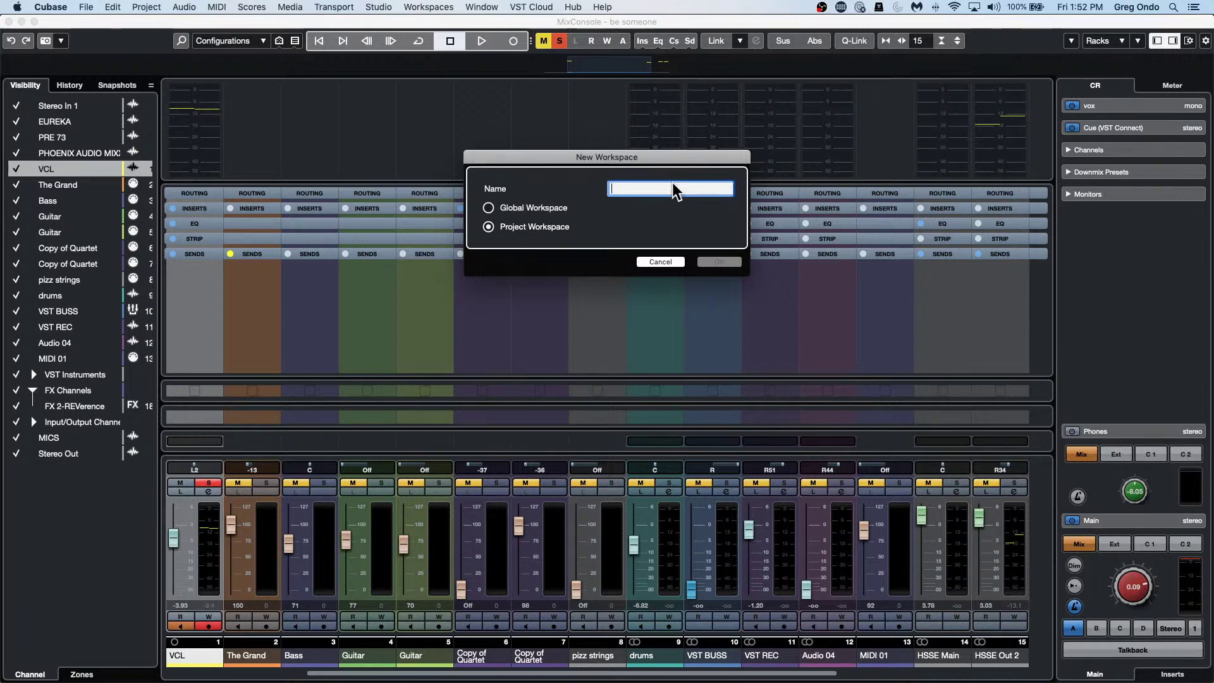
type("MixC")
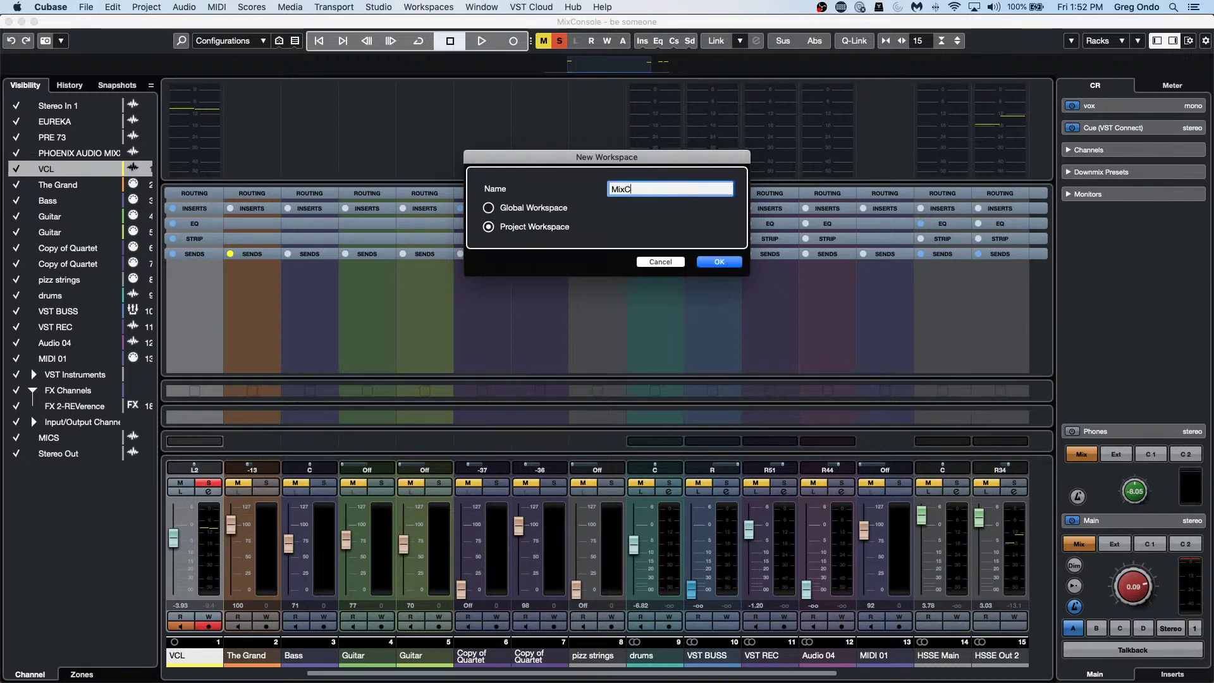
type("onsole")
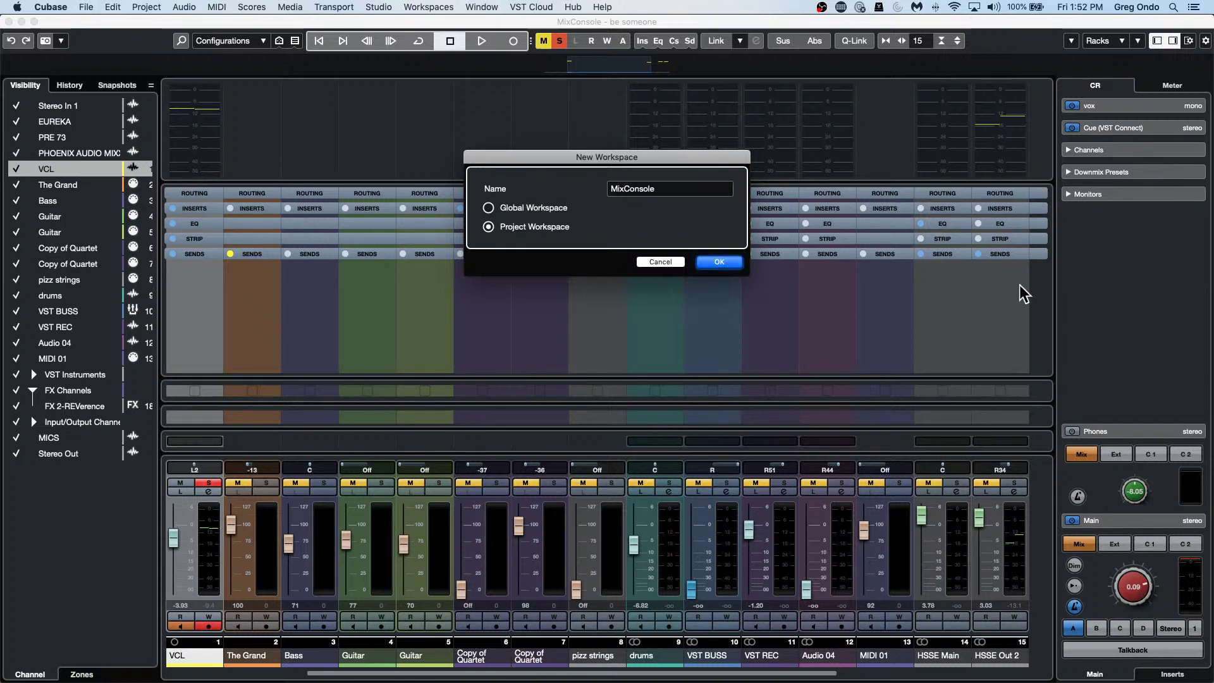
left_click(725, 262)
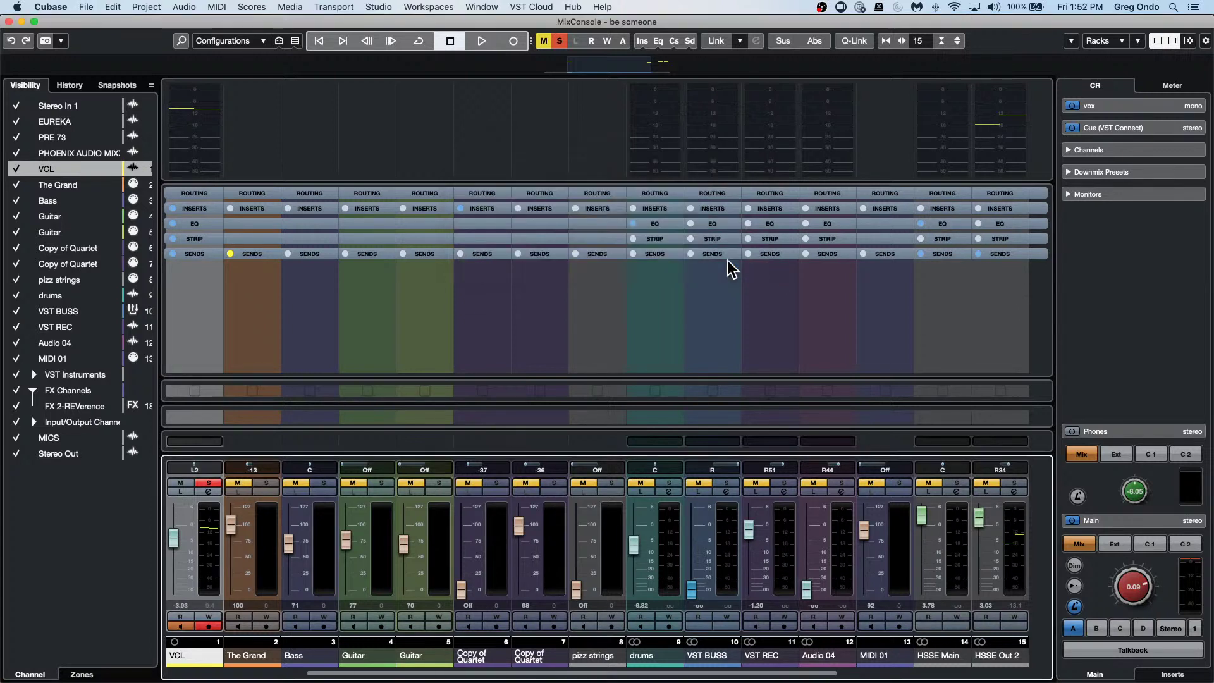
left_click(443, 7)
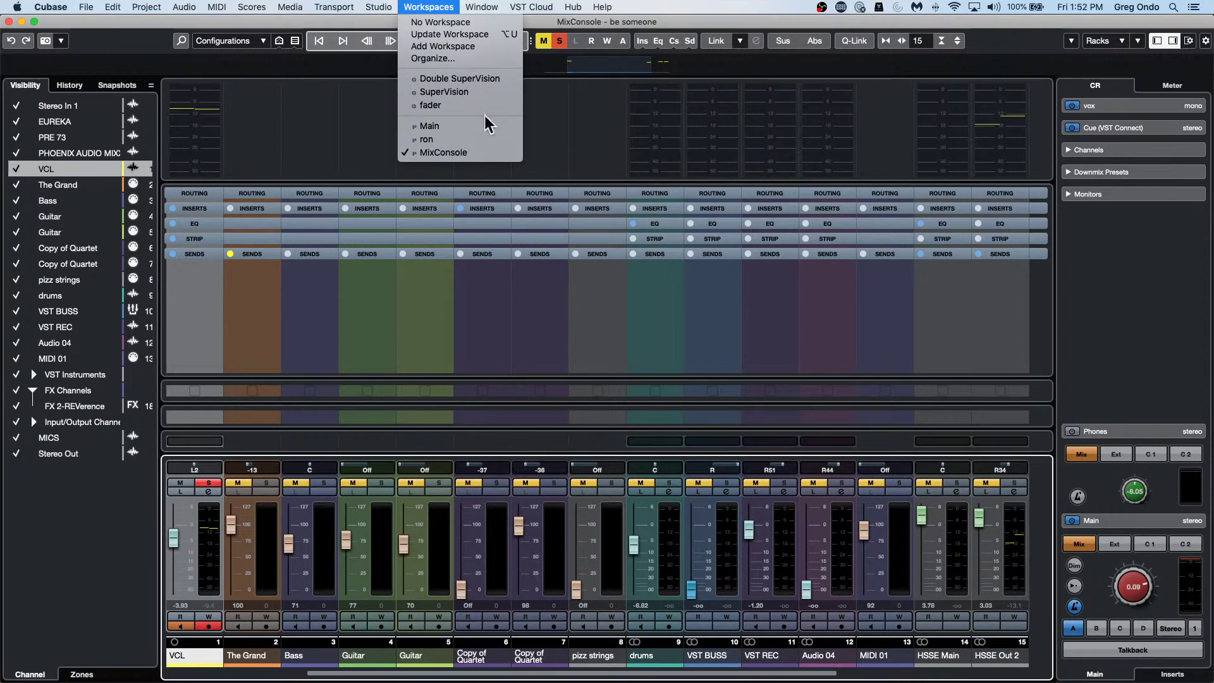
left_click(497, 141)
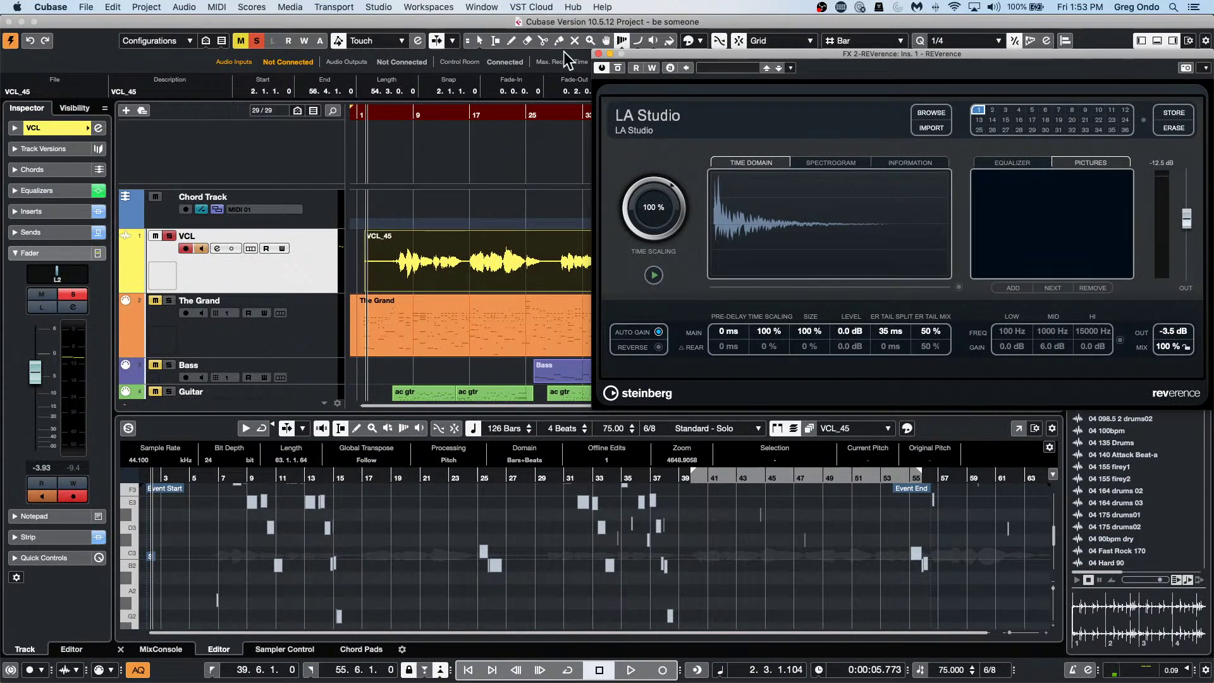
left_click(379, 7)
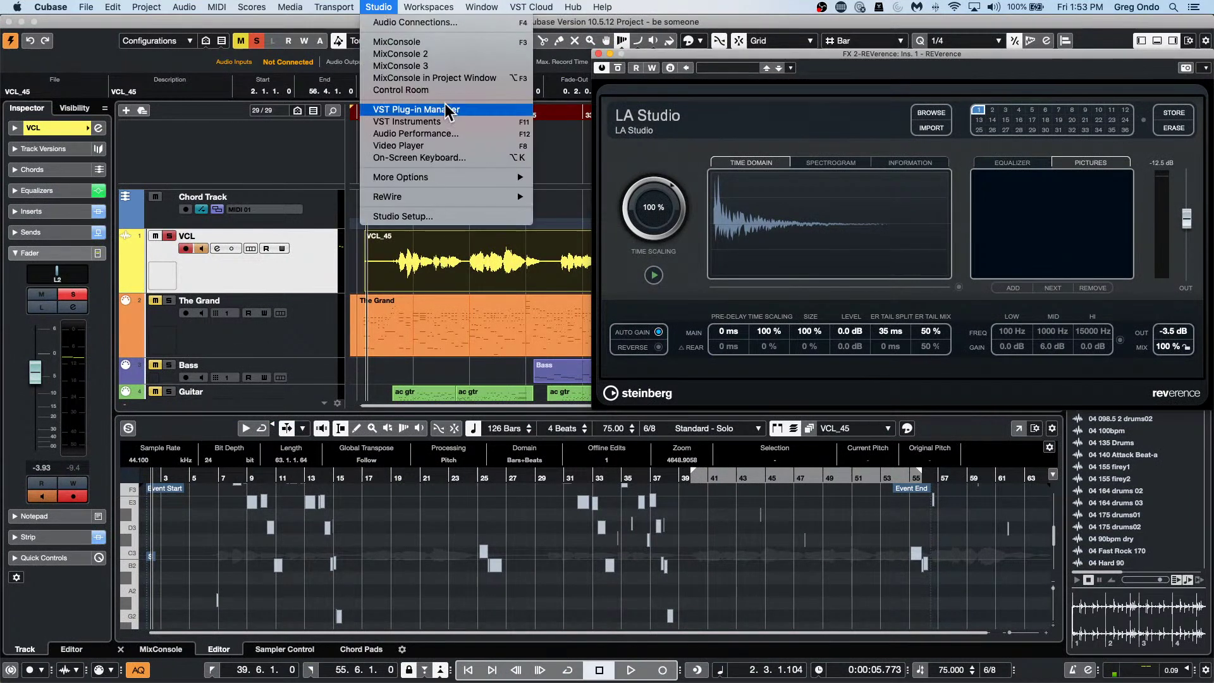
mouse_move(429, 7)
left_click(460, 152)
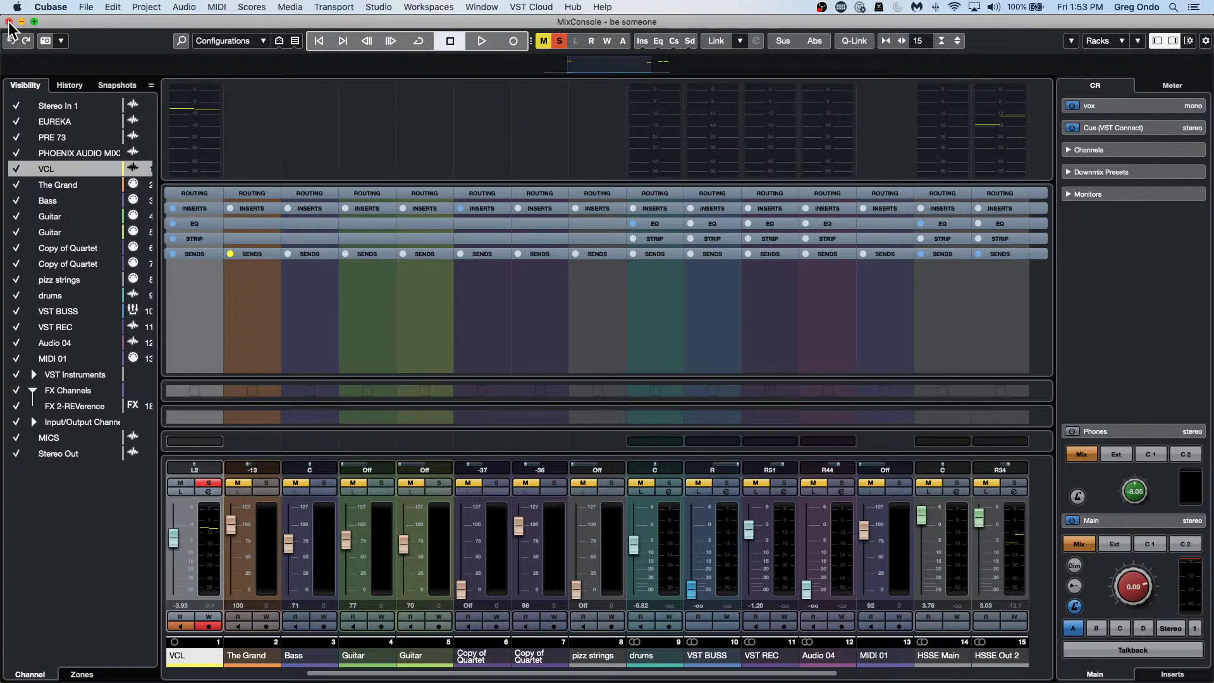
Close the full MixConsole window, leaving the arrangement with its lower-zone mixer.
left_click(9, 22)
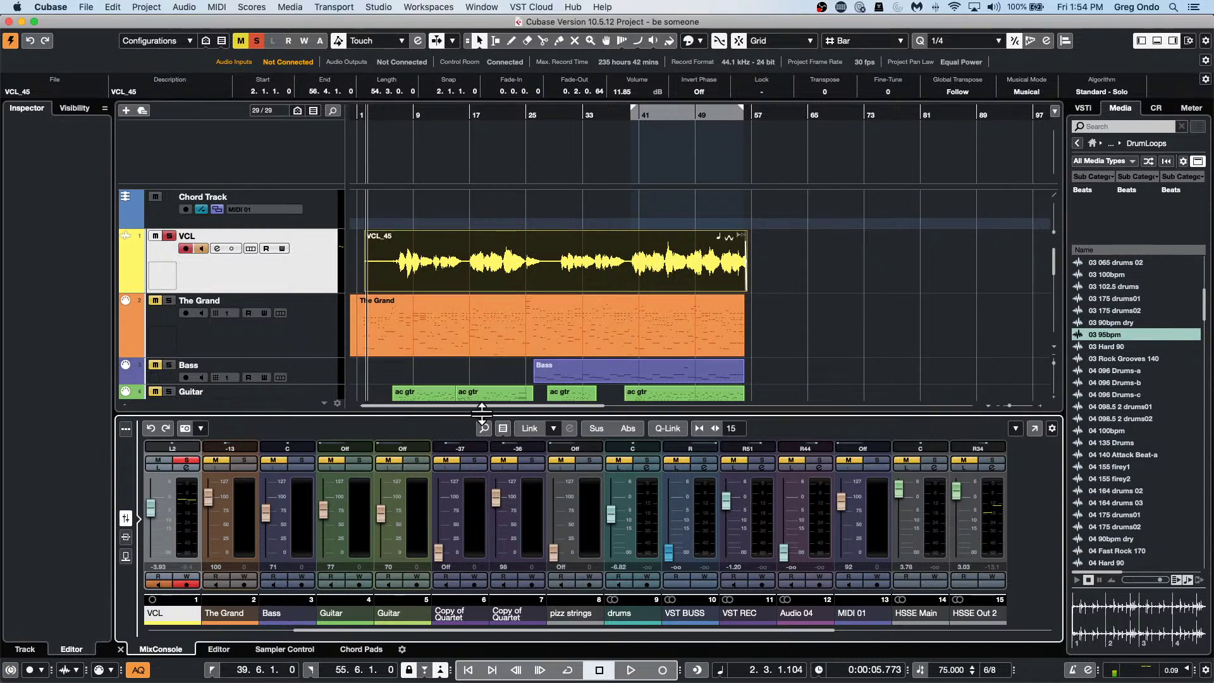
Open the Guitar track's Copy of ac gtr part in the lower-zone Key Editor, checking parts at bars 25 and 33.
scroll(478, 334, "down", 5)
scroll(479, 333, "up", 1)
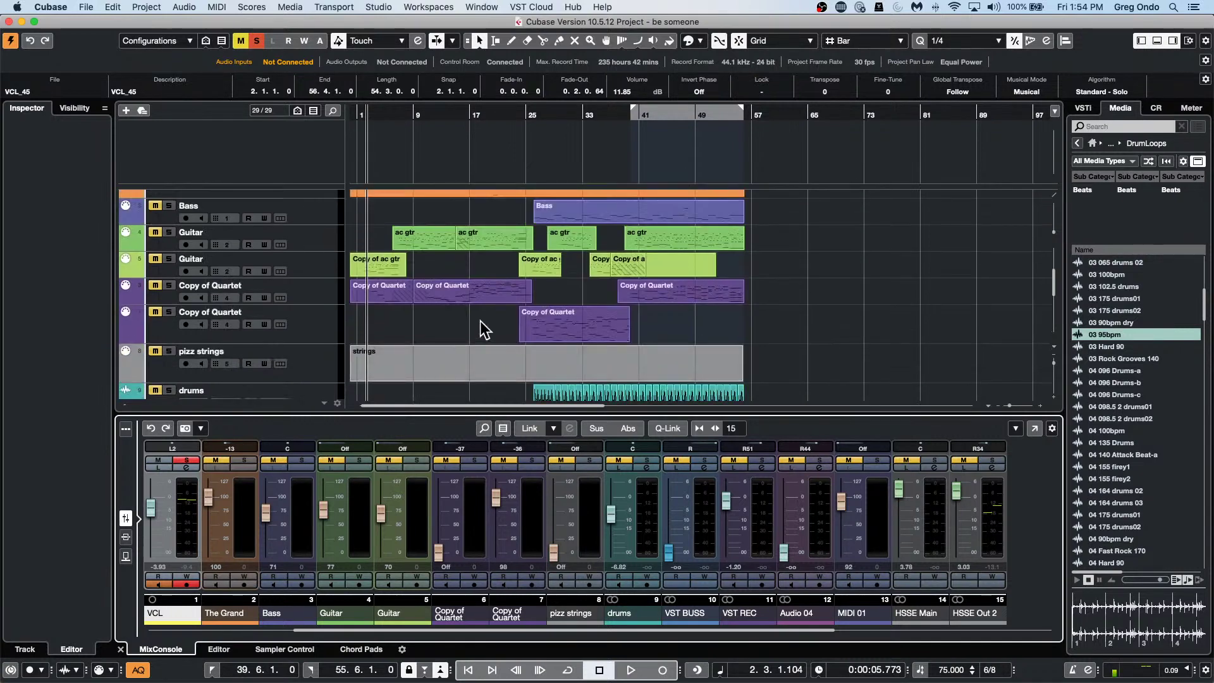
left_click(316, 269)
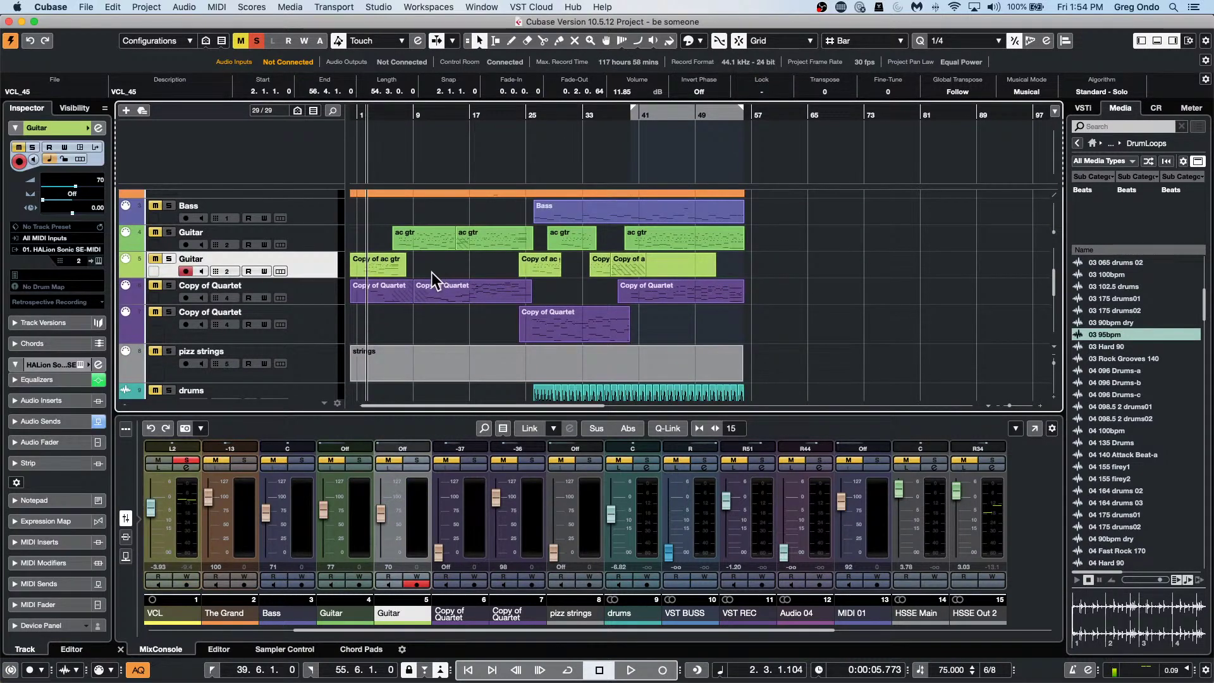
double_click(389, 264)
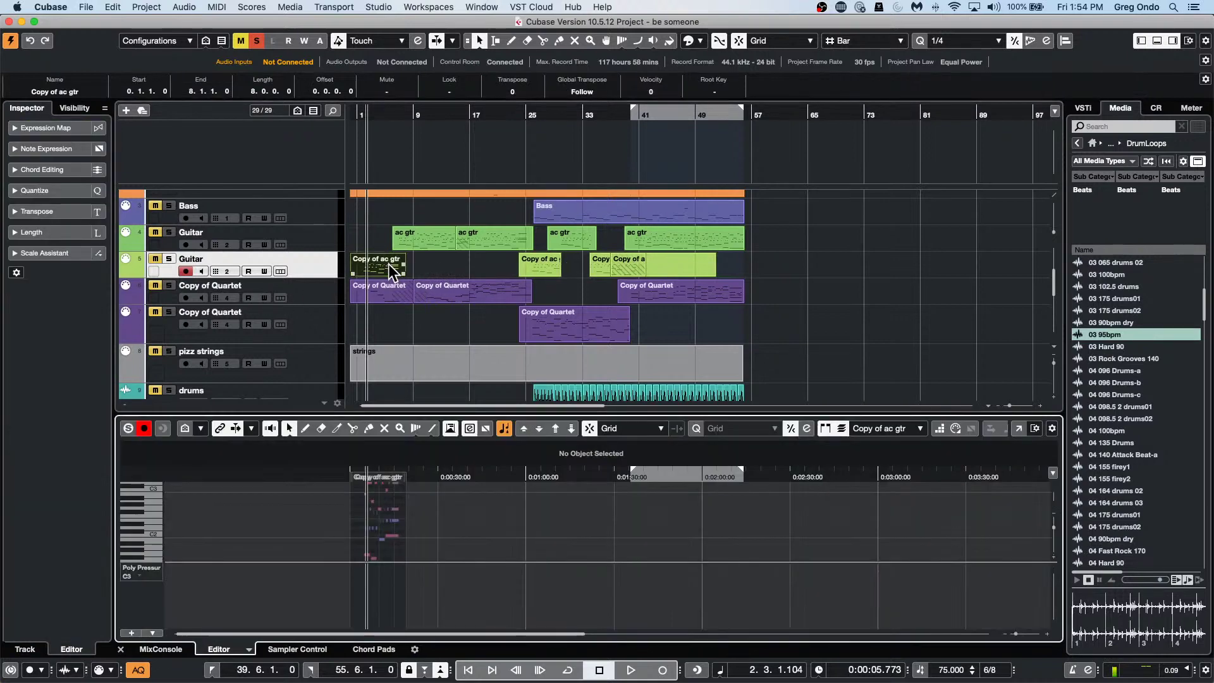
left_click(537, 260)
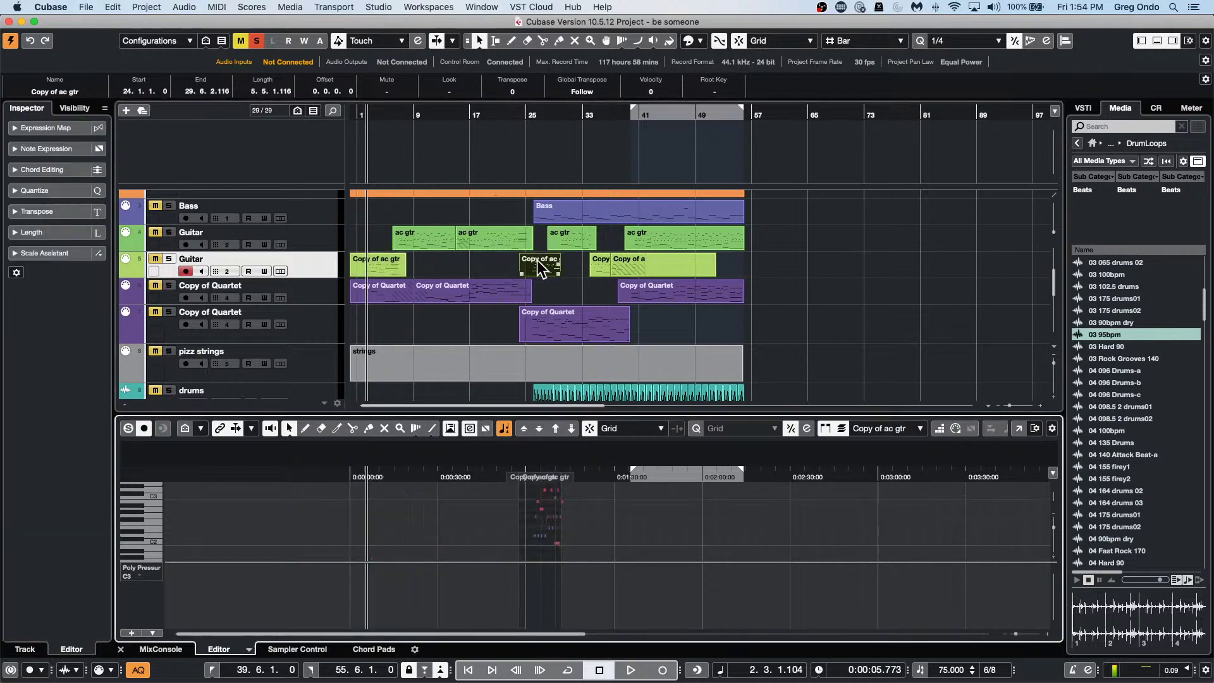
left_click(646, 260)
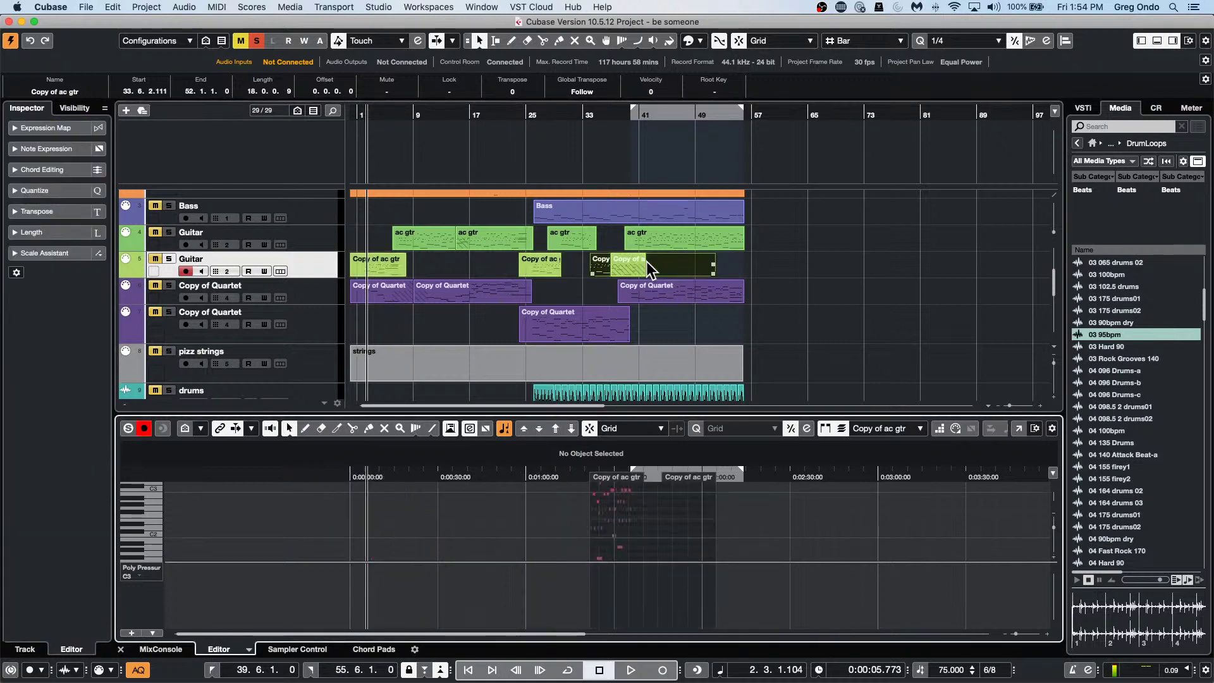
left_click(485, 263)
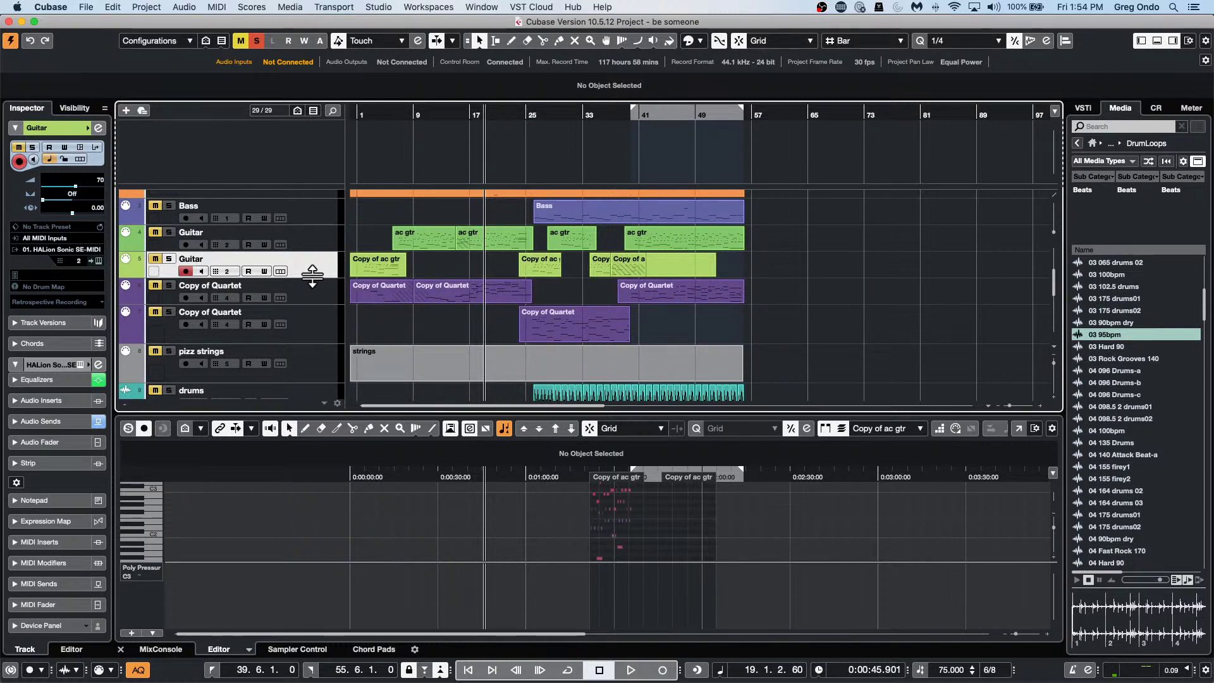
key("super+e")
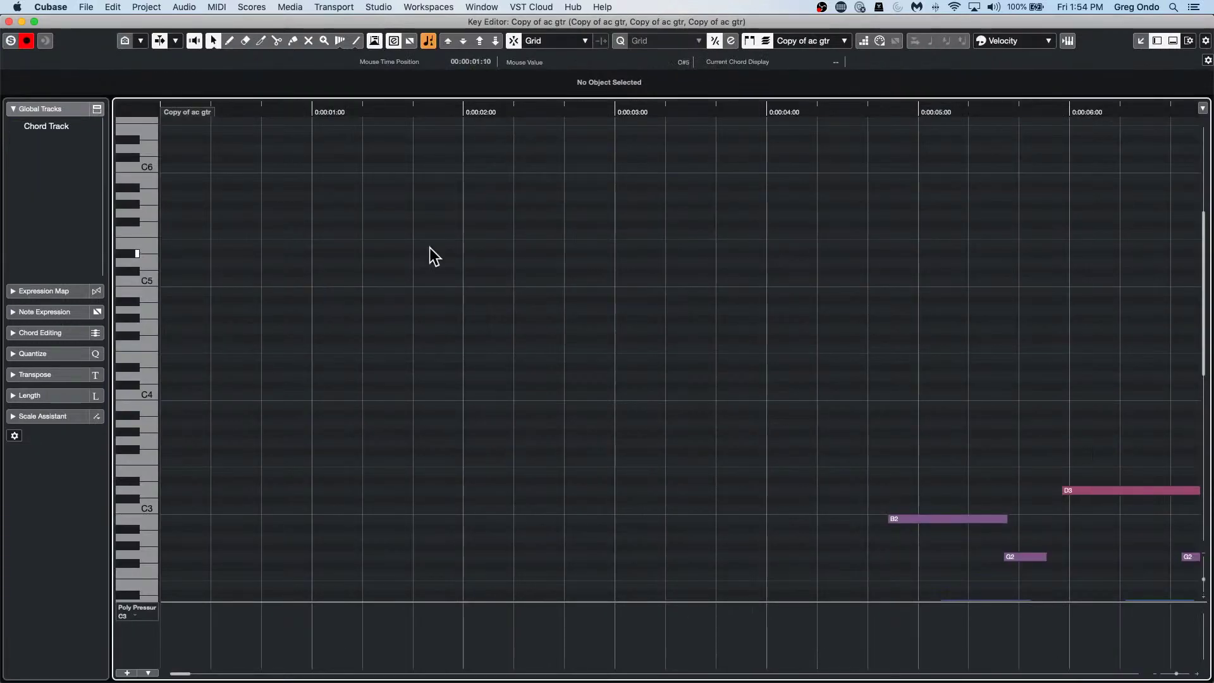
left_click_drag(521, 114, 524, 89)
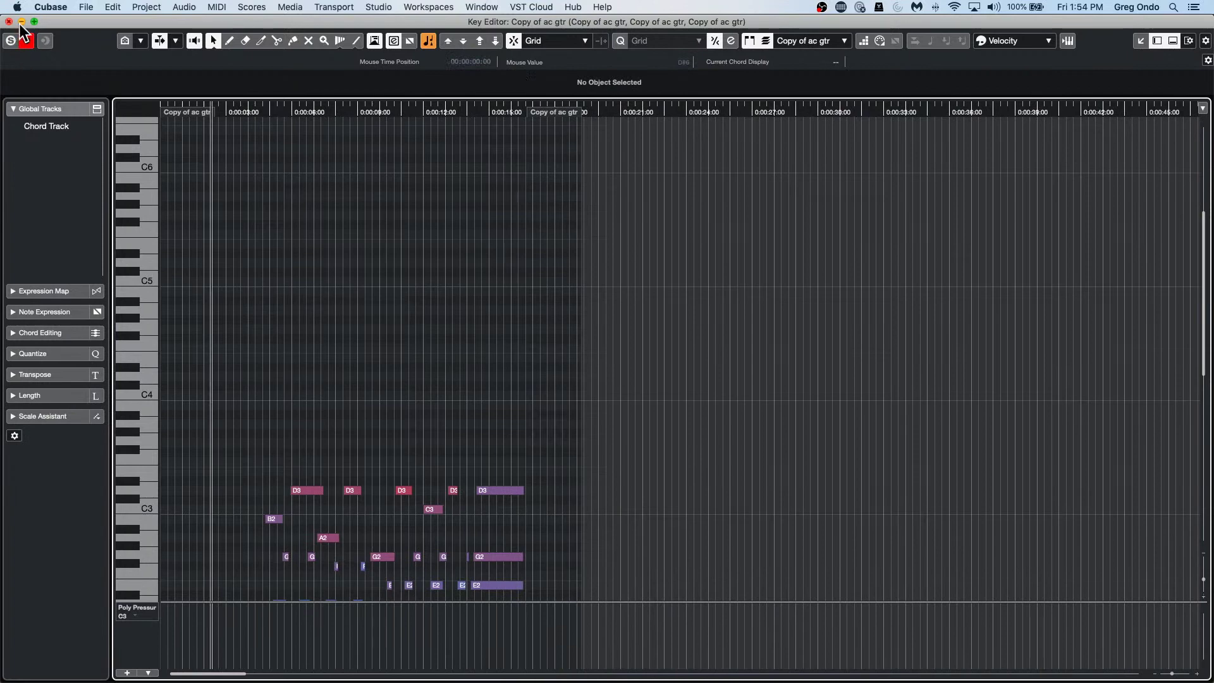
left_click_drag(45, 24, 209, 36)
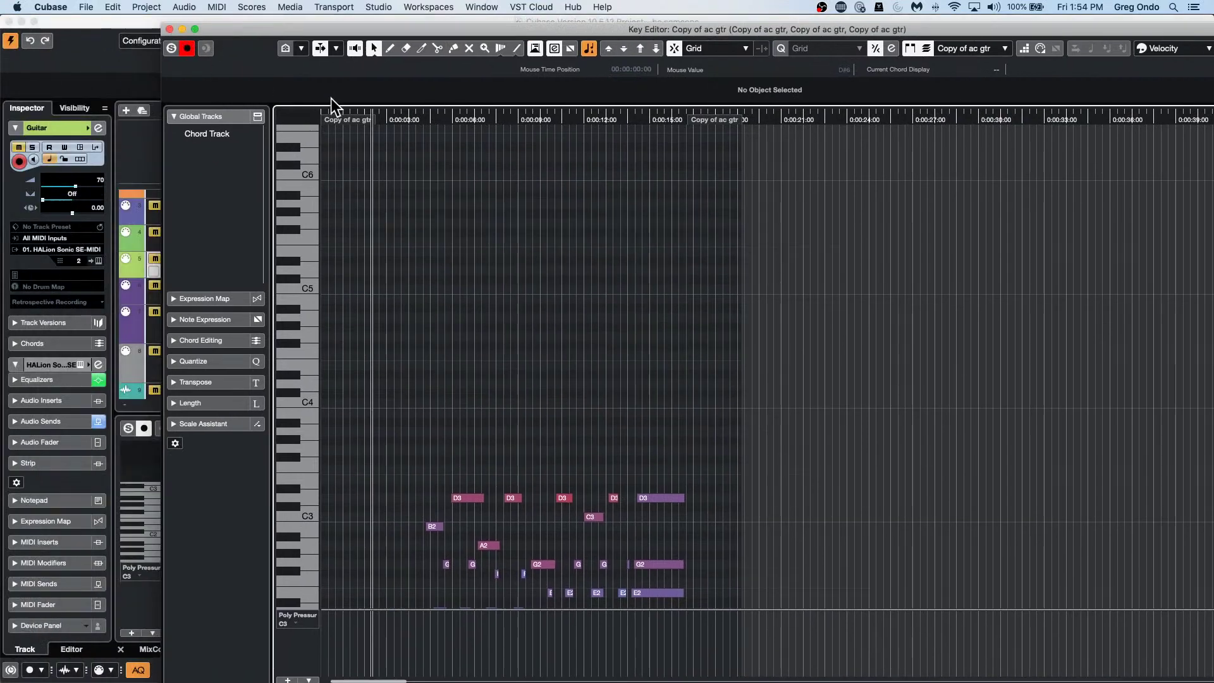
right_click(421, 122)
left_click(459, 127)
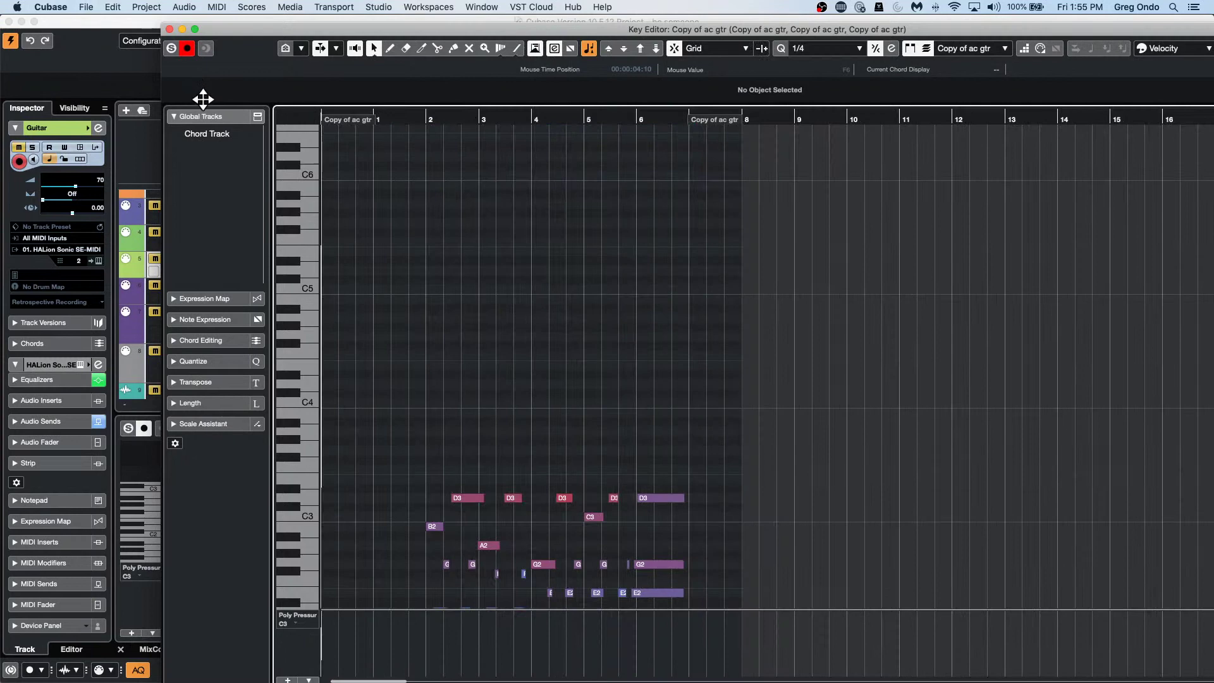
key("g")
key("g")
key("g")
key("g")
key("g")
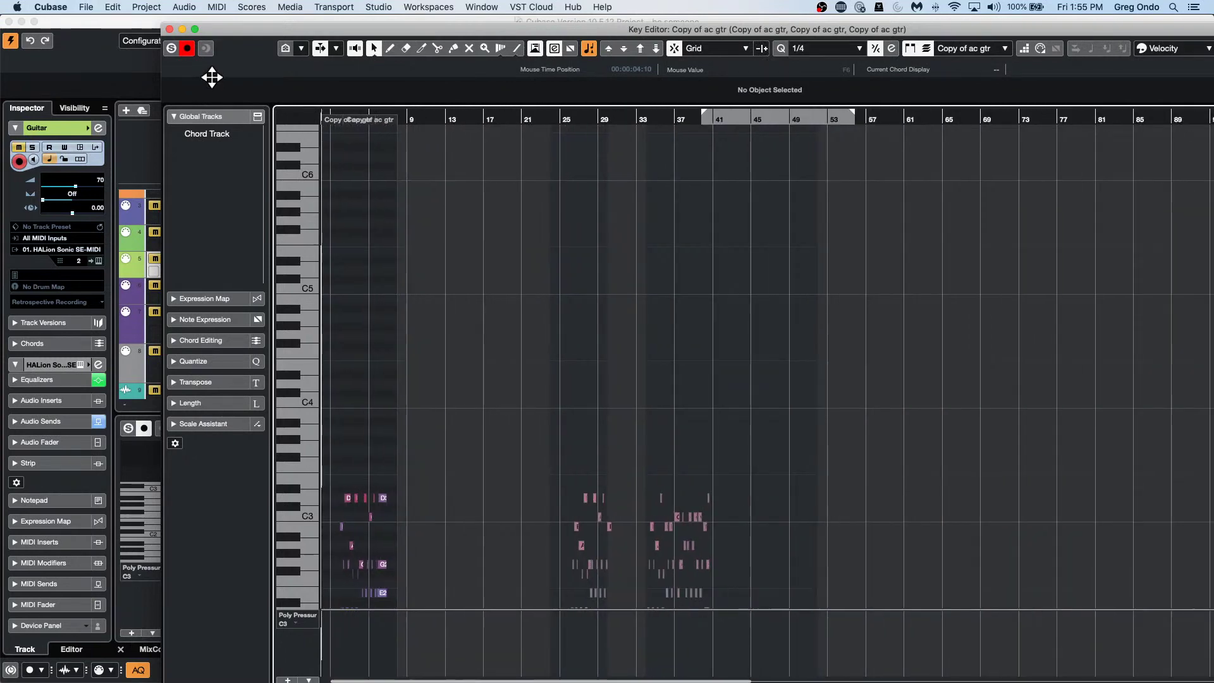
key("h")
key("h")
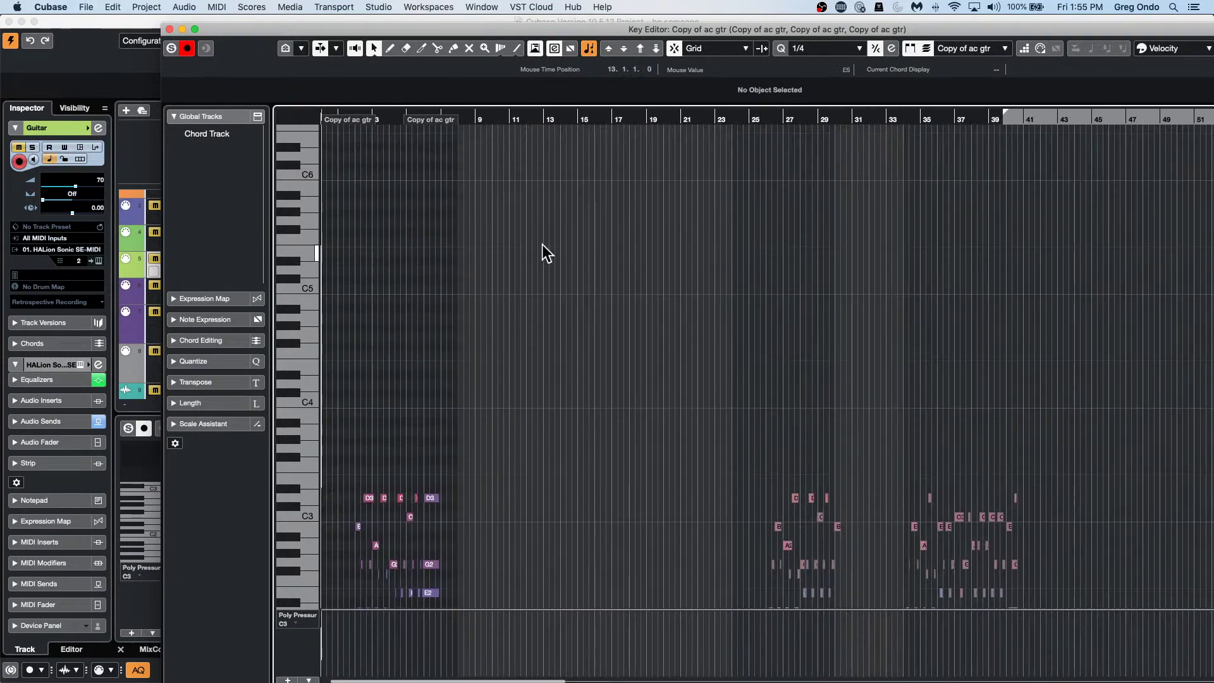
left_click(168, 29)
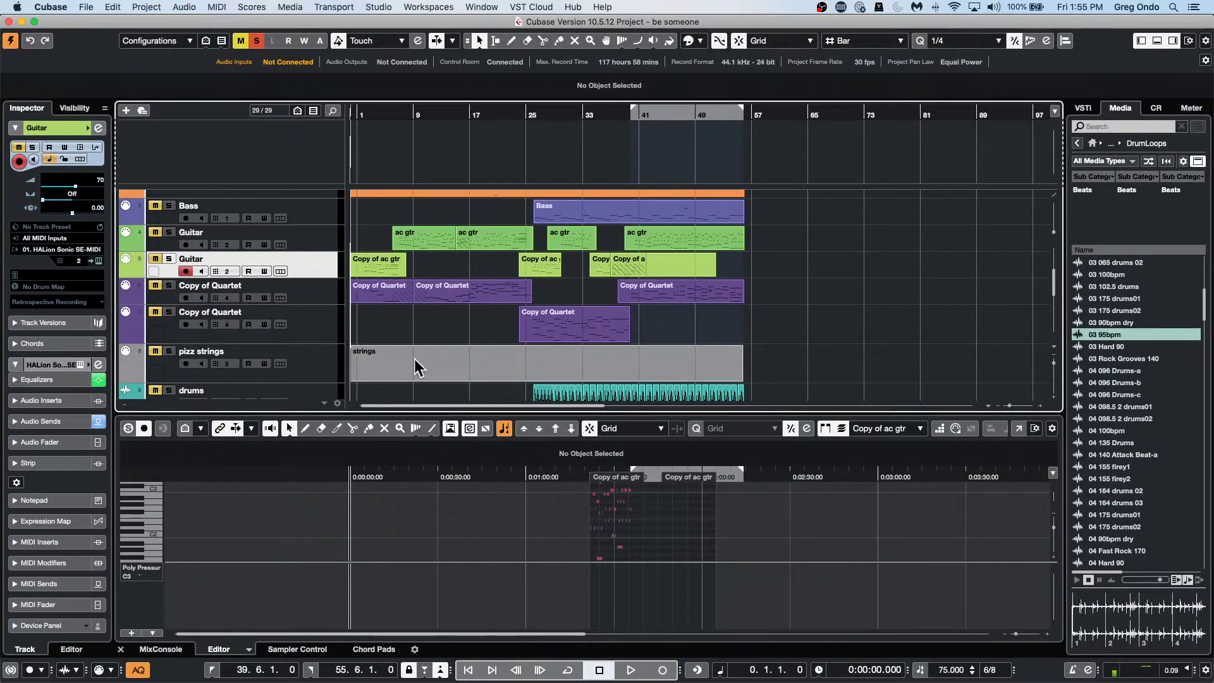
Select the Guitar track, deselect the Copy of Quartet part, and move the playback position to bar 19.
left_click(317, 289)
left_click(373, 289)
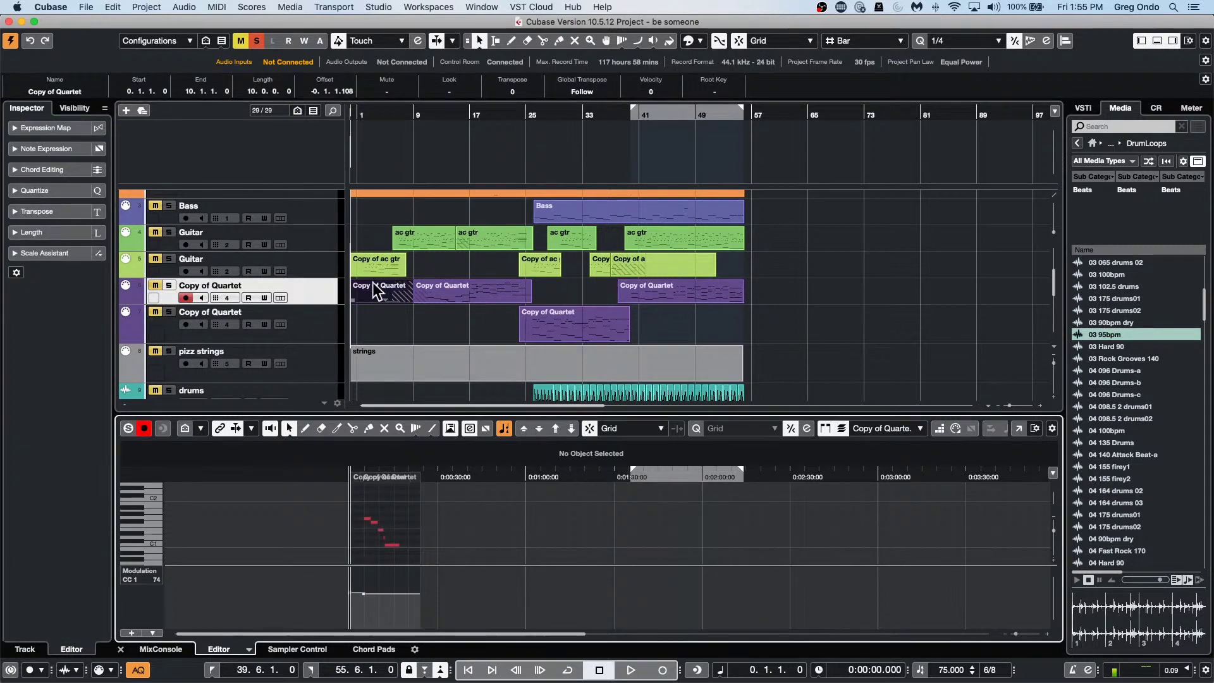
left_click(328, 272)
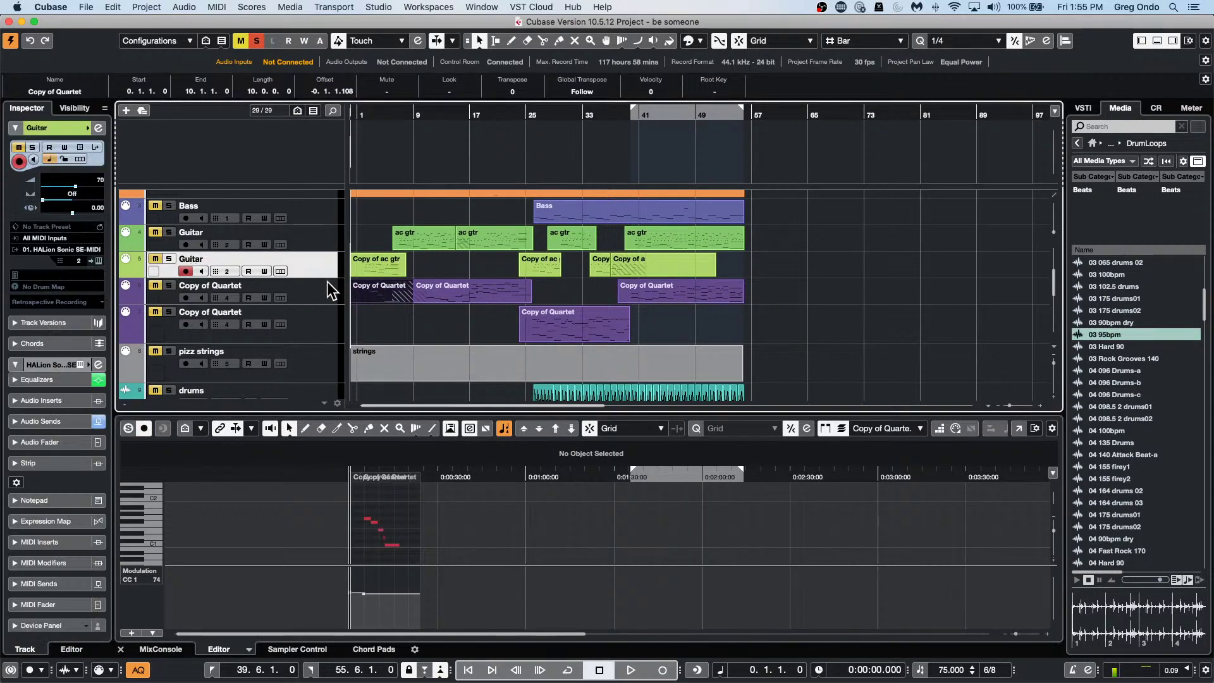
left_click(469, 266)
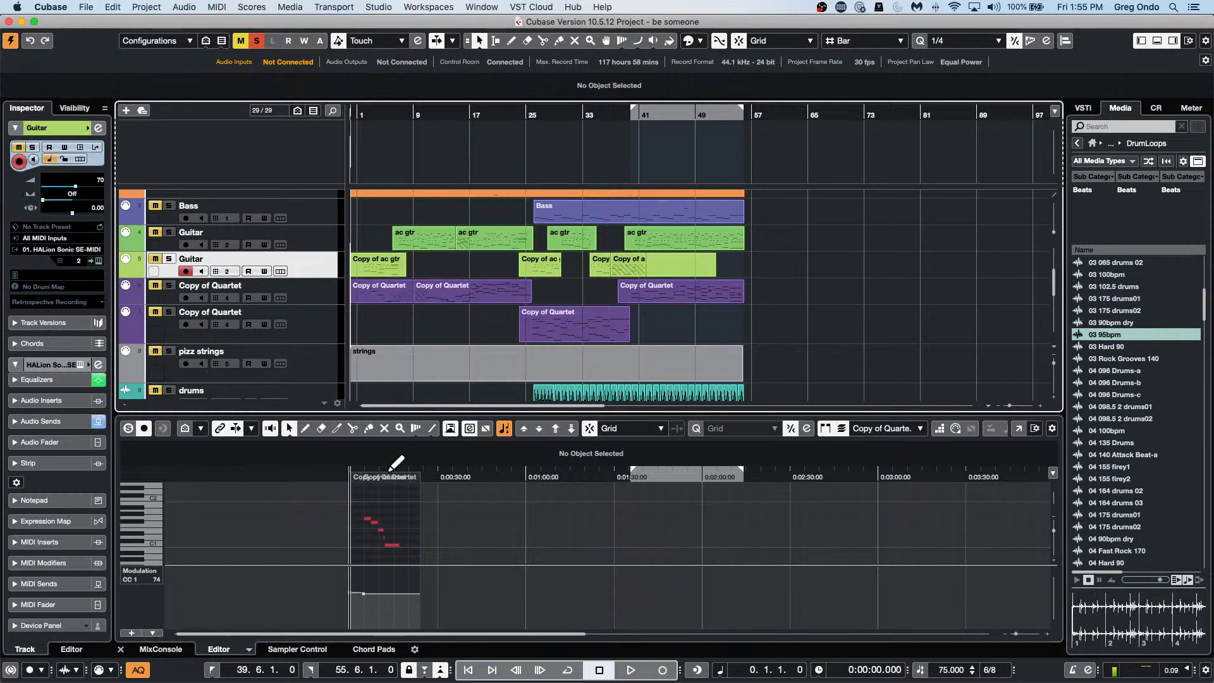
left_click(370, 115)
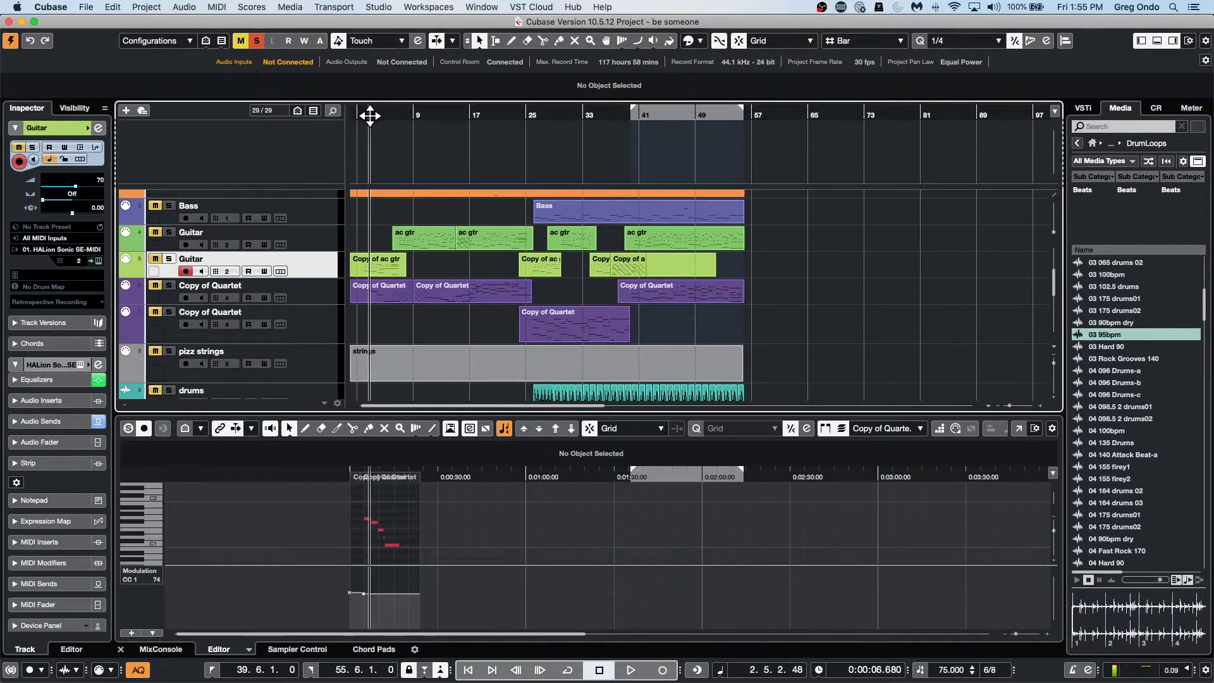
left_click_drag(370, 115, 484, 127)
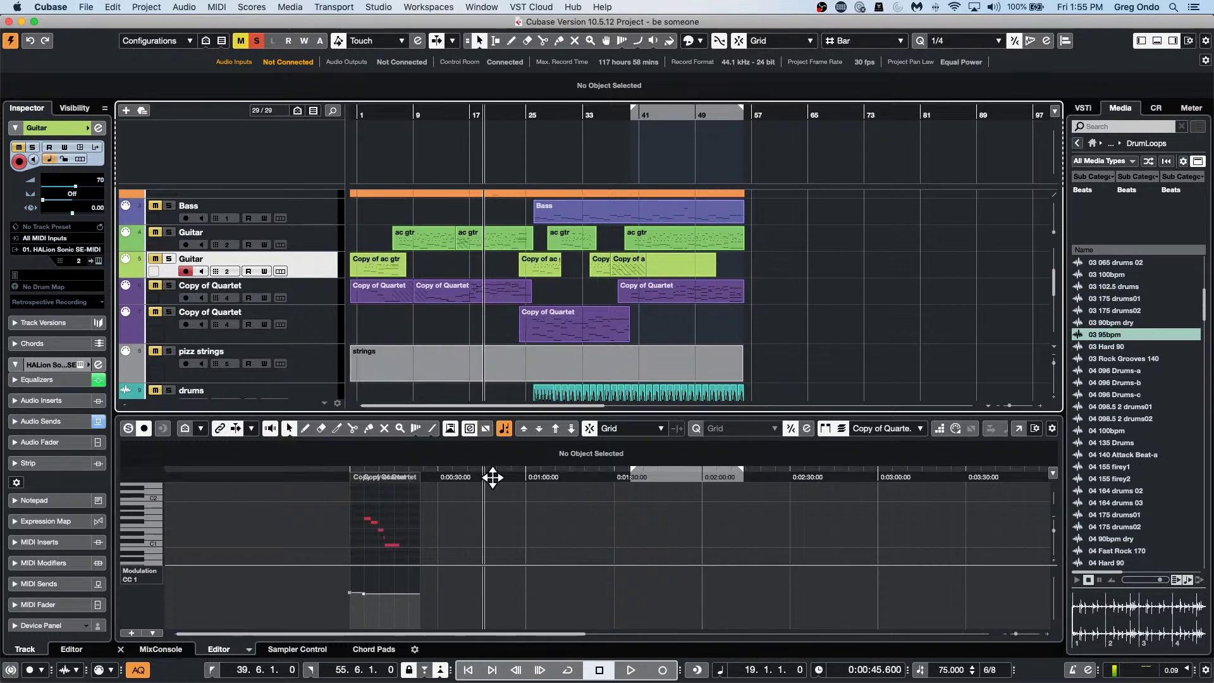
Switch the lower note editor ruler to Bars+Beats and briefly check the guitar parts in the Key Editor window.
right_click(493, 477)
left_click(510, 480)
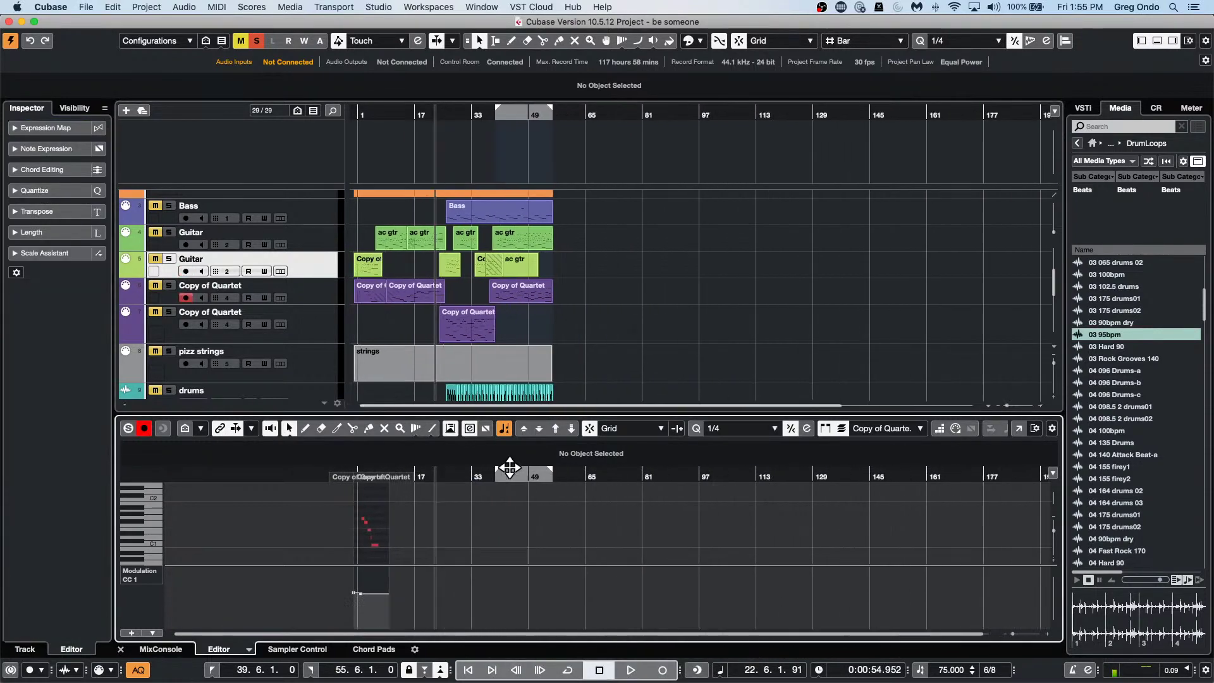
left_click(318, 271)
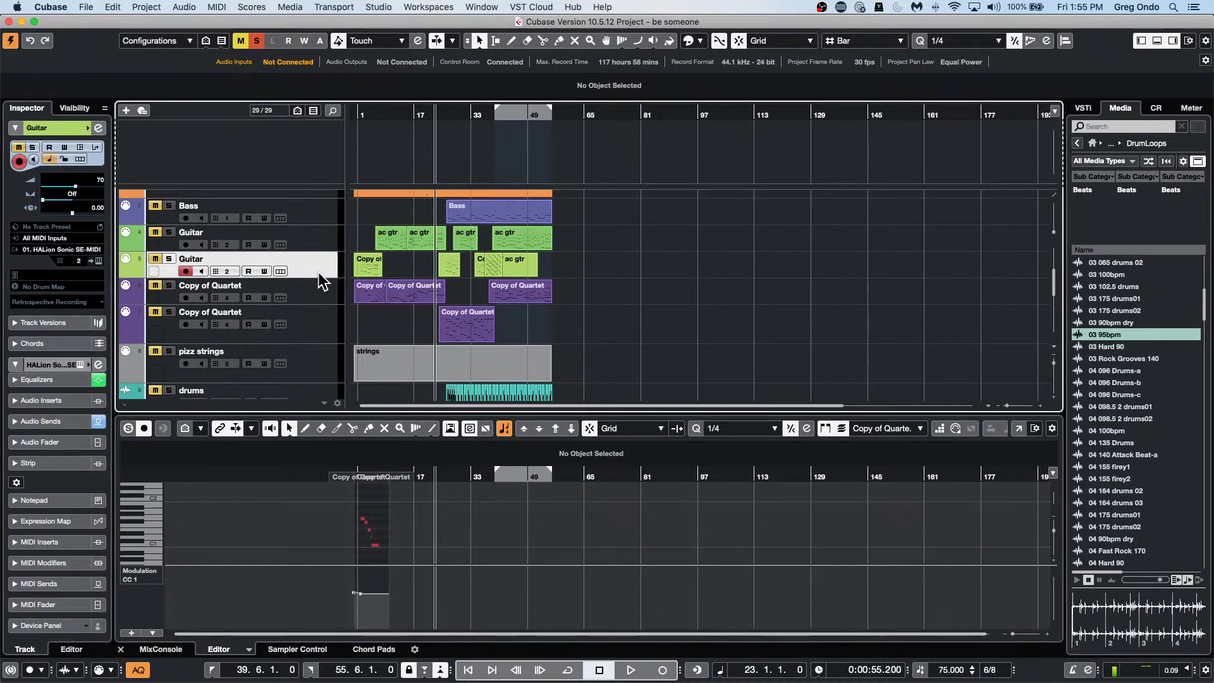
key("super+e")
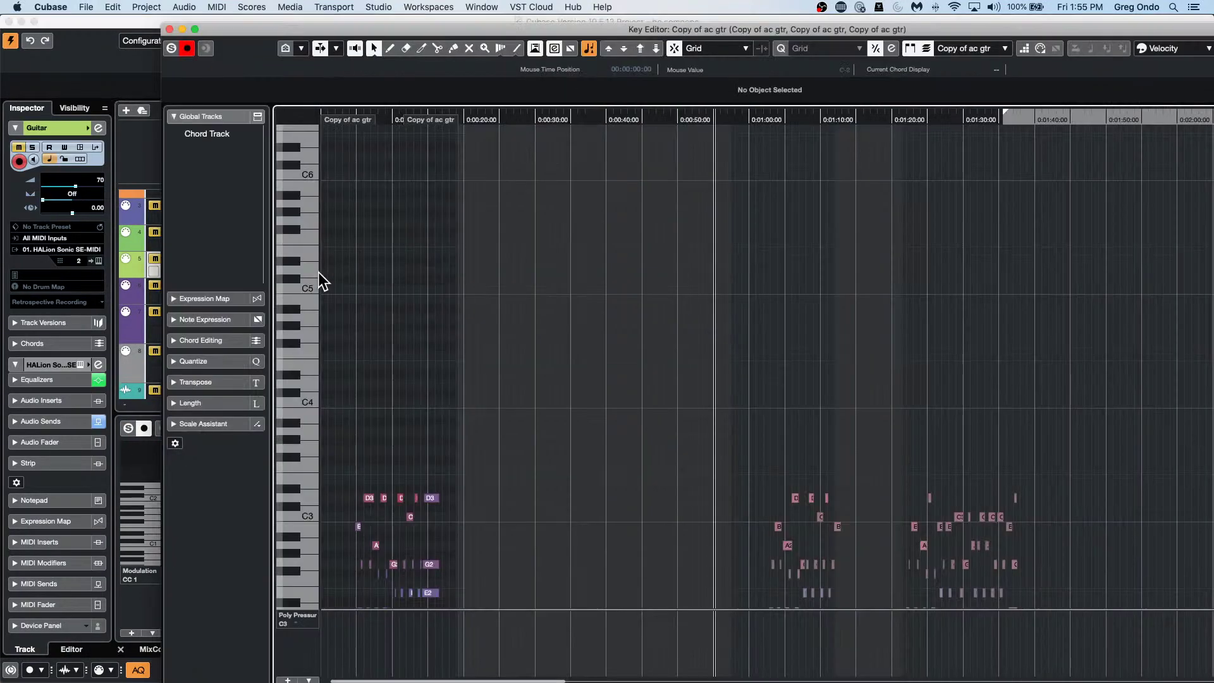
left_click(169, 29)
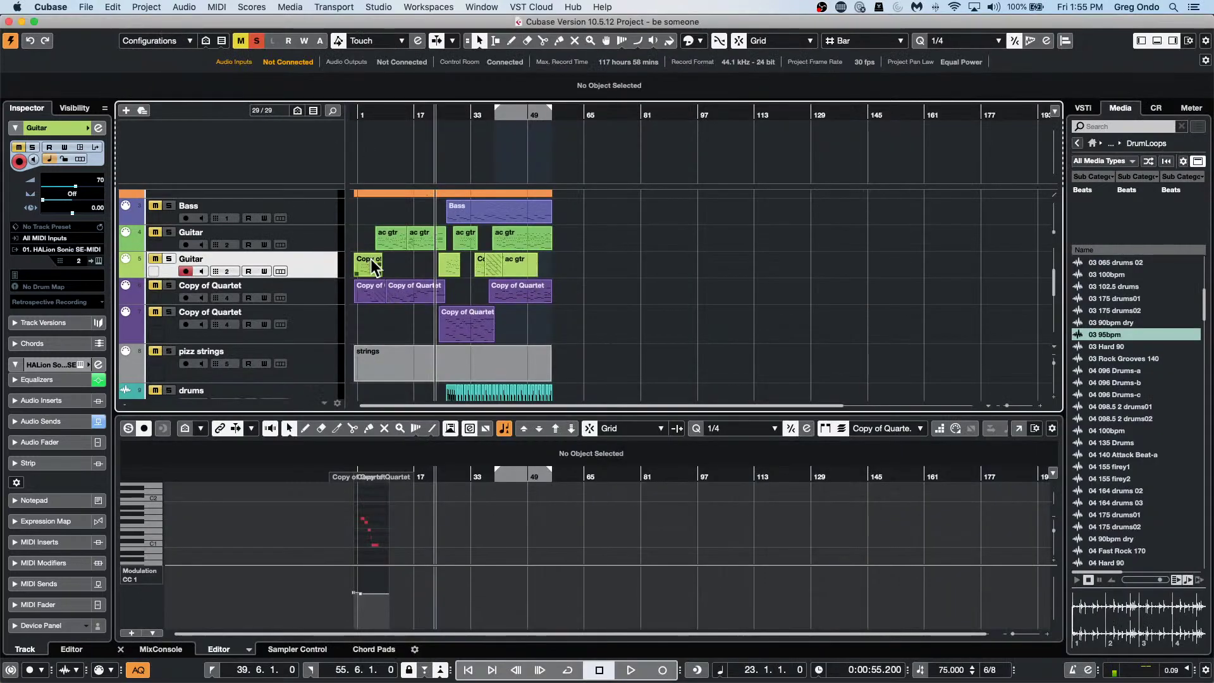
Zoom in and load the bar-24 Copy of ac gtr part into the lower editor.
left_click_drag(387, 113, 456, 134)
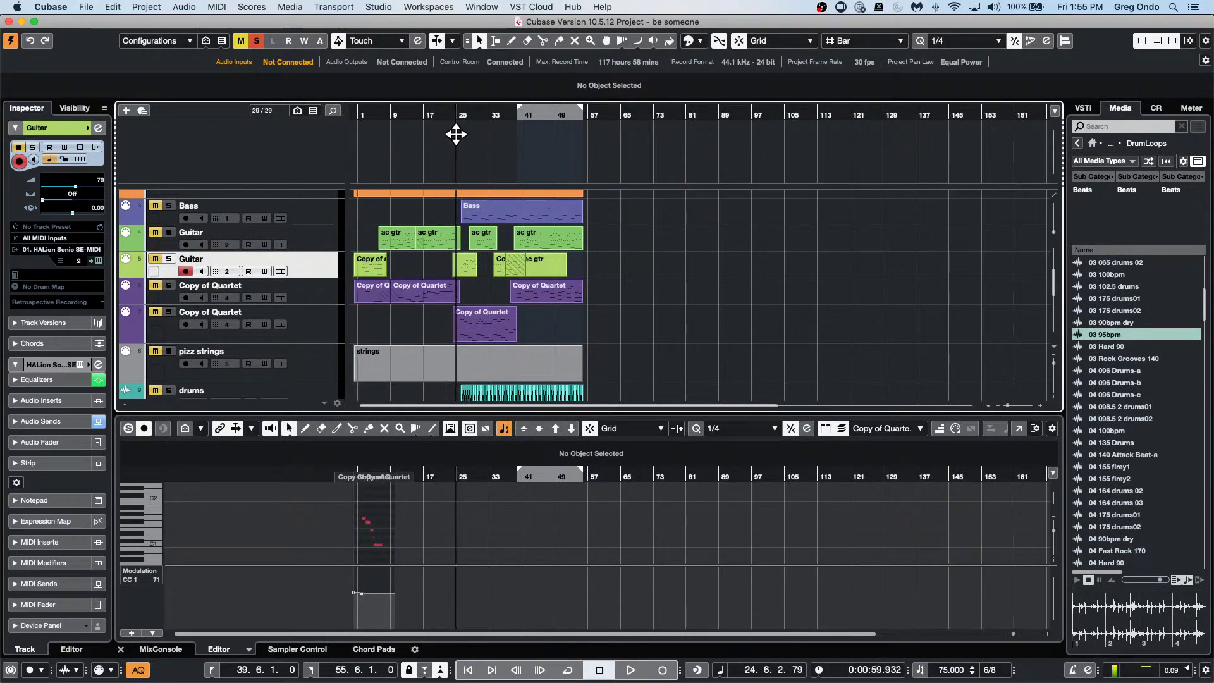
left_click(466, 268)
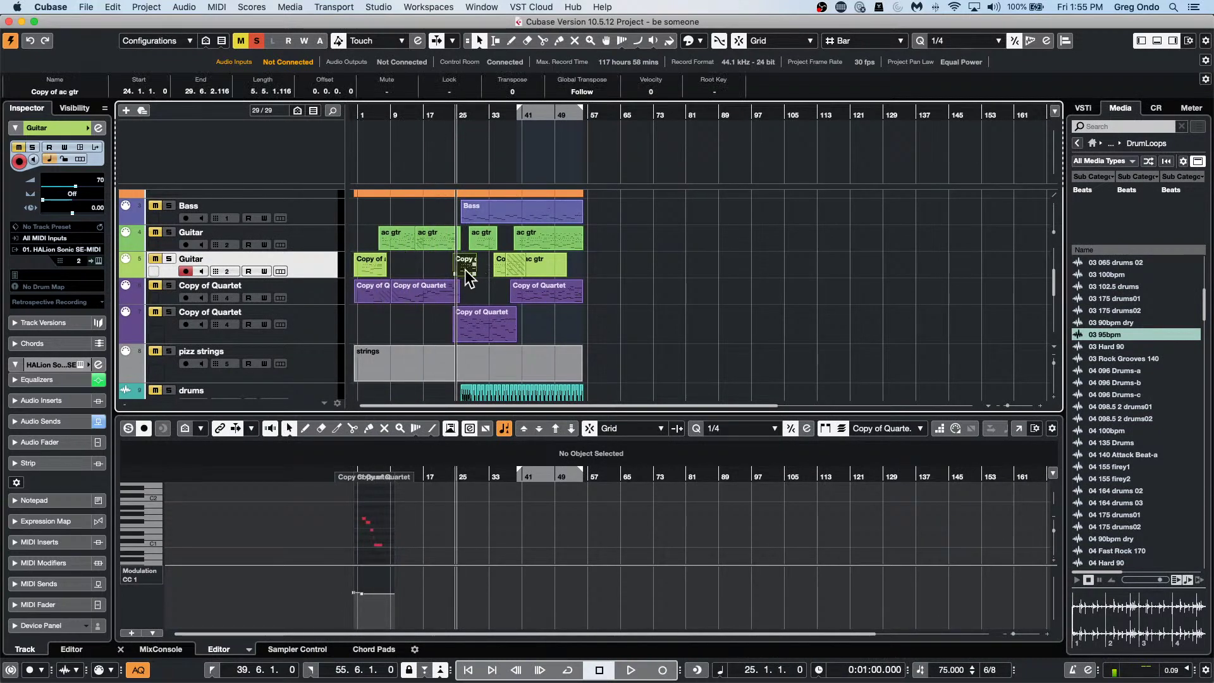
double_click(465, 269)
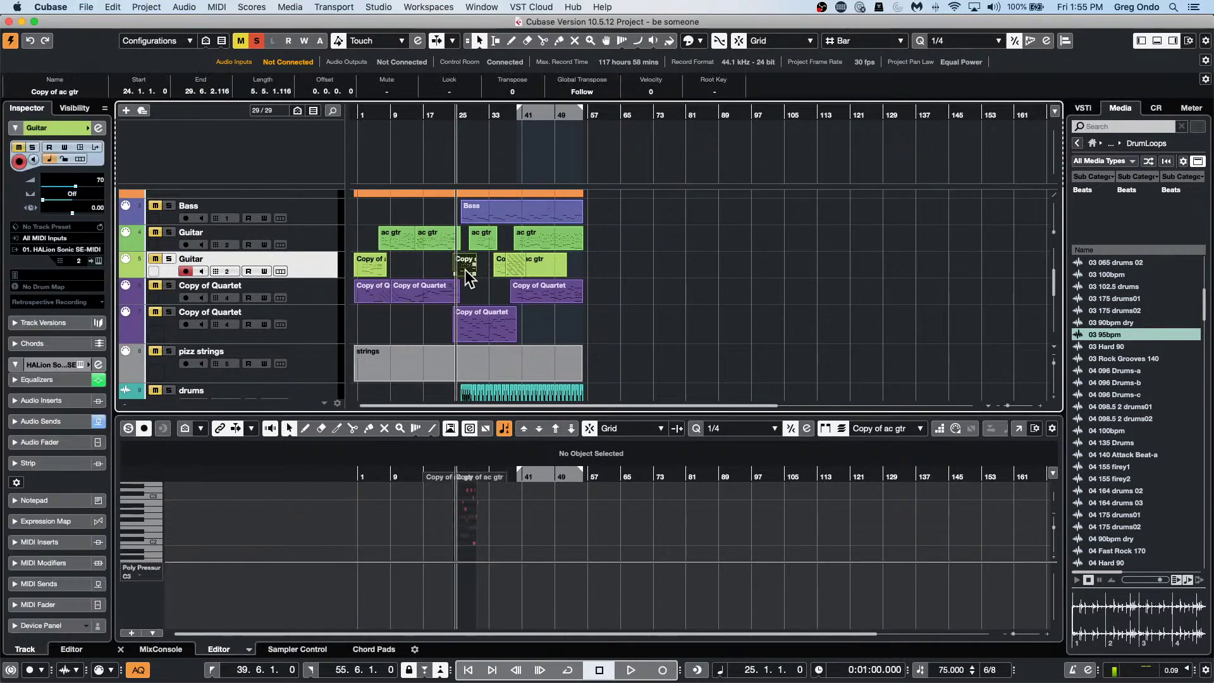
left_click(526, 263)
left_click(47, 8)
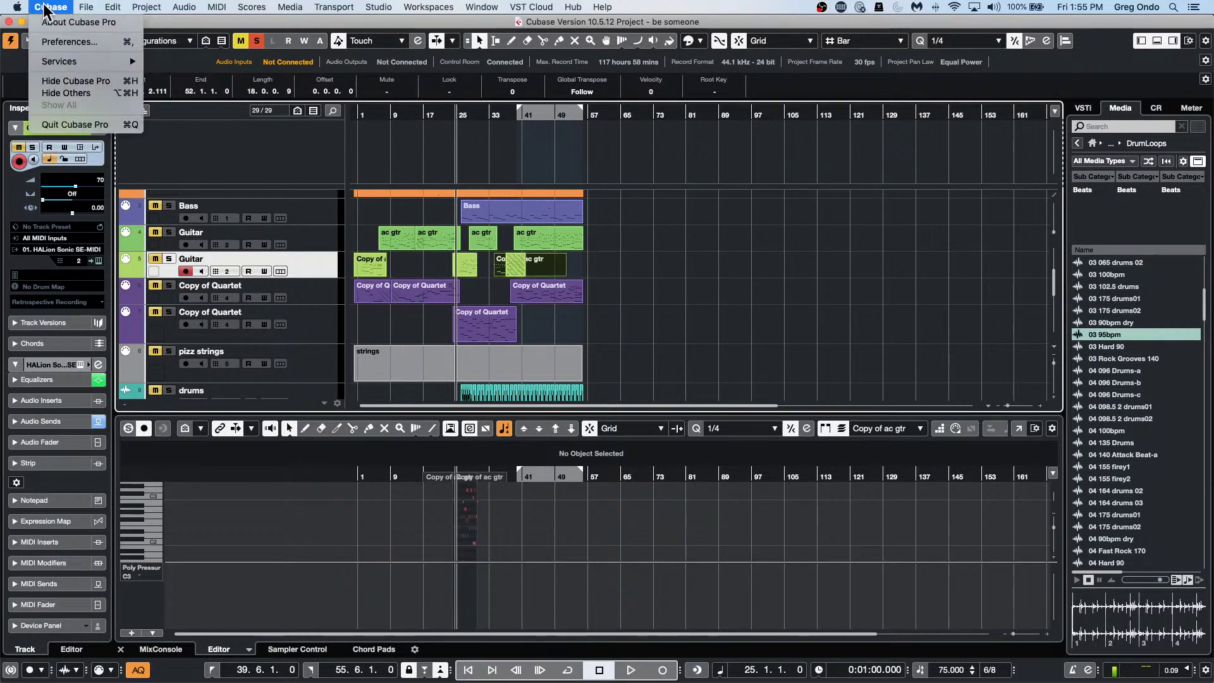
left_click(373, 256)
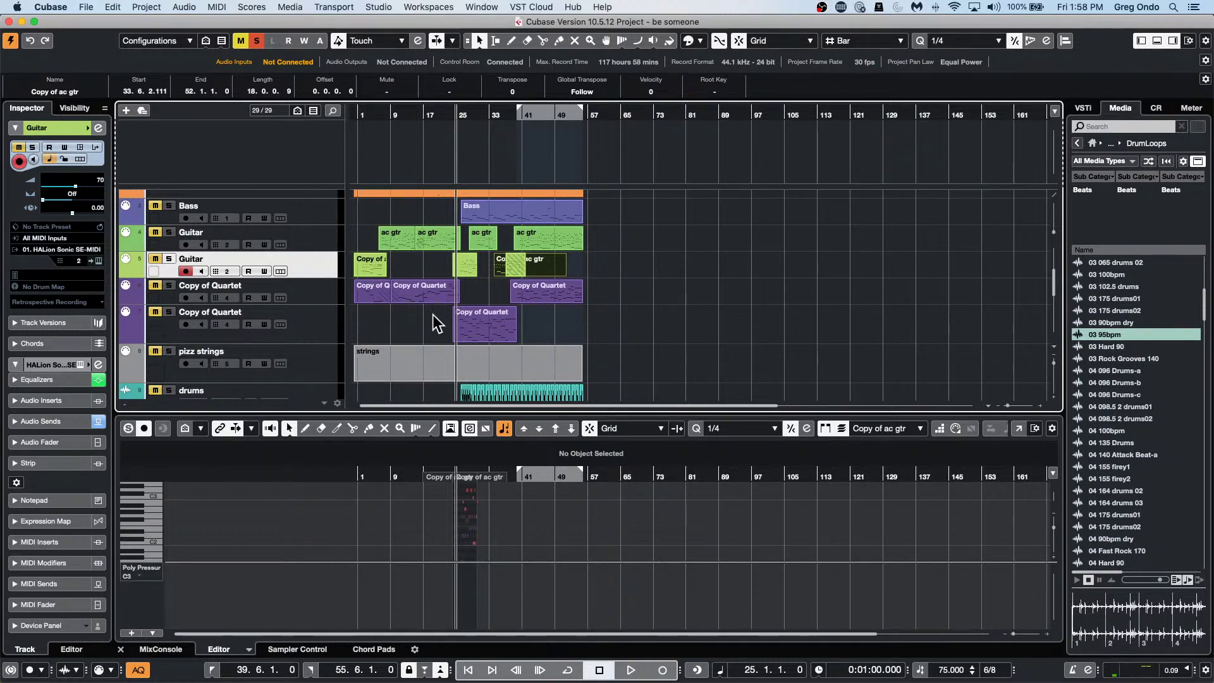
Select the pizz strings track so the new track goes after it.
left_click(331, 355)
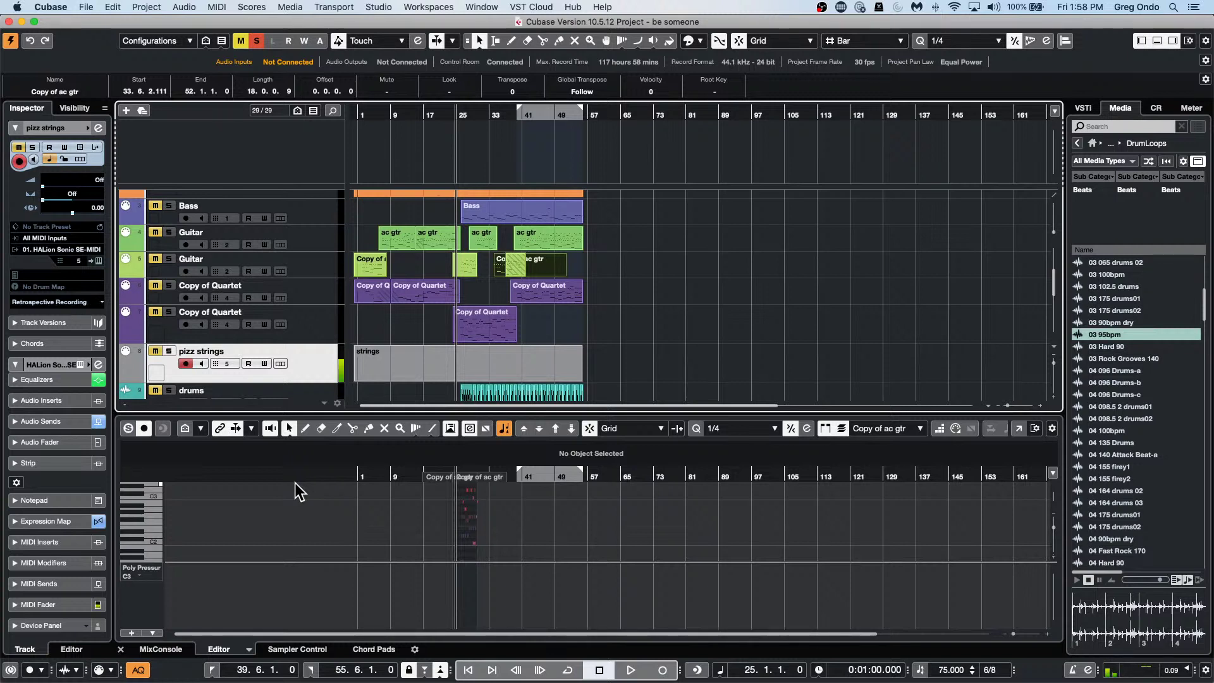
Add a HALion Sonic SE instrument track after pizz strings.
right_click(305, 372)
mouse_move(373, 374)
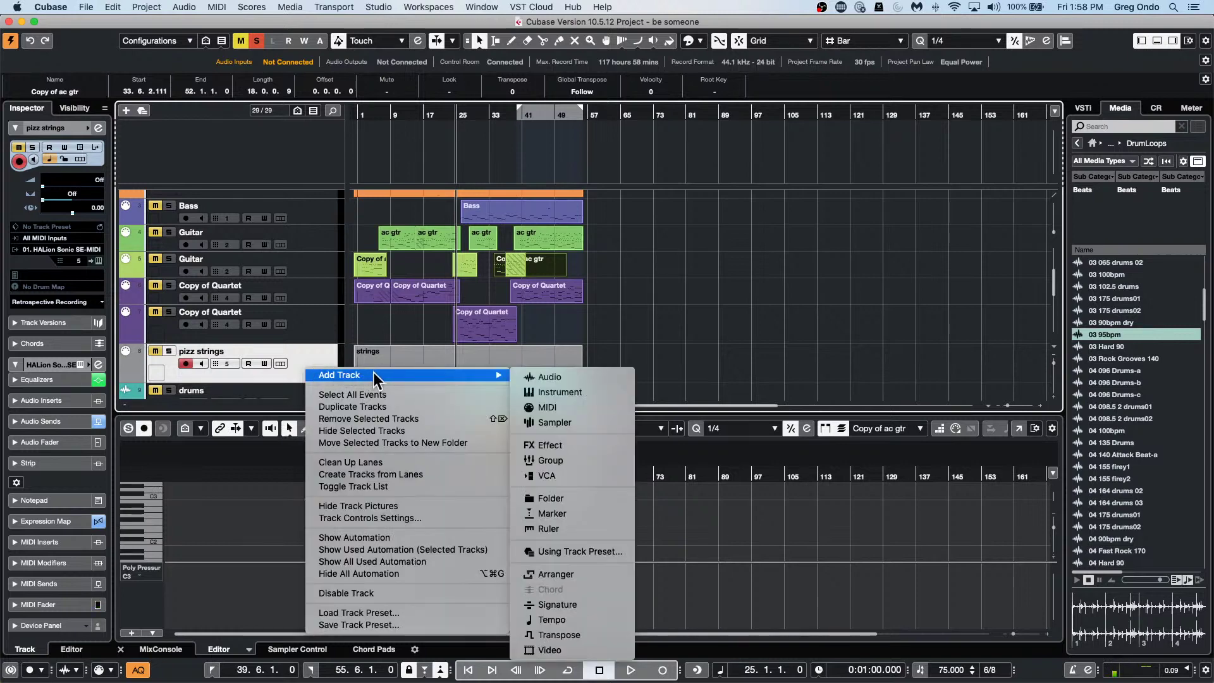
left_click(551, 393)
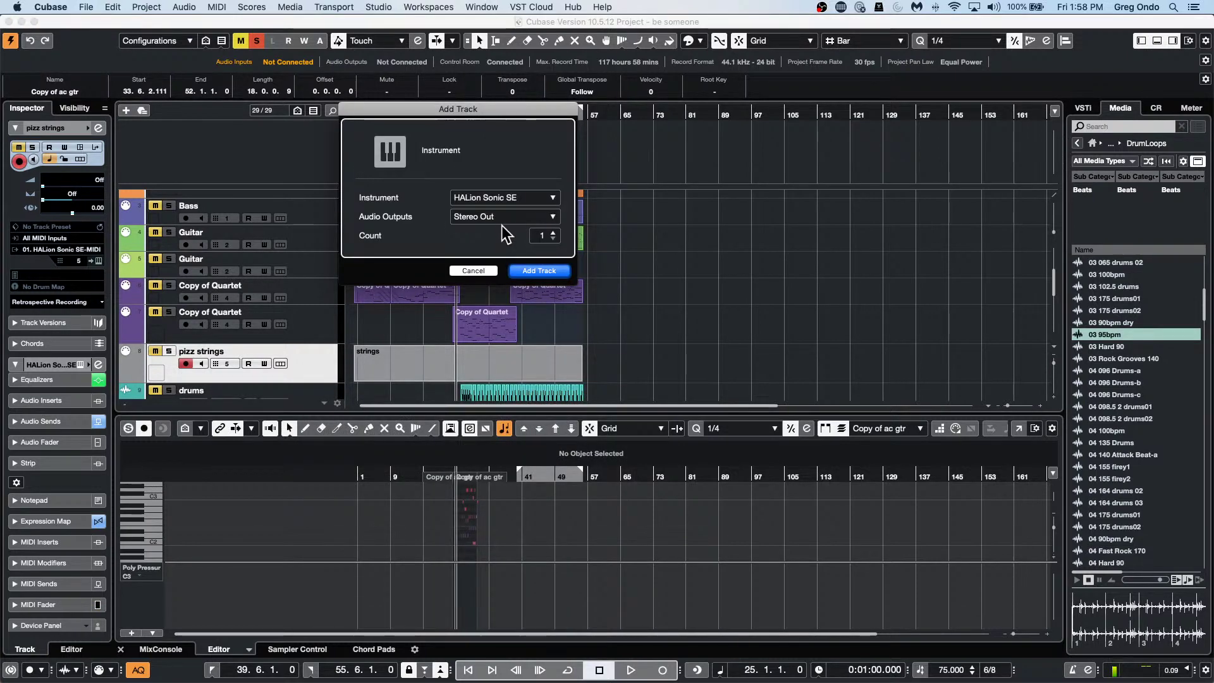
left_click(540, 271)
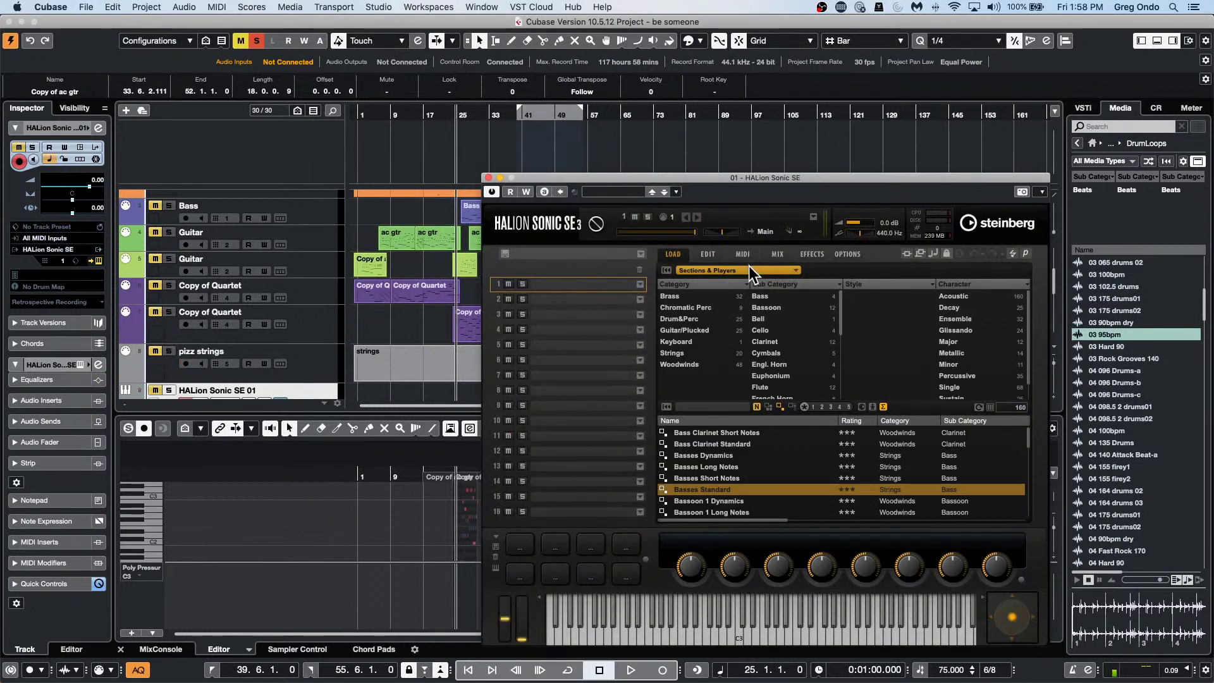
Load the HSO Strings > Section > Ensemble Legato Pad preset and solo the new track.
left_click(749, 267)
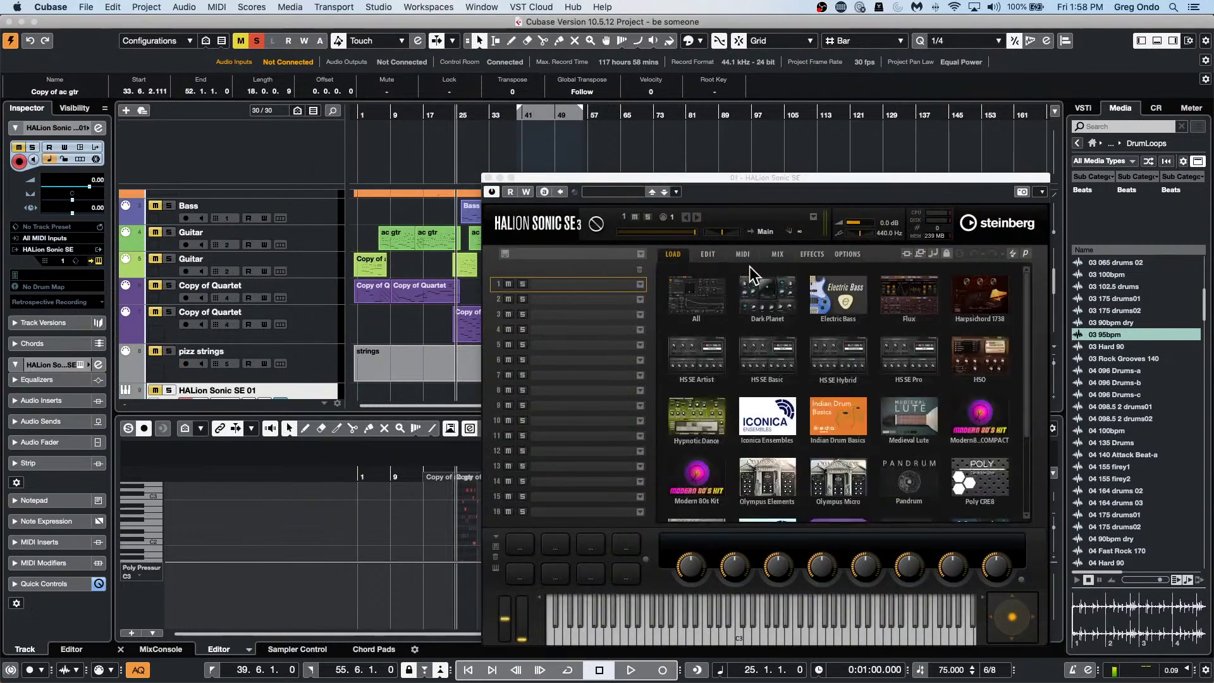
left_click(994, 354)
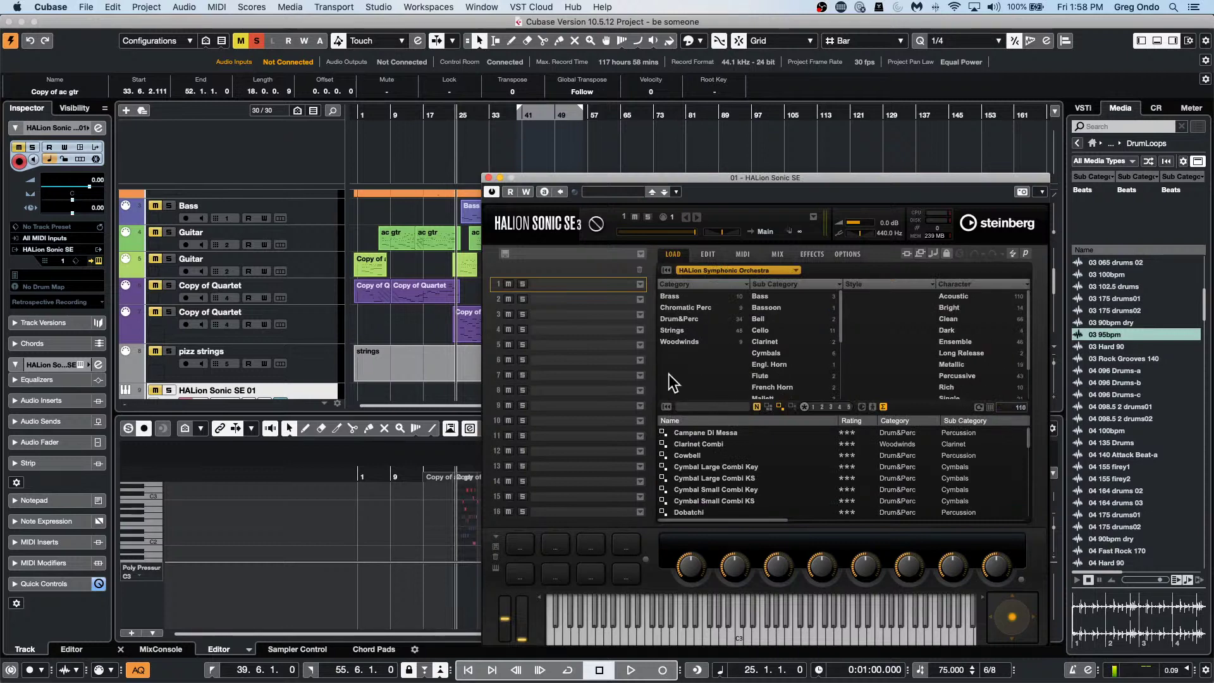
left_click(701, 328)
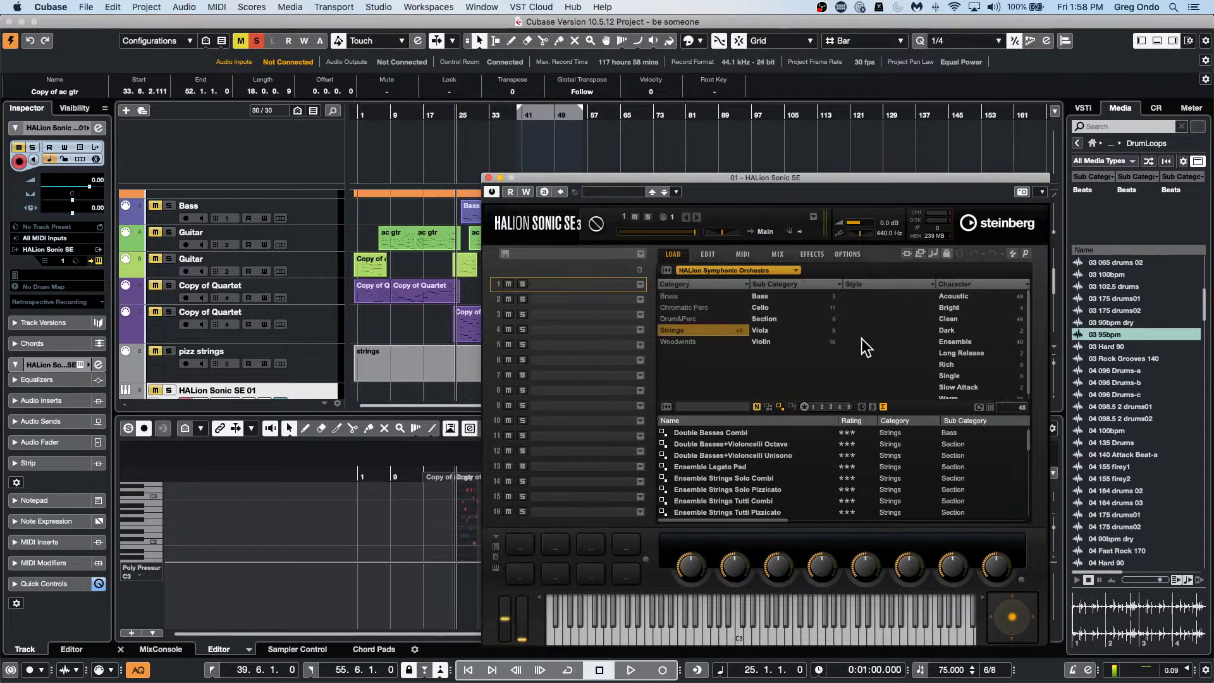
left_click(786, 319)
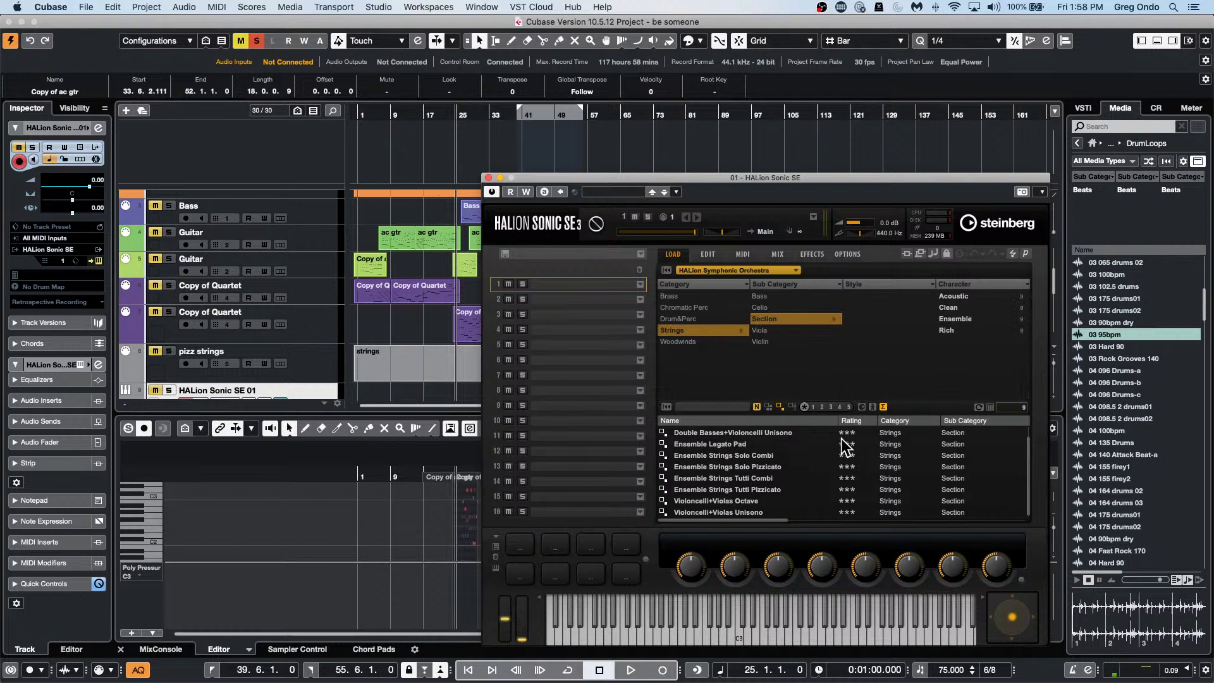
left_click(748, 443)
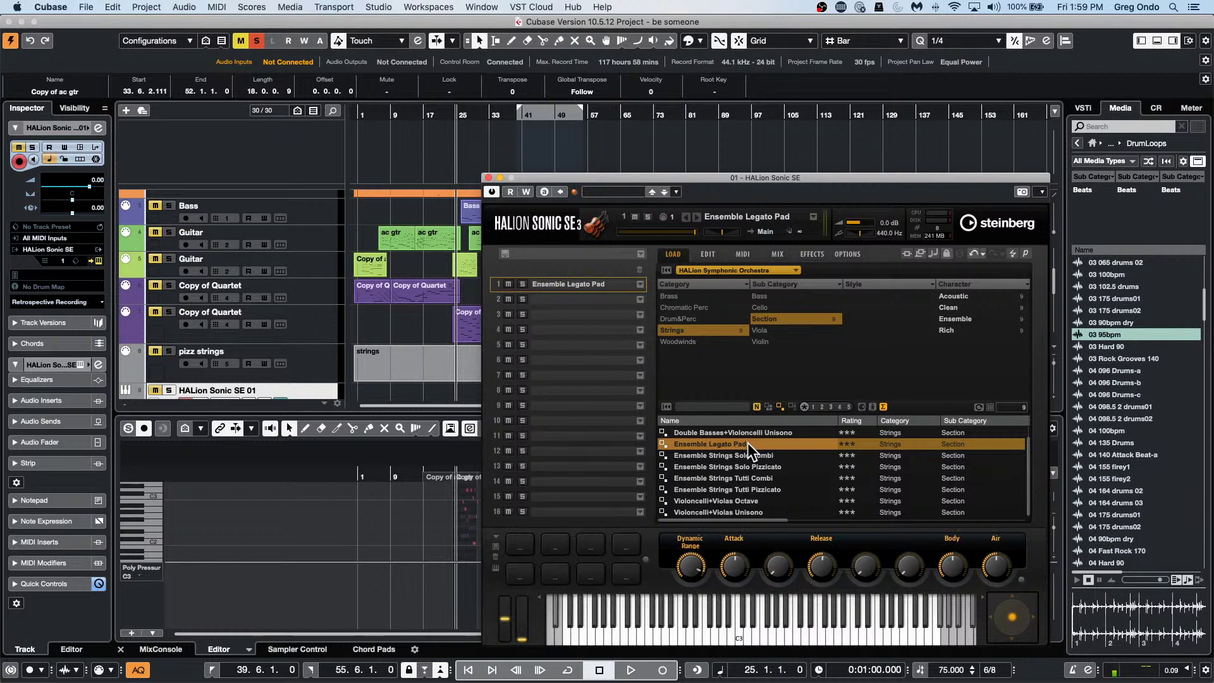
left_click(154, 390)
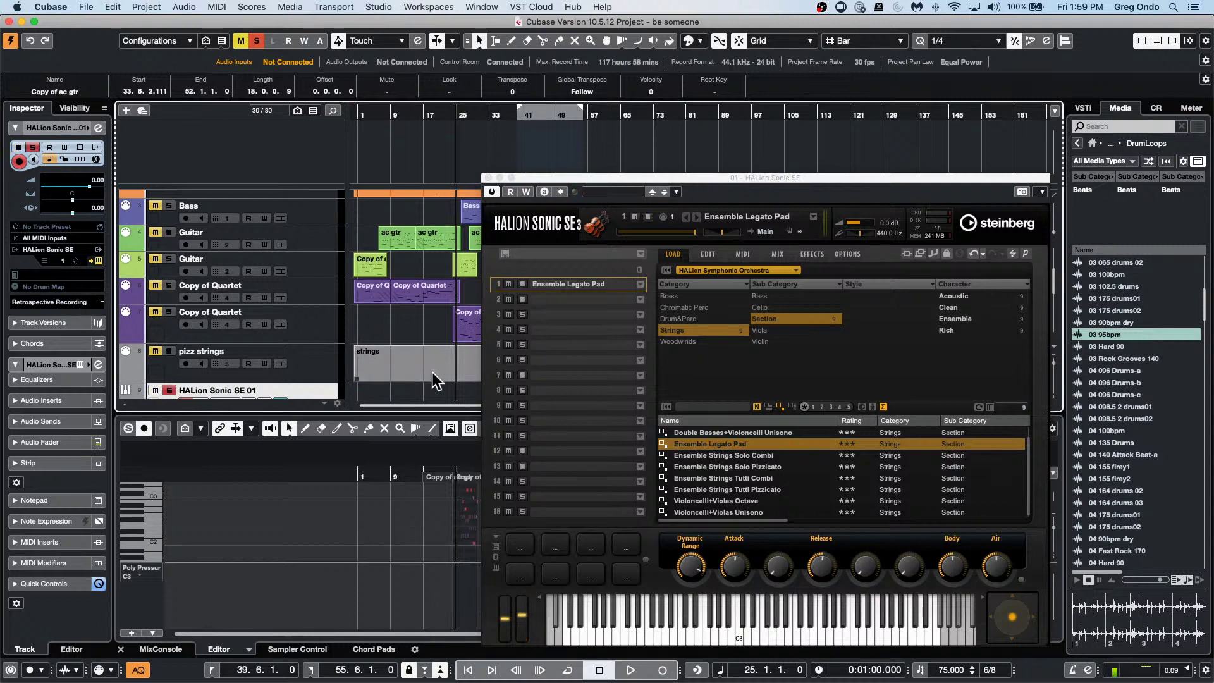
left_click(742, 625)
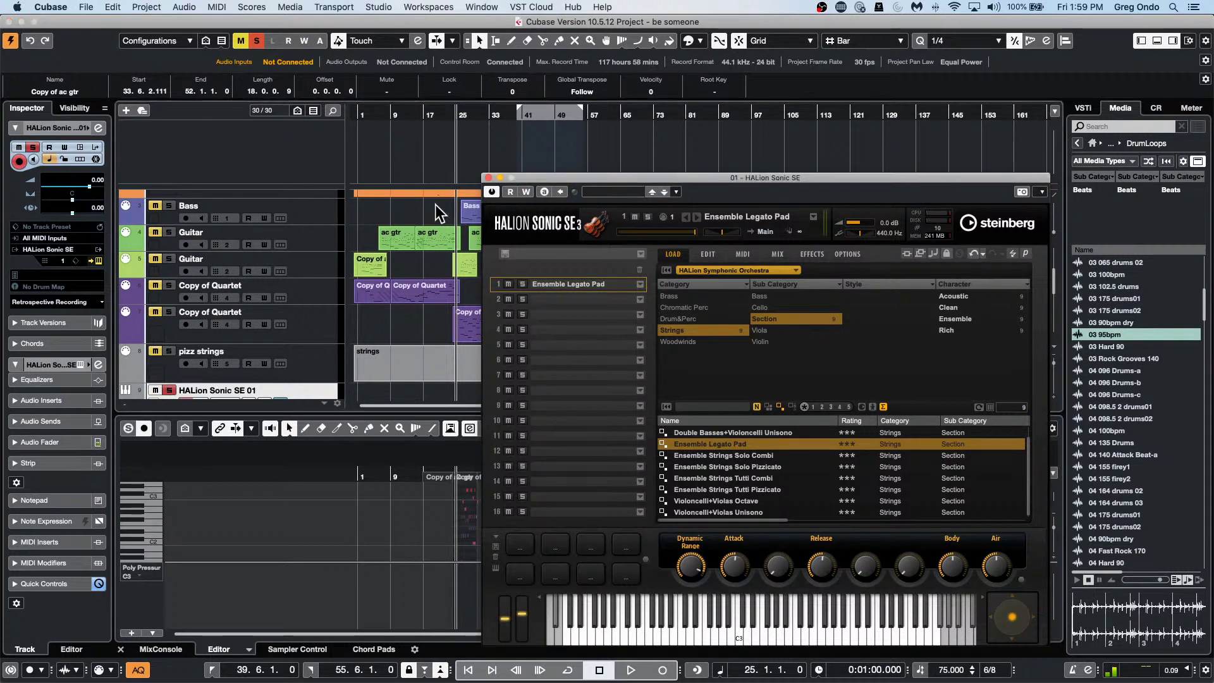
scroll(400, 283, "down", 1)
scroll(400, 282, "down", 5)
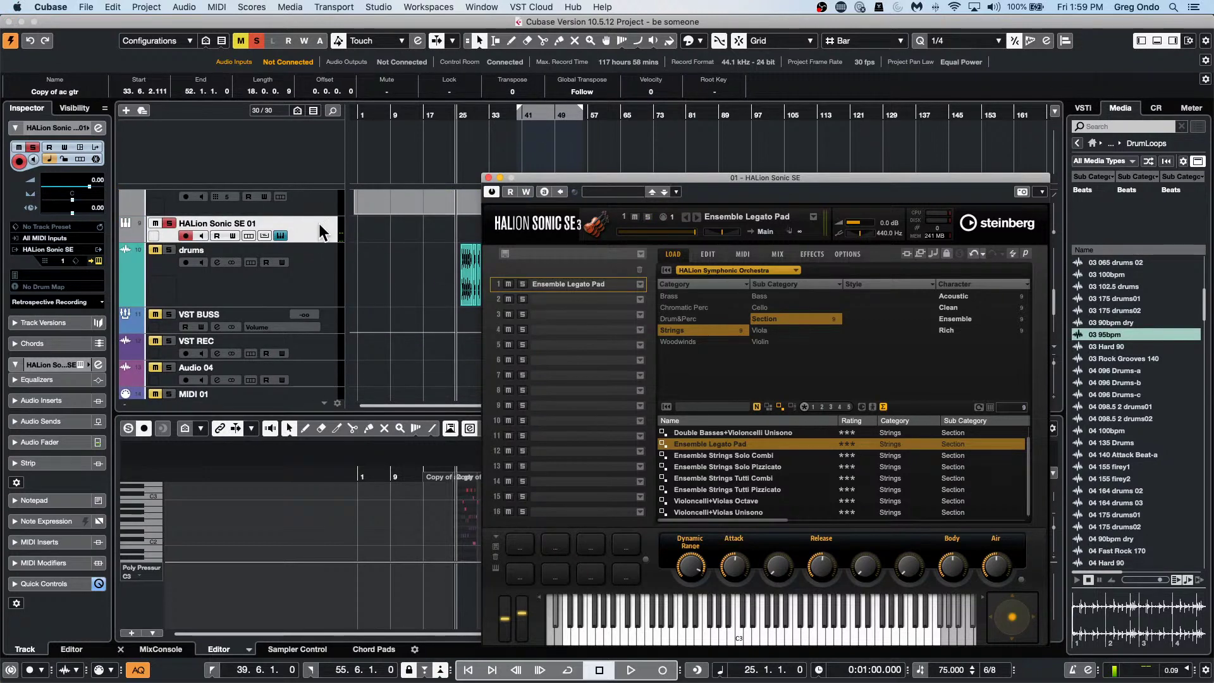
left_click(321, 226)
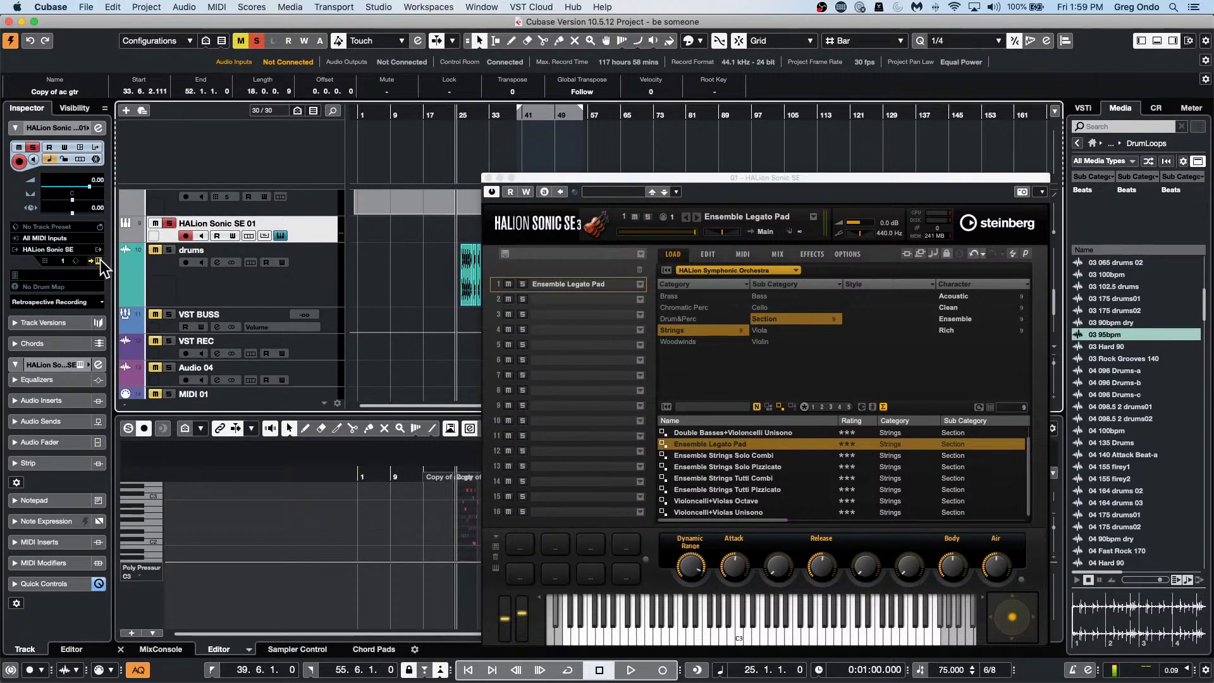
left_click(98, 260)
left_click(98, 260)
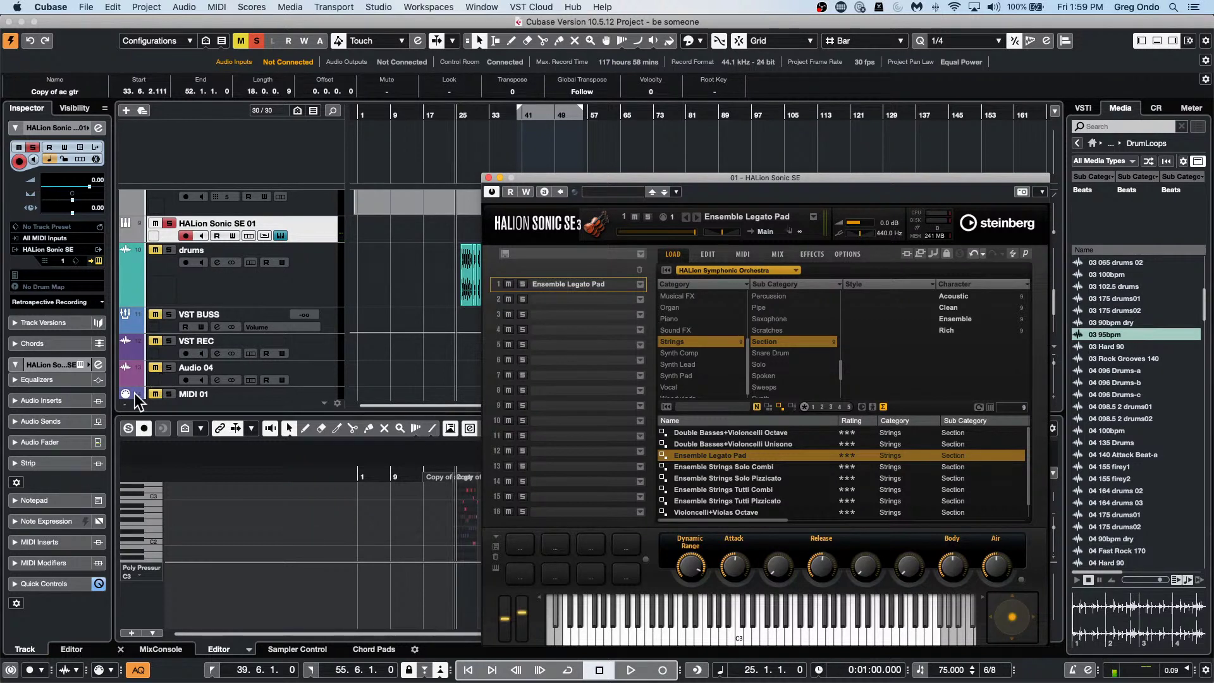
Load MIDI Control into MIDI insert slot 1 and set CC 11 Expression to 96.
left_click(52, 537)
left_click(54, 271)
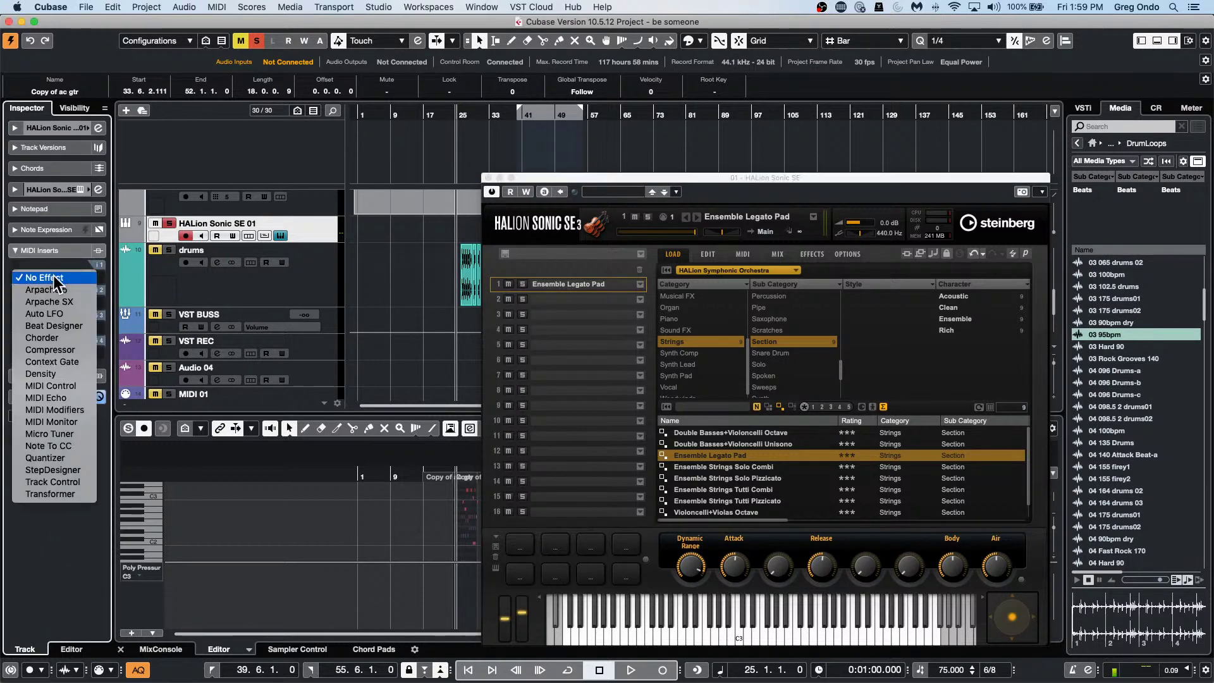
left_click(59, 383)
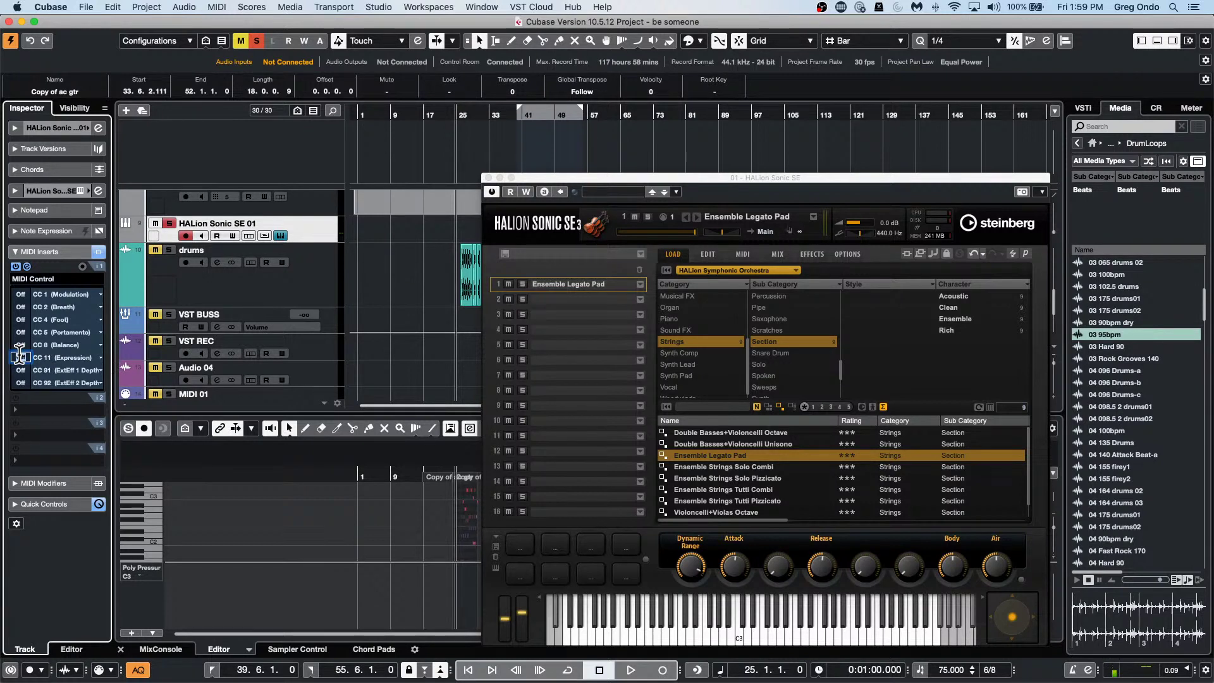
left_click(20, 356)
type("96")
key("Return")
Play briefly to hear the change, then deactivate all soloed tracks.
key("space")
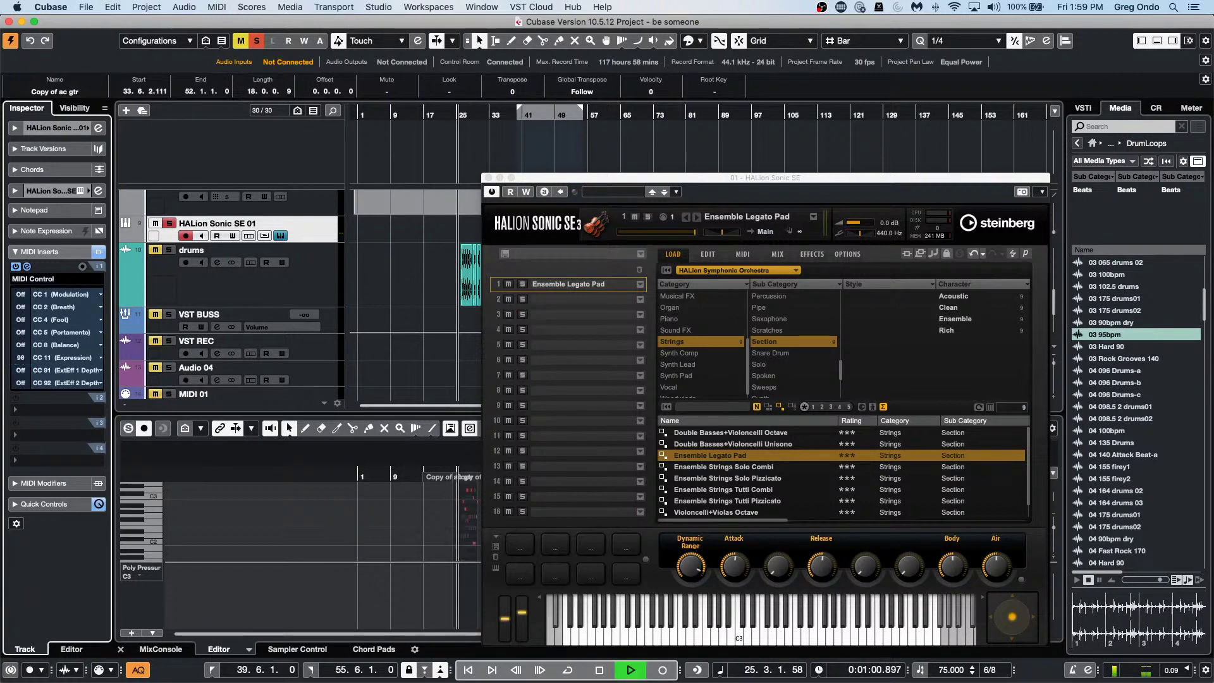
key("space")
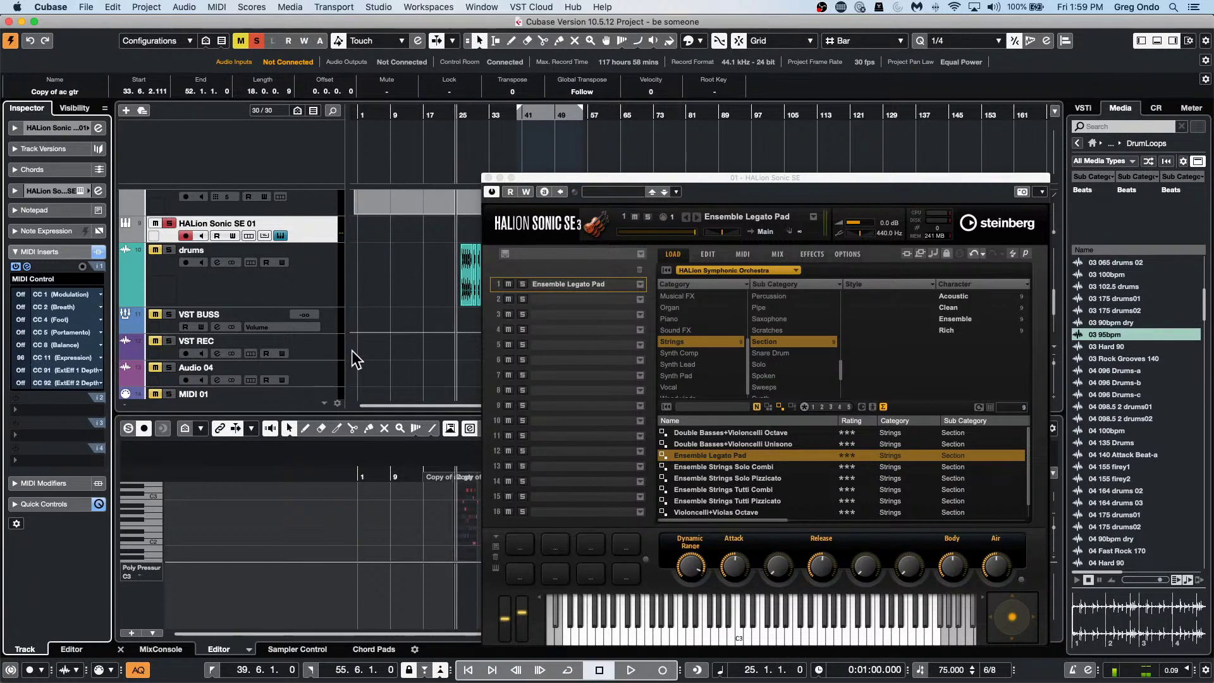
scroll(413, 305, "up", 10)
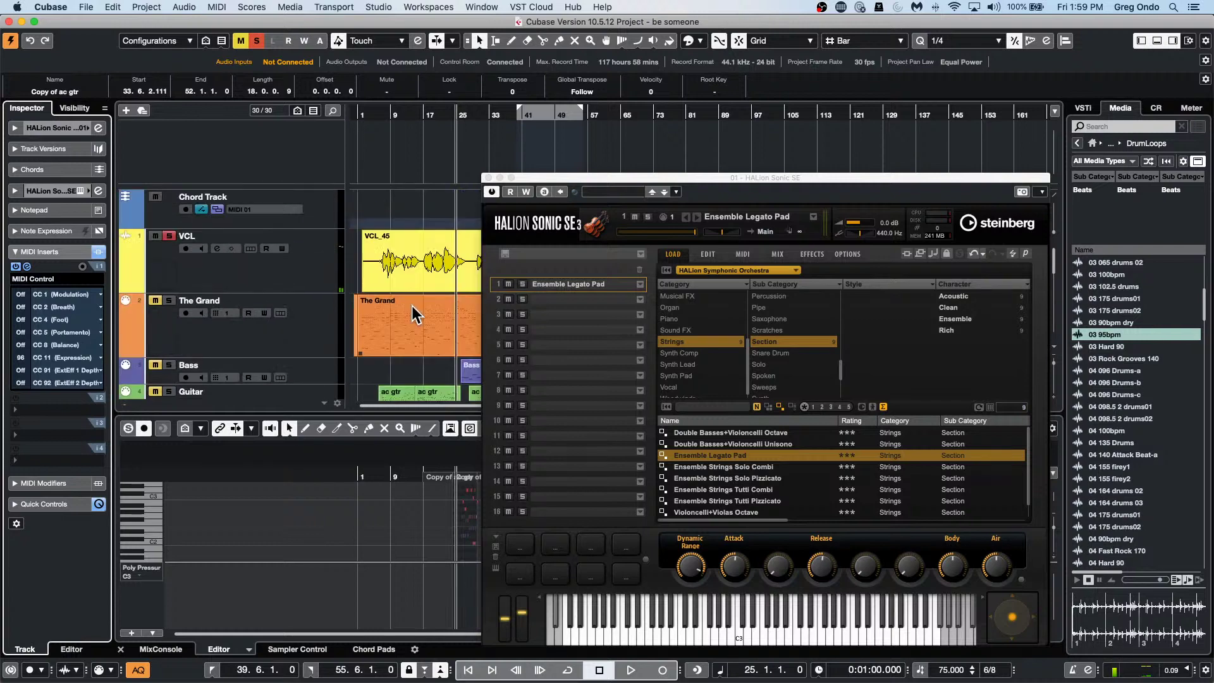
left_click(257, 41)
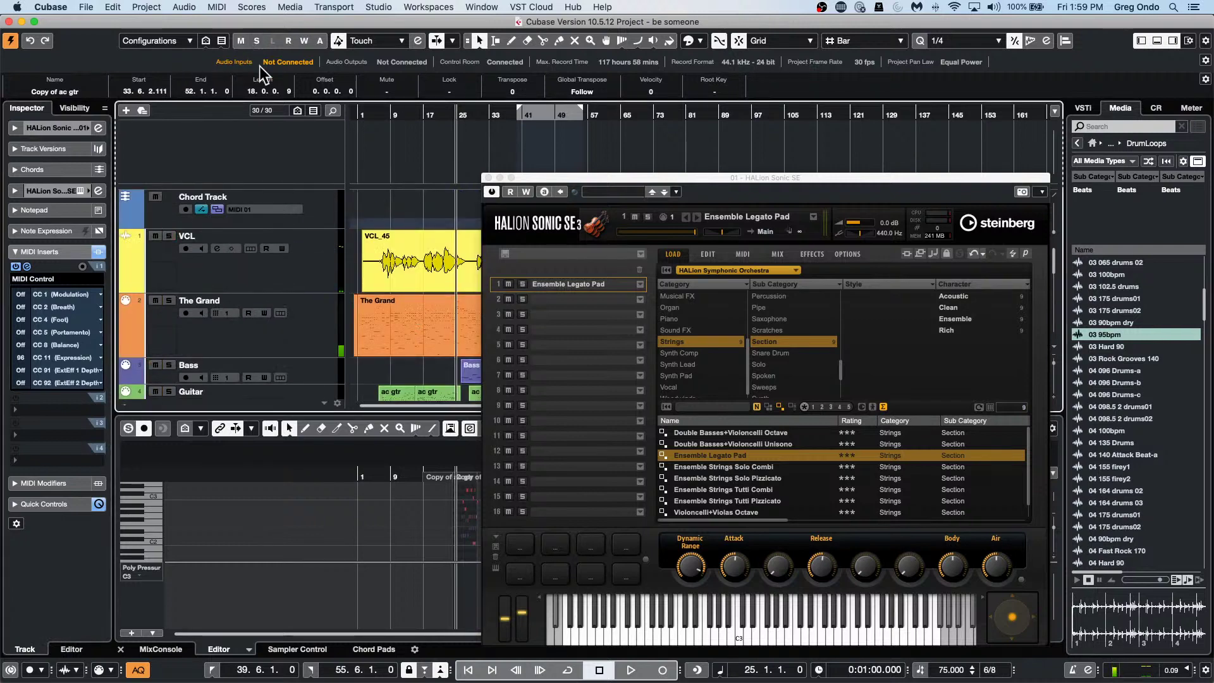
scroll(358, 254, "down", 10)
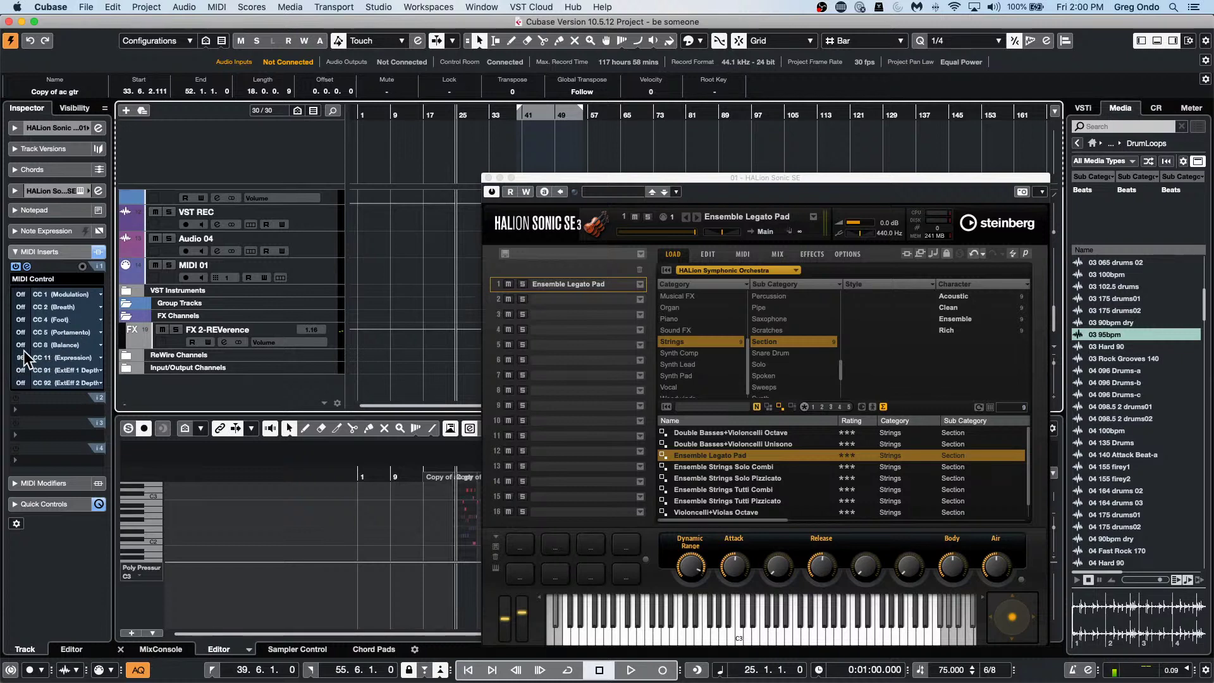
Check the Balance slot's controller list, then bring up the VST Instruments folder's options.
left_click(70, 344)
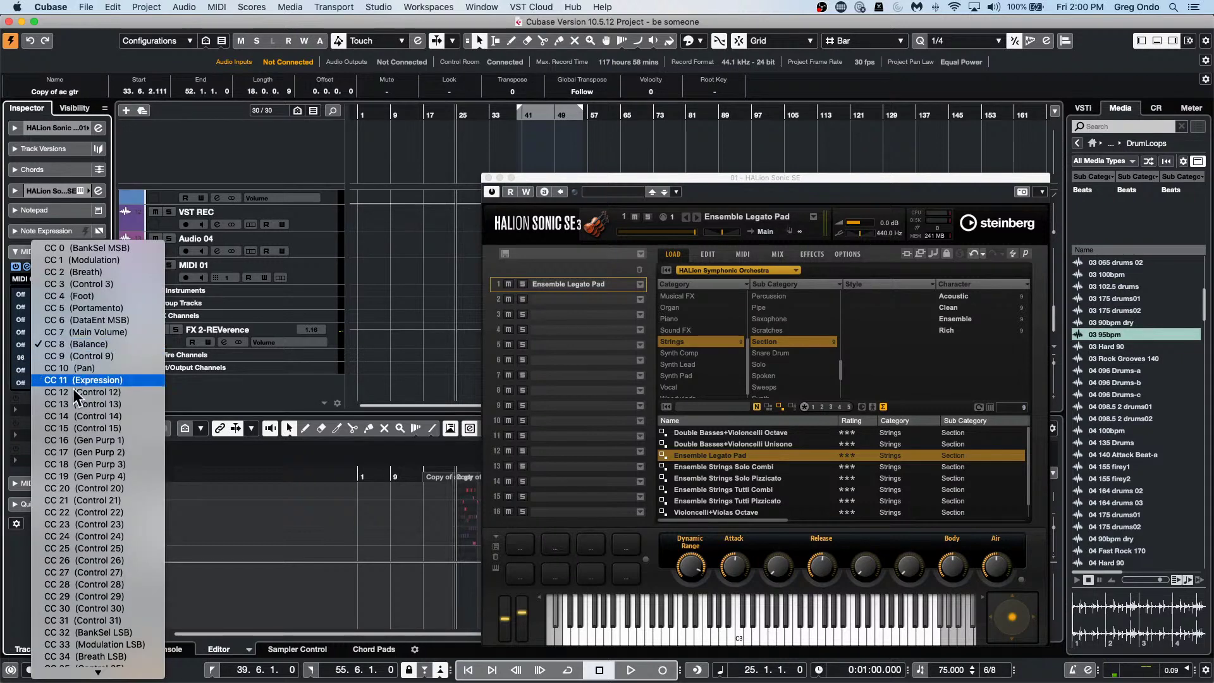
left_click(358, 309)
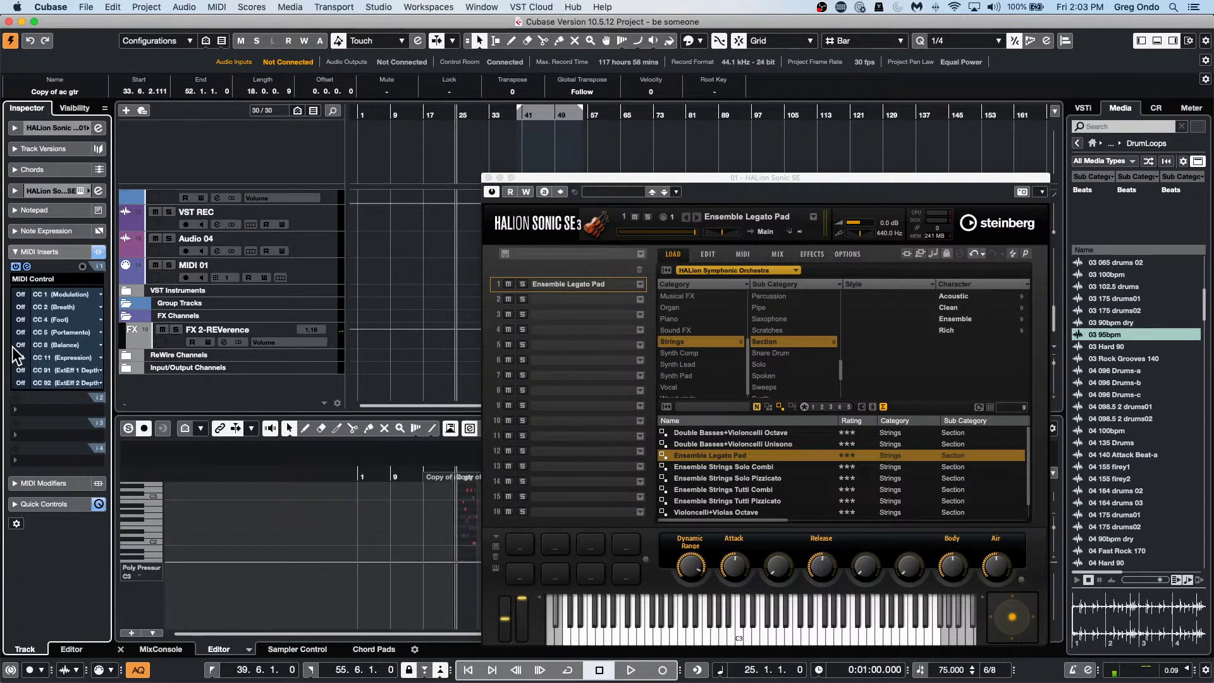
right_click(151, 290)
key("Escape")
mouse_move(450, 681)
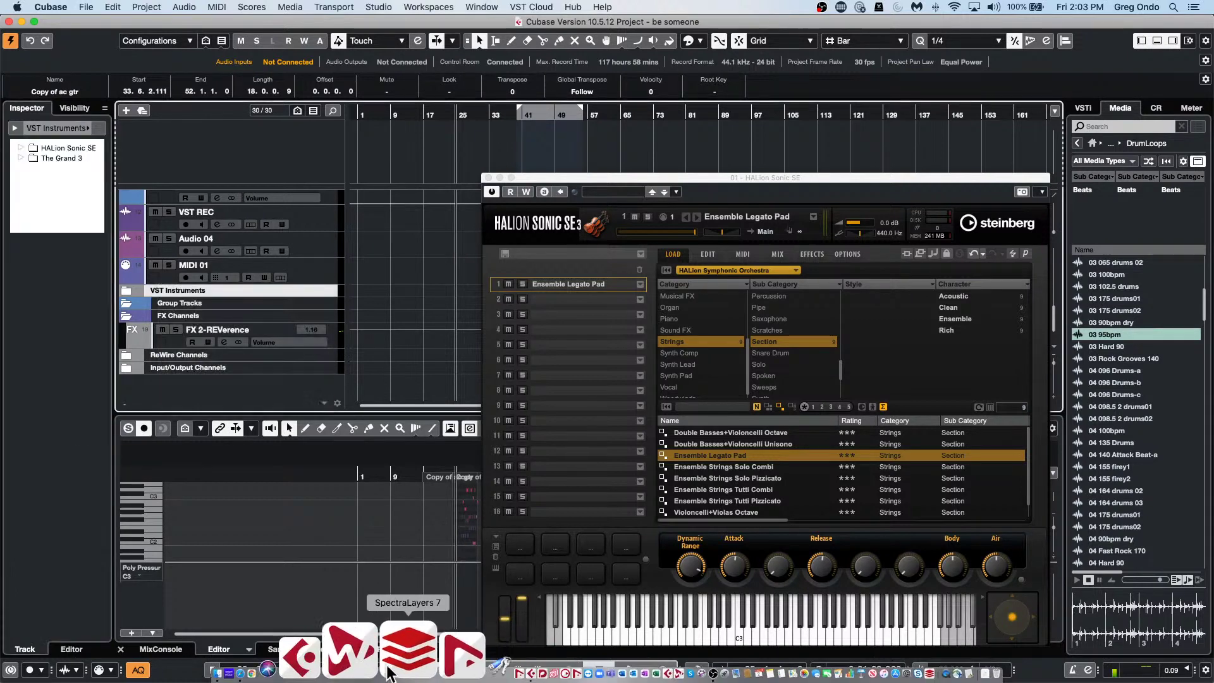
Switch to the browser and load steinberg.net in the Word document's tab.
left_click(331, 655)
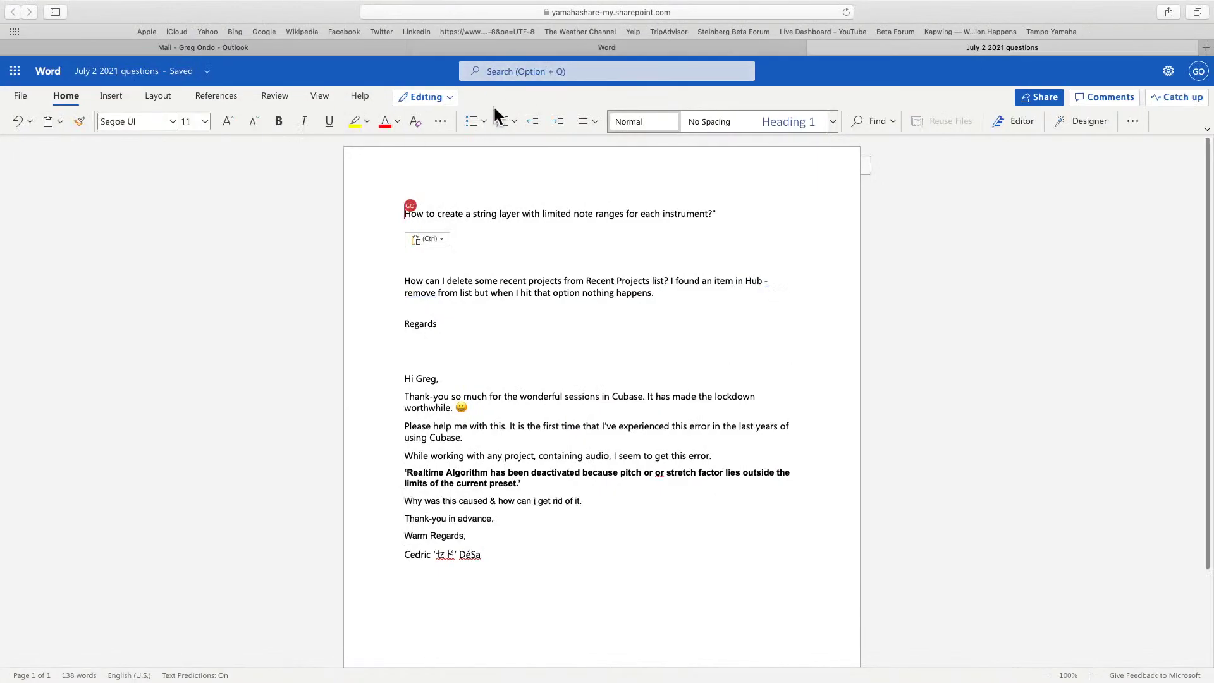
left_click(575, 9)
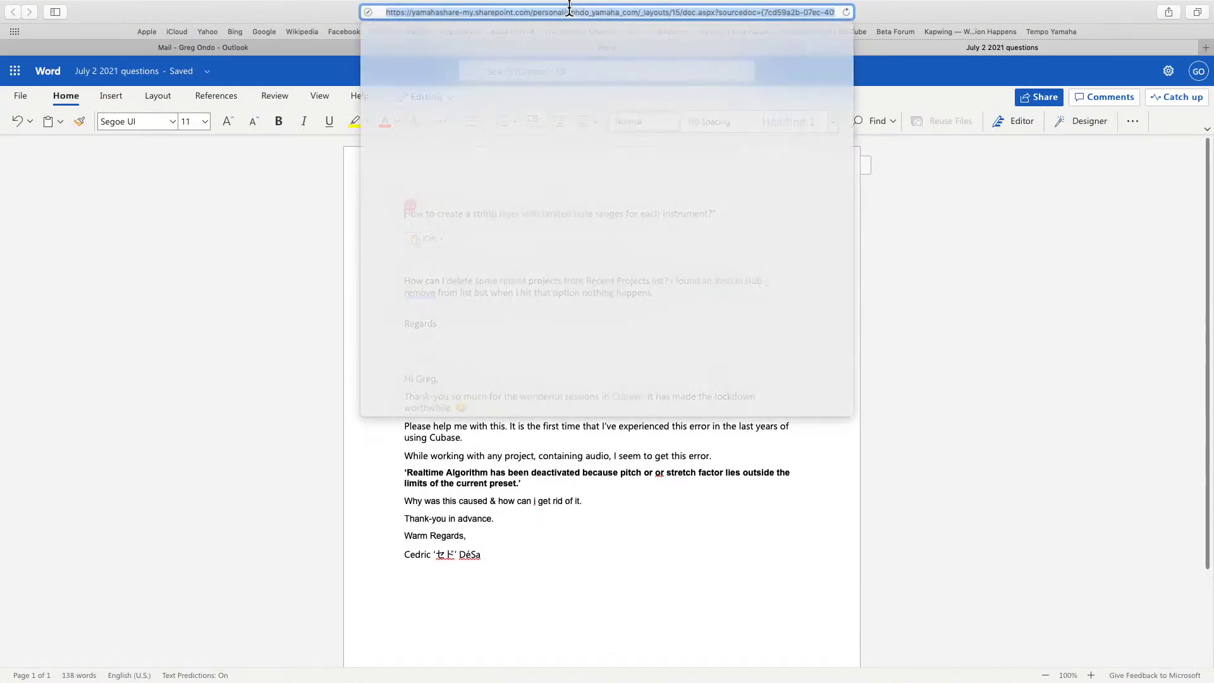
mouse_move(1, 202)
type("s")
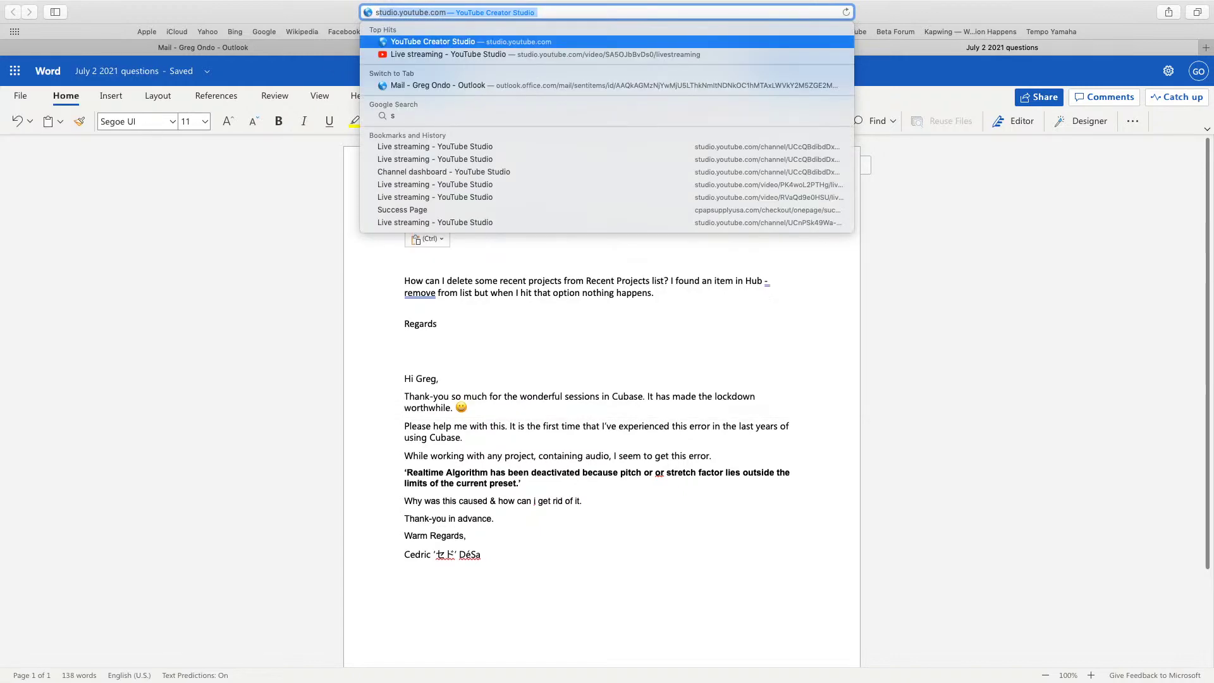
type("teinbe")
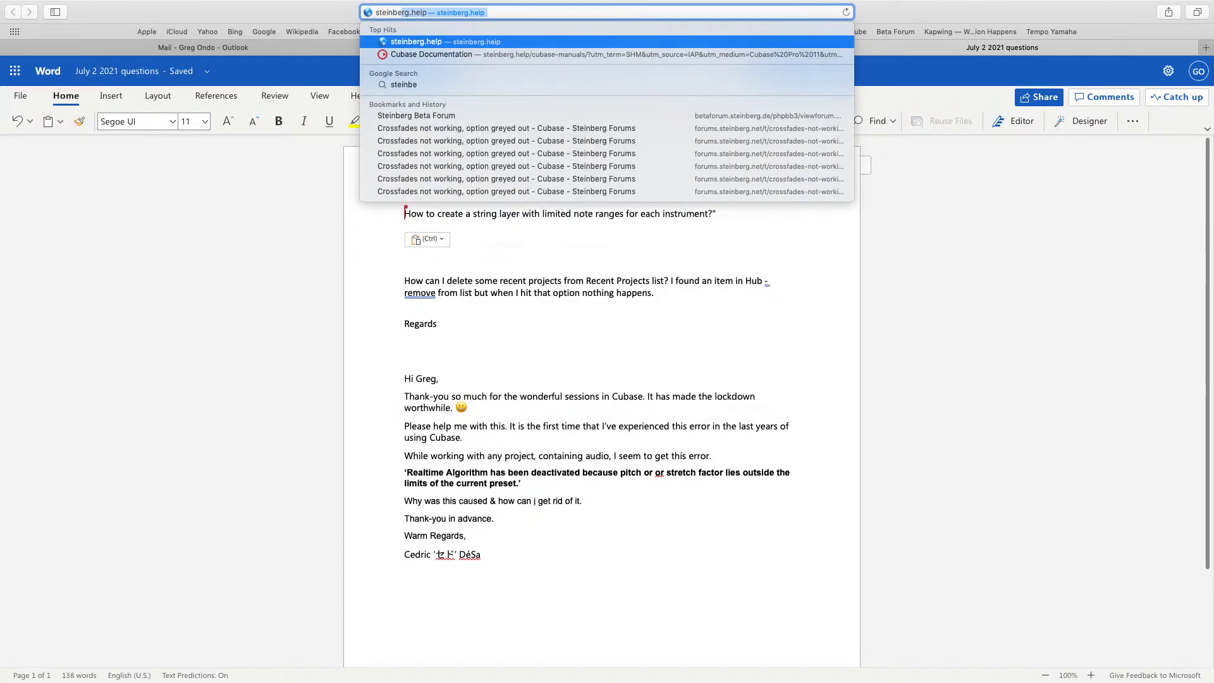
type("rg.net")
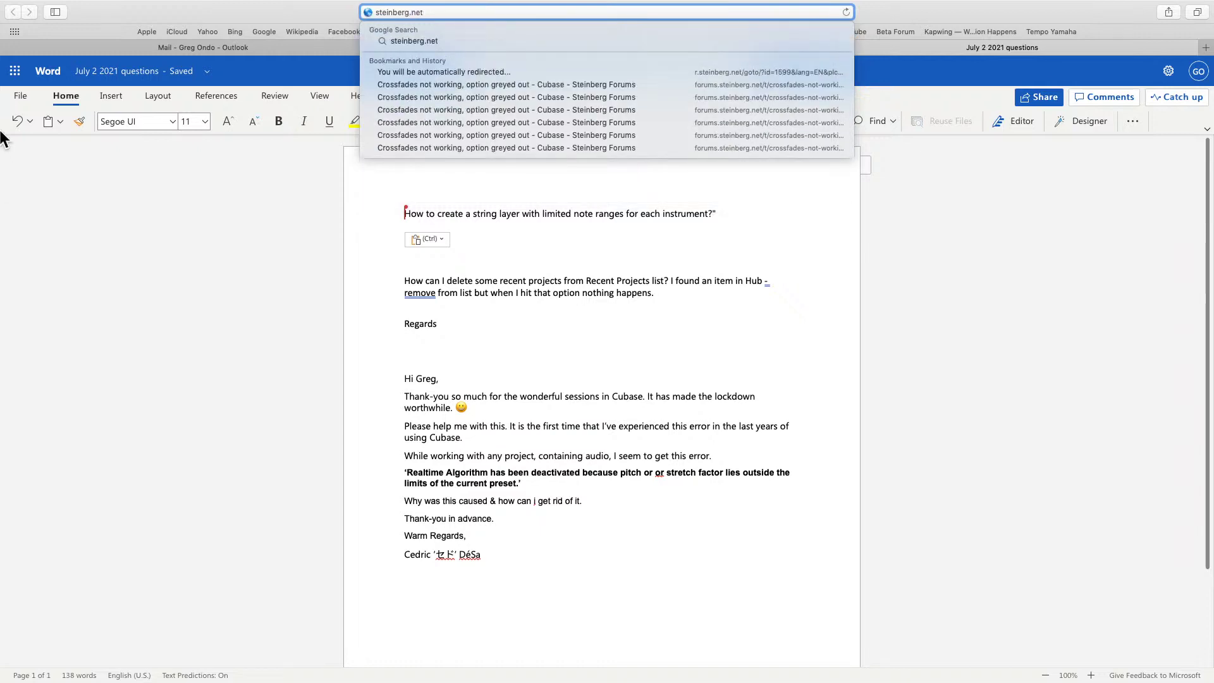
key("Return")
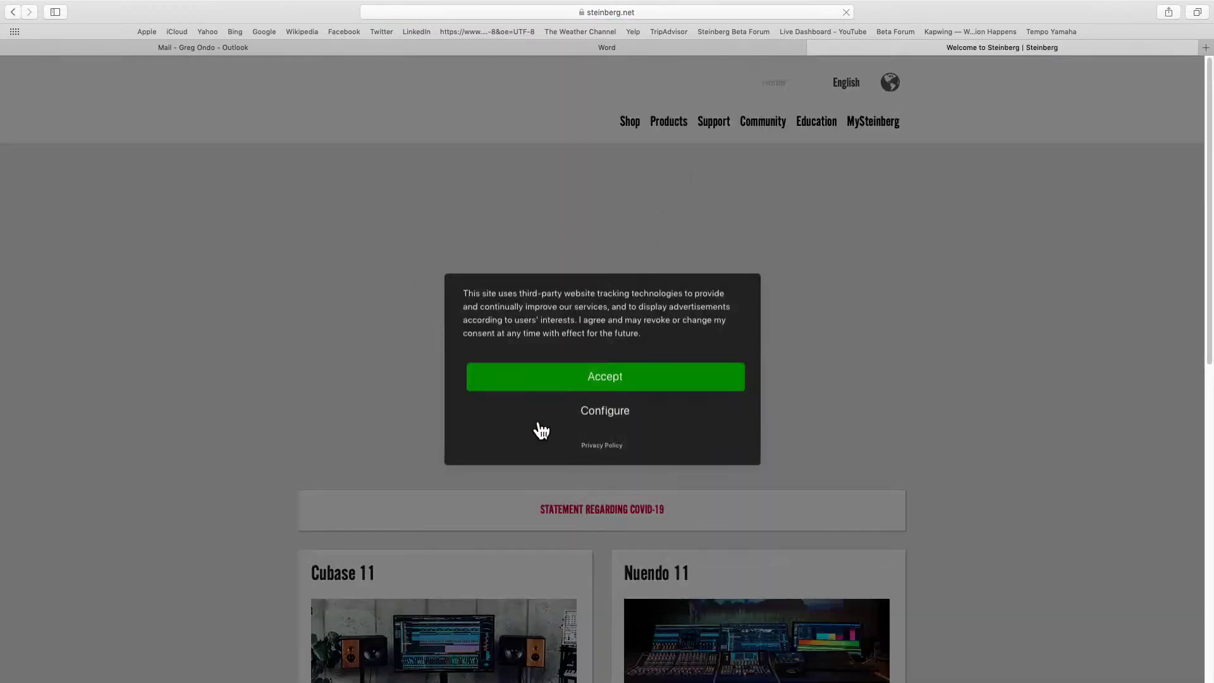
Accept the cookie notices, open the Cubase 11 page and choose Buy Cubase Pro 11.
left_click(606, 378)
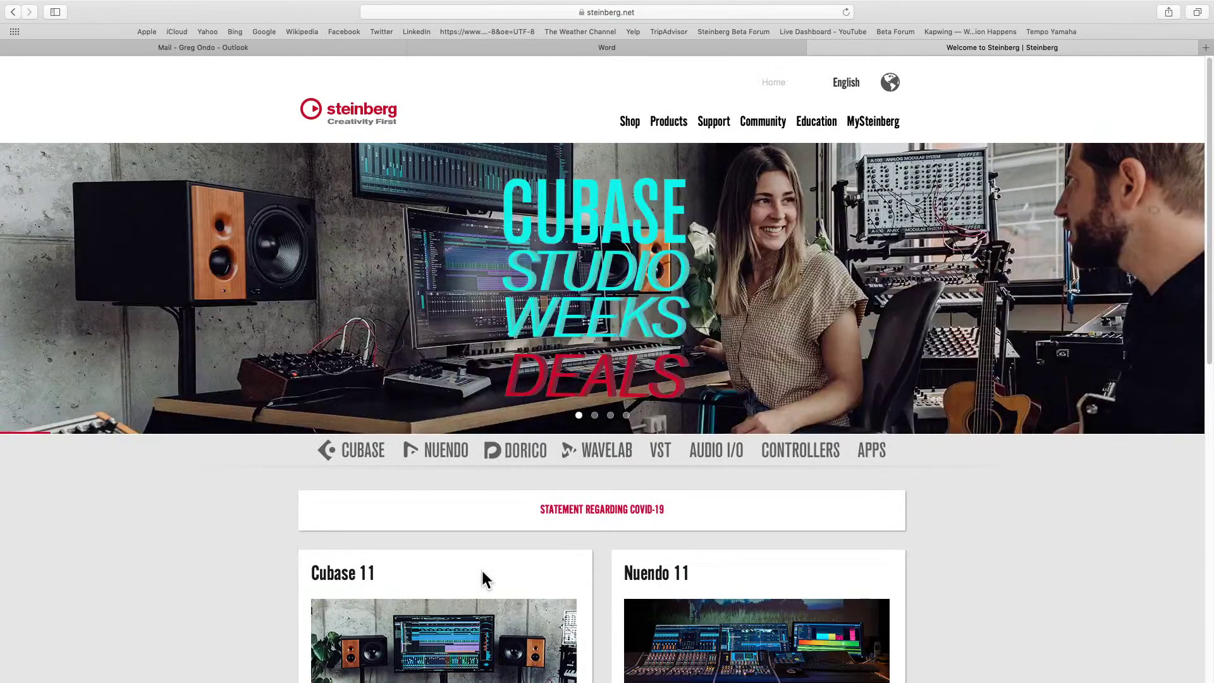
scroll(548, 461, "down", 3)
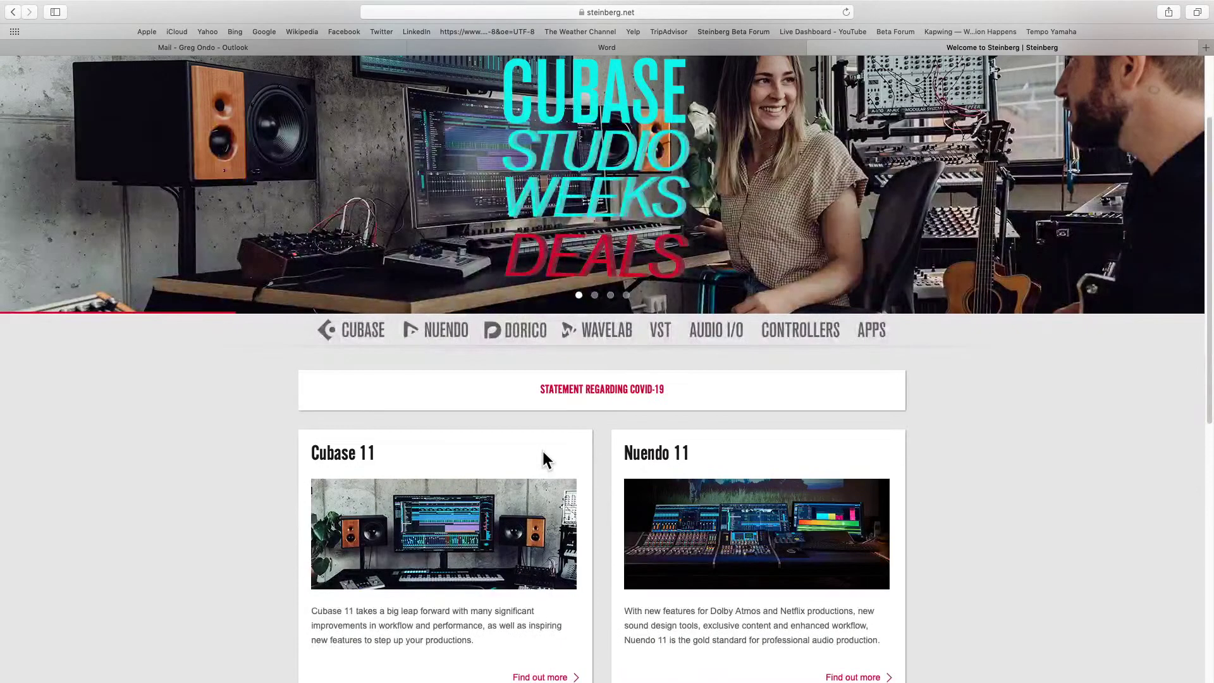
scroll(416, 479, "down", 1)
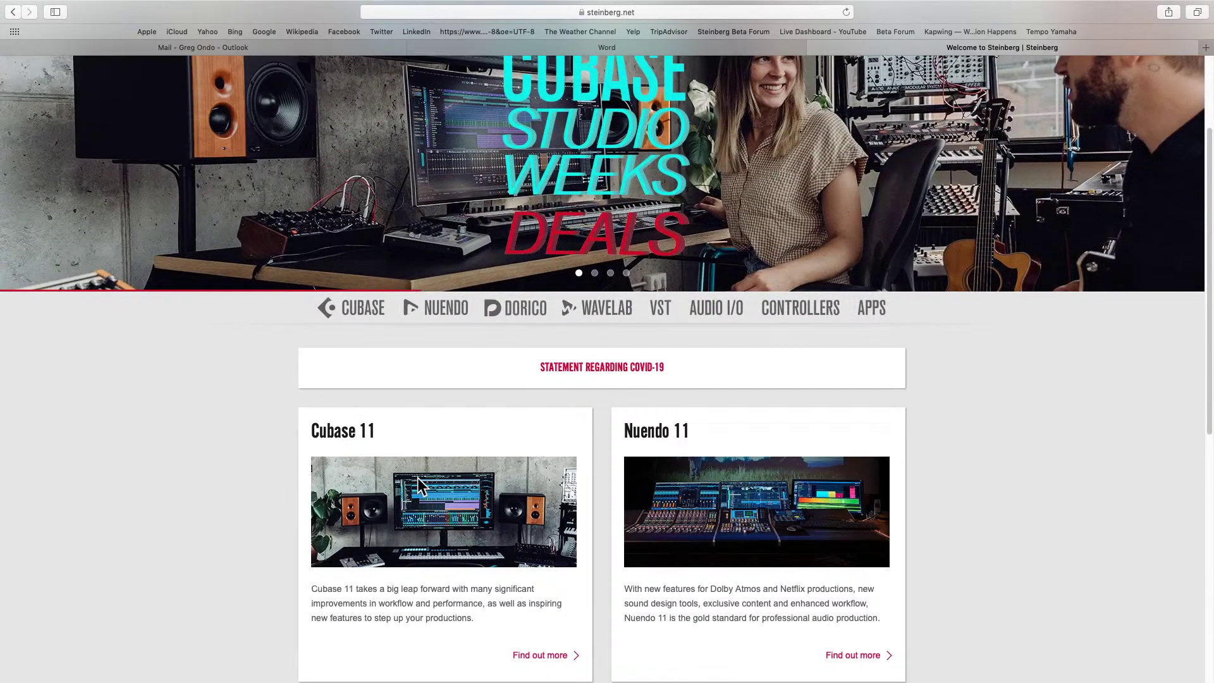
left_click(558, 657)
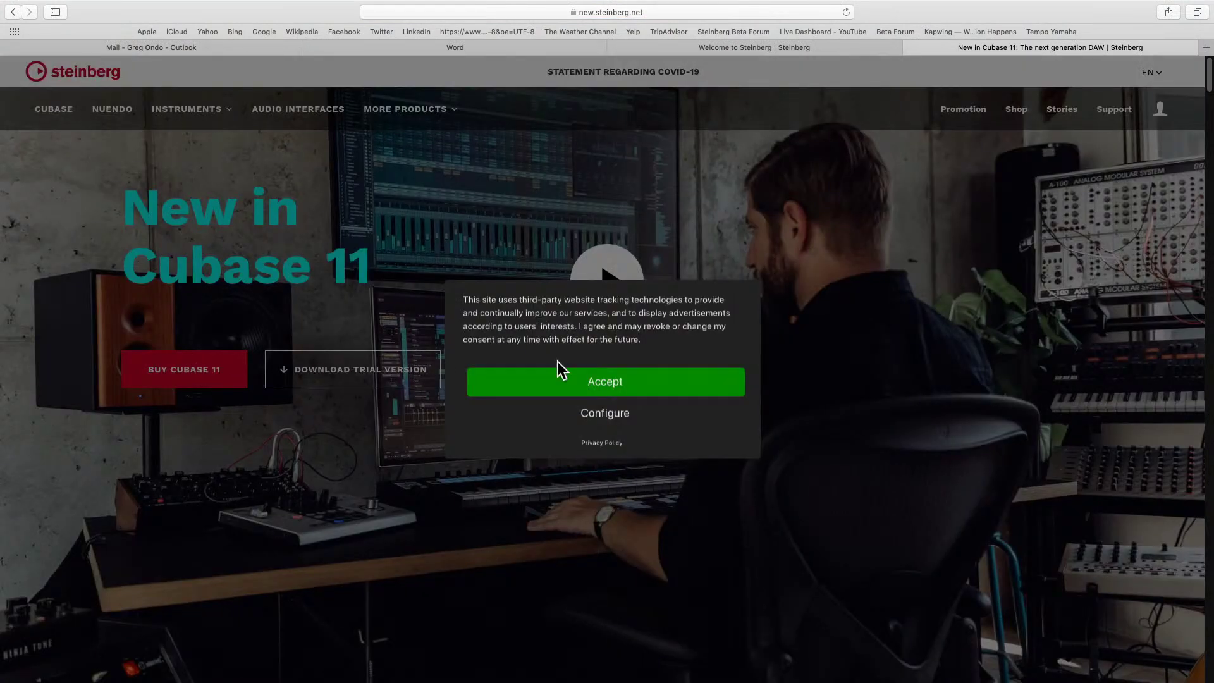
left_click(563, 383)
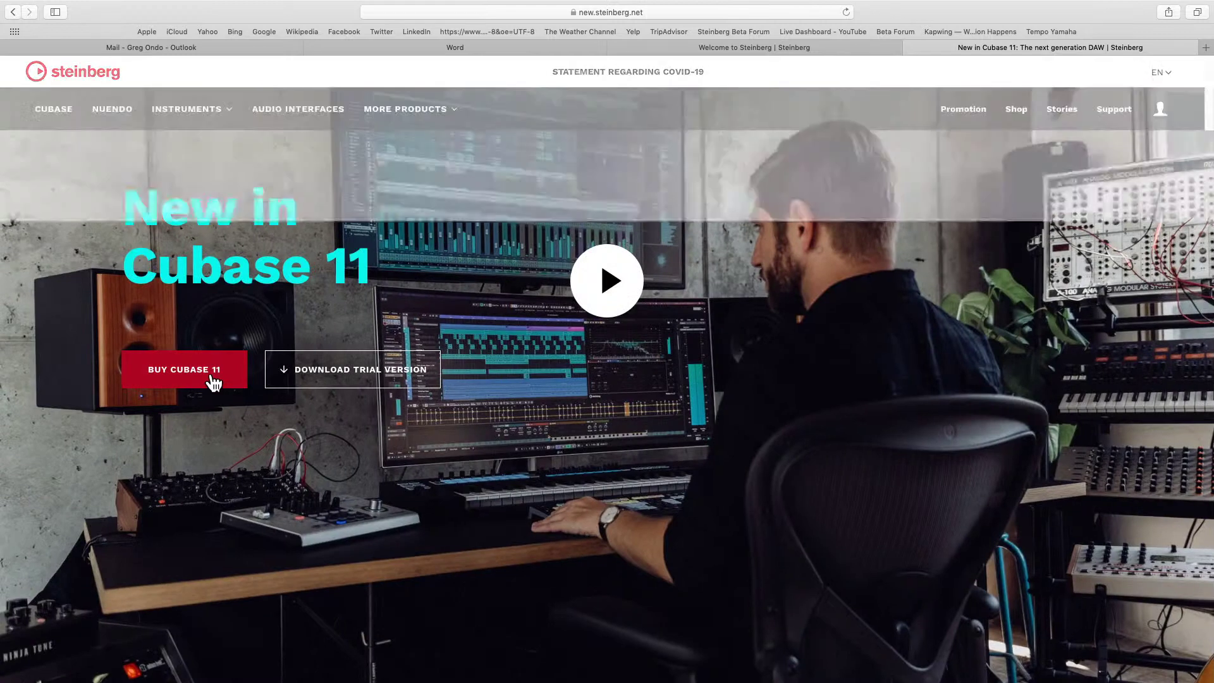
left_click(214, 379)
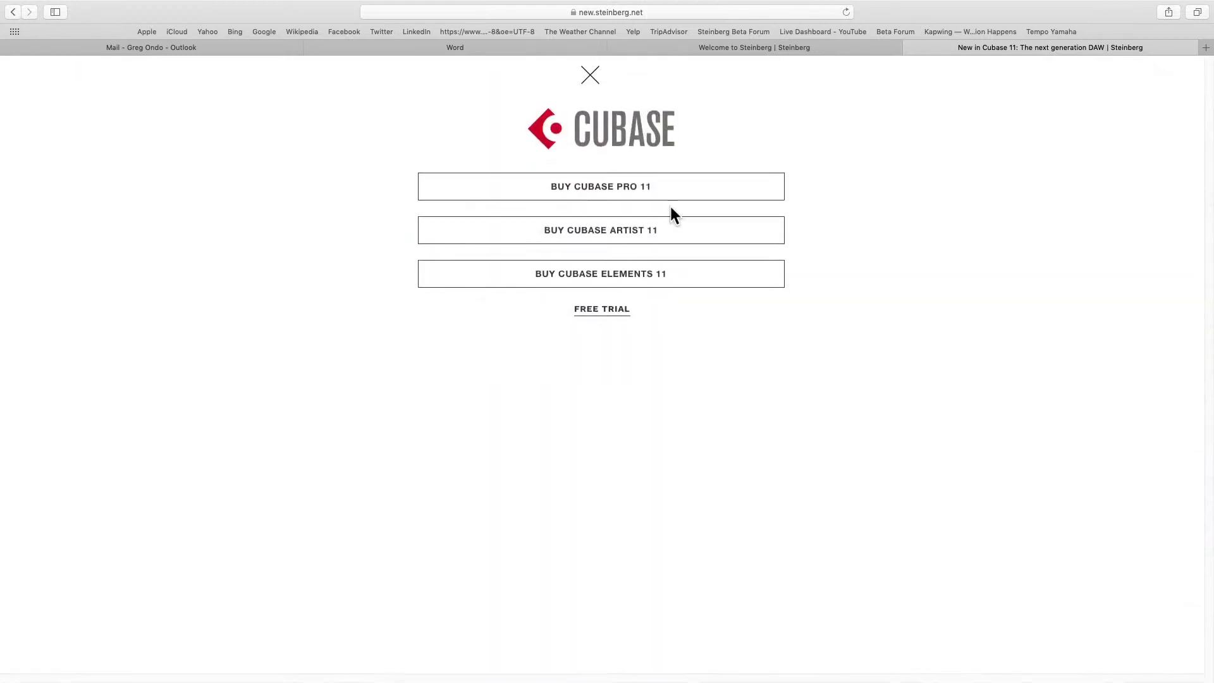
left_click(688, 199)
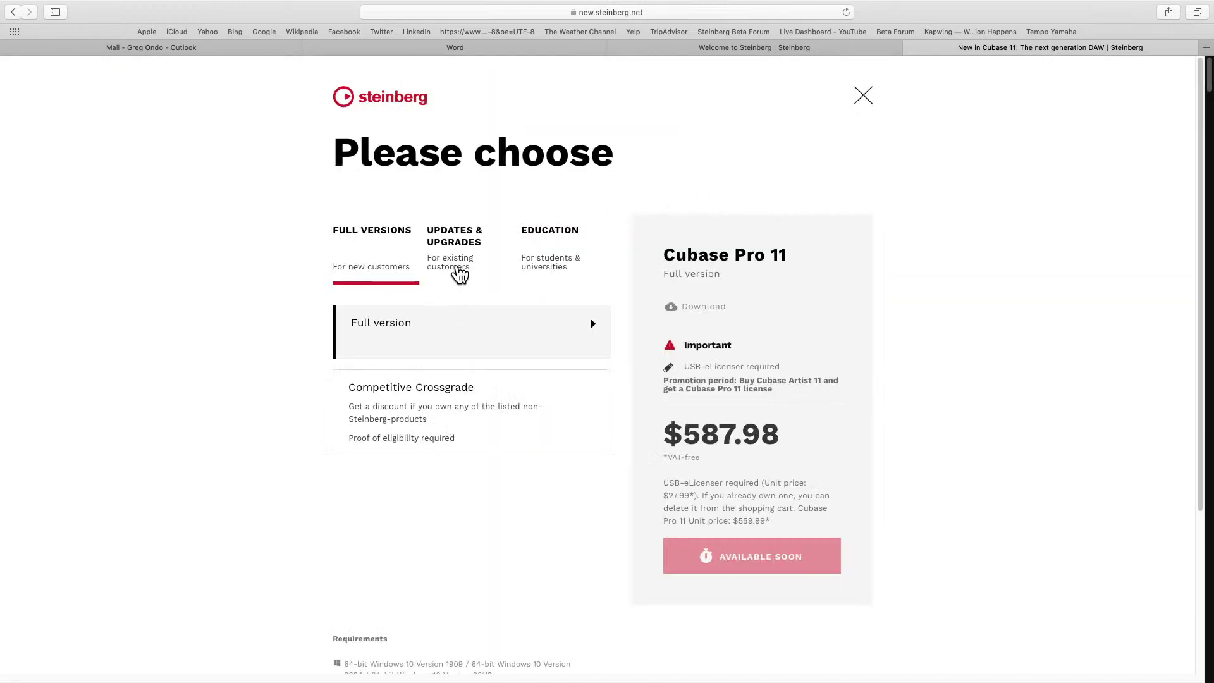
Compare Cubase Pro 11 update prices, settle on the update from Pro 10 and older, return to Cubase.
left_click(463, 256)
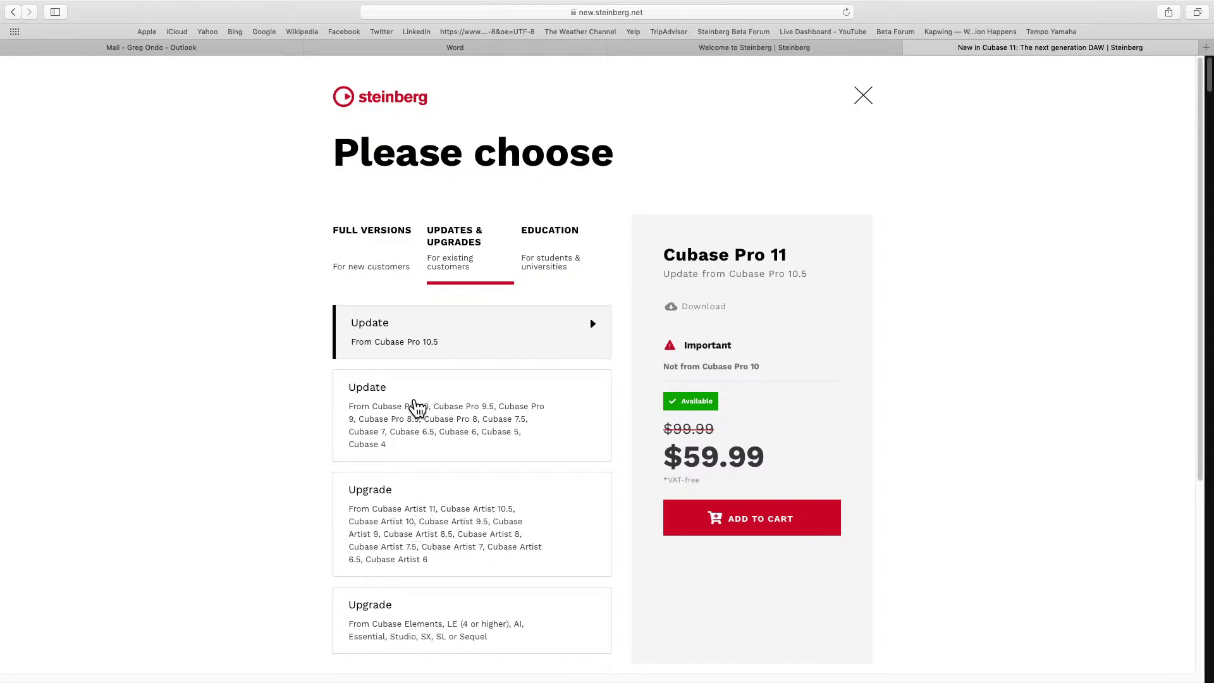
left_click(420, 406)
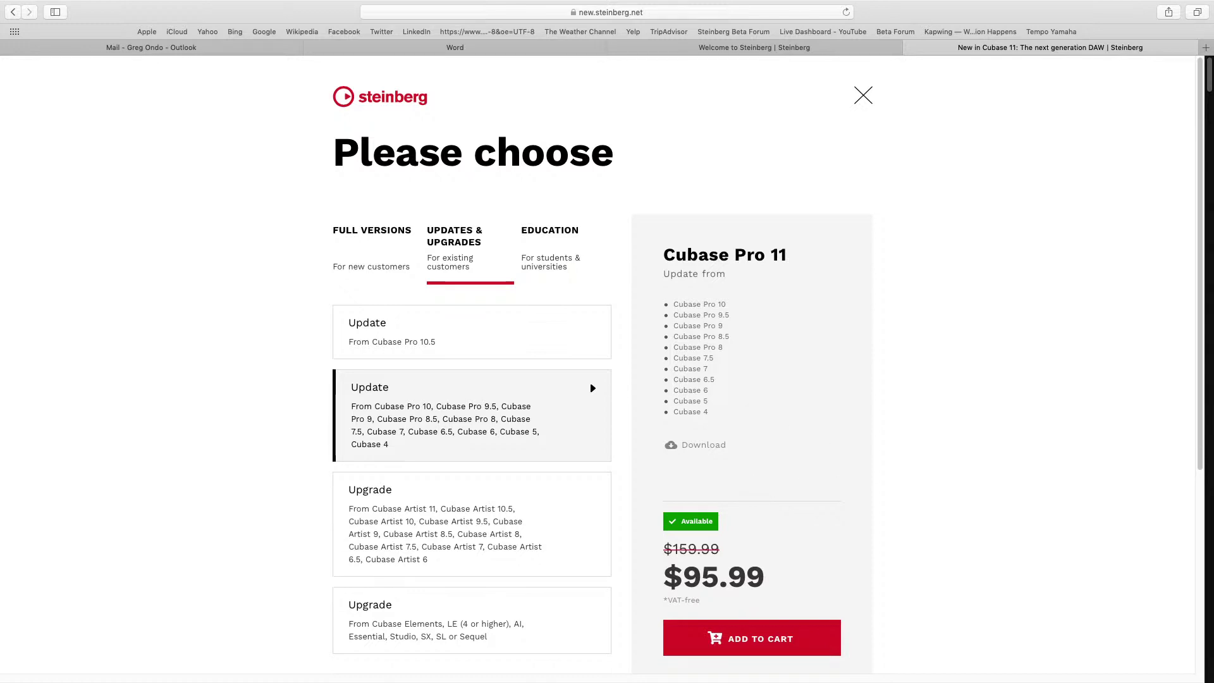
left_click(445, 329)
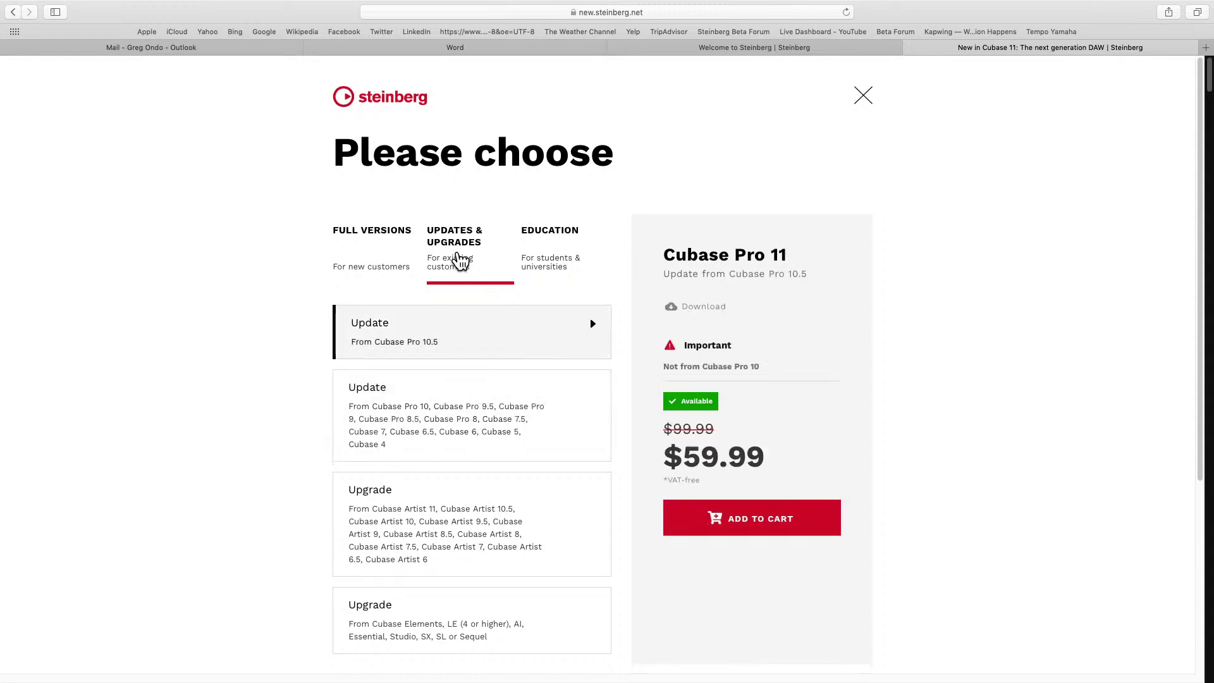
left_click(425, 517)
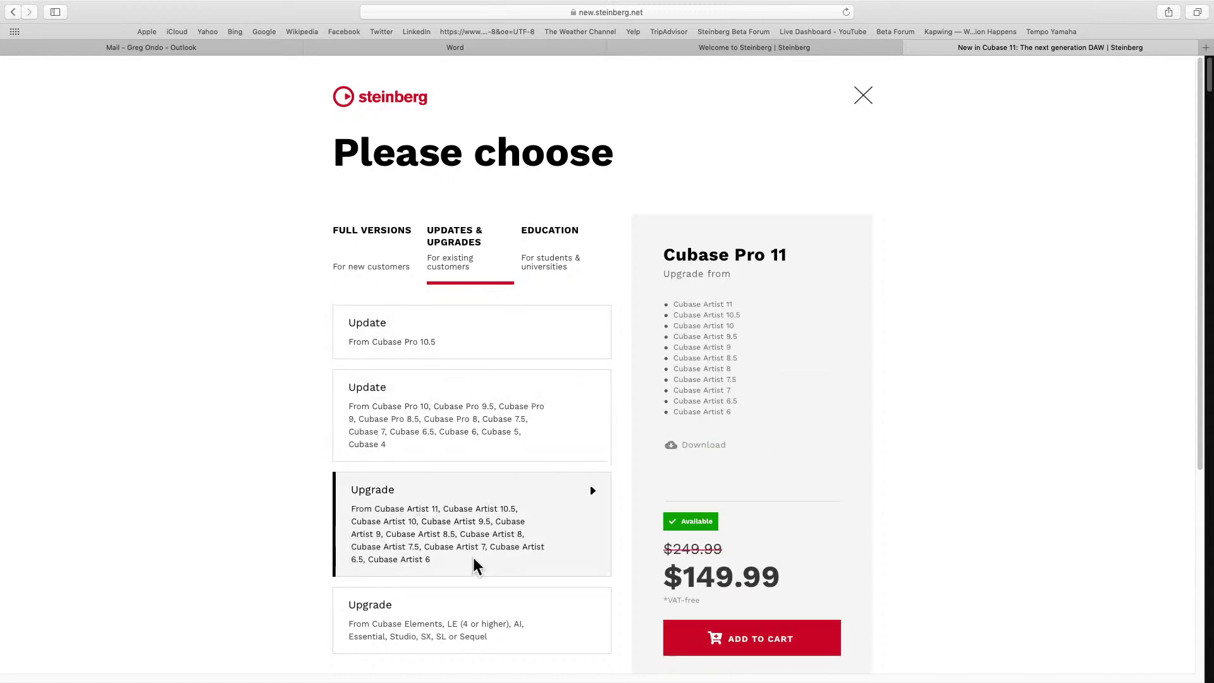
left_click(379, 423)
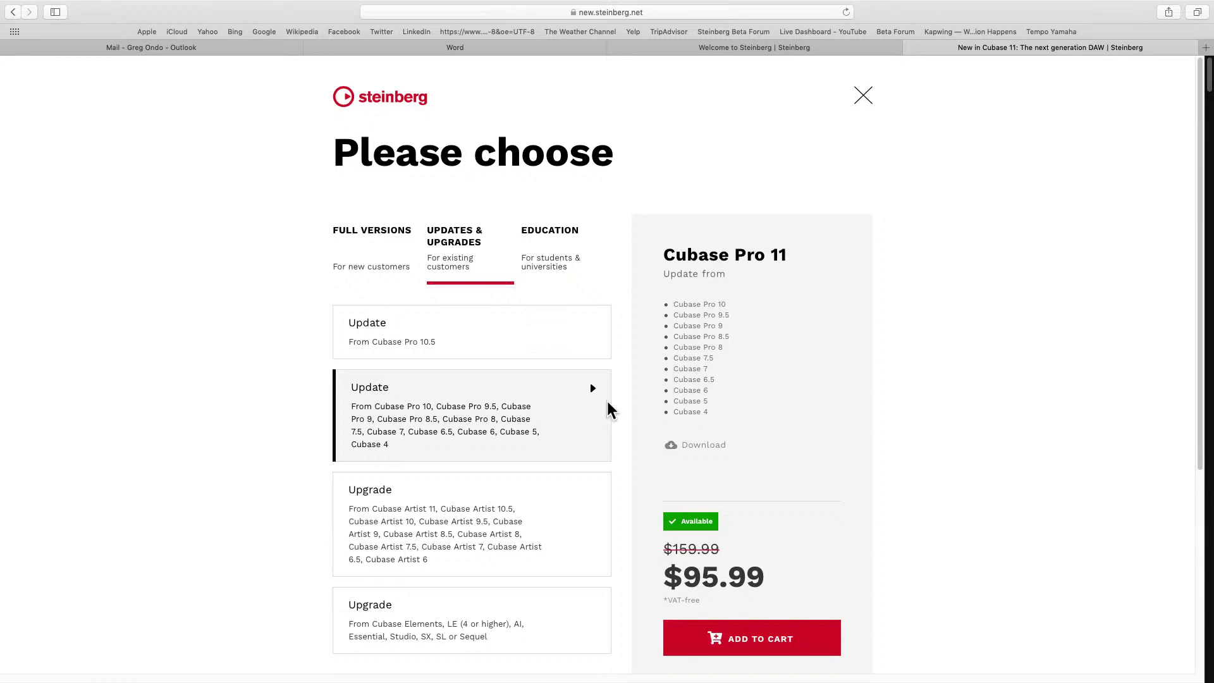
key("super+Tab")
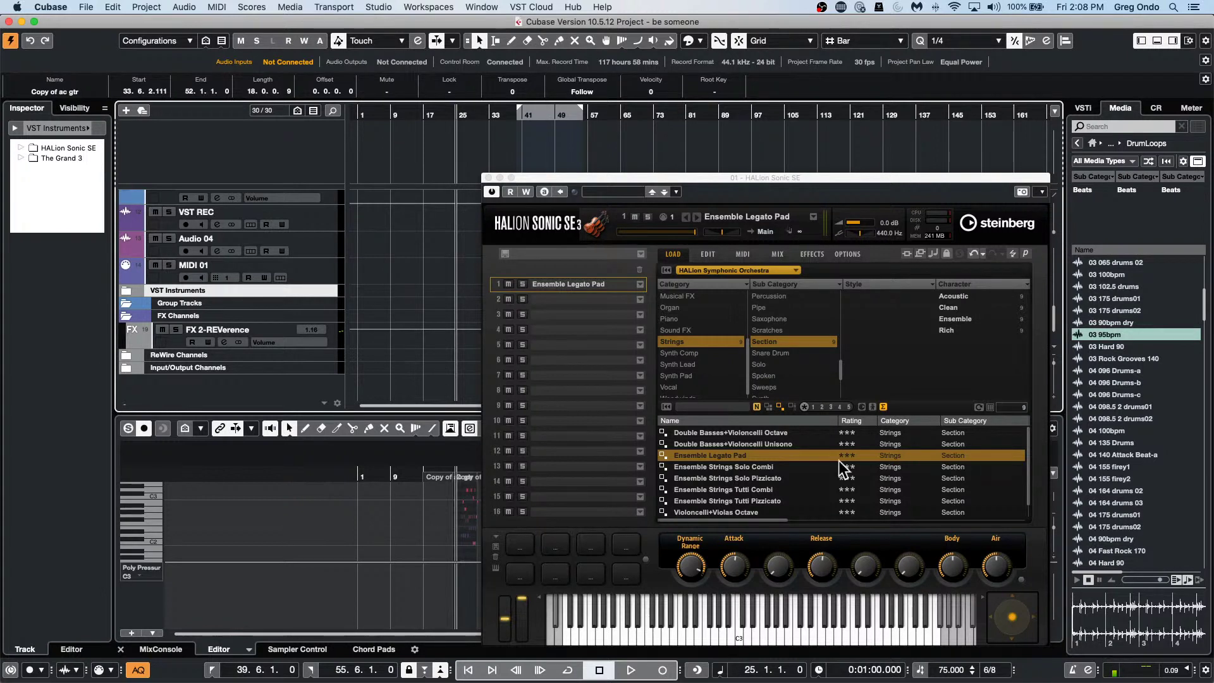
Close the HALion Sonic SE window and solo the VCL track, playing from bar 16.
left_click(488, 177)
scroll(598, 260, "up", 10)
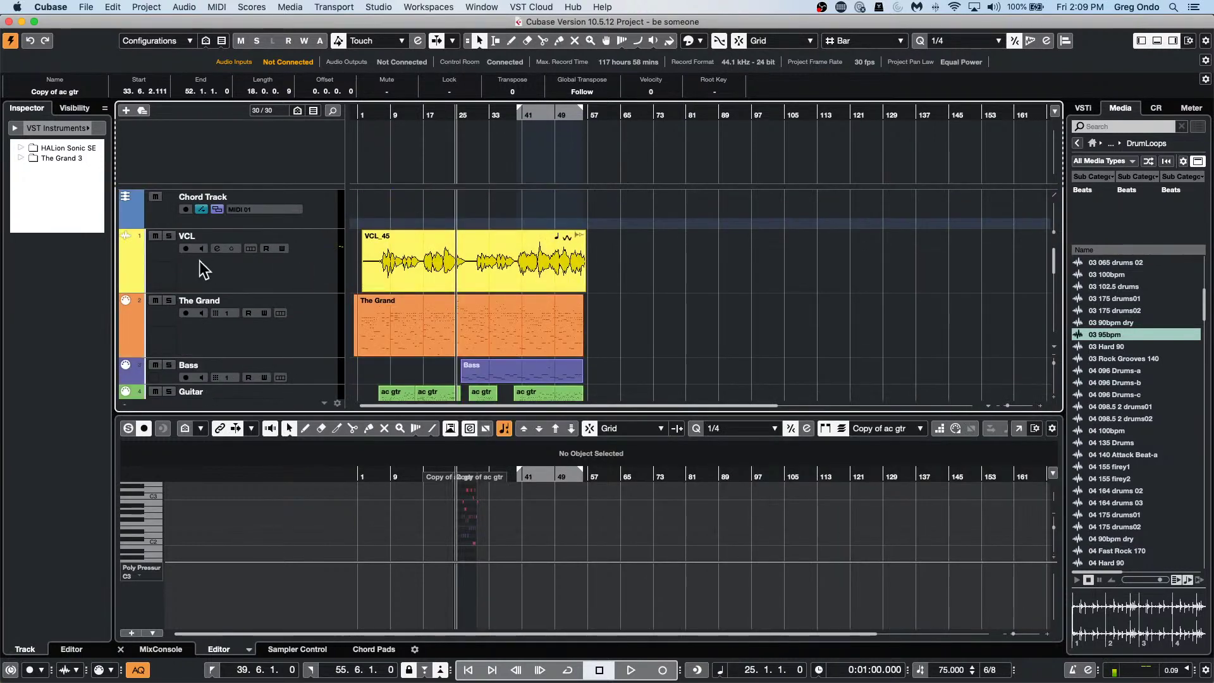
left_click(278, 275)
left_click(422, 115)
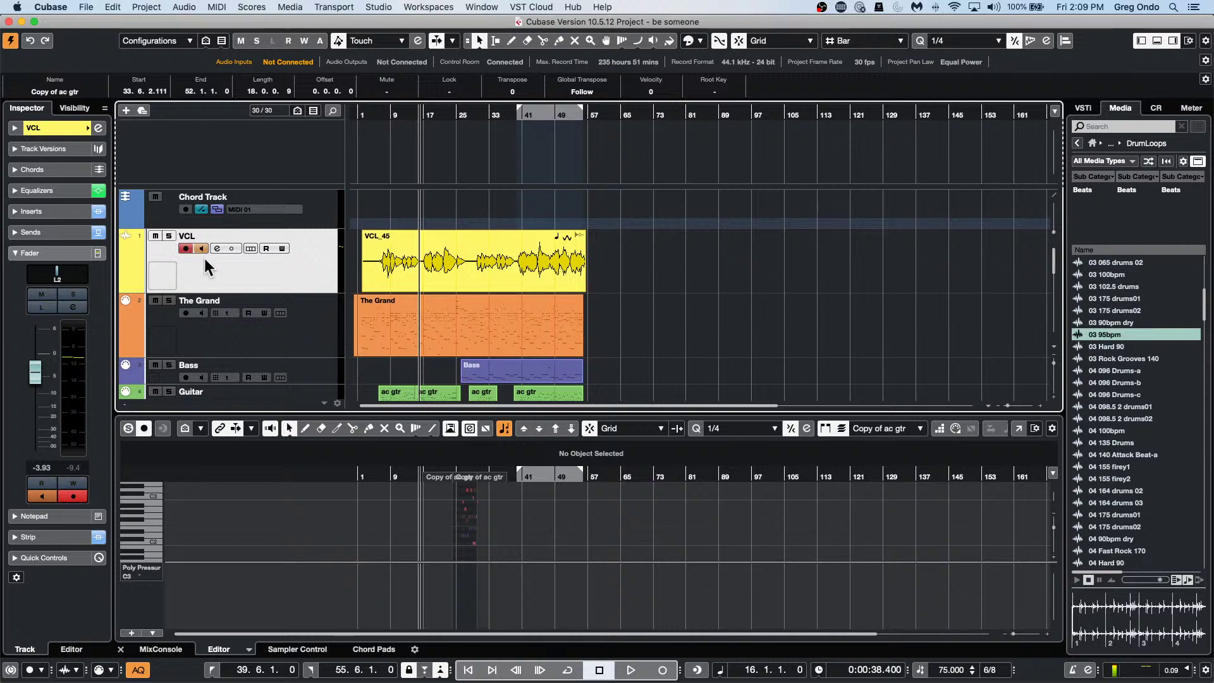
key("space")
left_click(169, 236)
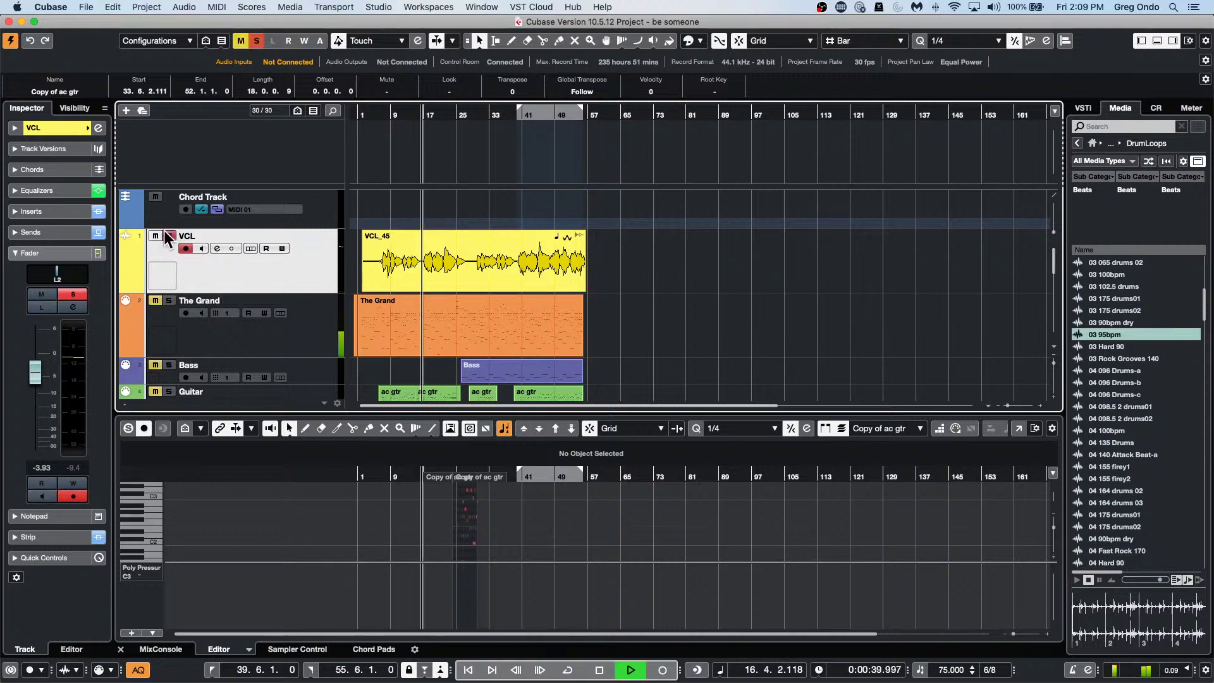
key("space")
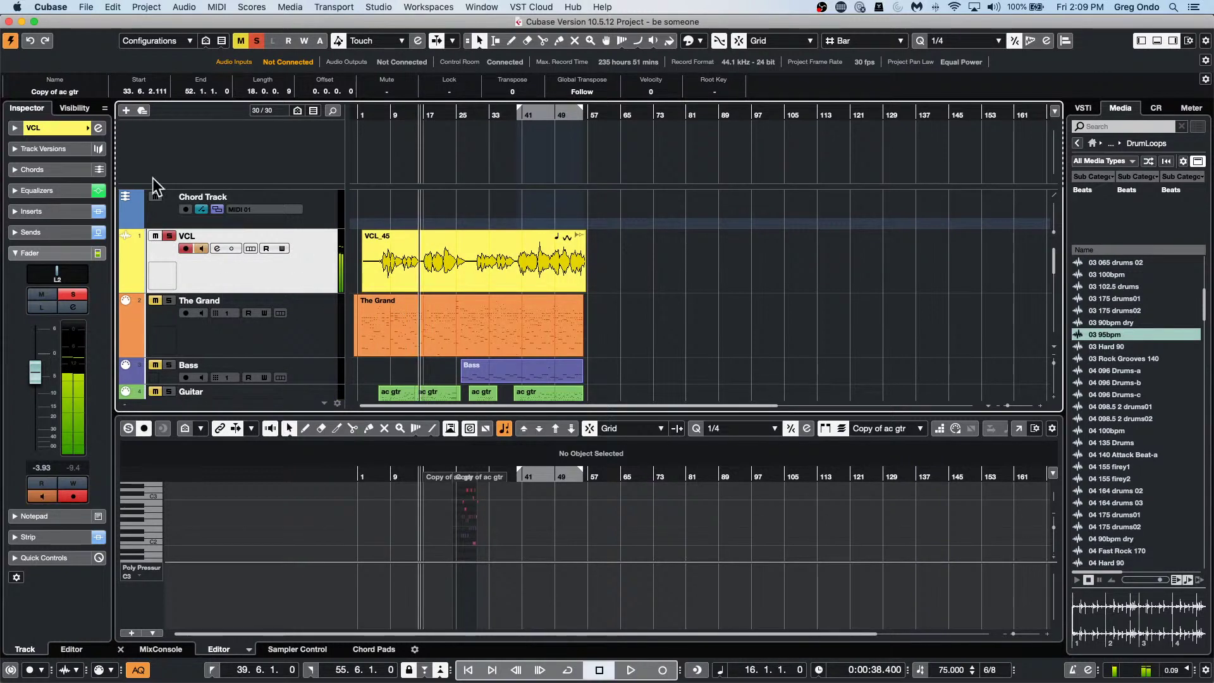
Bypass the VCL channel's equalizer and start playback.
left_click(98, 128)
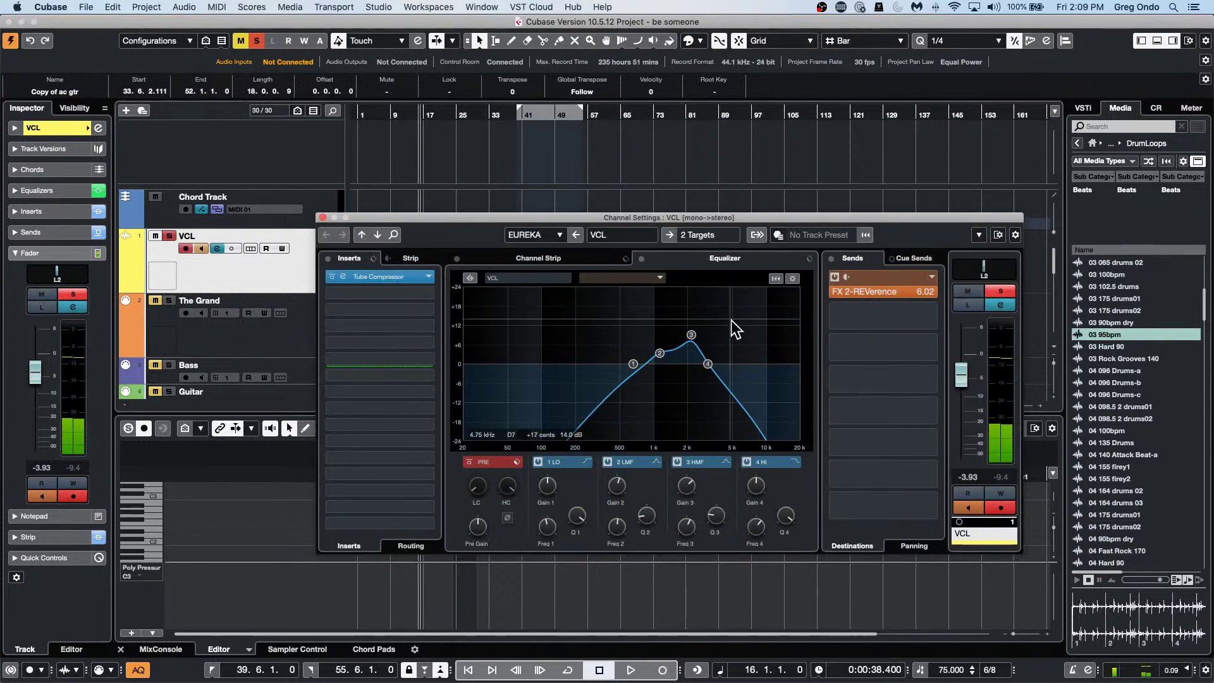
left_click(640, 258)
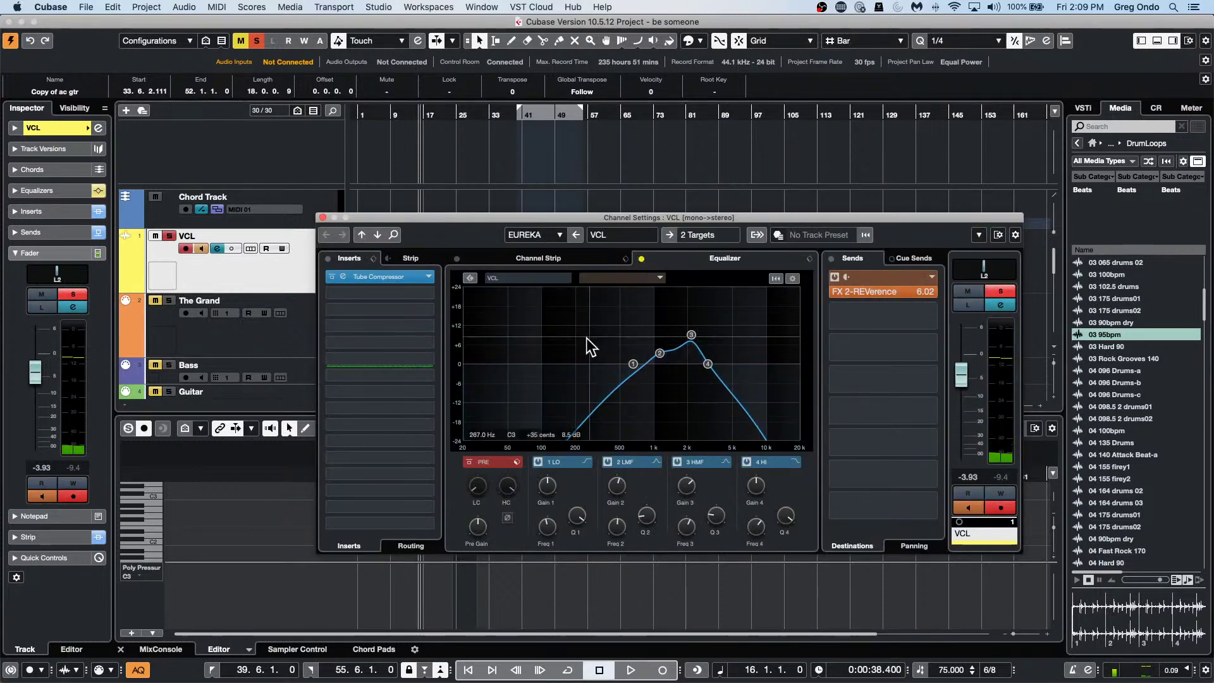
key("space")
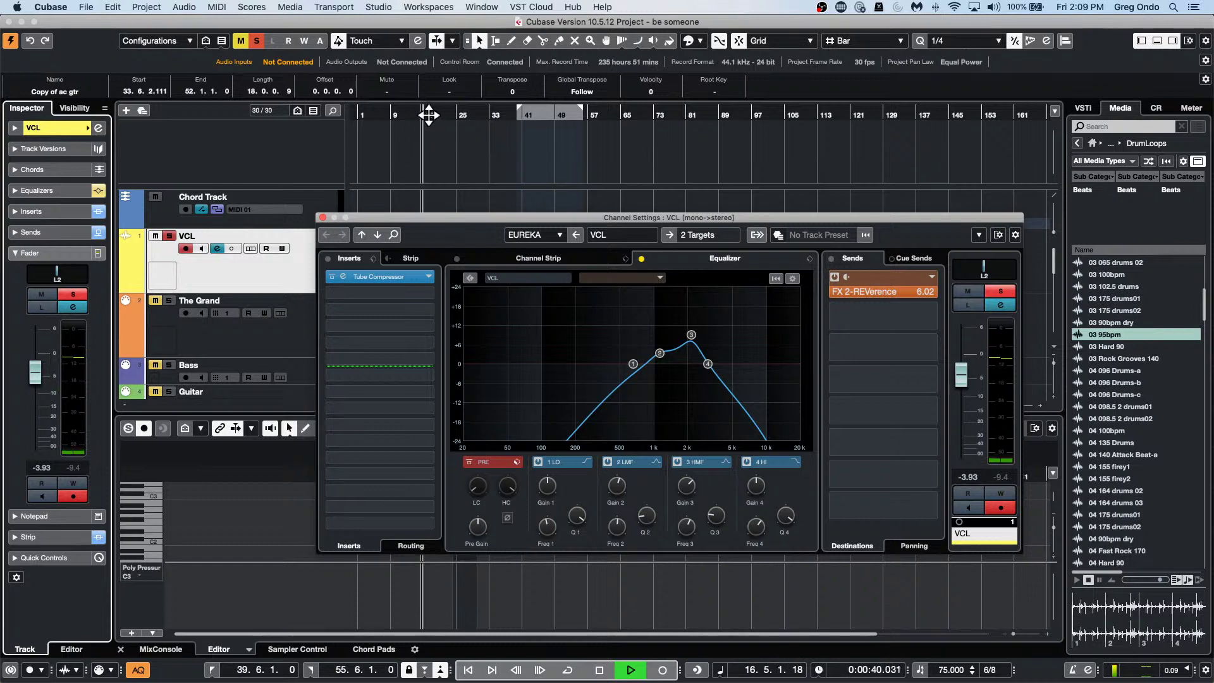
Search 'gr' and load Grungelizer into the VCL channel's second insert slot.
left_click(428, 293)
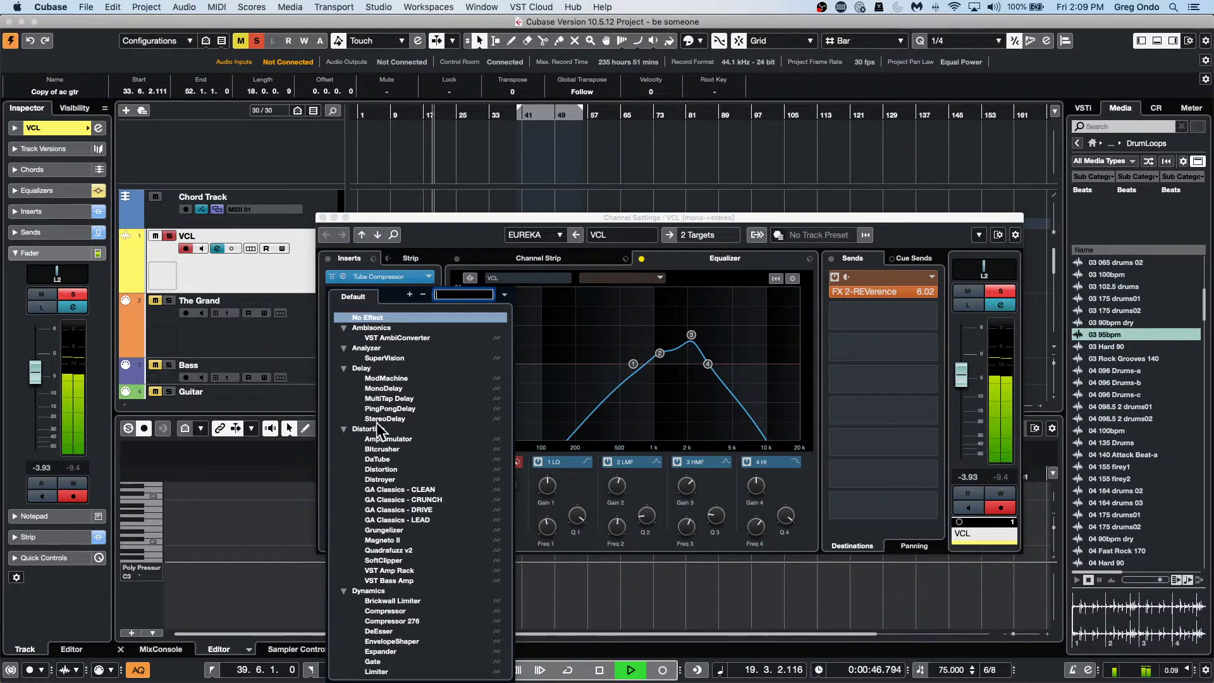
scroll(376, 423, "down", 10)
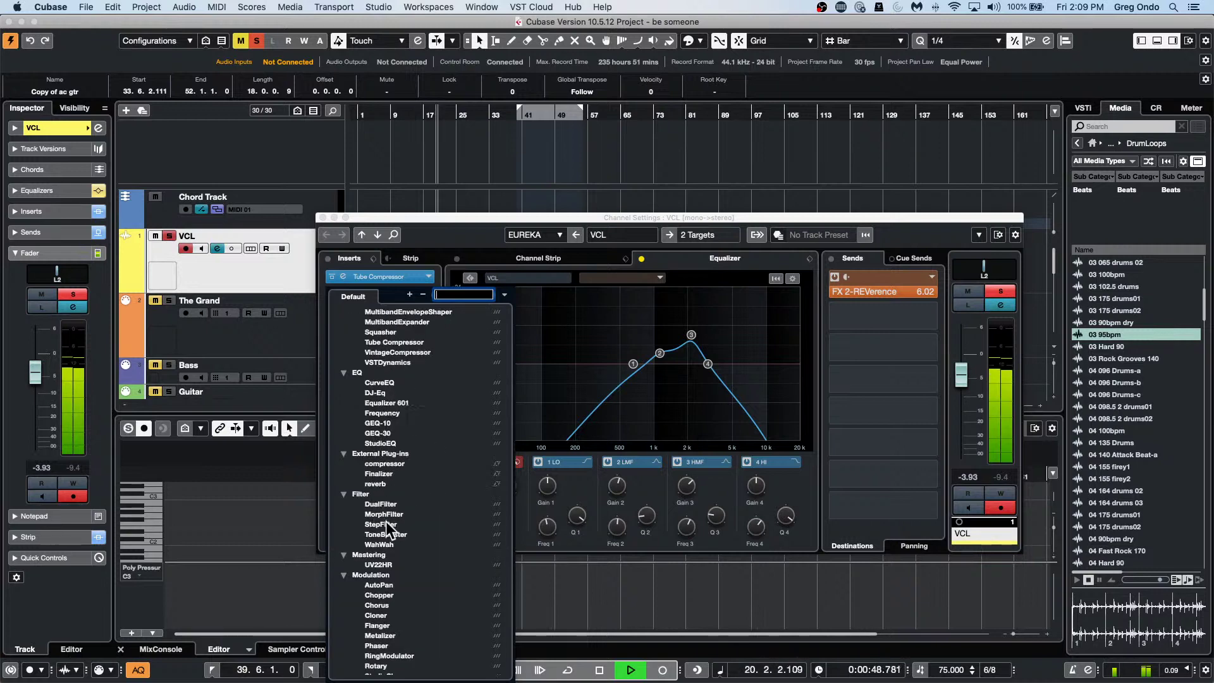
scroll(383, 519, "down", 3)
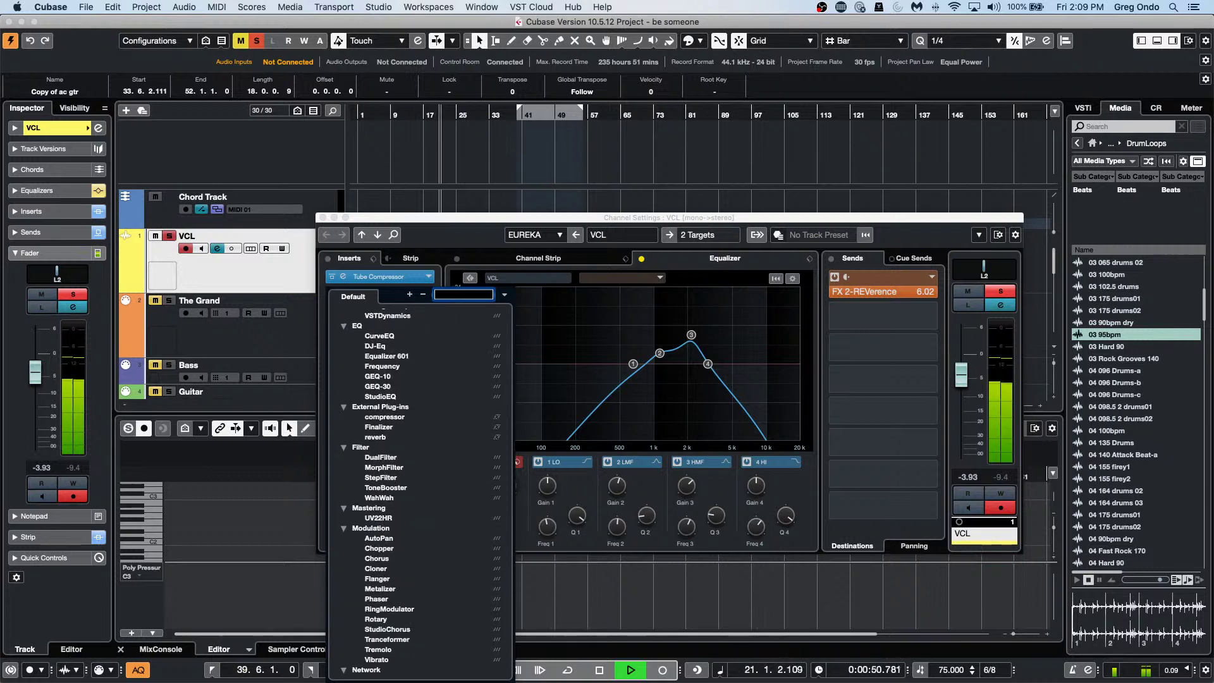
scroll(382, 514, "up", 15)
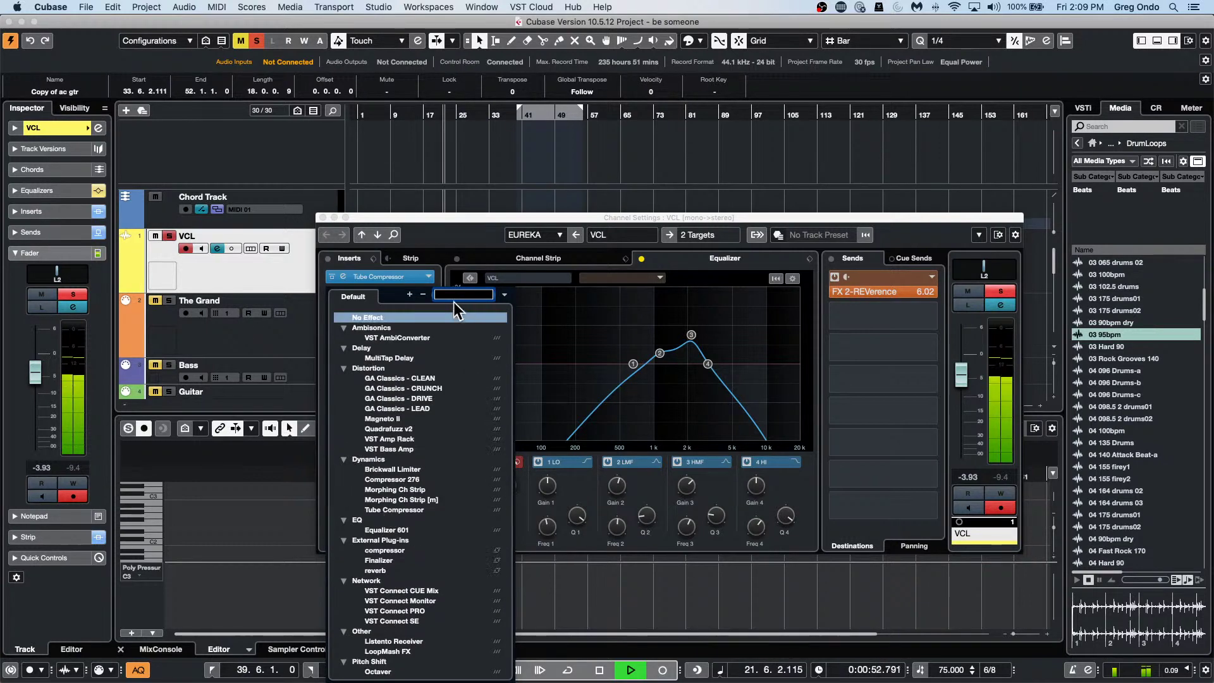
type("gr")
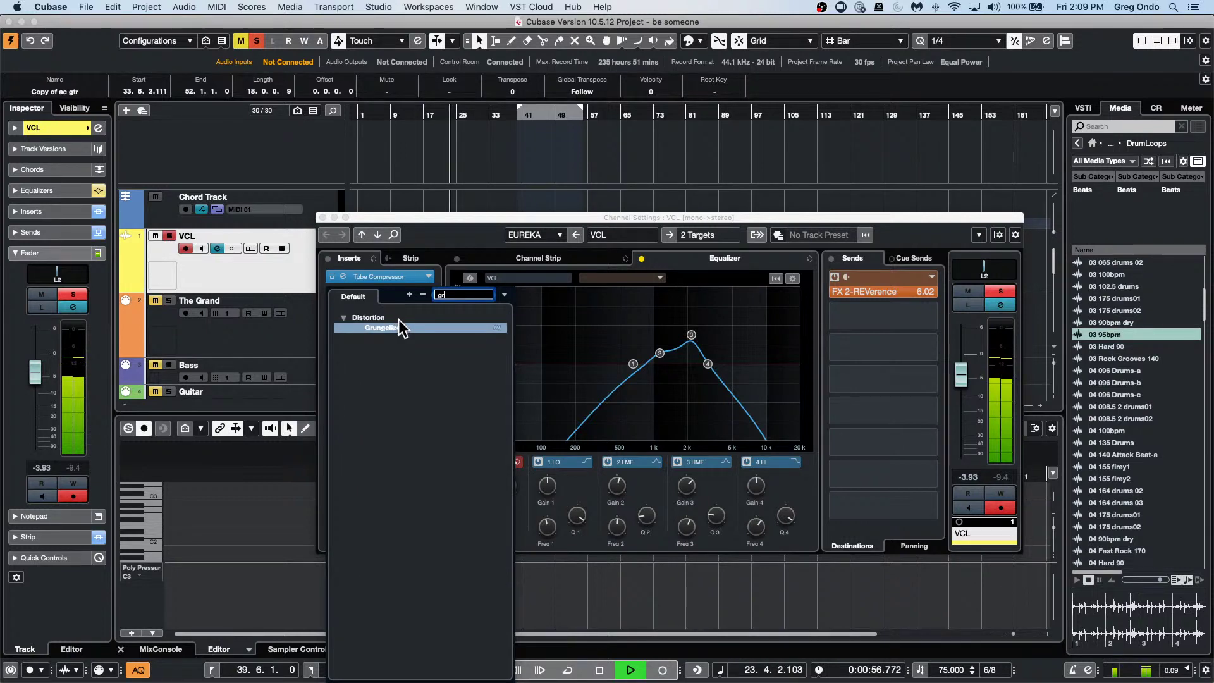
left_click(401, 327)
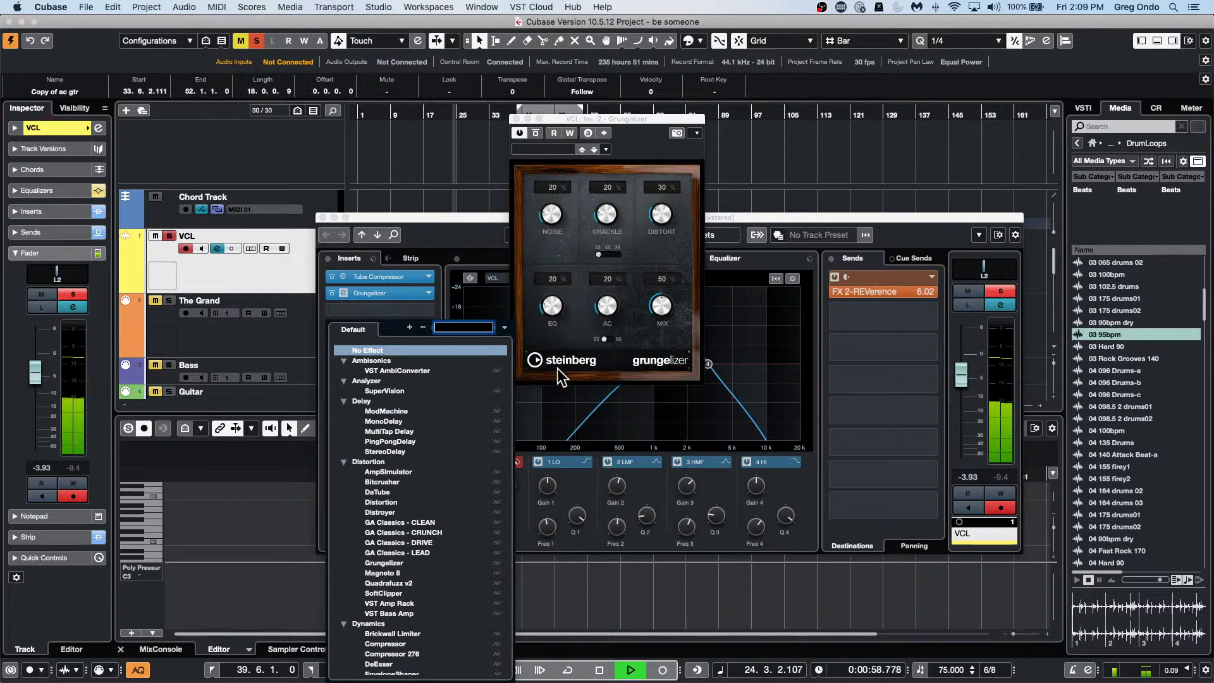
Raise Grungelizer's Crackle, Distort (about 51) and EQ (73), and lower the AC hum.
left_click(550, 215)
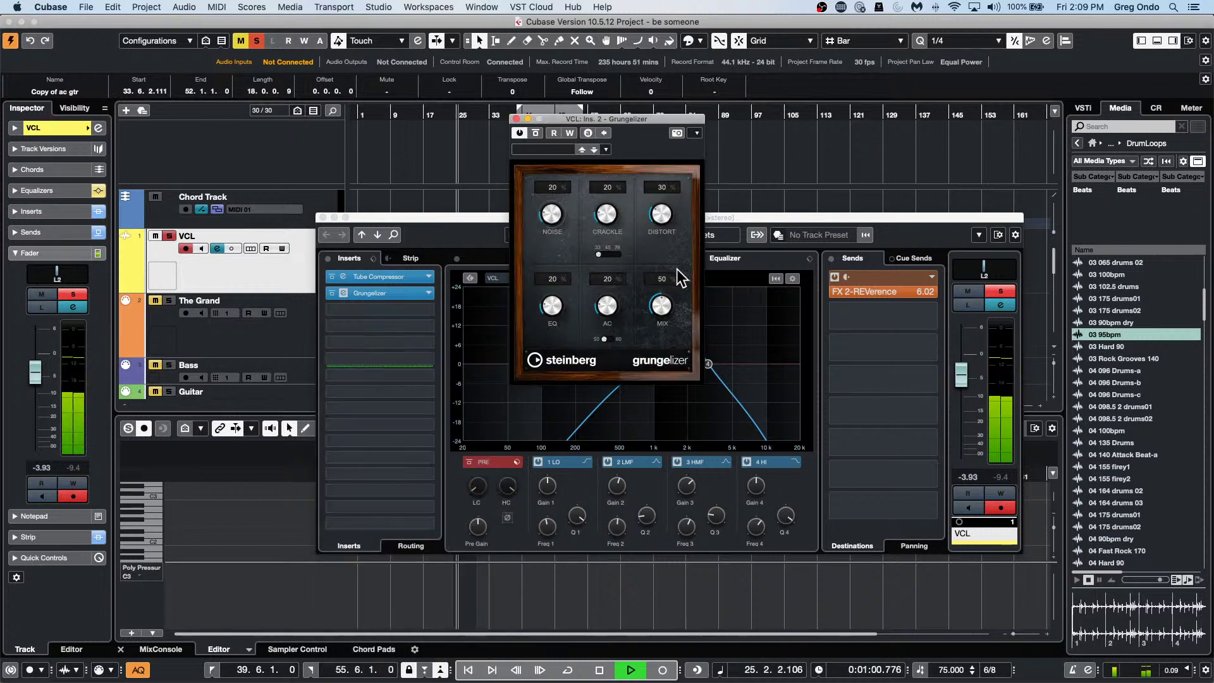
left_click_drag(622, 217, 612, 185)
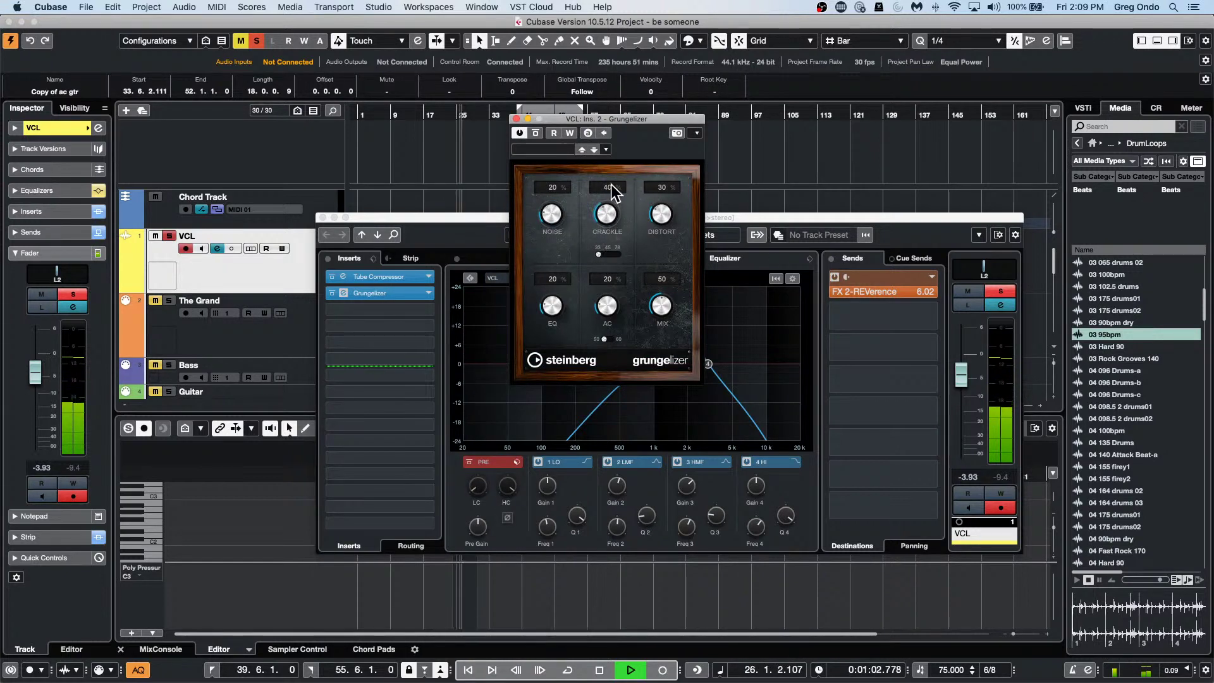
left_click_drag(674, 294, 674, 252)
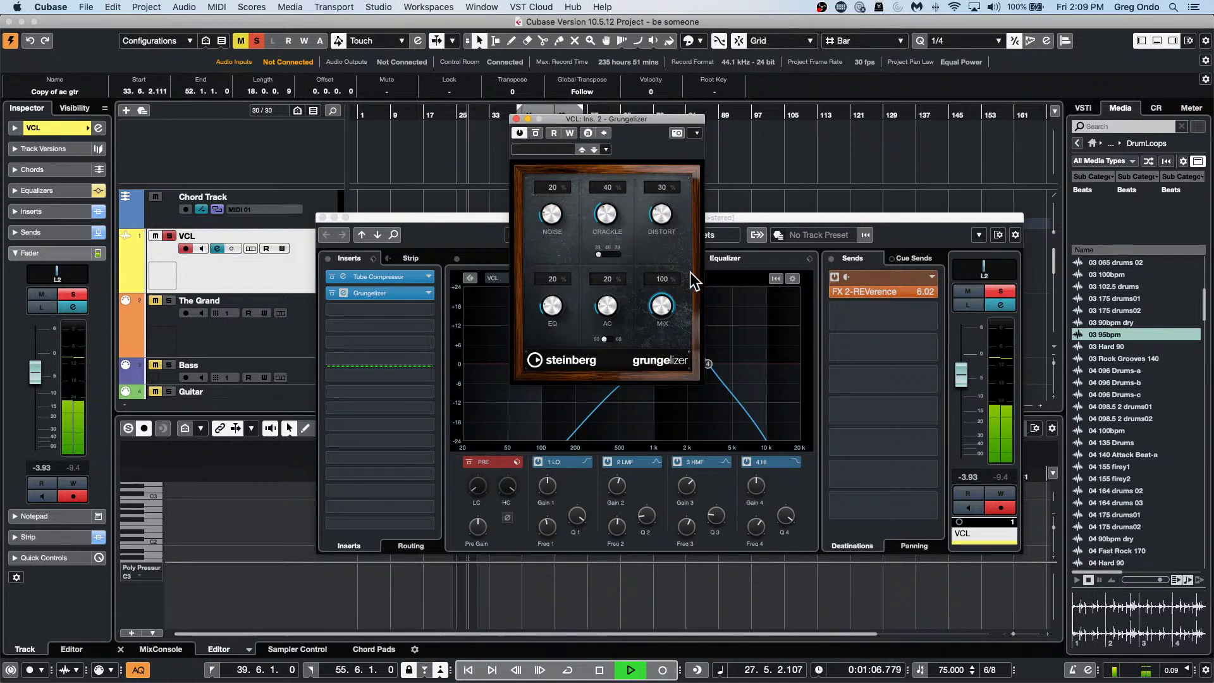
left_click_drag(608, 305, 601, 319)
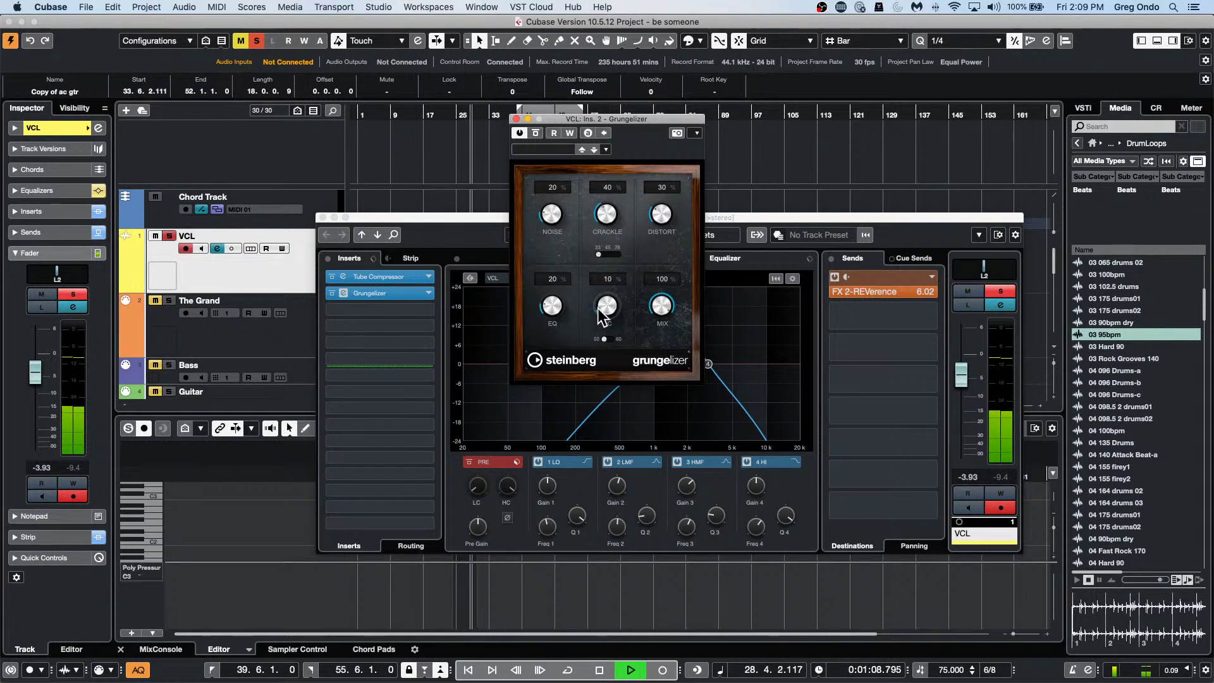
left_click_drag(675, 208, 648, 169)
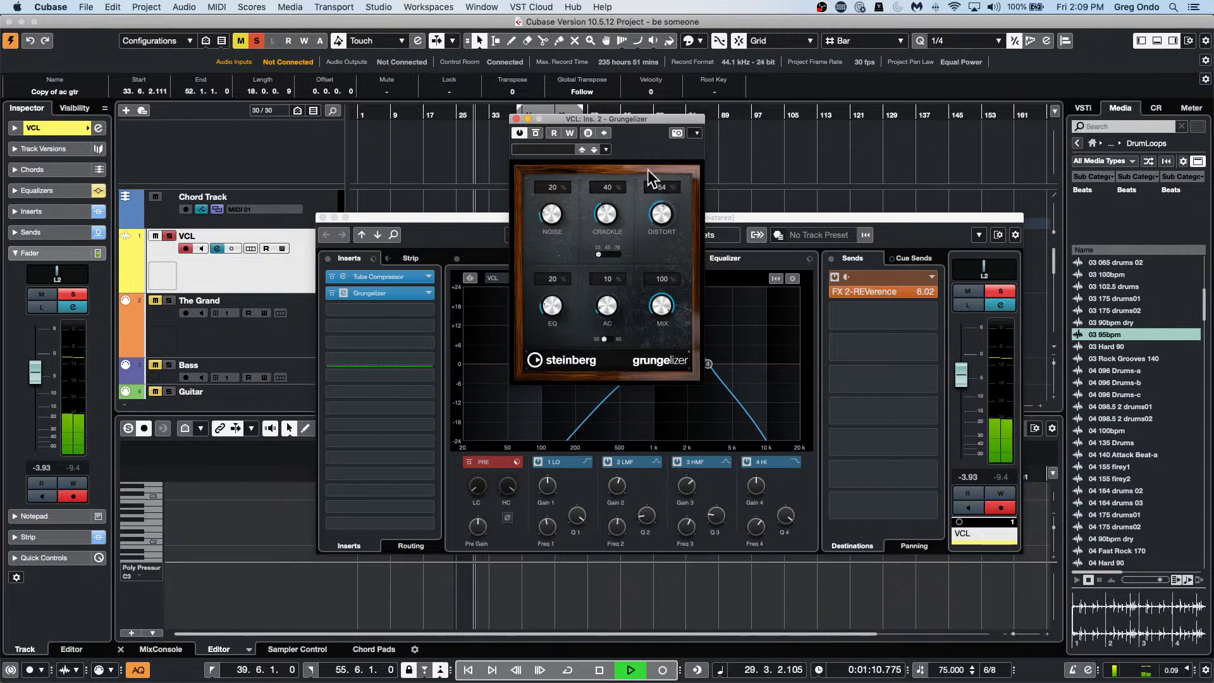
left_click_drag(632, 119, 764, 177)
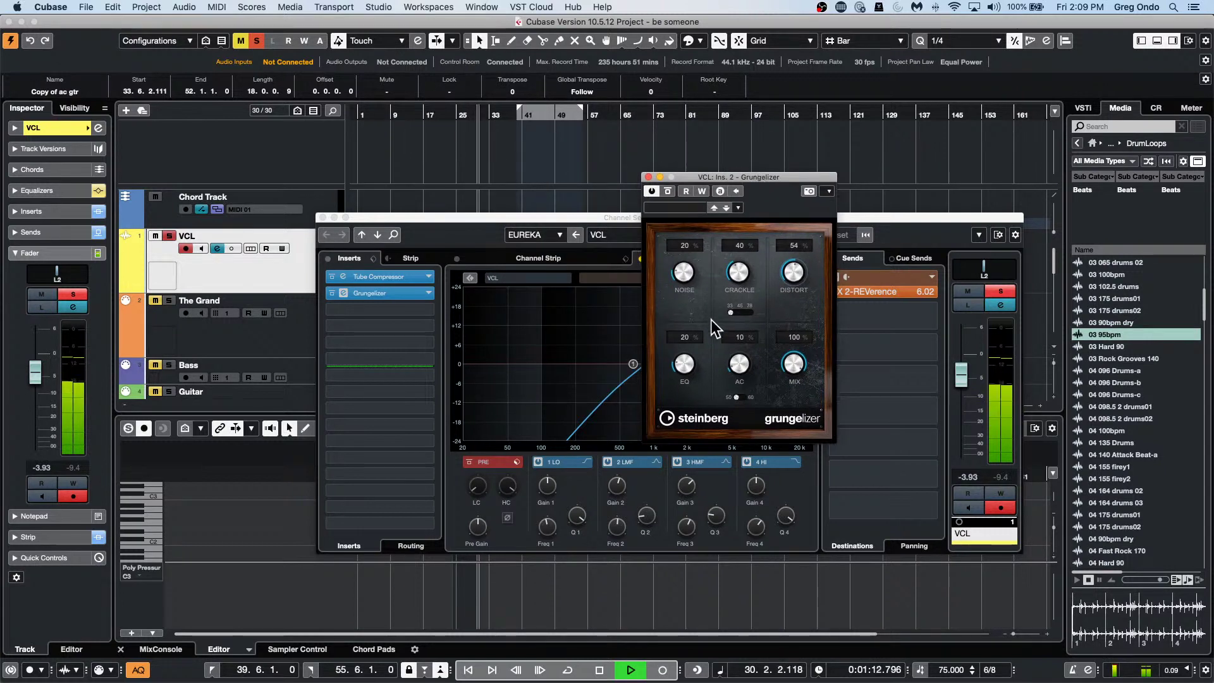
left_click_drag(683, 358, 693, 299)
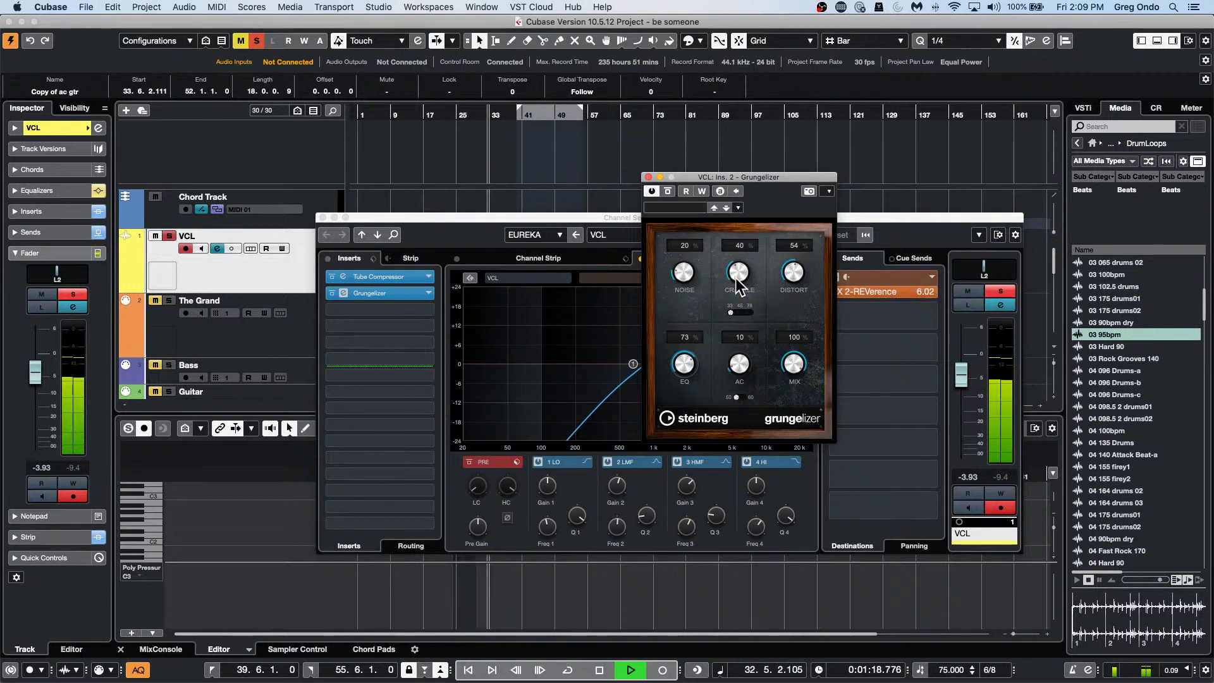
Try crackle speeds and hum frequencies, then set EQ 100, AC 0, Crackle 0 and stop playback.
left_click_drag(735, 278, 735, 271)
left_click(740, 313)
left_click(749, 313)
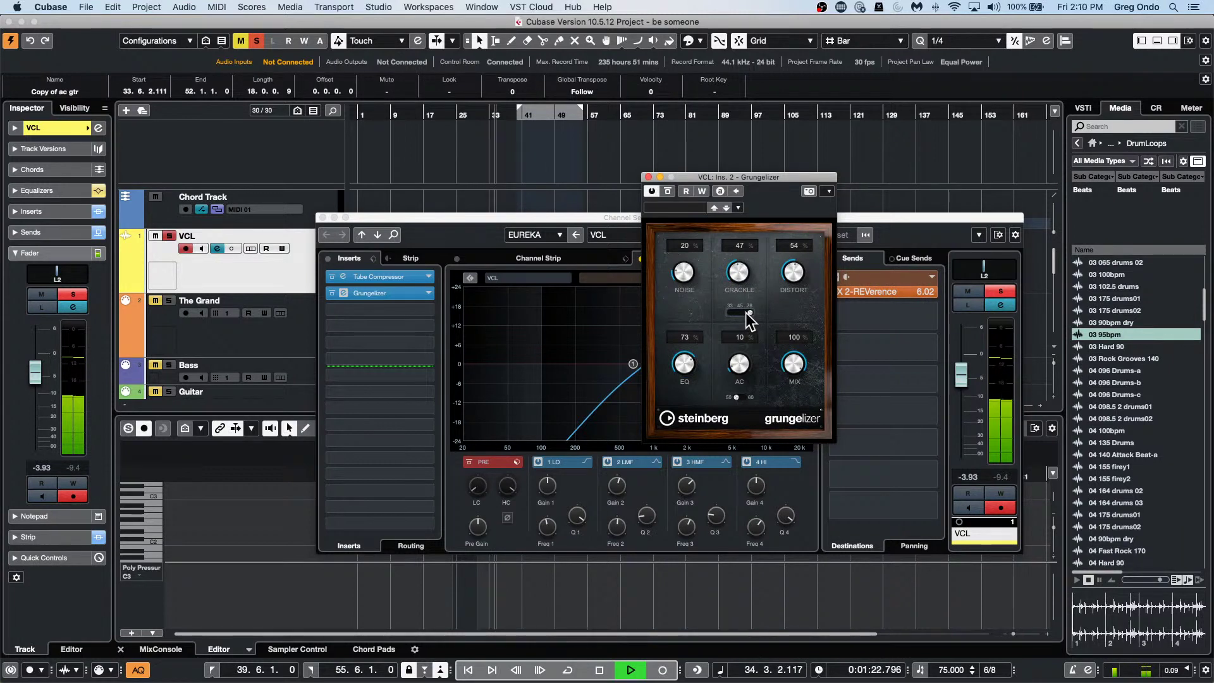
left_click(734, 314)
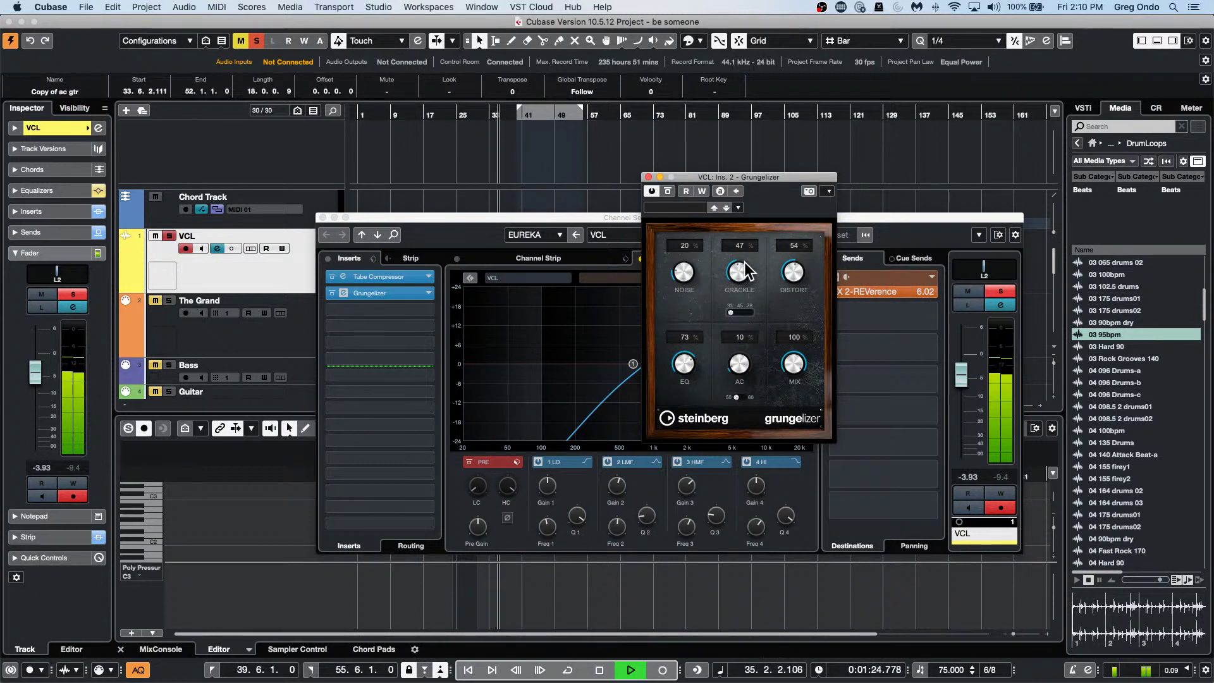
left_click_drag(740, 368, 740, 365)
left_click(742, 397)
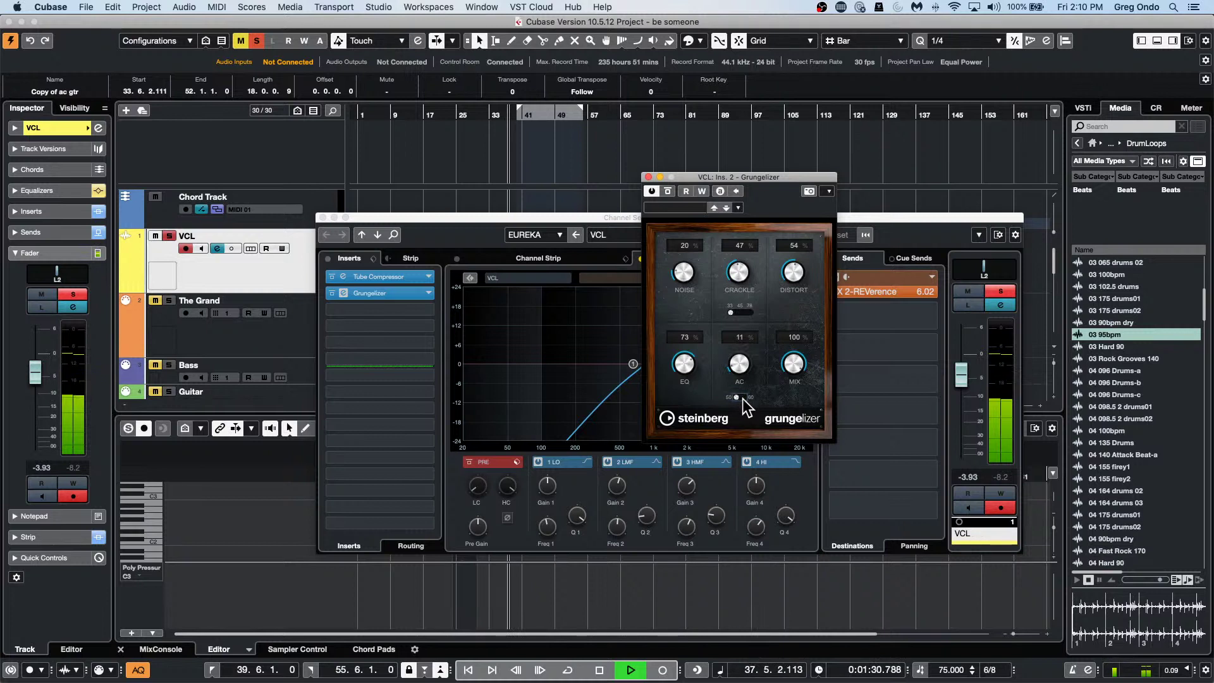
left_click(737, 397)
left_click_drag(689, 368, 686, 321)
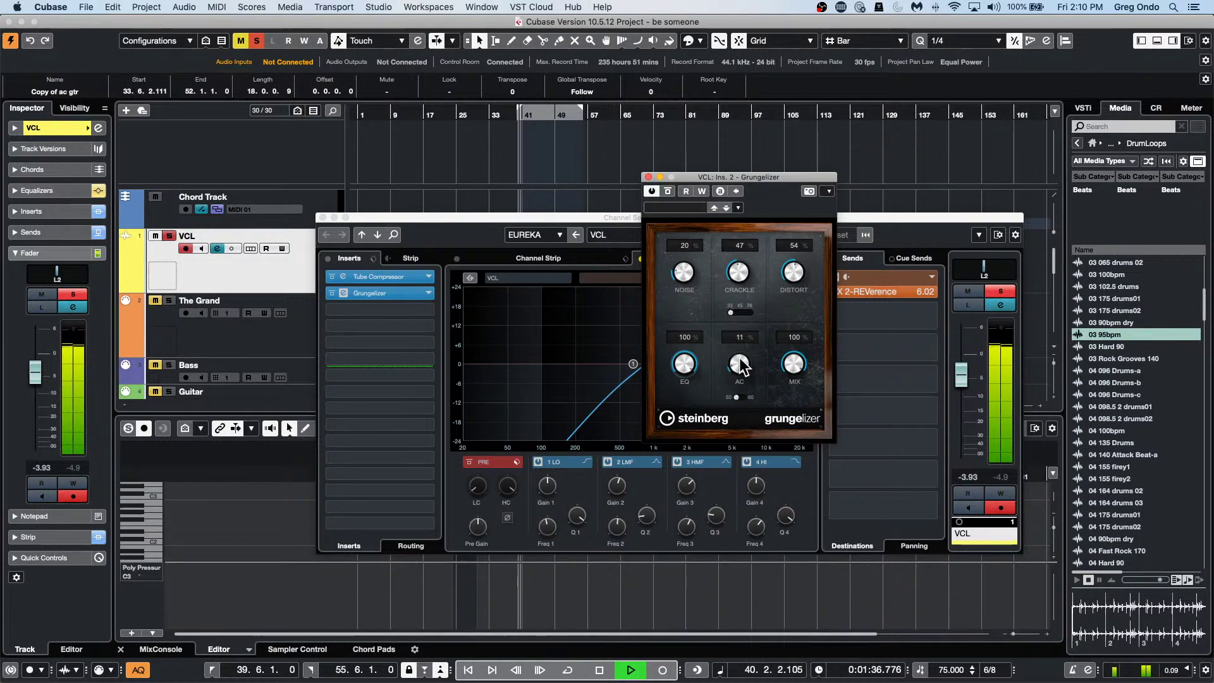
left_click_drag(740, 365, 739, 399)
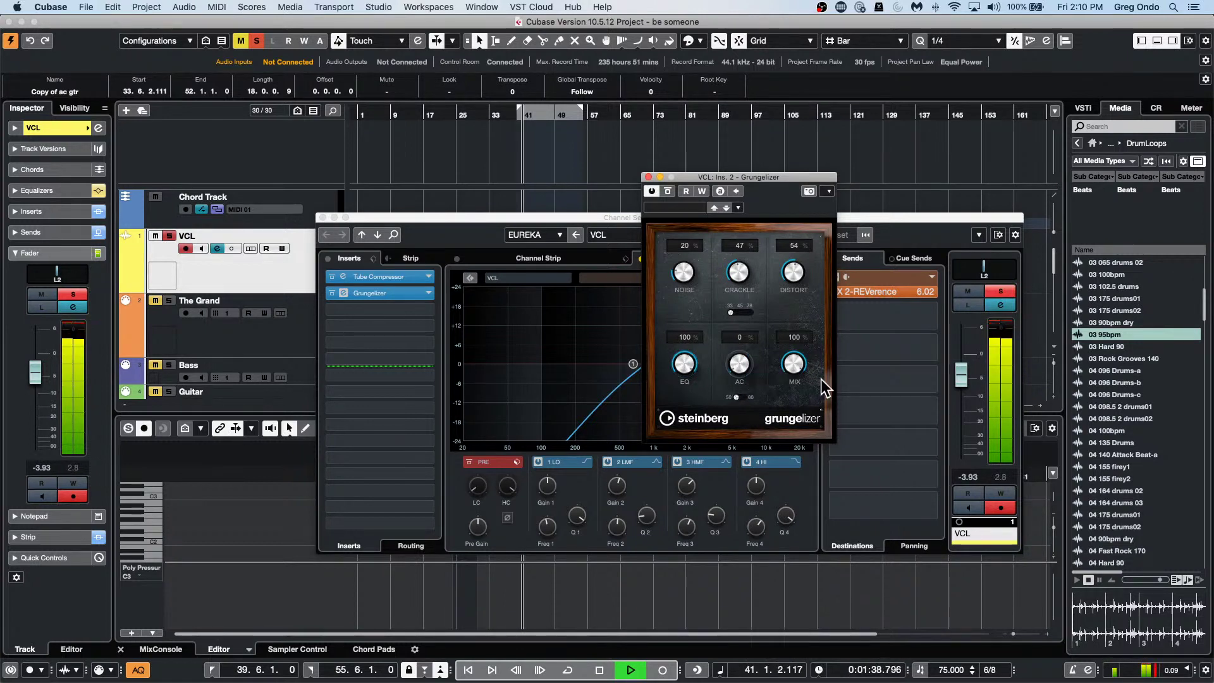
left_click_drag(739, 272, 701, 361)
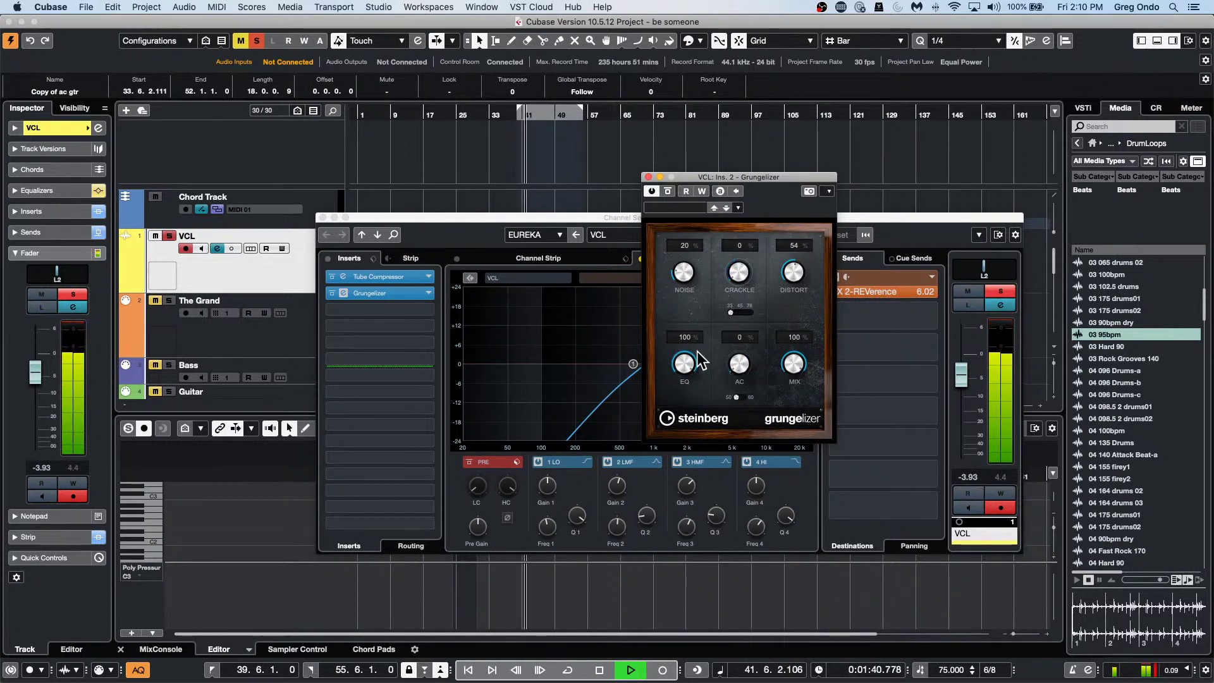
key("space")
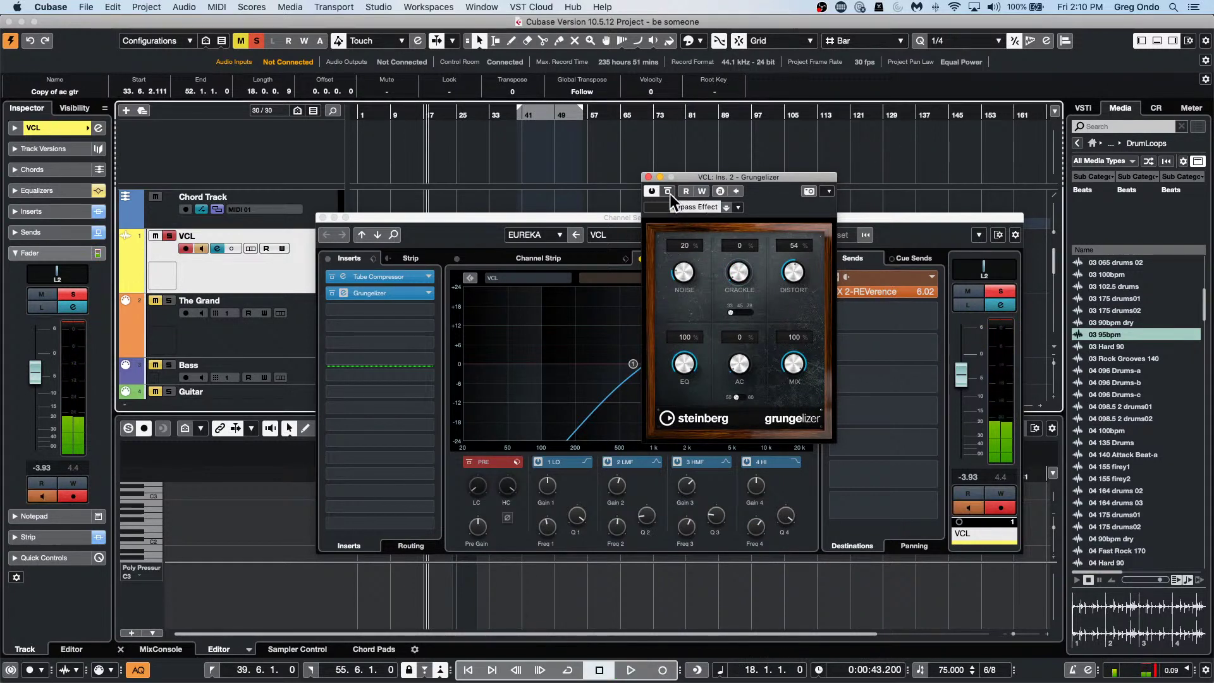
Remove the Grungelizer and Tube Compressor inserts from the VCL channel and close its windows.
left_click(646, 178)
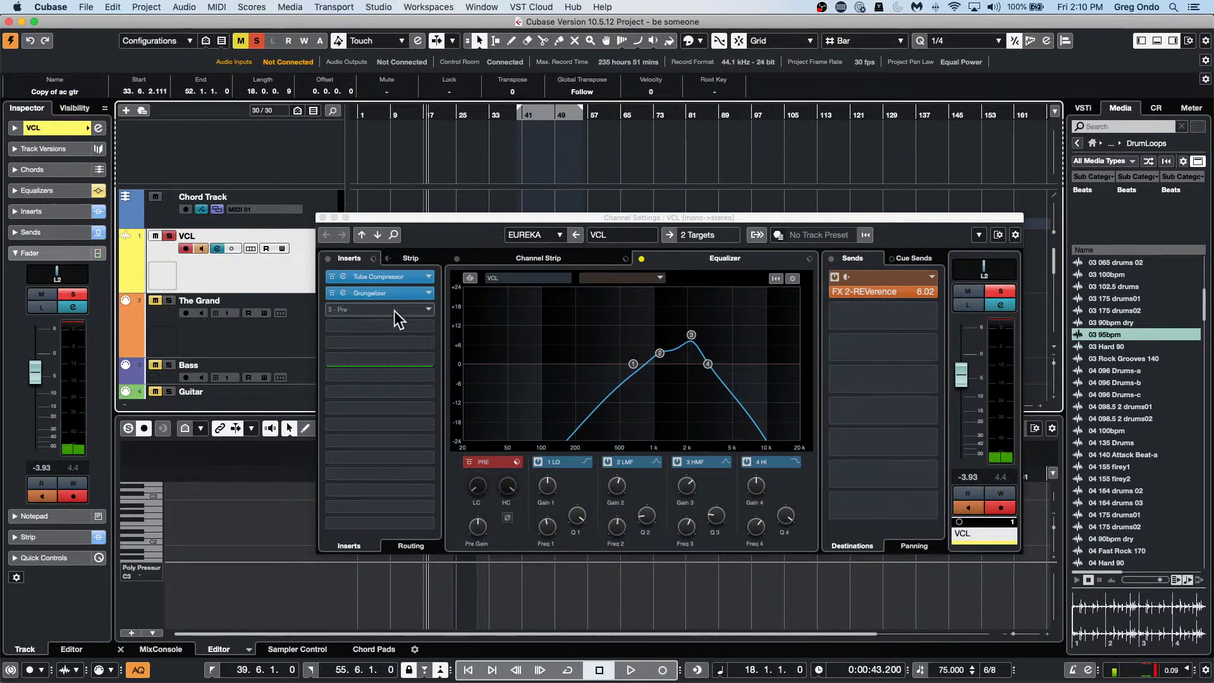
left_click_drag(391, 294, 207, 284)
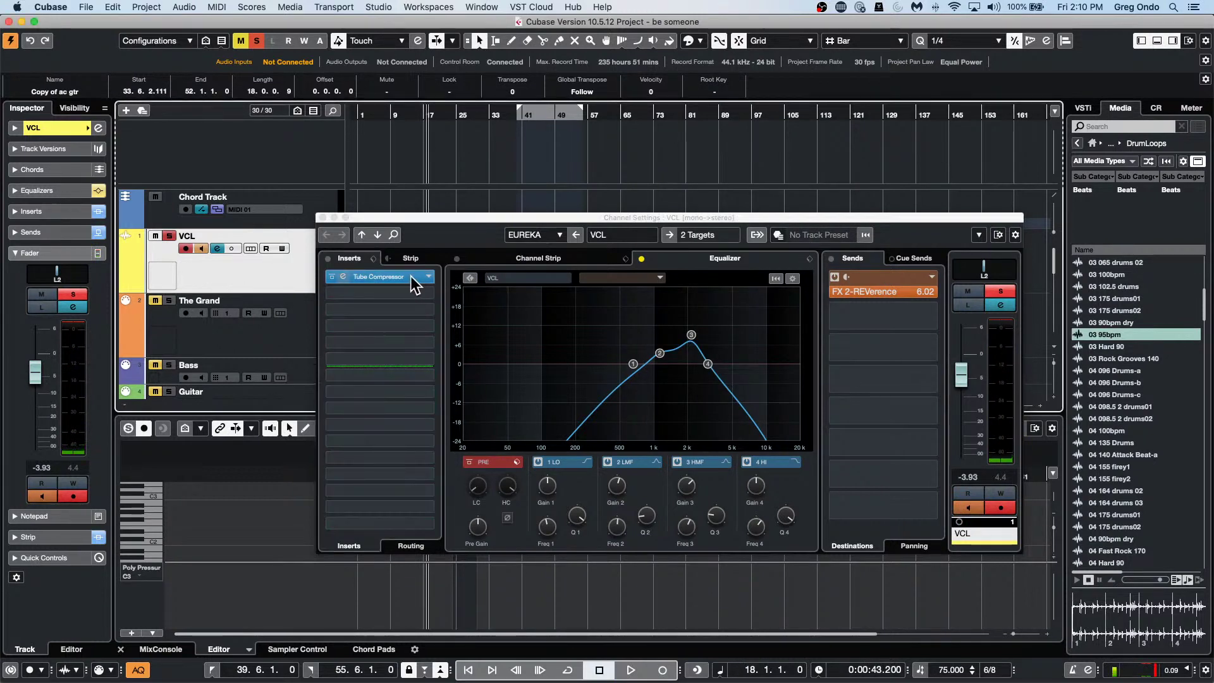
left_click_drag(420, 279, 184, 245)
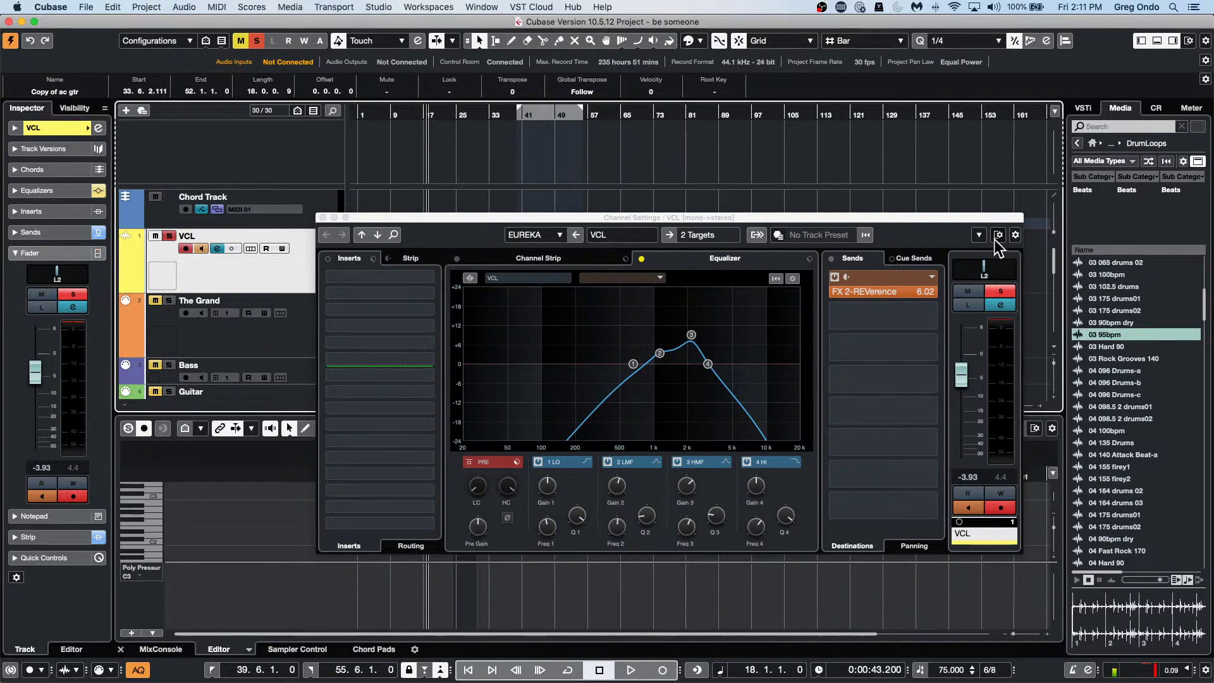
left_click(320, 218)
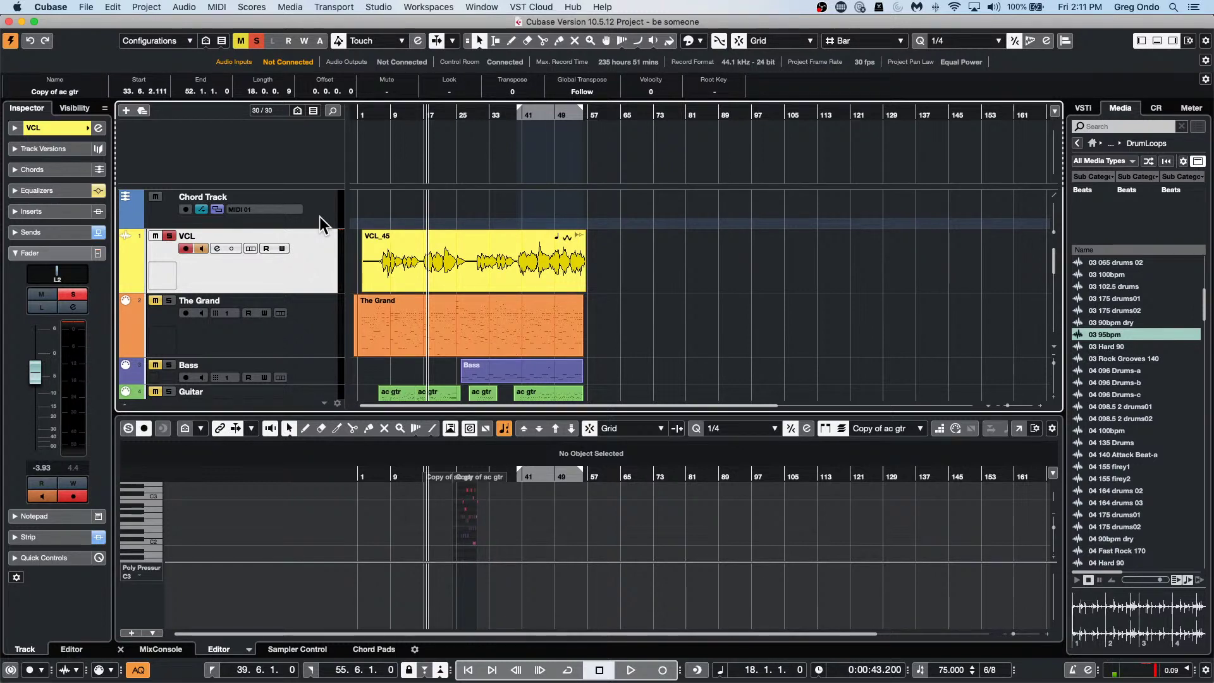
left_click(87, 8)
mouse_move(112, 7)
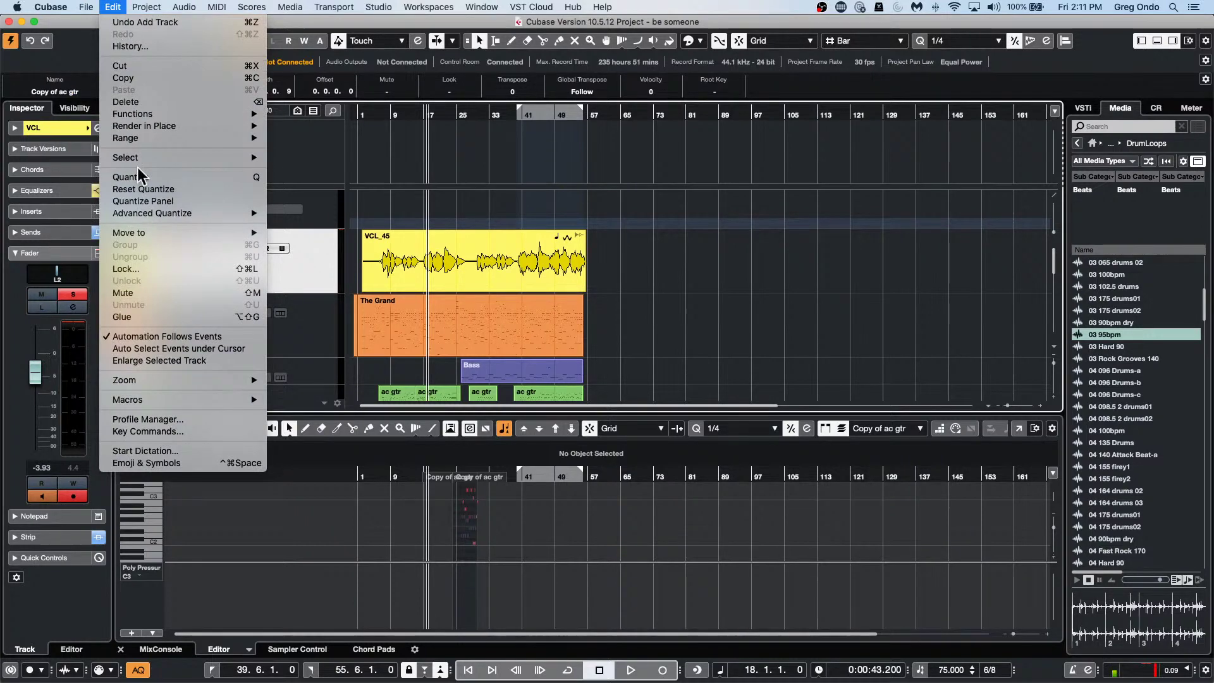
left_click(173, 431)
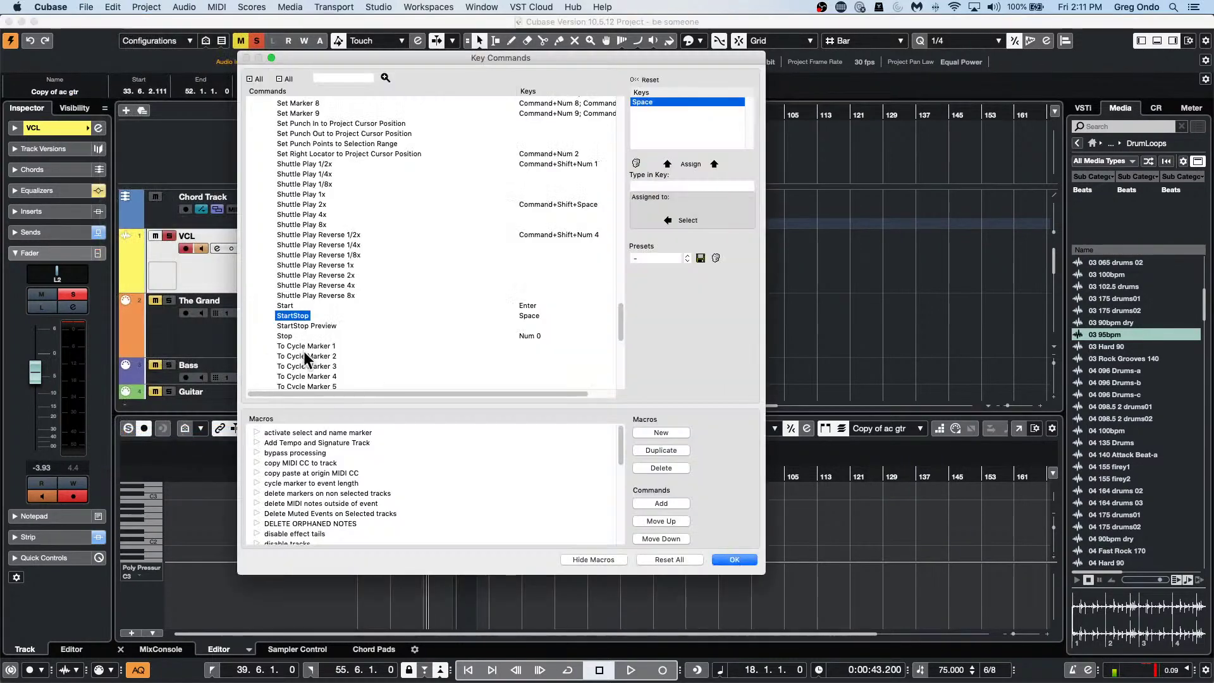
scroll(309, 365, "up", 5)
scroll(305, 348, "up", 1)
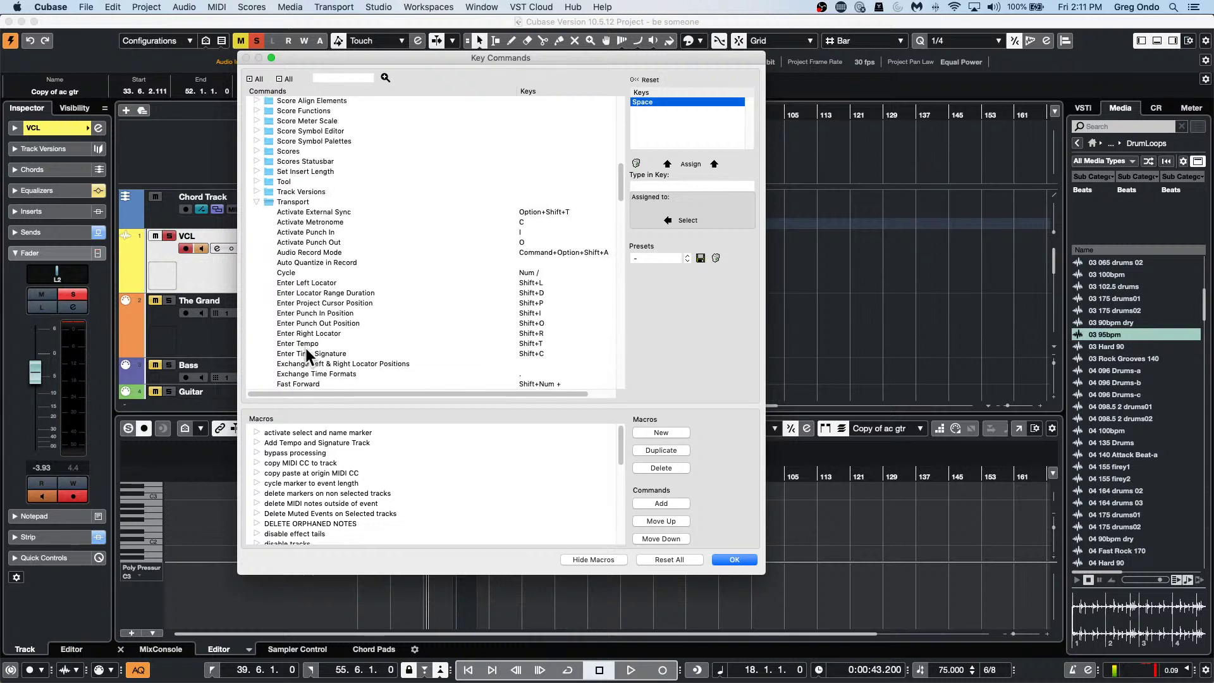
left_click(256, 202)
scroll(331, 276, "up", 3)
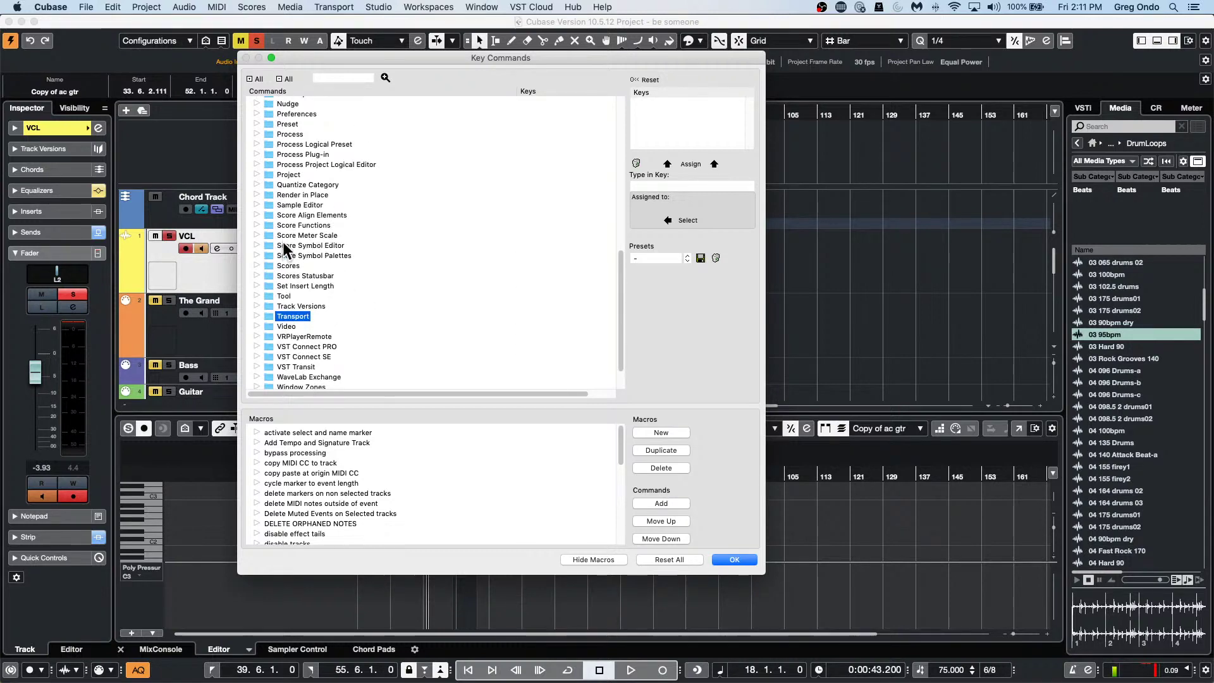
left_click(256, 114)
left_click(256, 114)
scroll(333, 240, "down", 2)
scroll(334, 241, "down", 10)
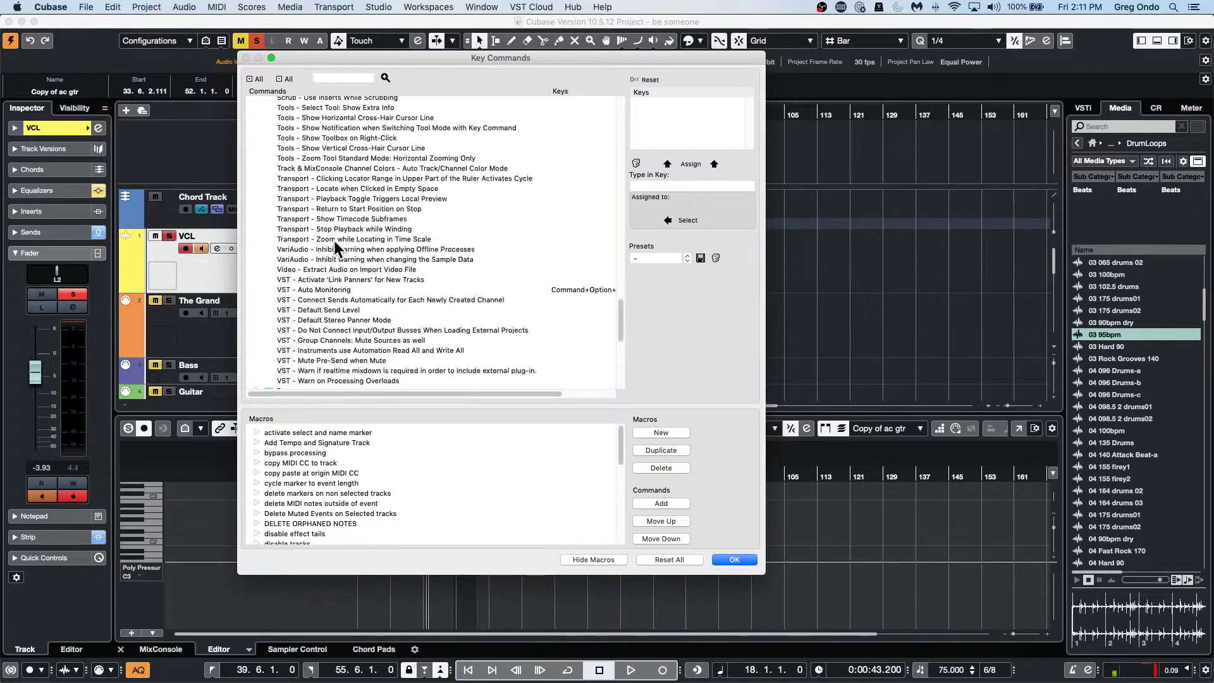
scroll(334, 241, "up", 5)
scroll(334, 241, "down", 5)
scroll(332, 242, "down", 5)
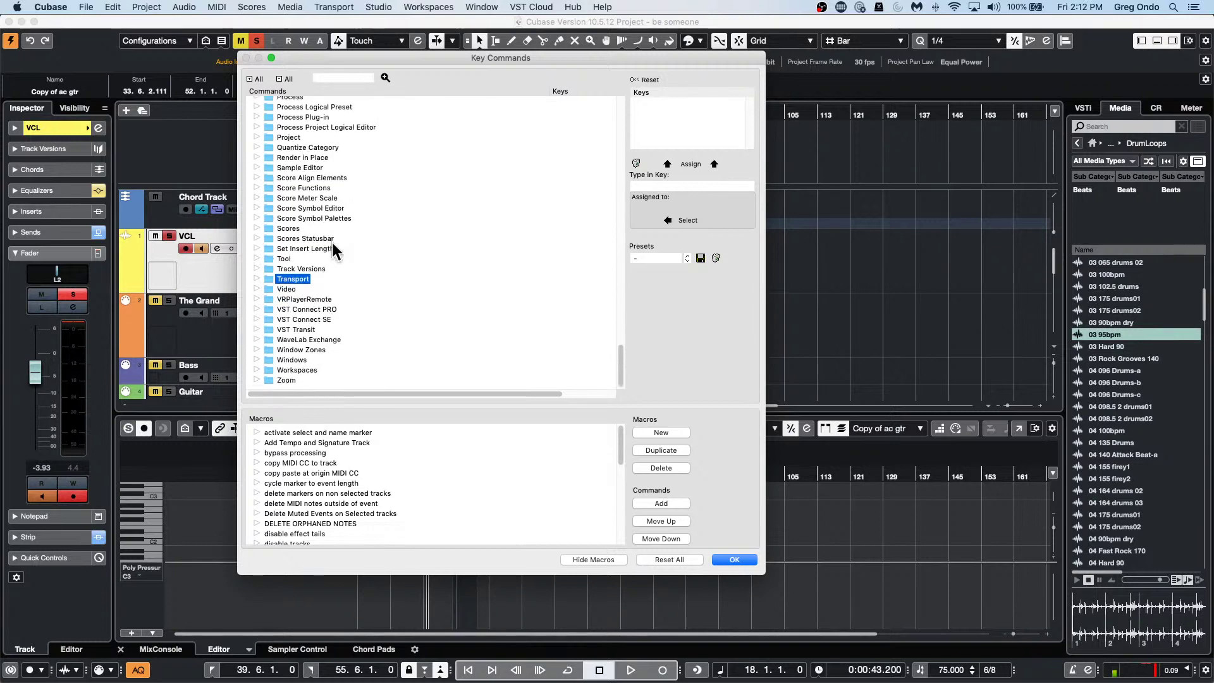
scroll(332, 243, "up", 8)
scroll(330, 241, "up", 15)
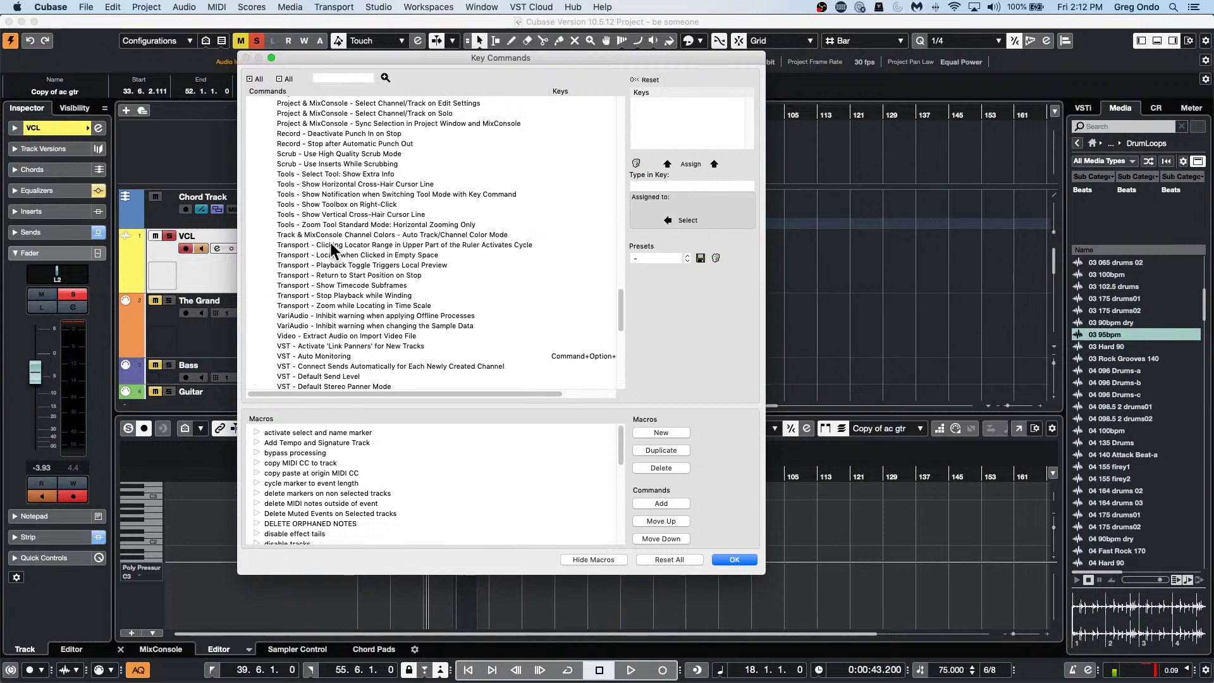
scroll(330, 242, "up", 15)
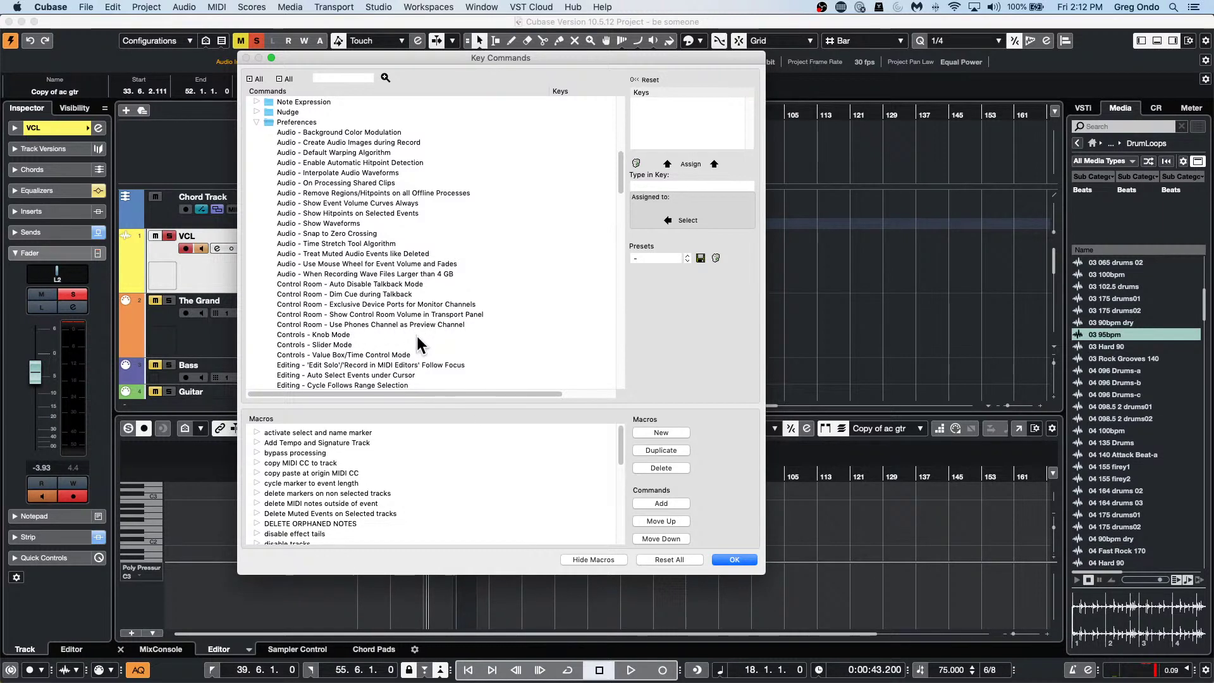
left_click(734, 560)
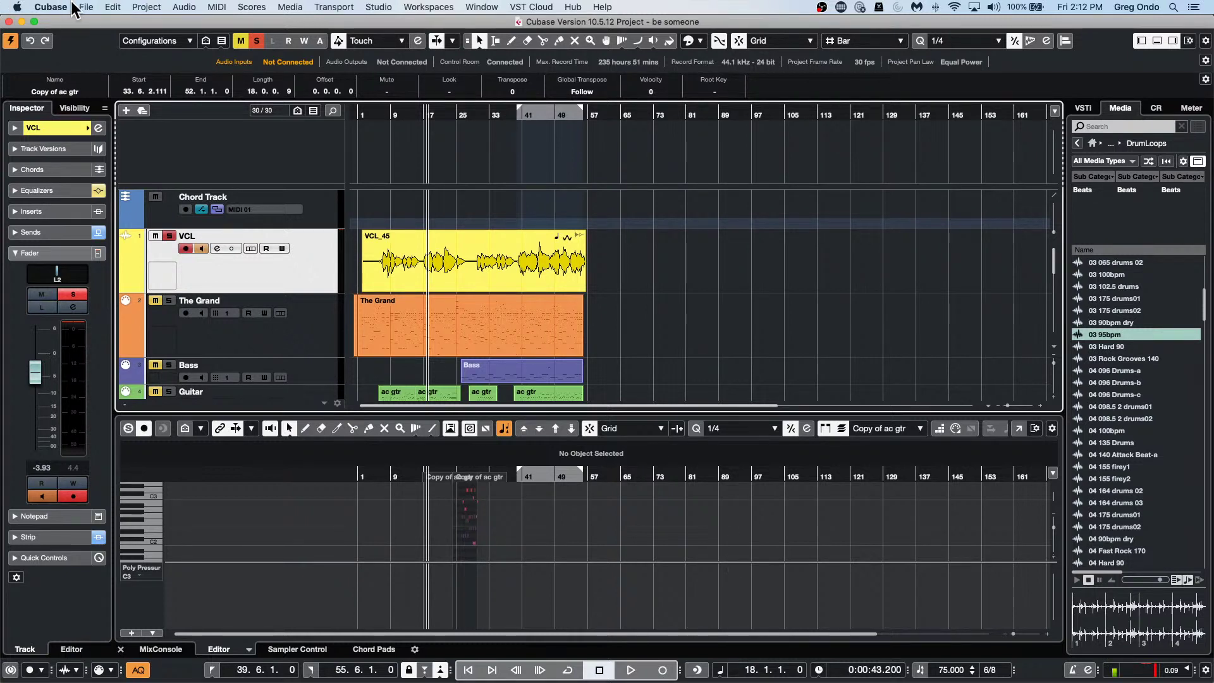
left_click(51, 7)
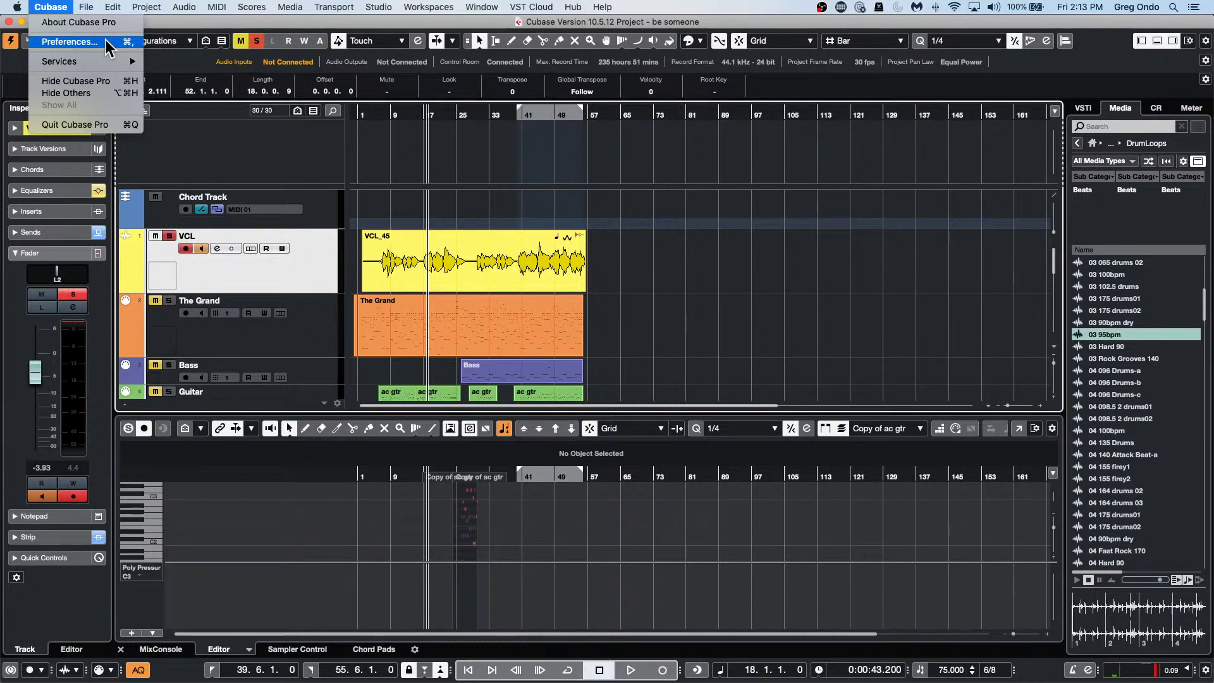
left_click(106, 42)
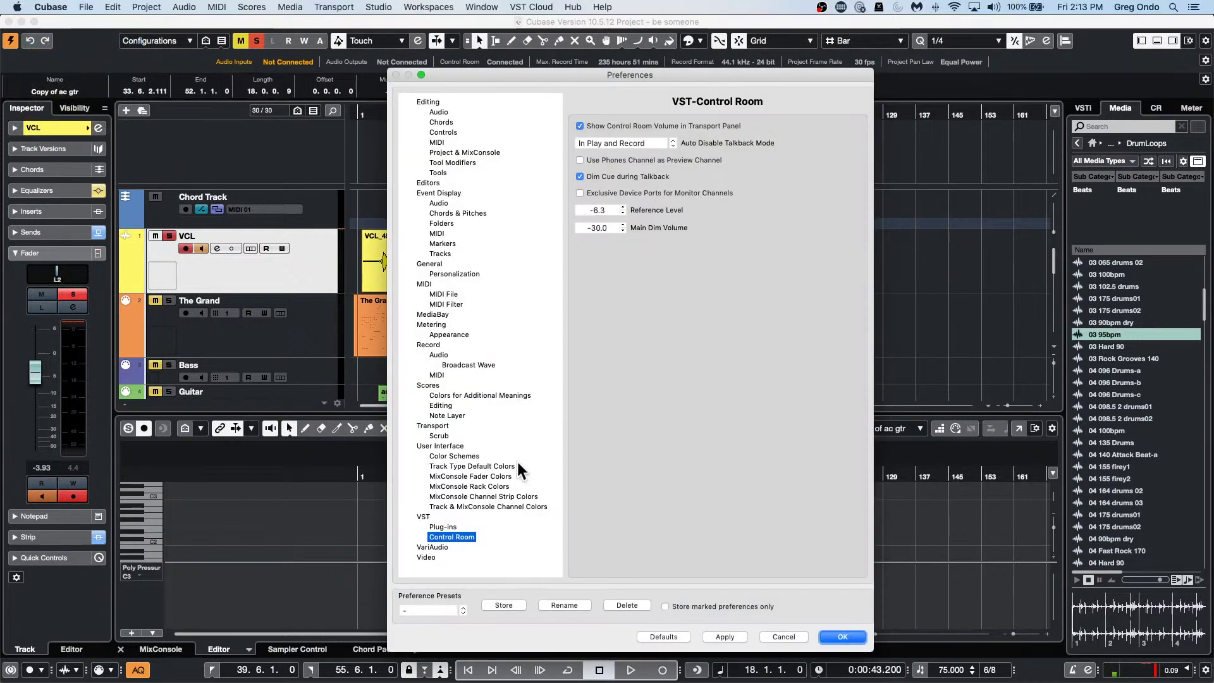
left_click(423, 264)
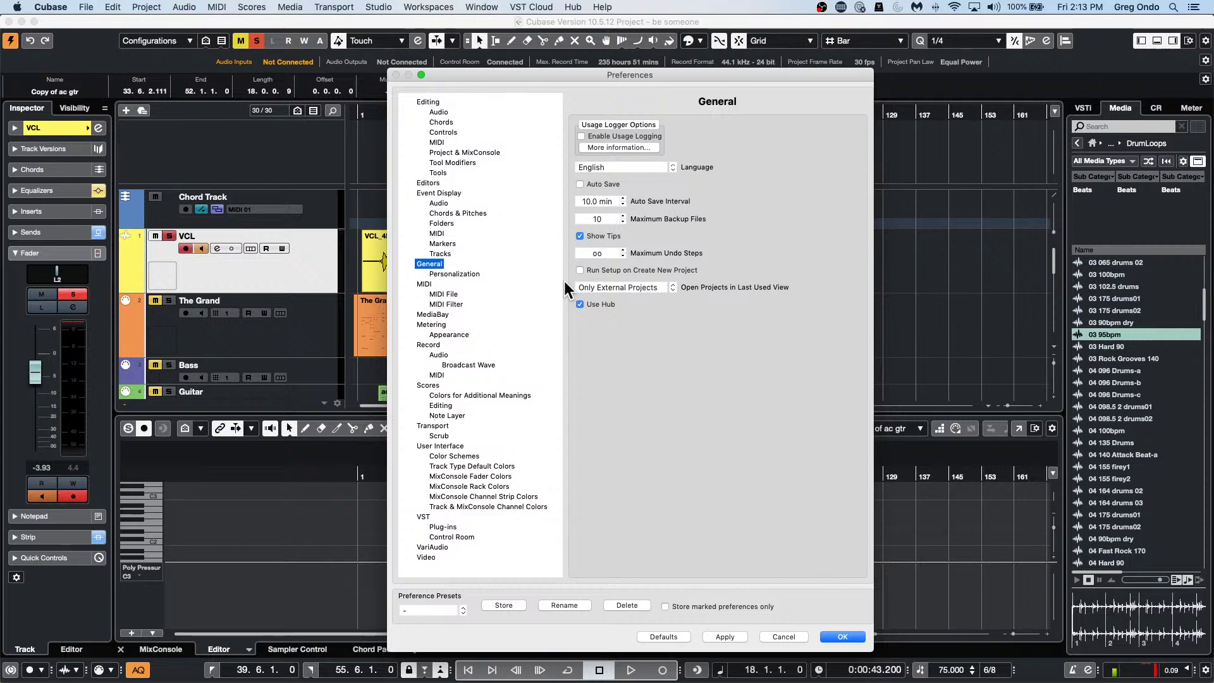
left_click(791, 638)
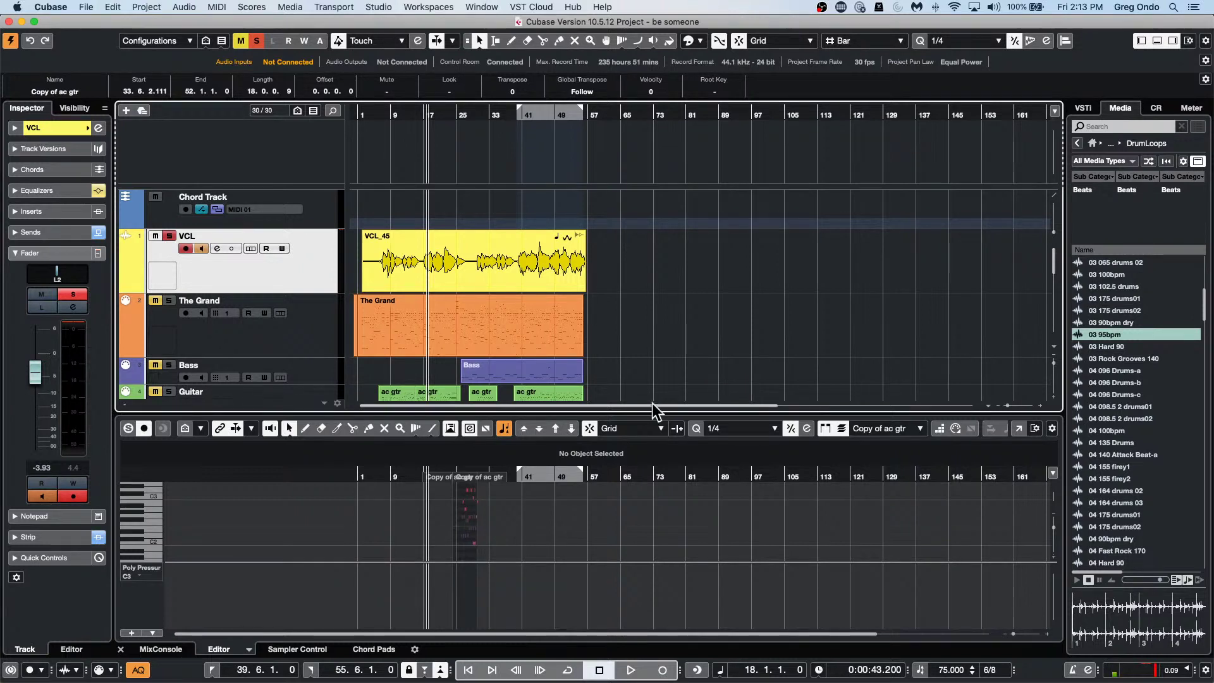
Open the recent project Amos Moses - GO.cpr.
left_click(85, 7)
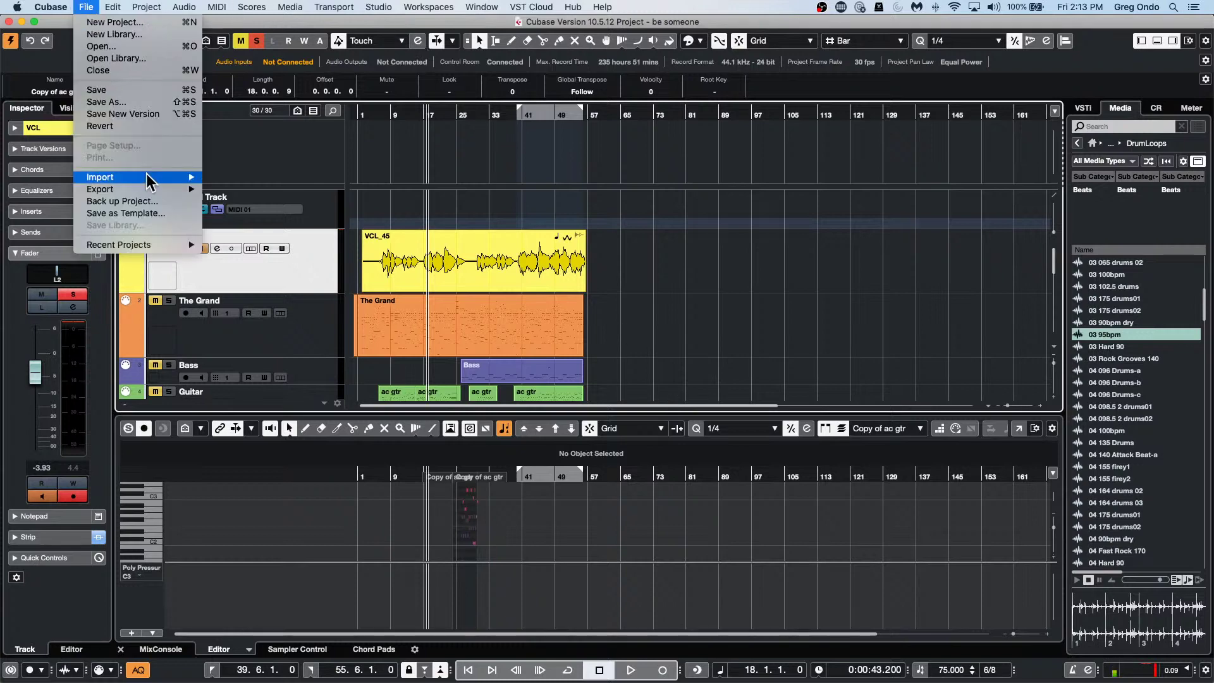
mouse_move(141, 243)
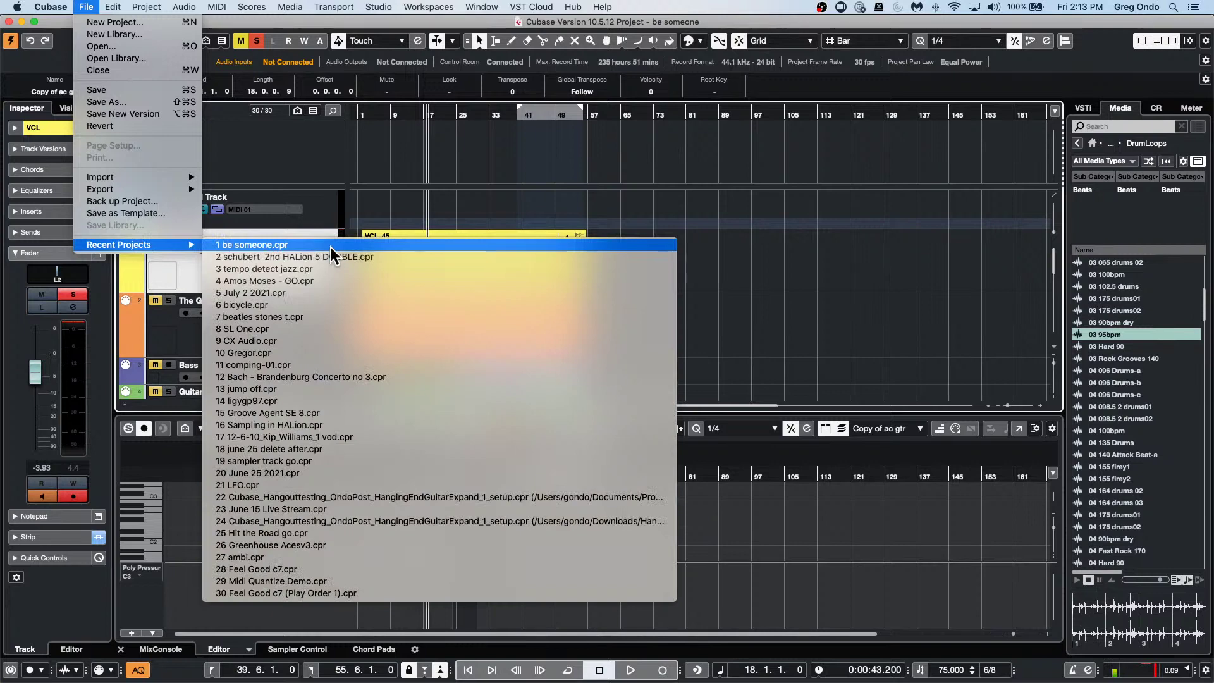
left_click(340, 280)
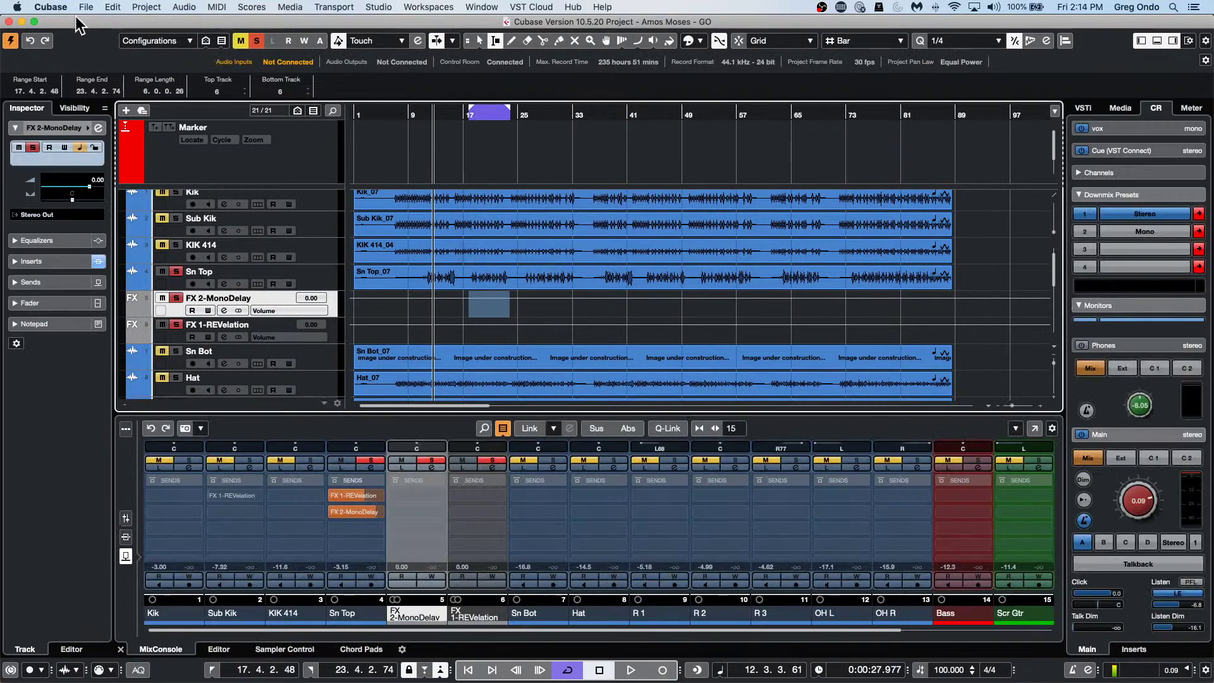
Revert the project to its last saved version and confirm.
left_click(87, 8)
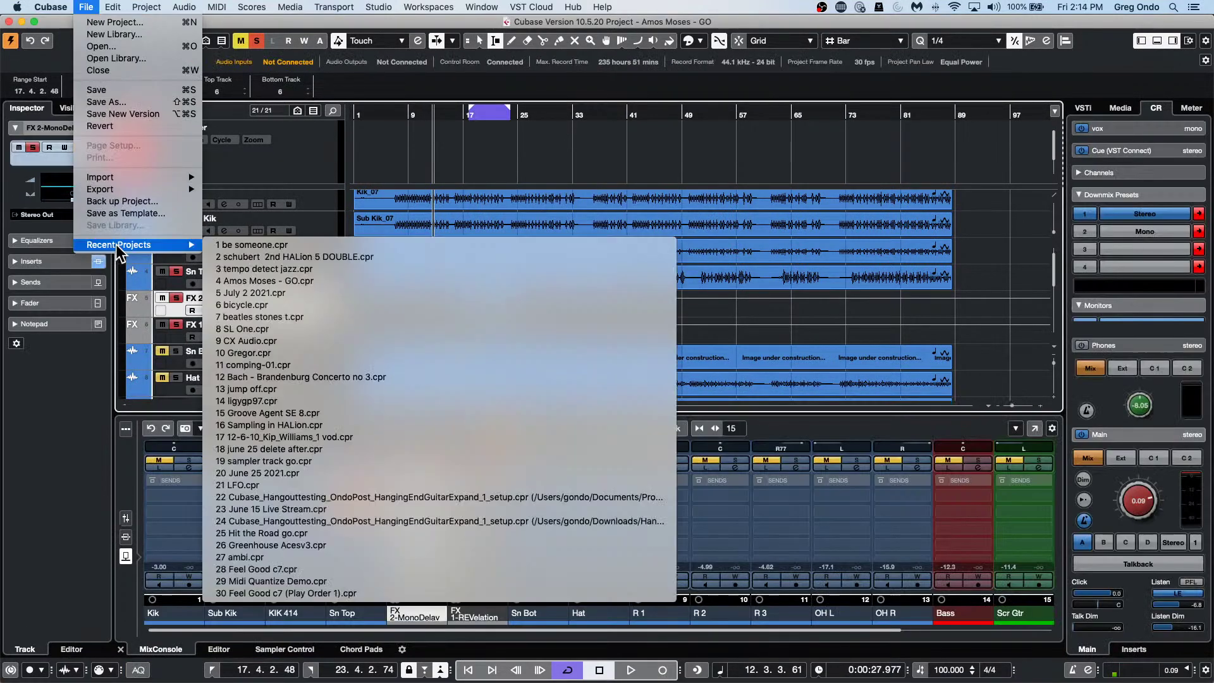
mouse_move(118, 245)
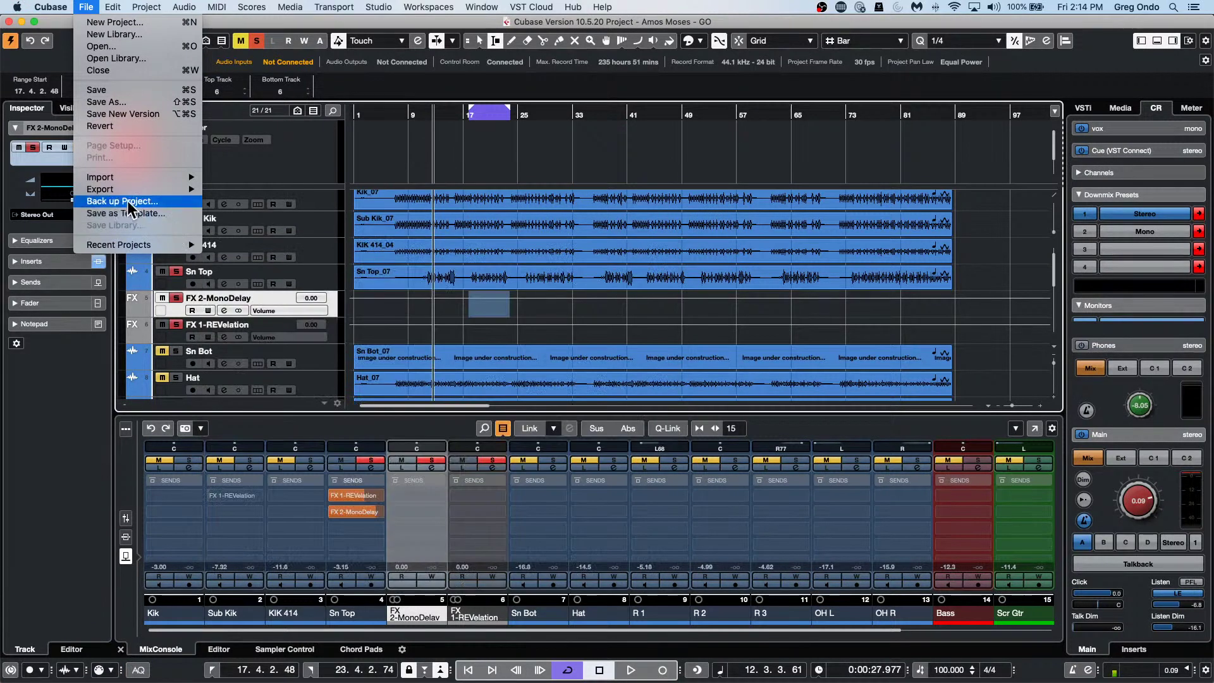
left_click(111, 123)
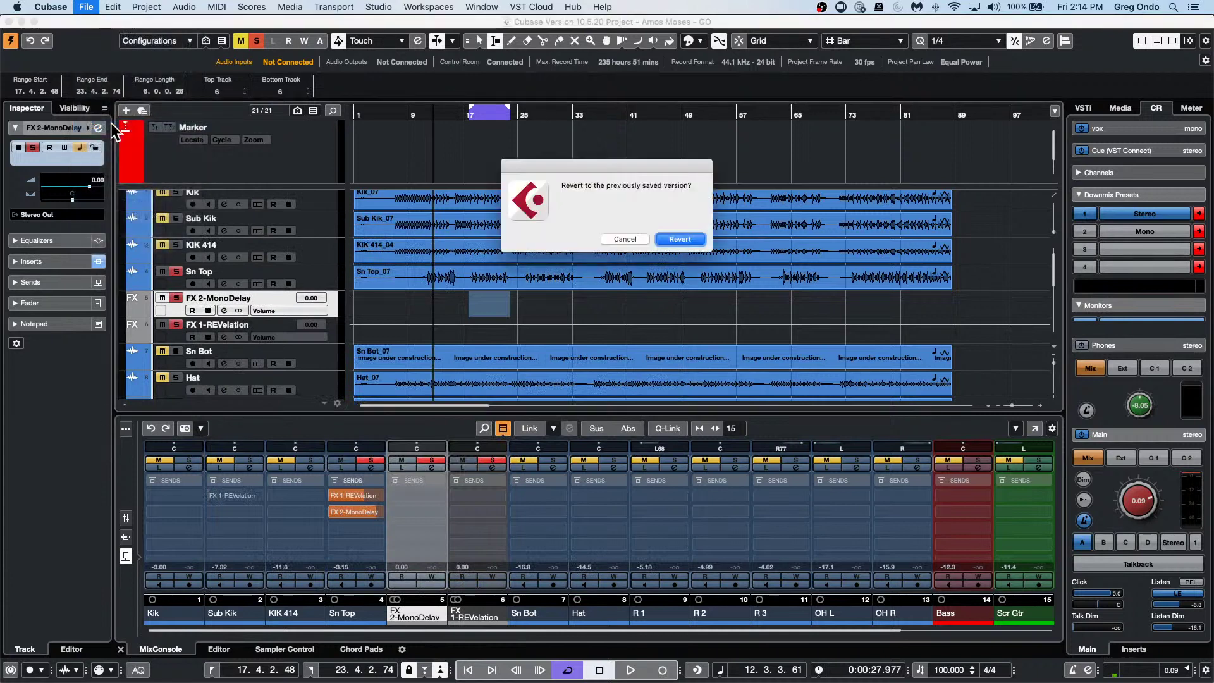
left_click(683, 240)
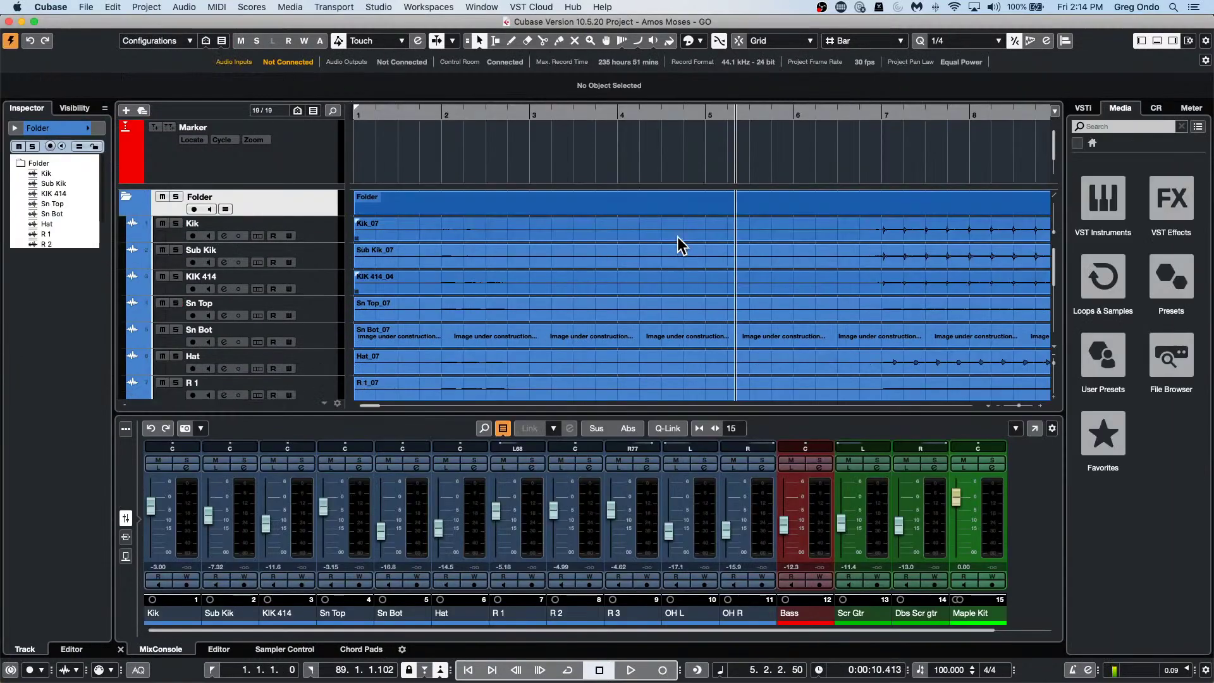
Select the drum tracks Kik through OH R and add a Group Channel fed by them.
left_click_drag(407, 117, 418, 54)
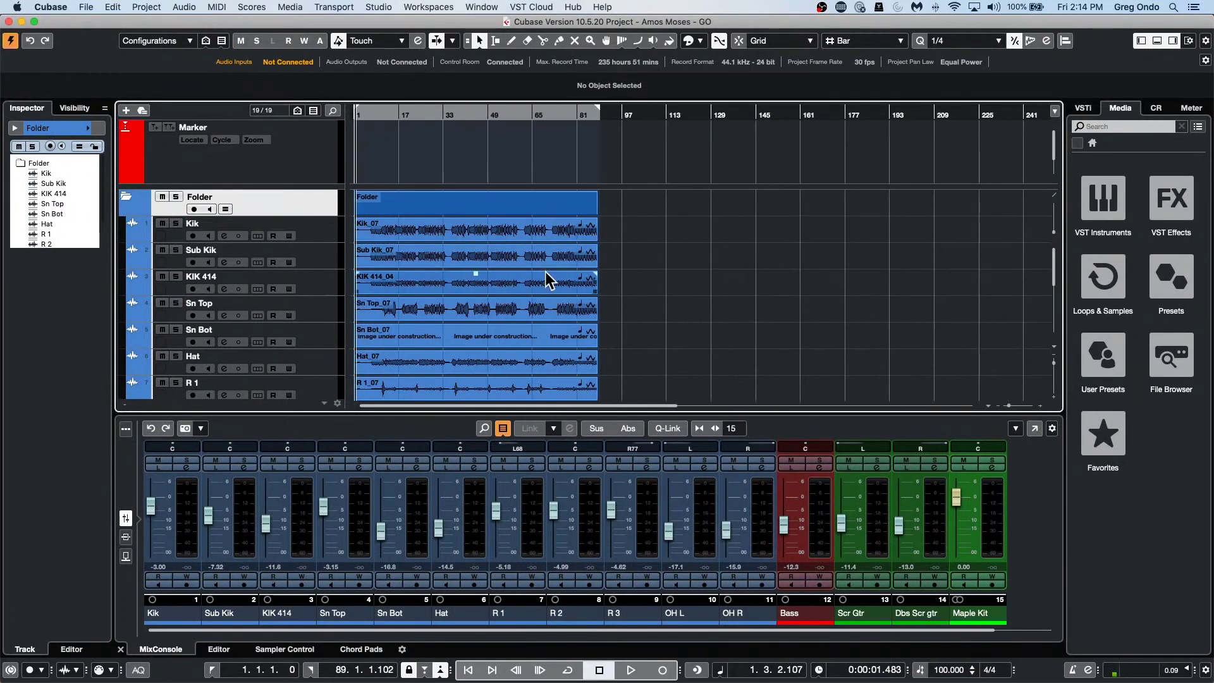
left_click(385, 115)
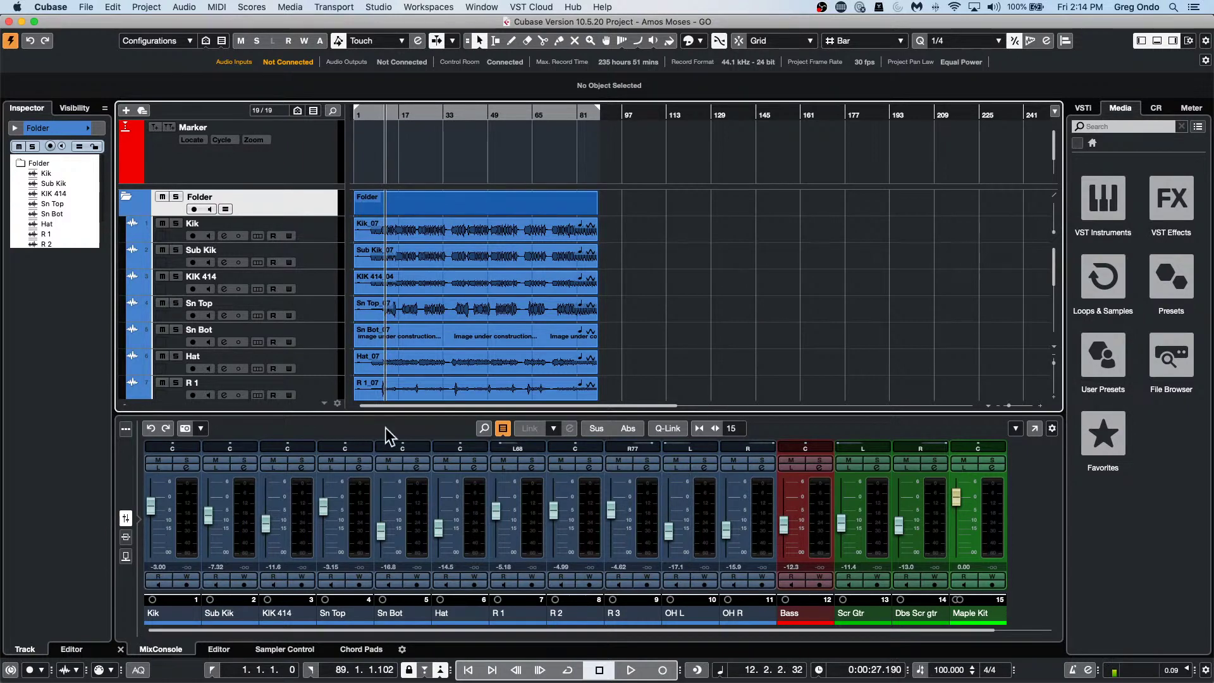
left_click(324, 239)
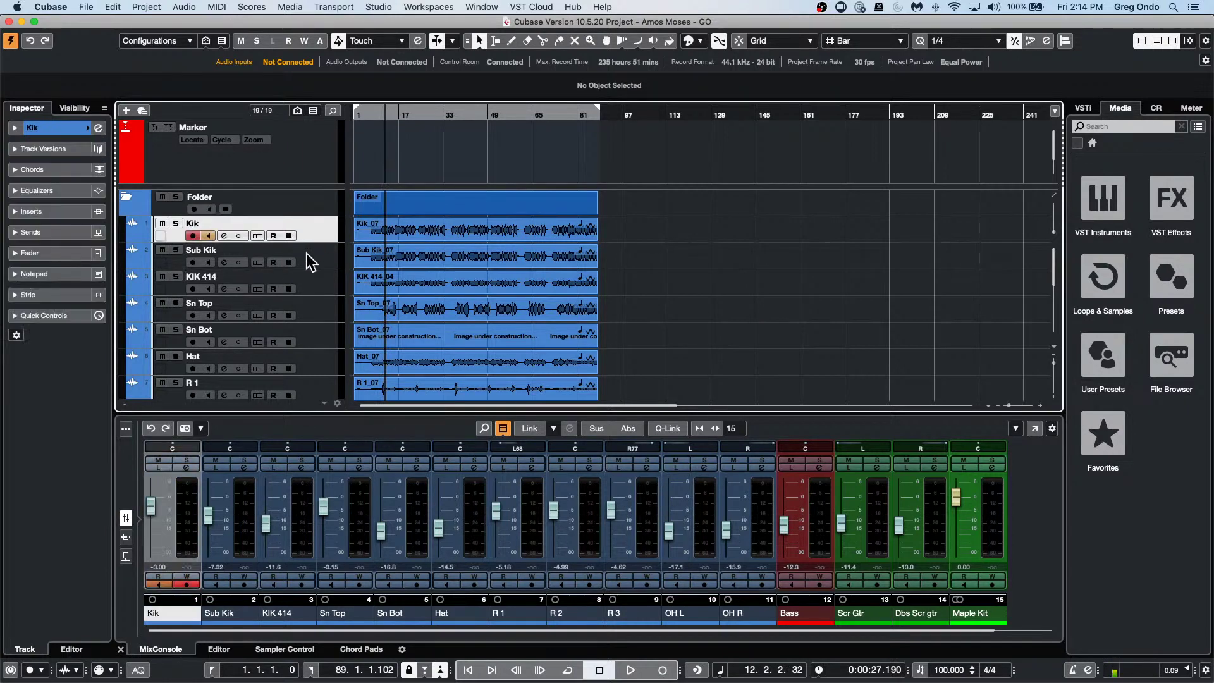
scroll(310, 261, "down", 6)
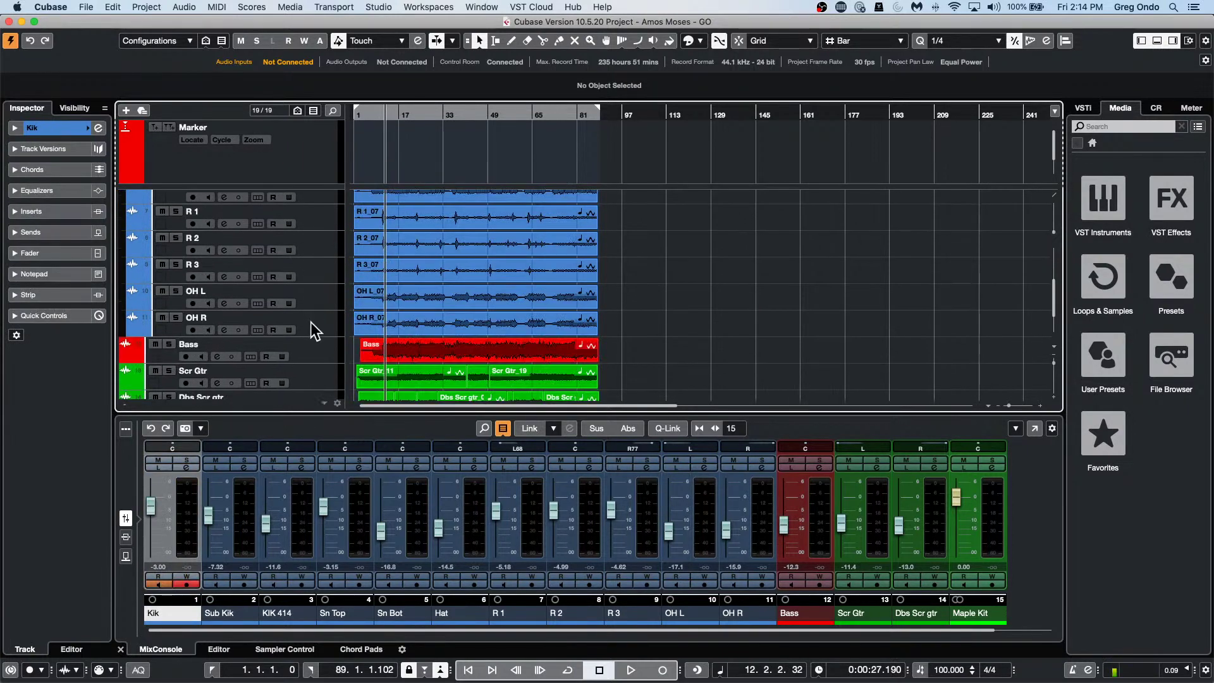
left_click(322, 330, "shift")
right_click(322, 326)
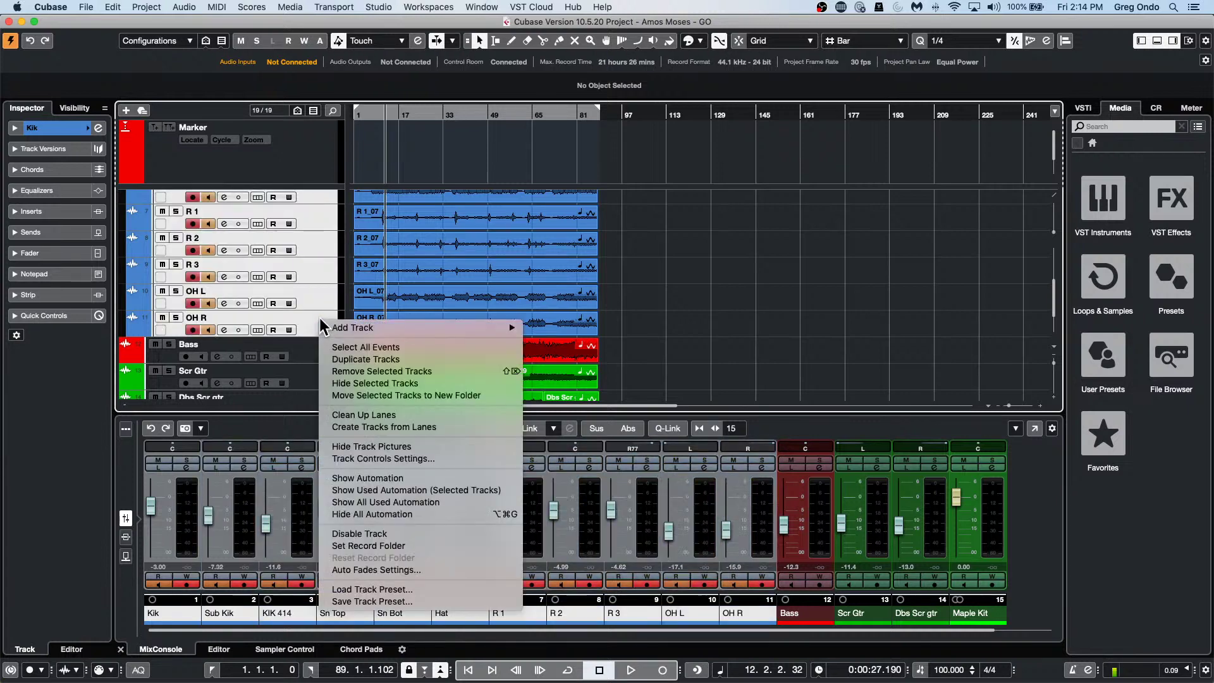
mouse_move(379, 328)
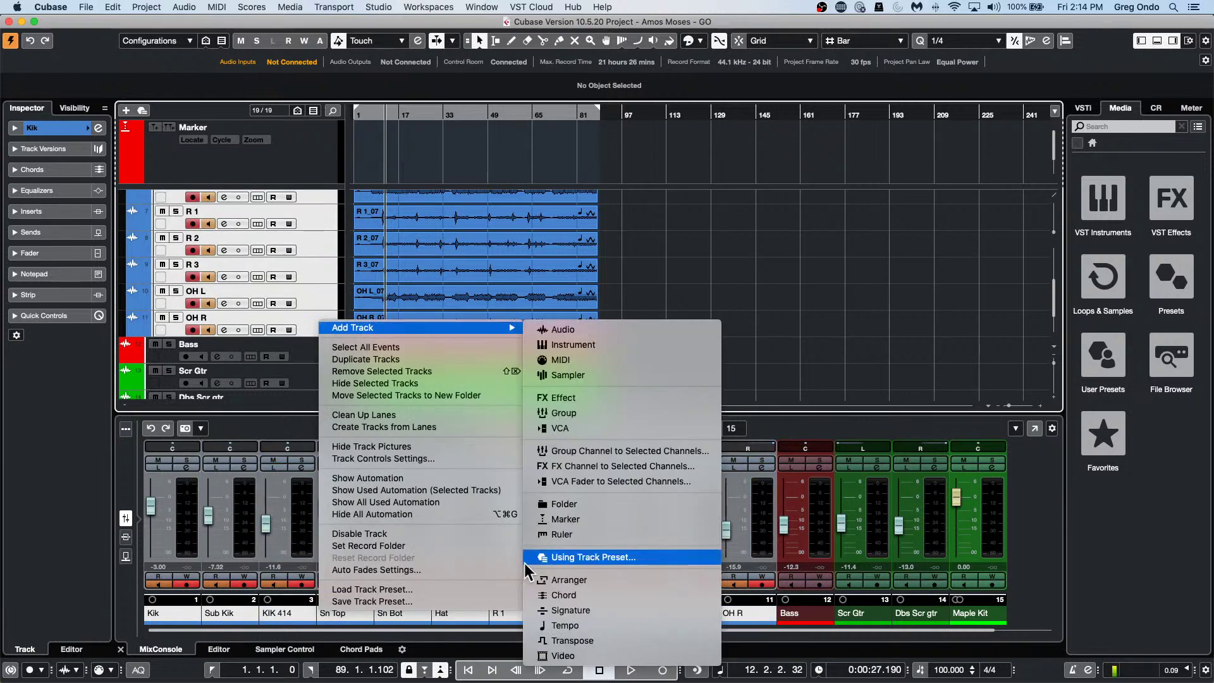
left_click(687, 453)
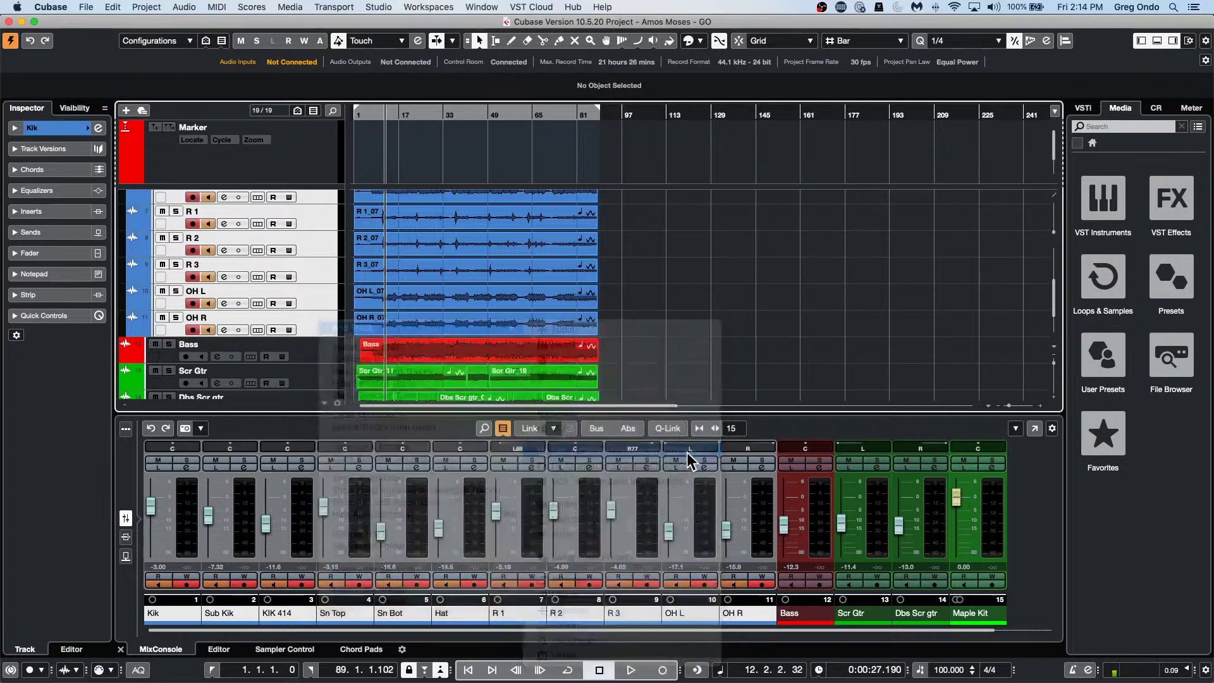
left_click(541, 293)
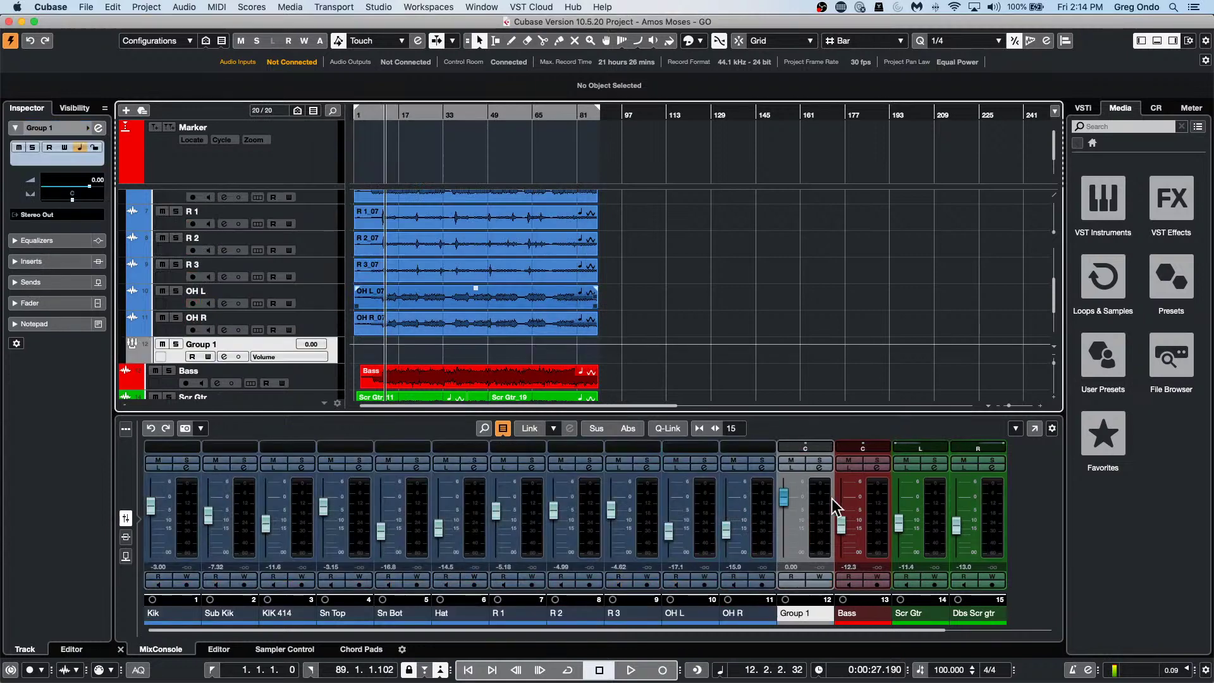
Start playback and raise the Group 1 fader to about 1.55 dB.
key("space")
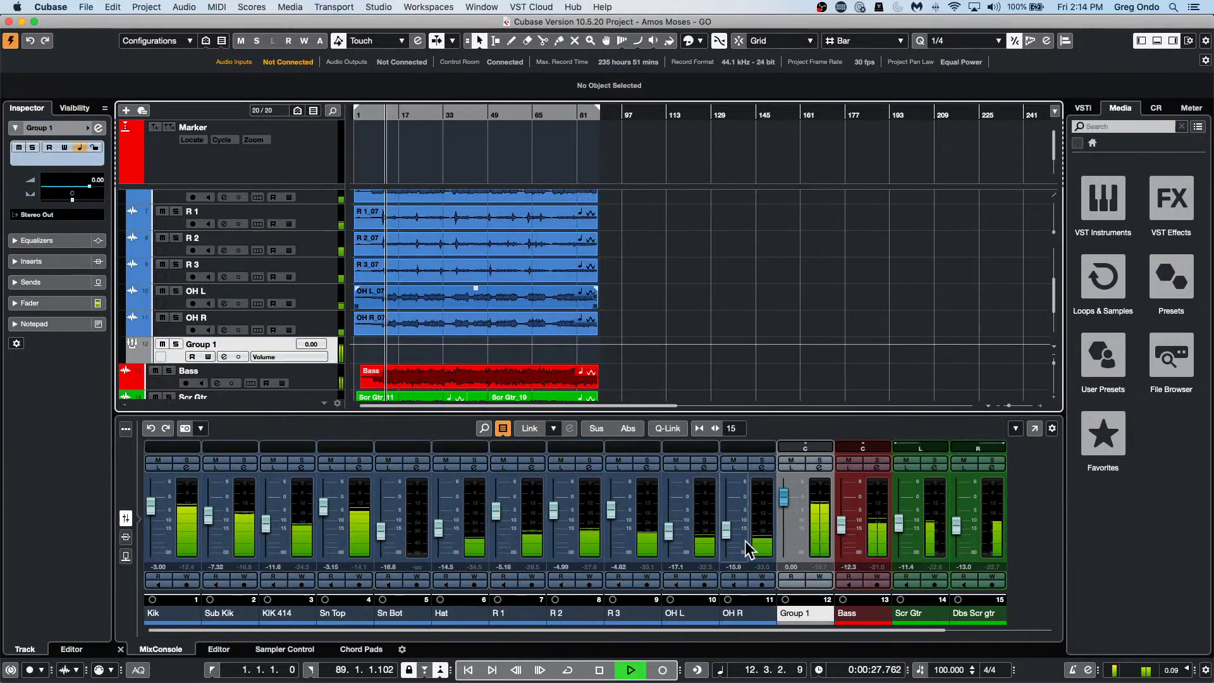
left_click(786, 511)
mouse_move(786, 511)
left_mouse_down()
mouse_move(791, 487)
mouse_move(788, 522)
mouse_move(788, 506)
left_mouse_up()
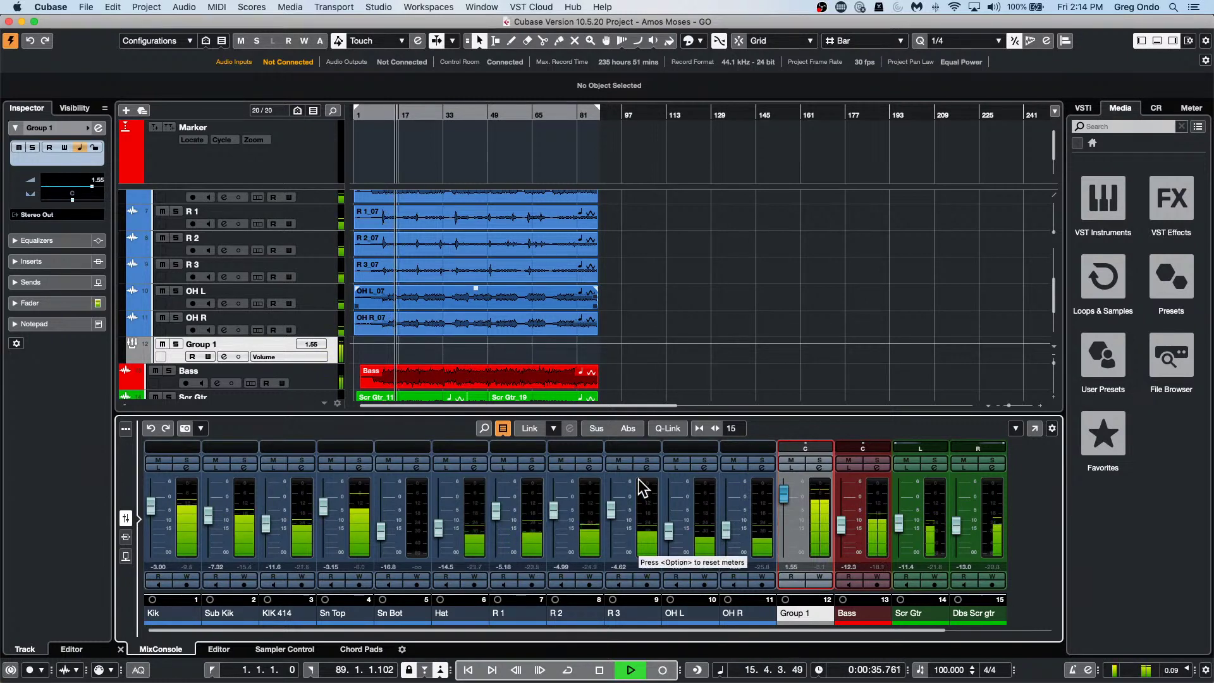
In Group 1's channel settings, set EQ points near 110 Hz and in the high mids.
left_click(819, 467)
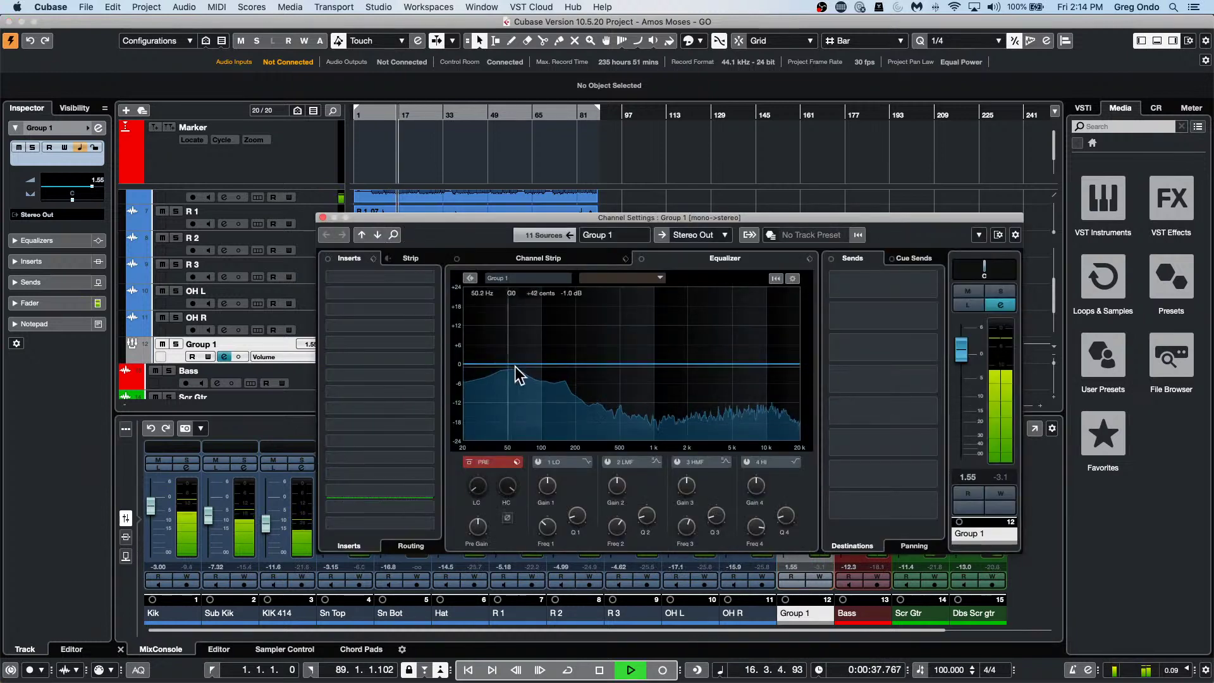
left_click(545, 394)
left_click_drag(546, 394, 545, 324)
left_click_drag(689, 344, 746, 339)
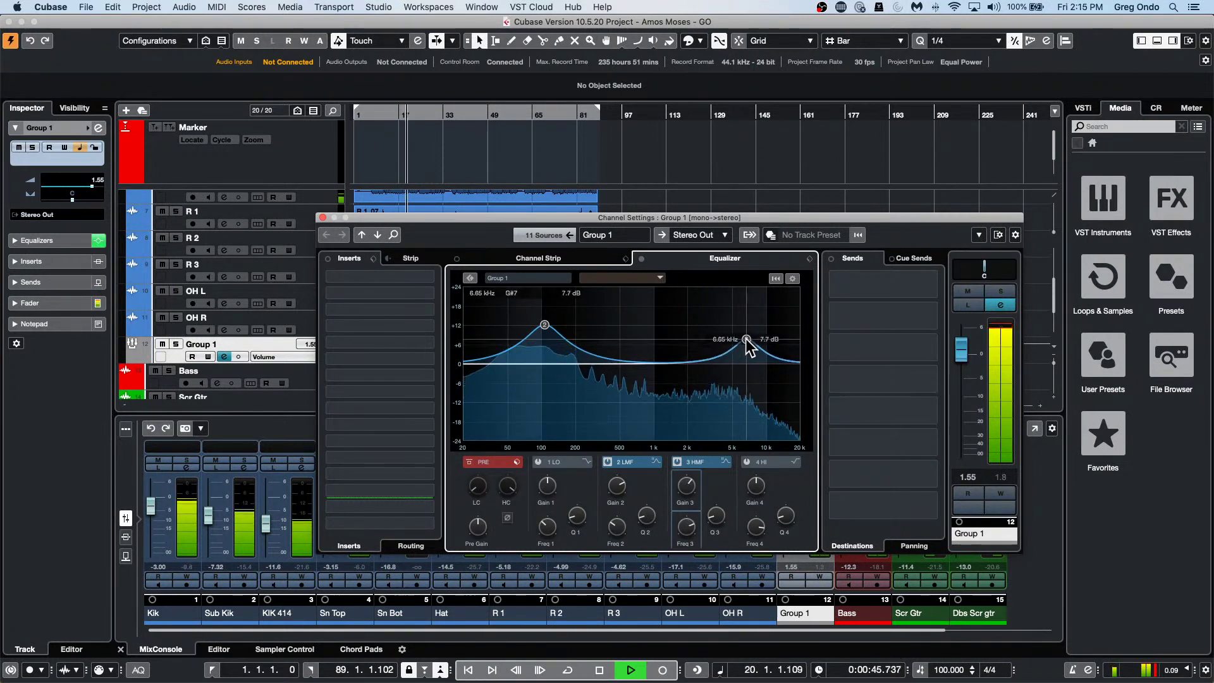
left_click_drag(542, 323, 548, 360)
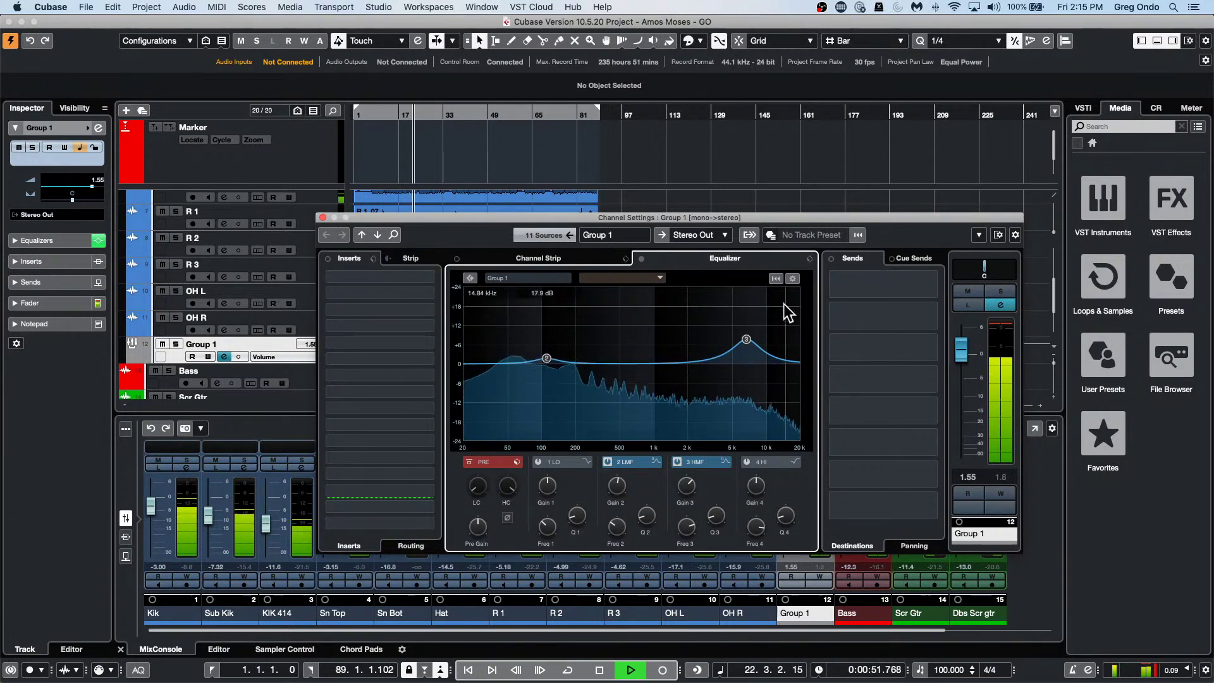
Load Standard Compressor in Group 1's channel strip and lower its threshold to about -43.7 dB.
left_click(538, 260)
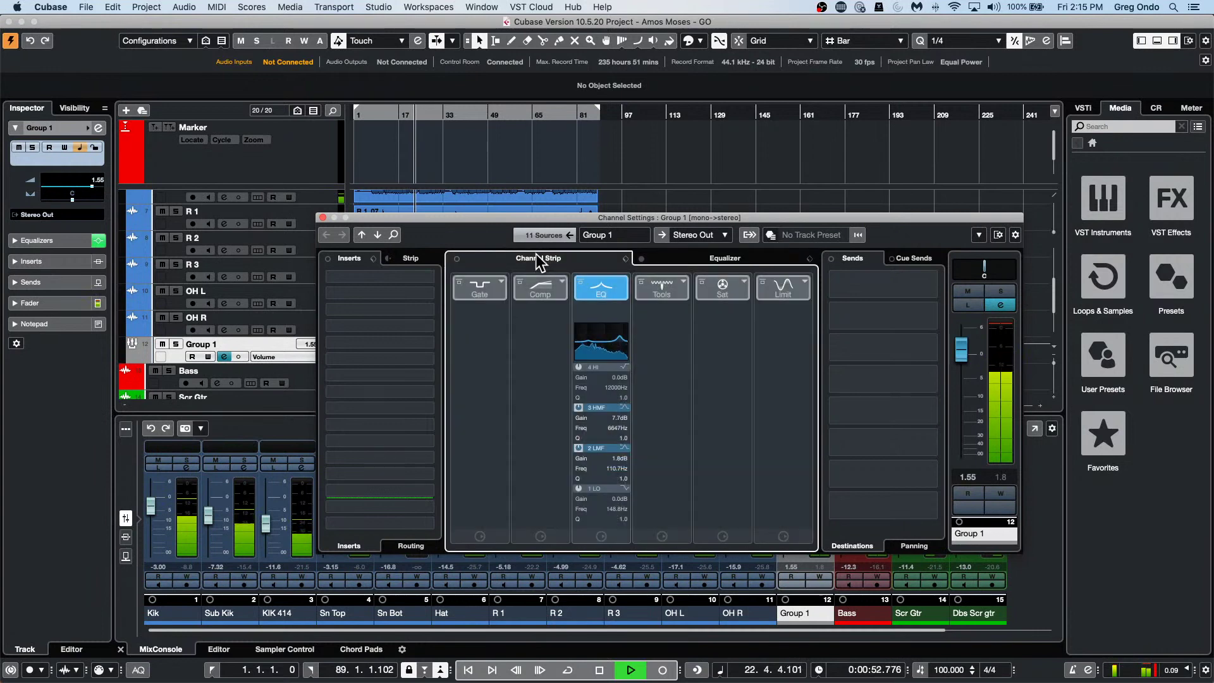
left_click(561, 282)
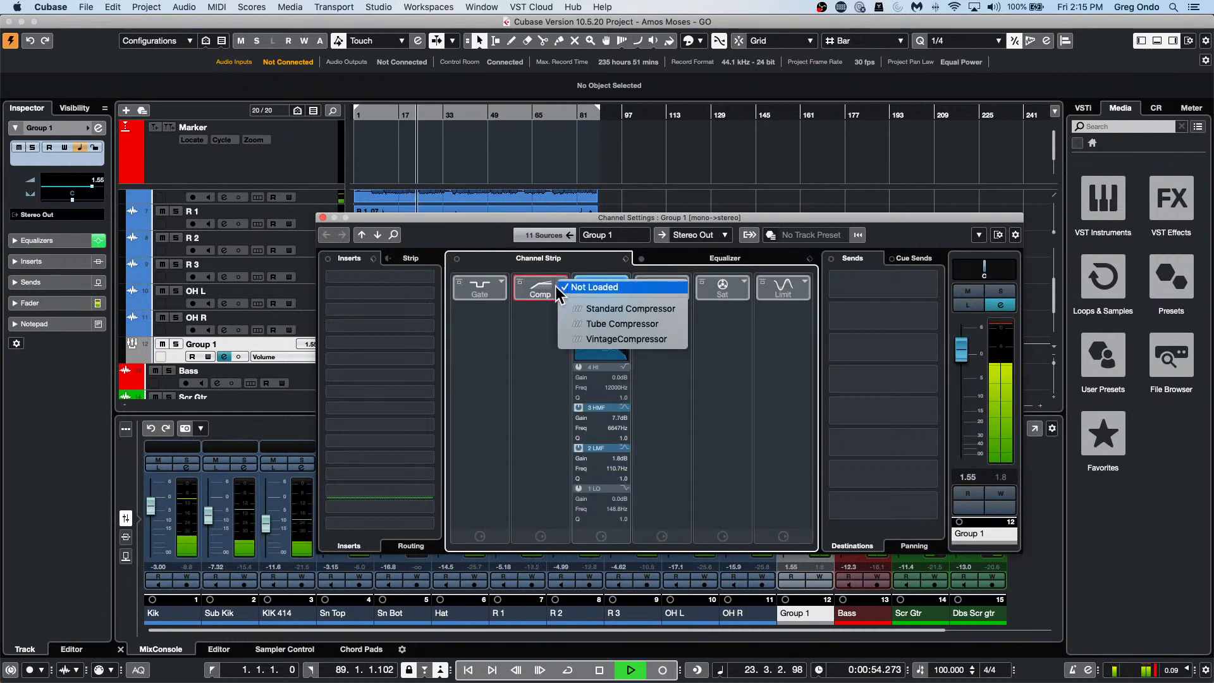
left_click(583, 309)
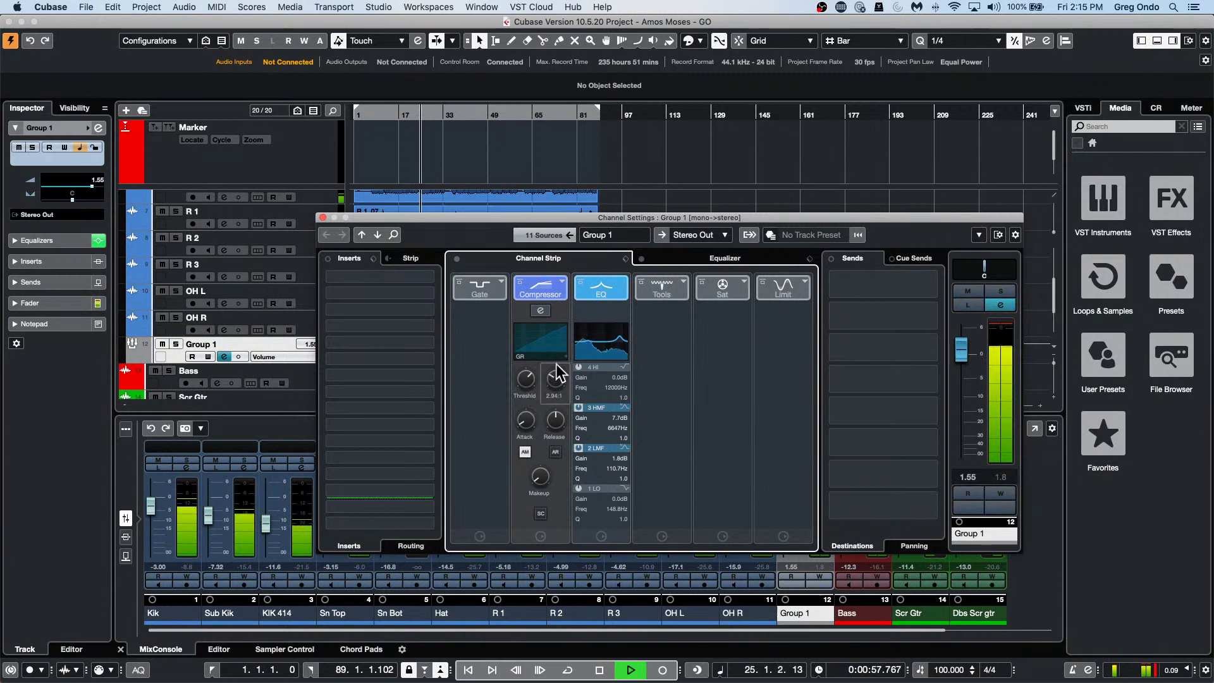
left_click_drag(526, 378, 510, 405)
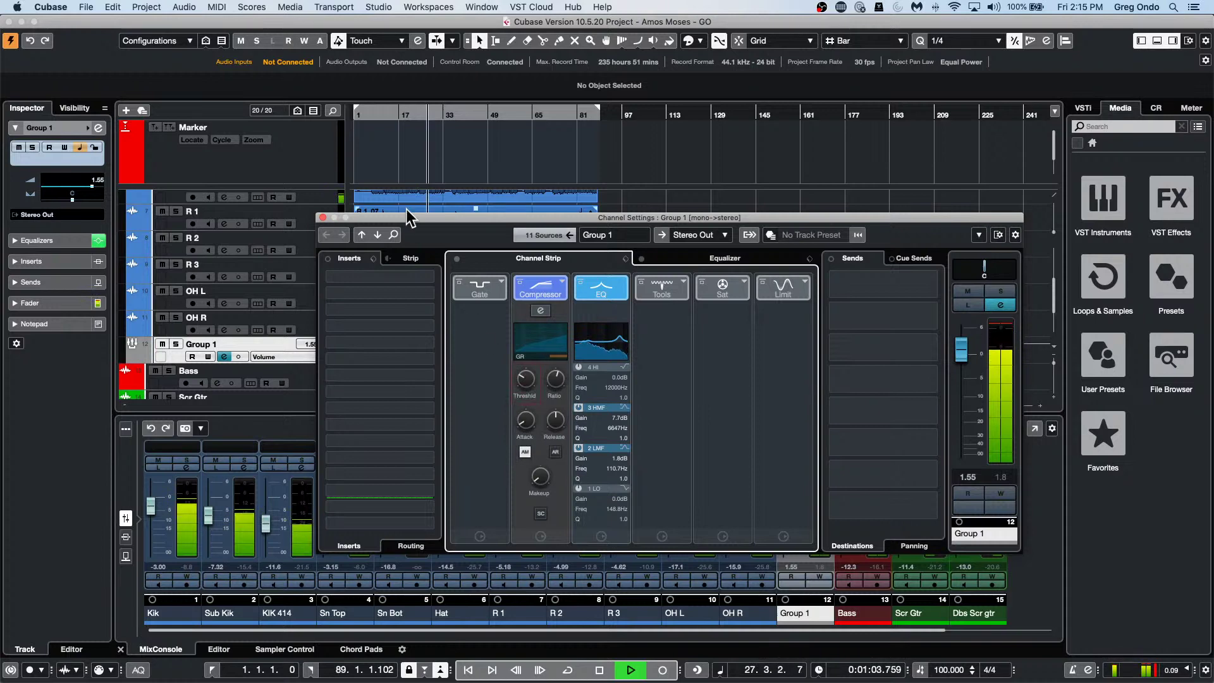
left_click(322, 218)
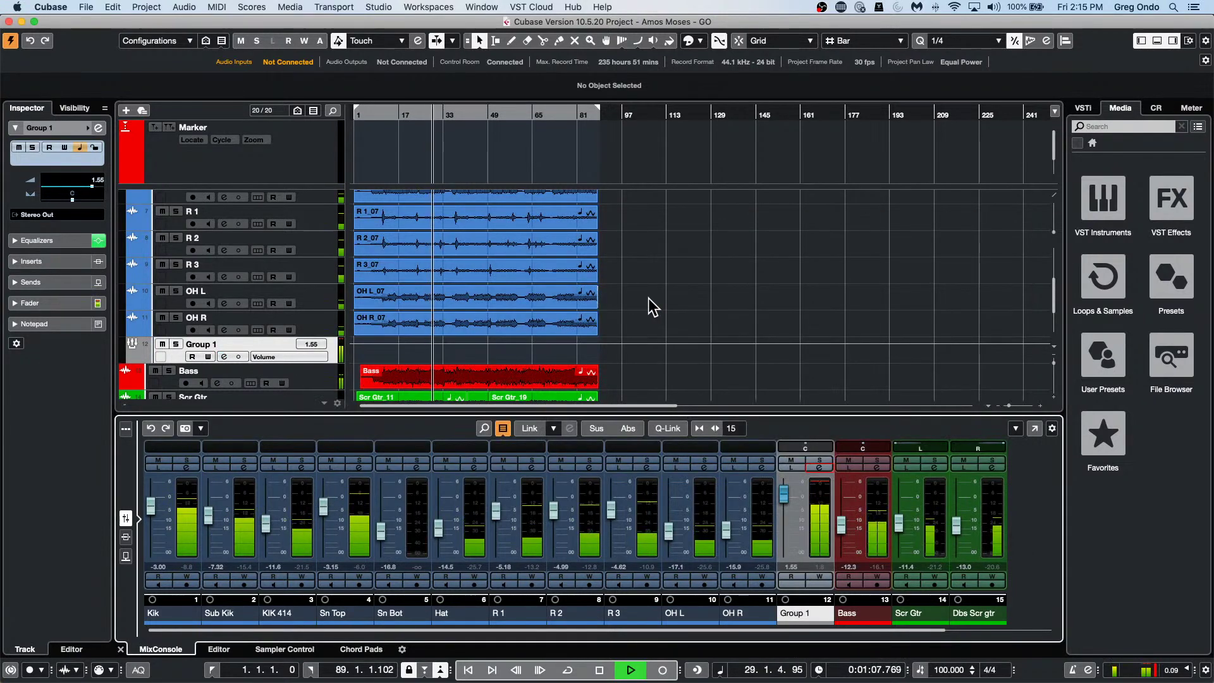
Solo and select the Sn Top track and play it back.
key("space")
scroll(318, 243, "up", 1)
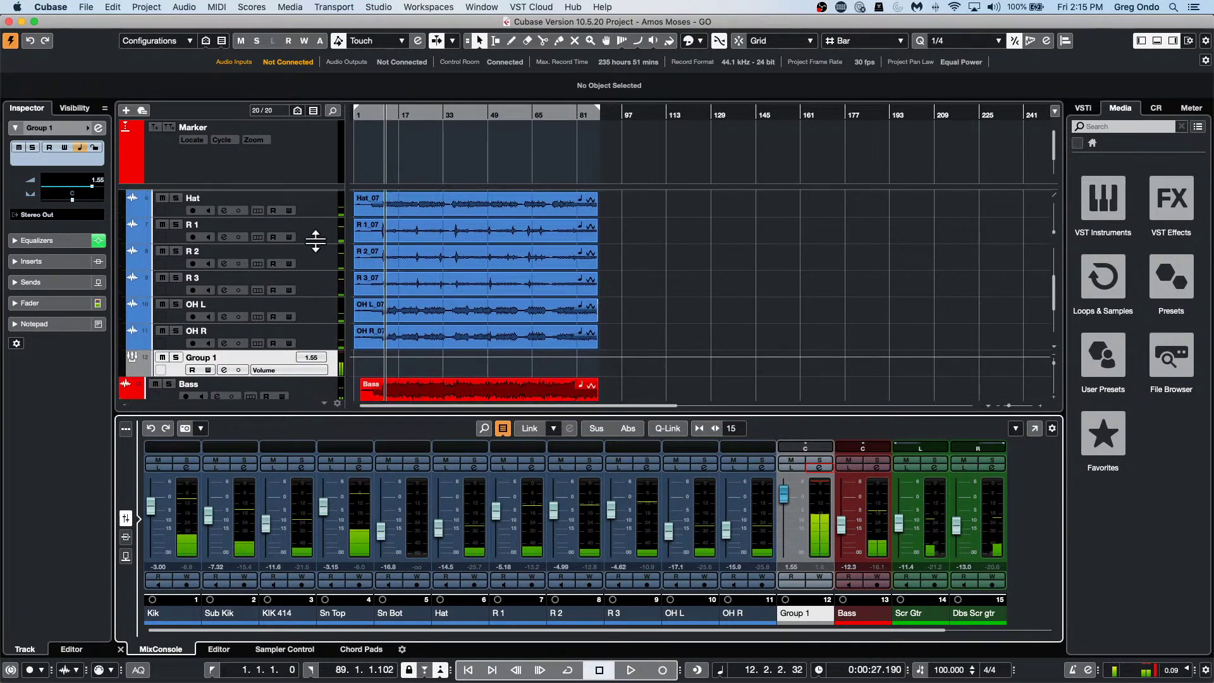
scroll(317, 242, "up", 5)
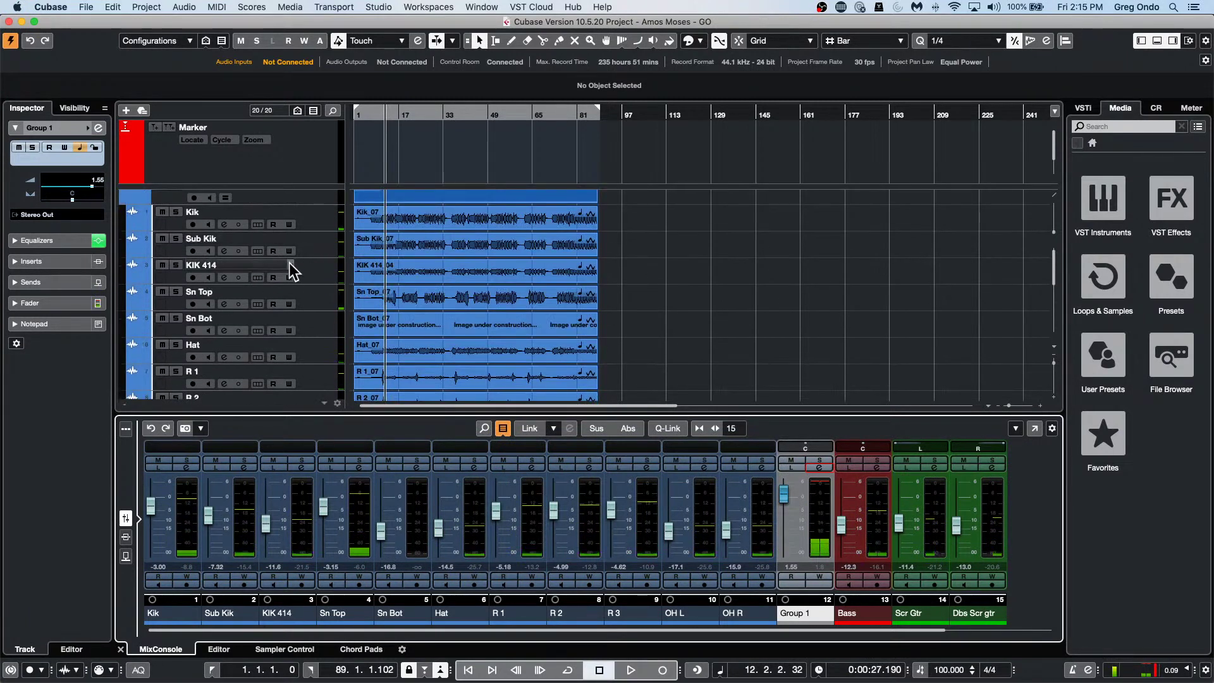
left_click(177, 292)
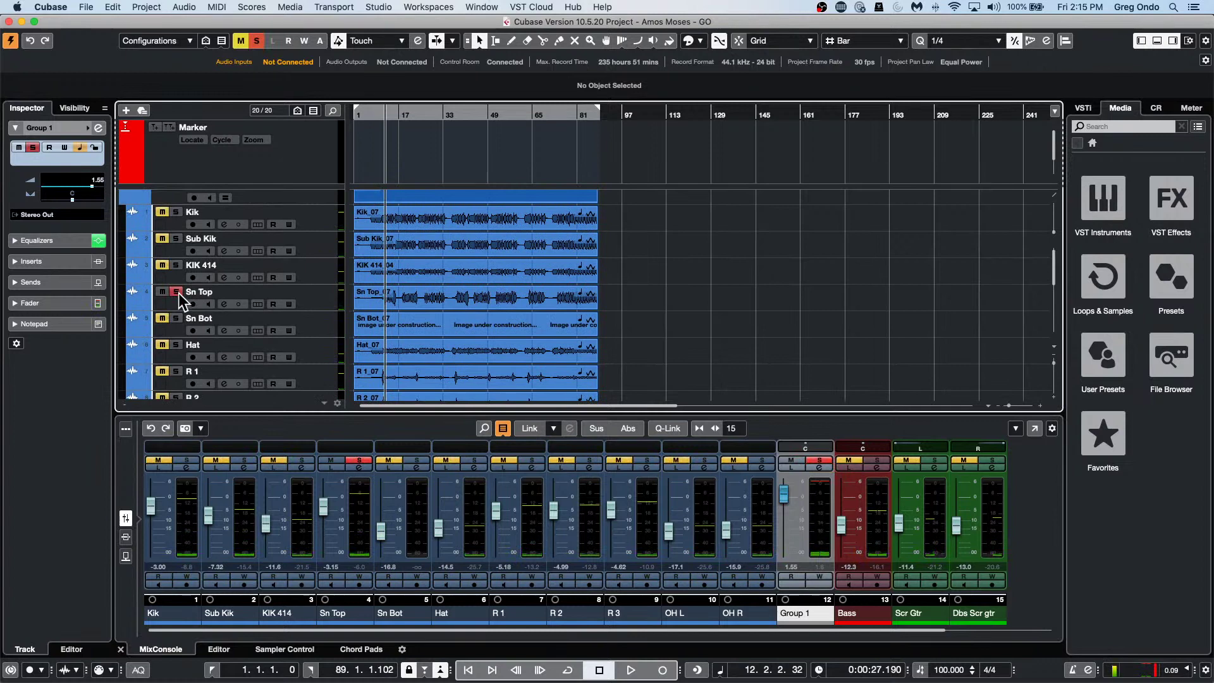
key("space")
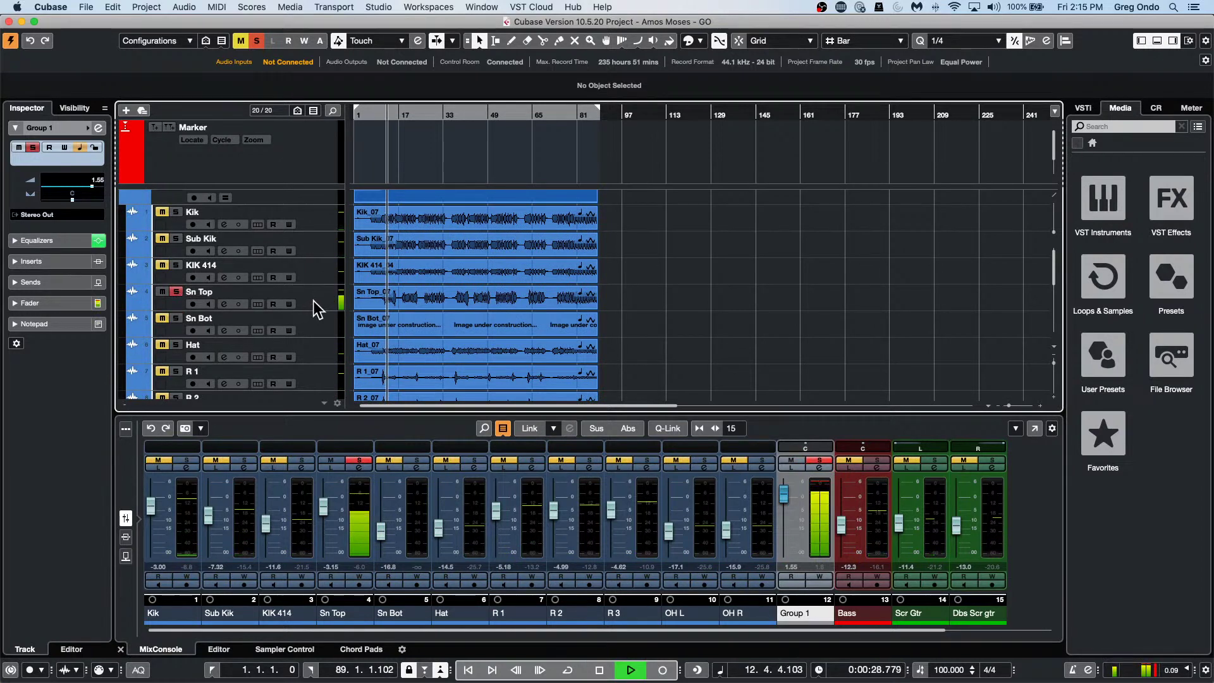
left_click(315, 307)
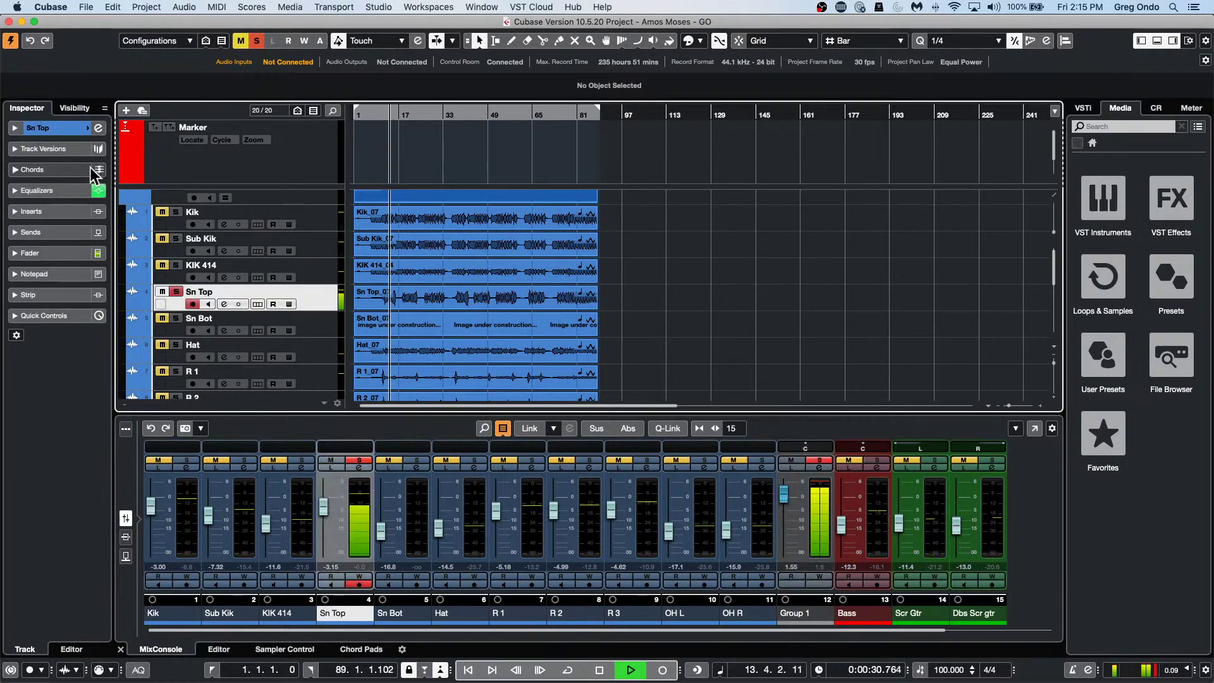
Add an FX channel fed by Sn Top with REVerence as its reverb effect.
right_click(314, 296)
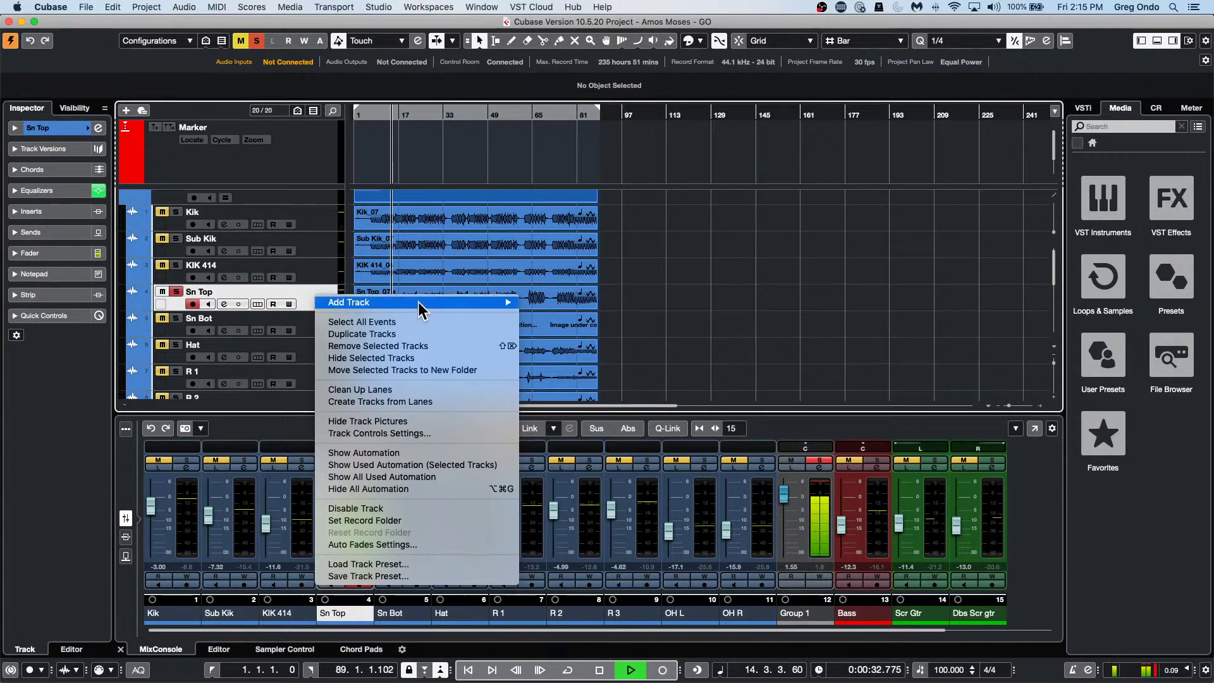
mouse_move(418, 302)
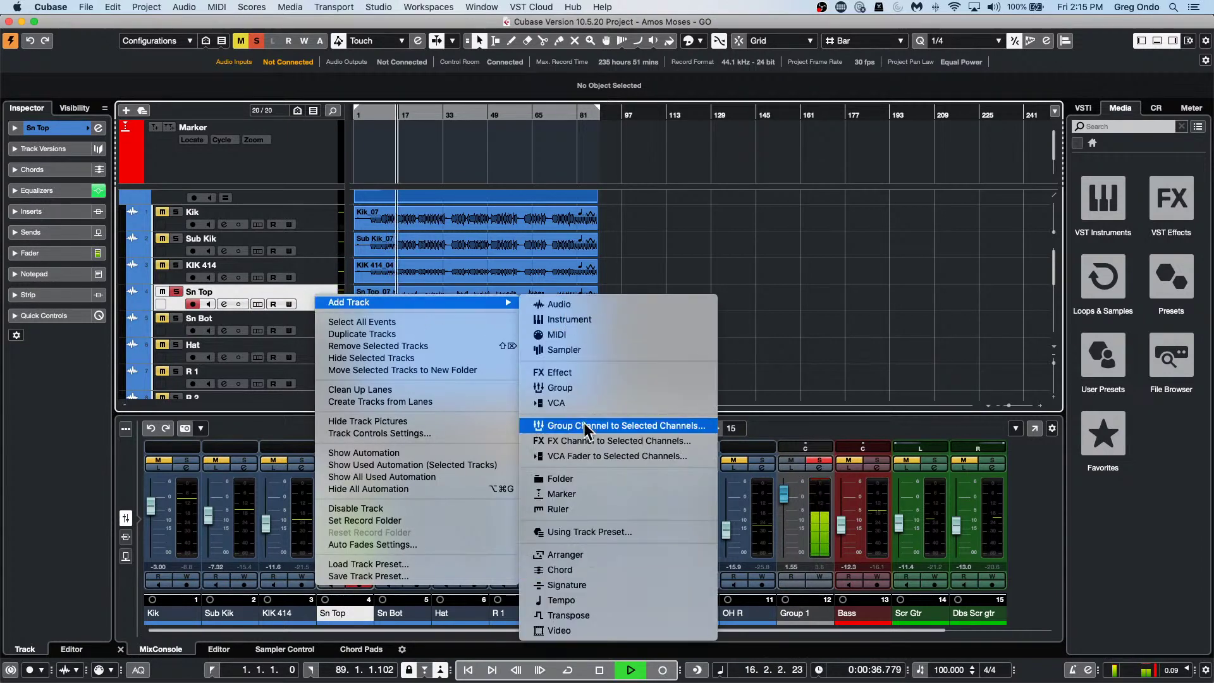
left_click(607, 441)
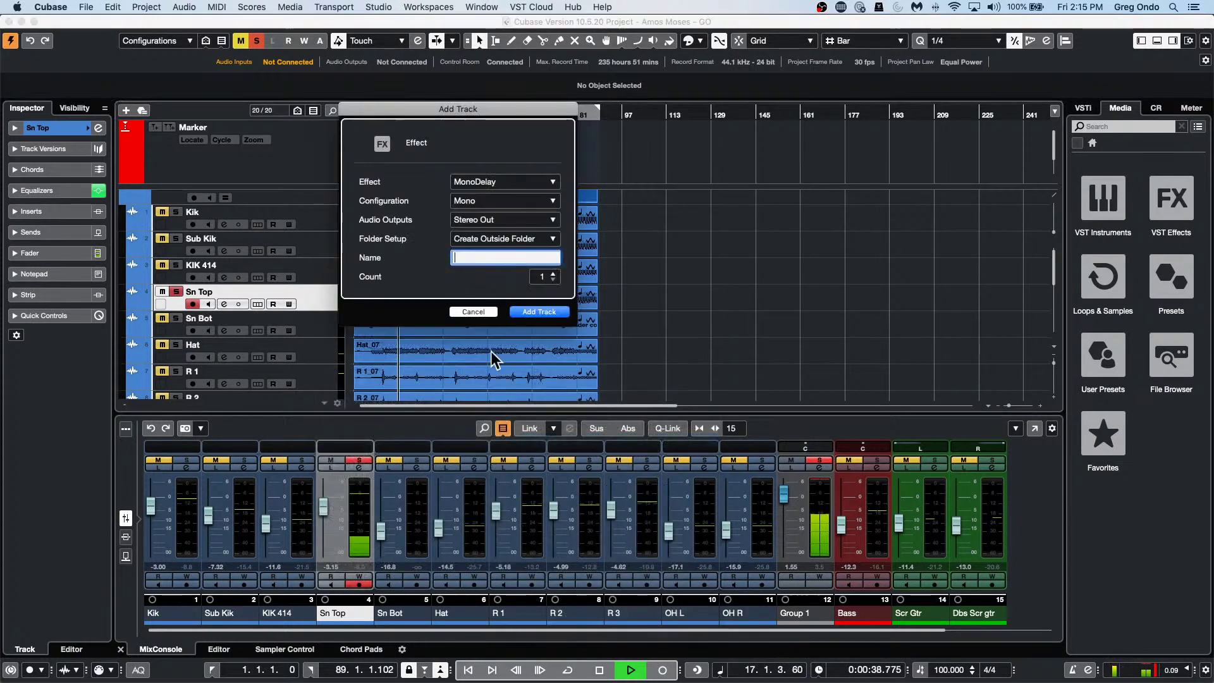
left_click(502, 182)
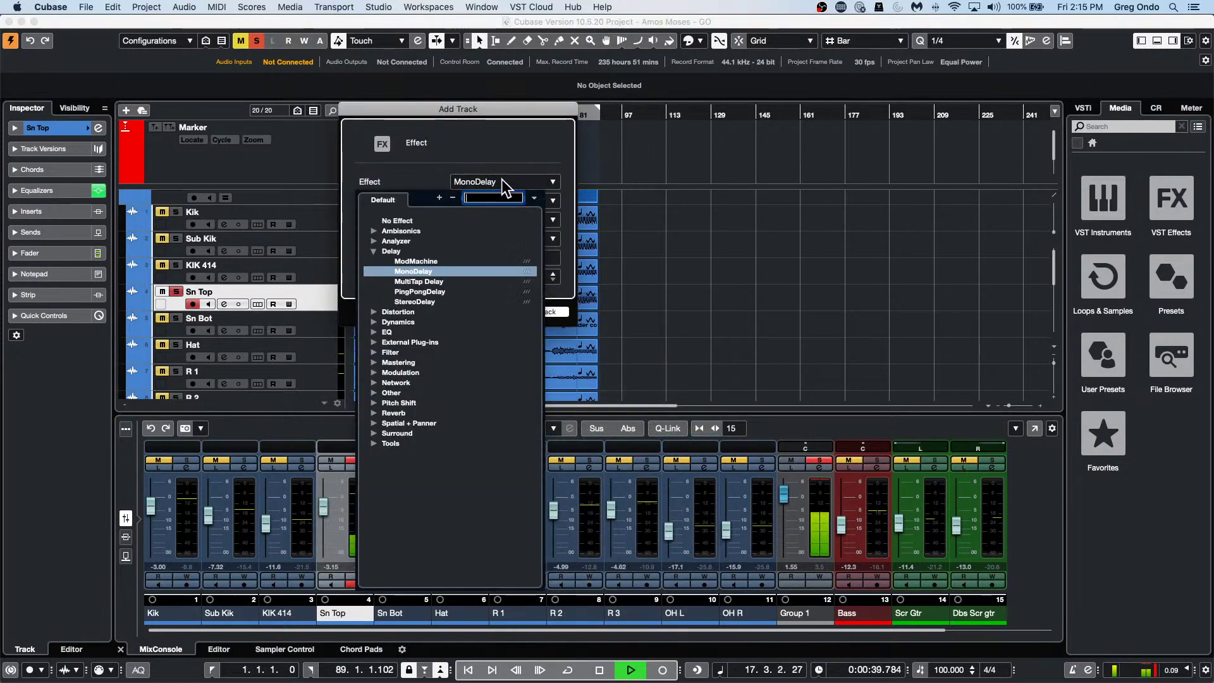
left_click(374, 413)
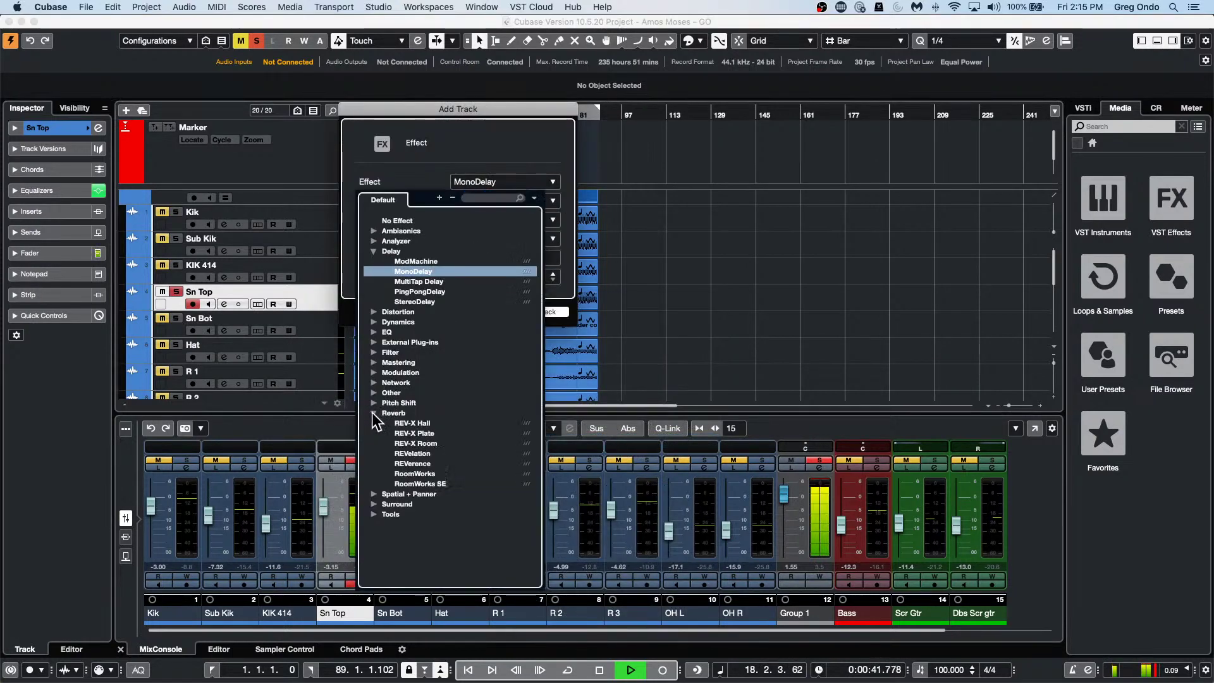
left_click(430, 462)
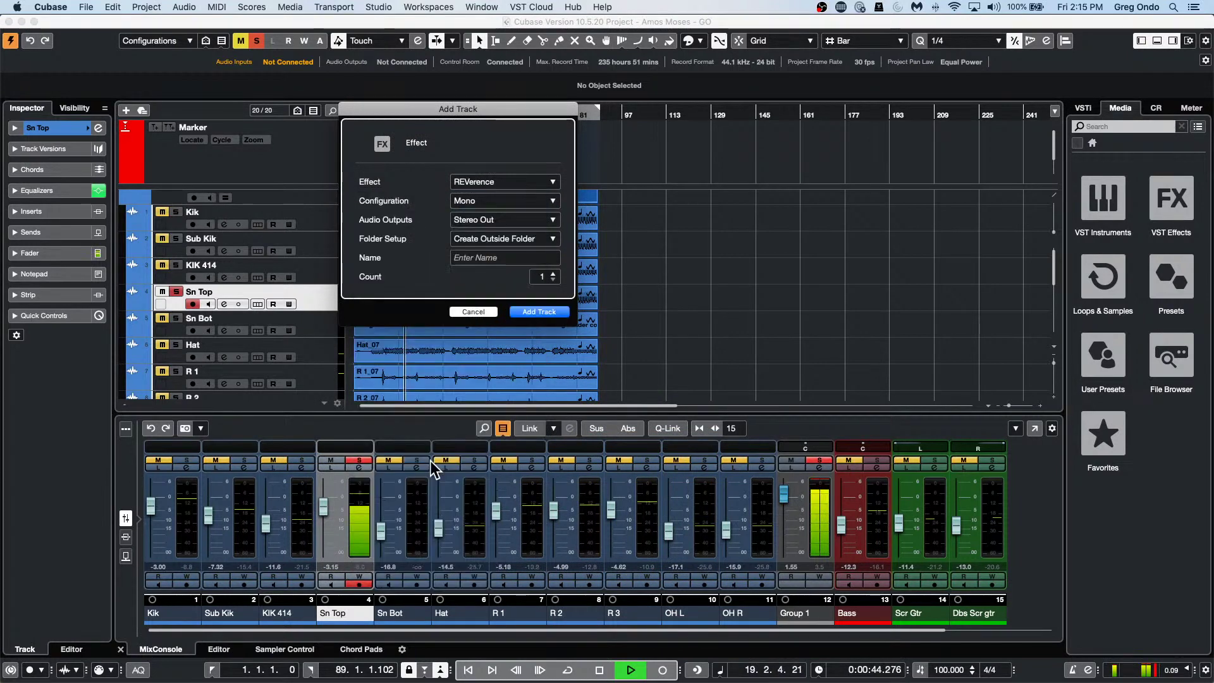
left_click(569, 312)
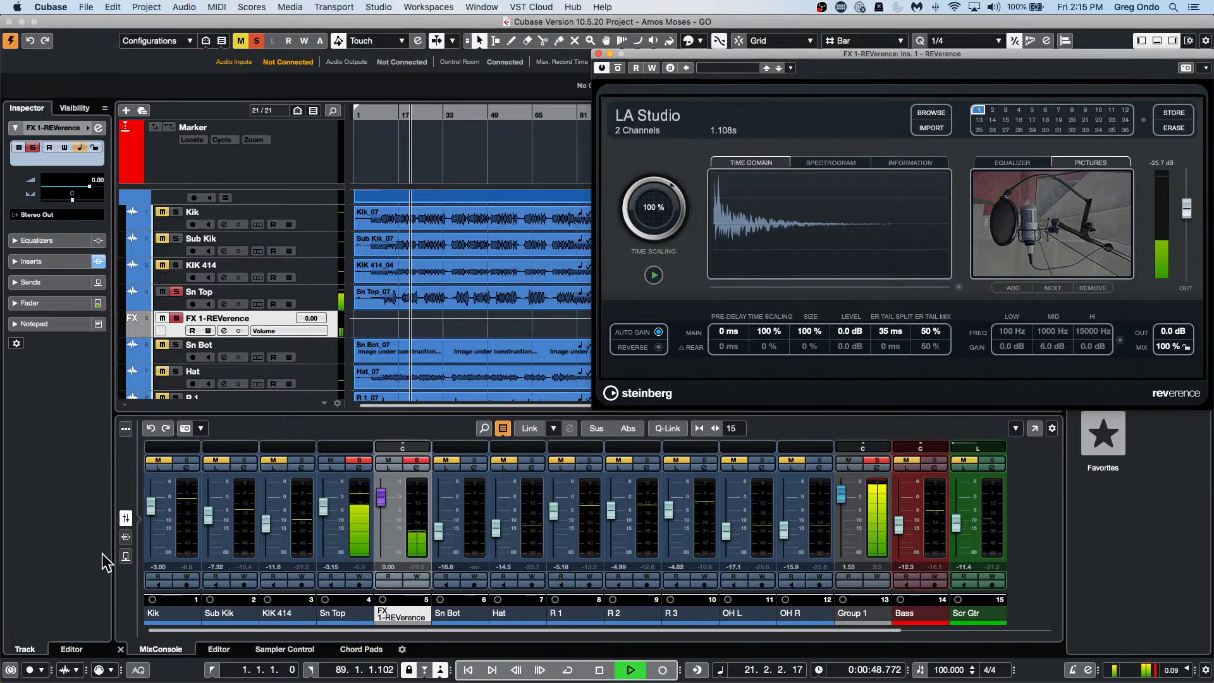
Switch the MixConsole rack to the Sends view and select Sn Top.
left_click(125, 556)
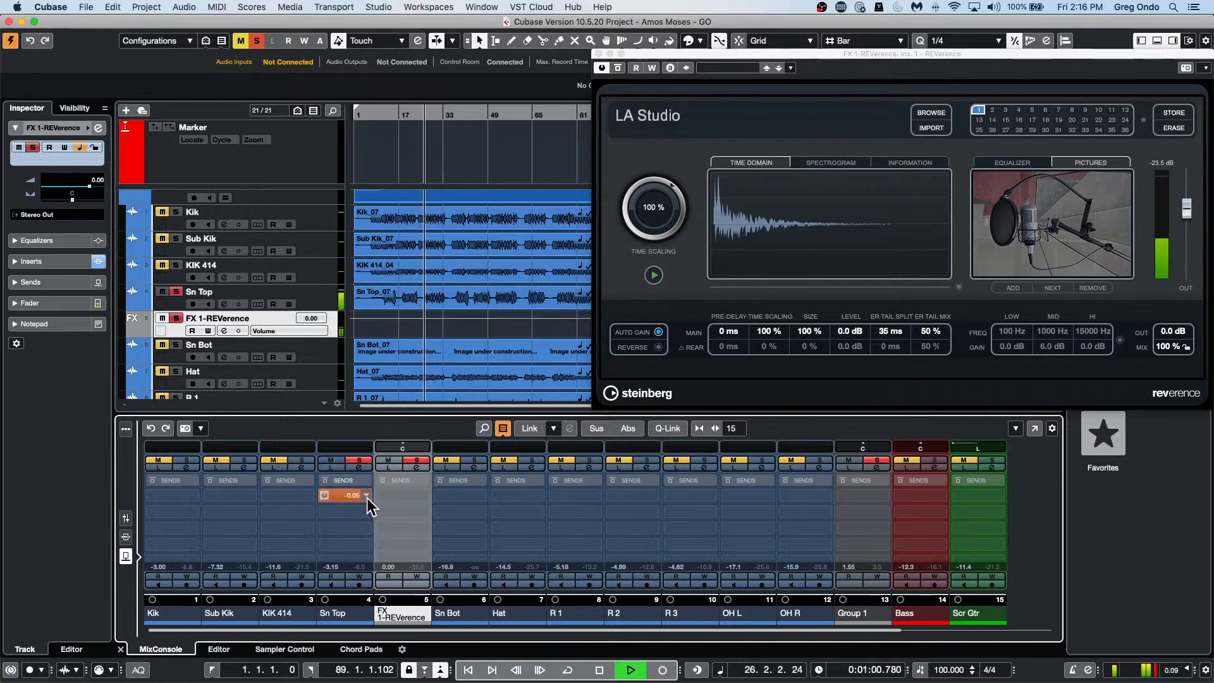
left_click(311, 297)
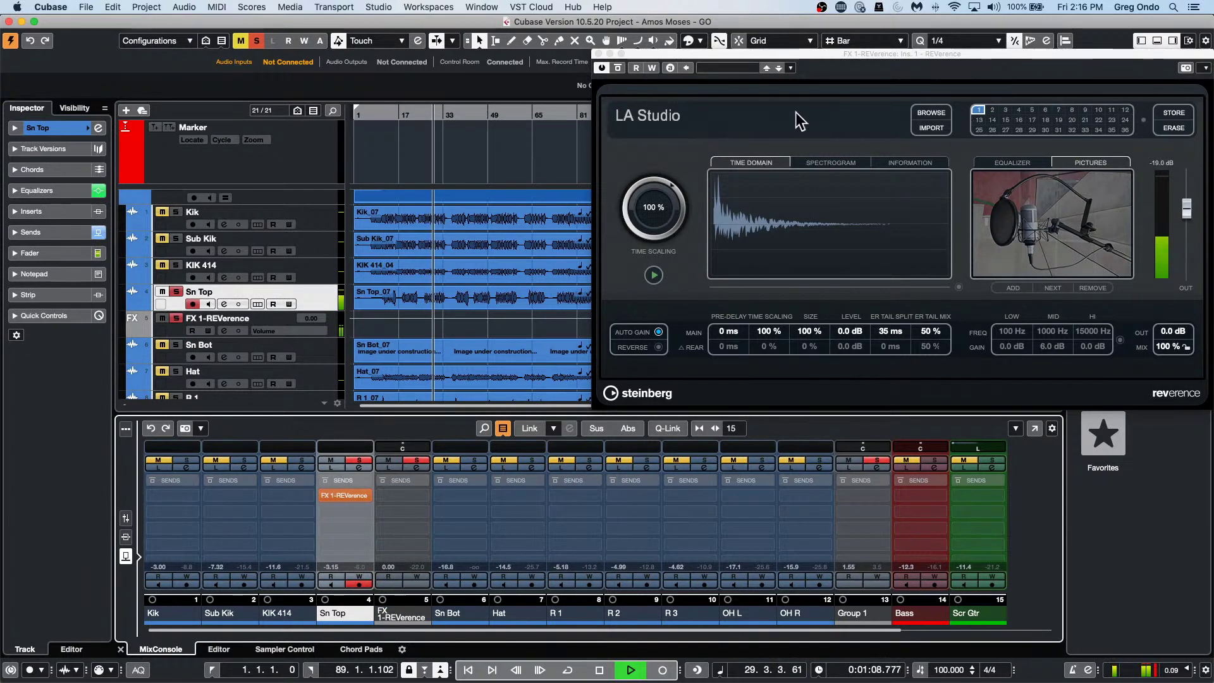
Load REVerence's Ballroom preset and raise Sn Top's FX 1-REVerence send to about -10.5 dB.
left_click(925, 114)
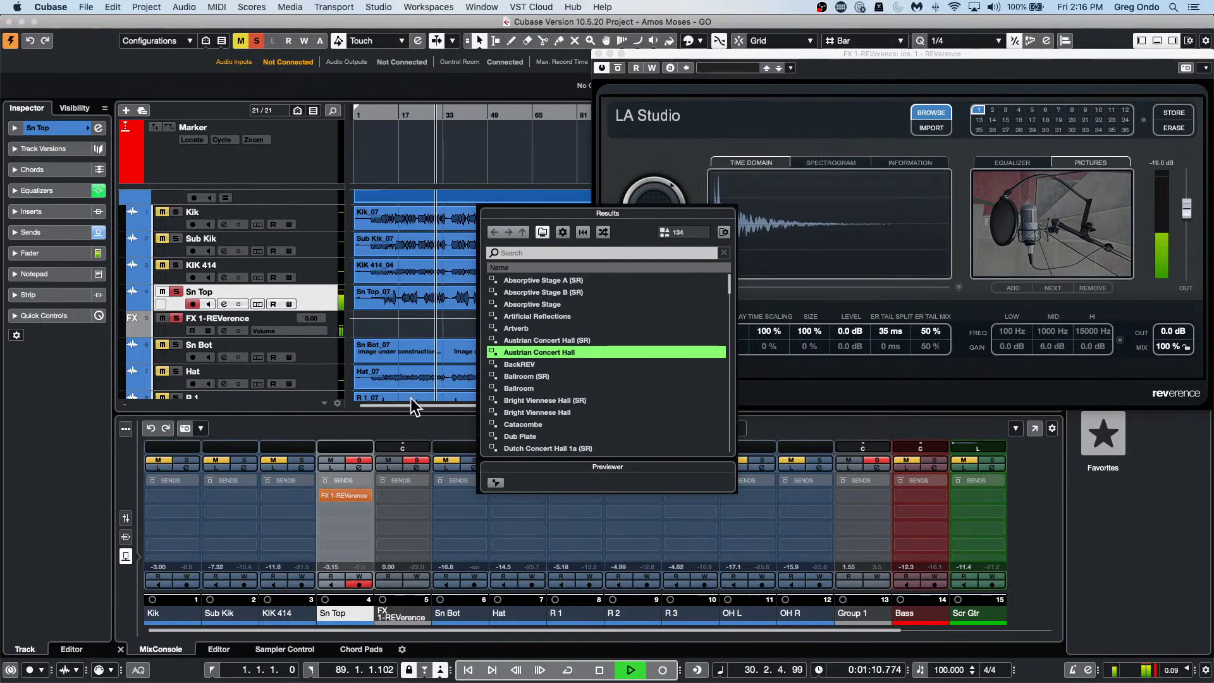
double_click(520, 388)
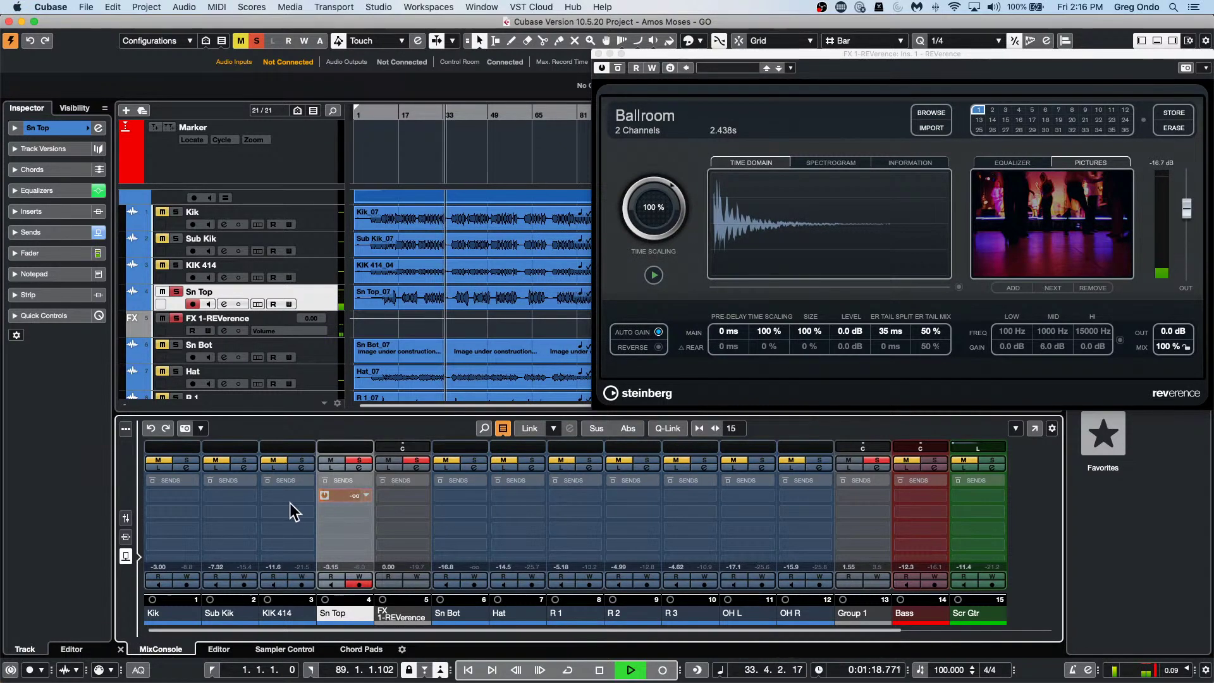
left_click_drag(290, 503, 309, 504)
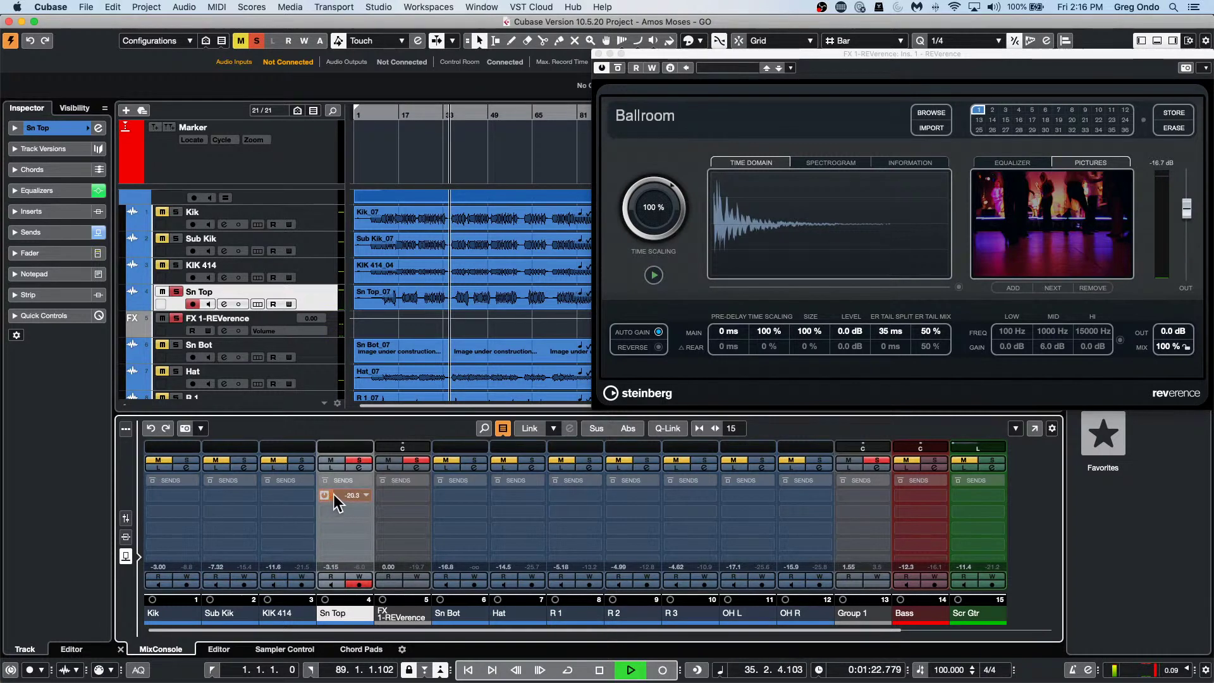
left_click_drag(327, 492, 375, 494)
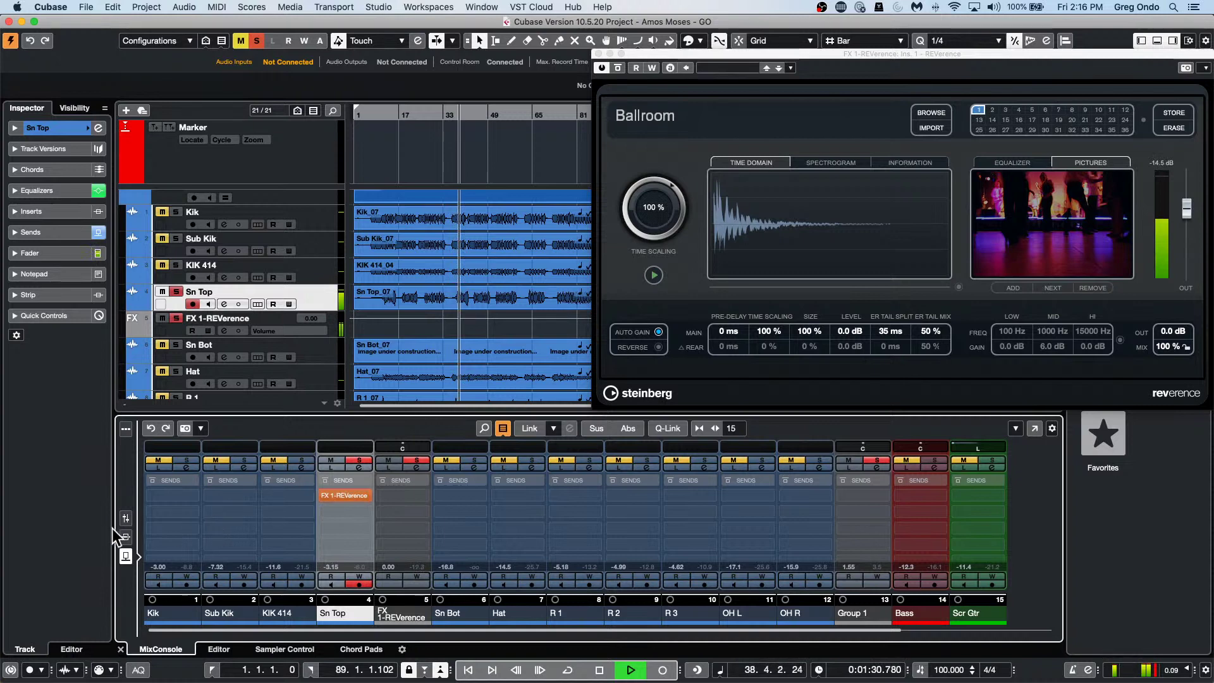
Switch the MixConsole rack back to the Fader view and stop playback.
left_click(126, 518)
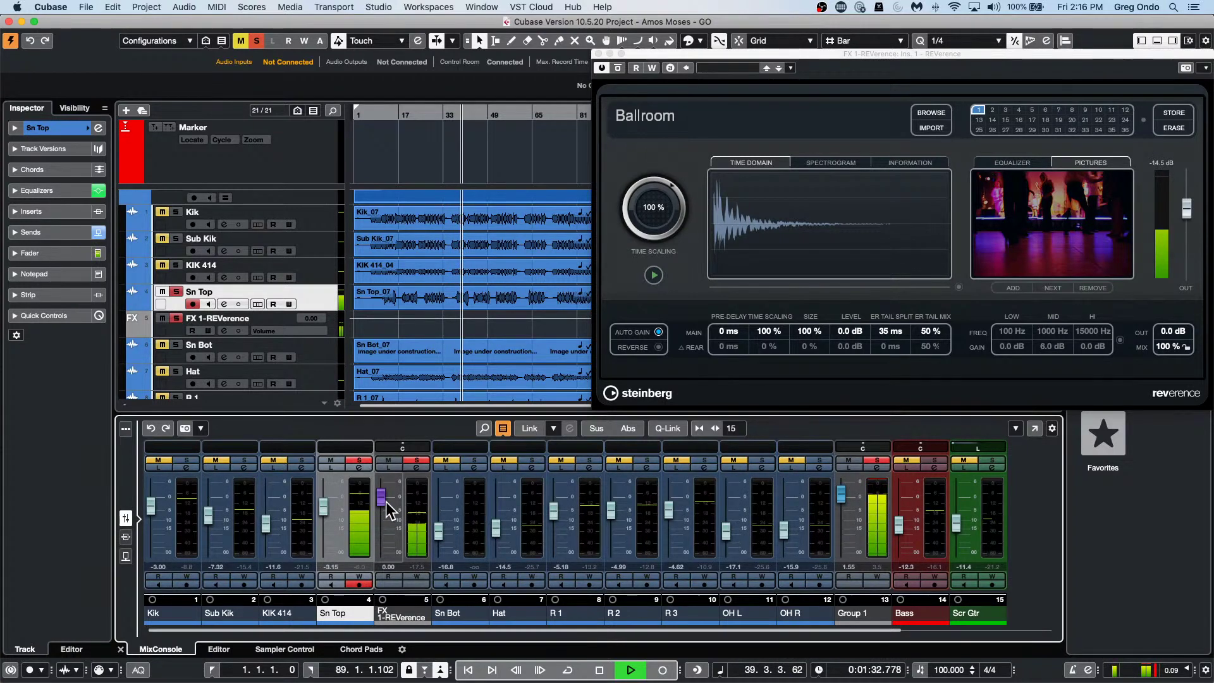
left_click(126, 556)
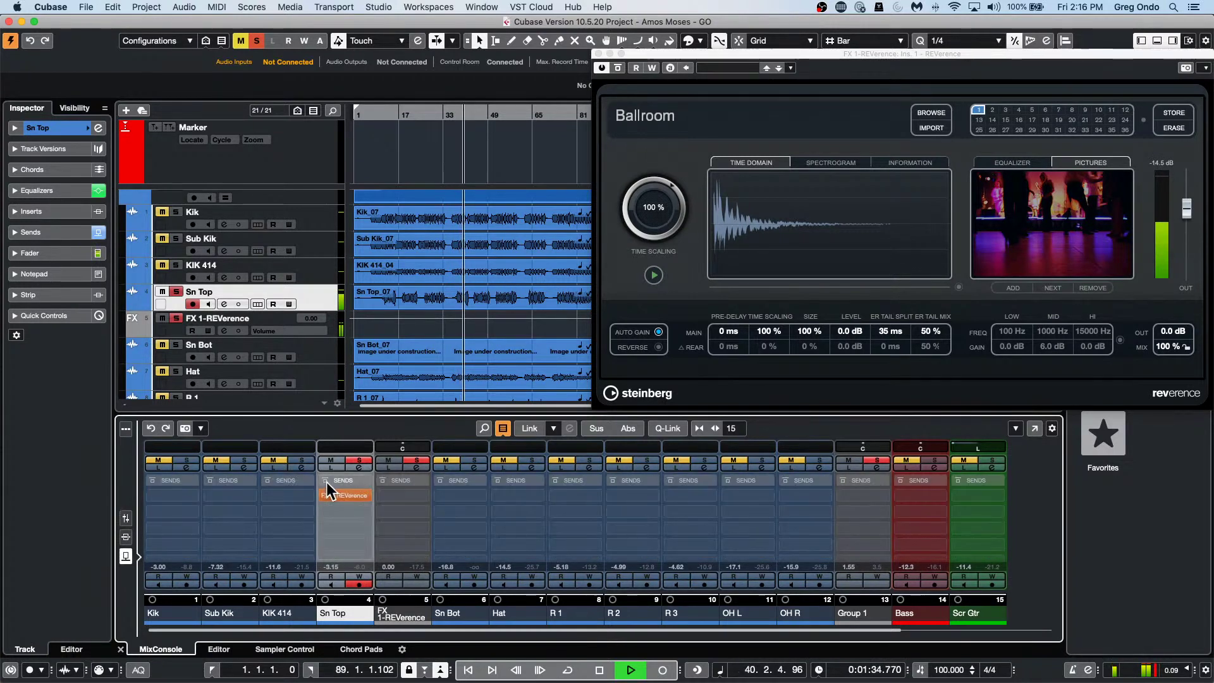
left_click(126, 518)
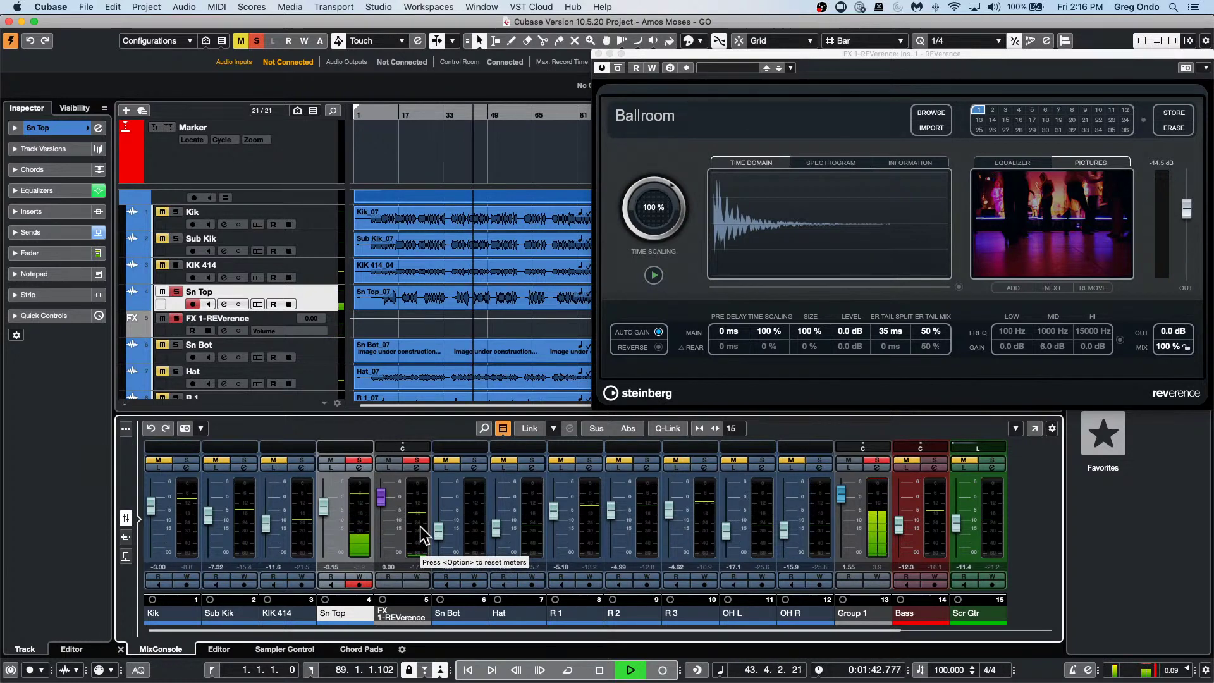
key("space")
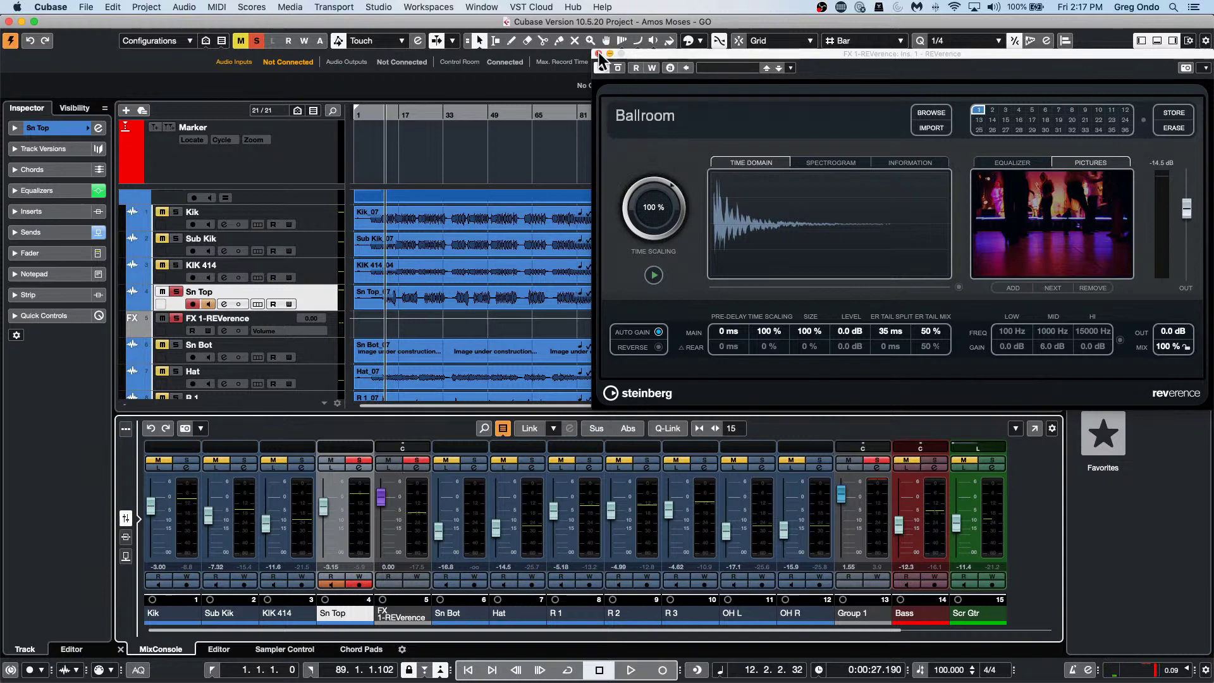
Close the REVerence window, select Maple Kit, and undo dragging it to the top.
left_click(598, 53)
scroll(394, 316, "up", 1)
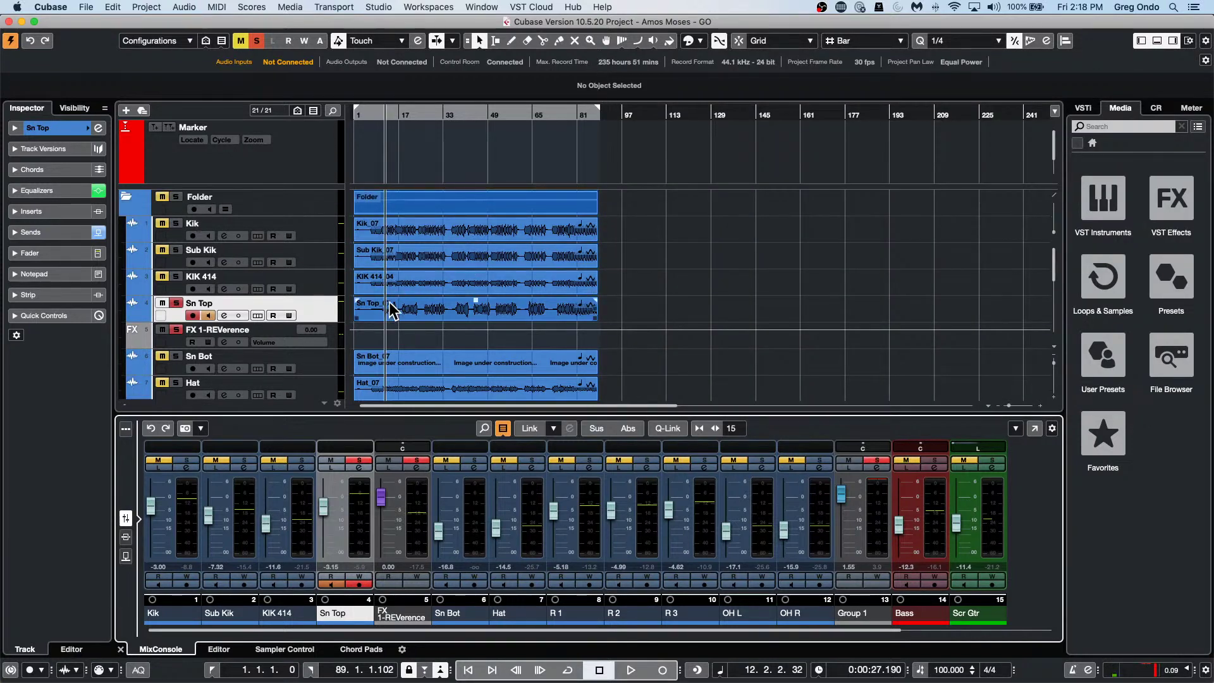
scroll(394, 304, "down", 5)
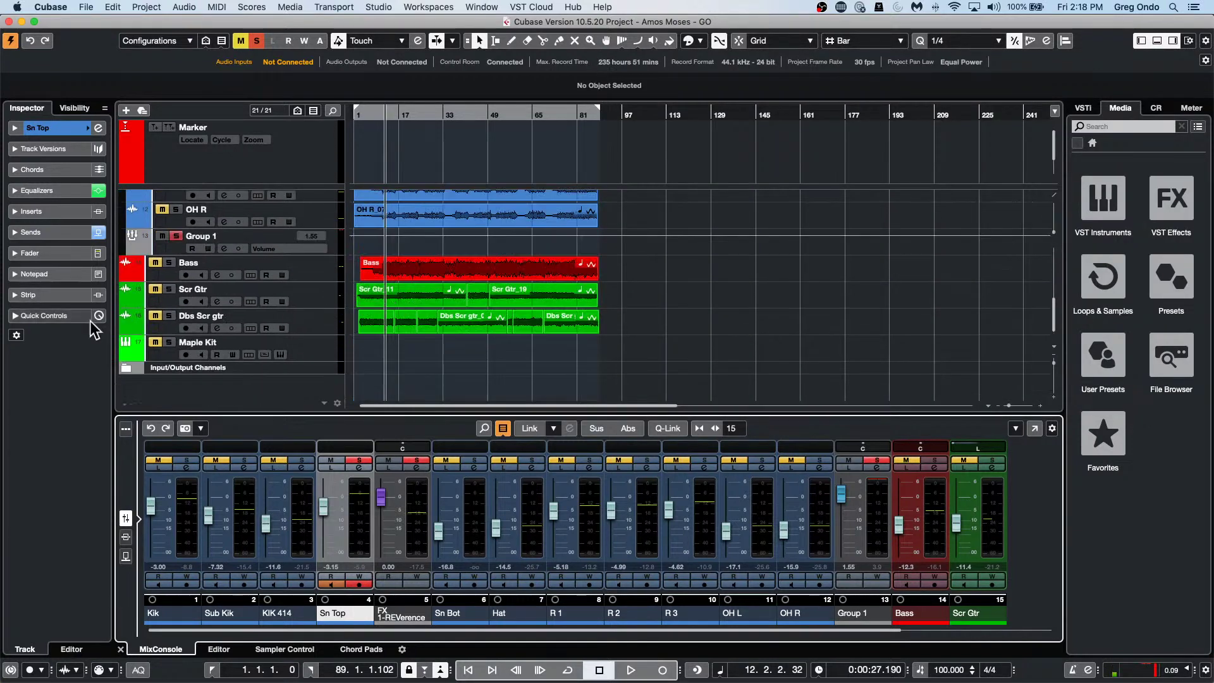
left_click(315, 353)
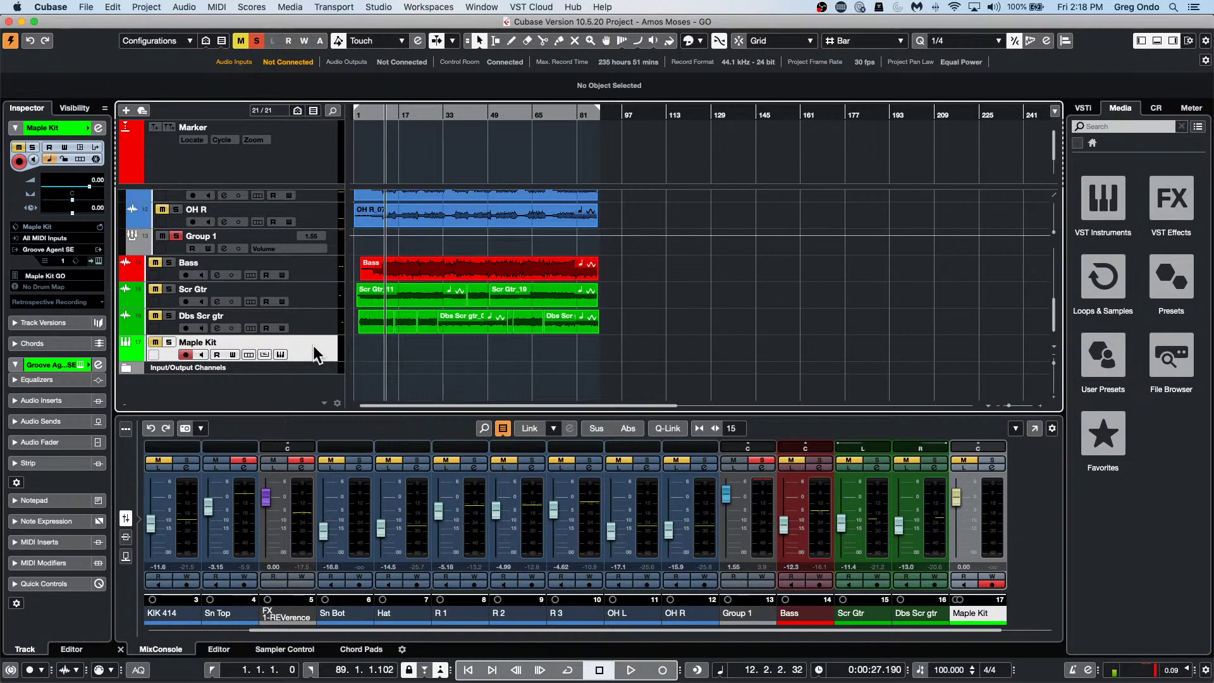
left_click_drag(314, 352, 322, 197)
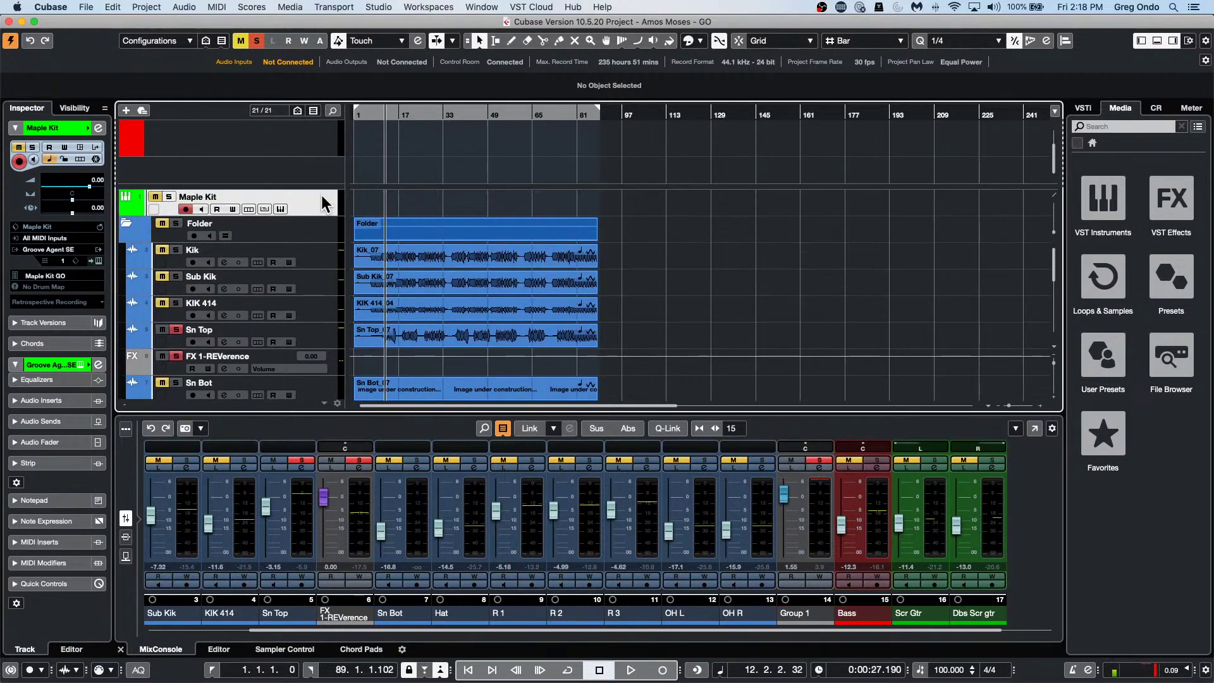
key("super+z")
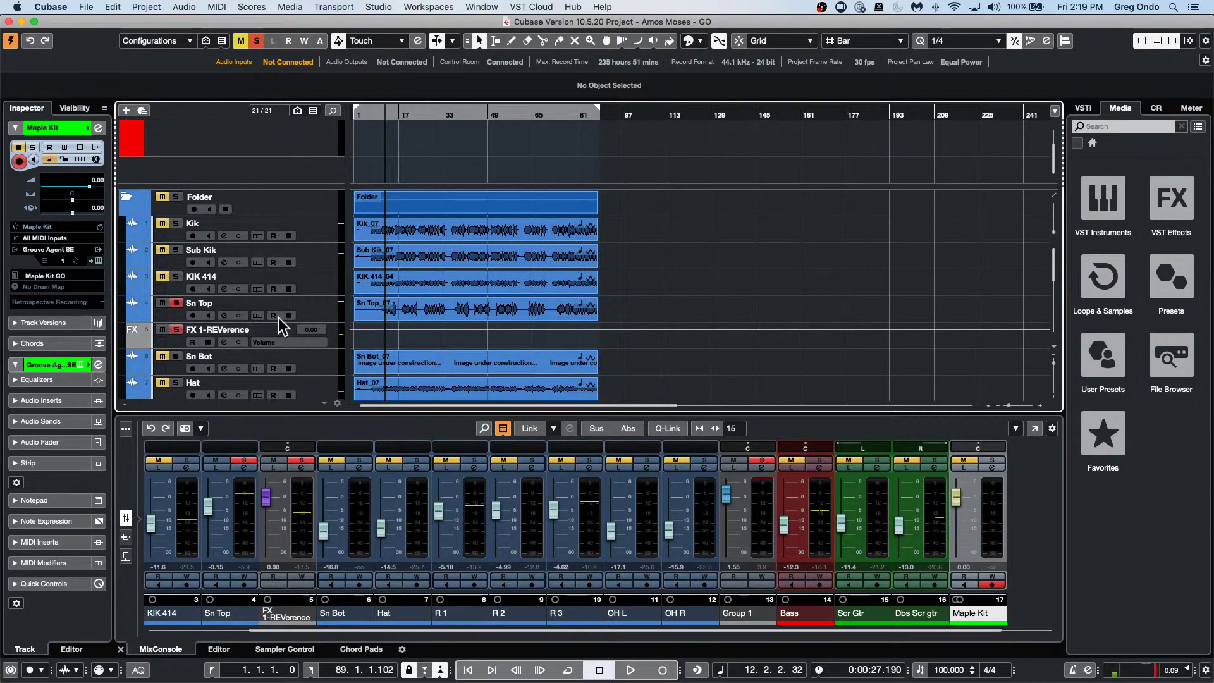
scroll(282, 320, "down", 10)
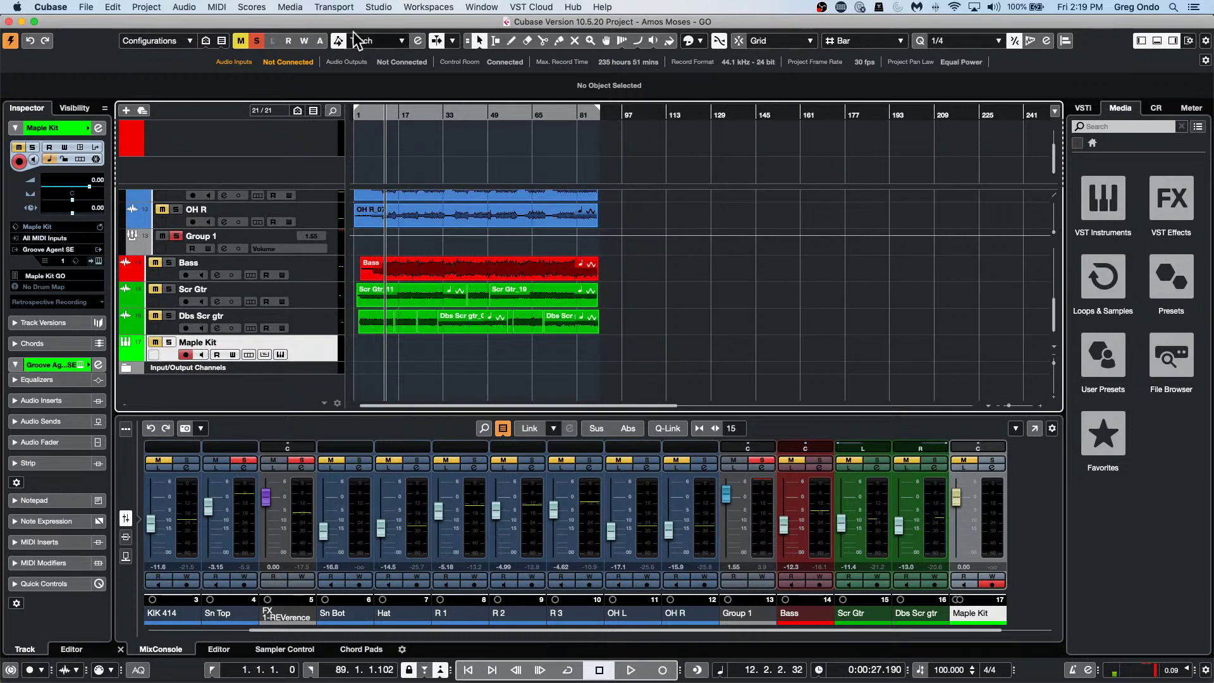
Use the track visibility options to show only the selected Maple Kit track.
left_click(222, 40)
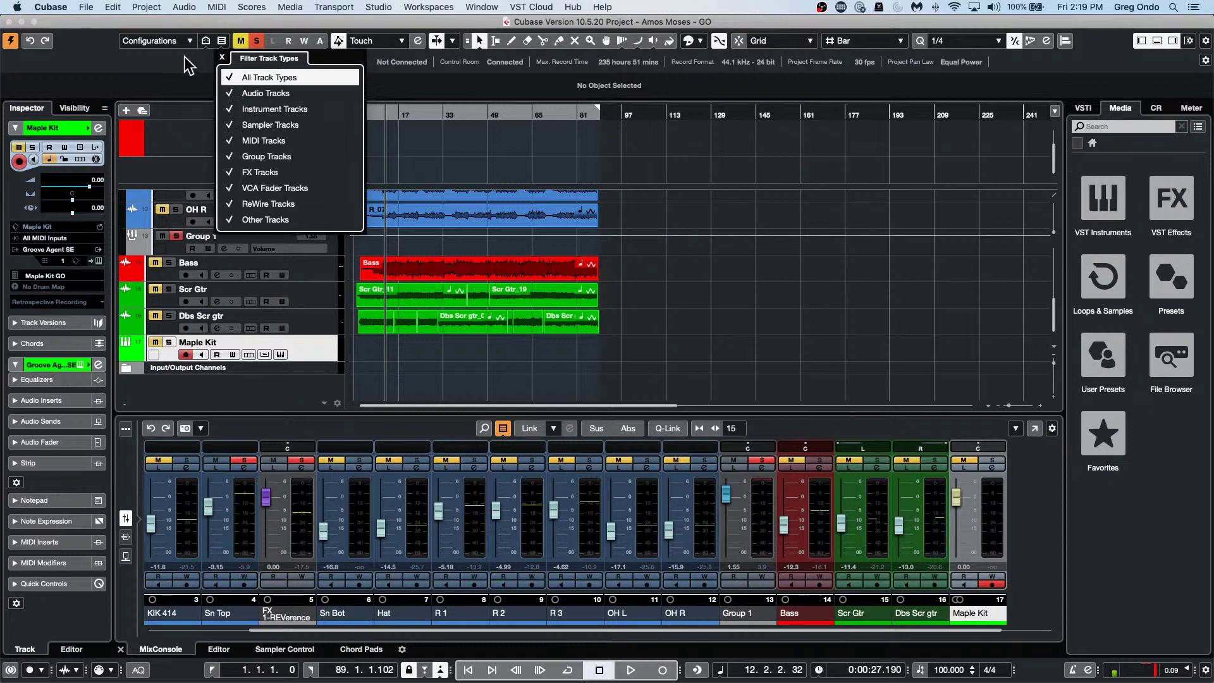
left_click(189, 41)
left_click(188, 41)
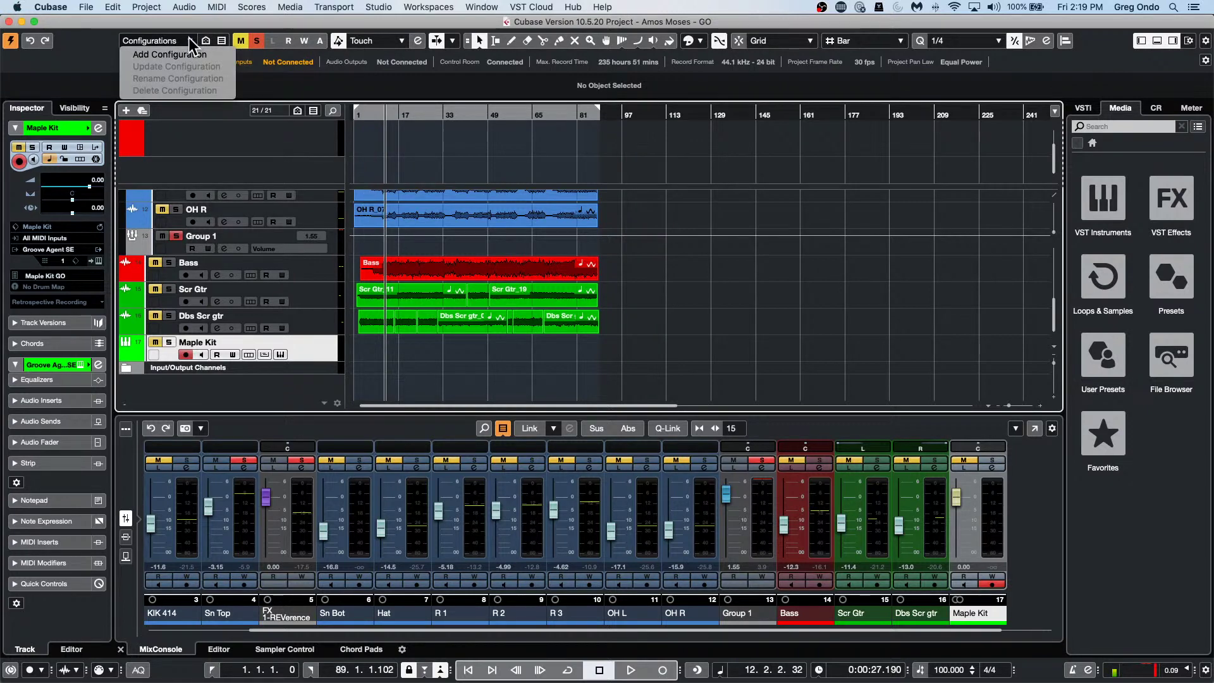
left_click(264, 63)
left_click(221, 41)
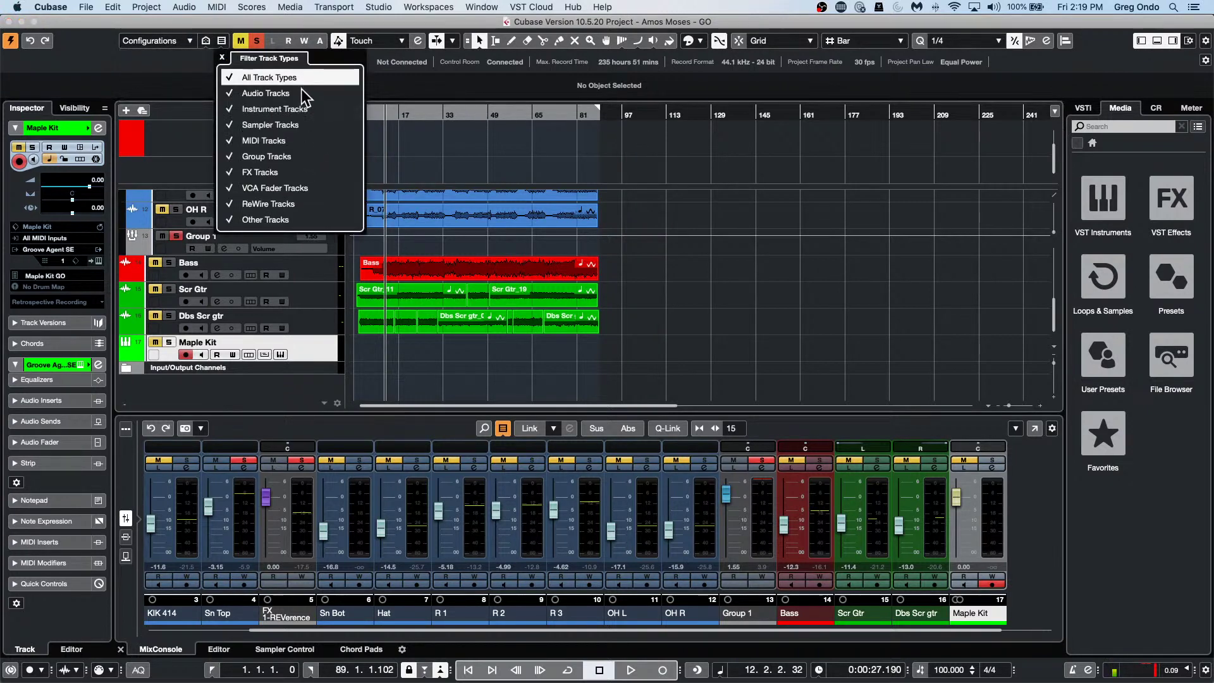
left_click(206, 41)
left_click(206, 40)
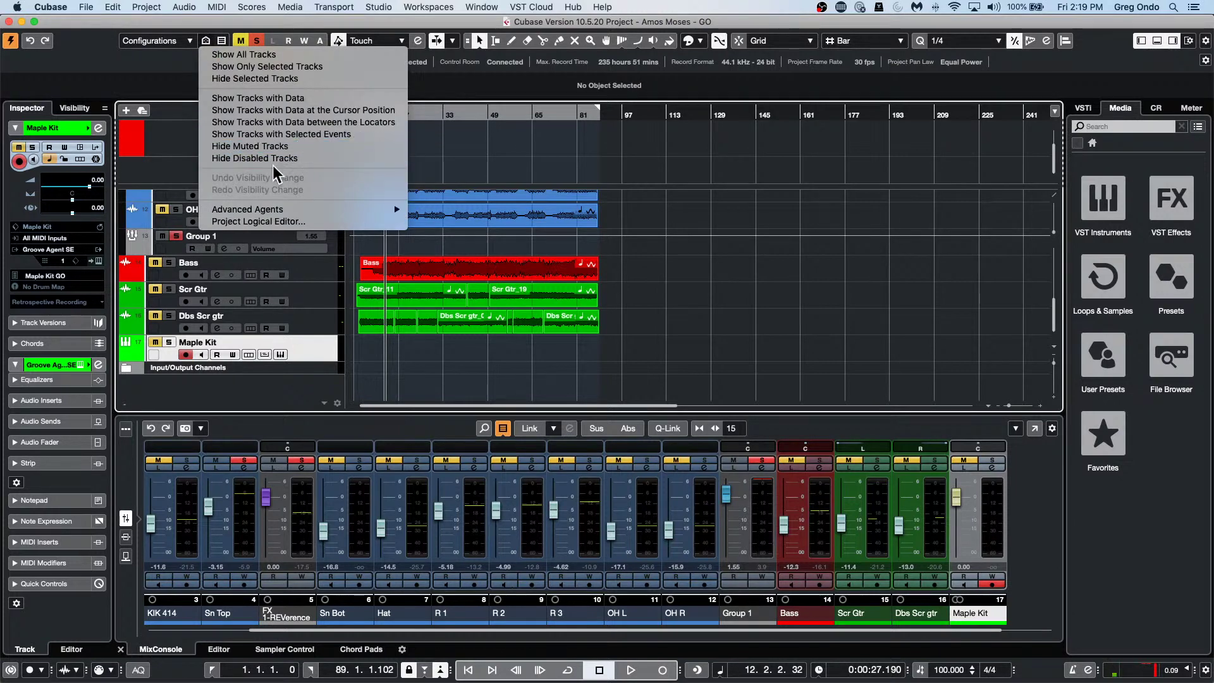
left_click(341, 66)
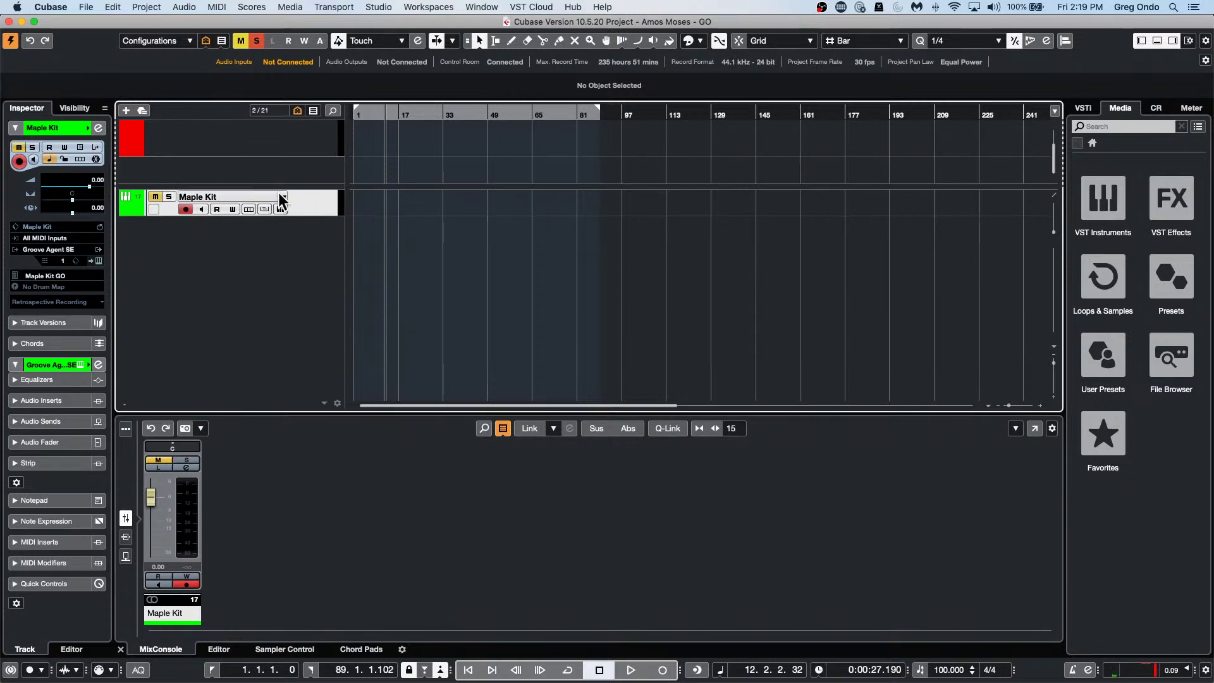
Move Maple Kit to the top of the track list and show all tracks again.
left_click_drag(297, 194, 295, 166)
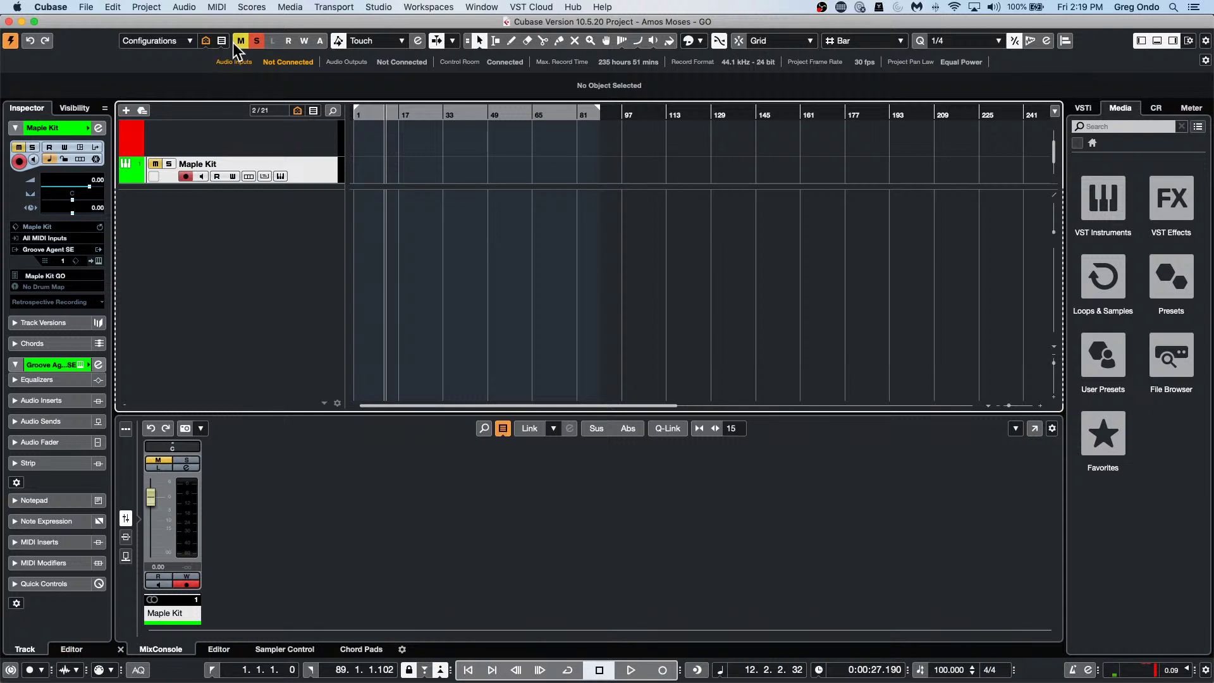
left_click(205, 41)
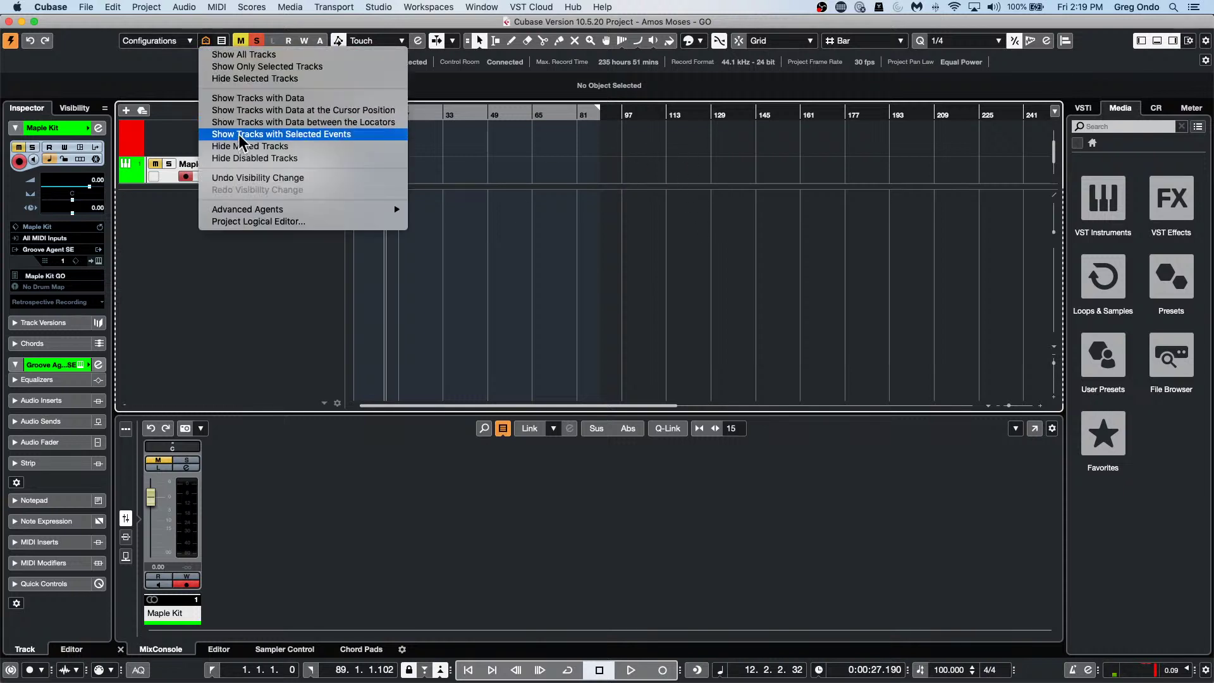
left_click(297, 55)
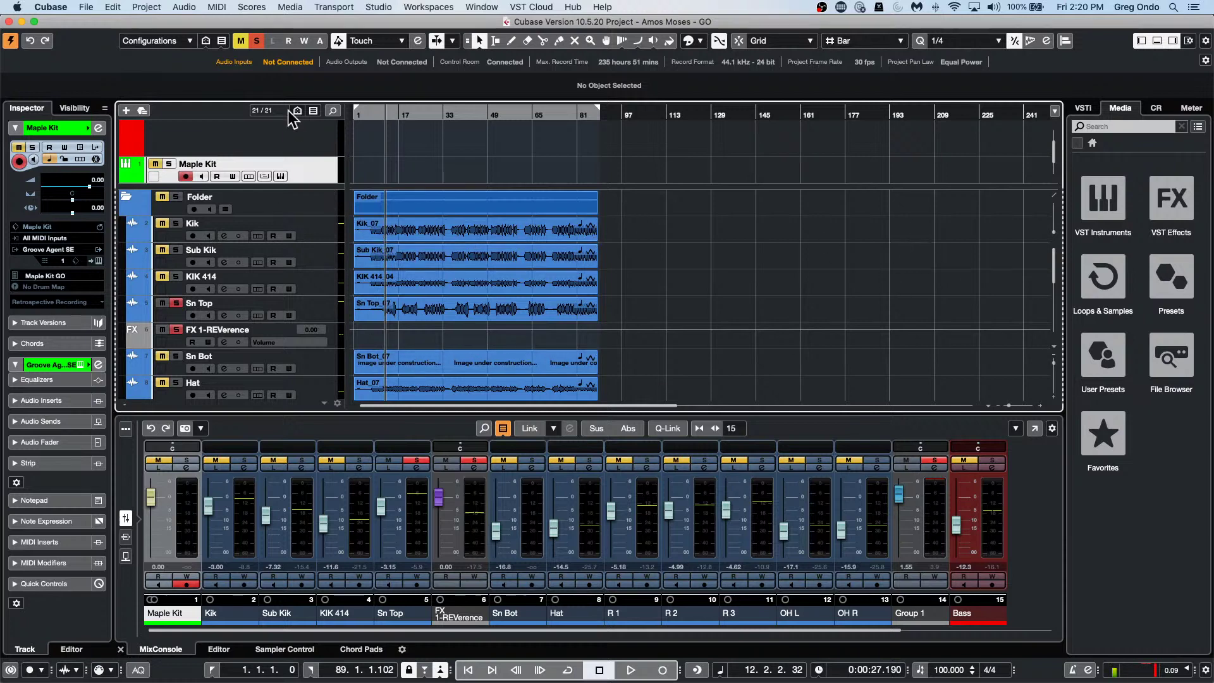
Scroll the track list down to the Bass and Scr Gtr tracks and select the Scr Gtr_16 event.
left_click(203, 40)
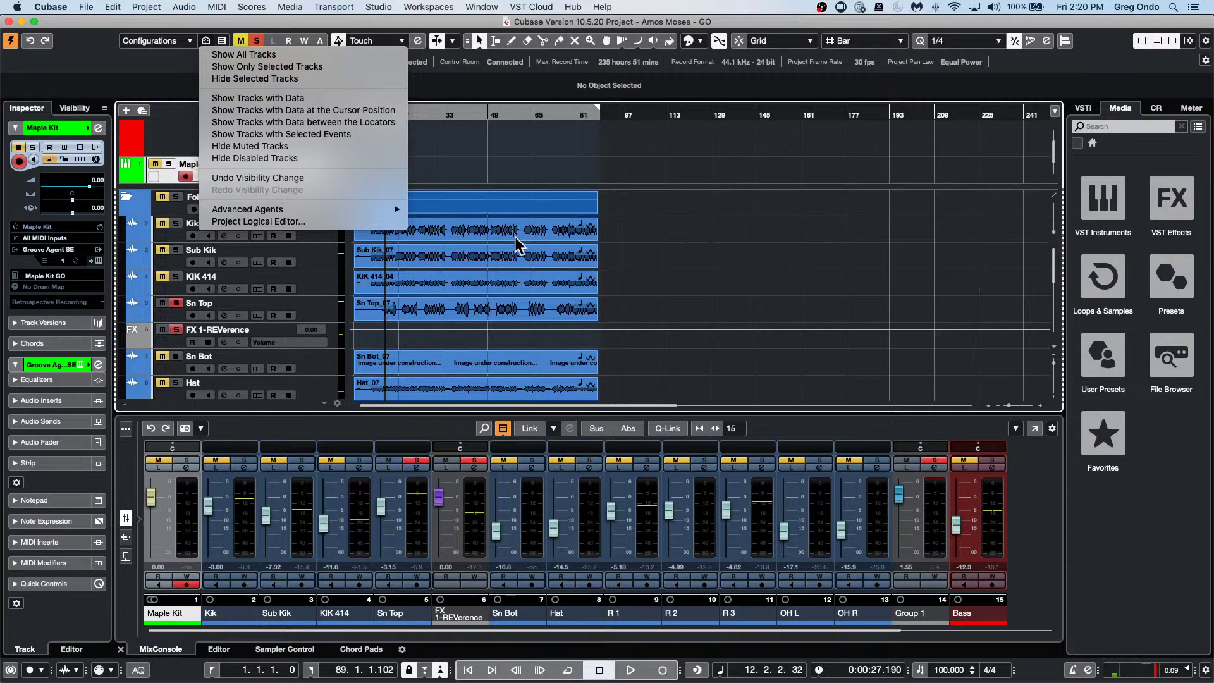
left_click(676, 265)
scroll(438, 271, "down", 9)
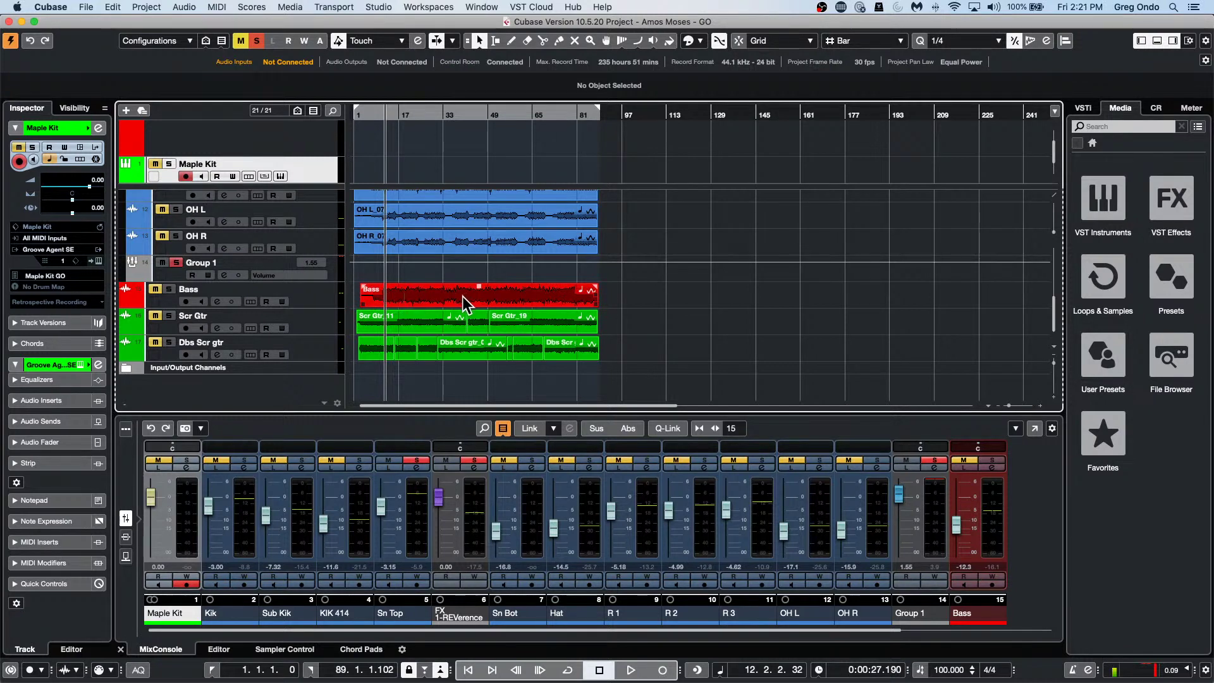
left_click(475, 325)
Open Scr Gtr_16 in the Sample Editor as a waveform, then select the longer Scr Gtr_19 event.
double_click(476, 326)
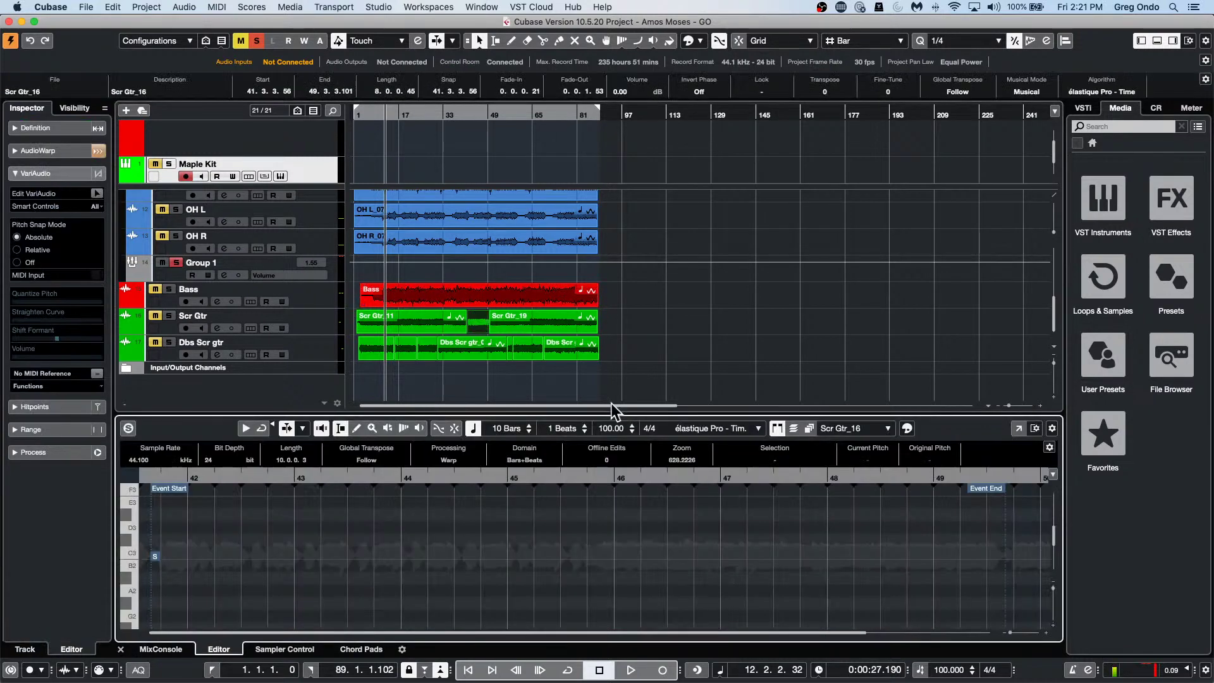
left_click(66, 130)
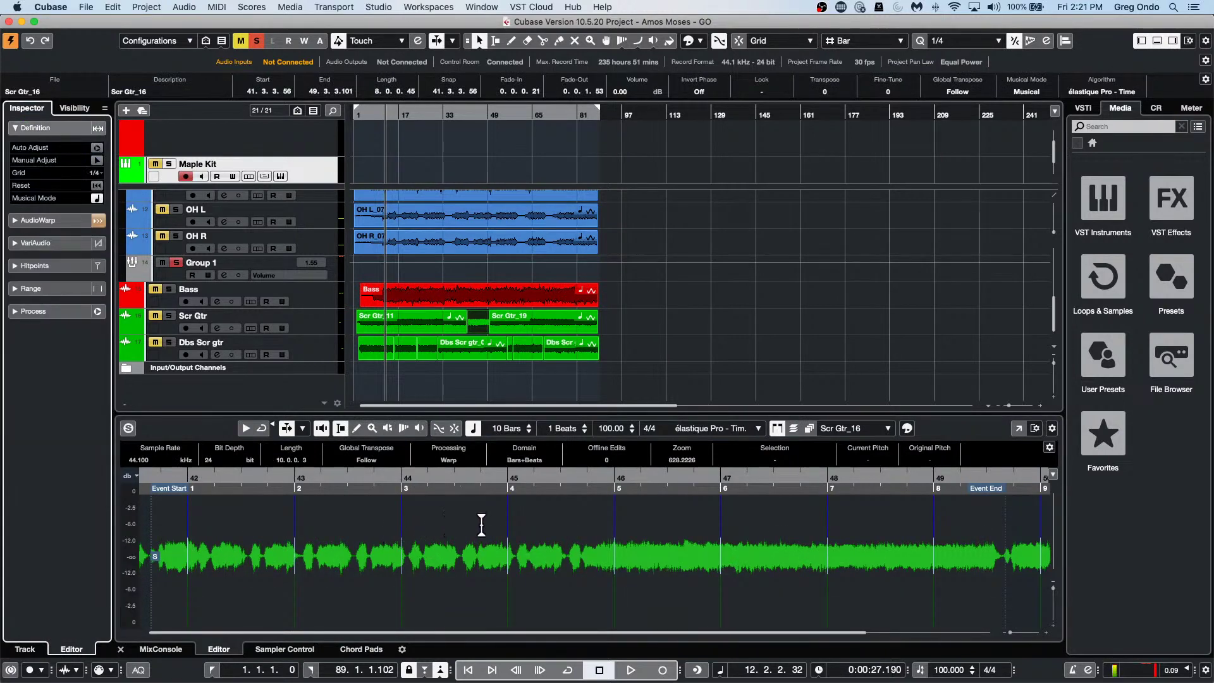
left_click(574, 325)
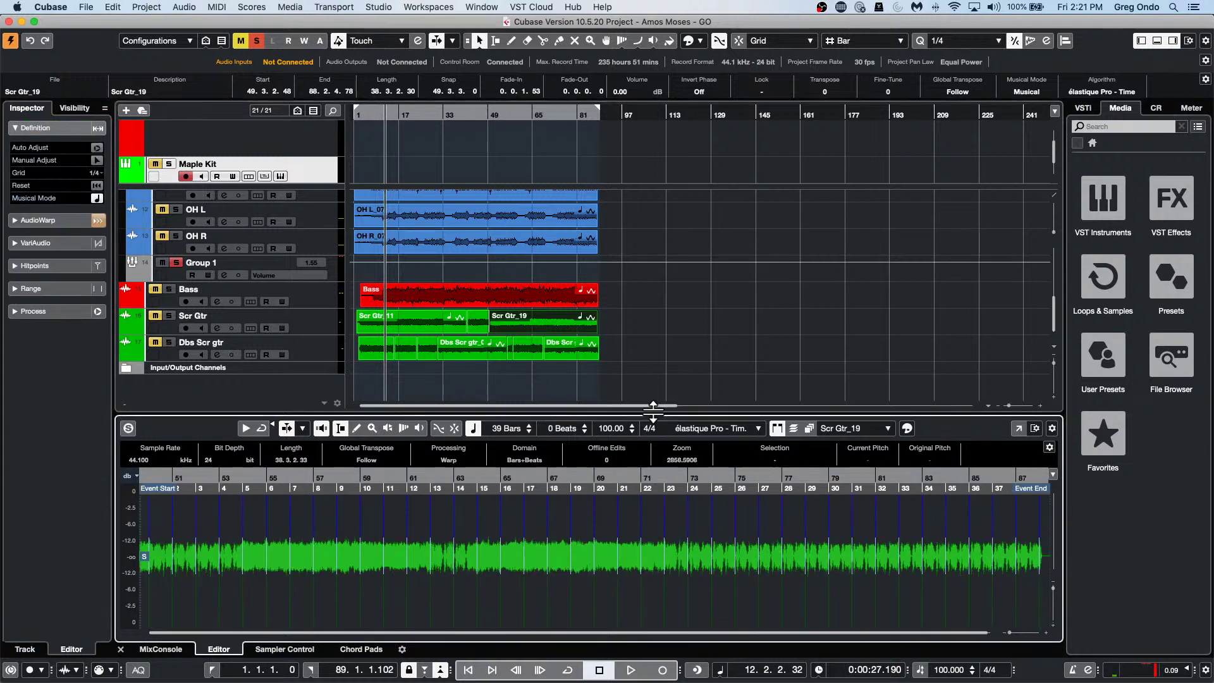
left_click(195, 7)
mouse_move(240, 106)
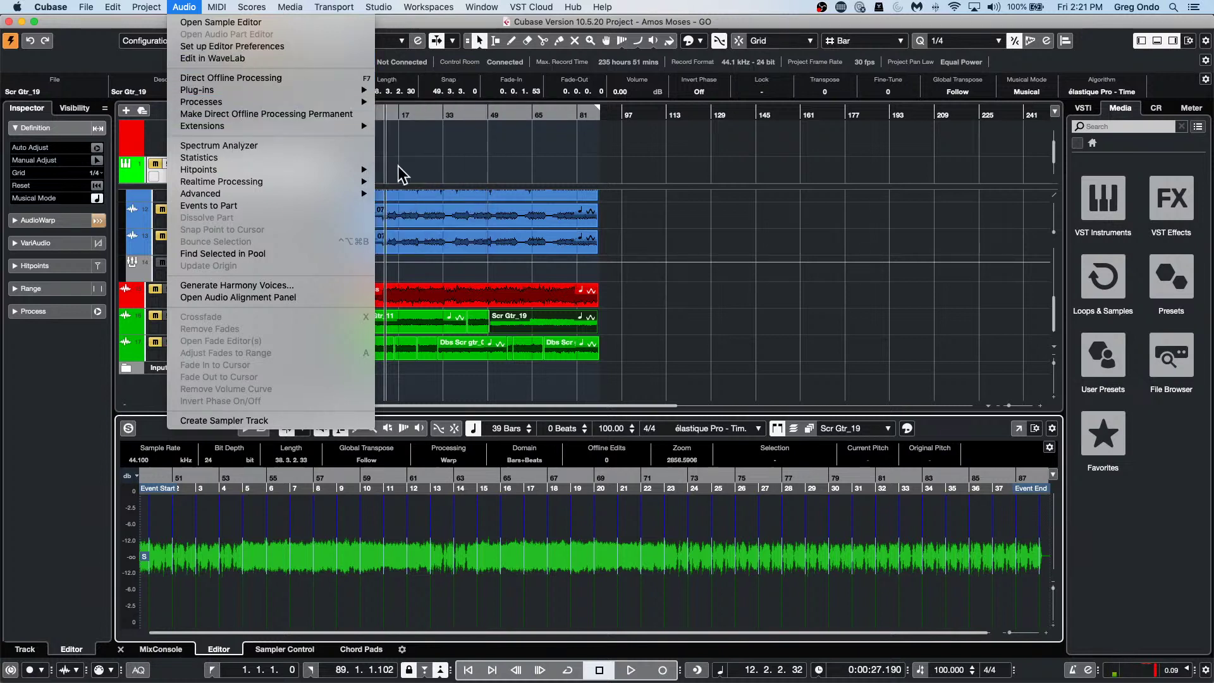
Apply the Normalize offline process to Scr Gtr_19 and switch it to Peak Normalization.
mouse_move(341, 102)
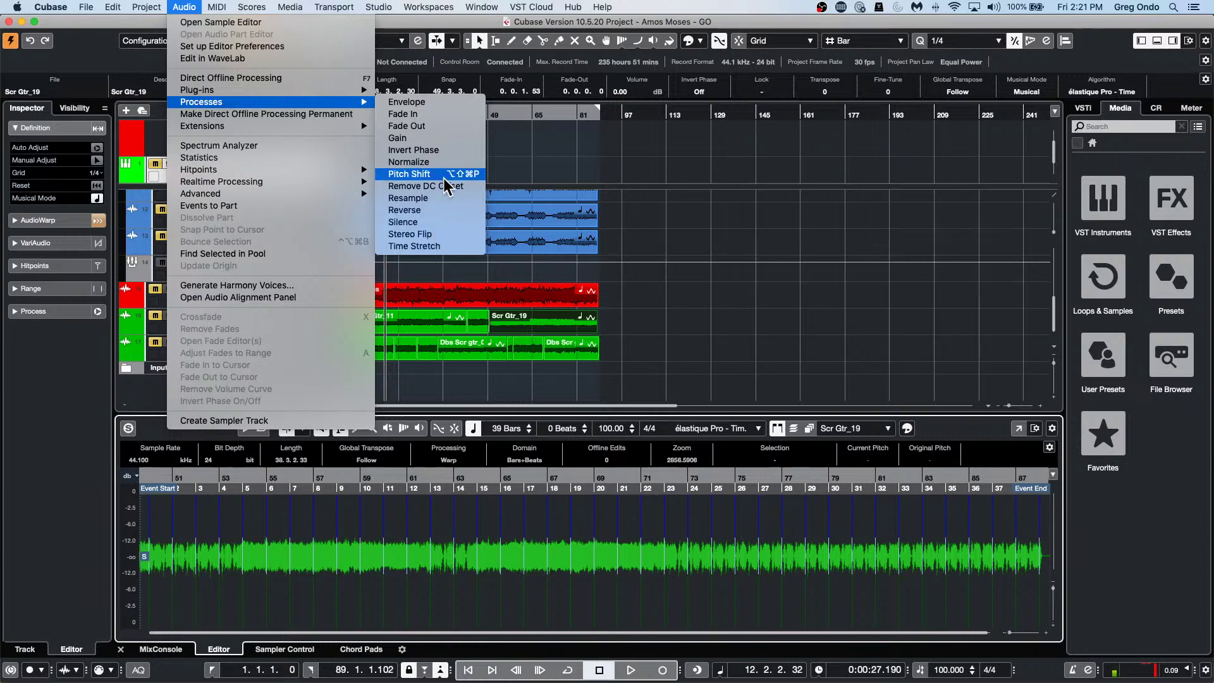
left_click(411, 162)
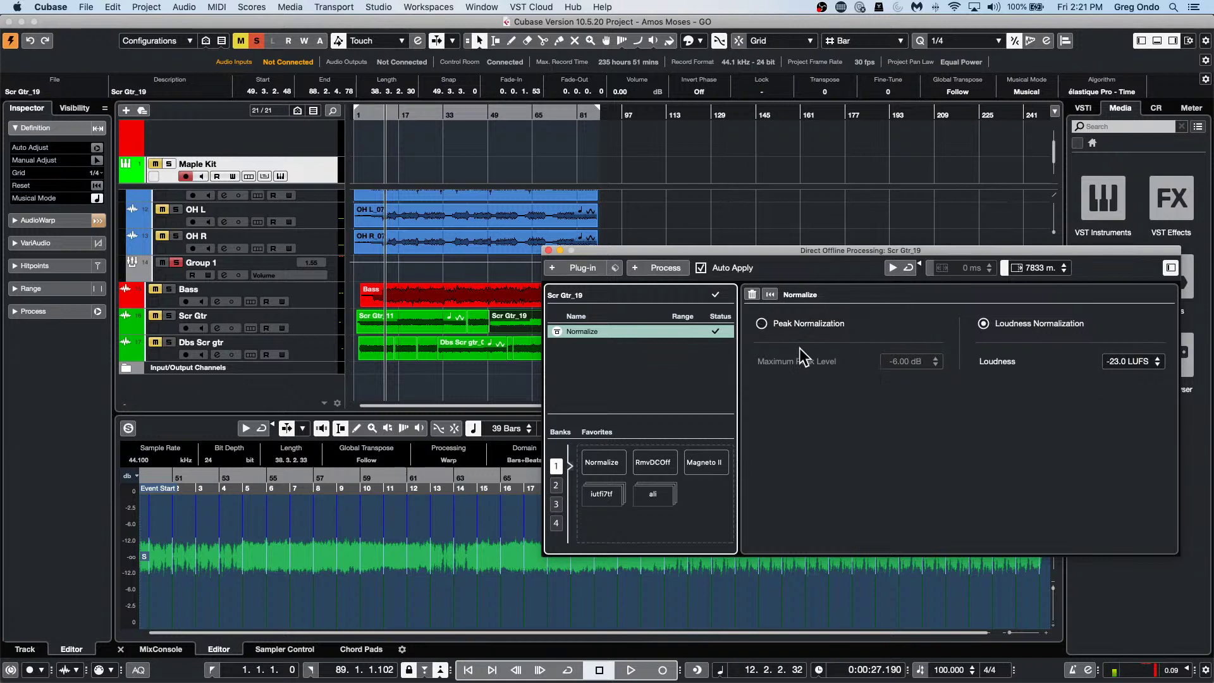
left_click(762, 324)
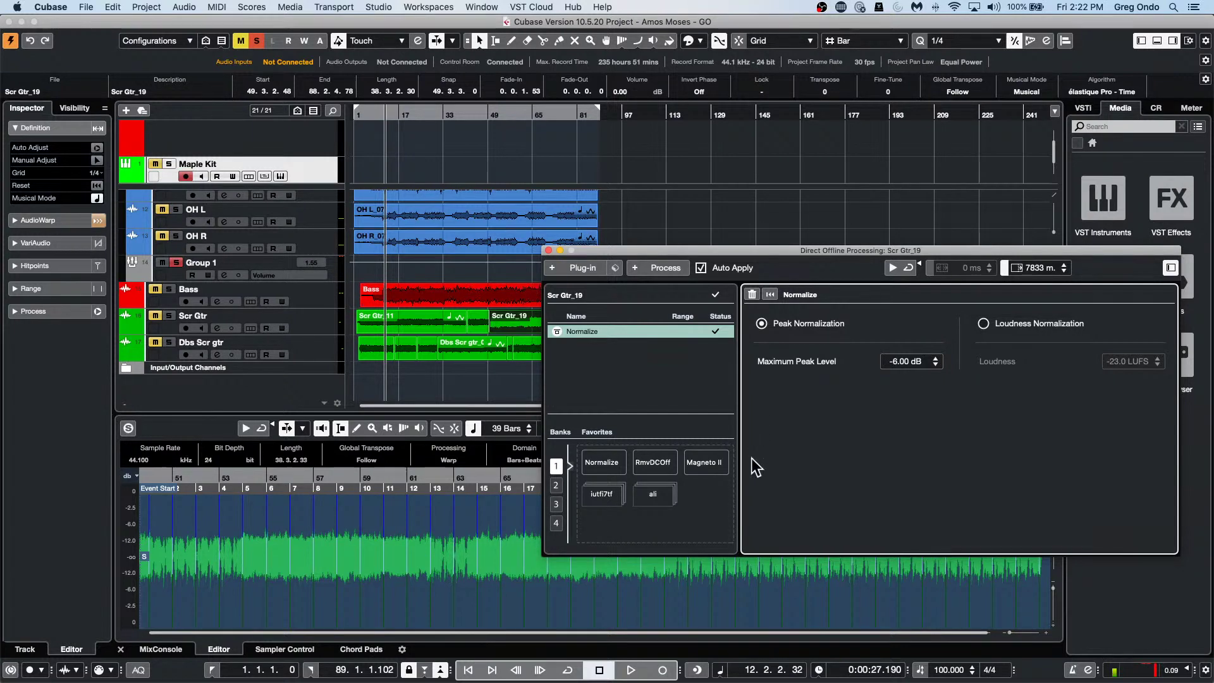
Set the Normalize maximum peak level on Scr Gtr_19 to -0.01 dB.
left_click(938, 359)
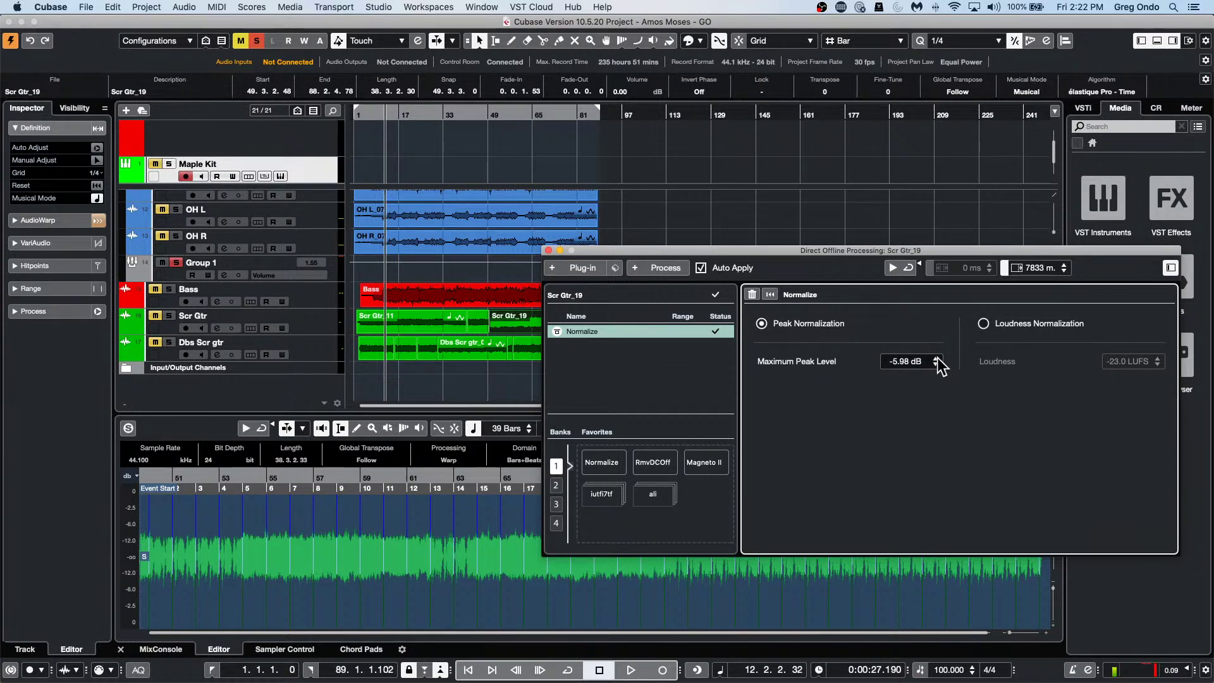
left_click(938, 359)
left_click(939, 359)
left_click(887, 361)
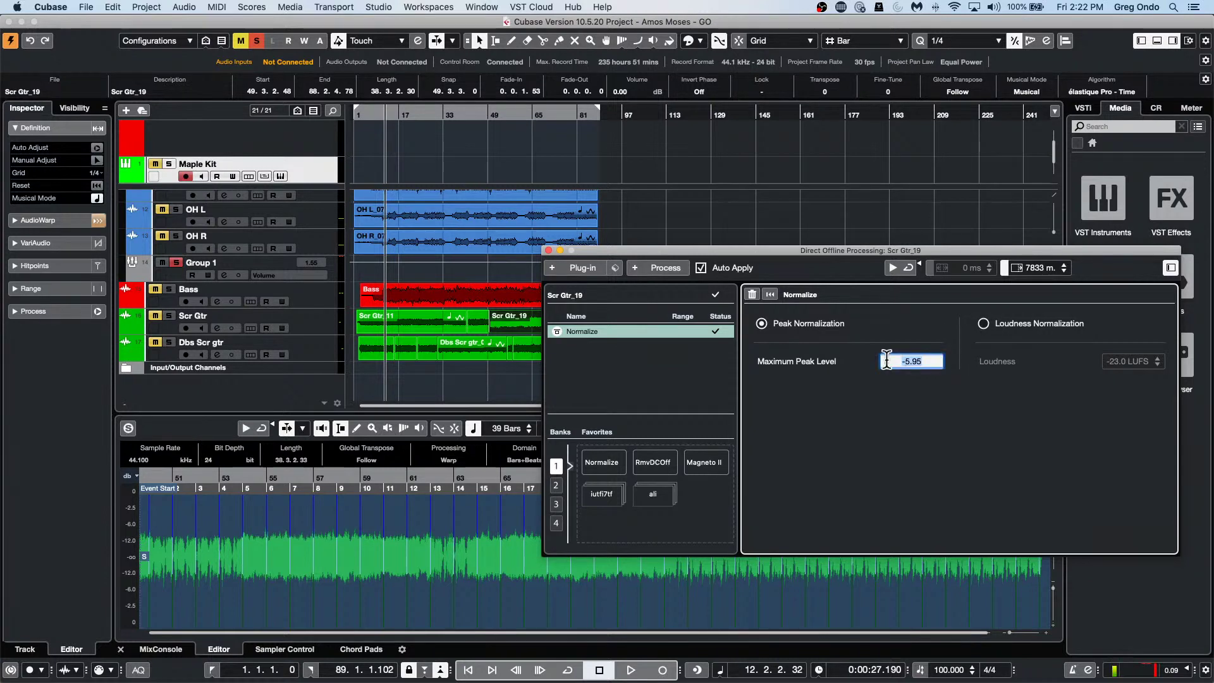
type("-0.01")
key("Return")
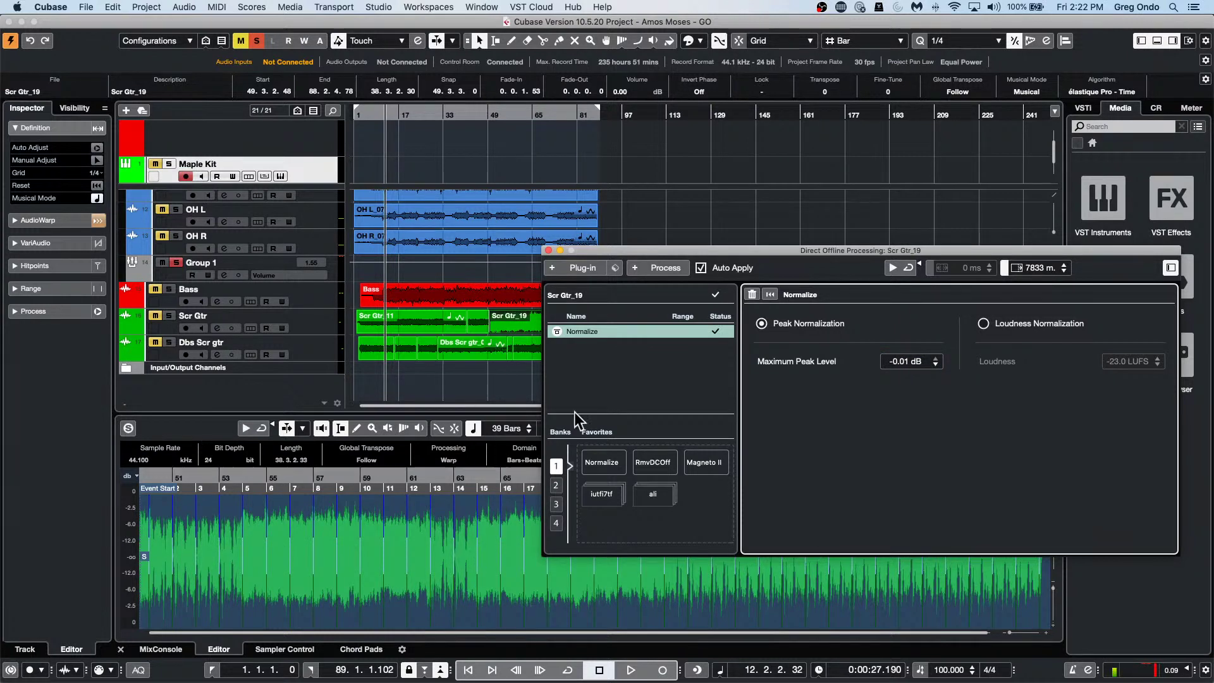
right_click(602, 330)
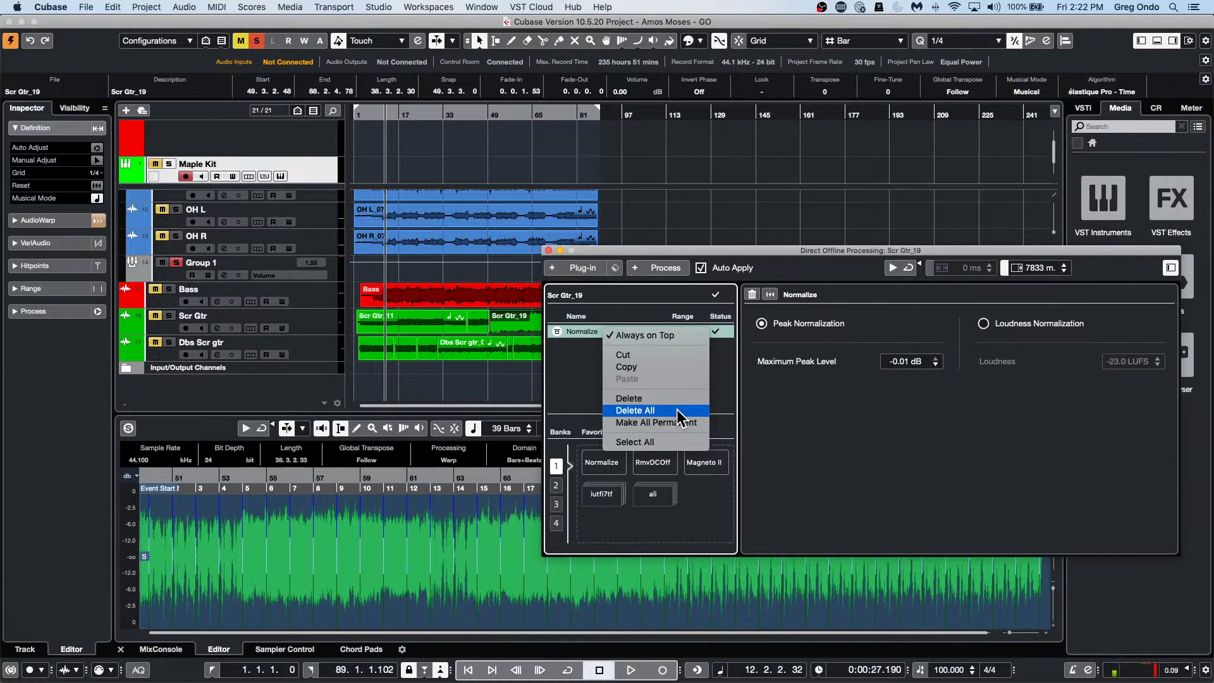
Delete all offline processes from Scr Gtr_19, leaving its Direct Offline Processing list empty.
left_click(678, 408)
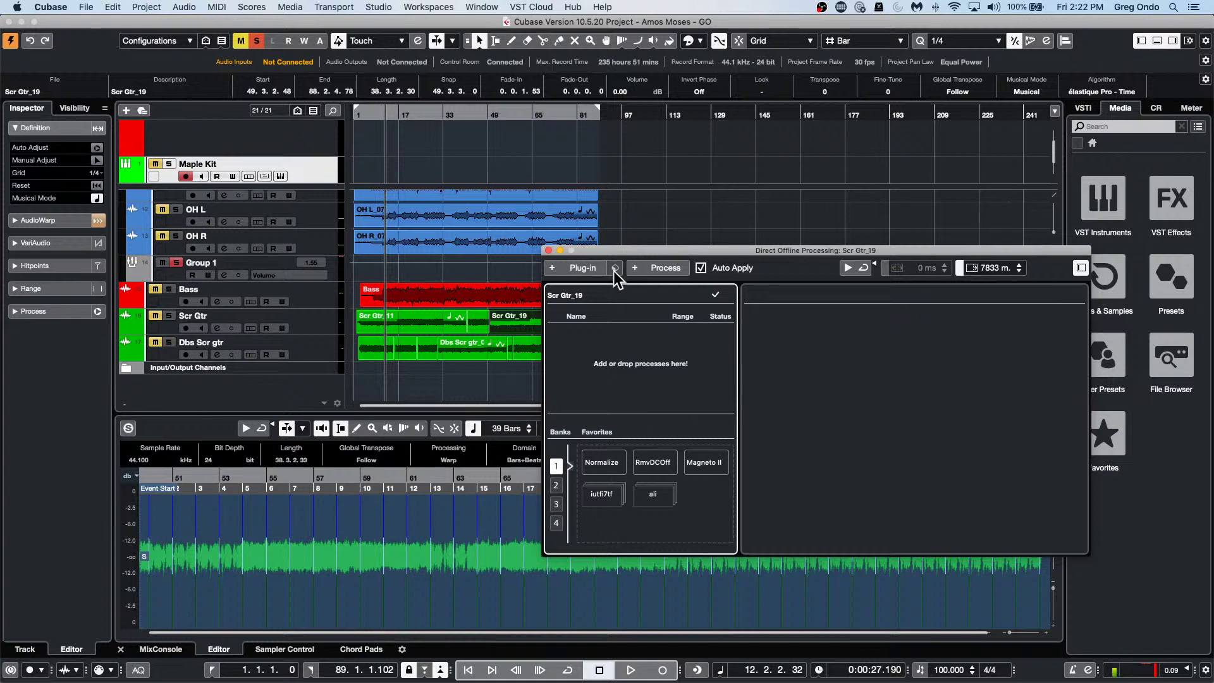
left_click(664, 267)
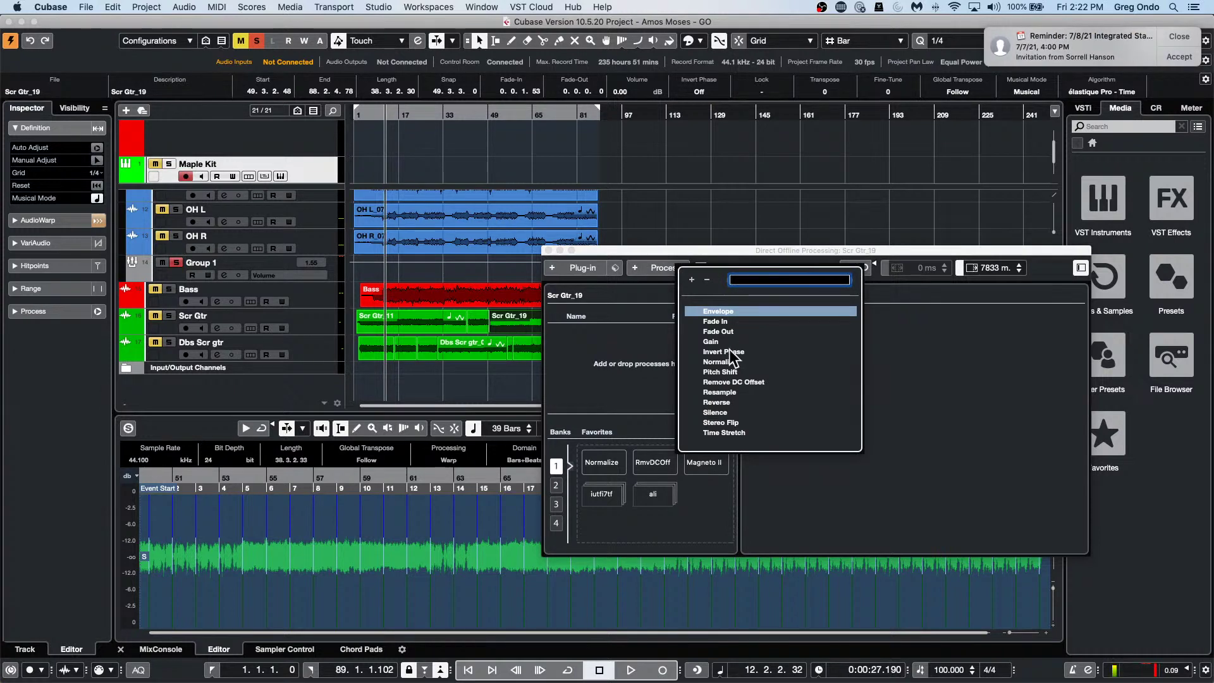
left_click(1179, 36)
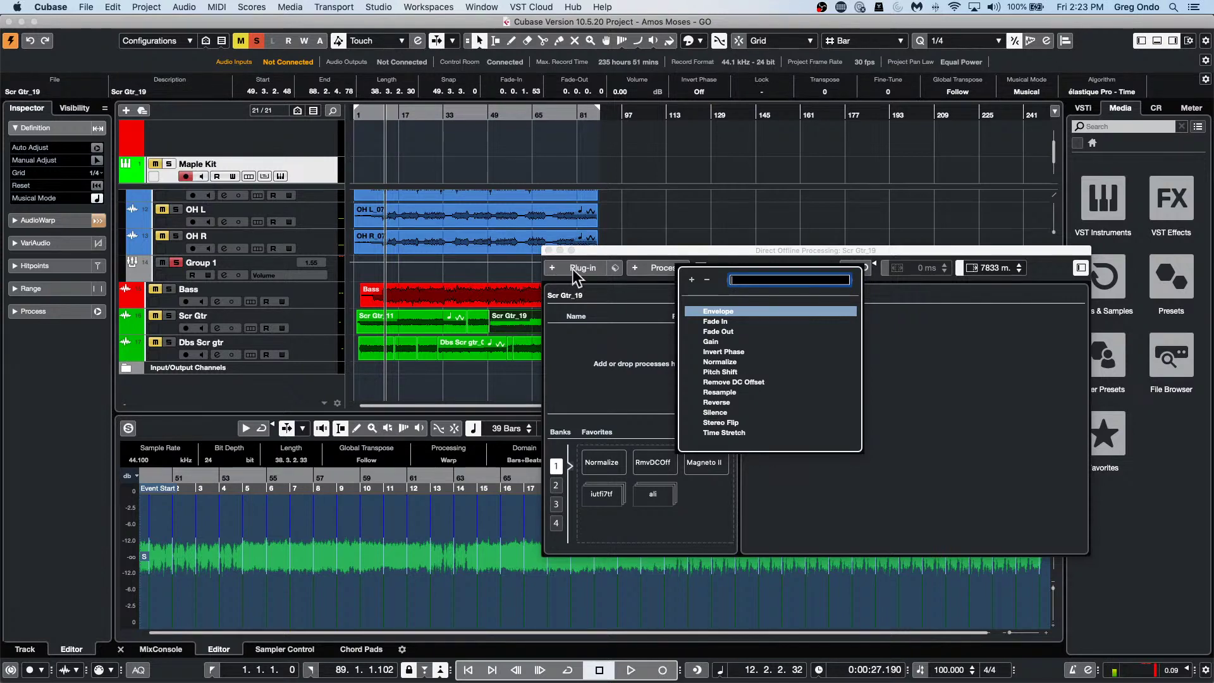
left_click(548, 250)
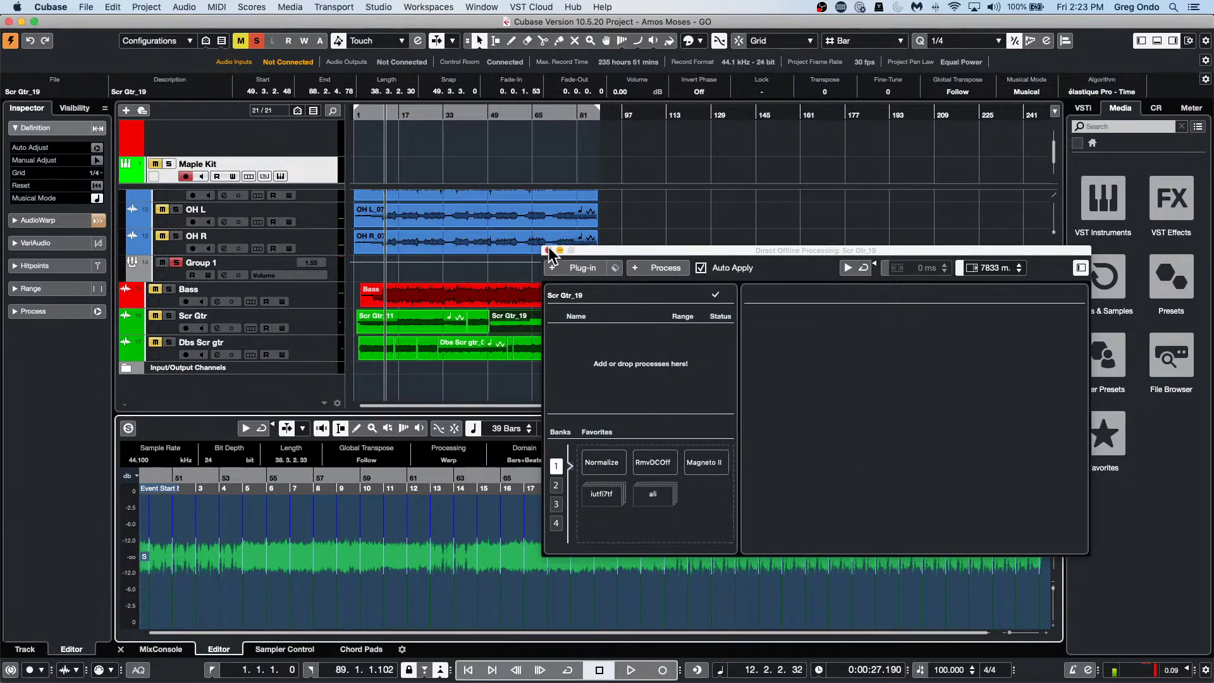
Close the Direct Offline Processing window, keeping Scr Gtr_19 in the Sample Editor.
left_click(548, 250)
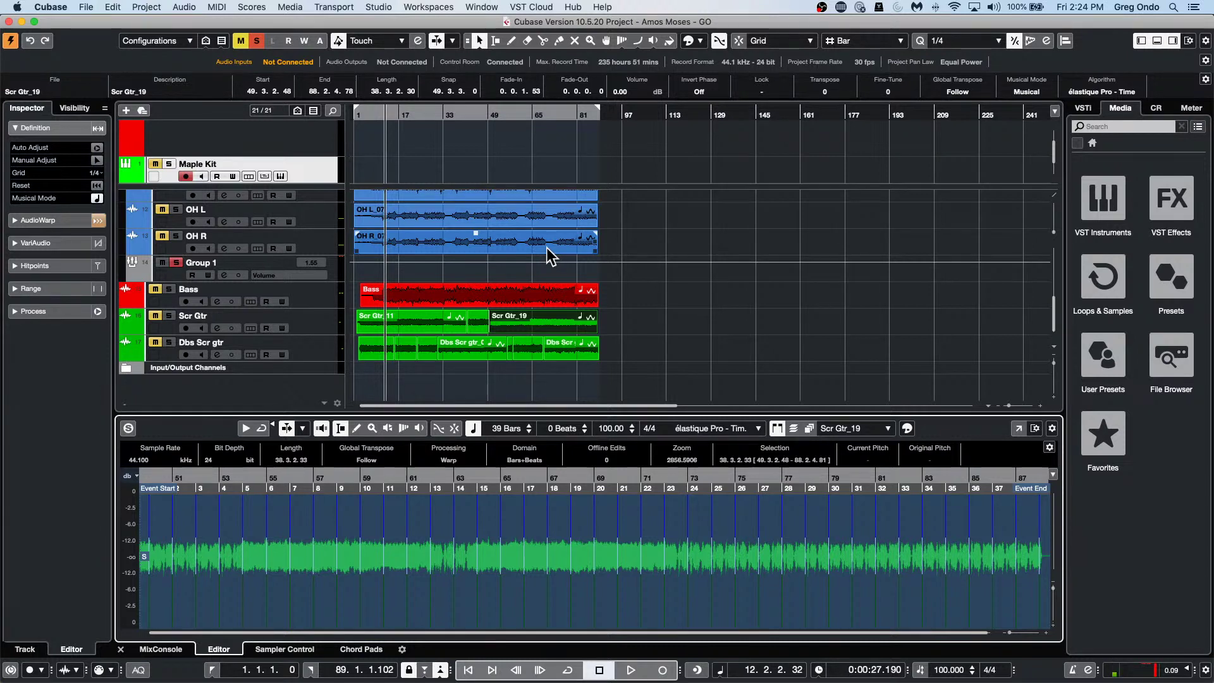
mouse_move(492, 676)
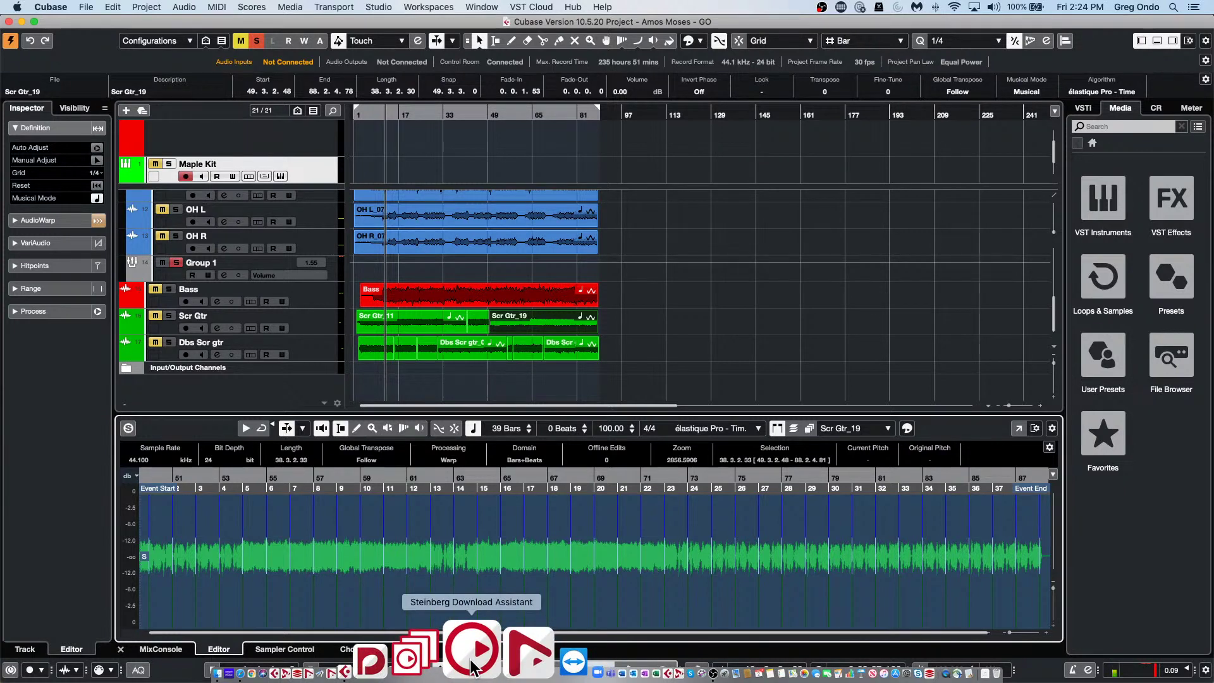
Launch Steinberg Download Assistant, authorize with the admin password, and cancel the blocked eLicenser update.
left_click(472, 664)
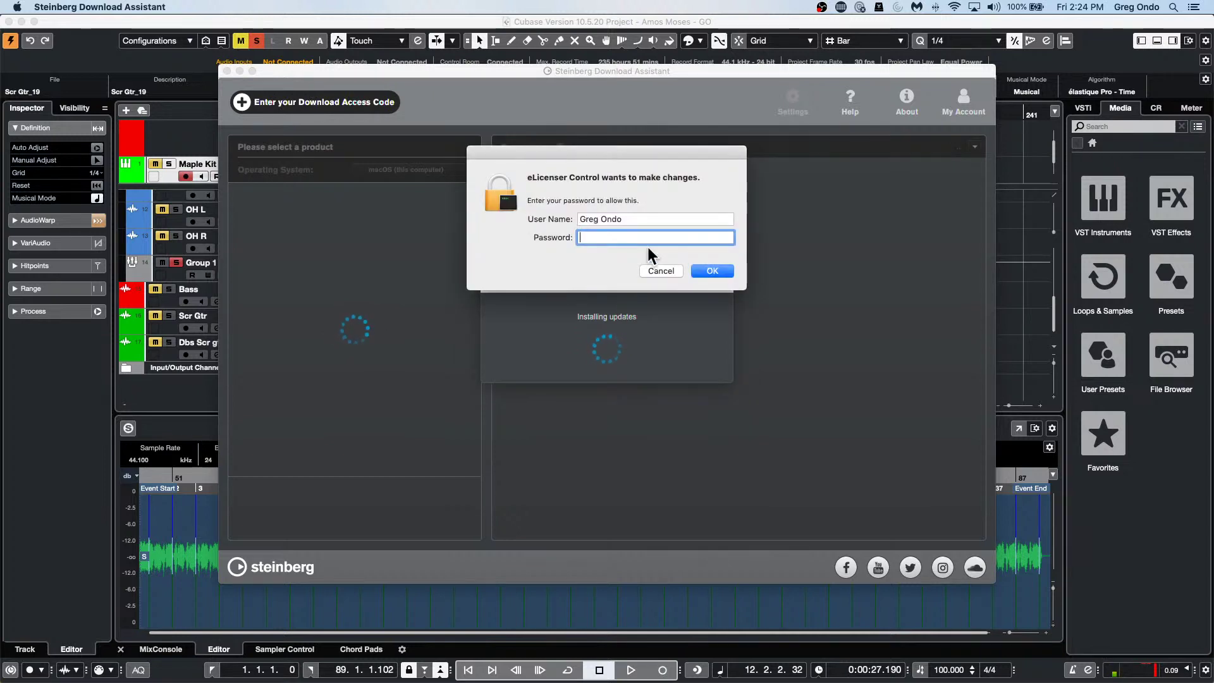
type("•••••••••")
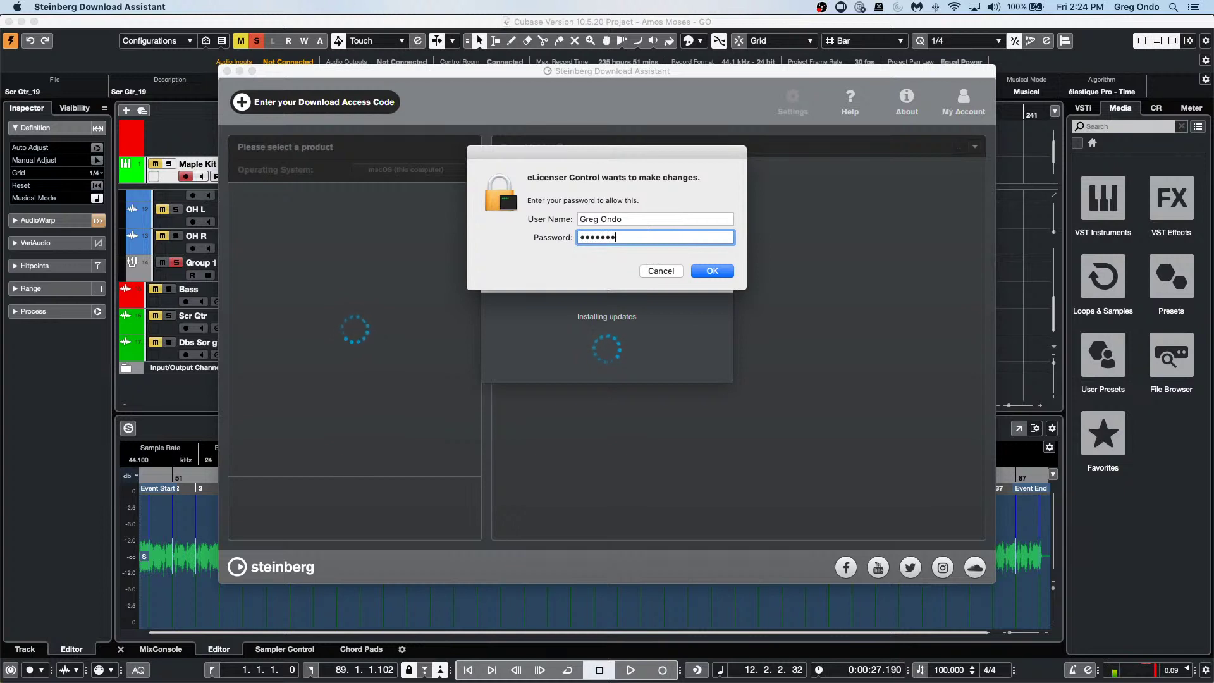
key("Return")
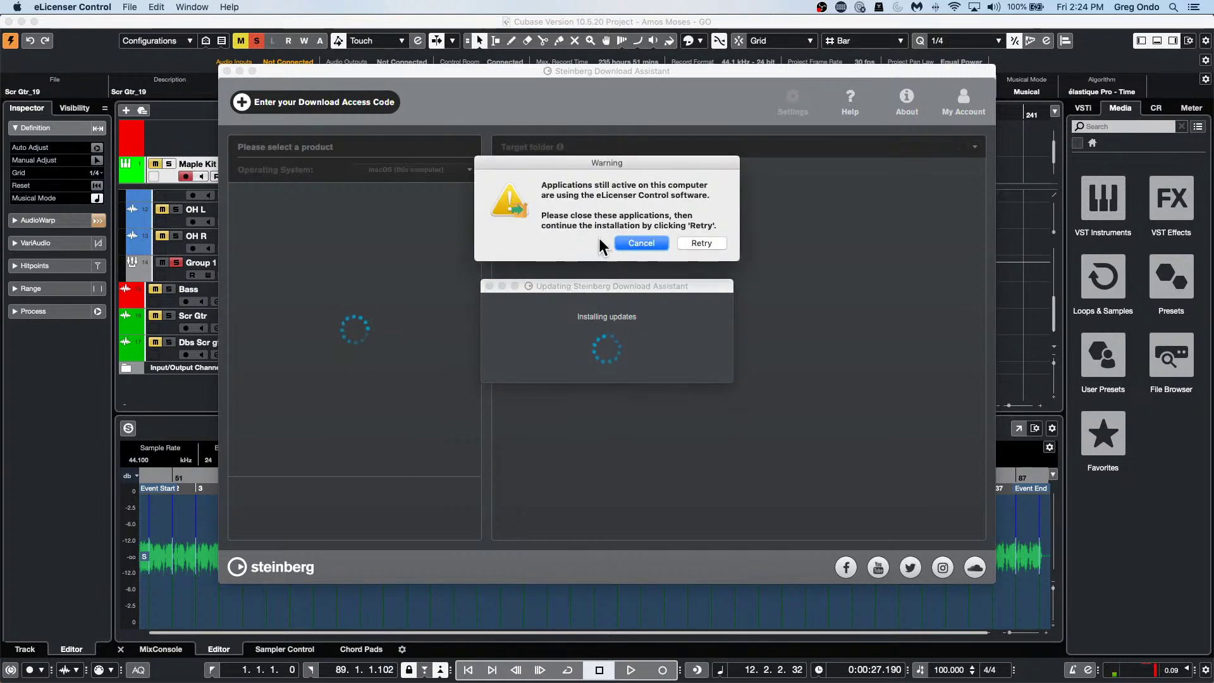
left_click(631, 239)
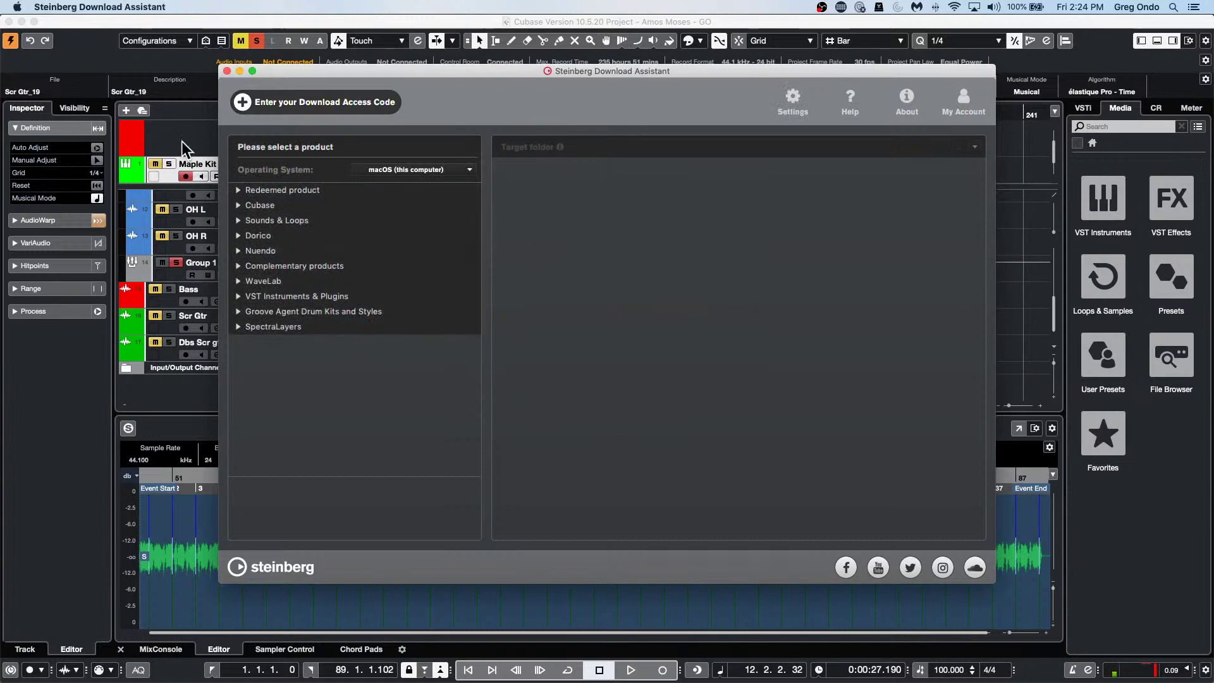
Dismiss the download access-code dialog without entering a code and close the Download Assistant.
left_click(320, 101)
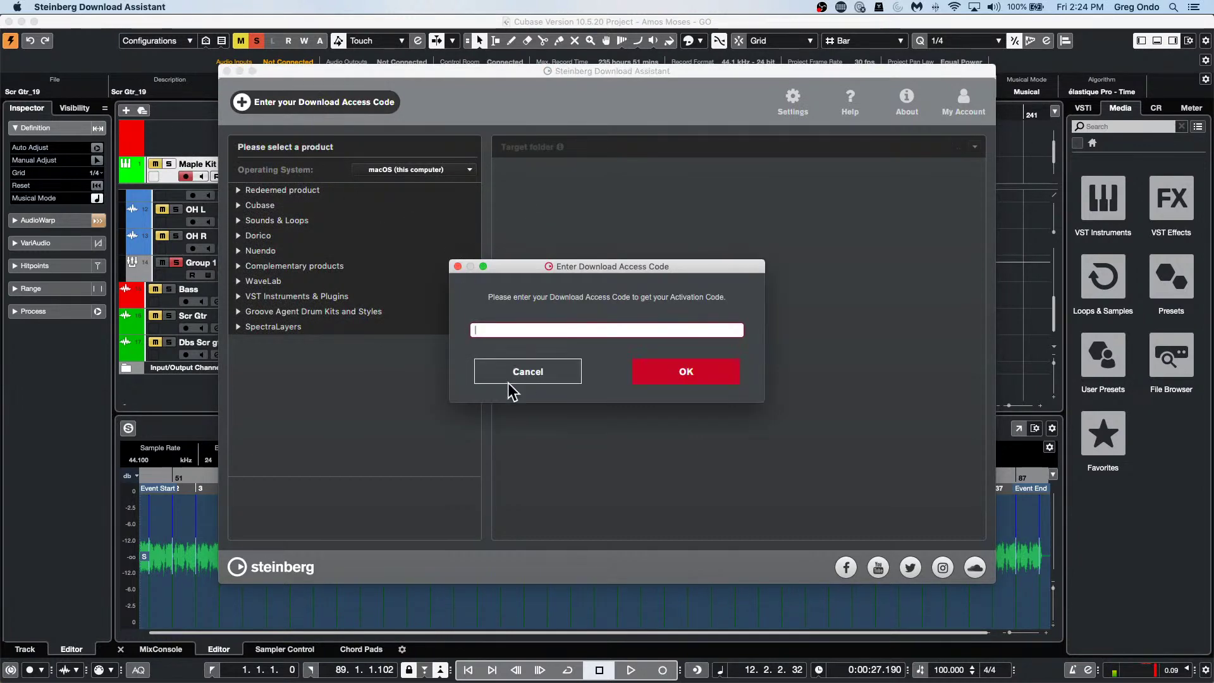
left_click(522, 373)
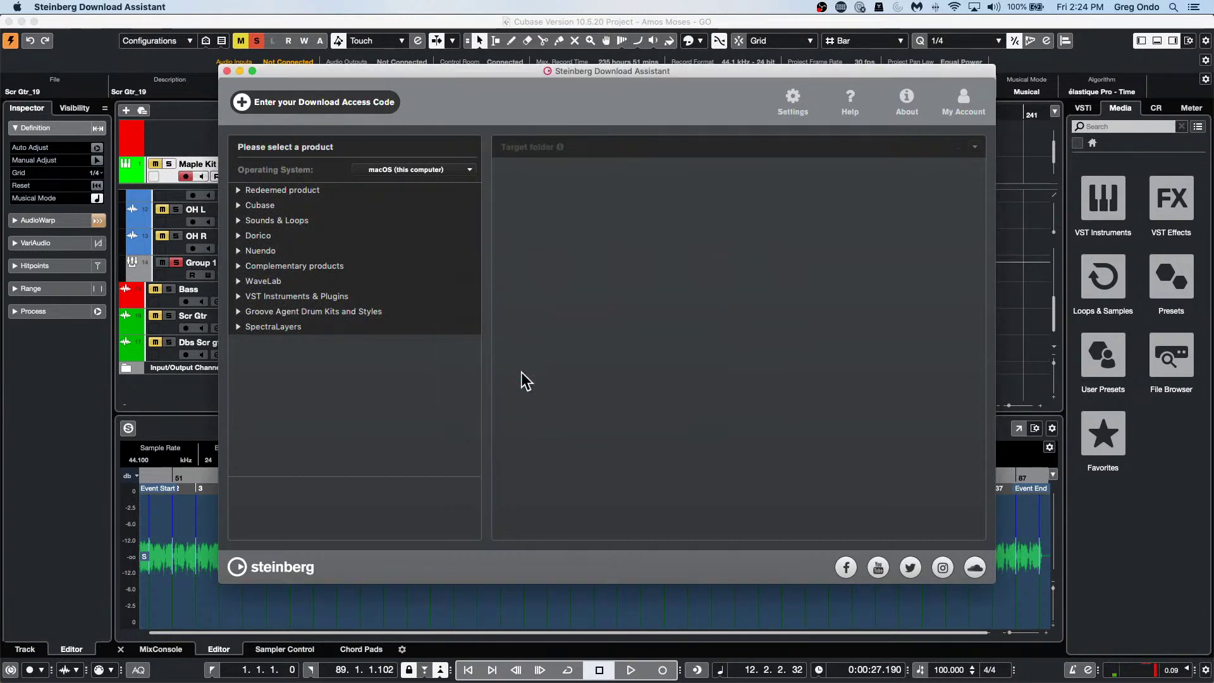
left_click(227, 70)
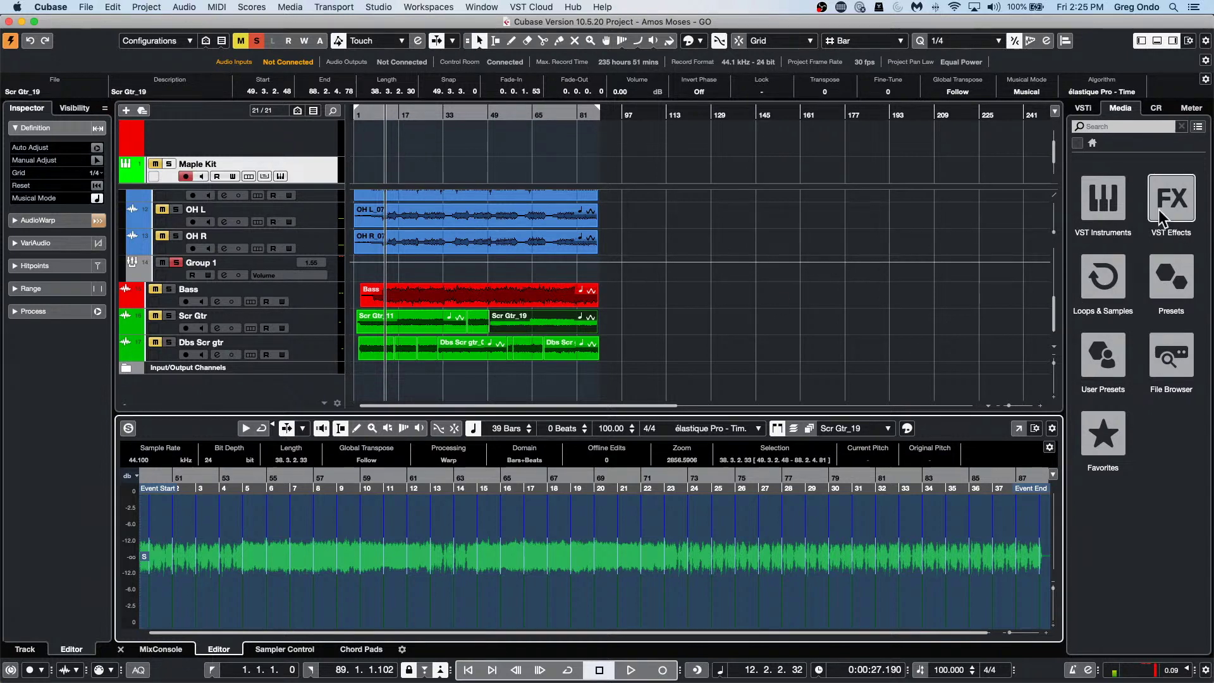
Drag HALion 6 from the VST Instruments Sampler category into the track list, creating HALion 6 01.
left_click(1083, 197)
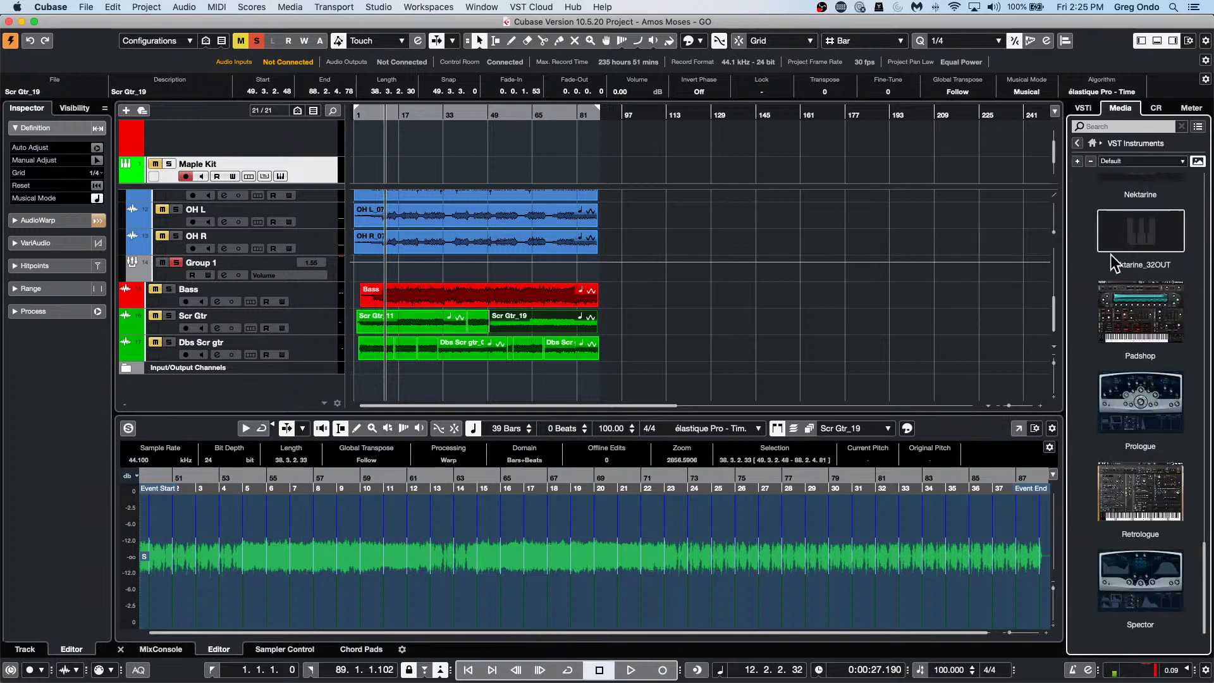
scroll(1133, 361, "up", 15)
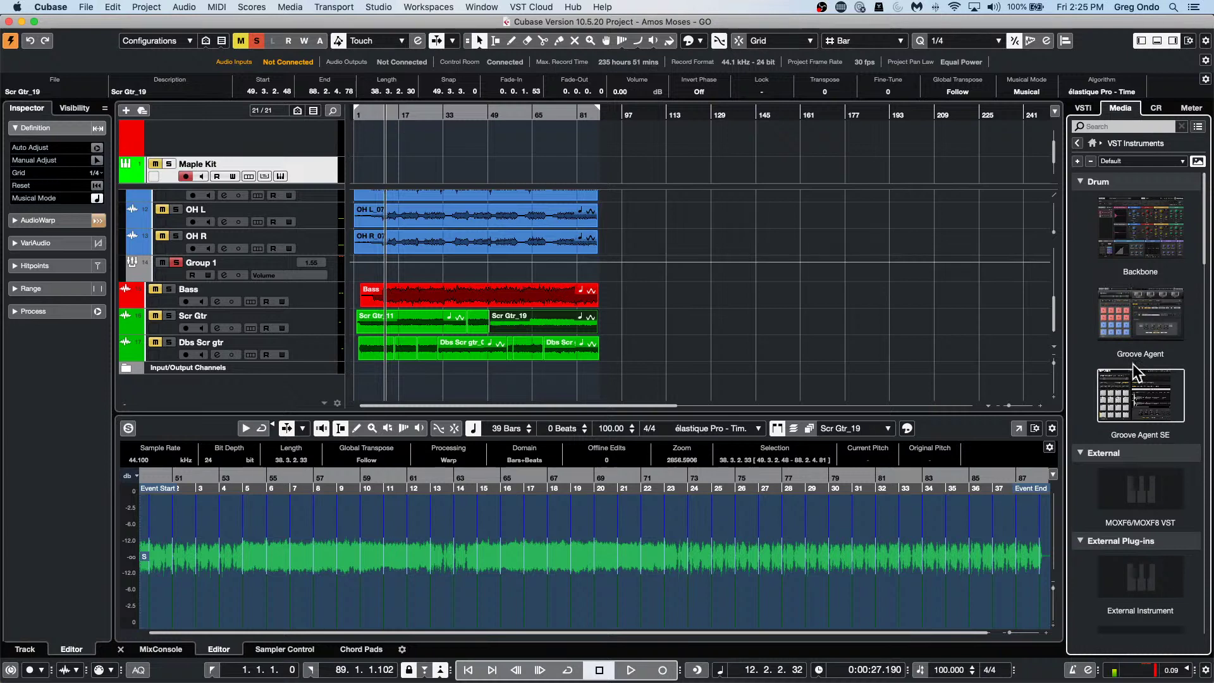
scroll(1133, 363, "down", 5)
scroll(1133, 363, "up", 5)
scroll(1132, 363, "down", 15)
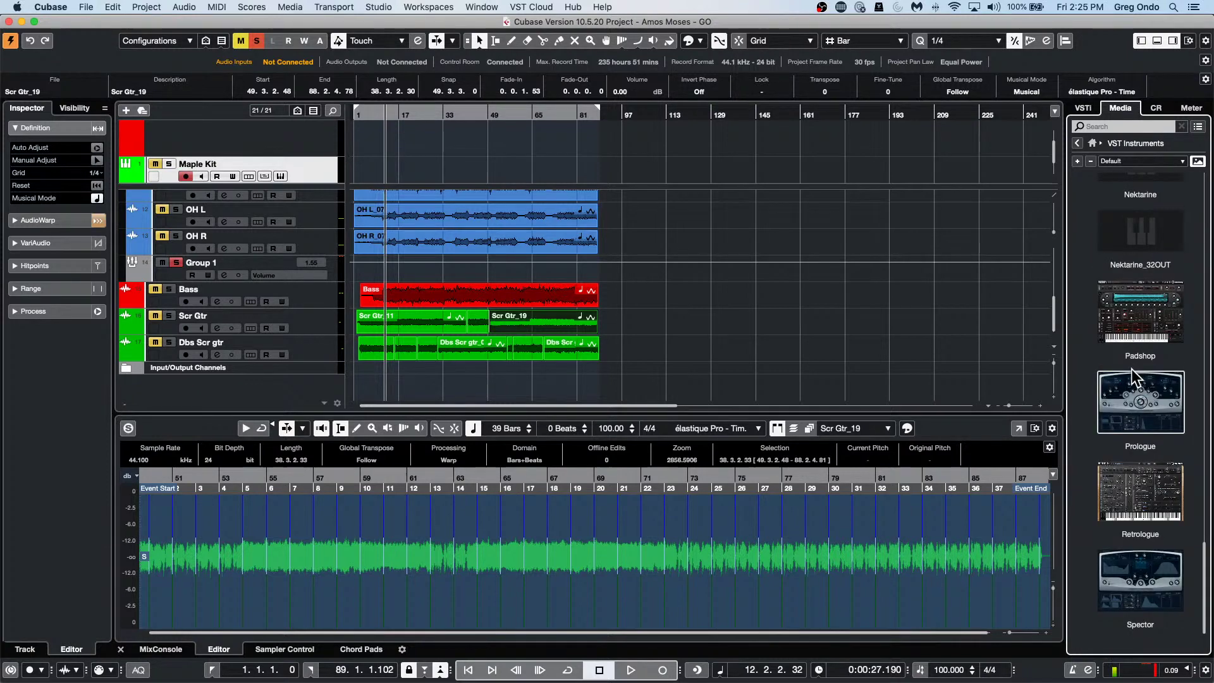
scroll(1132, 368, "up", 10)
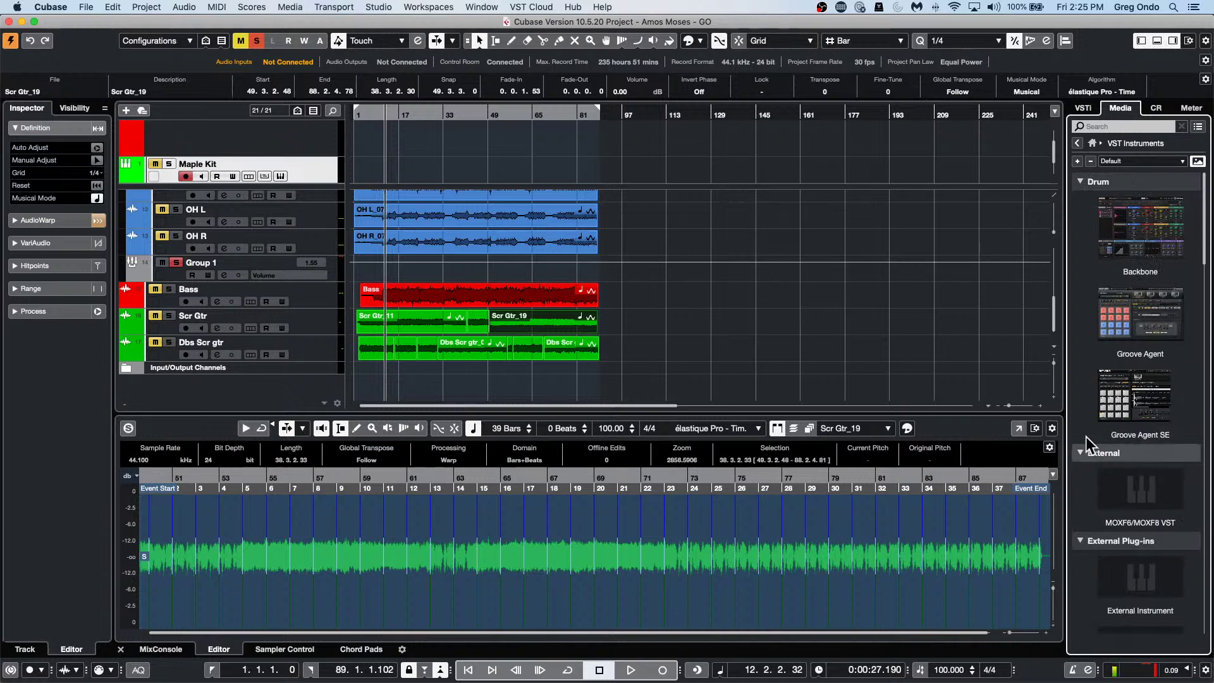
left_click(1088, 177, "alt")
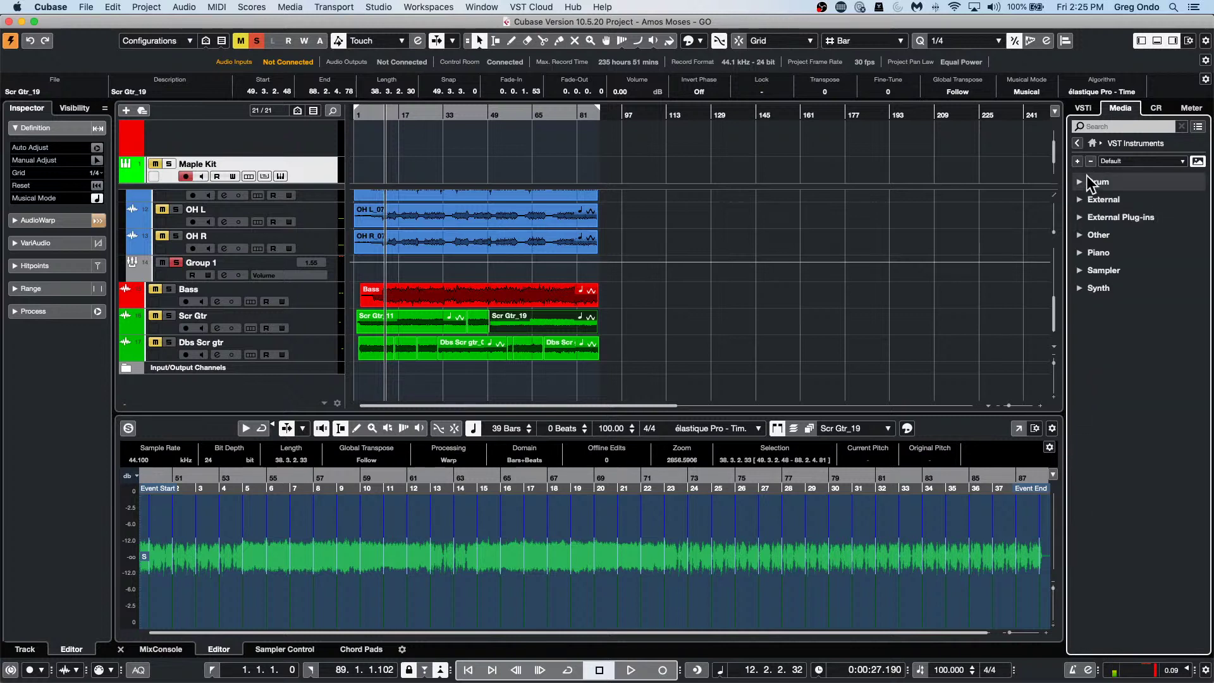
left_click(1077, 270)
left_click_drag(1148, 325, 308, 310)
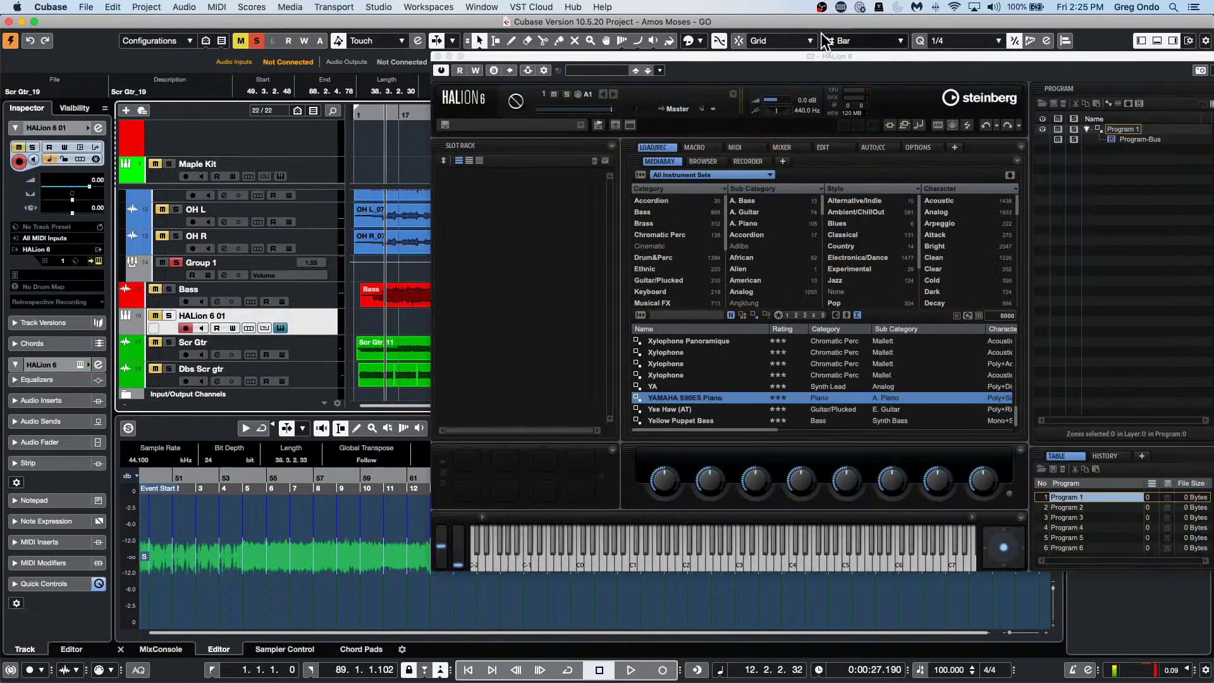
left_click(437, 56)
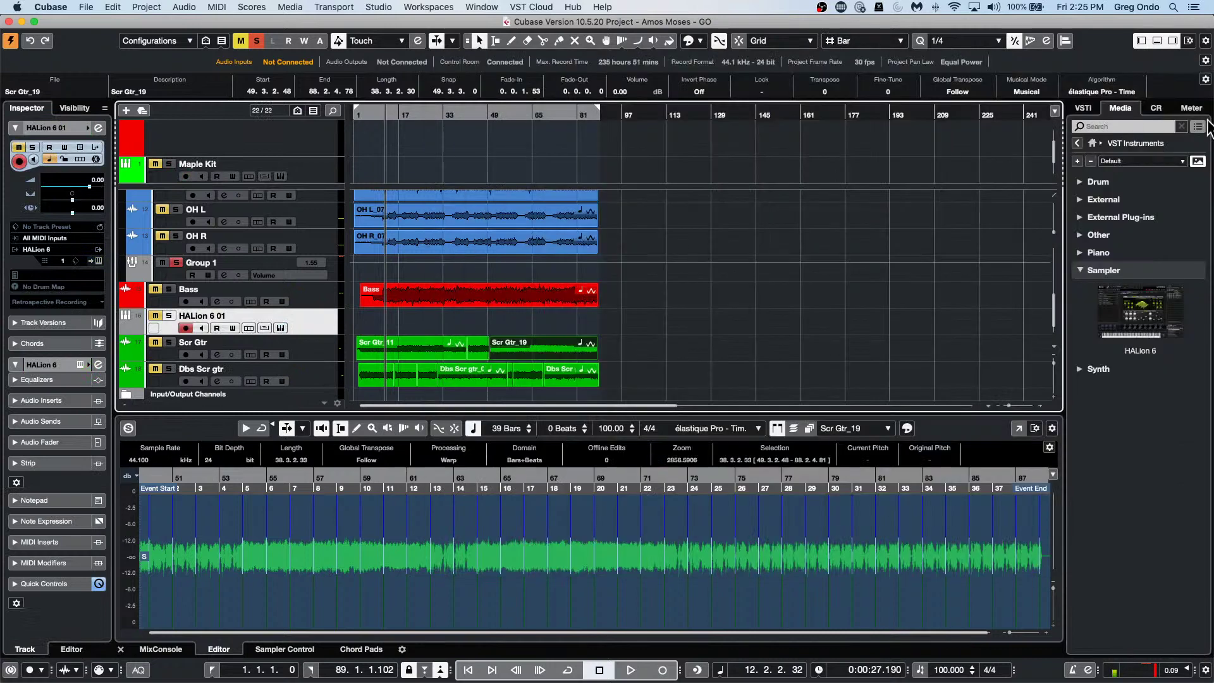
In the VST Instruments rack, set HALion 6 01 to Activate Outputs > All Outputs.
left_click(1084, 109)
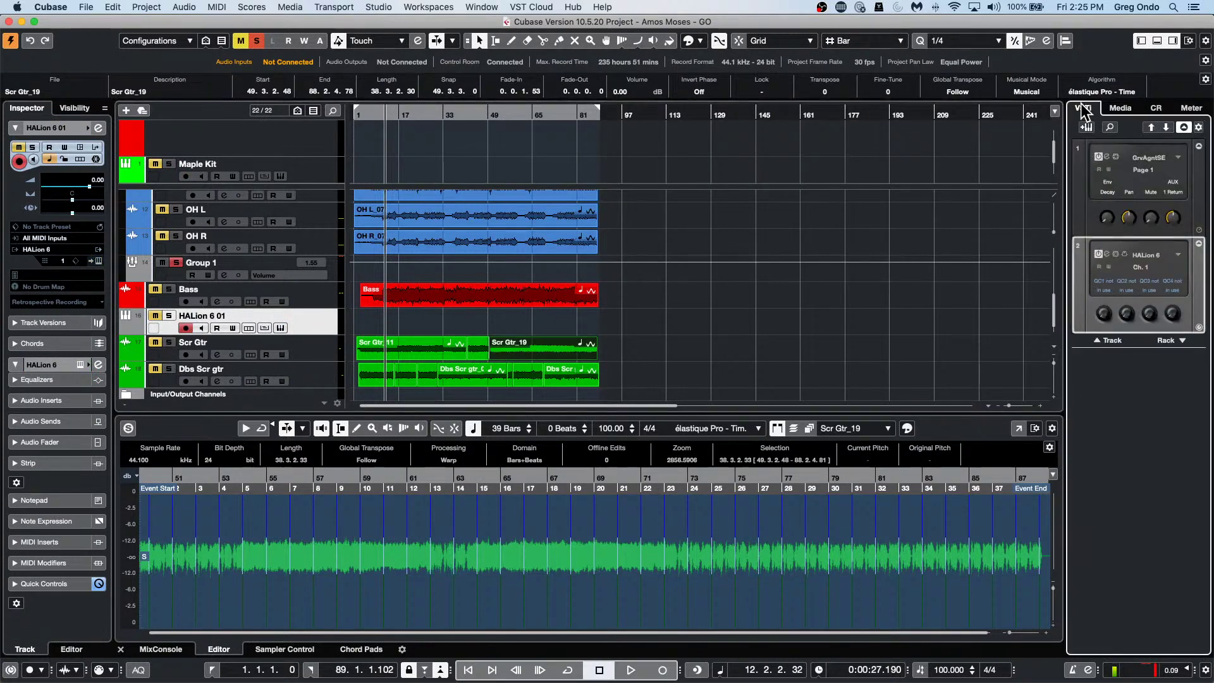
left_click(1177, 256)
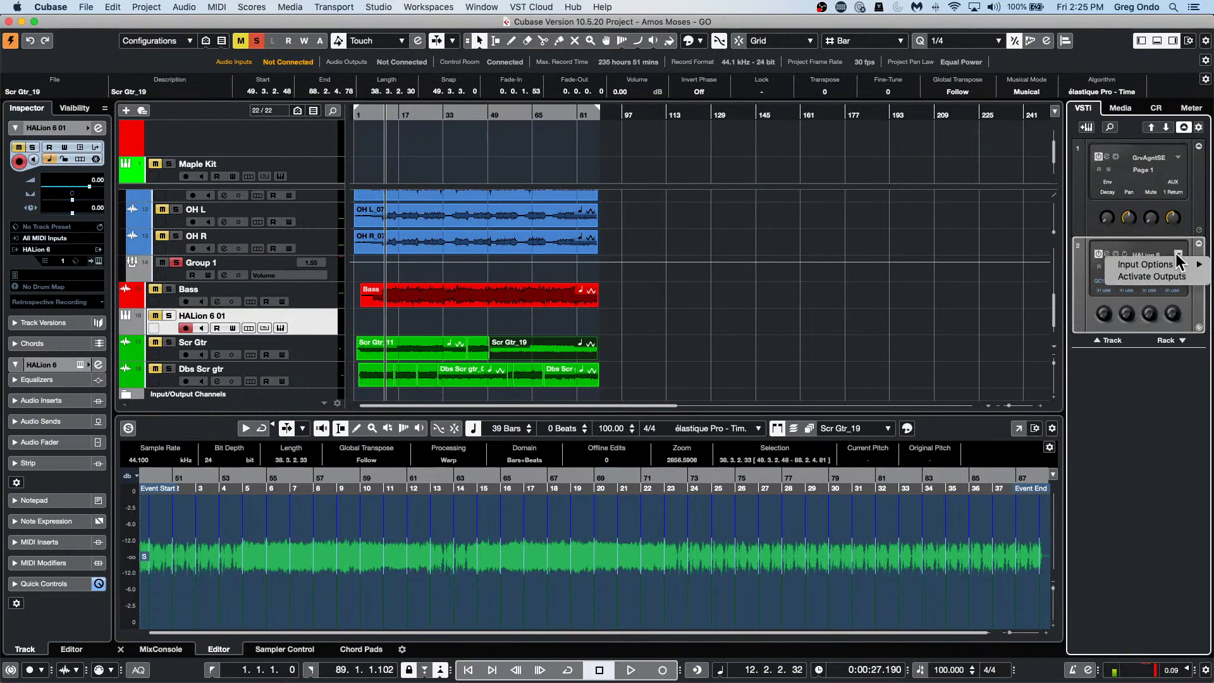
left_click(1144, 245)
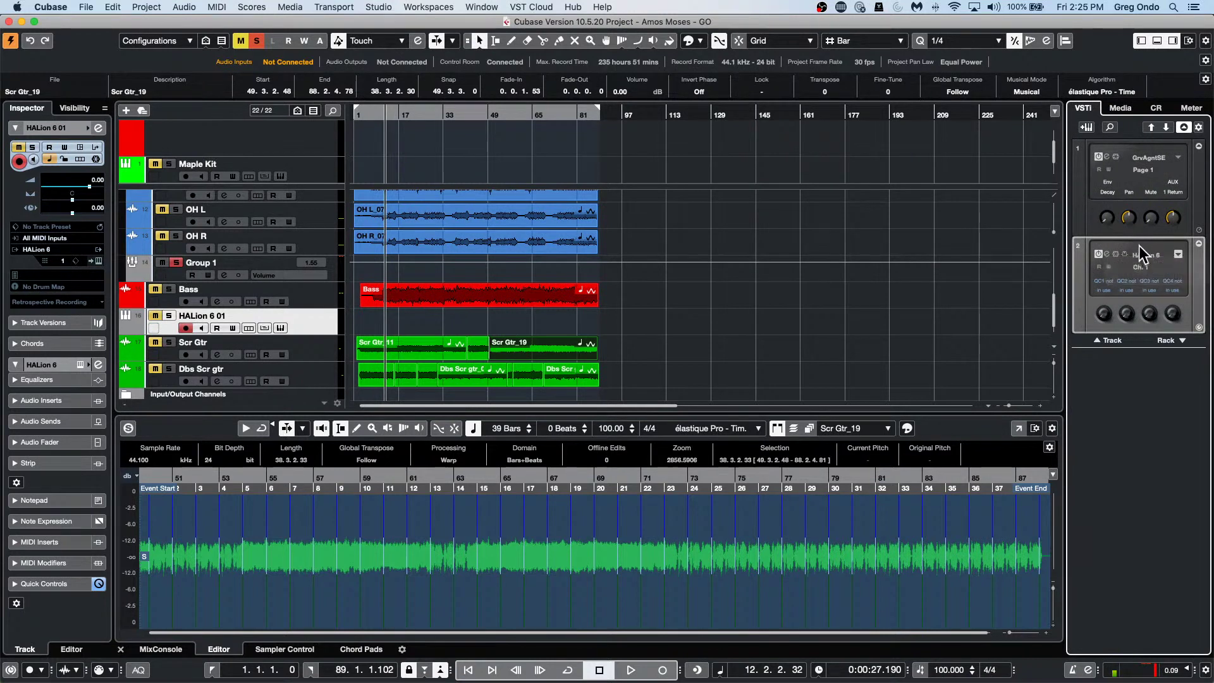
left_click(1178, 255)
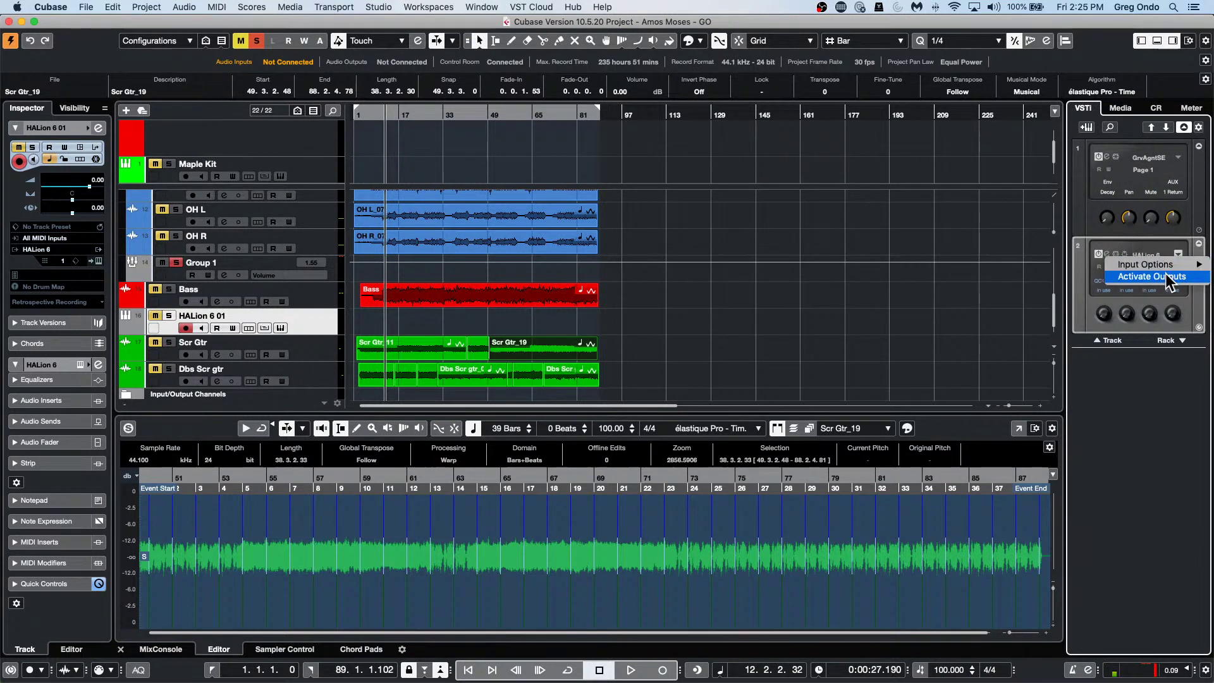
left_click(1167, 278)
scroll(1107, 323, "down", 5)
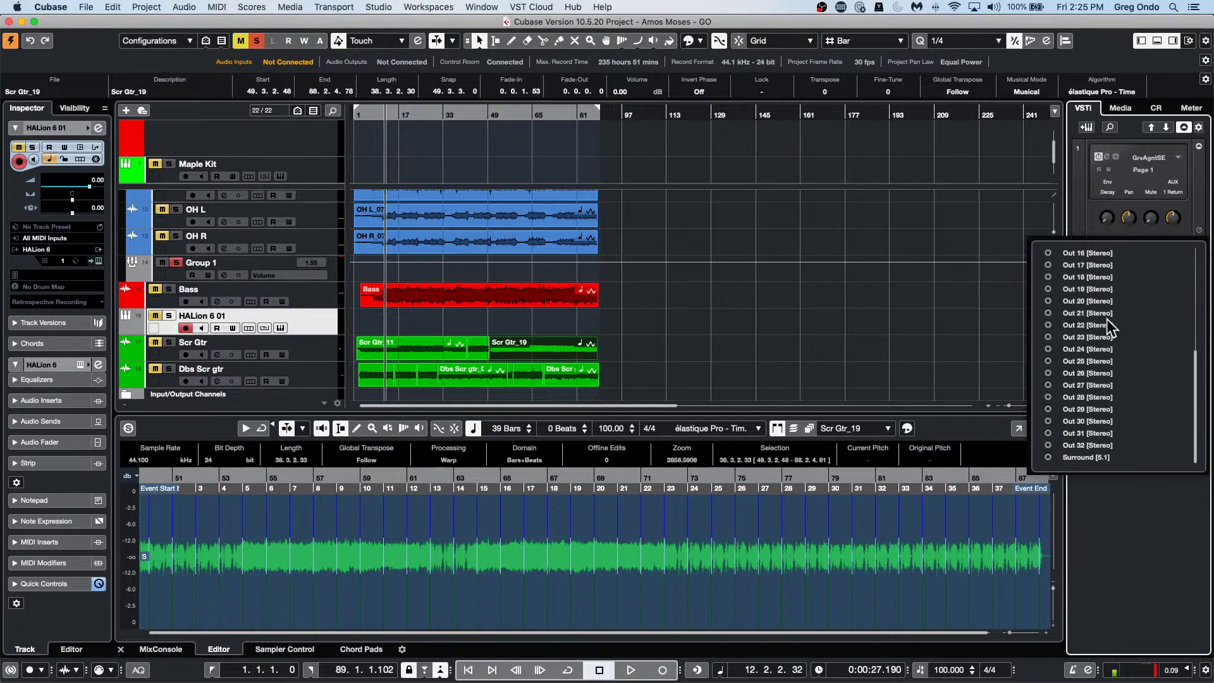
scroll(1106, 325, "up", 4)
scroll(1107, 320, "down", 5)
scroll(1107, 320, "up", 6)
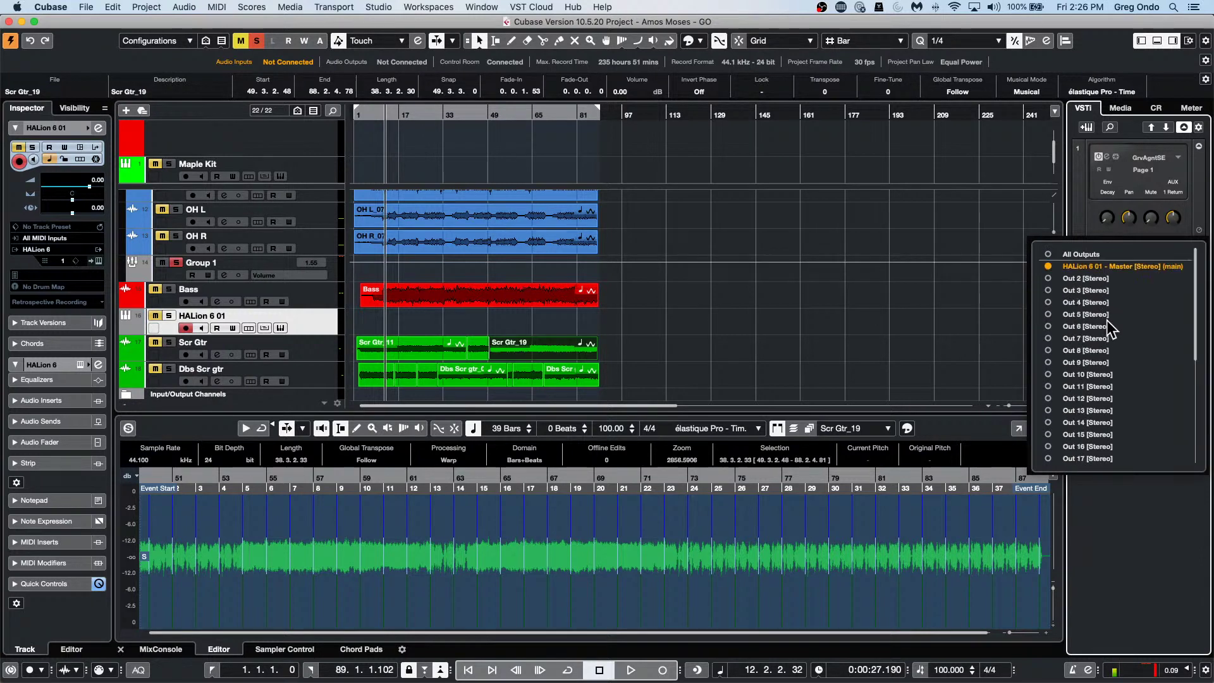
left_click(1050, 256)
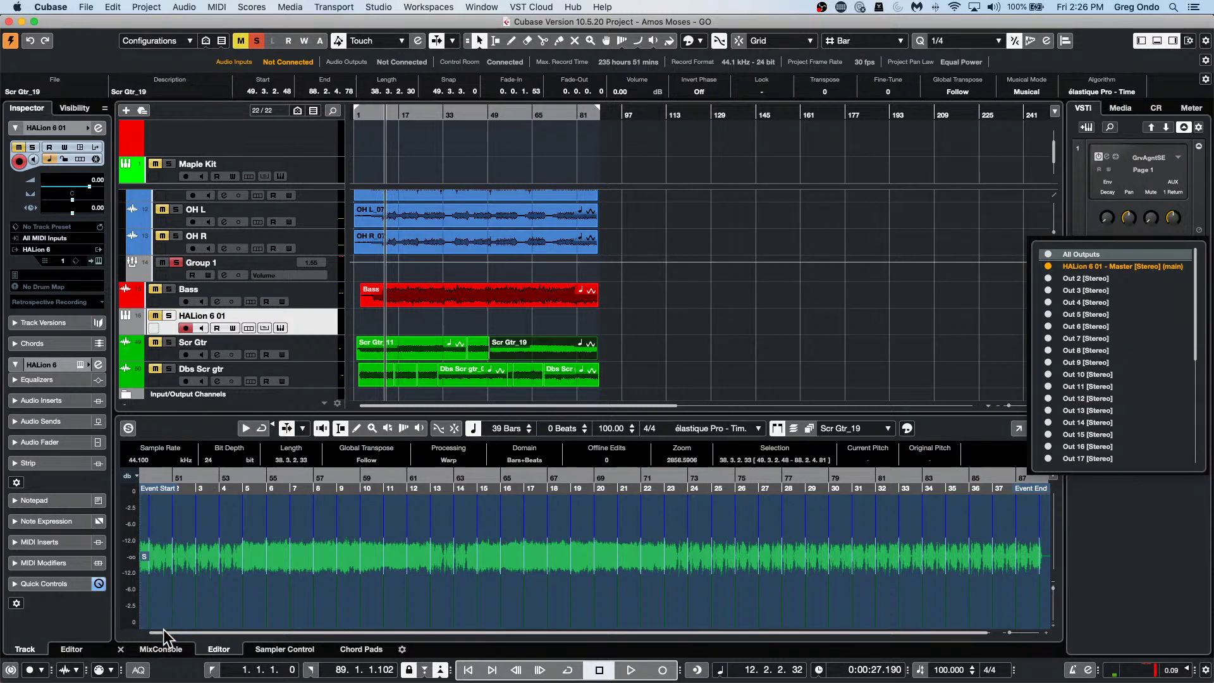
Show the MixConsole channel strips in the lower zone.
left_click(168, 651)
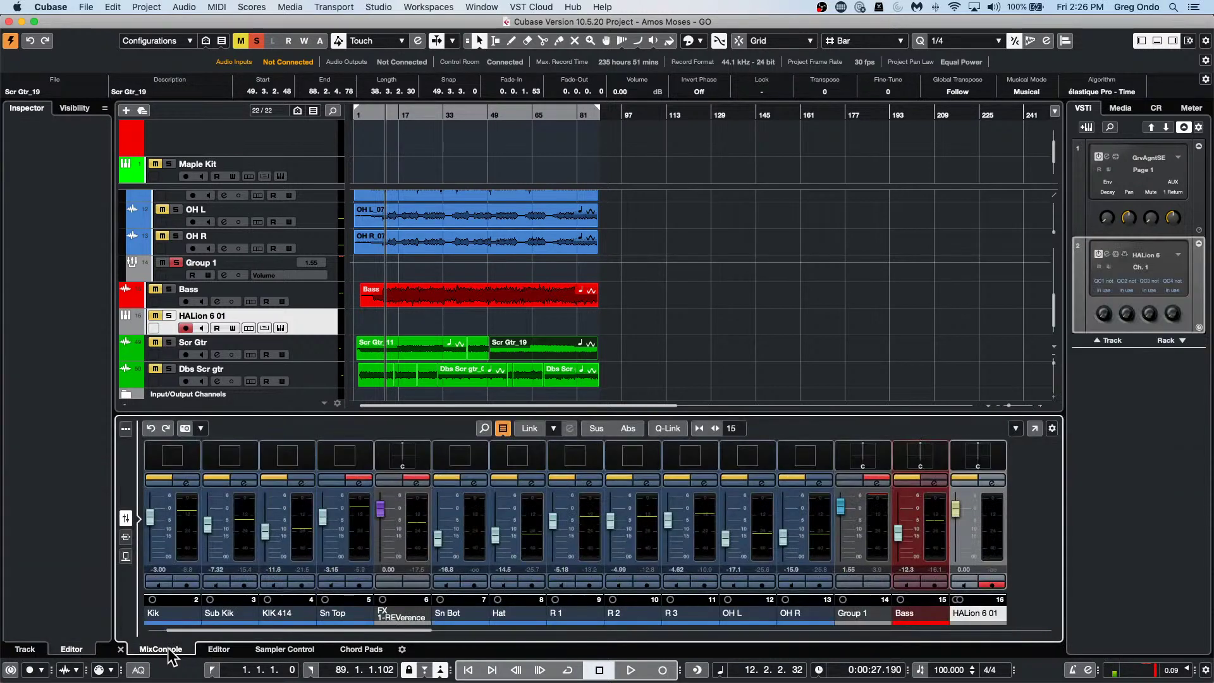
left_click_drag(423, 630, 544, 643)
scroll(544, 643, "left", 5)
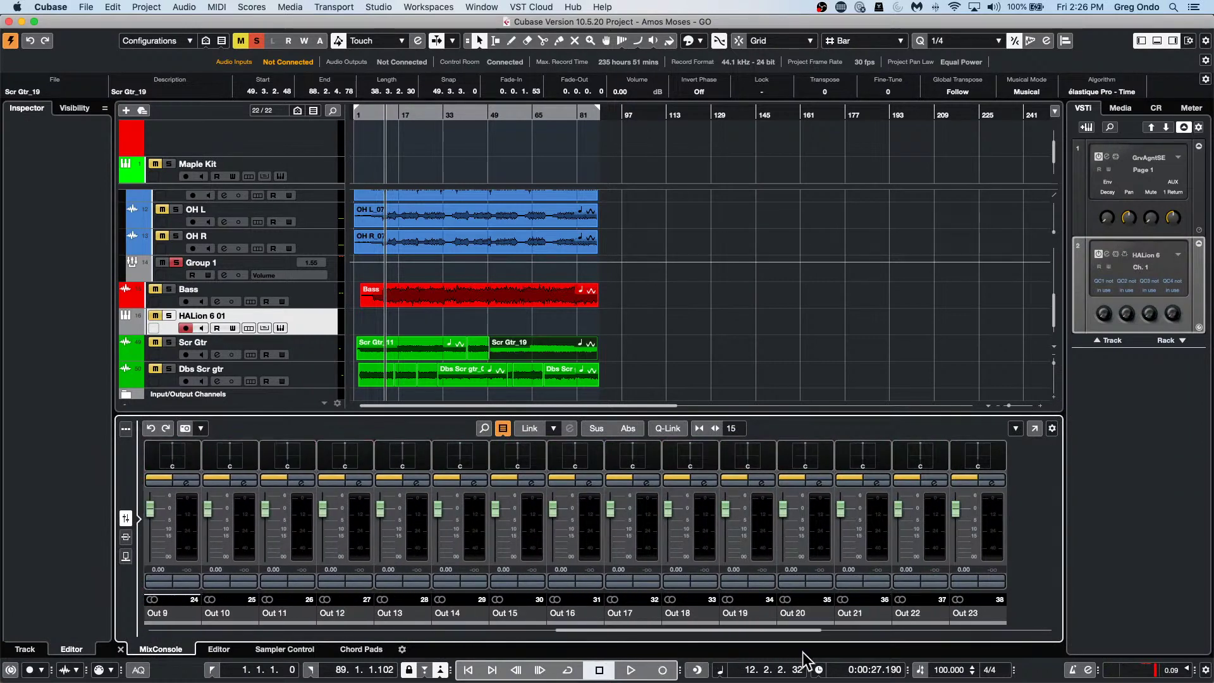
scroll(482, 260, "down", 1)
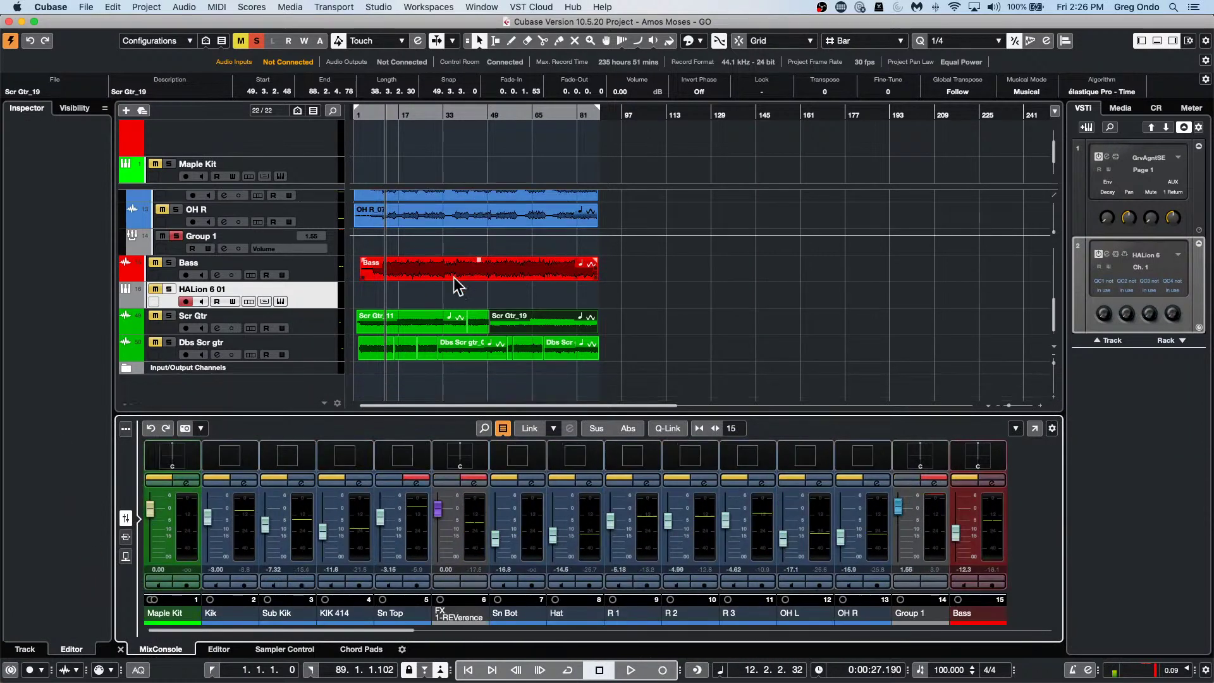
Expand HALion 6 01 to reveal its output tracks, Out 2 through Out 32 plus Surround.
left_click(125, 302)
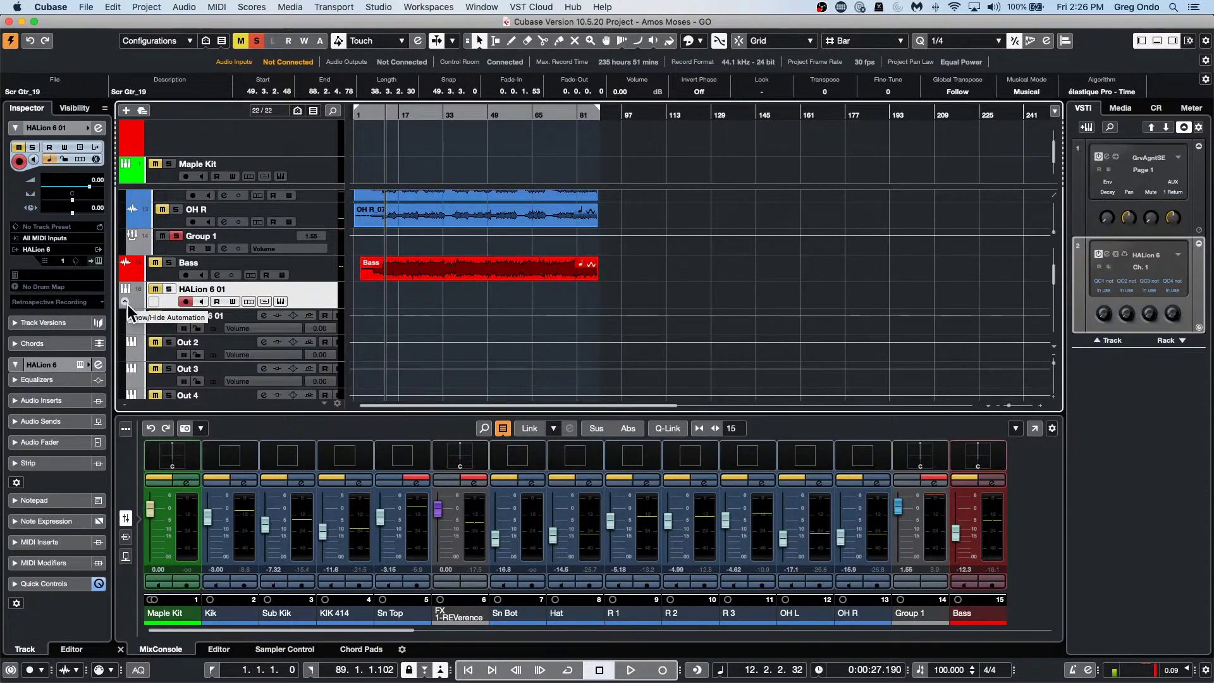
left_click(125, 302)
left_click(126, 302)
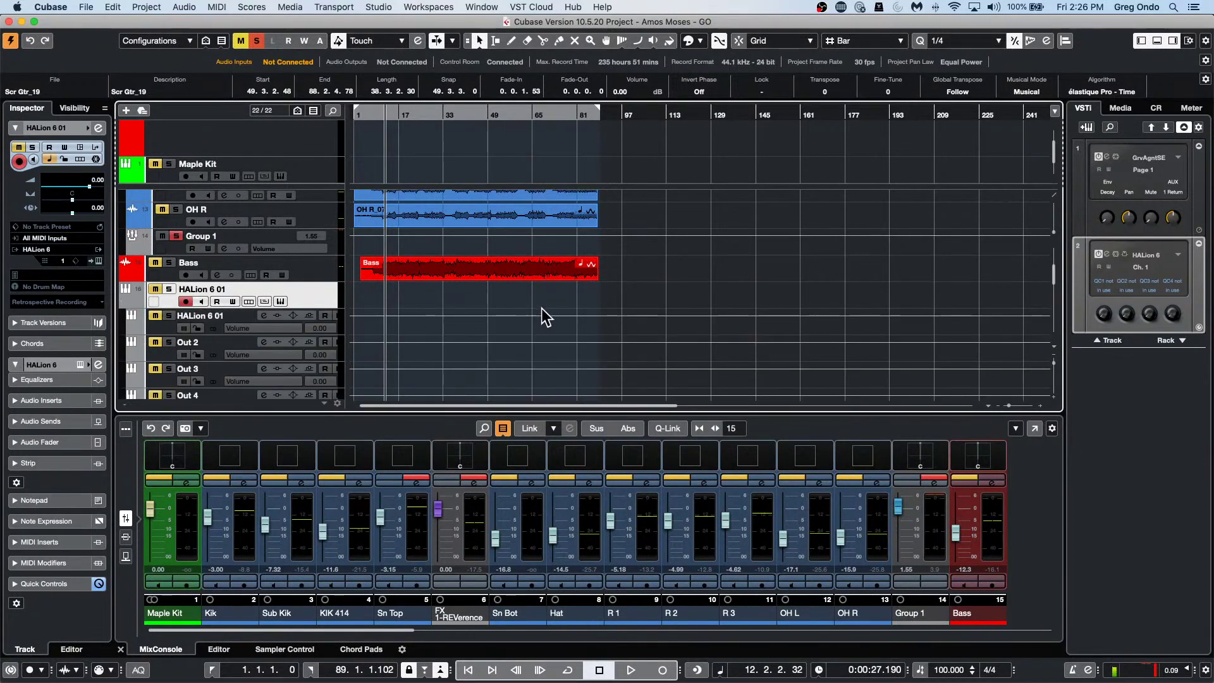
scroll(546, 316, "down", 3)
scroll(547, 316, "down", 10)
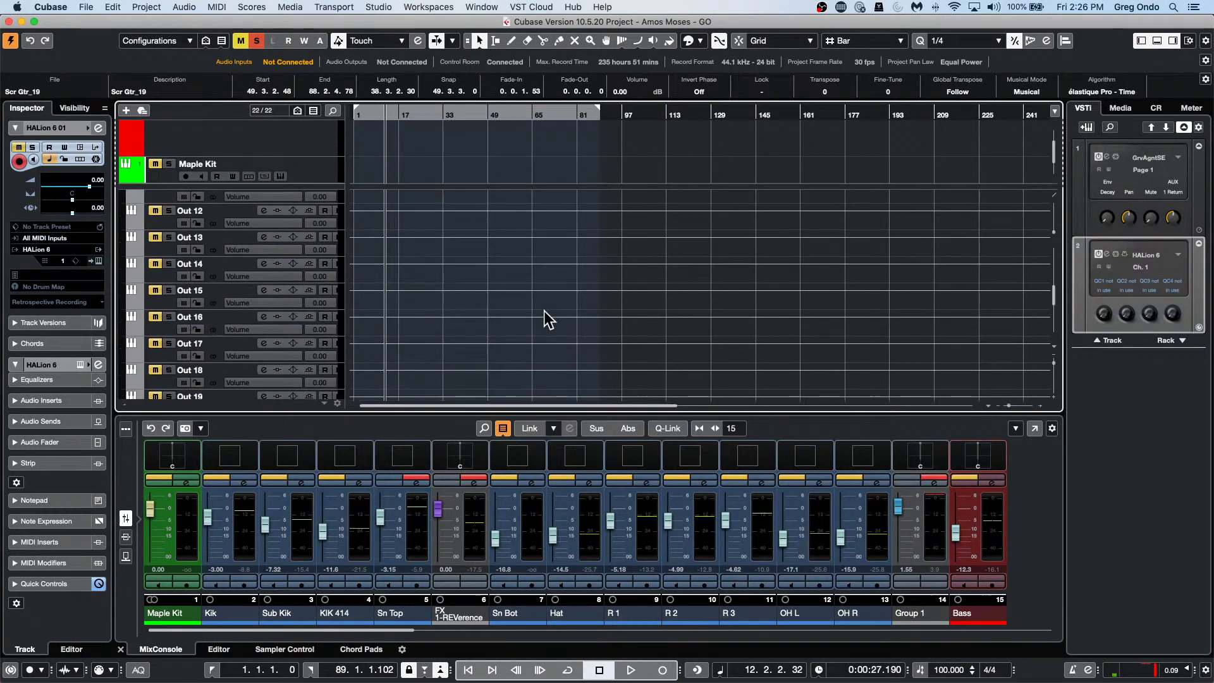
scroll(552, 306, "down", 15)
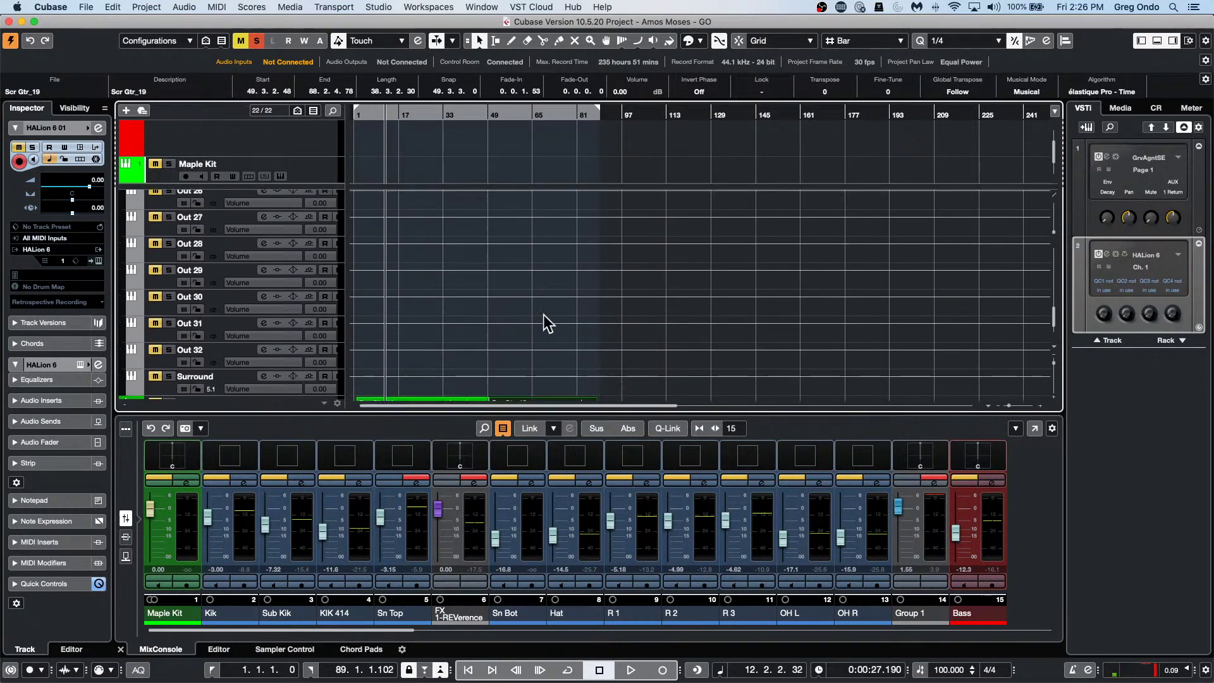
scroll(548, 324, "down", 10)
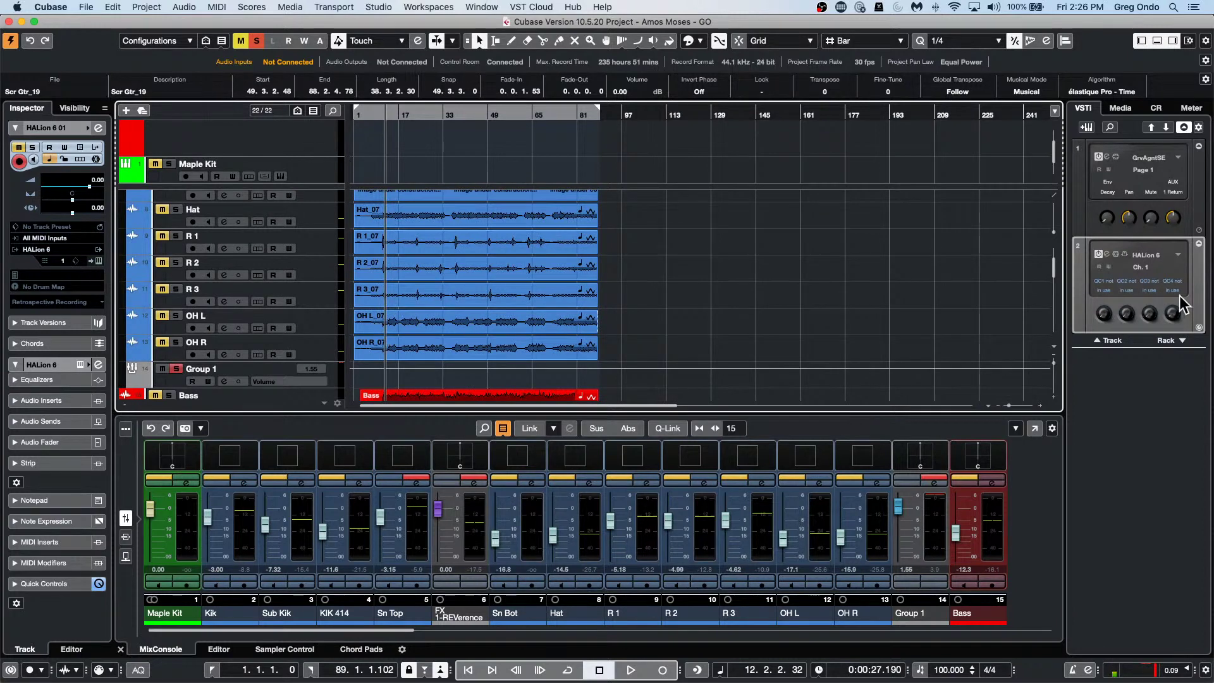
left_click(1179, 256)
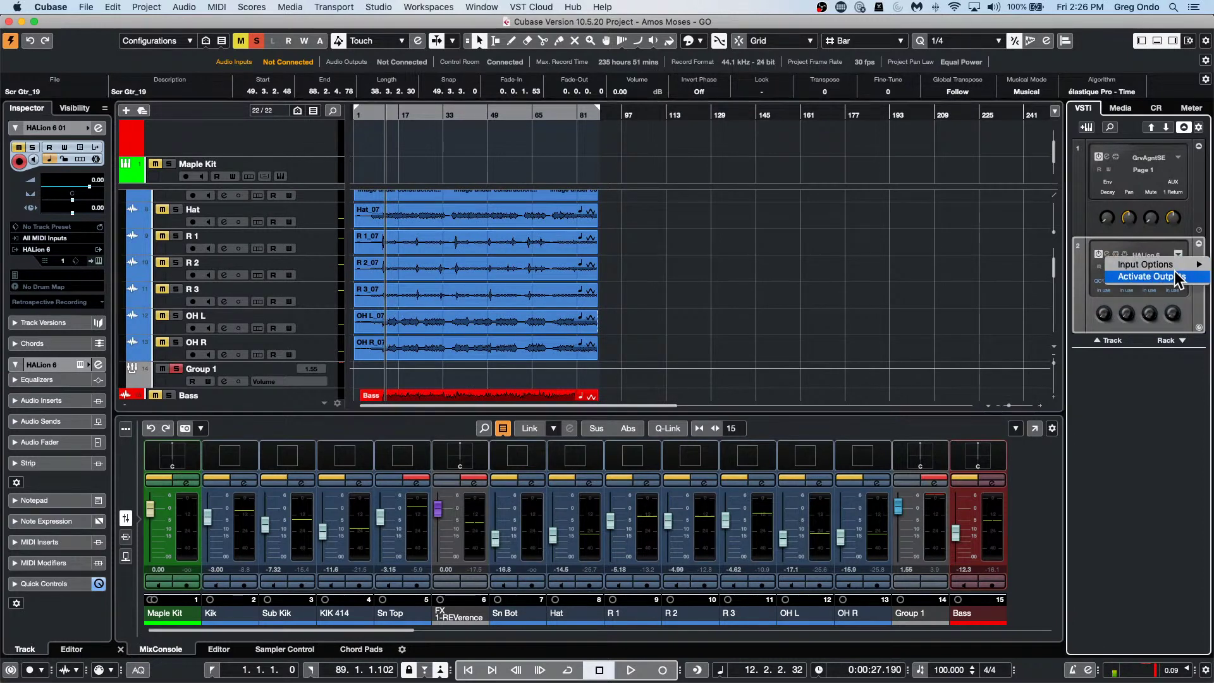
mouse_move(1120, 269)
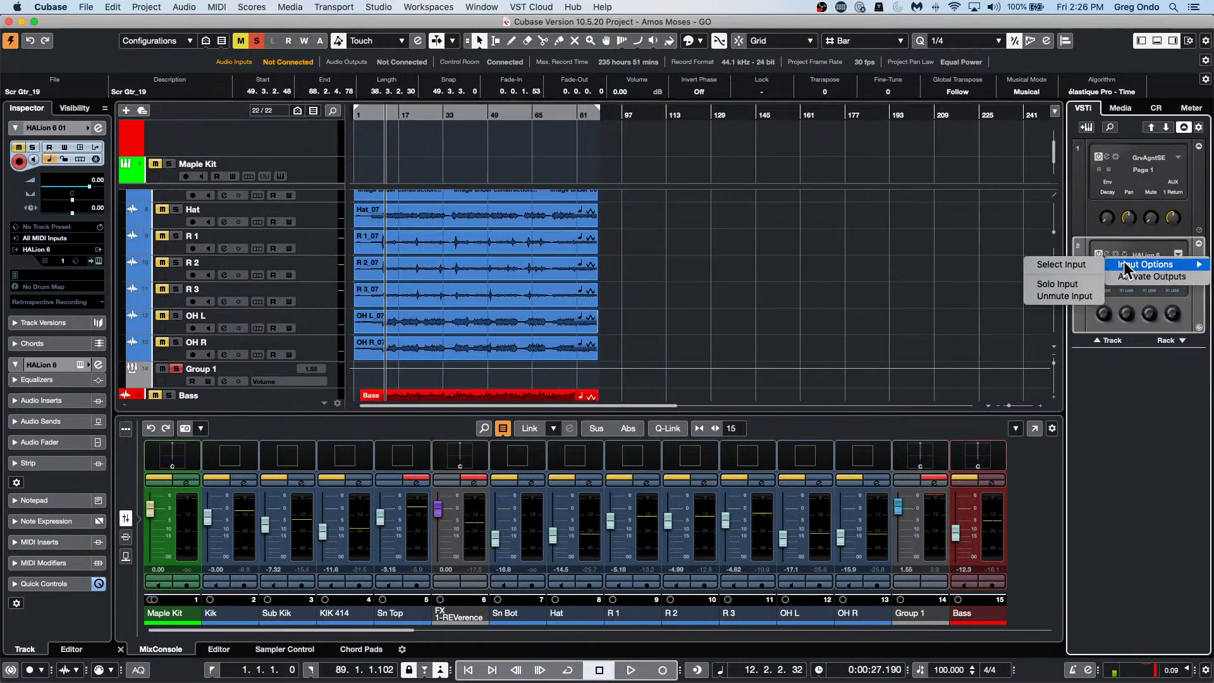
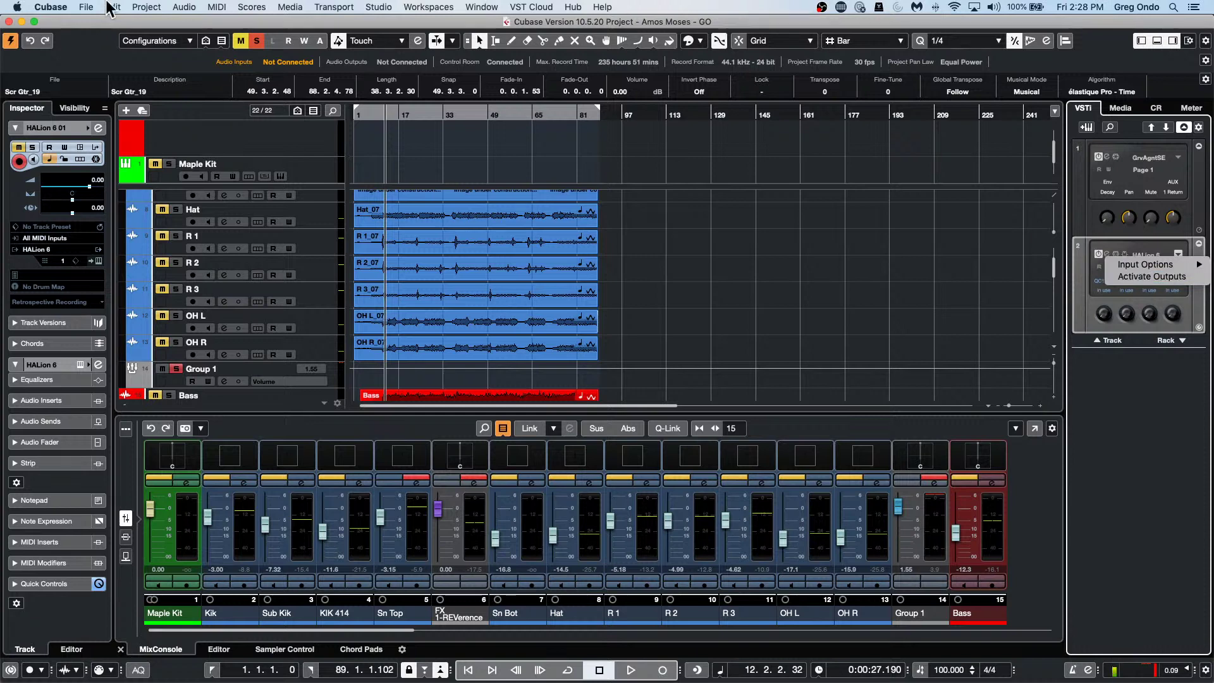
Create an empty project in the July 2 2021 folder and activate it.
left_click(78, 7)
left_click(85, 7)
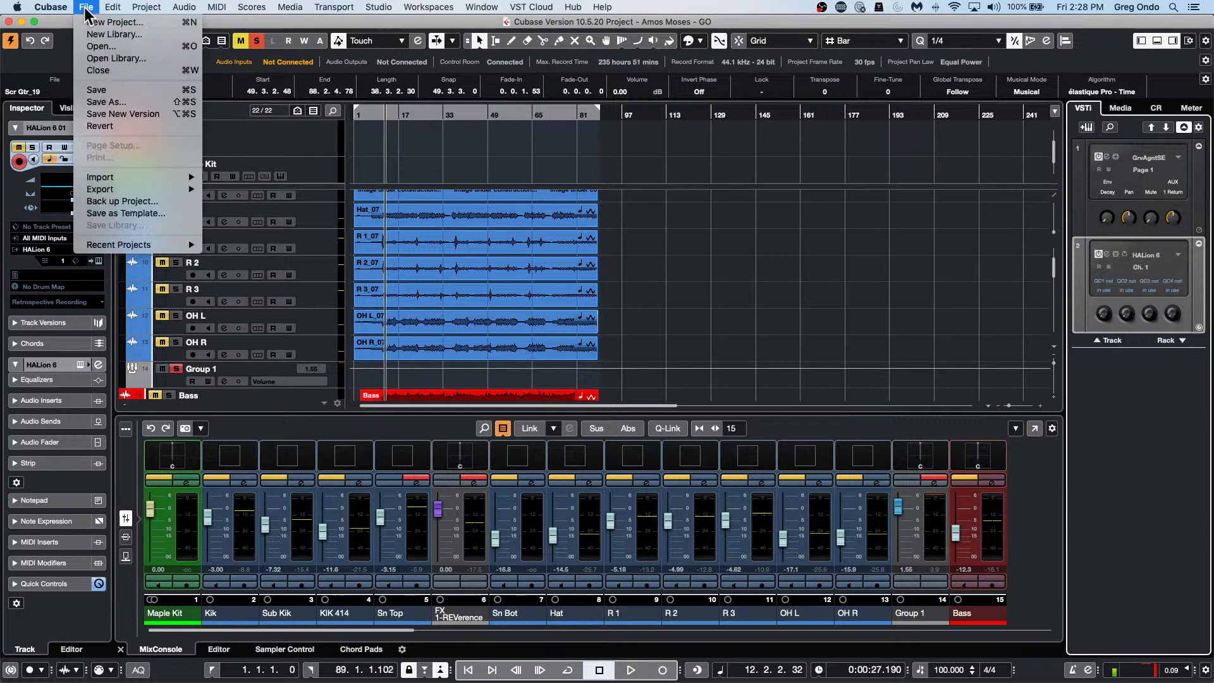
left_click(105, 22)
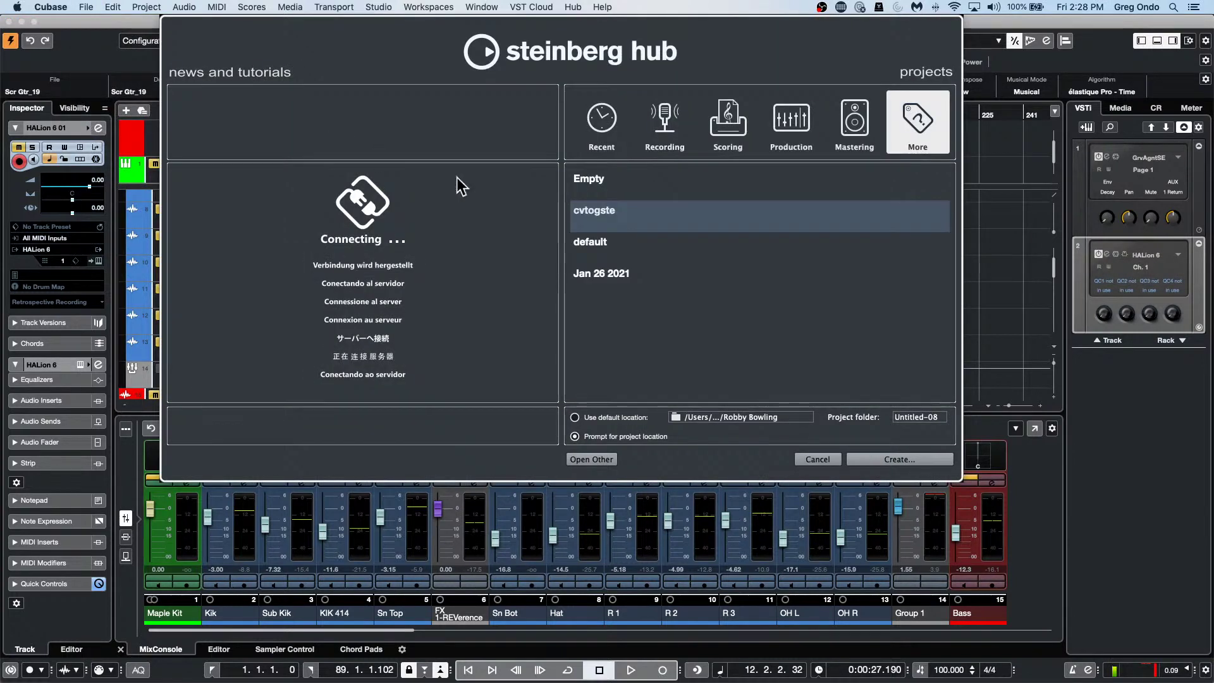
left_click(904, 464)
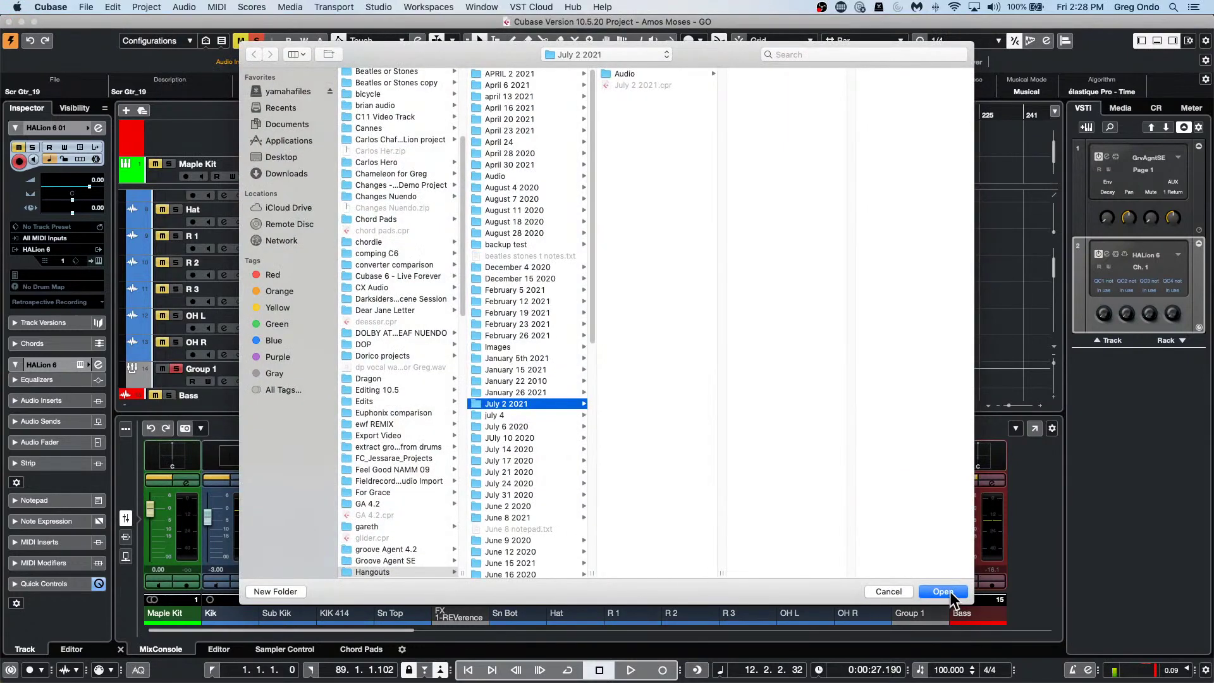
left_click(949, 592)
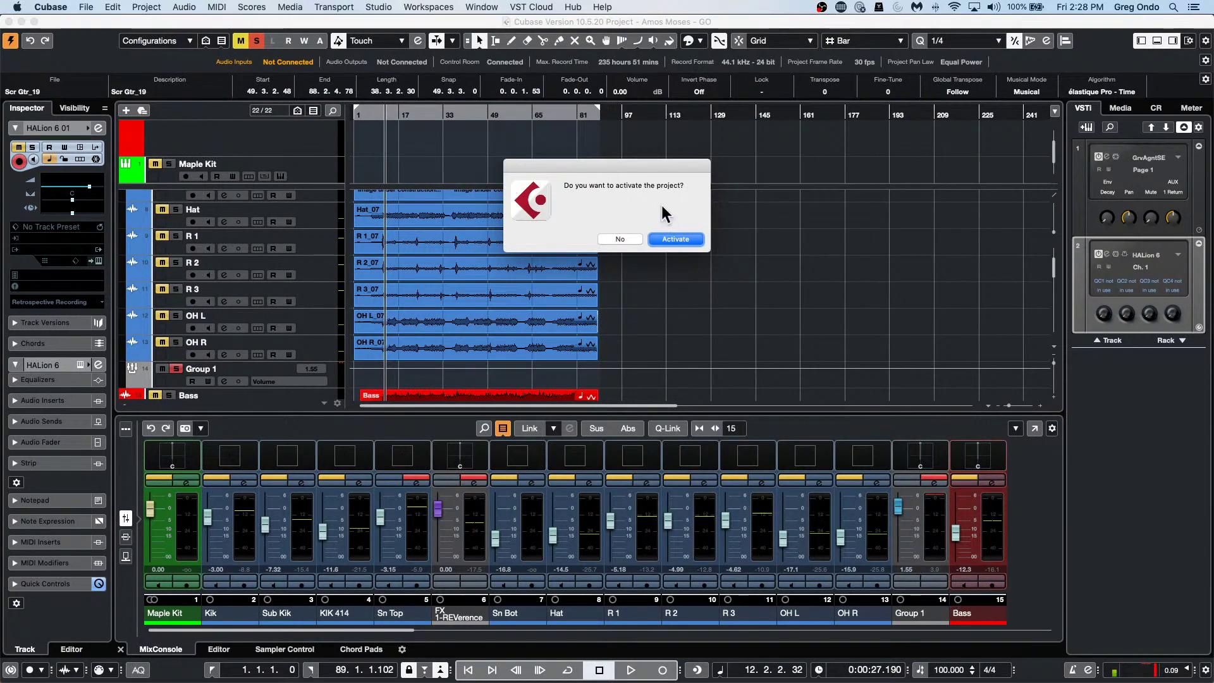
left_click(684, 237)
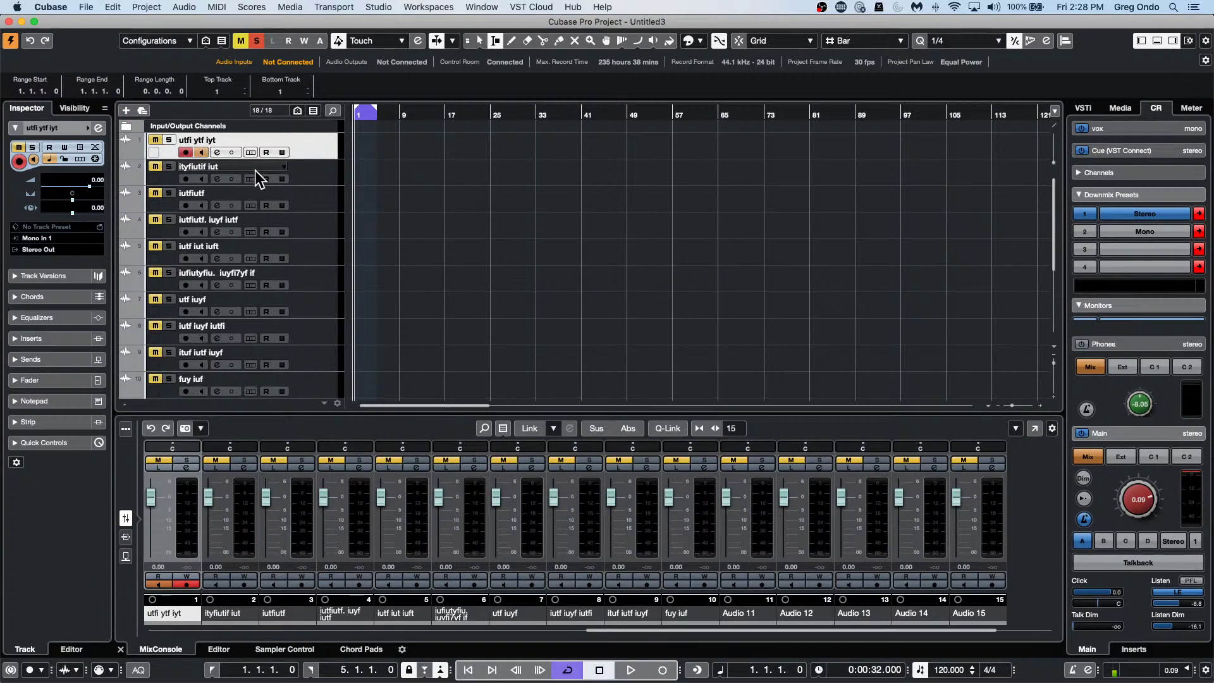
Create another empty project, Untitled4, in the July 2 2021 folder from the Hub.
left_click(86, 7)
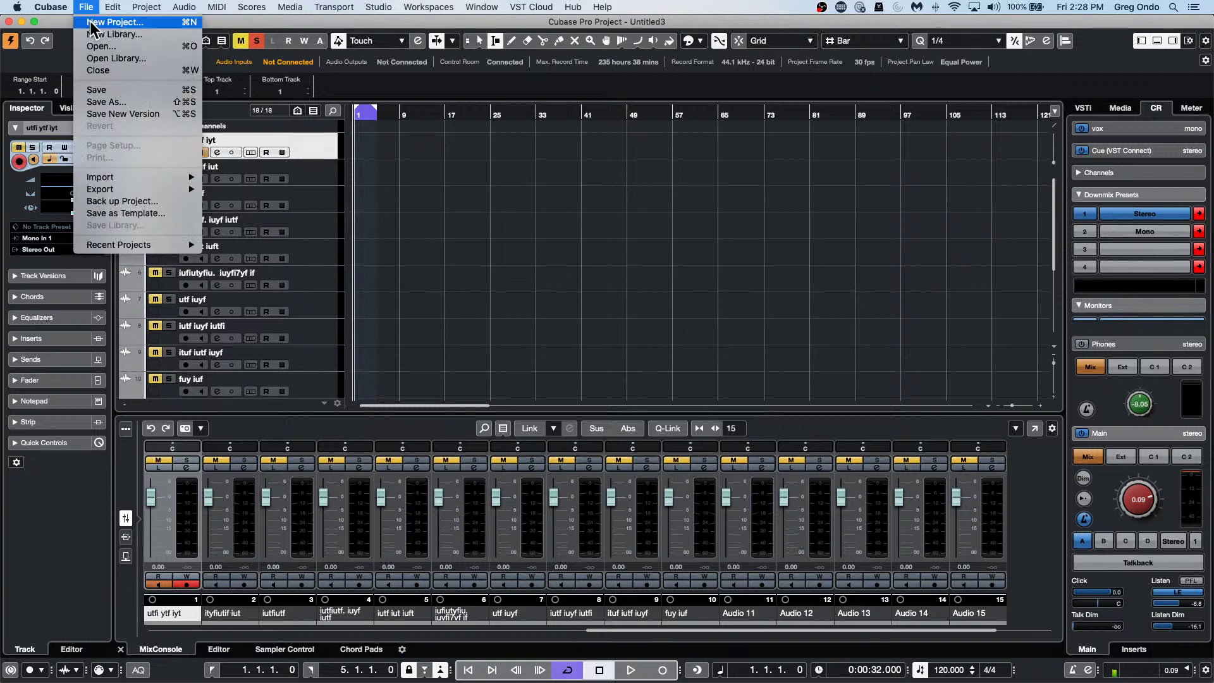
left_click(108, 19)
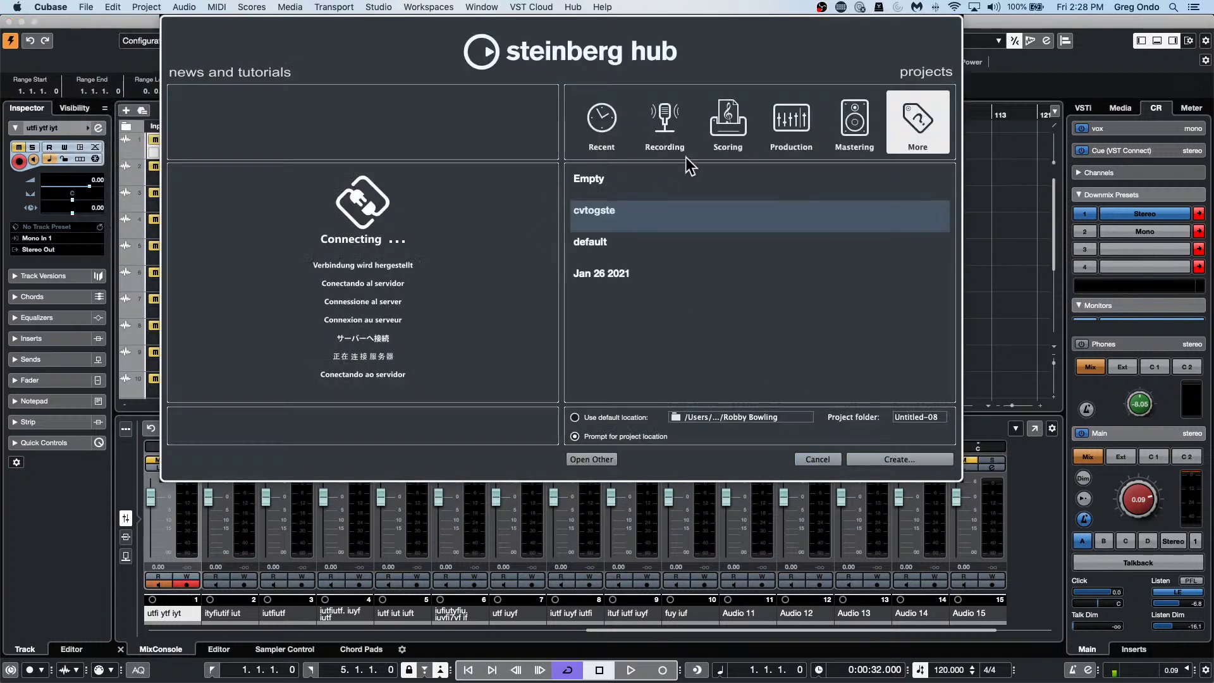
left_click(608, 126)
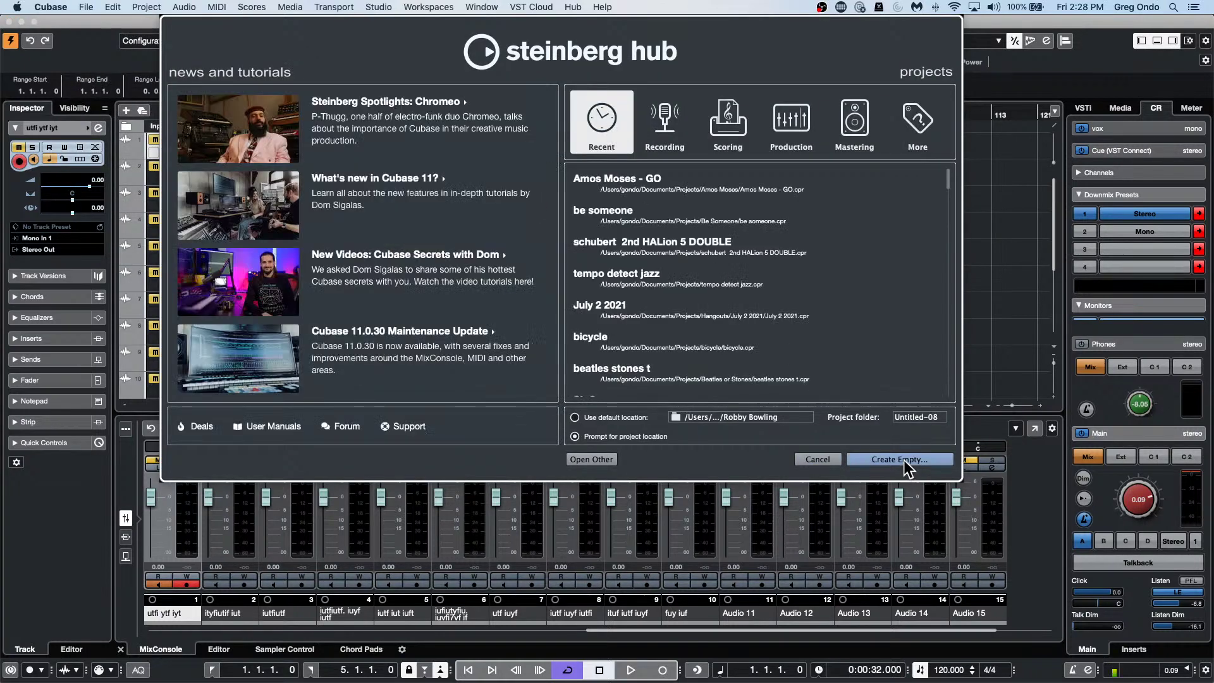
left_click(895, 460)
left_click(943, 592)
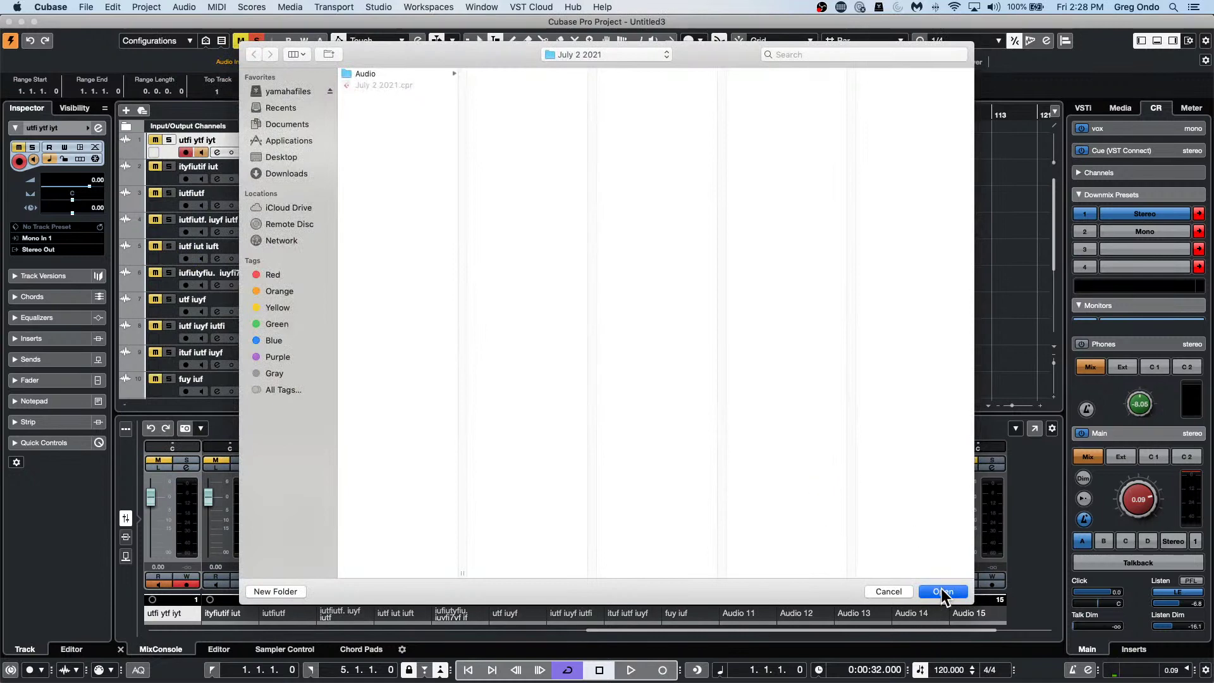
right_click(214, 153)
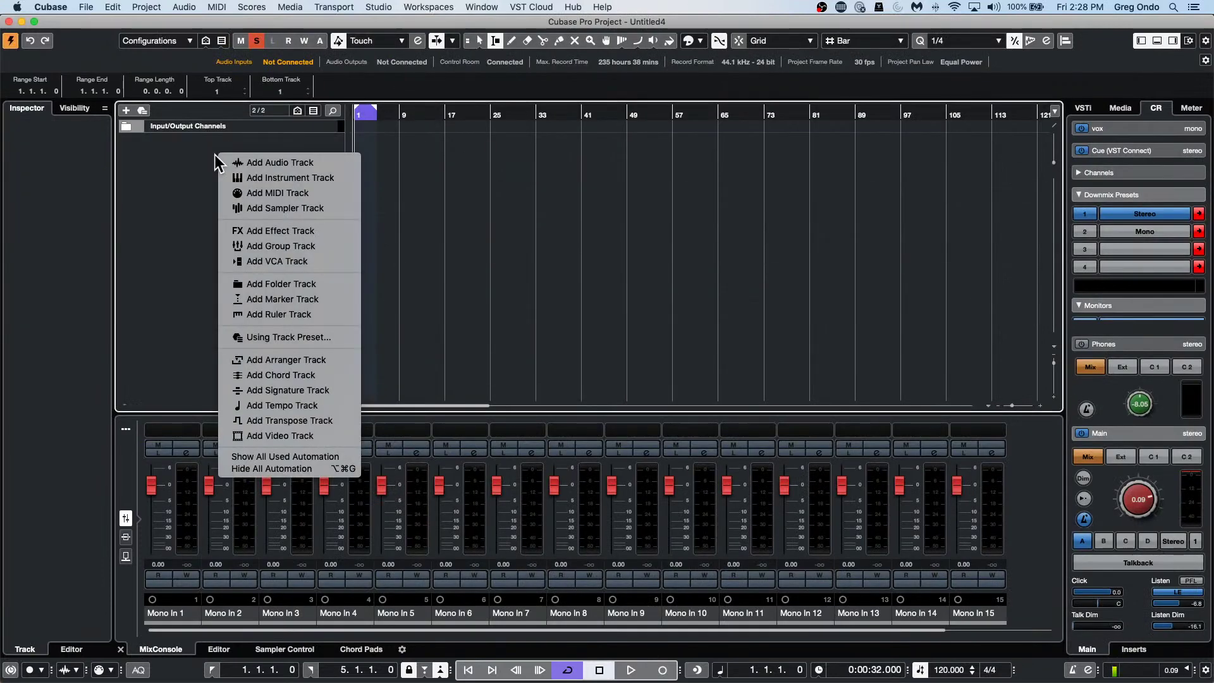
Add a REVerence FX channel and a MonoDelay FX channel.
left_click(311, 233)
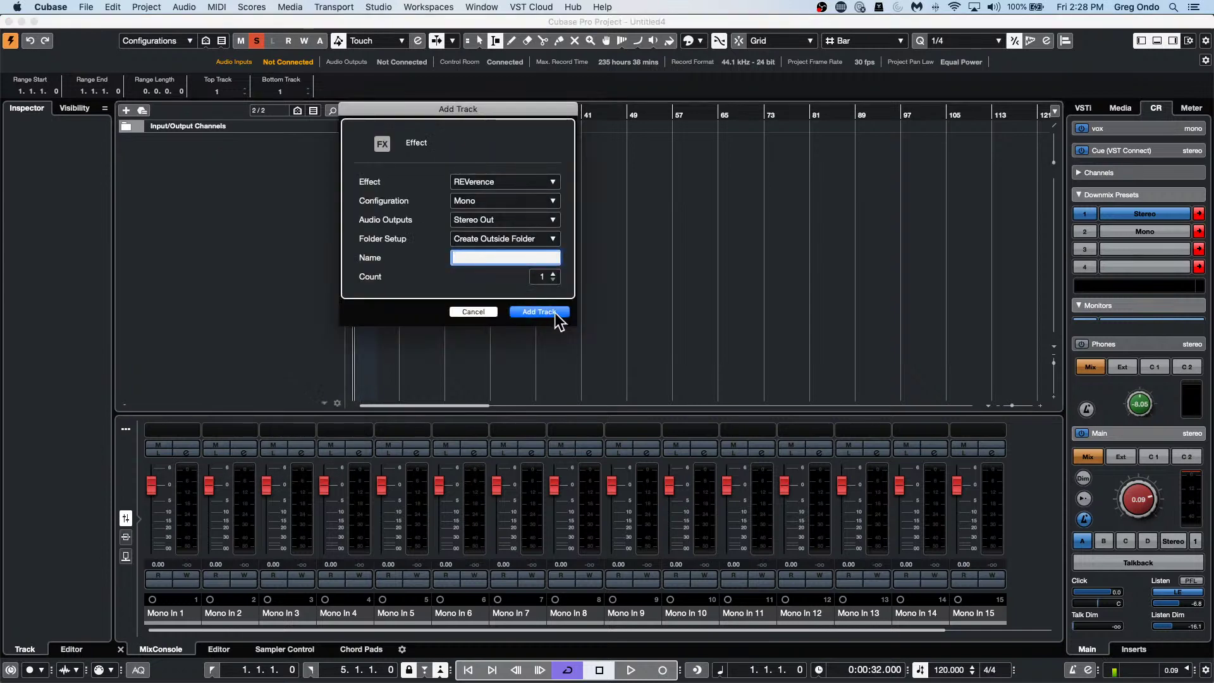
left_click(549, 312)
right_click(270, 192)
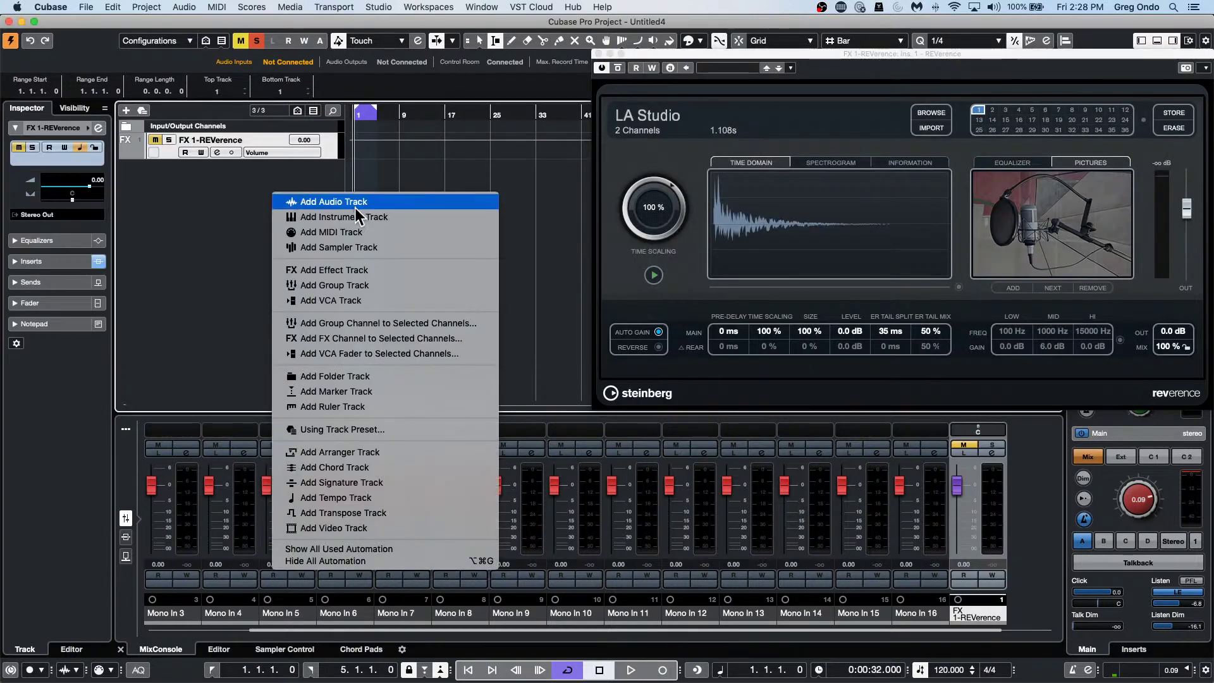
left_click(357, 271)
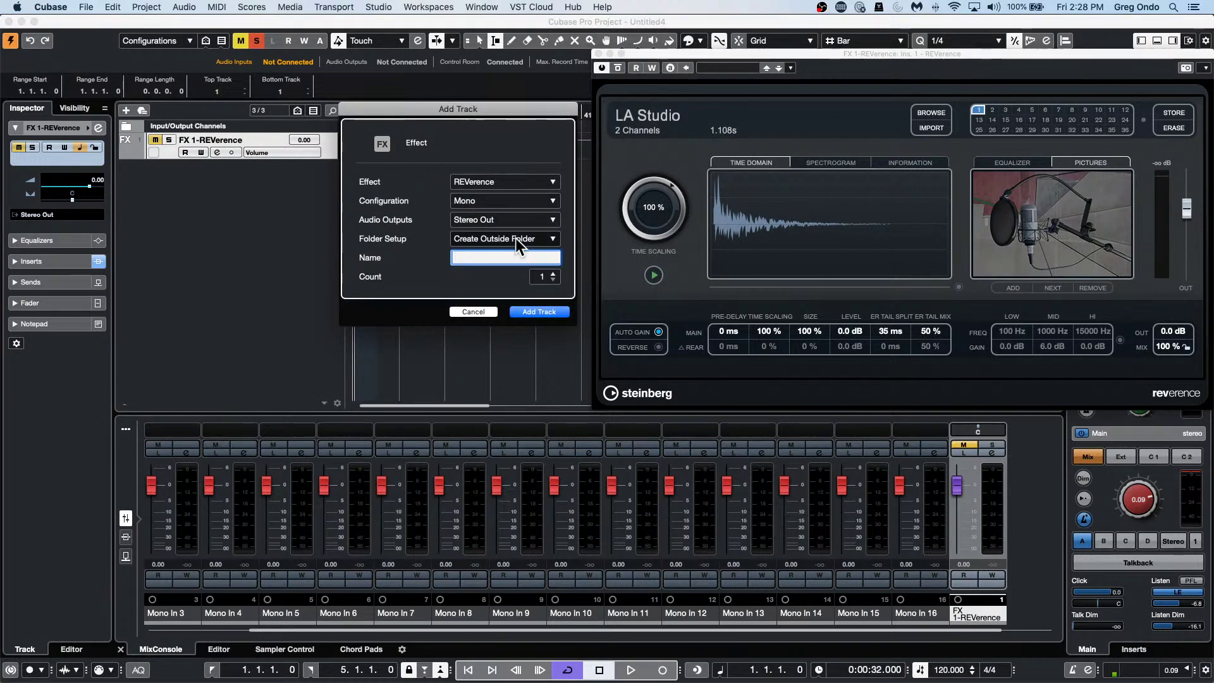
left_click(518, 184)
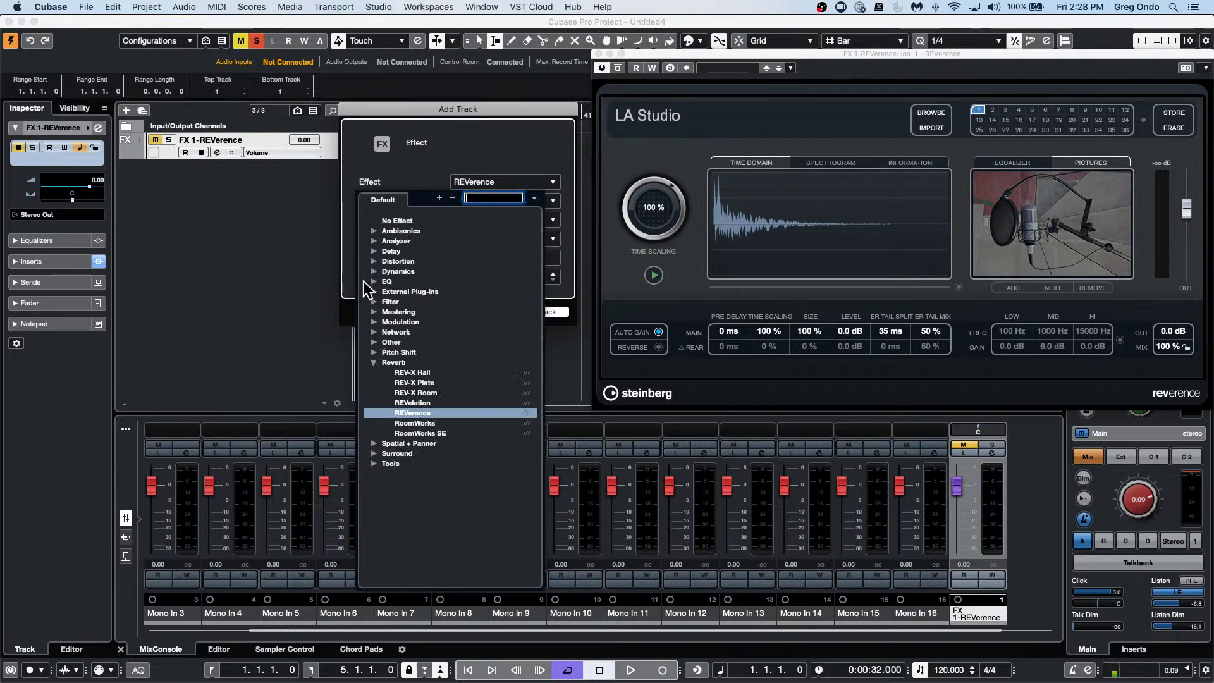
left_click(374, 251)
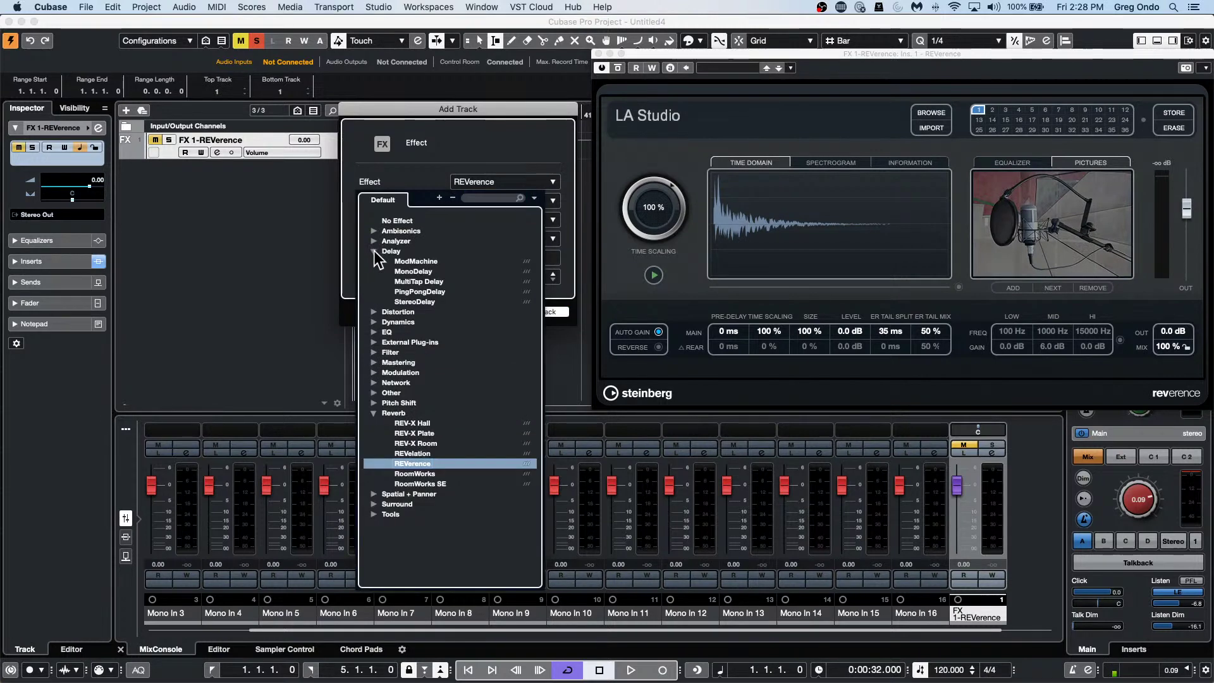
left_click(410, 271)
left_click(537, 312)
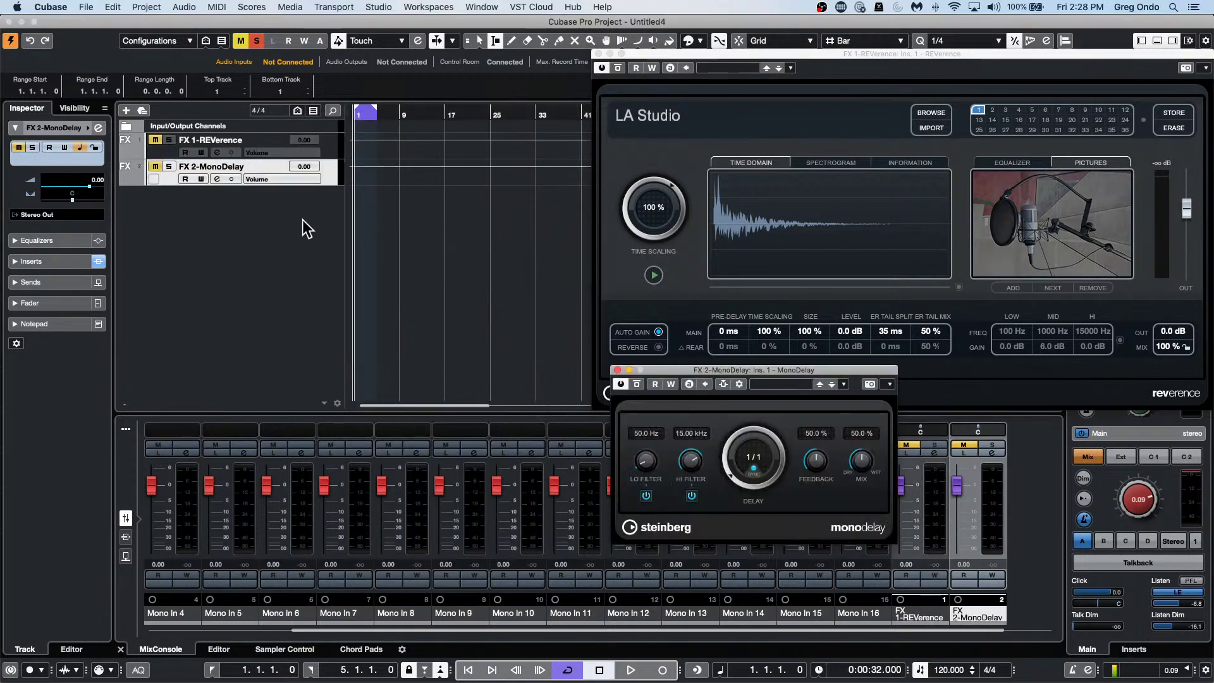
Add a StereoDelay FX channel and a Chorus FX channel.
right_click(271, 215)
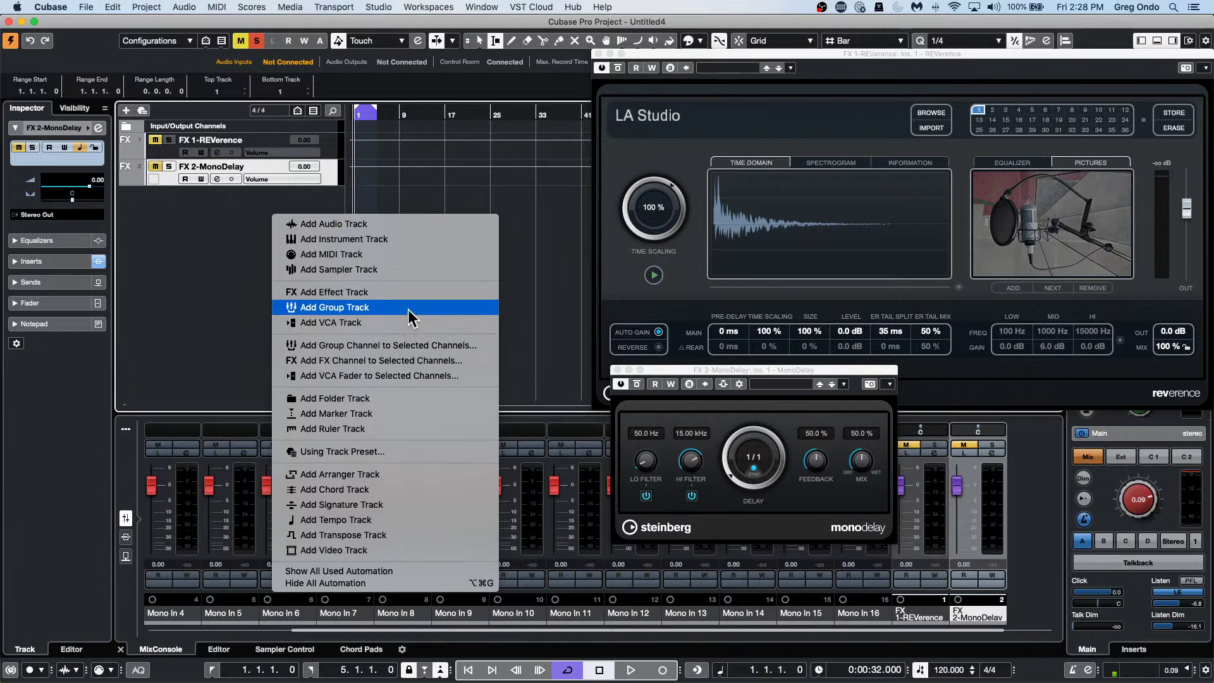
left_click(407, 291)
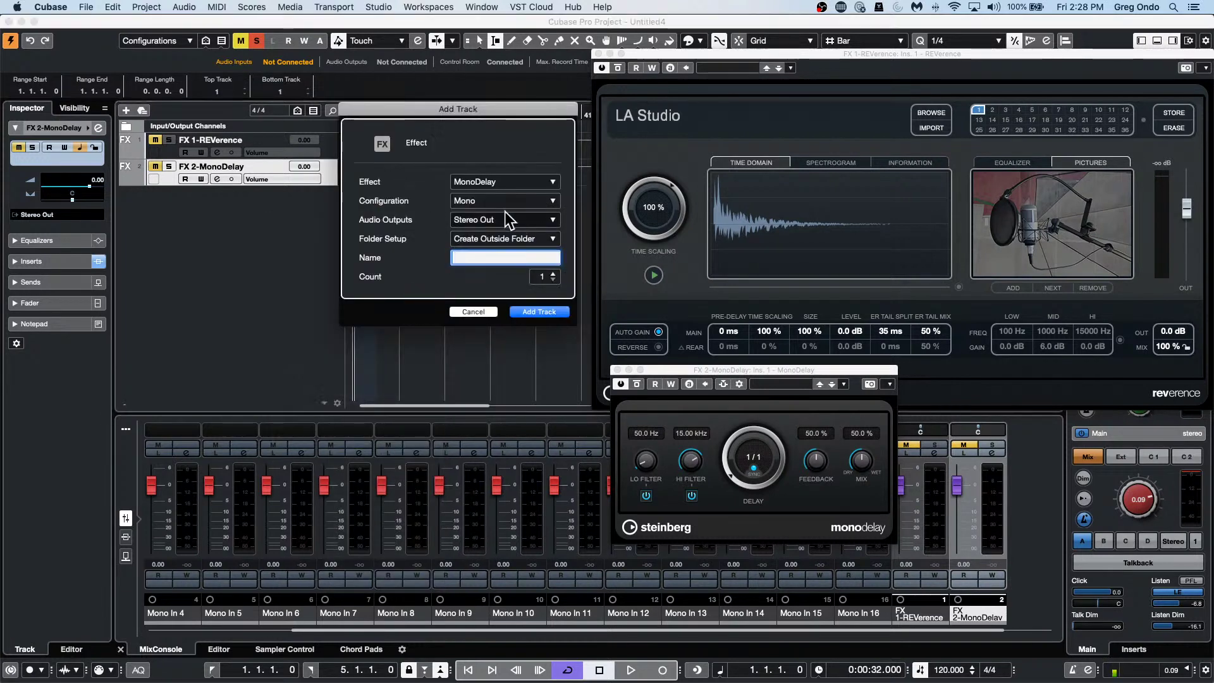
left_click(512, 182)
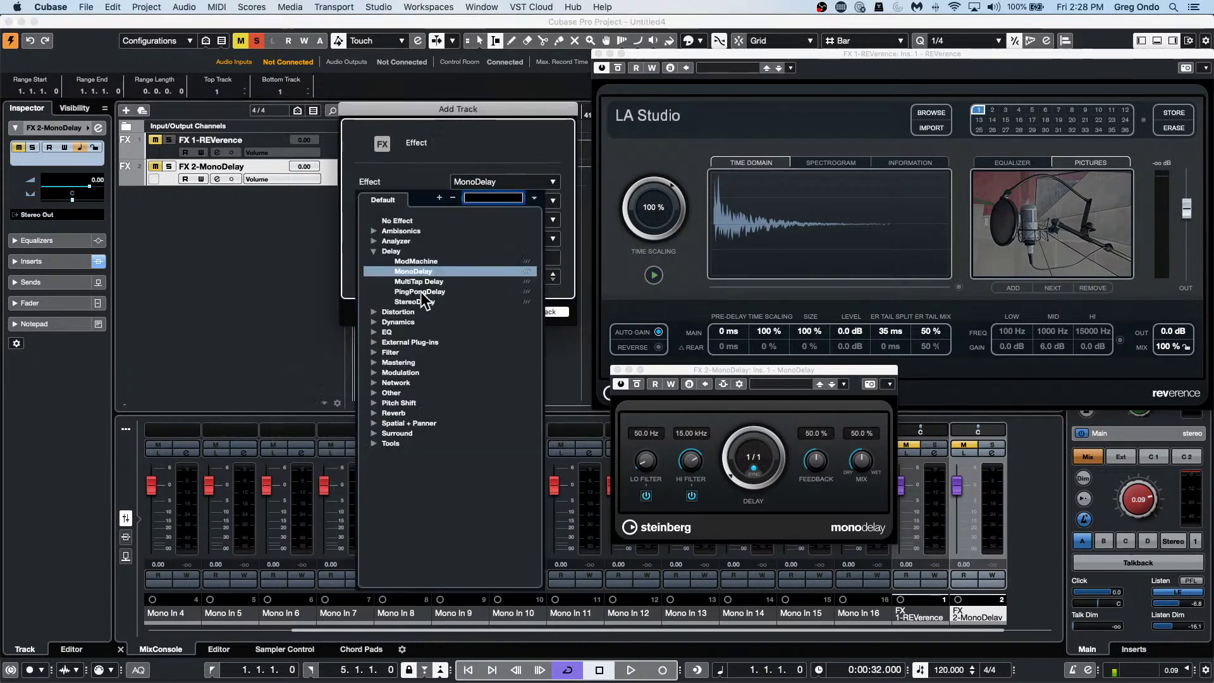
left_click(457, 266)
left_click(534, 305)
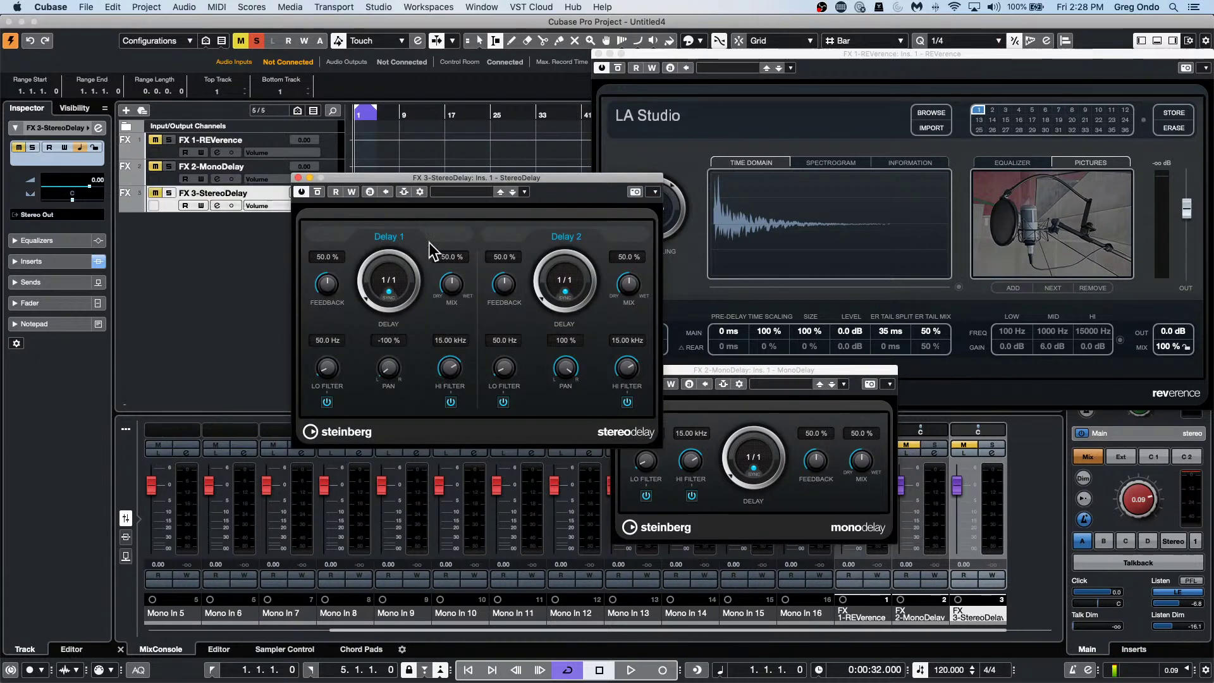
right_click(270, 253)
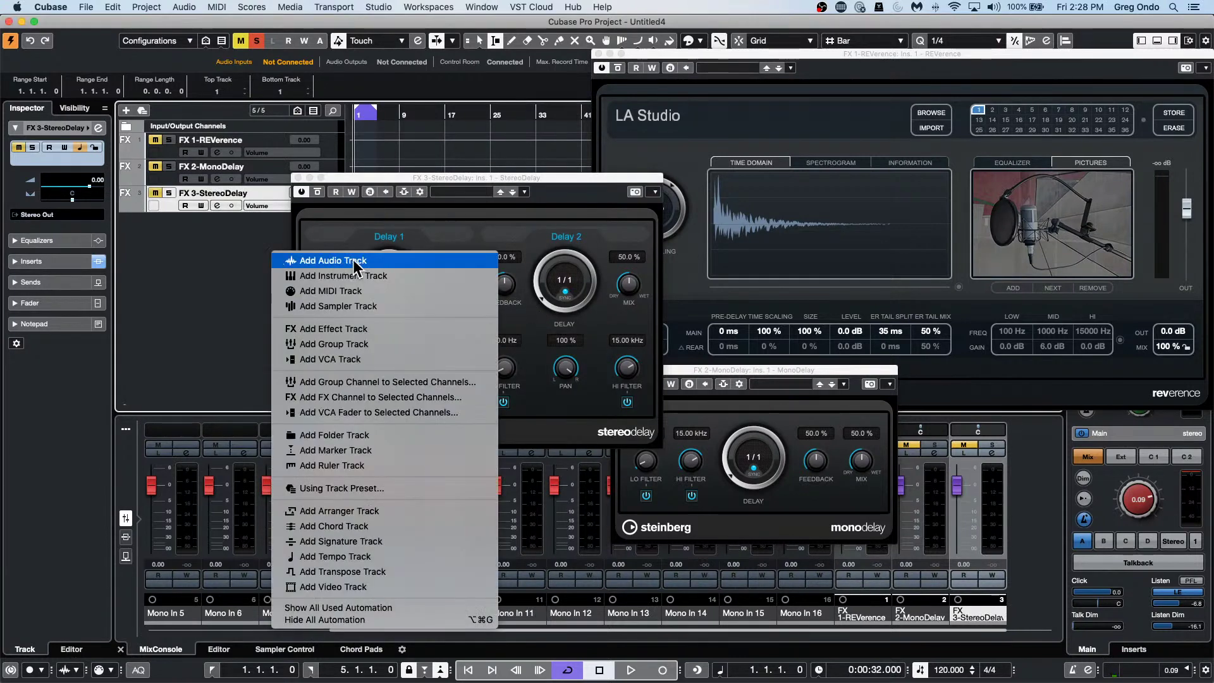
left_click(378, 330)
left_click(500, 182)
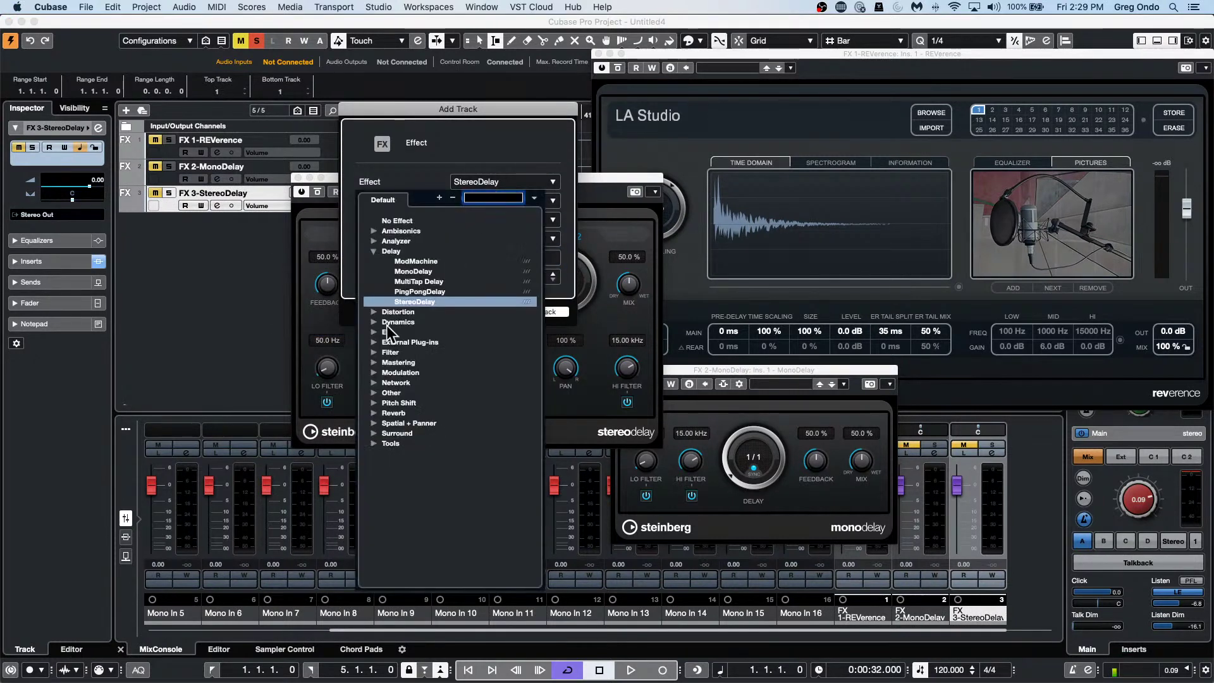
left_click(372, 371)
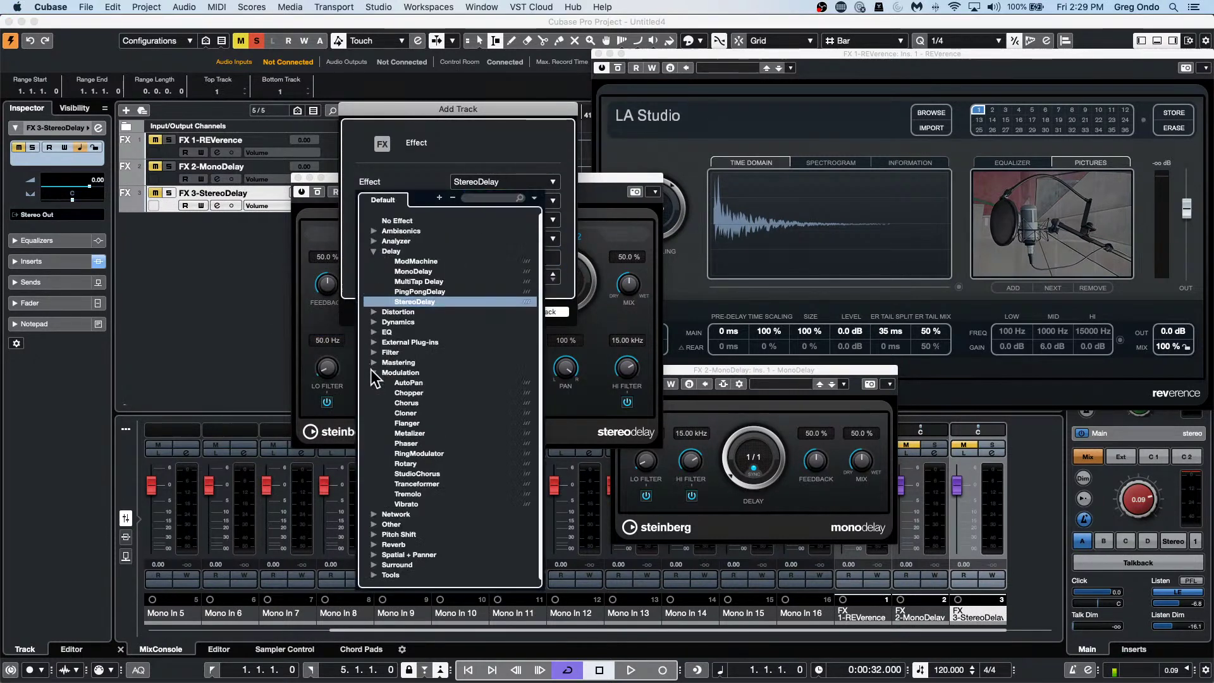
left_click(408, 404)
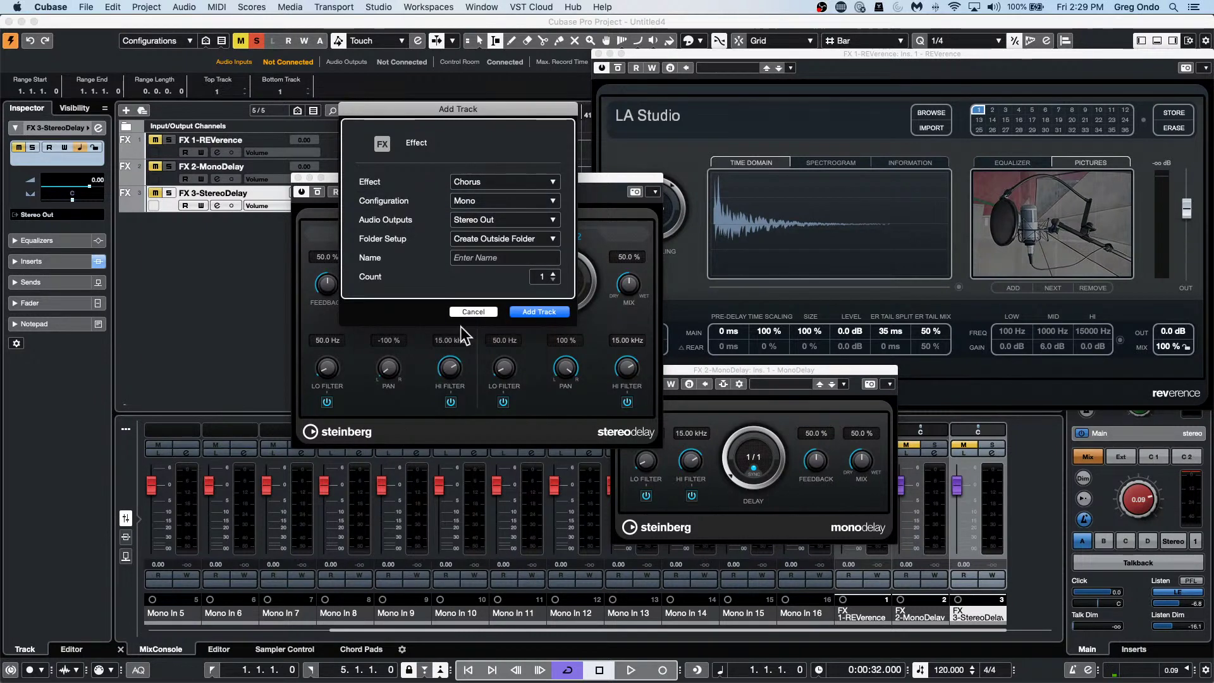
left_click(537, 312)
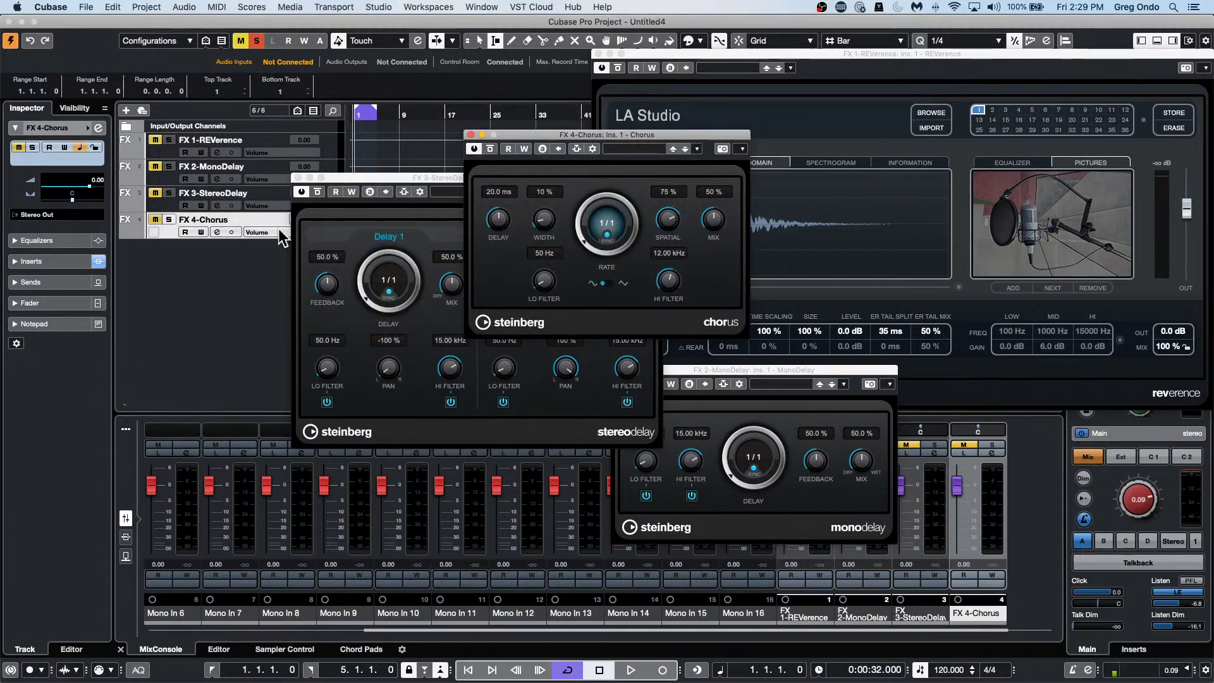
Add a Flanger FX channel, close the Chorus window and move the MonoDelay window aside.
right_click(255, 273)
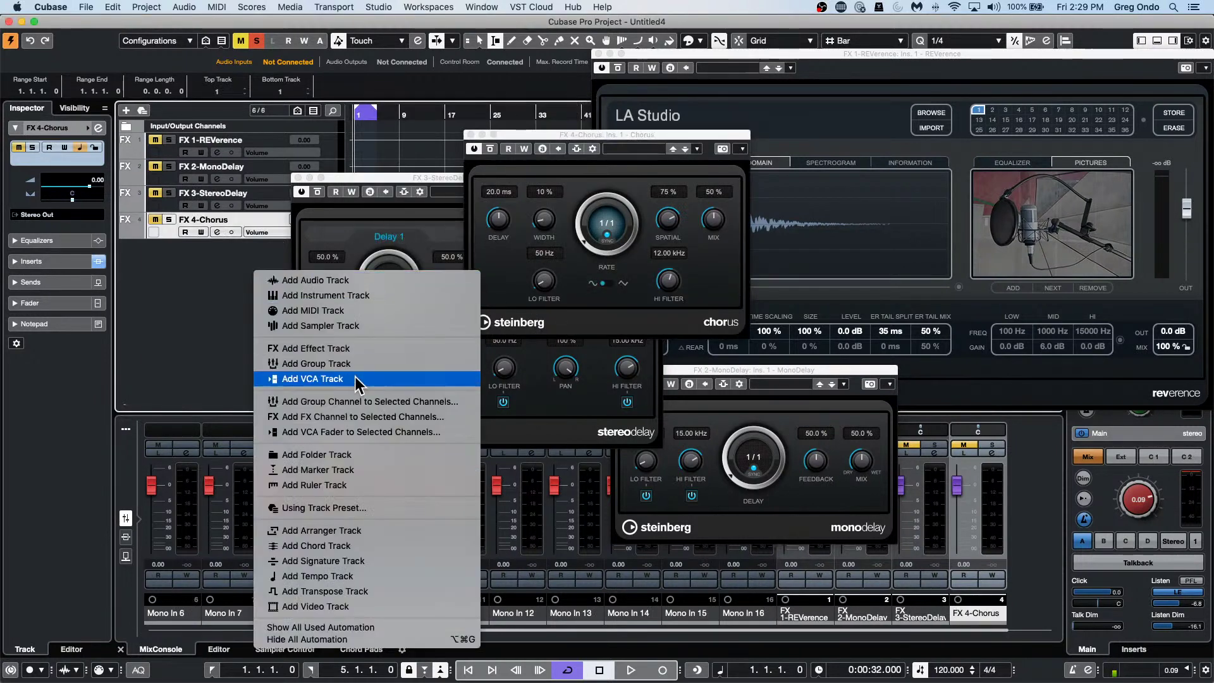
left_click(382, 349)
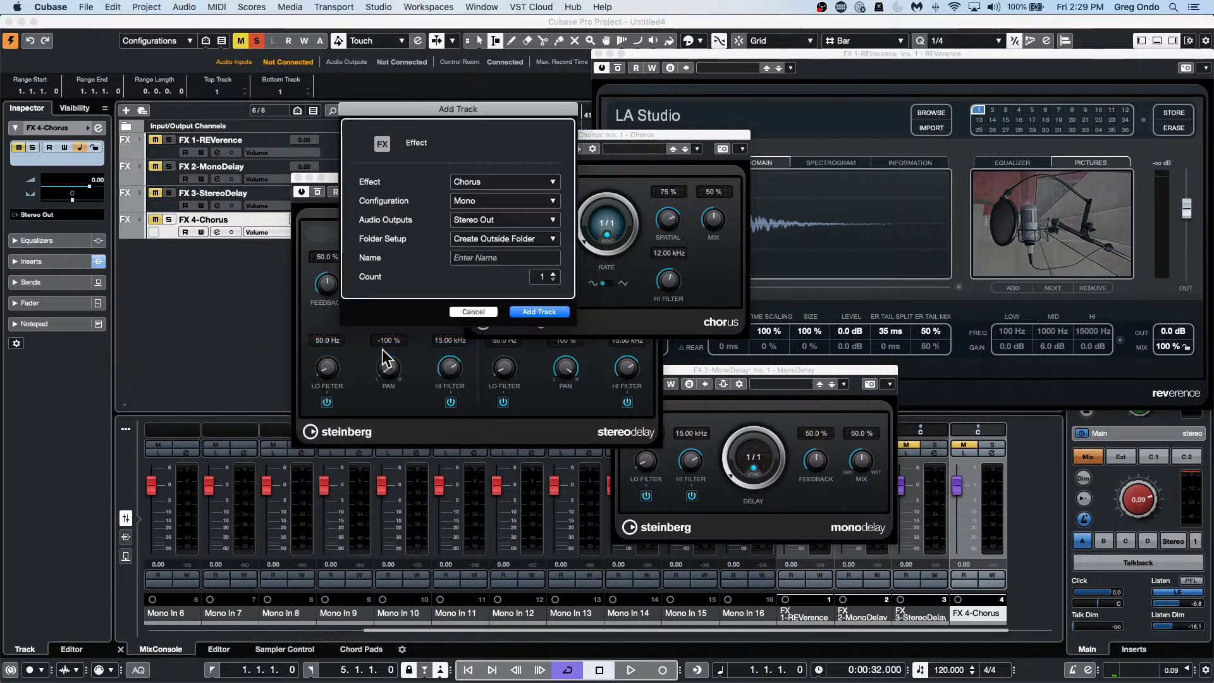
left_click(496, 182)
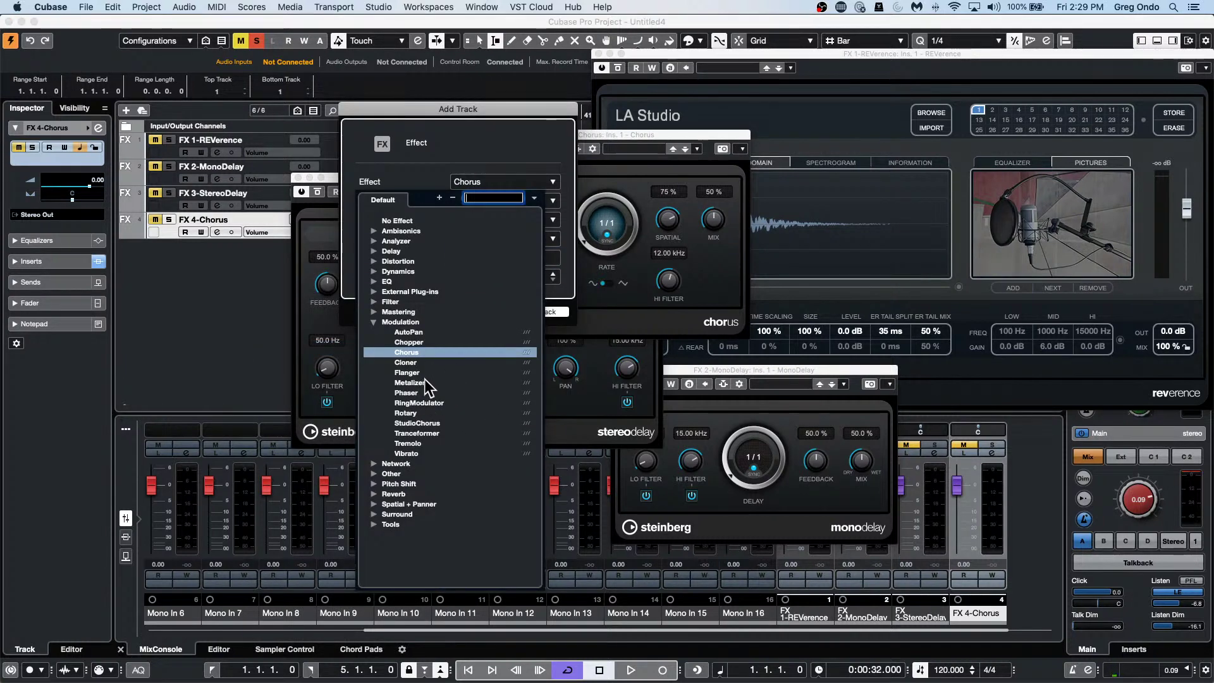
left_click(414, 373)
left_click(539, 311)
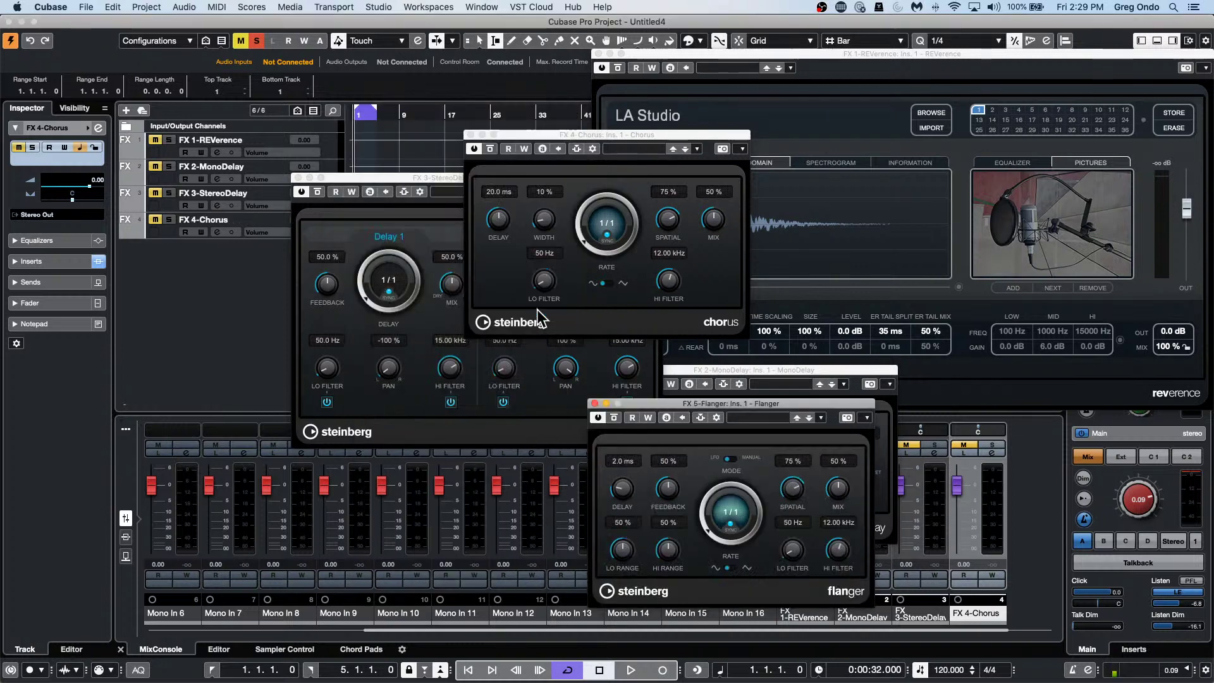
left_click(469, 135)
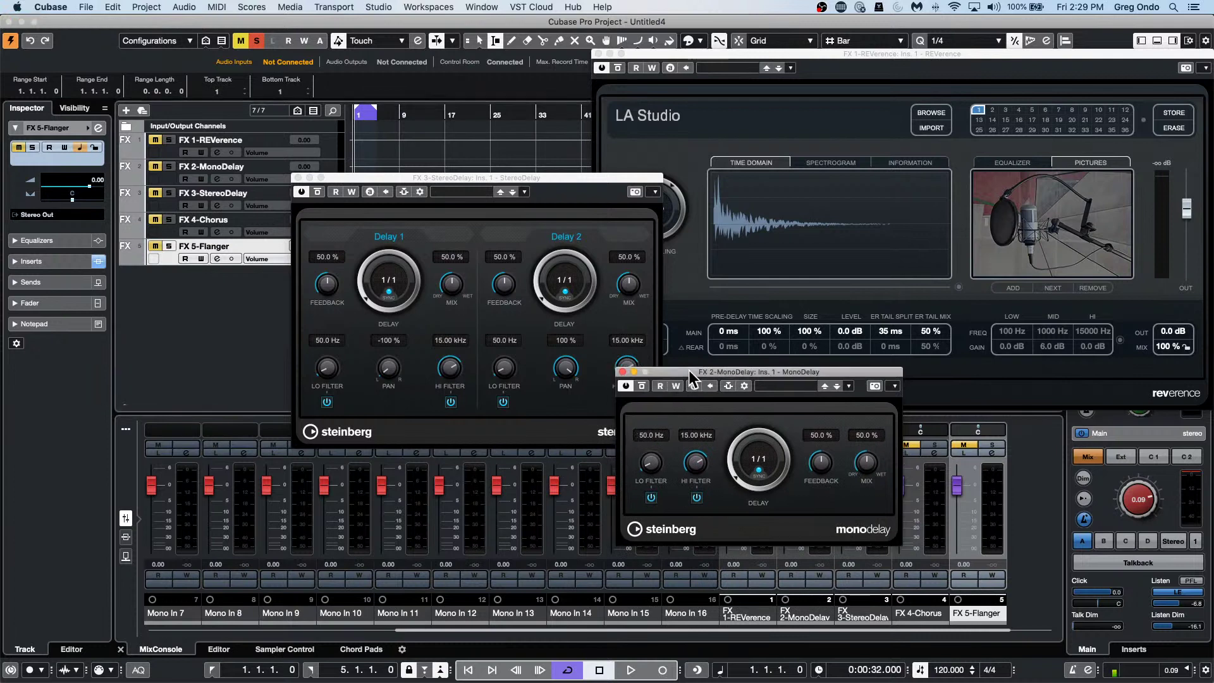
left_click_drag(688, 370, 746, 386)
Close the MonoDelay, StereoDelay and REVerence plug-in windows.
left_click(680, 387)
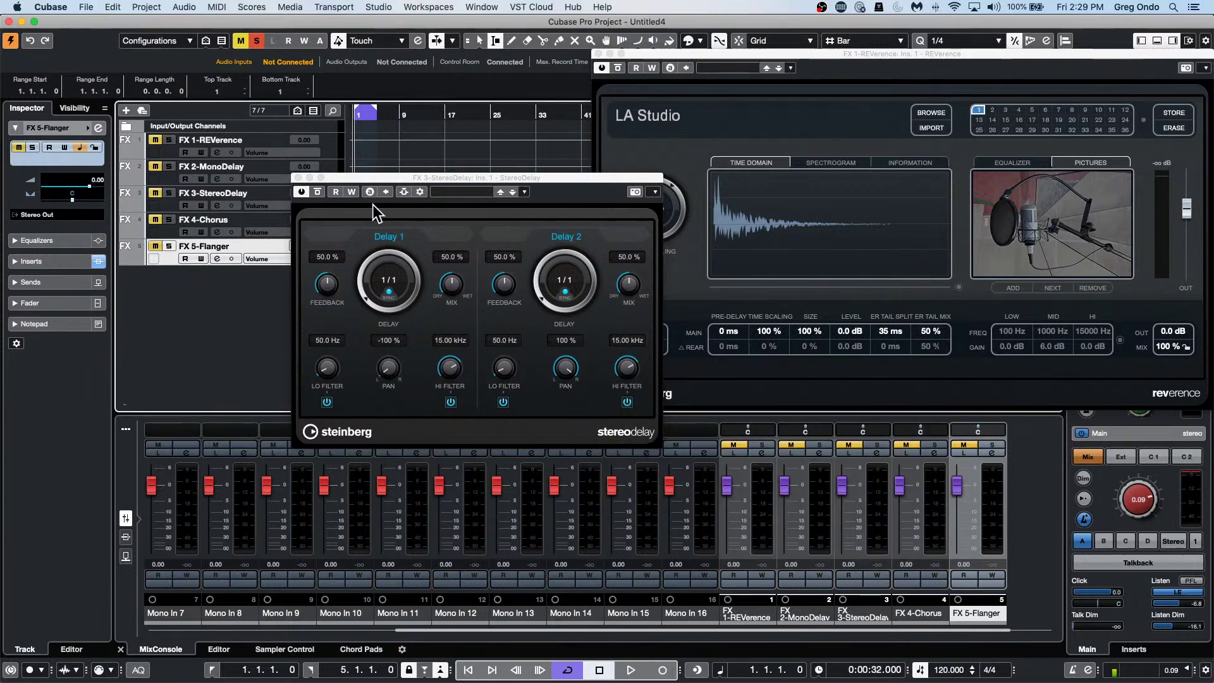
left_click(299, 177)
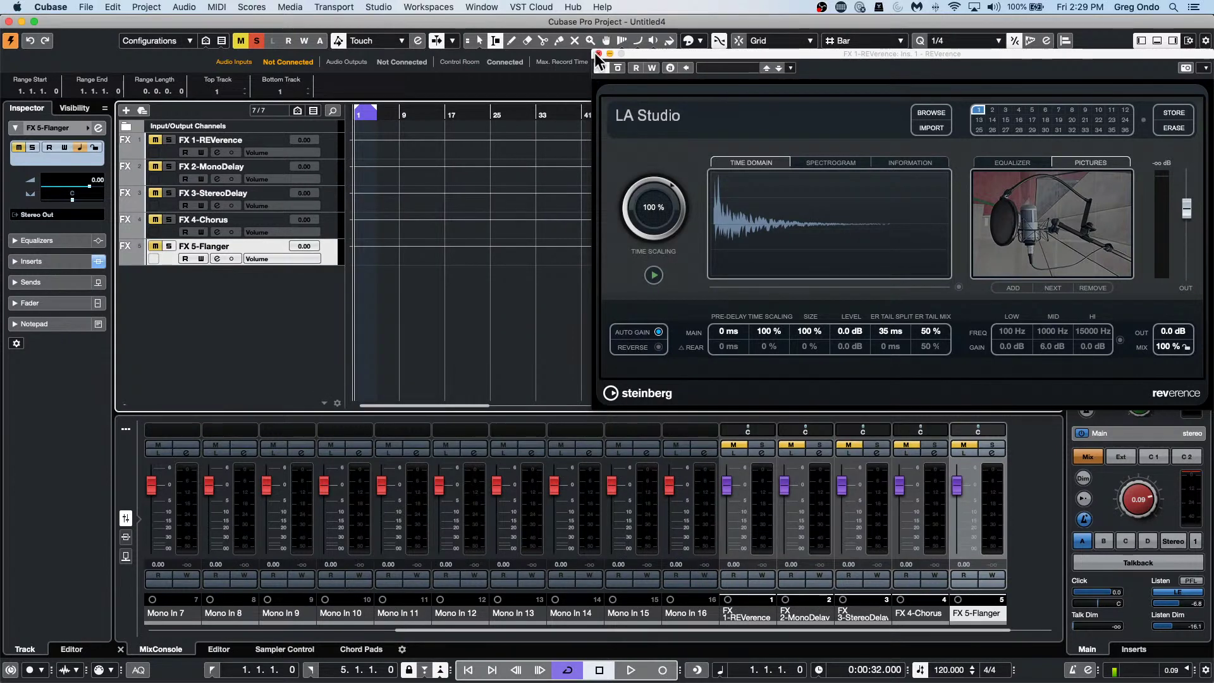
left_click(596, 53)
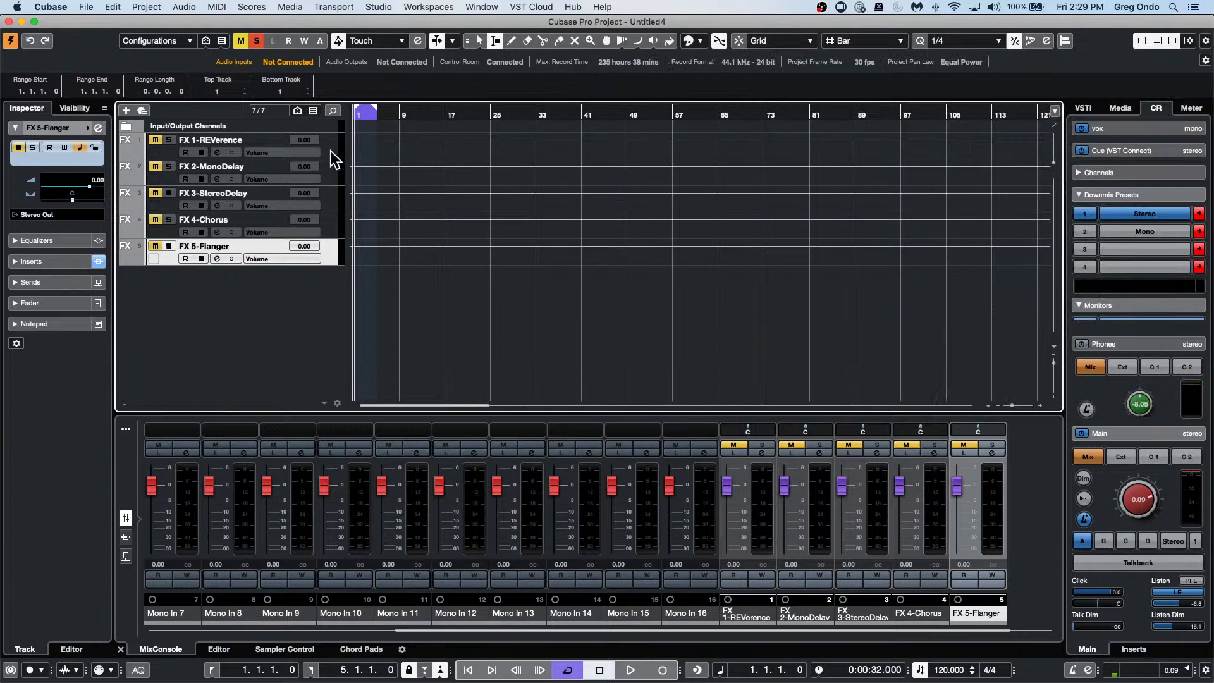
Select all five FX channels and save them as a track preset named after a person.
key("super+a")
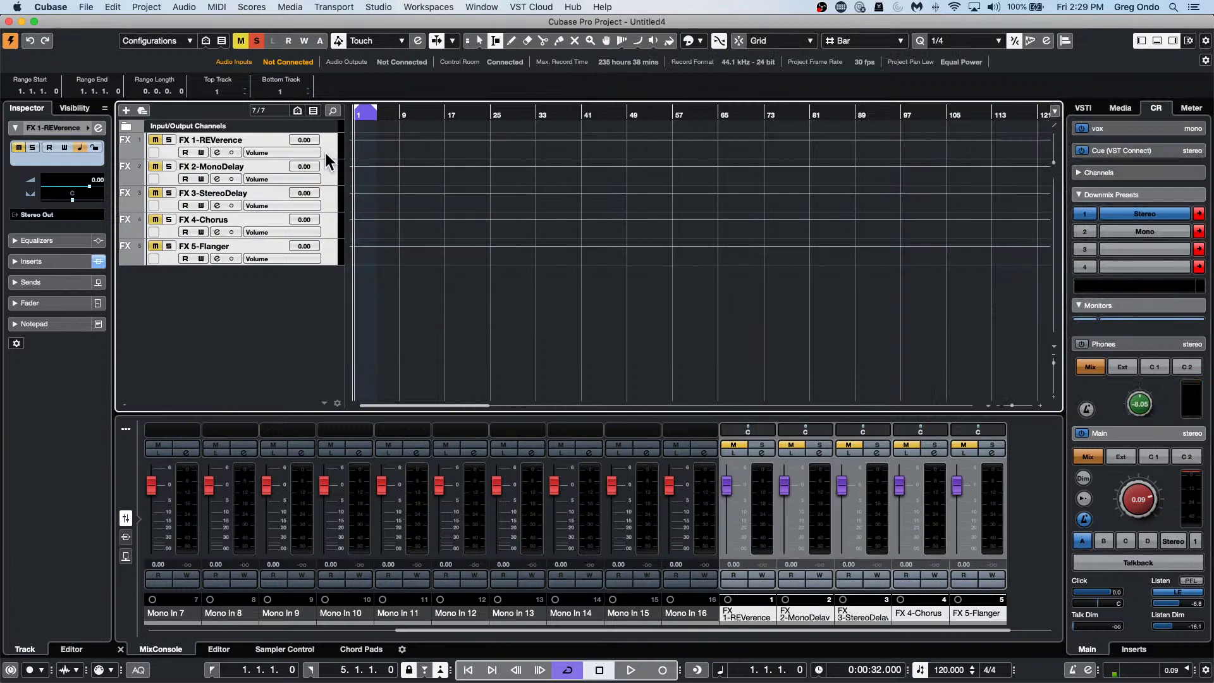
right_click(327, 153)
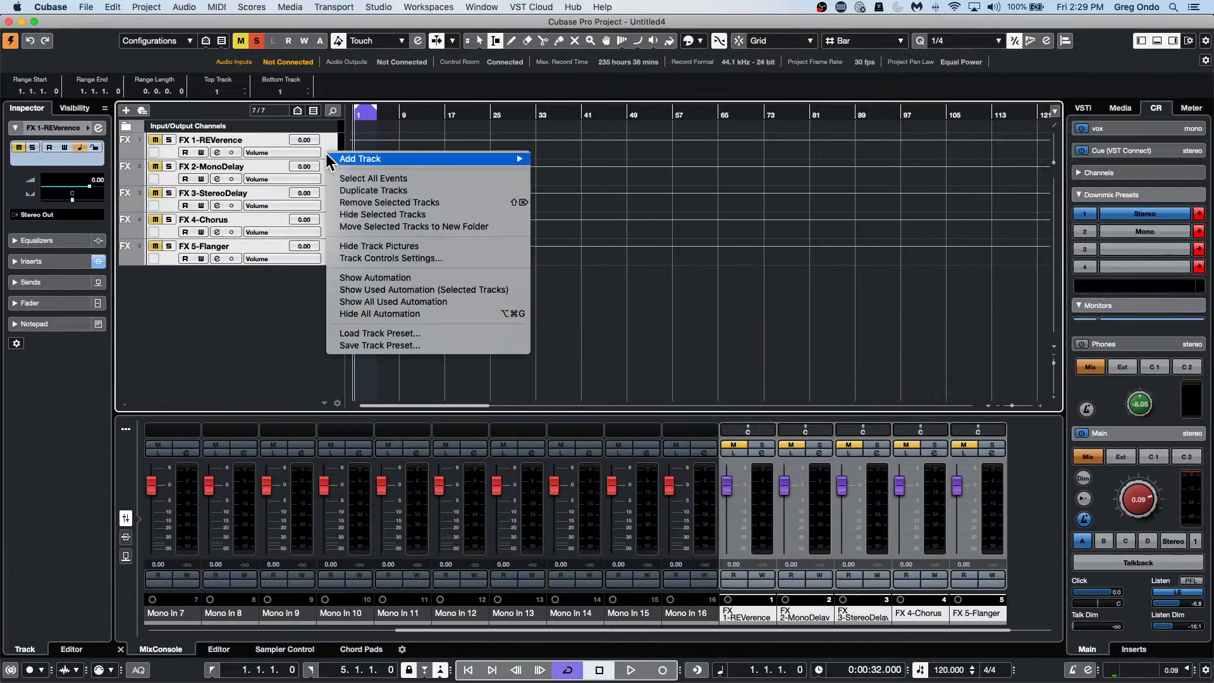
left_click(379, 346)
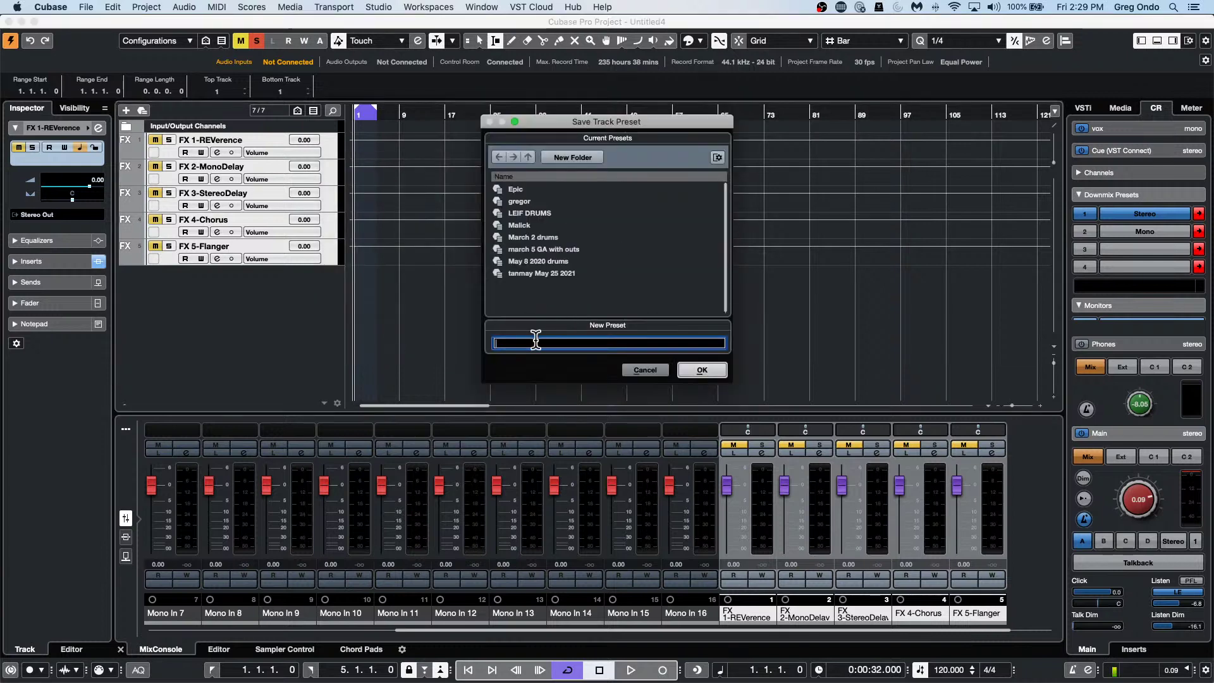
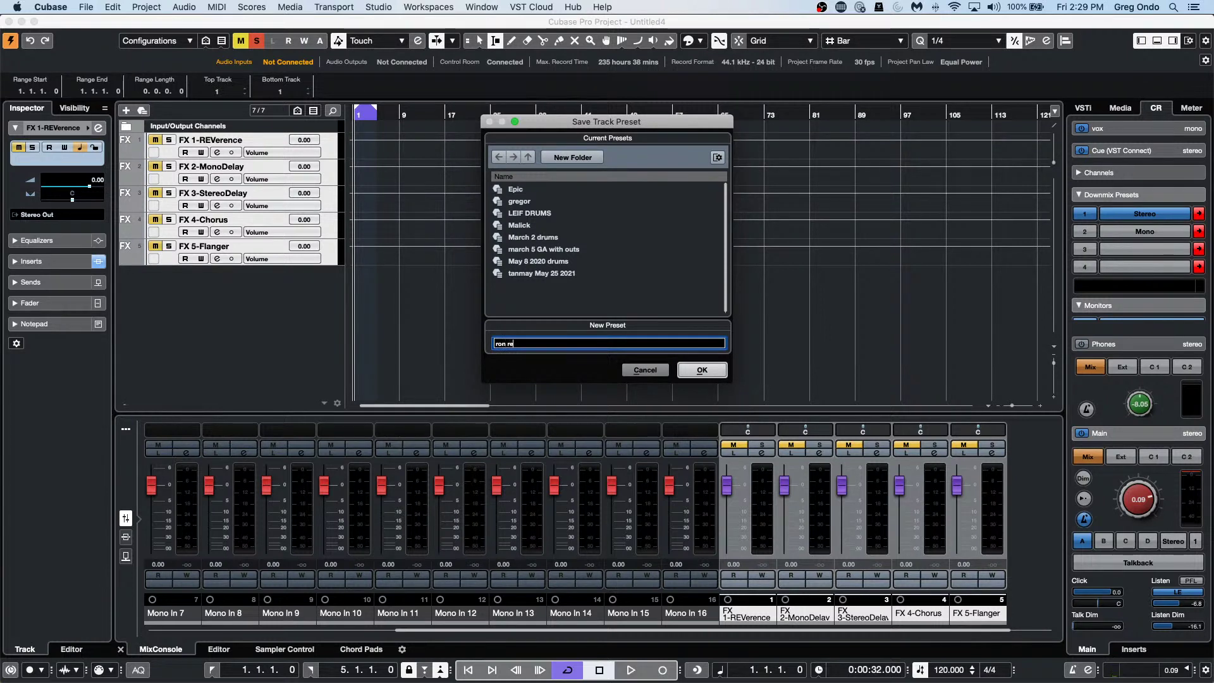
key("Return")
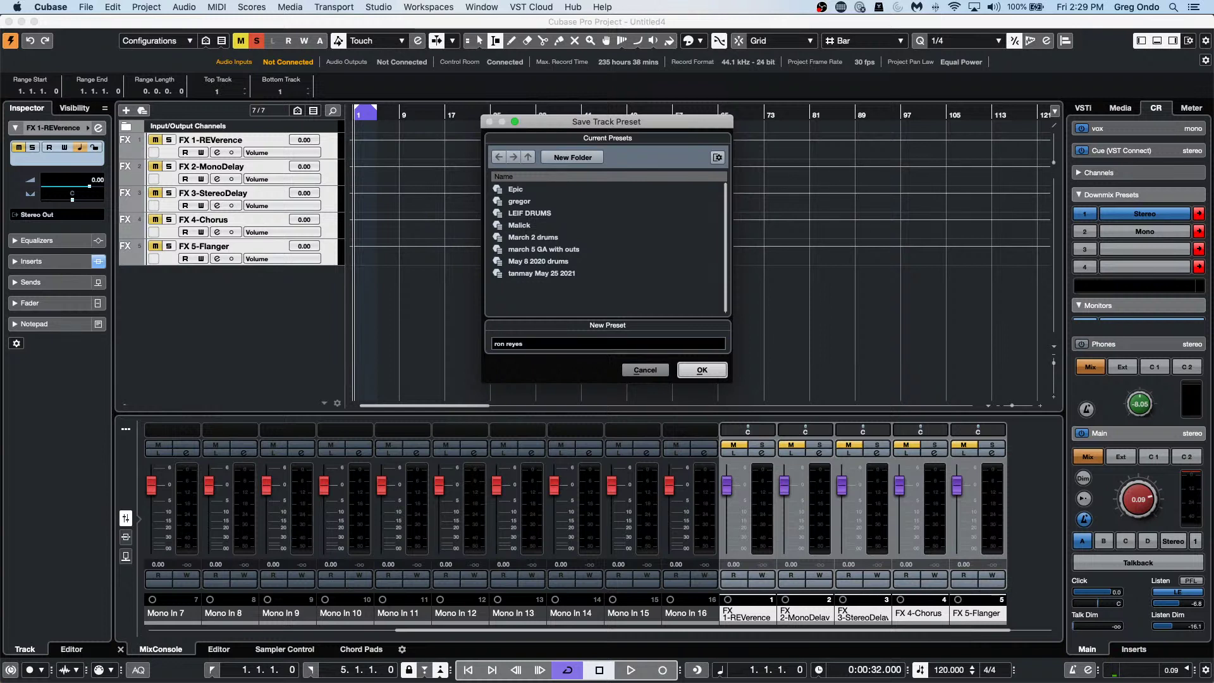
left_click(712, 372)
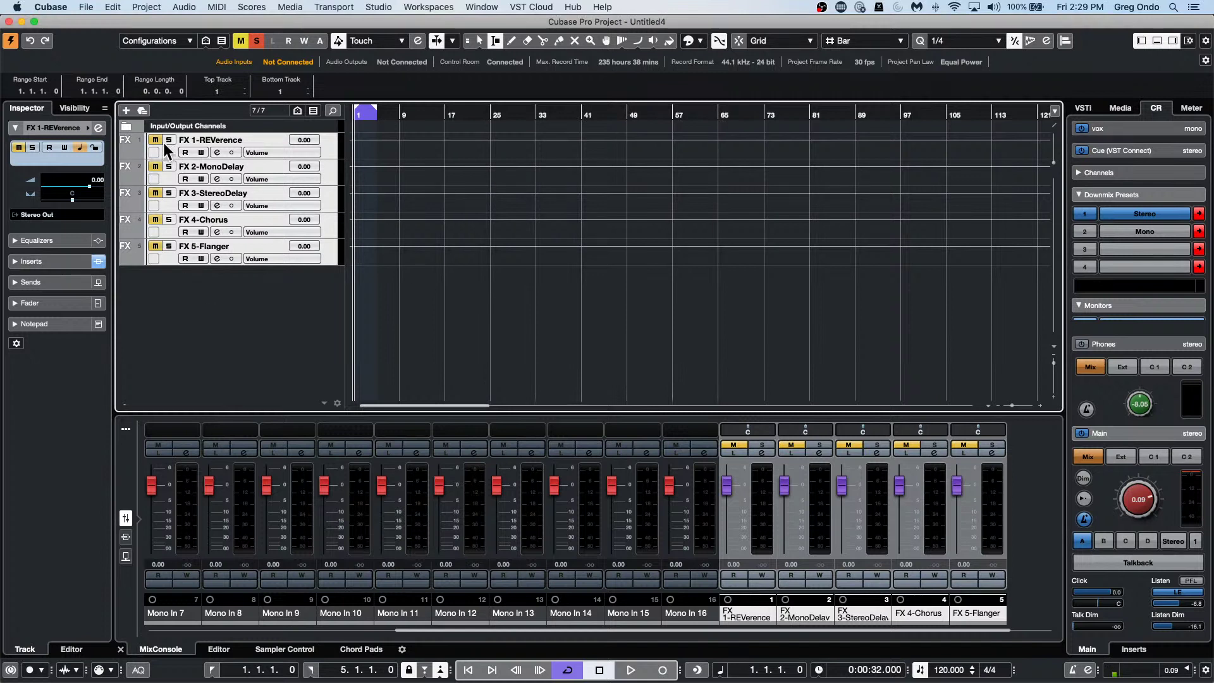
Browse the Media rack to User Presets > Track Presets > Multi to see the new preset.
left_click(1118, 107)
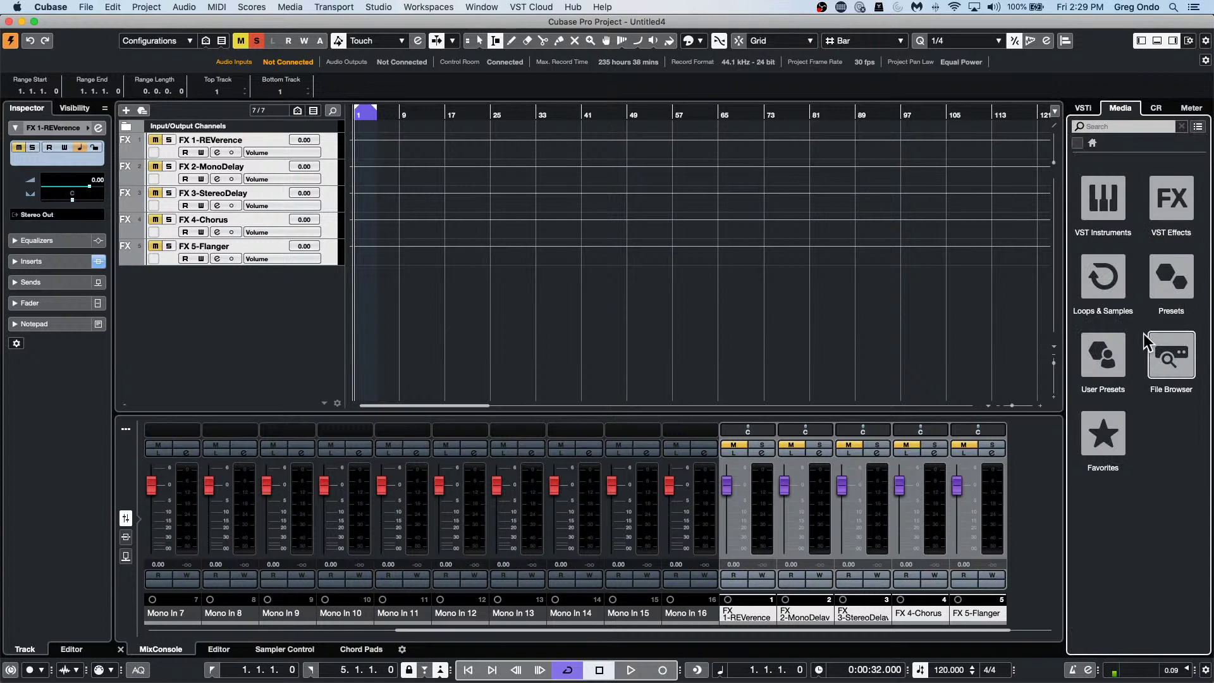
left_click(1107, 366)
left_click(1117, 213)
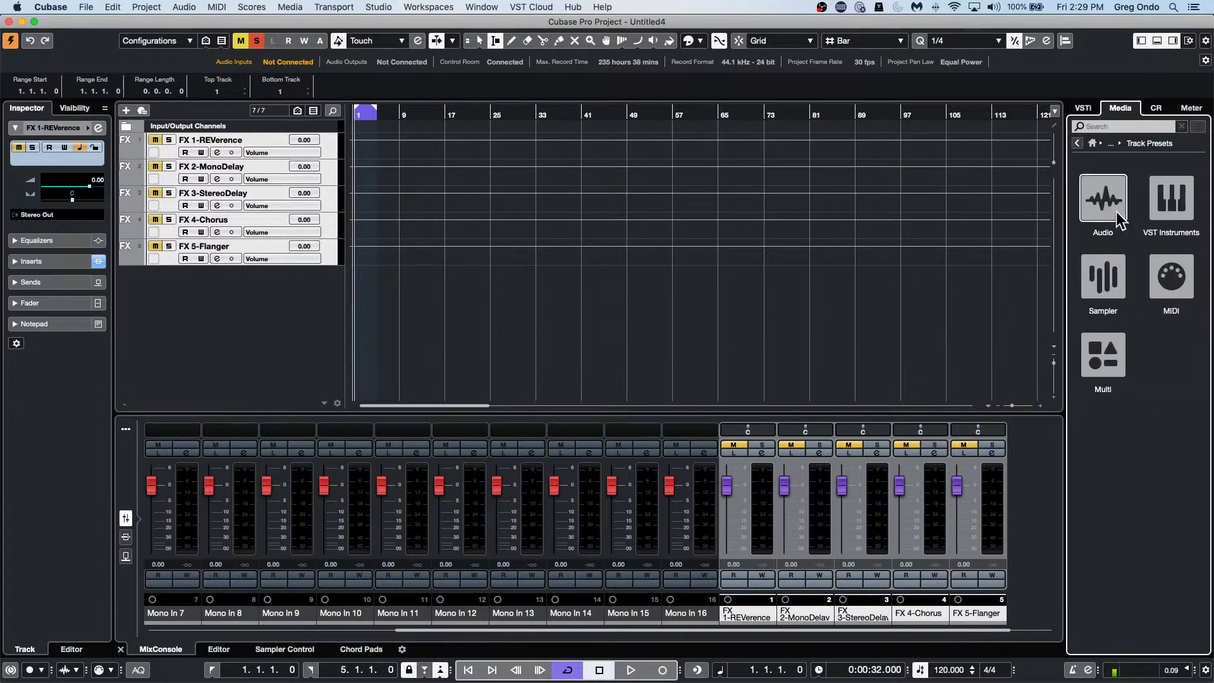
left_click(1102, 335)
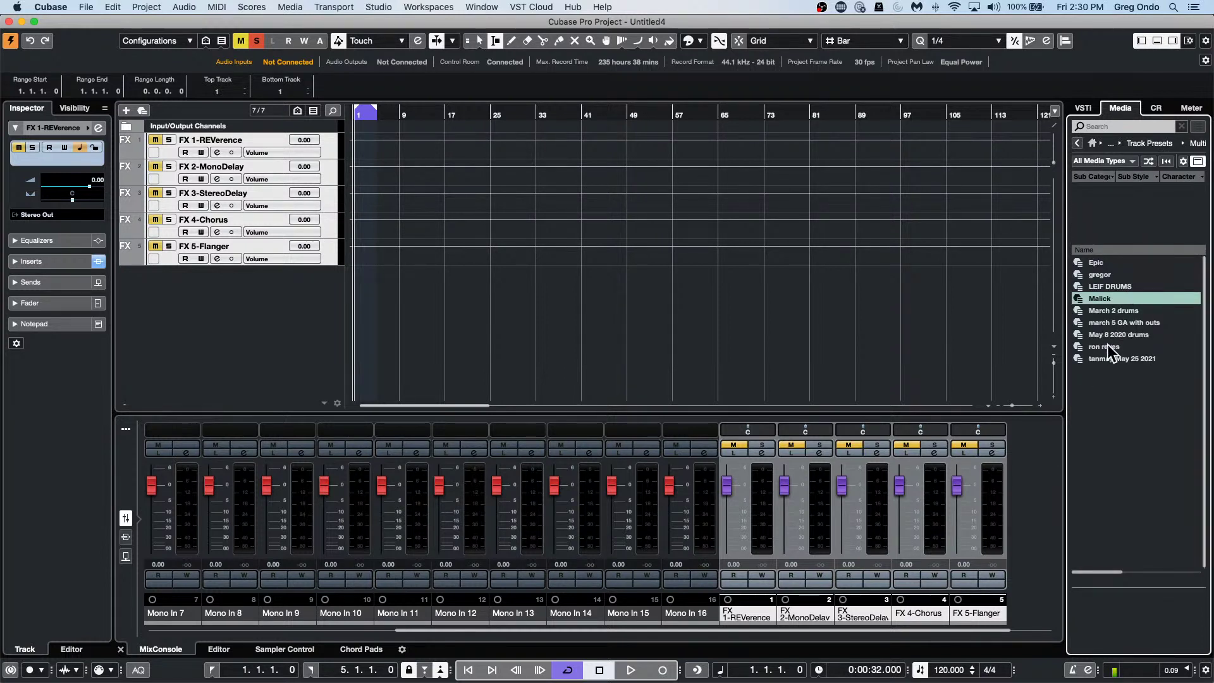
left_click(86, 7)
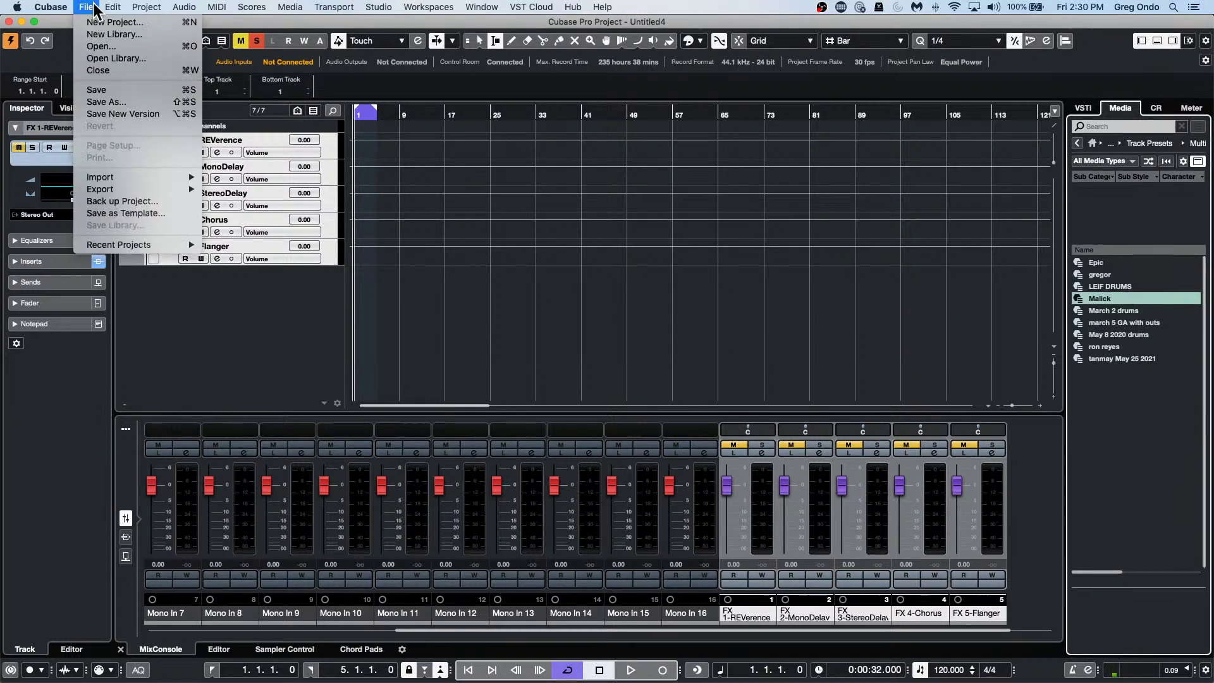
left_click(102, 24)
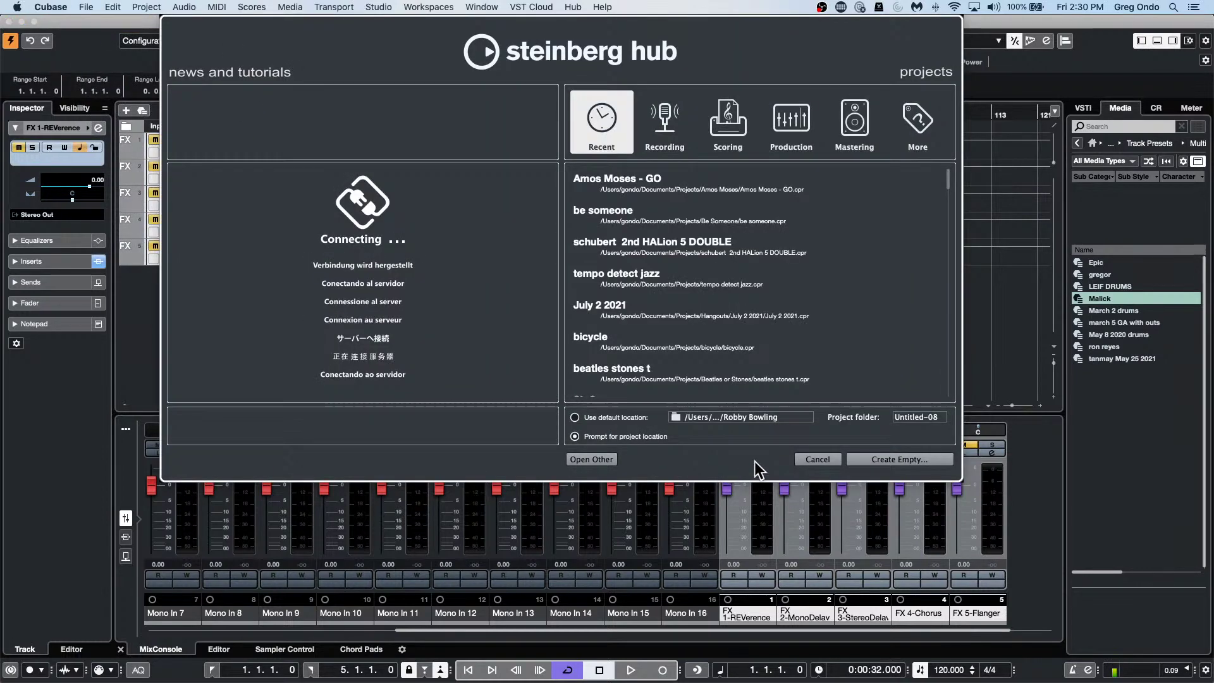
left_click(927, 466)
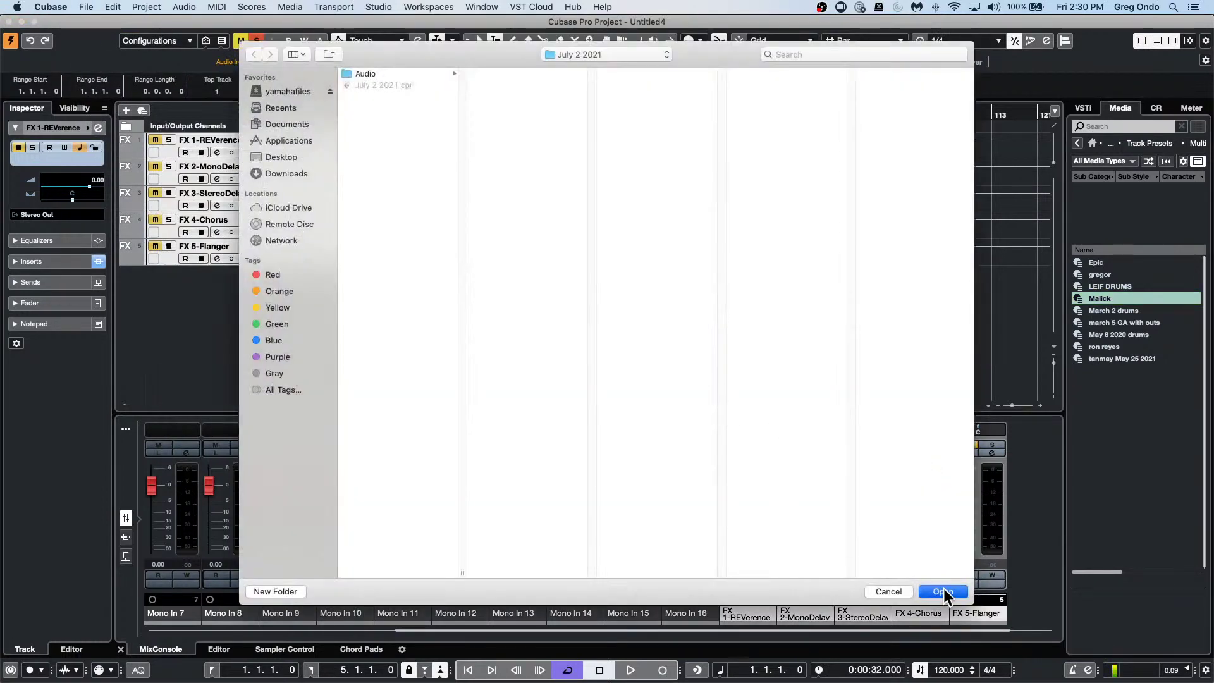
left_click(942, 582)
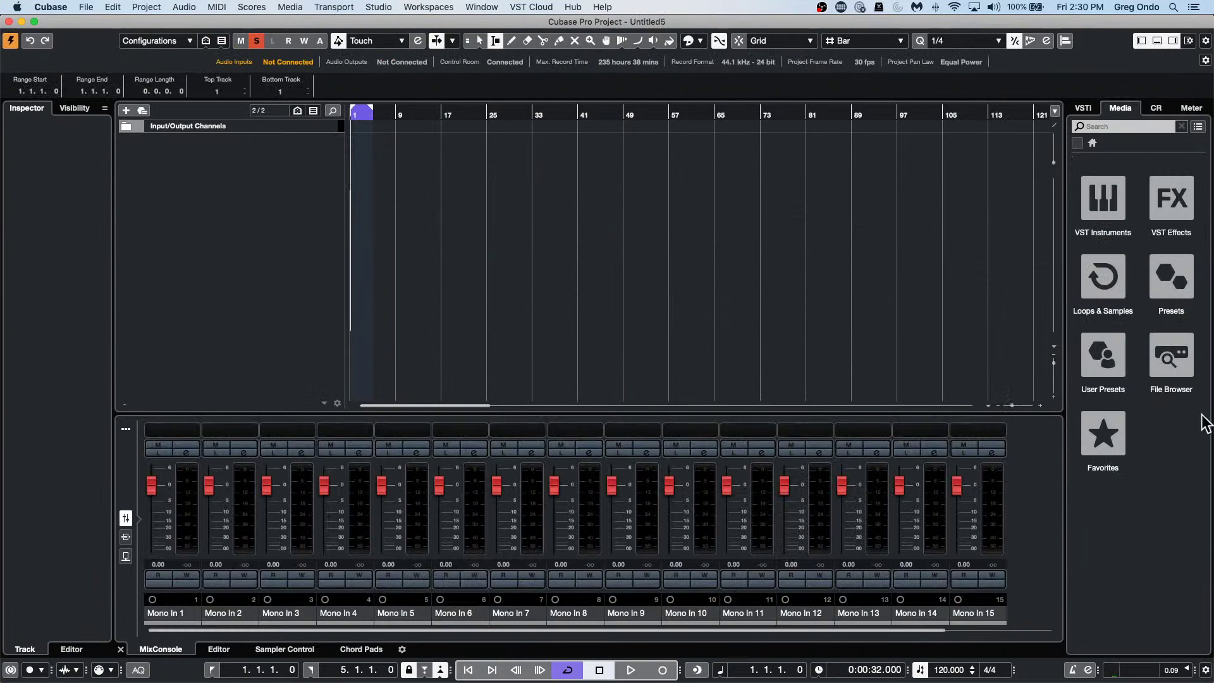
left_click(1120, 367)
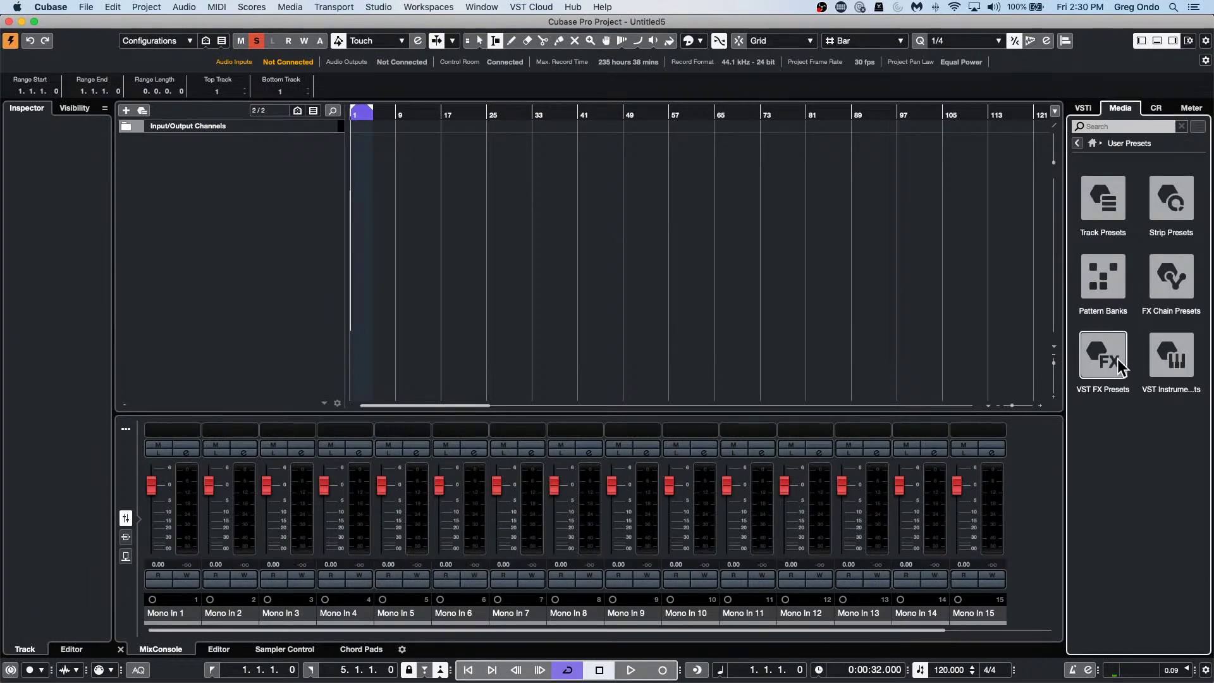
left_click(1105, 218)
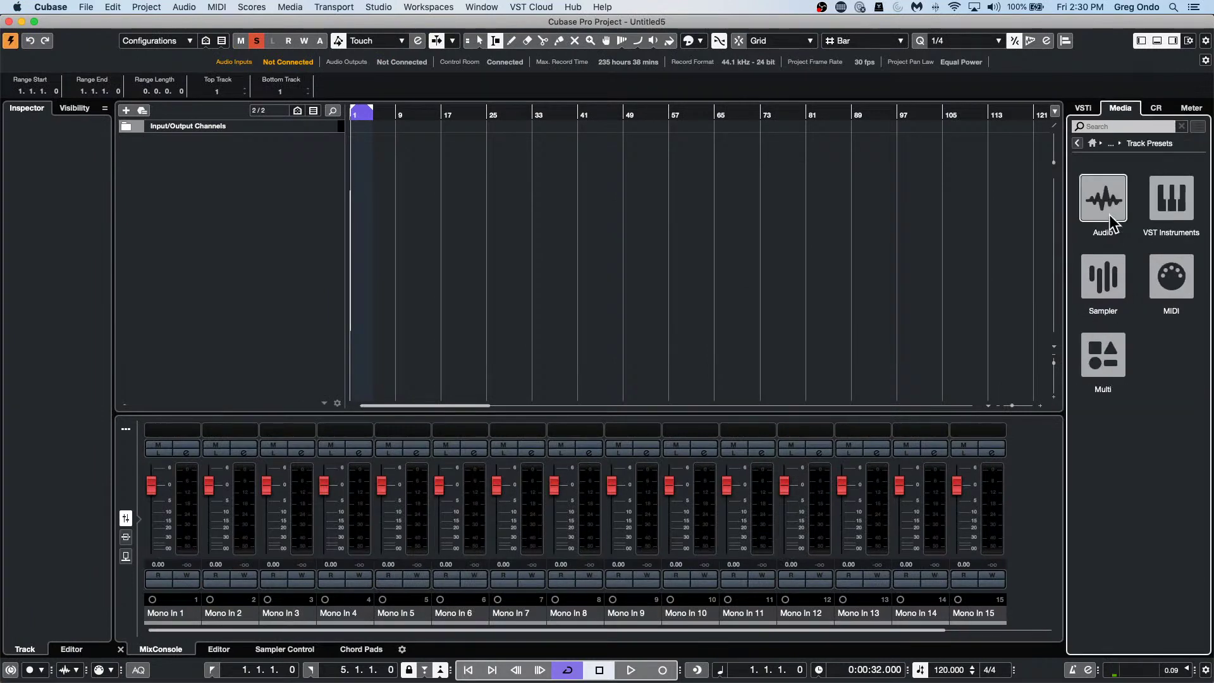
left_click(1101, 376)
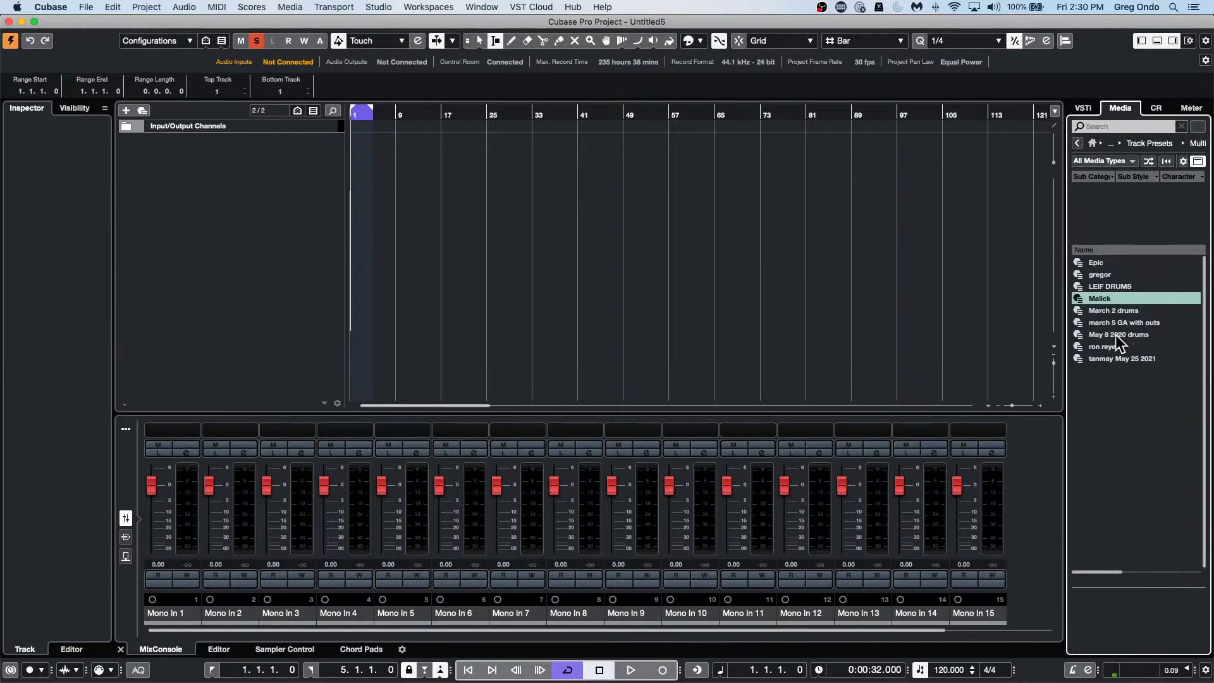
left_click_drag(1106, 348, 272, 134)
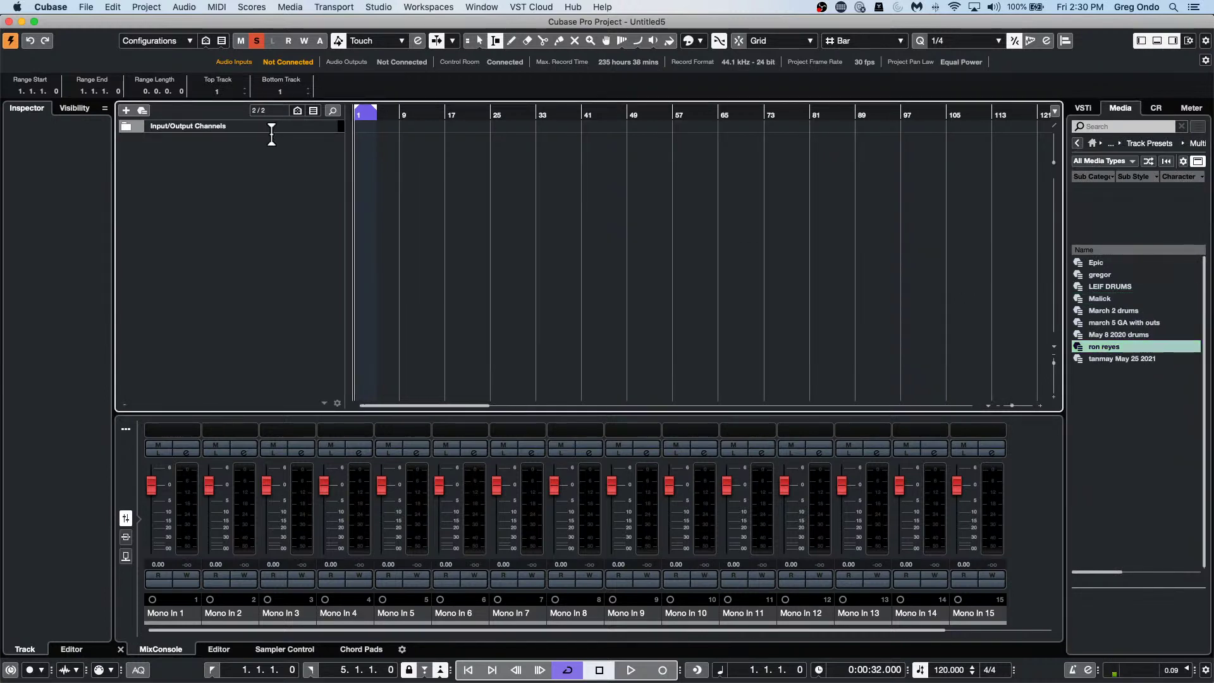
left_click(1097, 347)
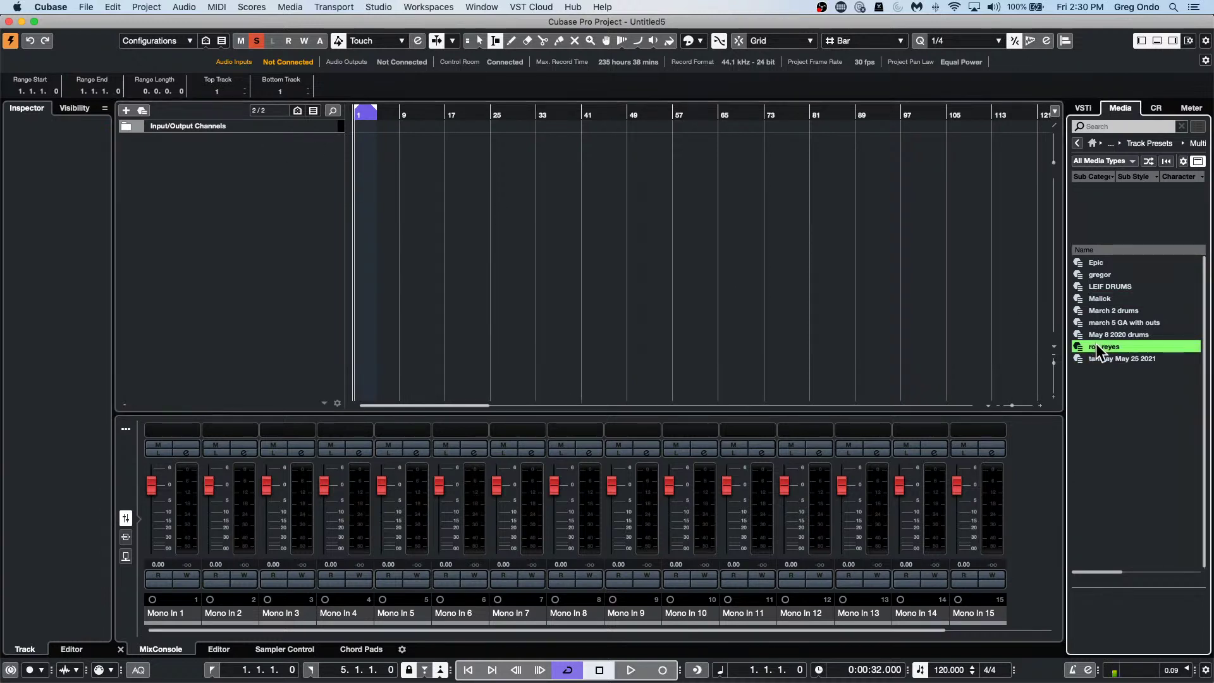
right_click(1097, 348)
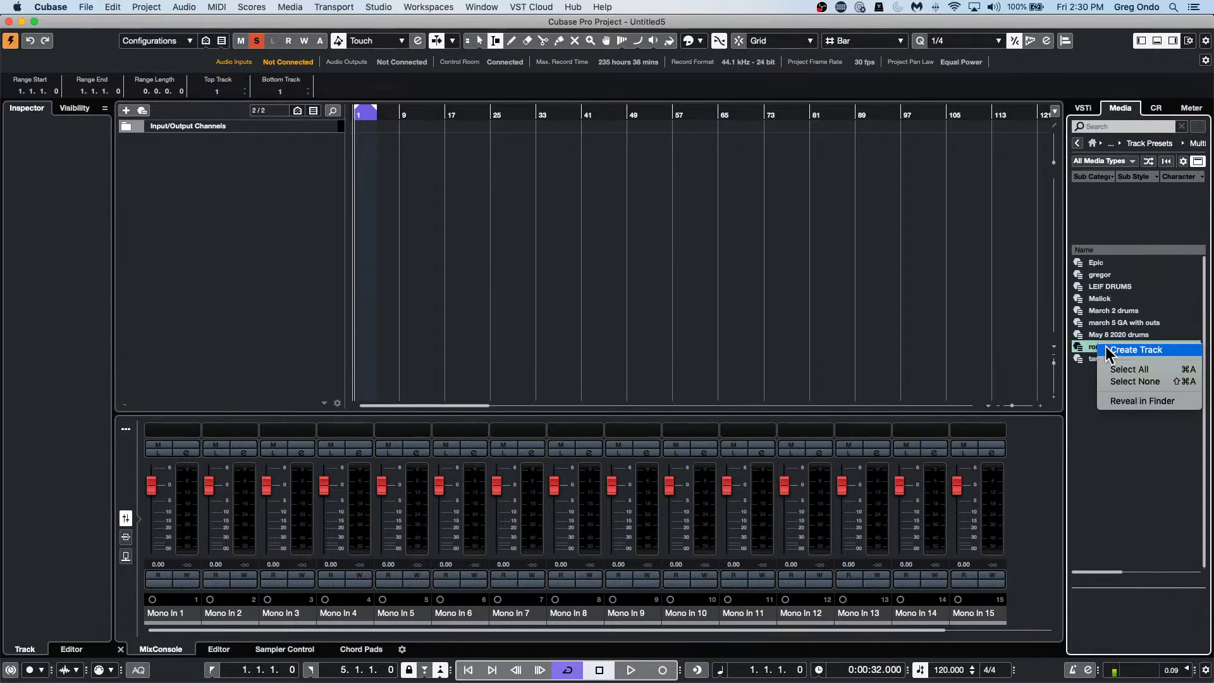
left_click(1108, 351)
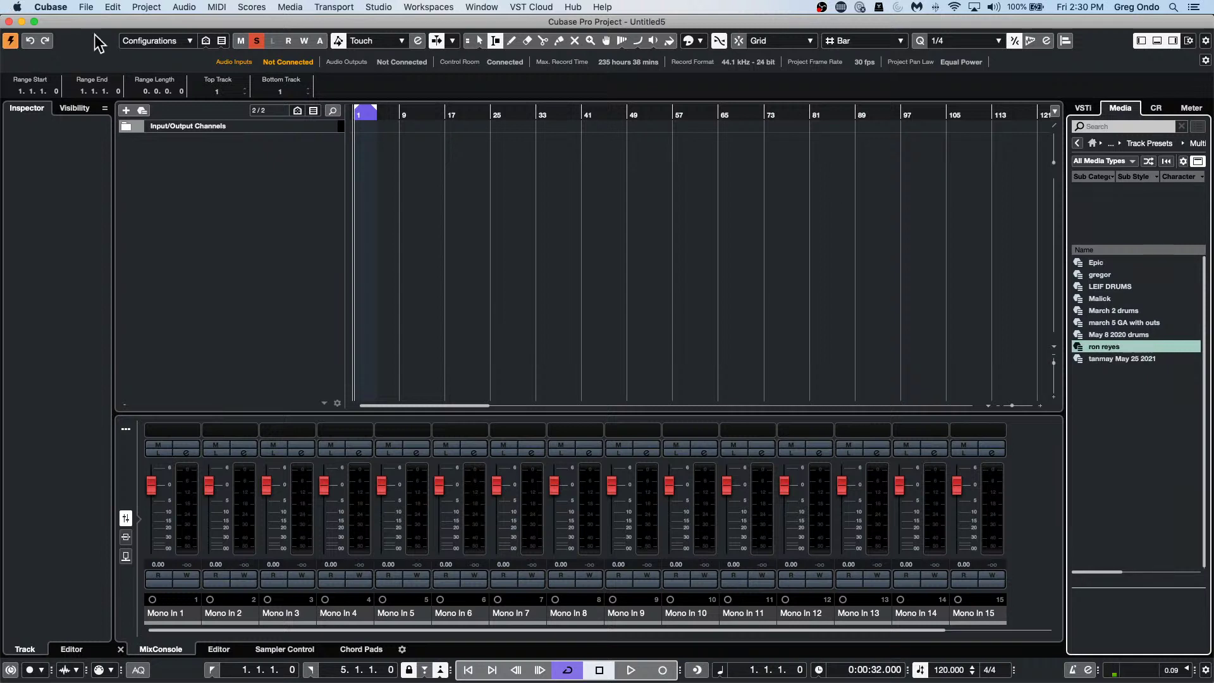
left_click(8, 21)
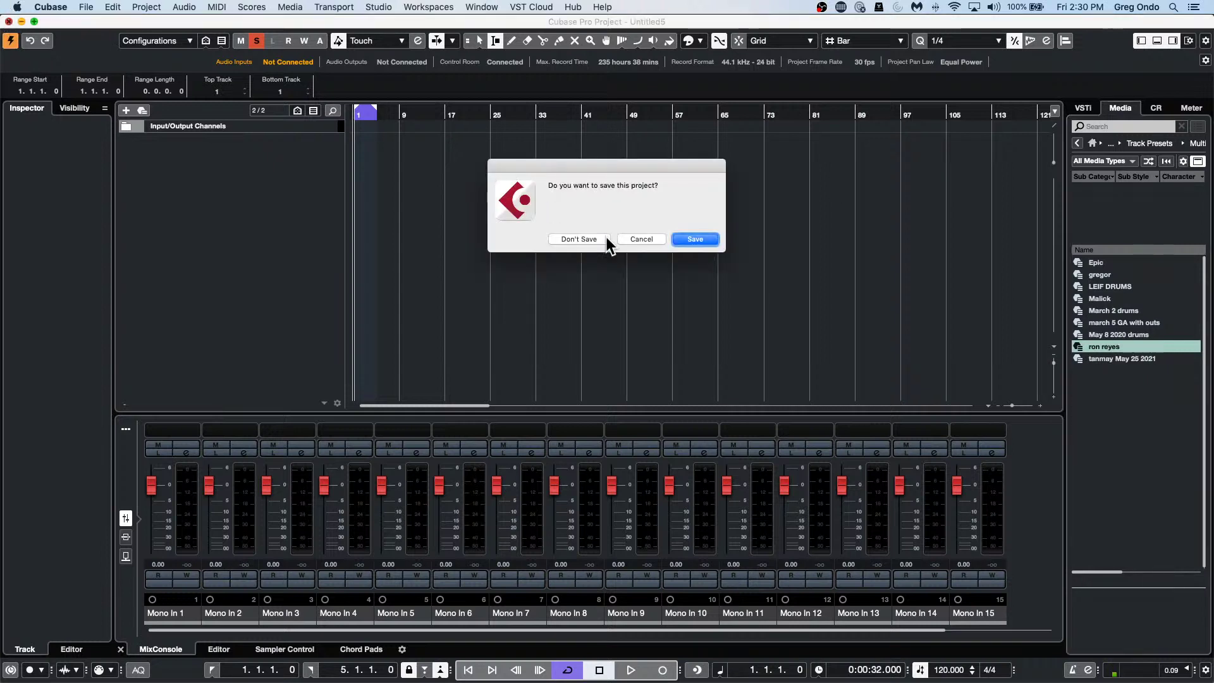
left_click(562, 239)
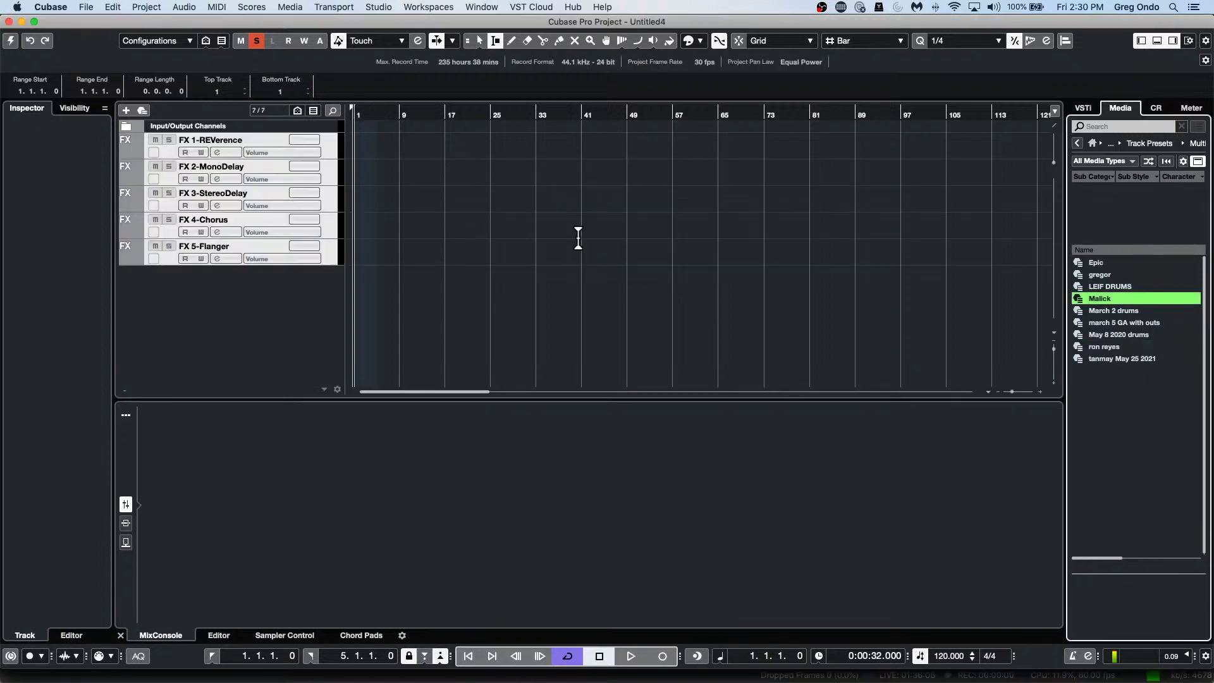
Save the FX-channel project as reyes in the July 2 2021 folder.
left_click(10, 40)
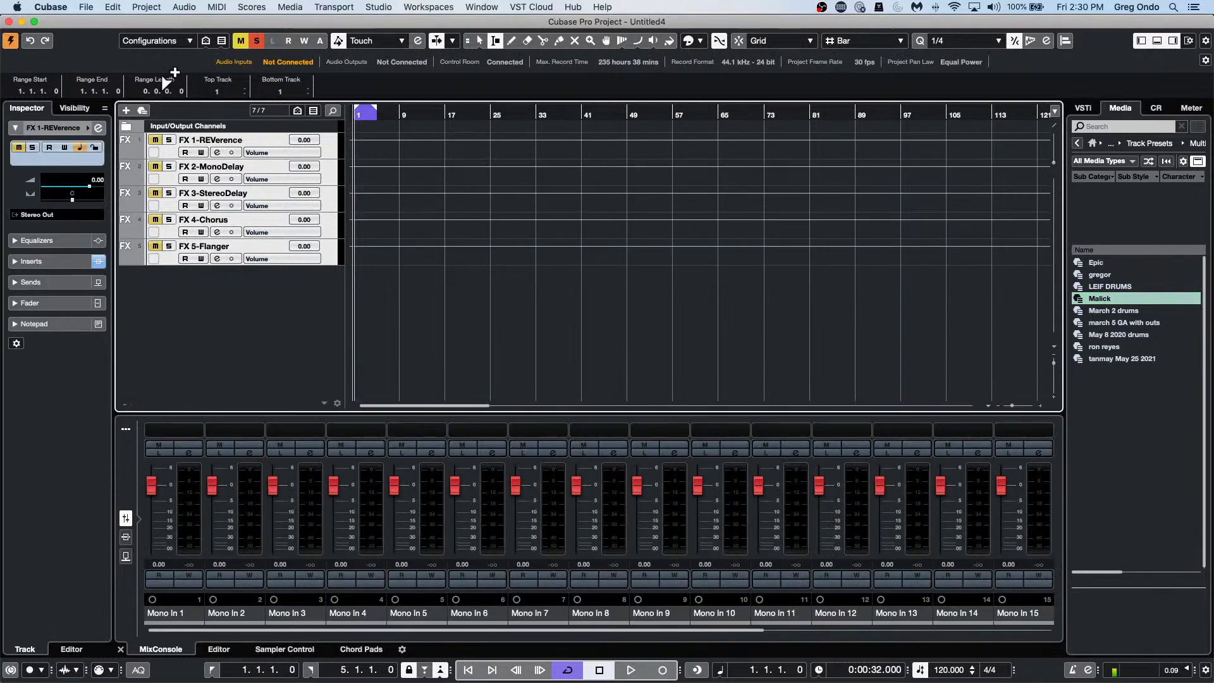
left_click_drag(87, 22, 291, 53)
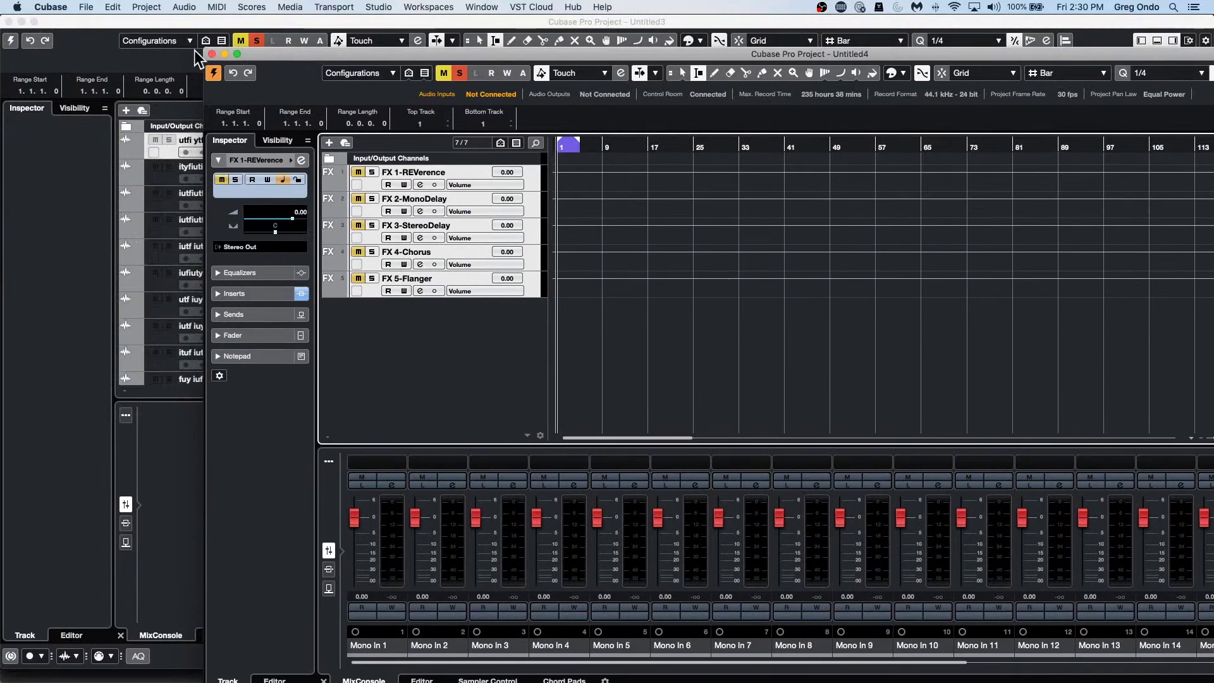
left_click(86, 7)
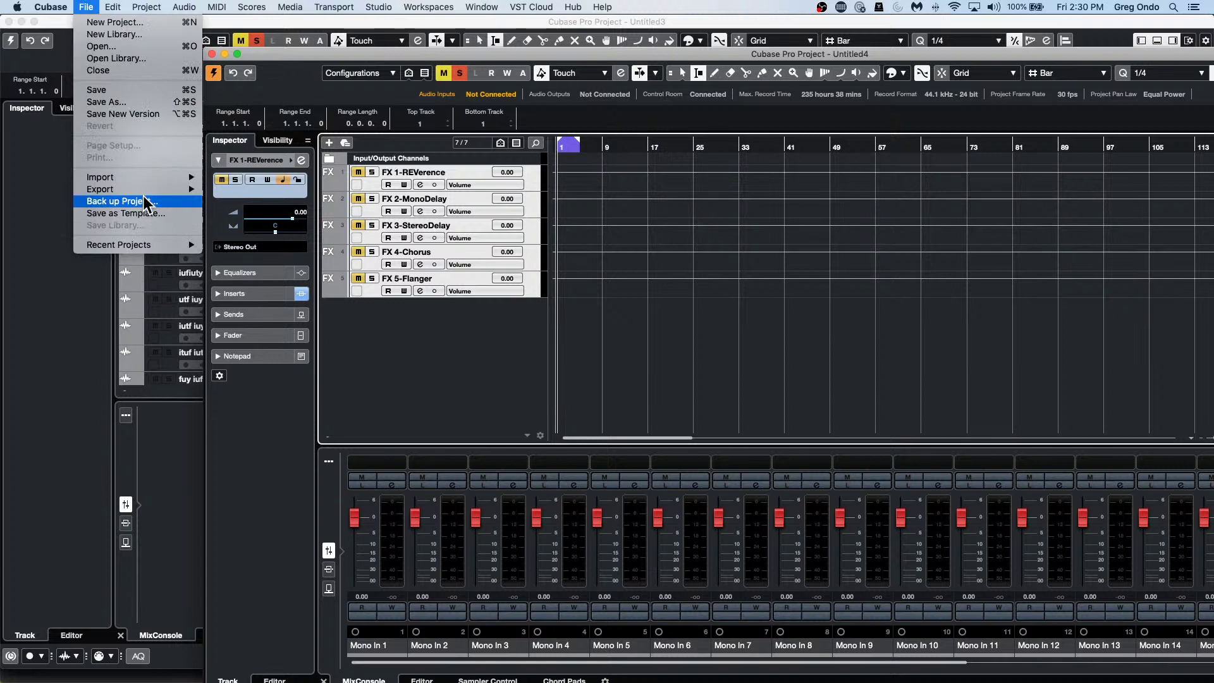
left_click(149, 103)
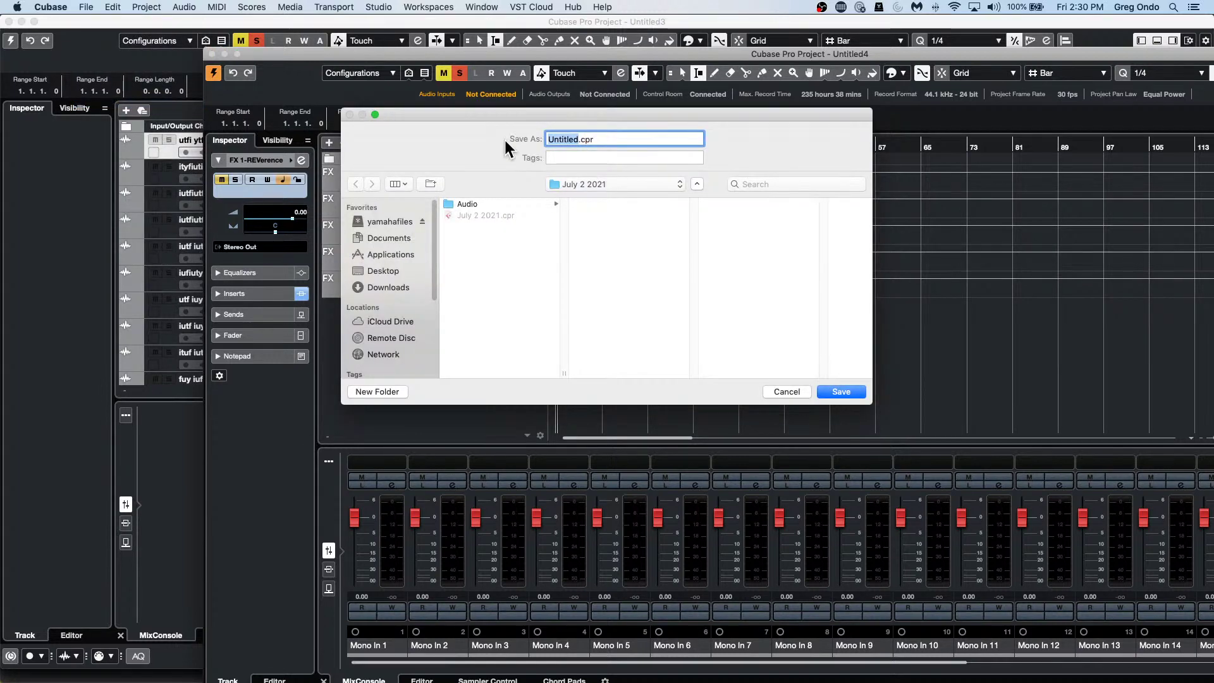
type("reyed")
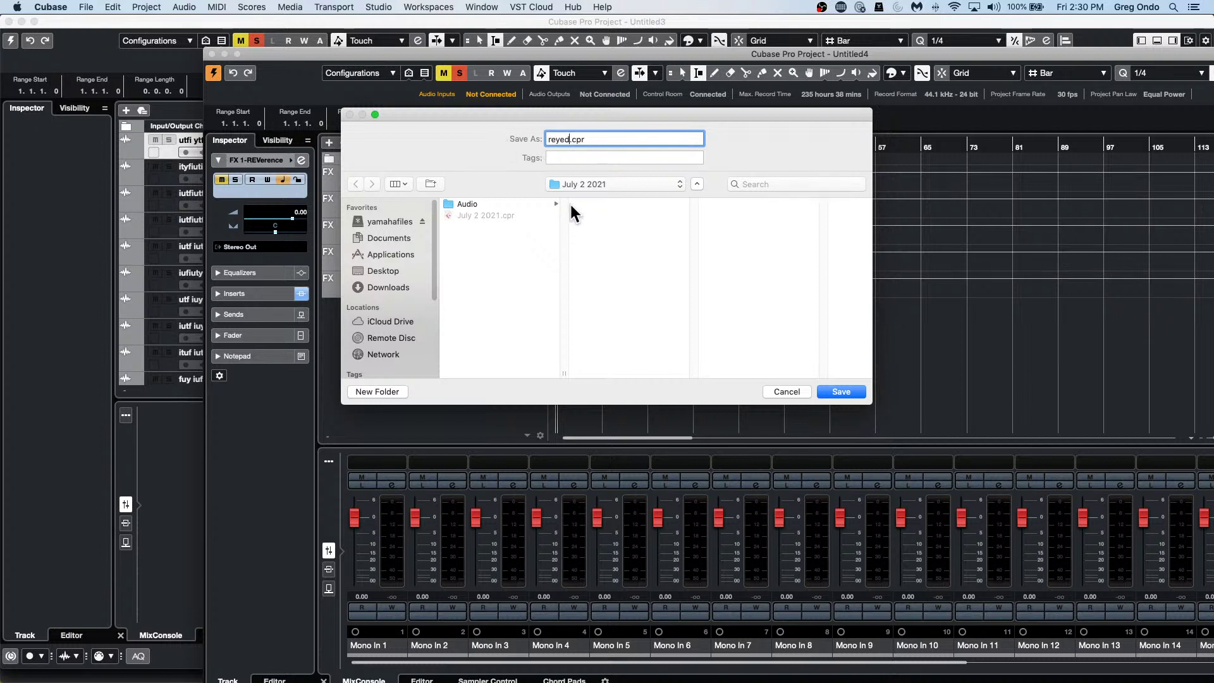
key("BackSpace")
type("s")
key("Return")
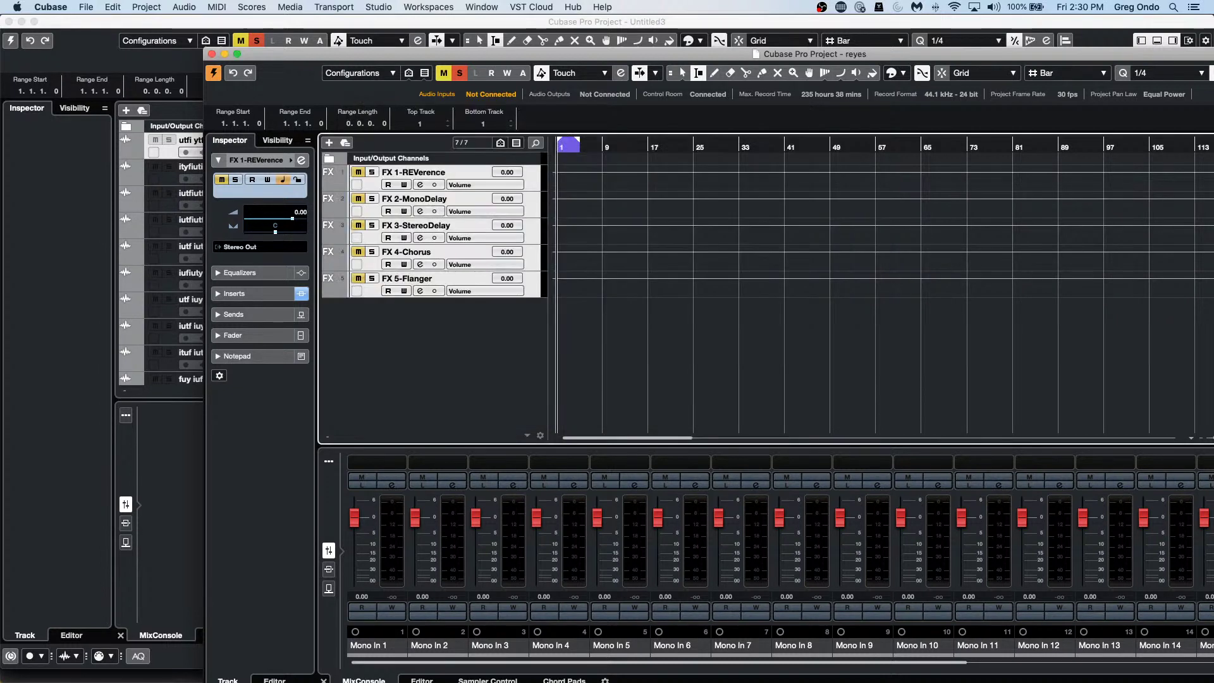
Create a new empty Untitled4 project in the July 2 2021 folder.
left_click(86, 8)
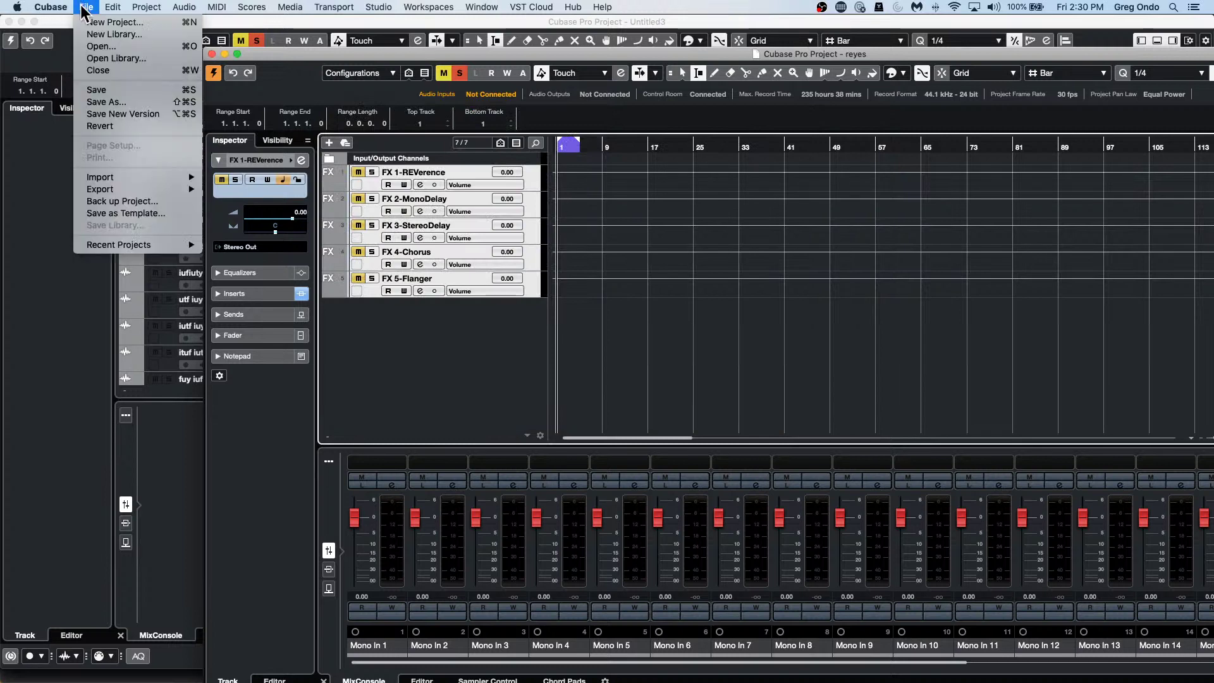
left_click(92, 22)
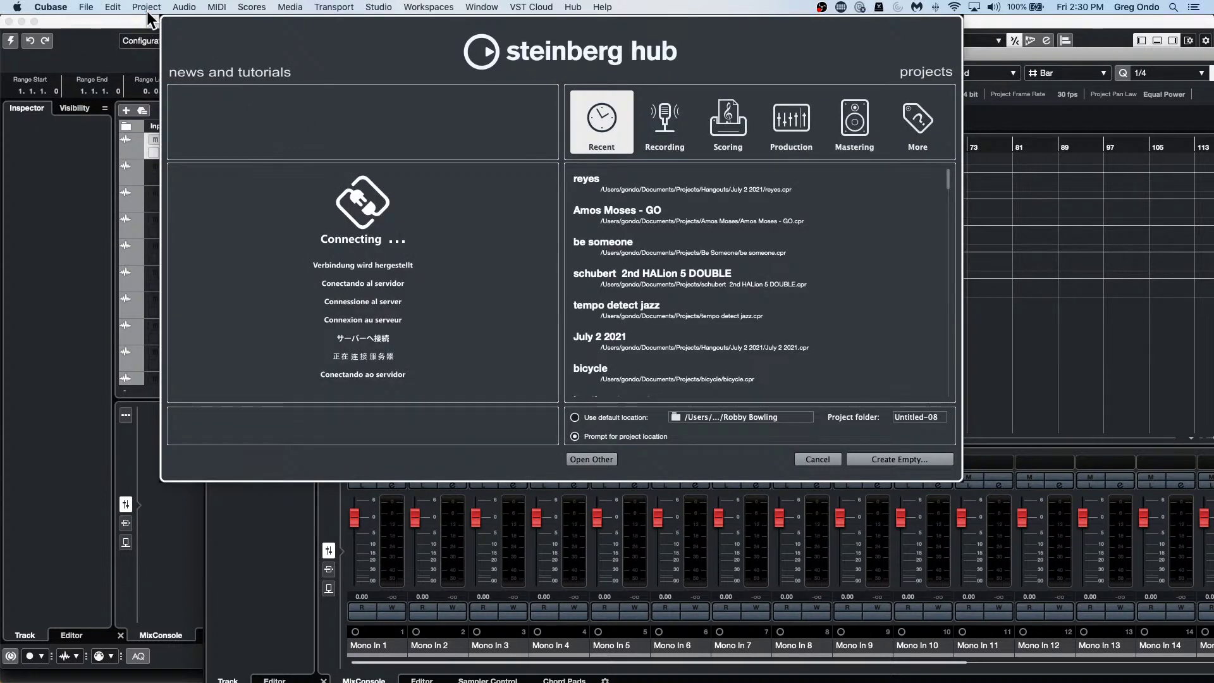
left_click(816, 460)
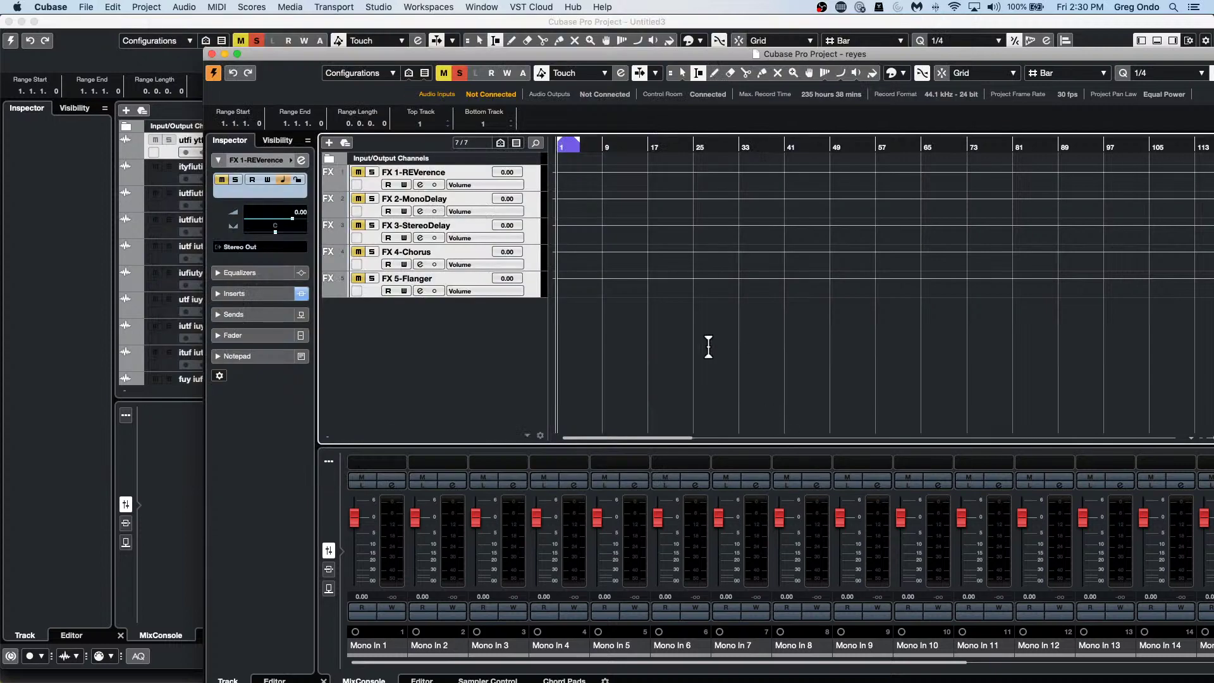
left_click(86, 8)
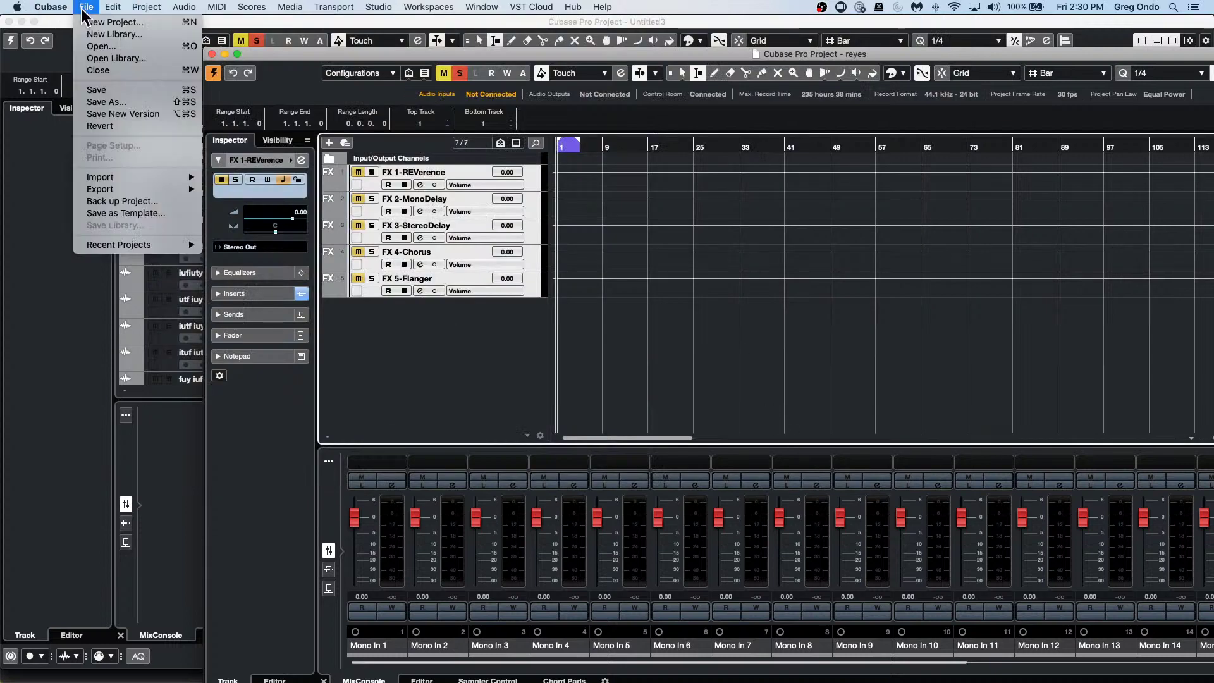
left_click(89, 23)
key("super+o")
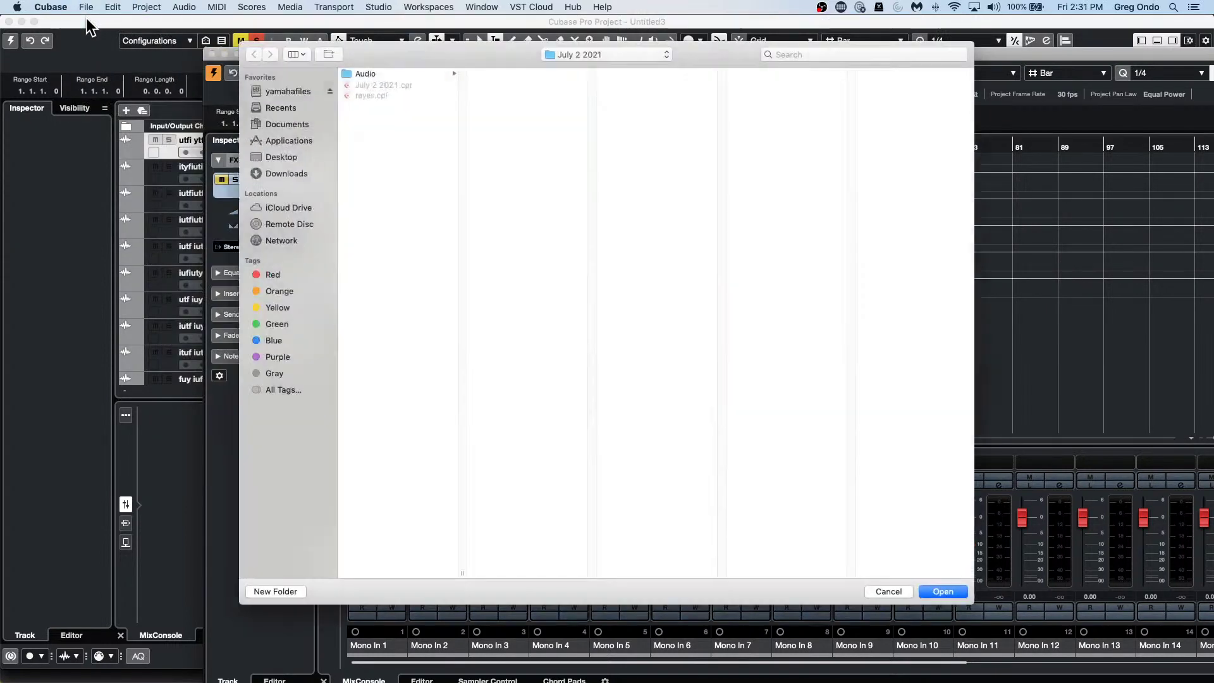
left_click(942, 592)
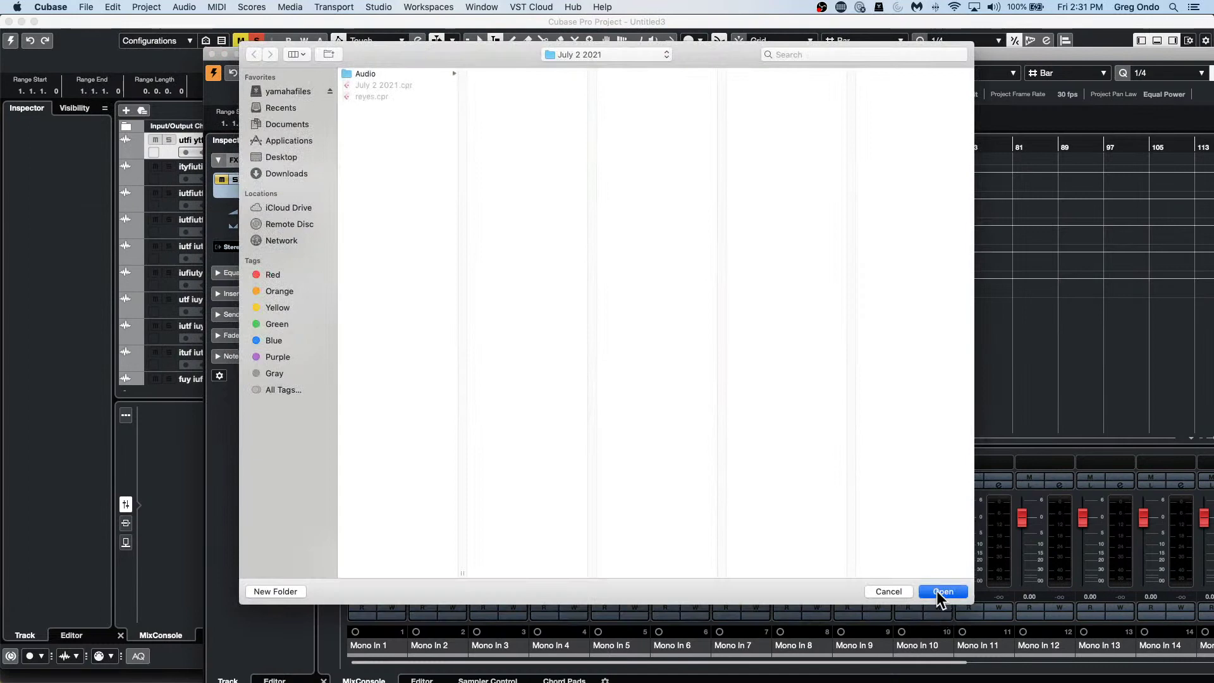
left_click(89, 10)
Import all five FX tracks from reyes.cpr in the July 2 2021 folder.
mouse_move(119, 176)
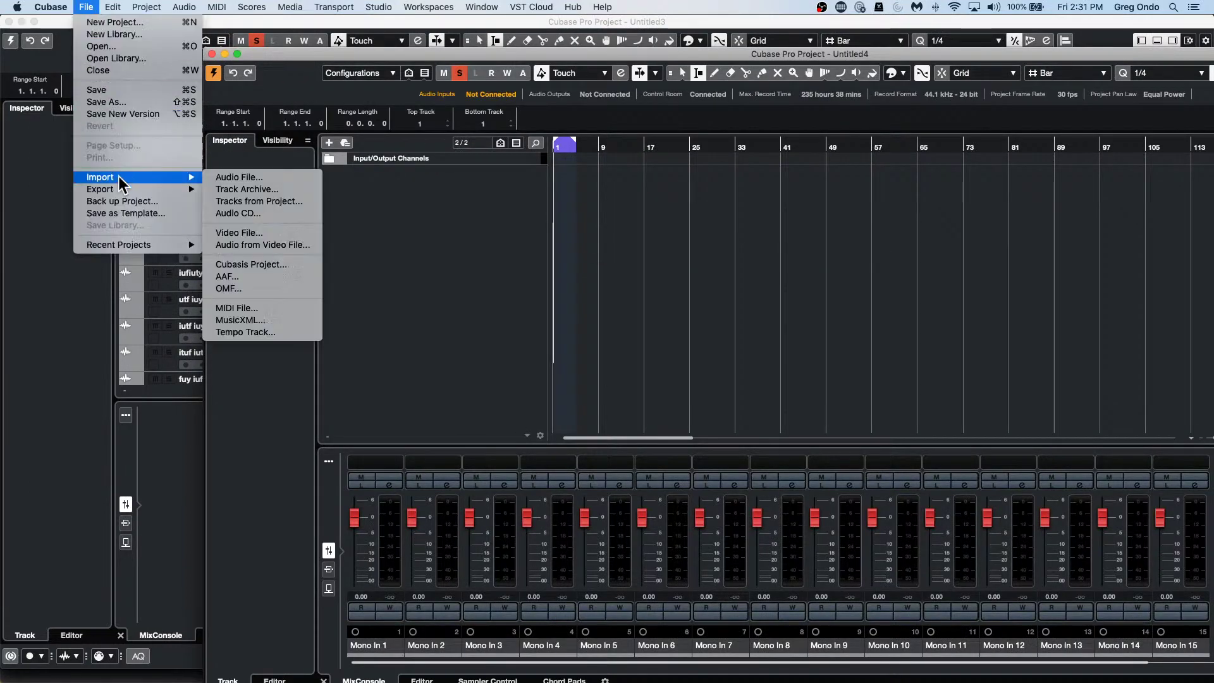
left_click(272, 202)
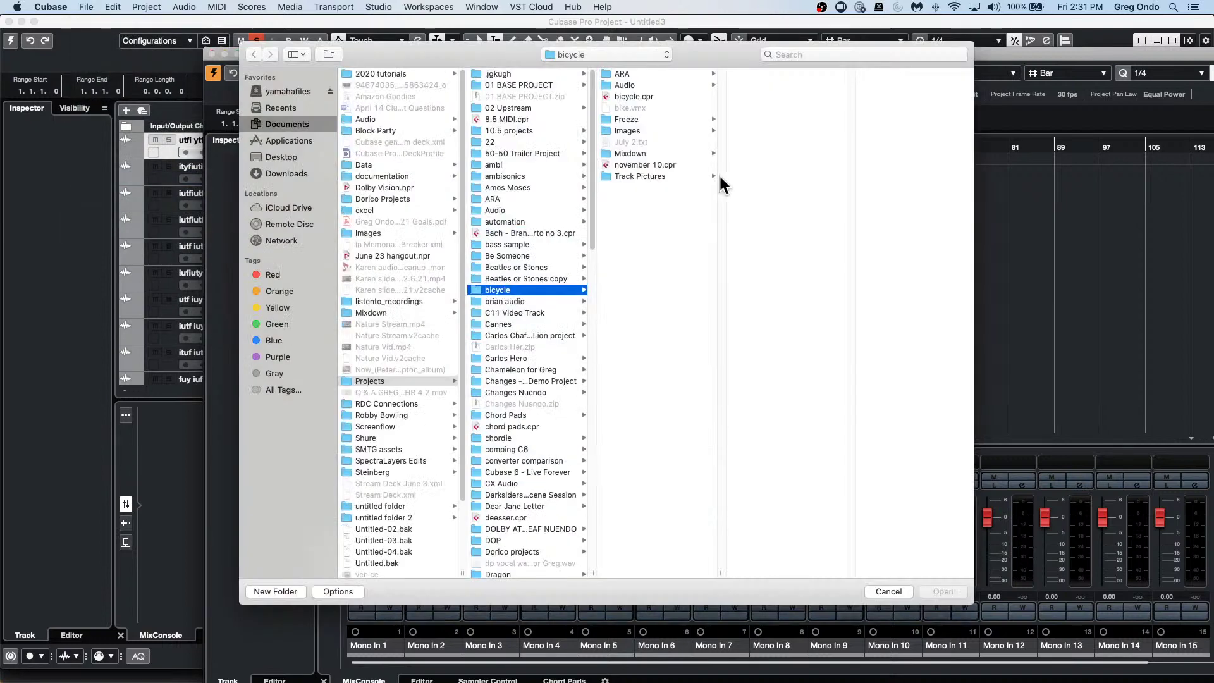
scroll(533, 498, "down", 15)
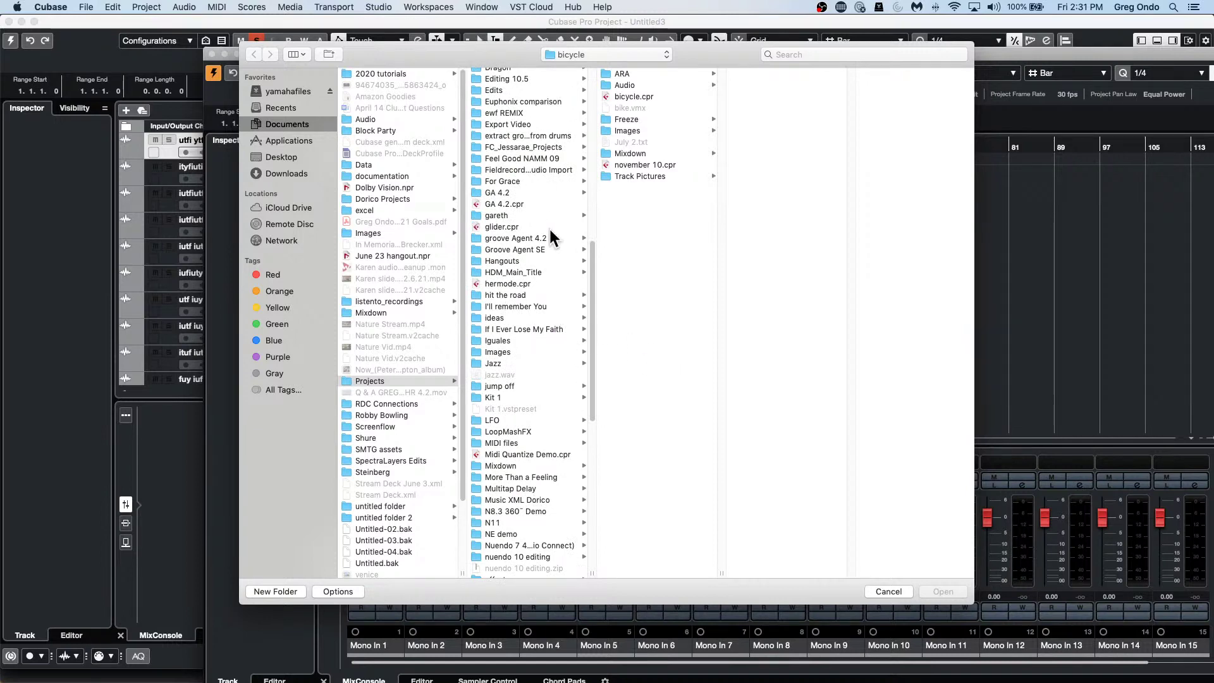
left_click(501, 262)
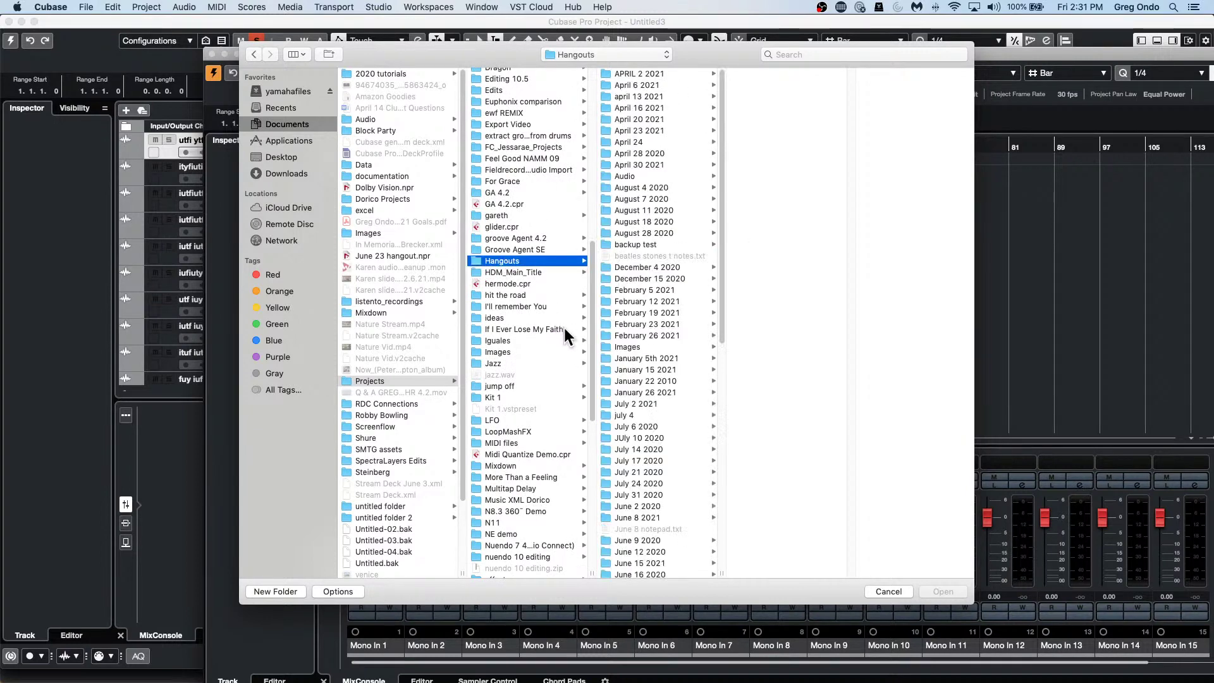
scroll(634, 360, "down", 2)
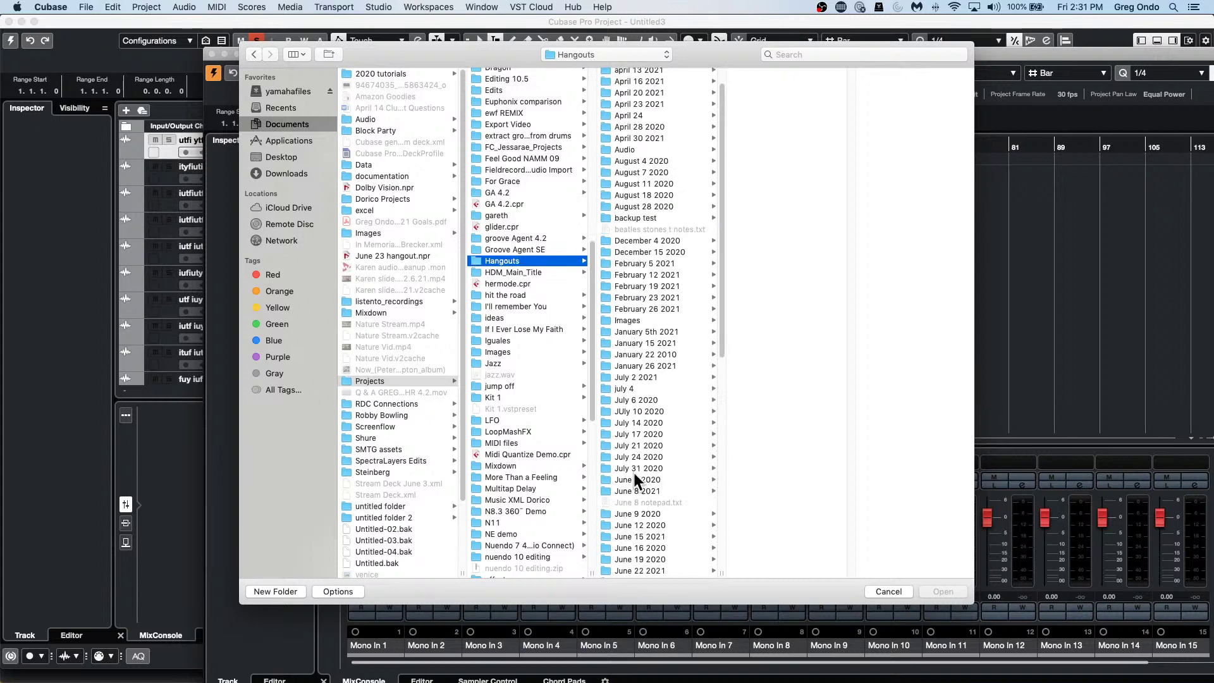
left_click(672, 377)
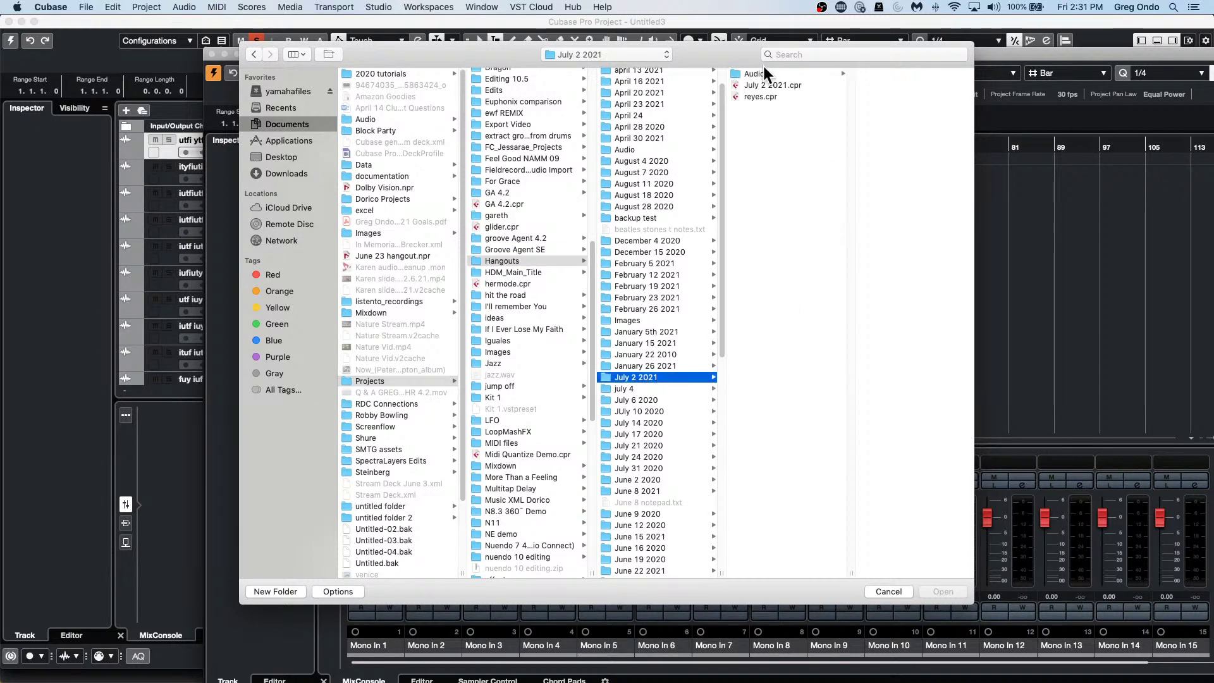
double_click(758, 95)
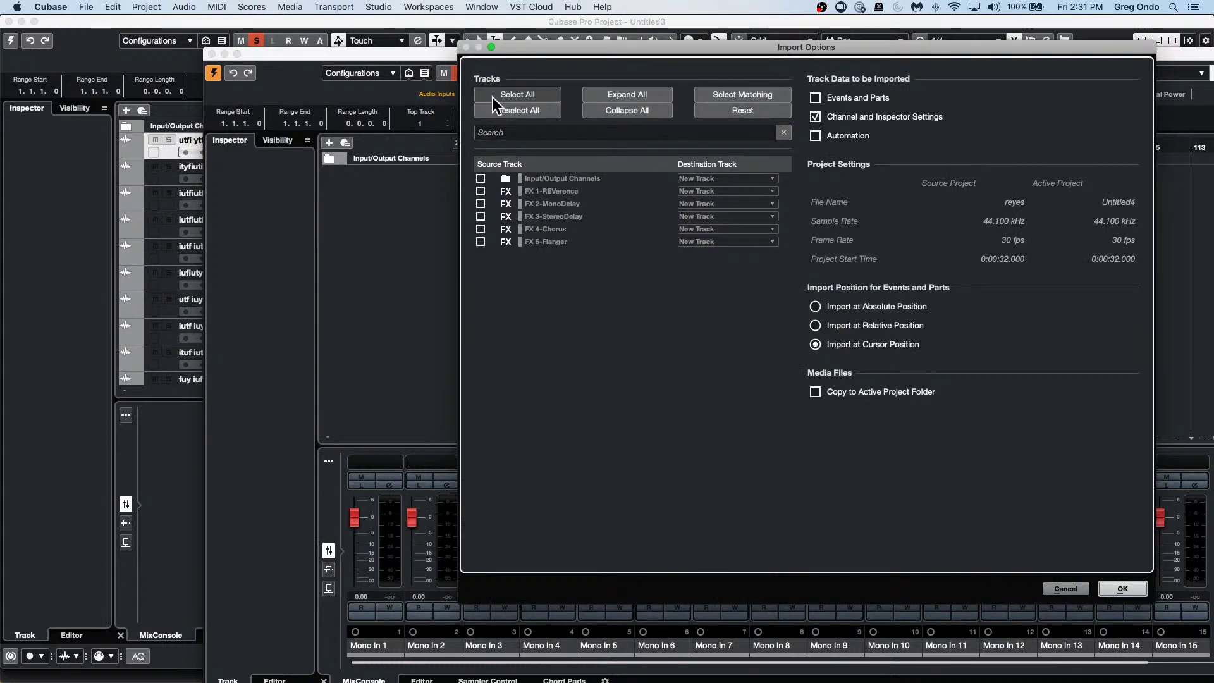
left_click(509, 95)
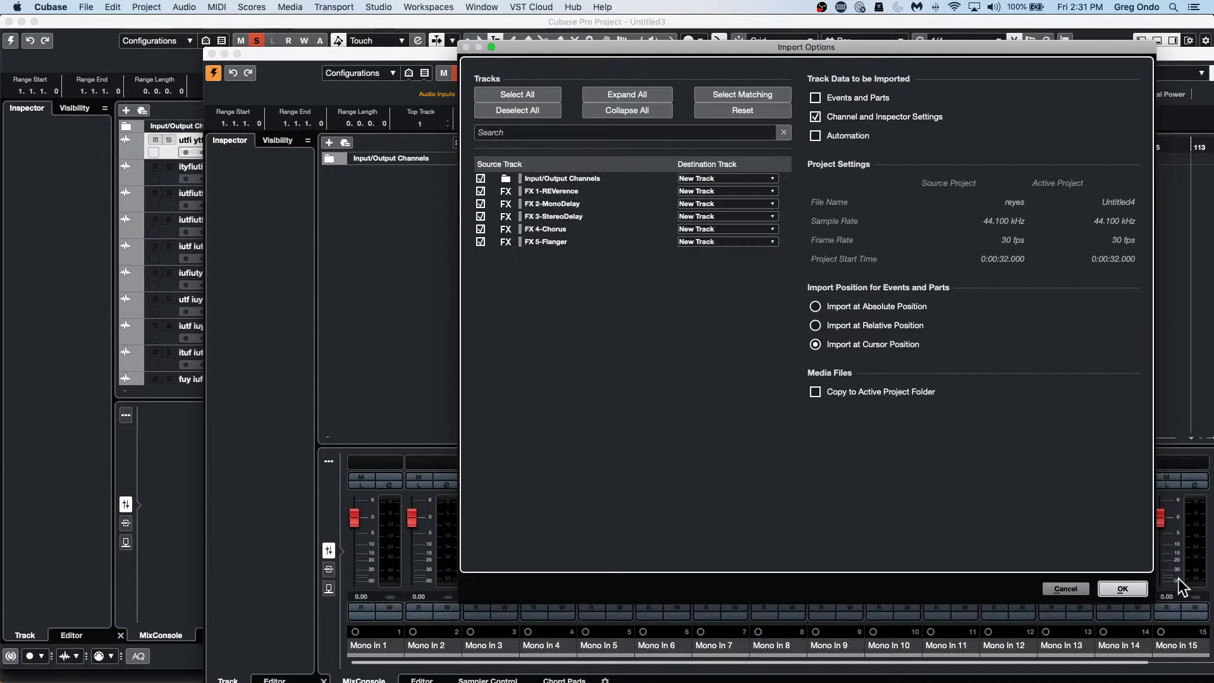
left_click(1123, 589)
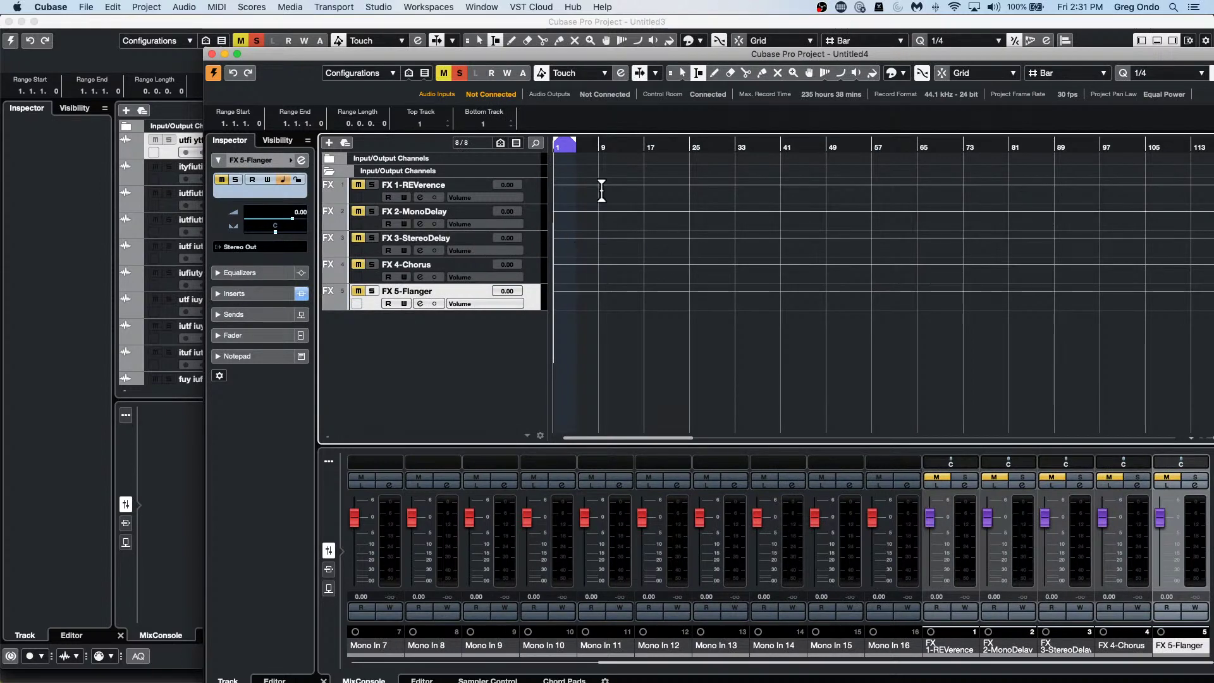
left_click(92, 7)
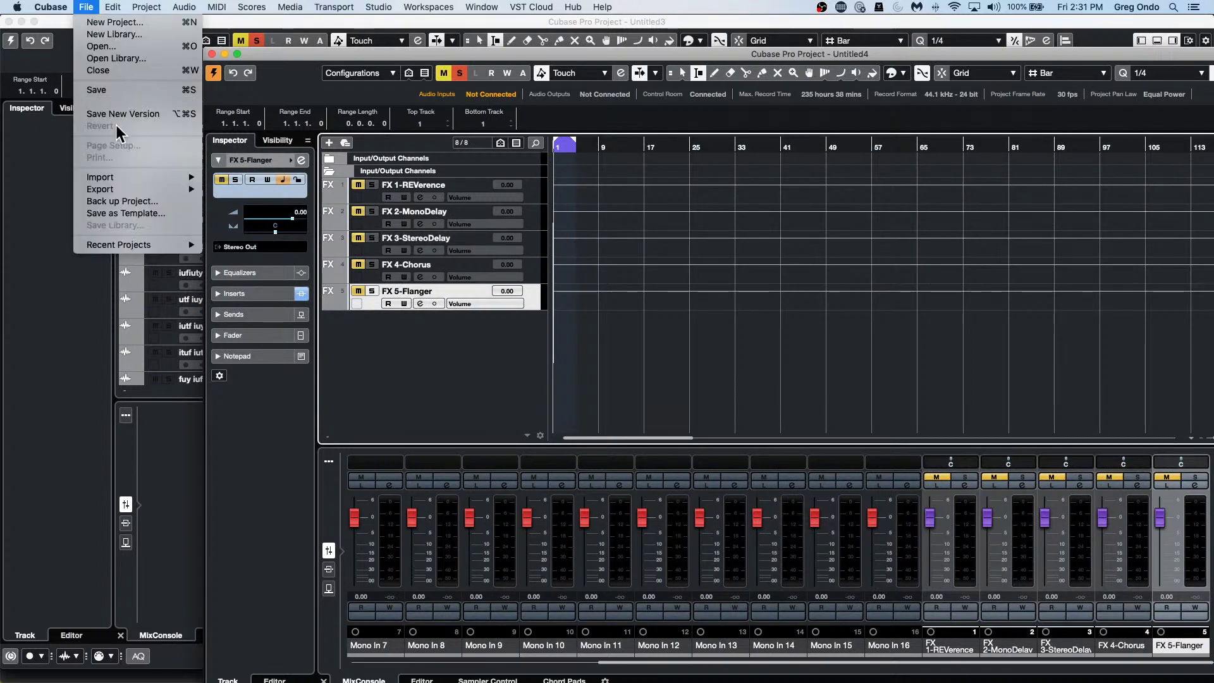
mouse_move(146, 174)
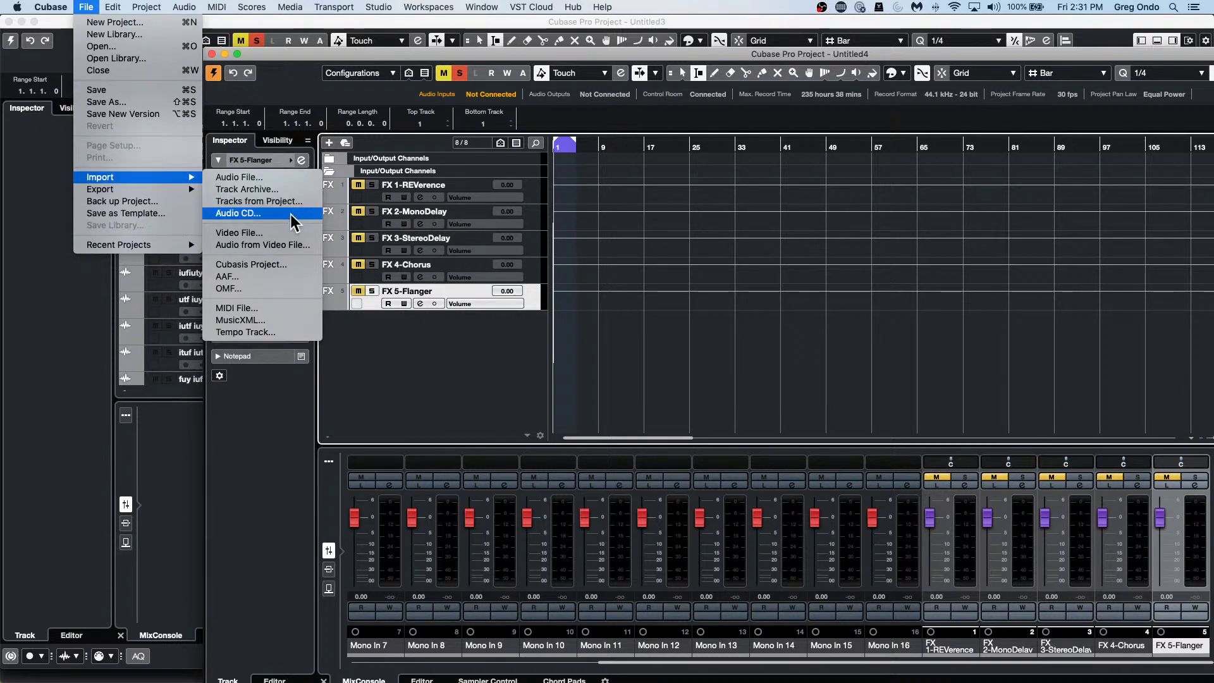
left_click(660, 301)
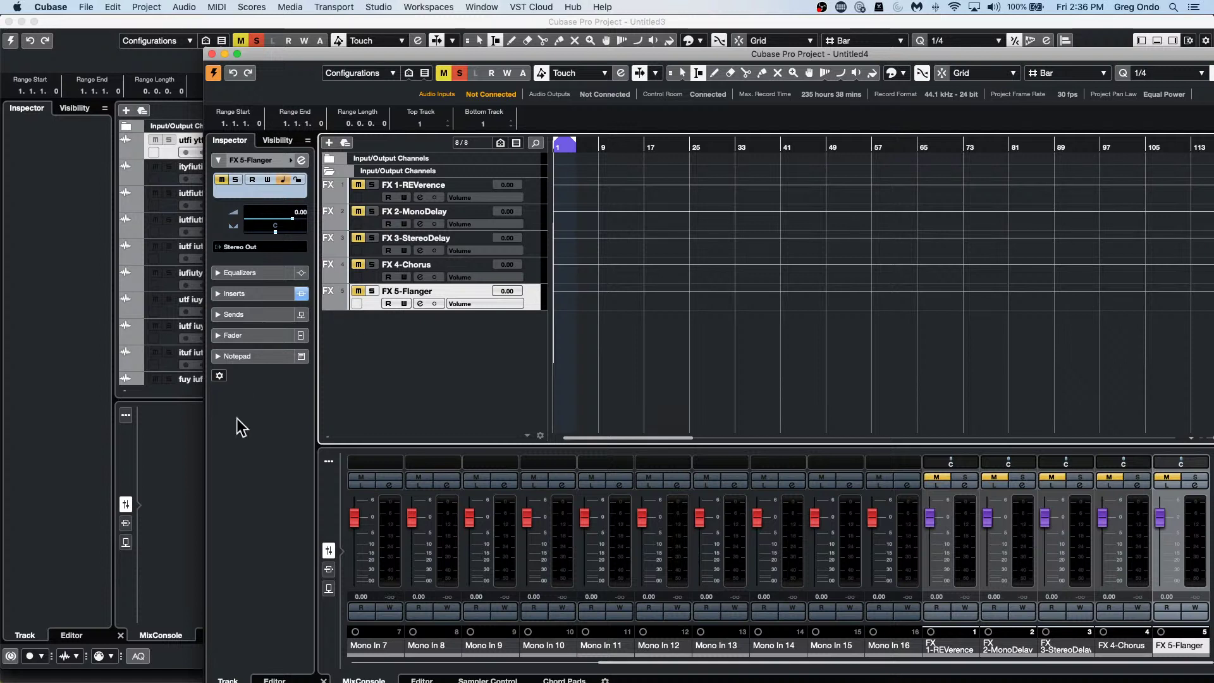
Close Untitled4 without saving, then open and activate the recent project jump off.cpr.
left_click(212, 54)
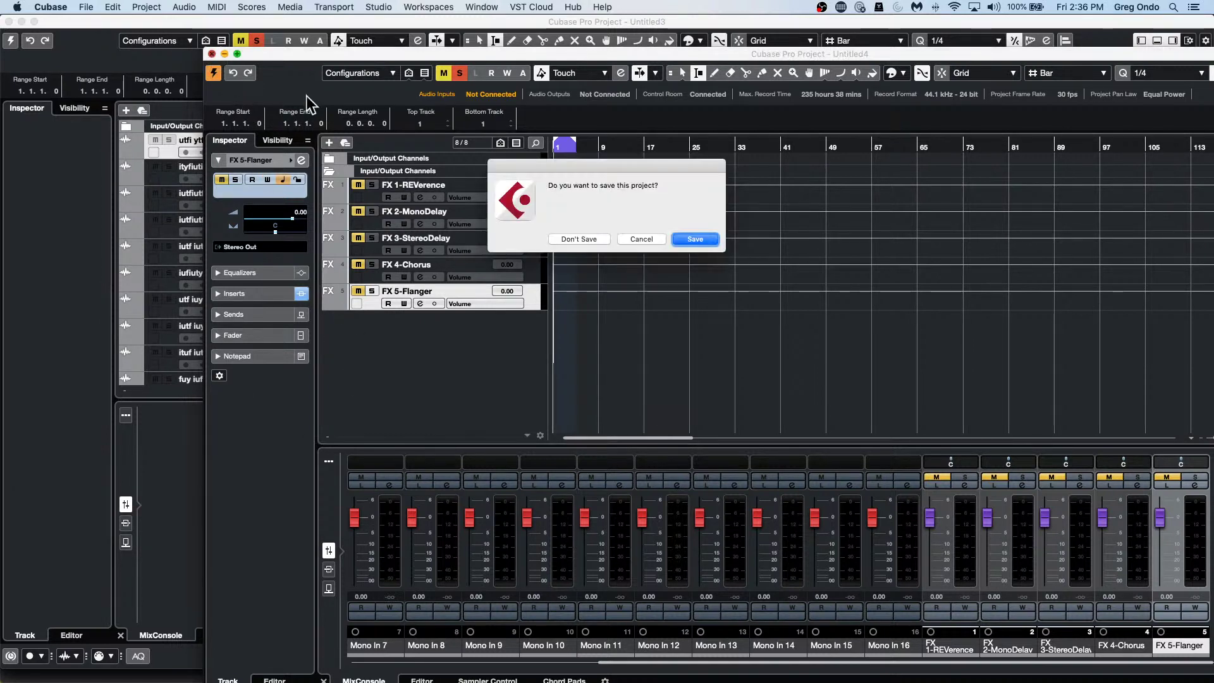
left_click(565, 238)
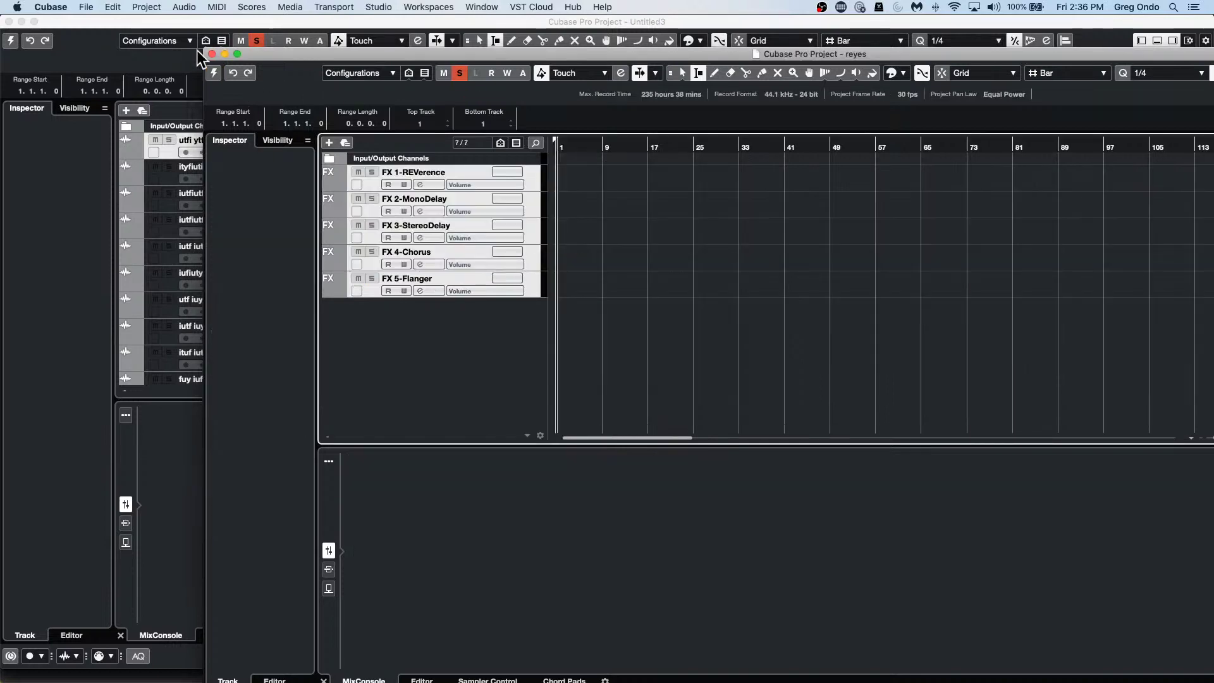
left_click(86, 7)
mouse_move(134, 249)
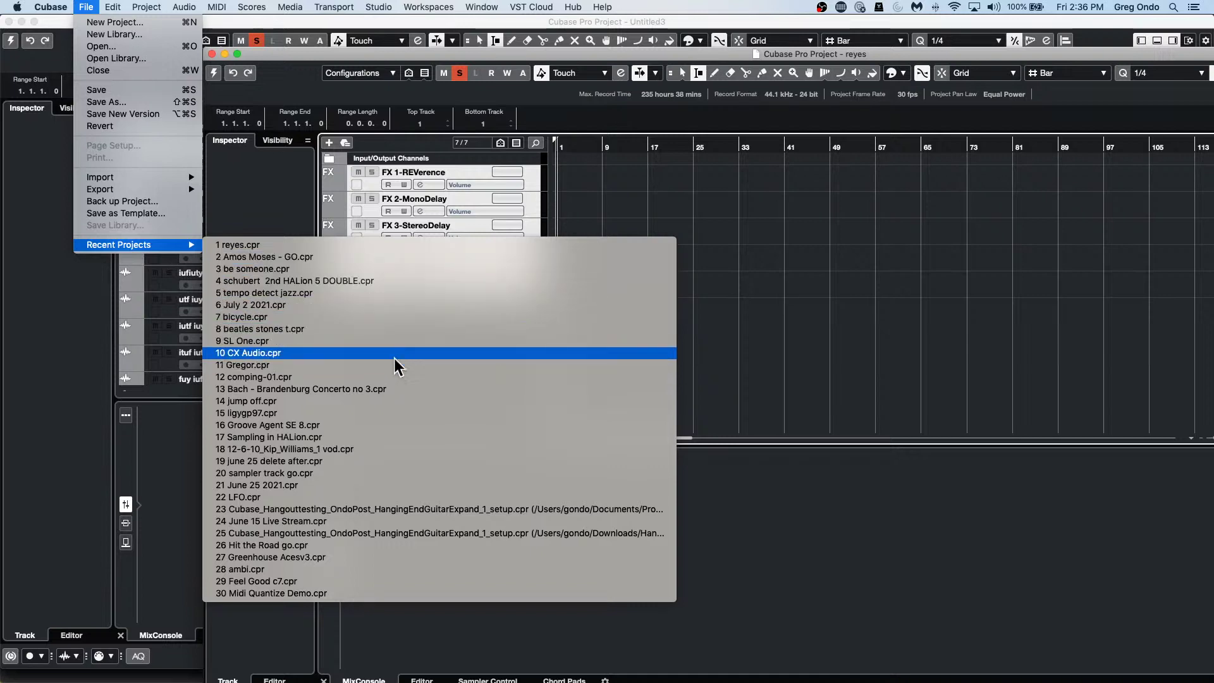
left_click(394, 401)
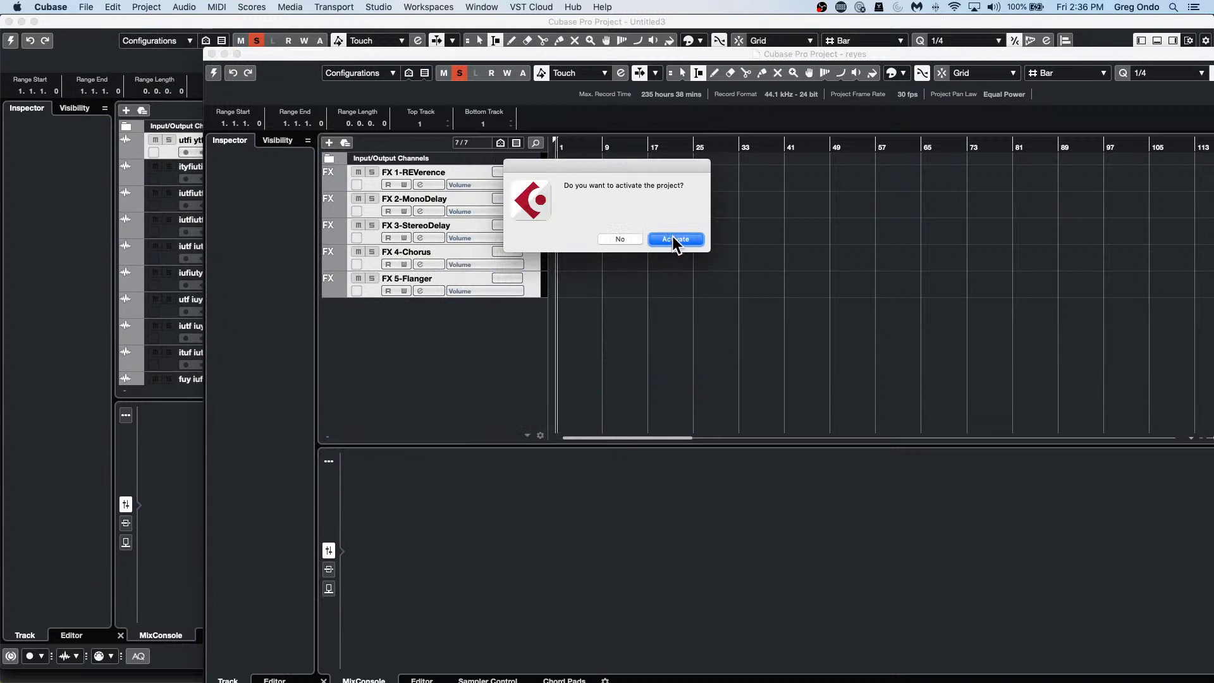
left_click(673, 238)
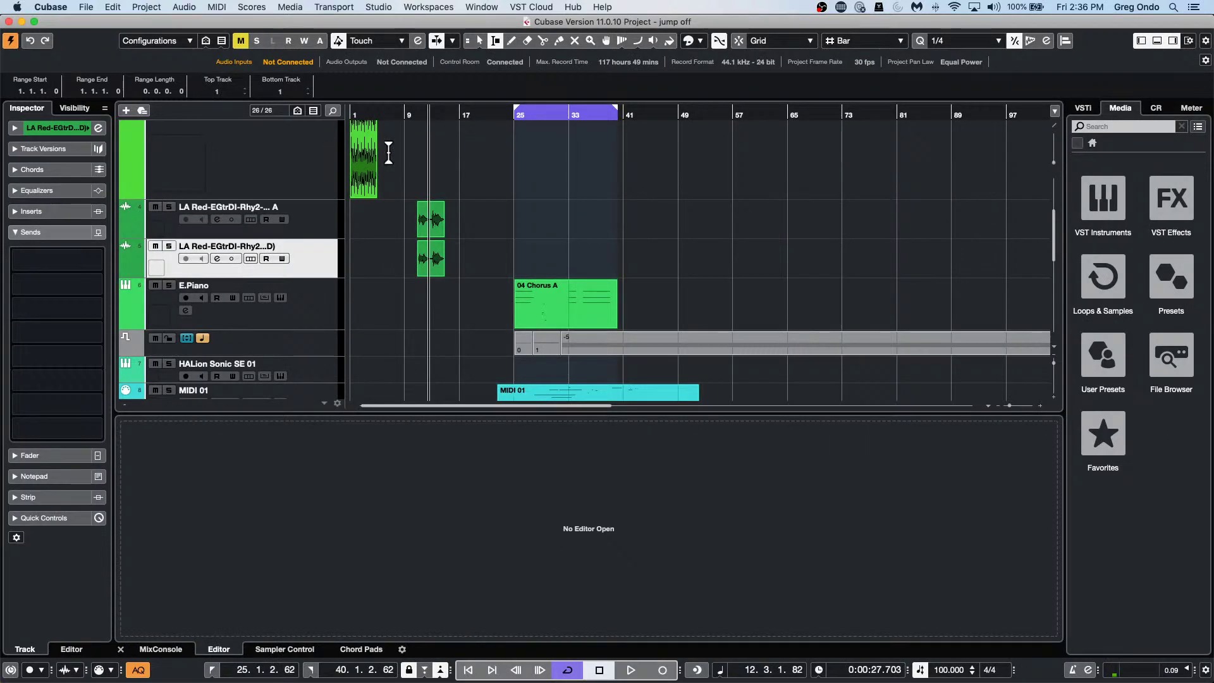
Drag Groove Agent SE5's Main 1 pattern to bar 1 on forget the past and open the part.
scroll(389, 190, "up", 3)
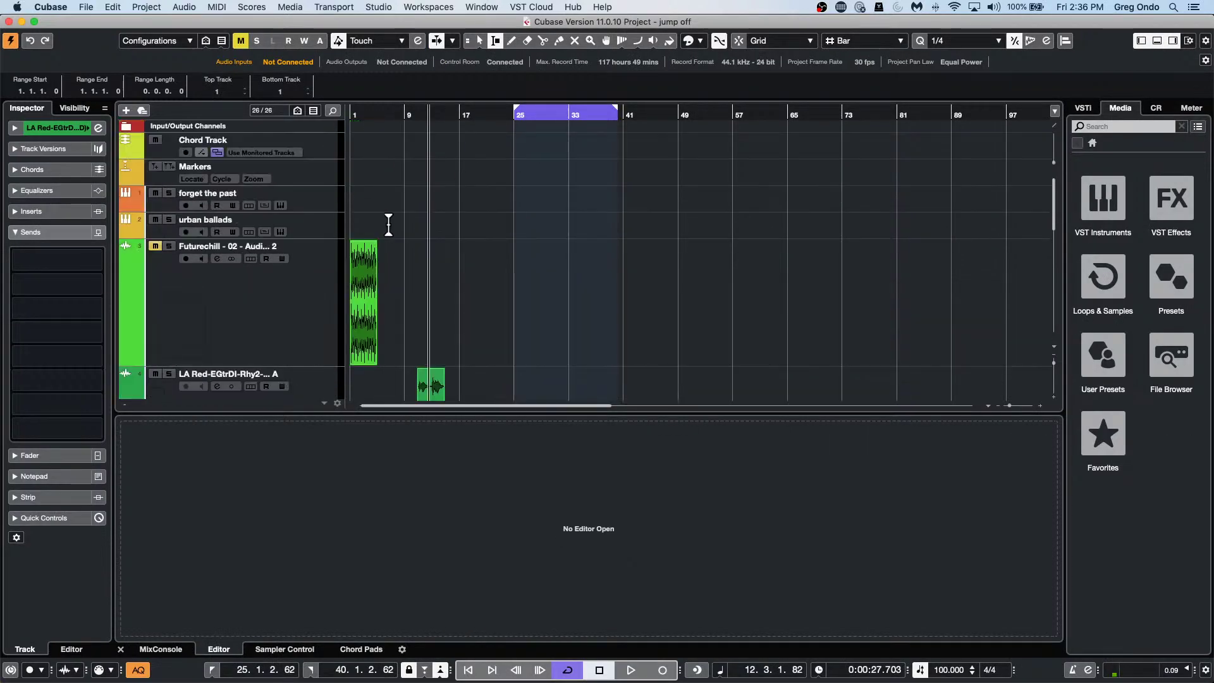
left_click(309, 201)
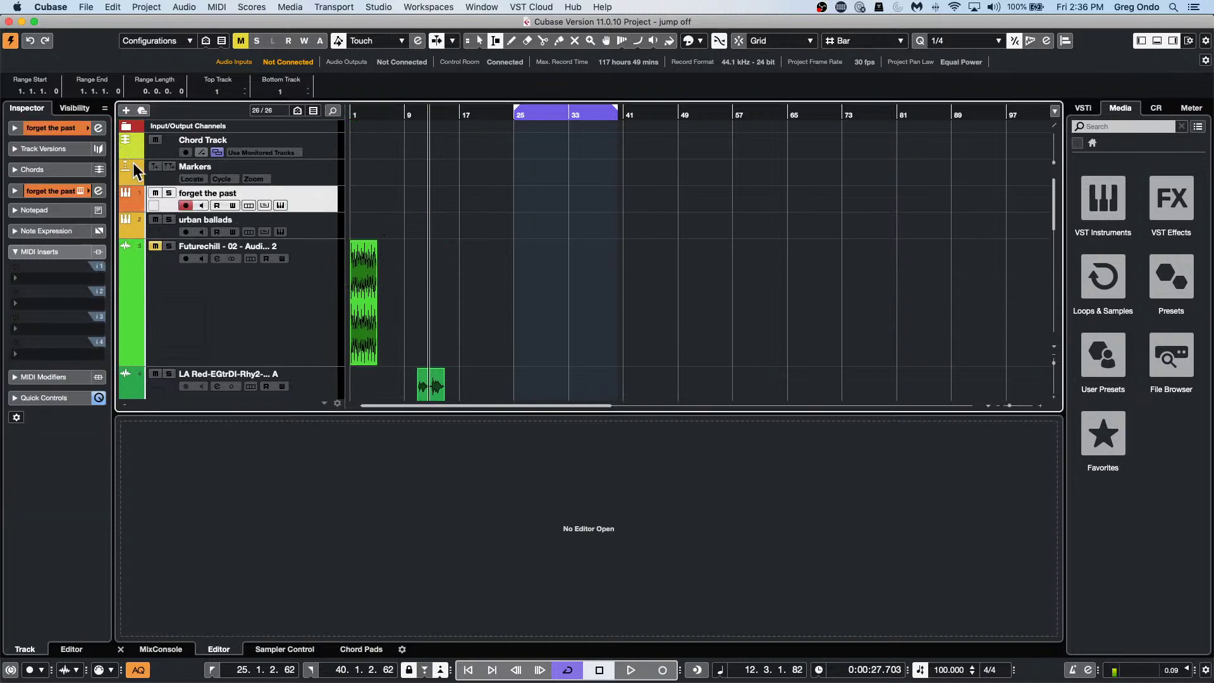
left_click(280, 205)
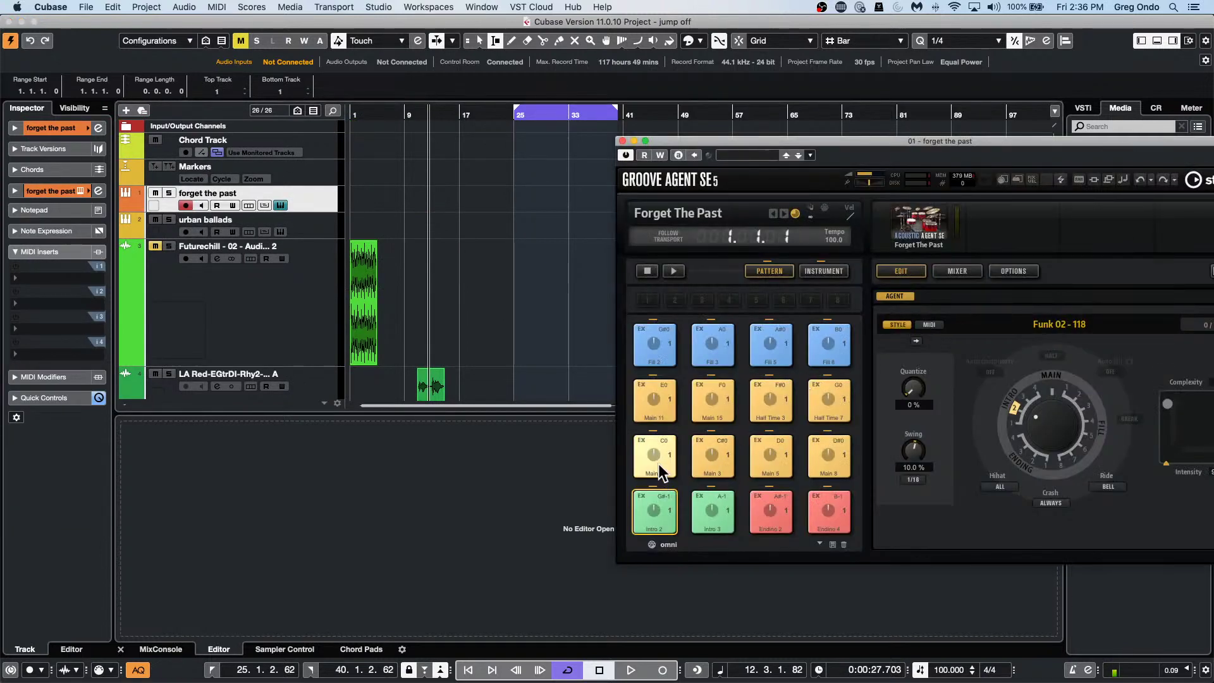
left_click_drag(655, 456, 358, 202)
right_click(400, 205)
left_click(402, 206)
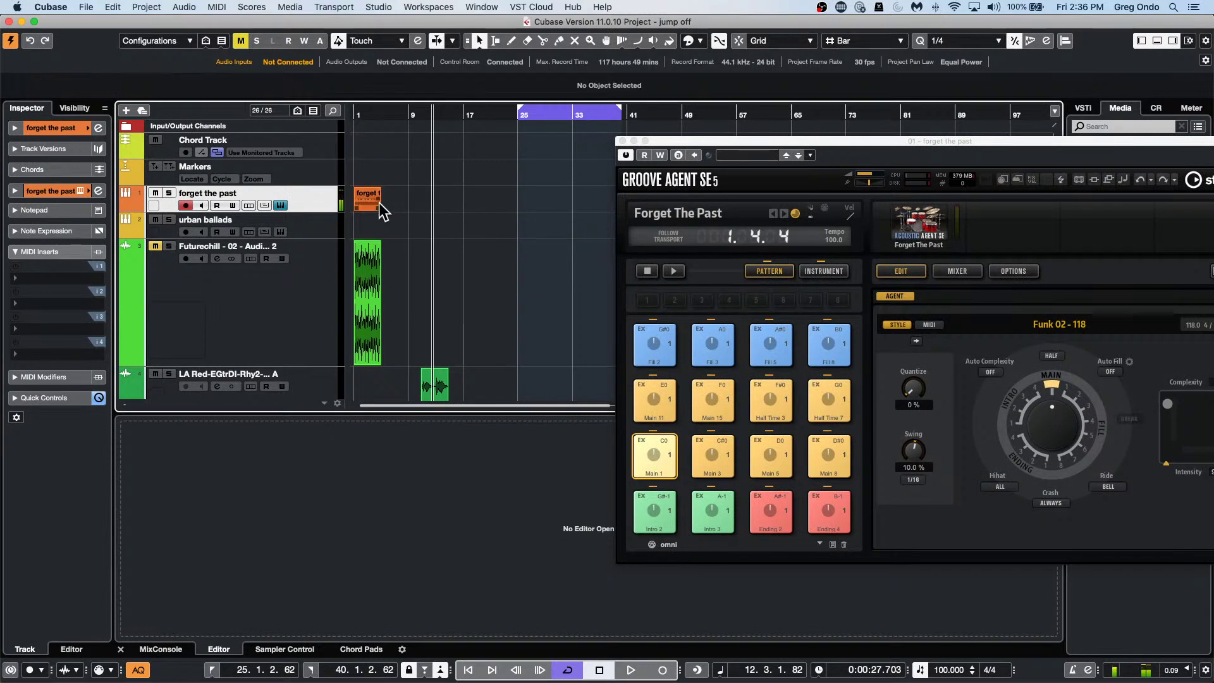
double_click(370, 200)
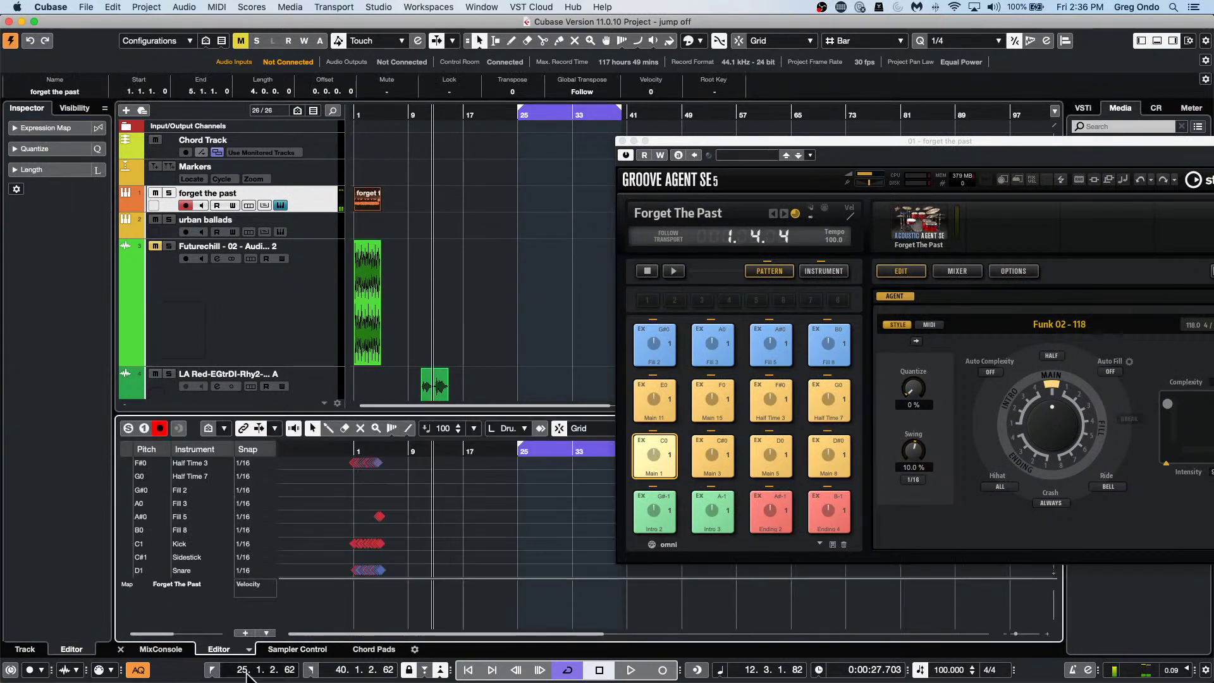
left_click(249, 650)
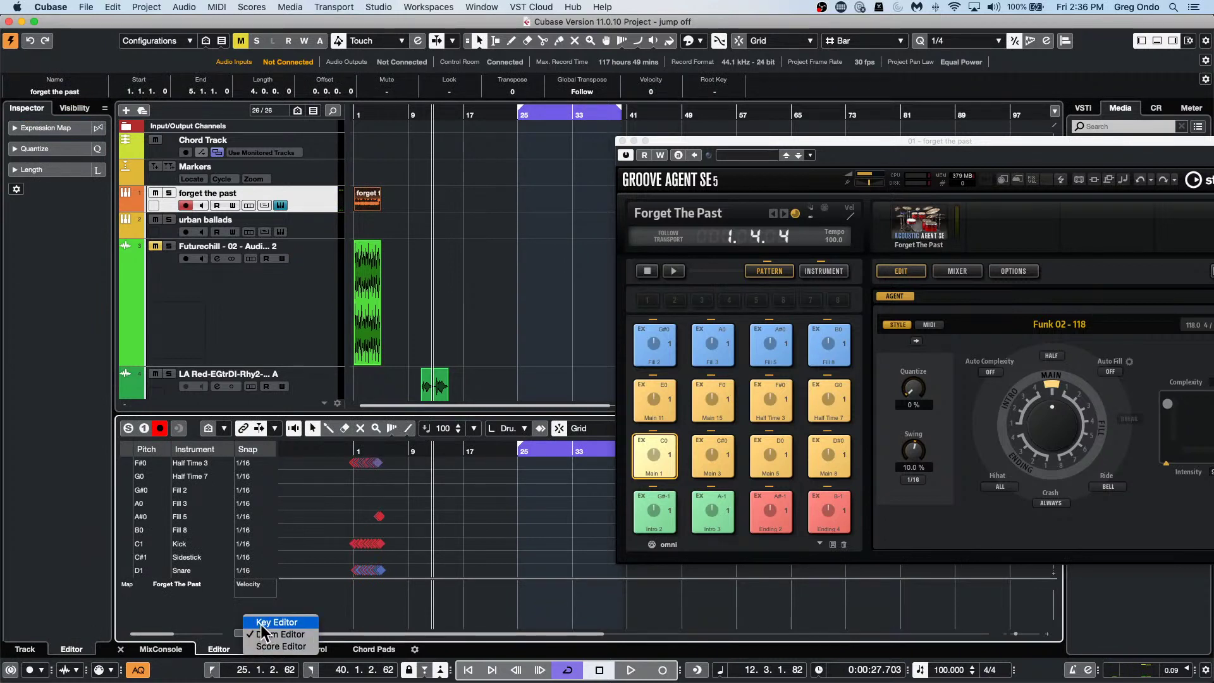
left_click(274, 623)
left_click(252, 650)
left_click(275, 635)
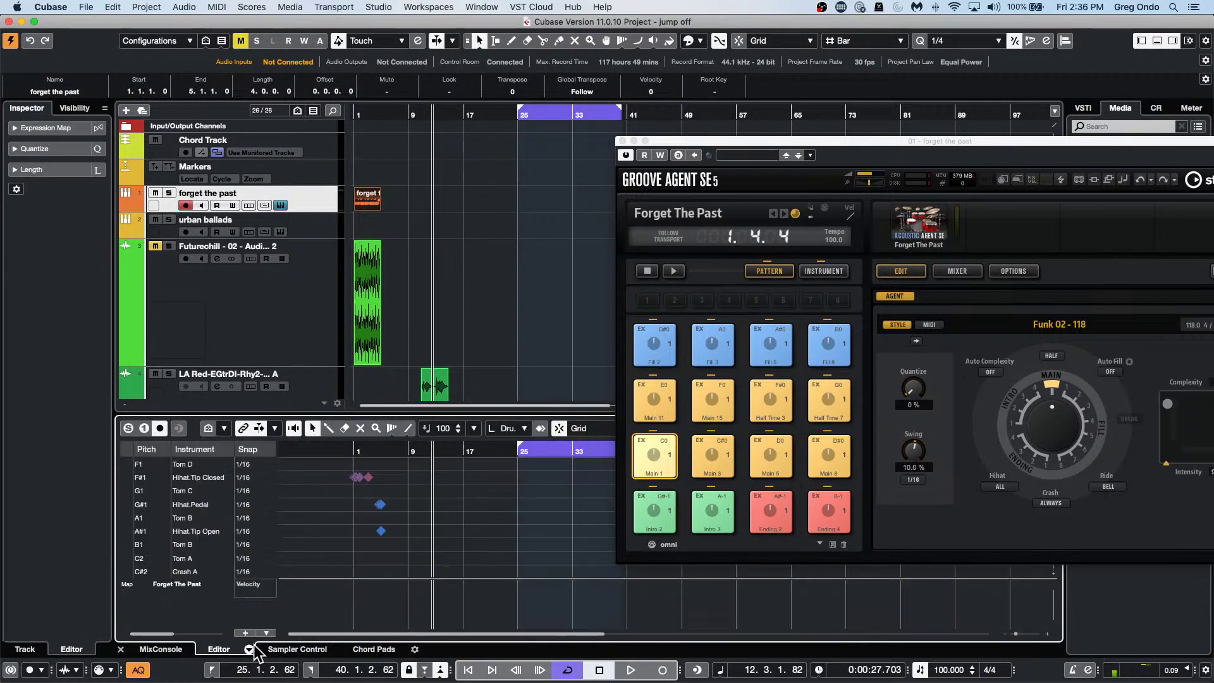
left_click(252, 650)
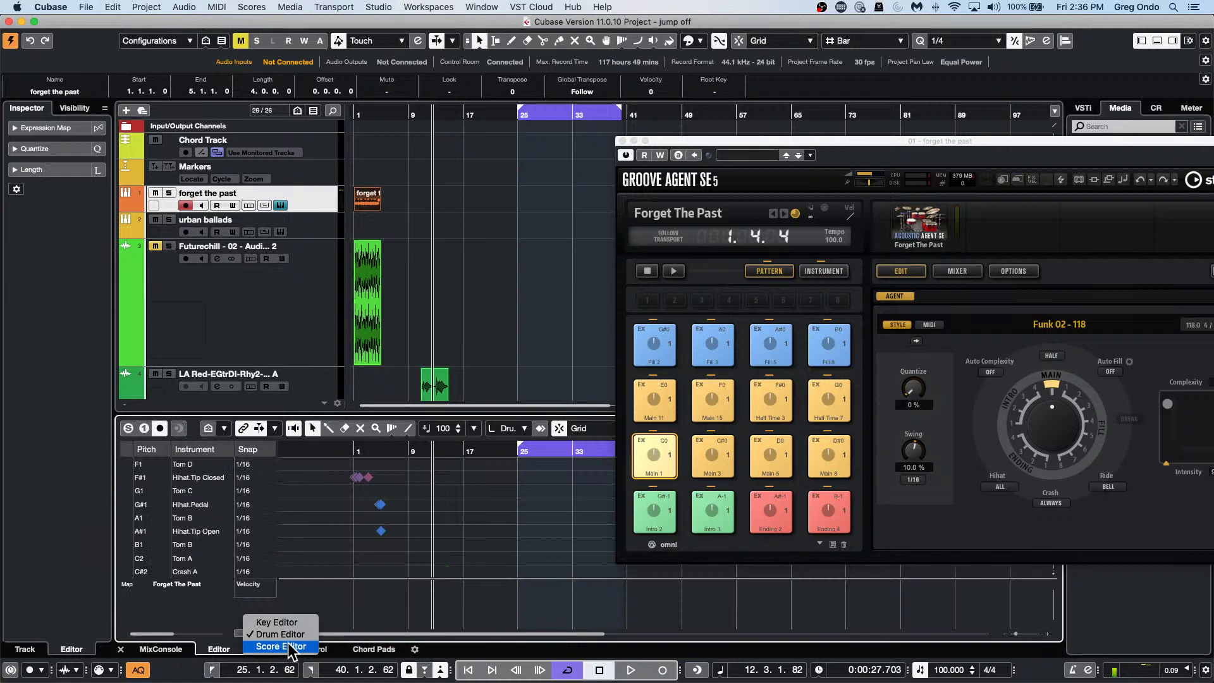
left_click(285, 646)
left_click(252, 650)
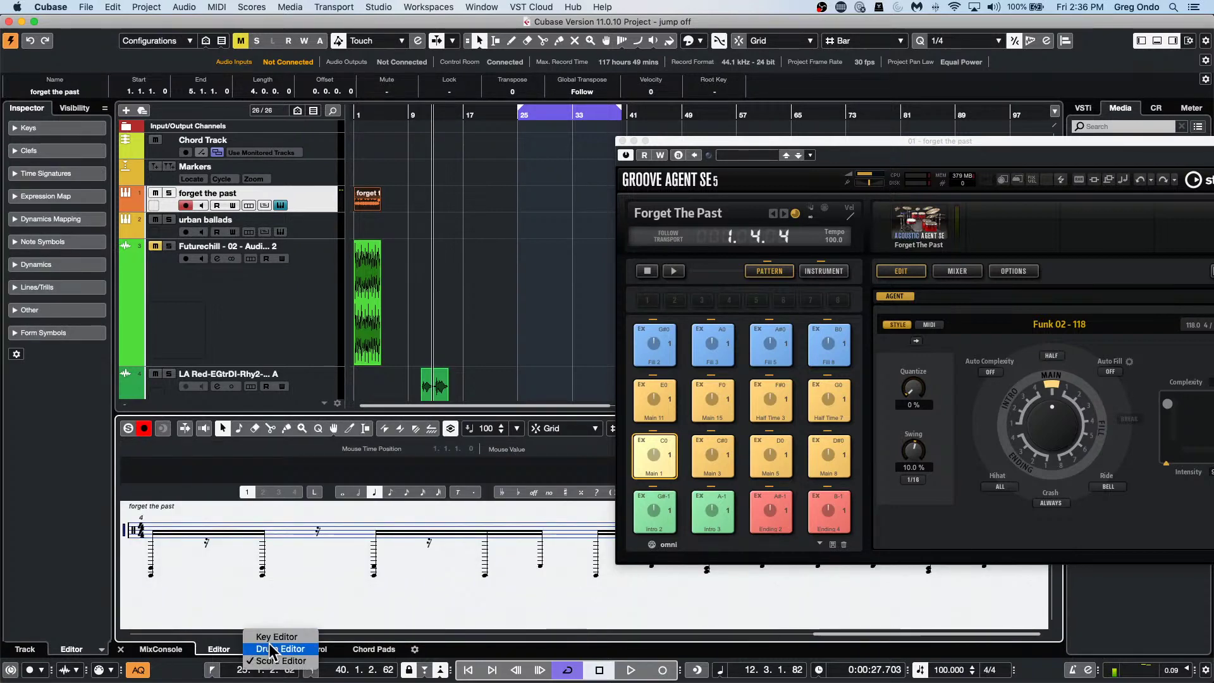
left_click(278, 649)
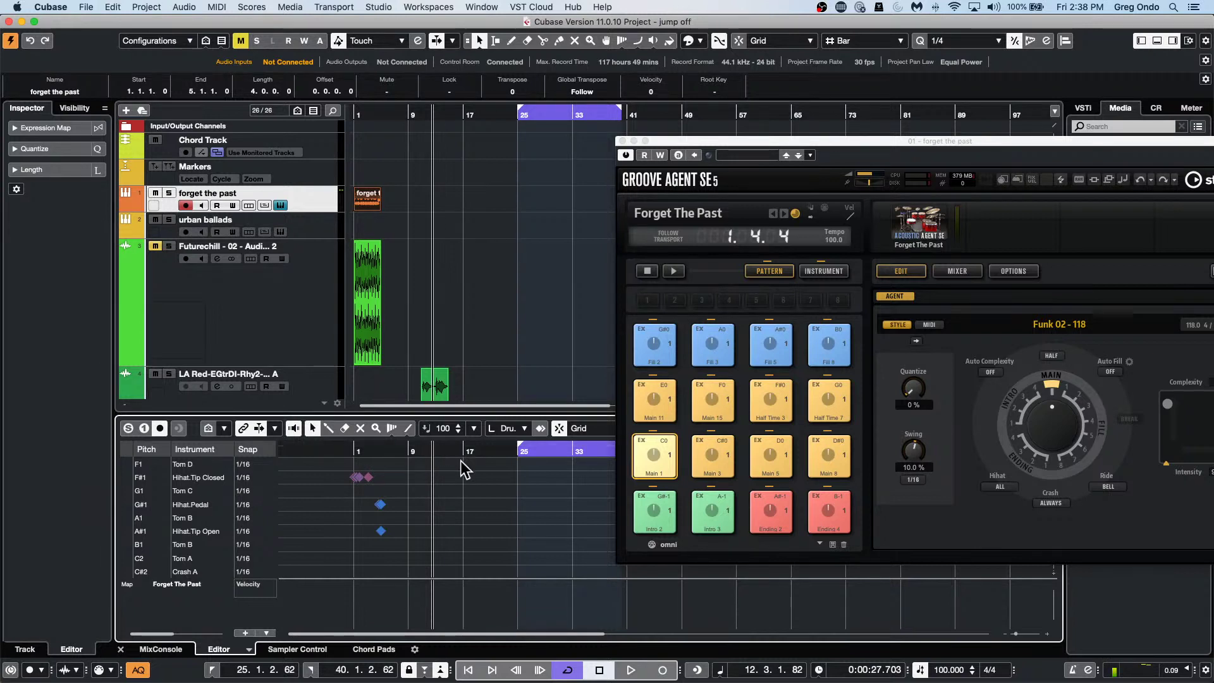
Insert Distortion > SoftClipper in slot 1 of Futurechill - 02 and move its window aside.
left_click(265, 291)
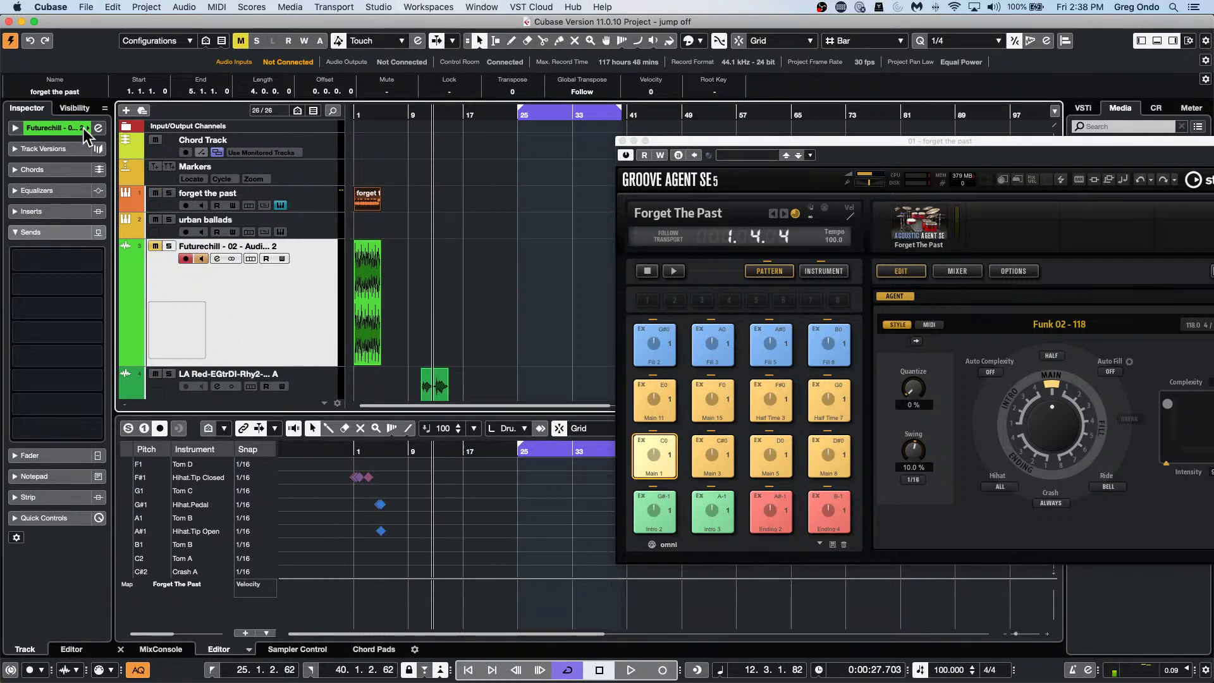
left_click(58, 211)
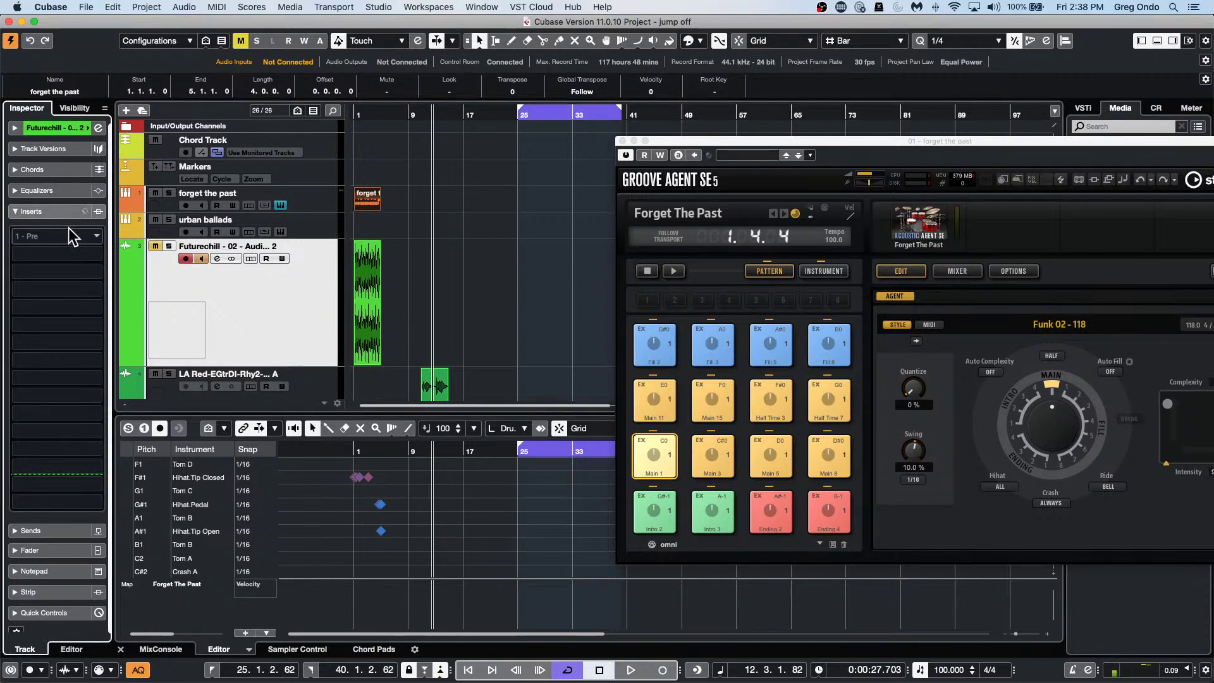
left_click(68, 229)
left_click(32, 310)
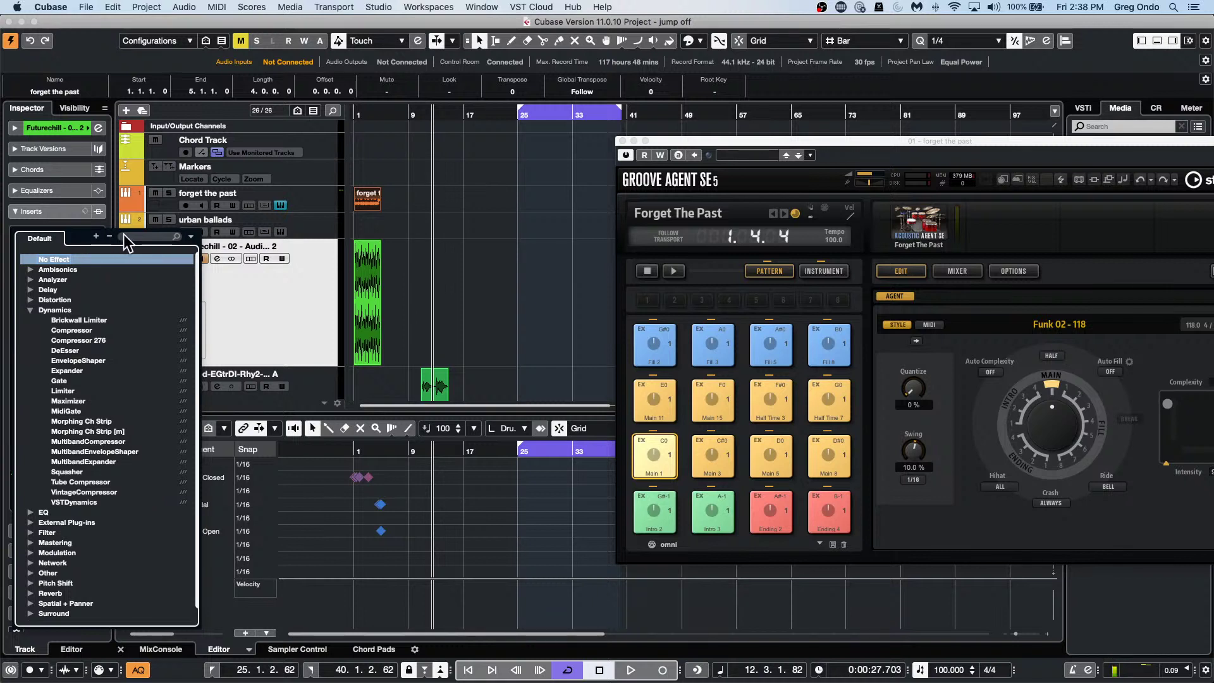
left_click(29, 300)
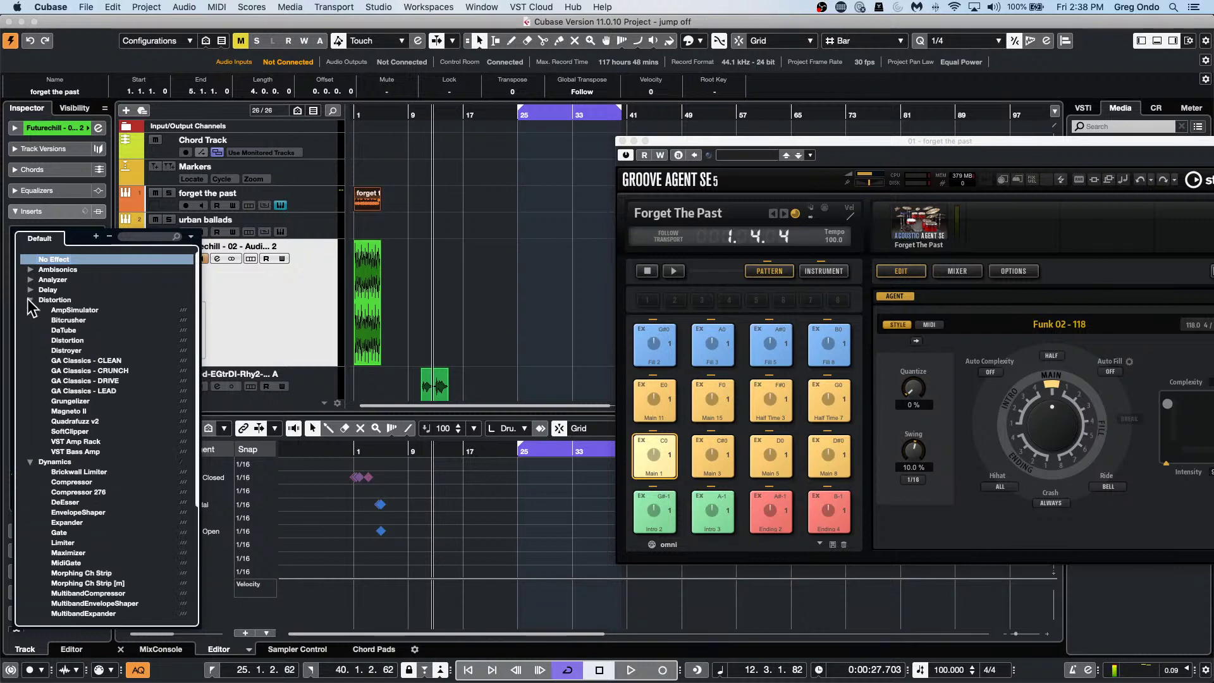
left_click(70, 431)
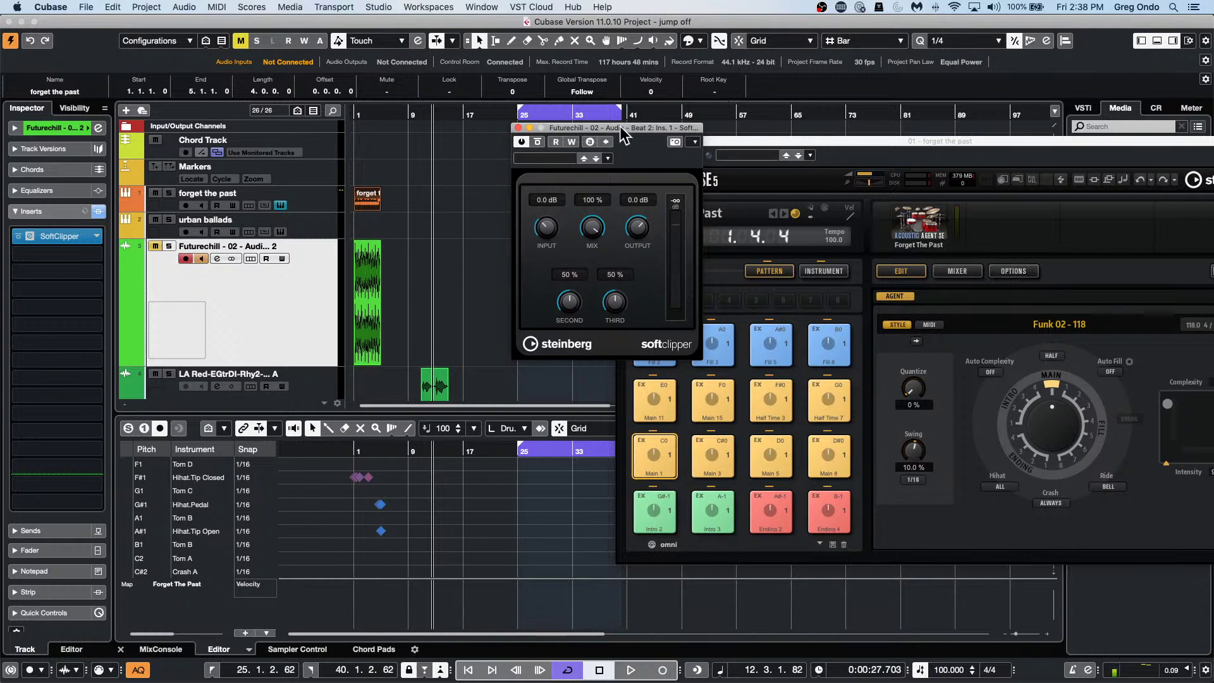
left_click_drag(620, 126, 482, 176)
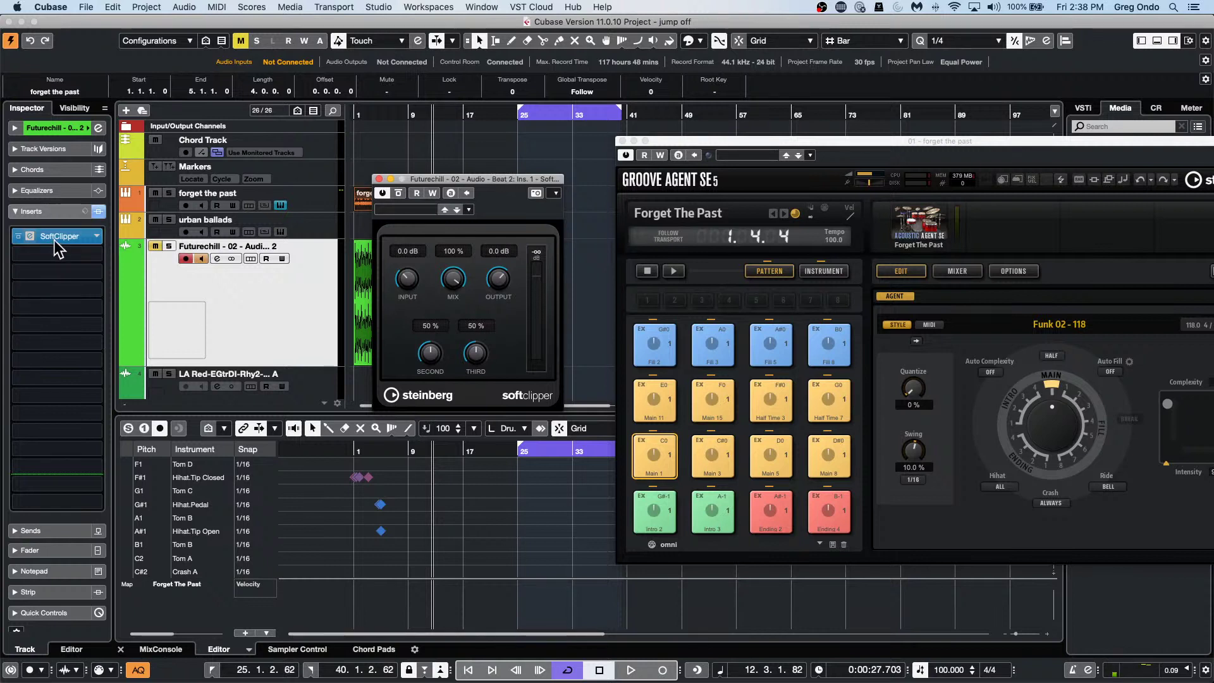
Browse the Distortion effects for insert slot 2, then close the browser without adding a second effect.
left_click(90, 257)
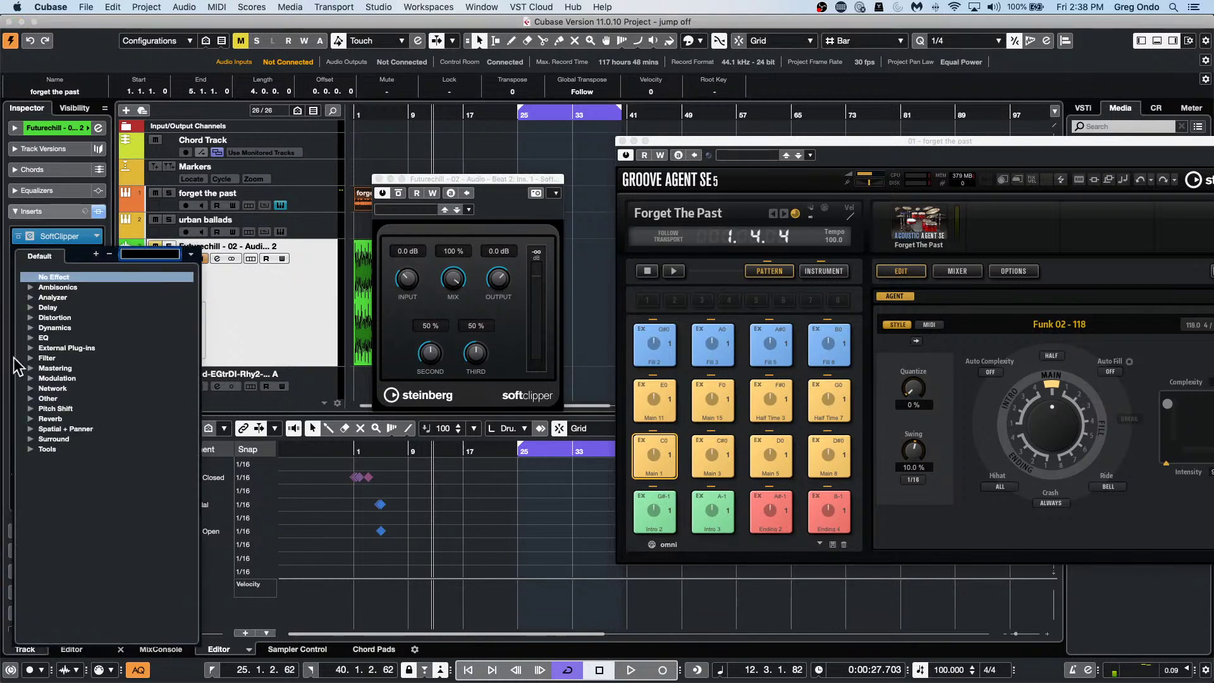
left_click(29, 318)
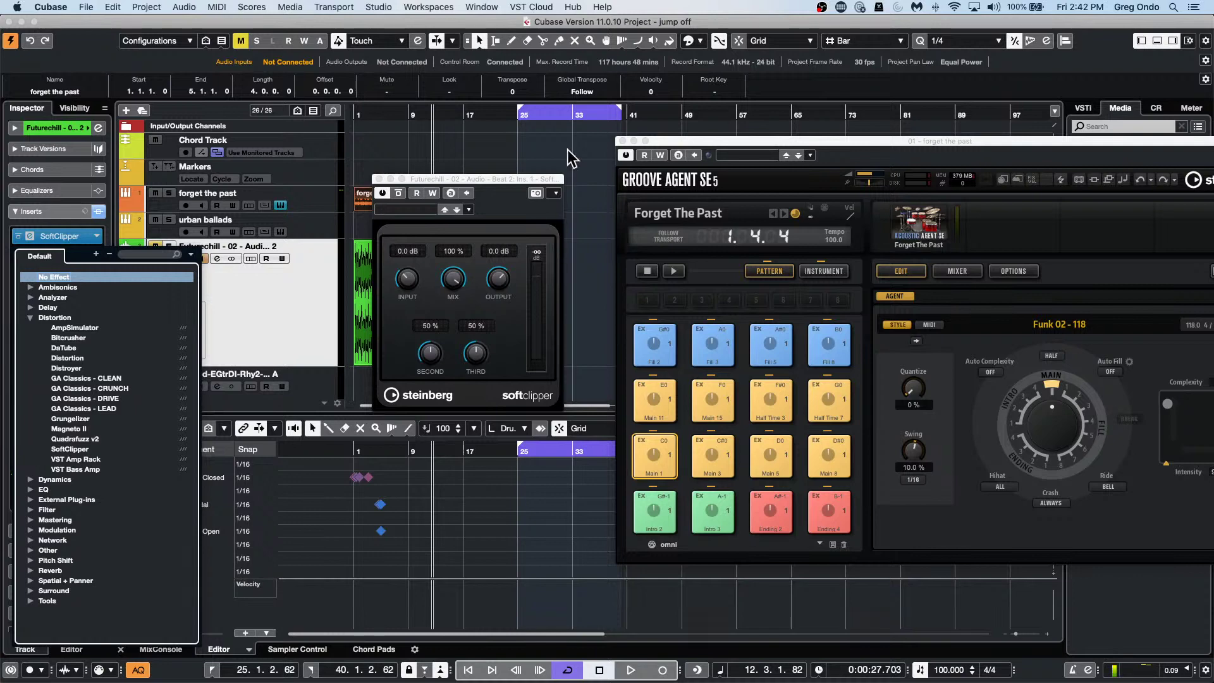
left_click(86, 7)
In Key Commands, find the Preferences command 'Use Phones Channel as Preview Channel'.
mouse_move(113, 7)
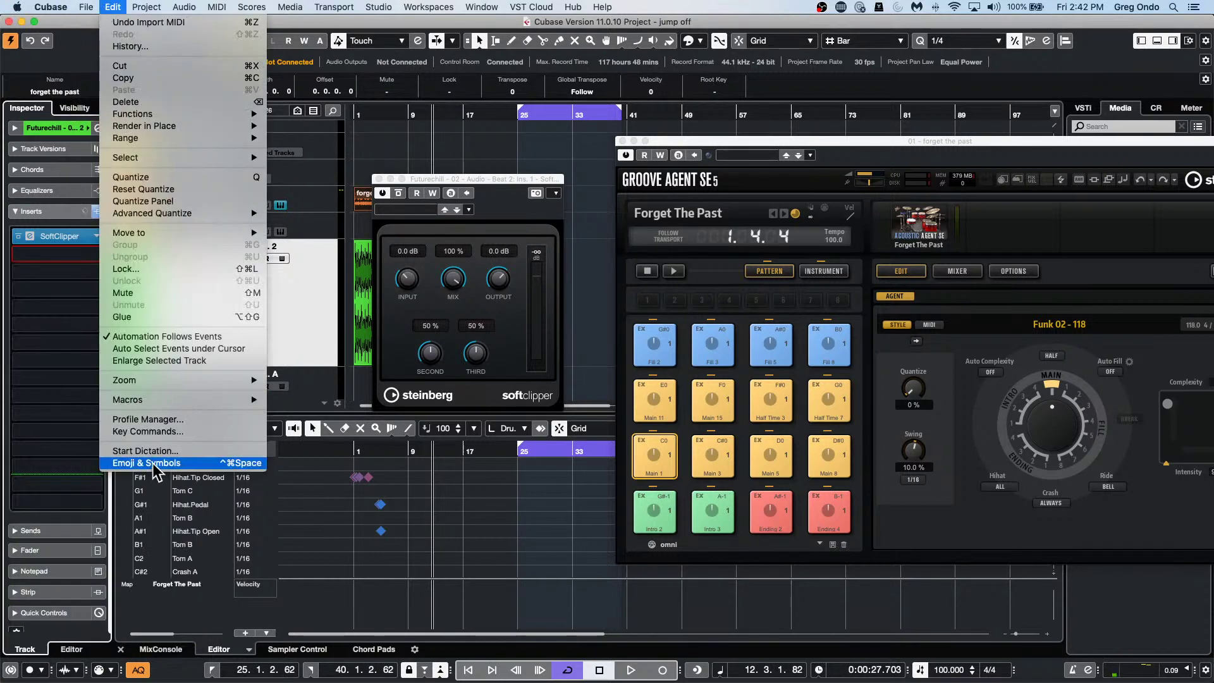
left_click(169, 433)
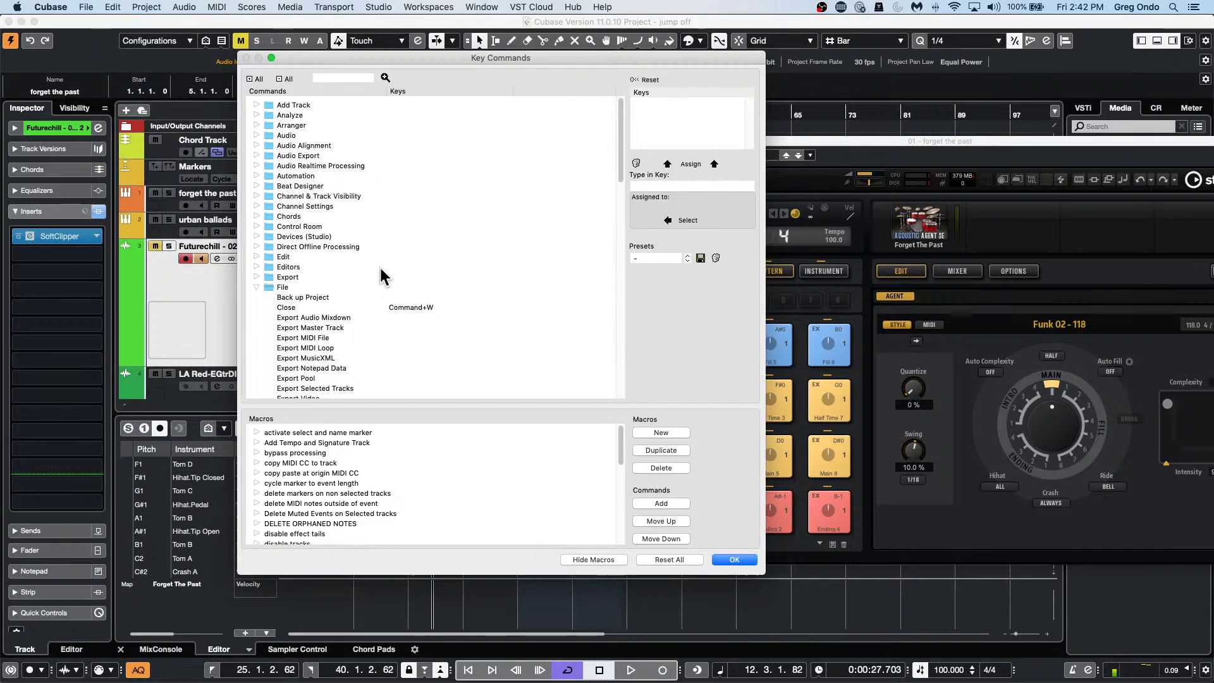
scroll(307, 267, "down", 10)
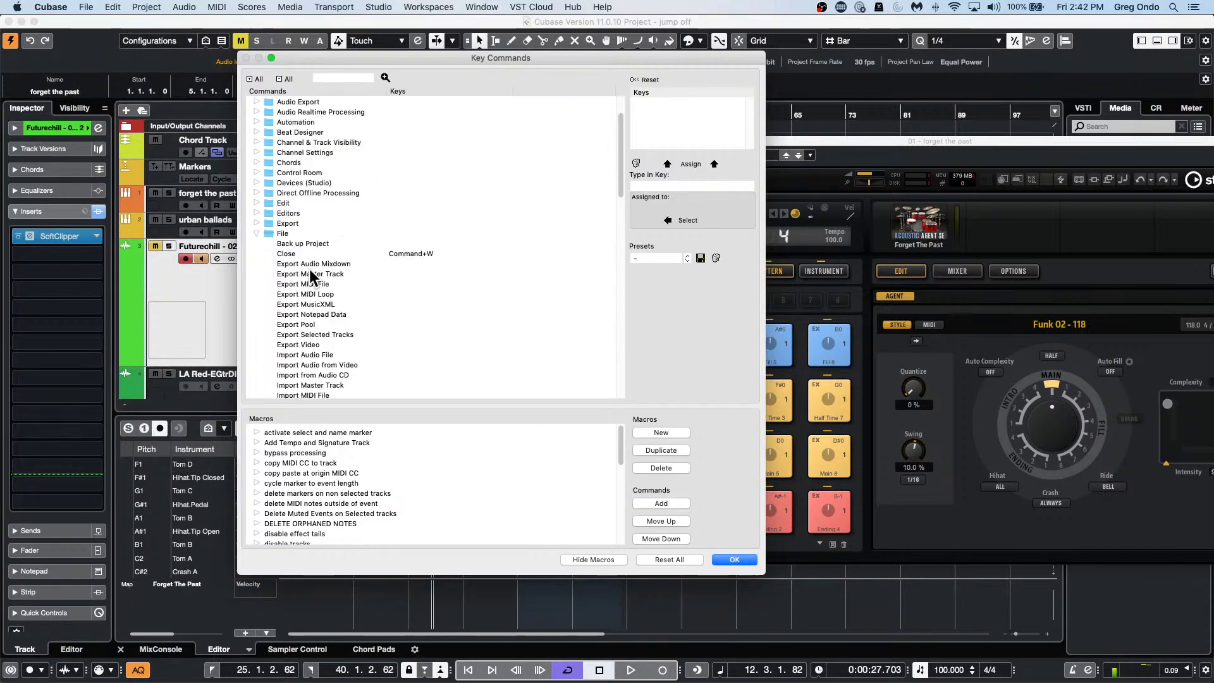
scroll(312, 270, "down", 8)
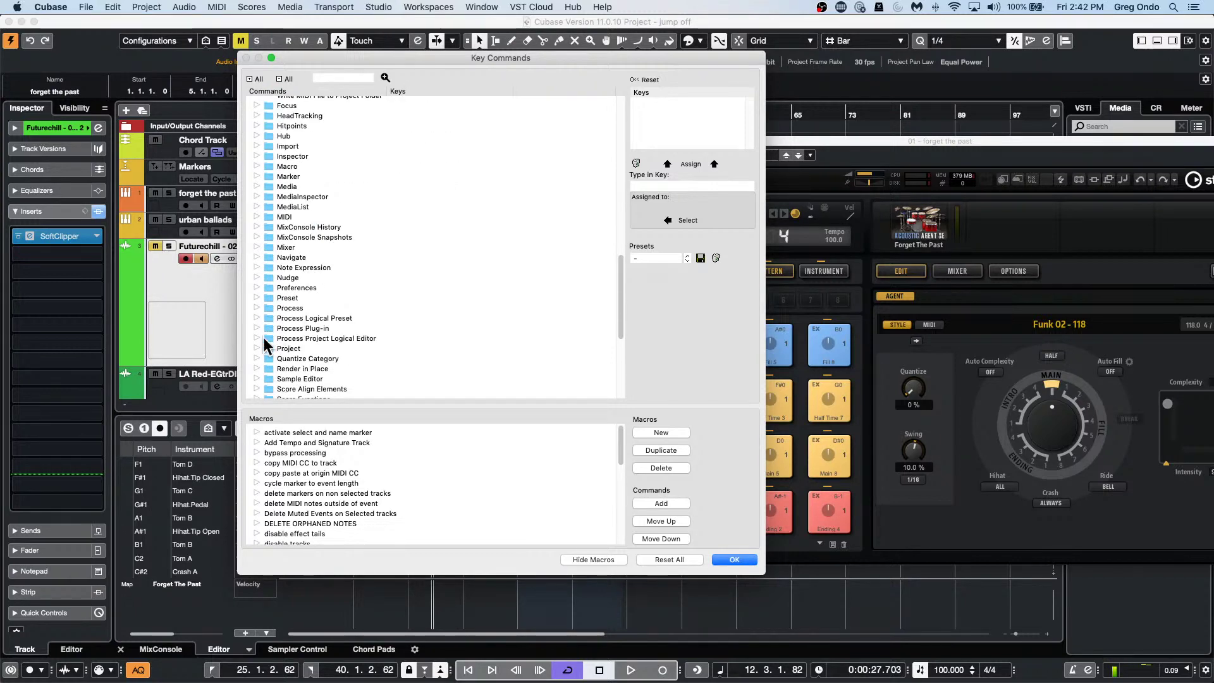
left_click(256, 287)
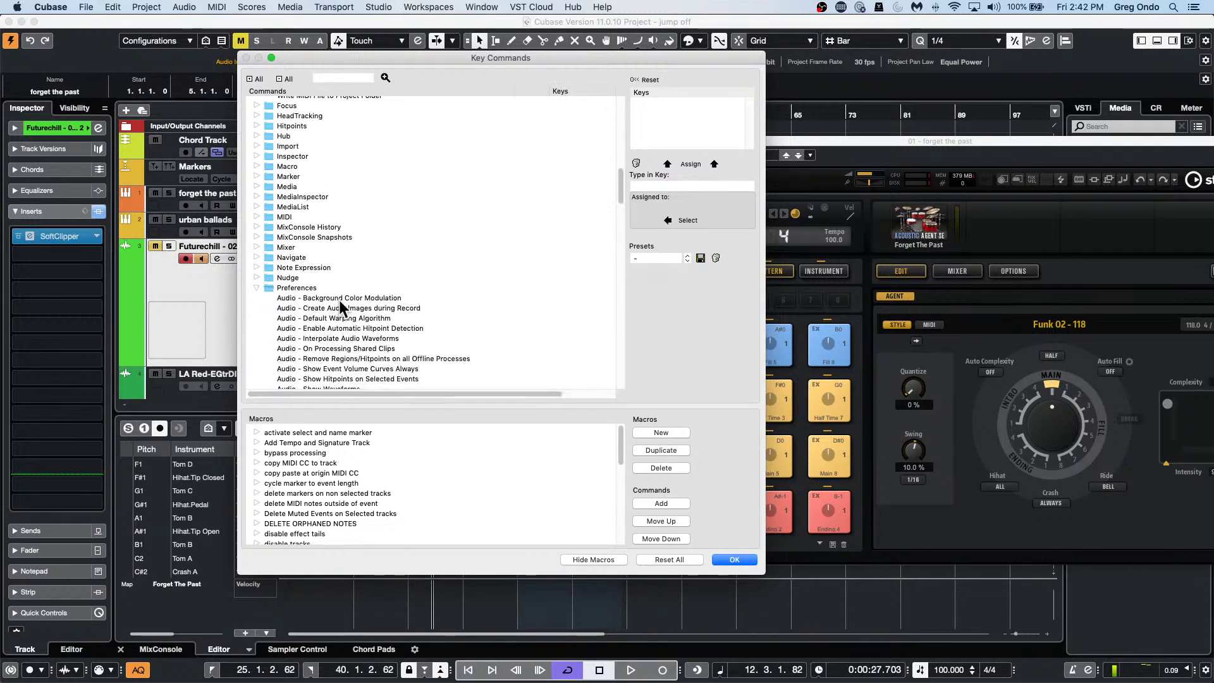
scroll(343, 302, "down", 5)
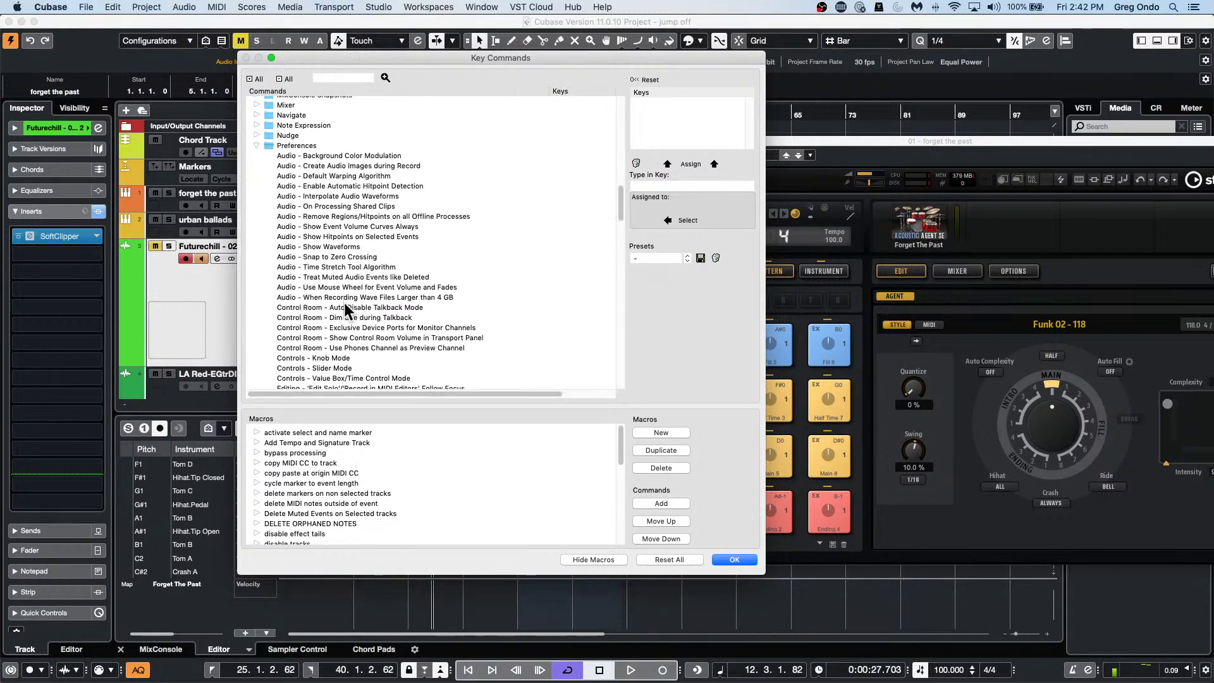
left_click(414, 342)
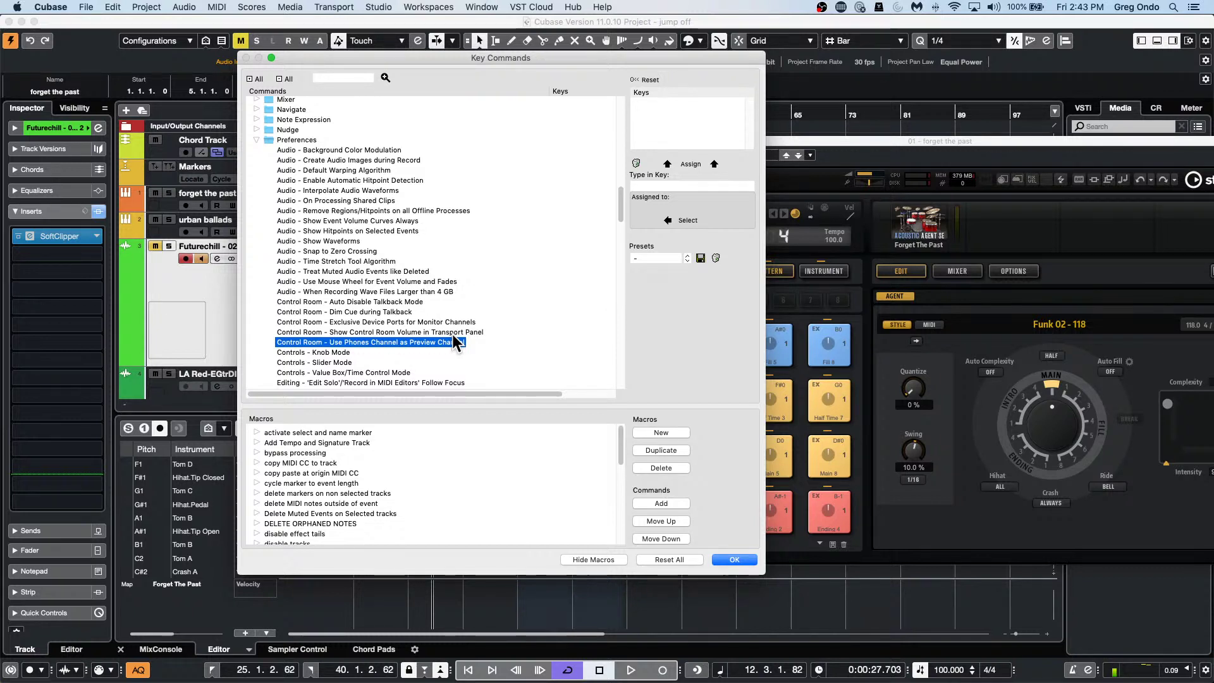
Close the Key Commands dialog and bring up File > Recent Projects.
left_click(733, 561)
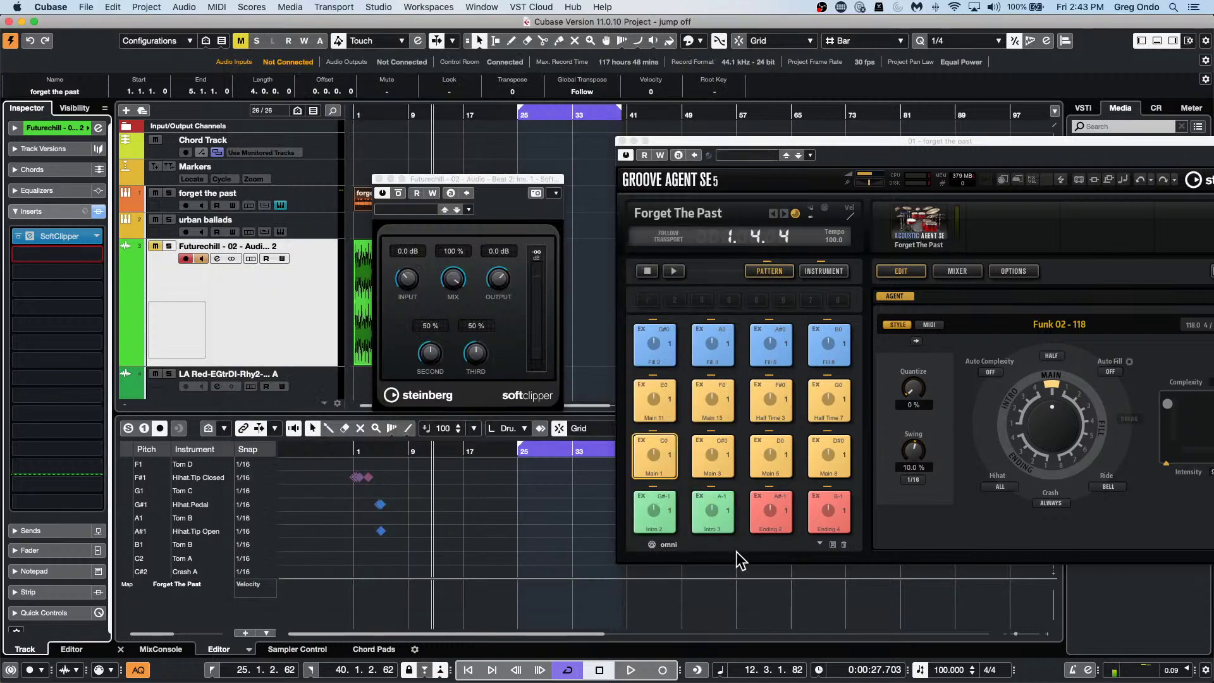
left_click(88, 7)
mouse_move(126, 245)
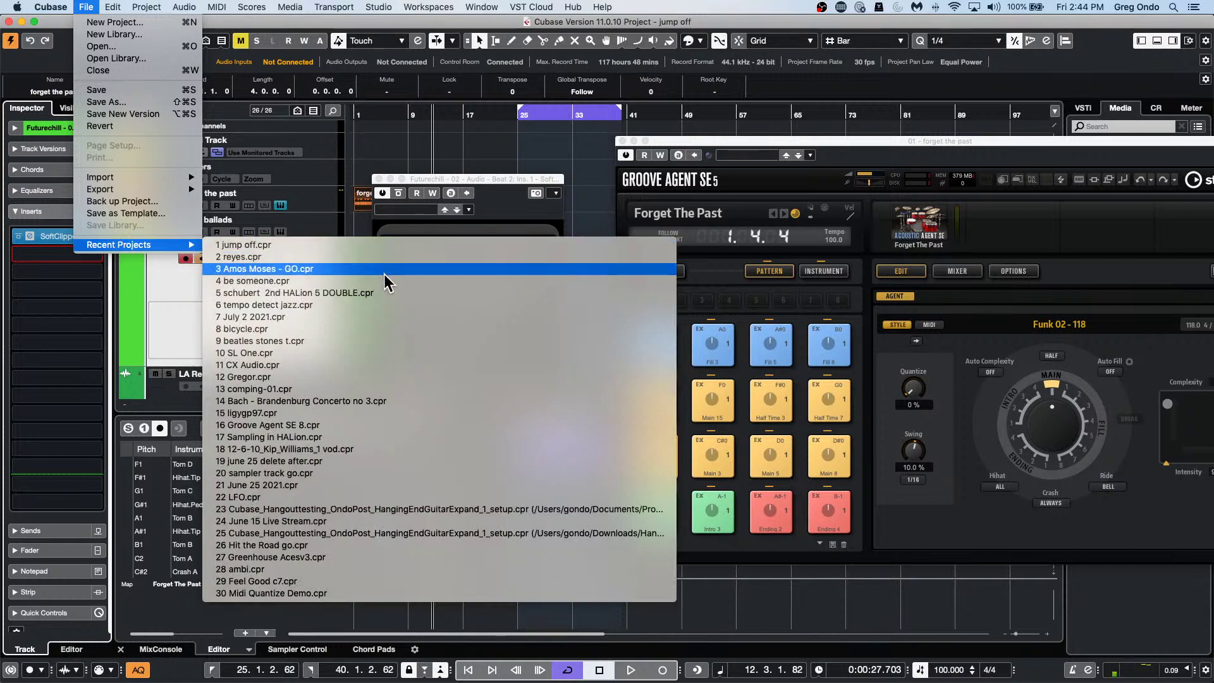
Open the tempo detect jazz project, close the SoftClipper and Groove Agent SE windows, and activate it.
left_click(392, 306)
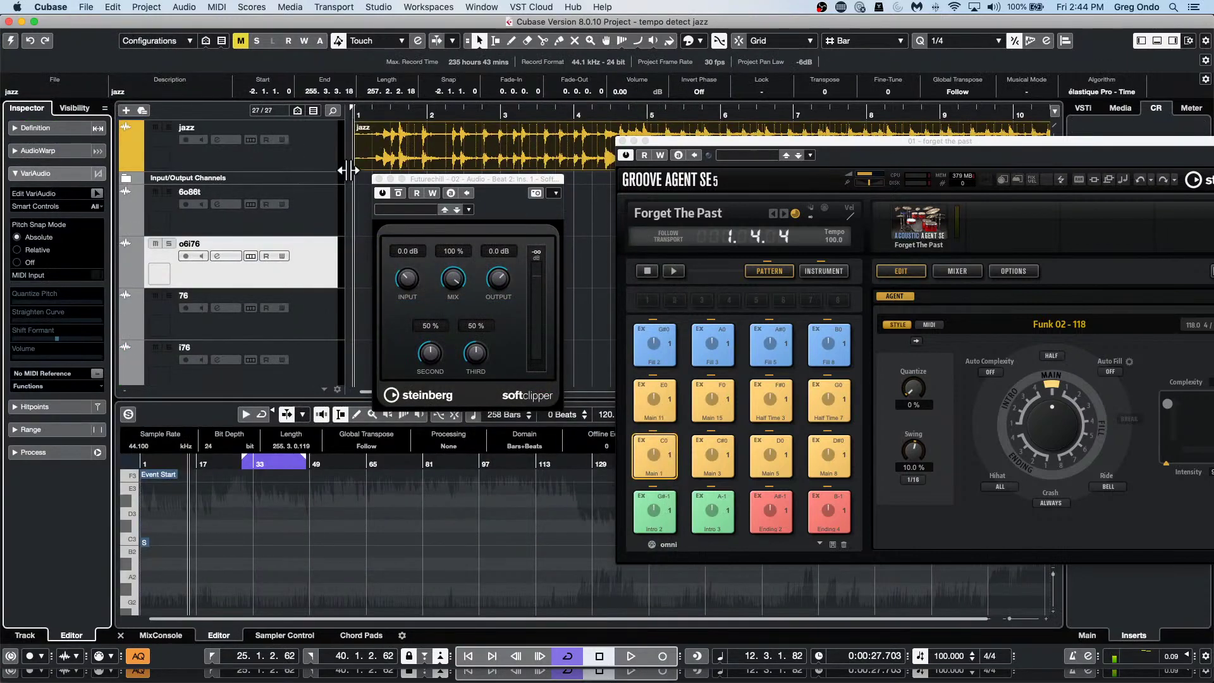
left_click(380, 179)
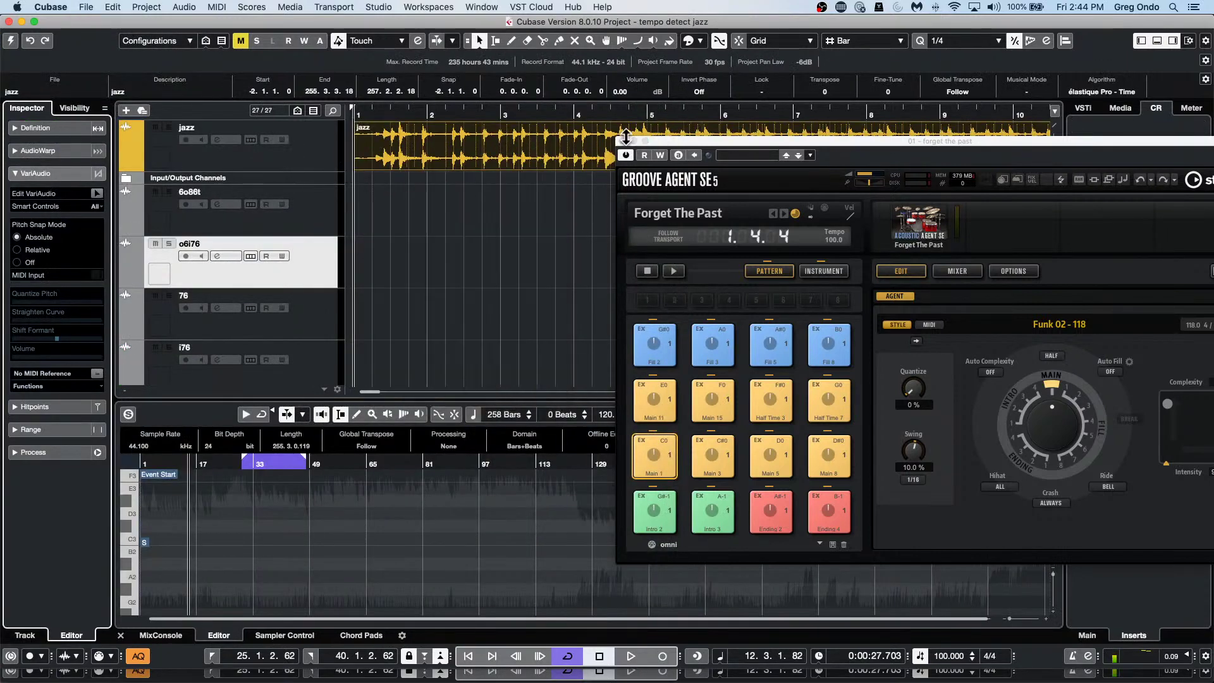
left_click(622, 140)
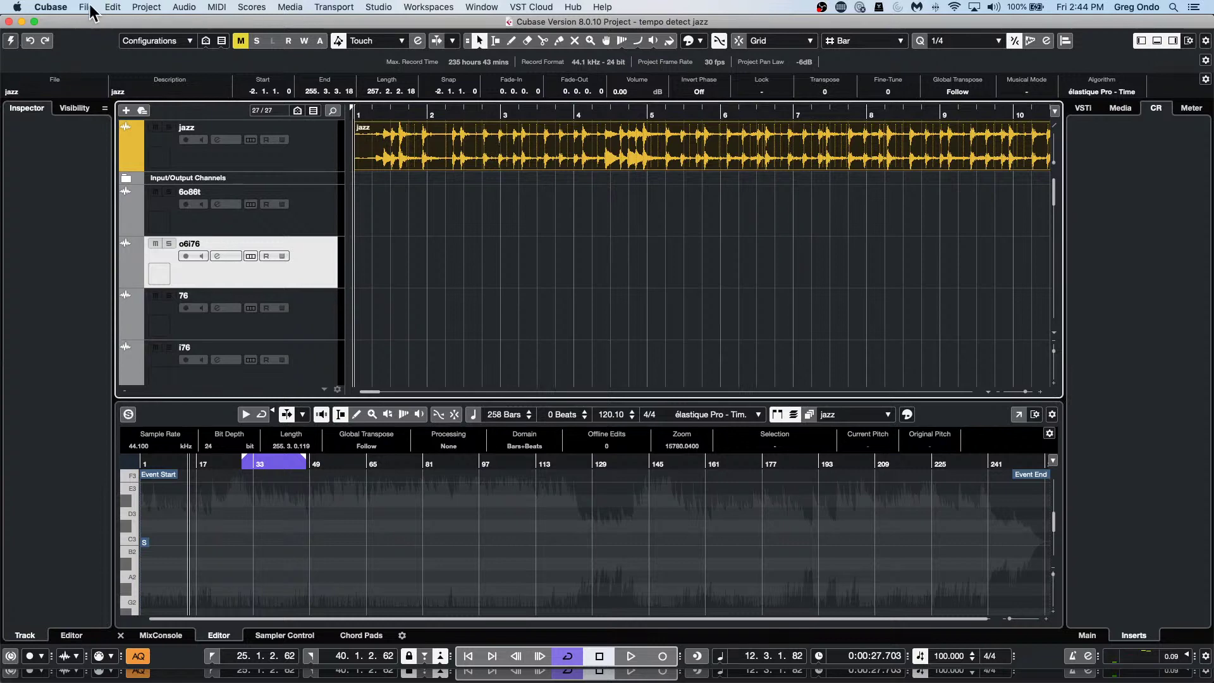
left_click(8, 43)
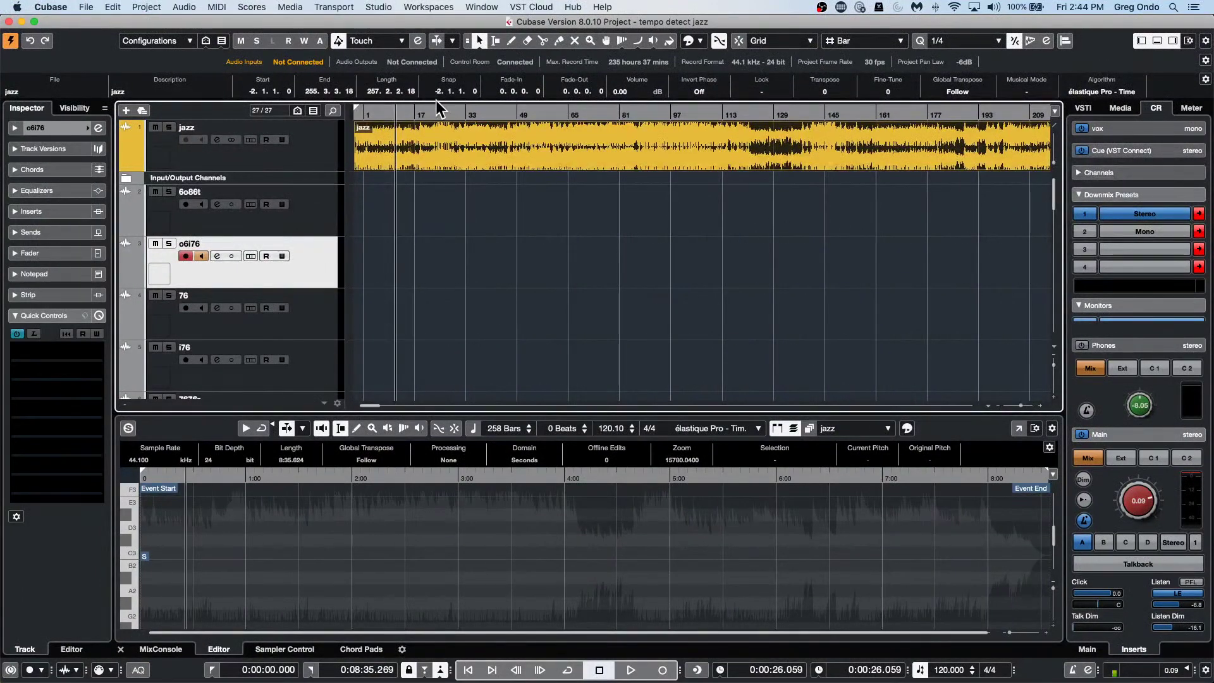
Return the playback position to the project start and look through the File and Cubase menus.
left_click_drag(399, 111, 233, 165)
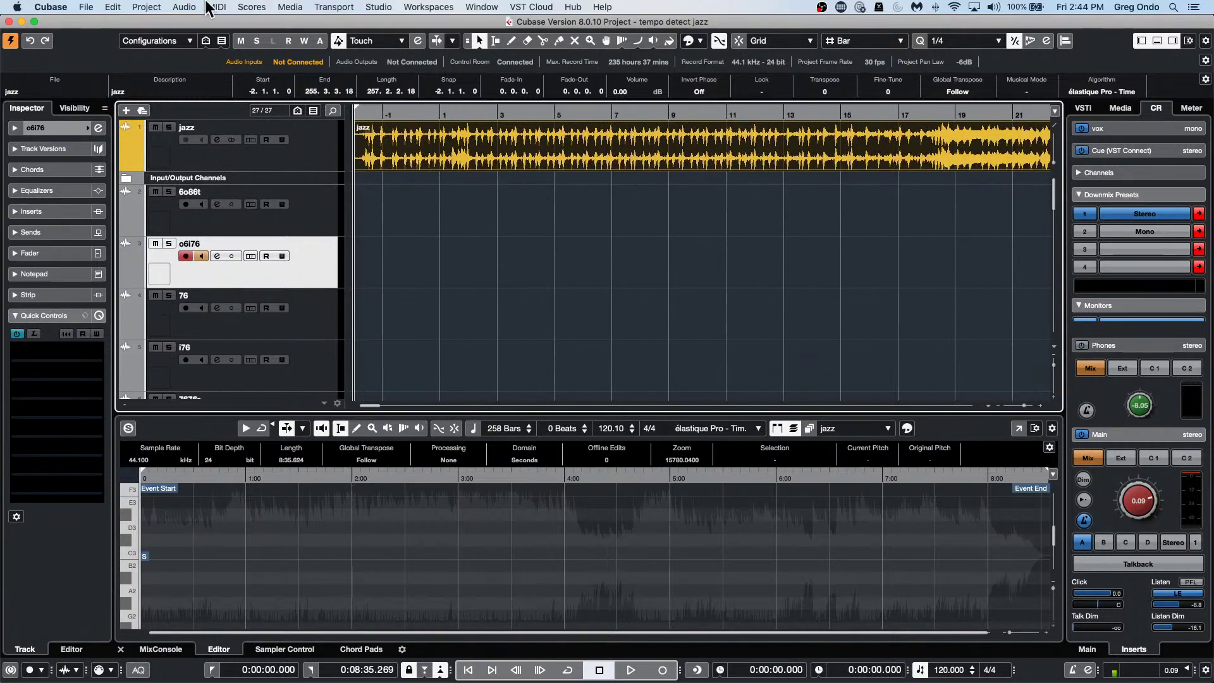
left_click(89, 7)
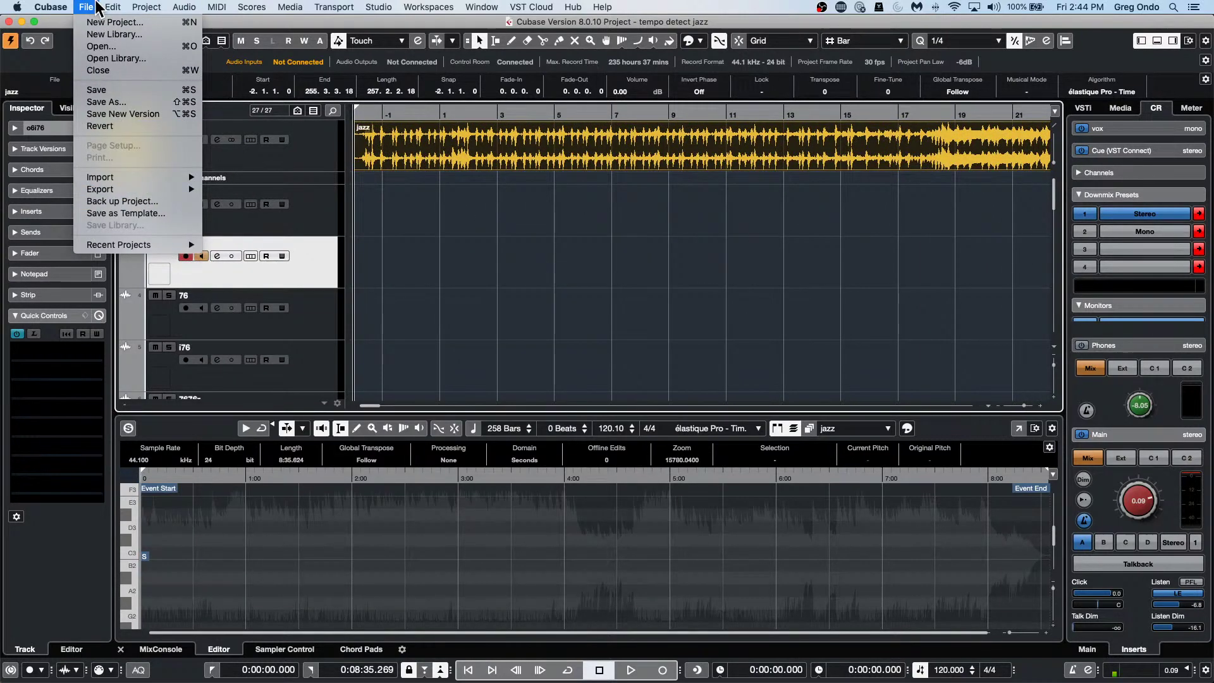
mouse_move(51, 7)
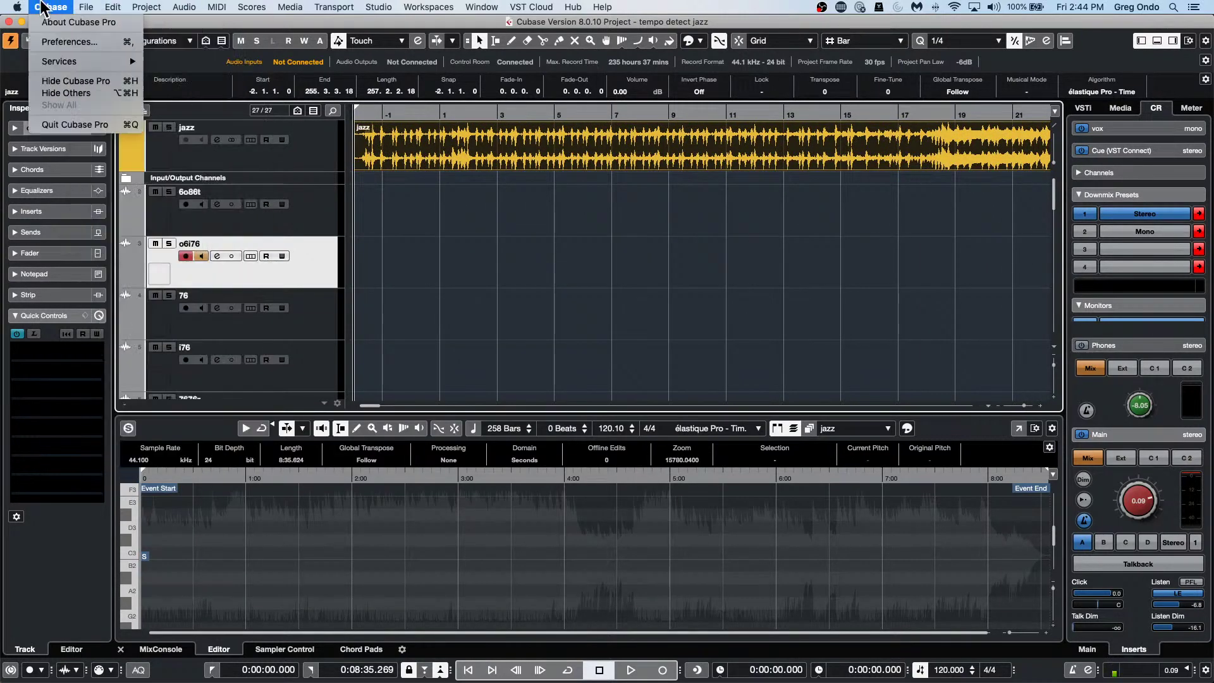
left_click(64, 42)
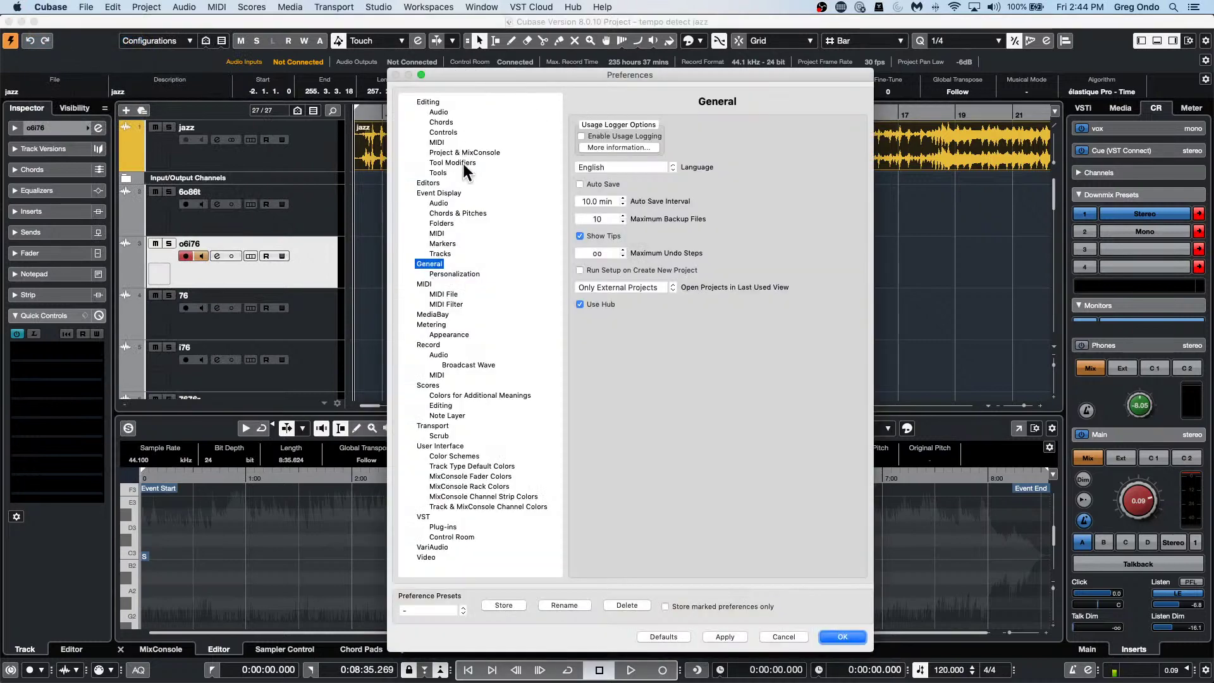
left_click(464, 164)
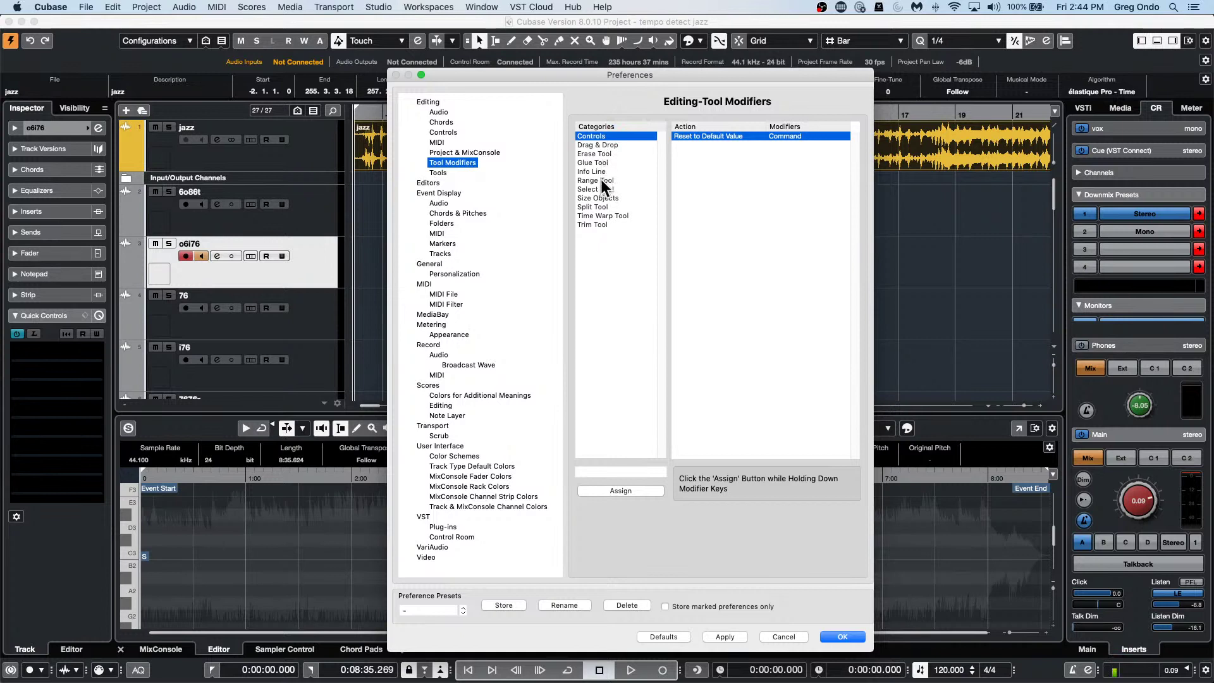
left_click(600, 213)
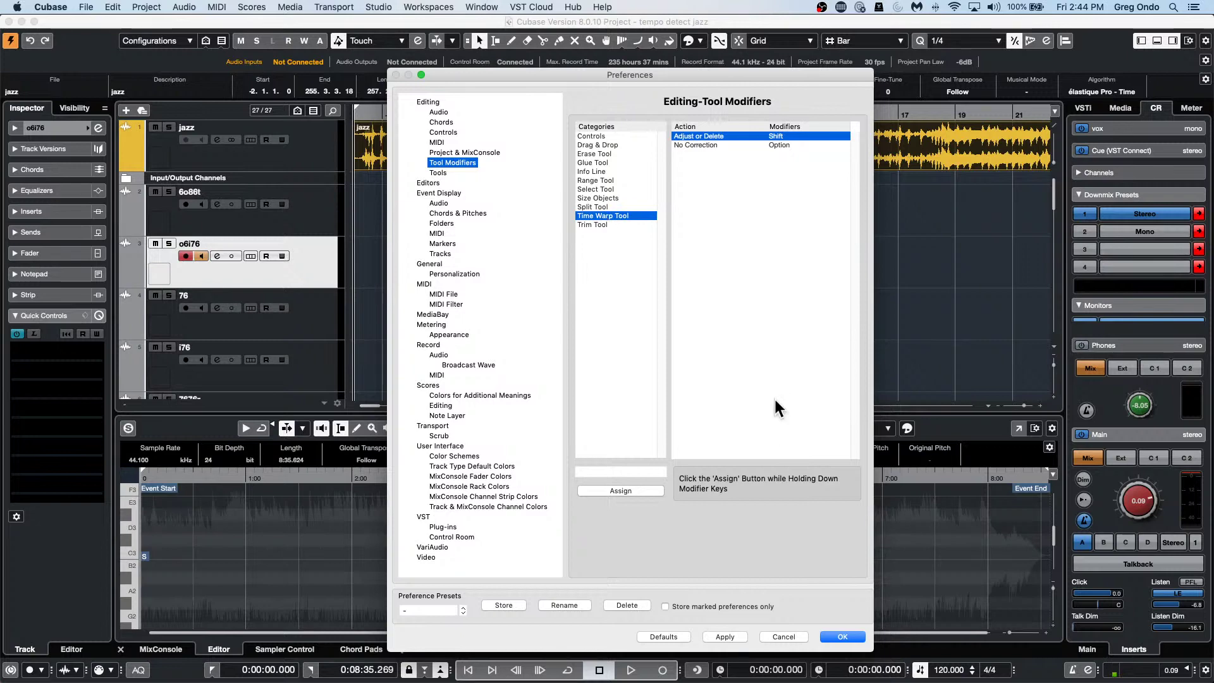
left_click(833, 635)
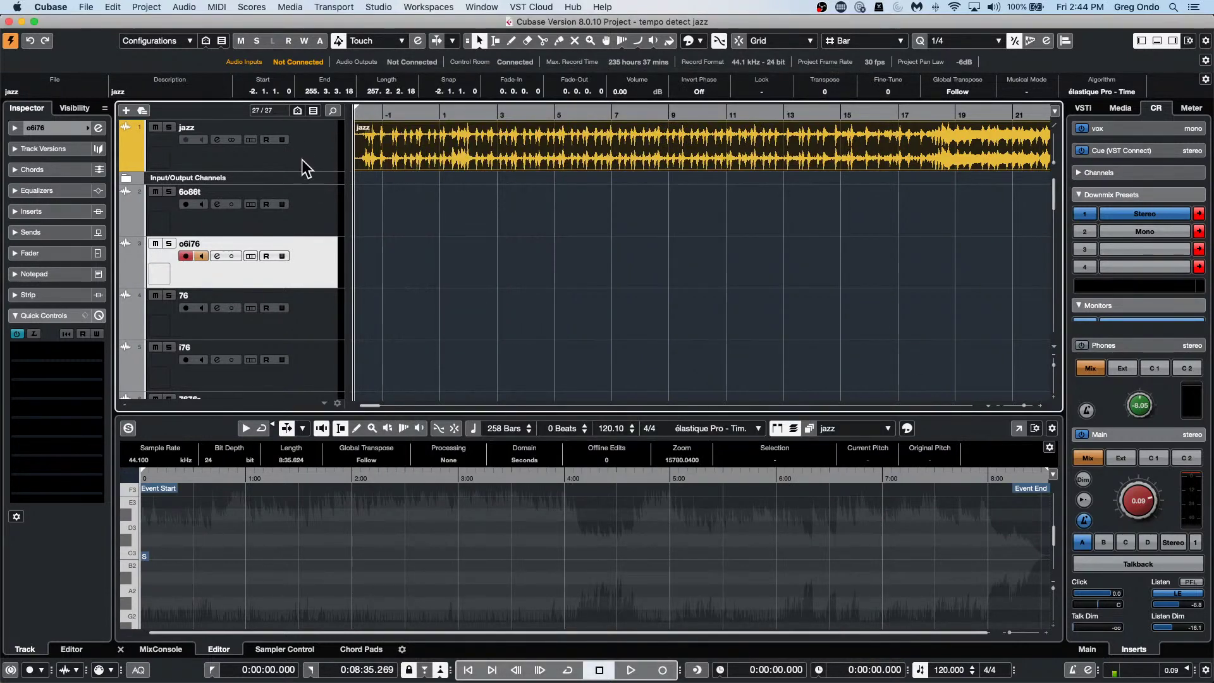
Analyze the jazz recording with Tempo Detection, correct it to about 152 BPM, and close the panel.
left_click(124, 7)
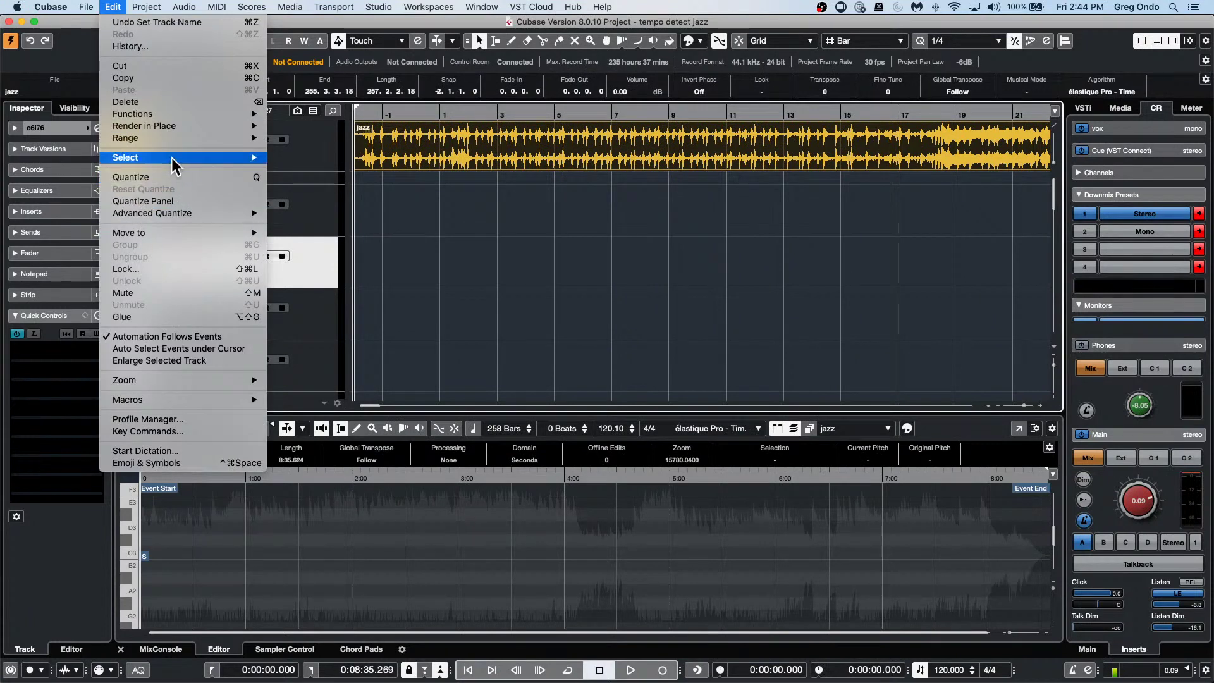
mouse_move(178, 127)
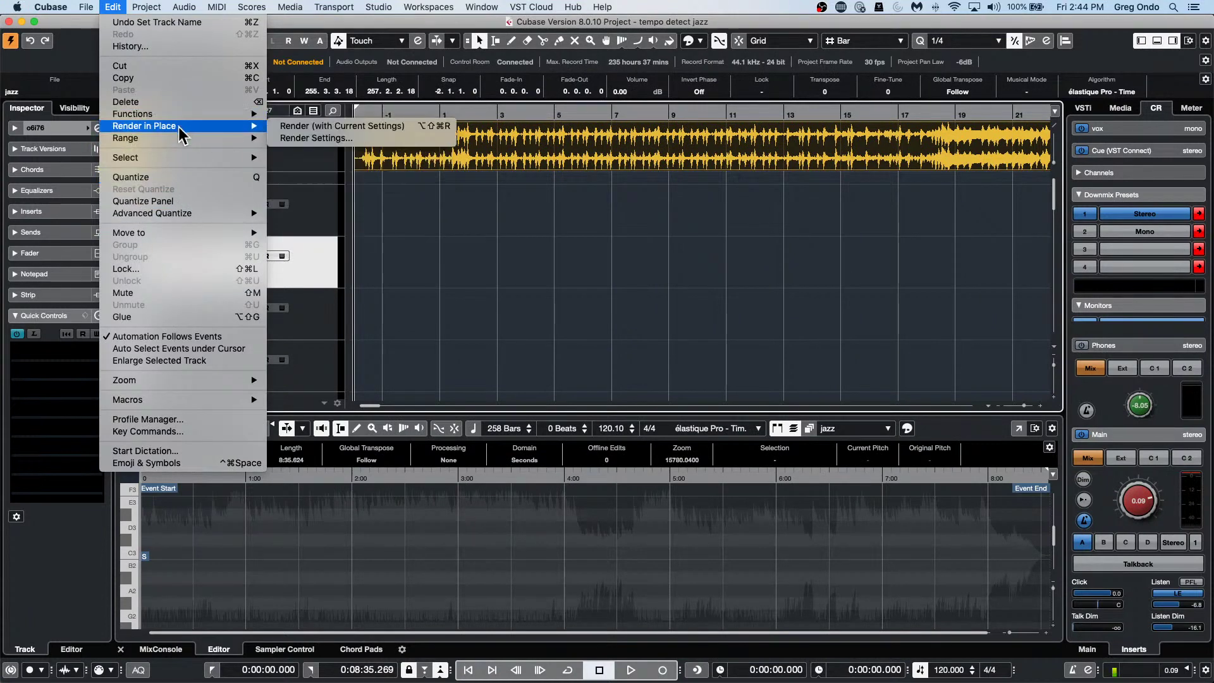
mouse_move(181, 216)
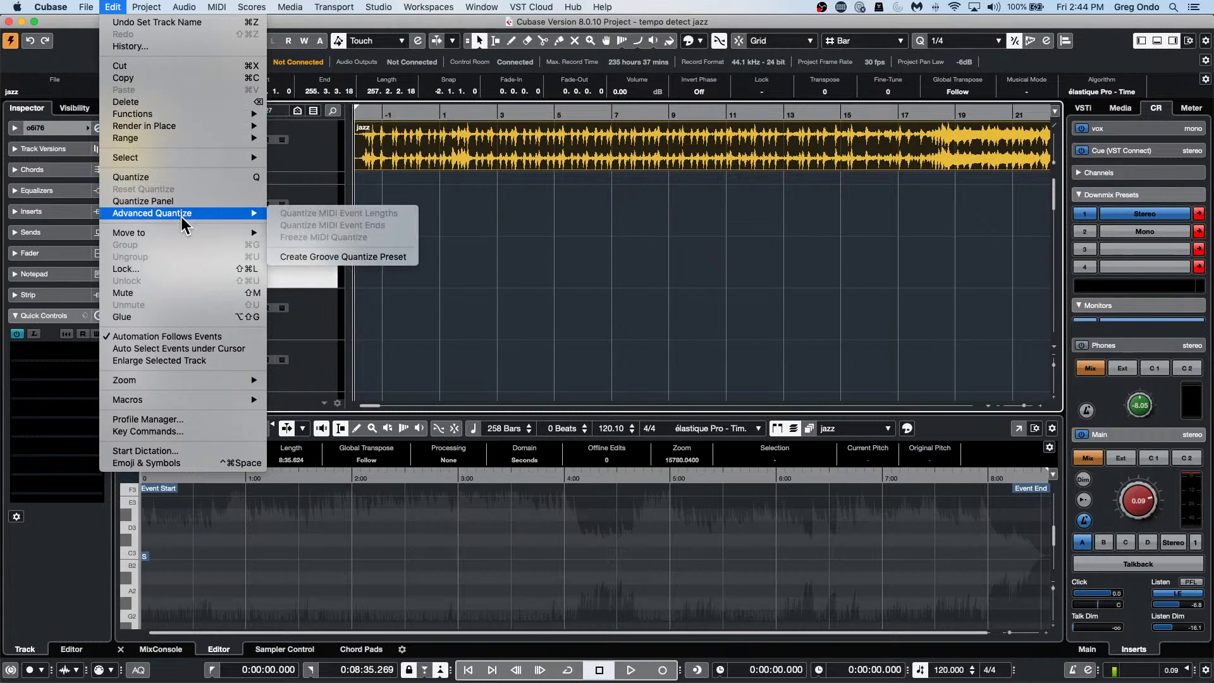
mouse_move(147, 7)
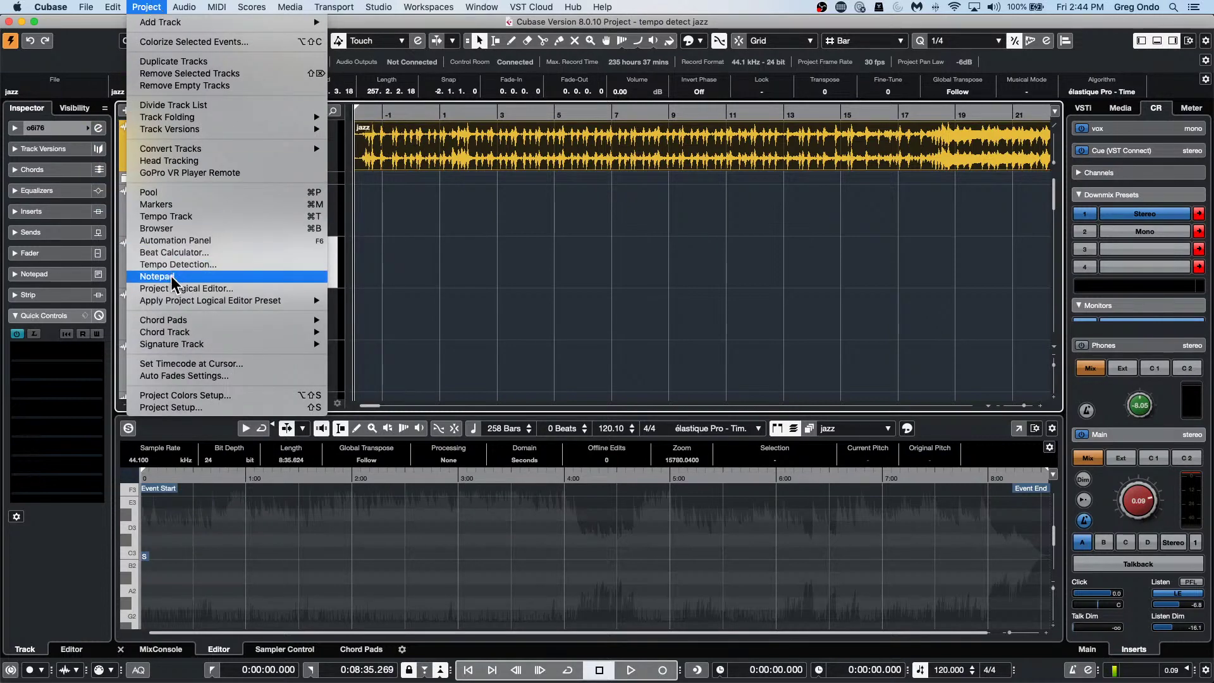
left_click(199, 270)
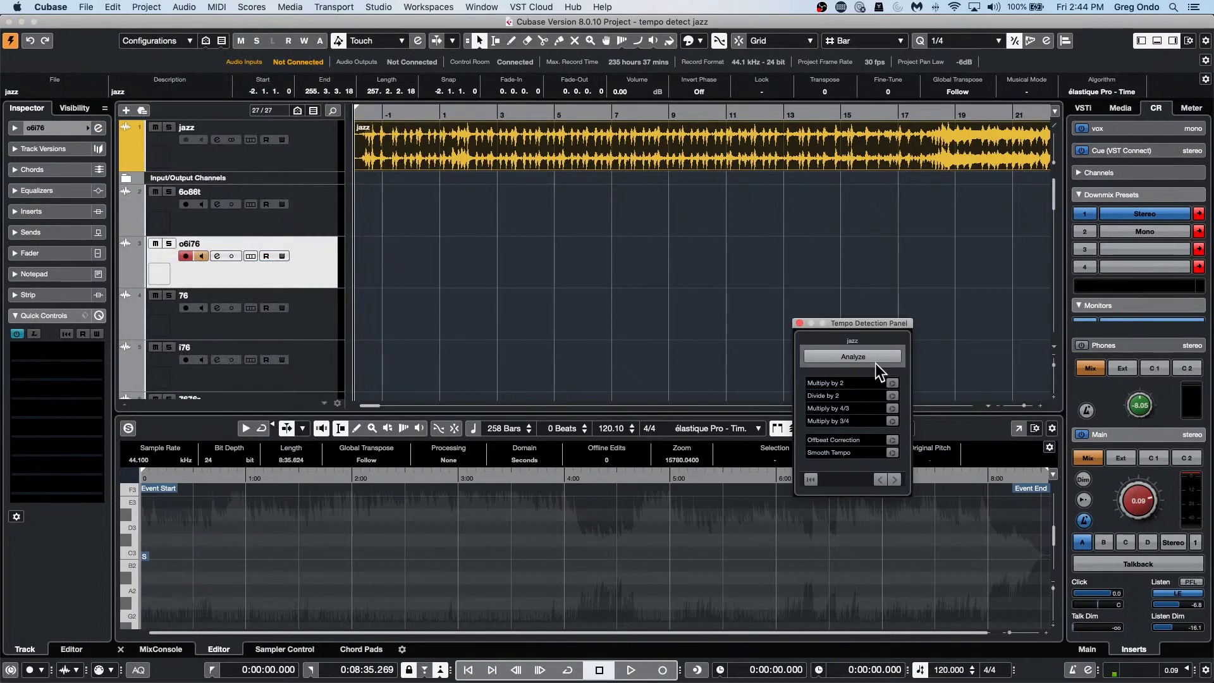
left_click(876, 361)
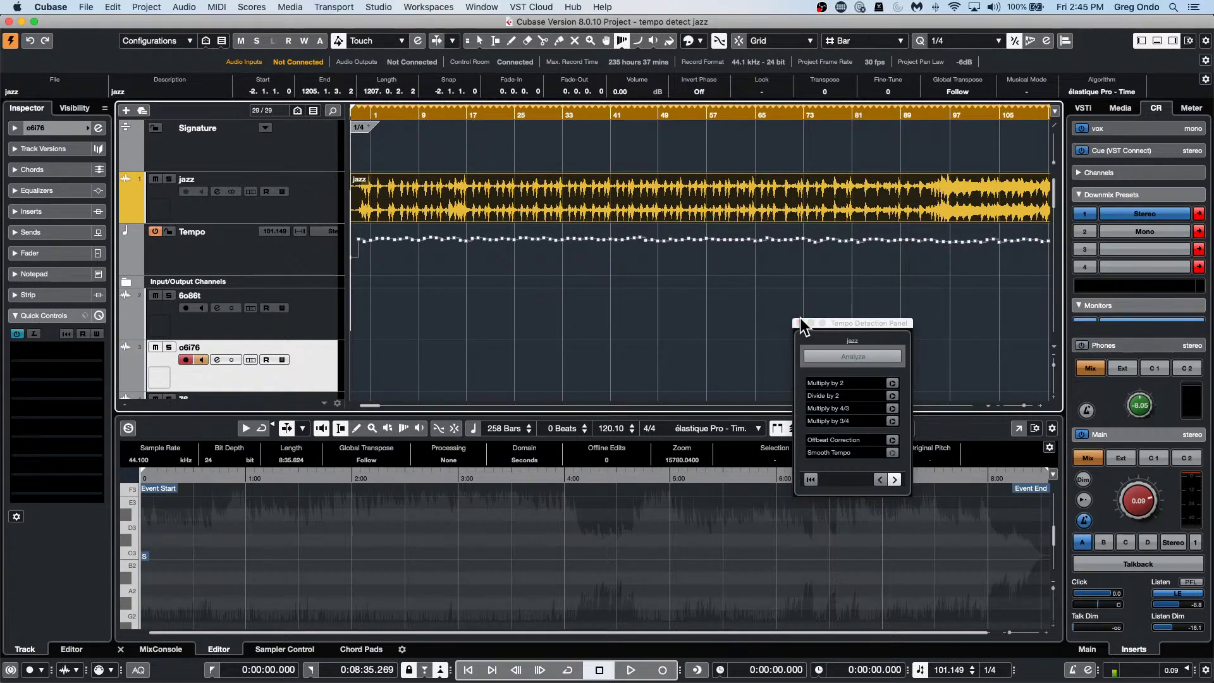
left_click(892, 439)
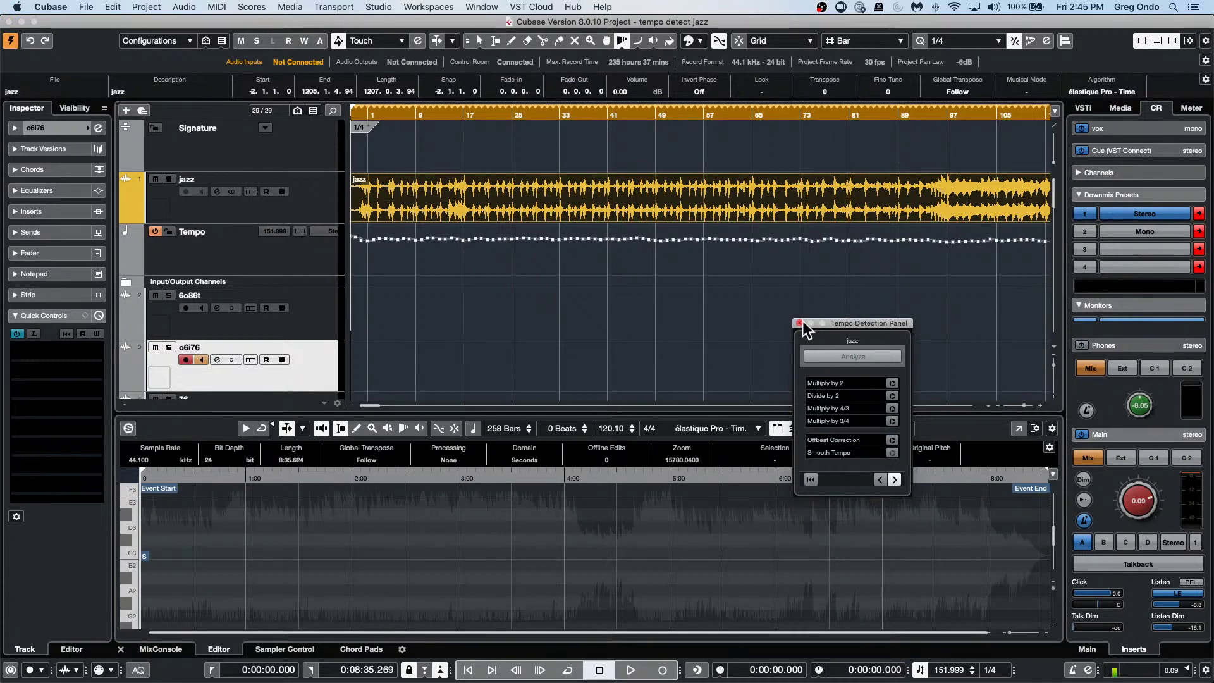
left_click(799, 324)
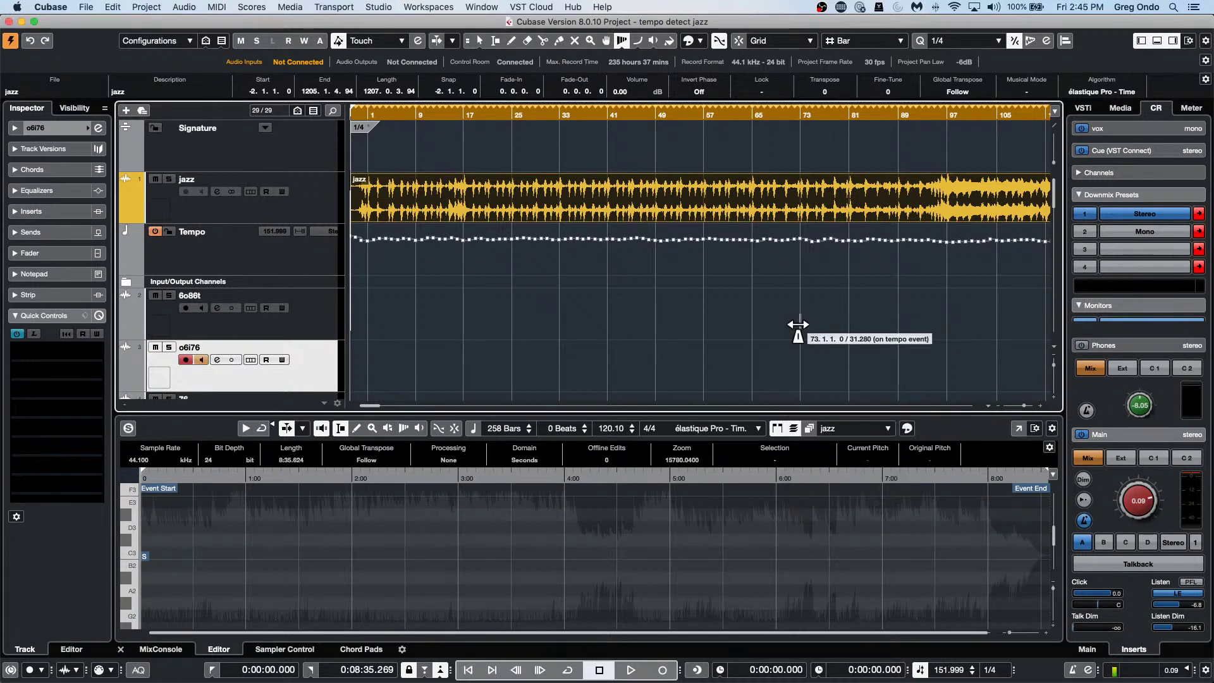
Zoom in, warp the tempo at bars 22 and 23, then undo back to a fixed 120 BPM.
left_click(476, 114)
key("h")
key("h")
key("h")
key("h")
key("h")
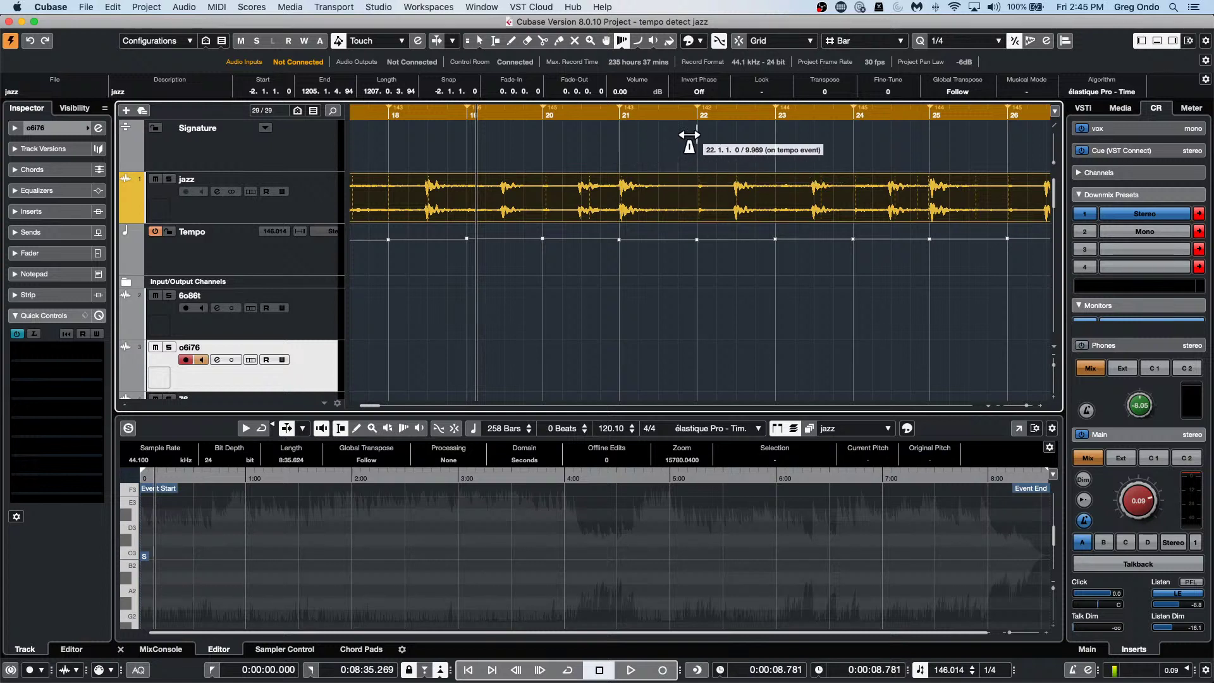
left_click_drag(572, 113, 573, 98)
left_click_drag(662, 135, 659, 134)
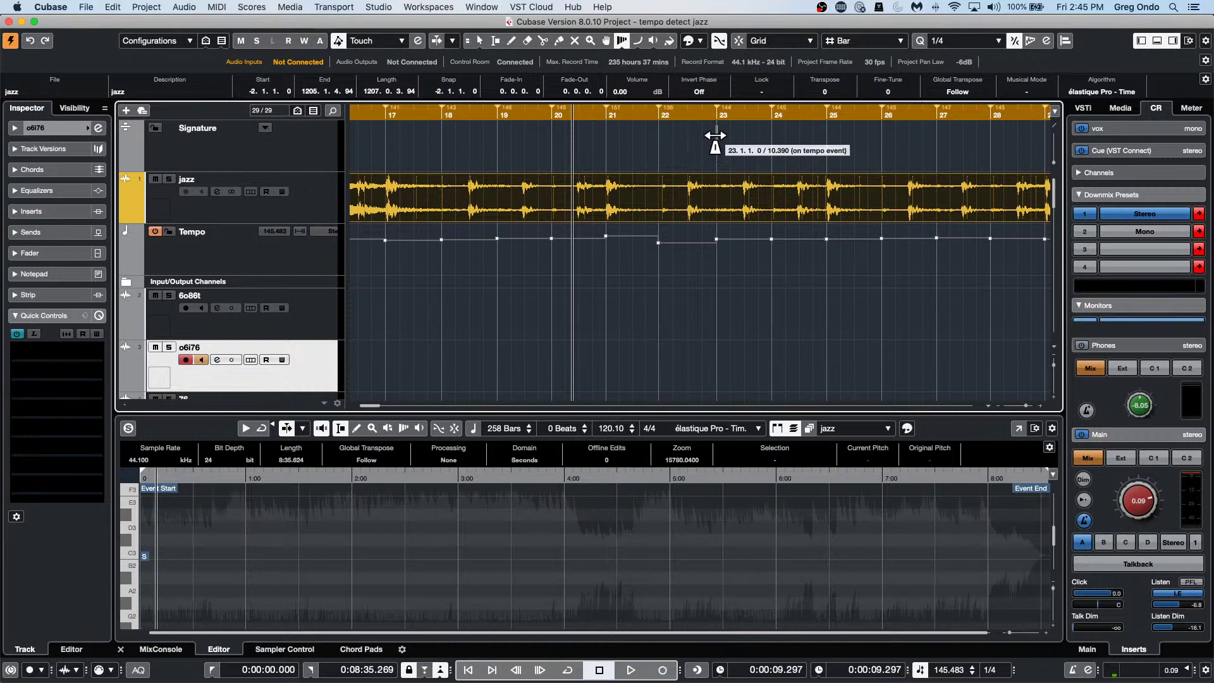
left_click_drag(714, 135, 774, 135)
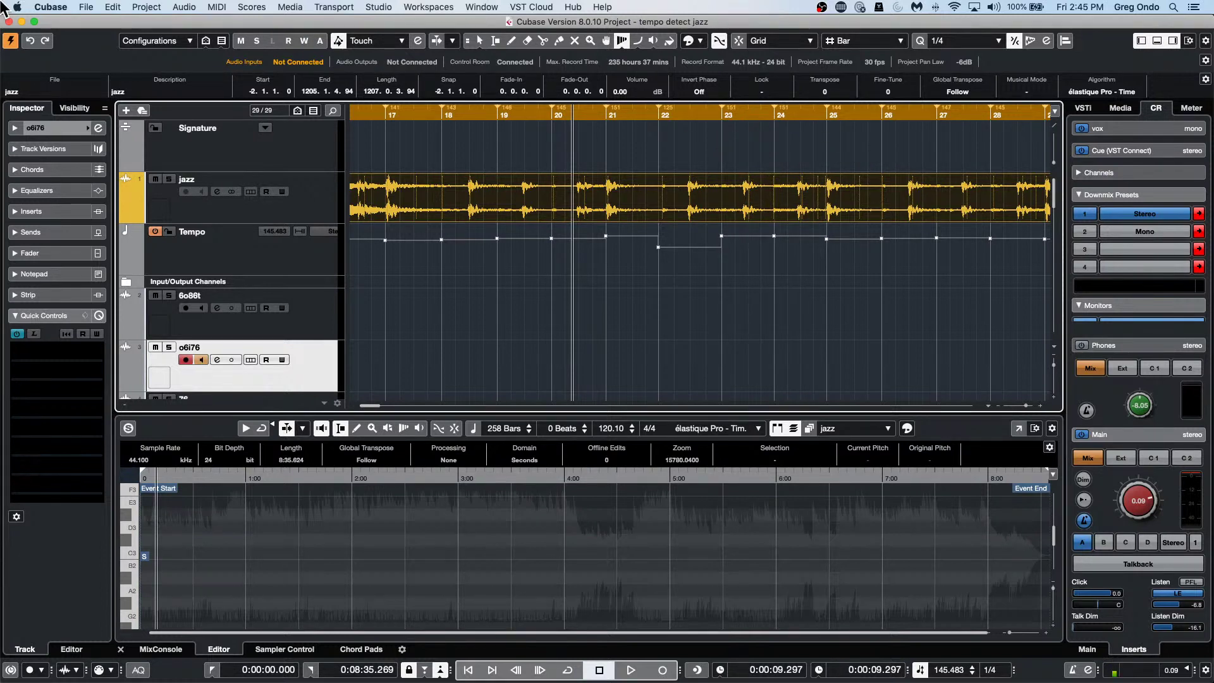
key("super+z")
key("super+z")
key("super+z")
key("super+z")
key("super+z")
key("super+z")
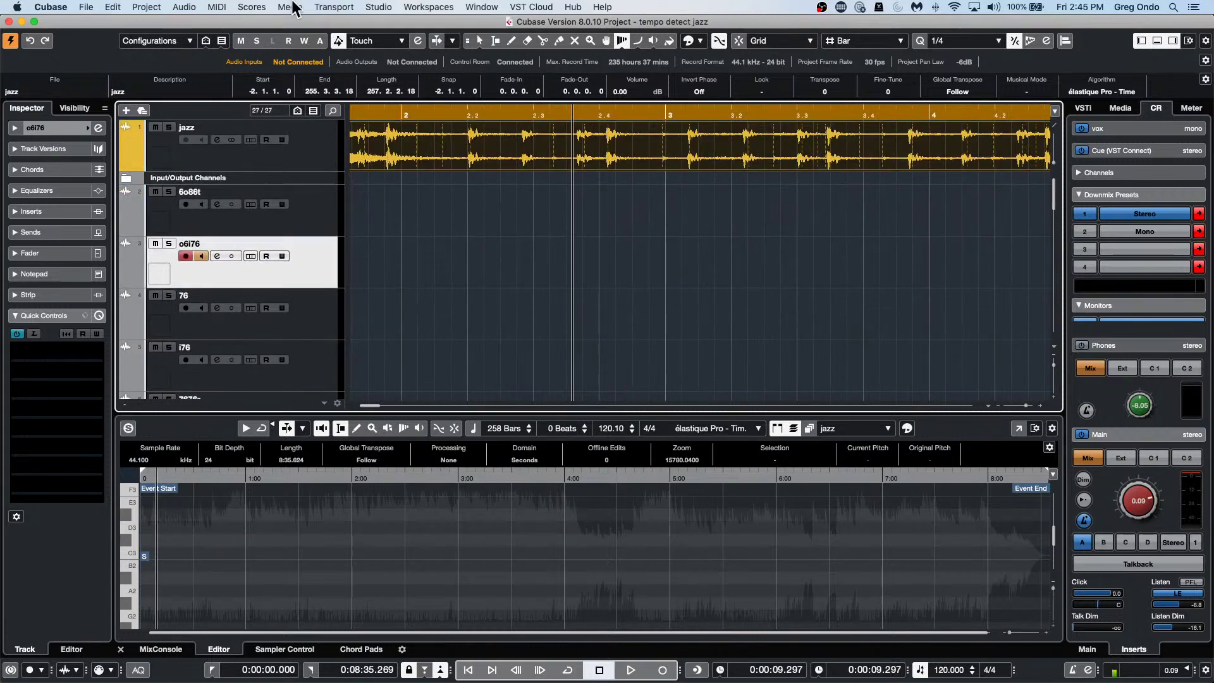
Switch back to the Object Selection tool and re-analyze the jazz recording with Project > Tempo Detection.
right_click(495, 133)
left_click(497, 130)
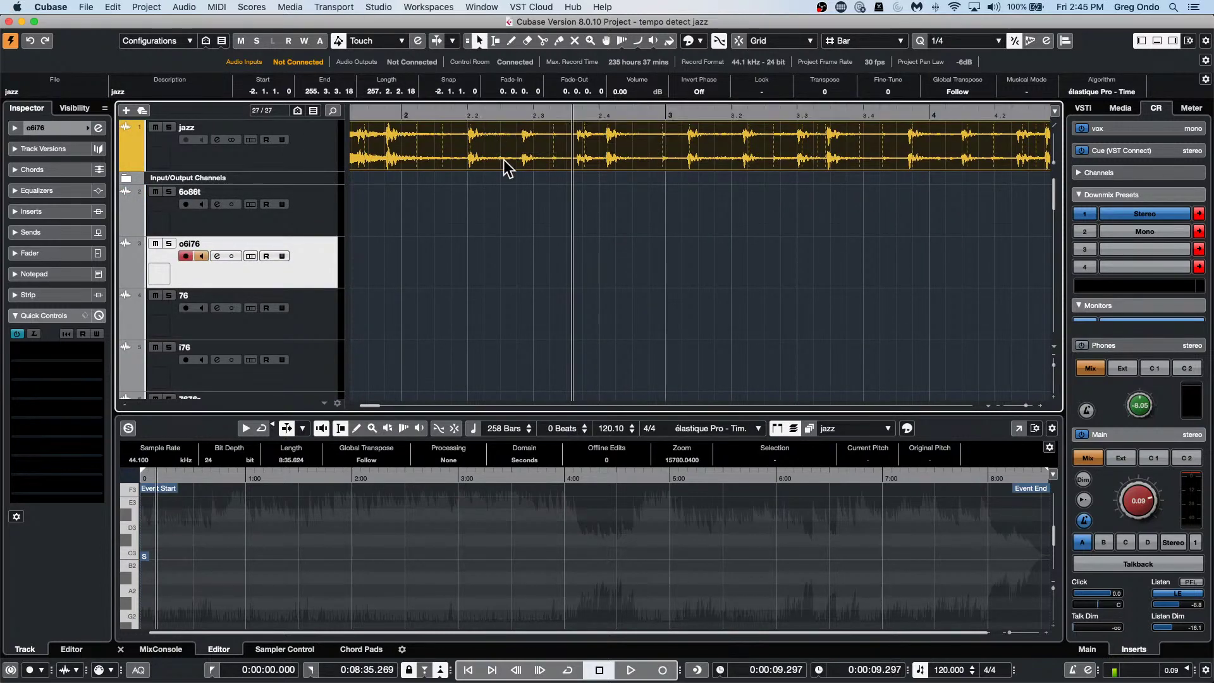
left_click(446, 114)
left_click(111, 7)
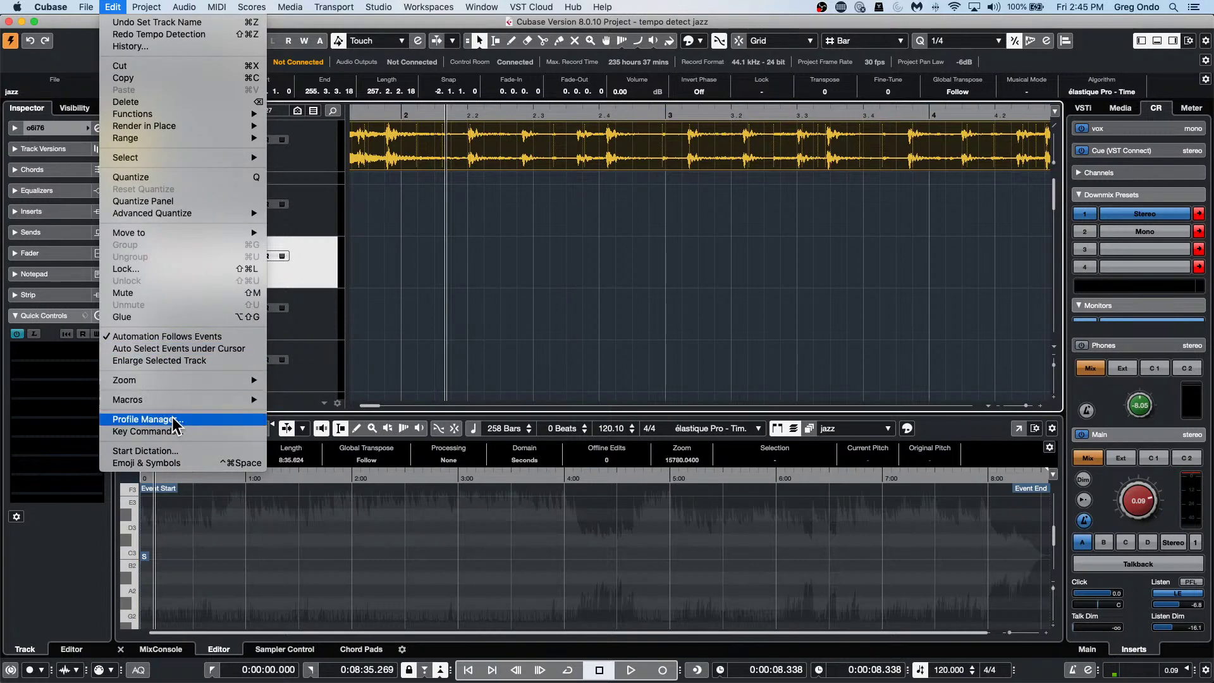
mouse_move(130, 6)
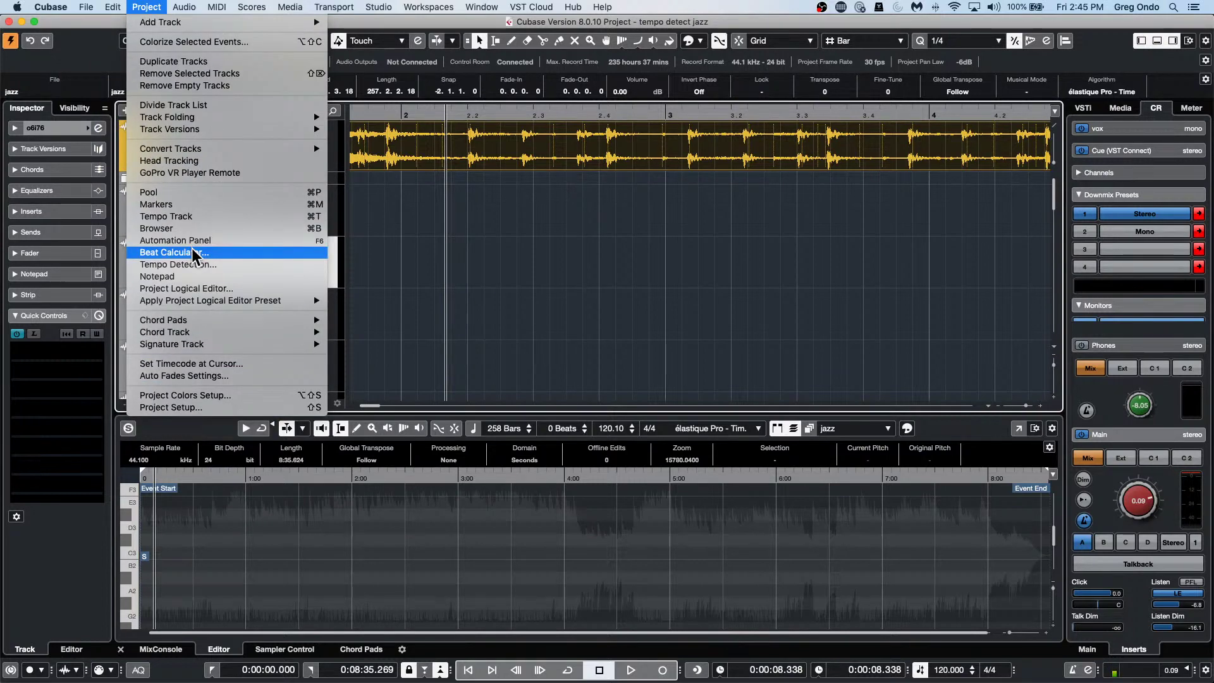
left_click(168, 265)
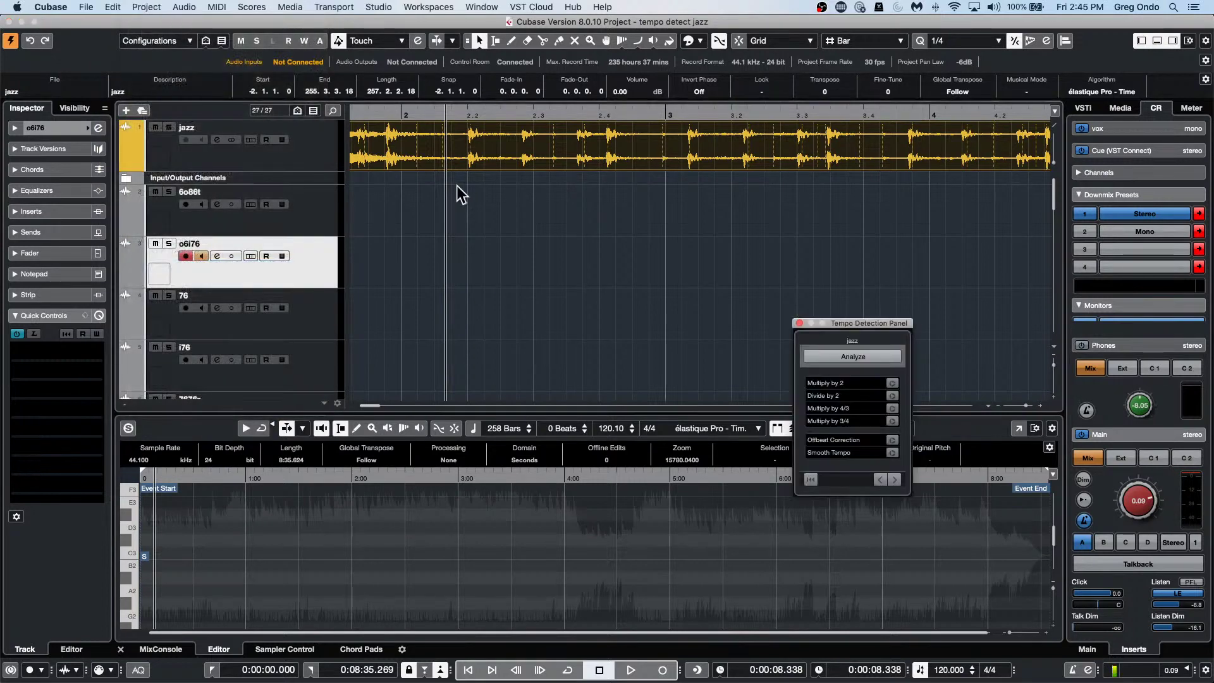
left_click(841, 352)
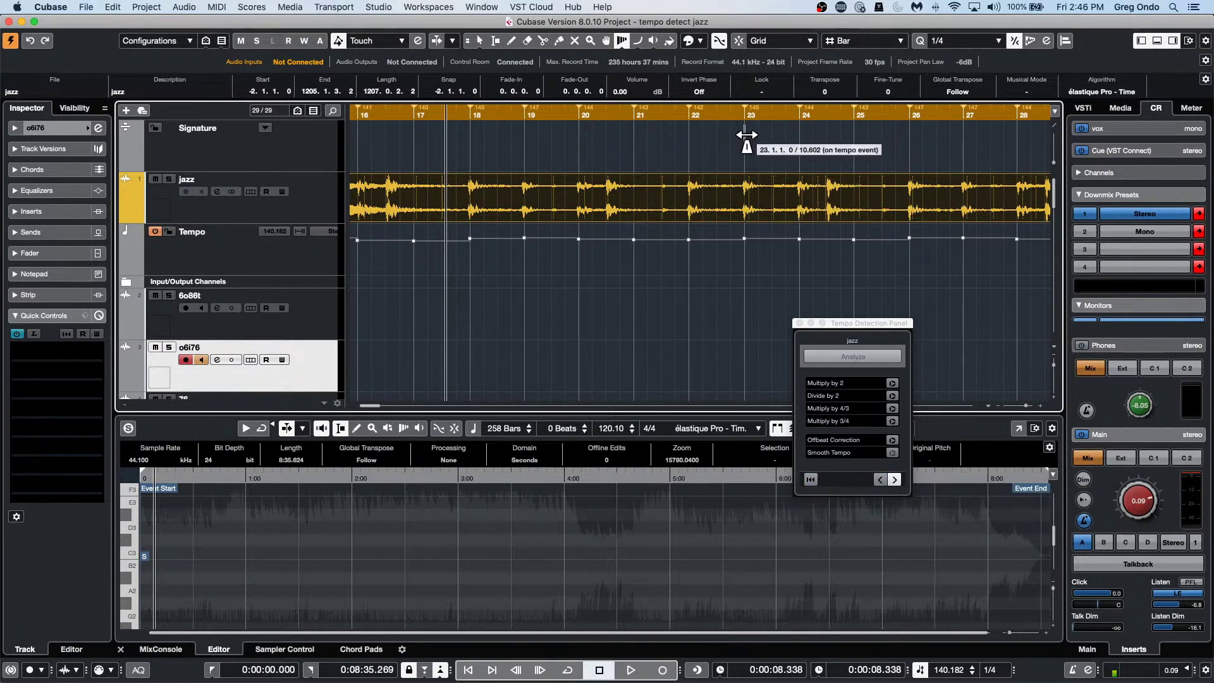
Warp the tempo around bars 23, 25 and 26, reanalyze, then close the Tempo Detection Panel.
left_click_drag(746, 137, 751, 143)
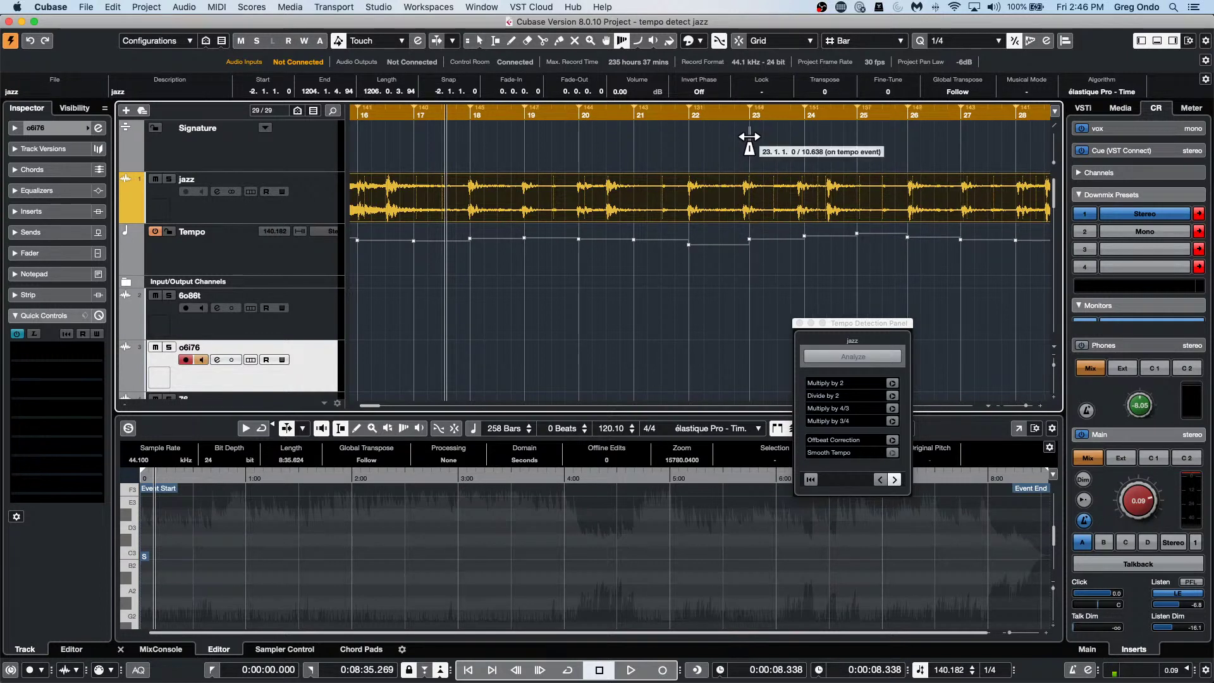
left_click(897, 480)
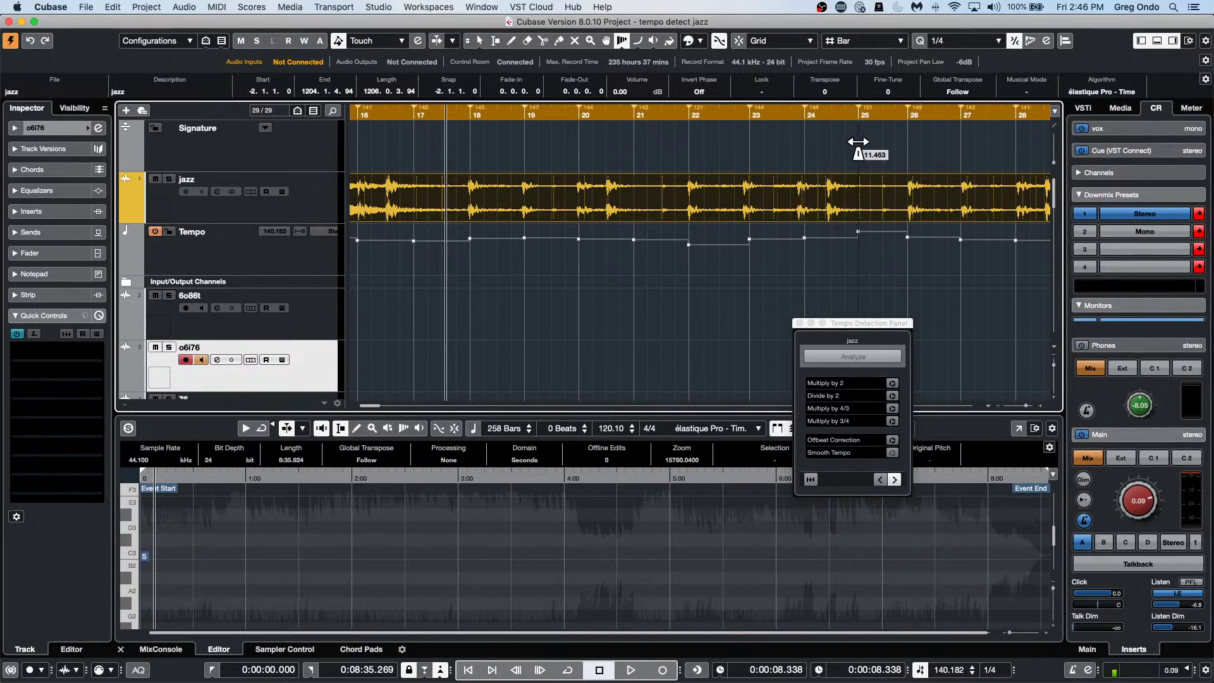
left_click_drag(857, 141, 860, 146)
left_click_drag(904, 244, 940, 253)
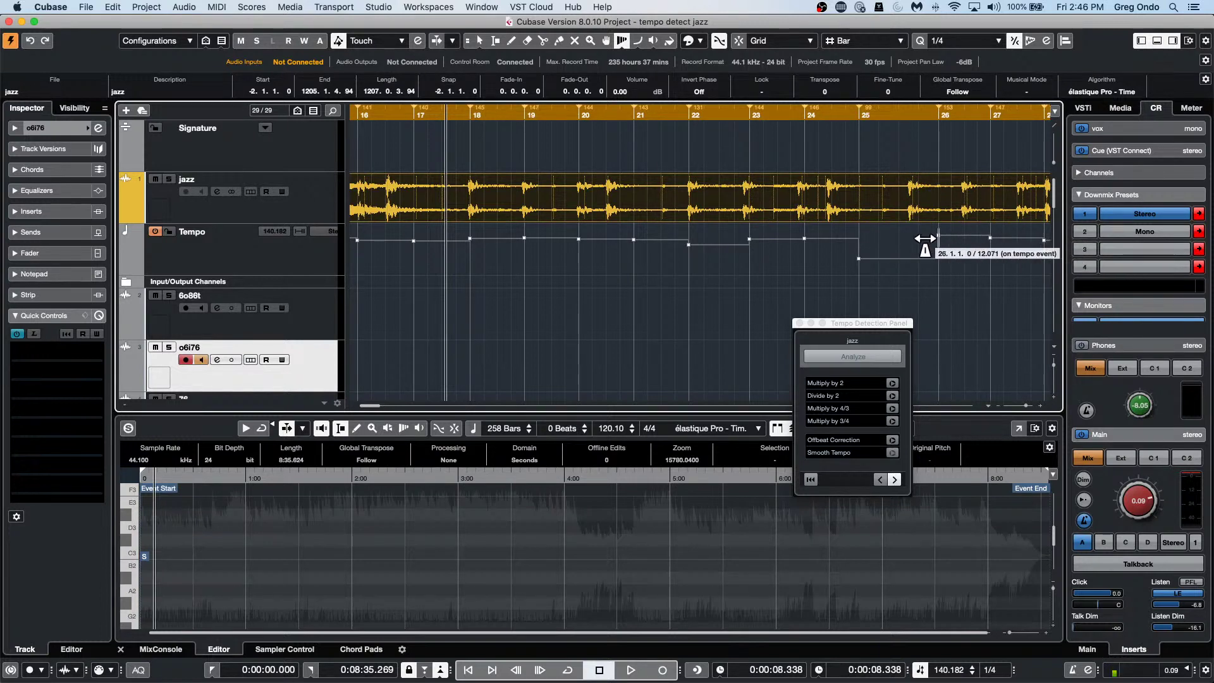
left_click(879, 480)
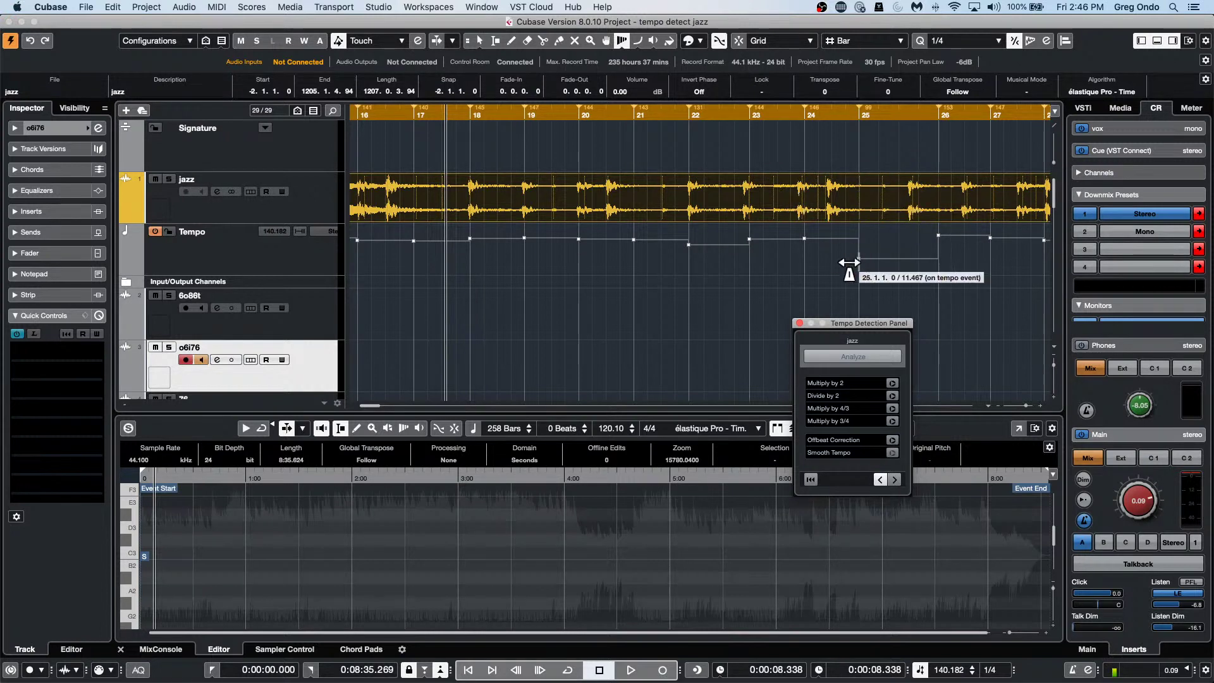
left_click(800, 323)
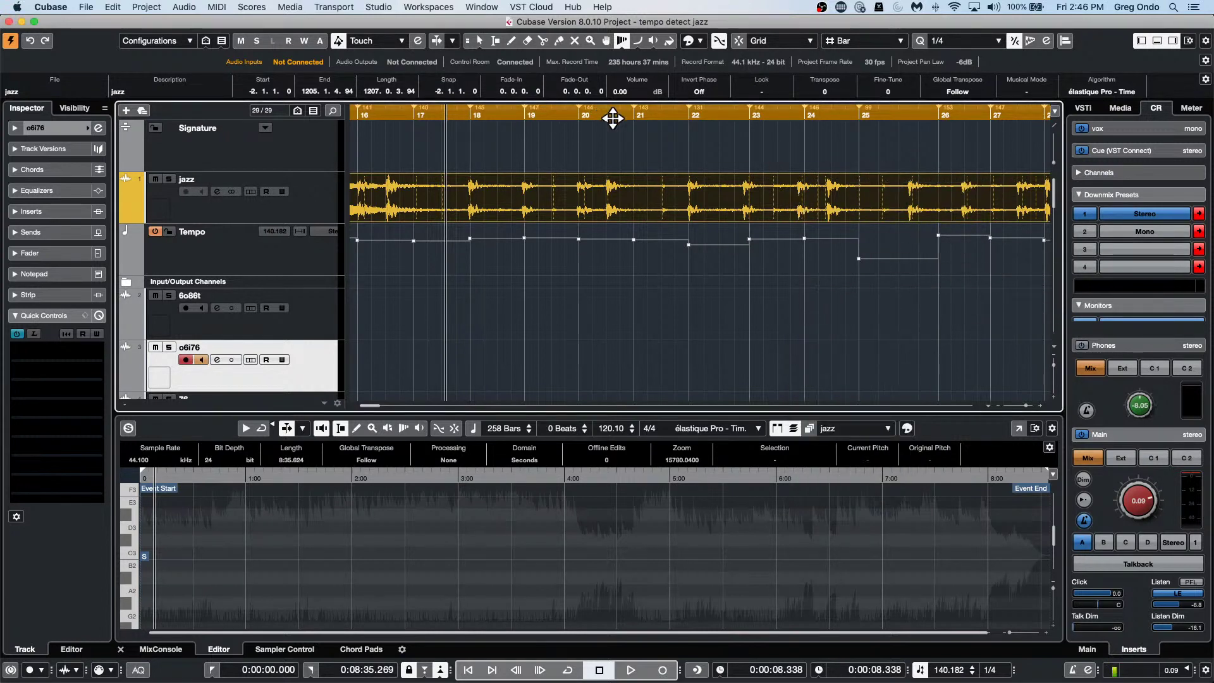
Warp bars 21 and 23 onto their beats, then undo back to the original 120 BPM.
left_click_drag(620, 121, 693, 129)
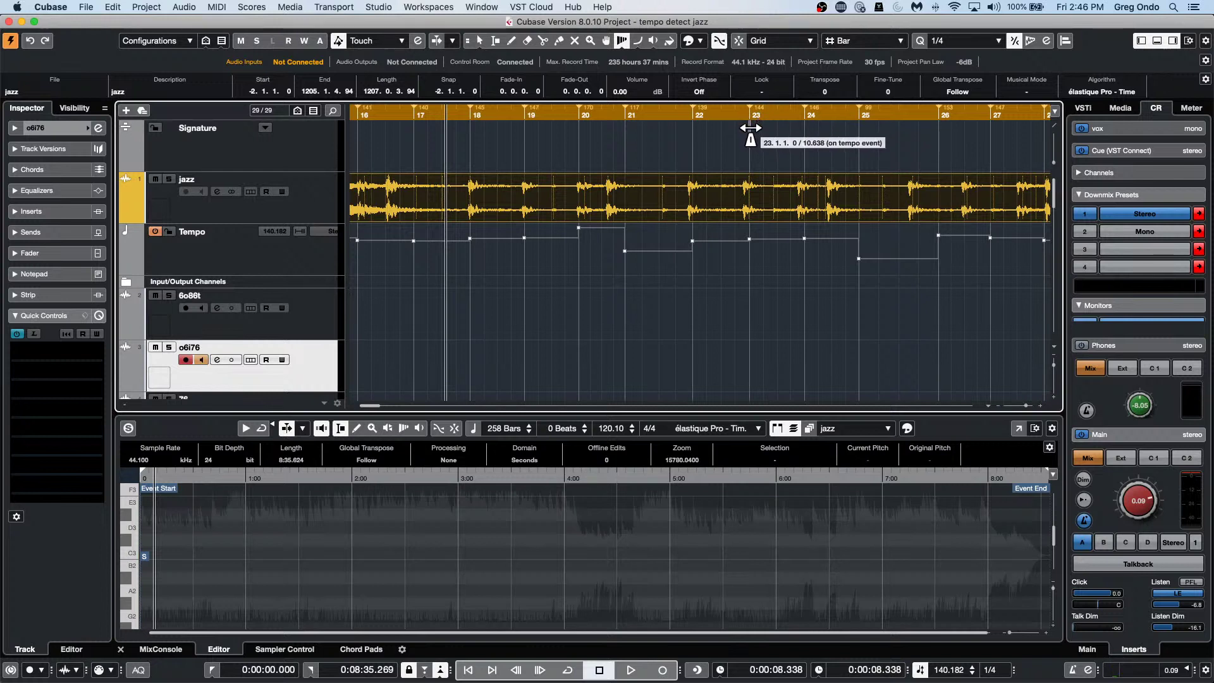
left_click_drag(753, 128, 807, 130)
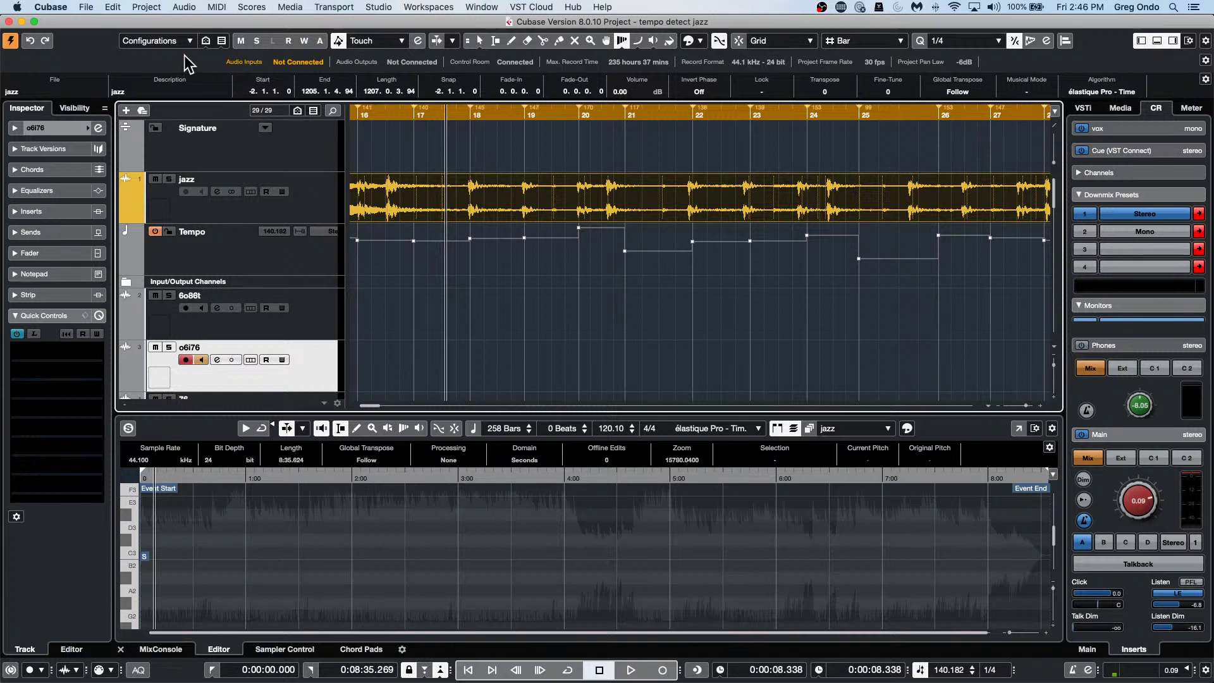
key("super+z")
key("super+z")
key("super+z")
key("super+z")
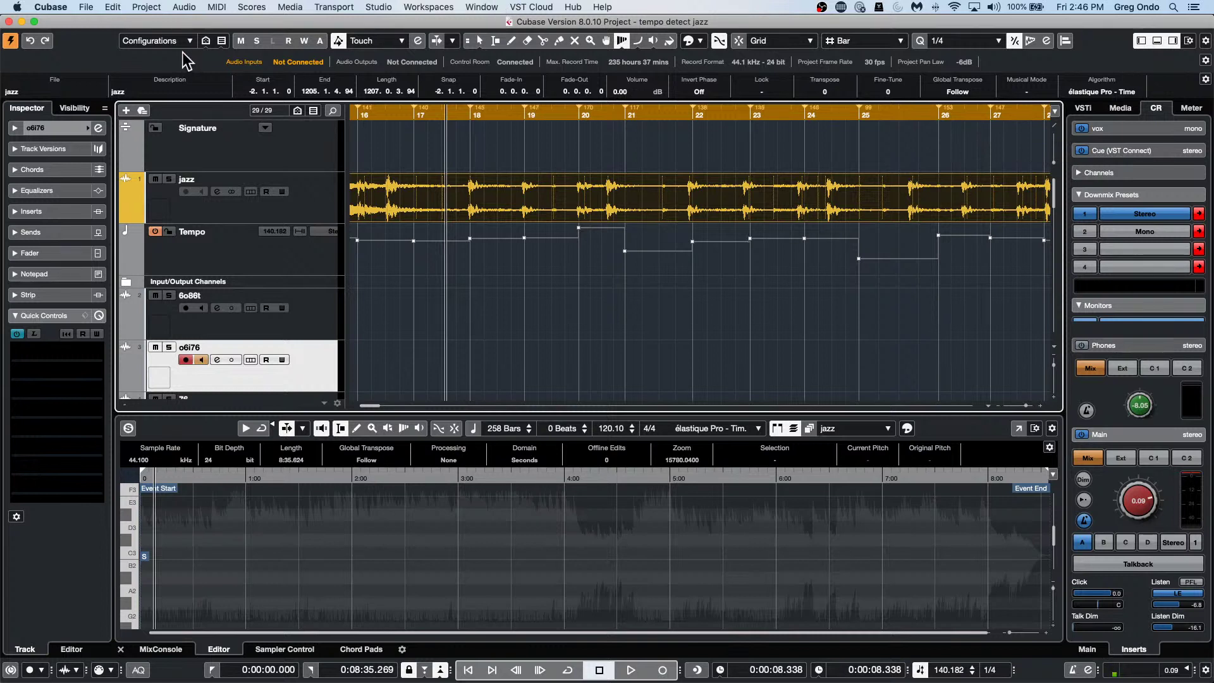
key("super+z")
key("super+z")
key("super+z")
key("super+z")
key("super+z")
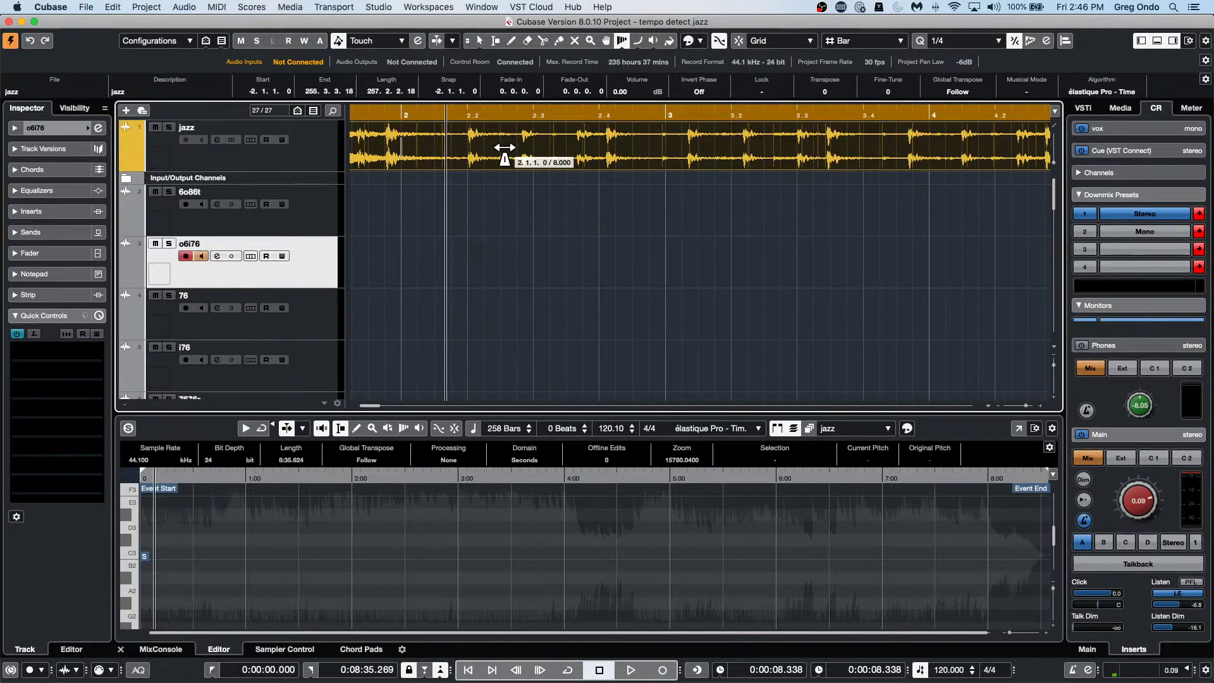
Use Time Warp to drag bars 3 through 8 onto the jazz recording's beats.
left_click(666, 124)
left_click_drag(666, 123, 664, 124)
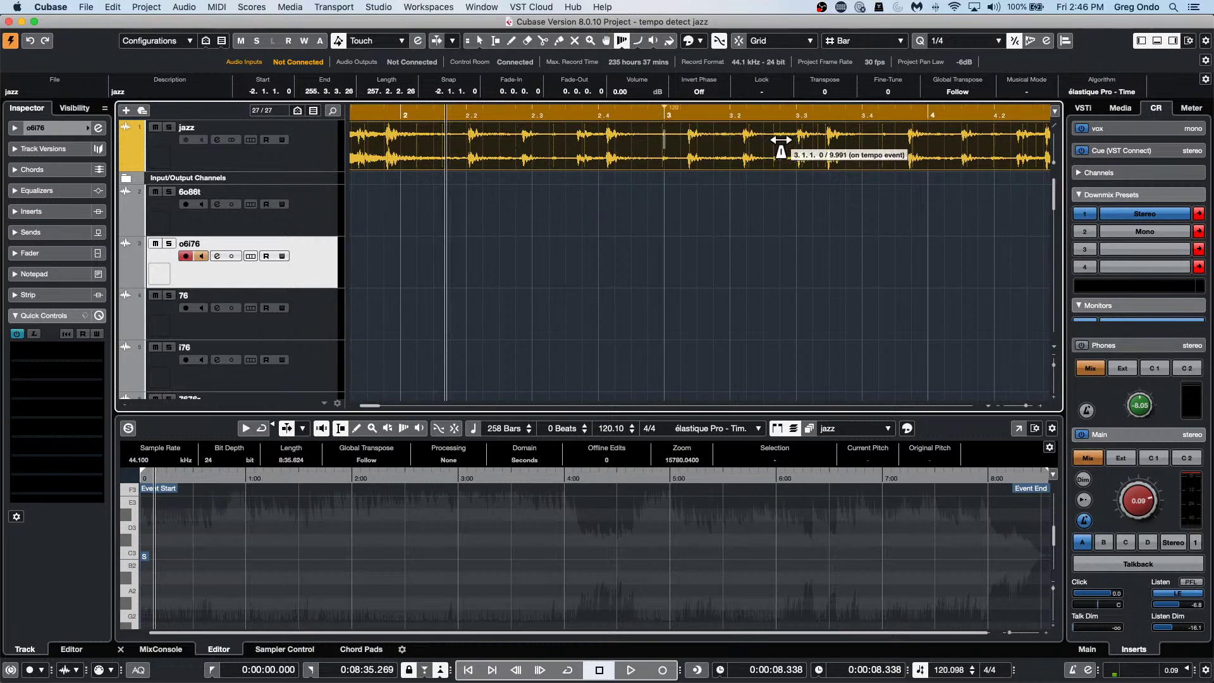
left_click_drag(918, 127, 912, 126)
left_click_drag(816, 117, 805, 67)
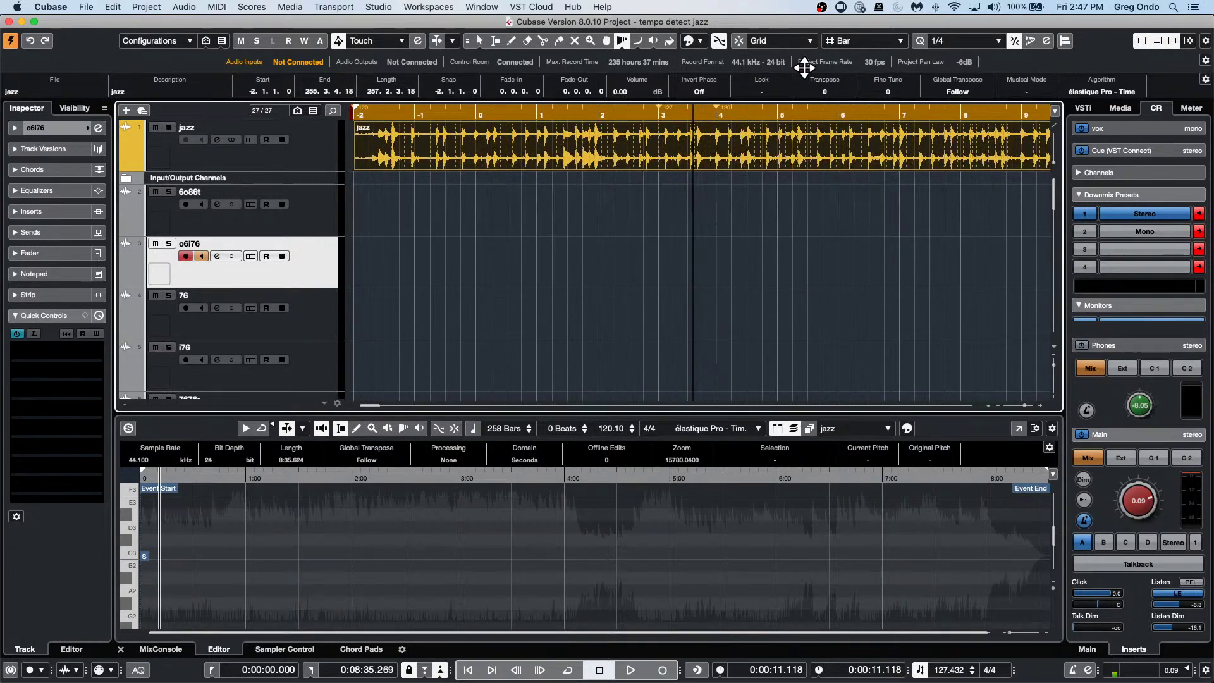
mouse_move(780, 128)
left_mouse_down()
mouse_move(818, 125)
mouse_move(767, 131)
left_mouse_up()
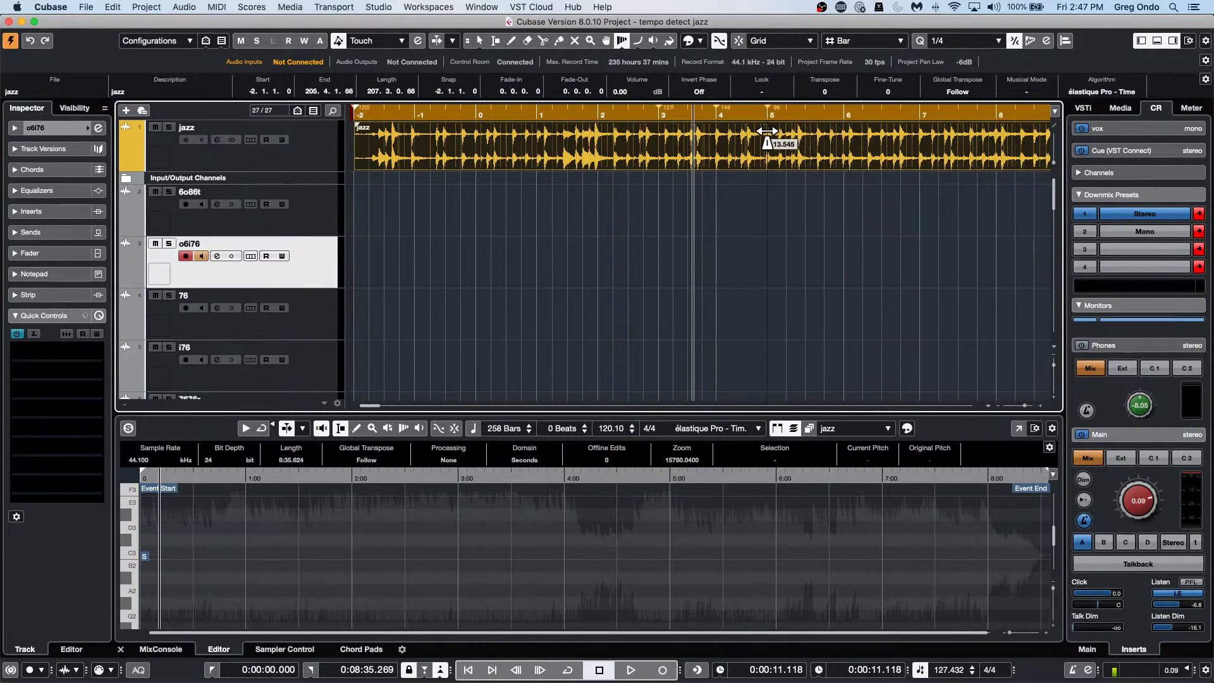
mouse_move(845, 130)
left_mouse_down()
mouse_move(820, 130)
mouse_move(830, 130)
left_mouse_up()
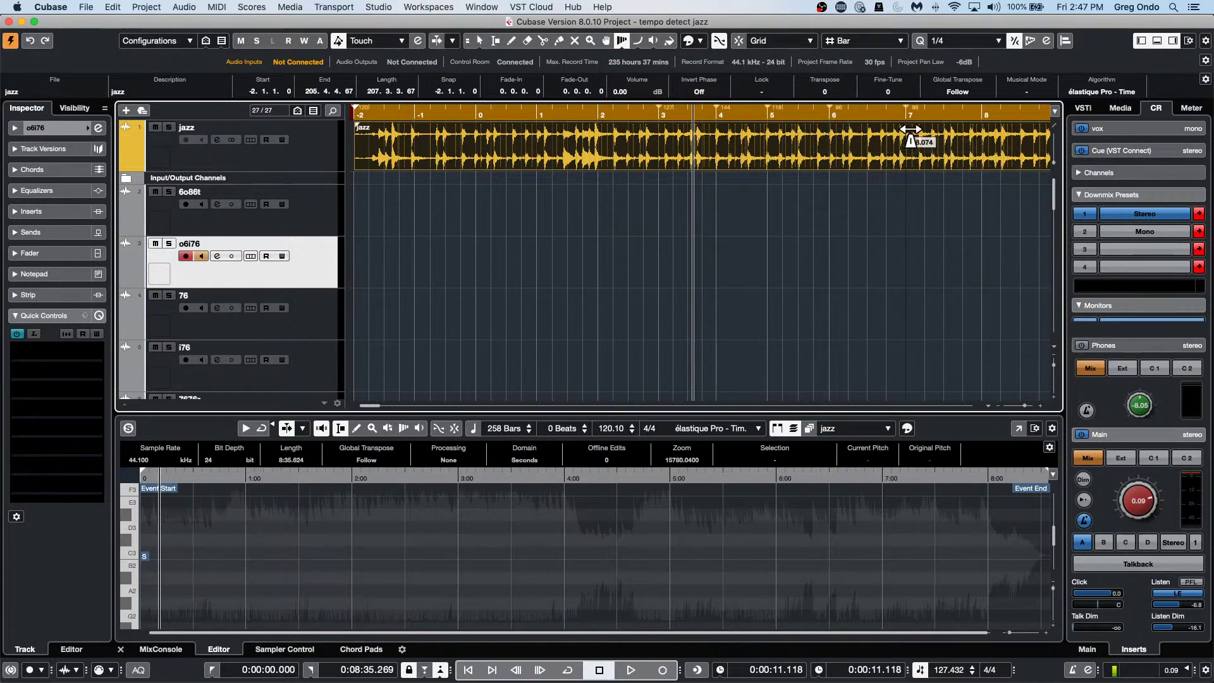
left_click_drag(911, 129, 888, 130)
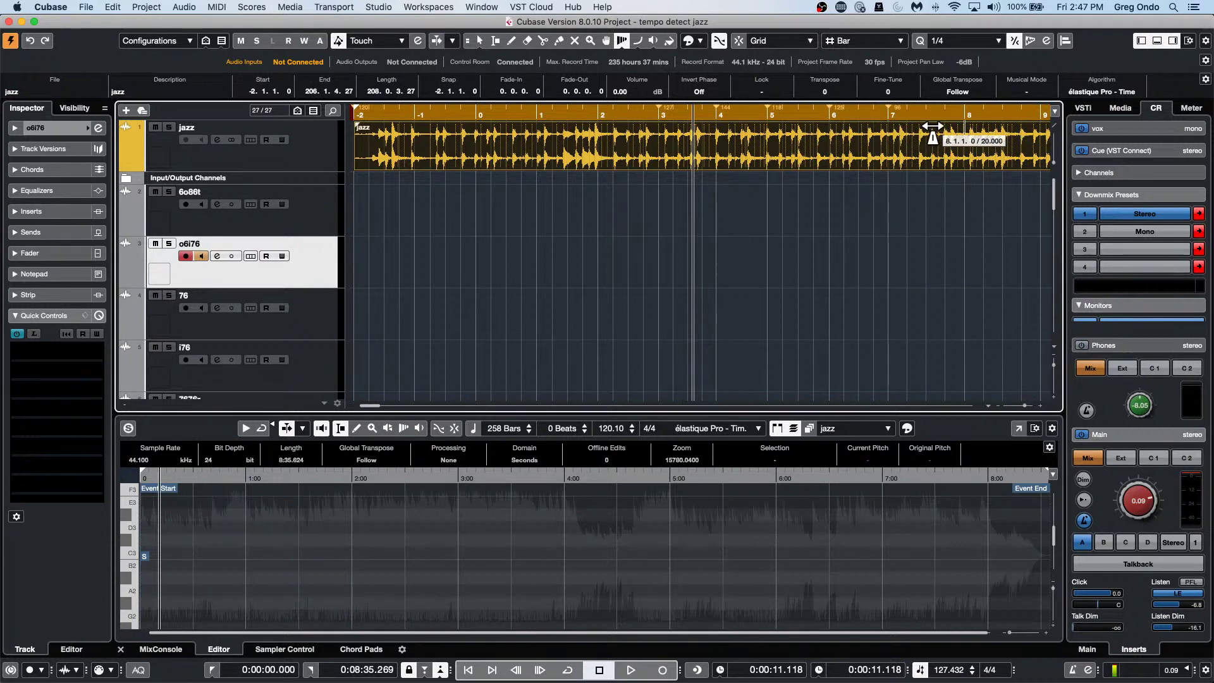
left_click_drag(888, 129, 990, 129)
left_click(908, 108)
left_click_drag(908, 108, 904, 89)
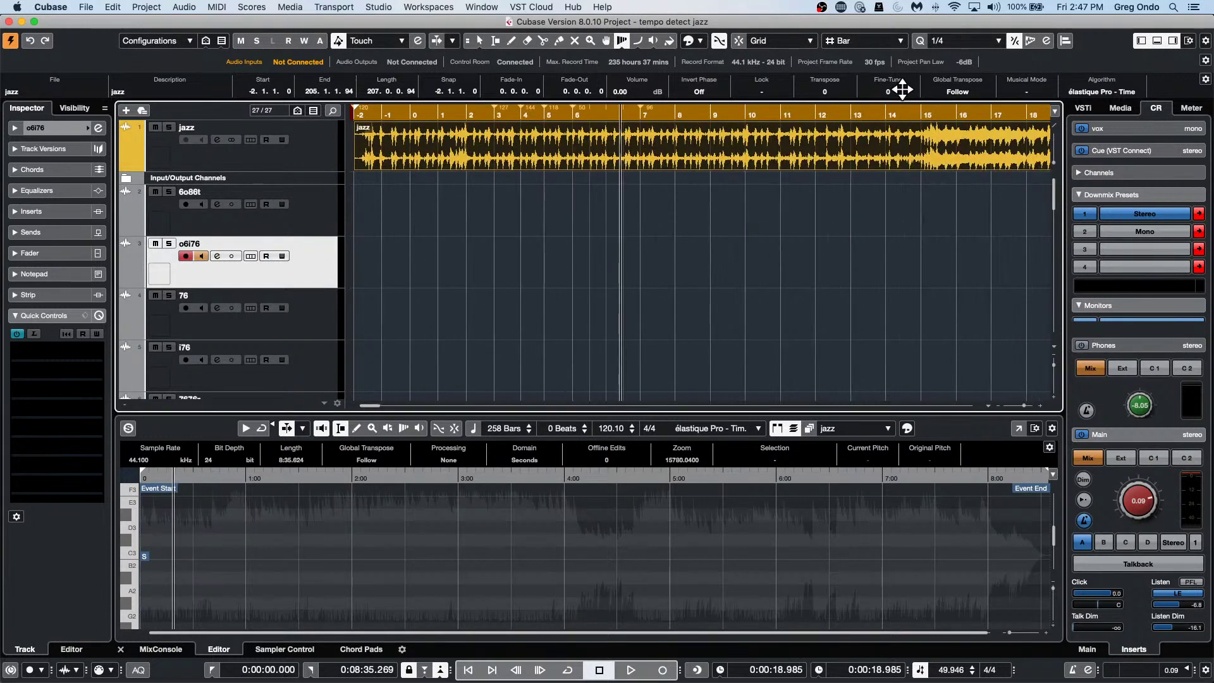
left_click_drag(677, 129, 766, 126)
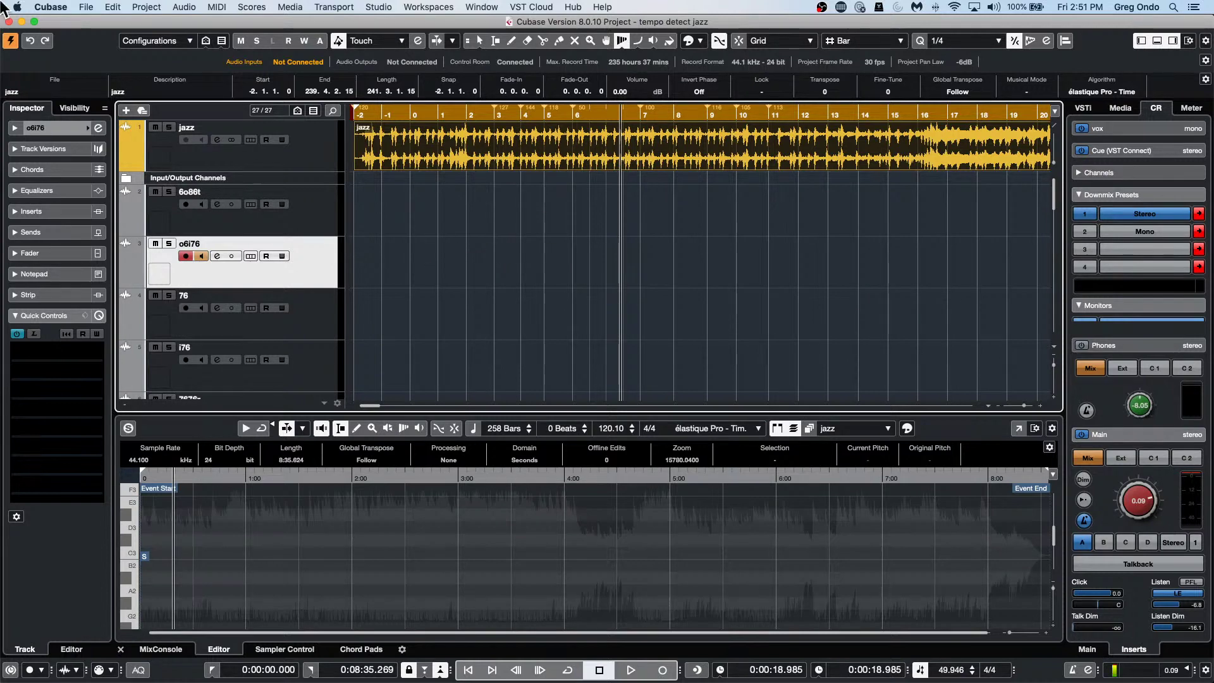
Reopen the jump off project from Recent Projects and make it the active project.
left_click(87, 7)
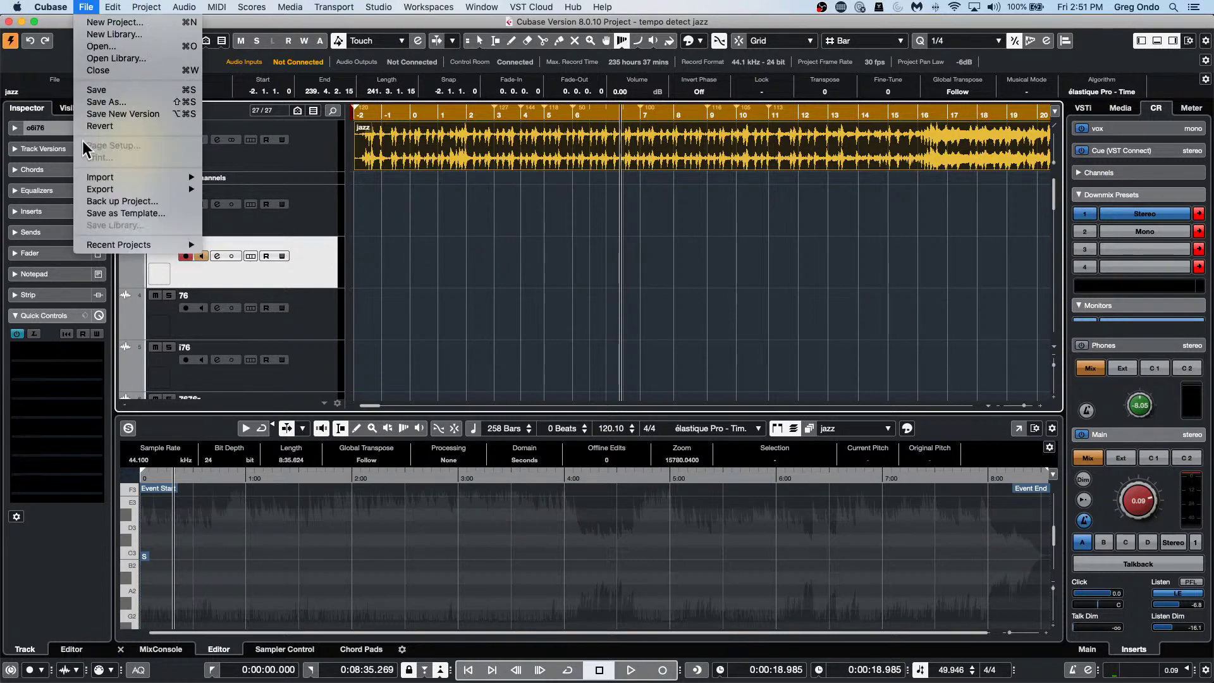
mouse_move(108, 244)
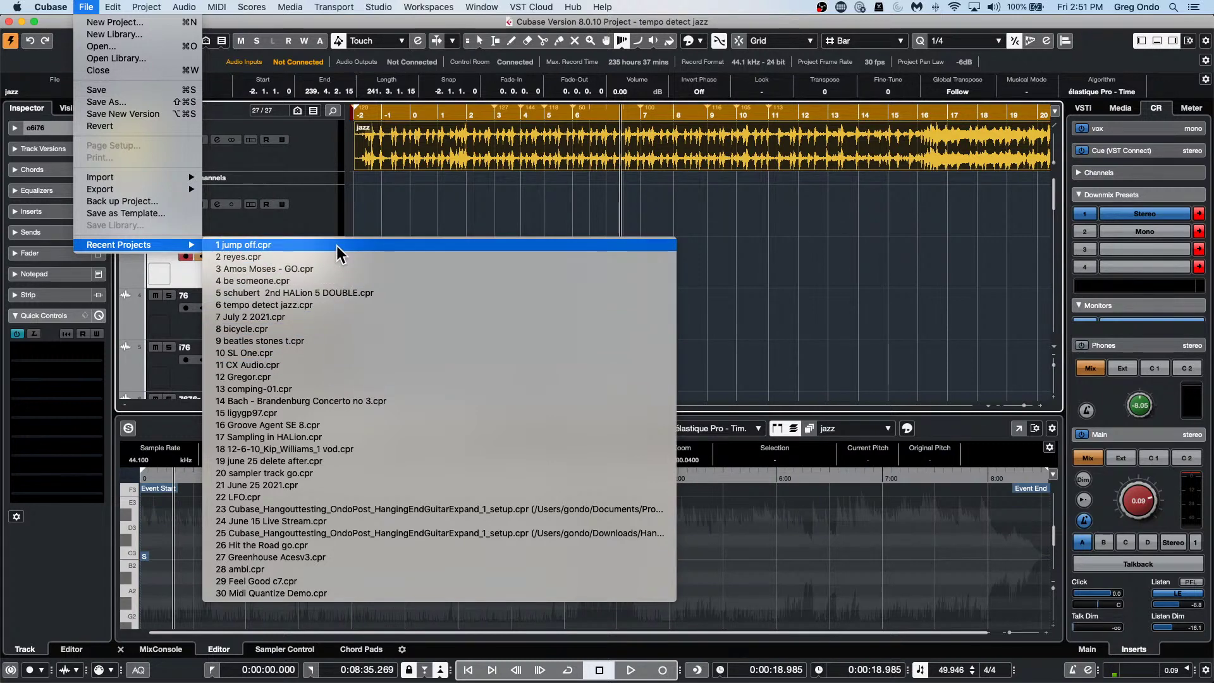
left_click(336, 245)
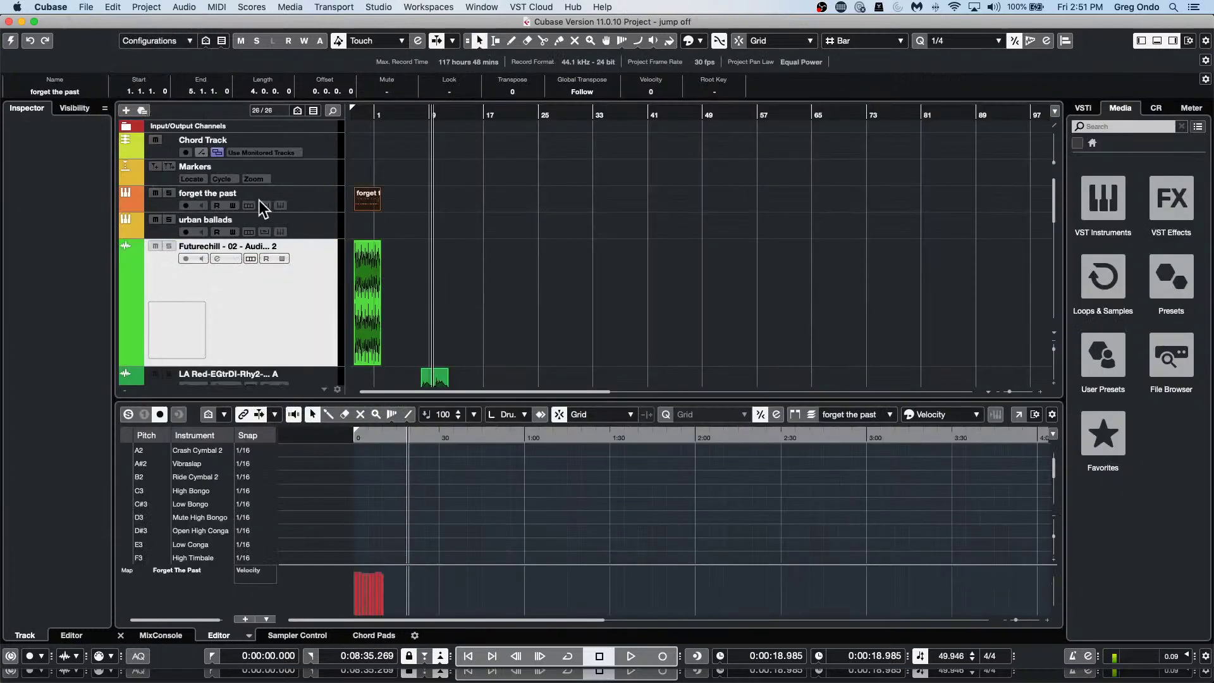
left_click(9, 43)
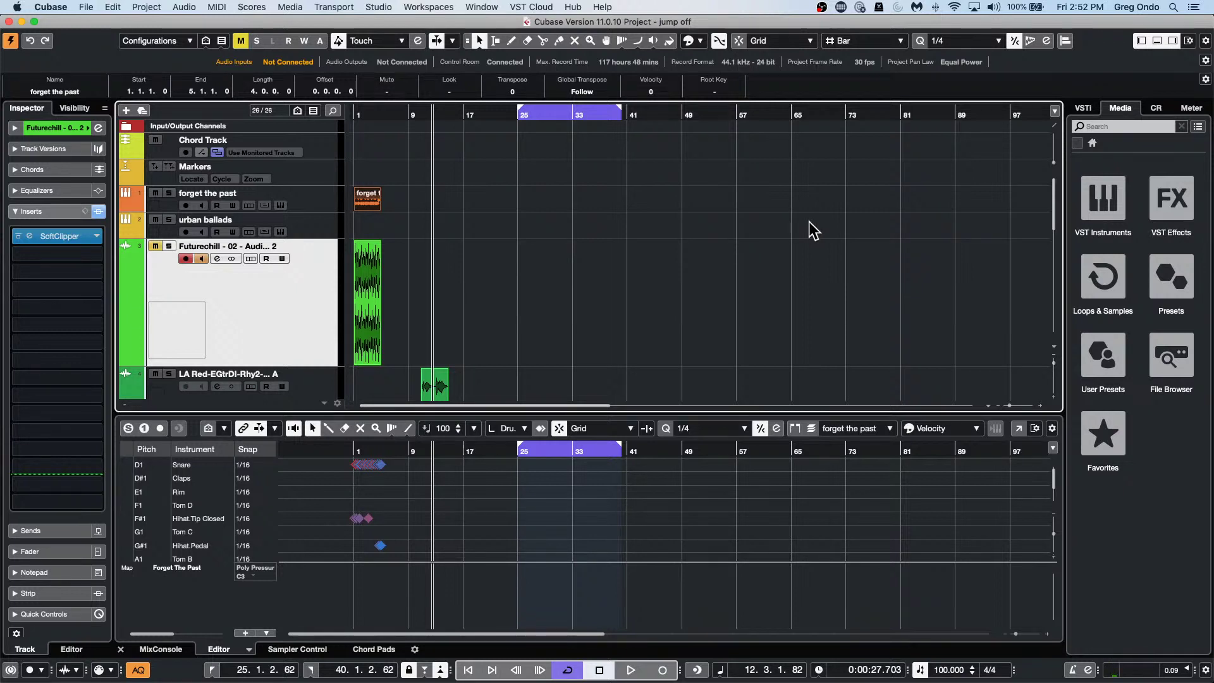
Return to bar 1, zoom in on the first bars, and bring up the toolbox.
left_click(358, 115)
key("h")
key("h")
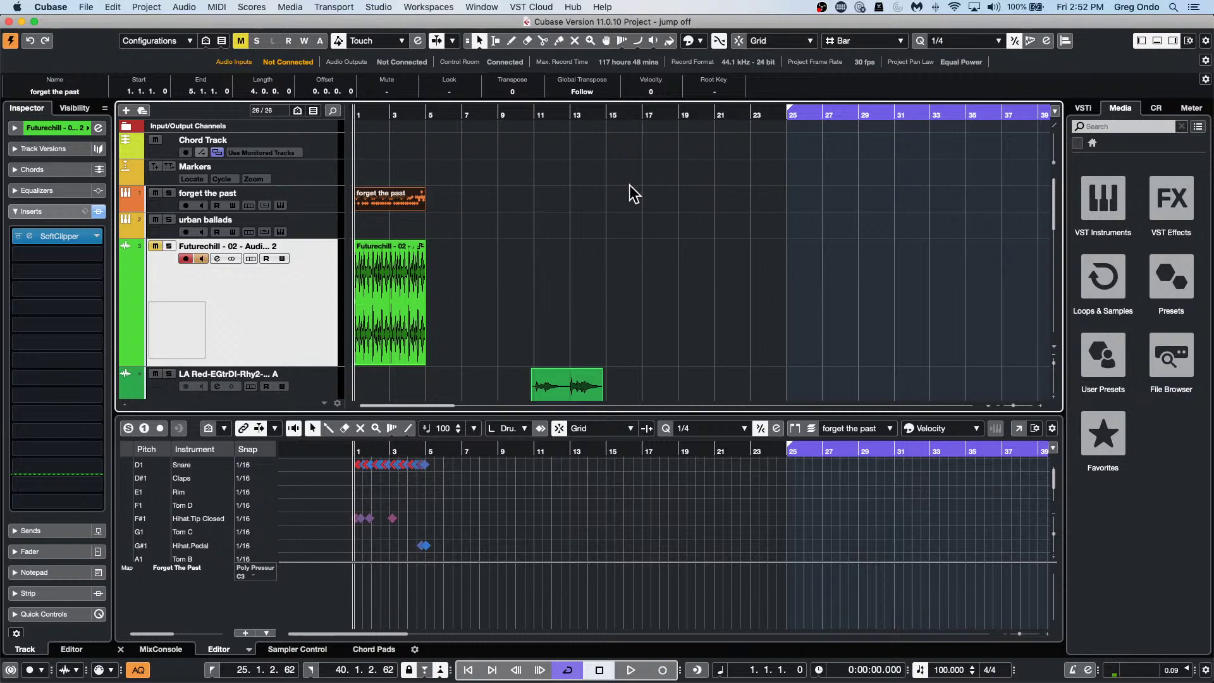
right_click(409, 206)
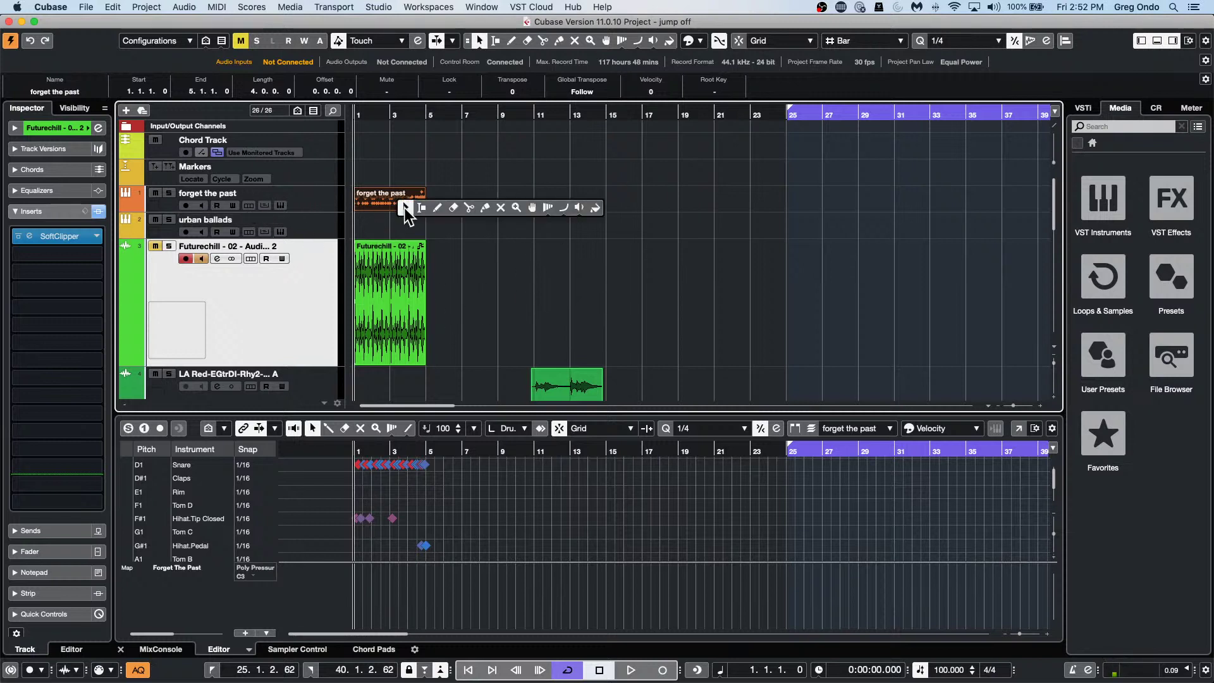
Erase the forget the past MIDI part and select its track.
left_click(453, 207)
left_click(412, 196)
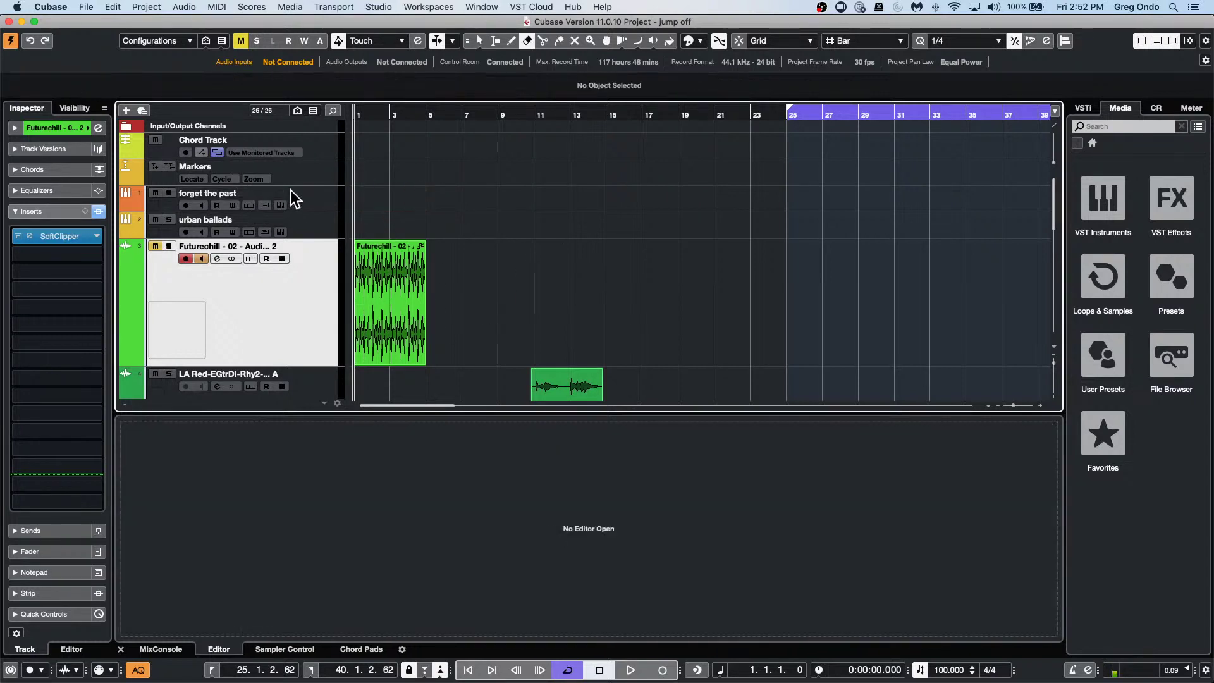
left_click(307, 201)
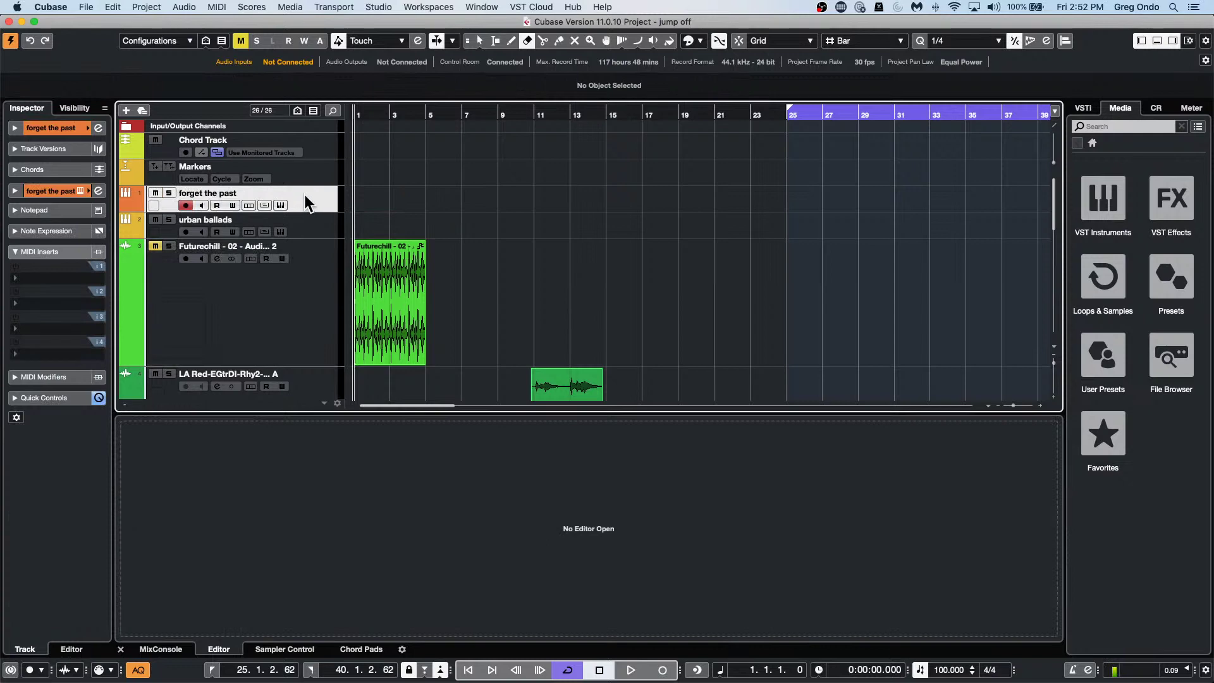
Open Groove Agent SE5 on the forget the past track and play its Main 1 pattern.
left_click(98, 190)
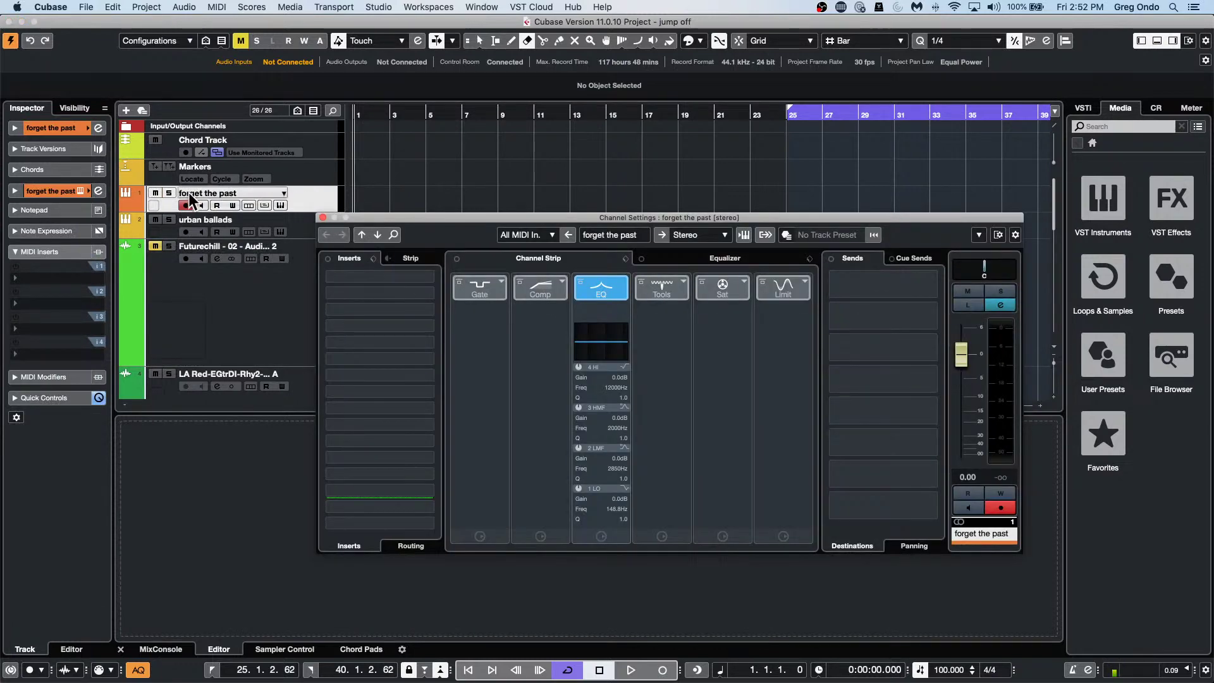
left_click(248, 209)
left_click(280, 205)
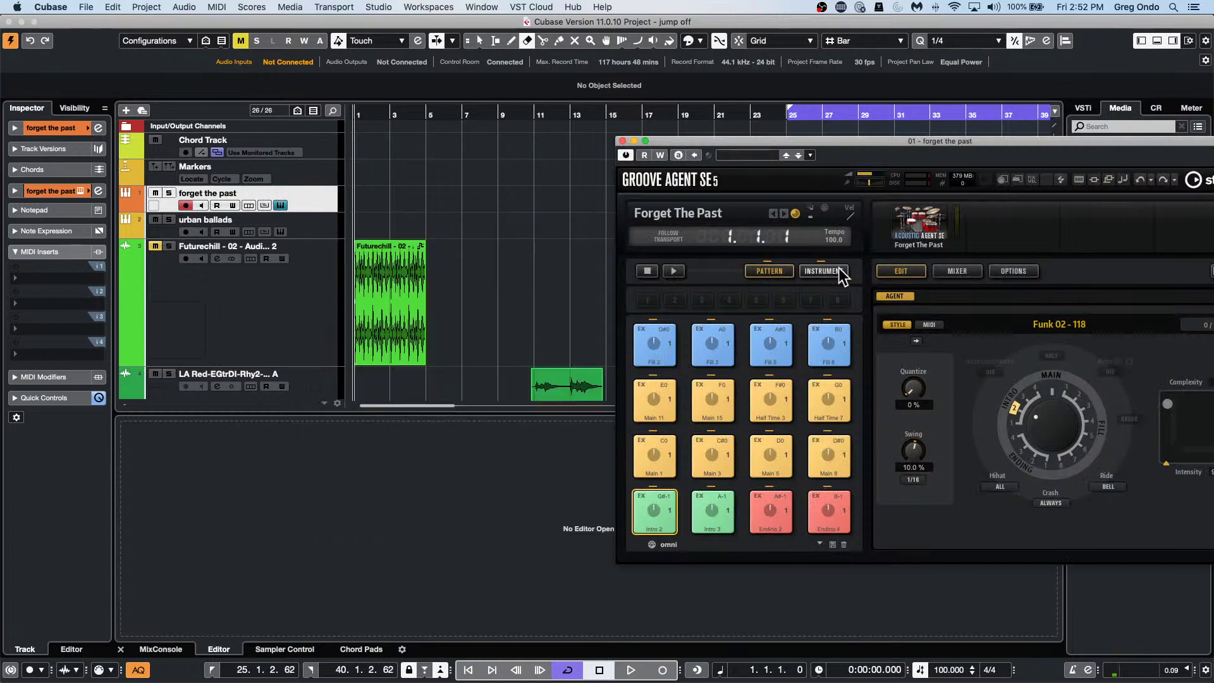
left_click(673, 272)
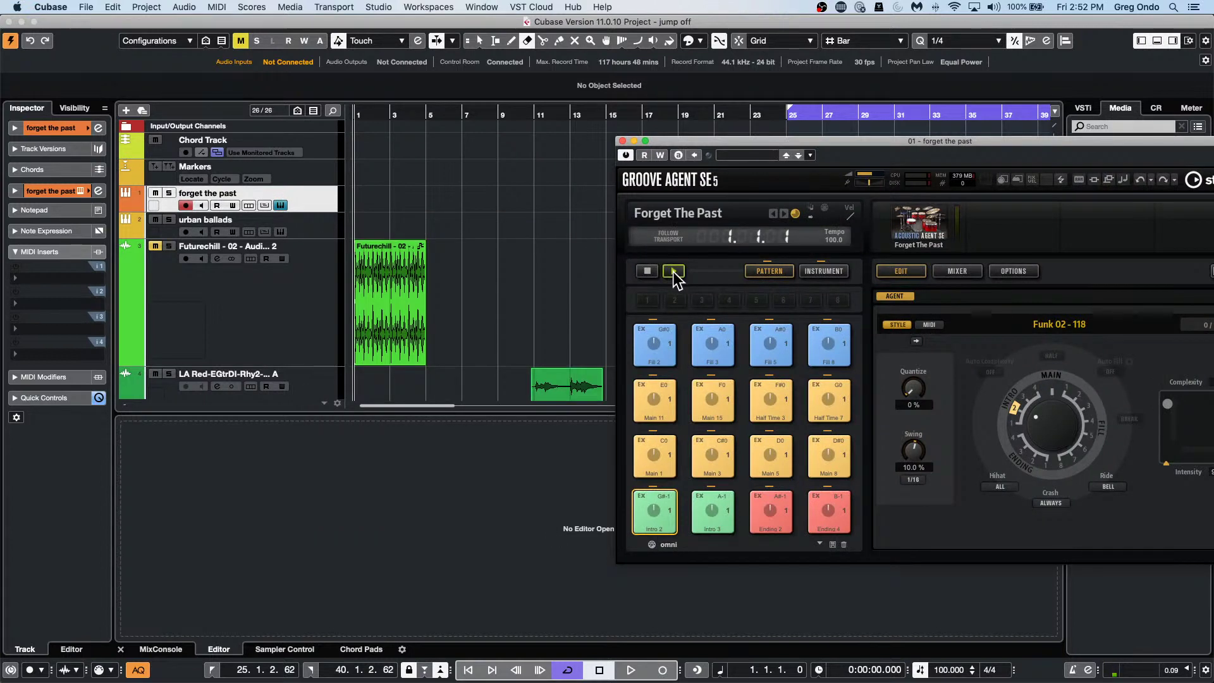
left_click(655, 454)
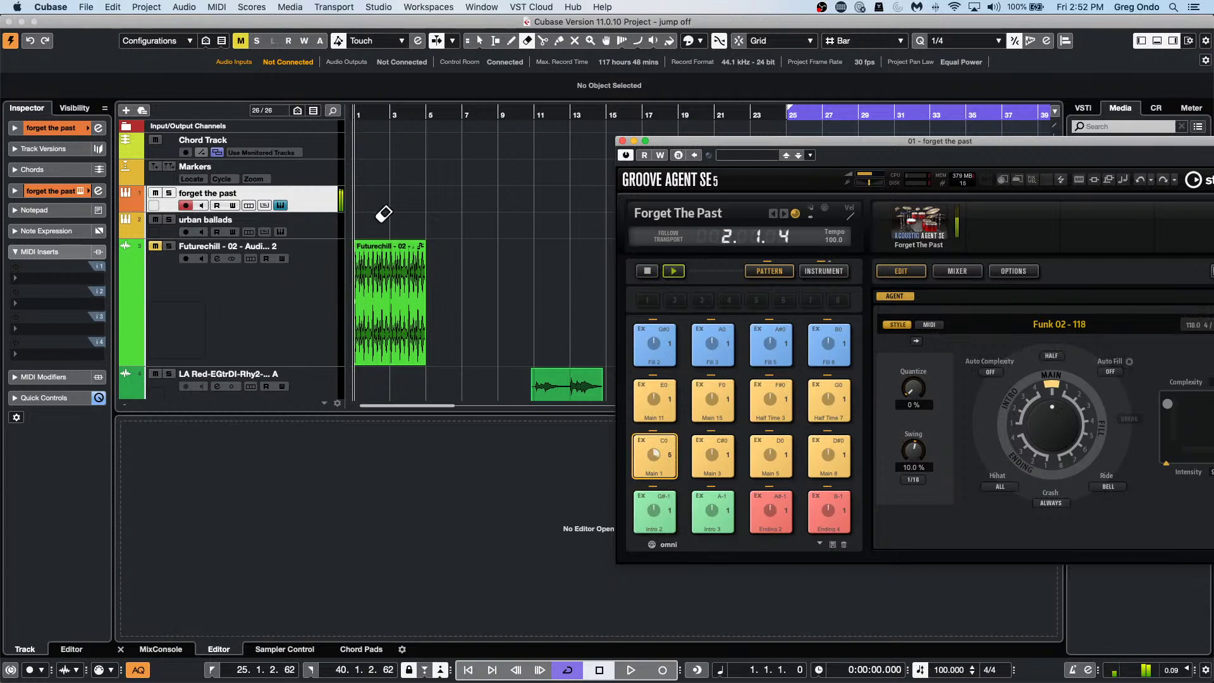
right_click(312, 201)
Add an FX channel fed by forget the past, with Reverb > REVerence as its effect.
mouse_move(423, 201)
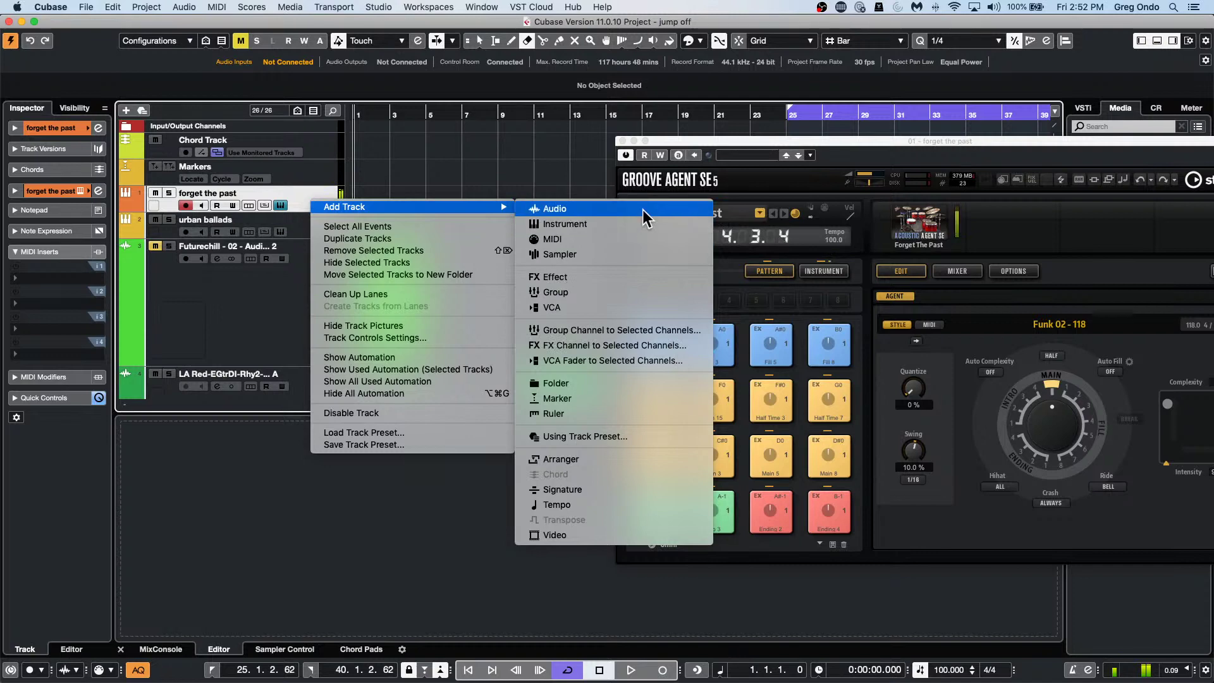
left_click(639, 347)
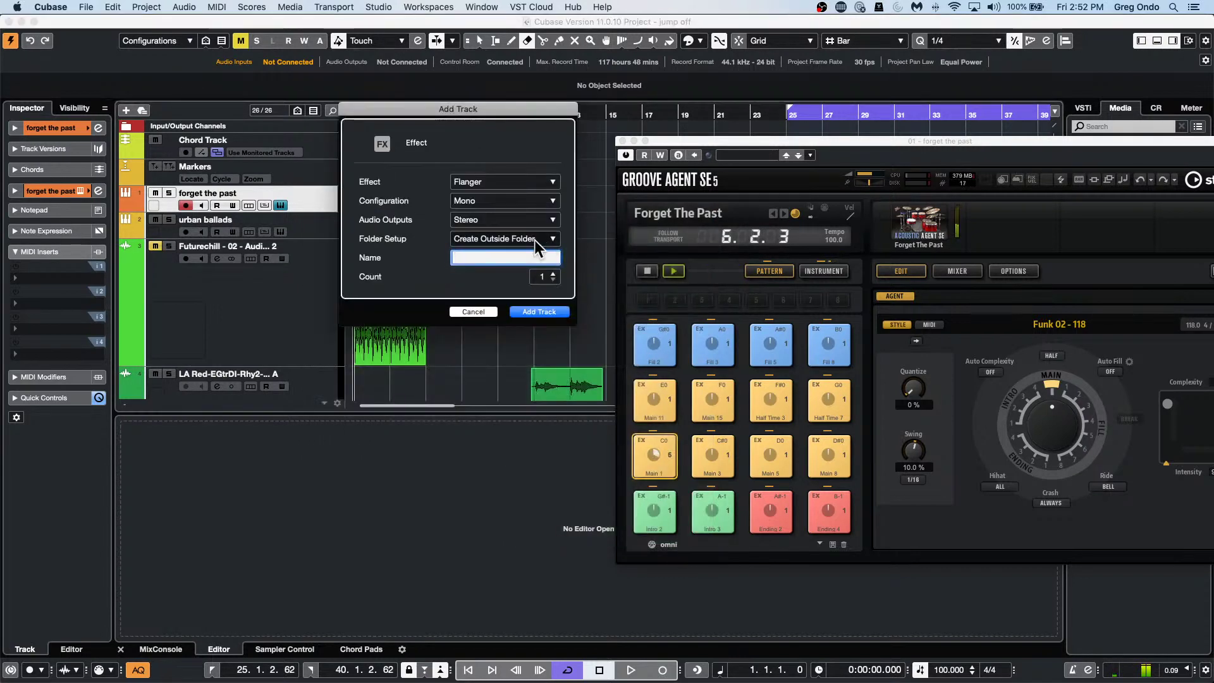
left_click(518, 184)
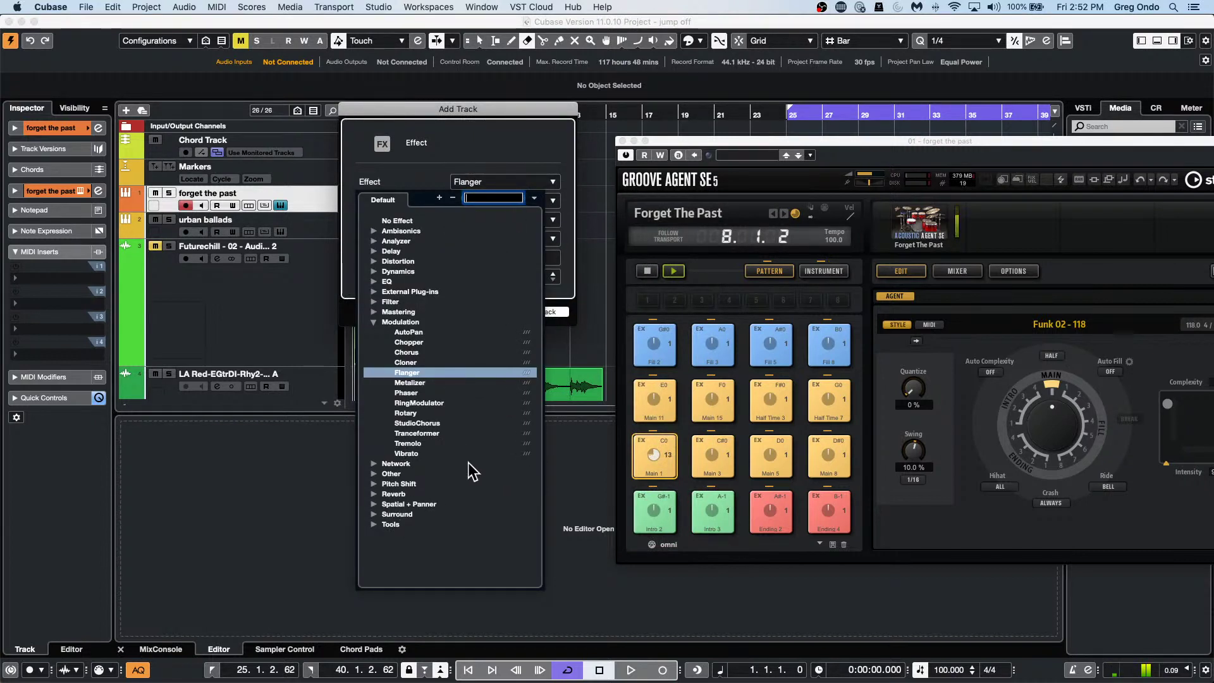
left_click(374, 494)
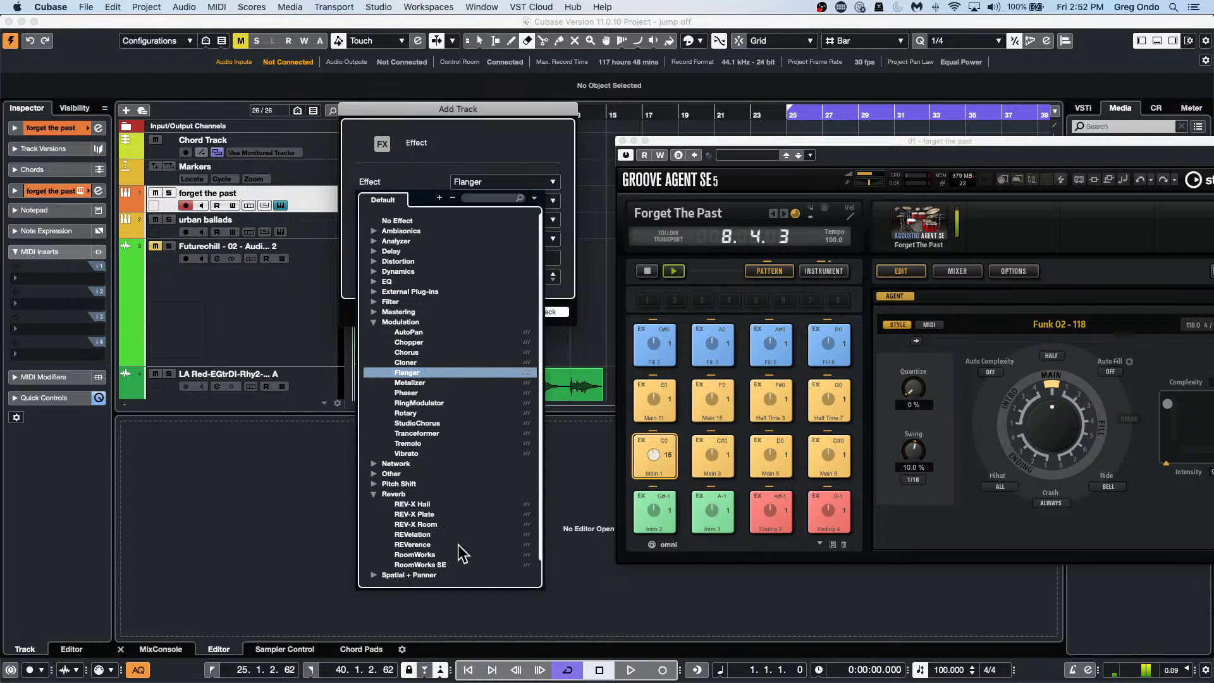
left_click(425, 544)
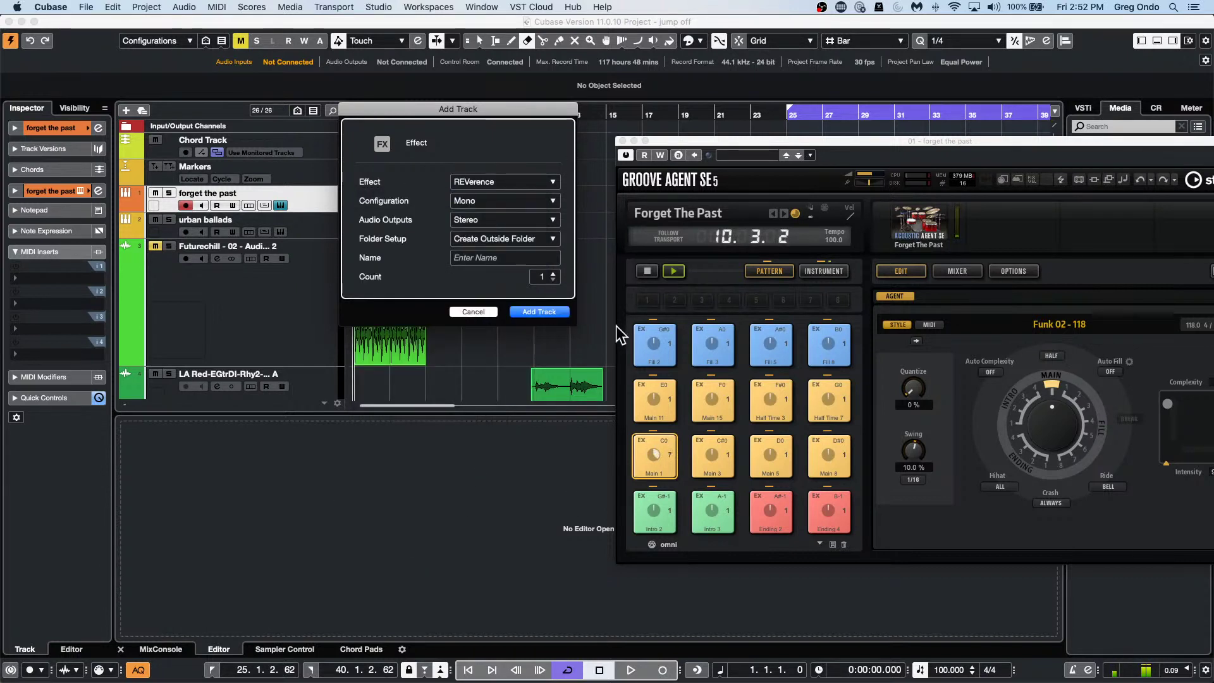
left_click(540, 311)
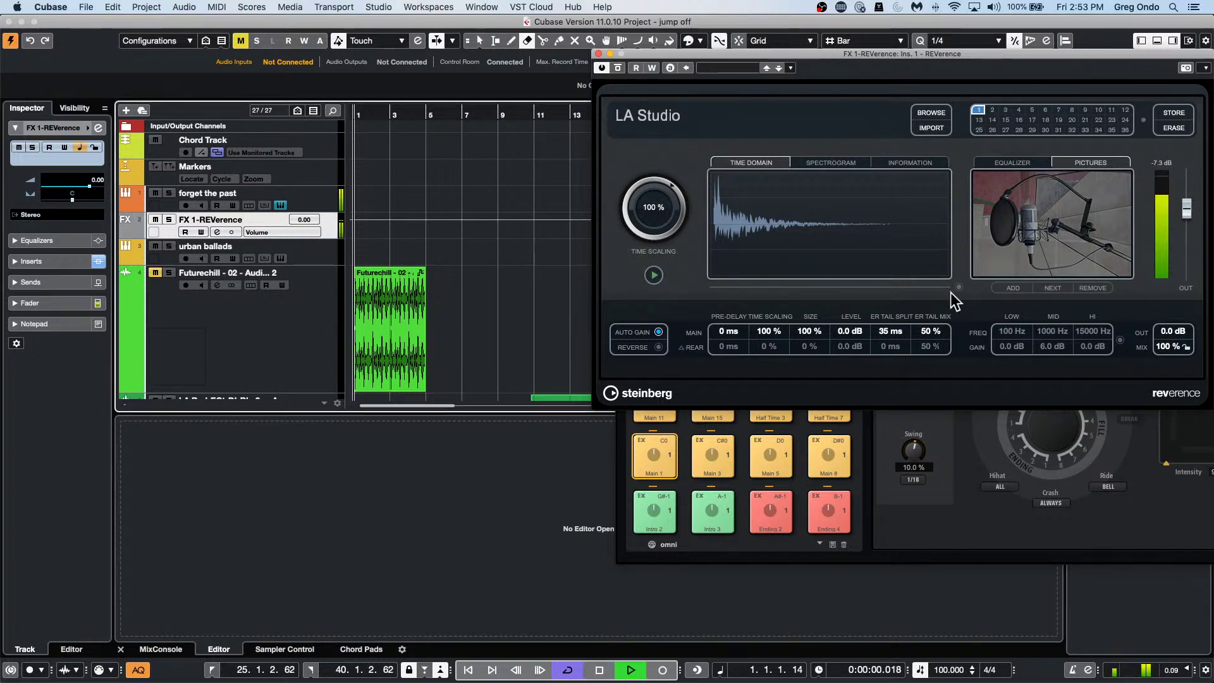
Drag the REVerence window to the left, clearing the media browser area on the right.
left_click_drag(888, 51, 560, 54)
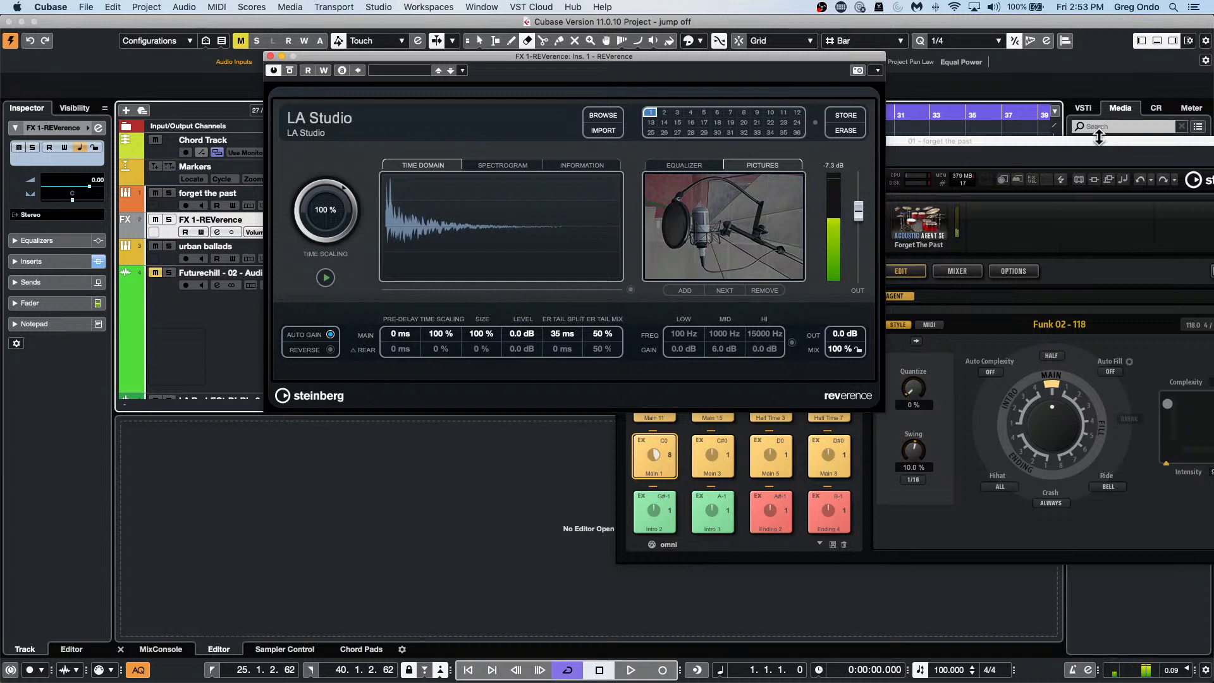
Audition REVerence presets from Austrian Concert Hall (SR) down past Dutch Concert Hall 1a (SR).
left_click(597, 112)
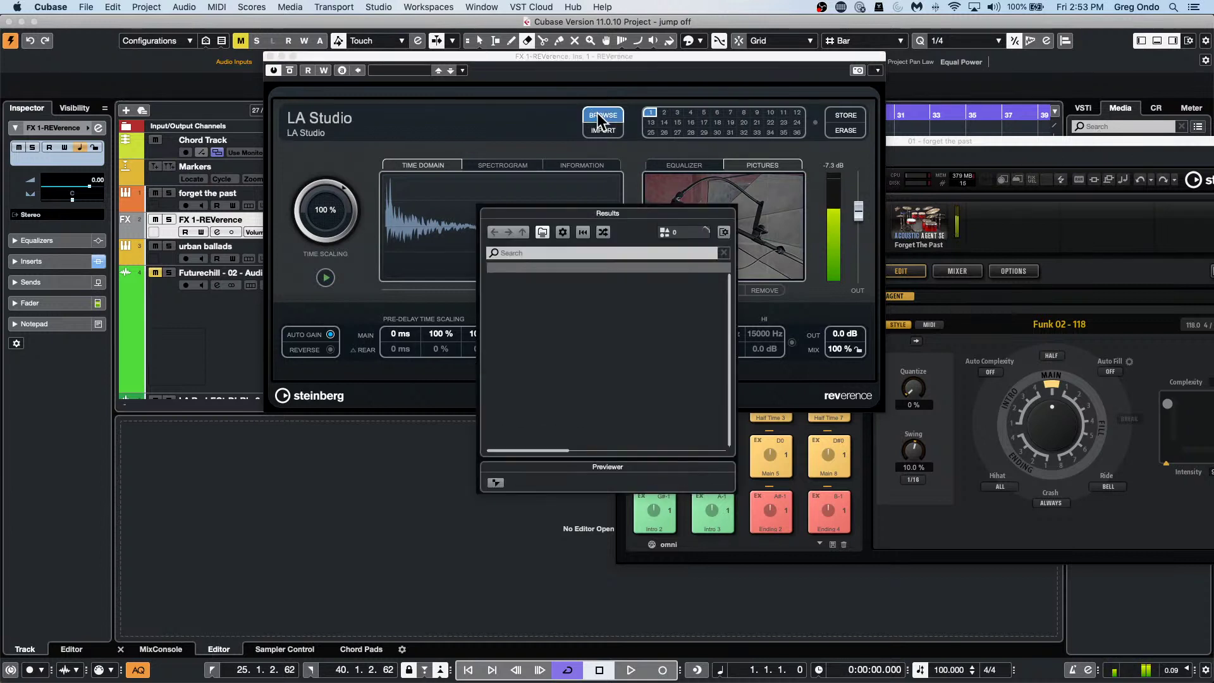
left_click(536, 328)
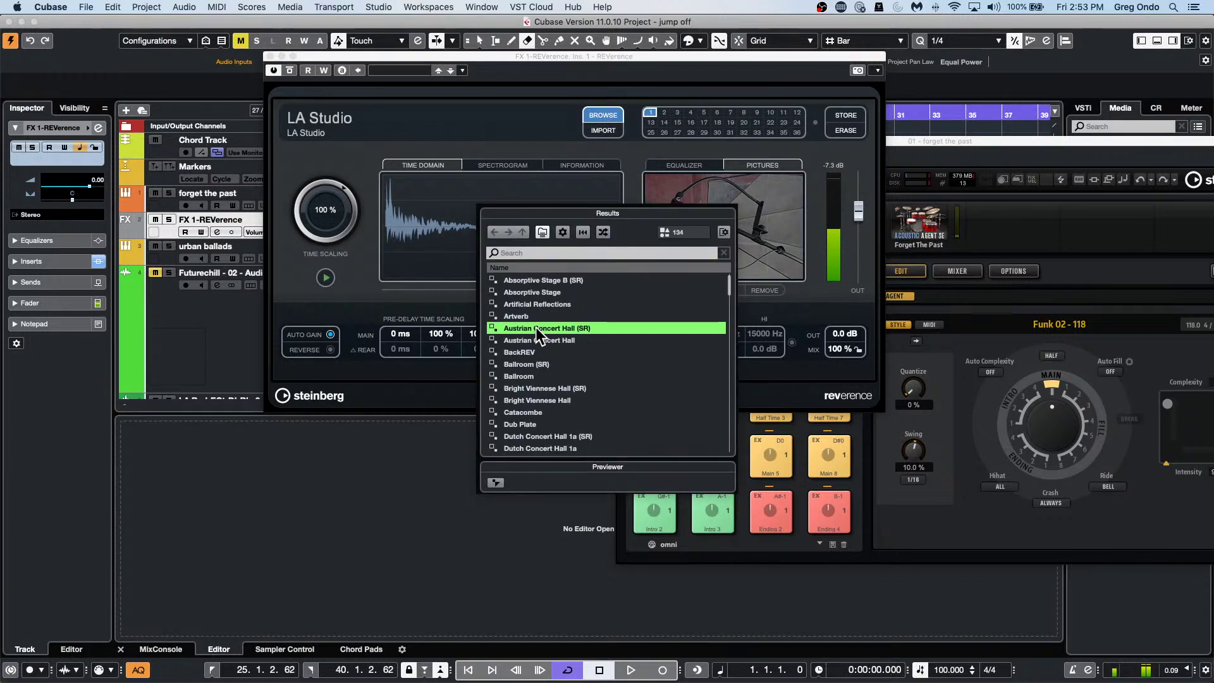
left_click(548, 400)
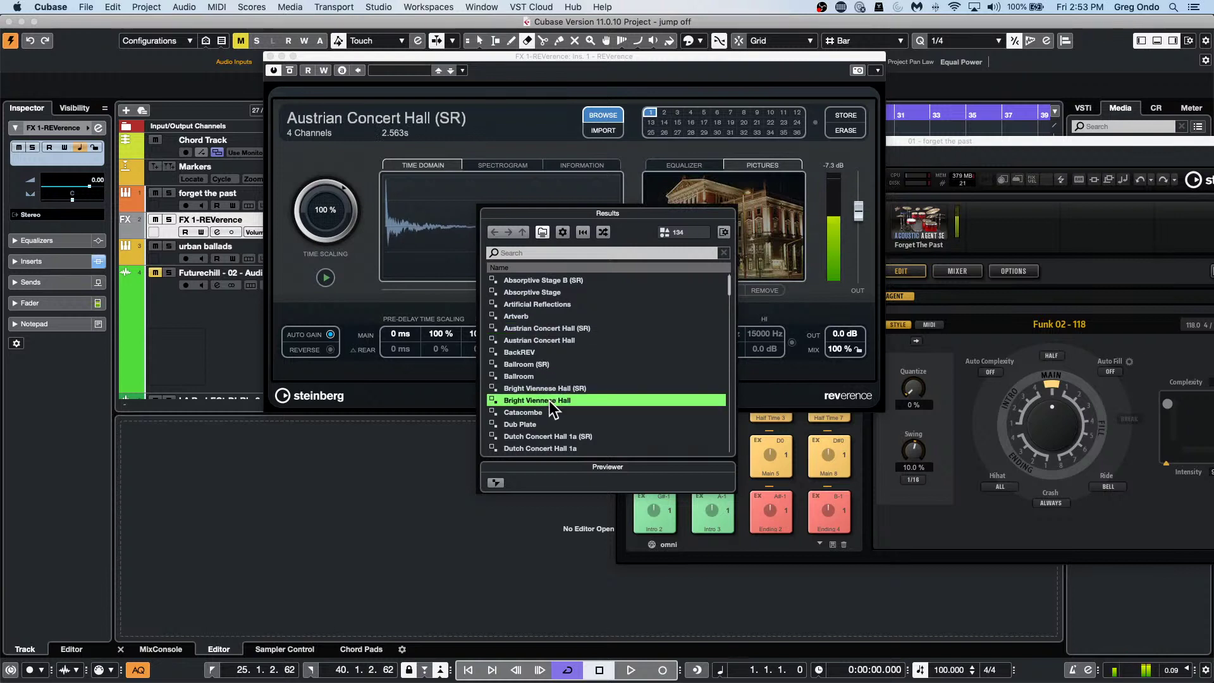
key("Down")
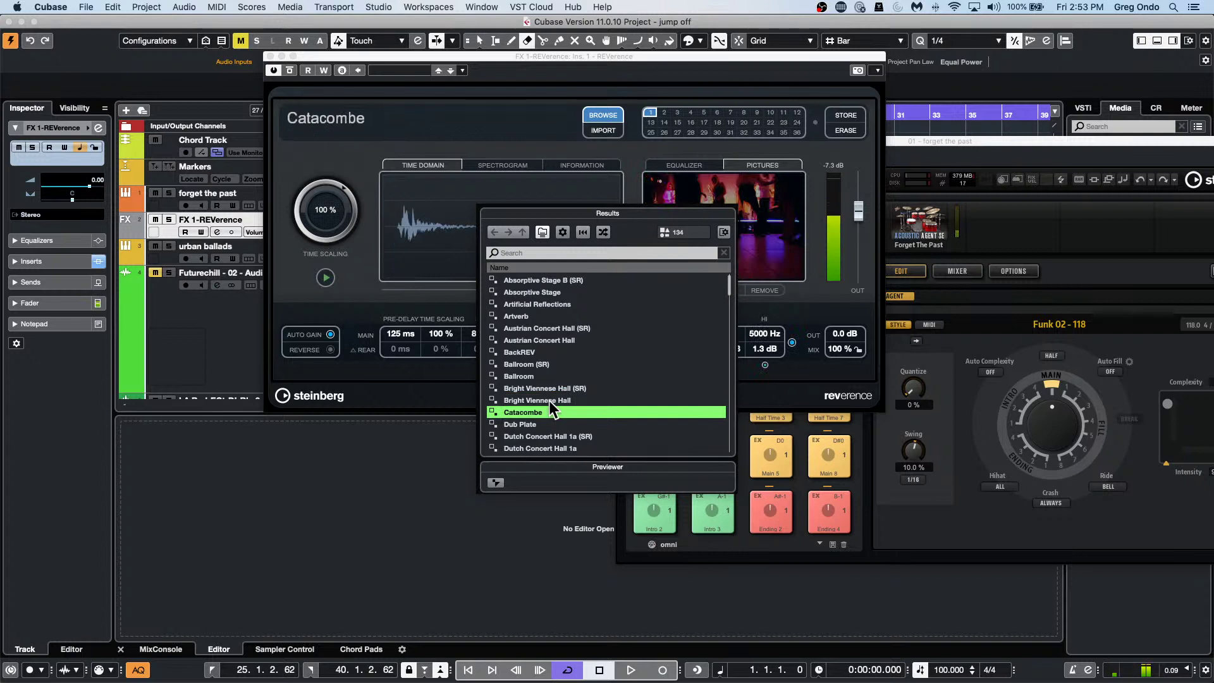
key("Down")
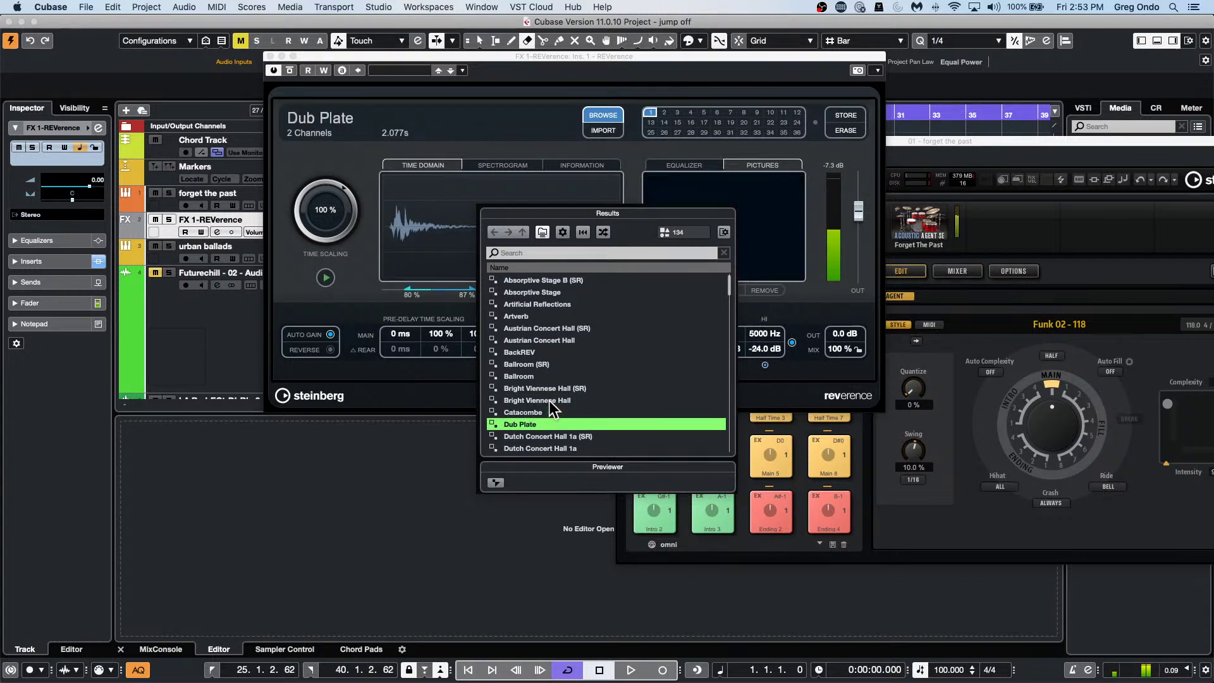
key("Down")
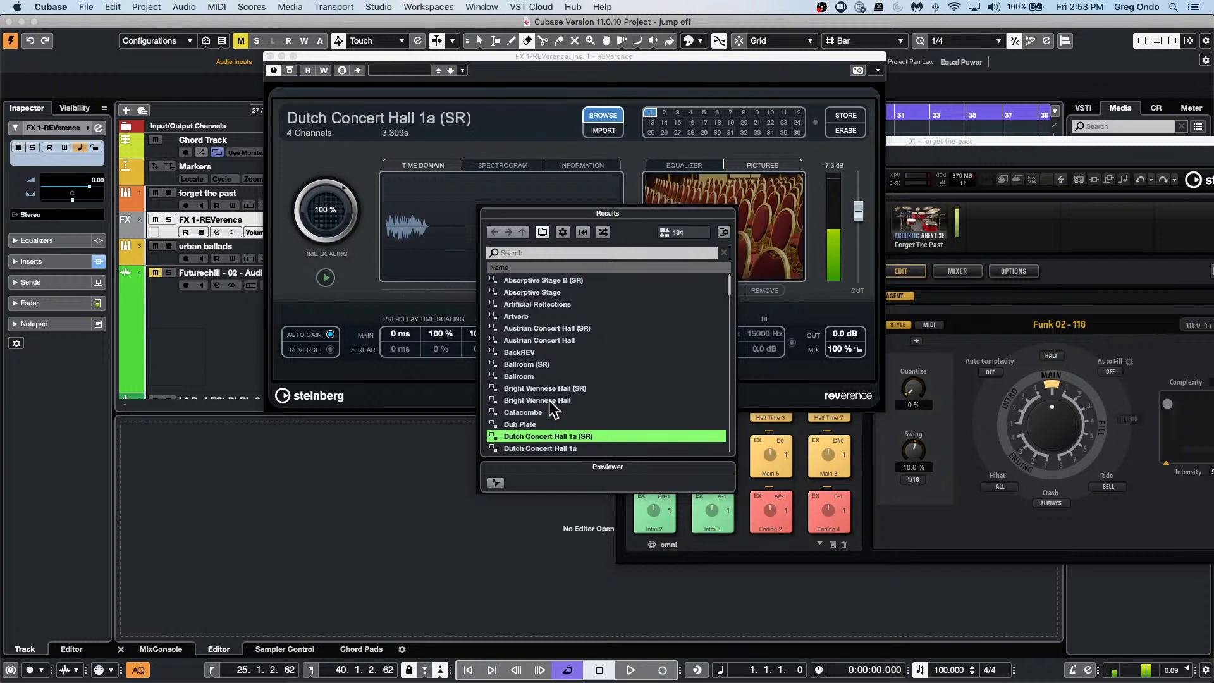
key("Down")
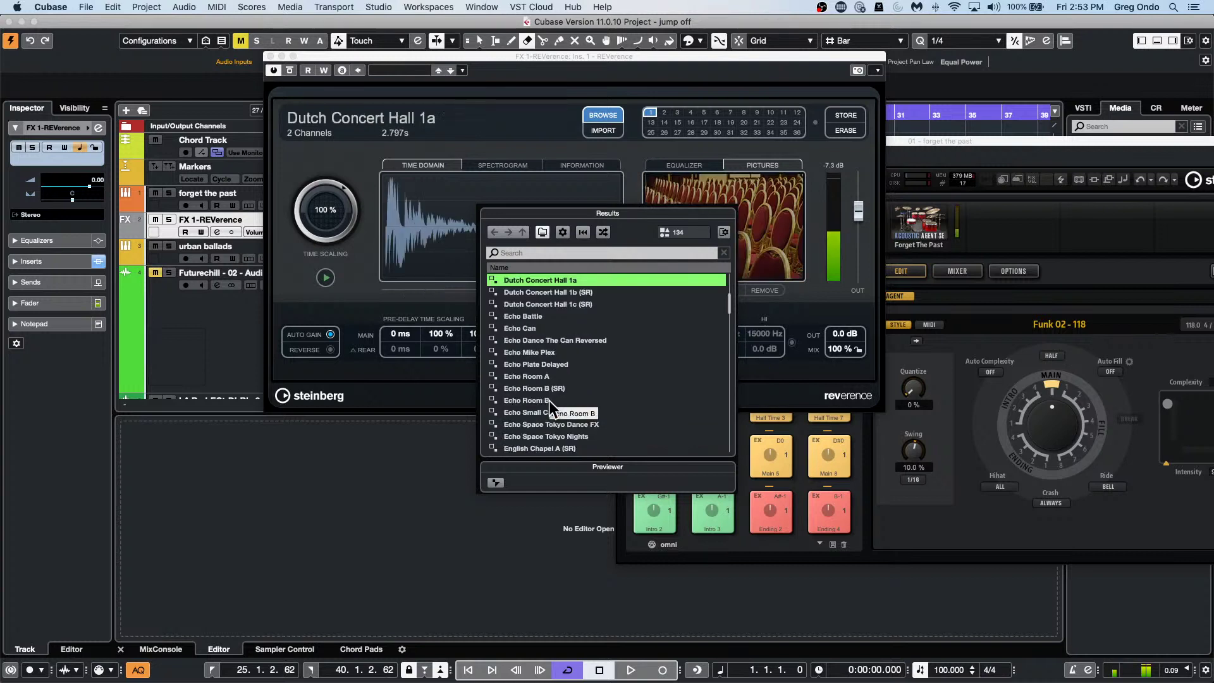
key("Down")
key("Down")
key("Down")
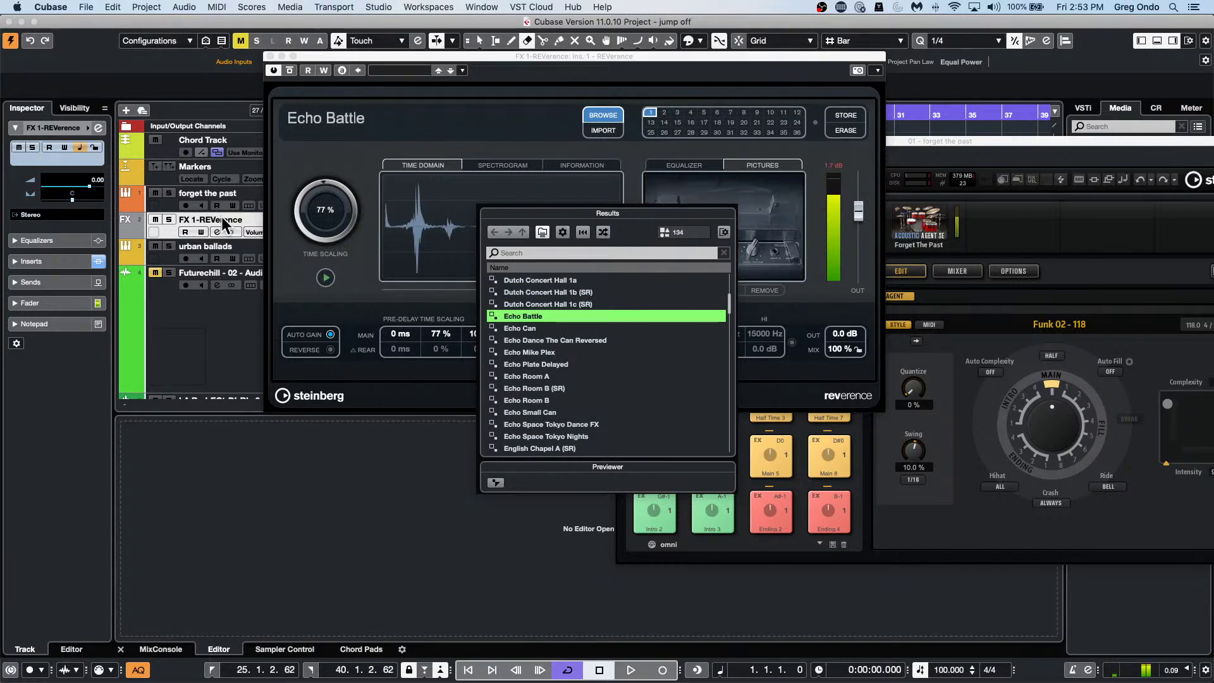
Keep Echo Battle loaded, close the preset browser and REVerence panel, and refocus the project.
left_click(1043, 204)
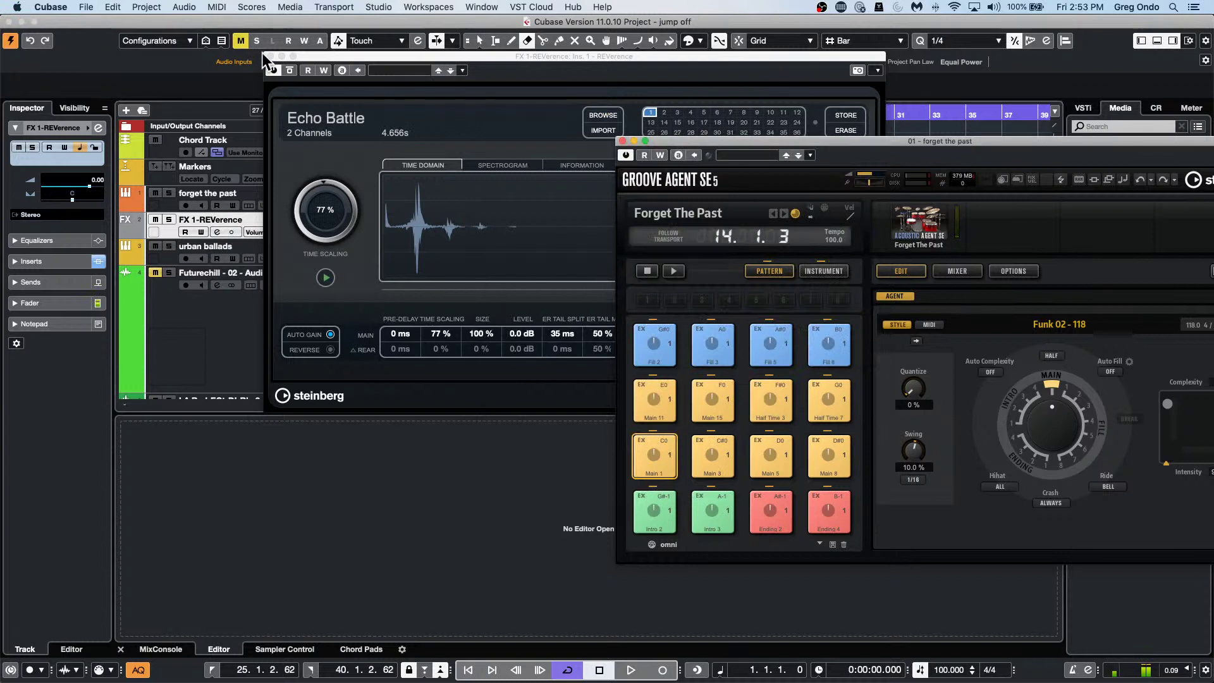
left_click(269, 56)
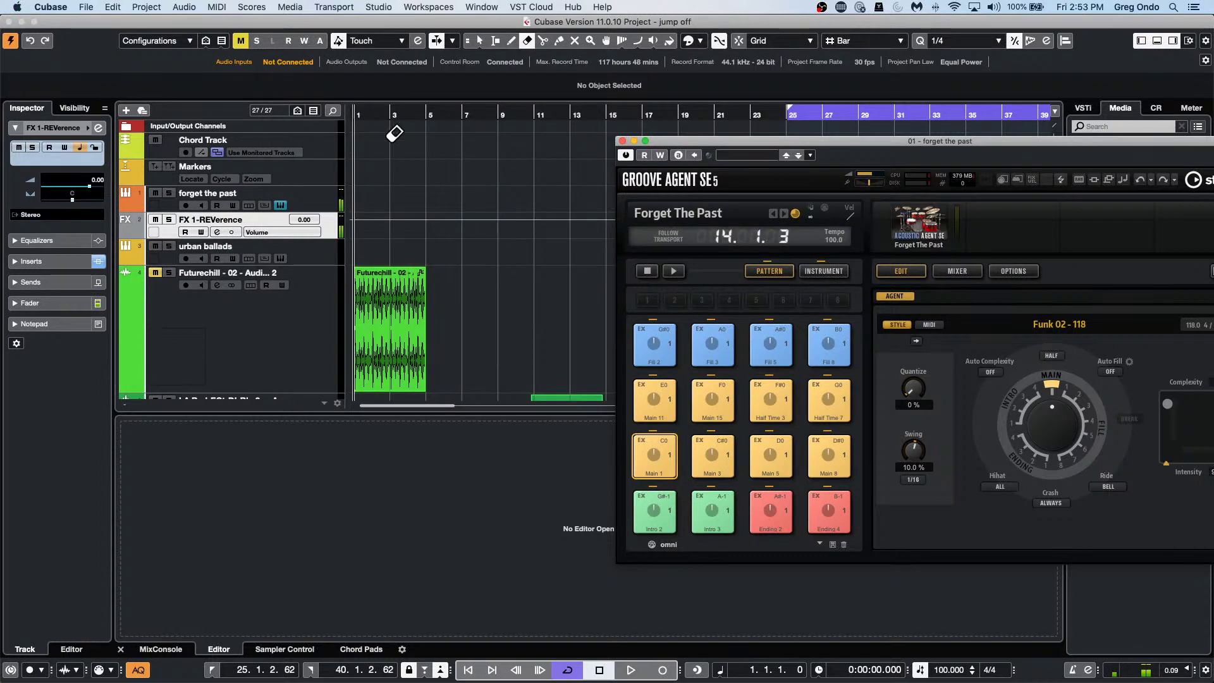
left_click(327, 226)
Deactivate the forget the past track's FX 1-REVerence send in its Channel Settings.
left_click(331, 199)
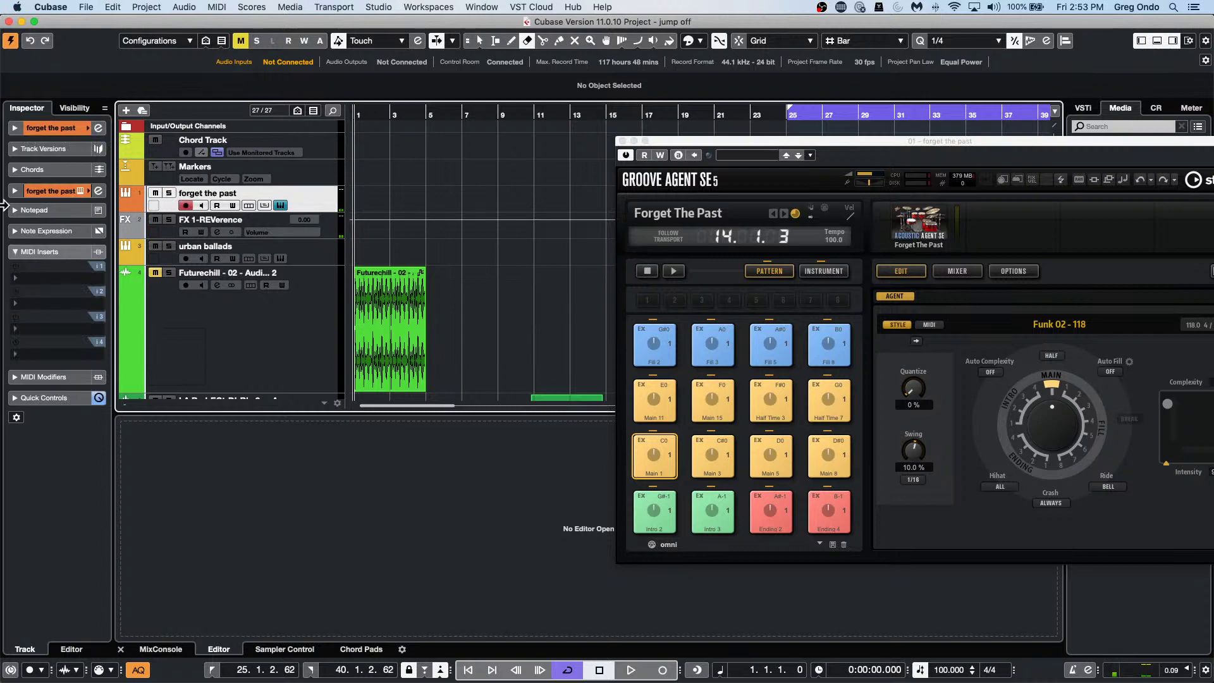
left_click(98, 191)
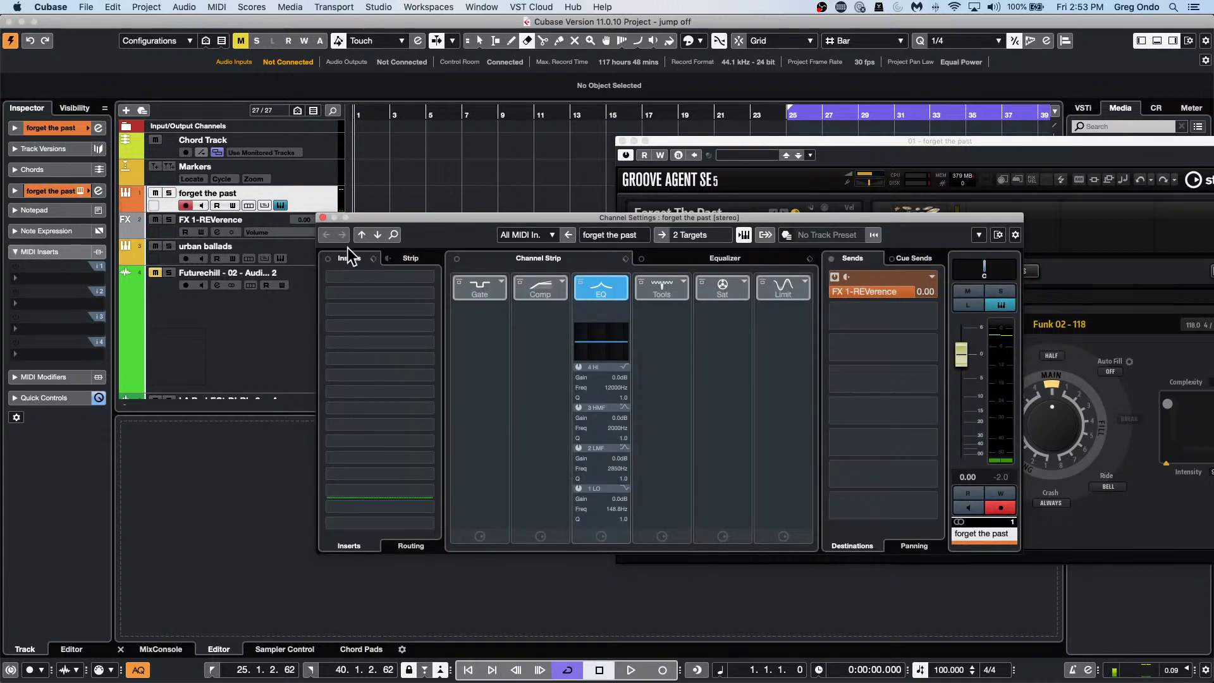
left_click(832, 277)
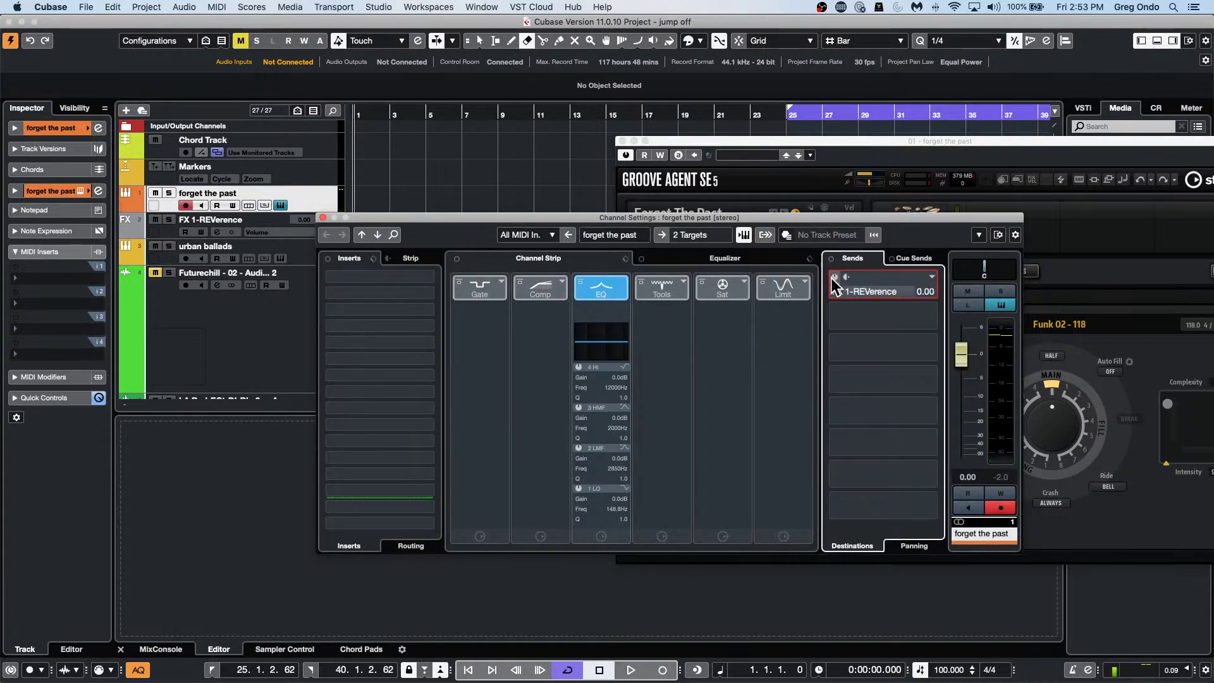
left_click(323, 217)
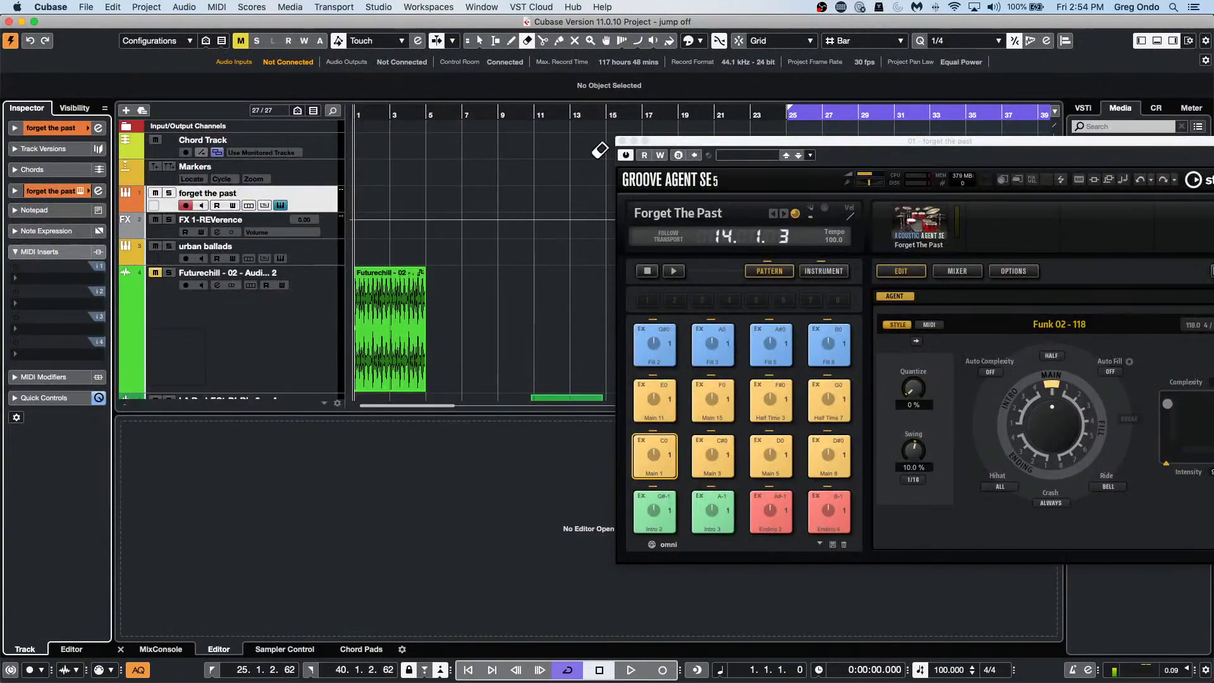
Start playback and the Groove Agent drums, show the MixConsole, and move the drum window top-left.
key("space")
left_click(673, 272)
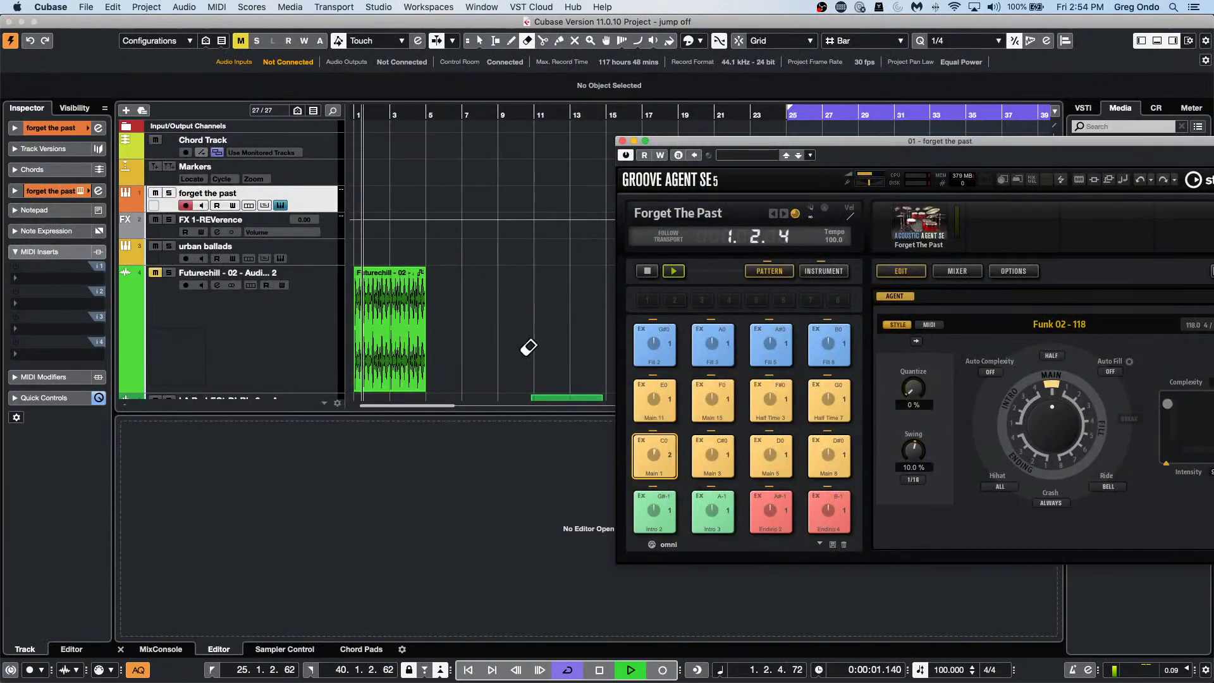
left_click(169, 645)
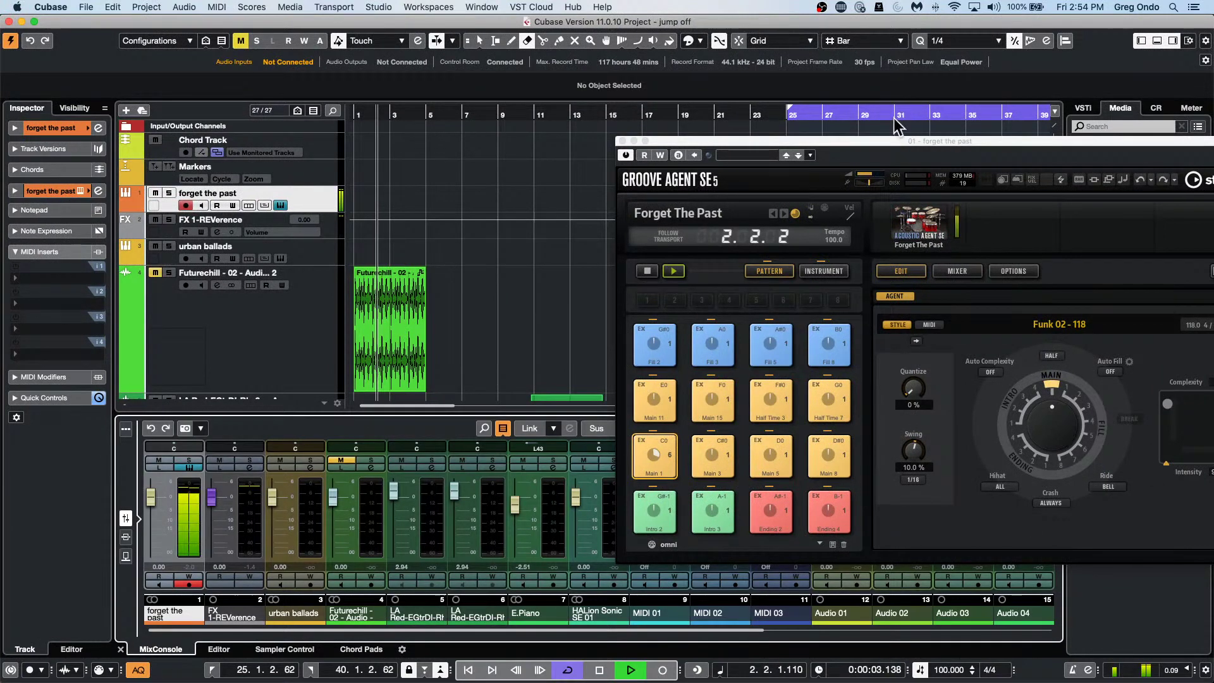
left_click_drag(891, 142, 474, 29)
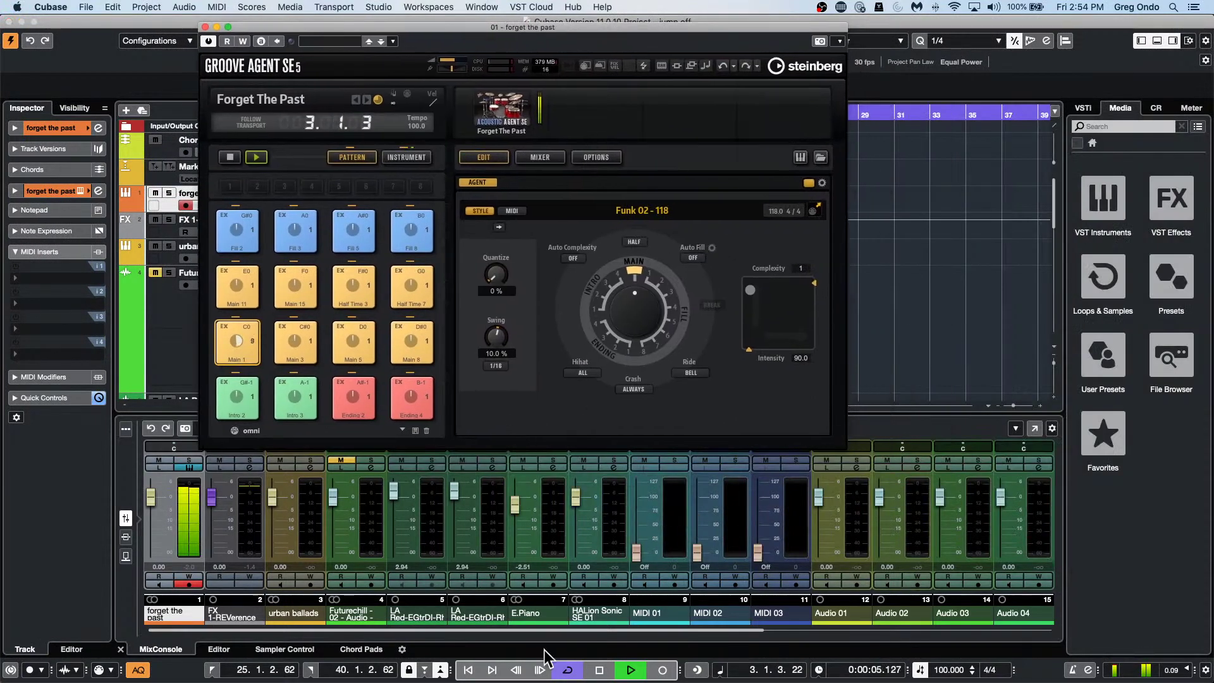
Insert REVerence from the Reverb category on the Stereo Out channel, then close its editor.
left_click(788, 629)
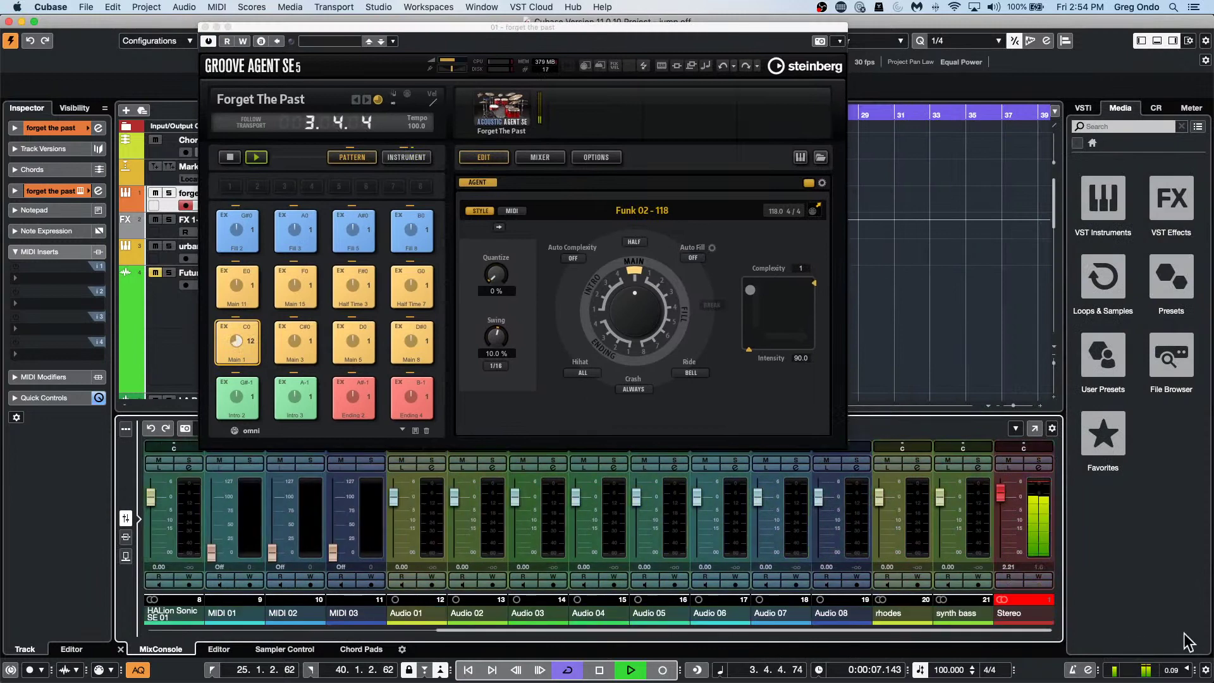
left_click(1044, 467)
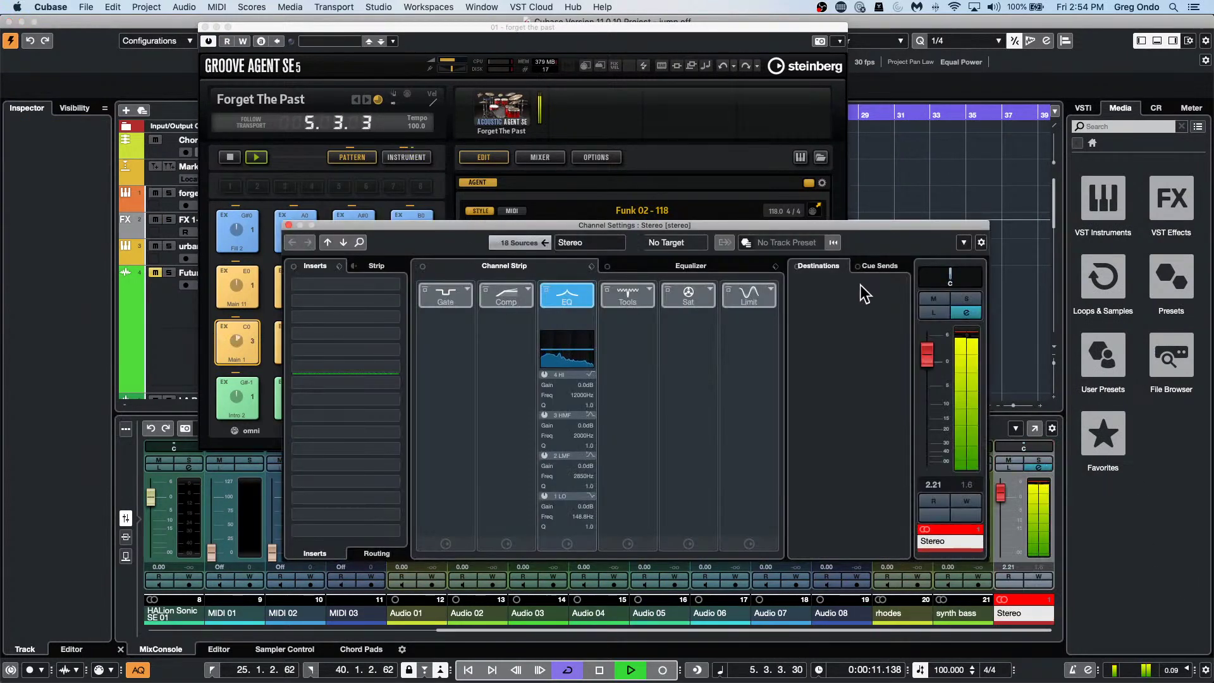
left_click(397, 285)
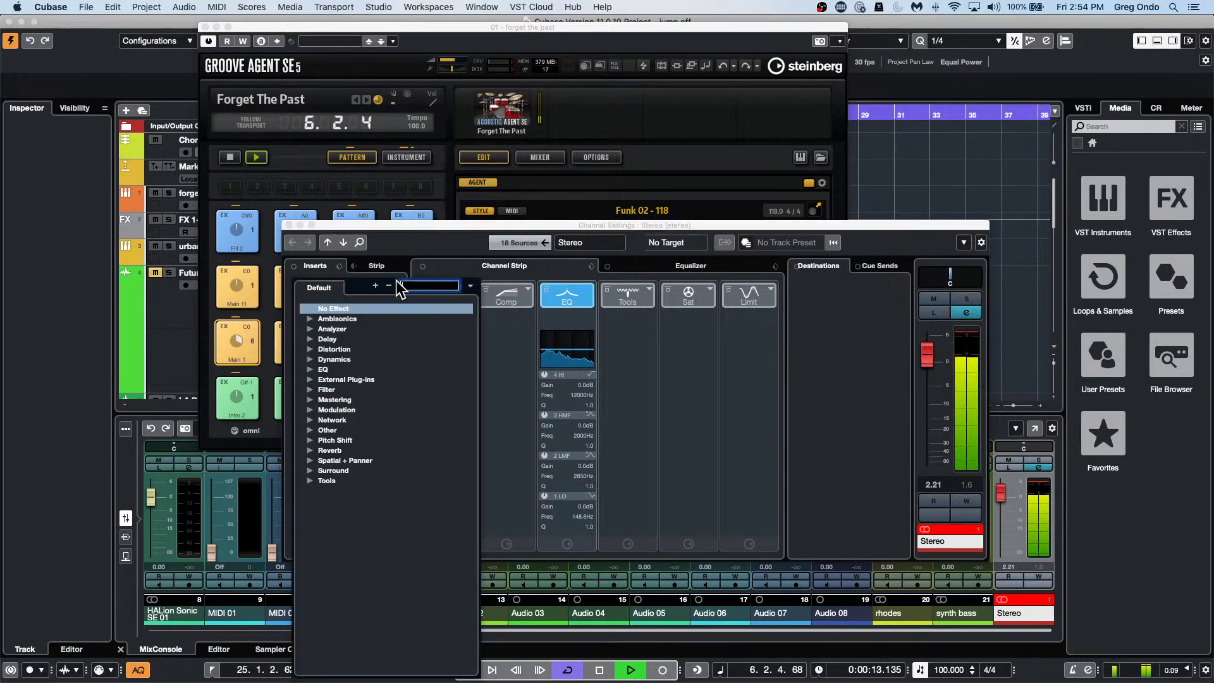
left_click(312, 450)
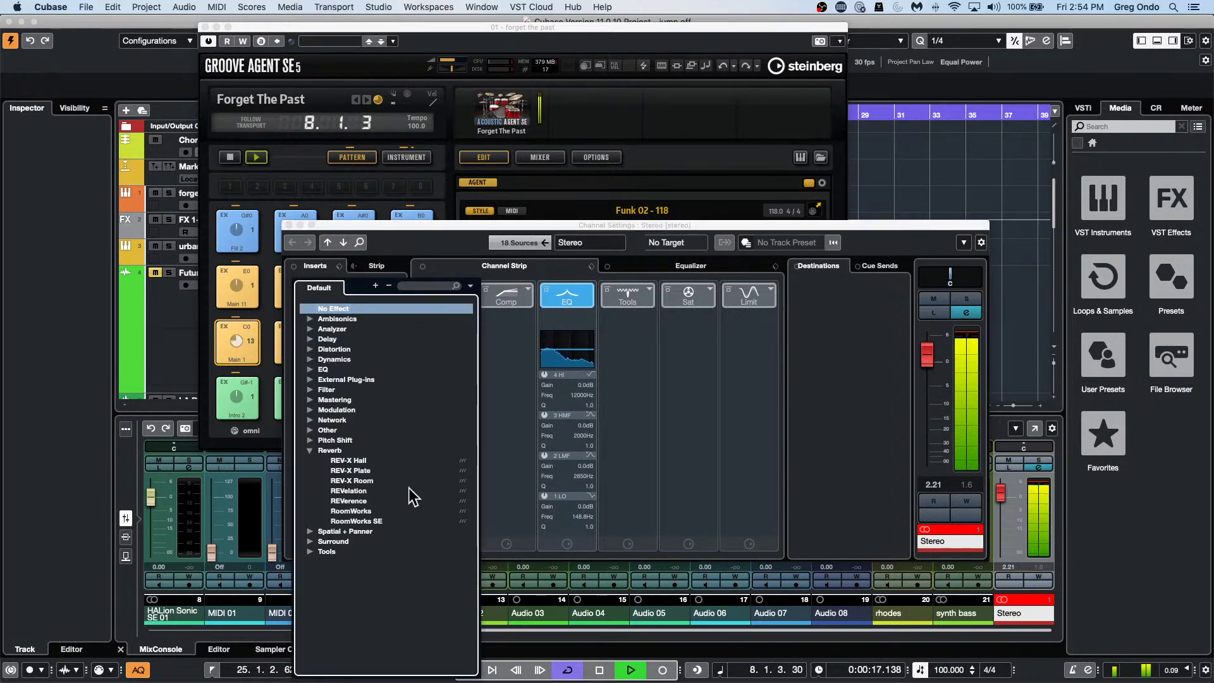
left_click(380, 500)
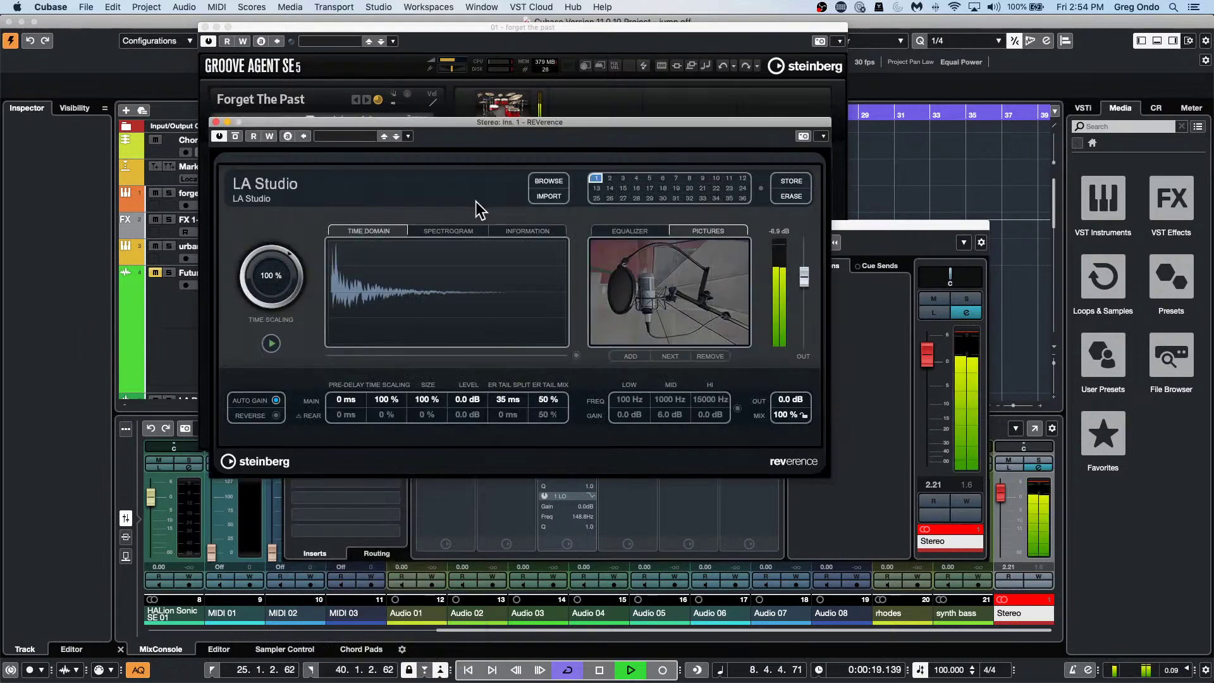
left_click(544, 183)
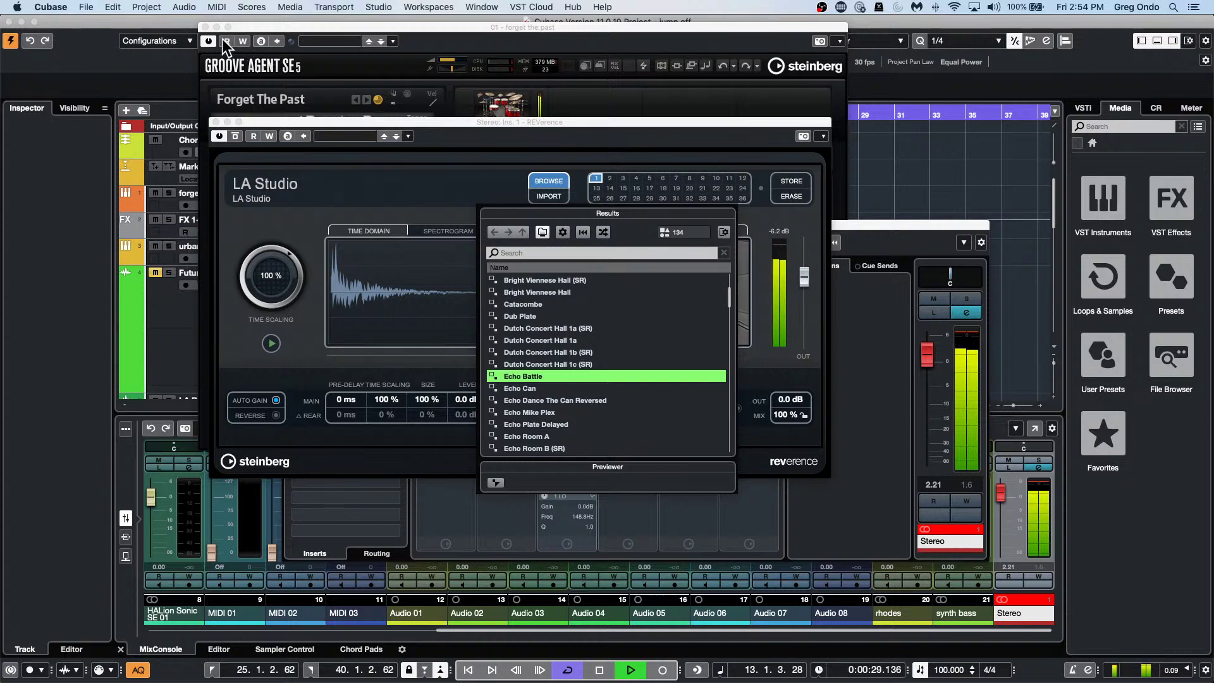
left_click(215, 121)
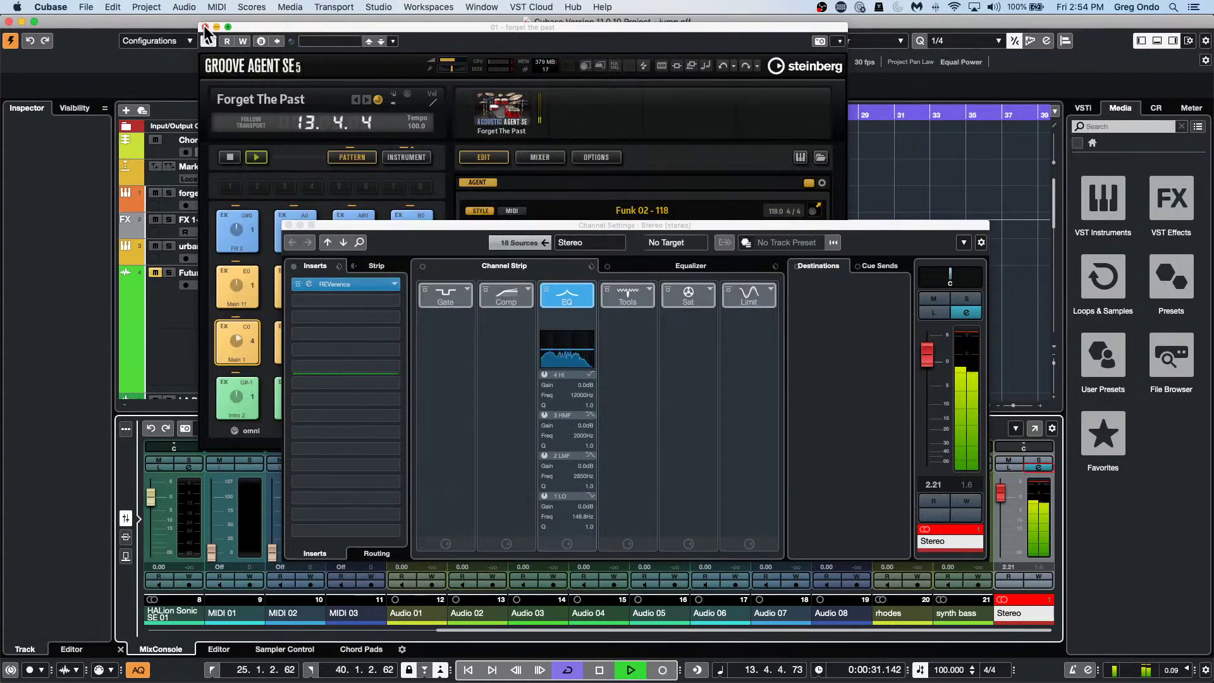
Close Groove Agent, solo forget the past, and lower the Stereo Out REVerence mix to 48 %.
left_click(204, 26)
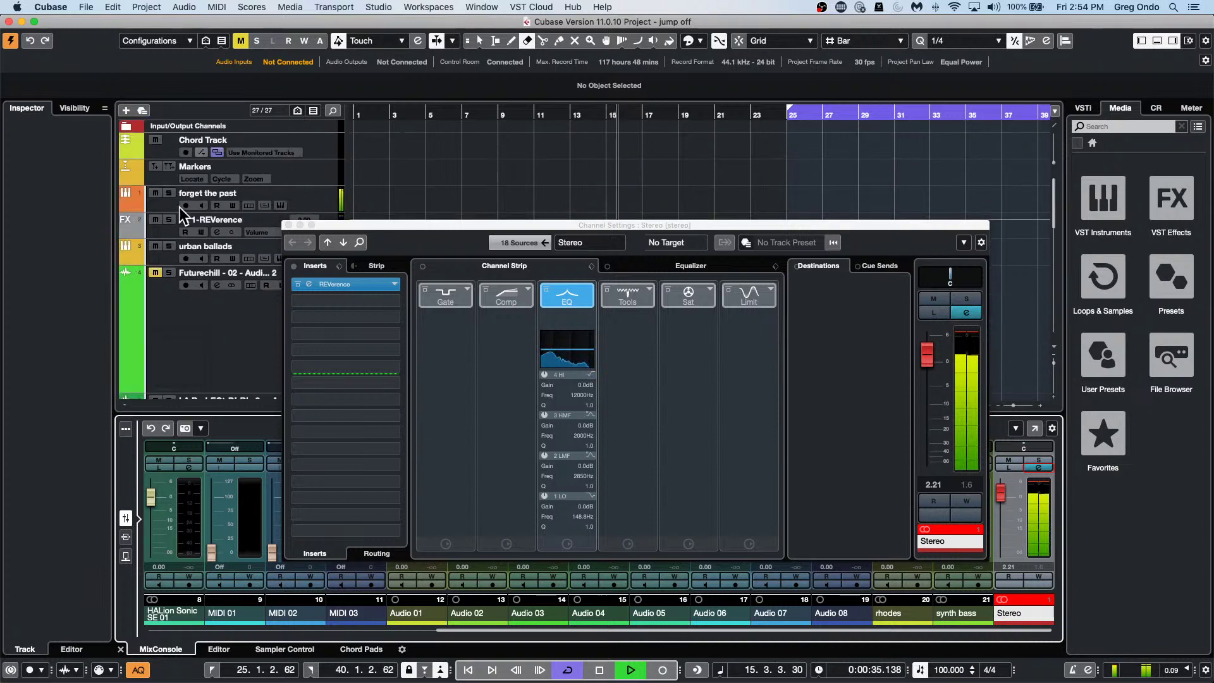
left_click(169, 193)
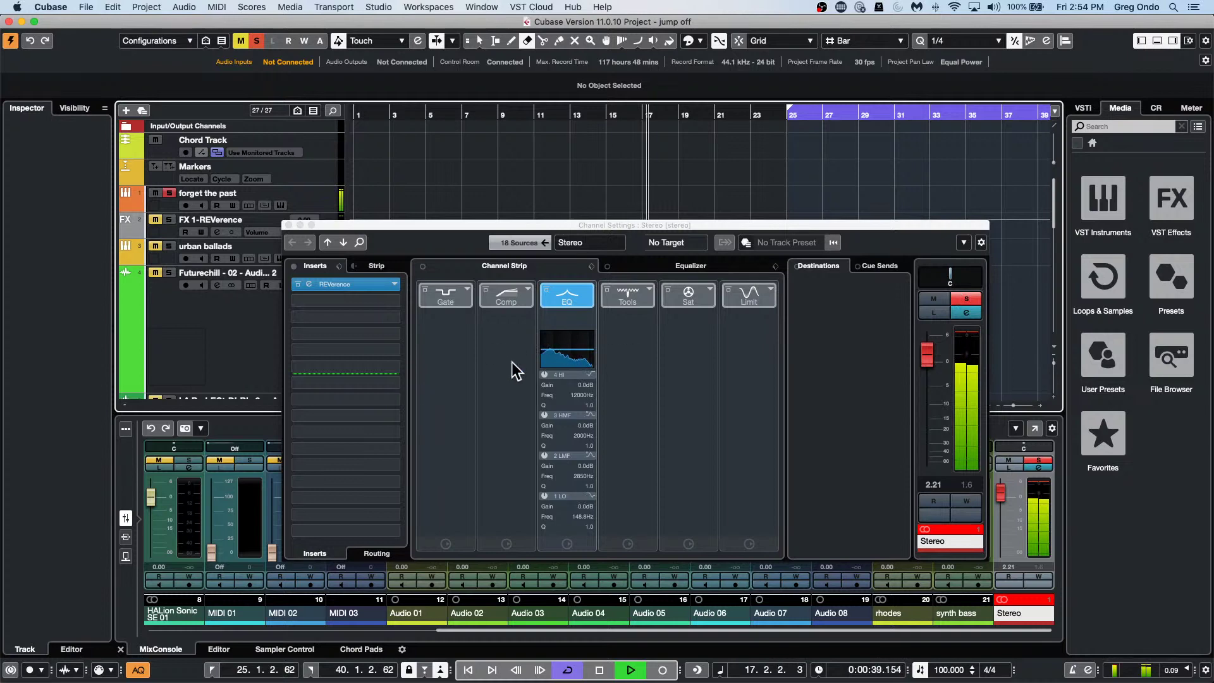
left_click(366, 286)
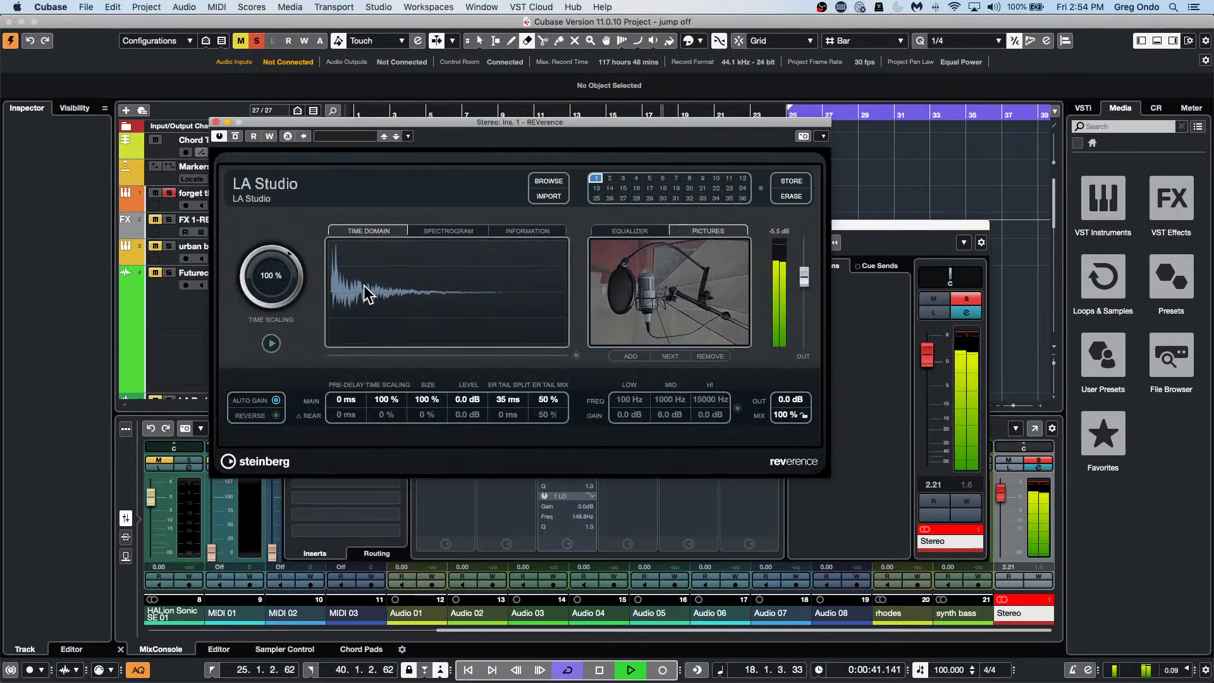
scroll(794, 418, "down", 10)
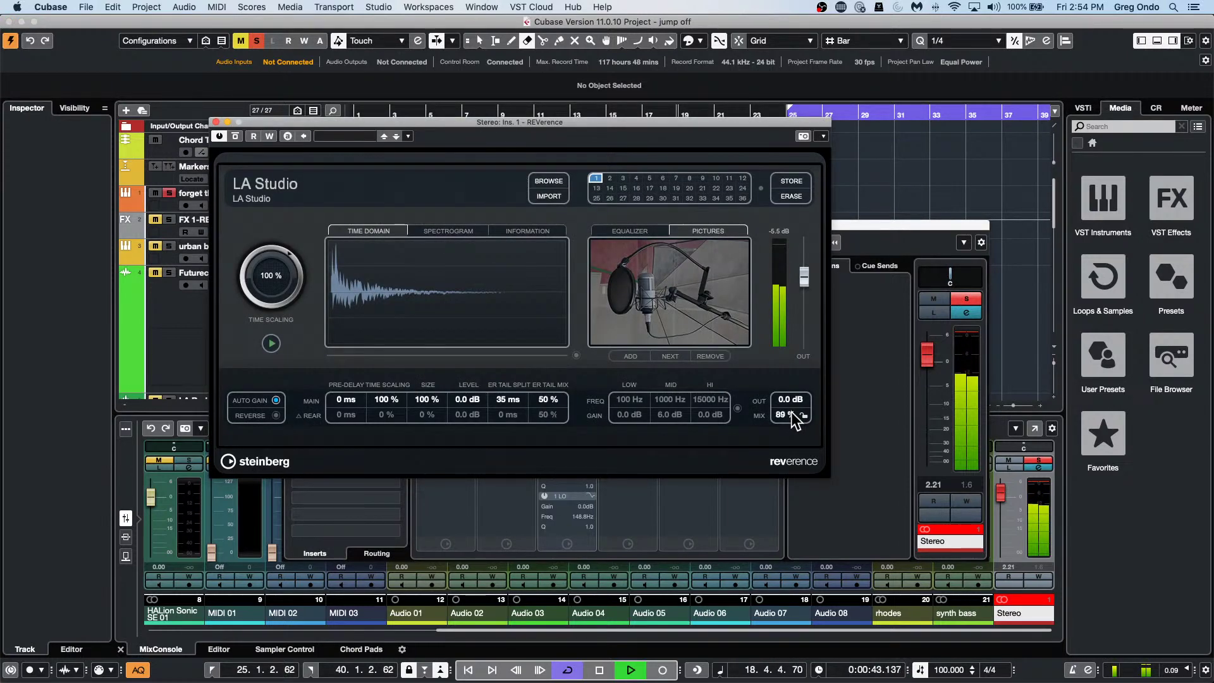
scroll(796, 422, "down", 2)
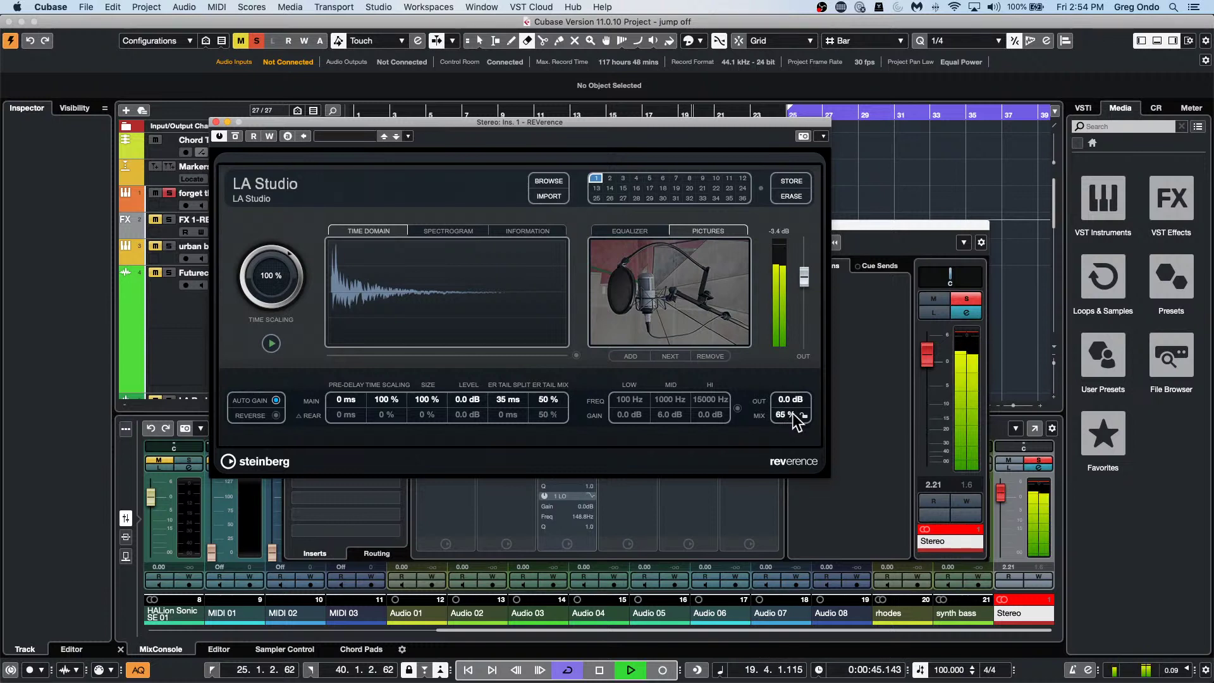
scroll(793, 416, "down", 1)
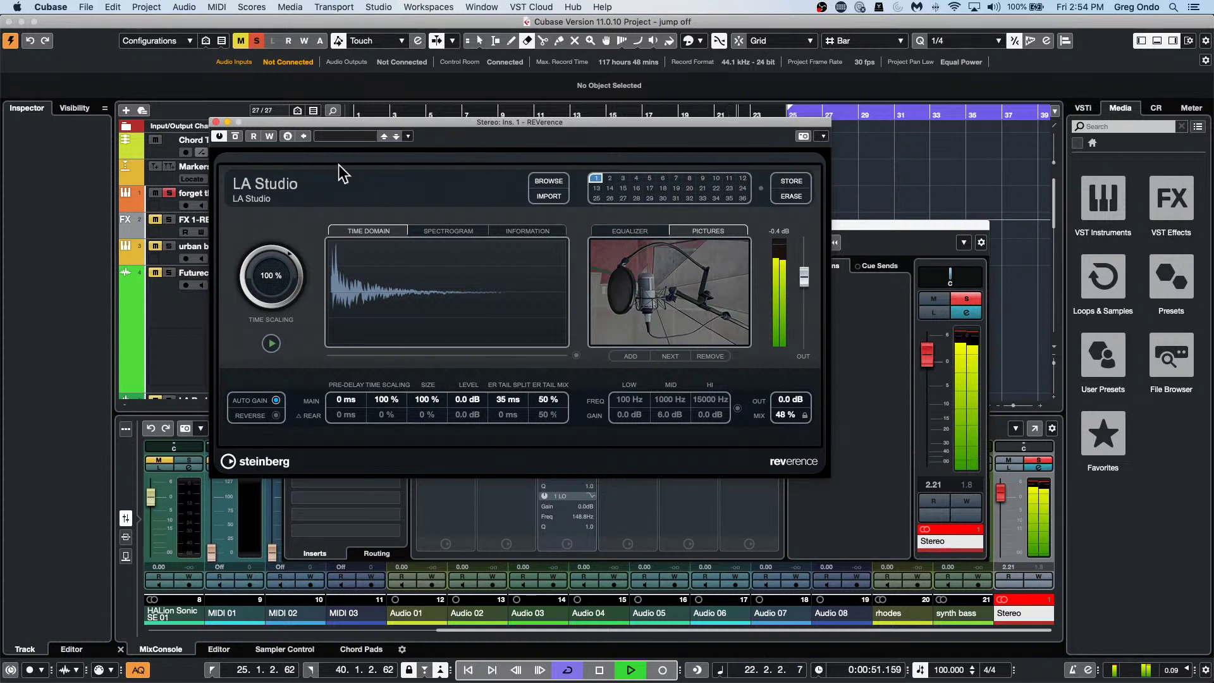
left_click(549, 181)
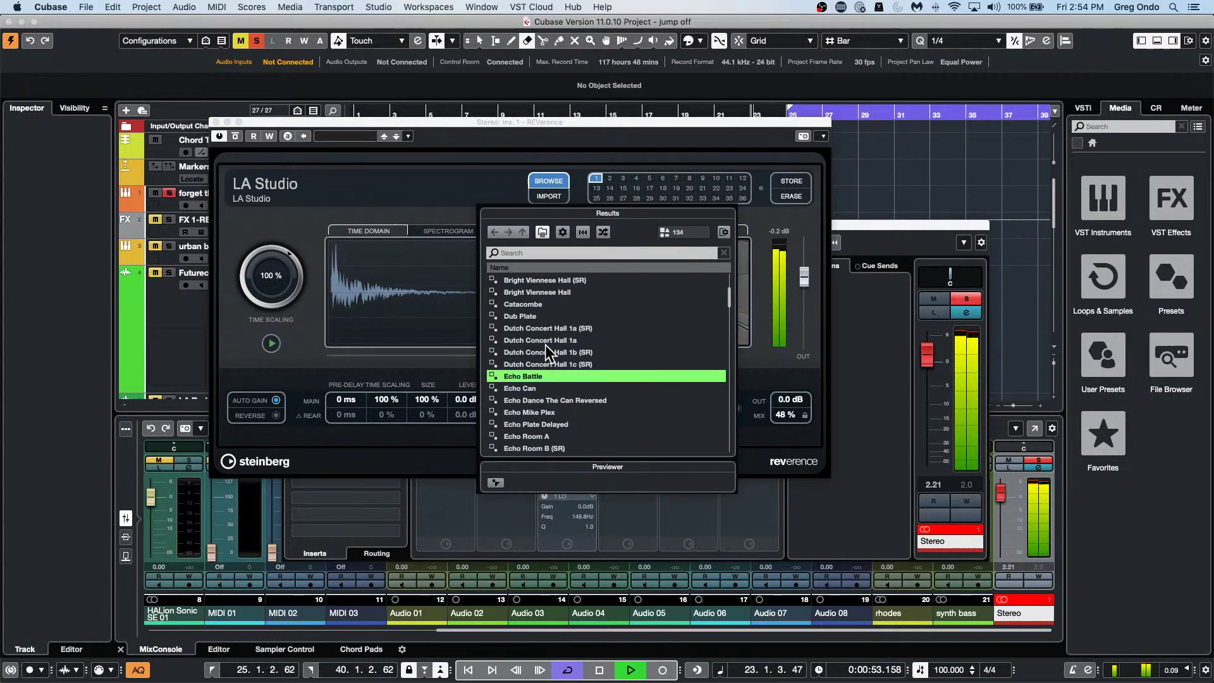
Audition rooms from Dutch Concert Hall 1a onward, settle on French Stone Chapel A (SR), and move the window aside.
left_click(544, 342)
left_click(547, 402)
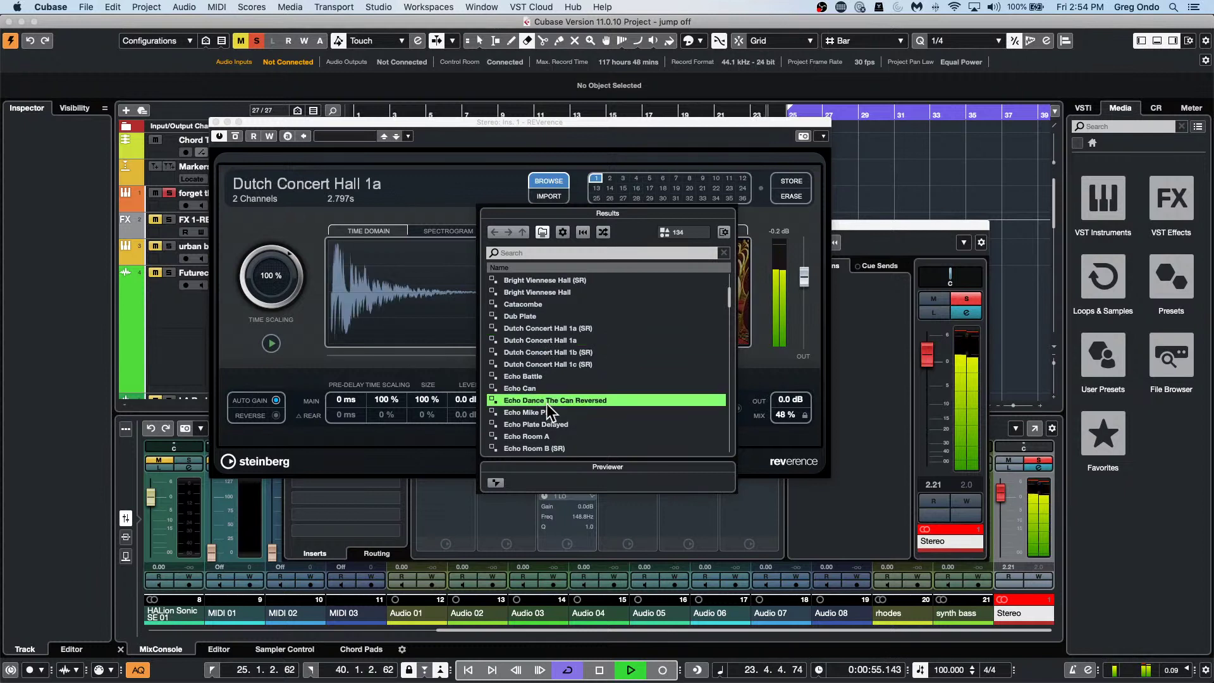
key("Down")
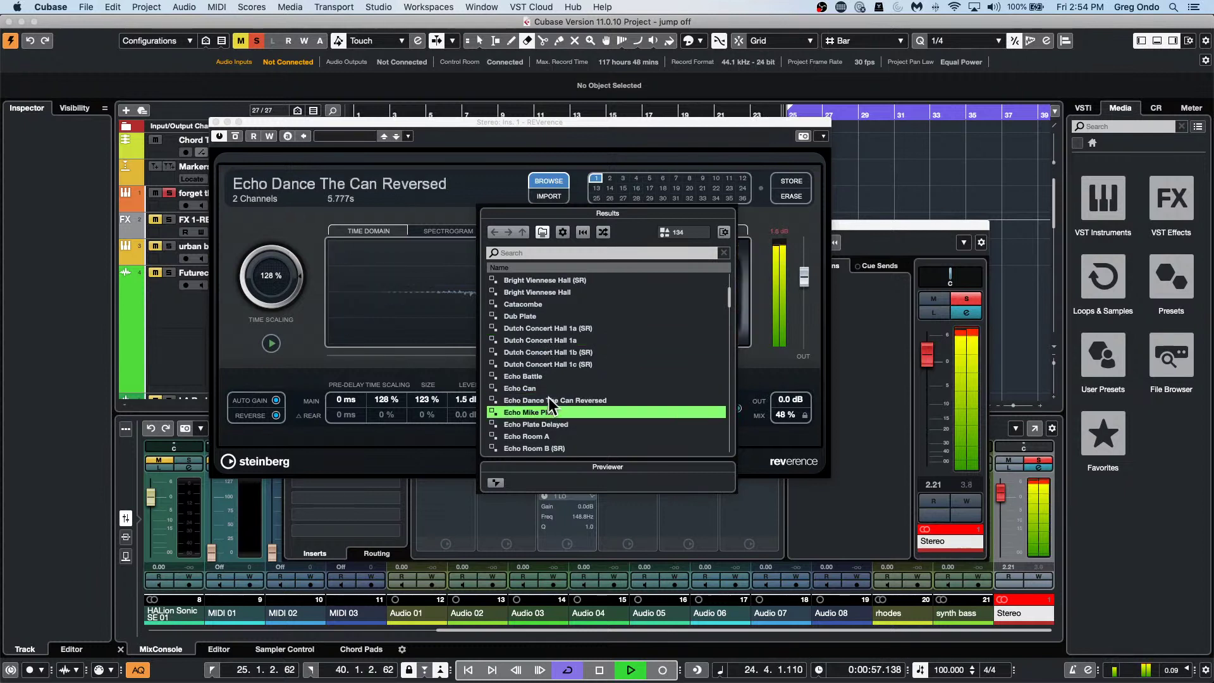
key("Down")
key("Down")
key("Down")
key("Down")
key("Down")
key("Down")
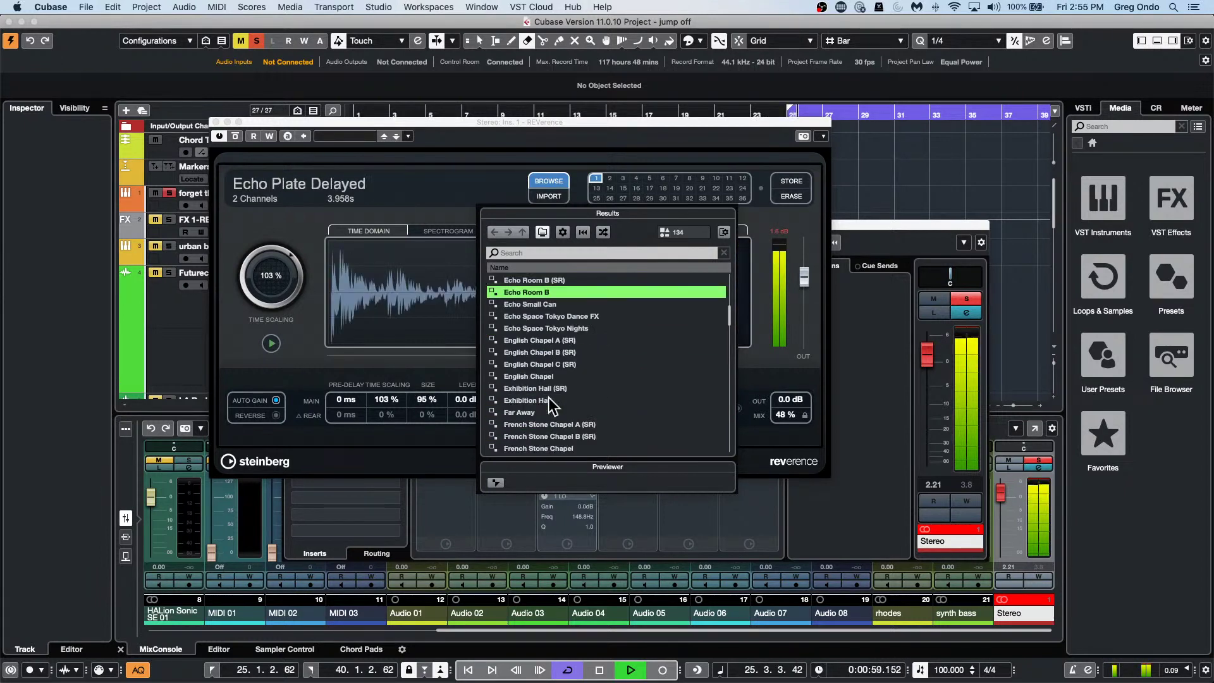
key("Down")
key("Down")
key("Down")
key("Down")
key("Down")
key("Down")
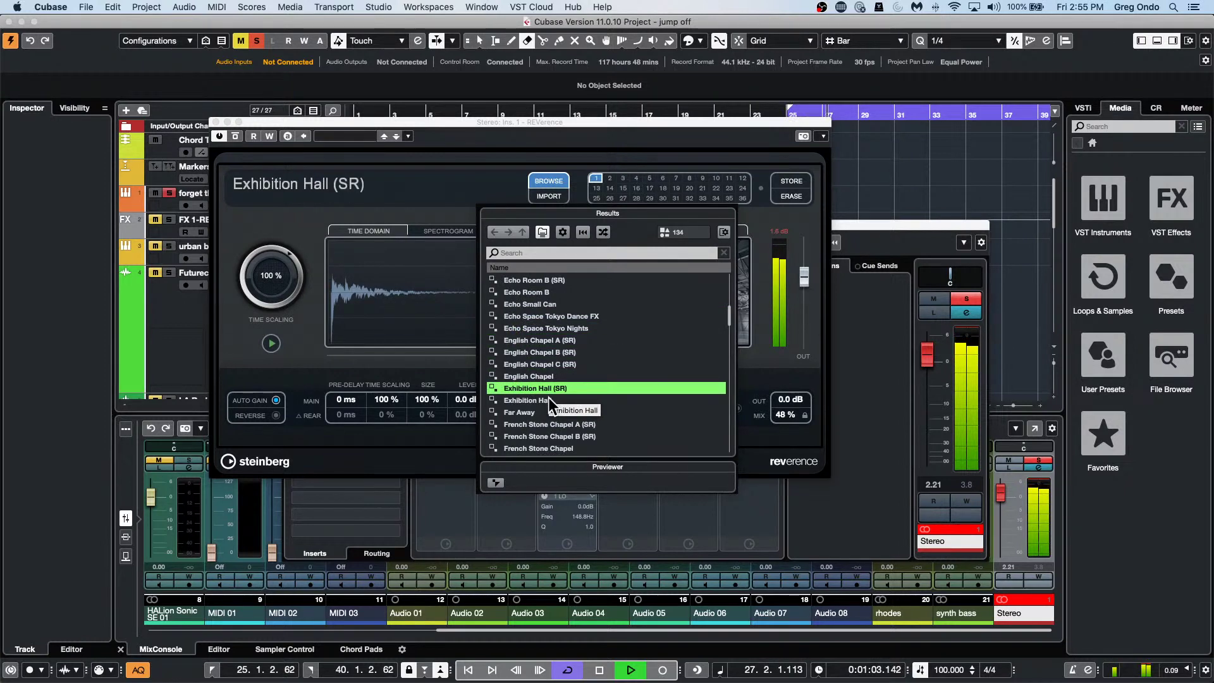
key("Down")
key("Down")
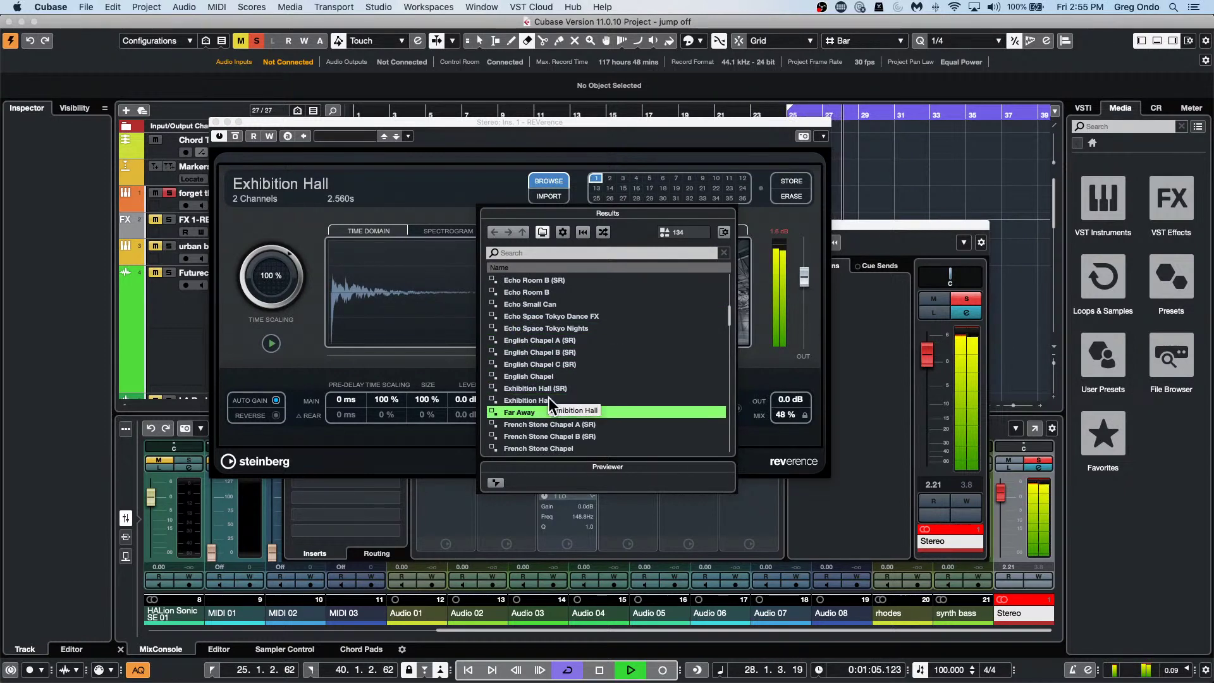
key("Down")
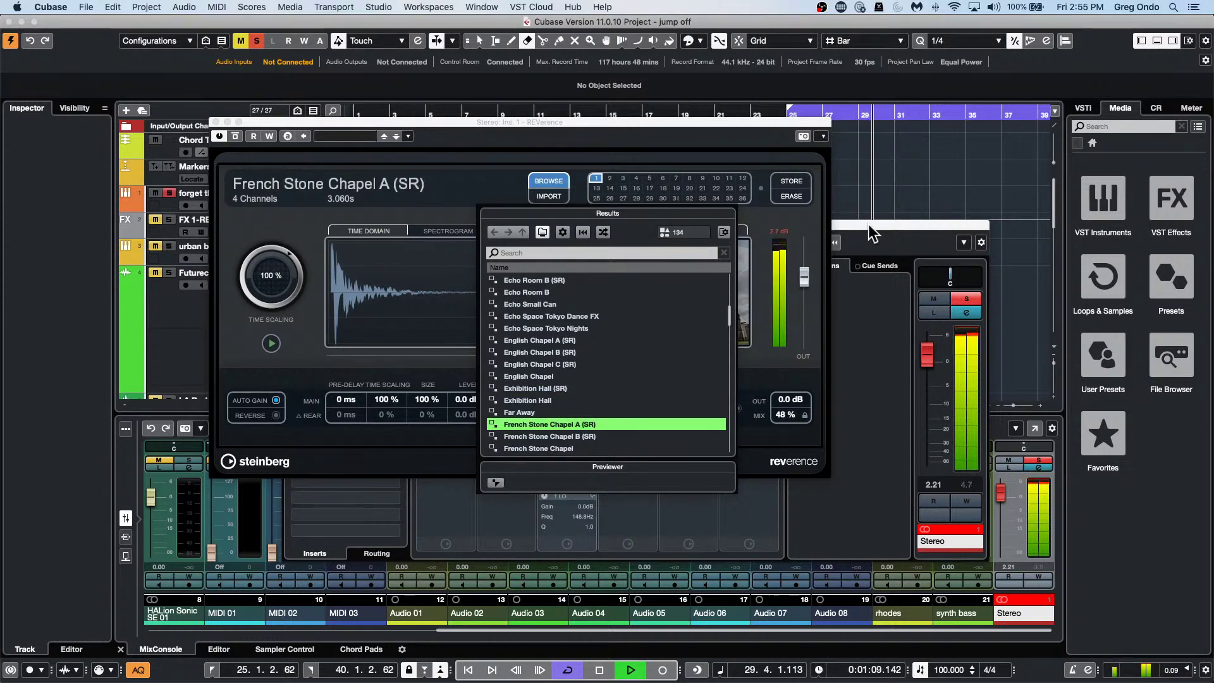
left_click(556, 120)
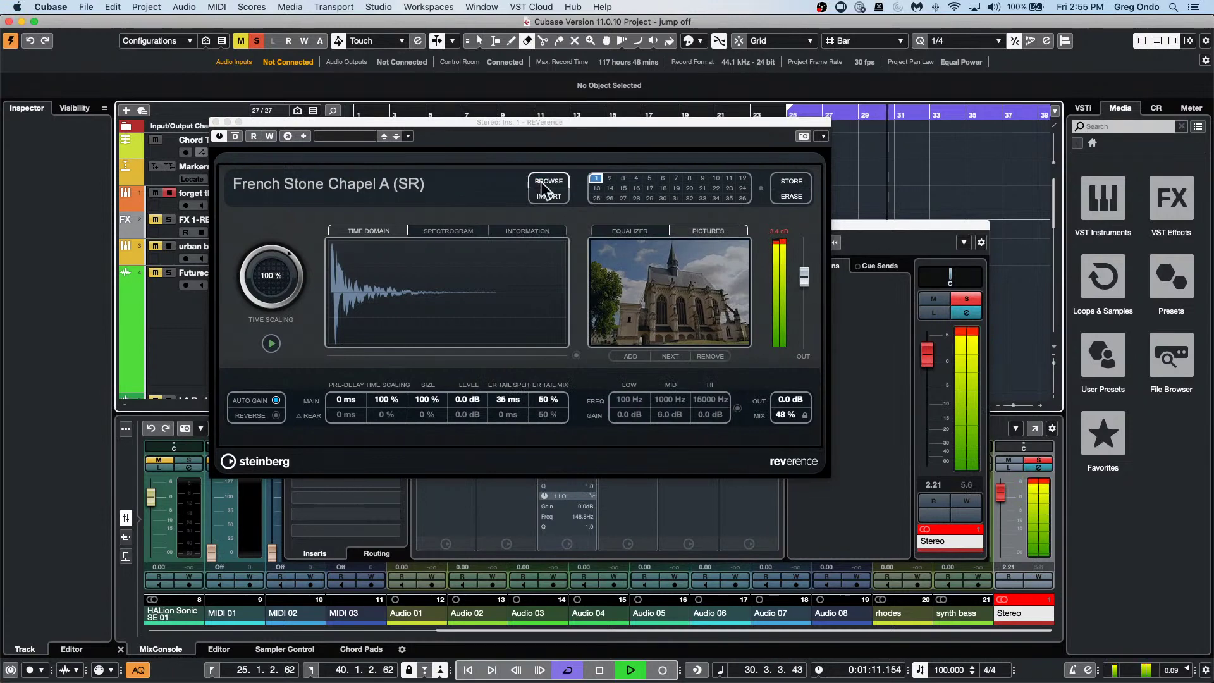
left_click_drag(432, 110, 583, 288)
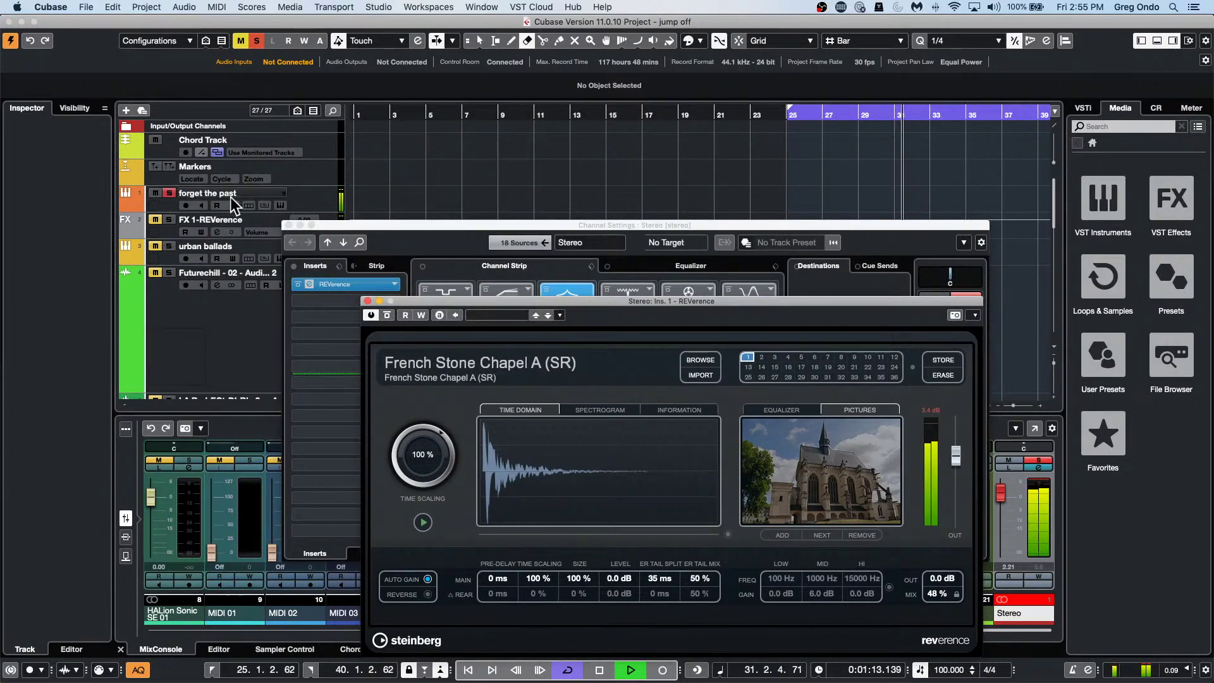
Open forget the past's Groove Agent SE editor and stop playback and the drum pattern.
left_click(292, 201)
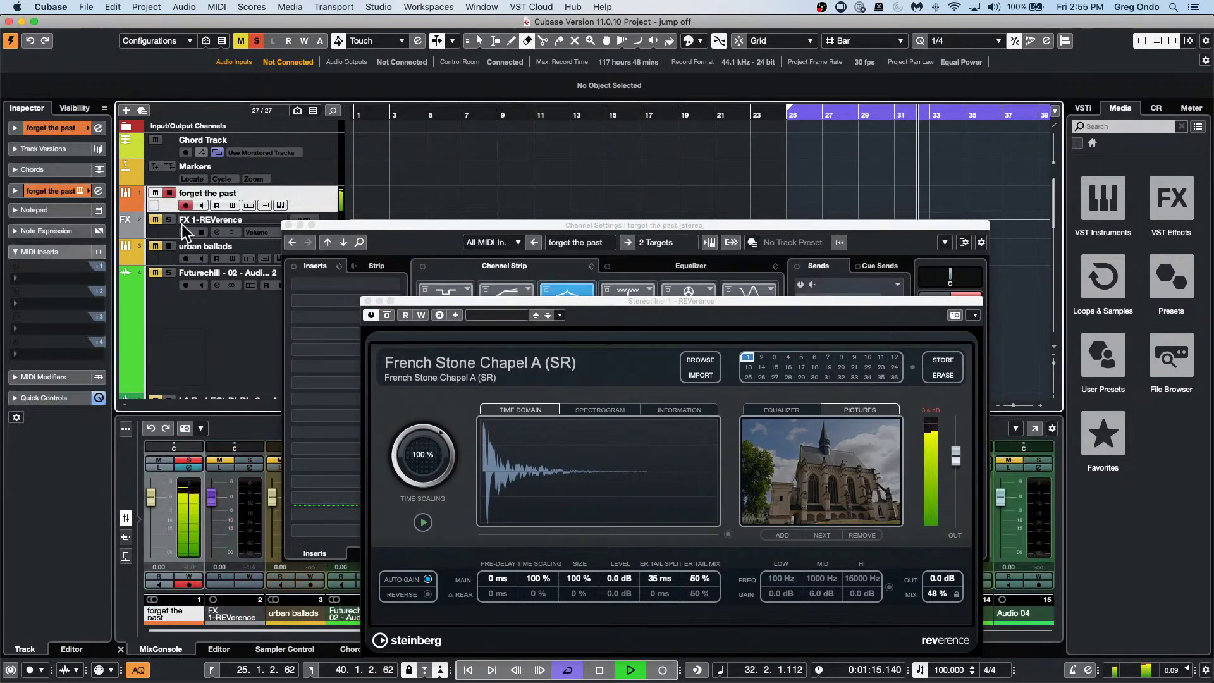
left_click(280, 205)
key("space")
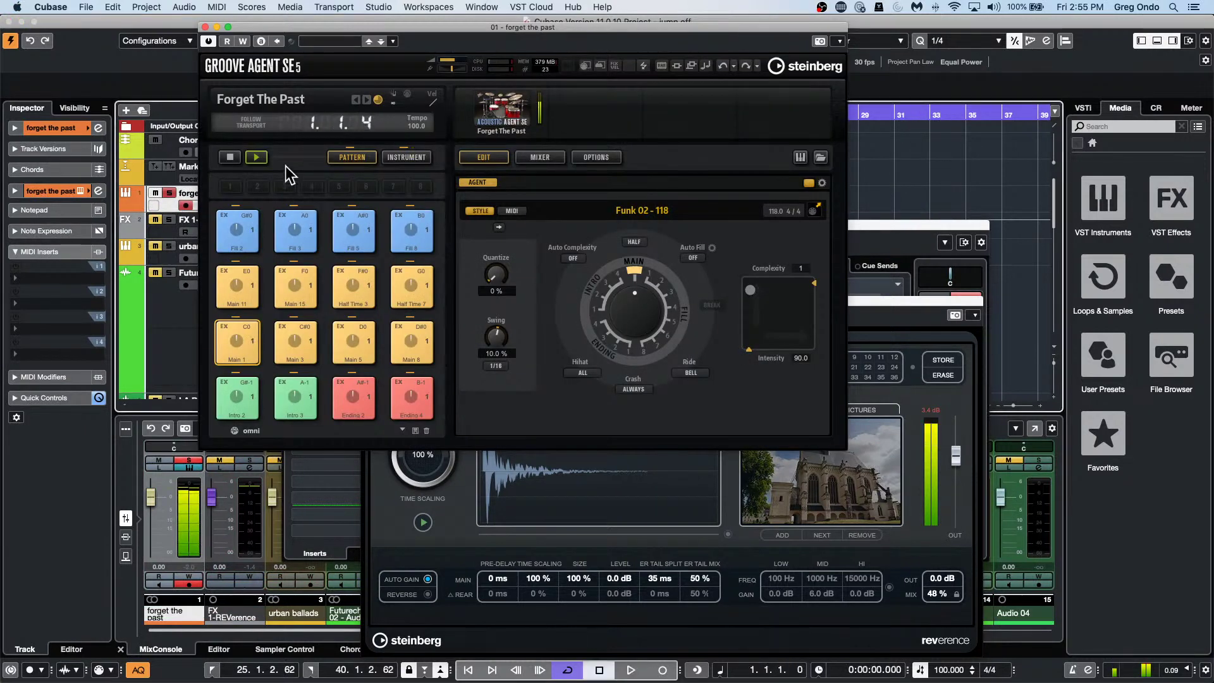
left_click(229, 156)
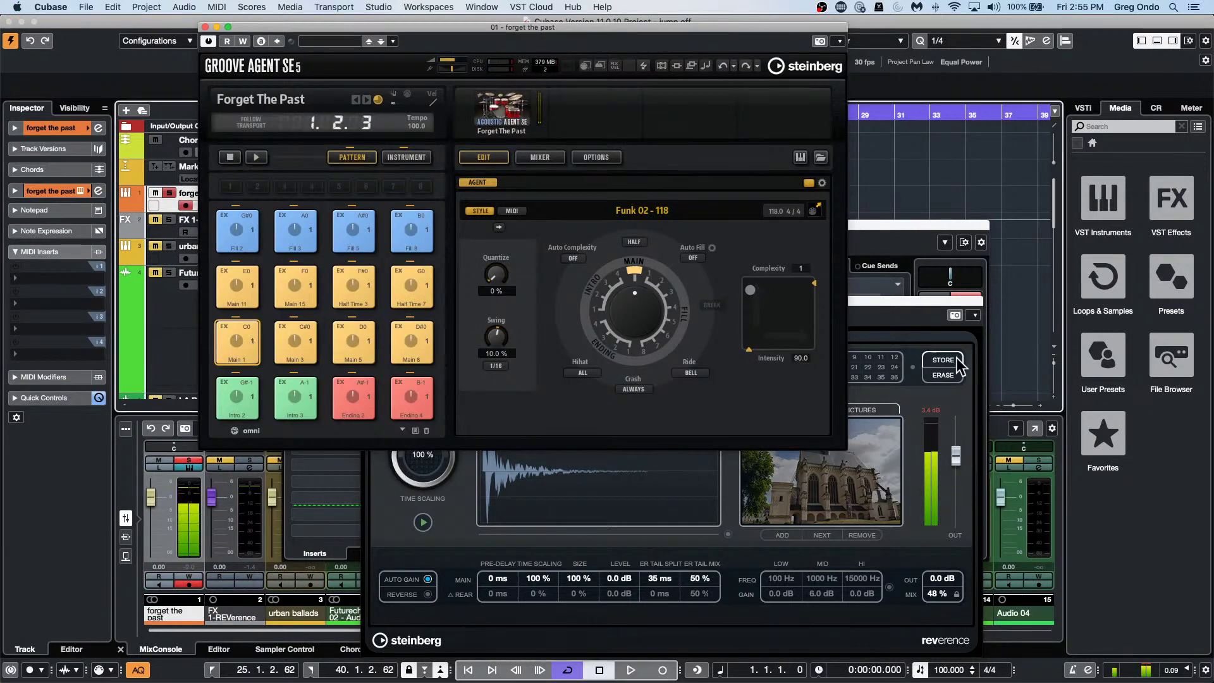
Lower the REVerence mix on the Stereo output to 46 %.
left_click(954, 596)
scroll(943, 594, "up", 10)
left_click(943, 594)
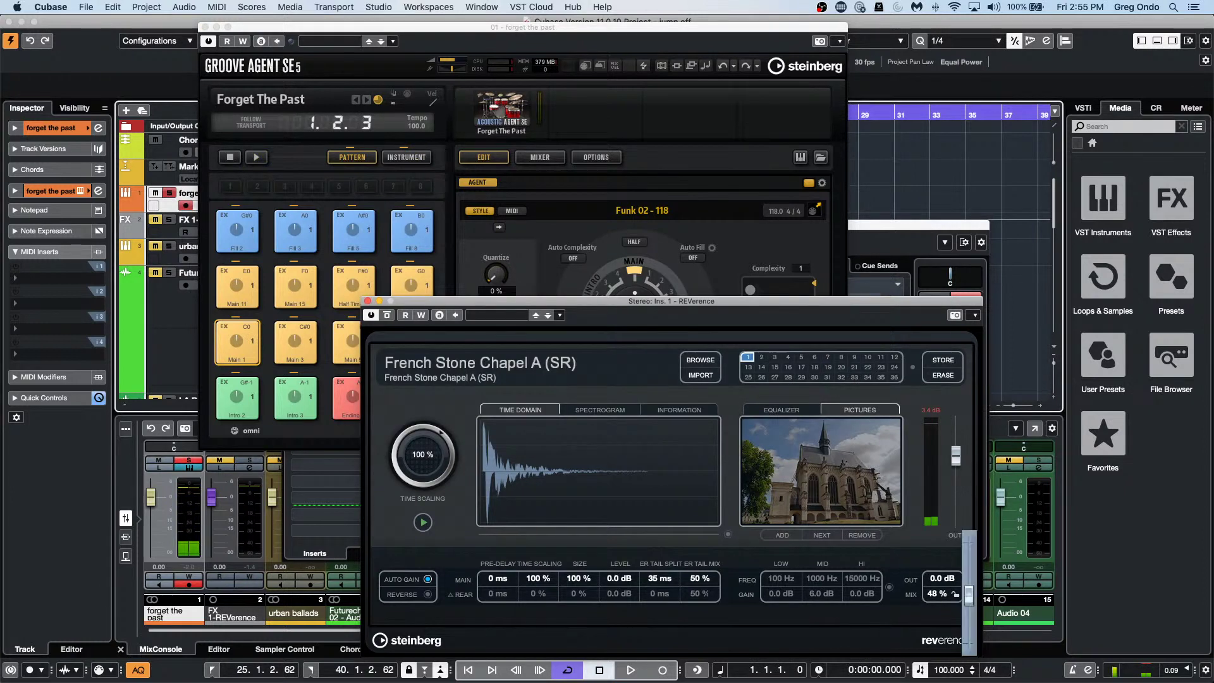
left_click_drag(969, 543, 972, 607)
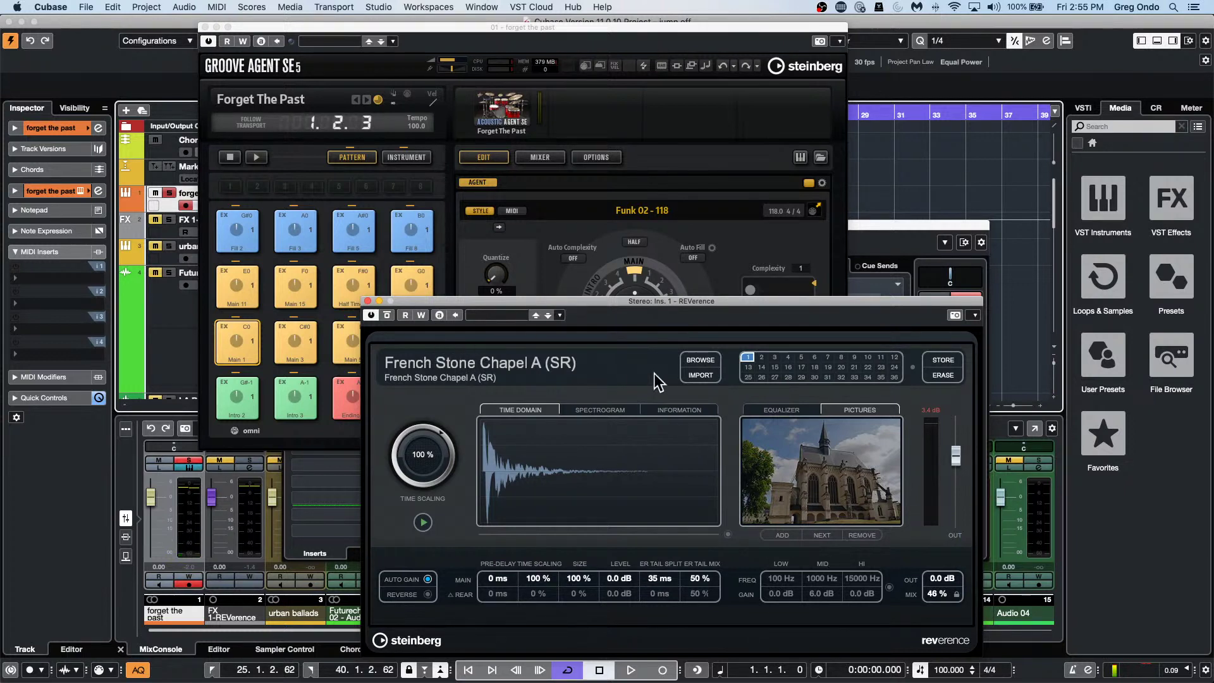
Audition Grand NY Ballroom rooms and French Stone Chapel A (SR), then load Exhibition Hall (SR).
left_click(699, 360)
left_click(563, 412)
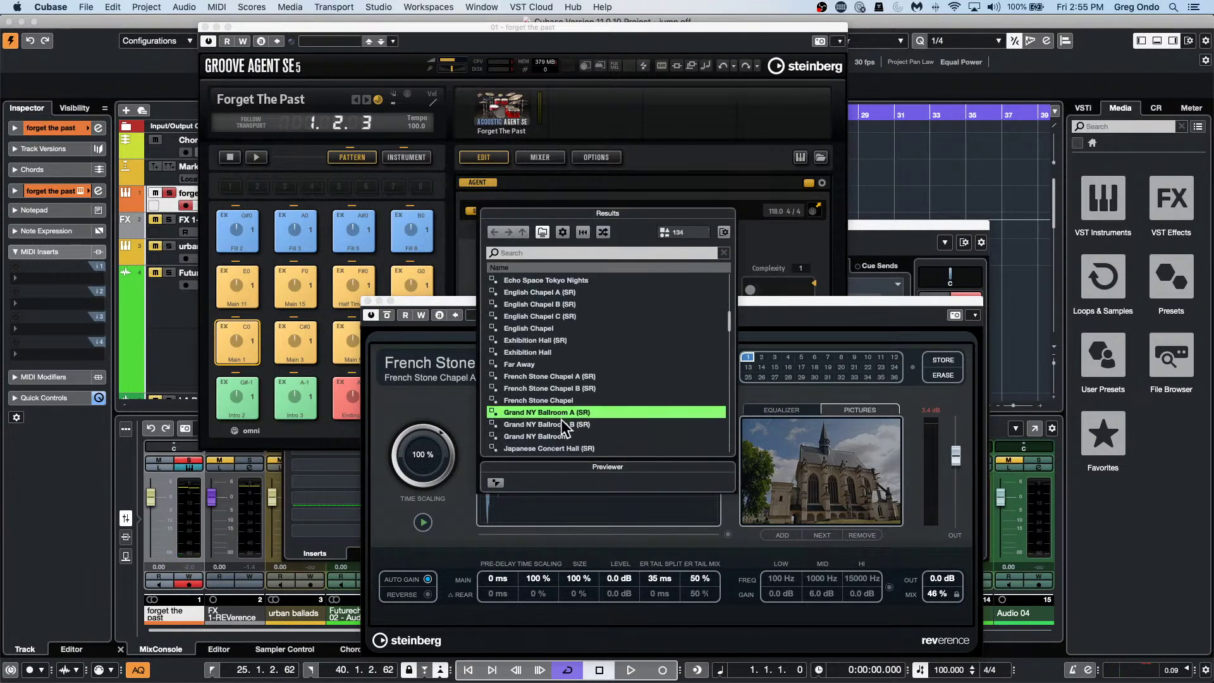
left_click(560, 435)
left_click(572, 377)
left_click(582, 340)
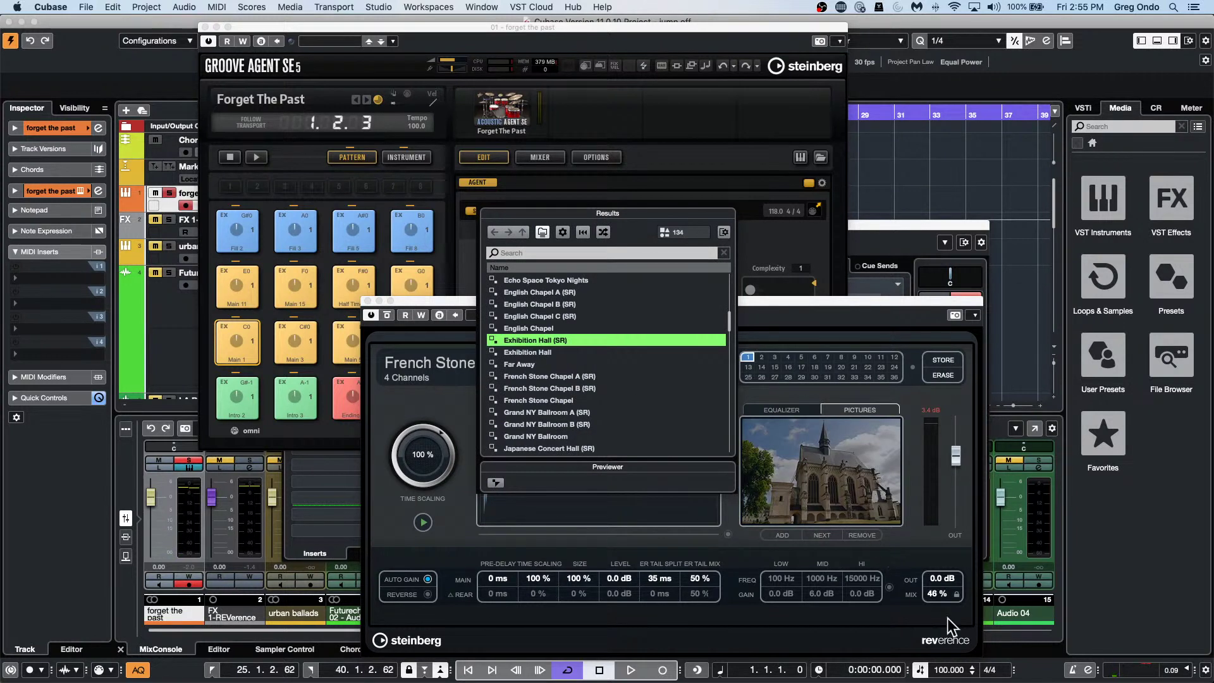
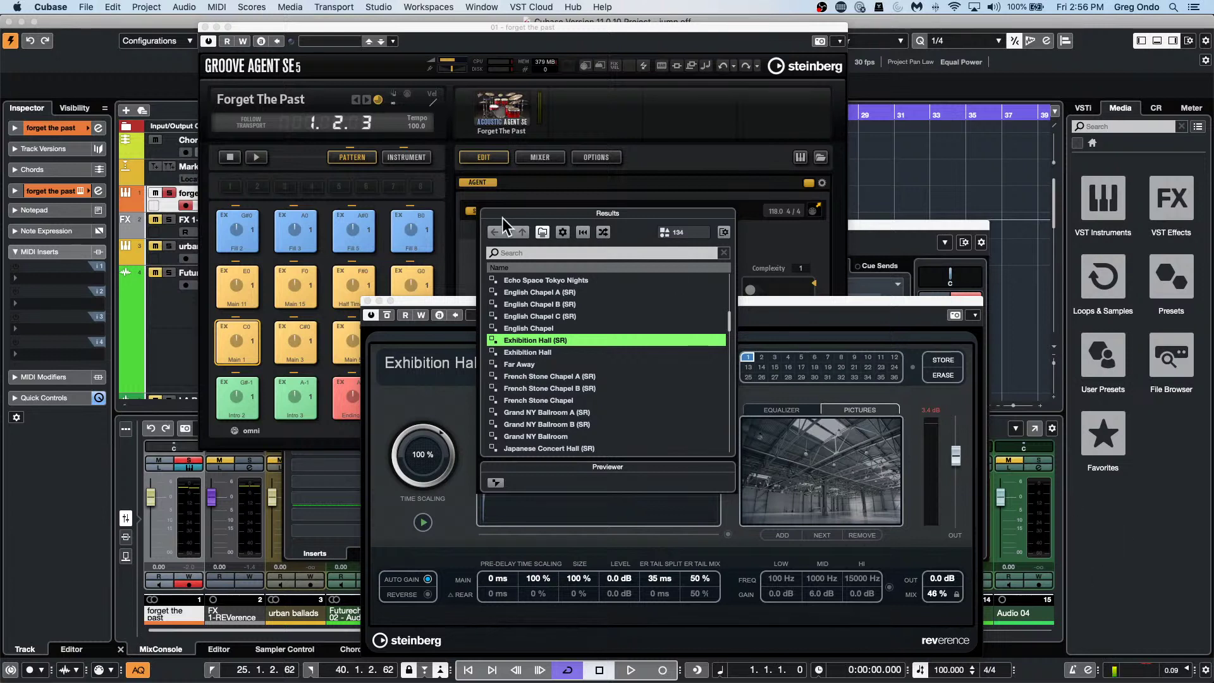
Close the REVerence, Groove Agent SE and Channel Settings windows, then select the Futurechill event.
left_click(368, 301)
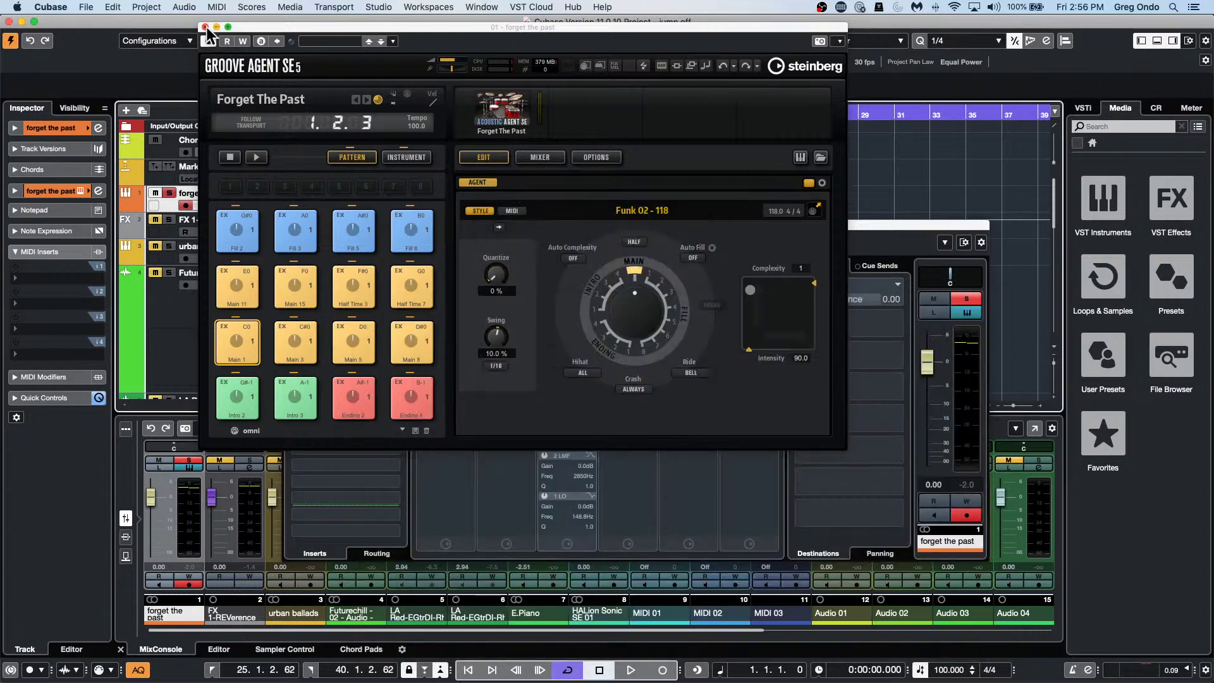
left_click(205, 27)
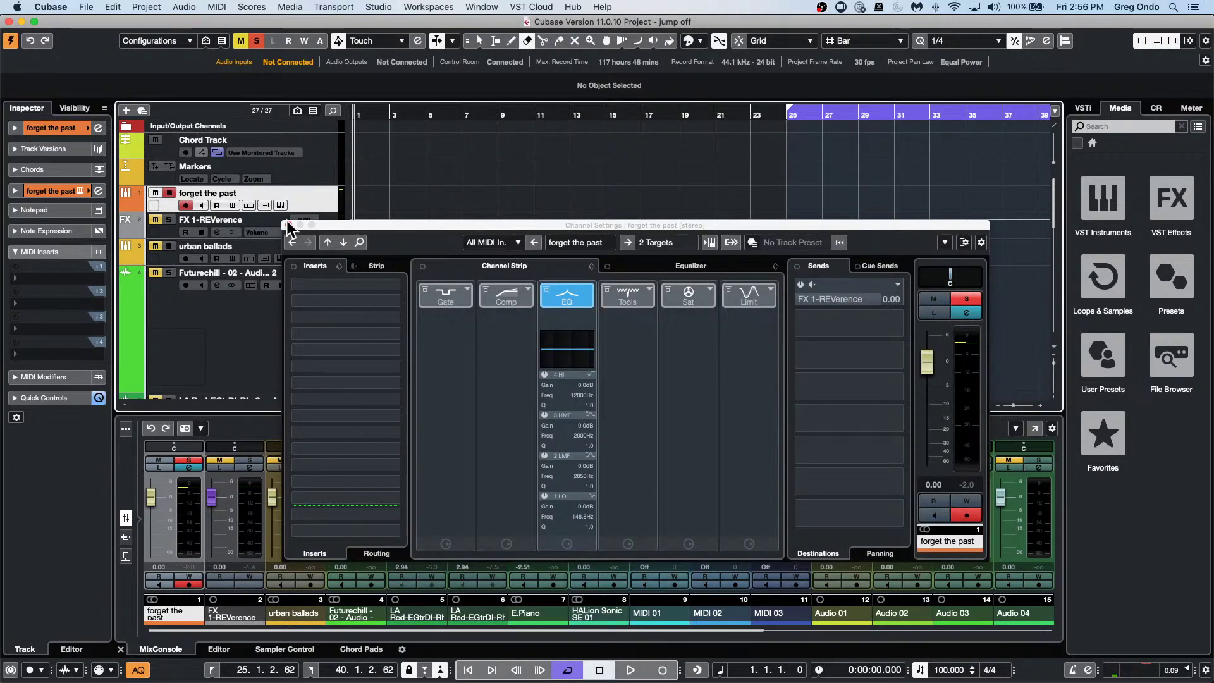
left_click(290, 225)
key("1")
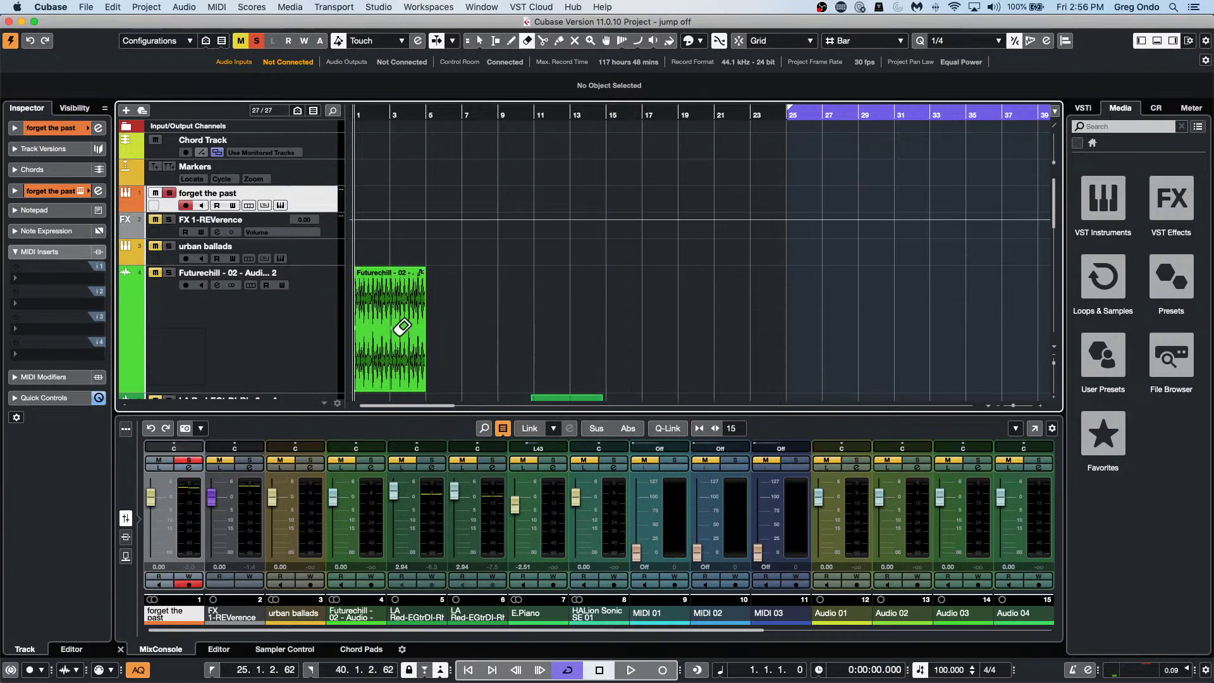
left_click(401, 331)
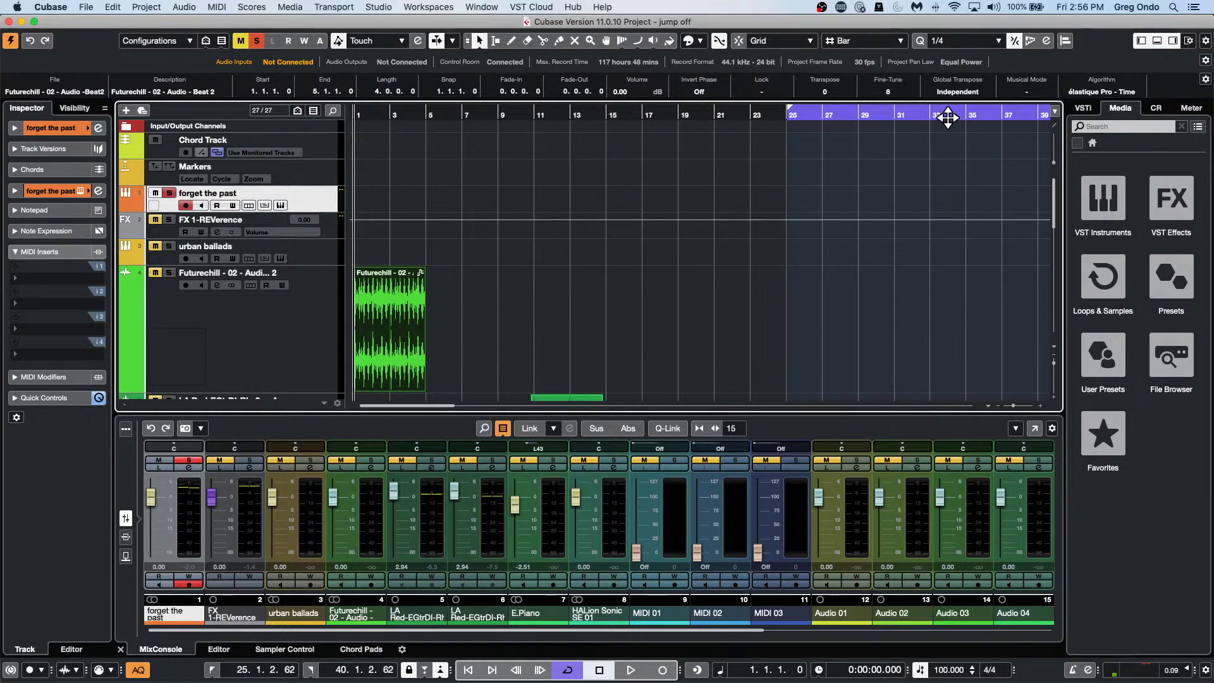
Open 'beatles stones t.cpr' from File > Recent Projects and activate it.
scroll(441, 217, "down", 5)
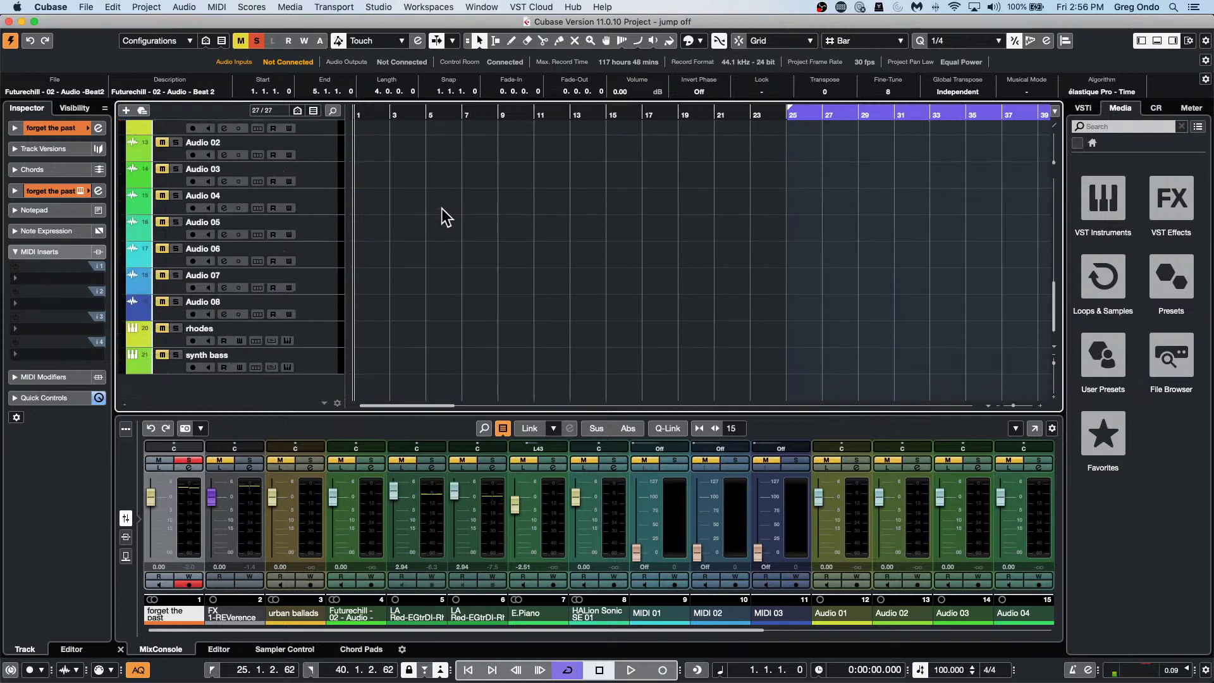
scroll(442, 217, "up", 5)
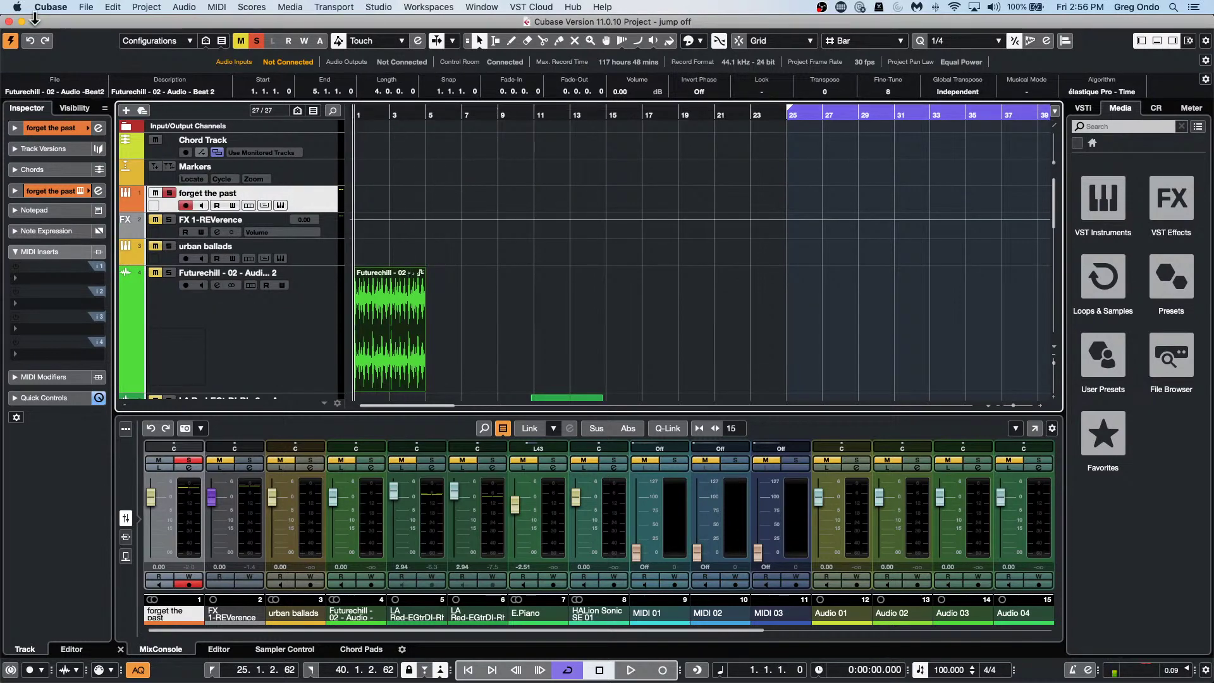
left_click(86, 7)
mouse_move(112, 247)
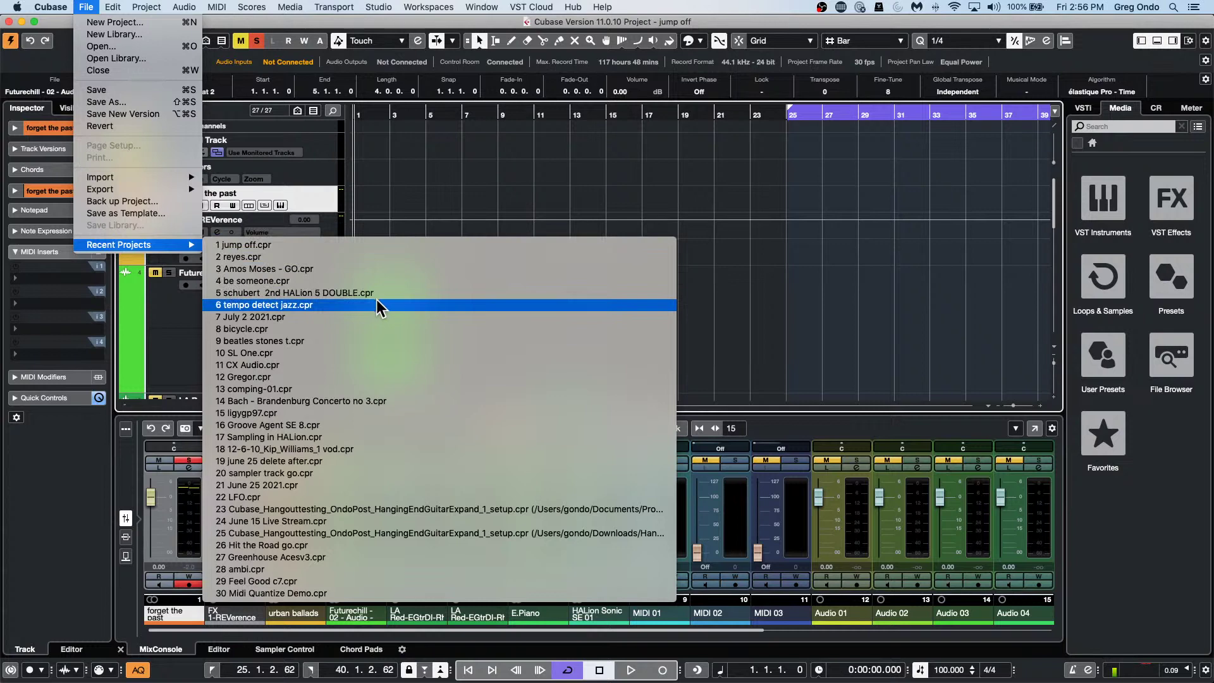
left_click(353, 343)
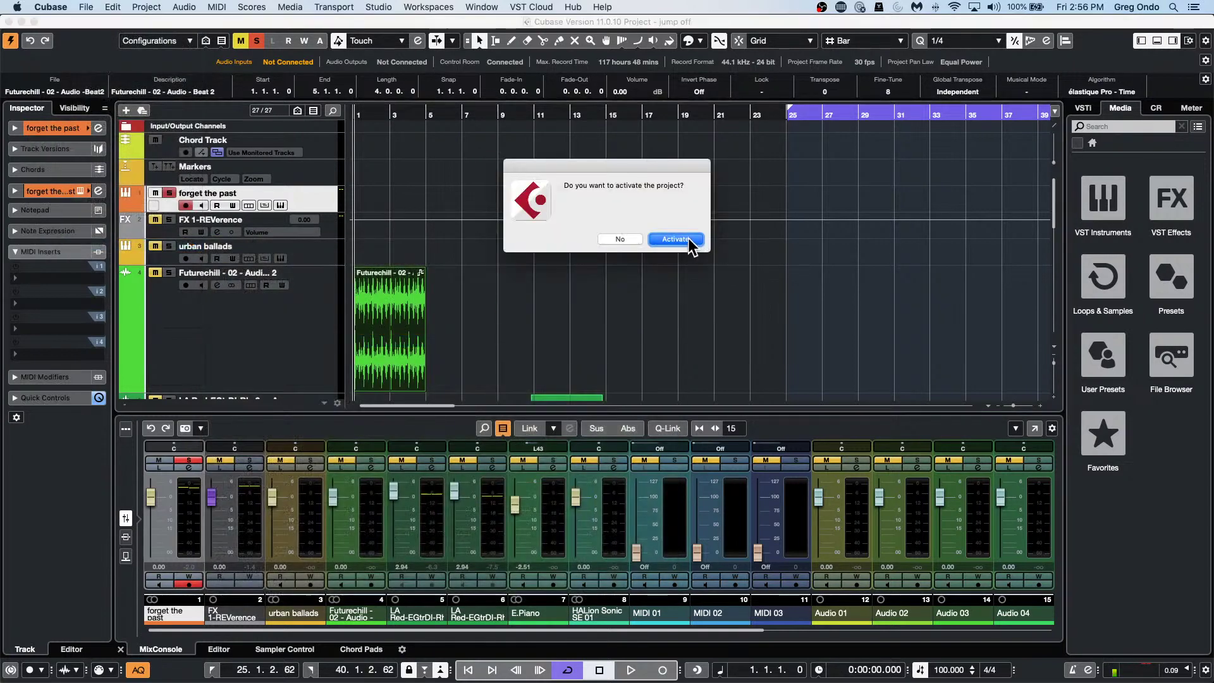
left_click(689, 240)
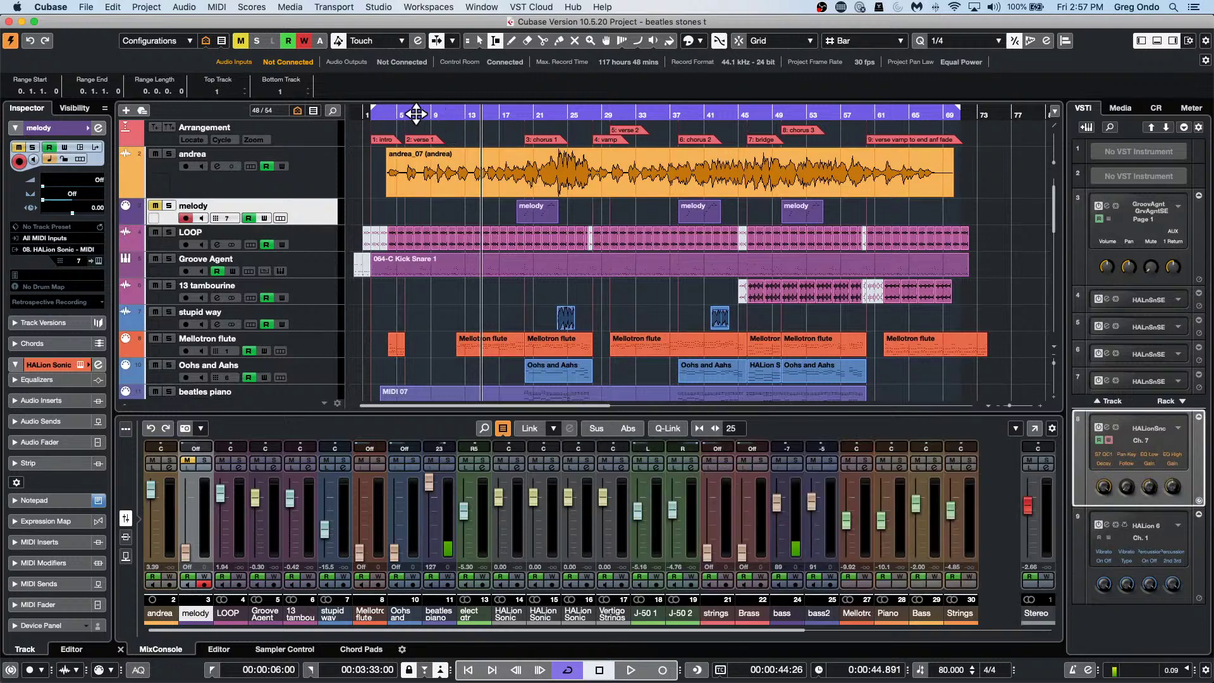
Play from near bar 8, lower the Stereo output volume, then stop and close its settings.
left_click(418, 114)
key("space")
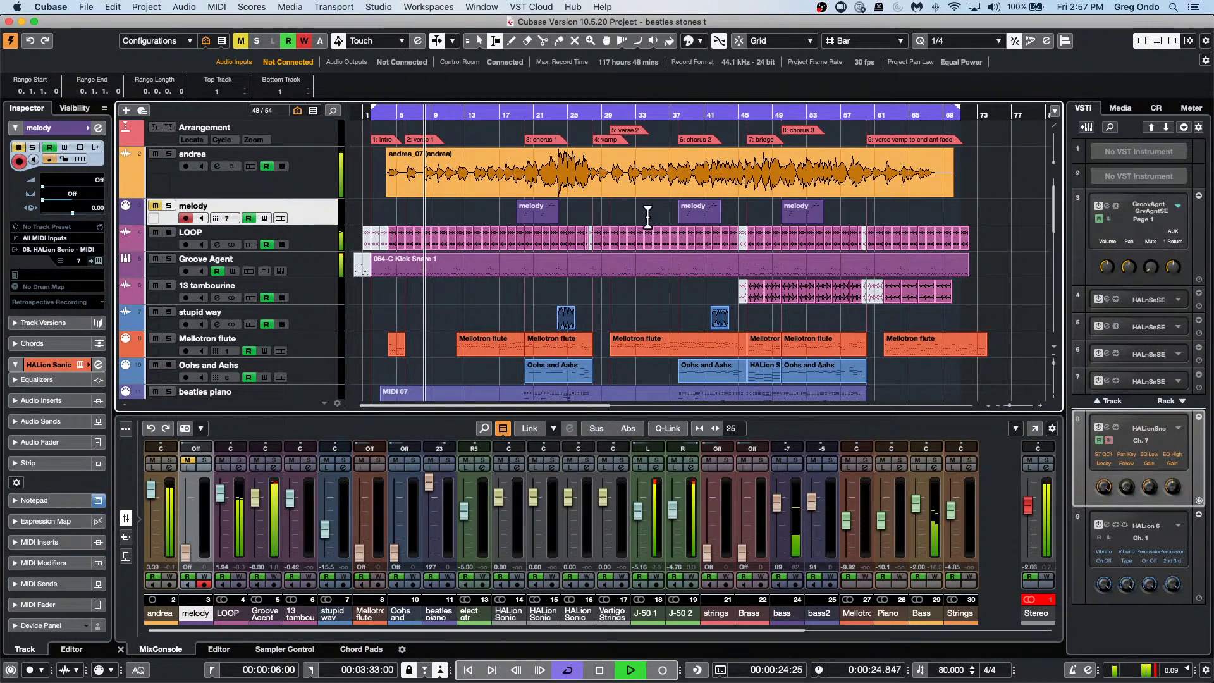
left_click(1046, 468)
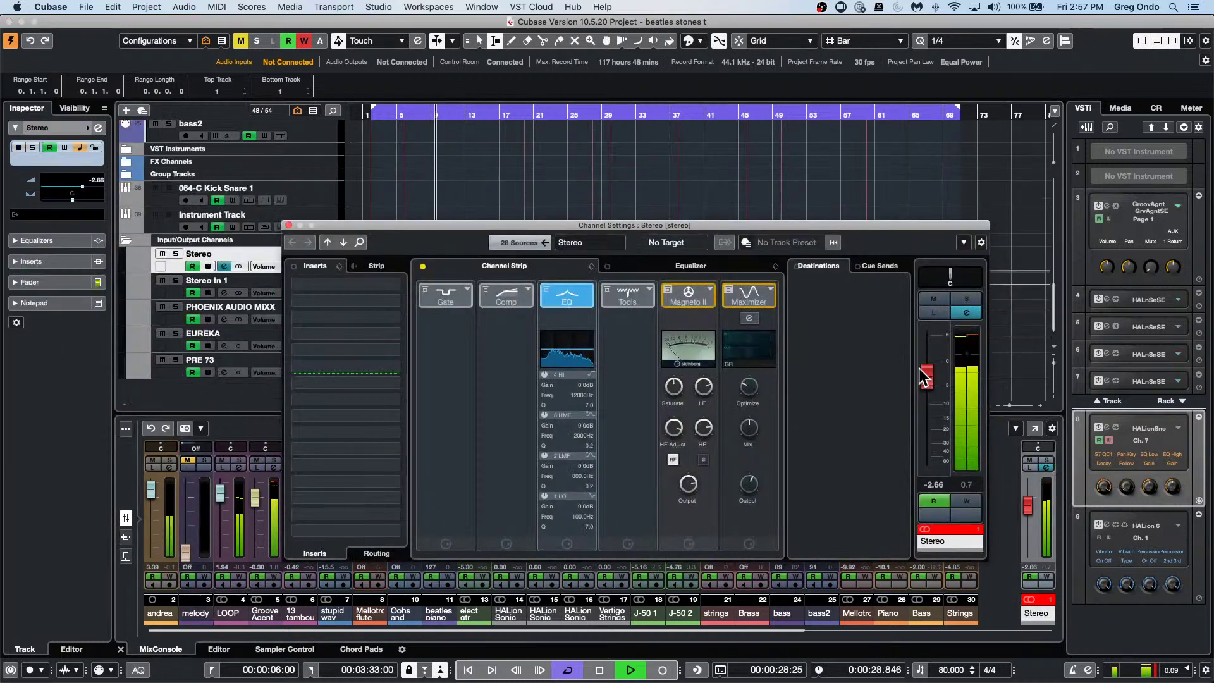
left_click_drag(925, 376, 925, 401)
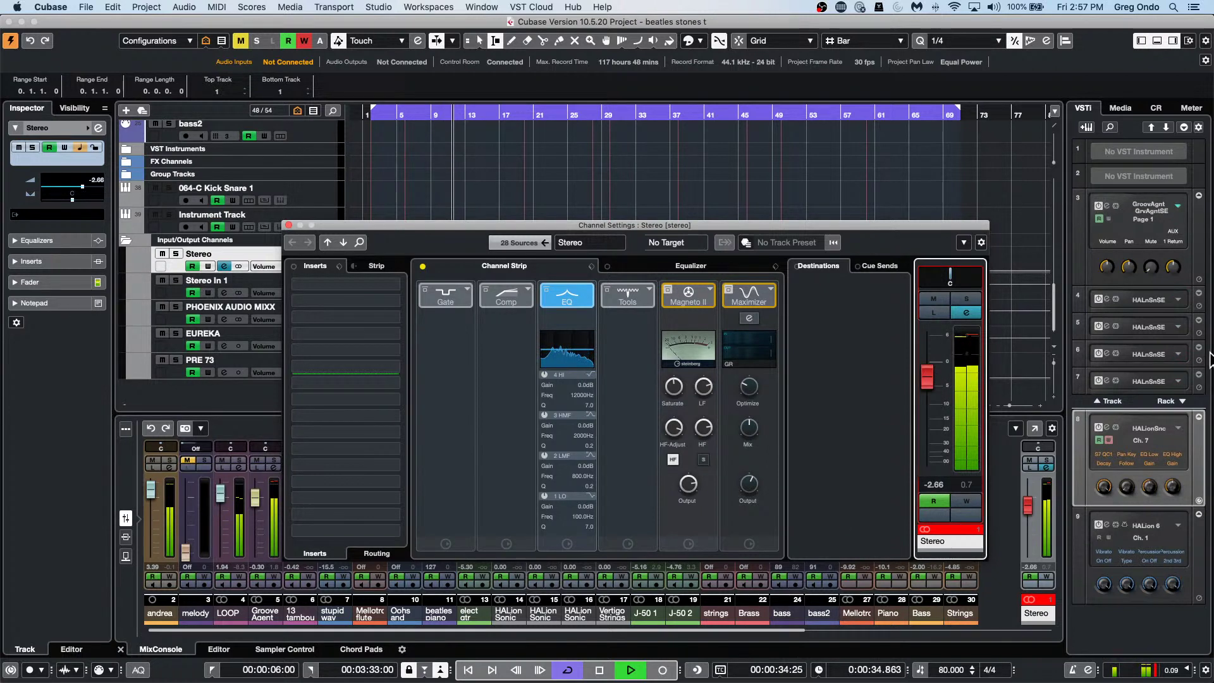
key("space")
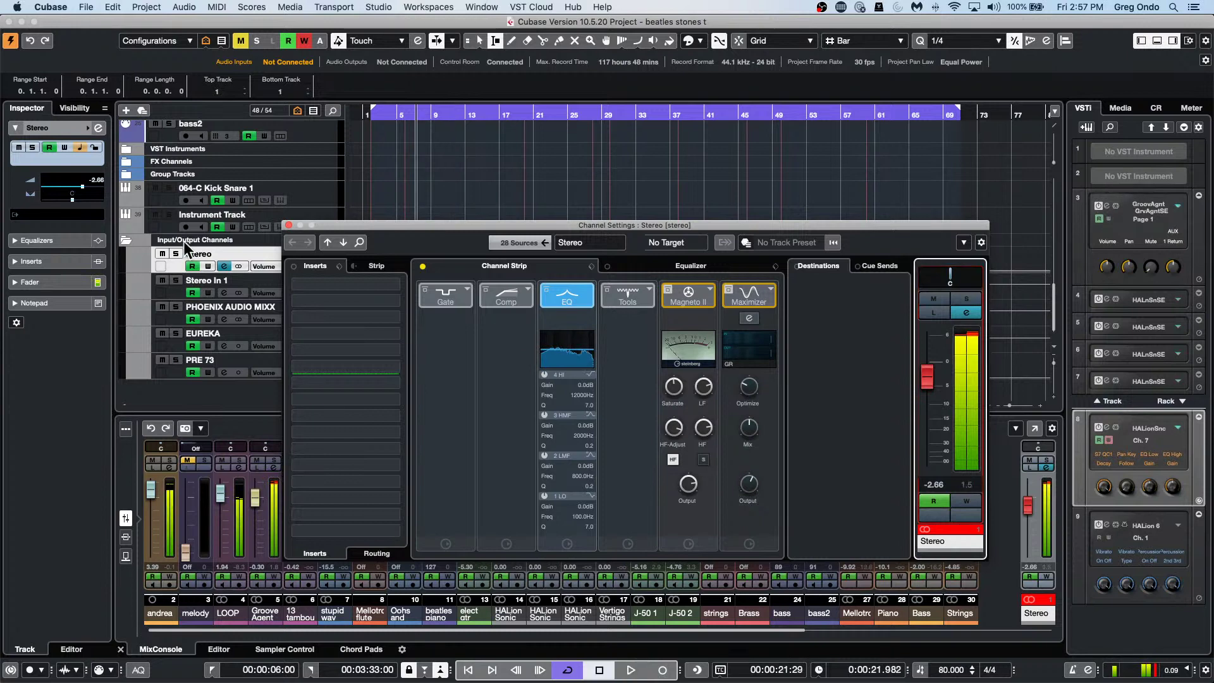
left_click(289, 225)
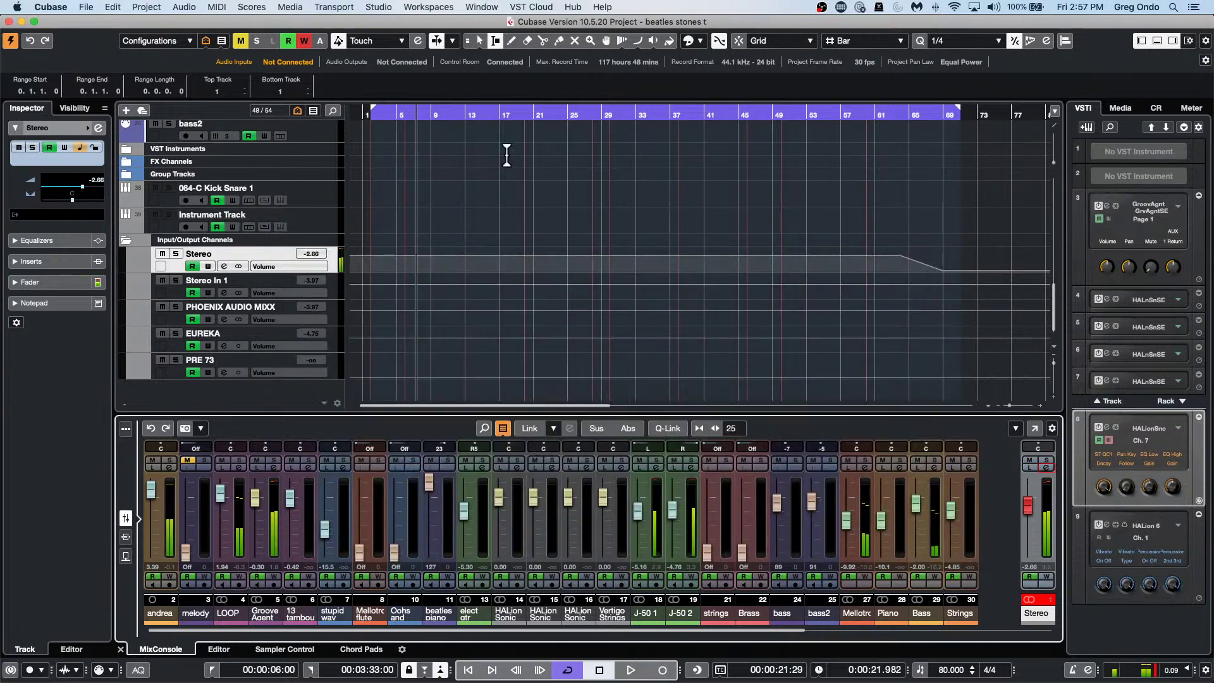
Dismiss the Recent Projects list and select the andrea track to show its Inspector.
left_click(93, 11)
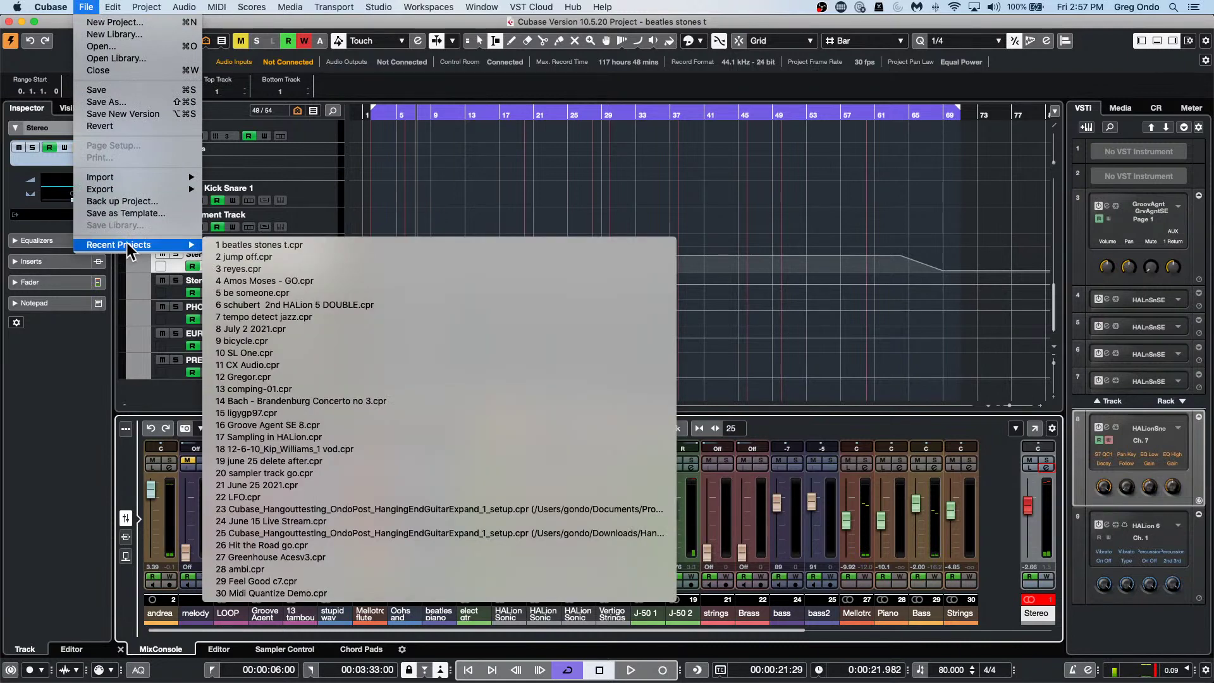
left_click(940, 253)
scroll(354, 237, "up", 2)
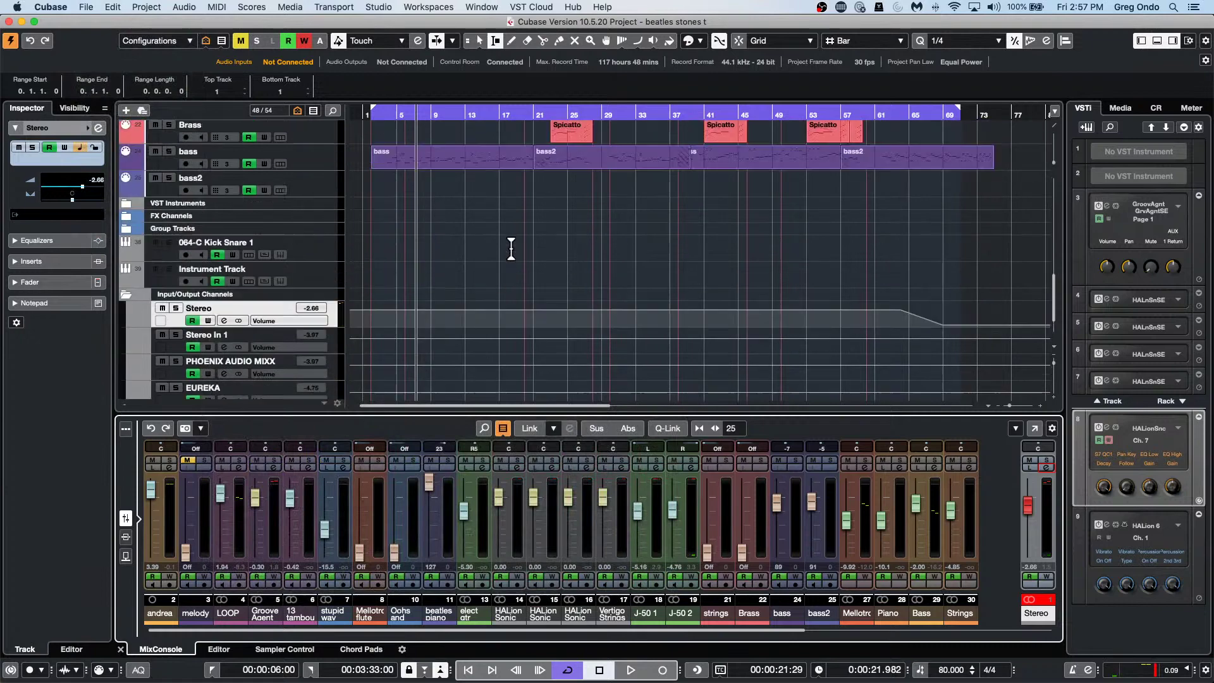
scroll(512, 249, "up", 10)
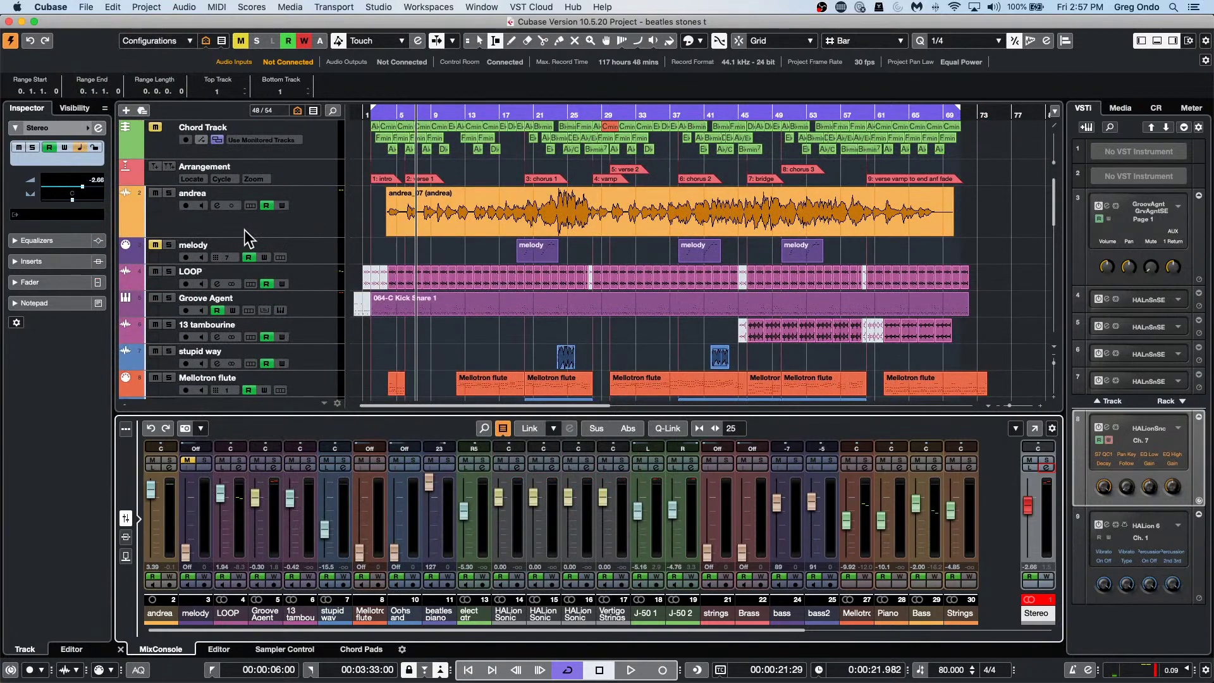
left_click(321, 217)
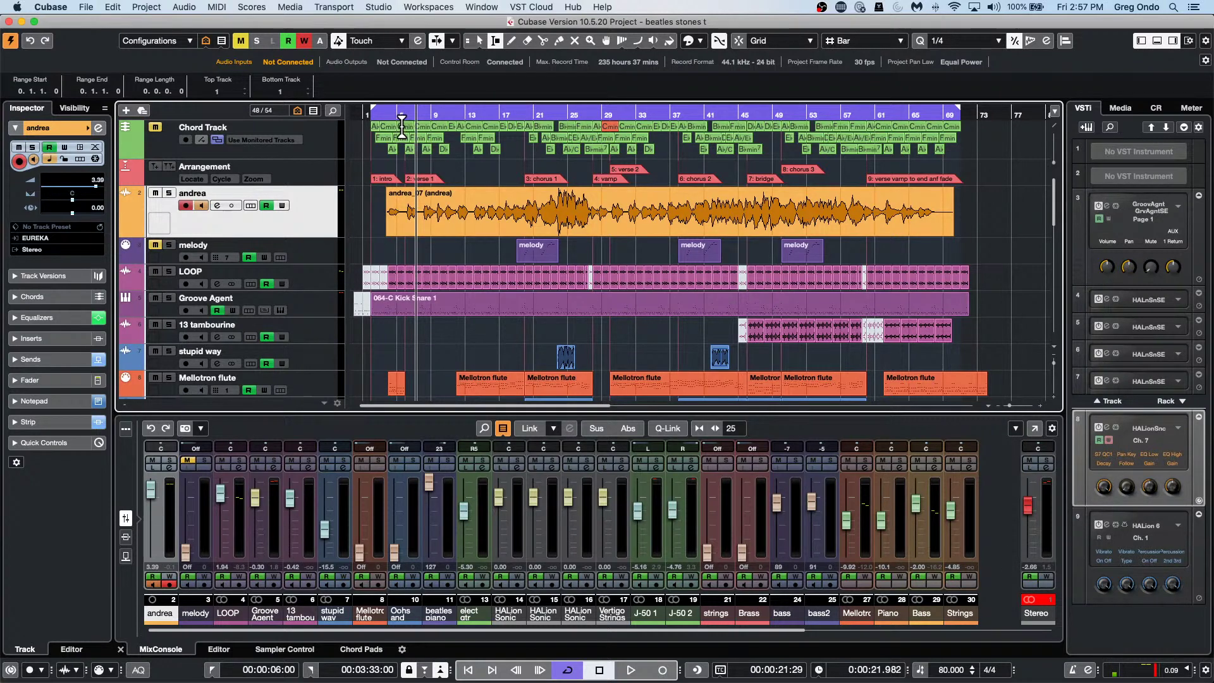
Play the song from the project start for about 12 seconds, then stop.
key("Home")
key("space")
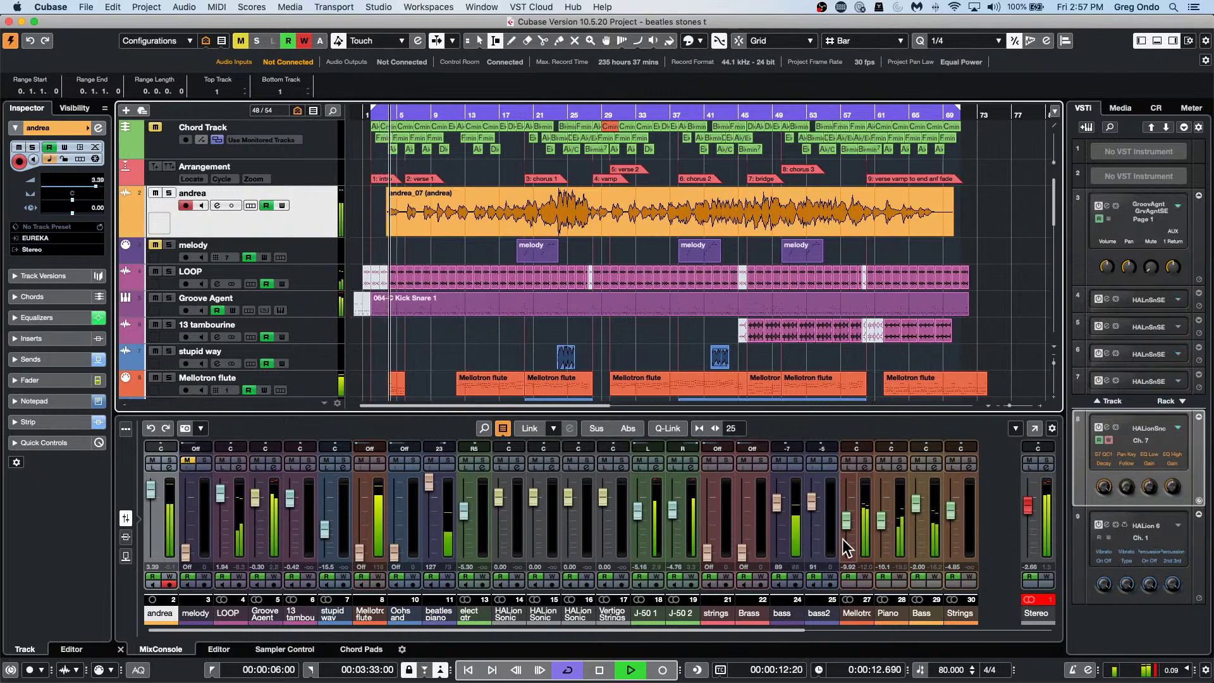
key("space")
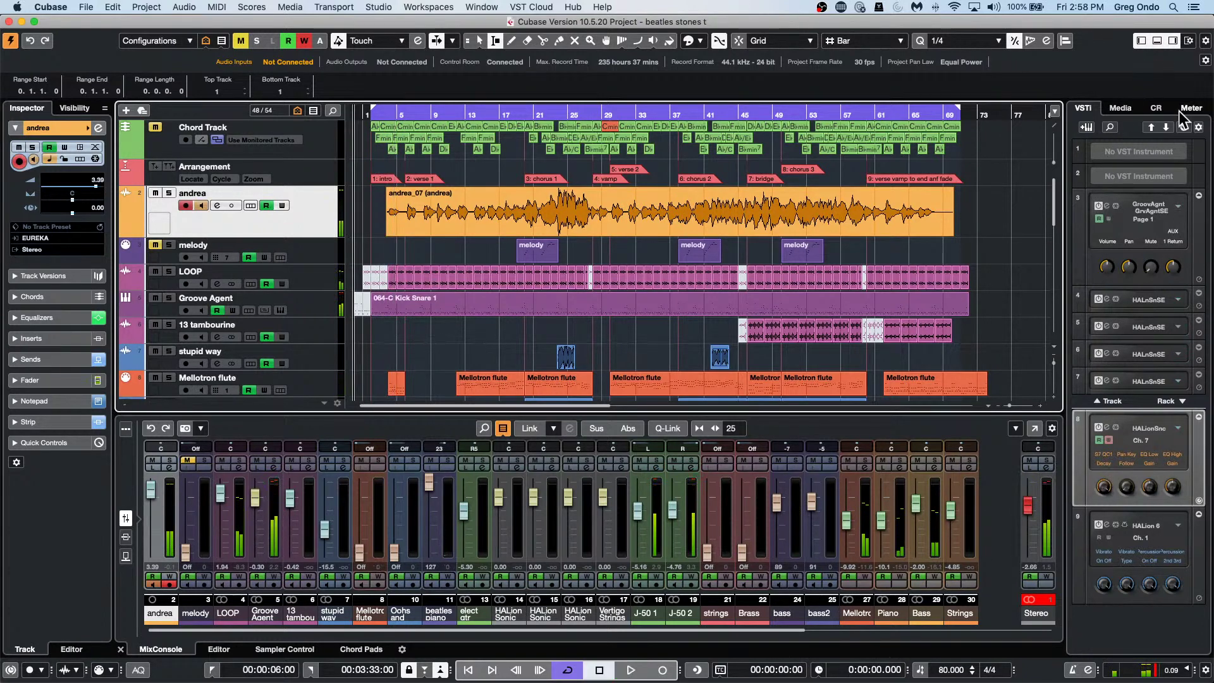
Show the Control Room inserts and, playing from bar 26, lower the main monitor level to -8.61 dB.
left_click(1157, 108)
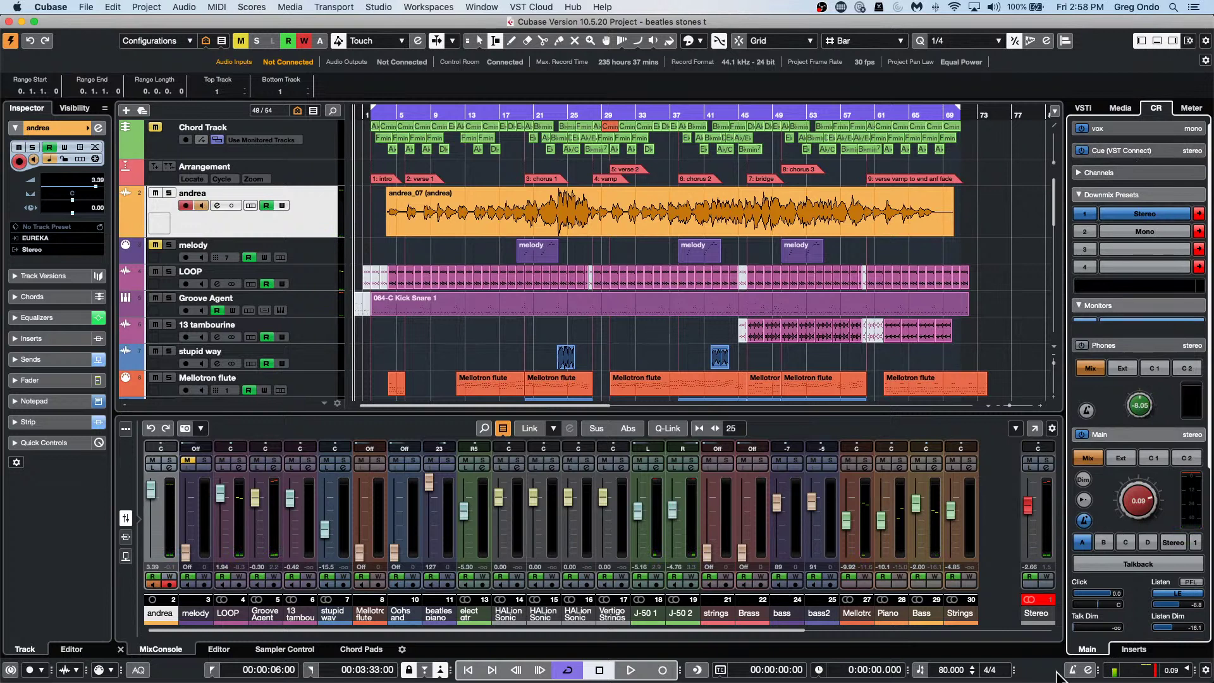
left_click(1132, 649)
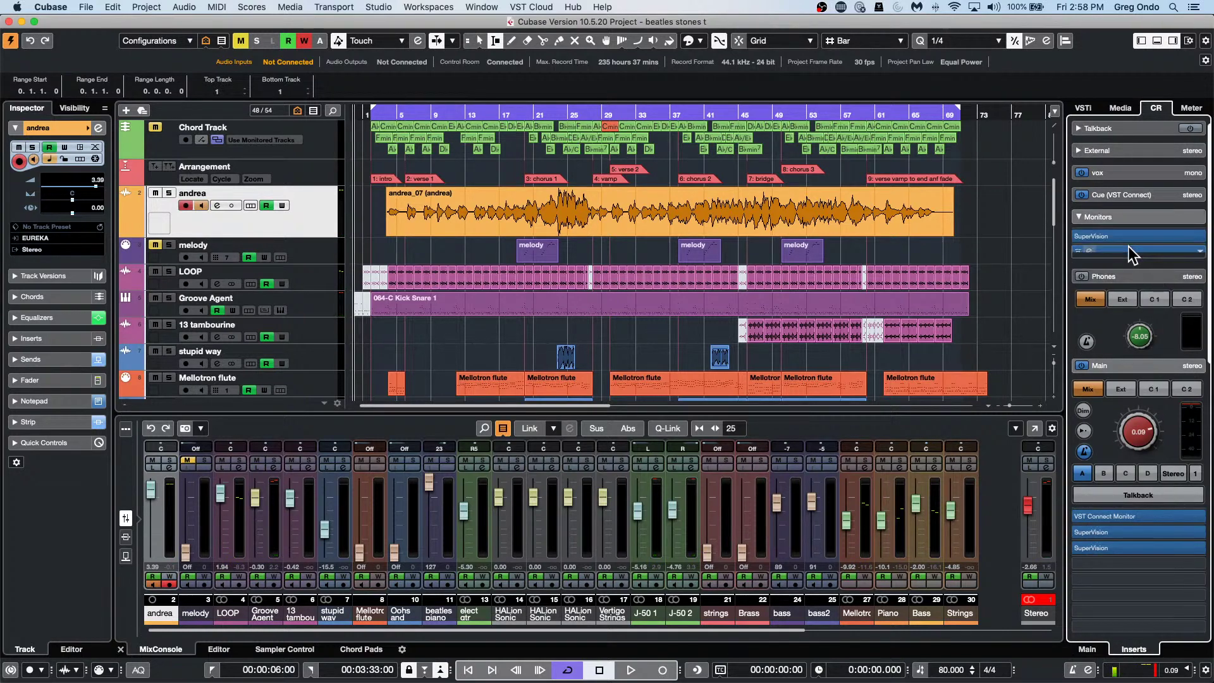
scroll(932, 246, "right", 1)
key("space")
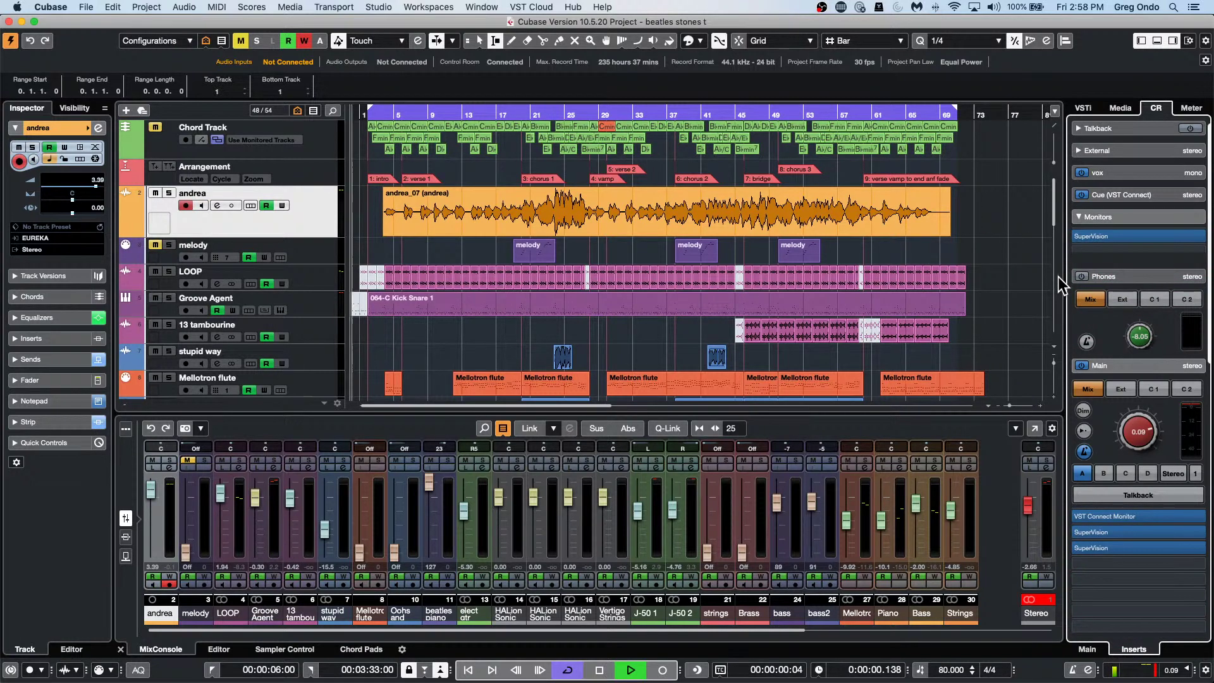
left_click(580, 115)
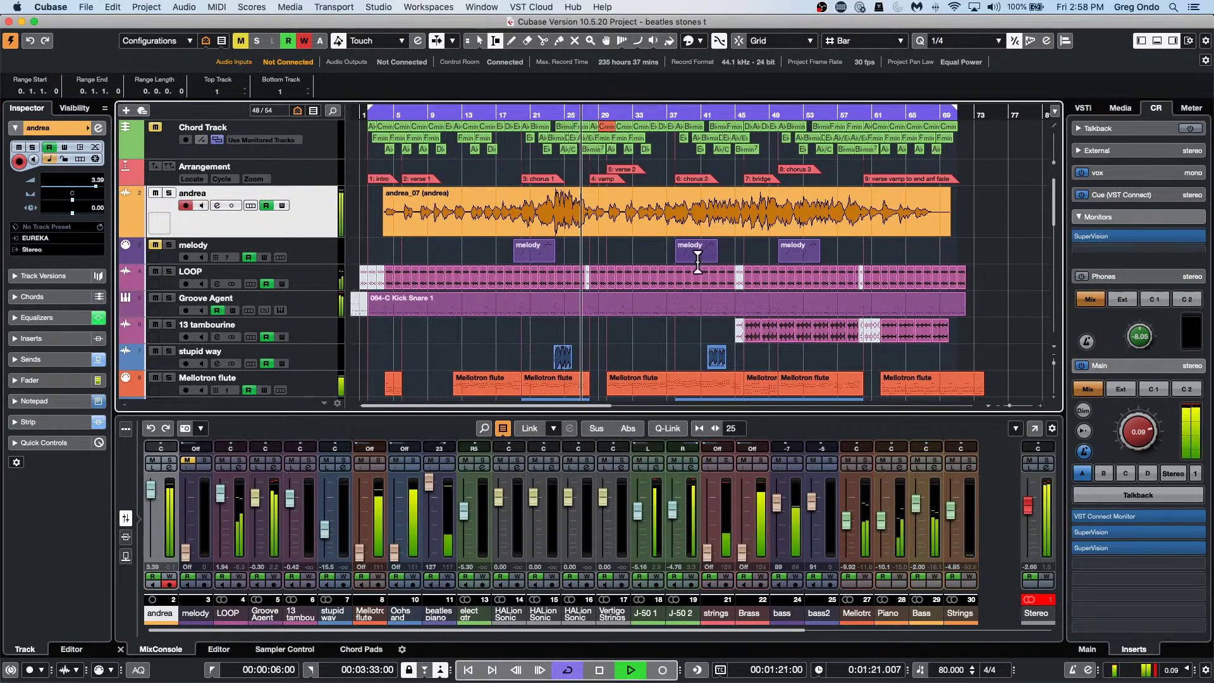
mouse_move(1140, 440)
left_mouse_down()
mouse_move(1132, 470)
mouse_move(1135, 460)
left_mouse_up()
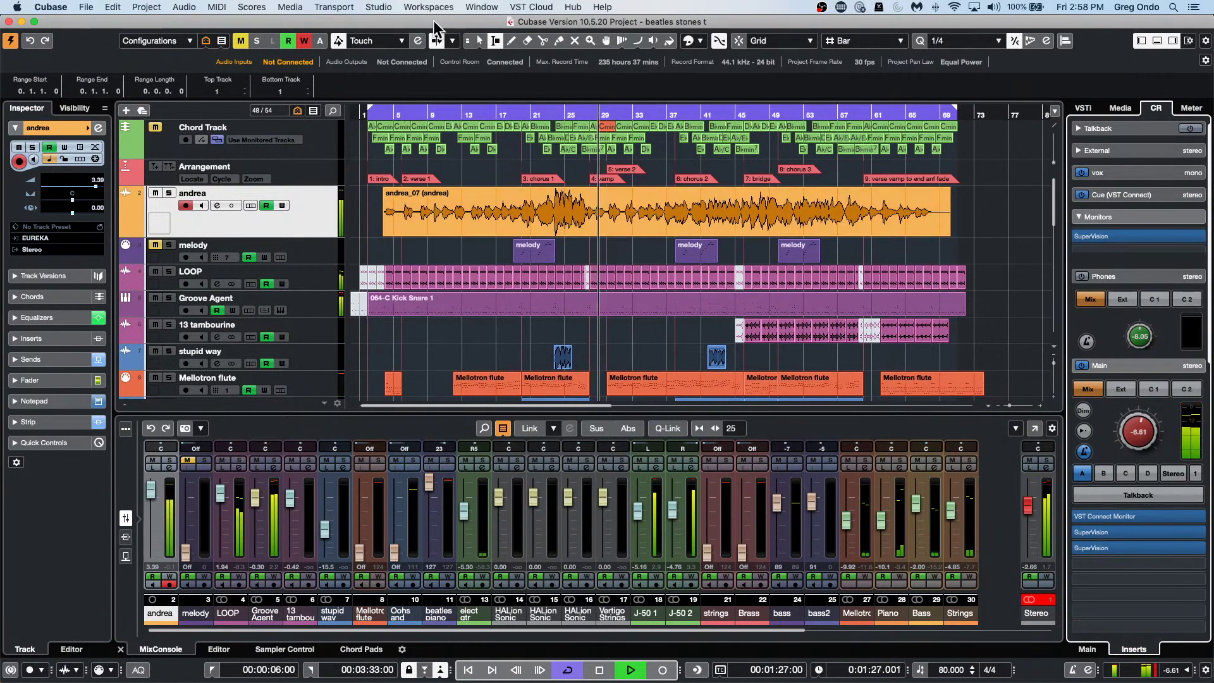
left_click(481, 42)
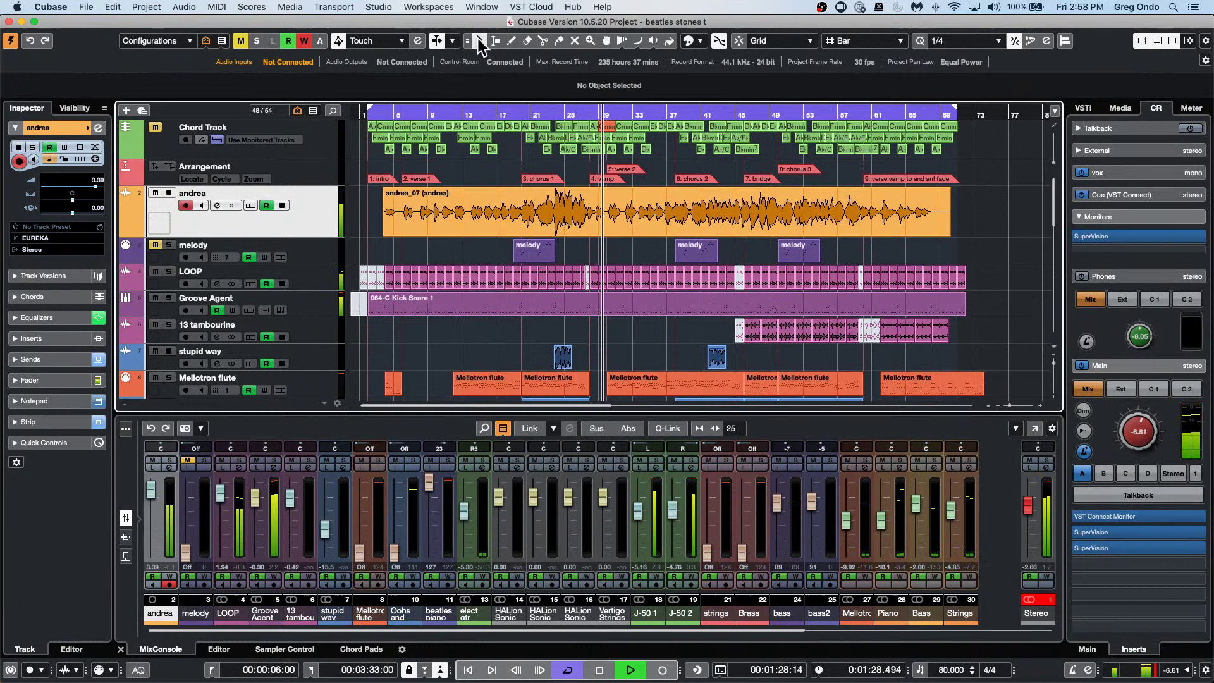
Select the andrea_07 event and set its Fine-Tune to 0 in the info line.
left_click(664, 231)
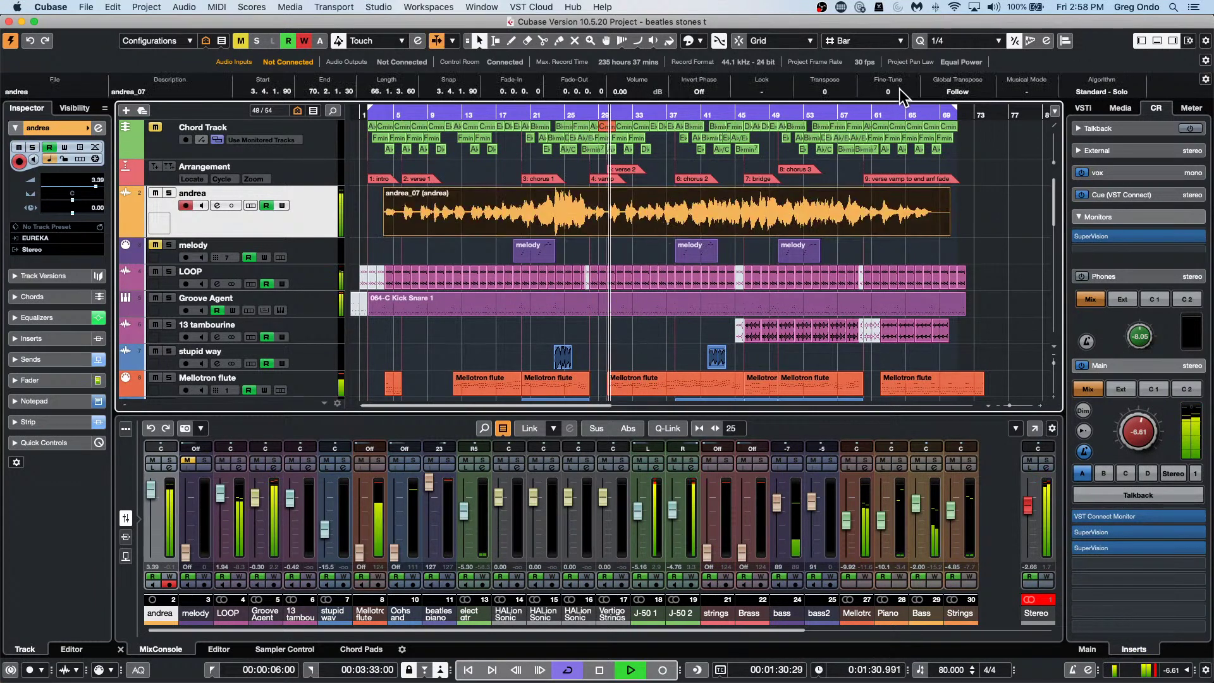
scroll(900, 89, "up", 6)
scroll(900, 89, "up", 2)
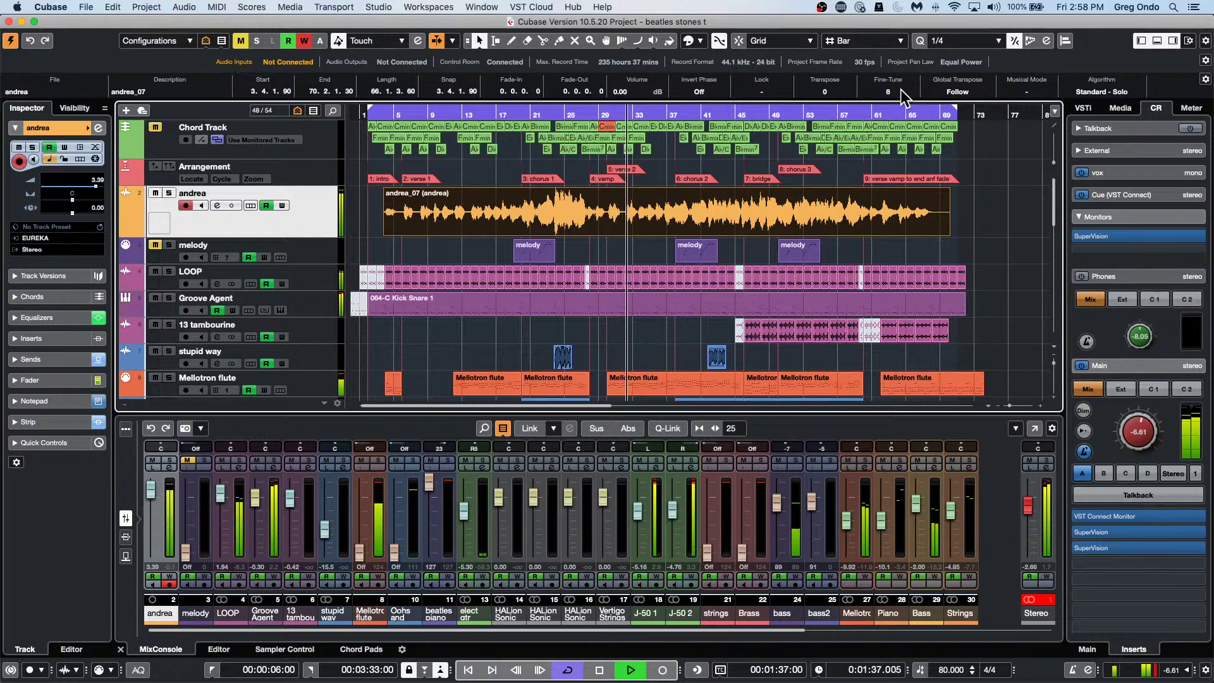
left_click(892, 91)
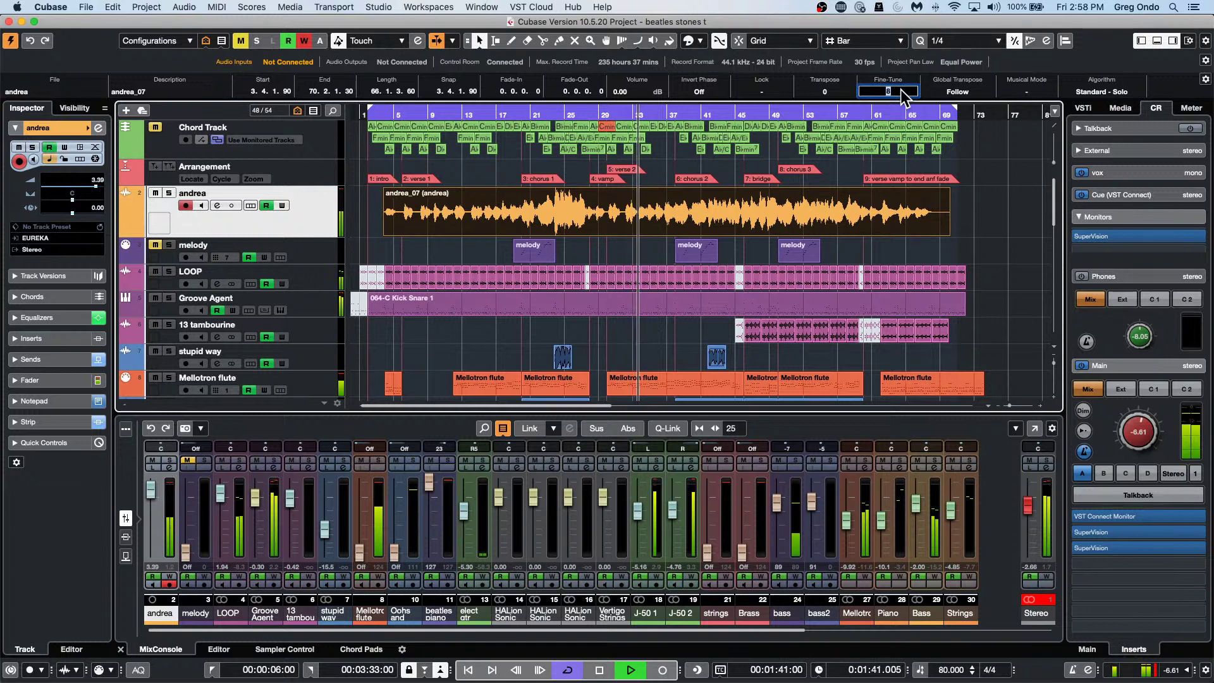
type("0")
key("Return")
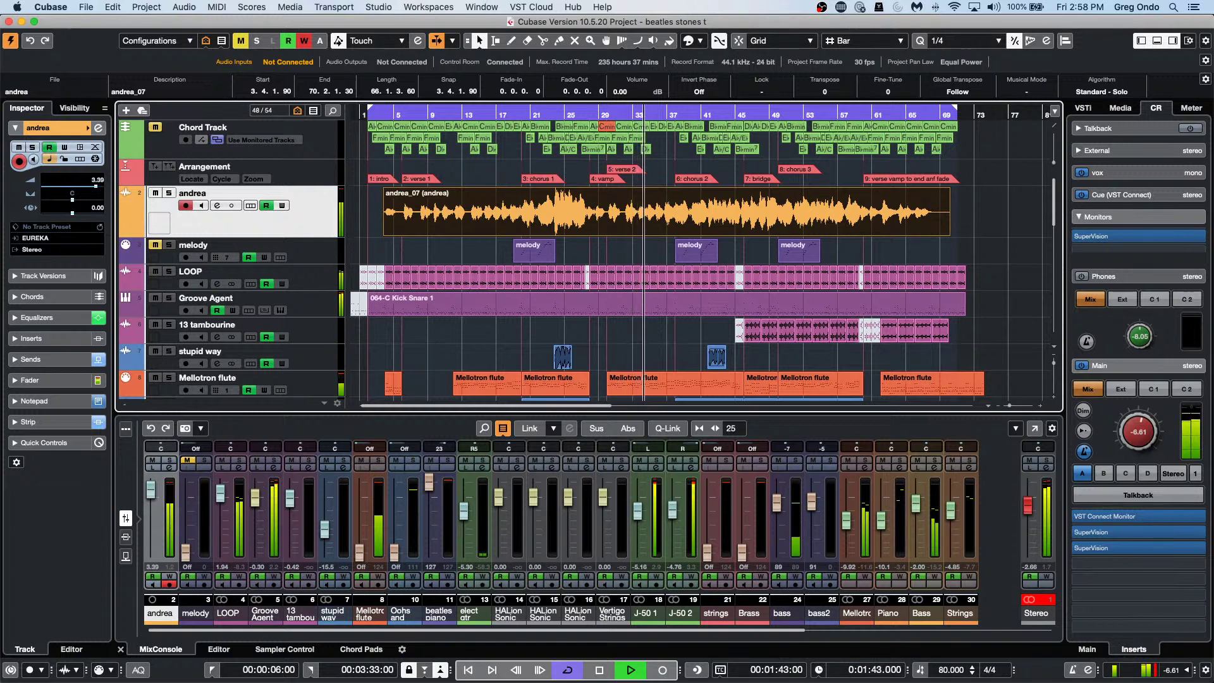
Try a Fine-Tune of -8 on andrea_07, then return it to 0.
left_click(893, 91)
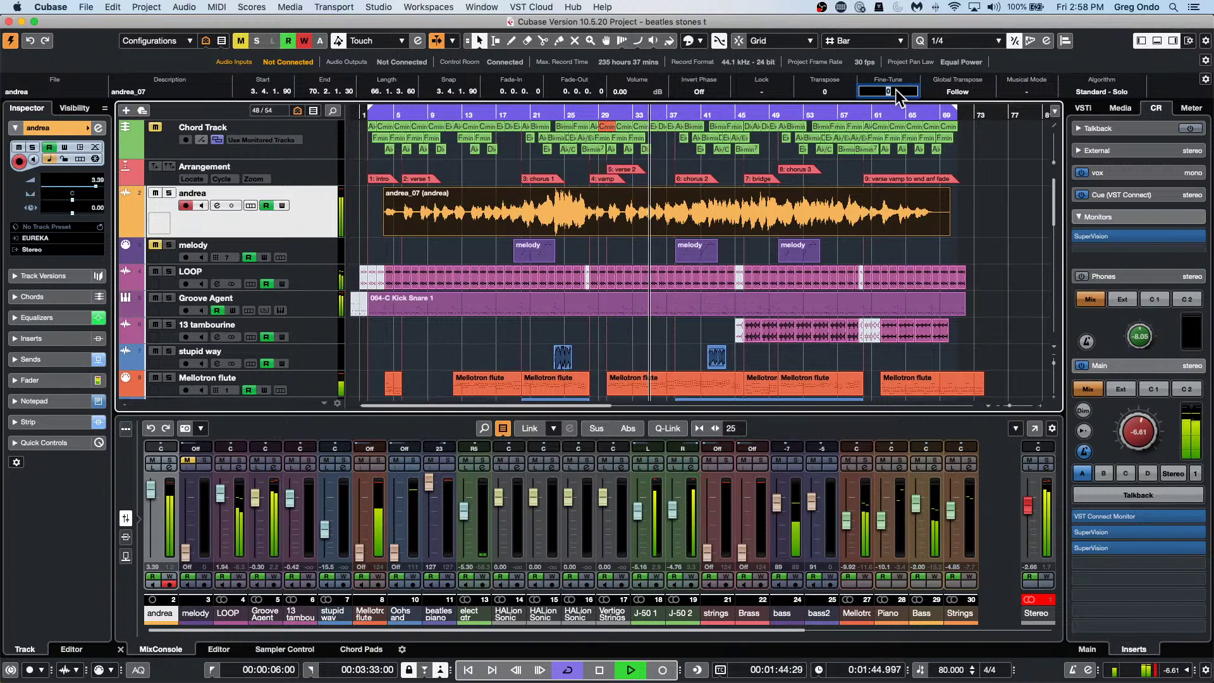
type("-")
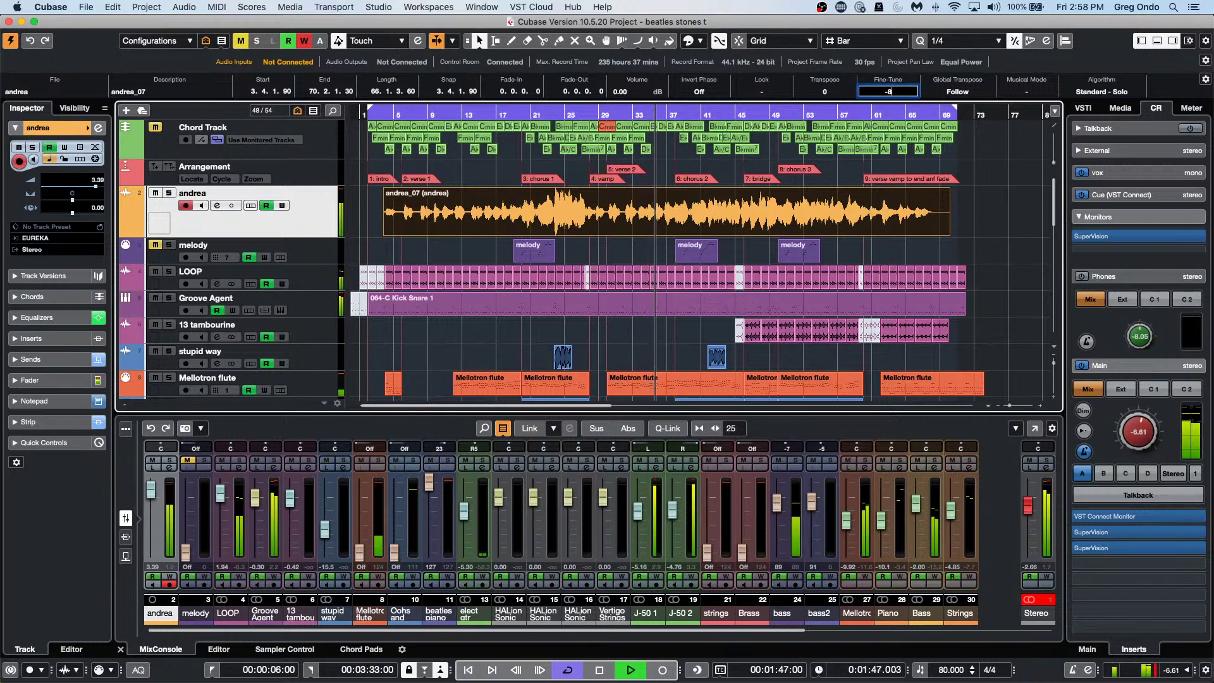
type("8")
key("Return")
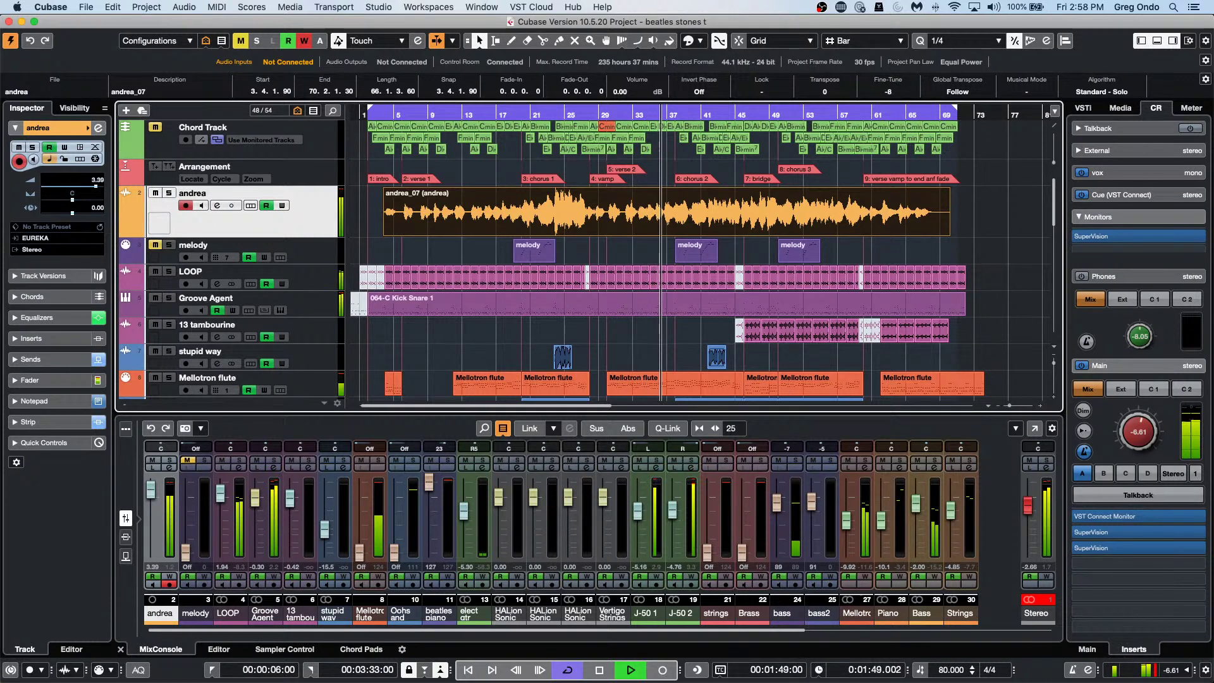
double_click(888, 90)
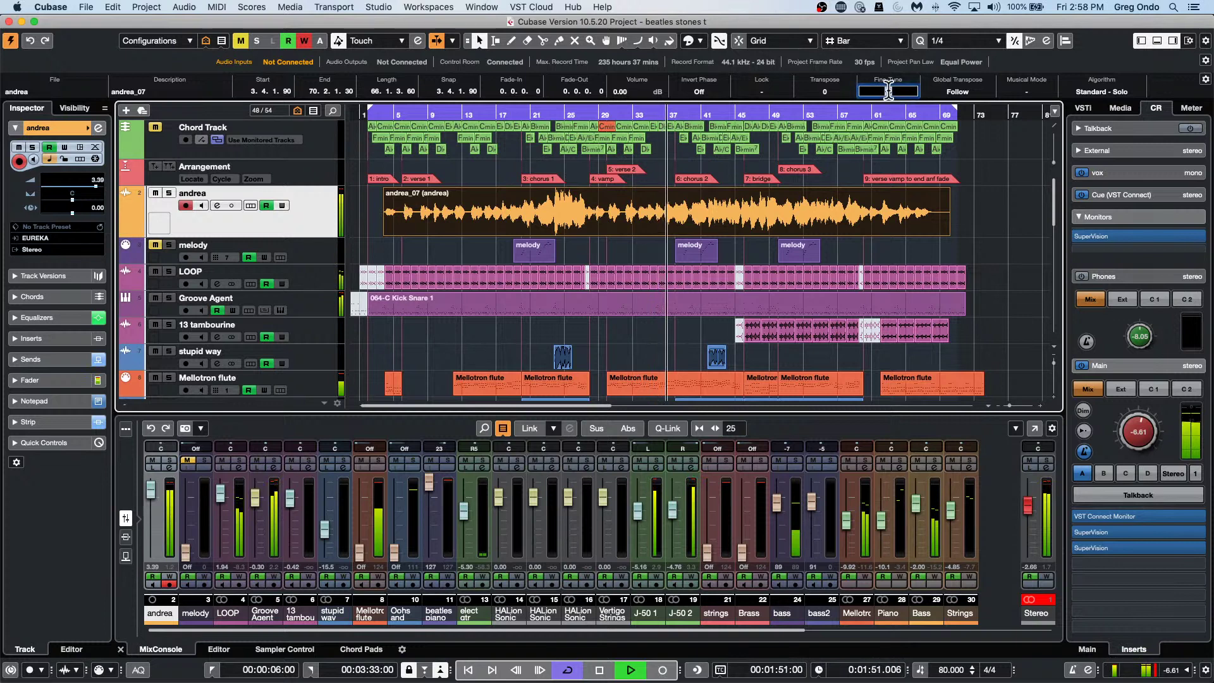
type("0")
key("Return")
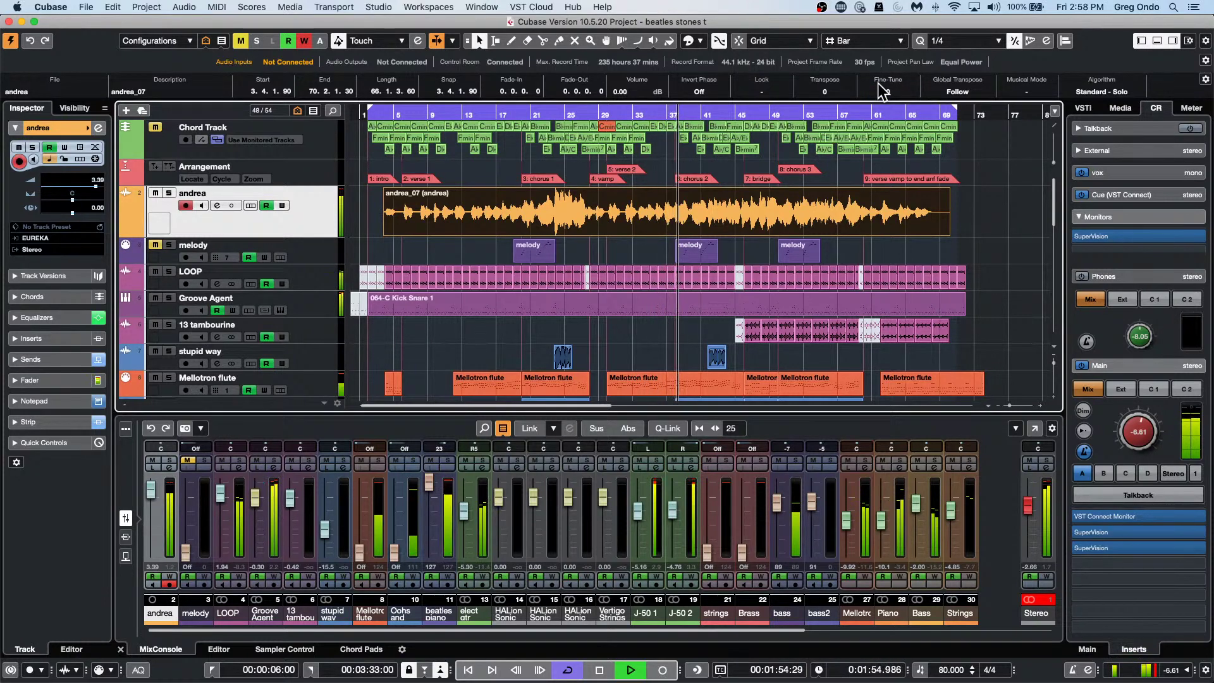
Stop the transport with Space.
key("space")
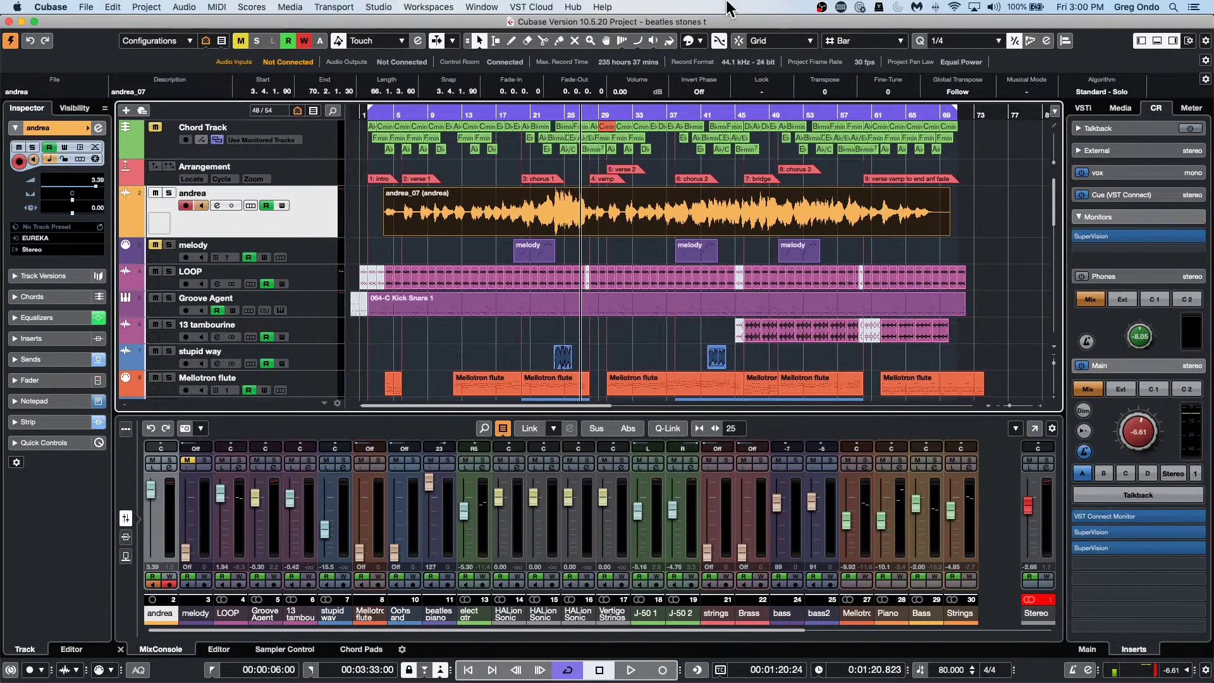
Select the andrea_07 event, move the playhead back to about 0:14, and open the Project menu.
left_click(445, 255)
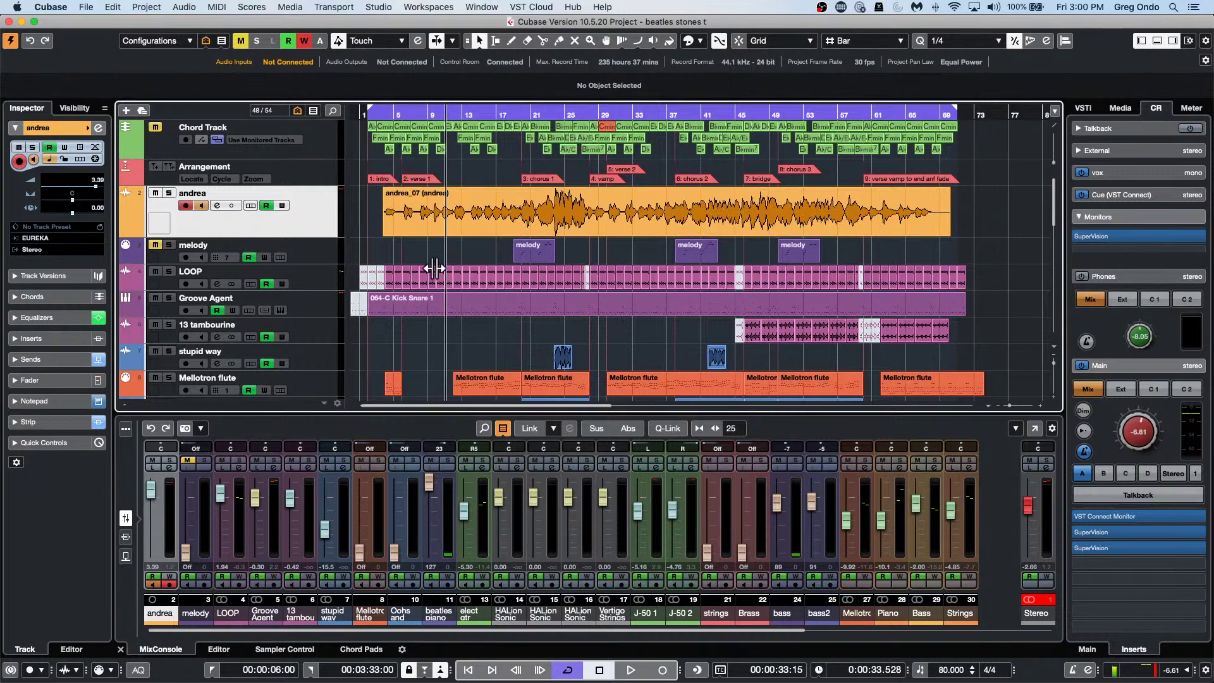
left_click(466, 210)
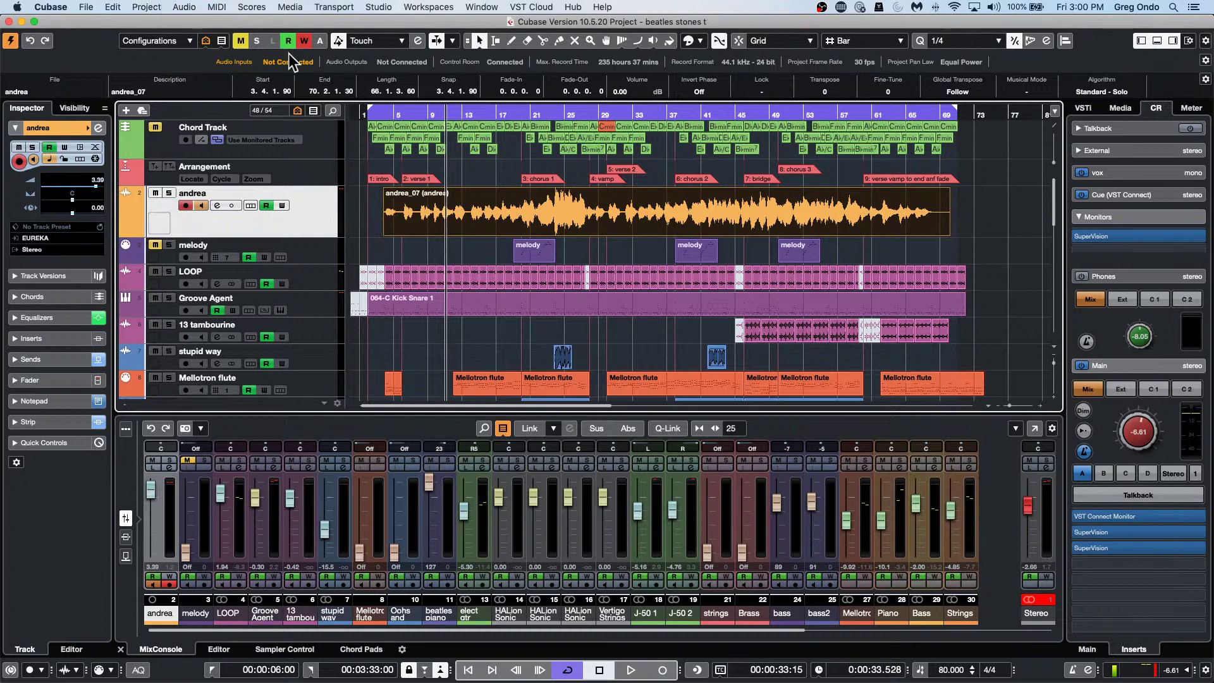
left_click_drag(417, 113, 366, 169)
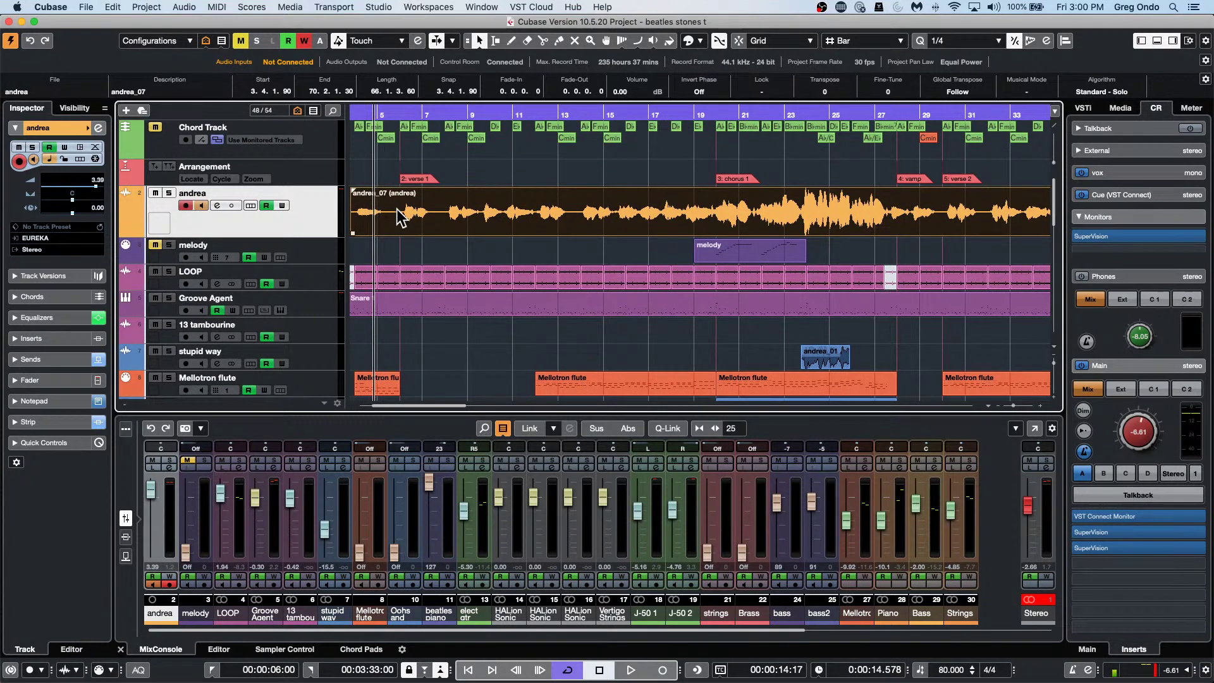
left_click(148, 8)
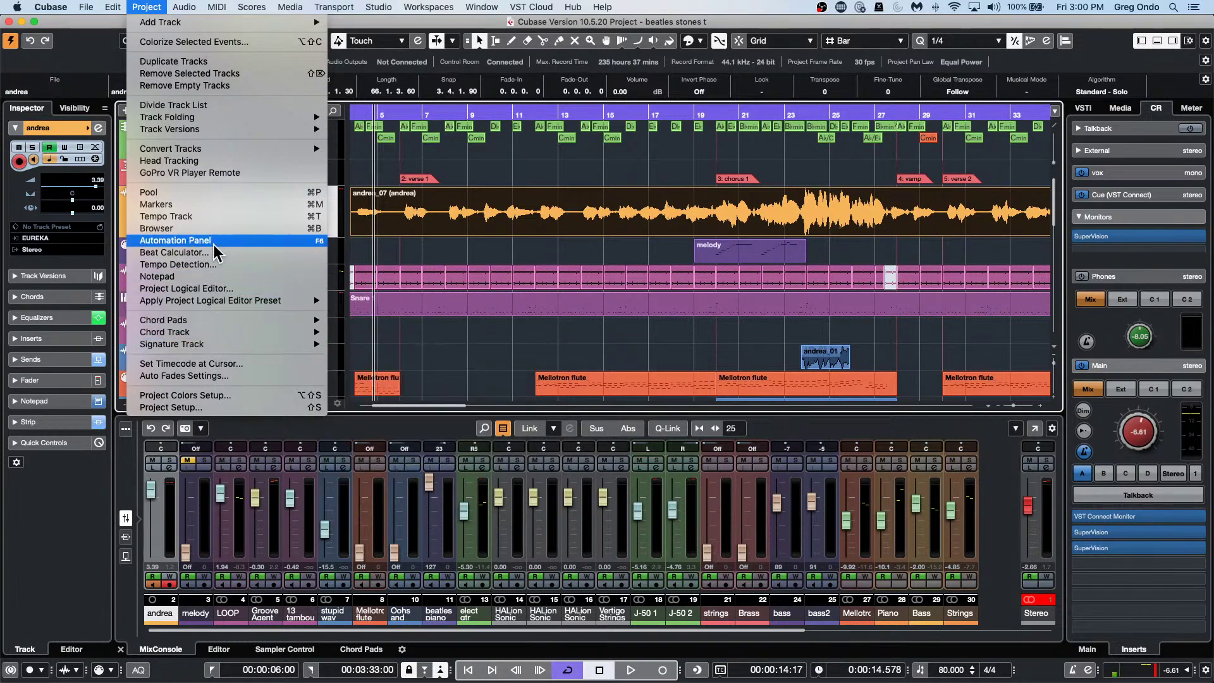
Send the selected andrea_07 event to SpectraLayers via Audio > Extensions.
mouse_move(297, 129)
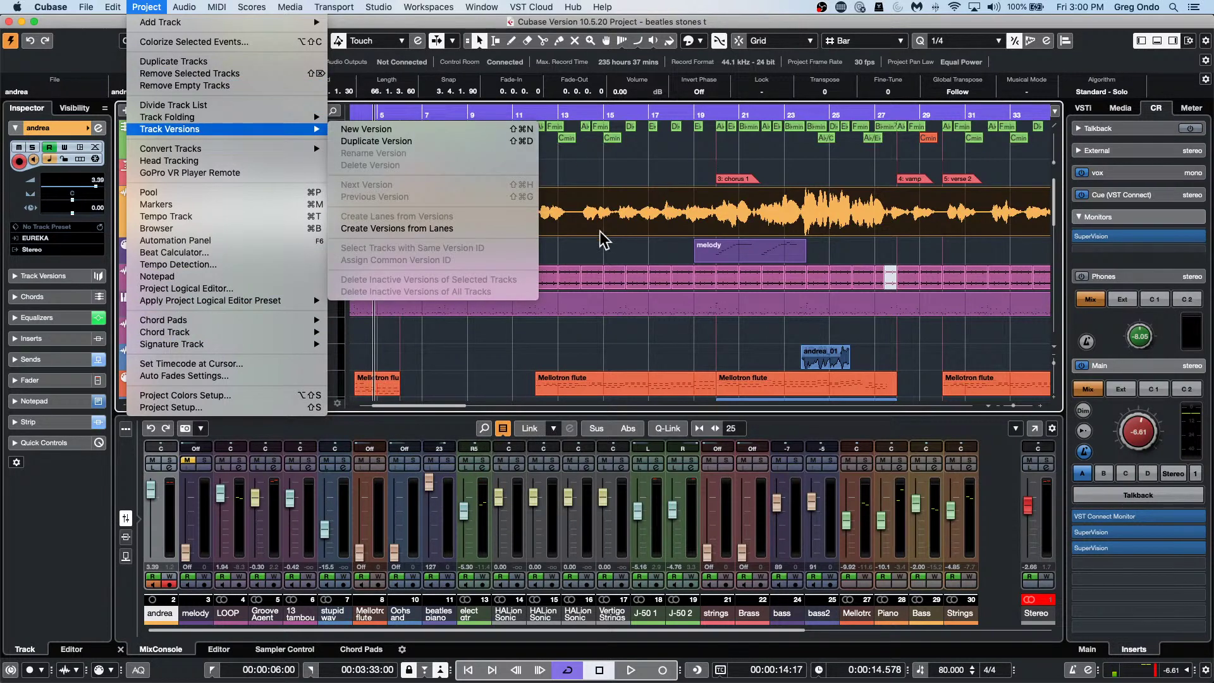
mouse_move(244, 149)
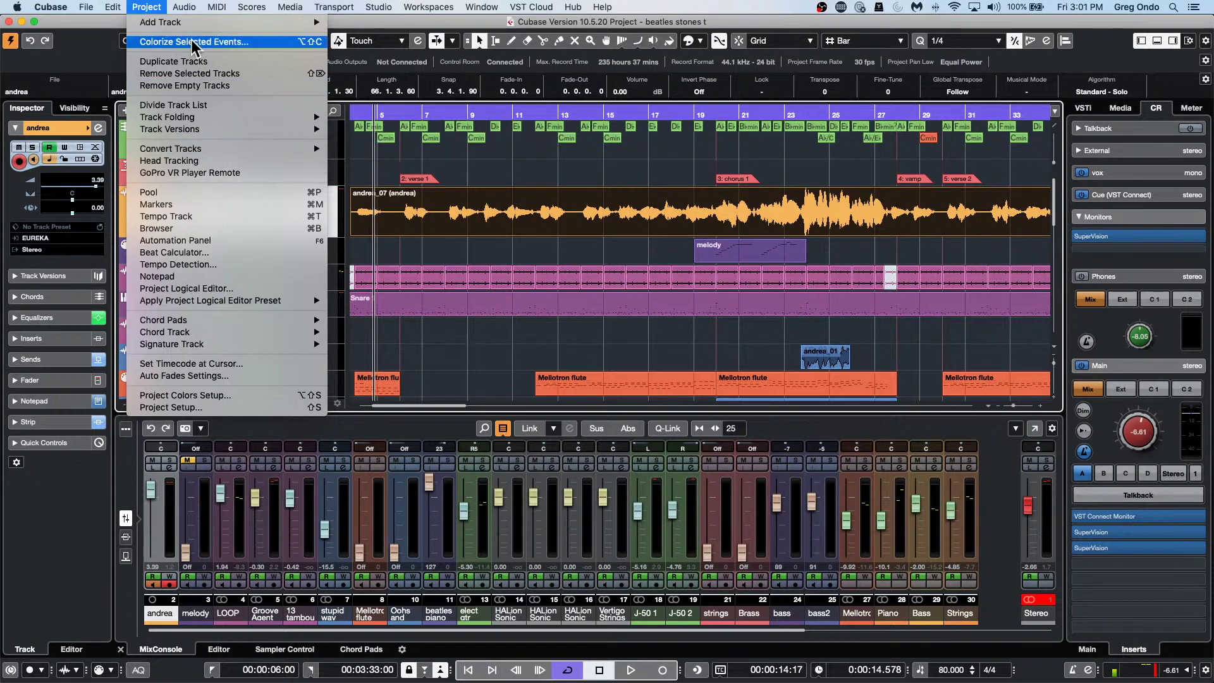
mouse_move(184, 7)
mouse_move(241, 126)
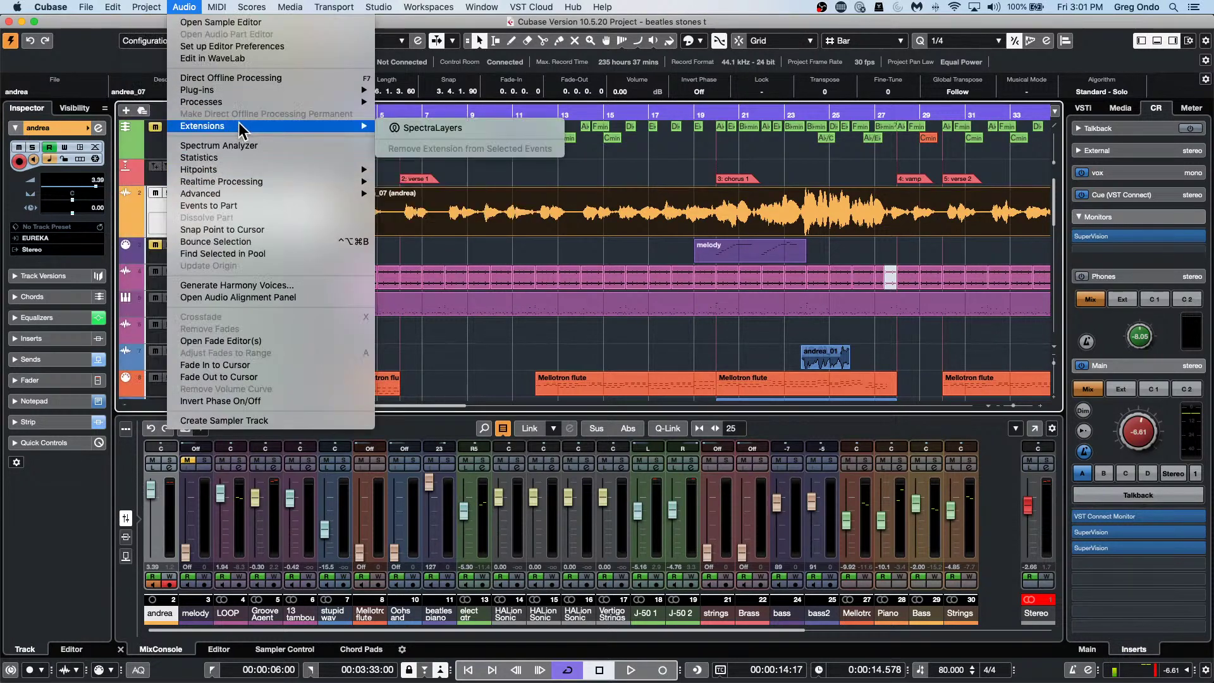
left_click(468, 128)
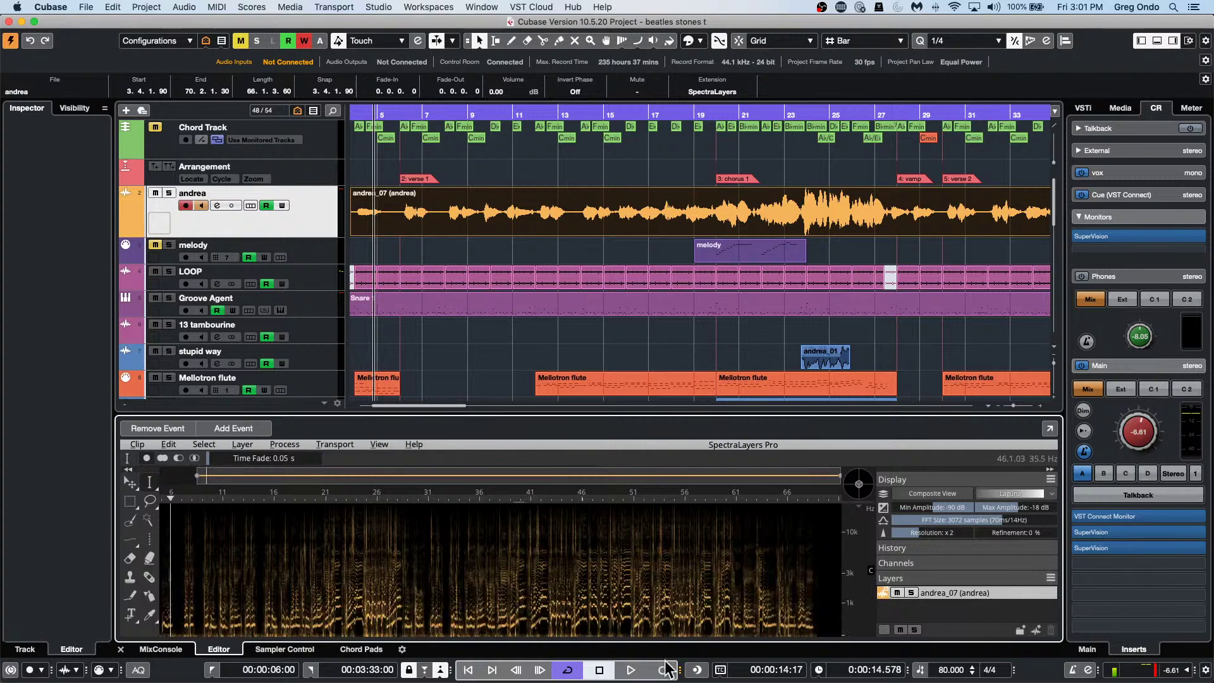
Zoom into a short andrea_07 vocal stretch and browse Imprint and Noise Reduction without applying either.
left_click_drag(208, 494, 171, 585)
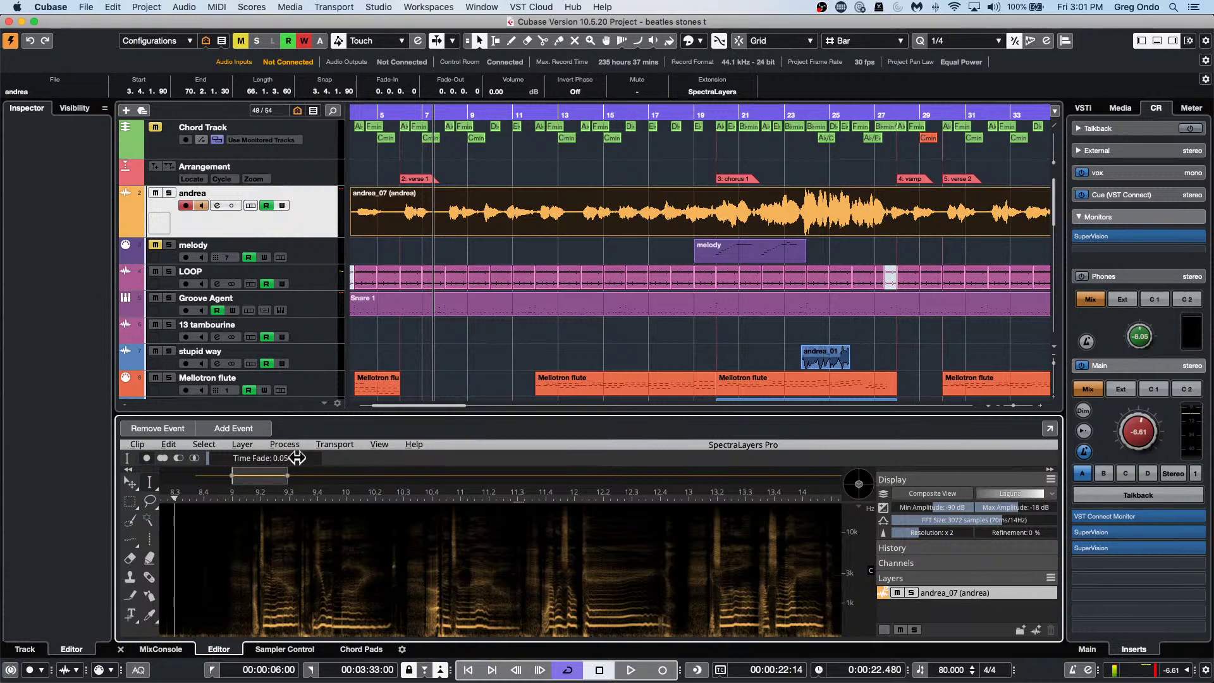
left_click(249, 444)
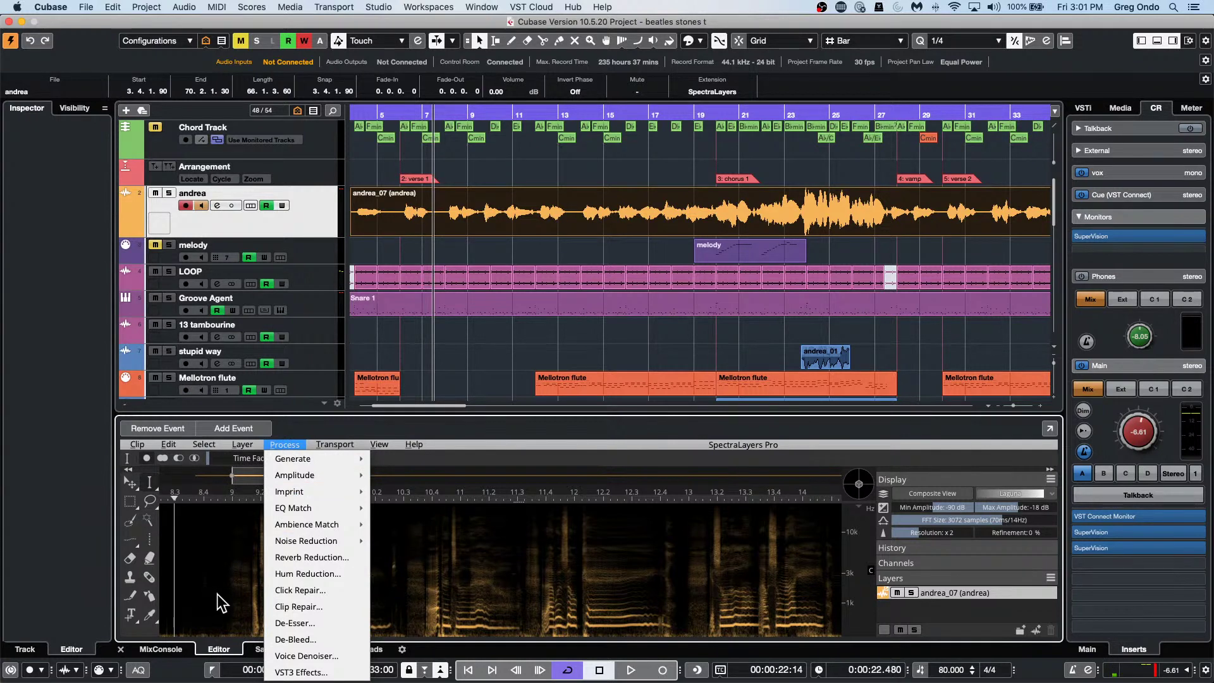
mouse_move(354, 506)
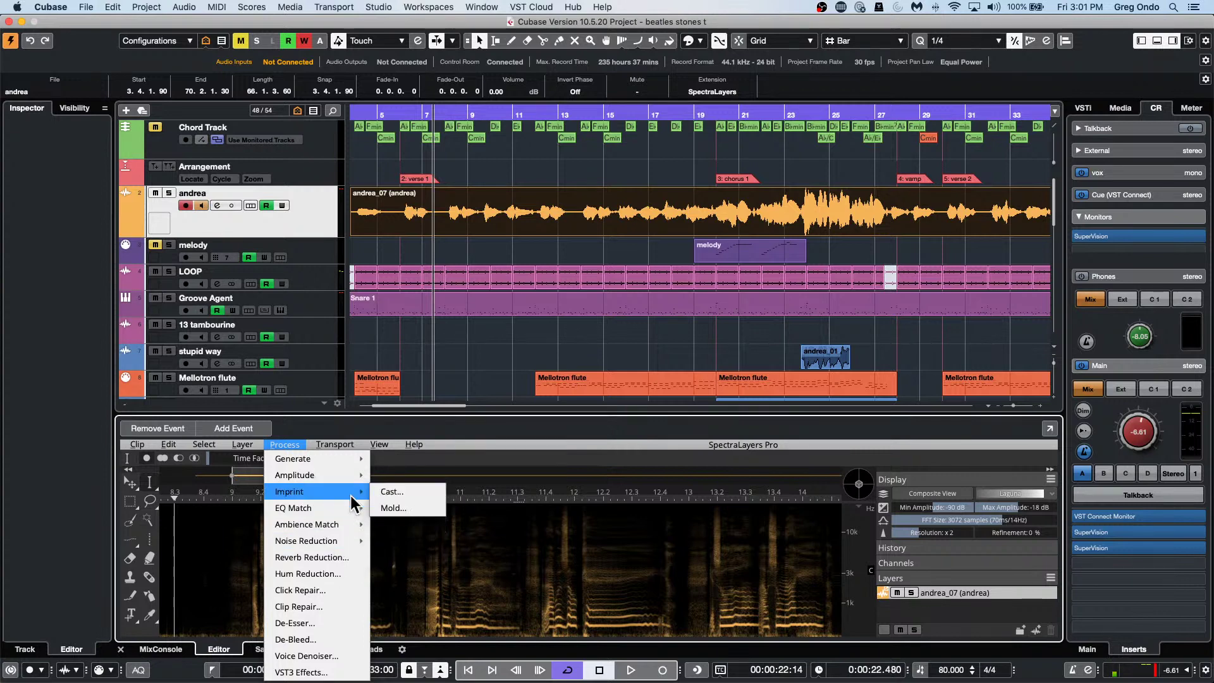
mouse_move(351, 545)
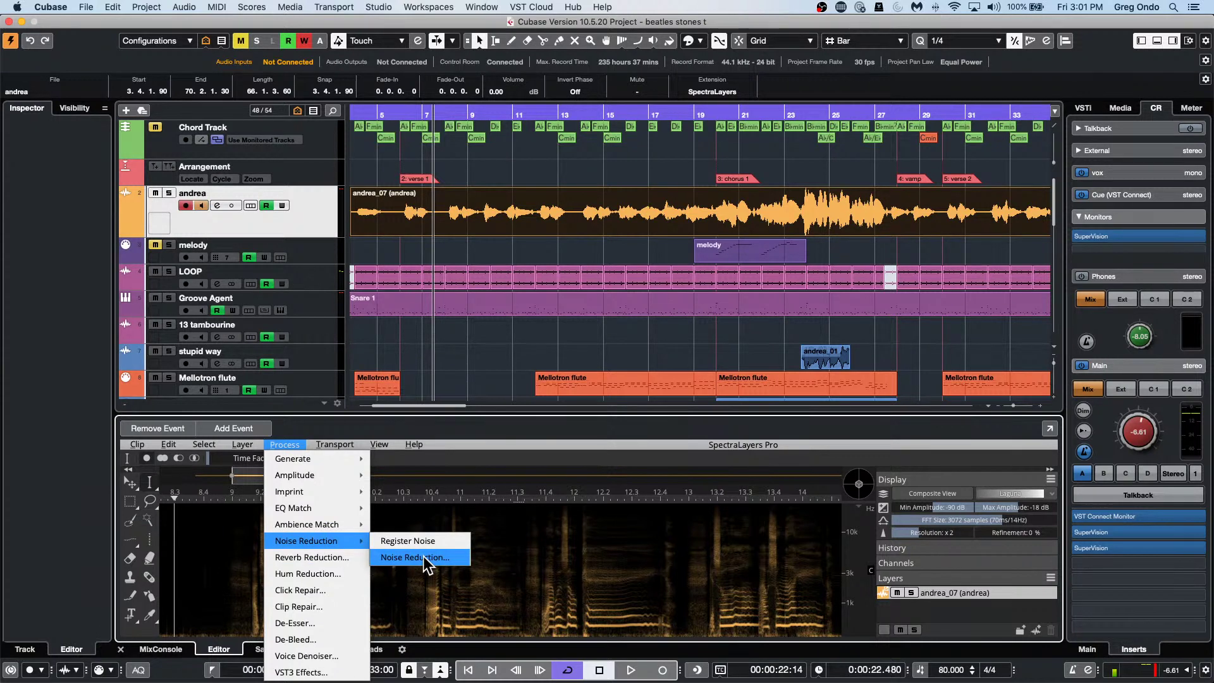
left_click(483, 342)
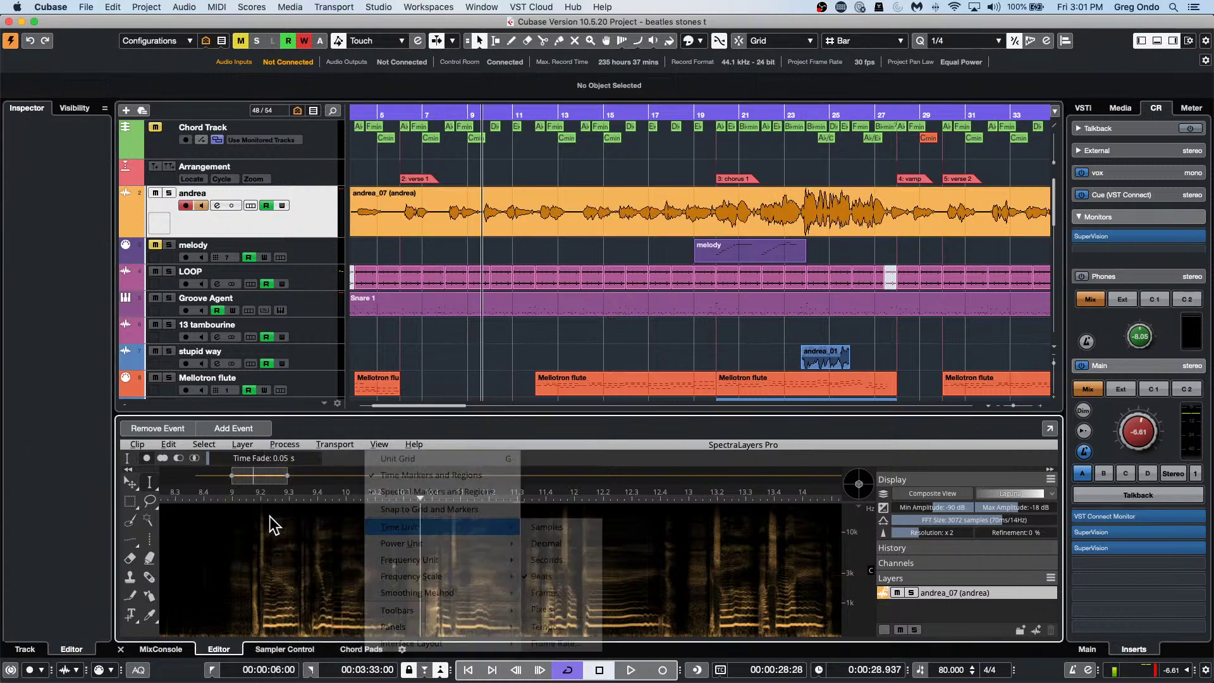
left_click(625, 387)
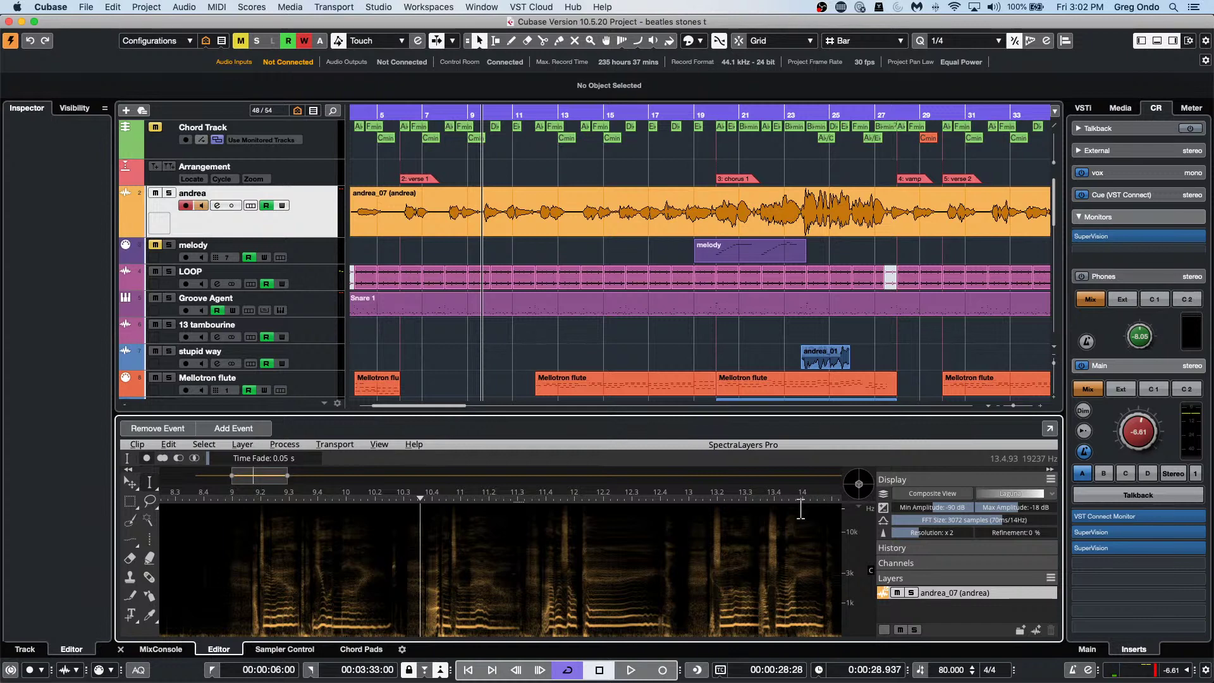
Split the andrea_07 event at bar 13 and again just before bar 15.
right_click(549, 211)
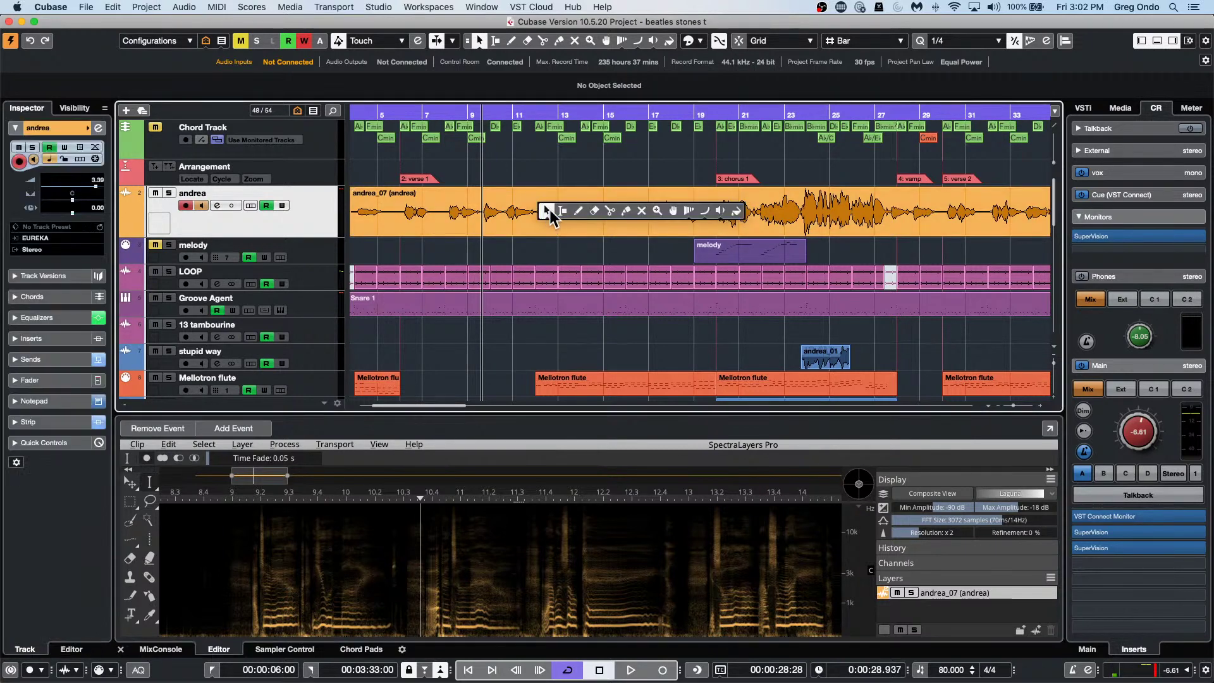
left_click(608, 209)
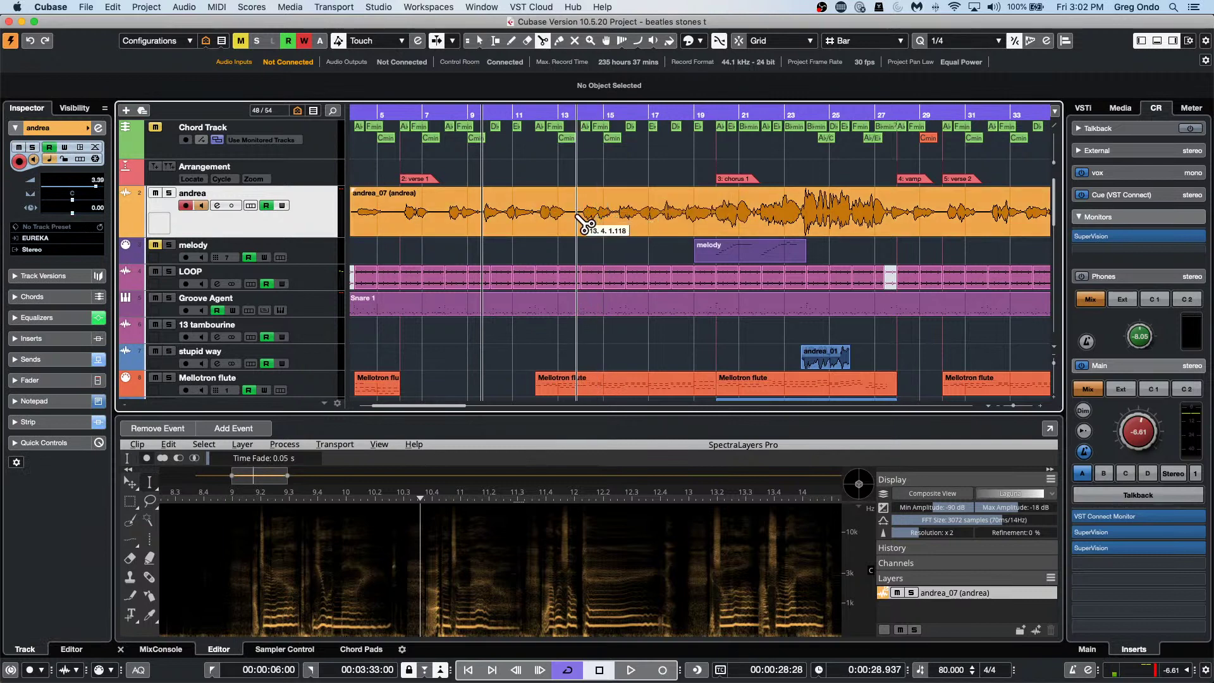
left_click(577, 216)
left_click(615, 217)
key("1")
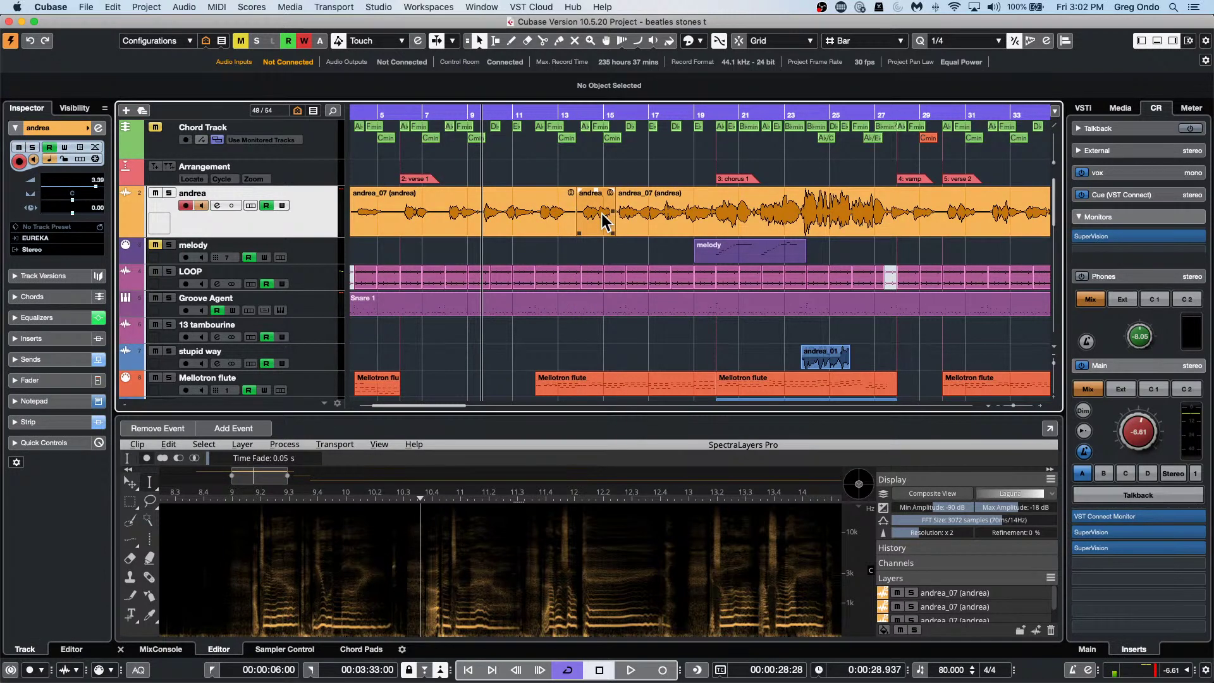
Drop the short cut-out andrea piece's volume to -60 dB, then readjust its level.
mouse_move(596, 189)
left_mouse_down()
mouse_move(591, 256)
mouse_move(590, 113)
mouse_move(590, 228)
mouse_move(590, 188)
left_mouse_up()
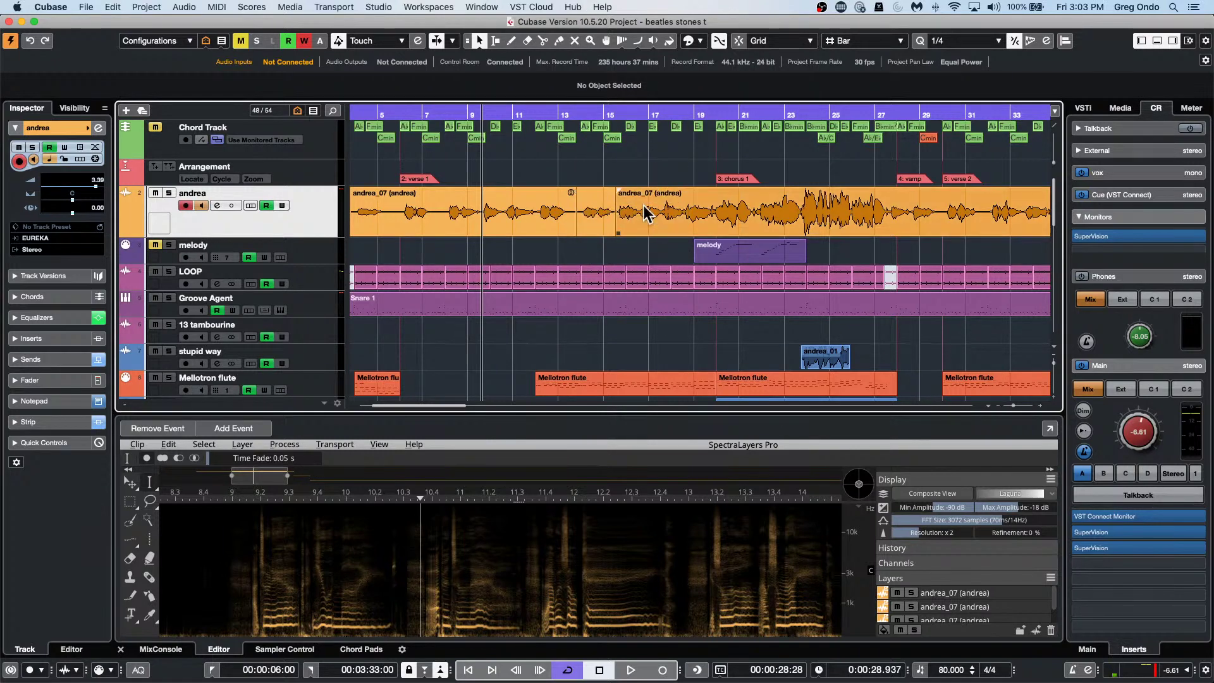
left_click(556, 214)
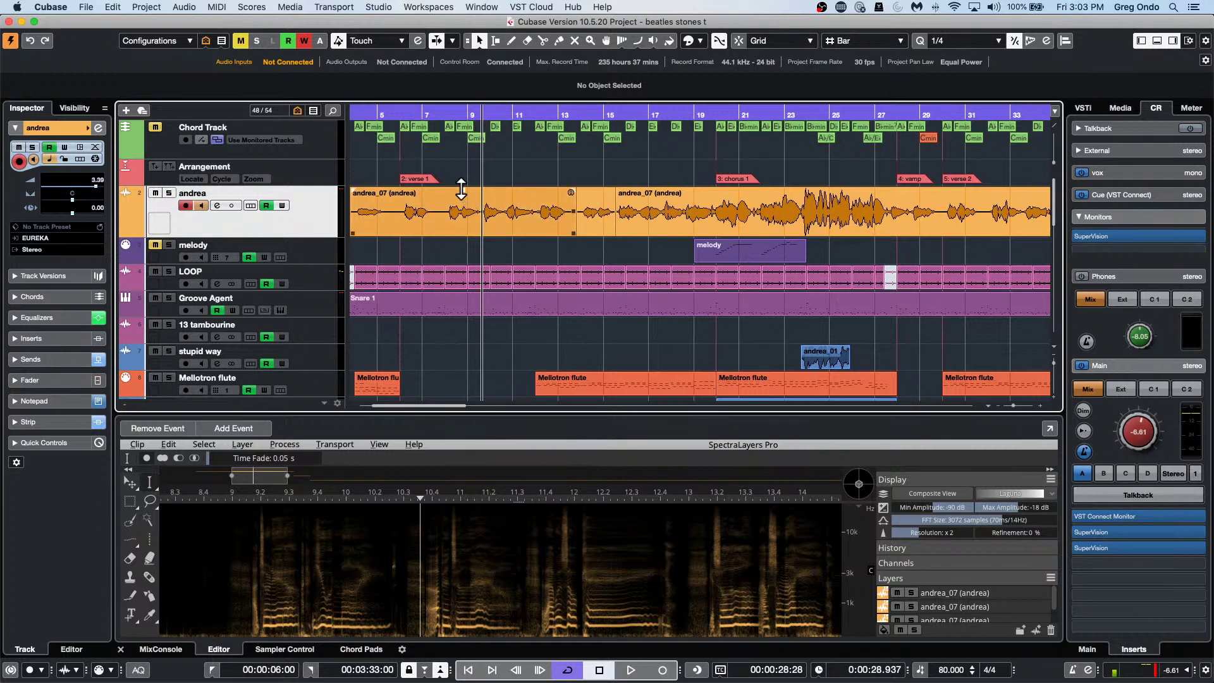
left_click(595, 208)
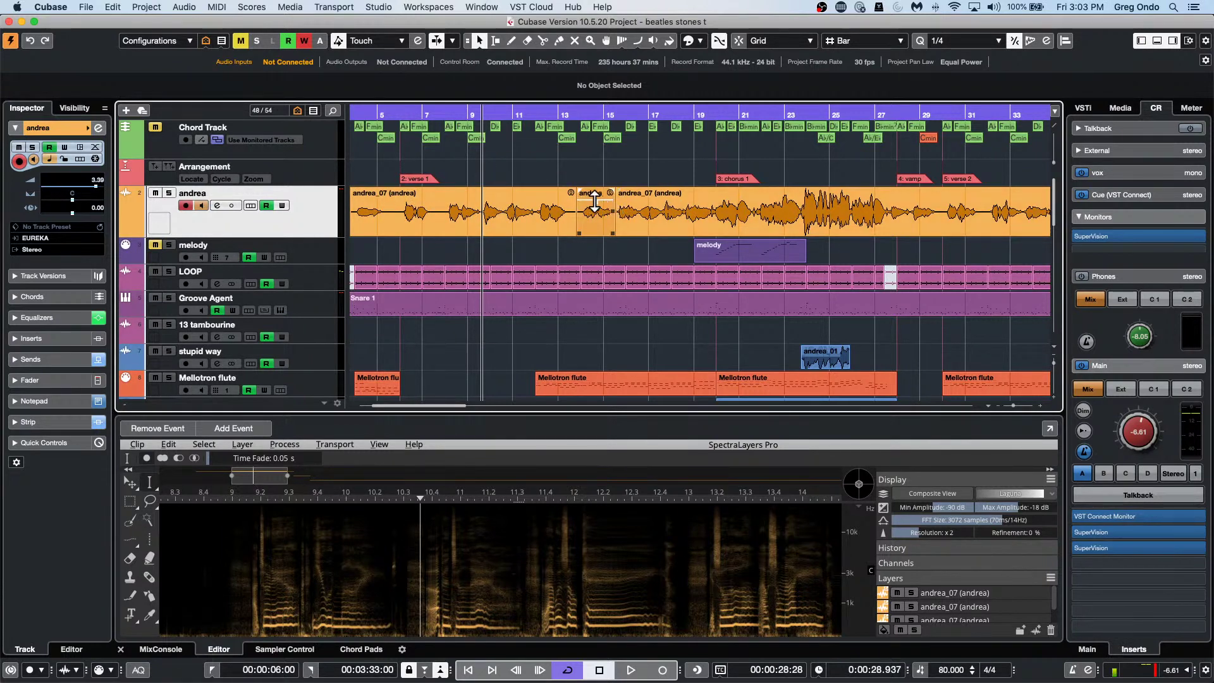
mouse_move(593, 202)
left_mouse_down()
mouse_move(595, 79)
mouse_move(593, 197)
left_mouse_up()
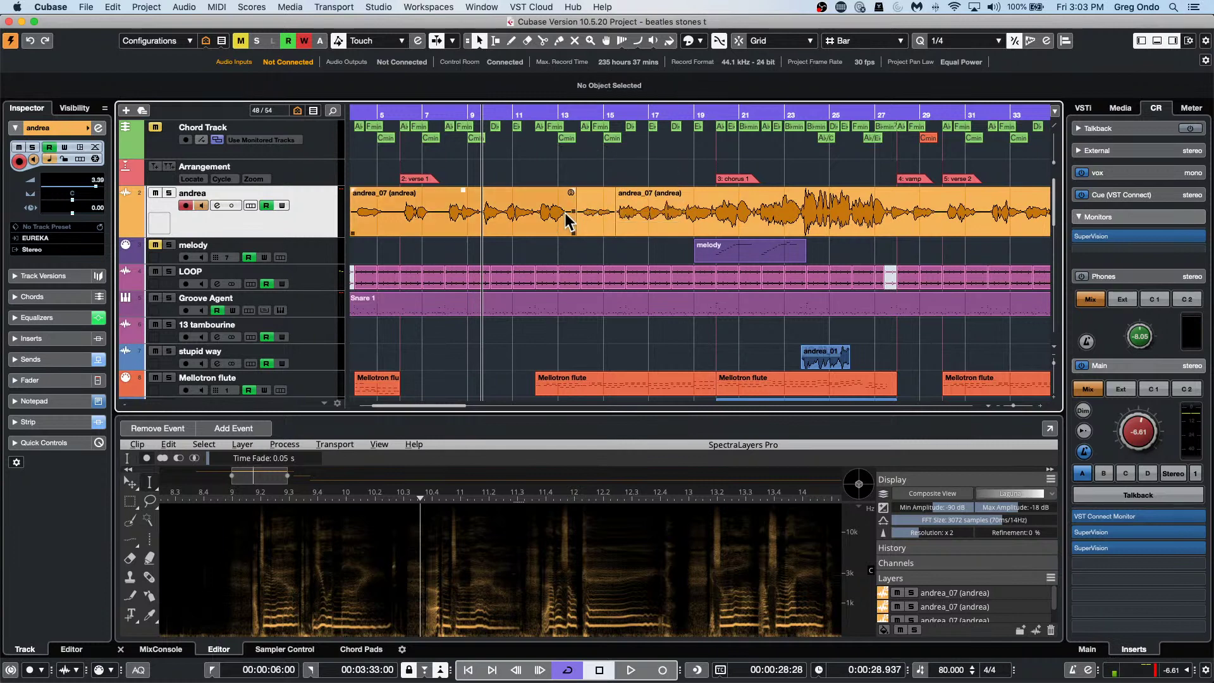
Raise the first andrea_07 event's volume to about 2.27 dB.
left_click(462, 200)
left_click(741, 227)
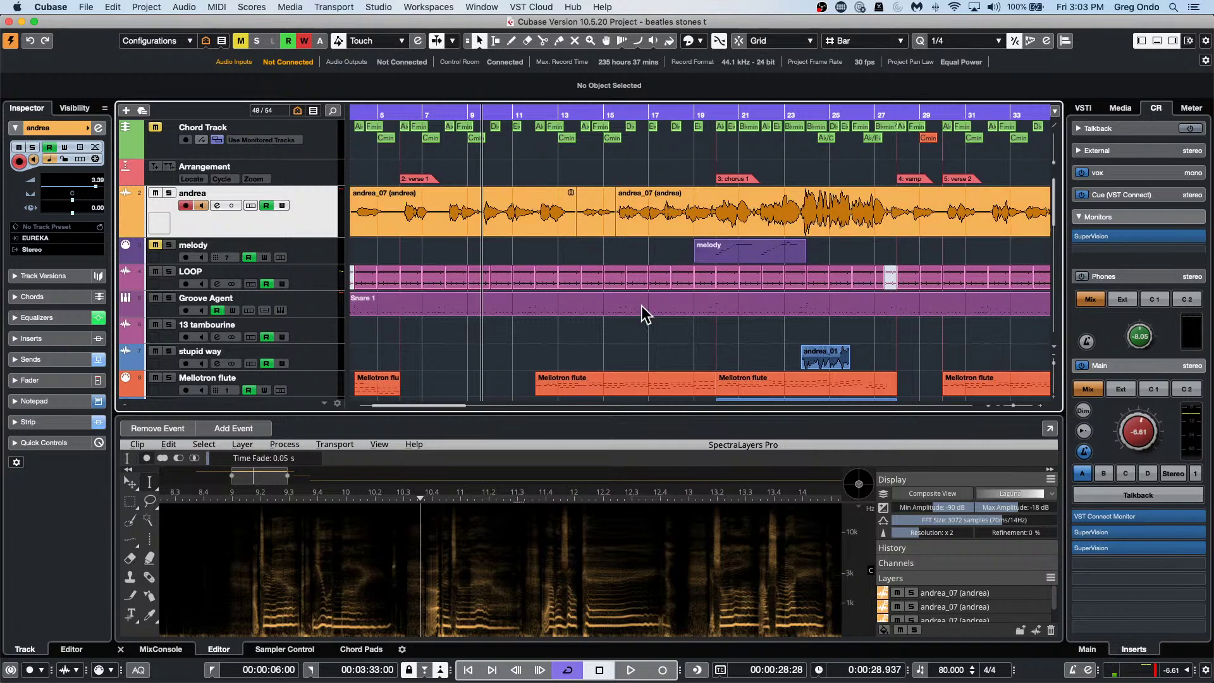
left_click(484, 215)
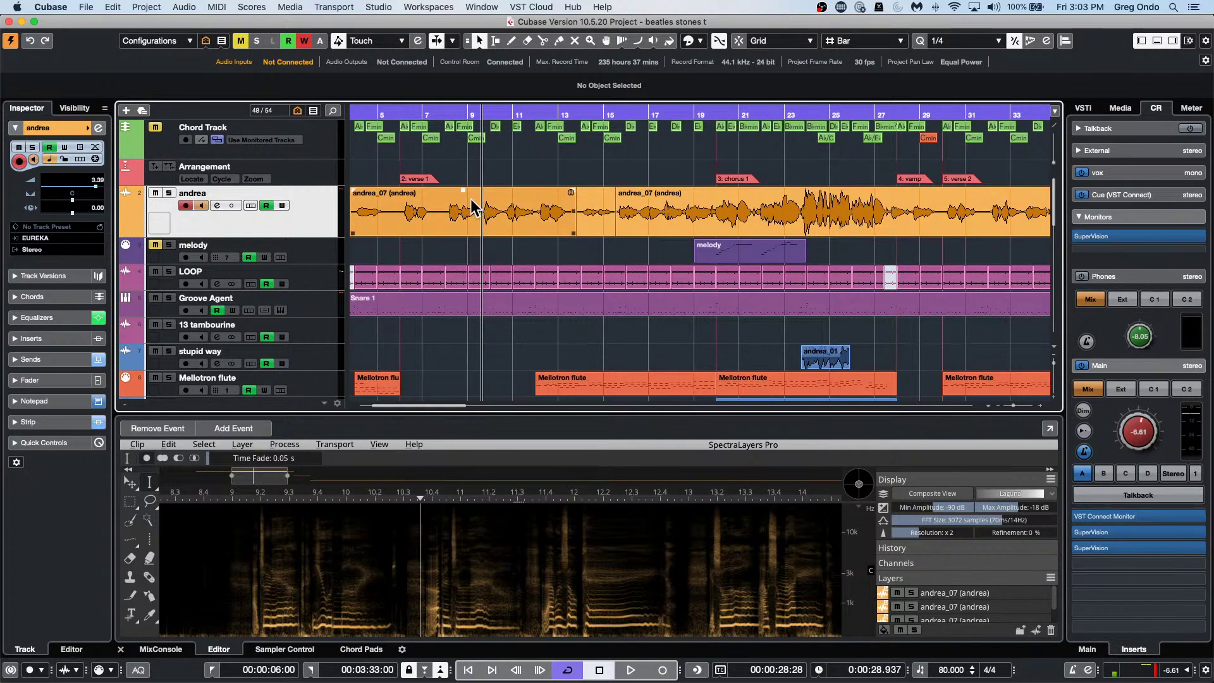
left_click_drag(462, 186, 470, 135)
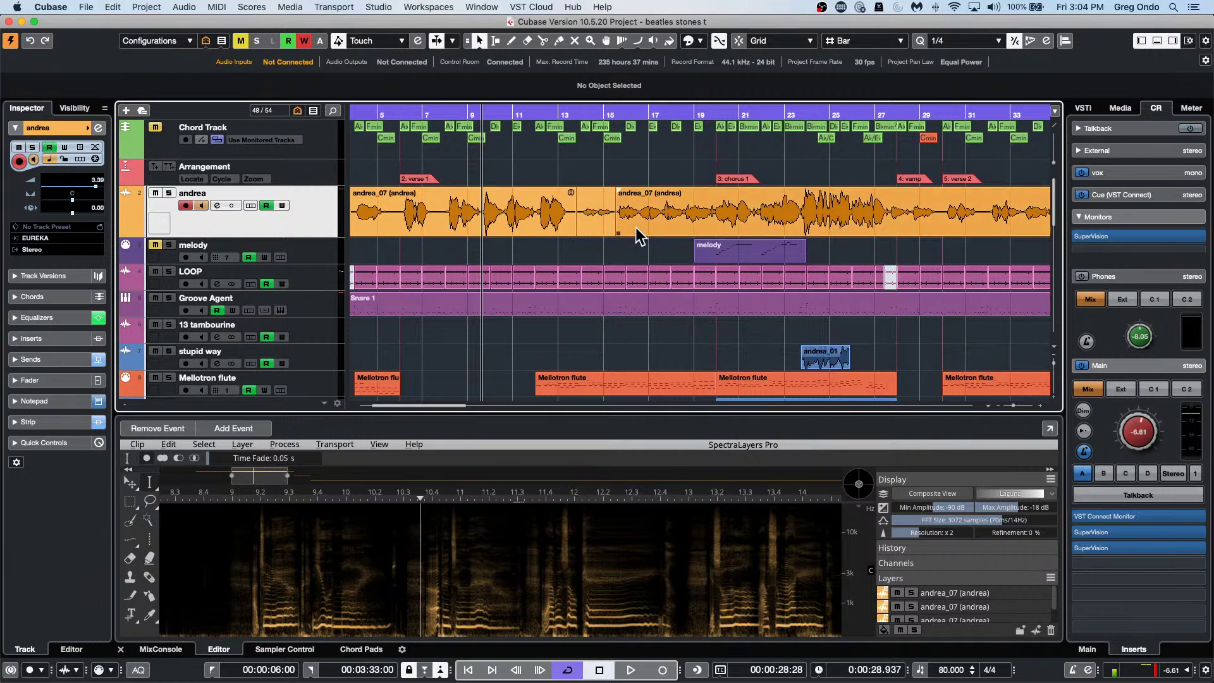
Split the second andrea_07 event near bar 19 and trim the middle piece to about bar 15.4–18.2.
right_click(679, 211)
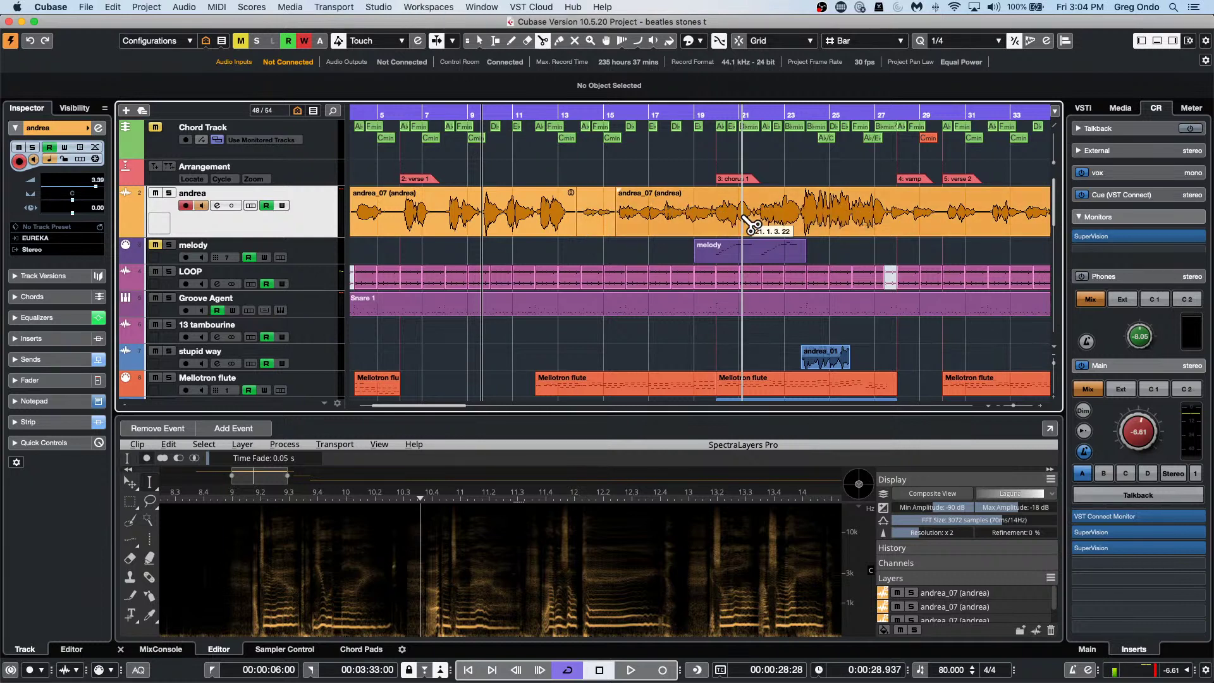
left_click(717, 233)
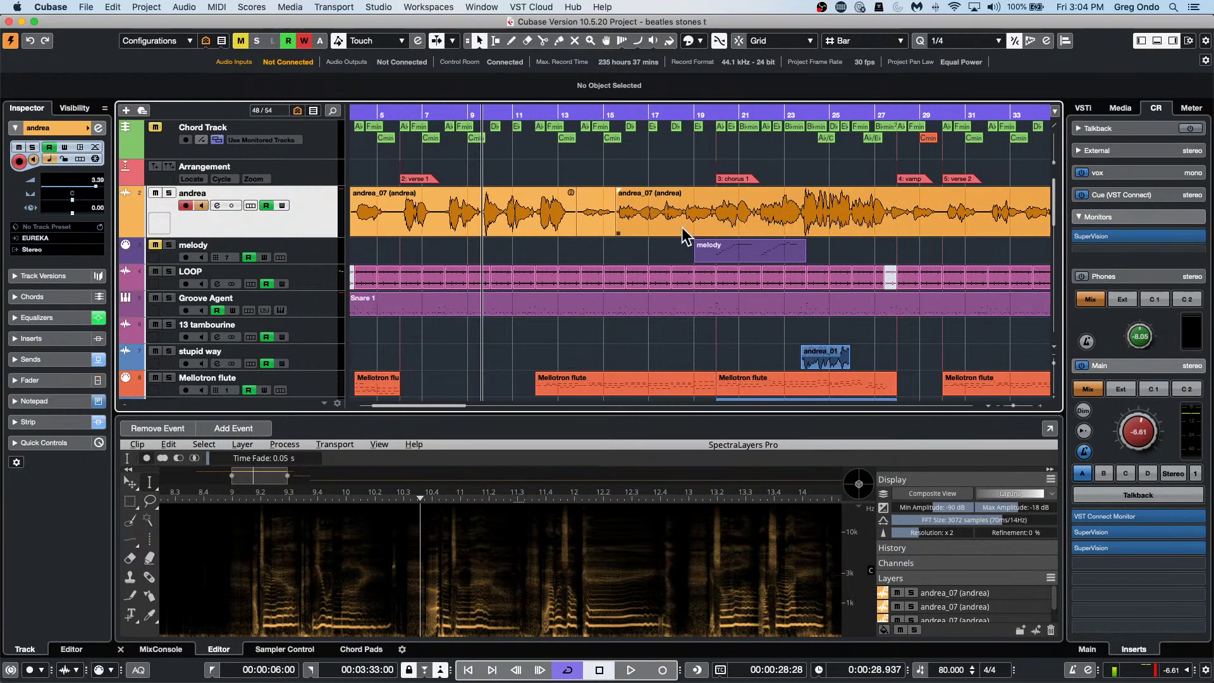
left_click(682, 226)
left_click(683, 232)
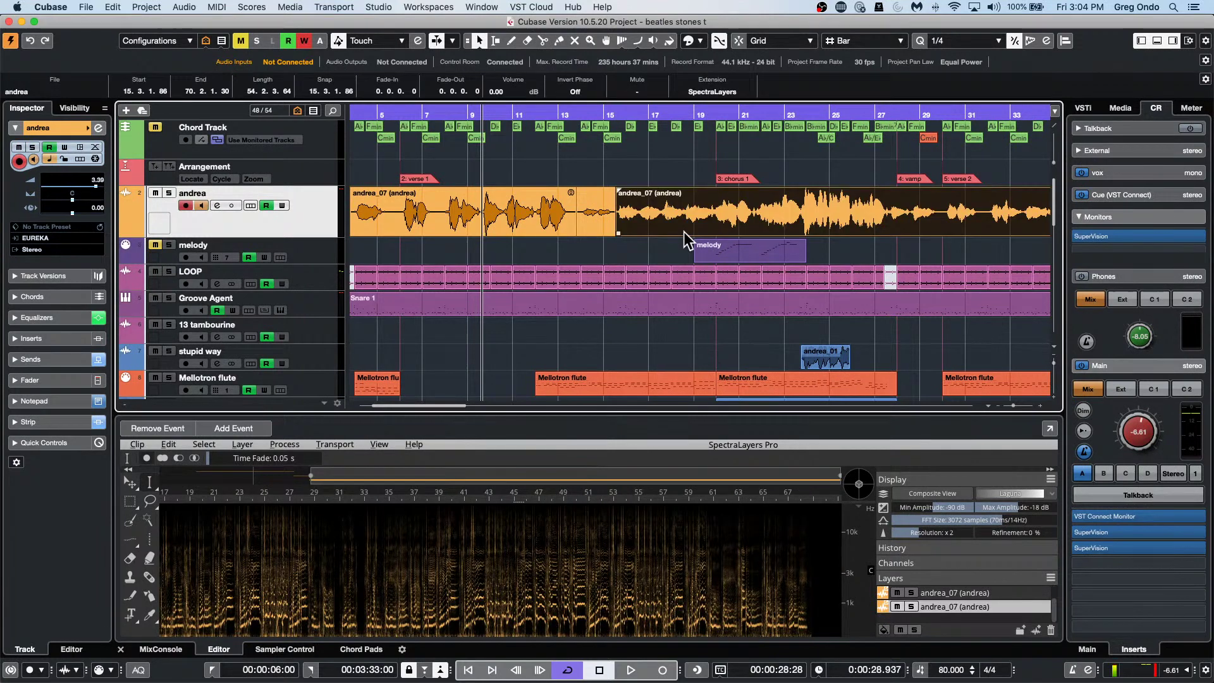
key("alt")
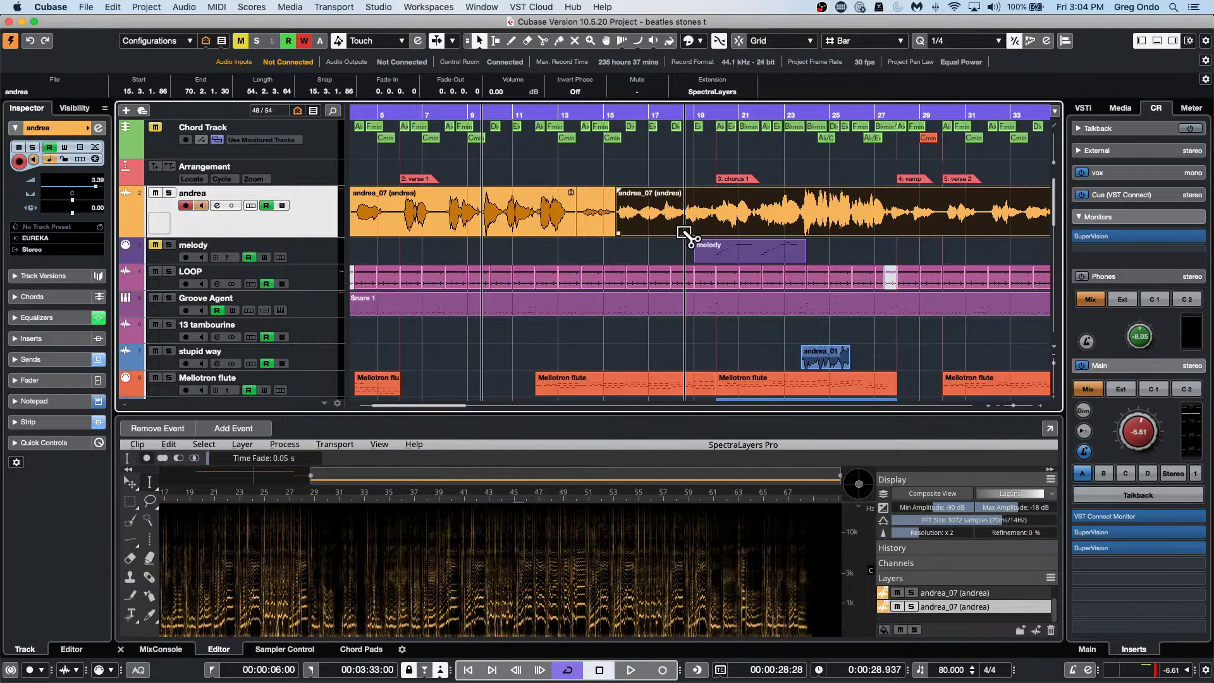
left_click(685, 233, "alt")
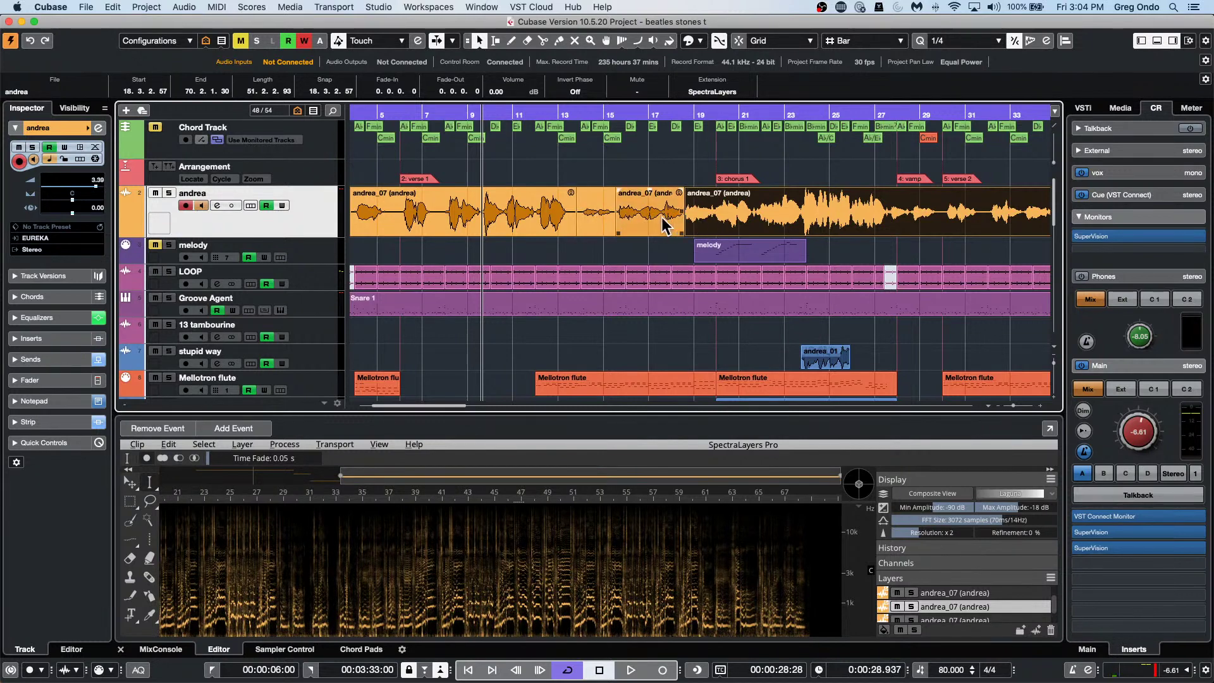
mouse_move(681, 232)
left_mouse_down()
mouse_move(624, 233)
mouse_move(680, 233)
left_mouse_up()
left_click(480, 41)
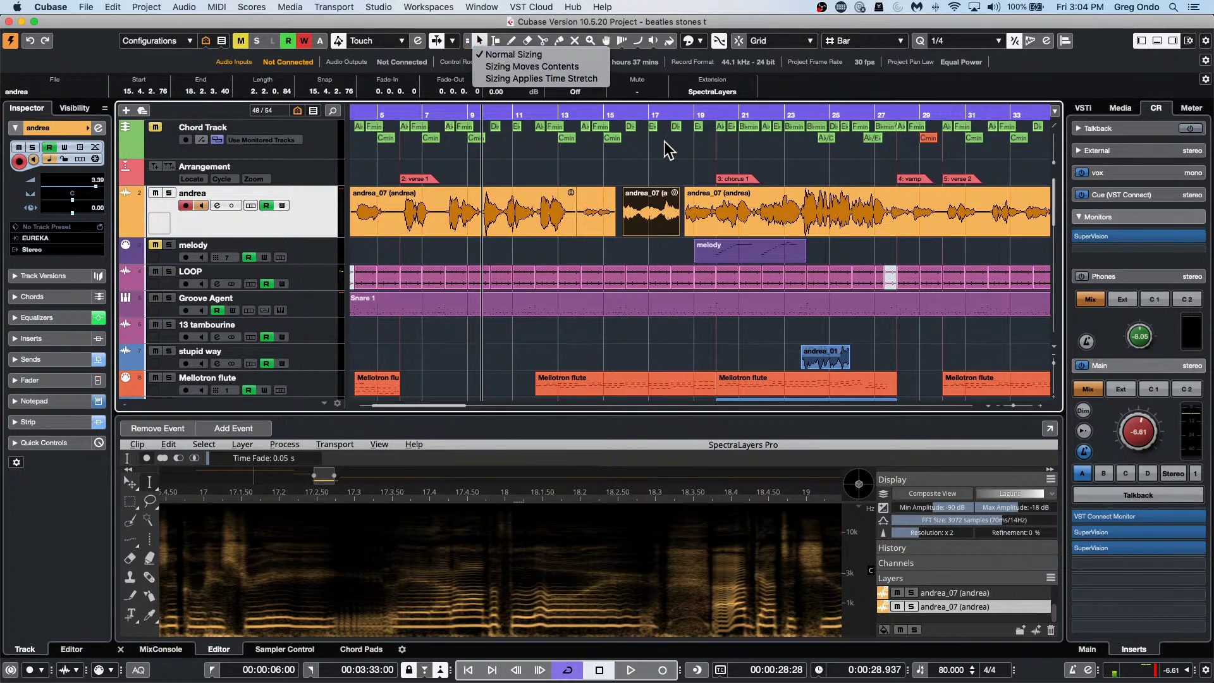
Zoom in around 0:52 and trim the middle andrea_07 event's start to bar 16.
left_click(658, 114)
left_click_drag(659, 114, 664, 163)
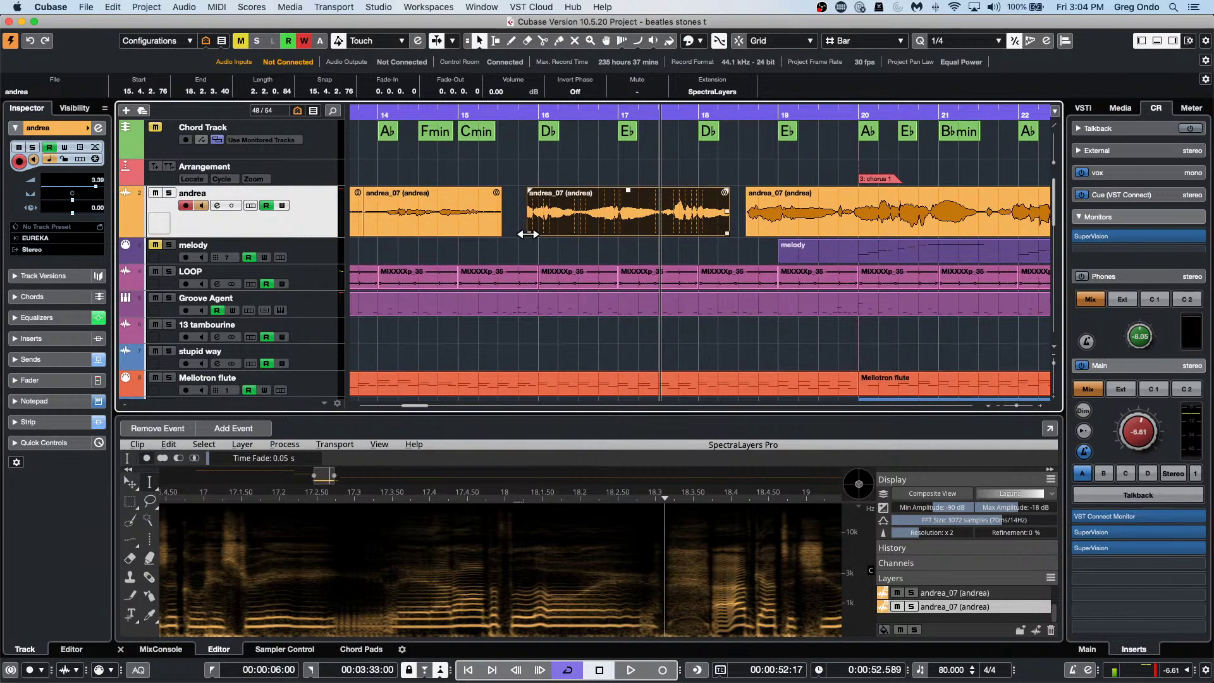
left_click_drag(528, 234, 589, 234)
left_click_drag(727, 233, 741, 233)
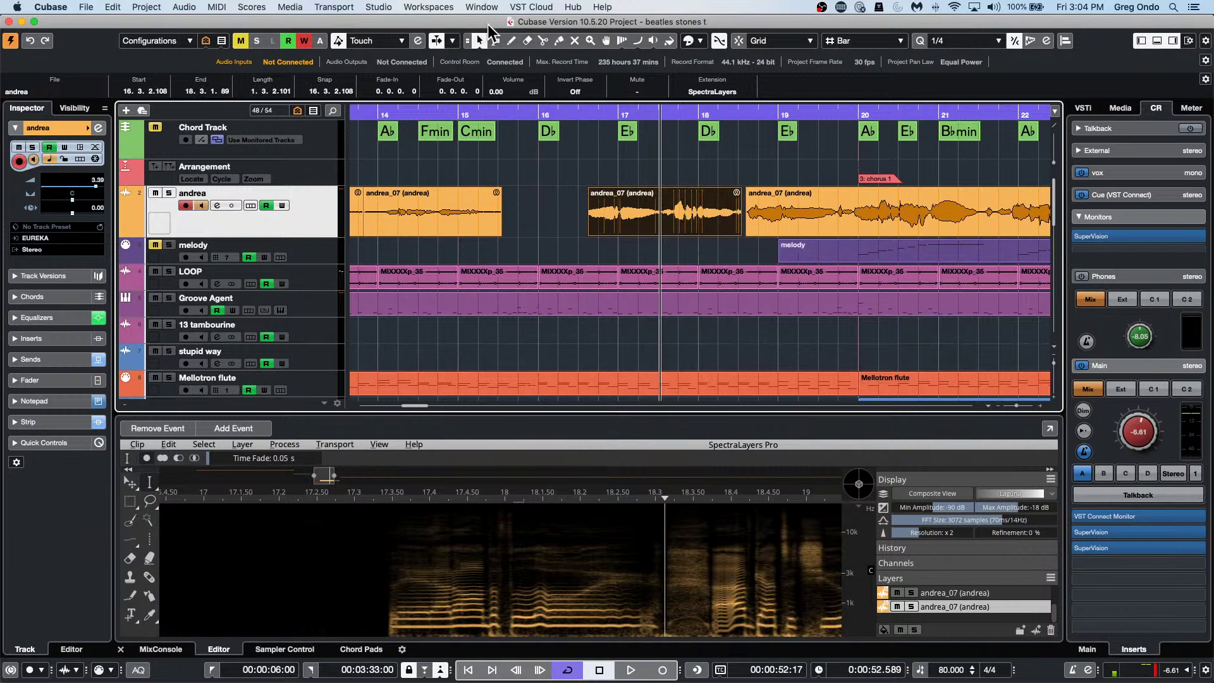
Switch sizing to time stretch and stretch the middle event to roughly bar 16.3–17.4.
left_click(481, 41)
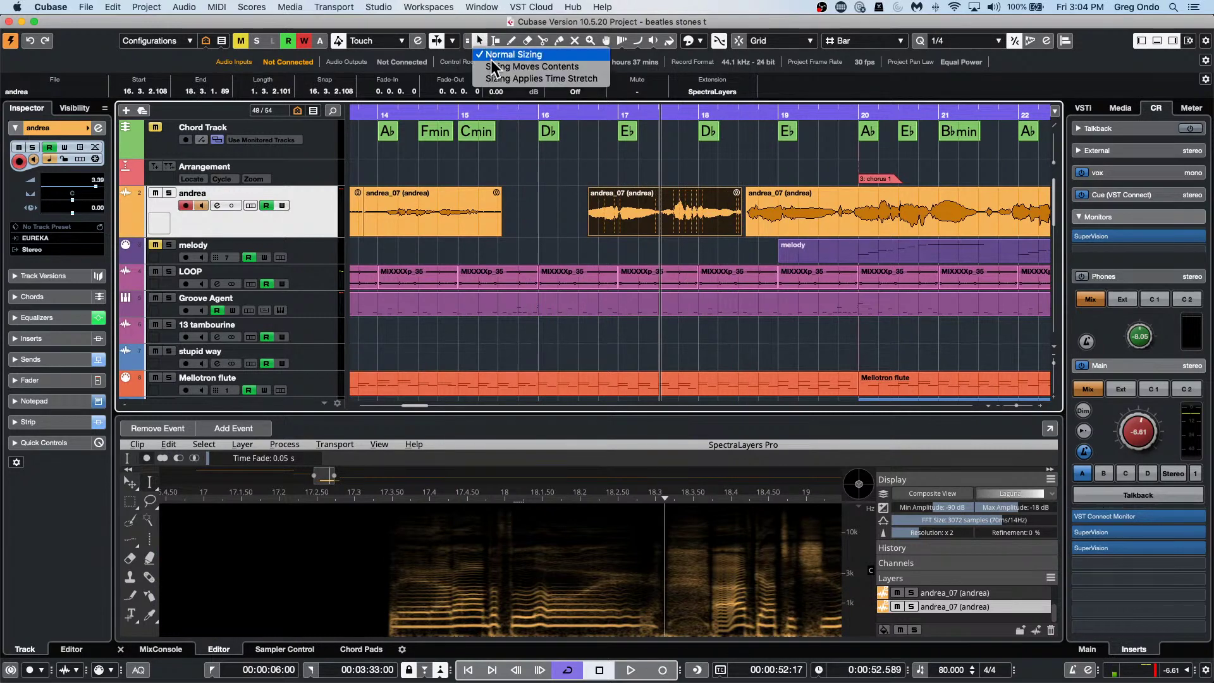
left_click(524, 78)
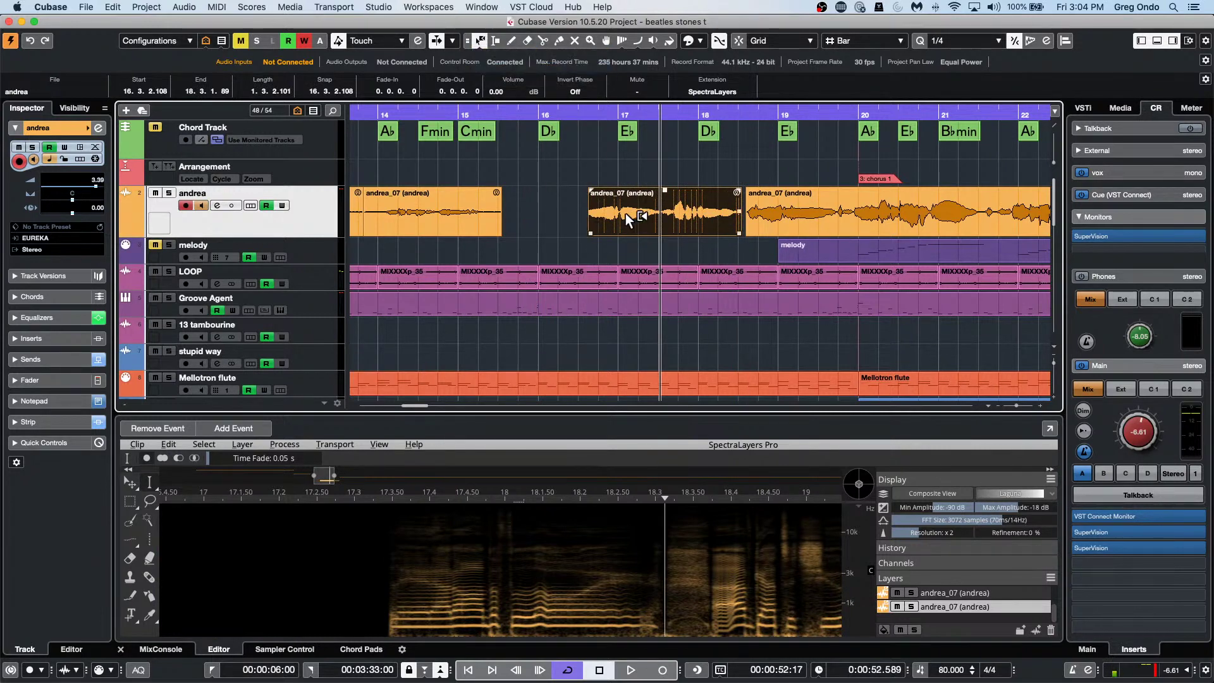
mouse_move(588, 233)
left_mouse_down()
mouse_move(535, 233)
mouse_move(593, 233)
mouse_move(554, 233)
mouse_move(580, 232)
left_mouse_up()
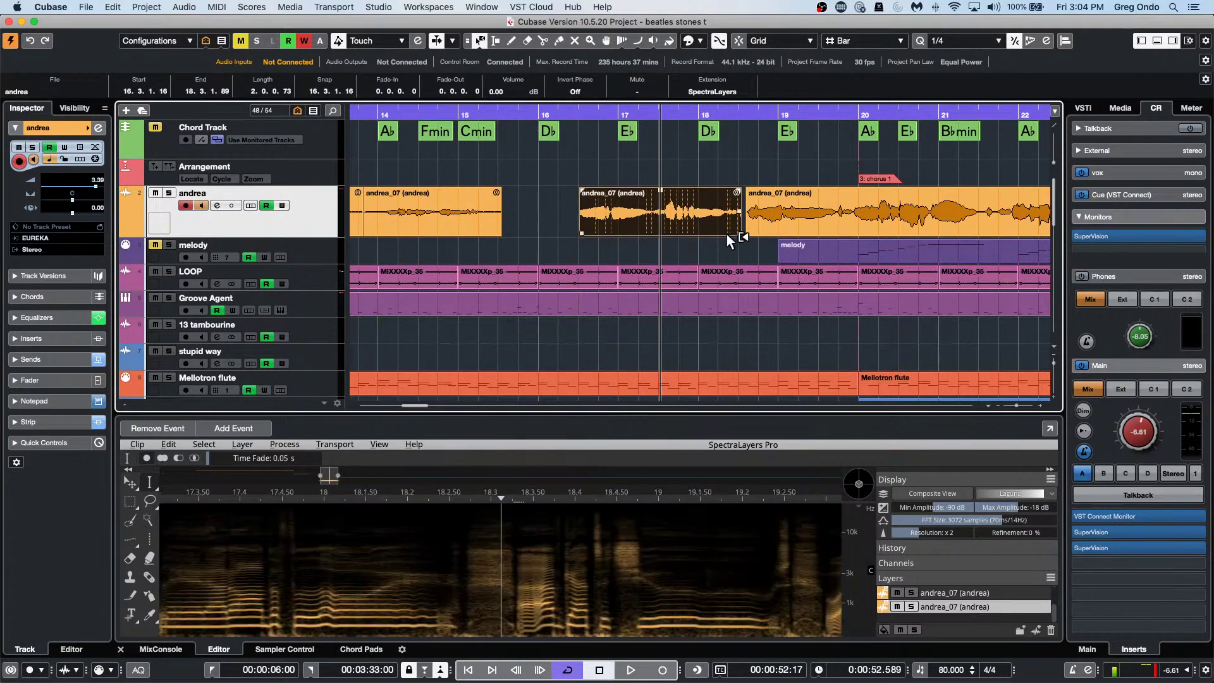
left_click_drag(738, 233, 680, 232)
left_click(481, 40)
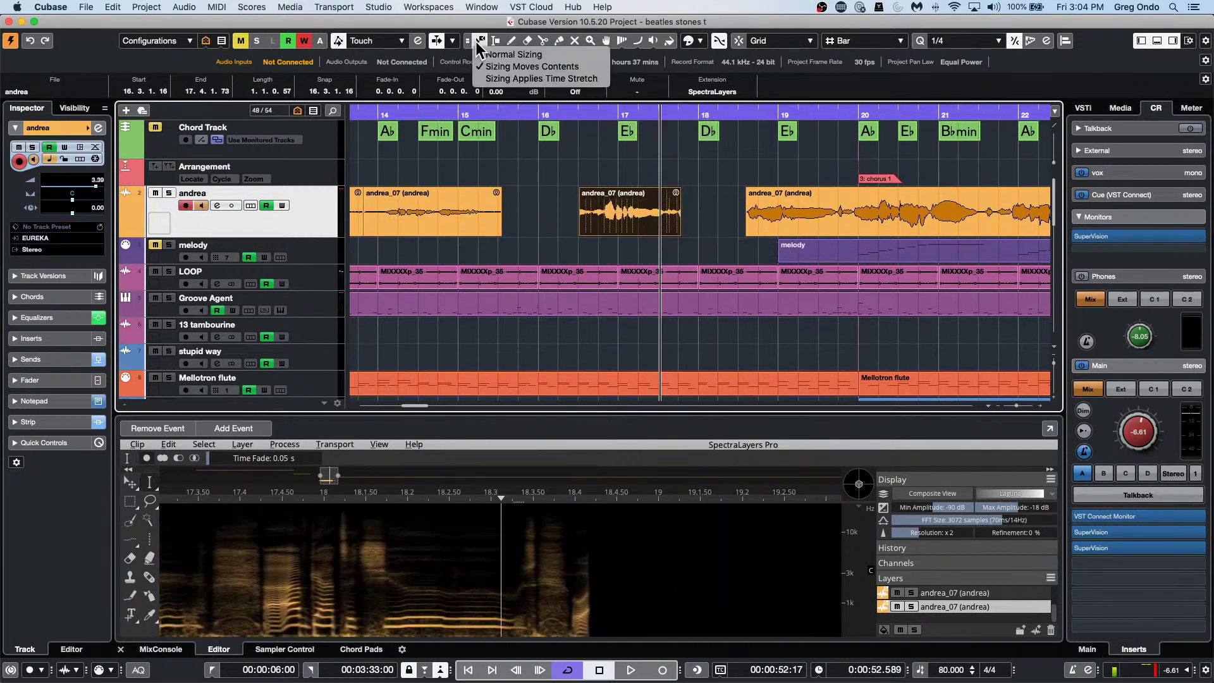
Remove the SpectraLayers extension from the middle event and stretch its end to 17.3.4.117.
left_click(508, 79)
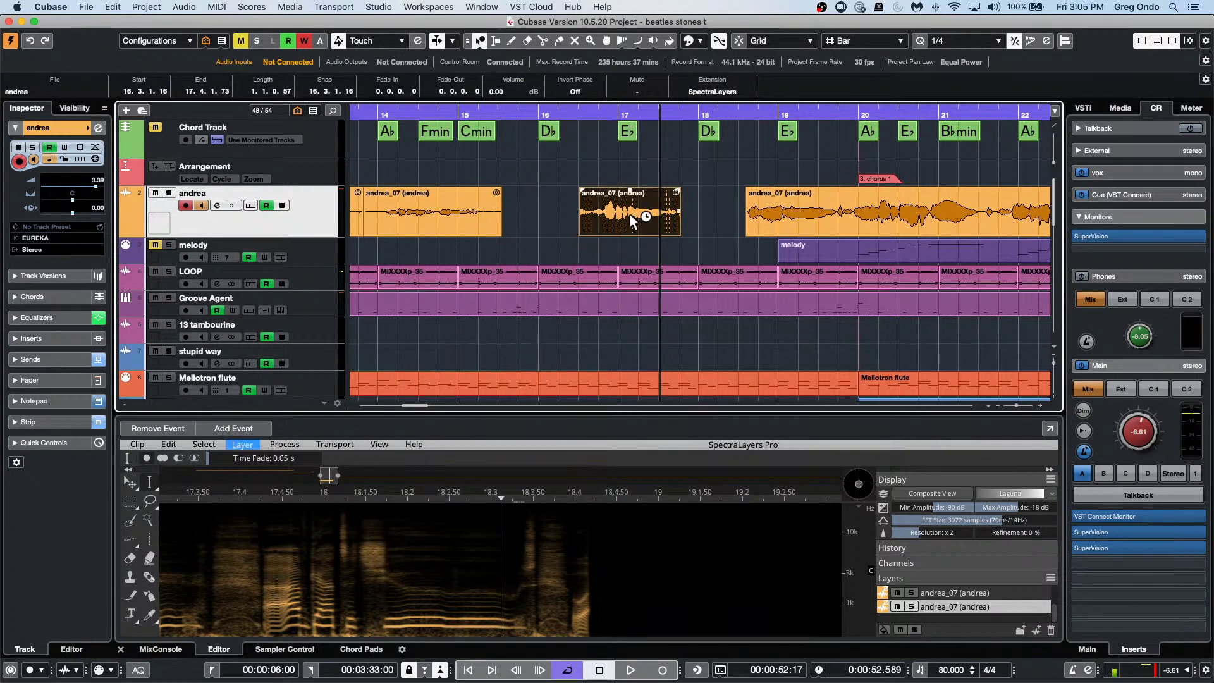
left_click(716, 86)
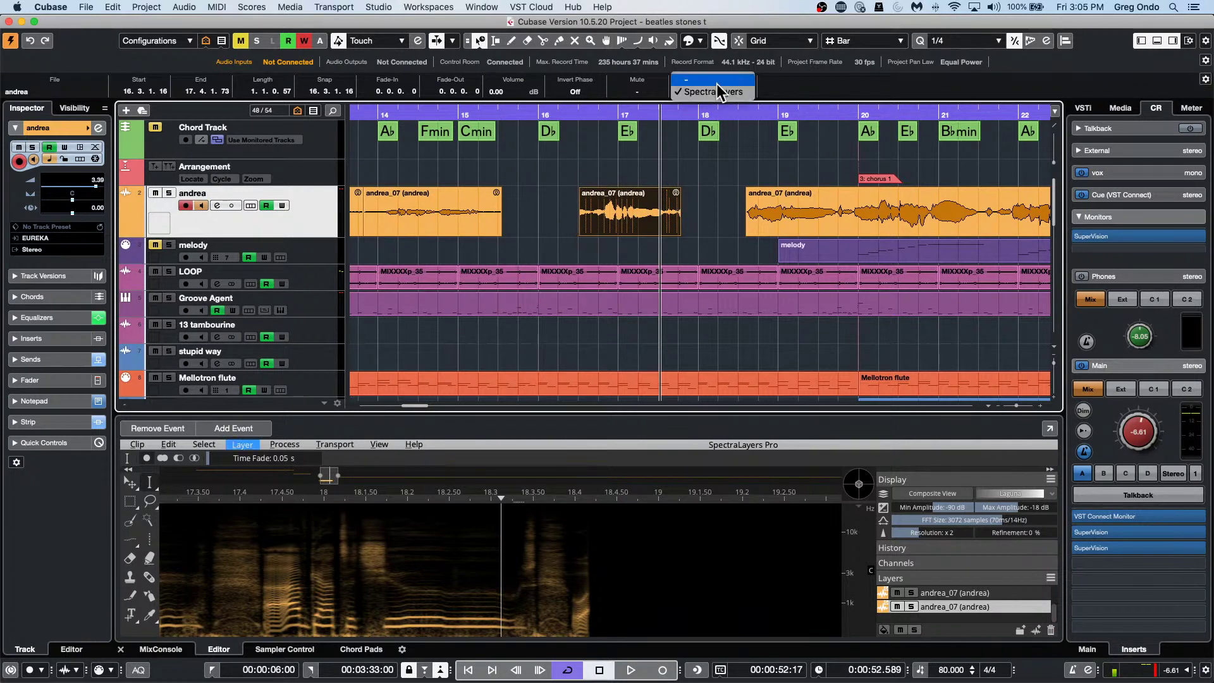
left_click(719, 79)
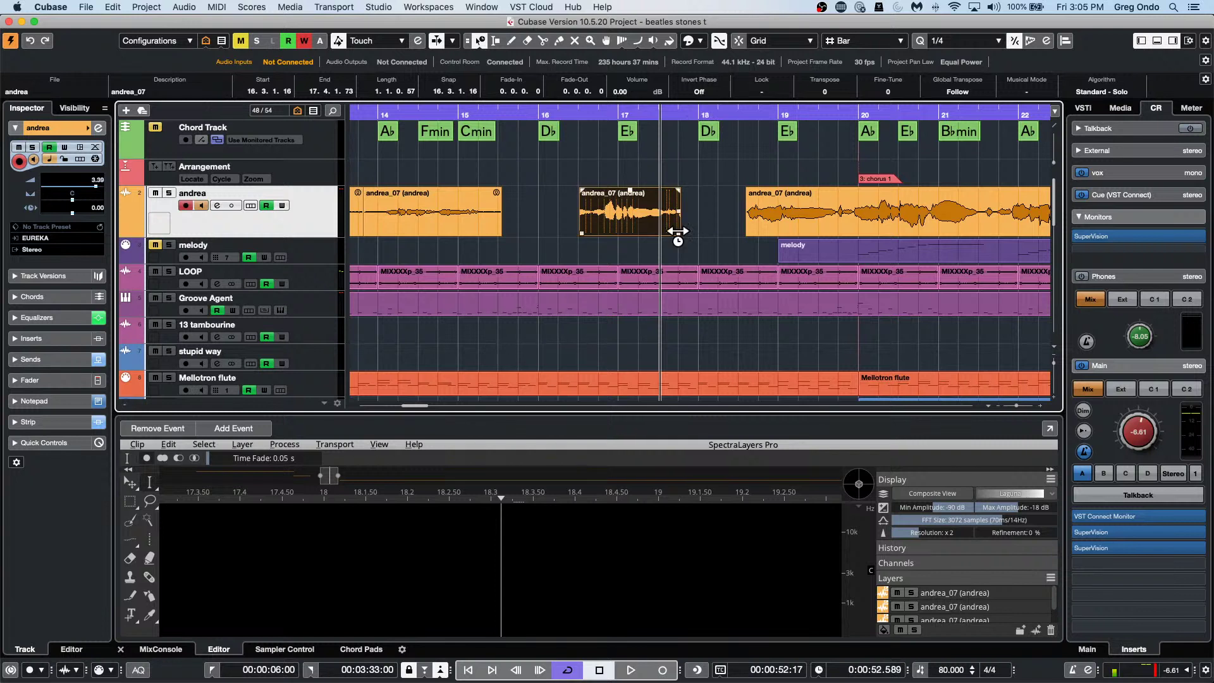
mouse_move(678, 230)
left_mouse_down()
mouse_move(711, 231)
mouse_move(675, 234)
left_mouse_up()
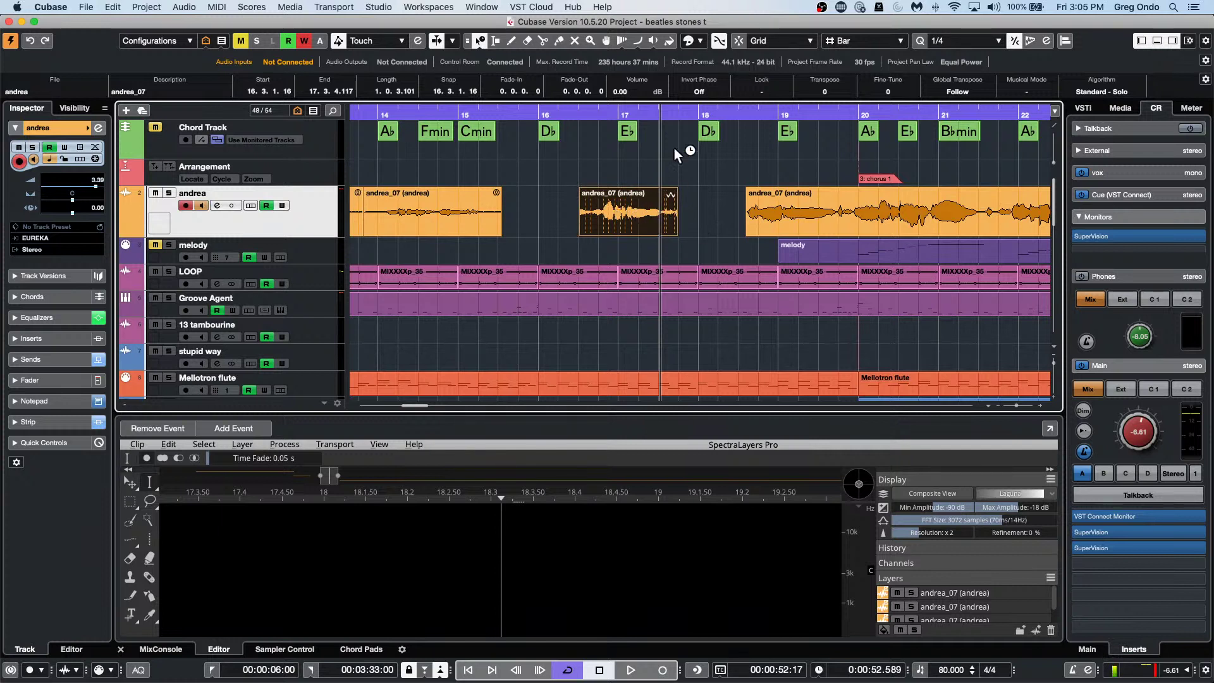
Give the middle andrea_07 event a 0.1.3.9 fade-in at its start.
left_click(478, 44)
left_click(500, 49)
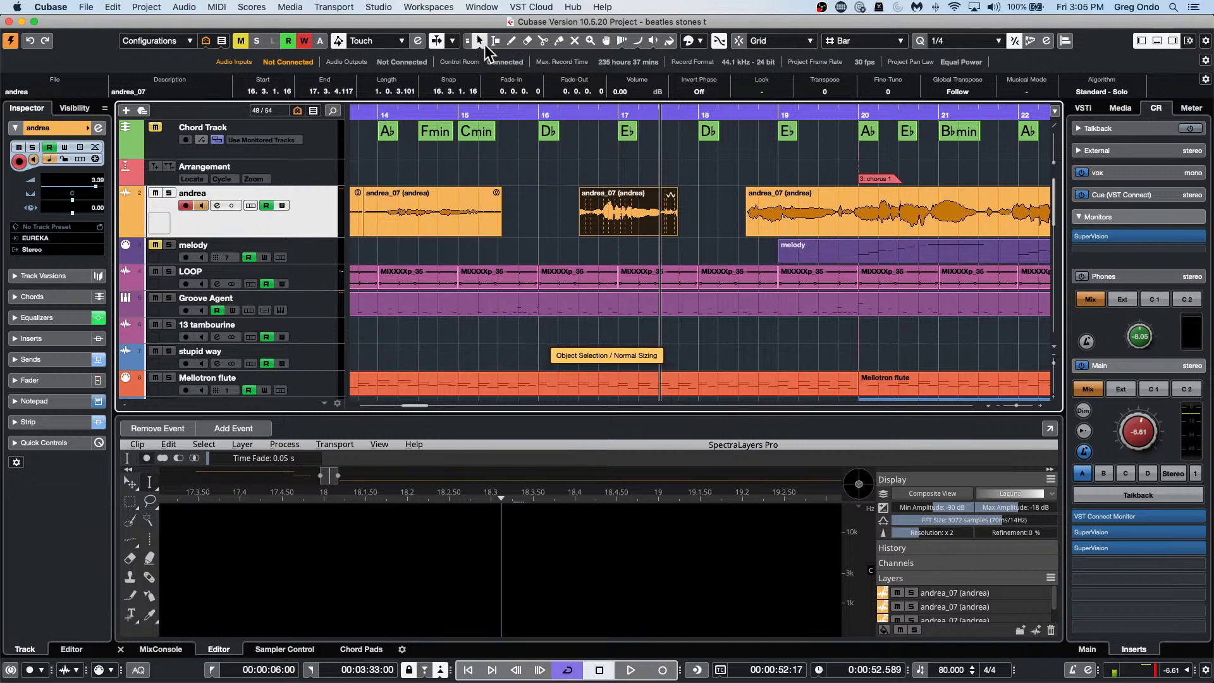
key("1")
key("1")
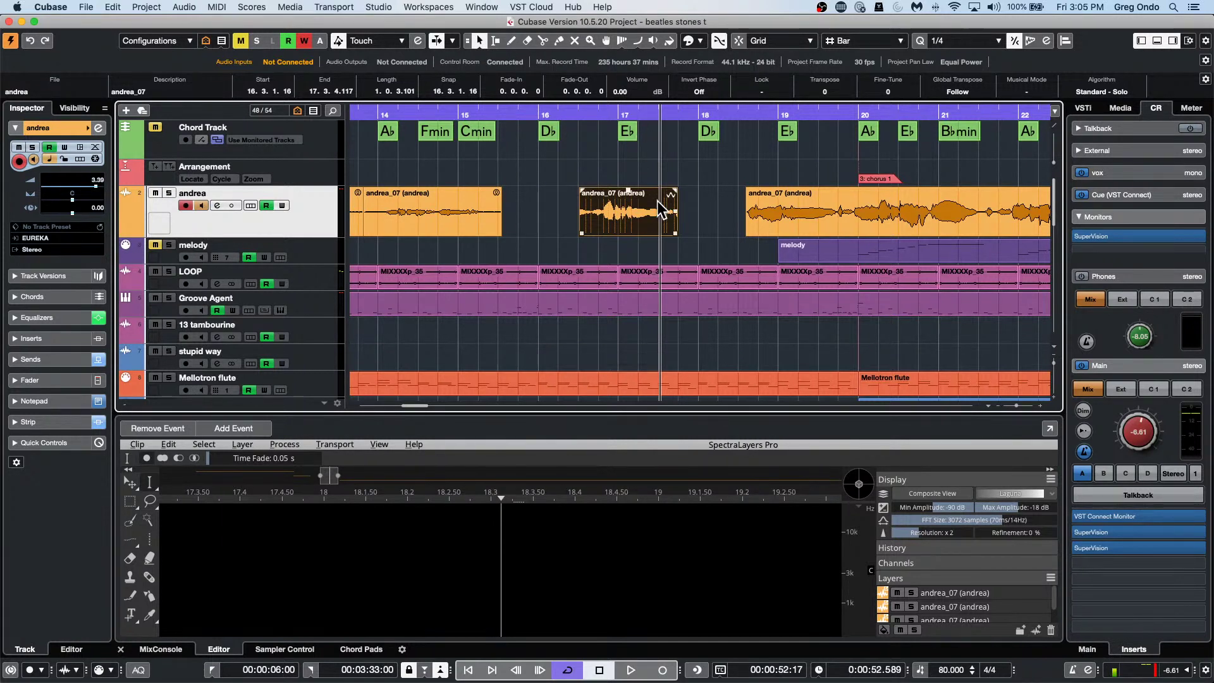
mouse_move(632, 224)
left_mouse_down()
mouse_move(672, 221)
mouse_move(621, 221)
mouse_move(683, 221)
mouse_move(623, 220)
mouse_move(637, 219)
left_mouse_up()
left_click_drag(581, 188, 613, 220)
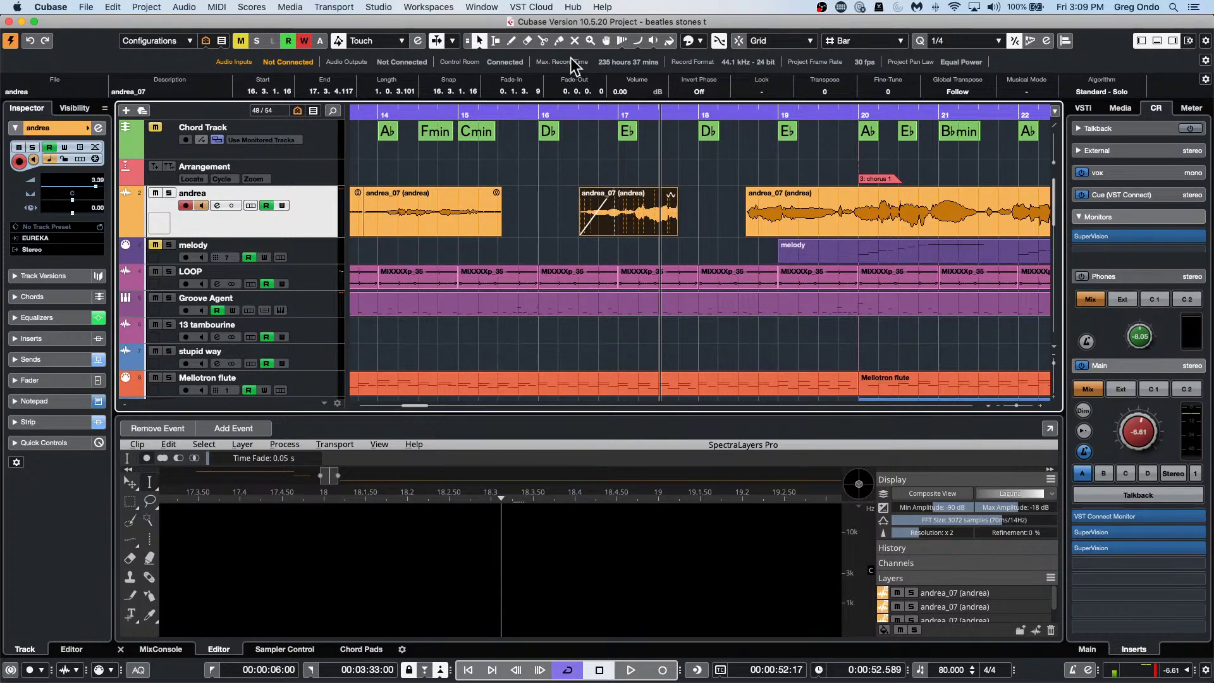
Open the Key Commands settings and search for 'freeze'.
left_click(114, 7)
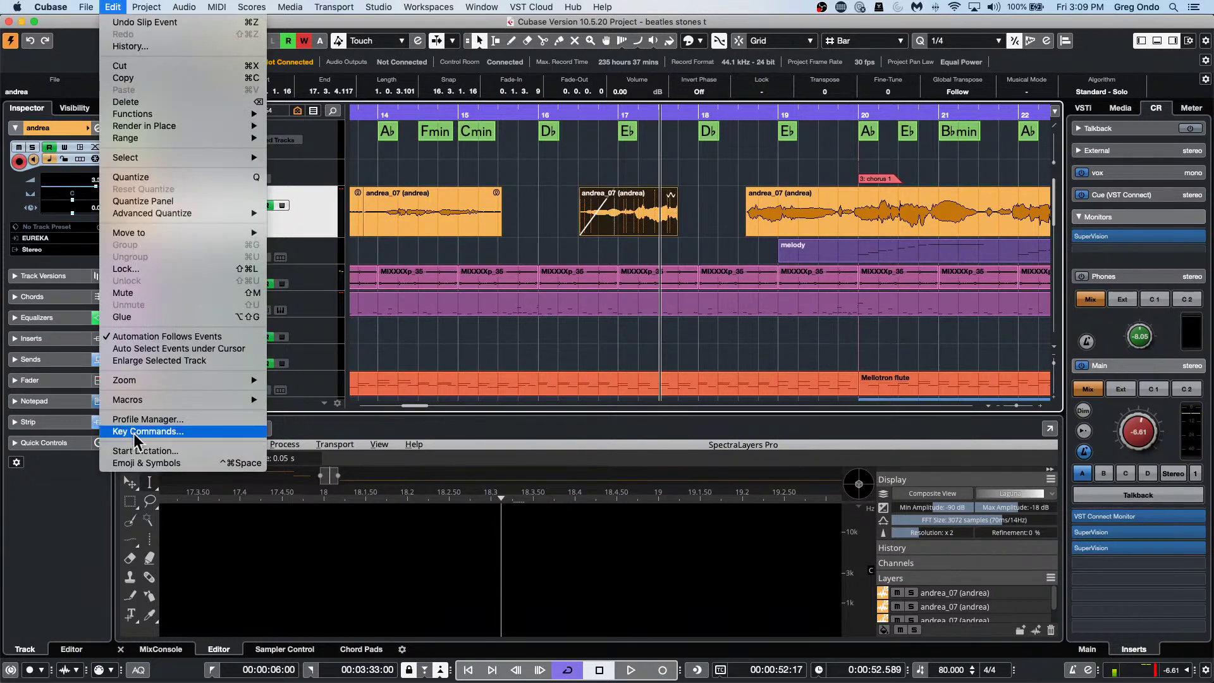
left_click(177, 430)
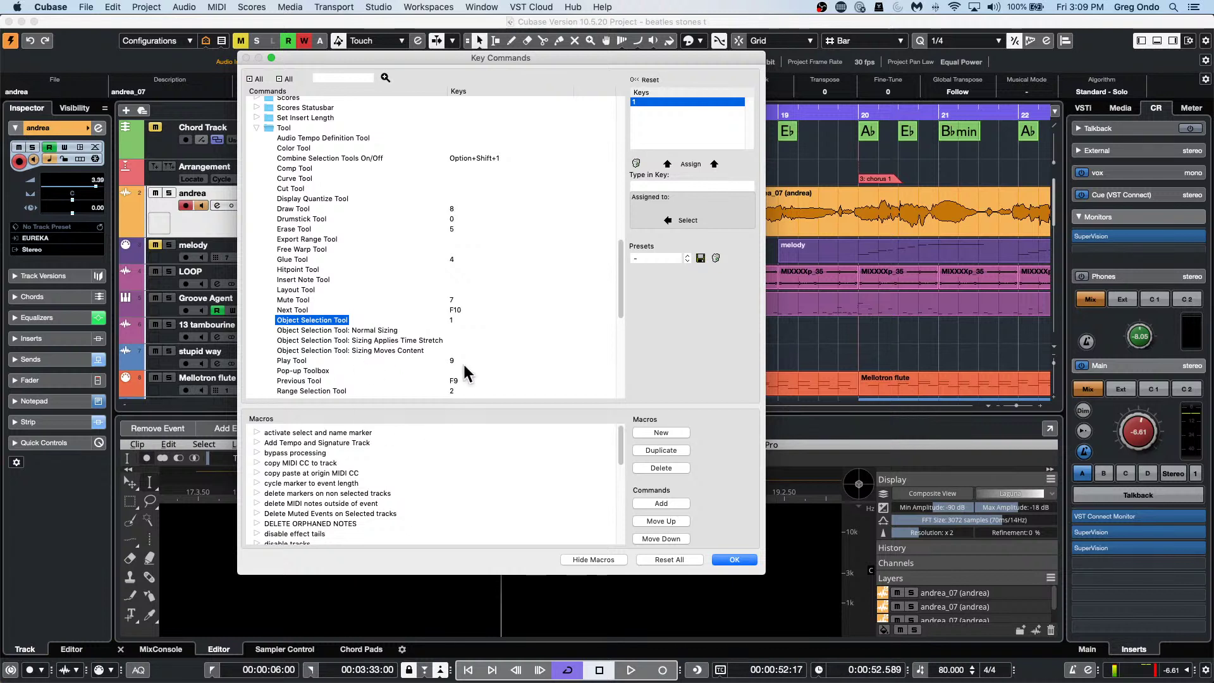
left_click(324, 79)
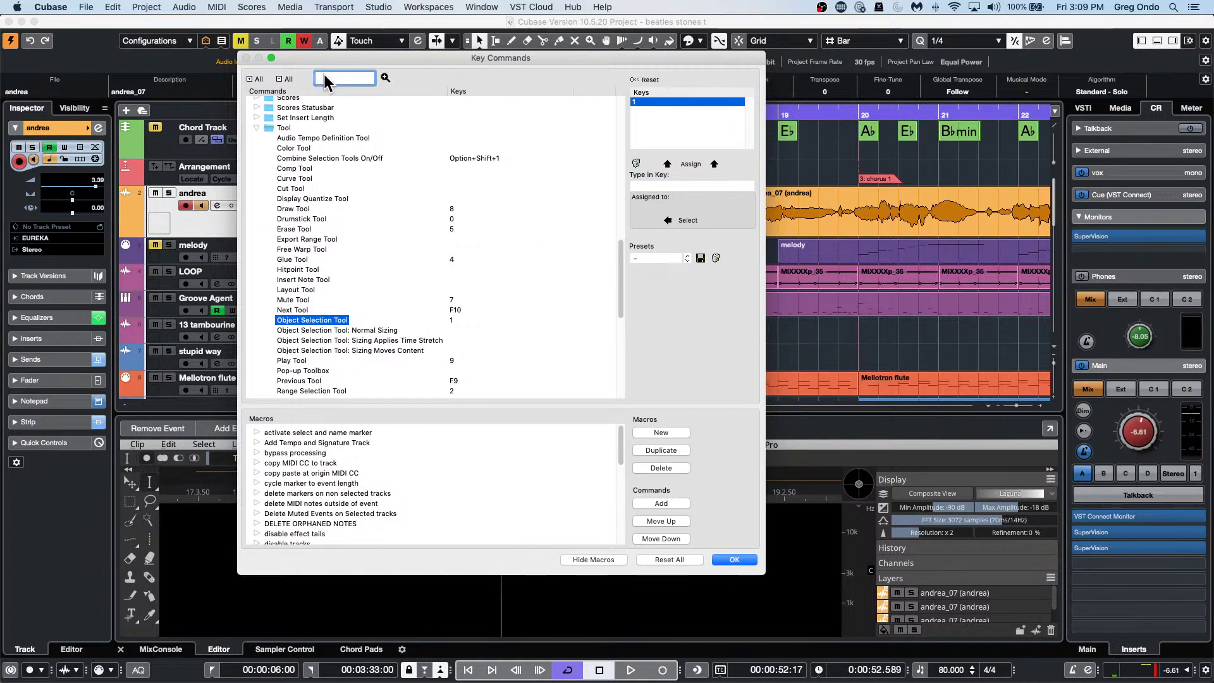
type("freez")
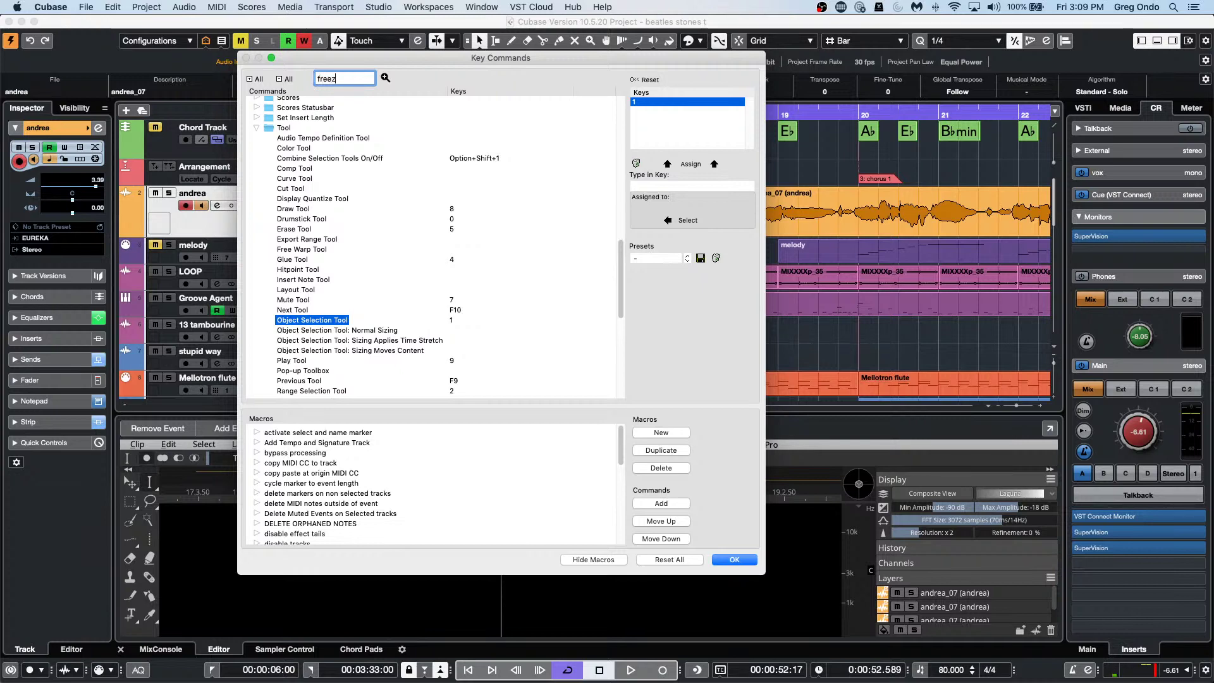
type("e")
key("Return")
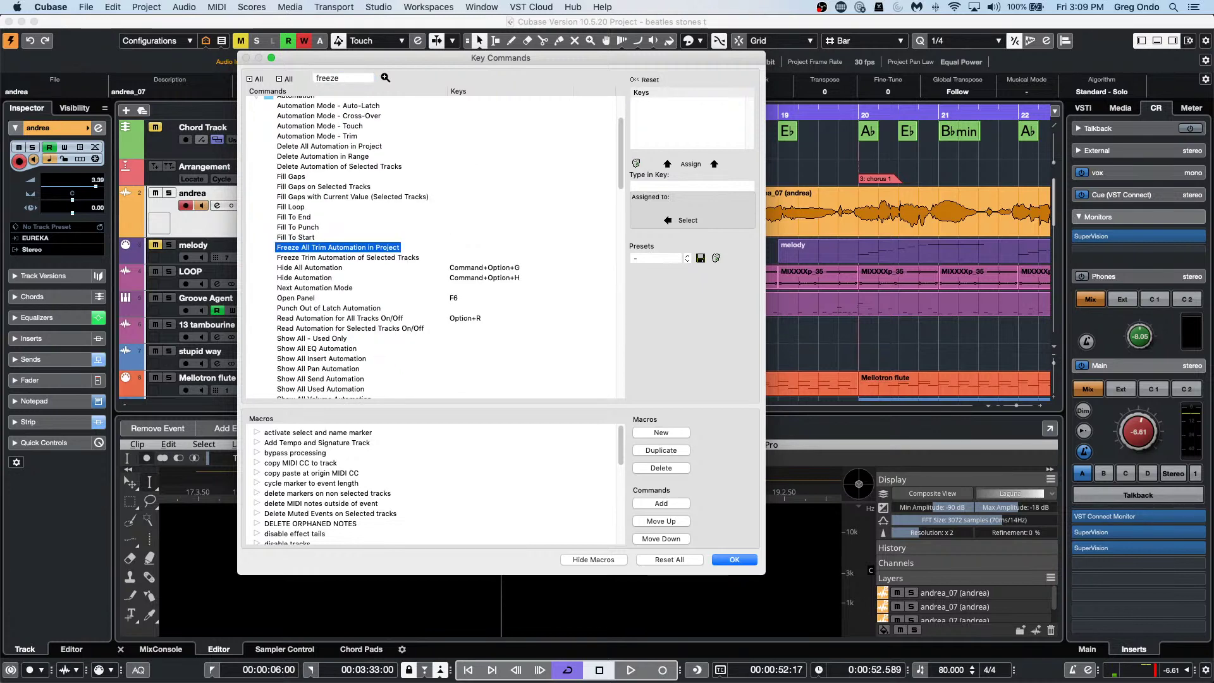
Cycle through the matching freeze commands, then close the Key Commands dialog with OK.
left_click(387, 77)
left_click(387, 77)
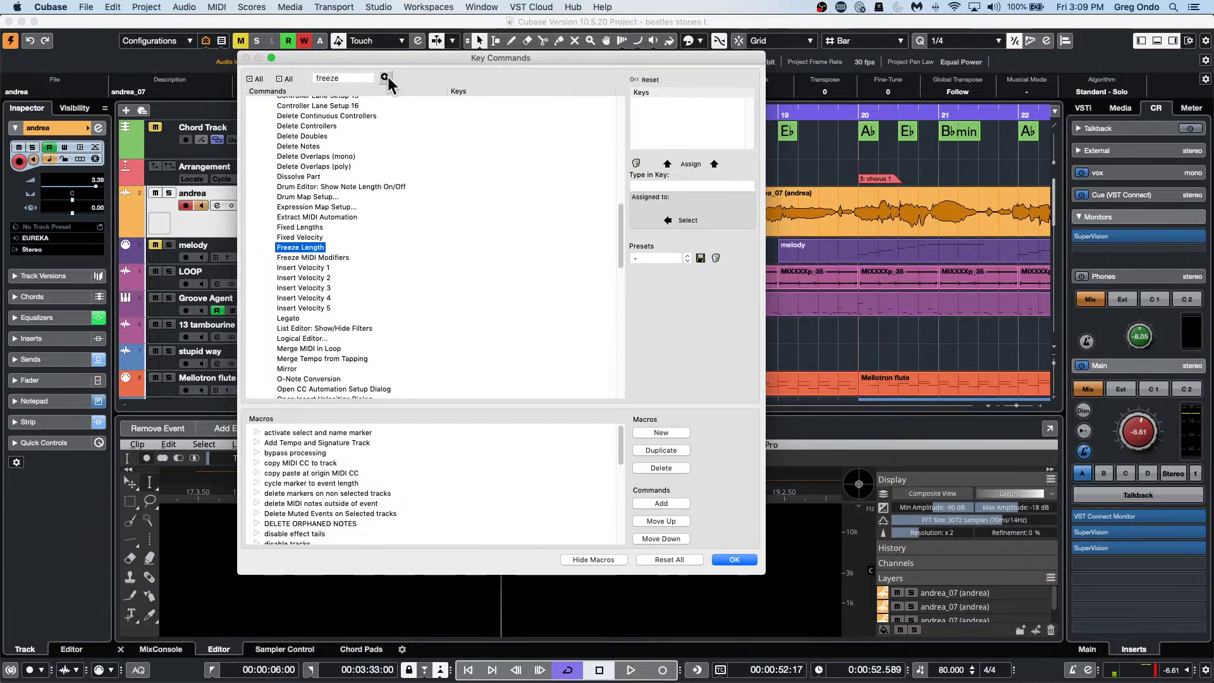
left_click(387, 77)
left_click(387, 77)
left_click(387, 77)
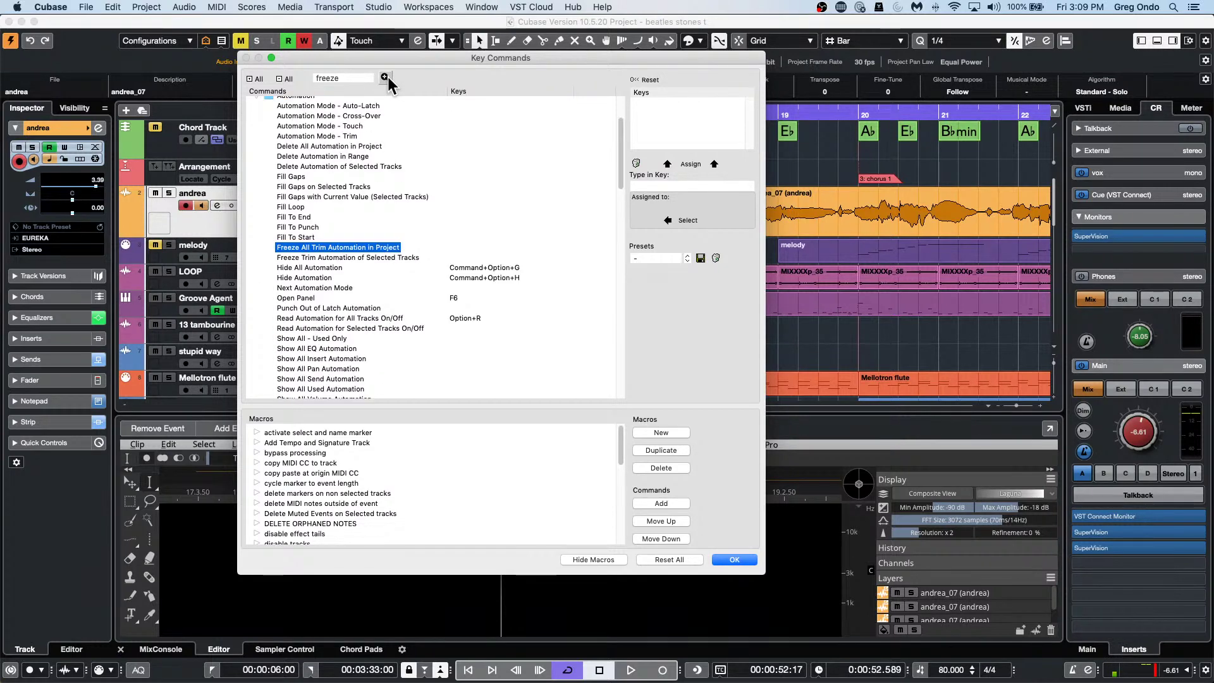
left_click(387, 77)
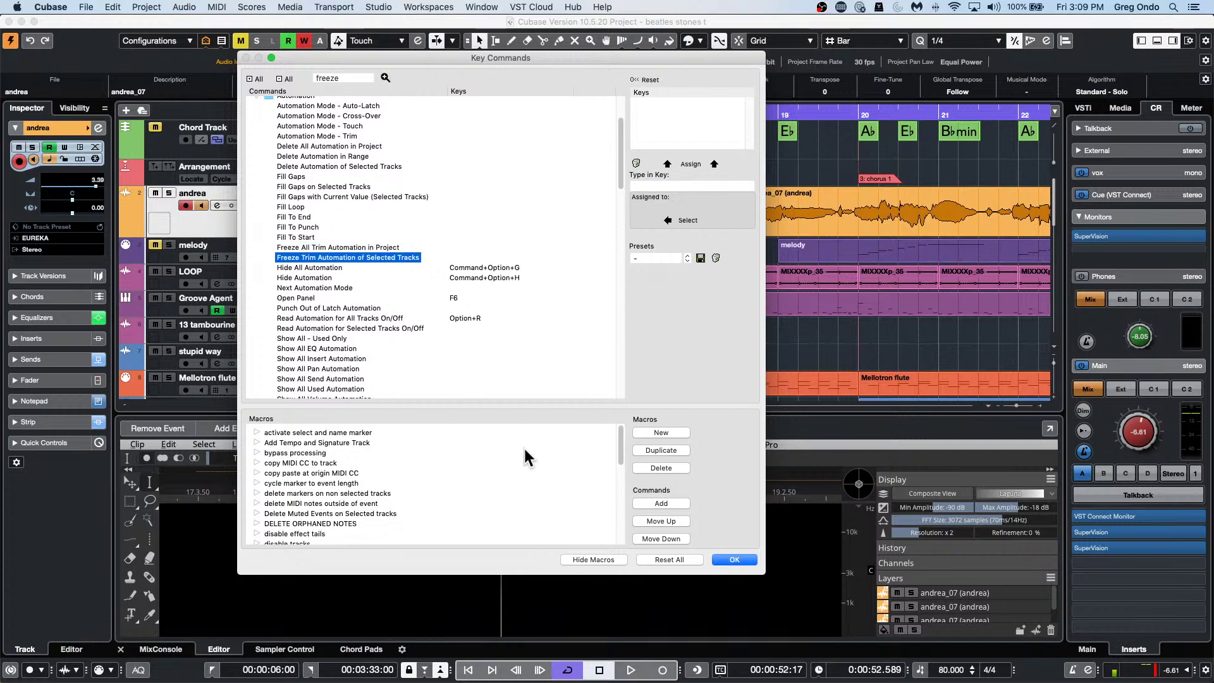
left_click(738, 560)
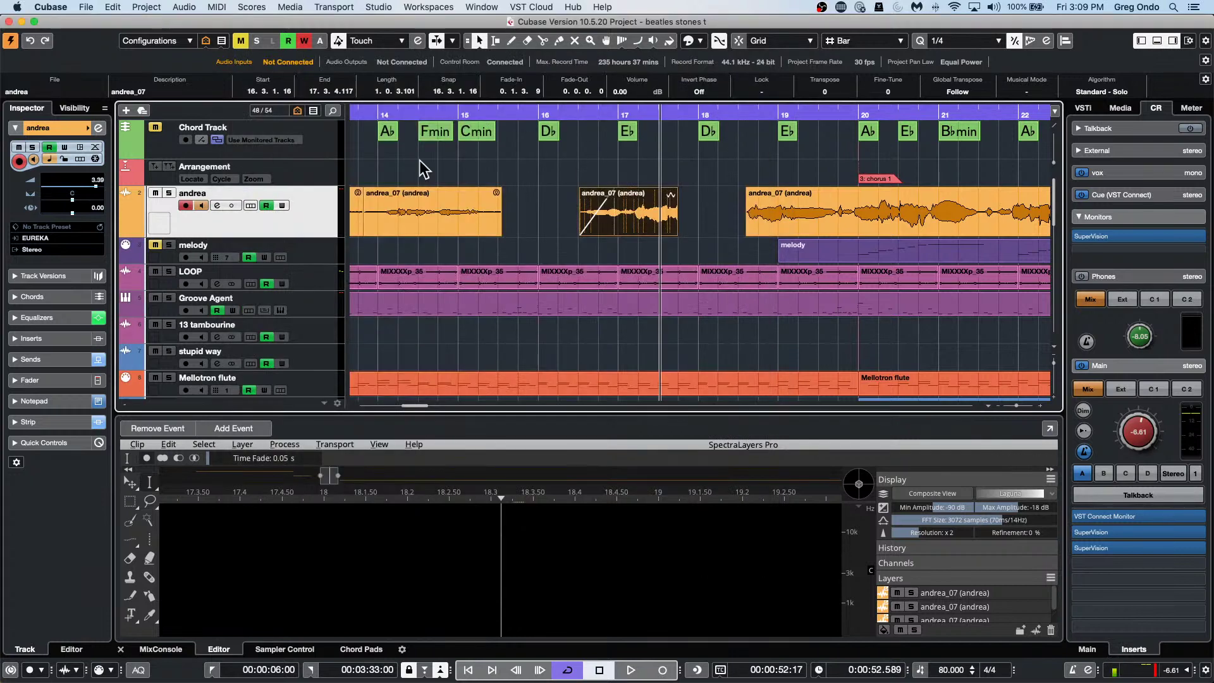
Zoom out to show bars 1–89 and select the Oohs and Aahs event at bar 20.
left_click(436, 111)
left_click_drag(436, 112, 451, 41)
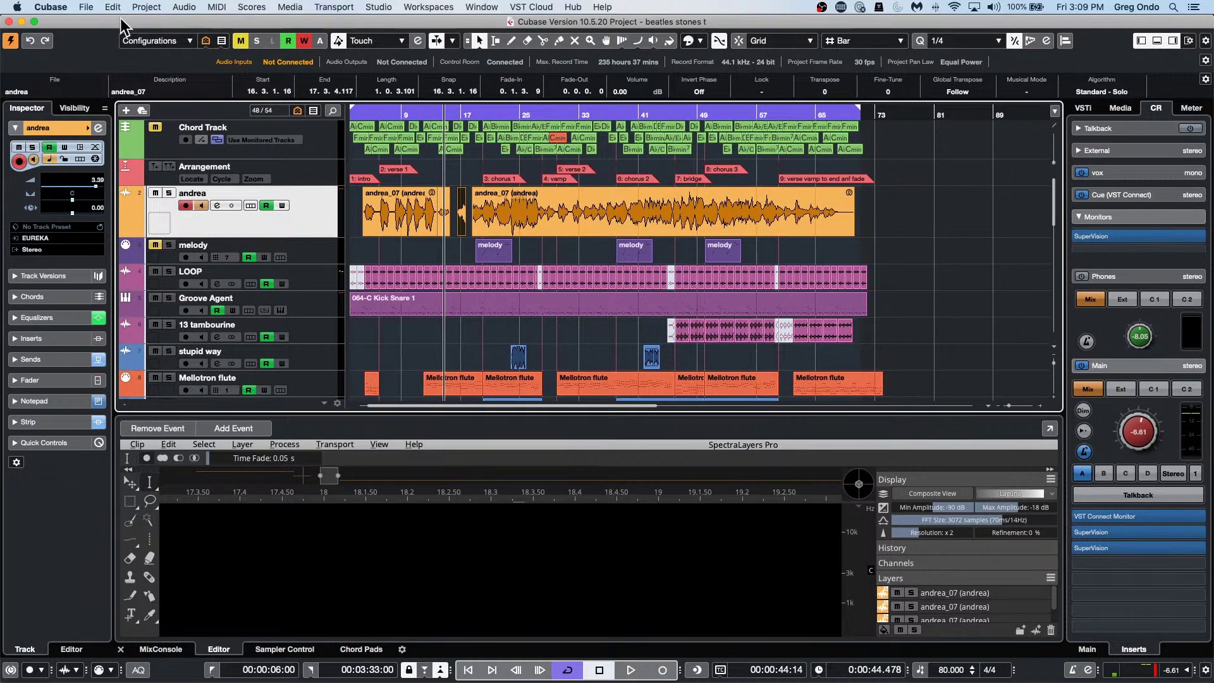
left_click(458, 392)
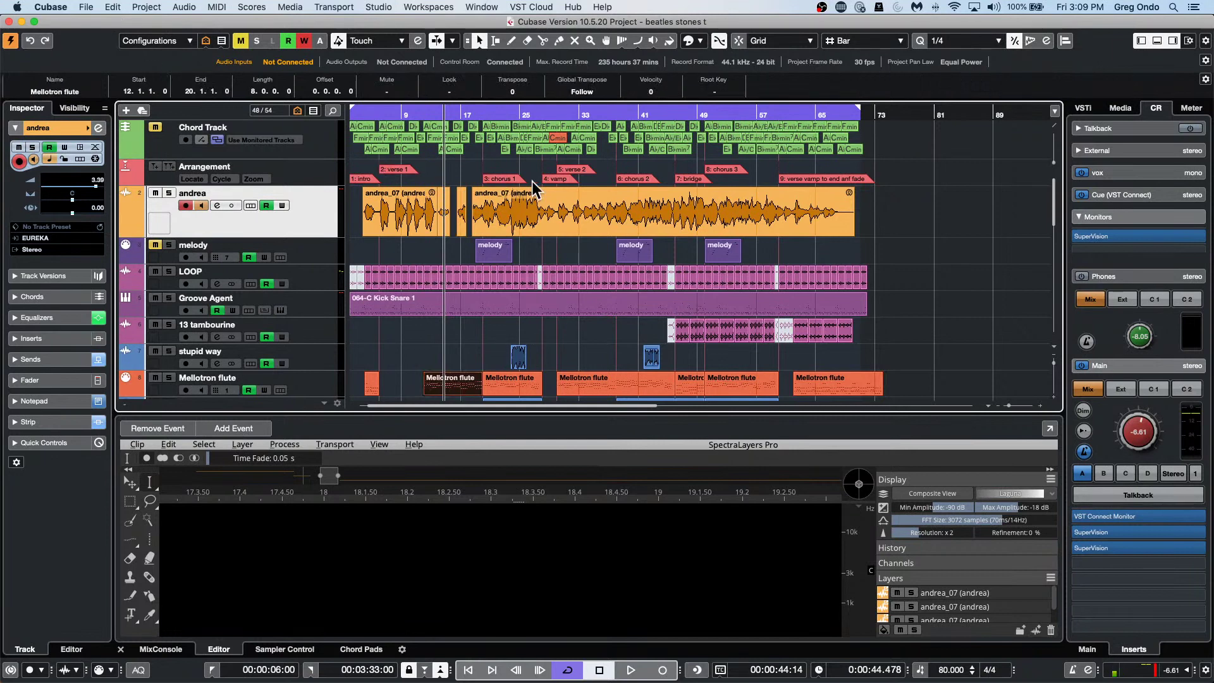
scroll(648, 266, "down", 2)
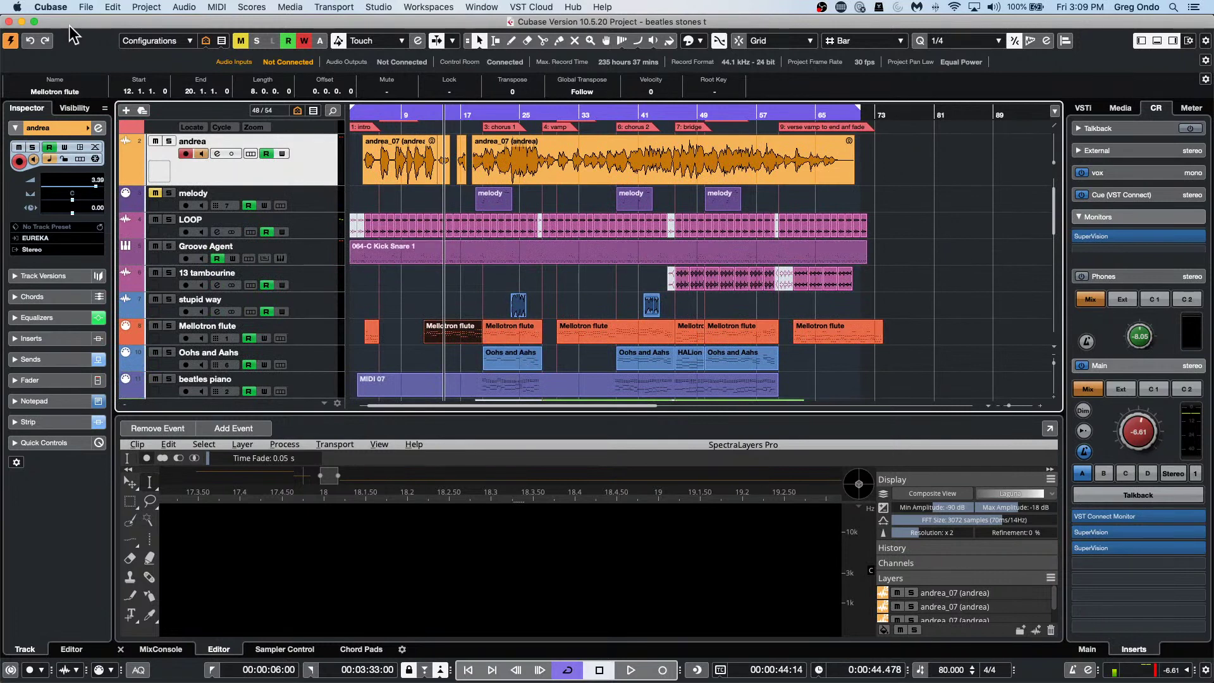
left_click(499, 364)
Bring up the Edit > Render in Place submenu.
left_click(116, 7)
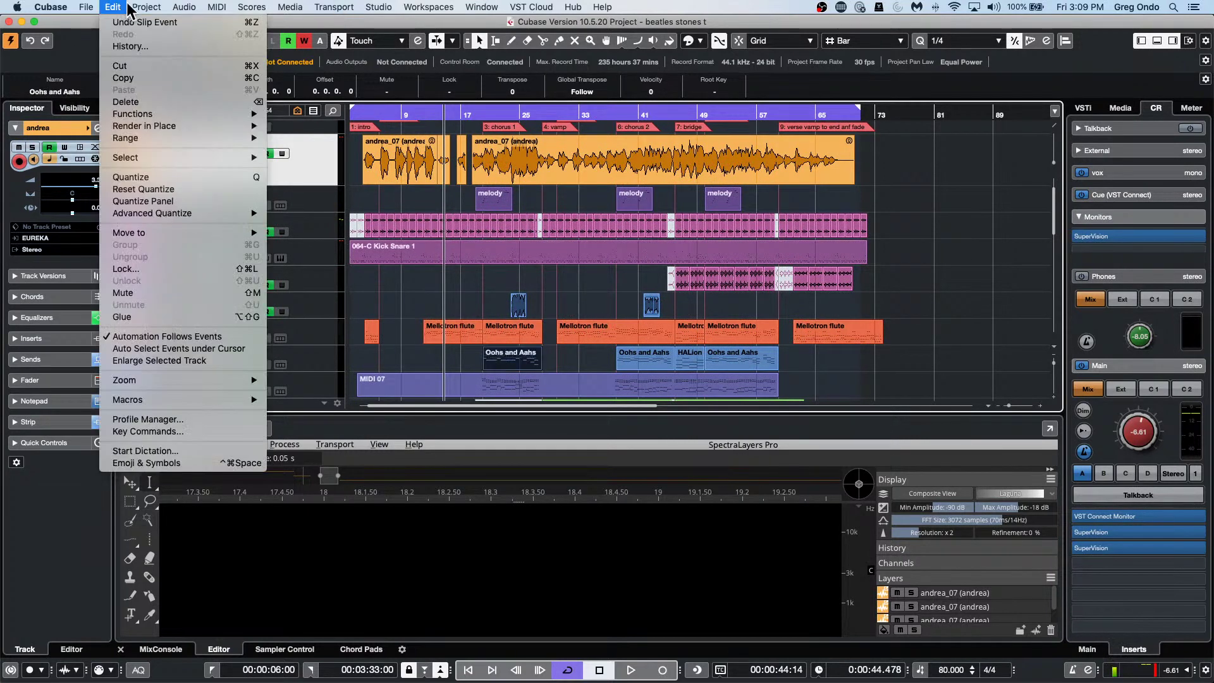
mouse_move(145, 13)
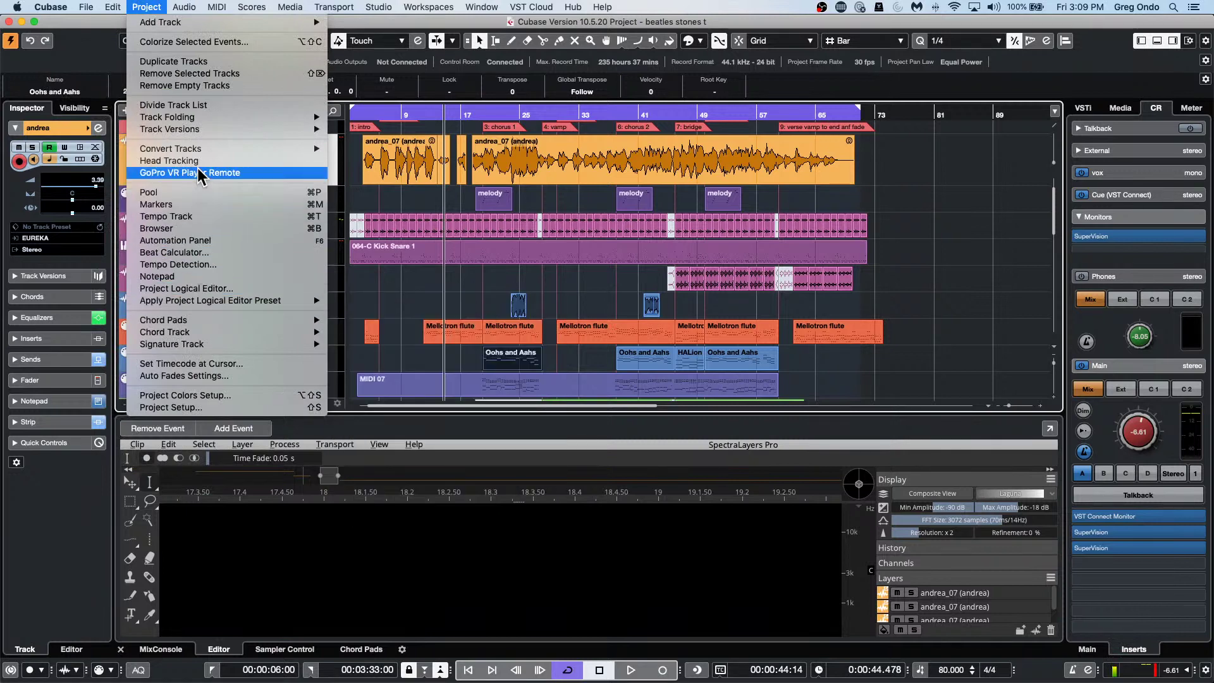
mouse_move(208, 128)
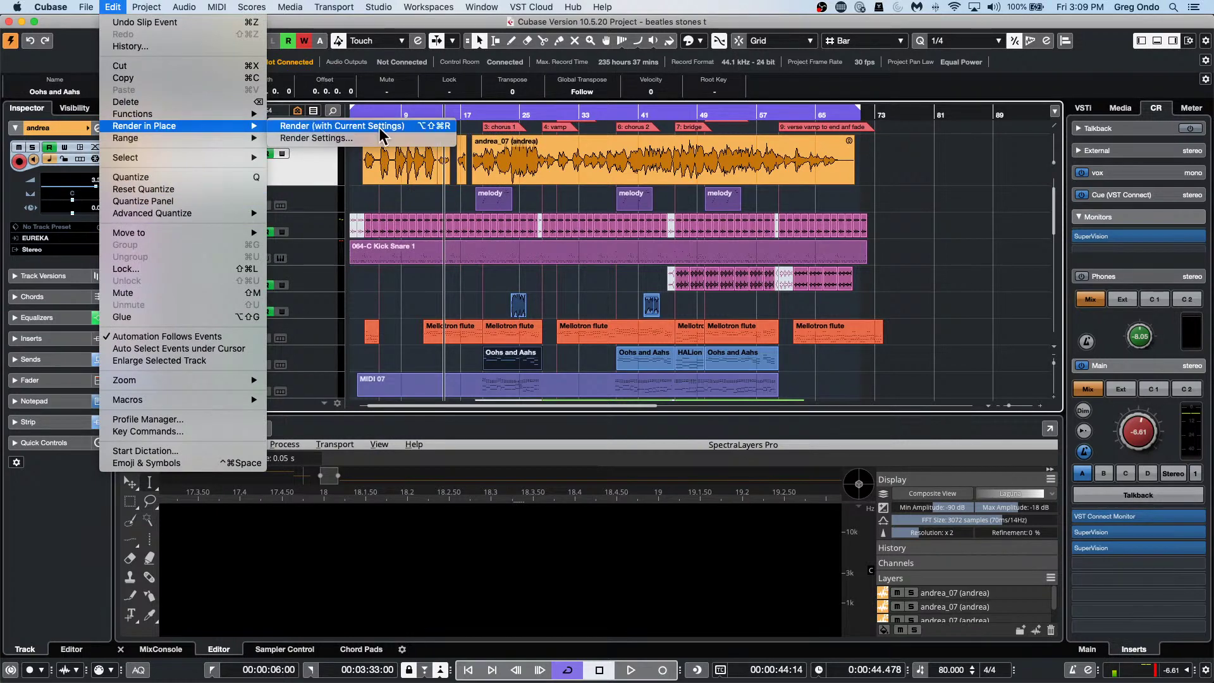
Render the Oohs and Aahs event in place with current settings, then select the LOOP event after bar 41.
left_click(359, 128)
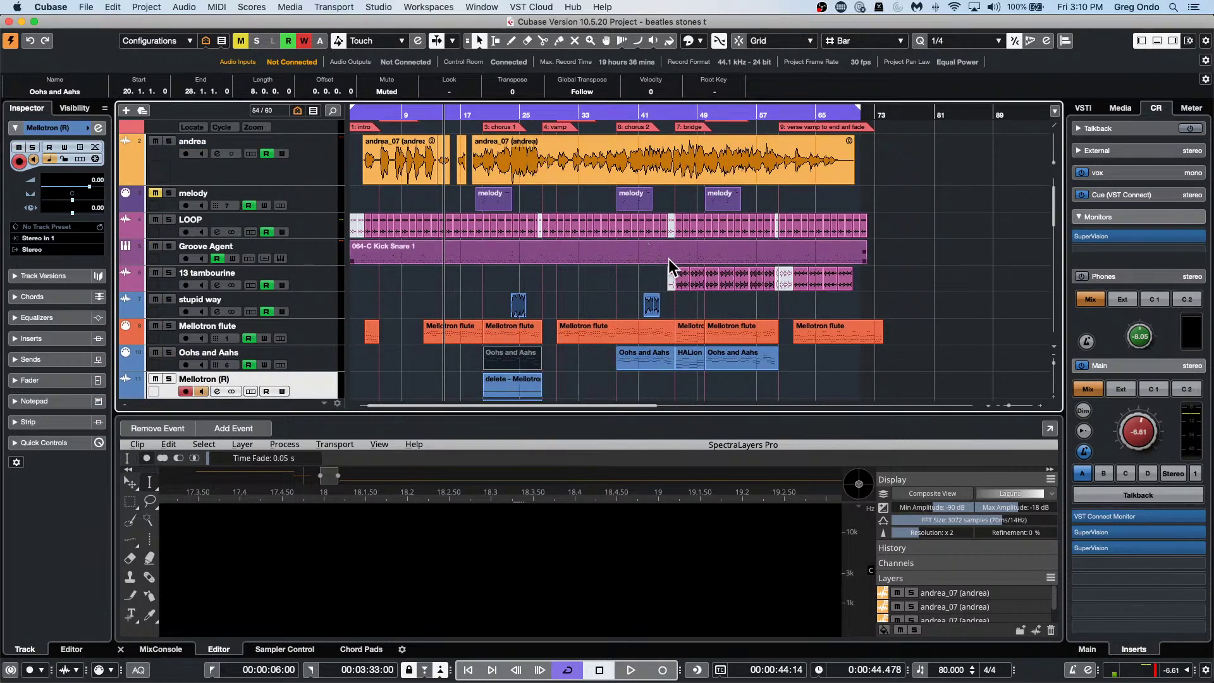
scroll(670, 259, "down", 1)
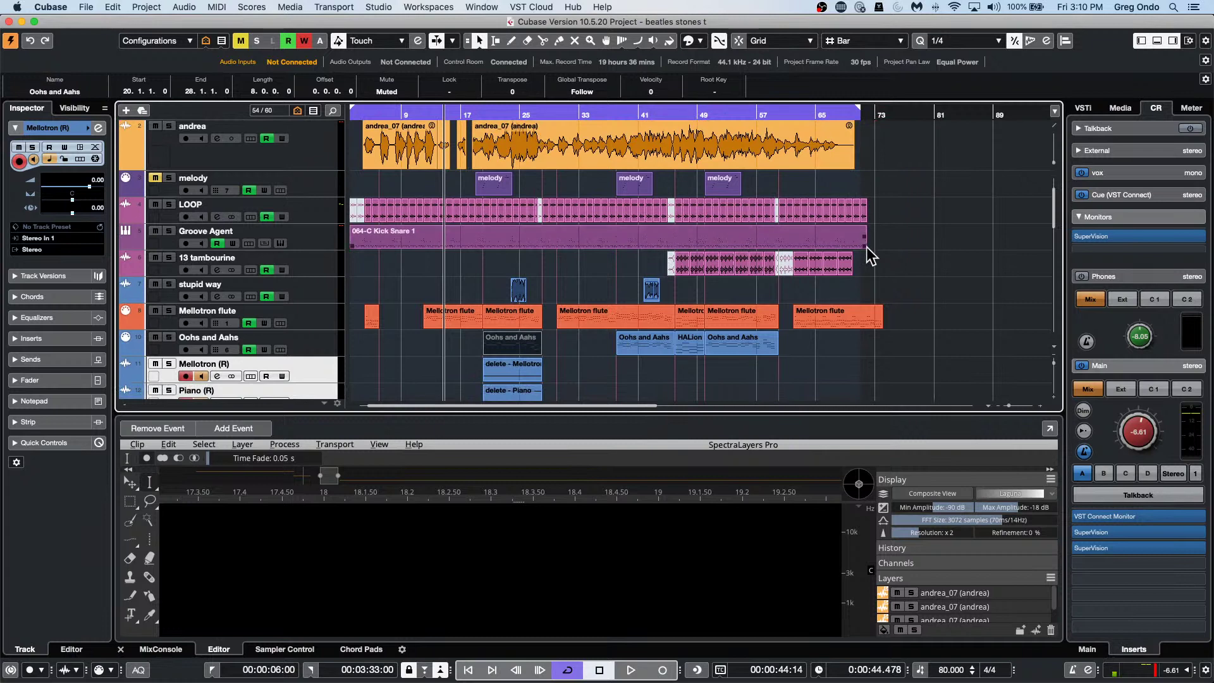
left_click(822, 266)
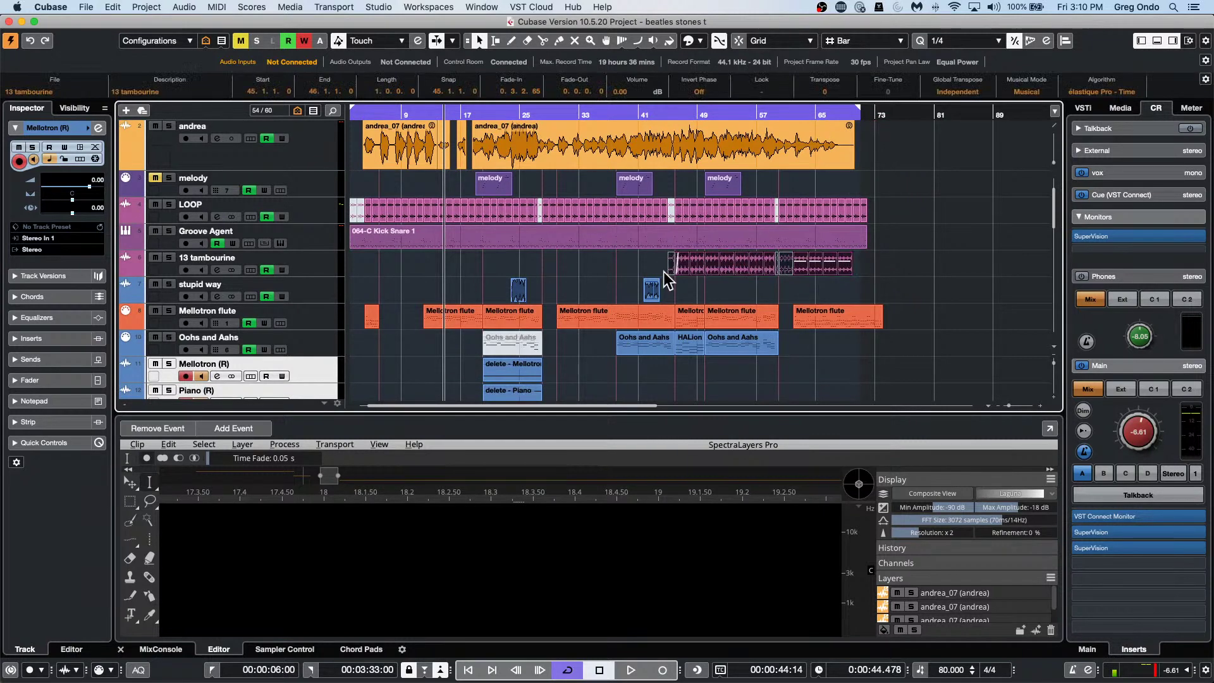
left_click(689, 212)
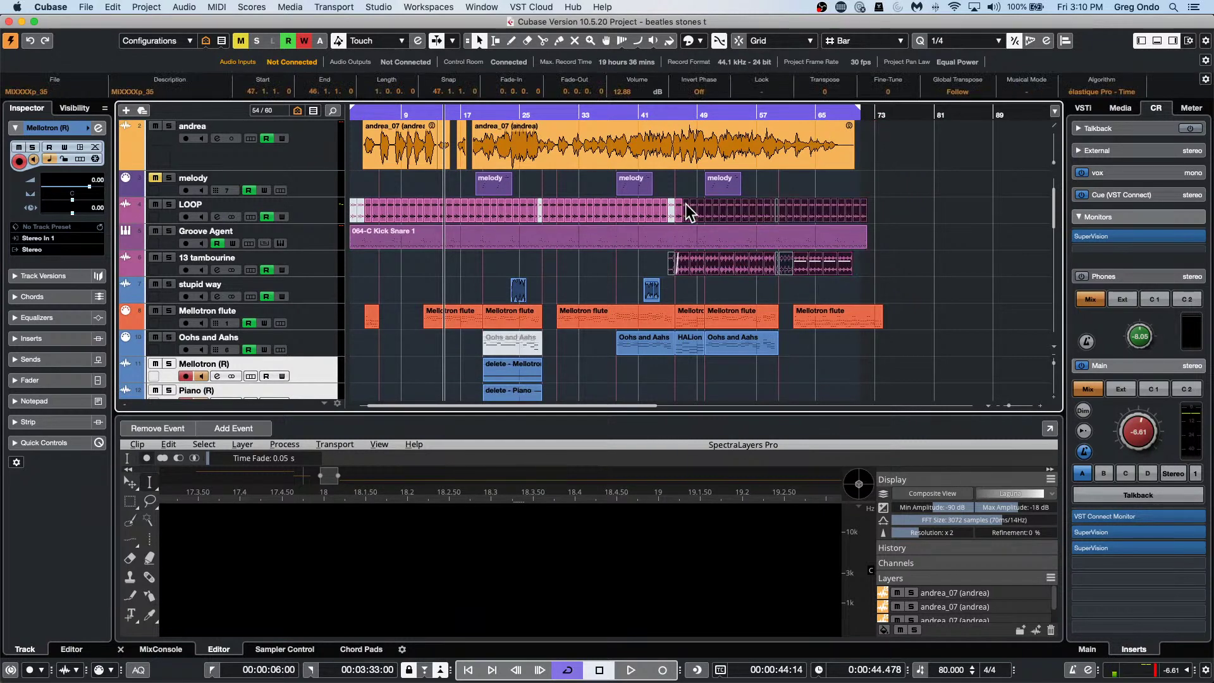
left_click(147, 7)
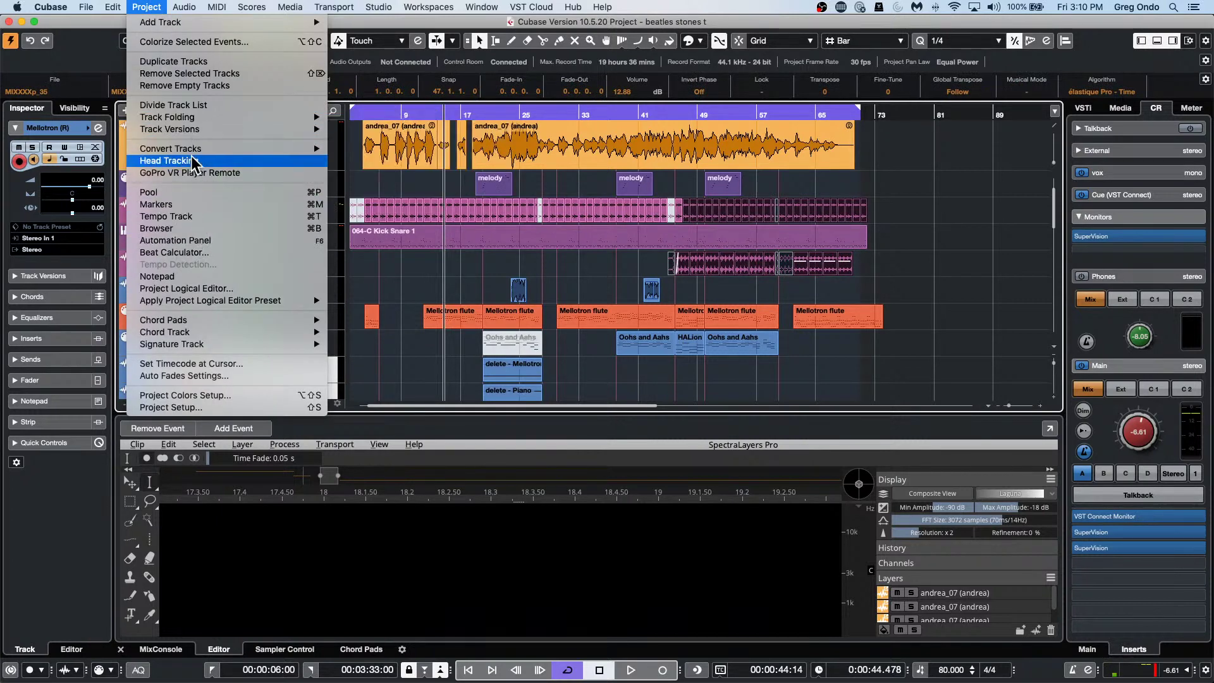
mouse_move(187, 117)
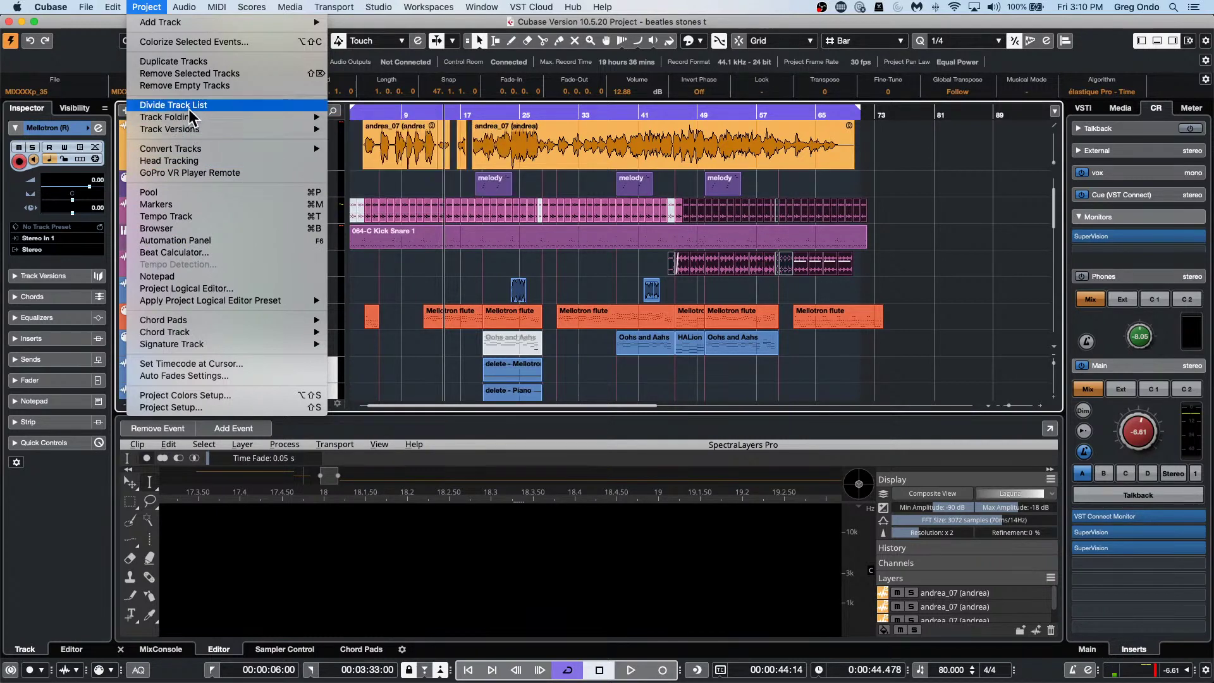
Render the LOOP section in place as one event with source events muted, via Render Settings.
mouse_move(113, 7)
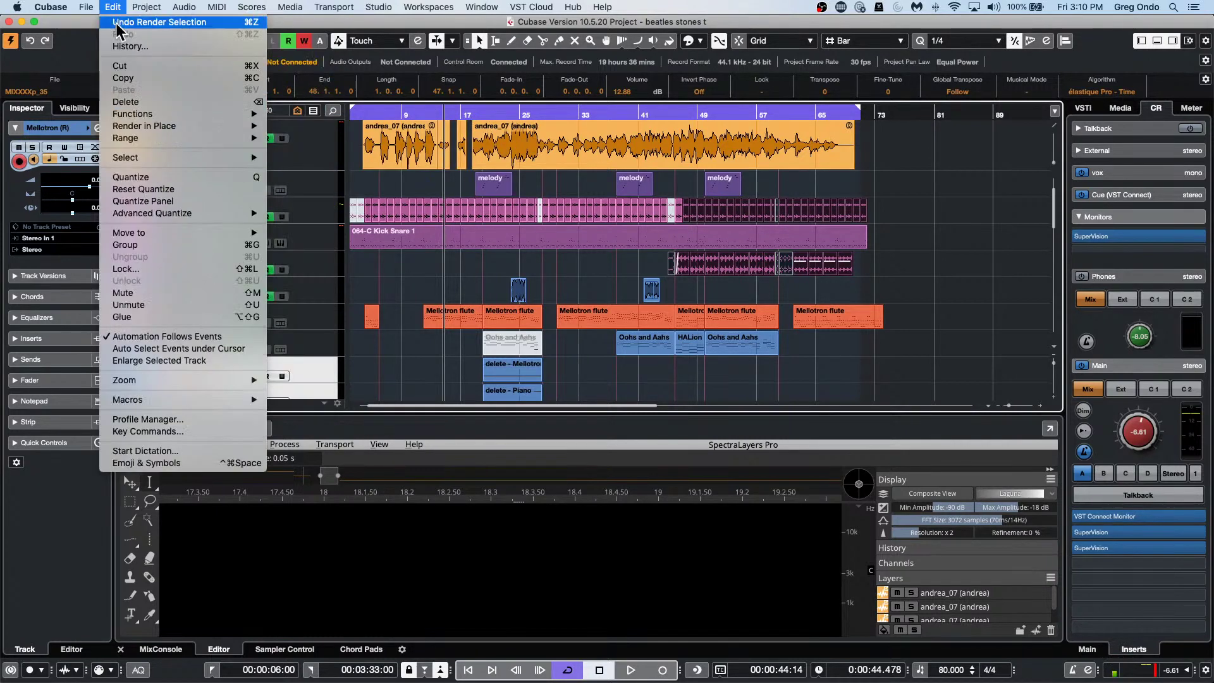
mouse_move(228, 126)
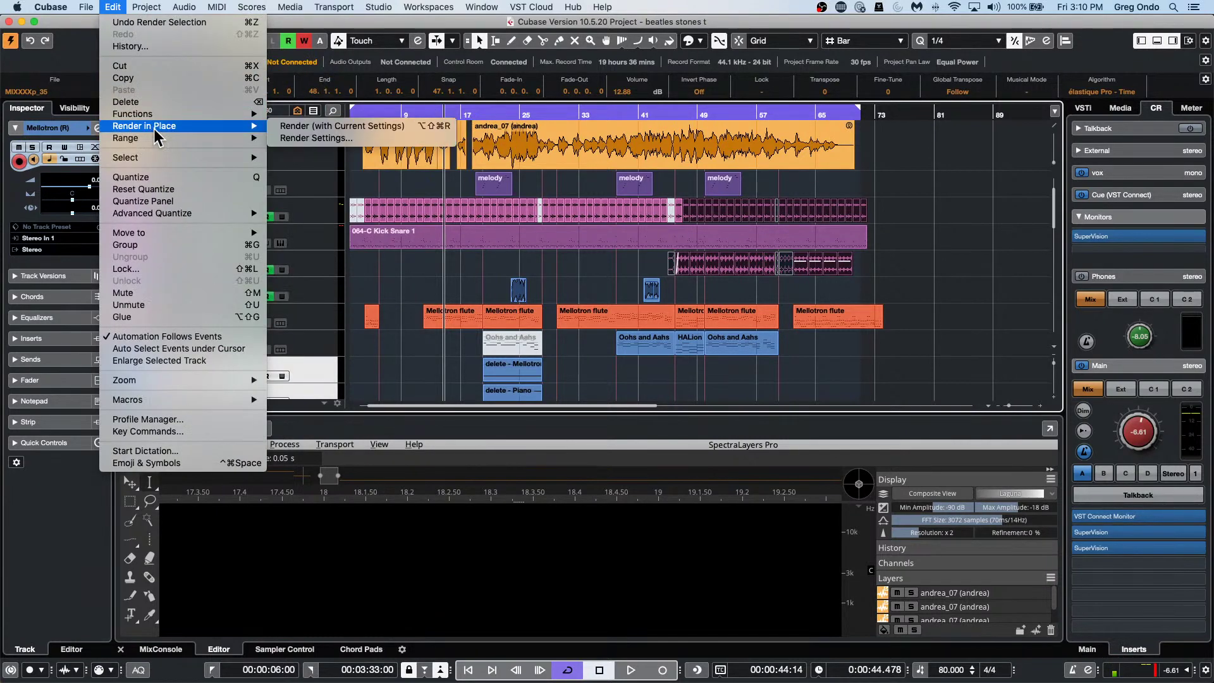
left_click(345, 139)
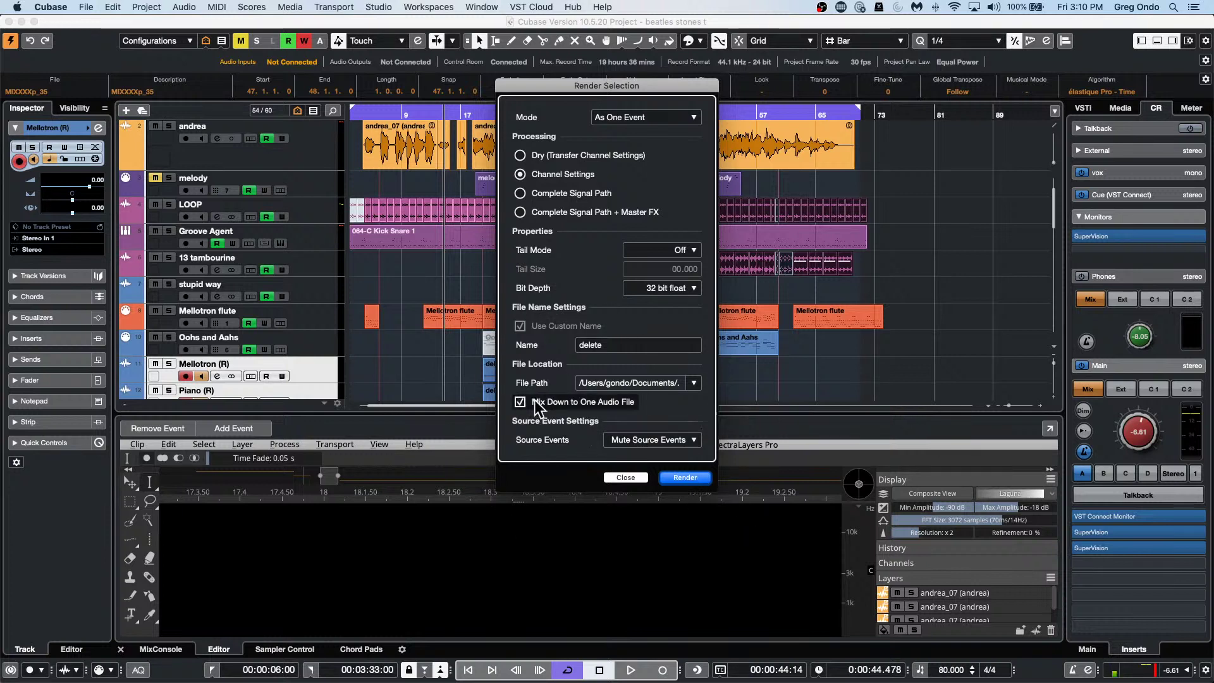
left_click(688, 476)
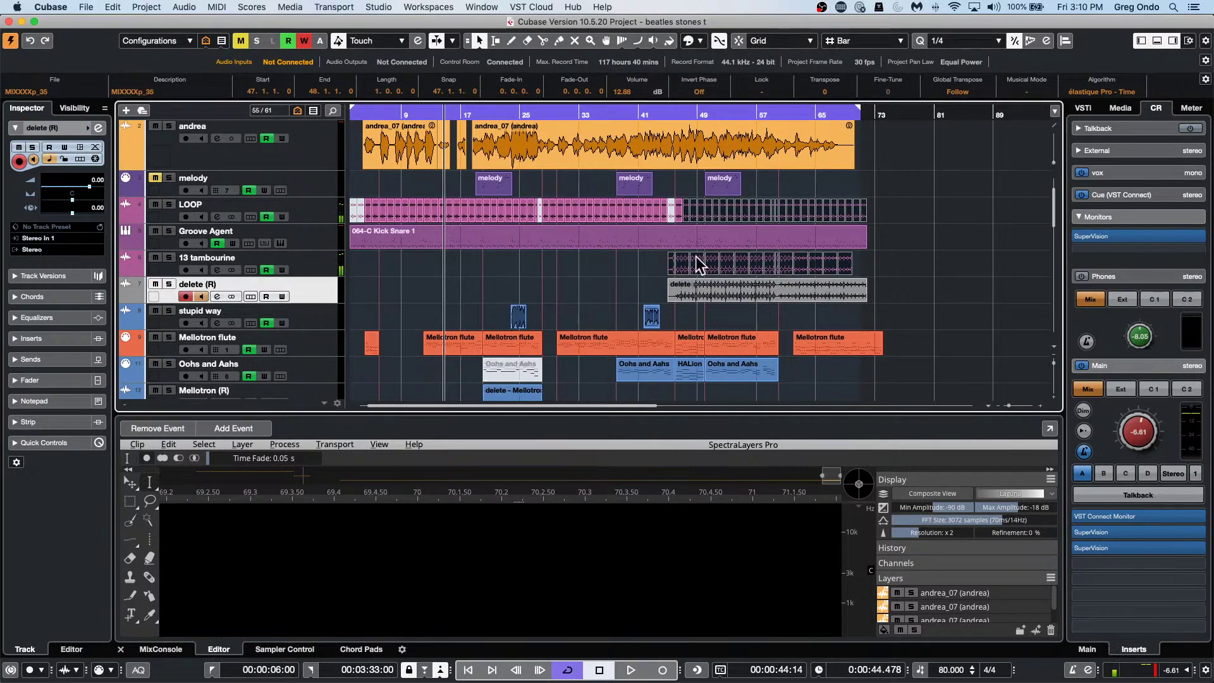
right_click(783, 281)
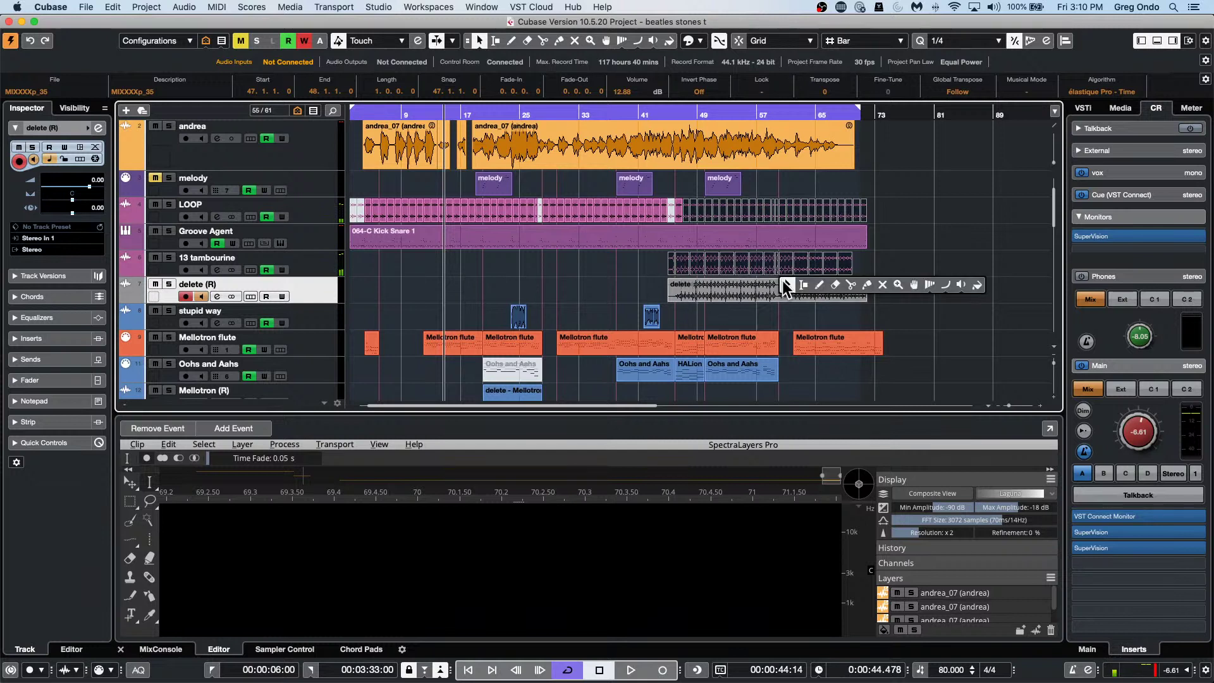
left_click(641, 286)
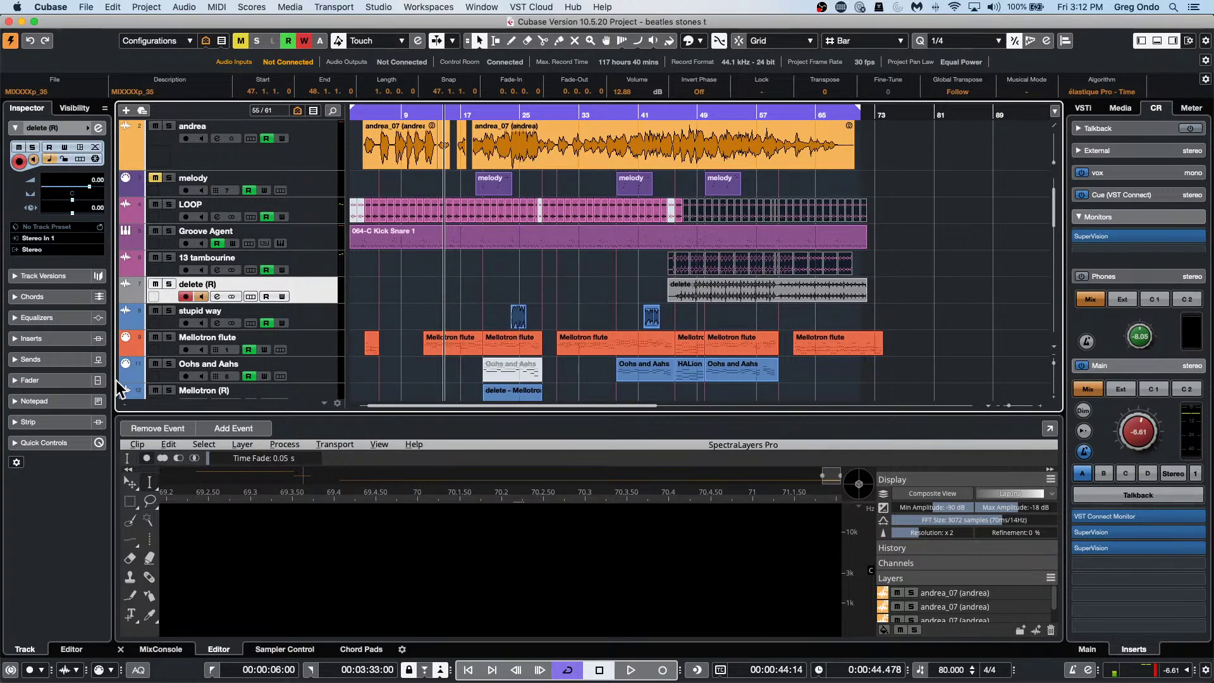
right_click(106, 383)
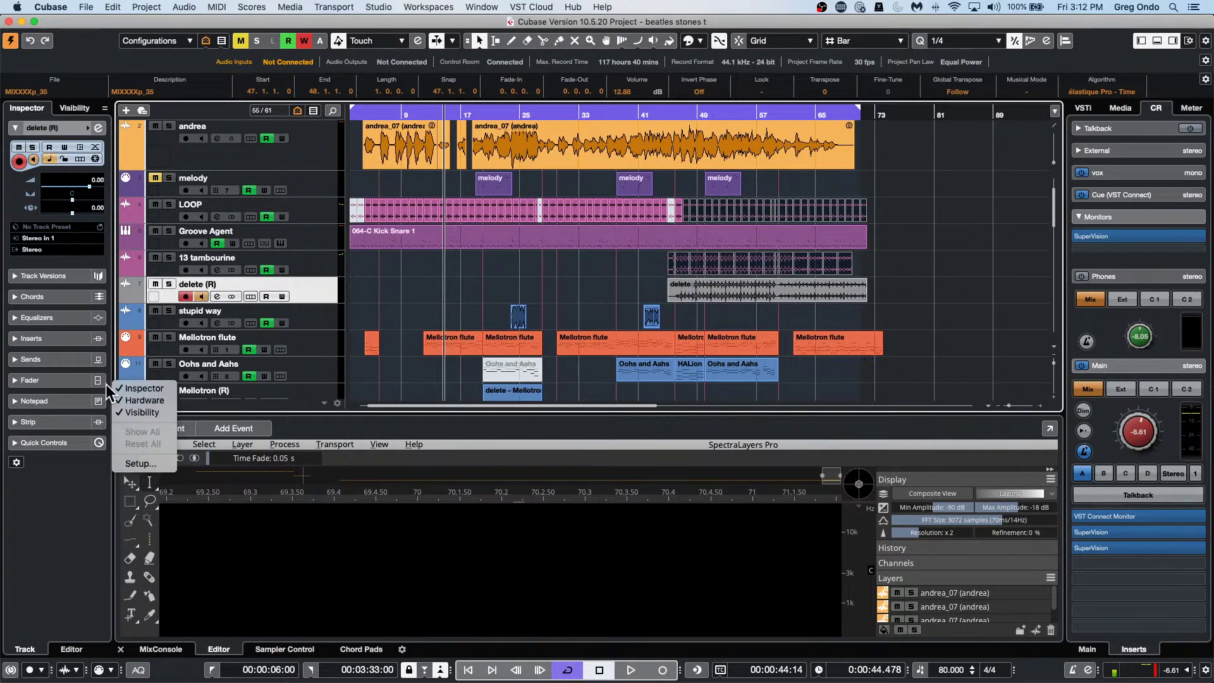
right_click(80, 403)
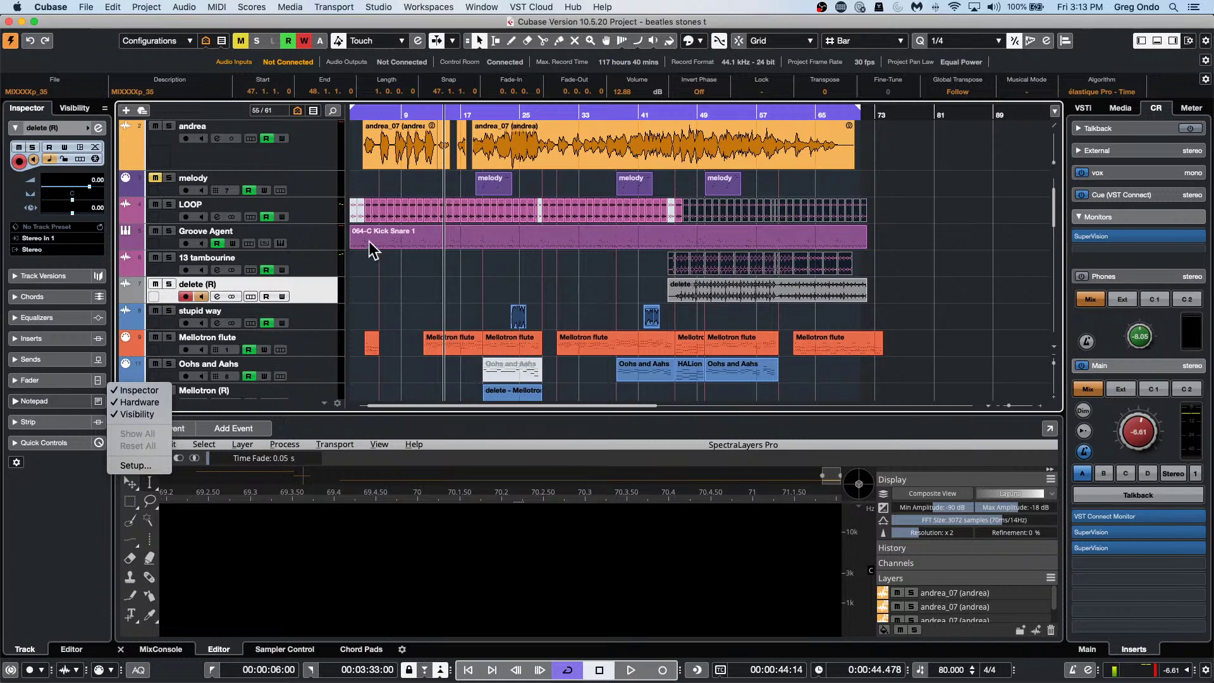
left_click(440, 268)
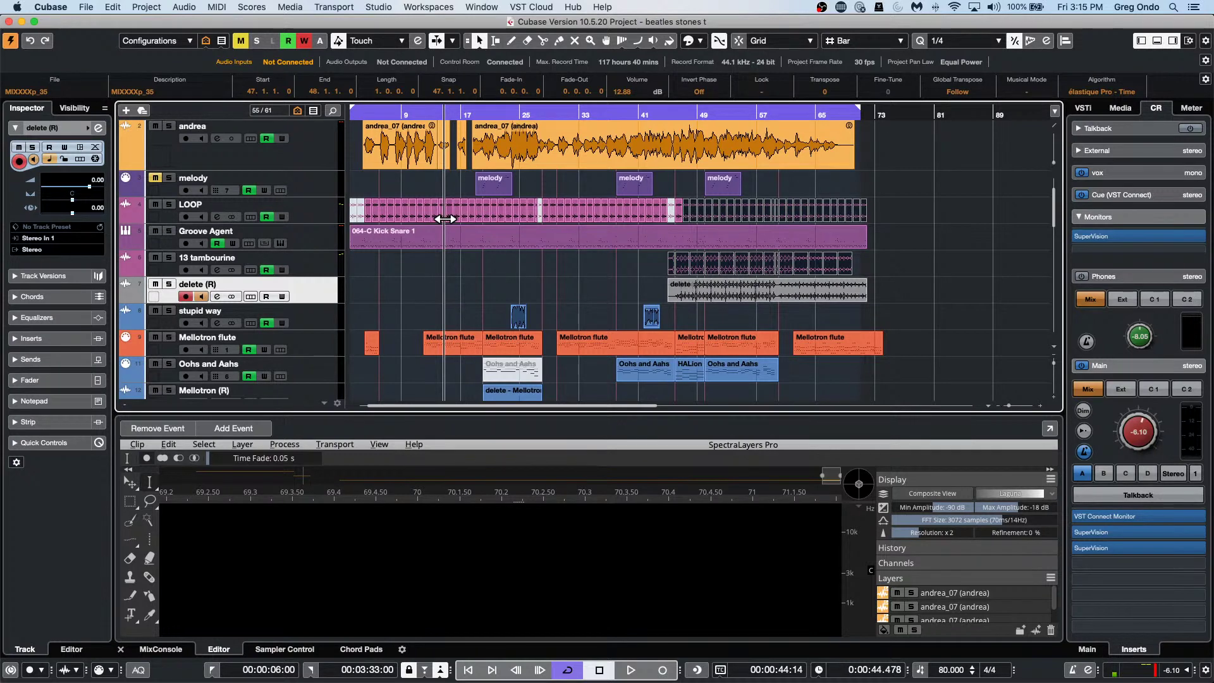
Scroll the track list to the top and open File > Recent Projects at 11 CX Audio.cpr.
left_click(86, 8)
left_click(502, 177)
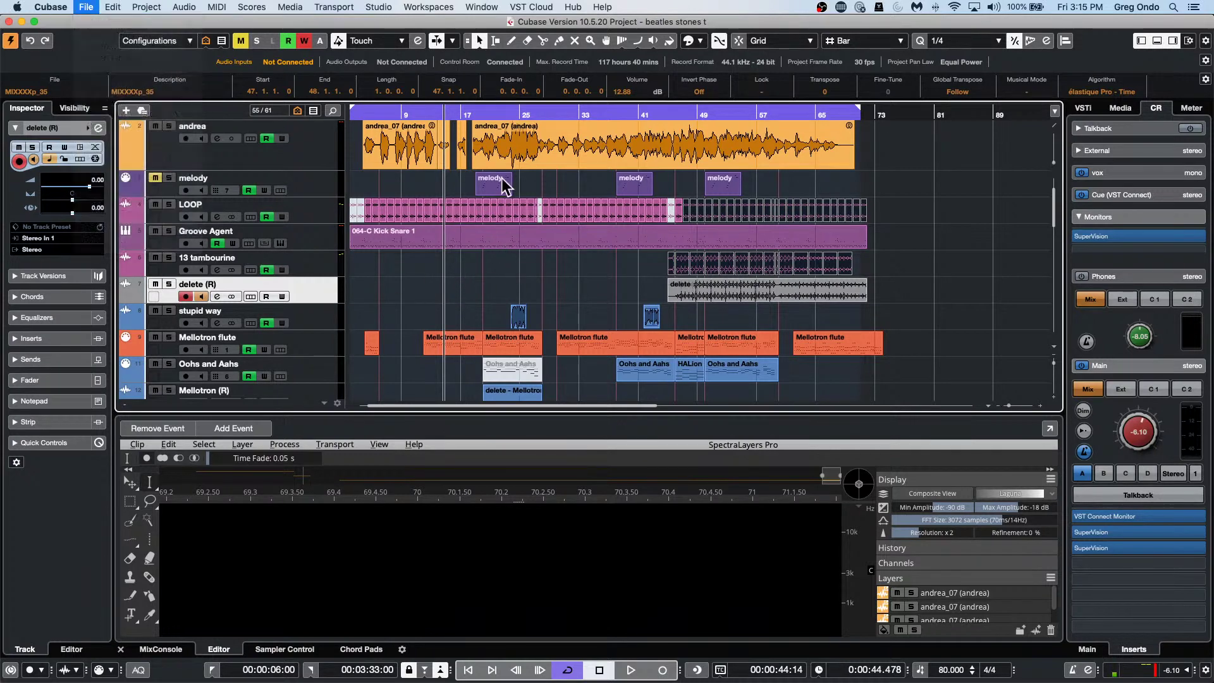
scroll(471, 188, "up", 1)
scroll(470, 187, "up", 3)
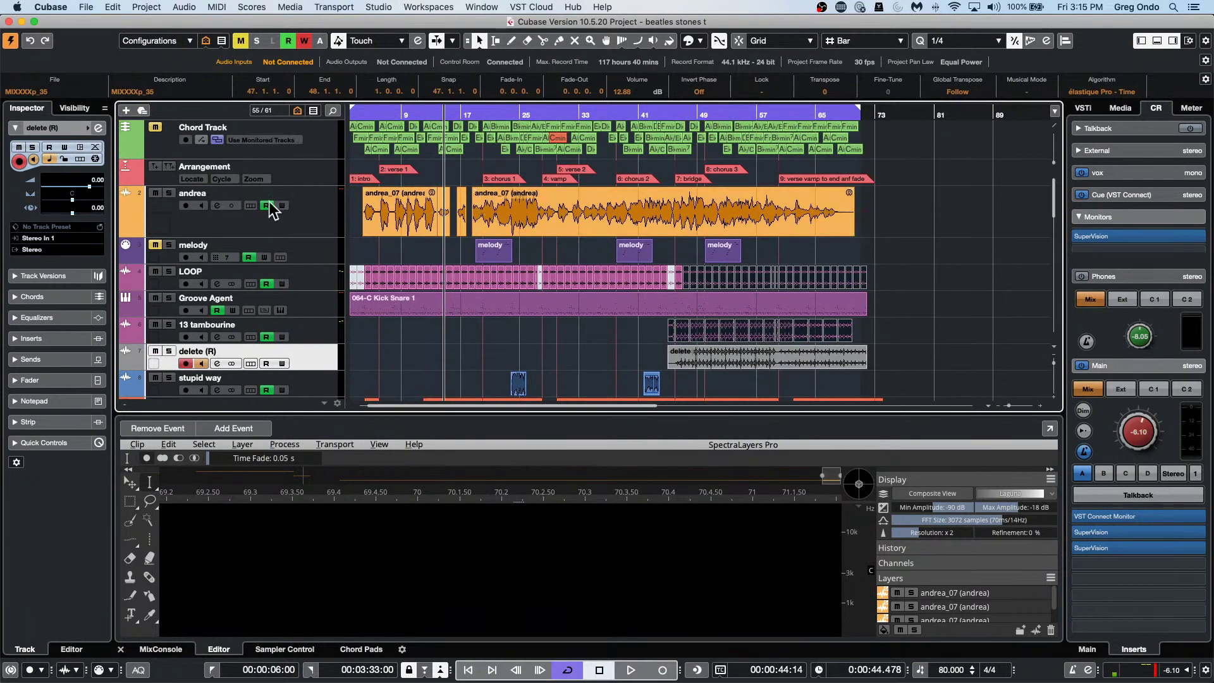
right_click(309, 181)
mouse_move(310, 180)
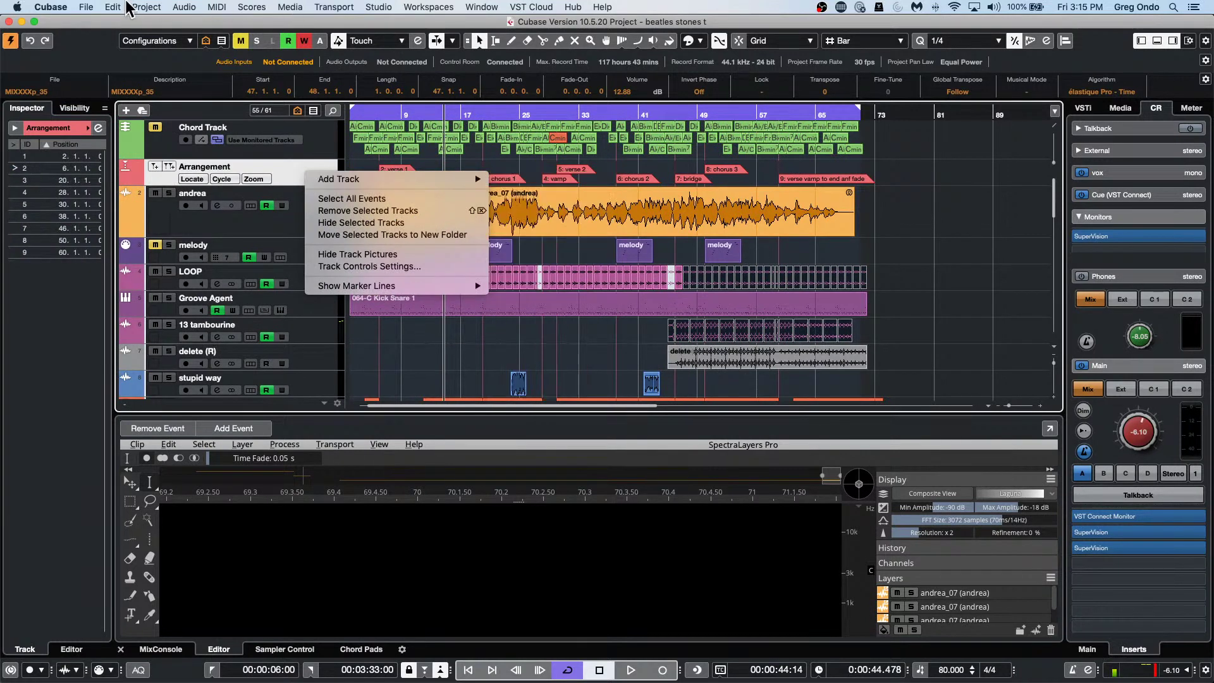
left_click(91, 14)
left_click(89, 8)
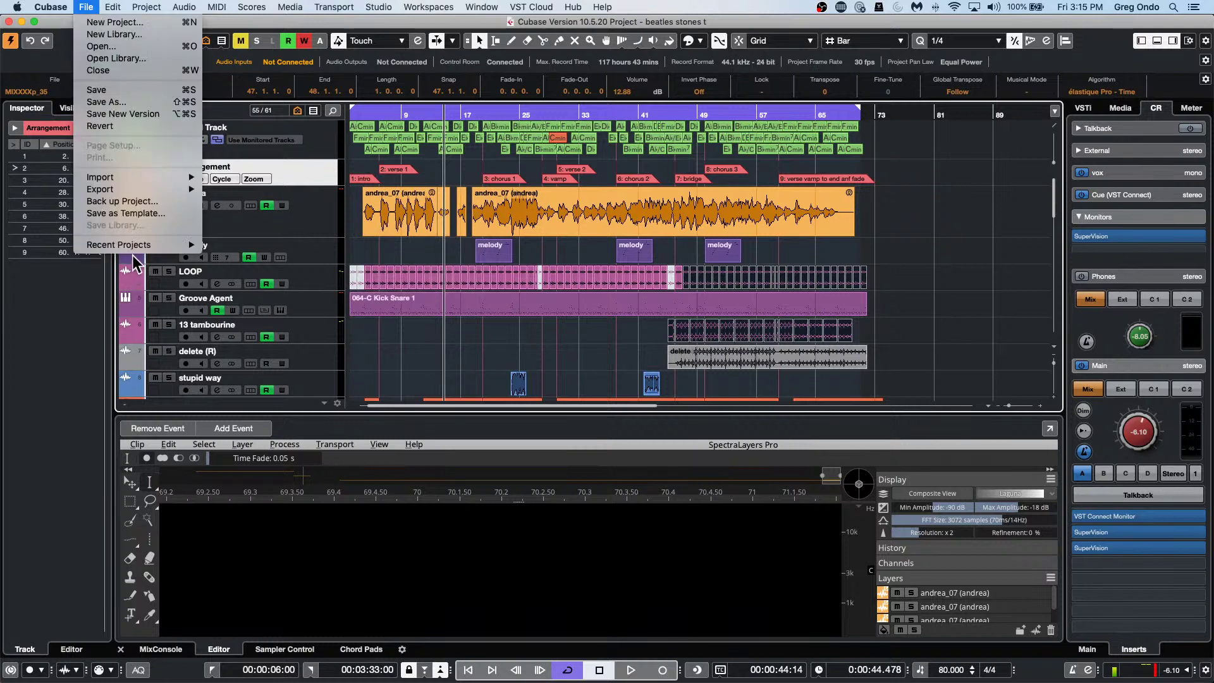
mouse_move(139, 248)
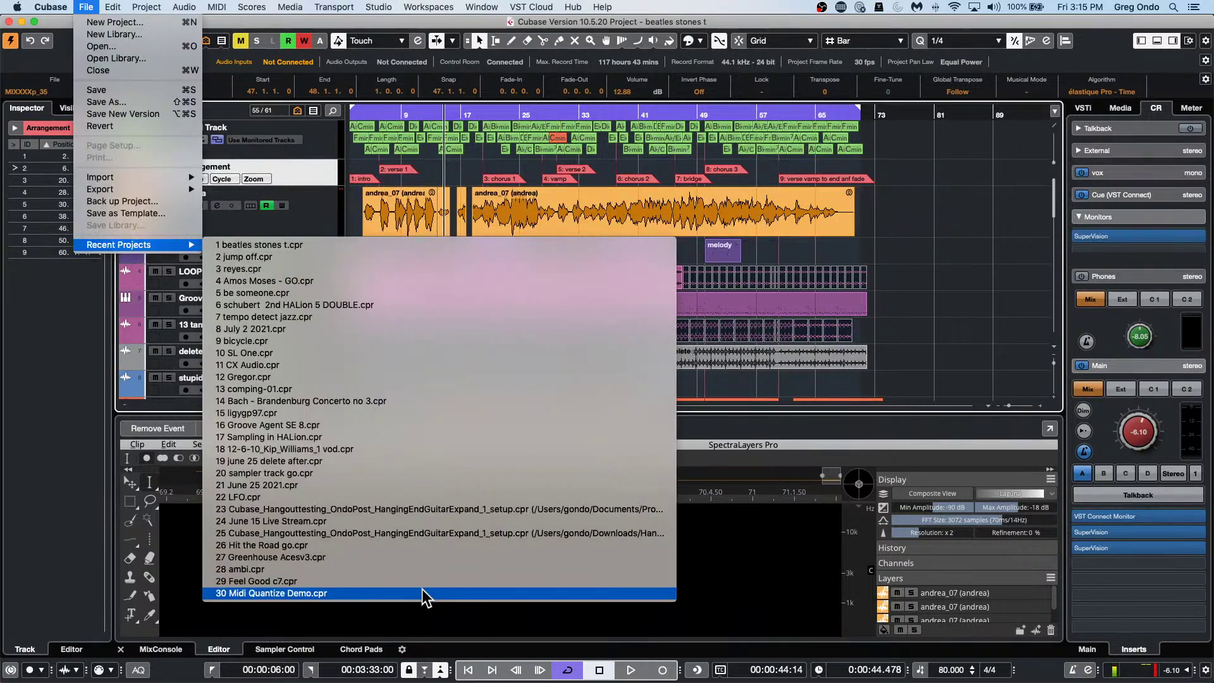
Open the recent CX Audio project, select its arrangement track and zoom in around bar 1.
left_click(449, 368)
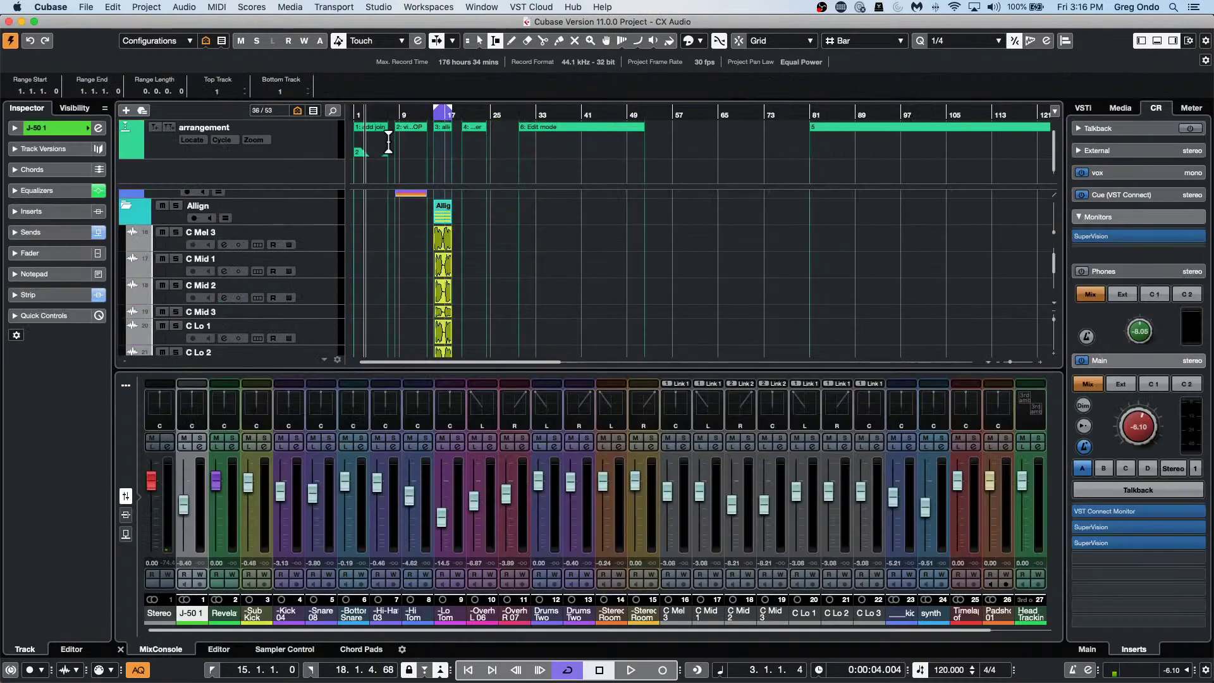
left_click(356, 114)
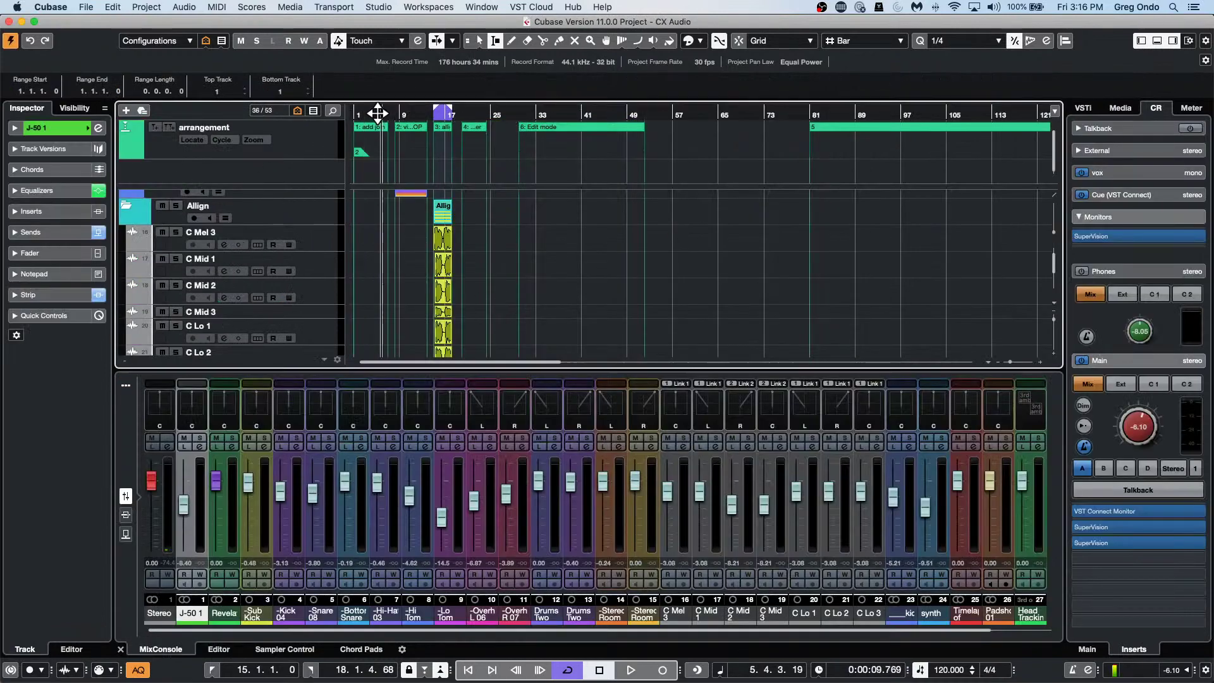
left_click(302, 127)
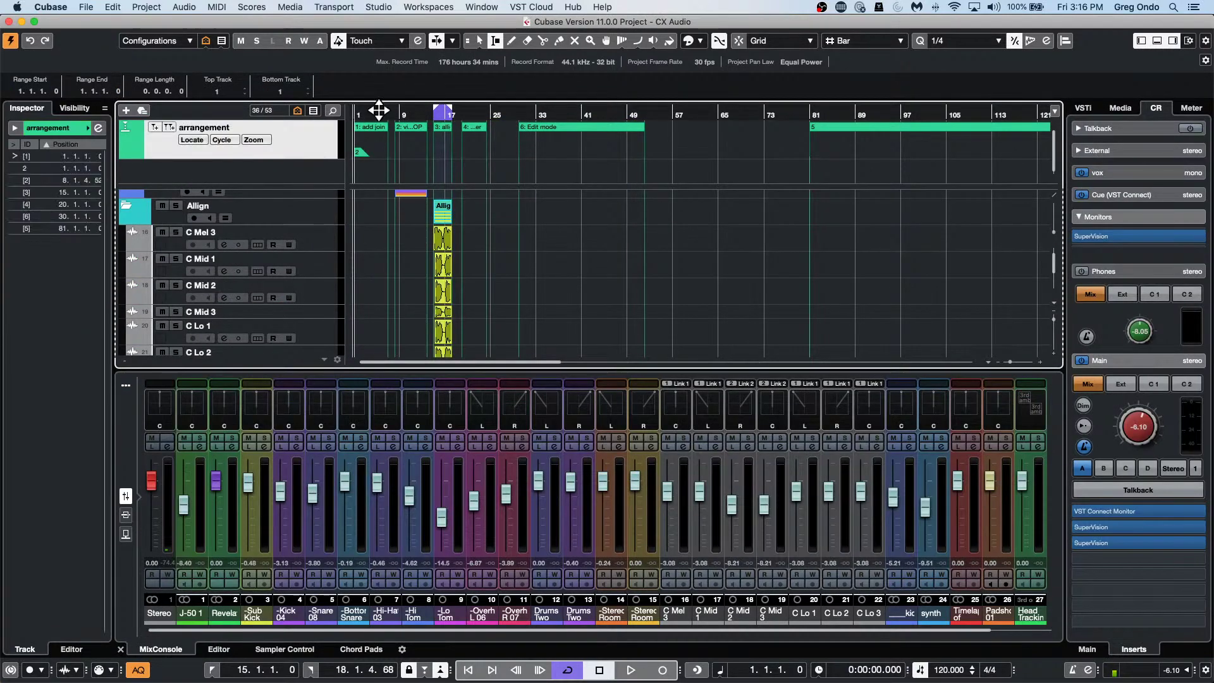
key("h")
key("h")
key("h")
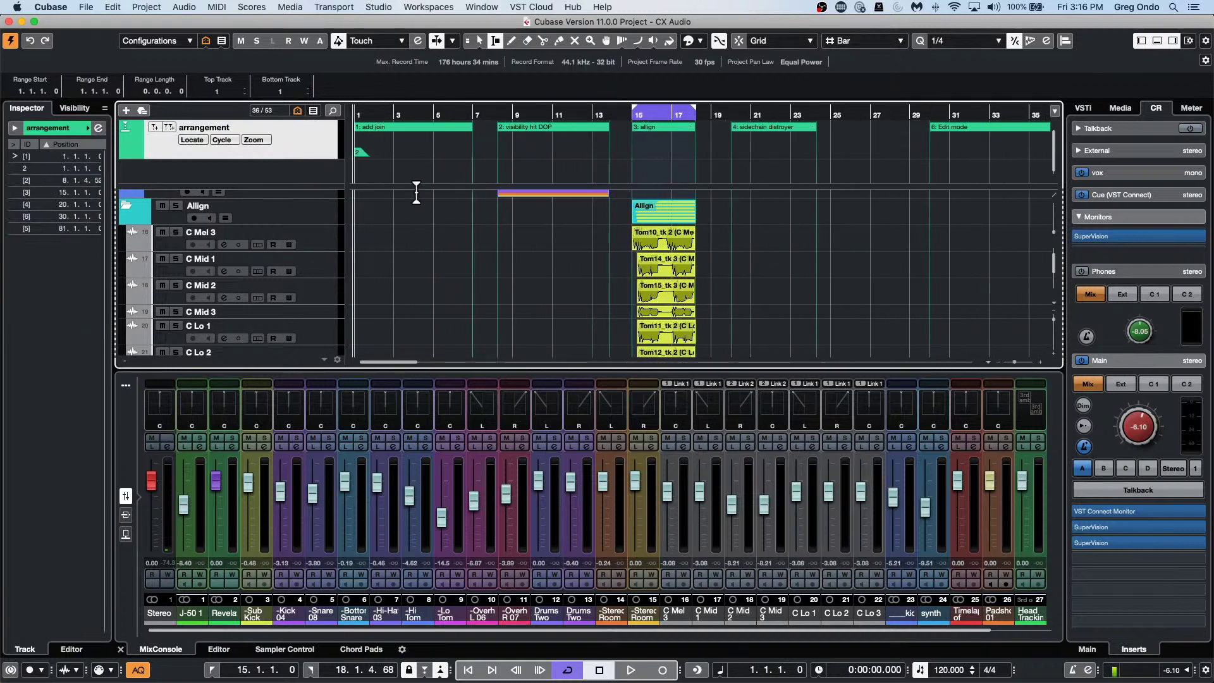
scroll(813, 269, "down", 10)
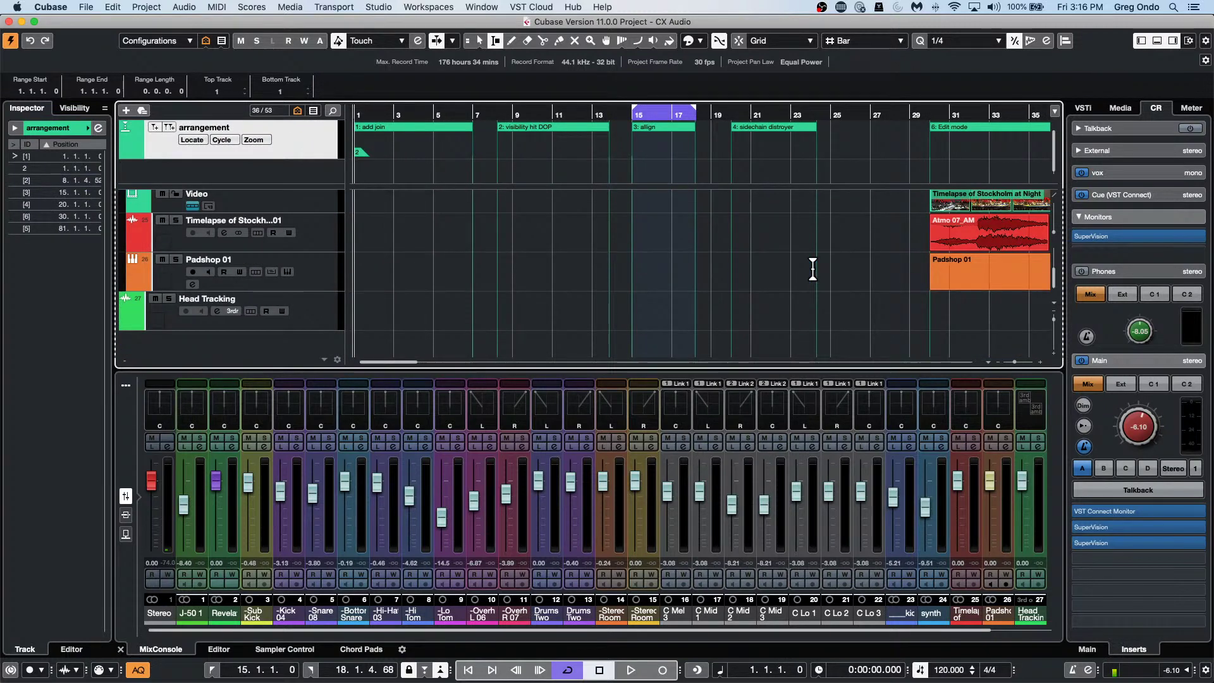
scroll(813, 267, "up", 10)
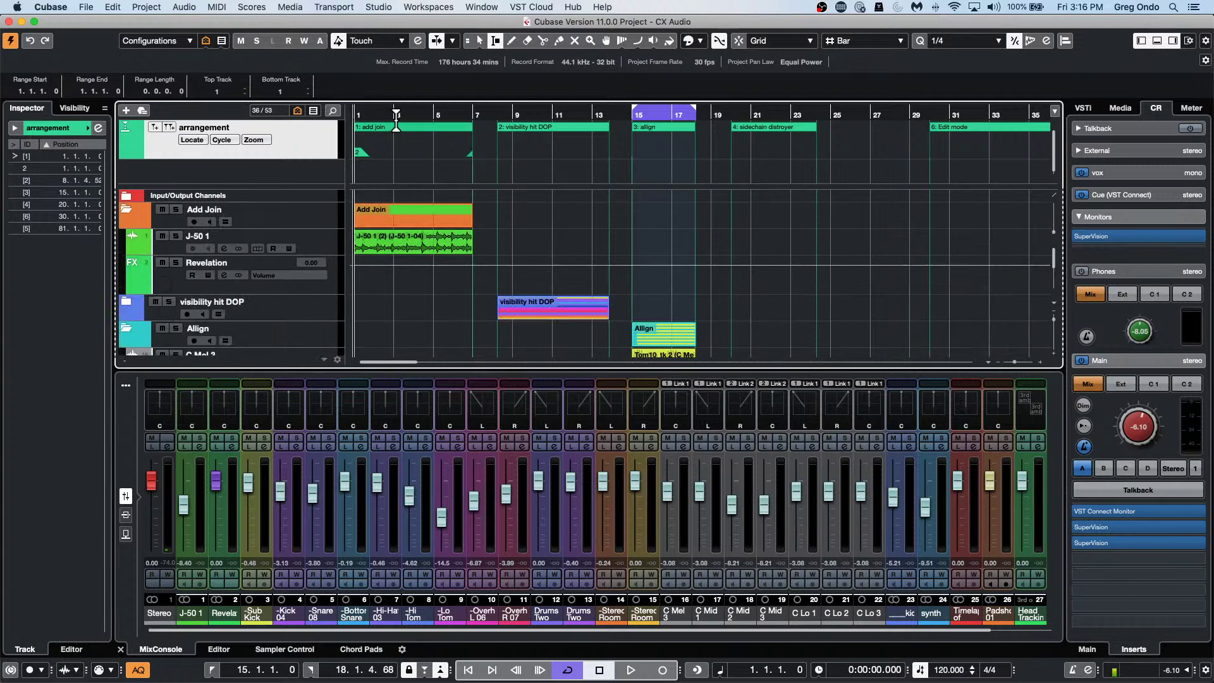
Start an Audio Mixdown export by Cycle Markers, including the add join and visibility hit DOP markers.
left_click(84, 8)
left_click(84, 8)
left_click(83, 8)
mouse_move(116, 192)
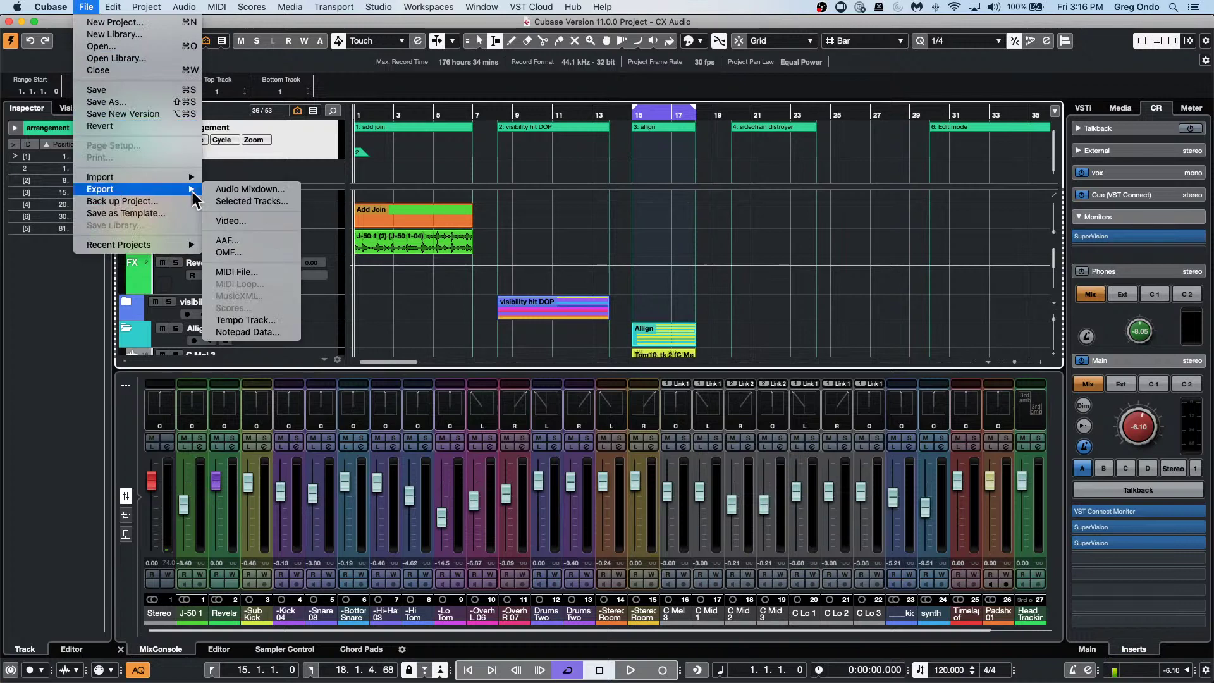
left_click(281, 190)
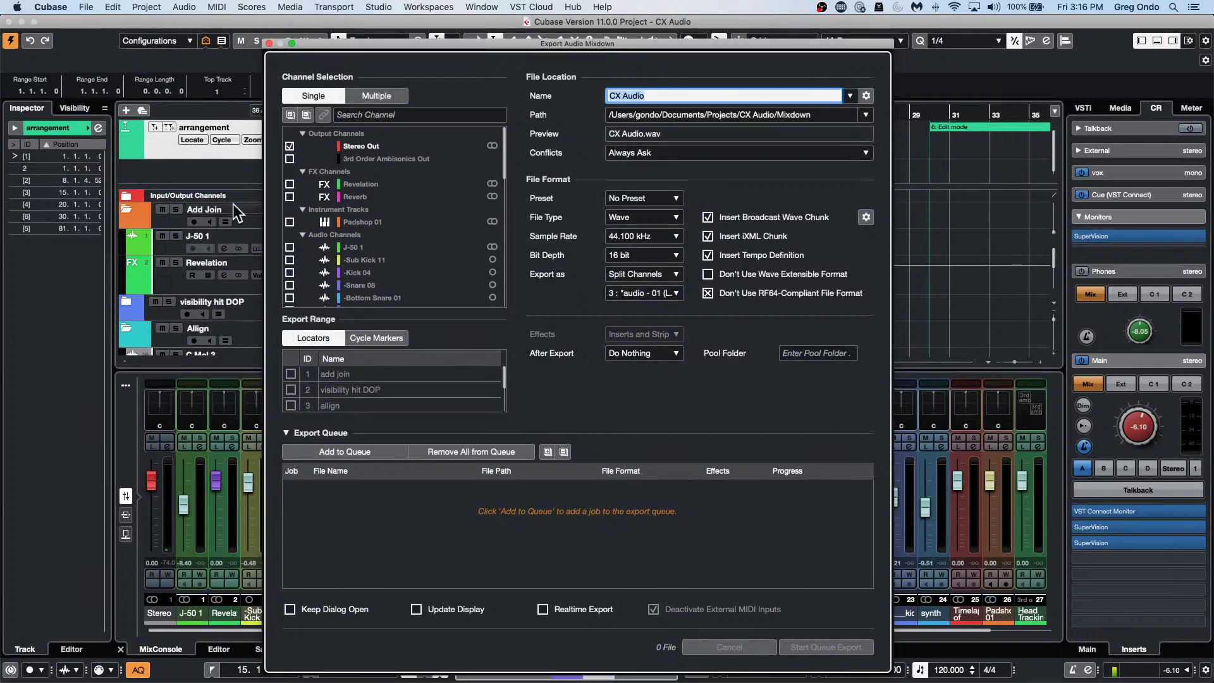
left_click(377, 339)
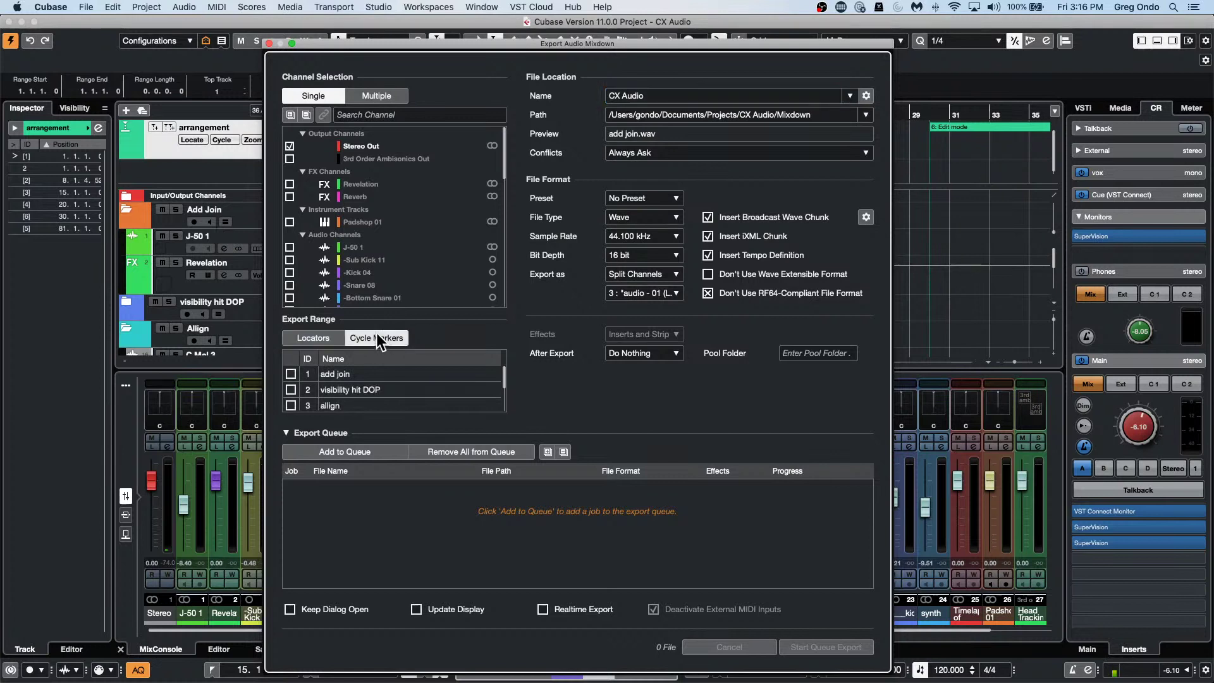
left_click(291, 373)
left_click(290, 390)
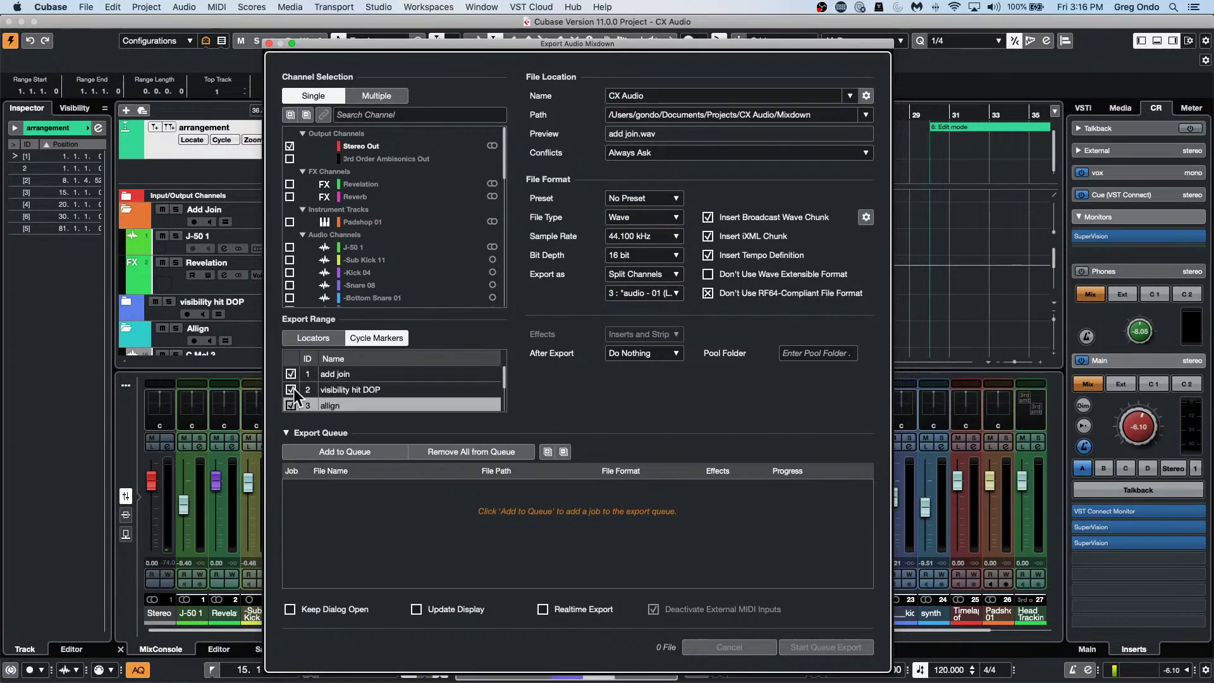
scroll(294, 394, "down", 3)
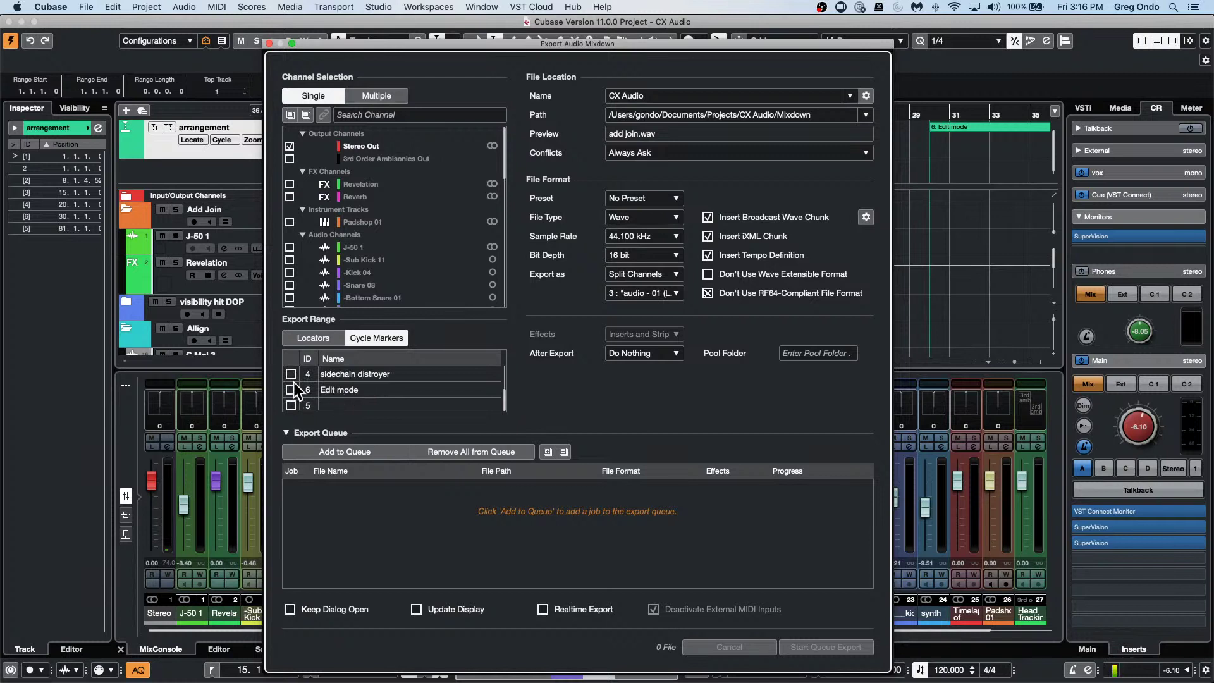
scroll(293, 383, "up", 3)
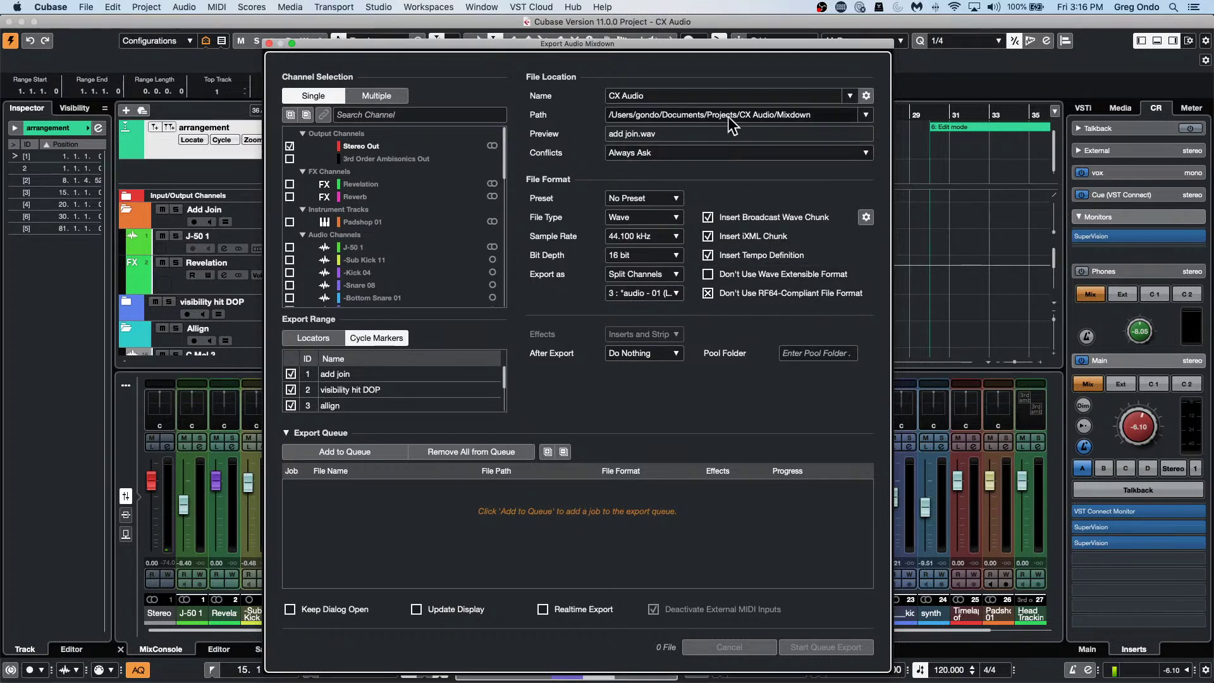
Accept the default file naming scheme, then close Export Audio Mixdown without exporting.
left_click(866, 96)
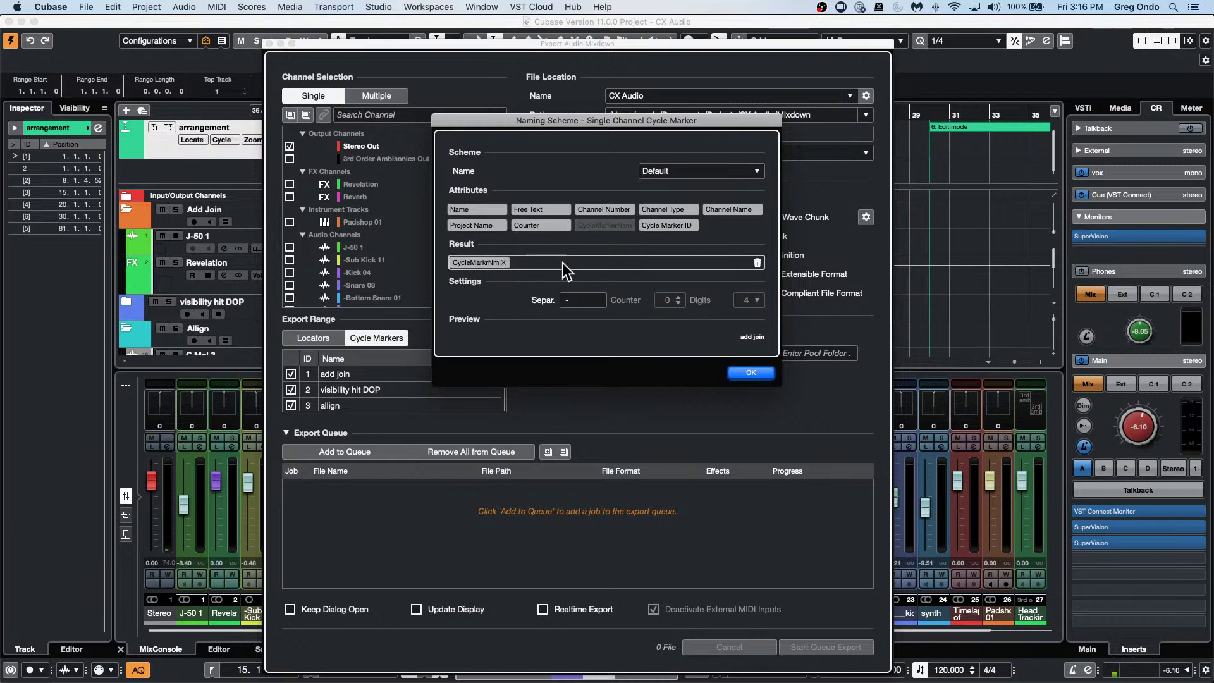
left_click(750, 373)
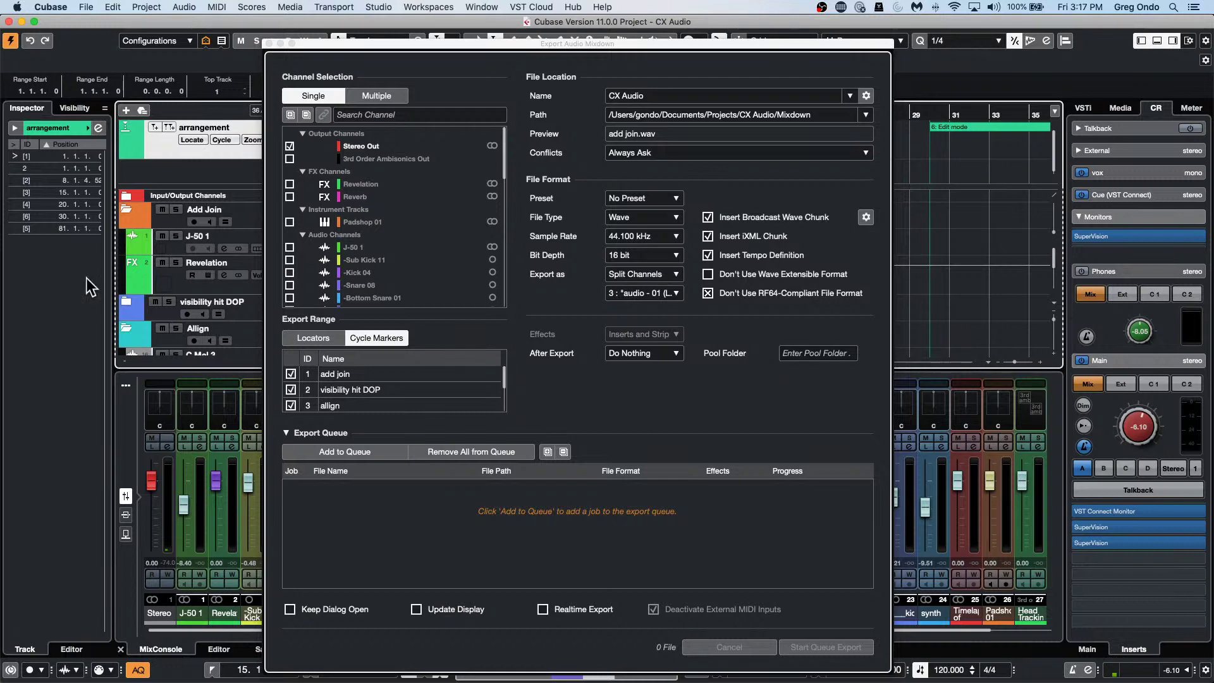
left_click(268, 43)
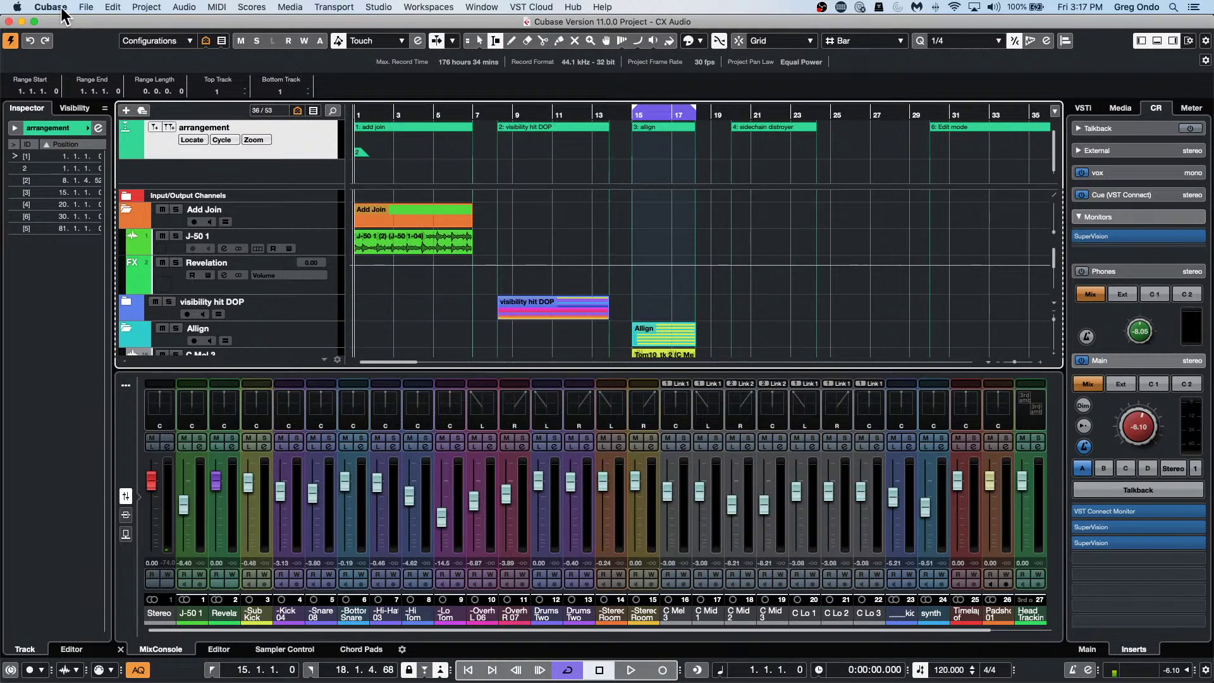
Open tempo detect jazz from the recent projects list.
left_click(85, 7)
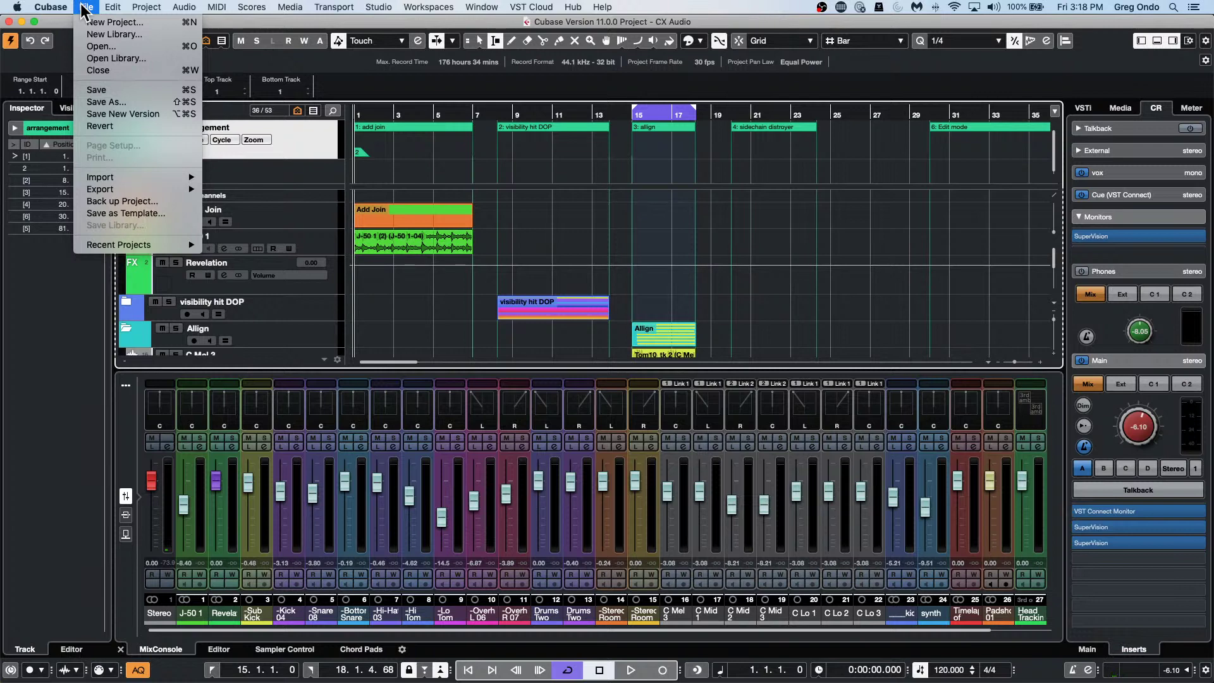
mouse_move(138, 250)
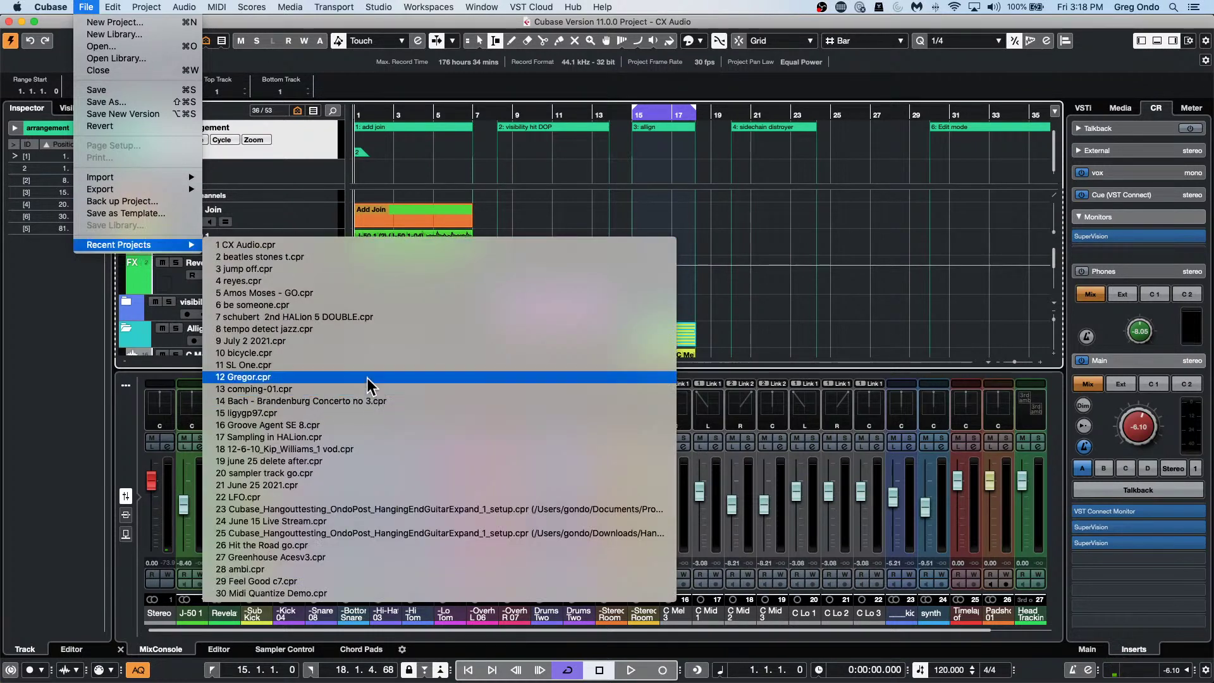
left_click(369, 329)
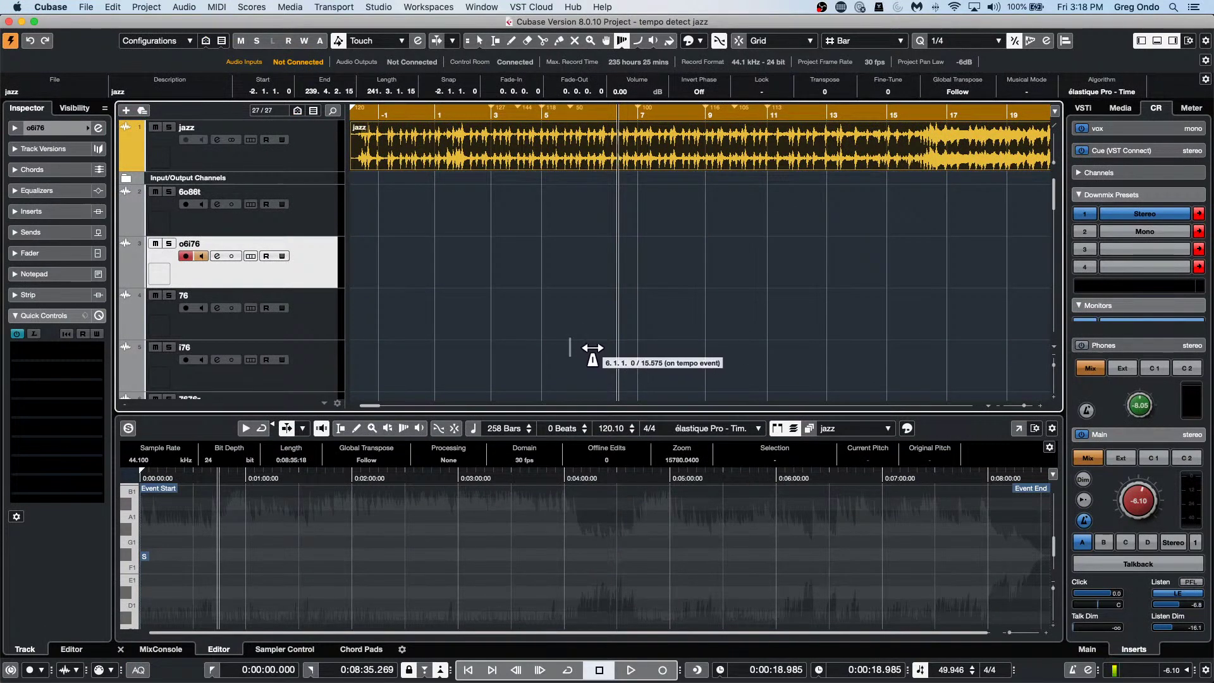
Switch to the object selection tool, revert tempo detect jazz to its saved version and reopen the file.
right_click(491, 228)
left_click(492, 229)
left_click(86, 7)
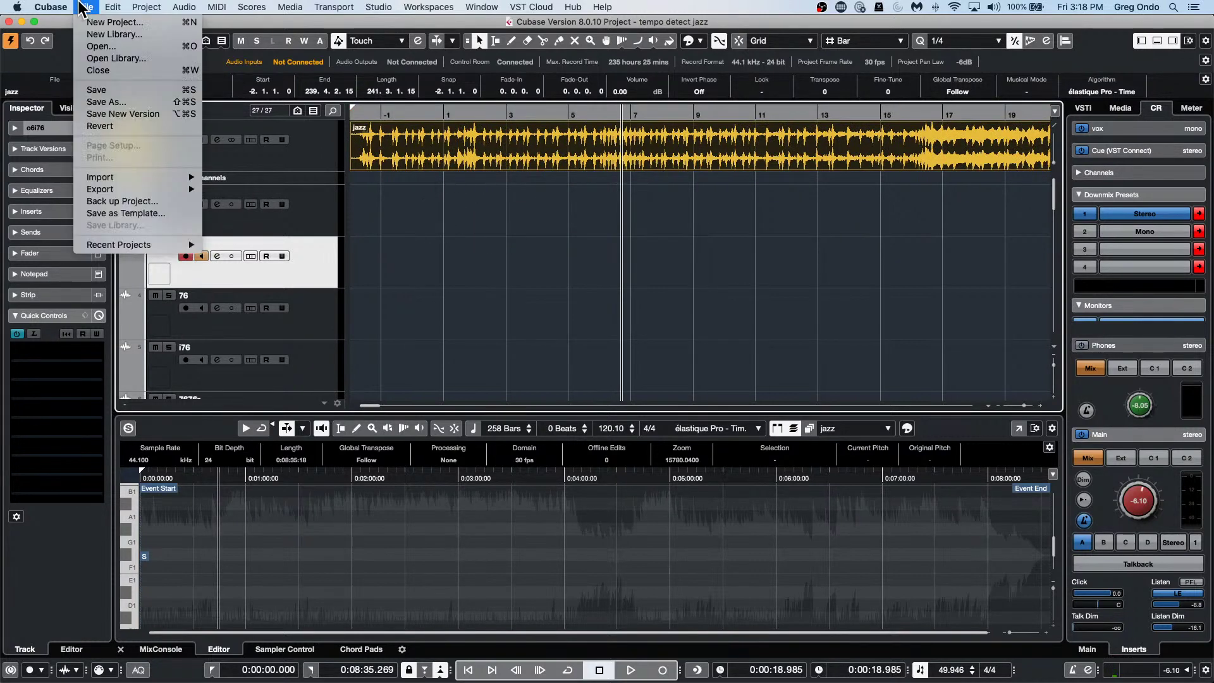
left_click(100, 126)
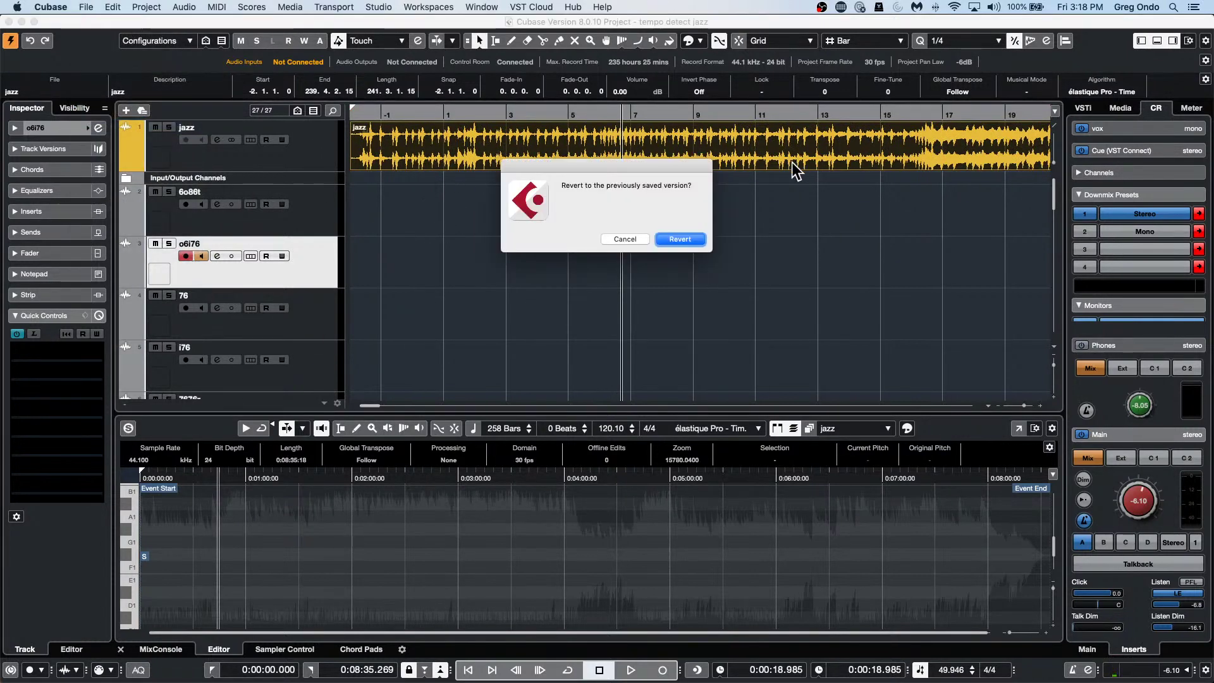
key("Return")
key("super+o")
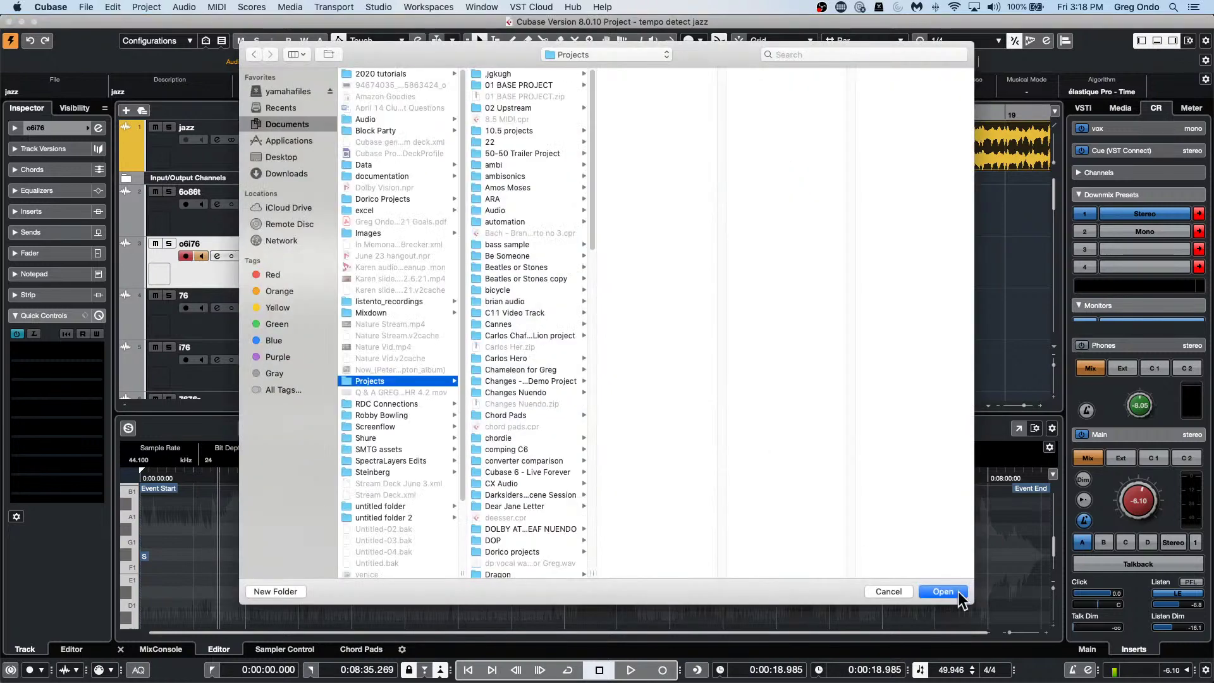
key("Return")
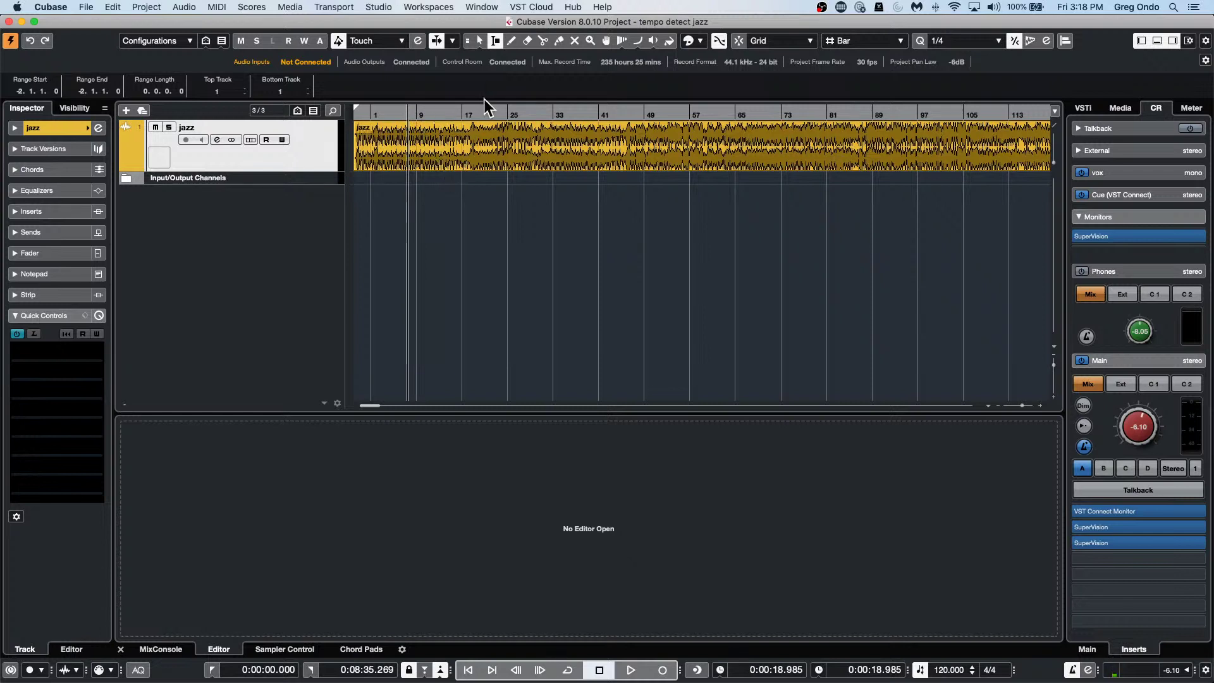
Select the jazz audio event from project start, double the track height and zoom in.
left_click(466, 41)
left_click(476, 154)
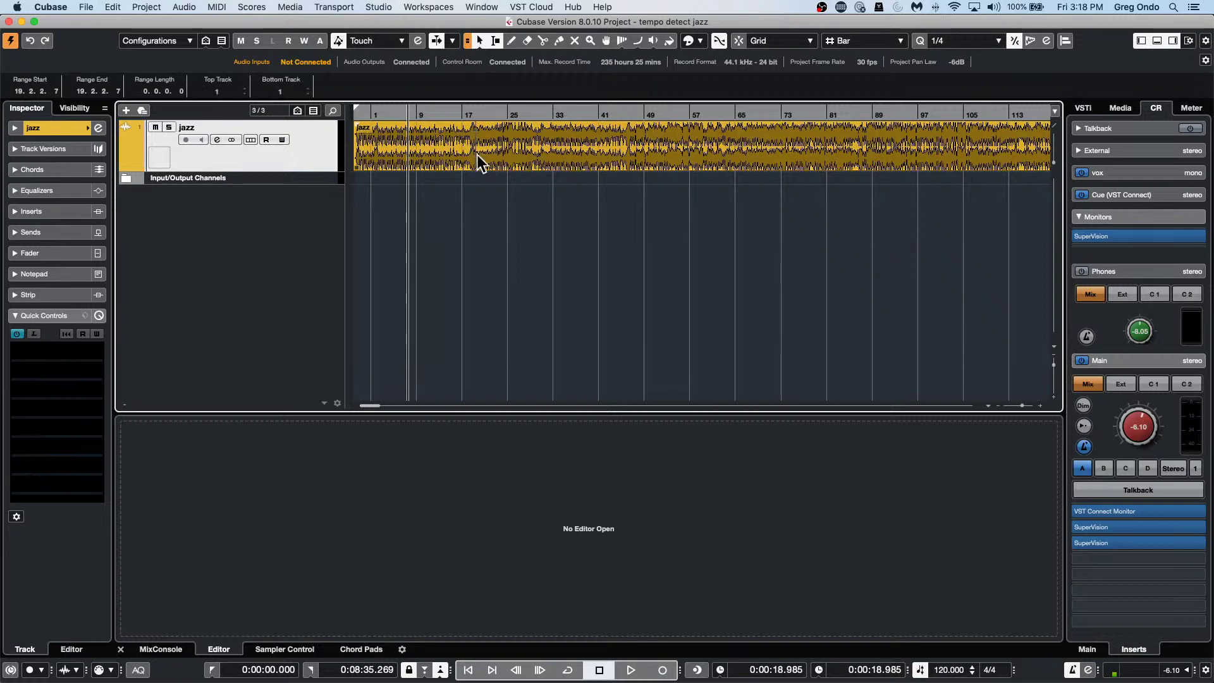
left_click(478, 158)
left_click(355, 112)
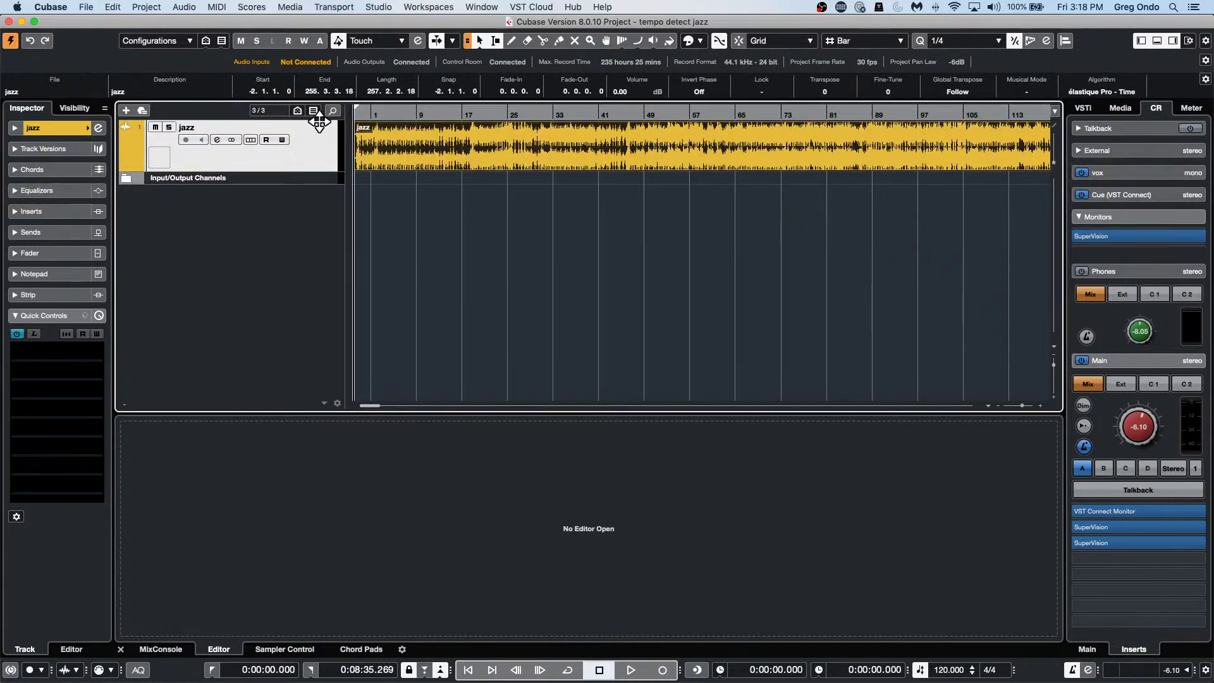
left_click_drag(313, 169, 304, 235)
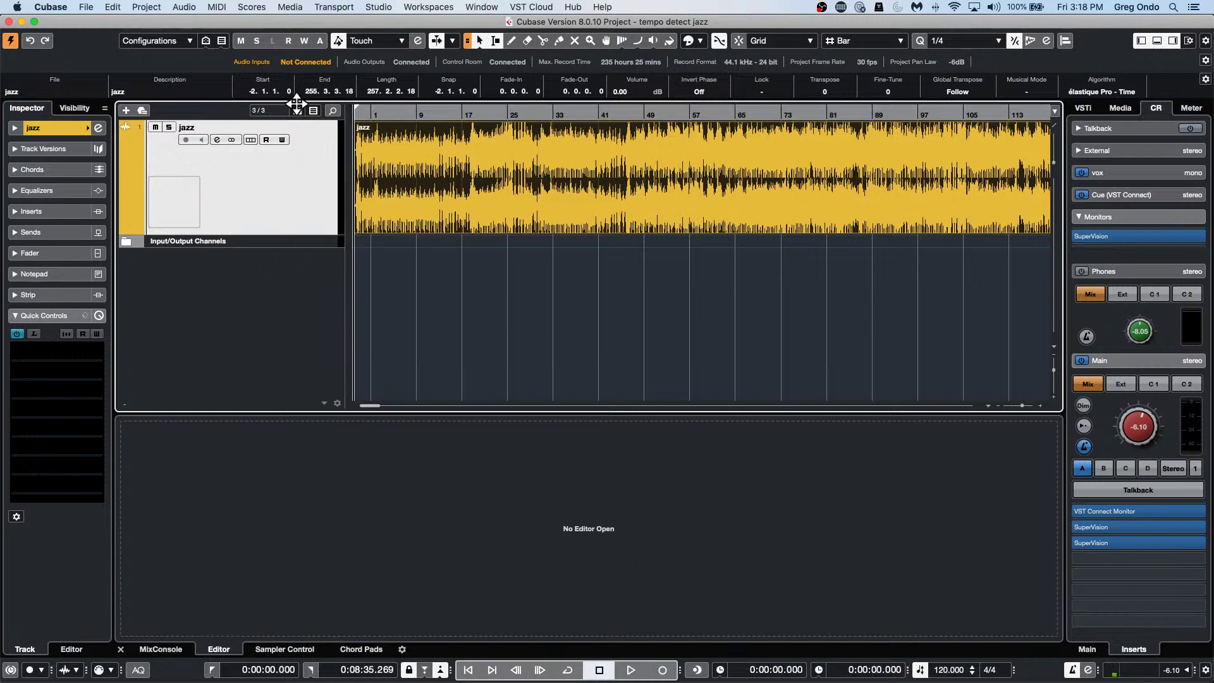
key("h")
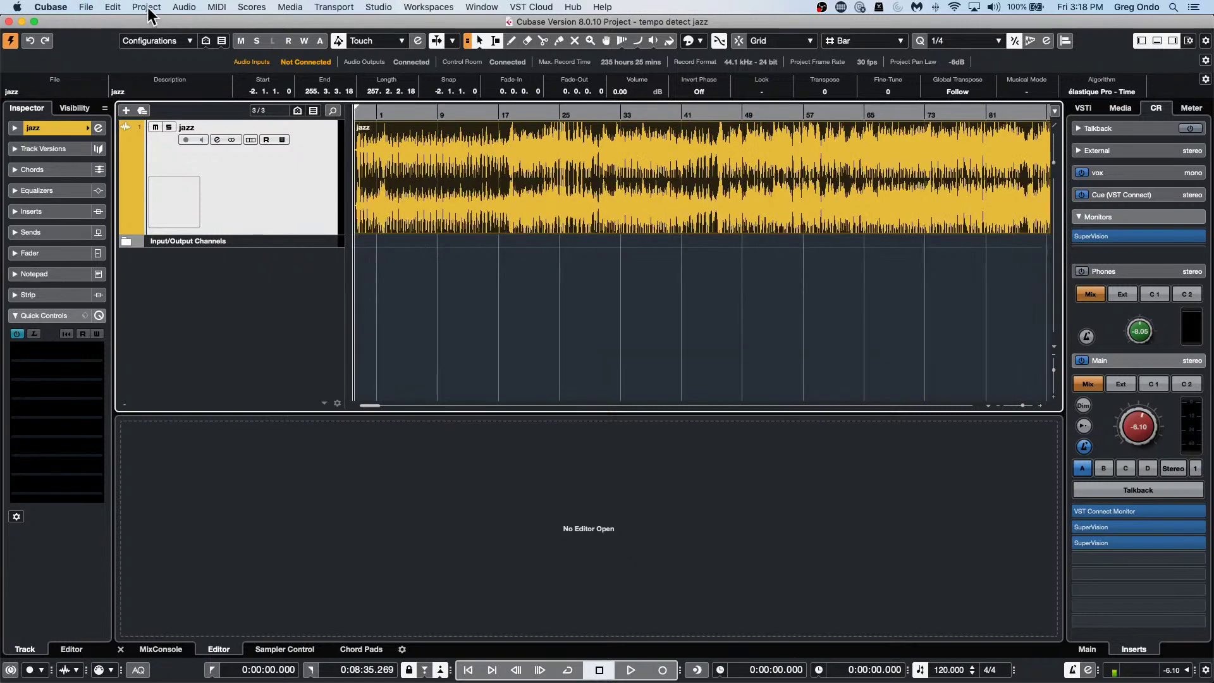
Analyze the jazz tempo with Tempo Detection, apply Offbeat Correction, and play back the result.
left_click(146, 7)
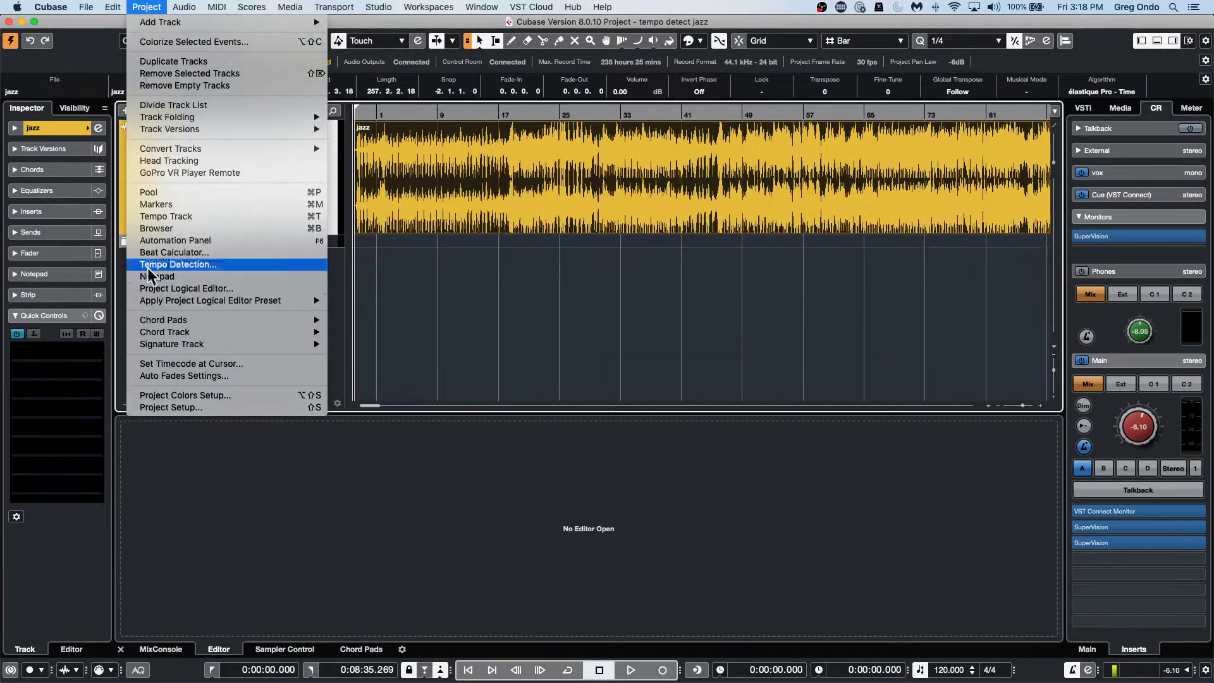
left_click(199, 265)
left_click(816, 356)
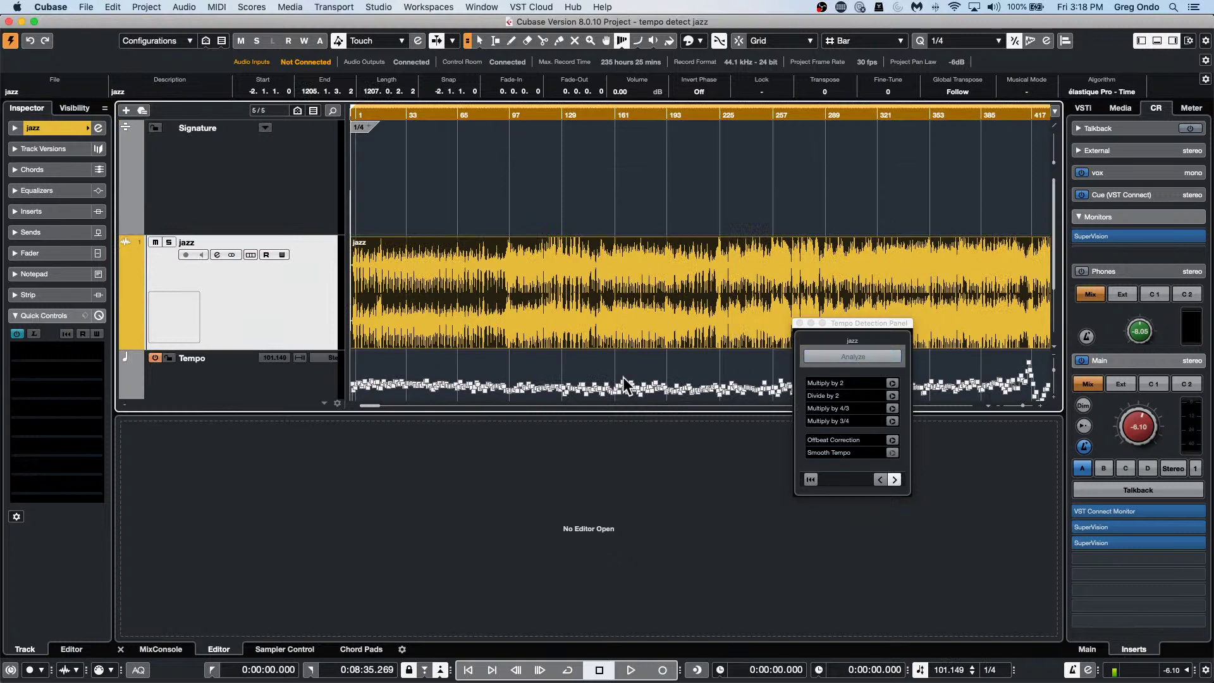
left_click(892, 440)
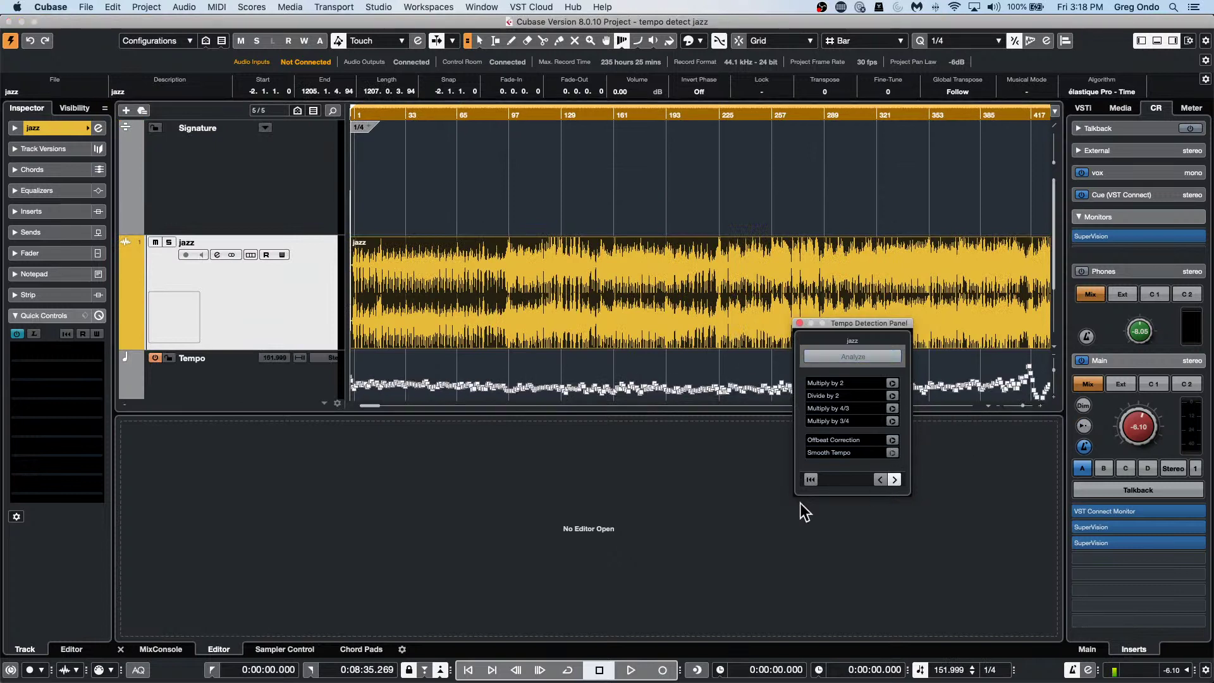
left_click(799, 323)
key("space")
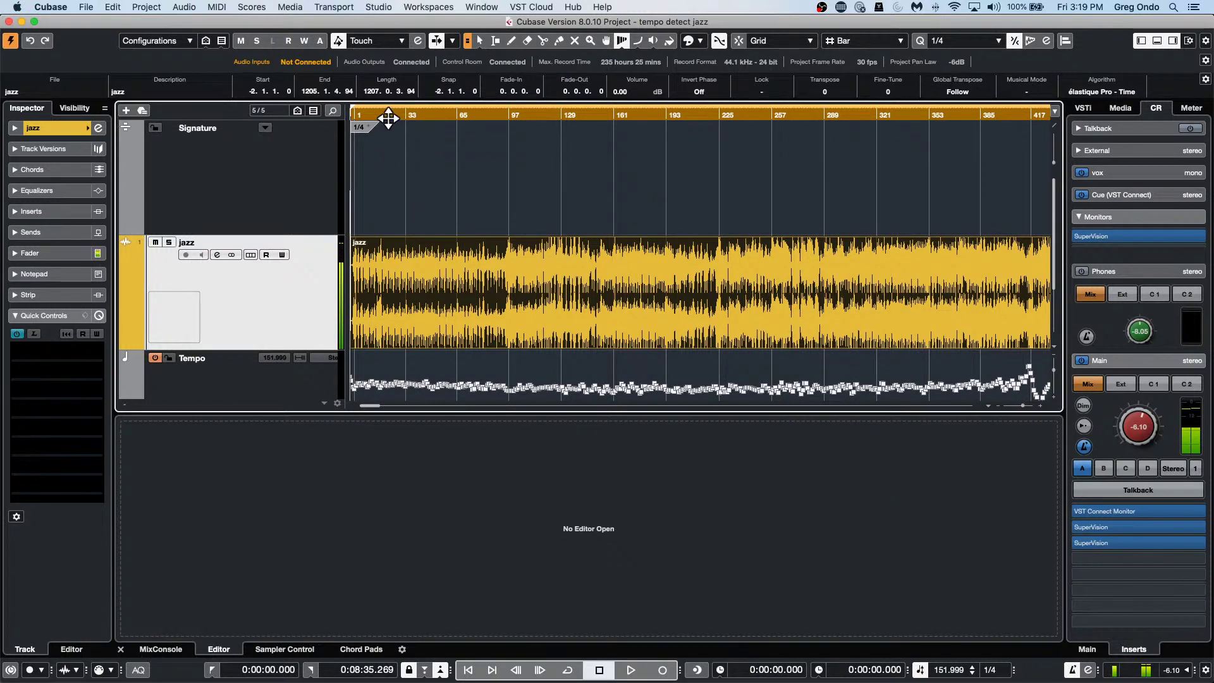
key("space")
key("h")
key("h")
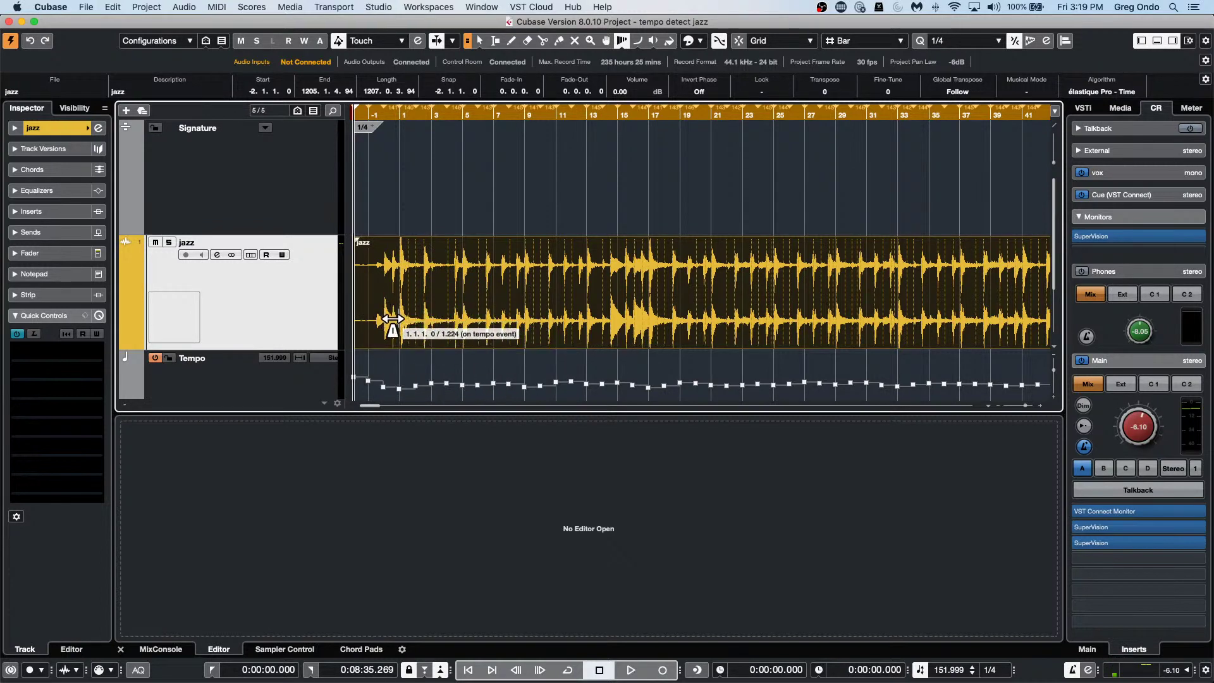
Lower the first tempo point to 153.186 BPM, then zoom out to see more bars.
right_click(389, 367)
left_click(382, 366)
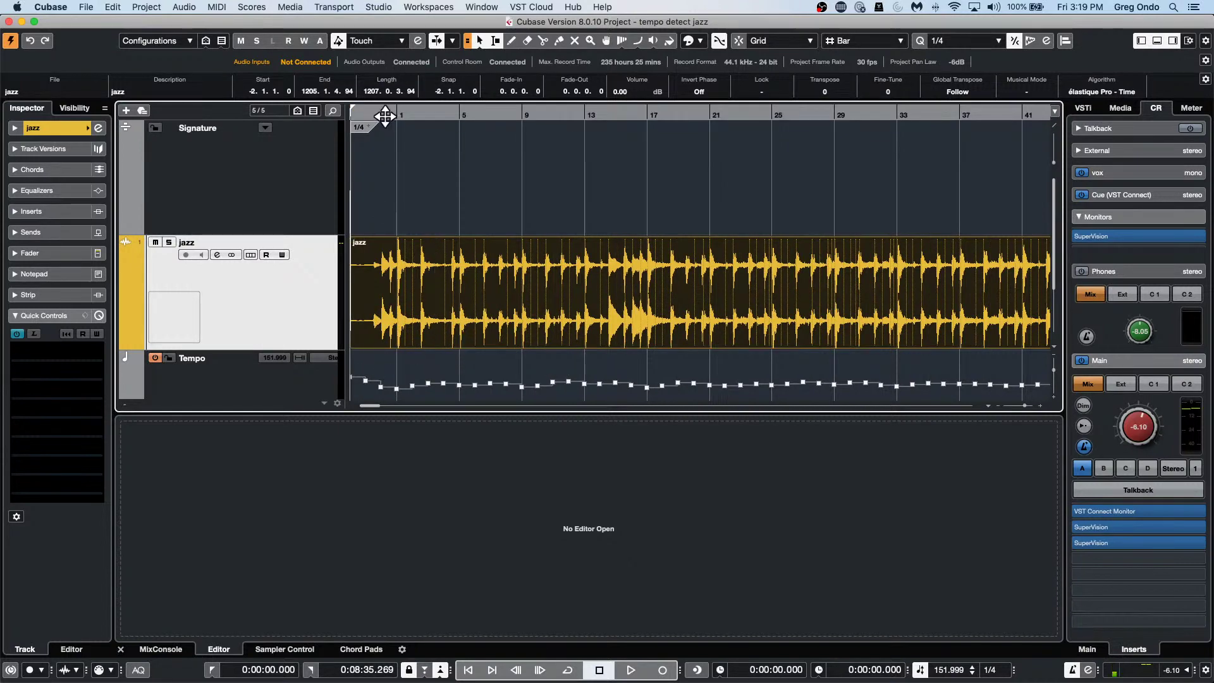
left_click_drag(386, 116, 272, 144)
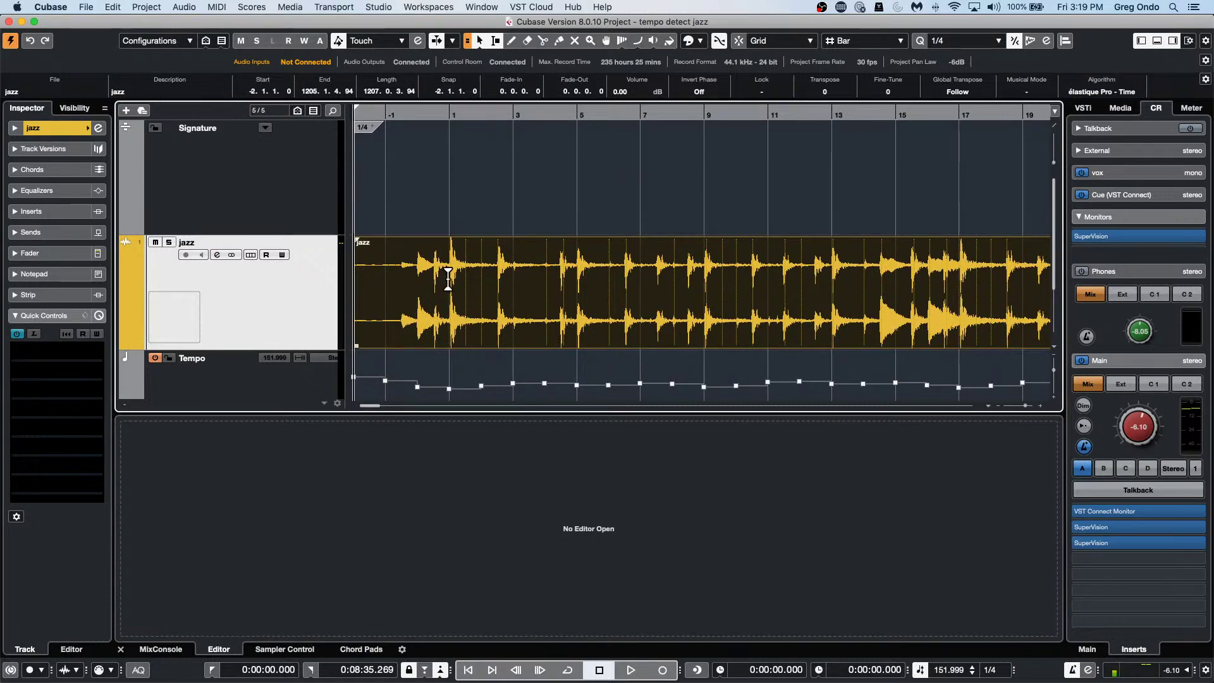
scroll(449, 275, "down", 3)
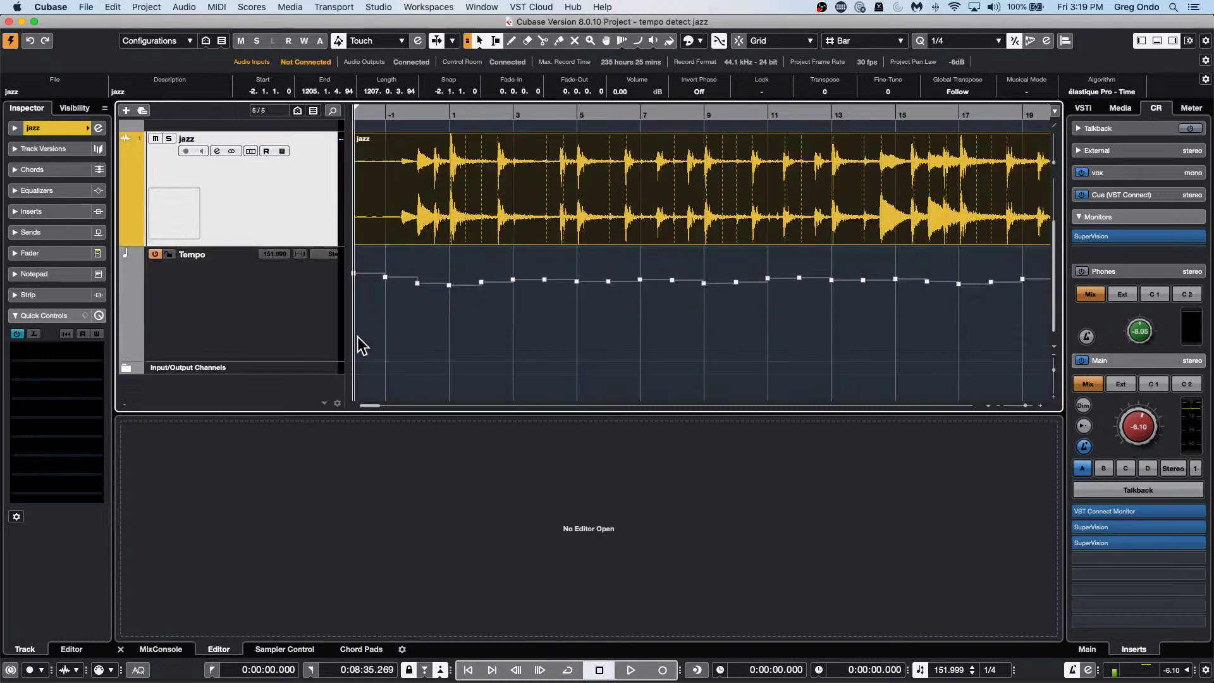
left_click_drag(393, 330, 321, 261)
left_click_drag(380, 286, 382, 283)
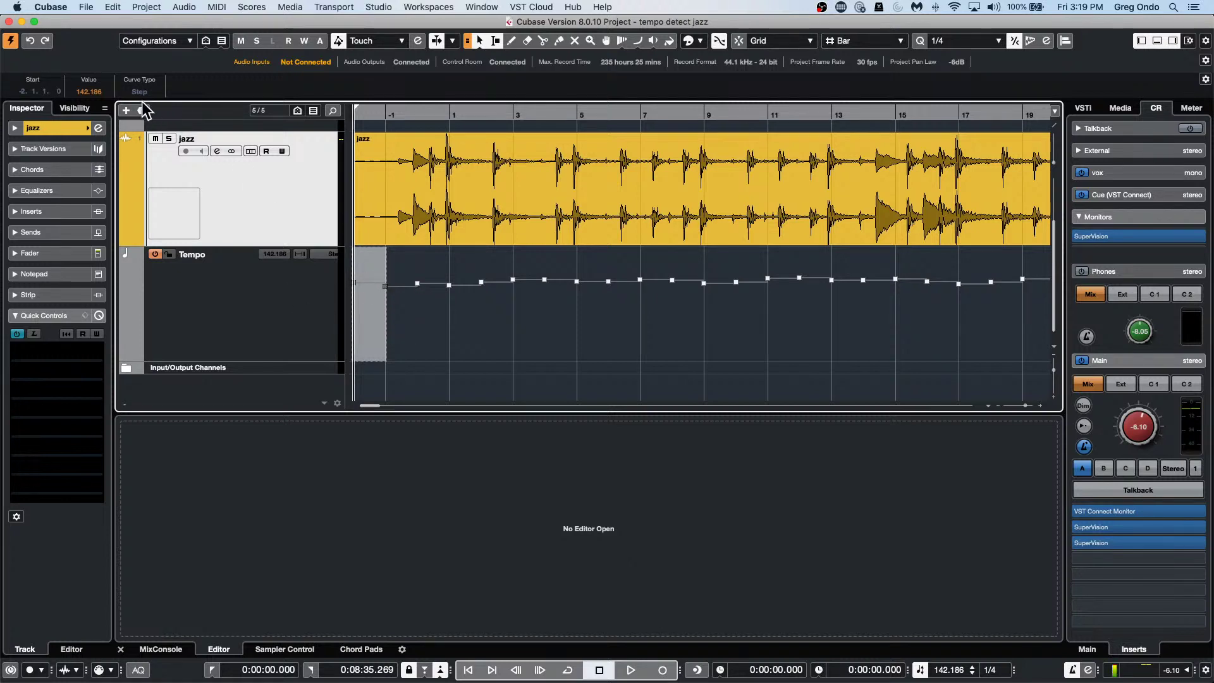
scroll(100, 91, "down", 14)
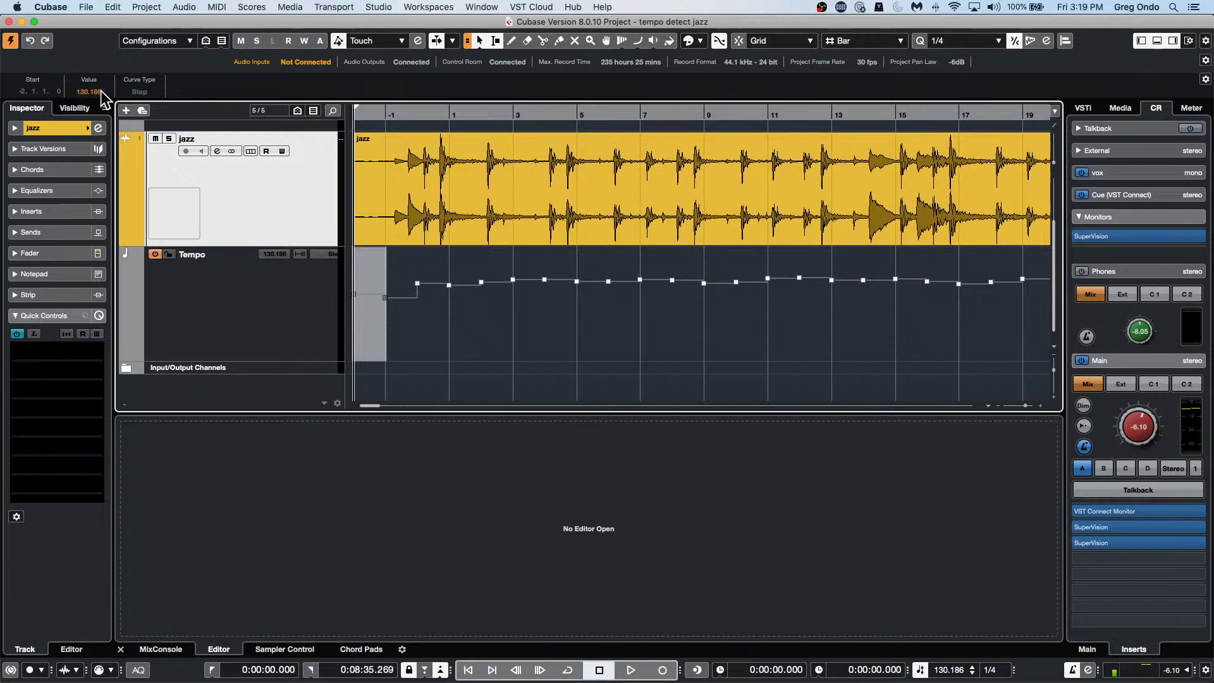
scroll(101, 90, "up", 20)
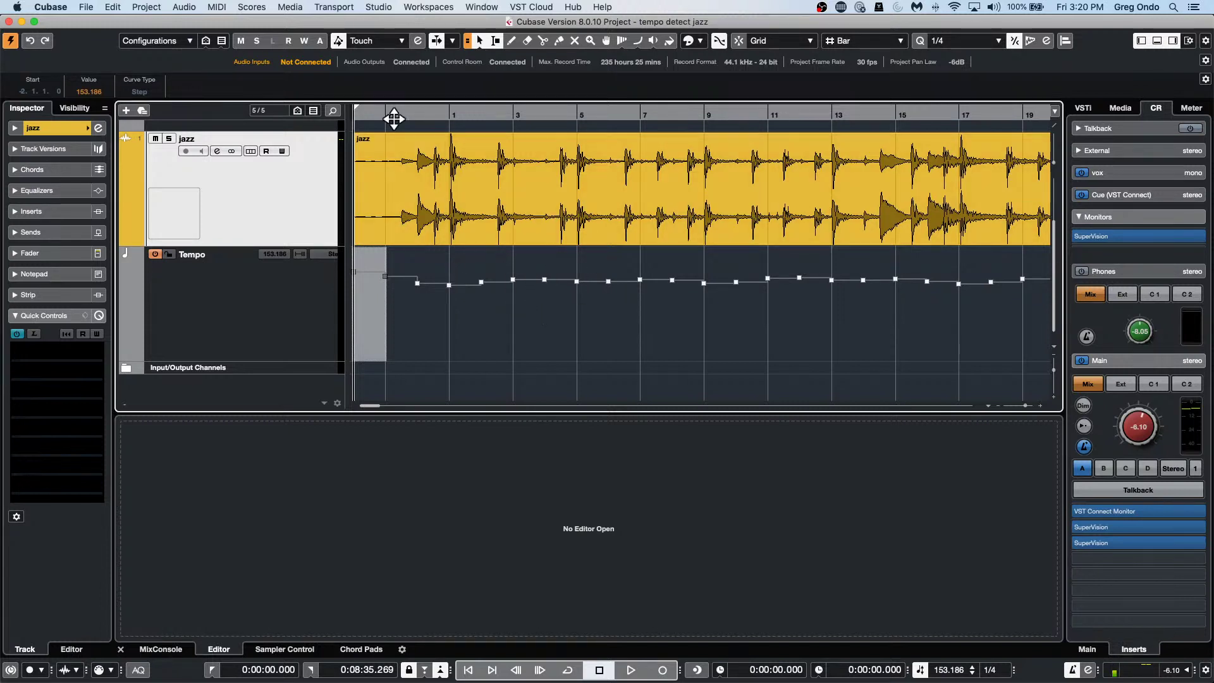
left_click_drag(415, 114, 420, 72)
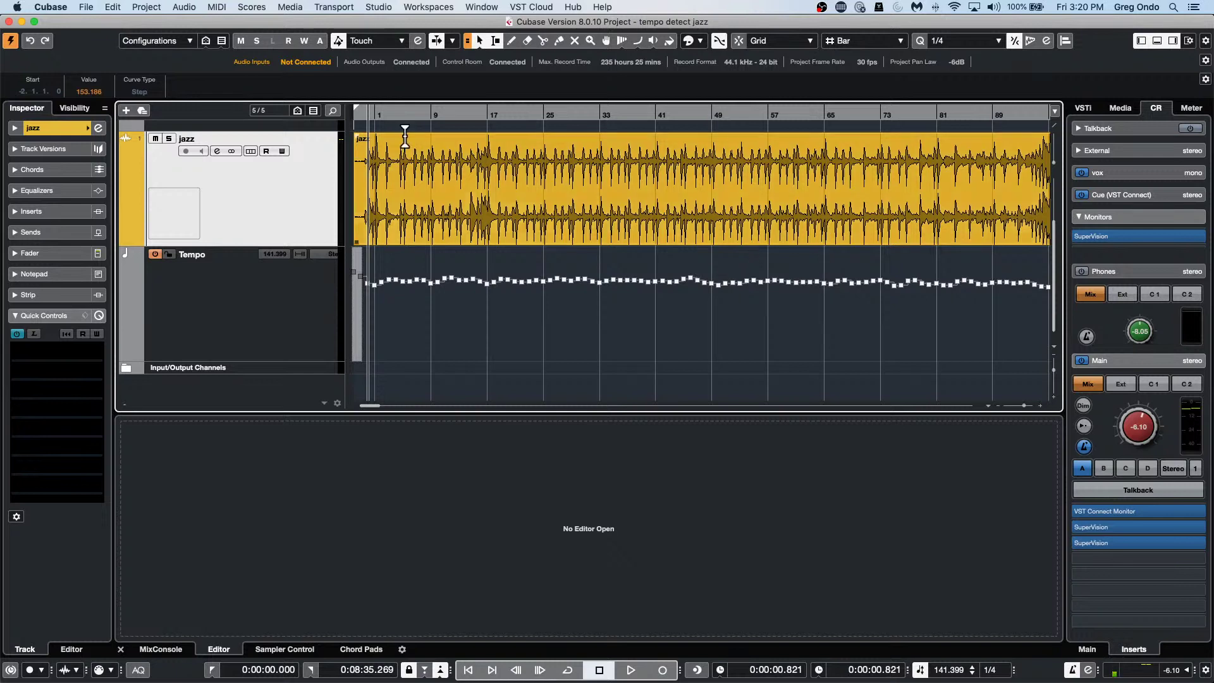
Make a Global Copy of the time range, try shifting the jazz event later, and zoom back in.
left_click(114, 8)
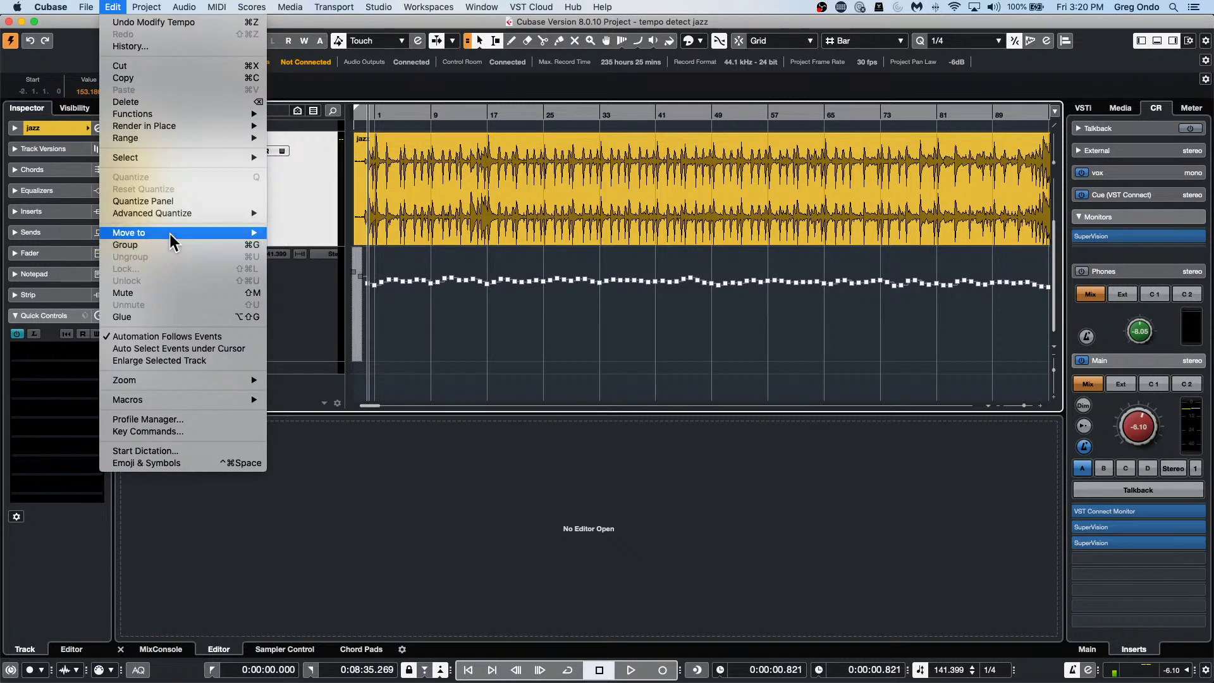
mouse_move(200, 138)
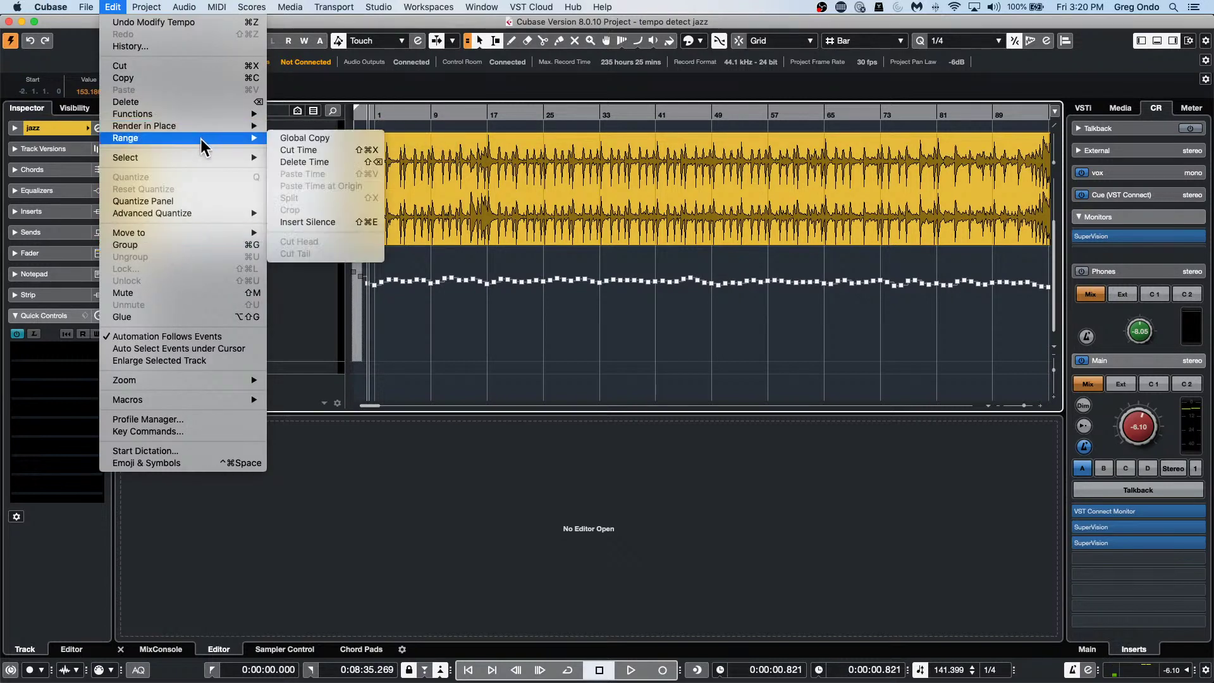
left_click(309, 137)
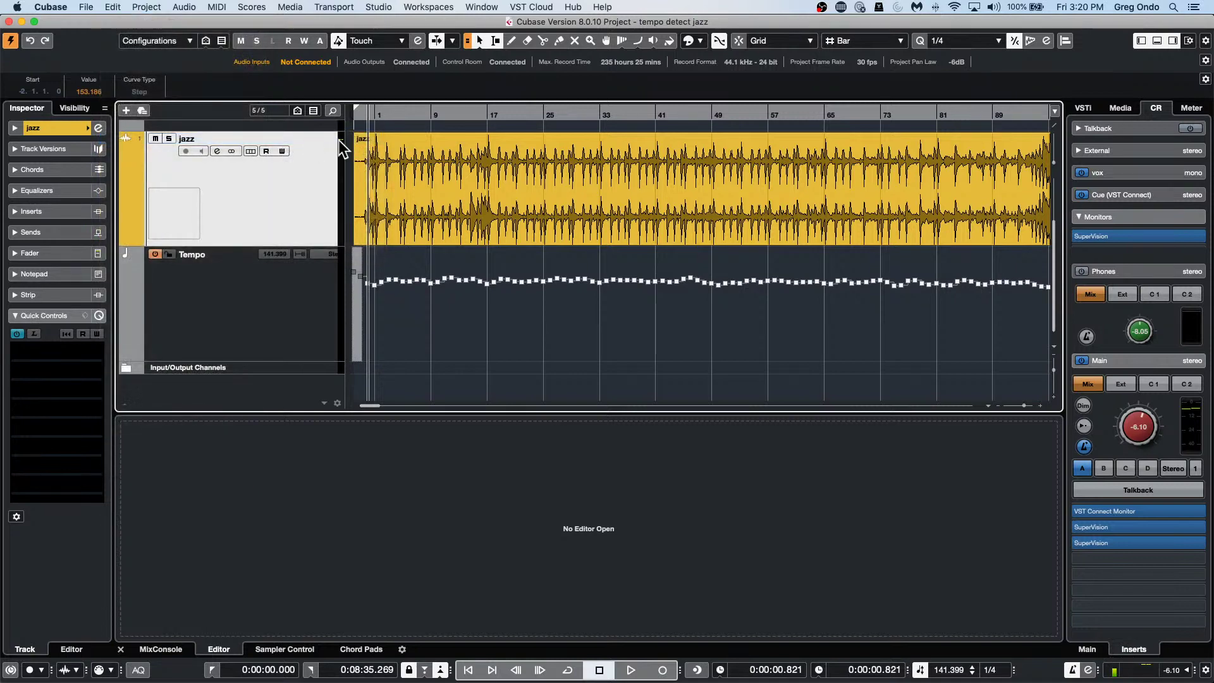
left_click_drag(407, 214, 352, 206)
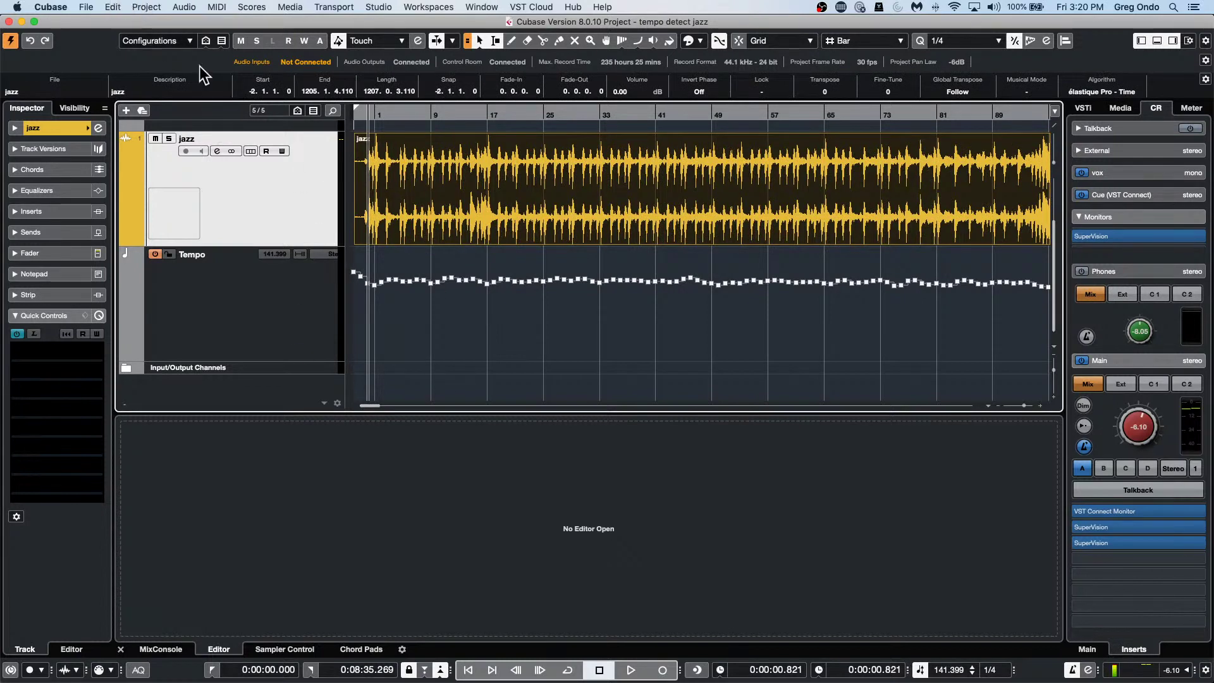
left_click_drag(396, 115, 290, 114)
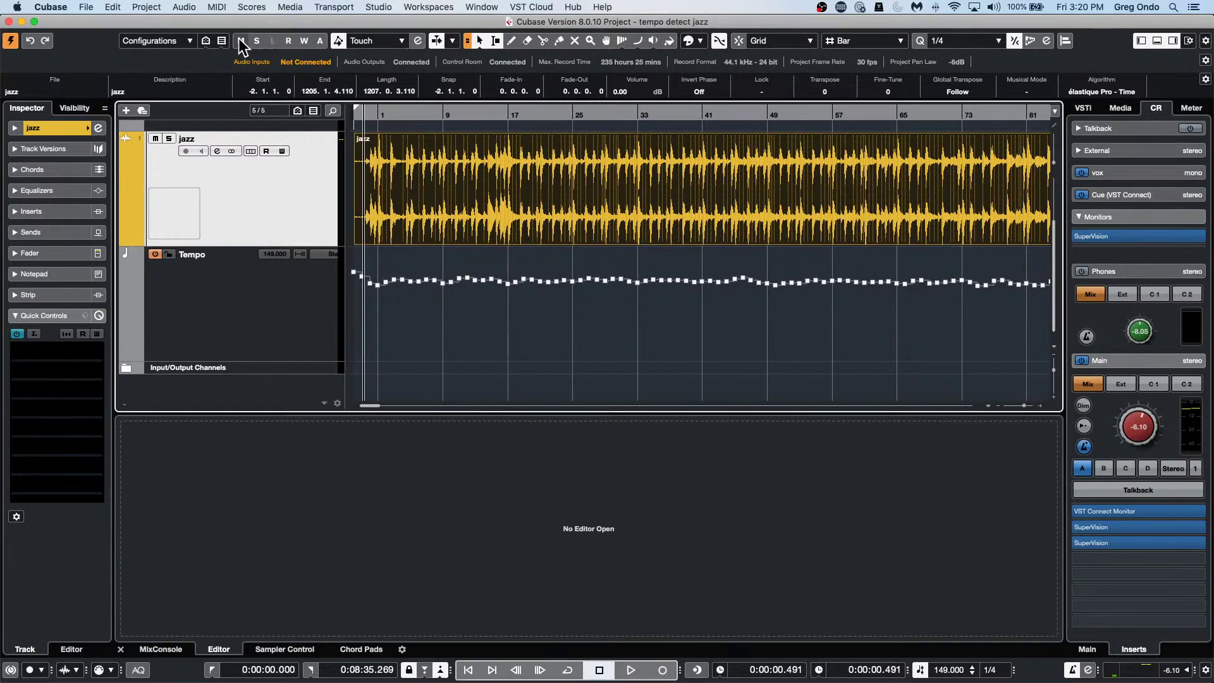
Select All, drag the jazz event and tempo points together, and return to project start.
left_click(112, 7)
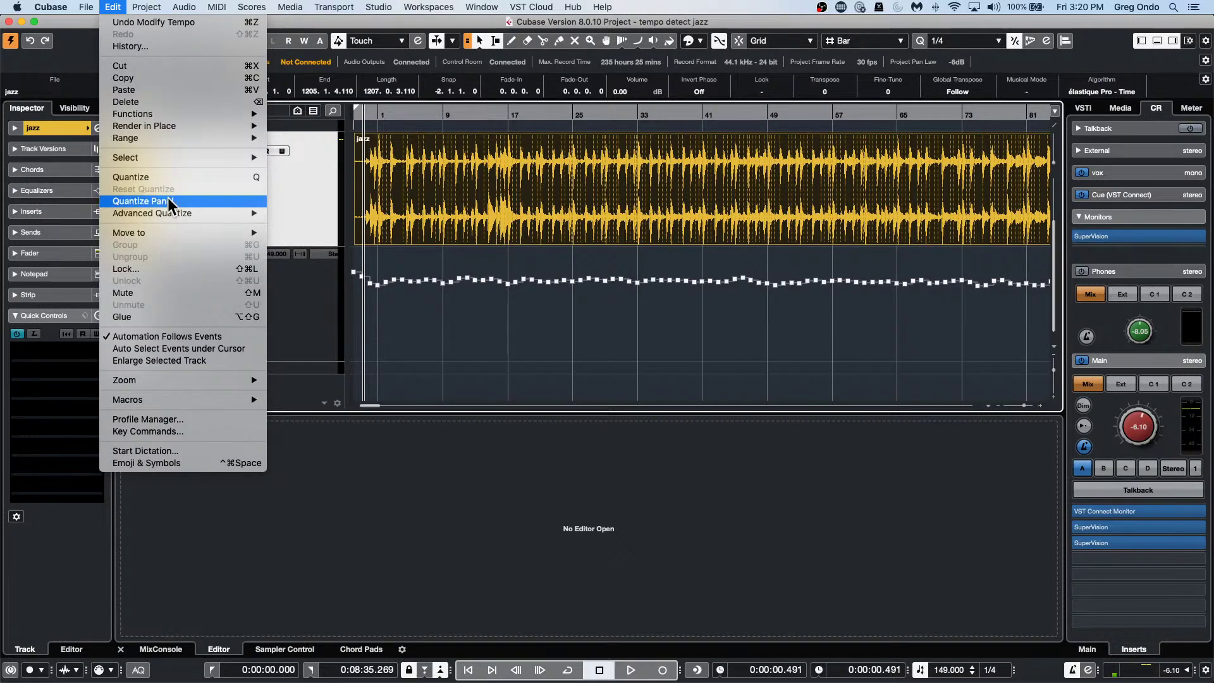
mouse_move(171, 155)
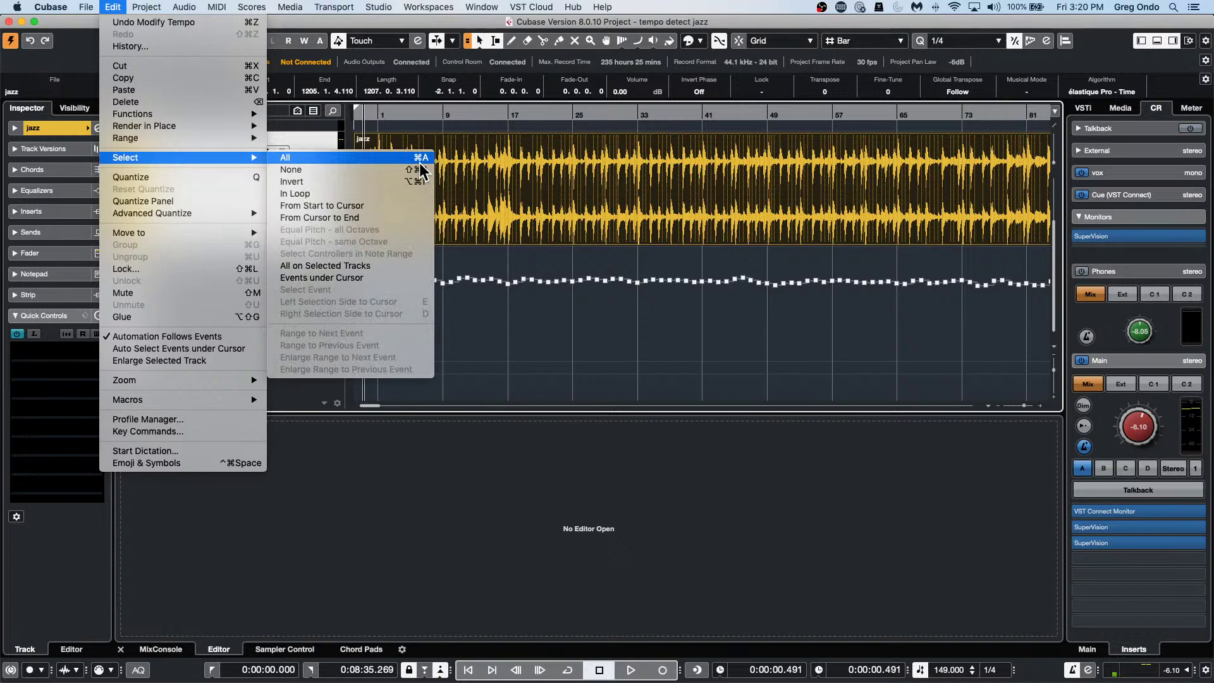
left_click(358, 157)
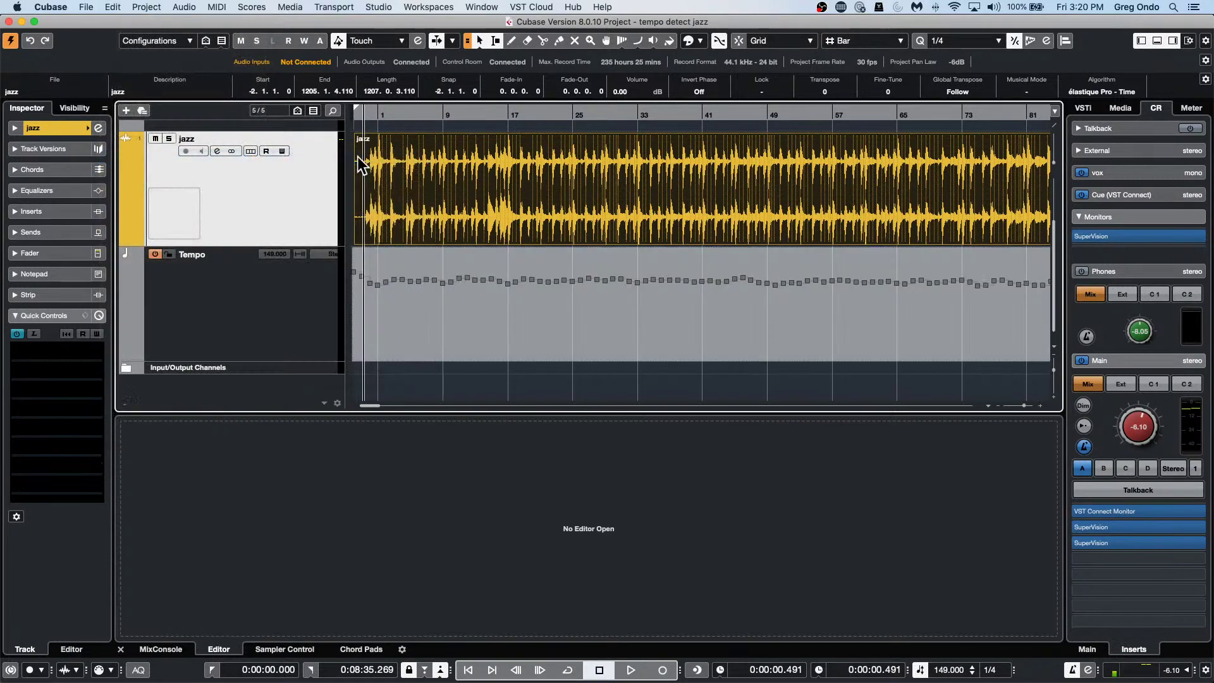
left_click_drag(420, 230, 564, 234)
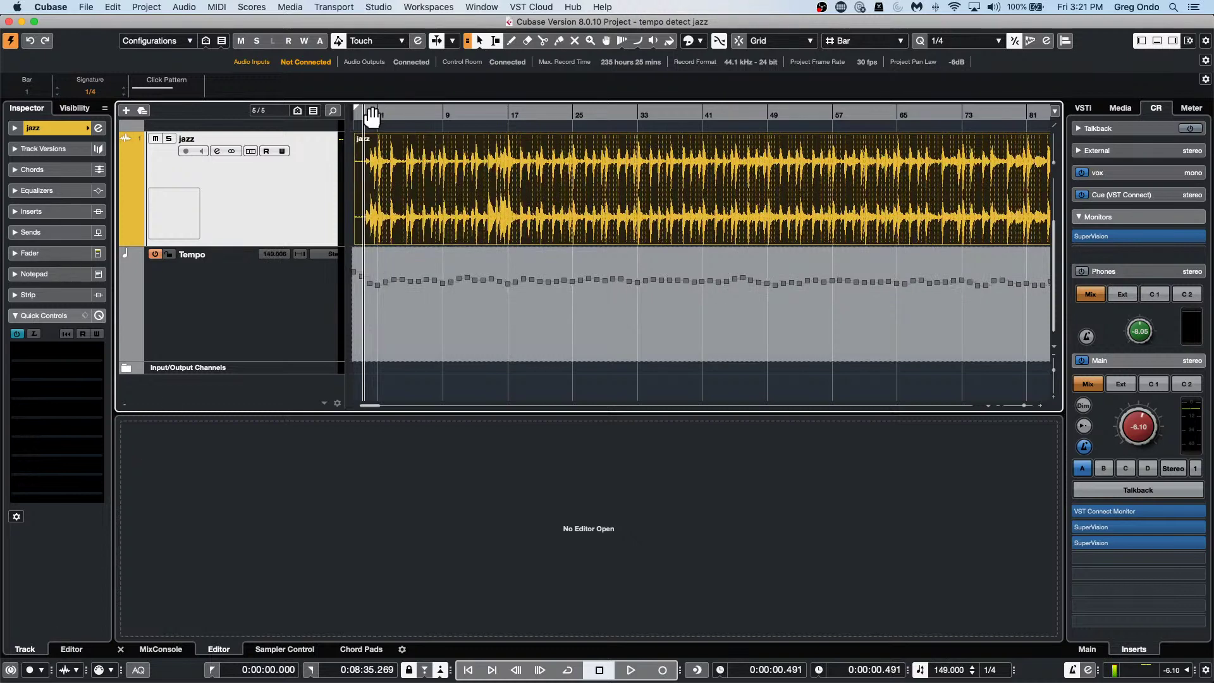
left_click(356, 115)
mouse_move(970, 679)
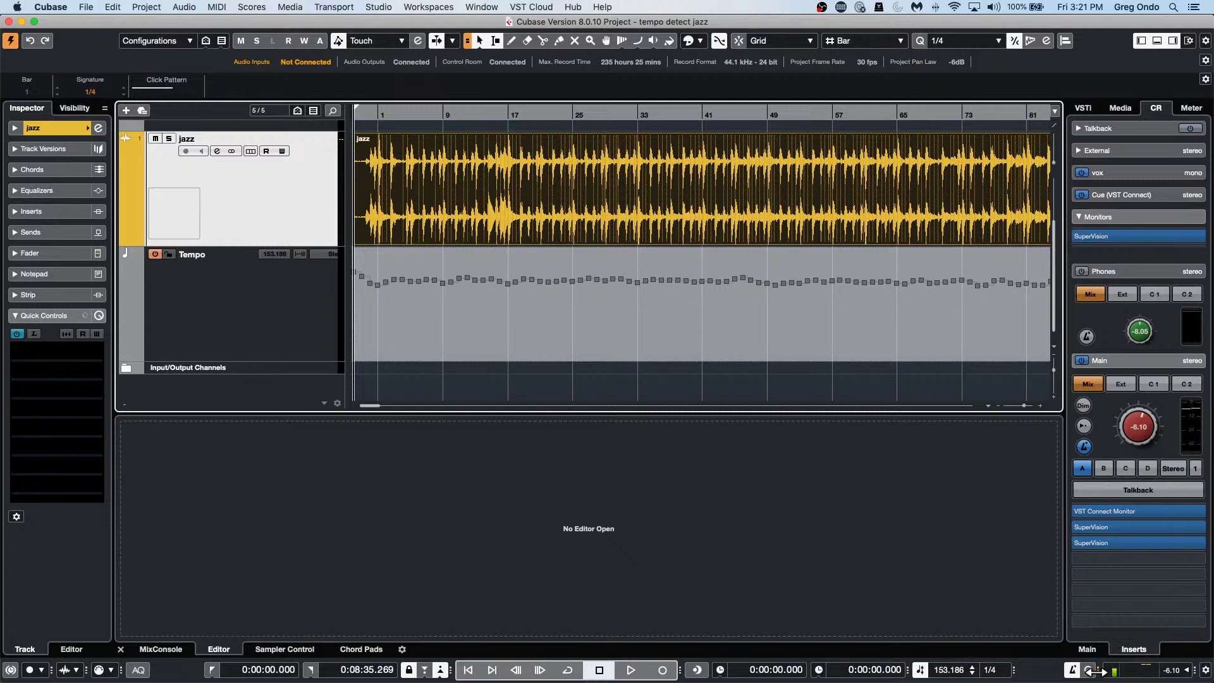
left_click_drag(1096, 671, 1000, 671)
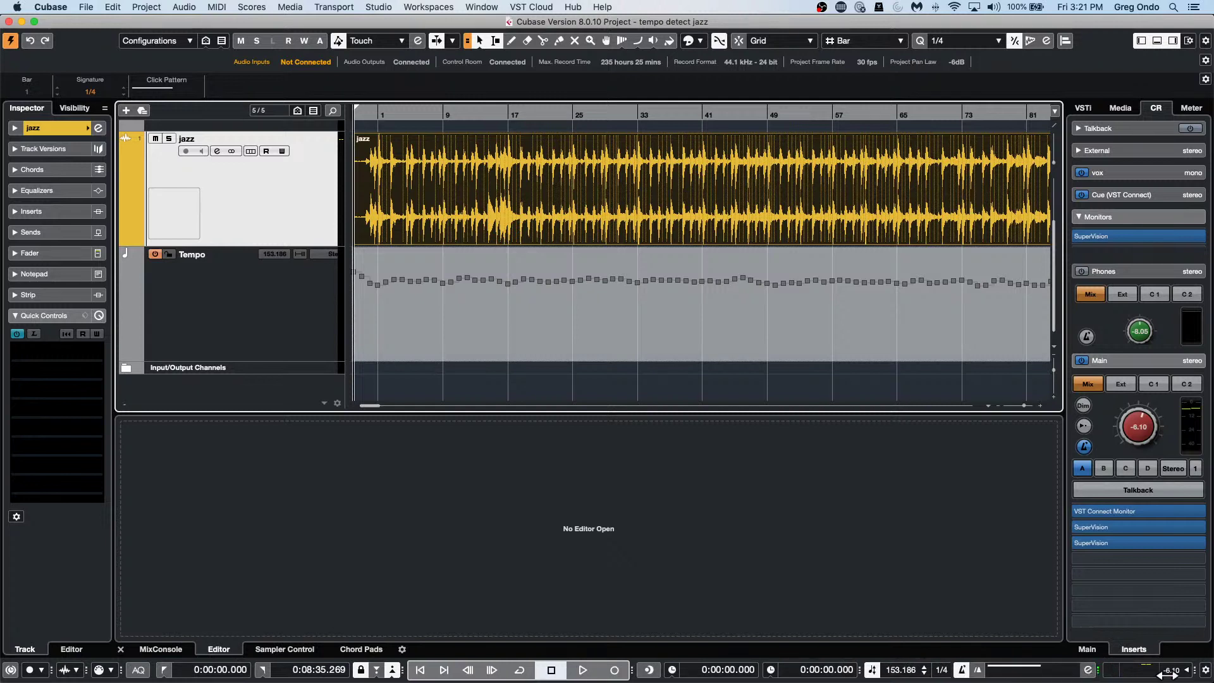
left_click(978, 673)
left_click(978, 673)
left_click(978, 673)
left_click(979, 673)
mouse_move(802, 680)
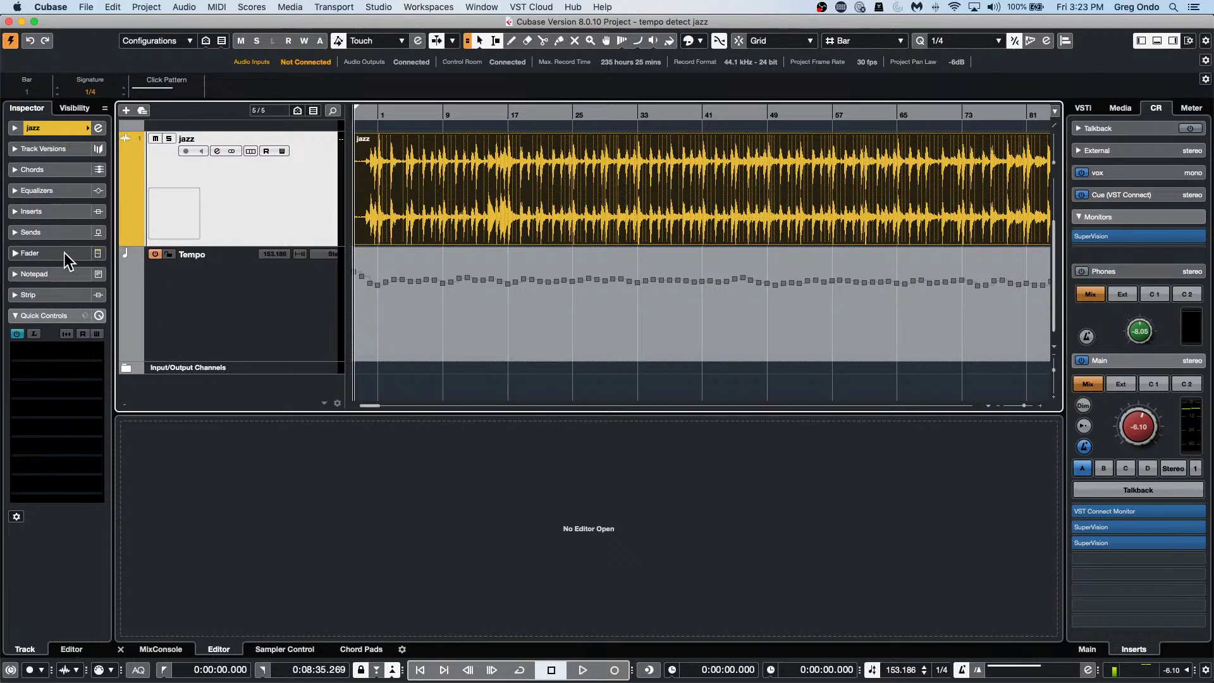
Add a Retrologue instrument track, then select the jazz track and expand its Inspector Fader section.
right_click(263, 208)
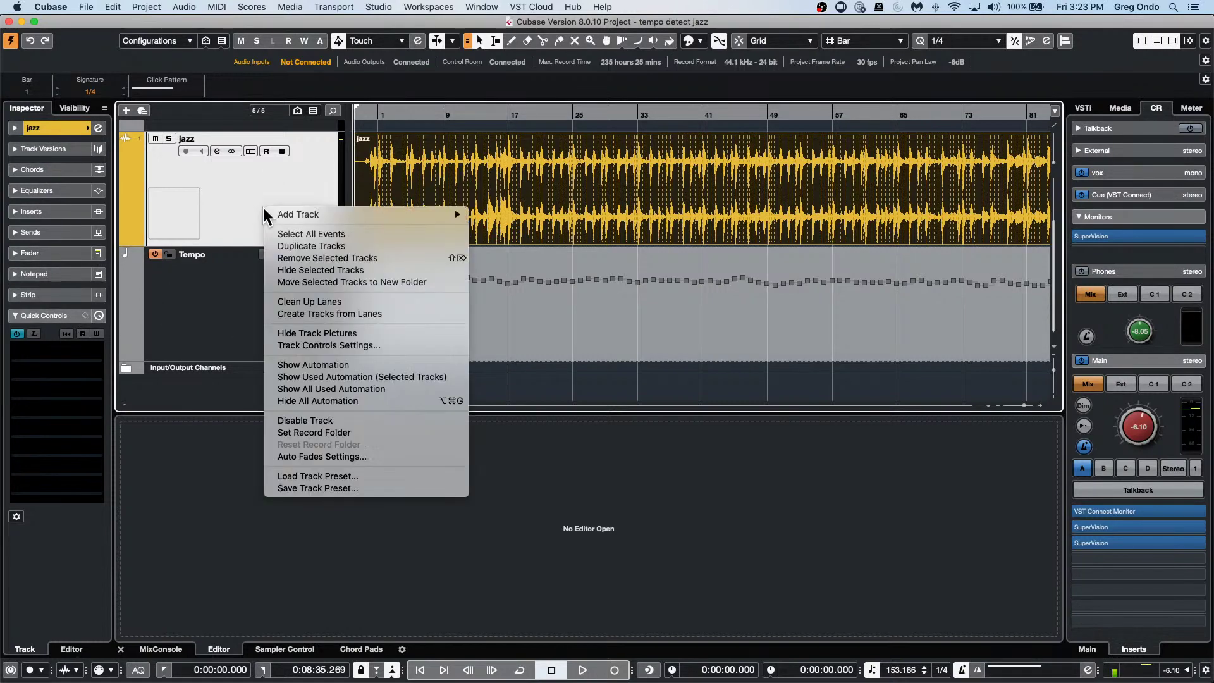
mouse_move(329, 212)
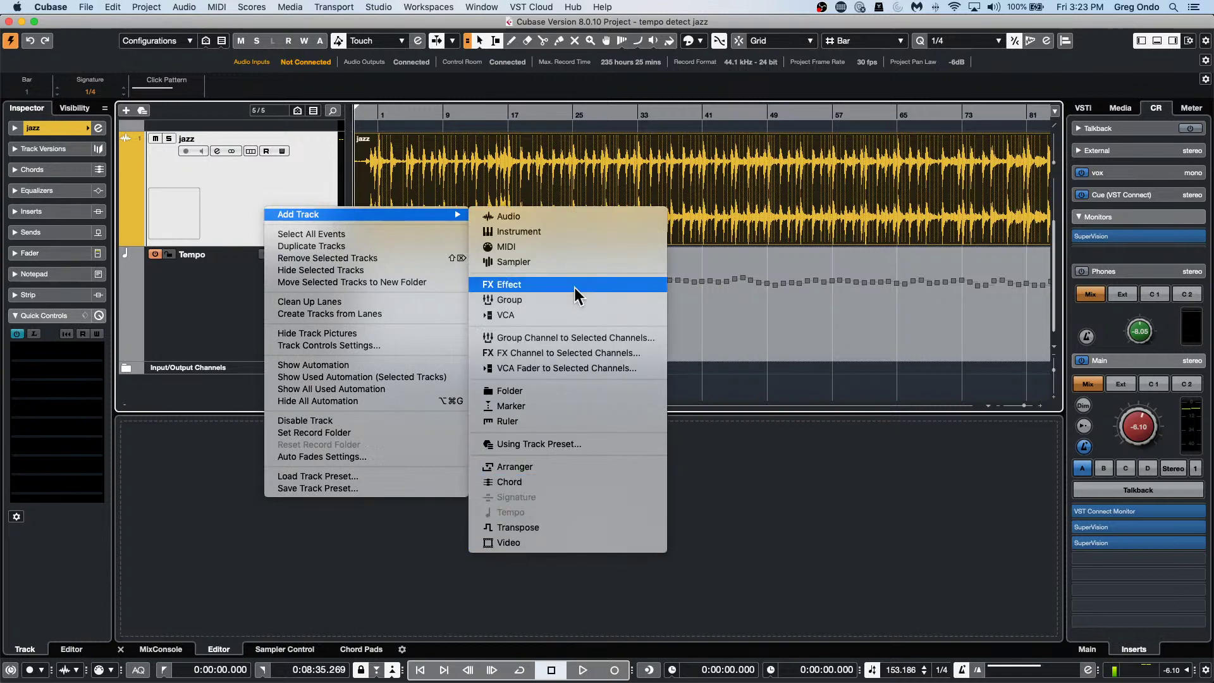
left_click(578, 234)
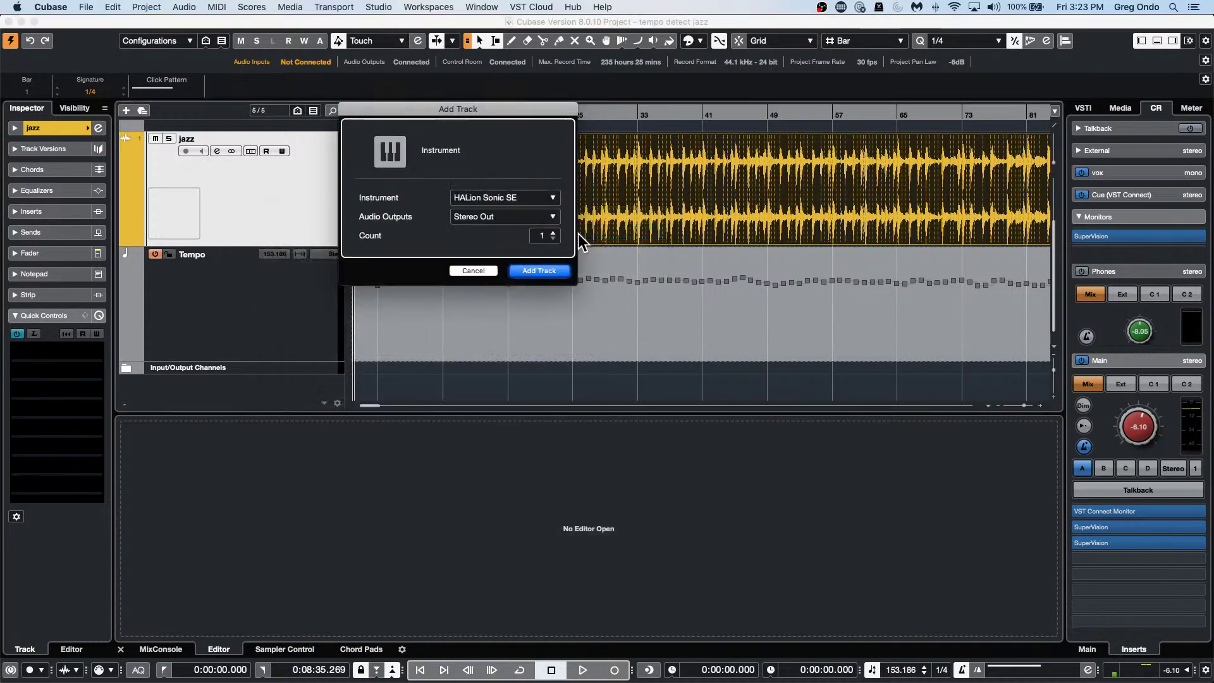
left_click(525, 197)
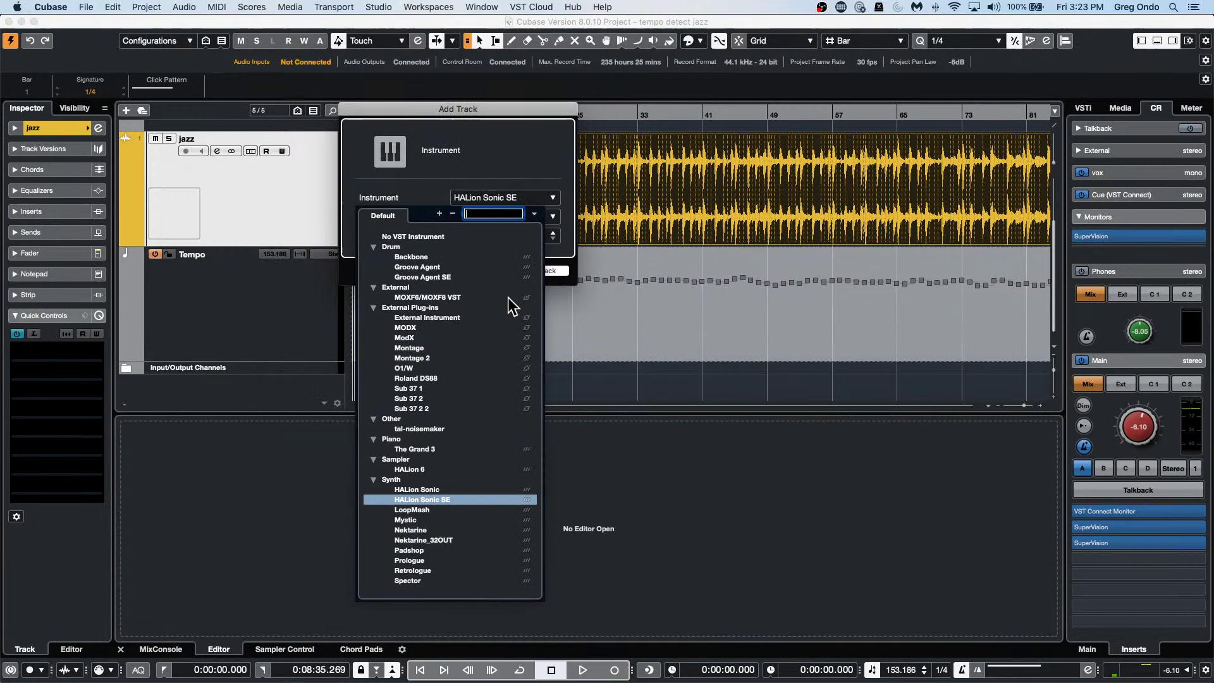
left_click(434, 570)
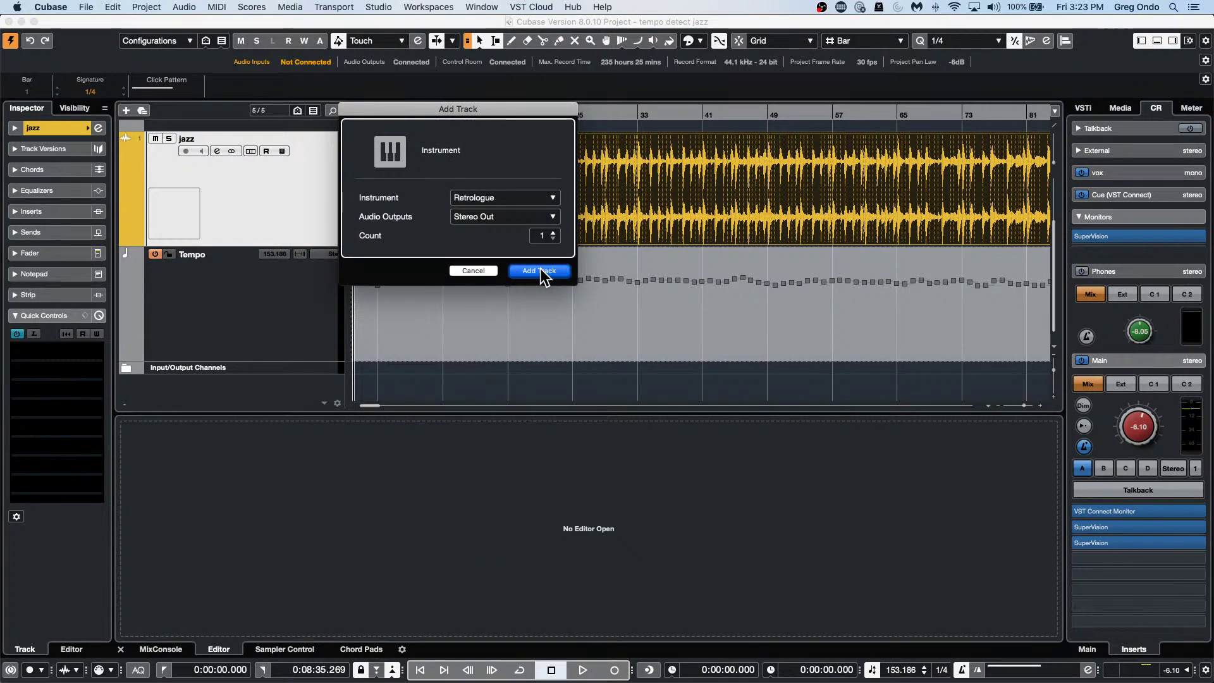
left_click(540, 268)
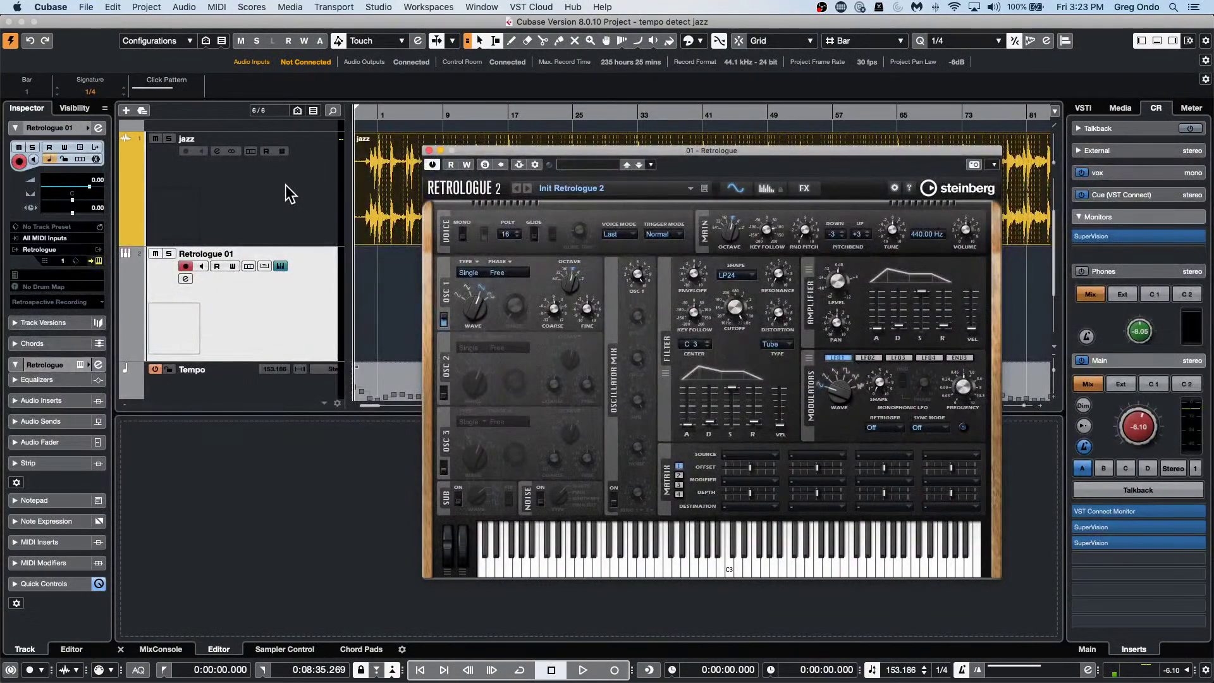
left_click(288, 193)
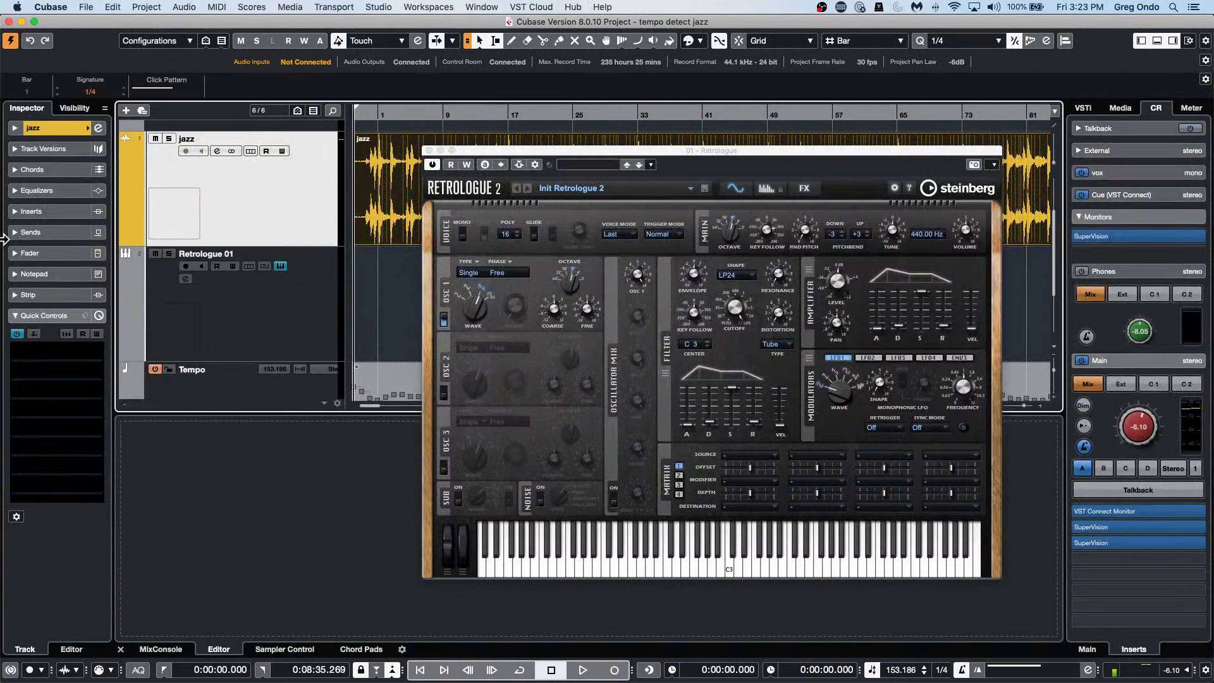
left_click(58, 248)
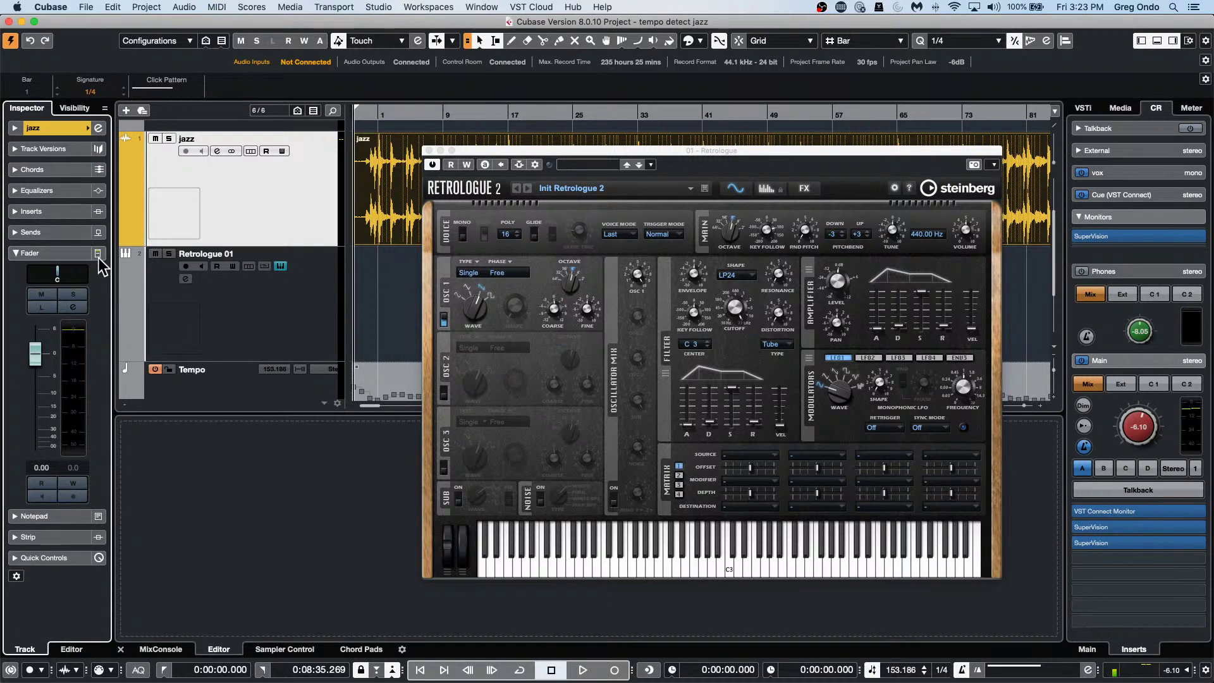
In the Audio Track Inspector Setup, pick the Fader section and apply the layout with OK.
left_click(97, 253)
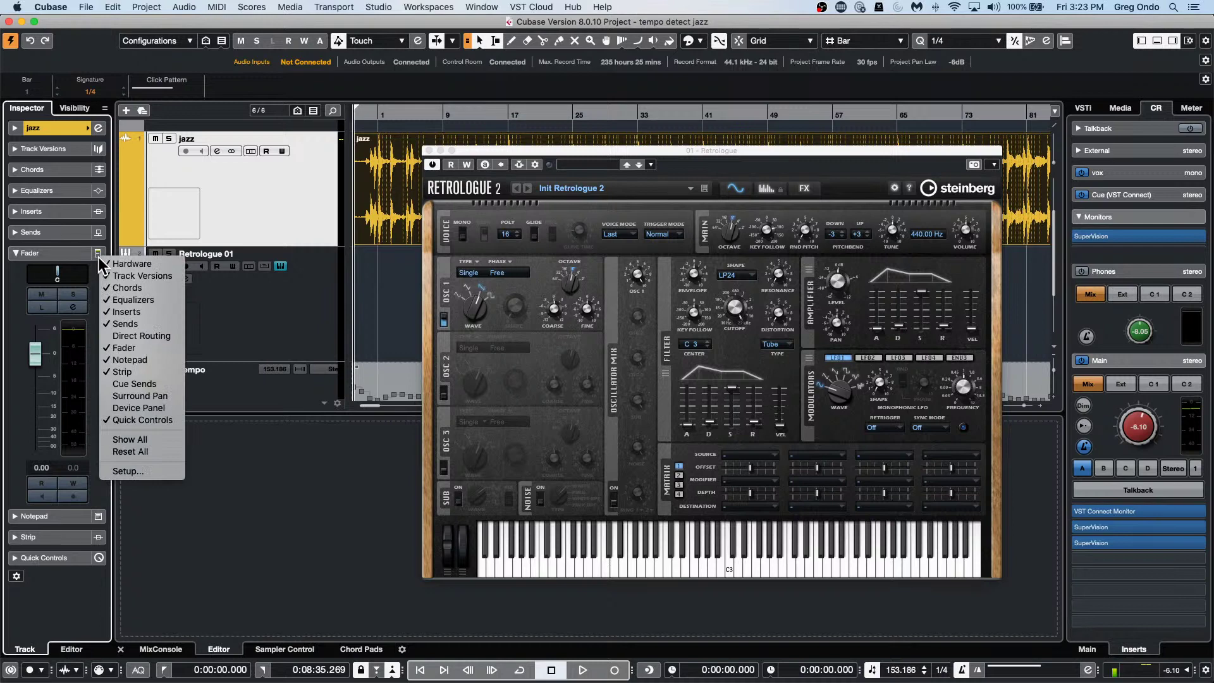
left_click(127, 471)
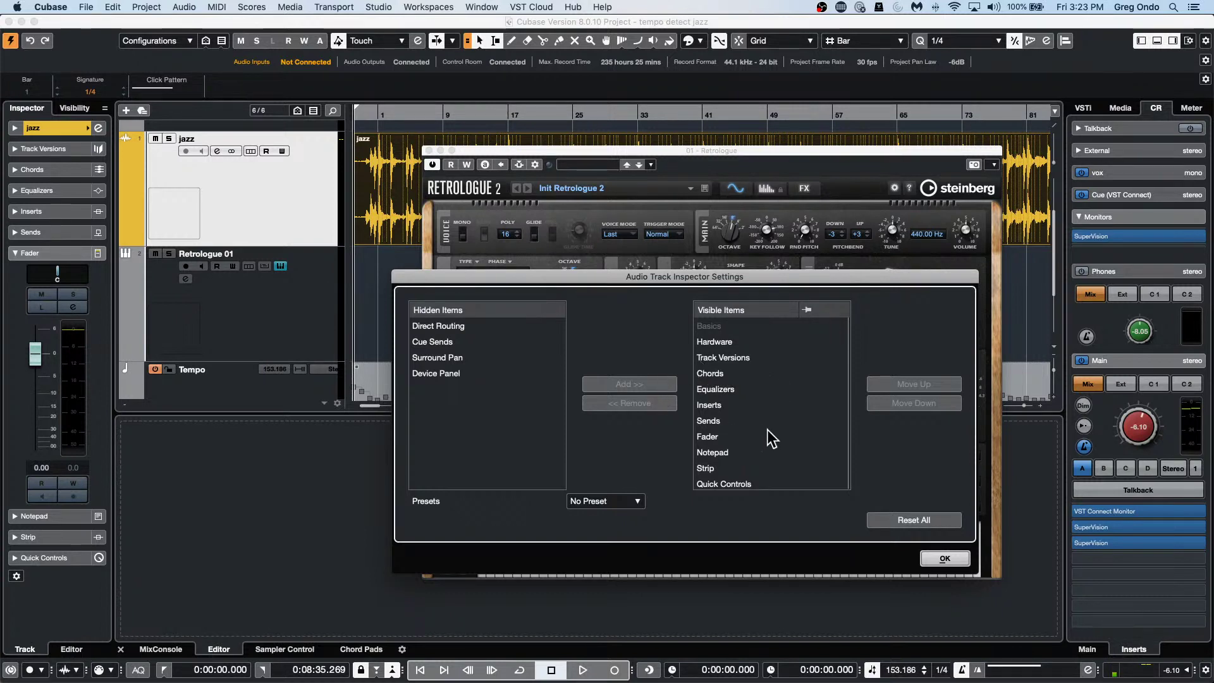
left_click(812, 437)
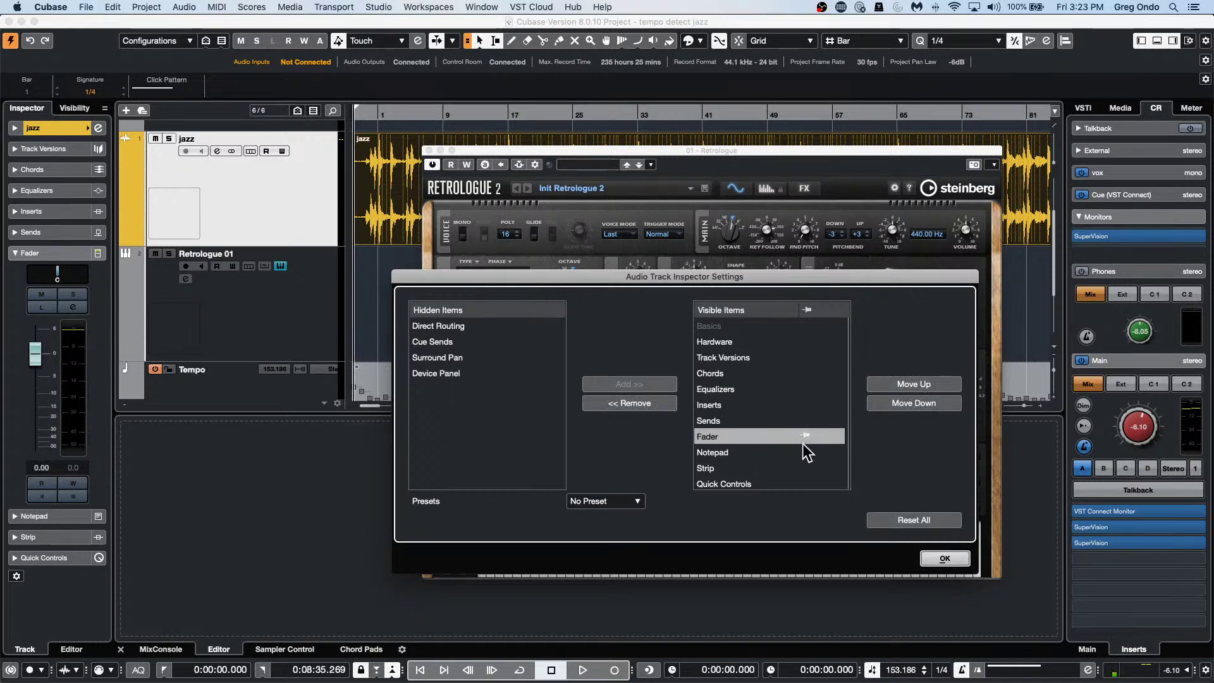
left_click(945, 560)
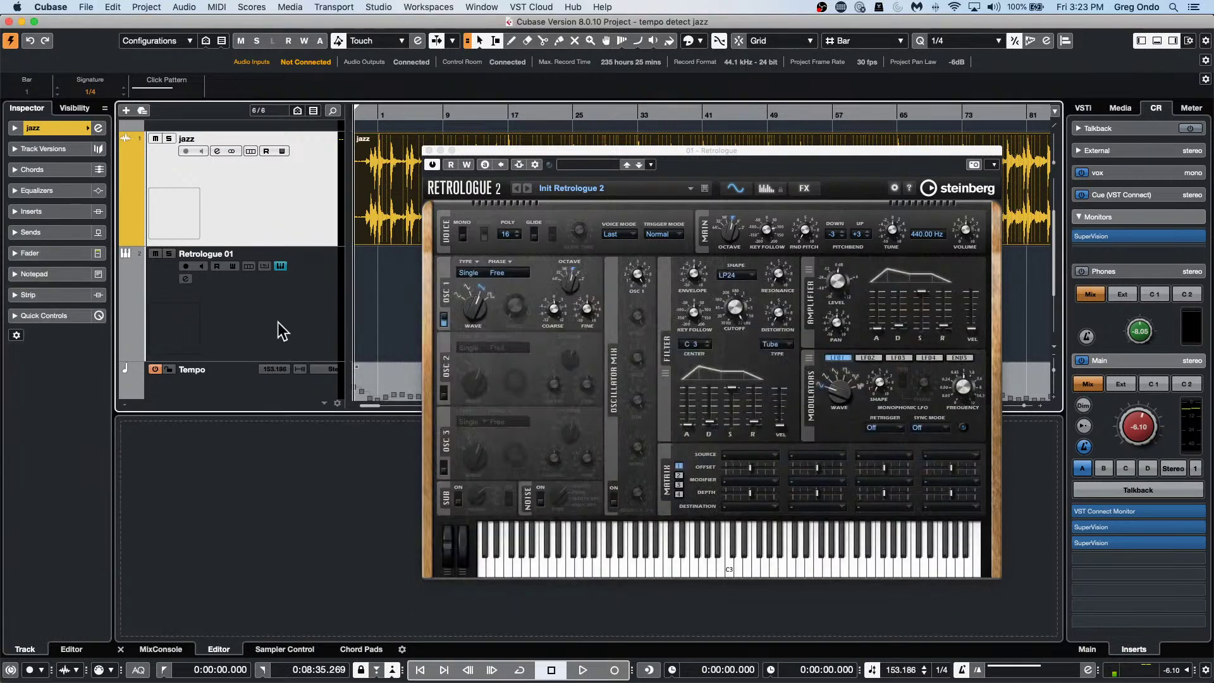
Switch the Inspector between the jazz and Retrologue 01 tracks, ending on Retrologue 01.
left_click(281, 320)
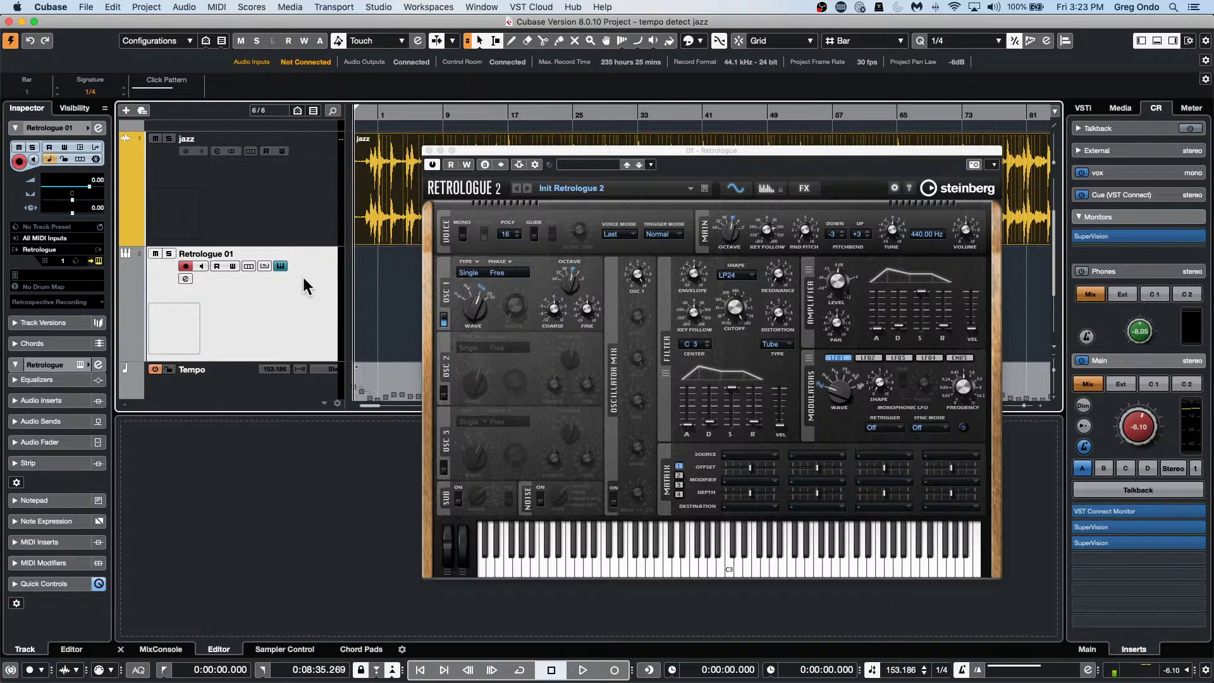
mouse_move(727, 308)
left_click(277, 189)
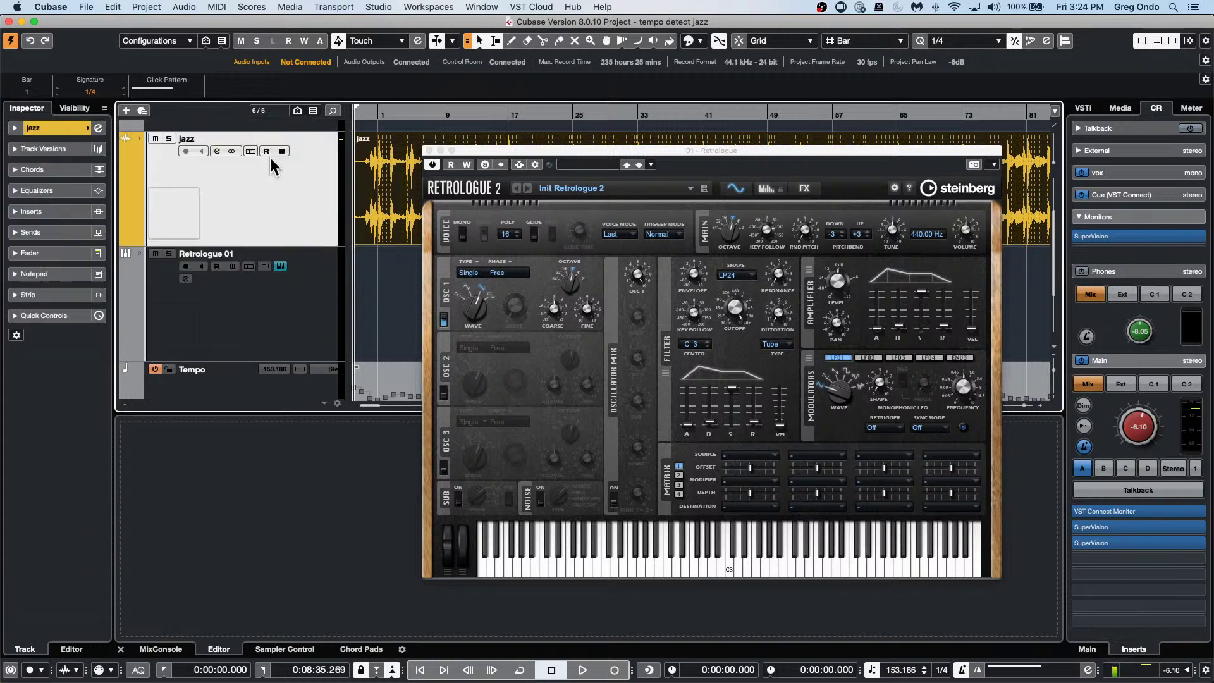
left_click(305, 330)
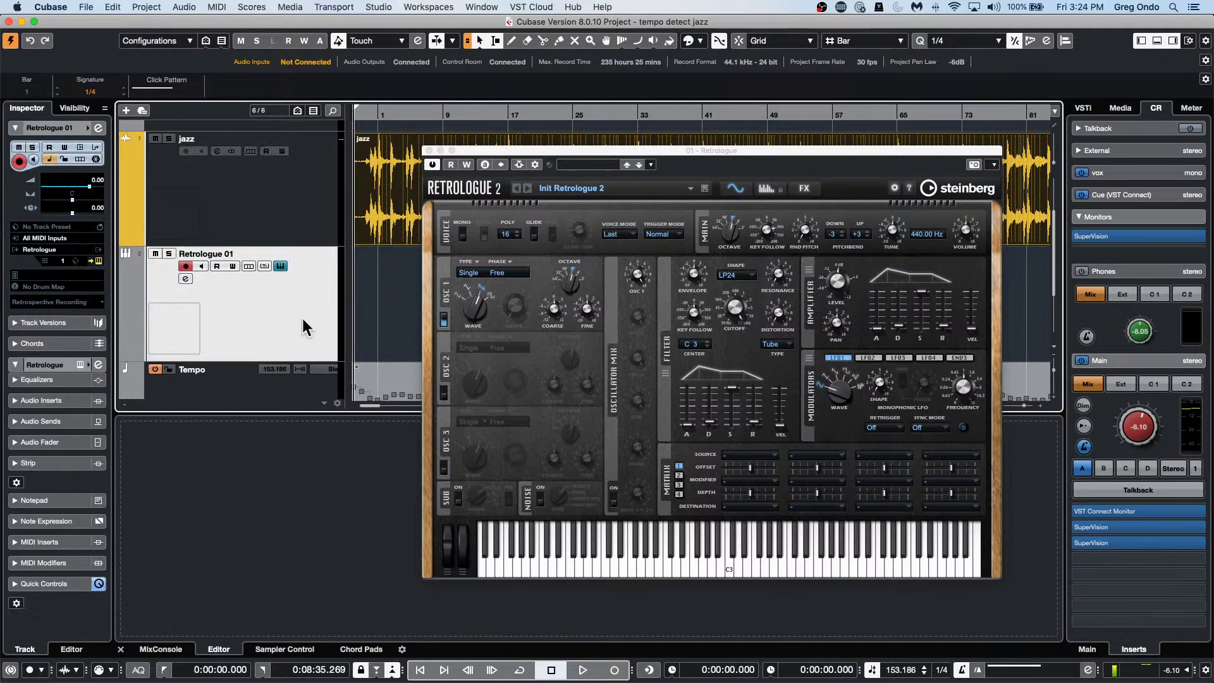
left_click(306, 208)
left_click(304, 328)
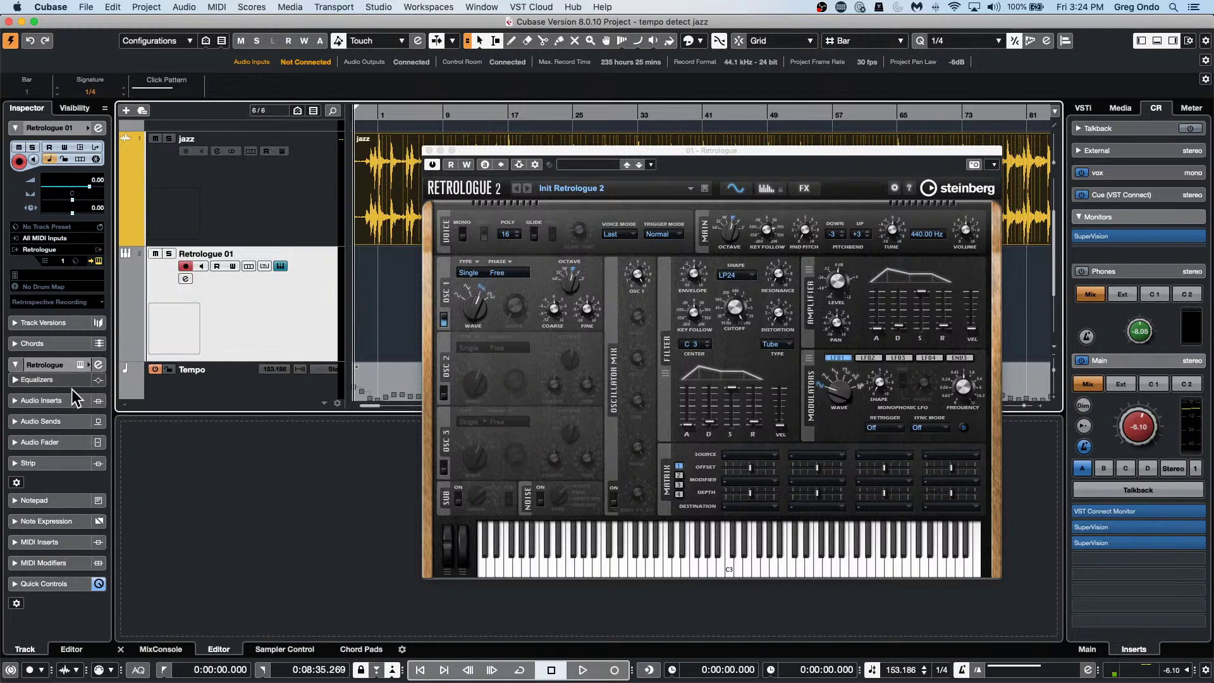
Expand Retrologue 01's Audio Fader section, then review the Instrument Track Inspector Setup and confirm with OK.
left_click(40, 442)
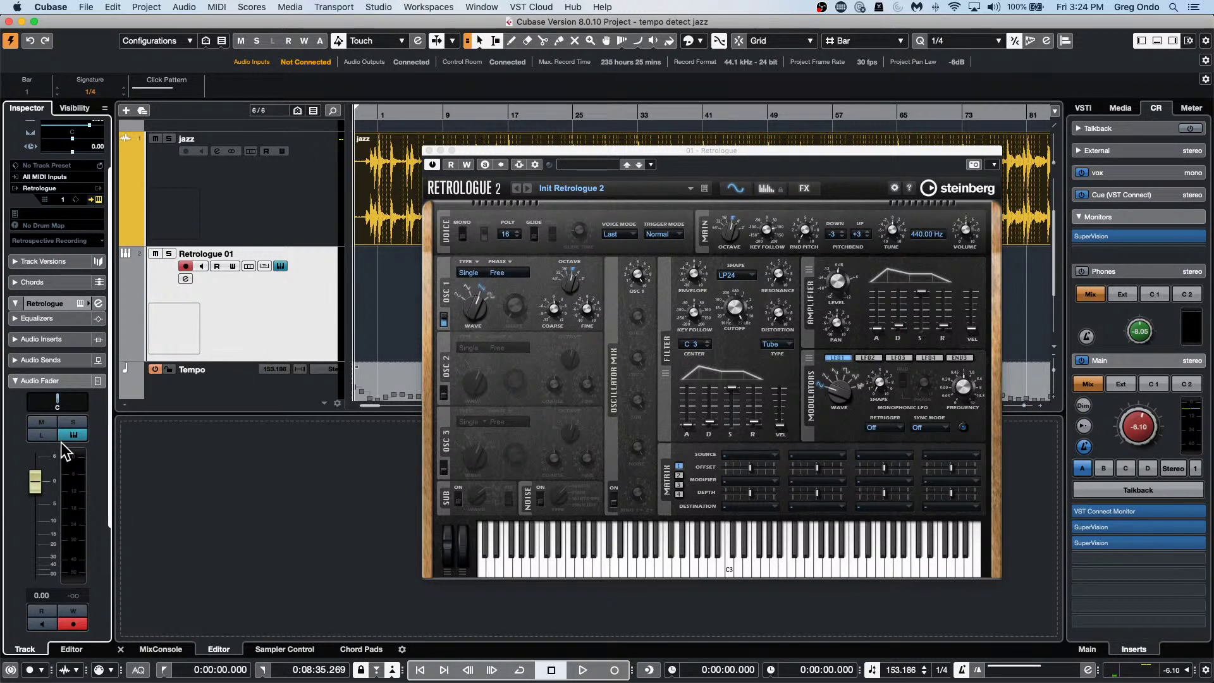
right_click(99, 439)
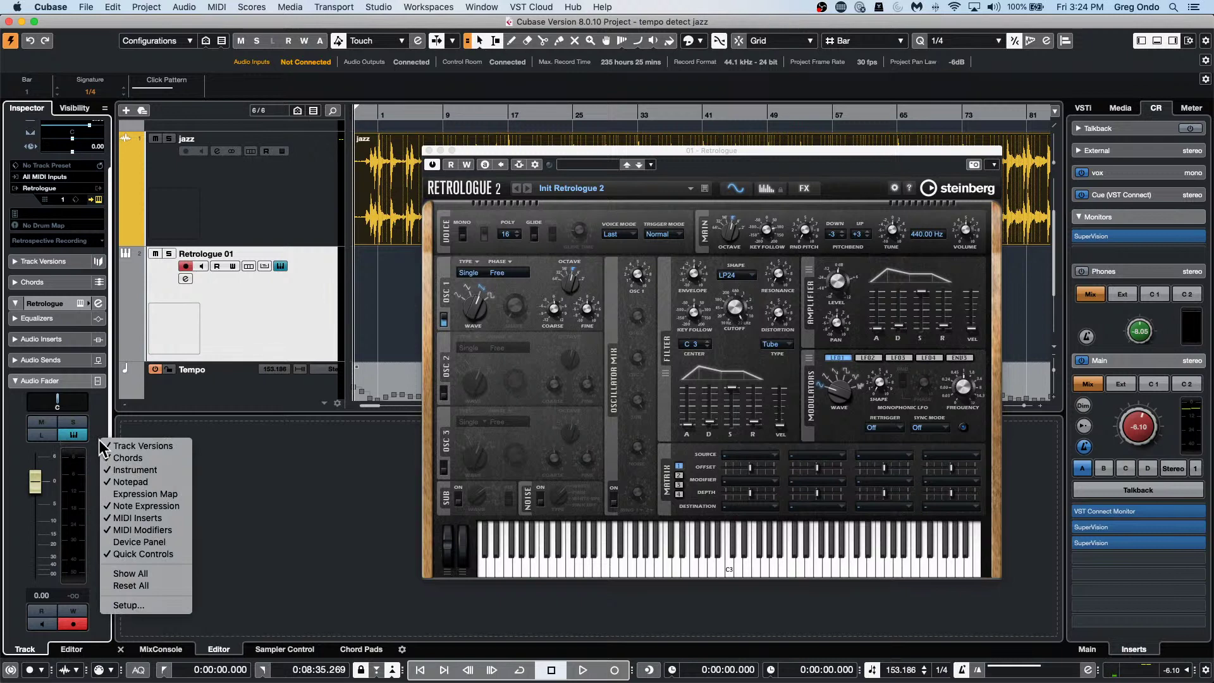
left_click(99, 384)
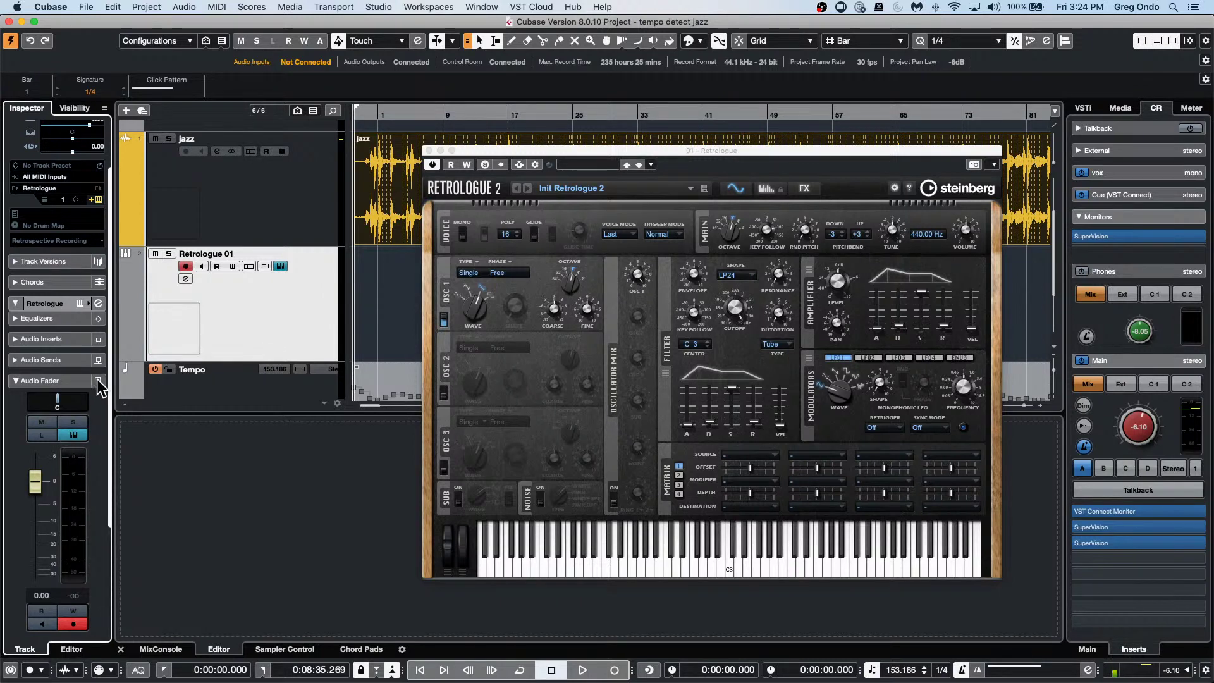
right_click(96, 378)
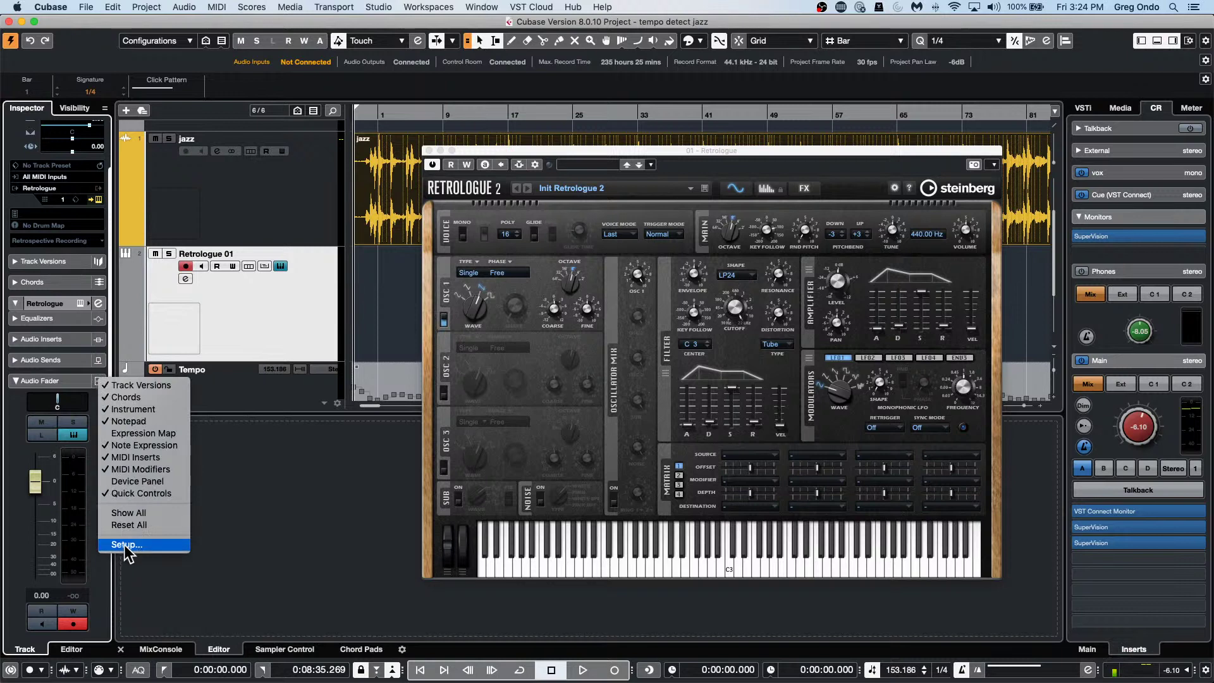
left_click(126, 545)
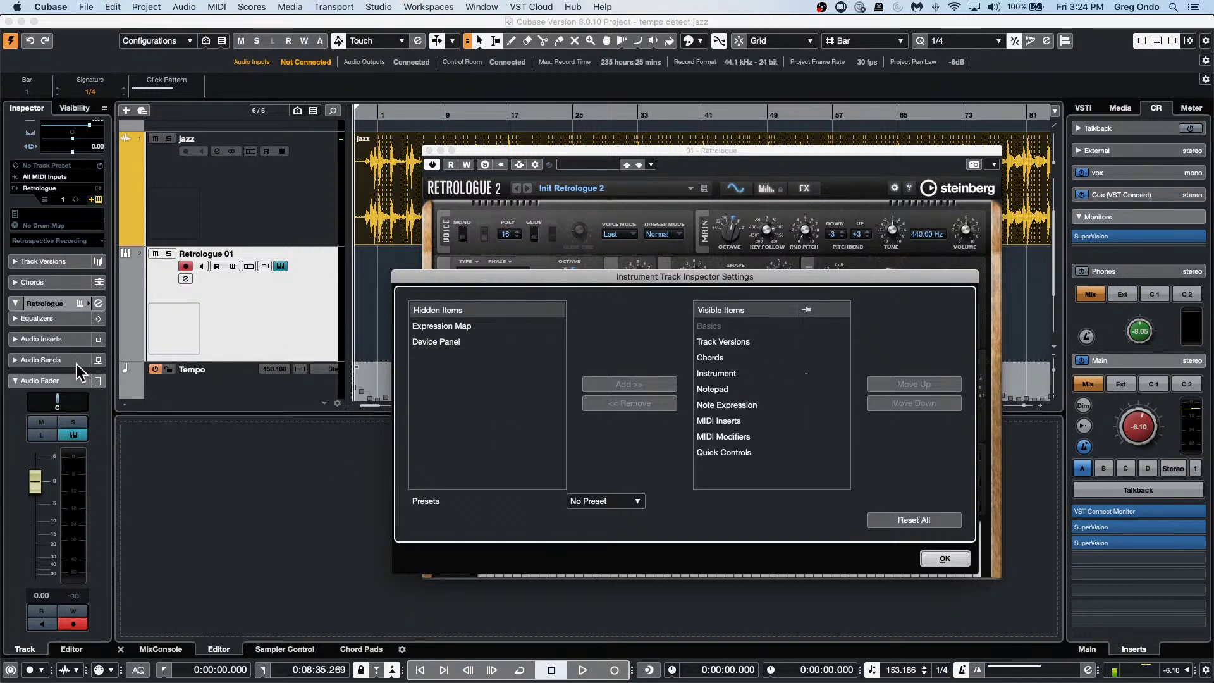
left_click(936, 553)
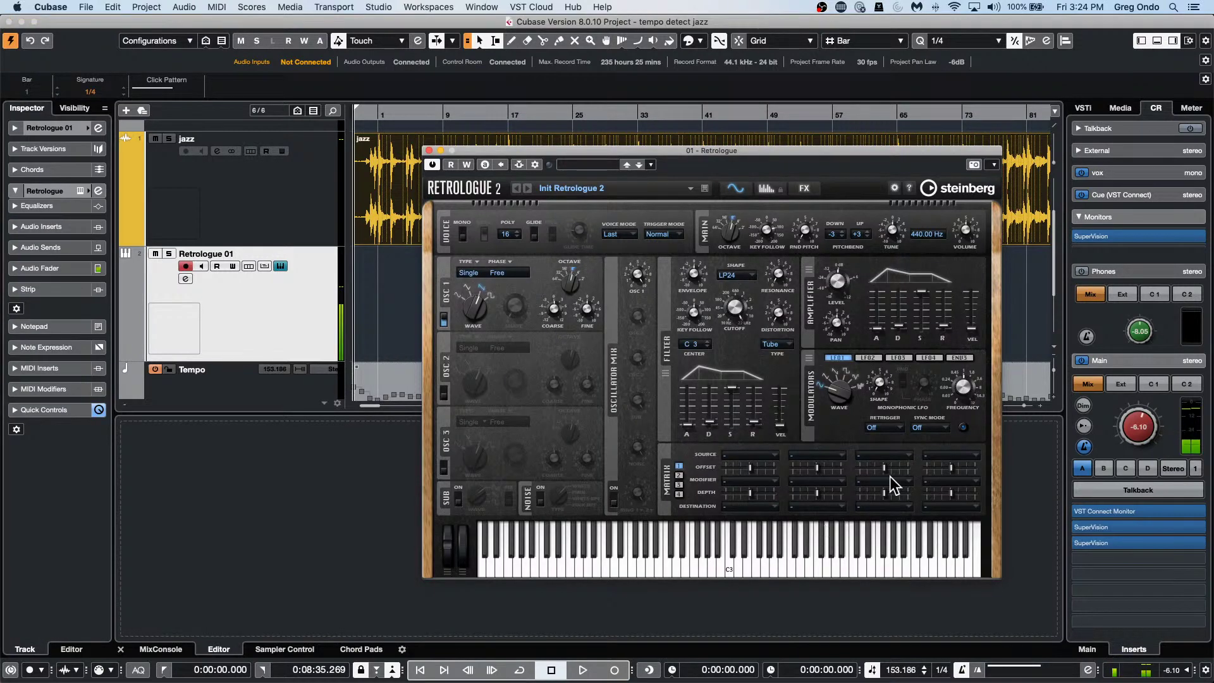
left_click(287, 201)
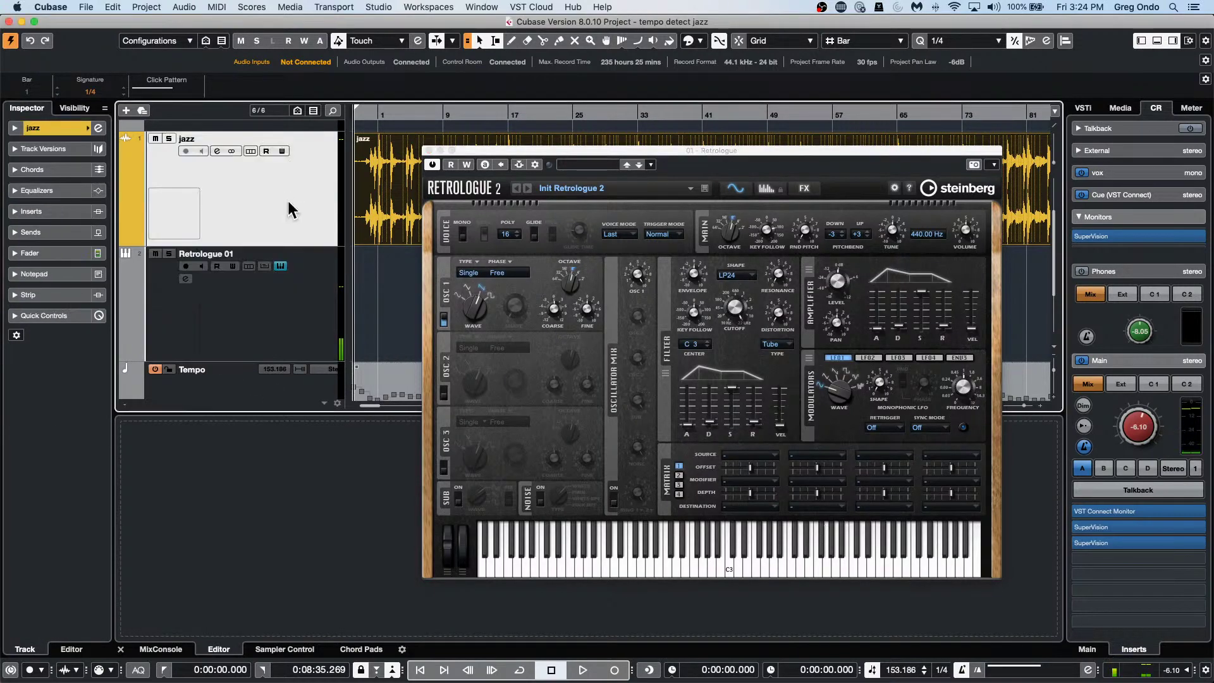
left_click(57, 274)
left_click(60, 254)
left_click(68, 232)
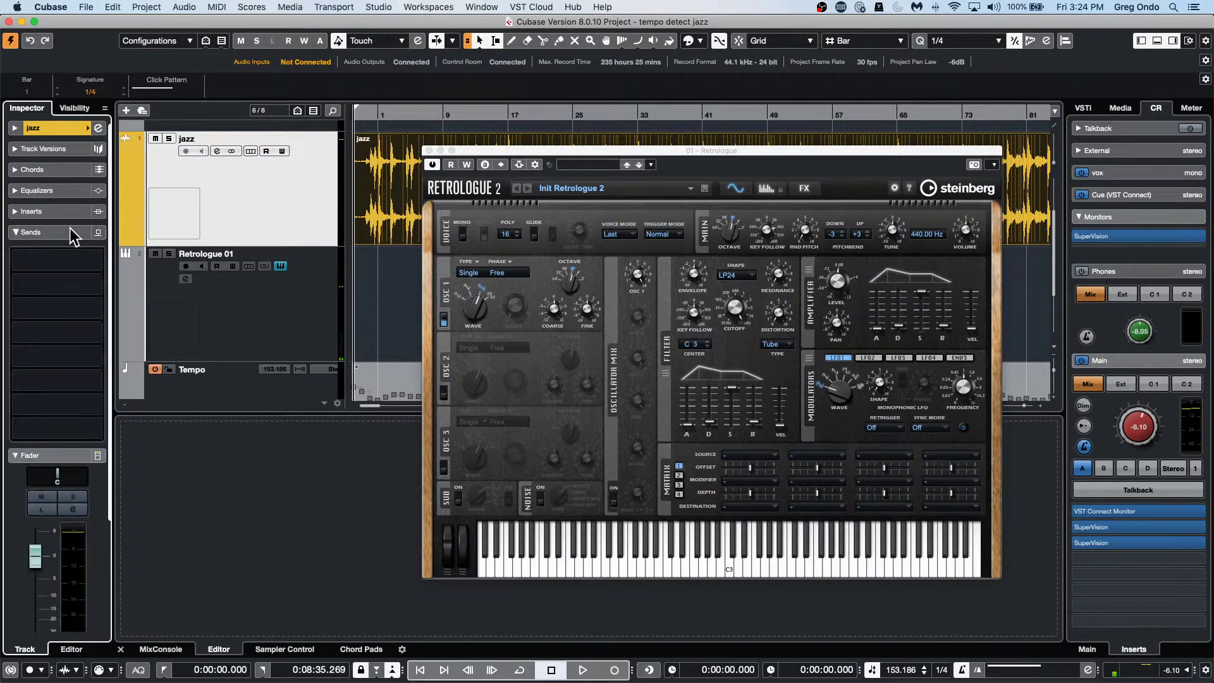
left_click(67, 231)
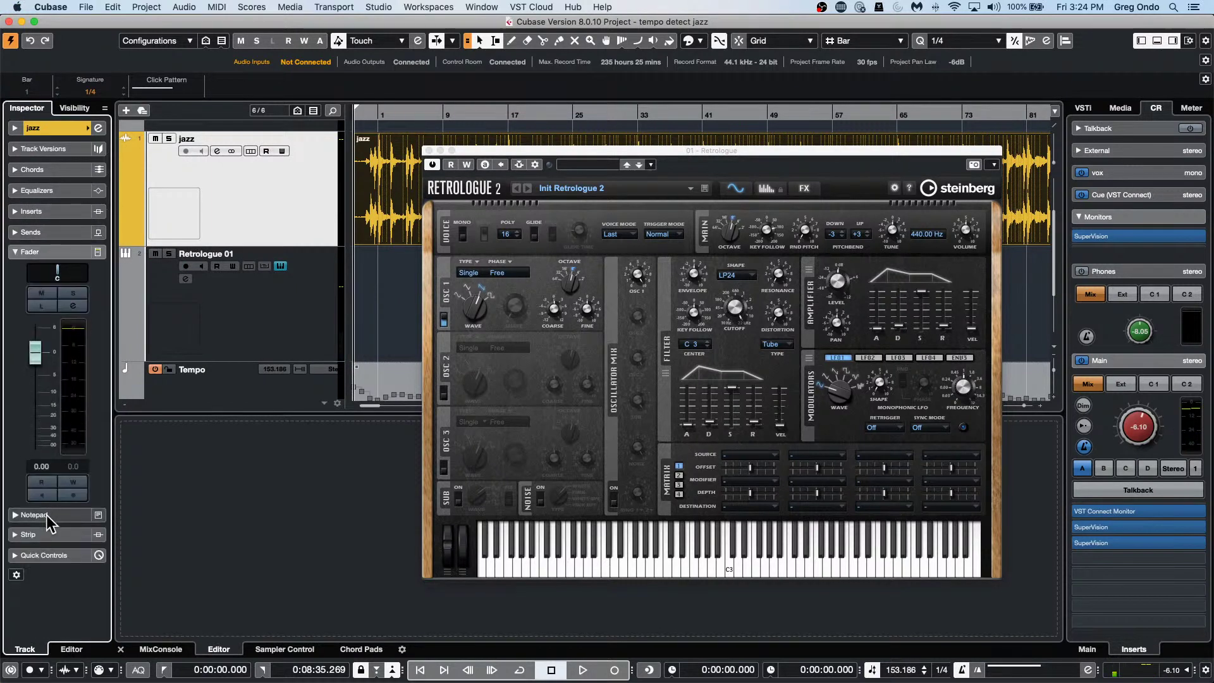
scroll(47, 515, "down", 2)
left_click(52, 470)
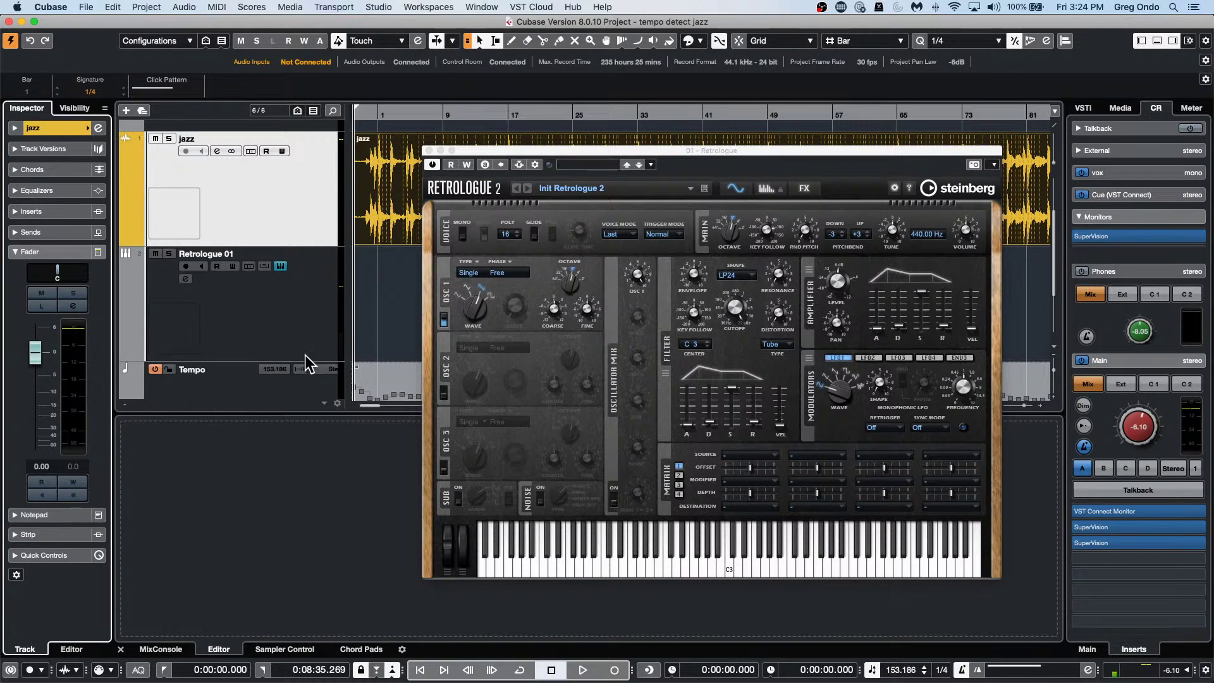
left_click(286, 325)
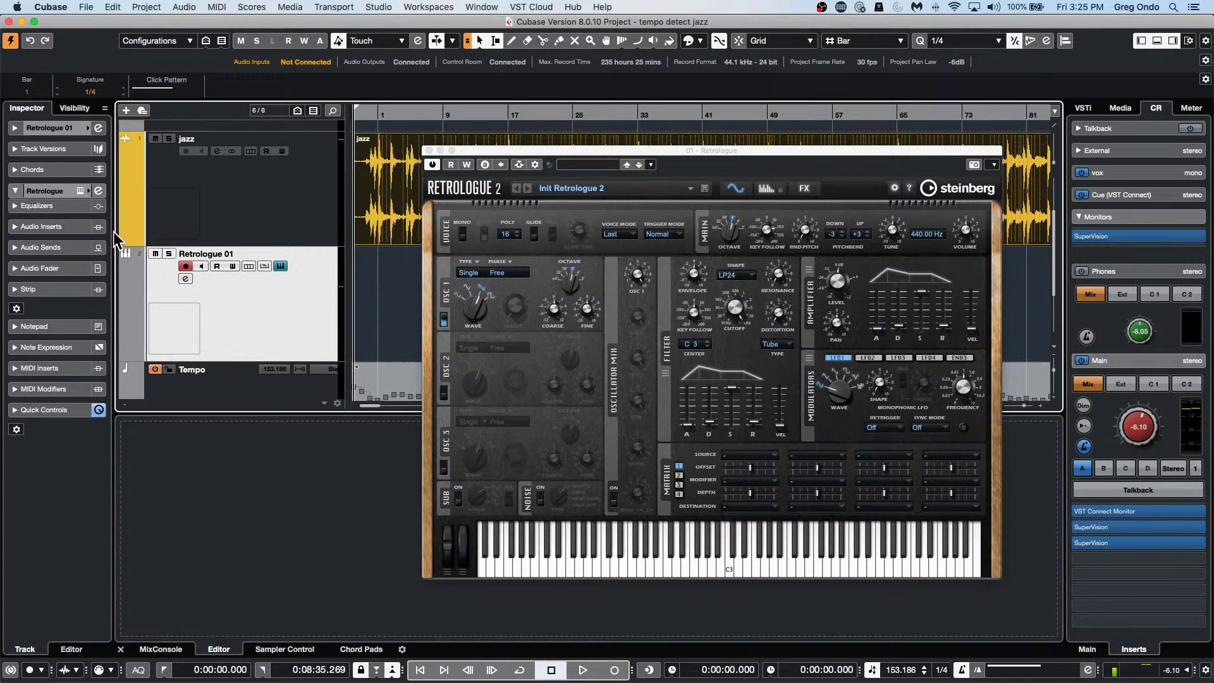
right_click(99, 278)
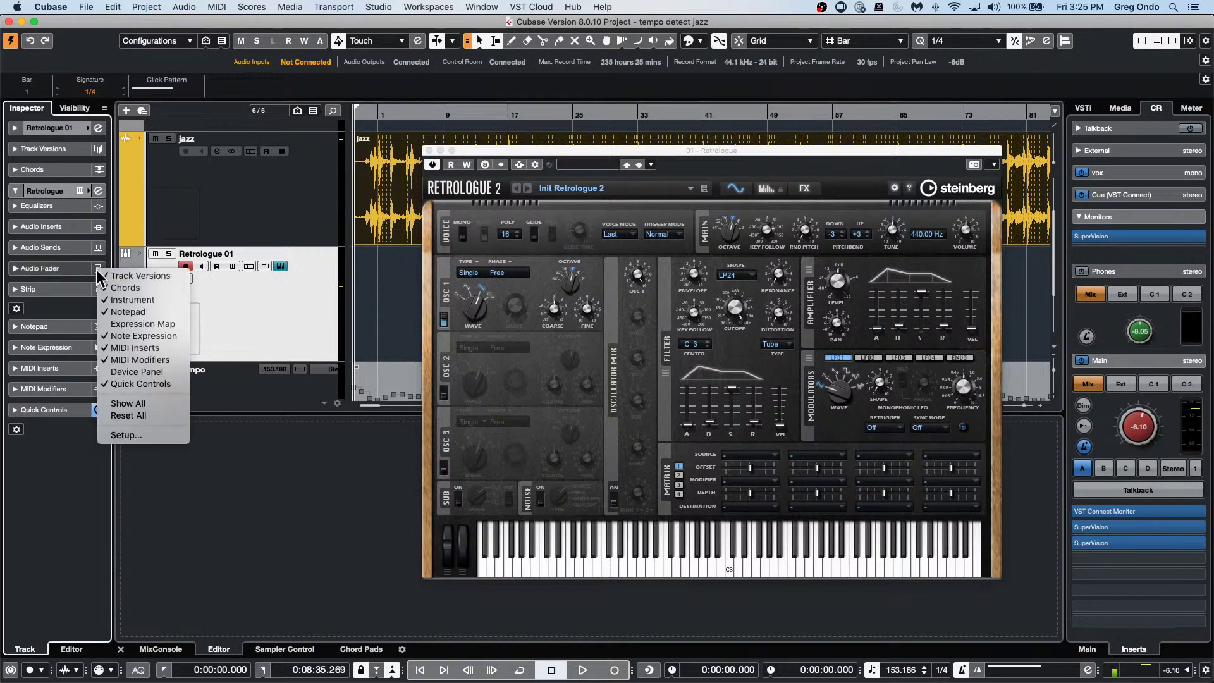
left_click(114, 436)
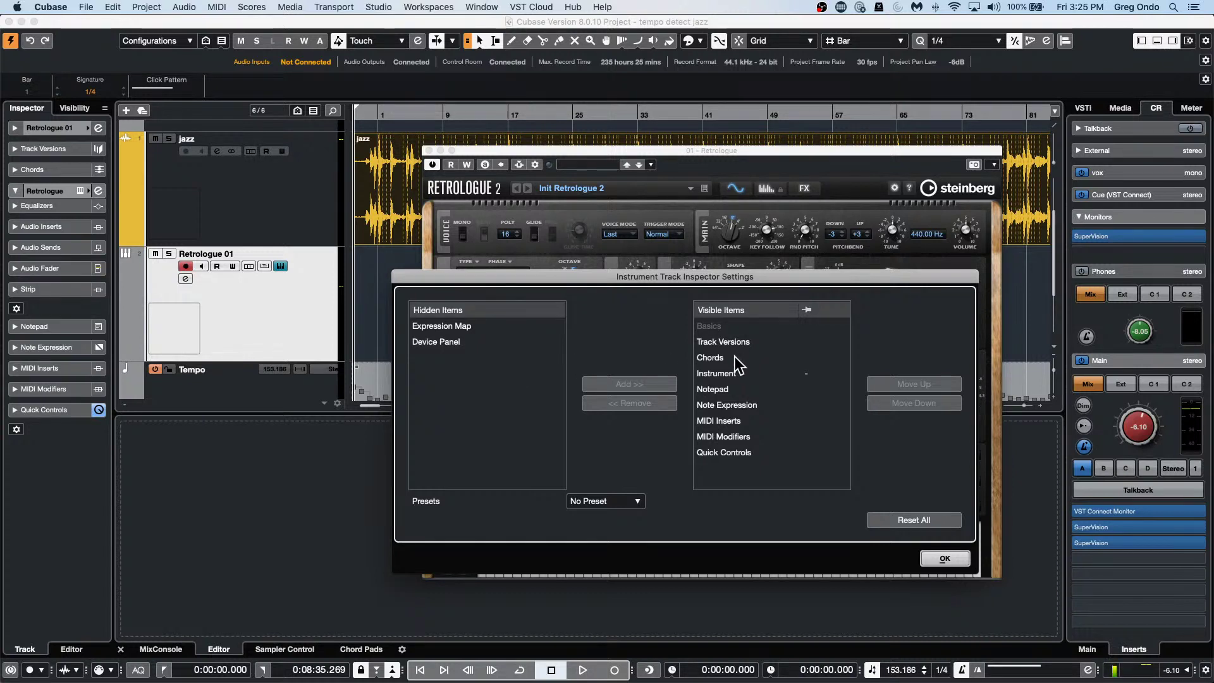
left_click(634, 502)
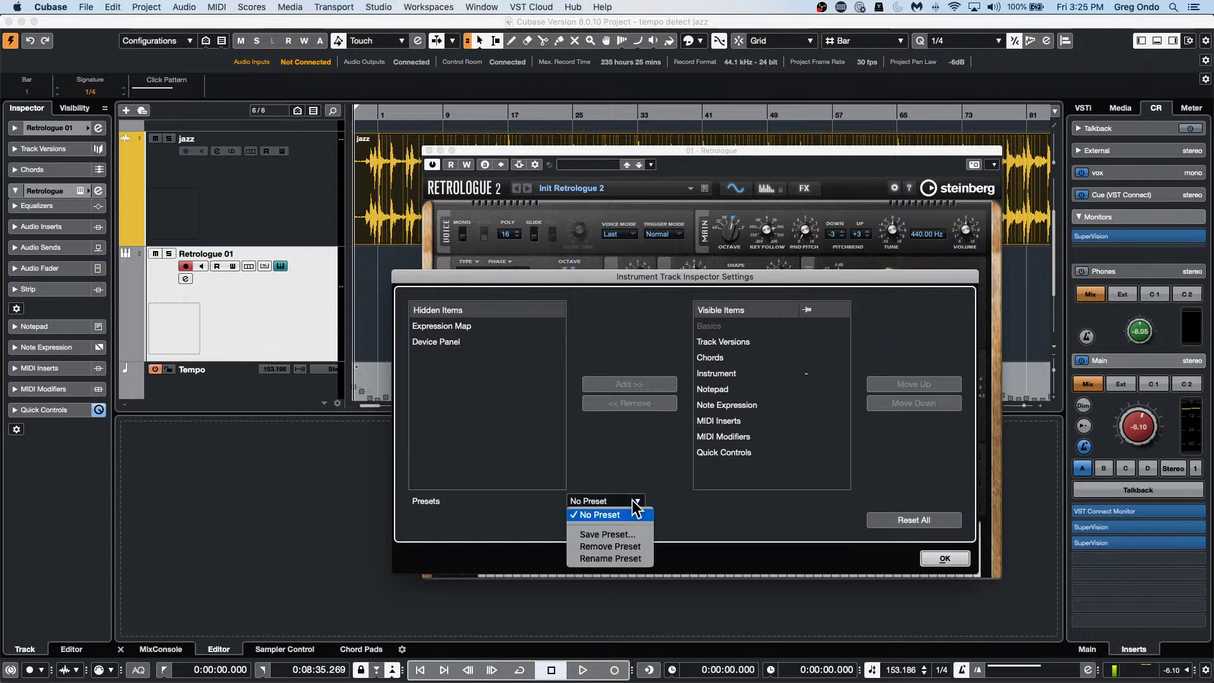
left_click(632, 454)
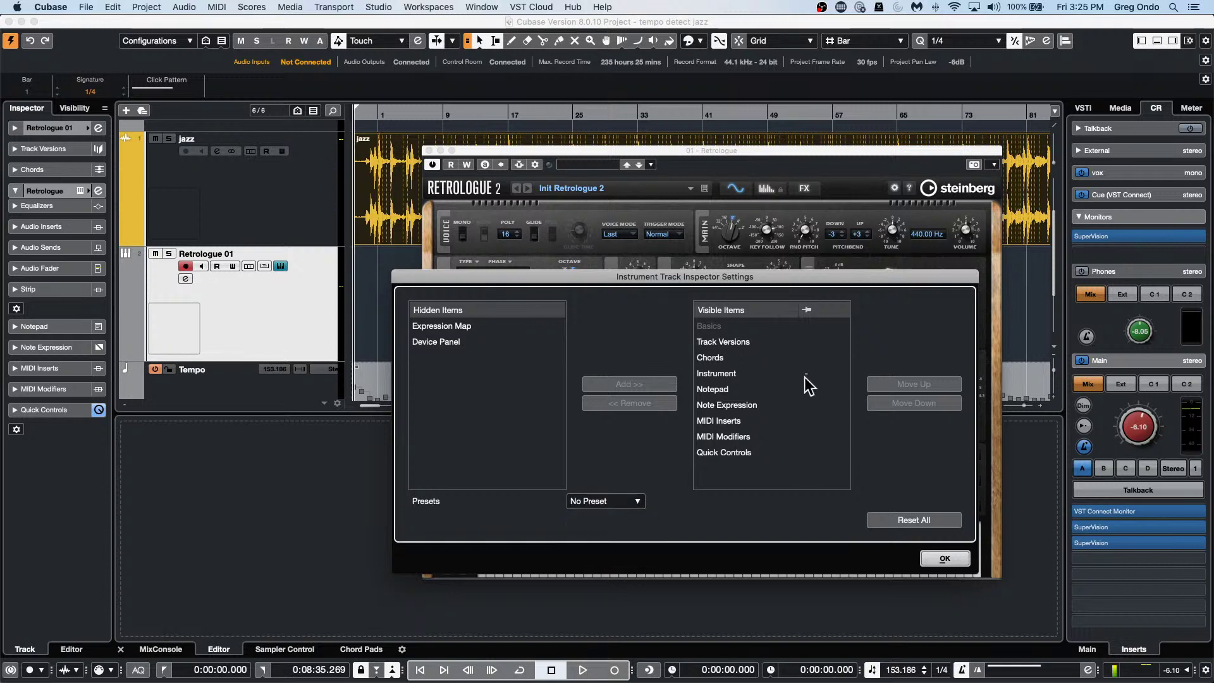
left_click(742, 370)
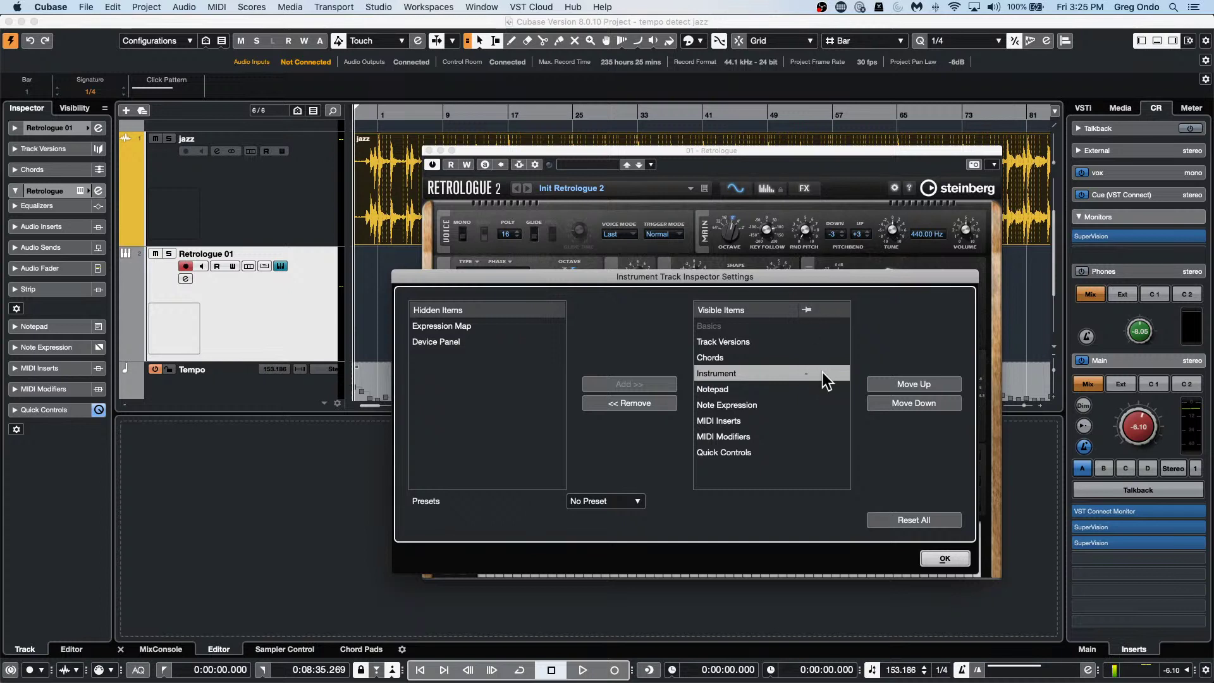
left_click(805, 373)
left_click(806, 364)
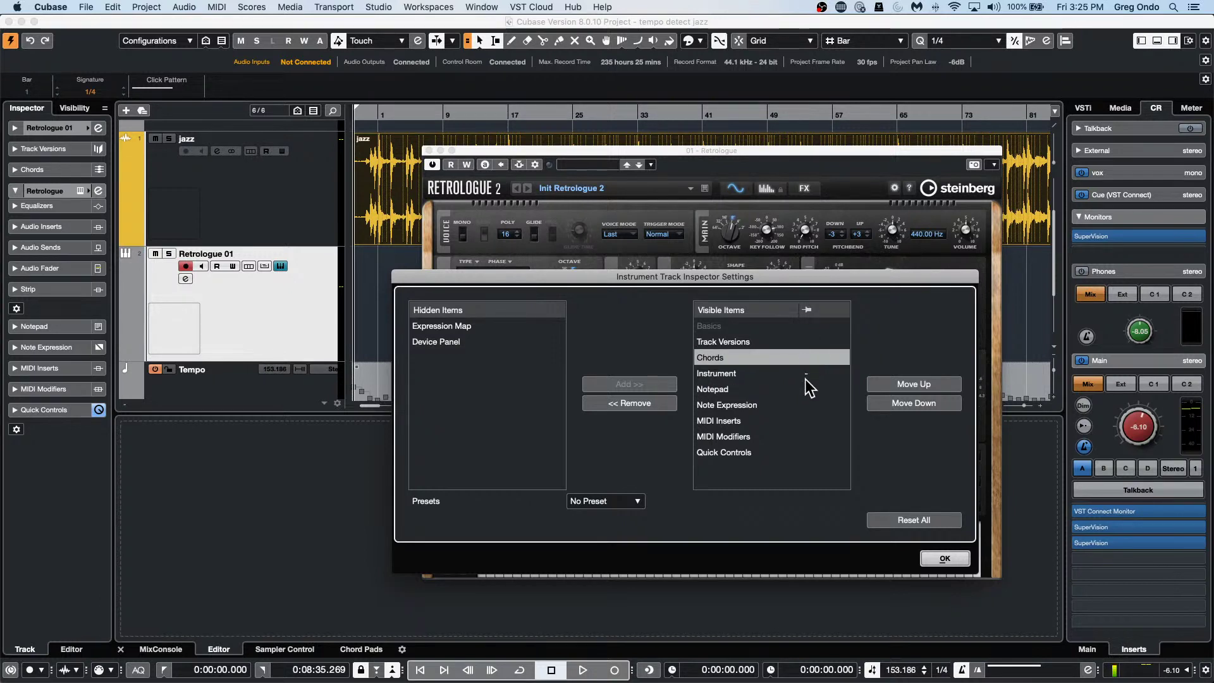
left_click(806, 381)
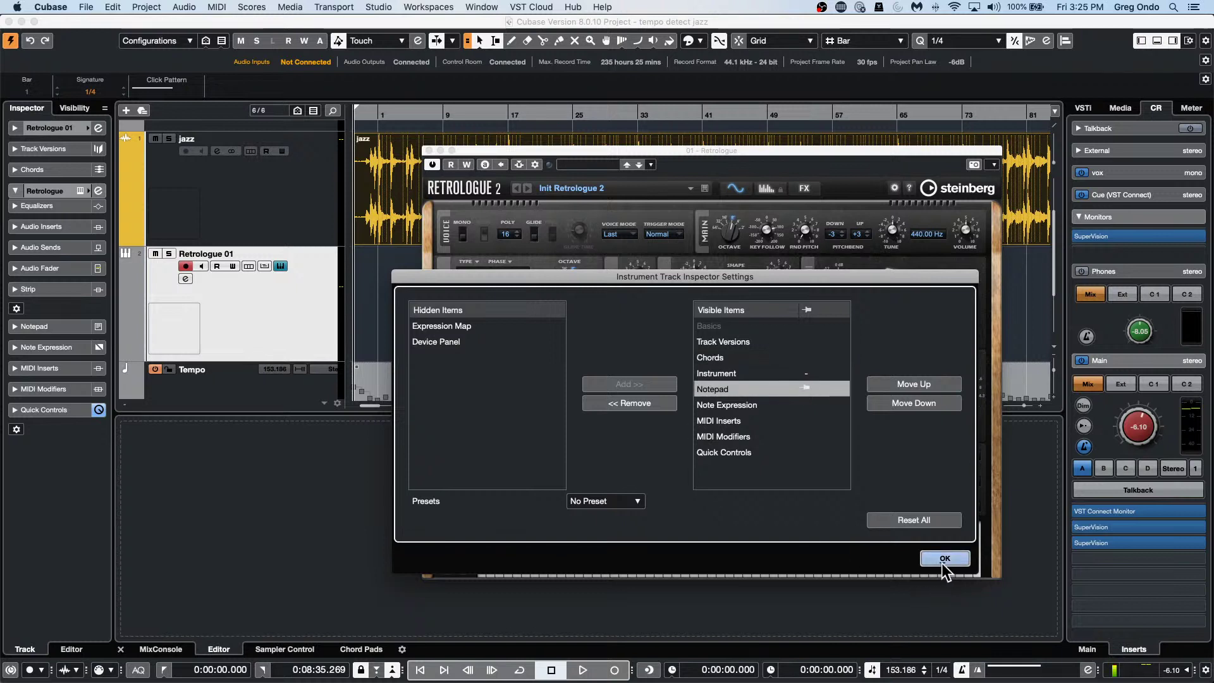
left_click(807, 375)
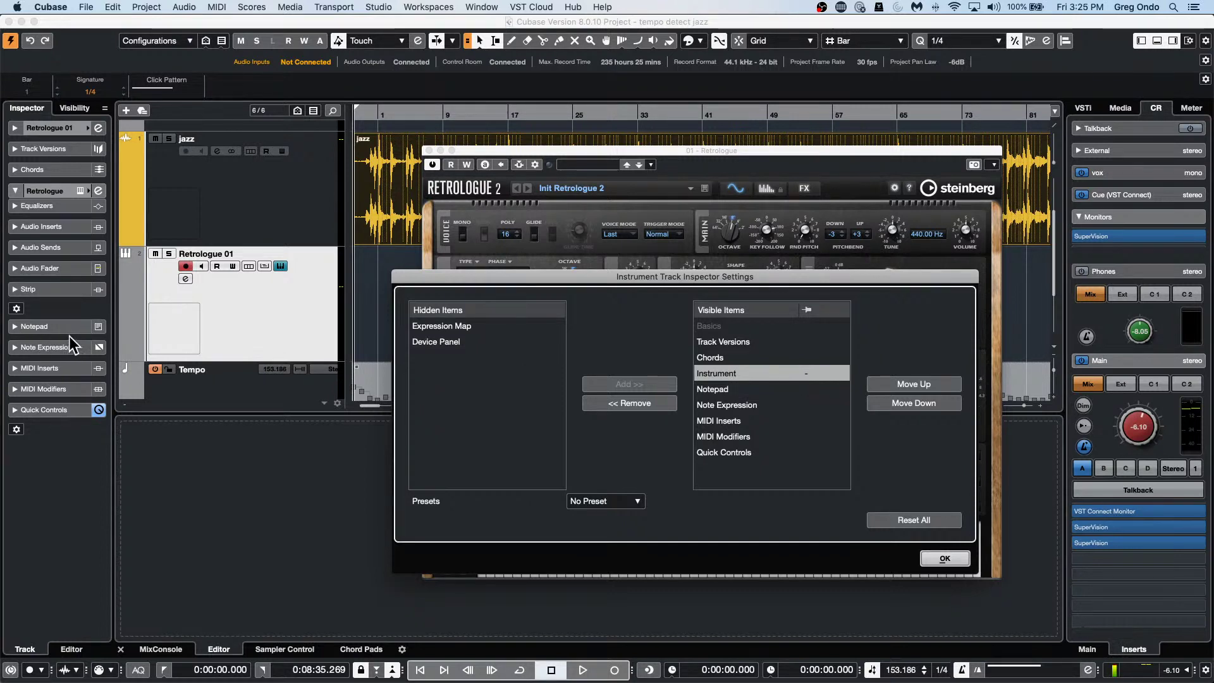
left_click(949, 559)
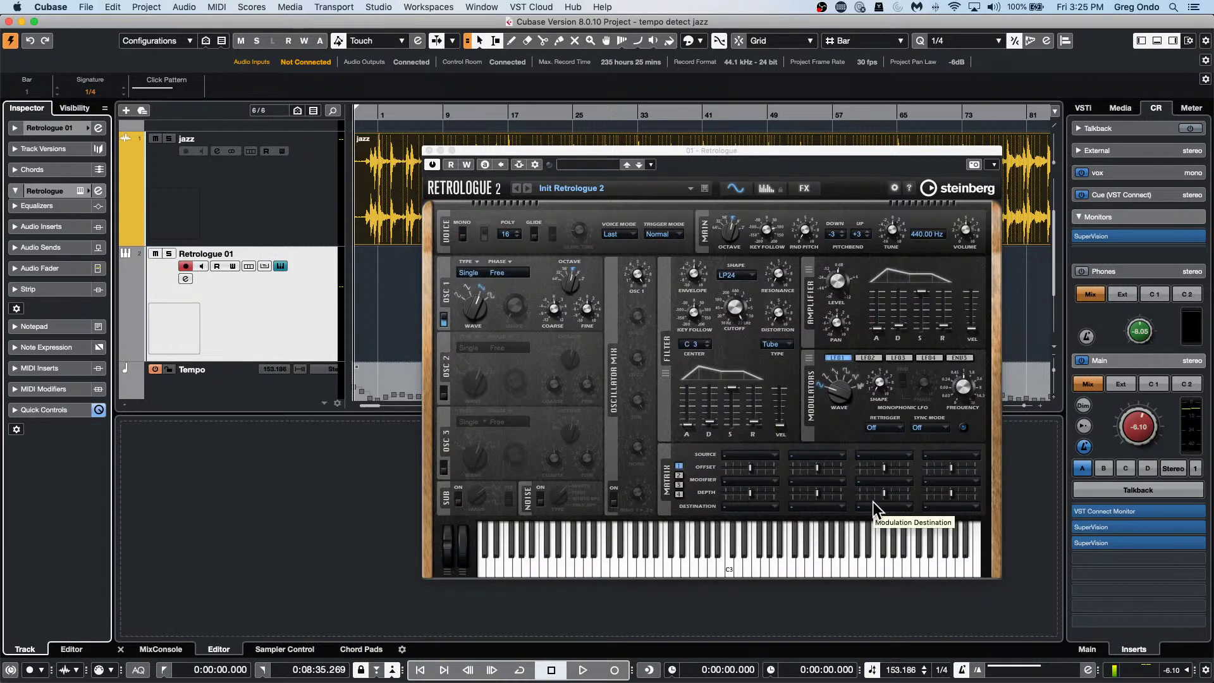
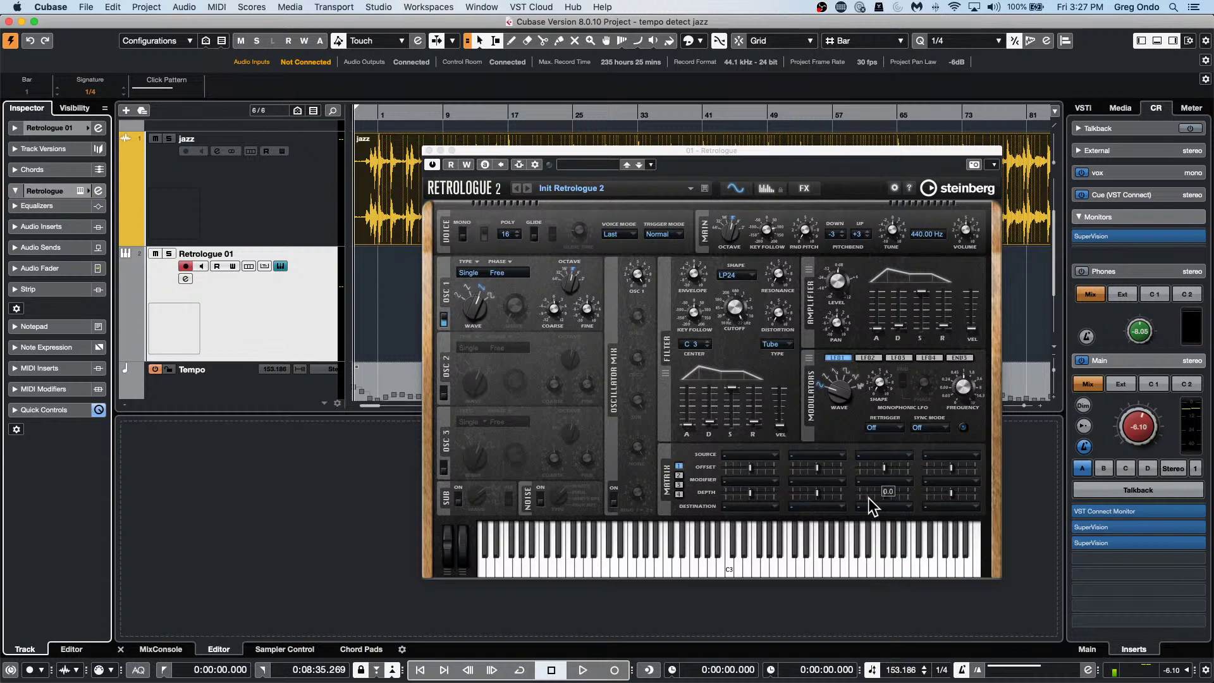
Close the Retrologue 2 window, zoom out the jazz waveform, and choose File > New Project.
left_click(428, 150)
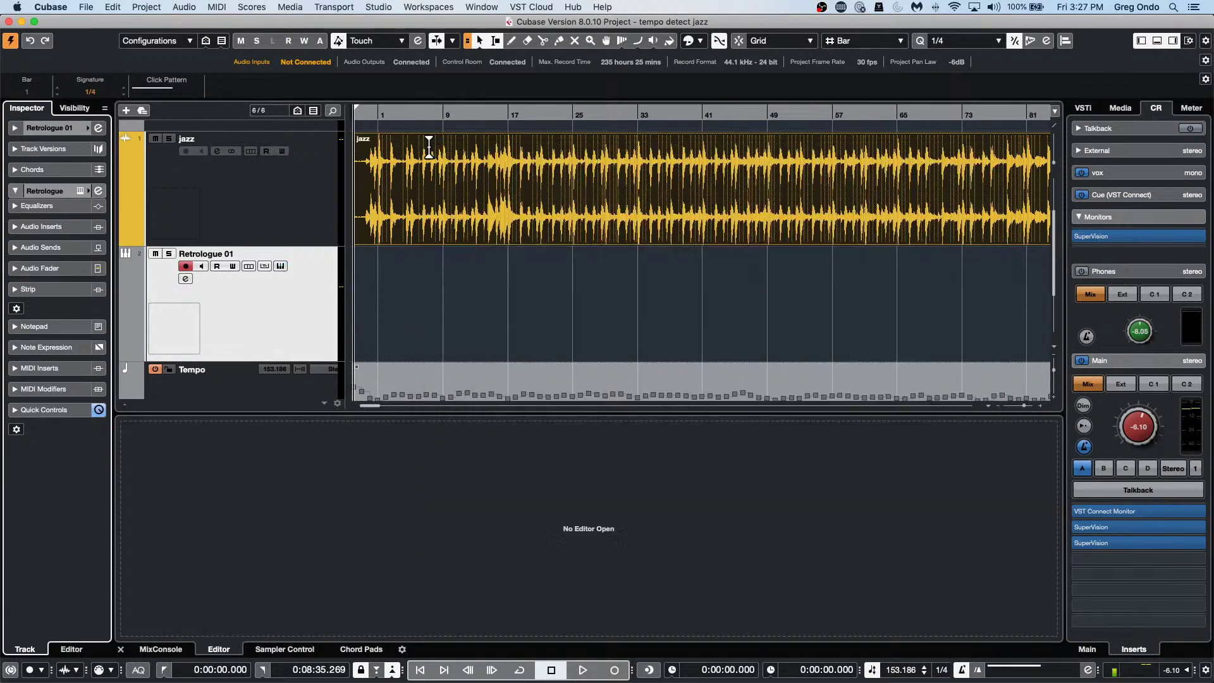
left_click_drag(382, 111, 297, 46)
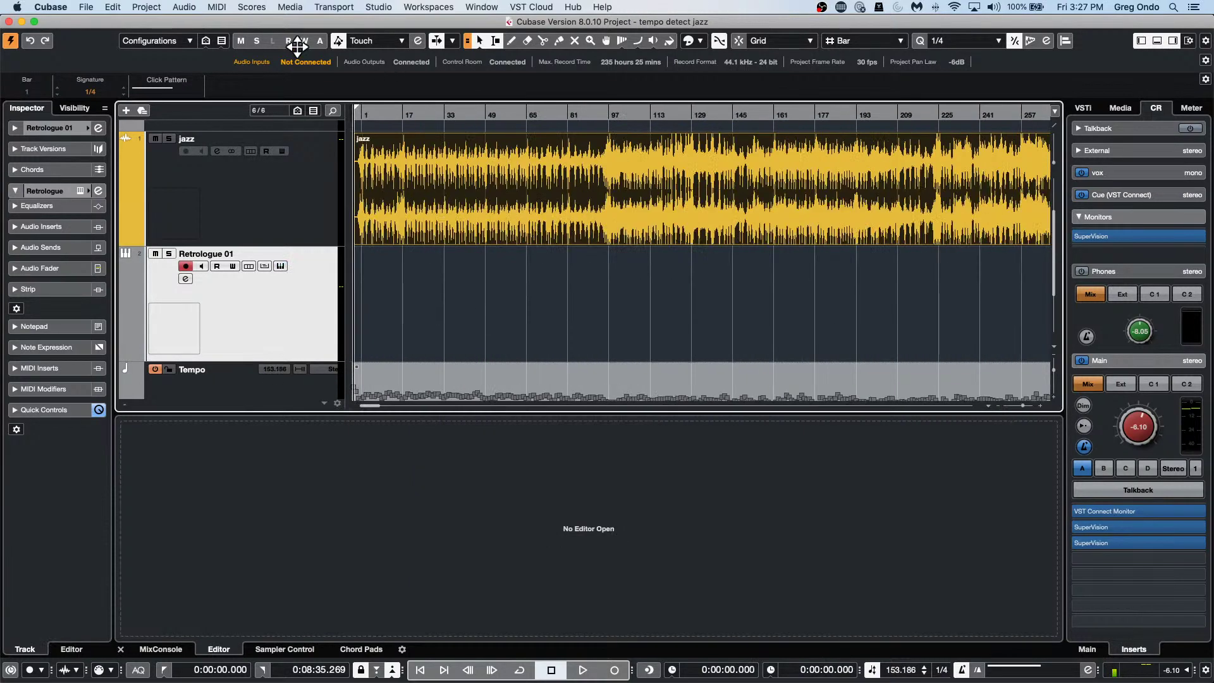
left_click(89, 8)
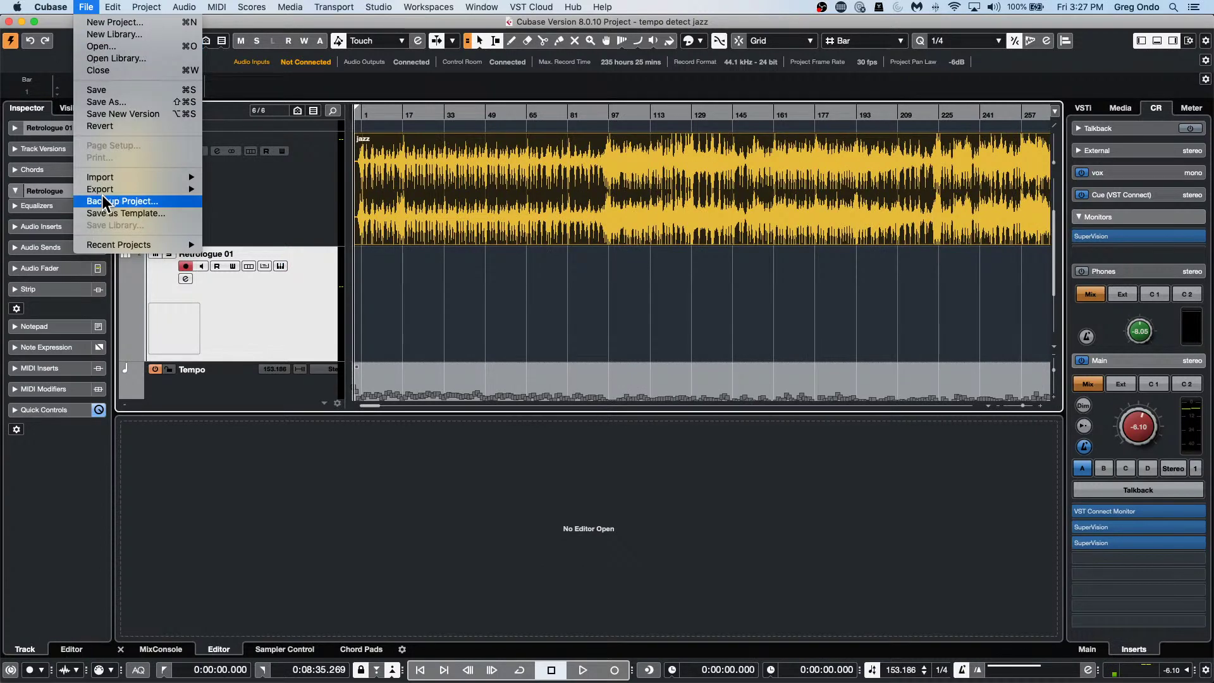
mouse_move(120, 247)
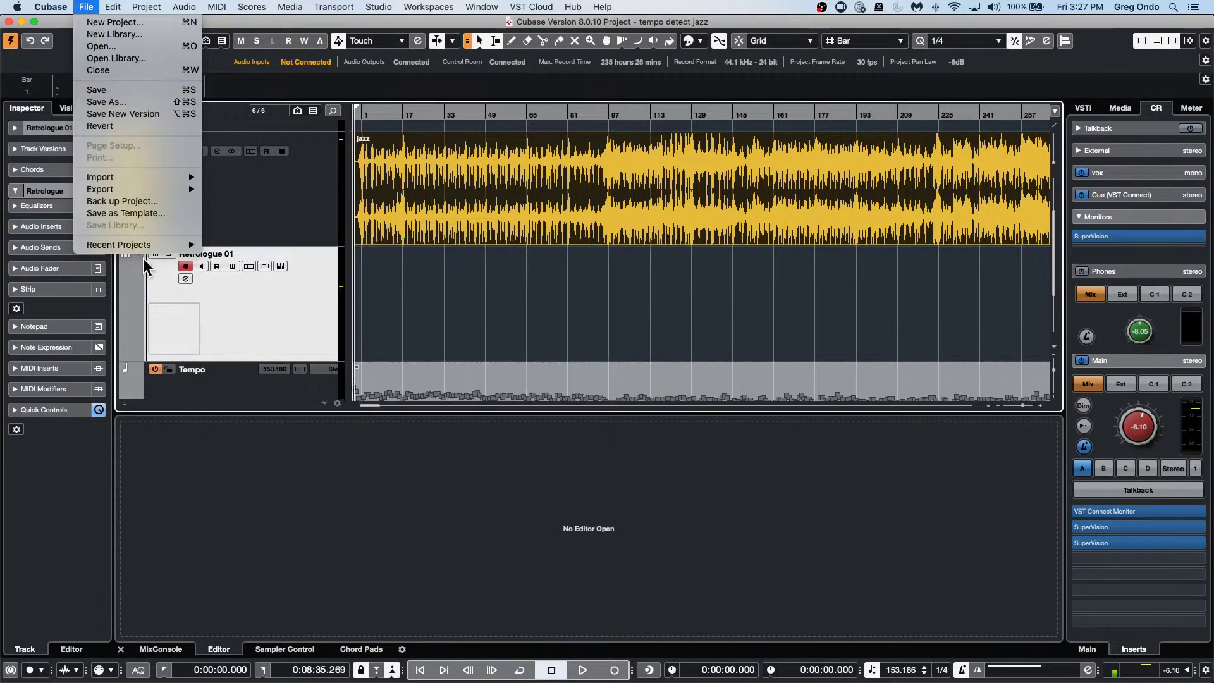
left_click(116, 21)
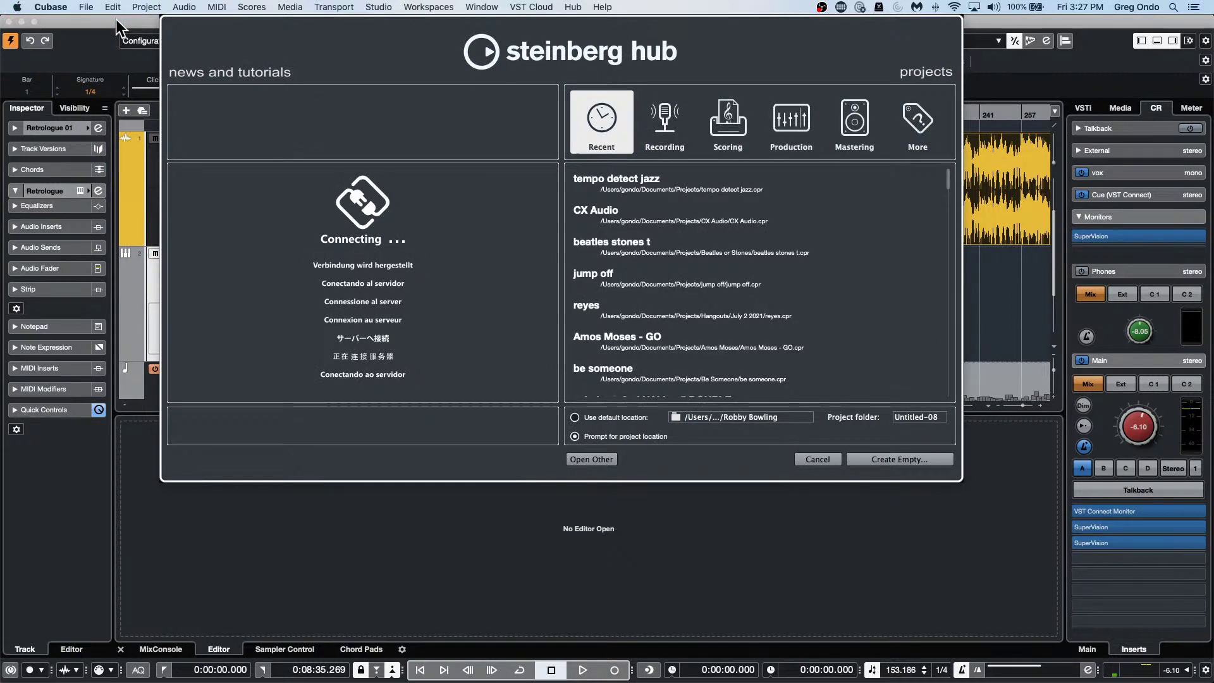
Open an empty project from the Hub and dismiss the recent projects list.
key("Return")
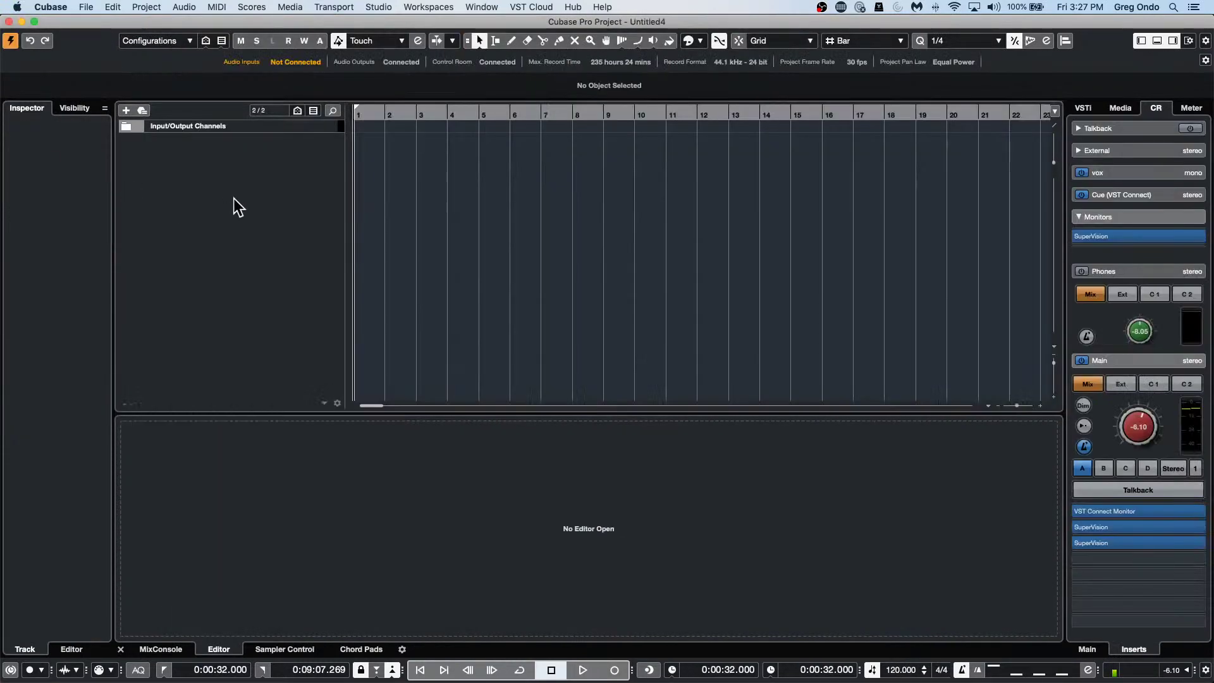
left_click(87, 8)
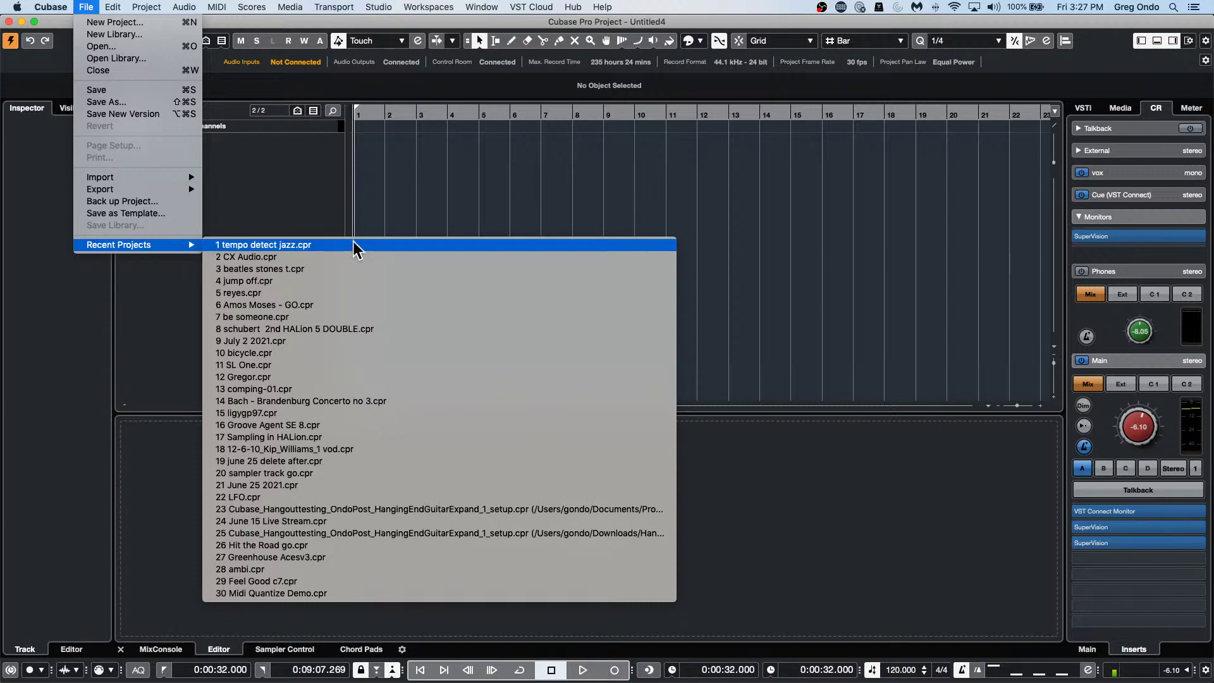
left_click(296, 151)
Add one audio track with Stereo configuration, creating Audio 01.
right_click(296, 150)
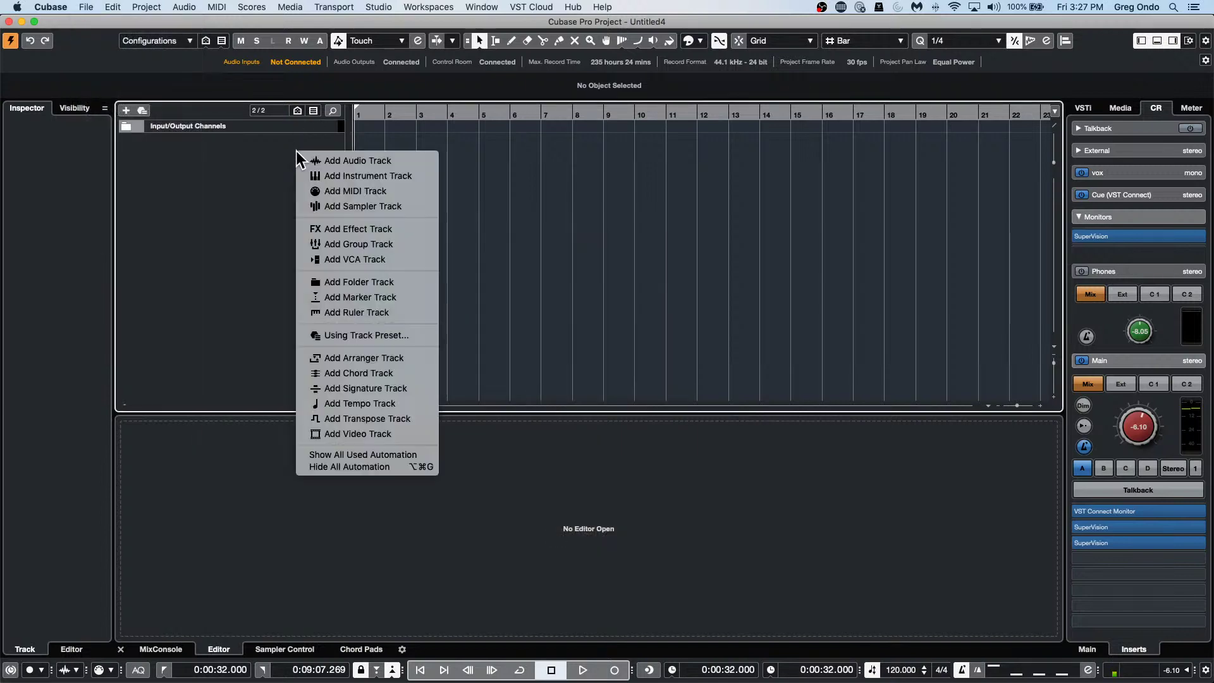
left_click(355, 160)
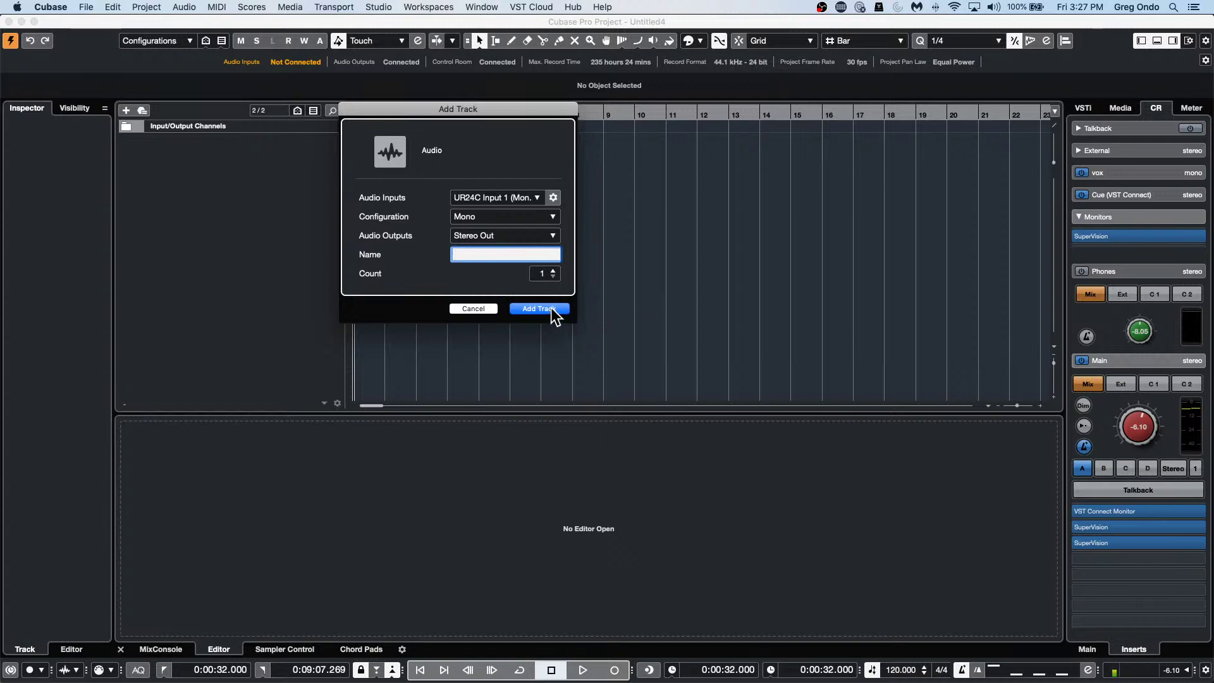
left_click(504, 216)
left_click(506, 243)
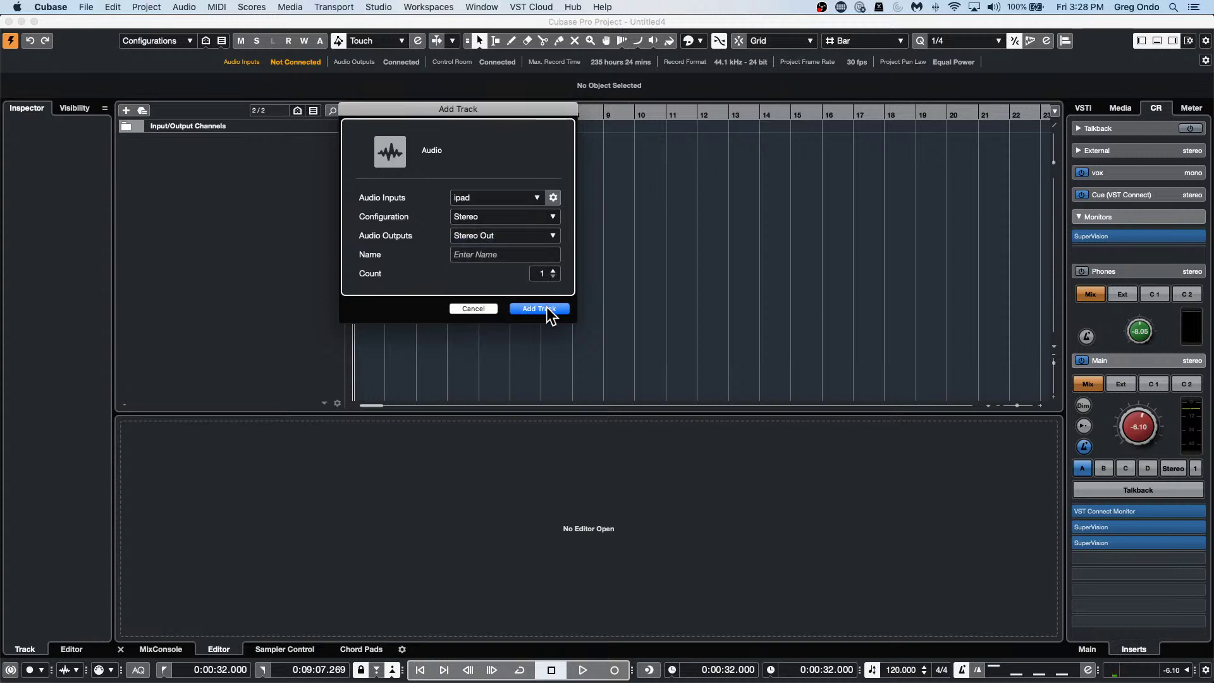
left_click(548, 309)
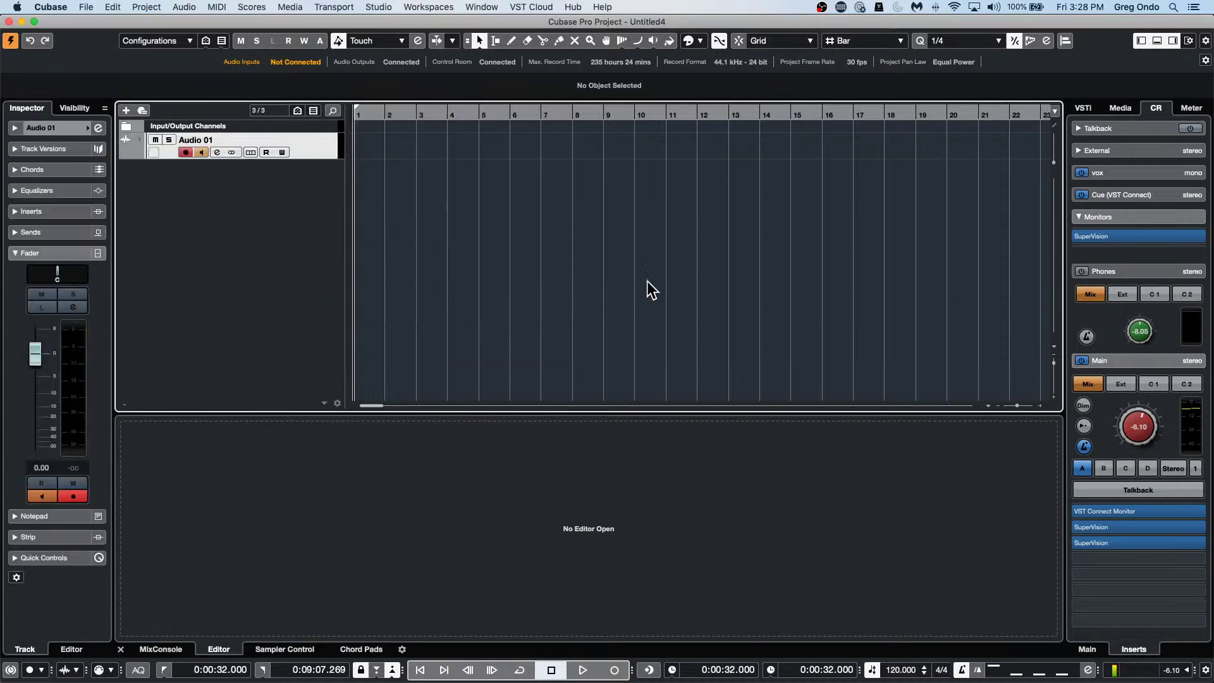
right_click(324, 151)
Start an audio file import with File > Import > Audio File.
mouse_move(325, 150)
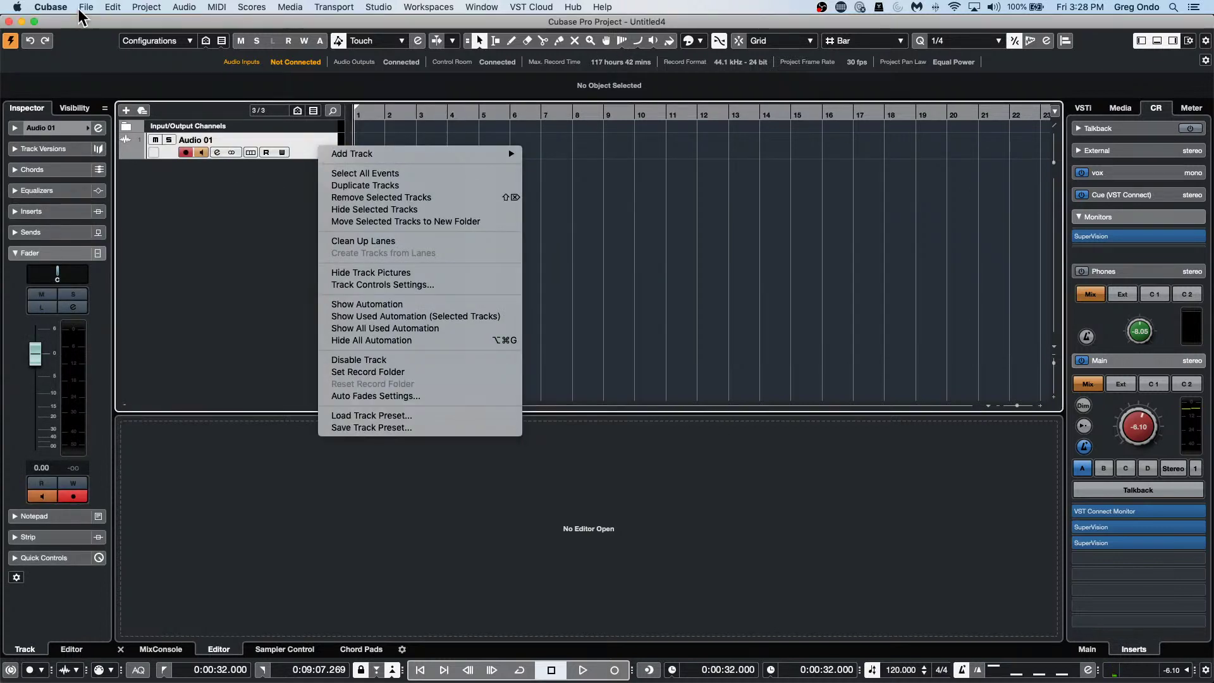
left_click(86, 7)
left_click(86, 7)
mouse_move(167, 177)
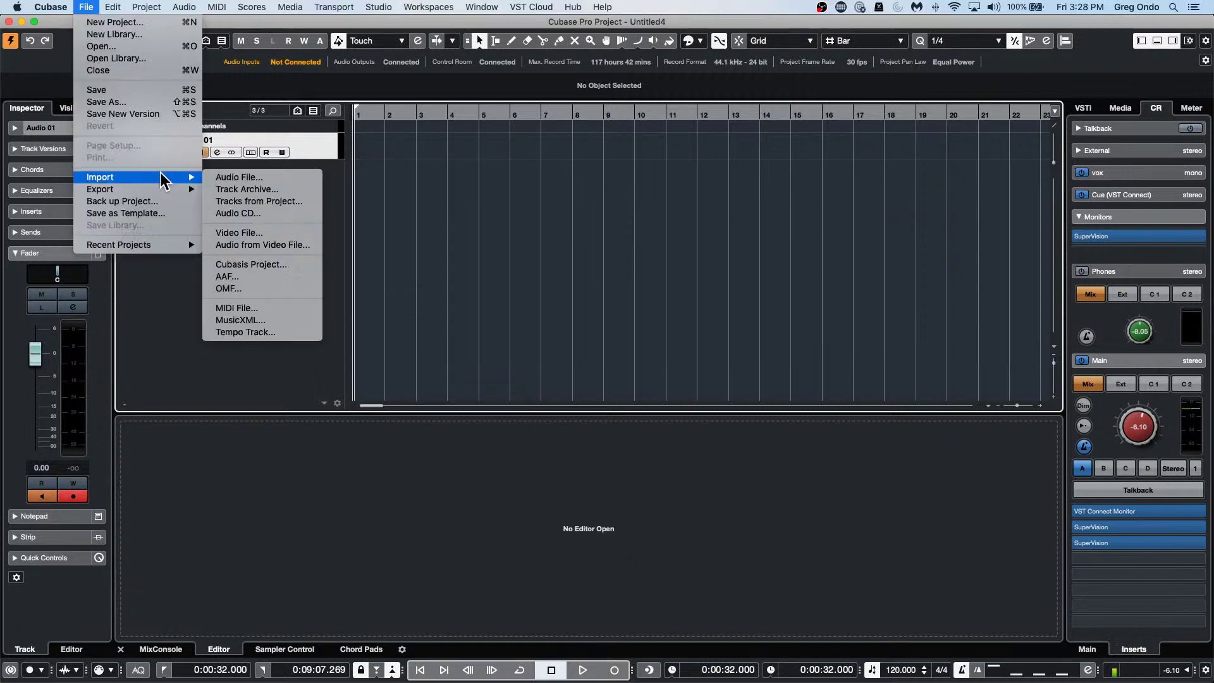
left_click(273, 175)
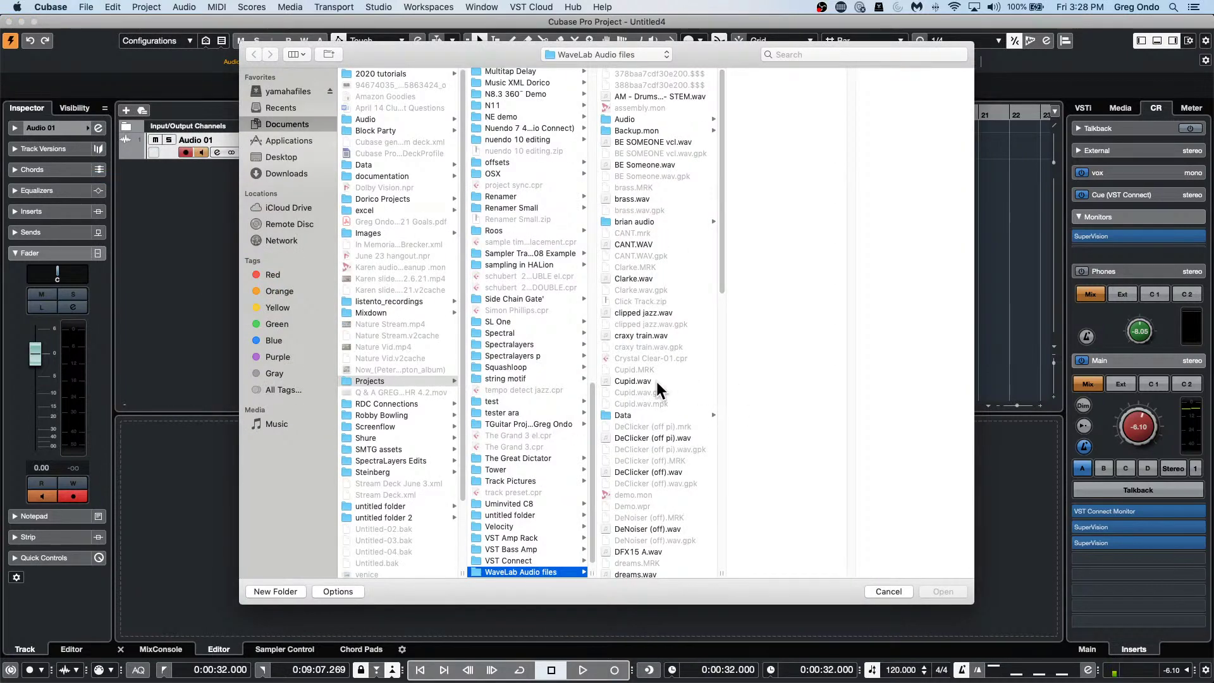
In the brian audio folder, select Track 02.wav and Track 03.wav and import them.
scroll(657, 381, "down", 5)
scroll(657, 381, "down", 4)
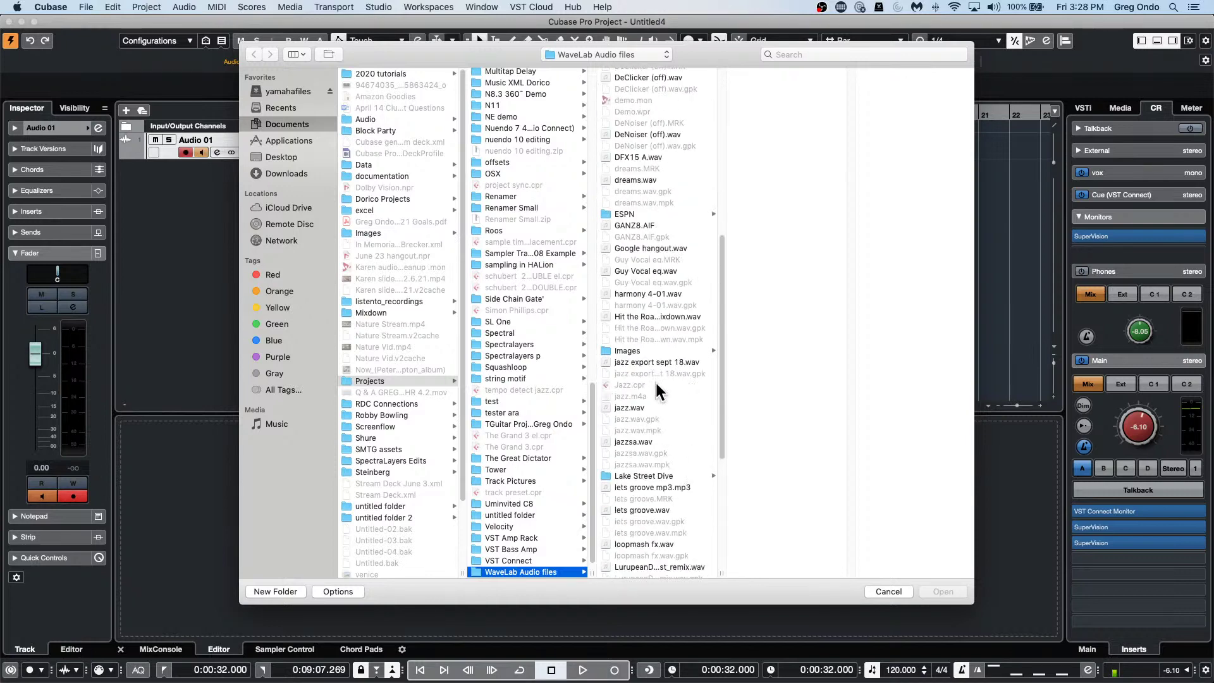
scroll(656, 387, "down", 2)
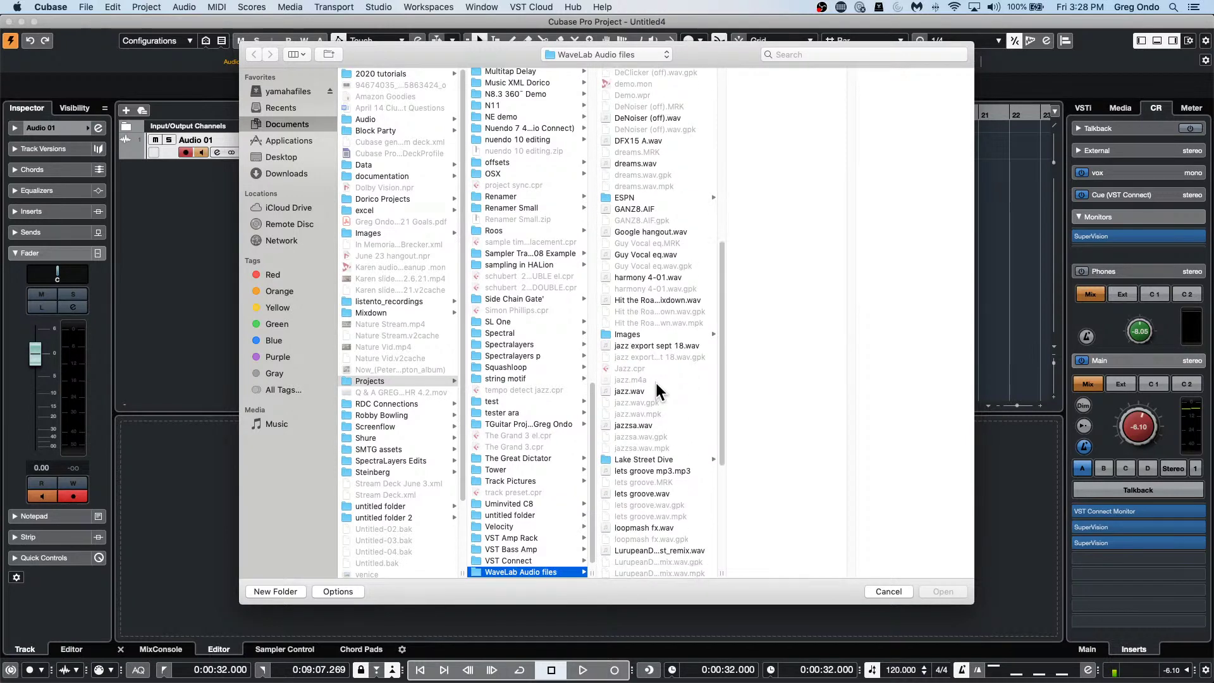
scroll(656, 385, "up", 3)
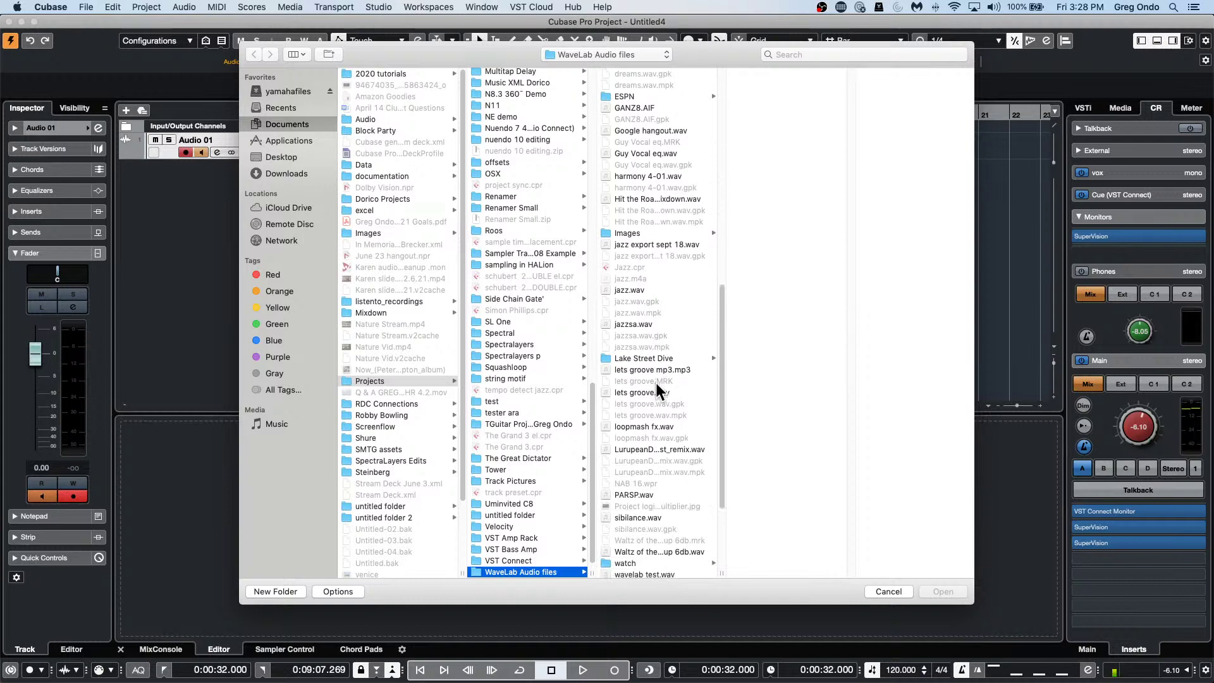
scroll(656, 390, "up", 6)
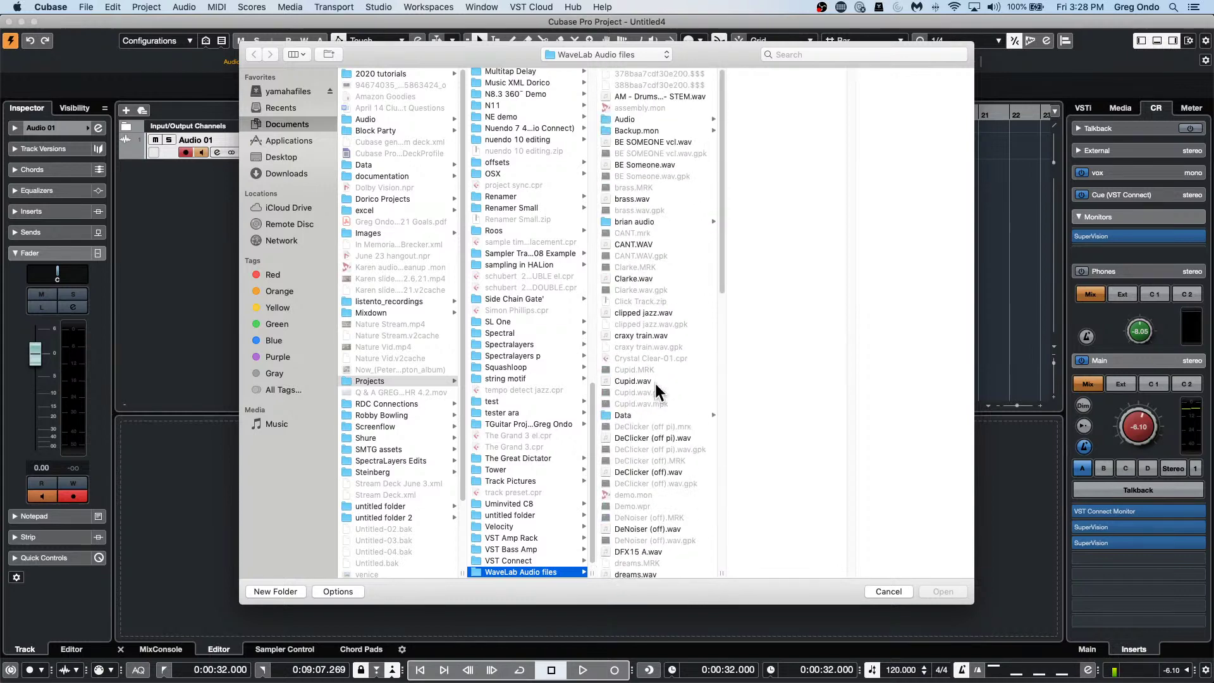
left_click(674, 222)
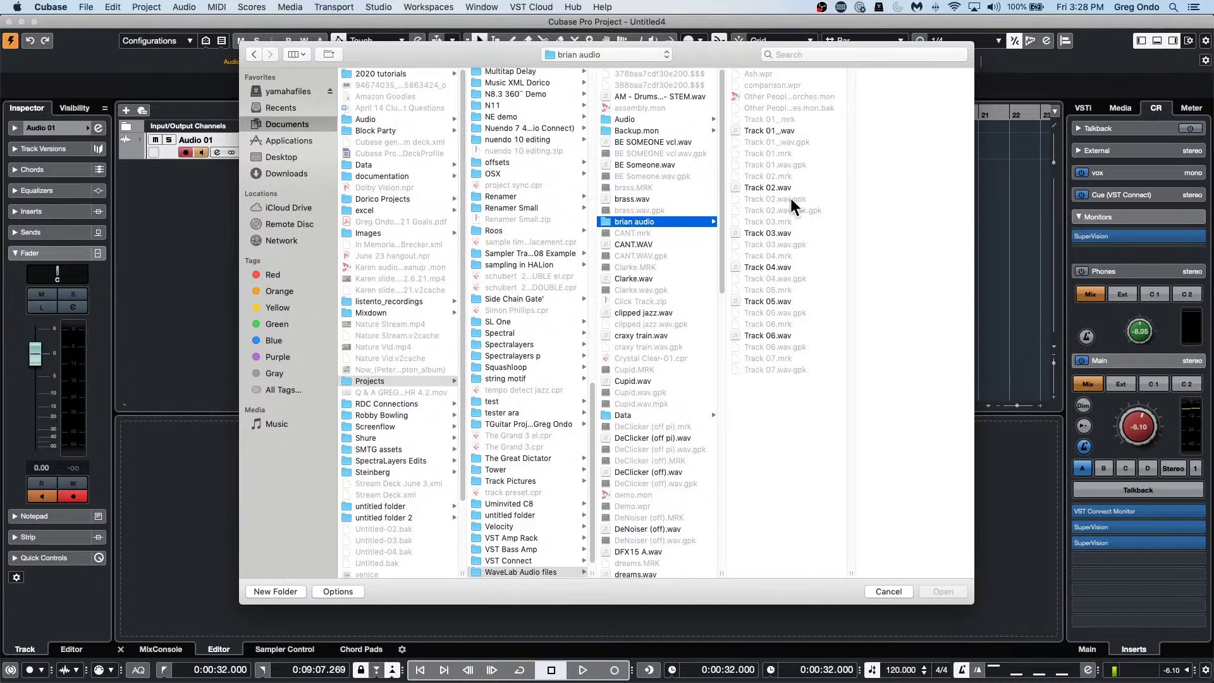
left_click(783, 189)
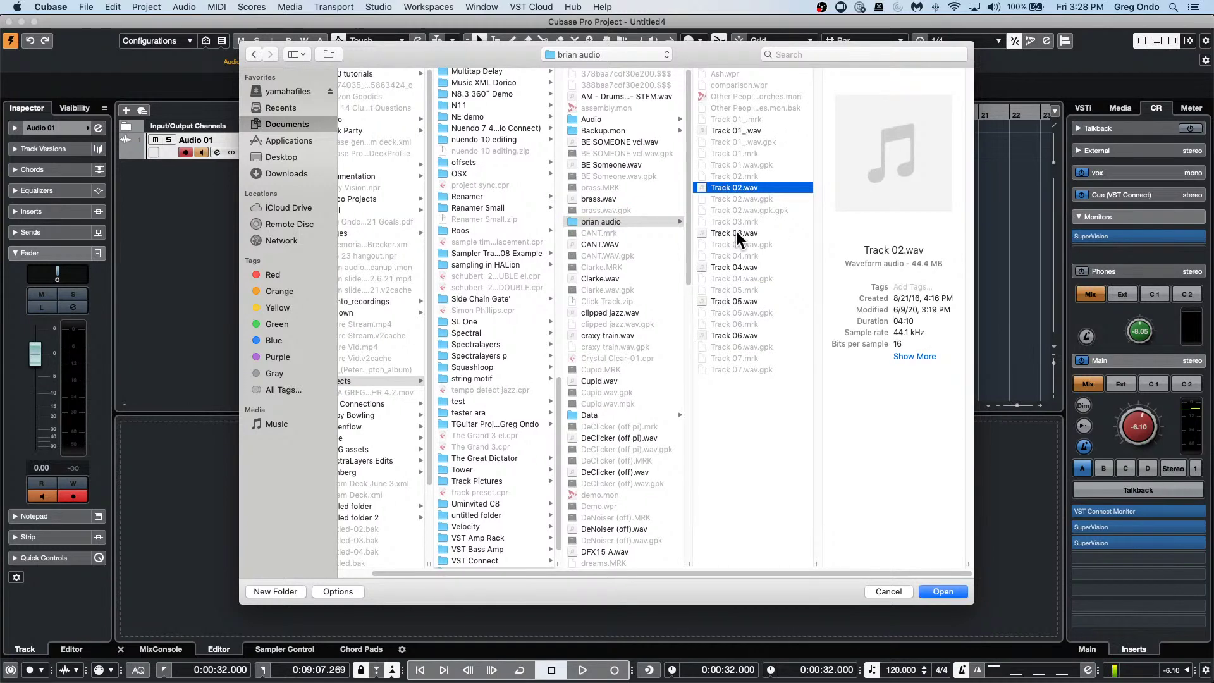
left_click(736, 231, "super")
left_click(945, 591)
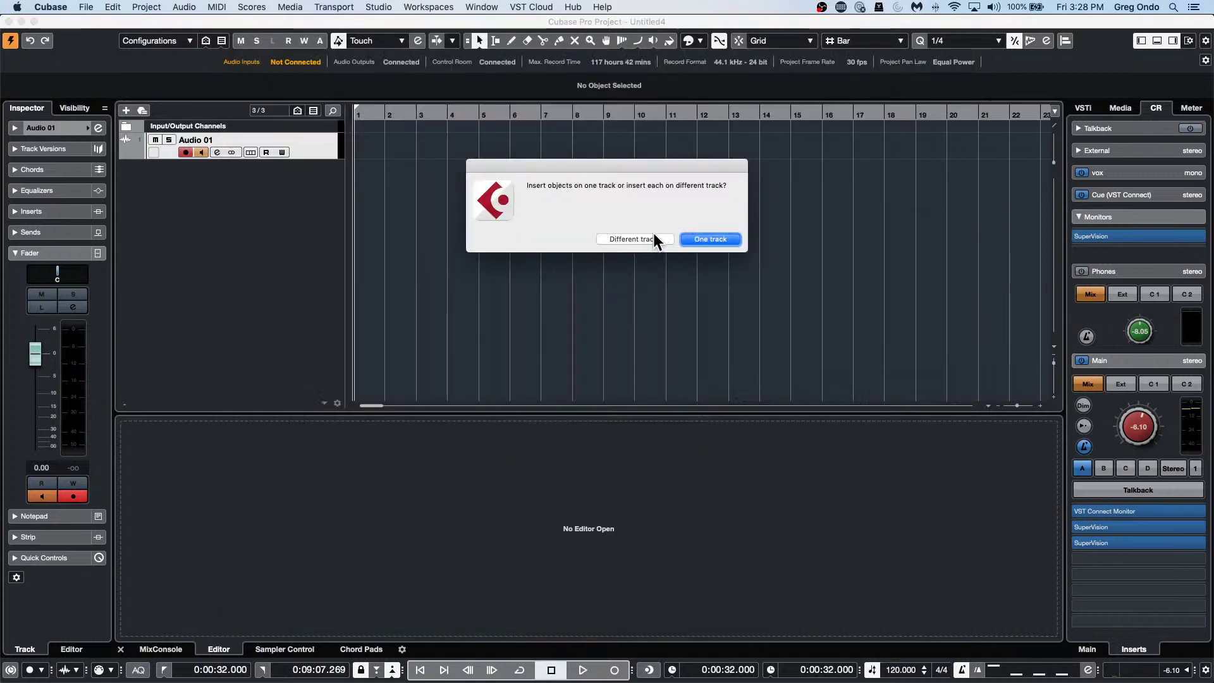
Place each imported file on its own track, zoom out, move Track 03 later, and select Track 02.
left_click(655, 242)
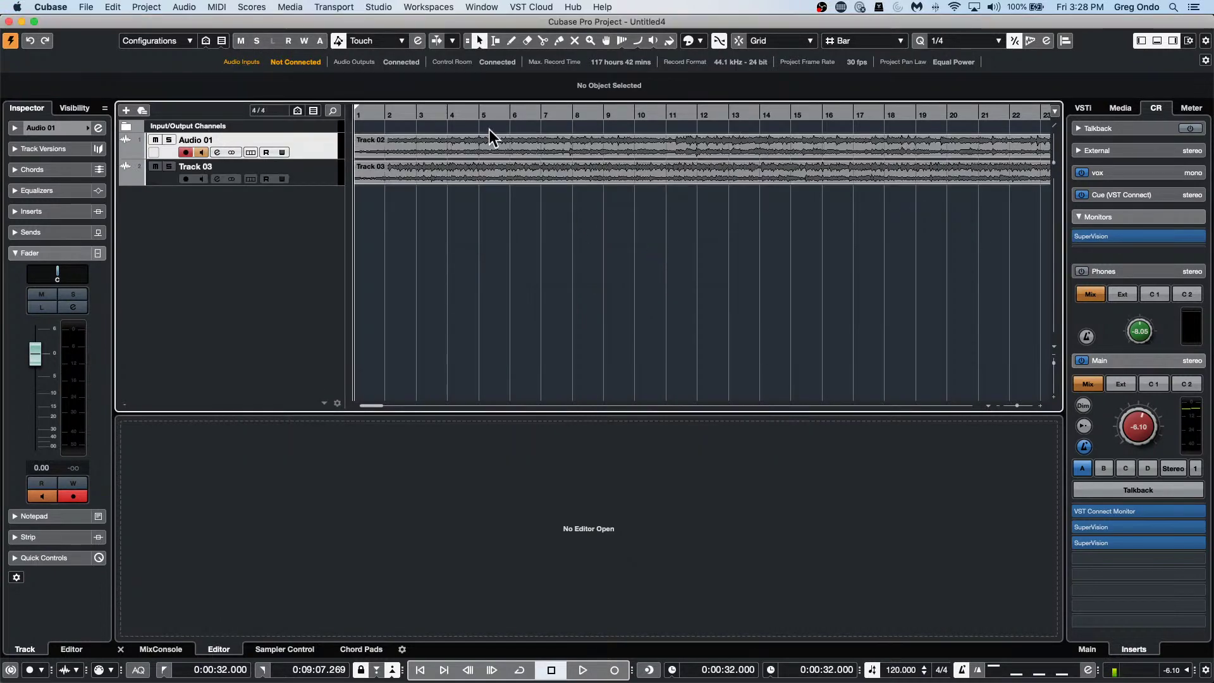
mouse_move(394, 114)
left_mouse_down()
mouse_move(384, 60)
mouse_move(412, 113)
left_mouse_up()
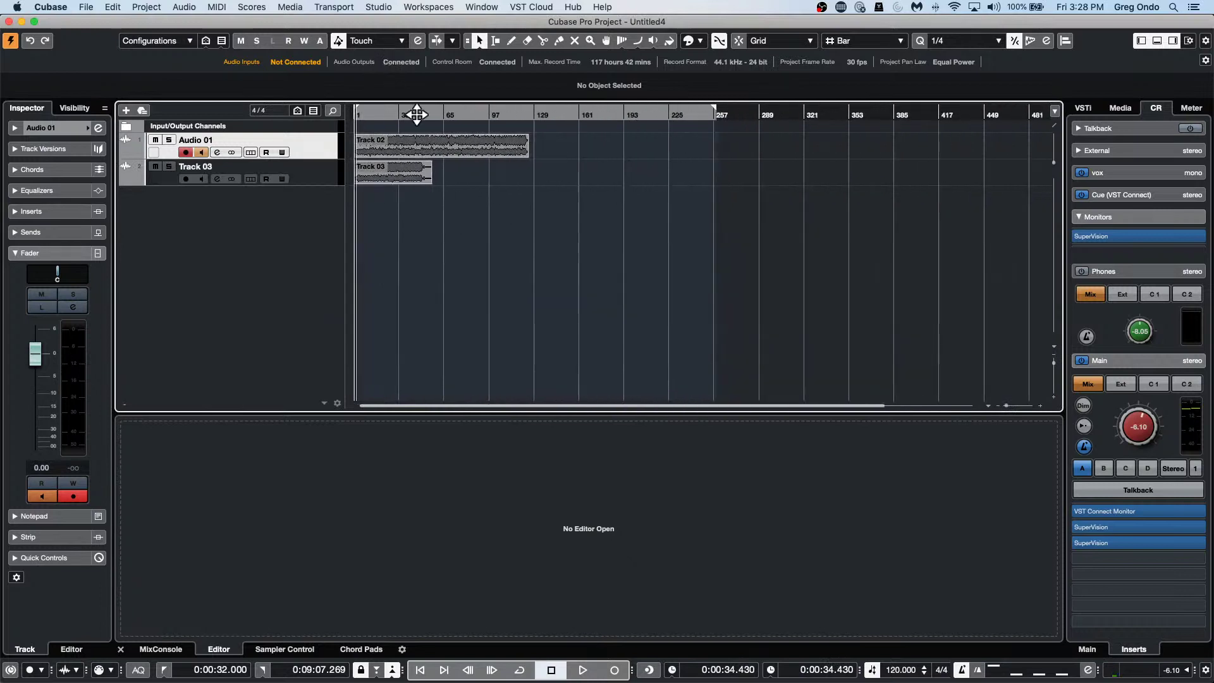
left_click_drag(395, 180, 599, 176)
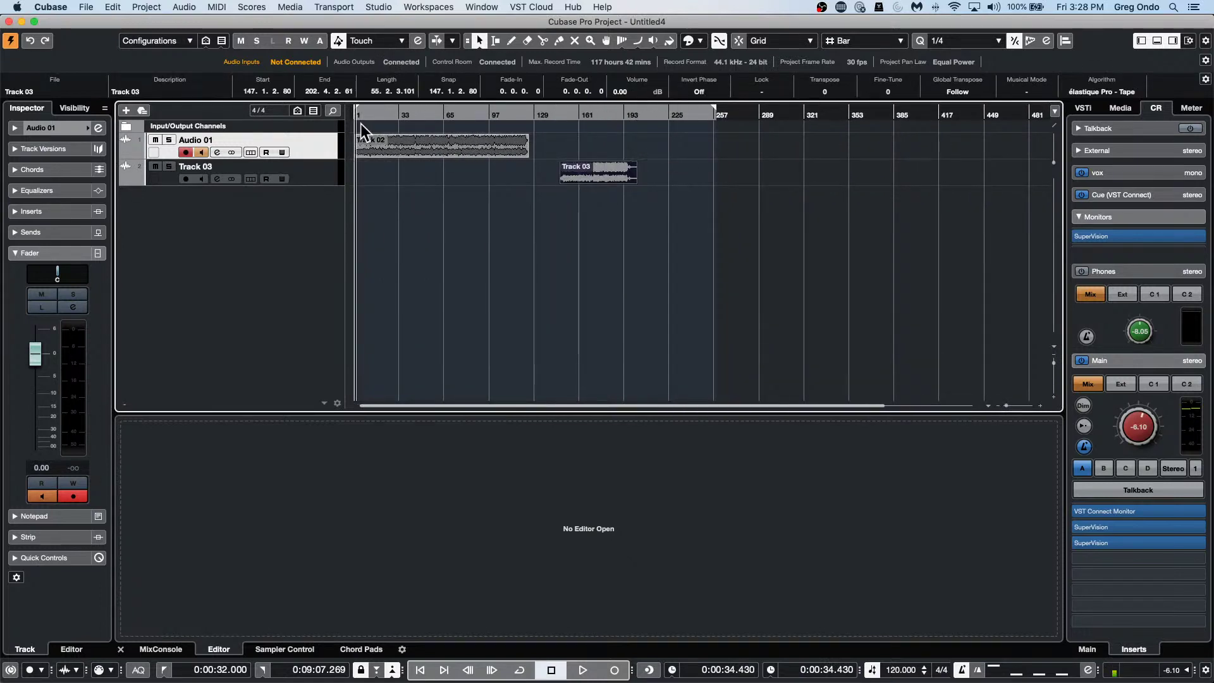
left_click(391, 147)
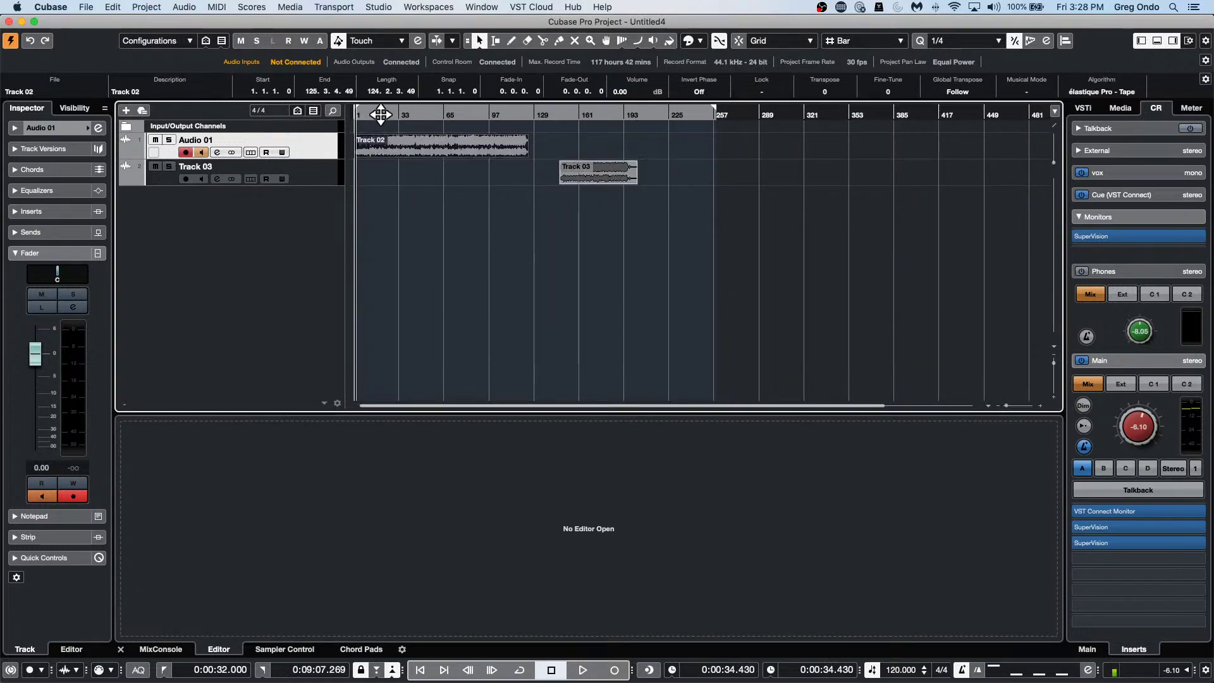
Audition the Track 02 audio from a couple of positions, including around bar 150.
left_click(380, 115)
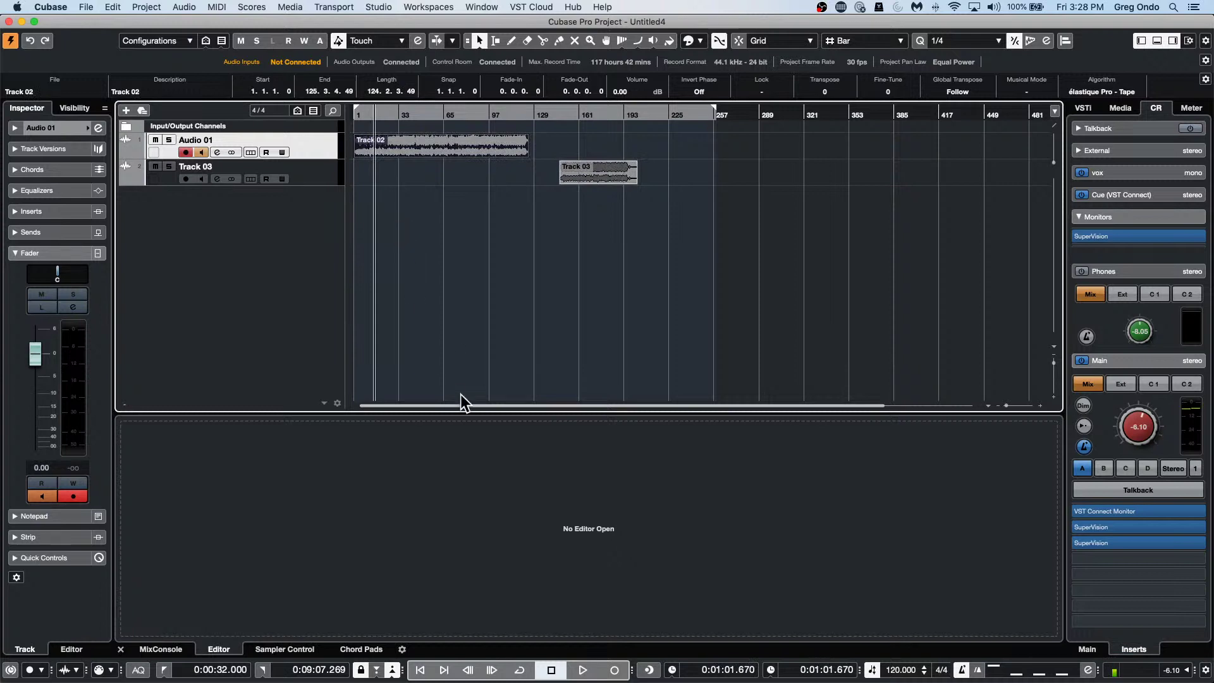
key("space")
key("space")
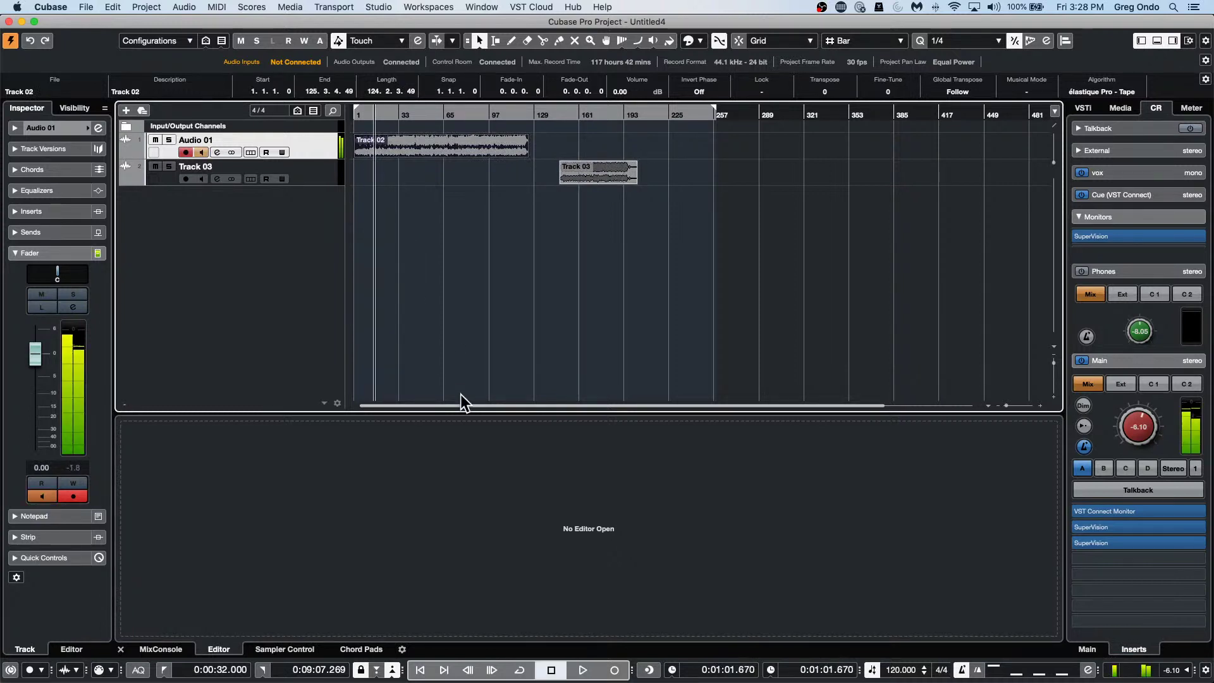
double_click(567, 113)
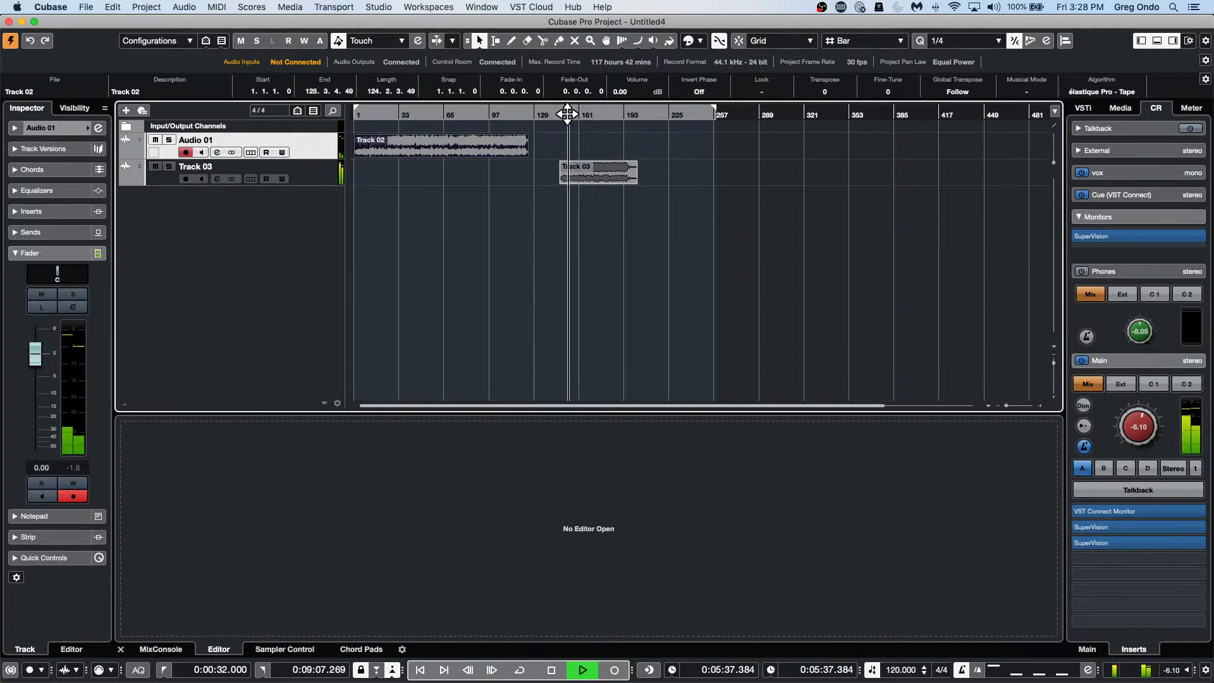
key("space")
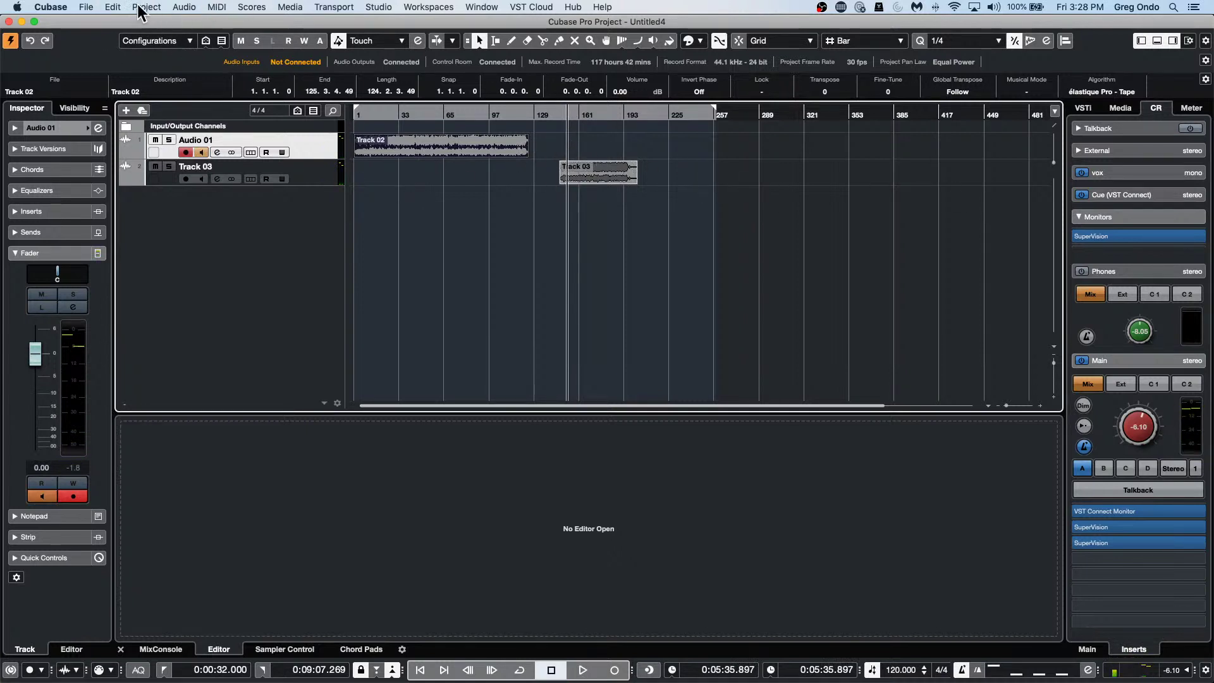
Set the cursor near 0:02:24 and open Project > Tempo Detection for Track 02.
left_click(433, 201)
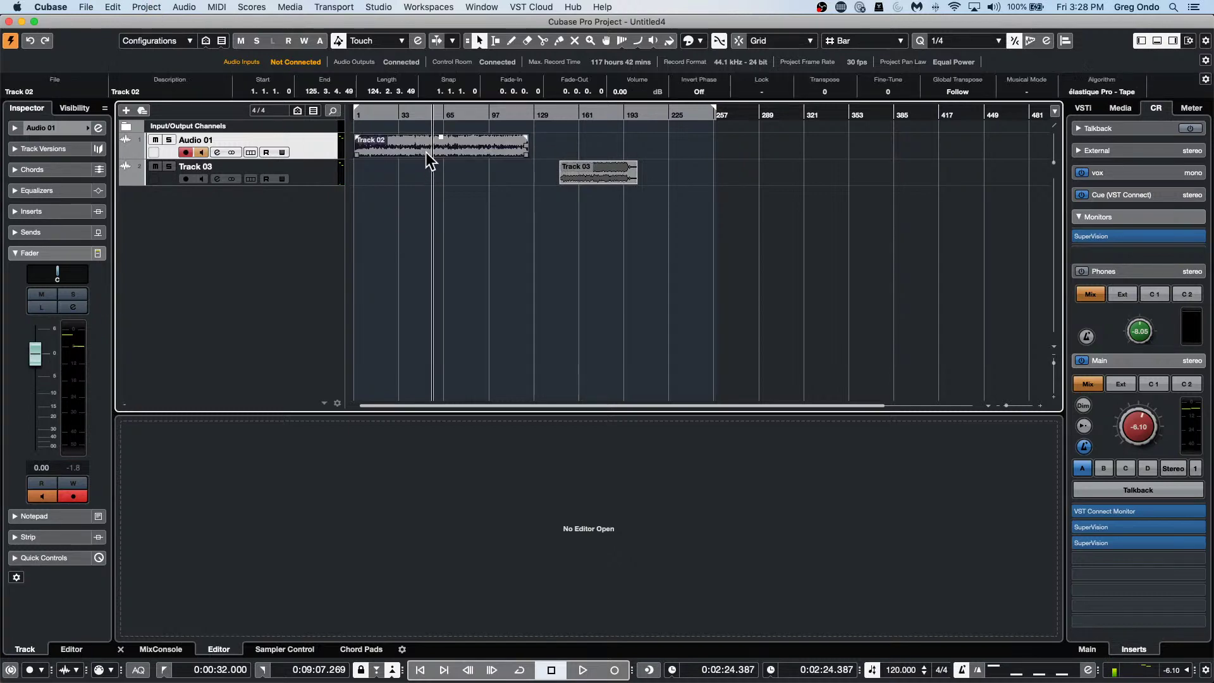
left_click(182, 7)
mouse_move(146, 7)
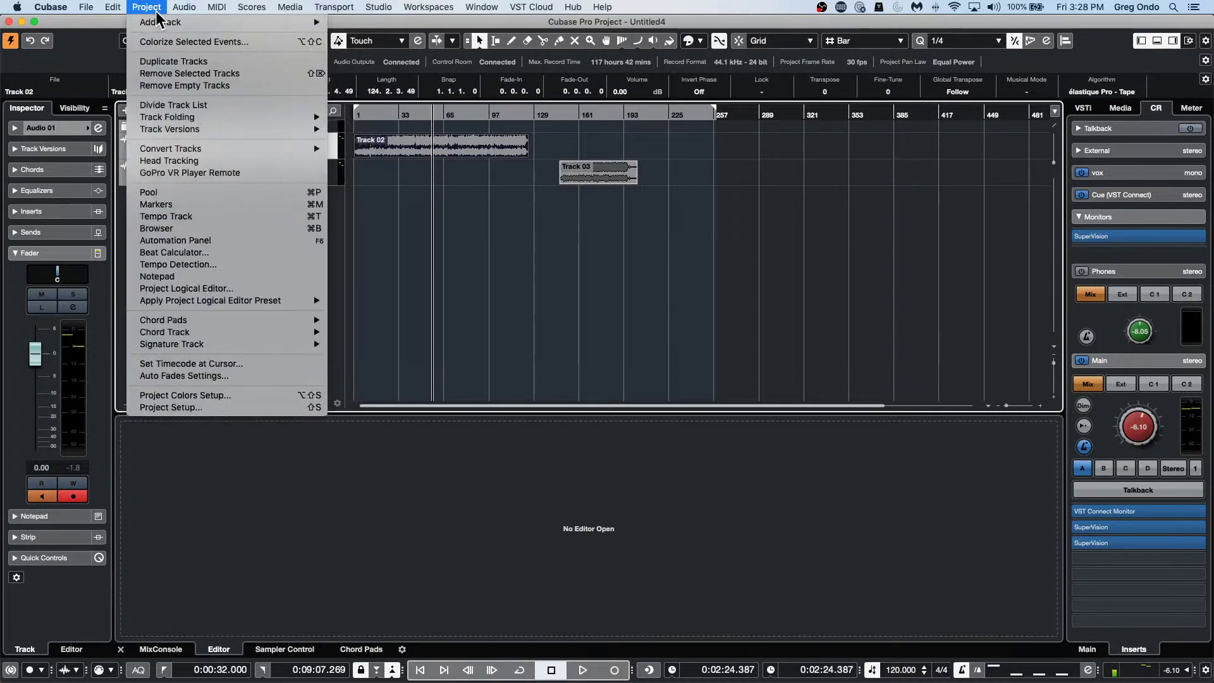
left_click(181, 264)
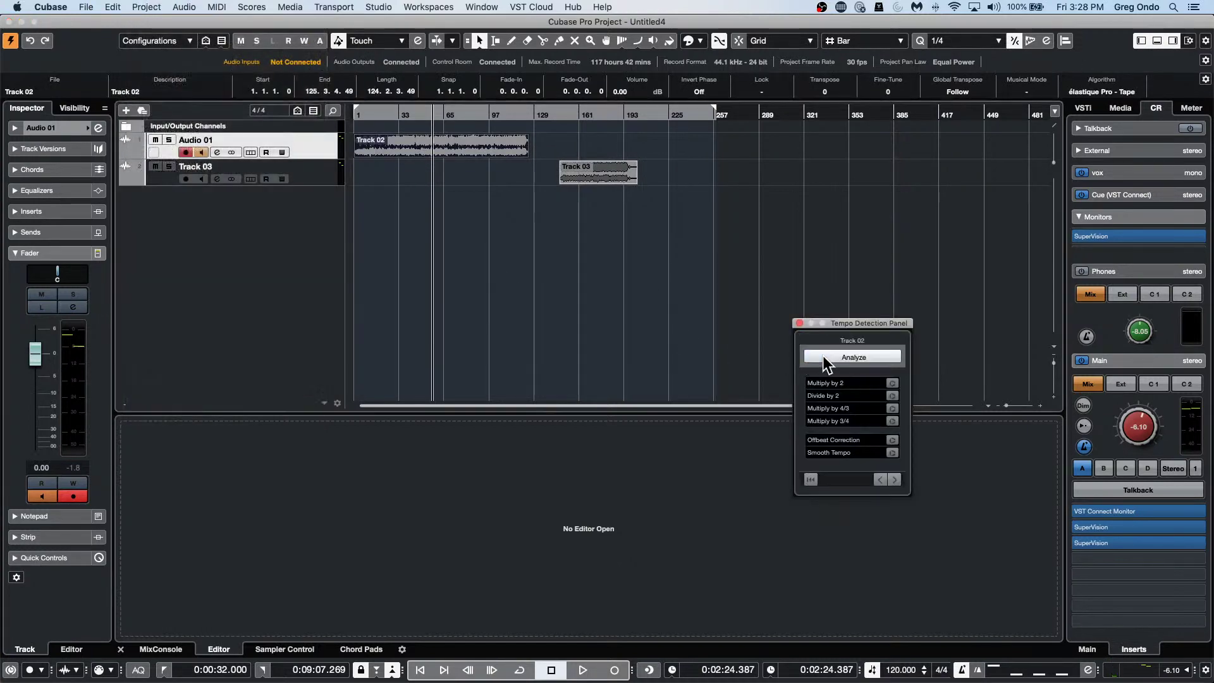
Analyze Track 02's tempo, close the panel, and select the Track 03 event with the Object Selection tool.
left_click(822, 355)
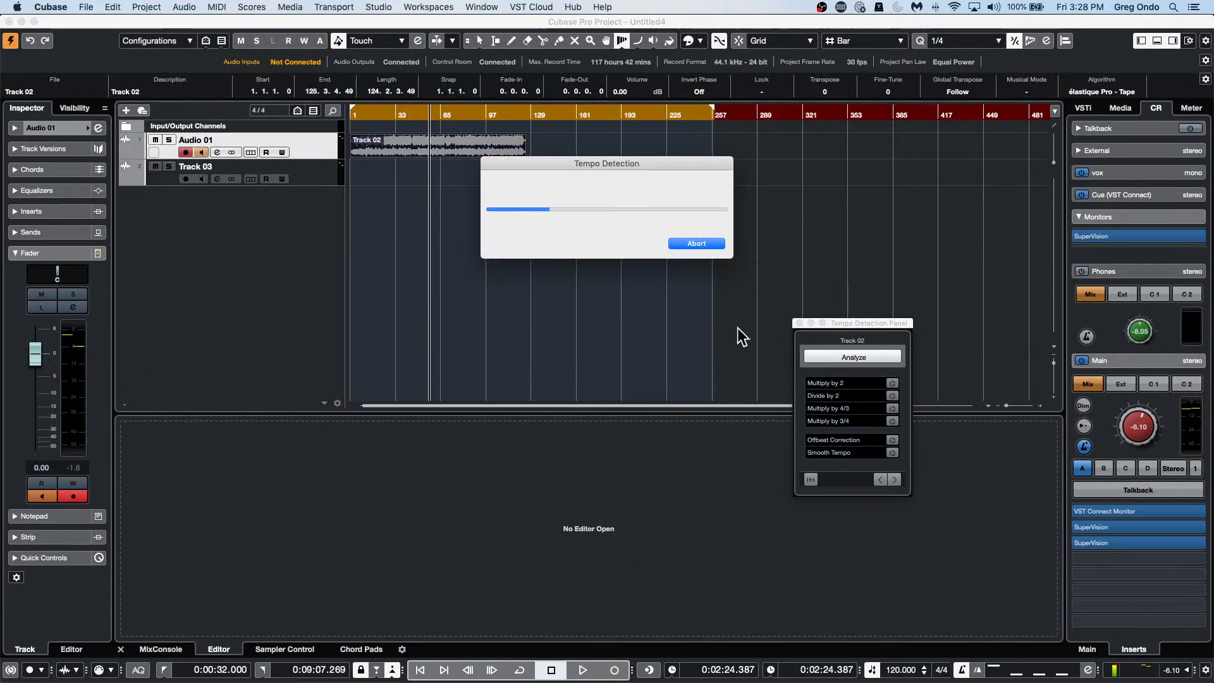
left_click(799, 324)
right_click(595, 239)
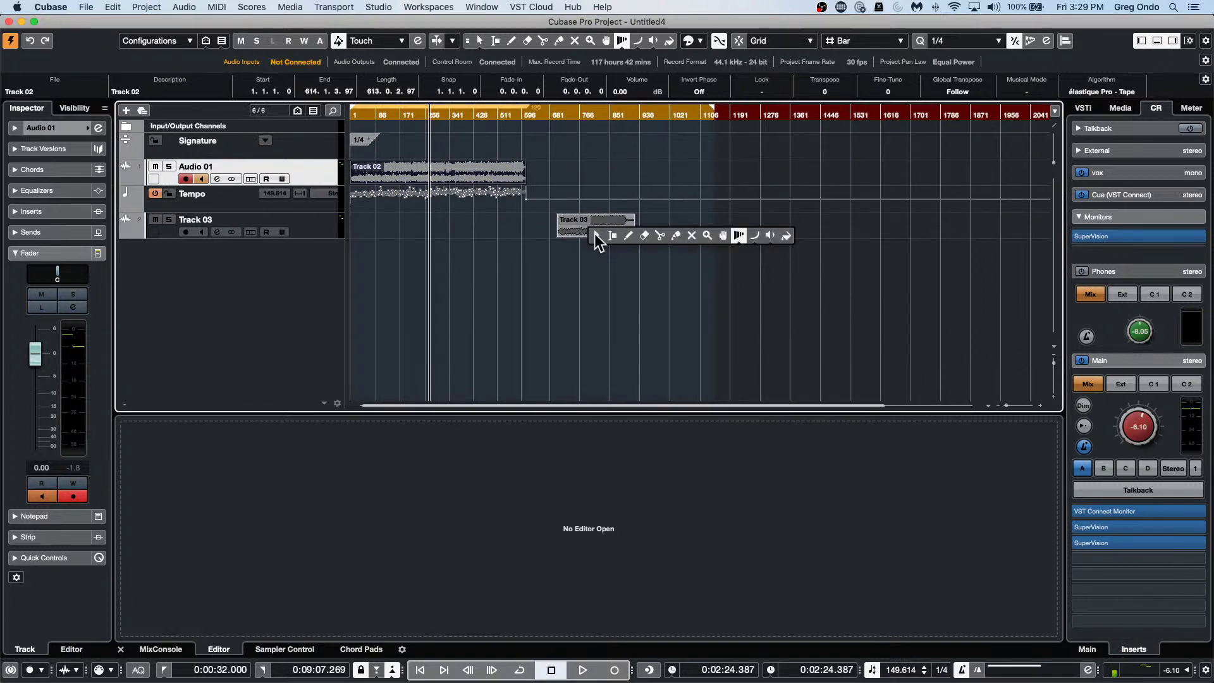
left_click(607, 239)
left_click(596, 229)
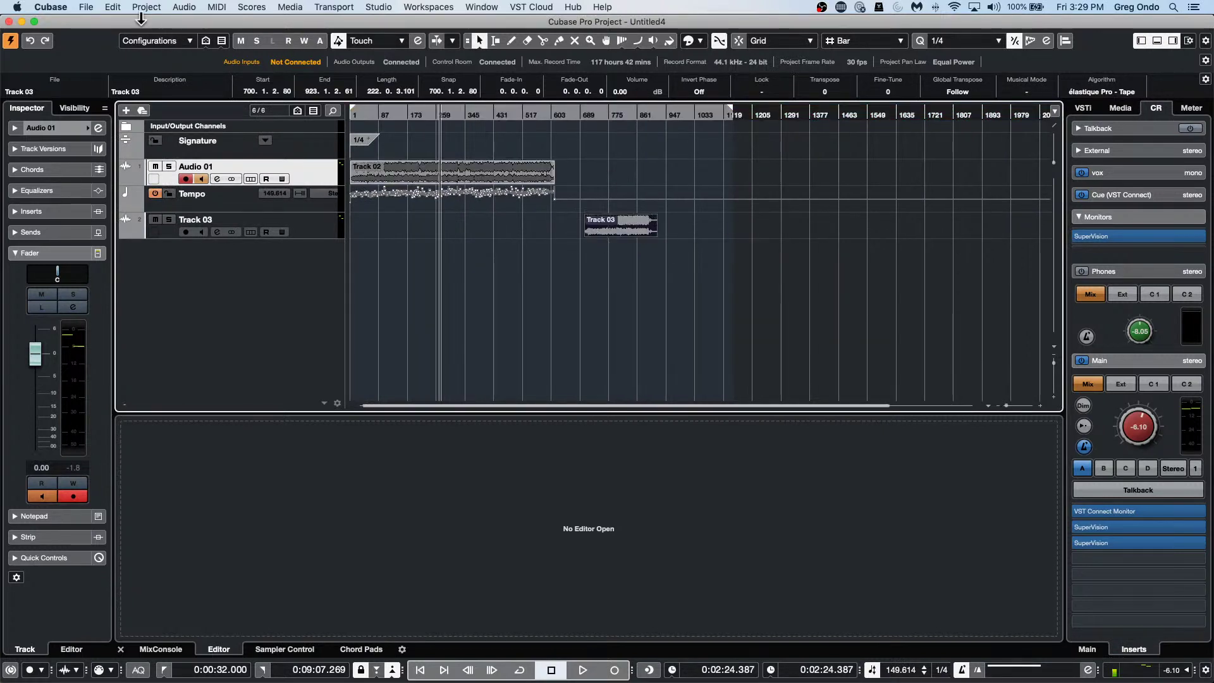
Run Tempo Detection on Track 03, accept the result, and end the detection session.
left_click(94, 8)
mouse_move(131, 191)
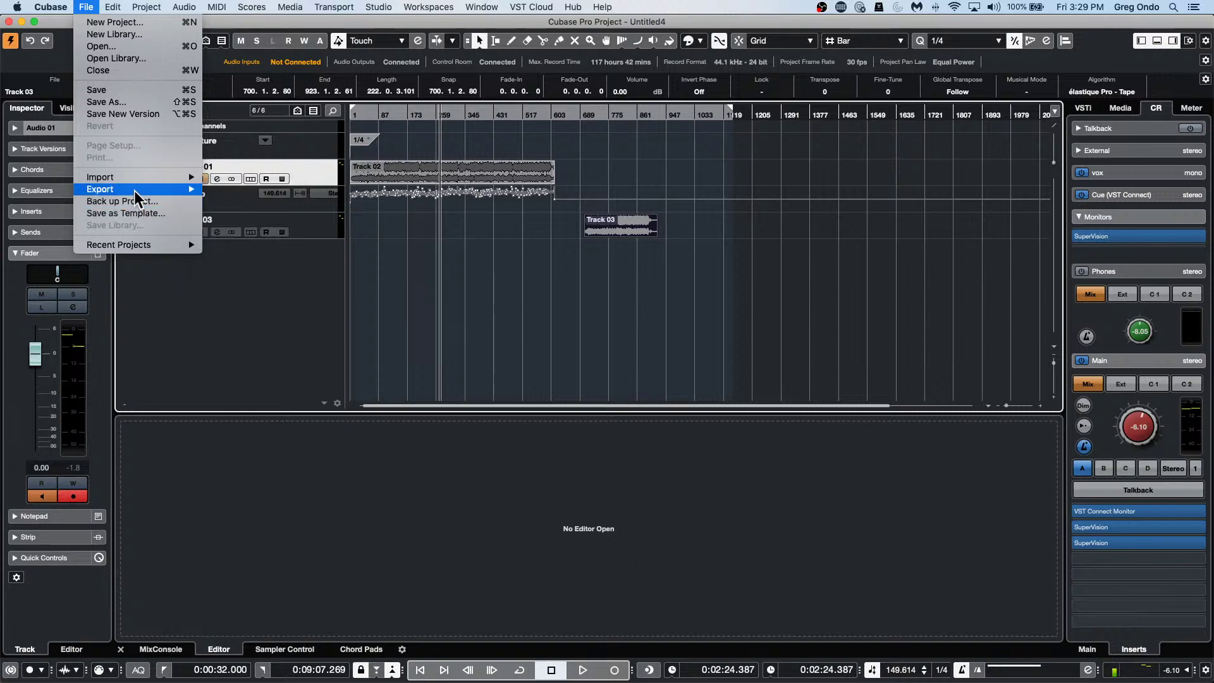
mouse_move(113, 7)
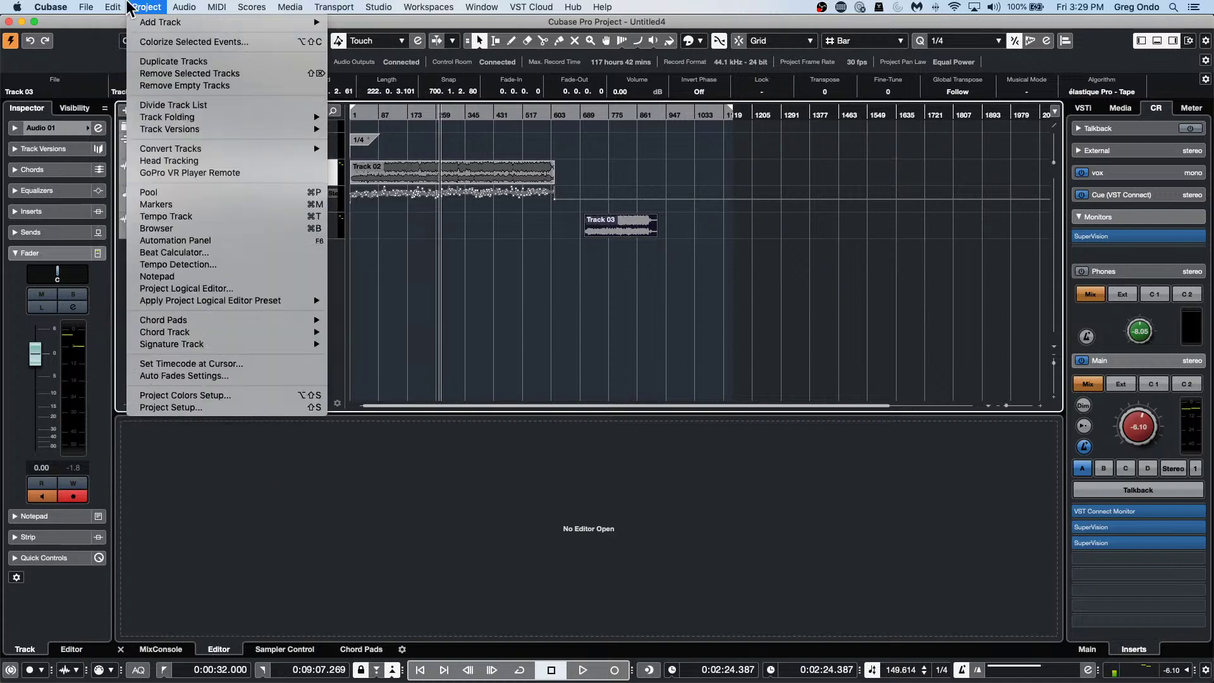
left_click(186, 265)
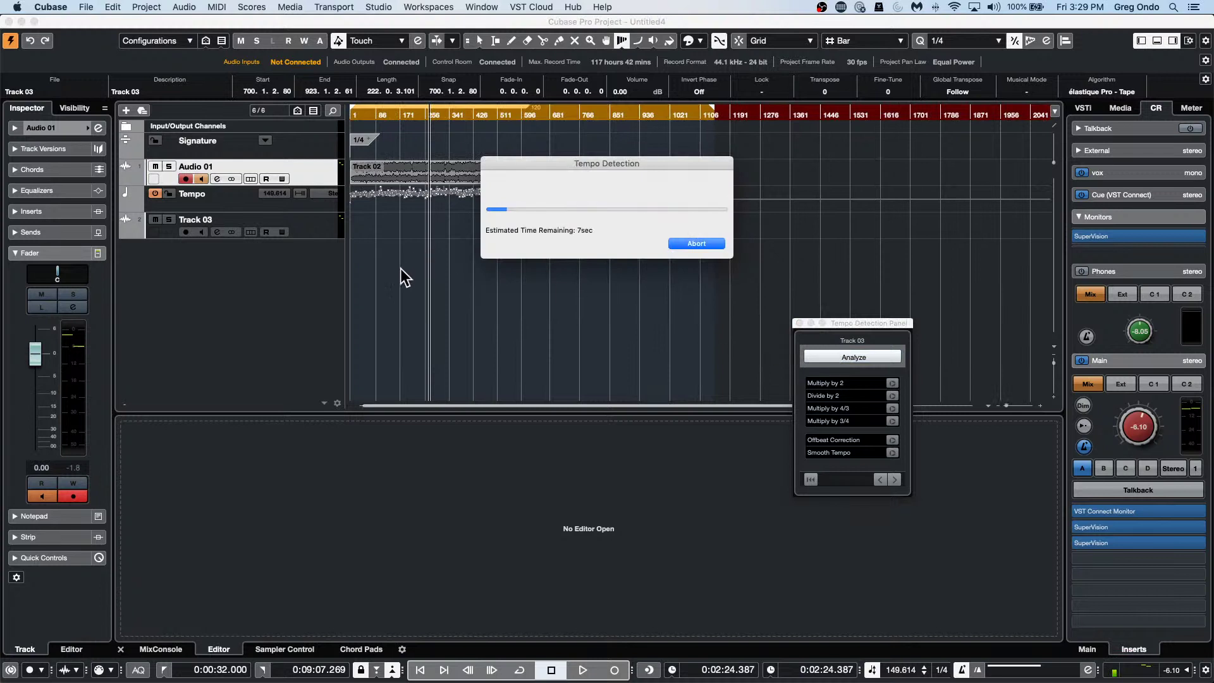
left_click(756, 239)
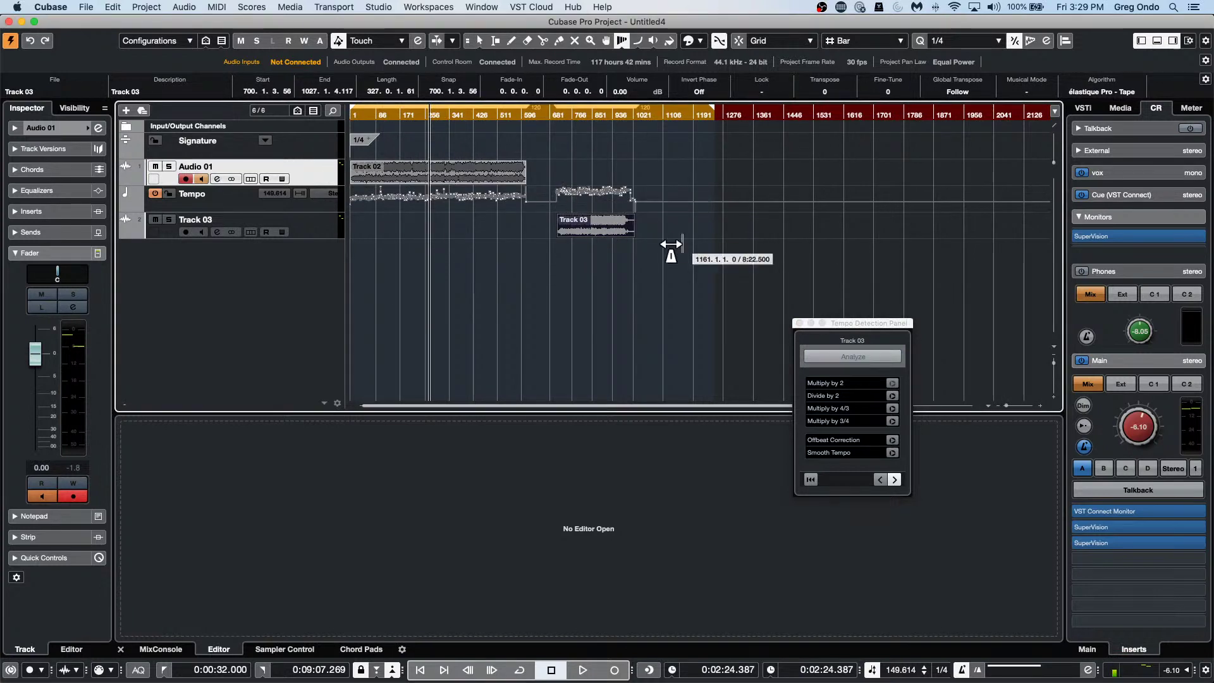
right_click(597, 272)
left_click(602, 272)
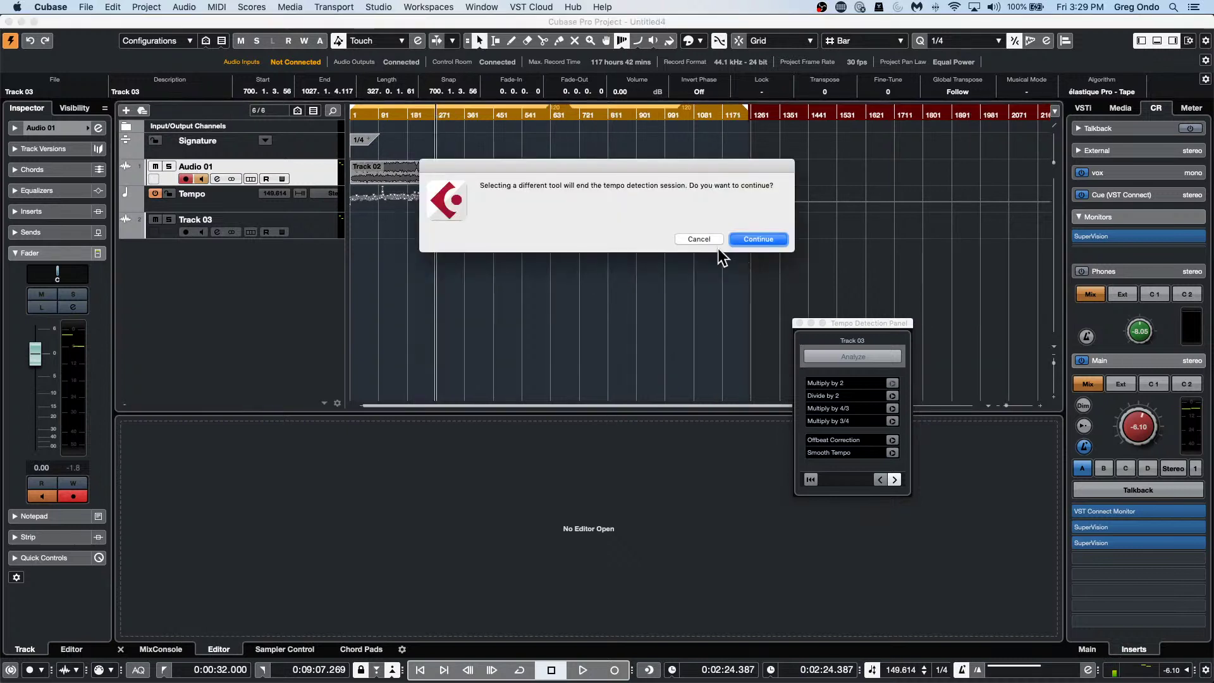
key("Return")
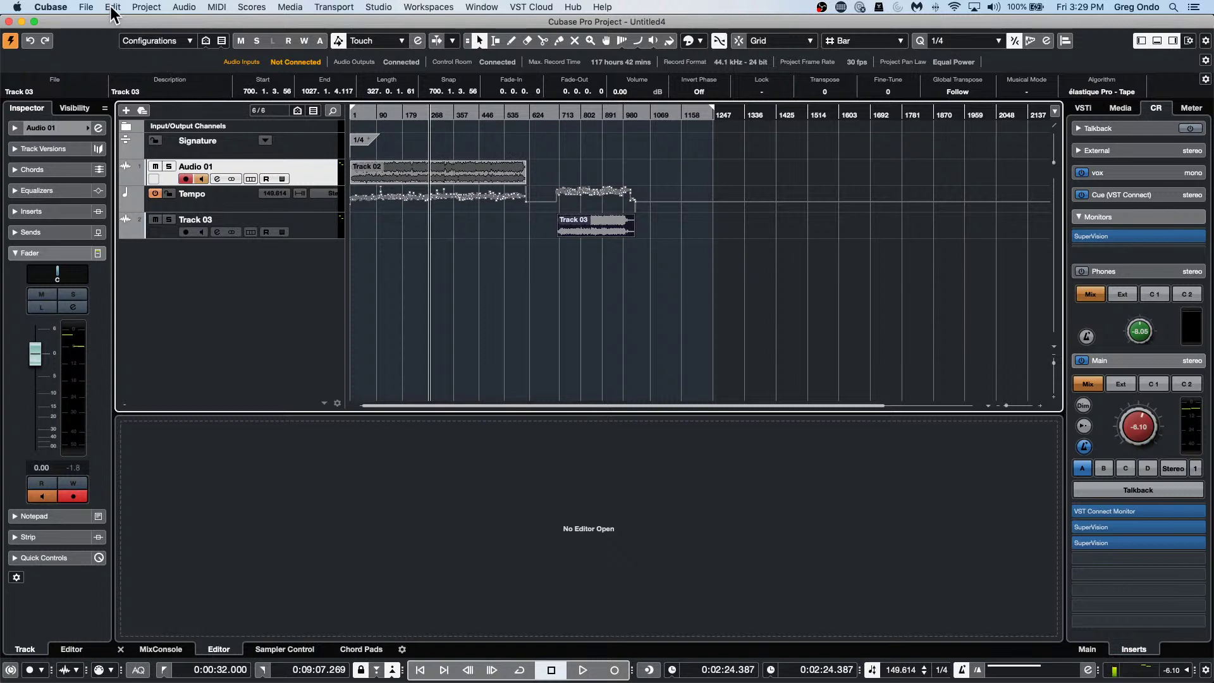
left_click(400, 174)
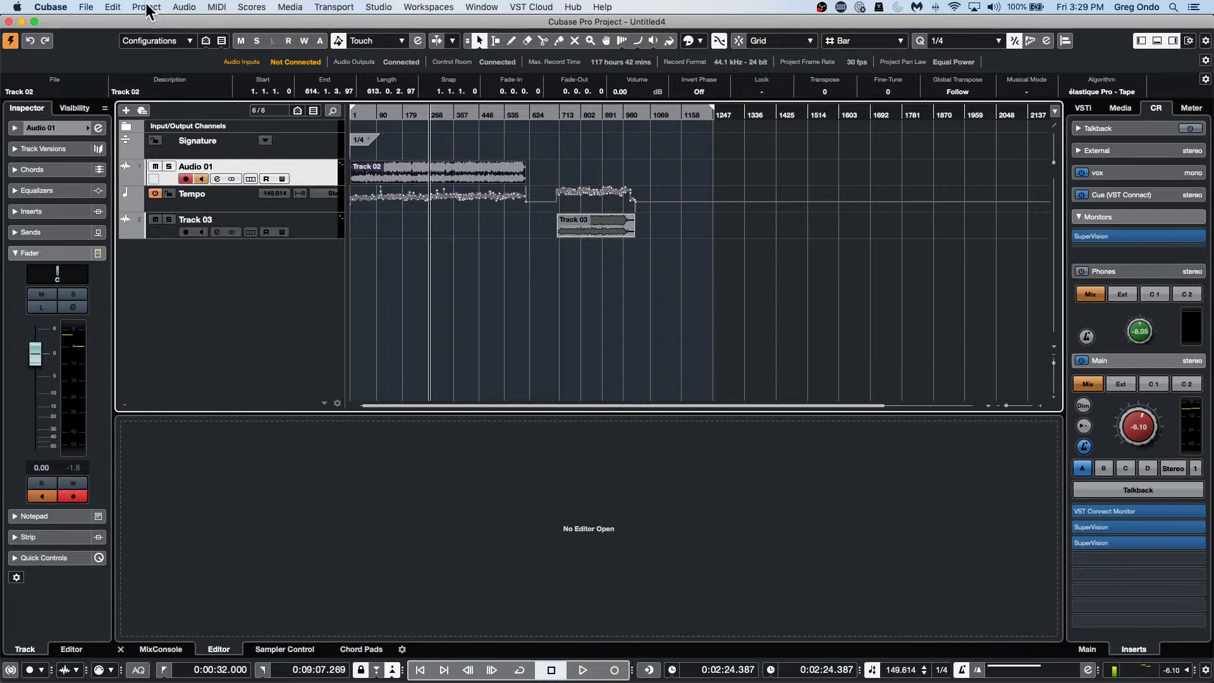
left_click_drag(697, 249, 387, 173)
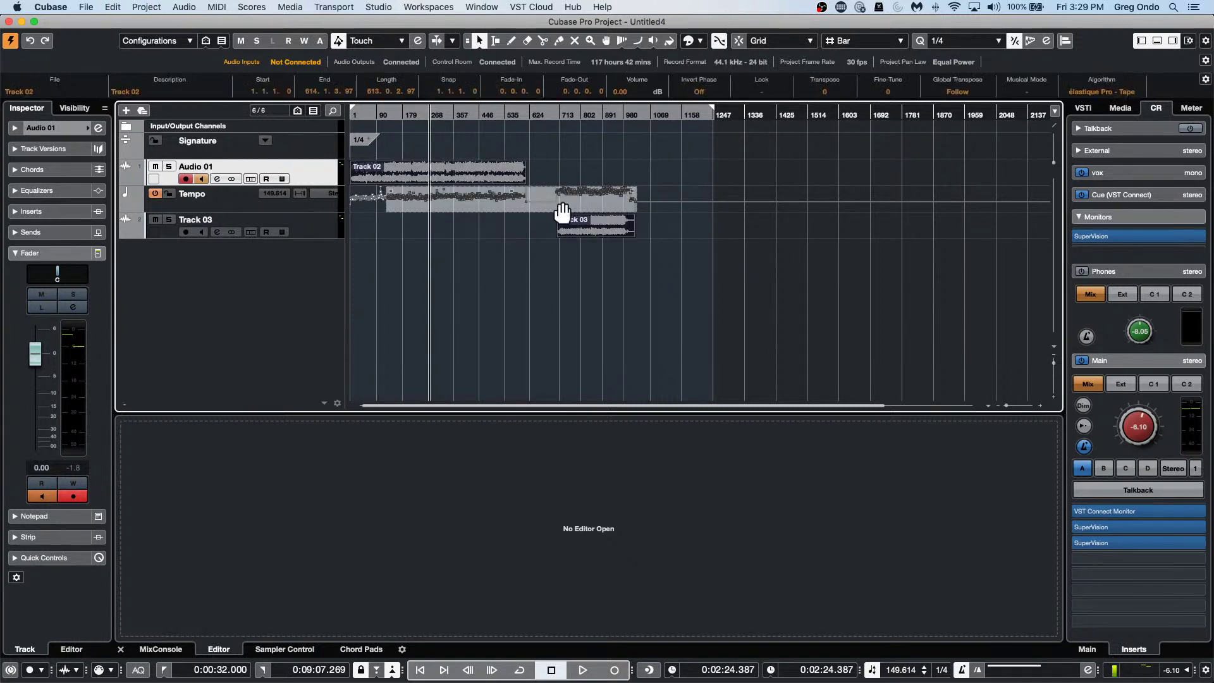
left_click_drag(397, 257, 642, 170)
left_click(319, 192)
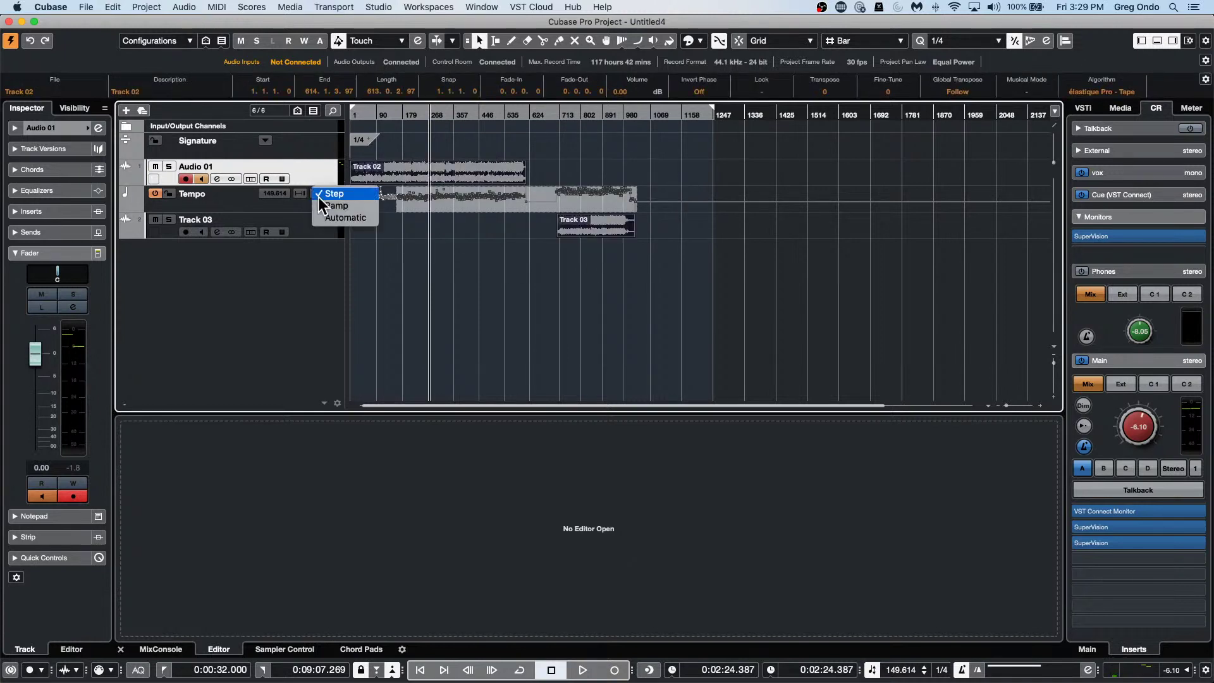
left_click(243, 203)
left_click_drag(244, 204, 256, 160)
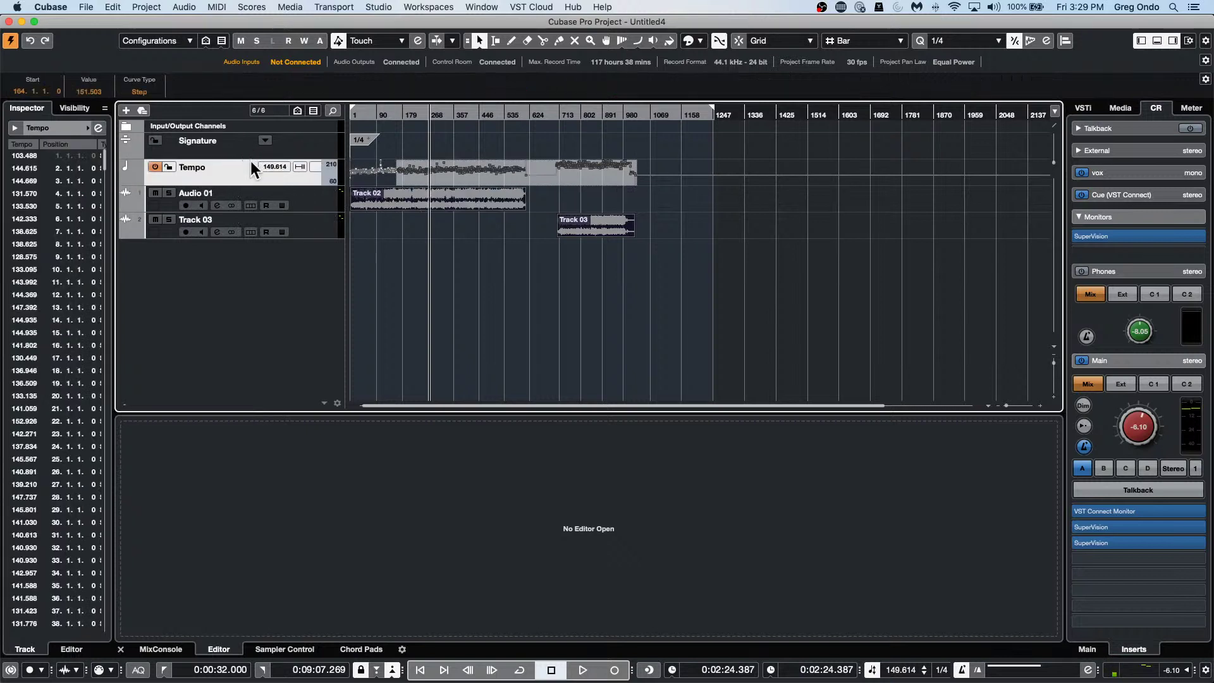
left_click(661, 238)
left_click(355, 210)
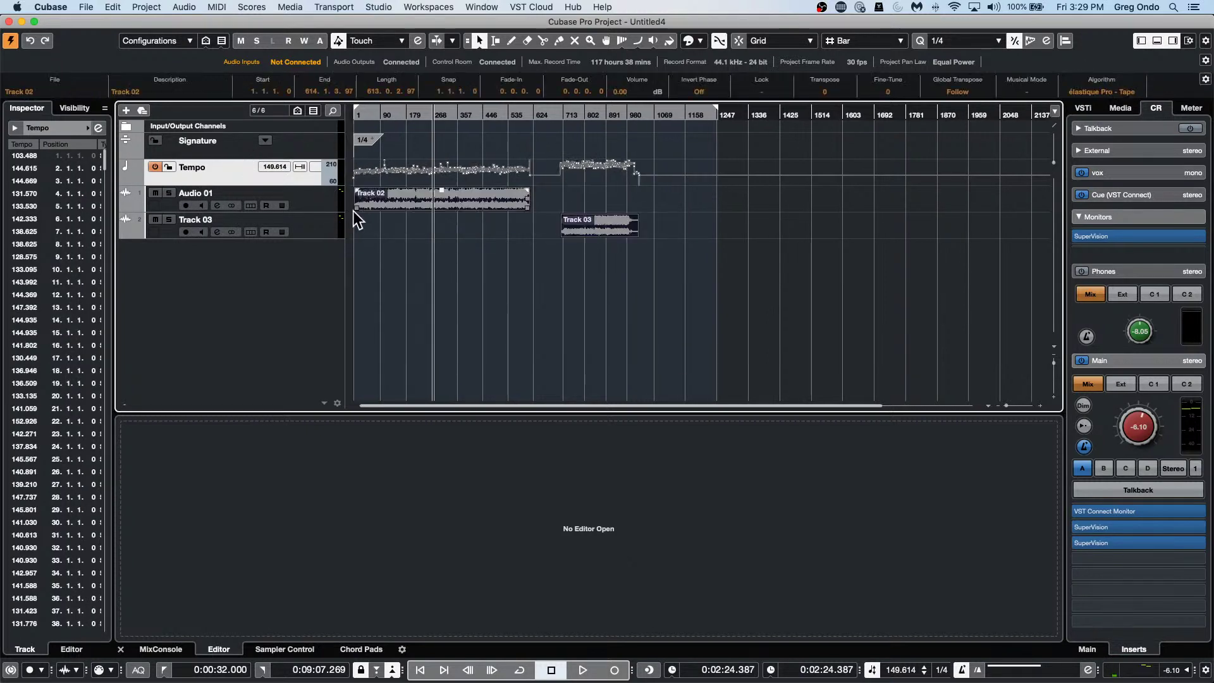
left_click(145, 8)
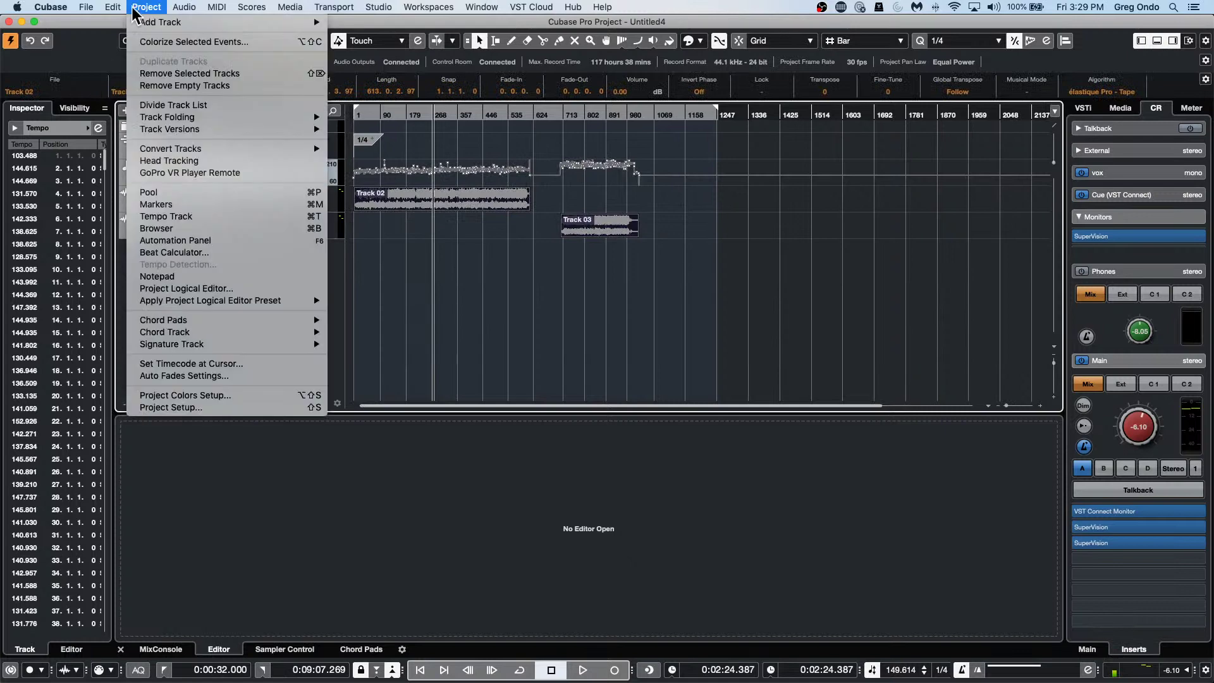
mouse_move(189, 9)
mouse_move(224, 194)
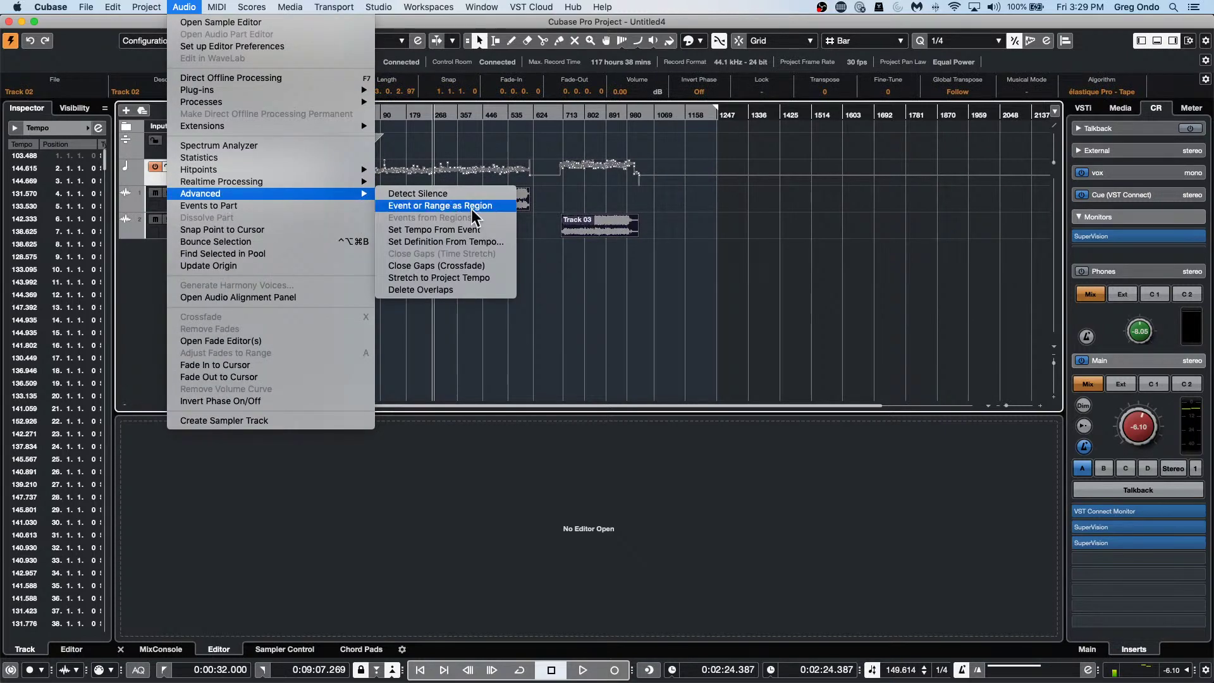
left_click(468, 241)
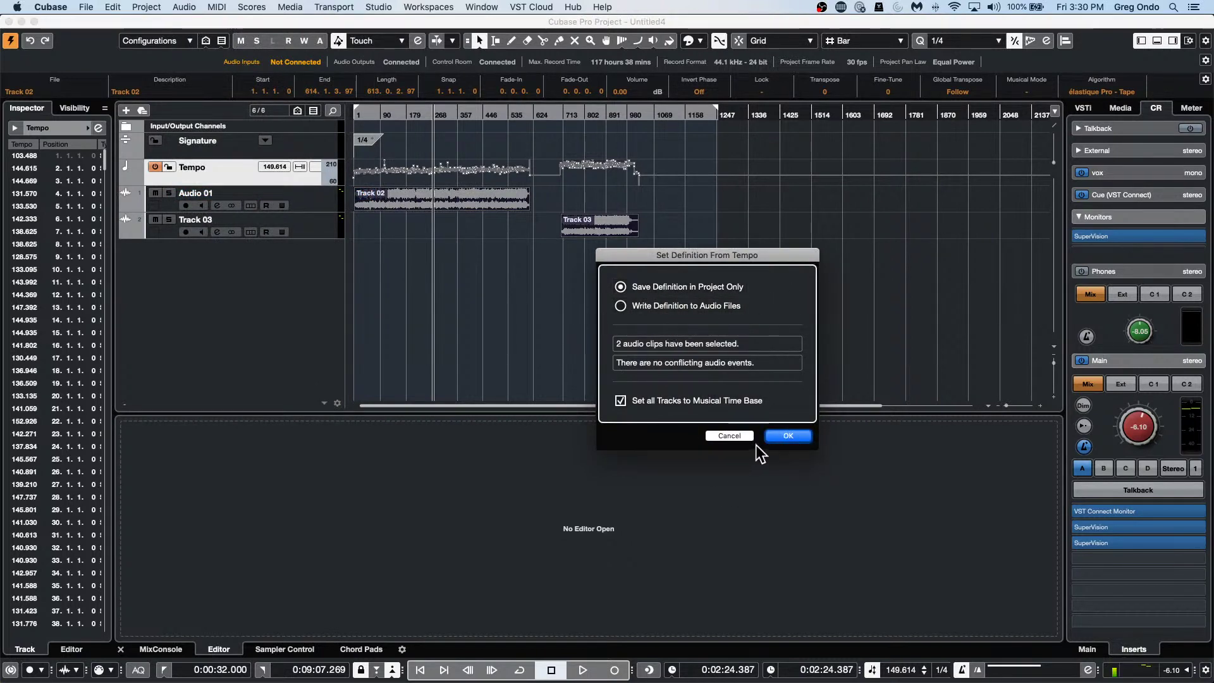
left_click(784, 436)
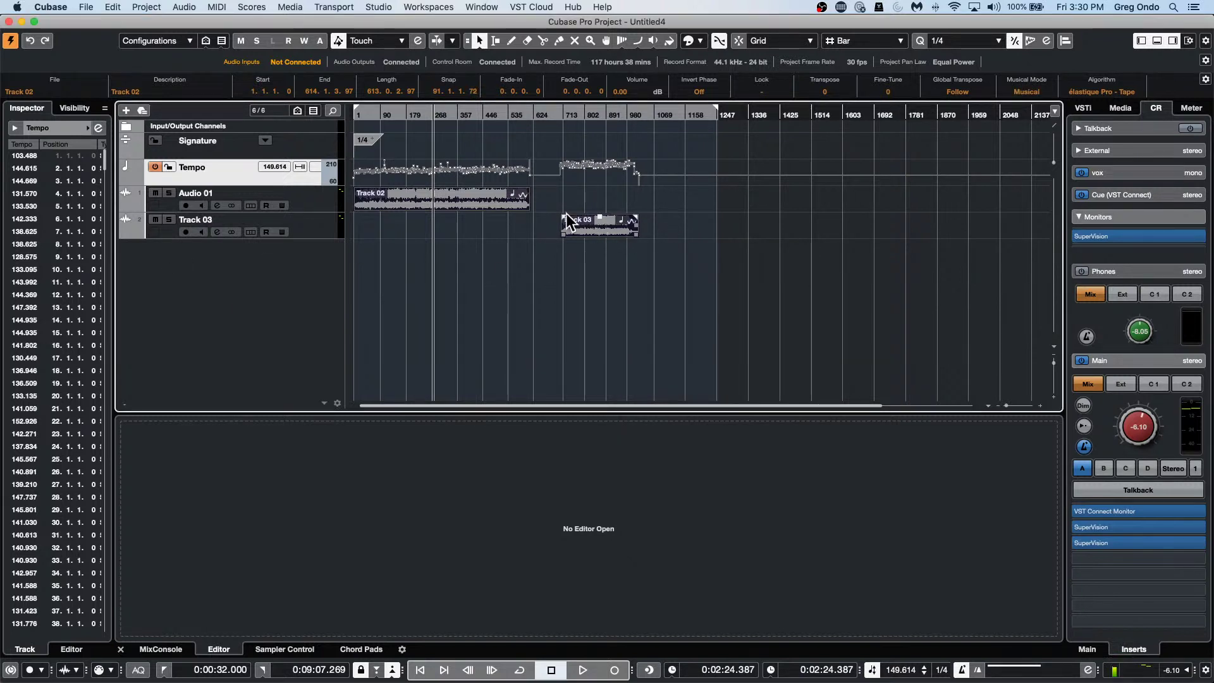
Deactivate the tempo track for a fixed tempo and play part of the song.
left_click(503, 207)
left_click(873, 671)
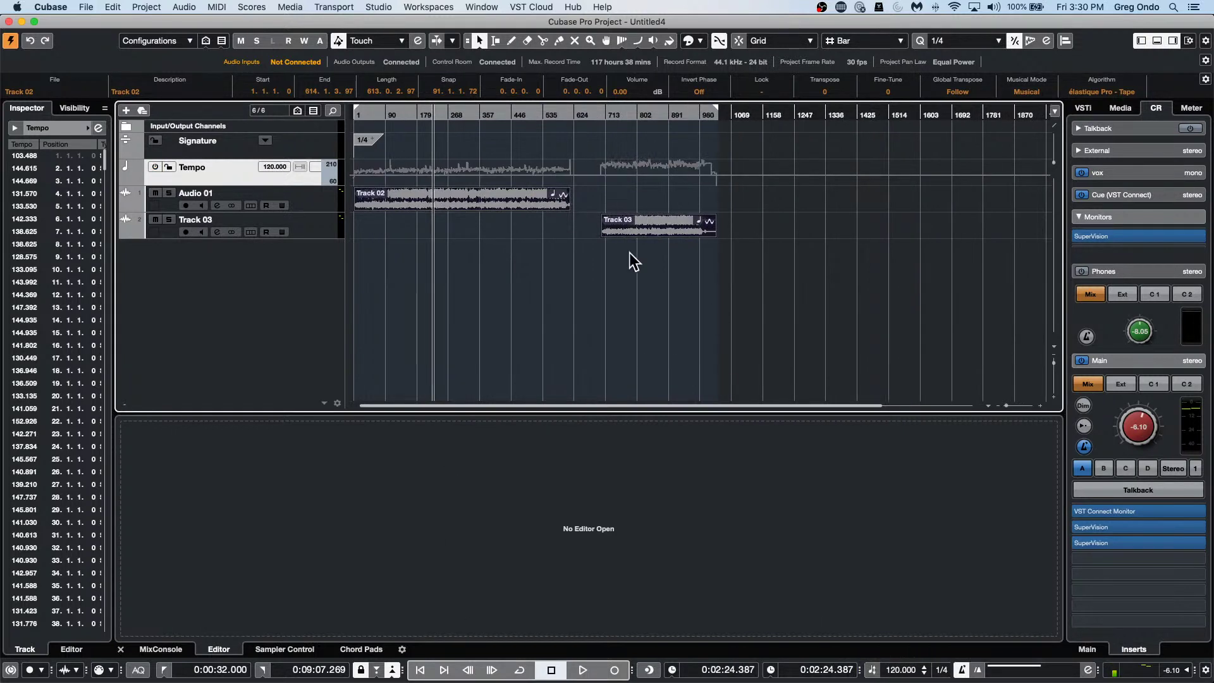
left_click(427, 113)
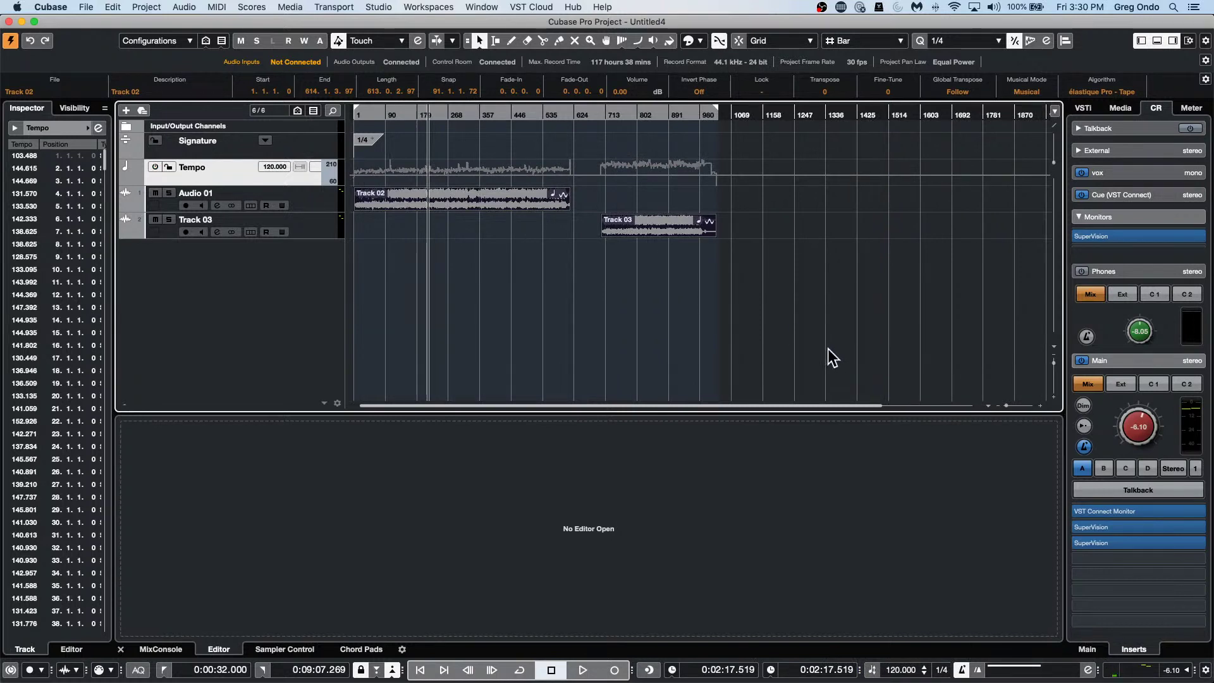
key("space")
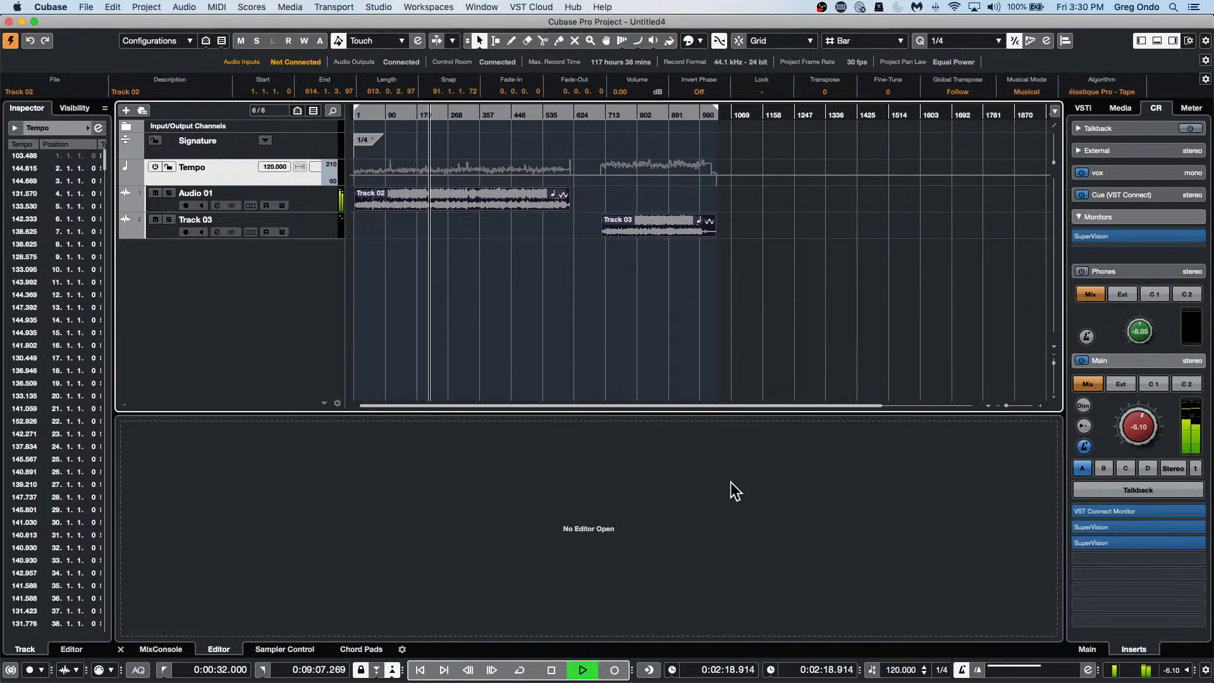
key("space")
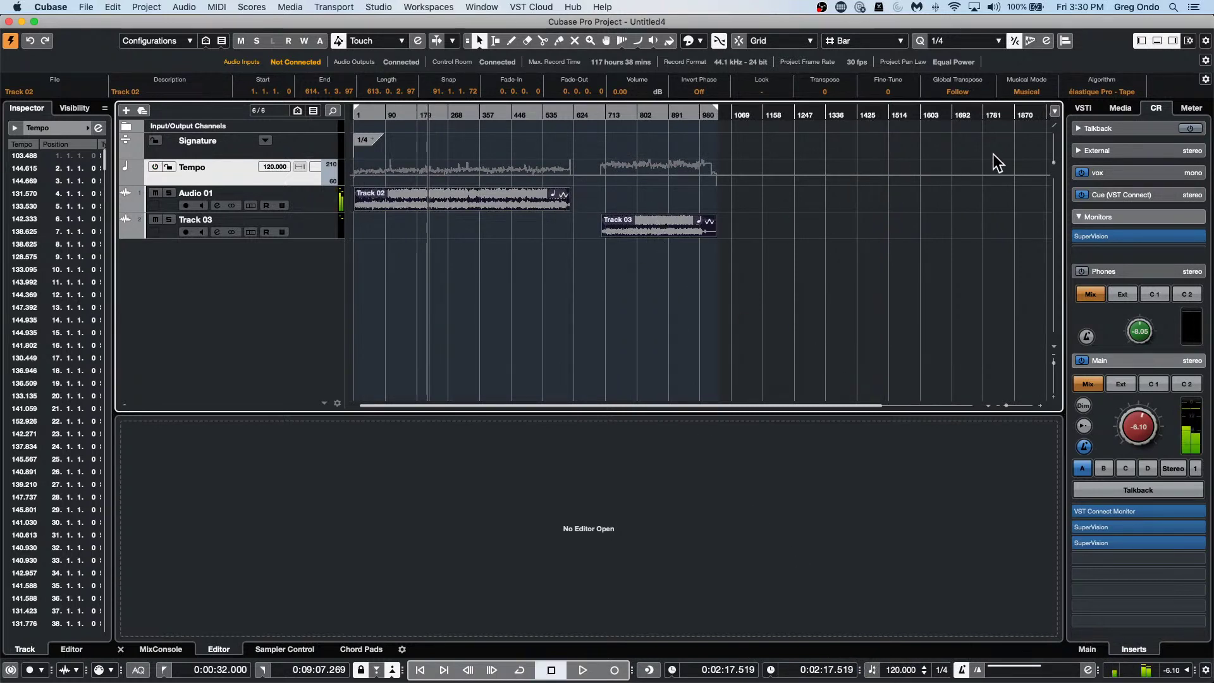
Set both the Track 02 and Track 03 events to the élastique Pro - Time algorithm.
left_click_drag(761, 222, 487, 204)
left_click(1126, 92)
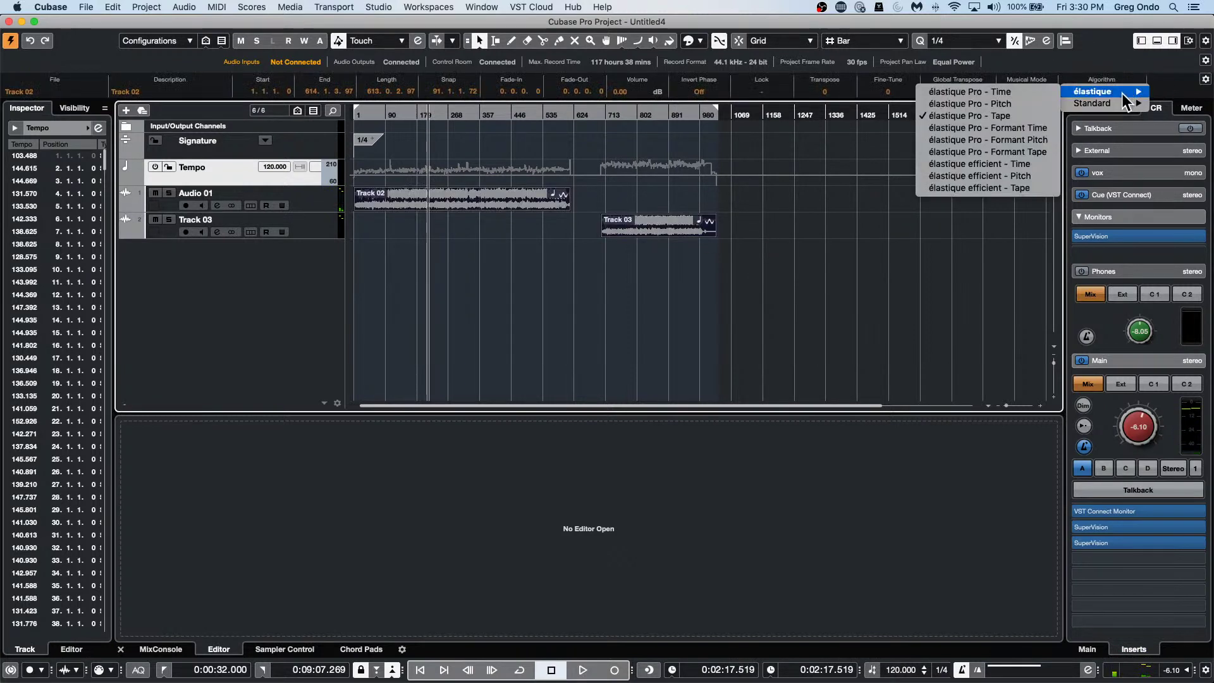
left_click(965, 95)
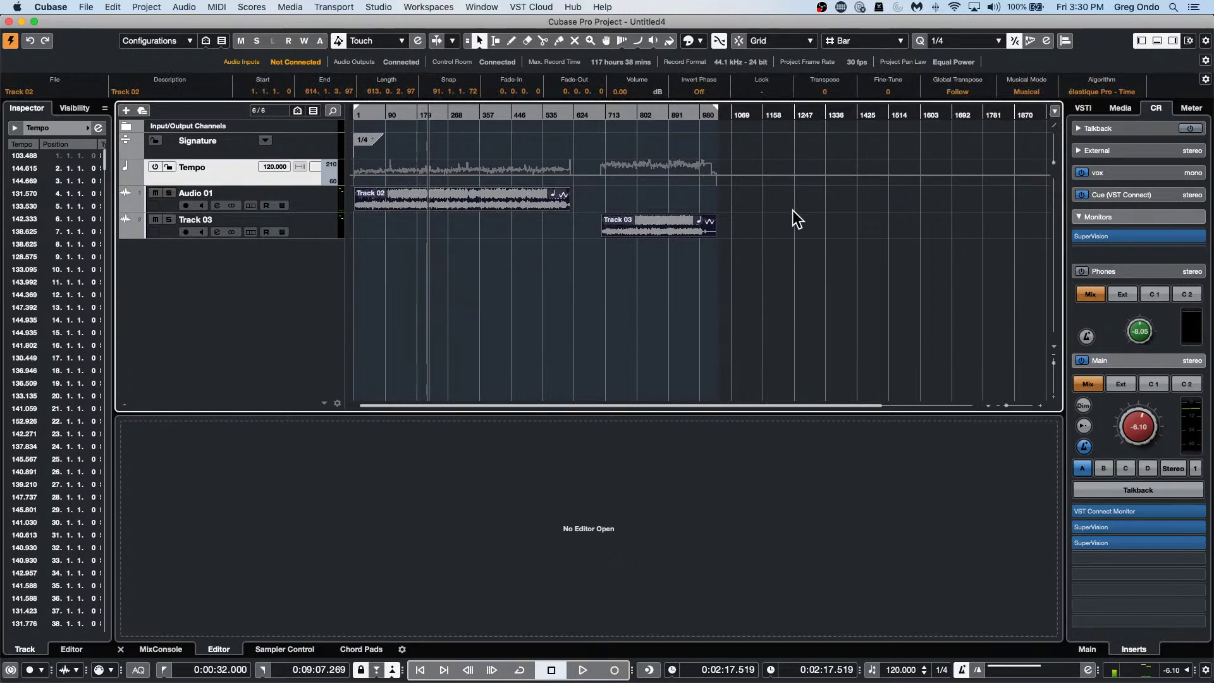
key("space")
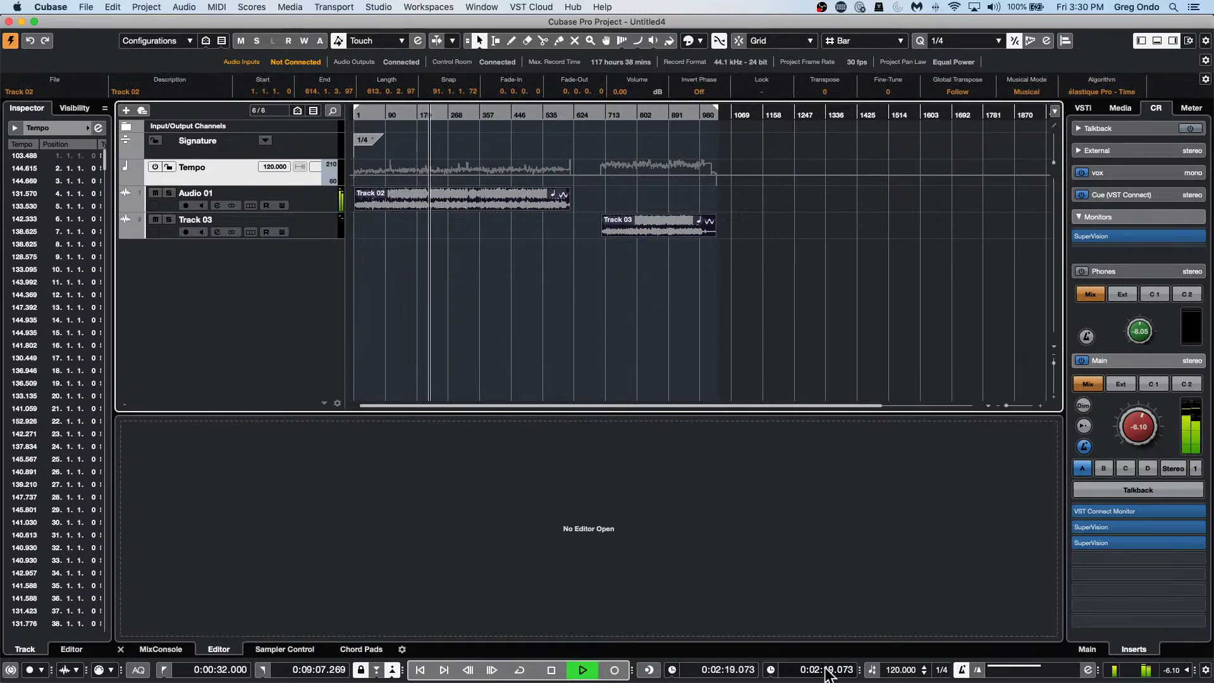
Set the transport tempo to 144.
double_click(901, 670)
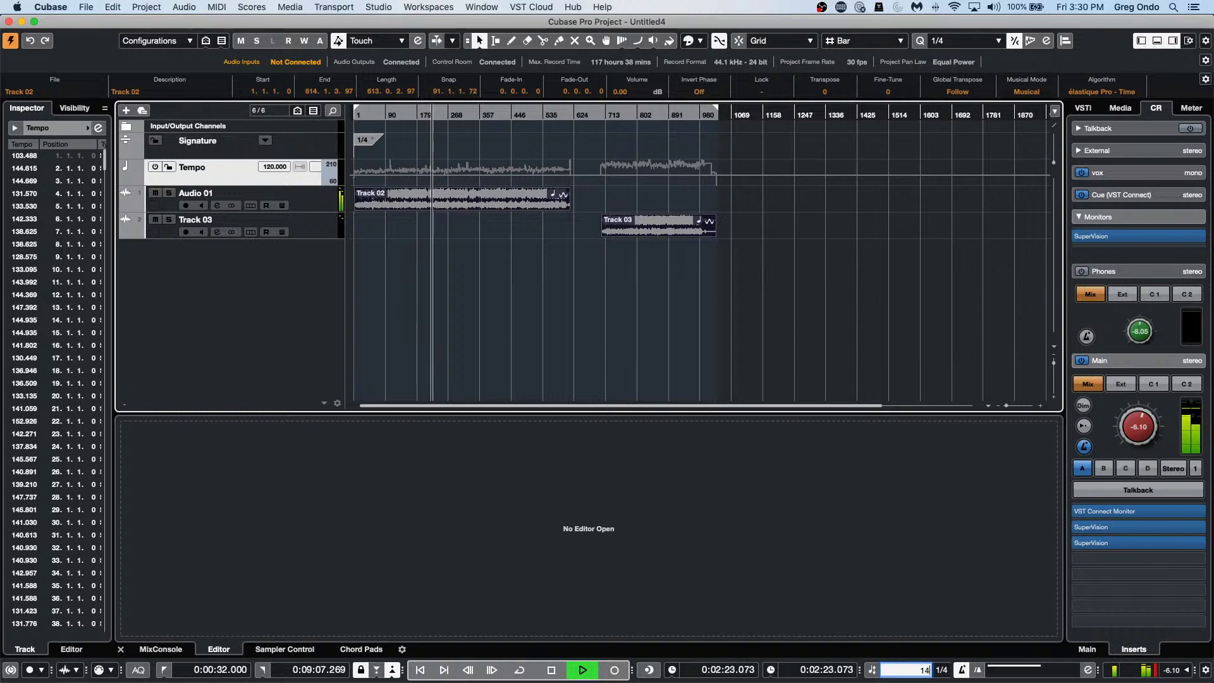
type("144")
key("Return")
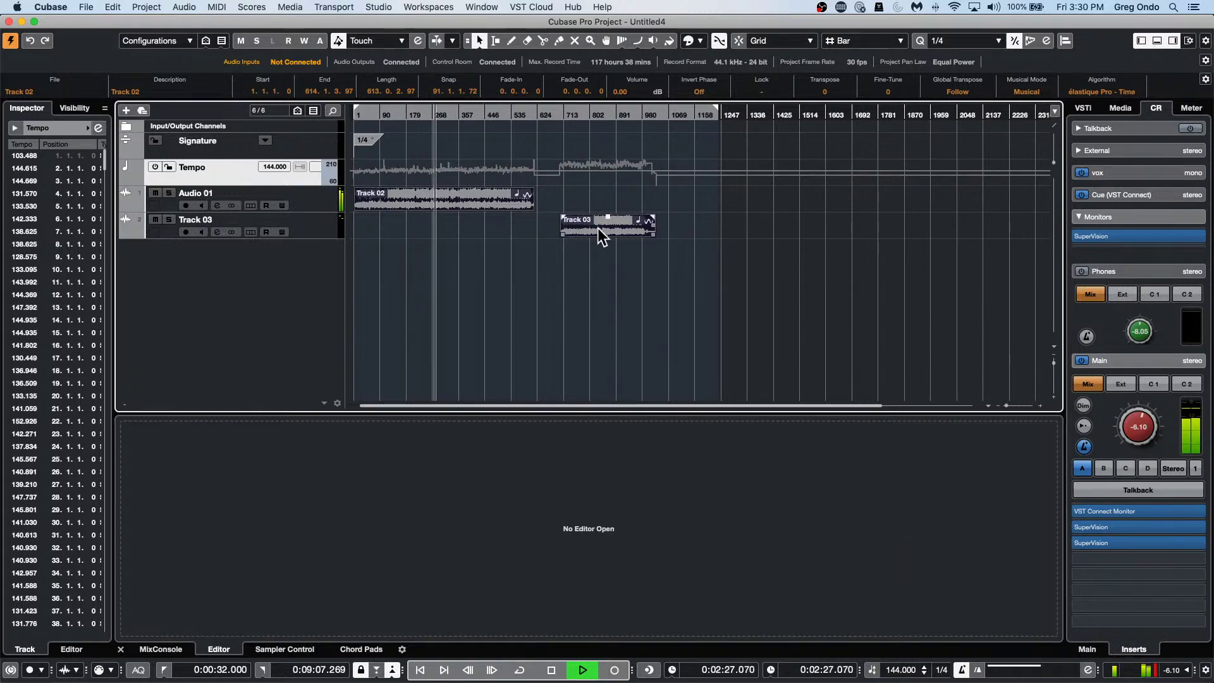
Move both events earlier, then slide the Track 03 event further left.
mouse_move(602, 236)
left_mouse_down()
mouse_move(518, 233)
mouse_move(596, 240)
left_mouse_up()
left_click(574, 260)
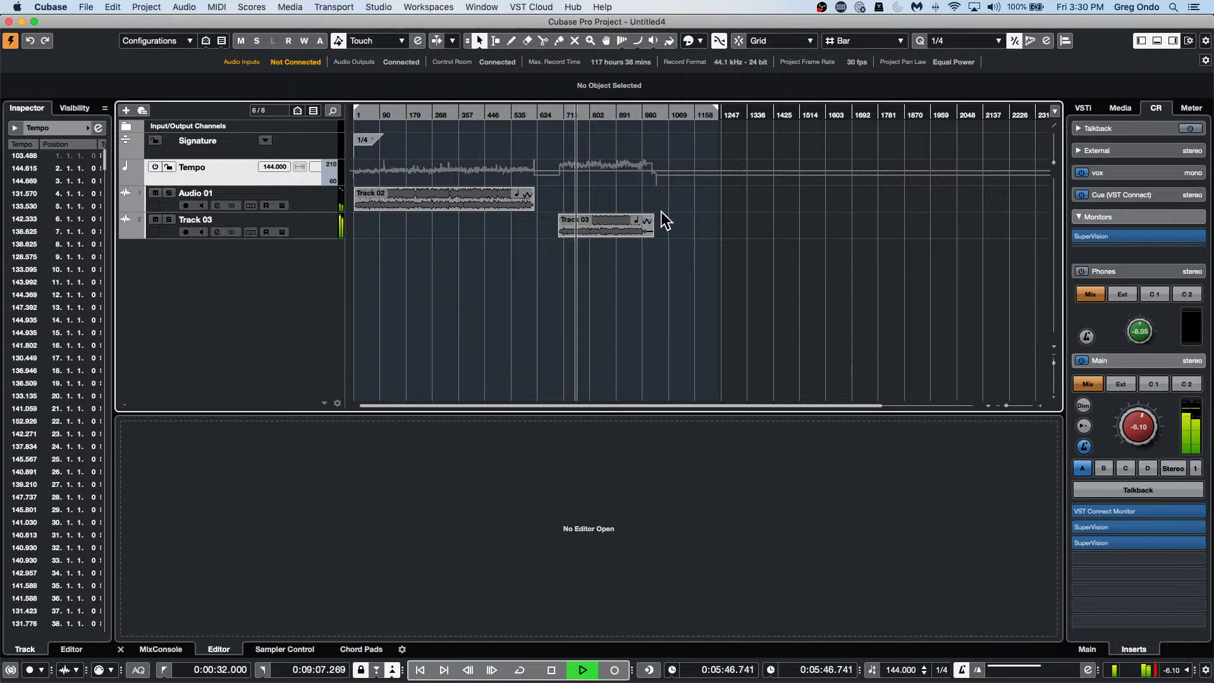
left_click_drag(612, 223, 576, 222)
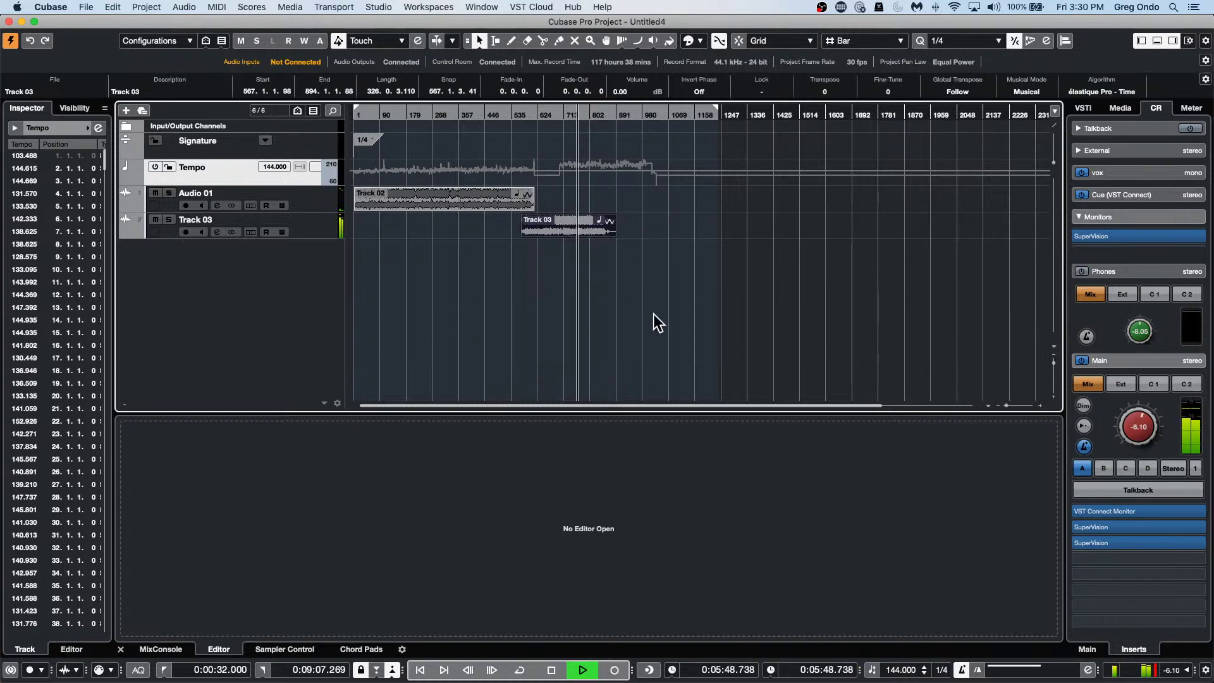
key("space")
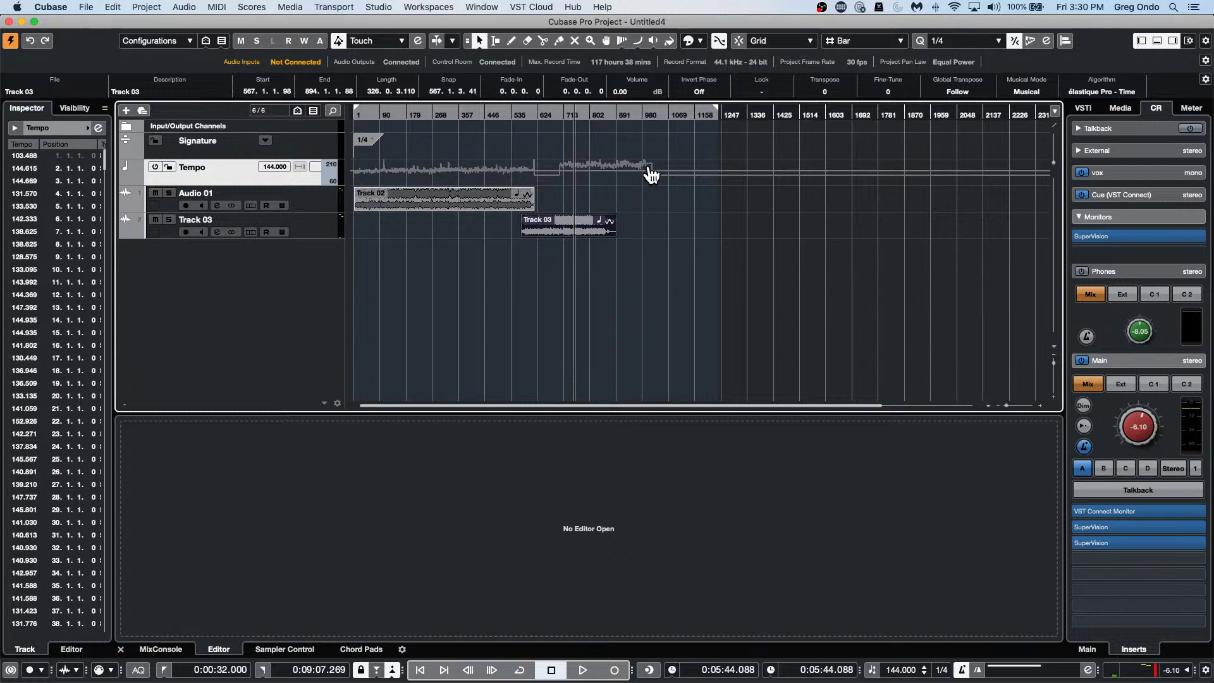
Look through the Audio menu's advanced commands and replay from earlier in the song.
left_click(184, 7)
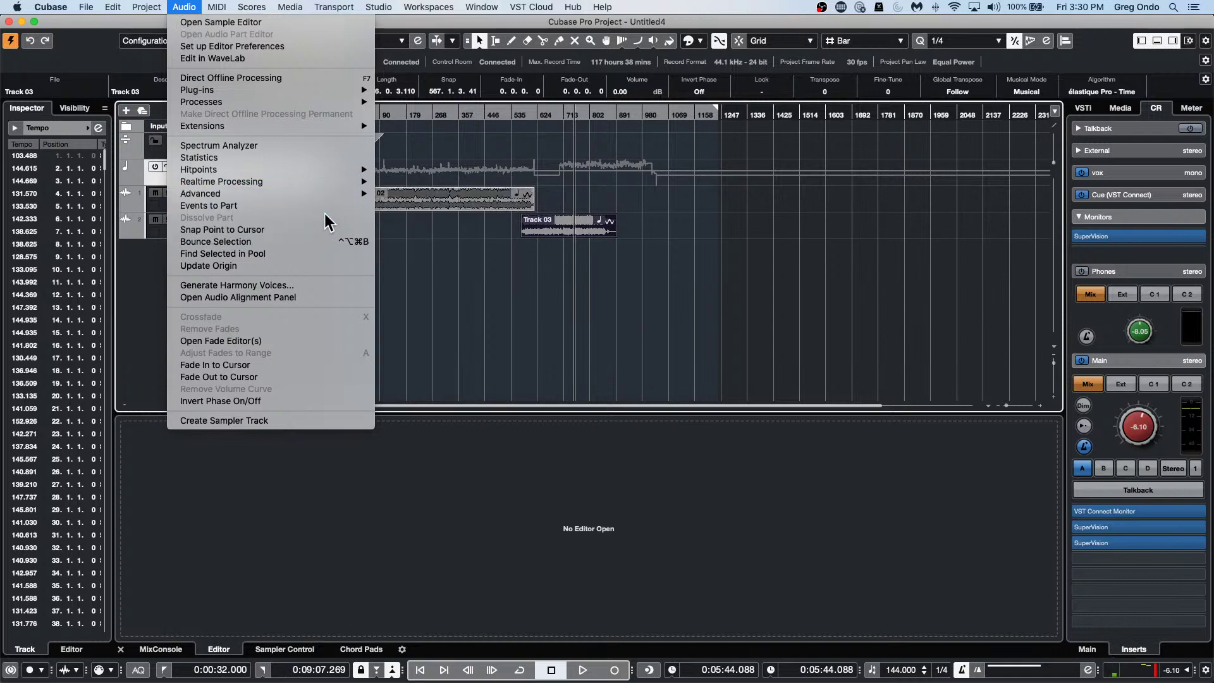
left_click(782, 299)
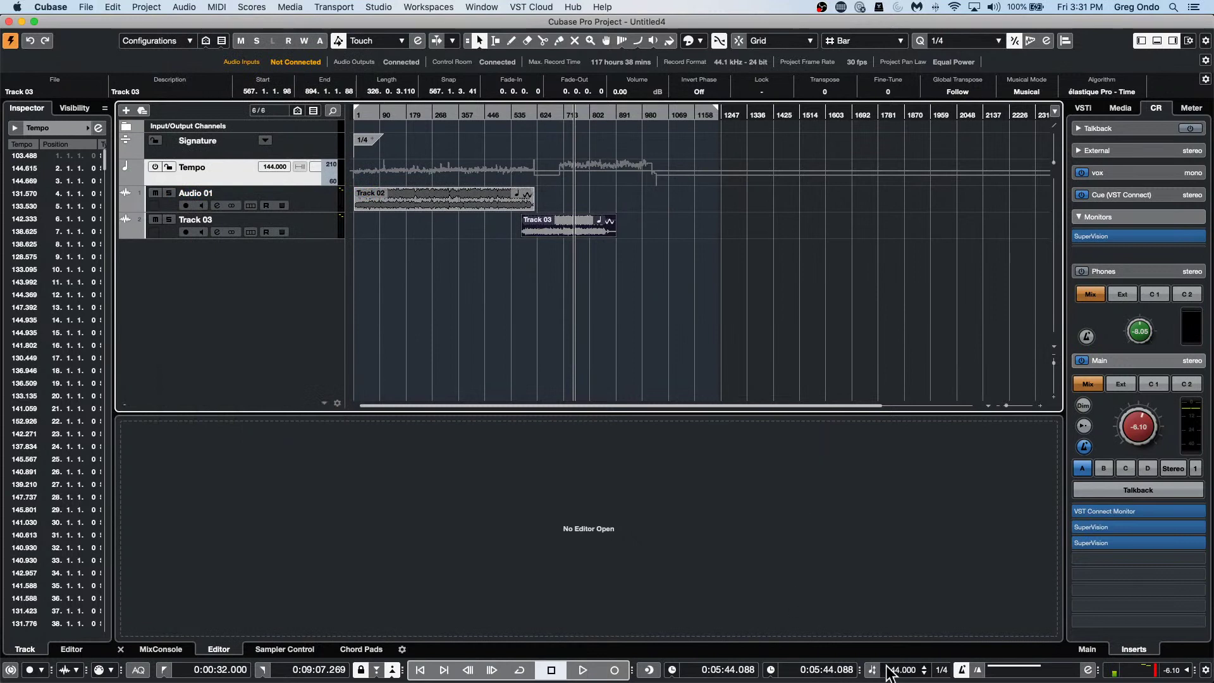
key("space")
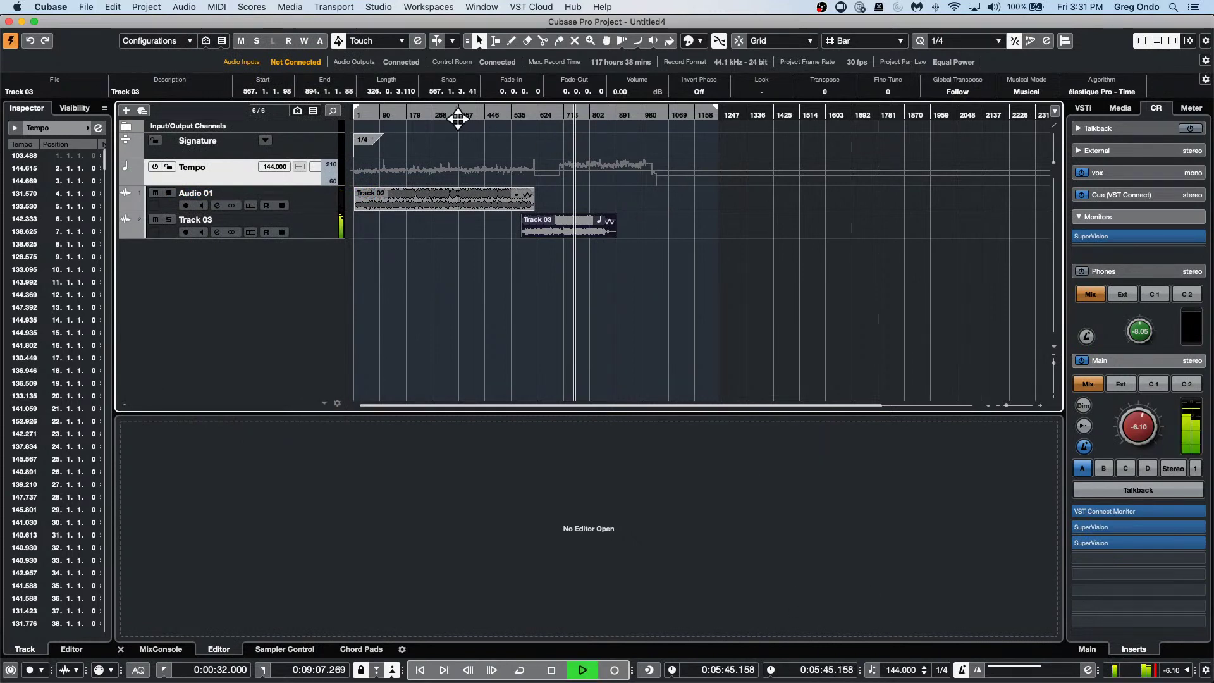
left_click(439, 114)
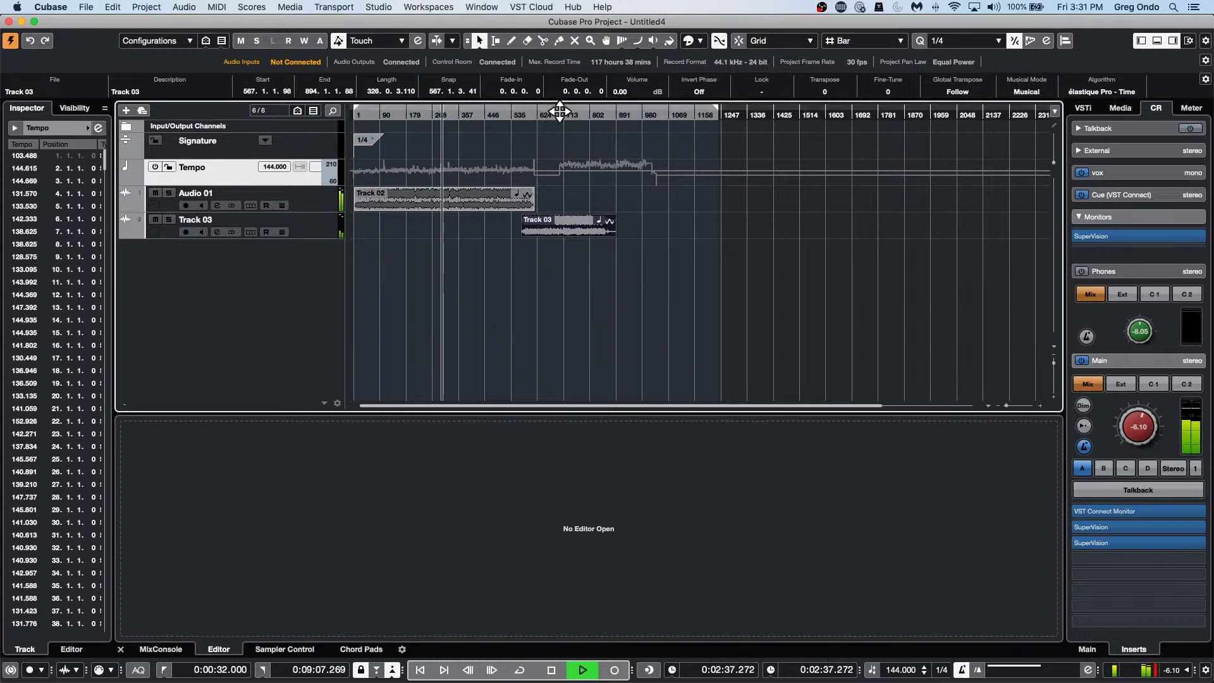
Change the transport tempo to 160 and audition a later part of the song.
scroll(911, 676, "up", 1)
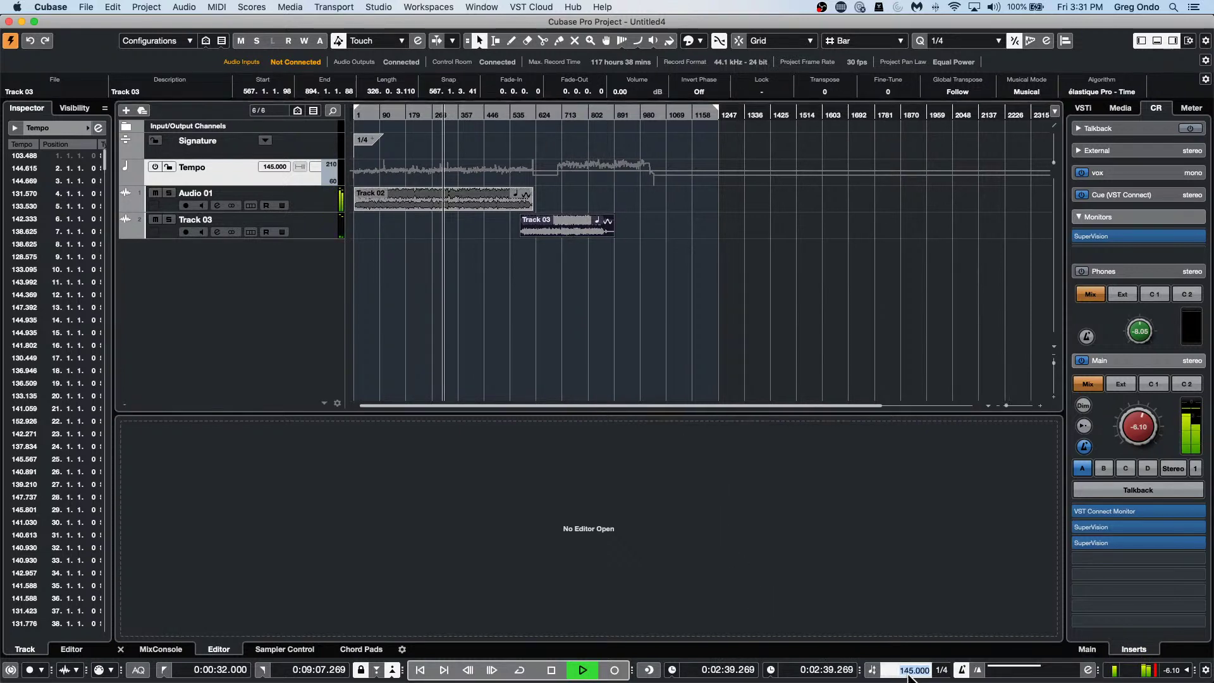
type("160")
key("Return")
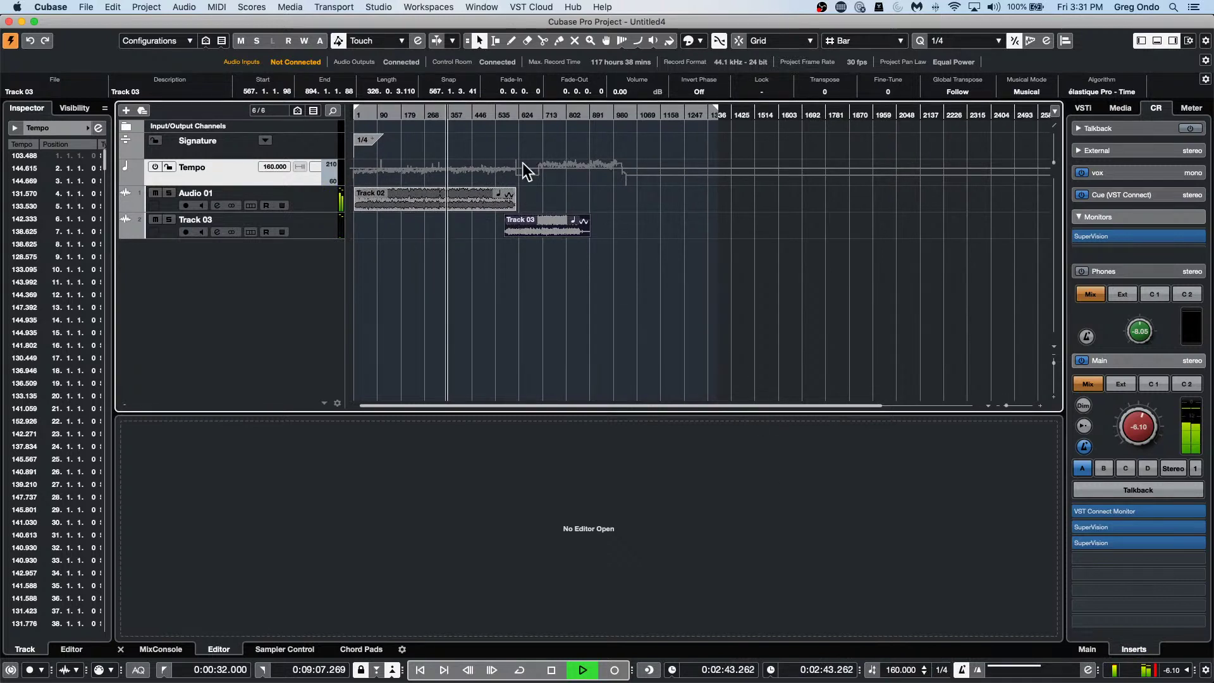
left_click(538, 115)
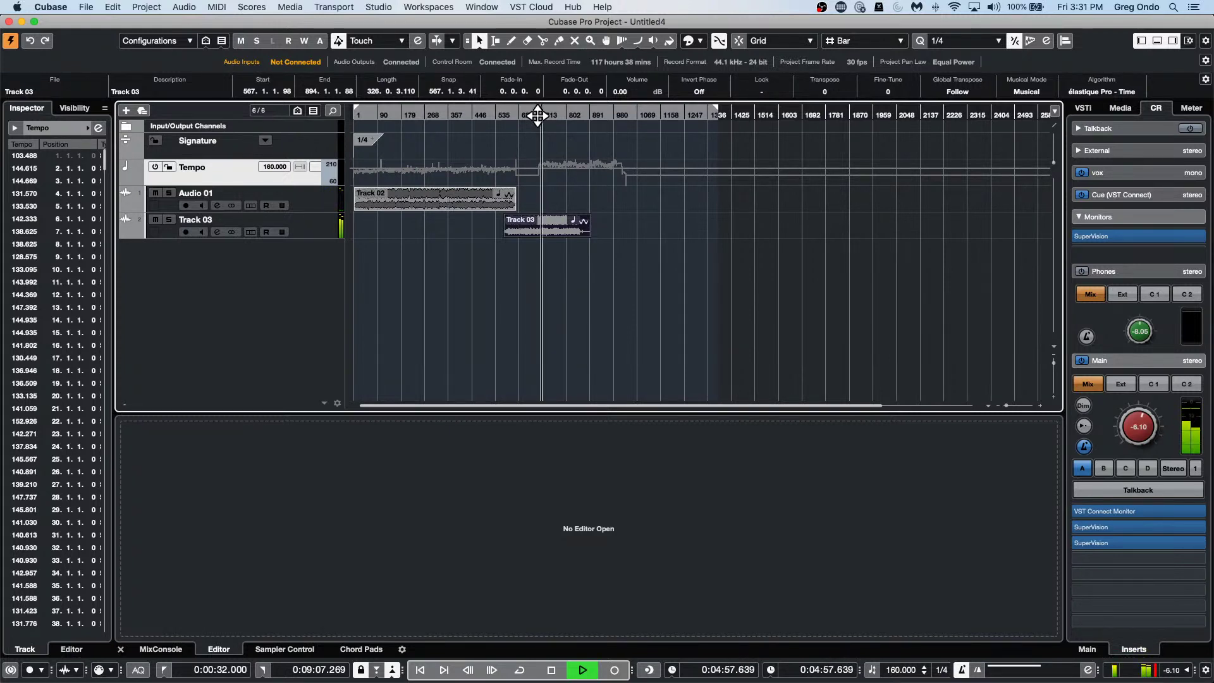
key("space")
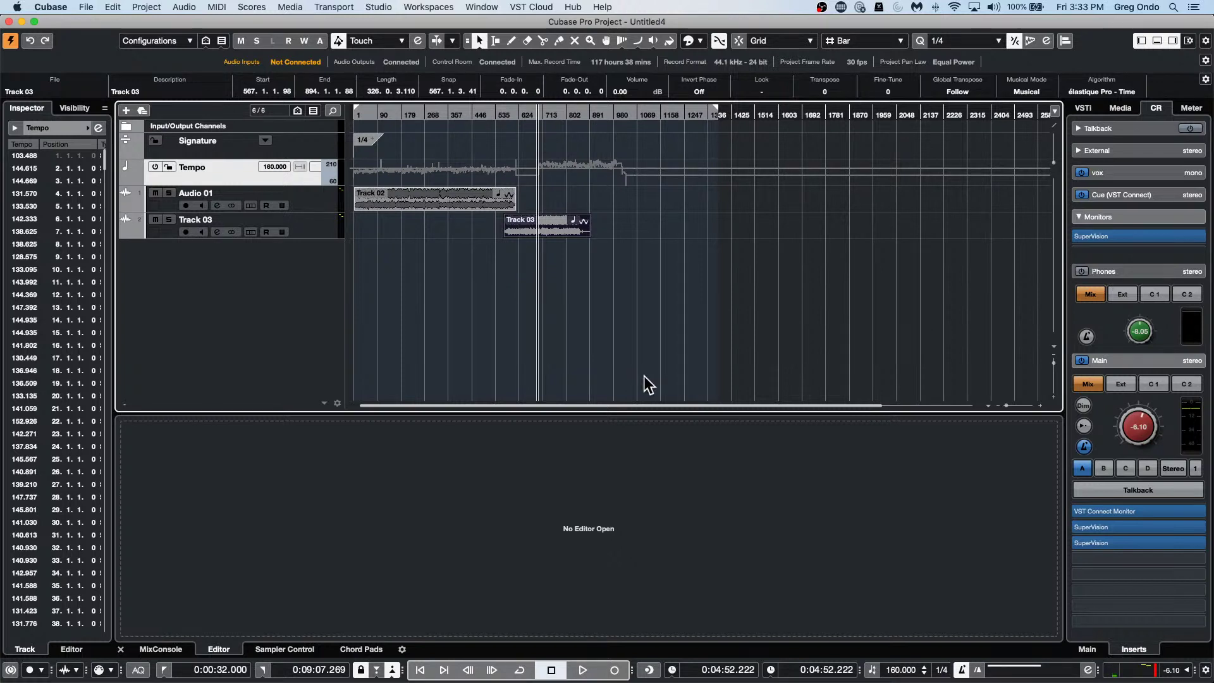
Select the Audio 01 event and enter a new file name and description in the info line.
left_click(397, 200)
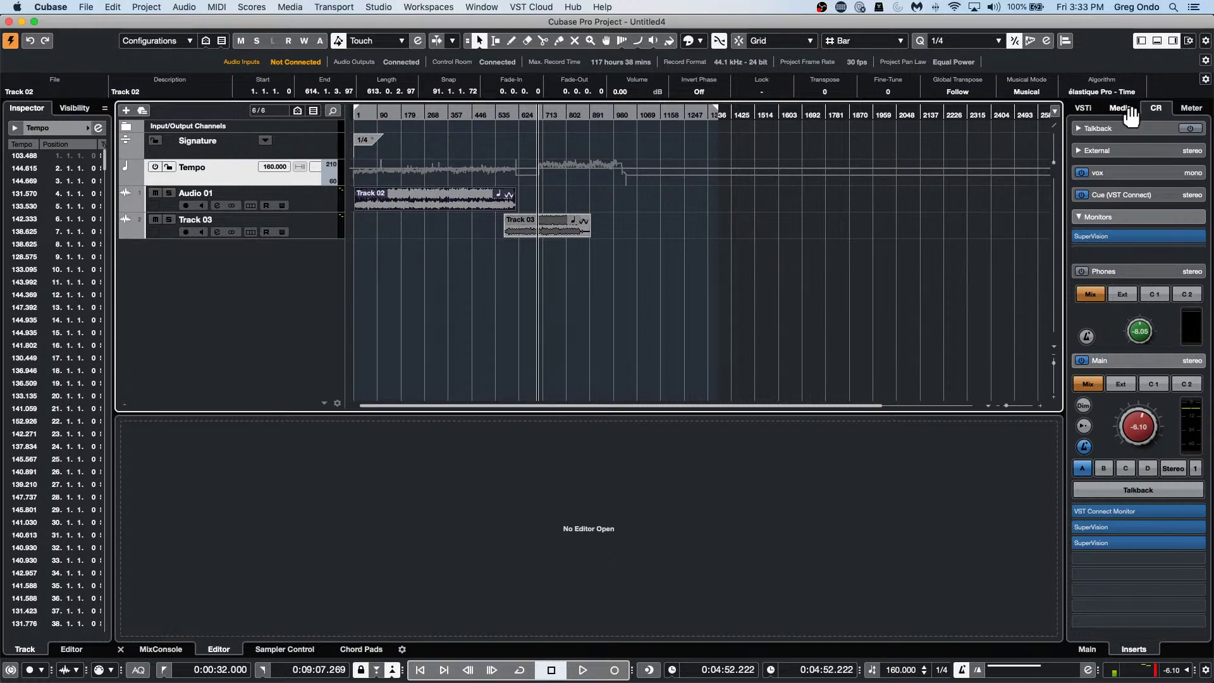
left_click(294, 197)
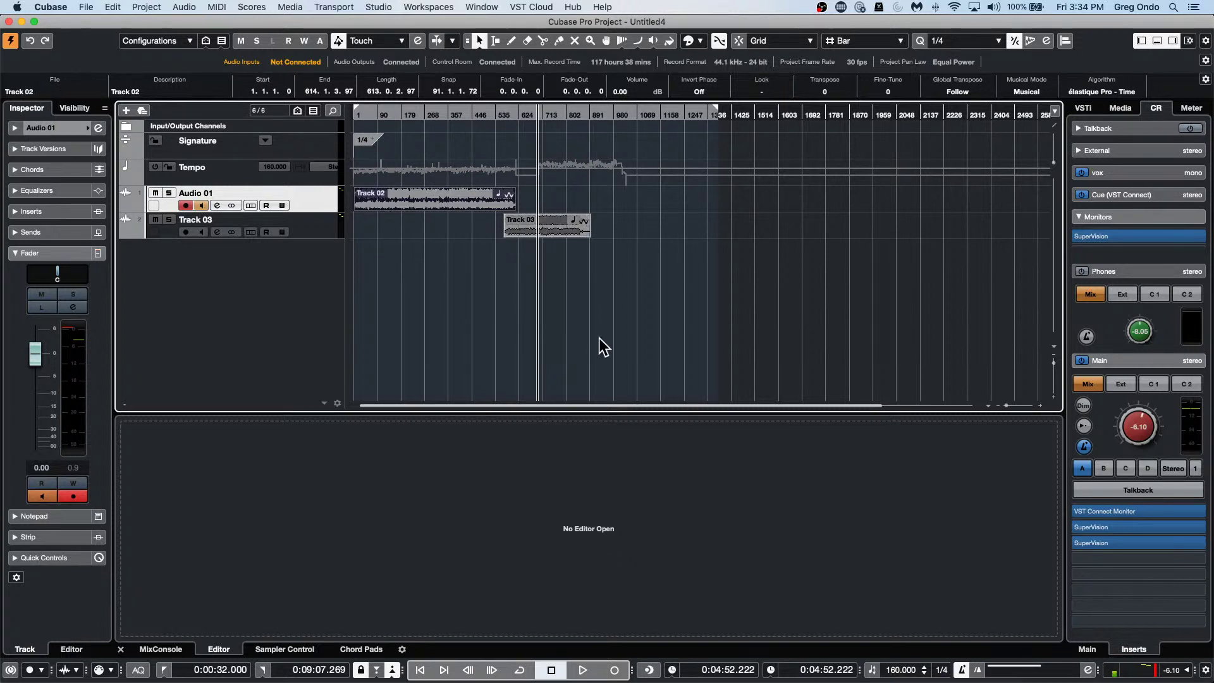
left_click(42, 90)
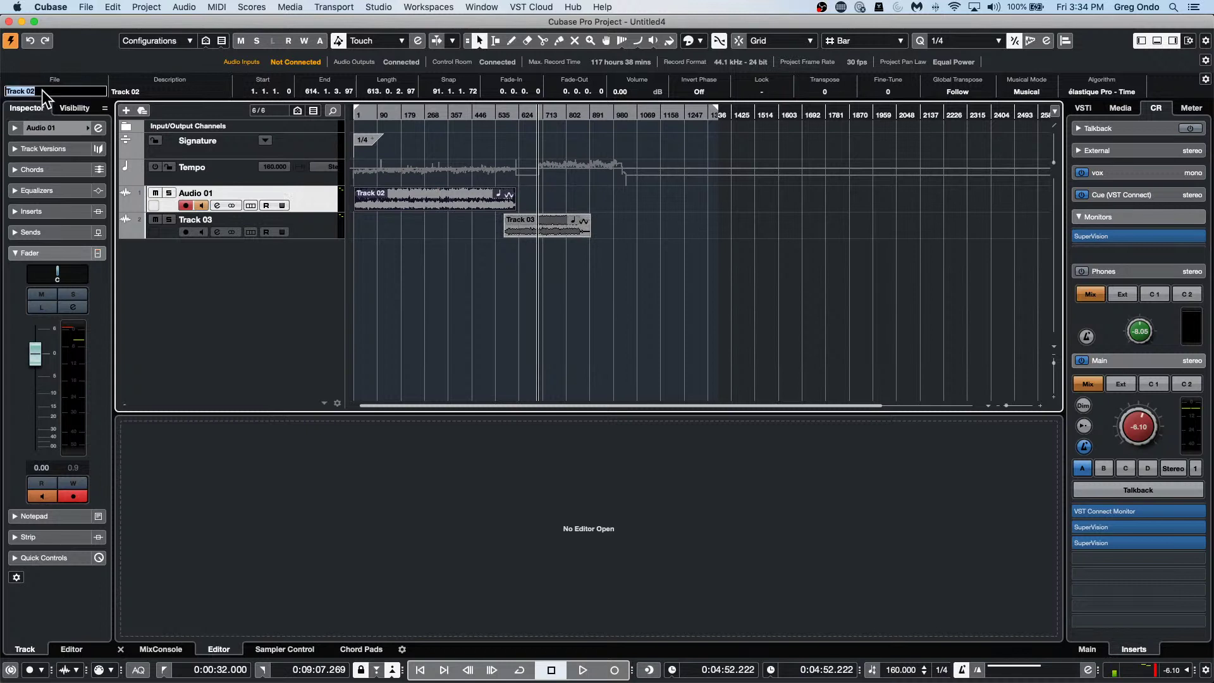
type("o6f o67 i76 i76")
key("Tab")
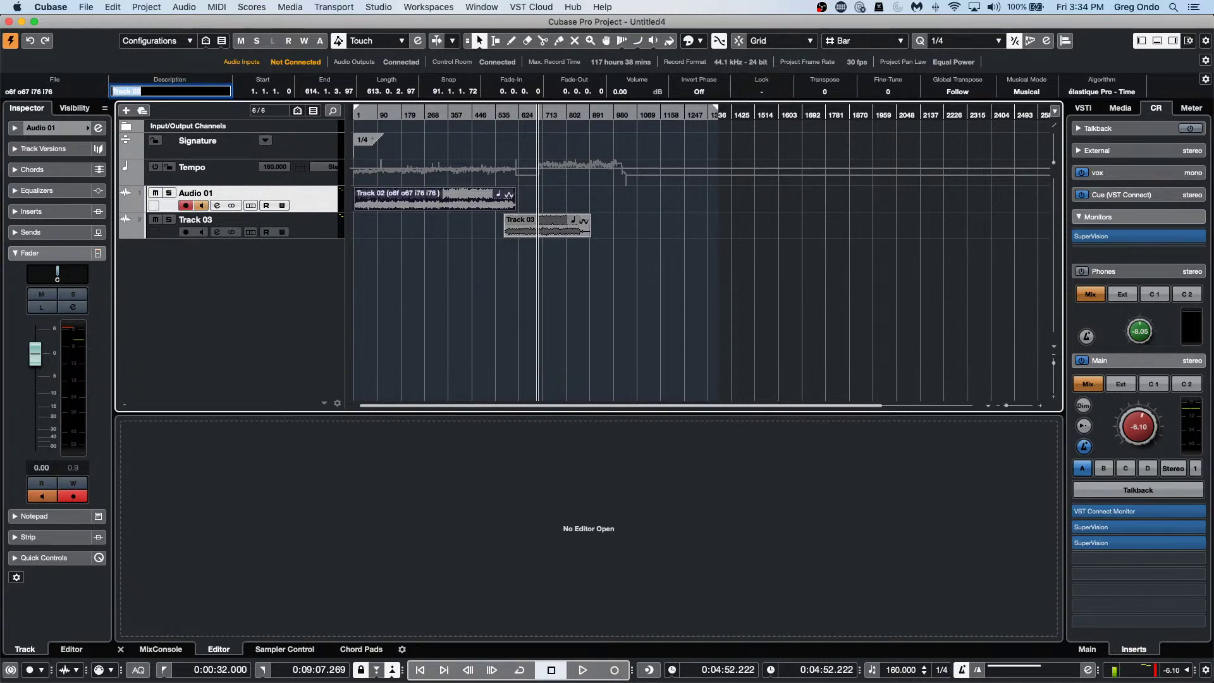
type("o87 o86 fo")
key("Return")
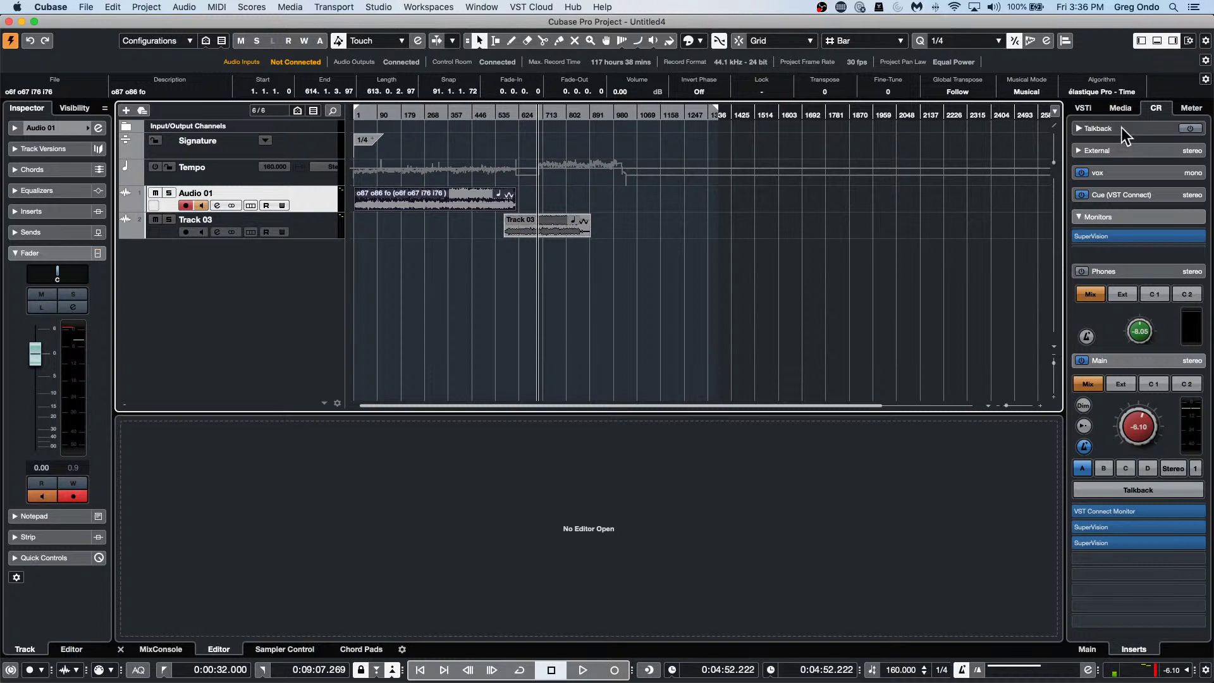
Show the Media browser, then open Add Instrument Track with HALion Sonic SE as the instrument.
left_click(1121, 107)
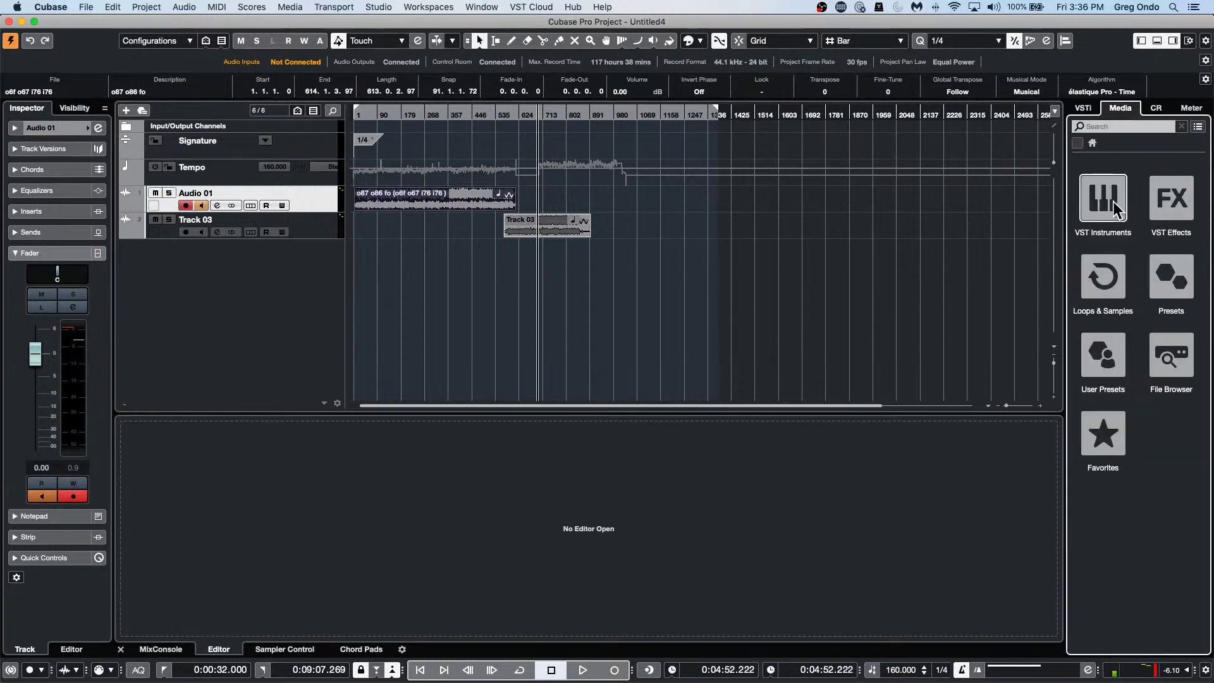
right_click(308, 254)
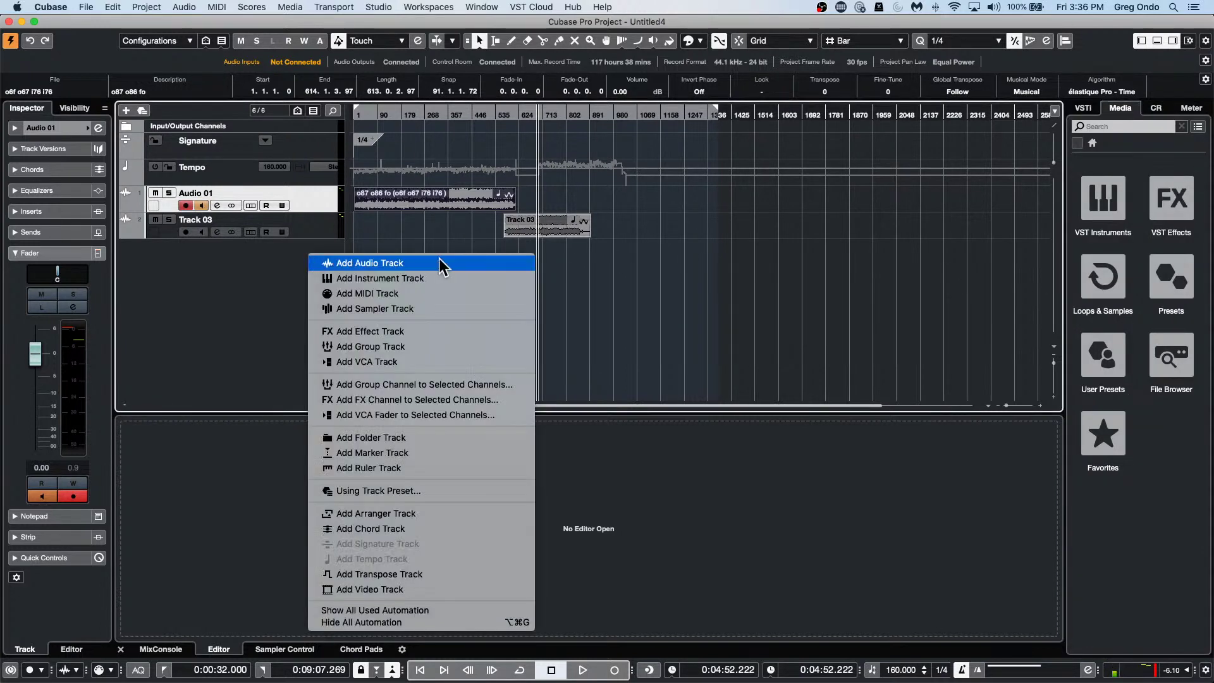
left_click(446, 281)
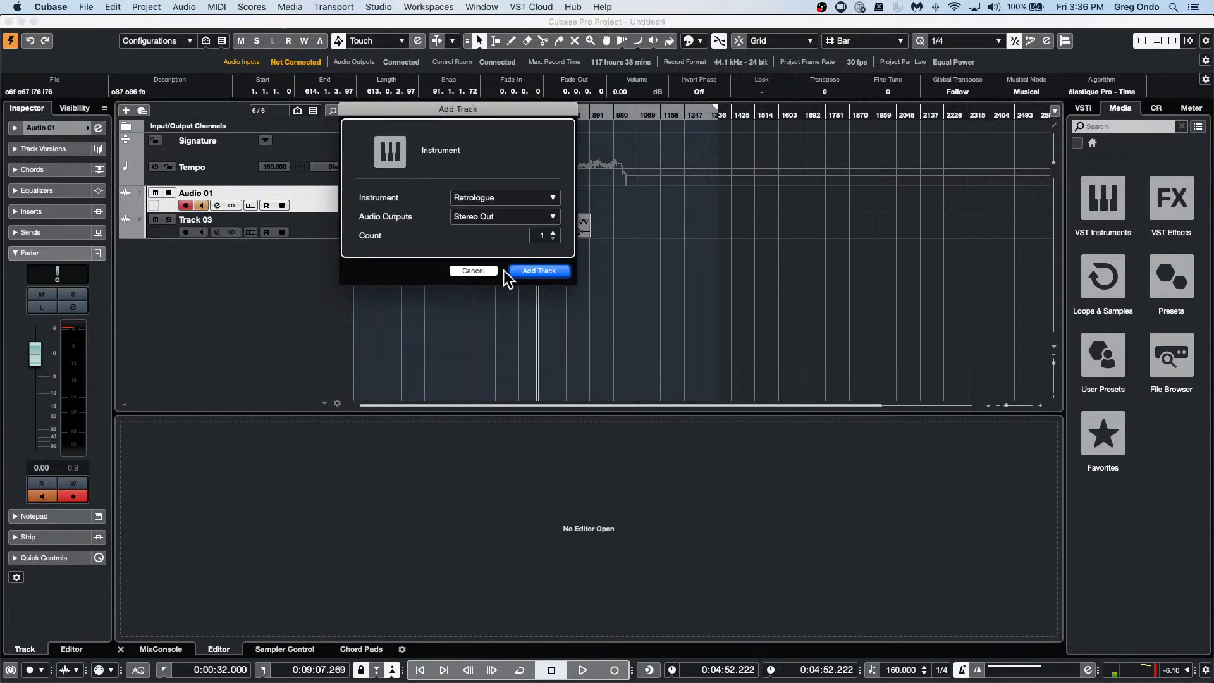
left_click(517, 200)
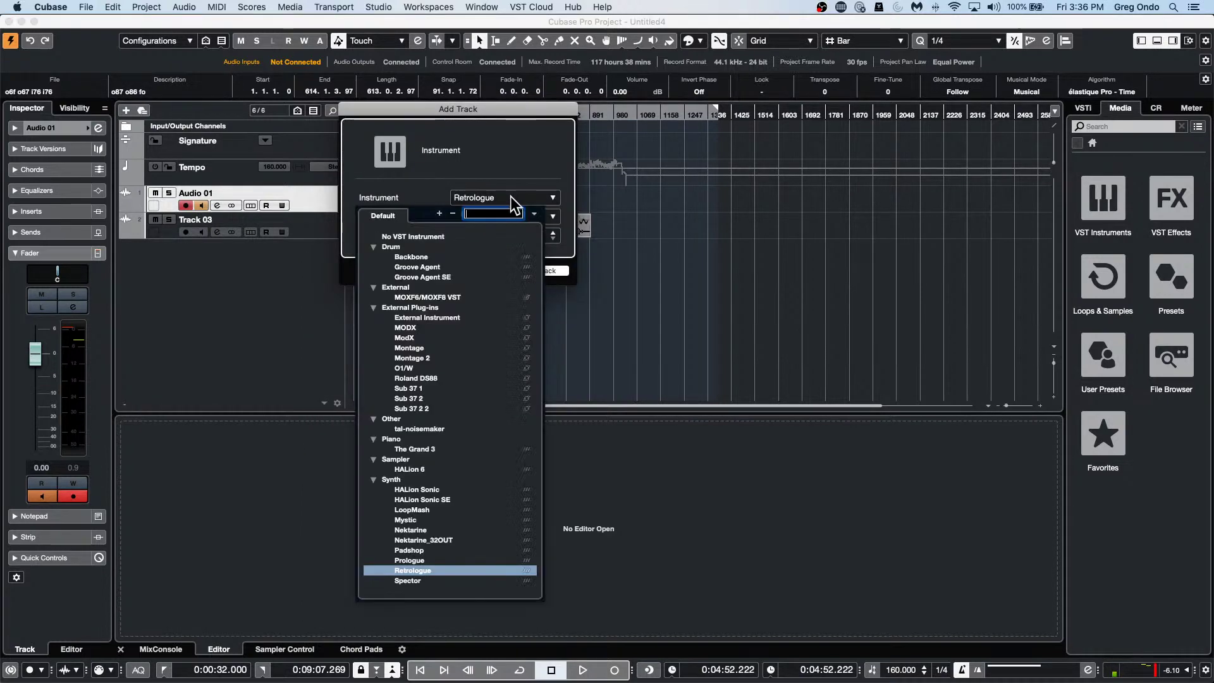
left_click(436, 500)
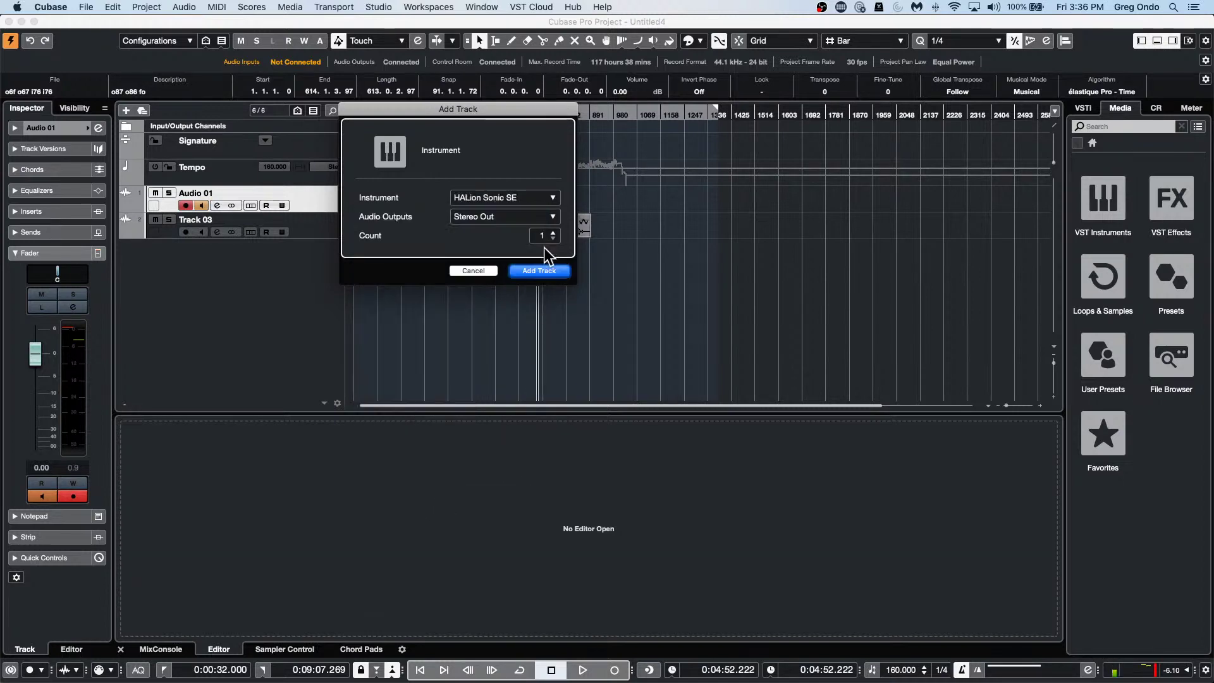
Create the HALion Sonic SE 01 track, load Violoncelli+Violas Octave into slot 1, and view Options.
left_click(541, 271)
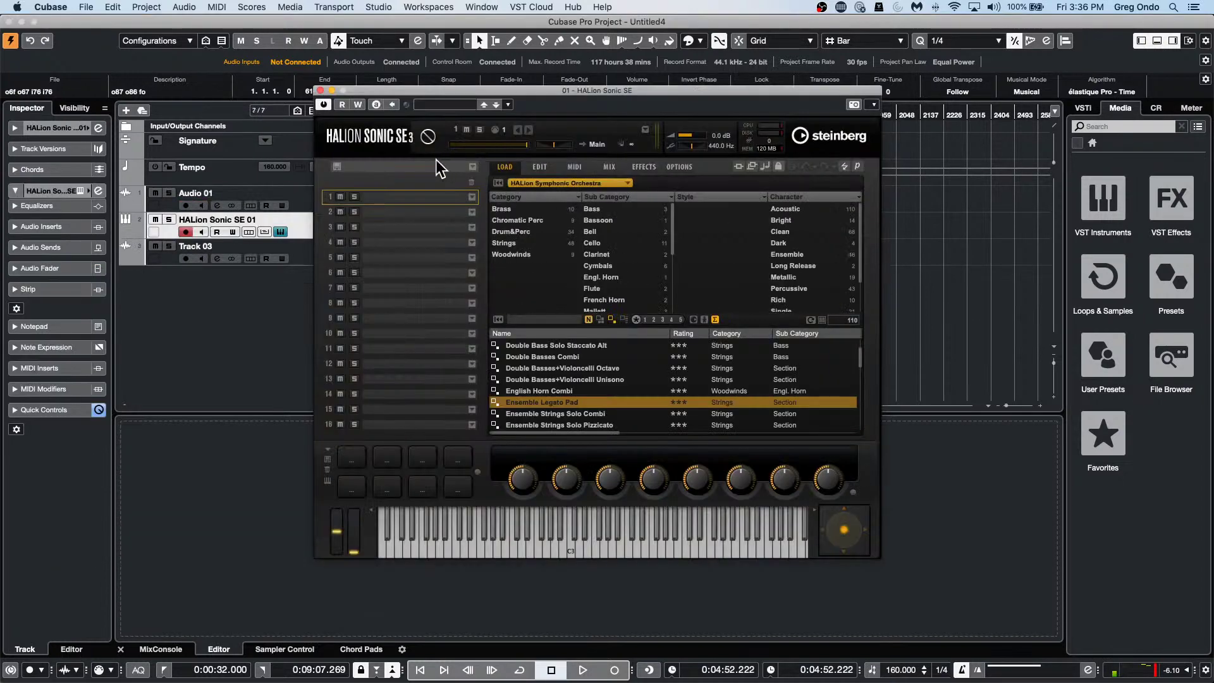
left_click(473, 197)
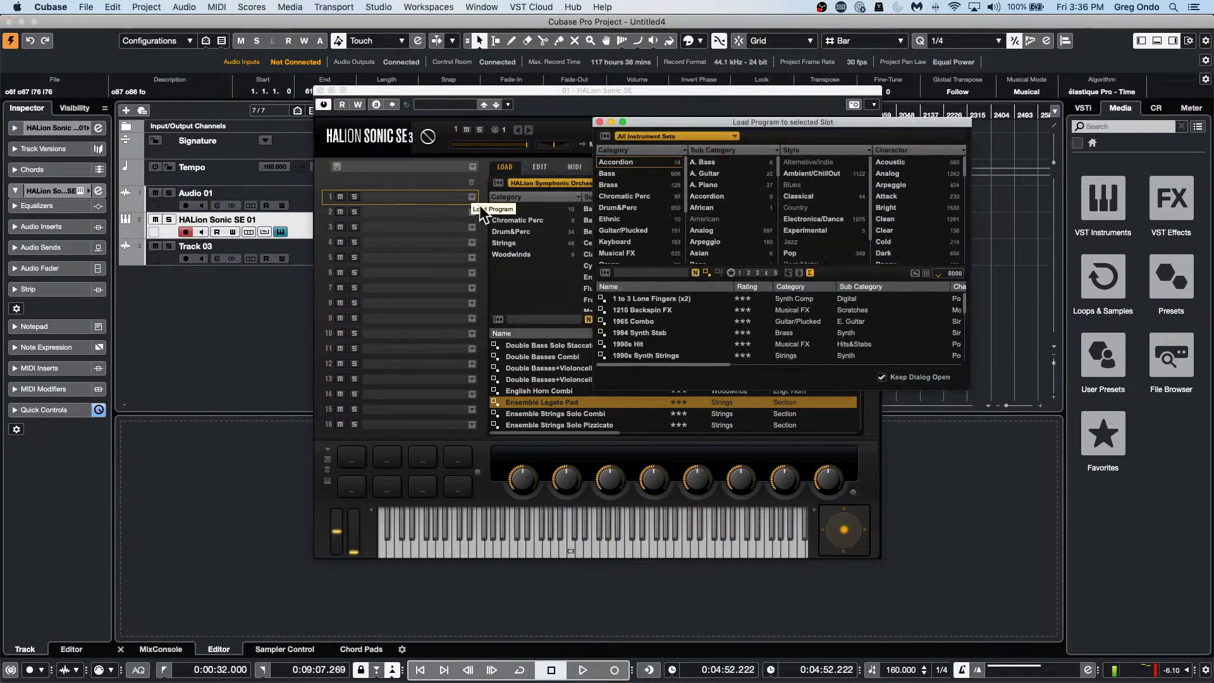
left_click(621, 321)
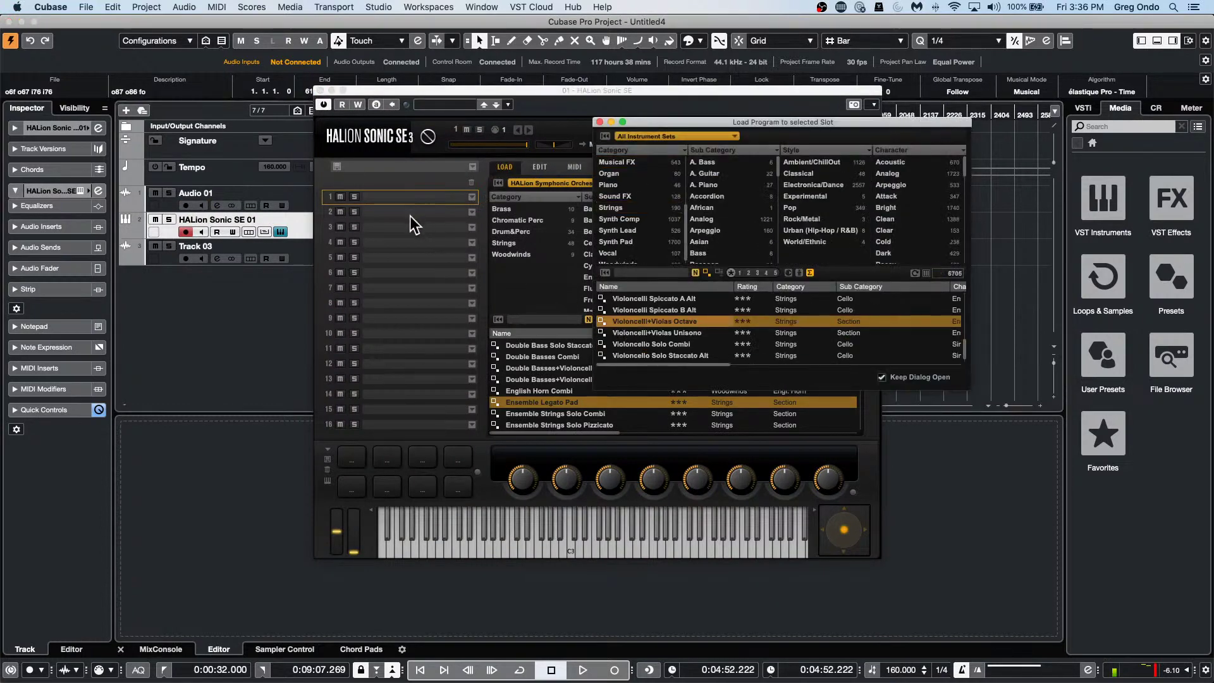
left_click_drag(636, 318, 431, 201)
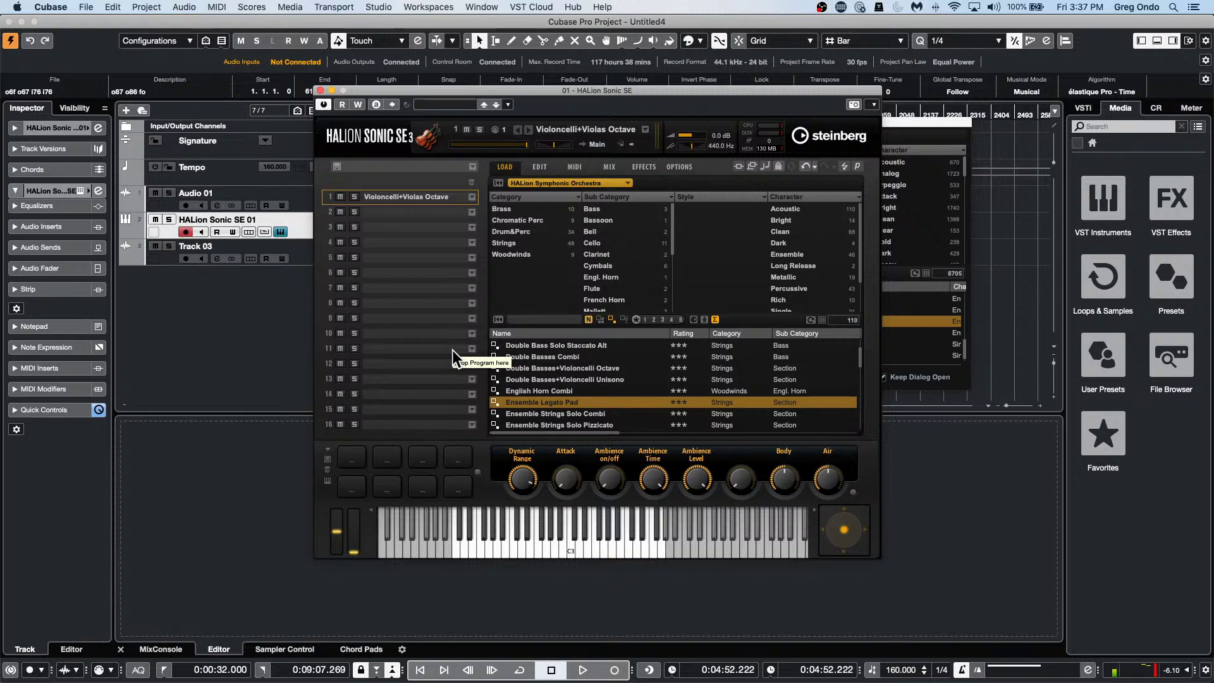
left_click(680, 166)
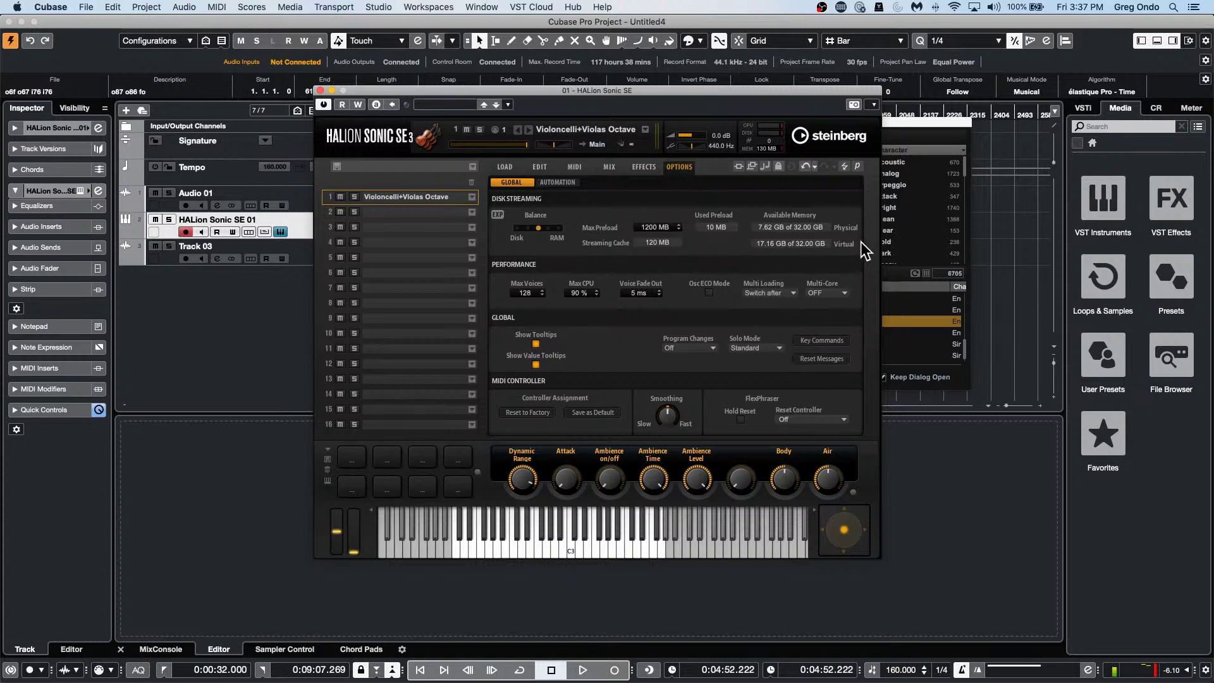
left_click(832, 293)
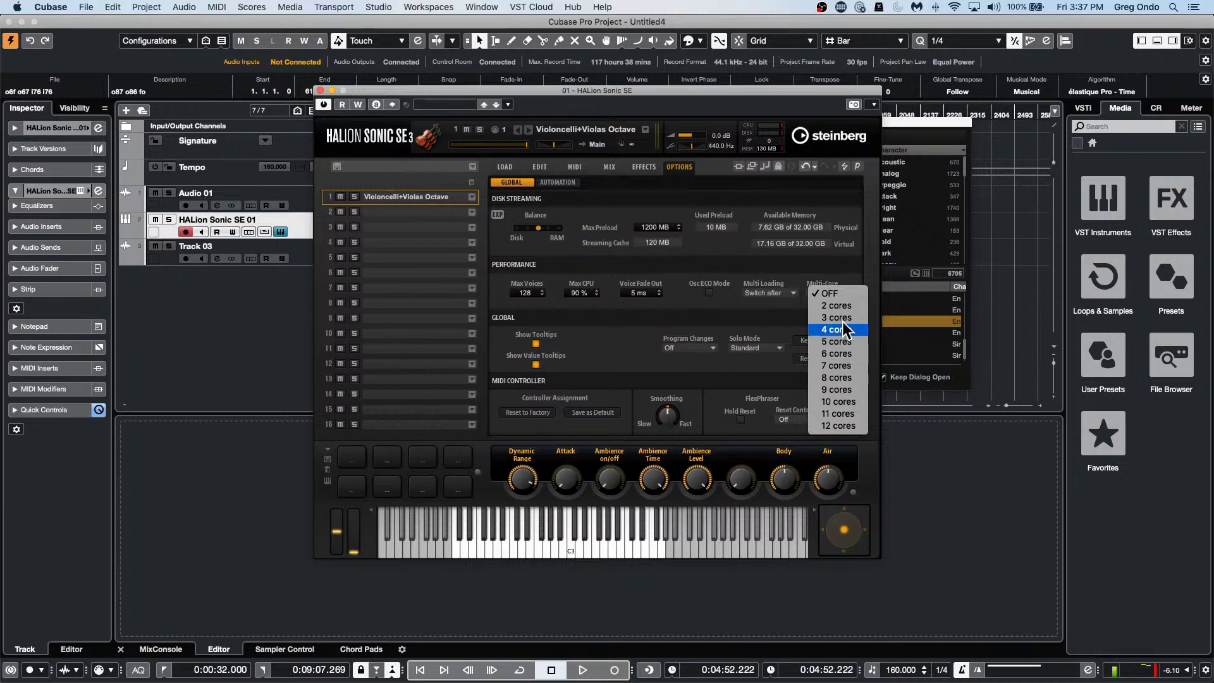
left_click(810, 192)
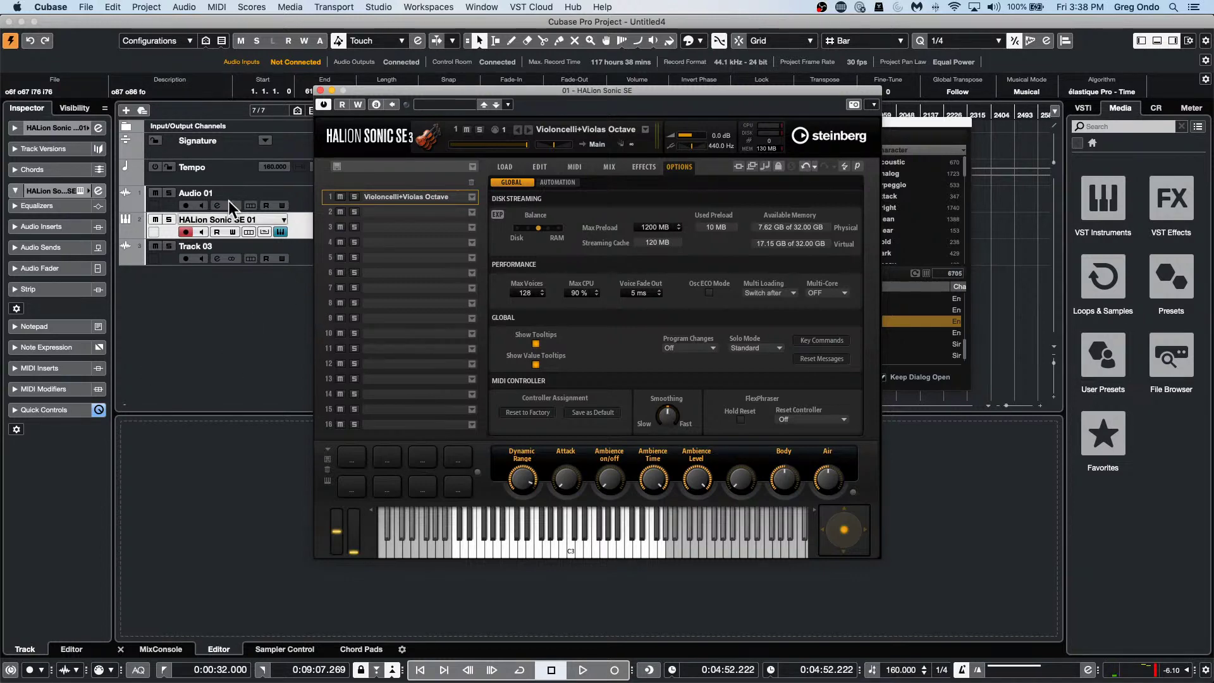
Close HALion Sonic SE and open beatles stones t.cpr from Recent Projects.
left_click(321, 90)
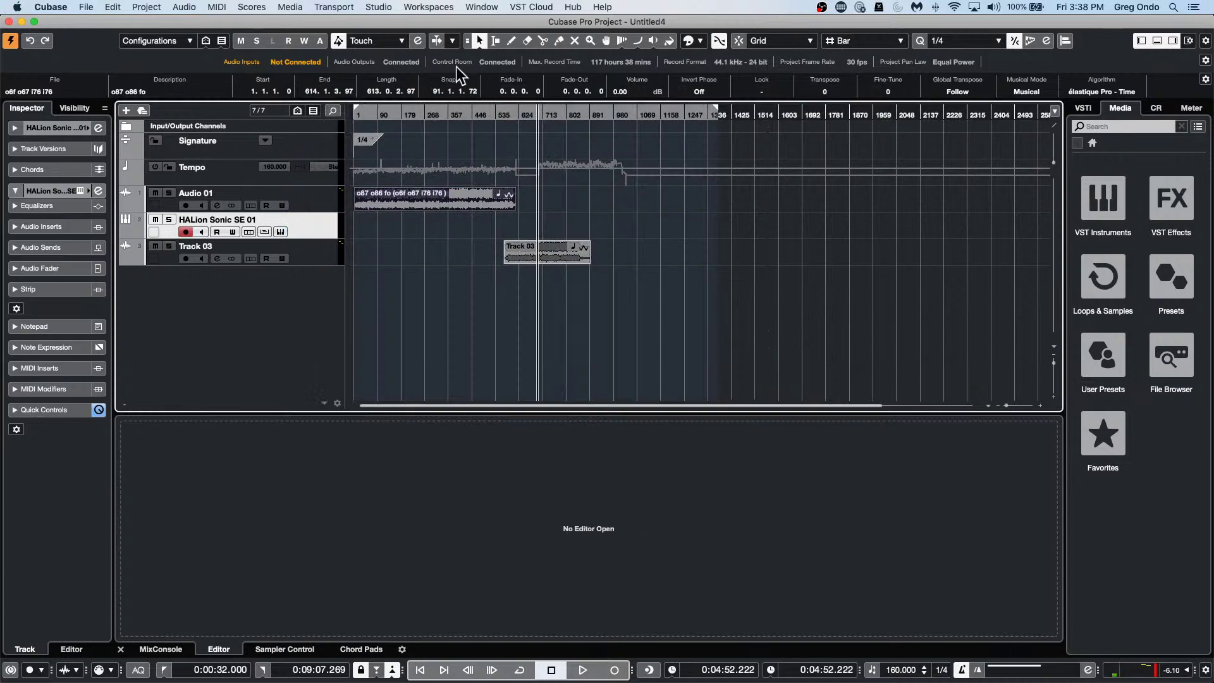
left_click(86, 8)
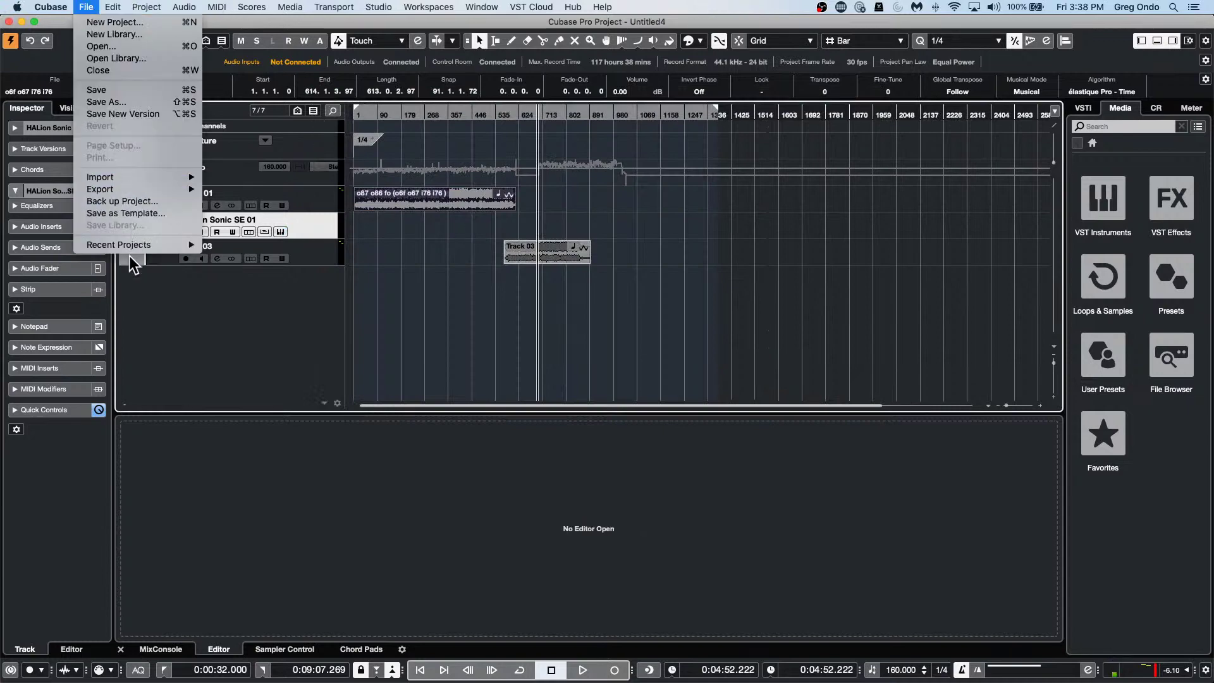
mouse_move(132, 244)
left_click(388, 268)
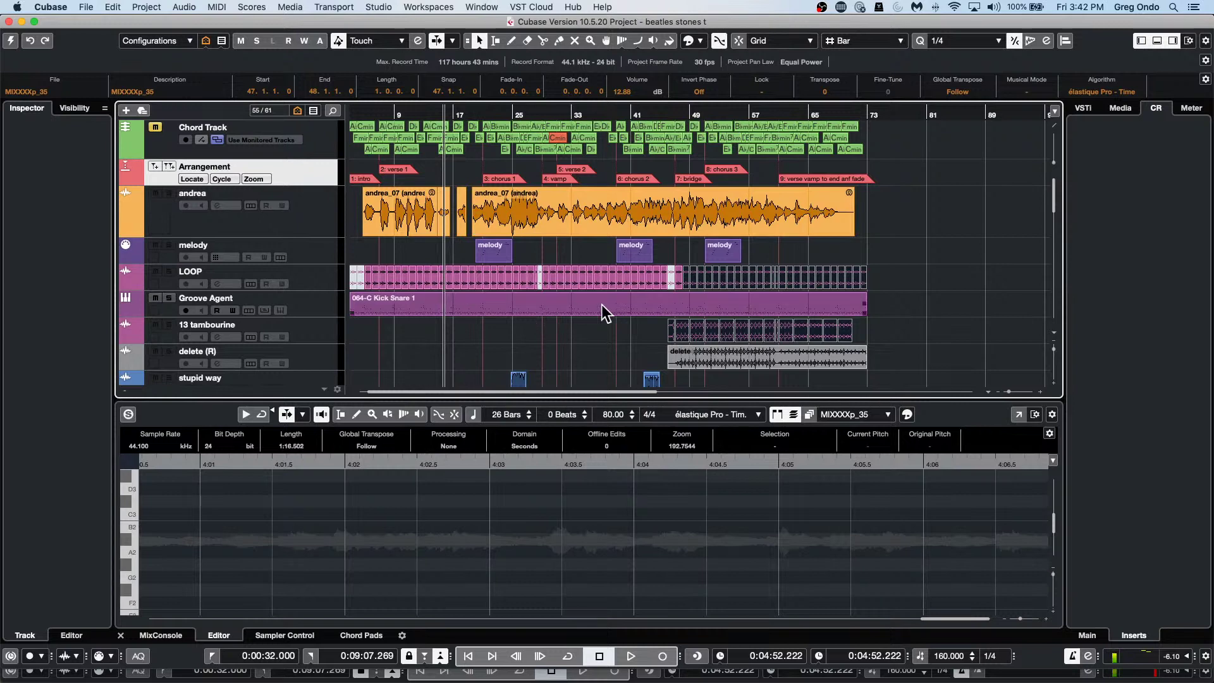
Select the delete audio event and make the delete (R) track taller.
left_click(727, 358)
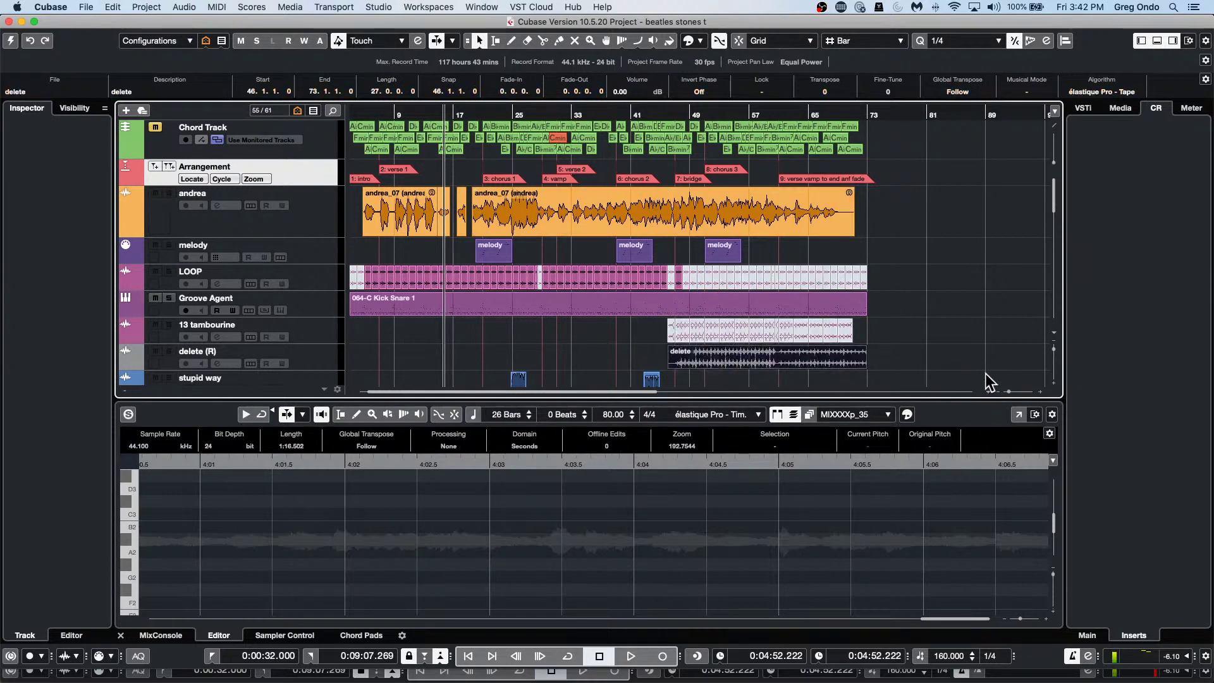
scroll(987, 378, "down", 5)
scroll(936, 334, "up", 3)
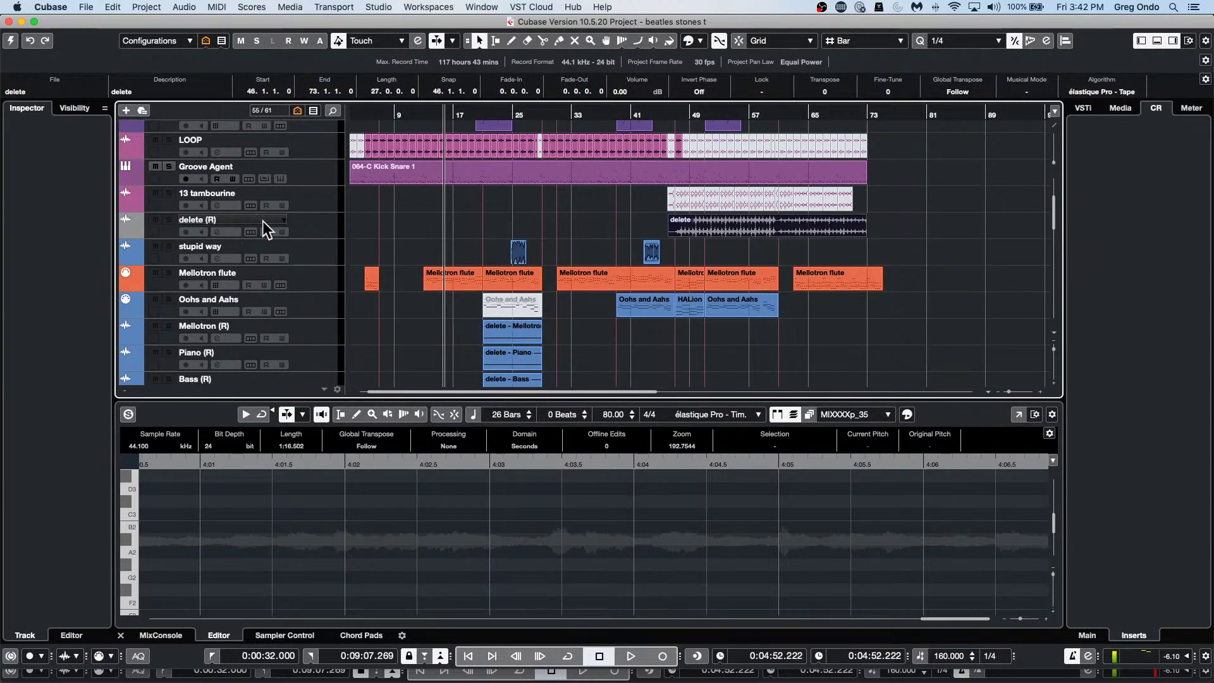
left_click_drag(317, 239, 316, 289)
Move the playback position later and switch the delete event to Musical Mode.
left_click_drag(788, 119, 800, 184)
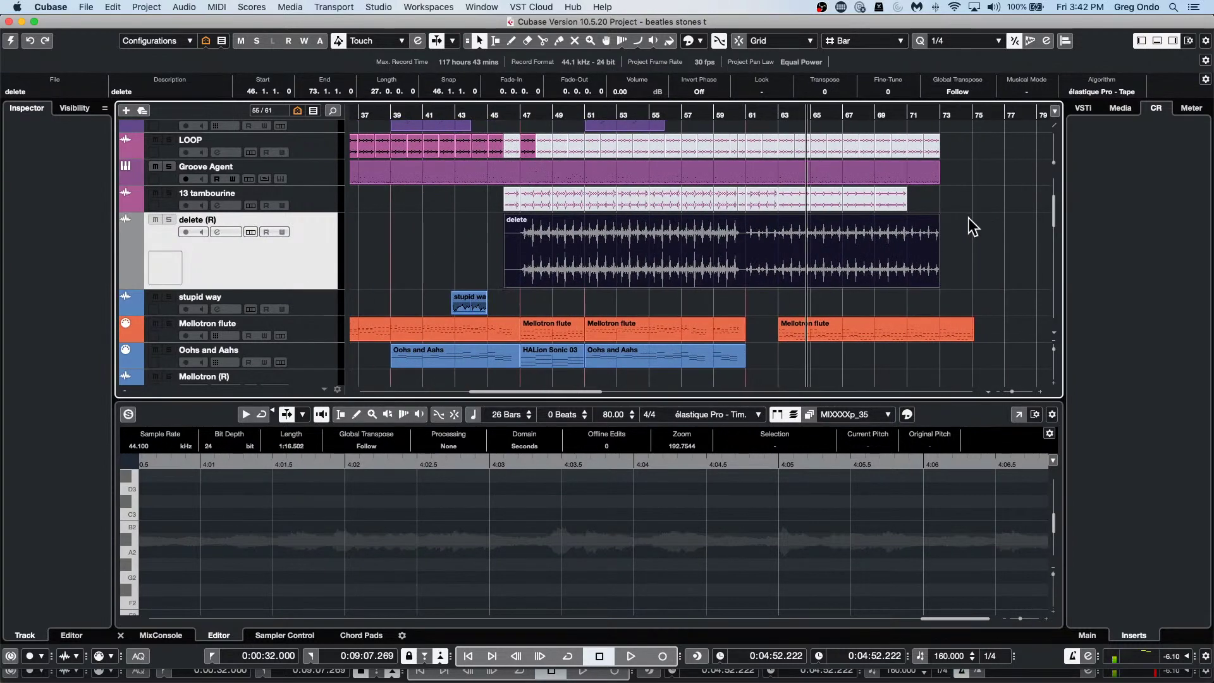
left_click(217, 7)
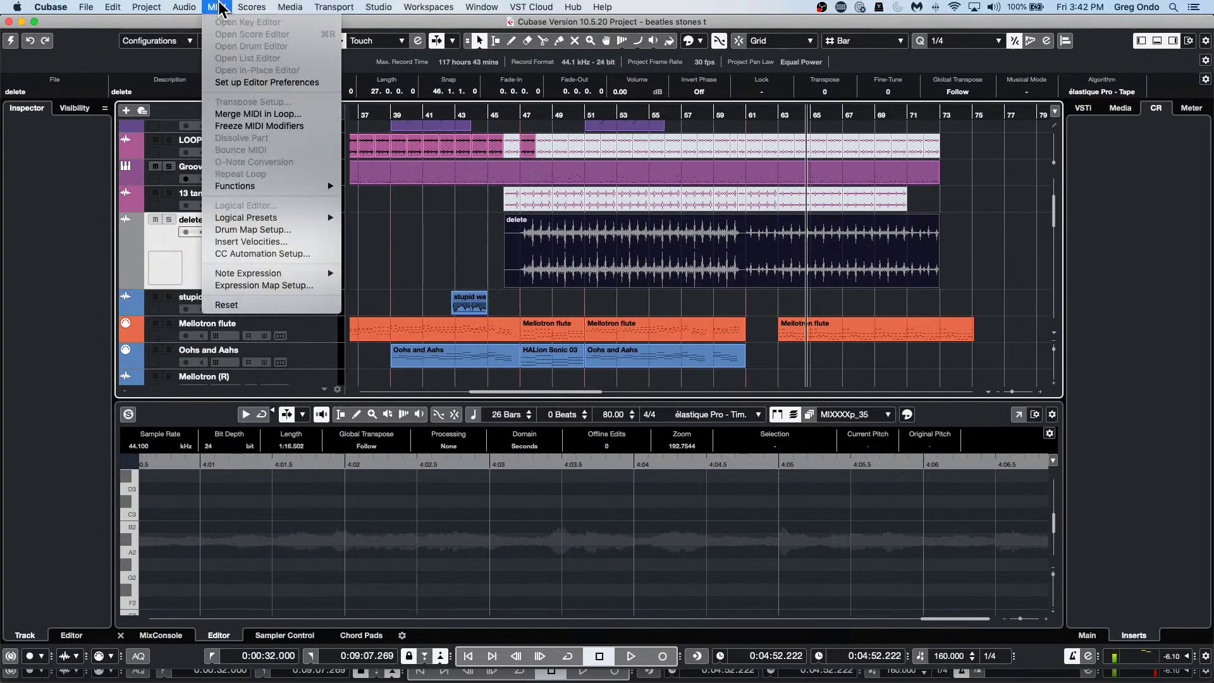
left_click(889, 279)
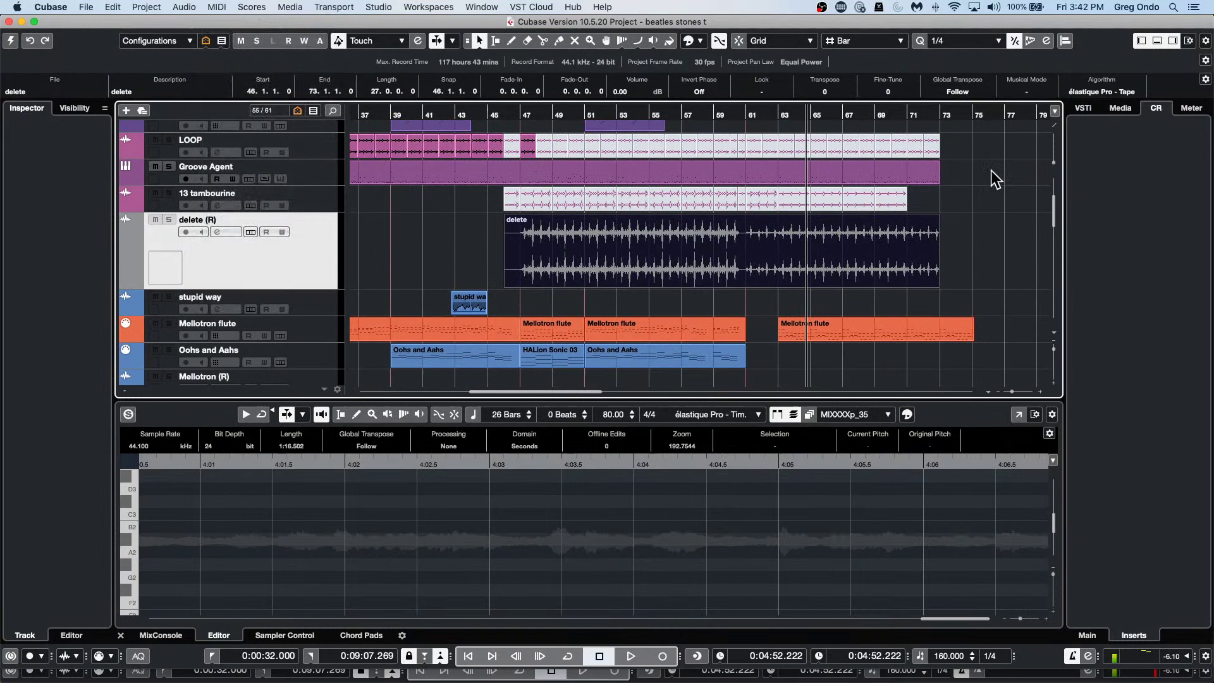
left_click(1030, 91)
left_click(184, 7)
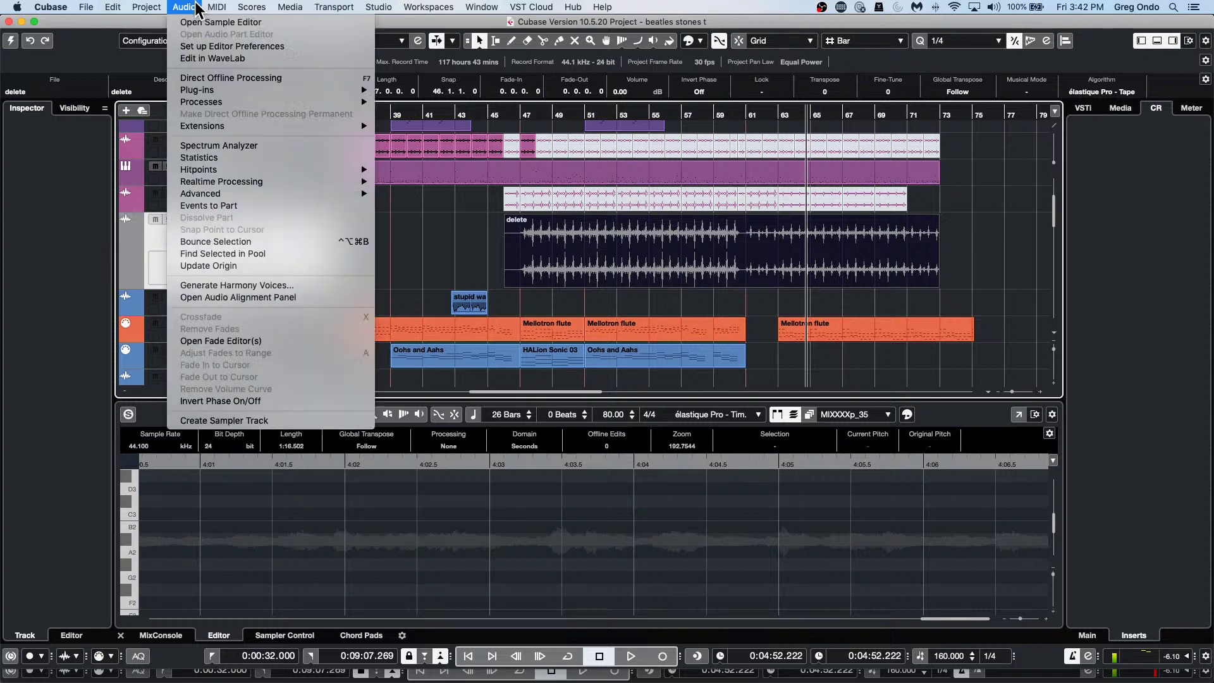
mouse_move(223, 102)
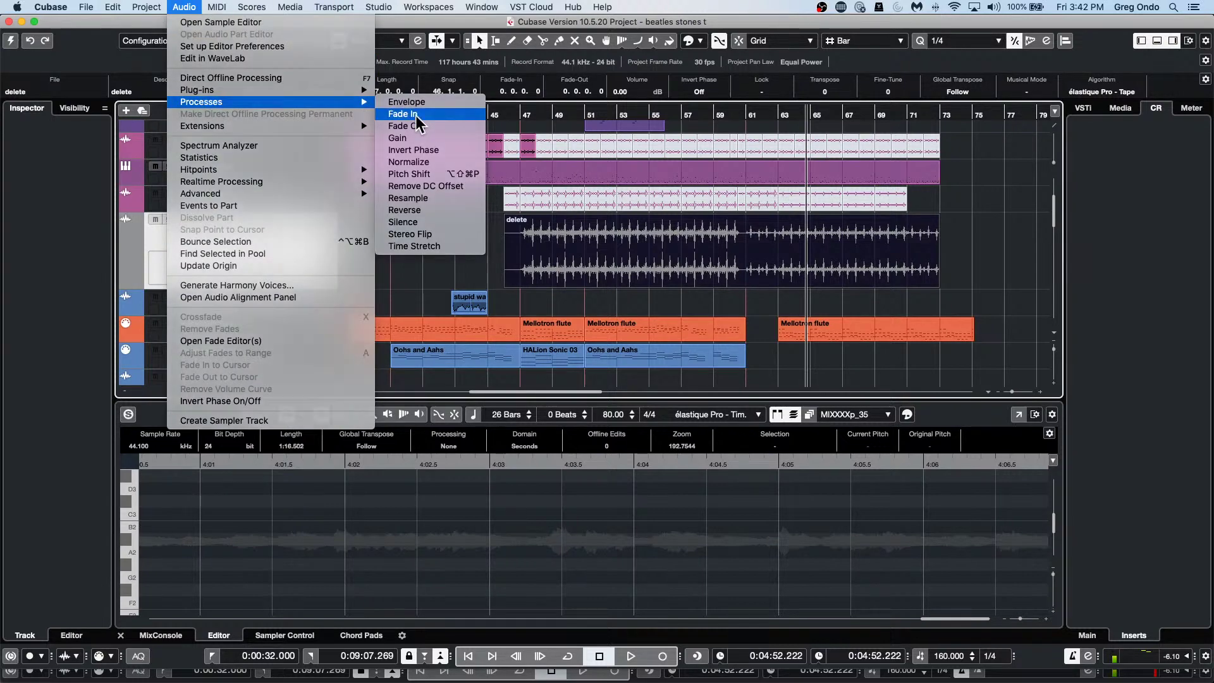
left_click(405, 114)
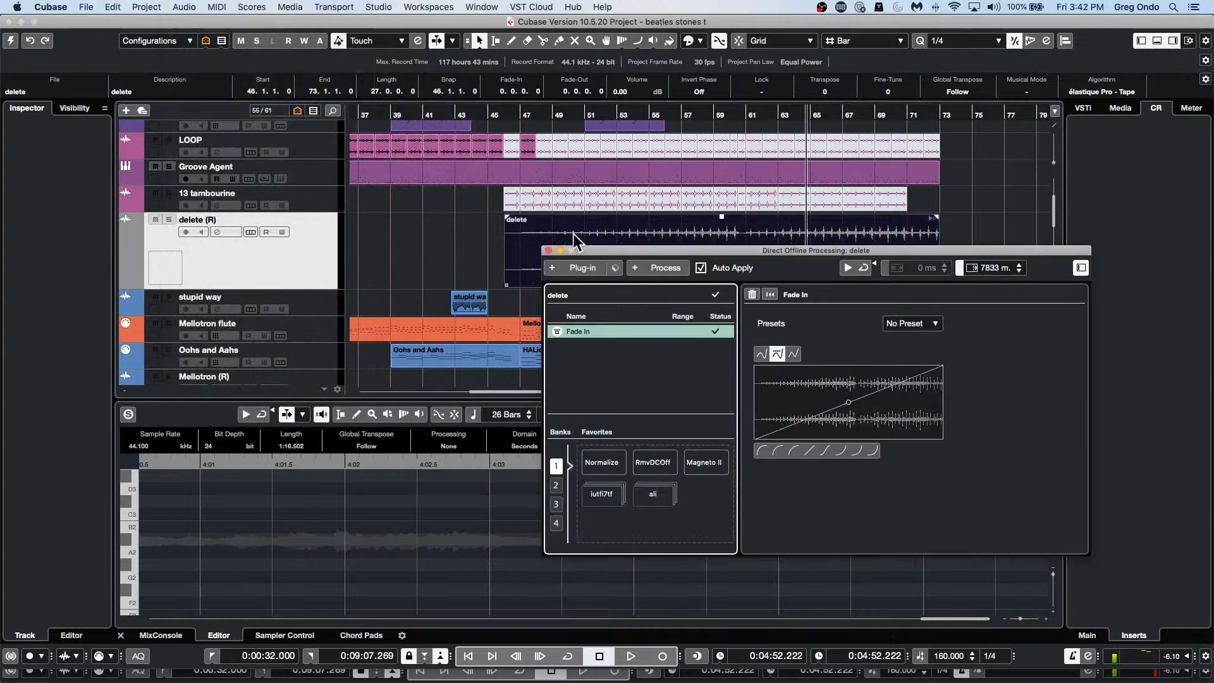
left_click(549, 250)
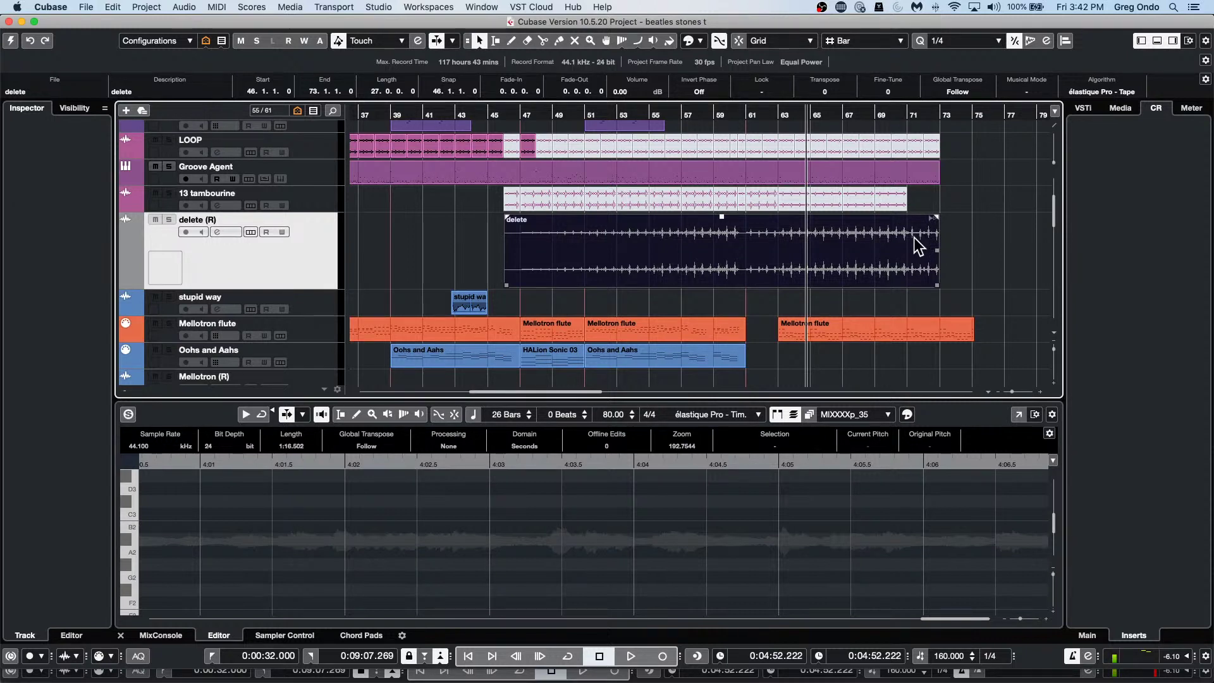
scroll(913, 237, "up", 1)
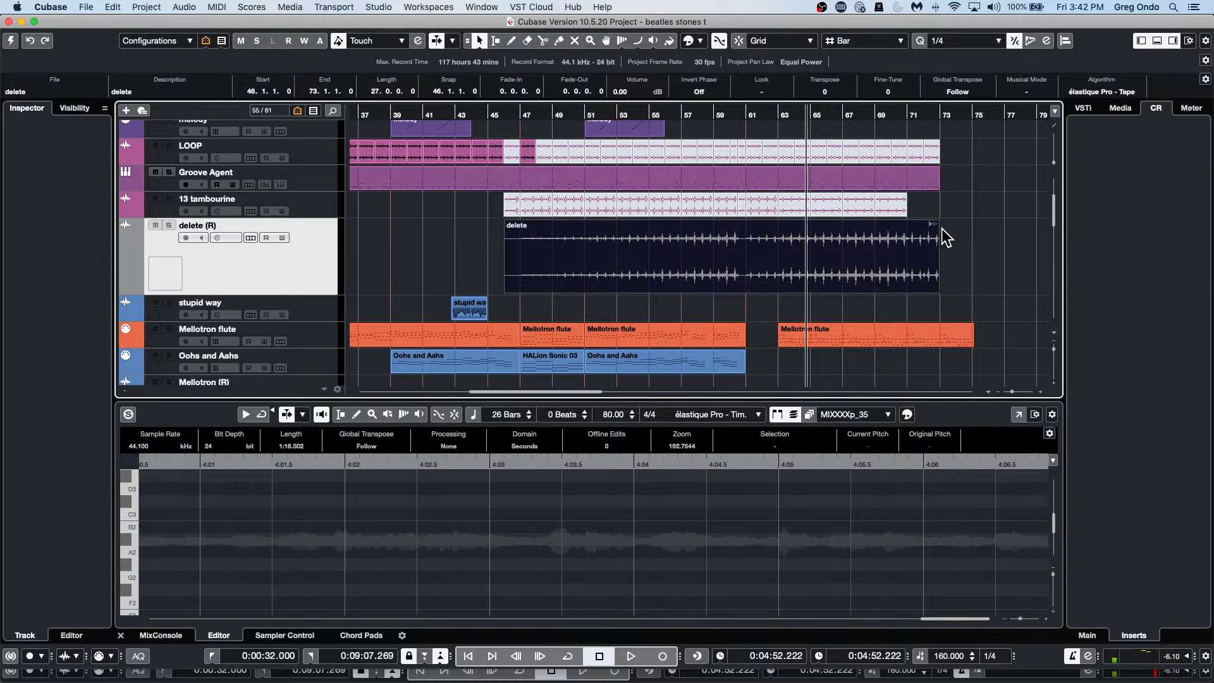
mouse_move(936, 237)
key("F6")
key("F6")
key("F7")
key("F7")
left_click(665, 365)
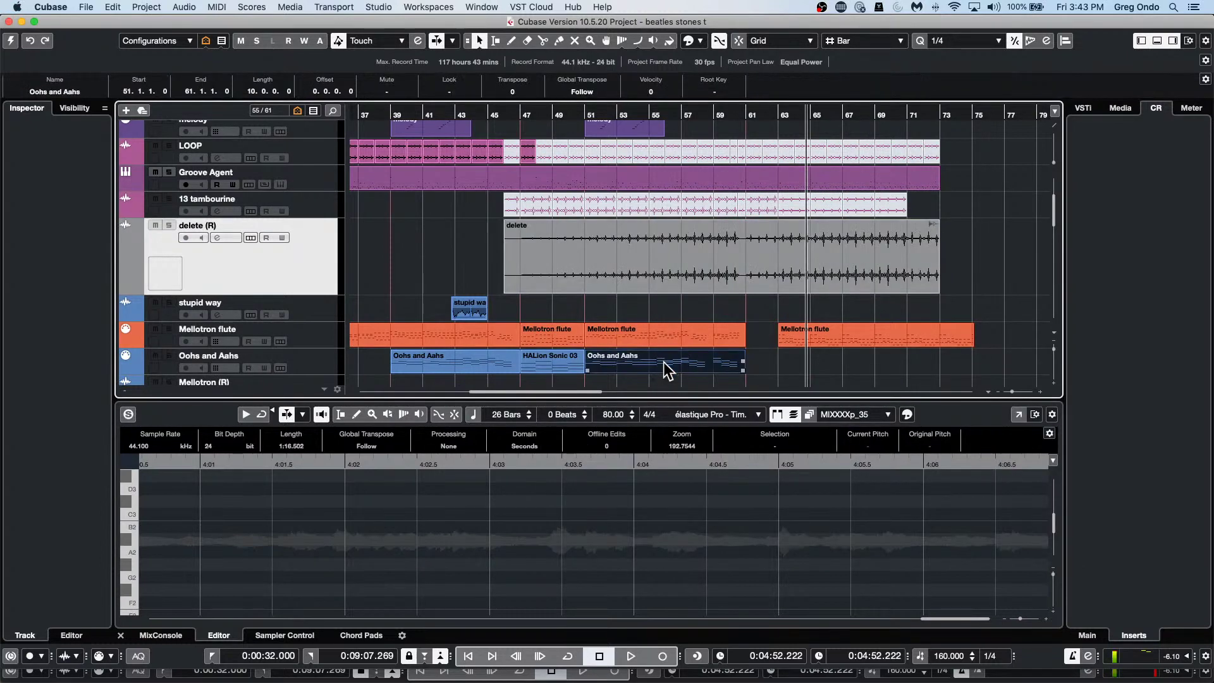
left_click(464, 160)
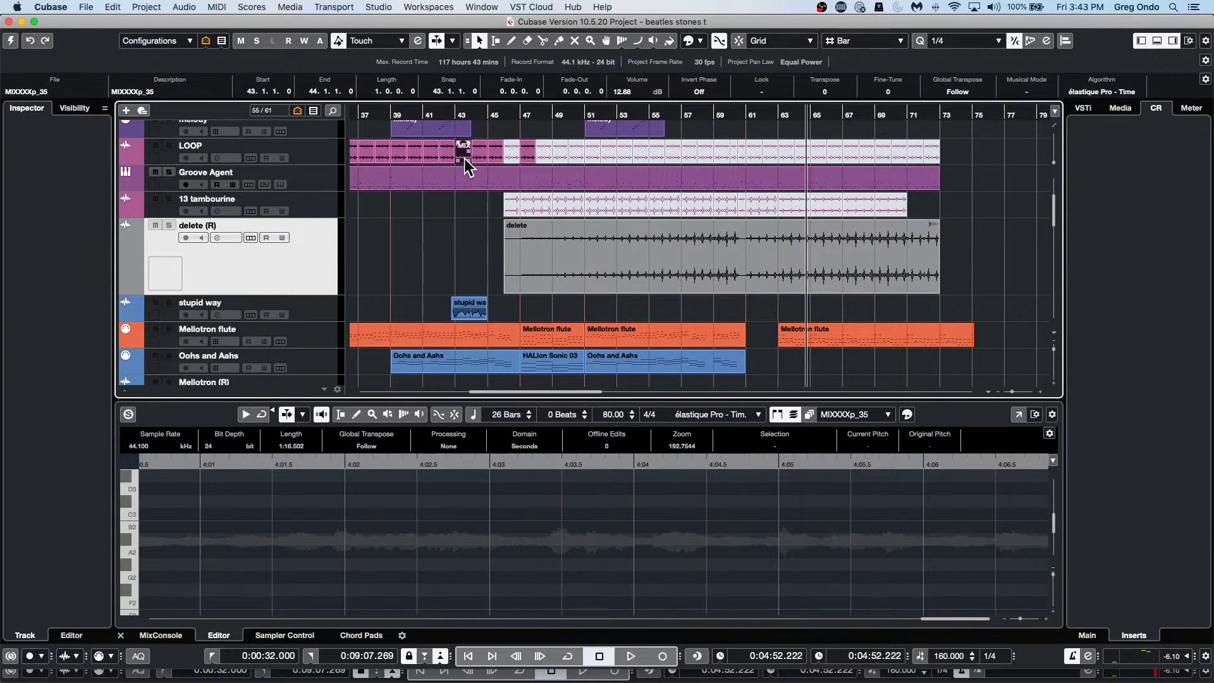
key("F7")
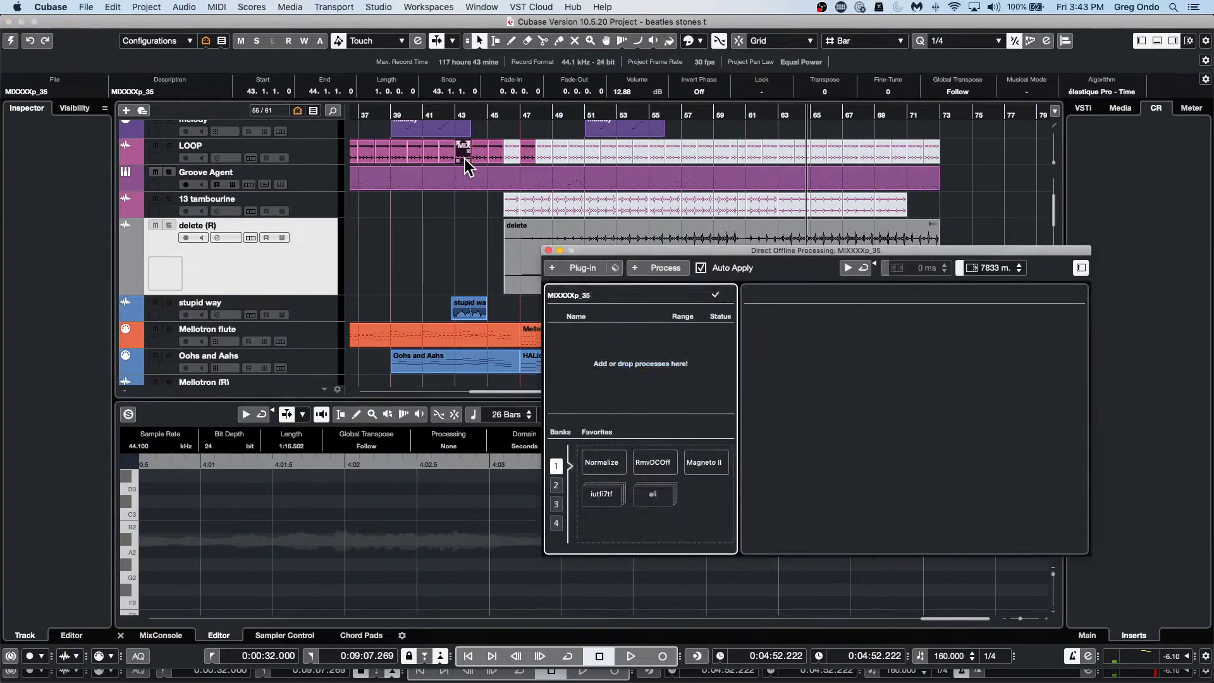
left_click(567, 228)
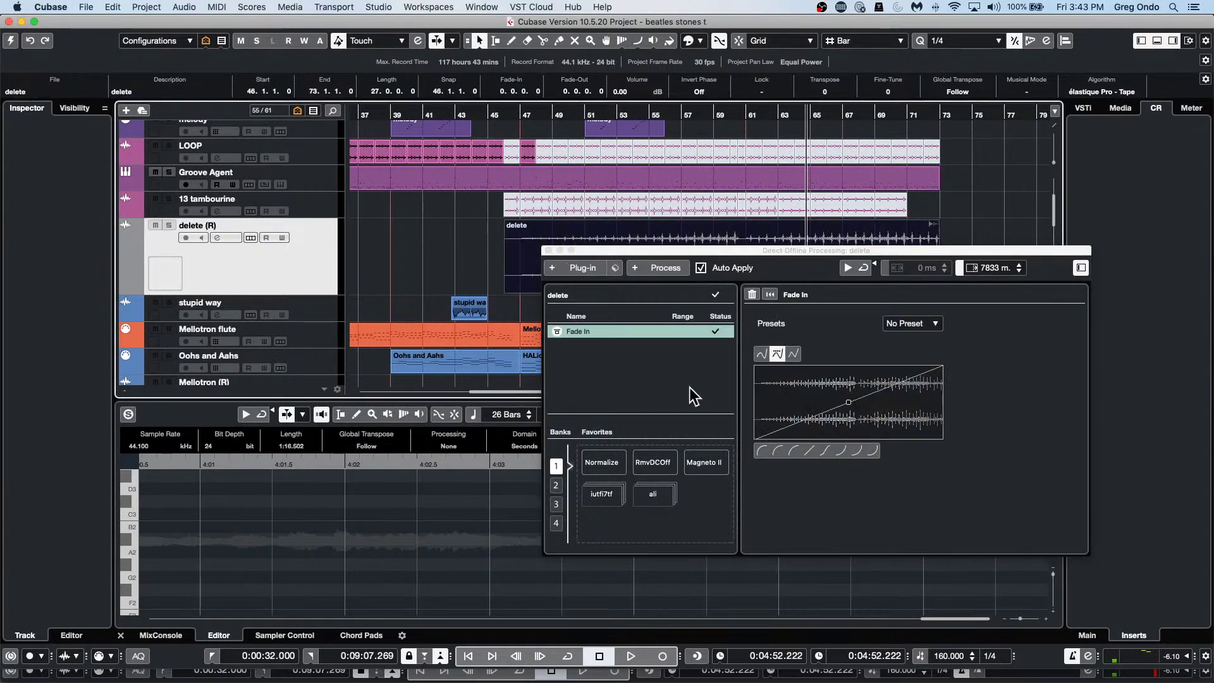
left_click(547, 251)
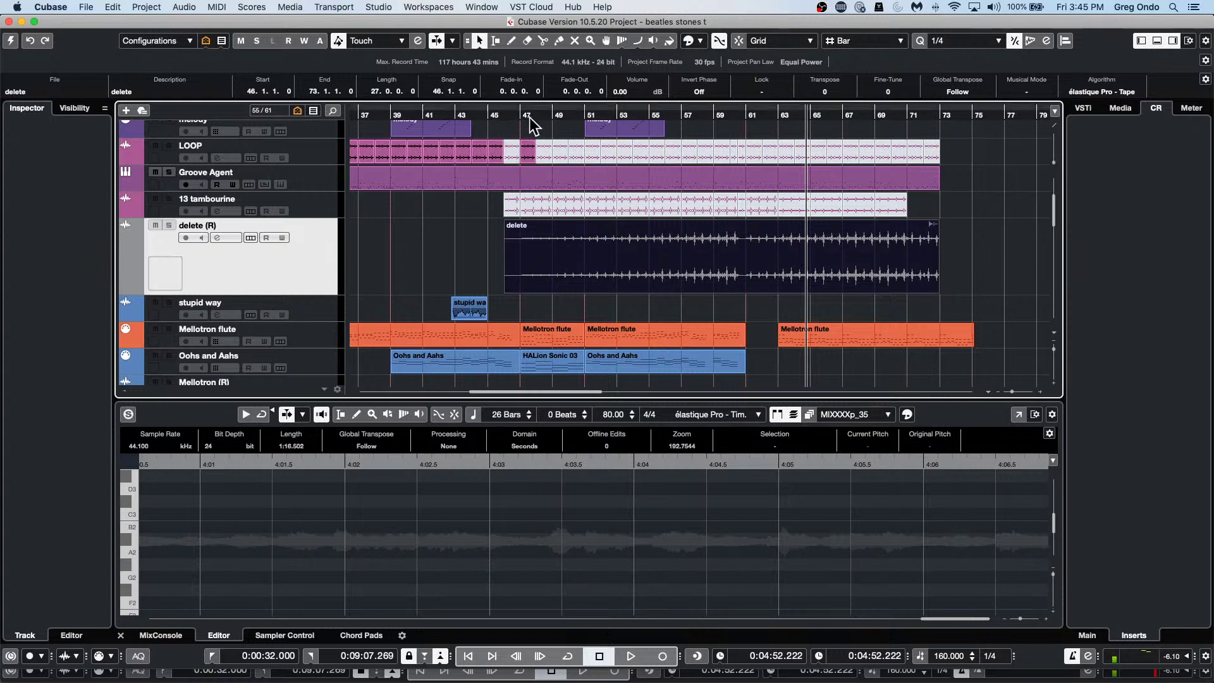
Activate the other song project and set its left locator to bar 11.
left_click(490, 119)
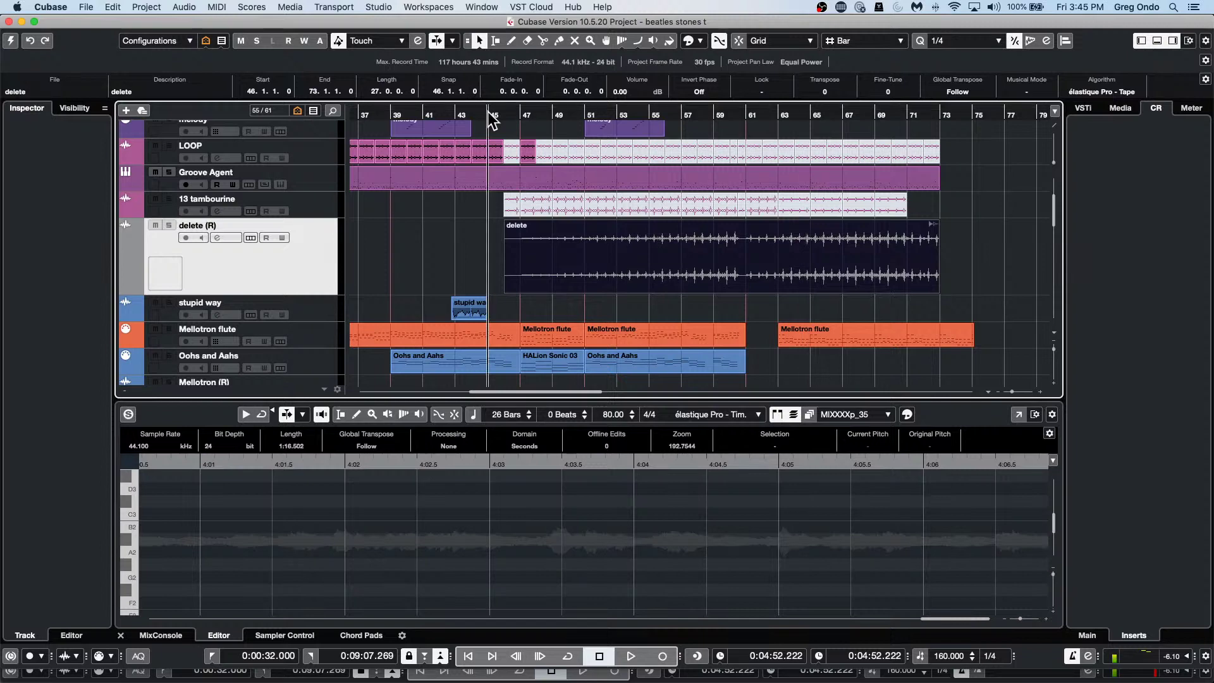
left_click(10, 41)
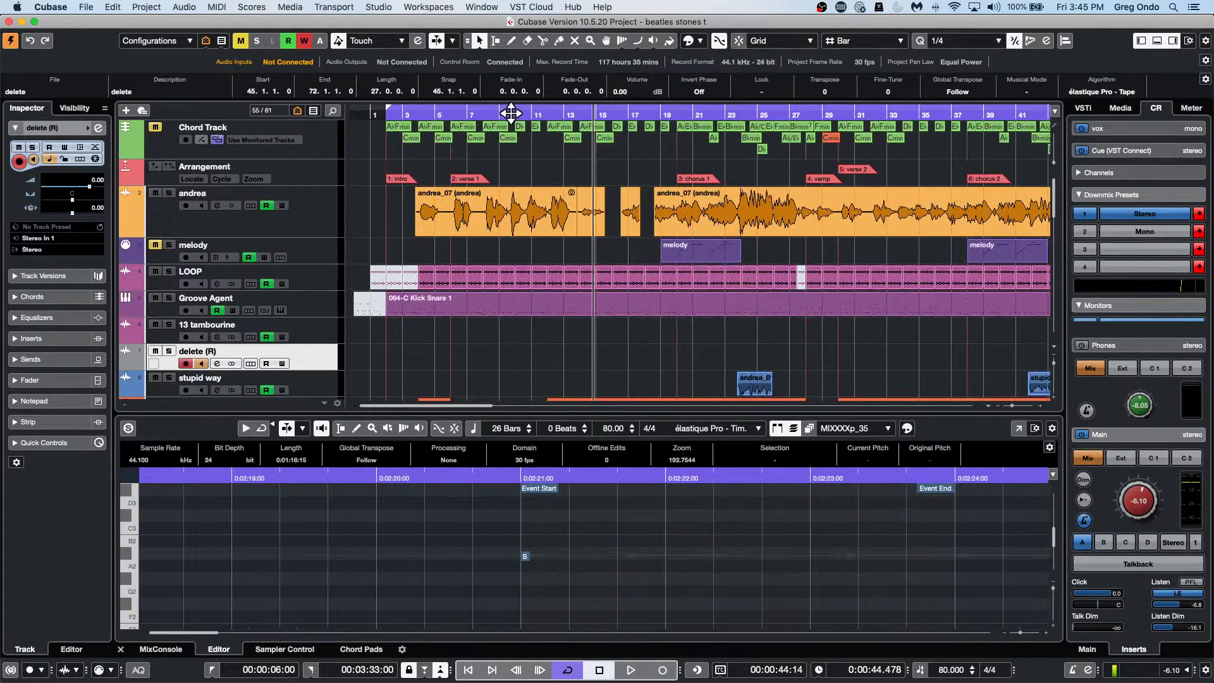
left_click(535, 113, "super")
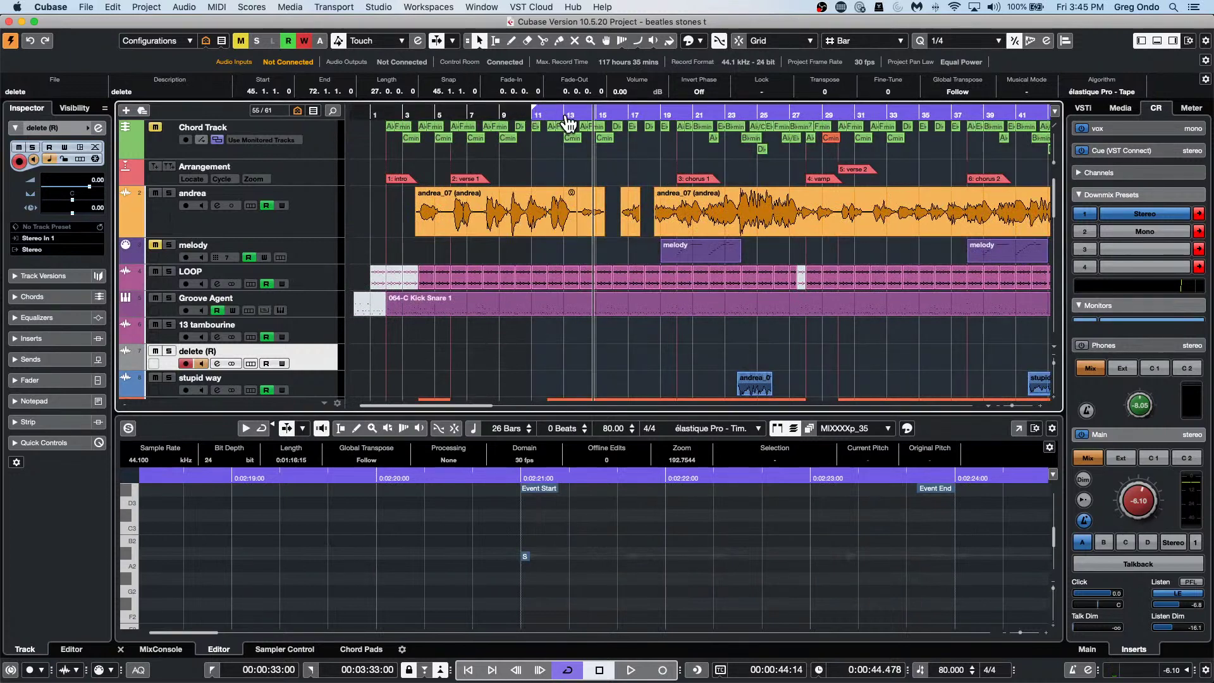
Position the playhead at about 45 seconds on the ruler.
left_click(595, 112)
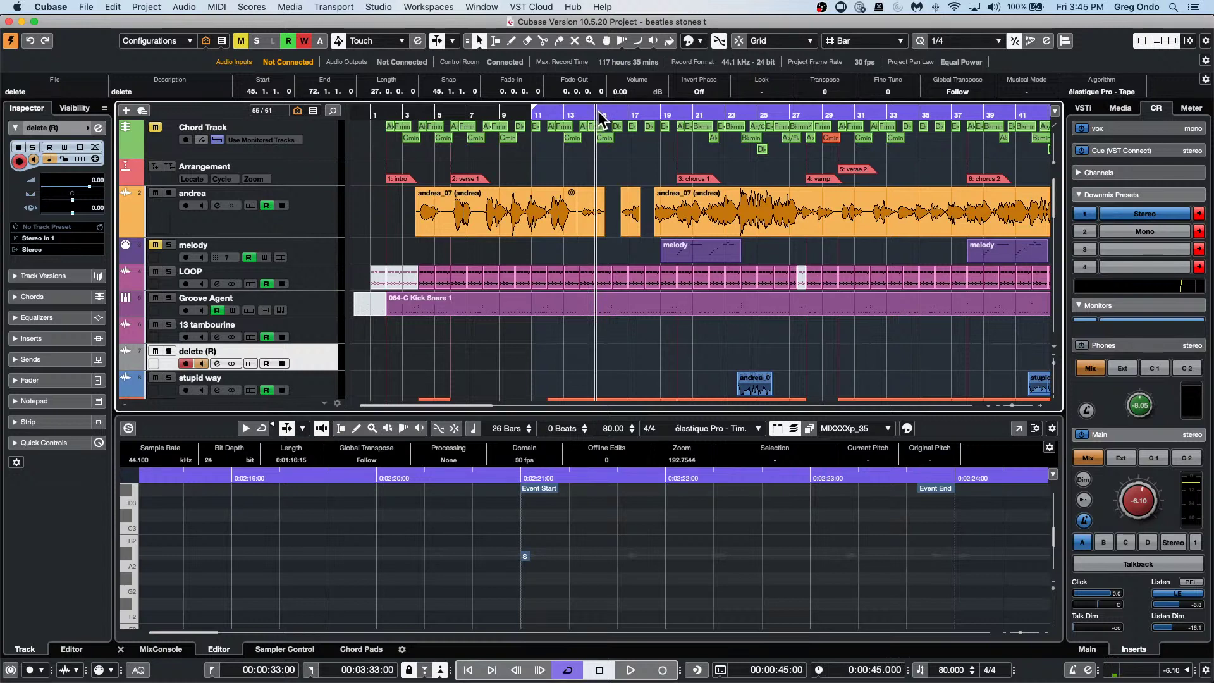
left_click(598, 111)
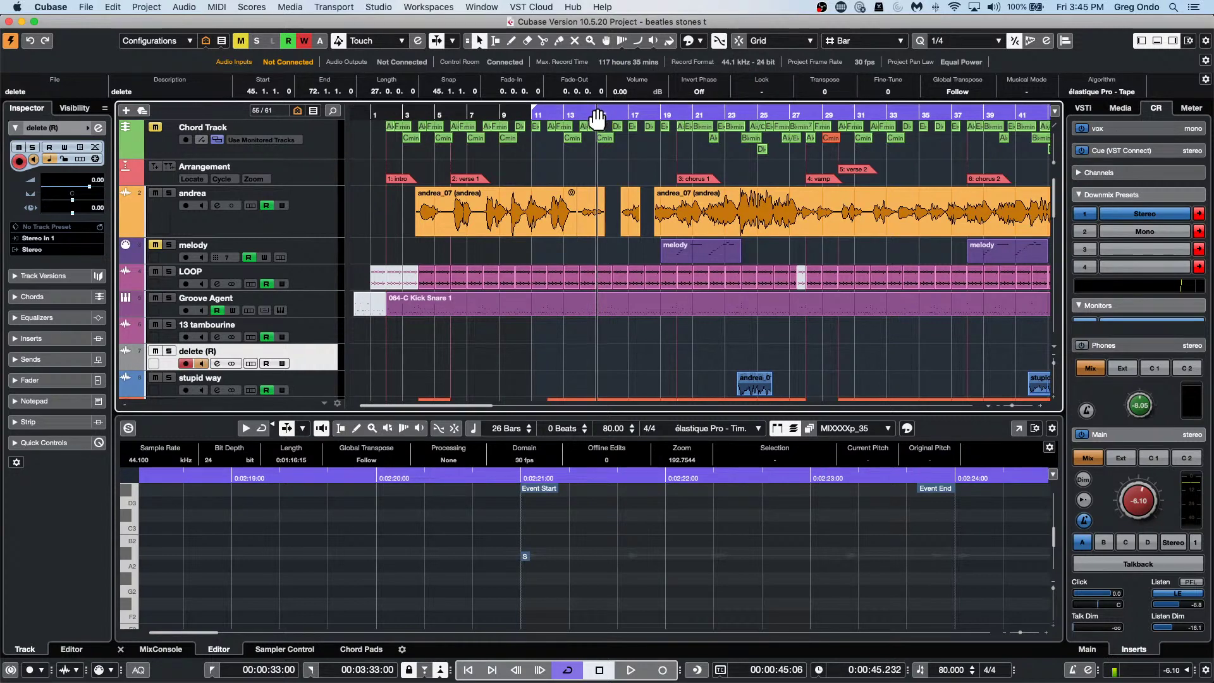
left_click(594, 119)
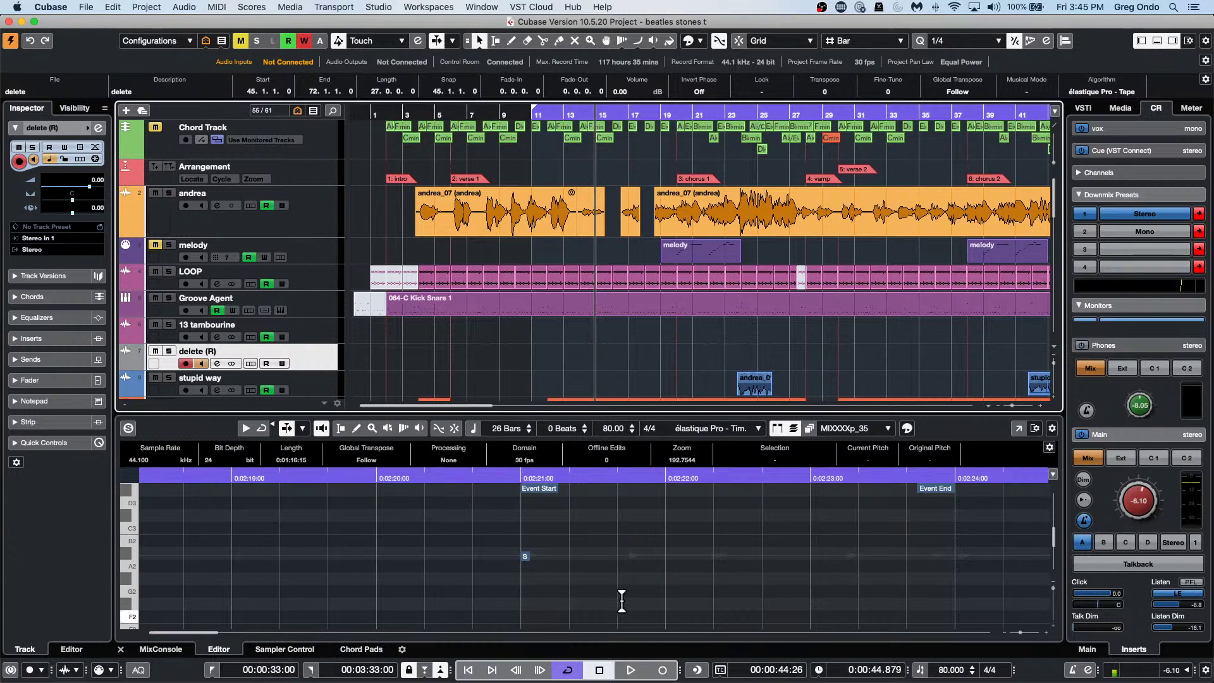
Switch the transport time display to Bars+Beats and set the right locator to bar 15.
right_click(658, 114)
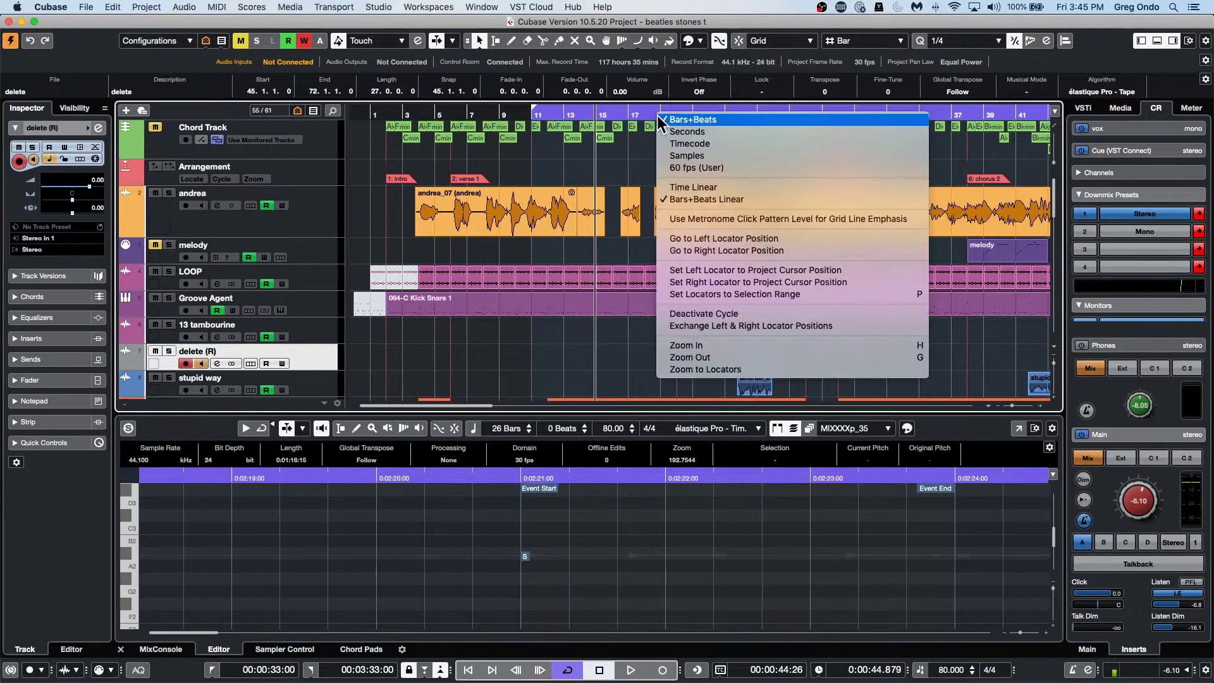
left_click(800, 671)
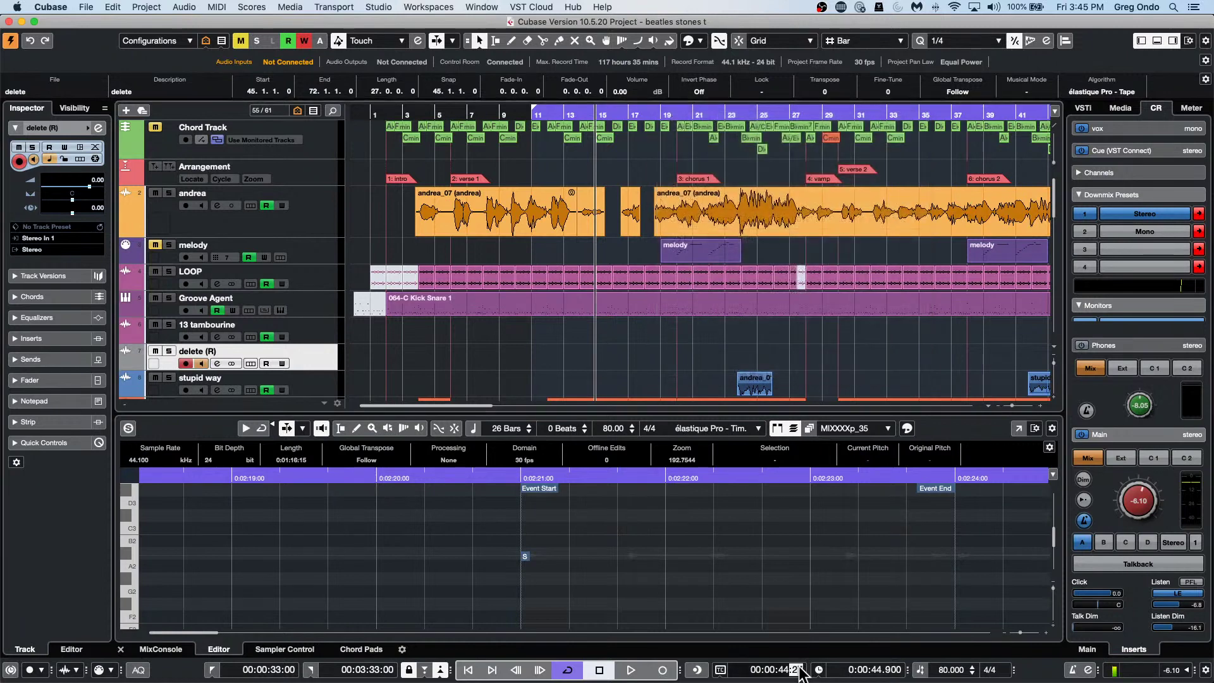
left_click(798, 670)
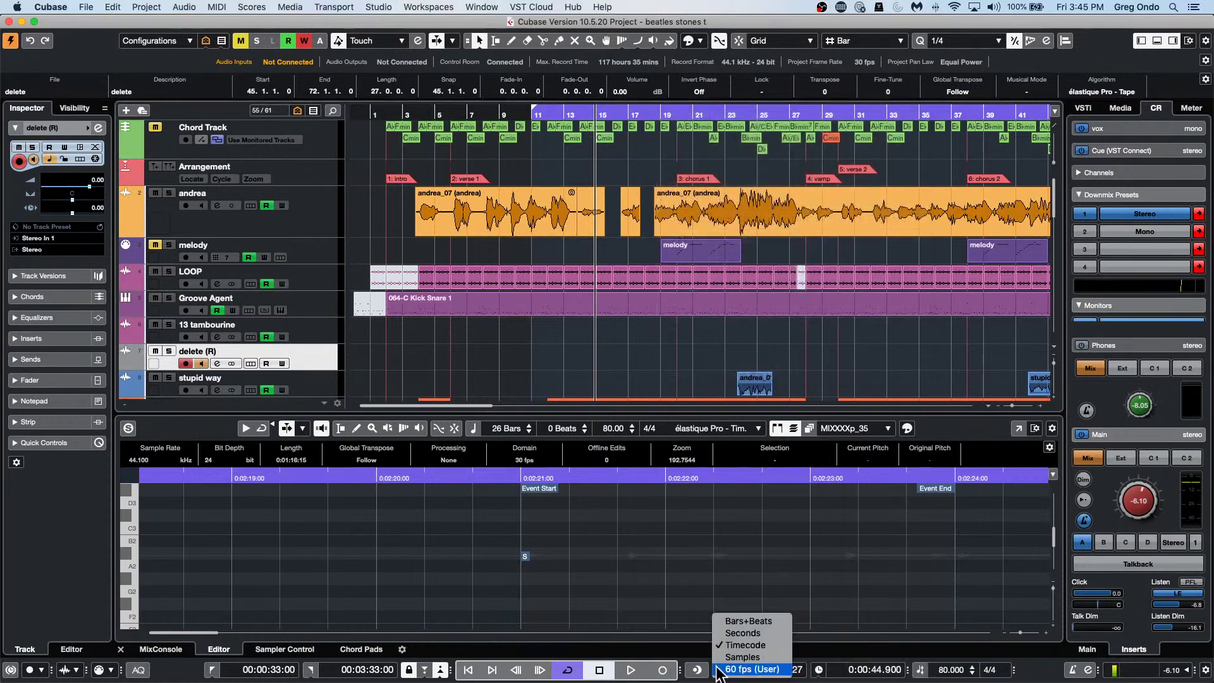
left_click(768, 622)
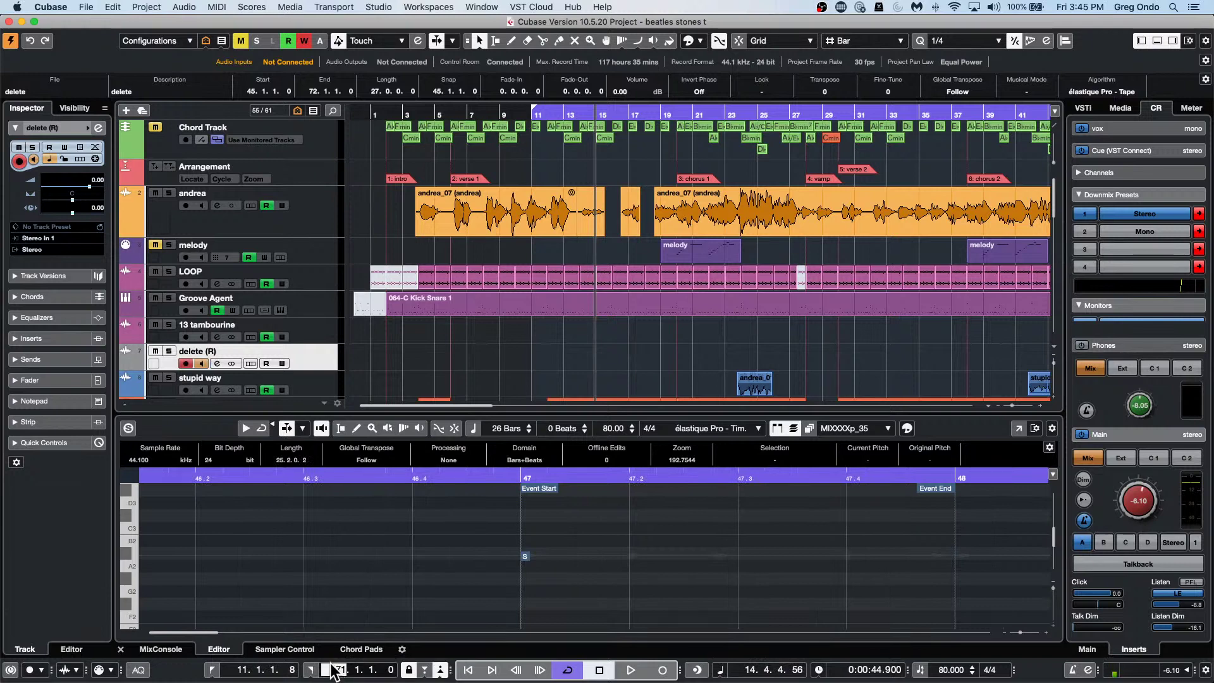
key("Return")
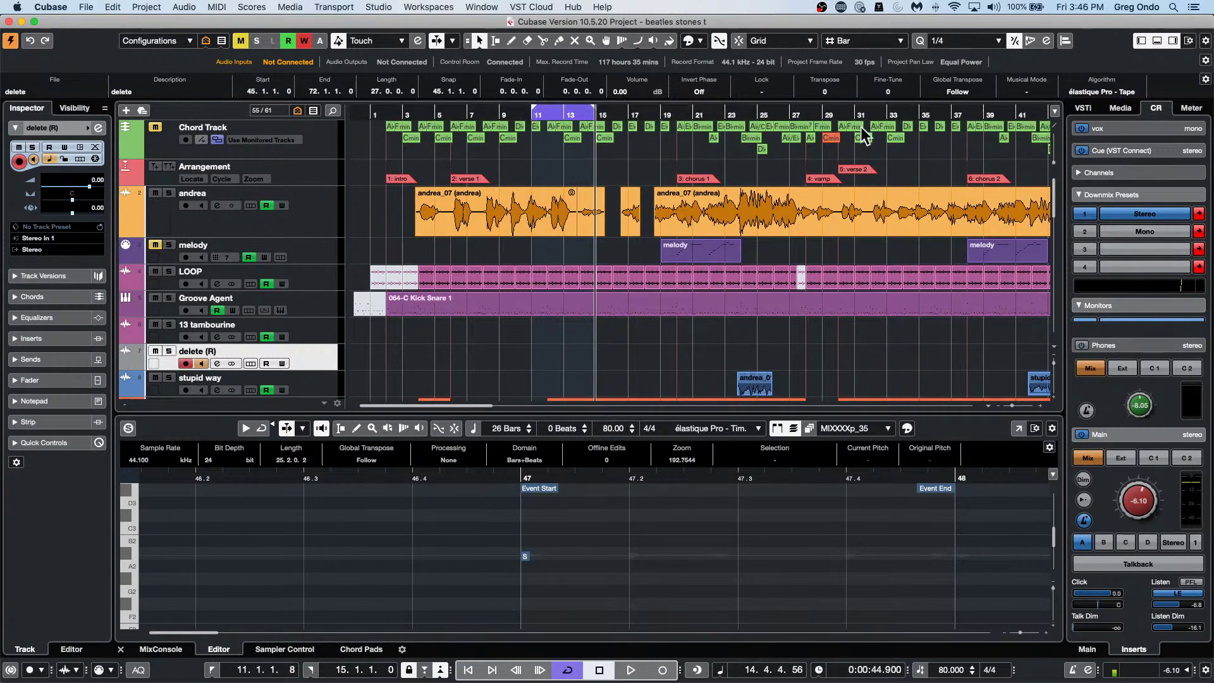
Insert silence across all tracks over the bars 11–15 locator range.
left_click(144, 8)
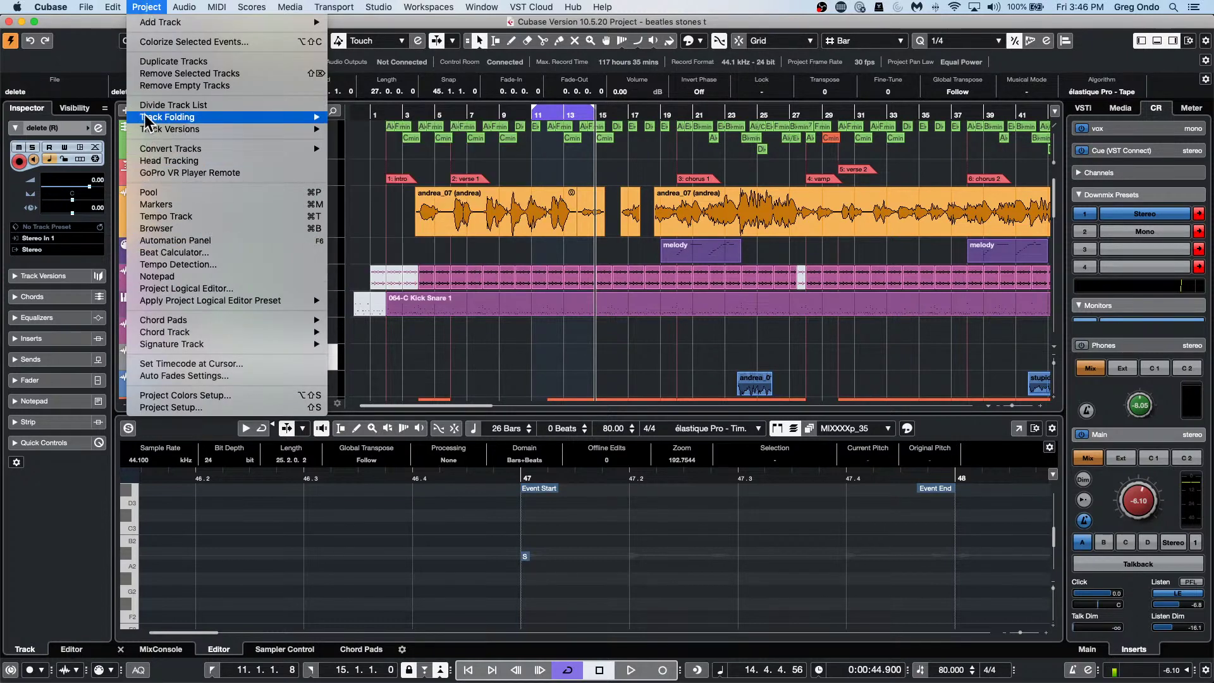
mouse_move(125, 7)
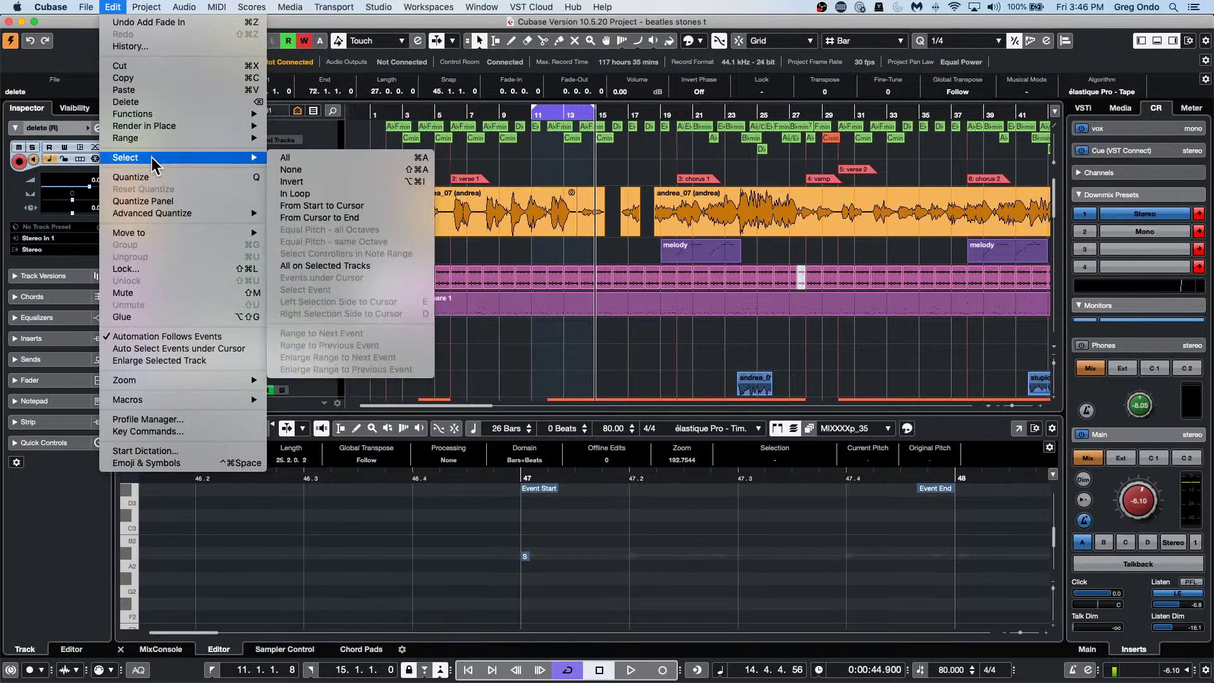
mouse_move(155, 140)
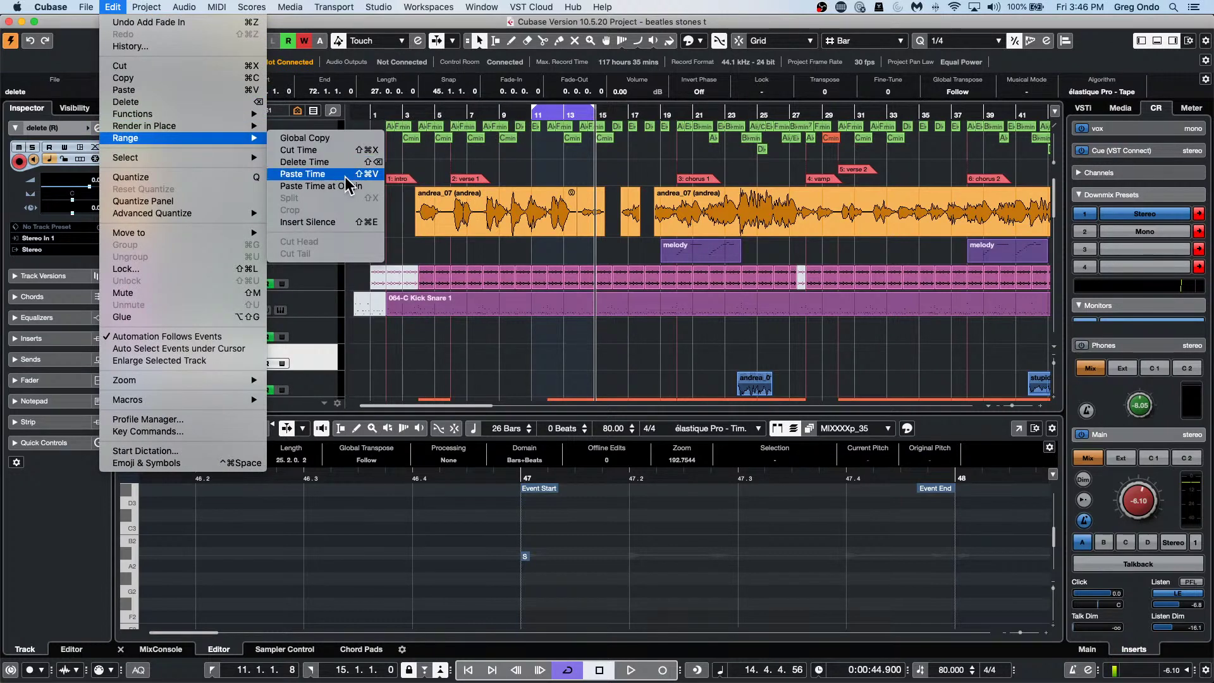
left_click(342, 223)
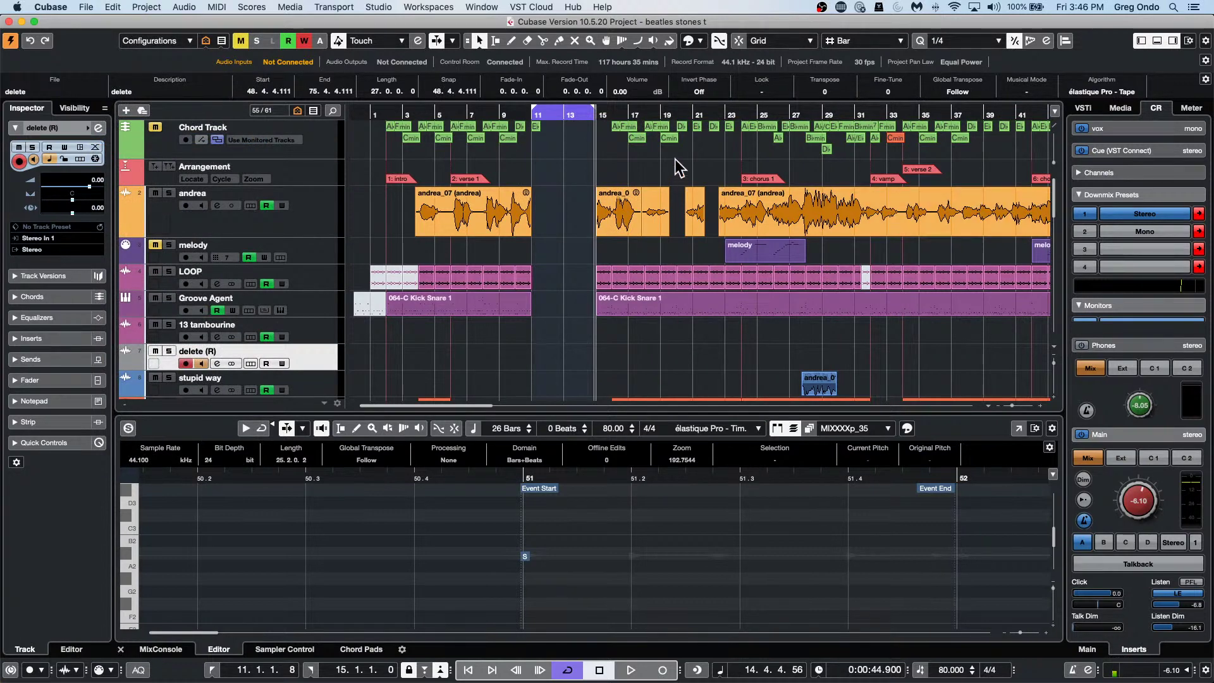
Move the locator range to about bars 22–26 and insert silence there too.
left_click_drag(564, 112, 759, 127)
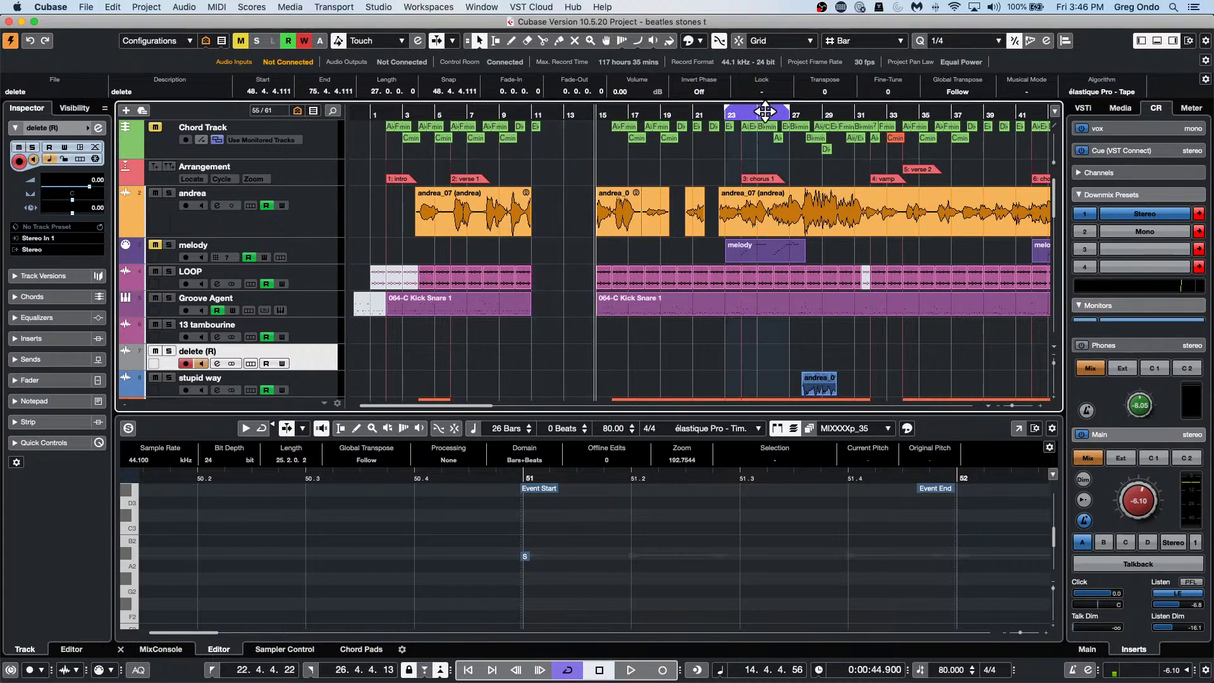
left_click(146, 7)
mouse_move(104, 8)
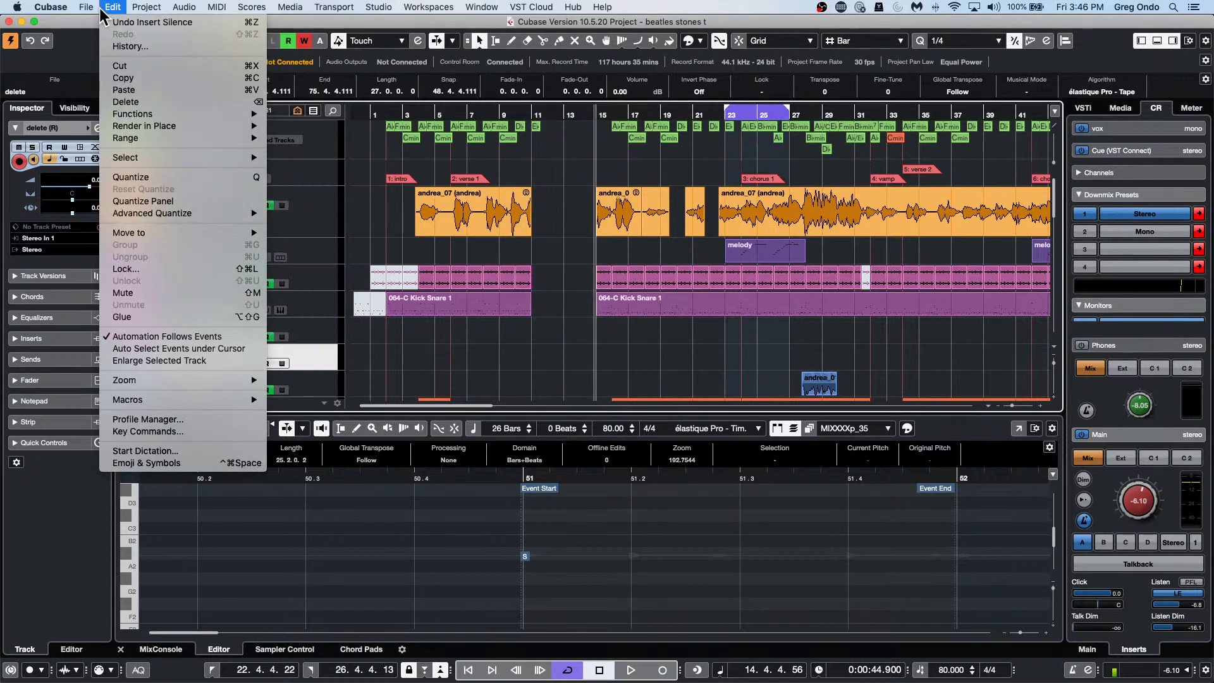
mouse_move(175, 140)
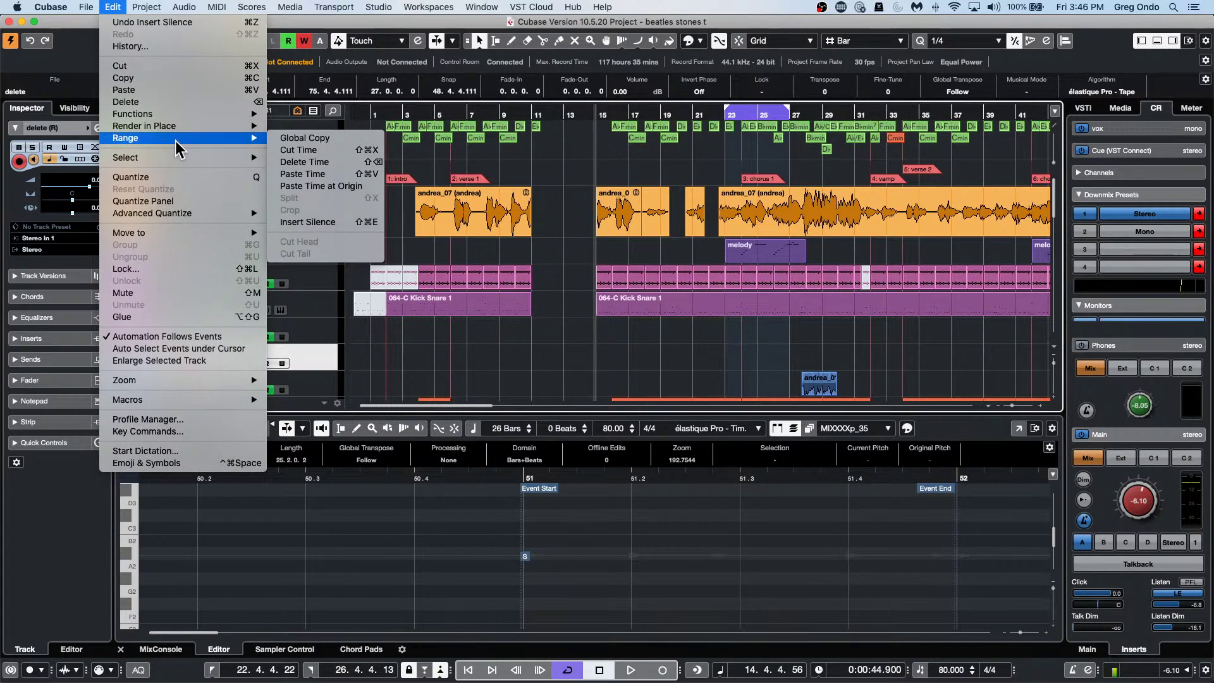
left_click(341, 222)
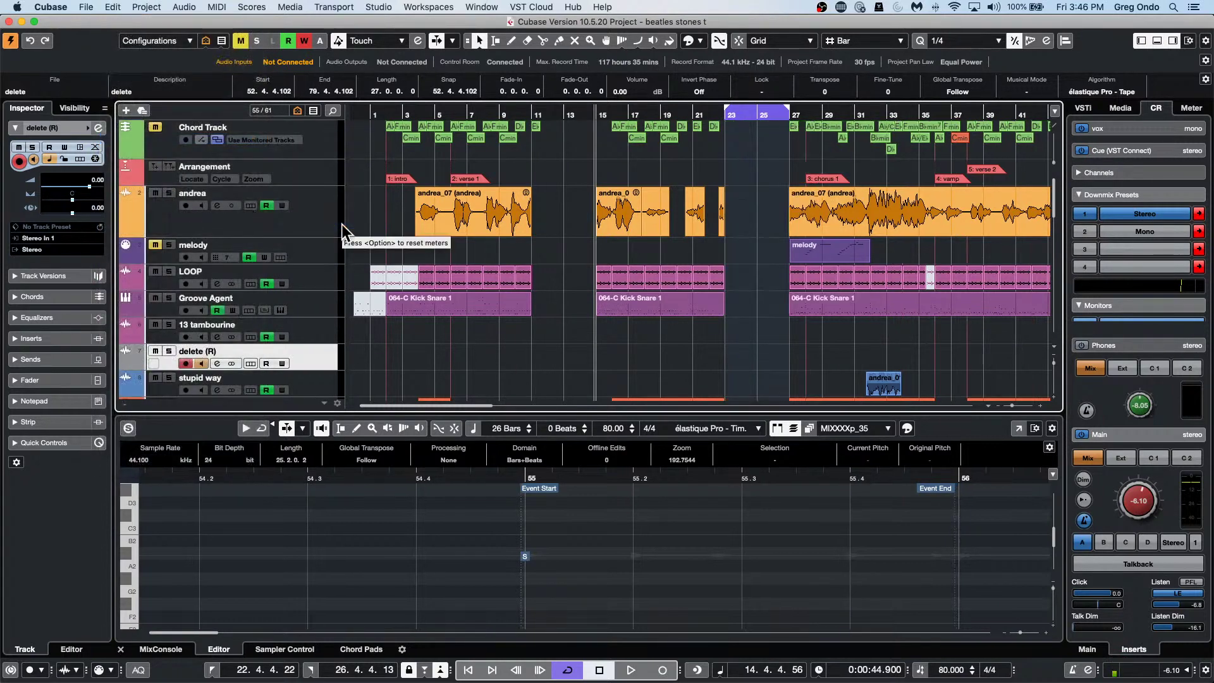
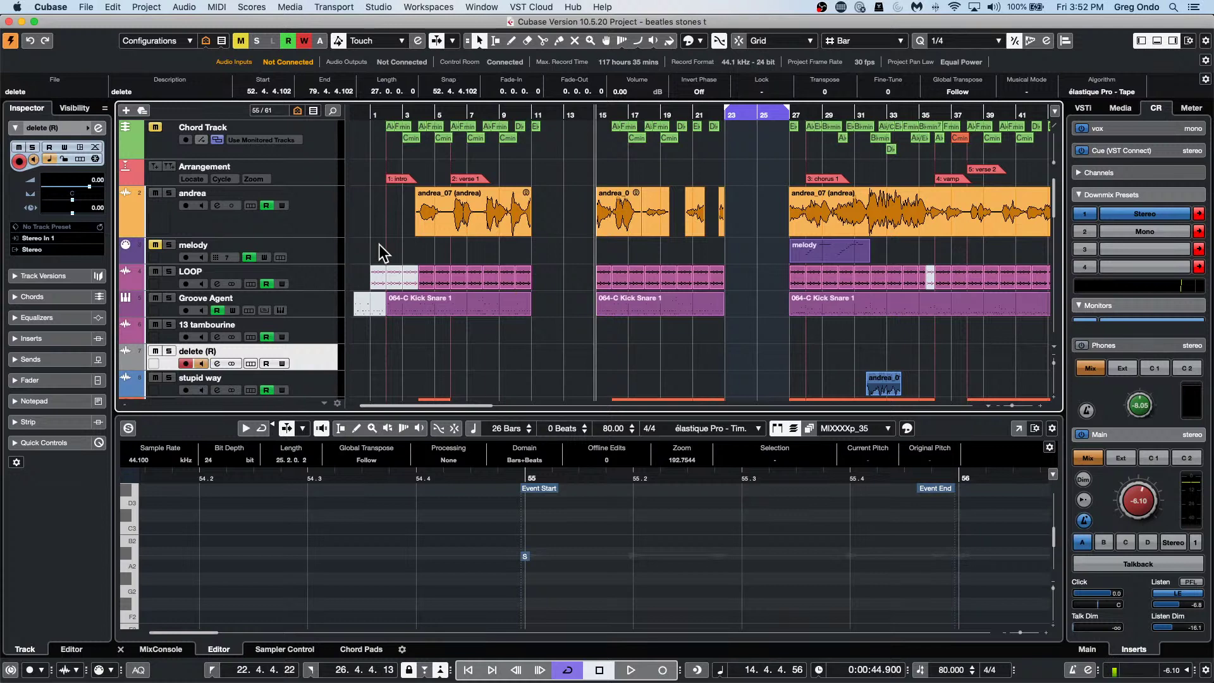
Create a new empty project, Untitled5, without a template, bypassing the Steinberg Hub.
left_click(90, 9)
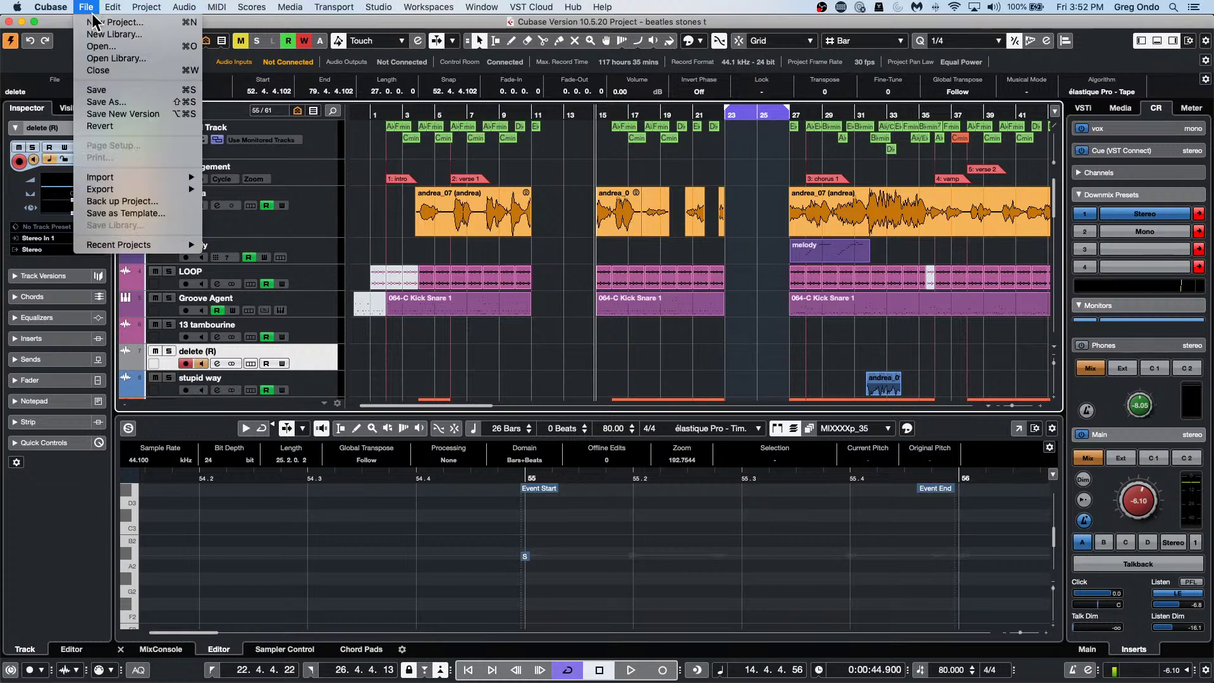
left_click(95, 23)
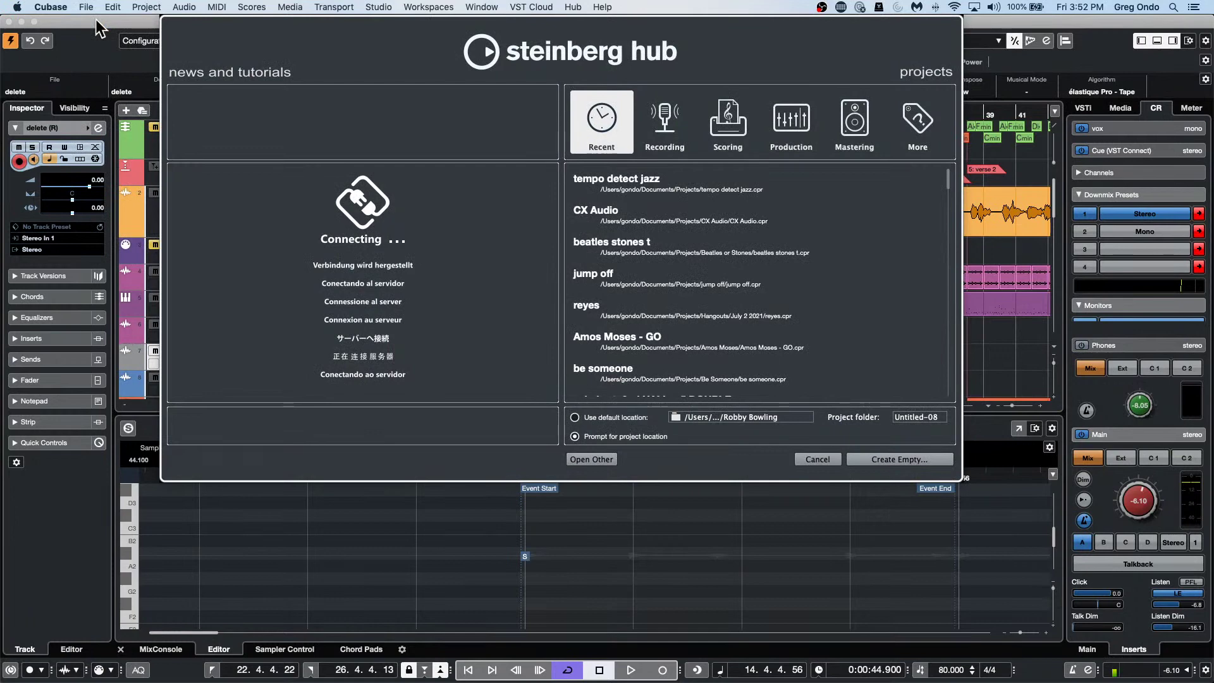
key("super+o")
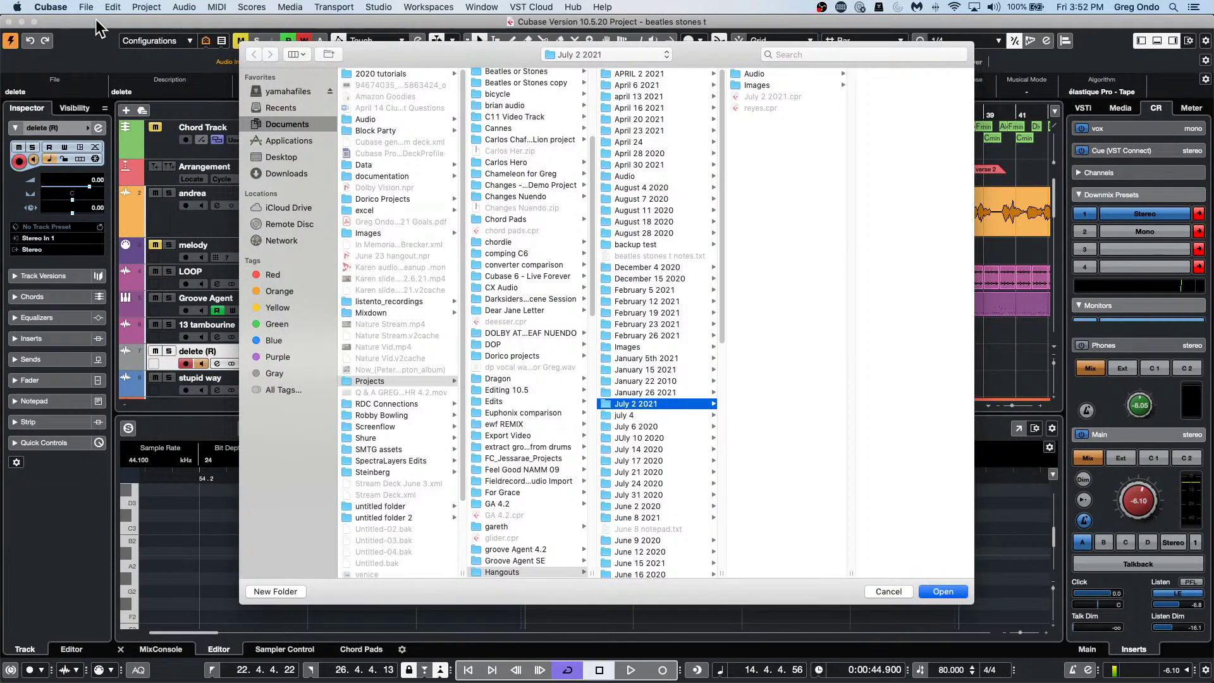
key("Escape")
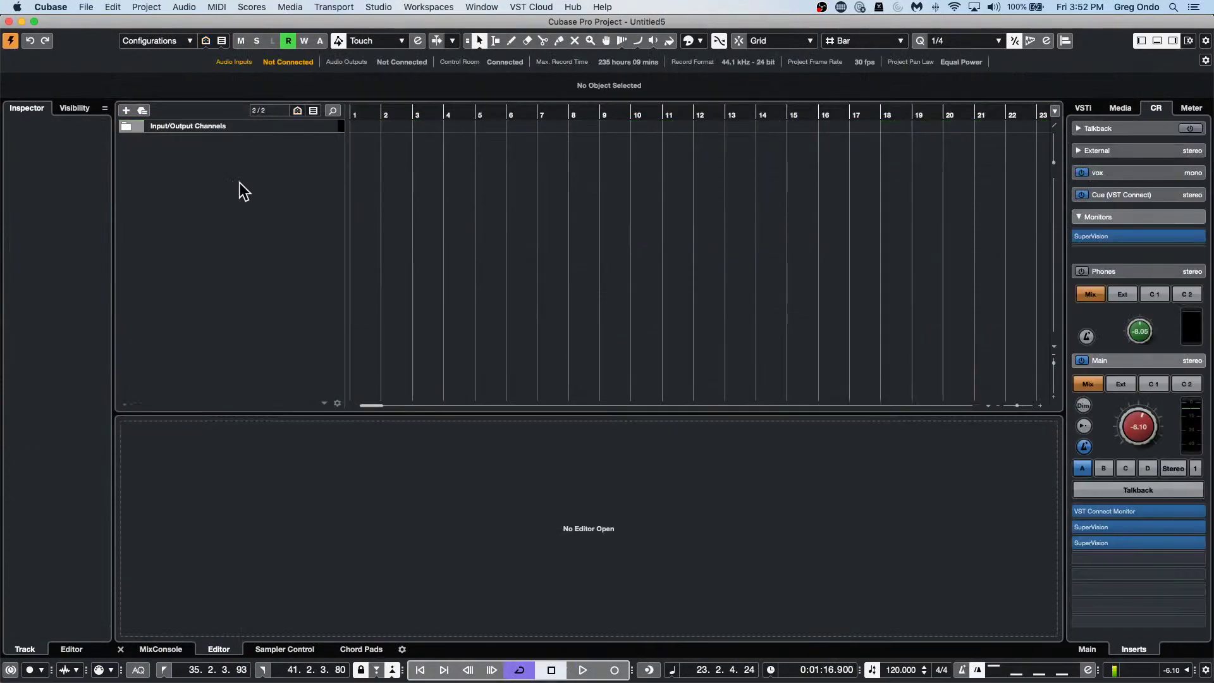
Add a new stereo audio track to the empty project.
right_click(238, 181)
left_click(266, 187)
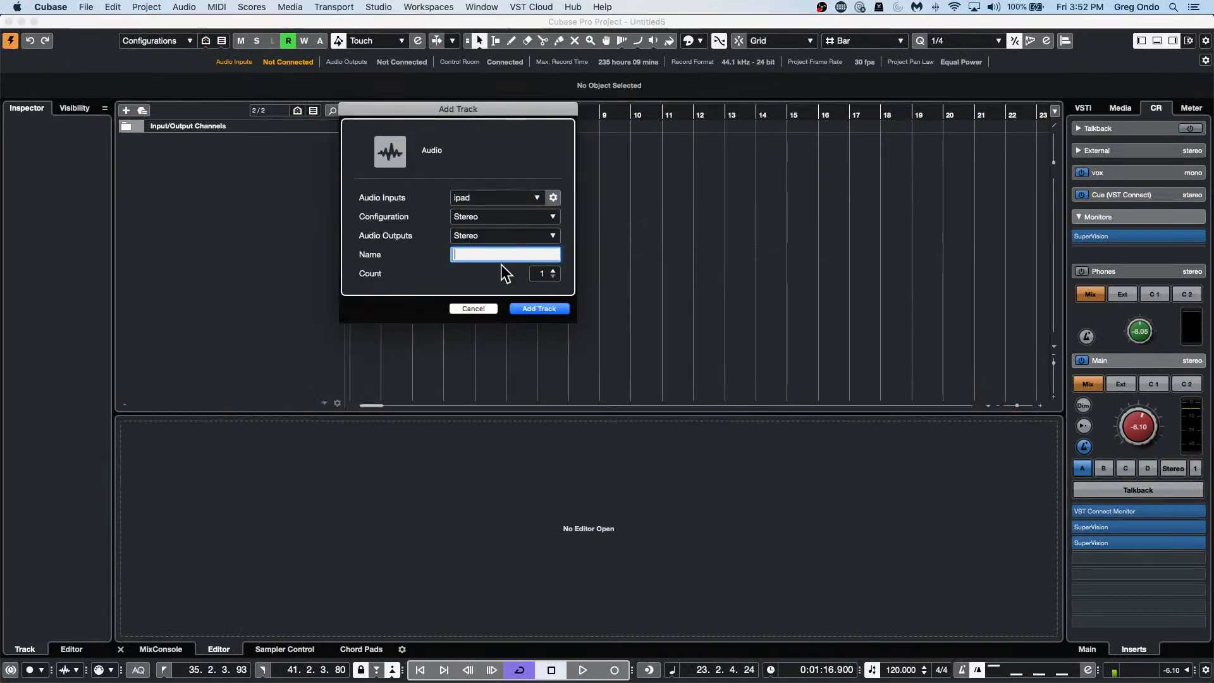
left_click(536, 308)
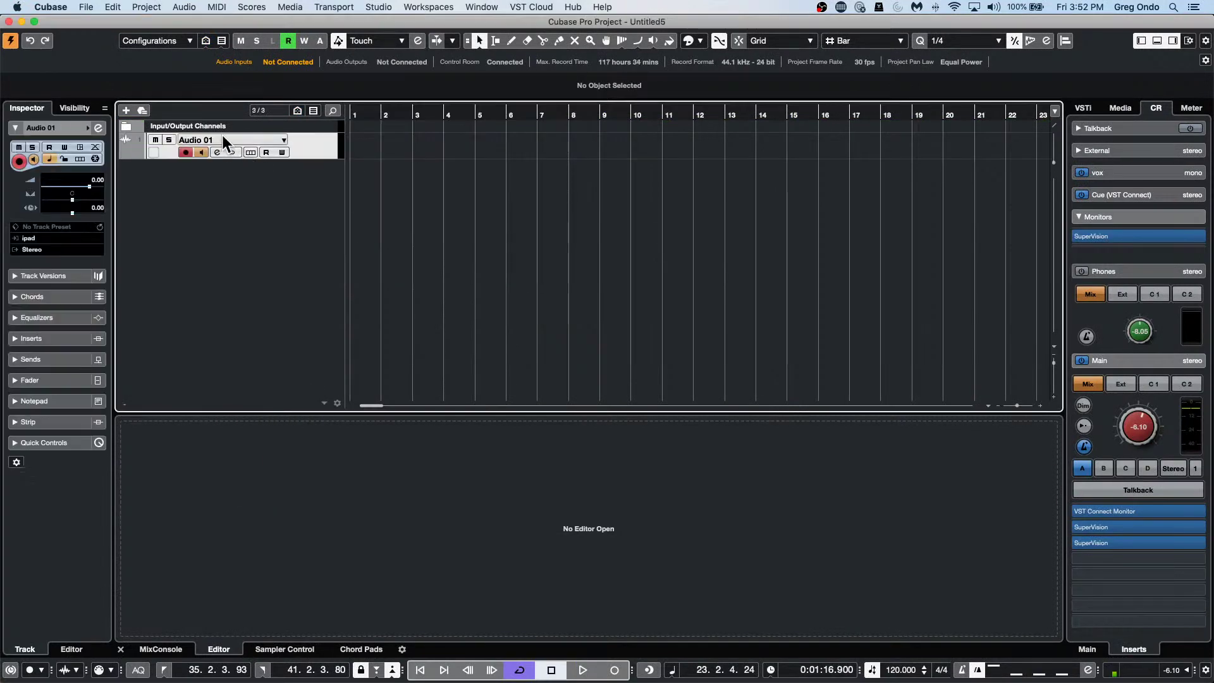
Rename the Audio 01 track with a person's name and start recording on it.
double_click(222, 134)
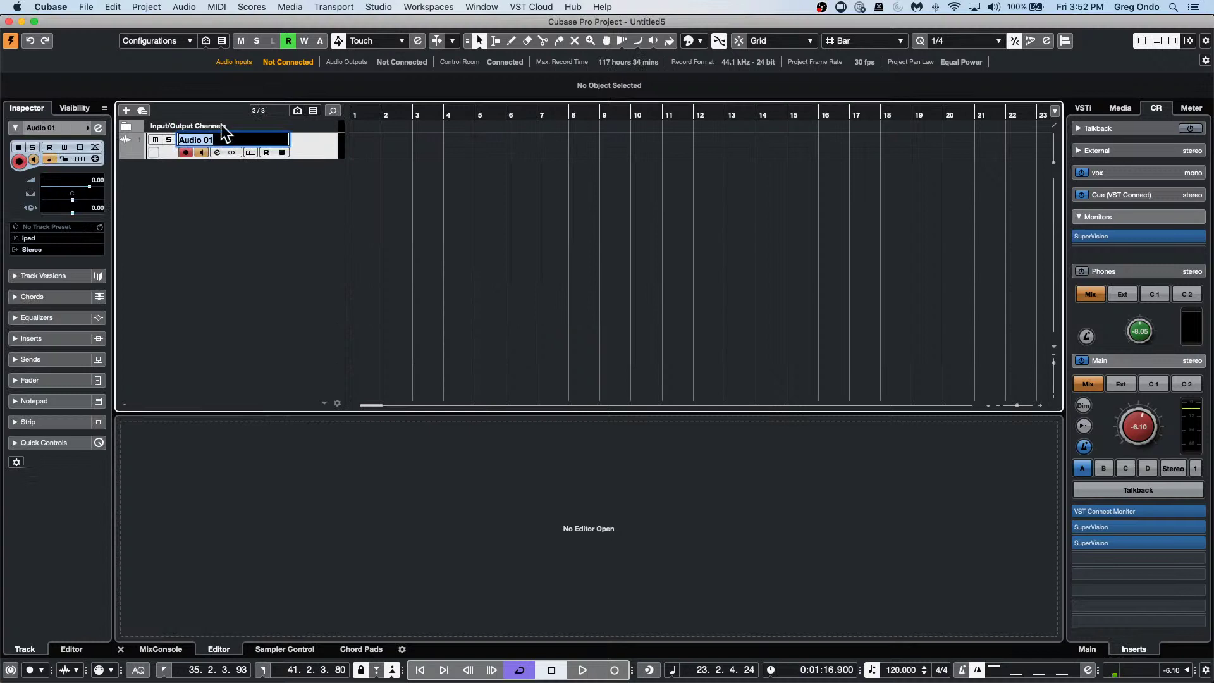
key("Return")
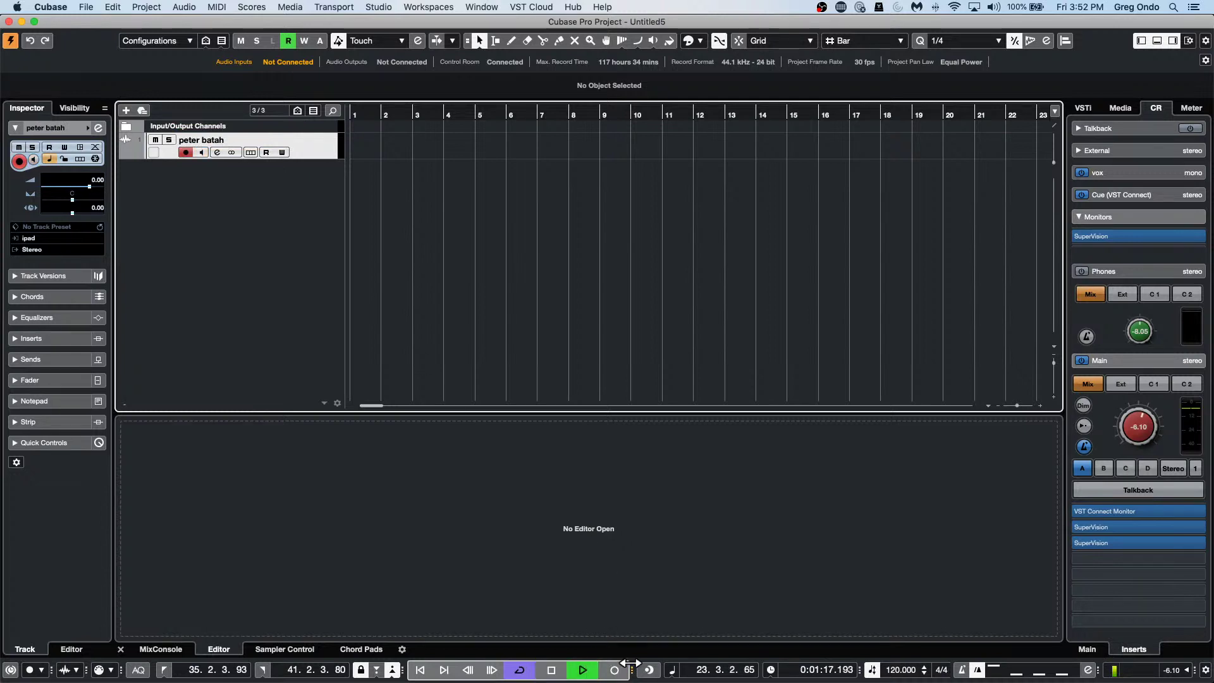
left_click(614, 670)
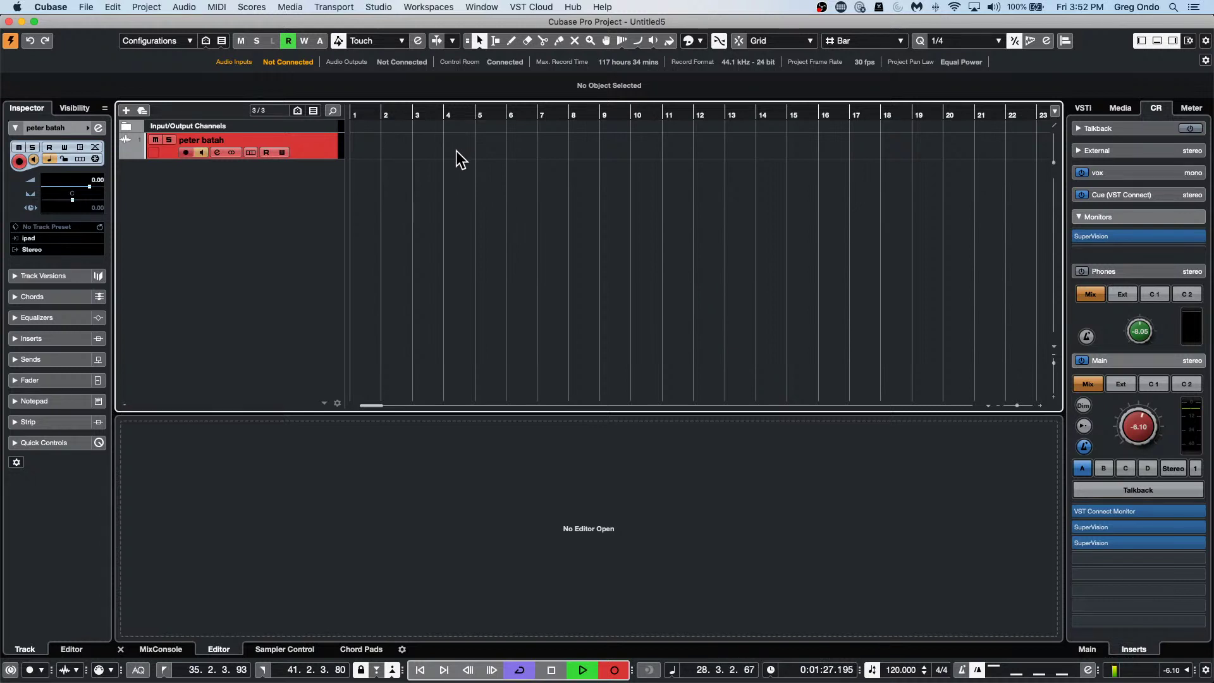
Stop the recording and zoom the project view in around bar 29.
key("space")
left_click_drag(439, 116, 438, 66)
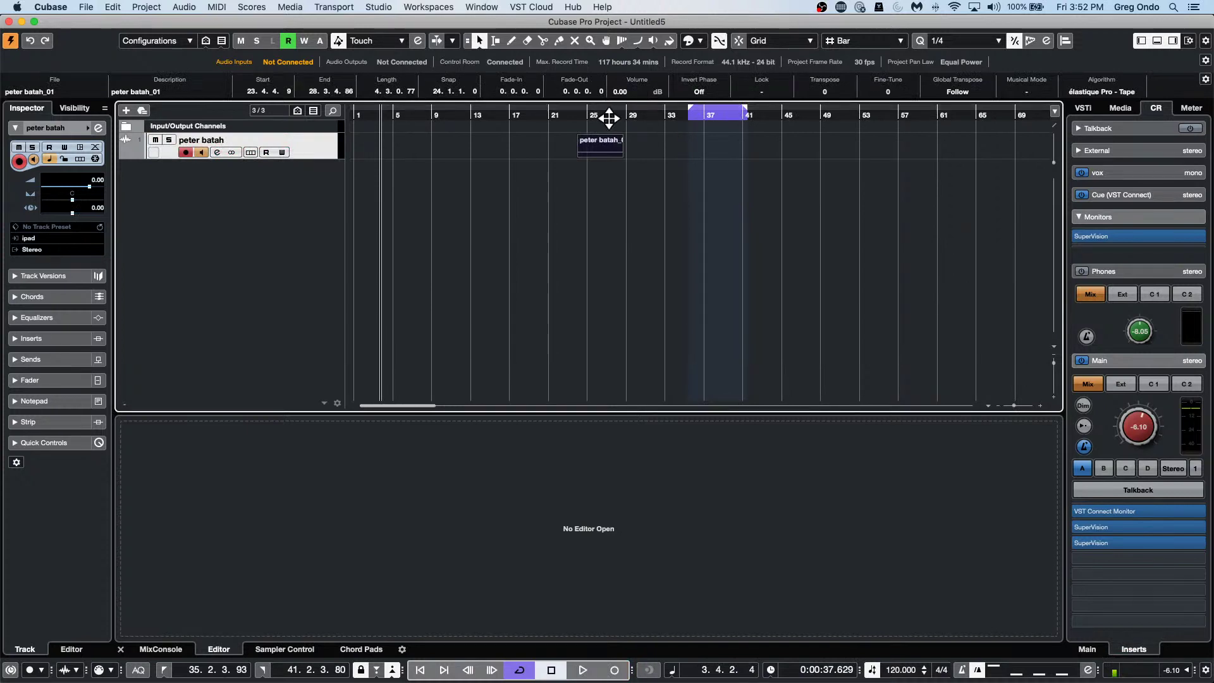
left_click_drag(607, 114, 609, 160)
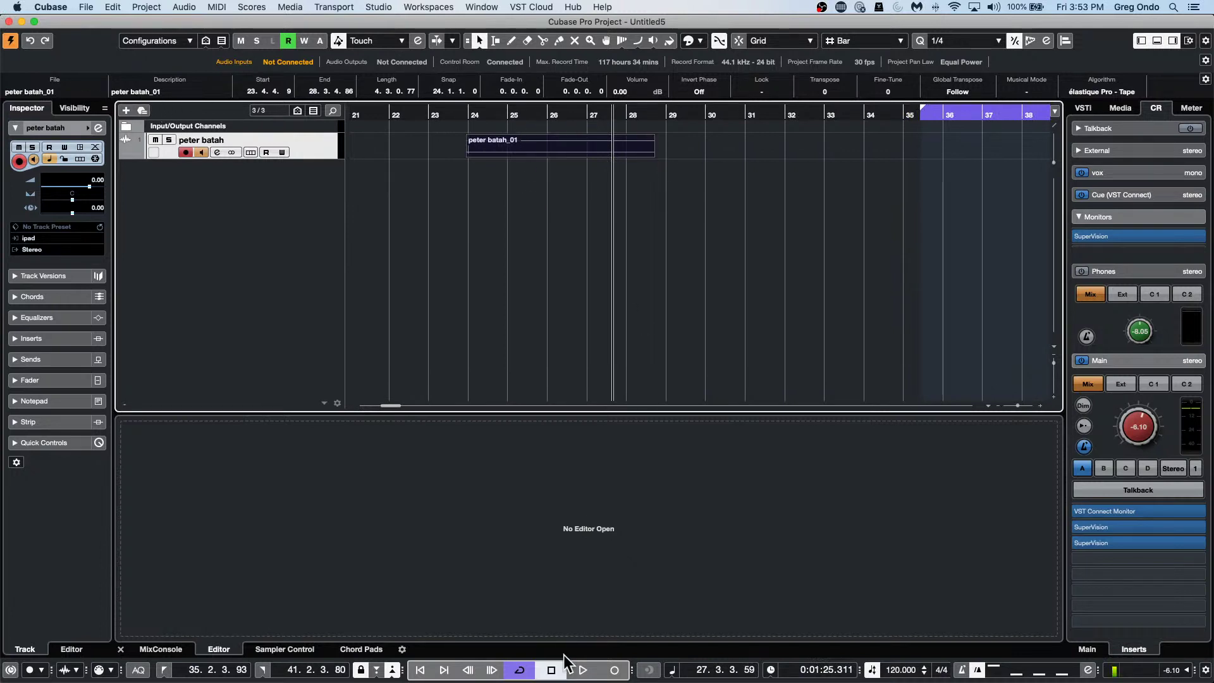
During playback, punch in takes at bars 28, 30 and 32, then stop.
left_click(582, 669)
left_click(613, 672)
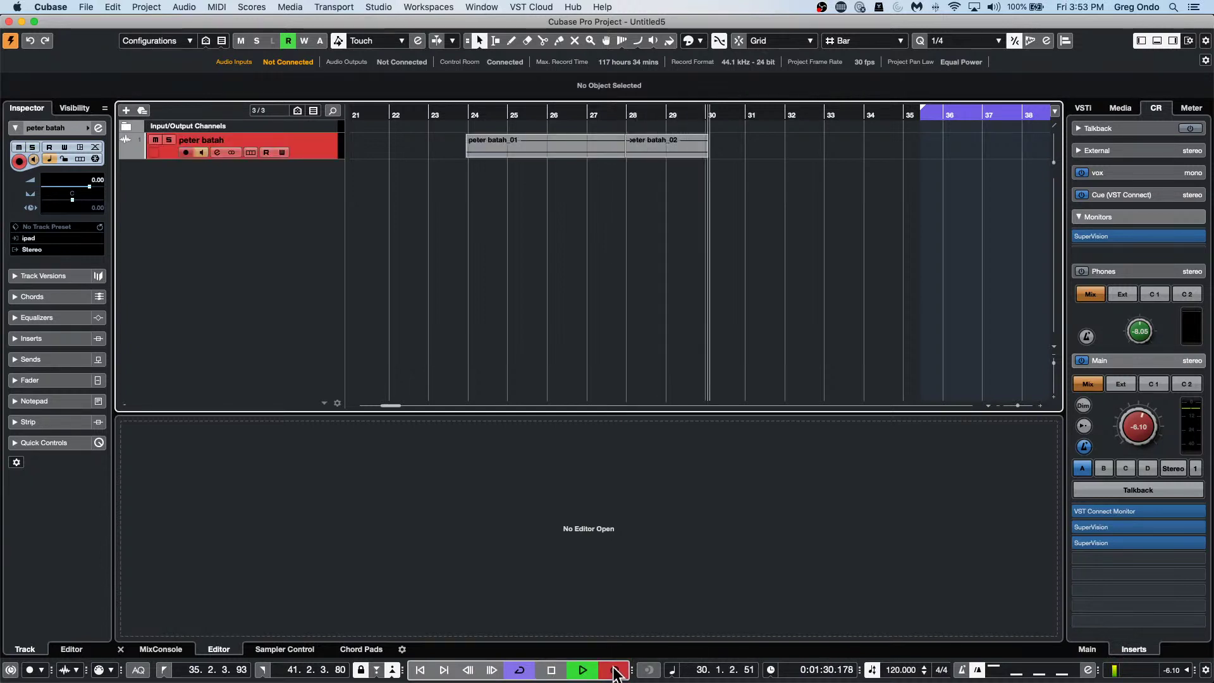
left_click(614, 672)
left_click(614, 671)
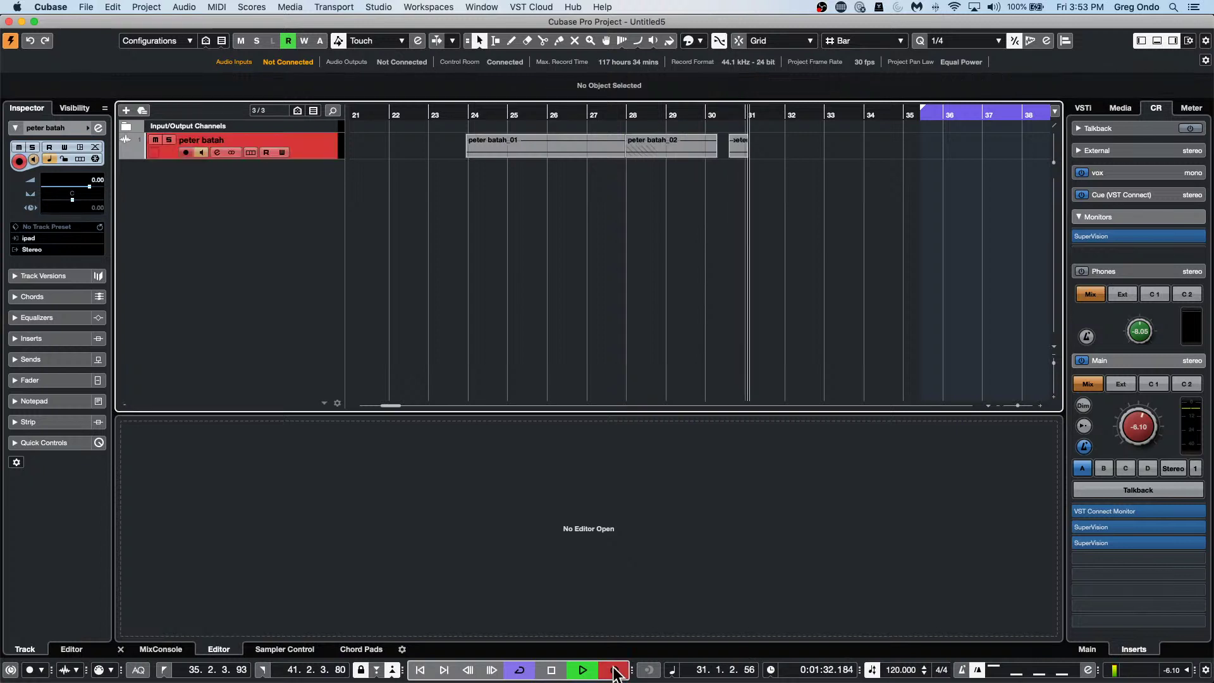
left_click(613, 672)
left_click(614, 672)
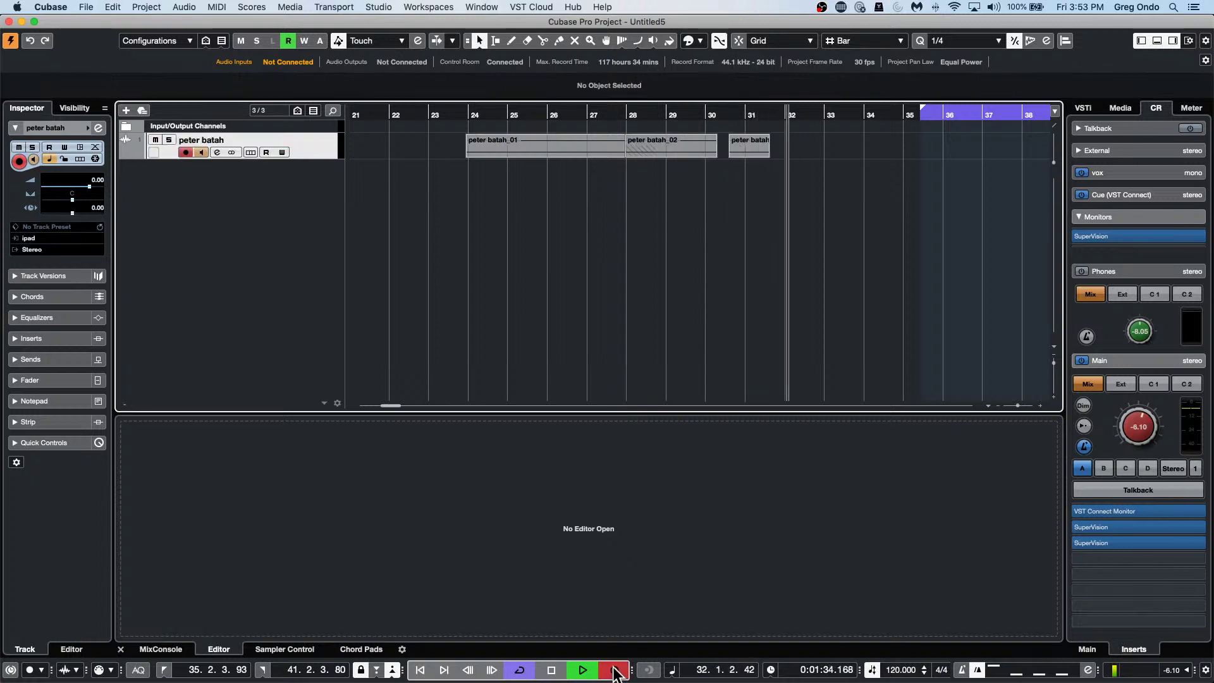
left_click(613, 672)
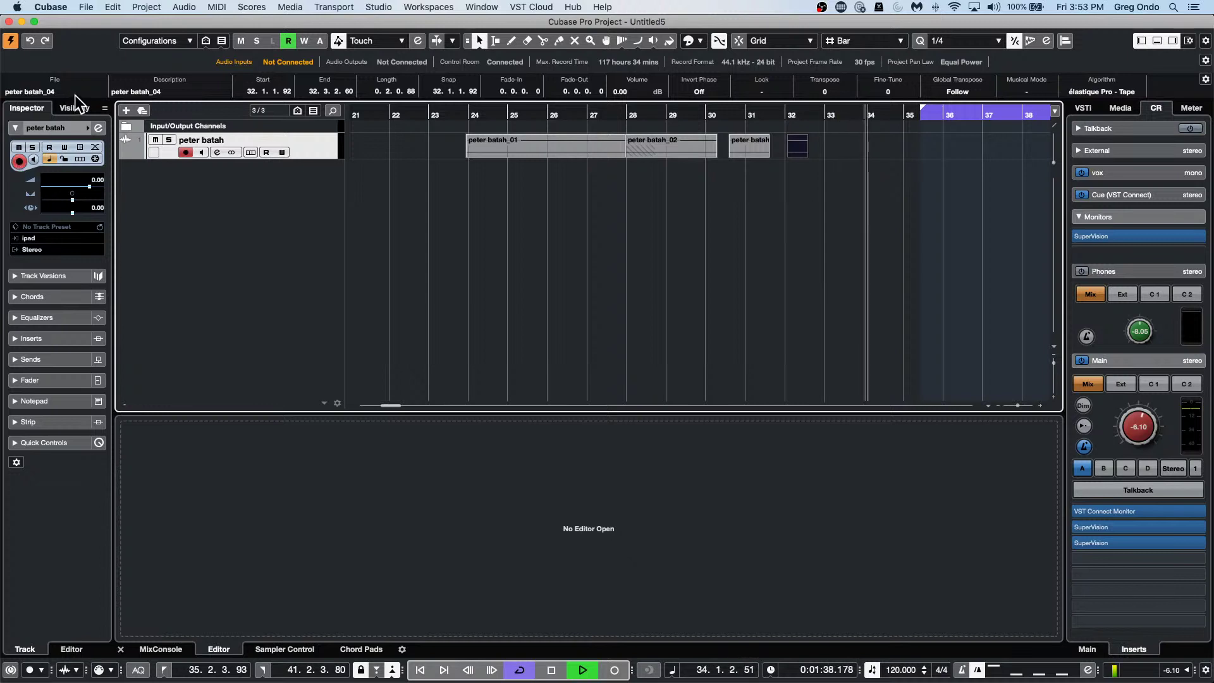
key("space")
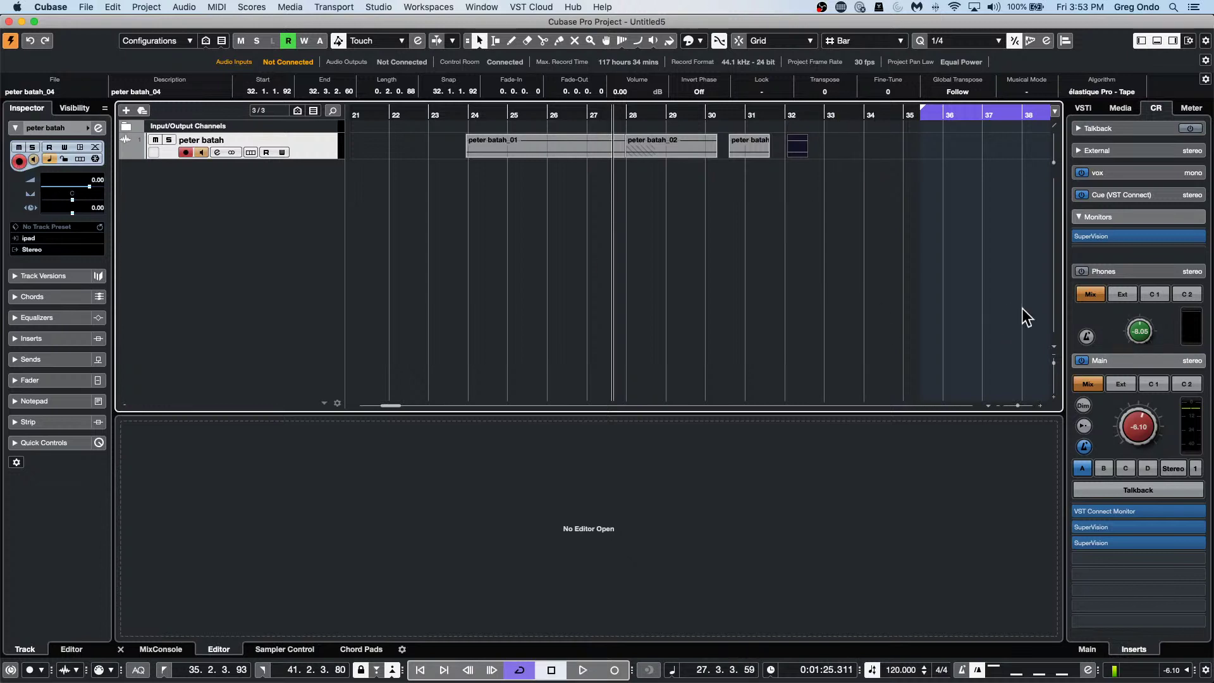
Import Track 05.wav and drag its event onto a new Audio 01 track below.
left_click(86, 7)
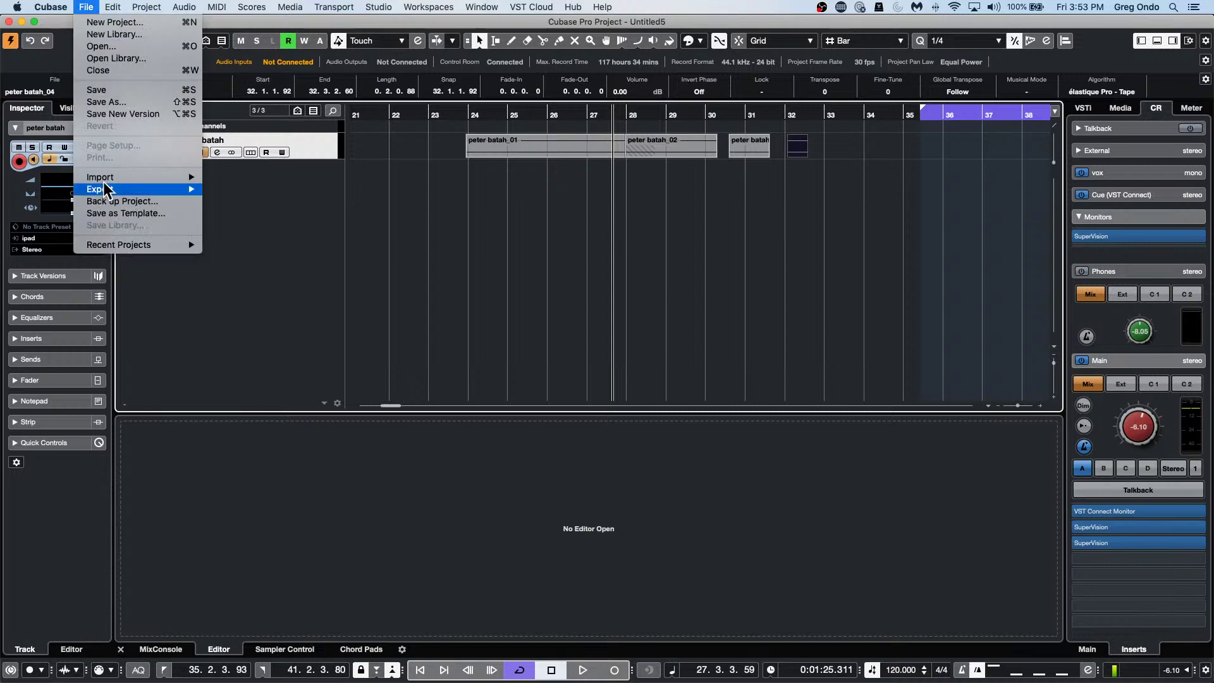
mouse_move(109, 180)
left_click(229, 179)
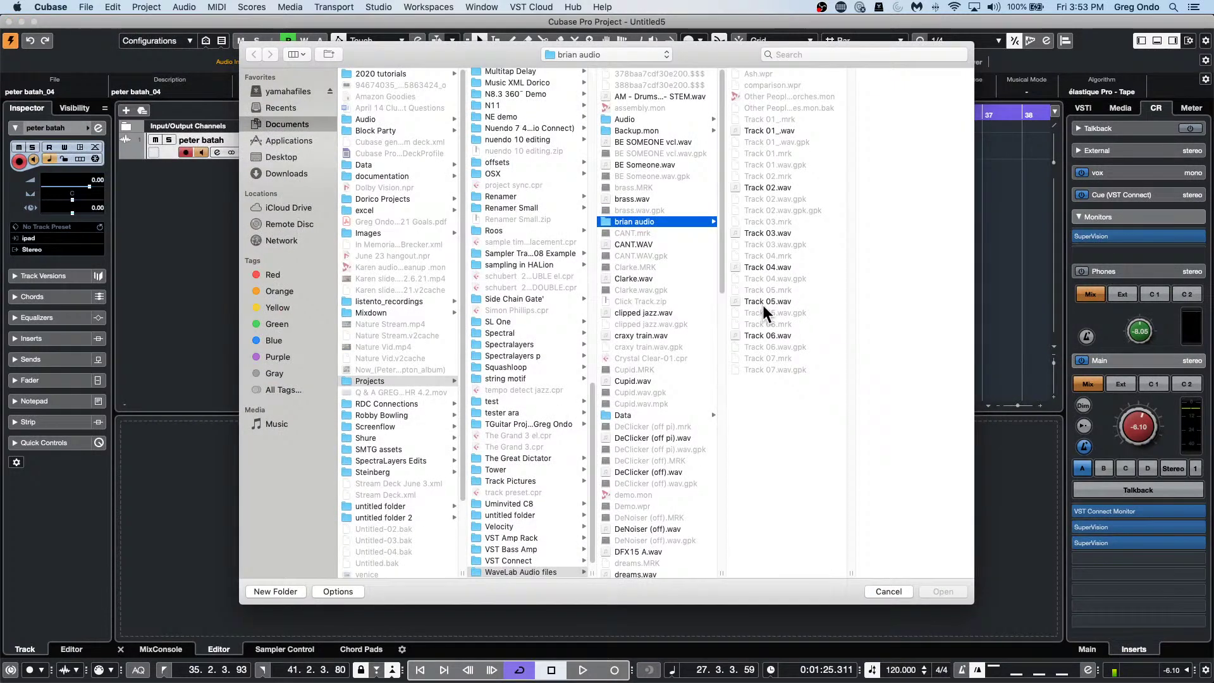
double_click(768, 301)
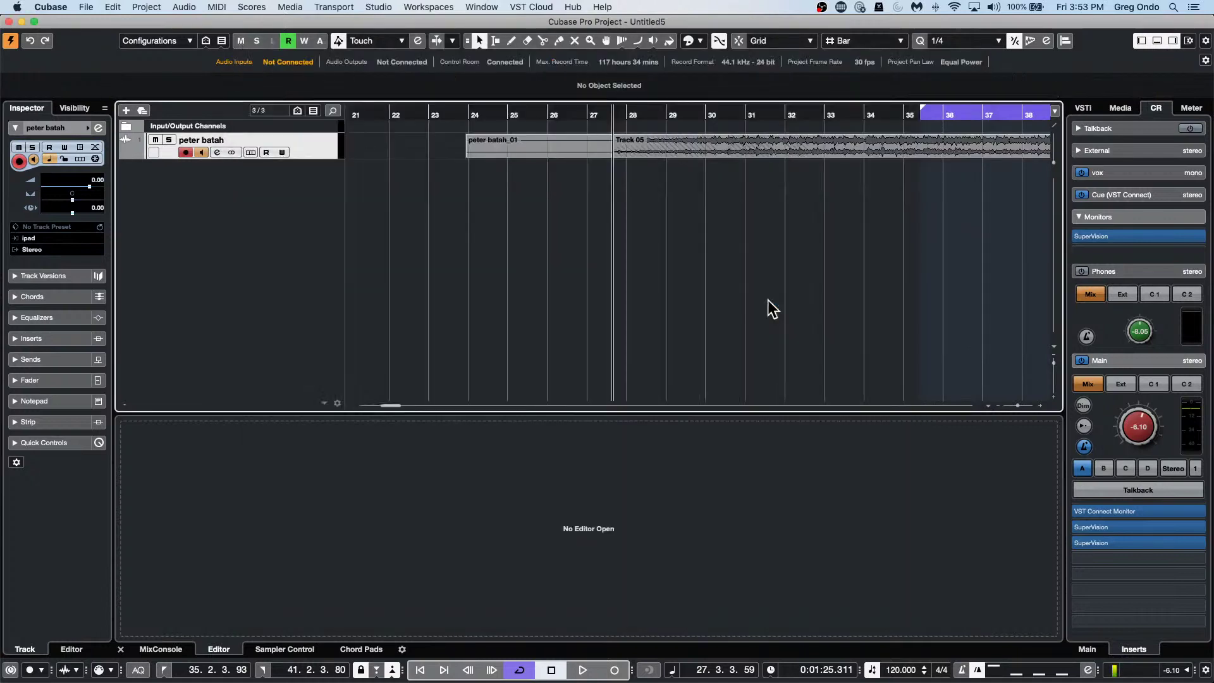
left_click_drag(385, 118, 395, 88)
left_click_drag(581, 147, 581, 188)
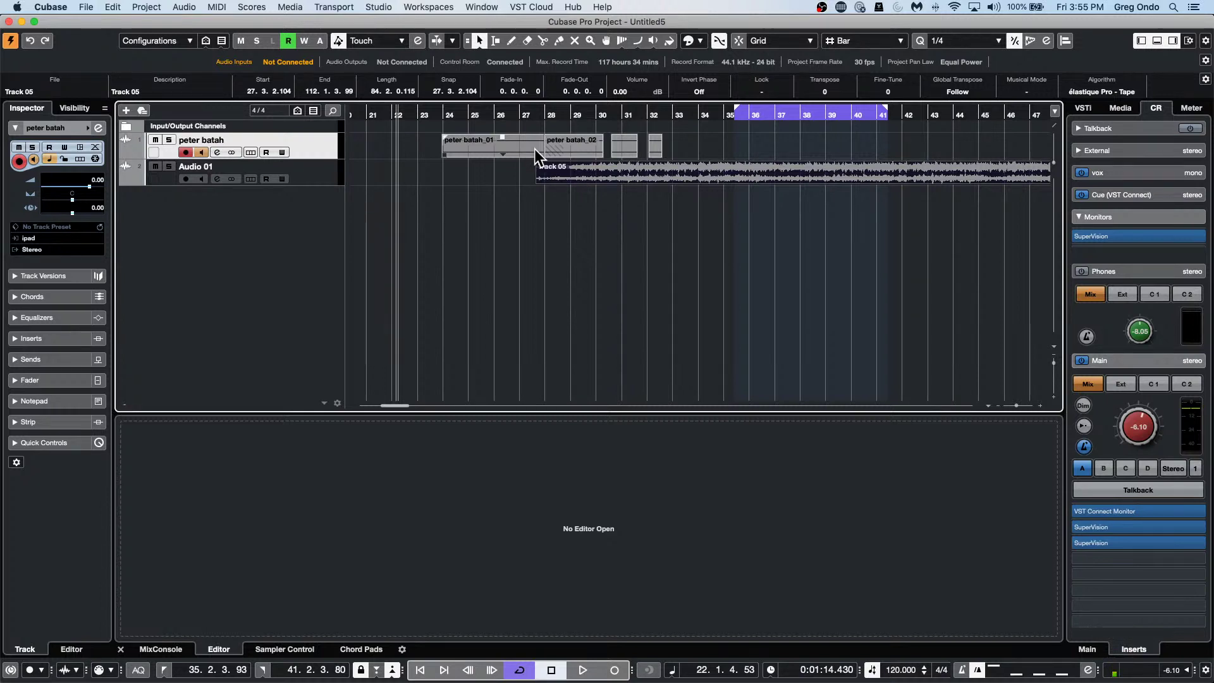
Open the Channel Settings window for Audio 01 and move it to the left.
left_click(545, 269)
left_click(306, 170)
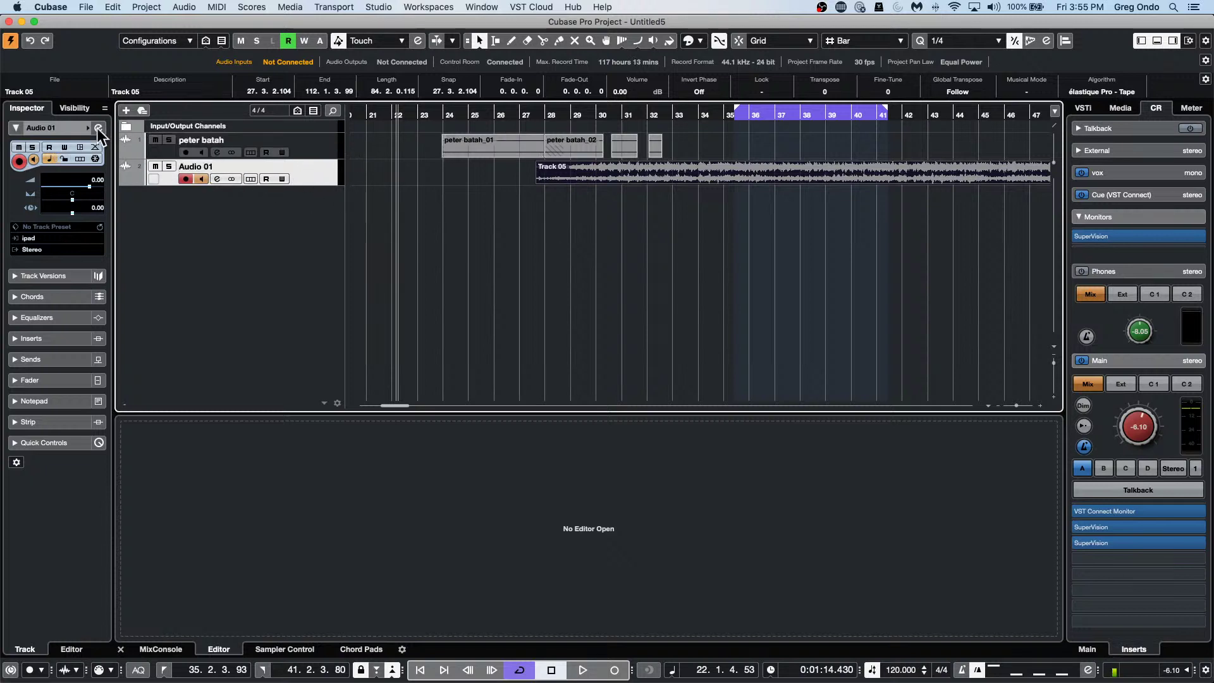
left_click(98, 128)
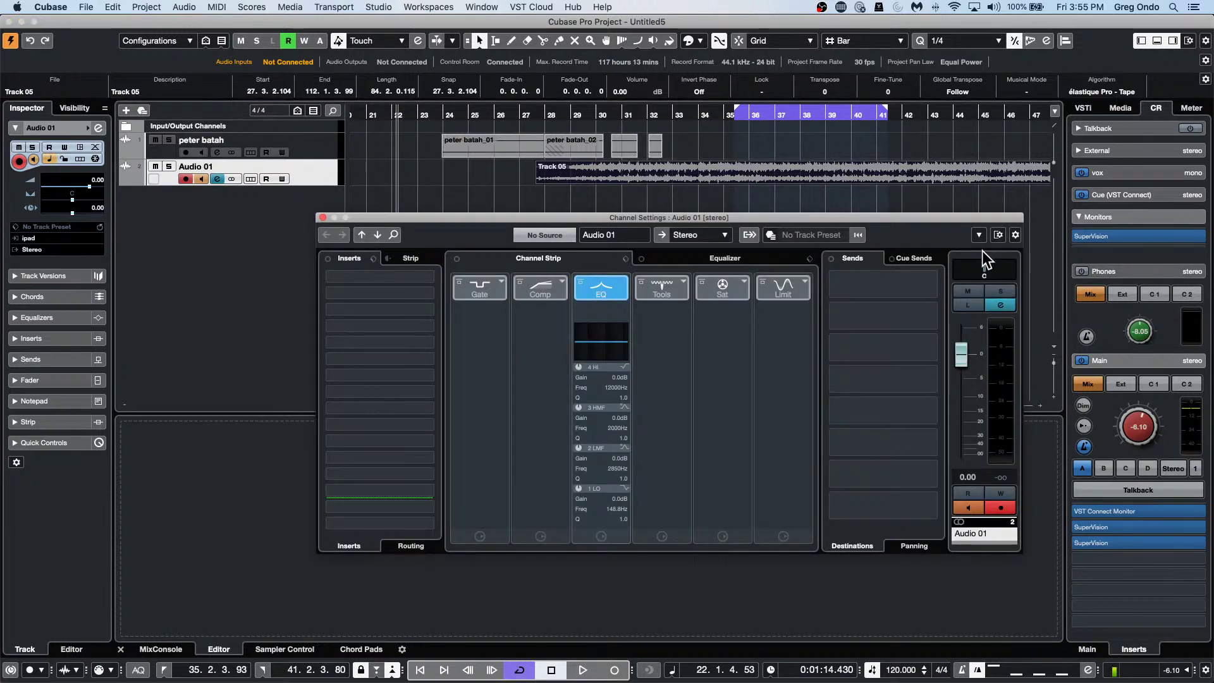
left_click_drag(962, 219, 693, 209)
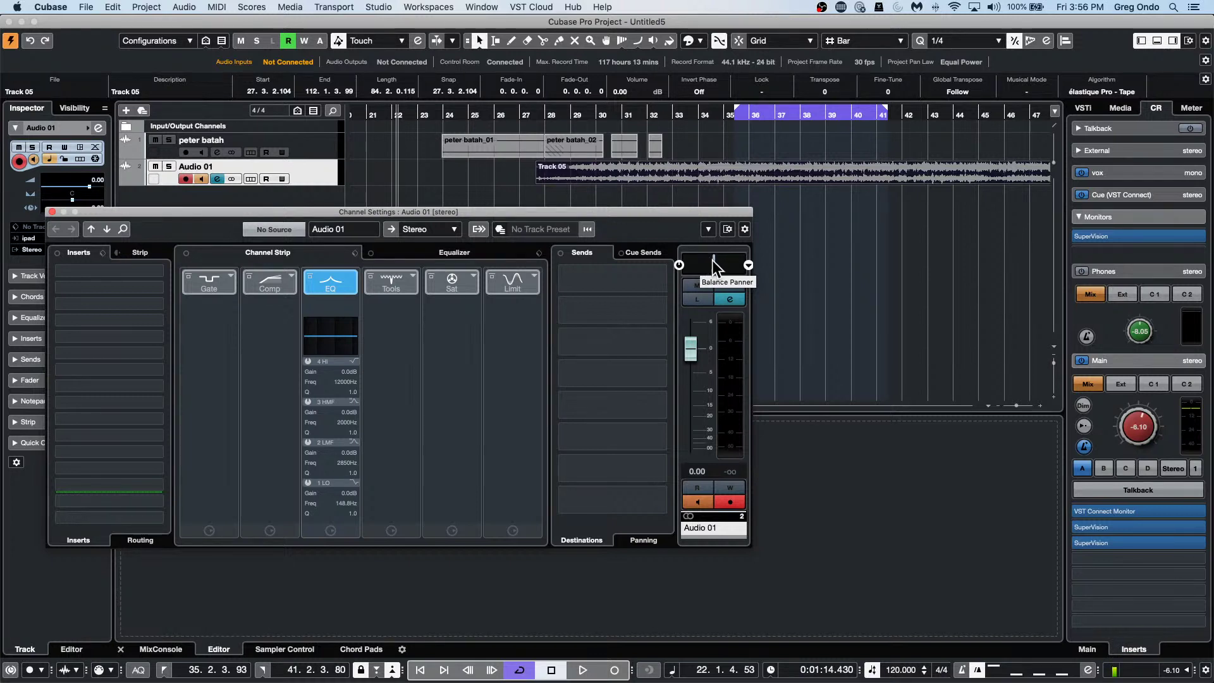
Switch Audio 01 to the Stereo Combined Panner and adjust its left and right positions.
mouse_move(712, 260)
left_mouse_down()
mouse_move(692, 260)
mouse_move(715, 260)
left_mouse_up()
left_click(747, 263)
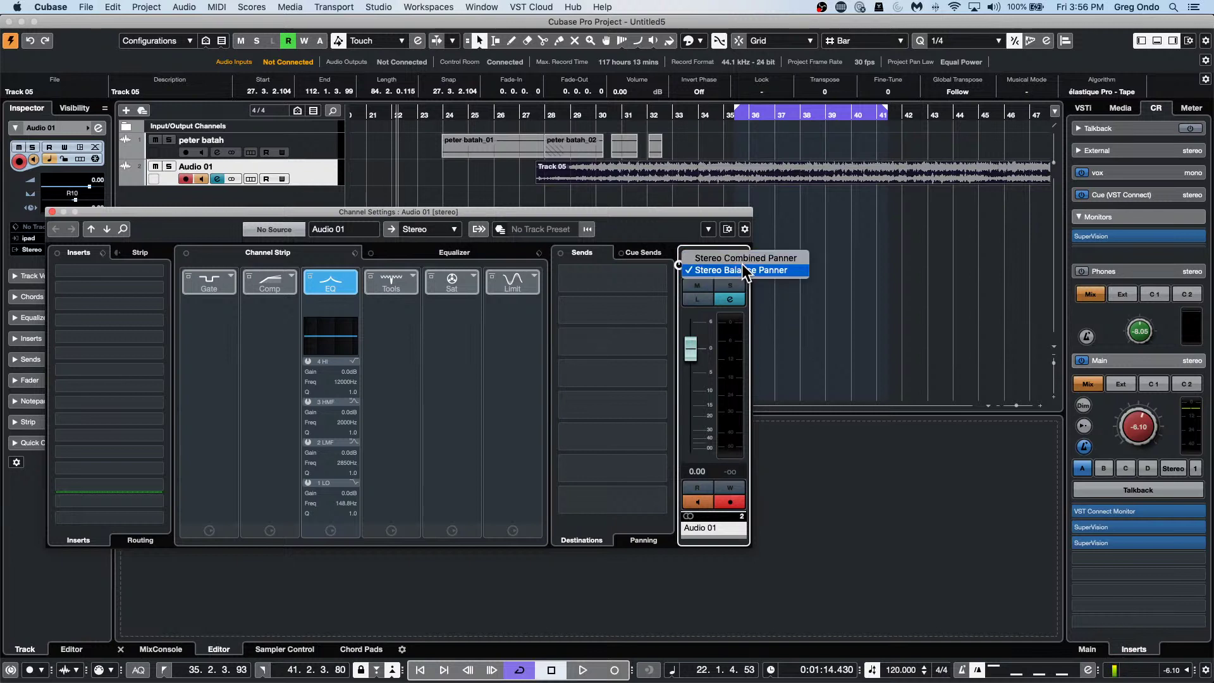
left_click(757, 256)
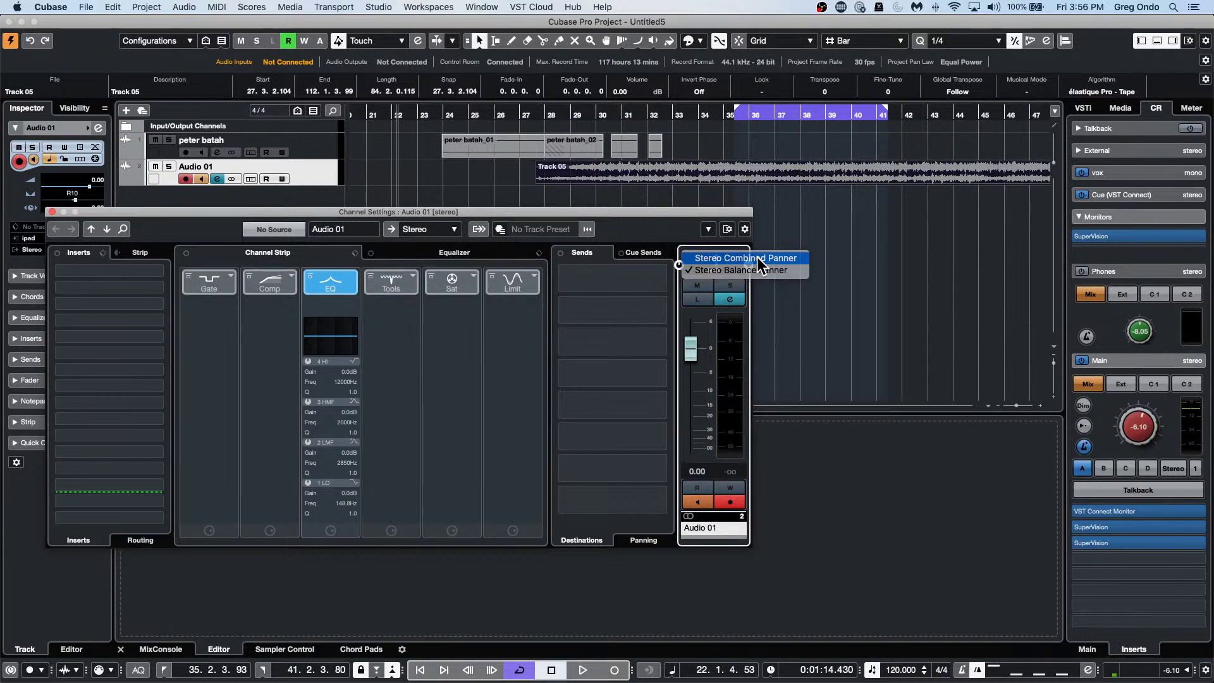
left_click_drag(714, 261, 723, 219)
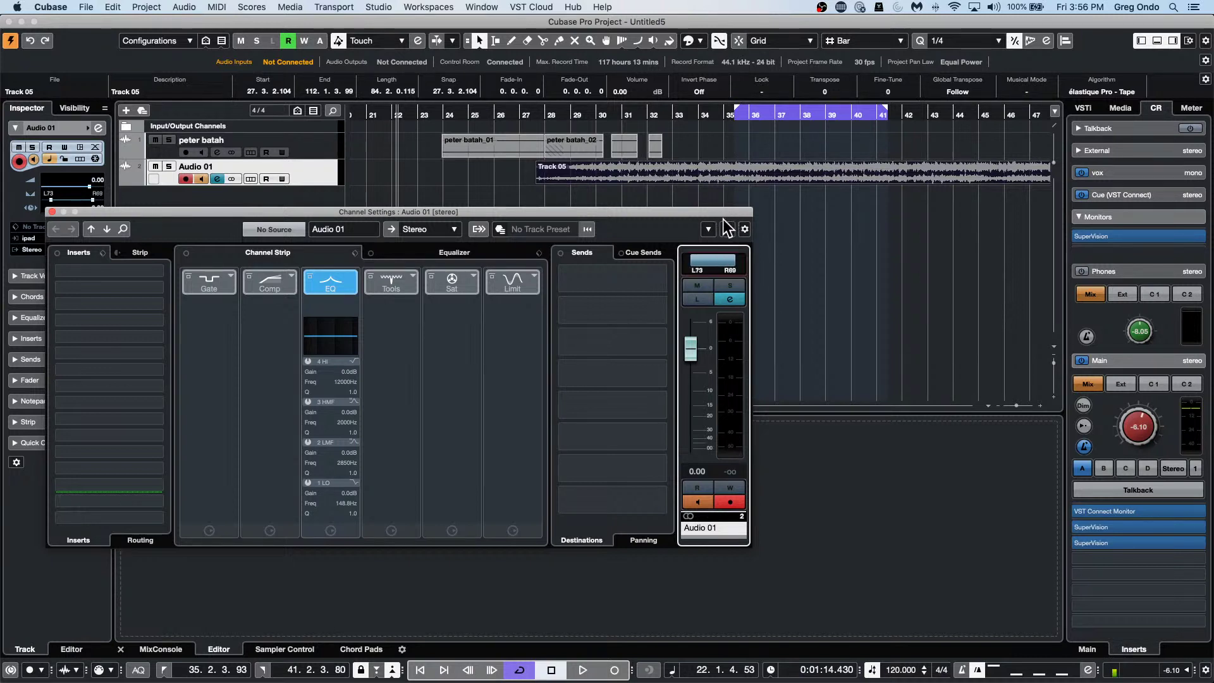
left_click(745, 263)
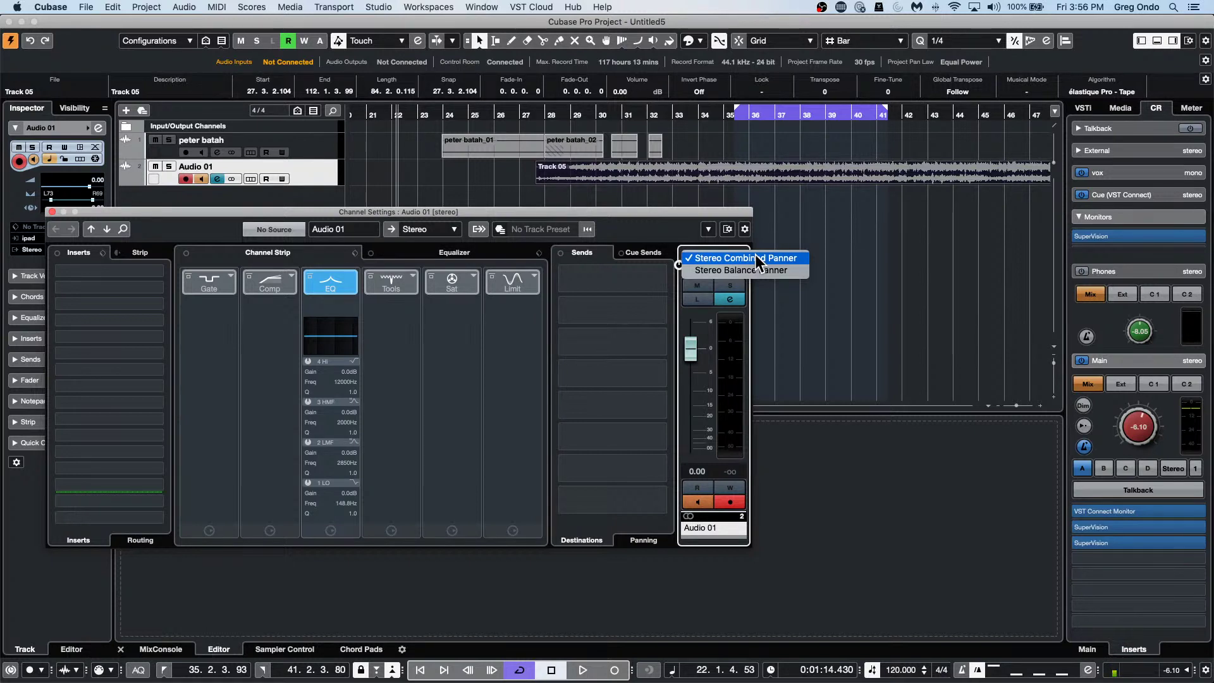
Set Audio 01 to the Stereo Balance Panner, panned slightly right to R4.
left_click(758, 260)
left_click(746, 262)
left_click(754, 269)
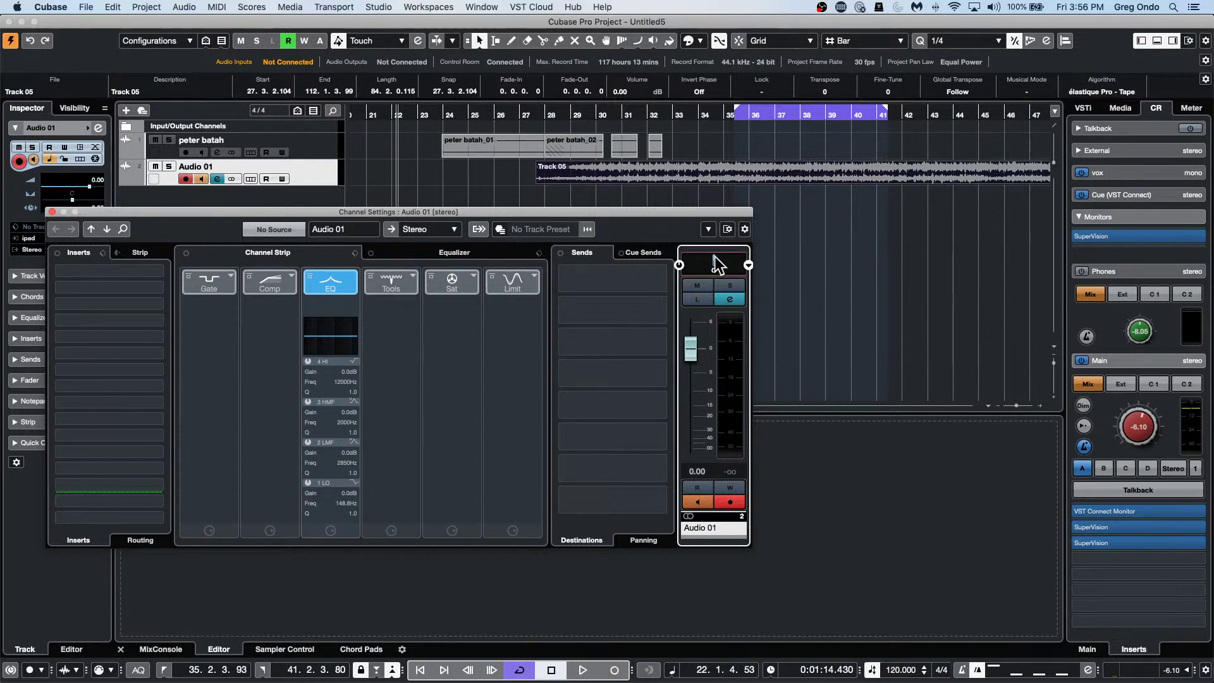
left_click_drag(718, 264, 720, 264)
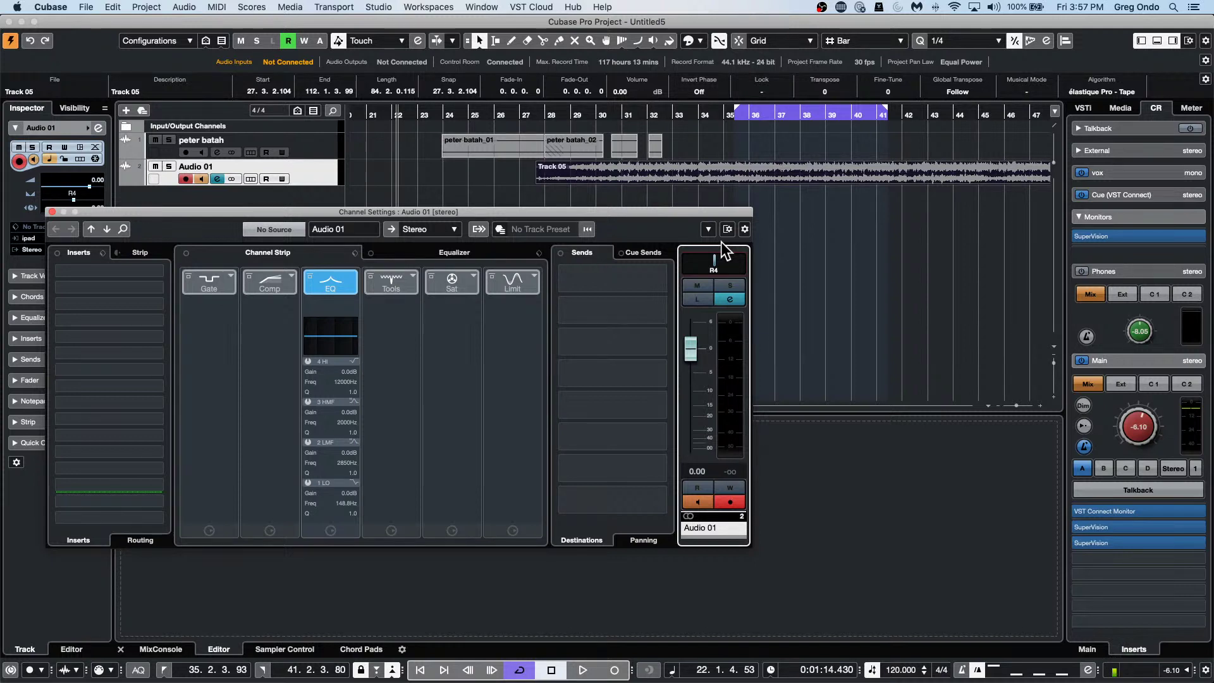
Close the Audio 01 Channel Settings window.
right_click(307, 170)
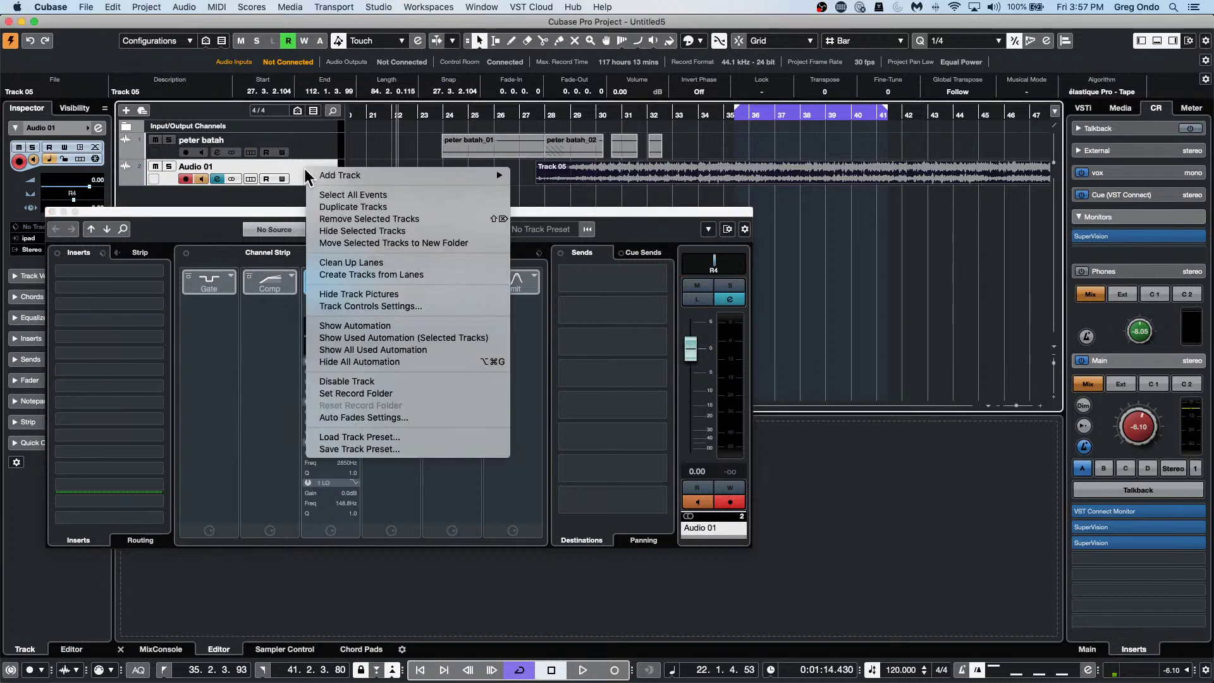
left_click(275, 165)
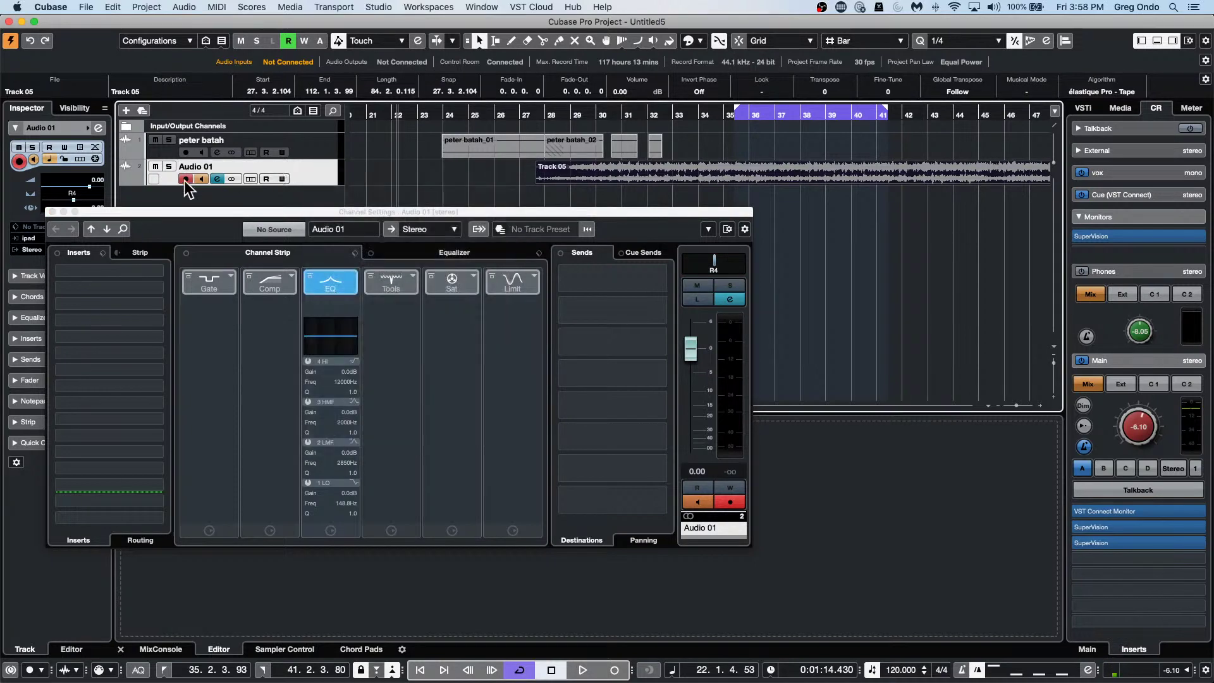
left_click(51, 211)
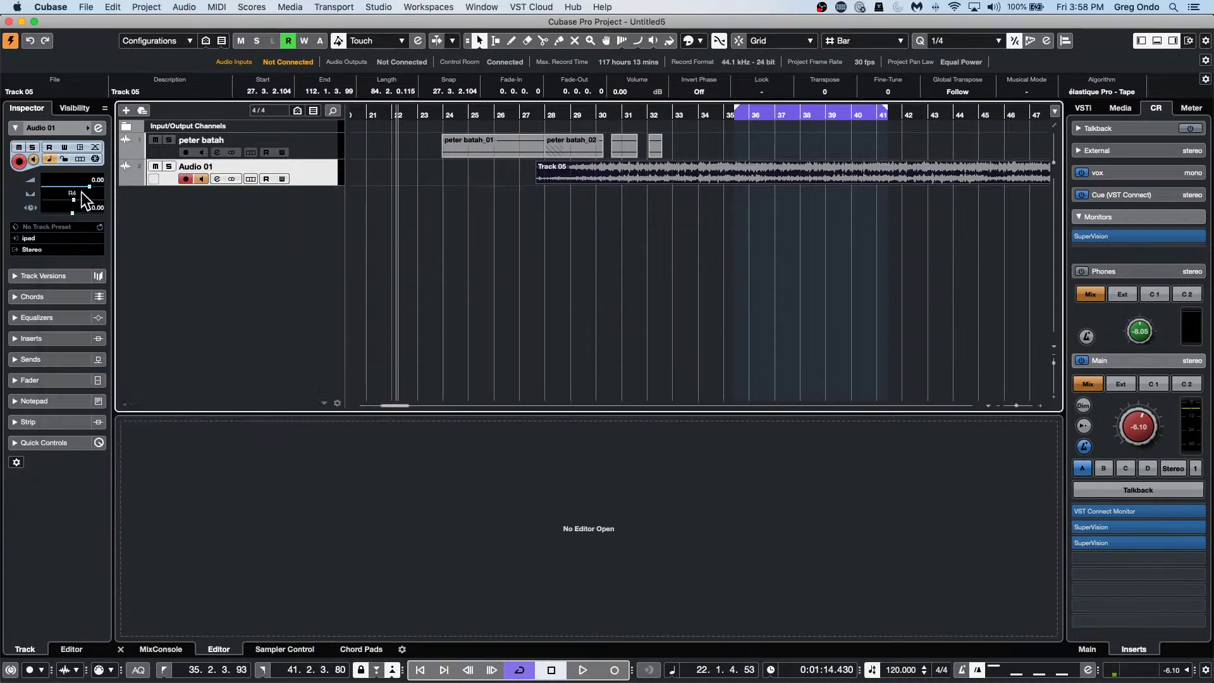
left_click(283, 165)
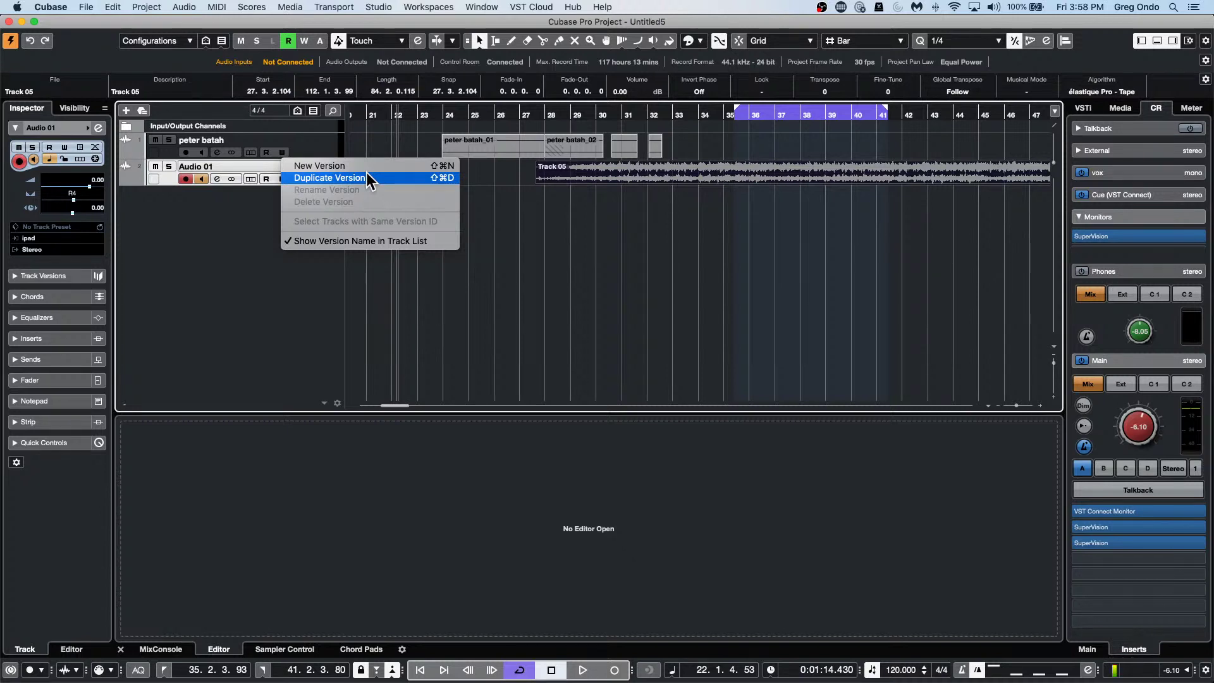
Close the Audio 01 track version menu without creating or duplicating a version.
left_click(156, 185)
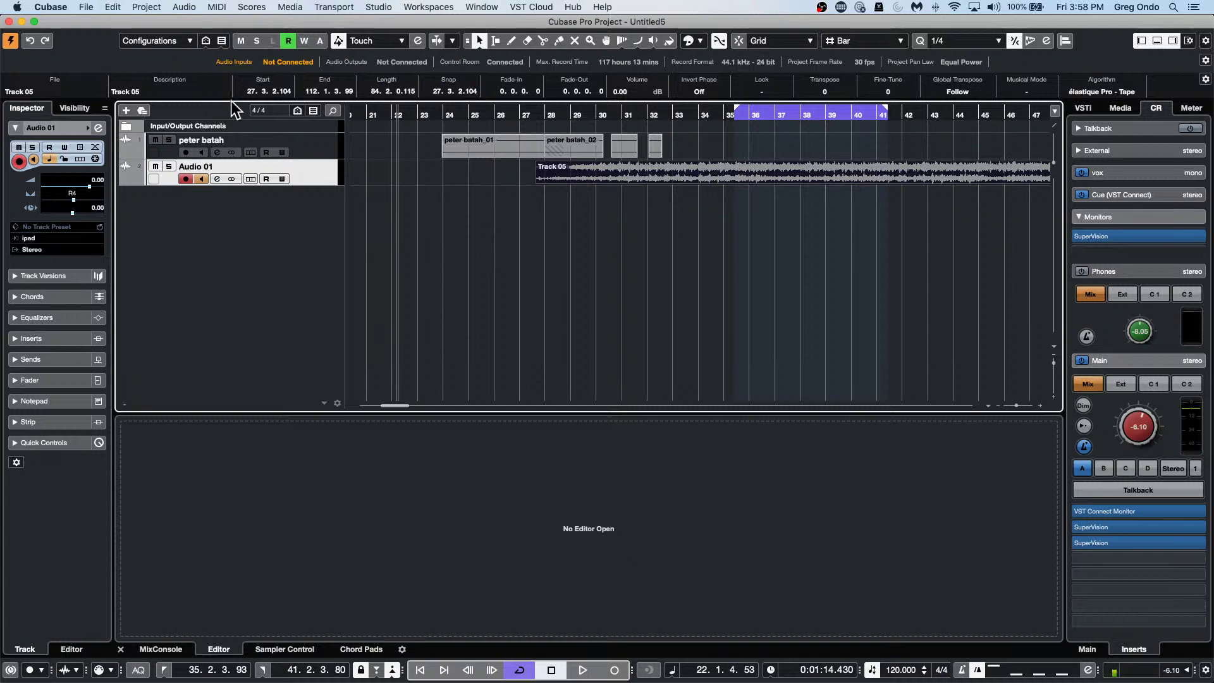
Increase the Audio 01 track height so the Track 05 waveform appears larger.
left_click_drag(239, 184, 237, 198)
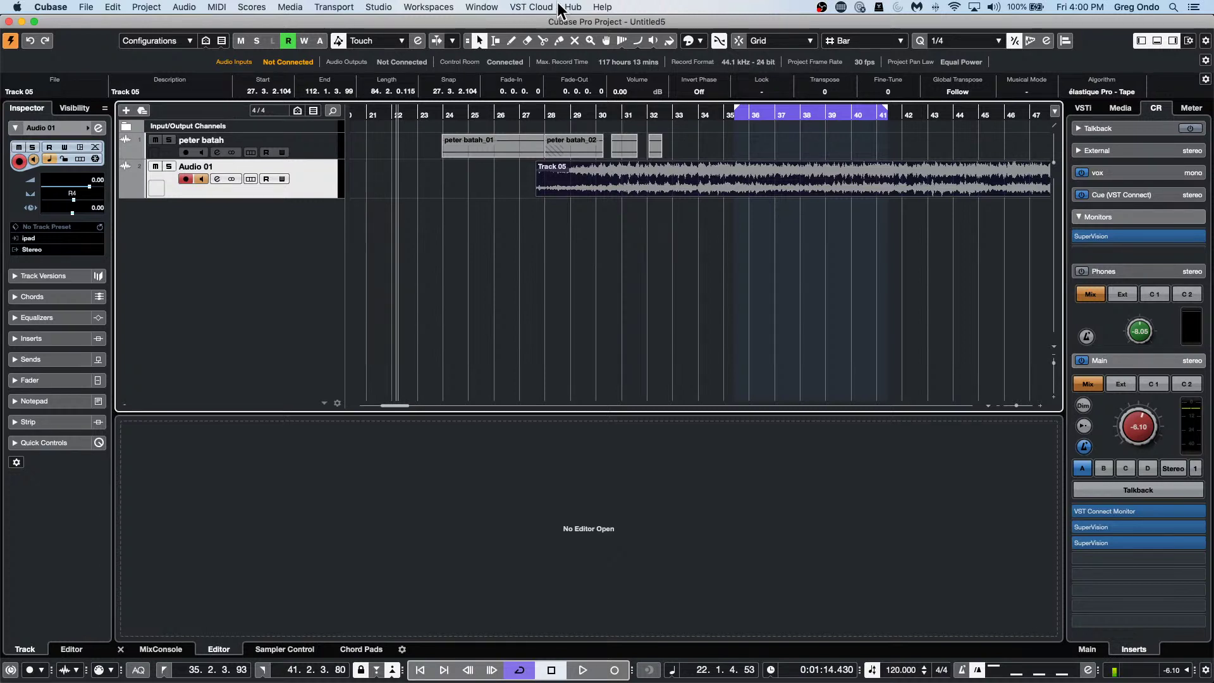
Open Track Controls Settings from the track list context menu.
right_click(275, 185)
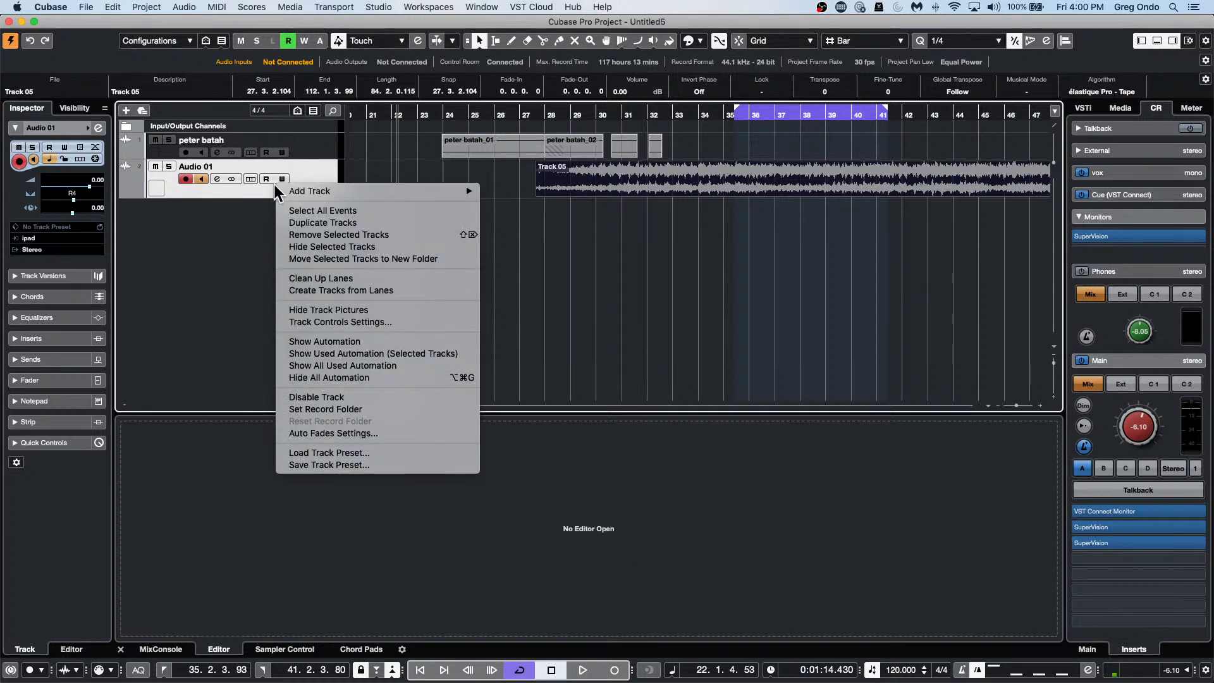
left_click(252, 186)
left_click(291, 149)
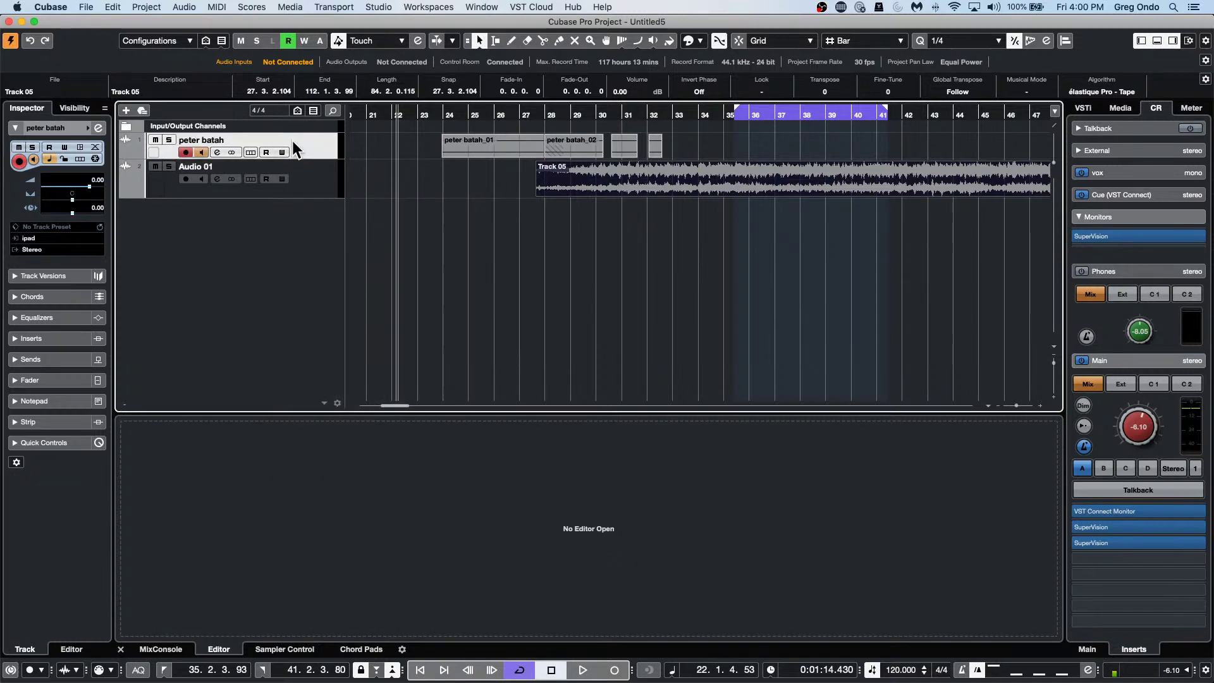
right_click(305, 144)
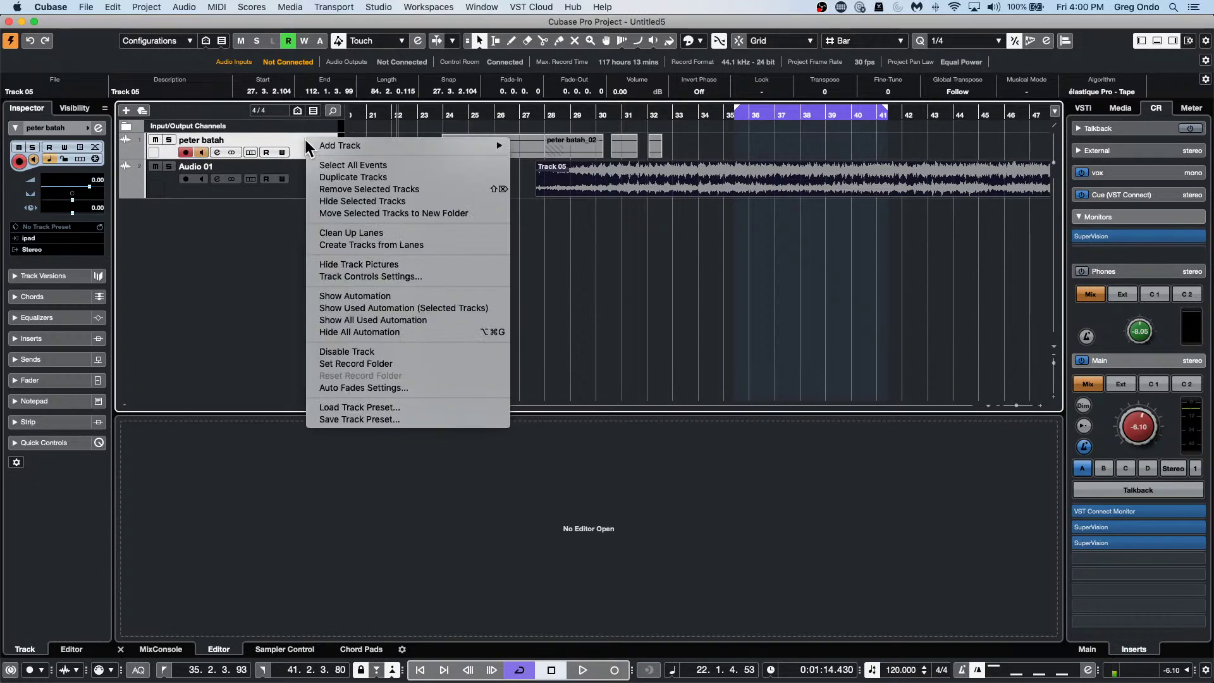
left_click(282, 231)
right_click(287, 179)
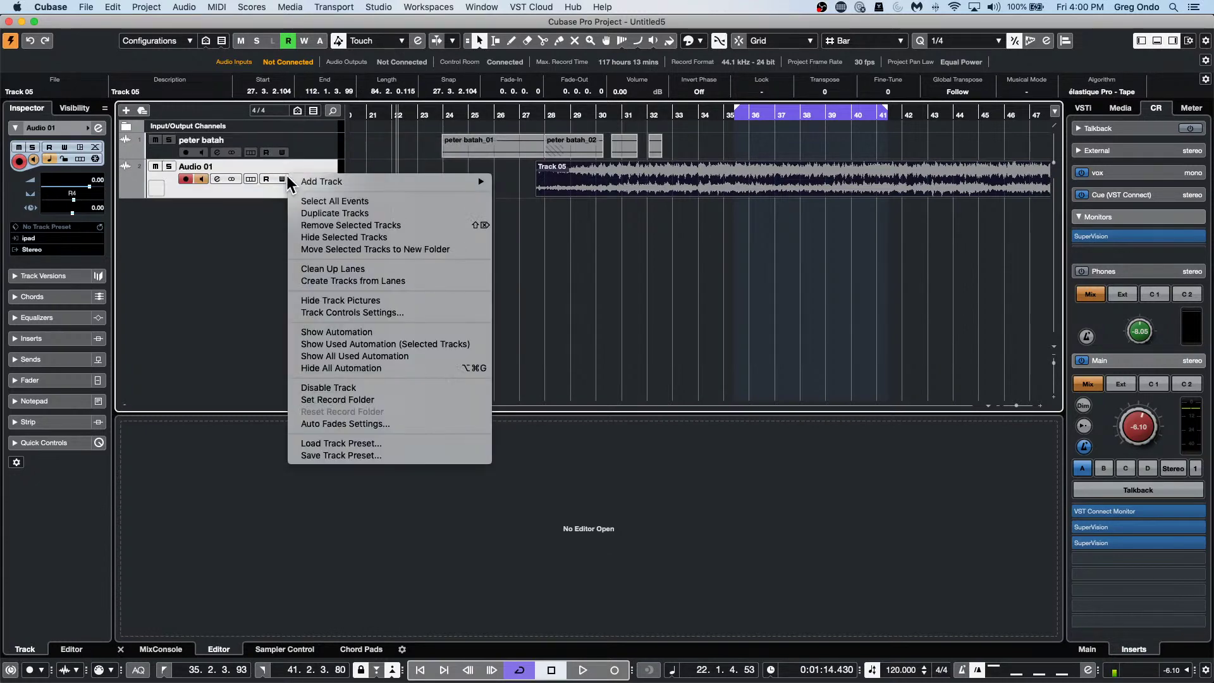
left_click(213, 184)
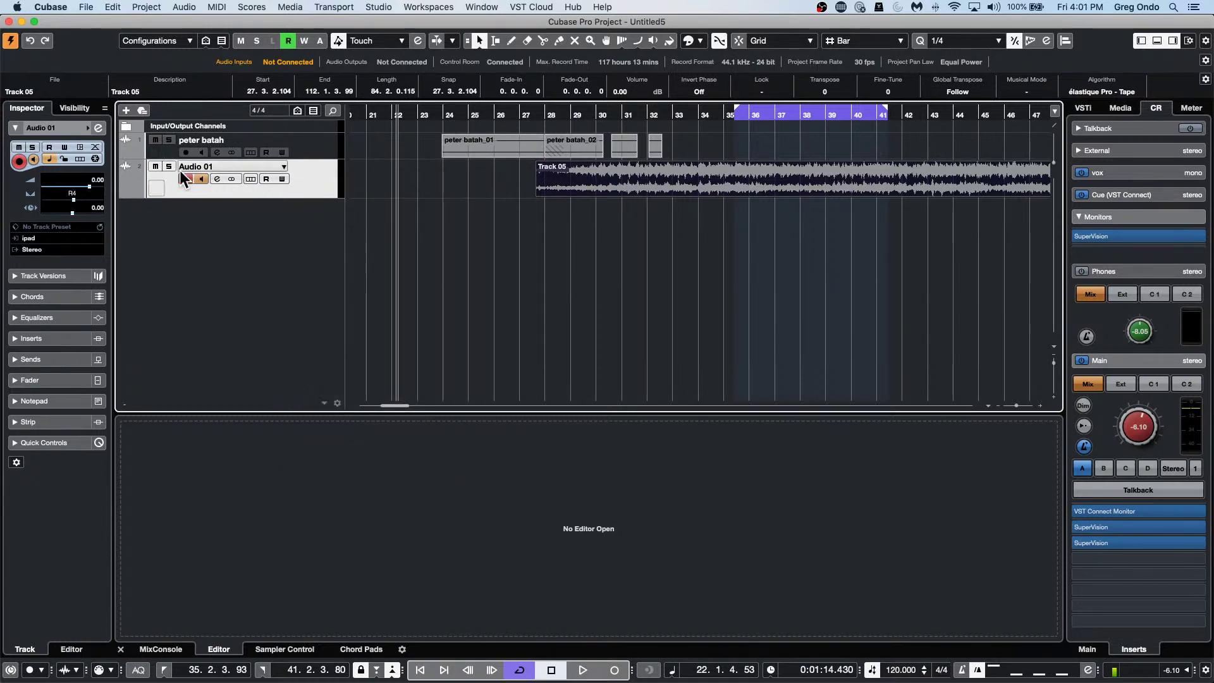
right_click(234, 192)
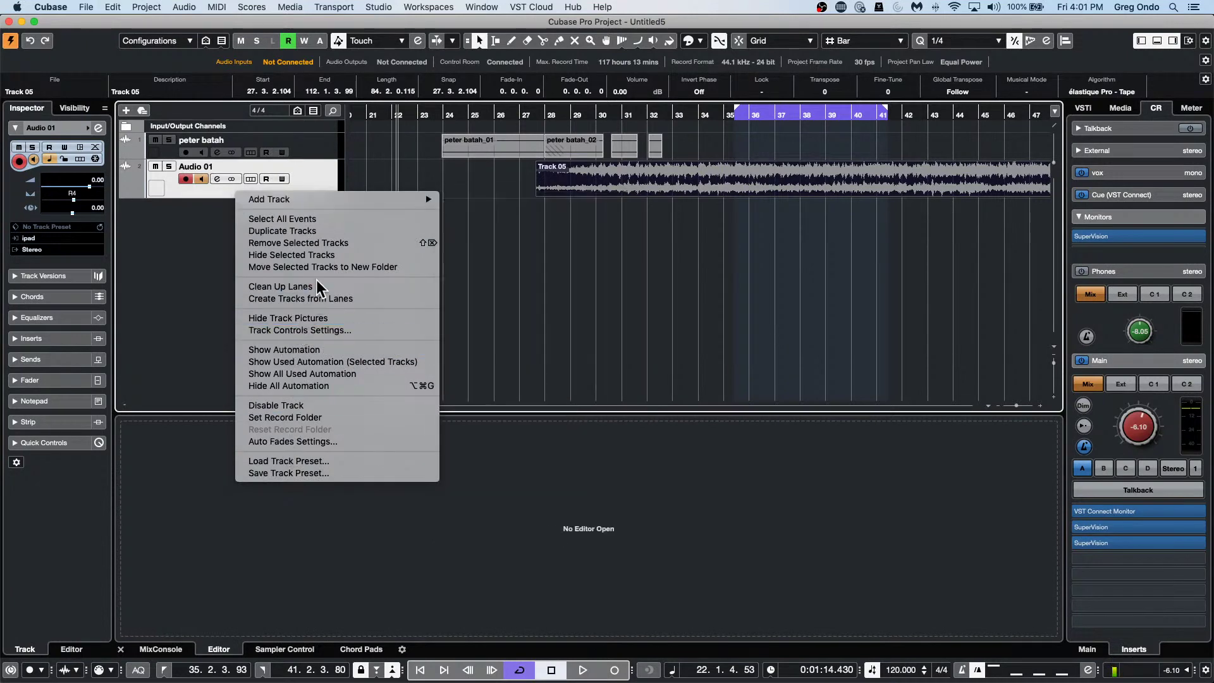
left_click(310, 330)
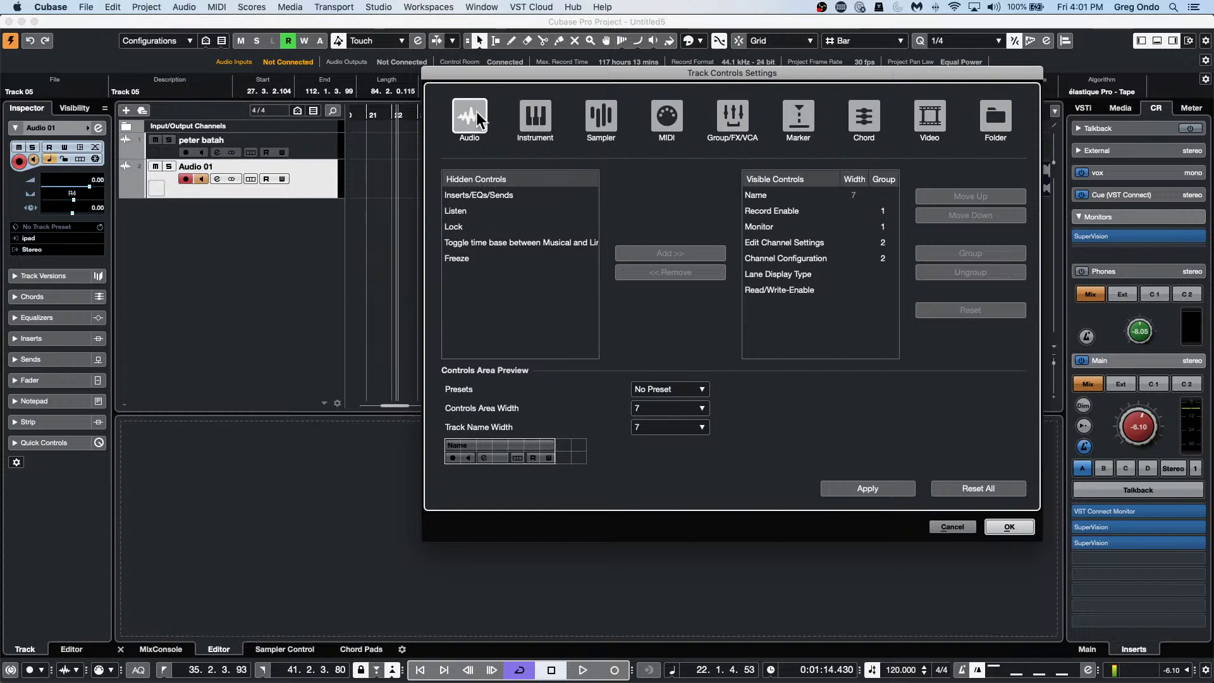
Compare audio and instrument track control lists, then confirm with audio controls unchanged.
left_click(471, 116)
left_click(549, 120)
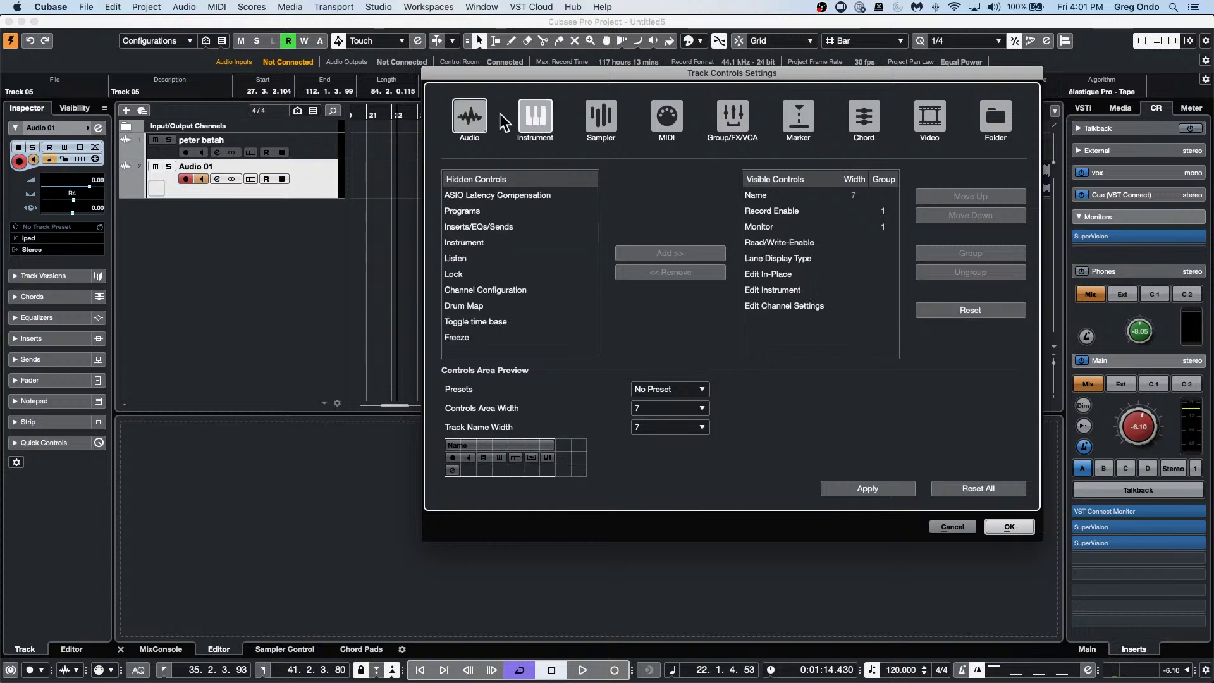
left_click(476, 115)
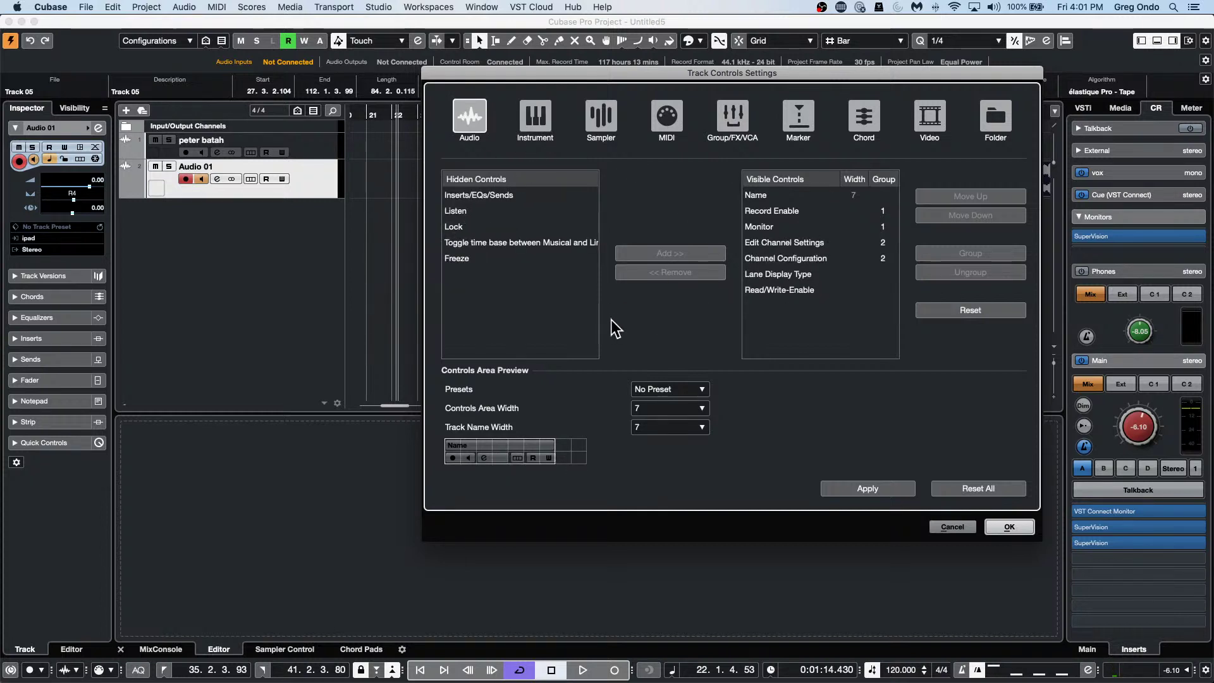
left_click(536, 117)
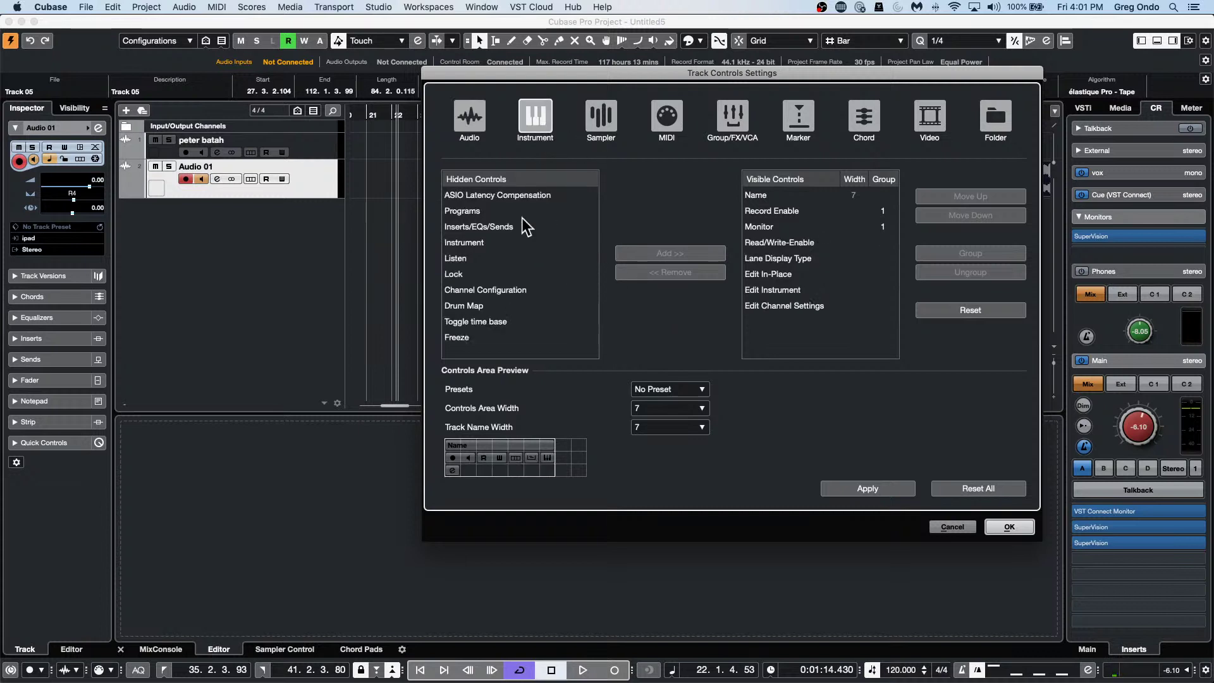
left_click(460, 118)
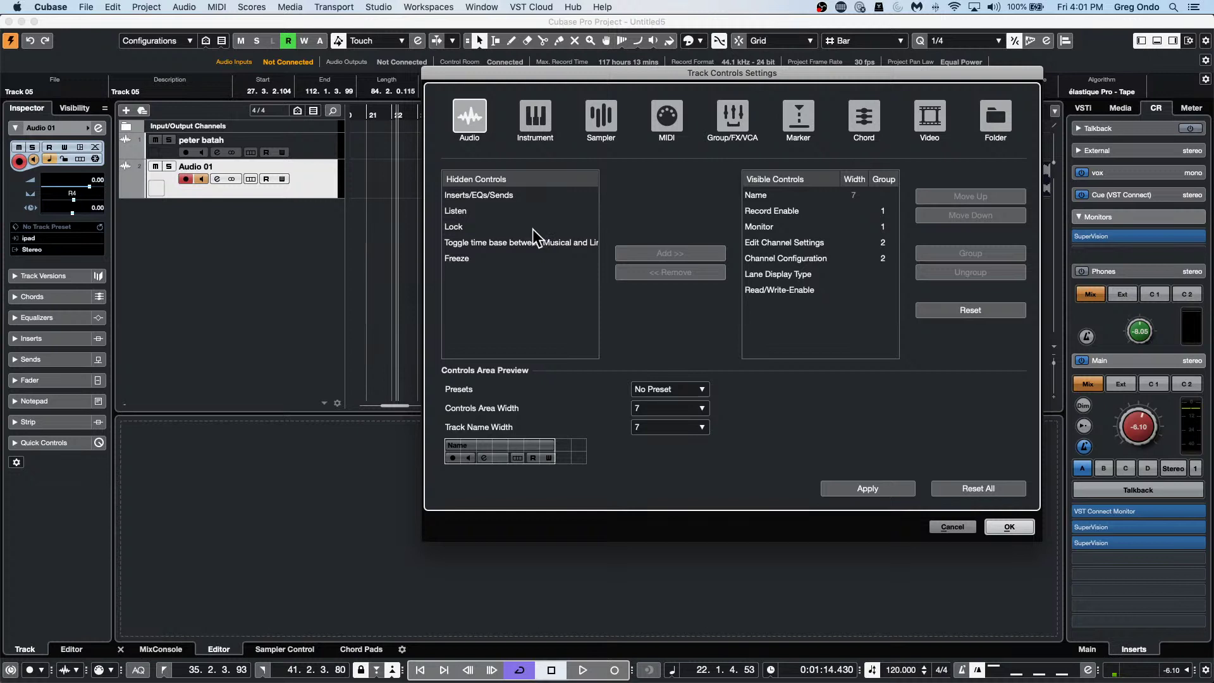
left_click(1010, 527)
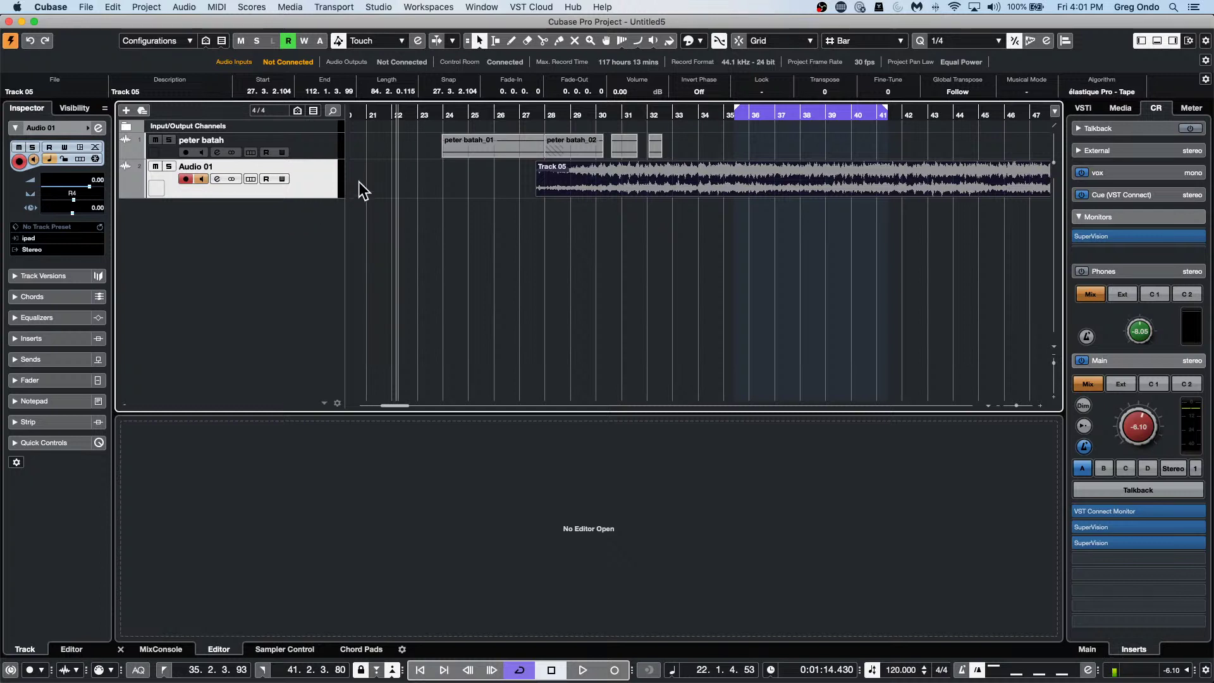
right_click(249, 186)
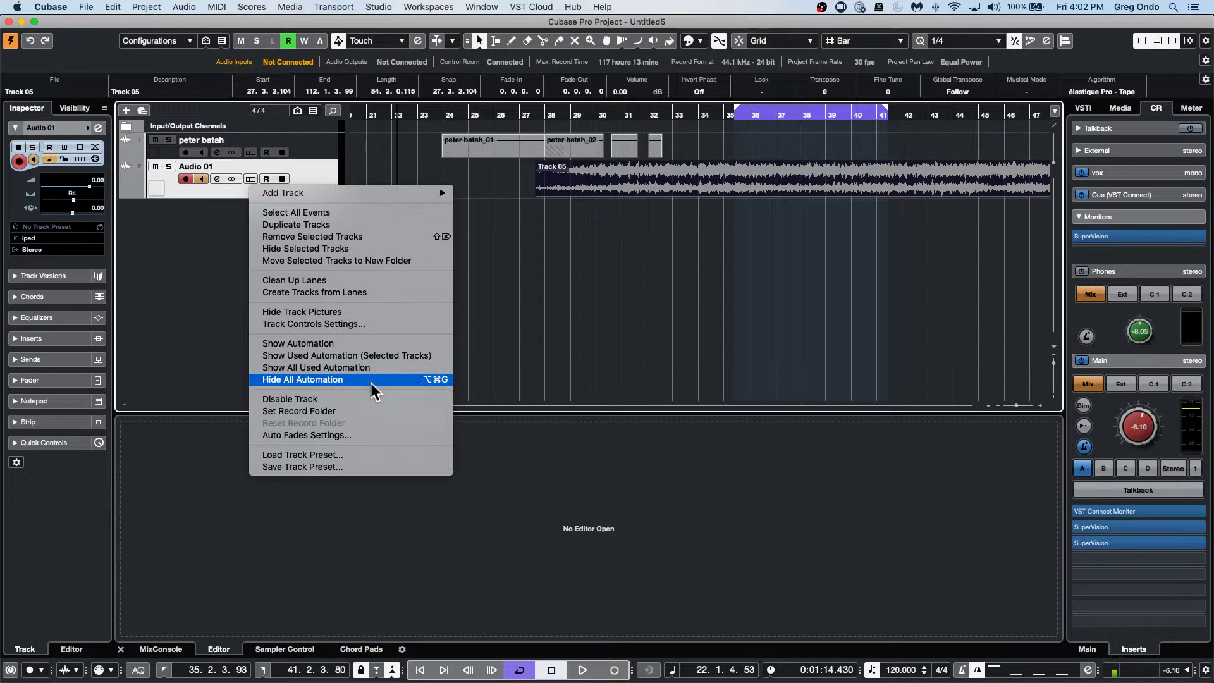
left_click(88, 12)
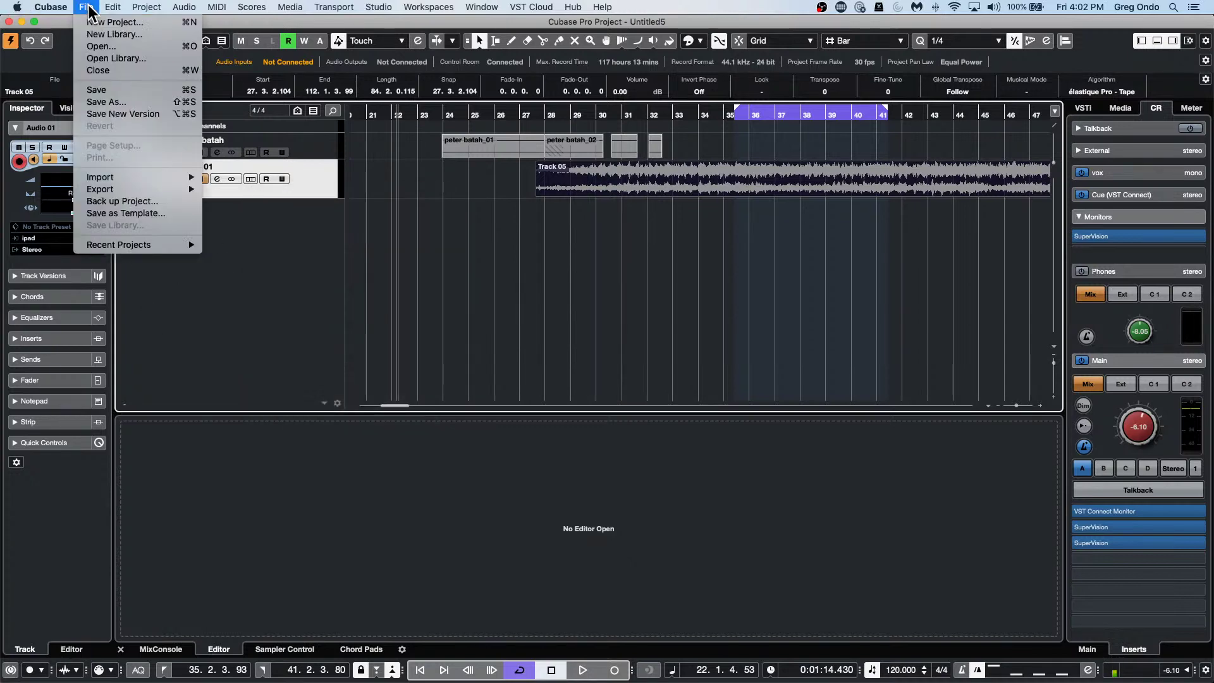
mouse_move(51, 8)
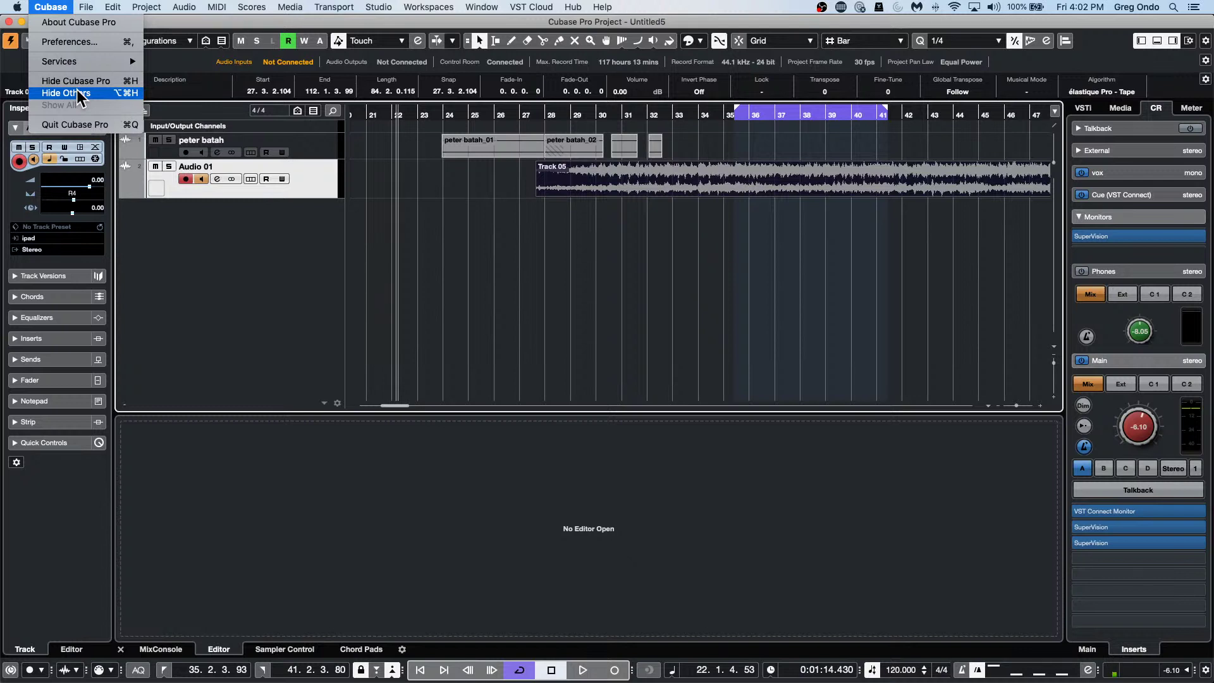
left_click(385, 119)
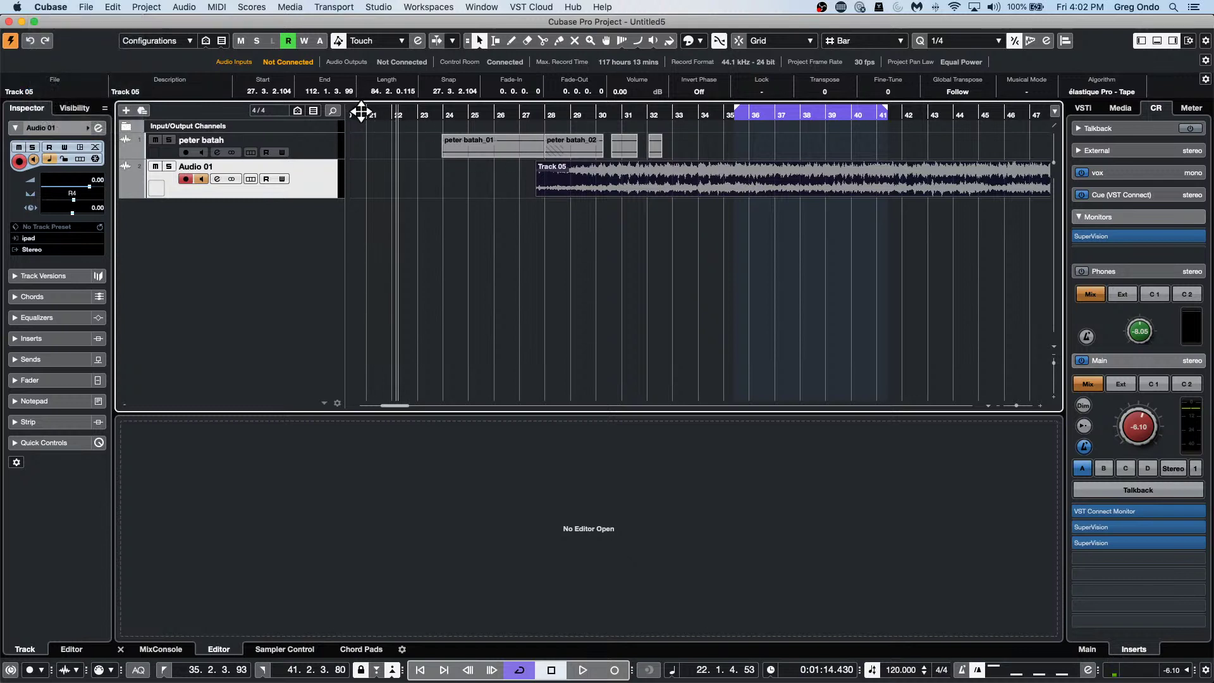
Zoom in on bars 16–25 and audition the passage from bar 16 several times, then open the Cubase menu.
left_click_drag(361, 111, 367, 160)
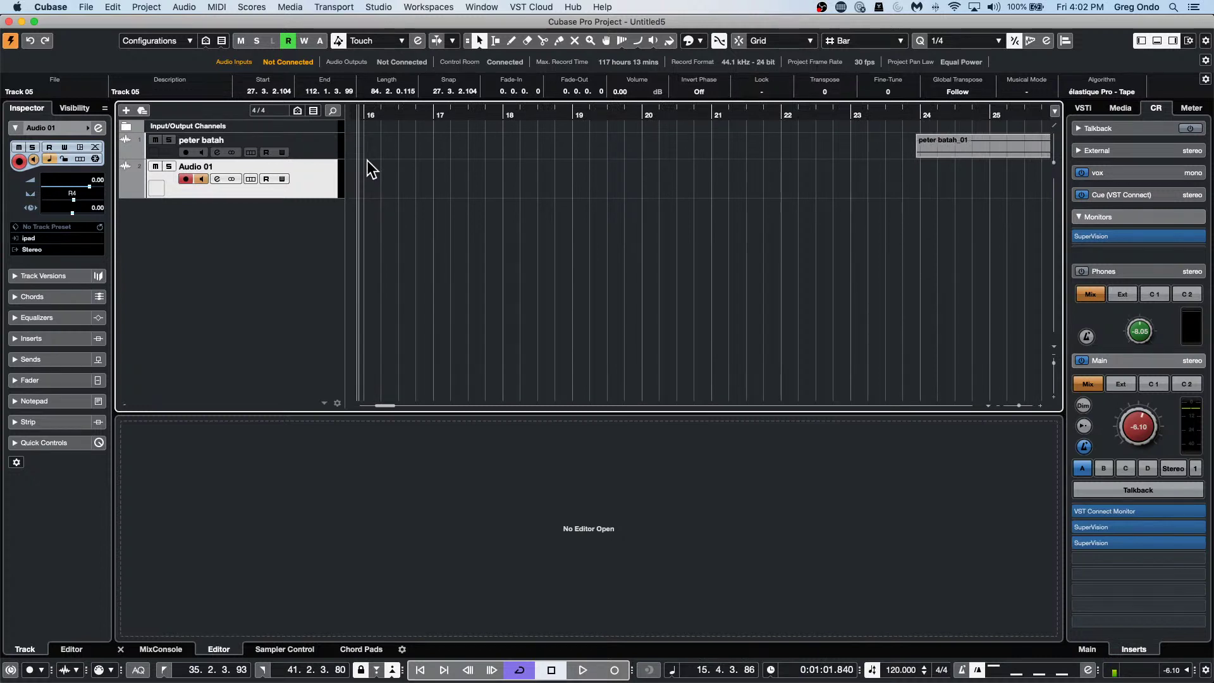
key("space")
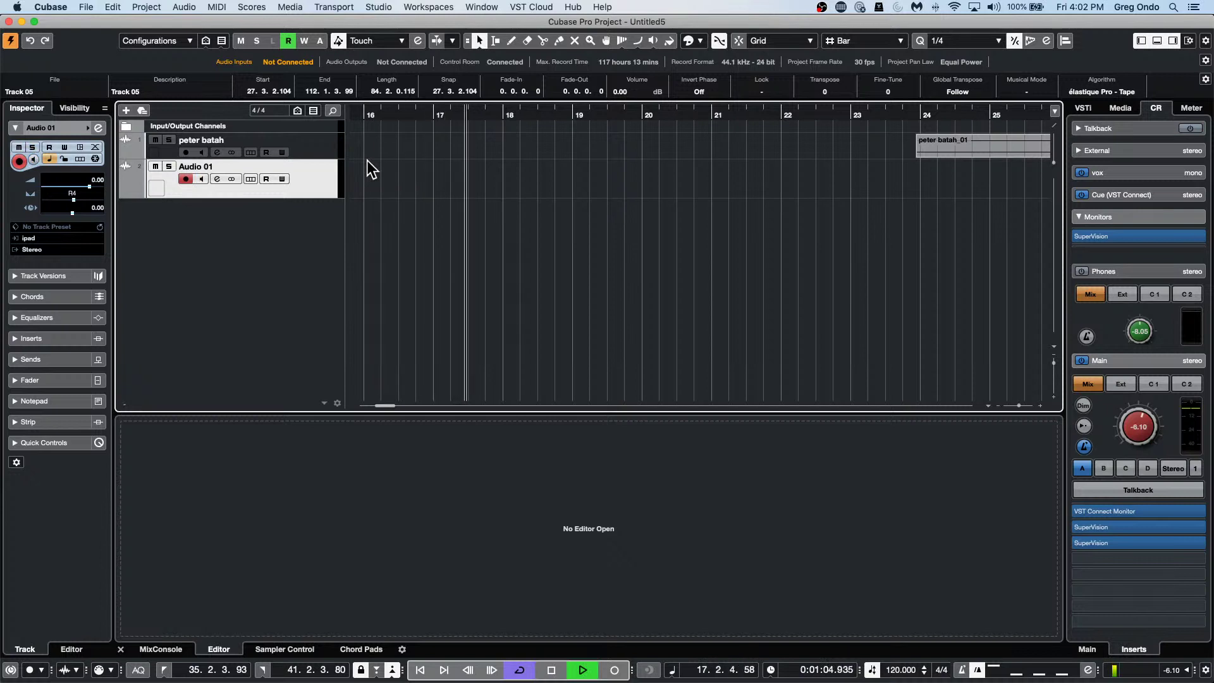
key("space")
key("space")
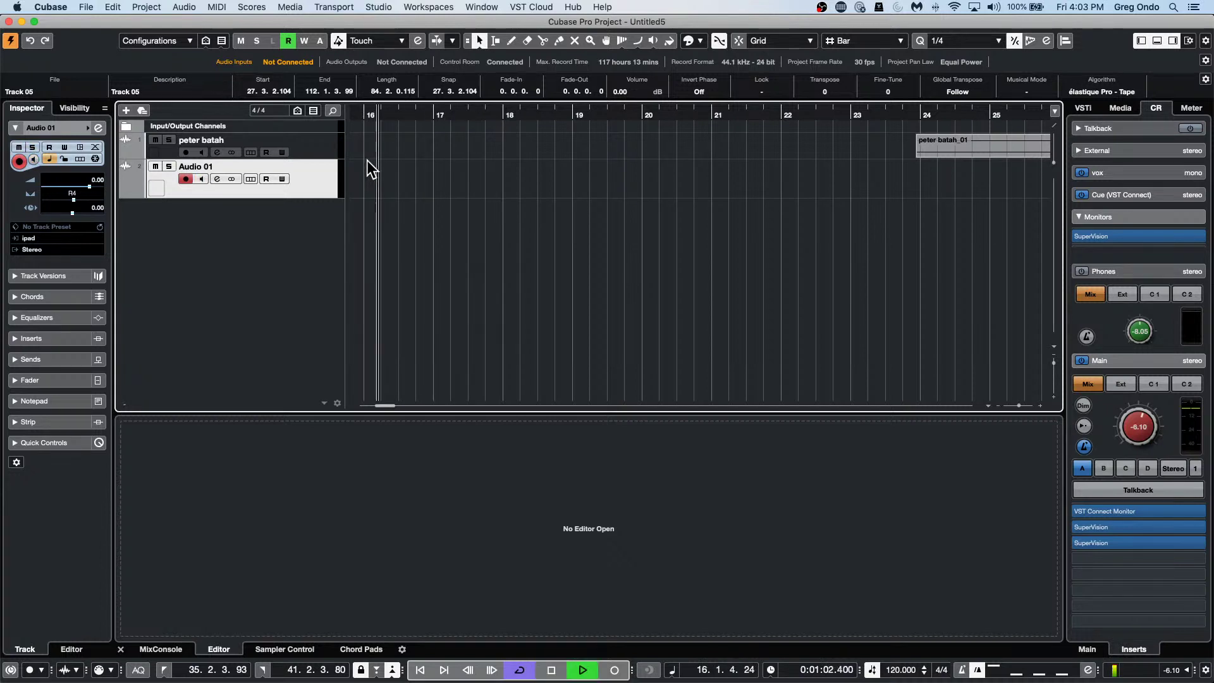
key("space")
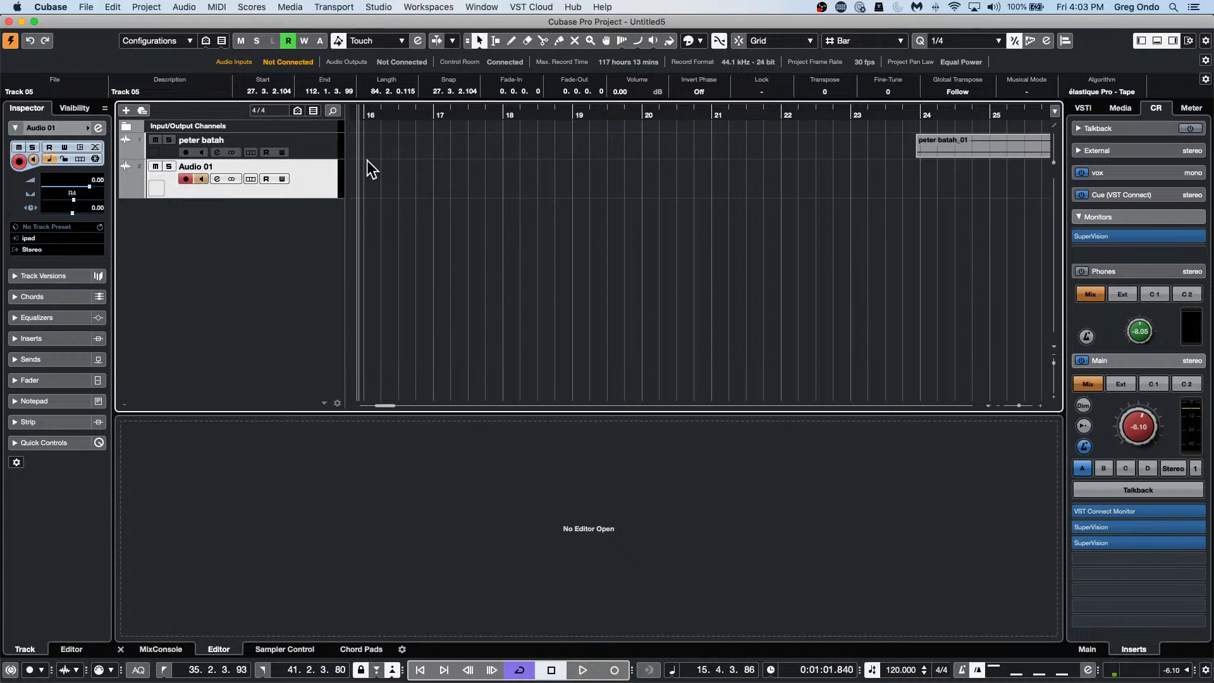
key("space")
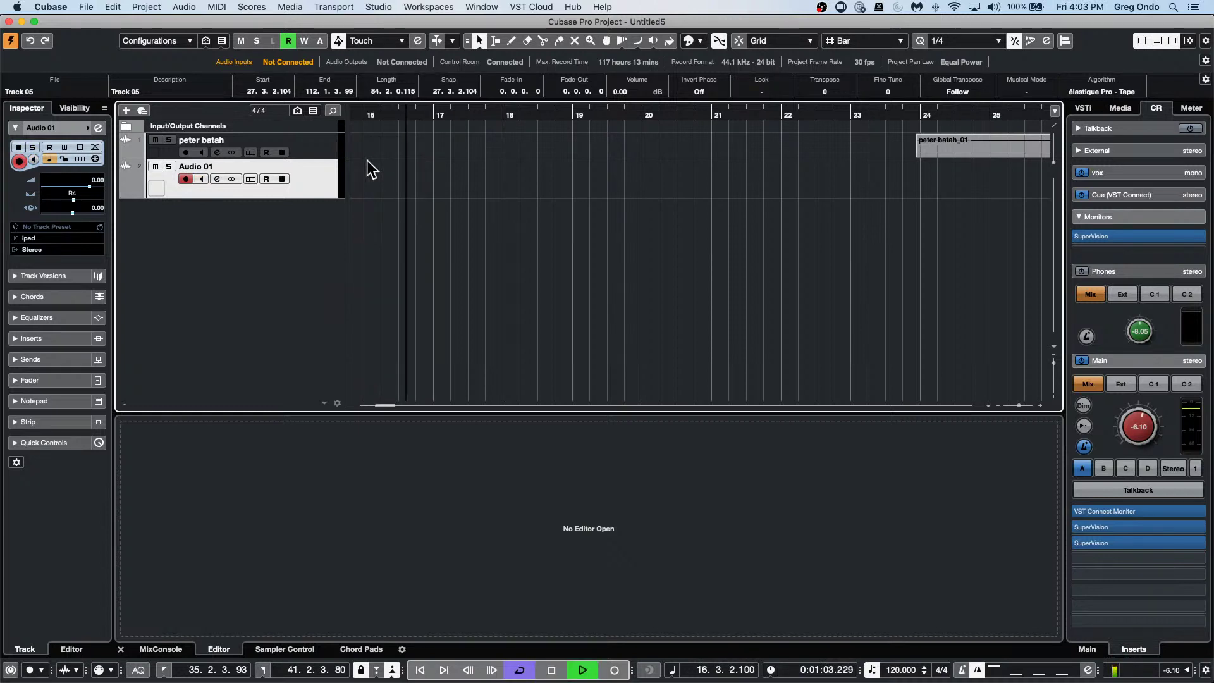
key("space")
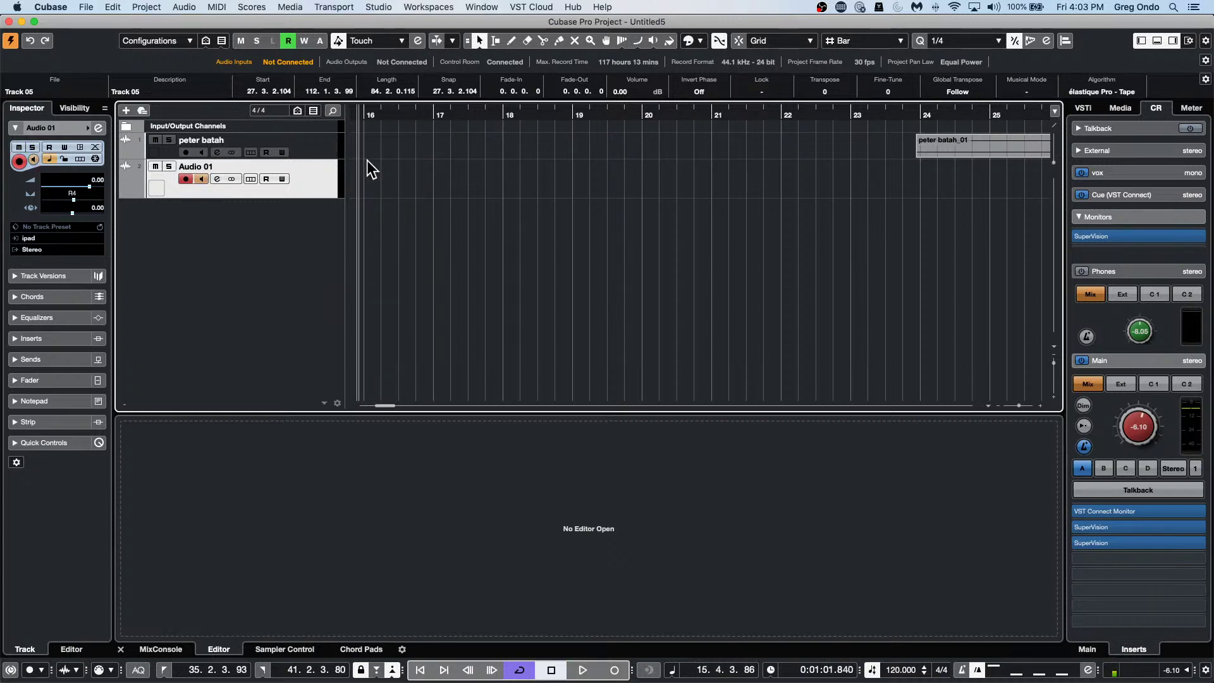
key("space")
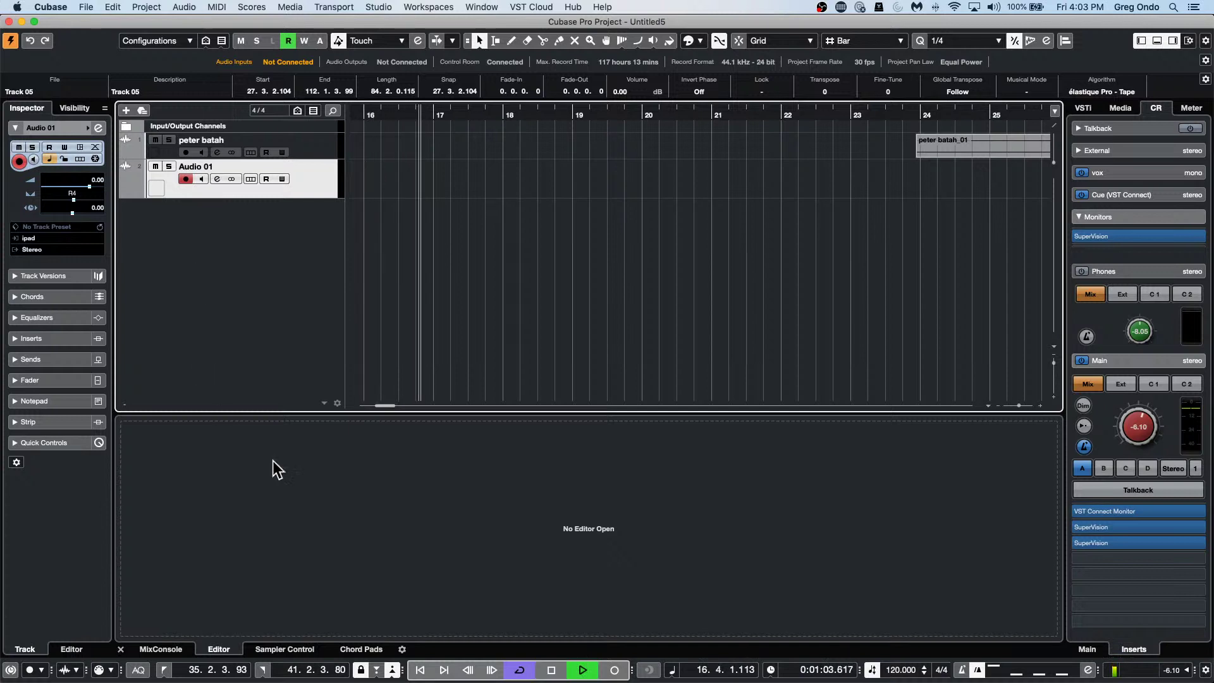
left_click(550, 670)
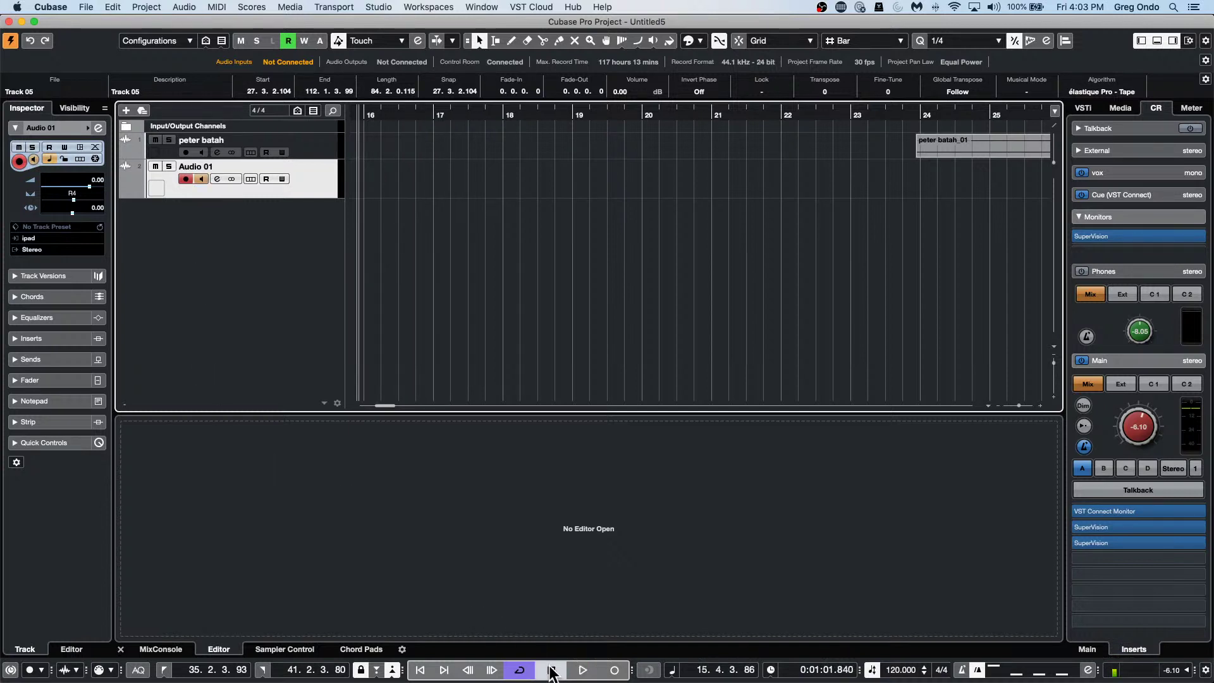
left_click(567, 672)
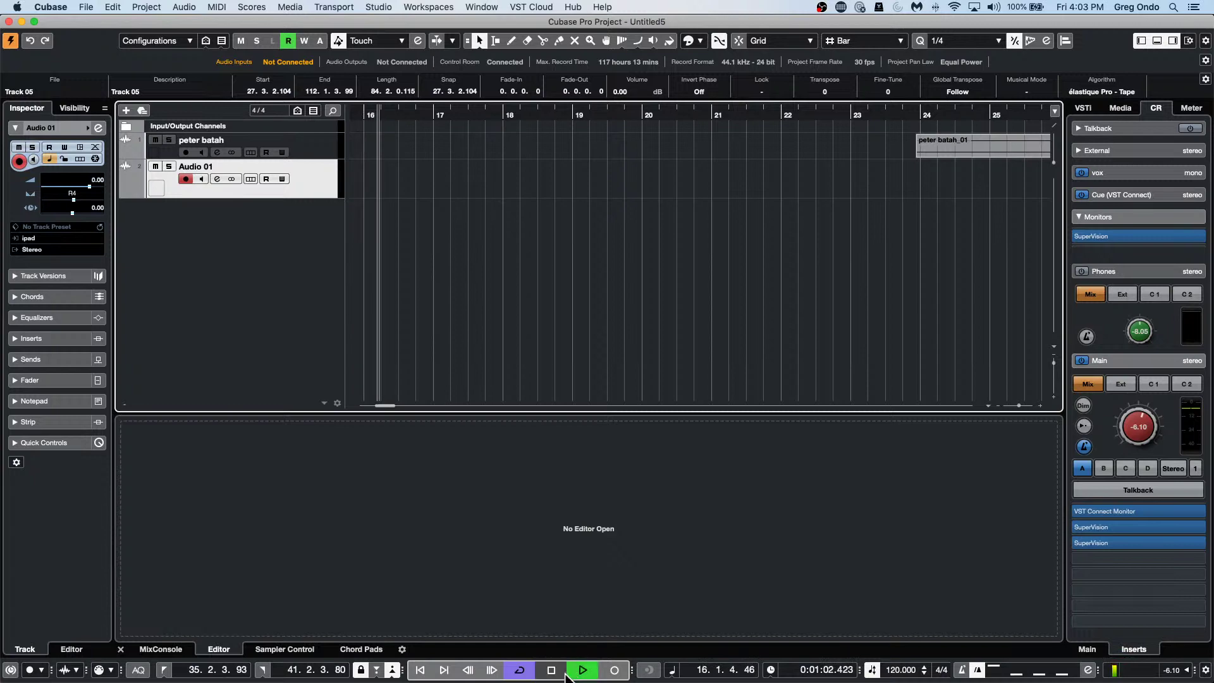
left_click(551, 670)
left_click(51, 7)
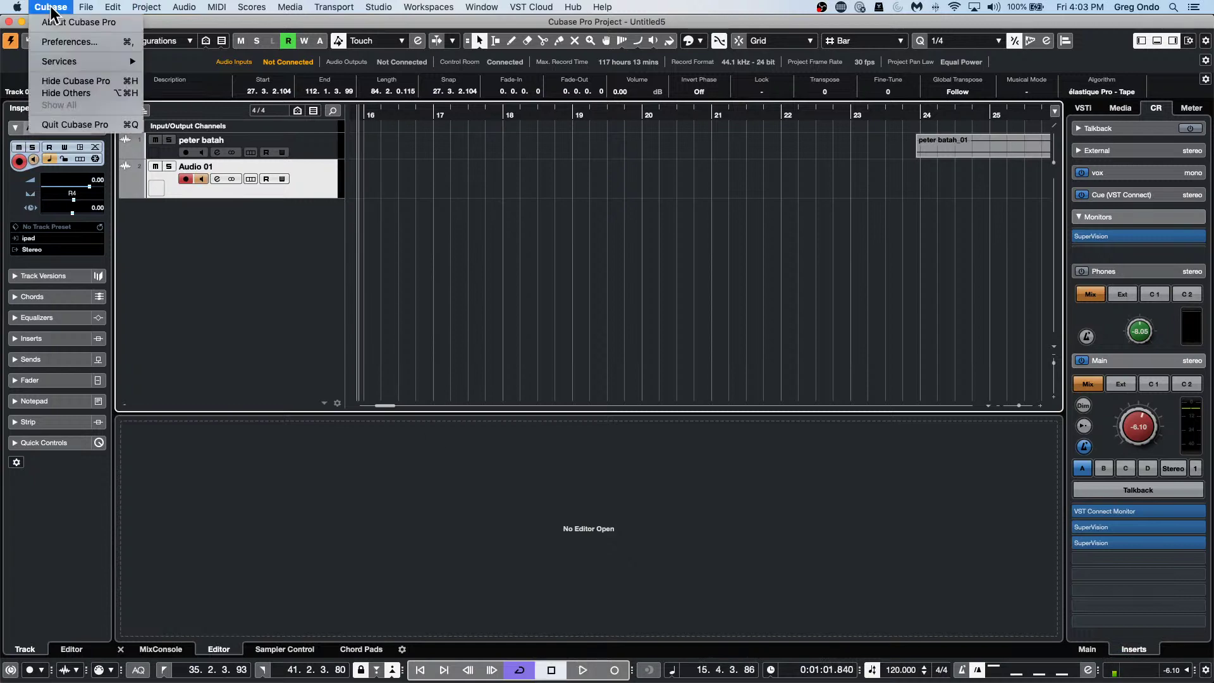
Uncheck Return to Start Position on Stop in the Transport preferences and apply it.
left_click(57, 44)
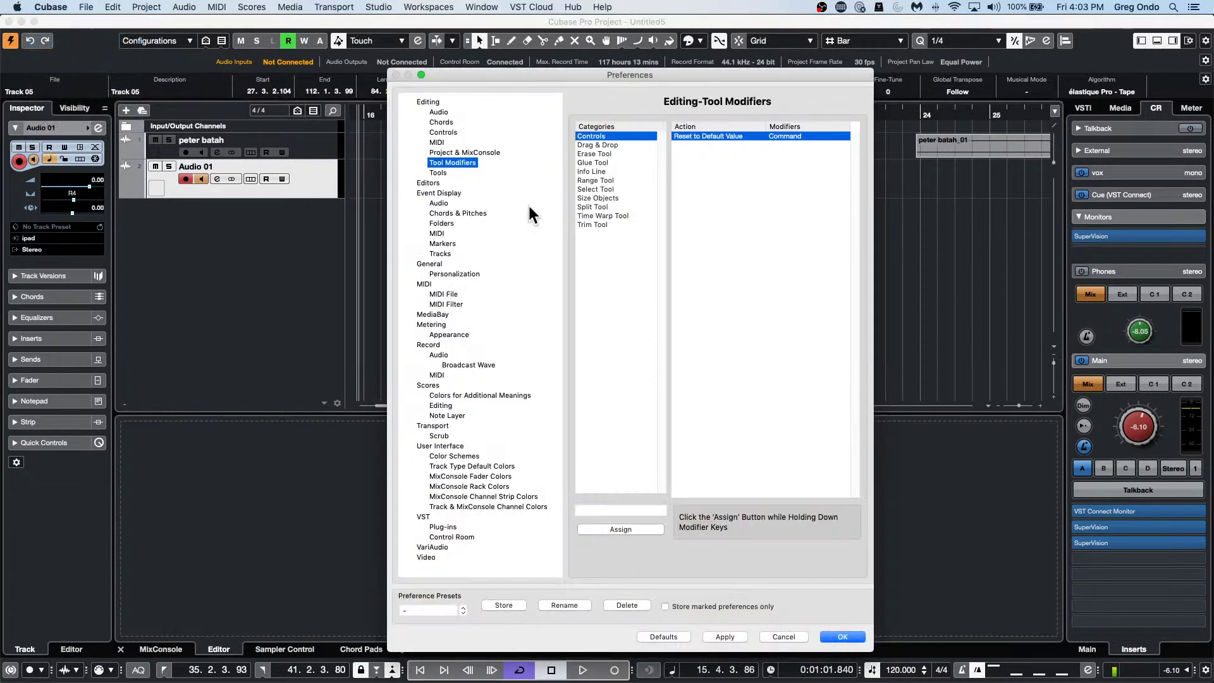
left_click(441, 425)
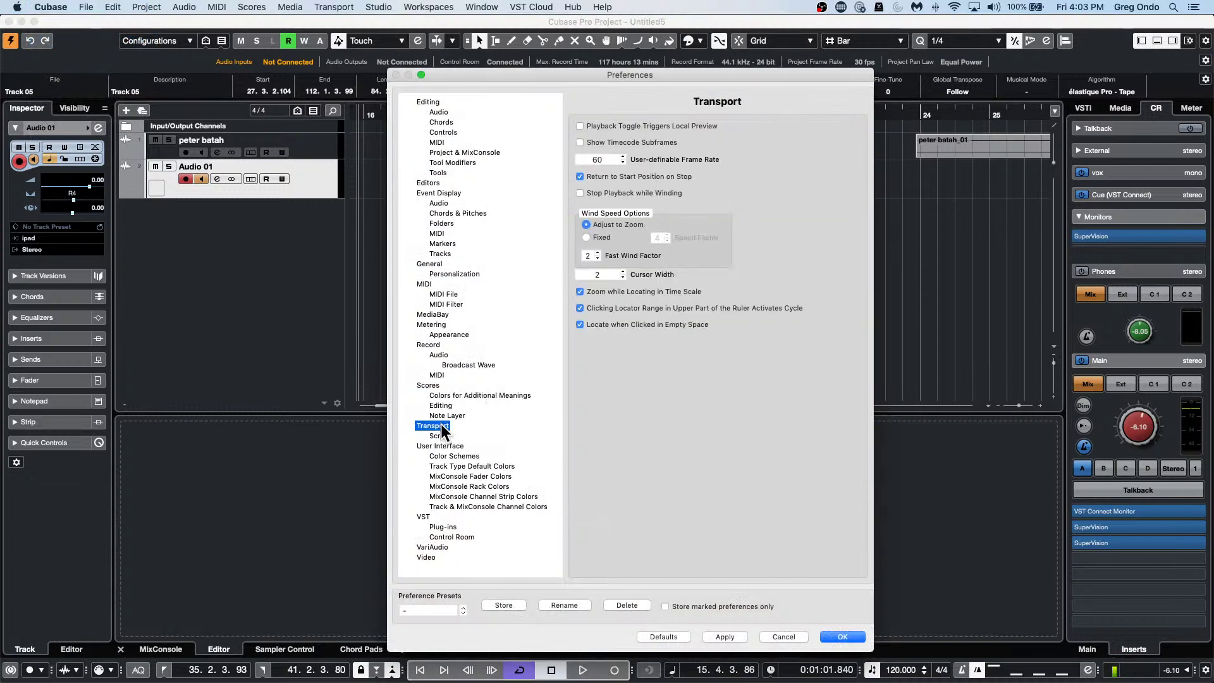
left_click(580, 177)
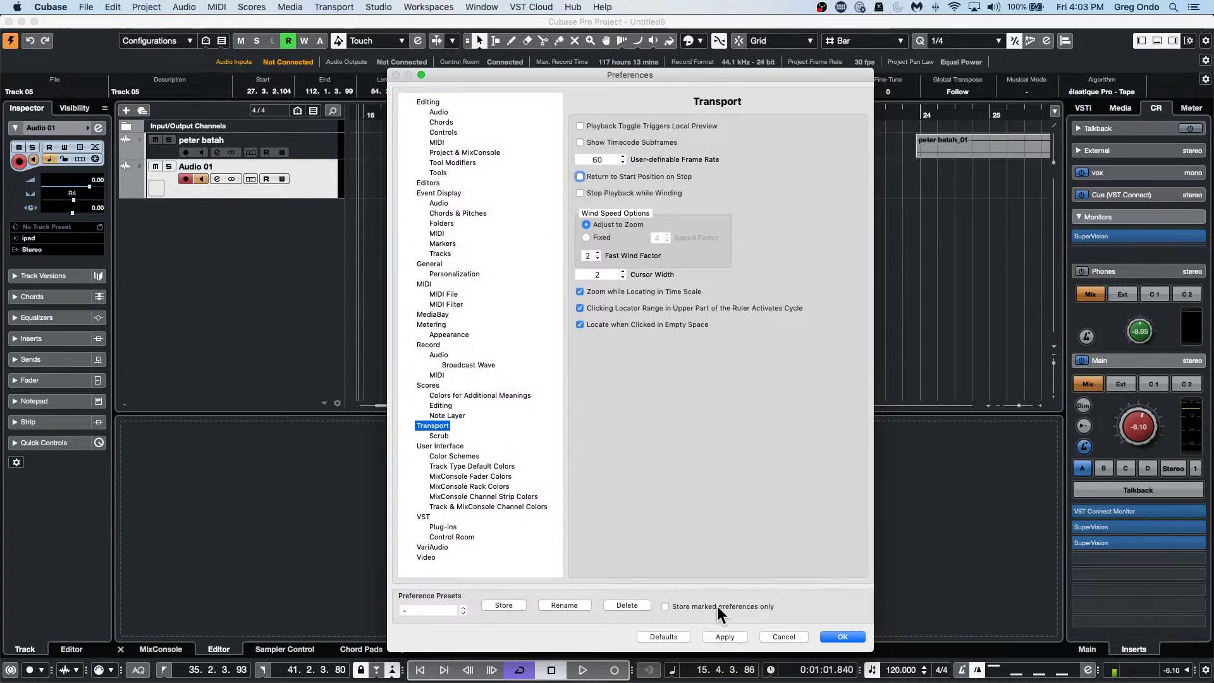
left_click(733, 637)
left_click(832, 634)
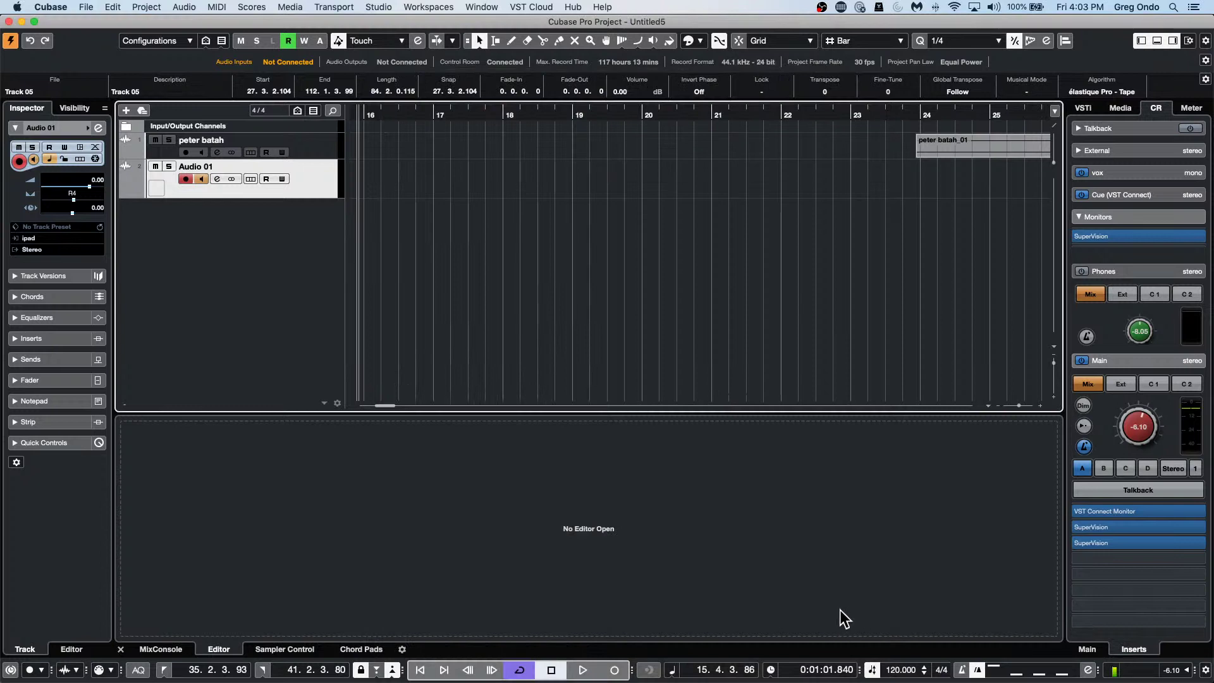
Play and stop the project, leaving the playhead just before bar 19.
key("space")
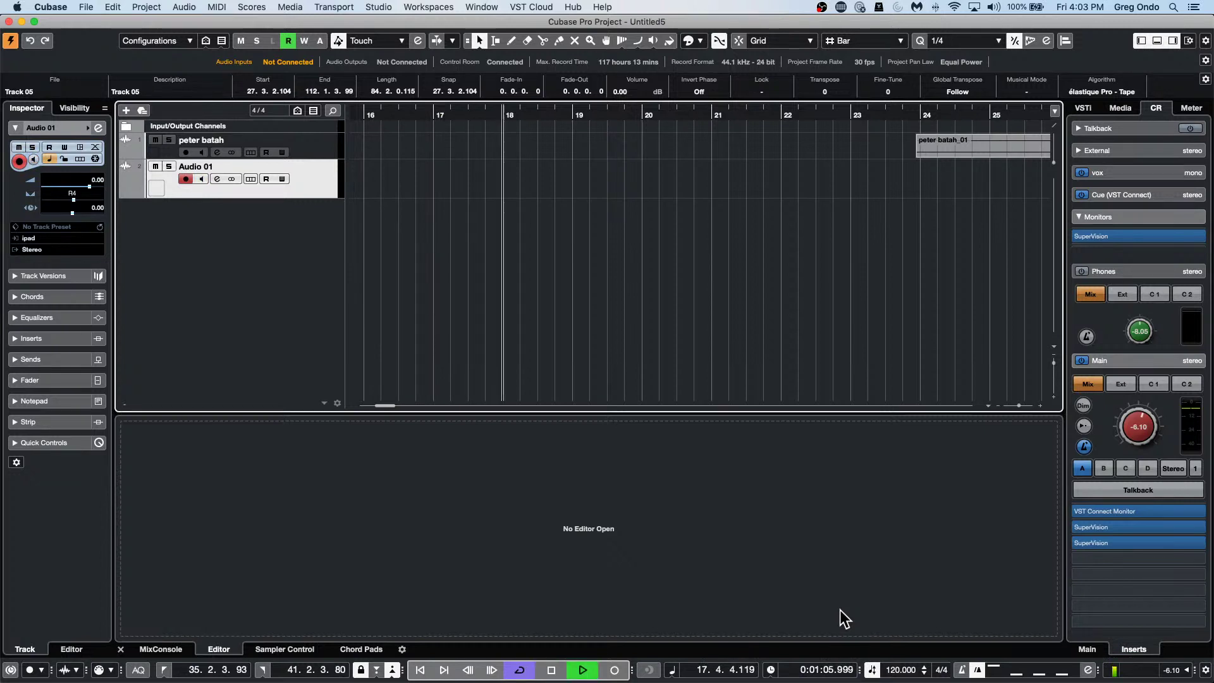
key("space")
key("space")
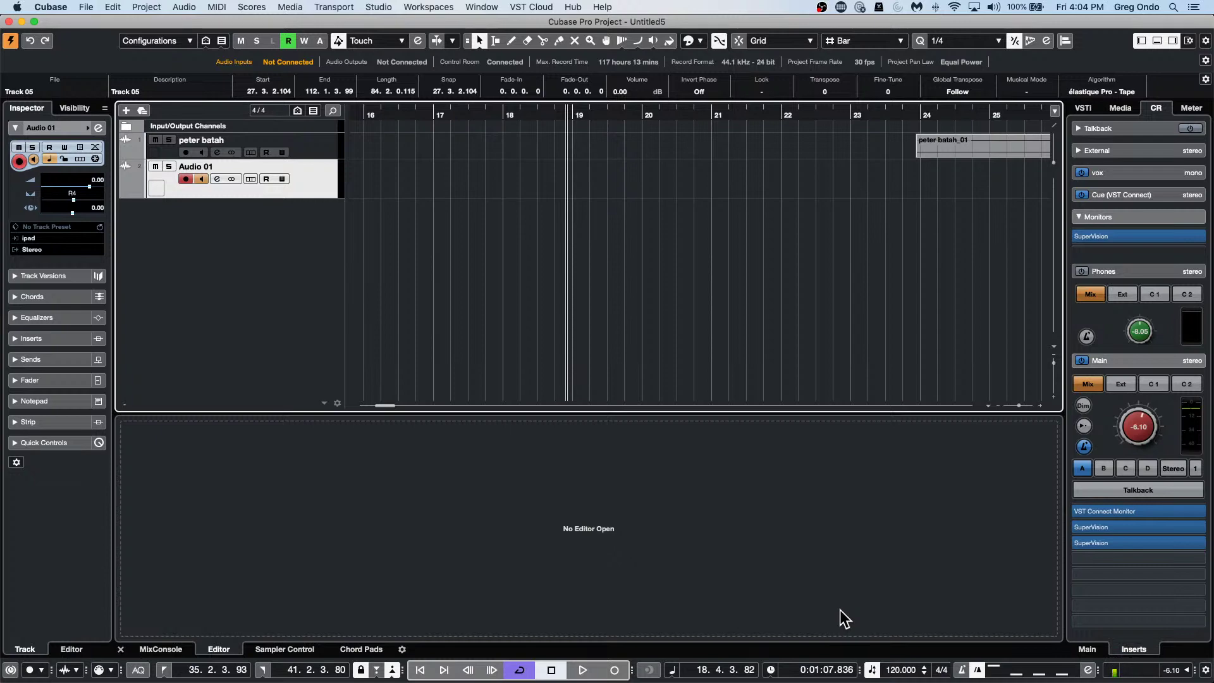
Open Audio 01's channel EQ and enable bands 2–4, peaking band 2 near 178 Hz and cutting highs with band 4.
left_click(98, 128)
left_click(457, 254)
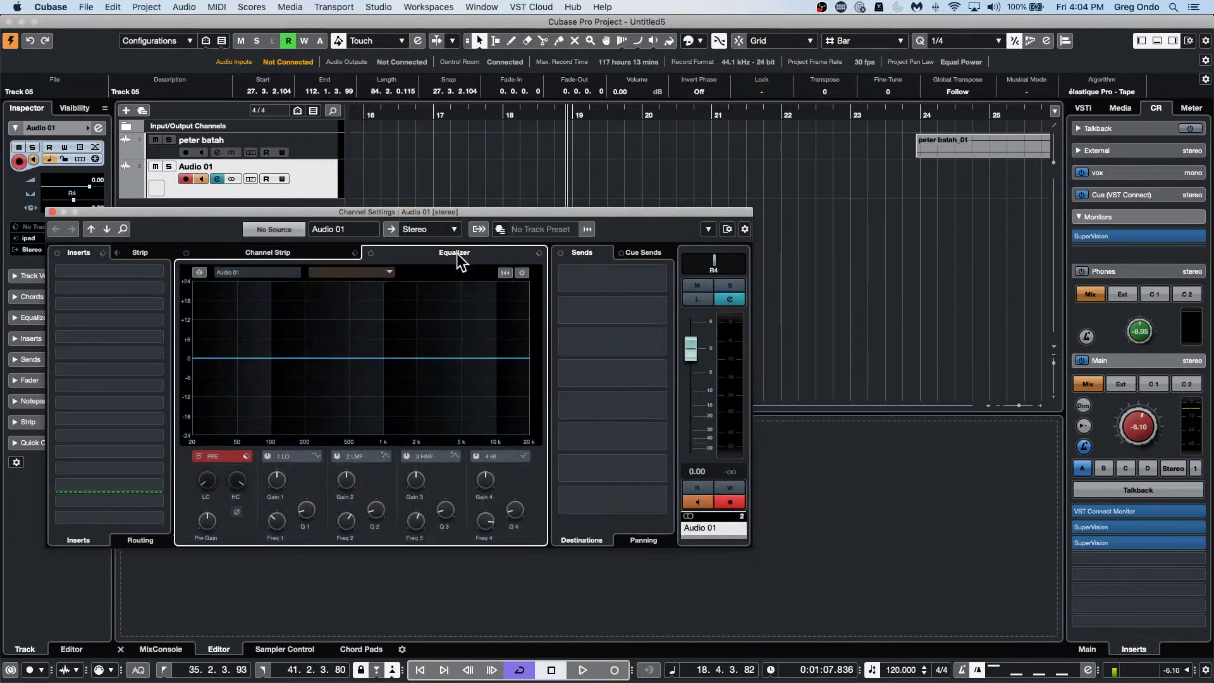
left_click(315, 456)
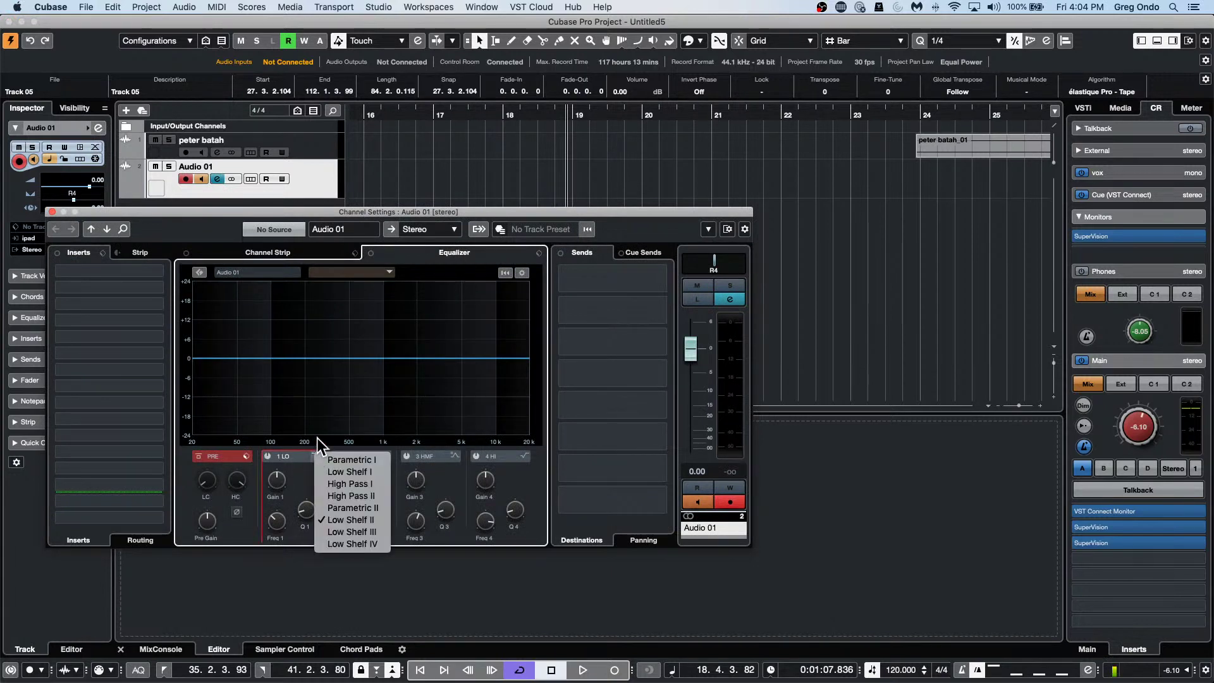
left_click(318, 428)
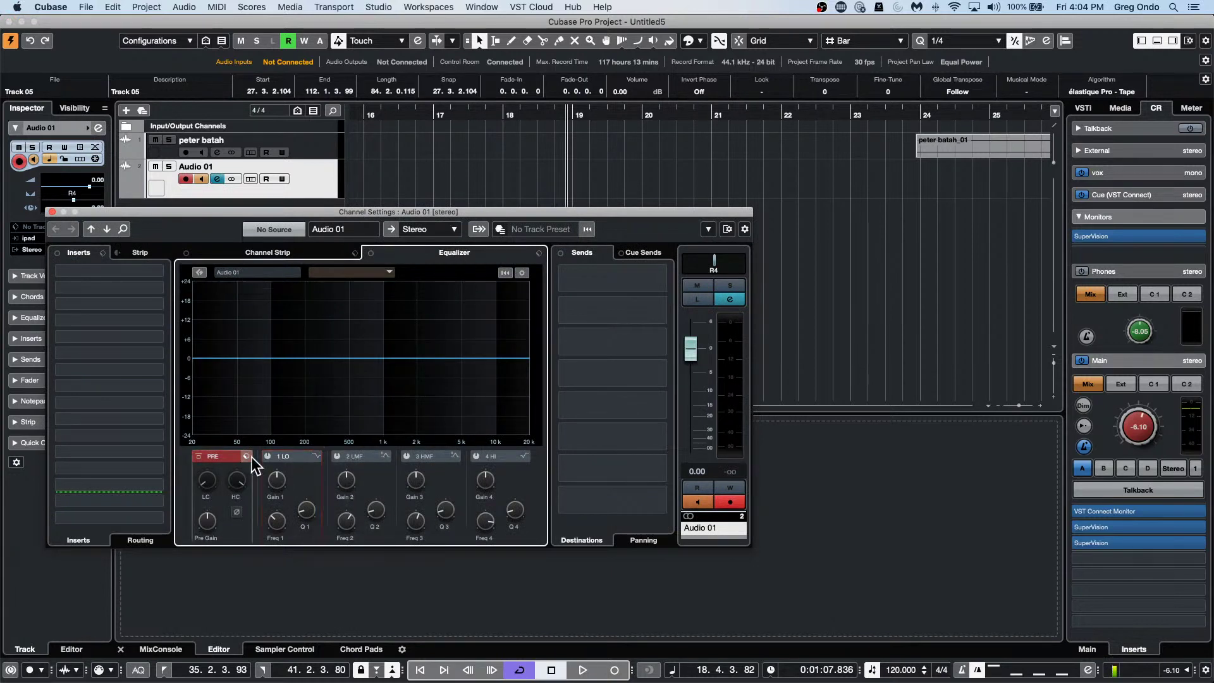
left_click(313, 457)
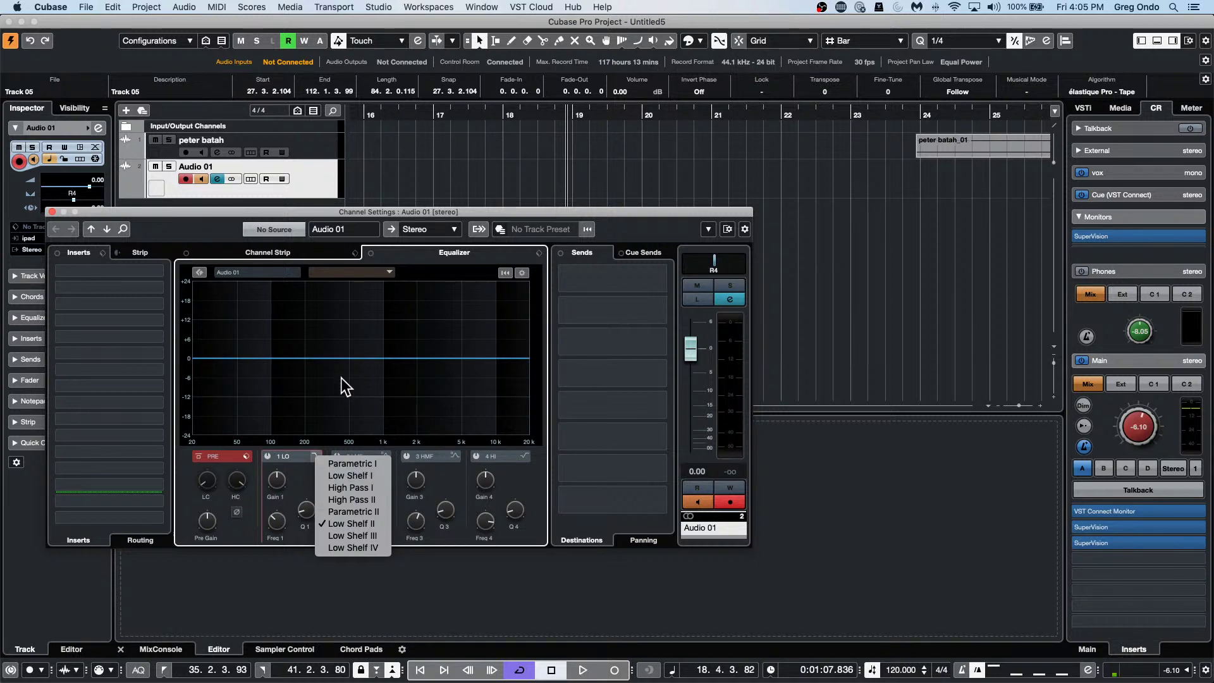
left_click(298, 344)
mouse_move(298, 344)
left_mouse_down()
mouse_move(293, 325)
mouse_move(289, 343)
left_mouse_up()
left_click_drag(367, 358, 450, 374)
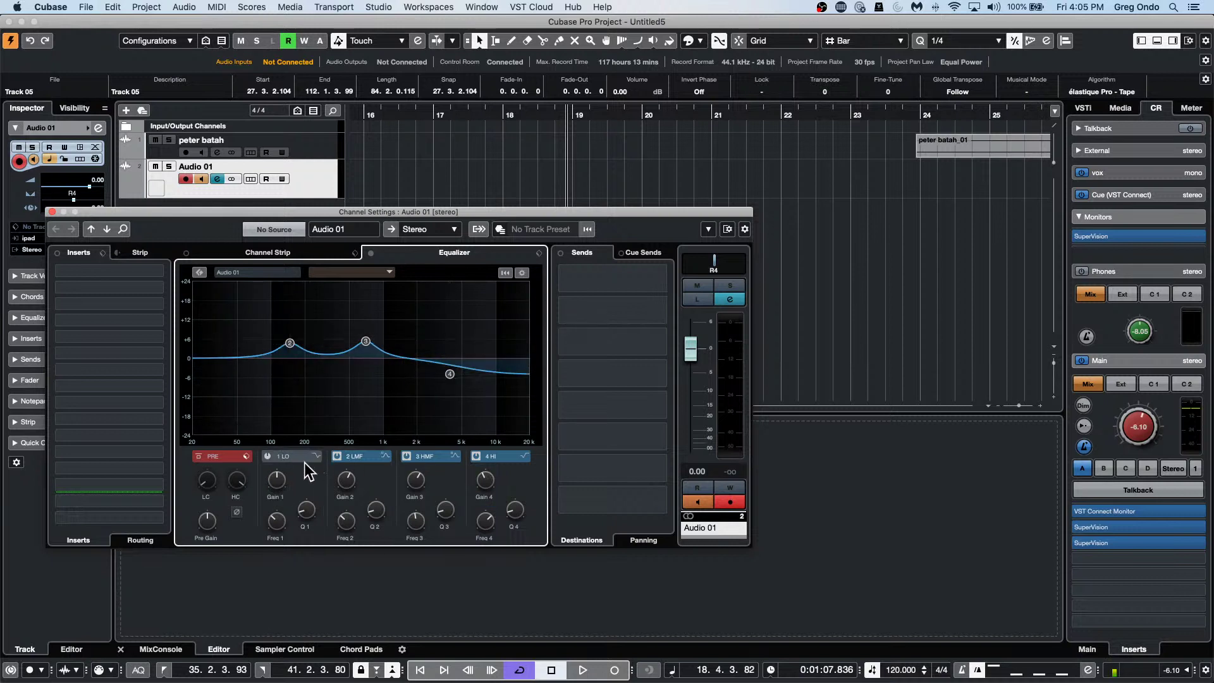
Set EQ band 2's filter type to Parametric I.
left_click(385, 457)
left_click(374, 472)
right_click(385, 455)
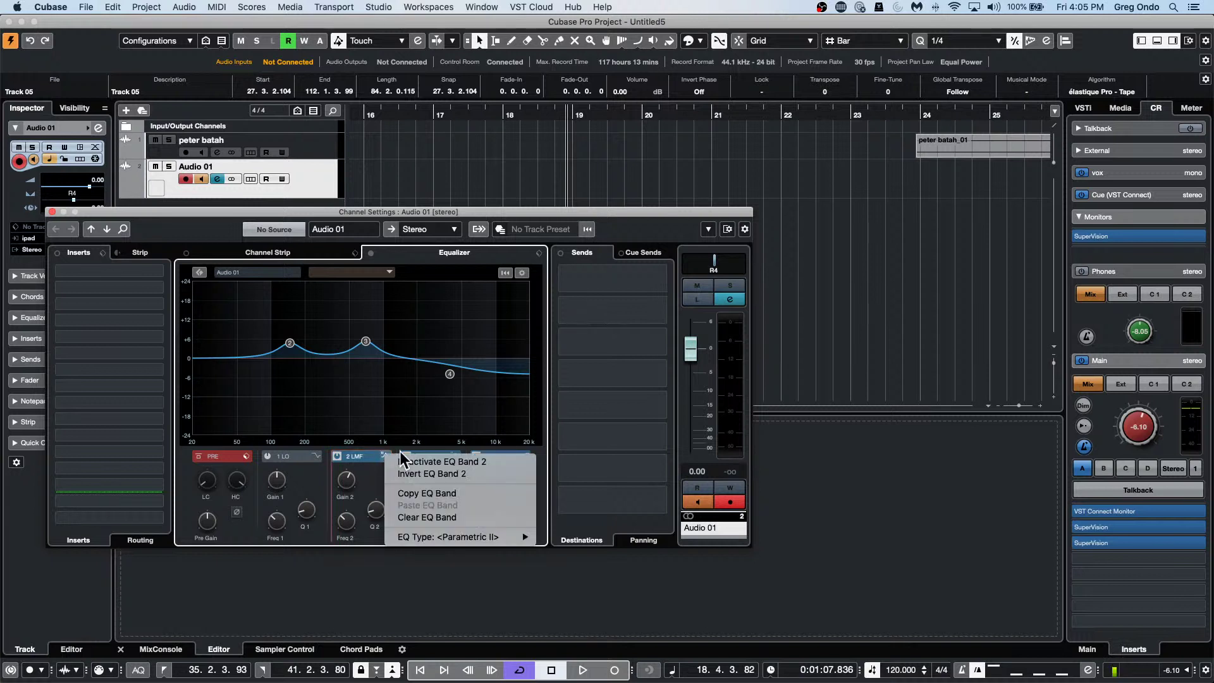
left_click(313, 461)
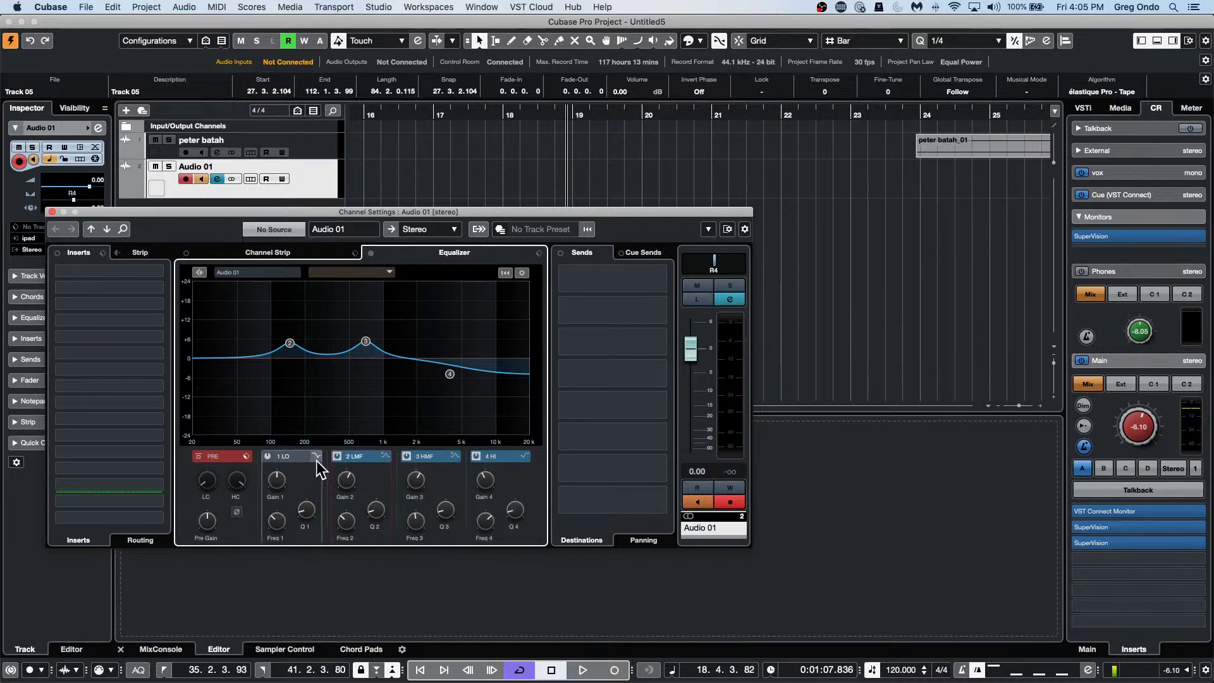
right_click(384, 455)
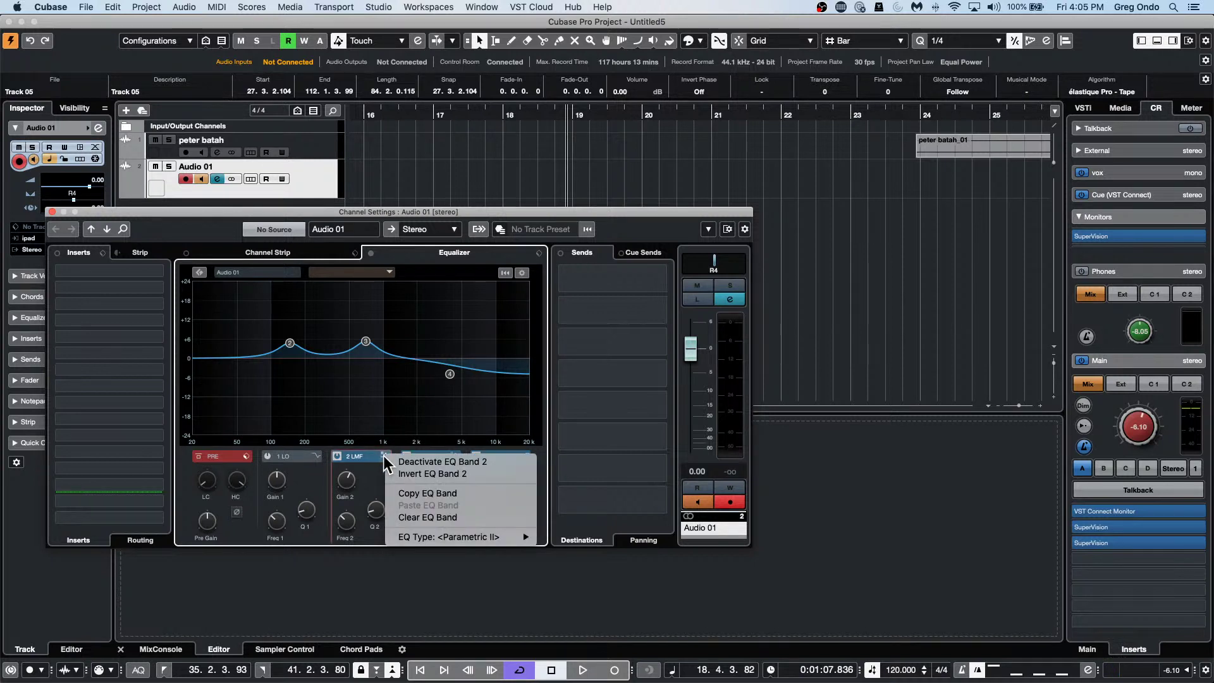
left_click(383, 458)
left_click(385, 457)
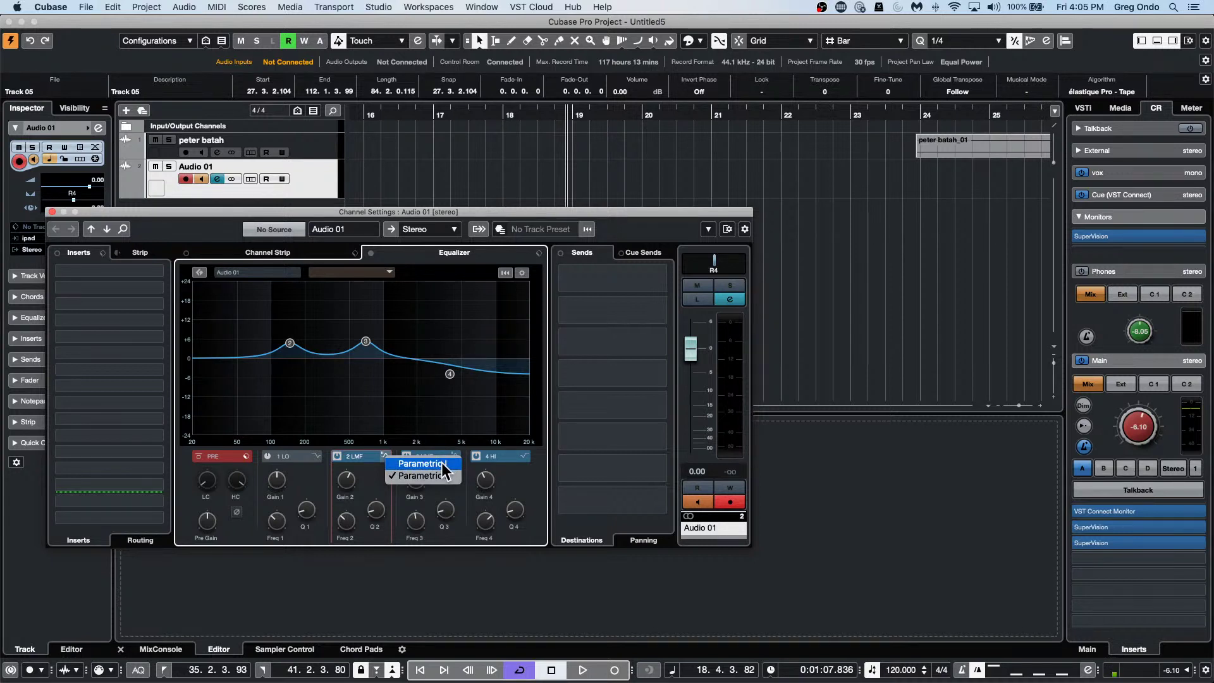
left_click(442, 462)
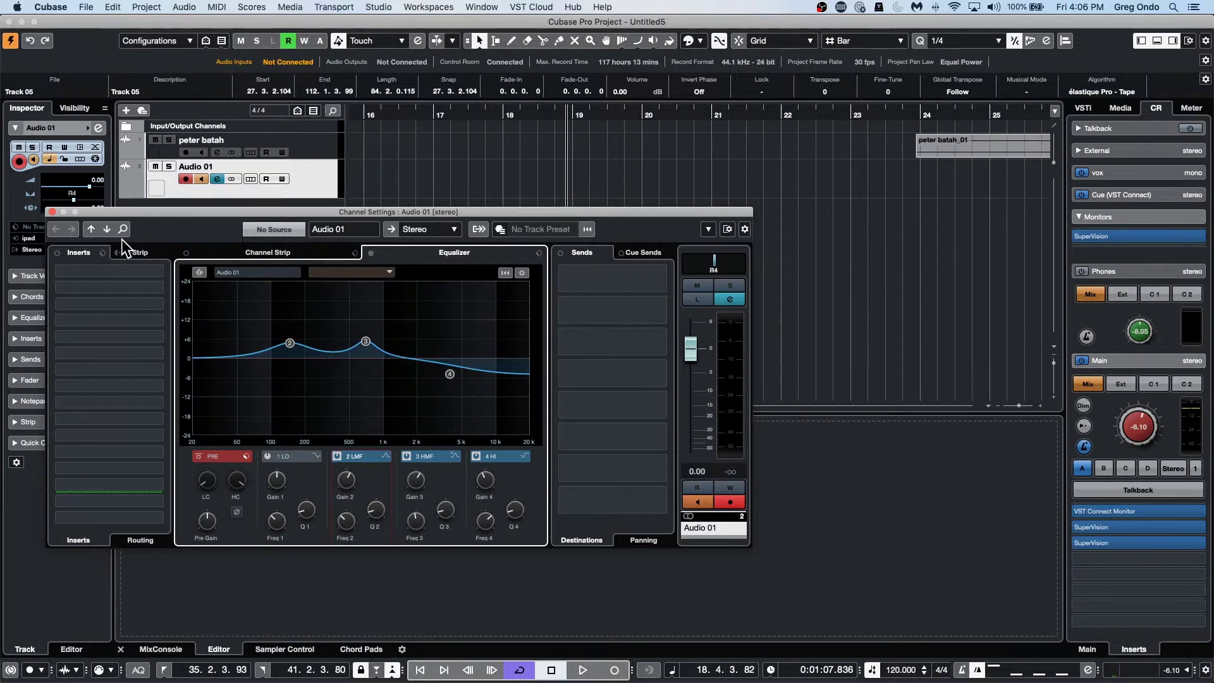
Close the channel settings, zoom out to bars 9–161, and pick the Glue tool over the Track 05 event.
left_click(51, 211)
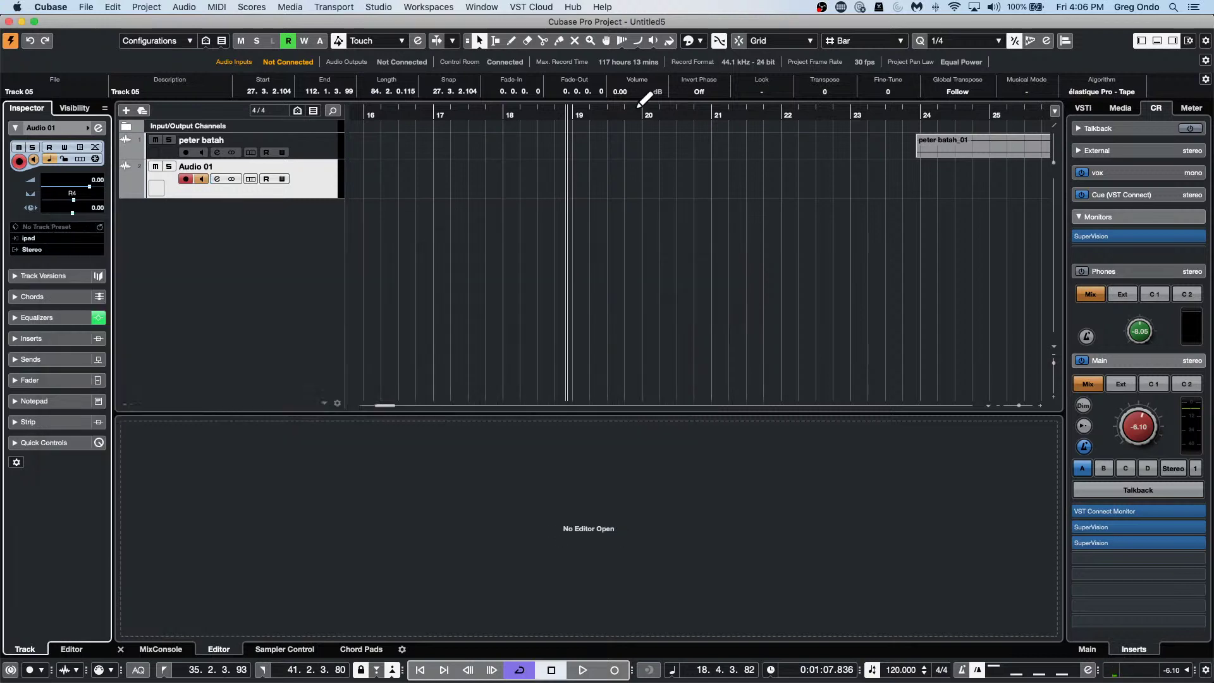
left_click_drag(379, 122, 393, 71)
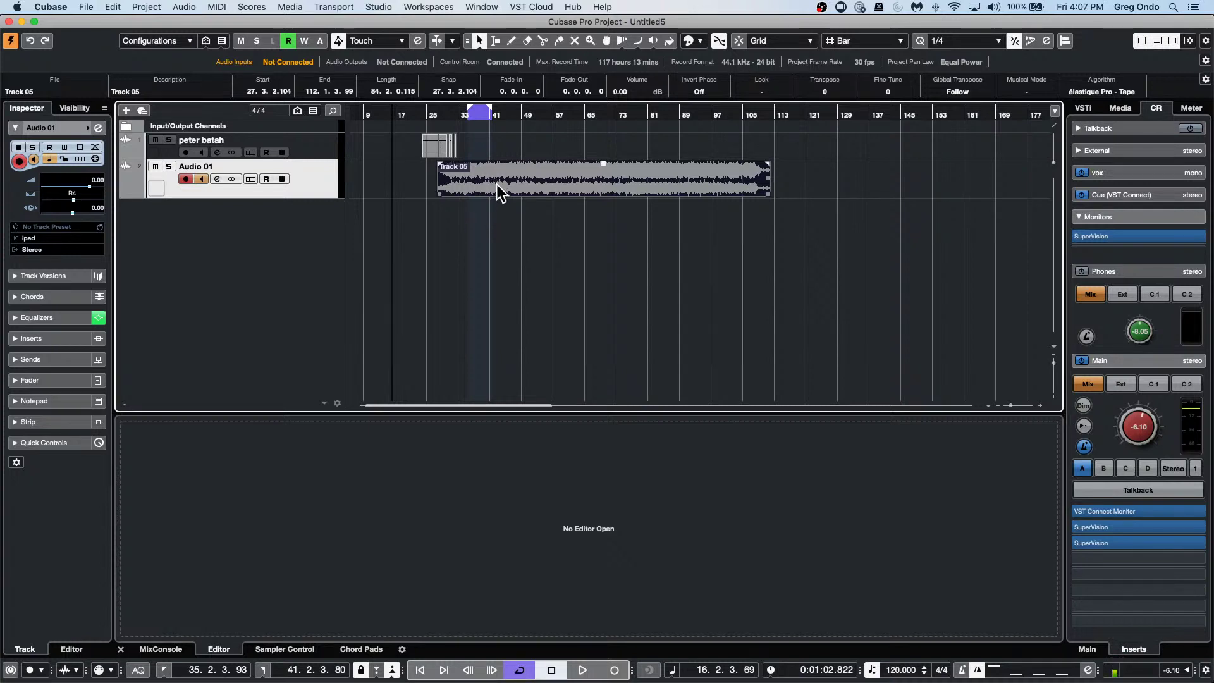
right_click(313, 180)
right_click(610, 181)
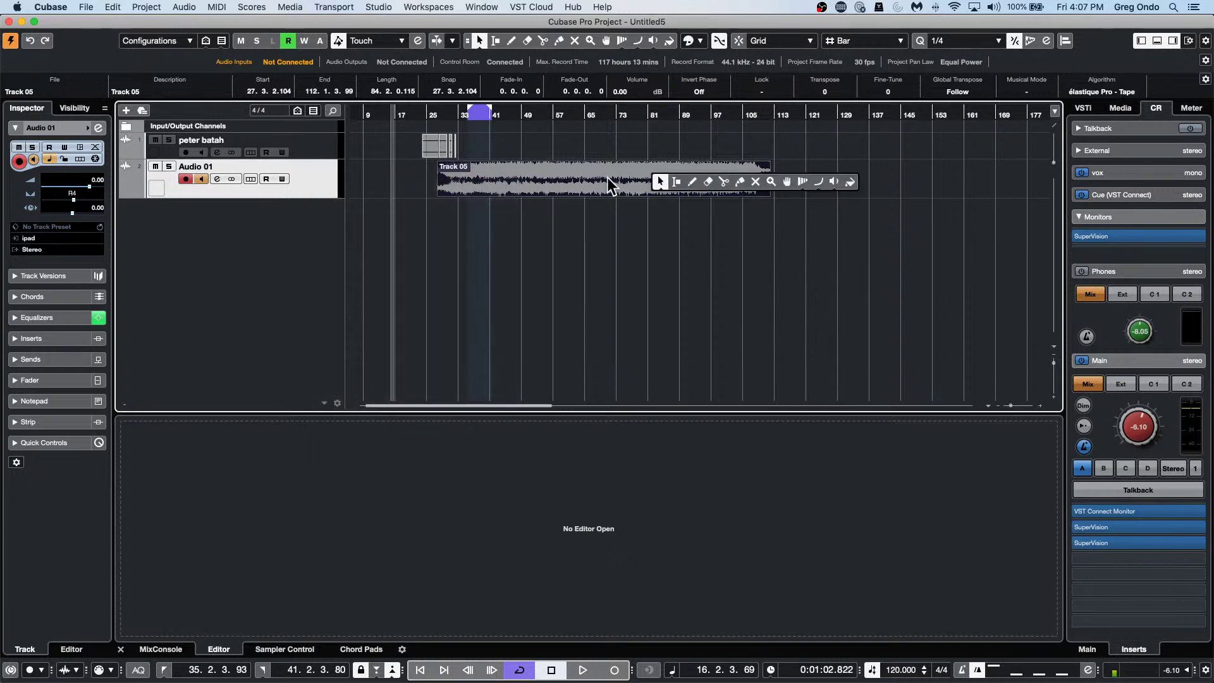
left_click(577, 176)
right_click(577, 176)
left_click(661, 184)
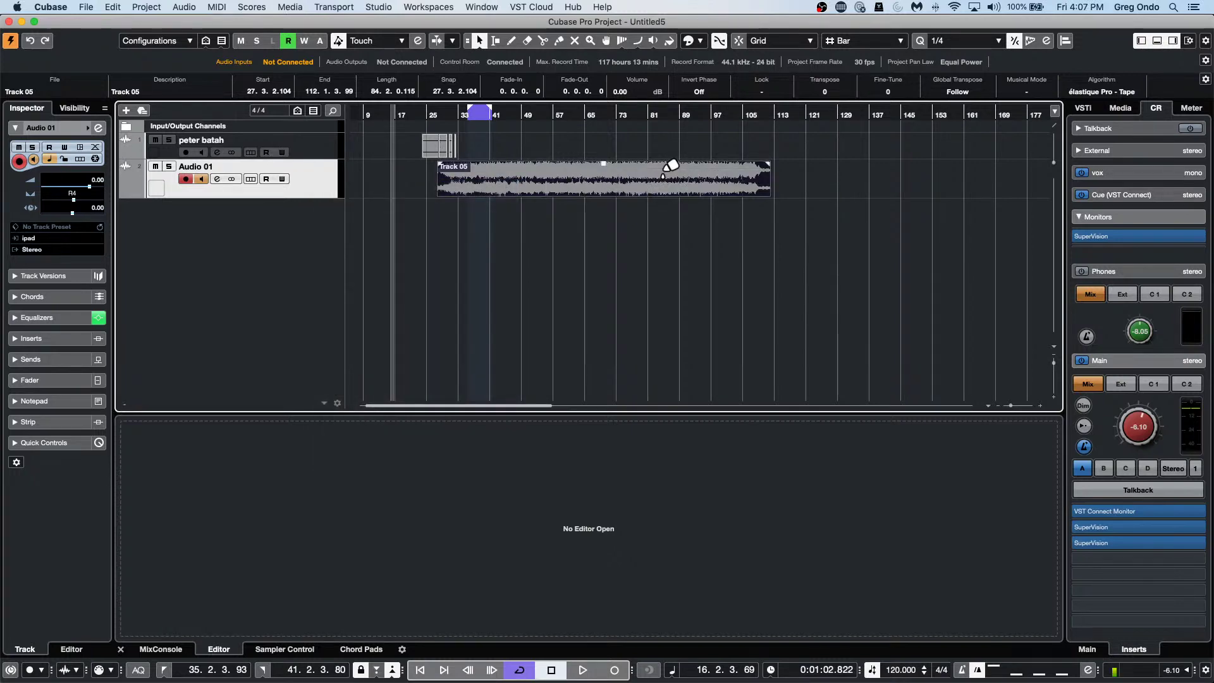
Switch back to the Object Selection tool from the toolbox over the Track 05 event.
right_click(514, 192)
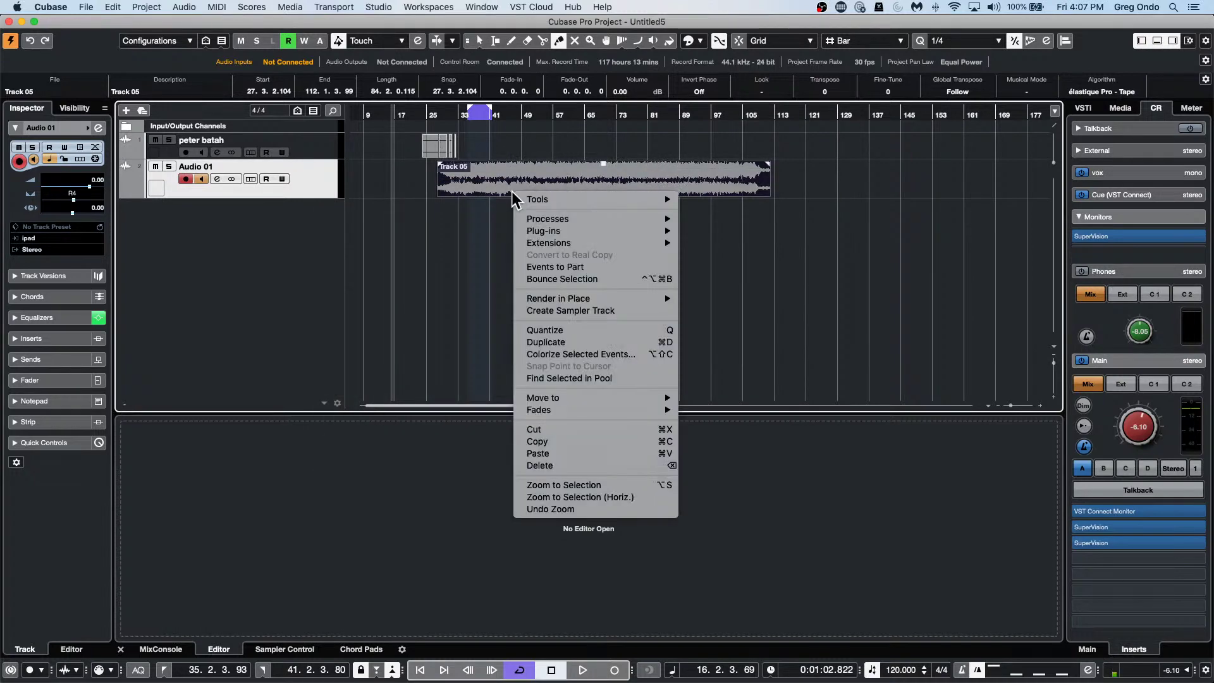
mouse_move(591, 203)
key("Escape")
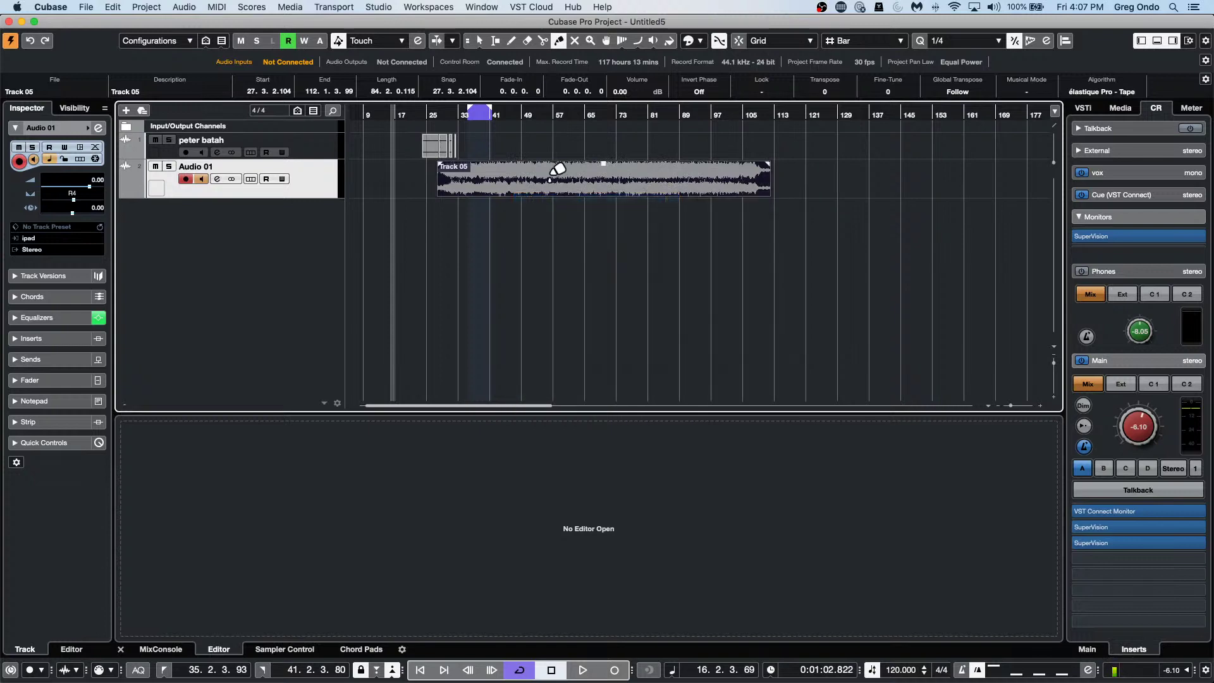
right_click(549, 181)
left_click(549, 181)
Compare the event context menu's Tools submenu with the right-click tools palette over Track 05.
right_click(549, 181)
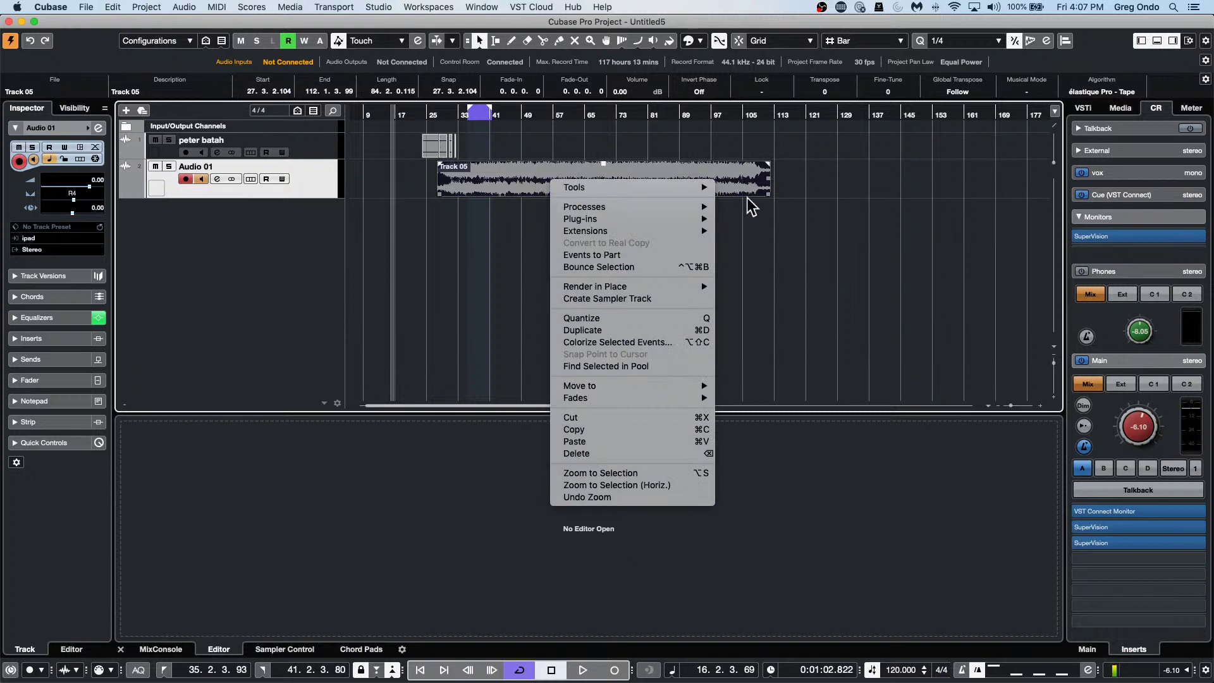
mouse_move(654, 189)
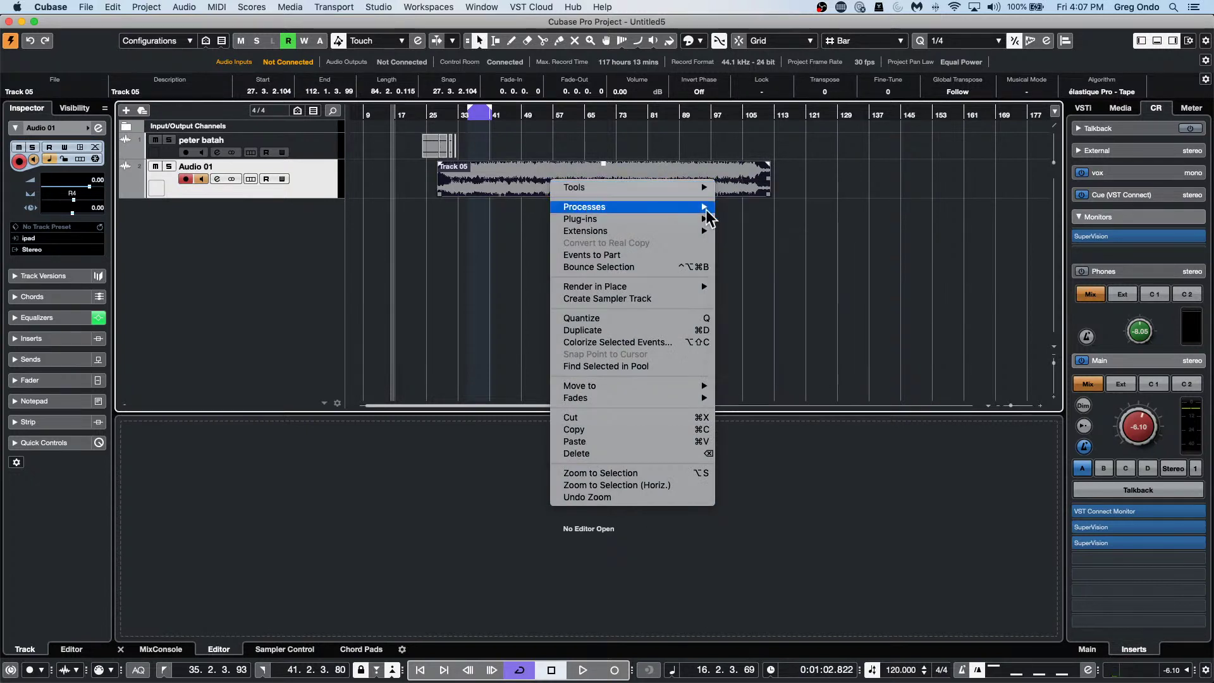
left_click(516, 177)
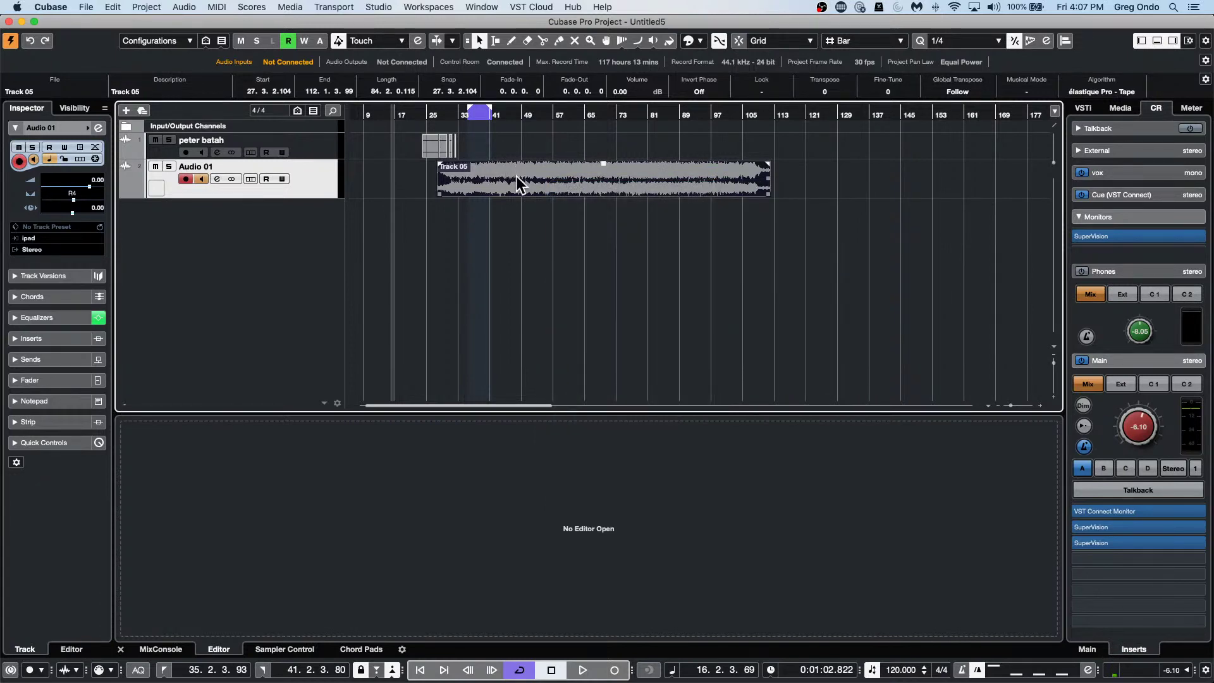
right_click(516, 176)
left_click(509, 173)
right_click(508, 173)
left_click(506, 173)
right_click(505, 173, "ctrl")
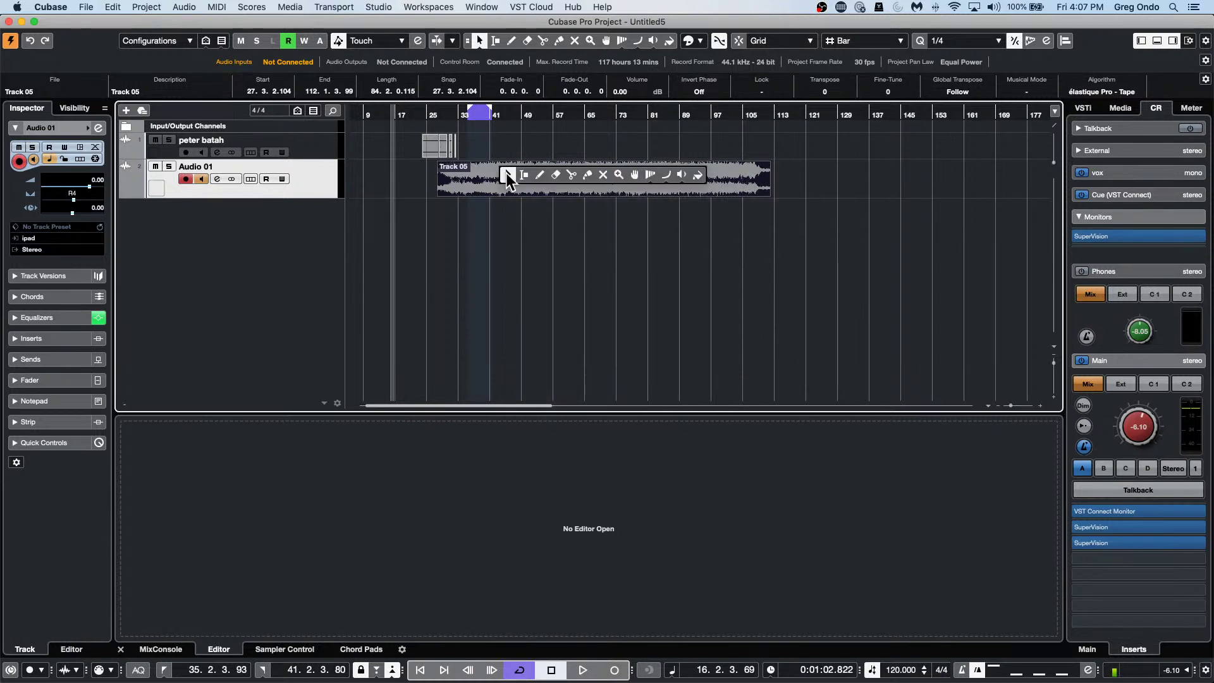
left_click(506, 172)
left_click(62, 8)
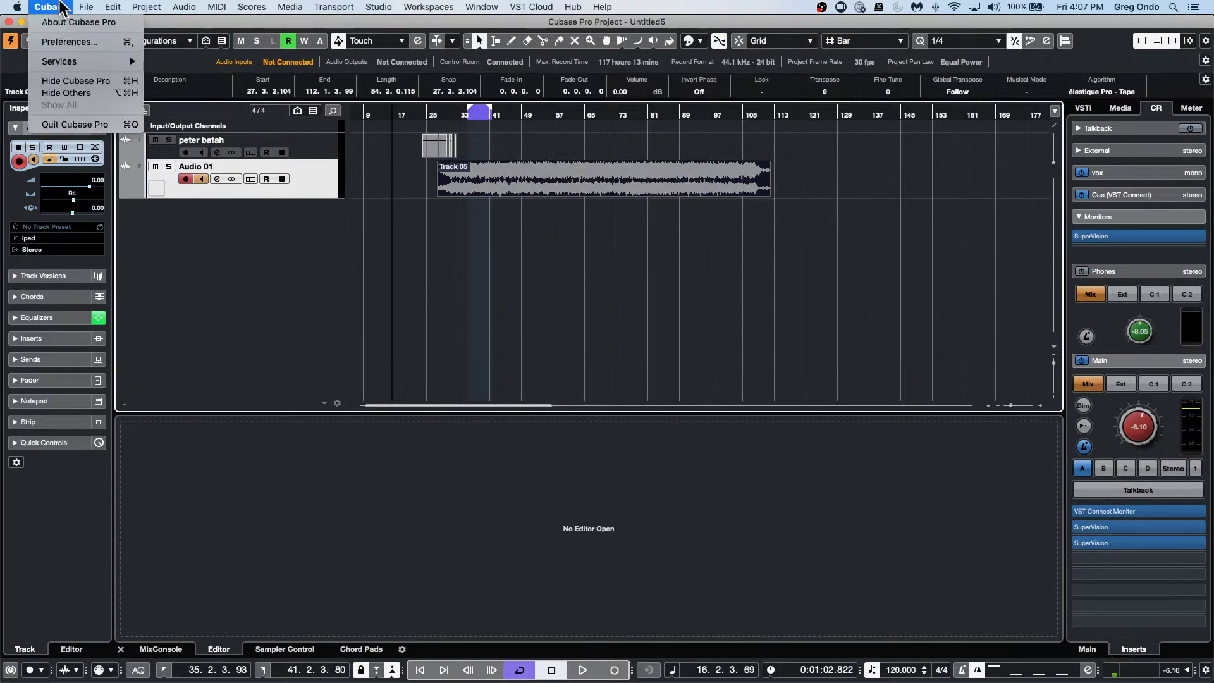
left_click(69, 42)
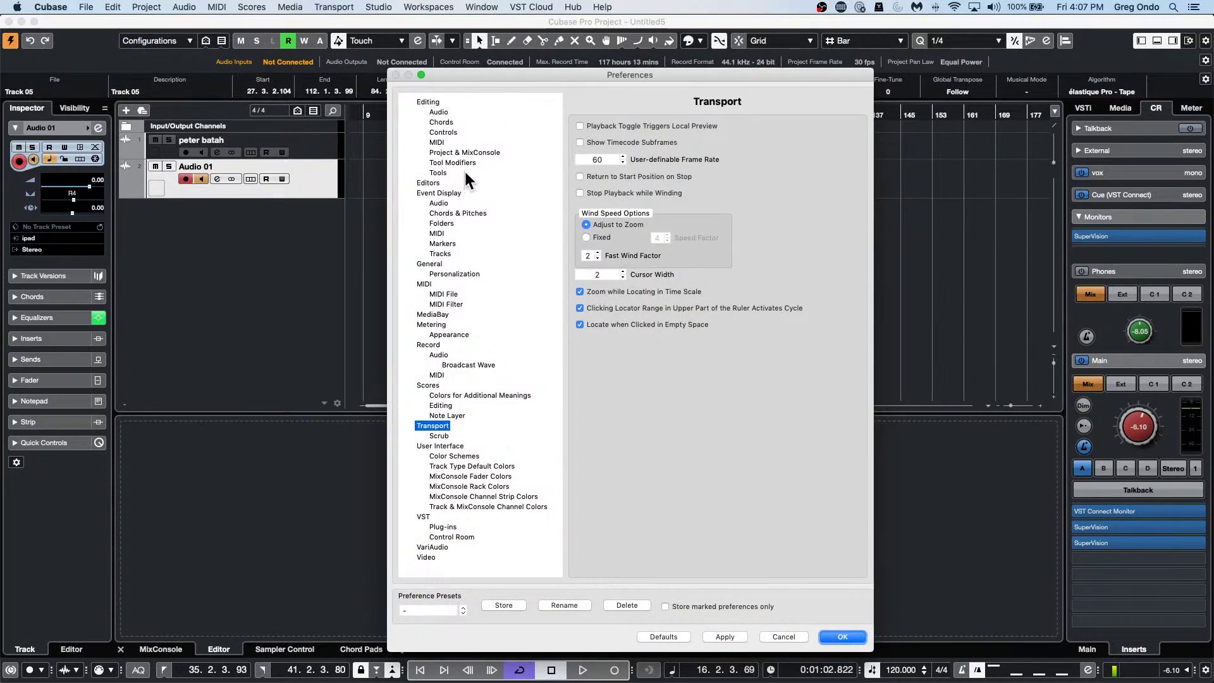
left_click(447, 170)
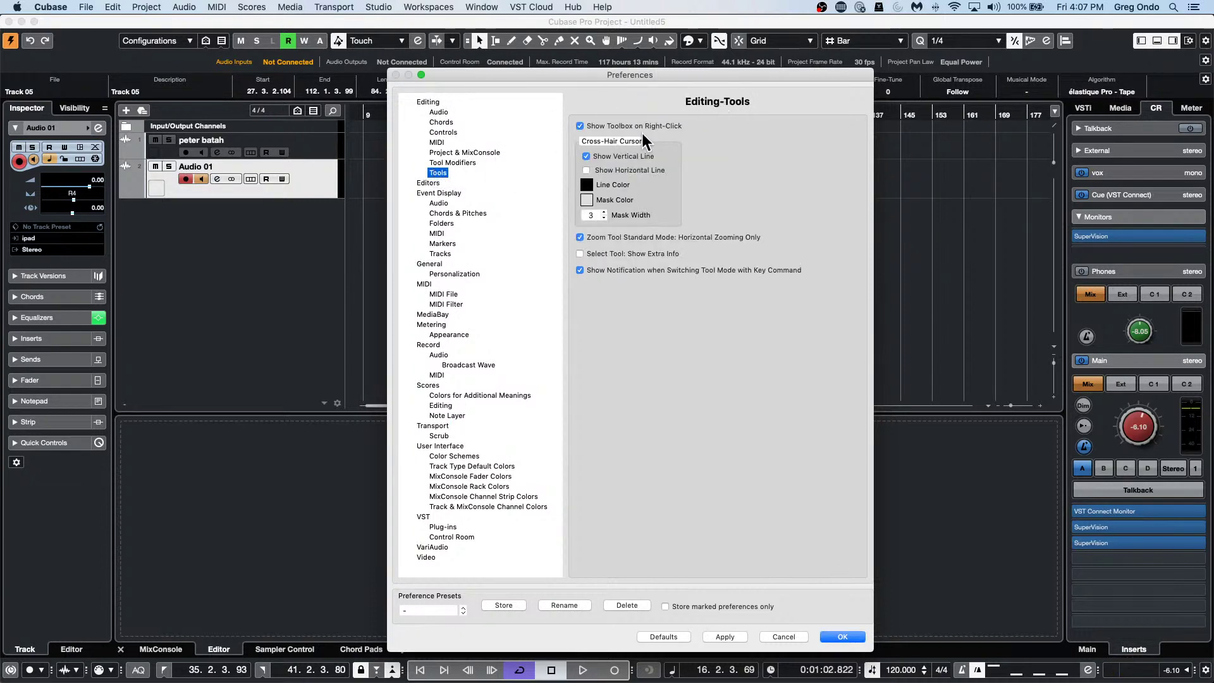
left_click(580, 126)
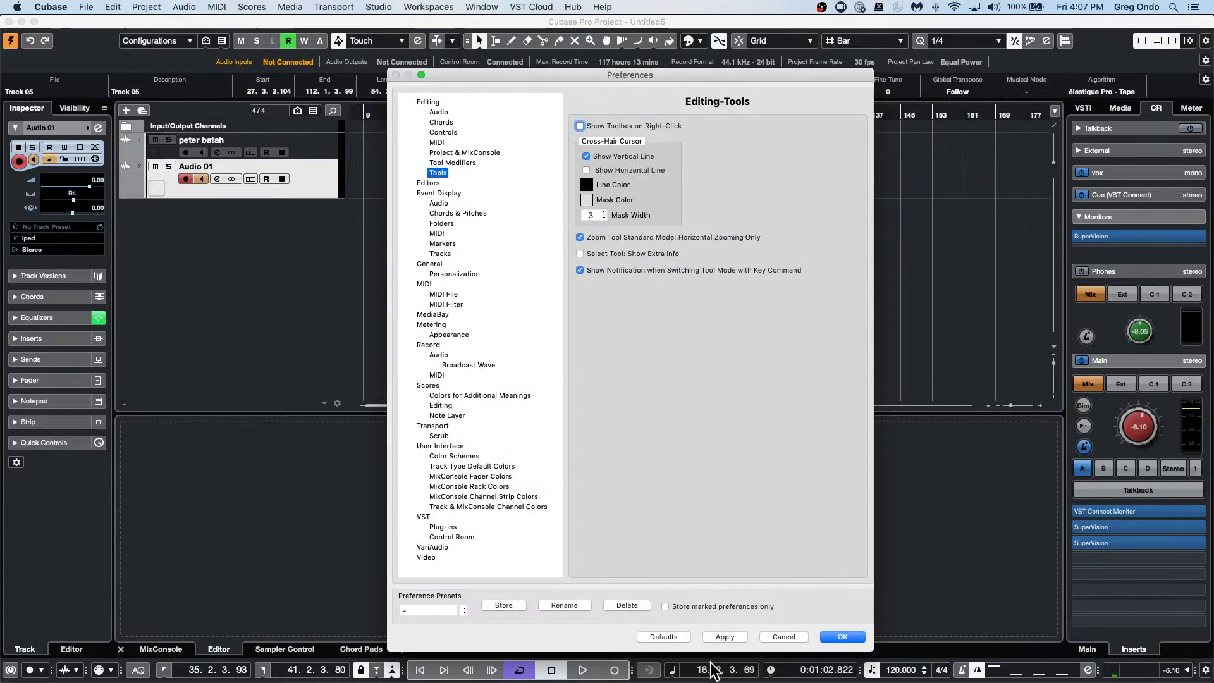
left_click(724, 636)
left_click(843, 637)
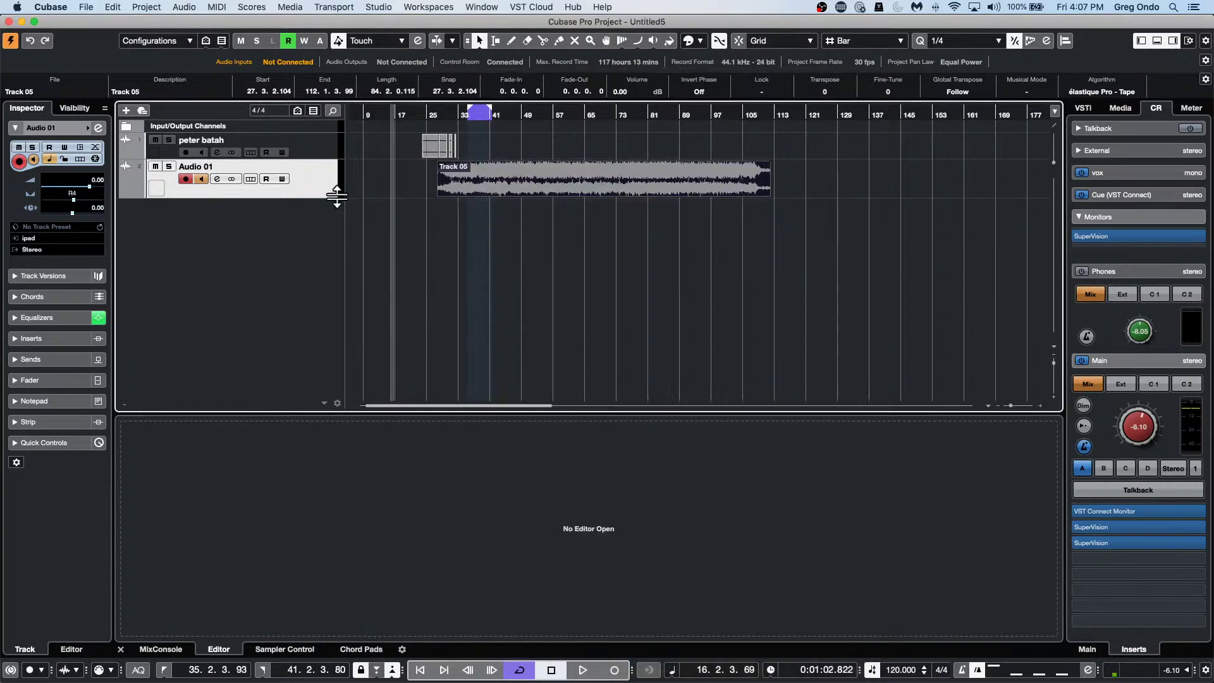
right_click(286, 196)
left_click(549, 168)
right_click(548, 171)
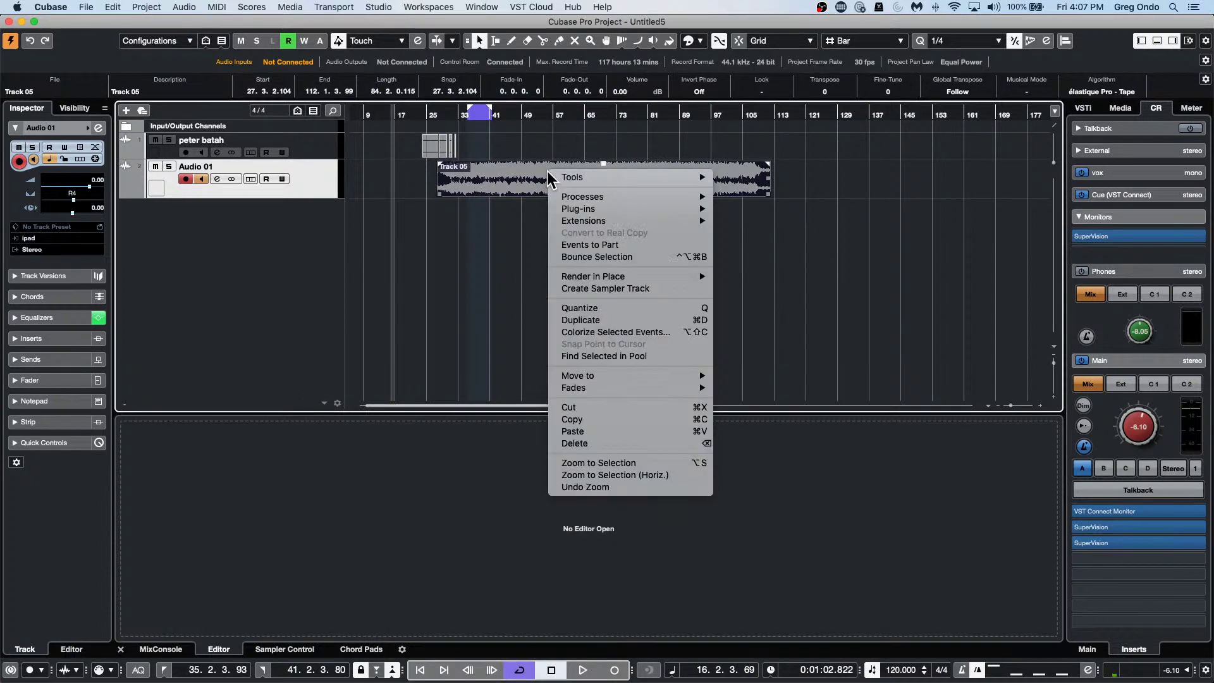
left_click(547, 172)
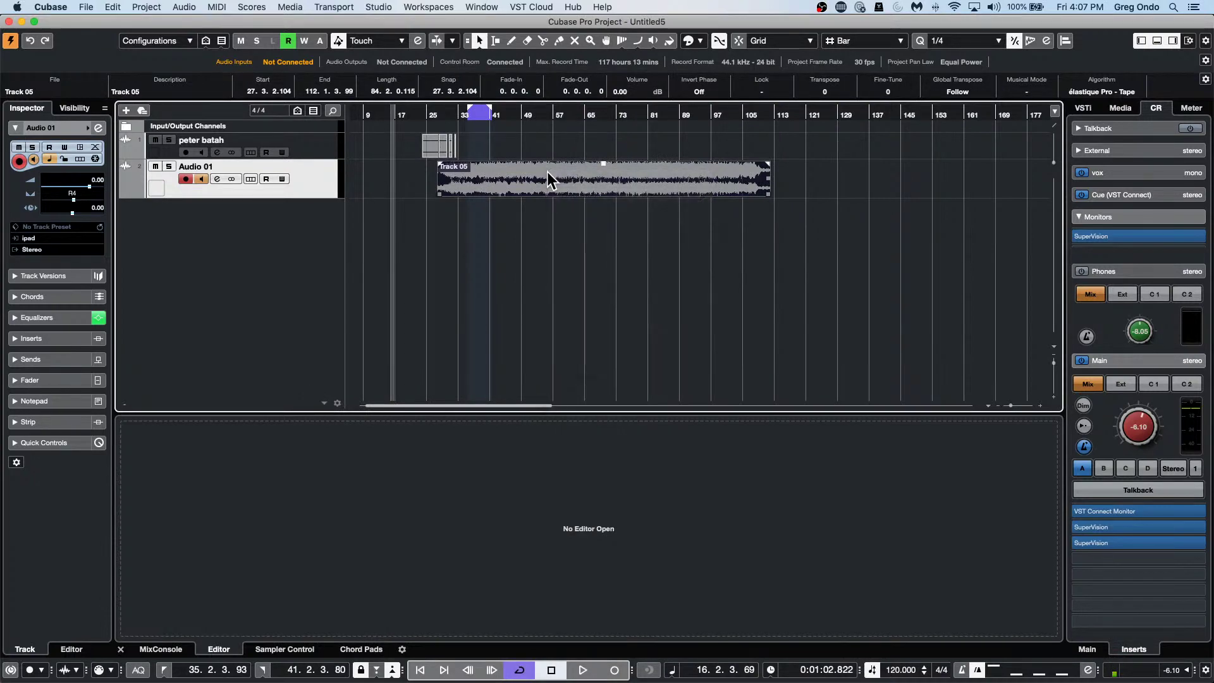
right_click(548, 172)
left_click(548, 172)
right_click(548, 172)
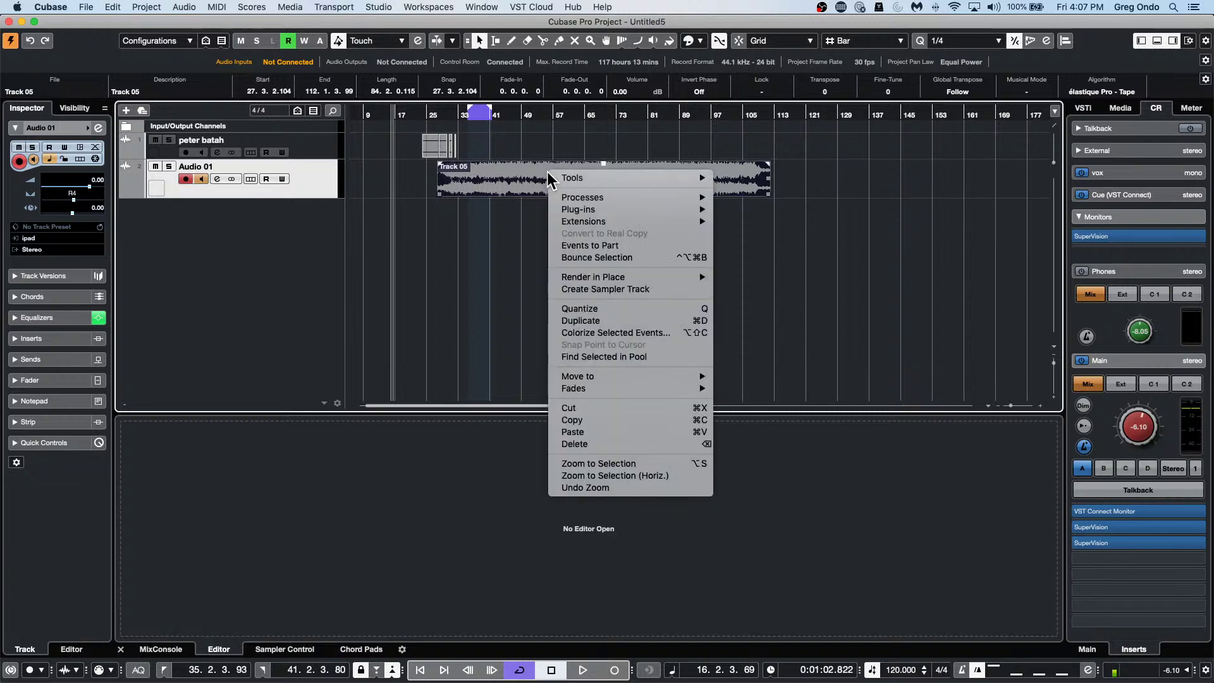
left_click(540, 166)
left_click(17, 7)
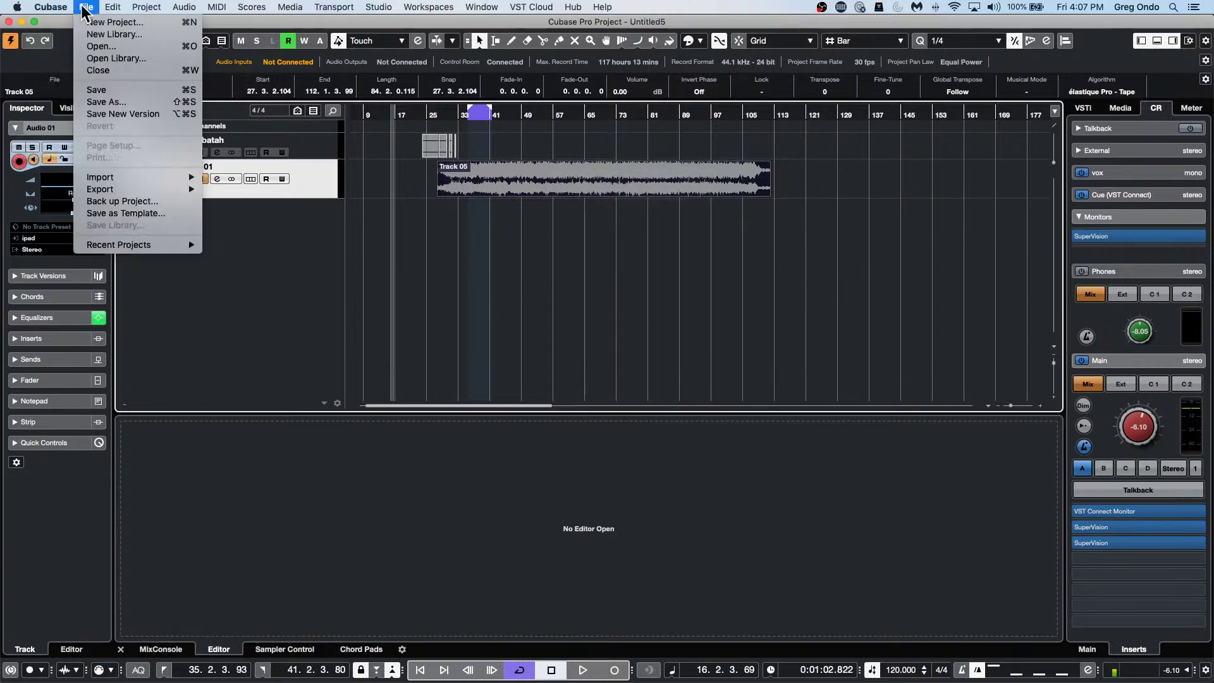
mouse_move(70, 20)
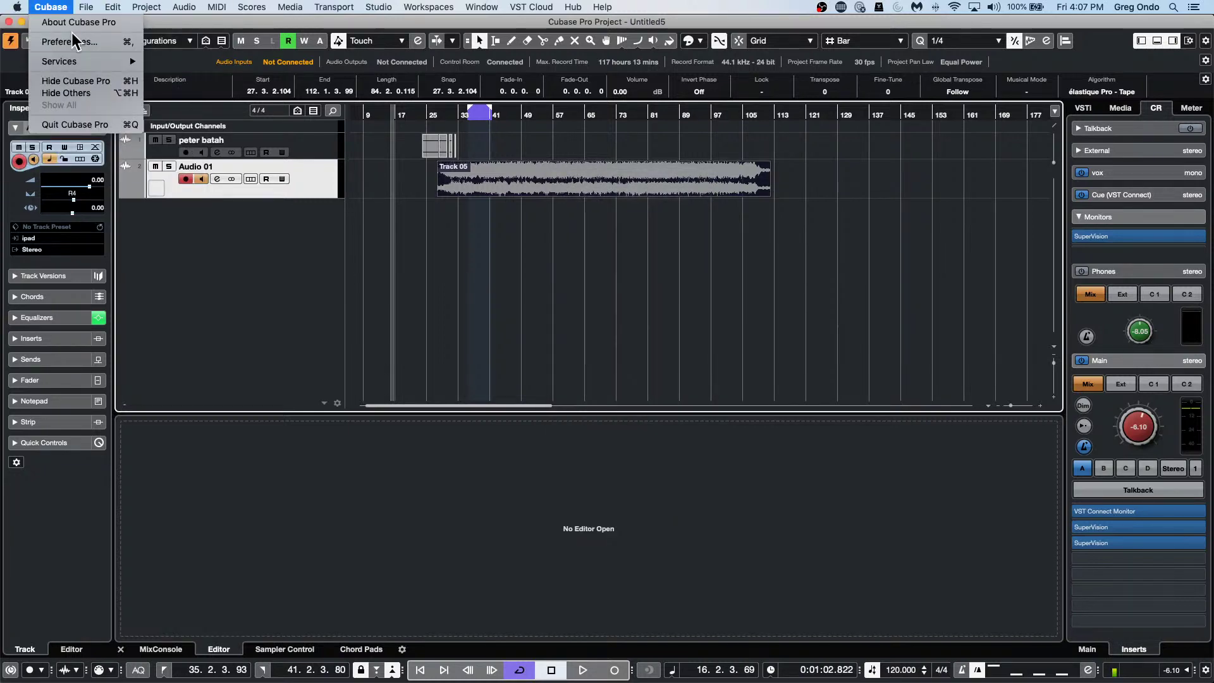
left_click(70, 41)
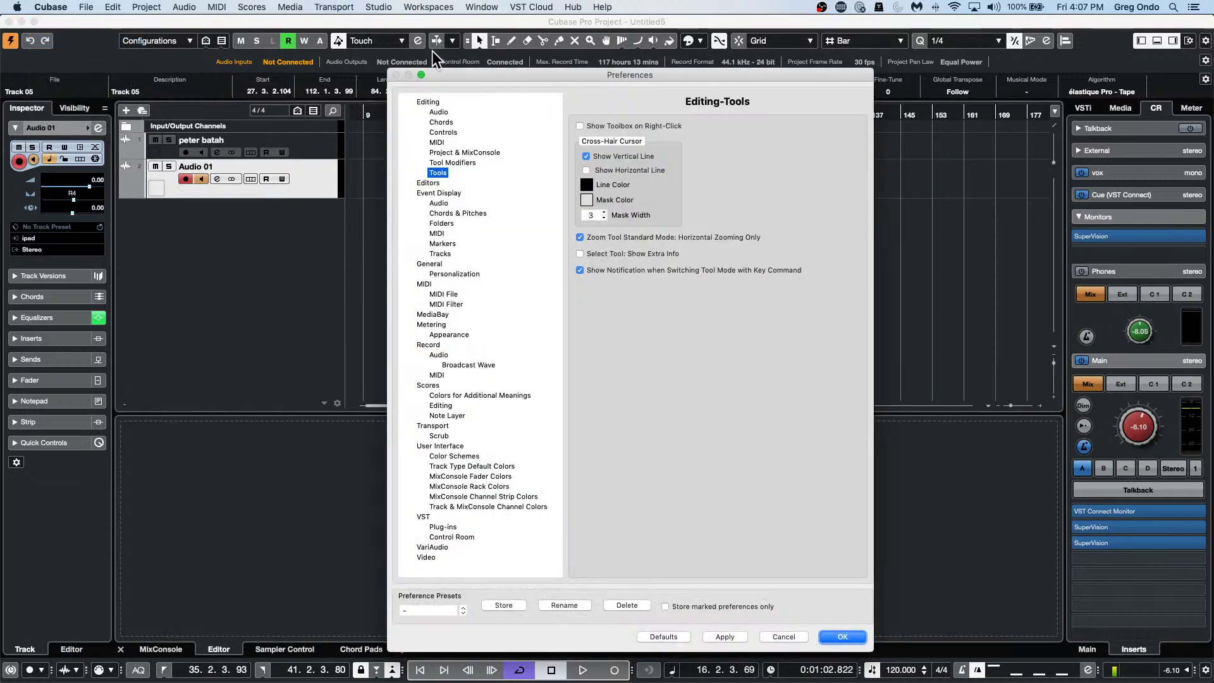
left_click(579, 126)
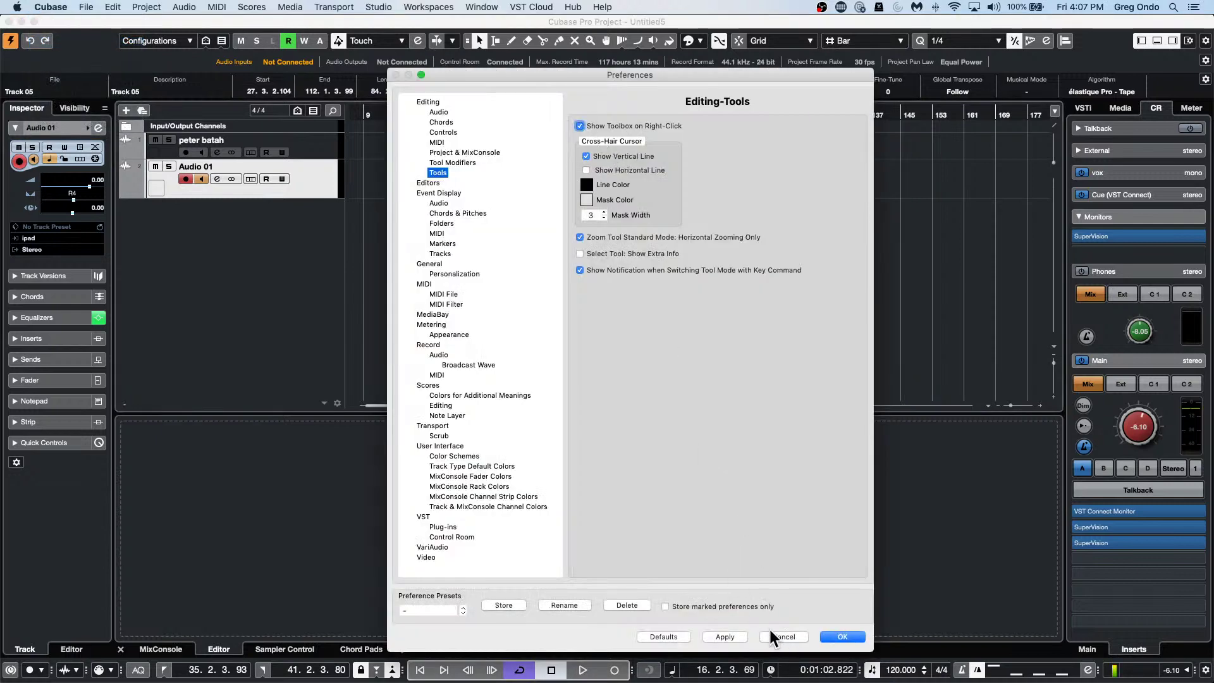
left_click(724, 637)
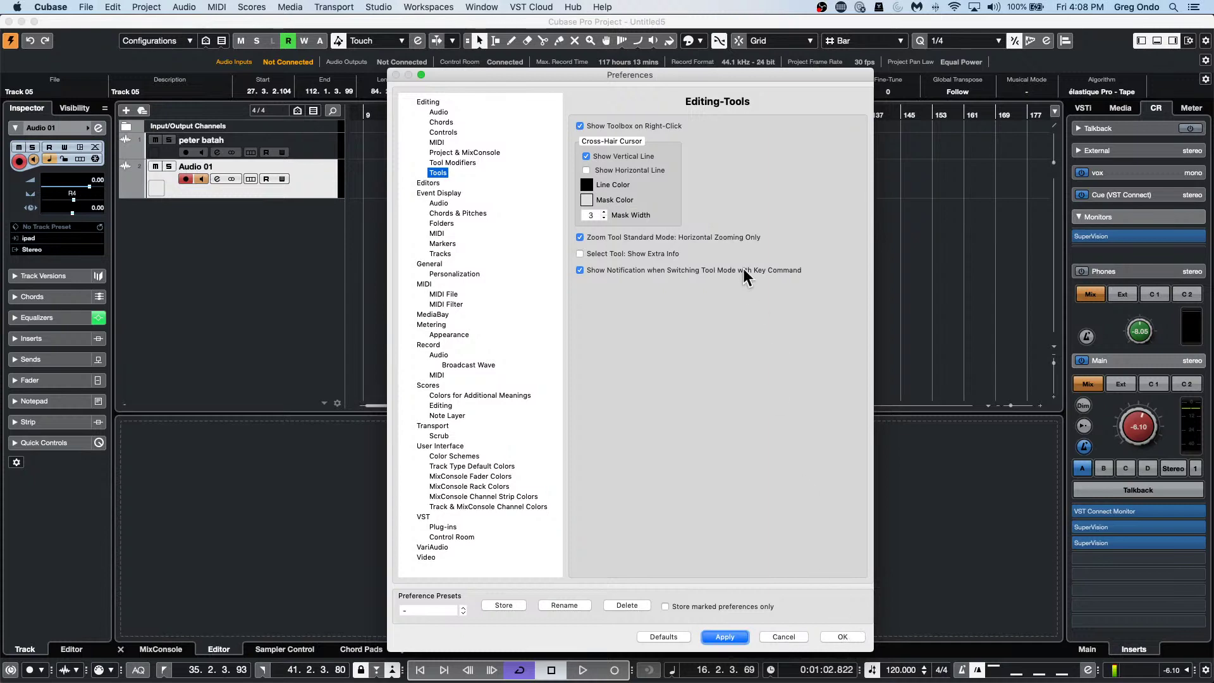
left_click(843, 637)
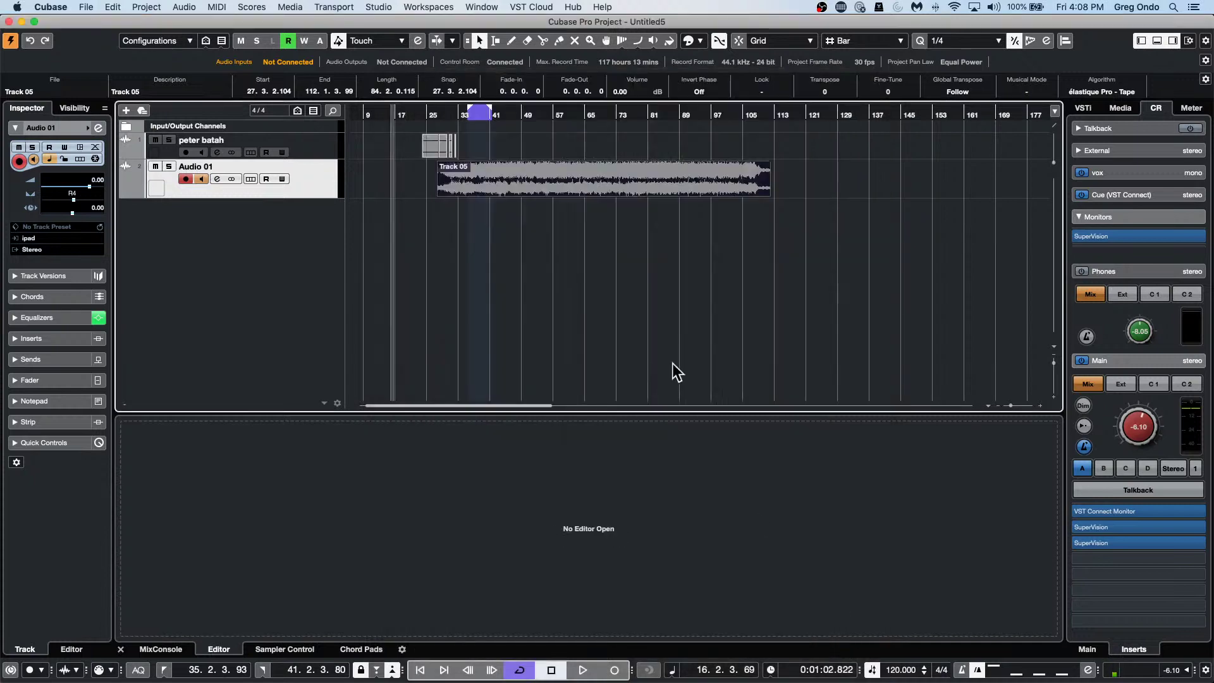
right_click(544, 173)
right_click(544, 173, "ctrl")
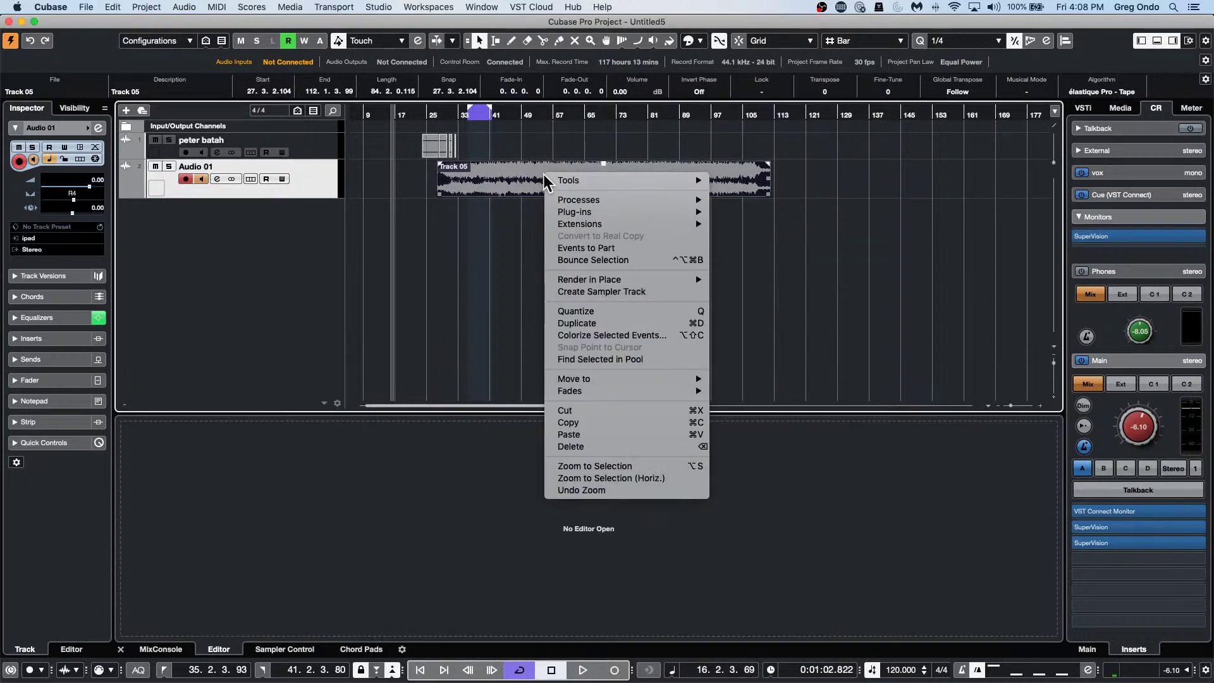
left_click(542, 173)
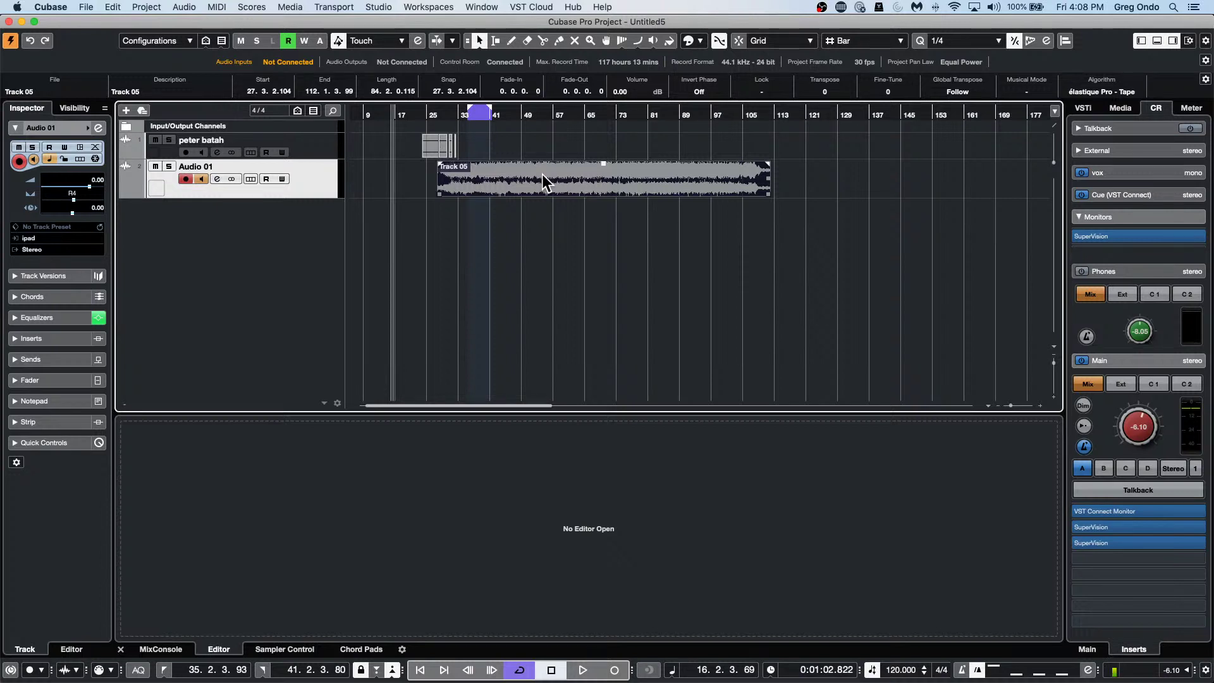
Load the Frequency EQ from the EQ folder into Audio 01's first insert slot.
left_click(64, 337)
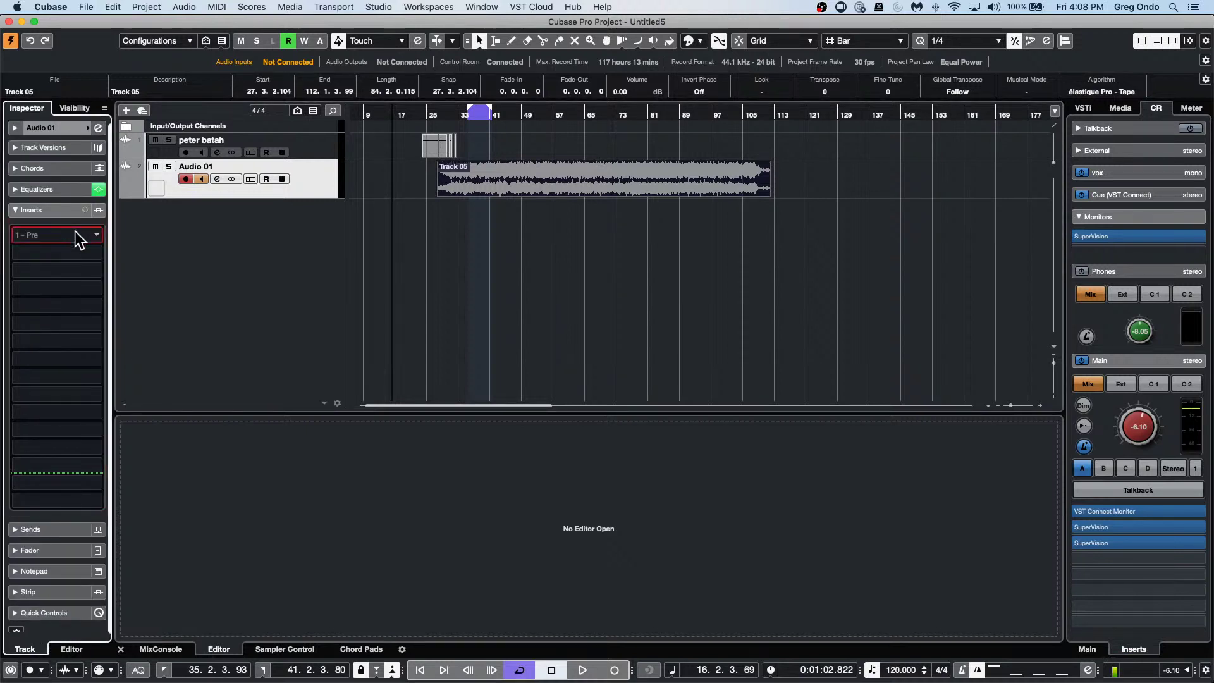
left_click(75, 231)
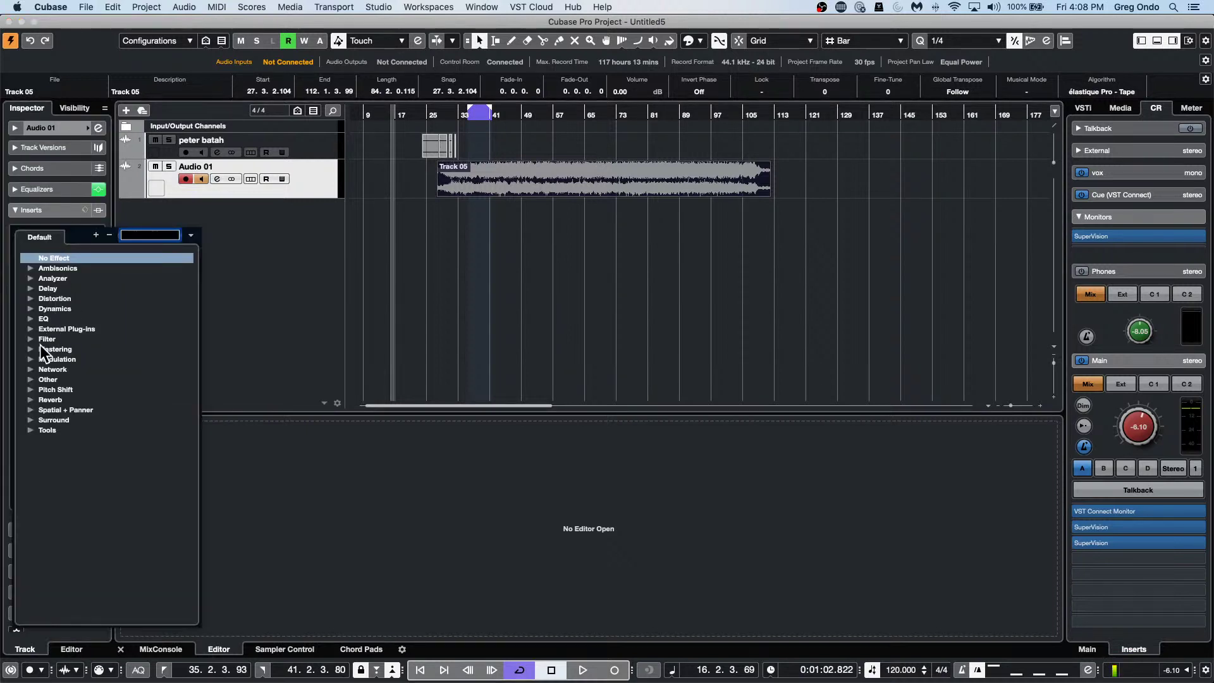
left_click(31, 318)
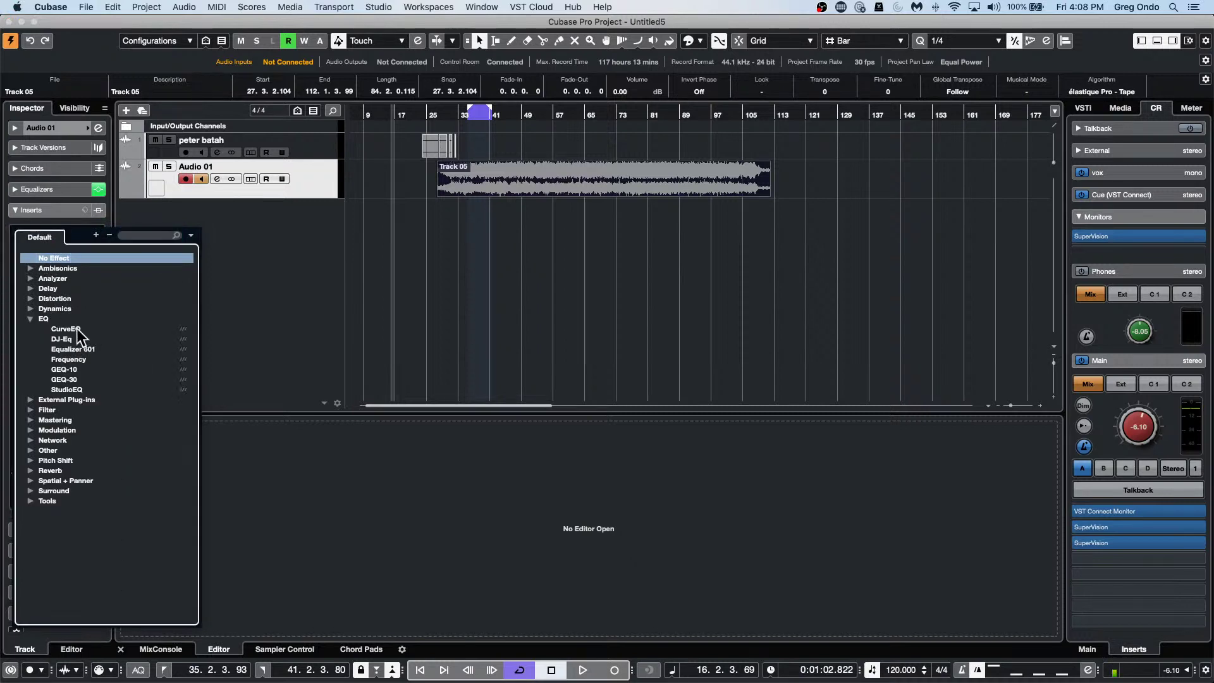
left_click(79, 360)
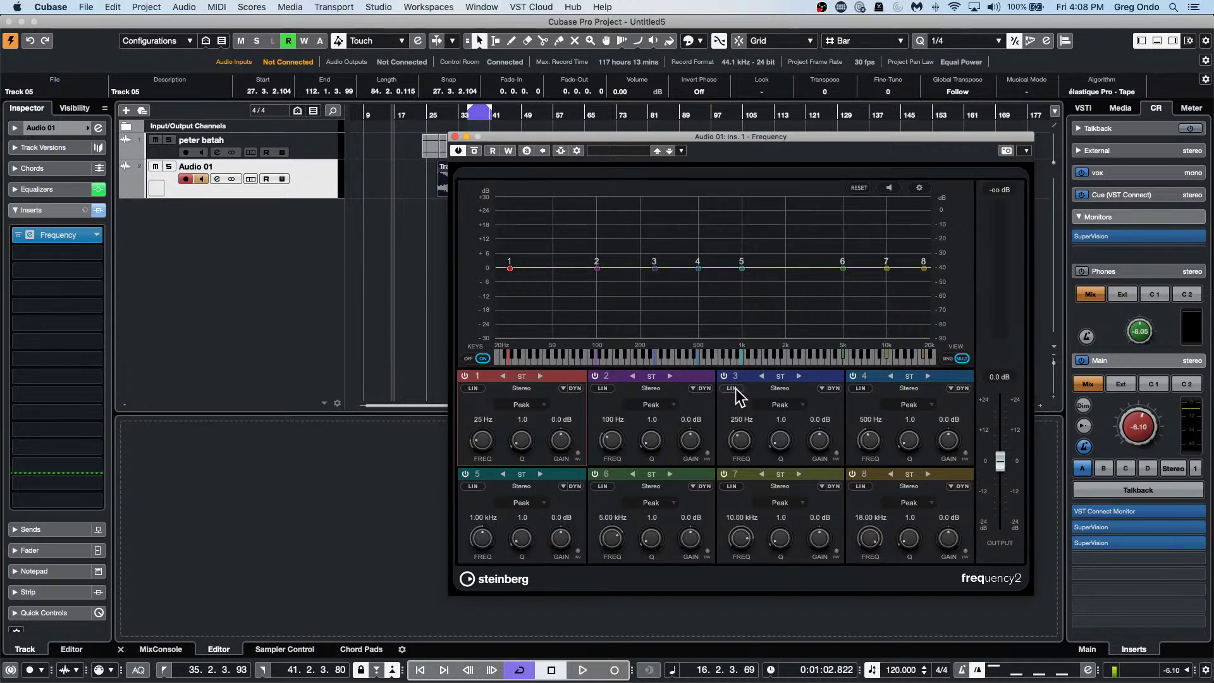
Close the Frequency editor window, keeping it as Audio 01's first insert.
left_click(454, 137)
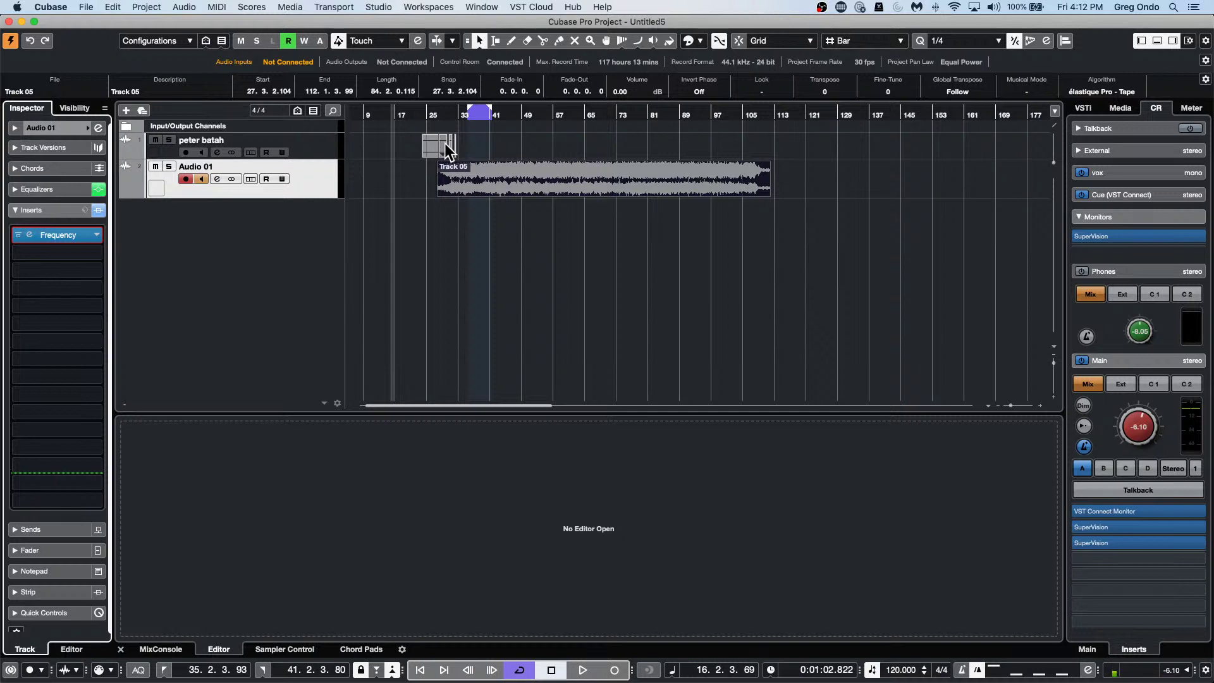
right_click(313, 184)
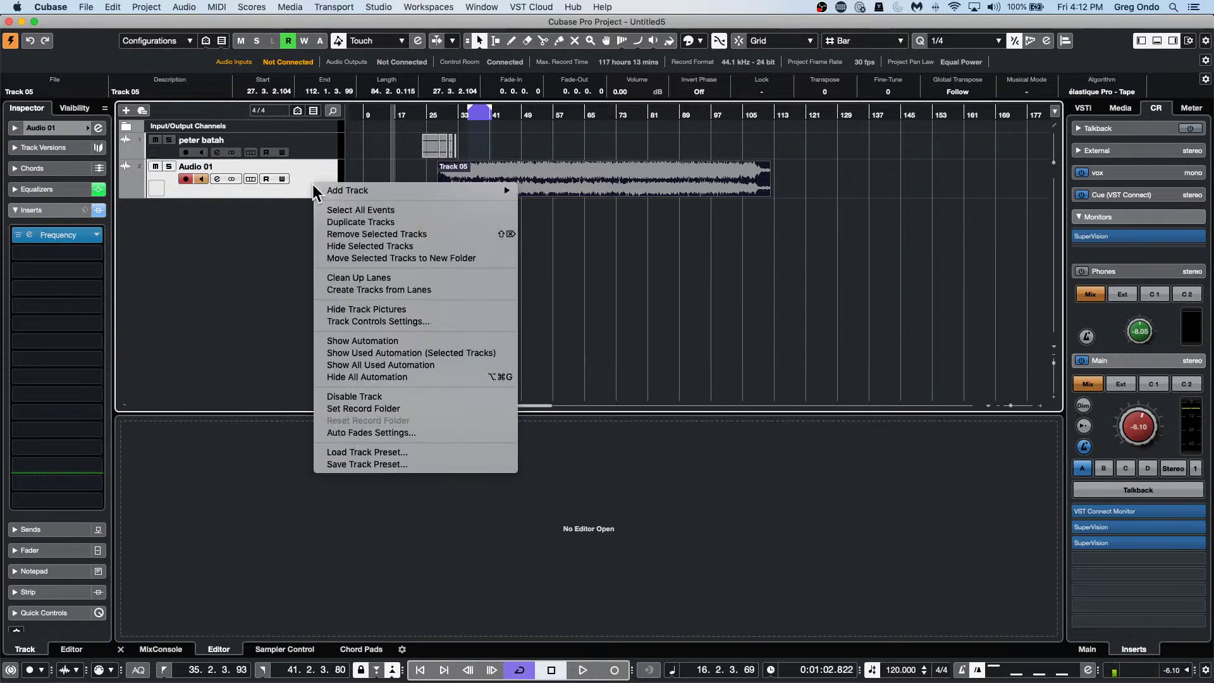
mouse_move(335, 196)
mouse_move(413, 189)
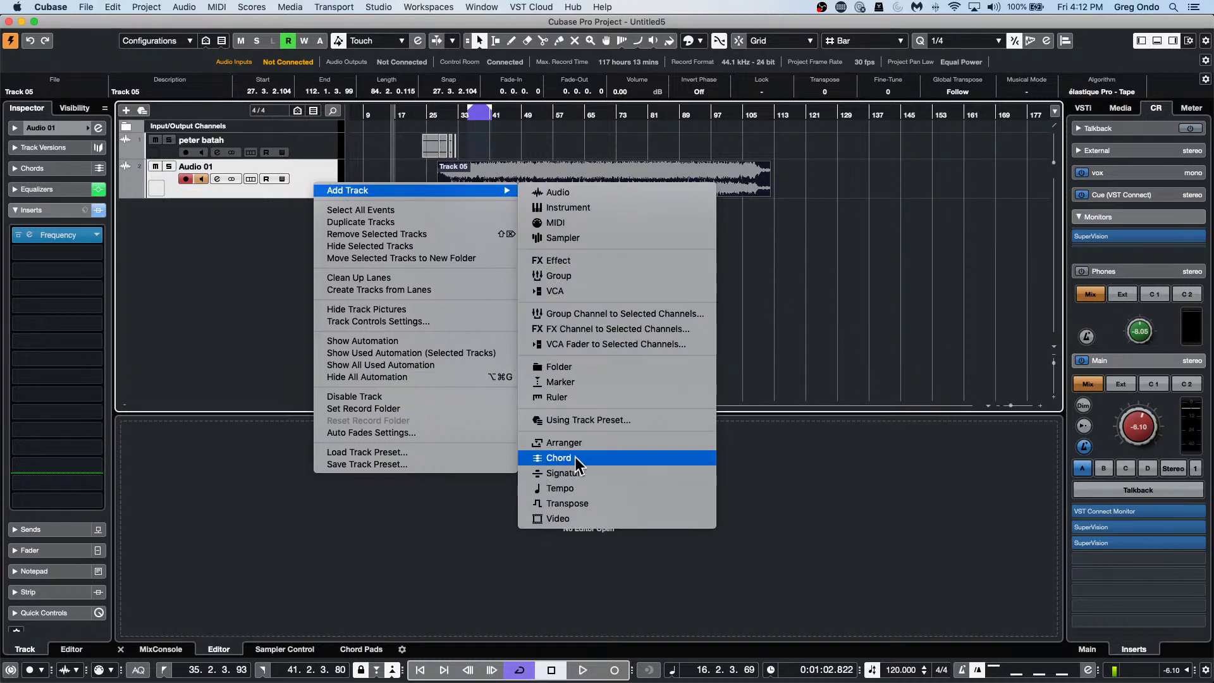
left_click(626, 431)
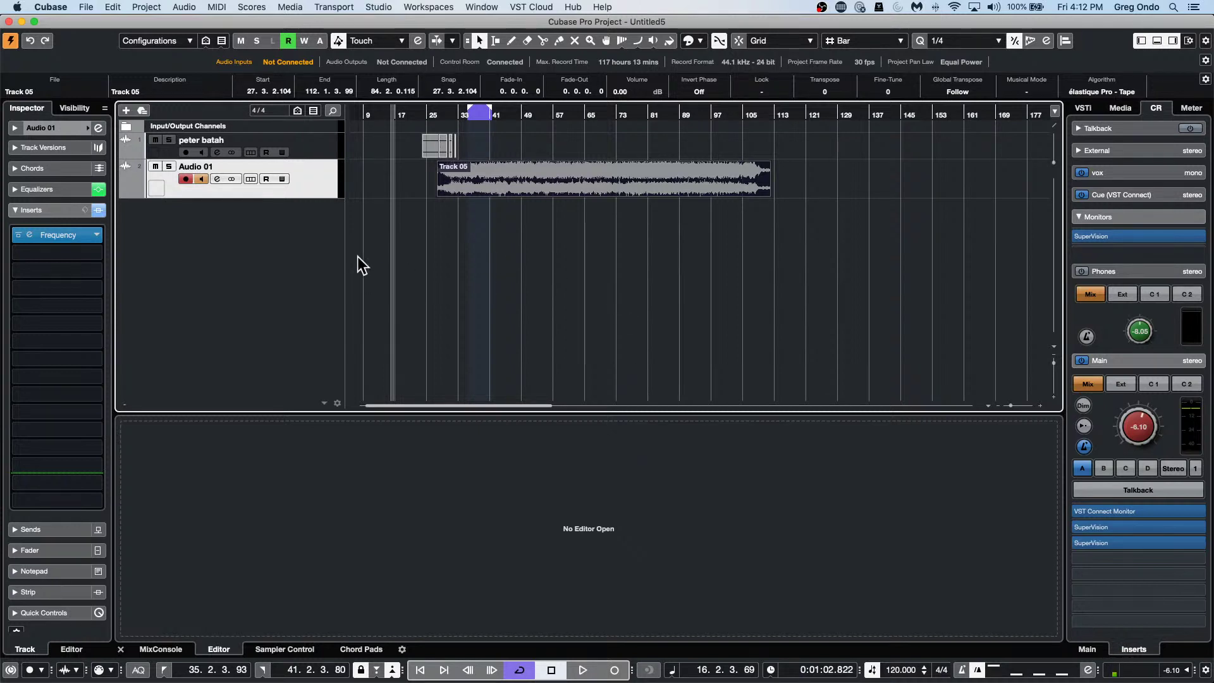
right_click(301, 179)
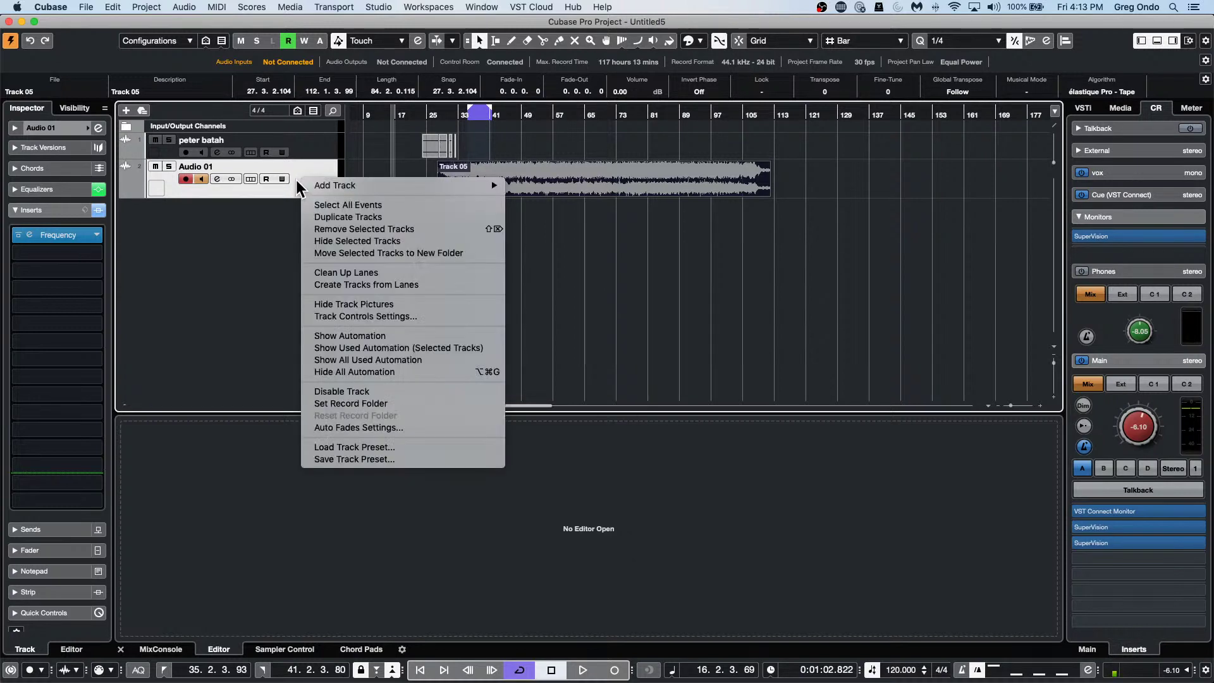
mouse_move(335, 185)
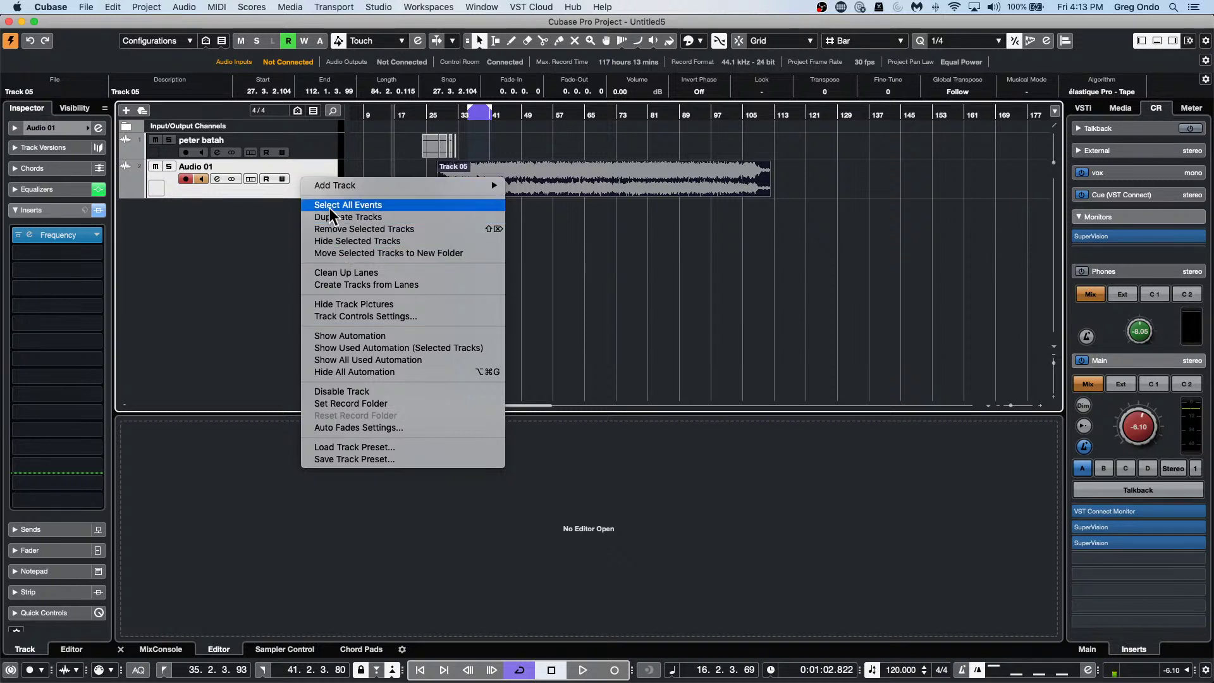
left_click(236, 214)
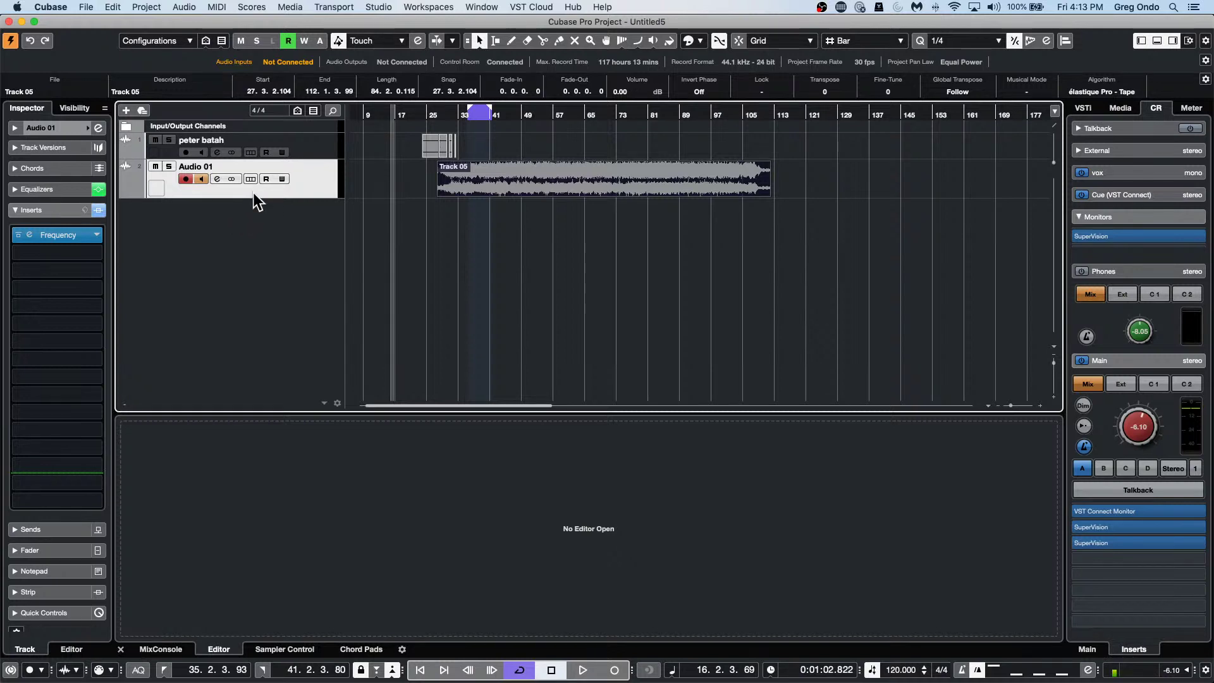
Dismiss the track list context menu, browse the File and Edit menus, then open Cubase > Preferences.
right_click(253, 193)
mouse_move(254, 193)
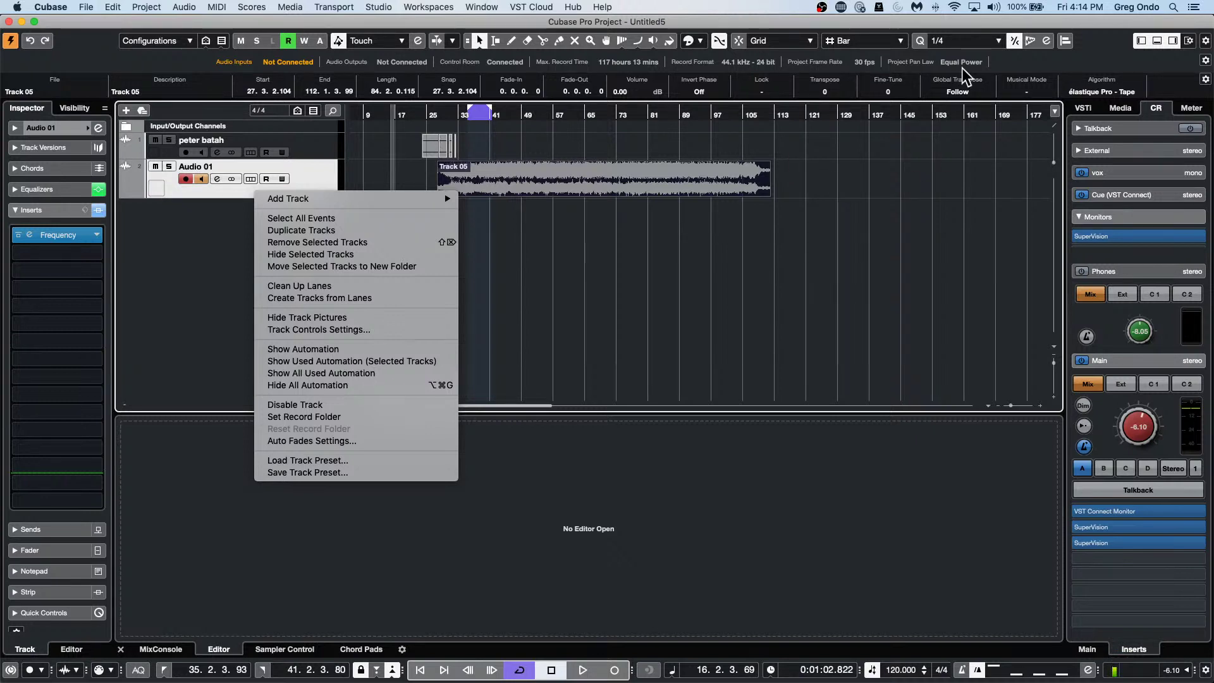
left_click(14, 6)
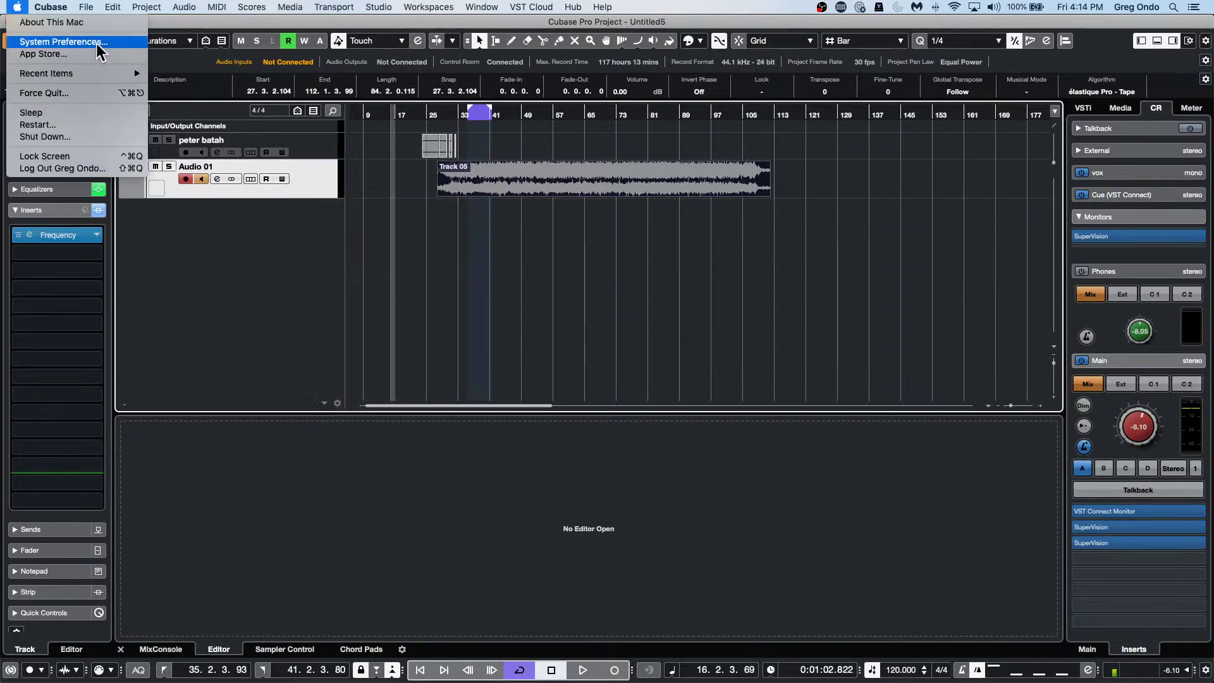
left_click(183, 216)
left_click(86, 7)
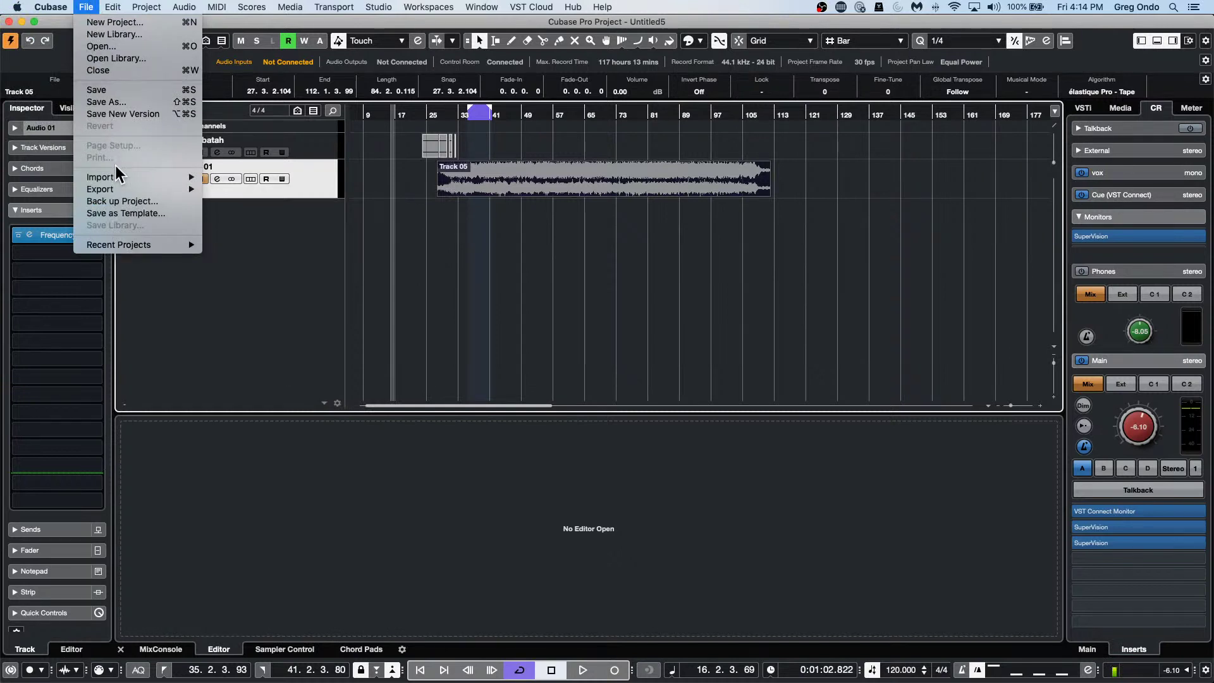
mouse_move(112, 6)
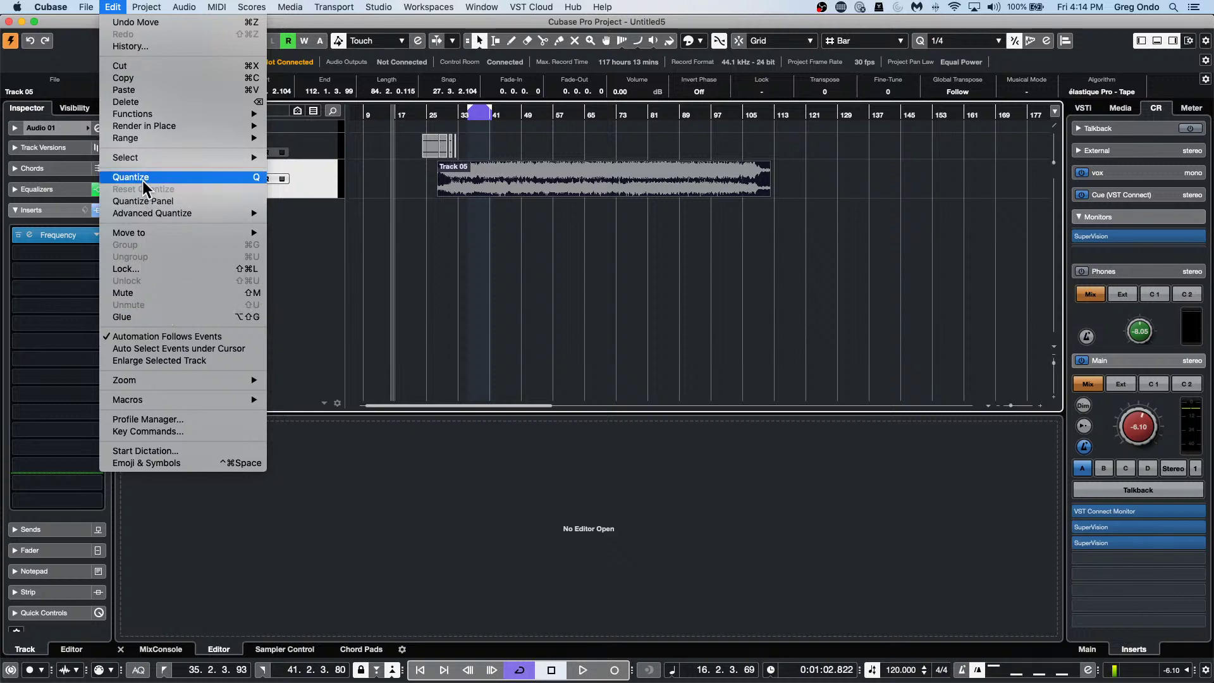
mouse_move(66, 6)
left_click(72, 41)
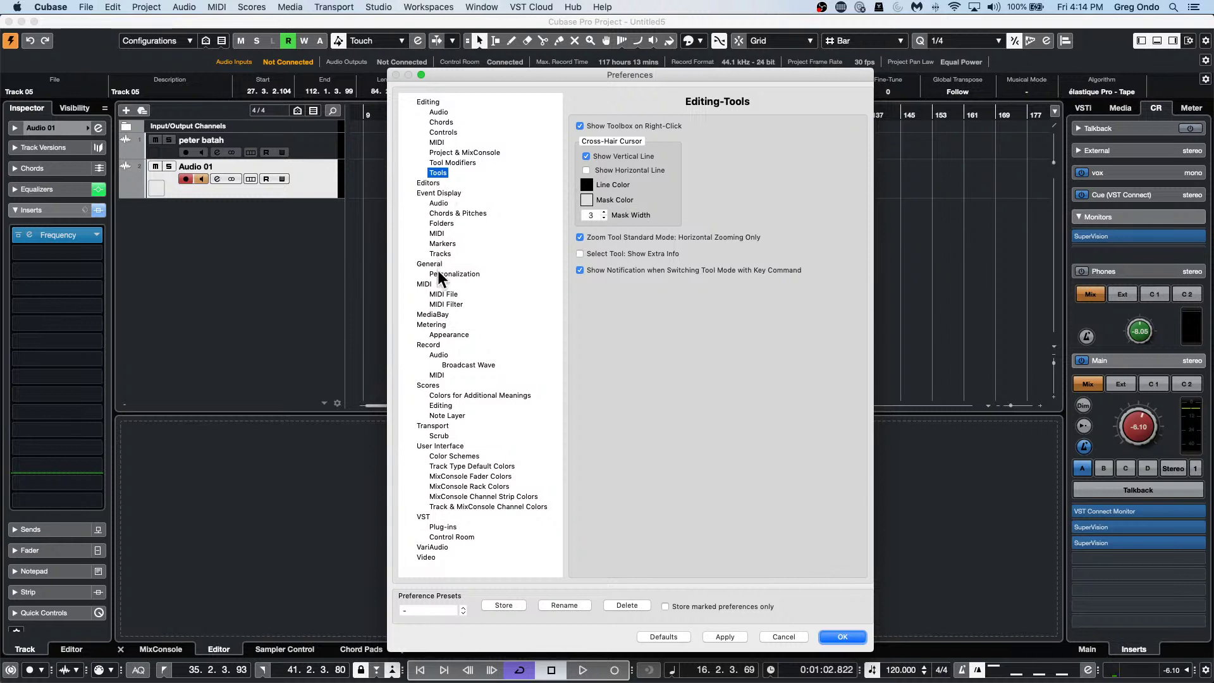
View the General preferences page, then cancel out of Preferences unchanged.
left_click(433, 264)
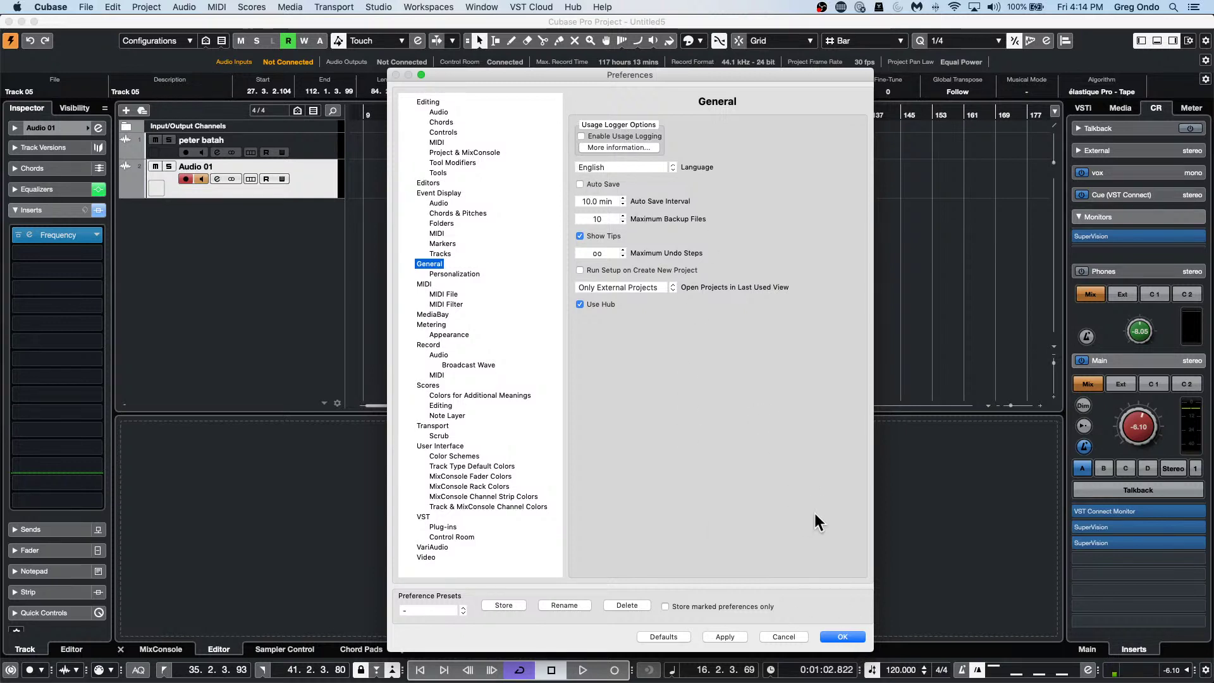
left_click(790, 634)
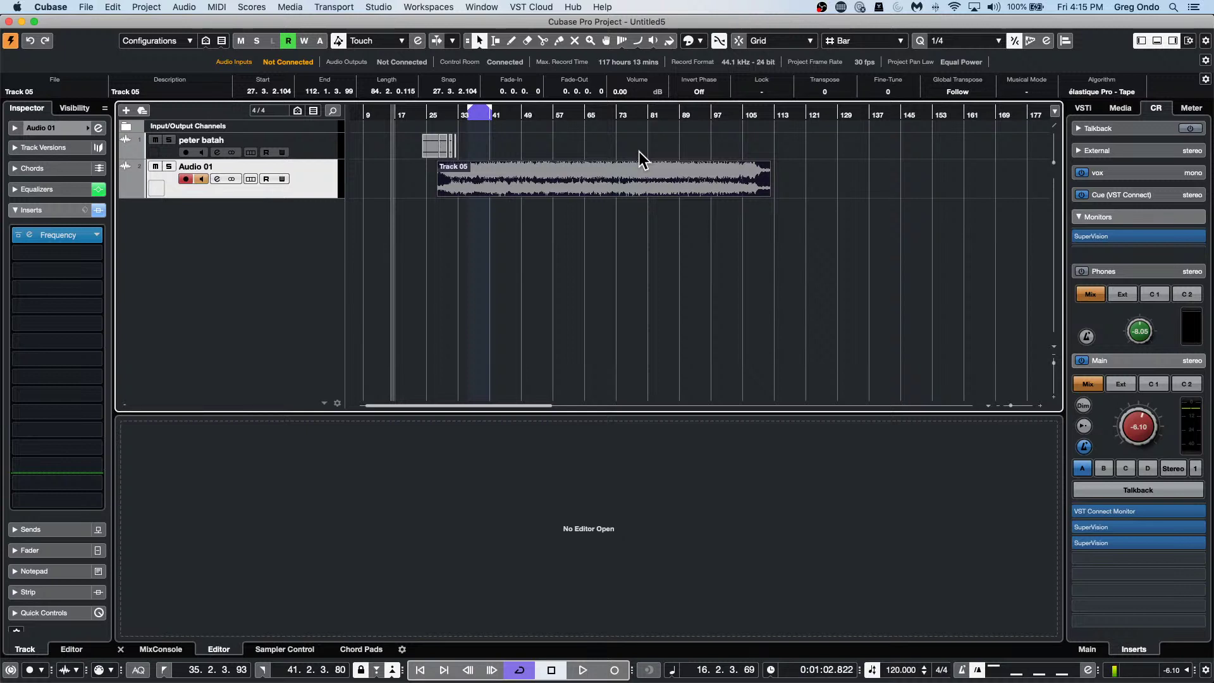
Playing from bar 49, set Frequency band 3 to 350 Hz and band 6 to +7.4 dB at 8.27 kHz.
left_click(522, 113)
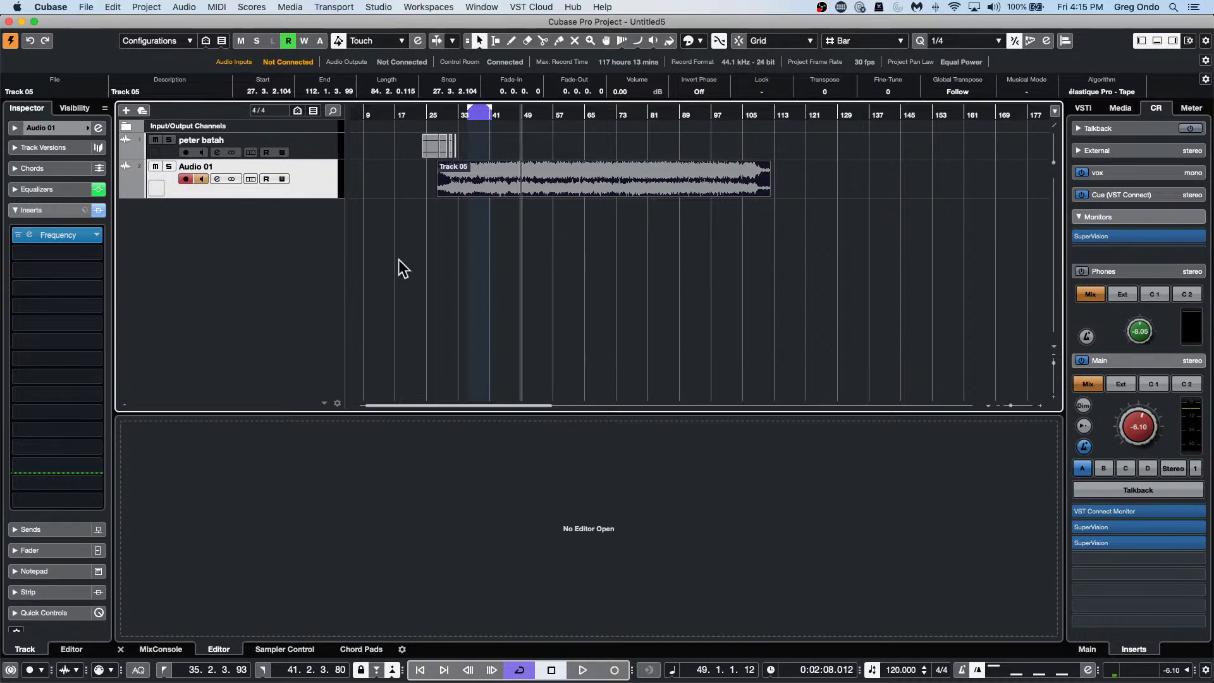
left_click(68, 236)
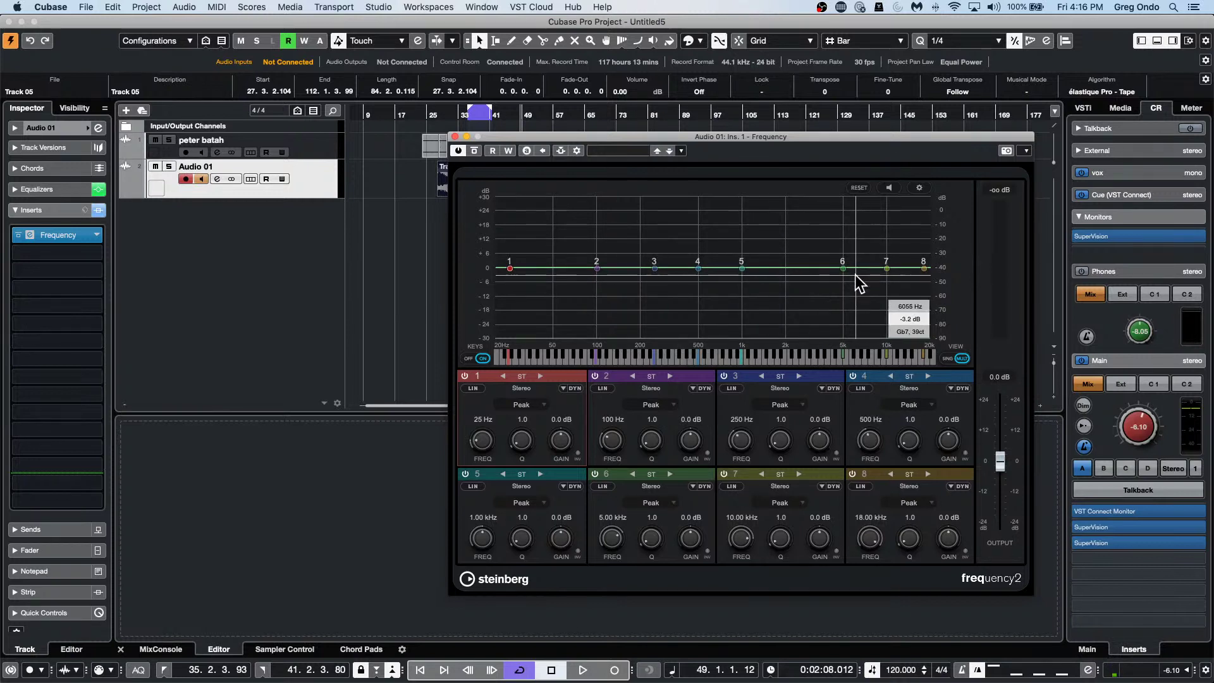
left_click(919, 188)
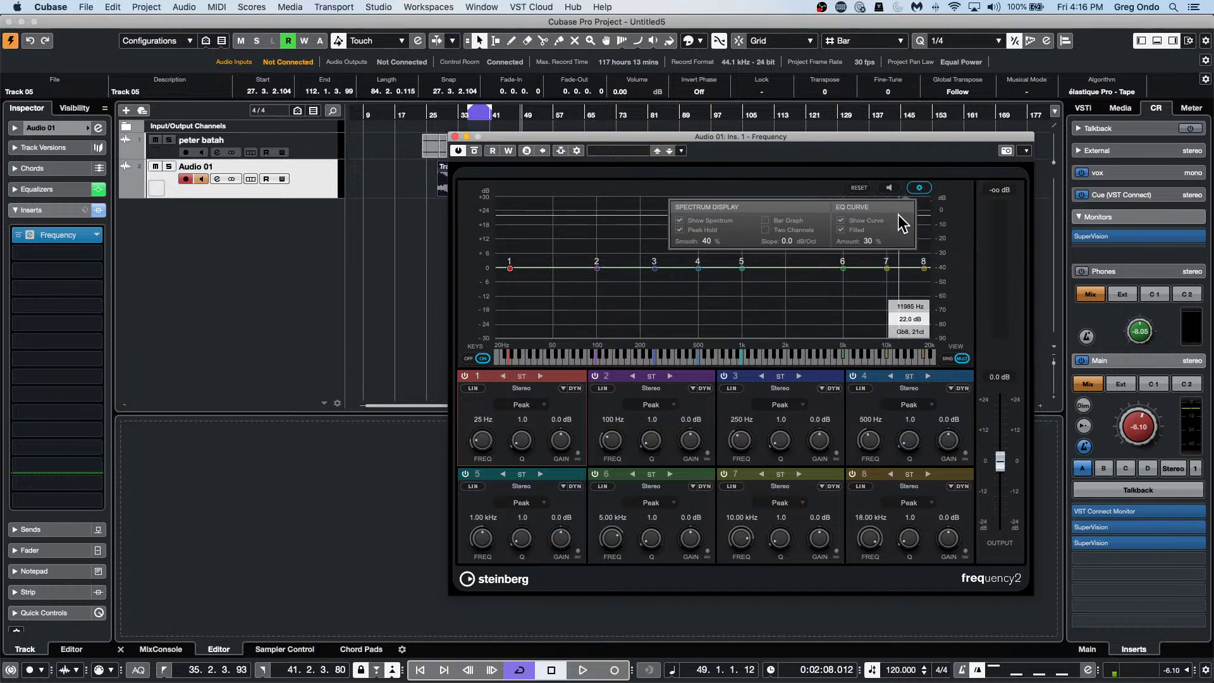
key("space")
left_click(889, 187)
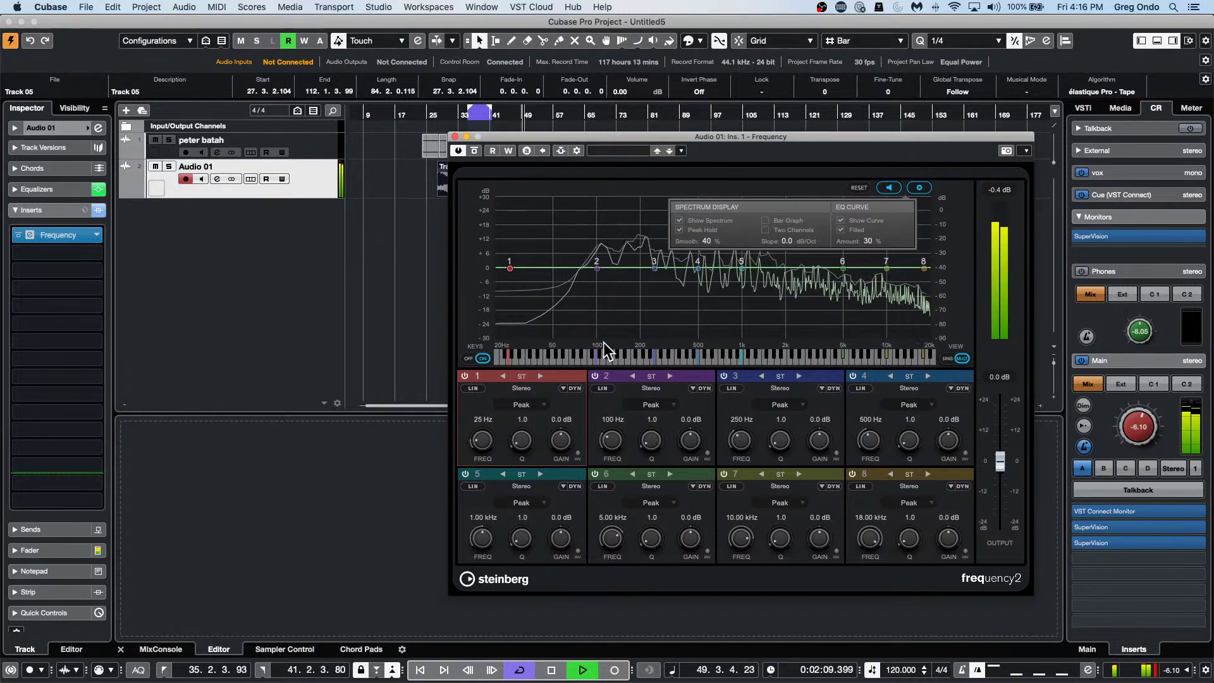
mouse_move(654, 267)
left_mouse_down()
mouse_move(657, 253)
mouse_move(684, 257)
mouse_move(676, 267)
left_mouse_up()
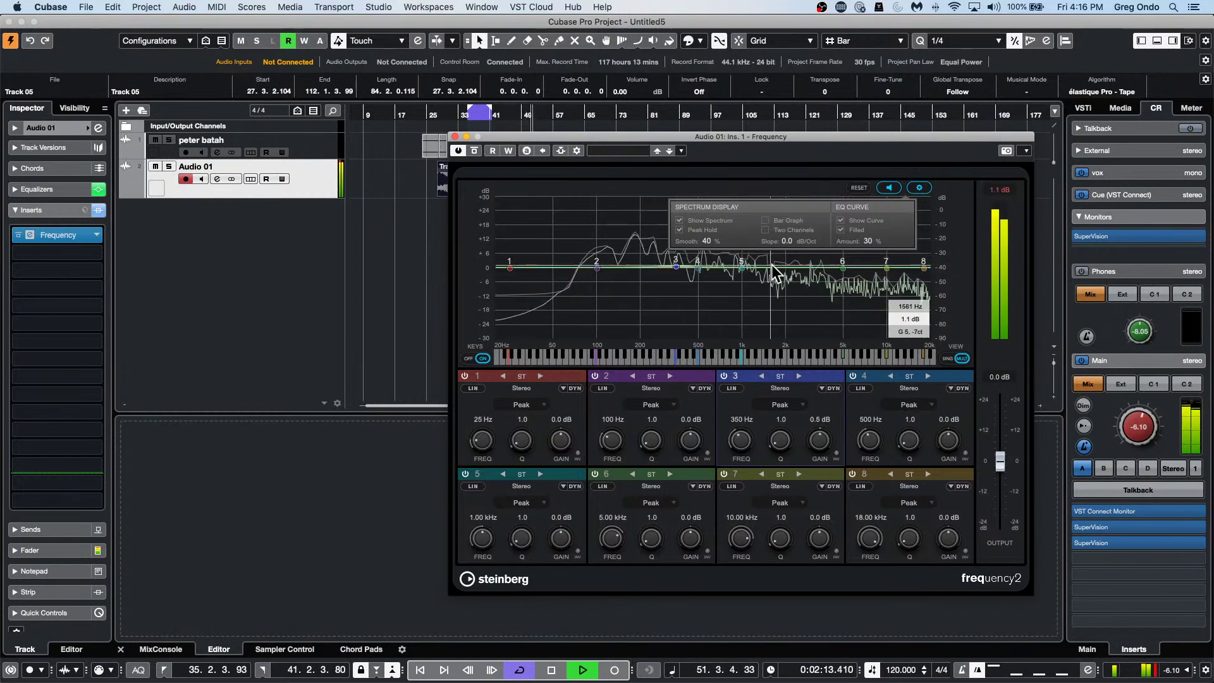
left_click_drag(843, 268, 875, 249)
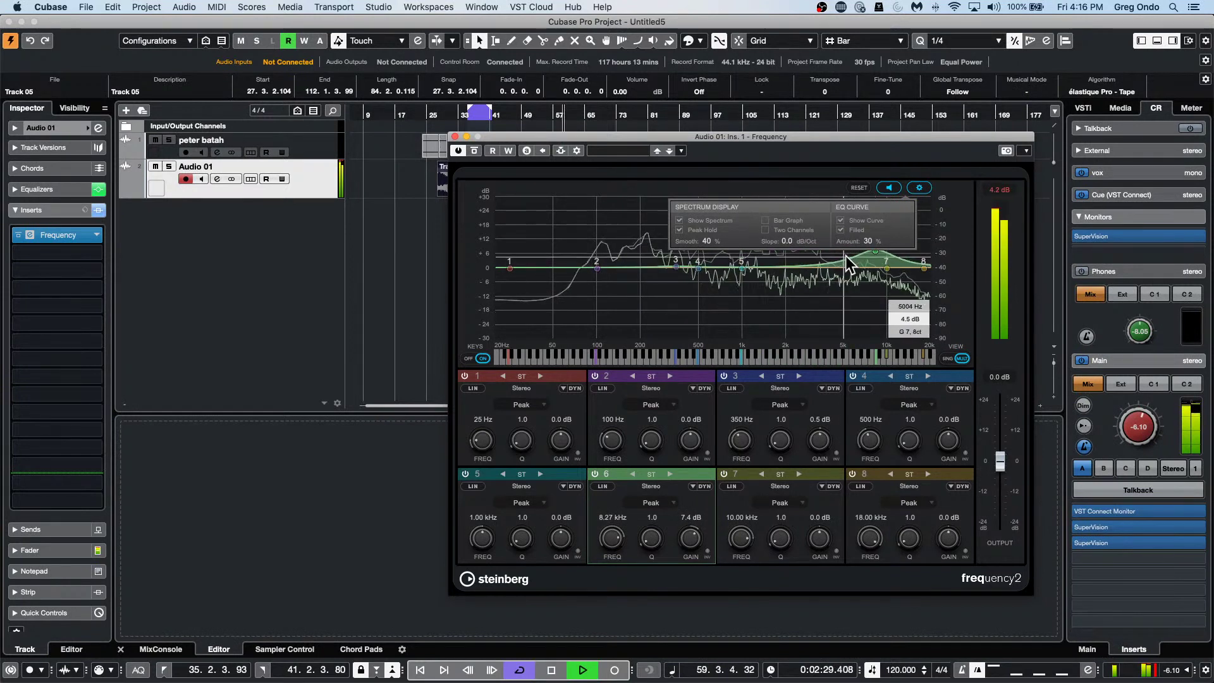
Stop playback, A/B EQ band 2 with another listen, and close the Frequency window.
key("space")
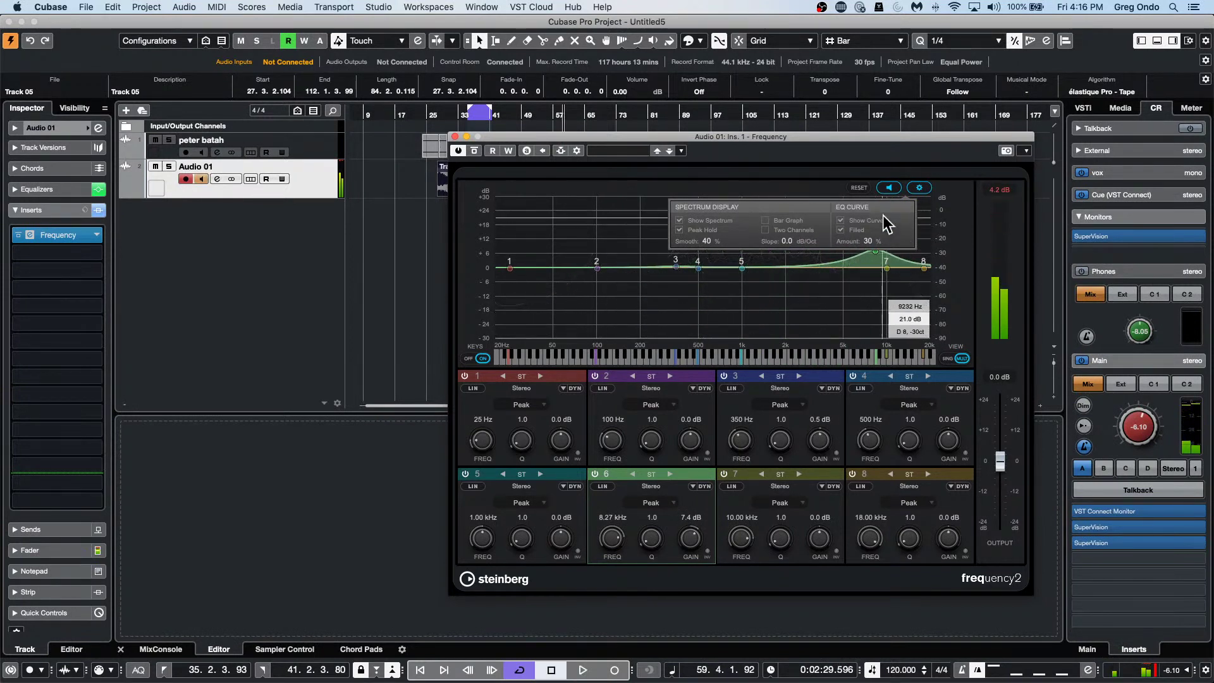
left_click(919, 187)
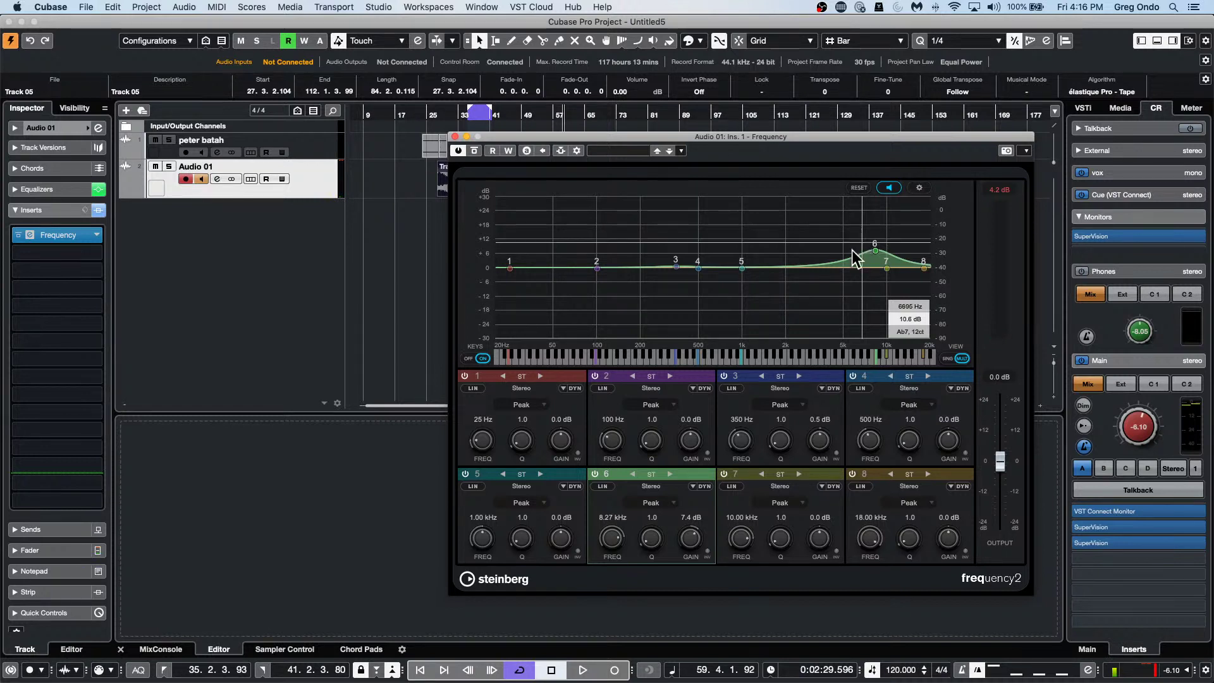
left_click(595, 376)
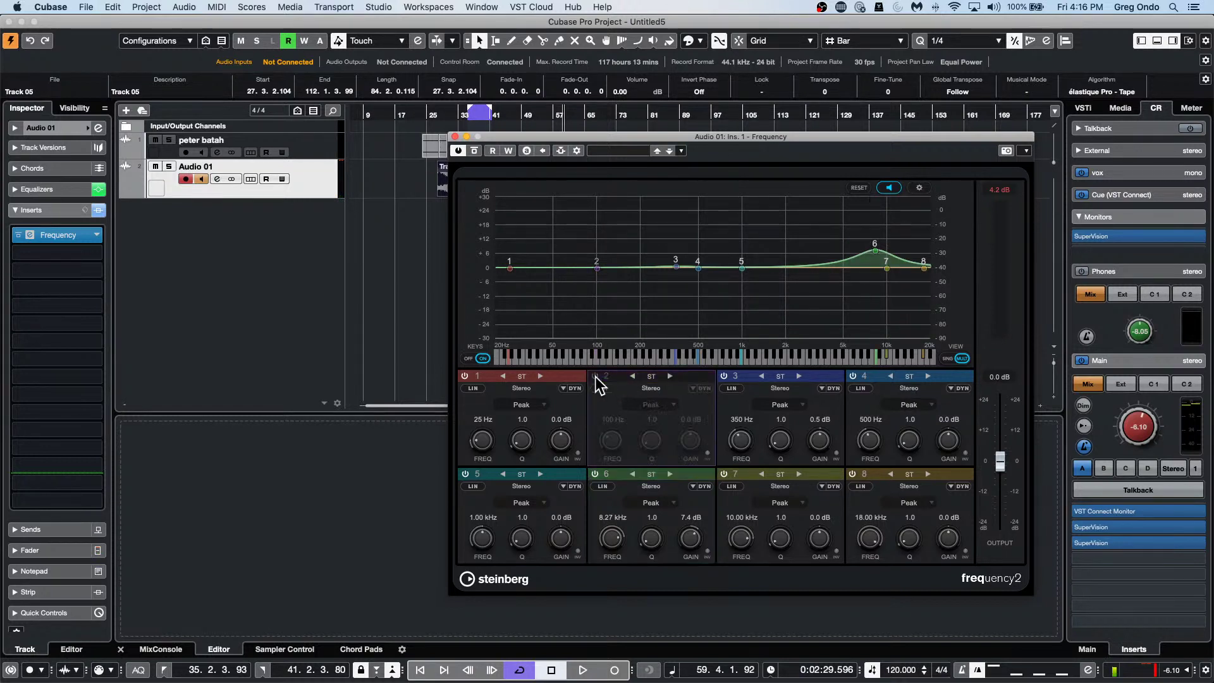
left_click(595, 376)
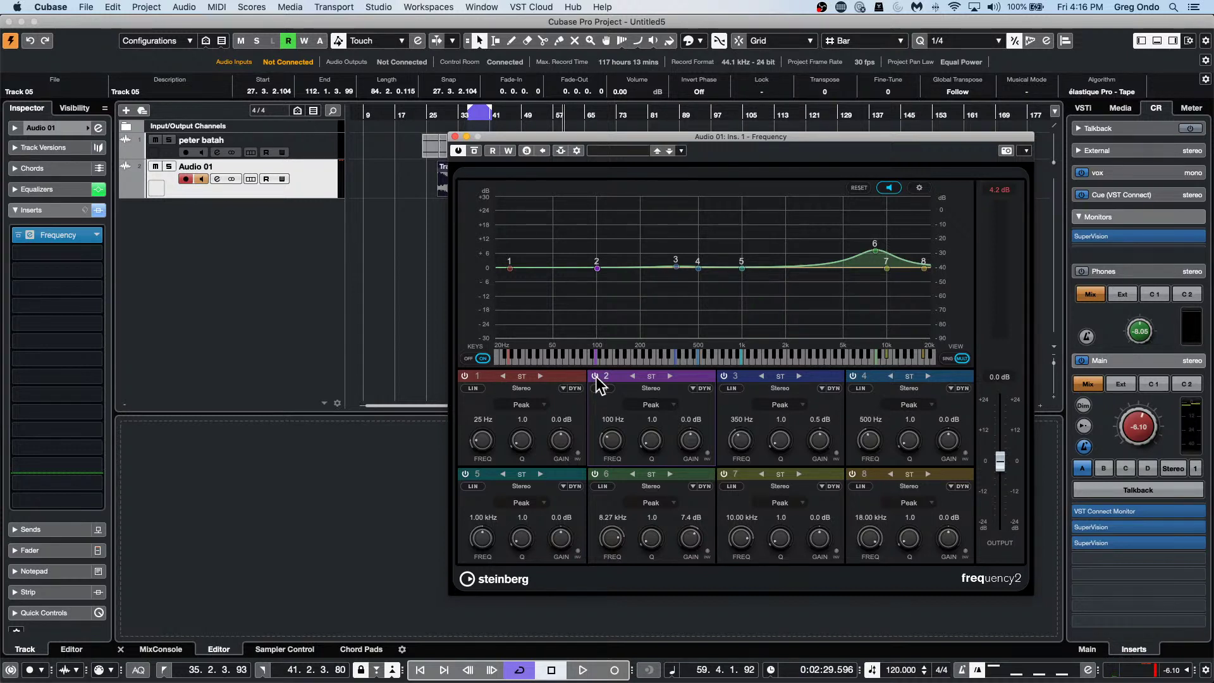
key("space")
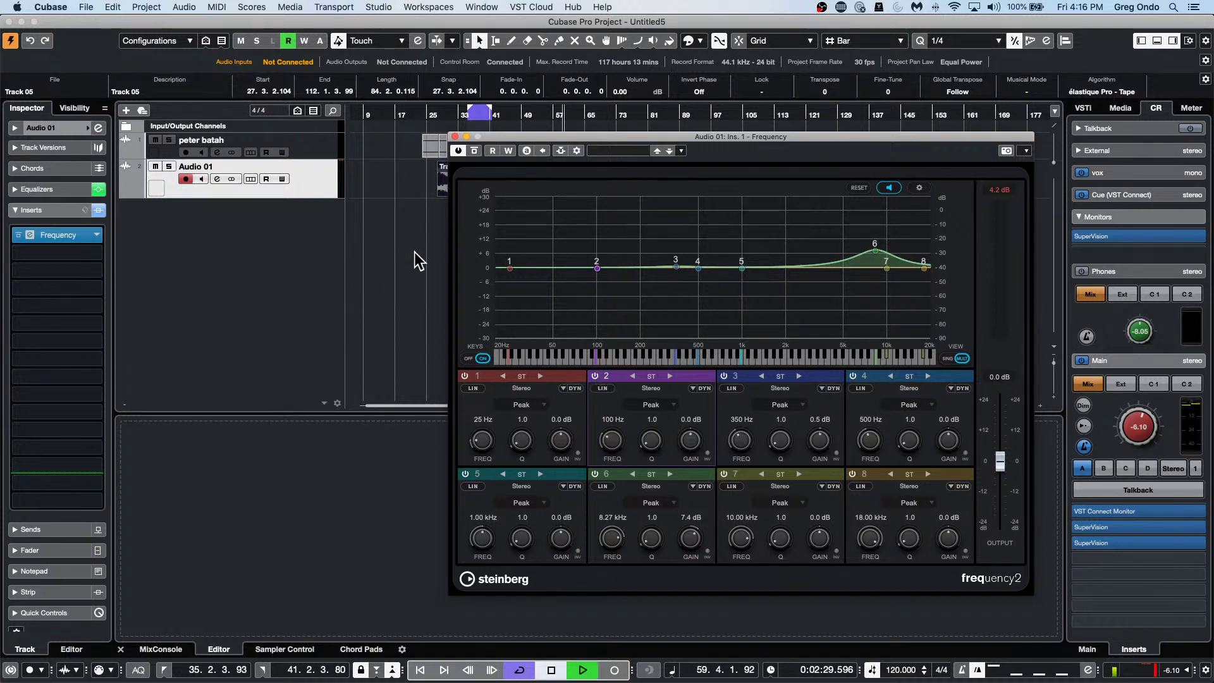
key("space")
left_click(455, 136)
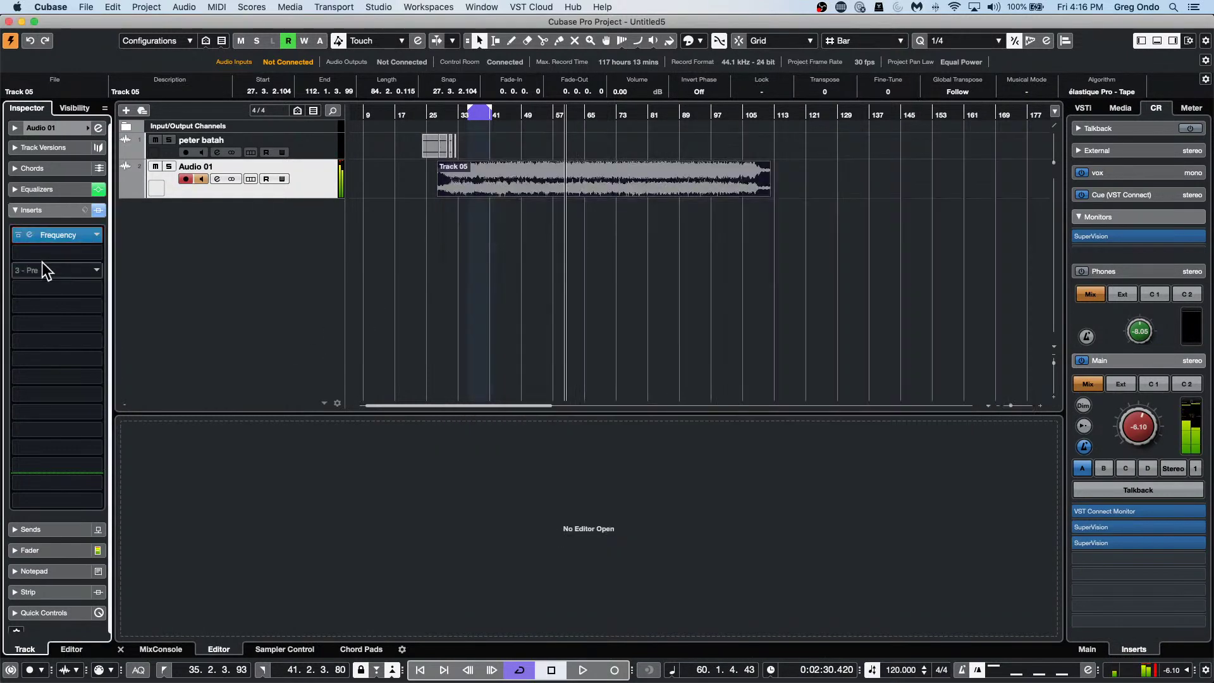
left_click(82, 245)
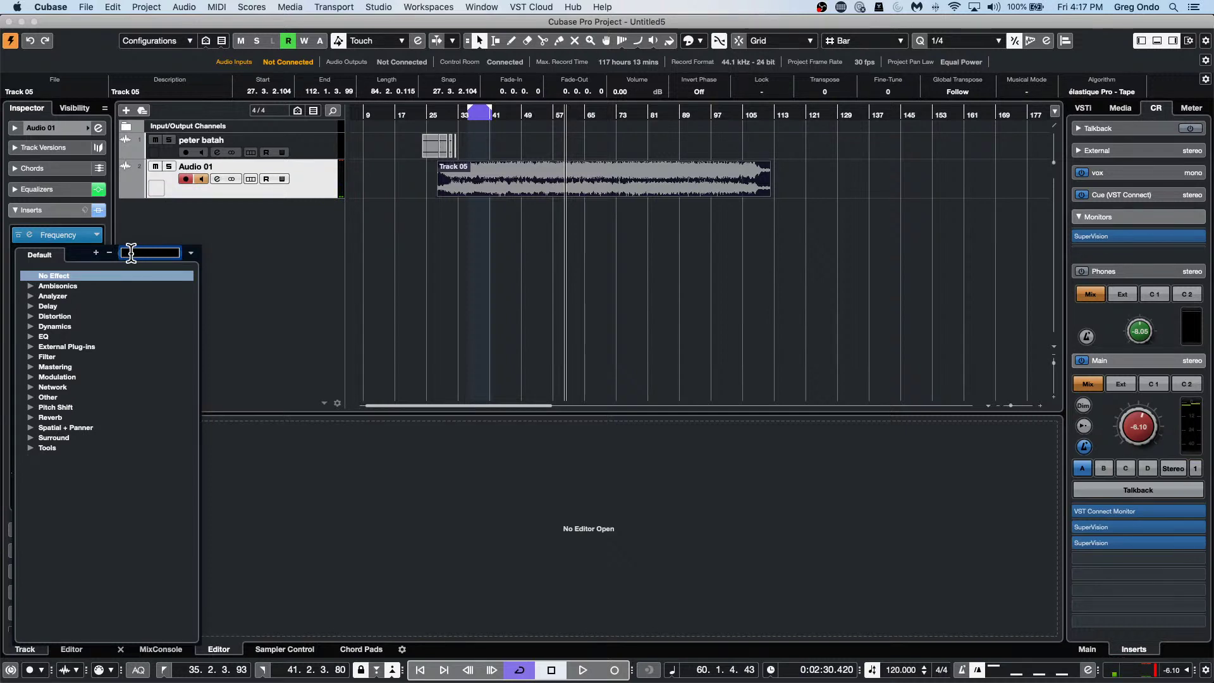
type("imager")
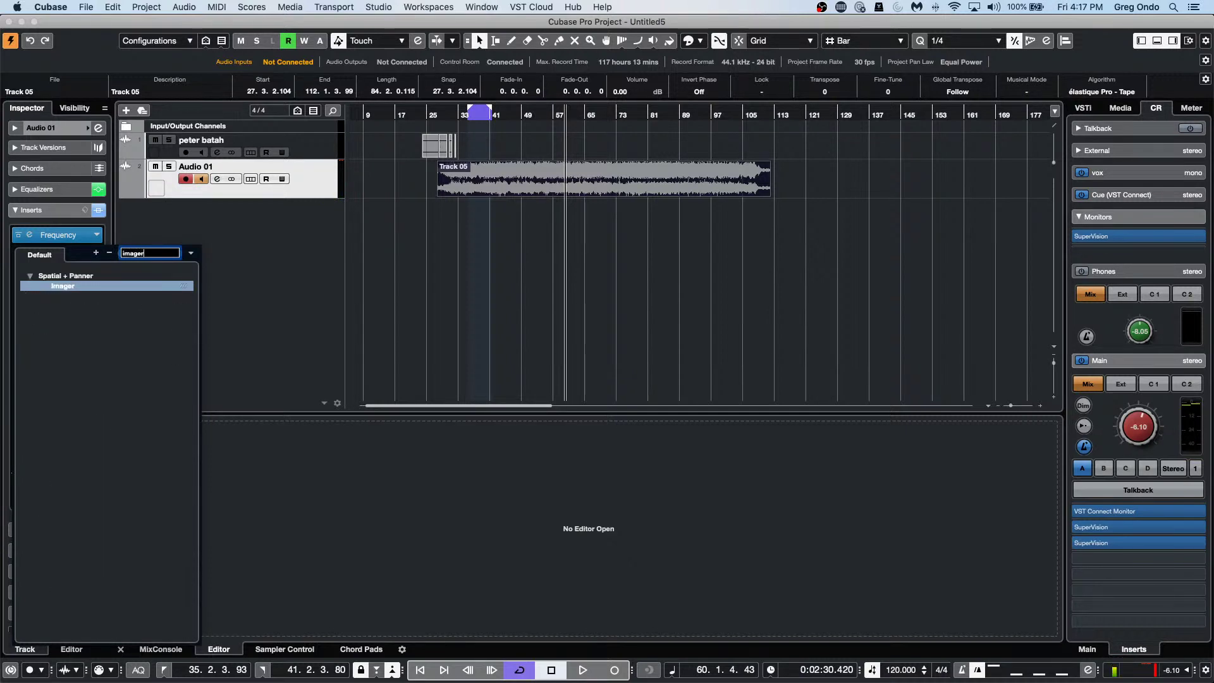
key("Return")
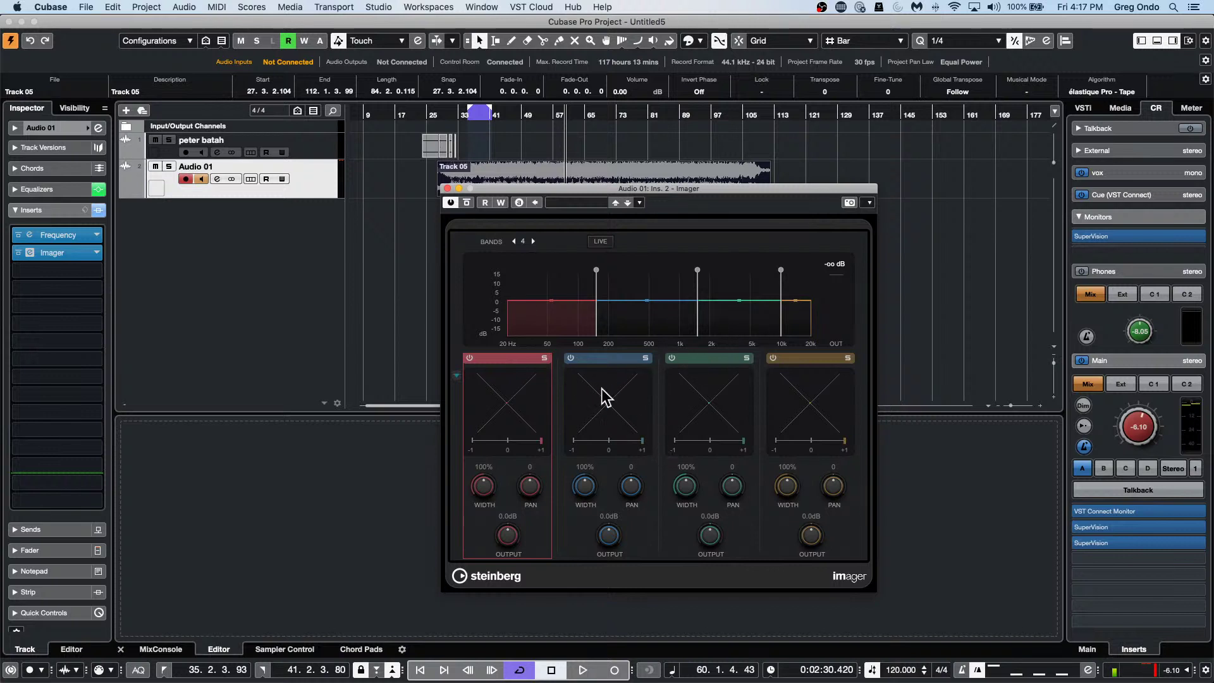
key("space")
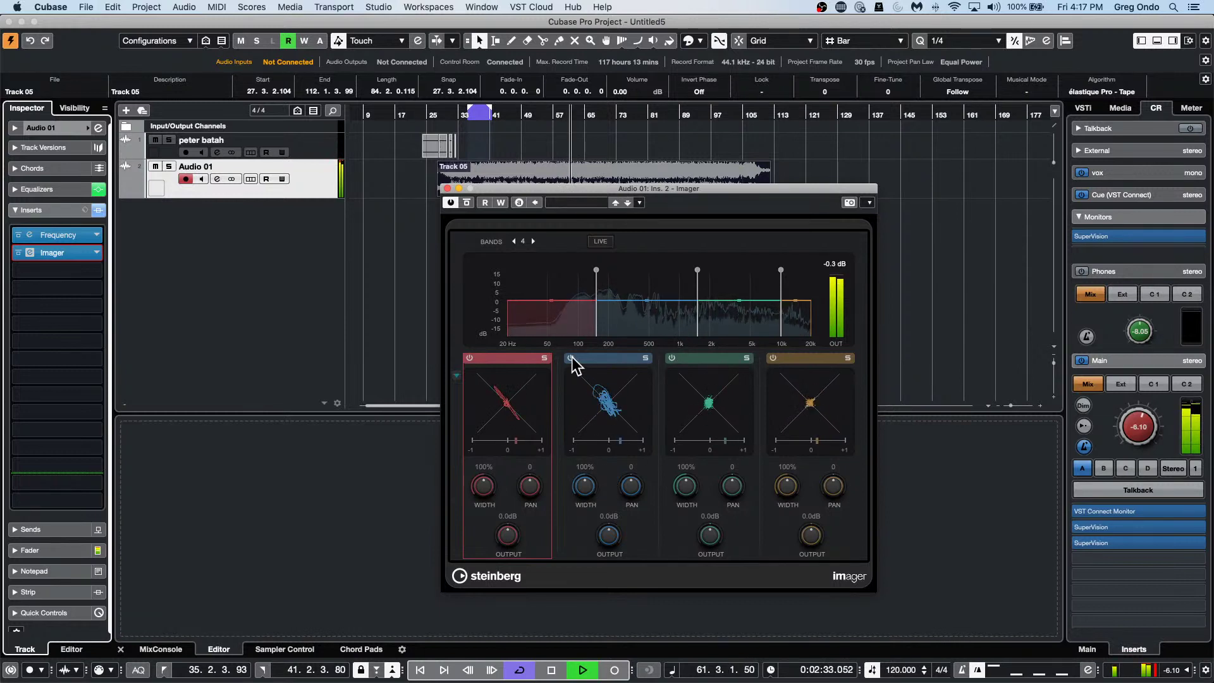
key("space")
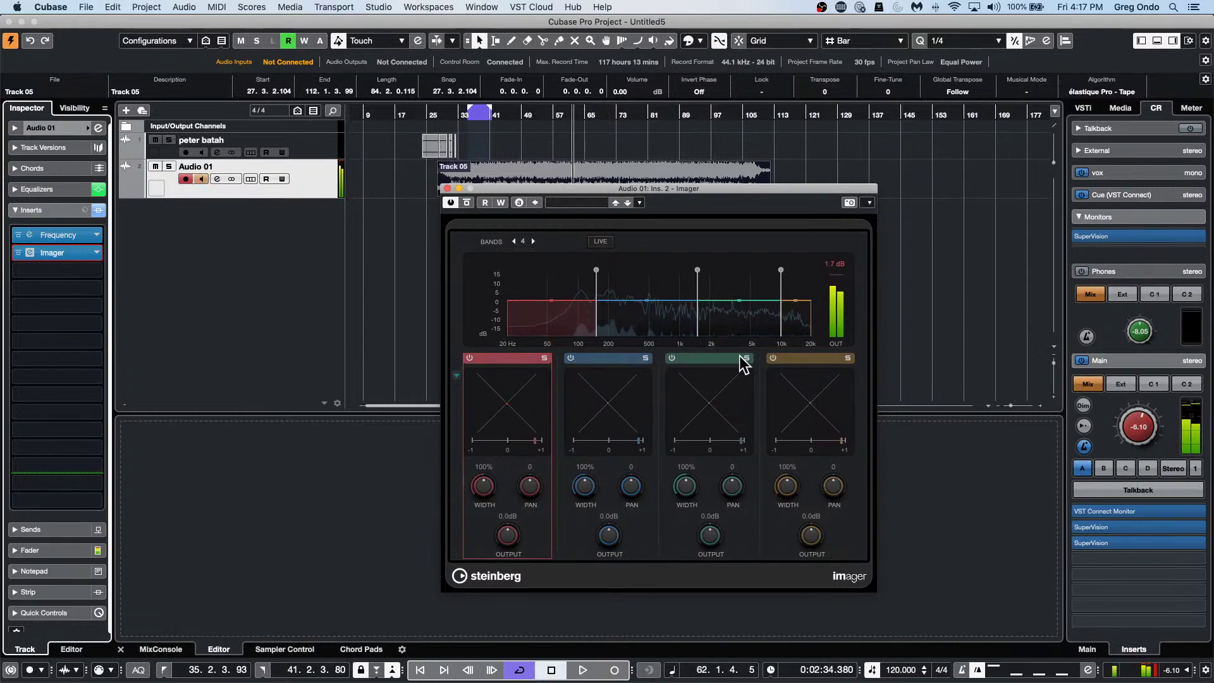
key("space")
left_click(747, 358)
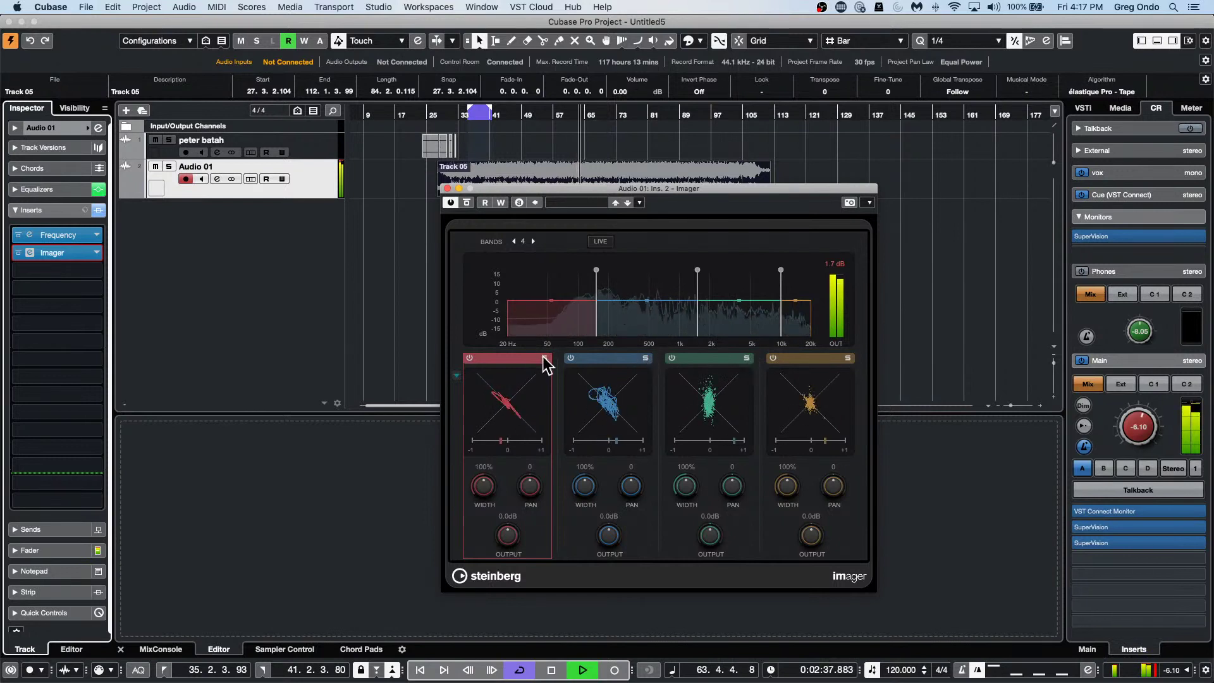
key("space")
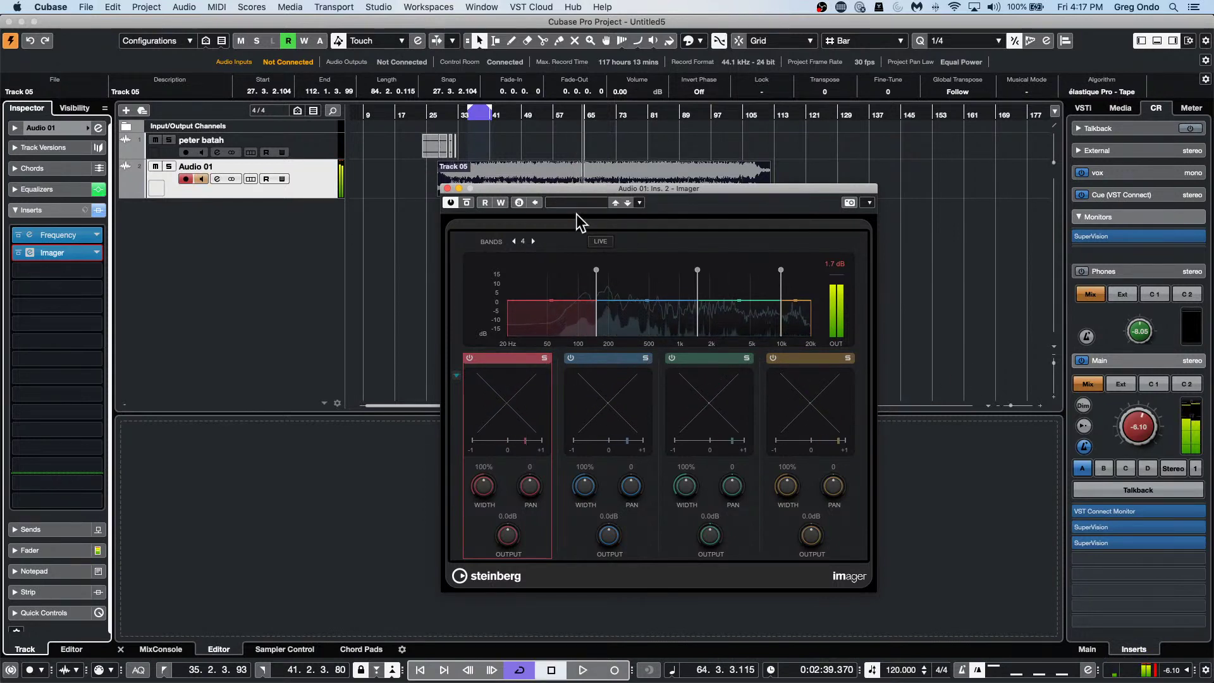
Close the Imager plug-in window on Audio 01, leaving Frequency and Imager loaded as inserts.
left_click(447, 189)
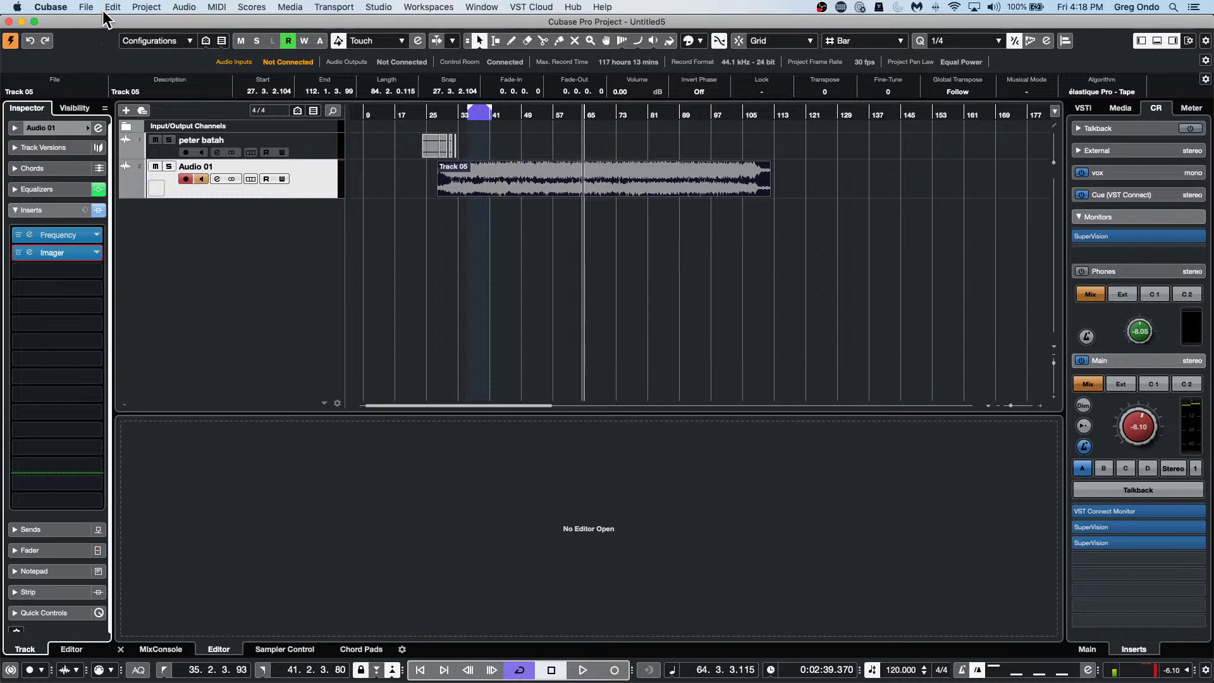
Reopen Amos Moses - GO.cpr from Recent Projects and revert it to its last saved version.
left_click(86, 7)
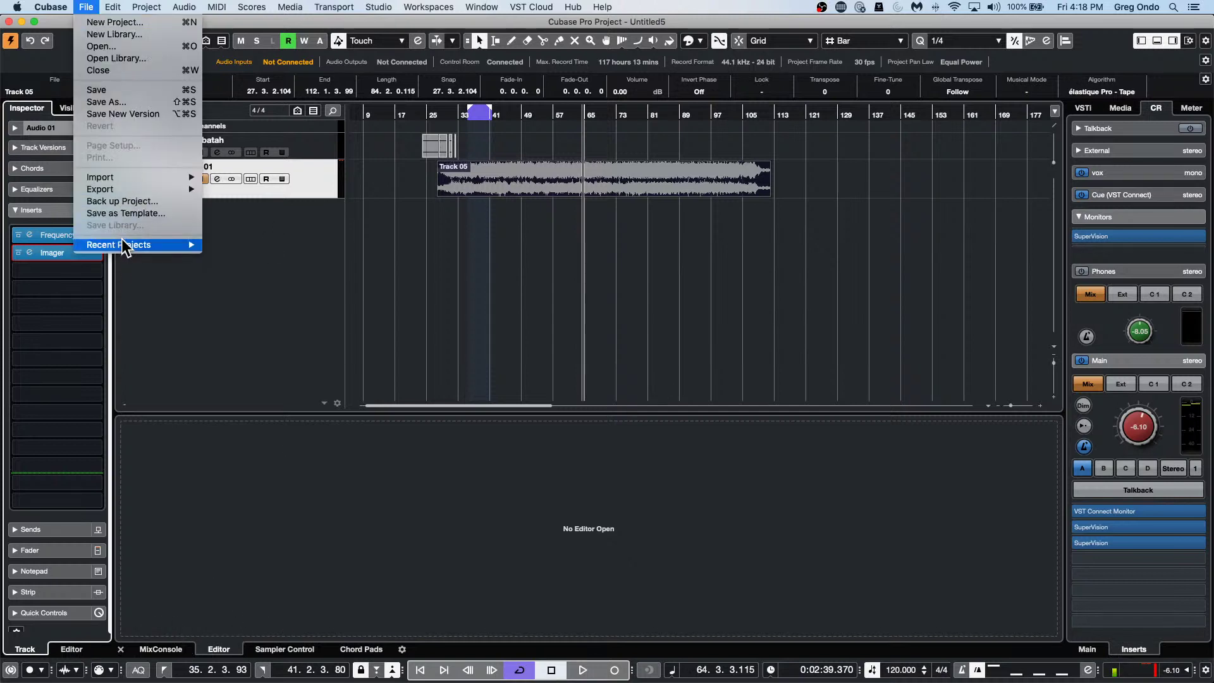
mouse_move(122, 245)
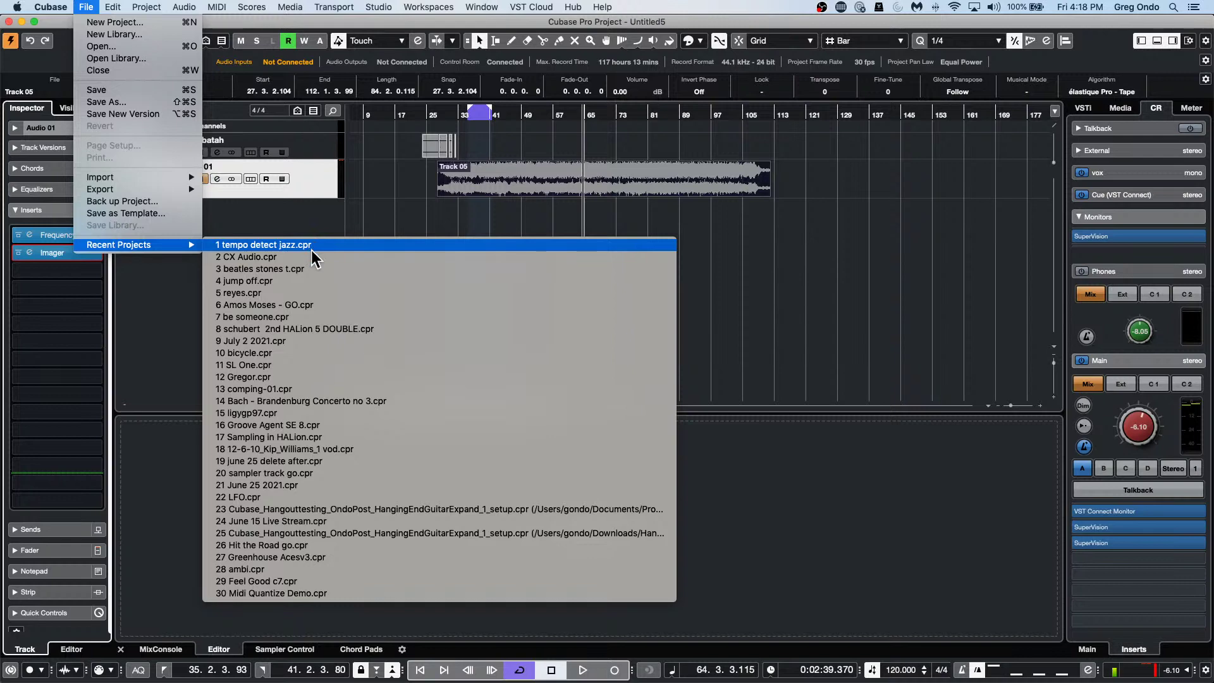
left_click(305, 308)
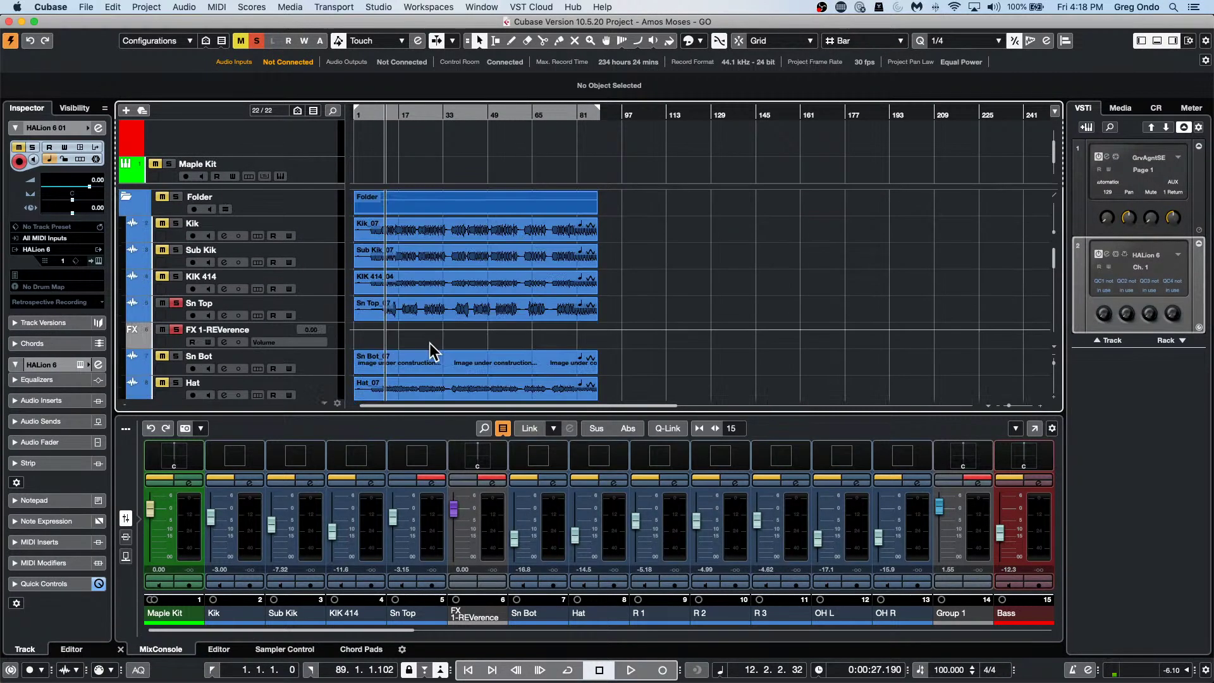
left_click(98, 8)
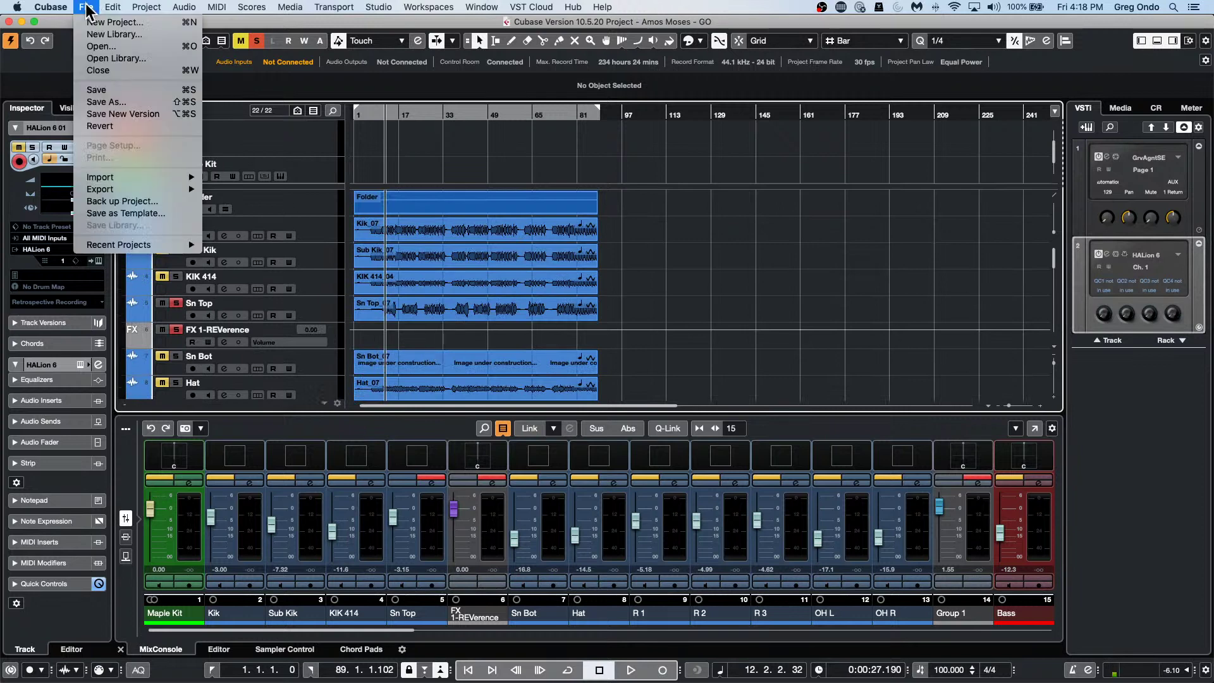
left_click(88, 128)
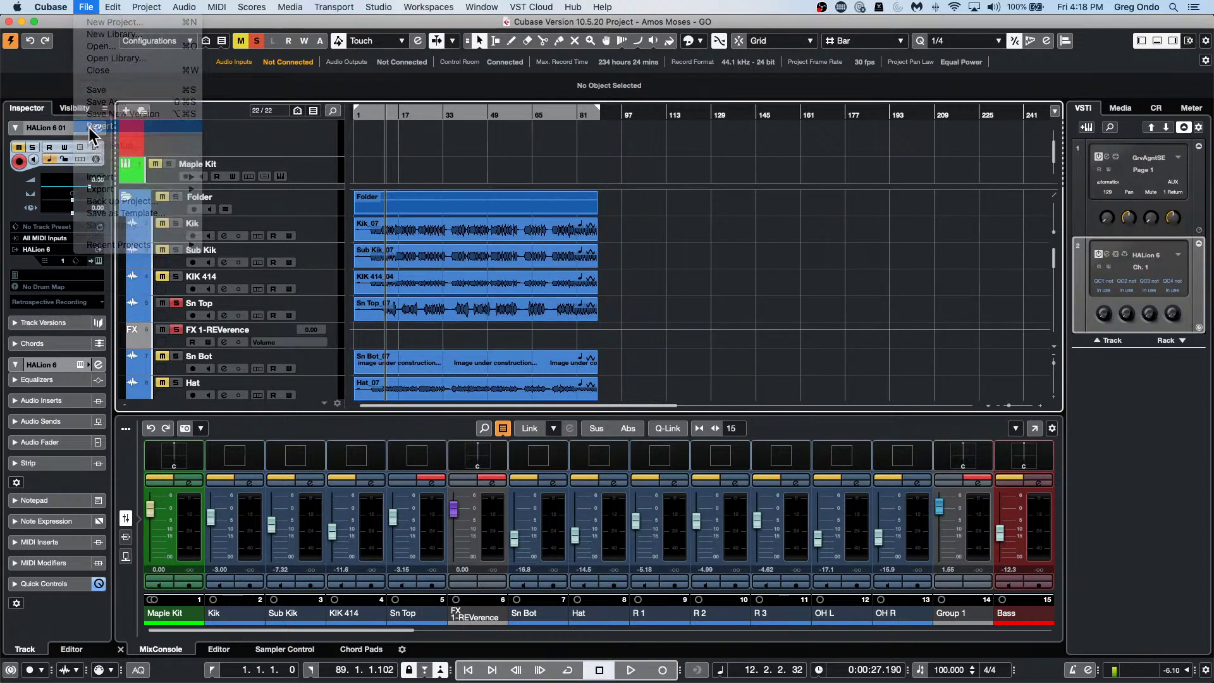
key("Return")
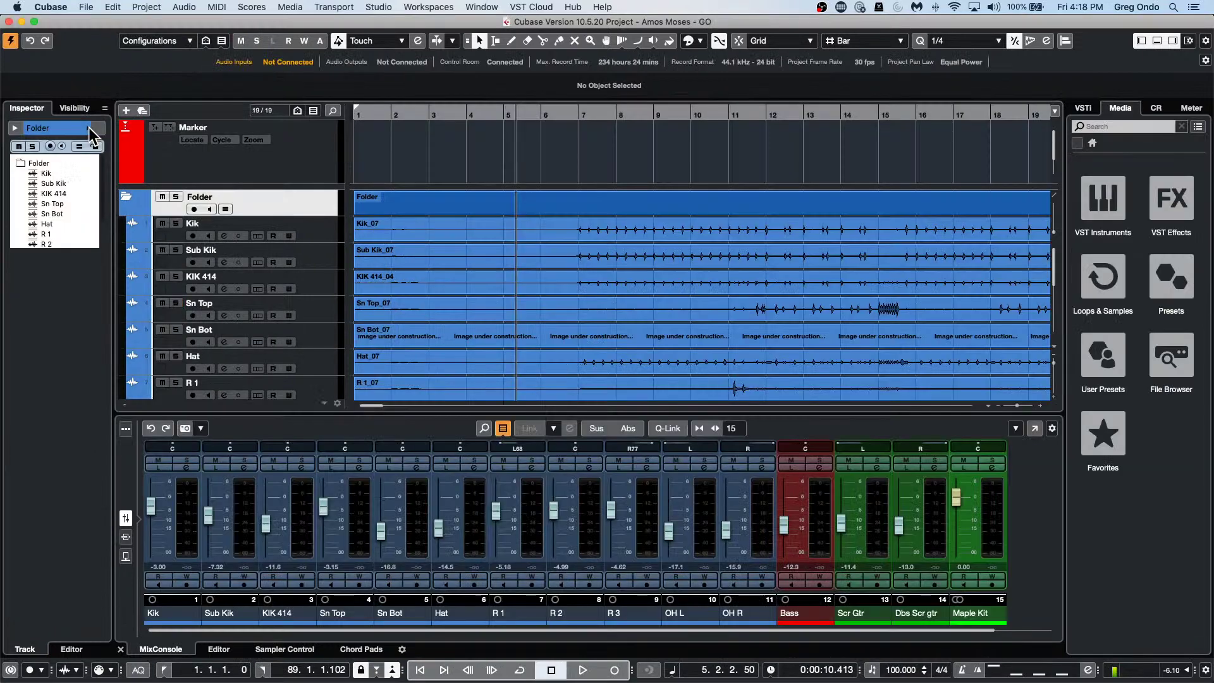
Play briefly from bar 3, then show the channel sends in the lower-zone mixer.
left_click(430, 117)
key("space")
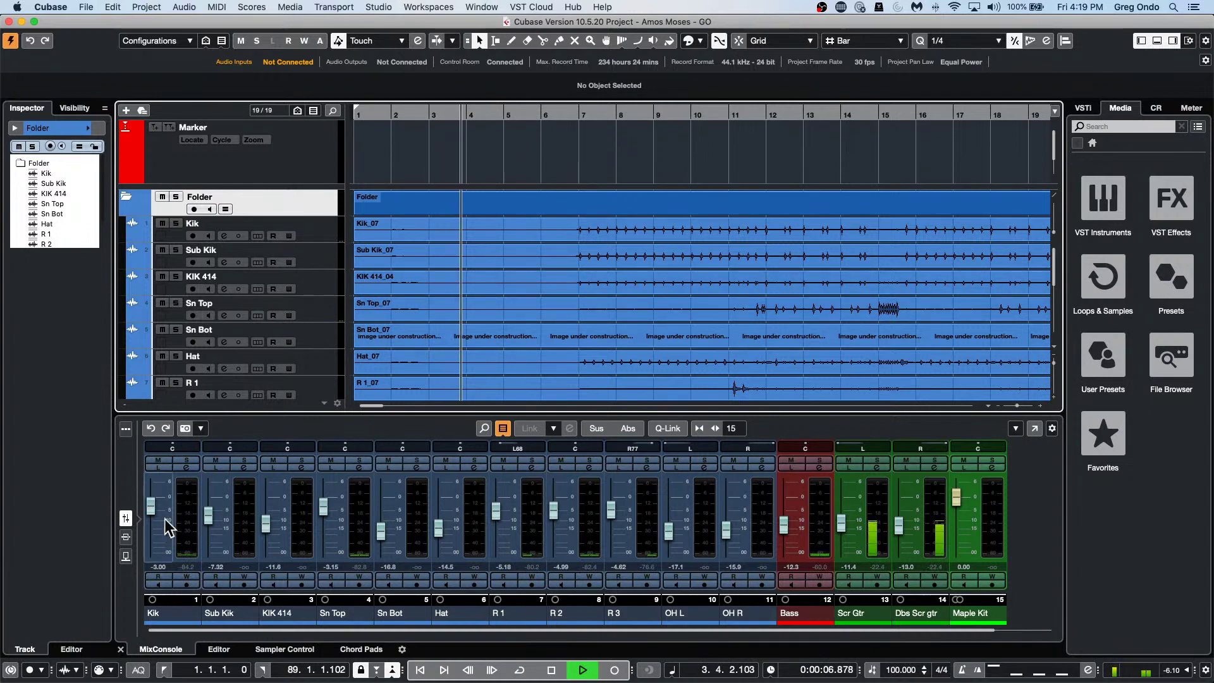
key("space")
left_click(126, 537)
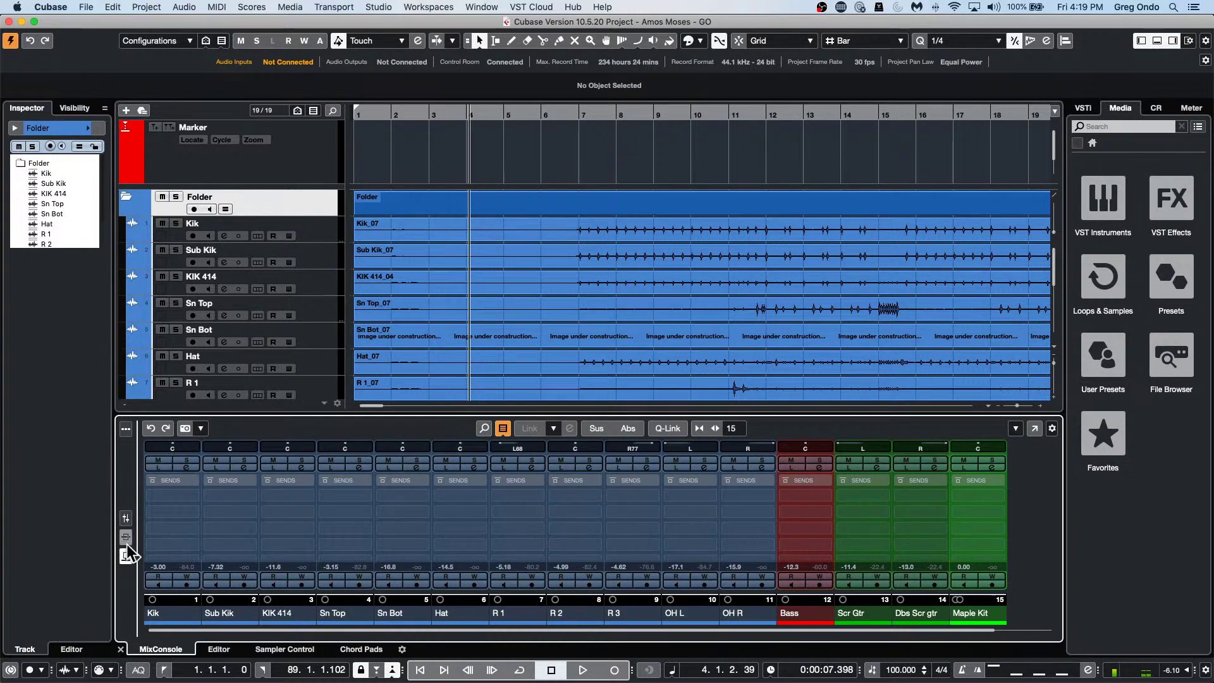
Set the lower-zone MixConsole to show the inserts rack.
left_click(126, 557)
left_click(127, 557)
left_click(126, 536)
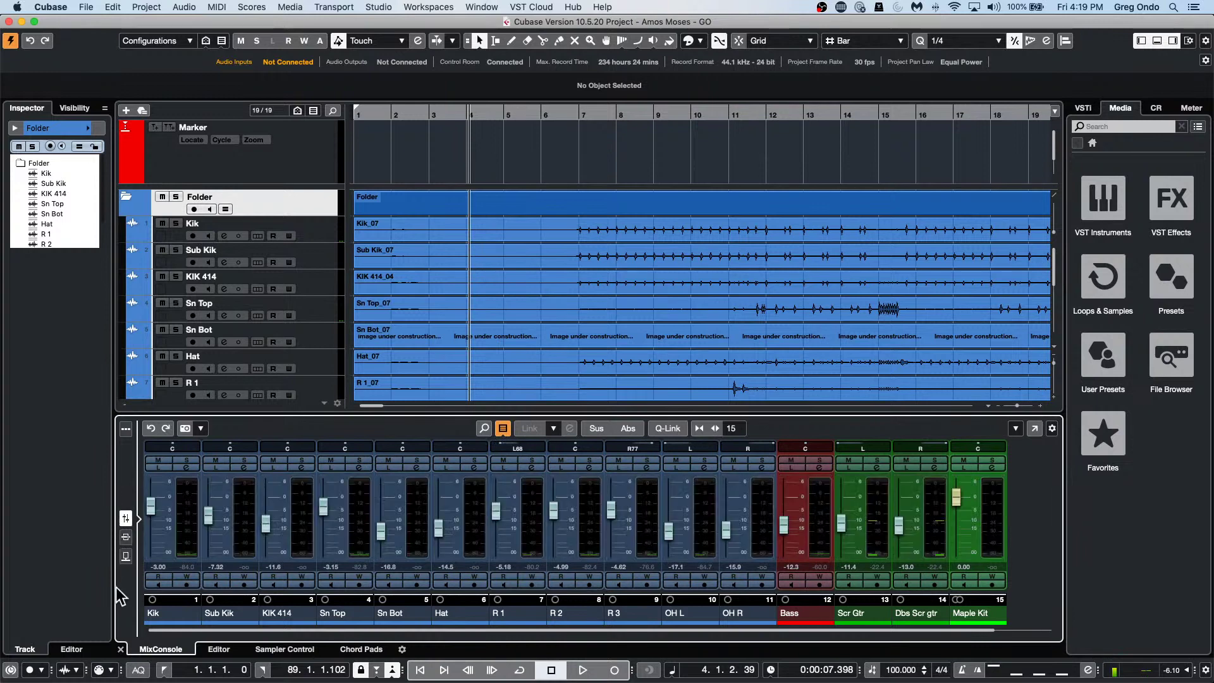
left_click(125, 537)
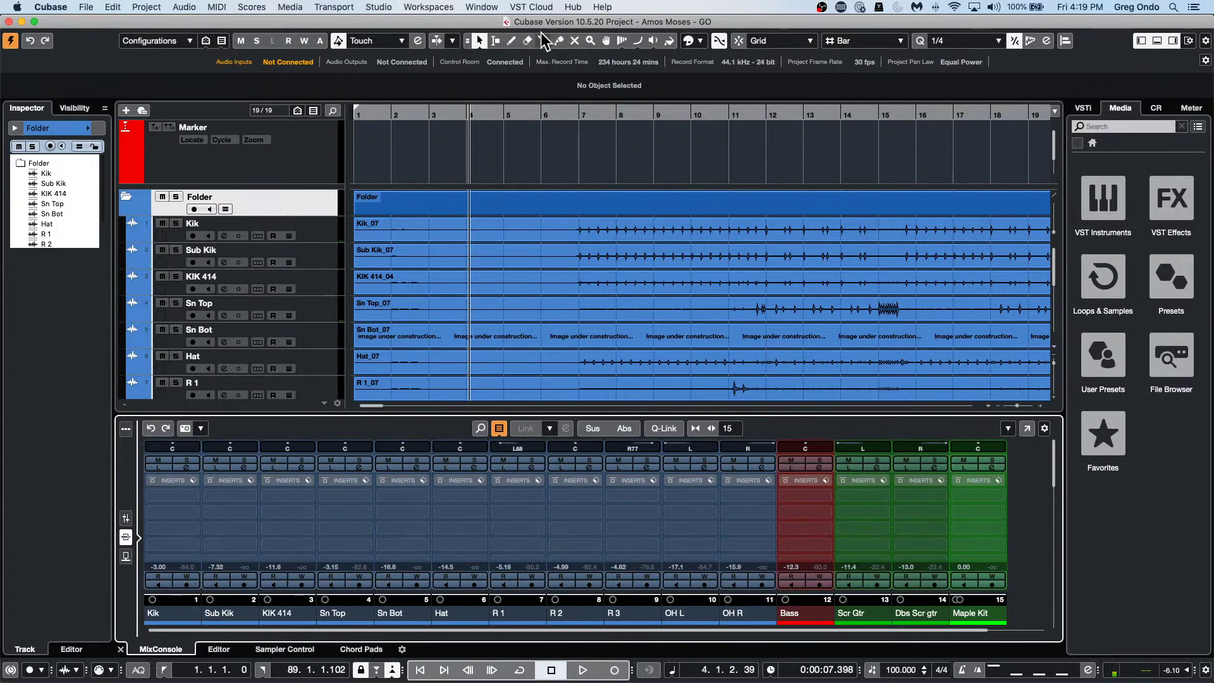
Add a new project workspace named 'Insert Lower Zone'.
left_click(440, 9)
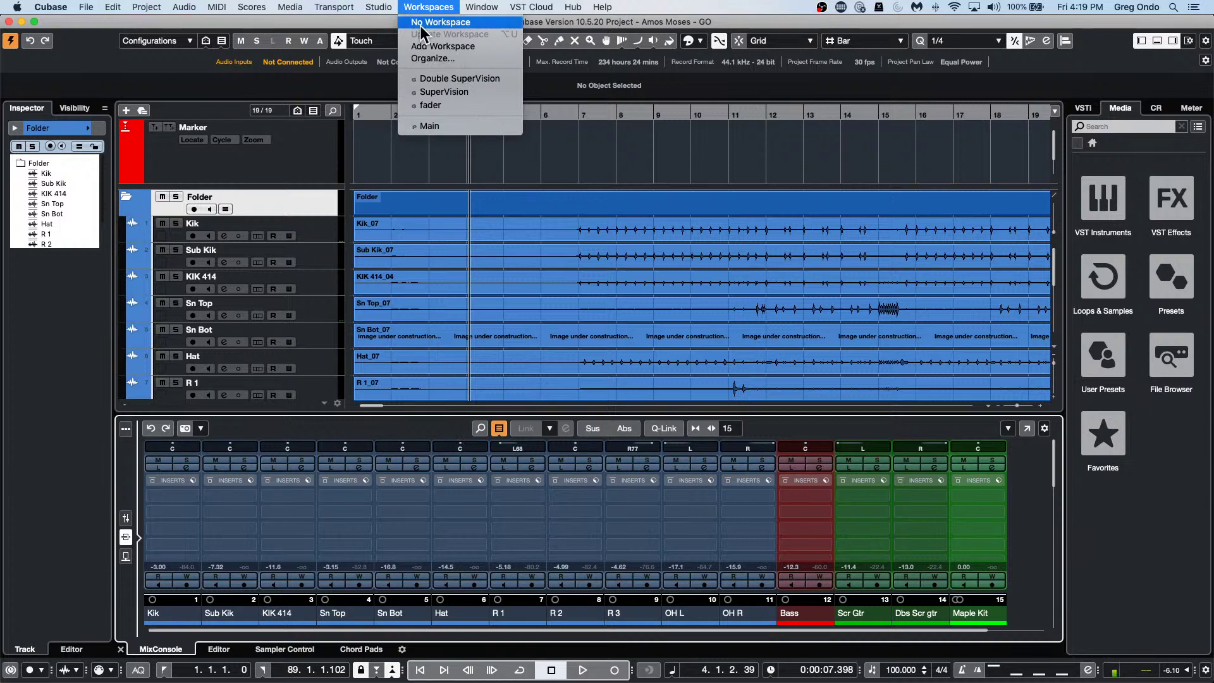
left_click(498, 46)
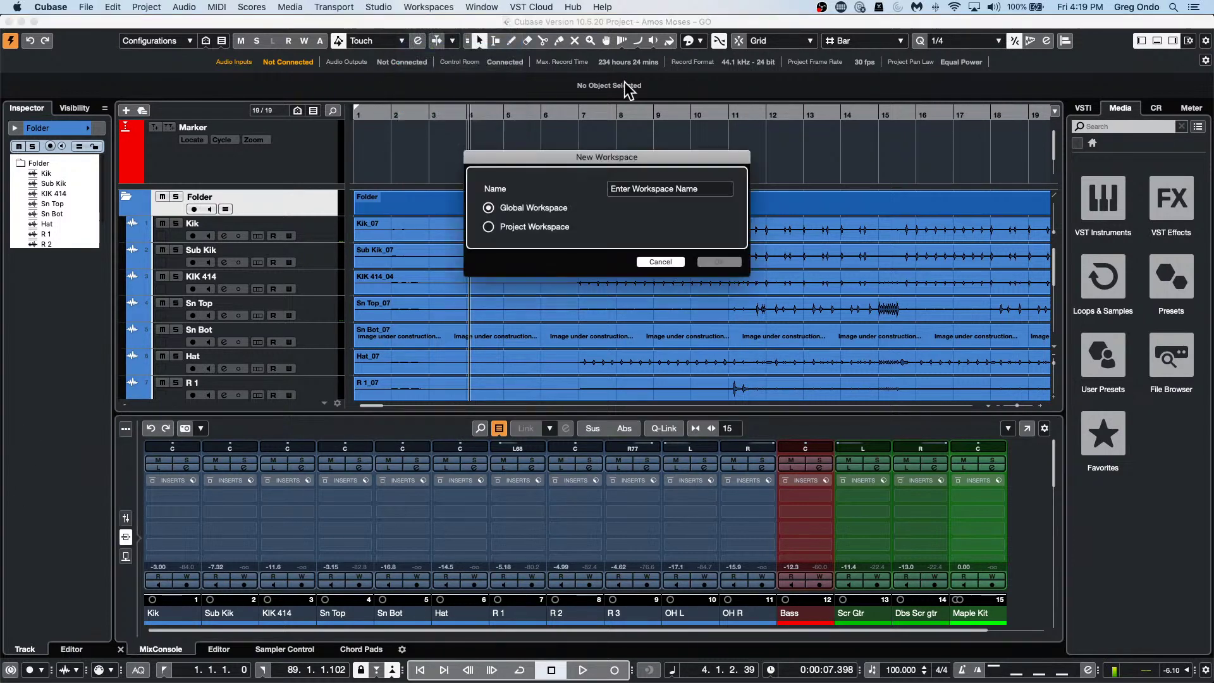
left_click(489, 227)
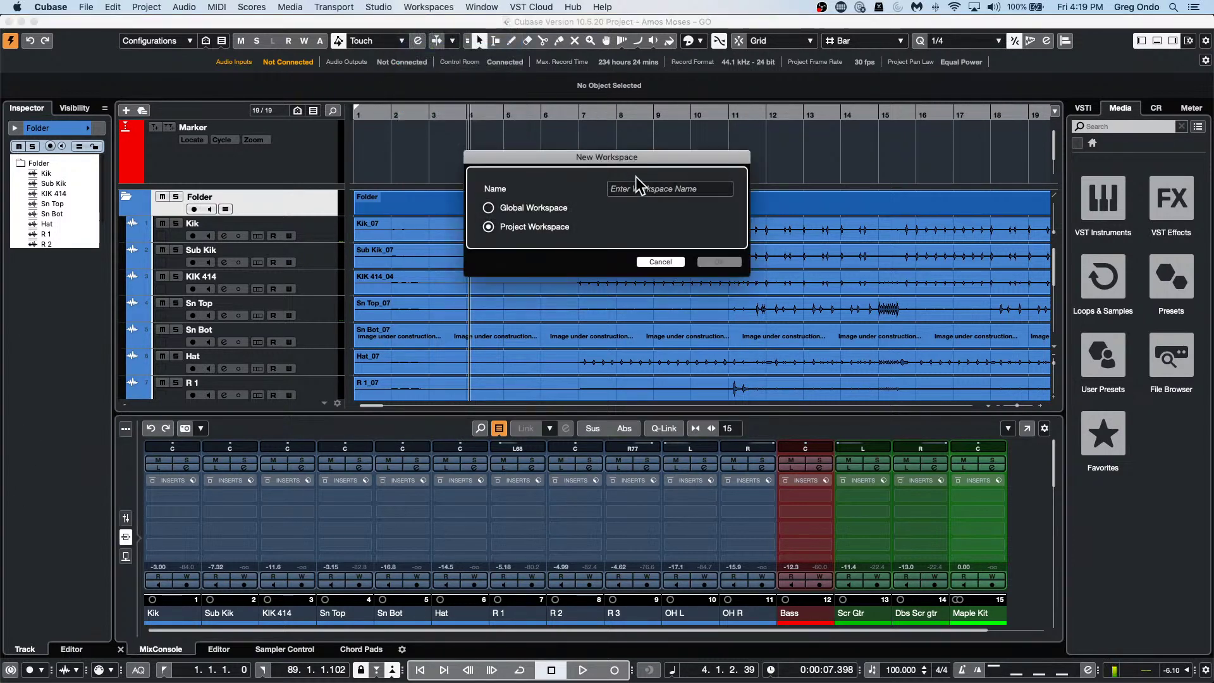
left_click(623, 184)
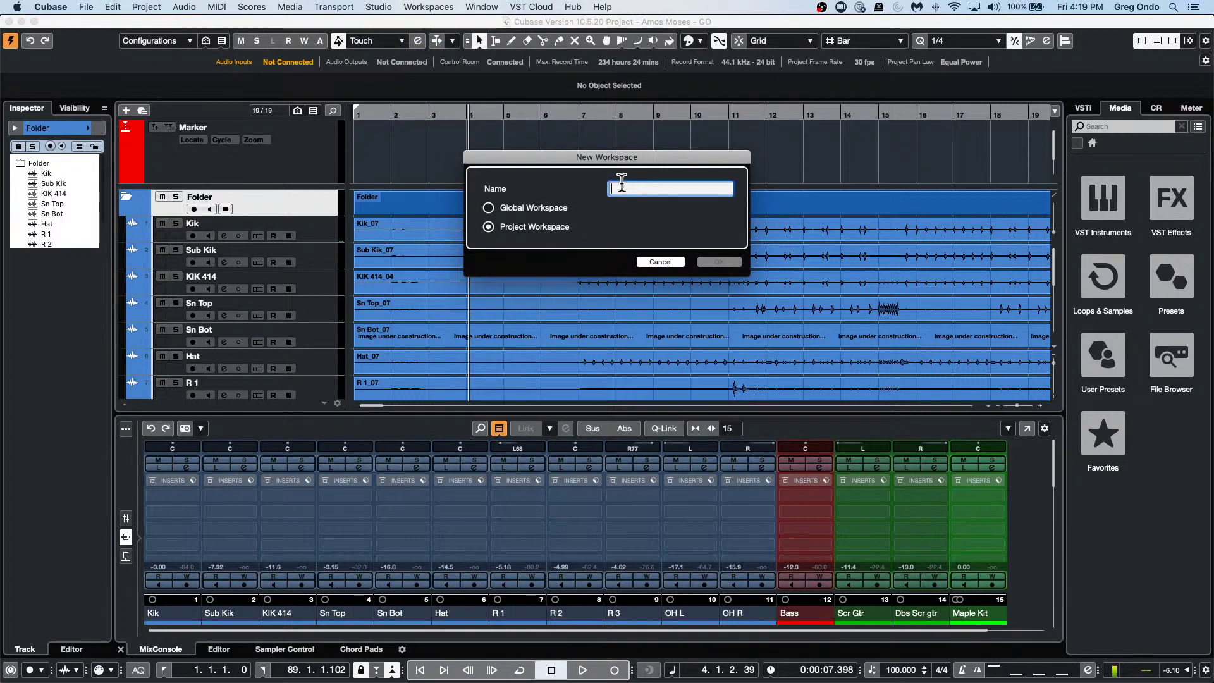
type("Insert ")
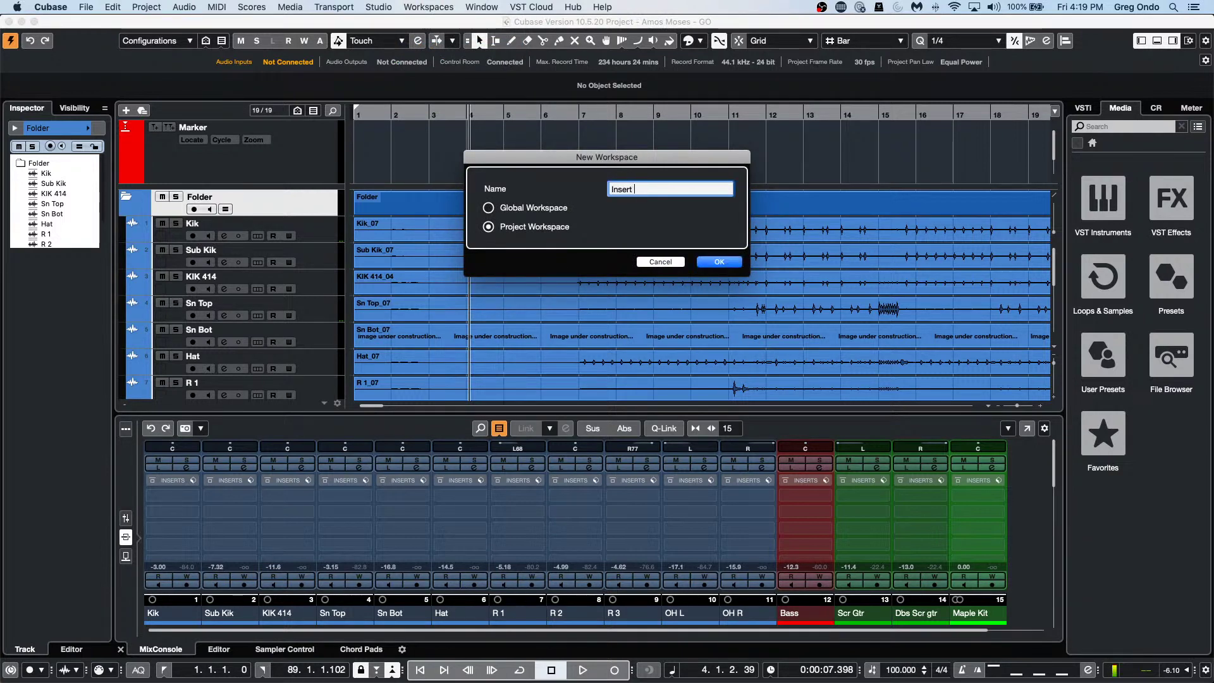
type("Lower ")
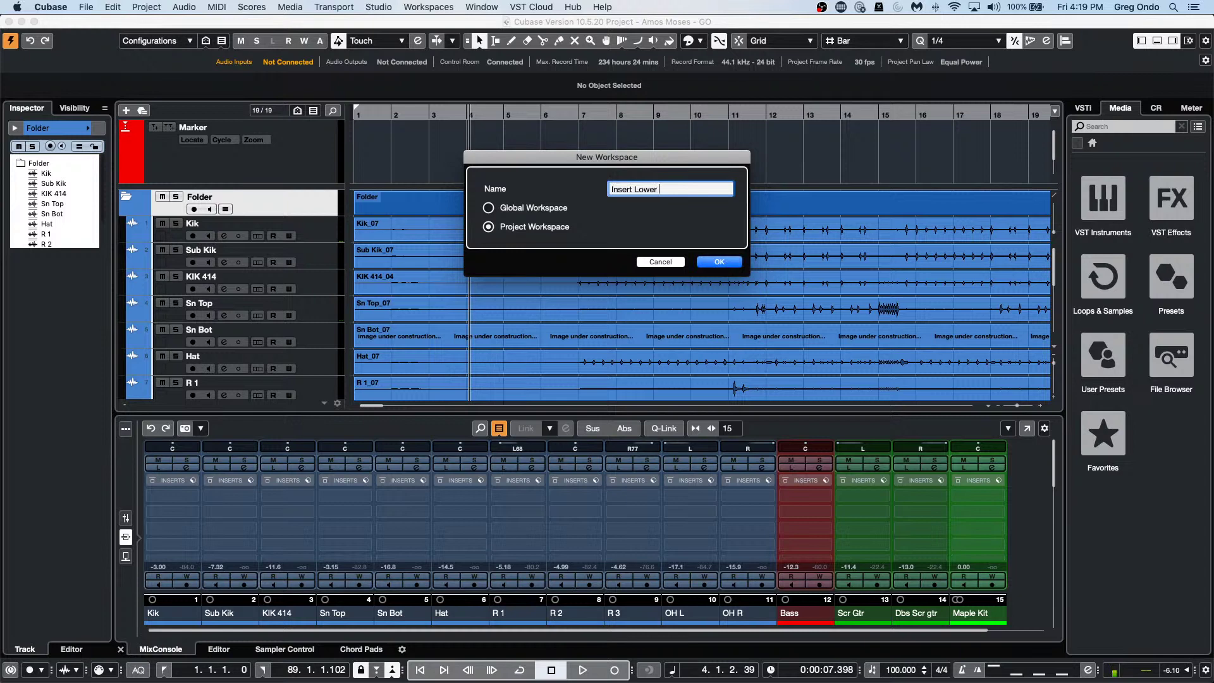
type("Zone")
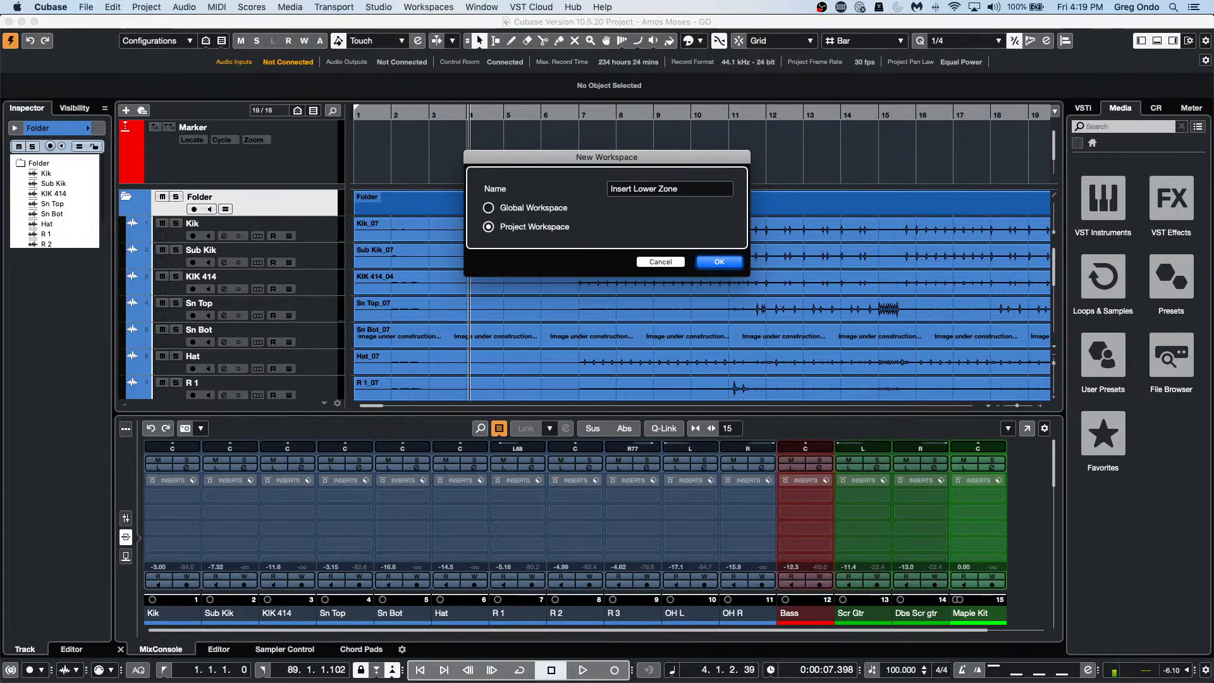
left_click(721, 262)
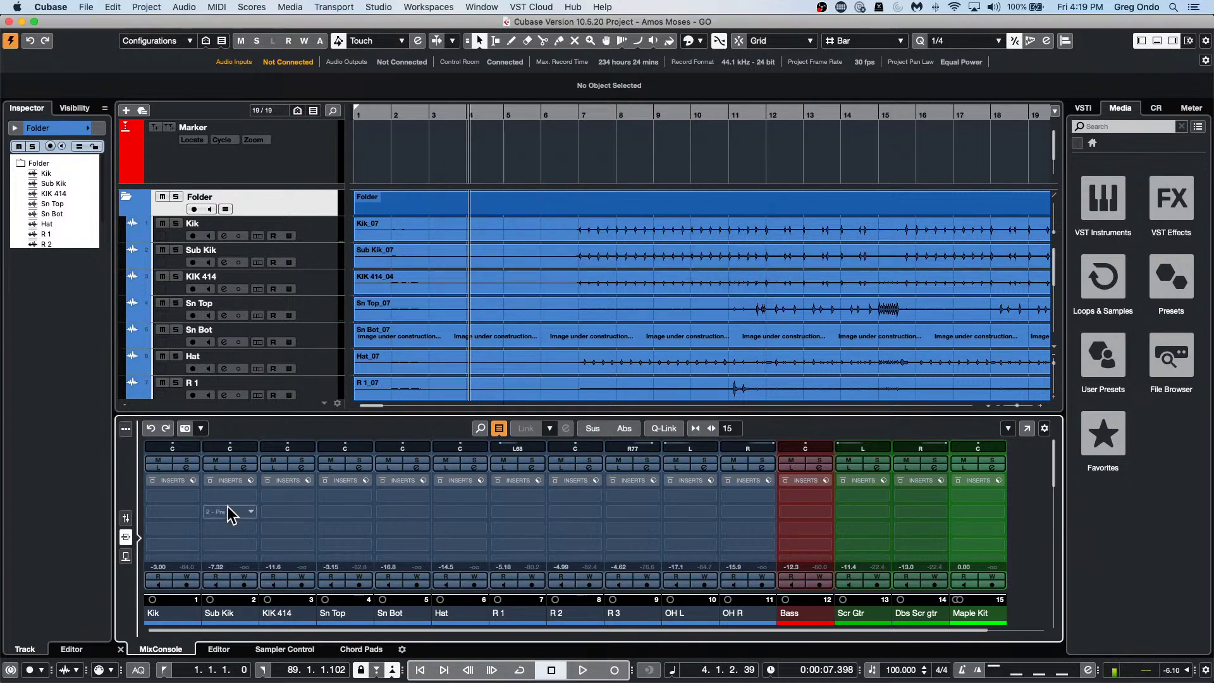
With the lower mixer on faders, add project workspace 'Faders Lower Zone', then show sends.
left_click(120, 515)
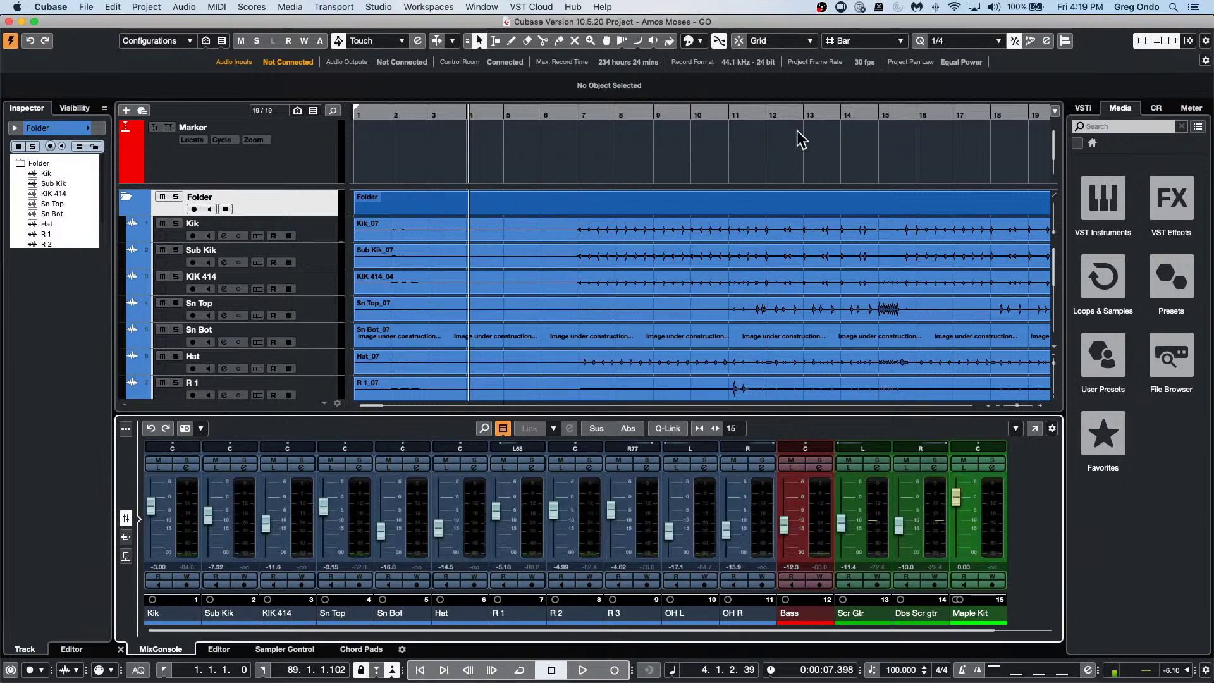
left_click(429, 8)
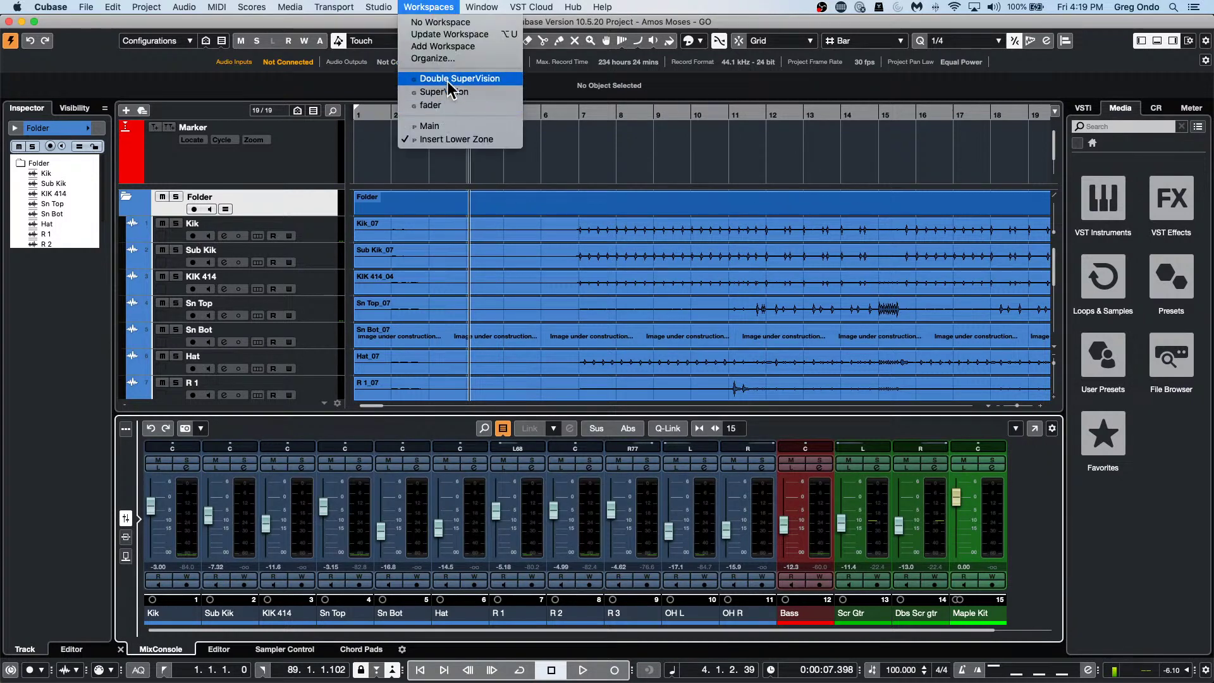
left_click(454, 45)
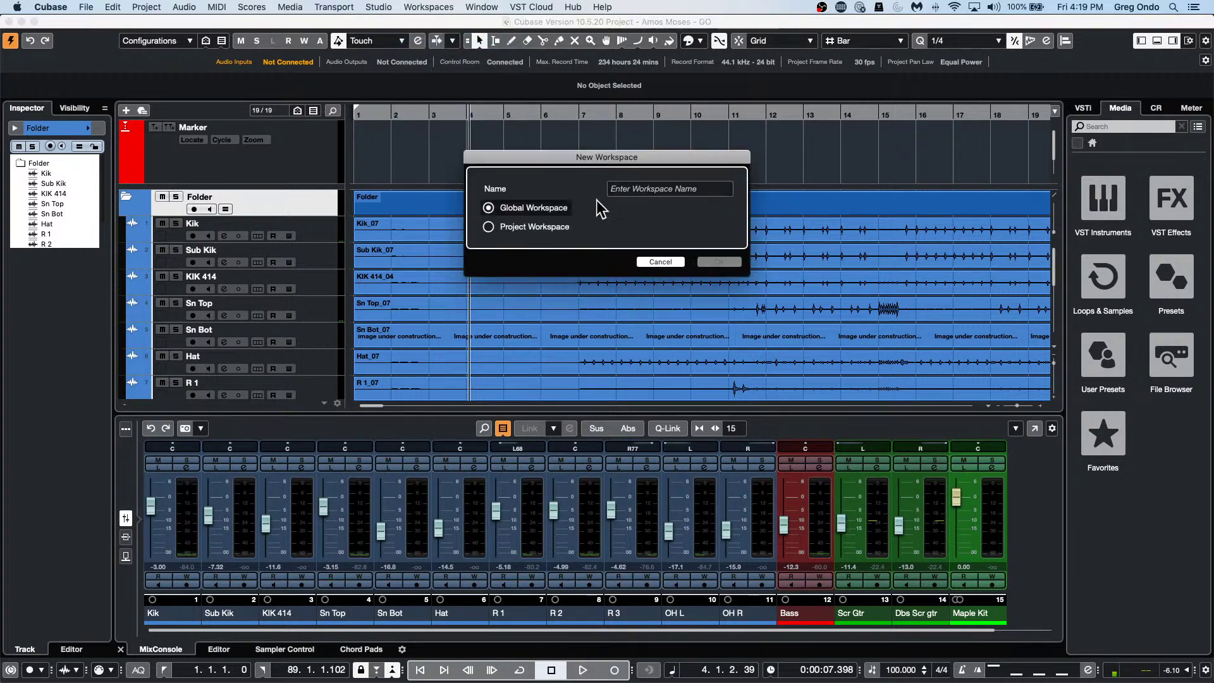
left_click(489, 227)
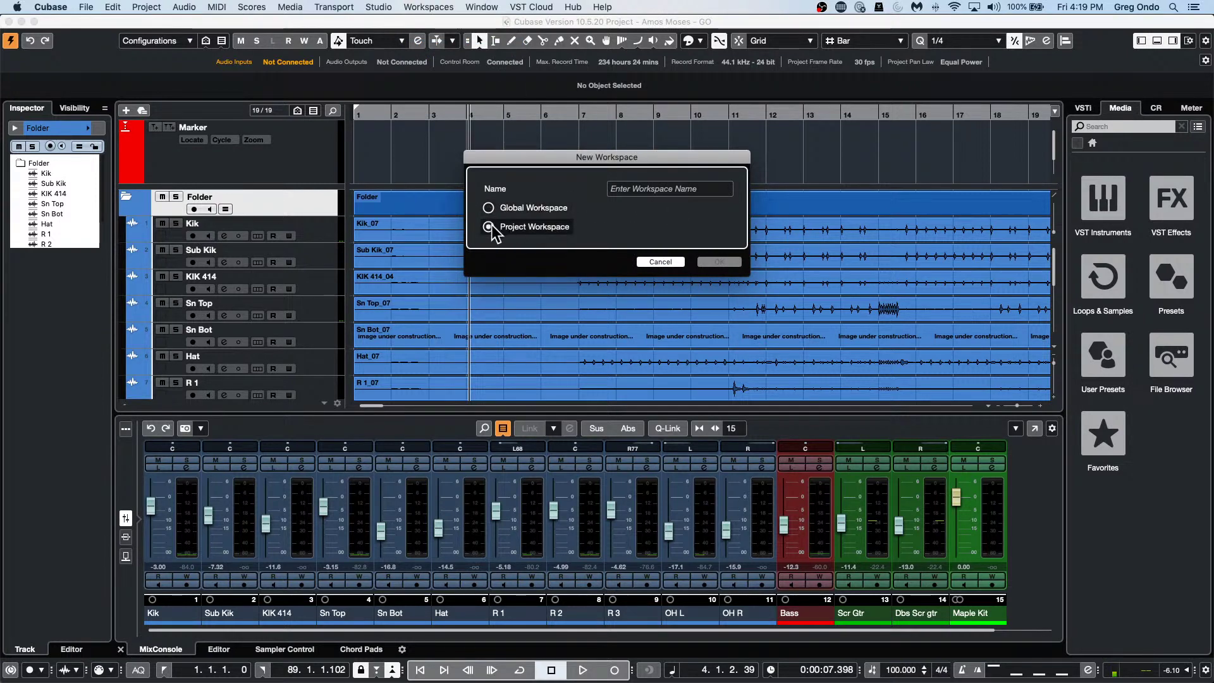
left_click(662, 187)
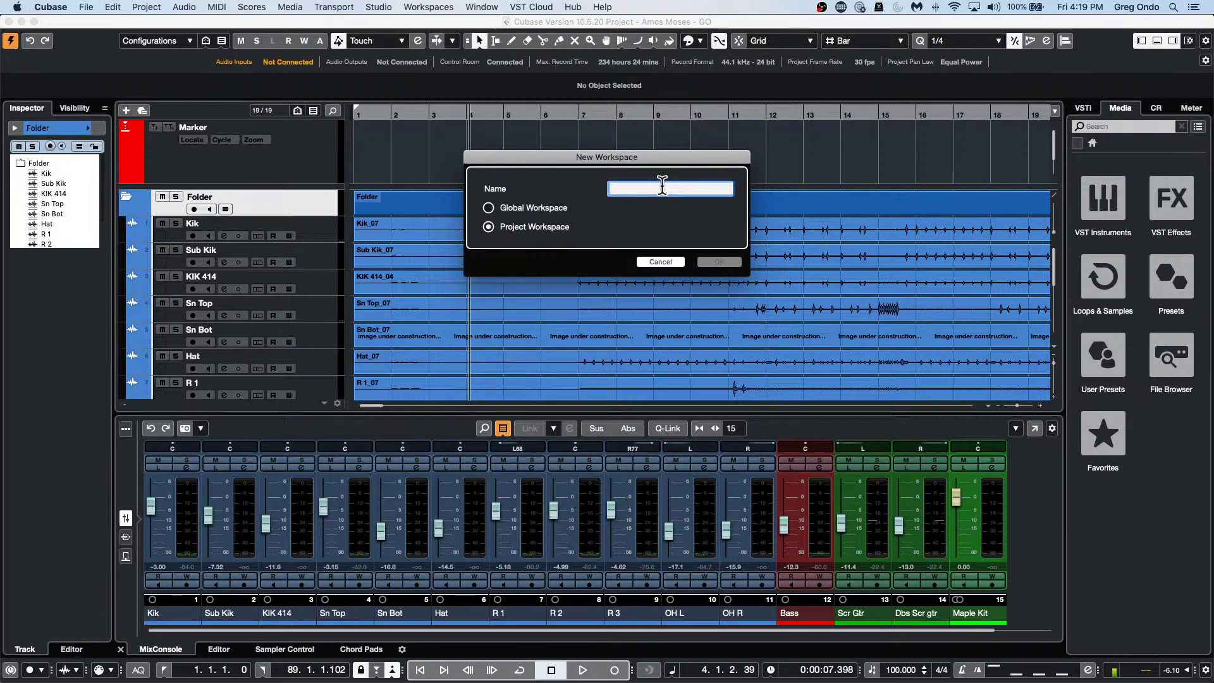
type("Fader")
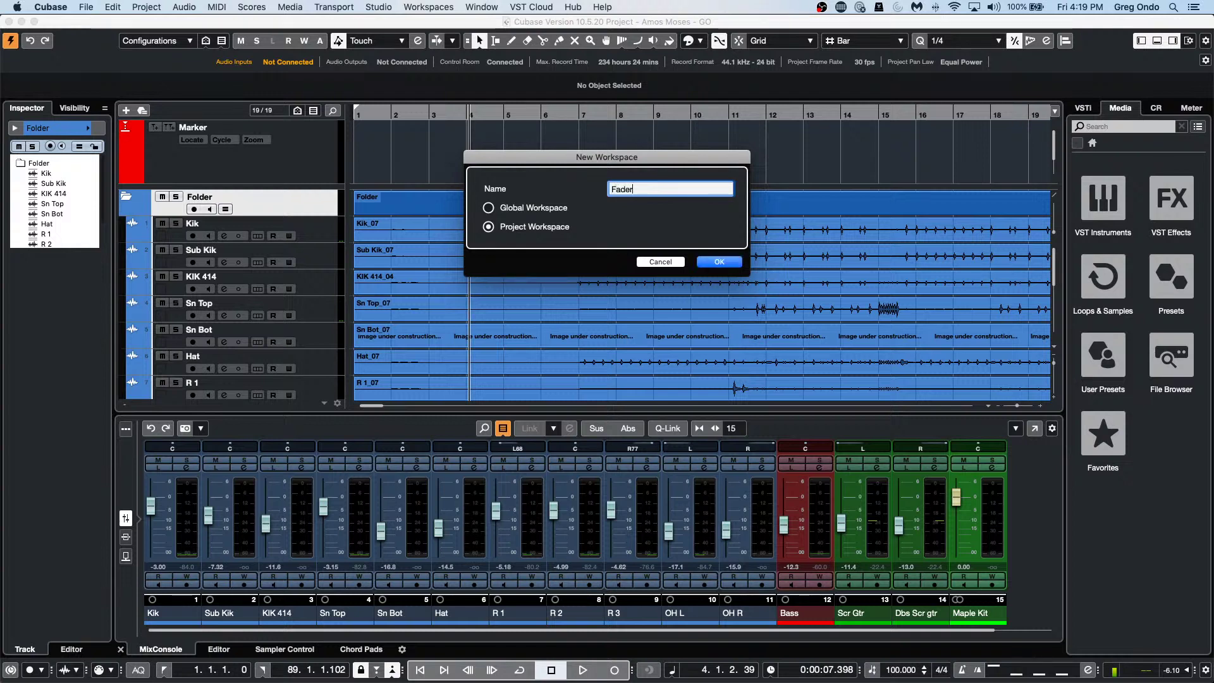
type("s Lower Zone")
key("Tab")
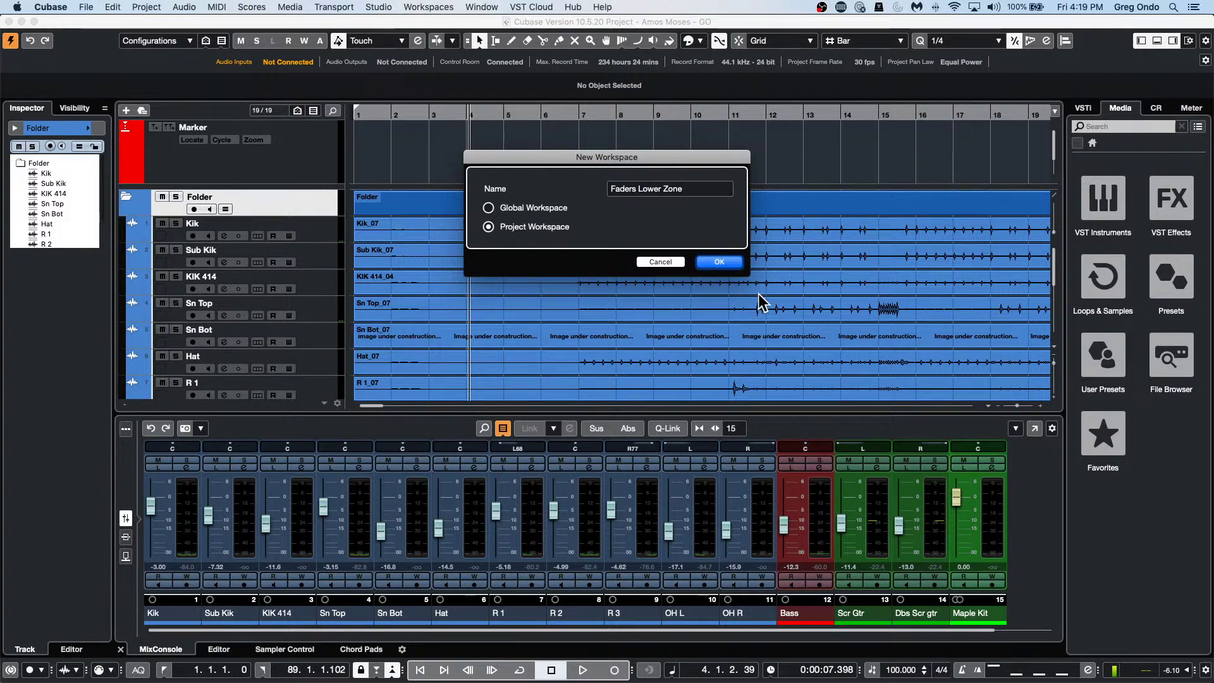
left_click(730, 264)
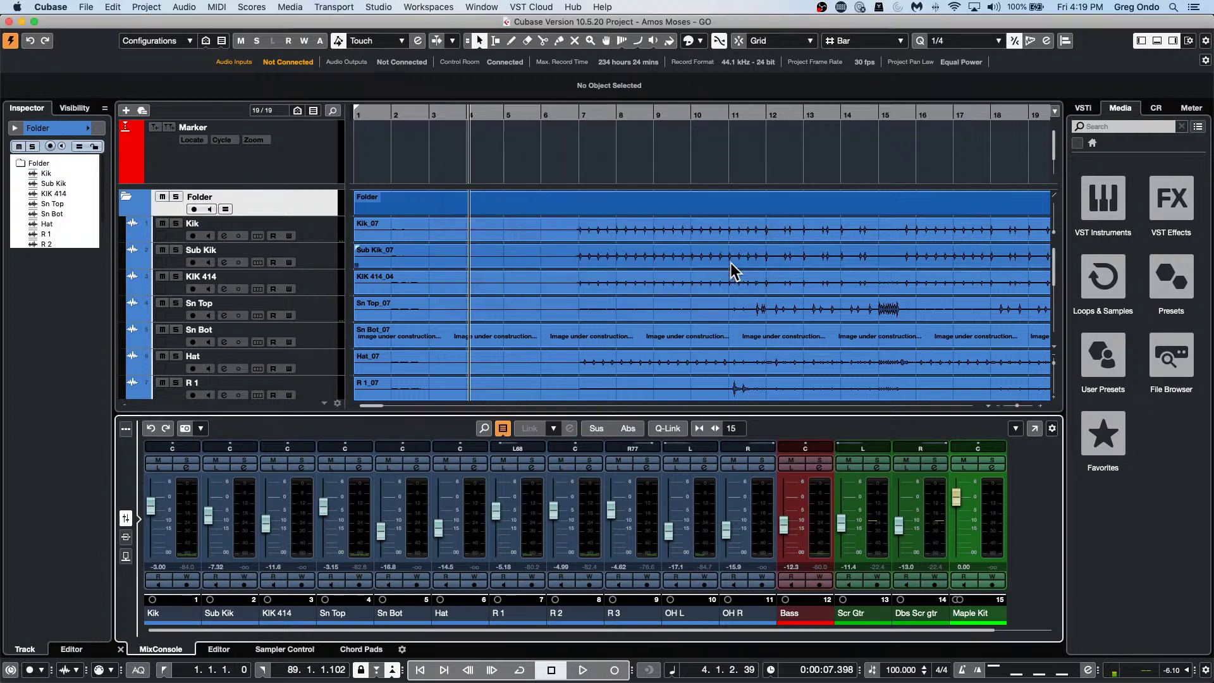
left_click(126, 555)
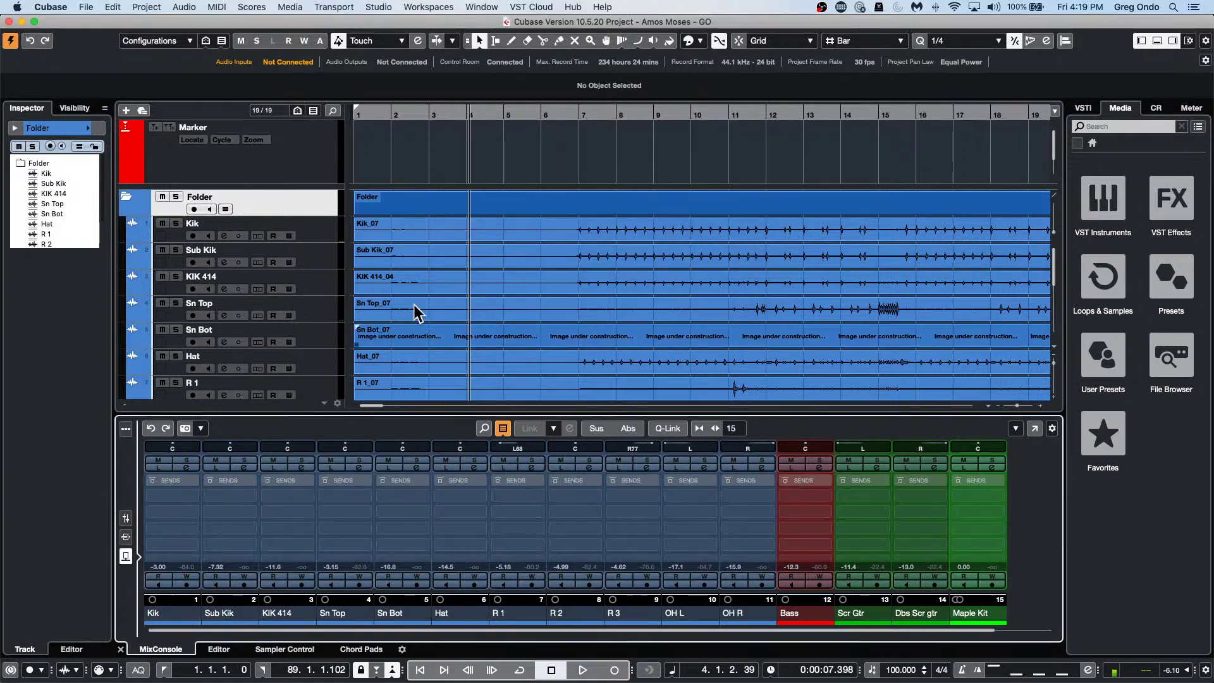
Add project workspace 'Sends Lower Zone' with the sends view, then start playback.
left_click(441, 9)
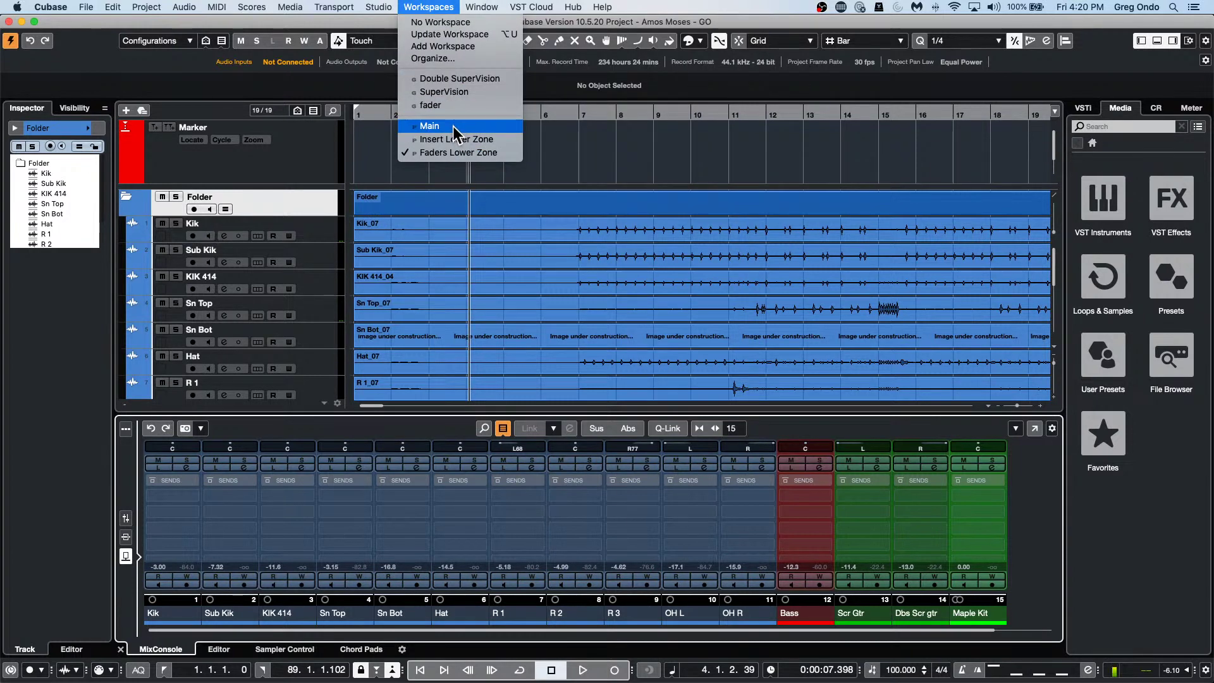
left_click(442, 46)
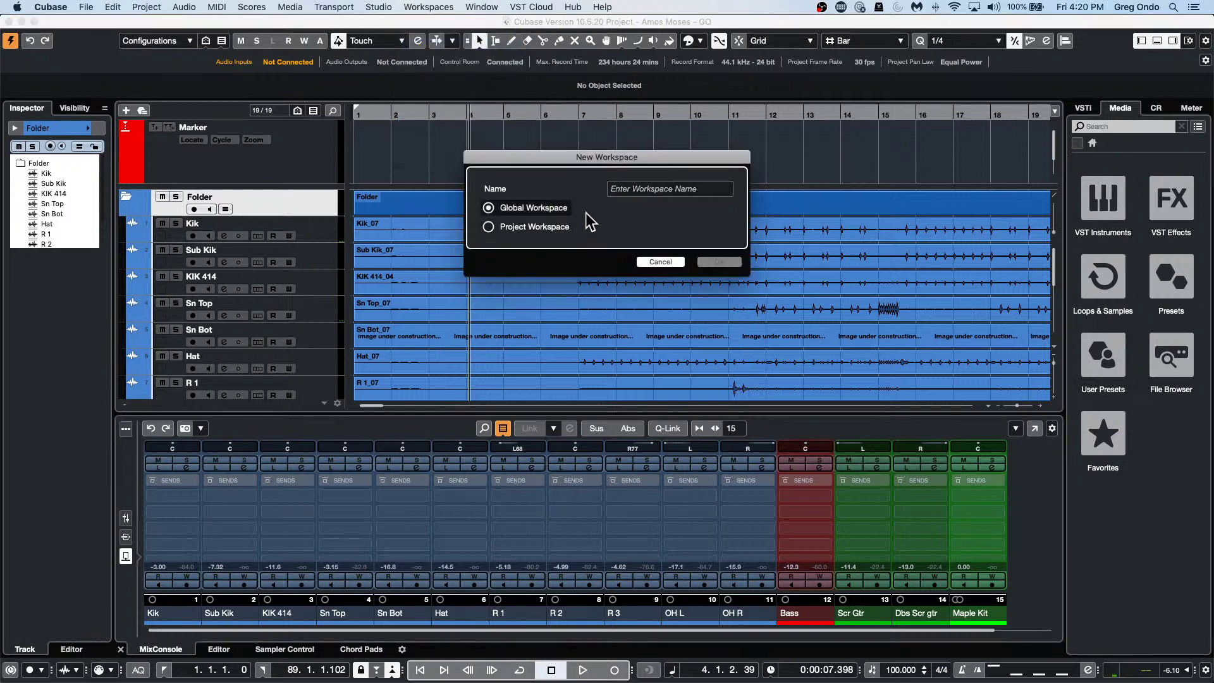
left_click(489, 227)
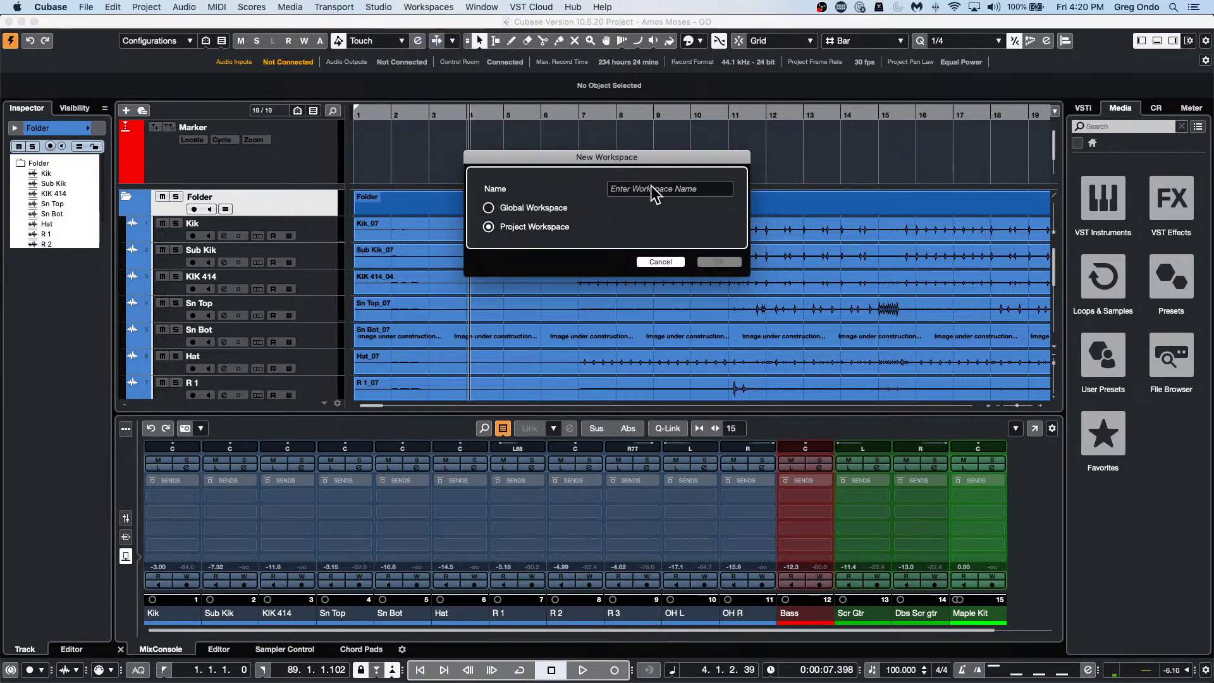
left_click(652, 186)
type("Sen")
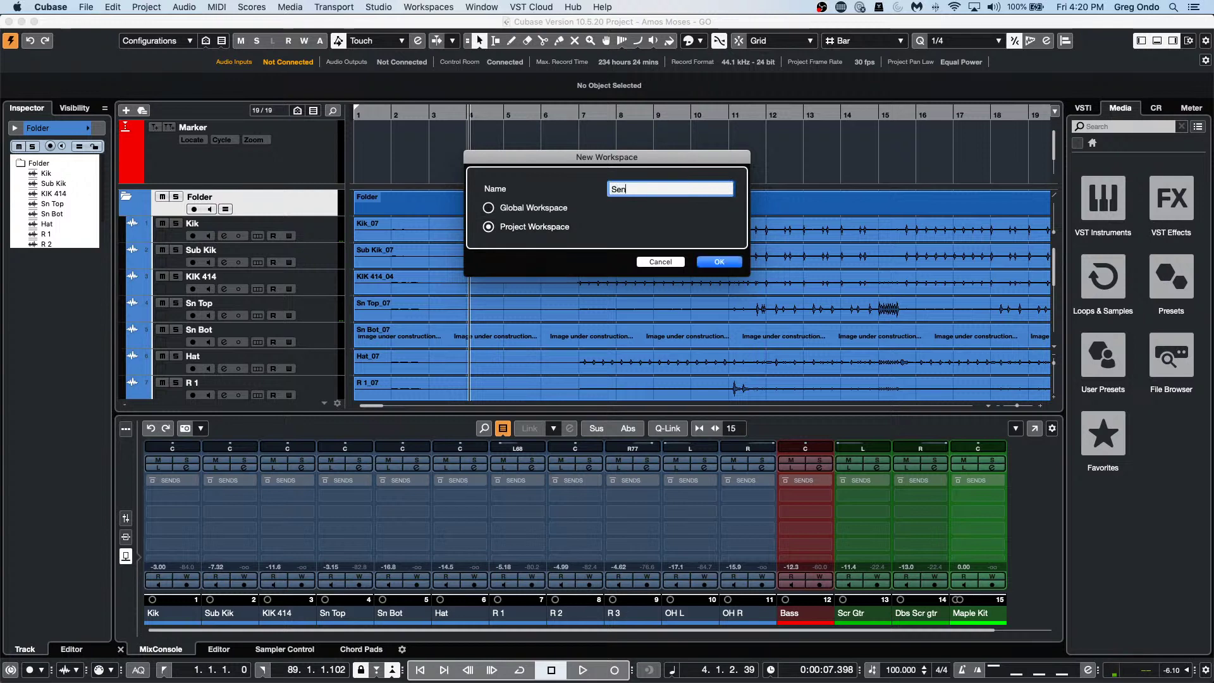
type("ds Lower ")
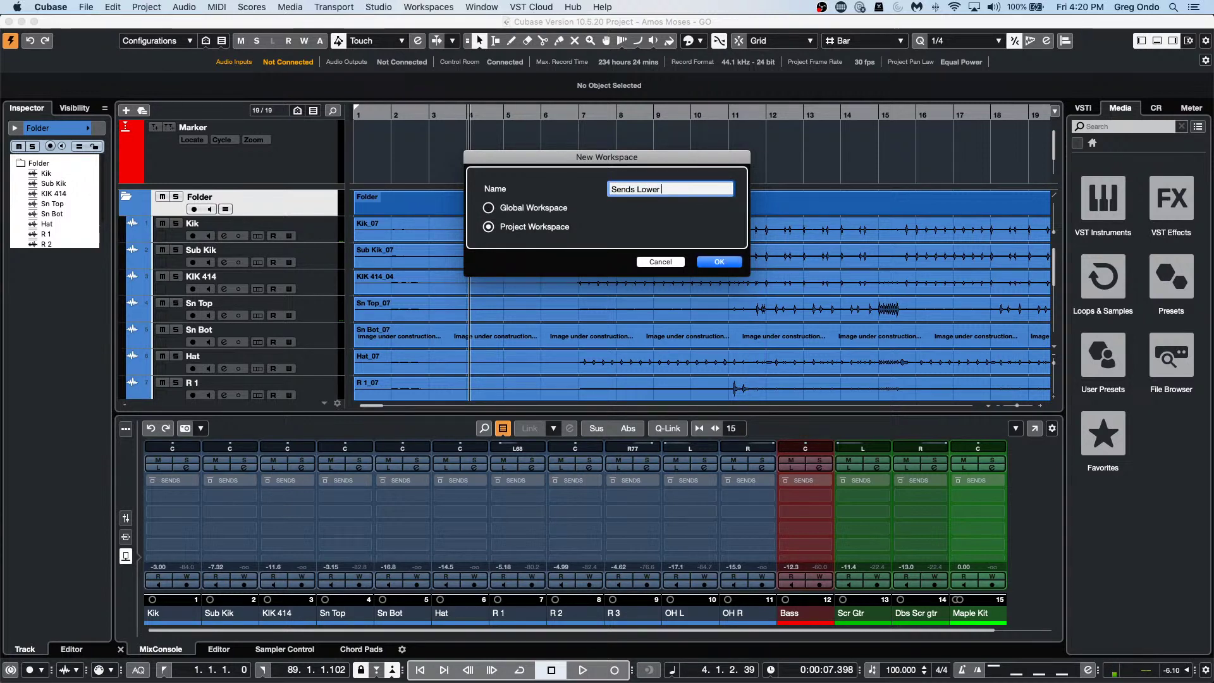
type("Zone")
key("Tab")
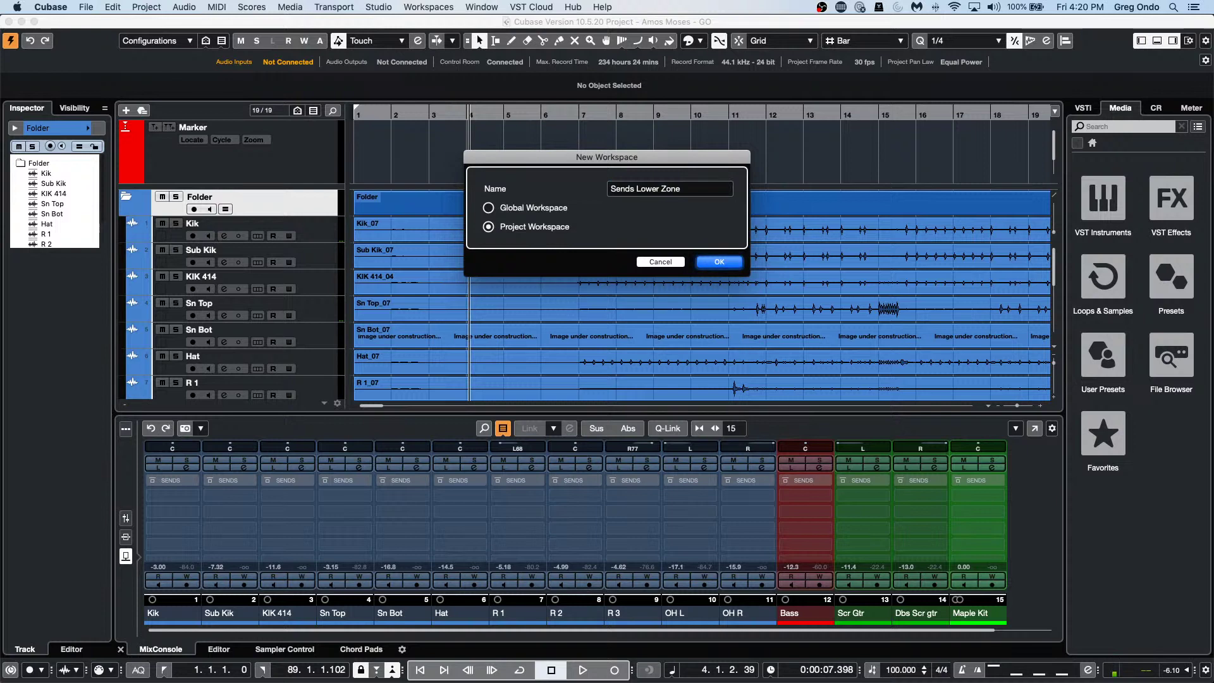
left_click(719, 262)
key("space")
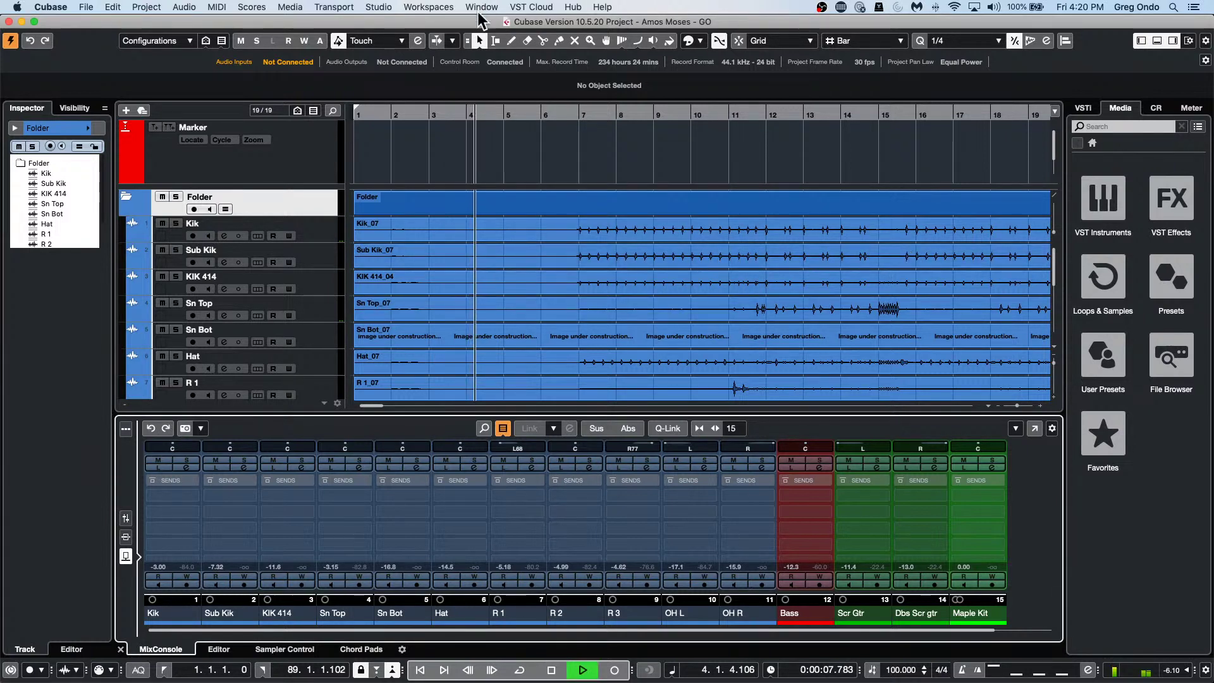
Recall Insert, Faders, Sends, Faders, then Insert Lower Zone workspaces, and stop playback.
left_click(425, 7)
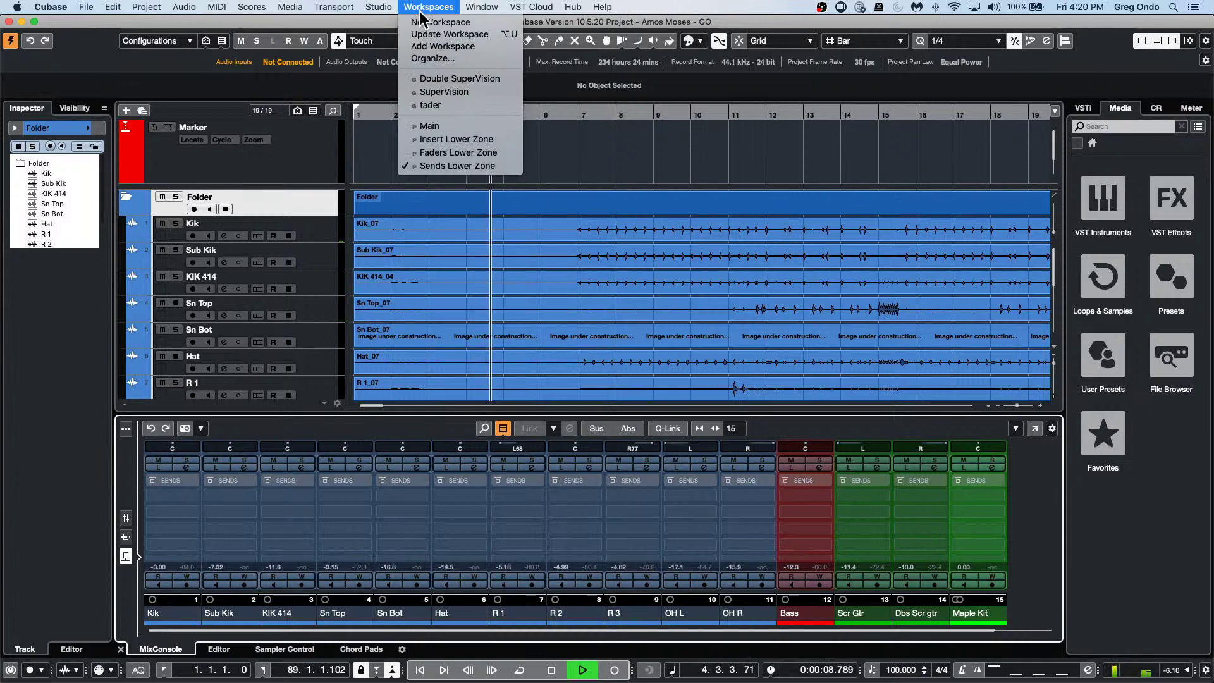
left_click(454, 139)
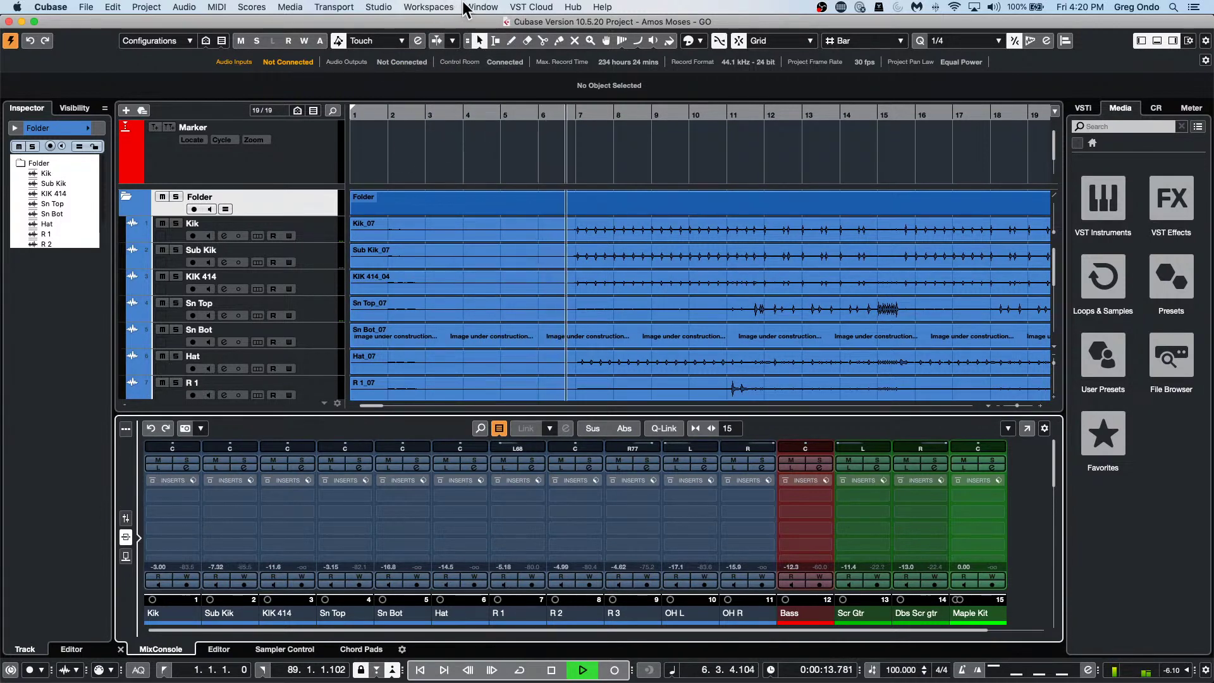
left_click(436, 7)
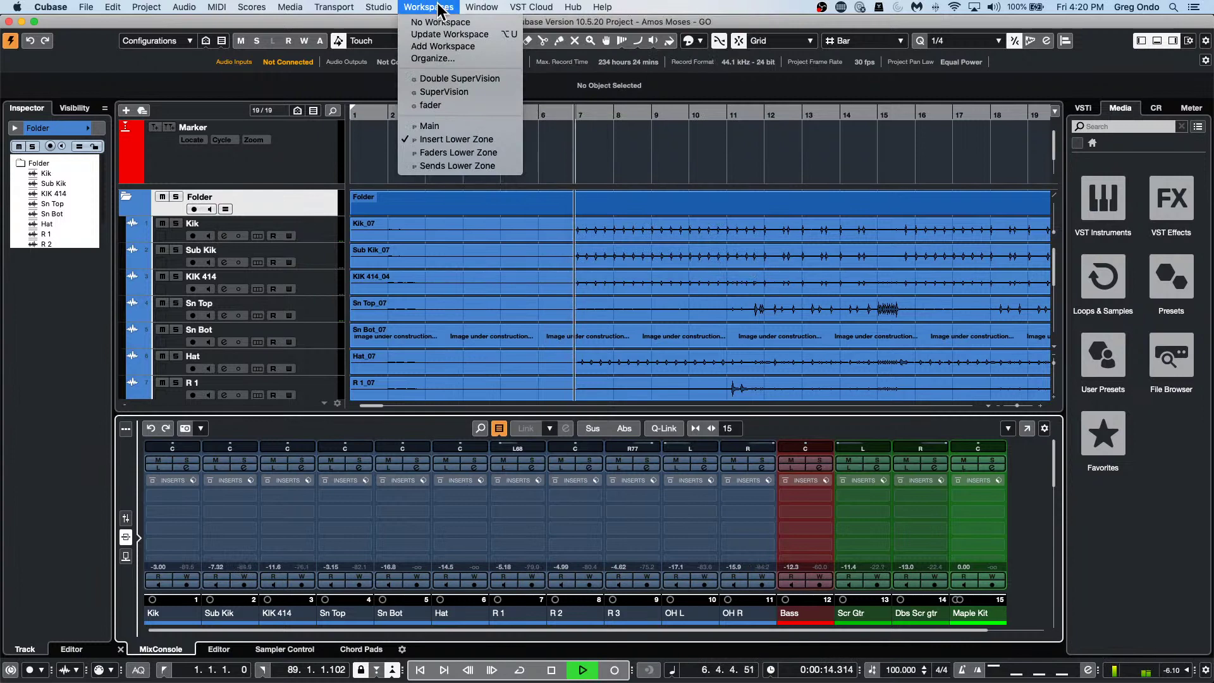
left_click(454, 153)
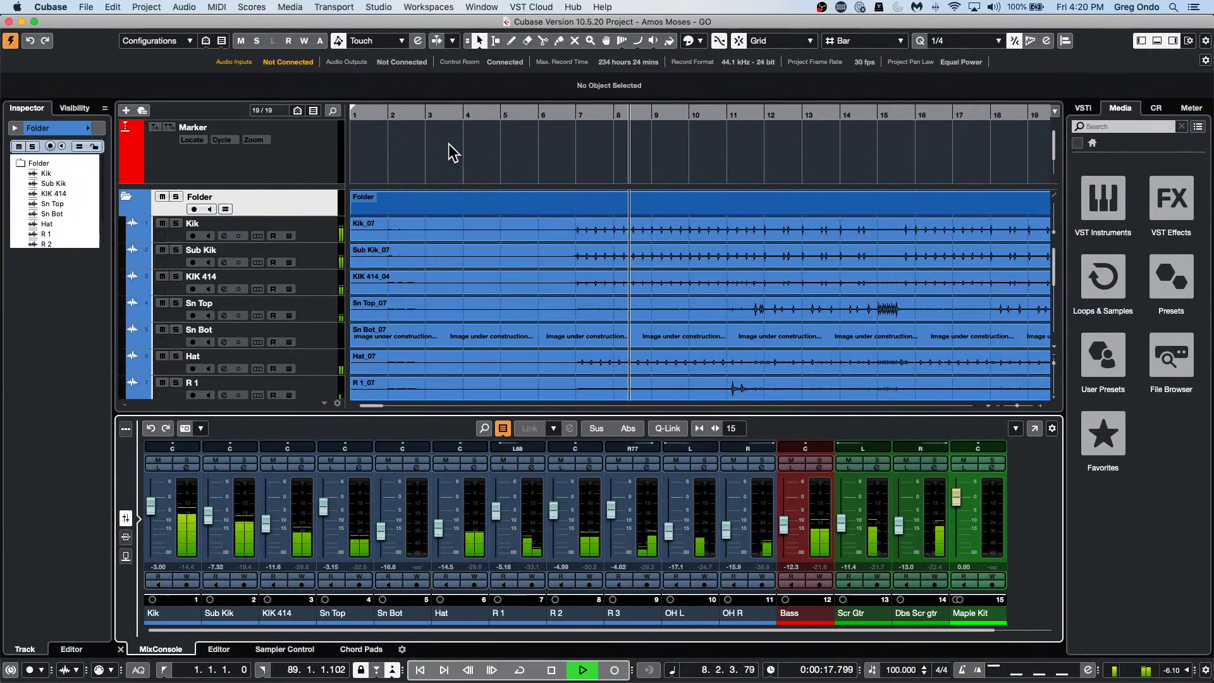
left_click(429, 7)
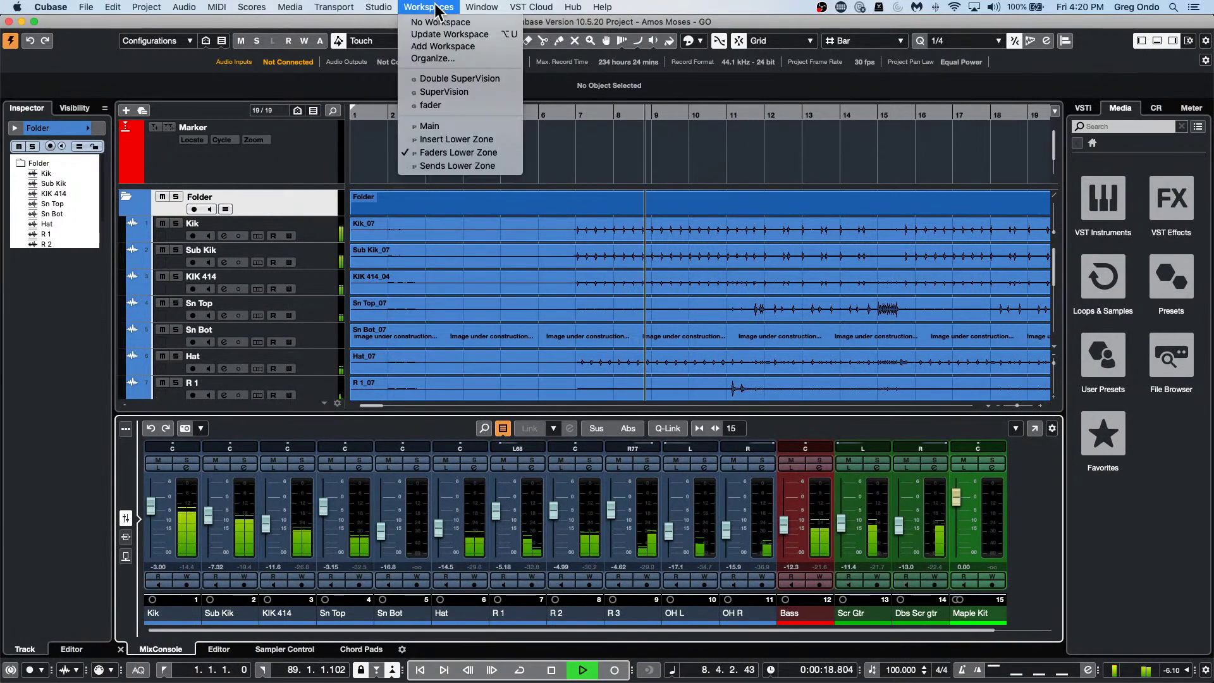
left_click(469, 165)
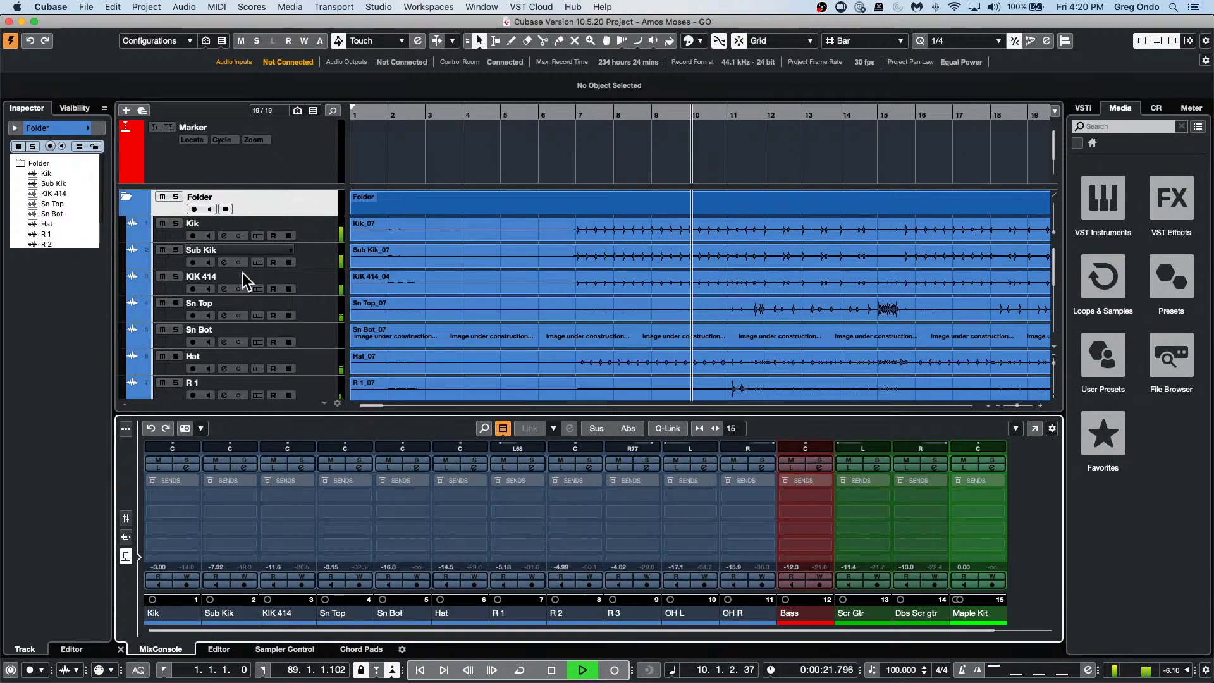
left_click(431, 8)
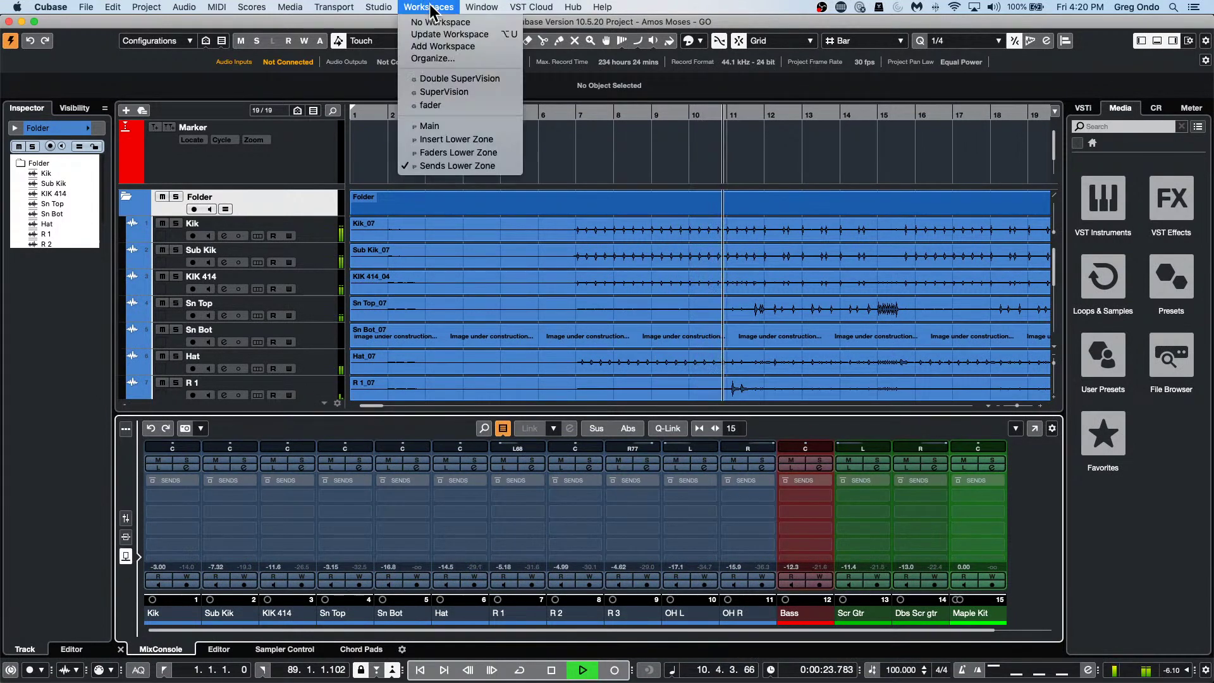
left_click(431, 7)
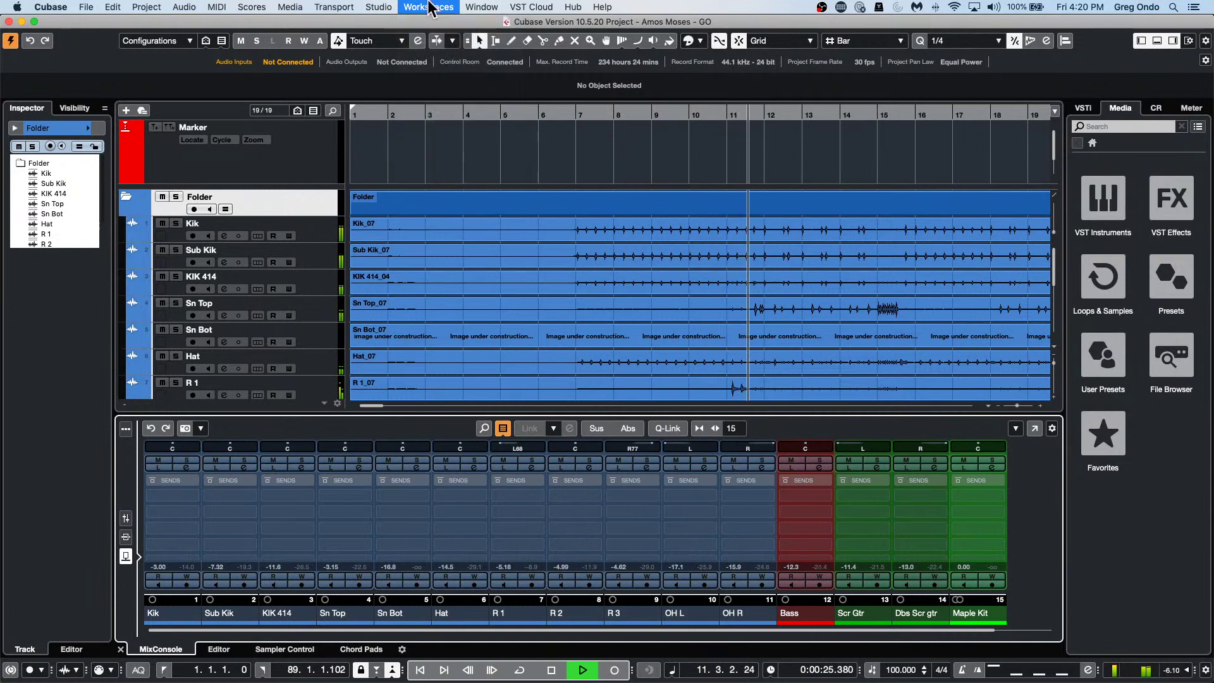
left_click(431, 8)
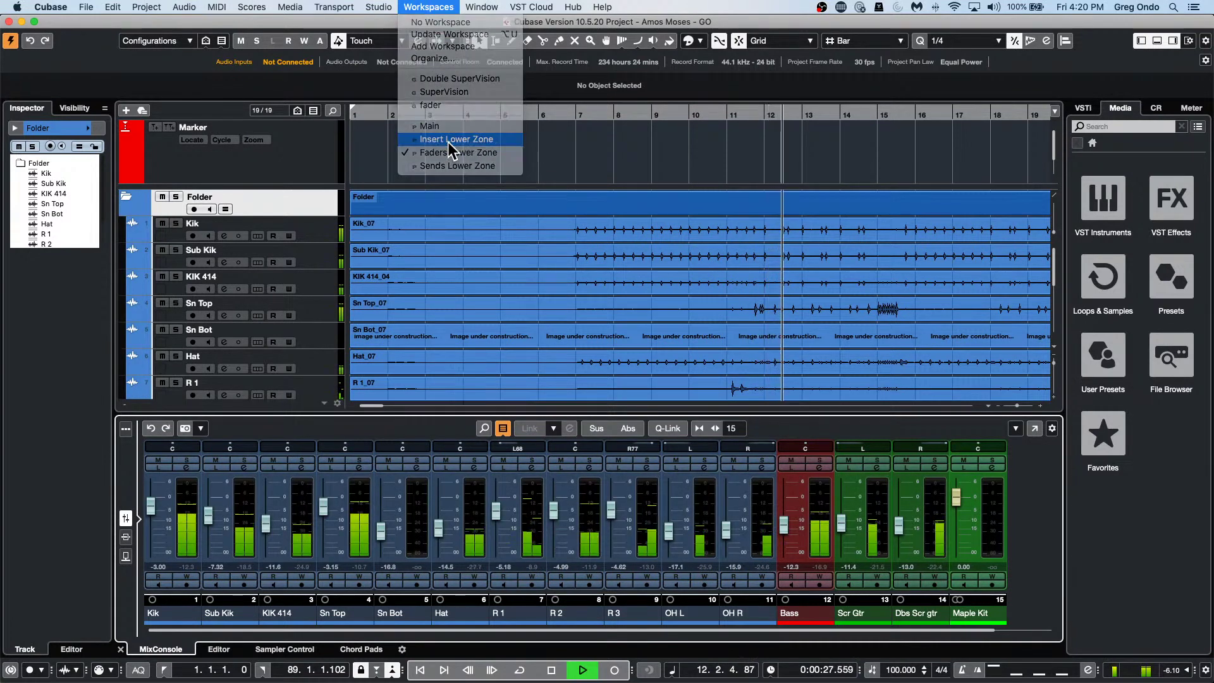
left_click(448, 142)
key("space")
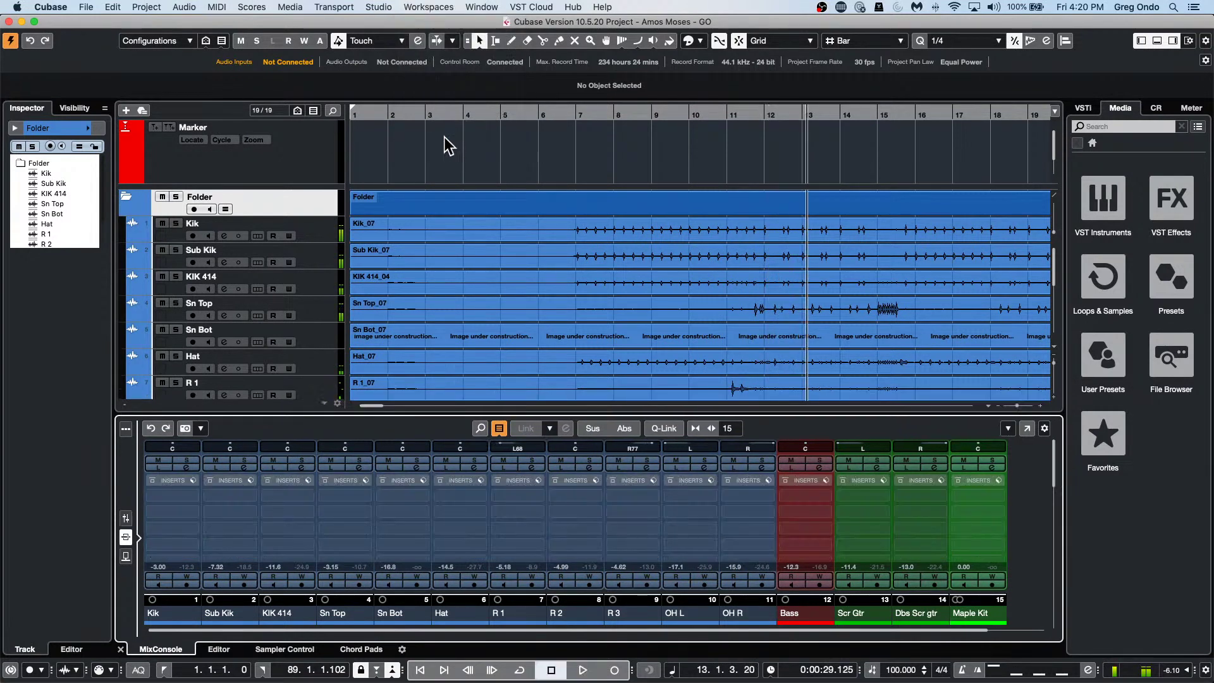
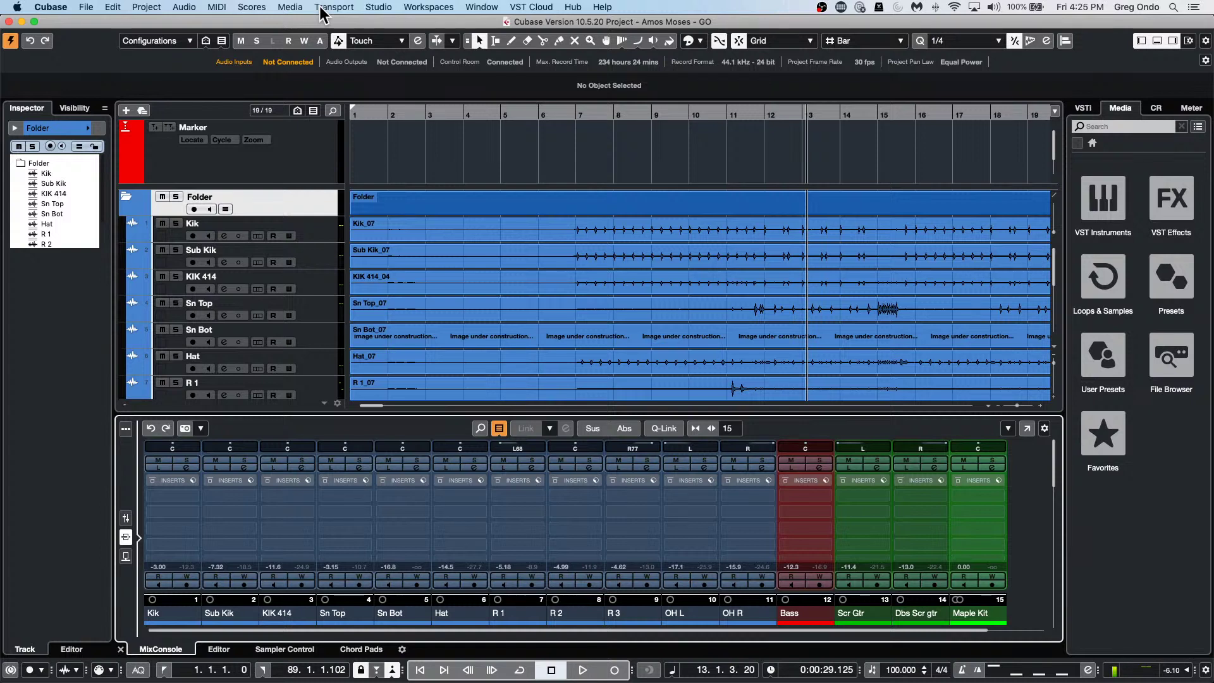
Open the recent project July 2 2021.cpr and turn on Constrain Delay Compensation.
left_click(87, 9)
mouse_move(120, 245)
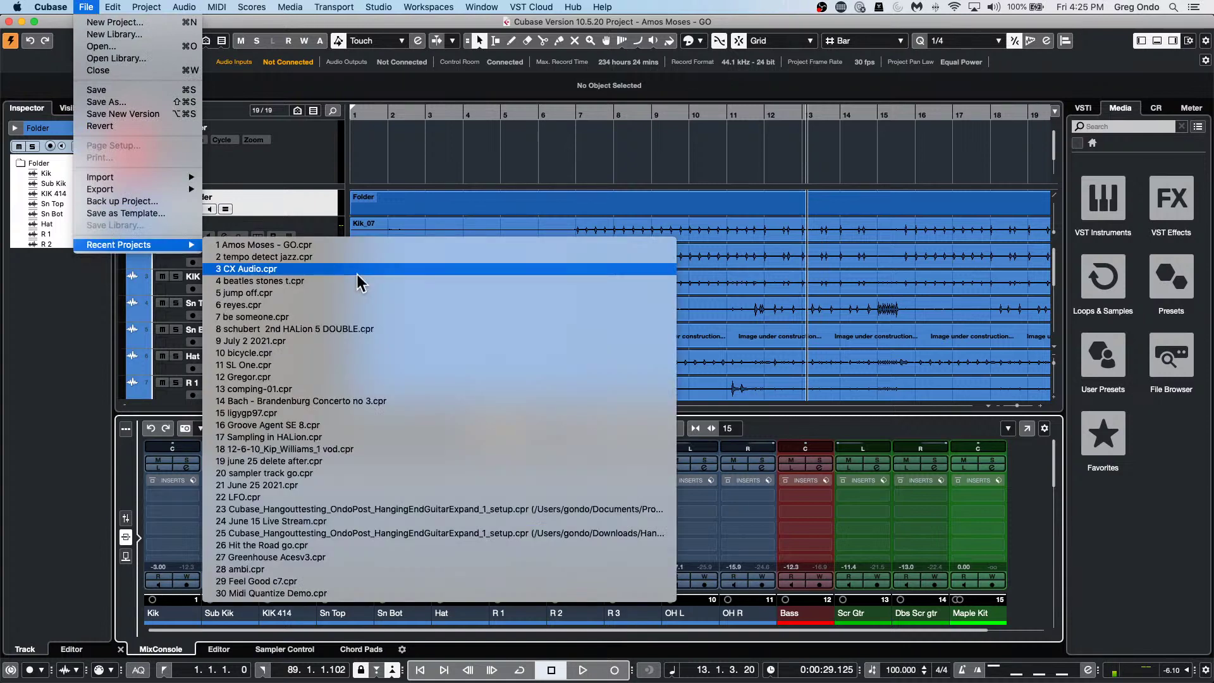
left_click(343, 341)
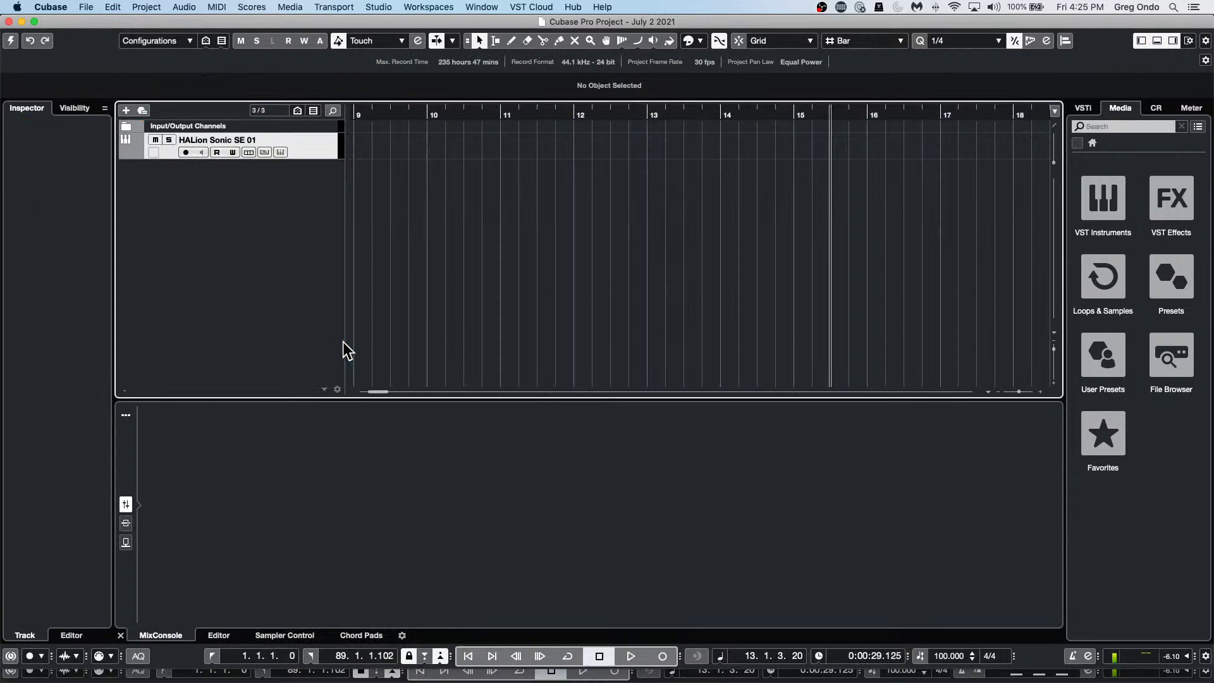
left_click(10, 43)
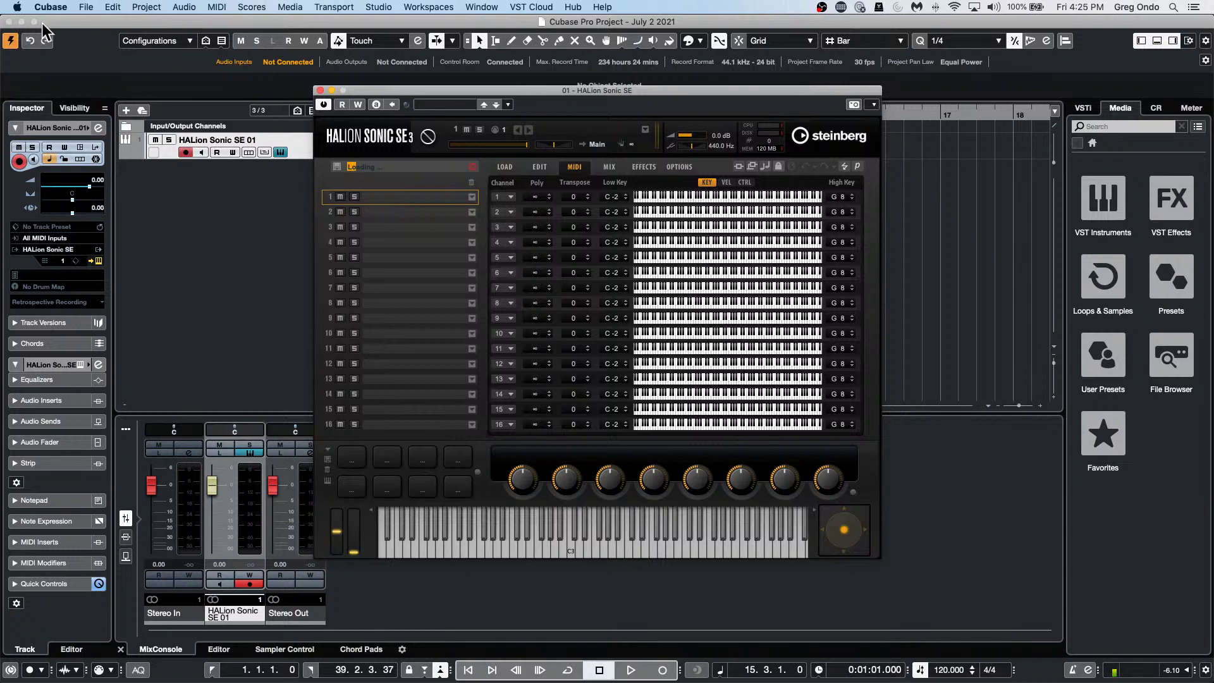
Dismiss HALion's preload memory warning from the LOAD page, then go back to the MIDI page.
left_click(504, 168)
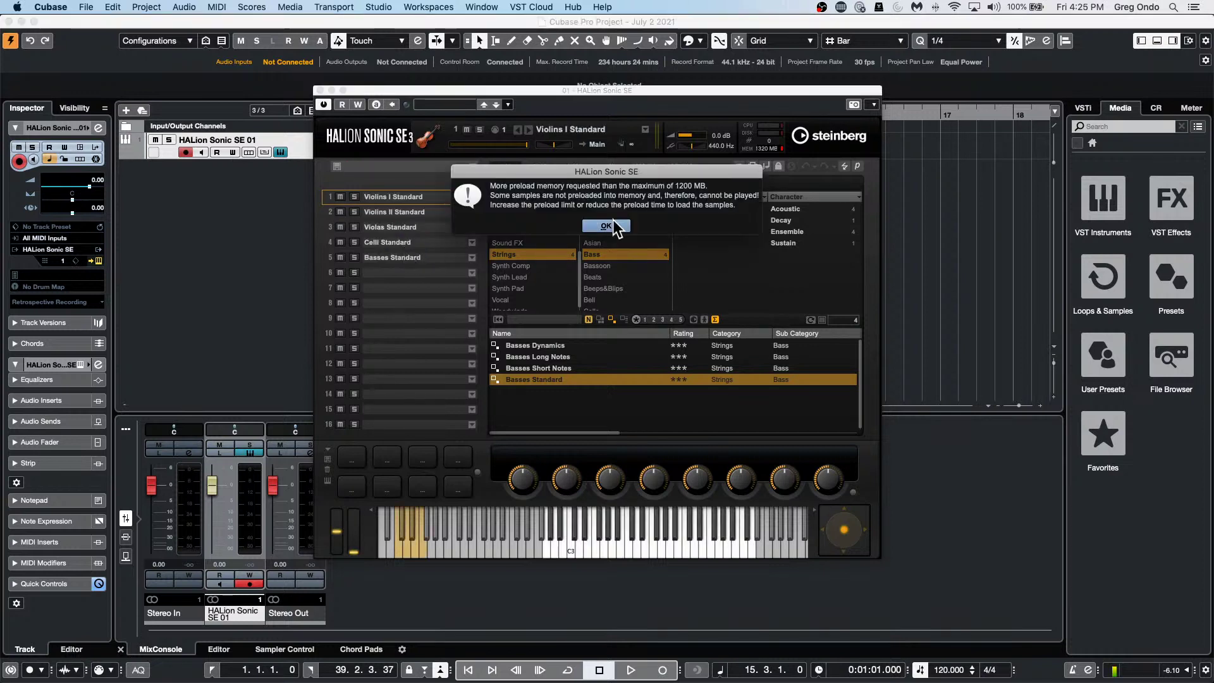
left_click(598, 228)
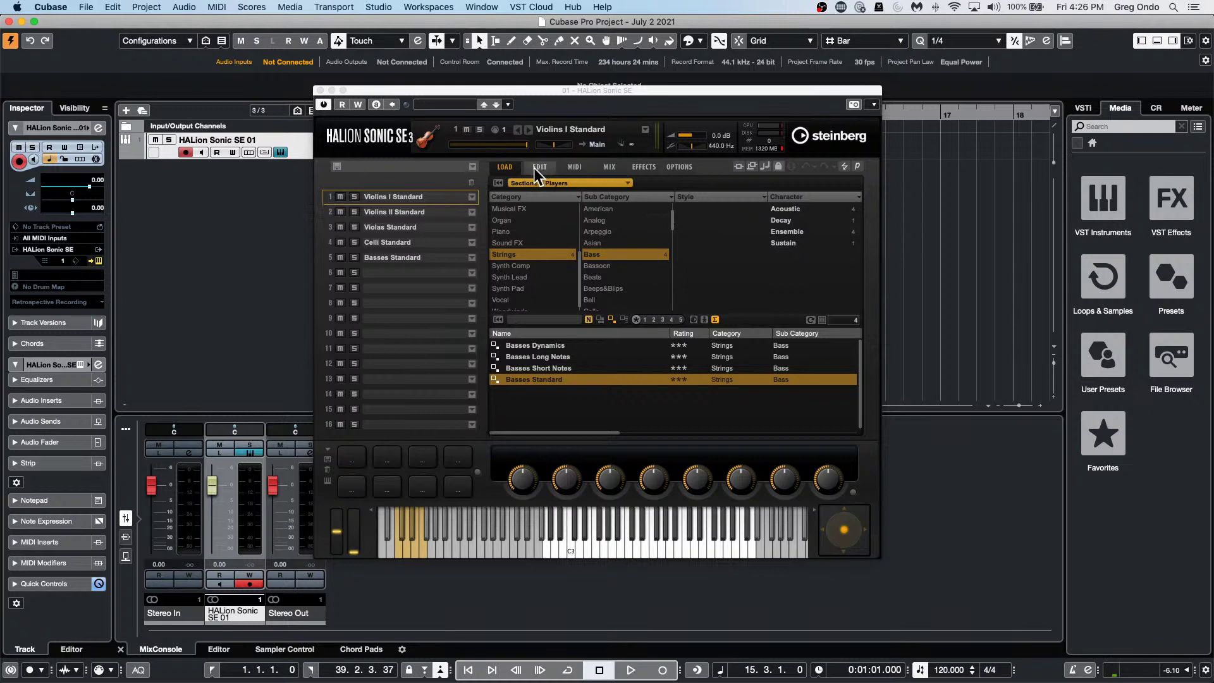
left_click(575, 167)
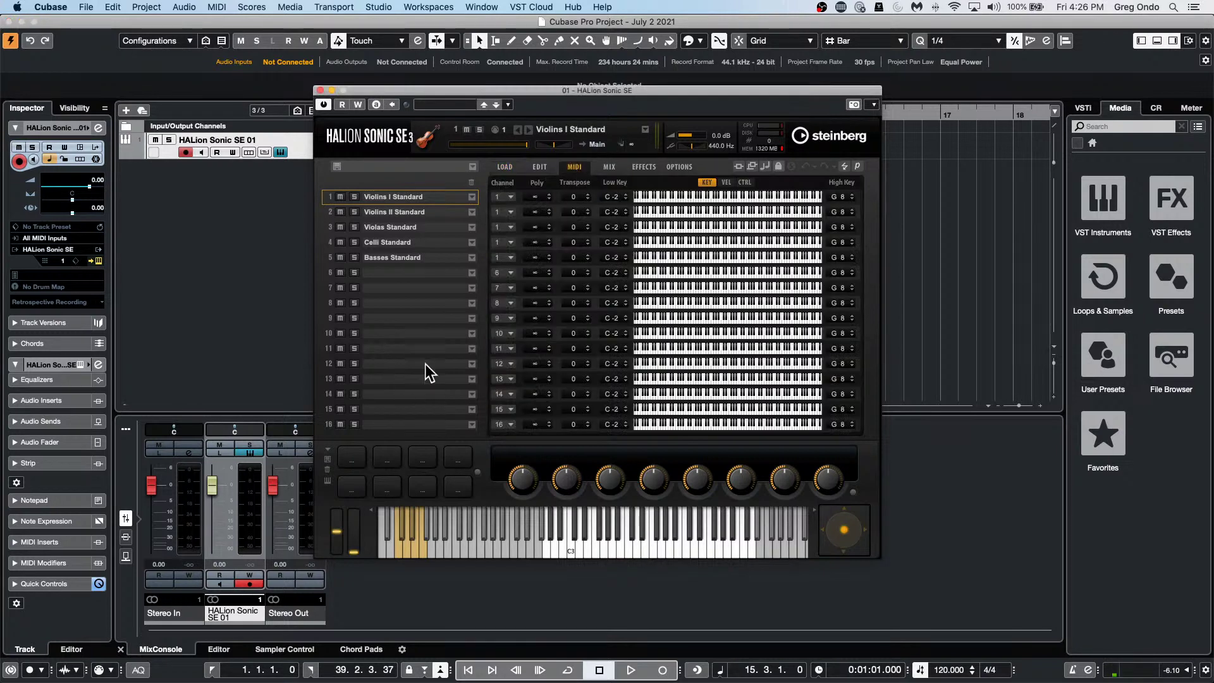
Play a few notes on HALion's keyboard to audition the layered strings.
left_click(624, 545)
left_click(602, 549)
left_click(589, 545)
scroll(611, 196, "up", 3)
scroll(613, 195, "up", 11)
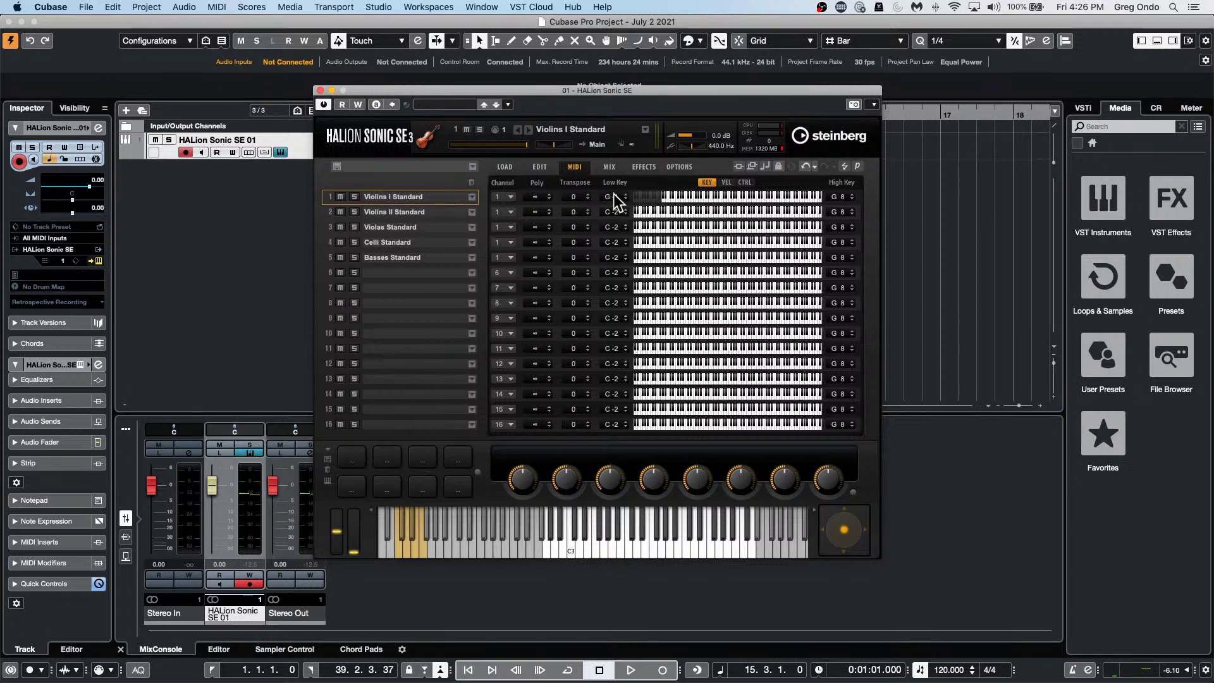
Set low keys: Violins I from G#3, Violins II D#3–D7, Violas F#1–D#6, Celli from G-1.
left_click_drag(663, 198, 735, 200)
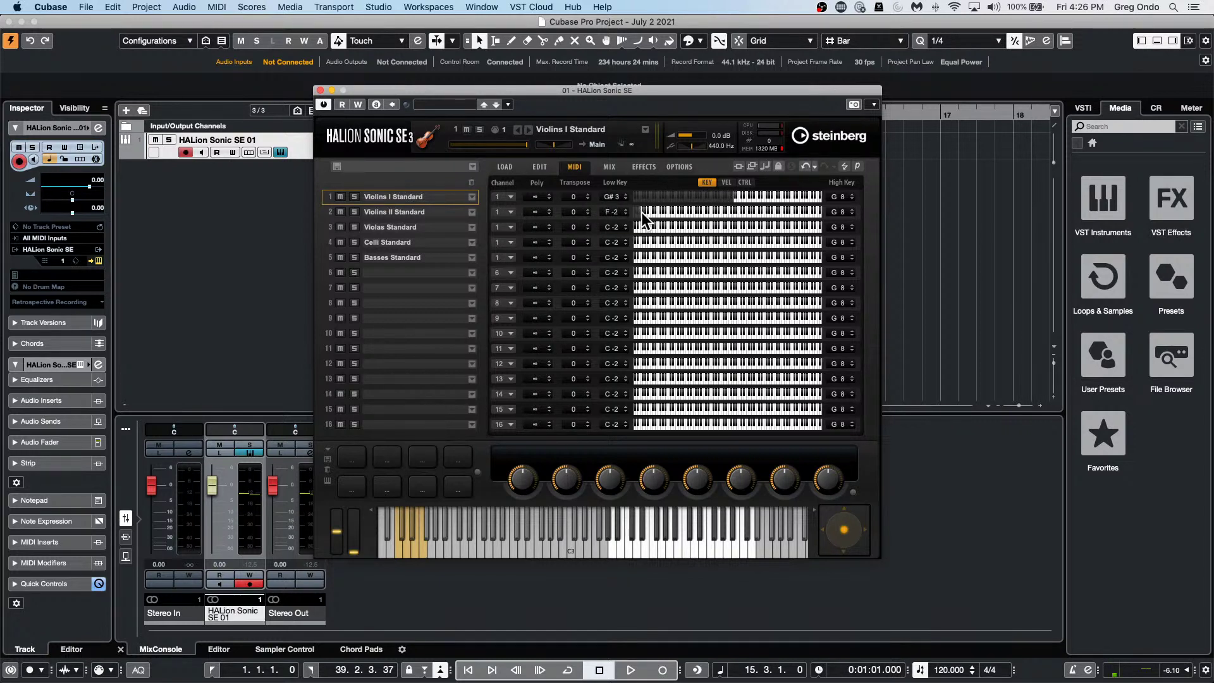
left_click_drag(638, 212, 699, 212)
left_click_drag(816, 211, 787, 213)
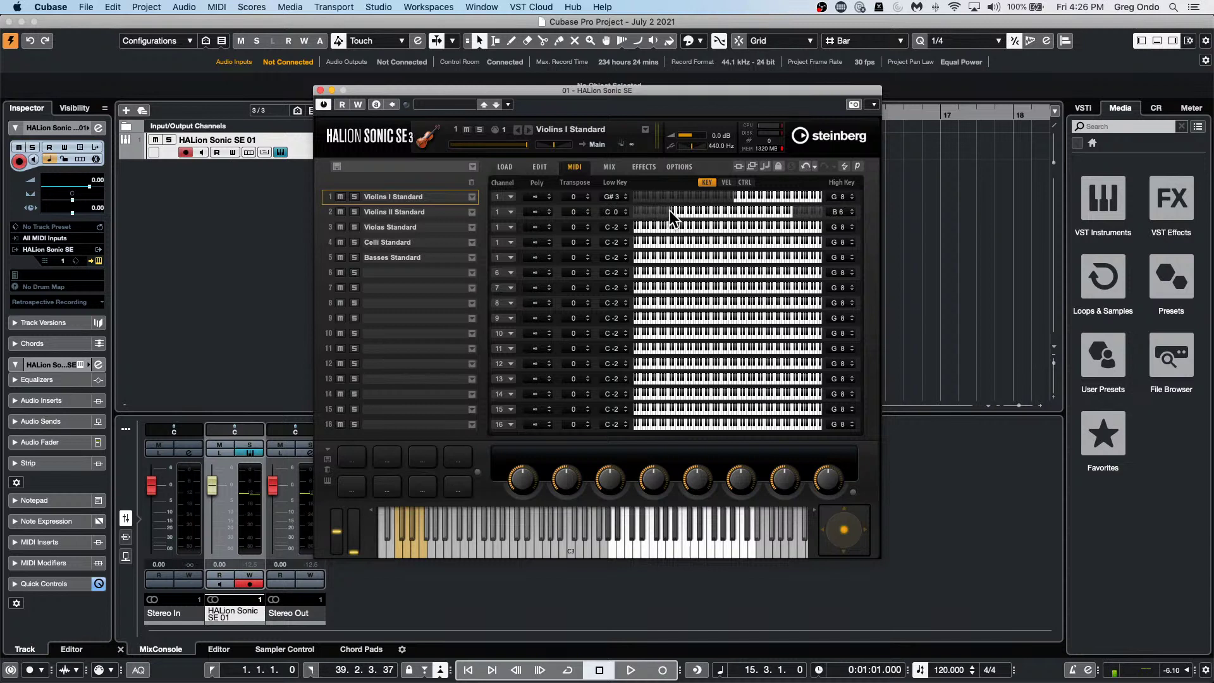
left_click_drag(669, 210, 728, 208)
left_click_drag(634, 227, 642, 228)
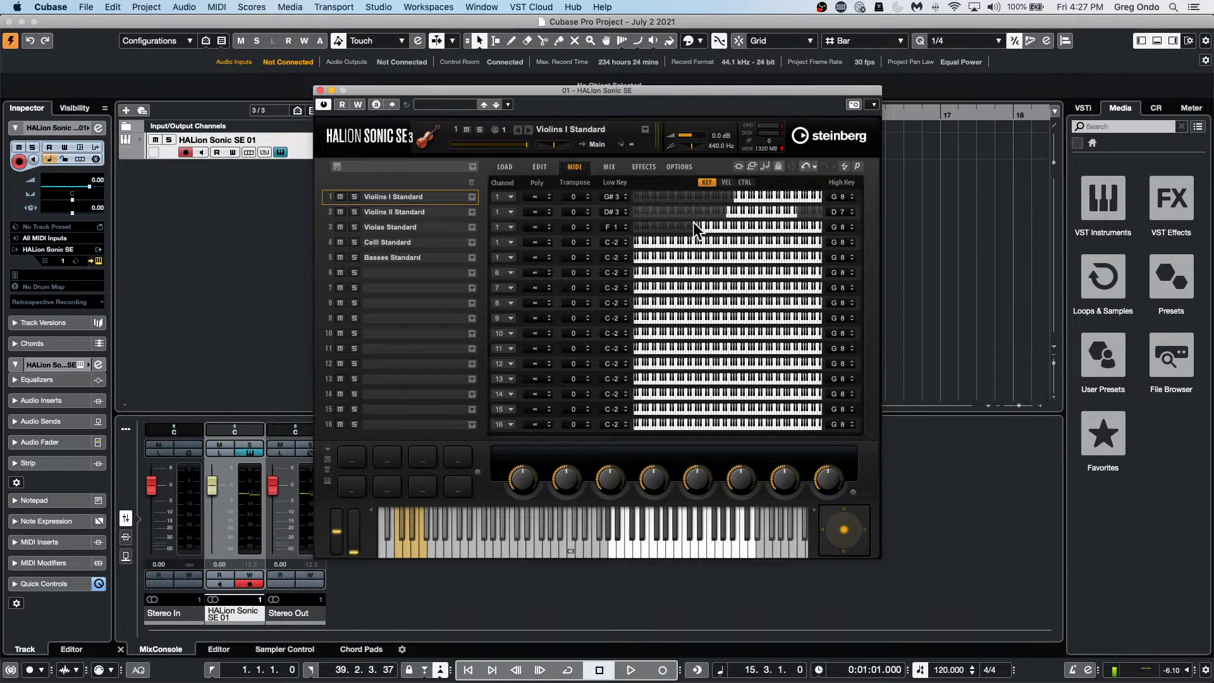
mouse_move(738, 226)
left_mouse_down()
mouse_move(763, 223)
mouse_move(726, 225)
left_mouse_up()
left_click_drag(606, 243, 609, 237)
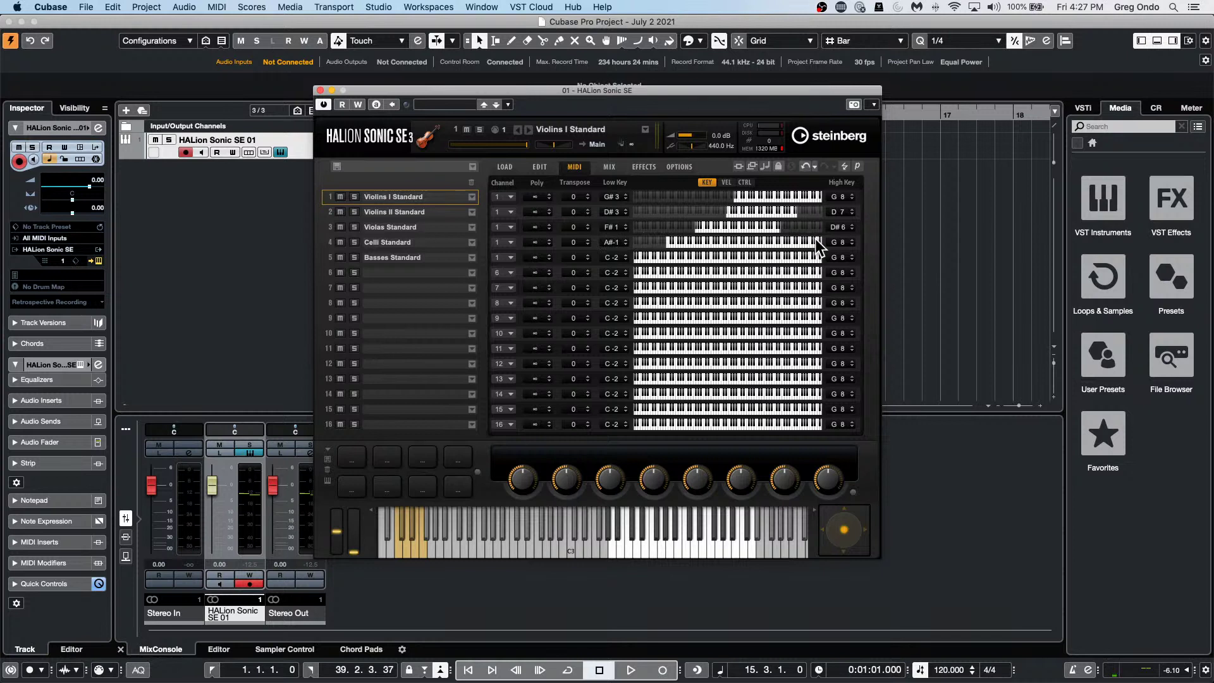
mouse_move(819, 239)
left_mouse_down()
mouse_move(806, 241)
mouse_move(832, 240)
left_mouse_up()
Lower the High Key values to cap Celli at F3 and Basses at F1.
scroll(832, 241, "down", 15)
scroll(834, 237, "down", 18)
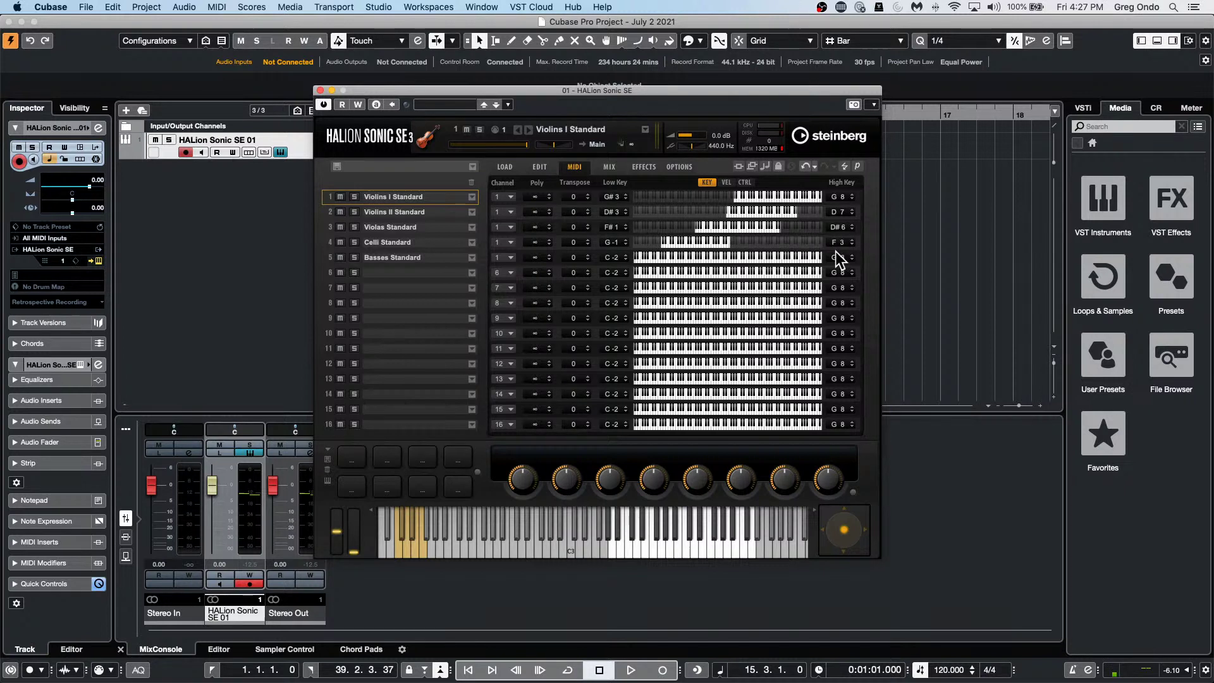
scroll(839, 256, "down", 20)
scroll(841, 252, "down", 20)
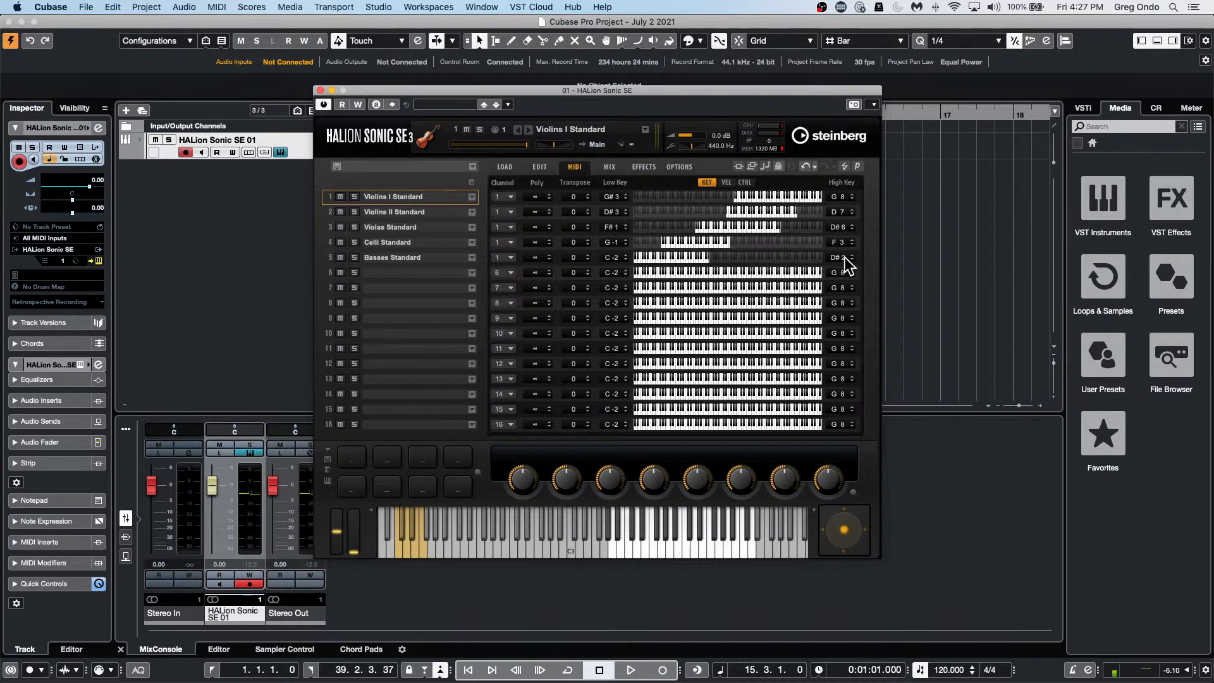
scroll(845, 256, "up", 3)
Add a second HALion Sonic SE instrument track and reposition its window.
right_click(234, 187)
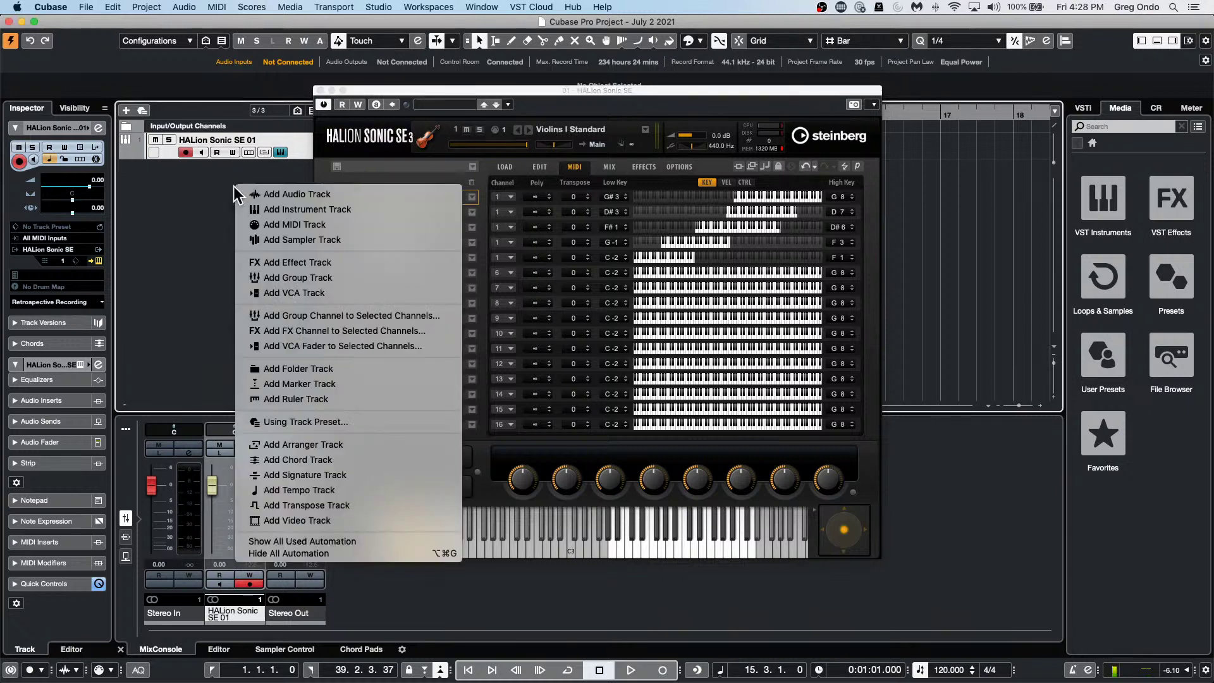
left_click(349, 209)
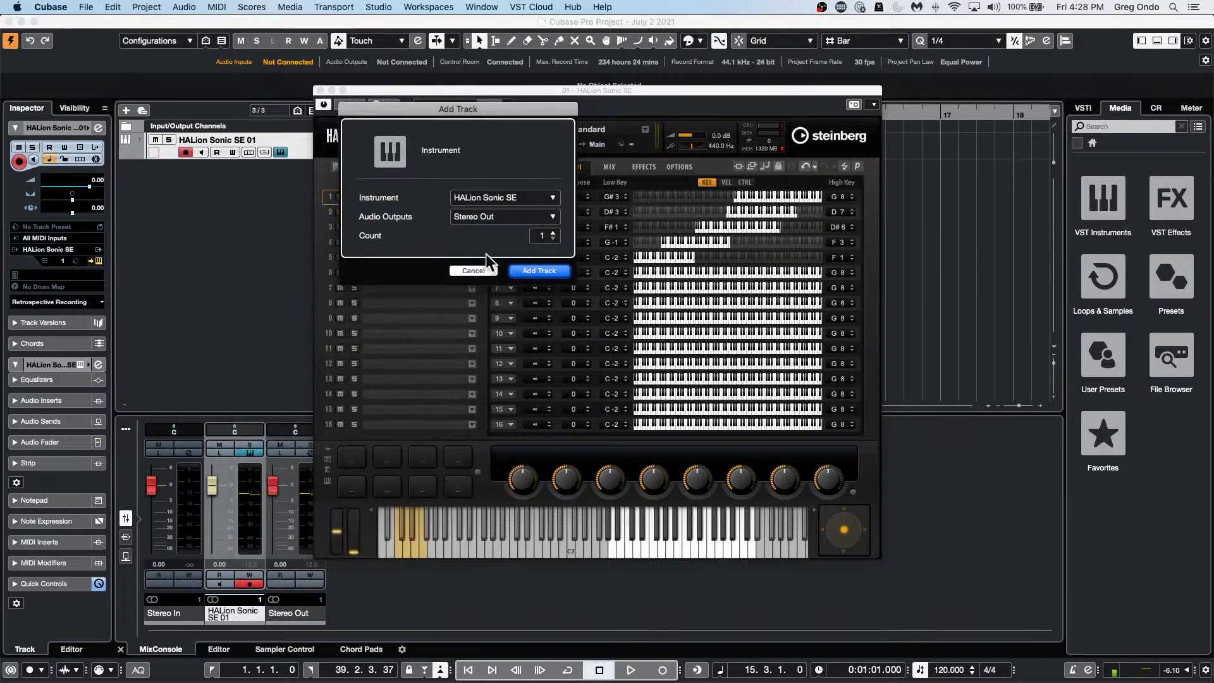
left_click(542, 274)
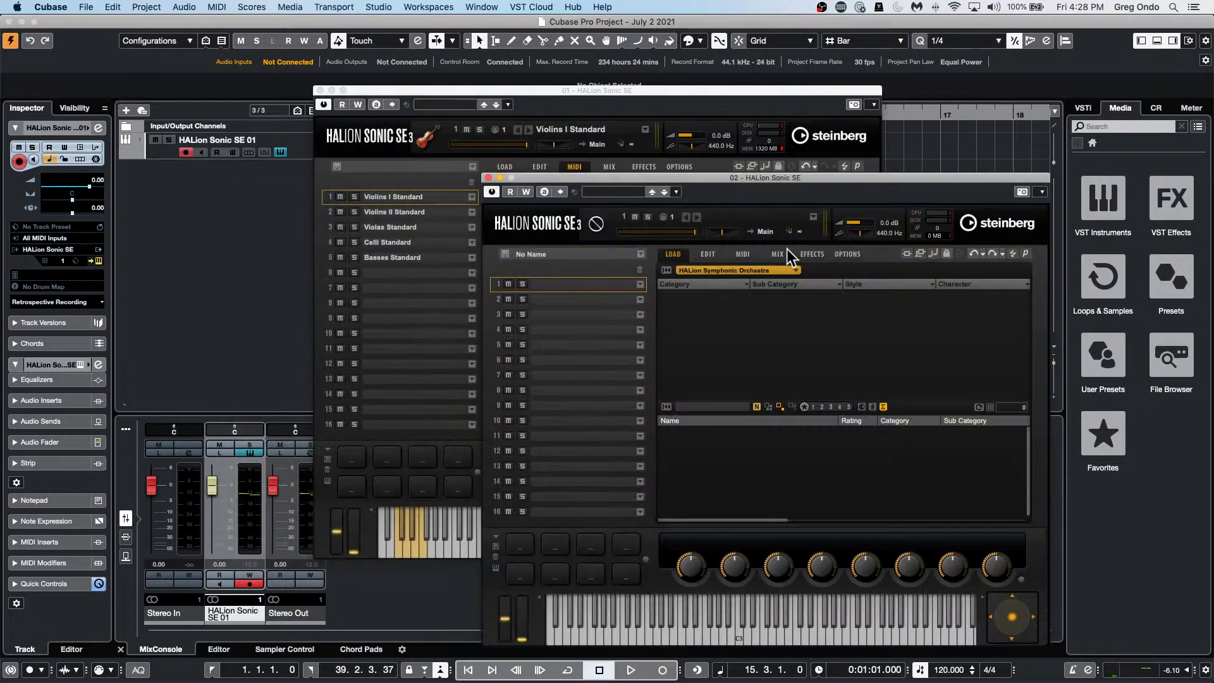
left_click_drag(719, 180, 414, 71)
Search all instrument sets for slot 1, trying 'accordian' and 'acordian', then clear the search.
left_click(337, 178)
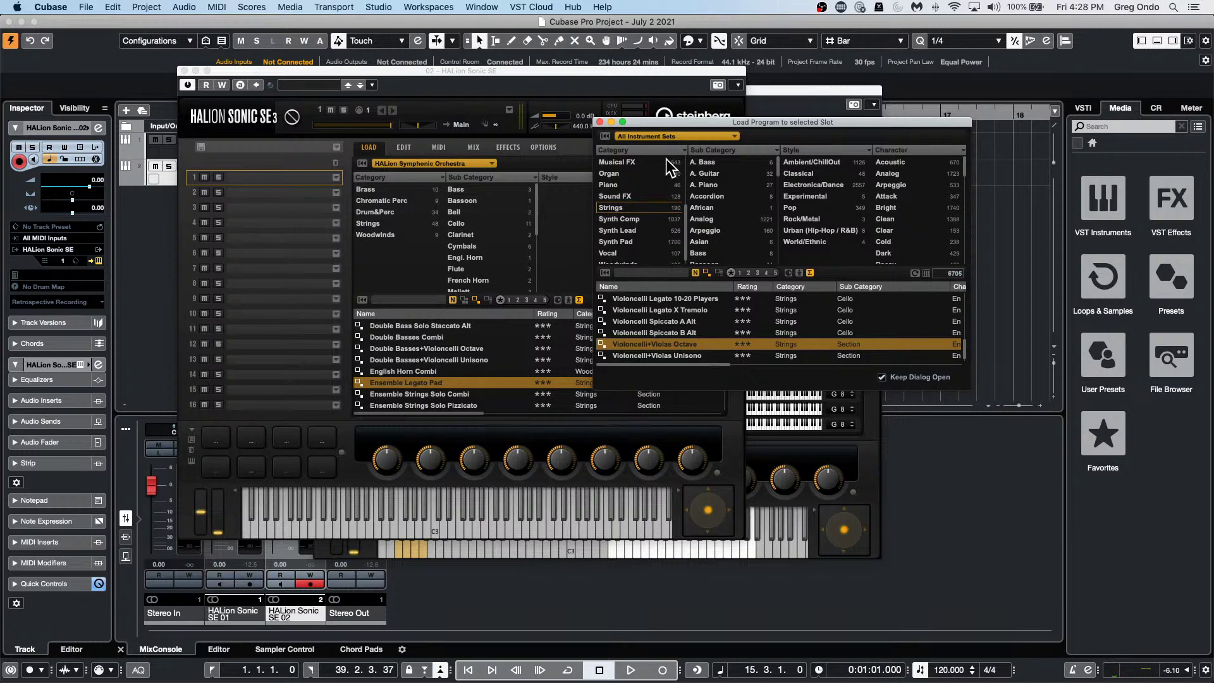
left_click(681, 136)
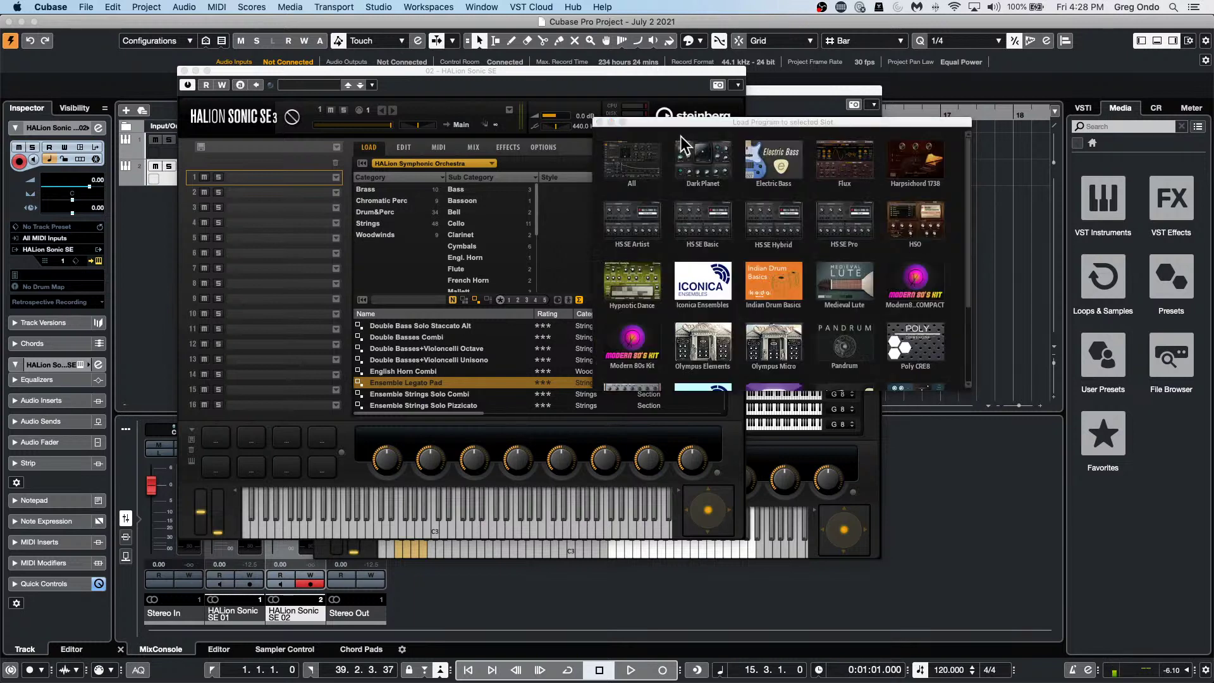
left_click(648, 172)
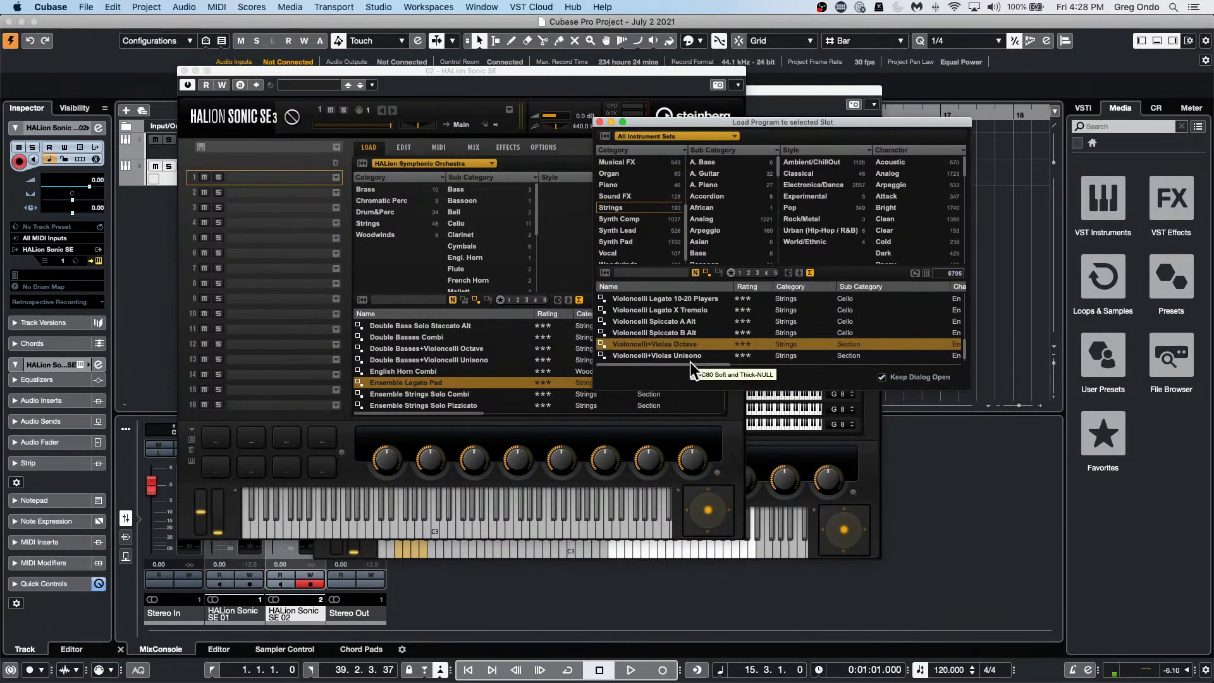
left_click(653, 274)
type("acc")
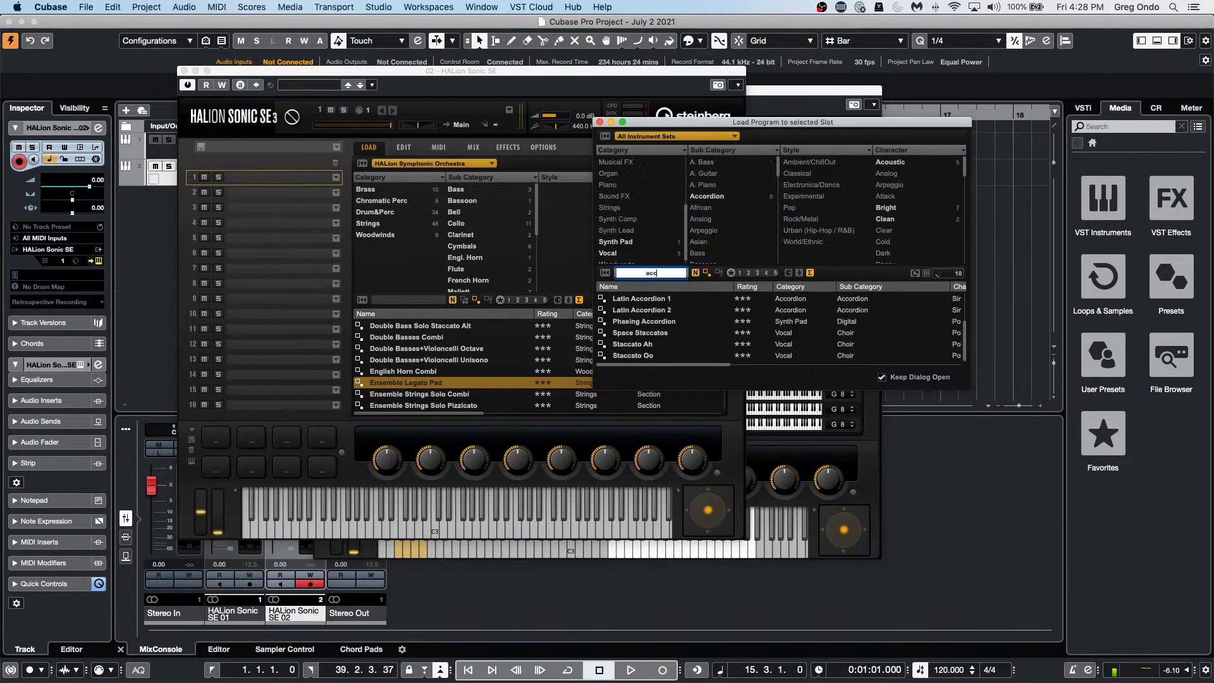
type("ordian")
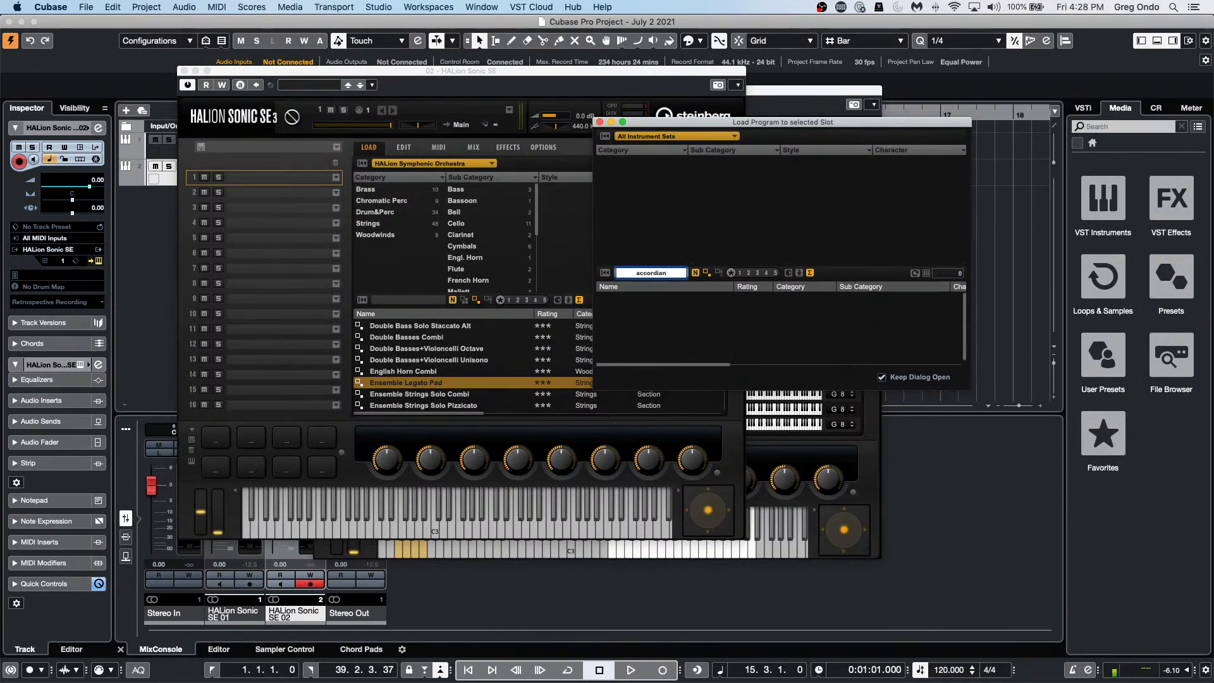
key("Return")
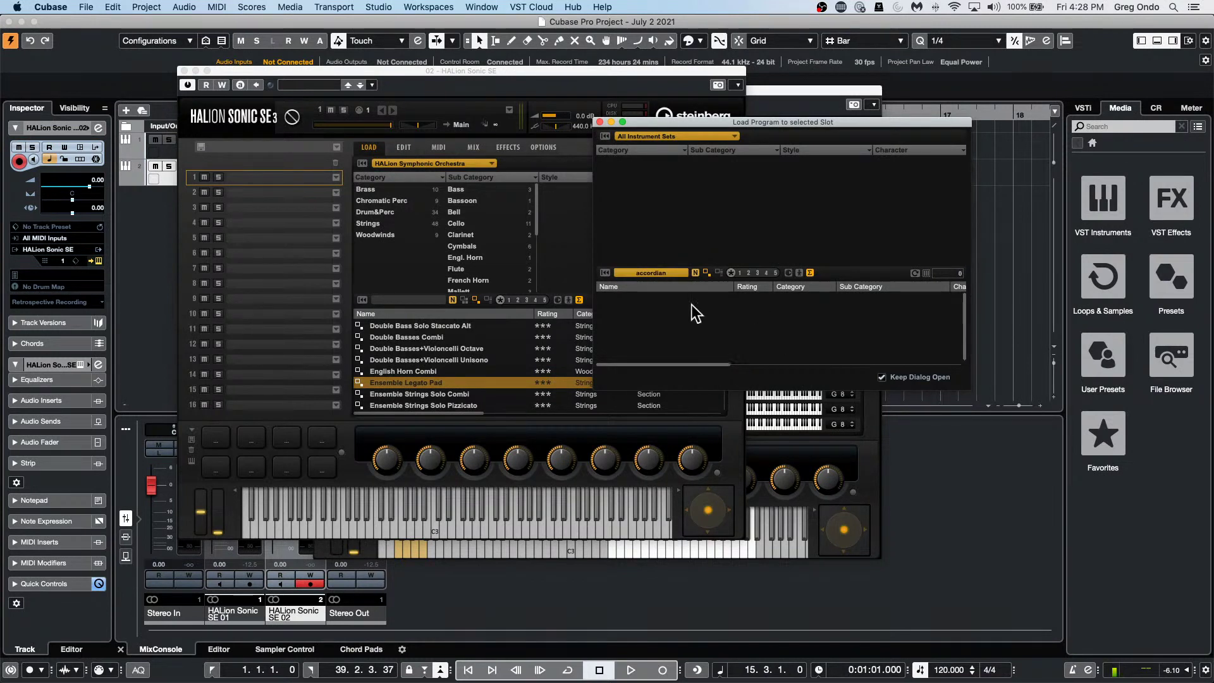
left_click(645, 272)
type("ac")
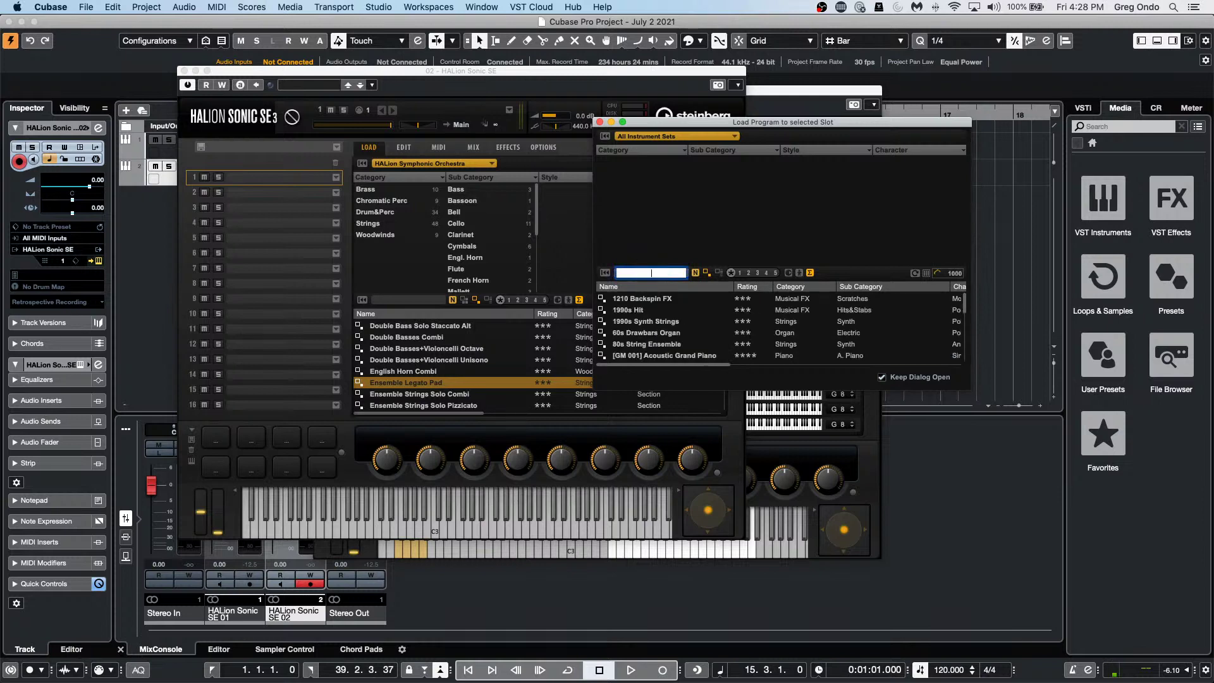
type("ordi")
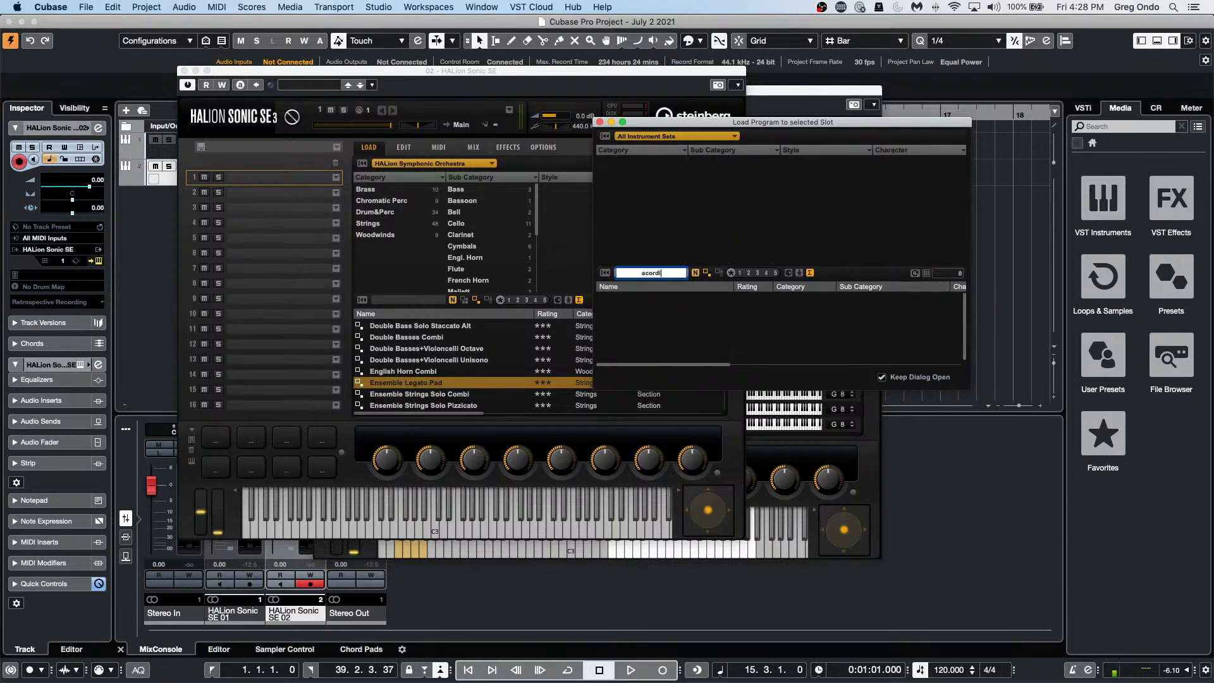
type("an")
key("Return")
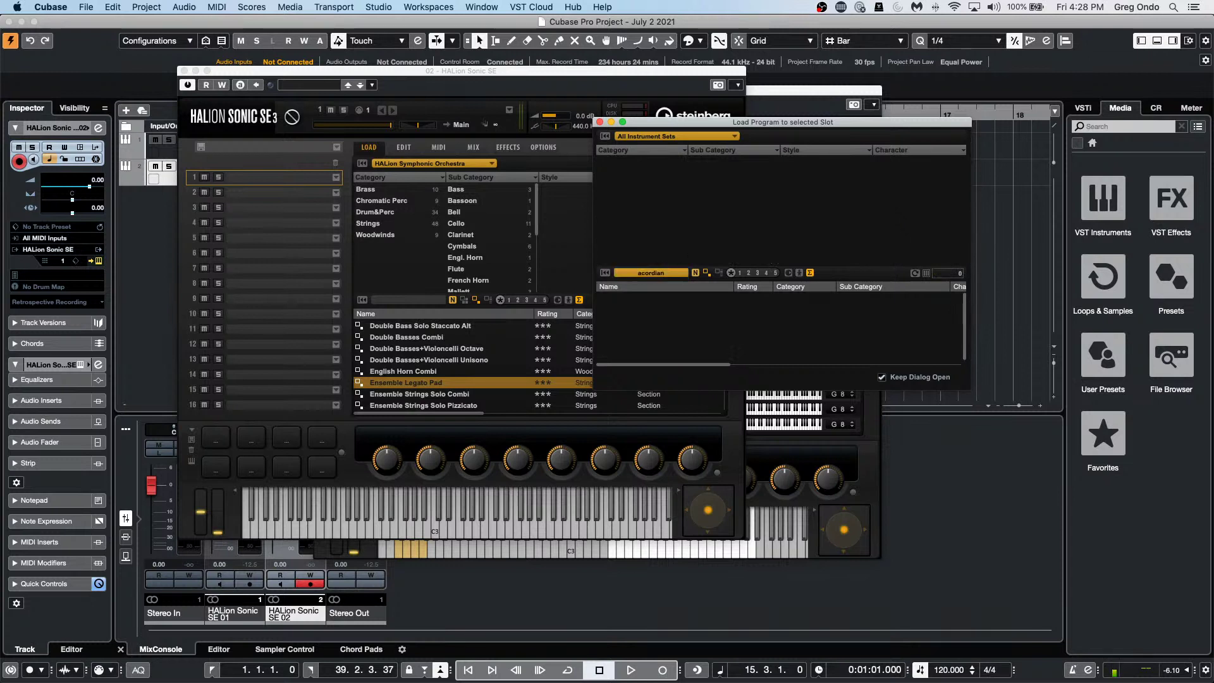
left_click(659, 273)
key("BackSpace")
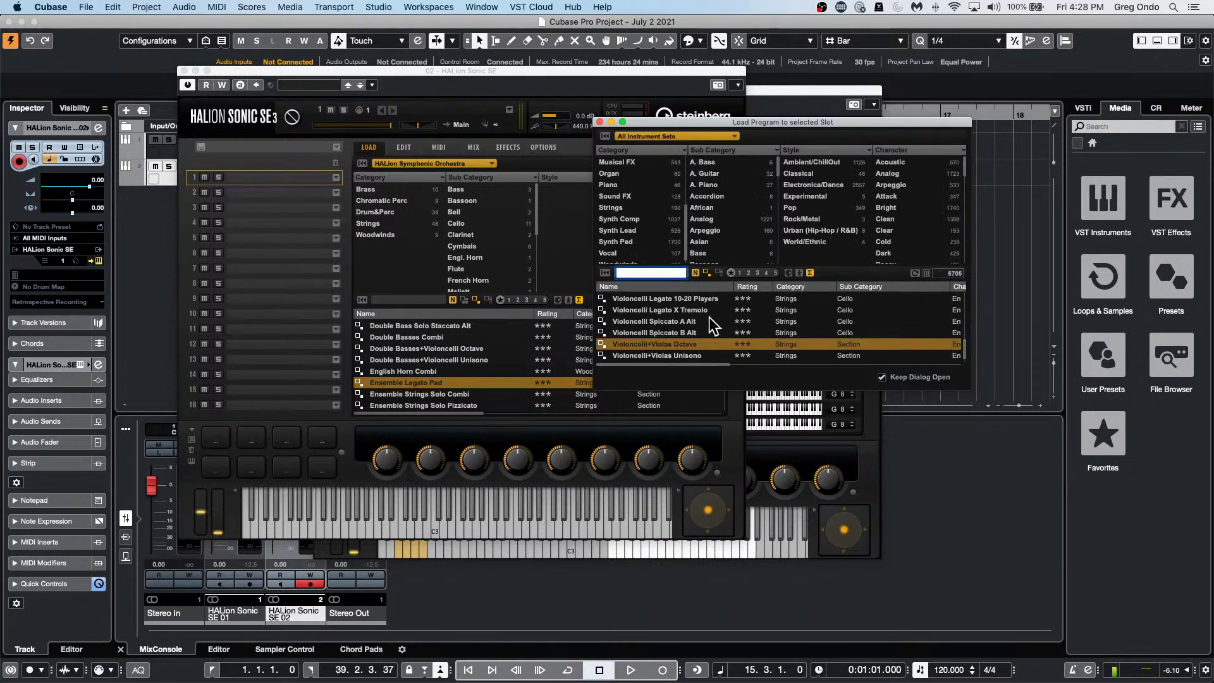
Load Latin Accordion 1 from the Accordion category into slot 1 and close the window.
scroll(632, 197, "up", 3)
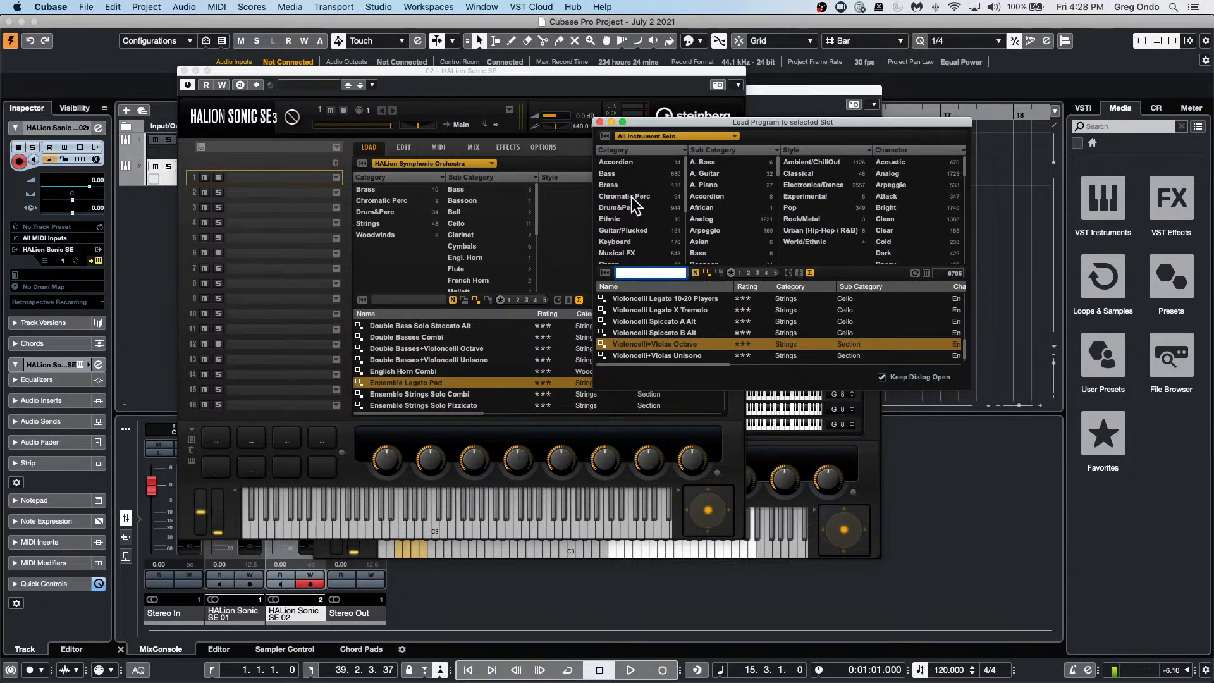
left_click(634, 162)
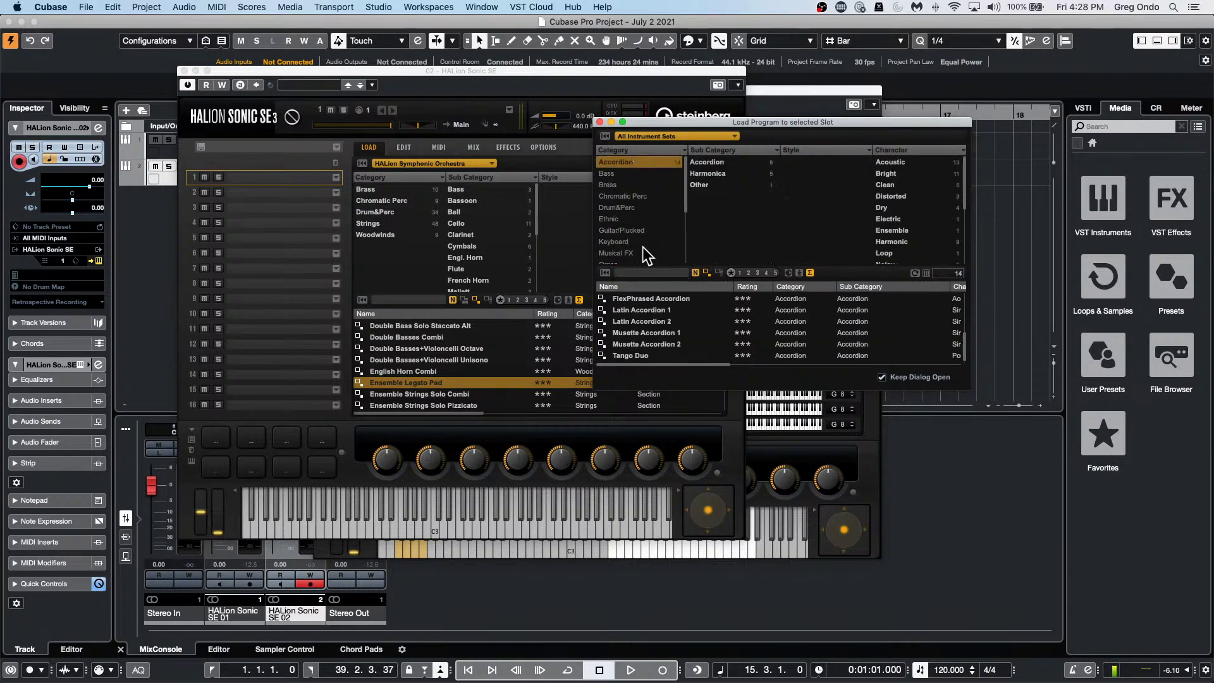
double_click(673, 308)
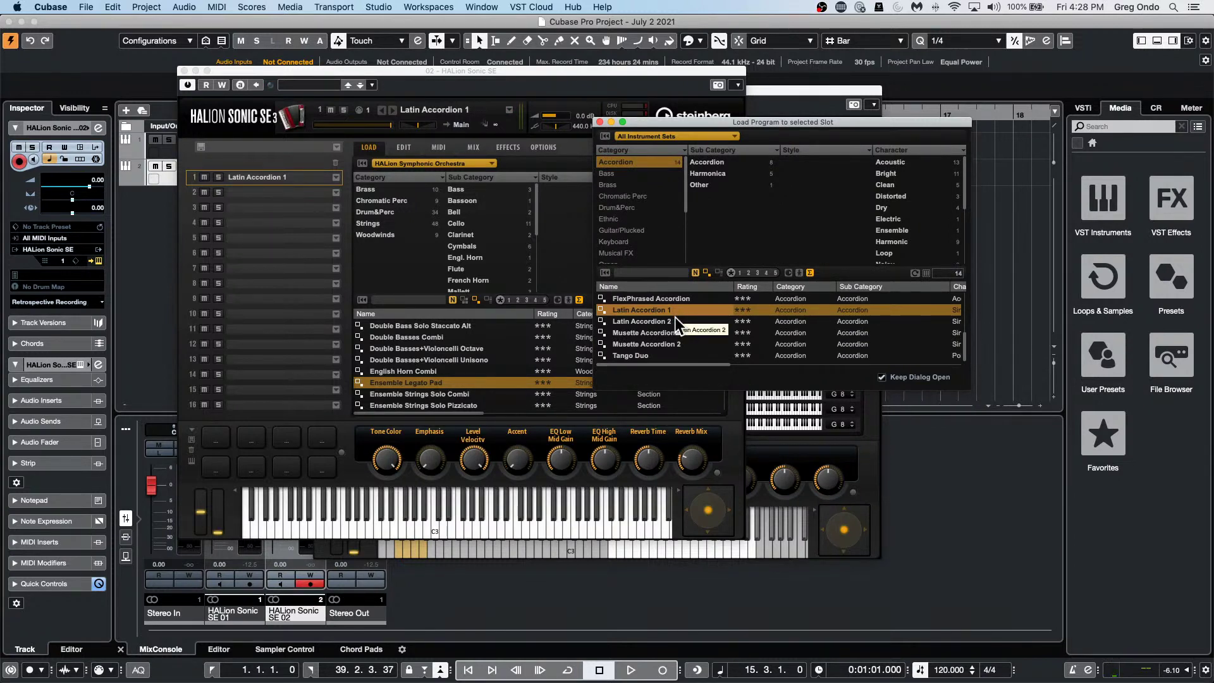
left_click(184, 71)
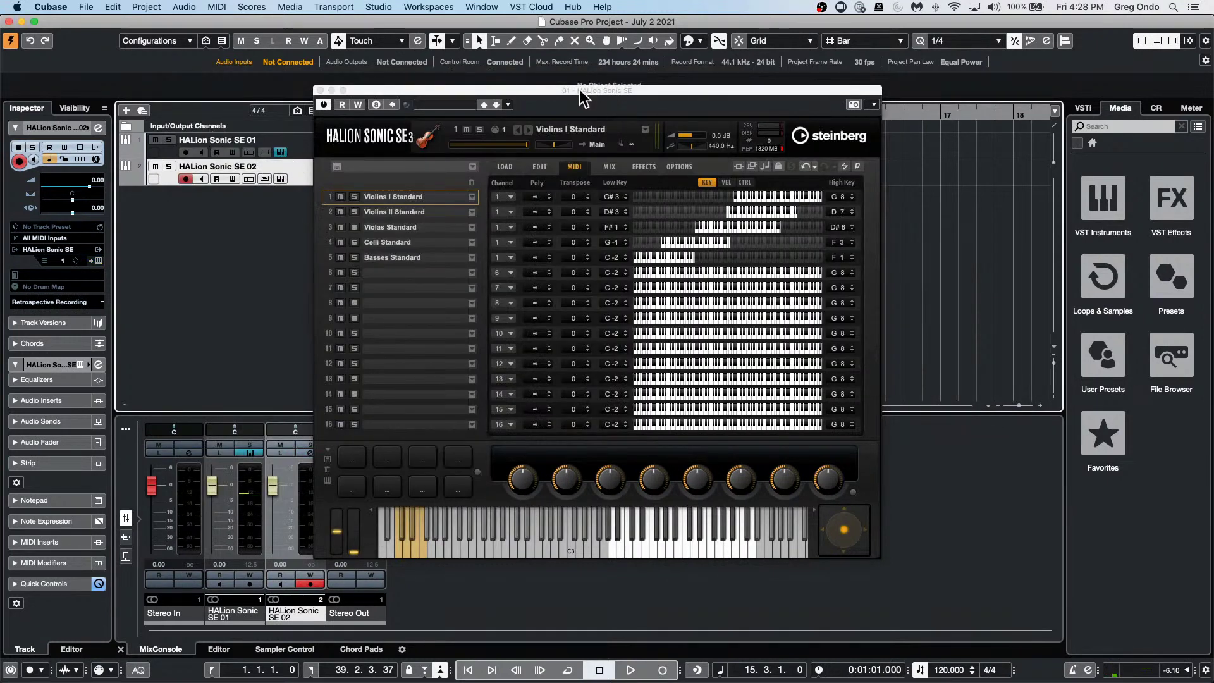
left_click_drag(580, 89, 795, 170)
Audition Latin Accordion 1 on the second HALion Sonic SE track.
left_click(536, 170)
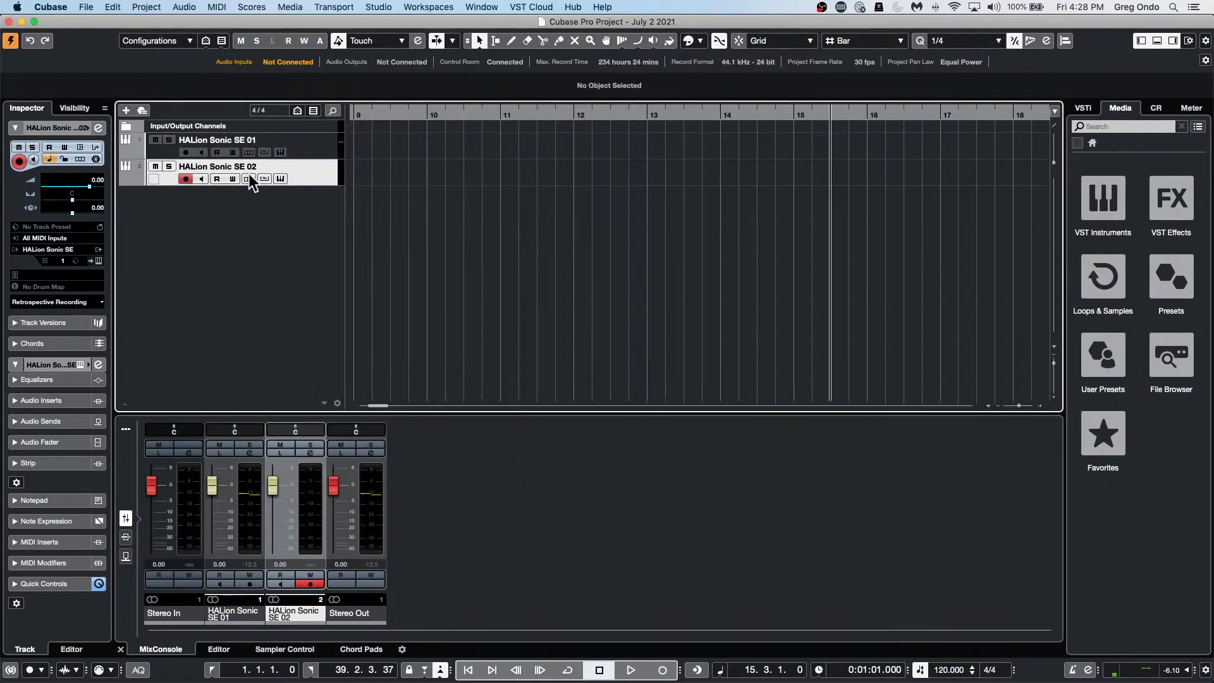
left_click(99, 260)
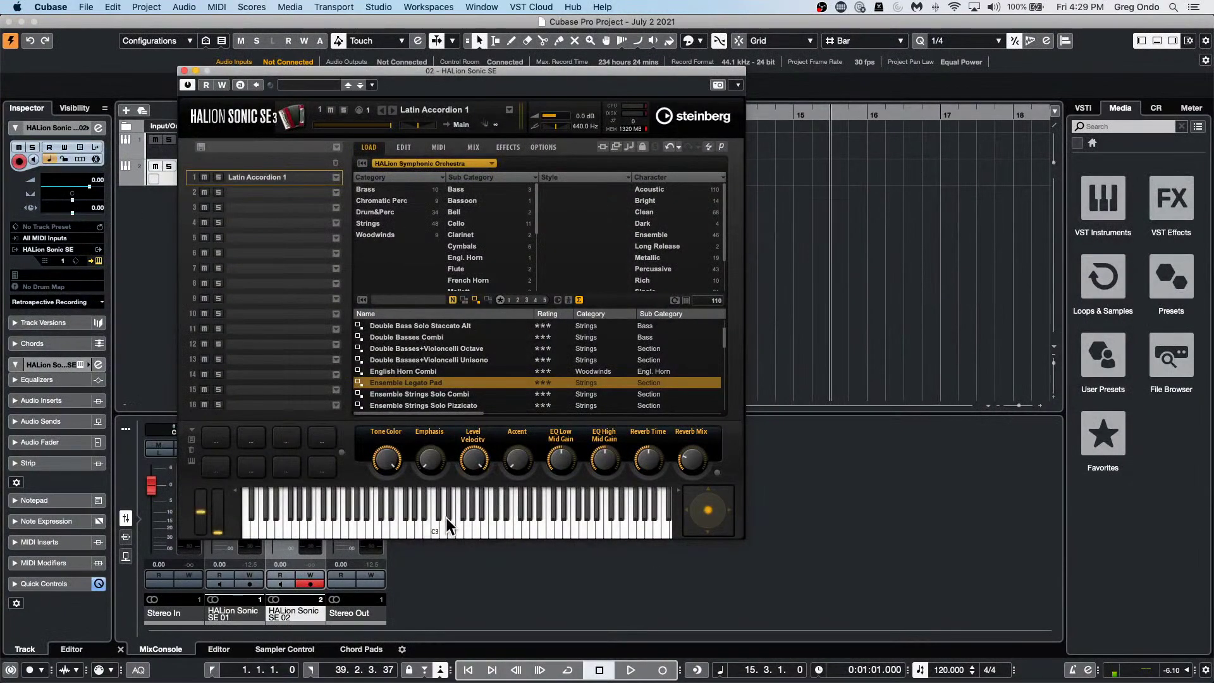
left_click(435, 523)
left_click(488, 527)
left_click_drag(335, 70, 668, 112)
Create a new empty project in the July 2 2021 folder.
left_click(86, 7)
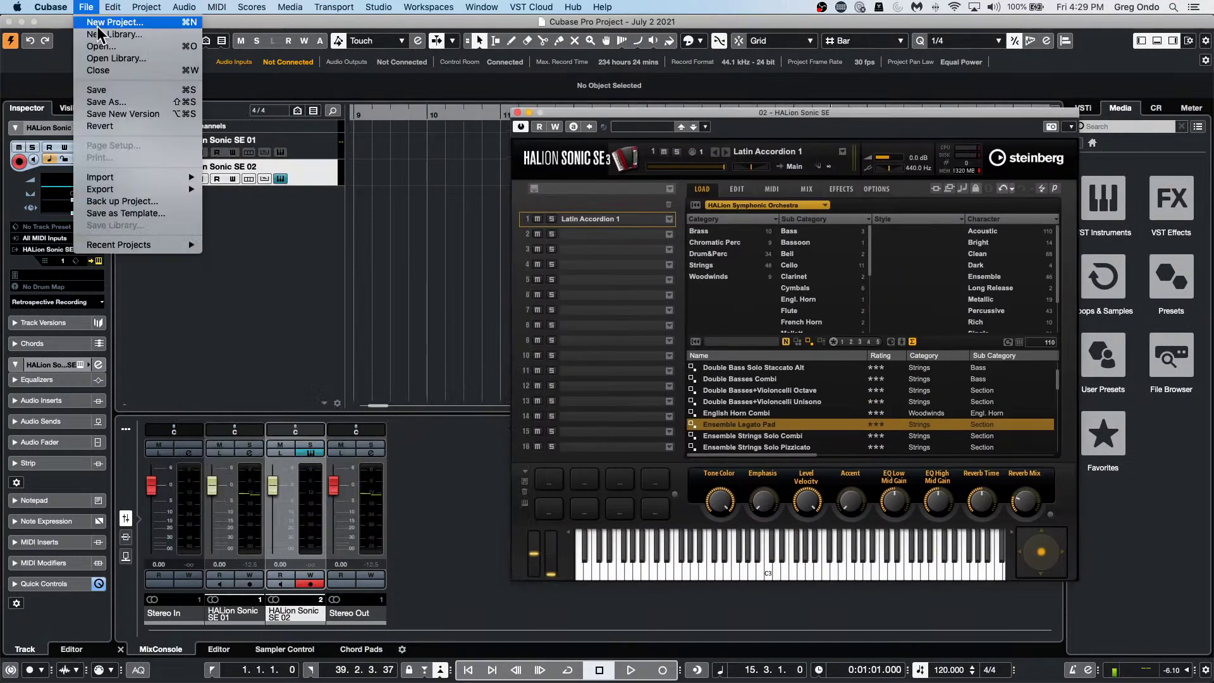
left_click(97, 25)
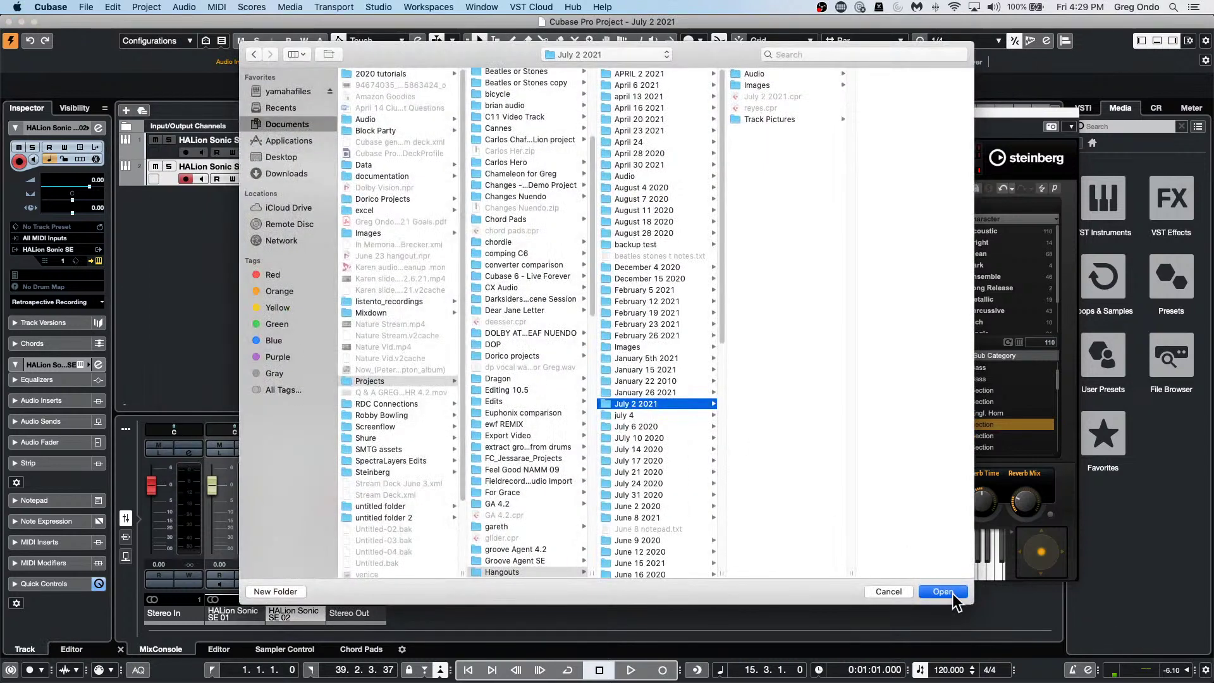
left_click(954, 594)
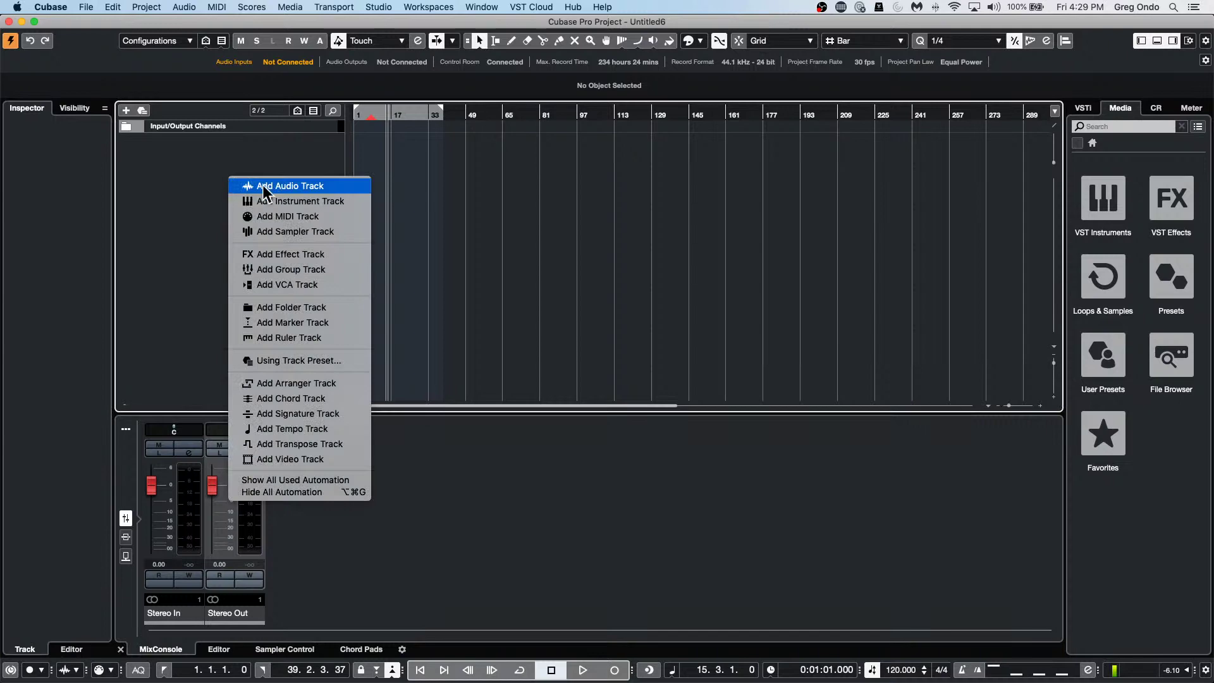
Add a HALion Sonic SE instrument track and browse All Instrument Sets.
left_click(273, 201)
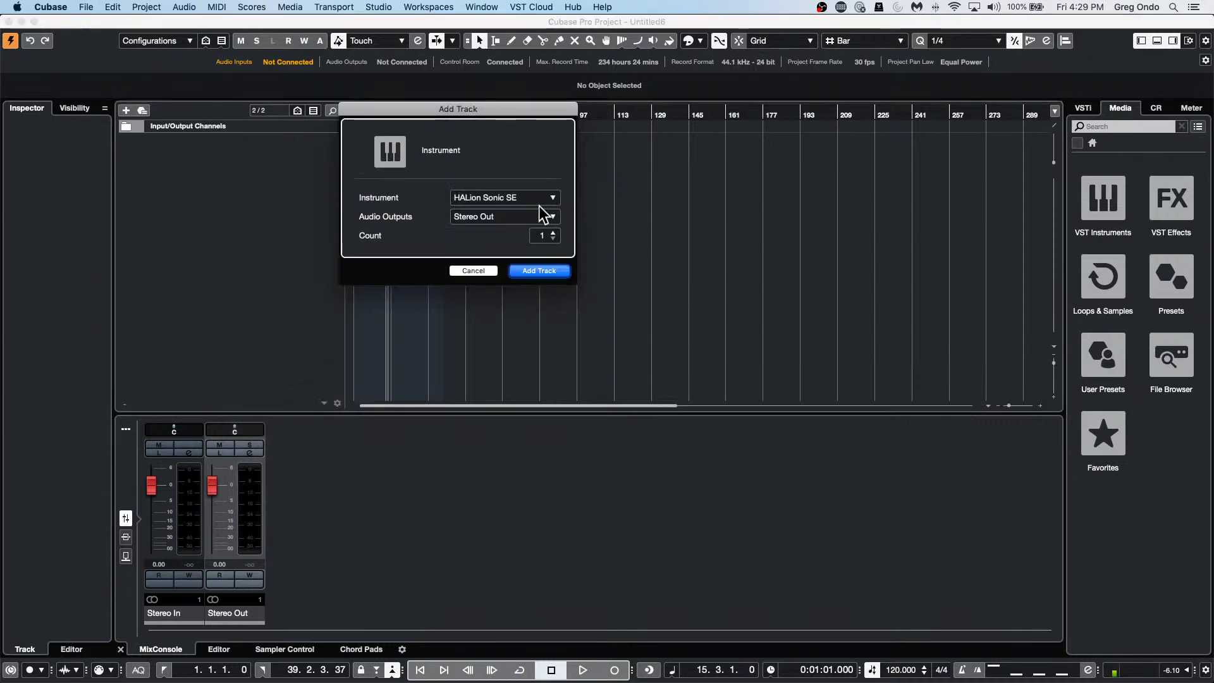
left_click(548, 273)
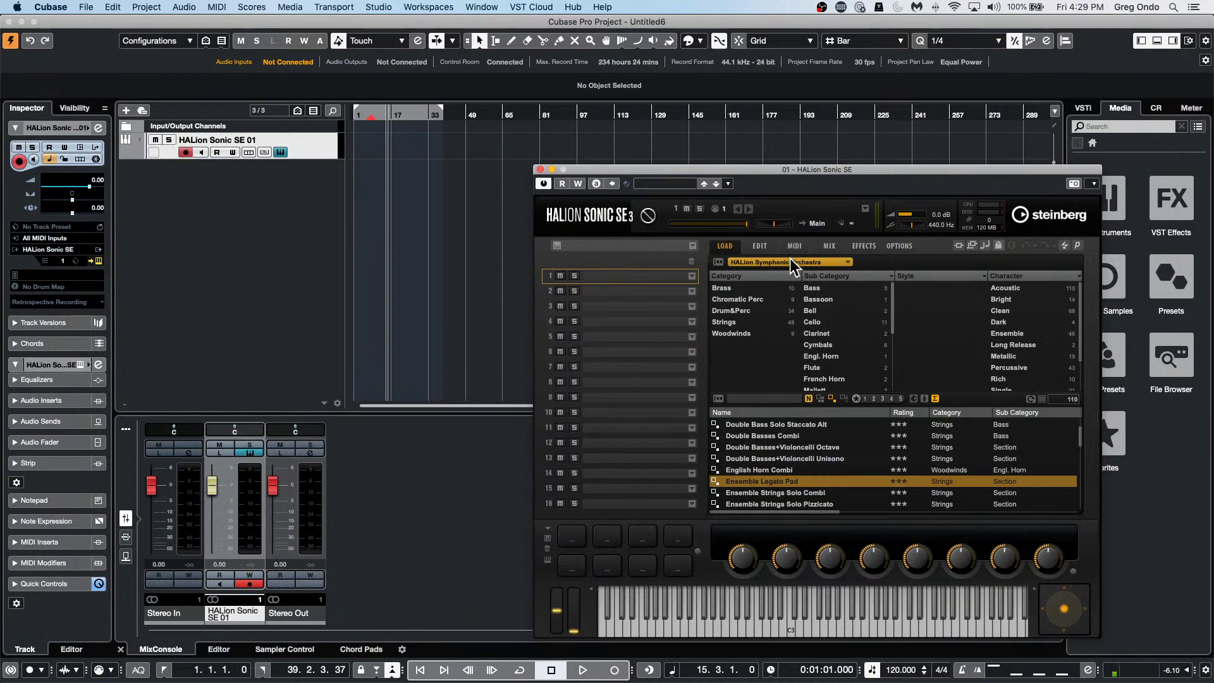
left_click(790, 260)
left_click(745, 283)
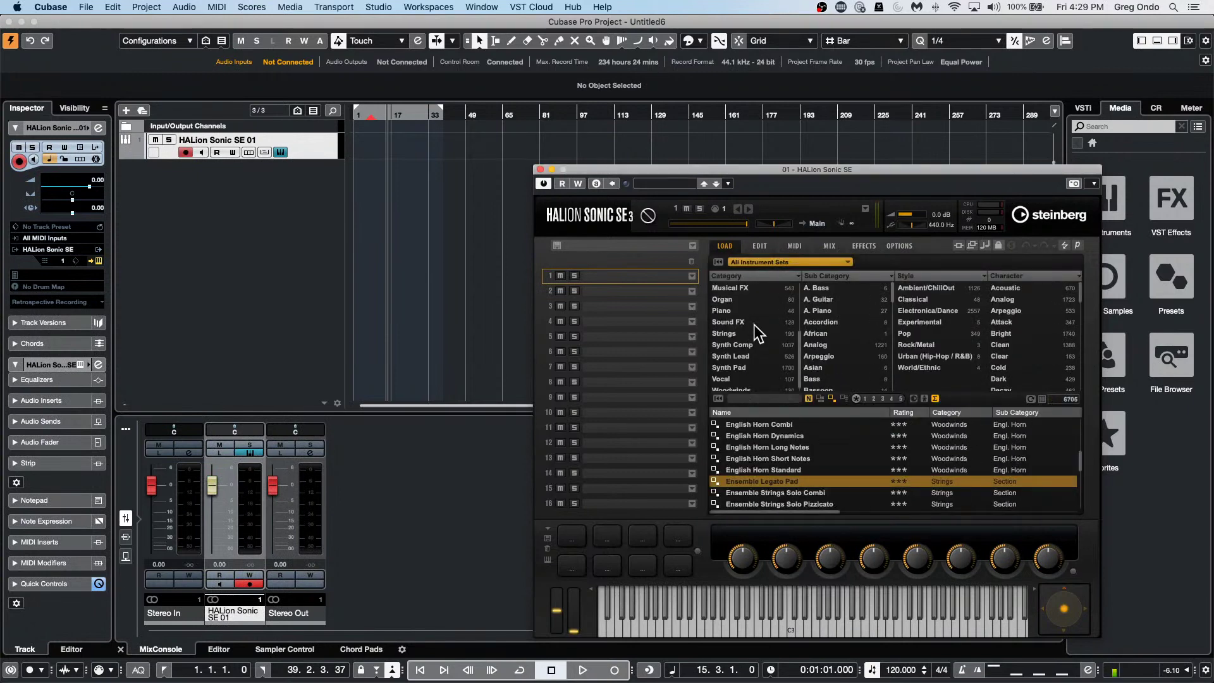
Load Latin Accordion 1 from the Accordion category into slot 1 and audition it.
scroll(777, 451, "up", 5)
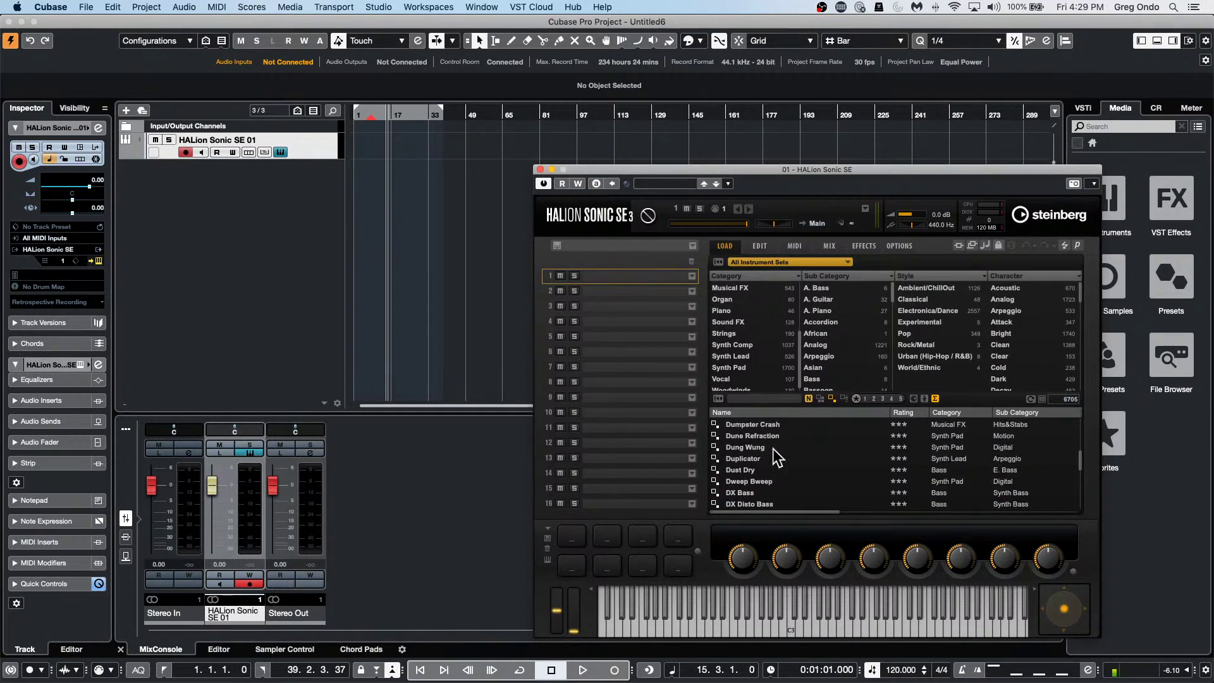
scroll(773, 443, "up", 8)
scroll(766, 357, "up", 3)
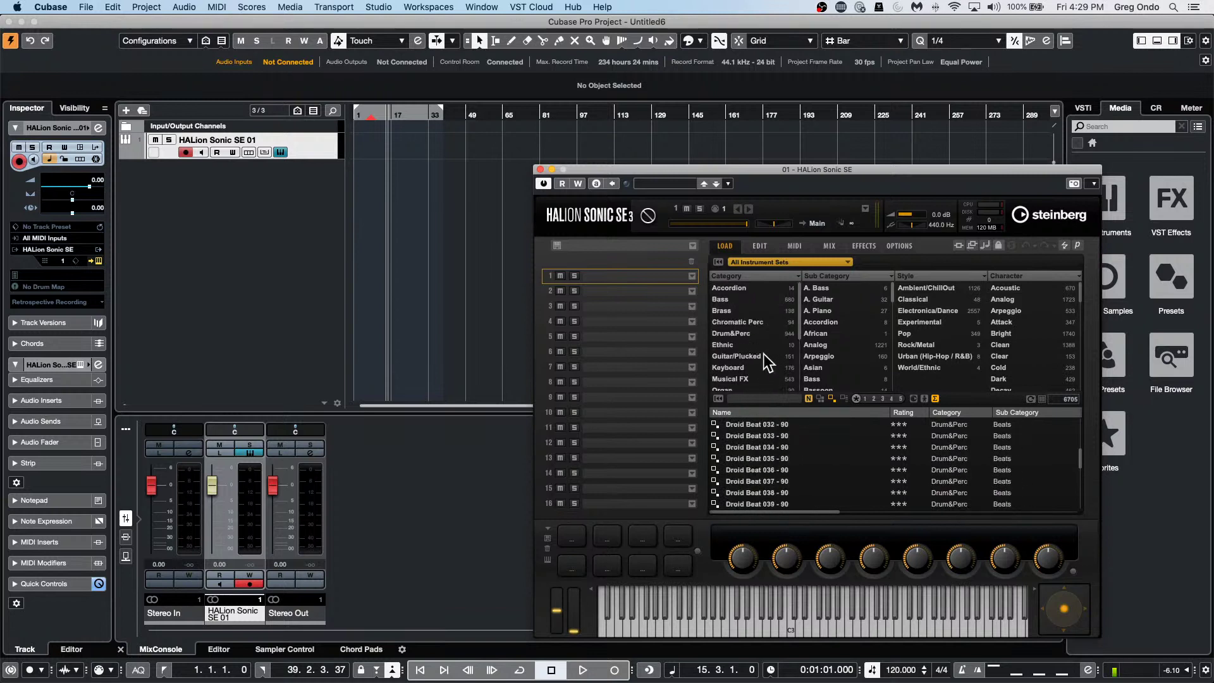
left_click(753, 287)
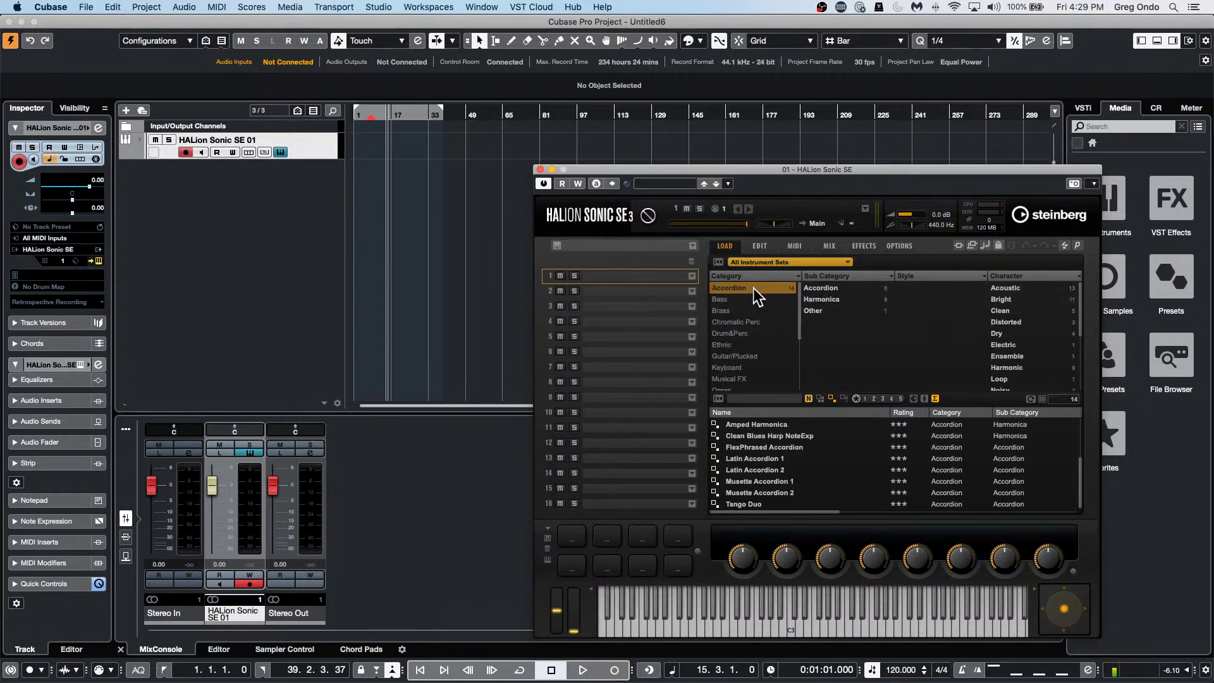
left_click(759, 458)
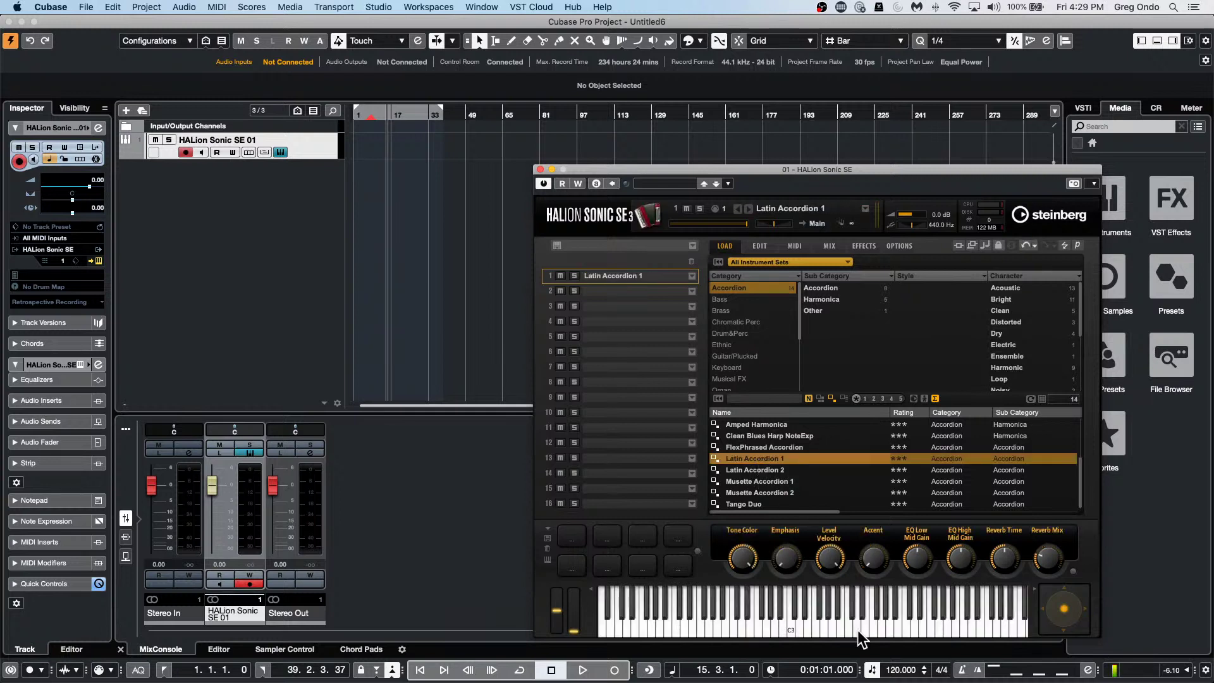
left_click_drag(858, 630, 768, 627)
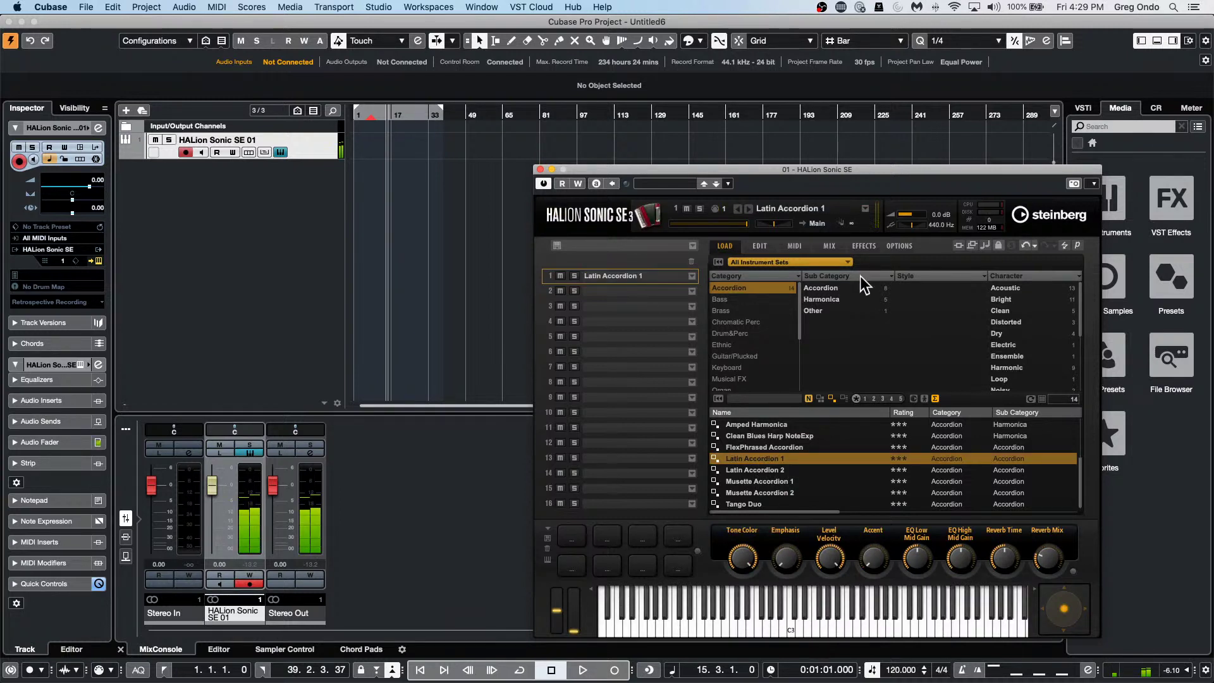
left_click(759, 246)
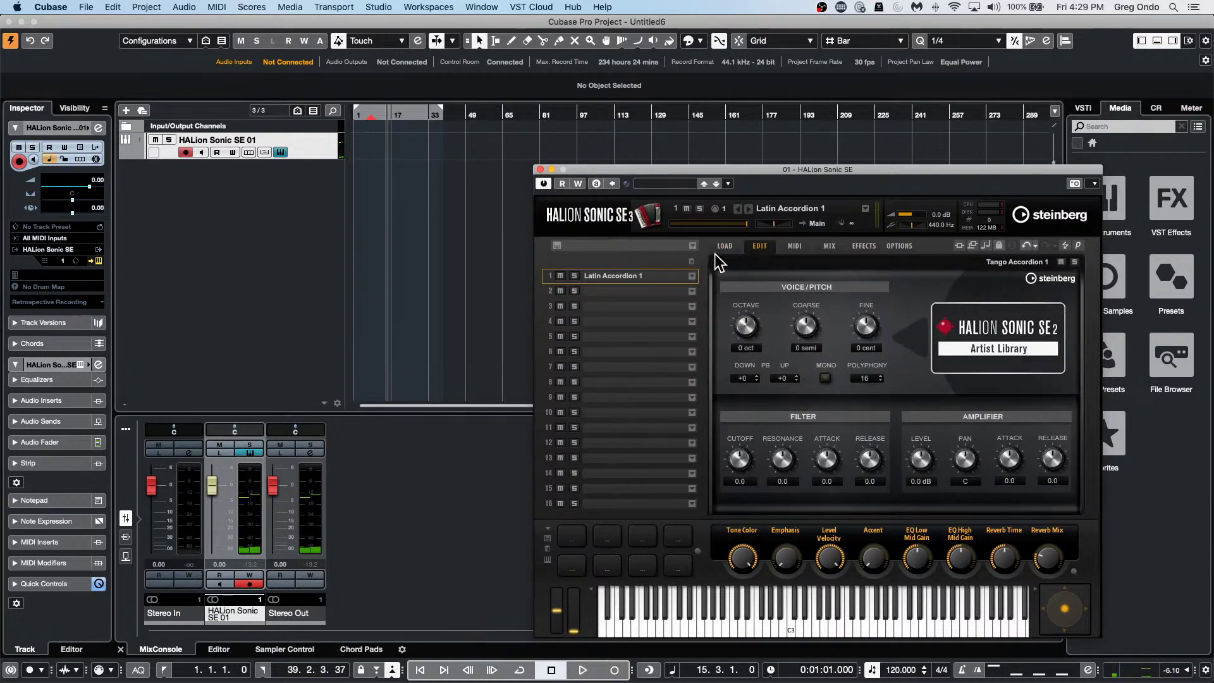
Put HALion slot 2 on MIDI channel 1.
left_click(794, 247)
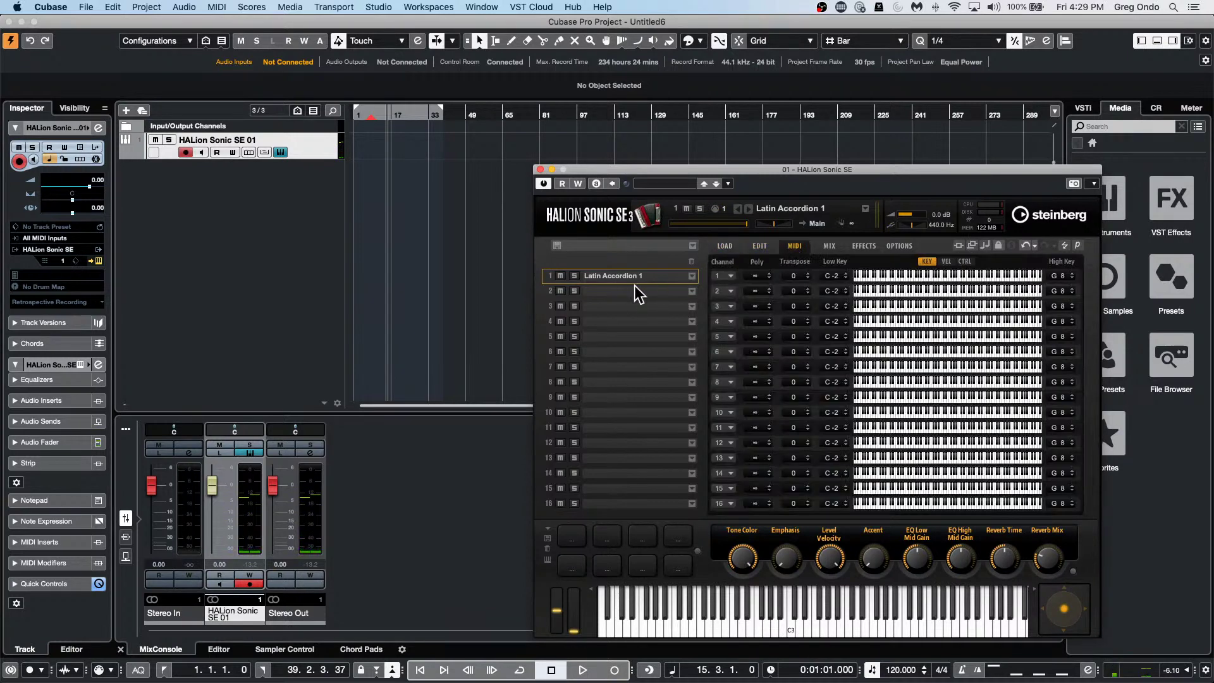
left_click(730, 291)
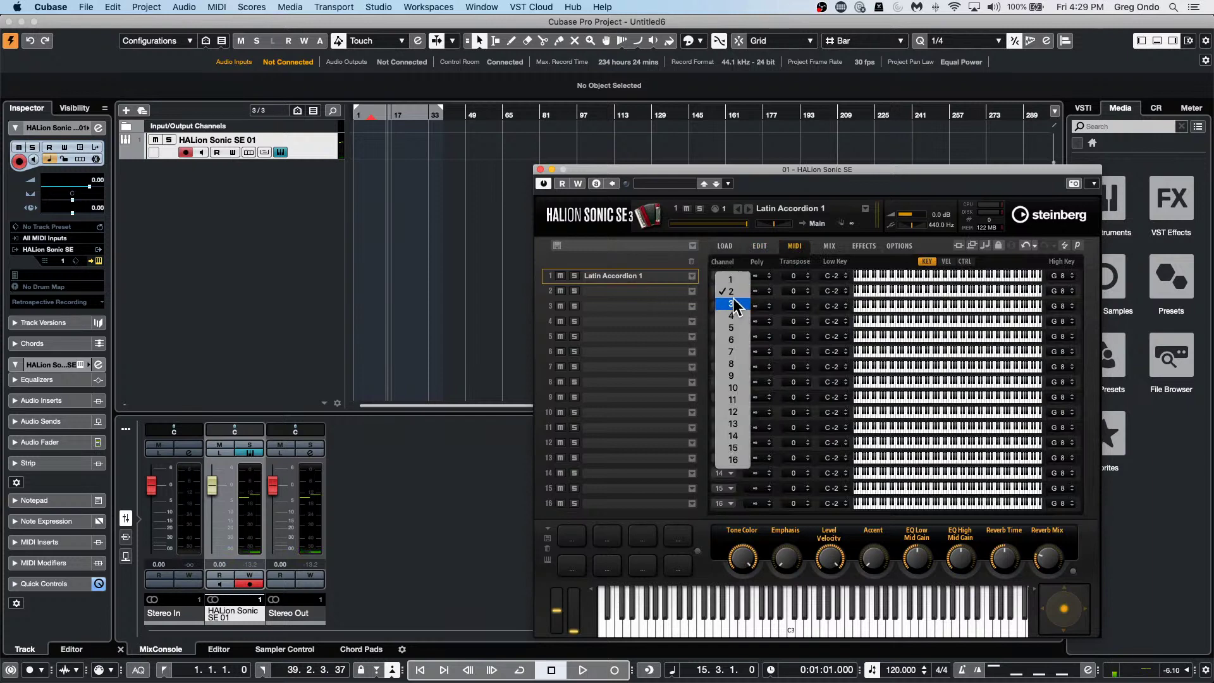
left_click(729, 281)
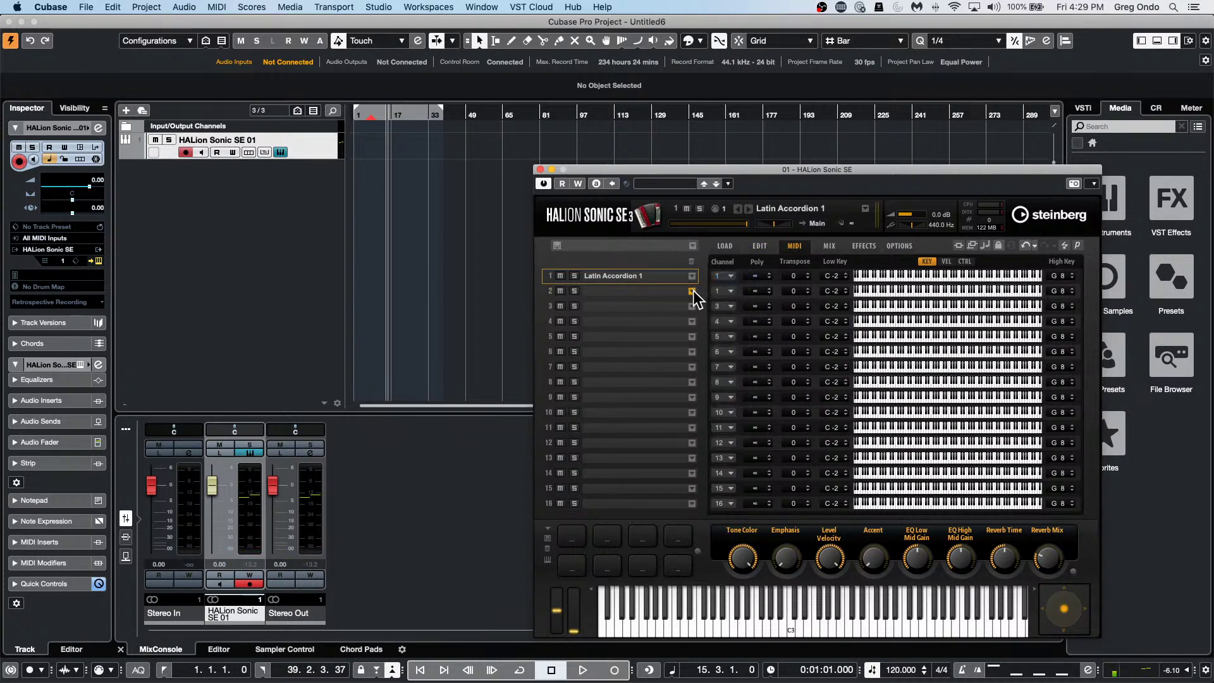
Load Vibrato Jazz Organ from Organ > Electric into slot 2 and play the layer.
left_click(692, 291)
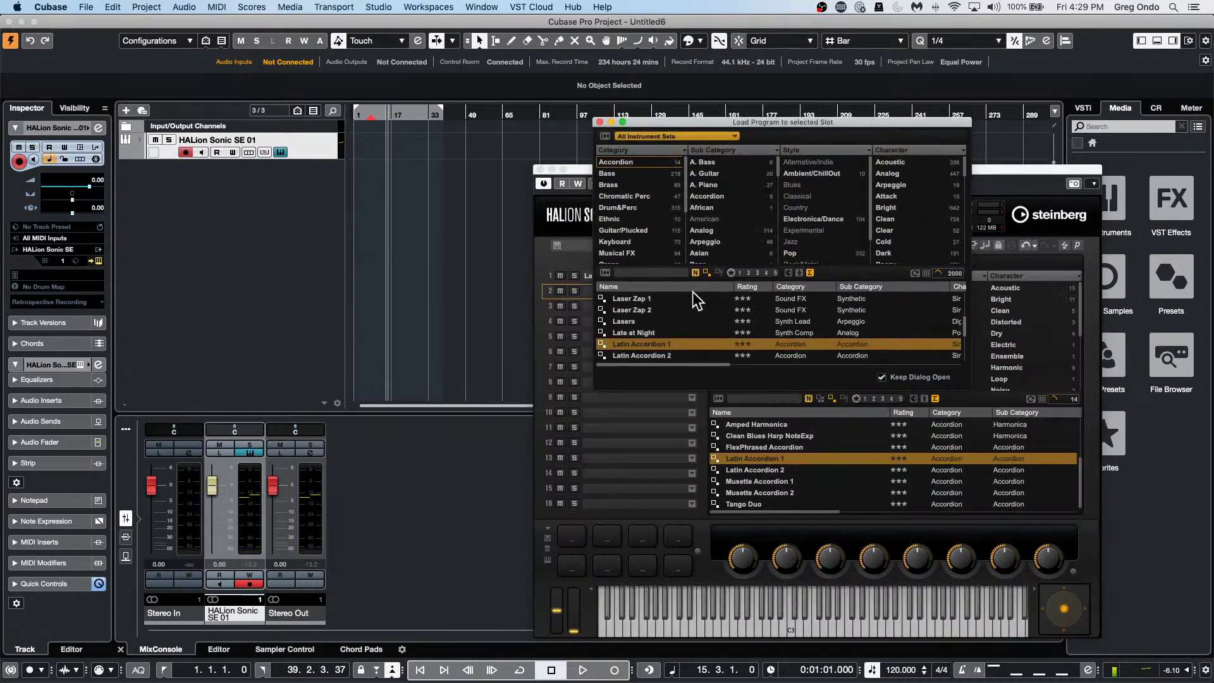
left_click(681, 132)
left_click(643, 169)
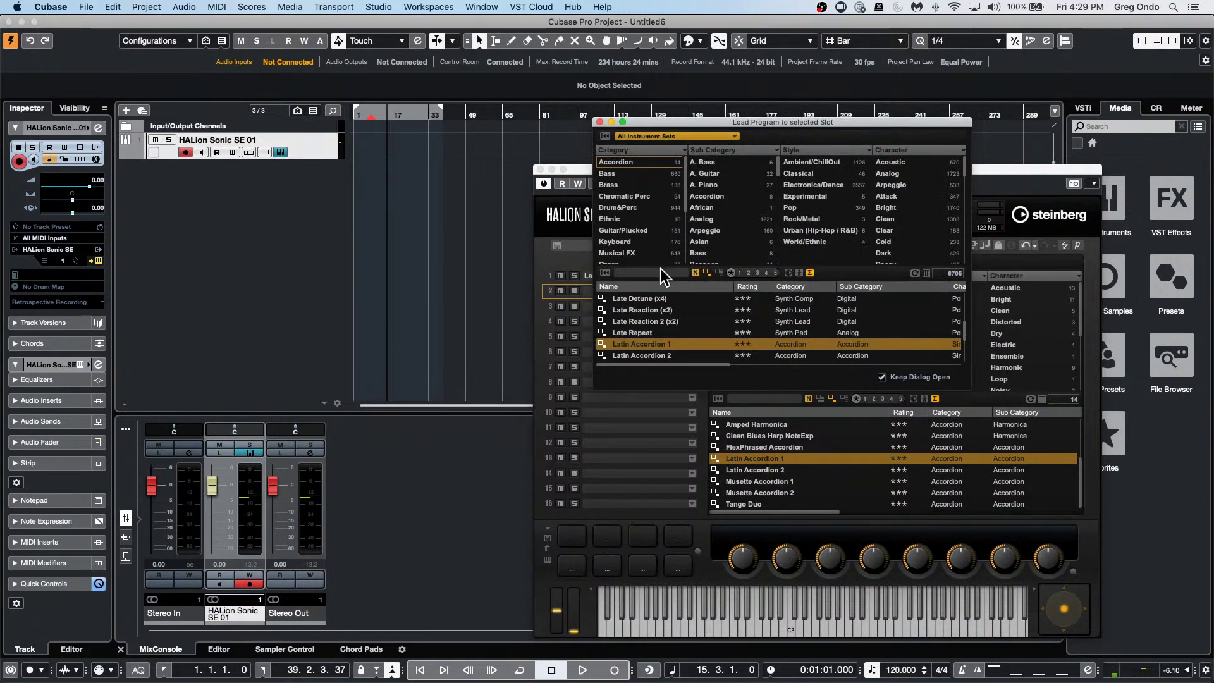
scroll(621, 217, "down", 1)
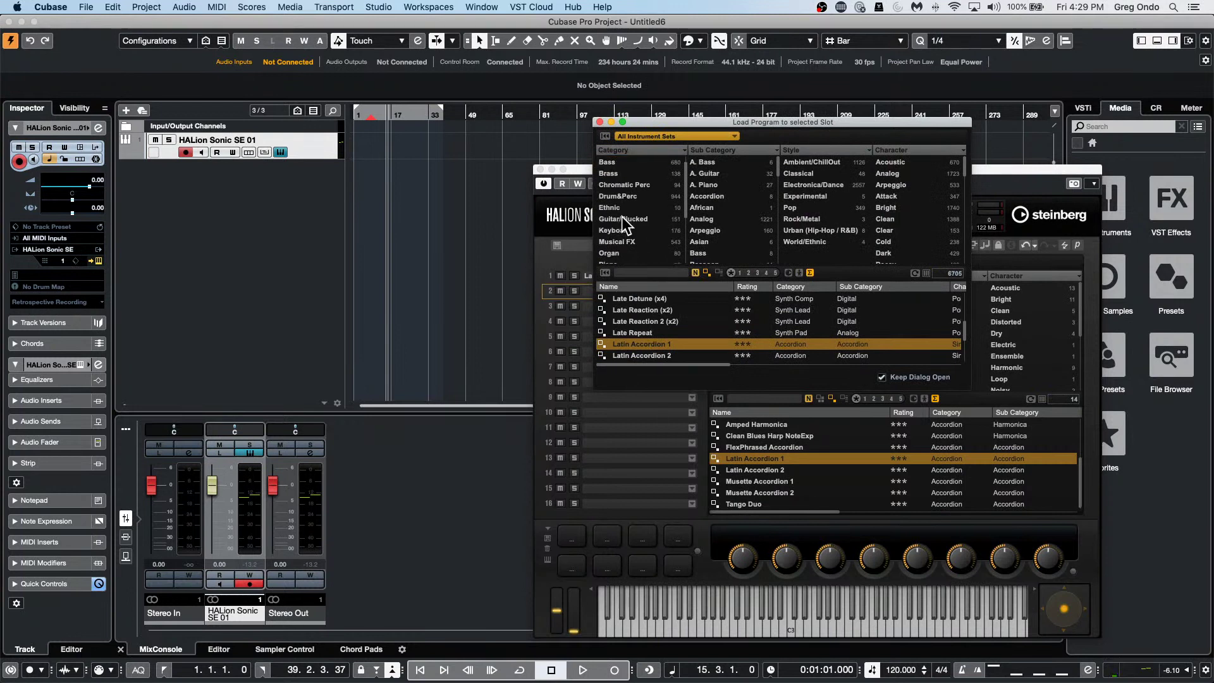
left_click(617, 251)
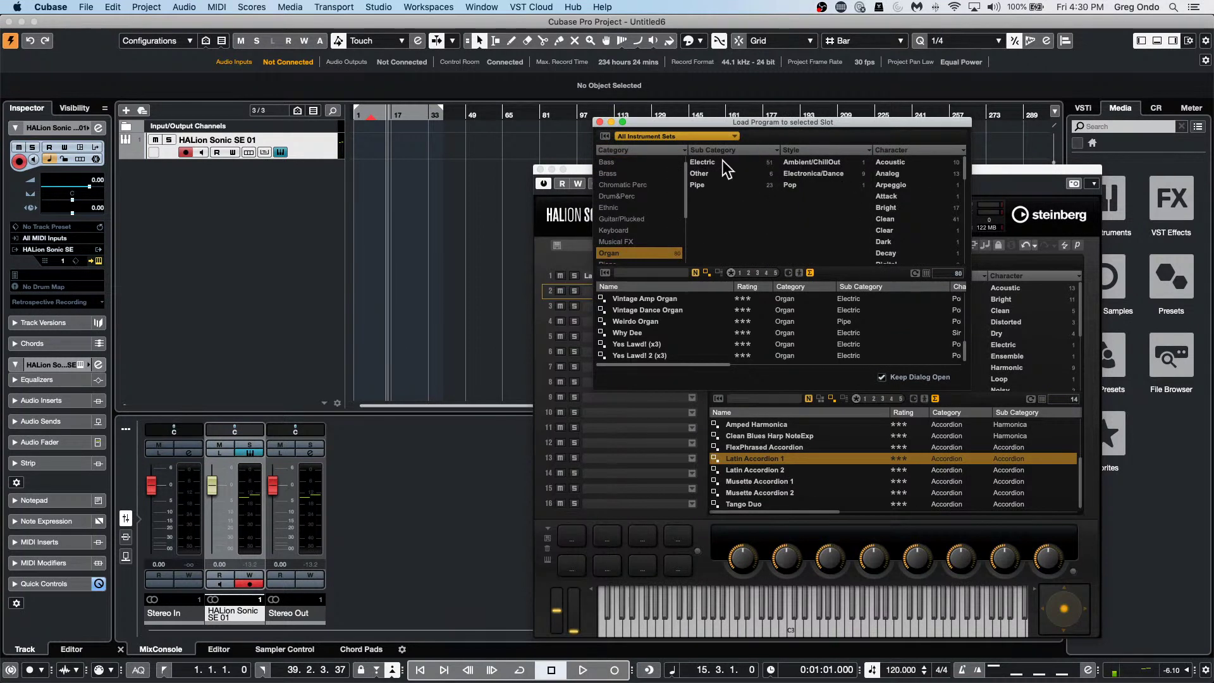
left_click(722, 162)
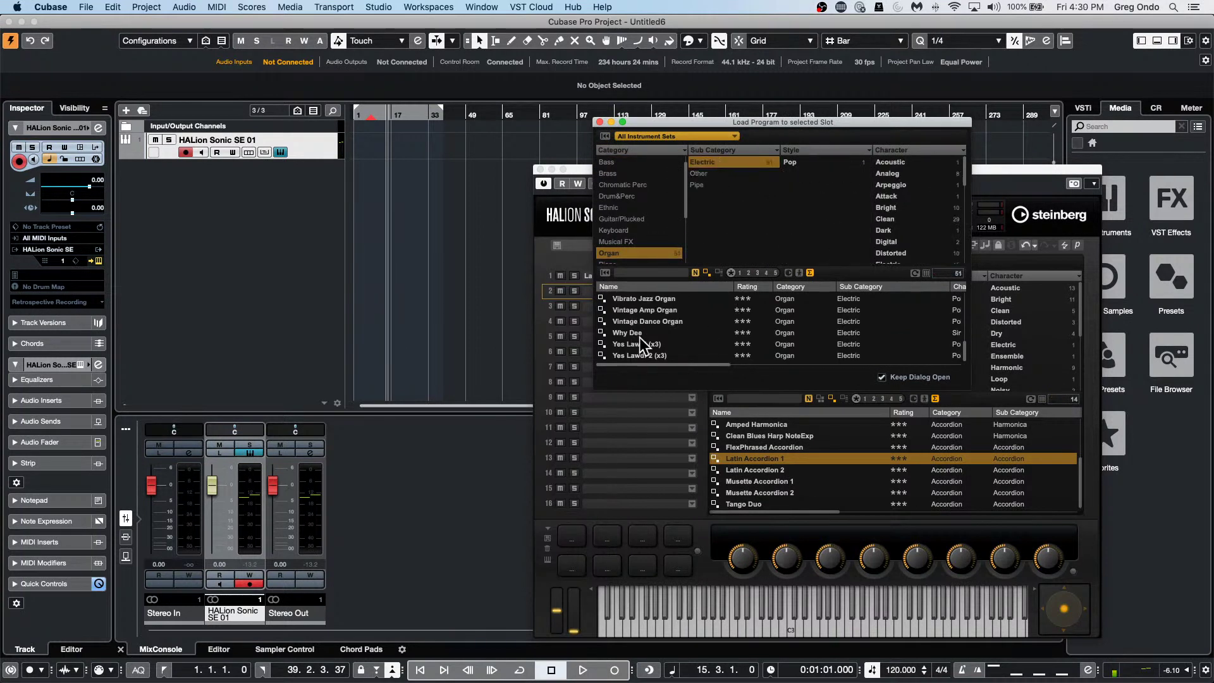
left_click(663, 301)
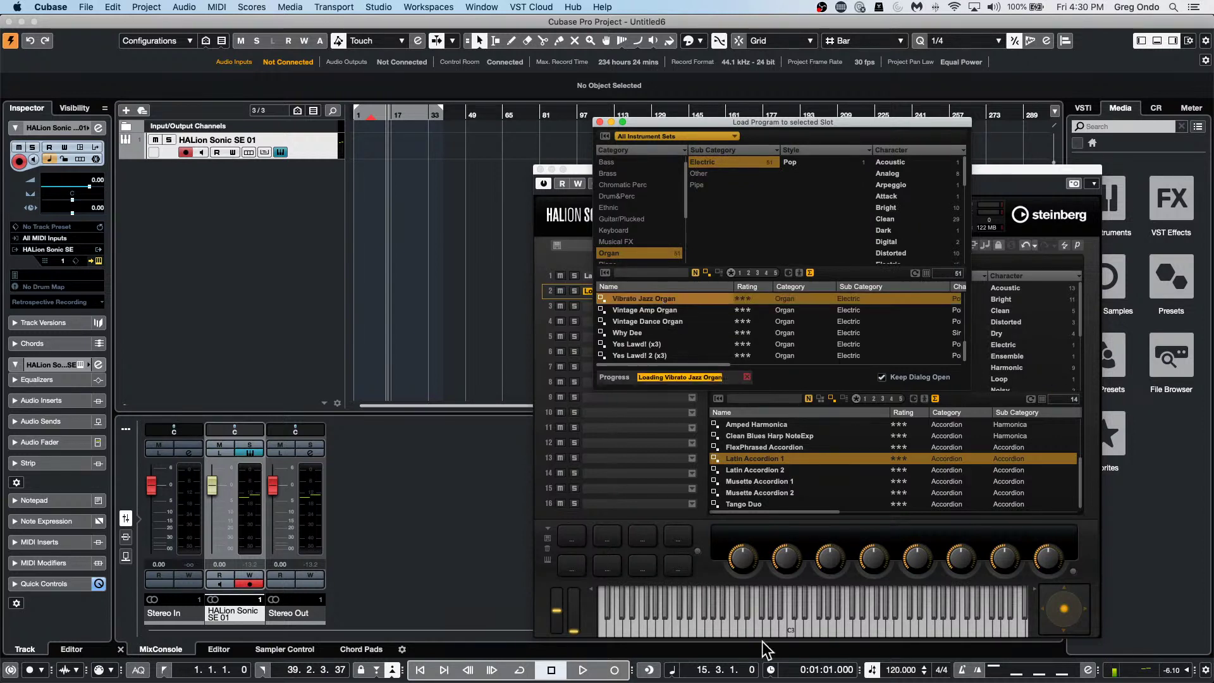
left_click(896, 617)
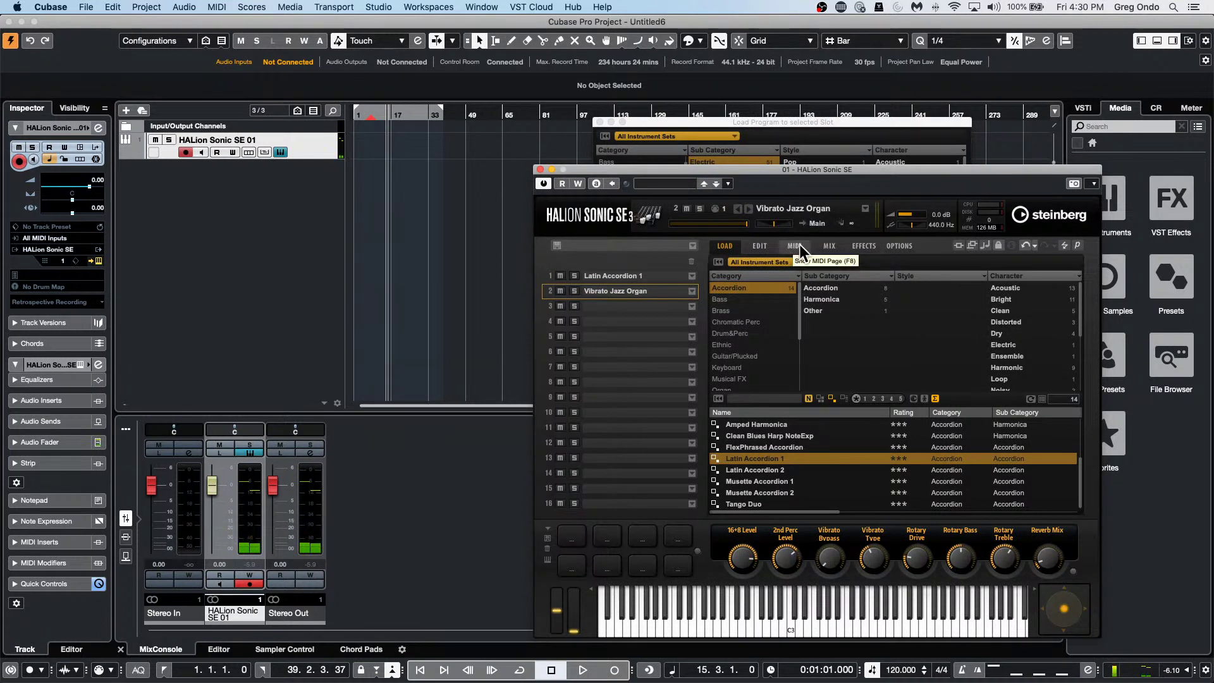
Show velocity ranges on HALion's MIDI page and raise Latin Accordion 1's low velocity to 62.
left_click(760, 246)
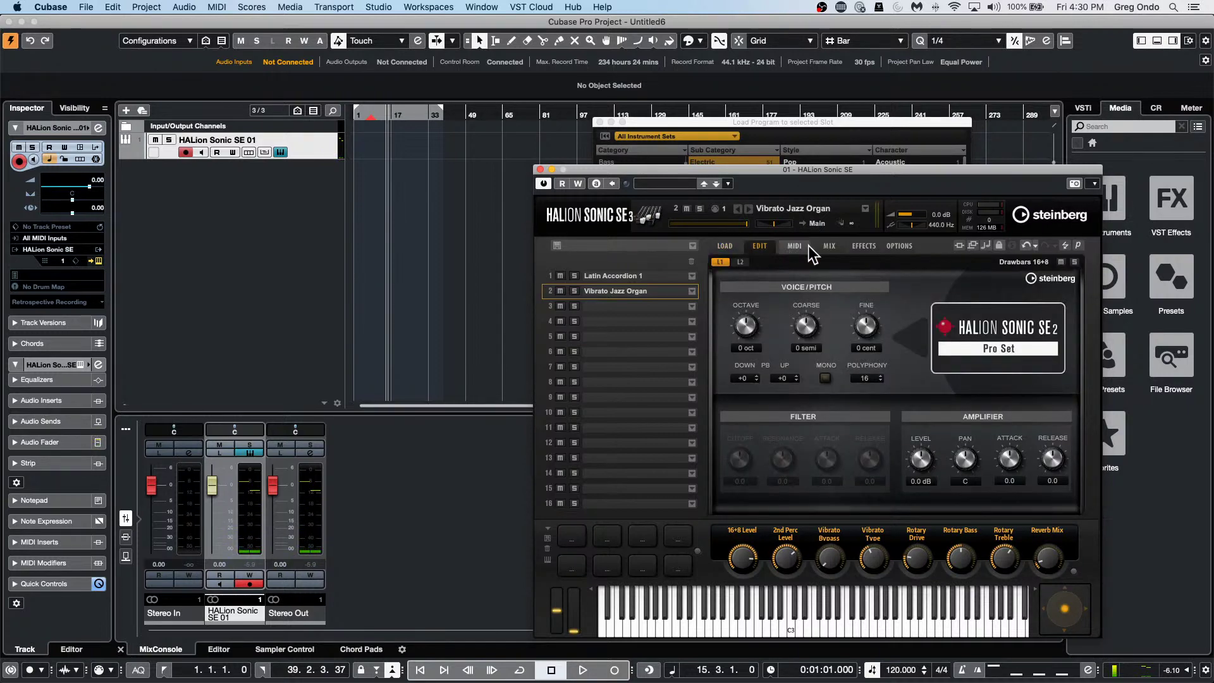
left_click(796, 245)
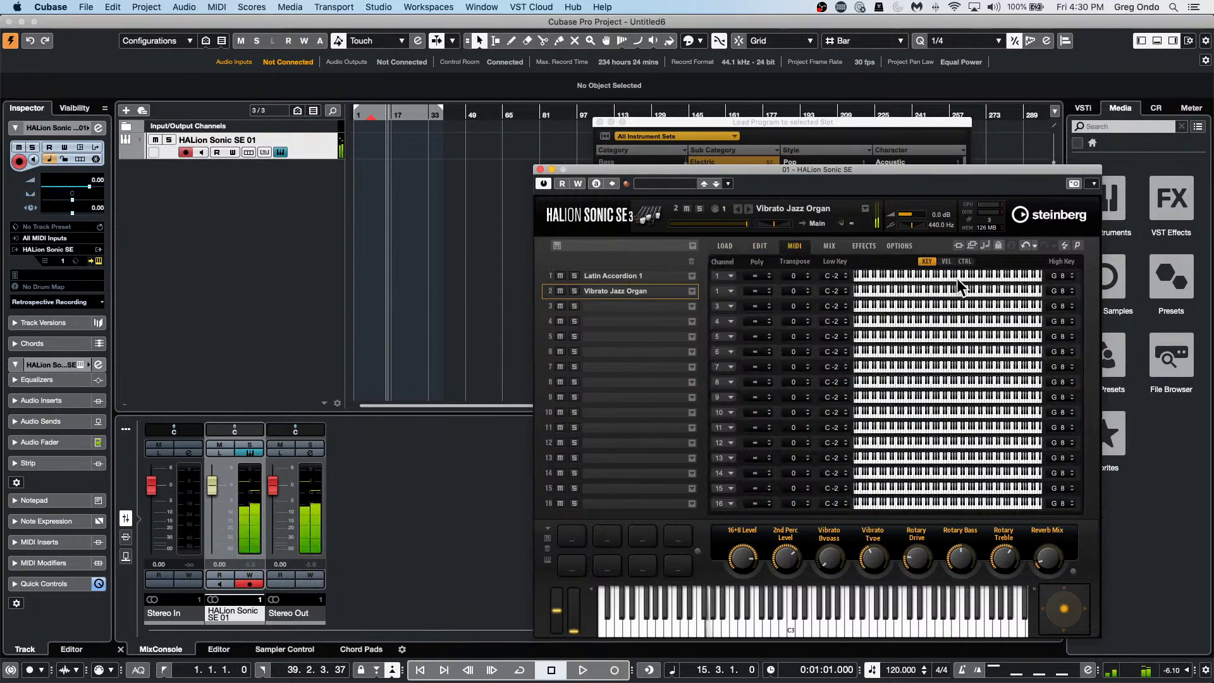
left_click(947, 263)
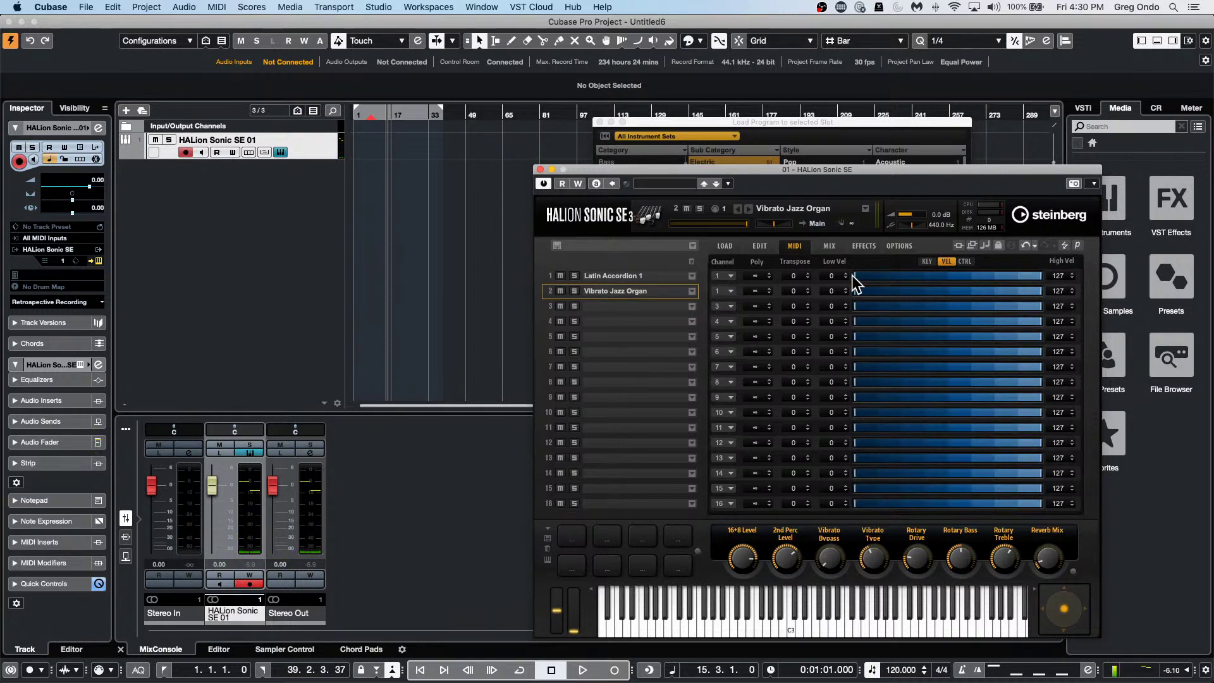
left_click_drag(831, 276, 832, 272)
scroll(833, 272, "up", 20)
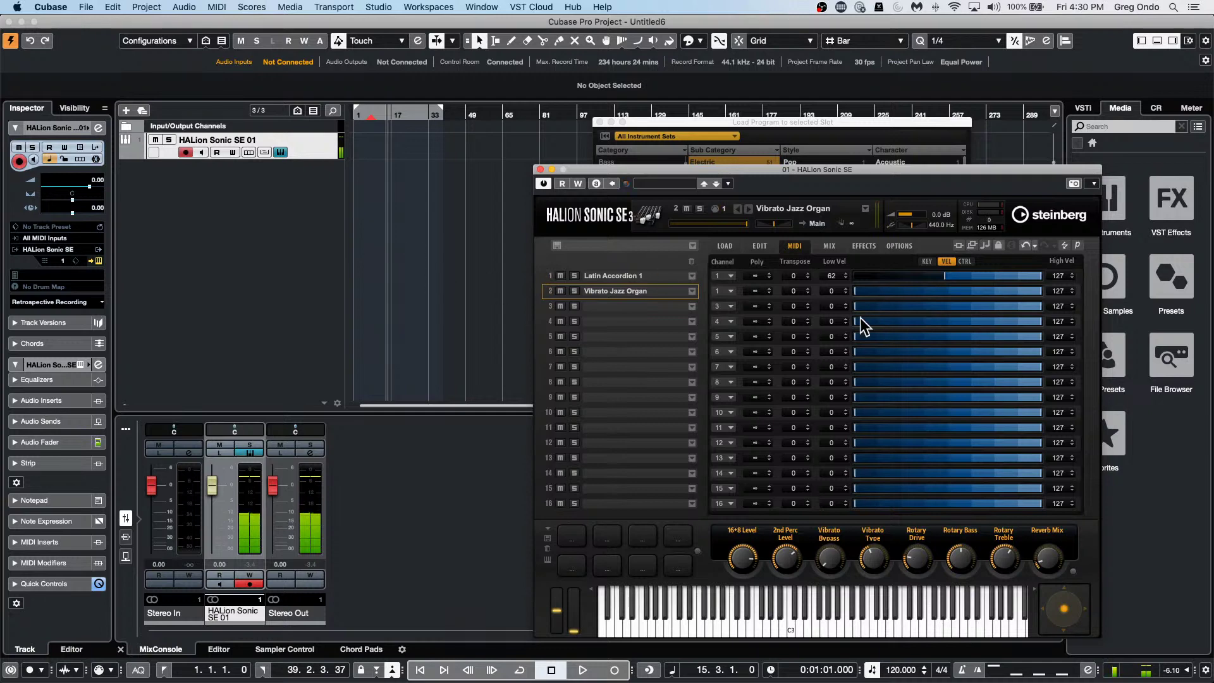
Load Vertigo Strings from Strings > Section into slot 3.
left_click(689, 308)
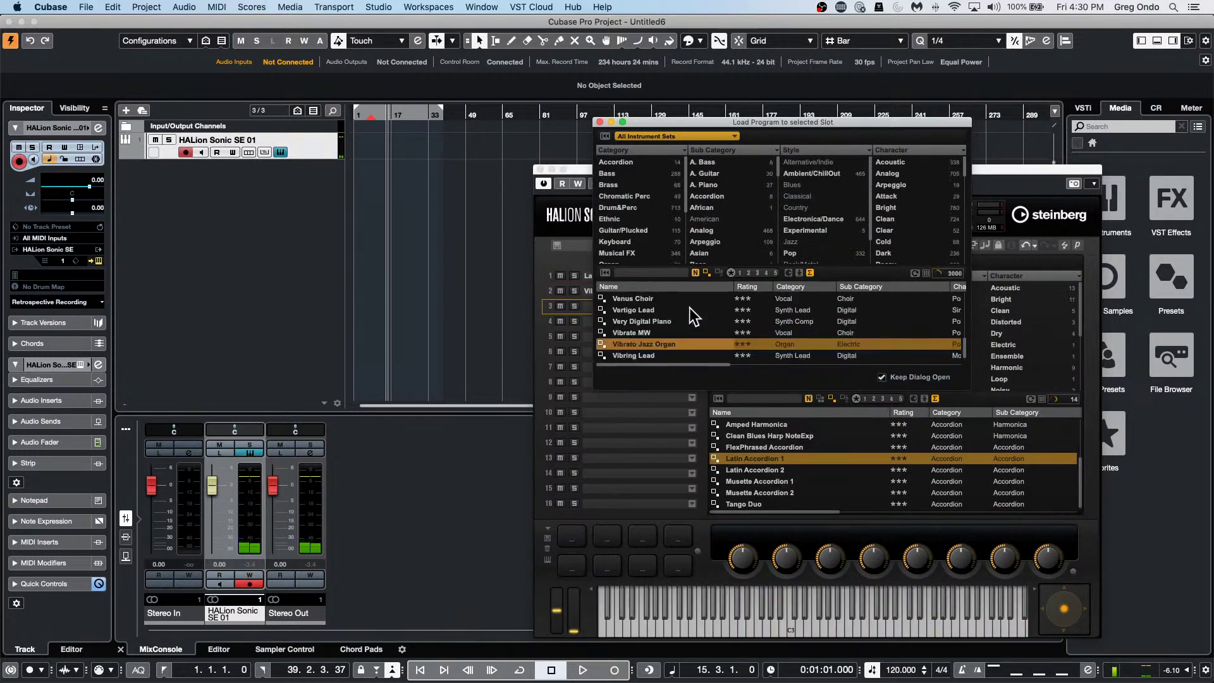
left_click(681, 134)
left_click(630, 162)
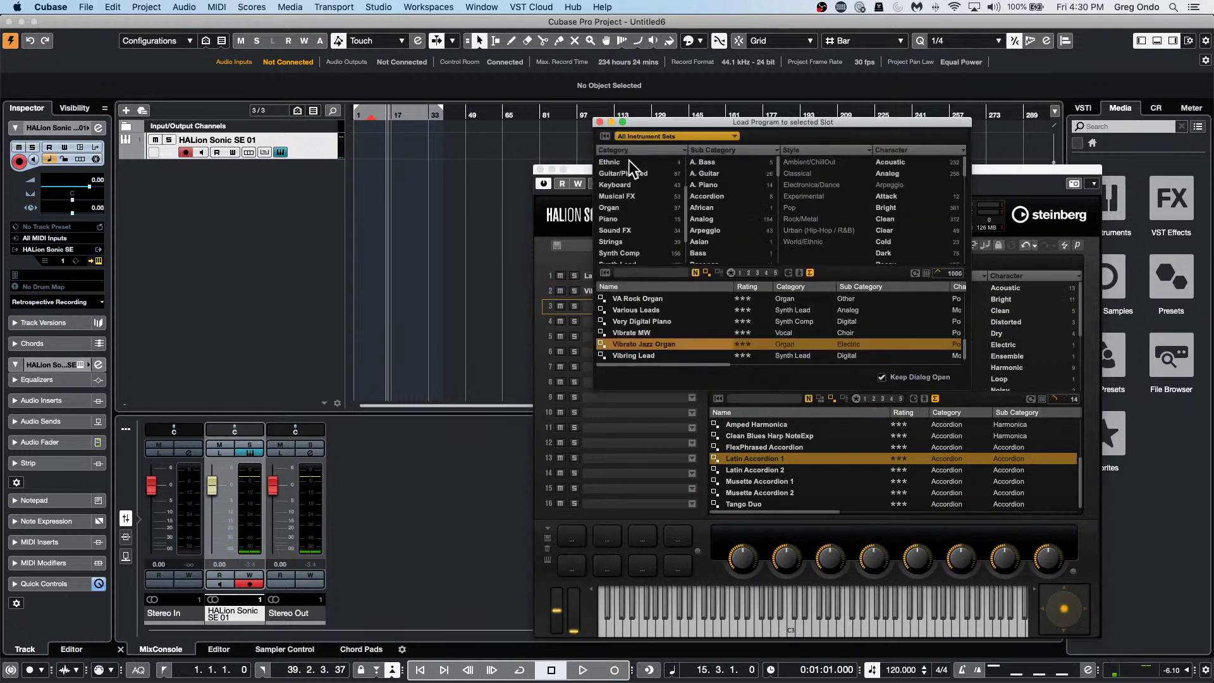
left_click(635, 239)
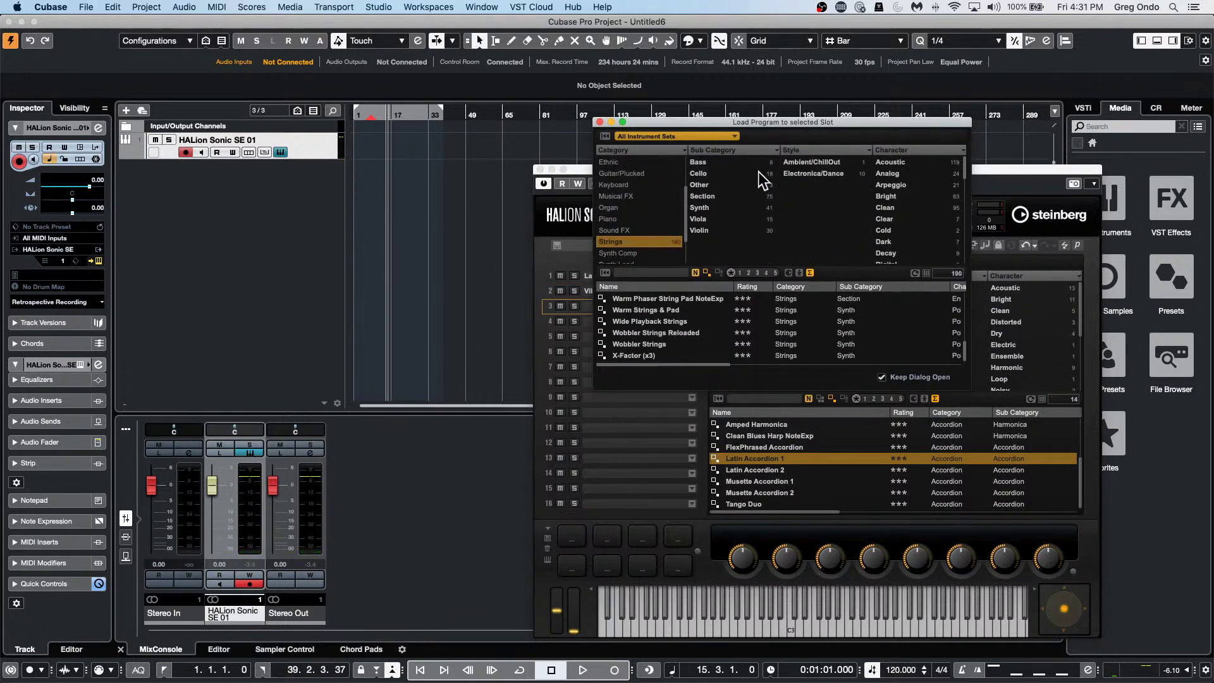
left_click(727, 196)
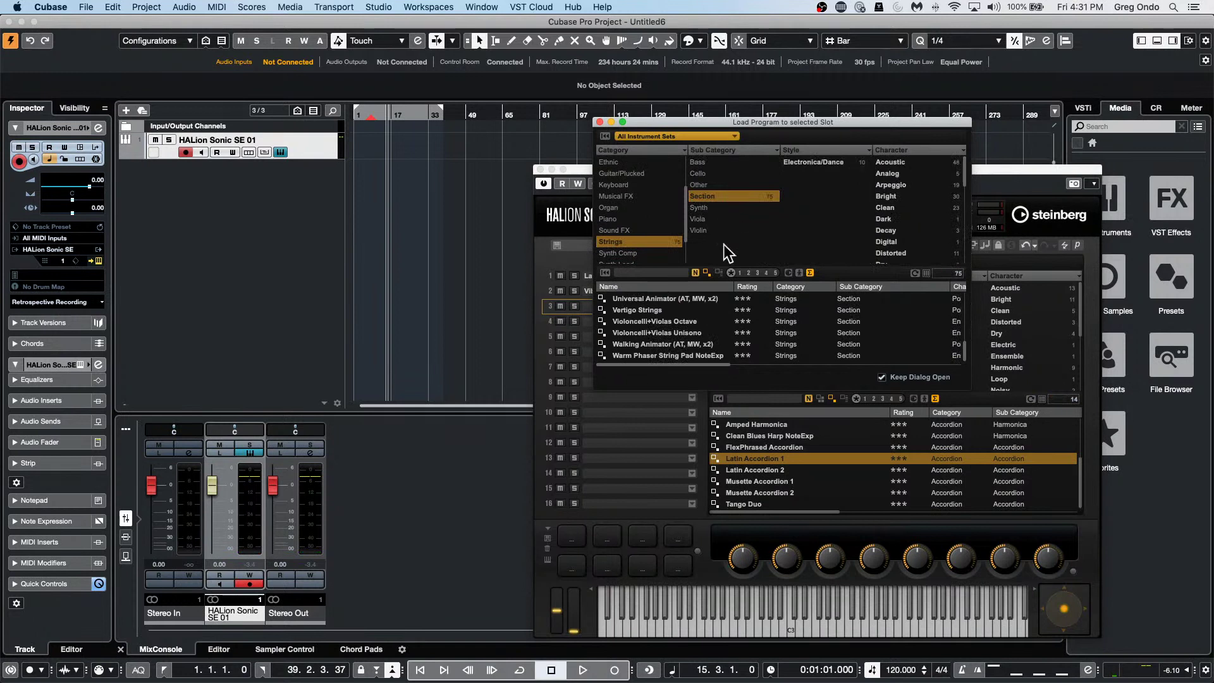
left_click(674, 309)
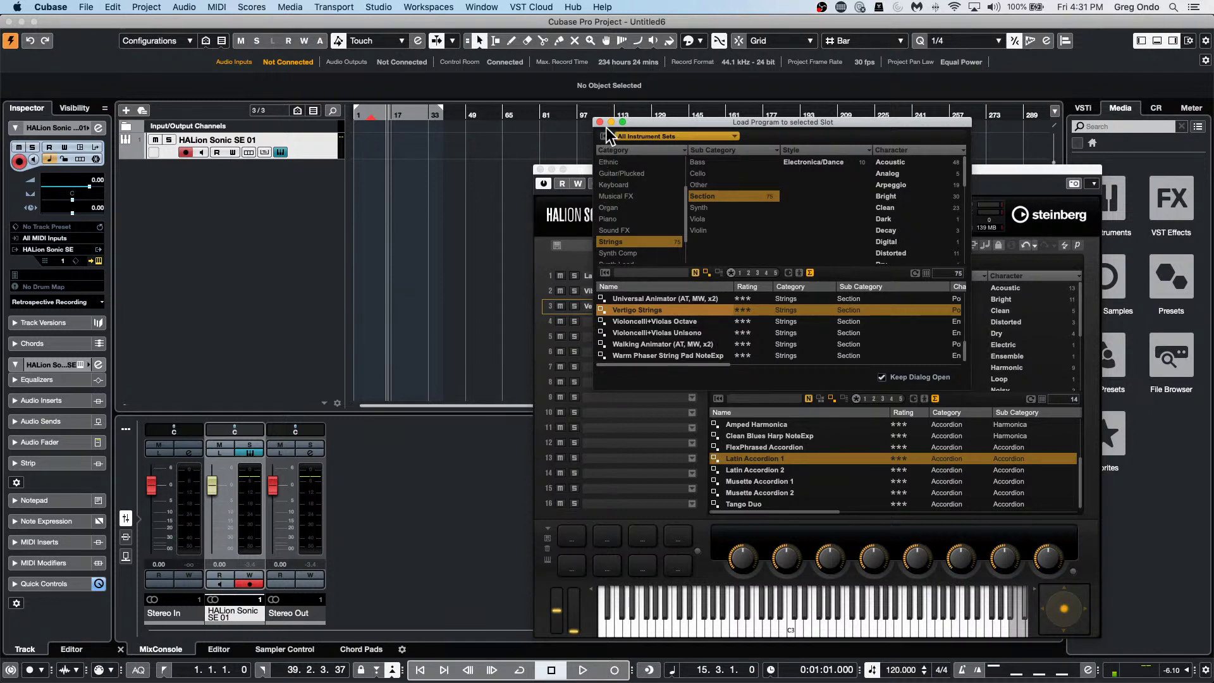
Close the preset browser and return to the HALion Sonic SE window.
left_click_drag(644, 125, 822, 192)
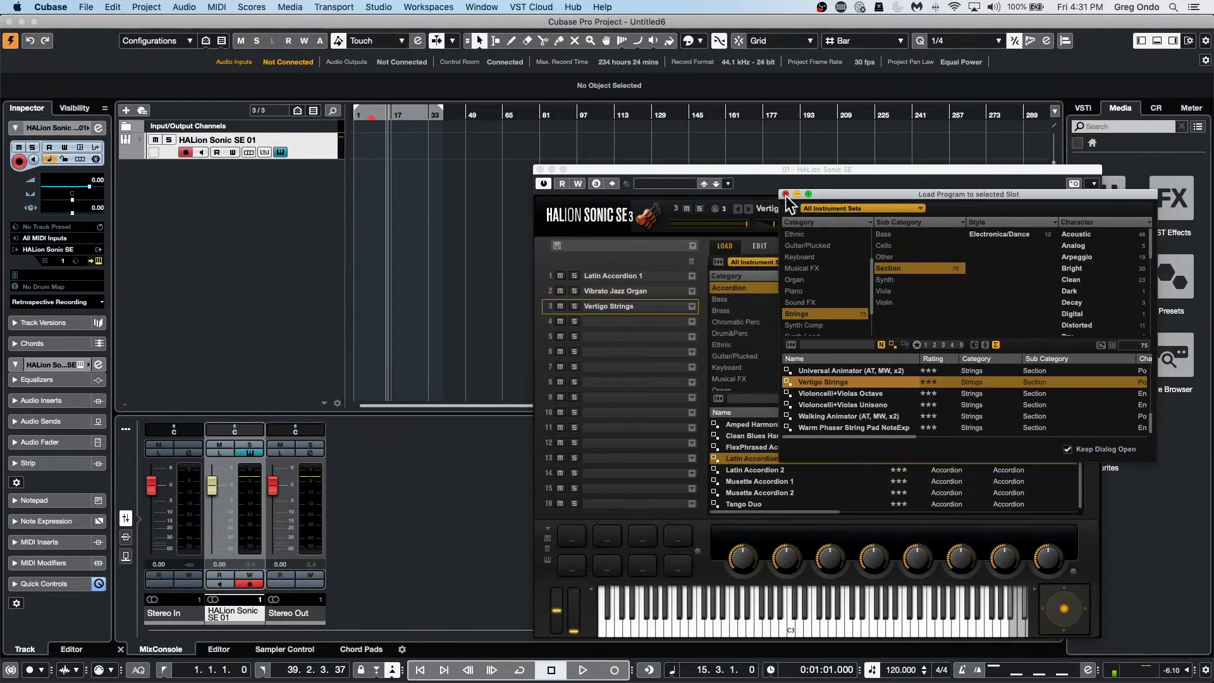
left_click(783, 191)
left_click(729, 244)
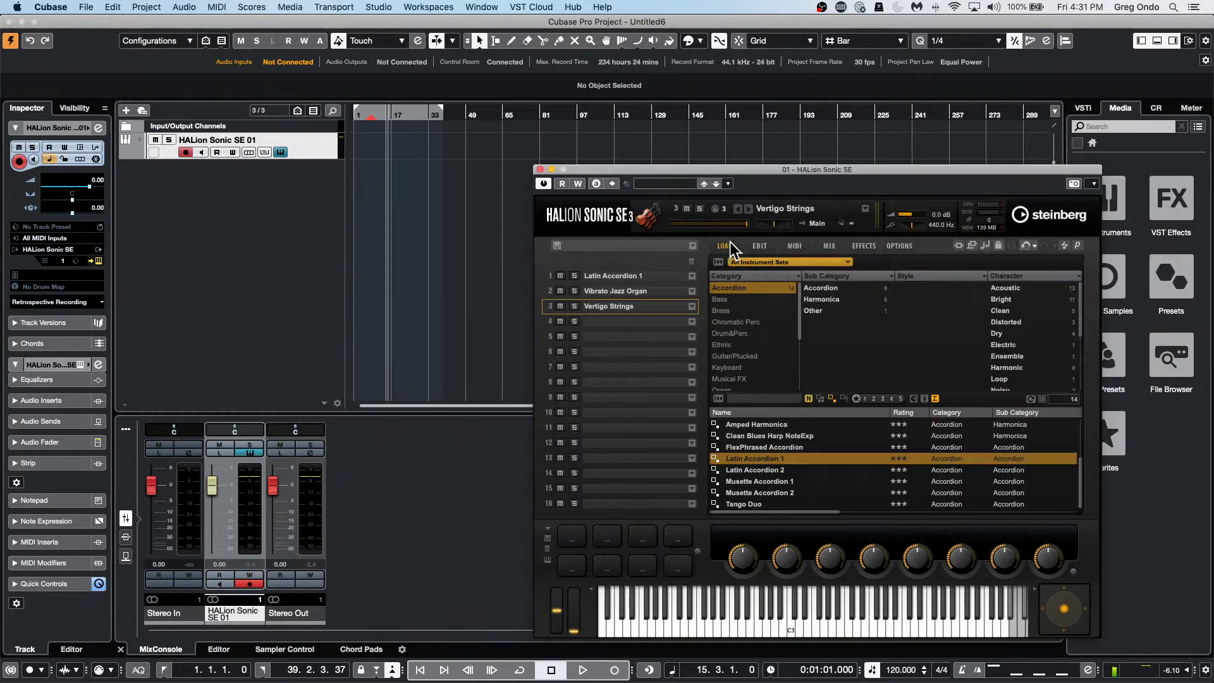
Set slot 3's Vertigo Strings to MIDI channel 1 with transpose -12, then reopen its preset browser.
left_click(791, 244)
left_click(731, 305)
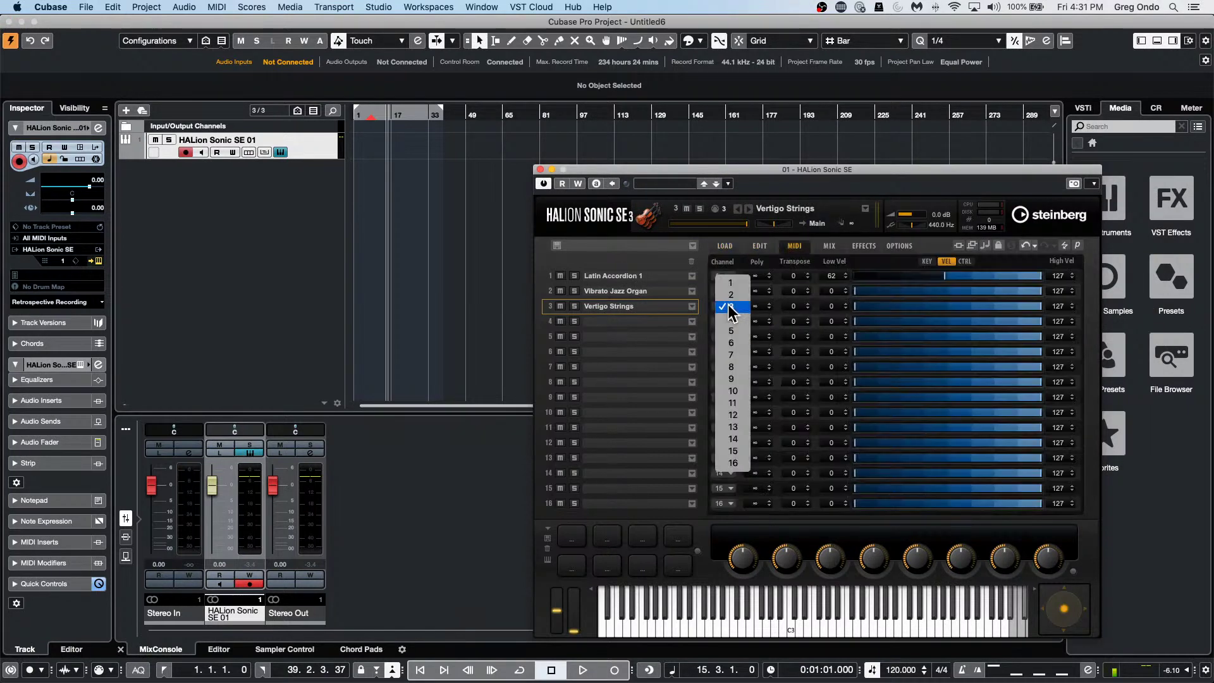
left_click(731, 282)
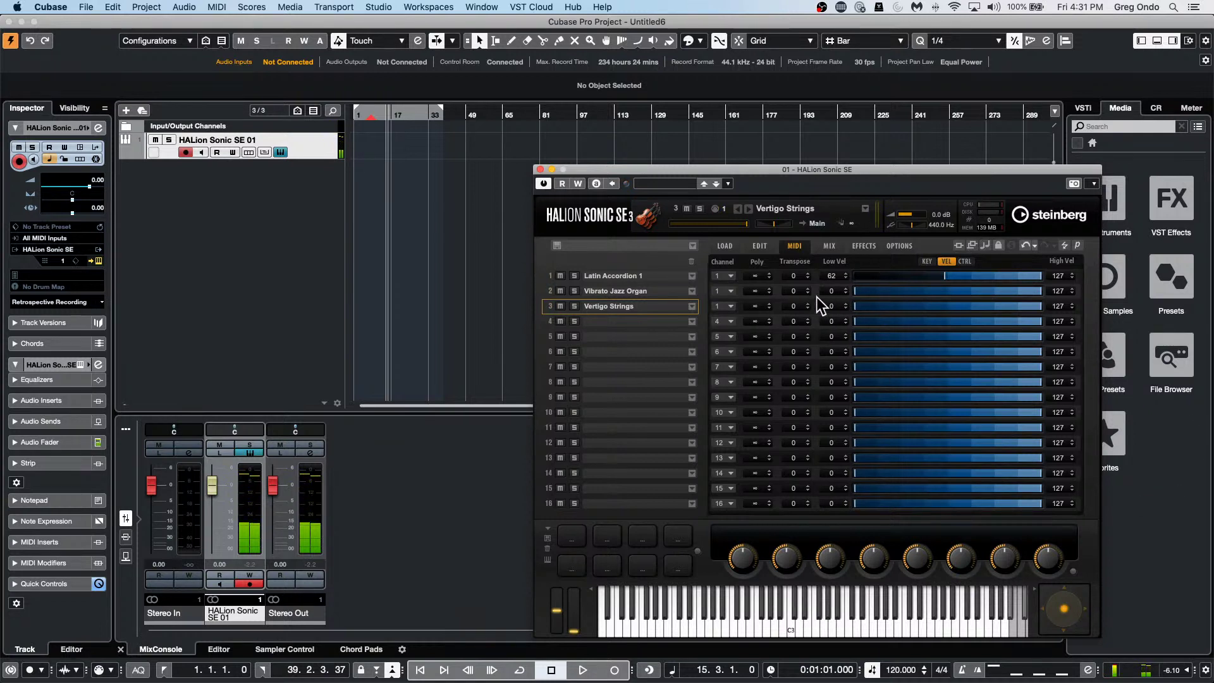
left_click_drag(806, 304, 802, 314)
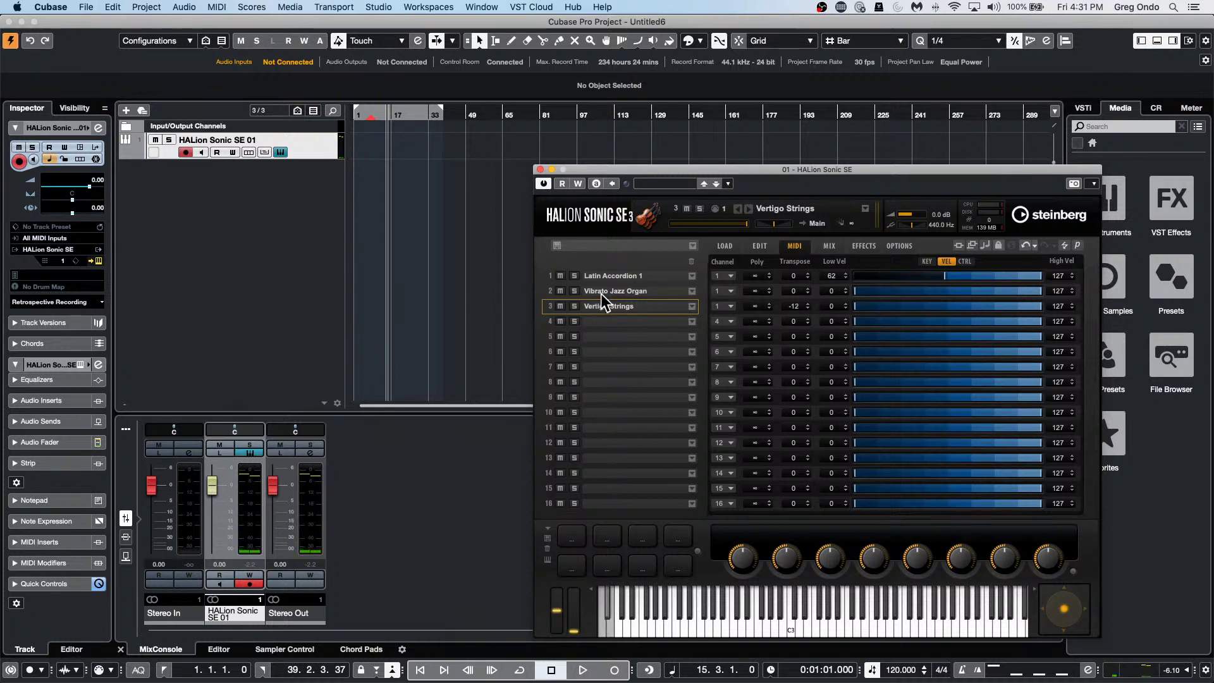
left_click(693, 307)
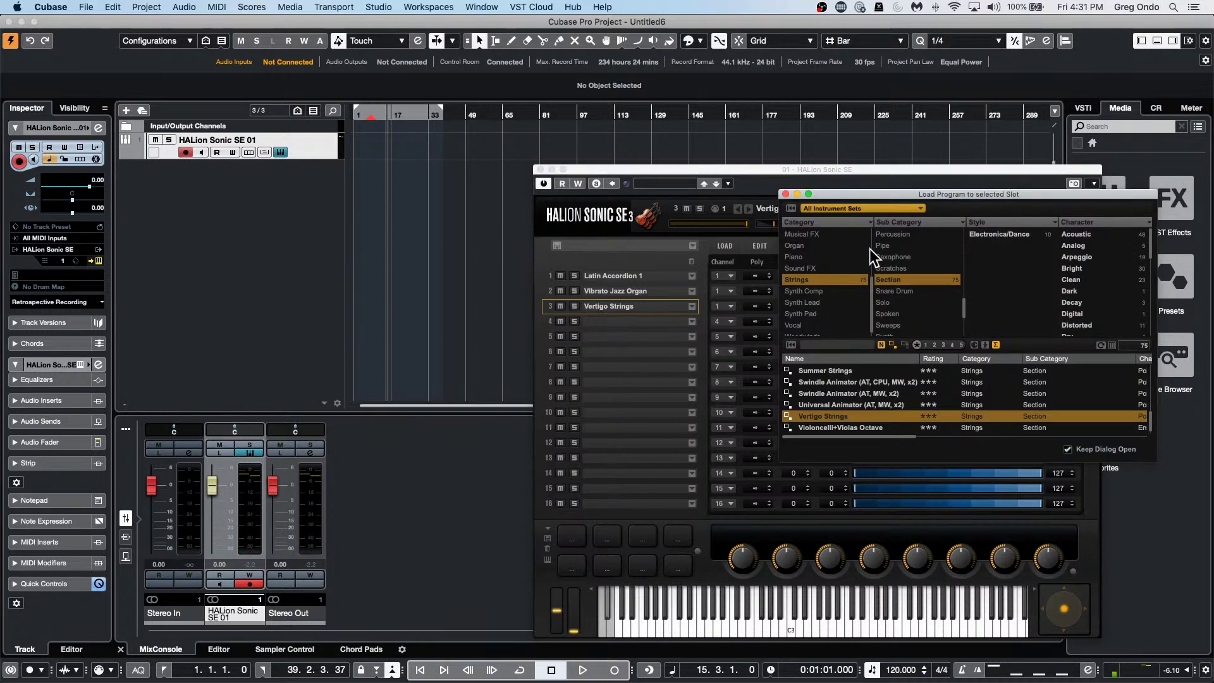
Load 1L-Analog String Symphony, then Ensemble Strings into slot 3, and close the Load Program window.
scroll(865, 397, "down", 1)
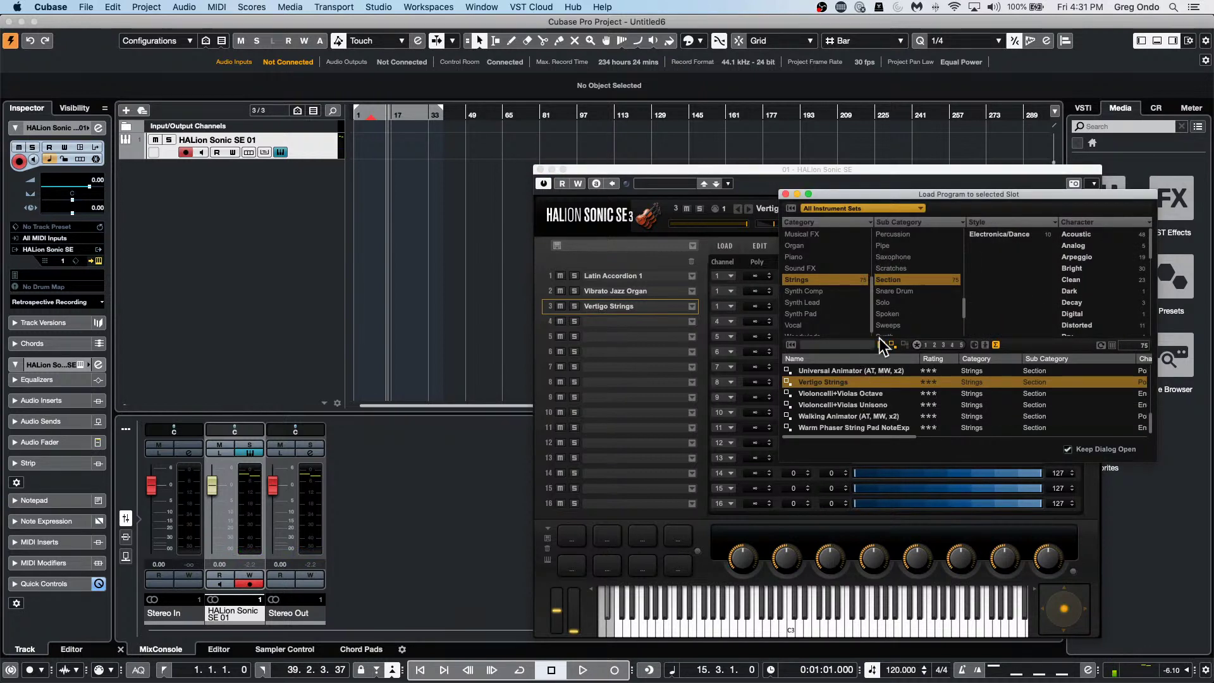
scroll(865, 379, "up", 10)
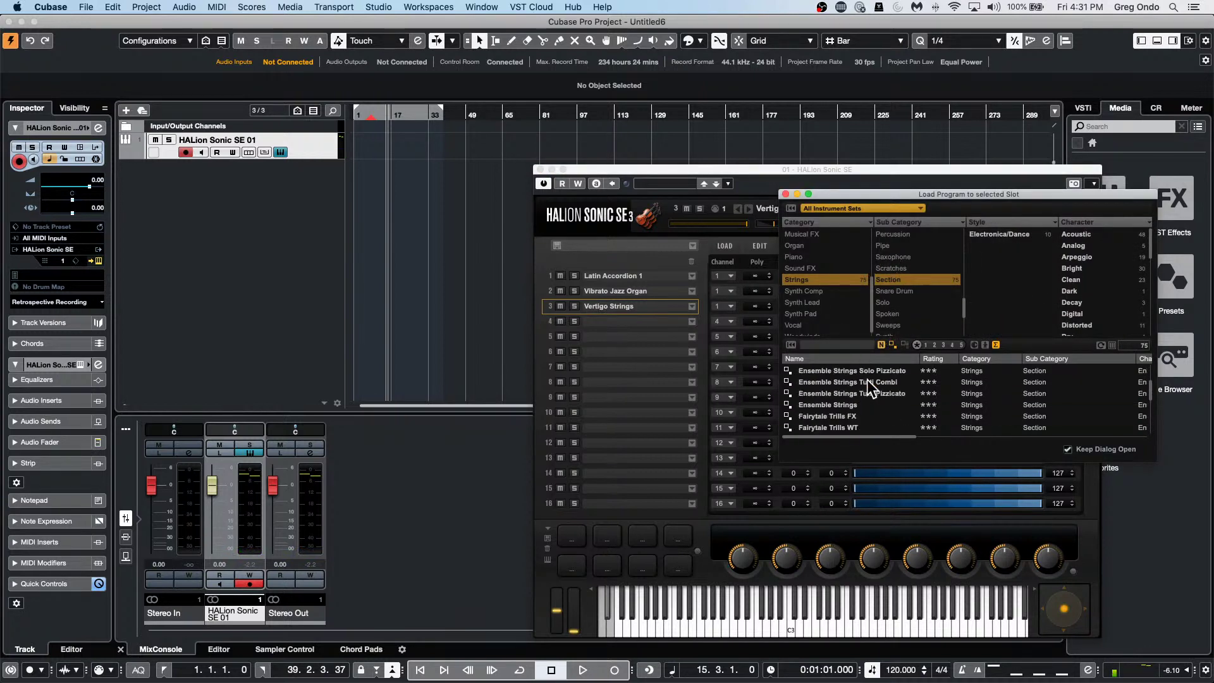
scroll(898, 396, "up", 5)
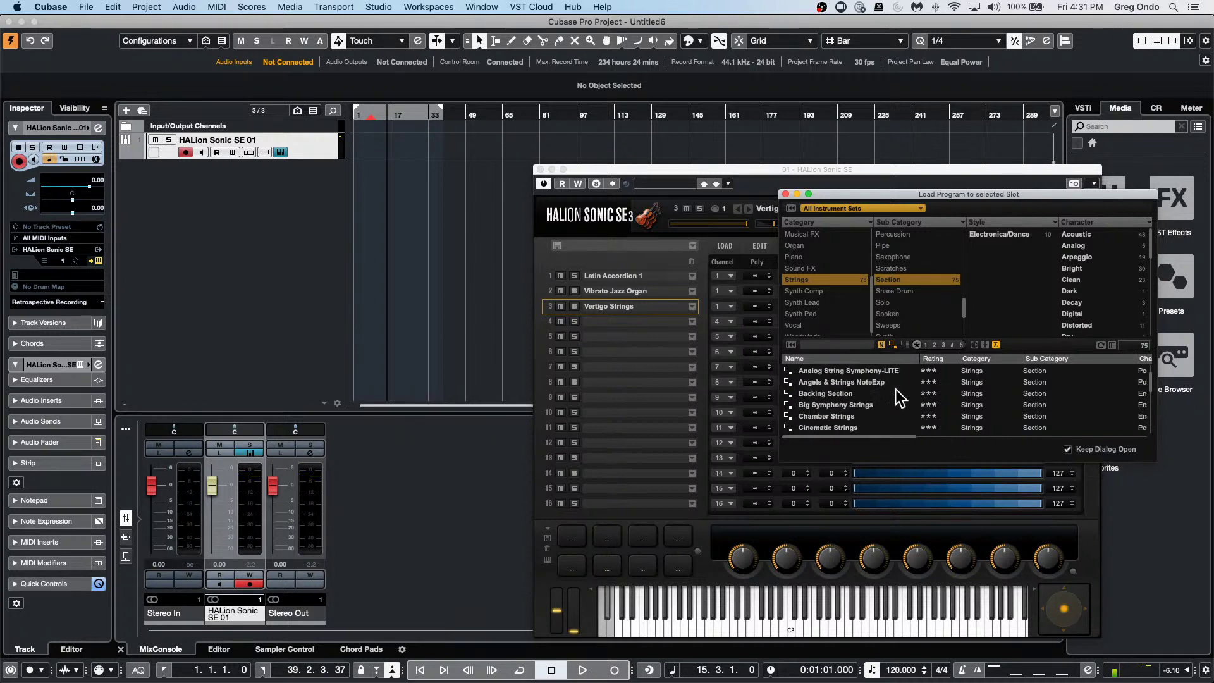
scroll(896, 393, "up", 3)
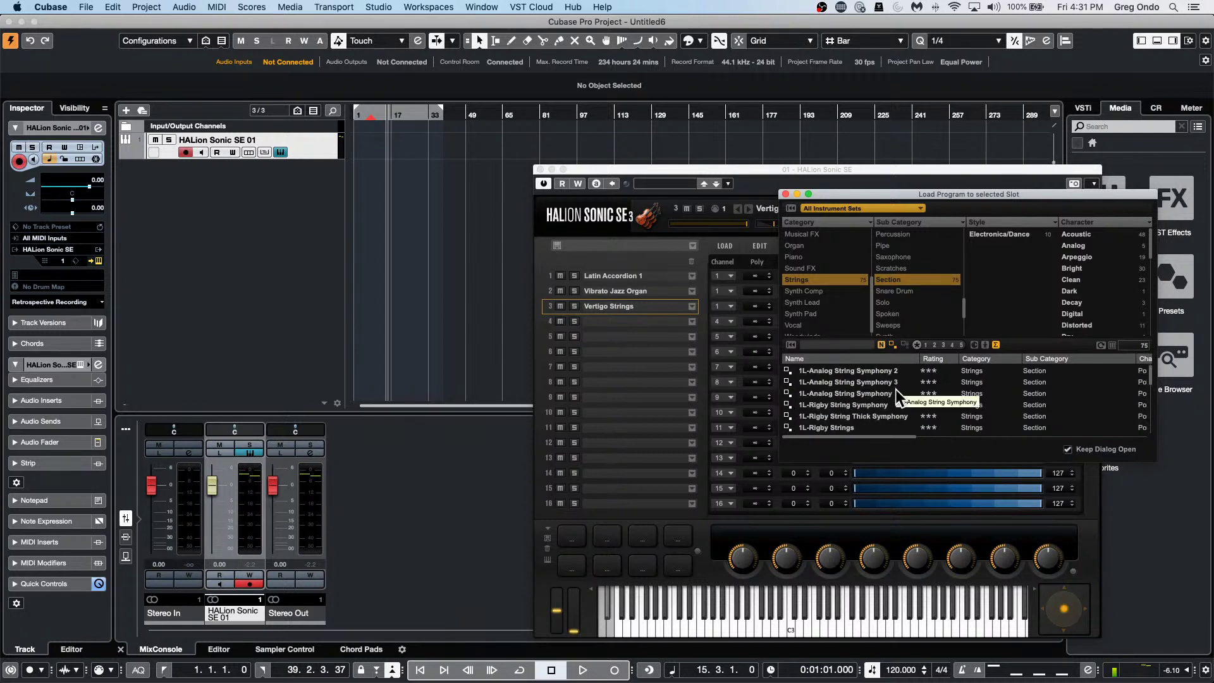
double_click(871, 389)
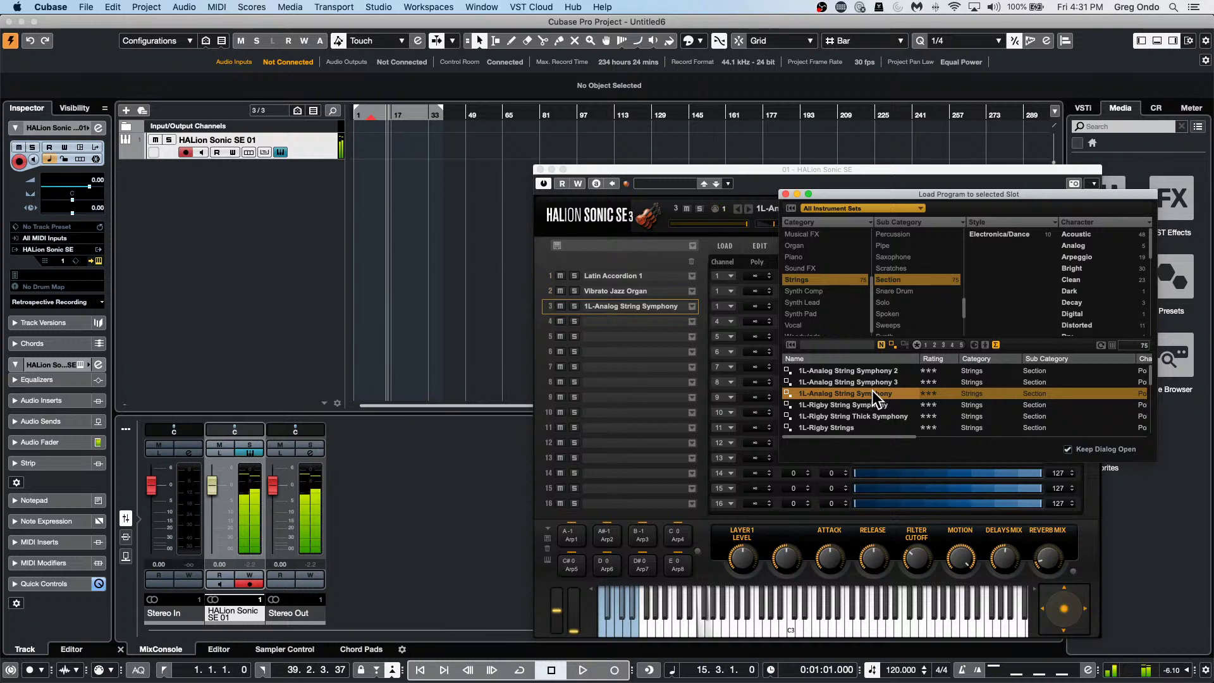
scroll(857, 411, "down", 5)
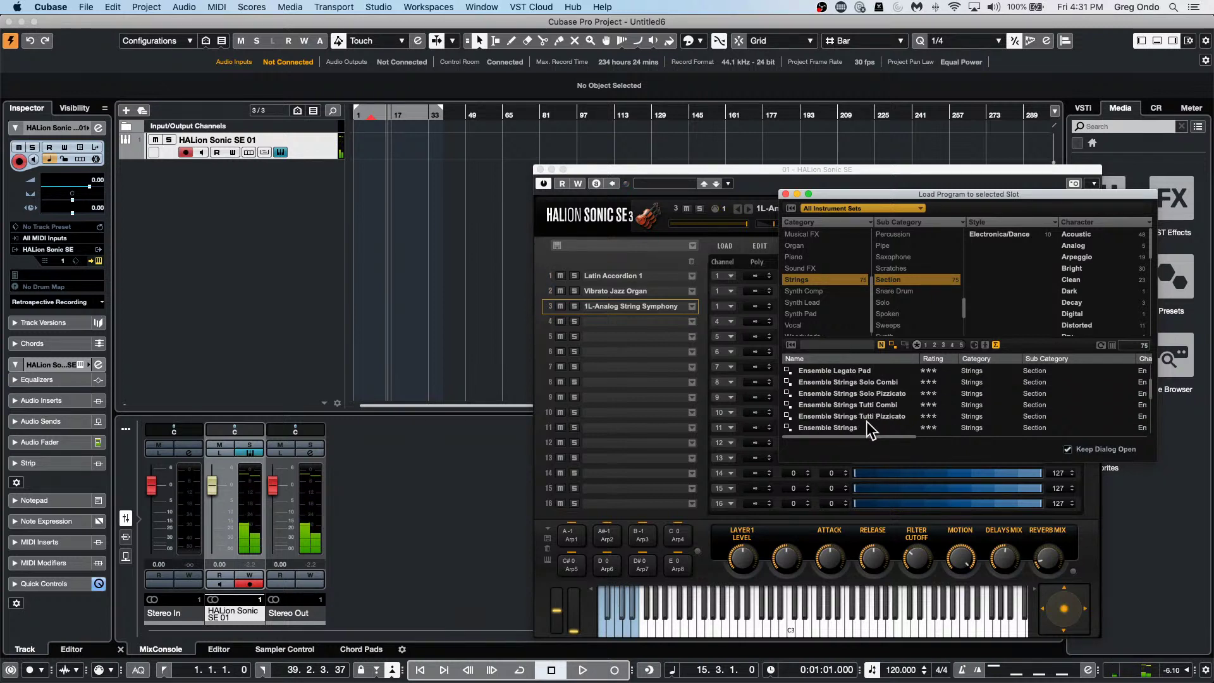
double_click(867, 424)
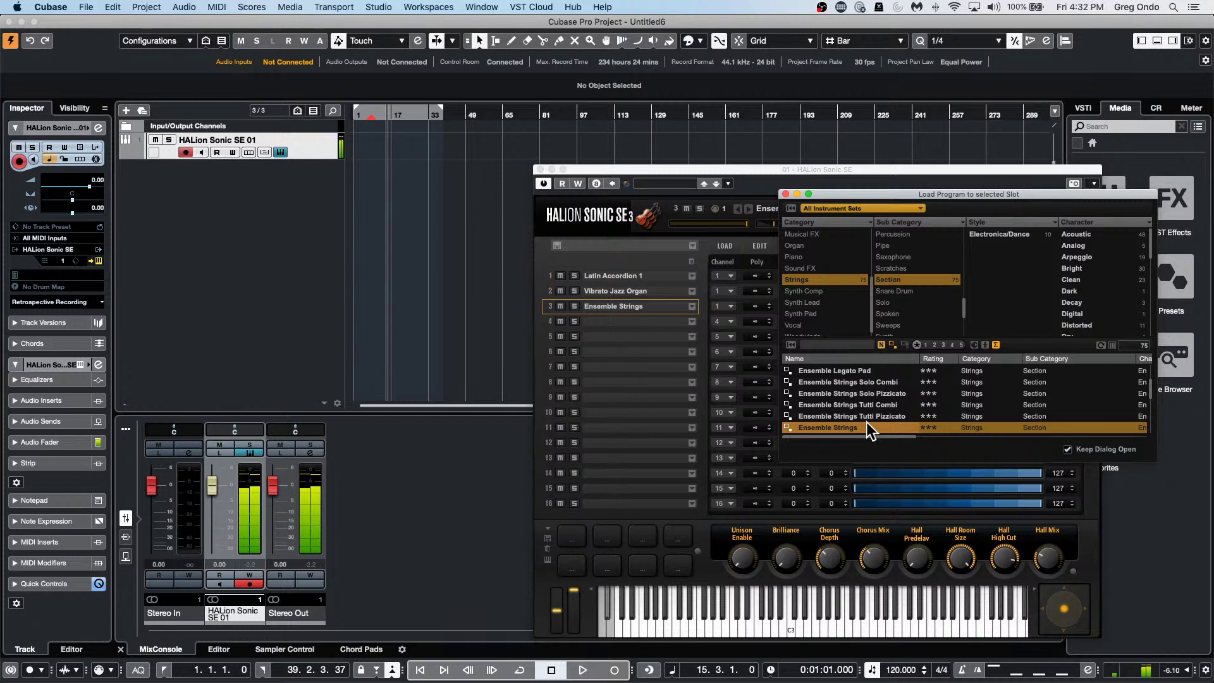
left_click(785, 194)
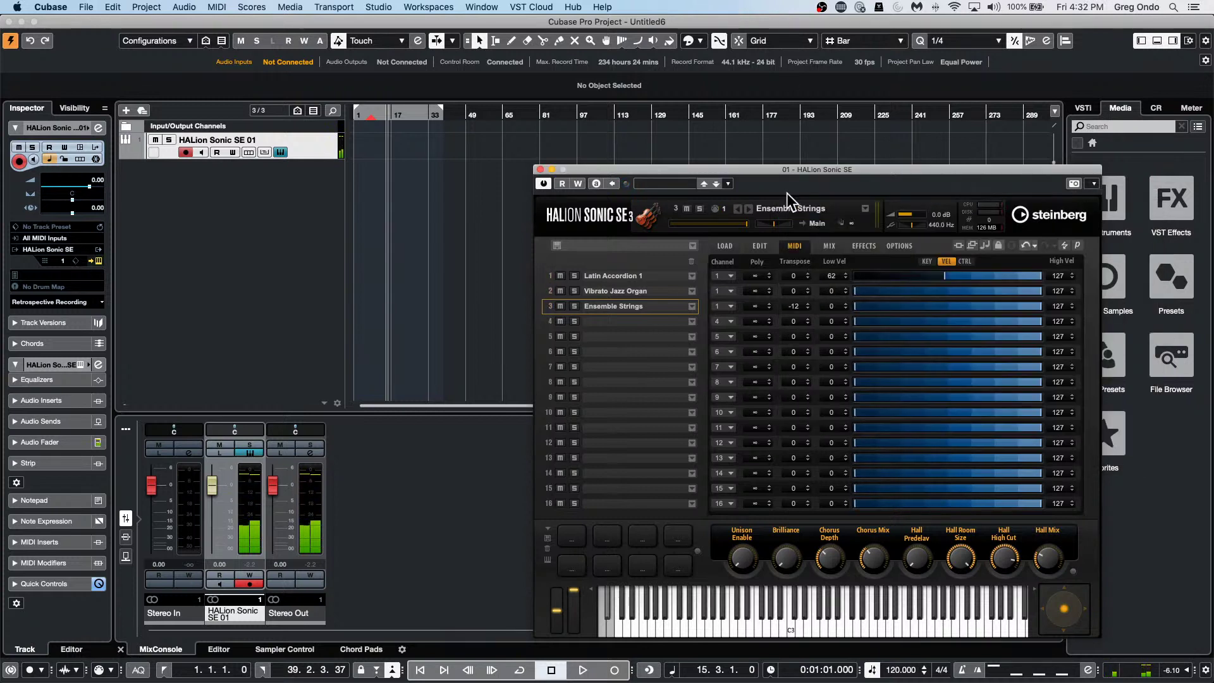
Change Ensemble Strings' transpose value to 12.
double_click(802, 306)
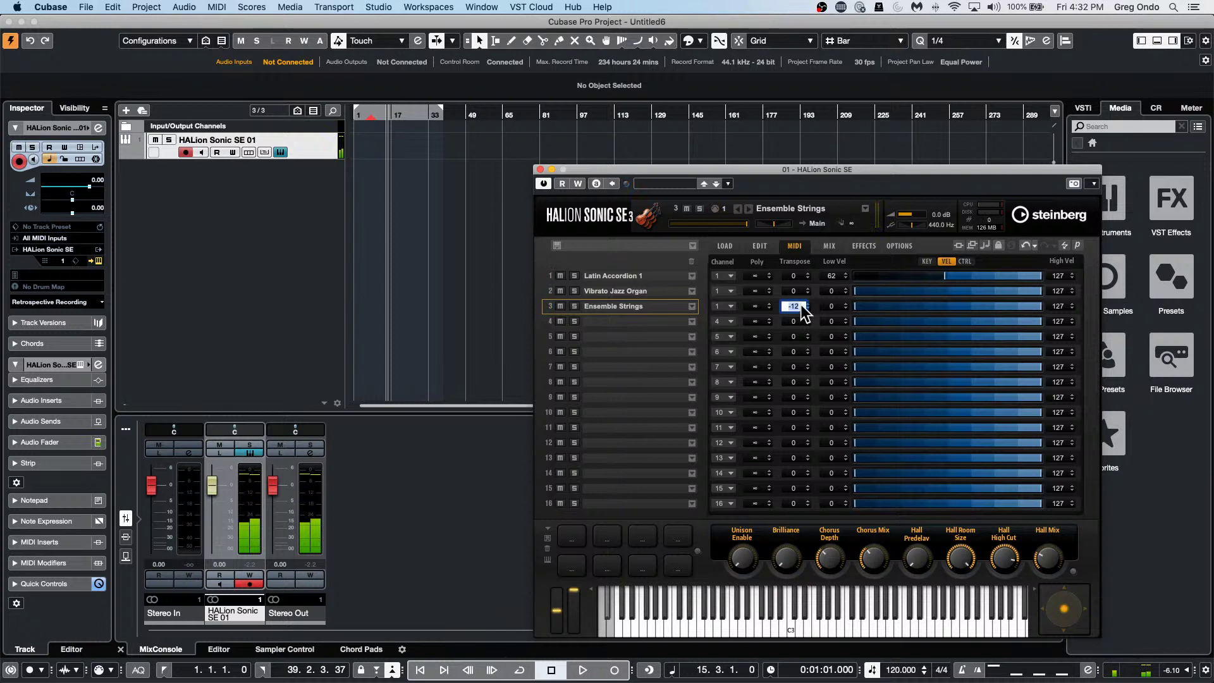
type("12")
key("Return")
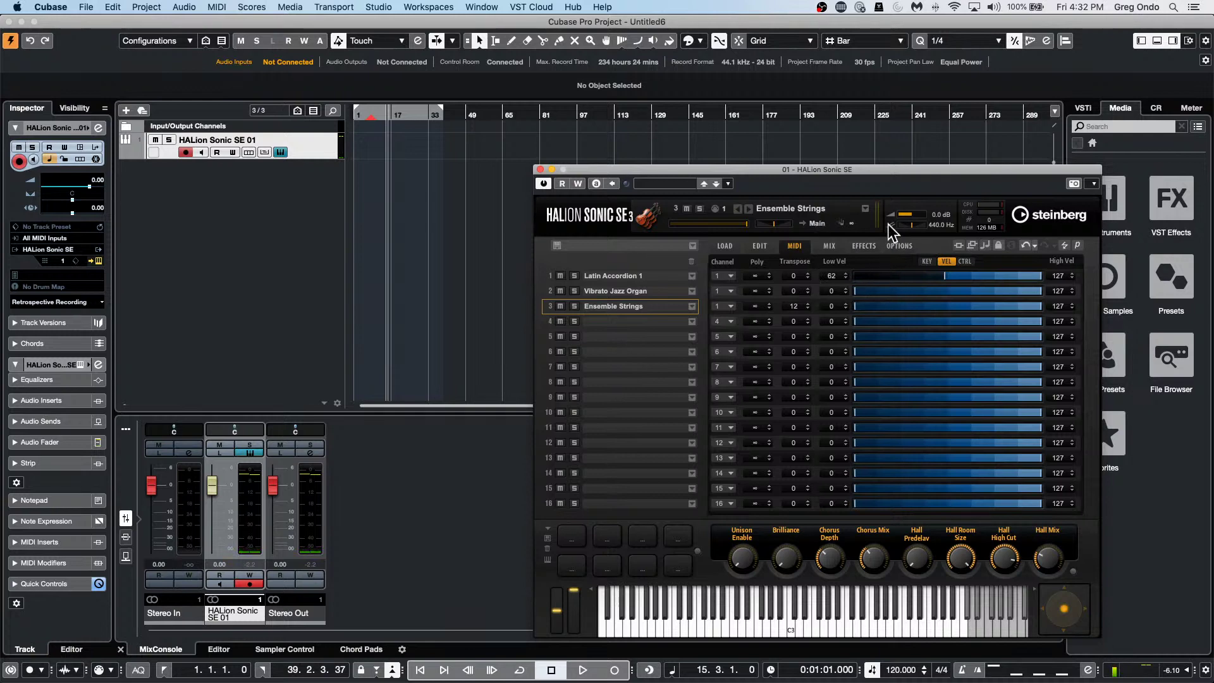
Lower the key range's High Key to A 2, then return to the velocity range view.
left_click(959, 262)
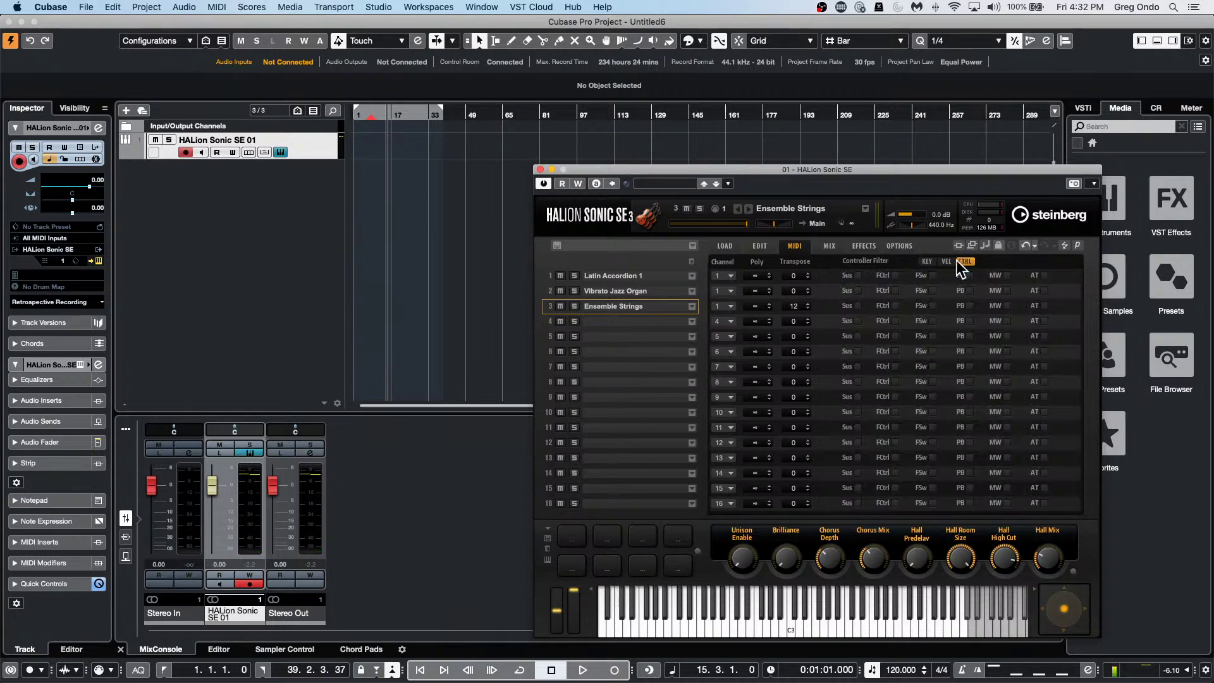
left_click(928, 261)
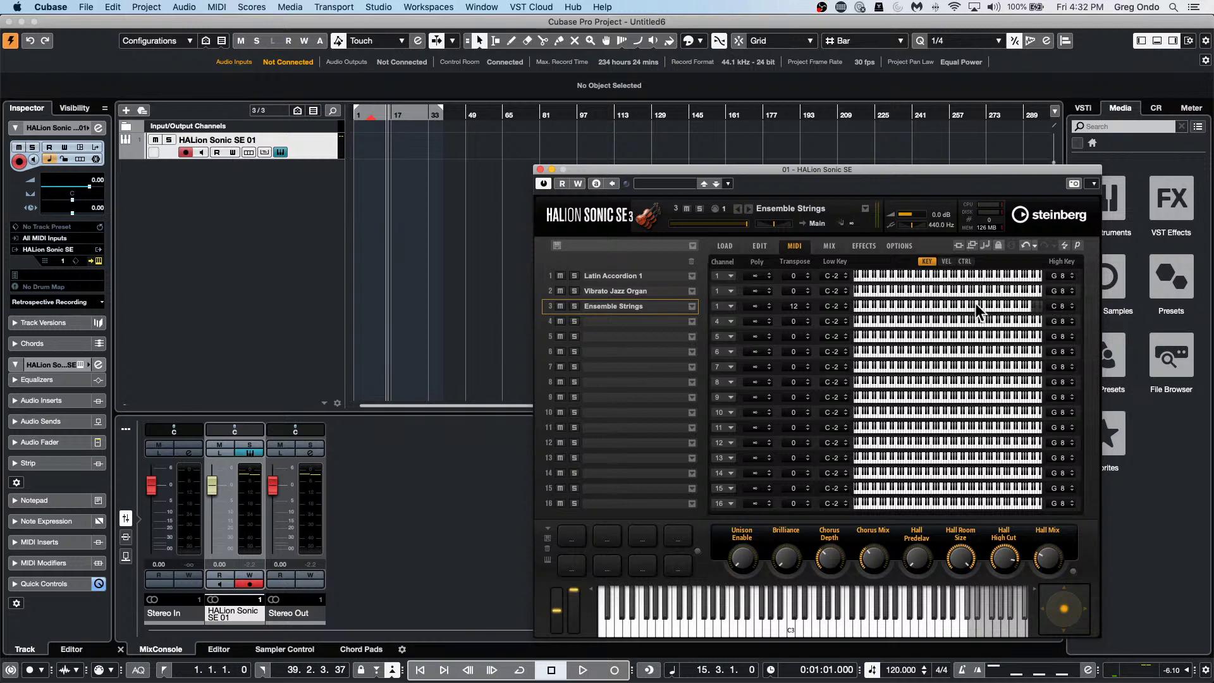
scroll(1056, 305, "down", 10)
left_click_drag(1004, 306, 936, 306)
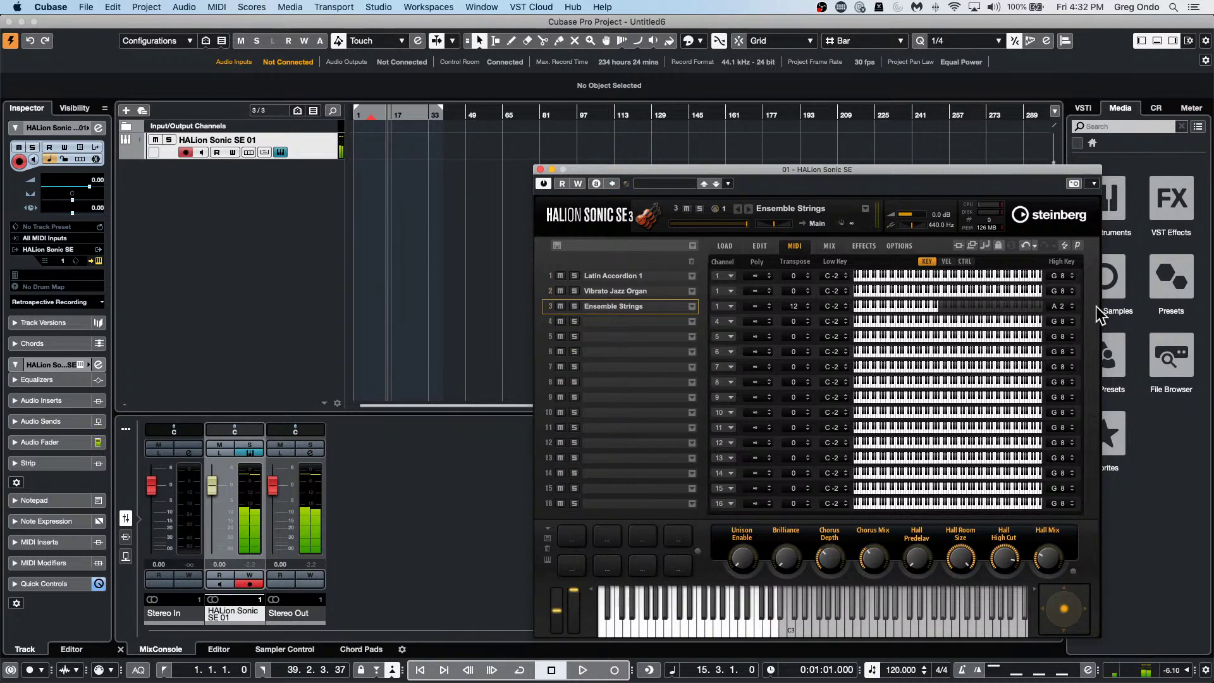
left_click(945, 261)
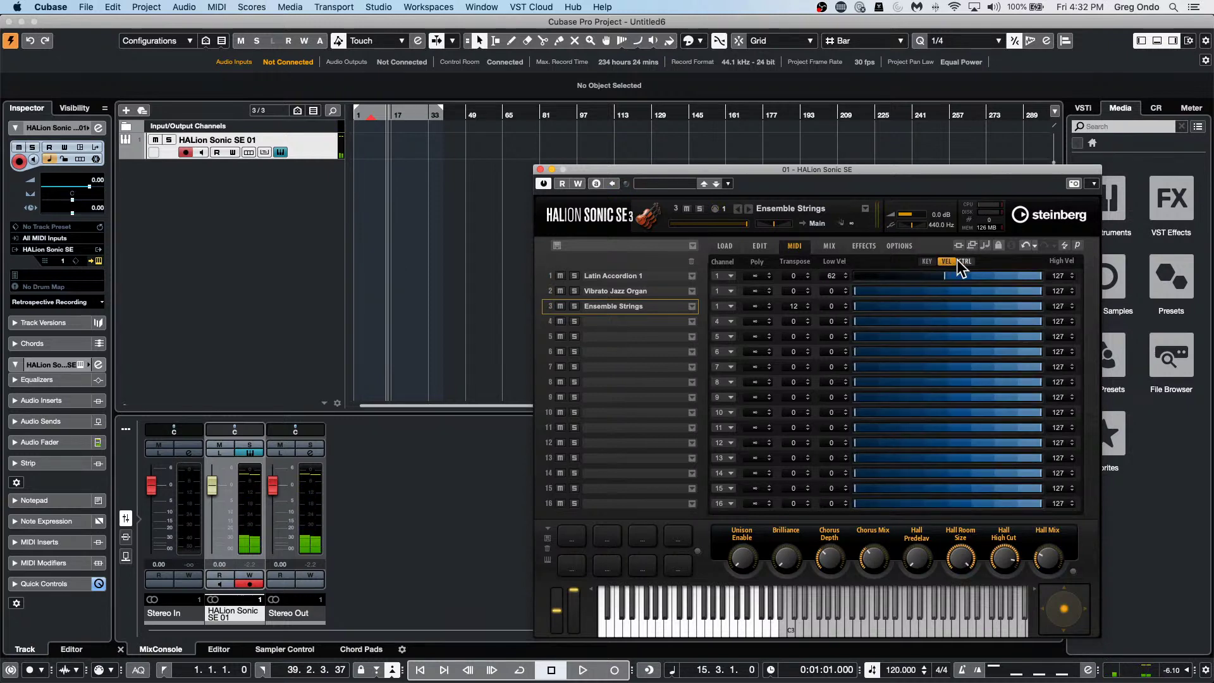
left_click(959, 260)
left_click(928, 261)
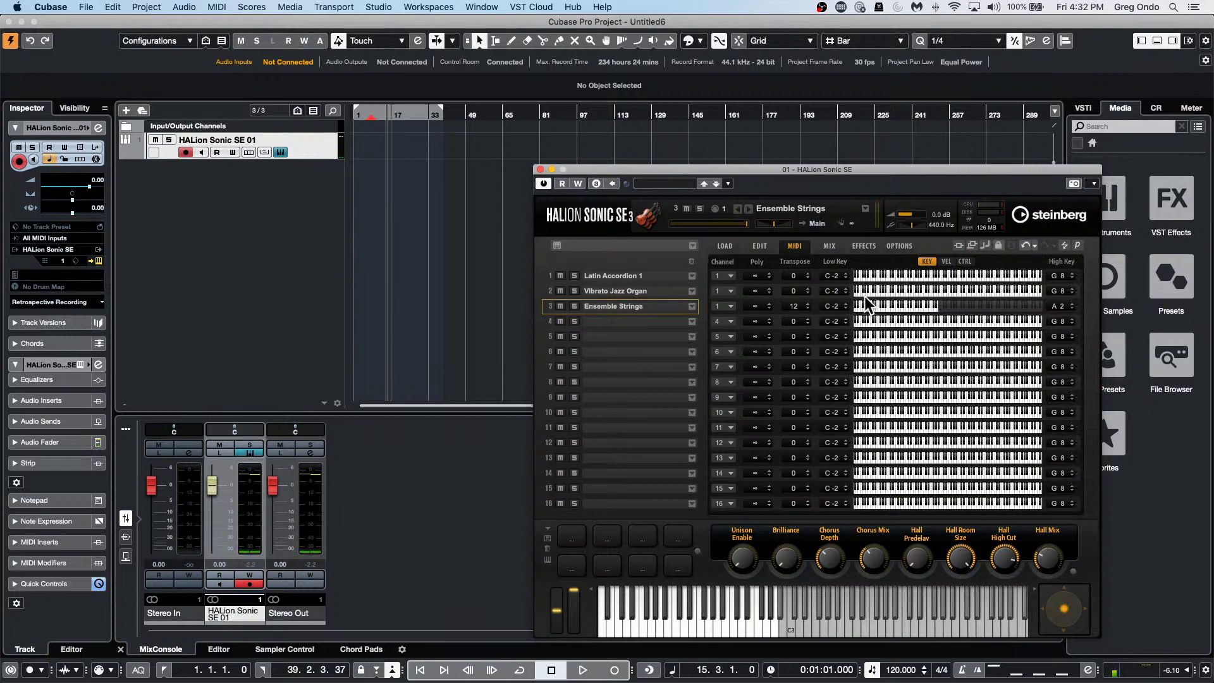
left_click(946, 261)
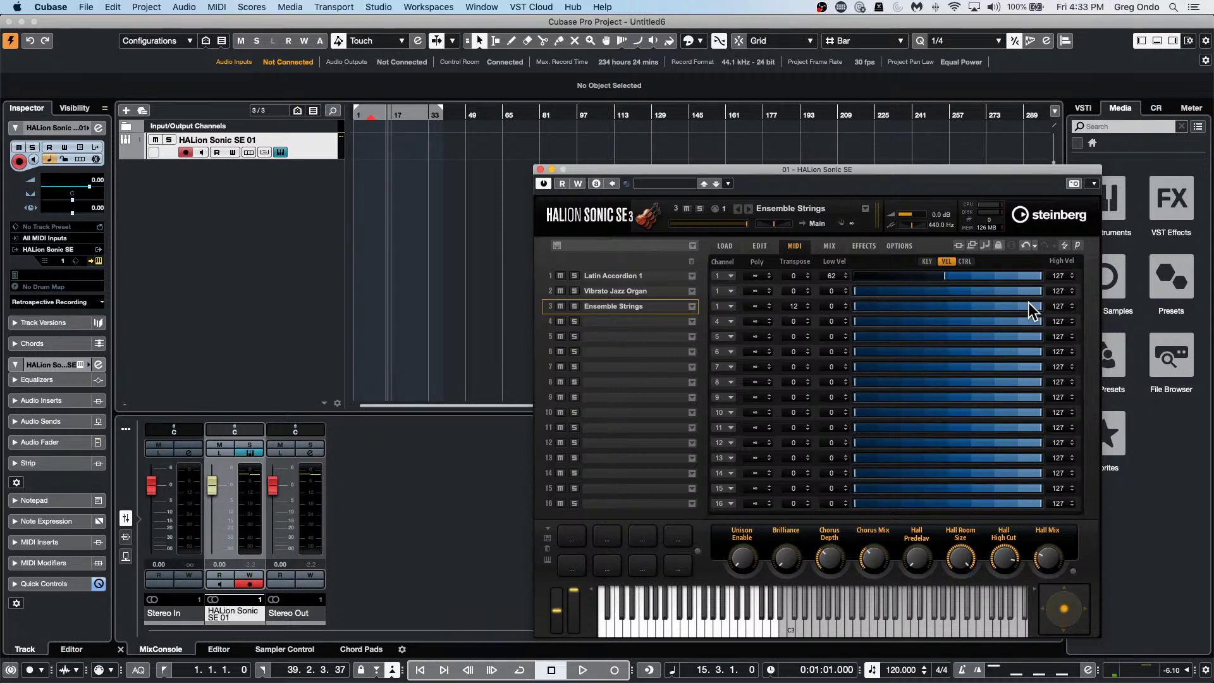
Close the HALion Sonic SE window and start a new project from the File menu.
left_click(539, 169)
left_click(86, 8)
left_click(87, 8)
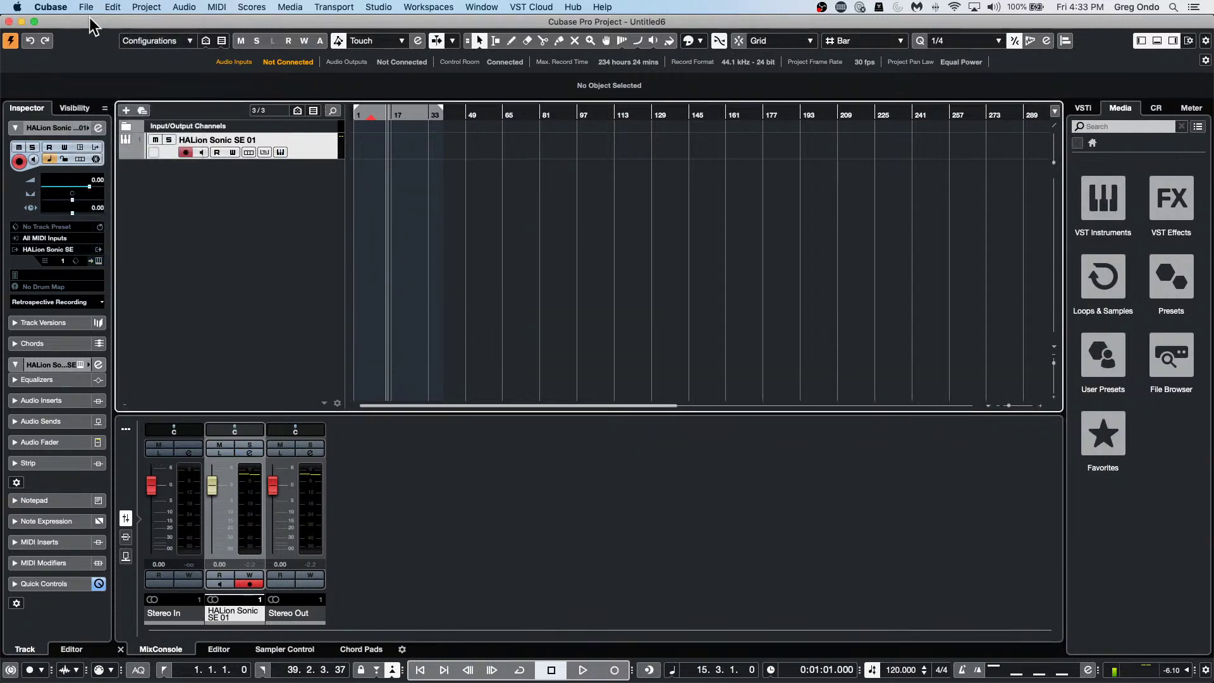
left_click(87, 7)
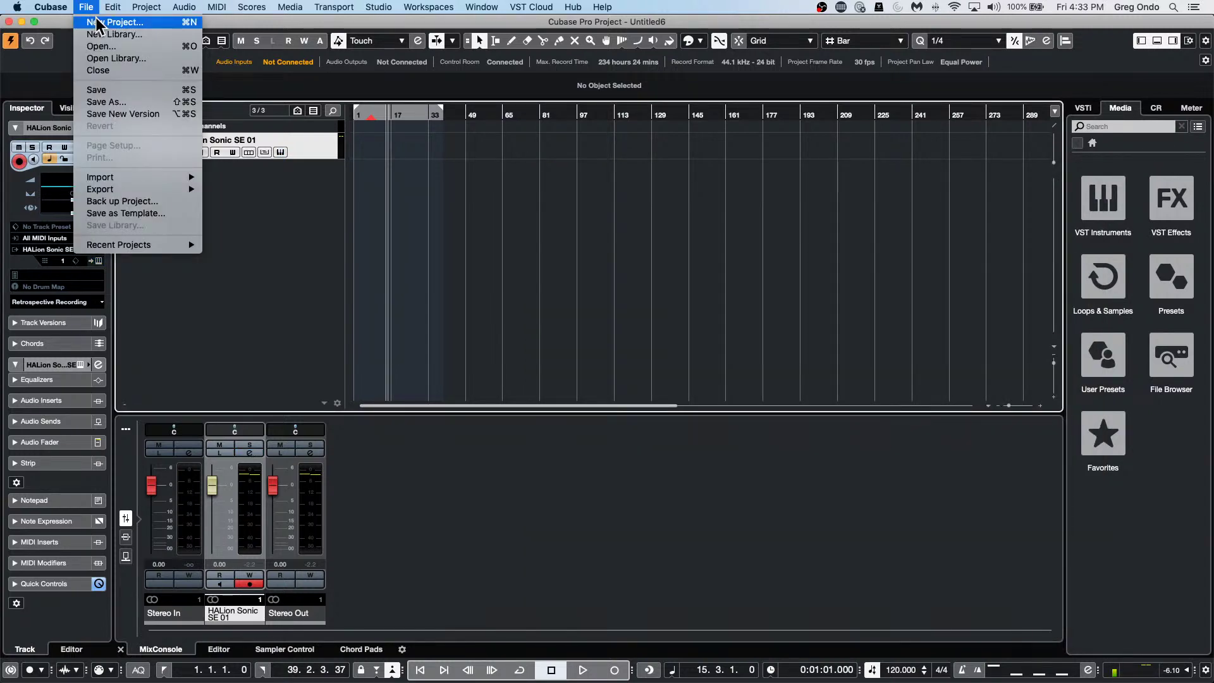
left_click(95, 23)
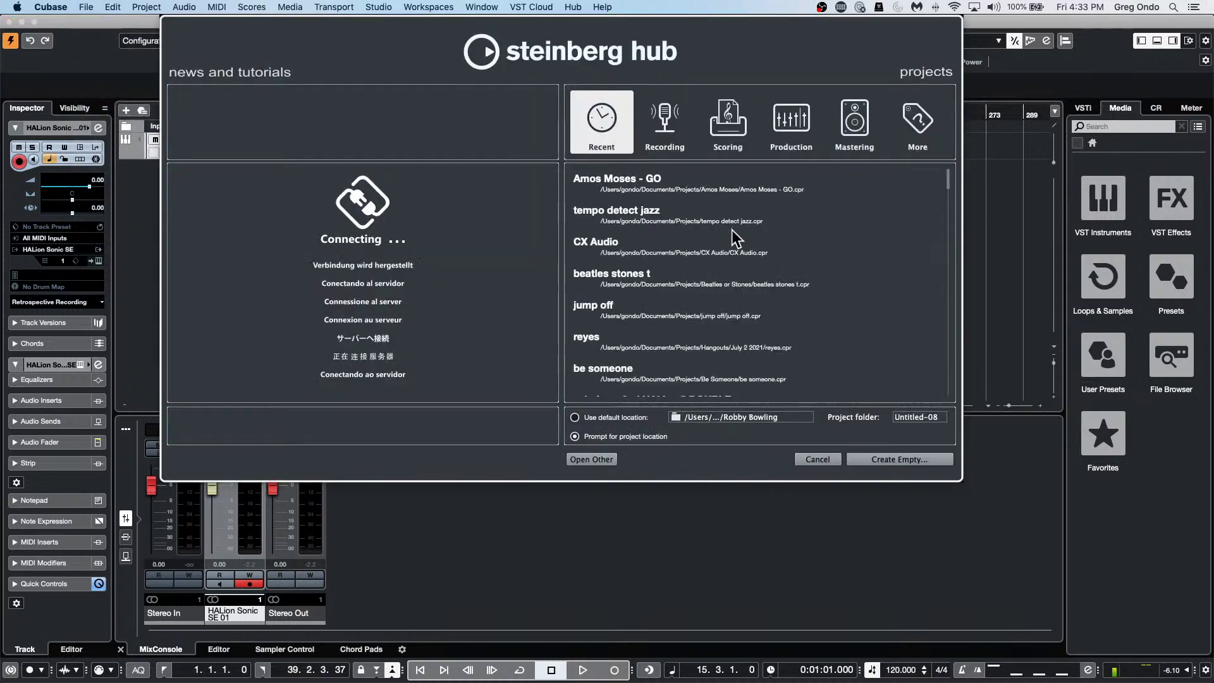
In the Hub's Recent list, choose Delete for the reyes project and answer the Trash prompt.
scroll(734, 240, "down", 1)
right_click(620, 309)
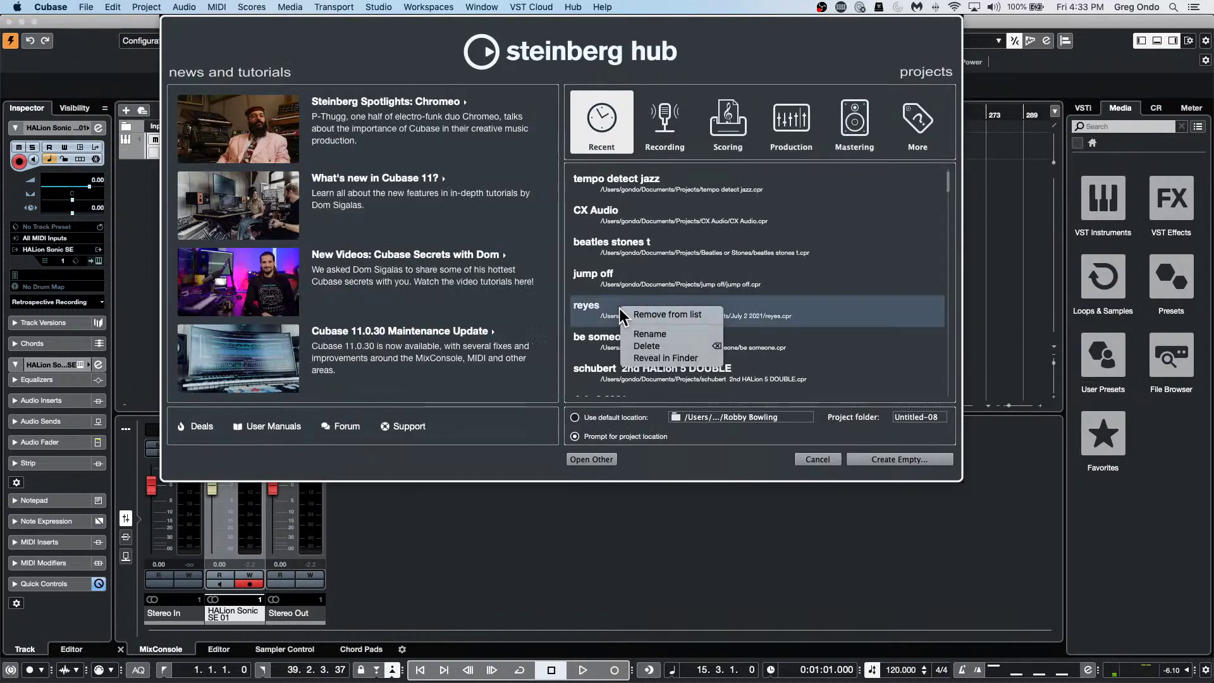
left_click(669, 348)
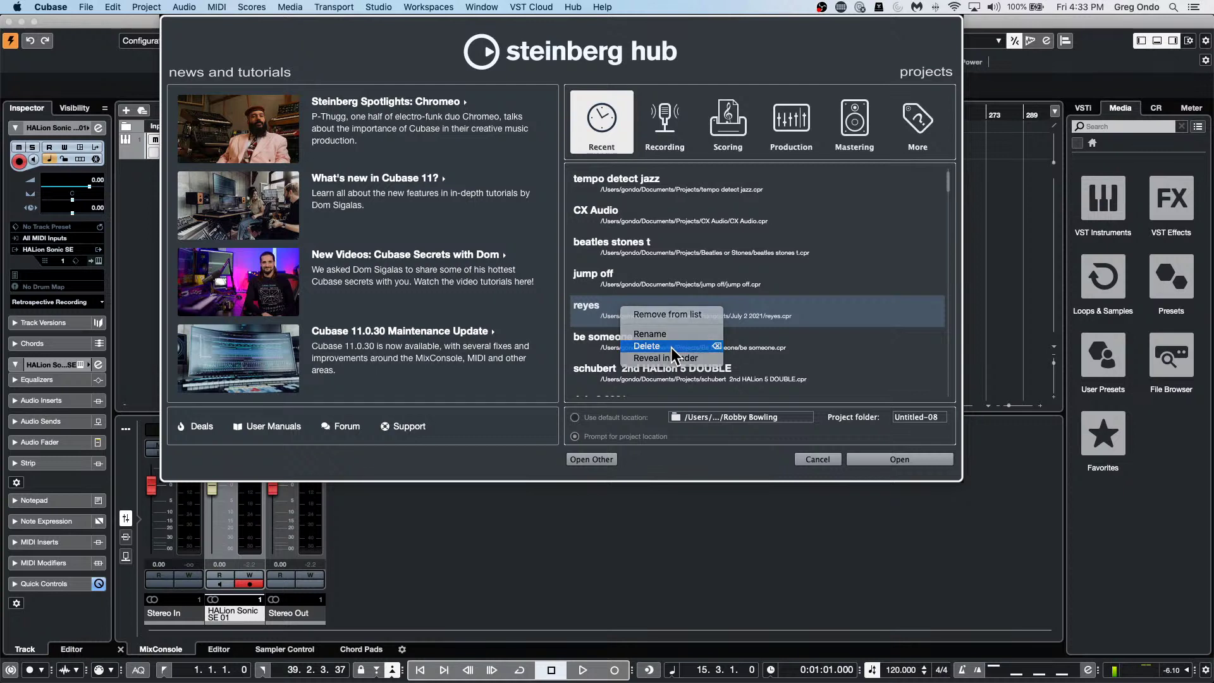
left_click(665, 228)
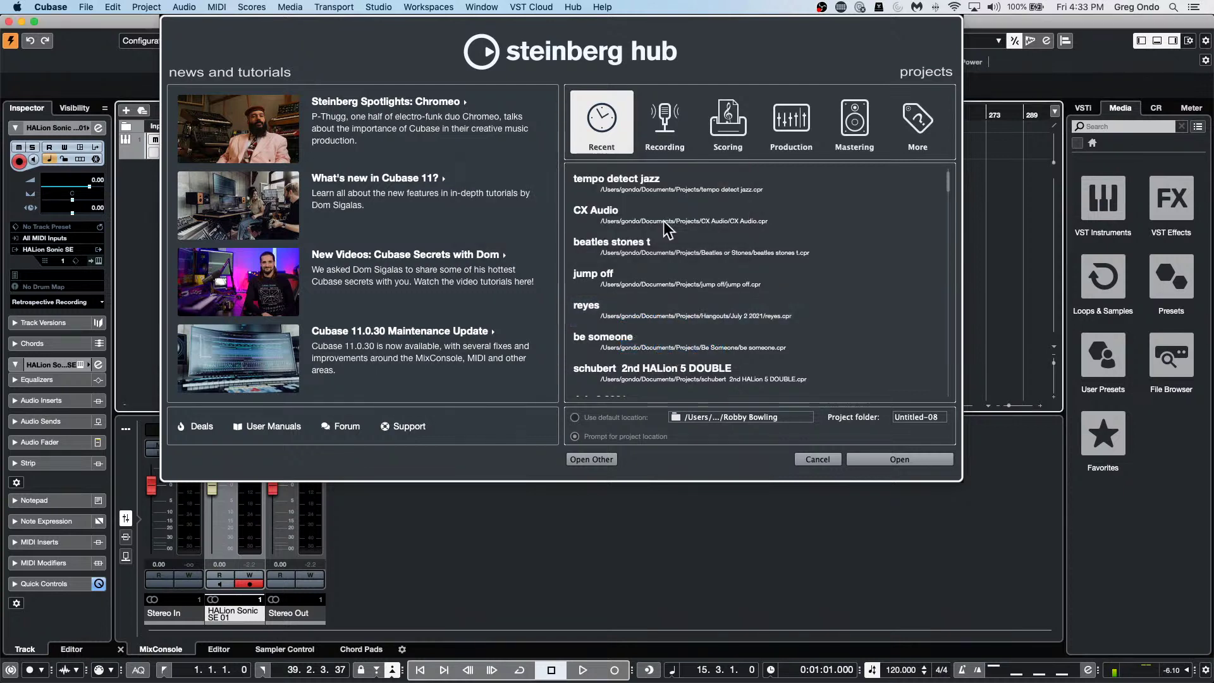
Browse the recent projects, dismiss the reyes menu, and cancel the Hub without opening anything.
left_click(613, 276)
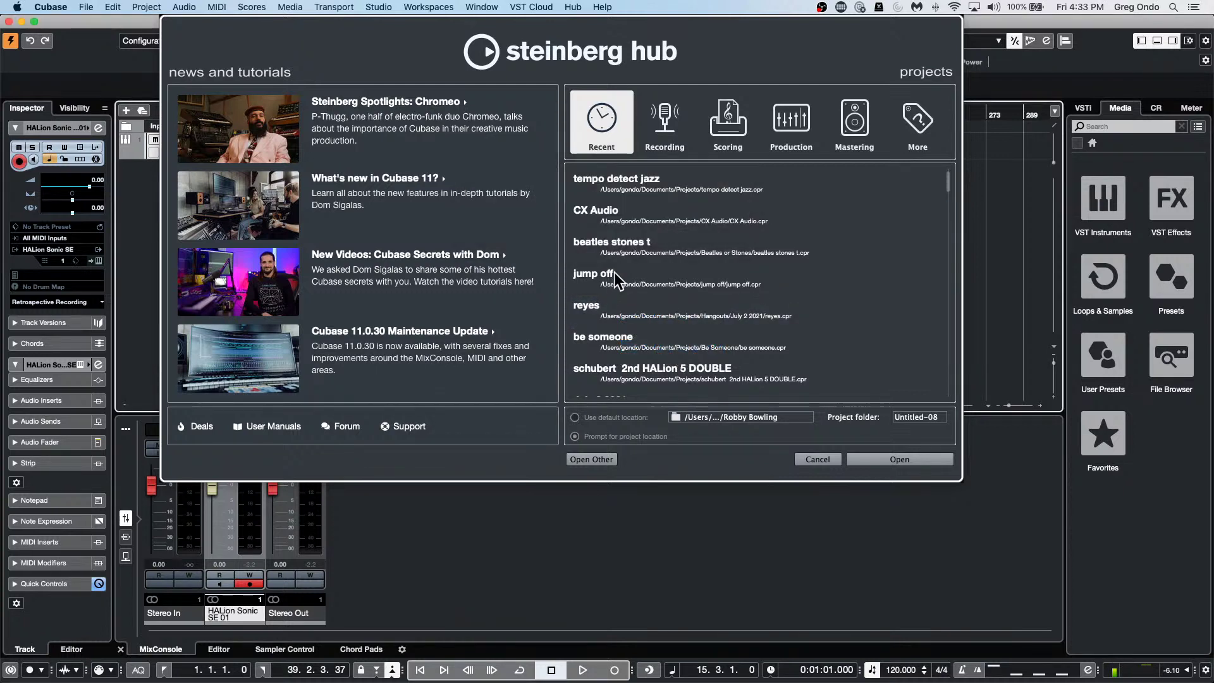
left_click(614, 313)
left_click(616, 335)
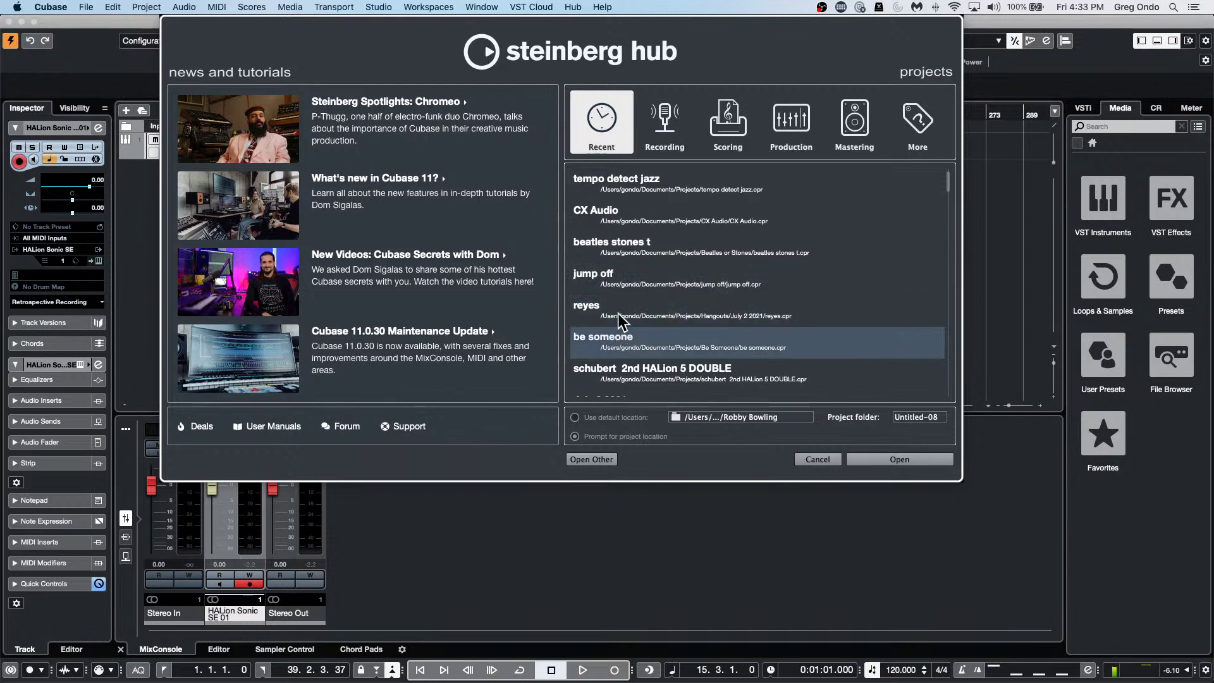
right_click(617, 313)
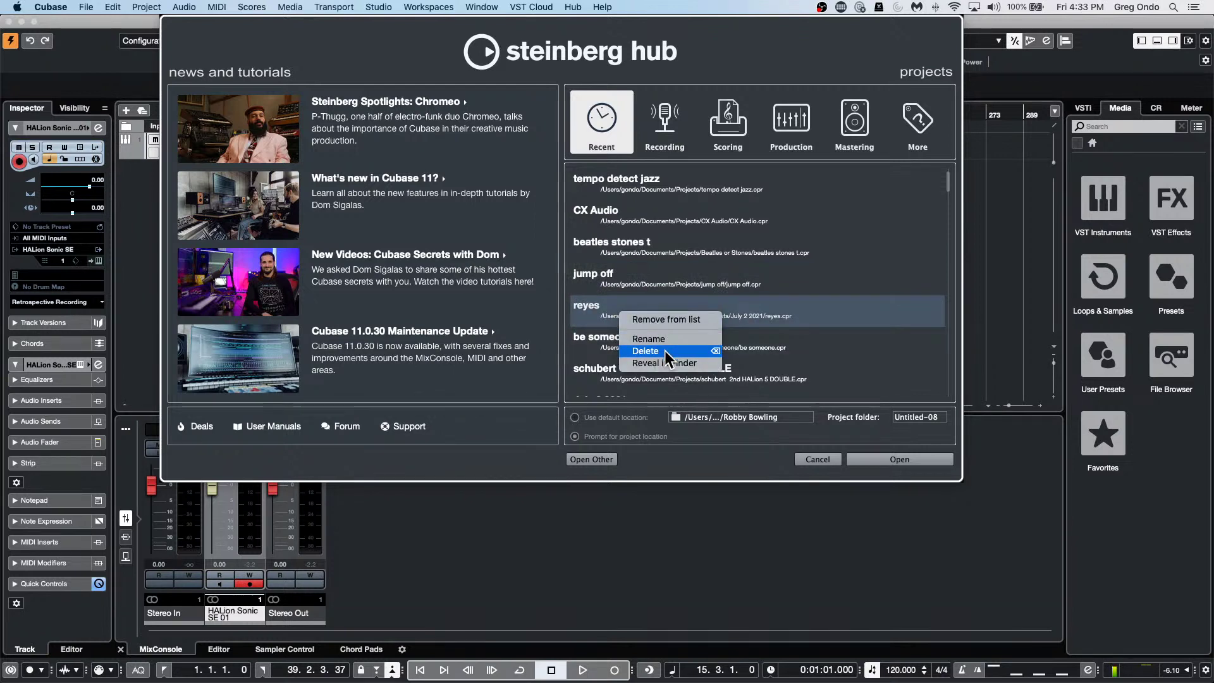
left_click(675, 285)
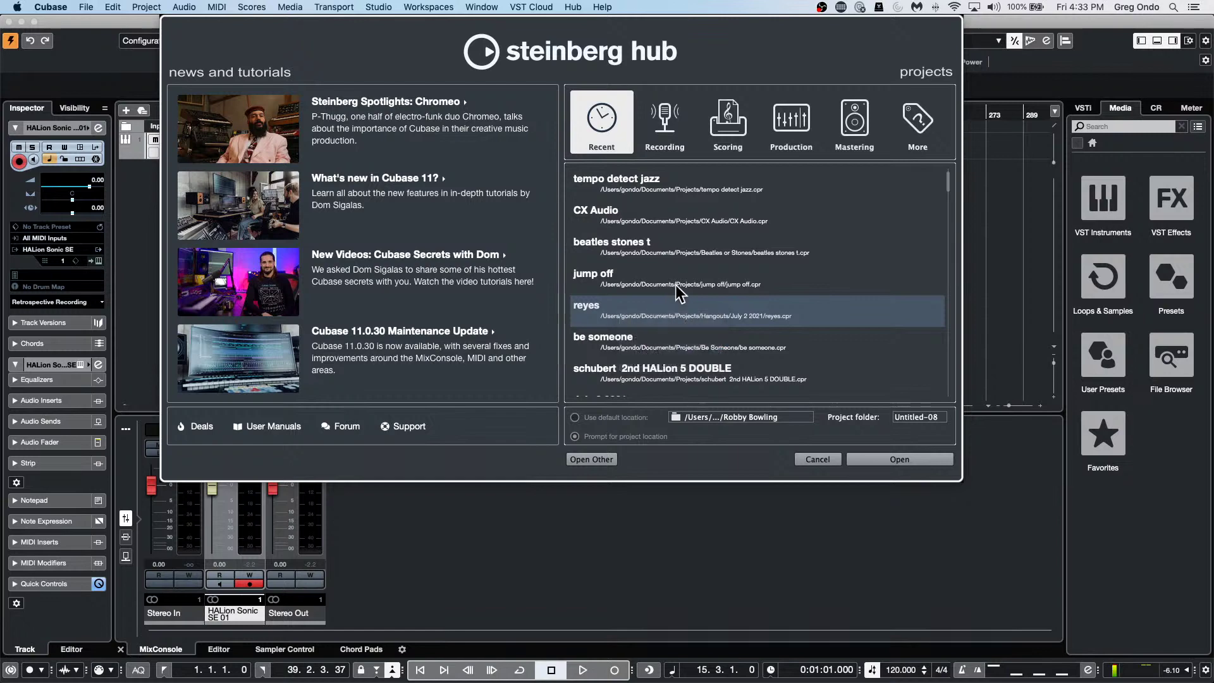
left_click(819, 460)
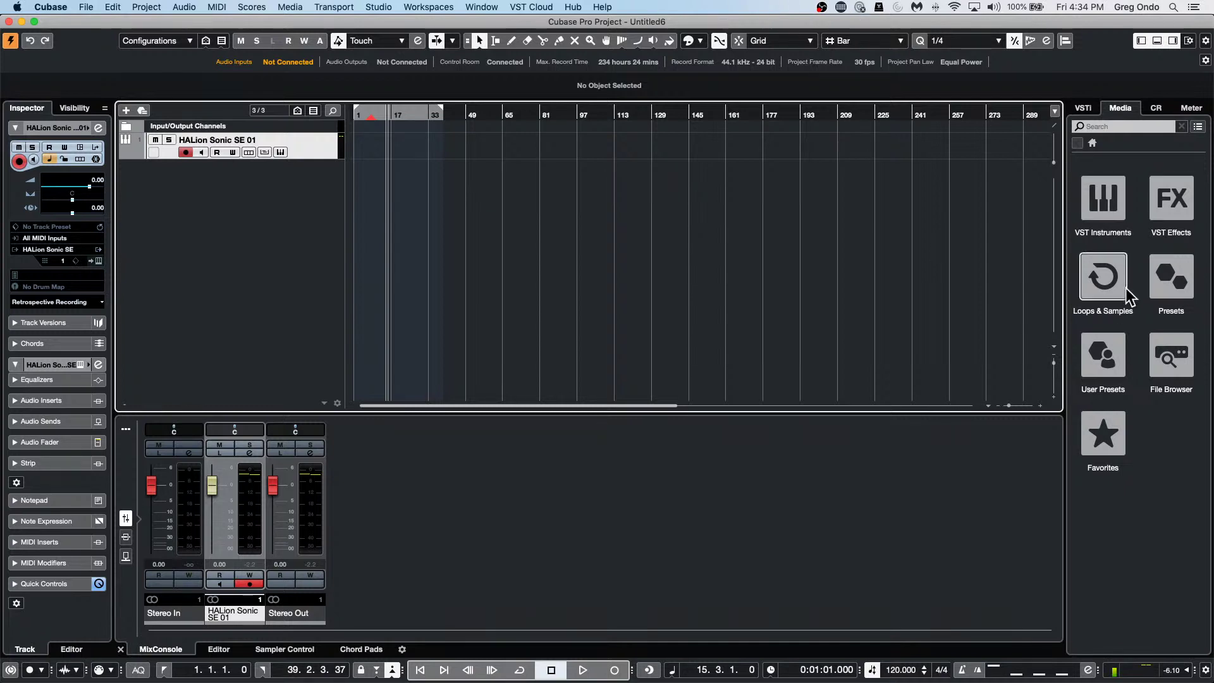
Open the recent bicycle.cpr project, collapse the piano close l lane and zoom out.
left_click(87, 8)
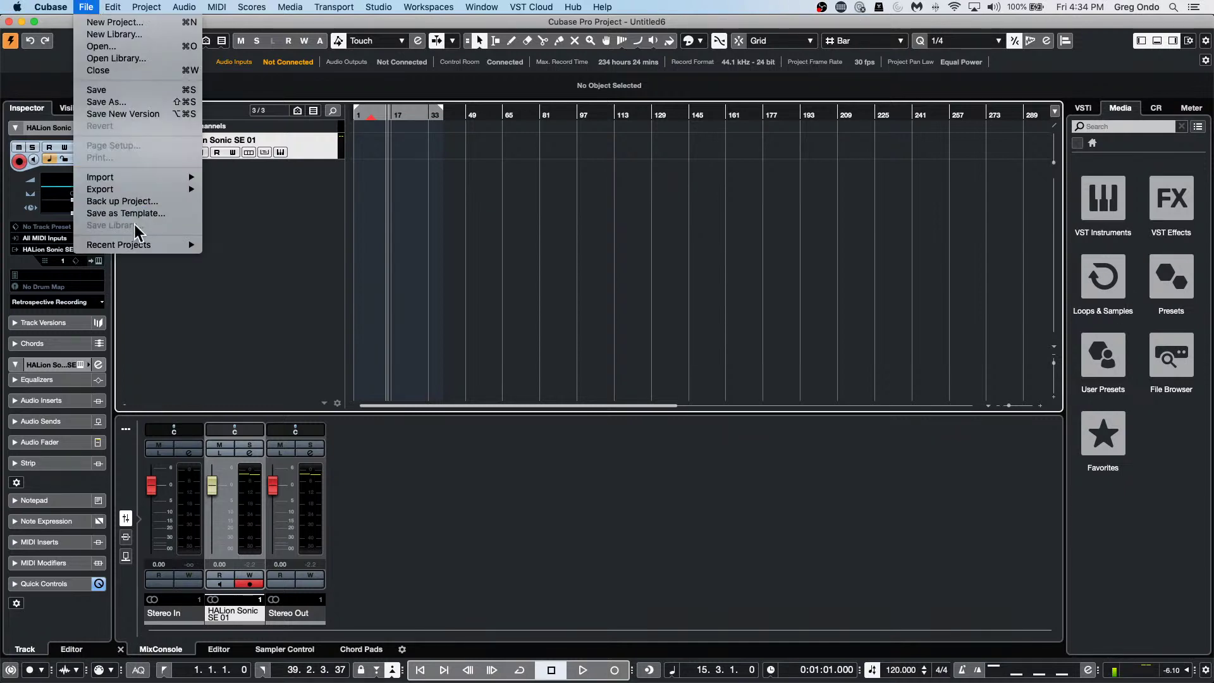
mouse_move(139, 246)
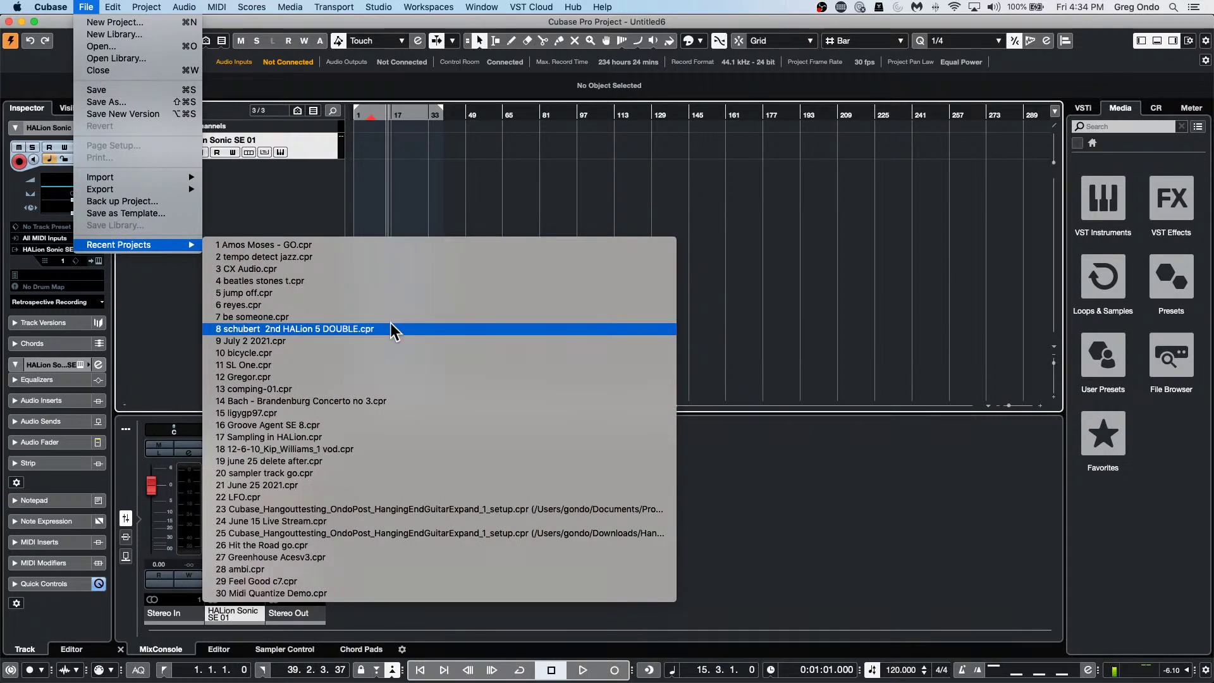
left_click(382, 351)
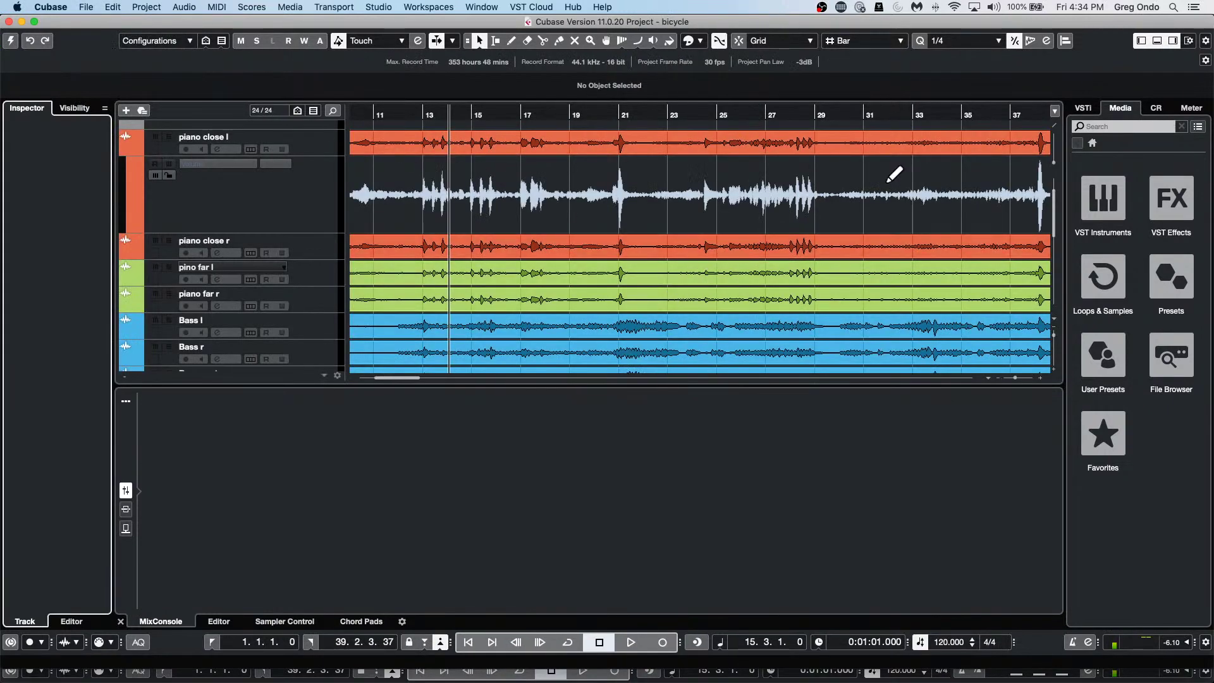
left_click(128, 150)
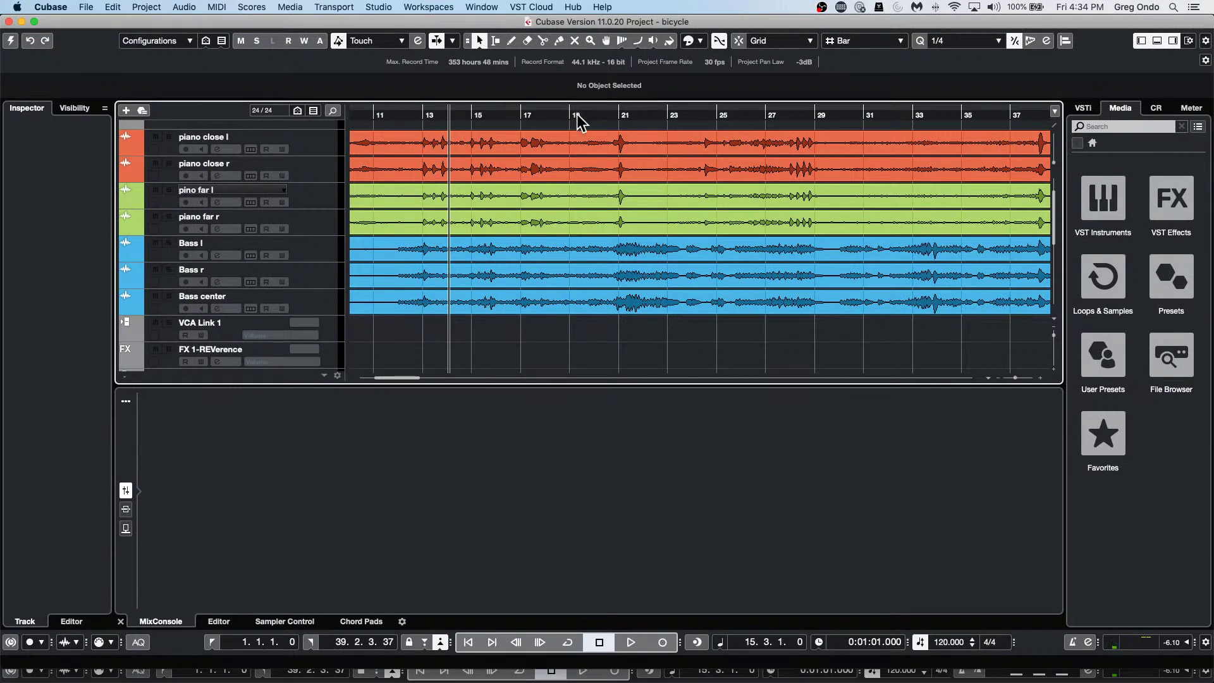
left_click_drag(577, 115, 563, 73)
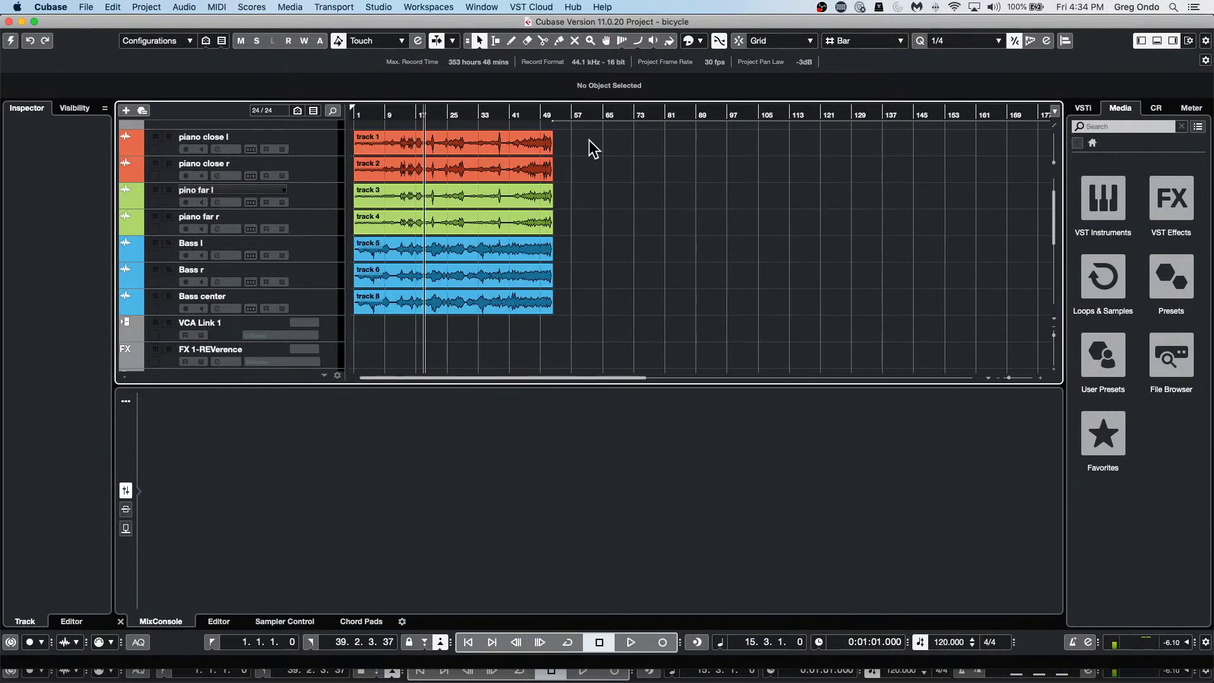
Select all audio events and set their algorithm to élastique Pro - Pitch.
left_click_drag(589, 139, 357, 308)
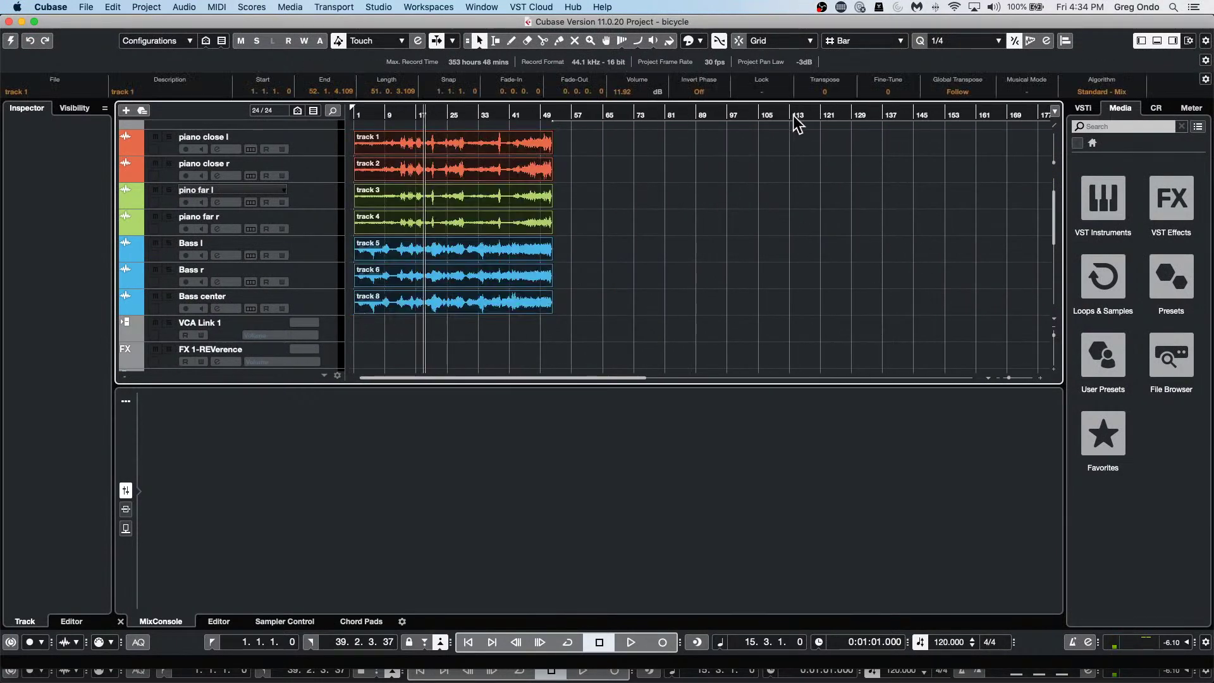
left_click(1123, 92)
mouse_move(1127, 95)
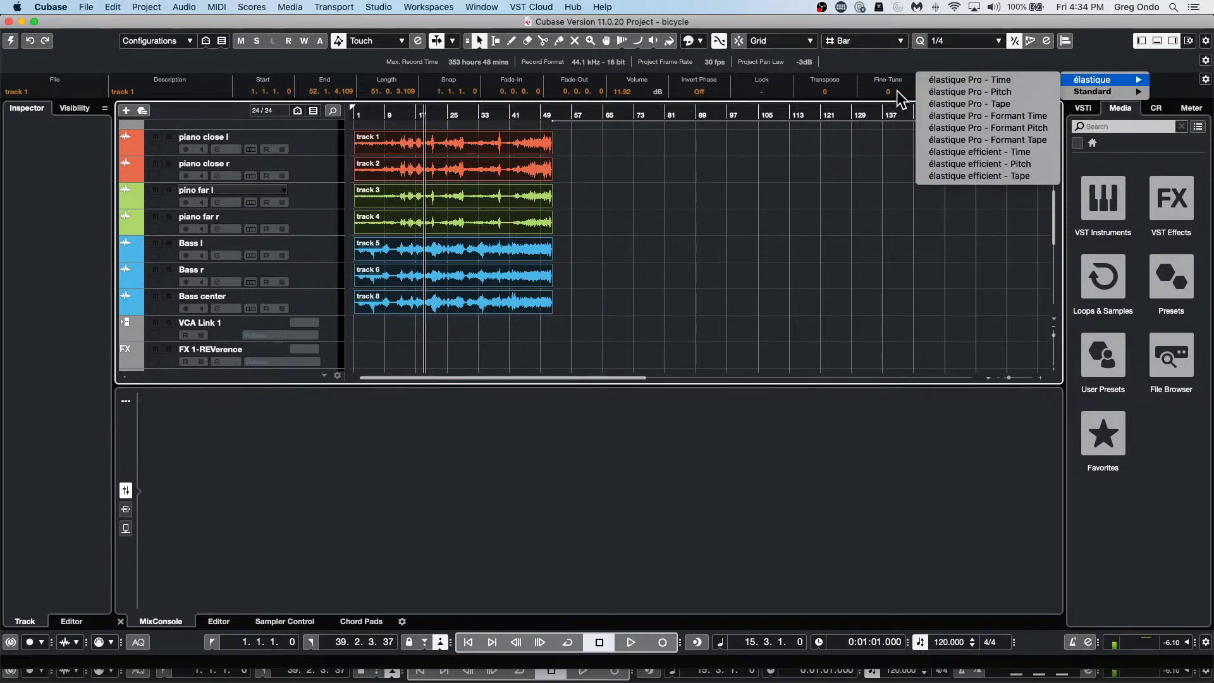
left_click(1021, 92)
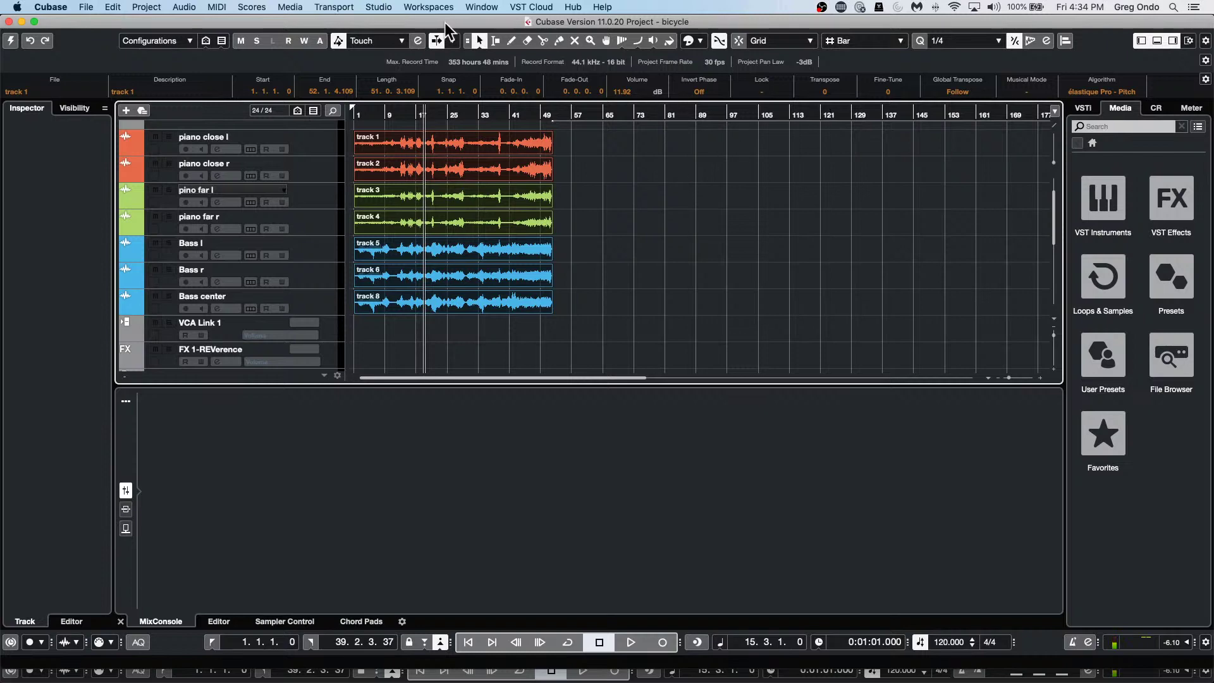
left_click(252, 7)
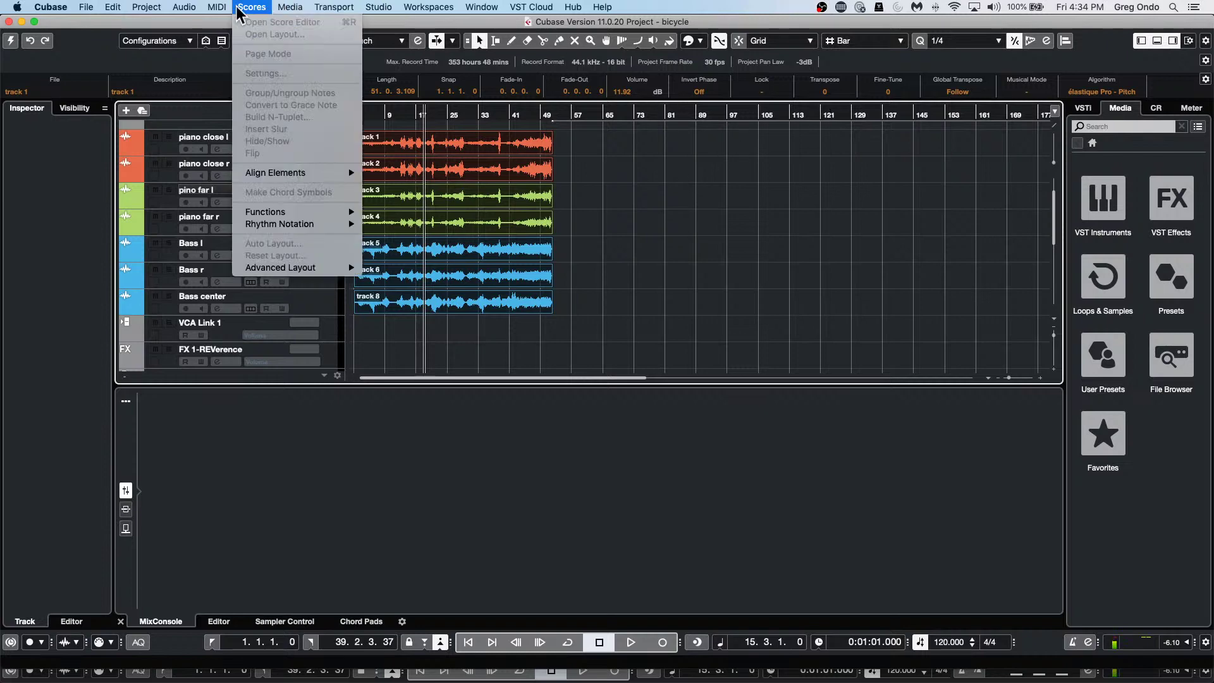
mouse_move(197, 10)
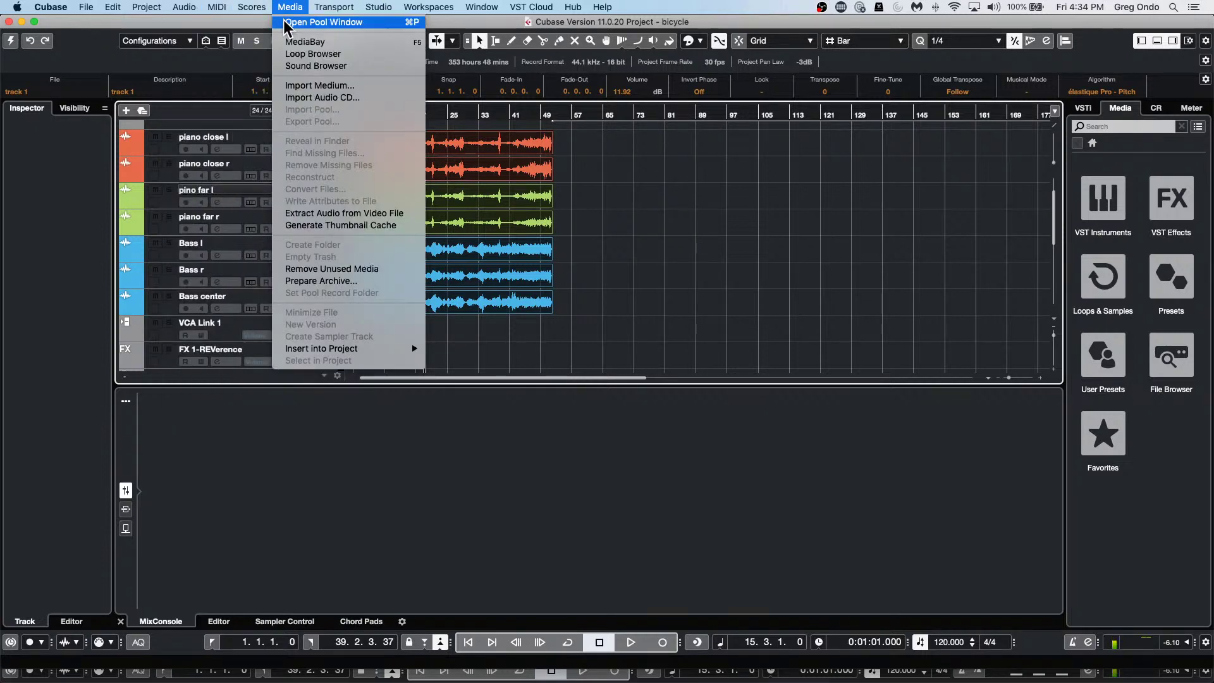
Open the Pool, move it toward the screen centre and widen the Algorithm column.
left_click(285, 25)
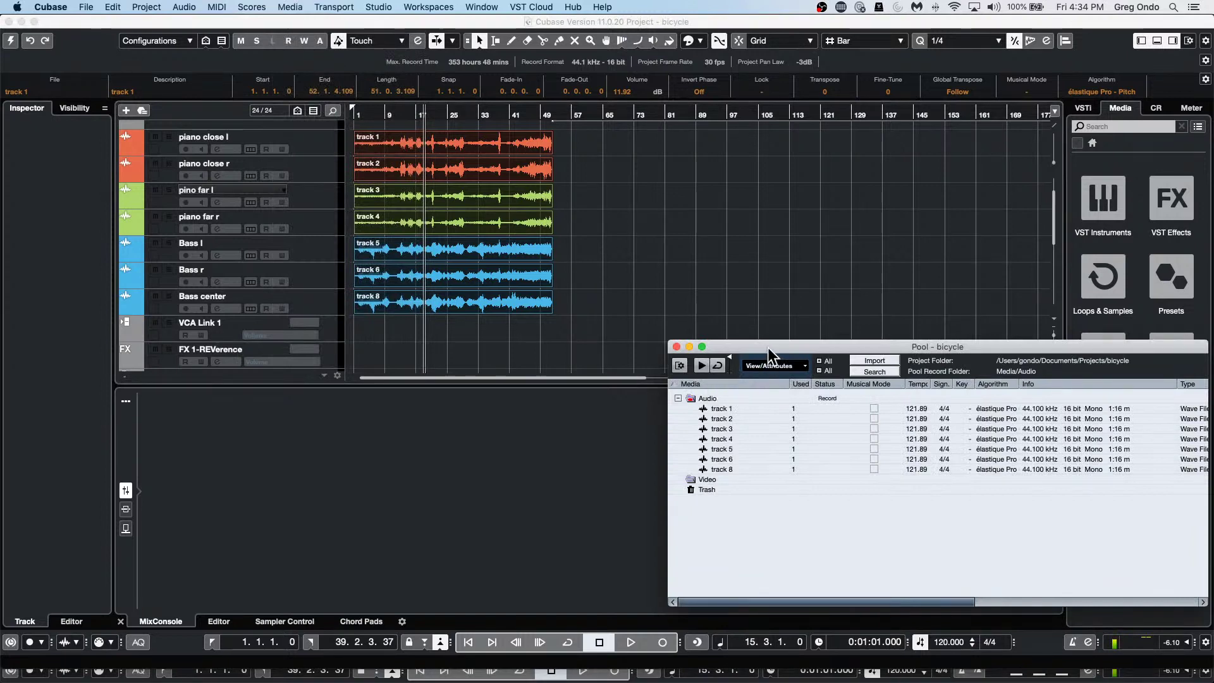
left_click_drag(768, 347, 548, 185)
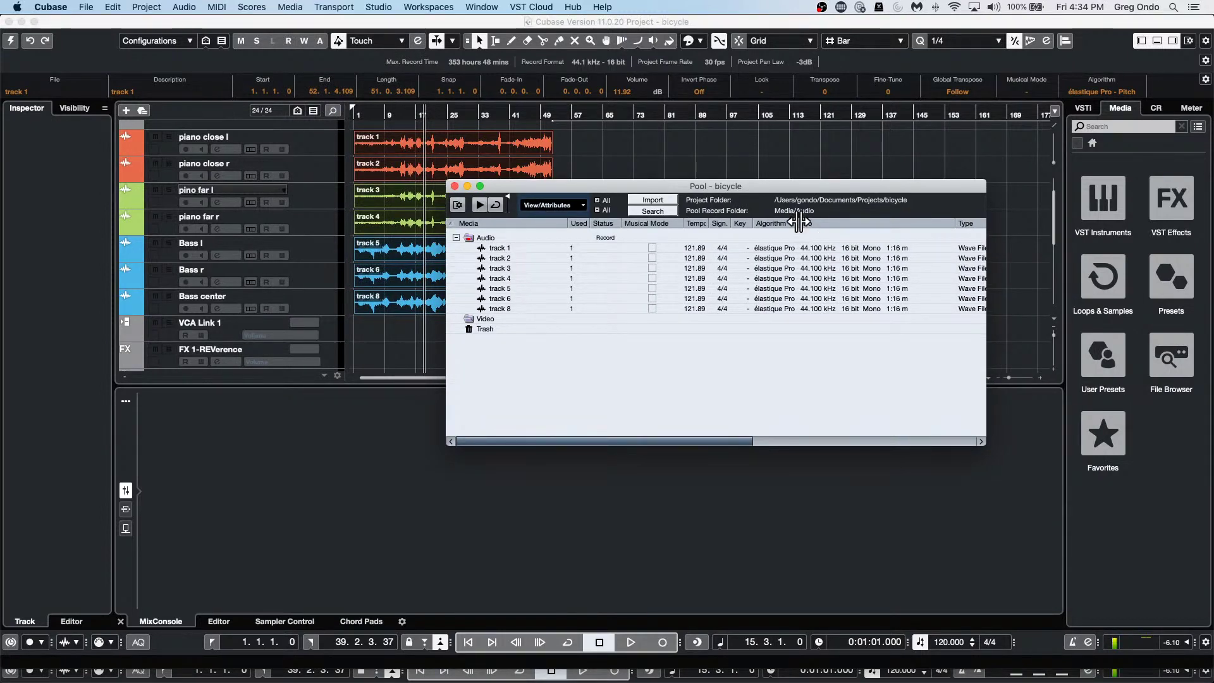
left_click_drag(799, 223, 848, 223)
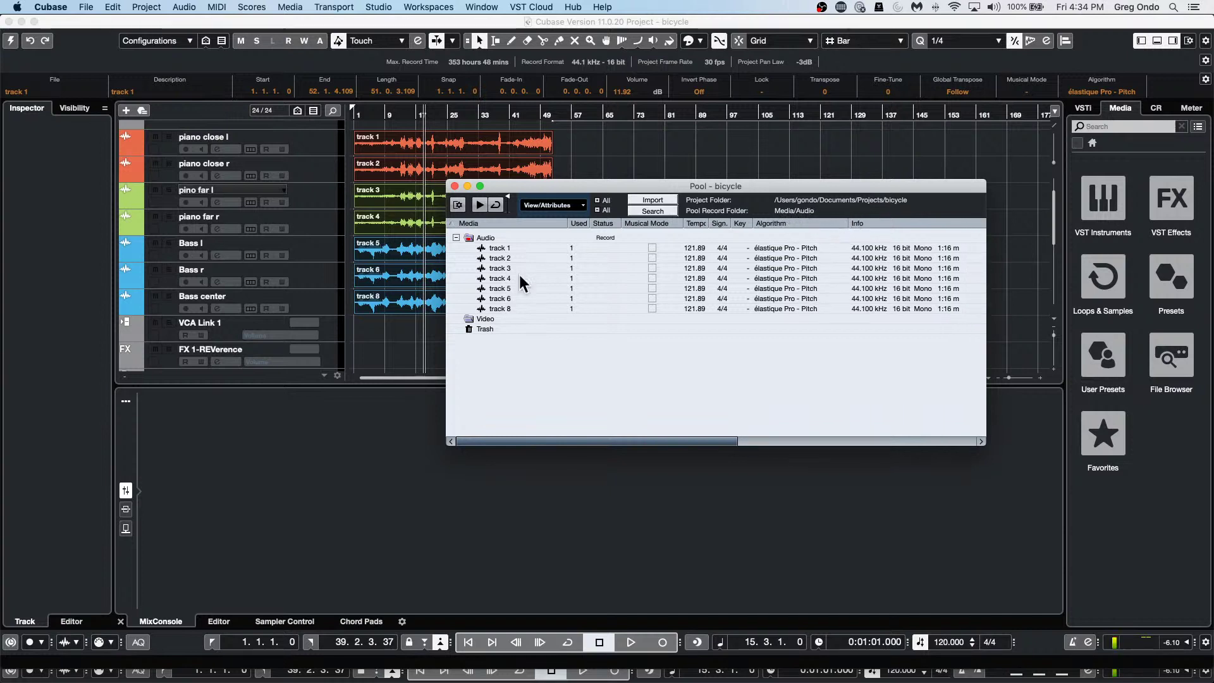
Set the track 1 to track 8 files to élastique Pro - Tape and close the Pool.
left_click(499, 248)
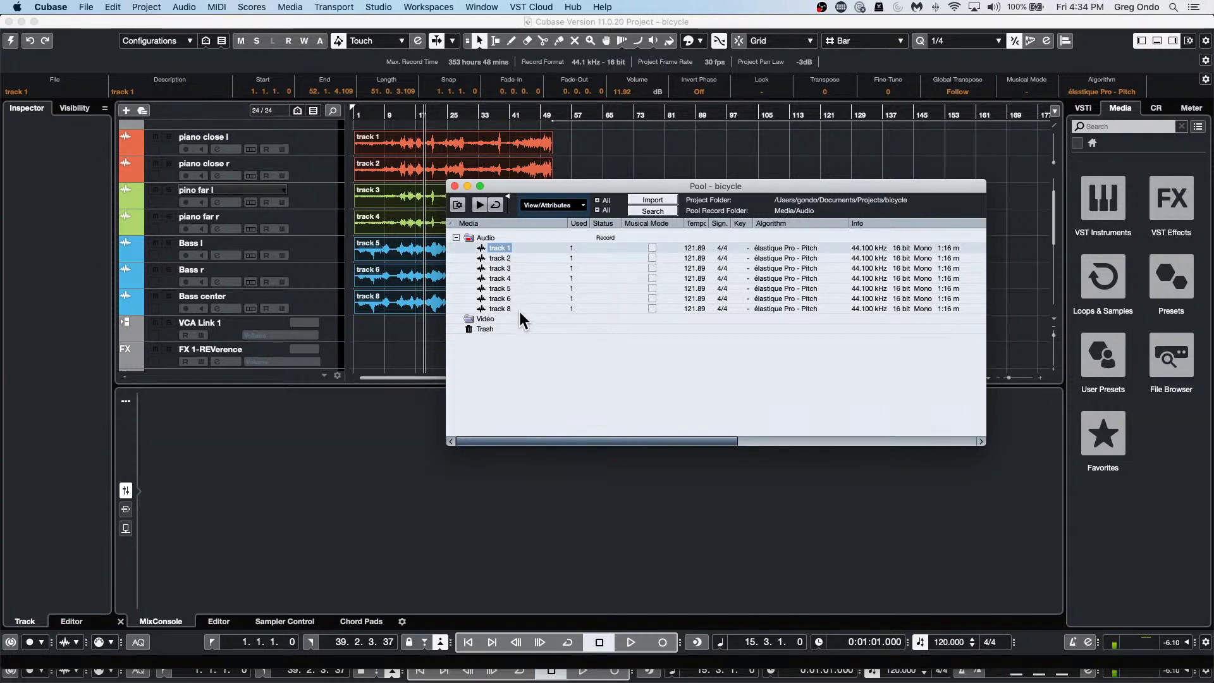
left_click(500, 308, "shift")
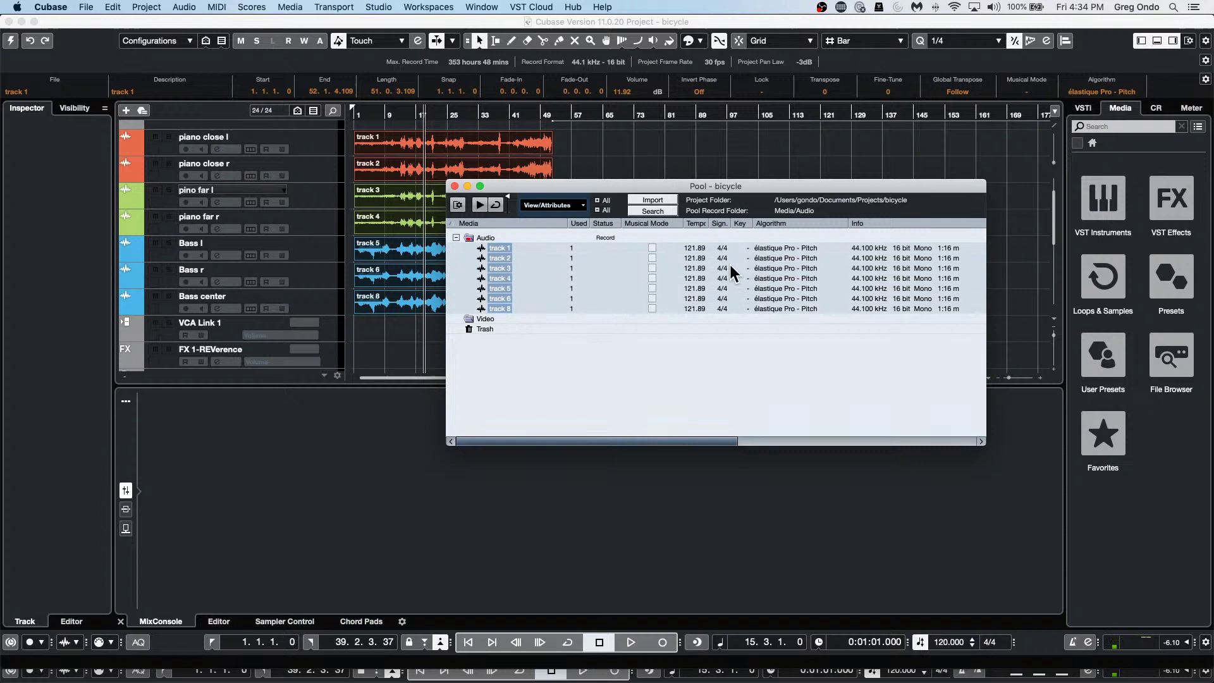
left_click(786, 248)
mouse_move(785, 258)
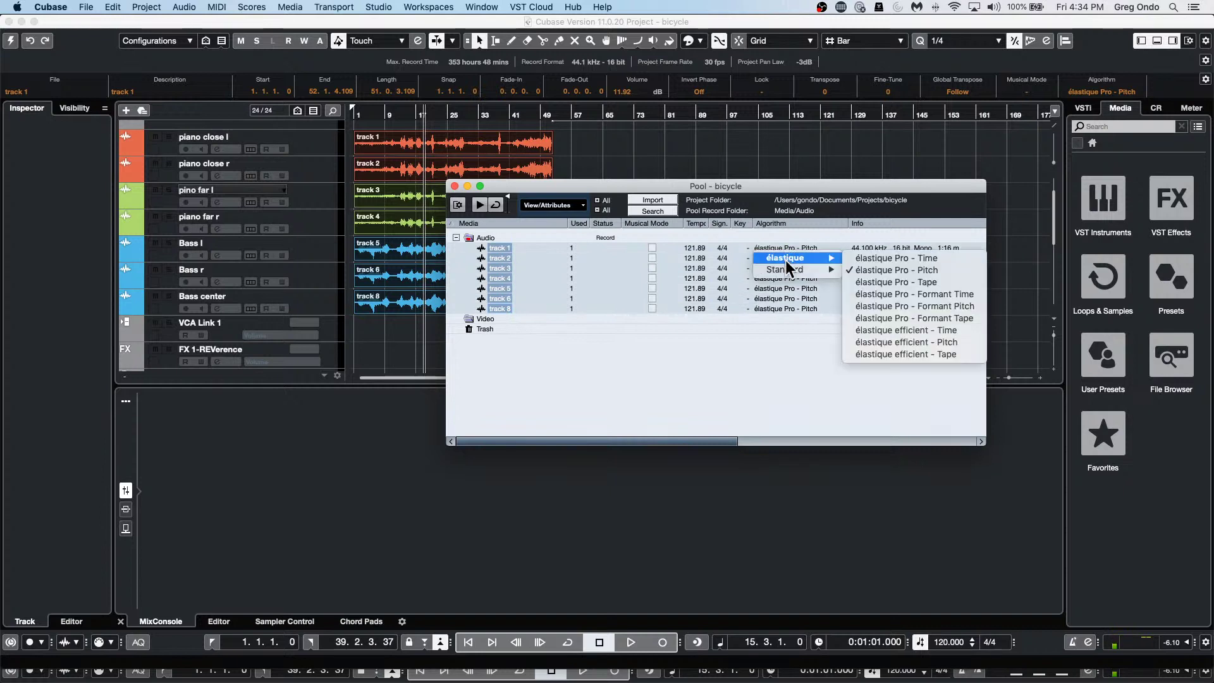
left_click(898, 282)
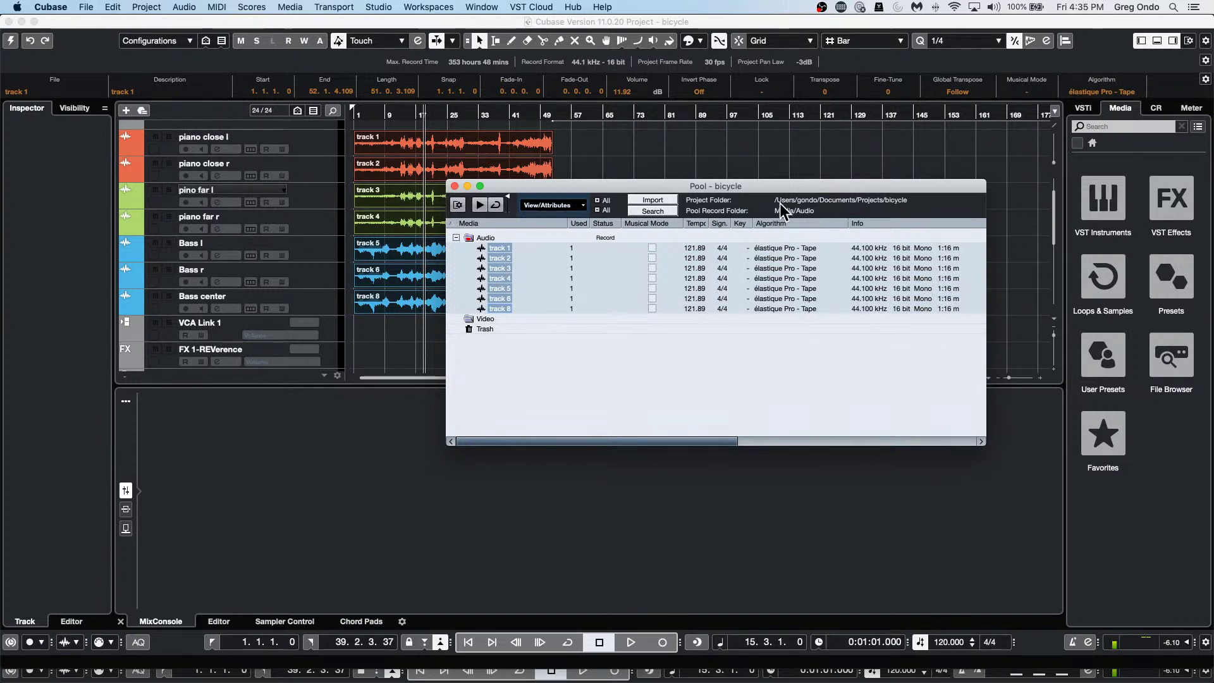
left_click(786, 250)
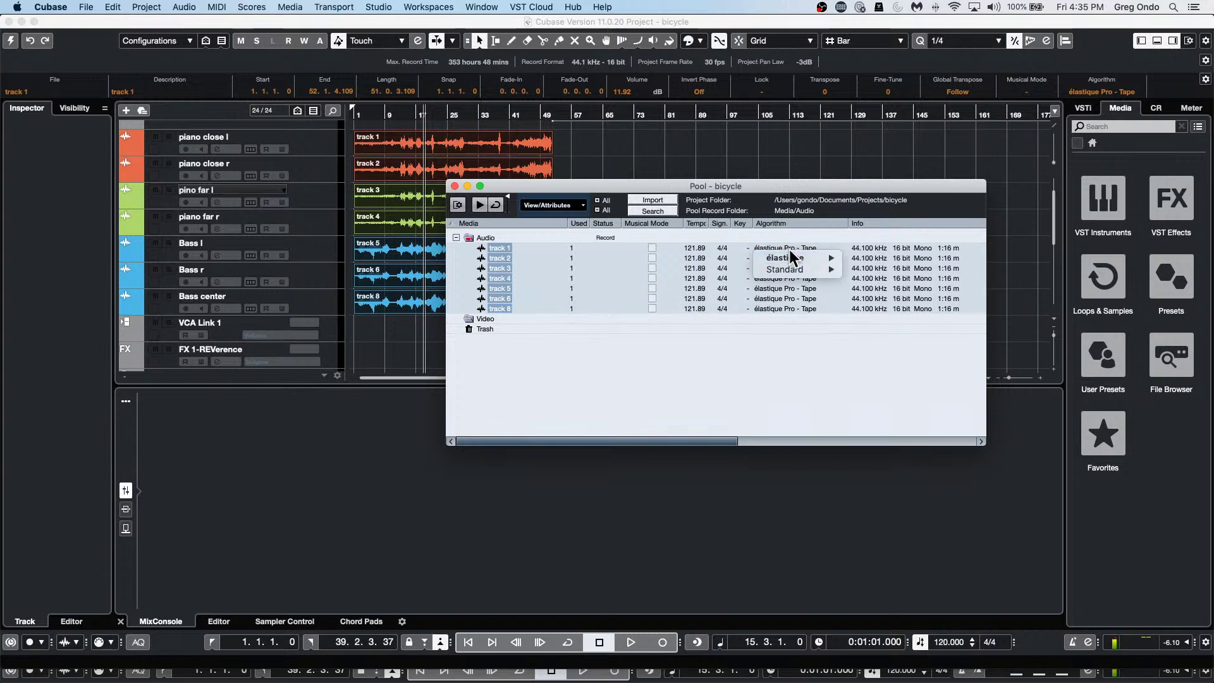
mouse_move(784, 266)
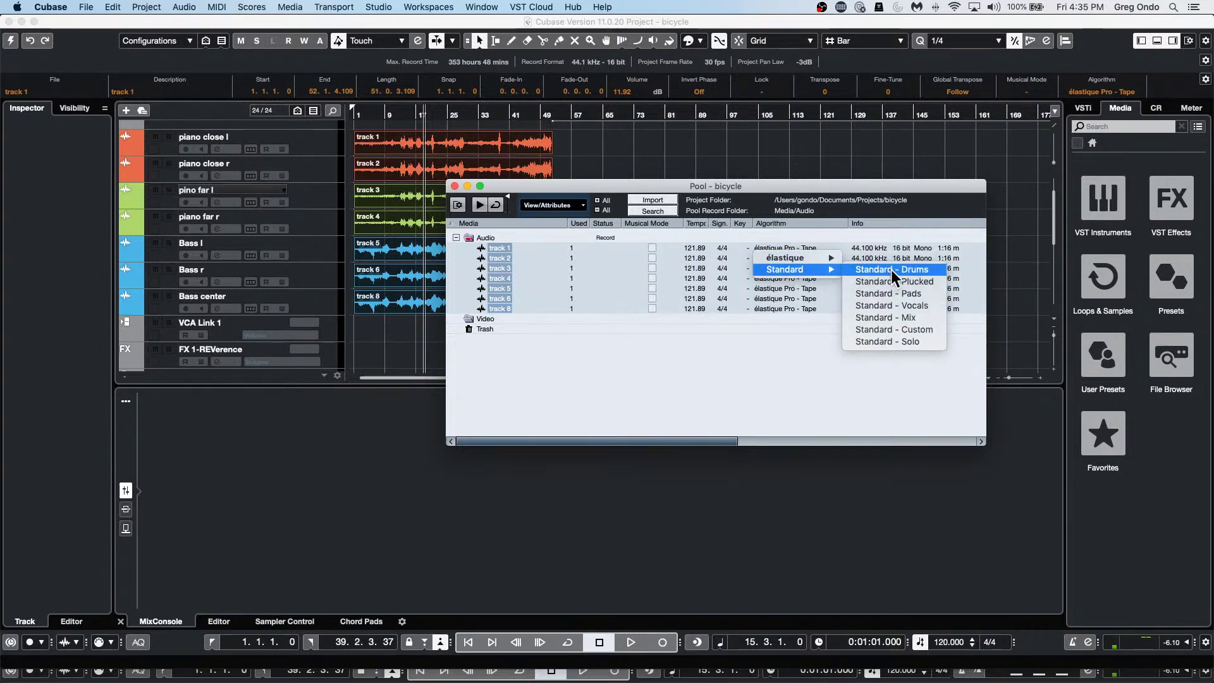
left_click(787, 242)
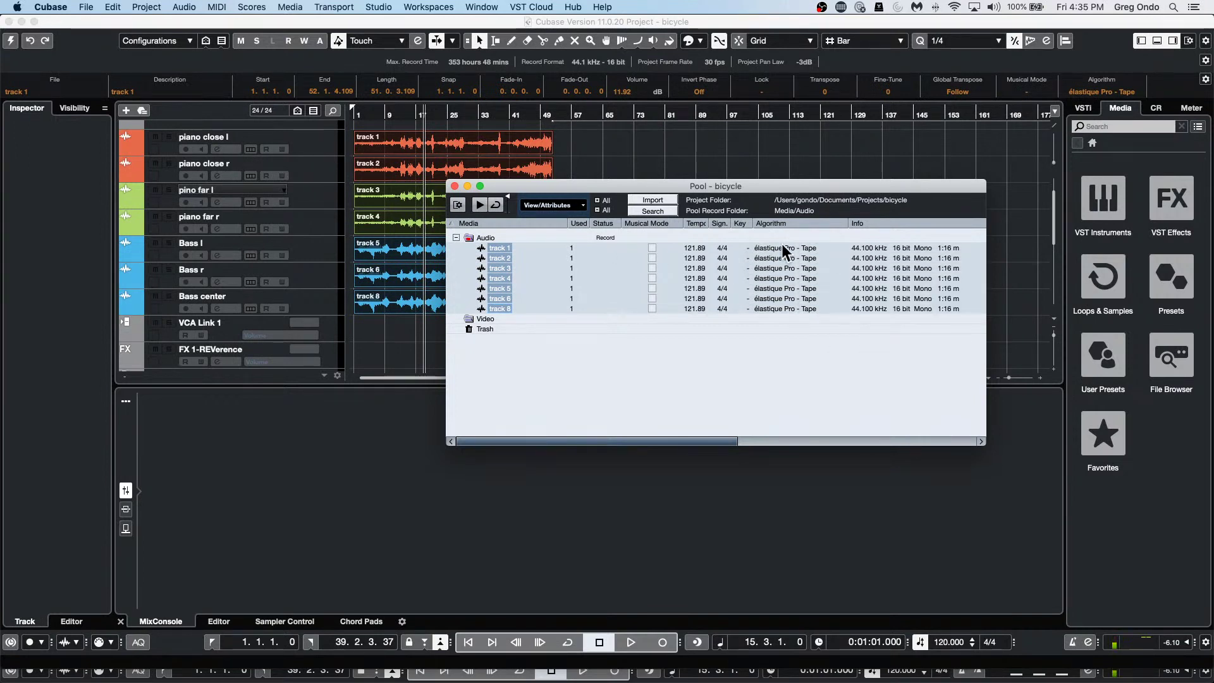
left_click(454, 186)
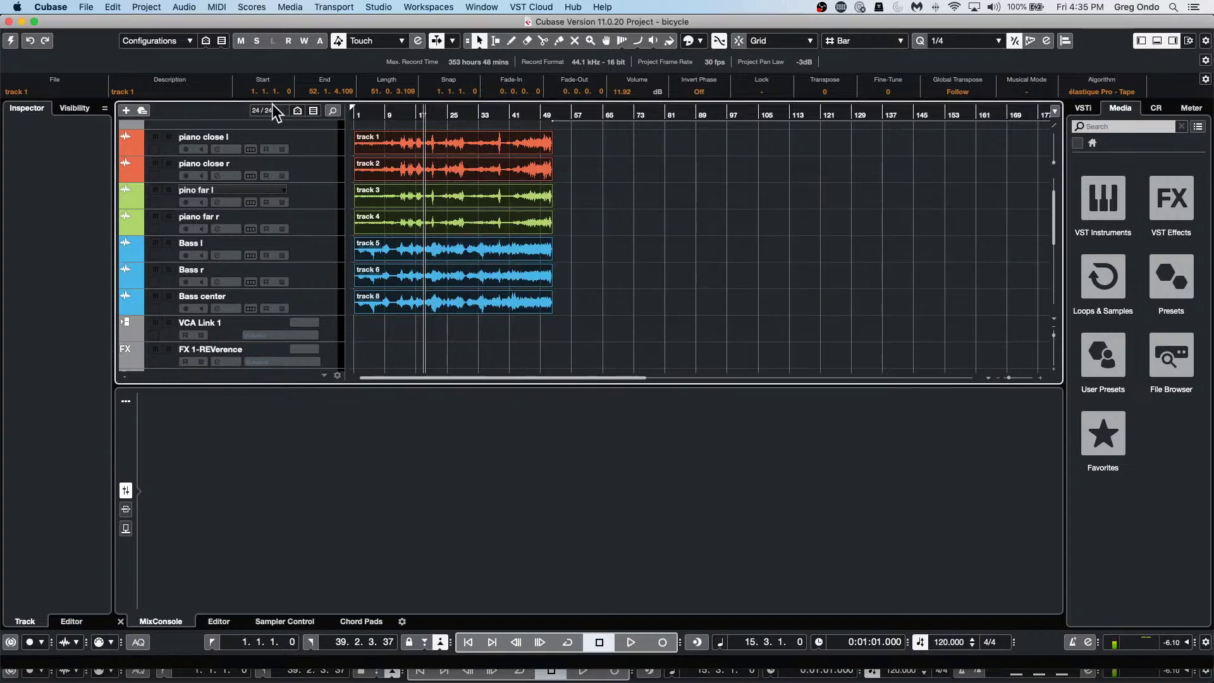
Open Preferences and navigate to the Editing > Audio page.
left_click(51, 7)
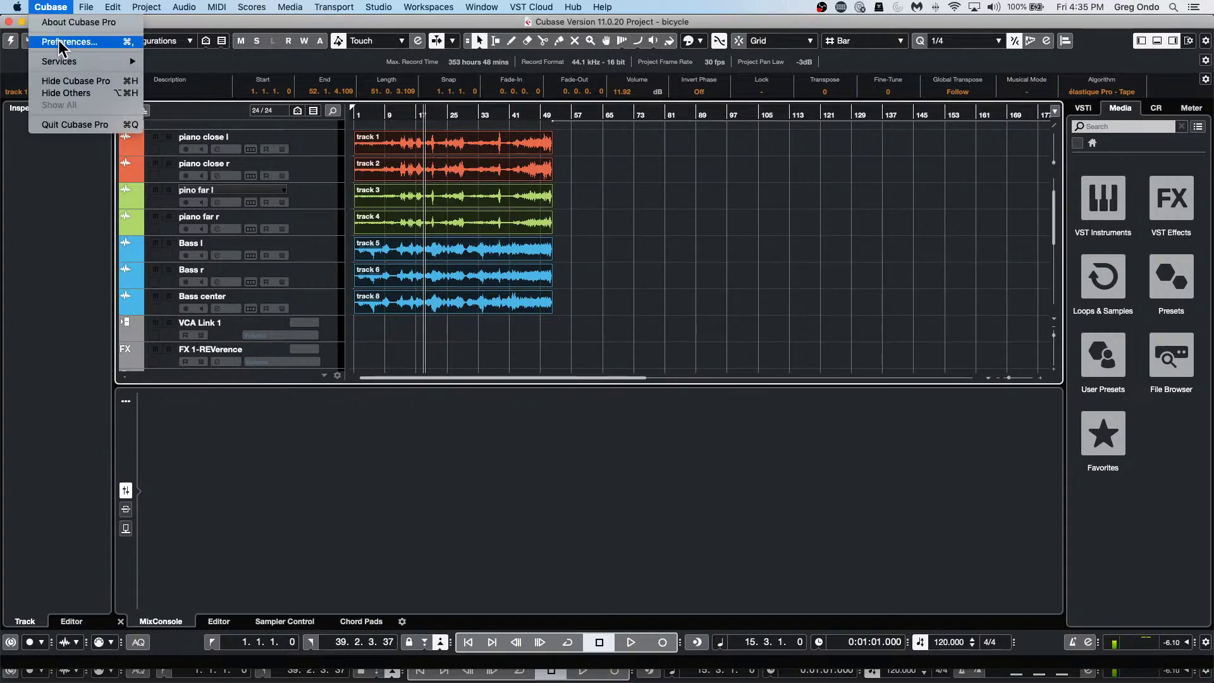
left_click(64, 40)
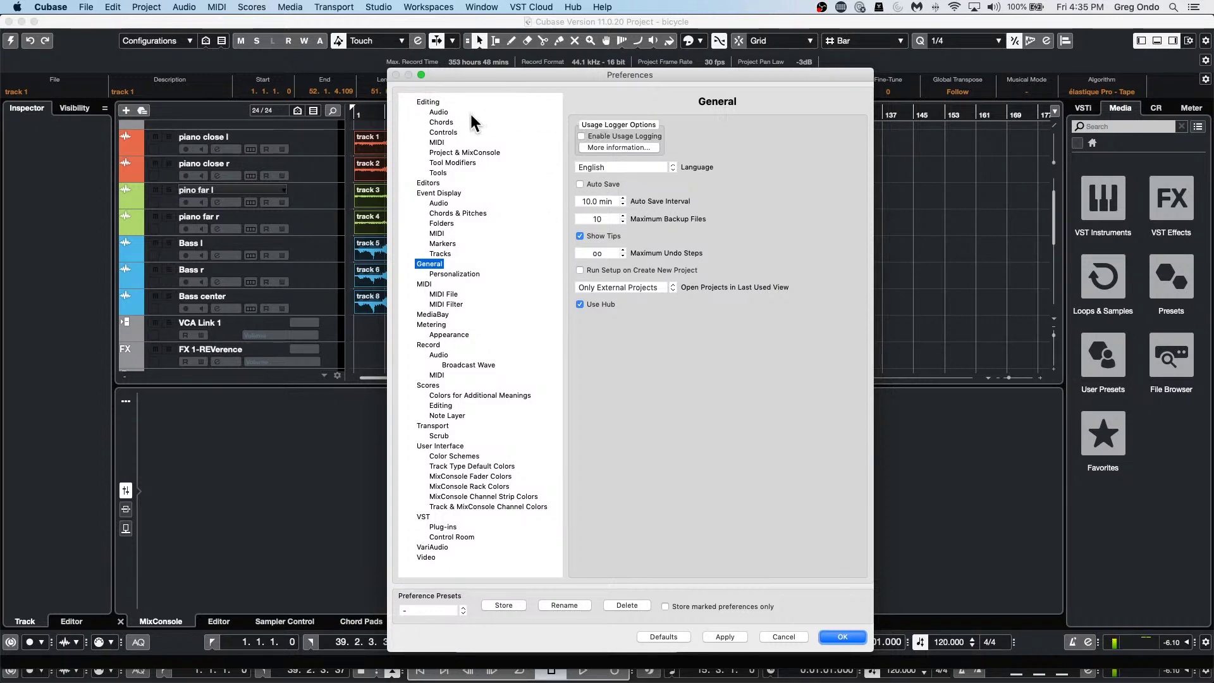
left_click(436, 104)
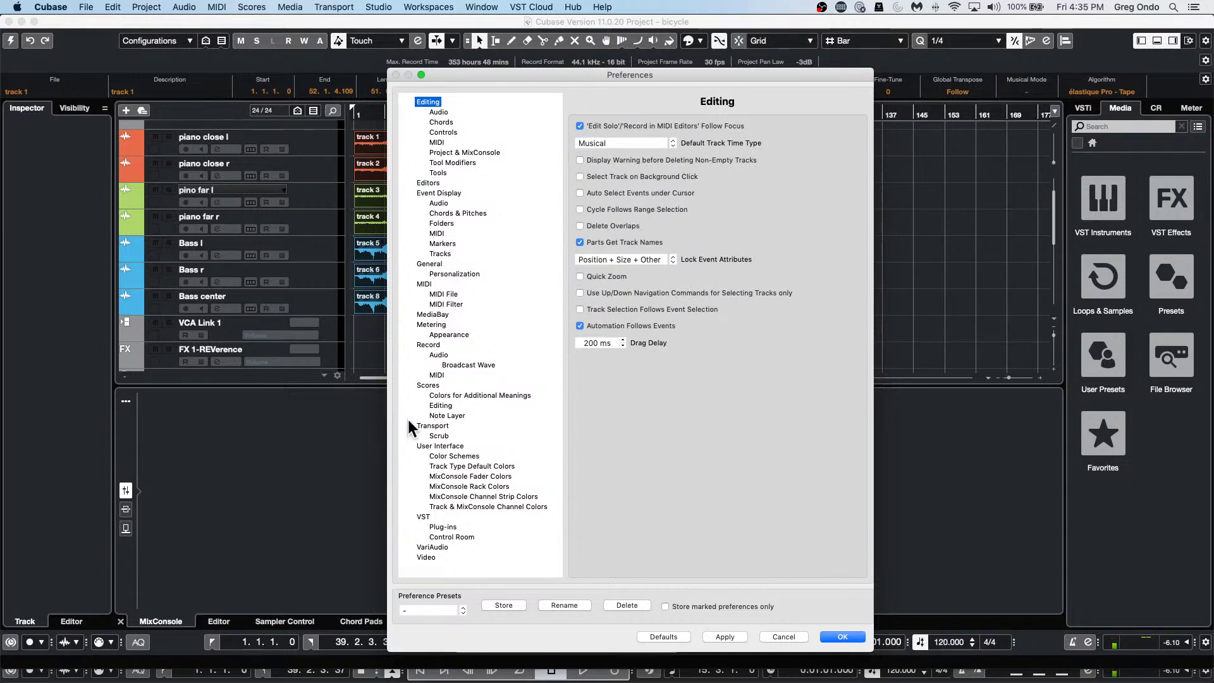
left_click(423, 517)
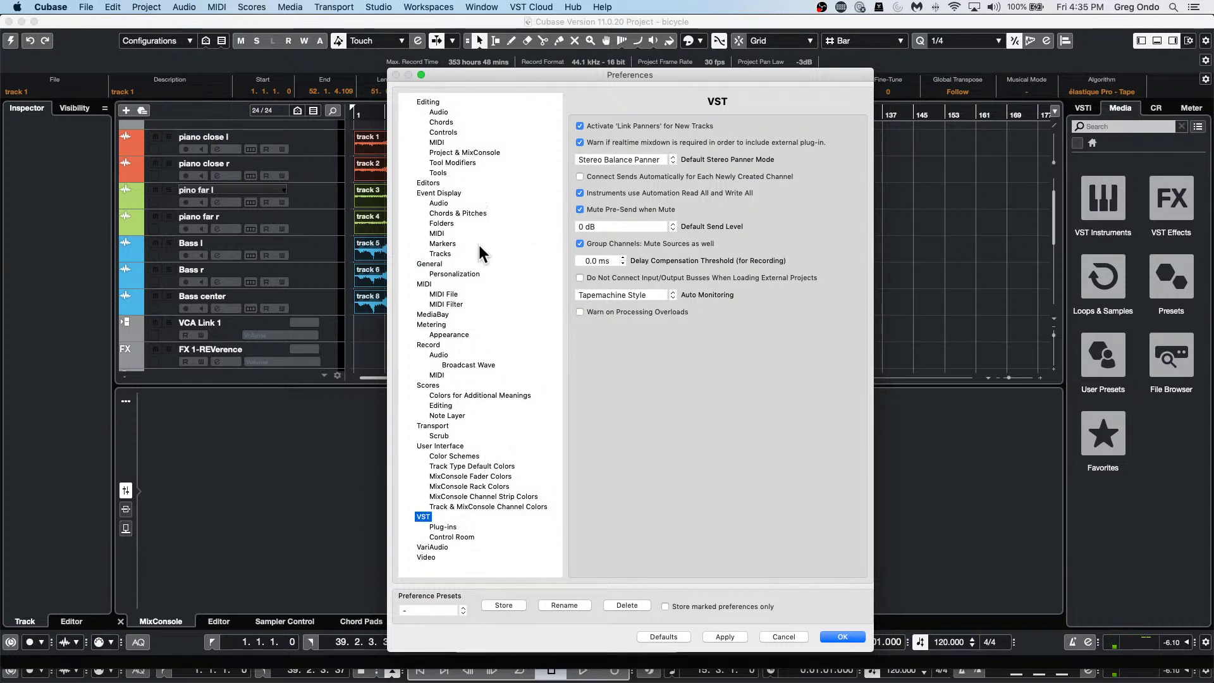
left_click(435, 101)
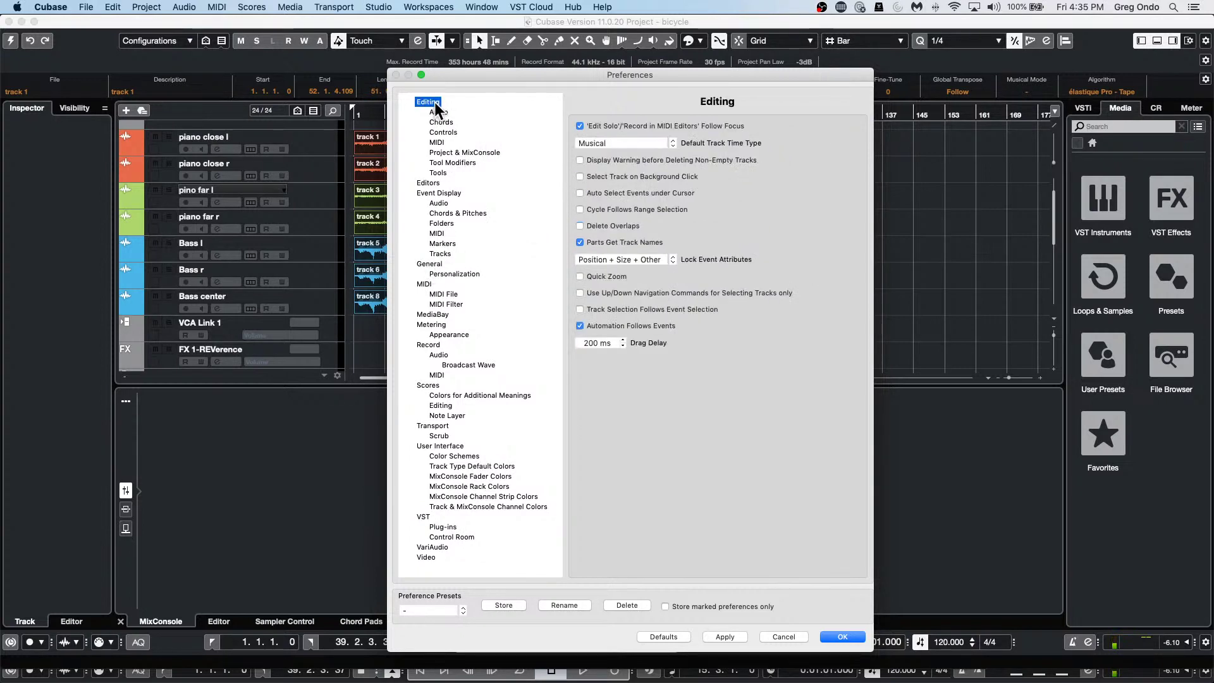
key("Down")
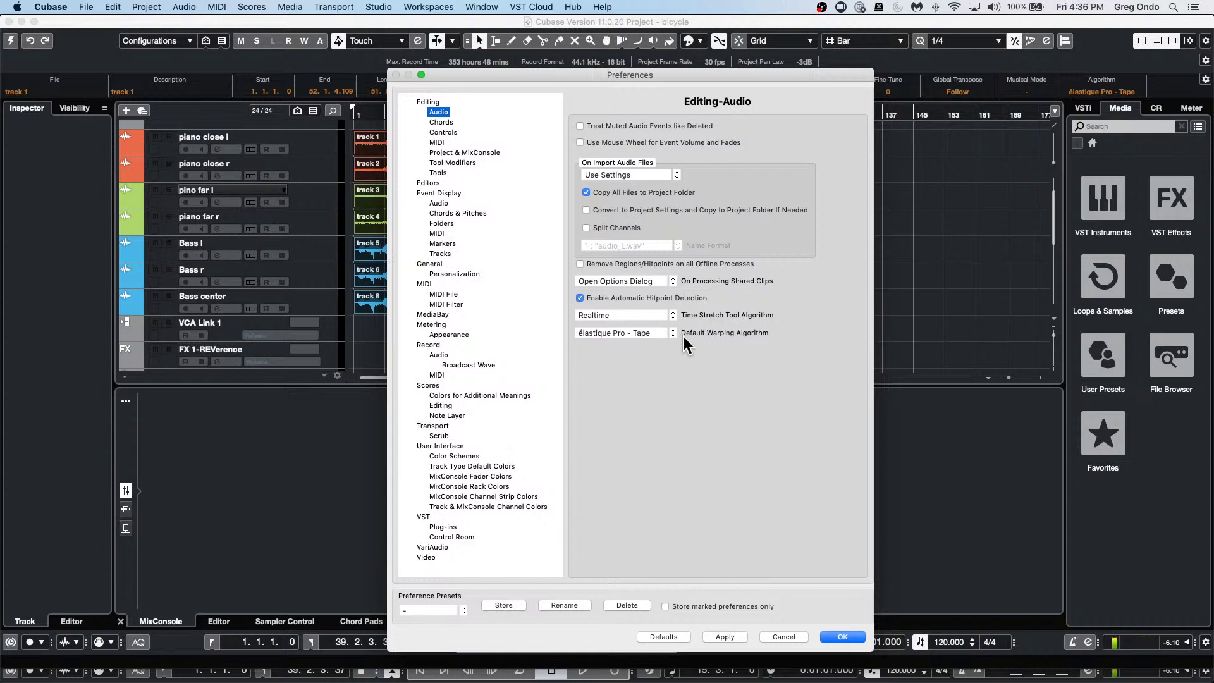
Review both algorithm dropdowns, keep Realtime and élastique Pro - Tape, and confirm with OK.
left_click(655, 335)
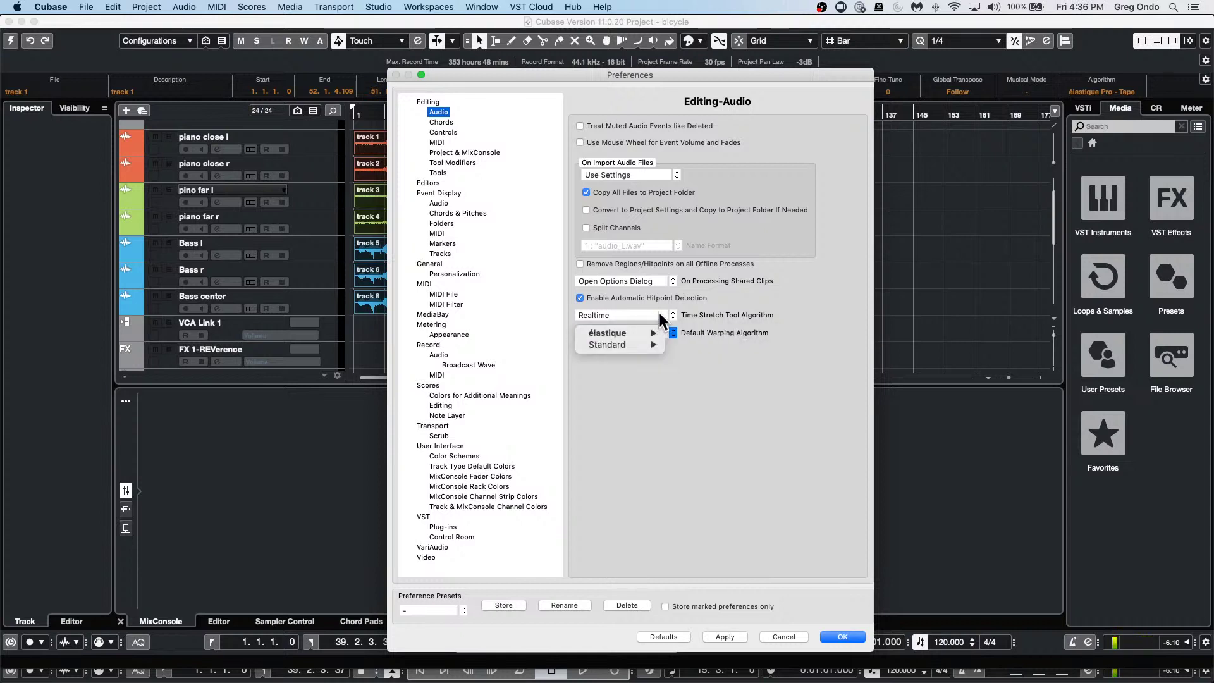
left_click(661, 318)
left_click(663, 315)
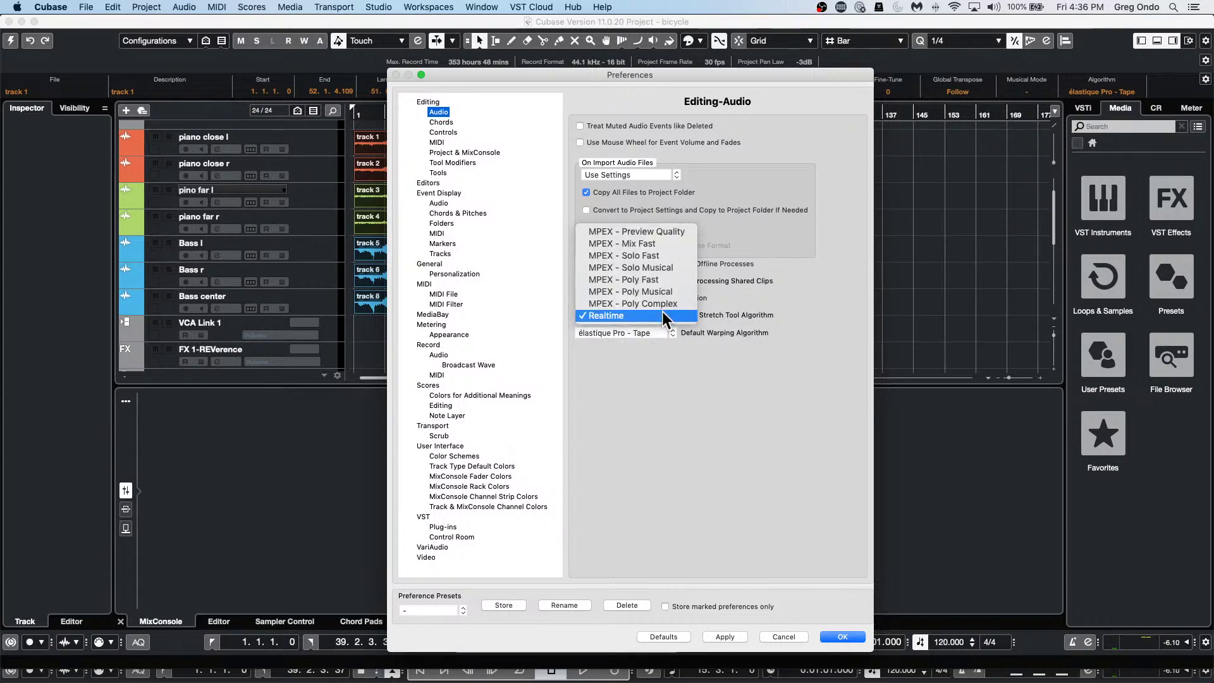
left_click(745, 317)
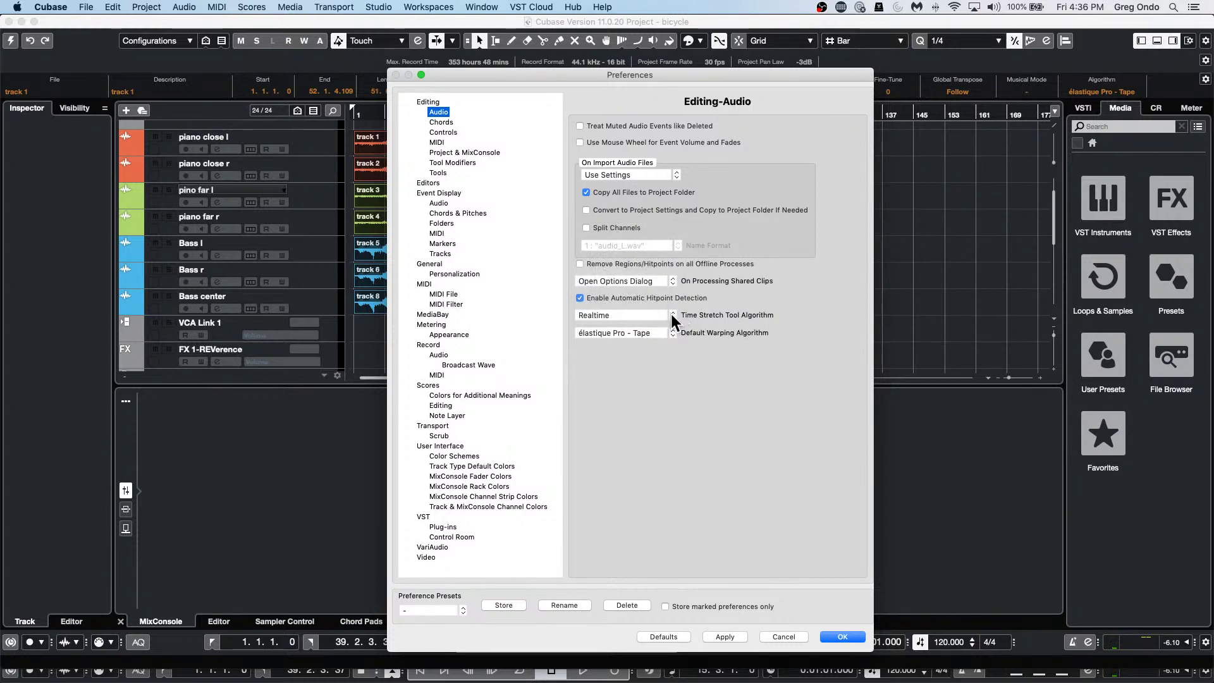
left_click(634, 329)
mouse_move(635, 346)
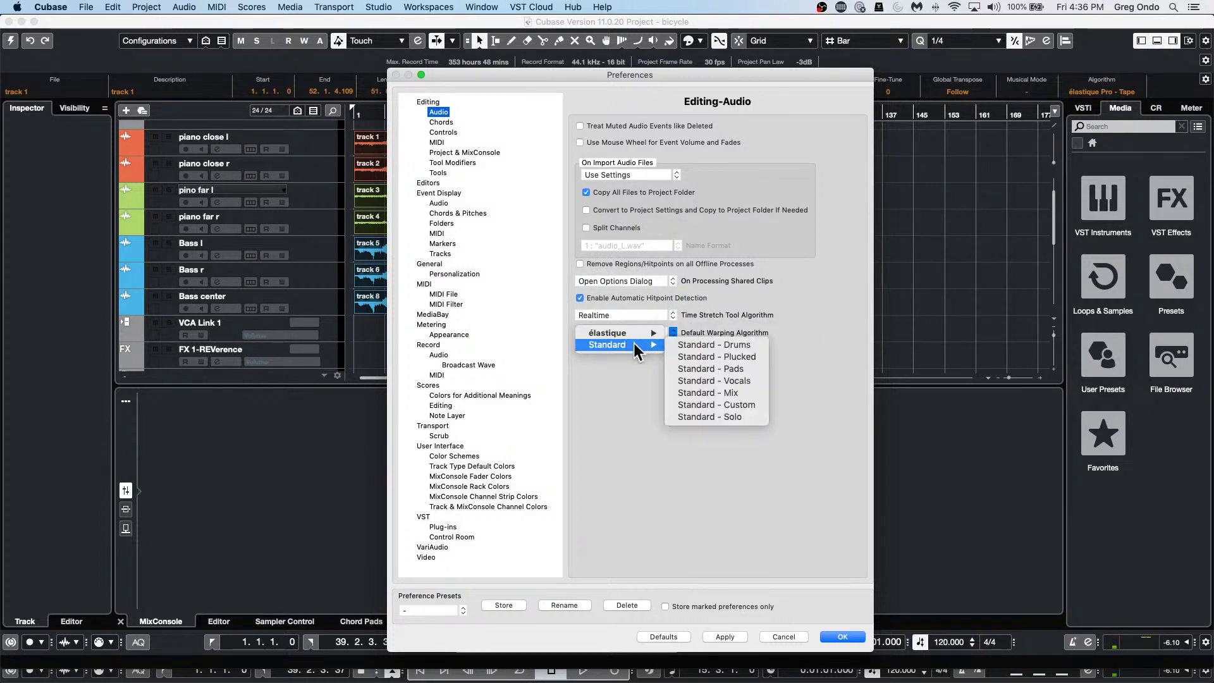
left_click(615, 310)
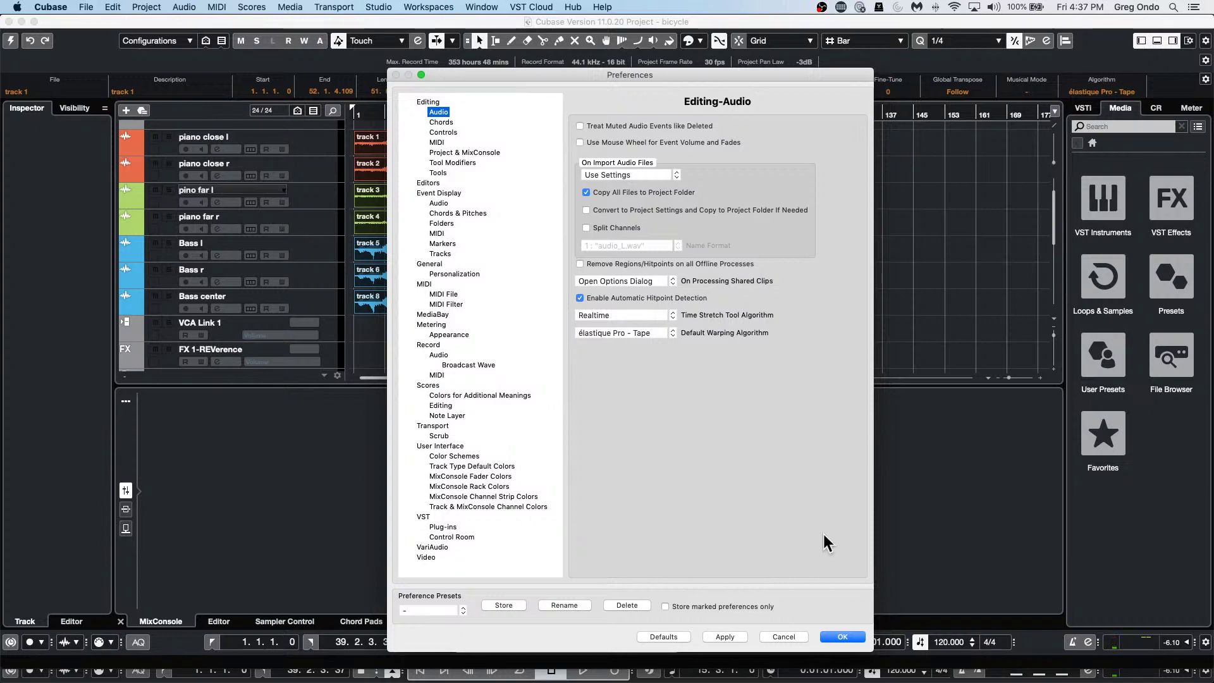
left_click(834, 637)
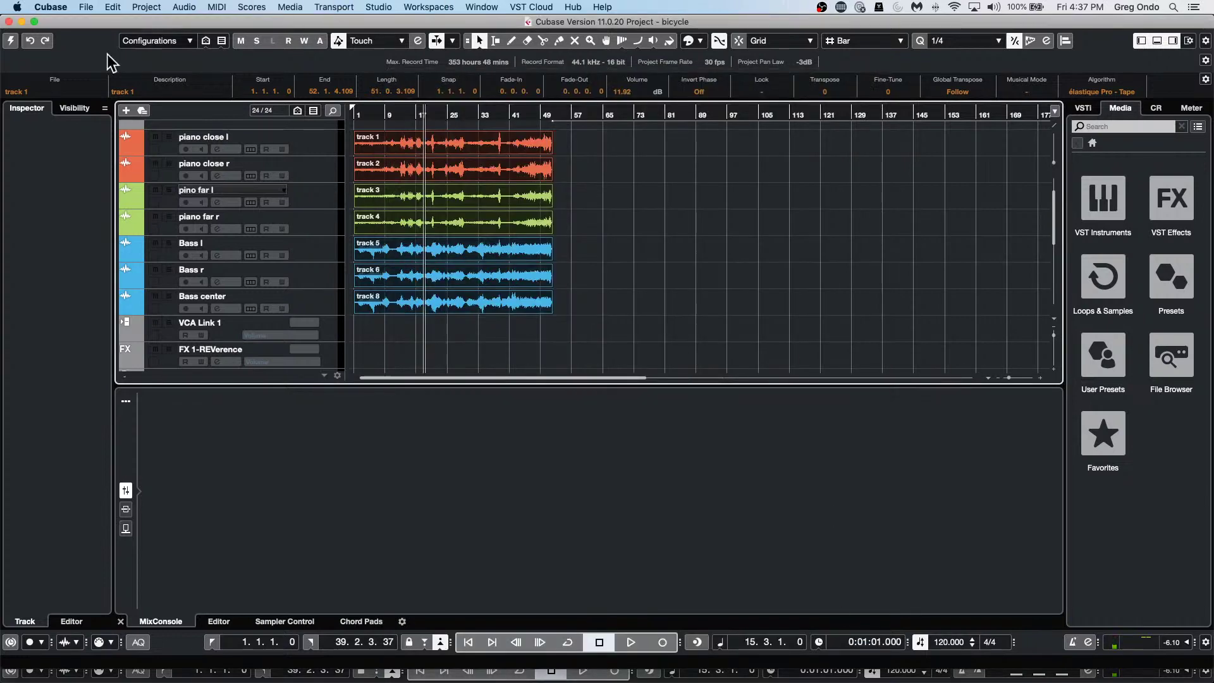
left_click(669, 252)
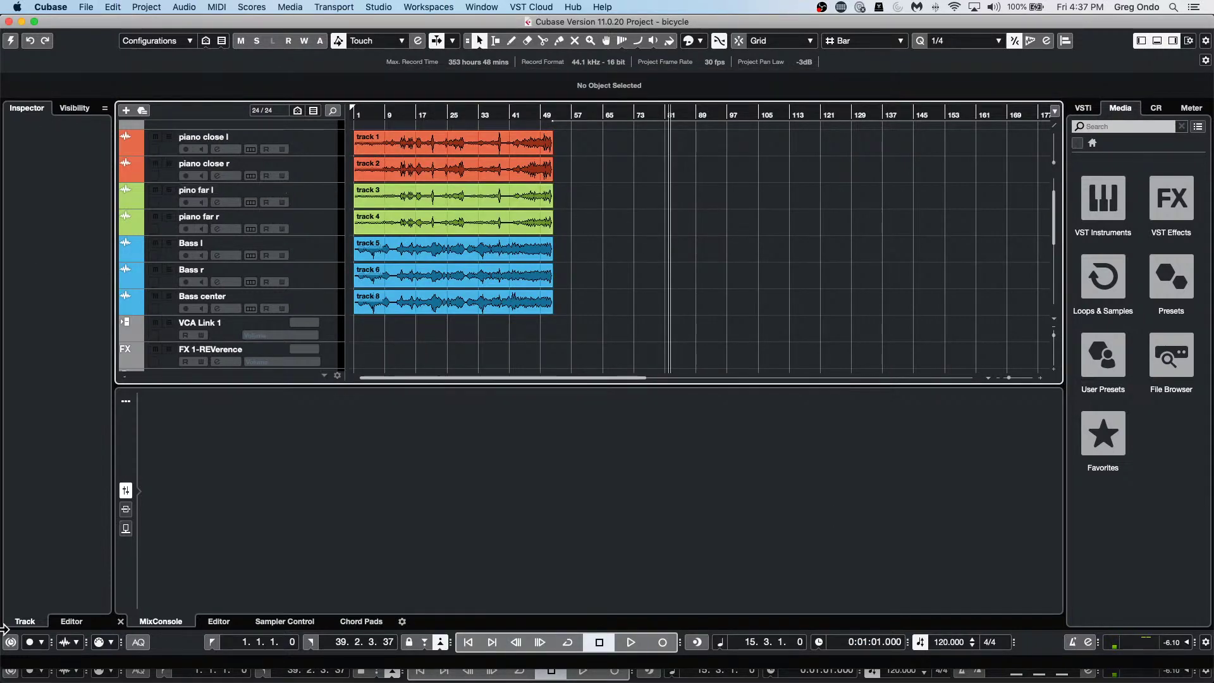
key("shift+s")
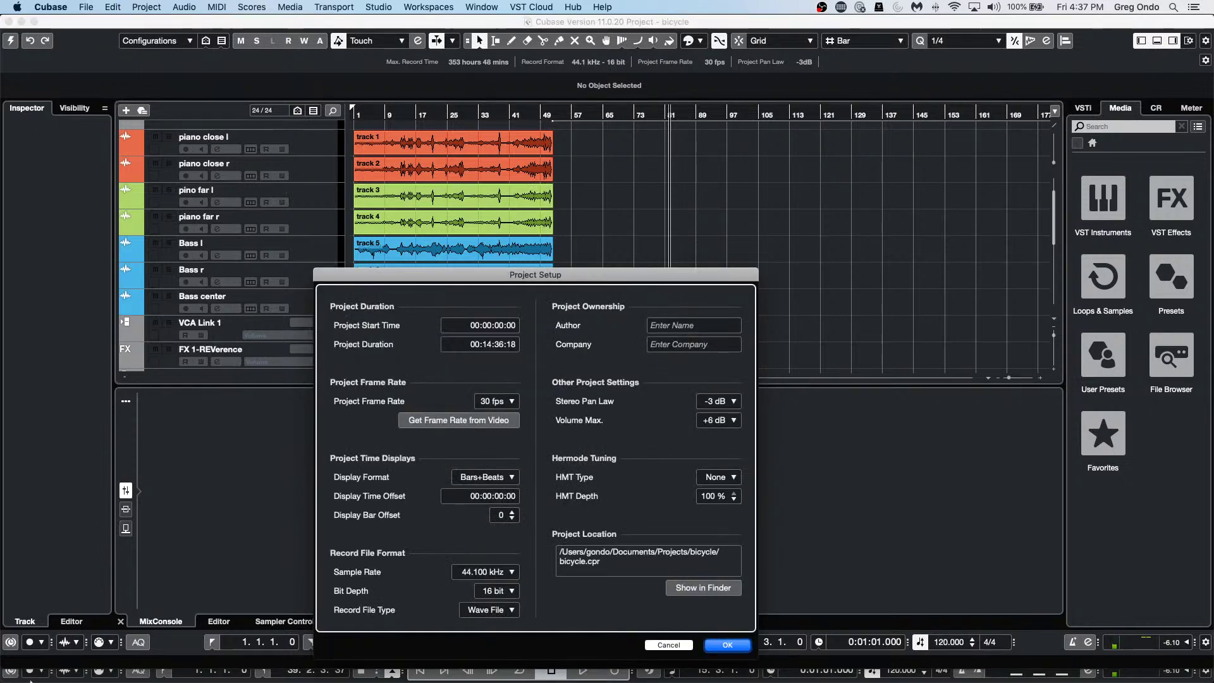
left_click(149, 7)
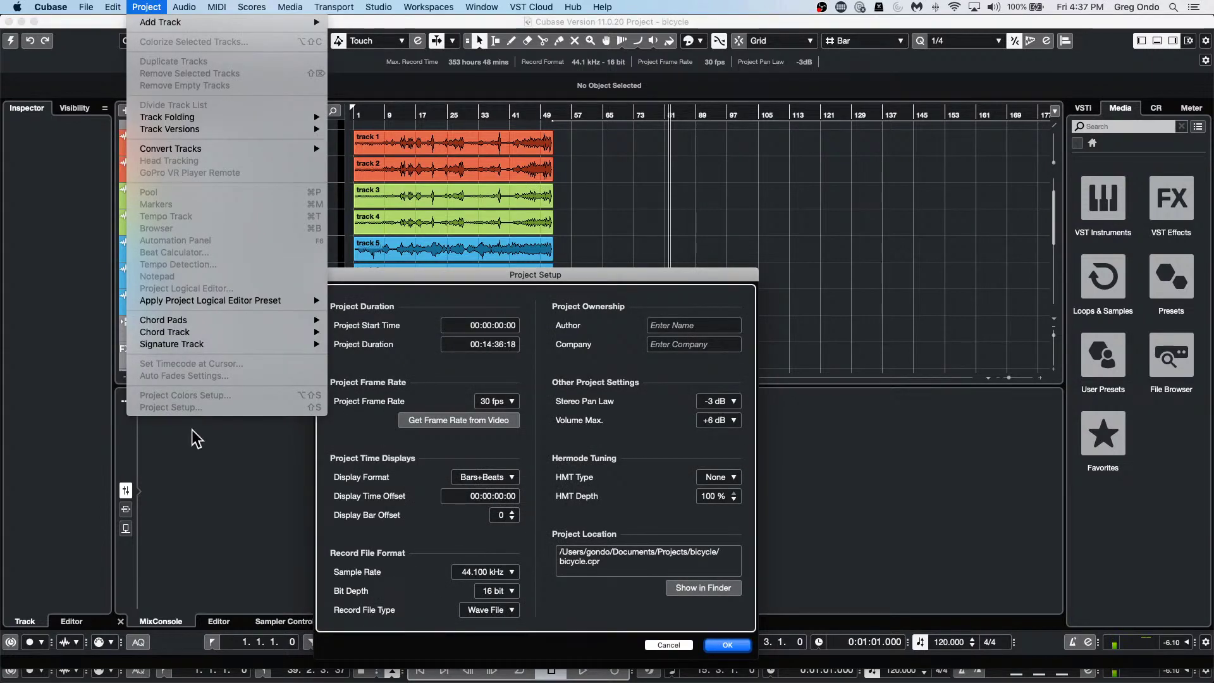
left_click(672, 272)
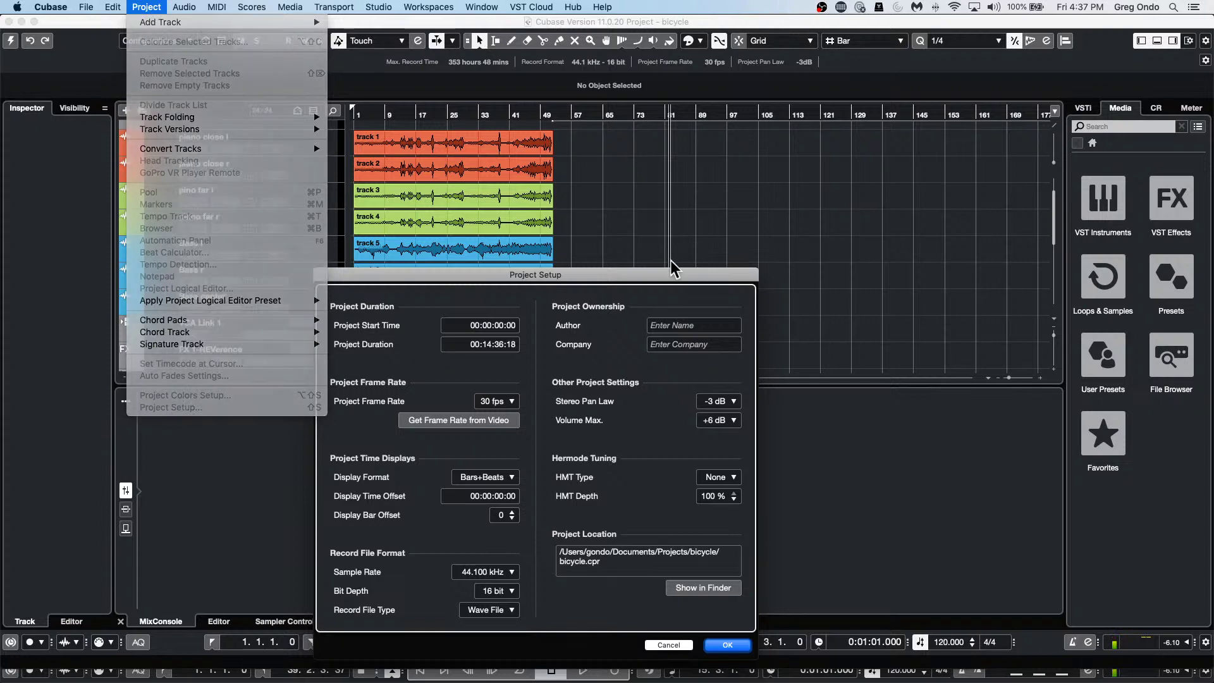
left_click_drag(658, 274, 723, 156)
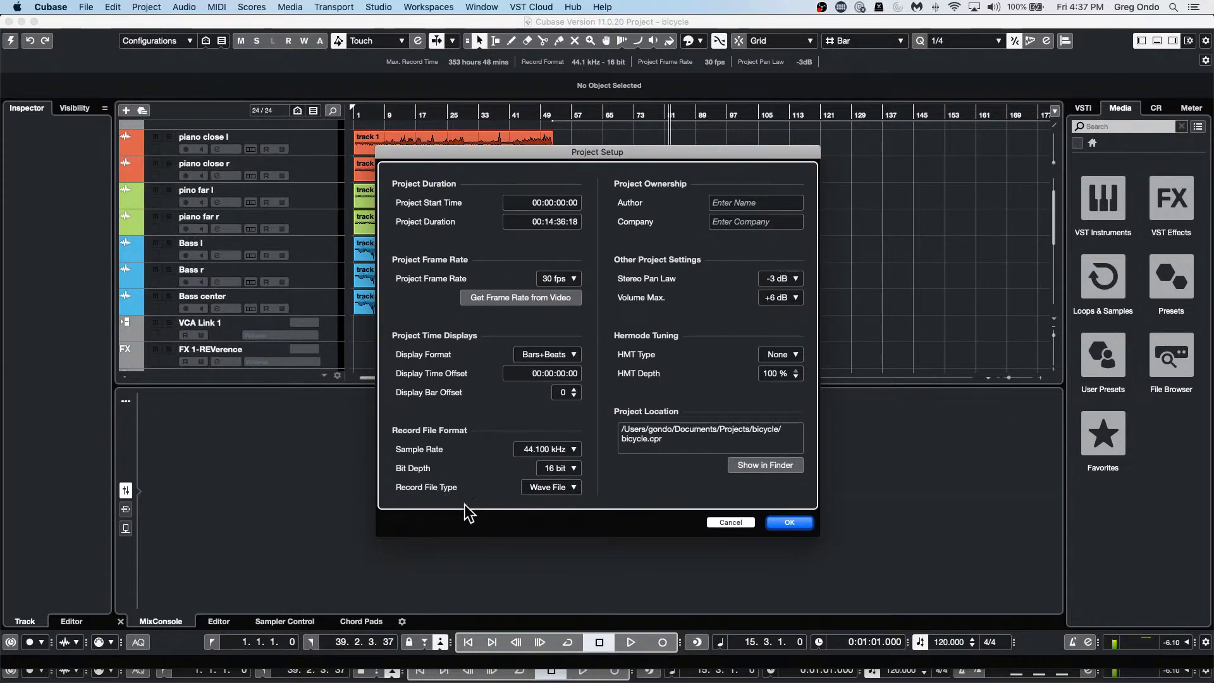
left_click(572, 450)
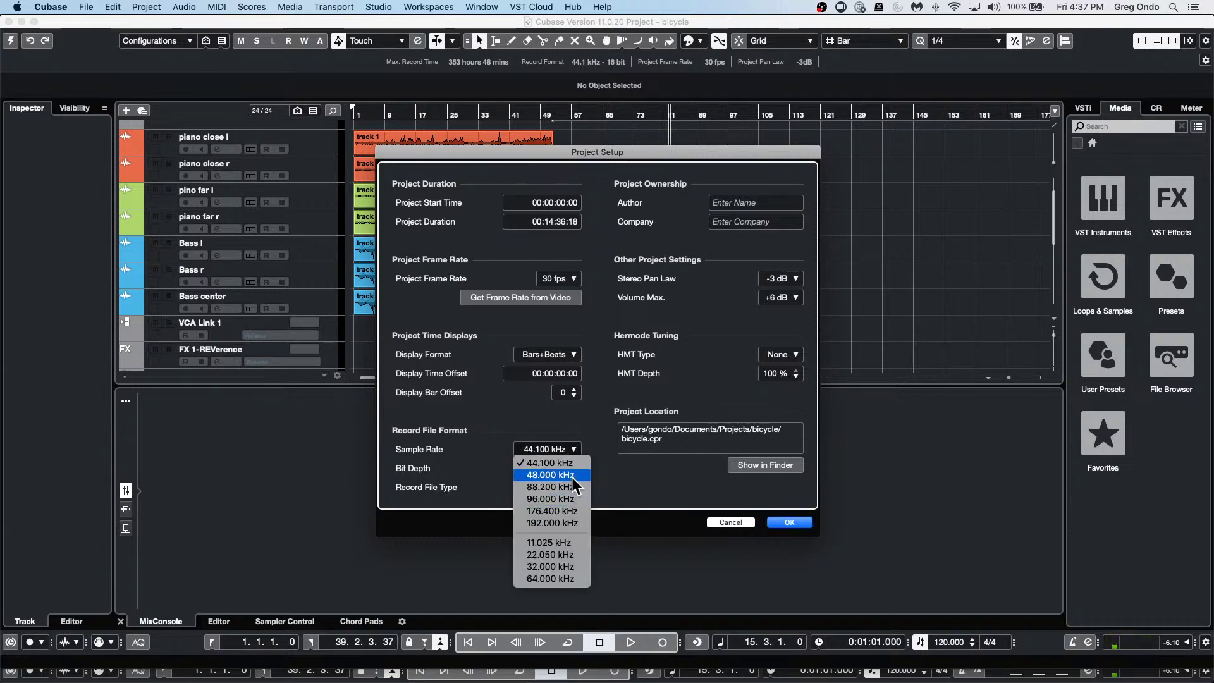
left_click(576, 430)
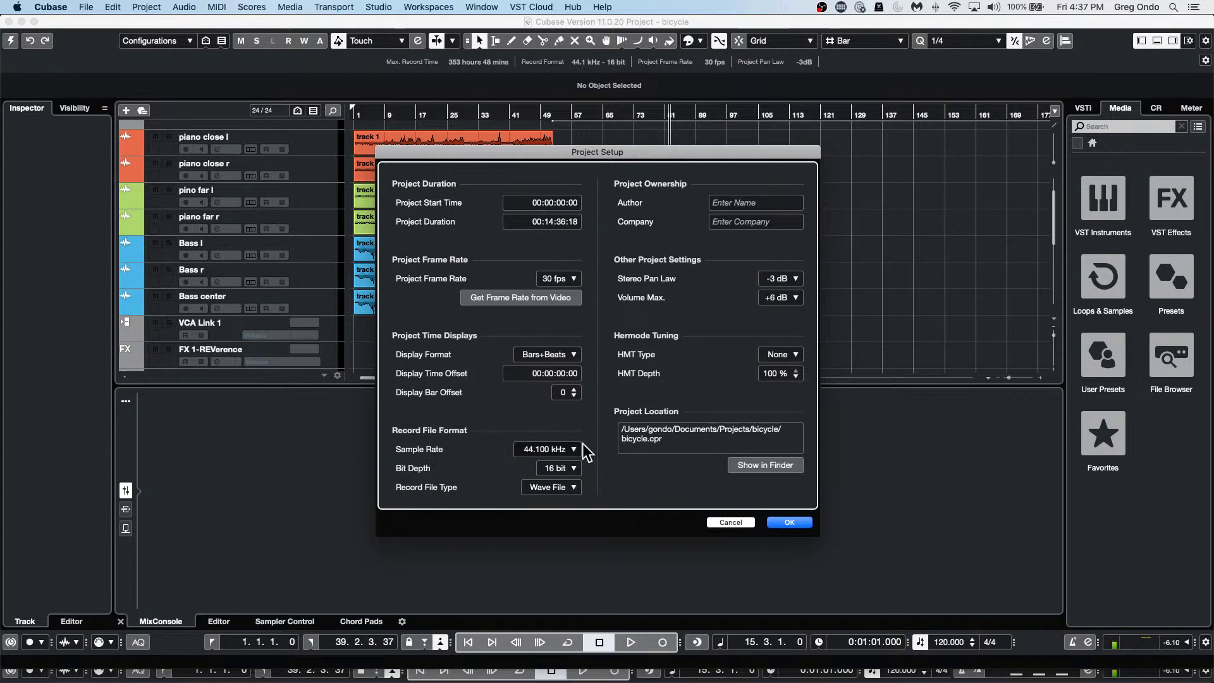
left_click(749, 521)
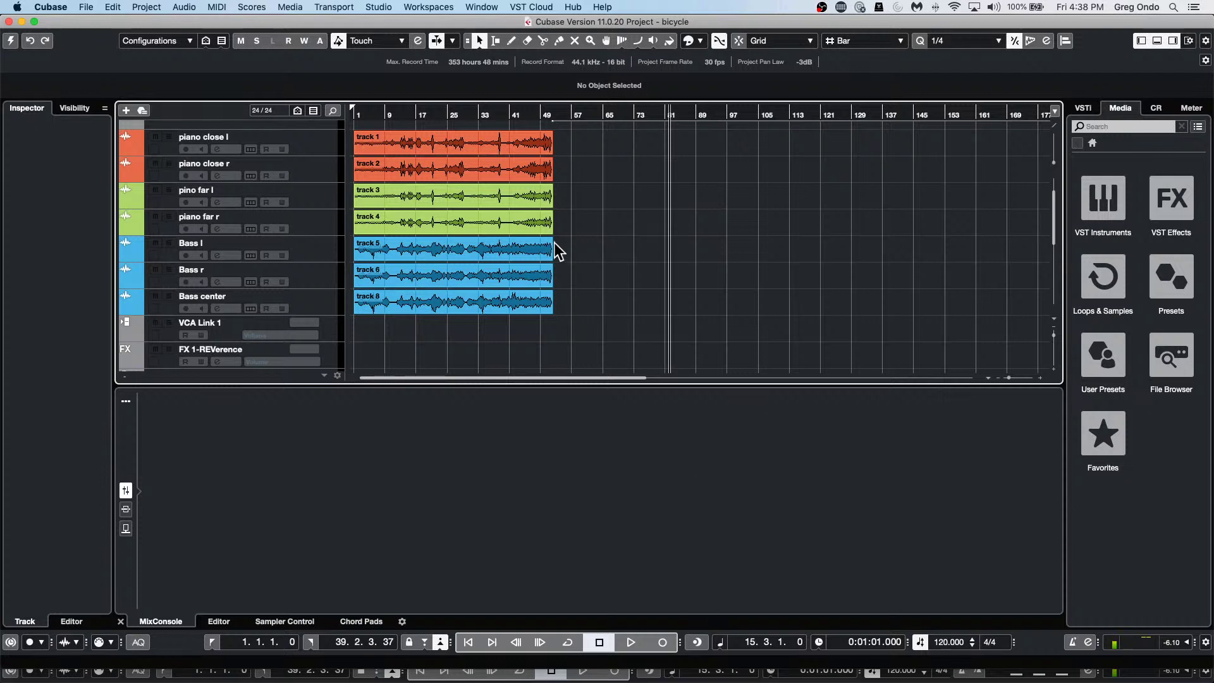
Create a new empty project and confirm its project folder.
left_click(82, 8)
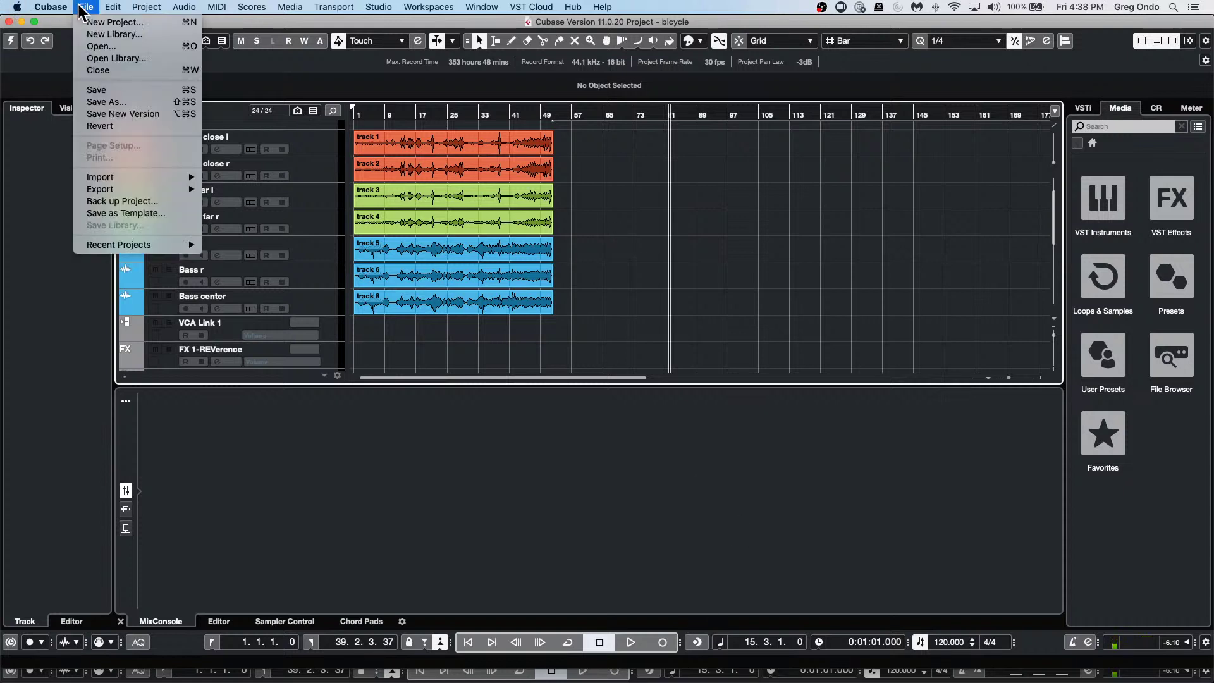
left_click(113, 22)
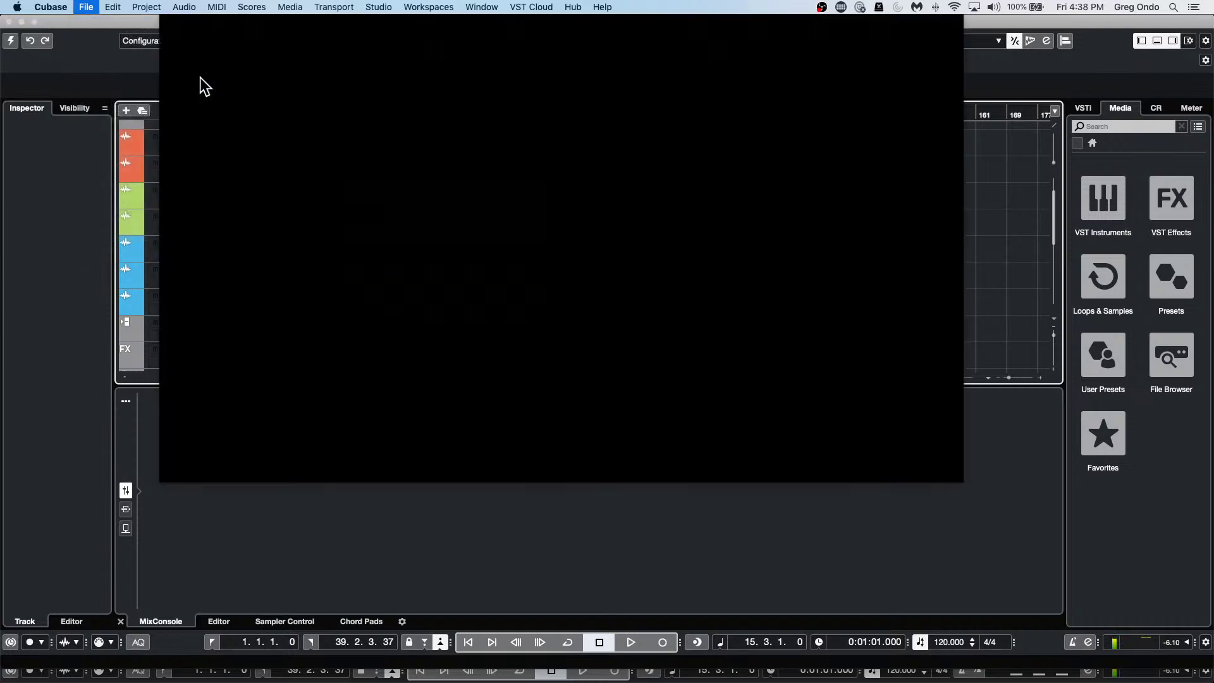
key("super+o")
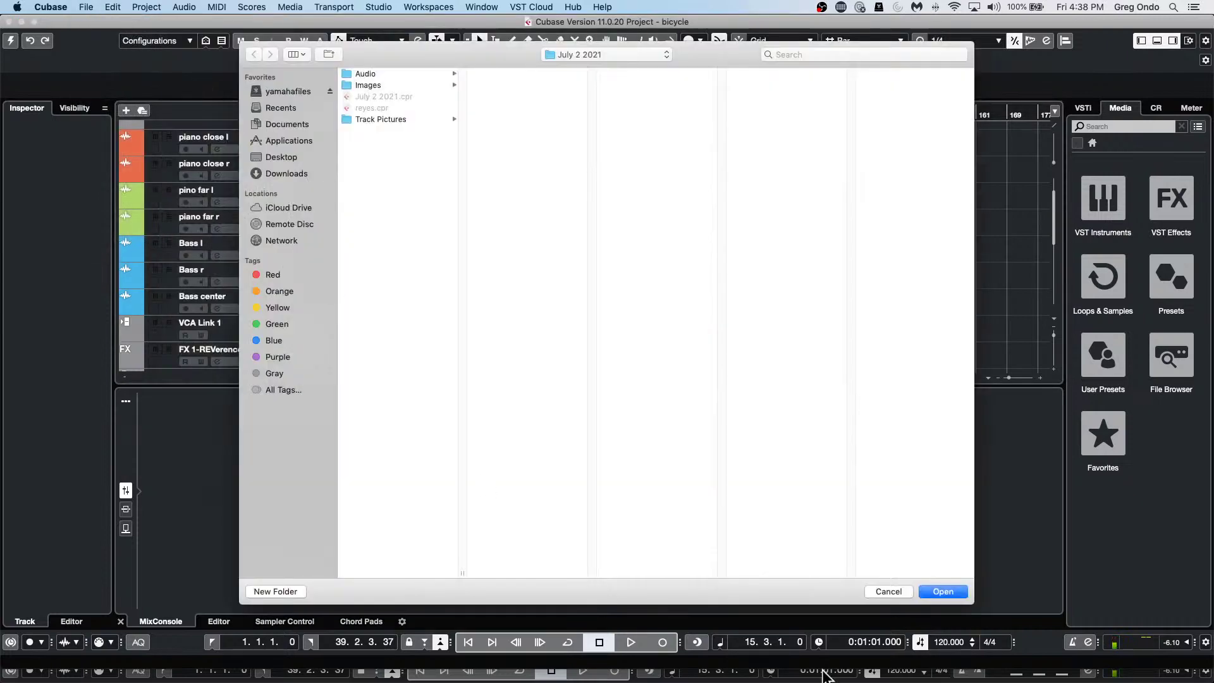
left_click(949, 595)
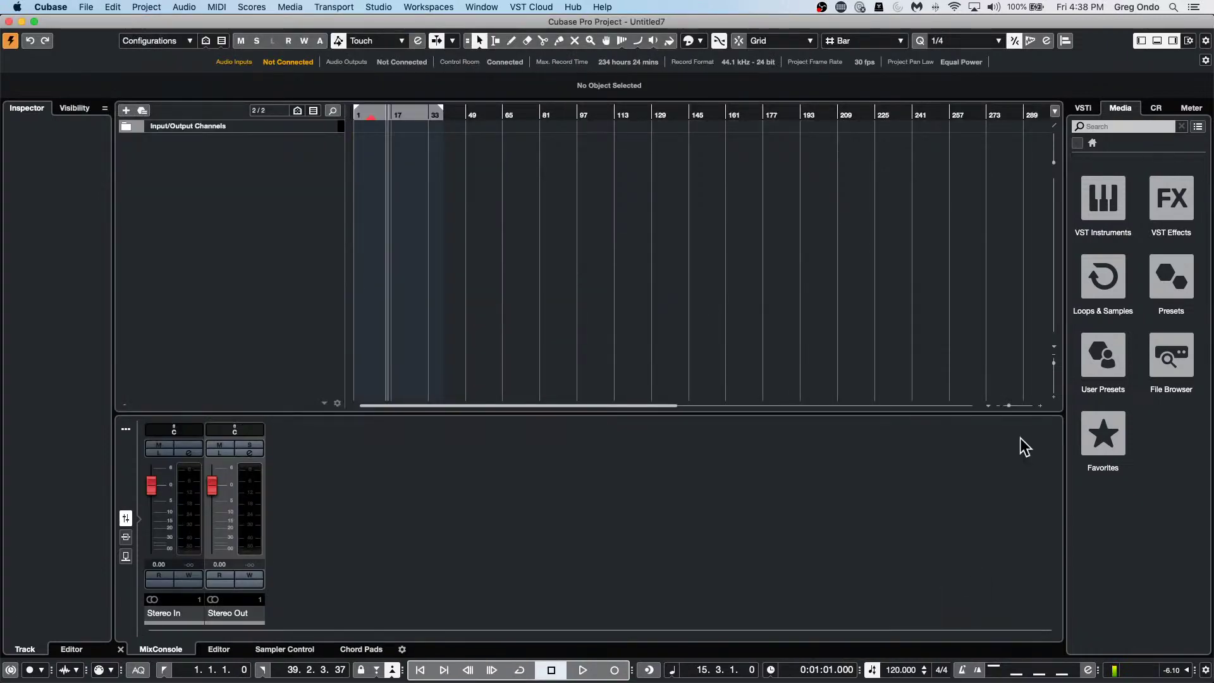
Add an instrument track using Groove Agent SE.
right_click(260, 162)
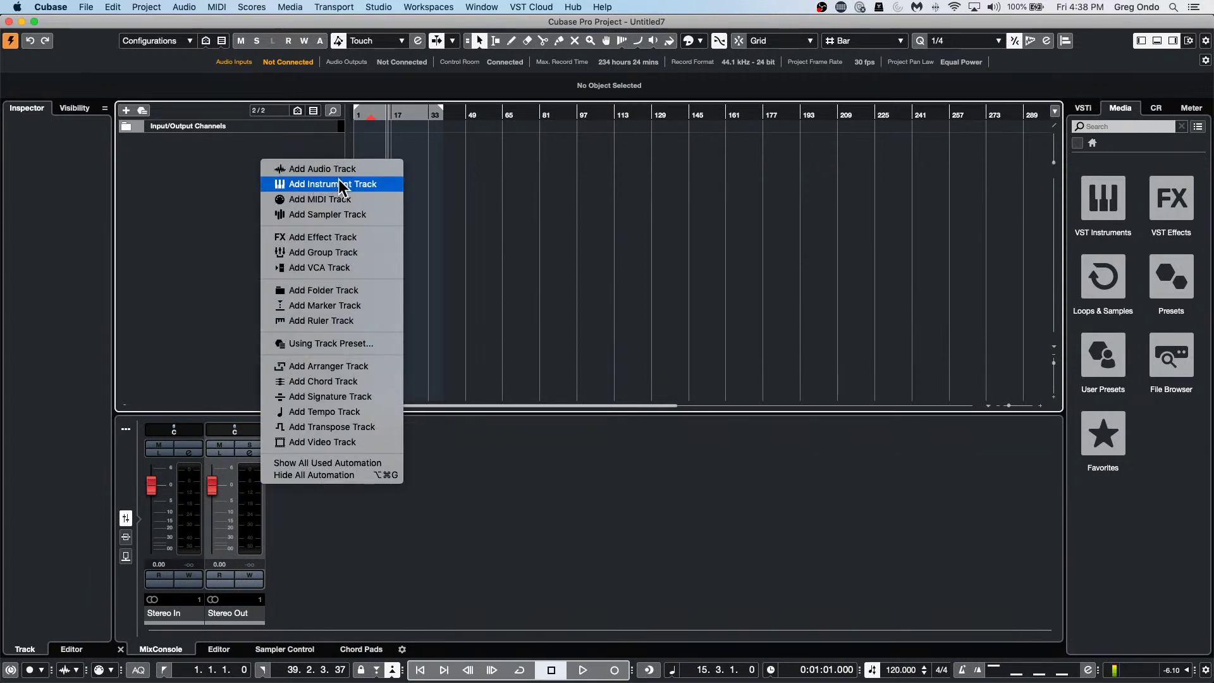
left_click(340, 185)
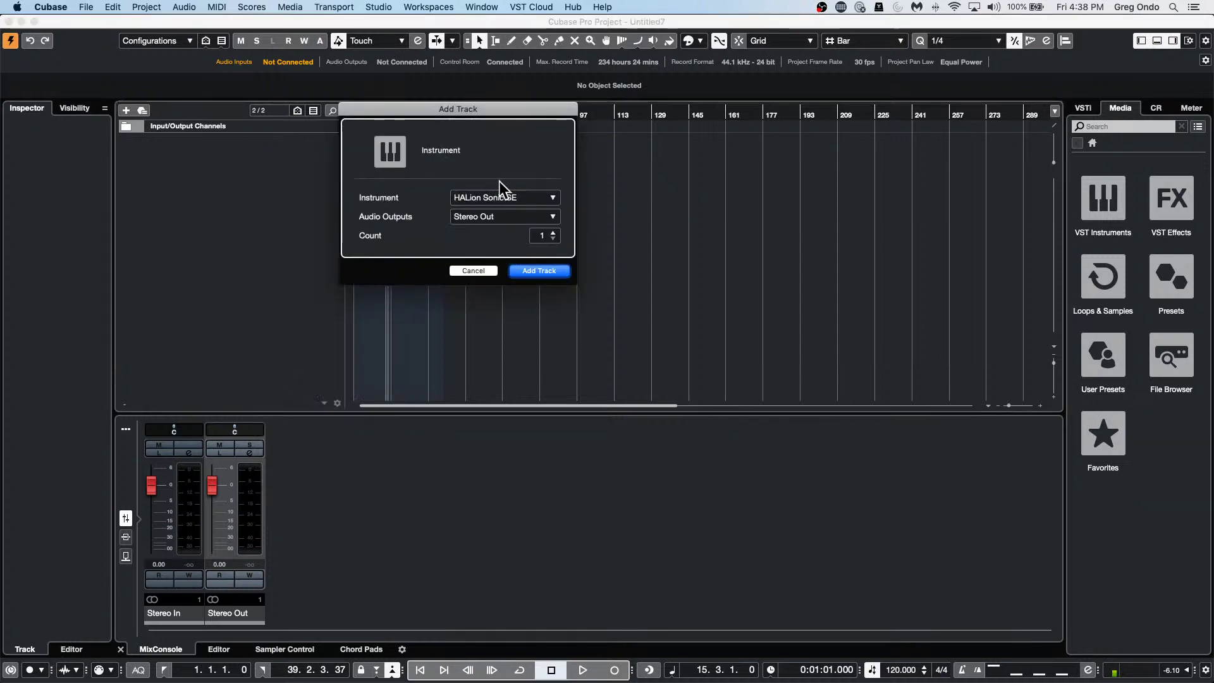
left_click(535, 199)
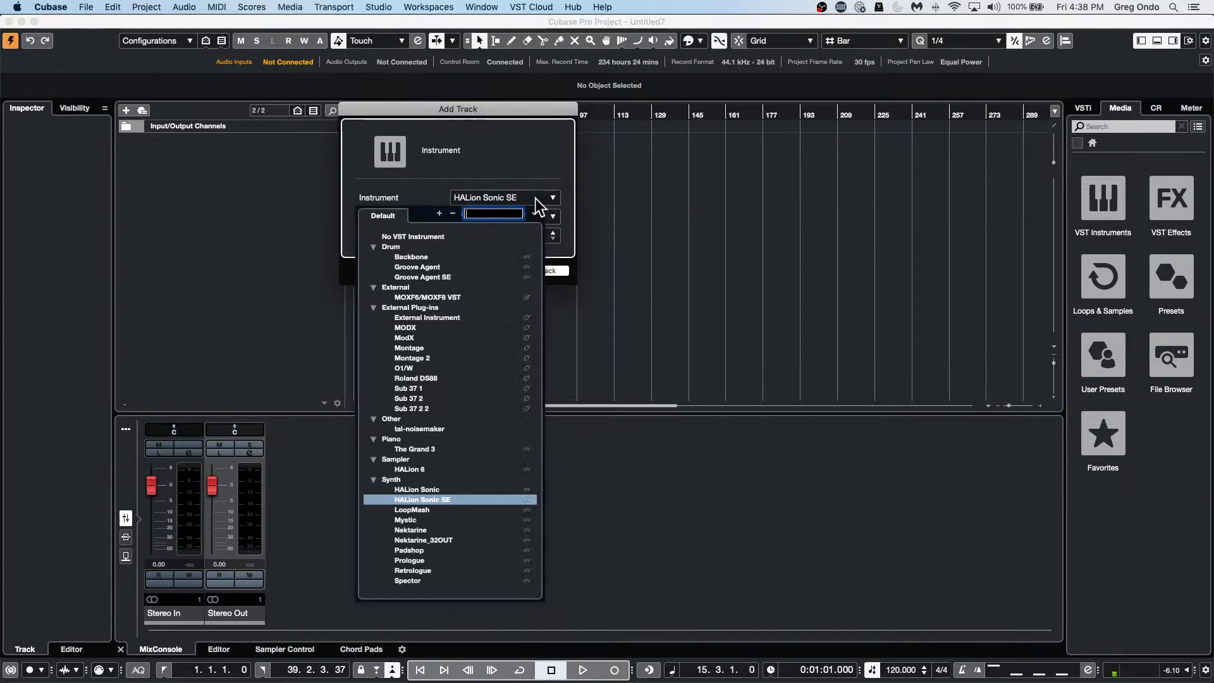
left_click(424, 277)
left_click(556, 270)
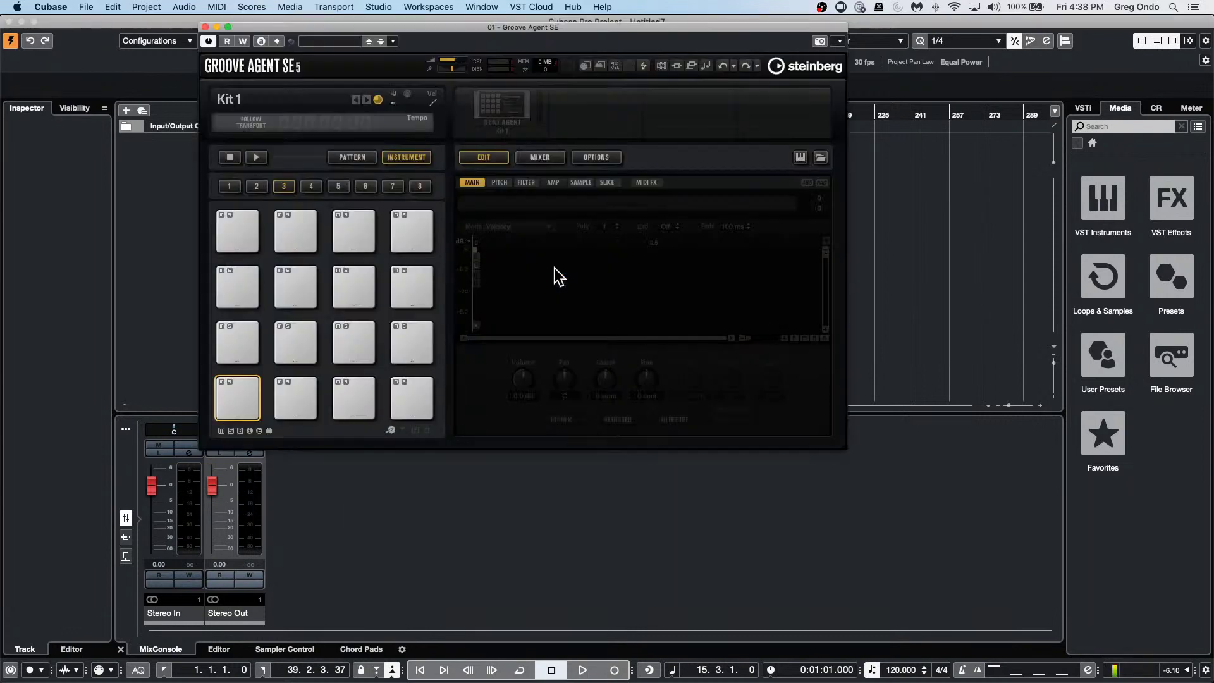
Load the Forget The Past kit and play its Main 1 pattern.
right_click(510, 108)
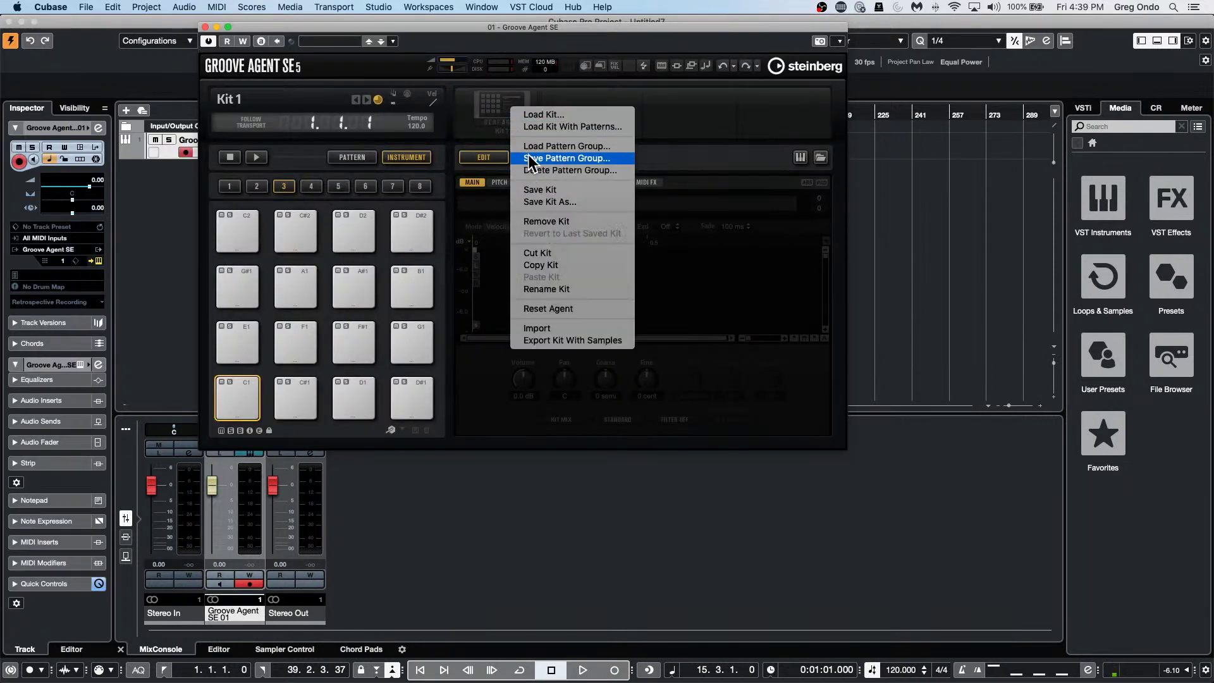
left_click(541, 126)
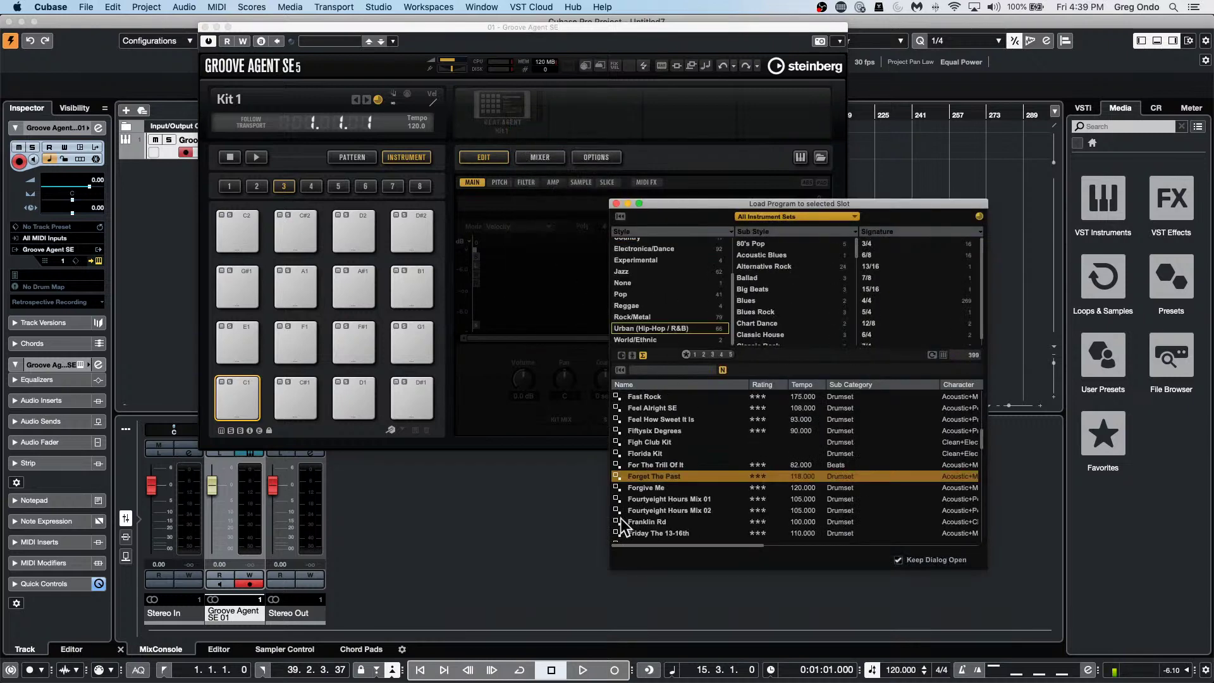
double_click(689, 476)
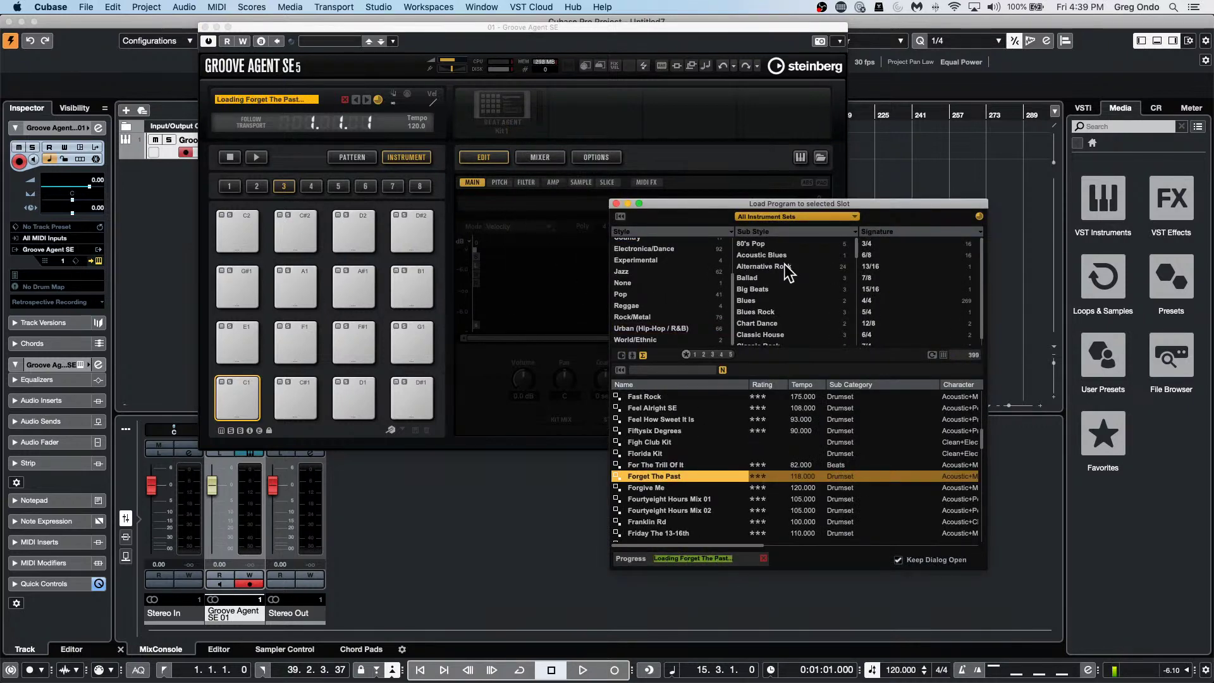
left_click(358, 156)
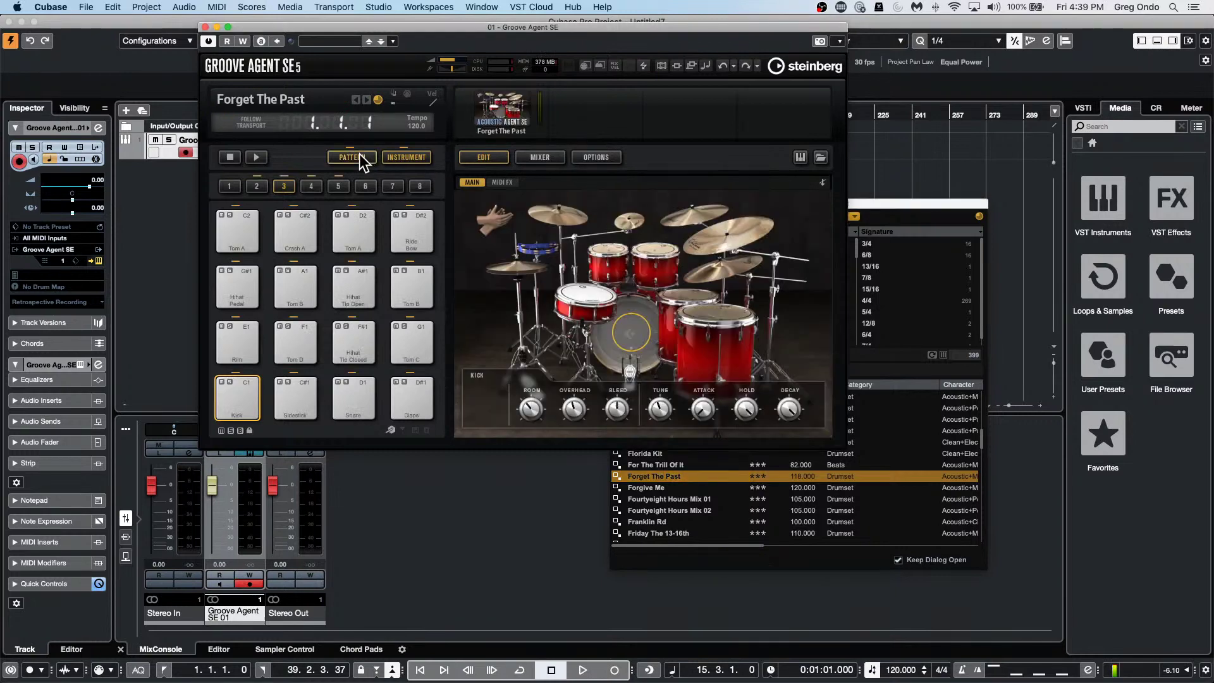
left_click(240, 341)
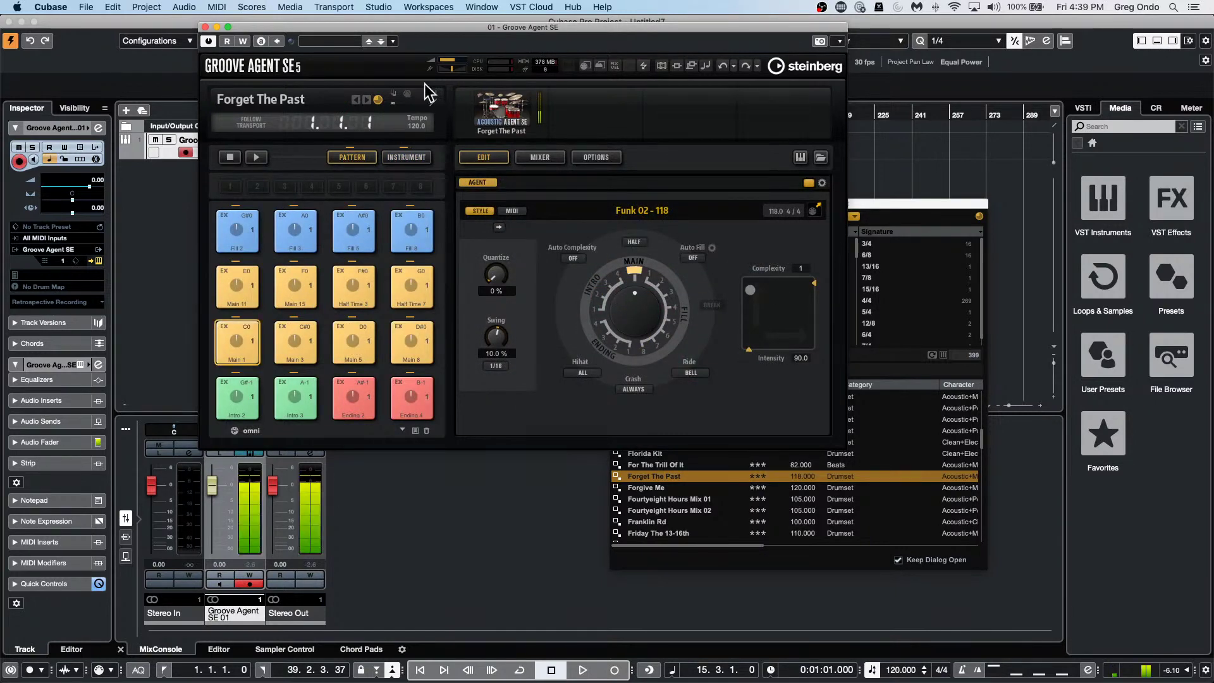
left_click(256, 157)
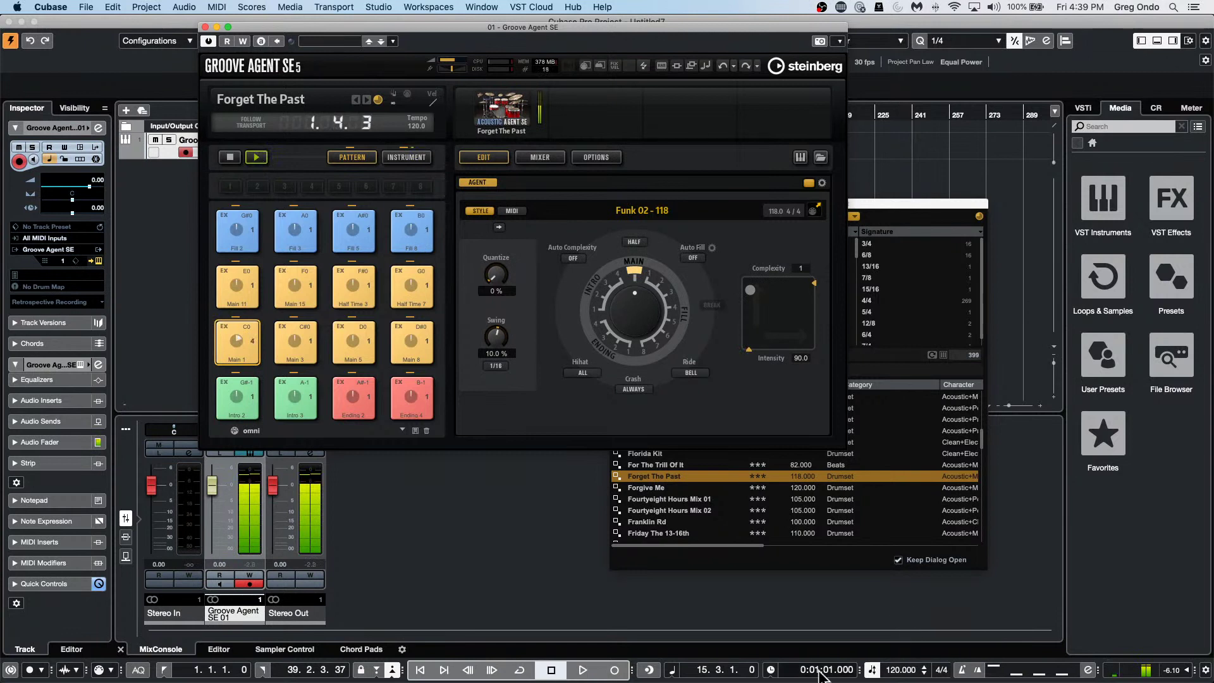
Set the project tempo to 104 and close the Groove Agent SE window.
double_click(888, 671)
type("104")
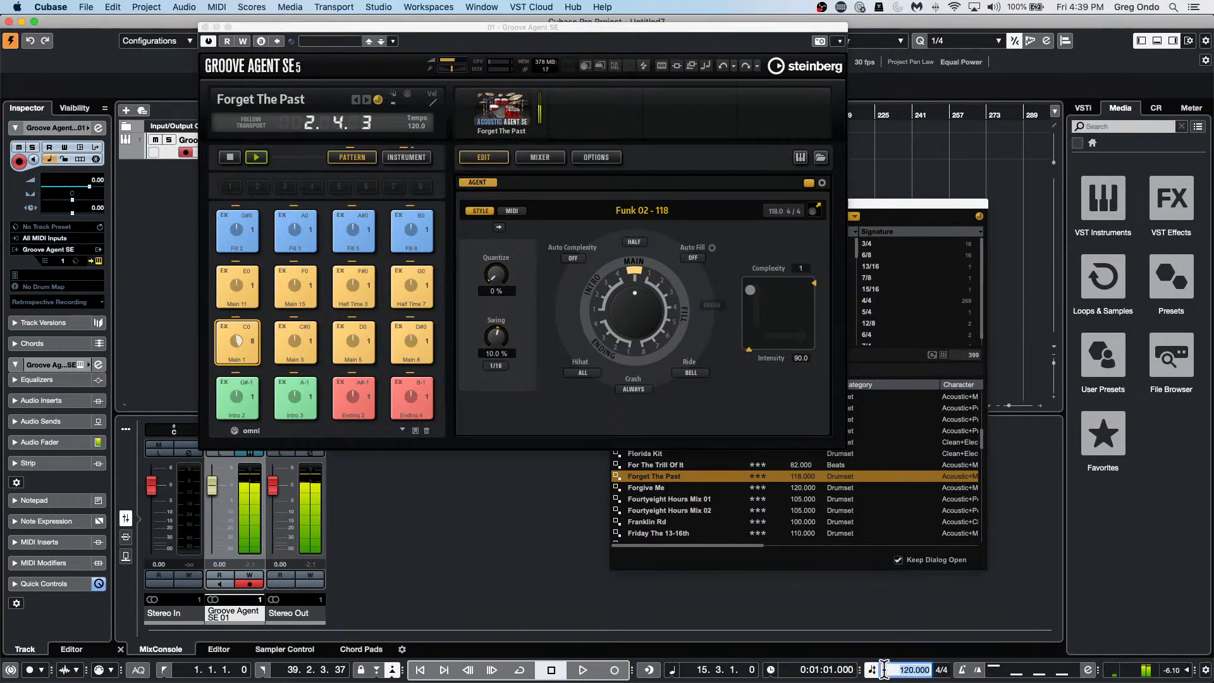
key("Return")
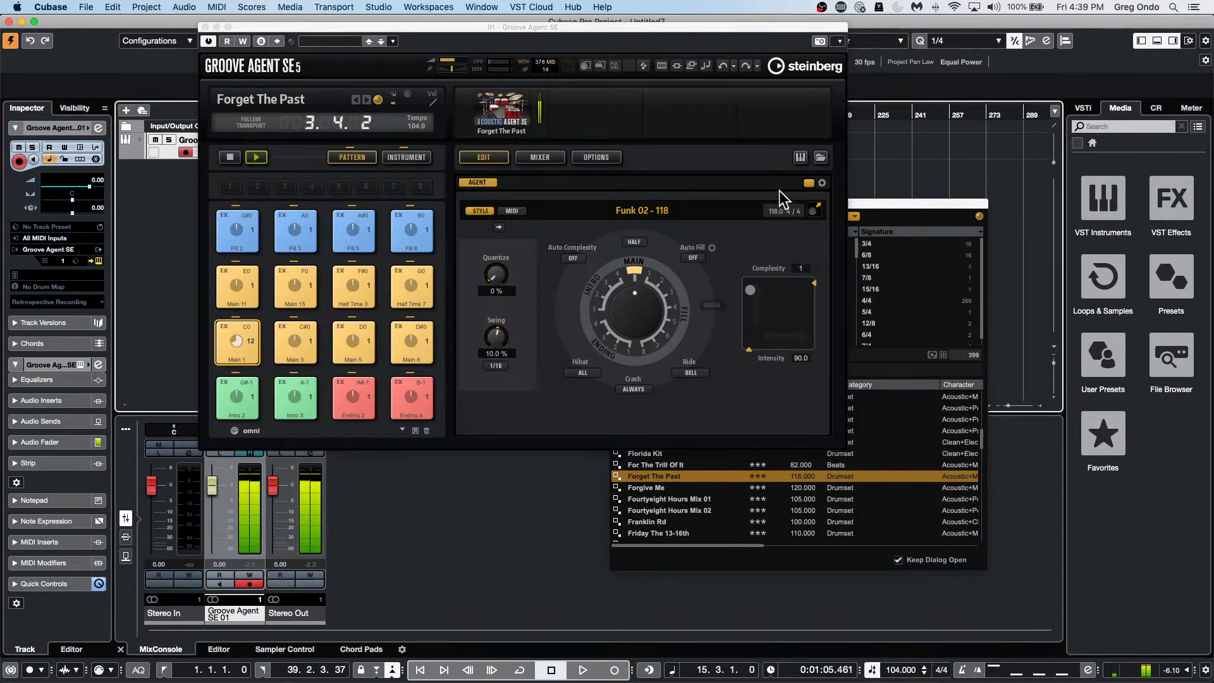
left_click(204, 26)
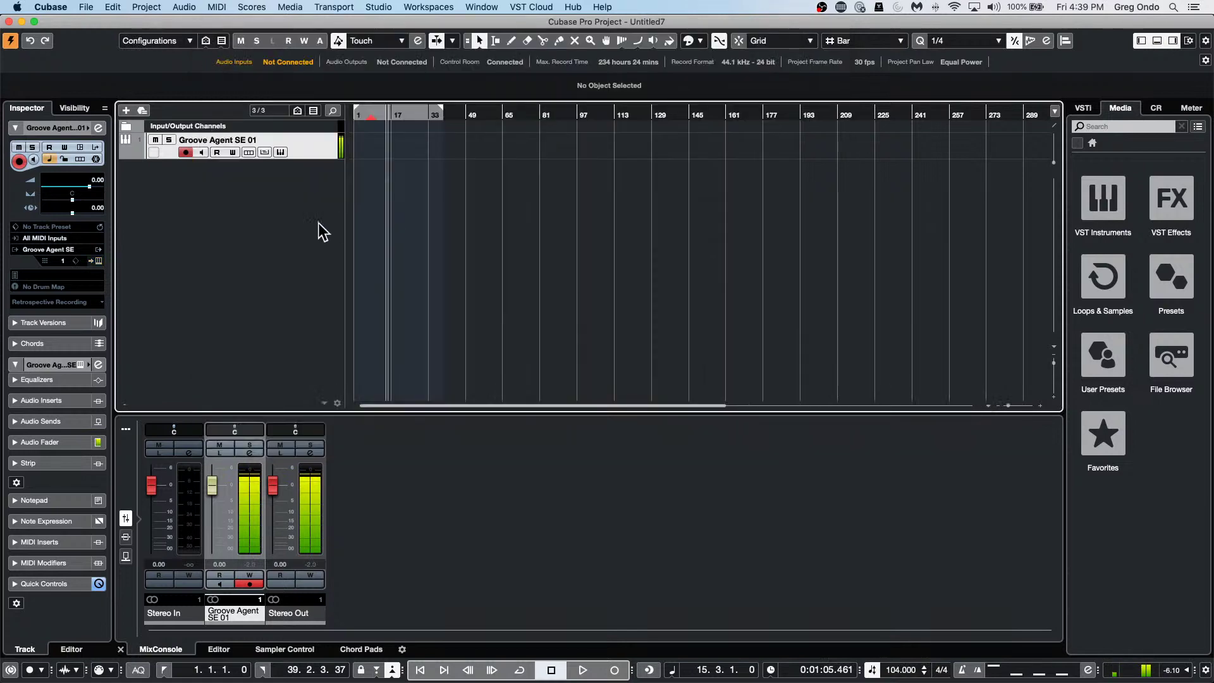
Add a HALion 6 instrument track routed to Stereo Out.
right_click(309, 171)
left_click(402, 196)
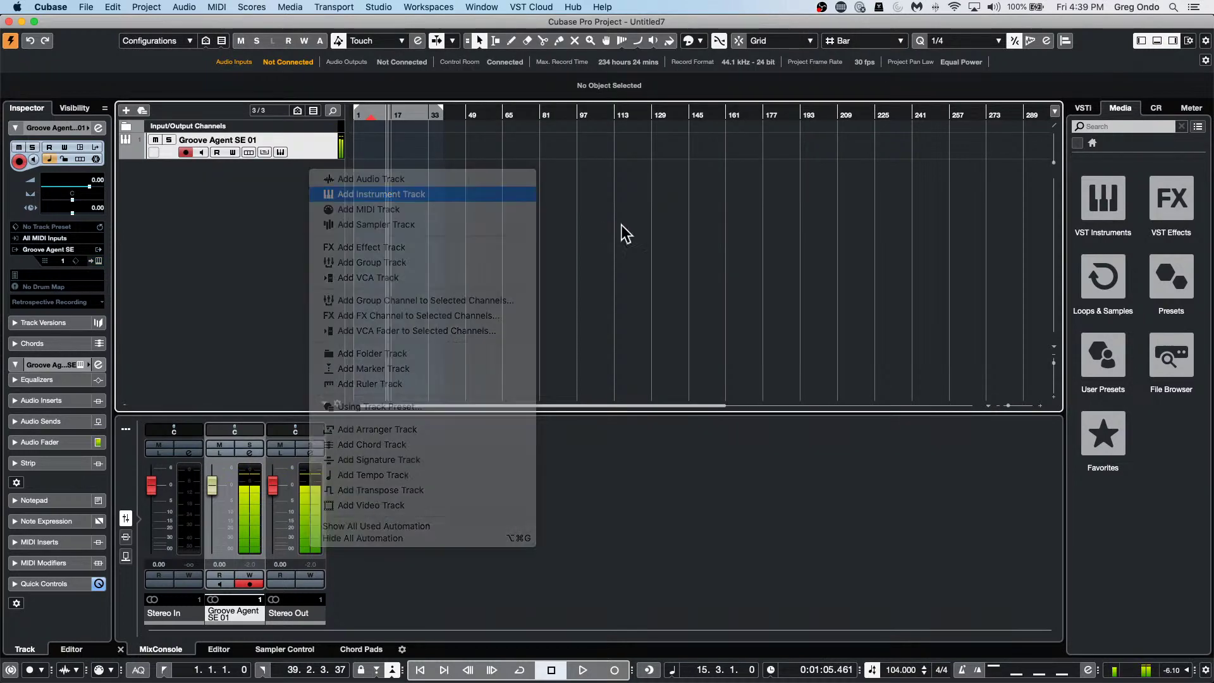
left_click(500, 223)
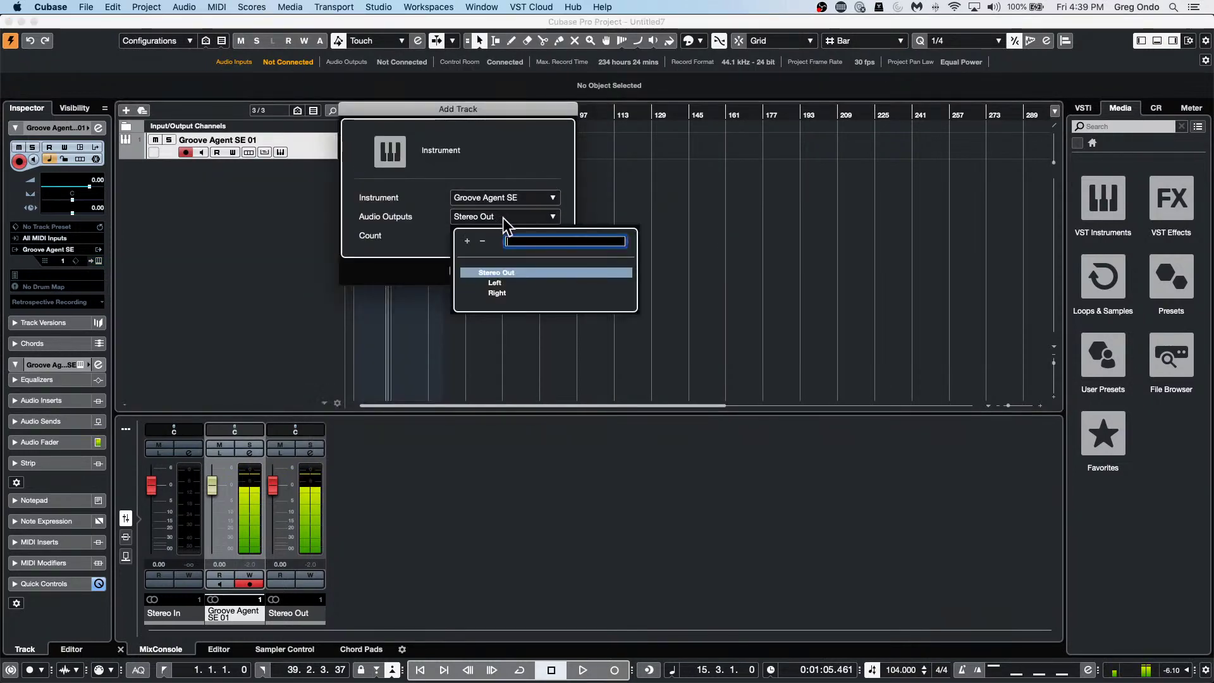
left_click(496, 273)
left_click(529, 197)
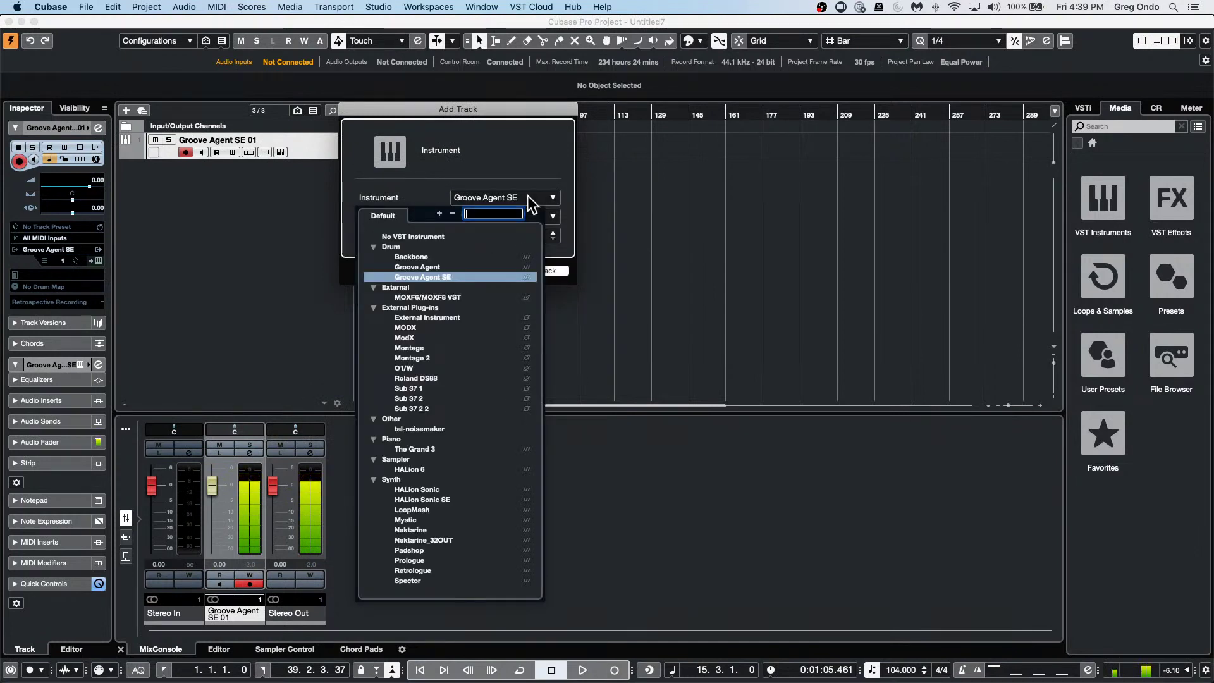
left_click(417, 470)
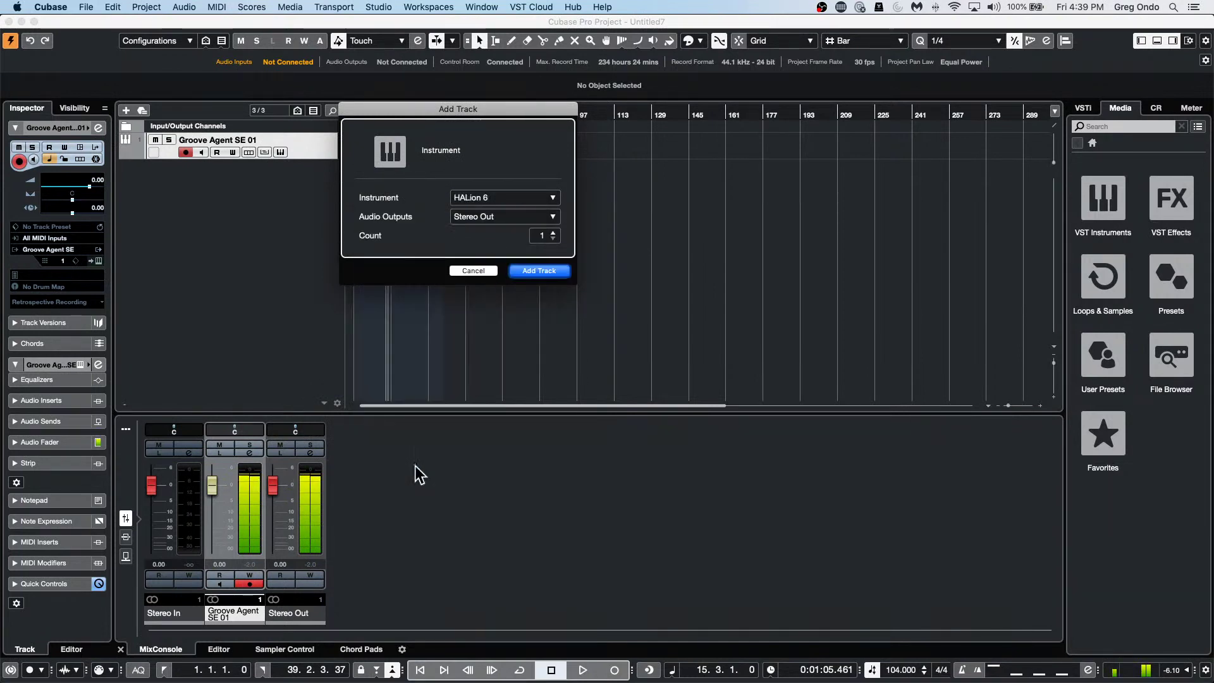
left_click(552, 271)
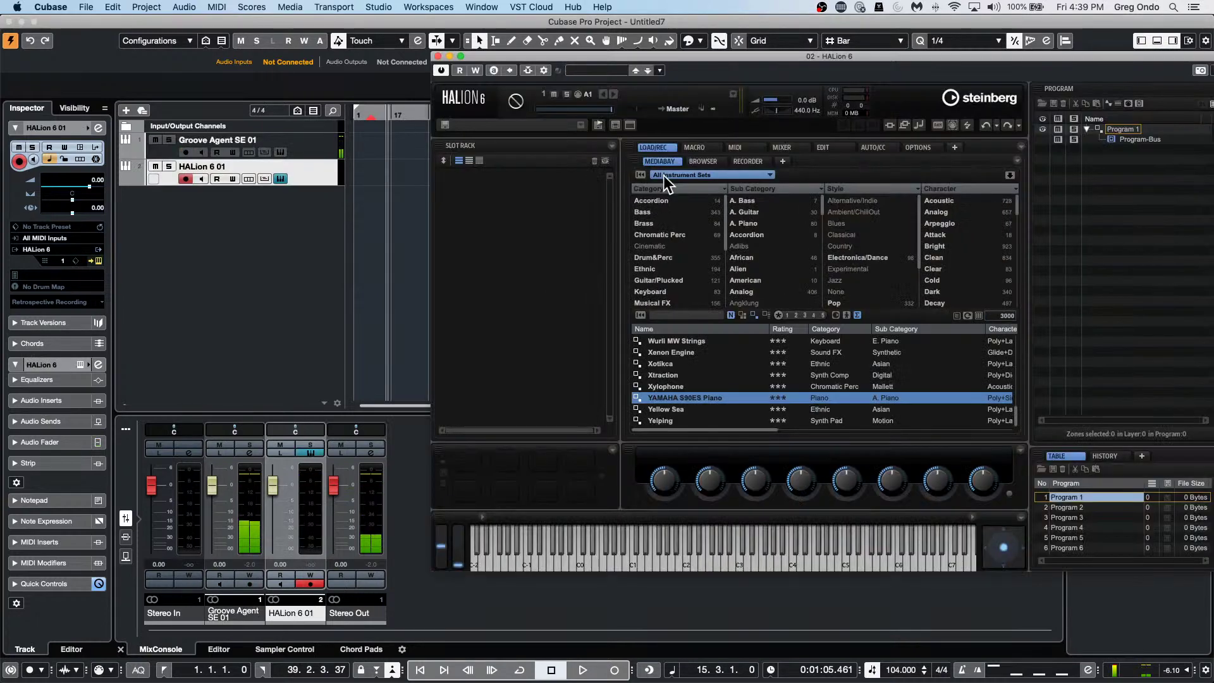
Show the instrument sets as tiles and open the Flux library.
left_click(736, 176)
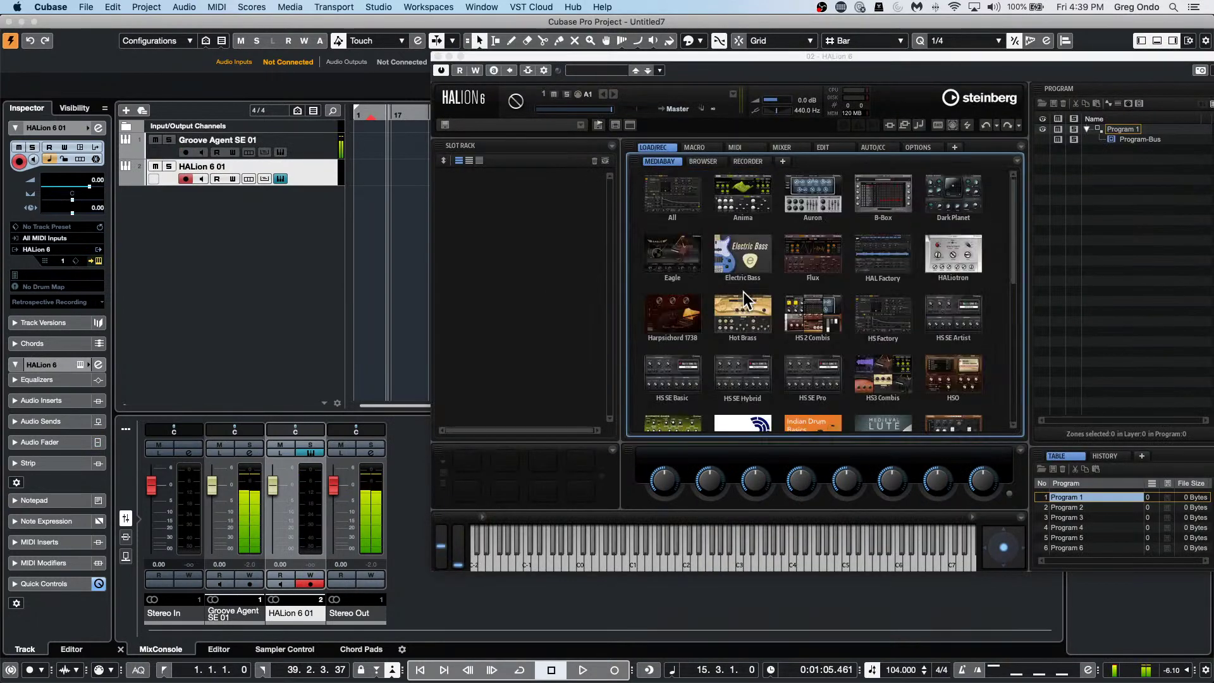
scroll(743, 292, "down", 10)
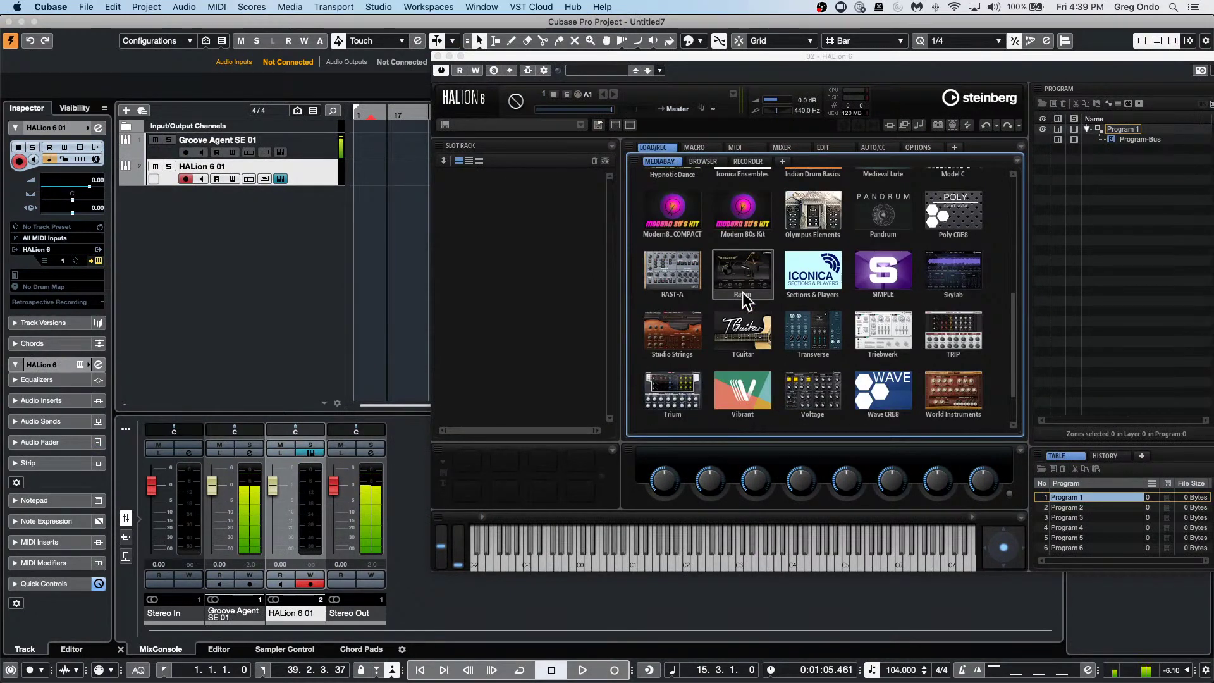
scroll(742, 292, "down", 1)
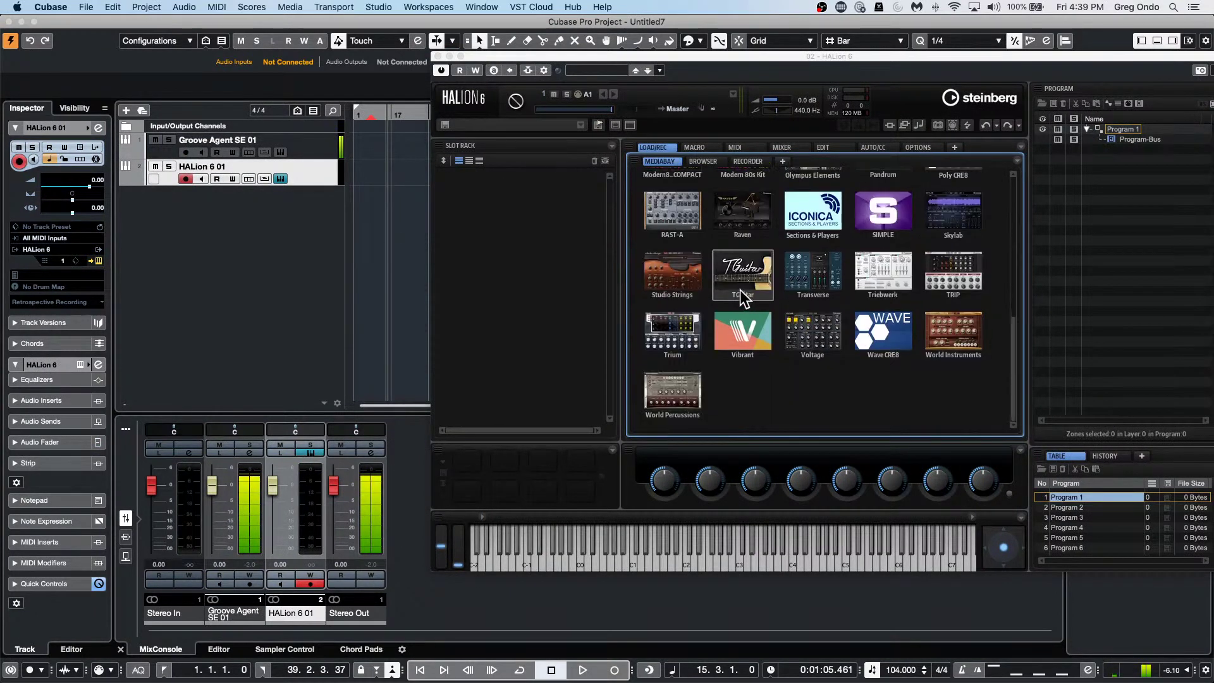
scroll(771, 318, "up", 2)
scroll(775, 316, "up", 3)
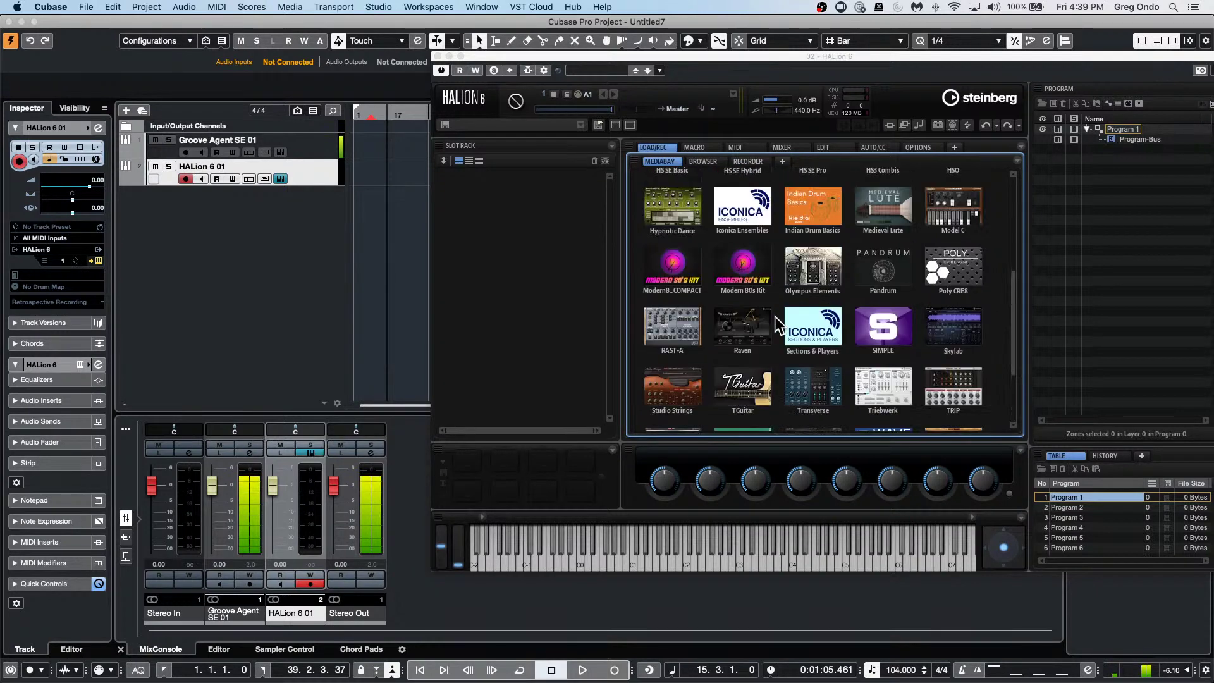
scroll(775, 316, "up", 5)
scroll(776, 317, "up", 3)
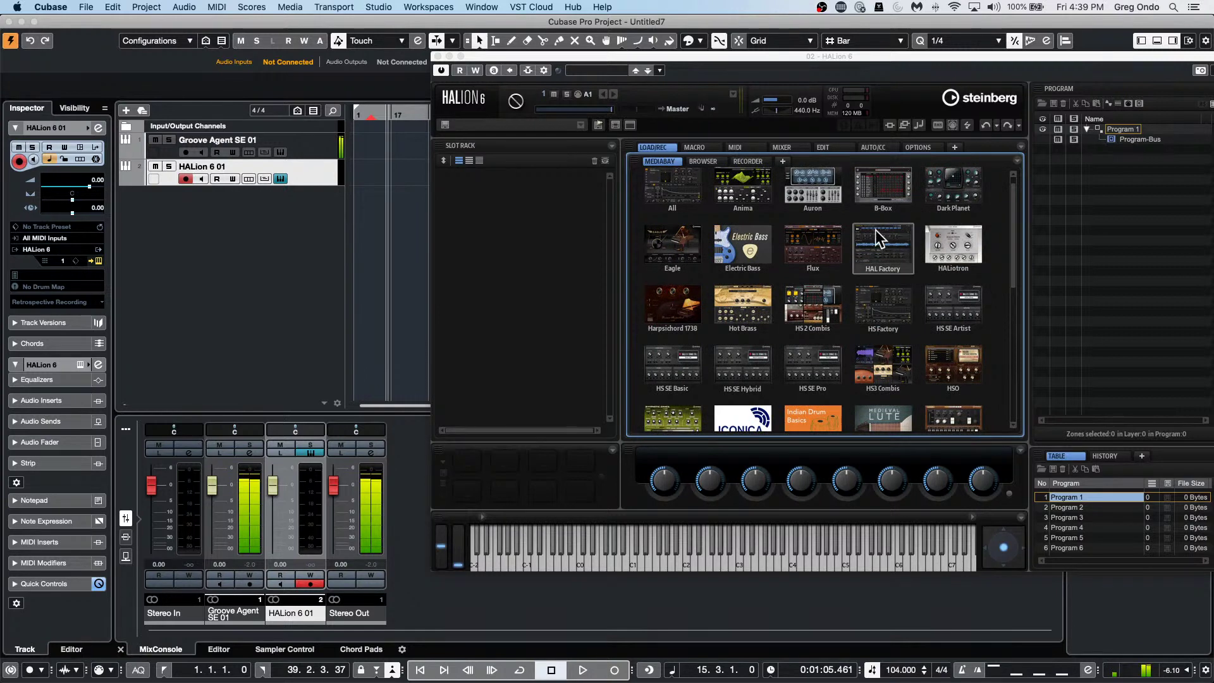
left_click(815, 256)
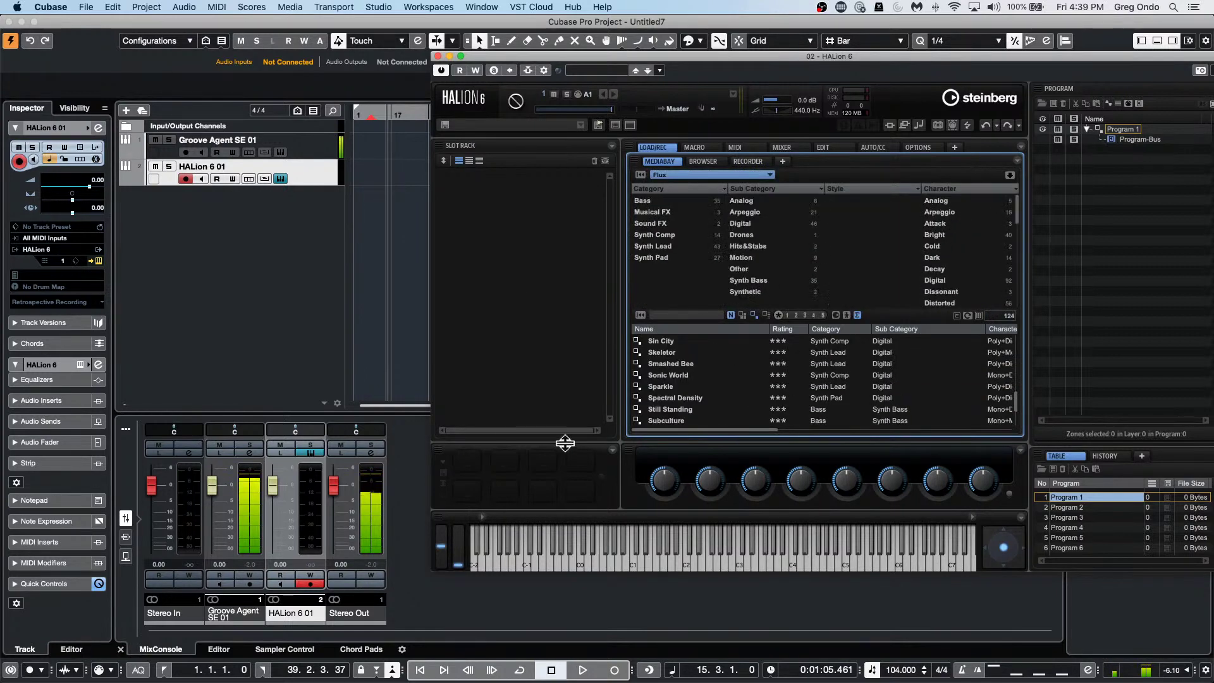
Try the Sonic World, Spectral Density and Skeletor presets, then load Tale Of Arps.
double_click(707, 376)
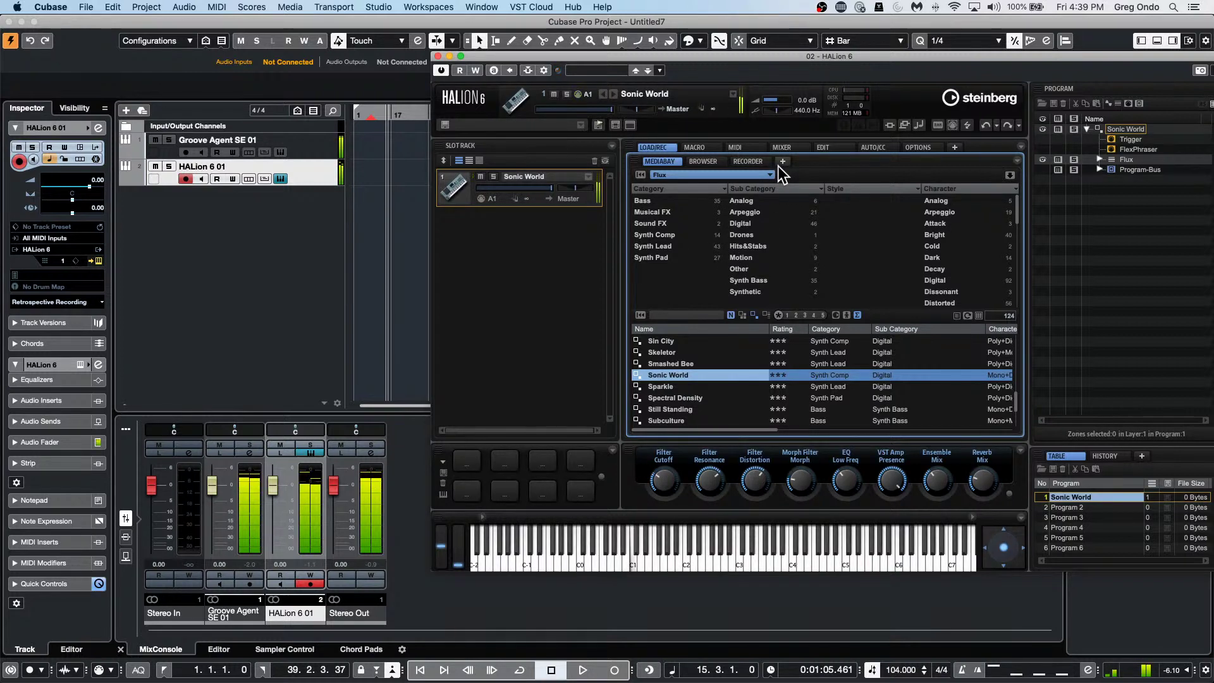
double_click(687, 397)
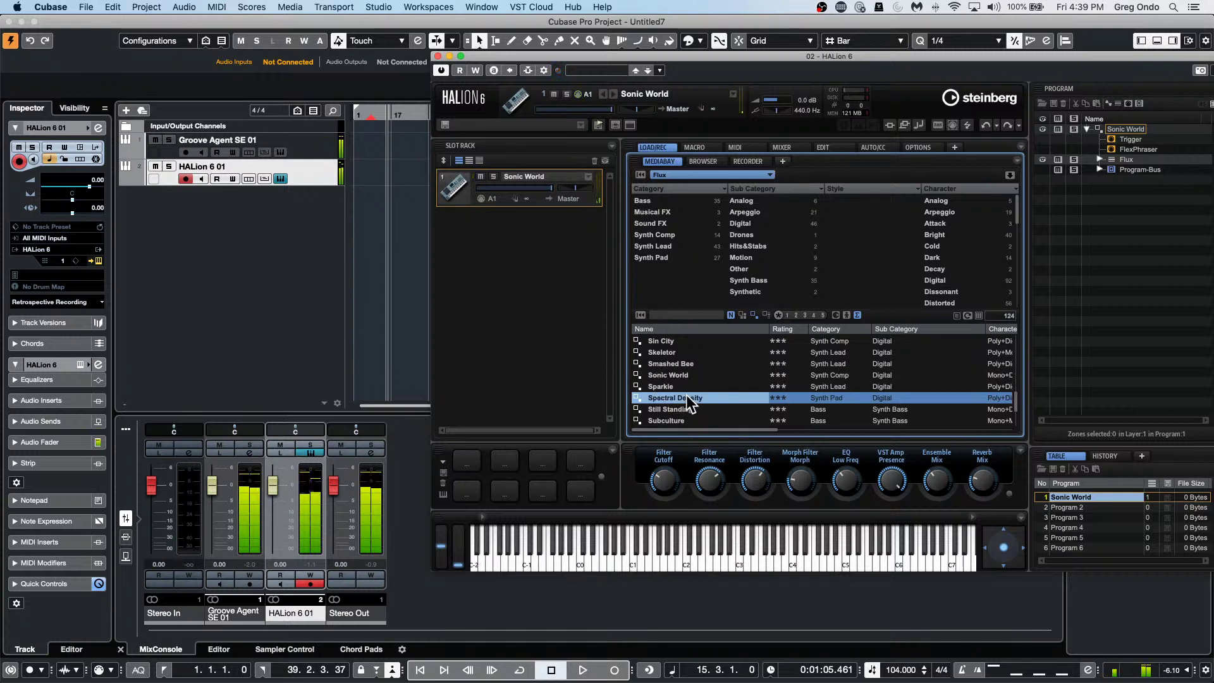
double_click(669, 351)
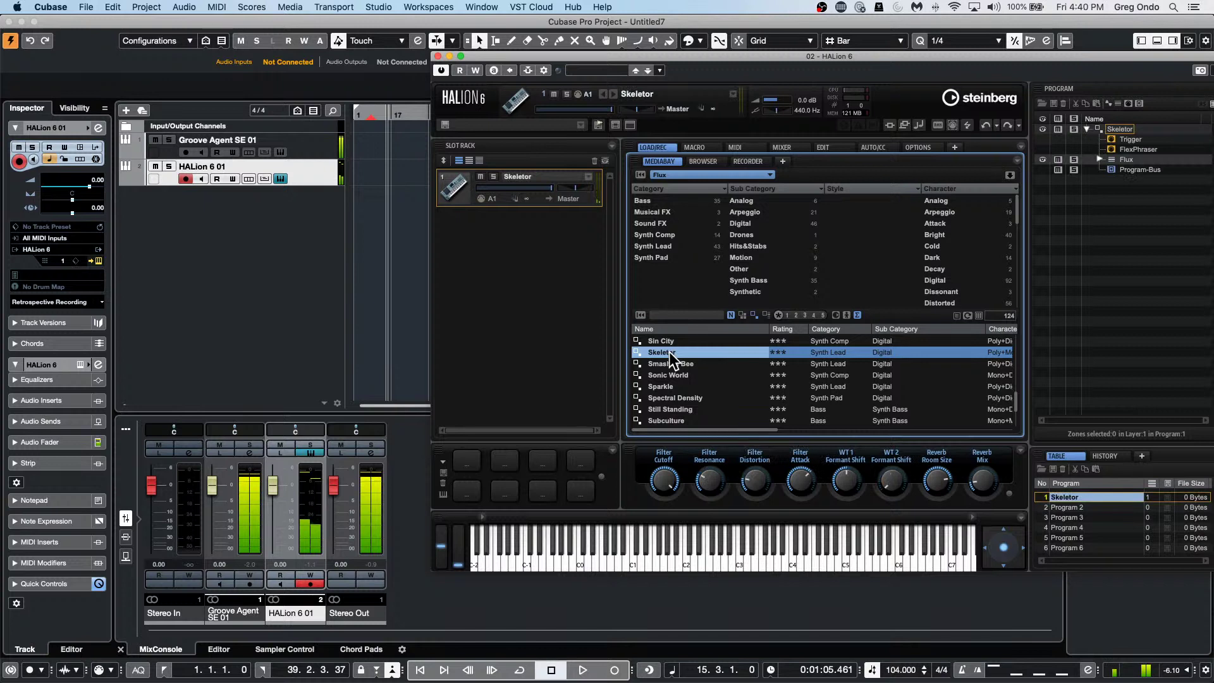
scroll(687, 385, "down", 2)
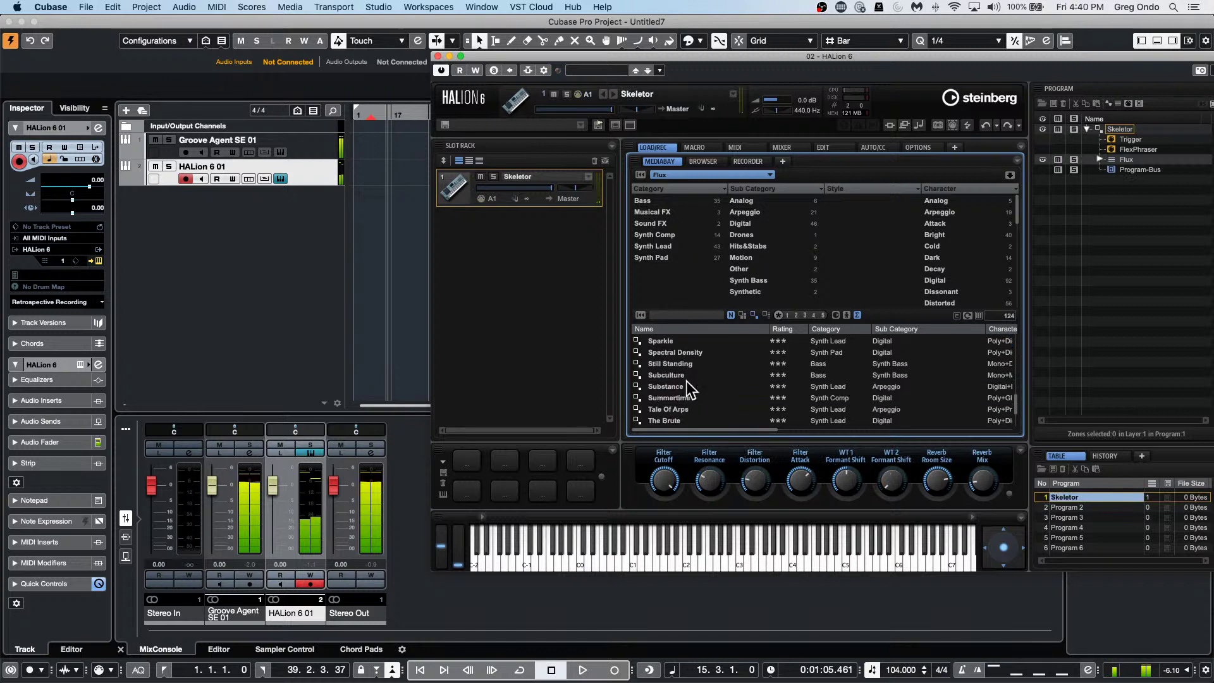
double_click(702, 410)
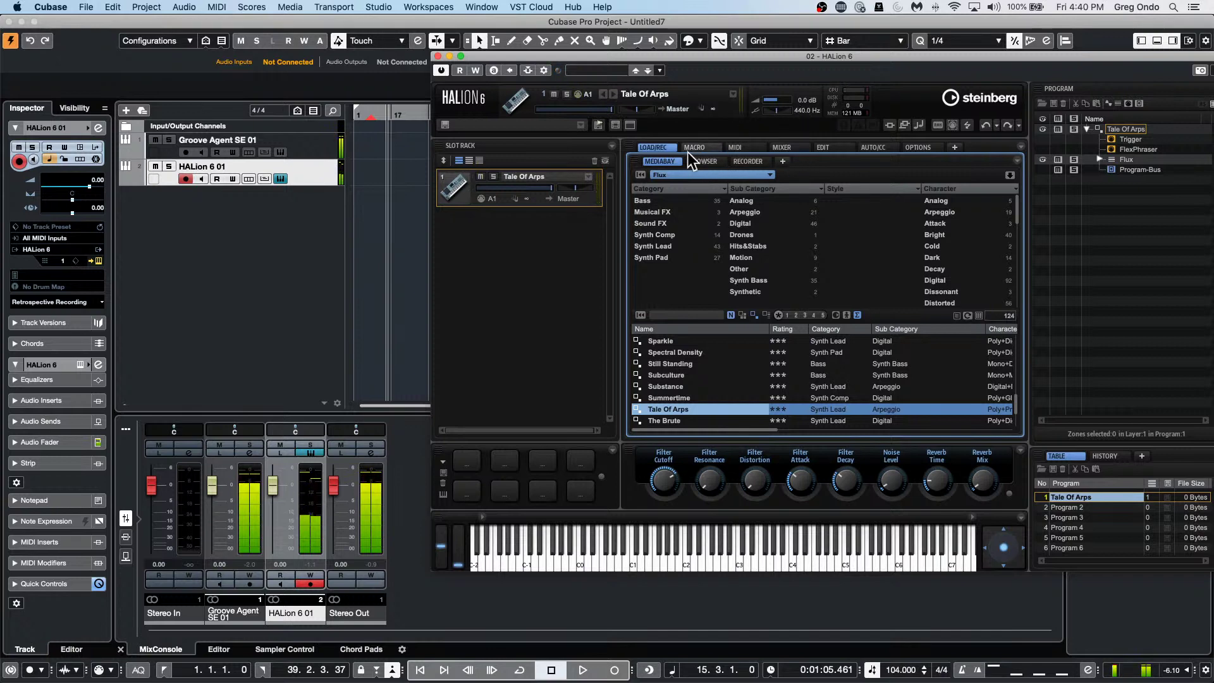
Set the Tale Of Arps arpeggiator's tempo scale to 1/8 on HALion's MACRO > ARP page.
left_click(824, 148)
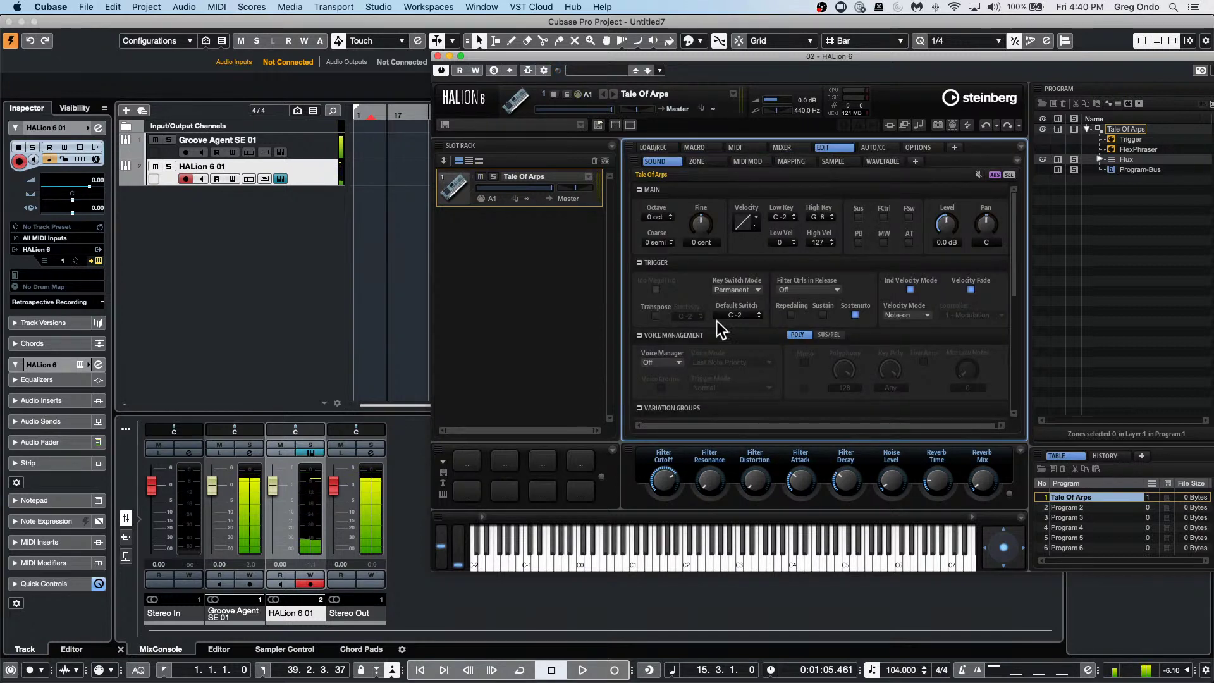
left_click(701, 147)
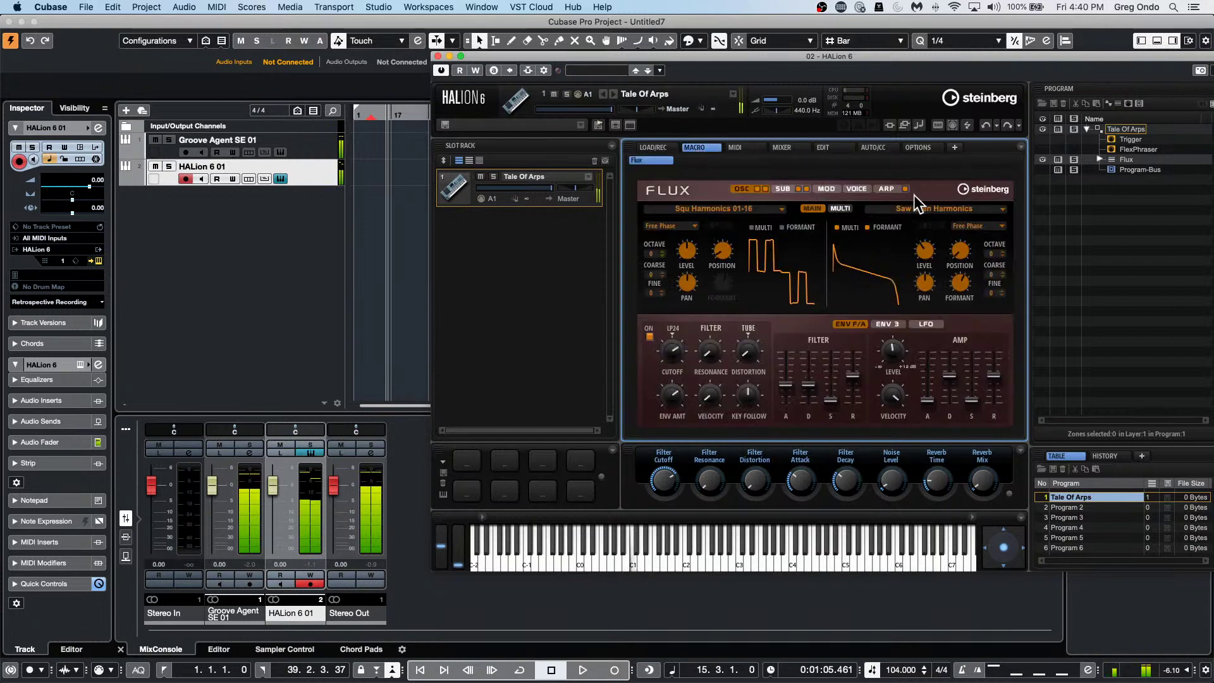
left_click(886, 188)
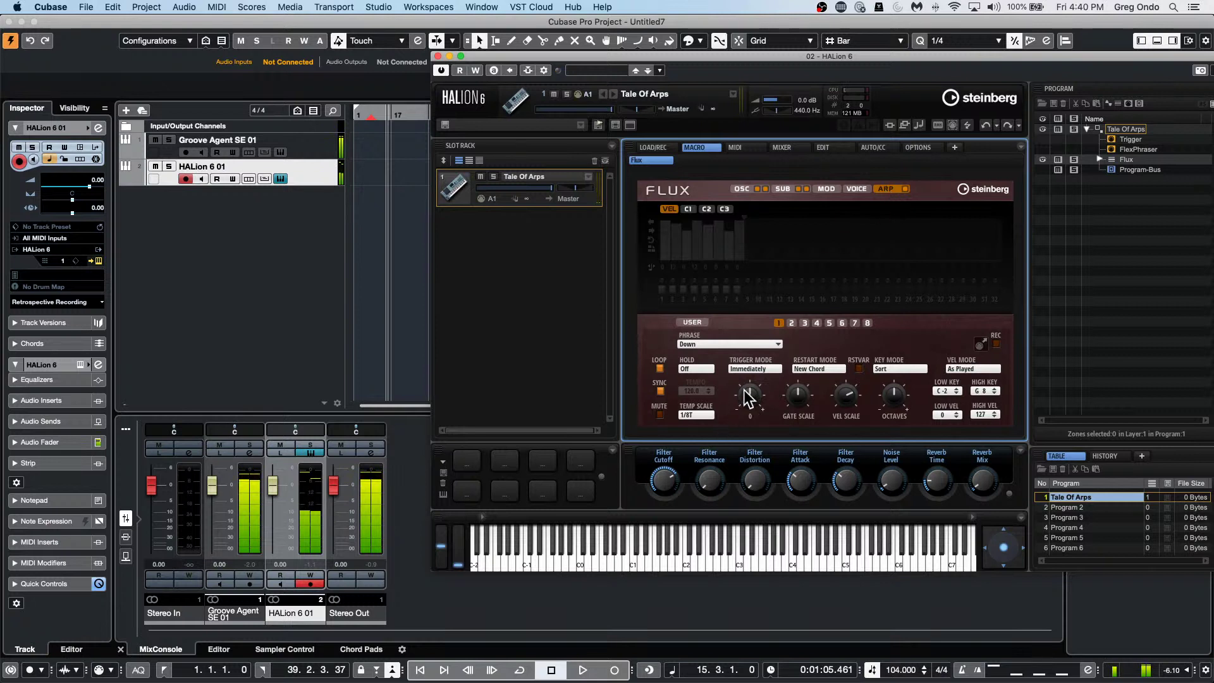
left_click(704, 415)
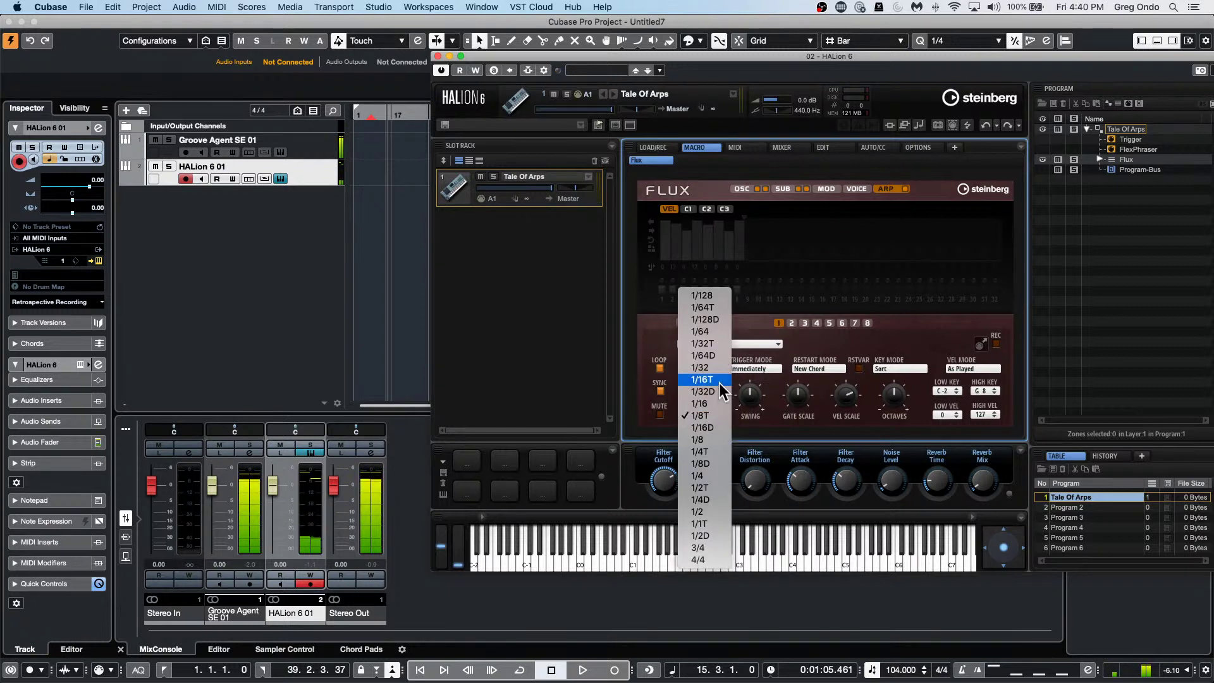
left_click(714, 440)
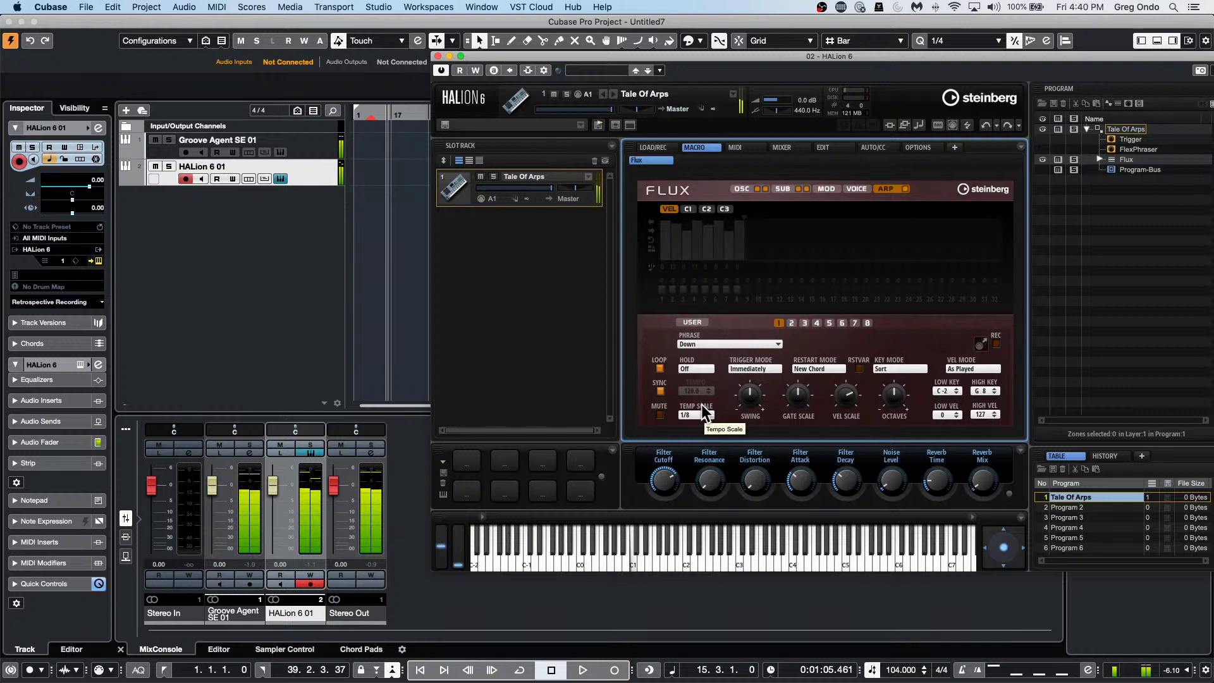
Audition the arpeggio briefly, then reopen the Groove Agent SE 01 instrument window.
left_click_drag(464, 55, 617, 96)
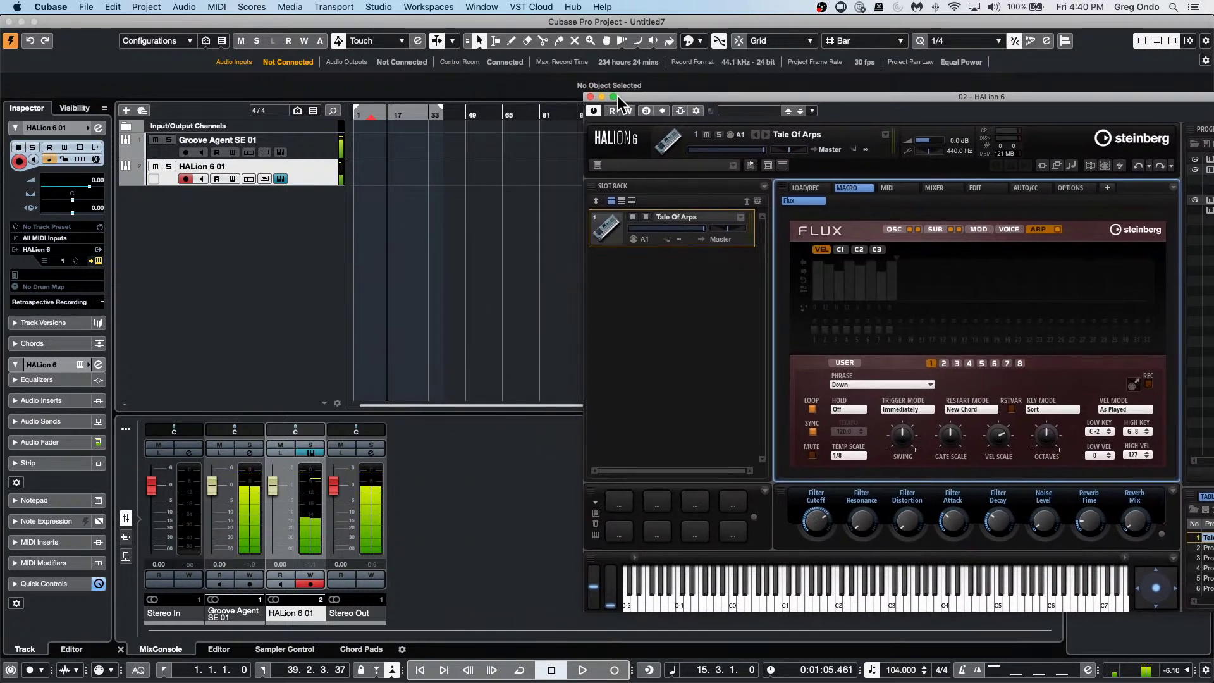
left_click(496, 165)
key("space")
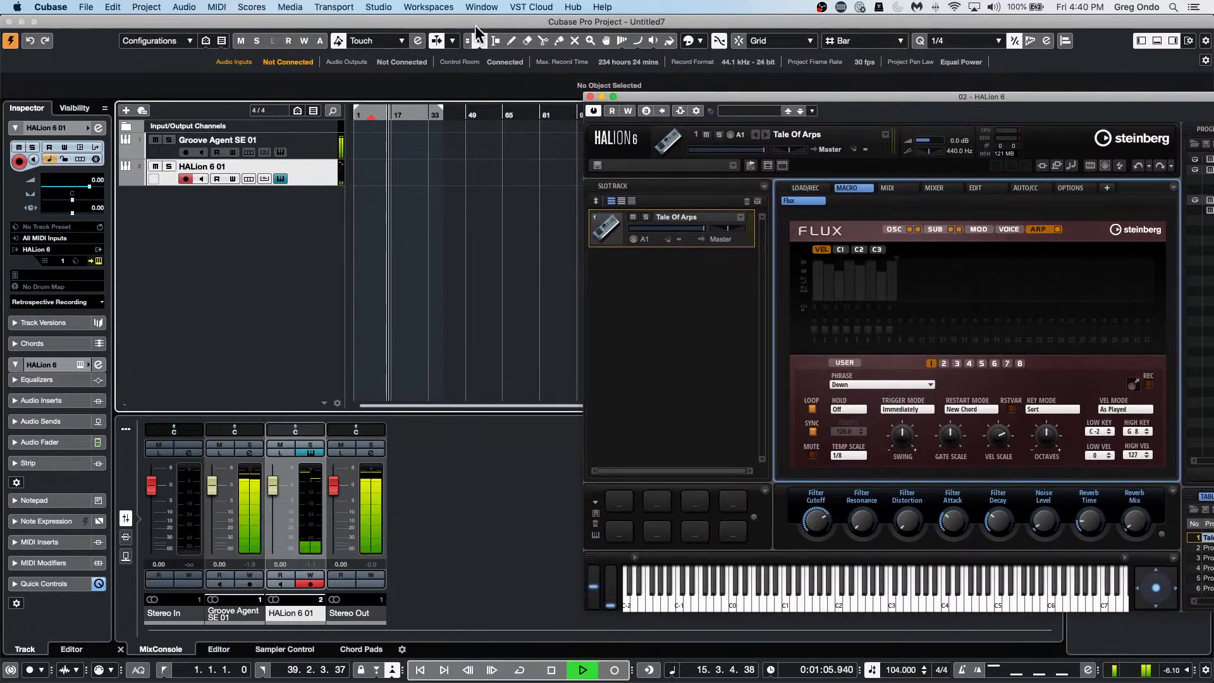
key("space")
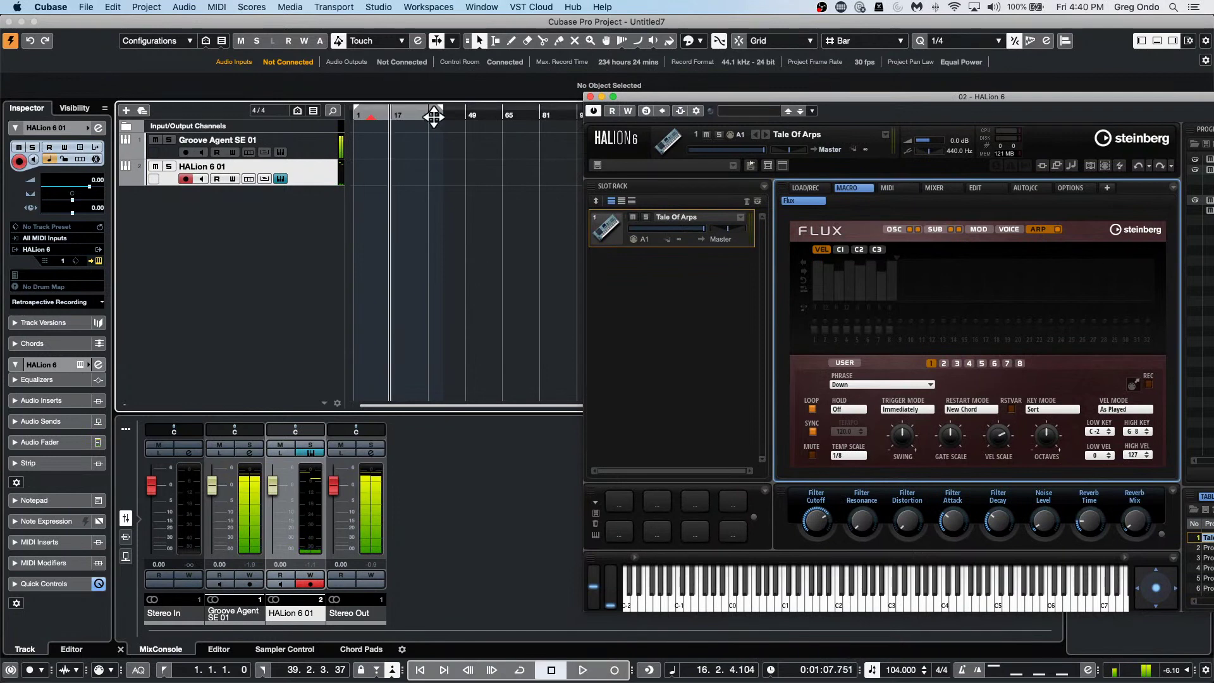
left_click(316, 157)
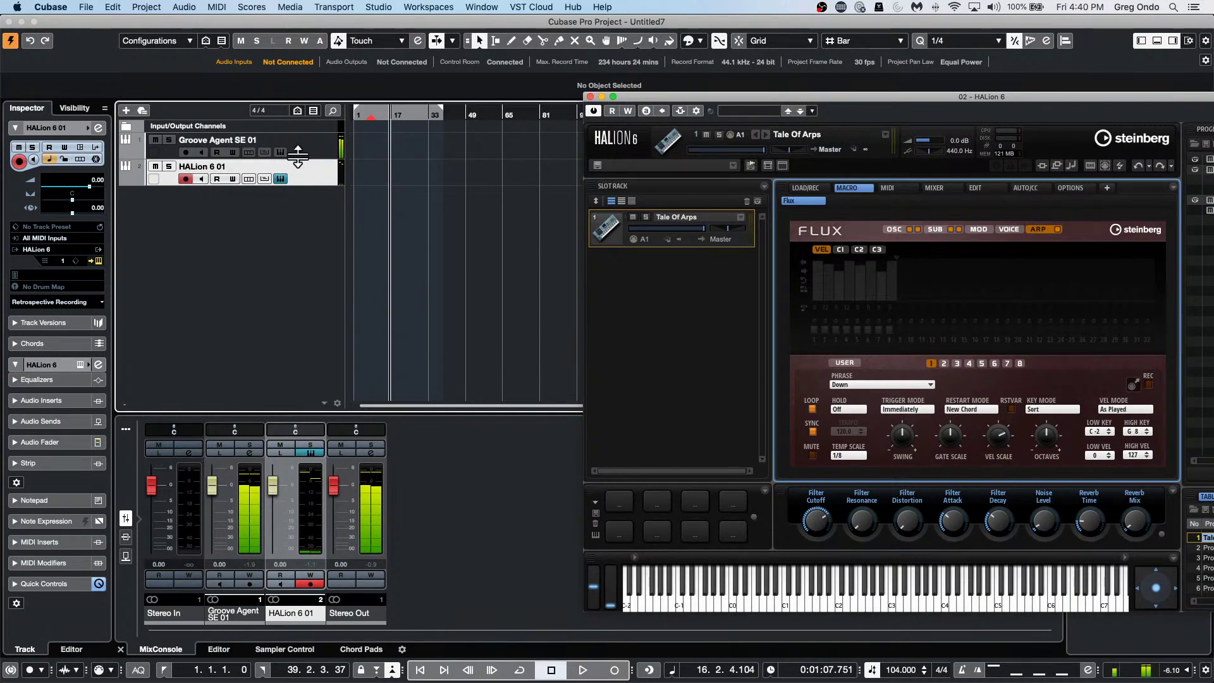
left_click(279, 153)
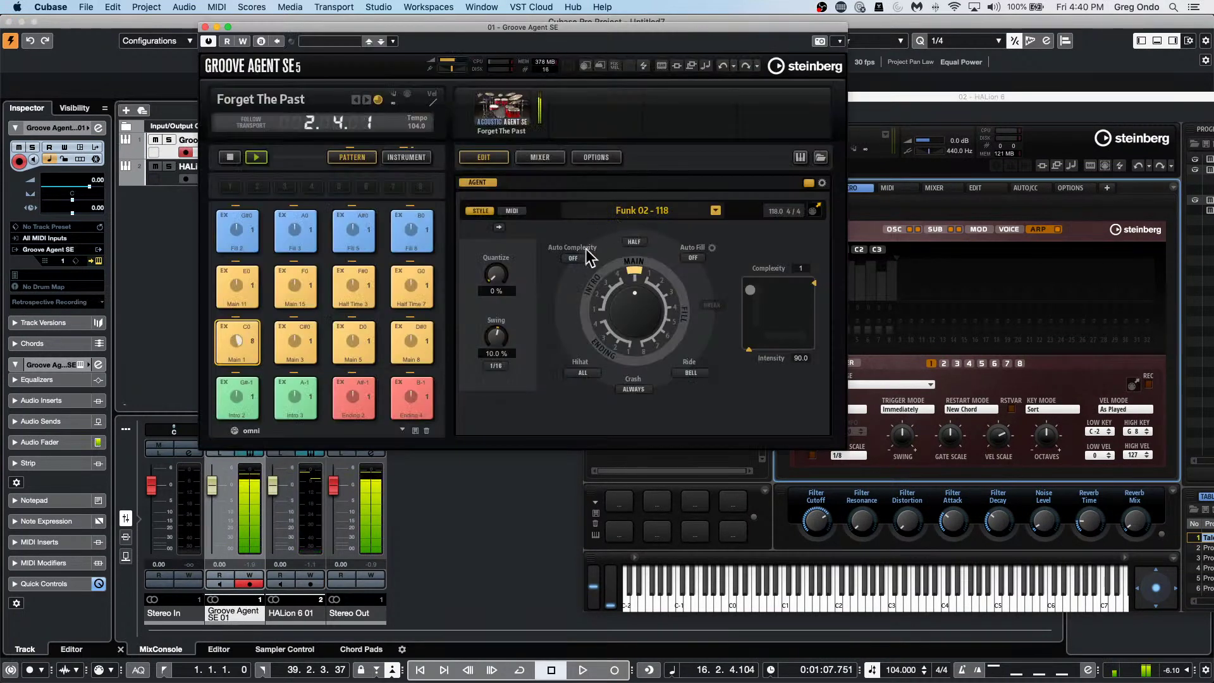
Stop the Groove Agent pattern, move its window aside, and draw a new part on the HALion track.
left_click(229, 157)
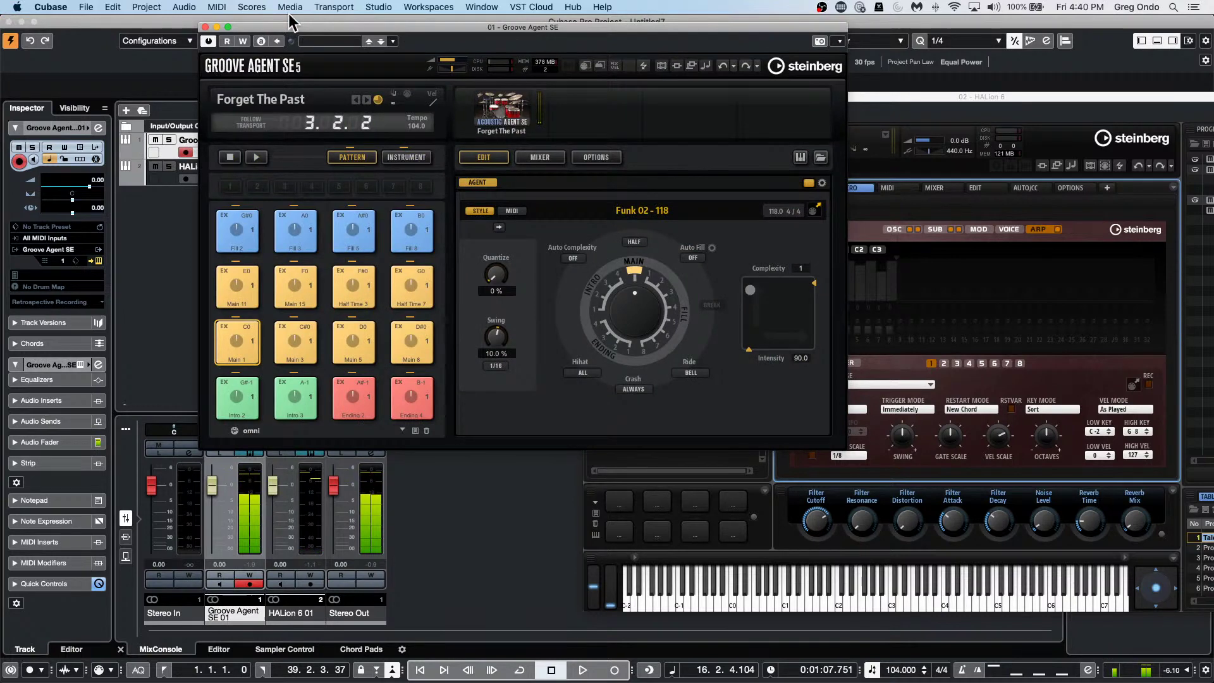
left_click_drag(287, 25, 680, 167)
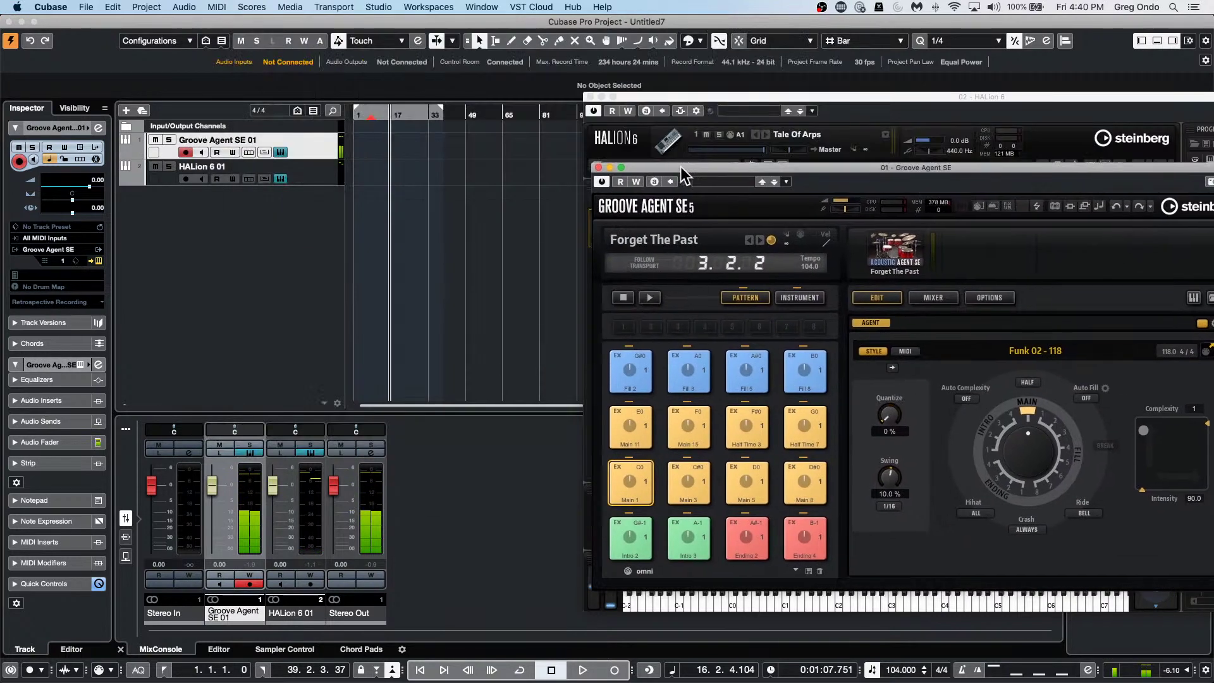
right_click(363, 172)
left_click(396, 171)
mouse_move(360, 172)
left_mouse_down()
mouse_move(418, 172)
mouse_move(359, 176)
left_mouse_up()
key("1")
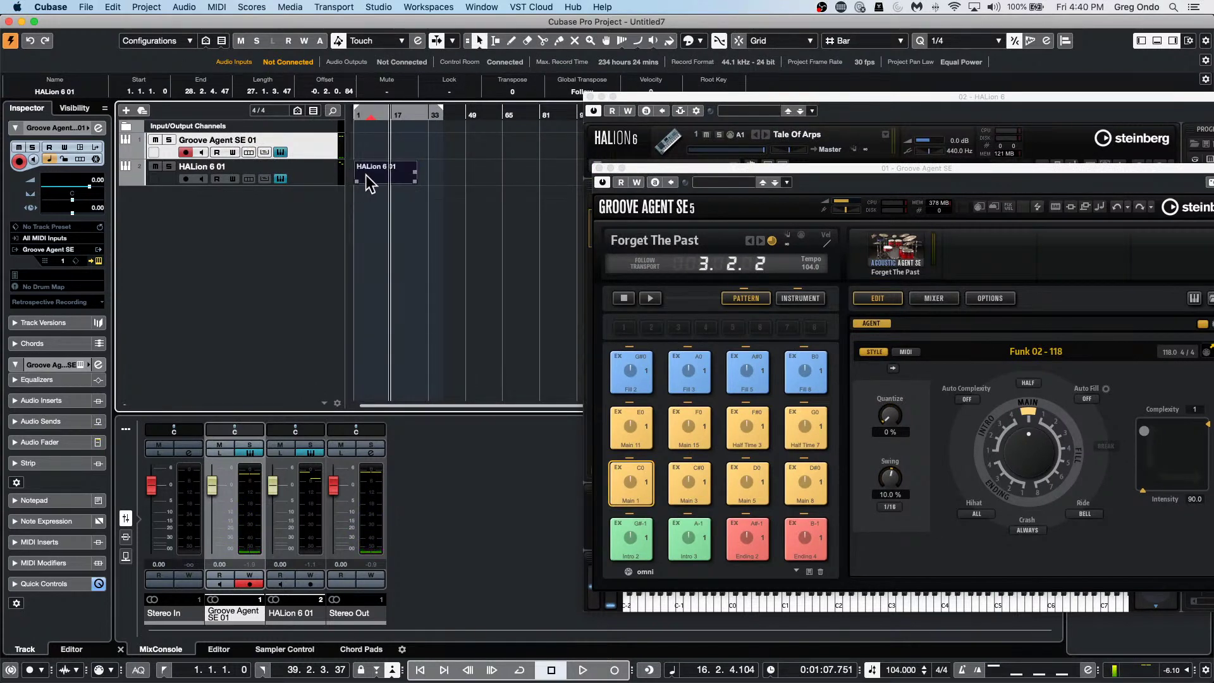
Open the HALion 6 01 part in the Key Editor with the ruler in bars and beats, zoomed out.
double_click(365, 174)
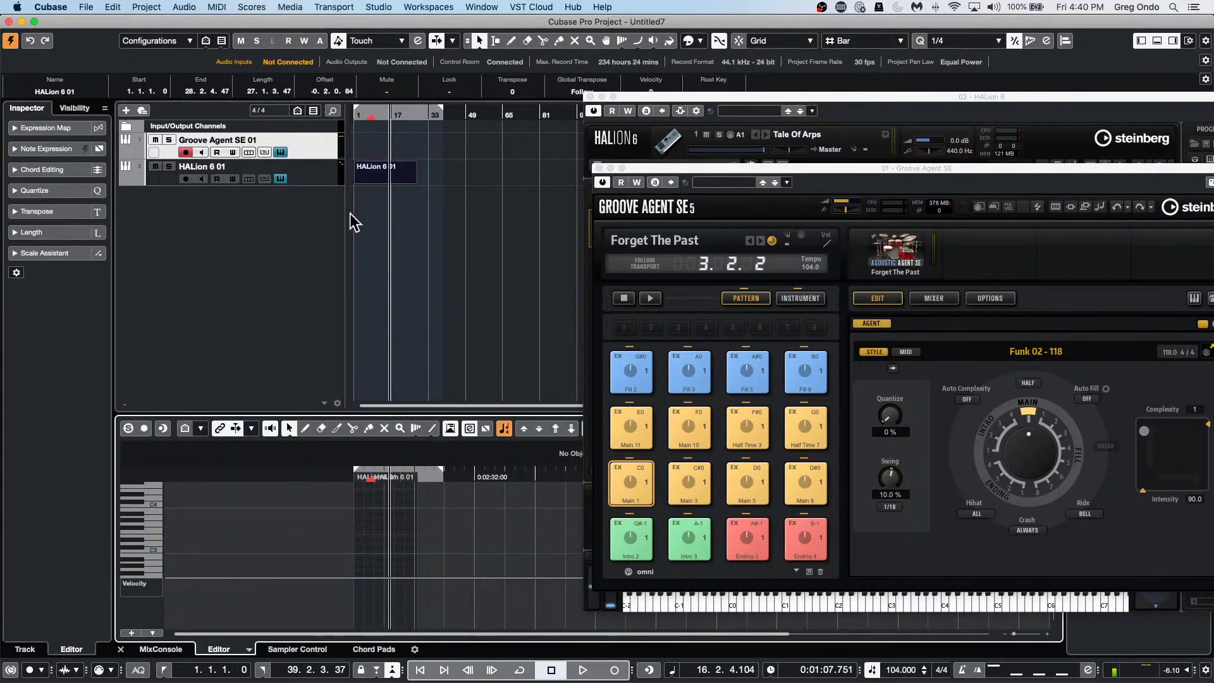
right_click(494, 477)
left_click(488, 476)
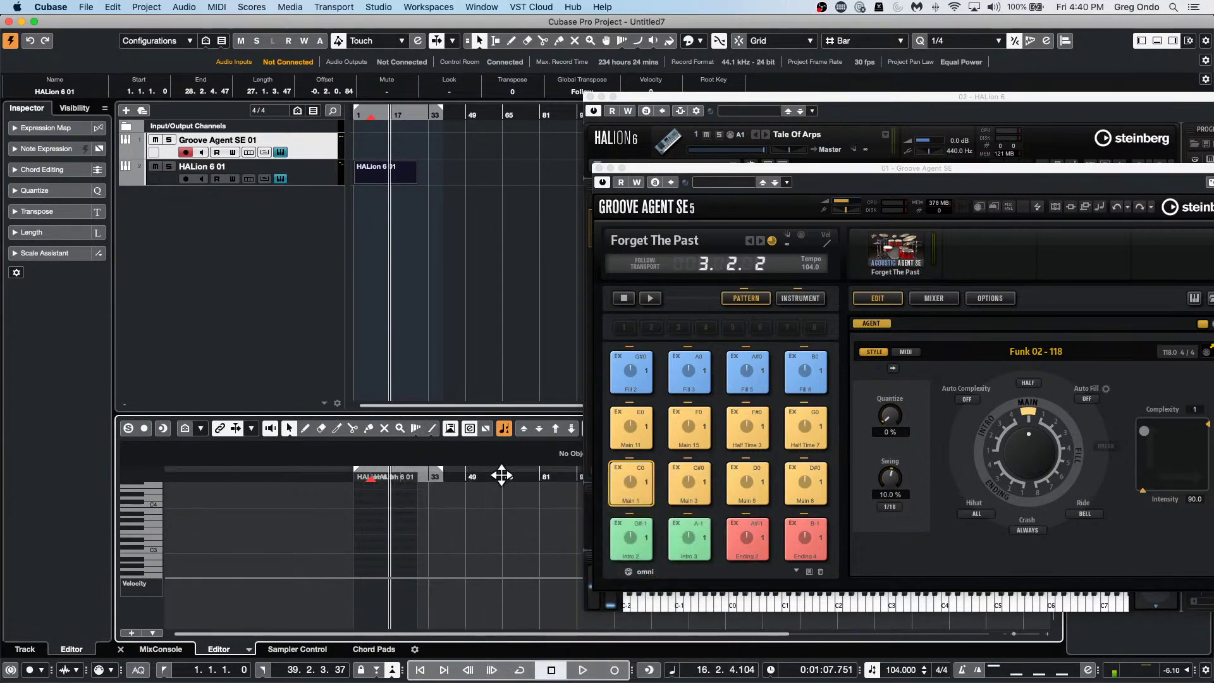
left_click_drag(455, 479, 230, 533)
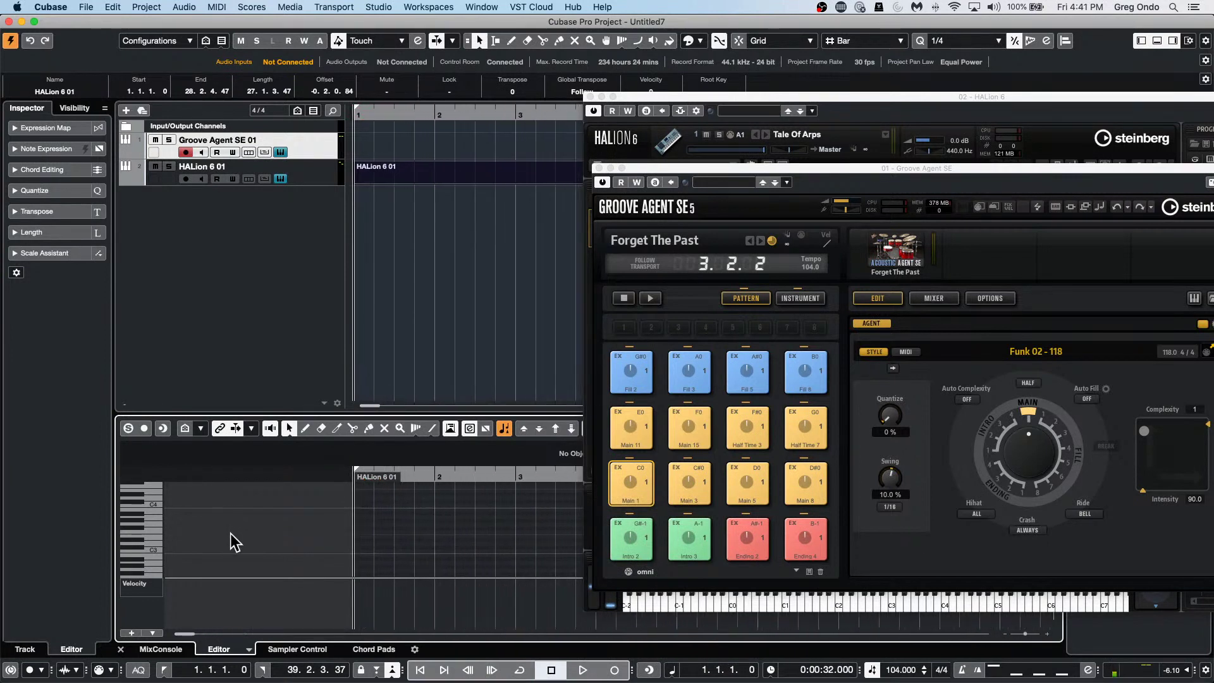
Draw a one-bar C#3 note at bar 1 and repeat it over the following bars.
right_click(371, 544)
left_click(386, 544)
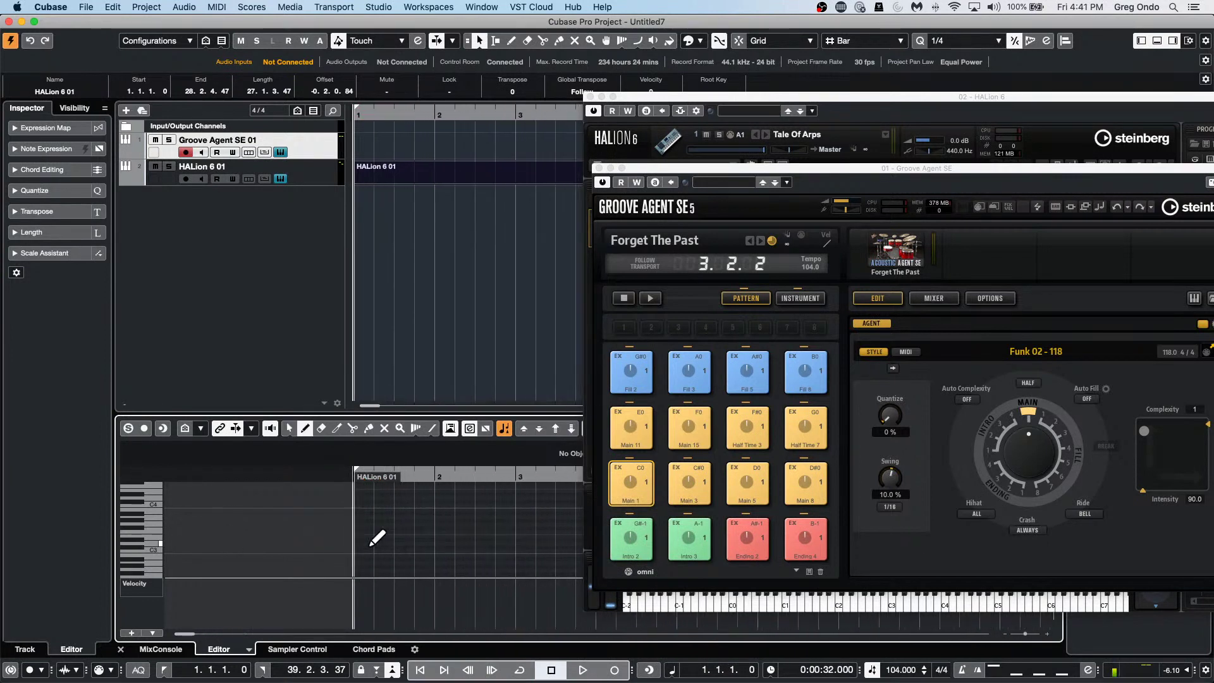
left_click_drag(360, 548, 435, 548)
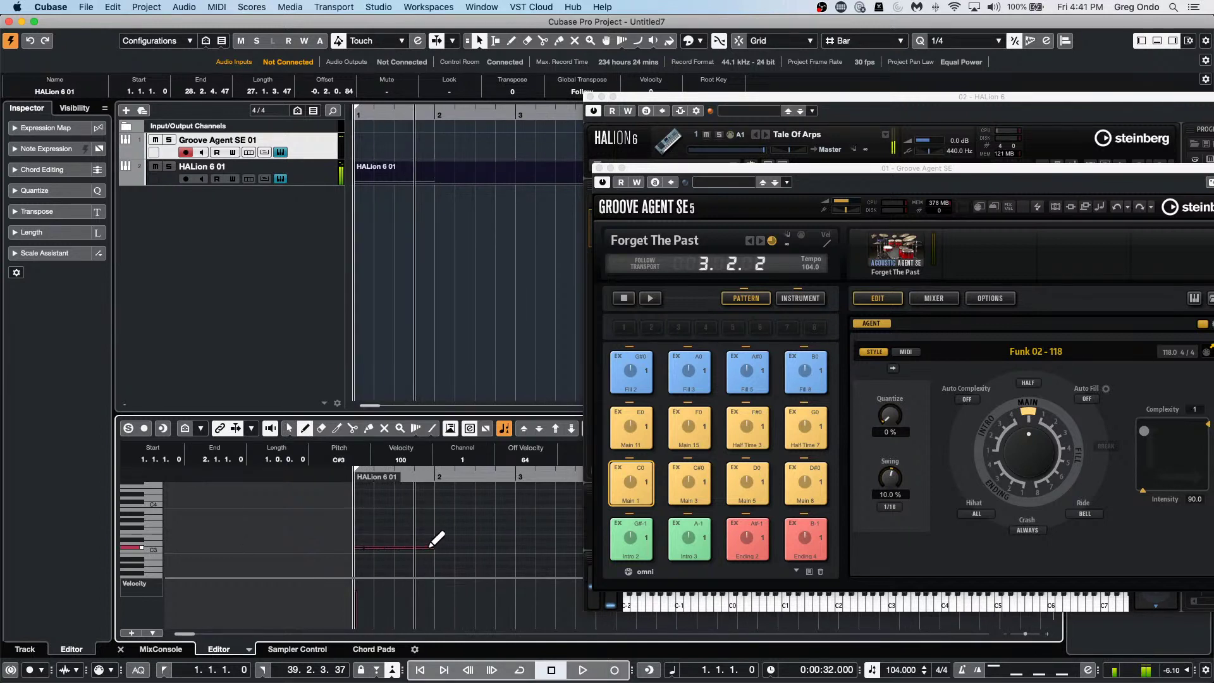
key("1")
left_click(401, 510)
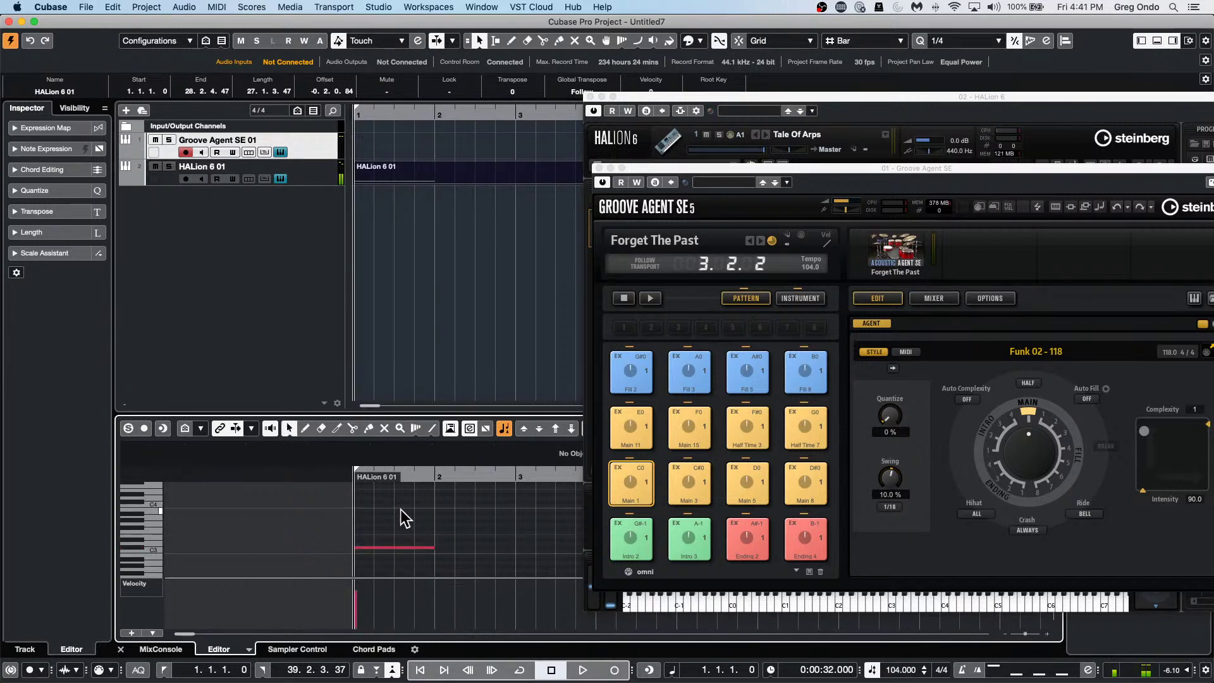
left_click(390, 548)
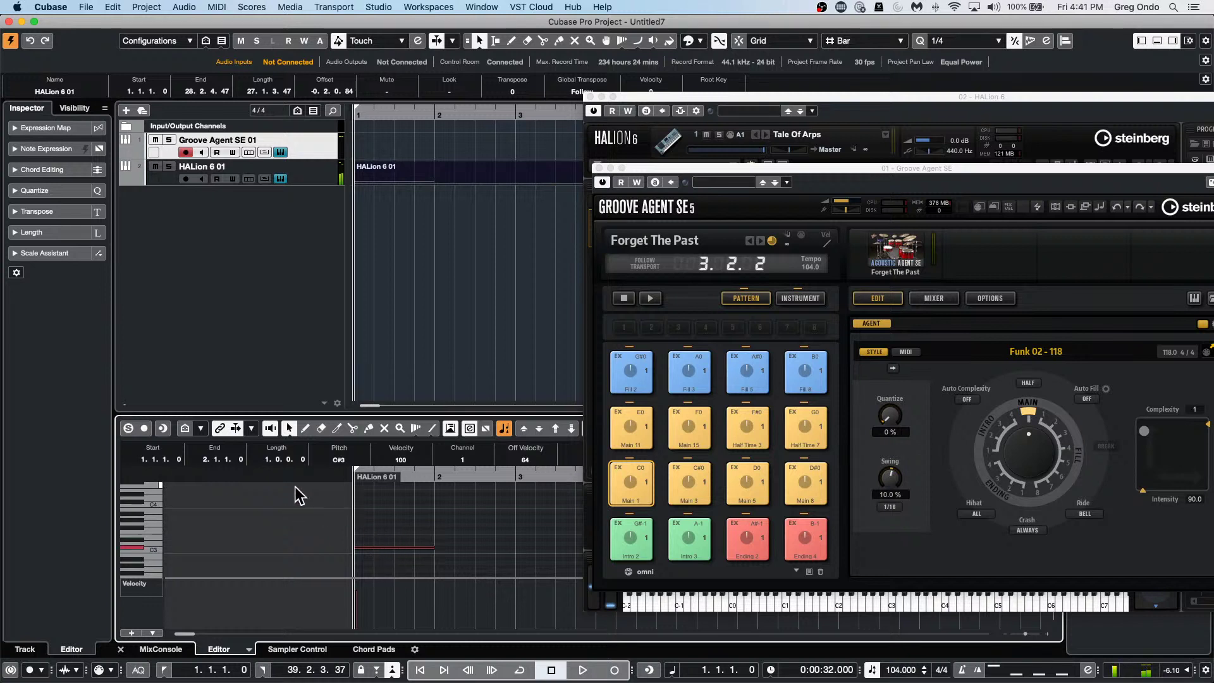
key("alt+d")
key("alt+d")
key("alt+d")
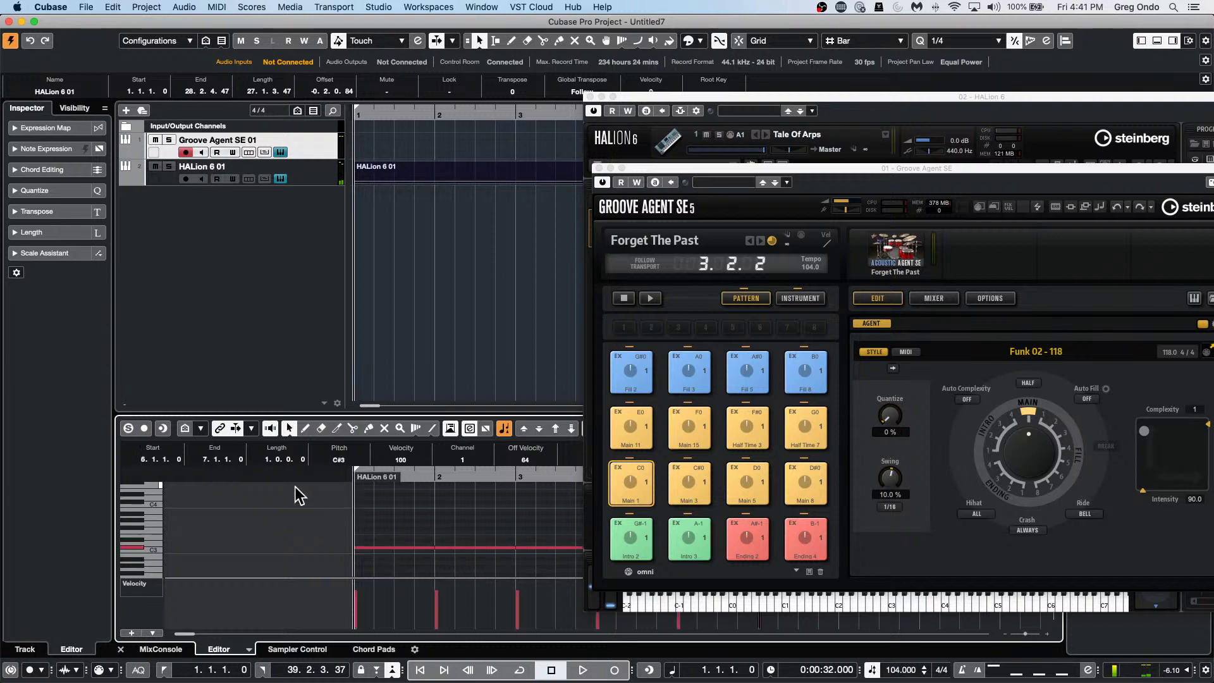
Play the C#3 notes from the project start with the Groove Agent drums, then select them.
key("space")
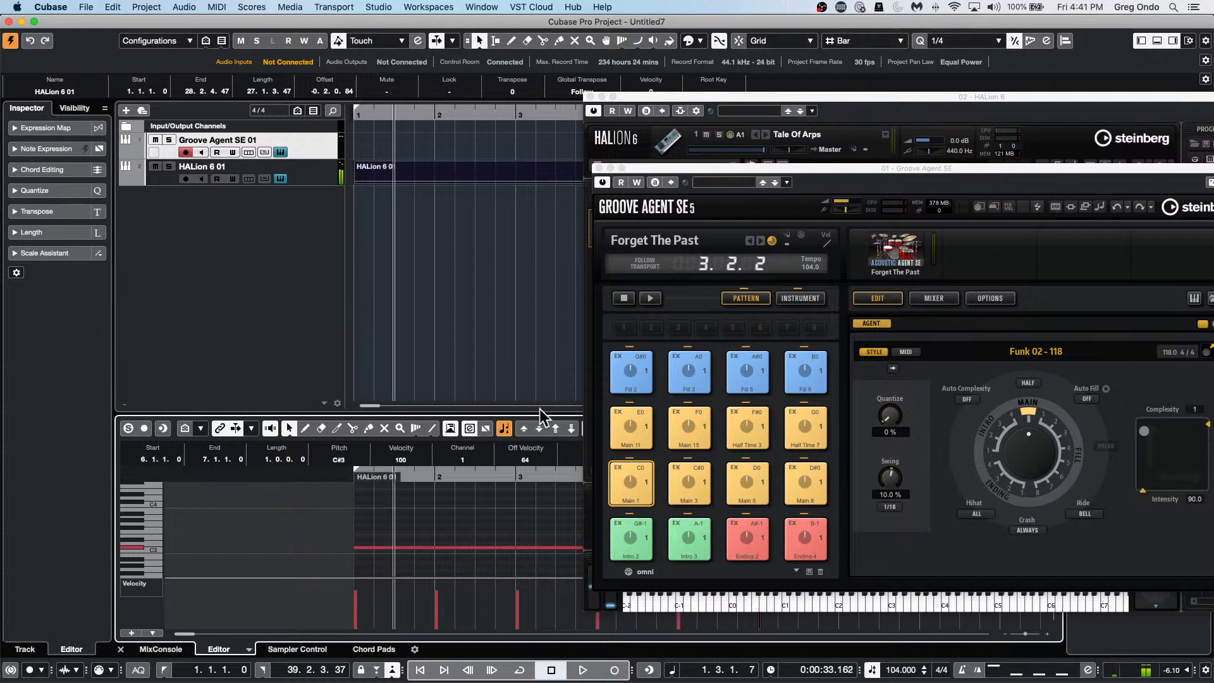
left_click(625, 297)
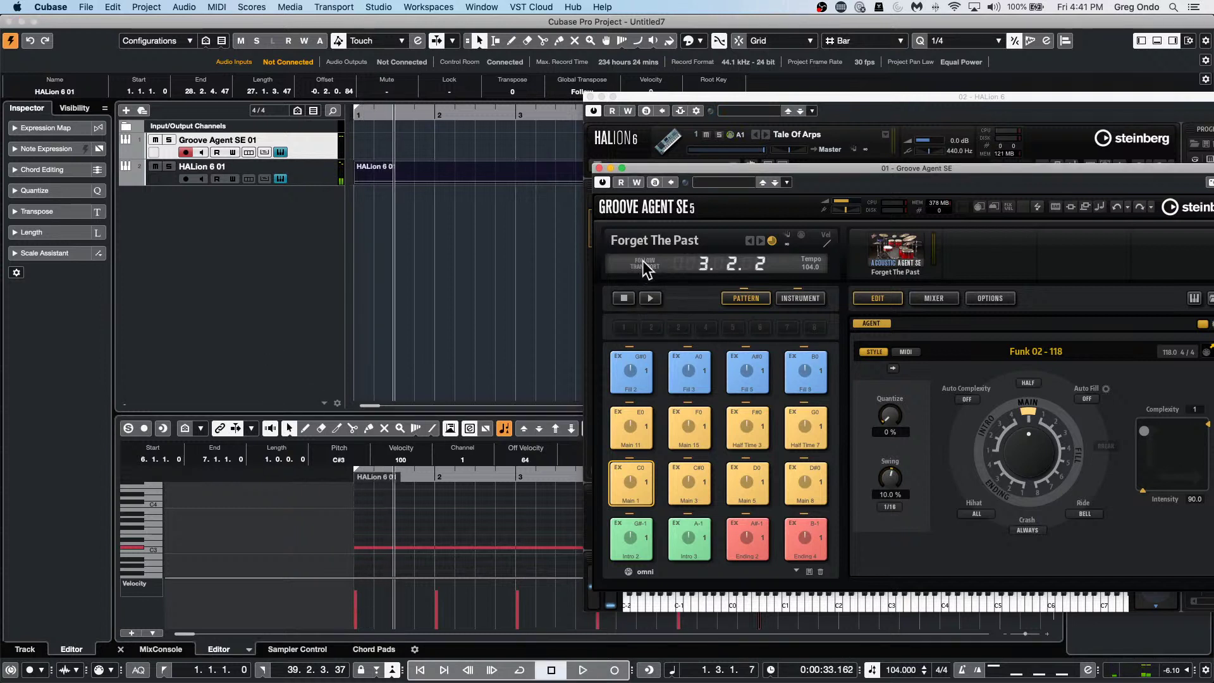
key("Home")
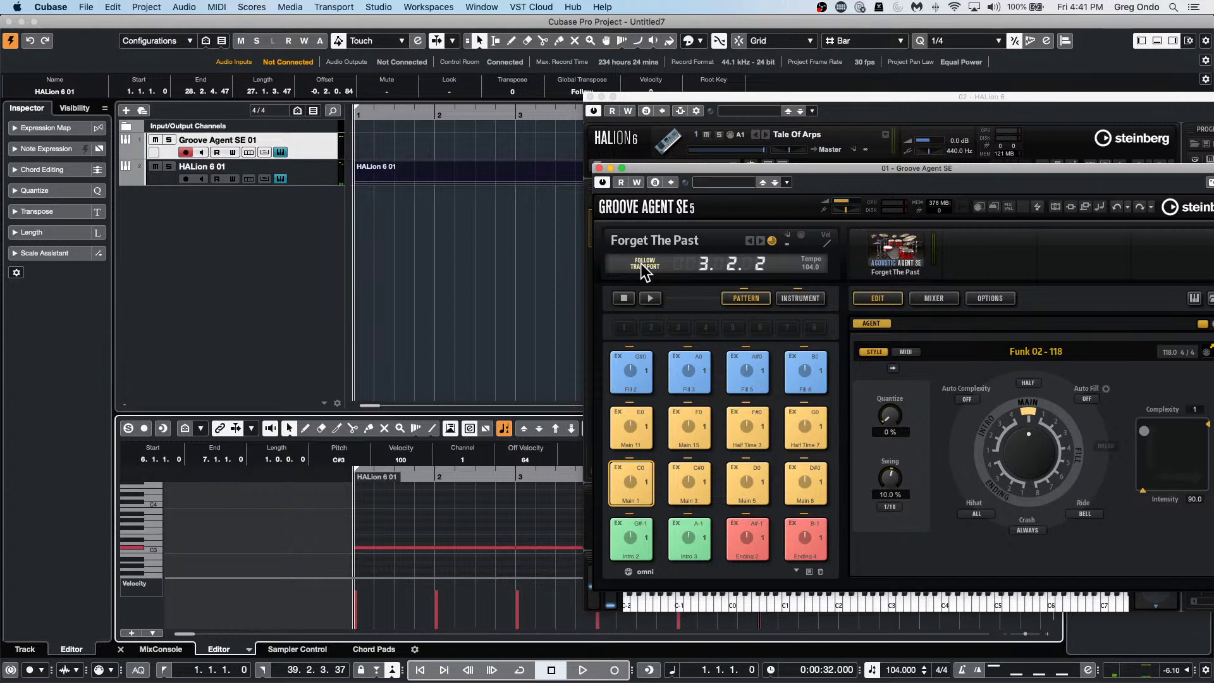
key("space")
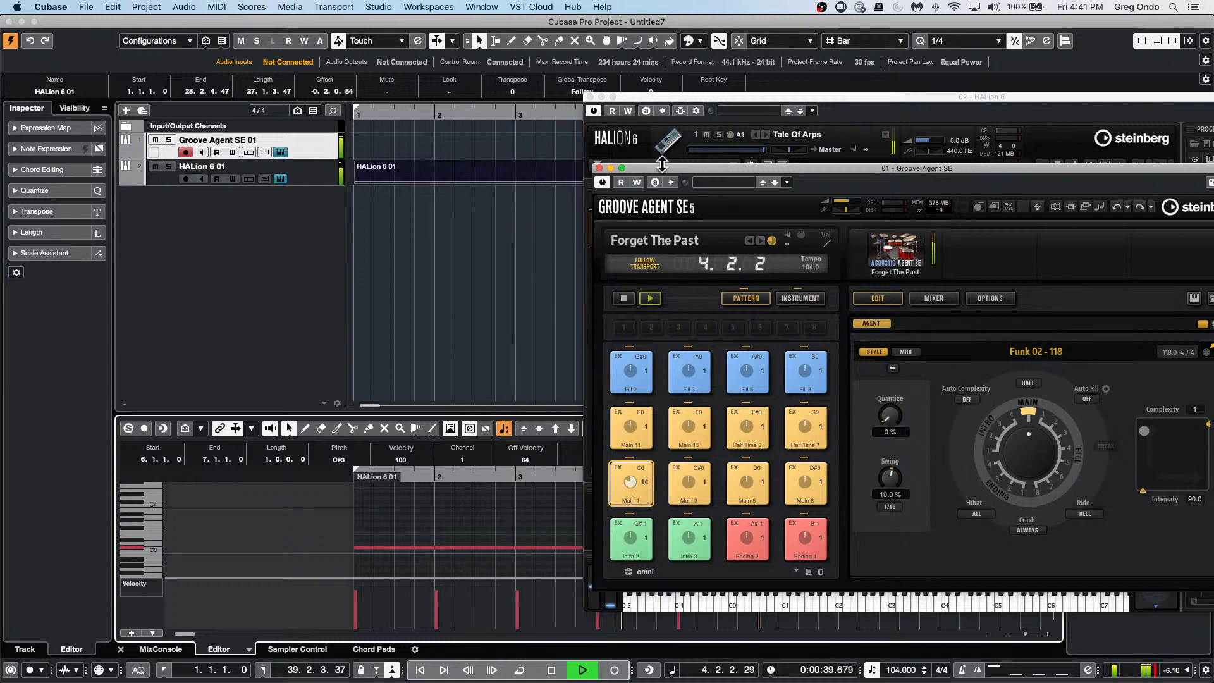
key("space")
left_click_drag(385, 525, 651, 573)
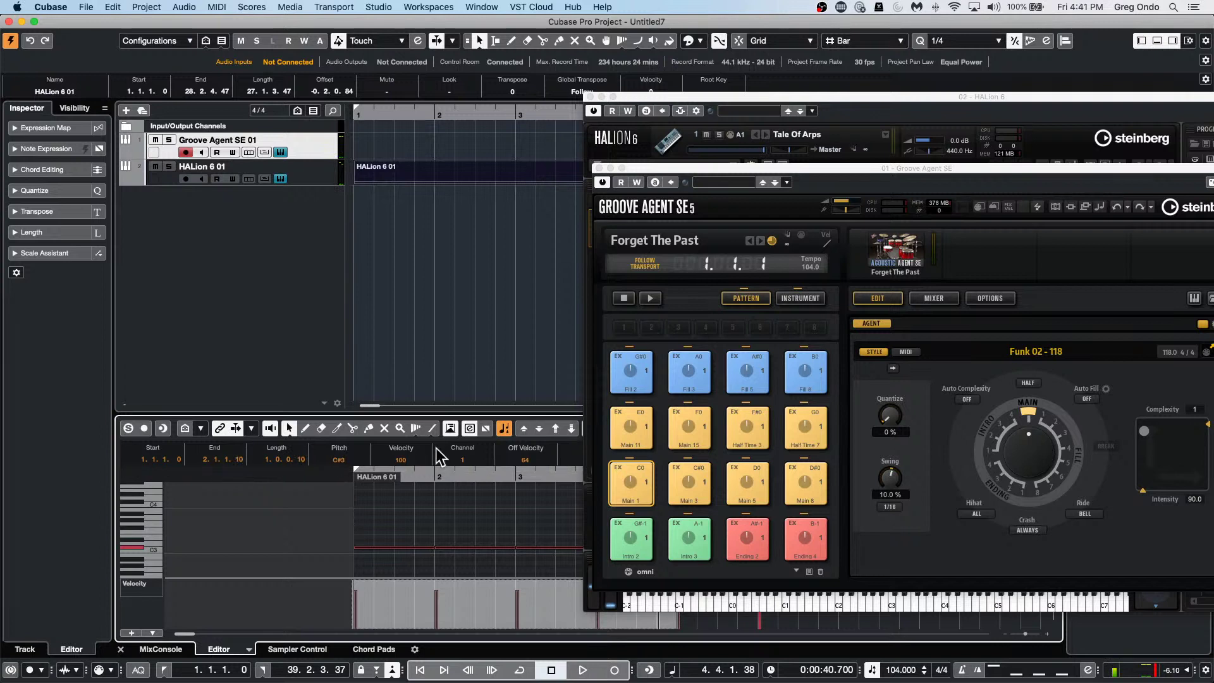
Select the C#3 notes from bar 2 onward and zoom to about eight bars, auditioning them.
left_click(455, 476)
left_click(420, 520)
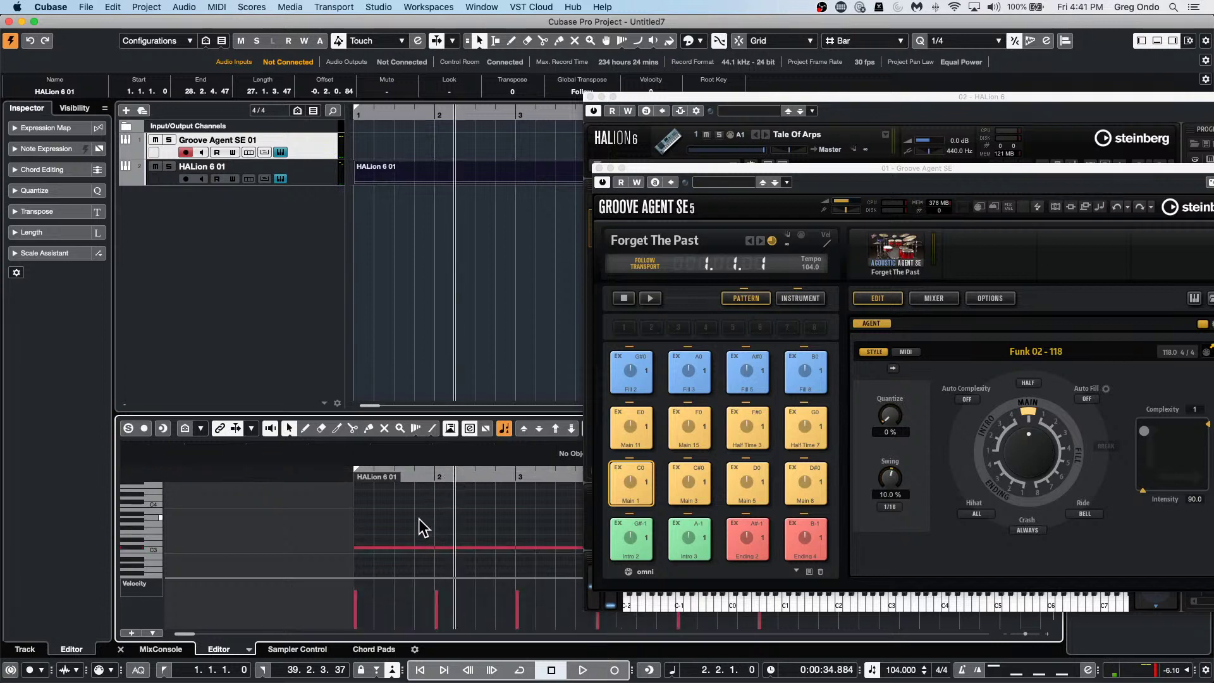
left_click(368, 554)
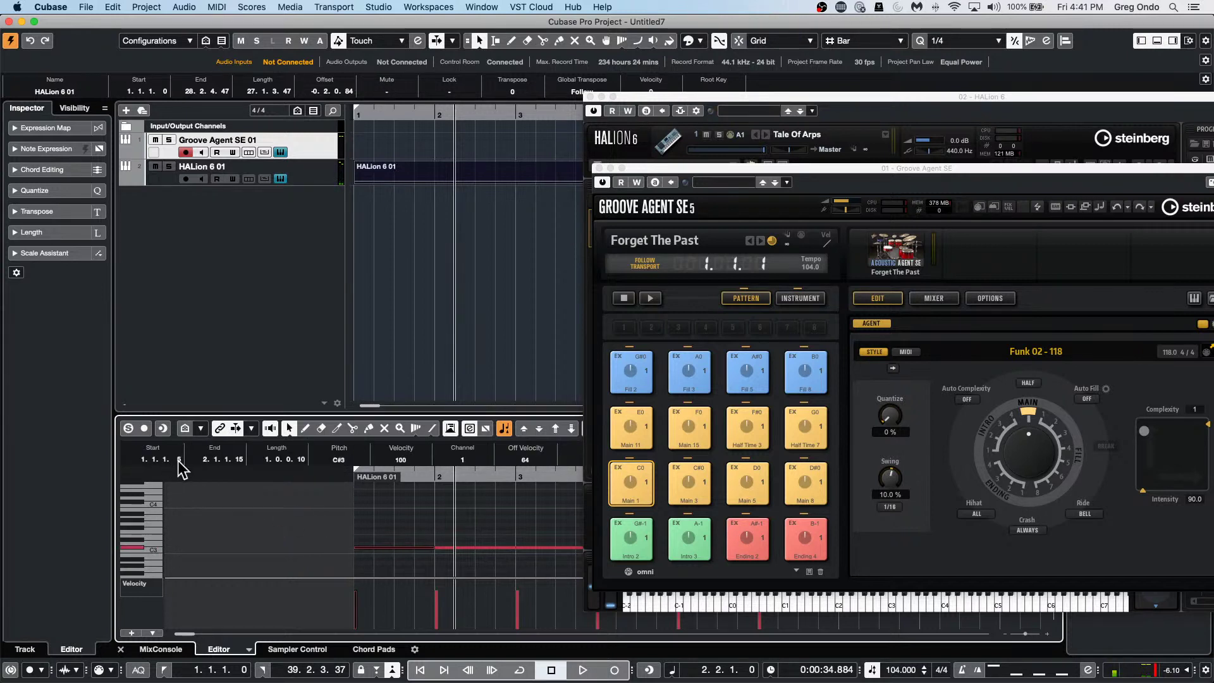
scroll(177, 460, "up", 7)
left_click_drag(475, 515, 801, 629)
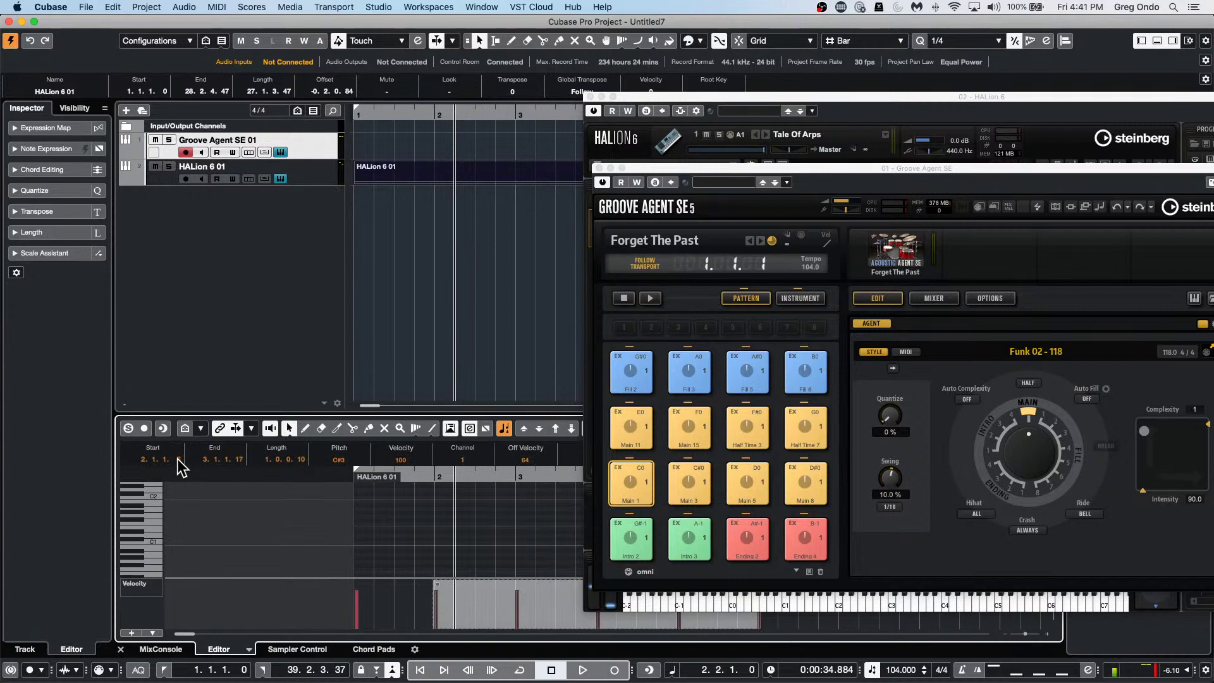
scroll(177, 459, "up", 7)
left_click_drag(442, 114, 393, 117)
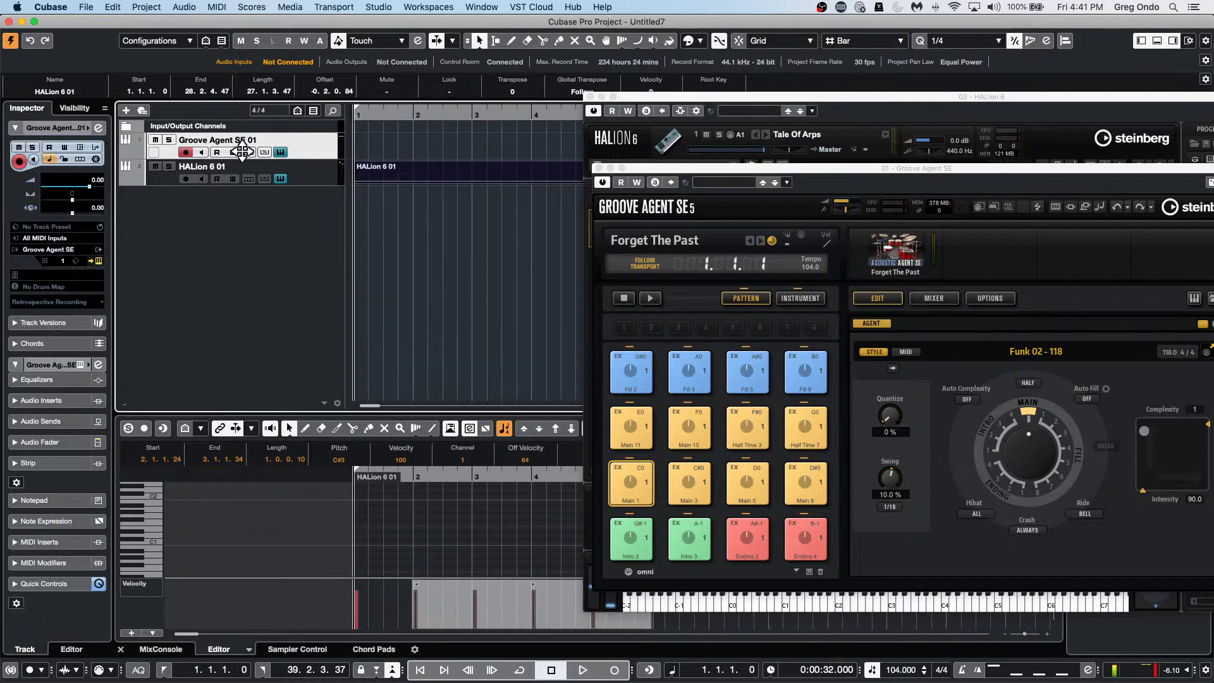
key("space")
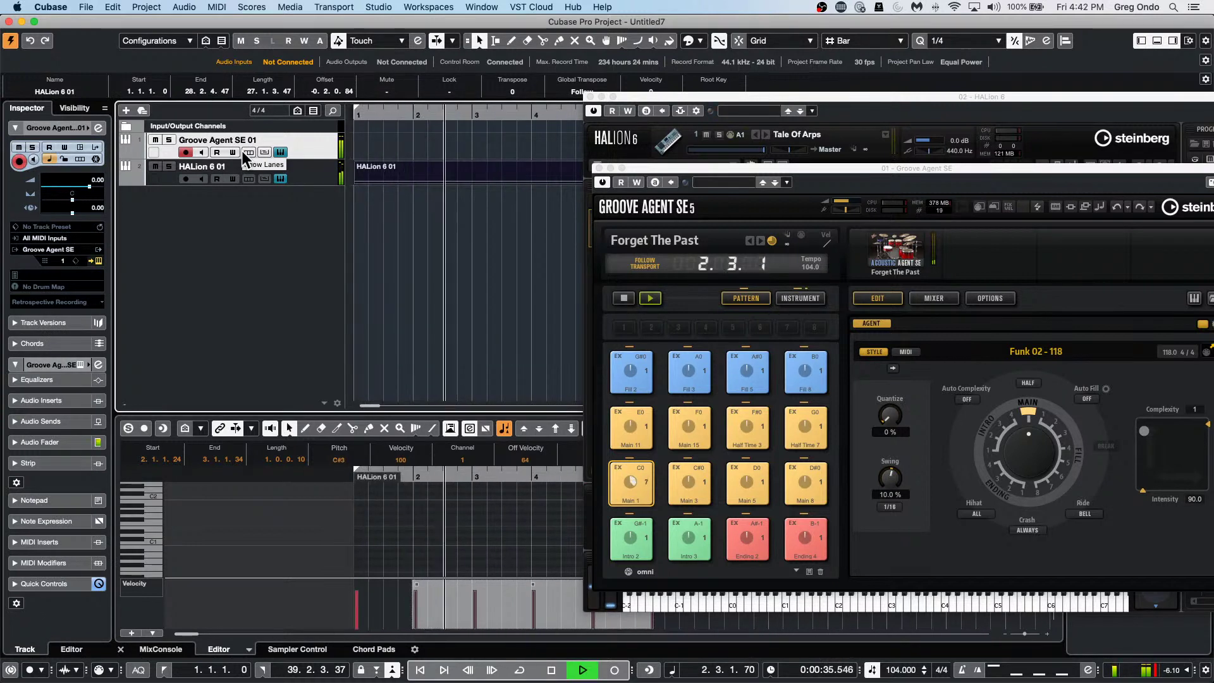
key("space")
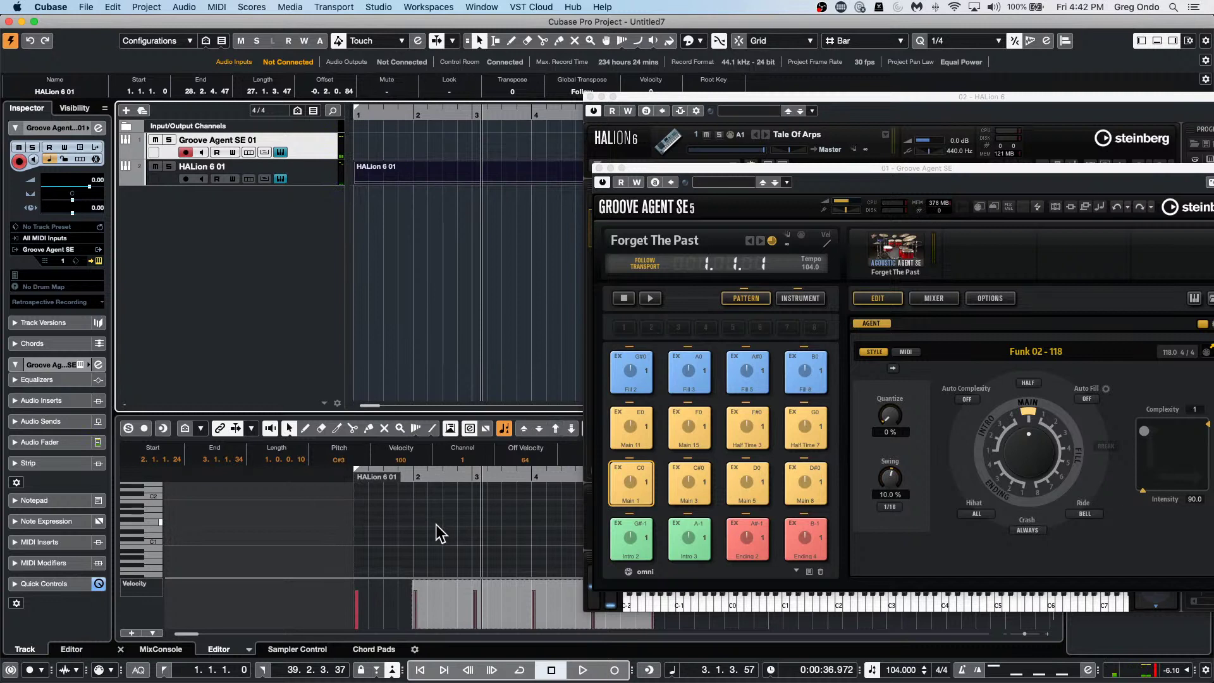
Quantize the selected notes to the grid and remove the extra notes.
key("q")
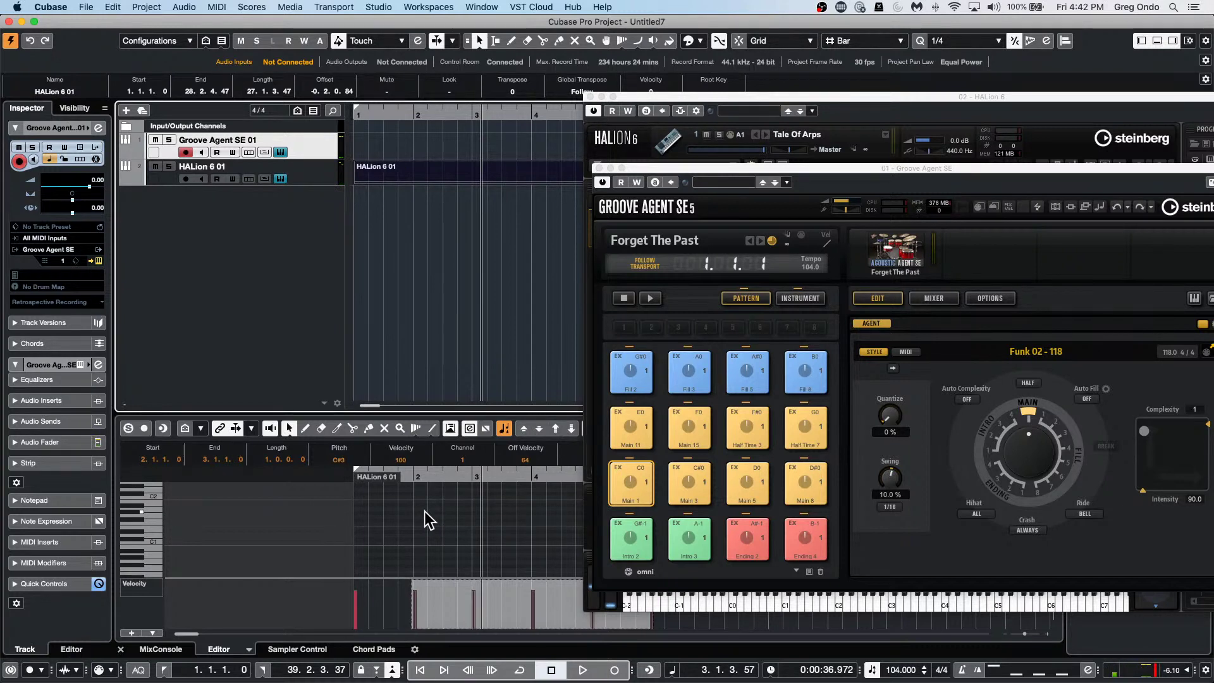
key("q")
key("super+z")
key("super+z")
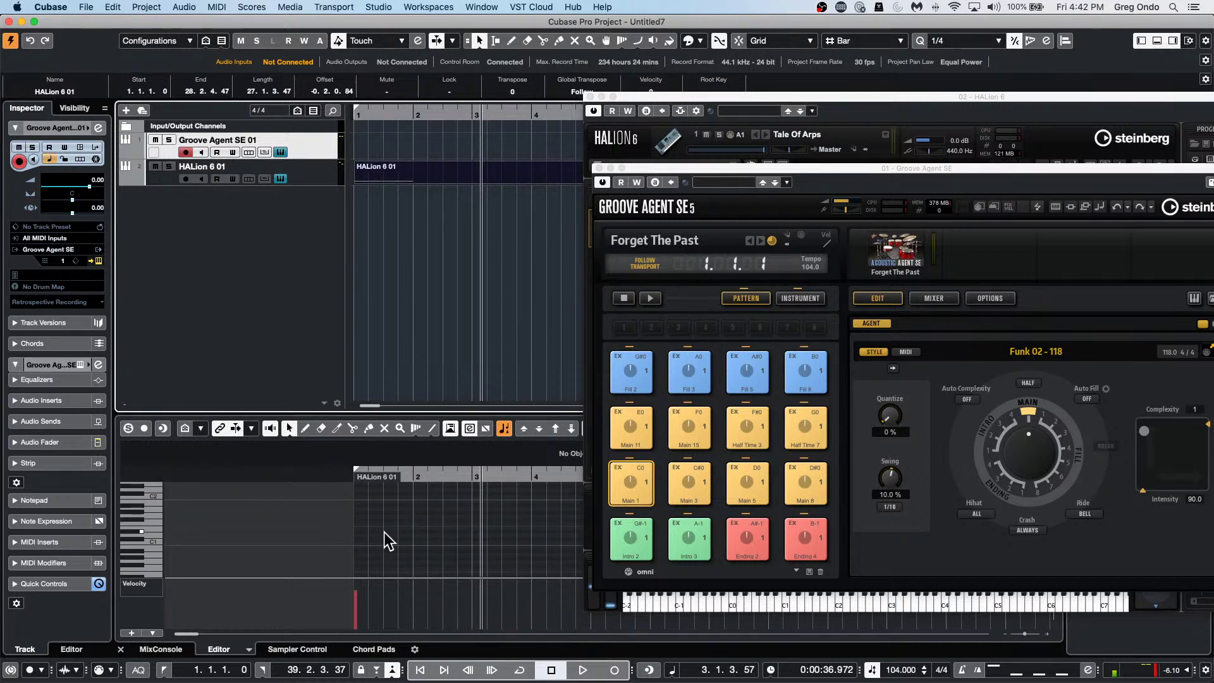
left_click(388, 559)
scroll(388, 536, "up", 10)
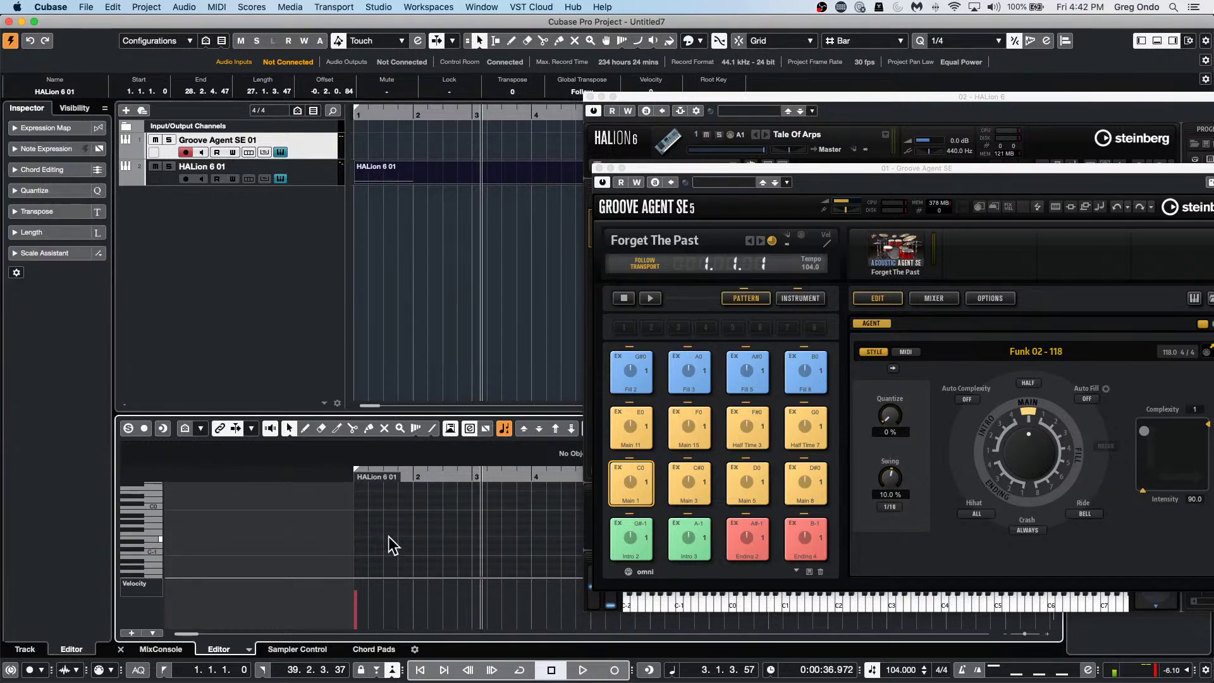
scroll(388, 535, "down", 7)
Repeat the remaining C#3 note every bar through bar 8 and play from the start.
left_click(385, 549)
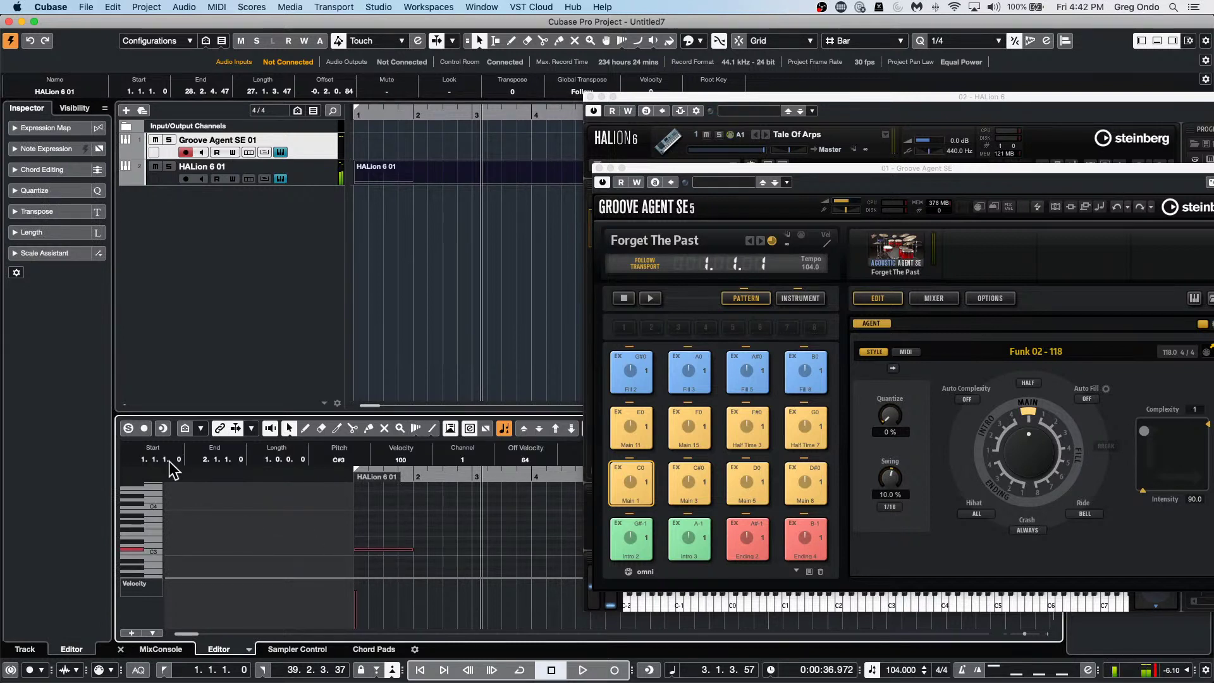
left_click(397, 514)
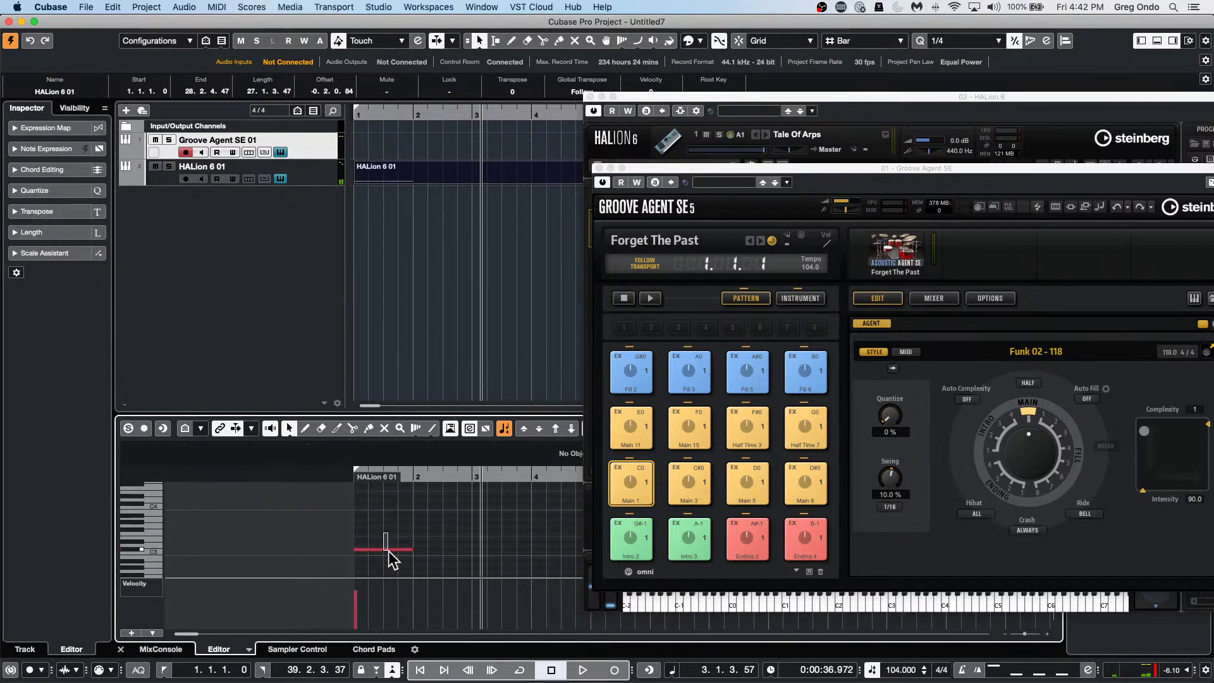
left_click(388, 550)
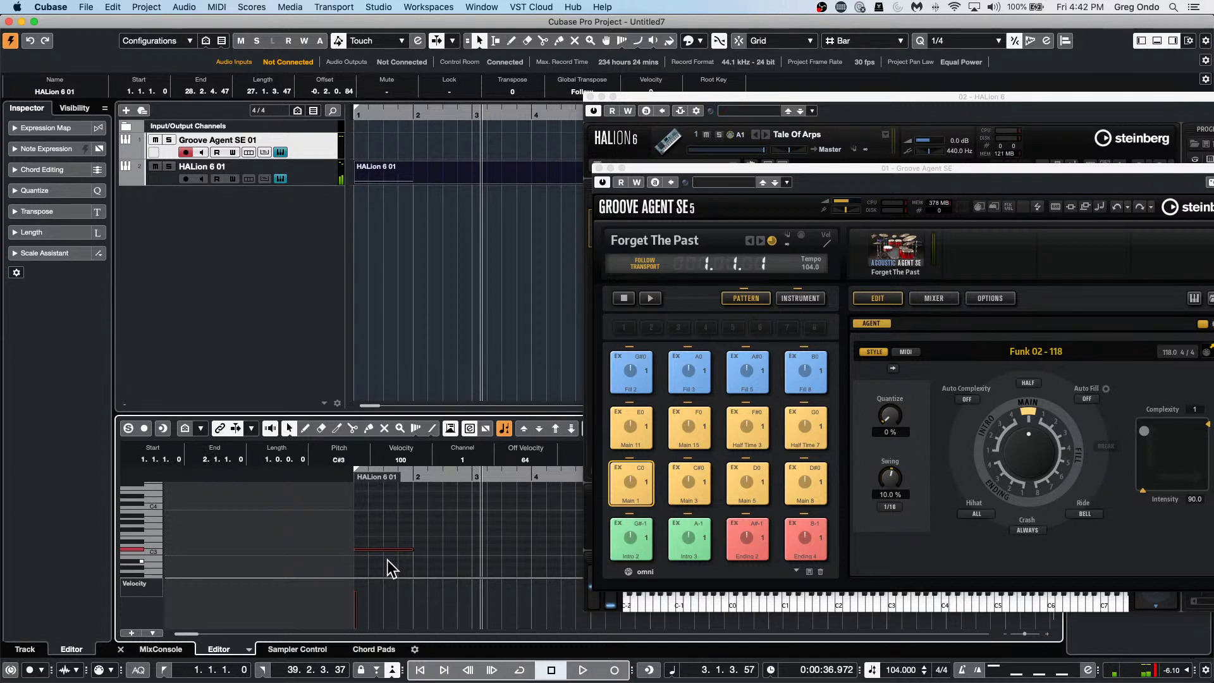
key("alt+d")
key("alt+d")
key("alt+d")
key("alt+d")
key("alt+d")
key("alt+d")
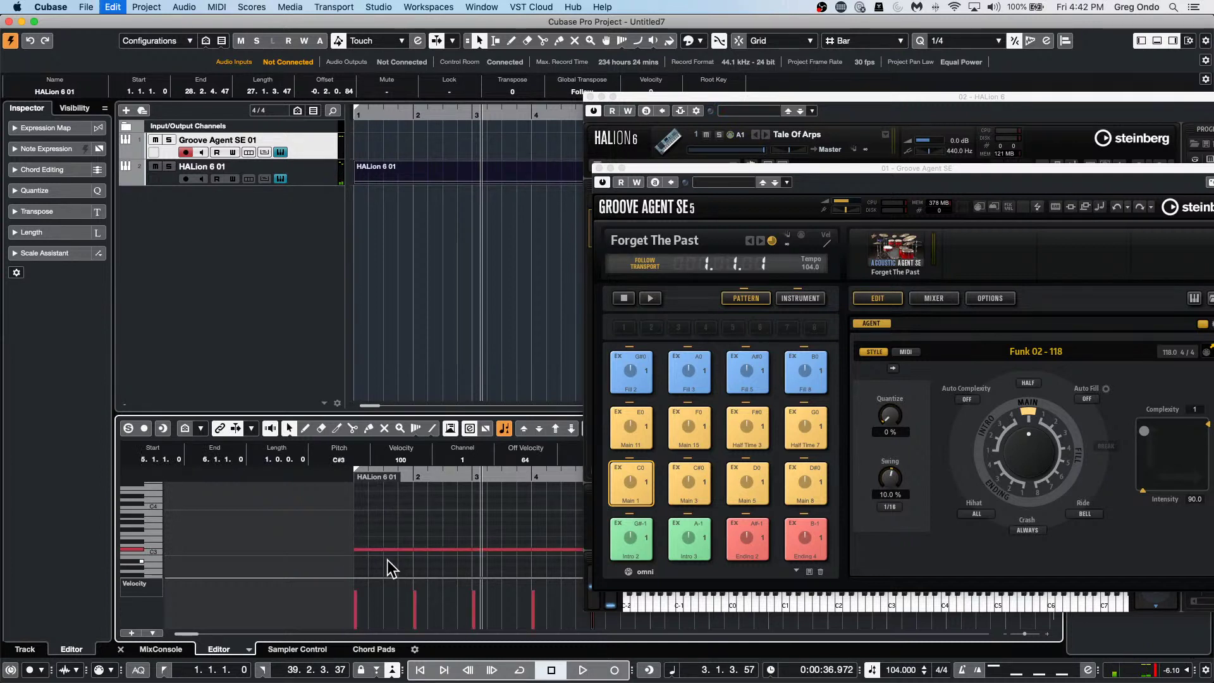
key("comma")
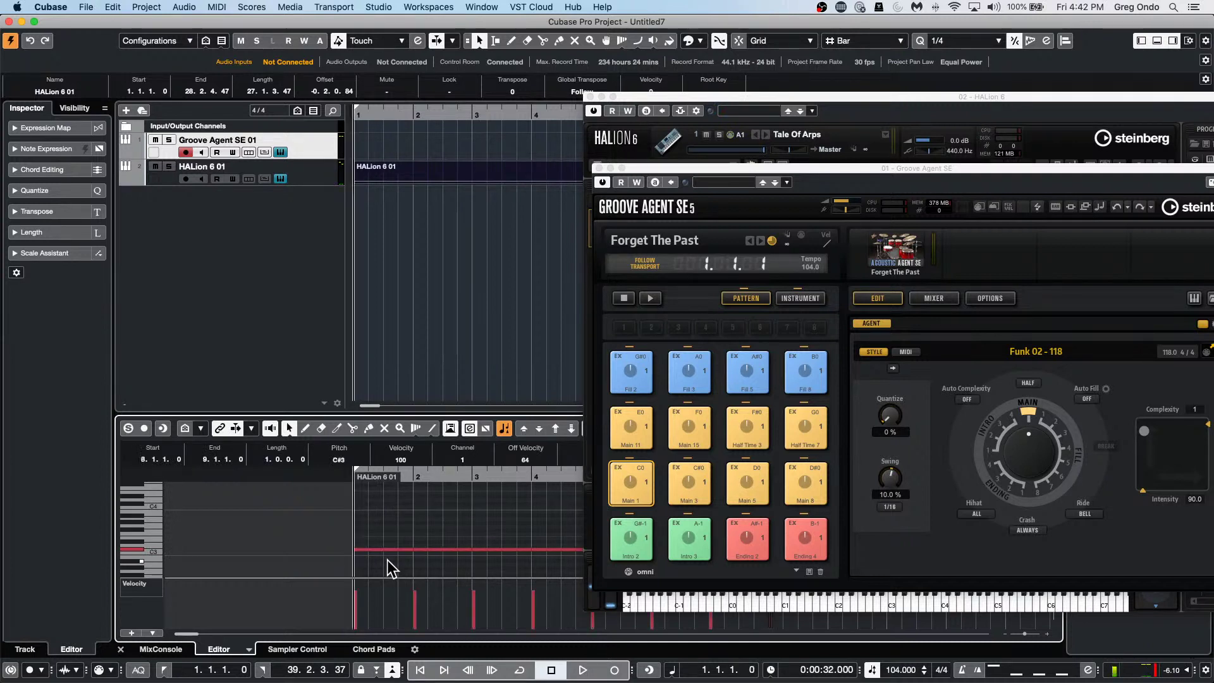
key("space")
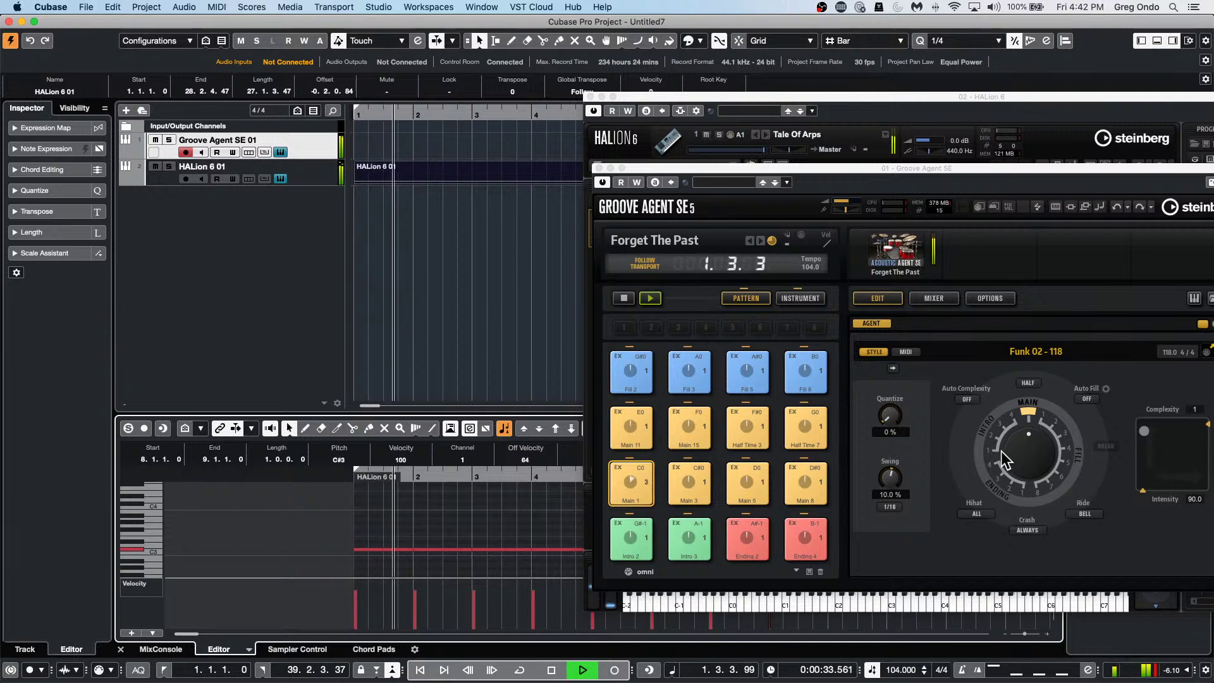
In the Tale Of Arps arpeggiator, change Temp Scale to 1/16 and Swing to -62, then stop playback.
left_click(816, 95)
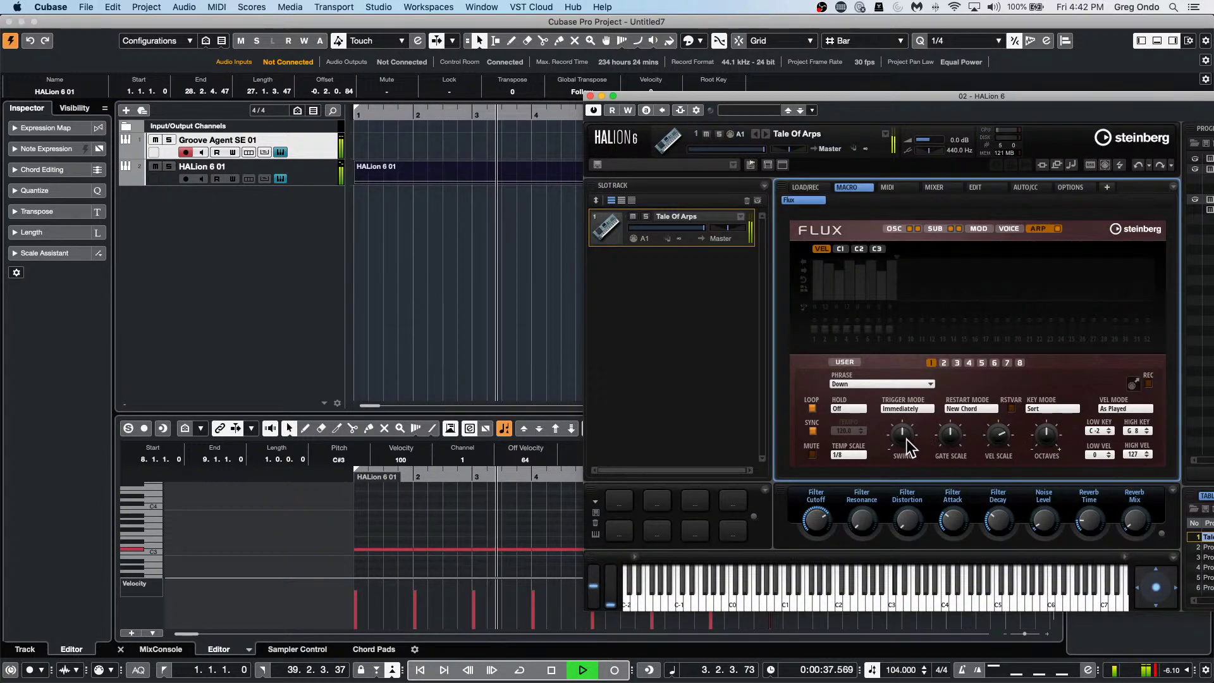
left_click_drag(910, 434, 881, 455)
left_click(848, 454)
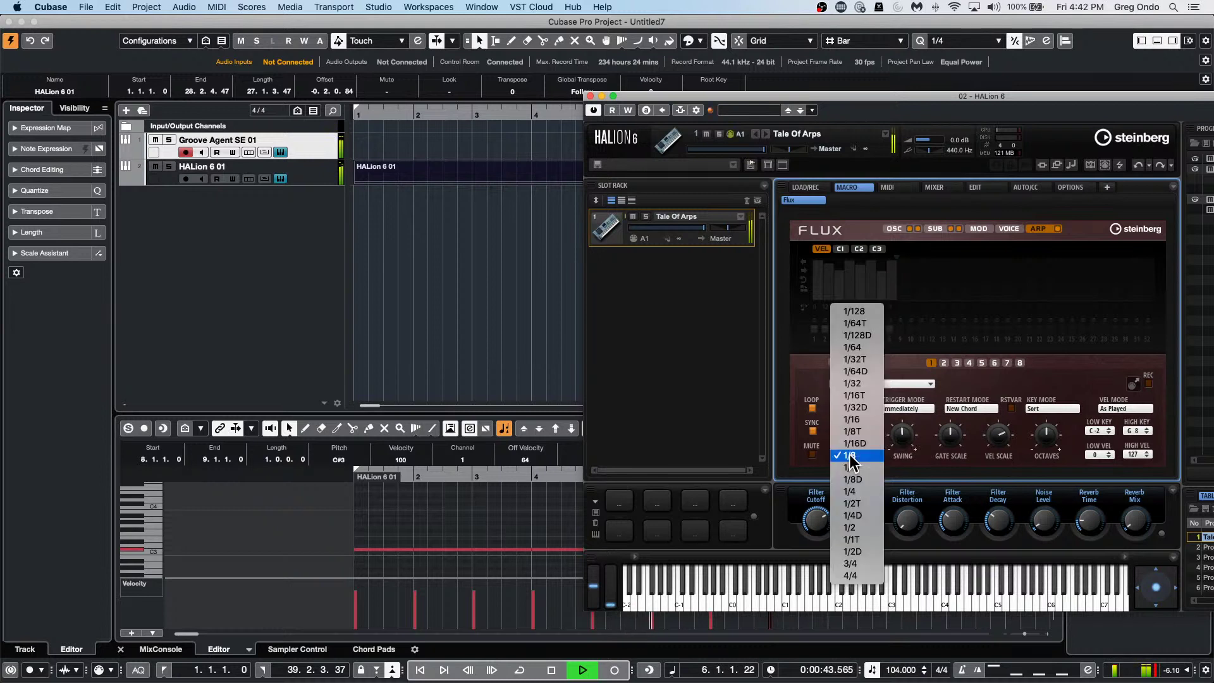
left_click(865, 418)
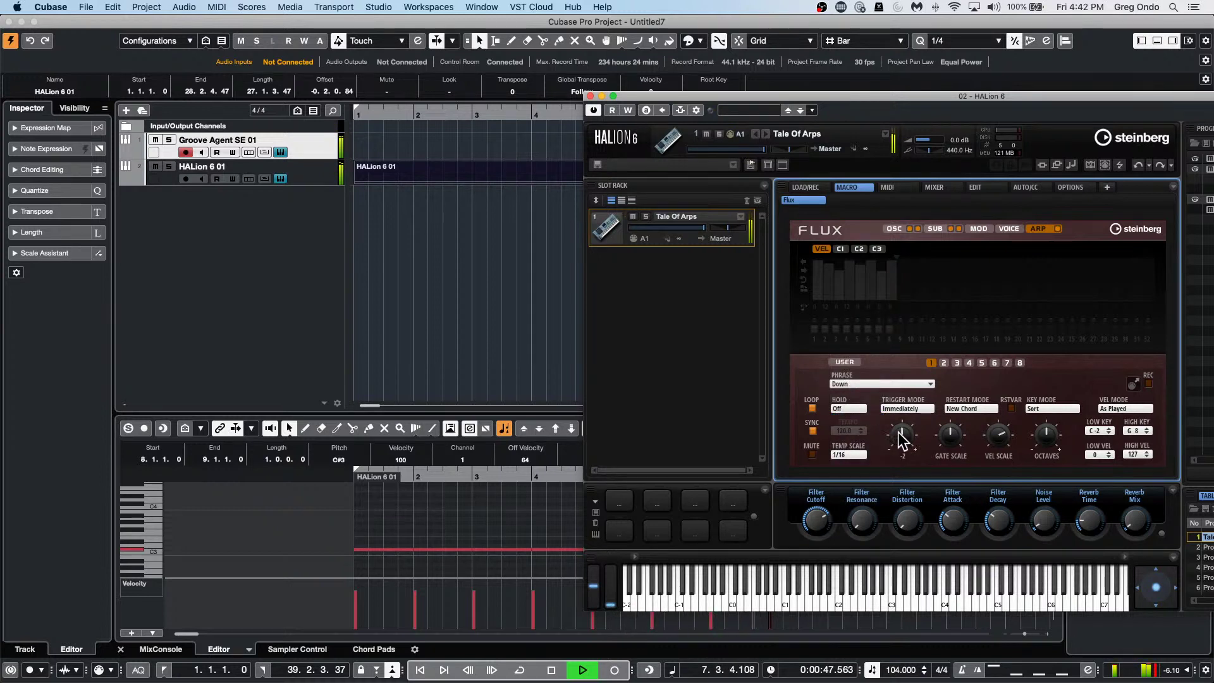
mouse_move(902, 434)
left_mouse_down()
mouse_move(890, 461)
mouse_move(900, 435)
left_mouse_up()
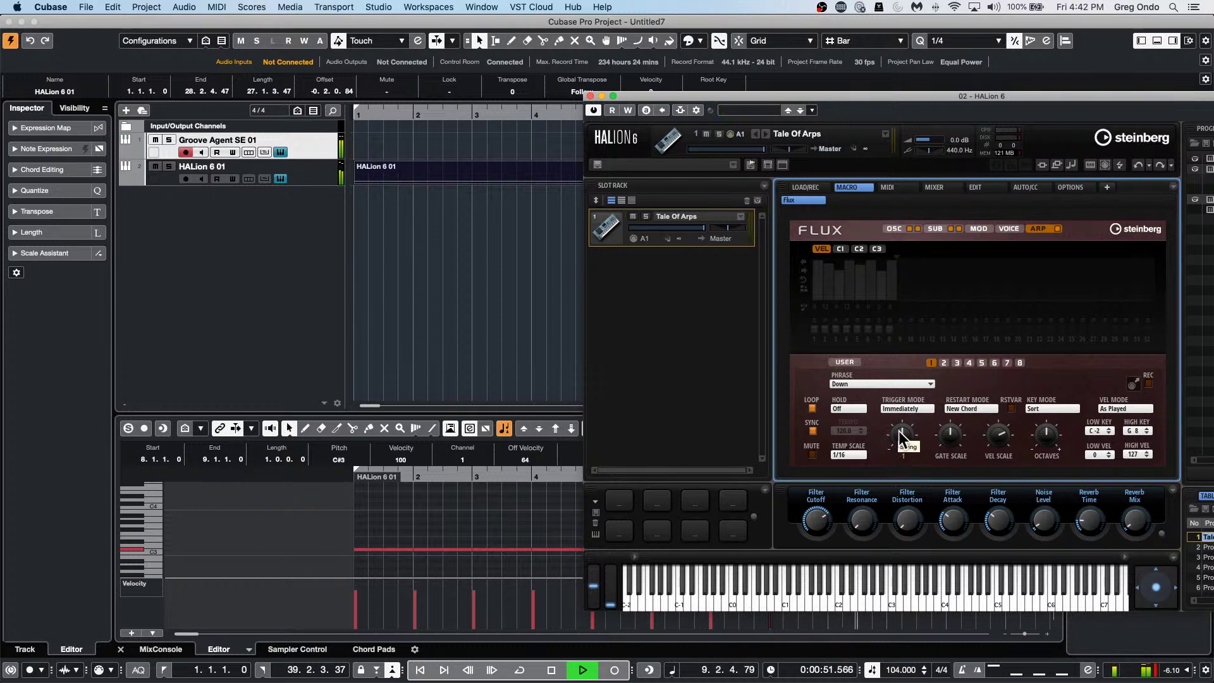
key("space")
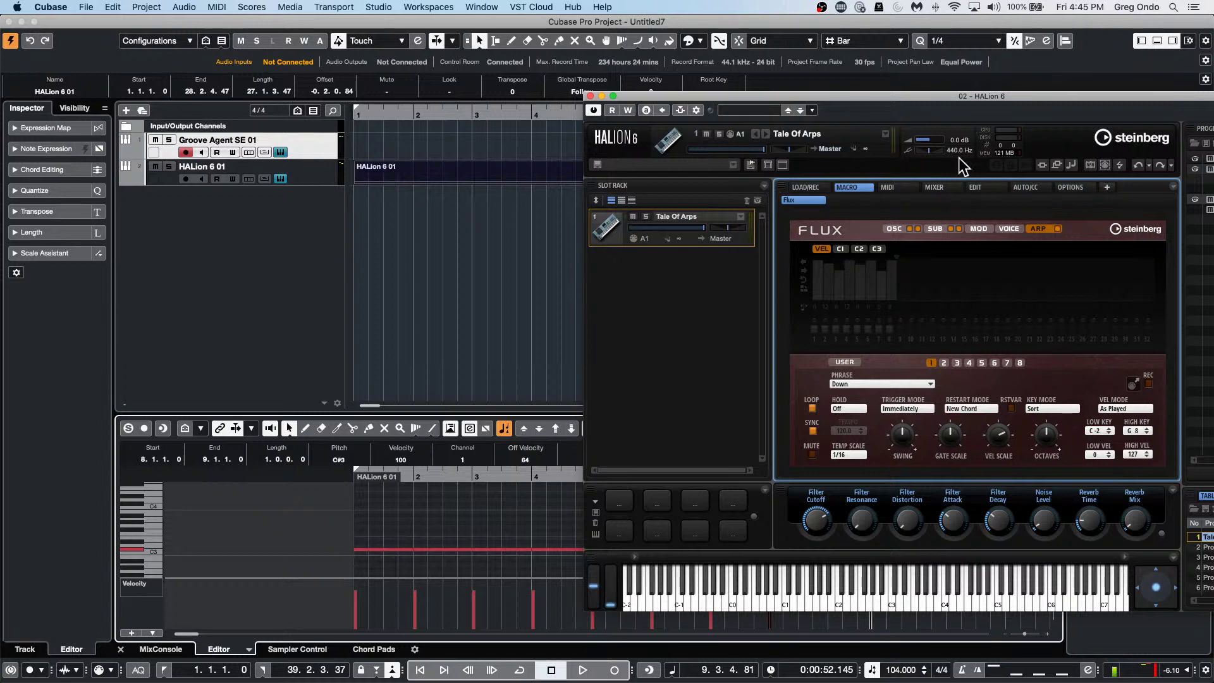
Close the HALion window and bring up the bicycle project from the Window menu.
left_click(589, 95)
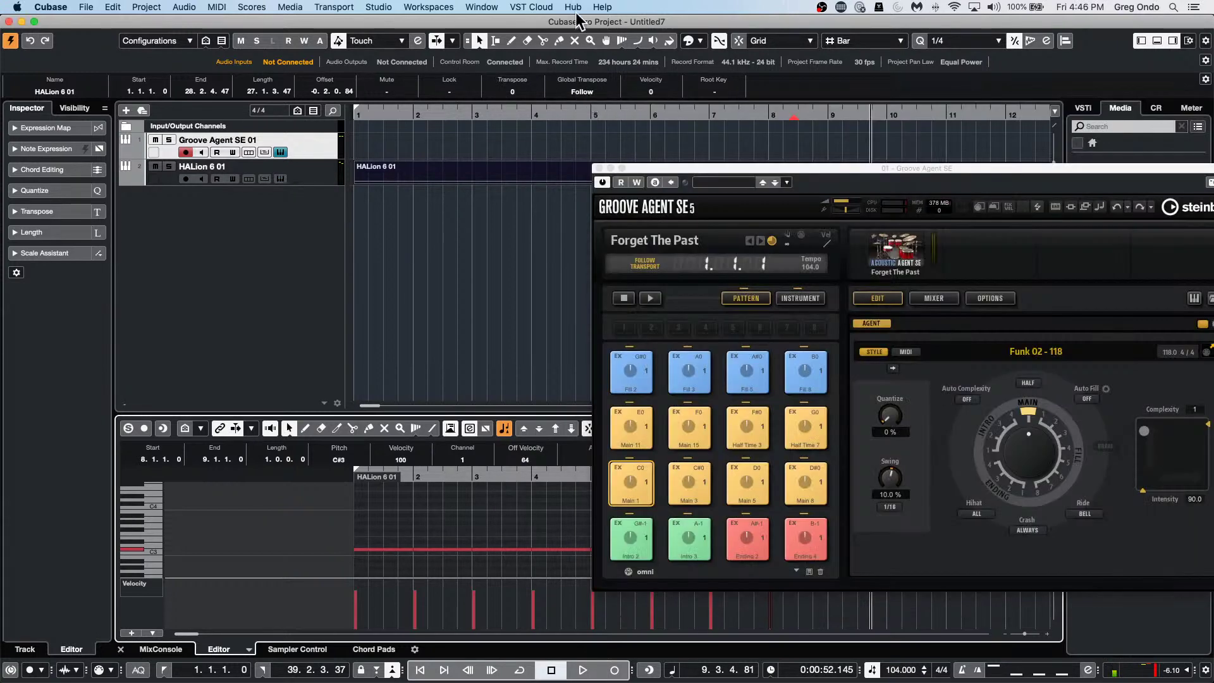
left_click(531, 7)
mouse_move(482, 7)
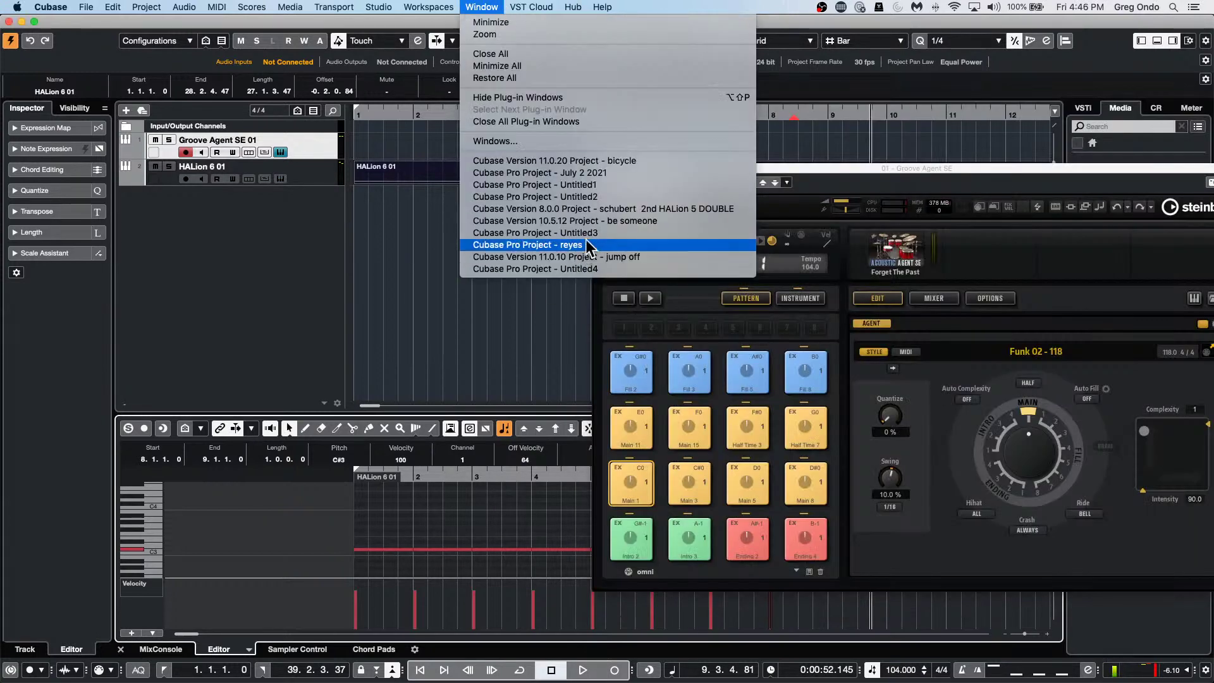
left_click(609, 160)
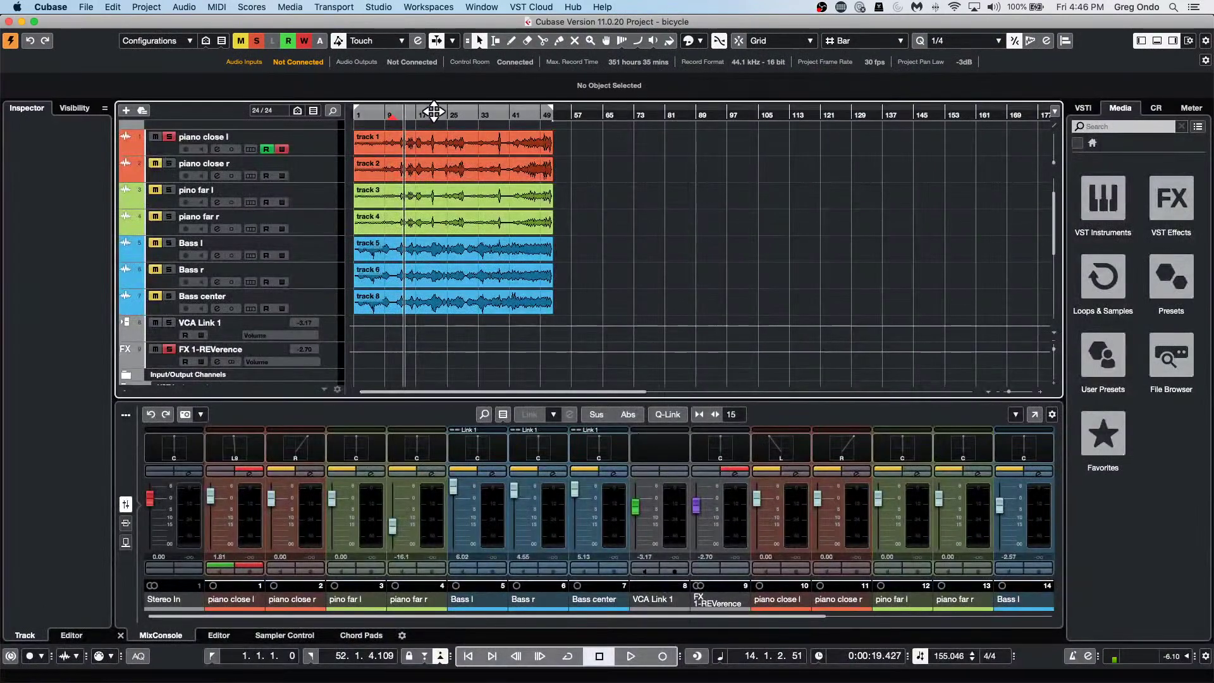
With the Range tool, select bars 29–44 on piano close r and loop-play the range.
left_click_drag(385, 114, 387, 149)
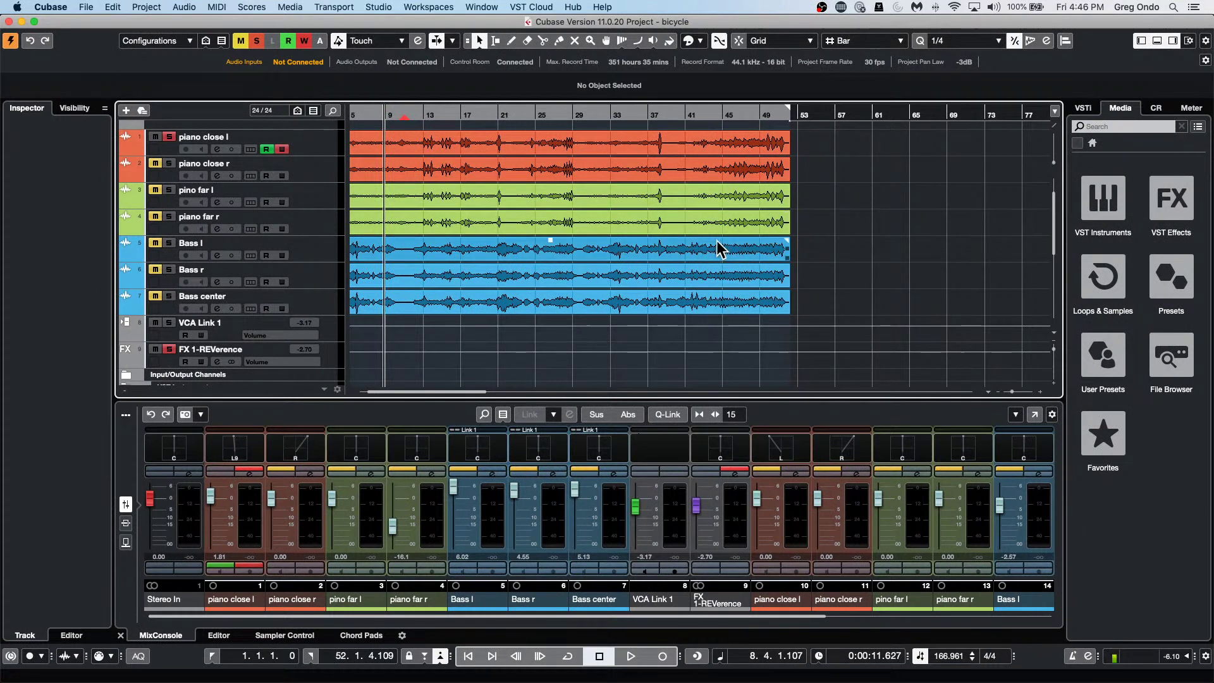
right_click(553, 173)
left_click(564, 175)
left_click_drag(572, 171, 651, 178)
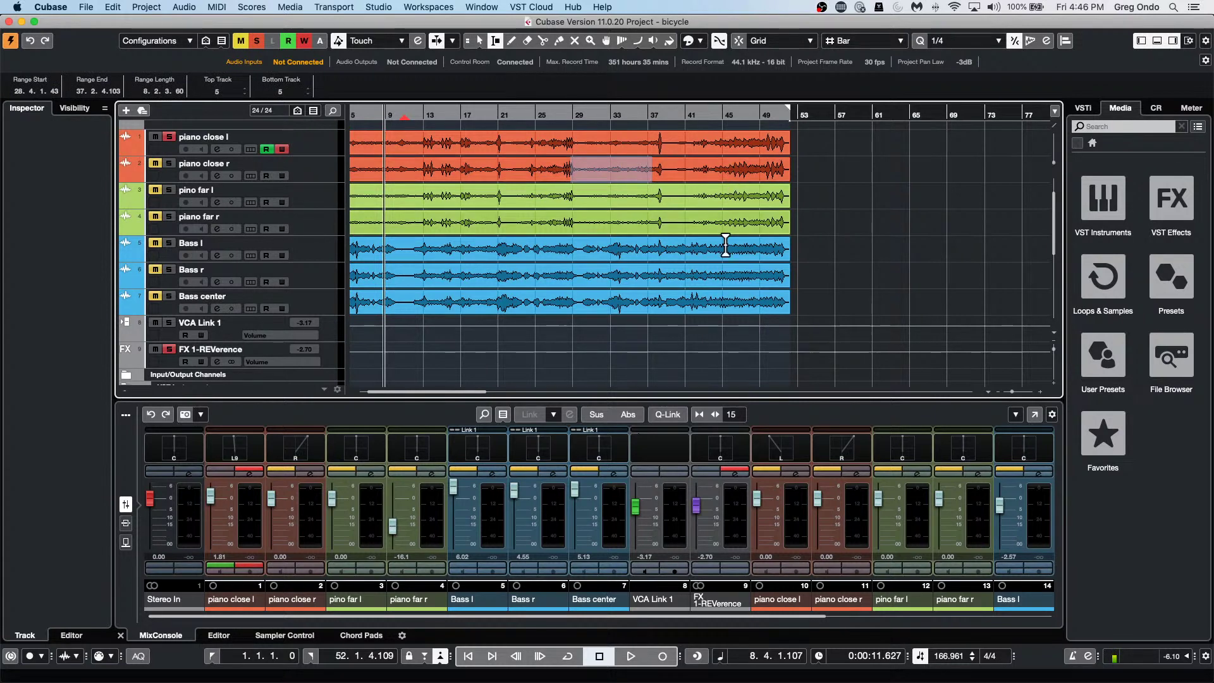
left_click_drag(564, 248, 703, 256)
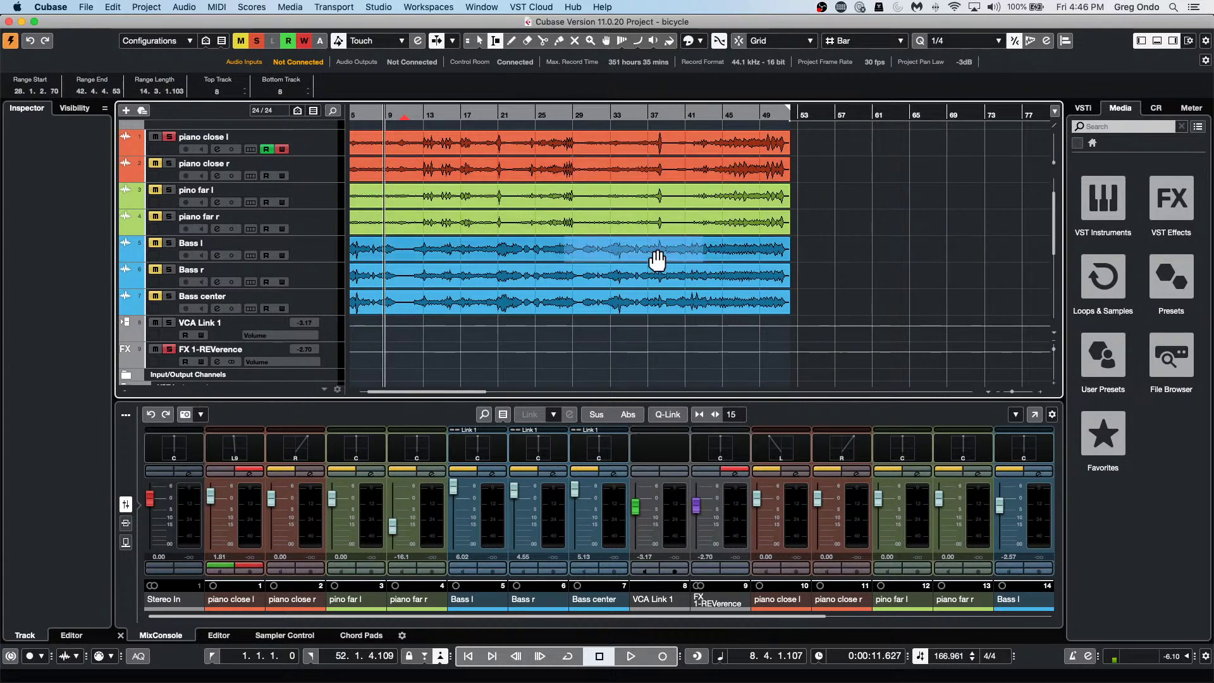
left_click_drag(645, 169, 711, 175)
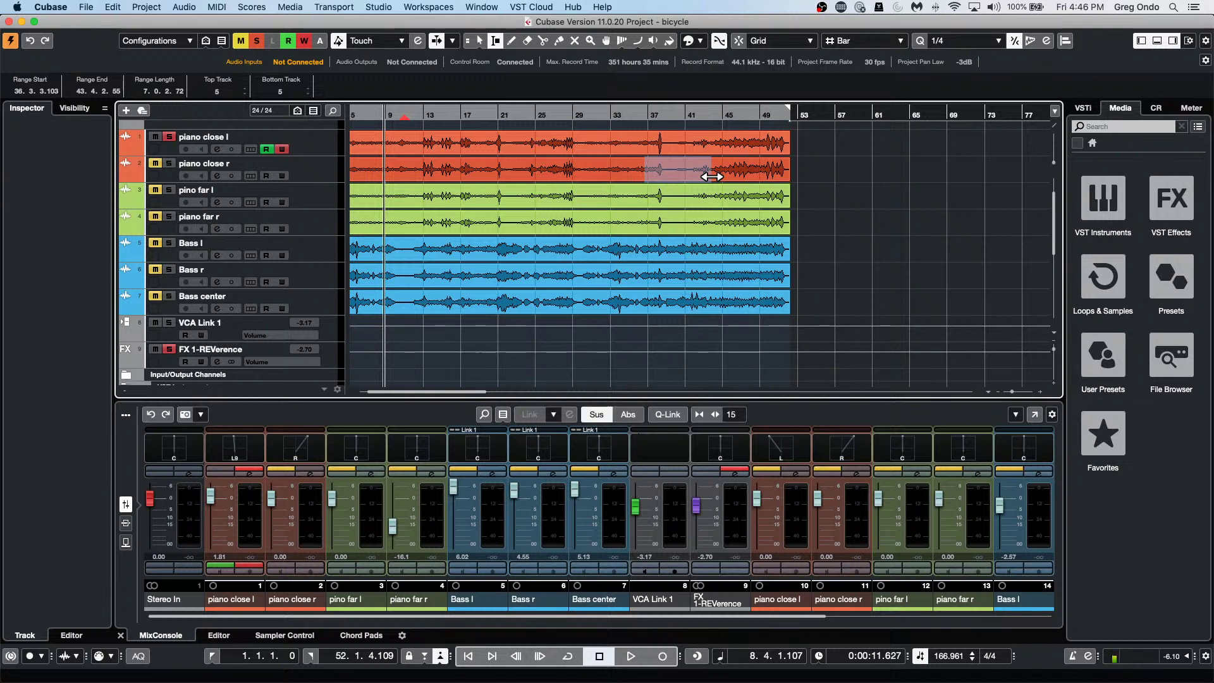
key("shift+g")
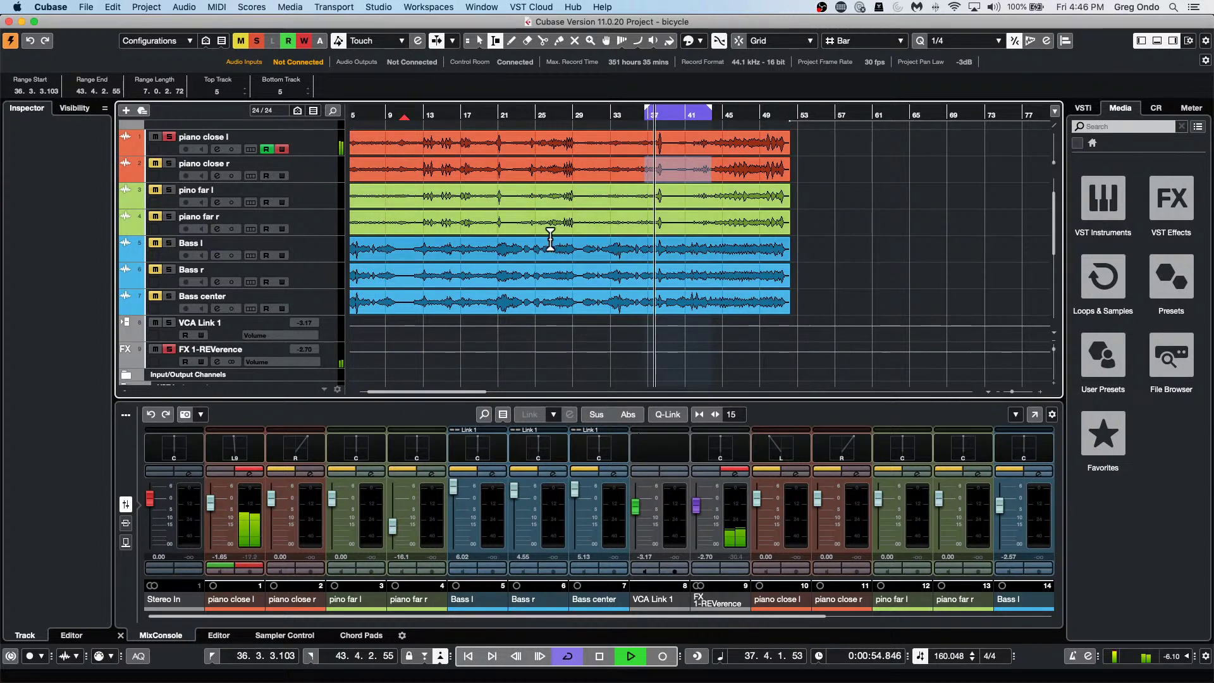
Loop bars 26–35 on Bass l, clear the piano close l solo, loop bars 40–44, then stop.
left_click_drag(545, 247, 637, 248)
key("shift+g")
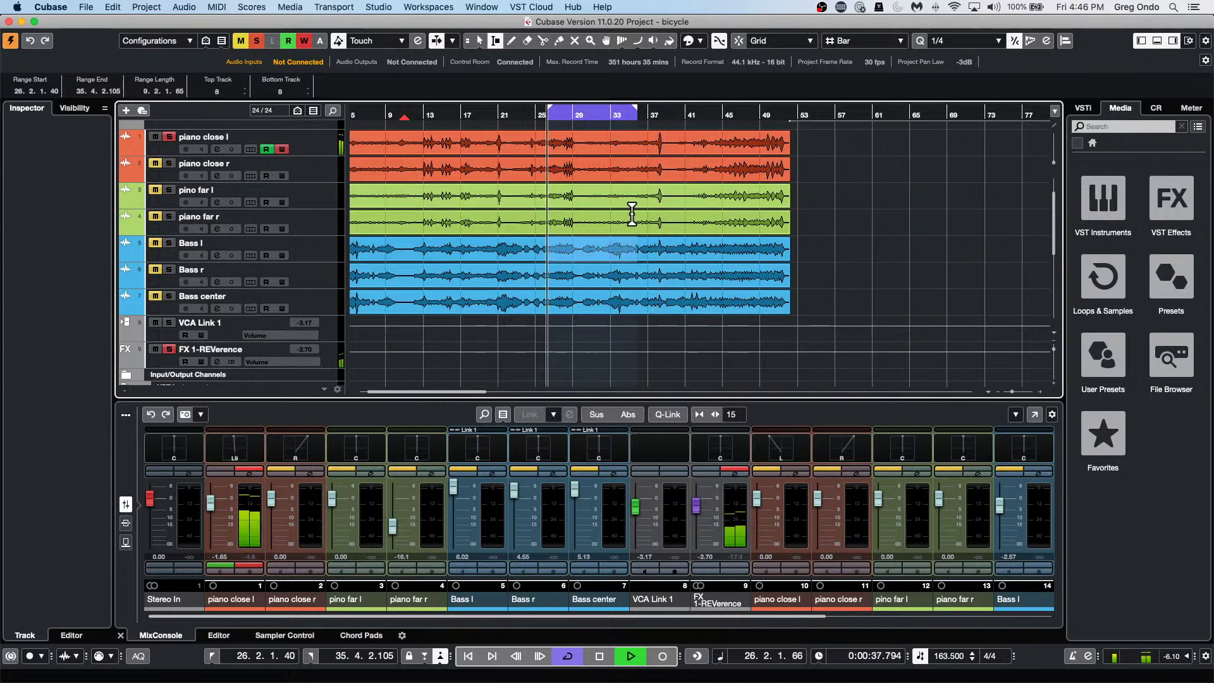
left_click(169, 136)
left_click_drag(676, 223, 718, 224)
key("shift+g")
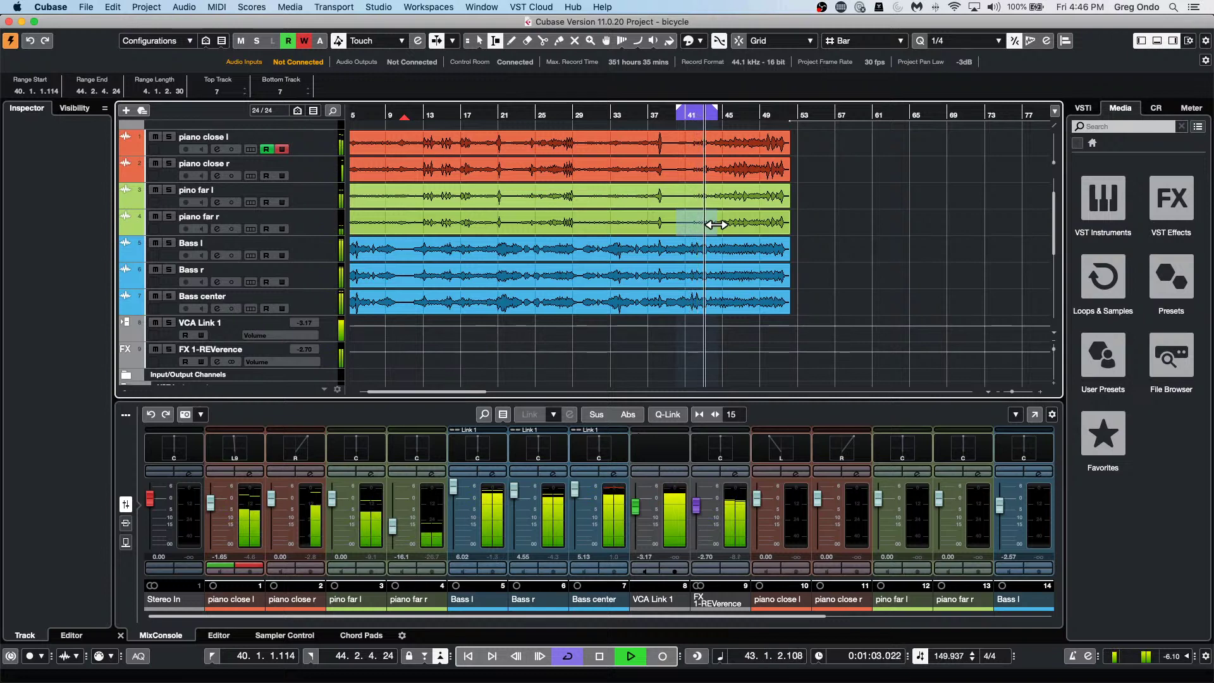
key("space")
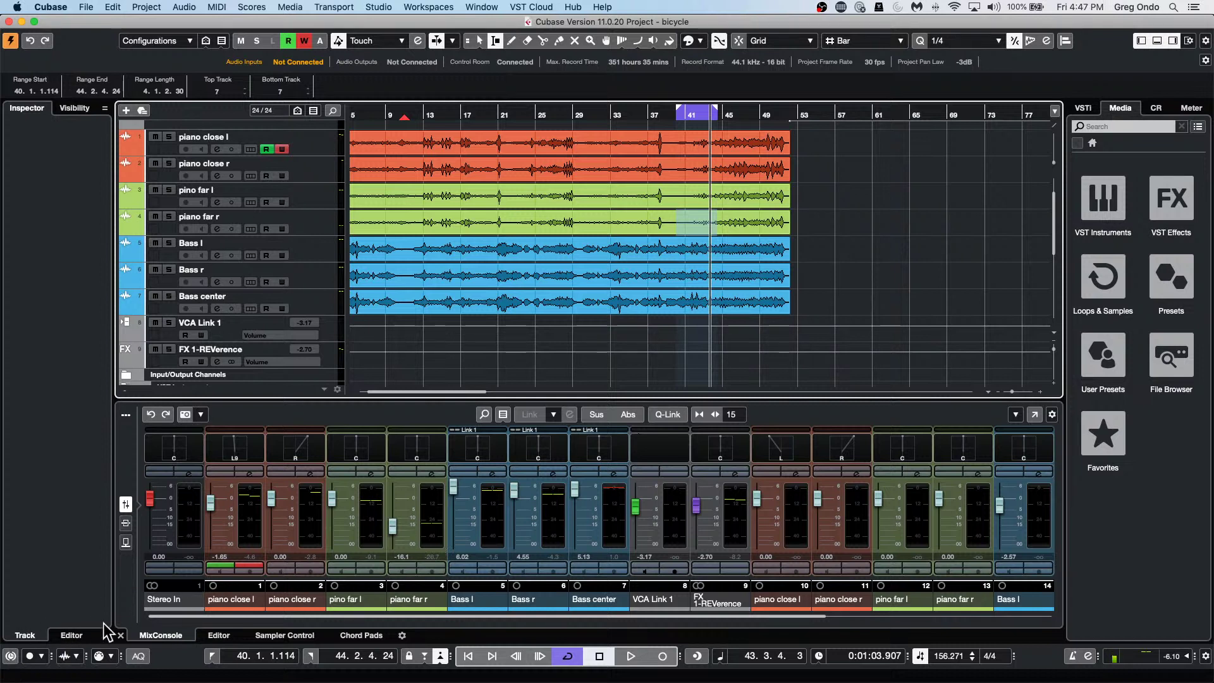
left_click(11, 656)
left_click(11, 656)
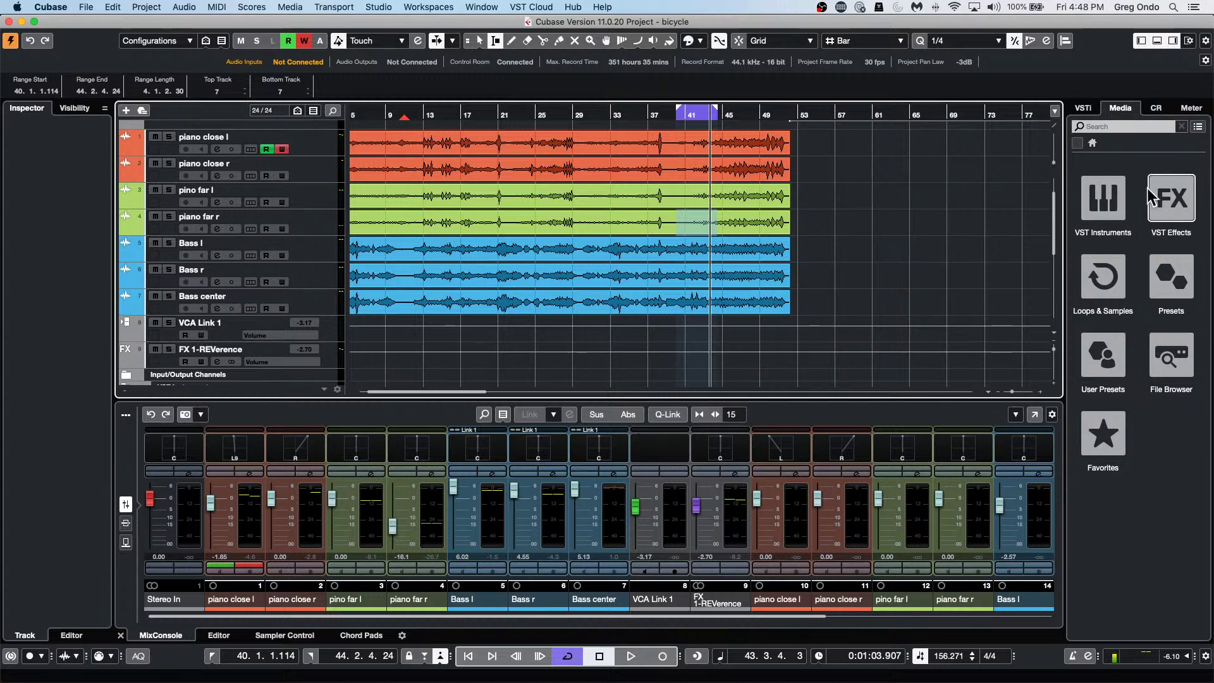
mouse_move(449, 680)
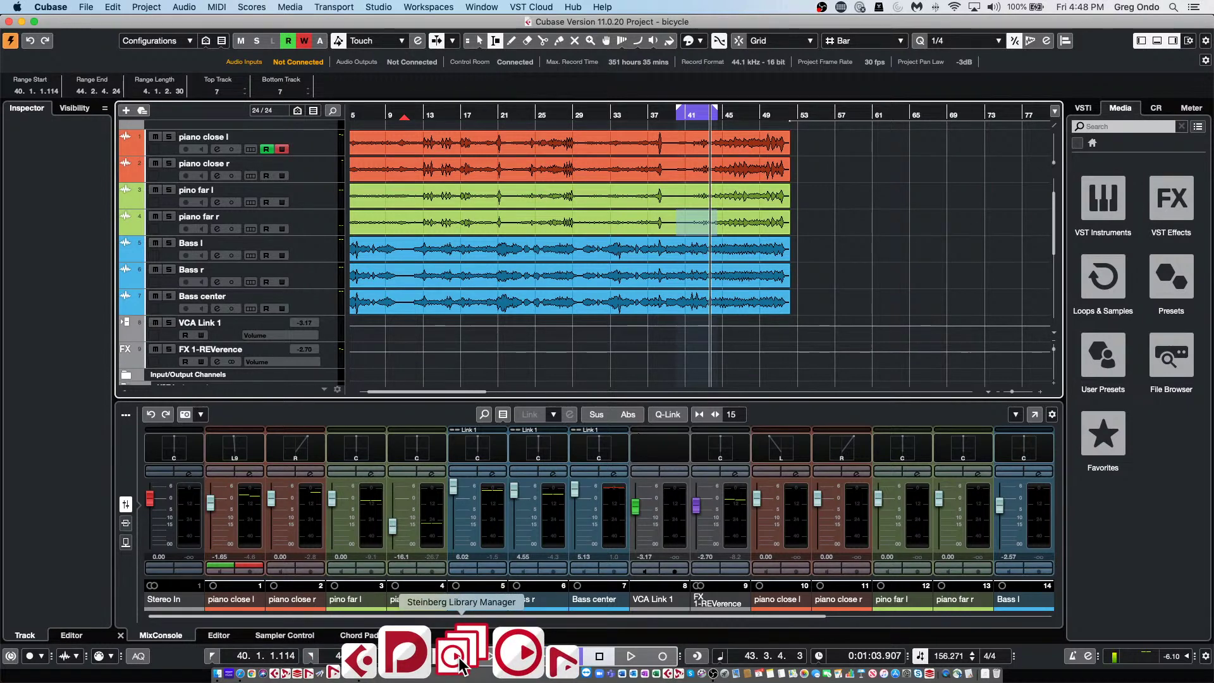
left_click(460, 661)
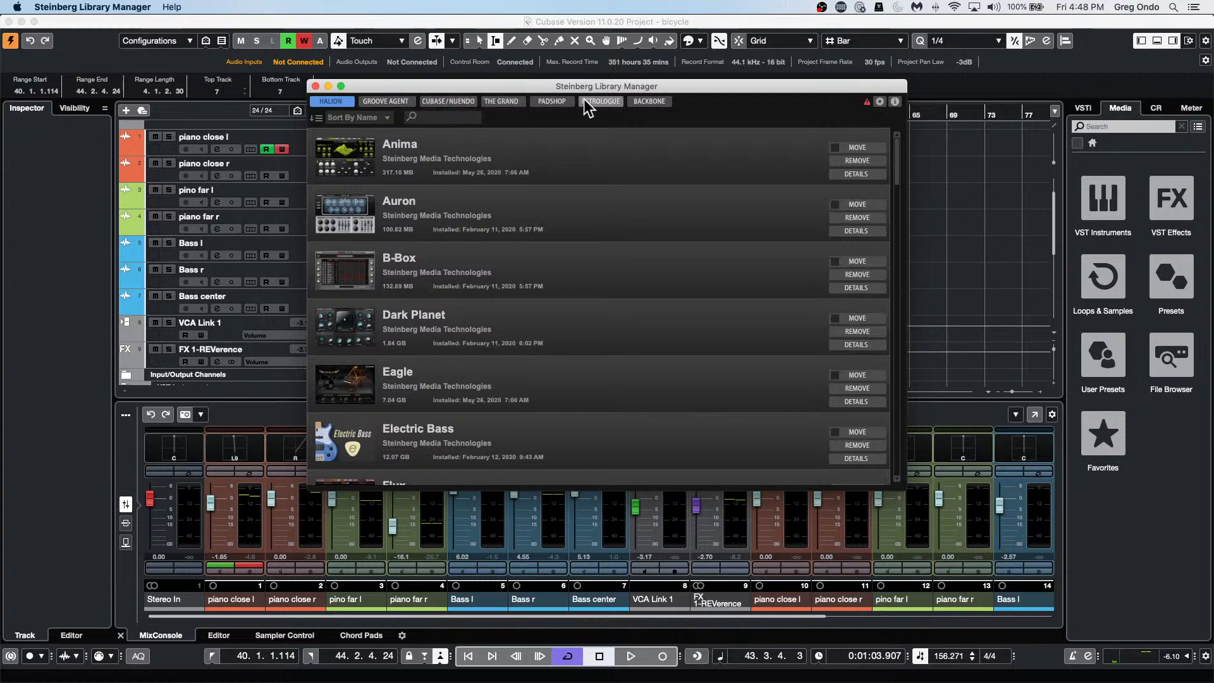
left_click(377, 102)
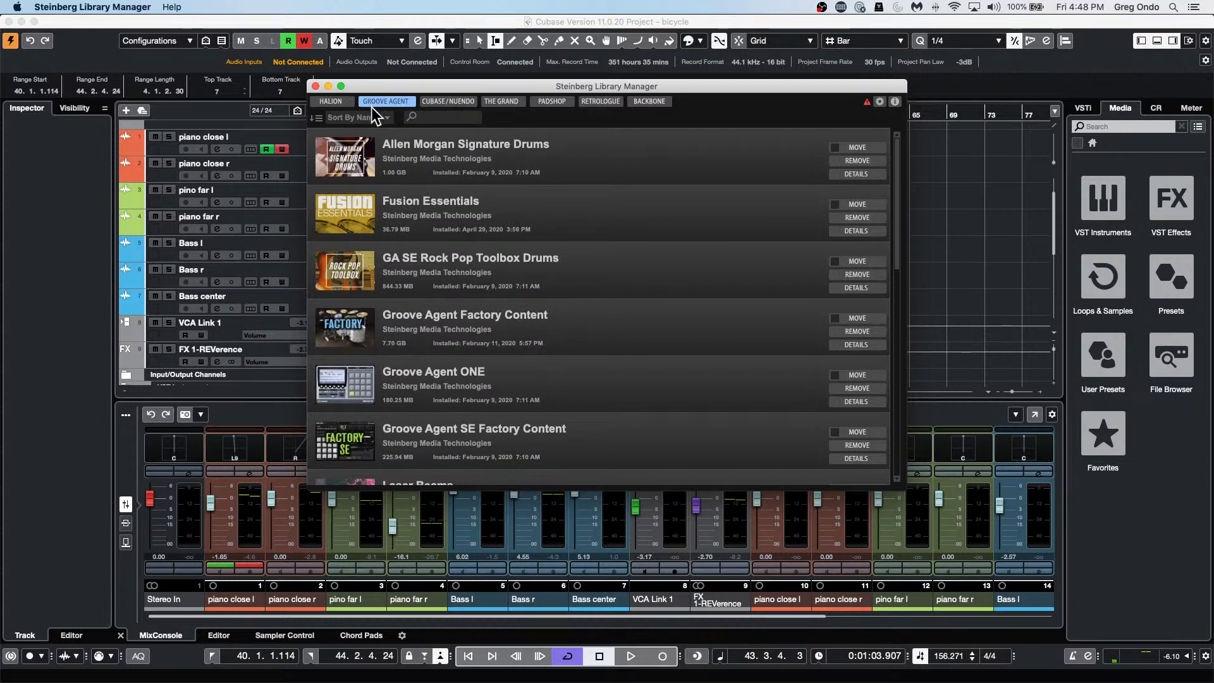
left_click(316, 86)
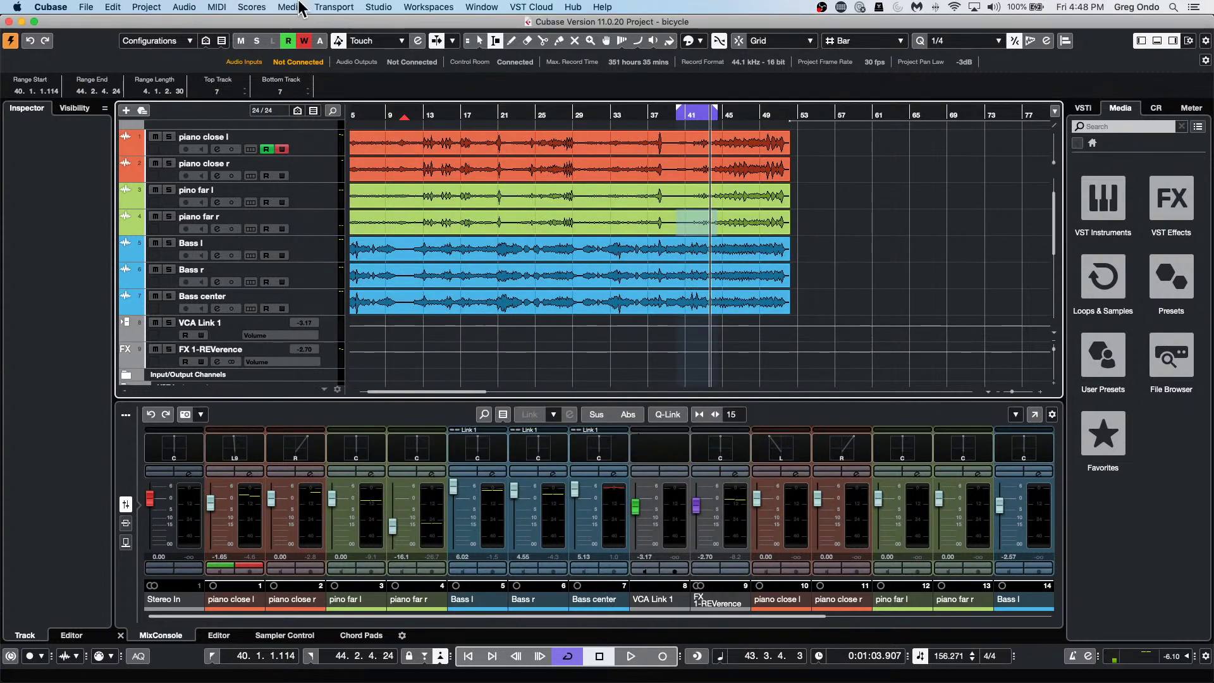
Open the MediaBay, reposition it, and expand the VST Sound content folders.
left_click(263, 8)
mouse_move(290, 8)
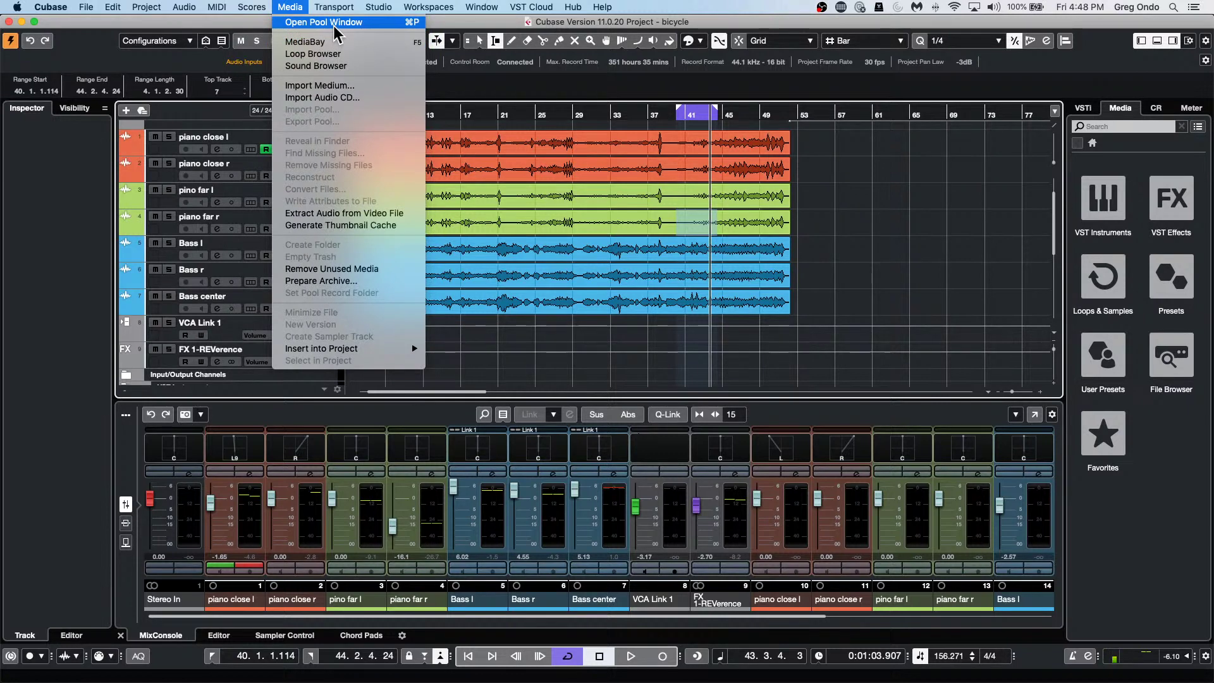
left_click(319, 42)
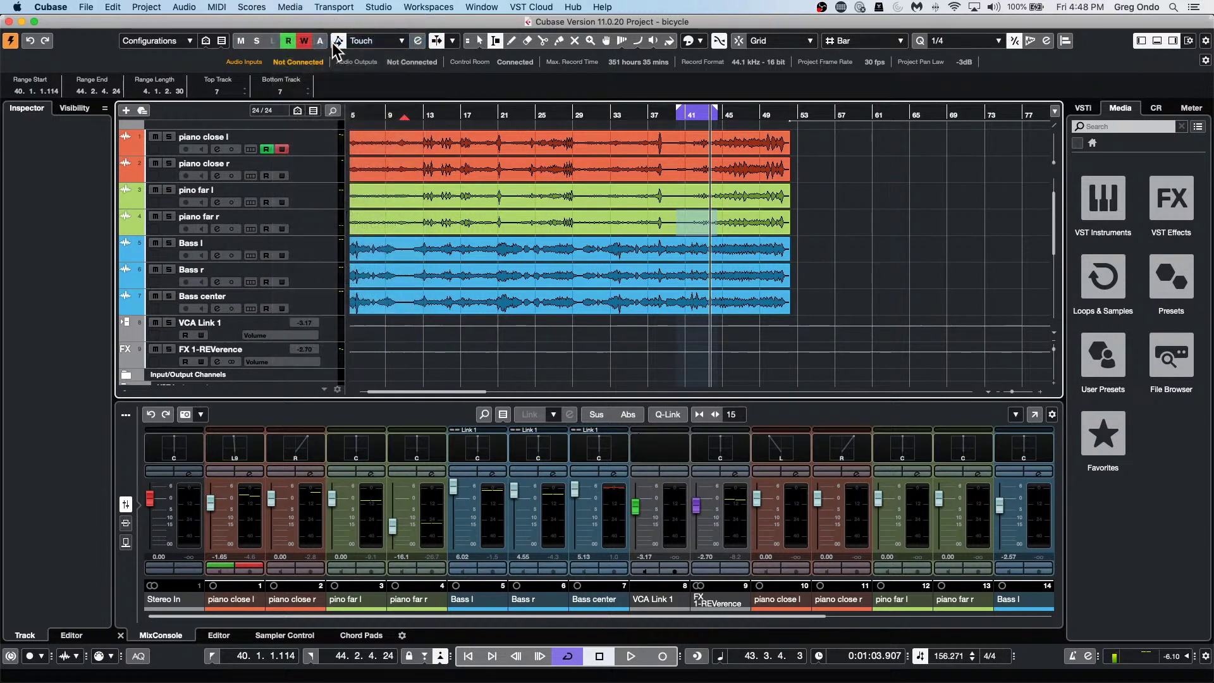
left_click_drag(590, 192, 205, 43)
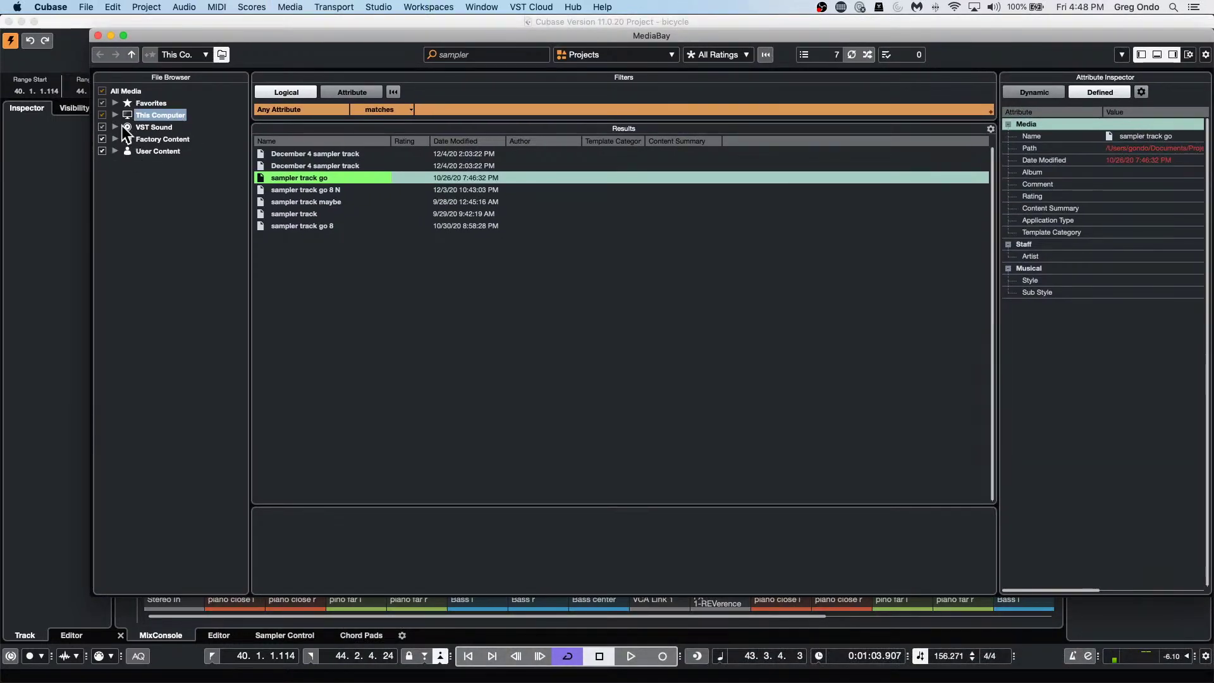
left_click(115, 126)
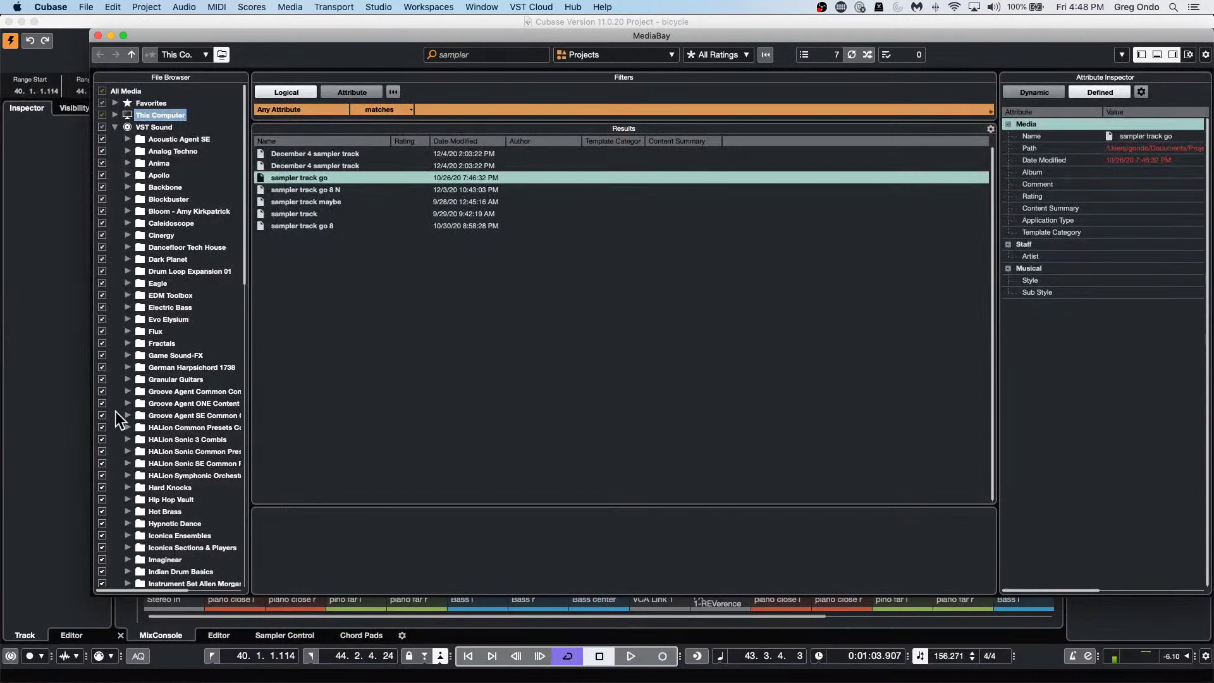
Check the Groove Agent Common Content folder's options without choosing one, then close MediaBay.
right_click(158, 390)
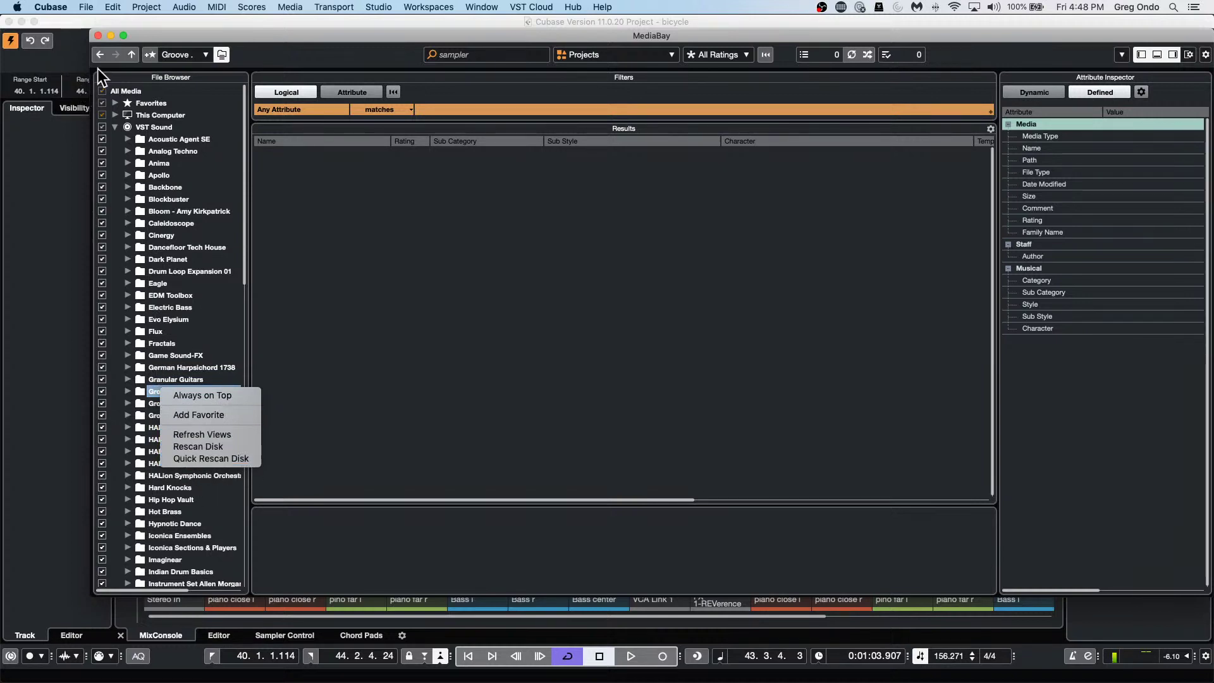
left_click(99, 36)
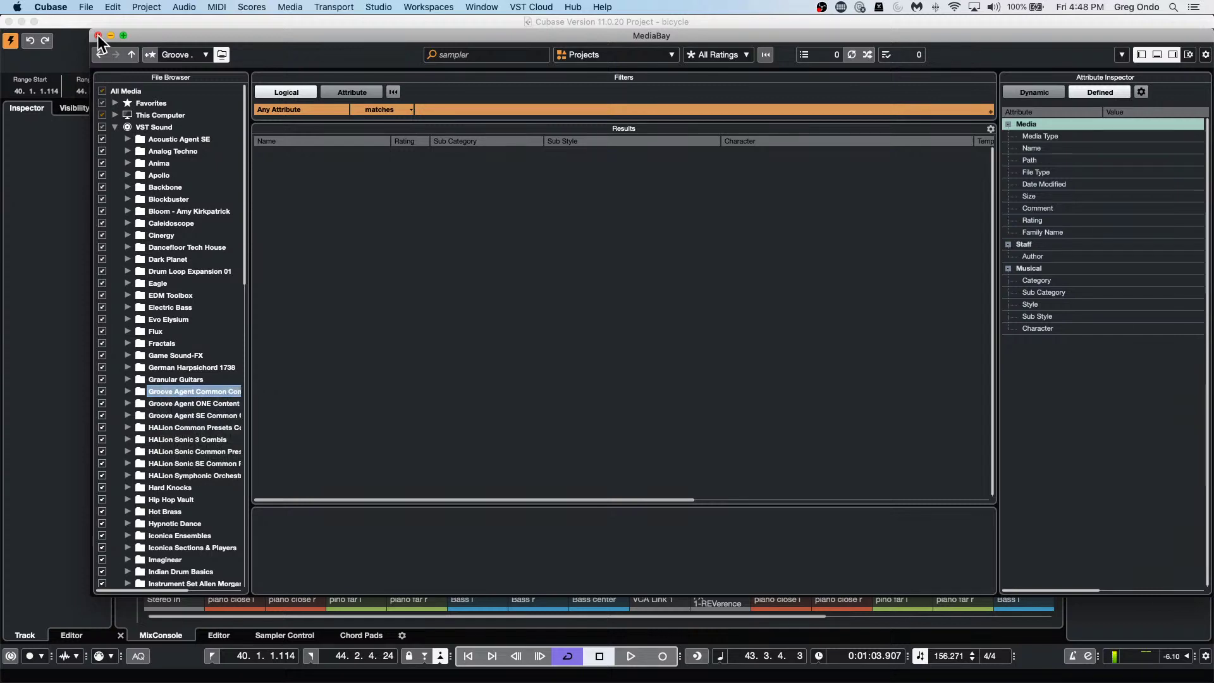
left_click(99, 36)
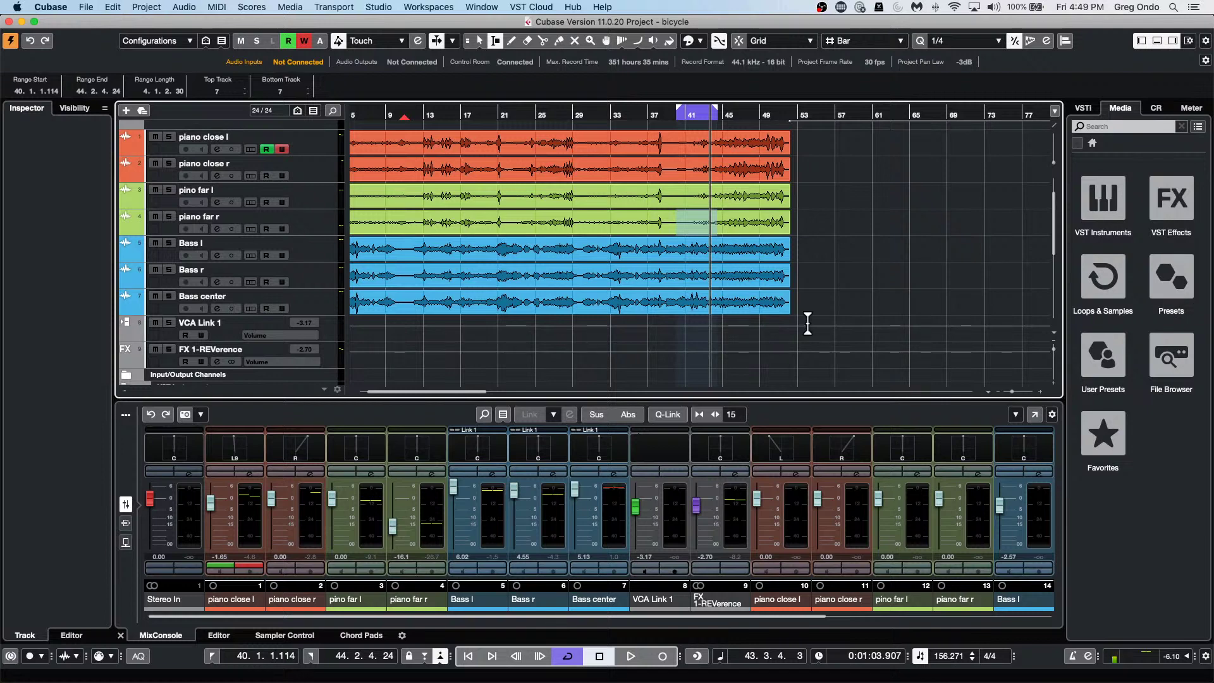
In Audio Connections' External Instruments, expand the O1/W bus and its Return Bus 1.
left_click(388, 9)
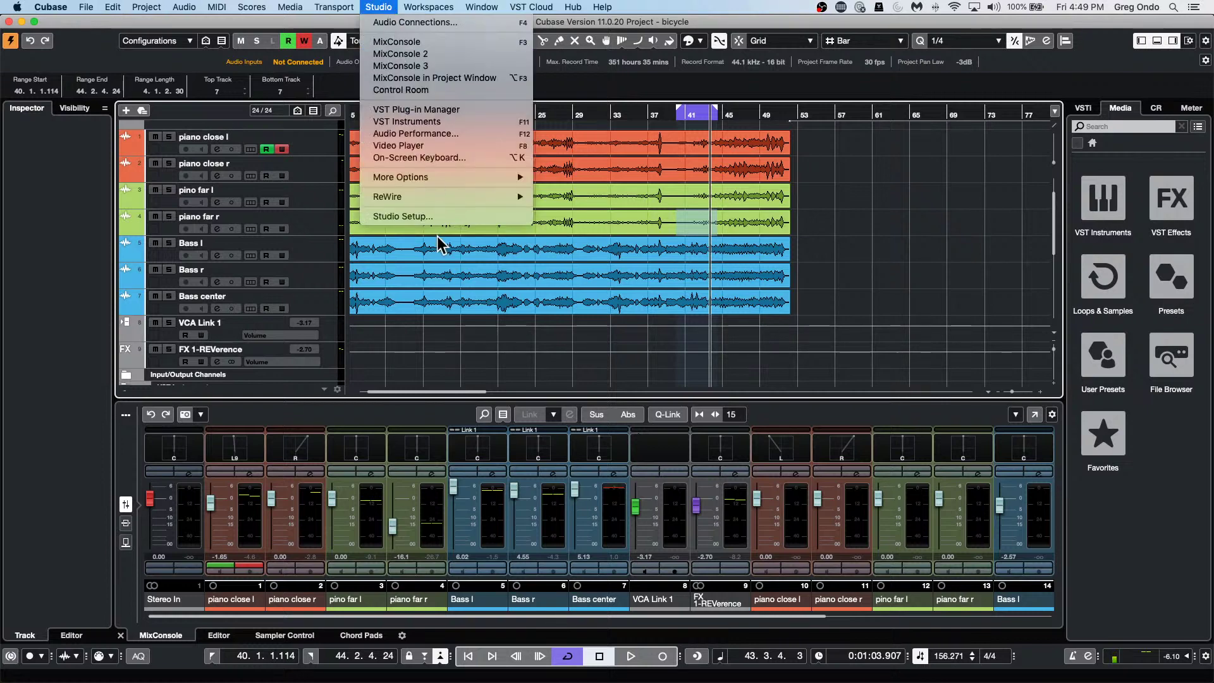
left_click(408, 22)
left_click(573, 244)
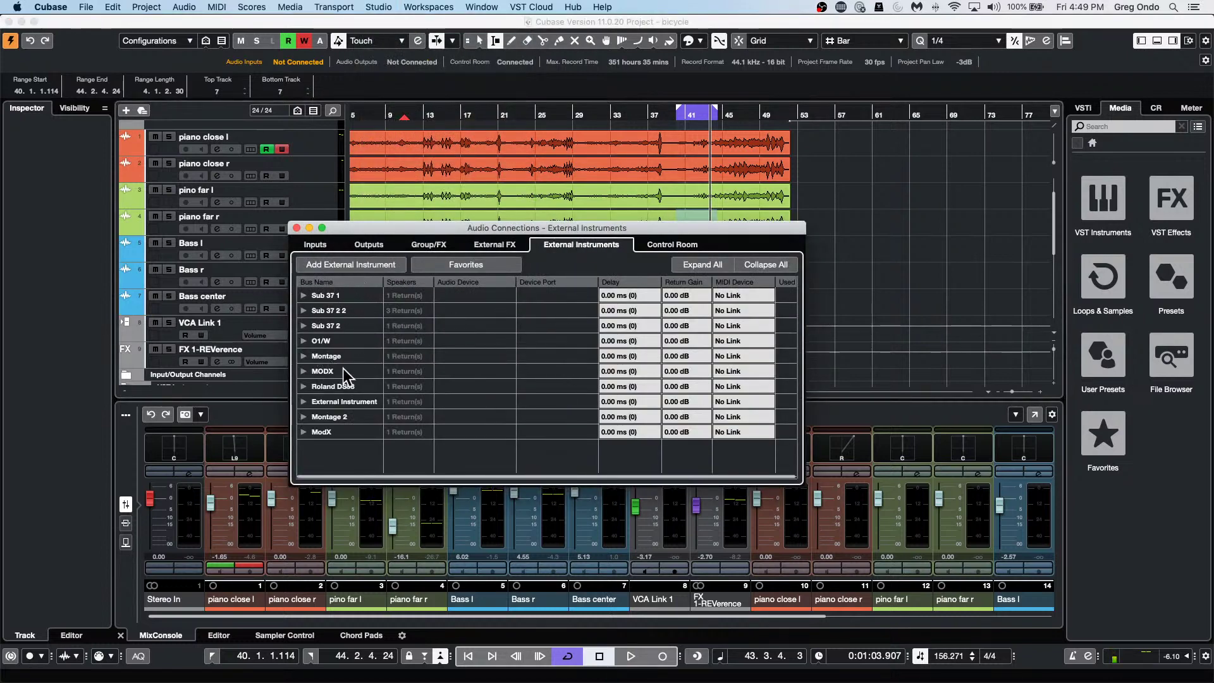
left_click(302, 340)
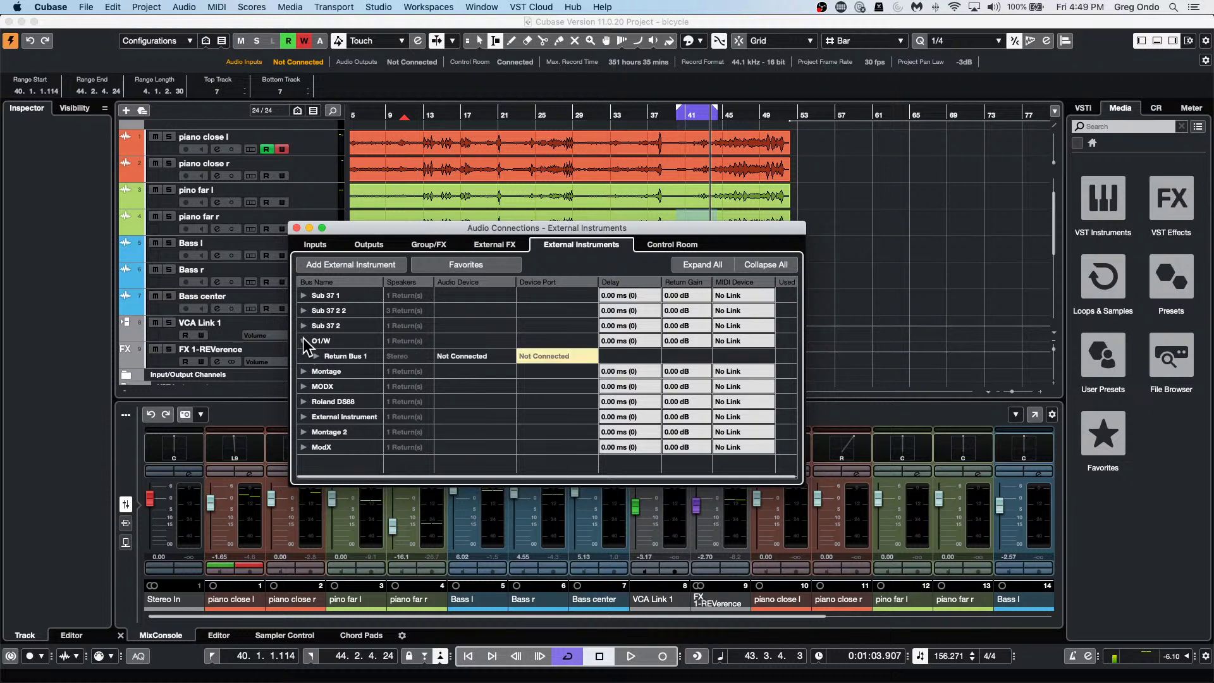
left_click(312, 355)
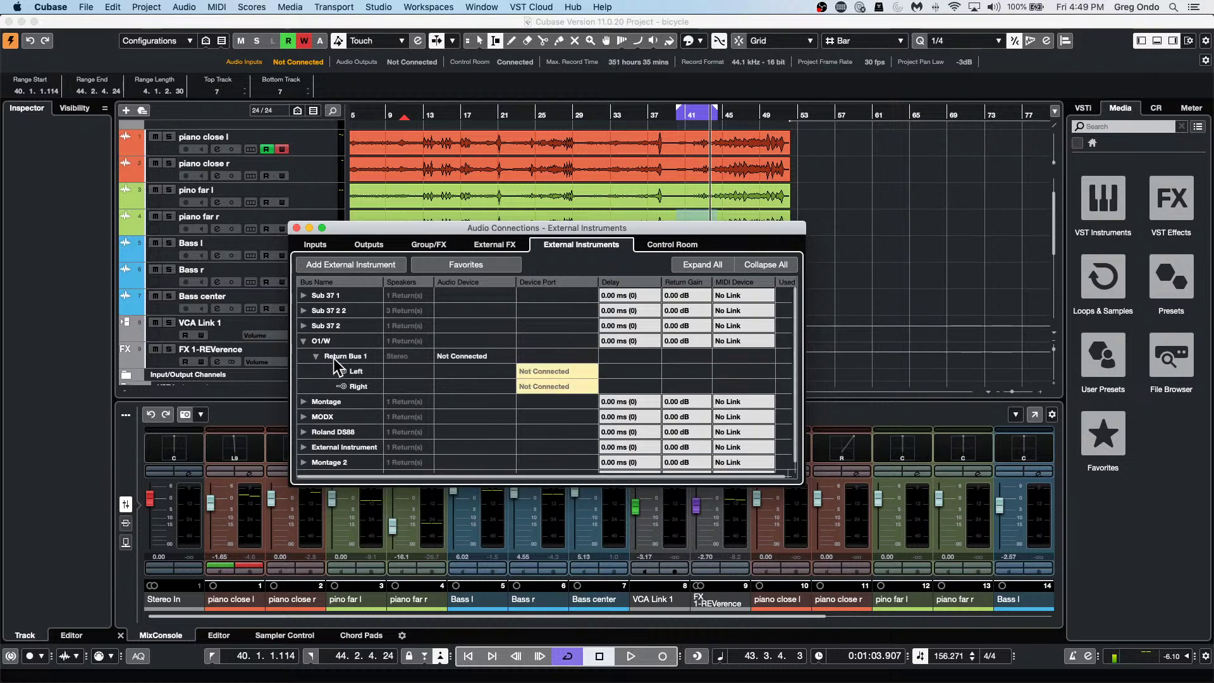
Under External FX, inspect the reverb's Send Bus 1 port list unchanged, then close the window.
left_click(504, 244)
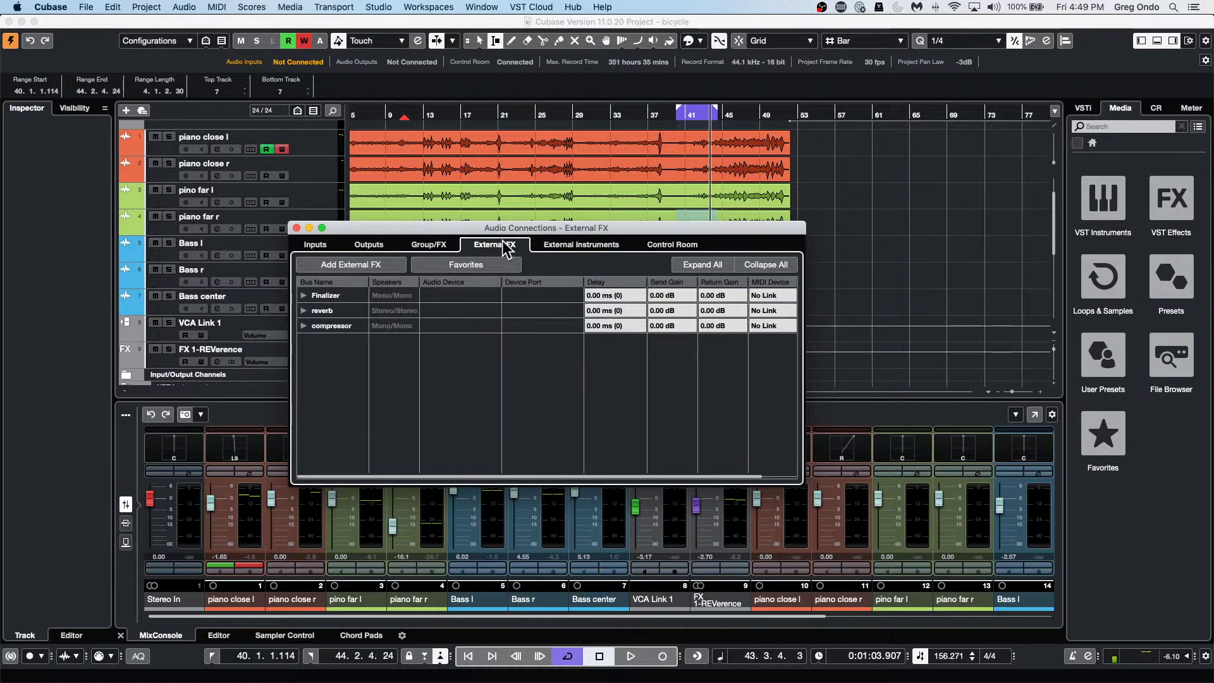
left_click(303, 310)
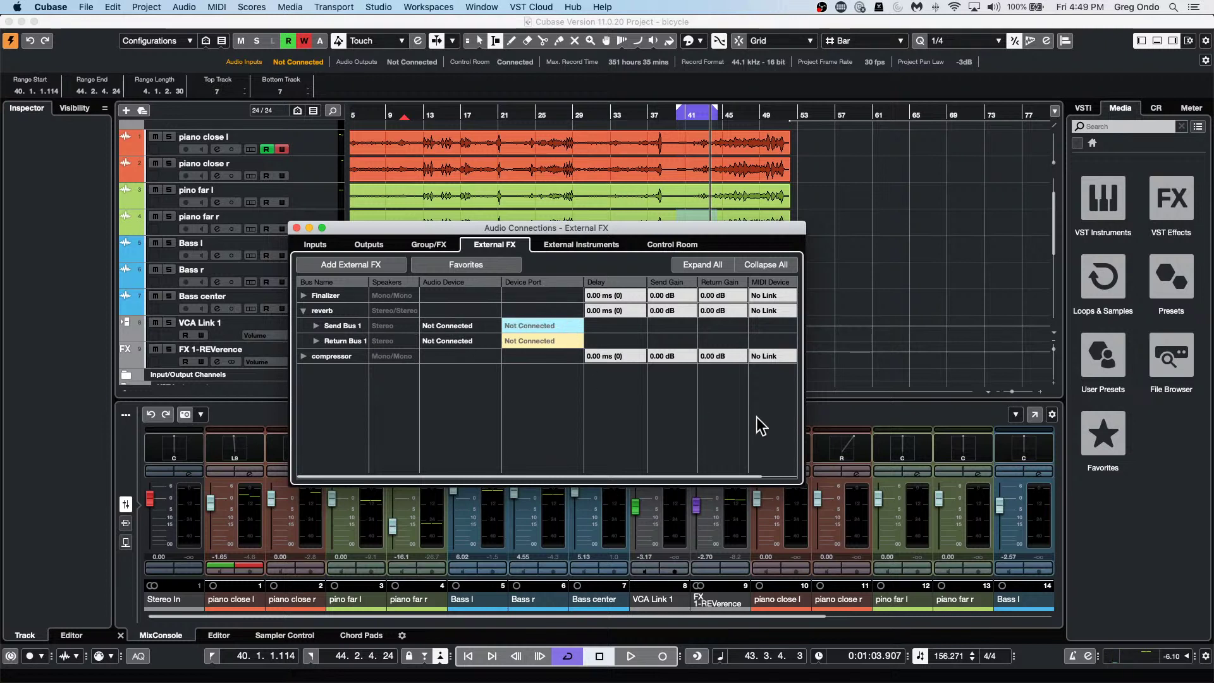
left_click(562, 325)
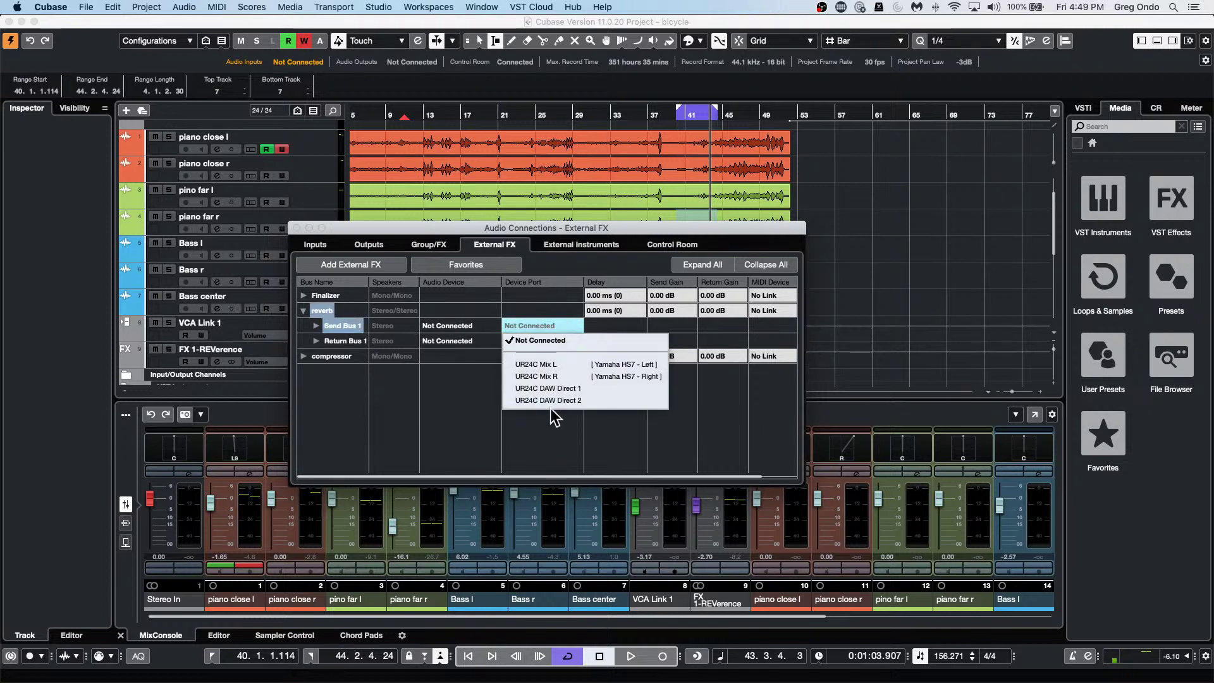
left_click(831, 412)
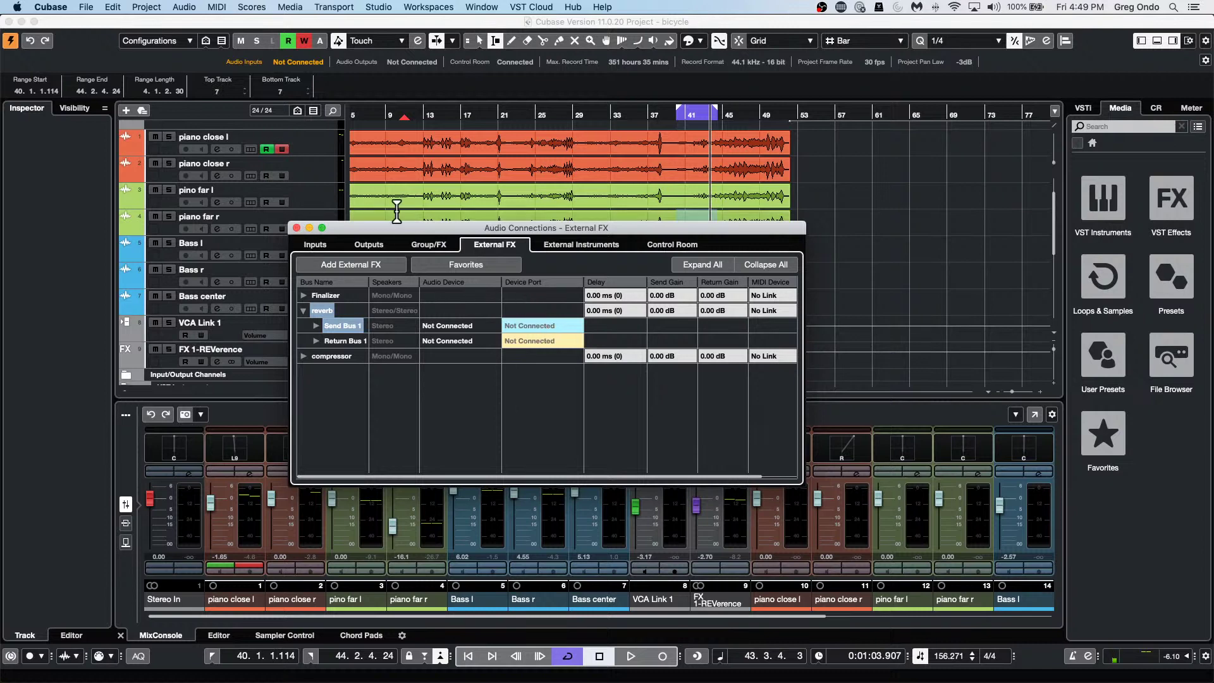
left_click(296, 228)
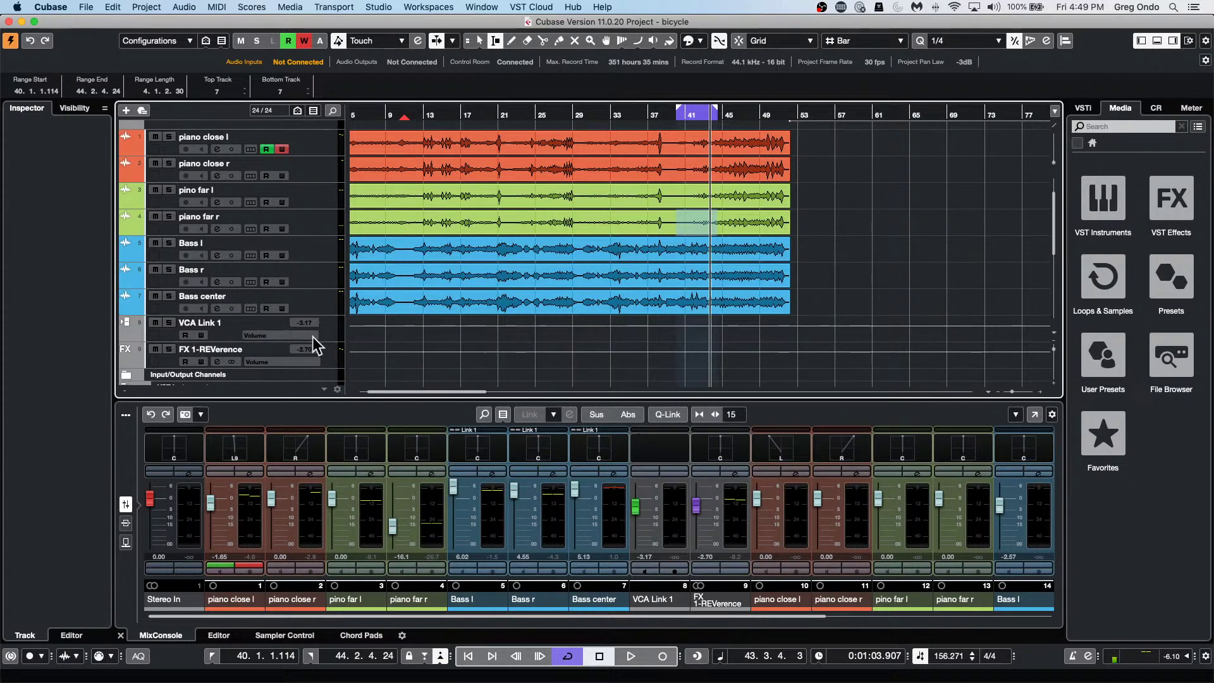
Load the reverb from External Plug-ins into the first insert slot of the Bass center track.
left_click(321, 297)
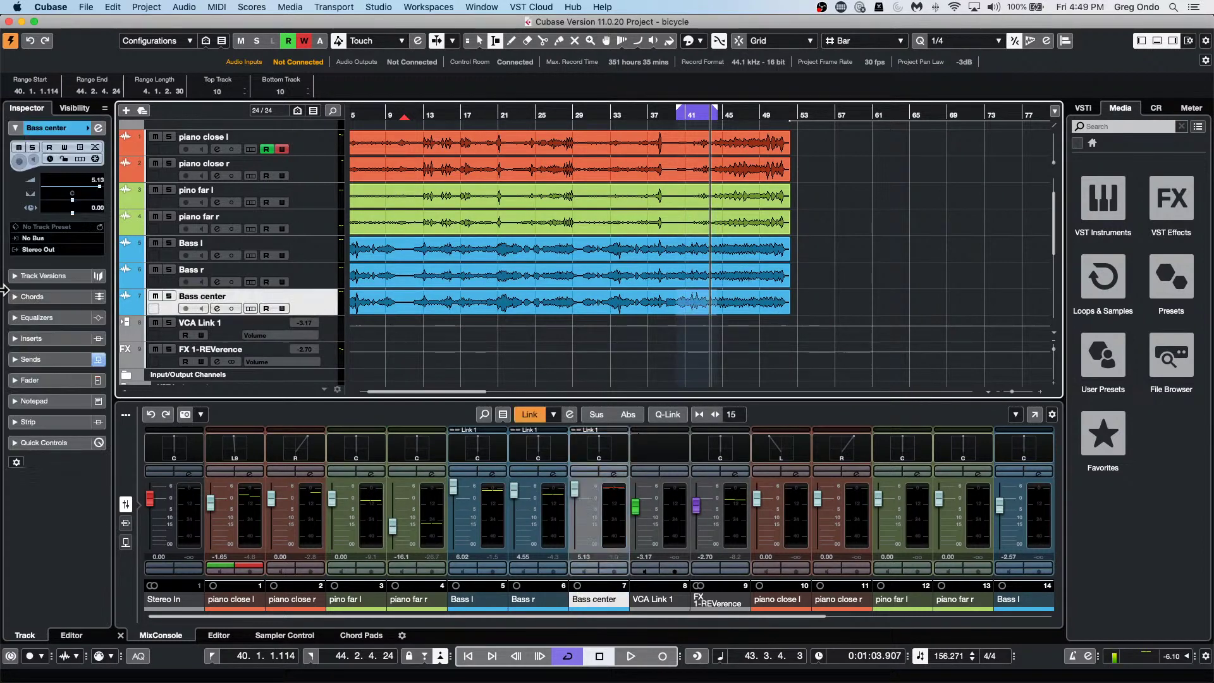
left_click(59, 339)
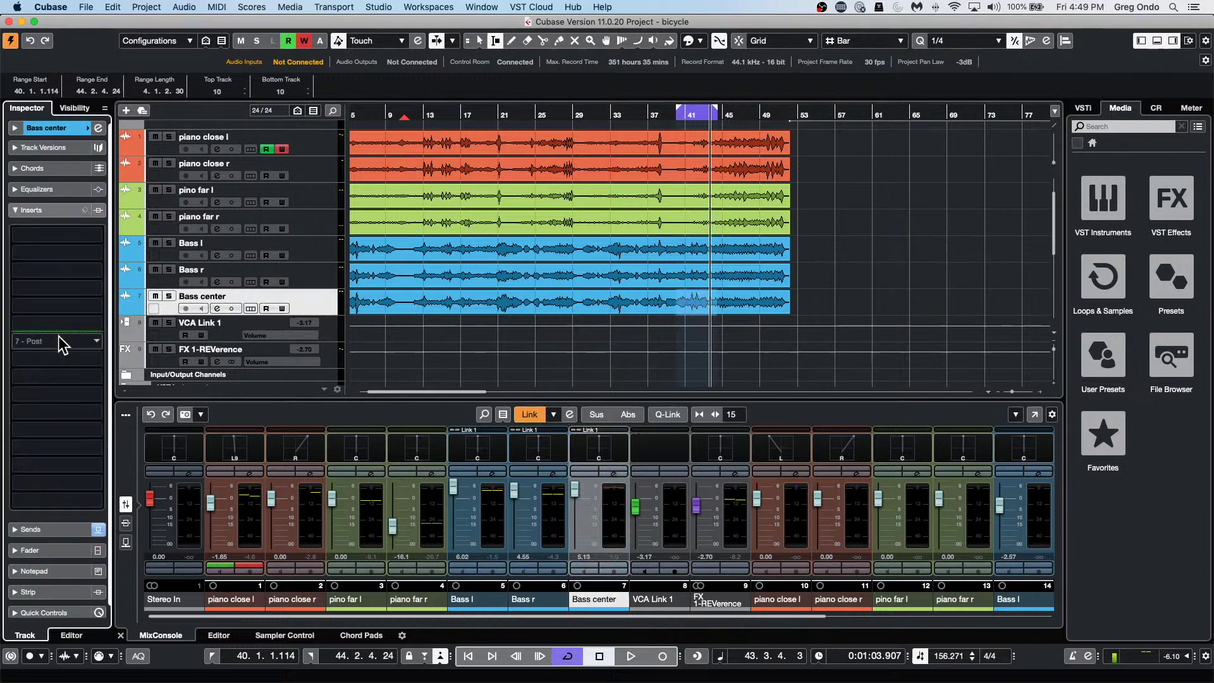
left_click(90, 236)
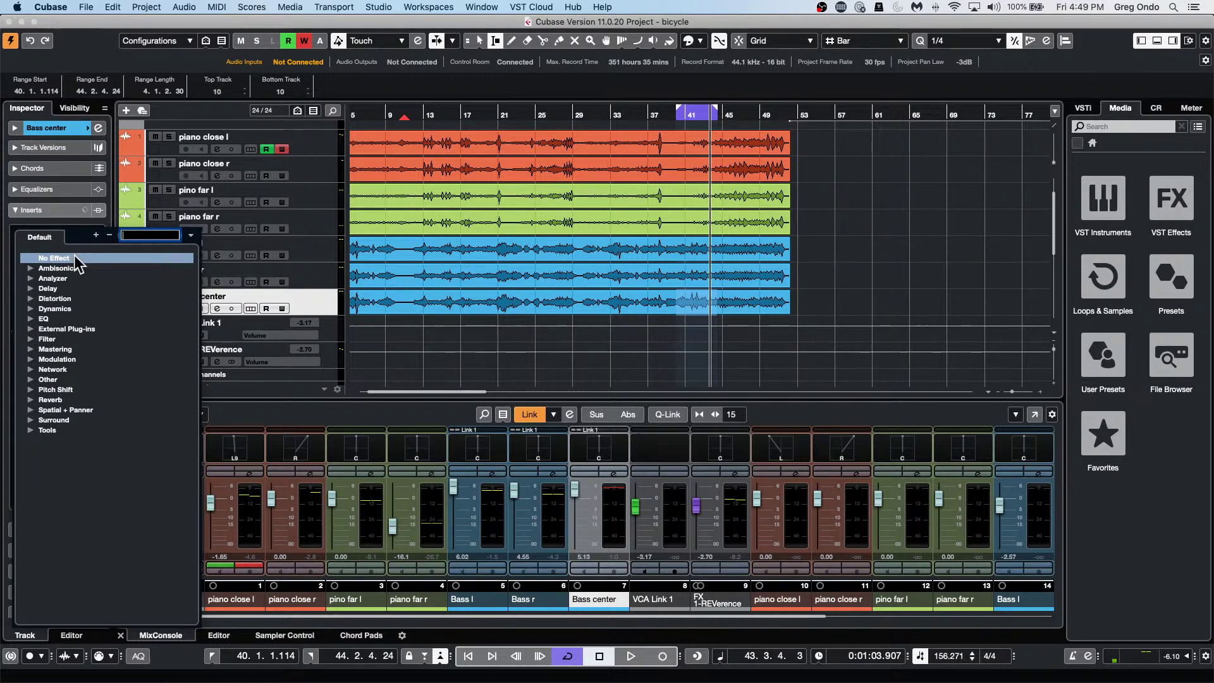
left_click(30, 328)
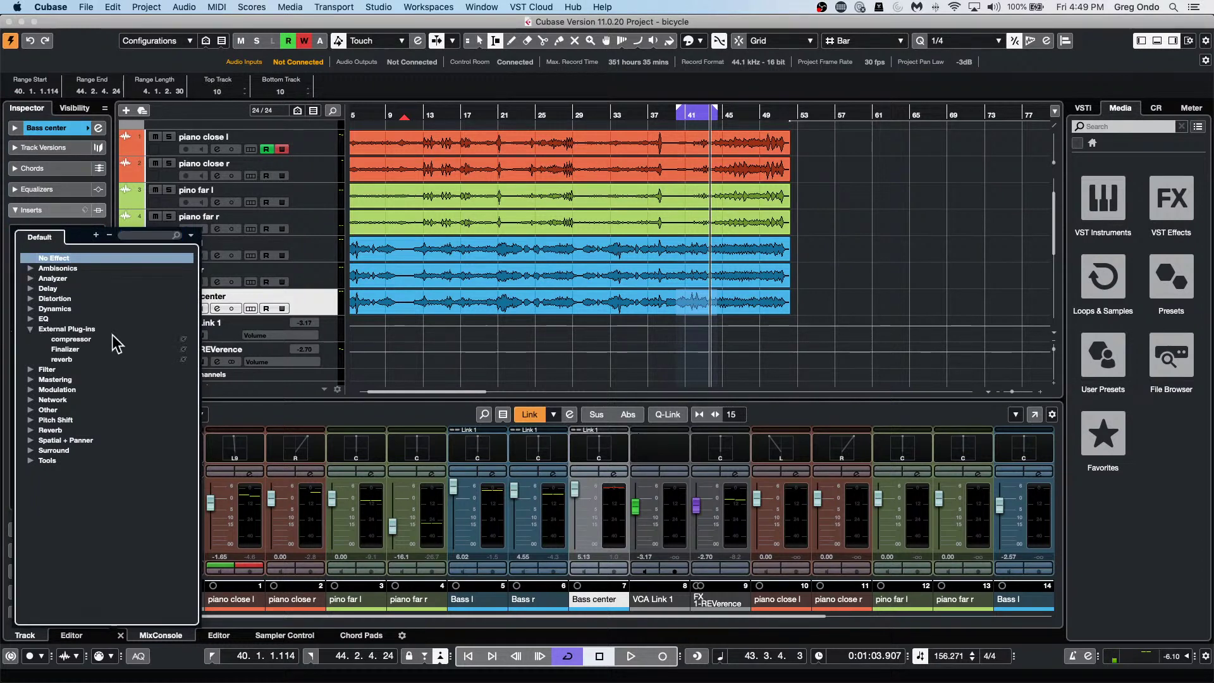
left_click(62, 360)
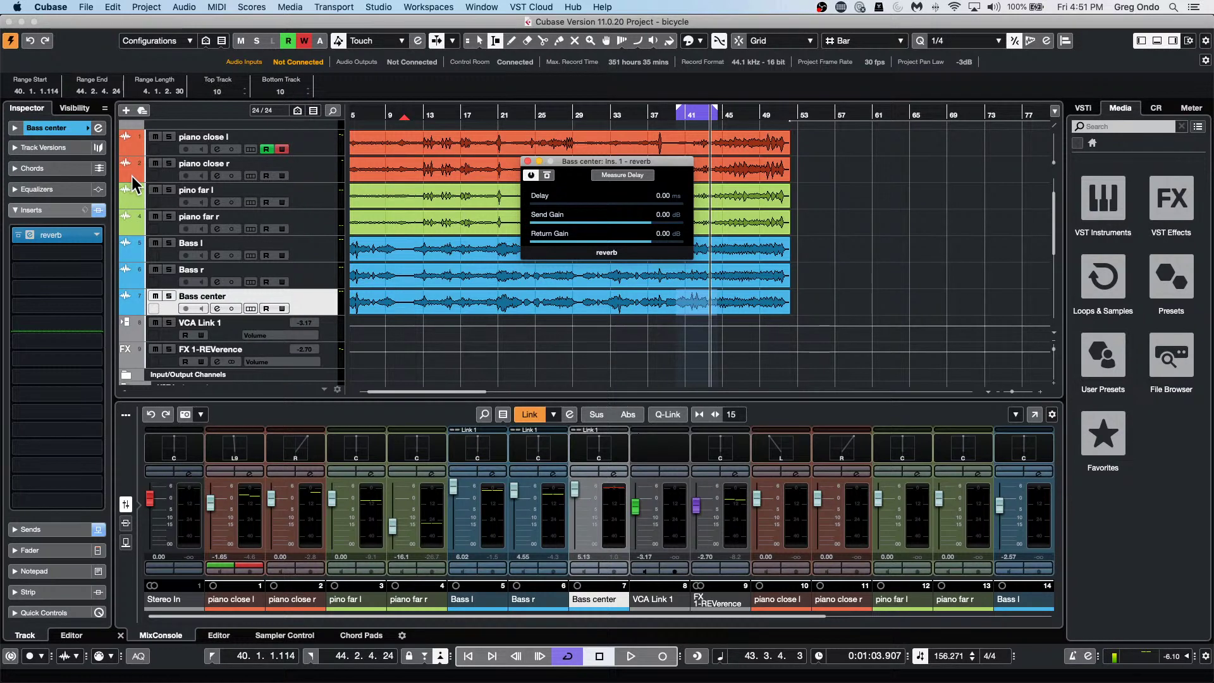
Close the reverb plug-in window, look over the Window and Transport menus, and reveal the Dock.
left_click(528, 161)
left_click(498, 8)
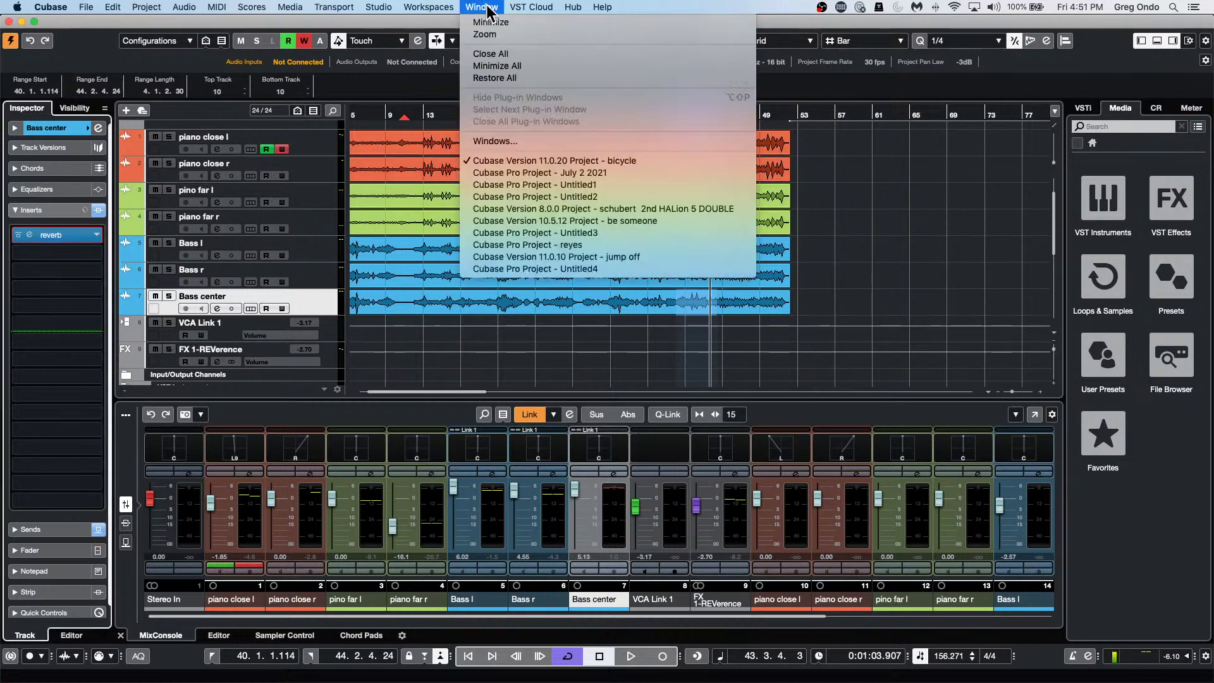
mouse_move(429, 7)
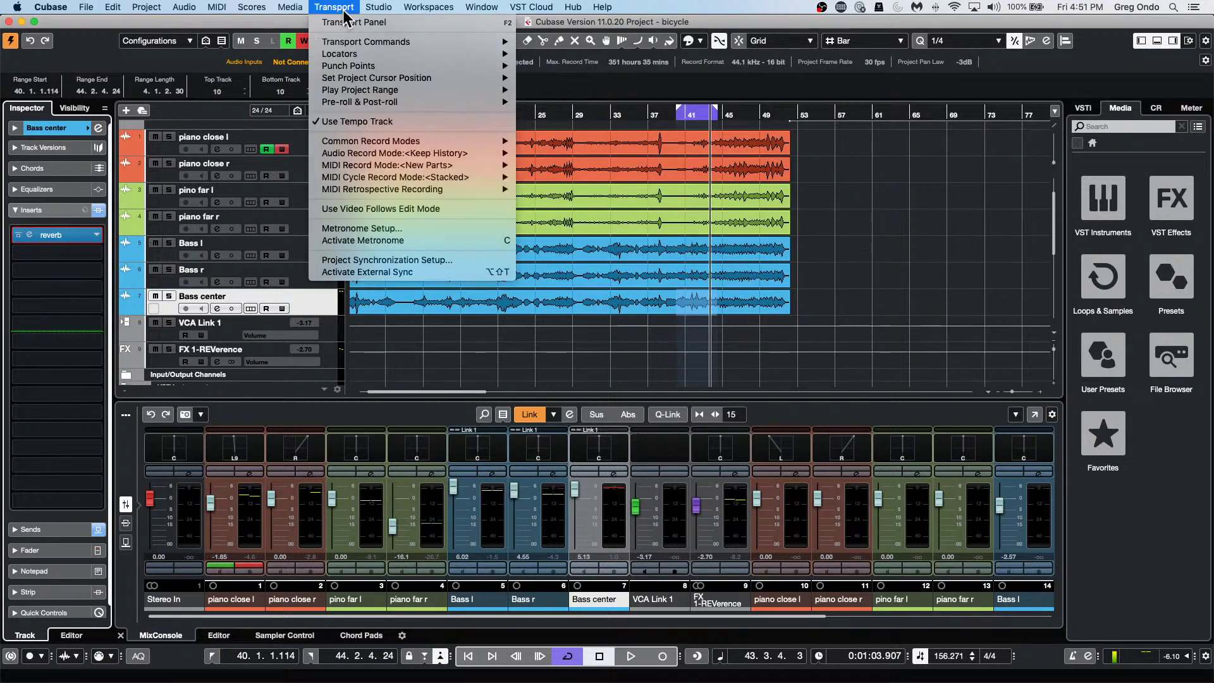
mouse_move(290, 7)
left_click(508, 629)
mouse_move(452, 677)
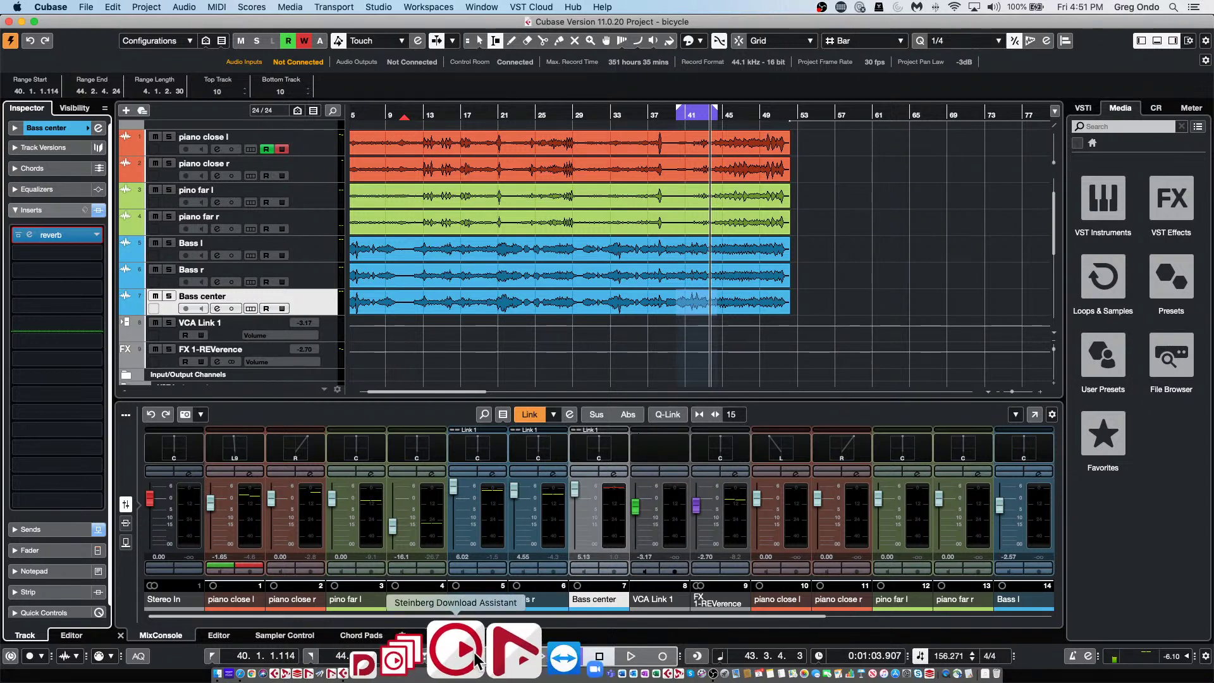
Launch Steinberg Download Assistant, approve the administrator authorization, and dismiss the update error.
left_click(475, 661)
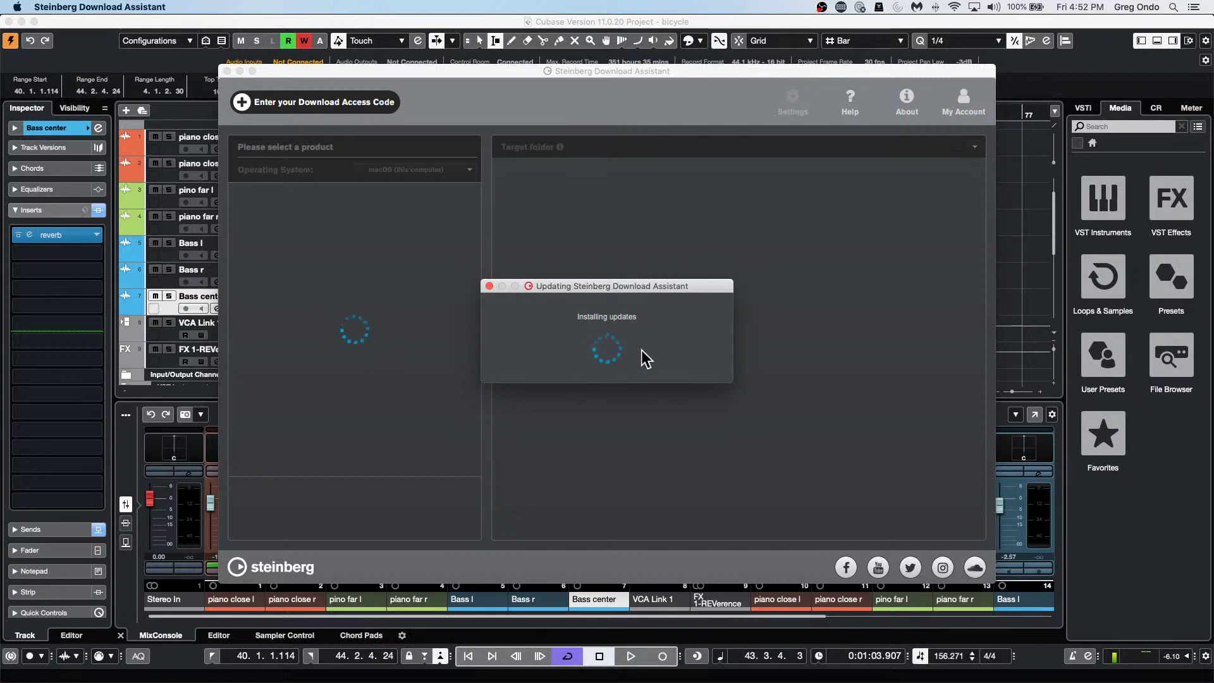
left_click(661, 271)
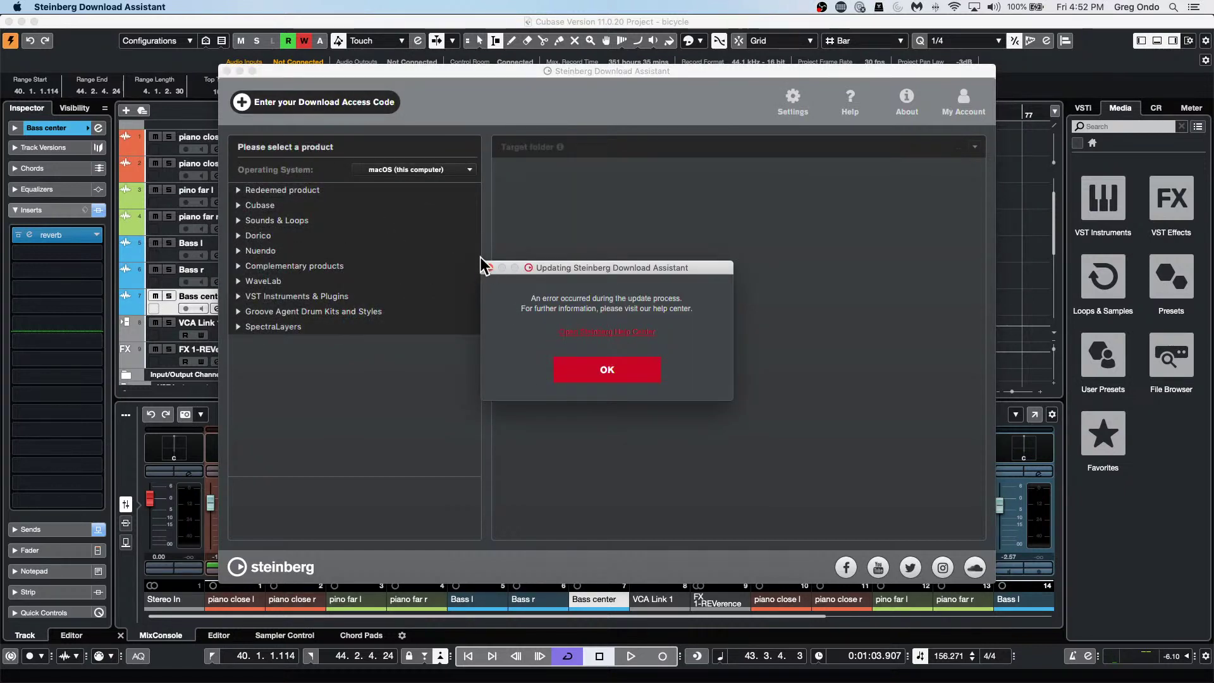
left_click(614, 370)
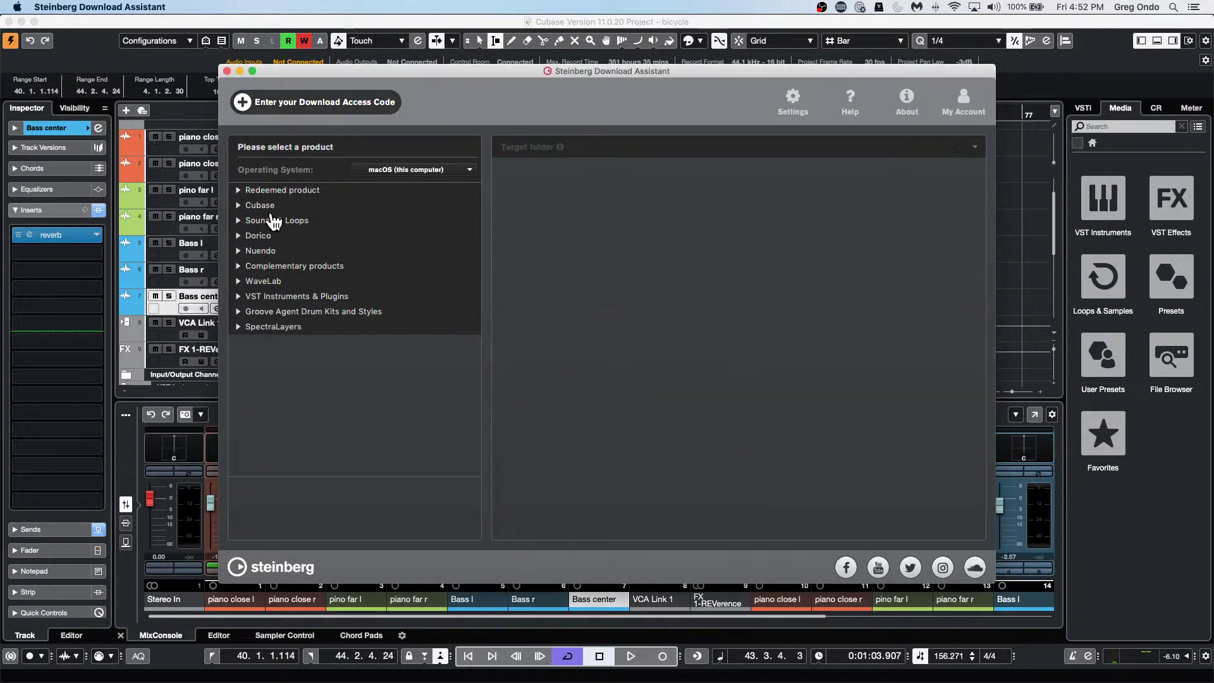
Show Iconica Ensembles' downloads under VST Instruments & Plugins, then briefly open and close a Finder window.
left_click(238, 297)
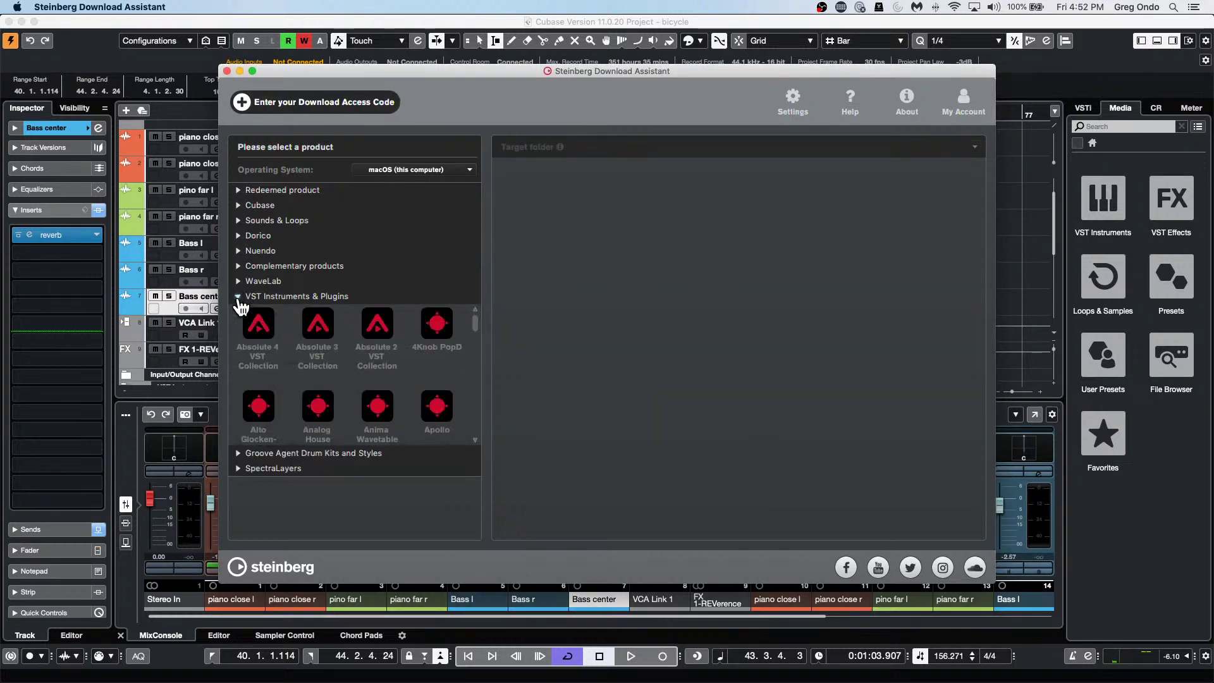
scroll(329, 313, "down", 5)
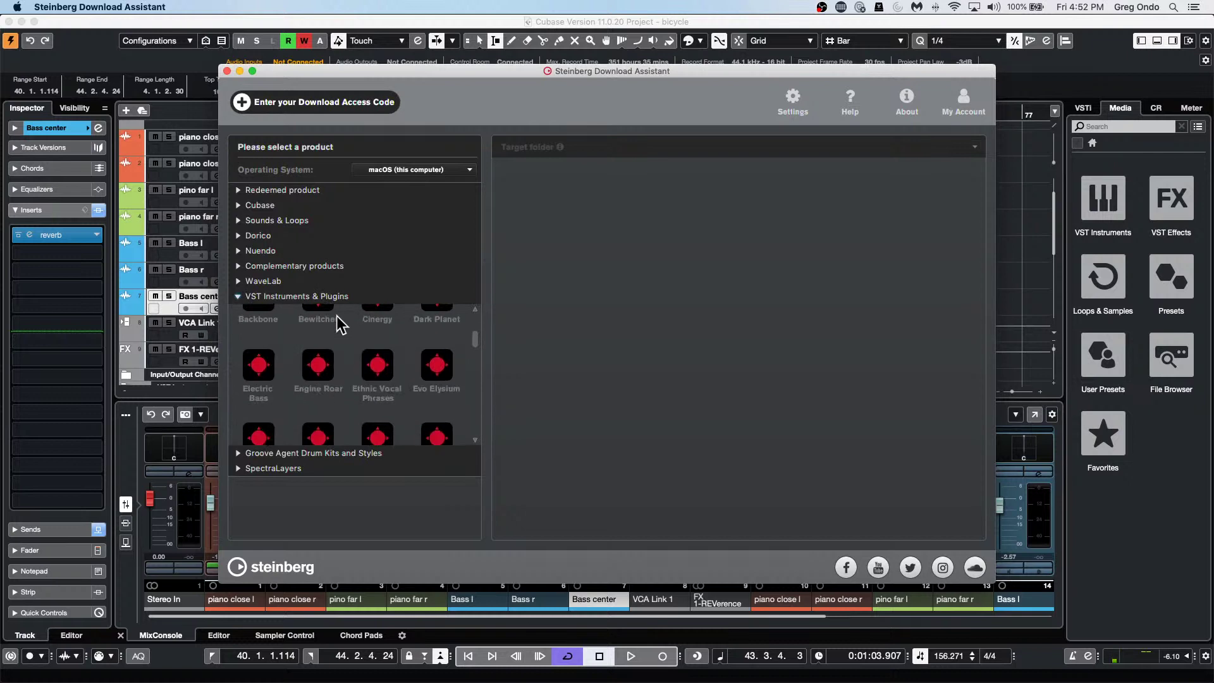
scroll(338, 319, "down", 6)
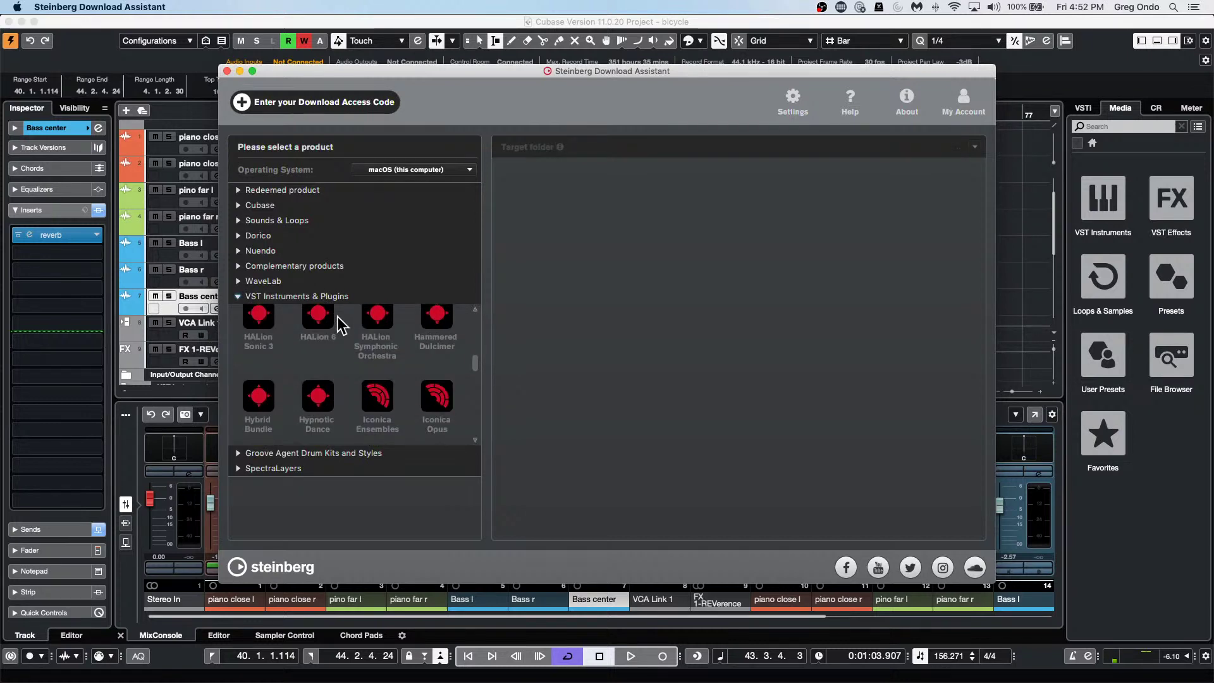
scroll(340, 324, "down", 1)
left_click(382, 392)
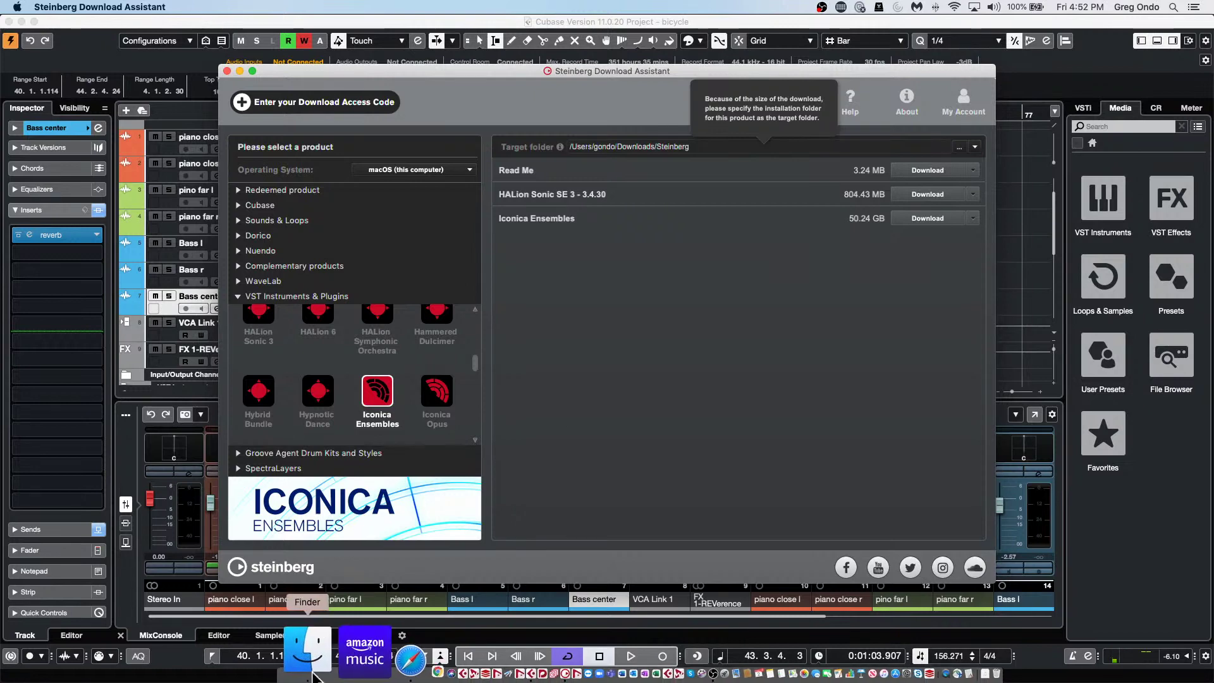
left_click(313, 674)
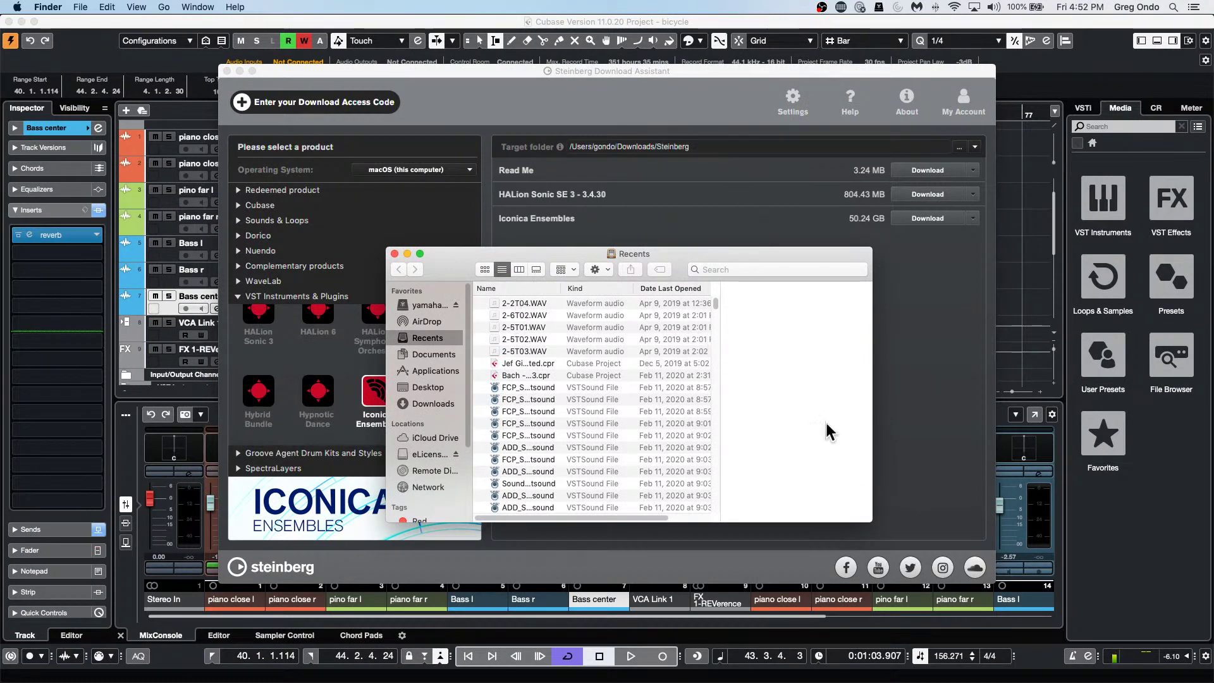
left_click(395, 253)
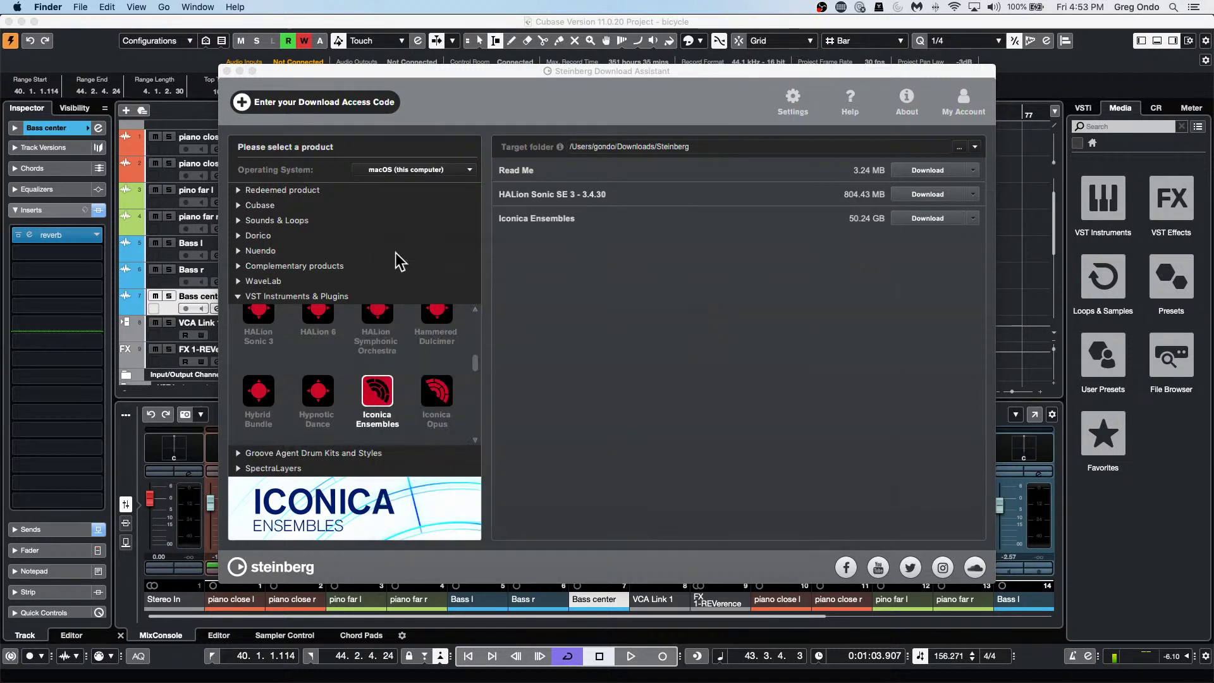